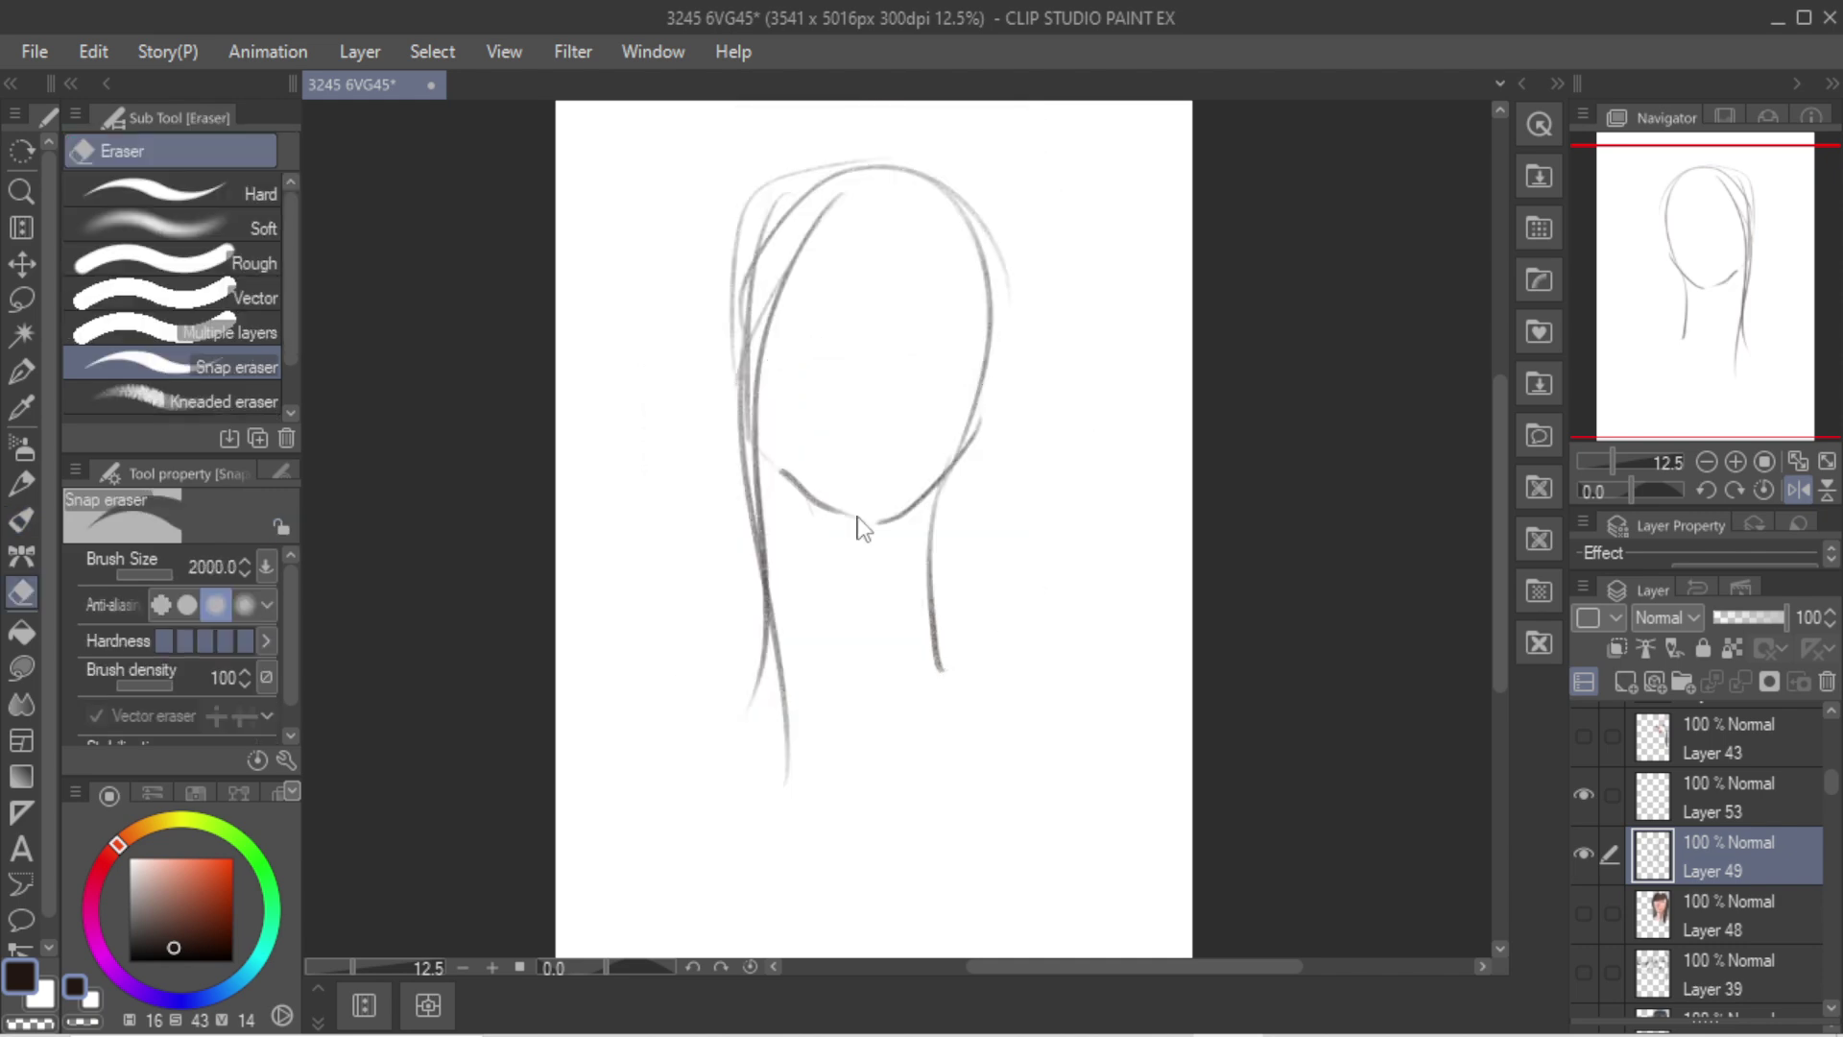
Step: Erase the existing head sketch from Layer 49 and switch to the Gouache 3 brush
{"action": "mouse_move", "coordinate": [857, 526]}
{"action": "left_mouse_down"}
{"action": "mouse_move", "coordinate": [796, 654]}
{"action": "mouse_move", "coordinate": [809, 278]}
{"action": "mouse_move", "coordinate": [860, 712]}
{"action": "mouse_move", "coordinate": [822, 498]}
{"action": "left_mouse_up"}
{"action": "key", "text": "b"}
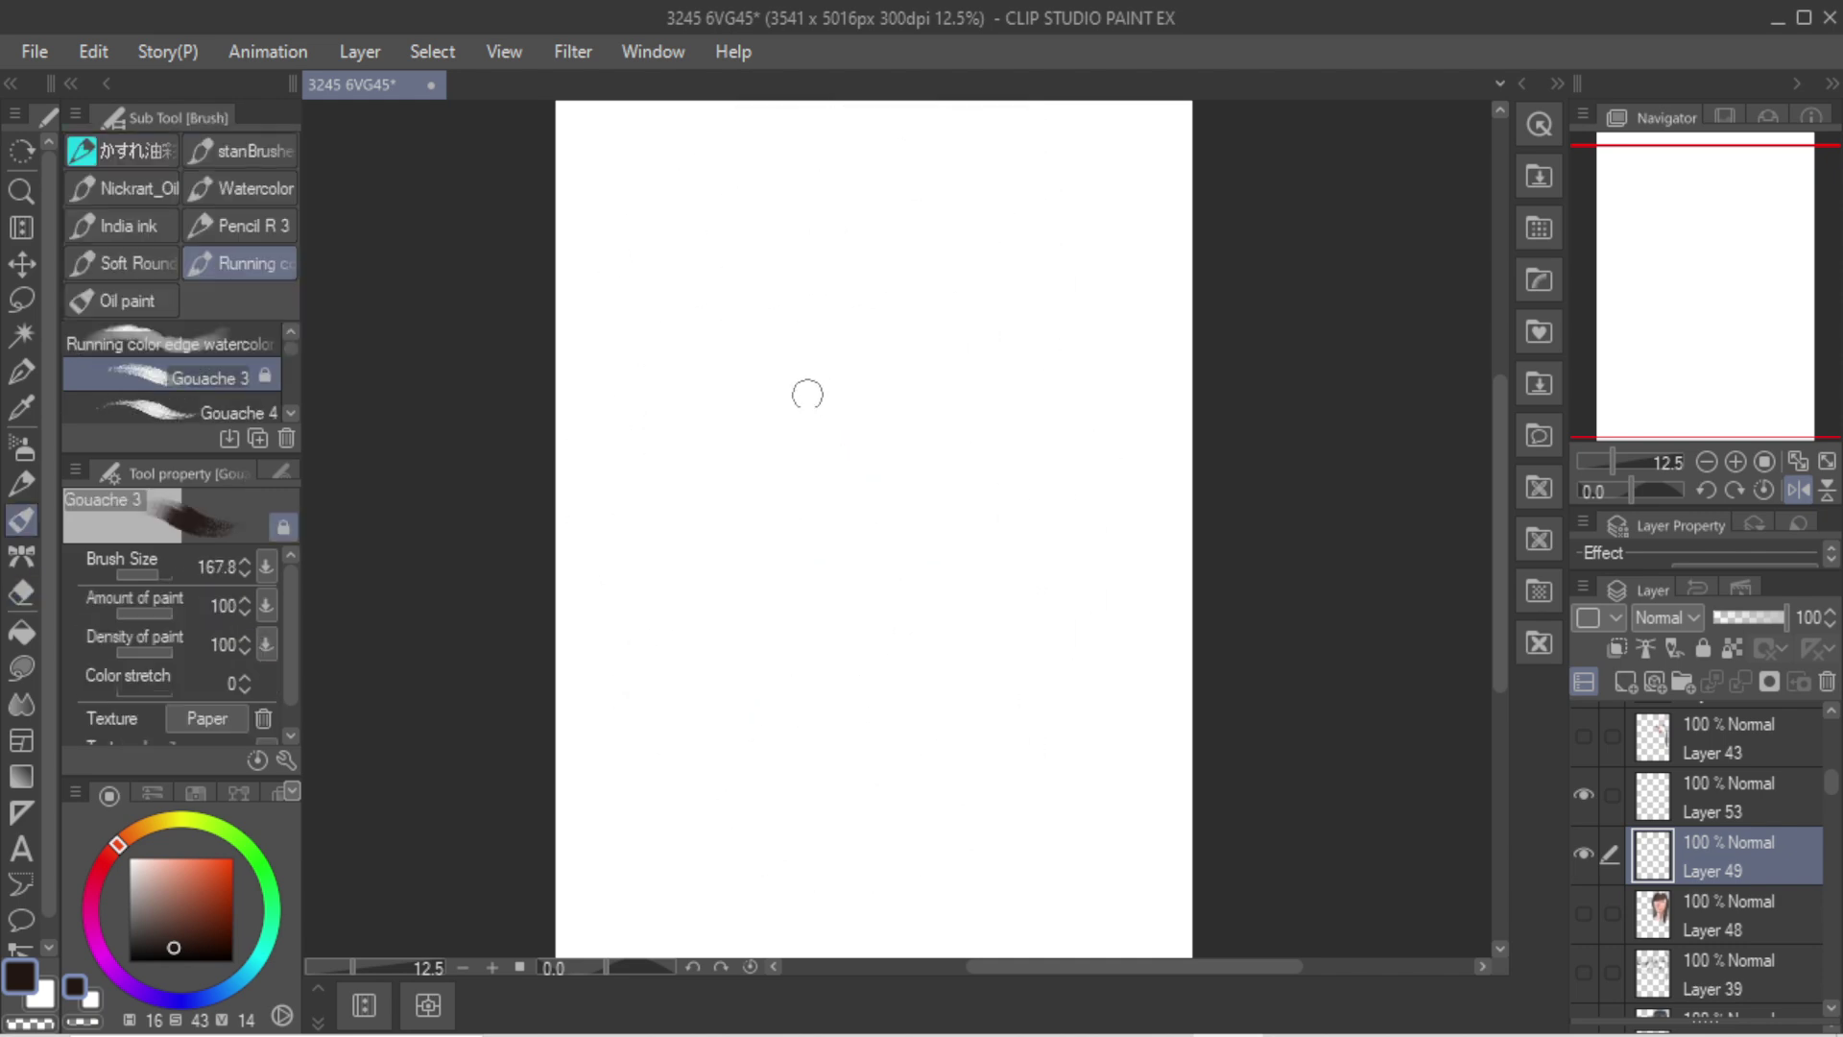
{"action": "left_click_drag", "start_coordinate": [806, 394], "coordinate": [799, 387]}
{"action": "key", "text": "ctrl+z"}
{"action": "key", "text": "ctrl+z"}
{"action": "mouse_move", "coordinate": [971, 362]}
{"action": "left_mouse_down"}
{"action": "mouse_move", "coordinate": [912, 445]}
{"action": "mouse_move", "coordinate": [905, 498]}
{"action": "mouse_move", "coordinate": [852, 512]}
{"action": "left_mouse_up"}
{"action": "key", "text": "ctrl+z"}
{"action": "key", "text": "ctrl+z"}
{"action": "key", "text": "ctrl+z"}
Step: Erase leftover marks on the canvas and reduce the Gouache 3 brush size to 69.4
{"action": "key", "text": "e"}
{"action": "left_click_drag", "start_coordinate": [806, 651], "coordinate": [912, 507]}
{"action": "key", "text": "b"}
{"action": "key", "text": "bracketleft"}
{"action": "key", "text": "bracketleft"}
{"action": "key", "text": "bracketleft"}
{"action": "mouse_move", "coordinate": [933, 443]}
{"action": "left_mouse_down"}
{"action": "mouse_move", "coordinate": [738, 386]}
{"action": "mouse_move", "coordinate": [962, 357]}
{"action": "left_mouse_up"}
{"action": "mouse_move", "coordinate": [736, 462]}
{"action": "left_mouse_down"}
{"action": "mouse_move", "coordinate": [652, 559]}
{"action": "mouse_move", "coordinate": [700, 638]}
{"action": "left_mouse_up"}
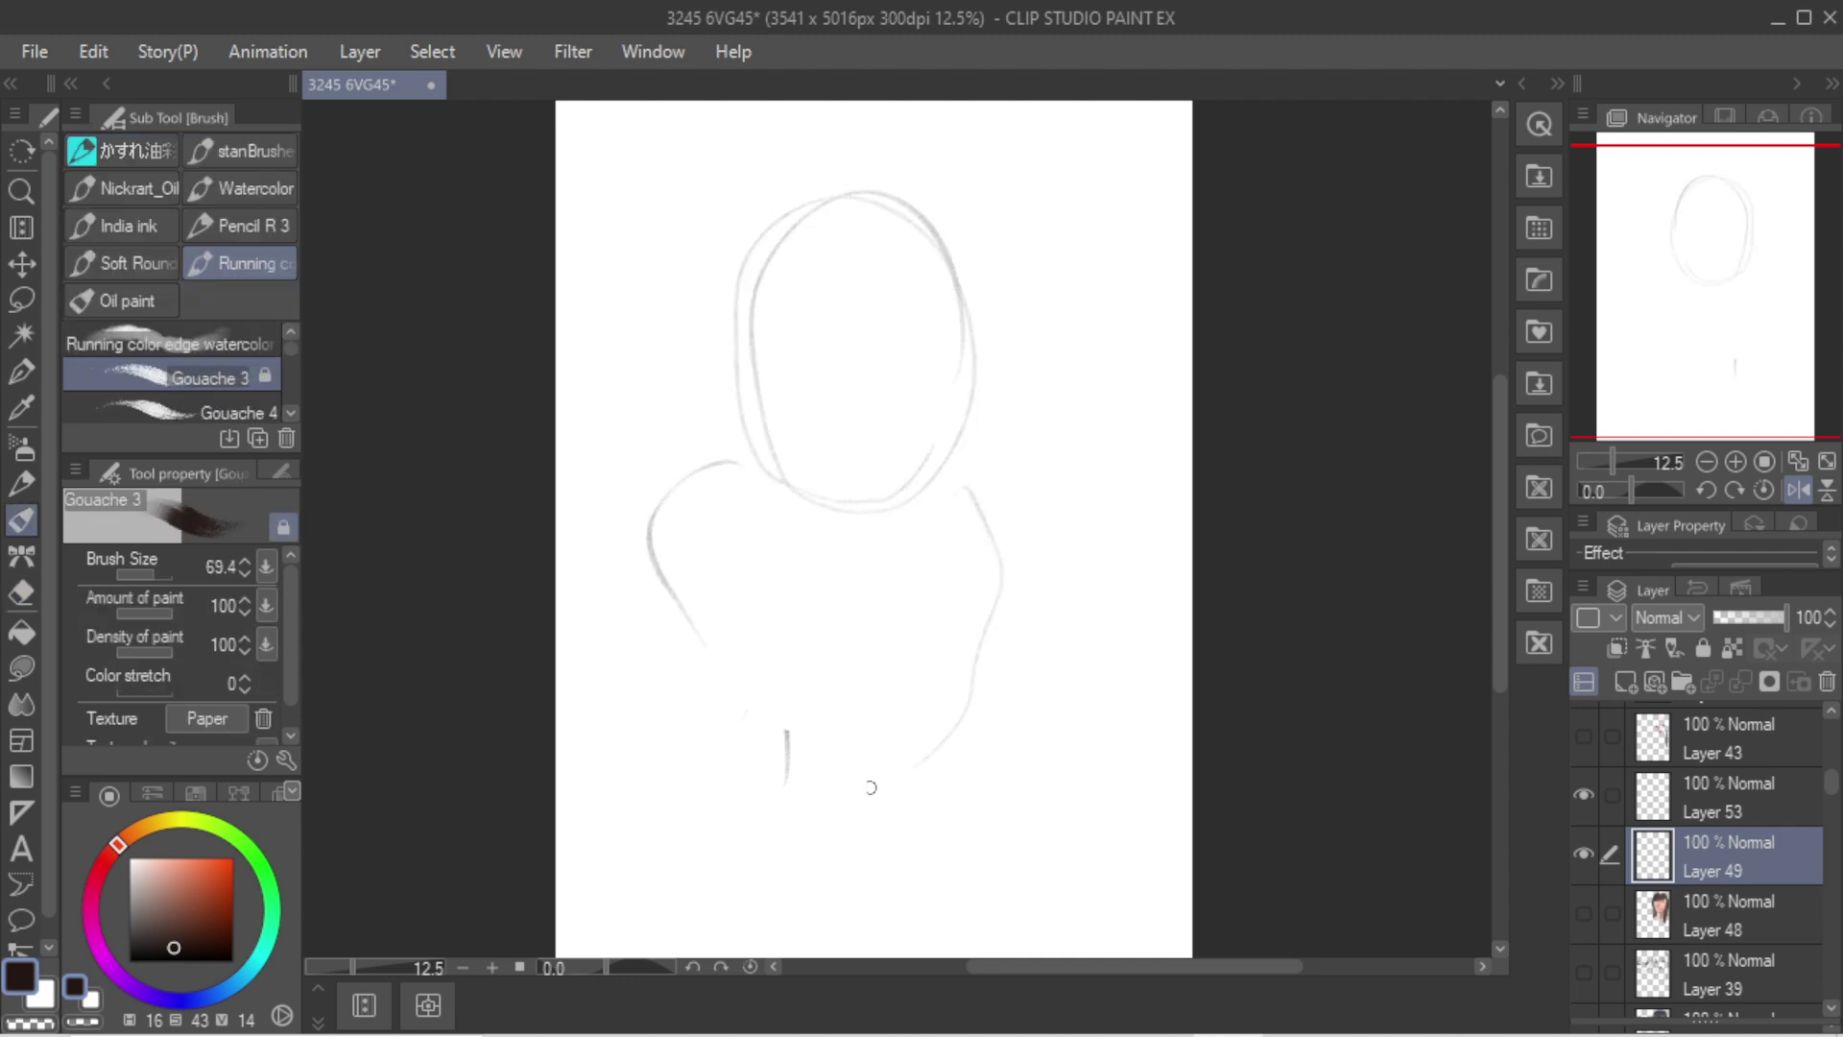
{"action": "left_click_drag", "start_coordinate": [1022, 496], "coordinate": [854, 793]}
{"action": "key", "text": "ctrl+z"}
{"action": "key", "text": "ctrl+z"}
{"action": "key", "text": "ctrl+z"}
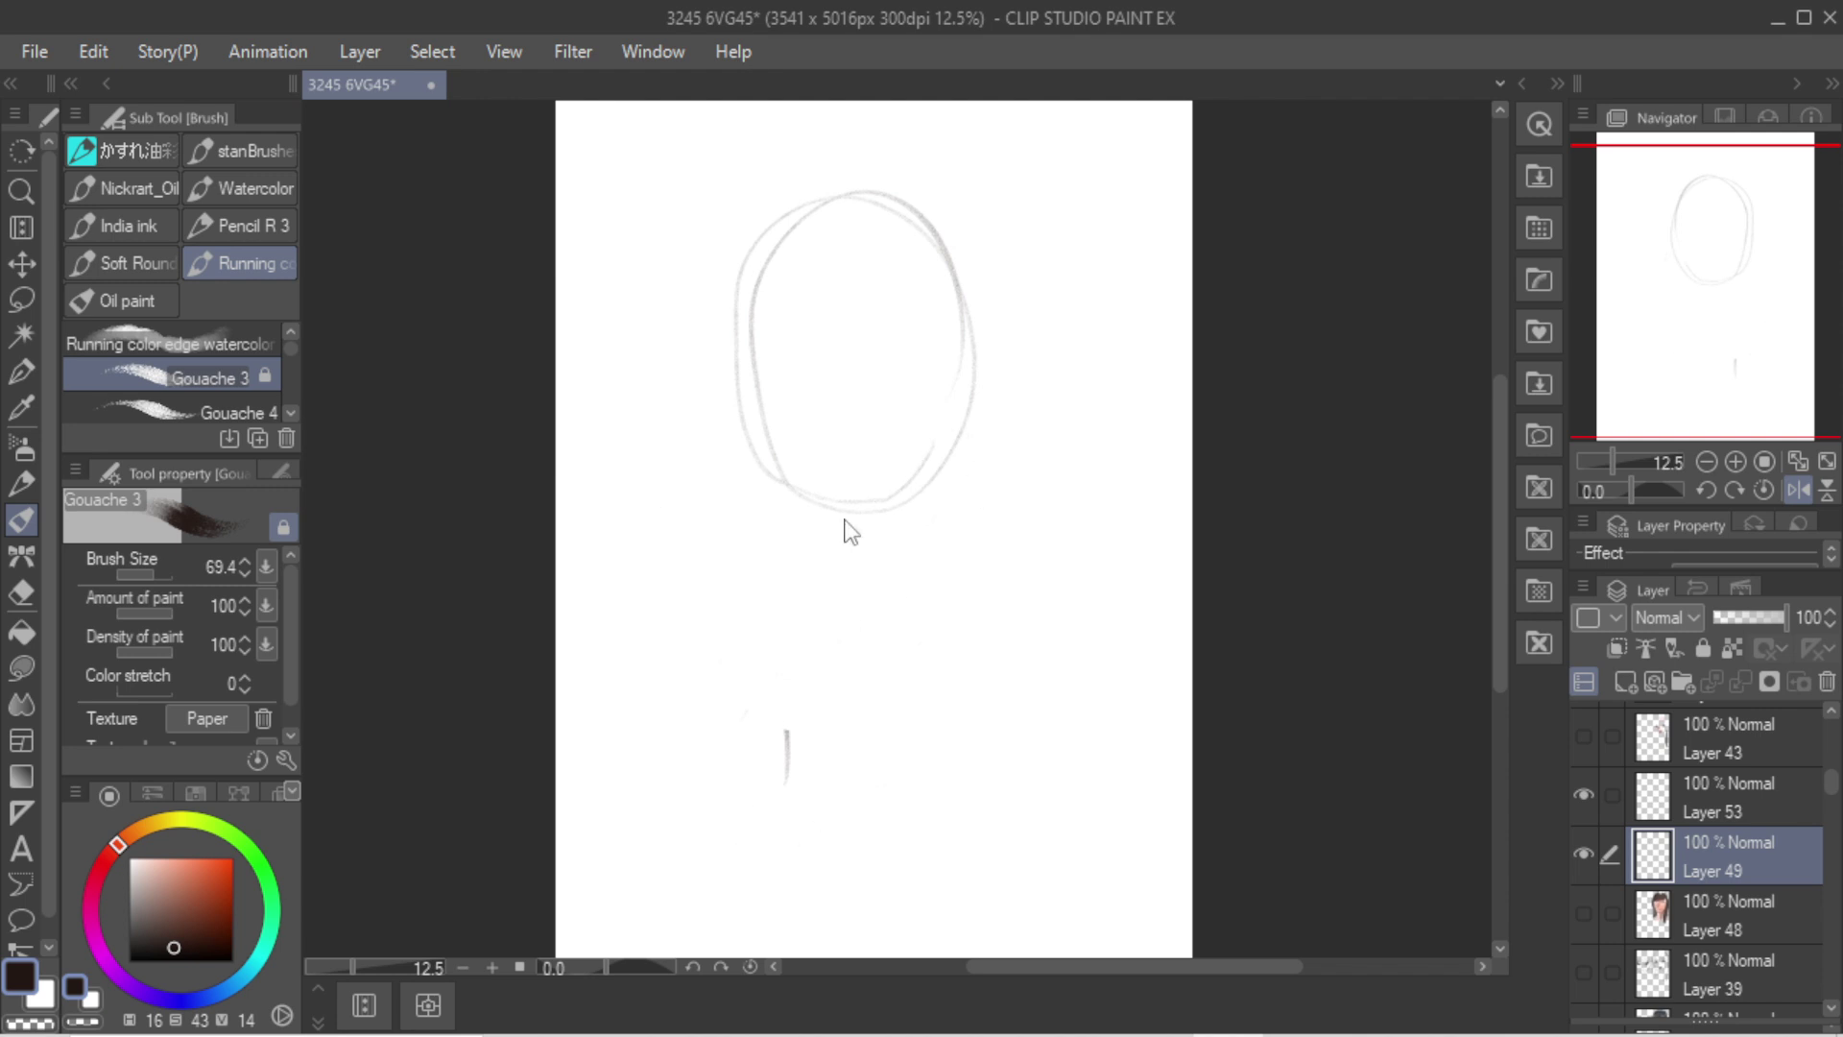
{"action": "key", "text": "ctrl+z"}
{"action": "key", "text": "ctrl+z"}
Step: Sketch the two neck lines and an oval head with a tapered jaw in the upper middle of the canvas
{"action": "left_click_drag", "start_coordinate": [817, 509], "coordinate": [797, 676]}
{"action": "left_click_drag", "start_coordinate": [928, 536], "coordinate": [960, 658]}
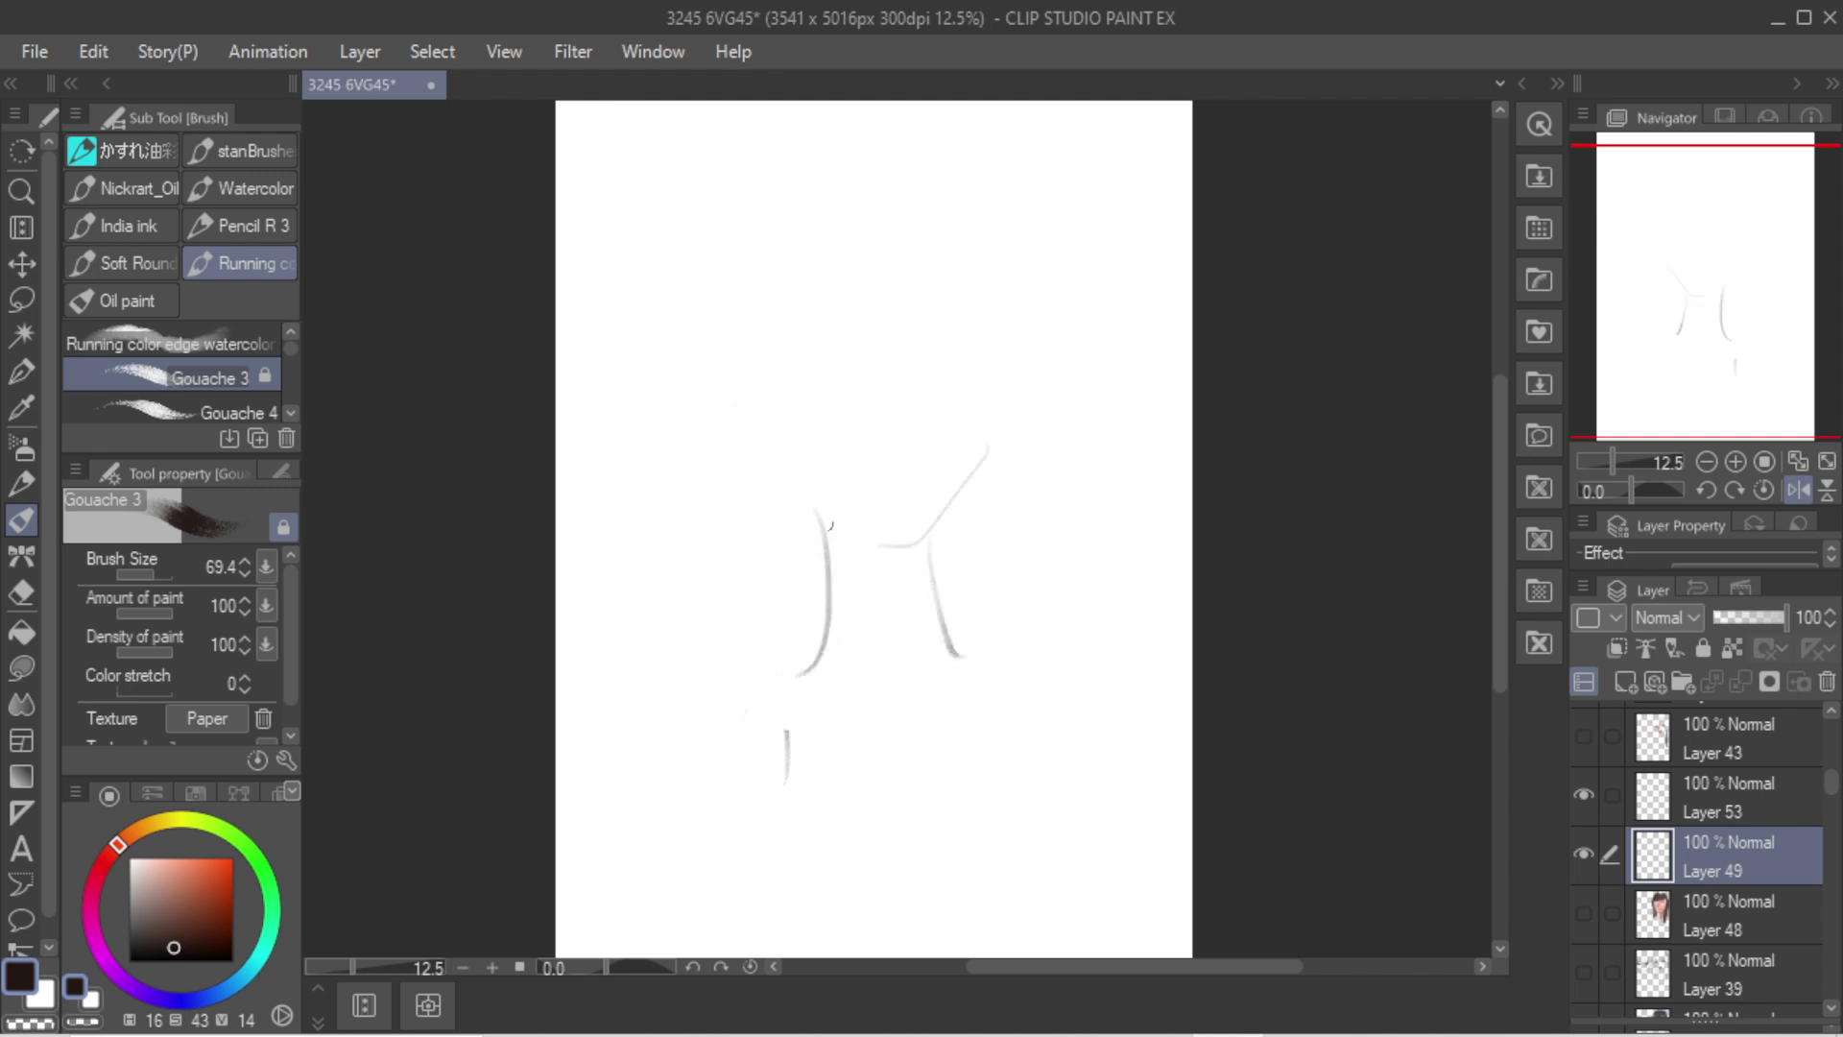
{"action": "mouse_move", "coordinate": [852, 521]}
{"action": "left_mouse_down"}
{"action": "mouse_move", "coordinate": [751, 436]}
{"action": "mouse_move", "coordinate": [768, 201]}
{"action": "mouse_move", "coordinate": [1007, 355]}
{"action": "mouse_move", "coordinate": [968, 475]}
{"action": "left_mouse_up"}
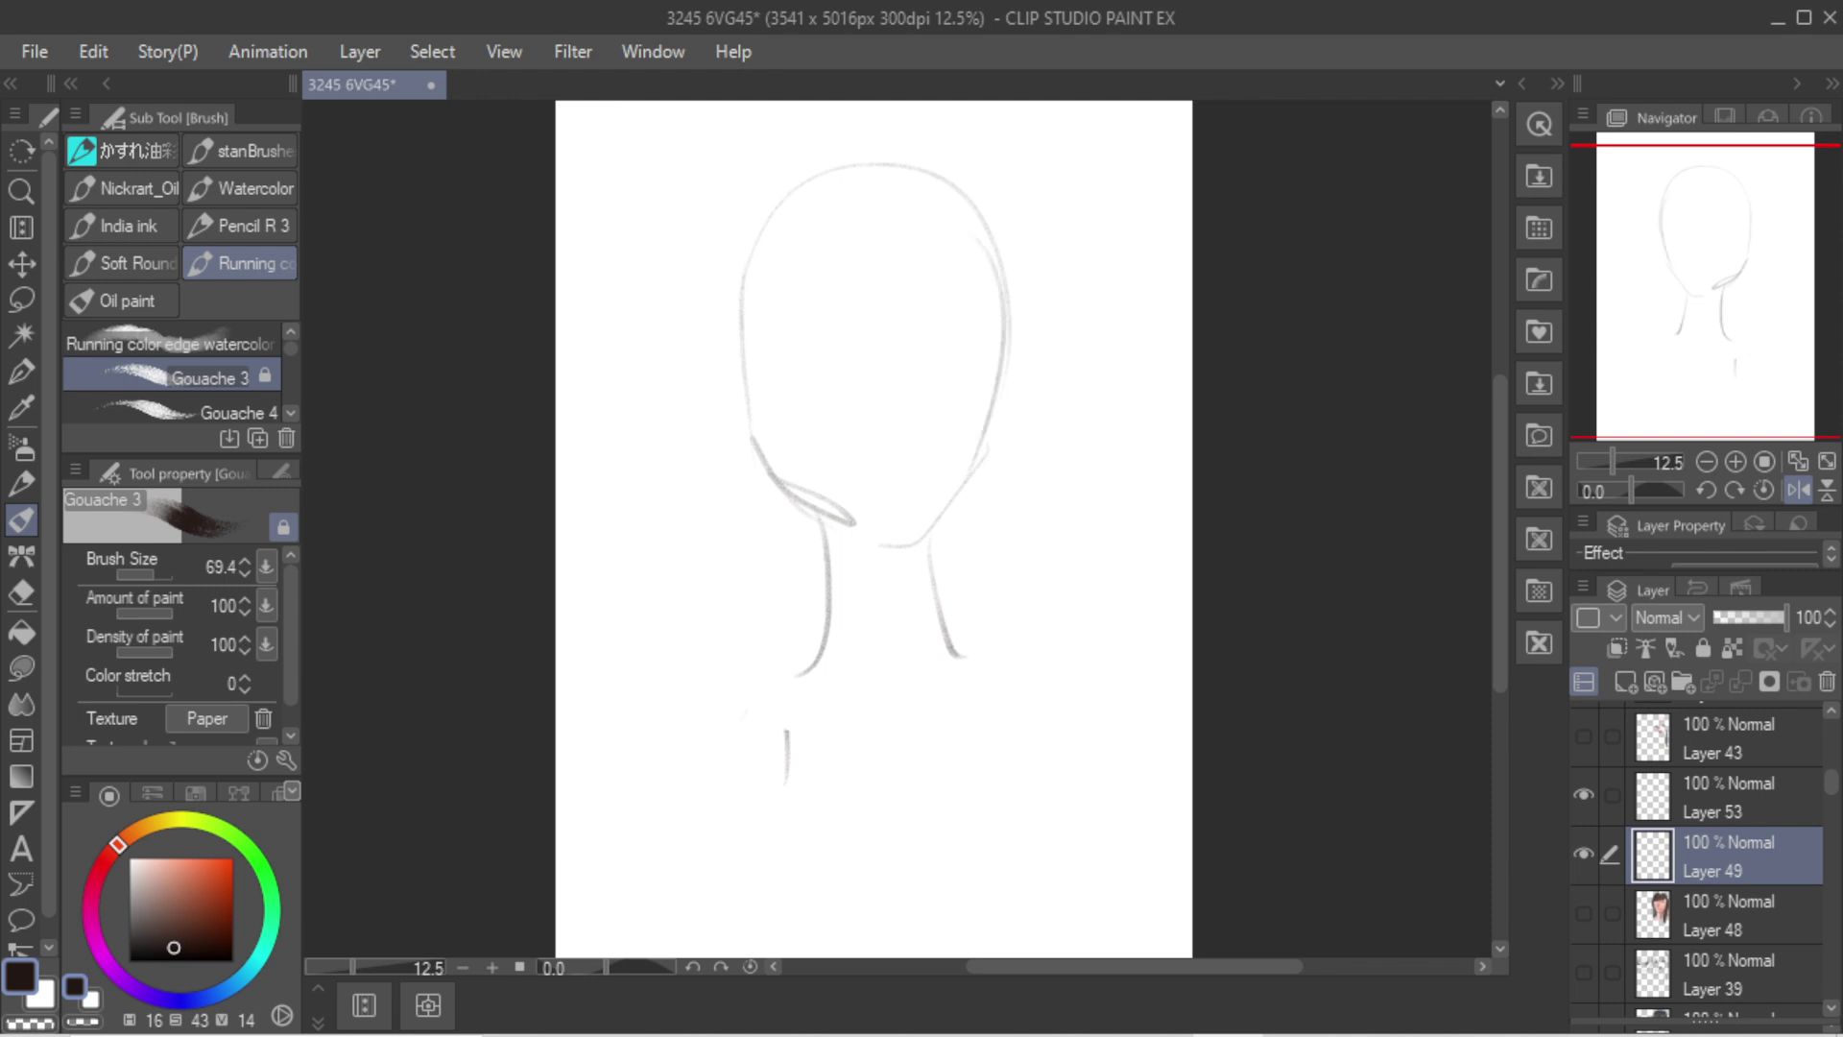
Step: Sketch long hair strands falling down both sides of the face past the neck
{"action": "left_click_drag", "start_coordinate": [766, 199], "coordinate": [740, 634]}
{"action": "left_click_drag", "start_coordinate": [758, 264], "coordinate": [773, 729]}
{"action": "left_click_drag", "start_coordinate": [868, 192], "coordinate": [739, 490]}
{"action": "left_click_drag", "start_coordinate": [783, 227], "coordinate": [739, 611]}
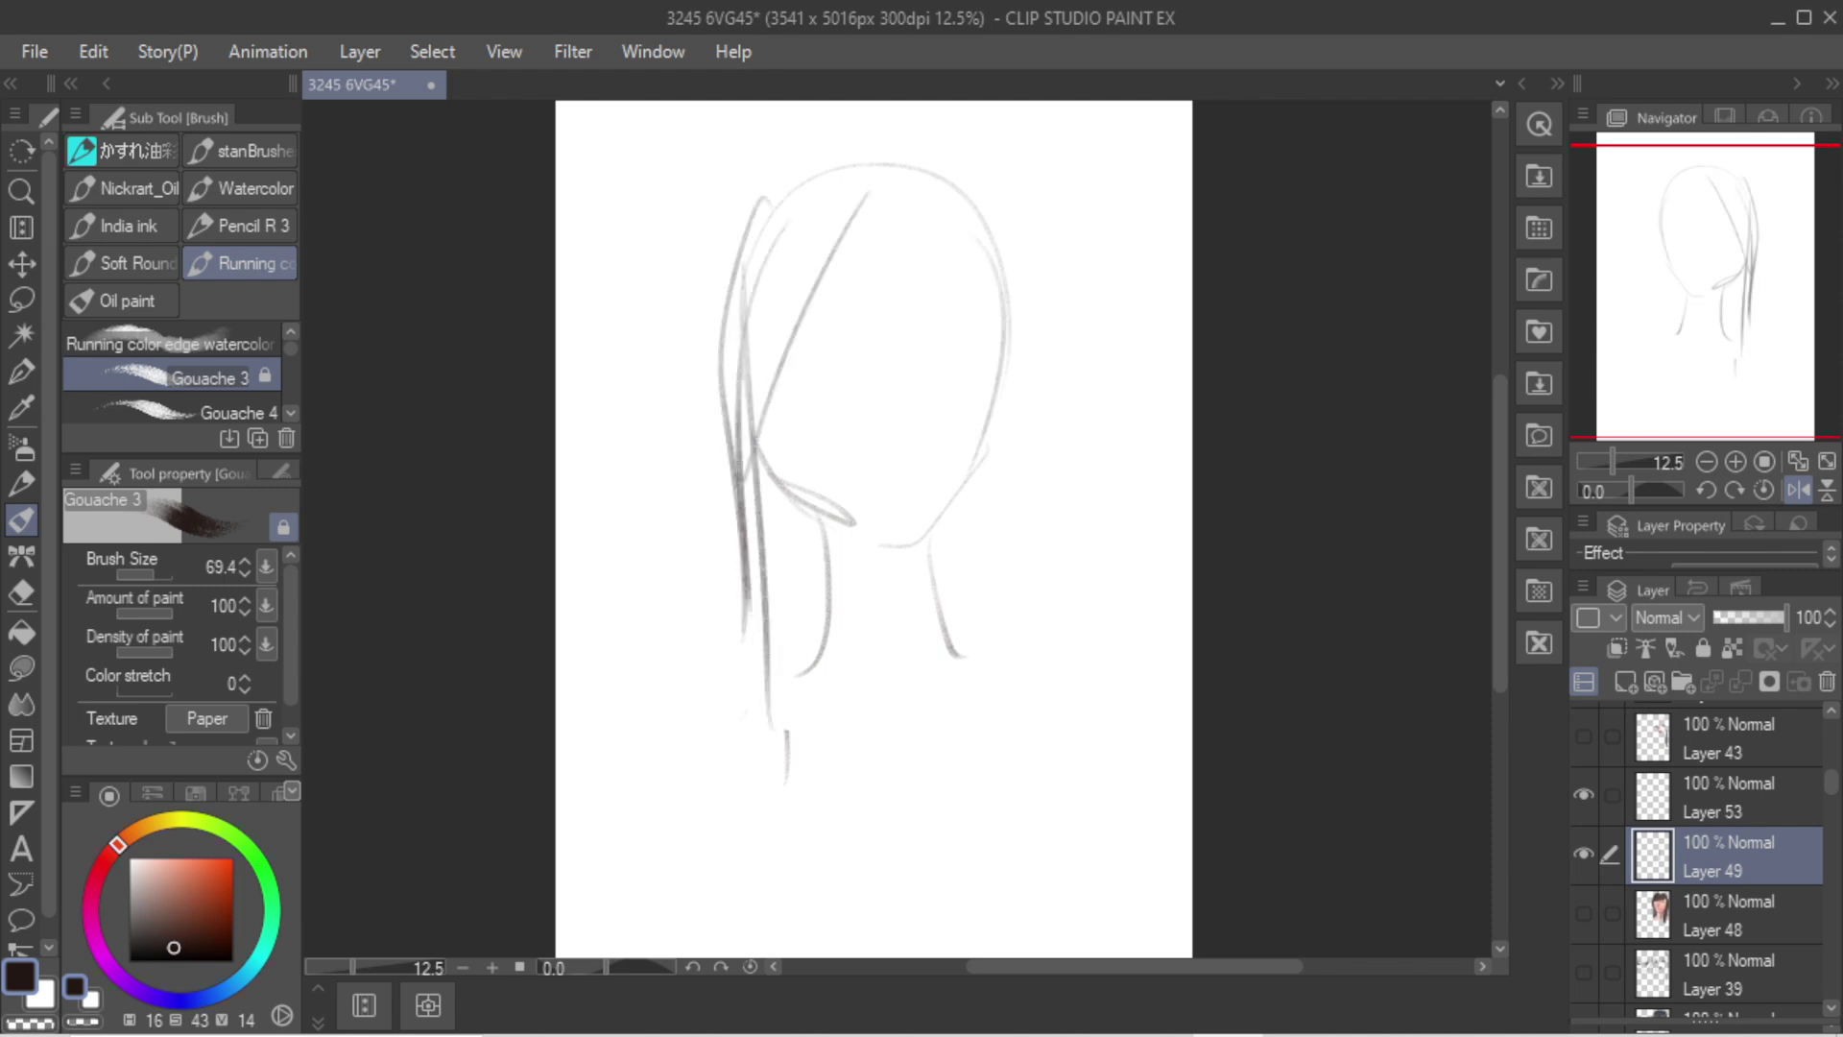
{"action": "left_click_drag", "start_coordinate": [924, 189], "coordinate": [1027, 413]}
{"action": "mouse_move", "coordinate": [987, 175]}
{"action": "left_mouse_down"}
{"action": "mouse_move", "coordinate": [1003, 648]}
{"action": "mouse_move", "coordinate": [965, 699]}
{"action": "left_mouse_up"}
{"action": "left_click_drag", "start_coordinate": [1003, 444], "coordinate": [989, 704]}
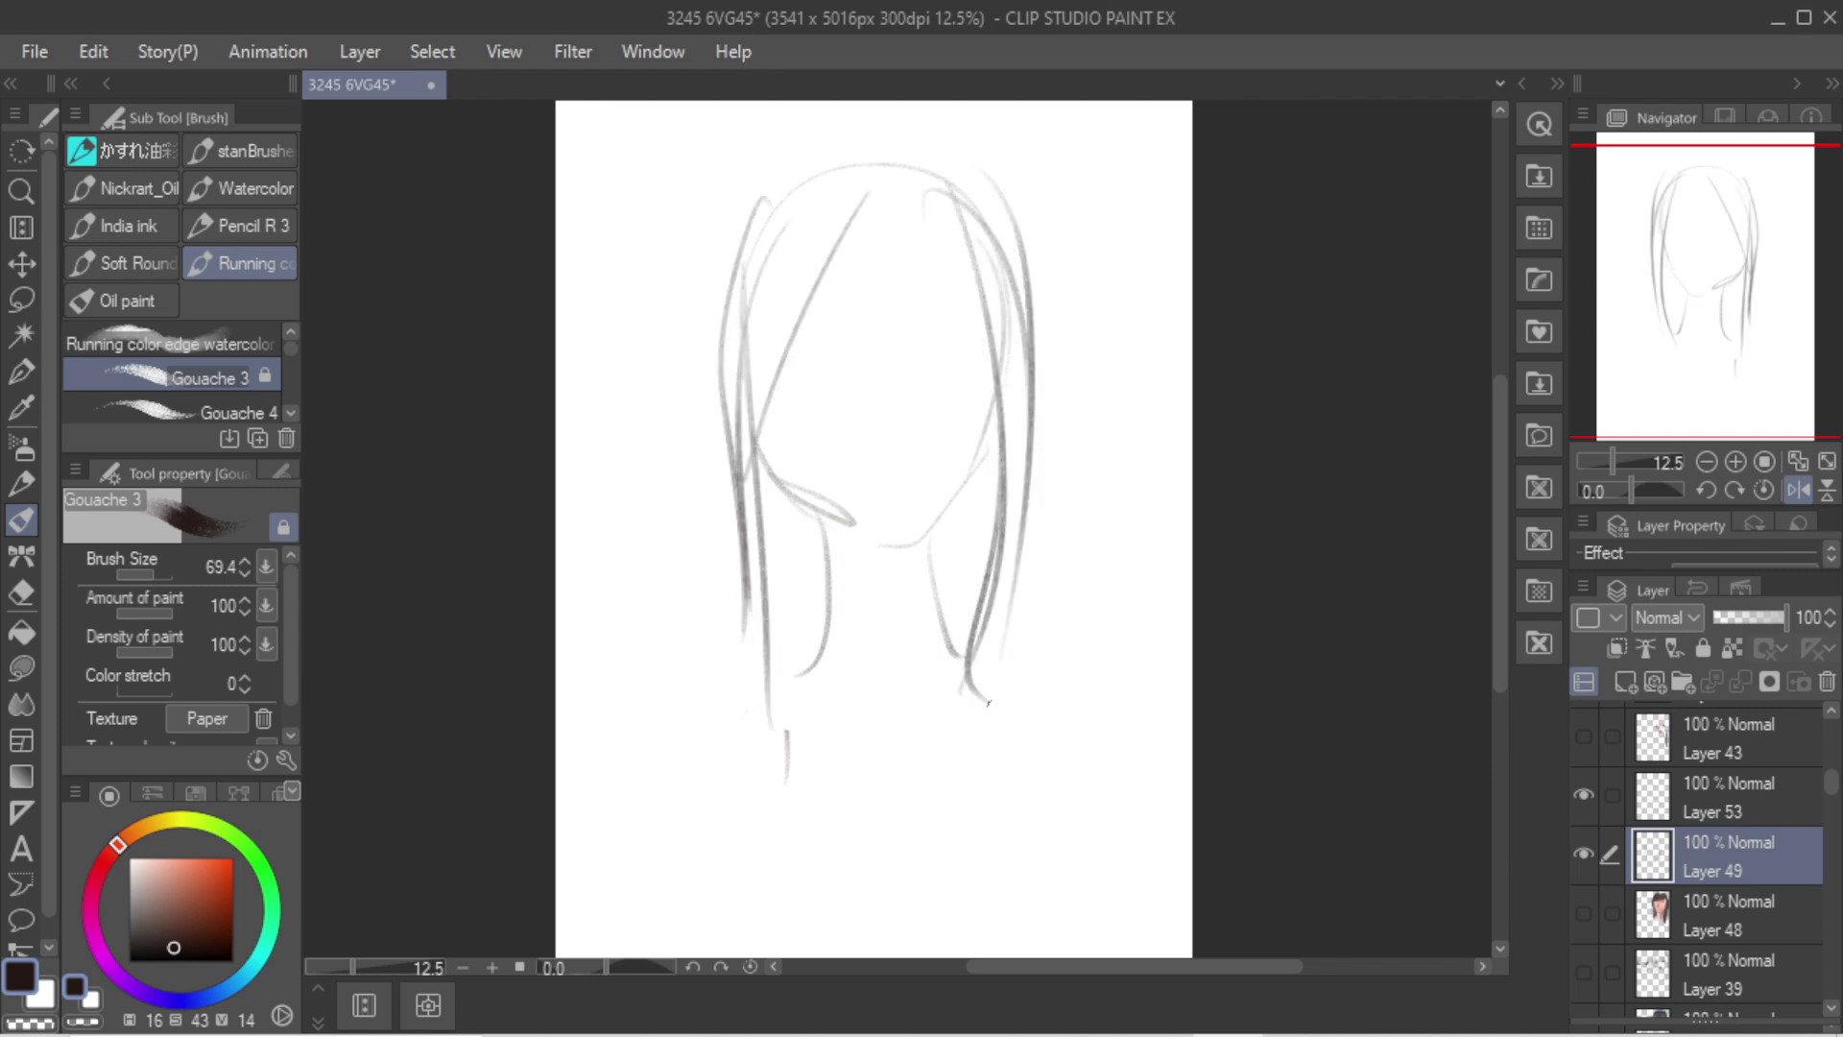
Step: Darken the two neck lines and sketch both eyes with upper lids, irises and lower lids
{"action": "left_click_drag", "start_coordinate": [929, 545], "coordinate": [948, 691]}
{"action": "left_click_drag", "start_coordinate": [824, 513], "coordinate": [795, 683]}
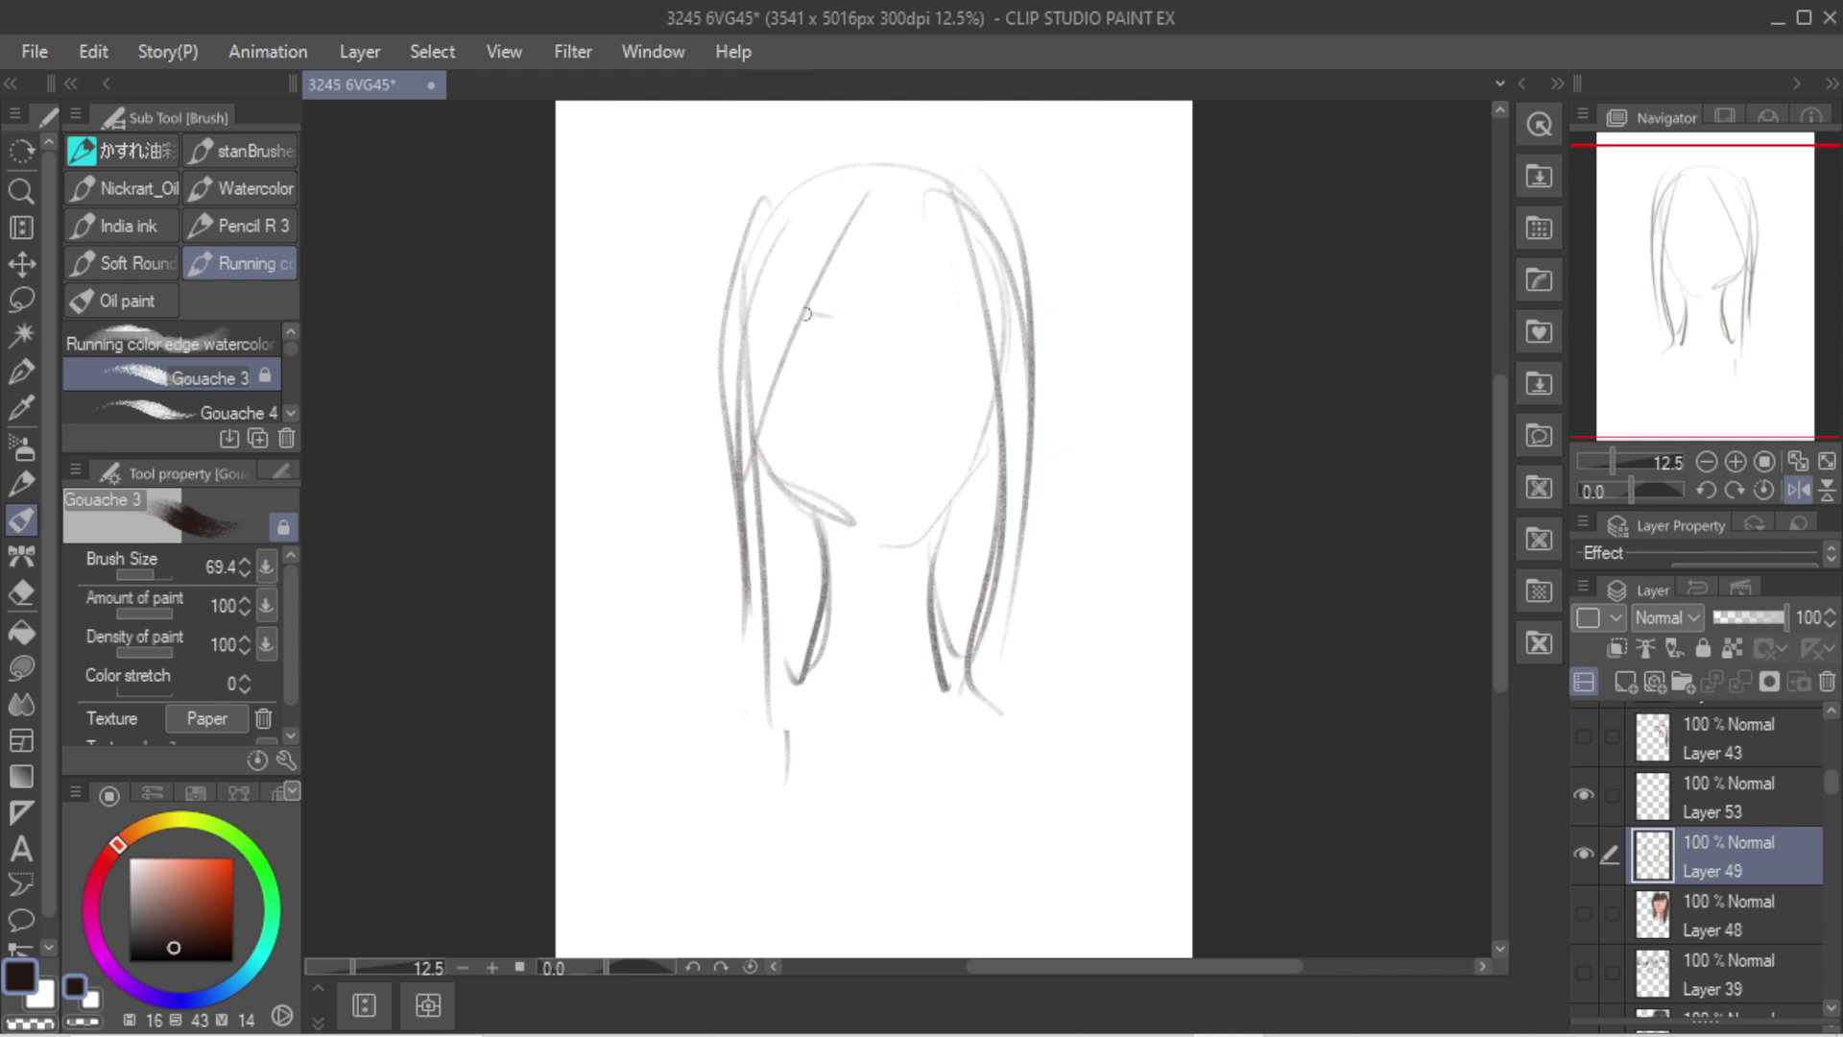
{"action": "left_click_drag", "start_coordinate": [768, 353], "coordinate": [834, 330]}
{"action": "left_click_drag", "start_coordinate": [936, 330], "coordinate": [1004, 363]}
{"action": "left_click_drag", "start_coordinate": [765, 356], "coordinate": [846, 355]}
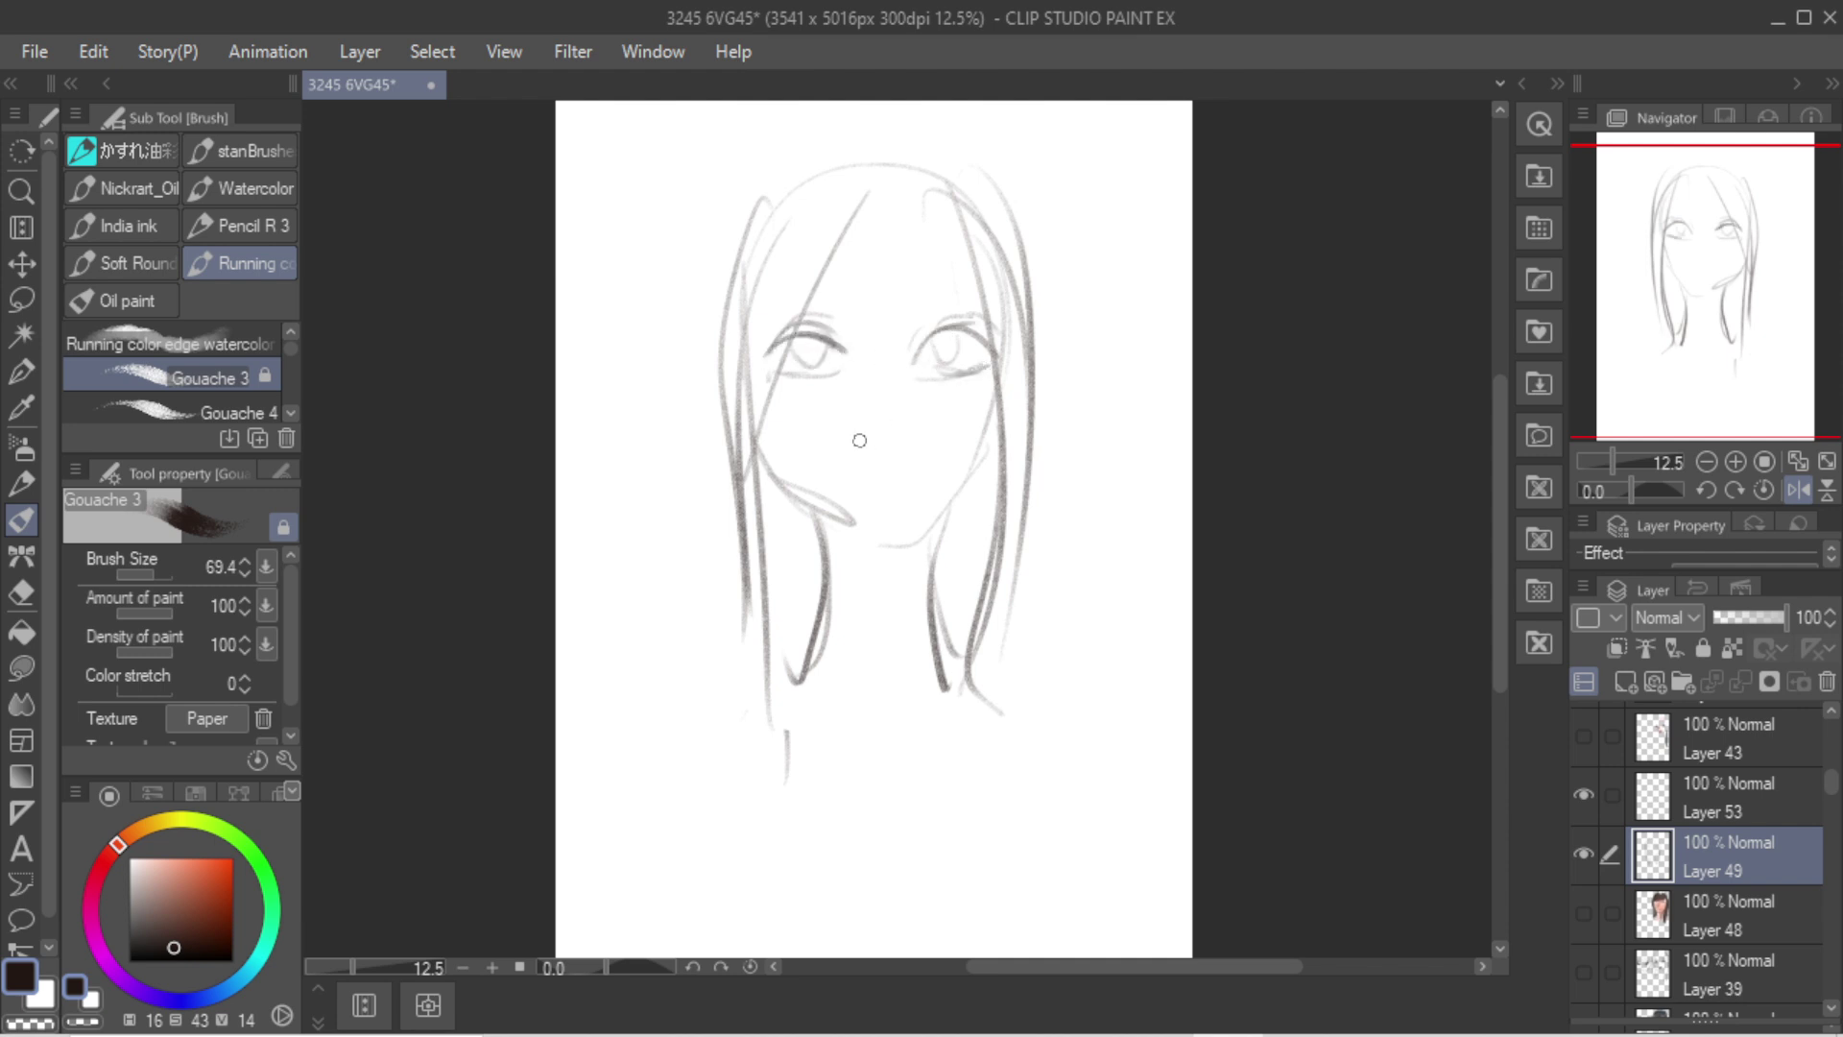
Step: Thin the doubled jaw line with transparent colour and sketch the mouth line under the nose
{"action": "key", "text": "c"}
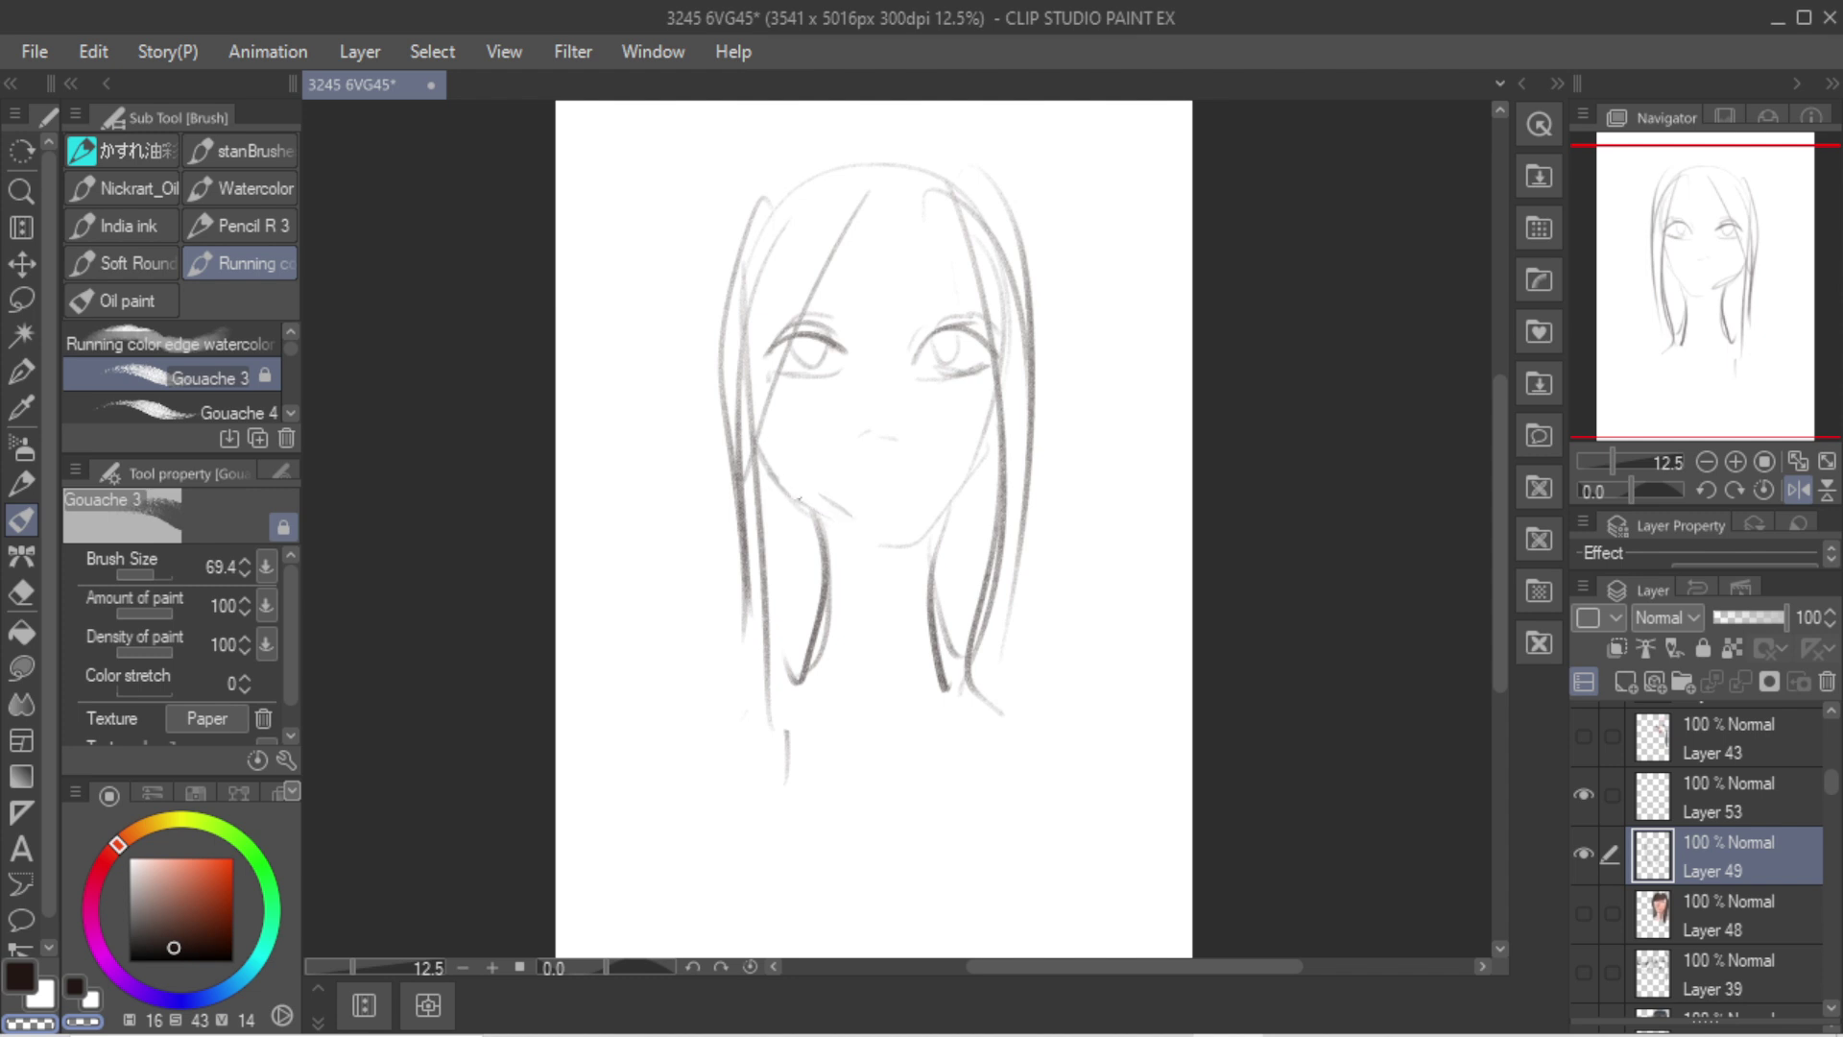
{"action": "key", "text": "c"}
{"action": "left_click_drag", "start_coordinate": [842, 487], "coordinate": [930, 482]}
{"action": "key", "text": "ctrl+z"}
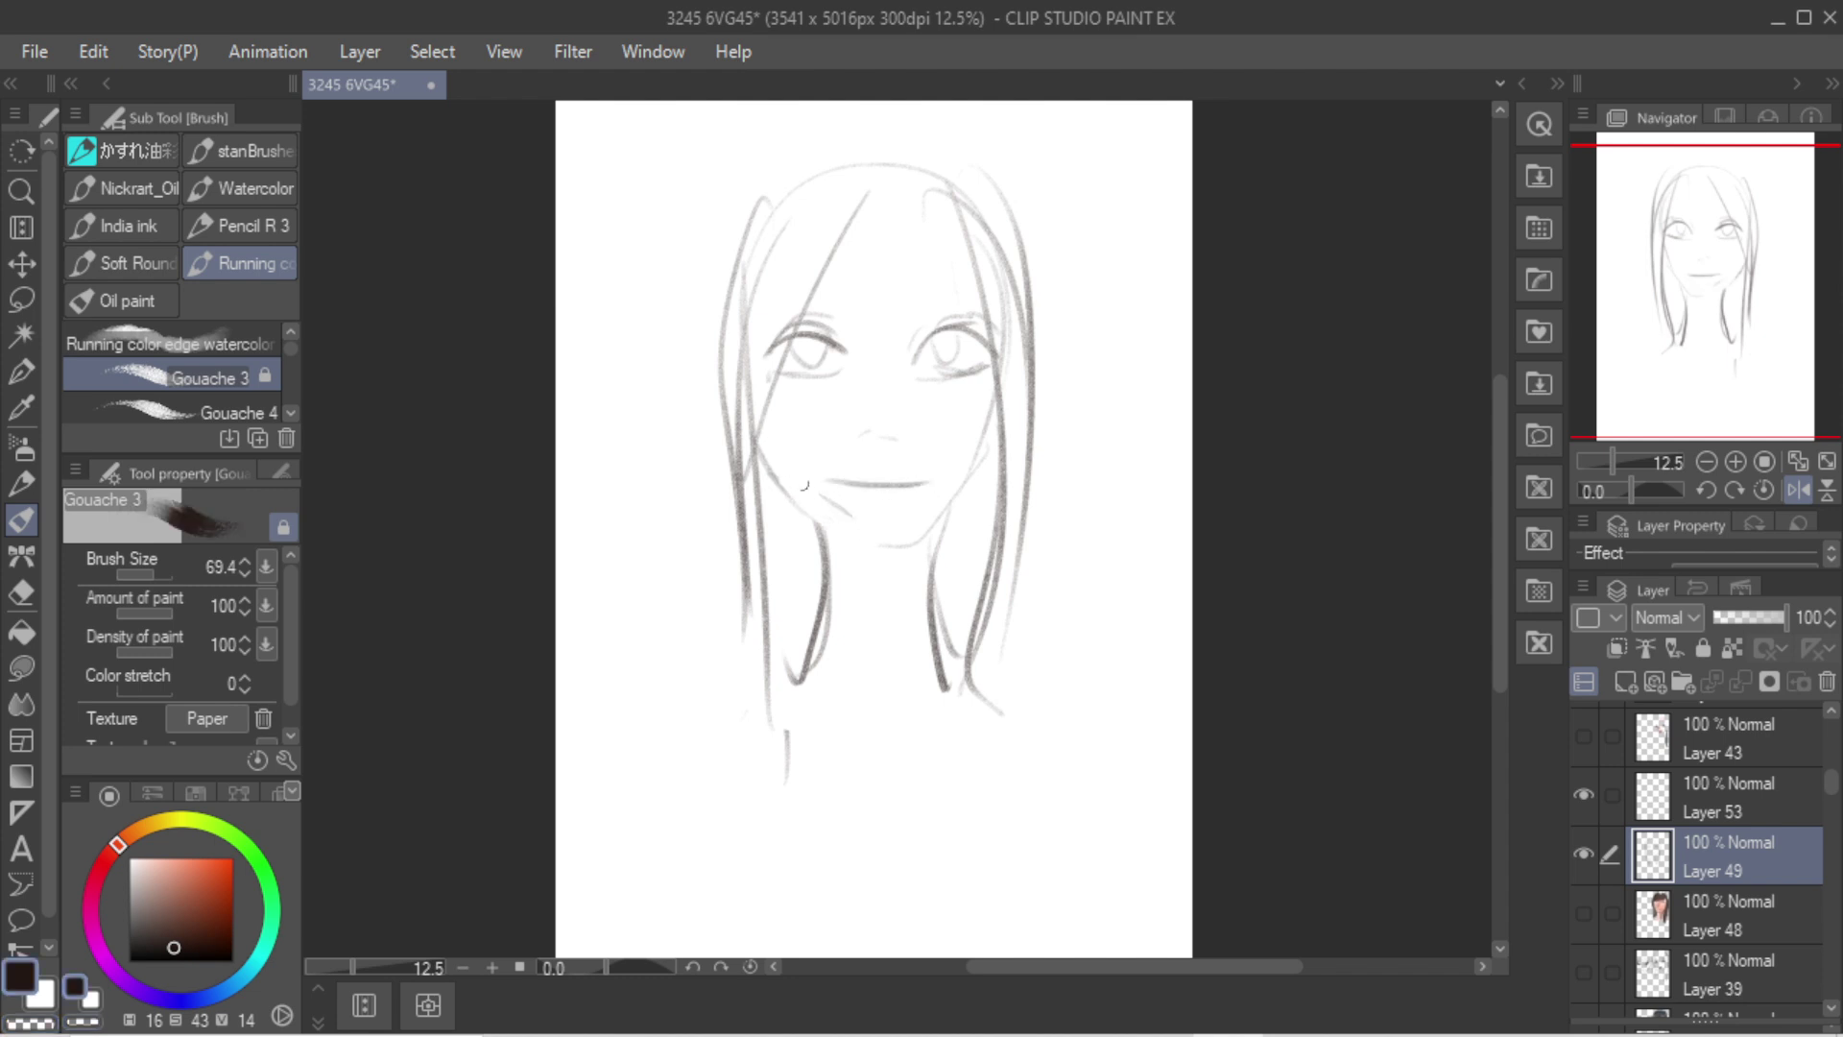
Step: Sketch the outer hair contour over the crown and extend long strands down both sides to the shoulders
{"action": "left_click_drag", "start_coordinate": [691, 192], "coordinate": [670, 706]}
{"action": "key", "text": "ctrl+z"}
{"action": "left_click_drag", "start_coordinate": [727, 244], "coordinate": [693, 741]}
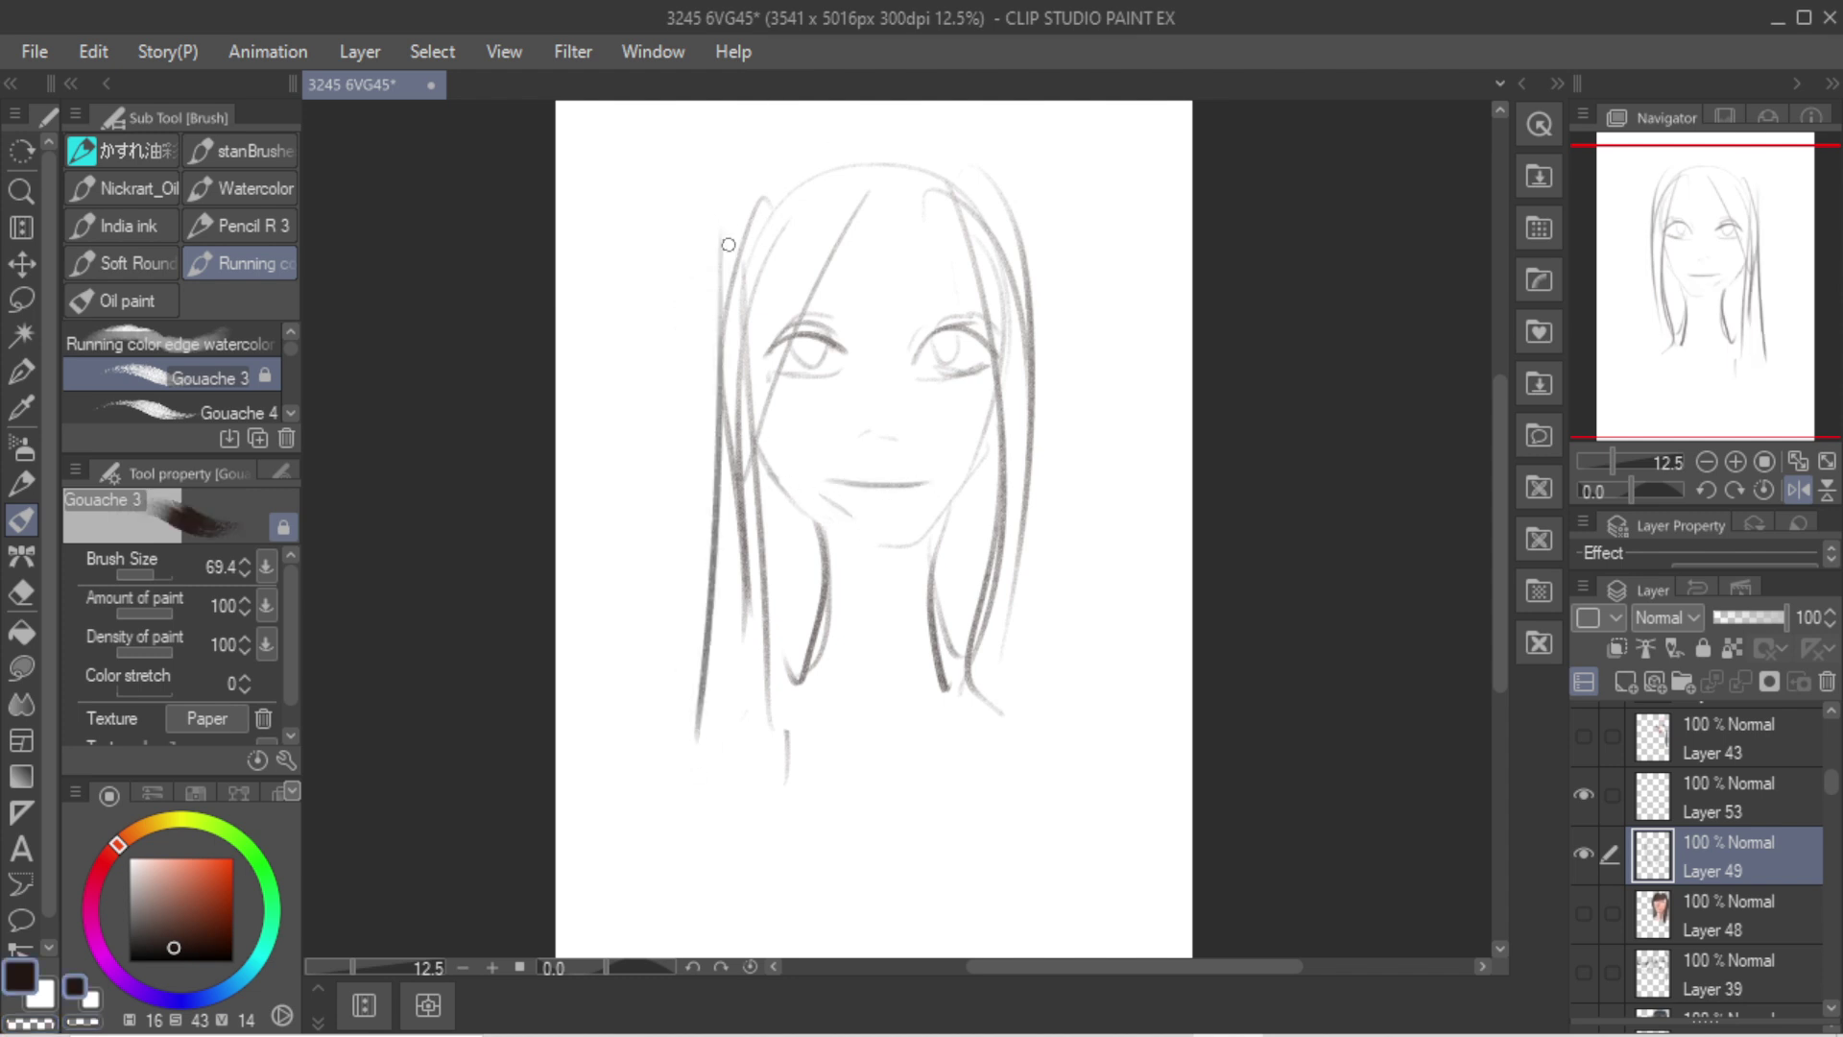
{"action": "left_click_drag", "start_coordinate": [720, 239], "coordinate": [805, 118]}
{"action": "mouse_move", "coordinate": [922, 129]}
{"action": "left_mouse_down"}
{"action": "mouse_move", "coordinate": [1009, 162]}
{"action": "mouse_move", "coordinate": [1085, 499]}
{"action": "left_mouse_up"}
{"action": "left_click_drag", "start_coordinate": [1044, 207], "coordinate": [1046, 706]}
{"action": "left_click_drag", "start_coordinate": [727, 240], "coordinate": [715, 662]}
{"action": "left_click_drag", "start_coordinate": [727, 397], "coordinate": [648, 802]}
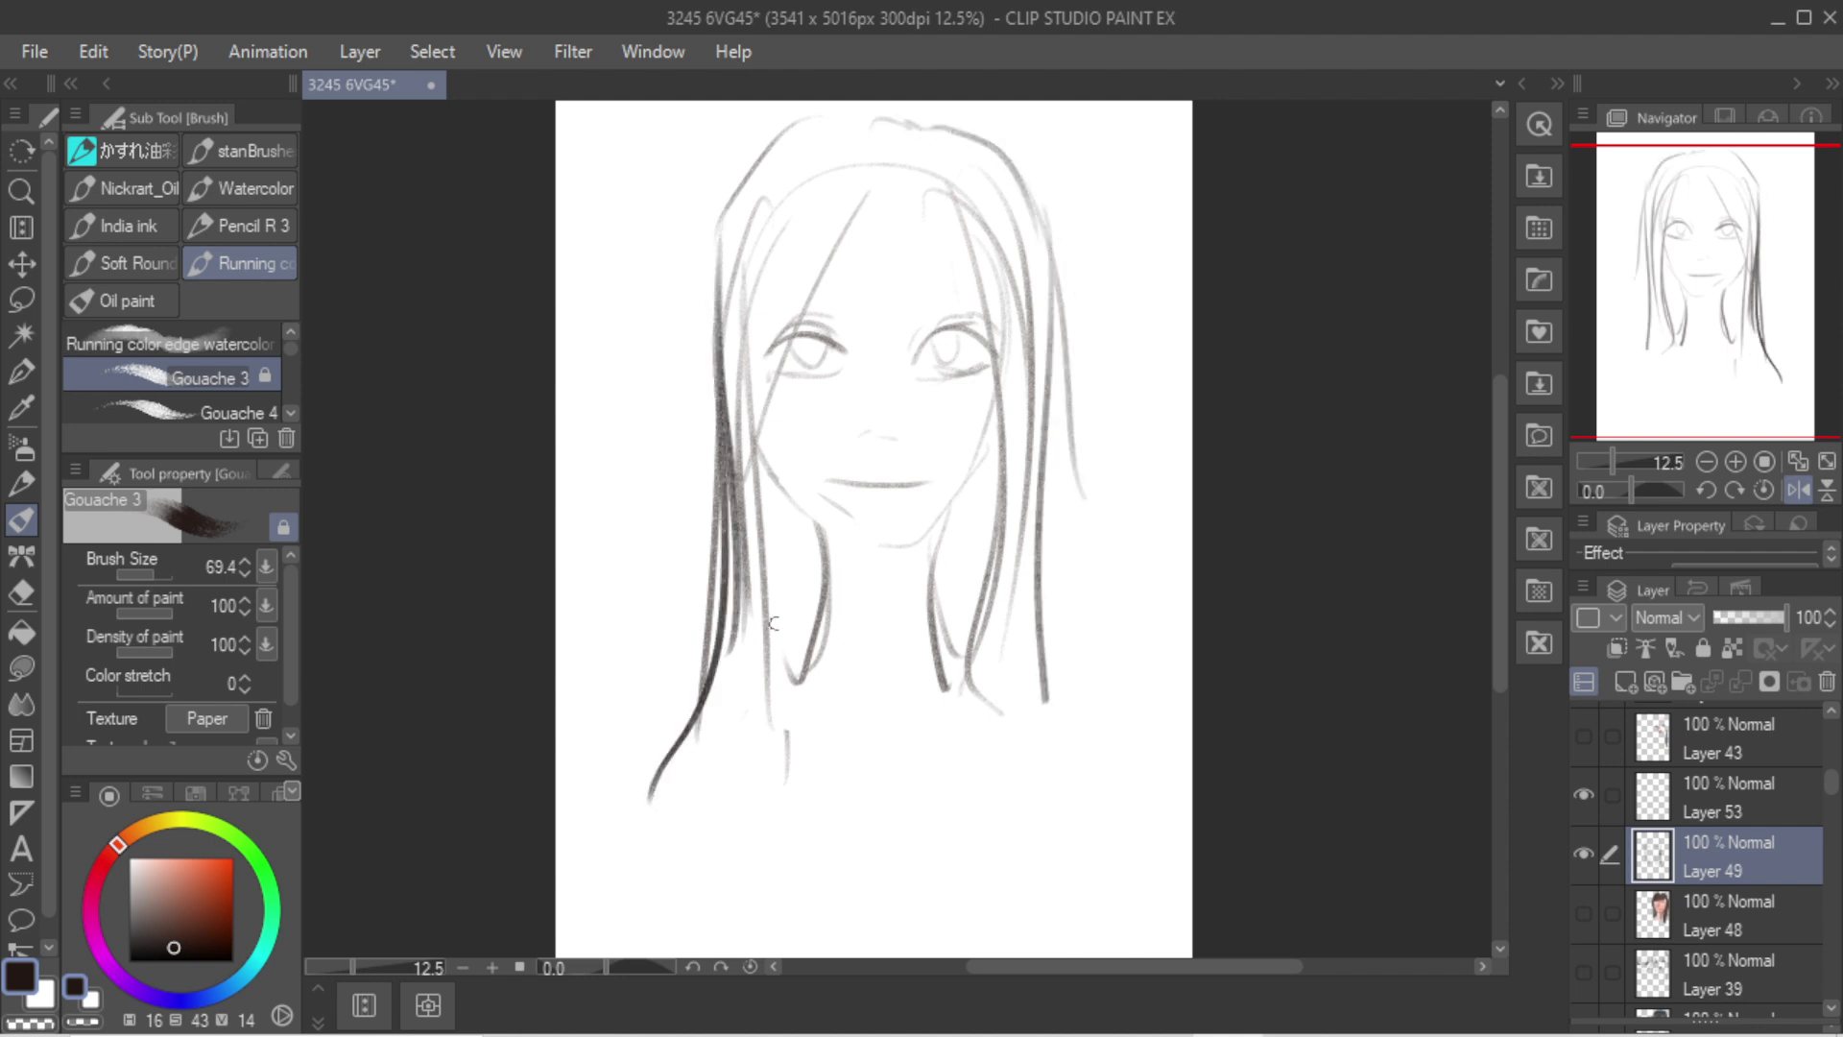
Step: Sketch the shoulders, upper arms and a curved shirt neckline beneath the neck
{"action": "mouse_move", "coordinate": [816, 588]}
{"action": "left_mouse_down"}
{"action": "mouse_move", "coordinate": [739, 681]}
{"action": "mouse_move", "coordinate": [633, 751]}
{"action": "left_mouse_up"}
{"action": "left_click_drag", "start_coordinate": [941, 619], "coordinate": [1091, 674]}
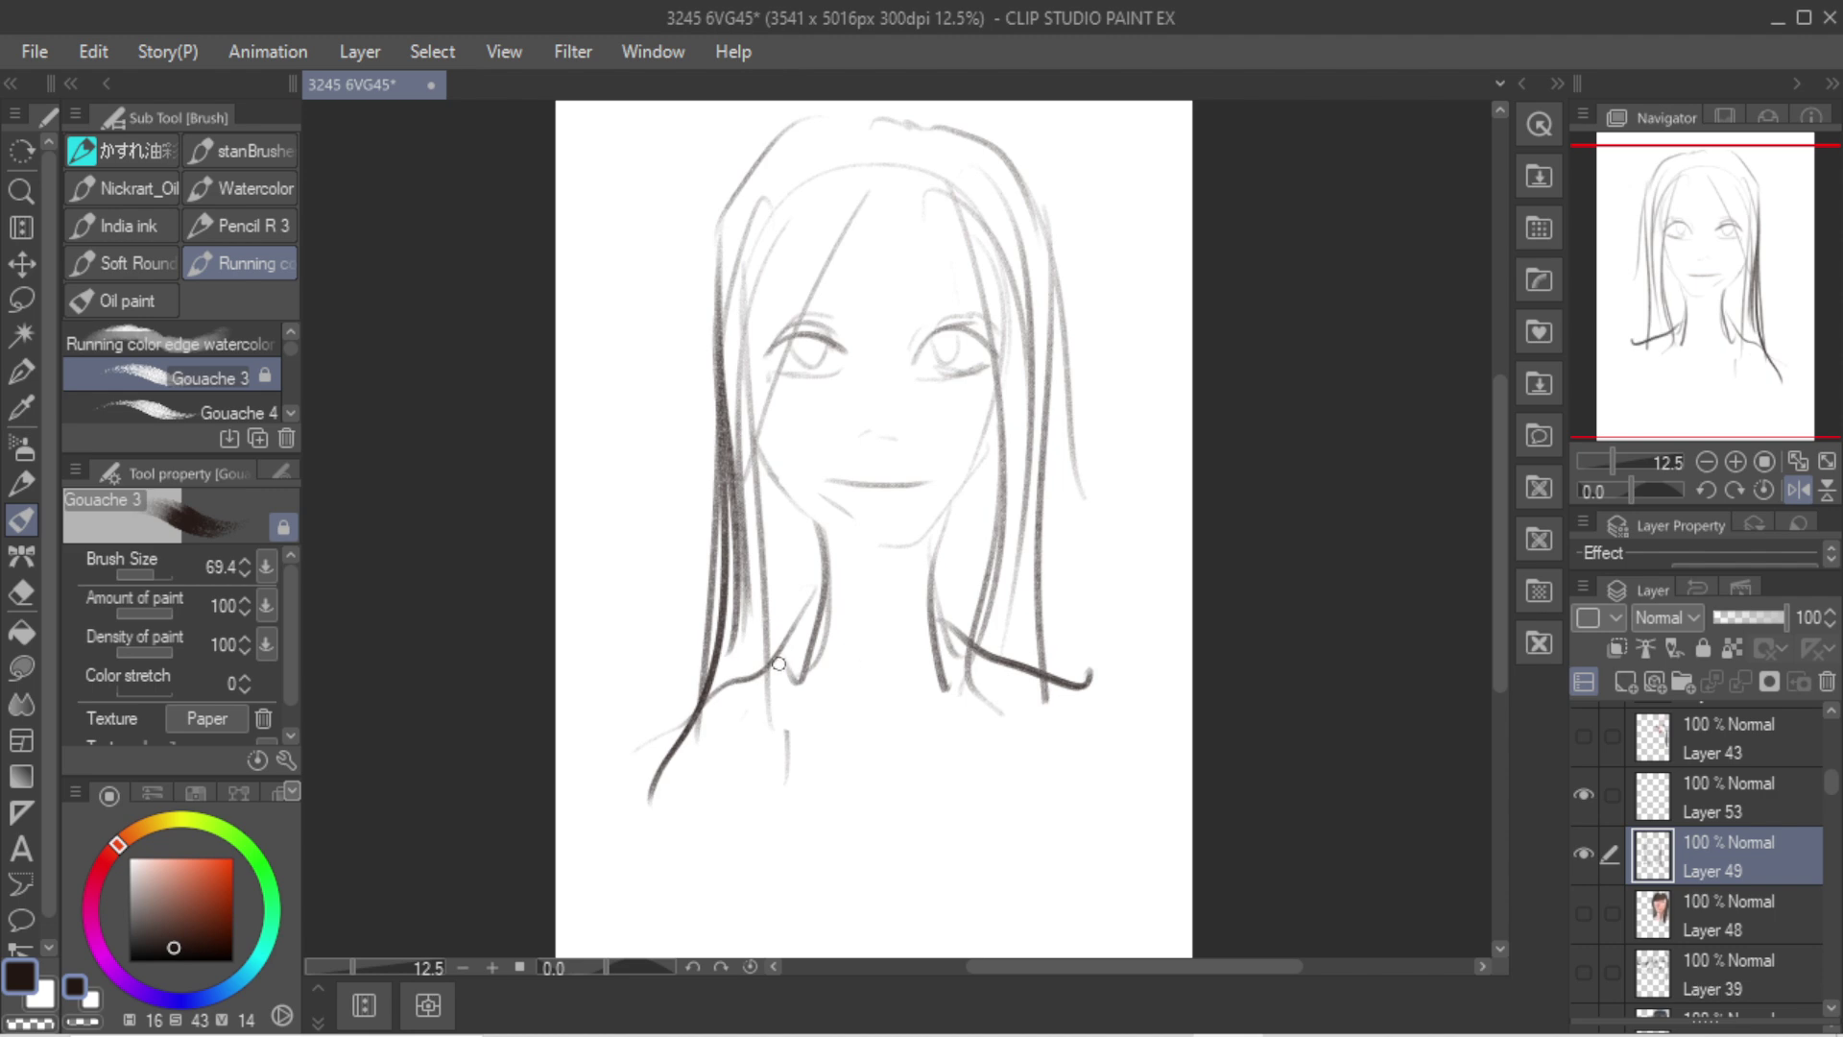
{"action": "mouse_move", "coordinate": [778, 662]}
{"action": "left_mouse_down"}
{"action": "mouse_move", "coordinate": [605, 826]}
{"action": "mouse_move", "coordinate": [622, 904]}
{"action": "left_mouse_up"}
{"action": "mouse_move", "coordinate": [1044, 664]}
{"action": "left_mouse_down"}
{"action": "mouse_move", "coordinate": [1143, 689]}
{"action": "mouse_move", "coordinate": [1127, 855]}
{"action": "mouse_move", "coordinate": [1164, 805]}
{"action": "mouse_move", "coordinate": [1135, 899]}
{"action": "left_mouse_up"}
{"action": "mouse_move", "coordinate": [1134, 773]}
{"action": "left_mouse_down"}
{"action": "mouse_move", "coordinate": [1104, 887]}
{"action": "mouse_move", "coordinate": [989, 902]}
{"action": "left_mouse_up"}
{"action": "mouse_move", "coordinate": [684, 641]}
{"action": "left_mouse_down"}
{"action": "mouse_move", "coordinate": [783, 746]}
{"action": "mouse_move", "coordinate": [945, 741]}
{"action": "mouse_move", "coordinate": [795, 689]}
{"action": "left_mouse_up"}
{"action": "left_click_drag", "start_coordinate": [816, 547], "coordinate": [804, 530]}
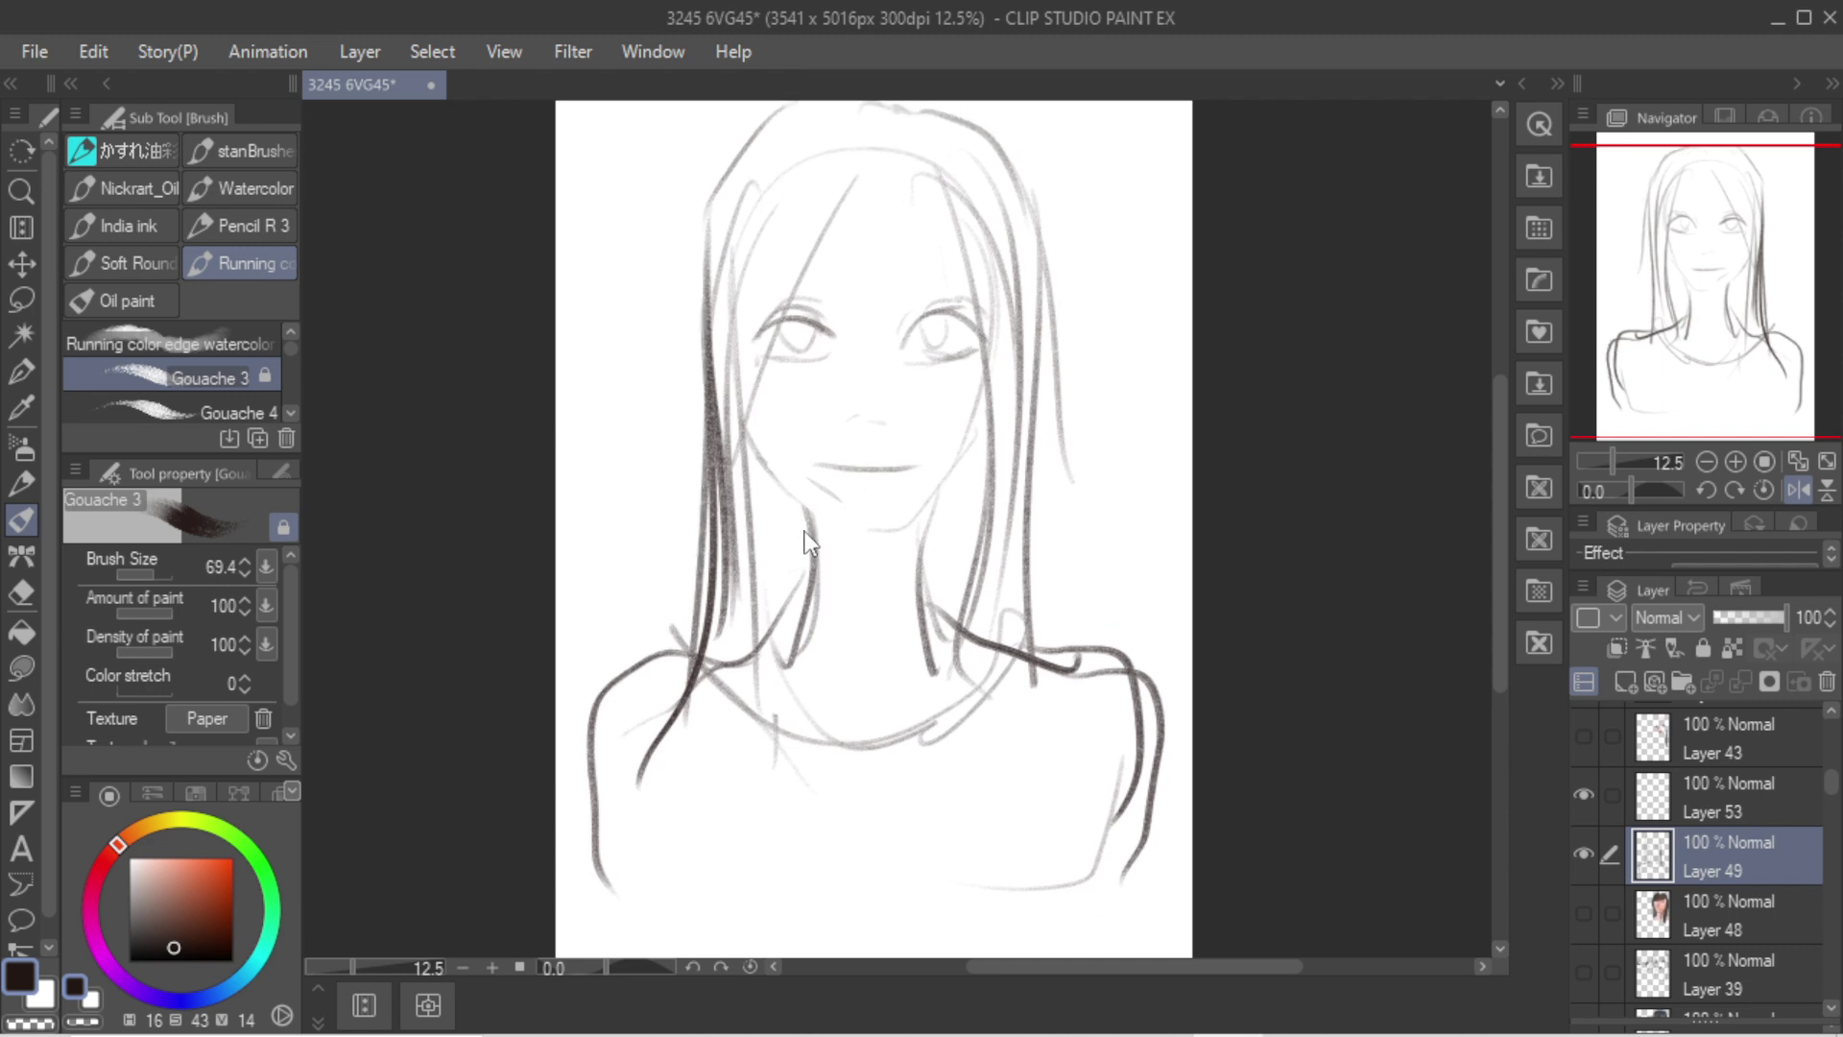
Step: Scale the whole figure sketch down slightly so that it fits inside the canvas with margins
{"action": "key", "text": "ctrl+t"}
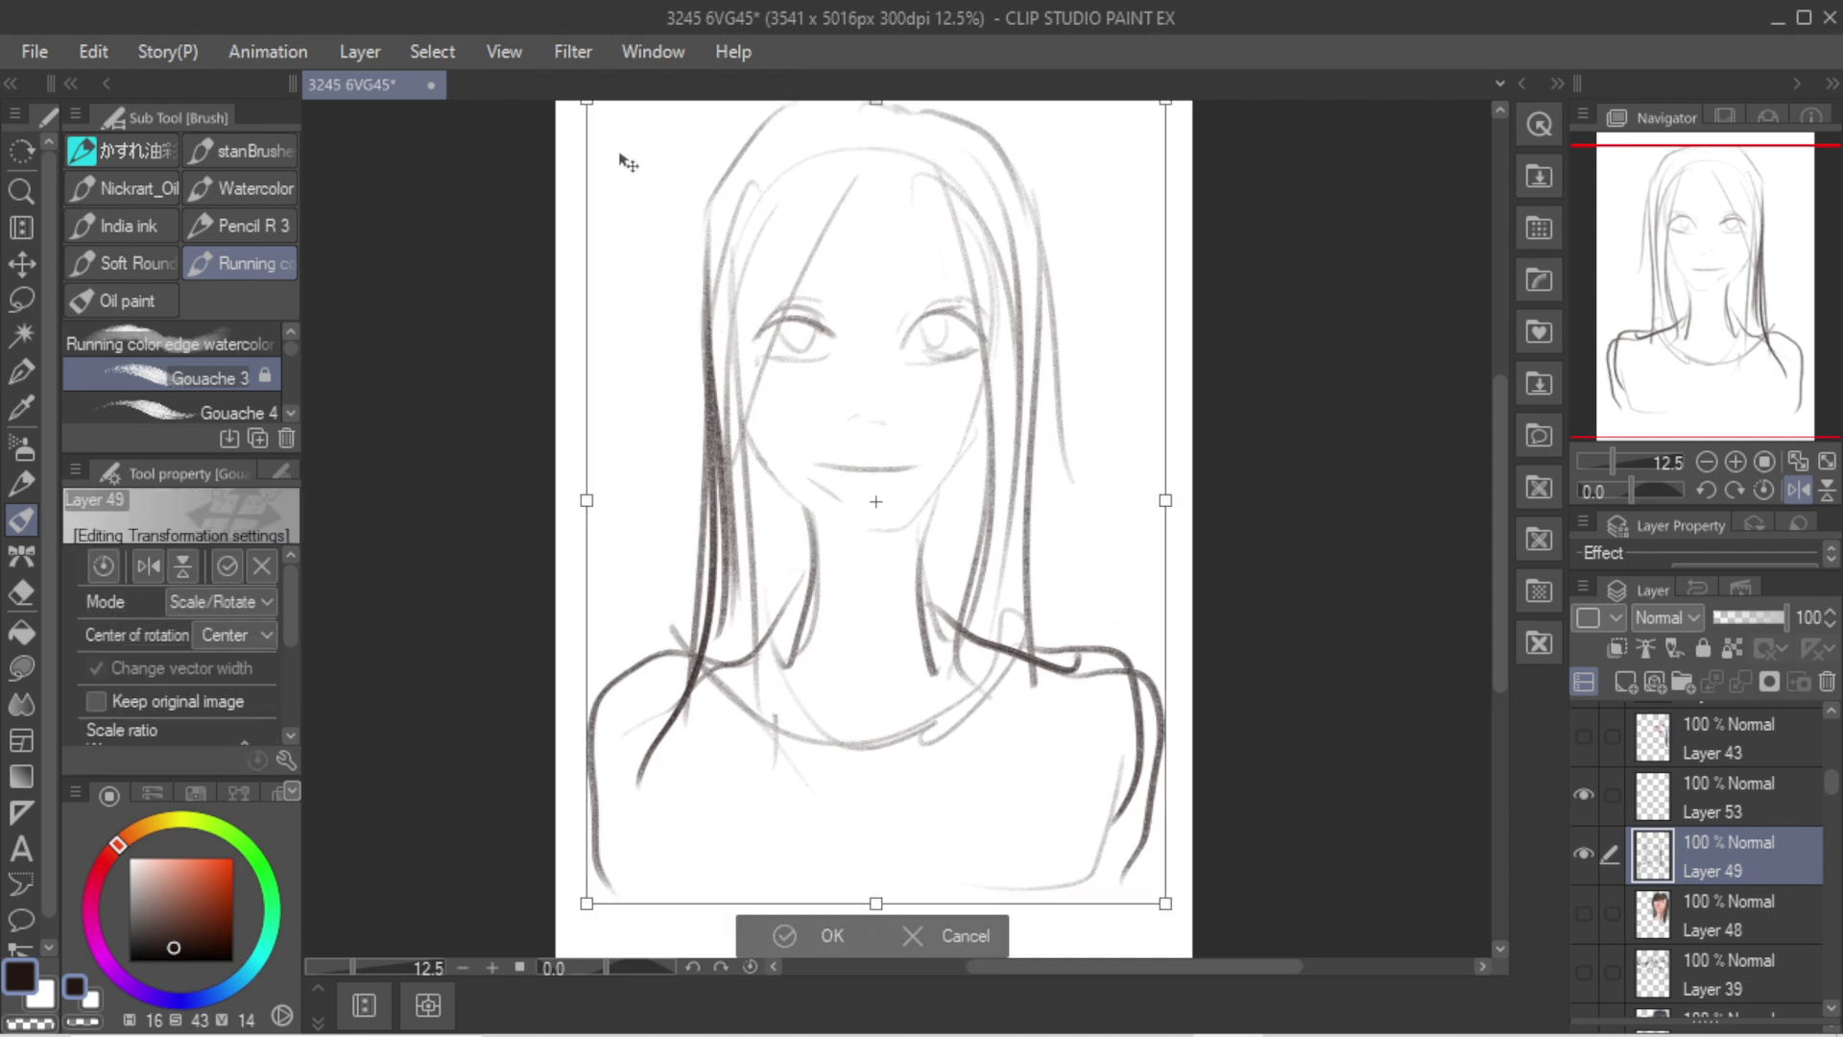
{"action": "left_click_drag", "start_coordinate": [588, 108], "coordinate": [625, 154]}
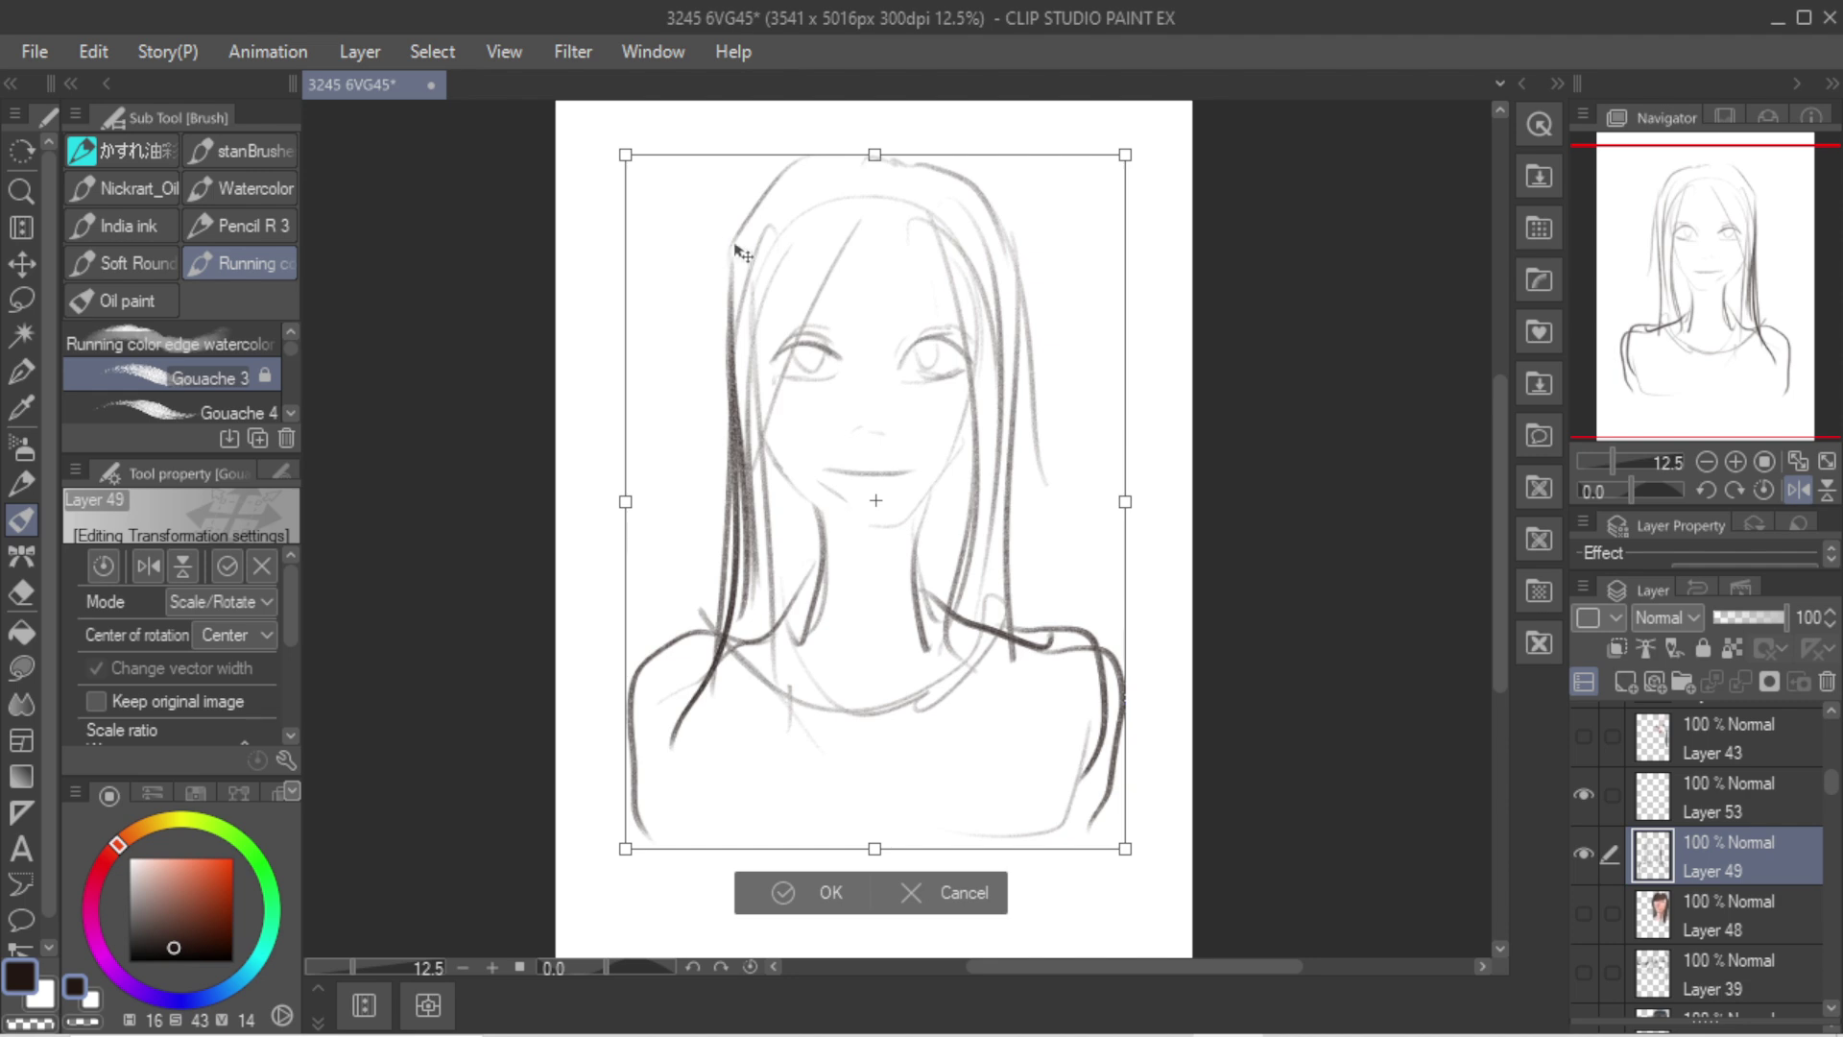
{"action": "key", "text": "Return"}
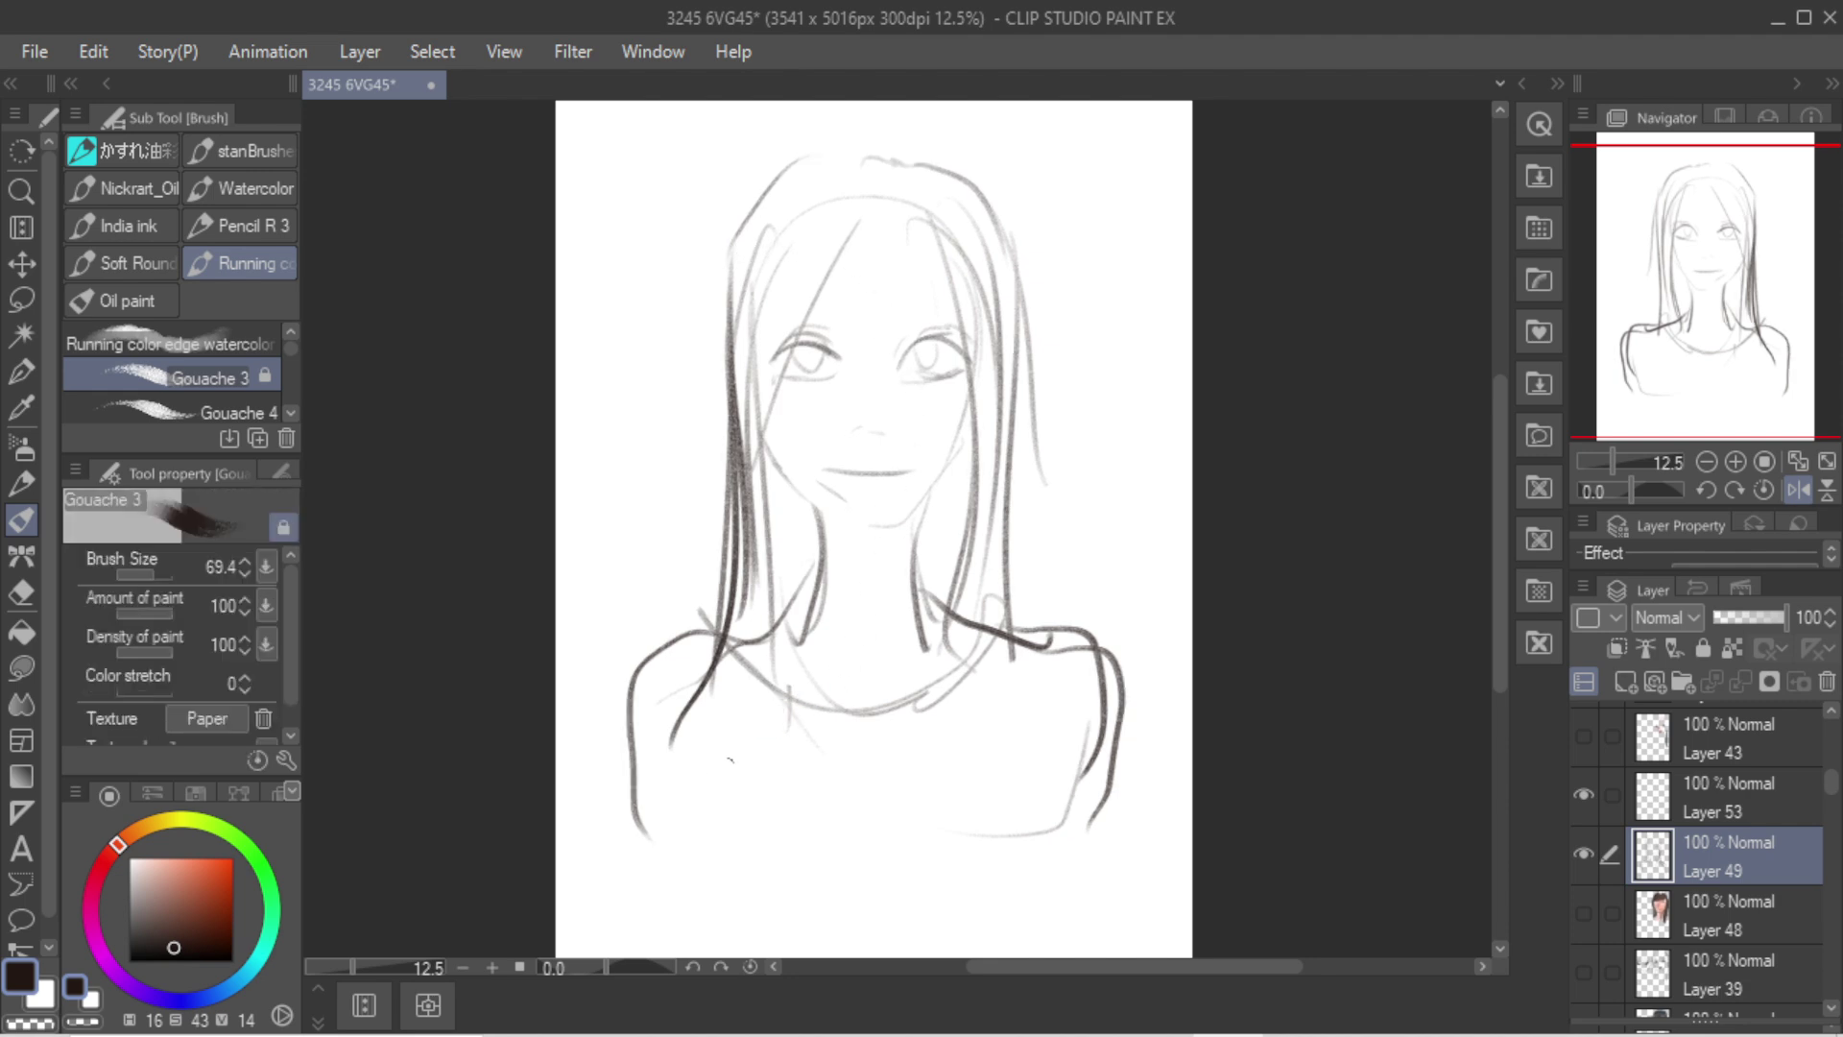
Step: Sketch a raised hand with spread fingers resting on the chest, cleaning up its outline with transparent colour
{"action": "left_click_drag", "start_coordinate": [651, 831], "coordinate": [756, 700]}
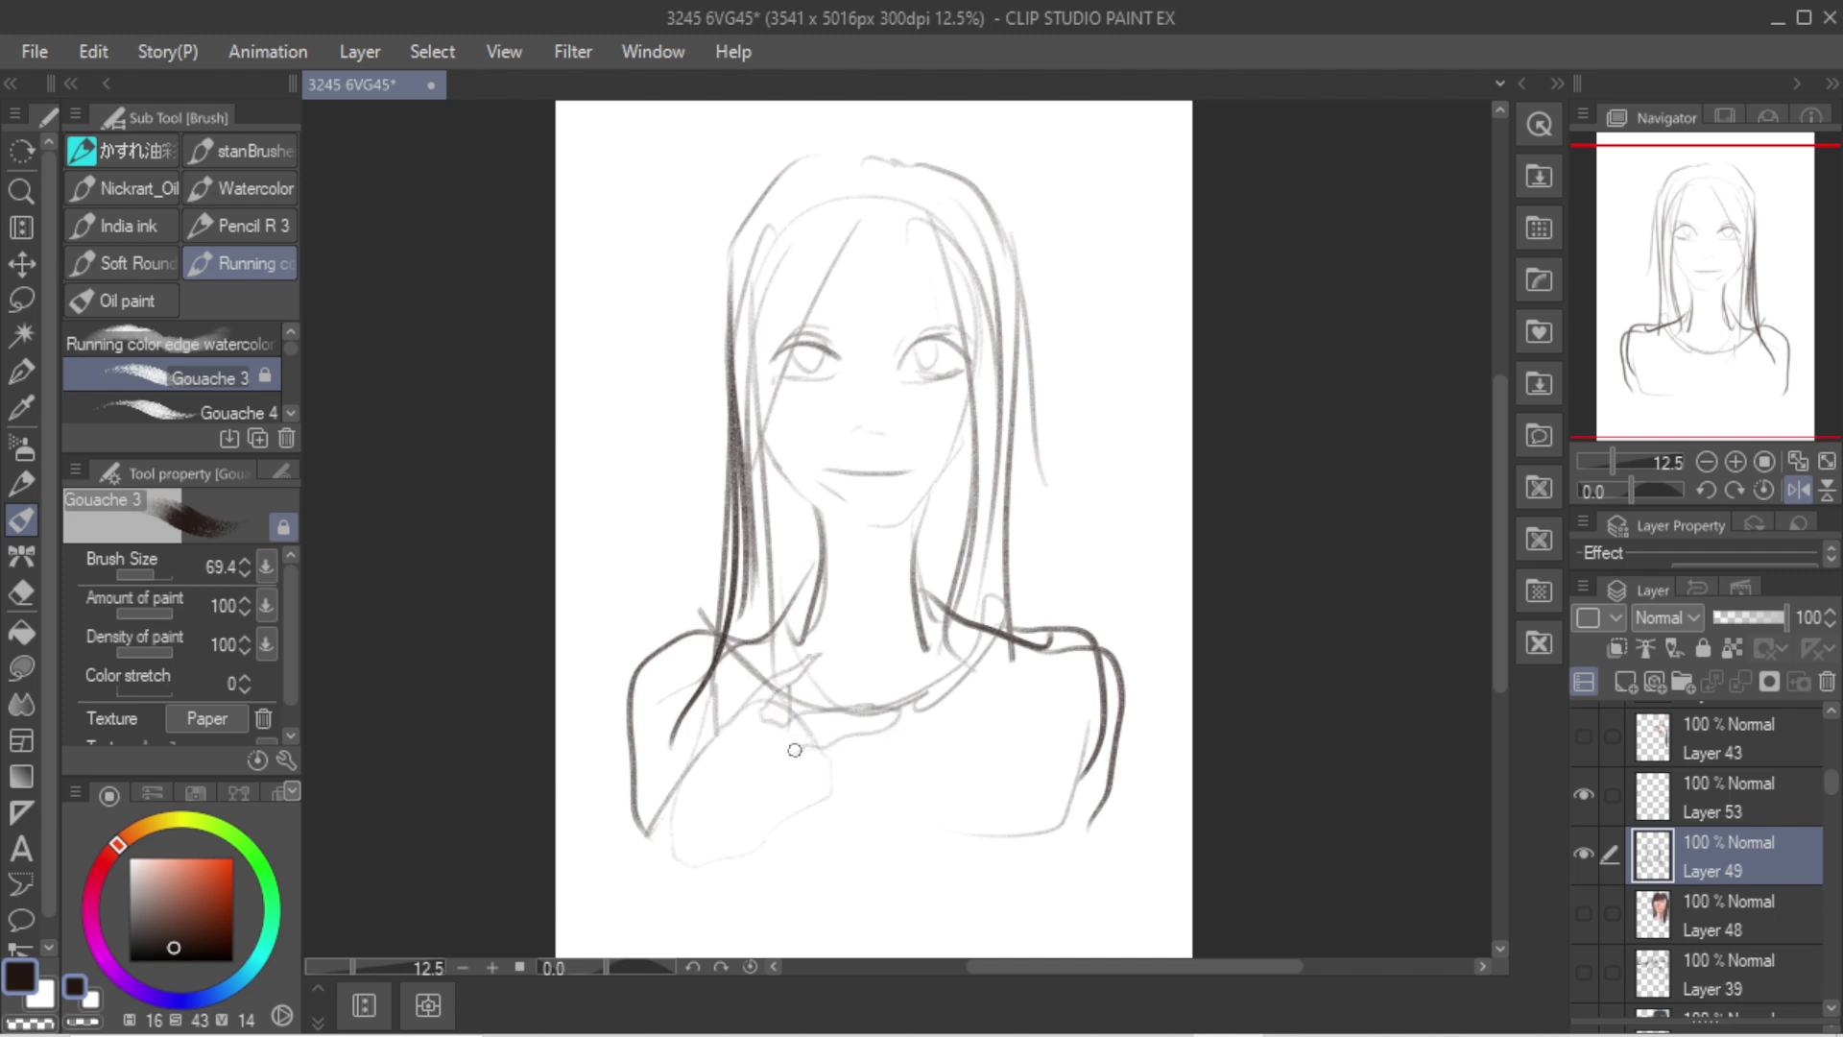
{"action": "mouse_move", "coordinate": [926, 730]}
{"action": "left_mouse_down"}
{"action": "mouse_move", "coordinate": [813, 765]}
{"action": "mouse_move", "coordinate": [901, 802]}
{"action": "mouse_move", "coordinate": [815, 807]}
{"action": "mouse_move", "coordinate": [900, 808]}
{"action": "mouse_move", "coordinate": [788, 828]}
{"action": "left_mouse_up"}
{"action": "left_click_drag", "start_coordinate": [659, 895], "coordinate": [622, 884]}
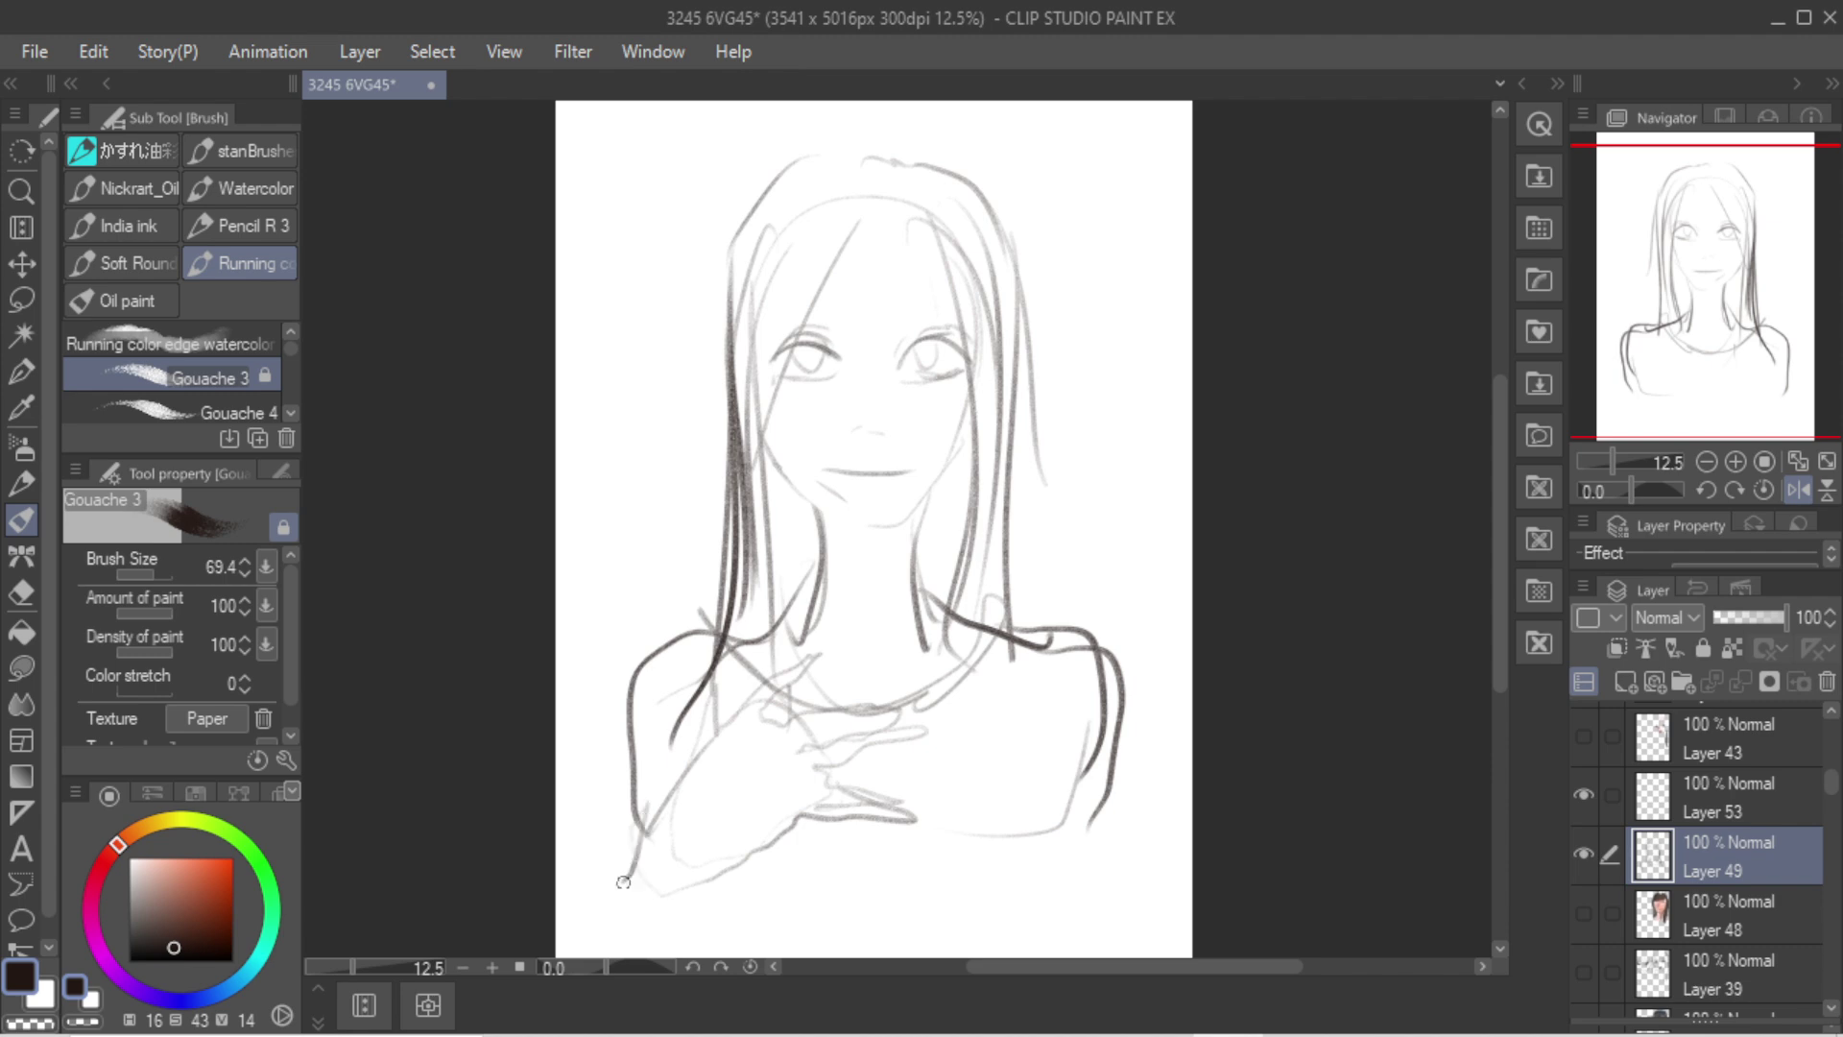
{"action": "mouse_move", "coordinate": [687, 782]}
{"action": "left_mouse_down"}
{"action": "mouse_move", "coordinate": [717, 679]}
{"action": "mouse_move", "coordinate": [727, 746]}
{"action": "mouse_move", "coordinate": [852, 663]}
{"action": "mouse_move", "coordinate": [790, 702]}
{"action": "mouse_move", "coordinate": [832, 655]}
{"action": "mouse_move", "coordinate": [857, 681]}
{"action": "left_mouse_up"}
{"action": "key", "text": "c"}
{"action": "key", "text": "c"}
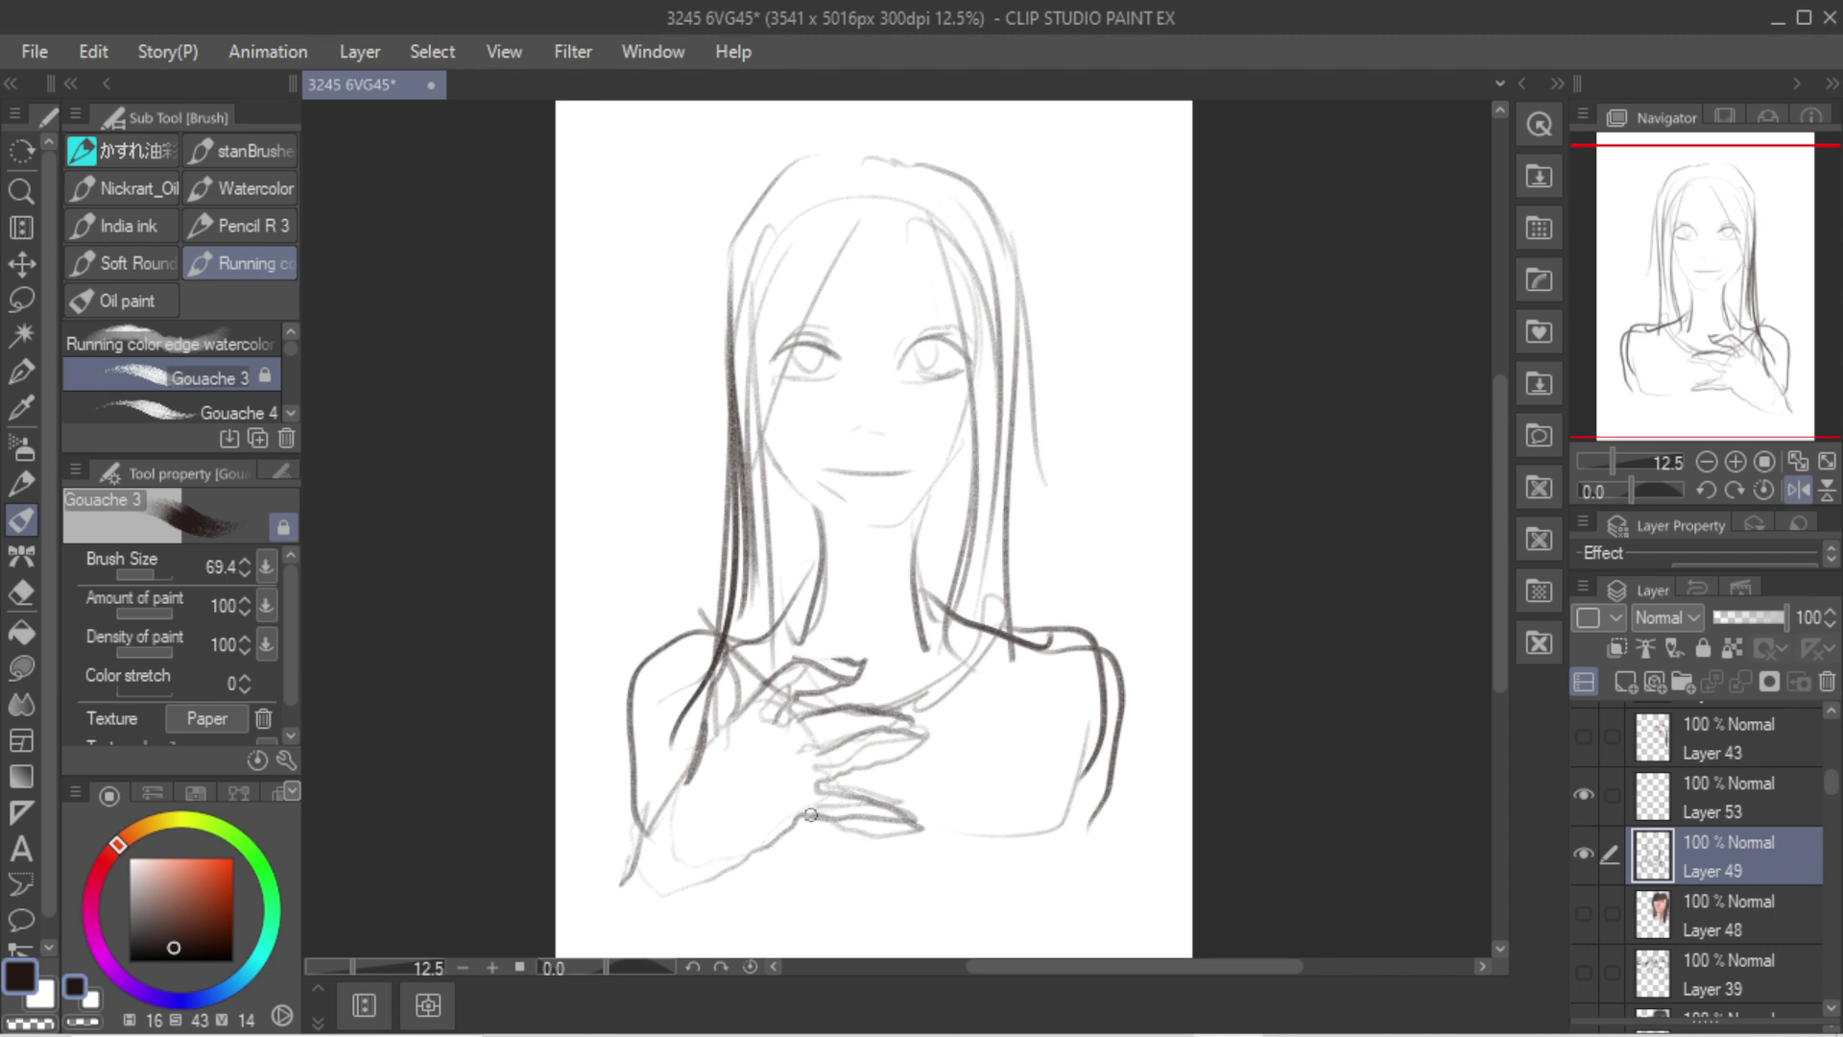
Step: Sketch the wrist and forearm of the raised hand, then outline the opposite sleeve and the lower torso
{"action": "mouse_move", "coordinate": [810, 814]}
{"action": "left_mouse_down"}
{"action": "mouse_move", "coordinate": [717, 871]}
{"action": "mouse_move", "coordinate": [646, 870]}
{"action": "left_mouse_up"}
{"action": "mouse_move", "coordinate": [776, 824]}
{"action": "left_mouse_down"}
{"action": "mouse_move", "coordinate": [749, 850]}
{"action": "mouse_move", "coordinate": [653, 873]}
{"action": "left_mouse_up"}
{"action": "left_click_drag", "start_coordinate": [646, 814], "coordinate": [615, 921]}
{"action": "left_click_drag", "start_coordinate": [639, 856], "coordinate": [620, 953]}
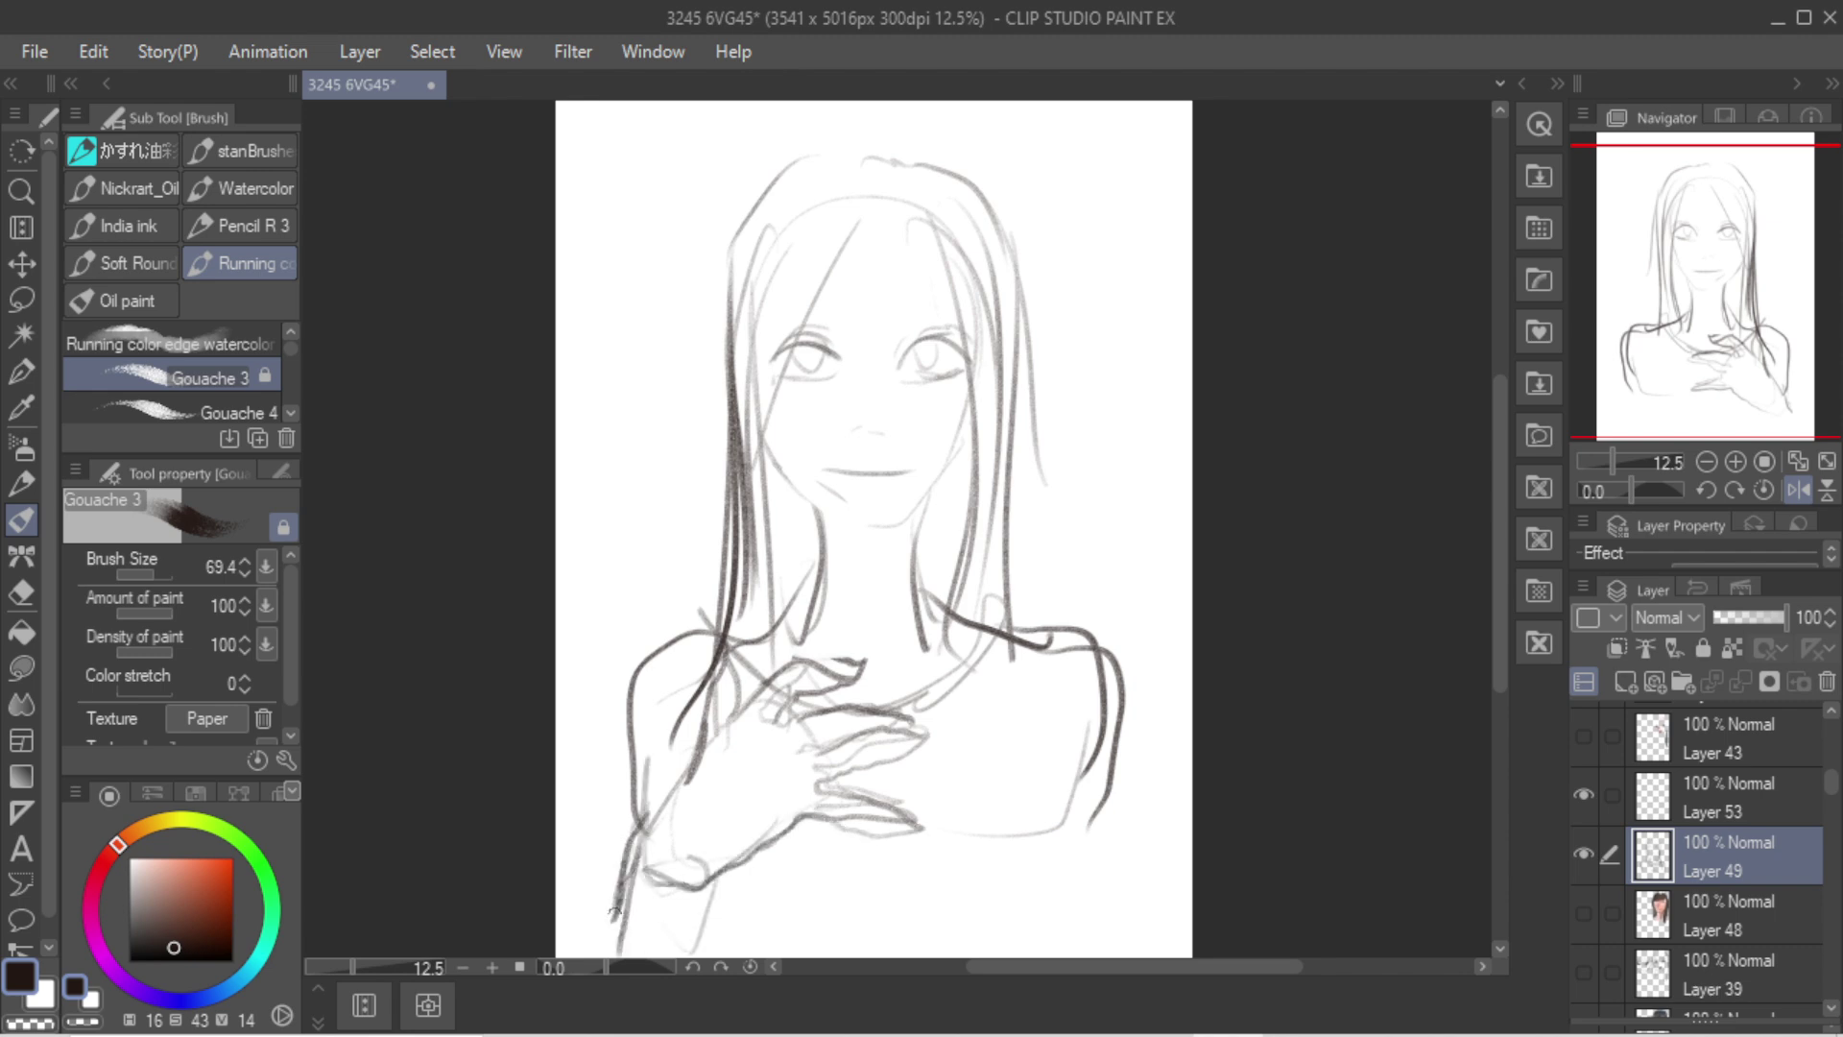
{"action": "left_click_drag", "start_coordinate": [731, 869], "coordinate": [736, 895]}
{"action": "mouse_move", "coordinate": [1105, 737]}
{"action": "left_mouse_down"}
{"action": "mouse_move", "coordinate": [1123, 903]}
{"action": "mouse_move", "coordinate": [1038, 827]}
{"action": "mouse_move", "coordinate": [1042, 774]}
{"action": "mouse_move", "coordinate": [1049, 824]}
{"action": "mouse_move", "coordinate": [1058, 775]}
{"action": "mouse_move", "coordinate": [1050, 823]}
{"action": "mouse_move", "coordinate": [1010, 918]}
{"action": "mouse_move", "coordinate": [898, 942]}
{"action": "left_mouse_up"}
{"action": "left_click_drag", "start_coordinate": [1060, 891], "coordinate": [923, 952]}
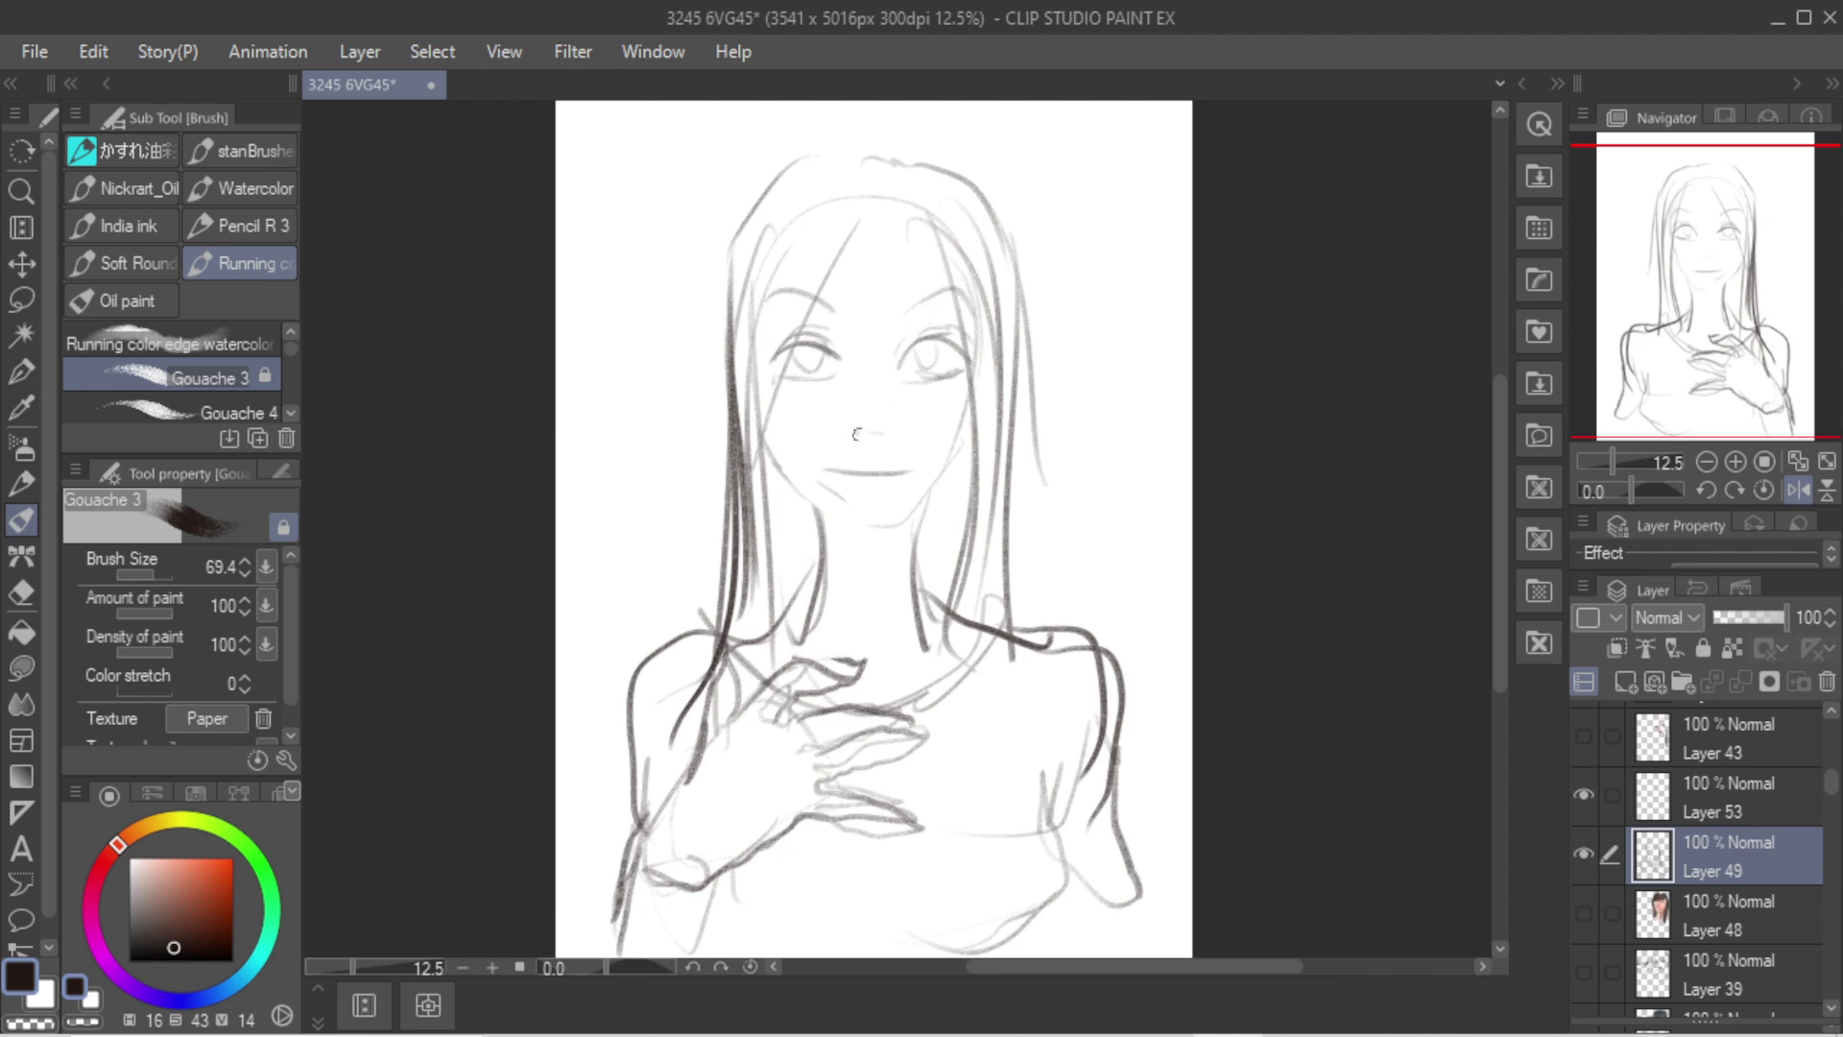
Step: Clean up the old jaw marks with transparent colour and redraw the jaw lines into a narrower chin
{"action": "key", "text": "c"}
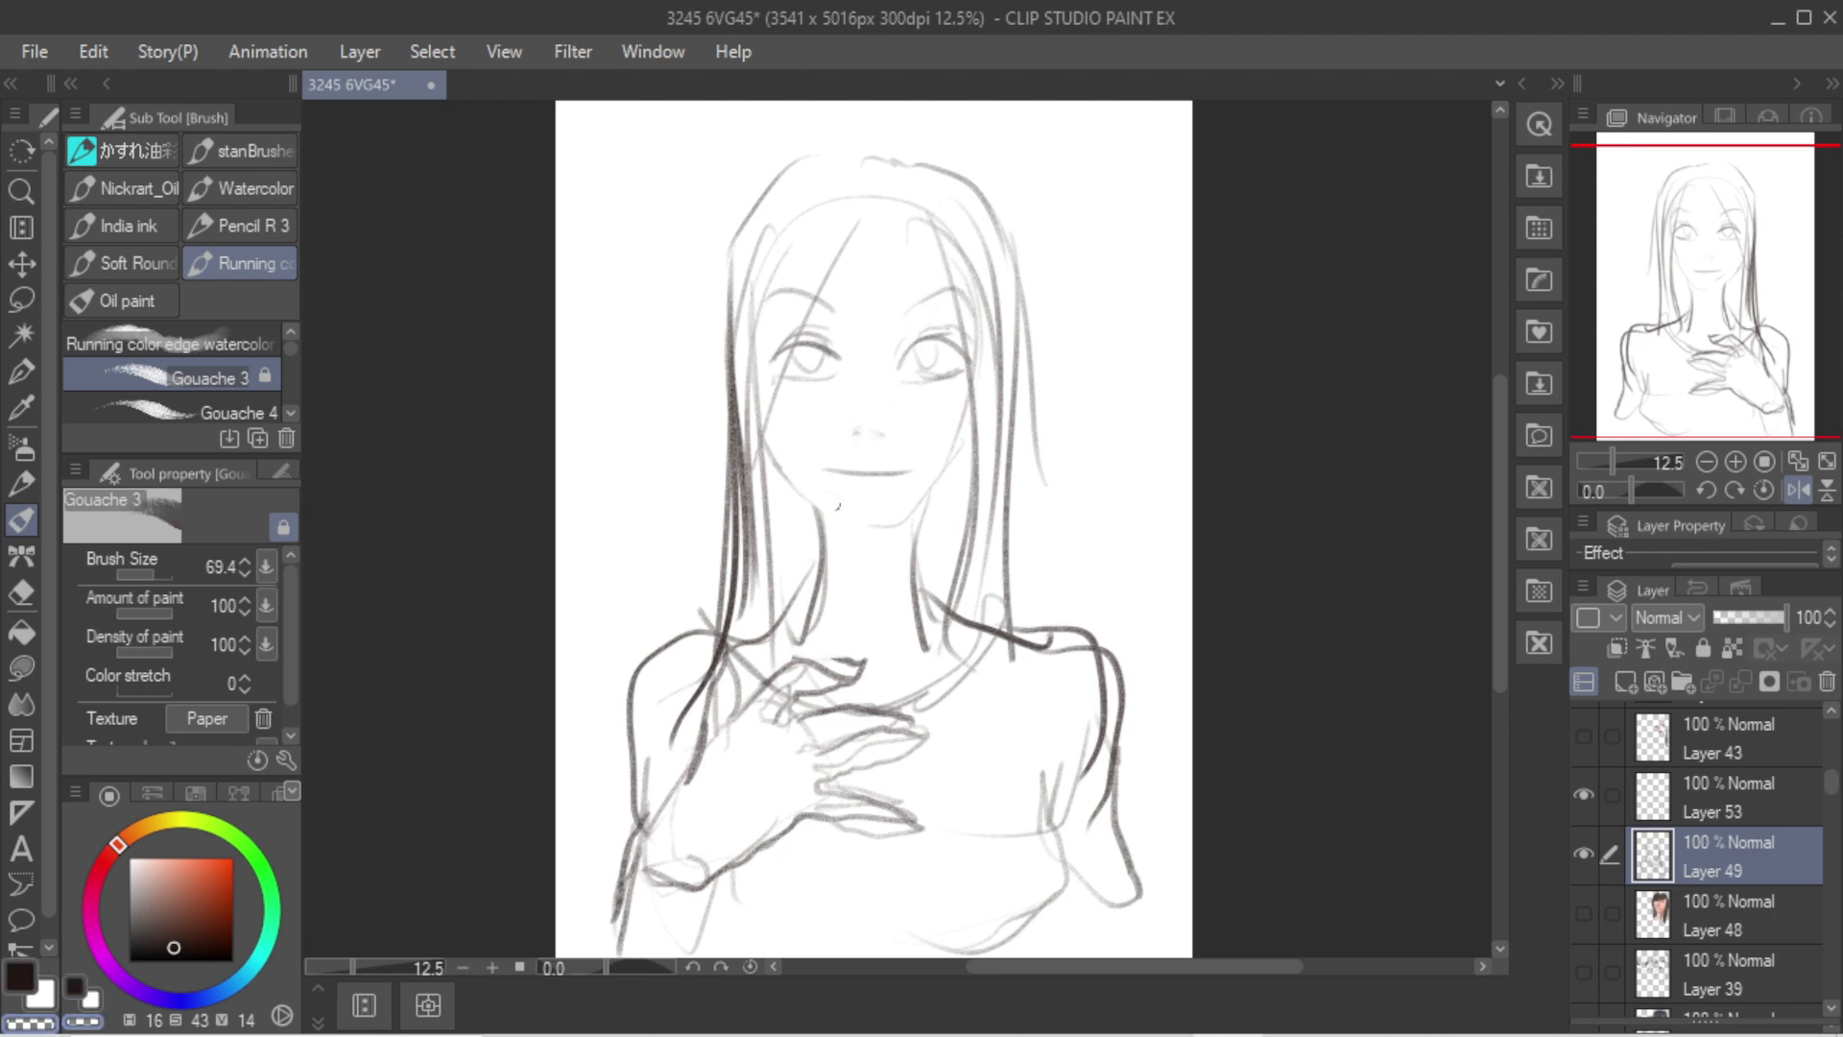
{"action": "key", "text": "c"}
{"action": "left_click_drag", "start_coordinate": [884, 525], "coordinate": [960, 459]}
{"action": "key", "text": "ctrl+z"}
{"action": "key", "text": "ctrl+z"}
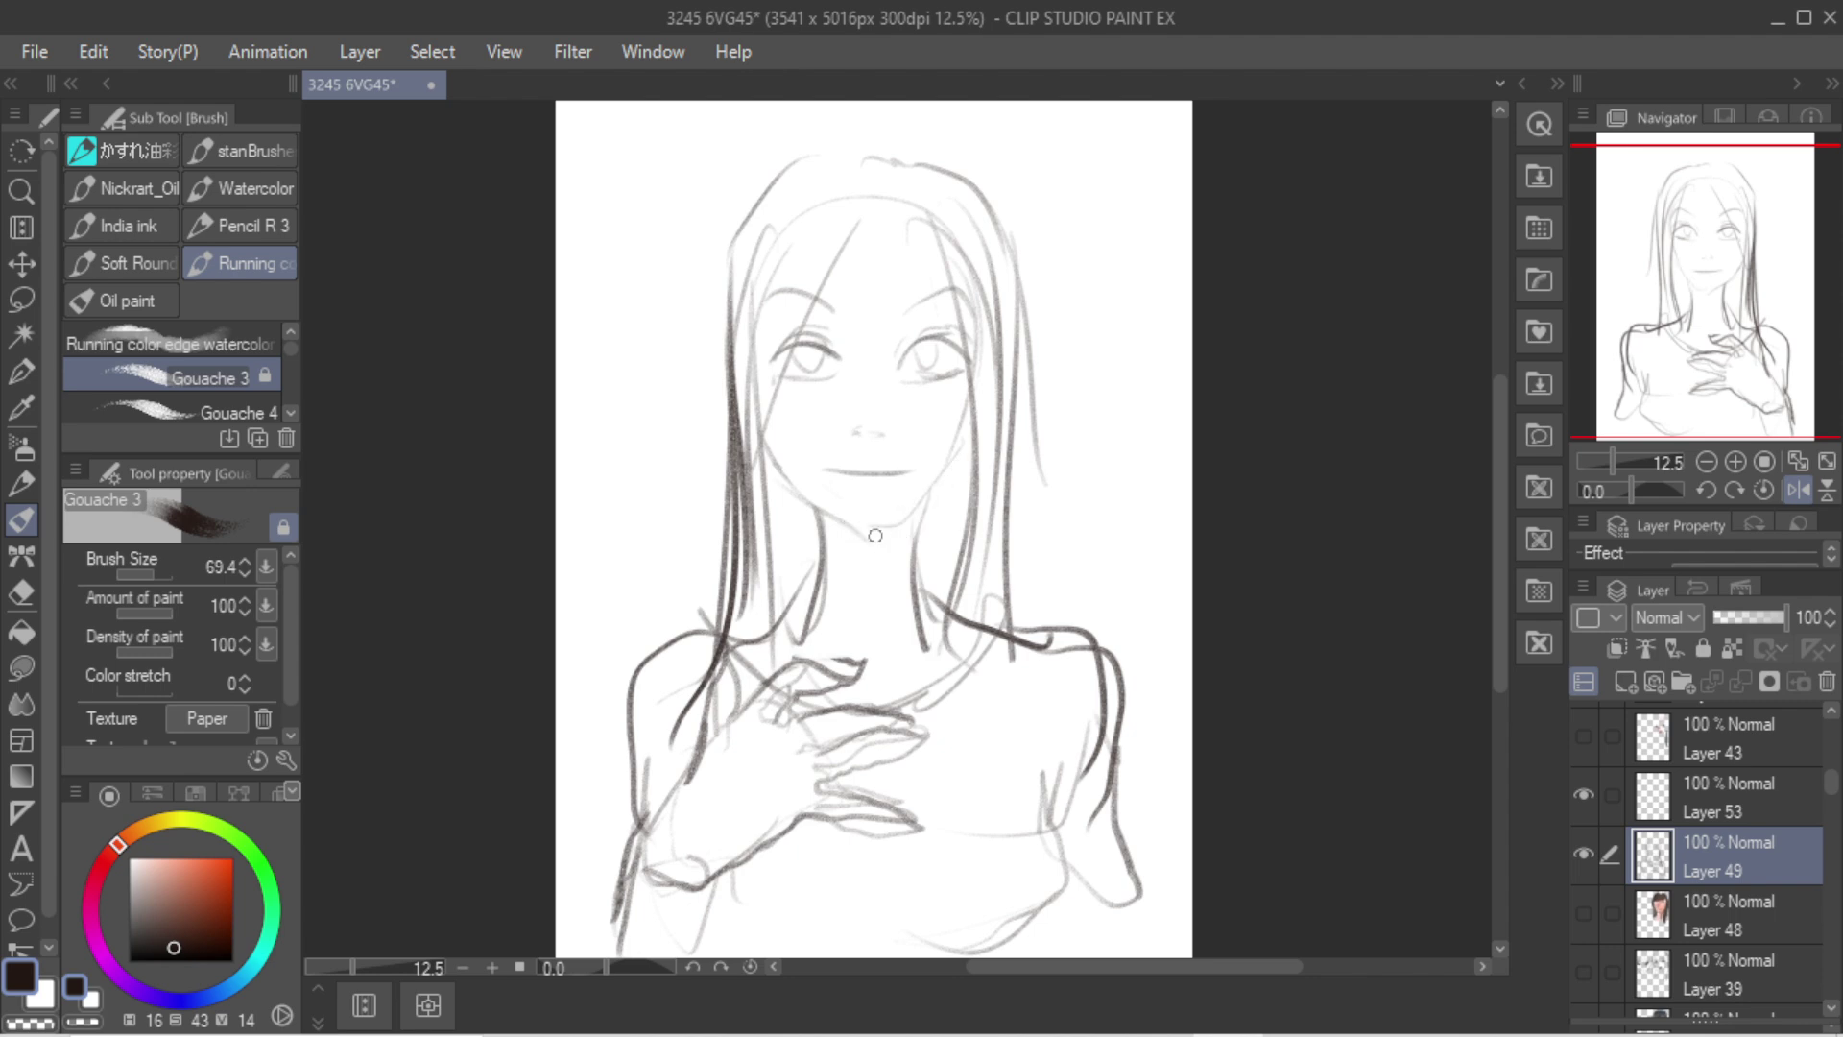
{"action": "mouse_move", "coordinate": [877, 528]}
{"action": "left_mouse_down"}
{"action": "mouse_move", "coordinate": [970, 437]}
{"action": "mouse_move", "coordinate": [905, 526]}
{"action": "left_mouse_up"}
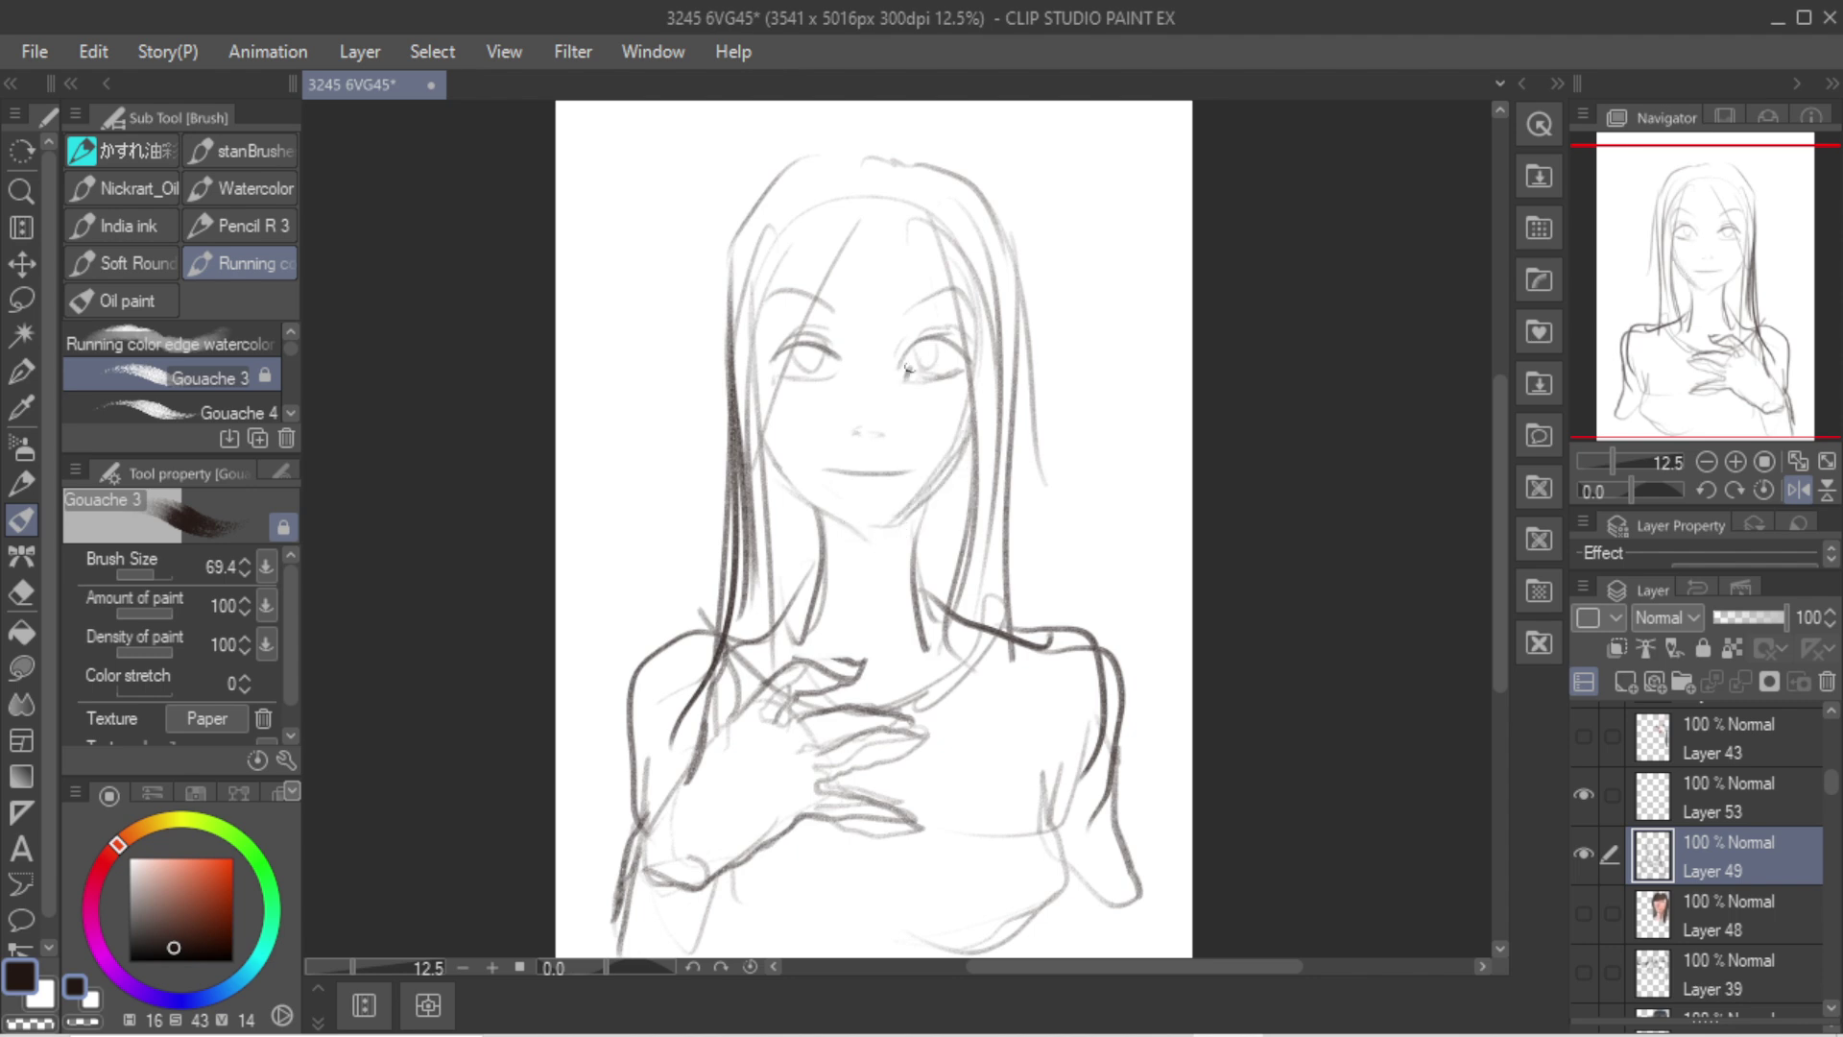
{"action": "key", "text": "ctrl+z"}
Step: Darken the upper lids and refine the outlines of both eyes
{"action": "left_click_drag", "start_coordinate": [906, 360], "coordinate": [958, 357]}
{"action": "mouse_move", "coordinate": [837, 361]}
{"action": "left_mouse_down"}
{"action": "mouse_move", "coordinate": [766, 369]}
{"action": "mouse_move", "coordinate": [839, 372]}
{"action": "mouse_move", "coordinate": [823, 343]}
{"action": "left_mouse_up"}
{"action": "key", "text": "ctrl+z"}
{"action": "key", "text": "ctrl+z"}
{"action": "key", "text": "c"}
{"action": "key", "text": "c"}
{"action": "key", "text": "ctrl+z"}
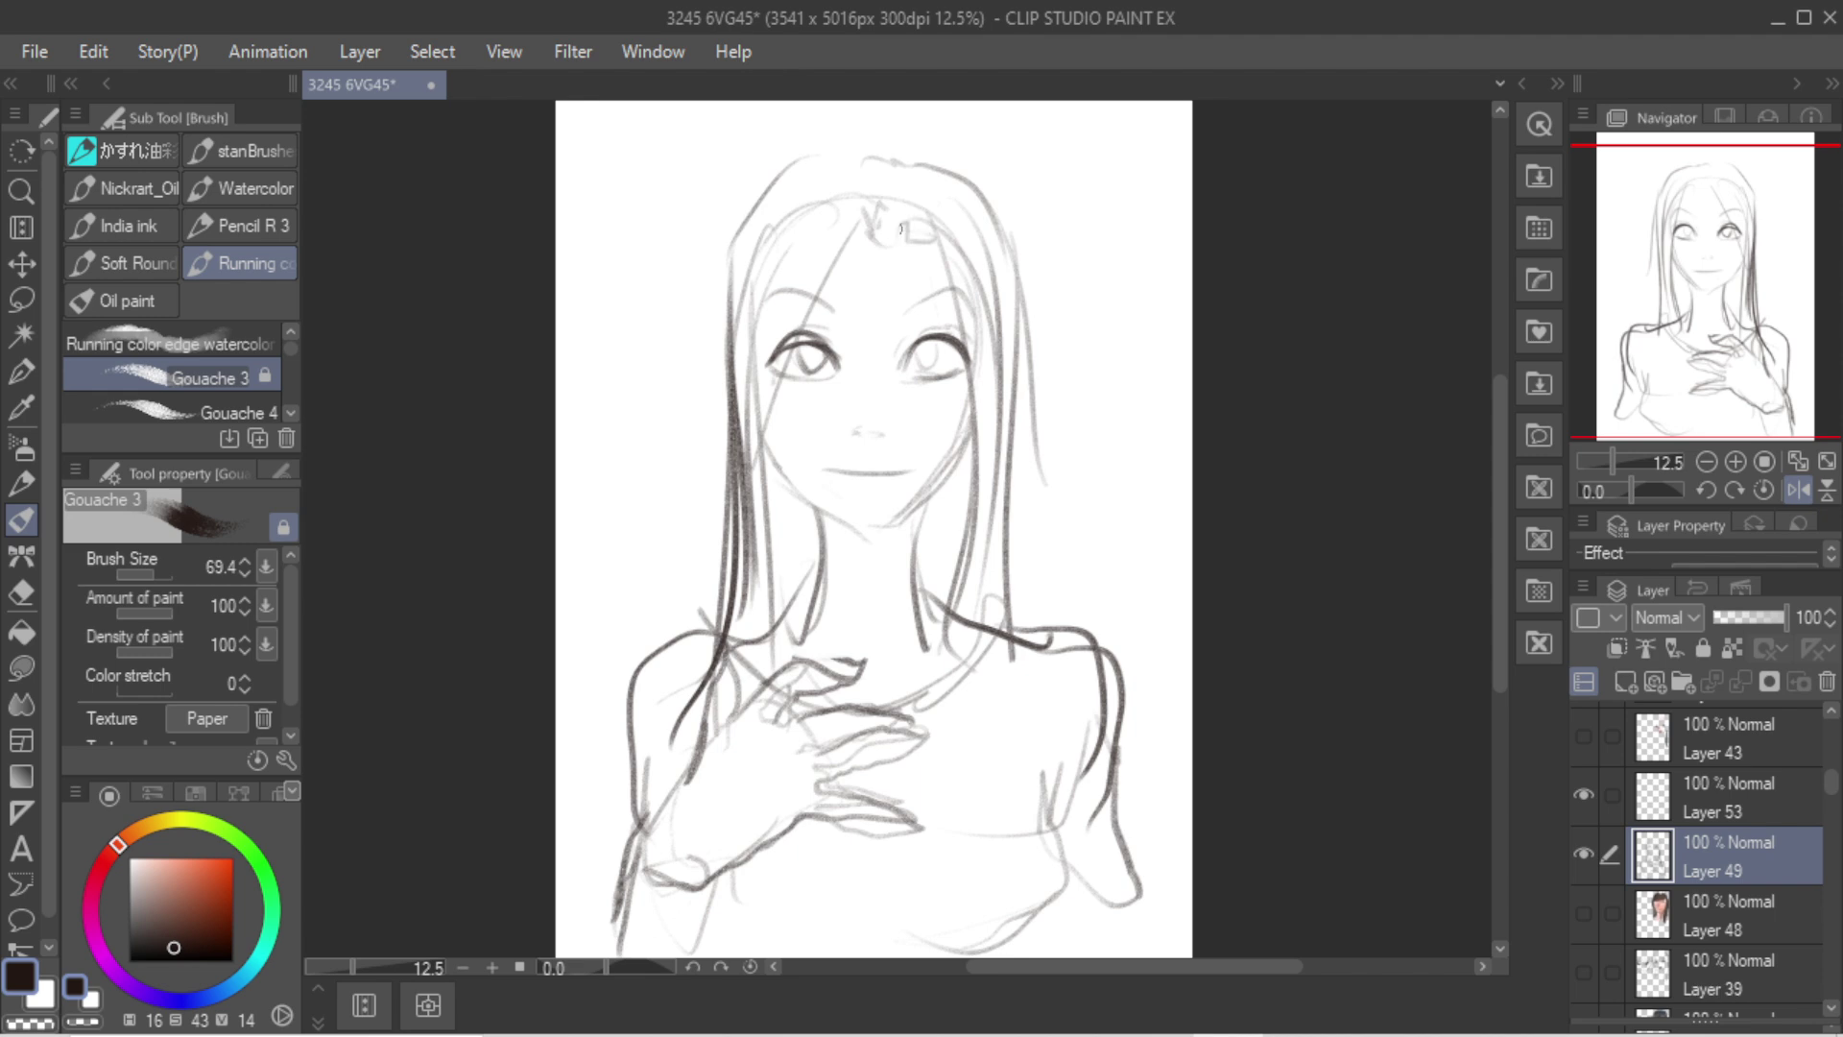
Step: Redraw the hair with a fuller crown on both sides of the parting and a long strand beside the face
{"action": "mouse_move", "coordinate": [885, 154]}
{"action": "left_mouse_down"}
{"action": "mouse_move", "coordinate": [1020, 262]}
{"action": "mouse_move", "coordinate": [1022, 297]}
{"action": "left_mouse_up"}
{"action": "left_click_drag", "start_coordinate": [888, 143], "coordinate": [720, 272]}
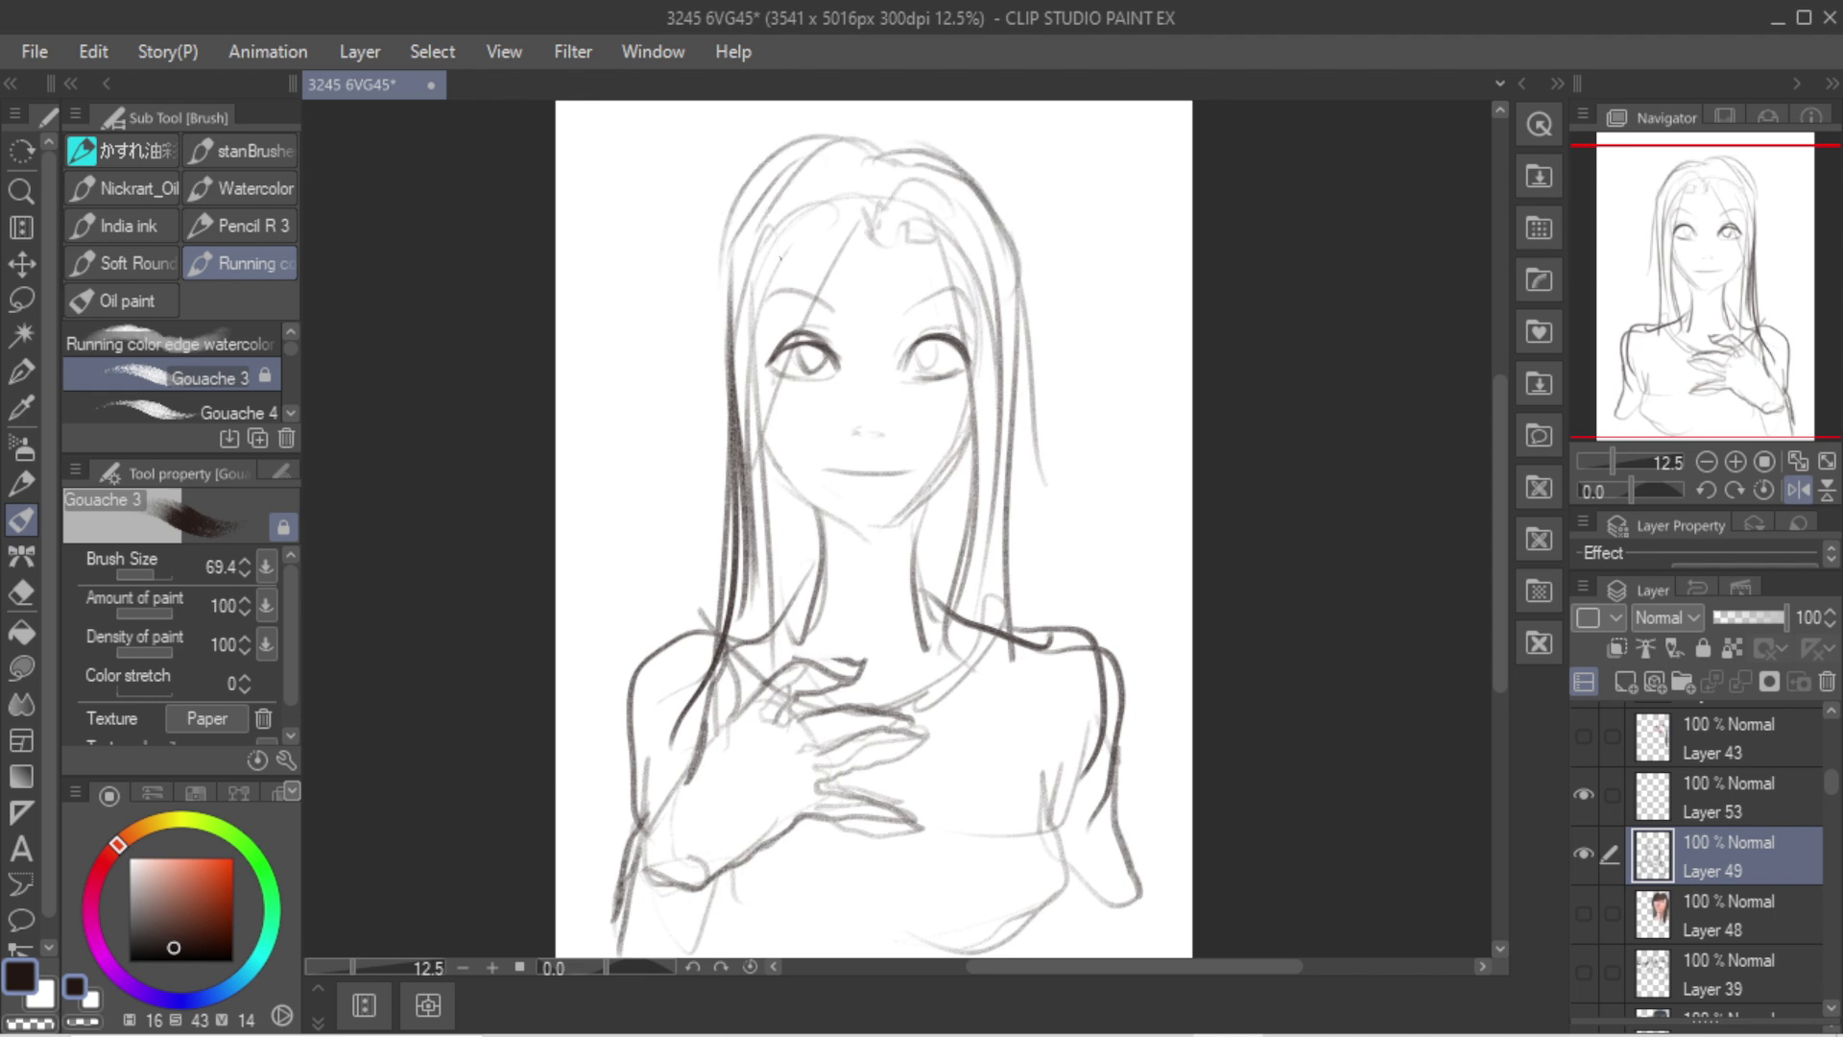
{"action": "left_click_drag", "start_coordinate": [862, 173], "coordinate": [771, 251]}
{"action": "mouse_move", "coordinate": [775, 252]}
{"action": "left_mouse_down"}
{"action": "mouse_move", "coordinate": [737, 363]}
{"action": "mouse_move", "coordinate": [733, 643]}
{"action": "left_mouse_up"}
{"action": "left_click_drag", "start_coordinate": [723, 365], "coordinate": [647, 703]}
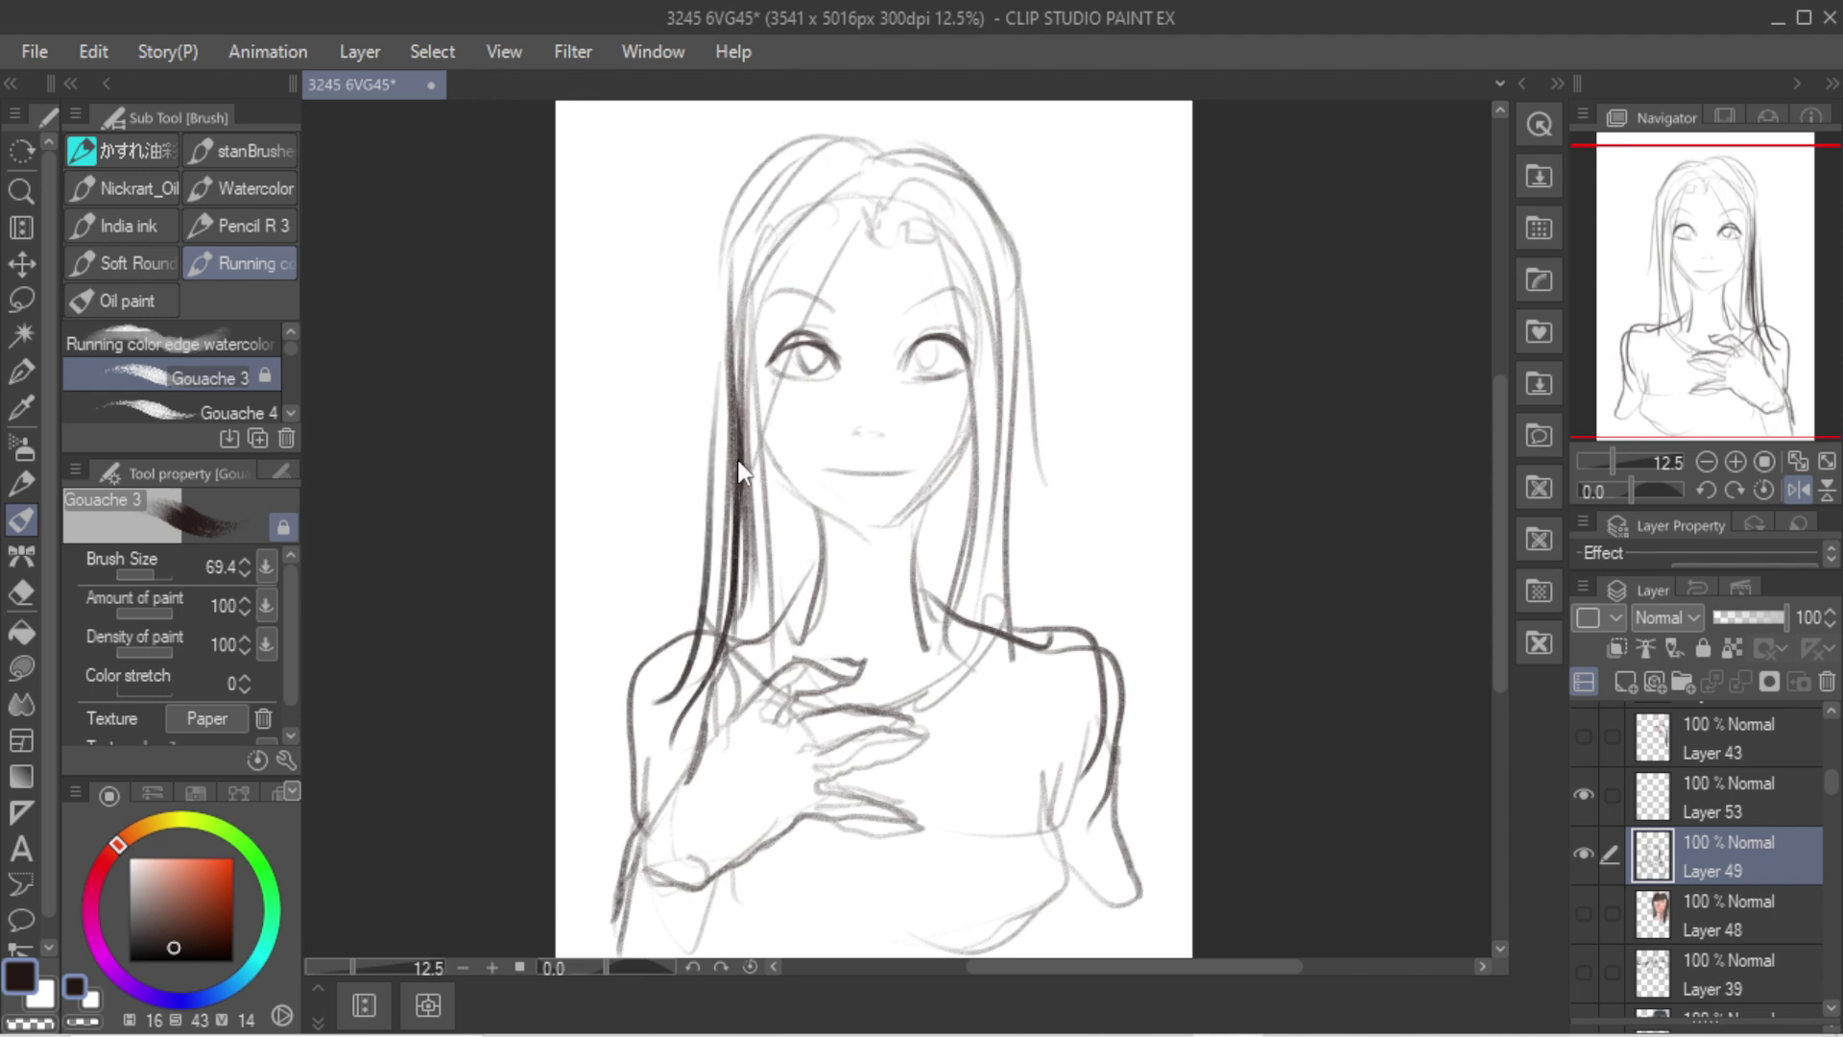
{"action": "key", "text": "ctrl+z"}
{"action": "key", "text": "ctrl+z"}
{"action": "left_click_drag", "start_coordinate": [735, 309], "coordinate": [713, 672]}
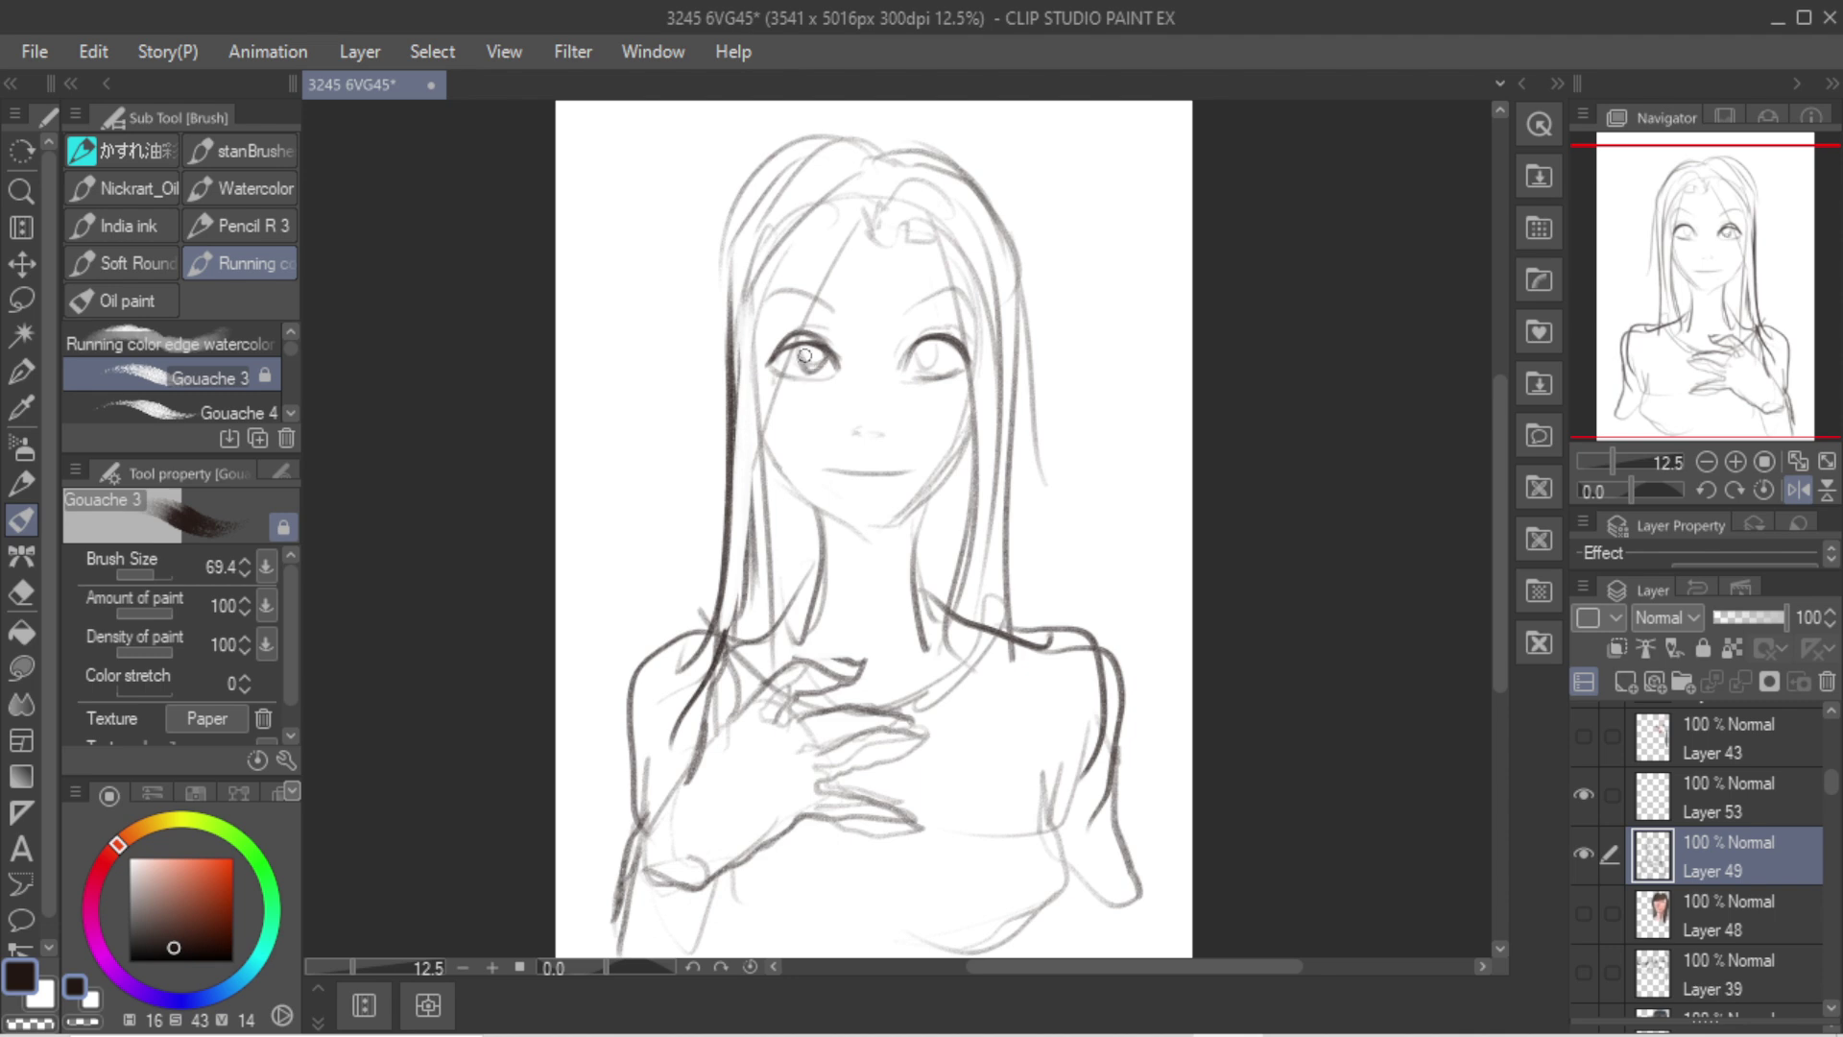
Step: Touch up the eyes with transparent colour and add a new raster layer directly below the sketch layer
{"action": "key", "text": "c"}
{"action": "key", "text": "c"}
{"action": "left_click", "coordinate": [1684, 902]}
{"action": "left_click", "coordinate": [1625, 679]}
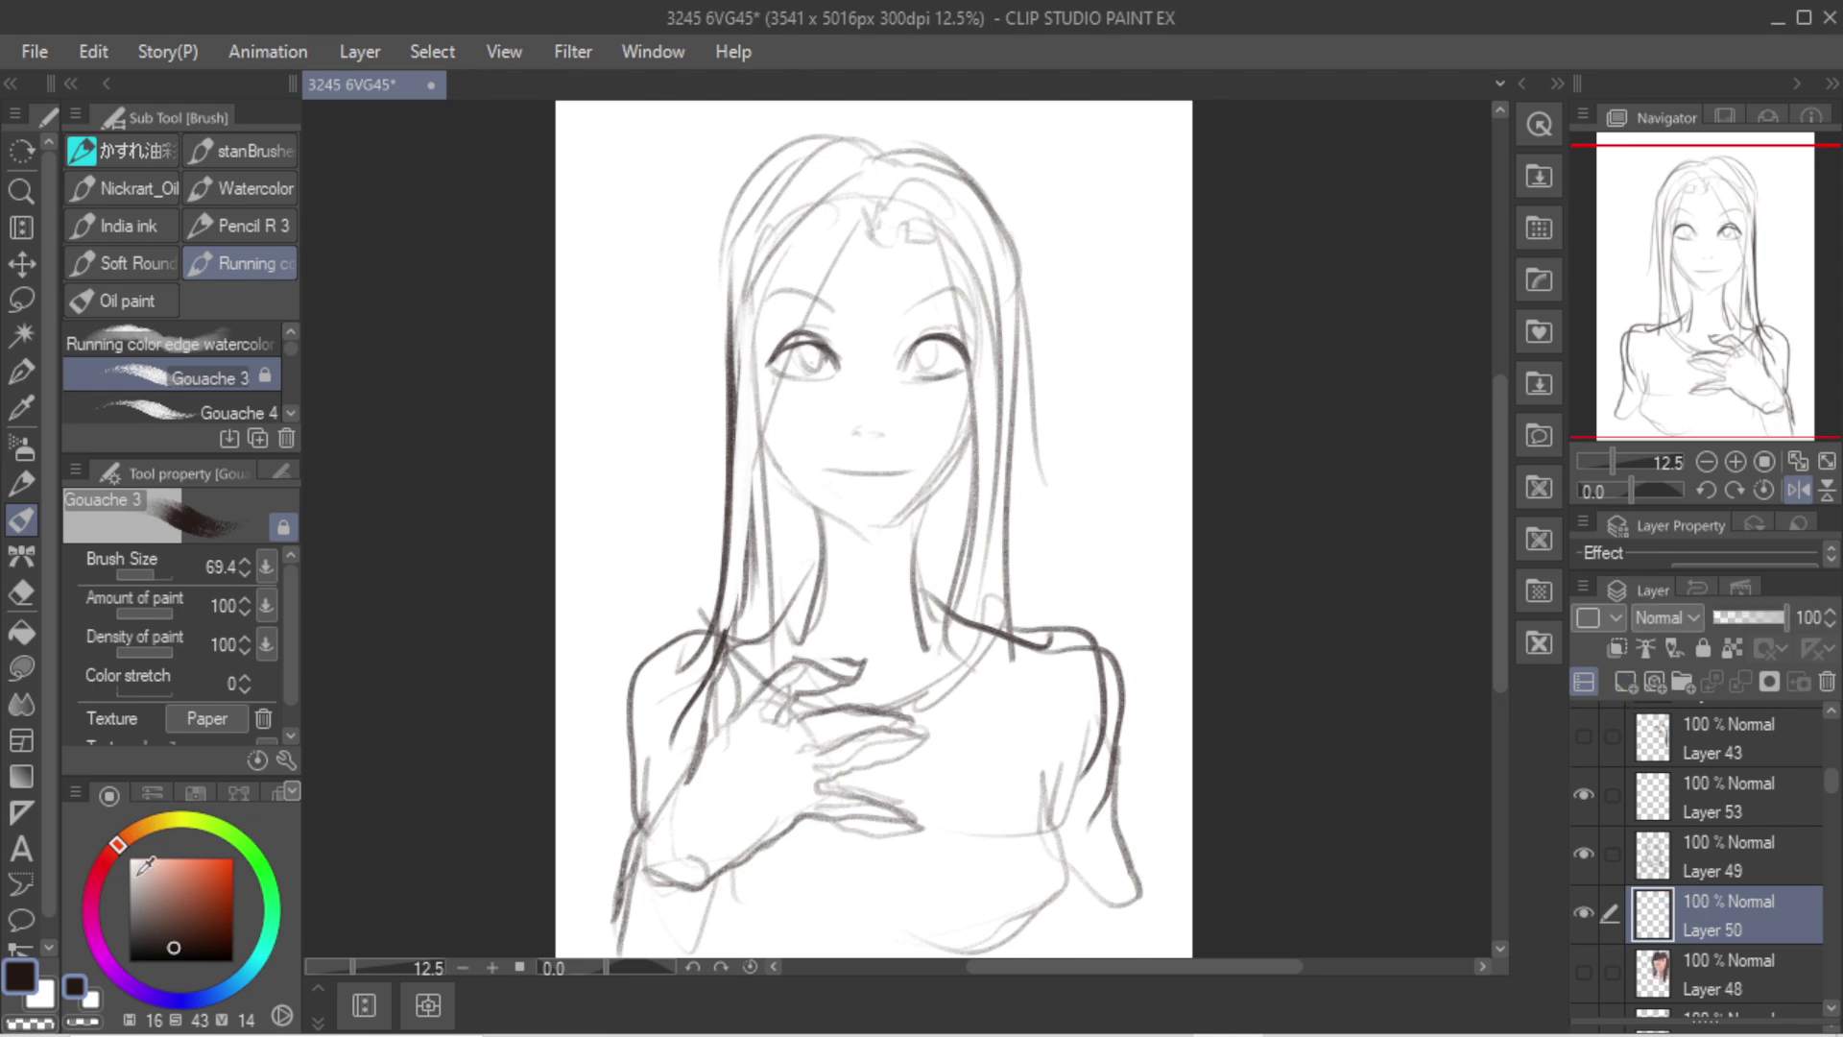
{"action": "left_click_drag", "start_coordinate": [140, 873], "coordinate": [166, 876]}
{"action": "left_click_drag", "start_coordinate": [892, 399], "coordinate": [891, 428]}
{"action": "mouse_move", "coordinate": [814, 412]}
{"action": "left_mouse_down"}
{"action": "mouse_move", "coordinate": [829, 382]}
{"action": "mouse_move", "coordinate": [887, 429]}
{"action": "mouse_move", "coordinate": [876, 461]}
{"action": "left_mouse_up"}
{"action": "left_click_drag", "start_coordinate": [848, 447], "coordinate": [849, 426]}
Step: Clear the trial paint and block in the face, neck and hand with light peach (H 16, S 23, V 94)
{"action": "left_click_drag", "start_coordinate": [157, 861], "coordinate": [153, 865]}
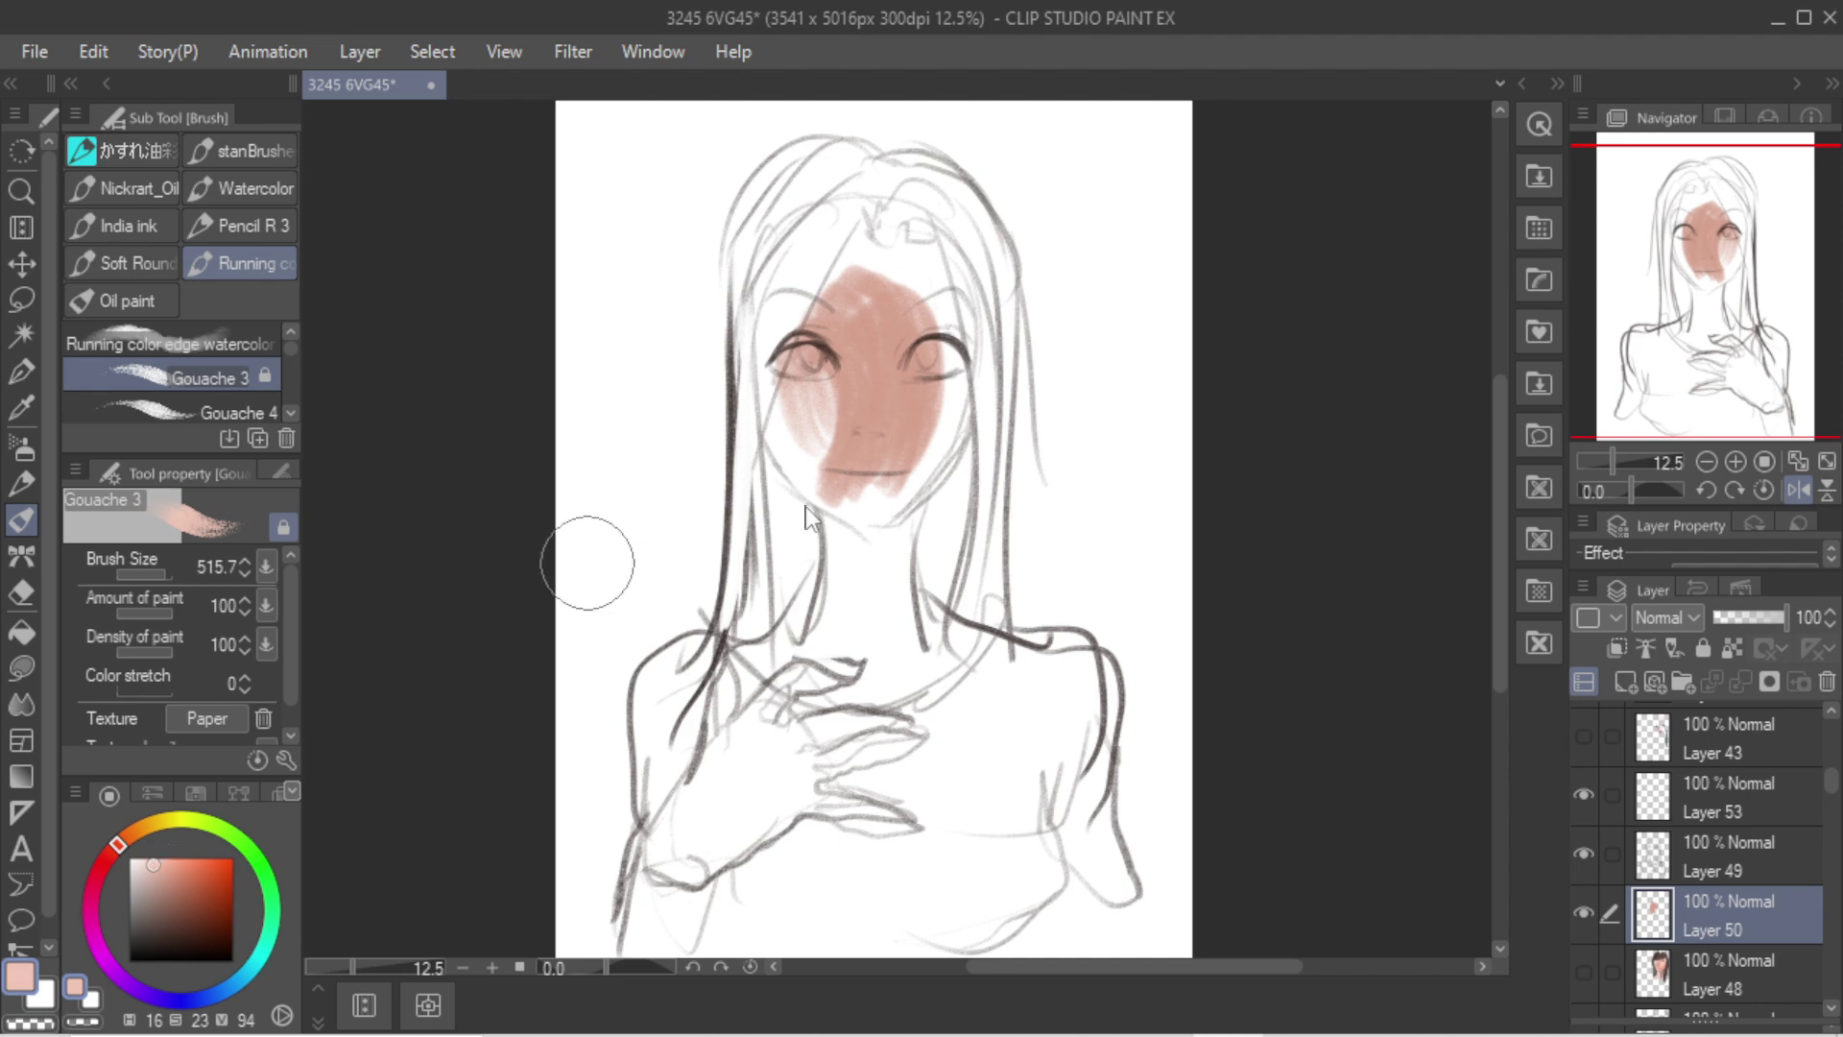
{"action": "key", "text": "Delete"}
{"action": "mouse_move", "coordinate": [873, 444]}
{"action": "left_mouse_down"}
{"action": "mouse_move", "coordinate": [835, 417]}
{"action": "mouse_move", "coordinate": [828, 321]}
{"action": "mouse_move", "coordinate": [869, 276]}
{"action": "mouse_move", "coordinate": [910, 418]}
{"action": "mouse_move", "coordinate": [876, 481]}
{"action": "mouse_move", "coordinate": [970, 341]}
{"action": "mouse_move", "coordinate": [794, 329]}
{"action": "mouse_move", "coordinate": [864, 566]}
{"action": "mouse_move", "coordinate": [849, 677]}
{"action": "mouse_move", "coordinate": [916, 686]}
{"action": "mouse_move", "coordinate": [759, 710]}
{"action": "mouse_move", "coordinate": [672, 868]}
{"action": "mouse_move", "coordinate": [888, 734]}
{"action": "mouse_move", "coordinate": [763, 806]}
{"action": "mouse_move", "coordinate": [854, 816]}
{"action": "mouse_move", "coordinate": [677, 883]}
{"action": "mouse_move", "coordinate": [907, 779]}
{"action": "left_mouse_up"}
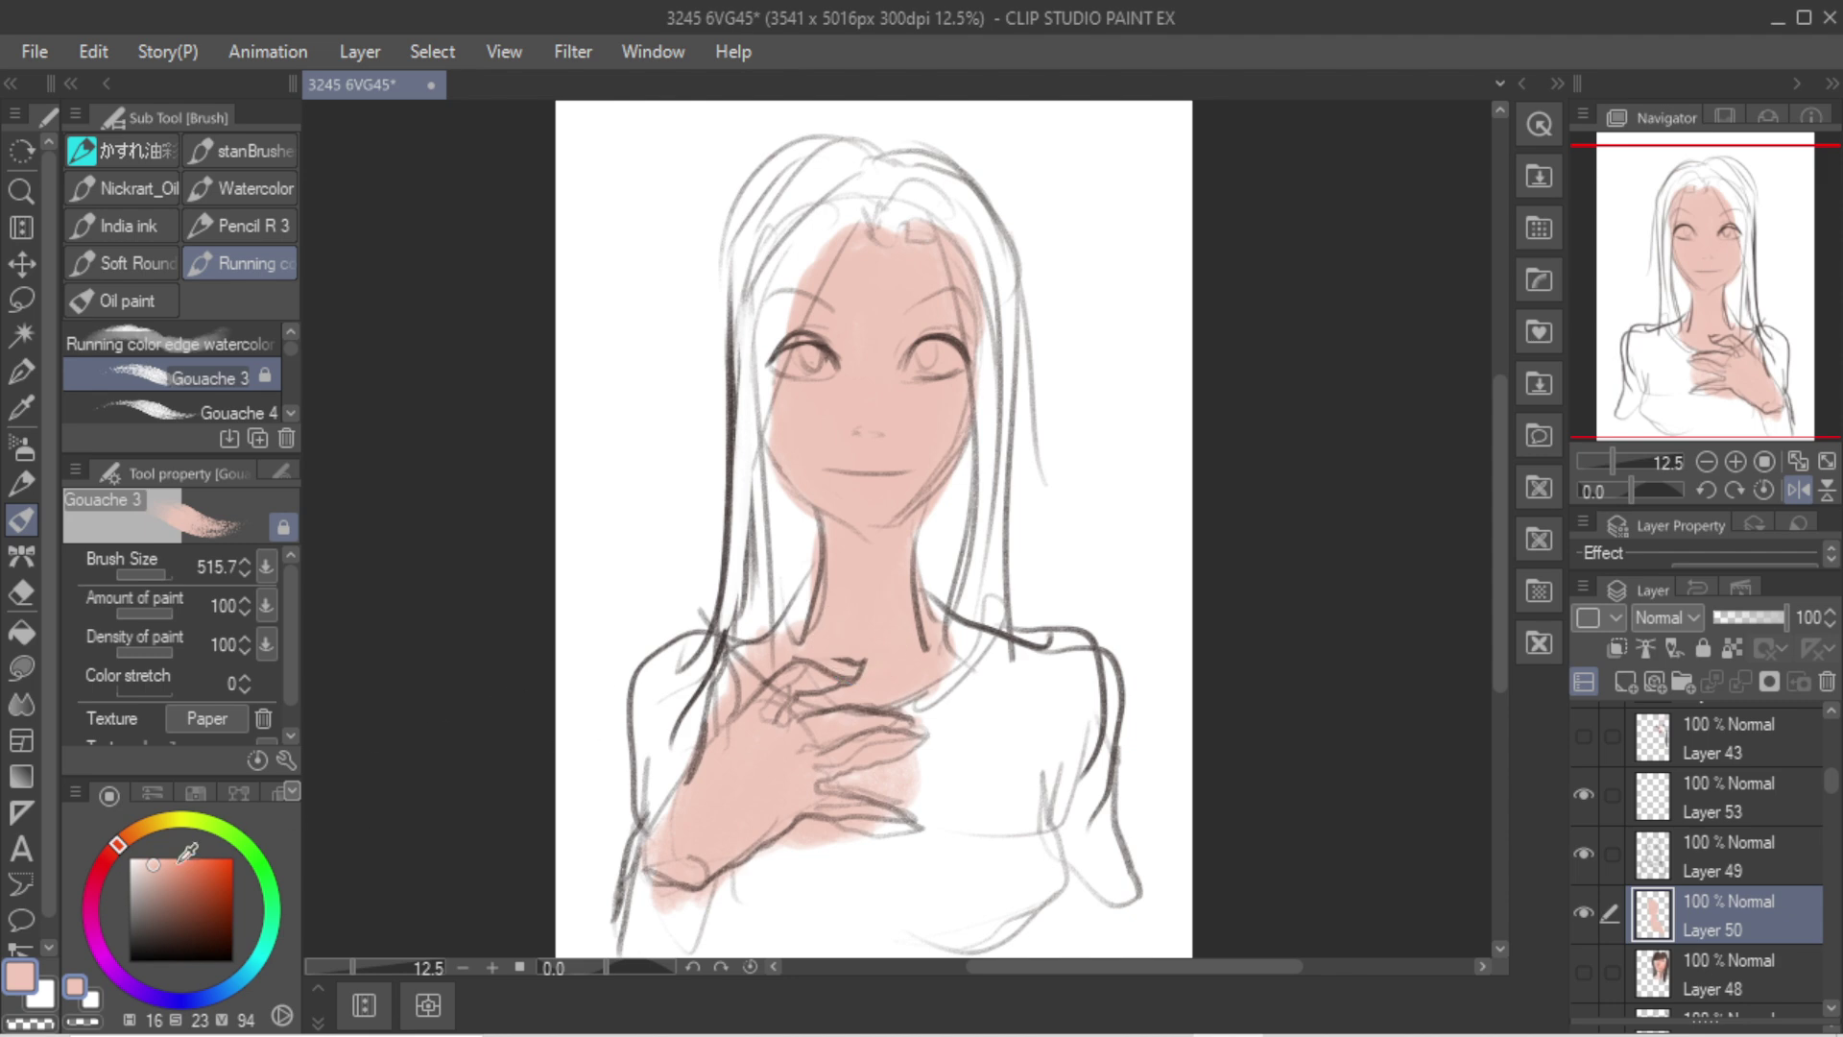
Step: Block in the long hair with dark blue-grey (H 213, S 23, V 37) on the colour layer
{"action": "left_click", "coordinate": [221, 984]}
{"action": "left_click", "coordinate": [152, 923]}
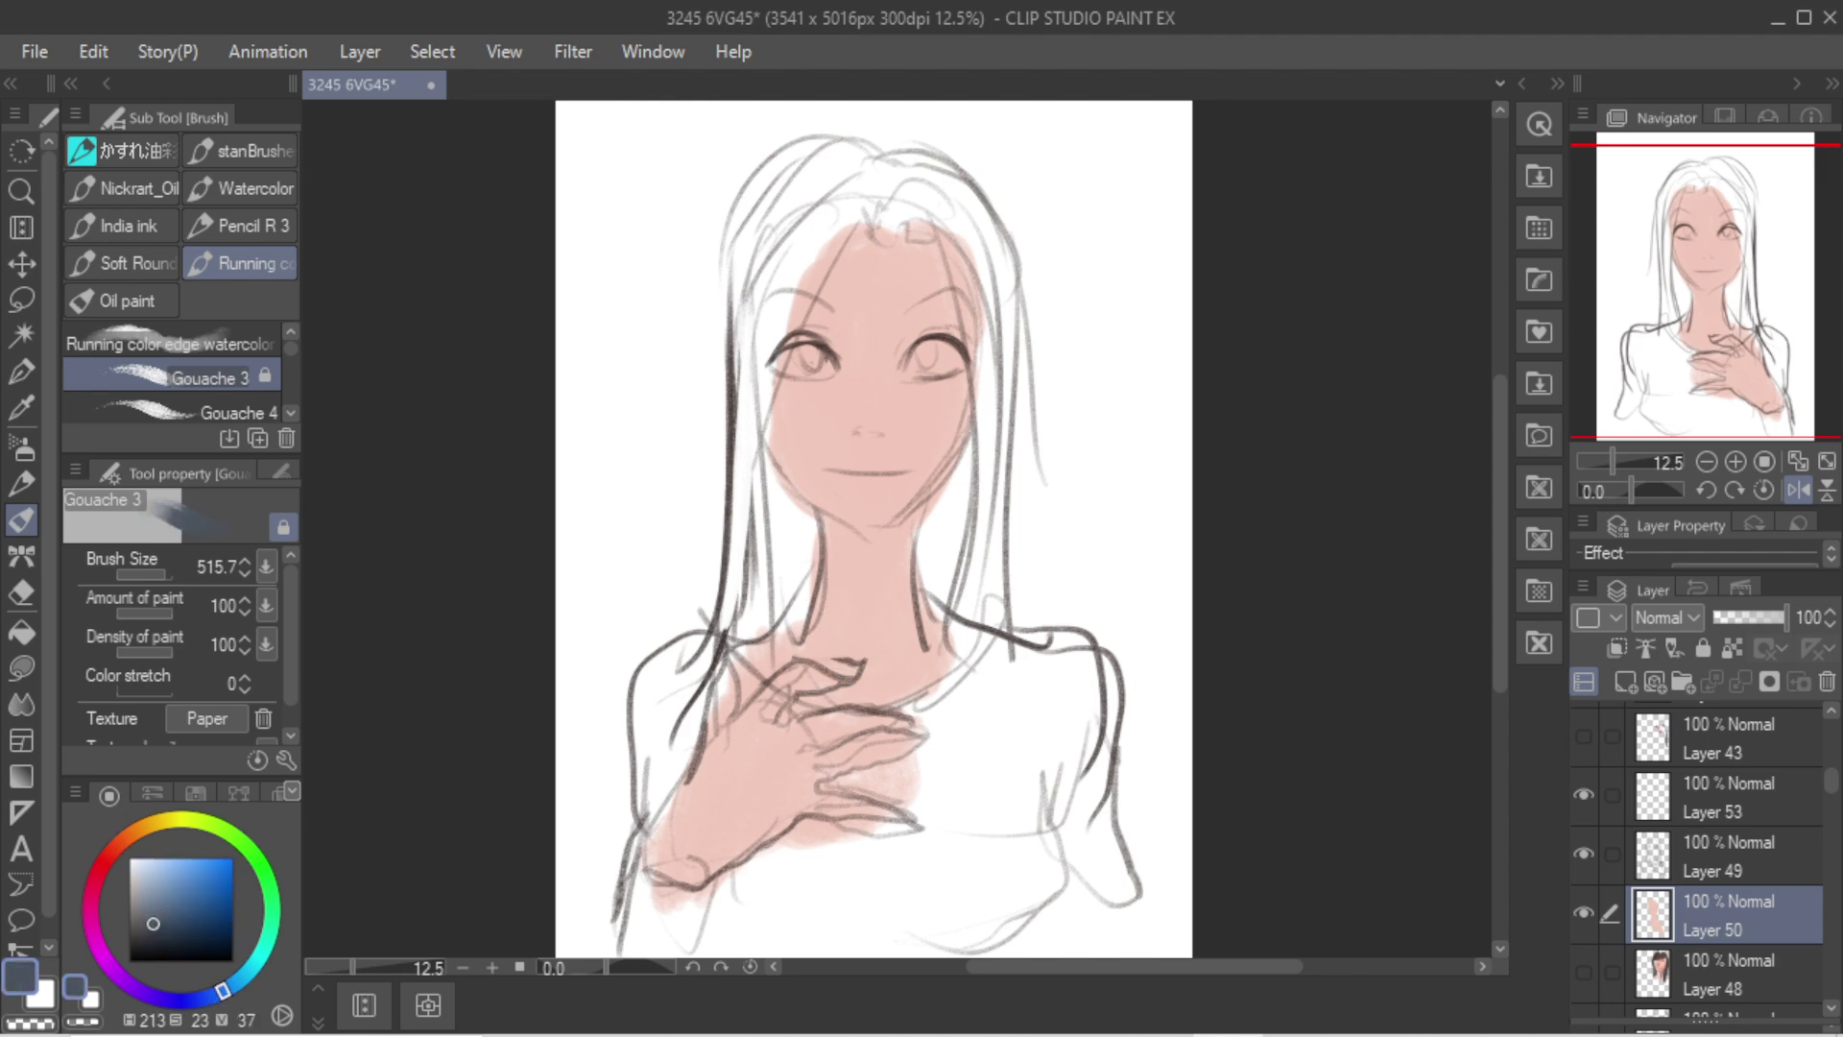
{"action": "mouse_move", "coordinate": [777, 251]}
{"action": "left_mouse_down"}
{"action": "mouse_move", "coordinate": [835, 178]}
{"action": "mouse_move", "coordinate": [749, 422]}
{"action": "mouse_move", "coordinate": [864, 182]}
{"action": "mouse_move", "coordinate": [729, 437]}
{"action": "mouse_move", "coordinate": [744, 230]}
{"action": "mouse_move", "coordinate": [768, 576]}
{"action": "mouse_move", "coordinate": [797, 537]}
{"action": "mouse_move", "coordinate": [822, 220]}
{"action": "mouse_move", "coordinate": [864, 192]}
{"action": "mouse_move", "coordinate": [888, 221]}
{"action": "mouse_move", "coordinate": [955, 192]}
{"action": "mouse_move", "coordinate": [913, 201]}
{"action": "mouse_move", "coordinate": [994, 499]}
{"action": "mouse_move", "coordinate": [979, 296]}
{"action": "mouse_move", "coordinate": [962, 485]}
{"action": "mouse_move", "coordinate": [1008, 672]}
{"action": "left_mouse_up"}
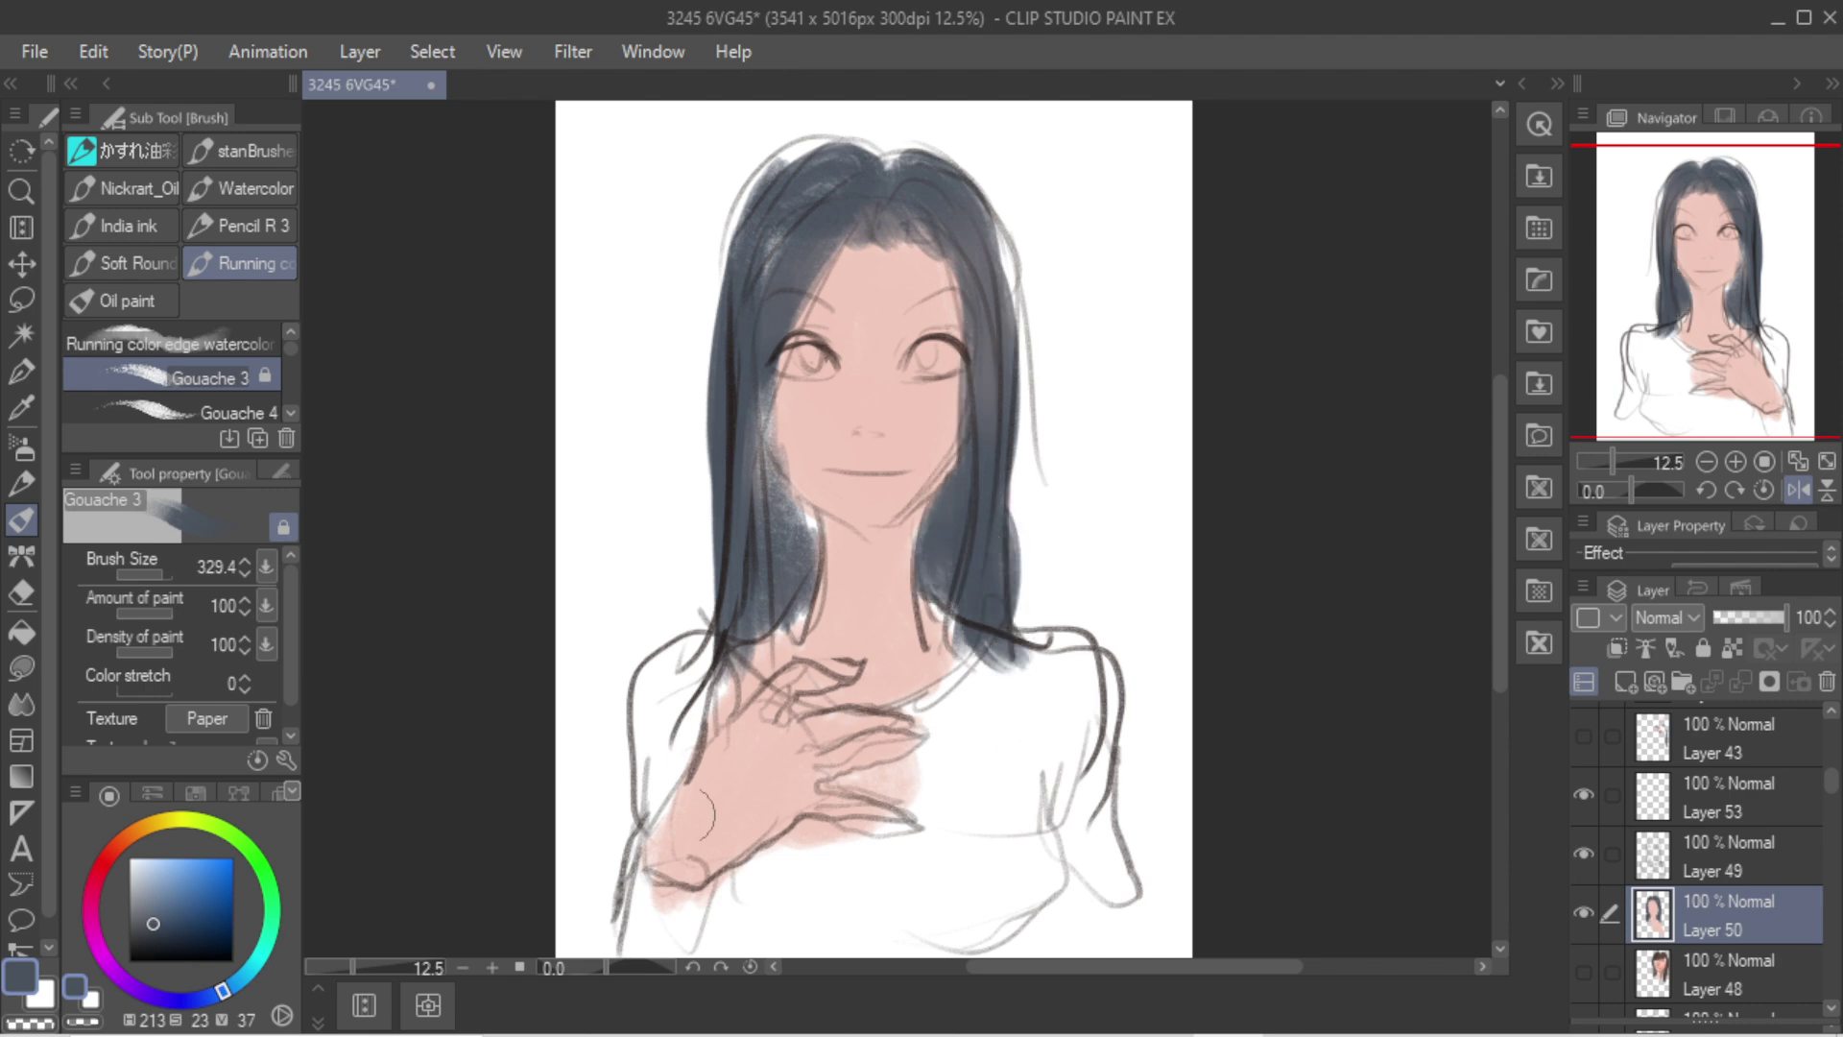
Step: Block in the shirt and sleeves with light grey-blue (H 213, S 21, V 76) on the colour layer
{"action": "left_click", "coordinate": [151, 883]}
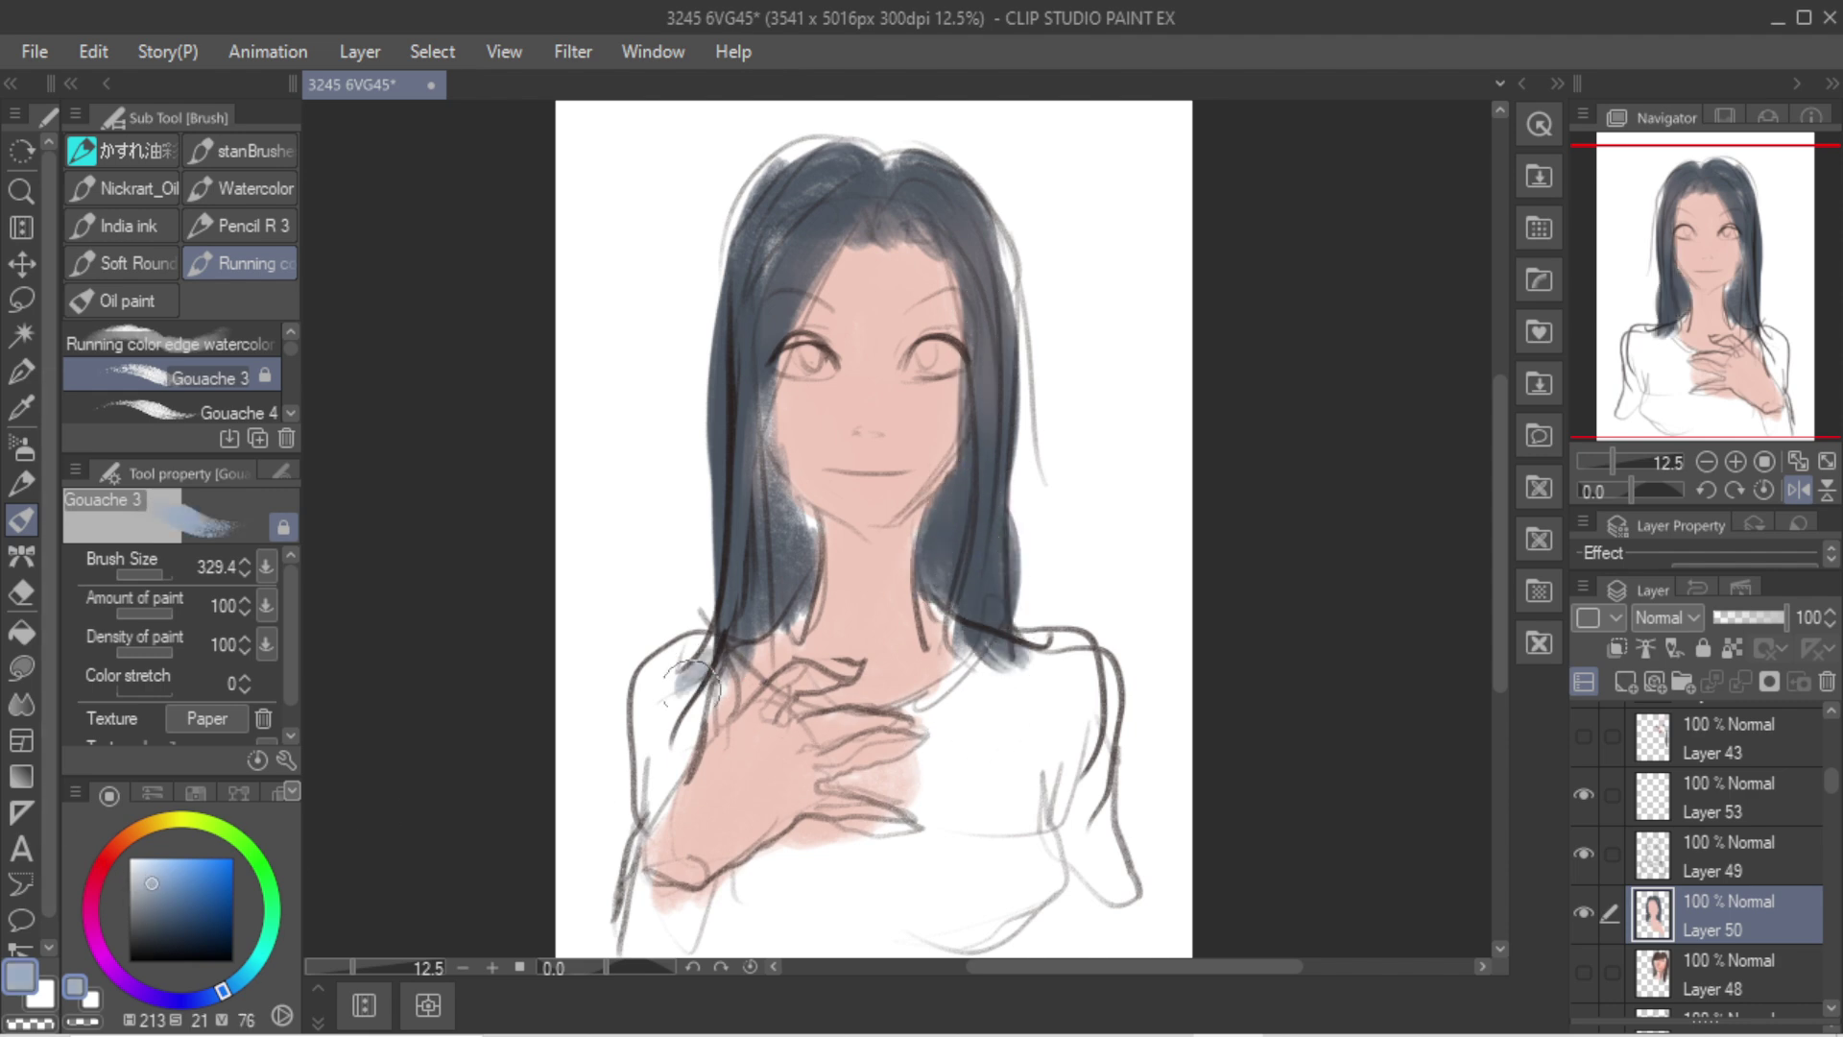
{"action": "left_click_drag", "start_coordinate": [694, 677], "coordinate": [677, 747]}
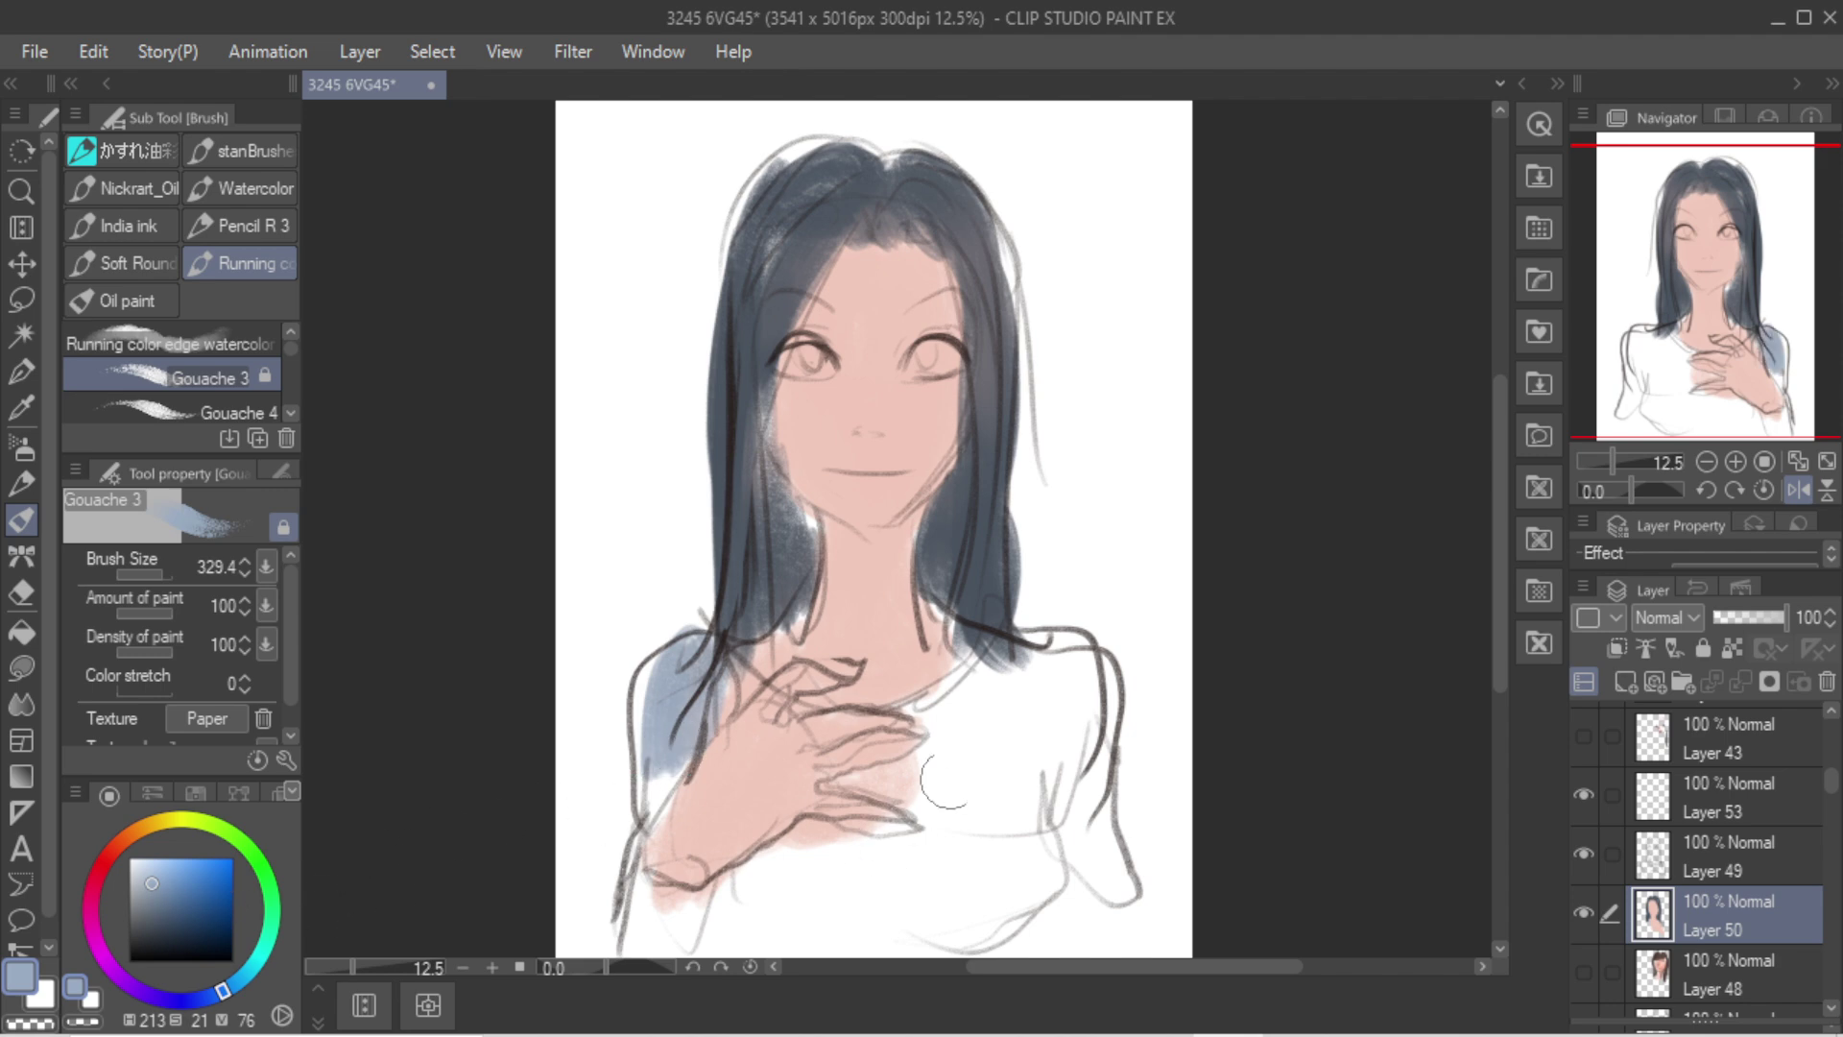
{"action": "mouse_move", "coordinate": [945, 779]}
{"action": "left_mouse_down"}
{"action": "mouse_move", "coordinate": [960, 715]}
{"action": "mouse_move", "coordinate": [1037, 691]}
{"action": "mouse_move", "coordinate": [1056, 729]}
{"action": "mouse_move", "coordinate": [1088, 702]}
{"action": "mouse_move", "coordinate": [1028, 844]}
{"action": "mouse_move", "coordinate": [971, 876]}
{"action": "mouse_move", "coordinate": [950, 787]}
{"action": "mouse_move", "coordinate": [729, 892]}
{"action": "mouse_move", "coordinate": [969, 864]}
{"action": "mouse_move", "coordinate": [835, 941]}
{"action": "mouse_move", "coordinate": [943, 929]}
{"action": "mouse_move", "coordinate": [942, 777]}
{"action": "mouse_move", "coordinate": [956, 812]}
{"action": "left_mouse_up"}
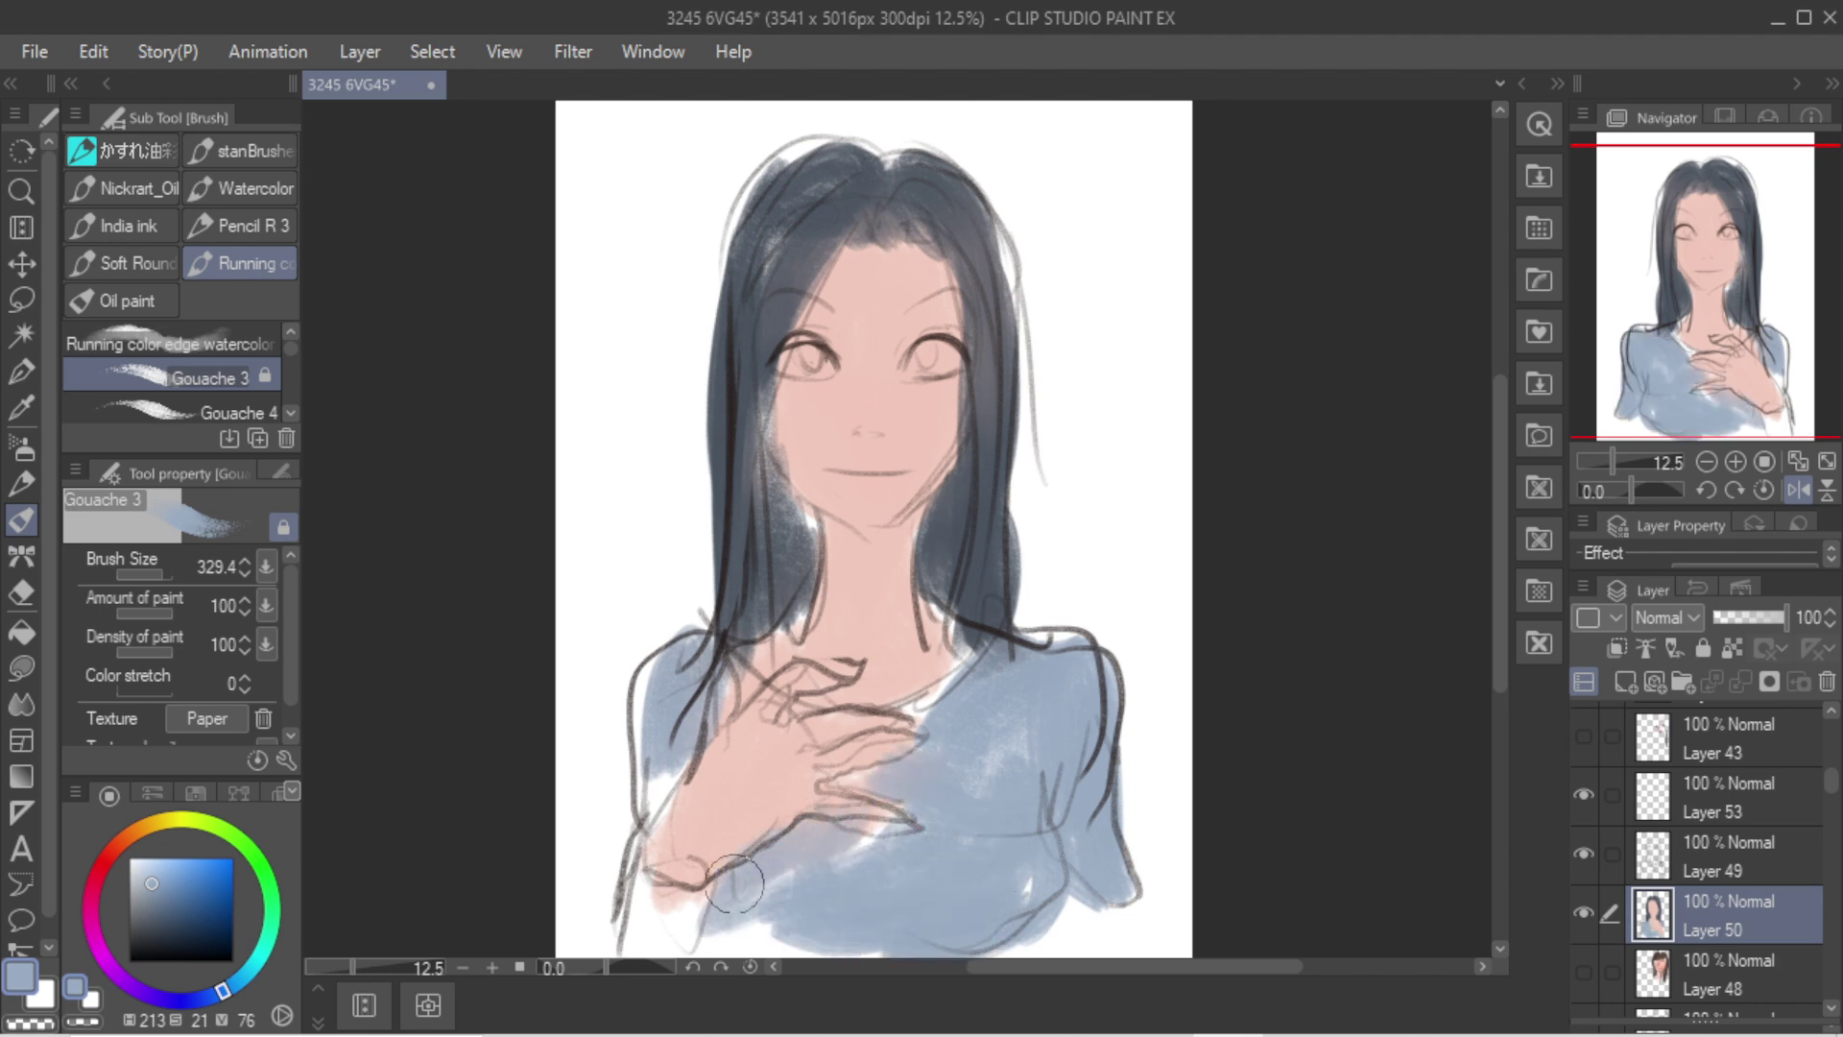
{"action": "mouse_move", "coordinate": [735, 883]}
{"action": "left_mouse_down"}
{"action": "mouse_move", "coordinate": [648, 912]}
{"action": "mouse_move", "coordinate": [663, 907]}
{"action": "left_mouse_up"}
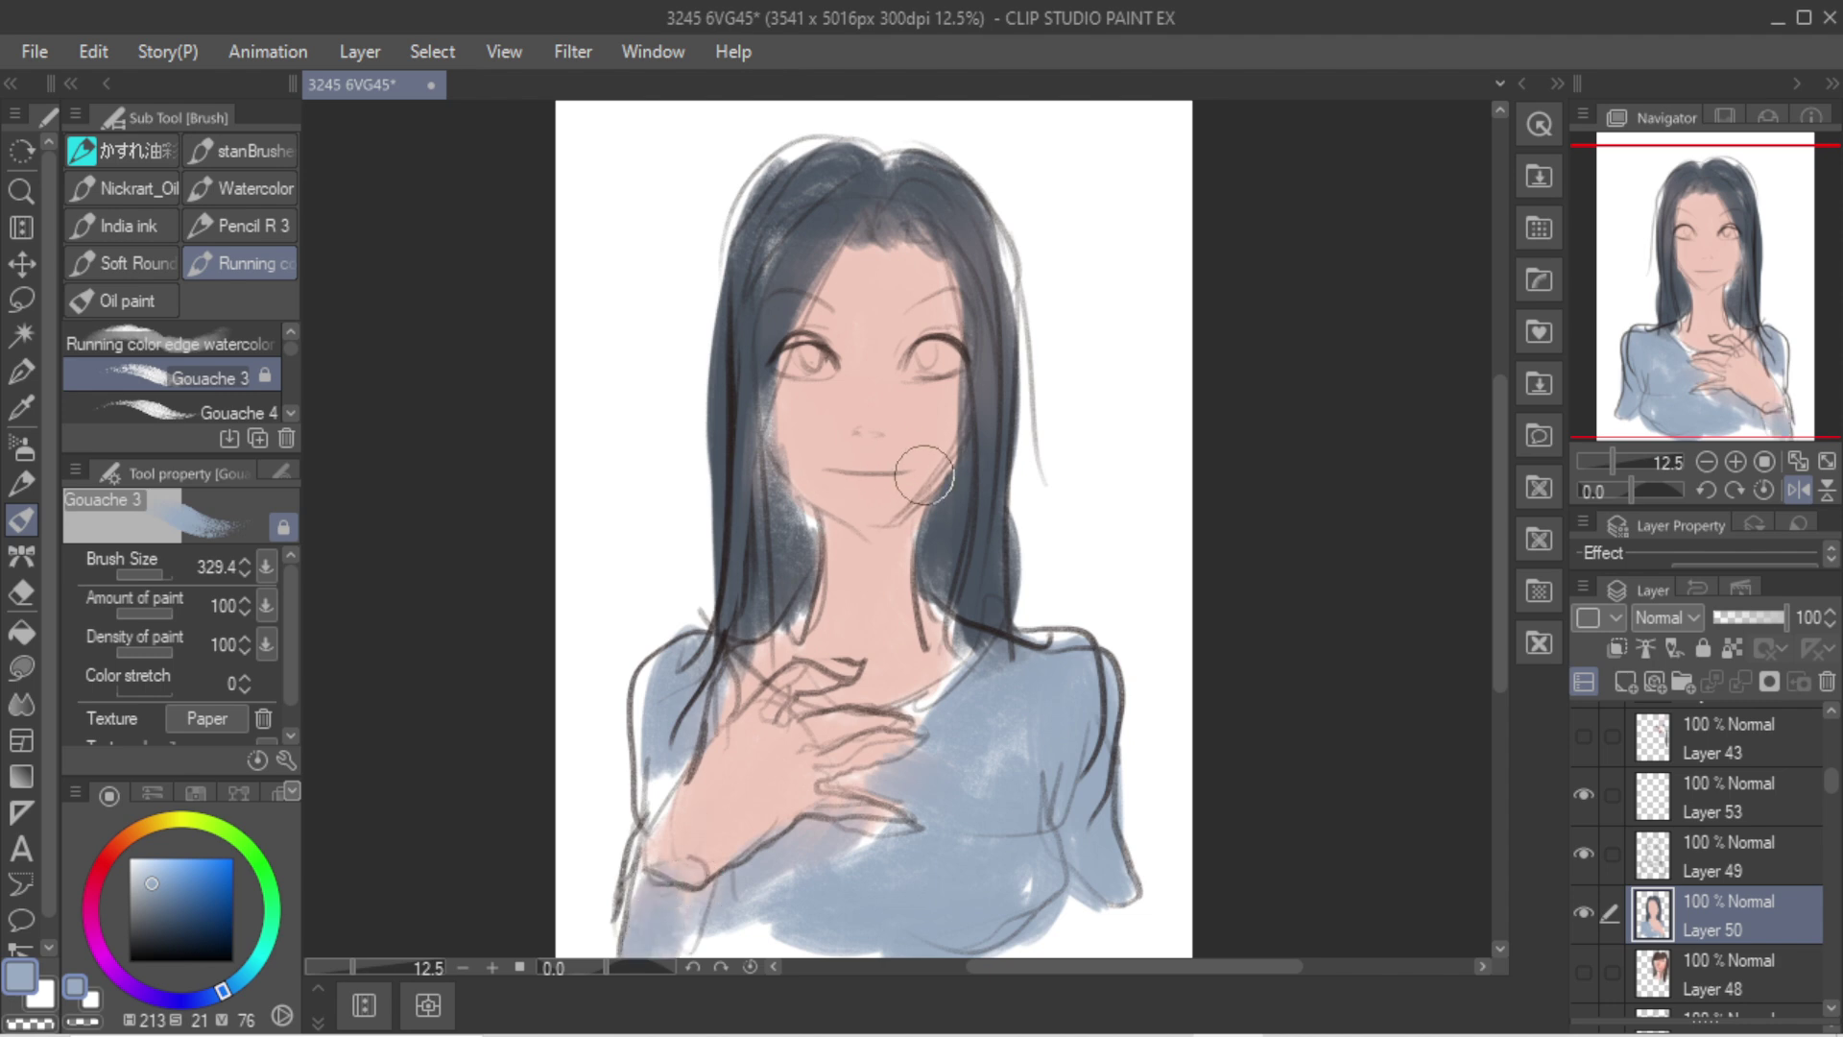
Step: Paint the whites of both eyes pure white with a brush of about 176
{"action": "left_click", "coordinate": [693, 312], "text": "alt"}
{"action": "key", "text": "bracketleft"}
{"action": "key", "text": "bracketleft"}
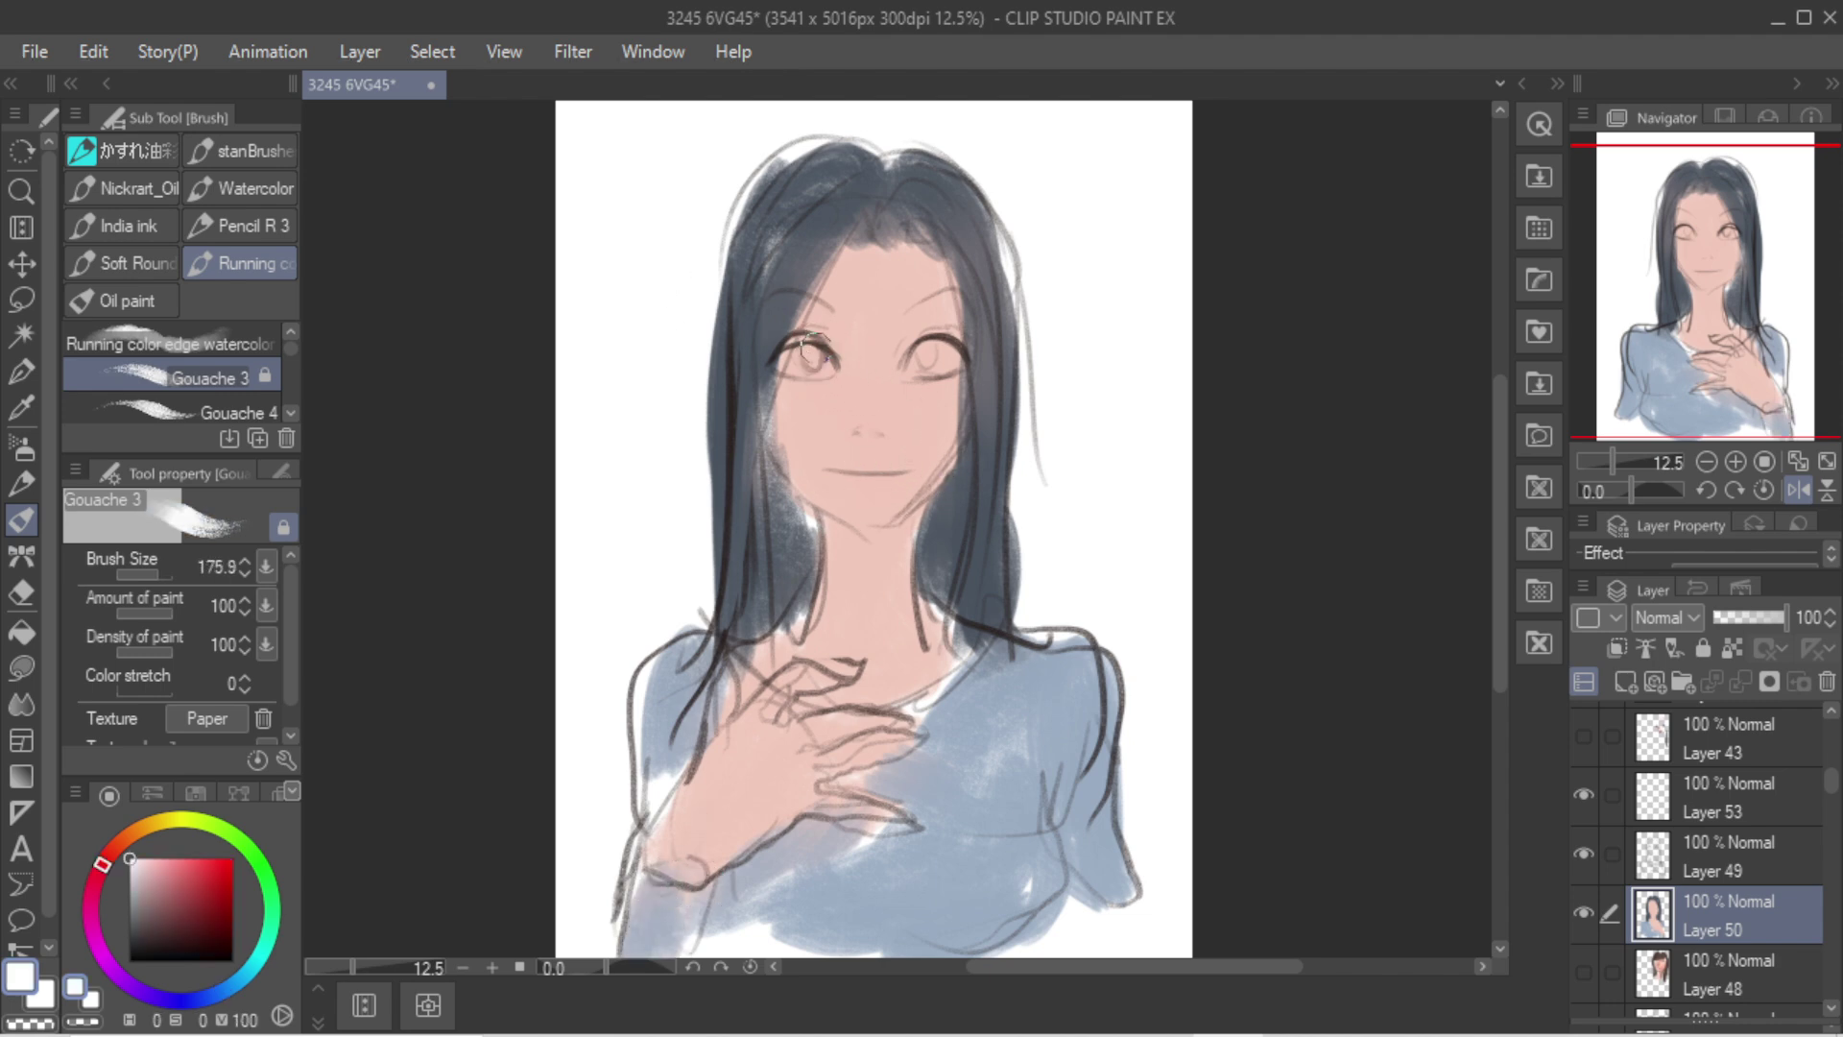
{"action": "left_click_drag", "start_coordinate": [807, 348], "coordinate": [808, 369]}
{"action": "left_click_drag", "start_coordinate": [920, 357], "coordinate": [946, 347]}
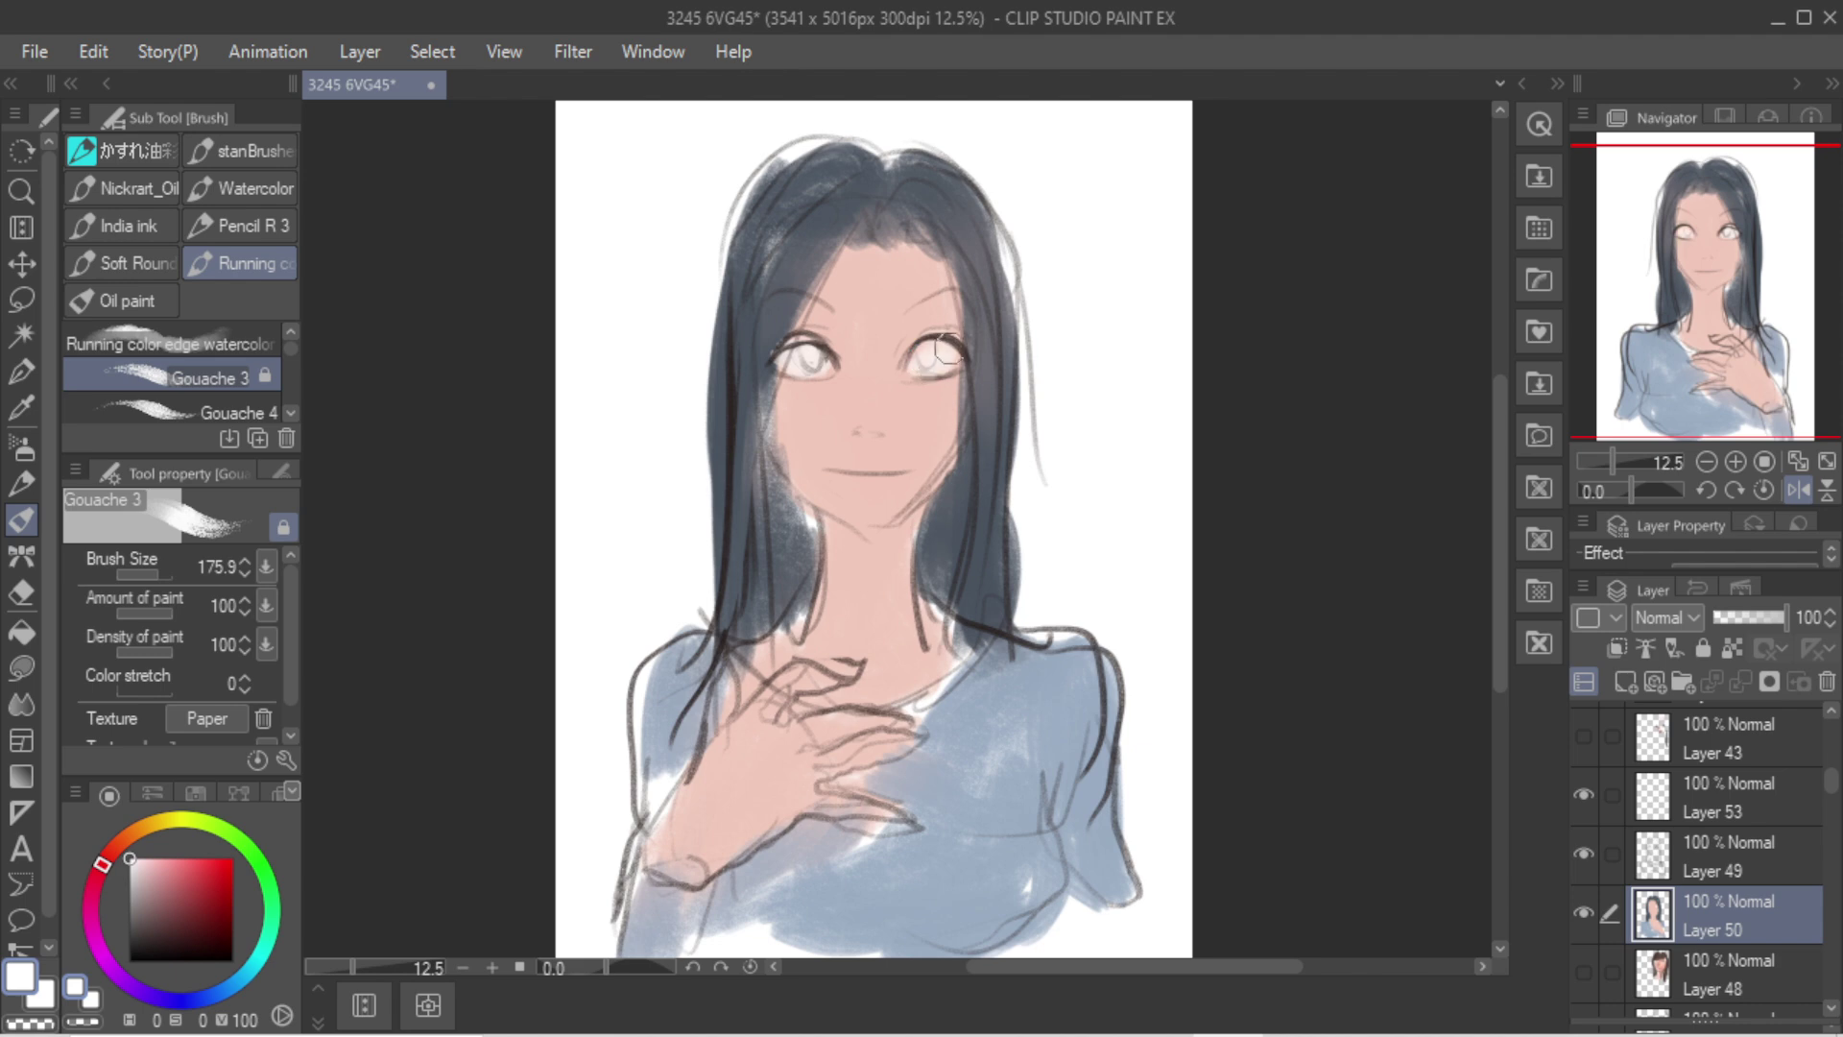
Step: Paint the irises of both eyes light blue (H 215, S 31, V 83)
{"action": "left_click", "coordinate": [953, 343], "text": "alt"}
{"action": "scroll", "coordinate": [905, 286], "scroll_direction": "up", "scroll_amount": 5}
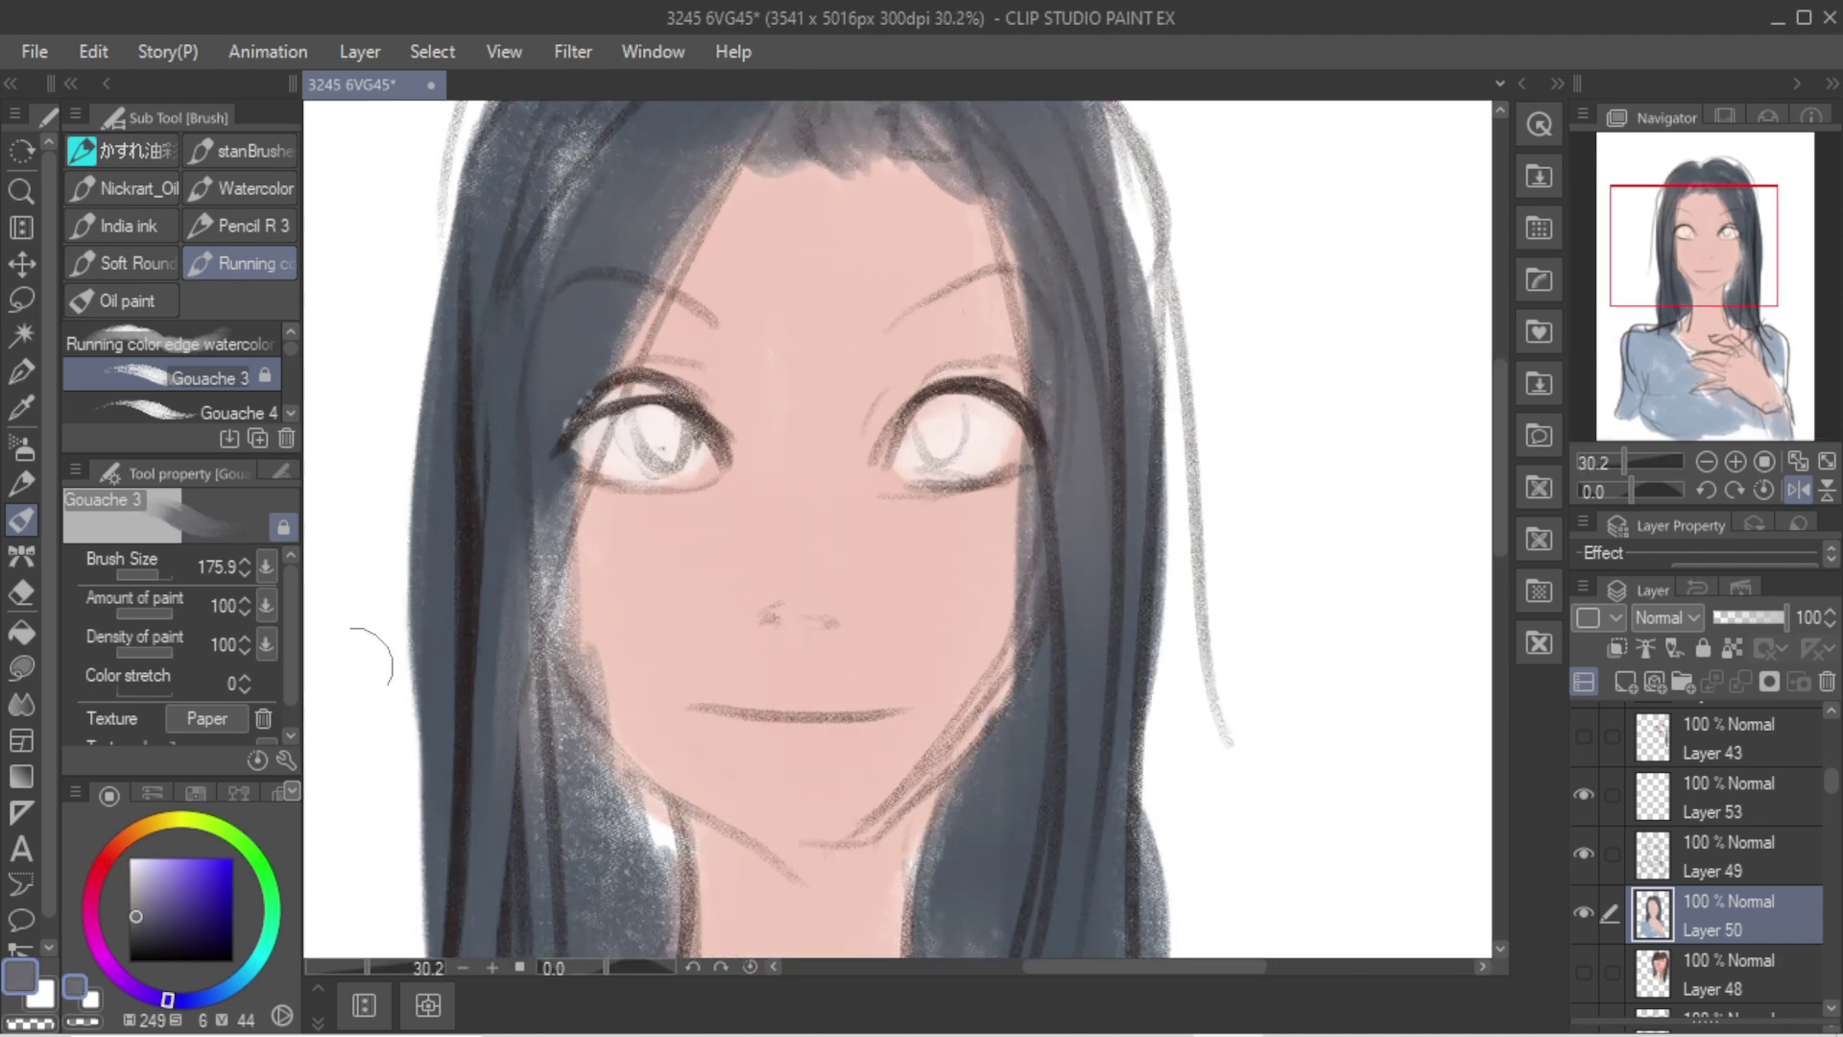
{"action": "left_click_drag", "start_coordinate": [227, 988], "coordinate": [219, 992]}
{"action": "left_click", "coordinate": [162, 876]}
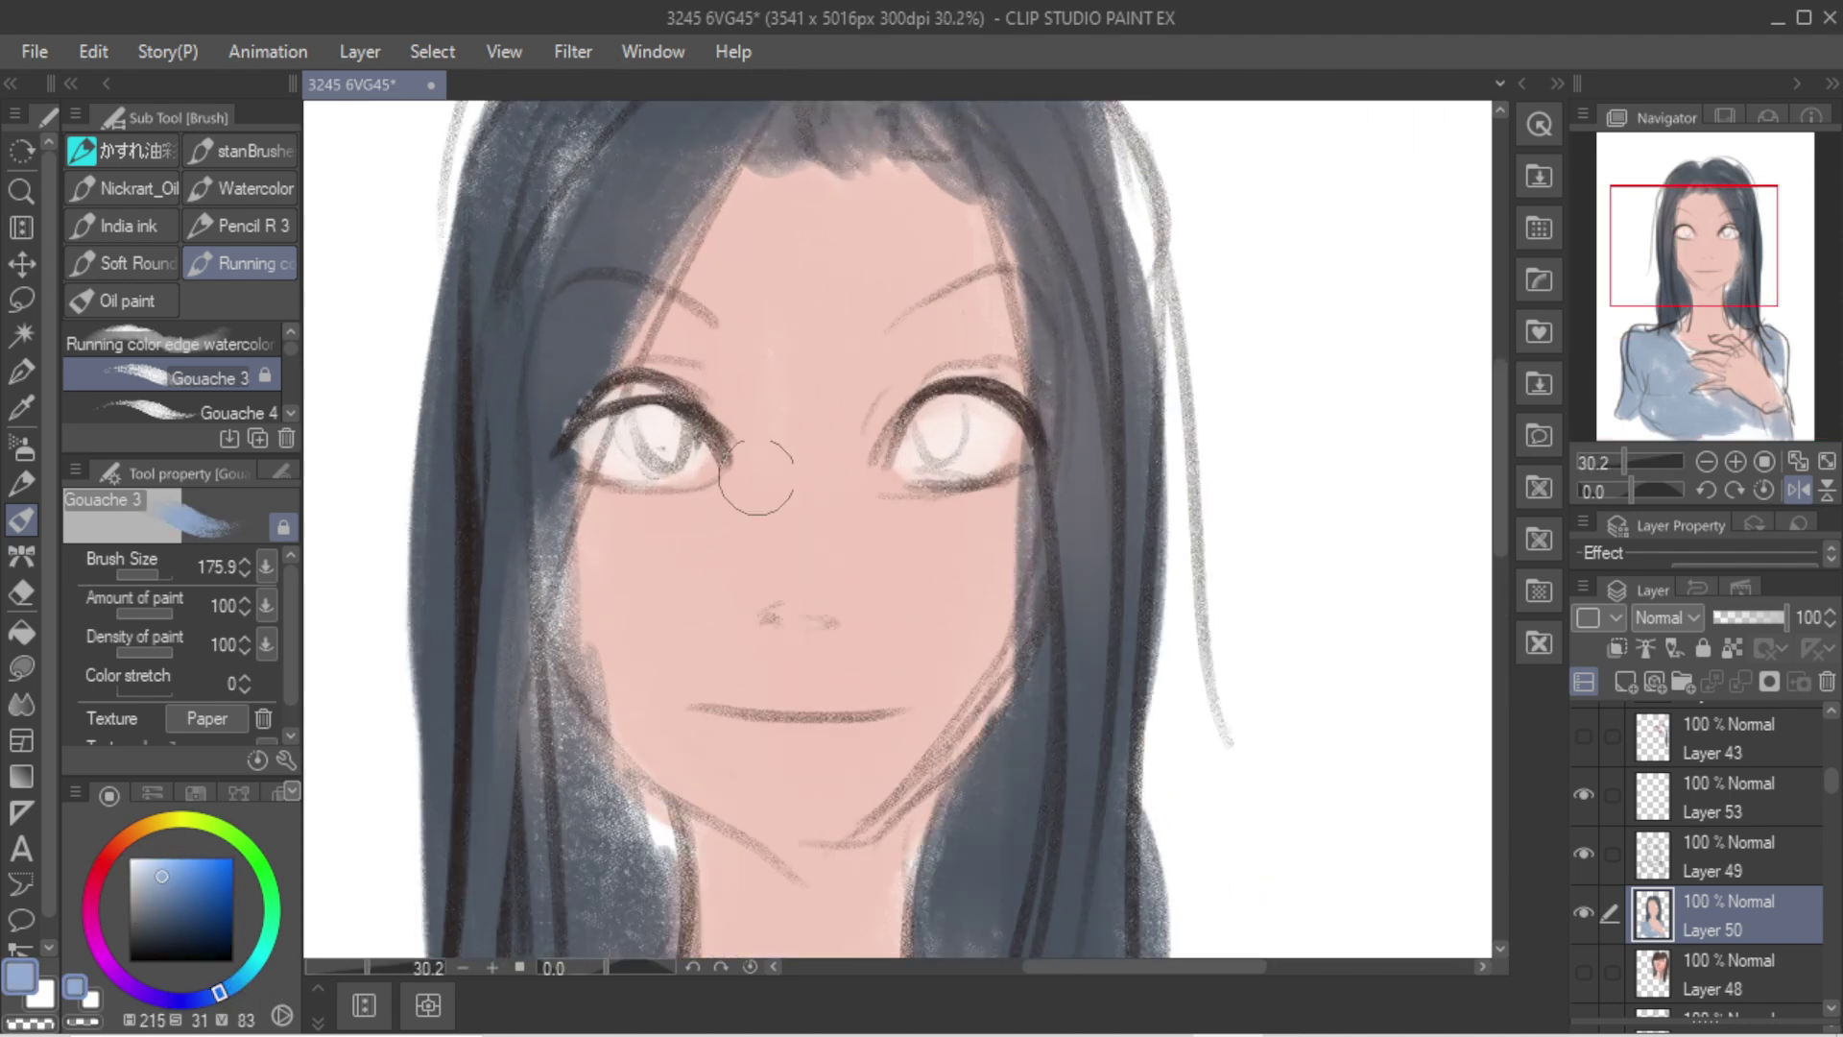
{"action": "key", "text": "bracketright"}
{"action": "left_click_drag", "start_coordinate": [666, 415], "coordinate": [657, 425]}
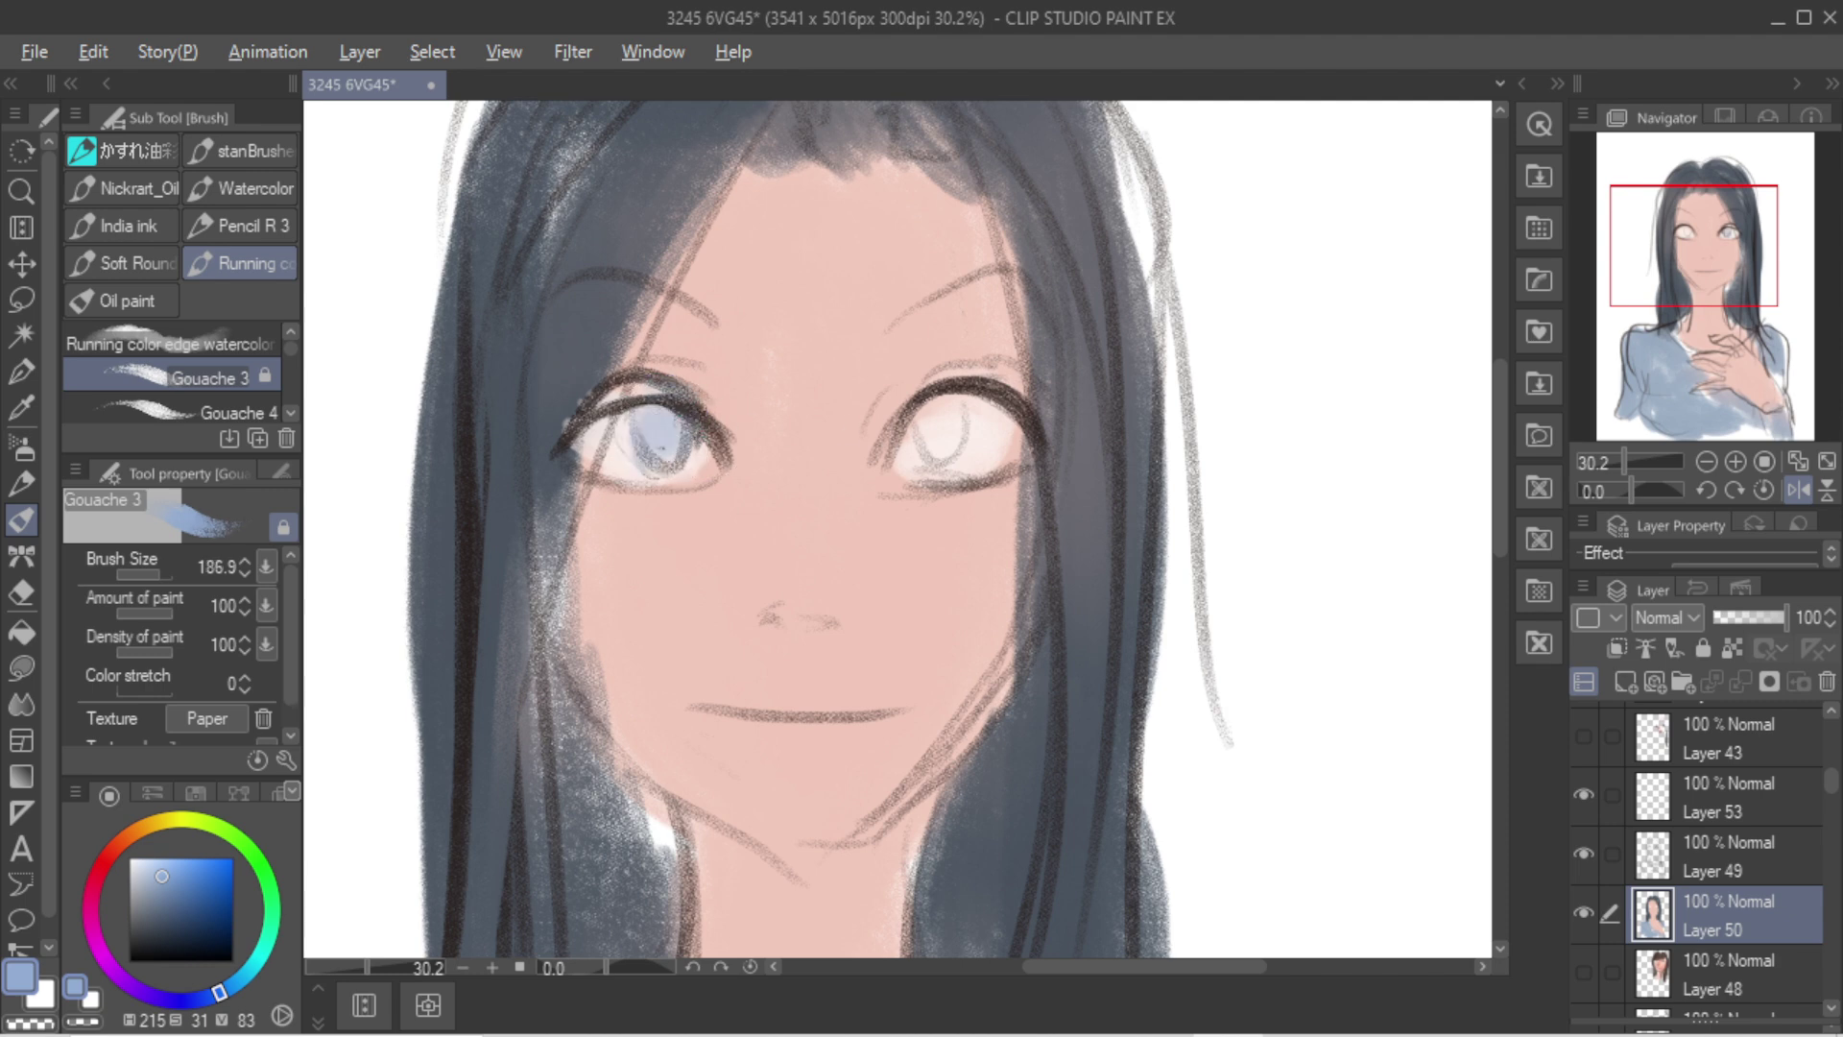
{"action": "key", "text": "bracketright"}
{"action": "key", "text": "bracketleft"}
{"action": "key", "text": "bracketleft"}
{"action": "key", "text": "bracketleft"}
{"action": "key", "text": "bracketleft"}
{"action": "mouse_move", "coordinate": [935, 411]}
{"action": "left_mouse_down"}
{"action": "mouse_move", "coordinate": [933, 440]}
{"action": "mouse_move", "coordinate": [946, 422]}
{"action": "left_mouse_up"}
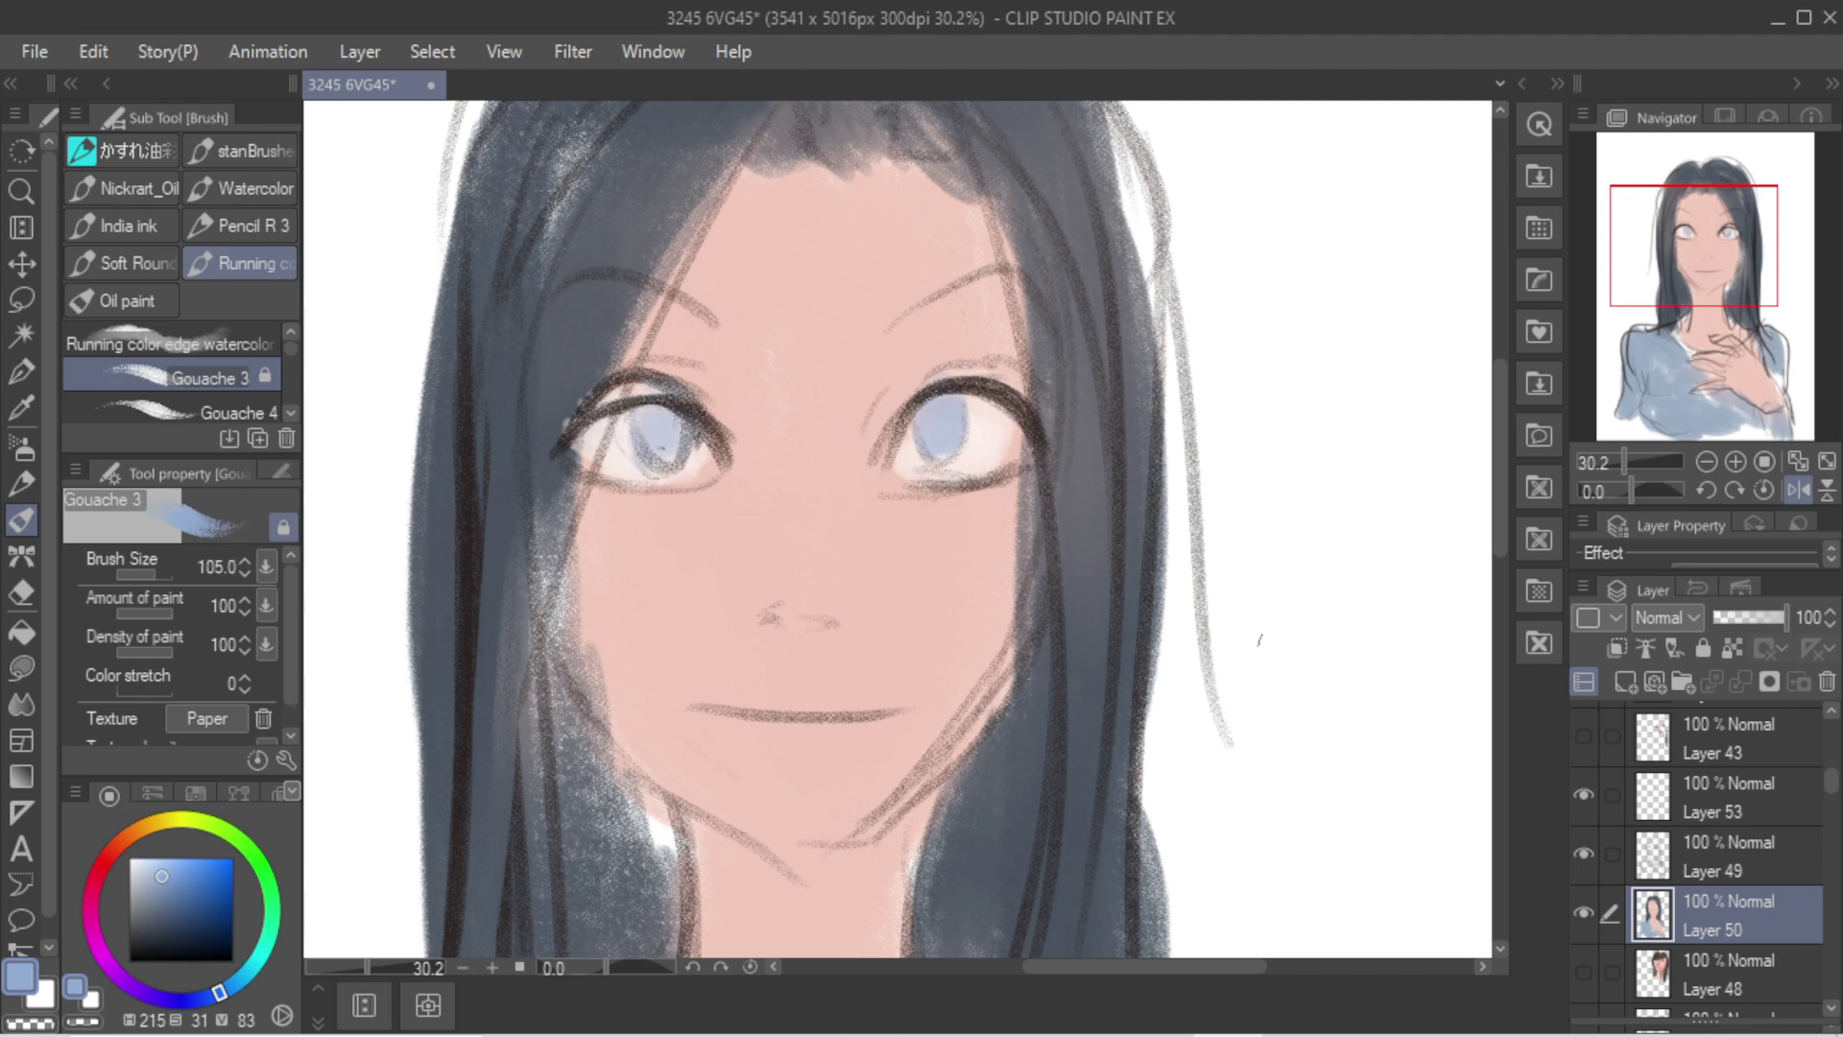
Step: Add a raster layer above the sketch layer and shade the side of the nose and cheek with dusty rose (H 1, S 37, V 69)
{"action": "left_click", "coordinate": [1649, 869]}
{"action": "left_click", "coordinate": [1622, 682]}
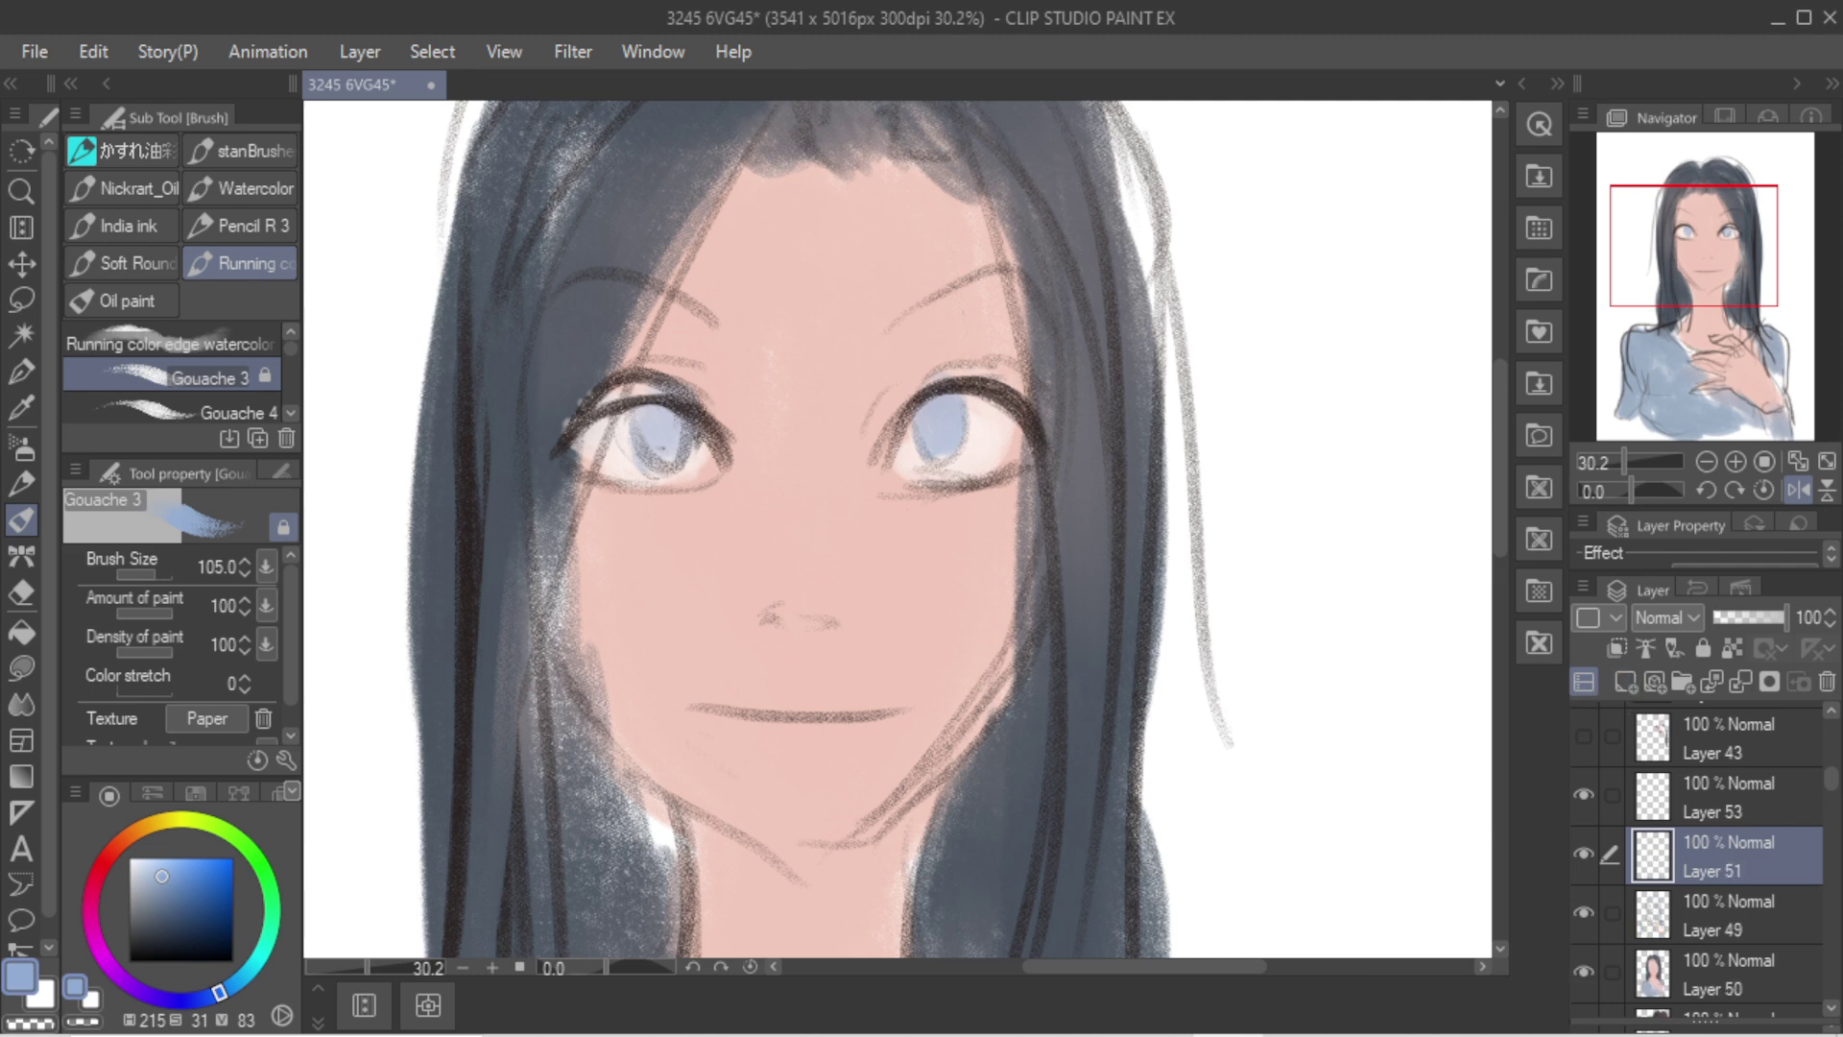
{"action": "left_click_drag", "start_coordinate": [107, 858], "coordinate": [104, 863]}
{"action": "left_click", "coordinate": [167, 891]}
{"action": "key", "text": "bracketright"}
{"action": "key", "text": "bracketright"}
{"action": "key", "text": "bracketright"}
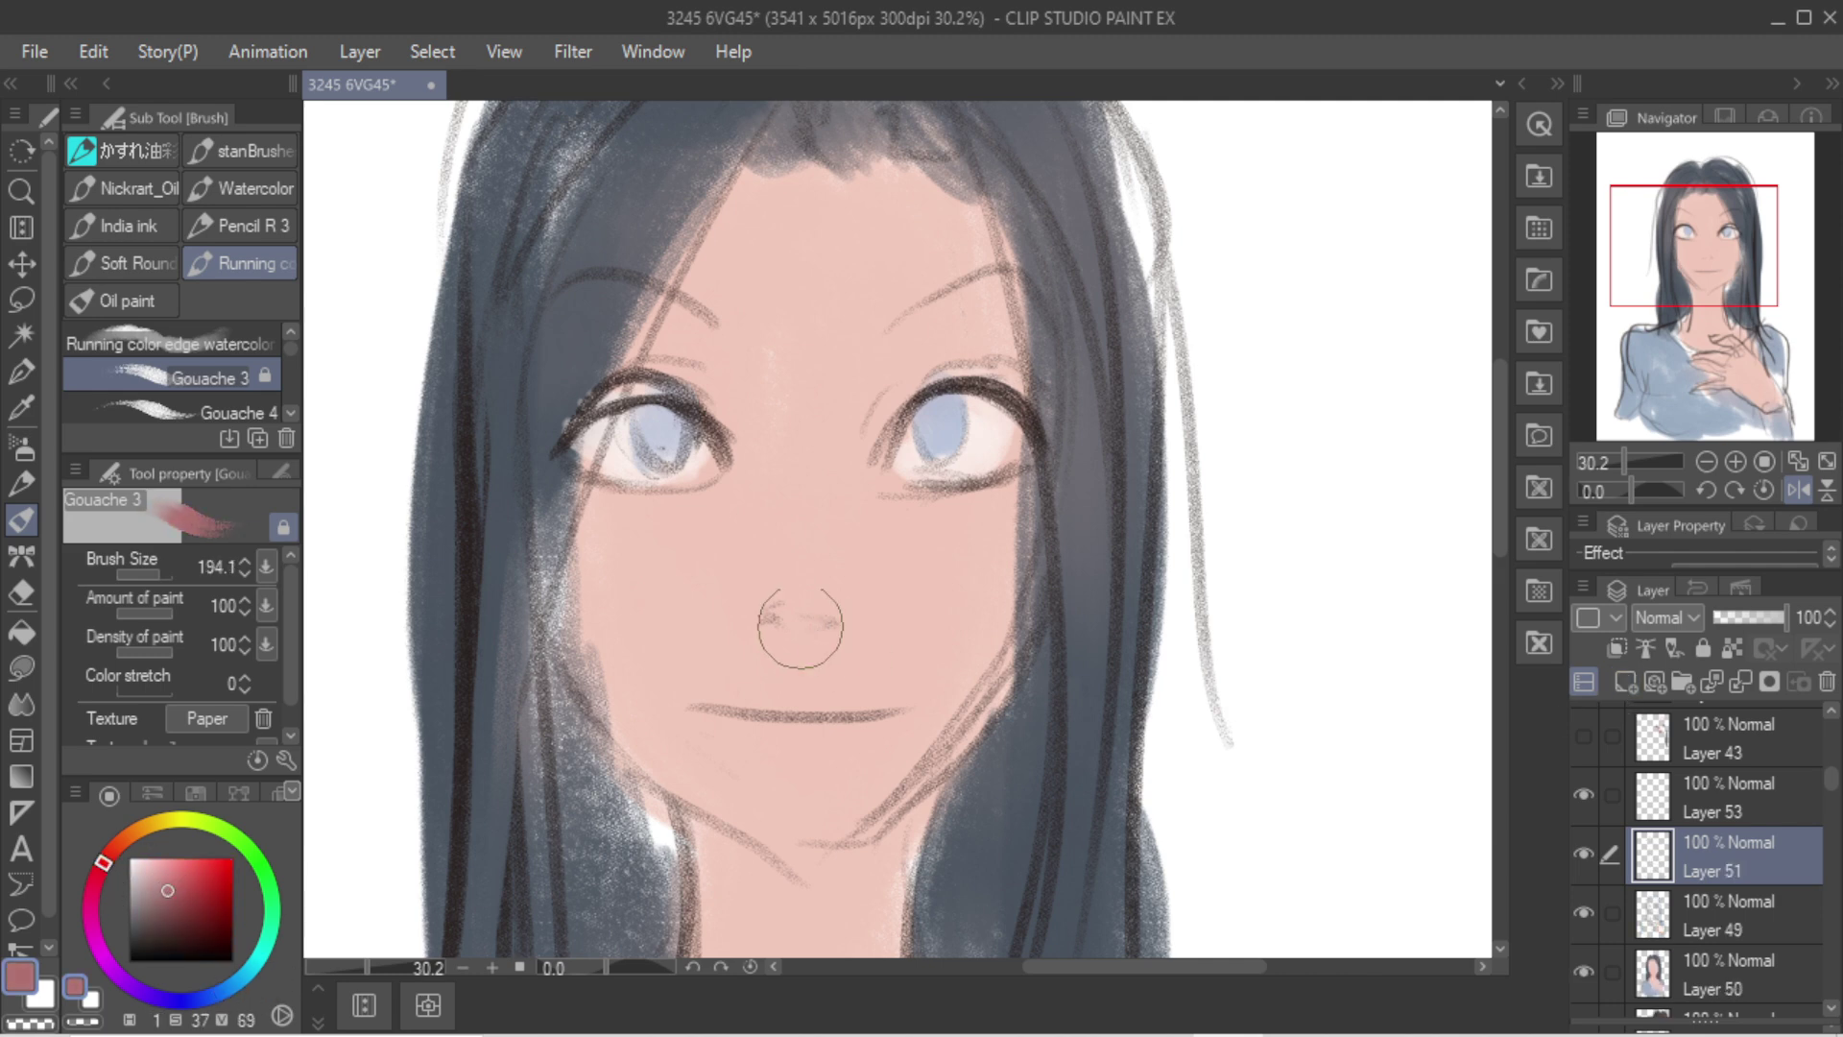
{"action": "left_click_drag", "start_coordinate": [782, 480], "coordinate": [768, 604]}
{"action": "key", "text": "bracketright"}
{"action": "key", "text": "bracketright"}
{"action": "mouse_move", "coordinate": [747, 514]}
{"action": "left_mouse_down"}
{"action": "mouse_move", "coordinate": [718, 600]}
{"action": "mouse_move", "coordinate": [763, 490]}
{"action": "left_mouse_up"}
Step: Soften the nose shading with light peach (H 14, S 22, V 94) and other sampled skin tones across the bridge and cheek
{"action": "left_click", "coordinate": [722, 537], "text": "alt"}
{"action": "left_click", "coordinate": [786, 371], "text": "alt"}
{"action": "mouse_move", "coordinate": [782, 384]}
{"action": "left_mouse_down"}
{"action": "mouse_move", "coordinate": [682, 610]}
{"action": "mouse_move", "coordinate": [774, 516]}
{"action": "left_mouse_up"}
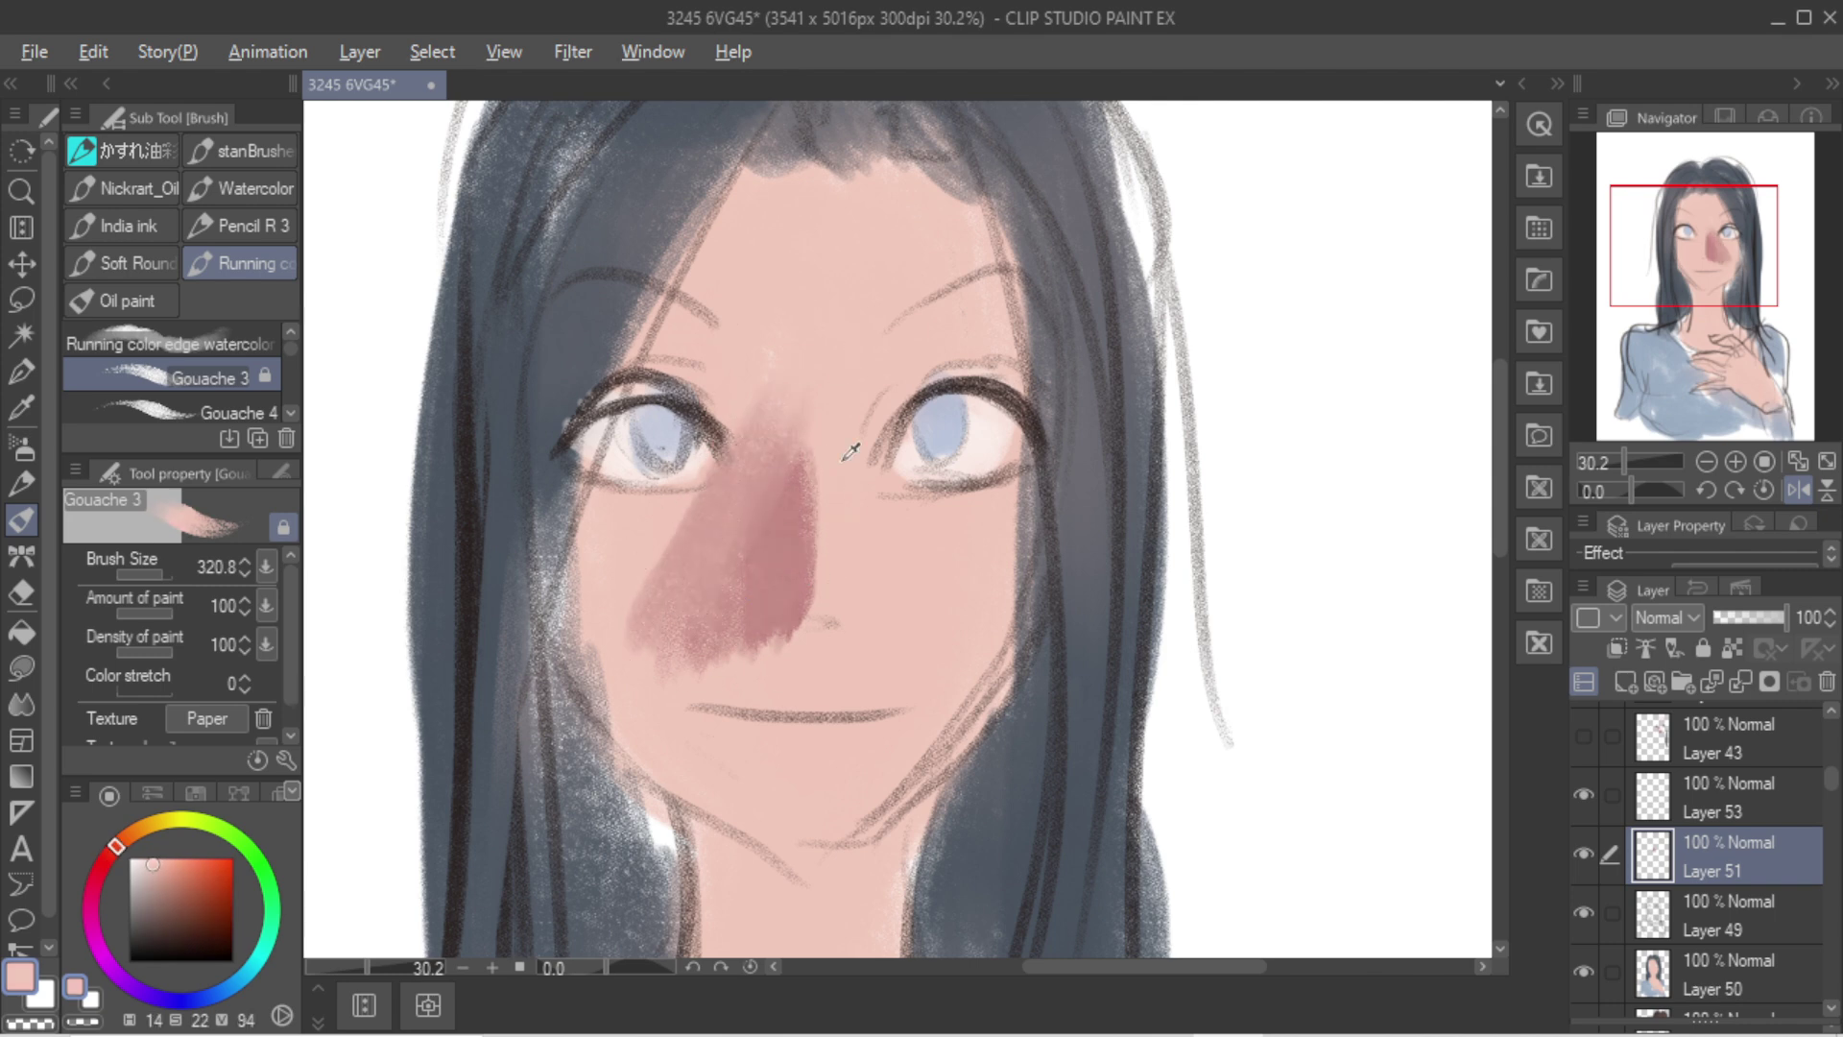
{"action": "left_click", "coordinate": [846, 453], "text": "alt"}
{"action": "mouse_move", "coordinate": [842, 432]}
{"action": "left_mouse_down"}
{"action": "mouse_move", "coordinate": [822, 589]}
{"action": "mouse_move", "coordinate": [633, 595]}
{"action": "mouse_move", "coordinate": [671, 563]}
{"action": "mouse_move", "coordinate": [674, 653]}
{"action": "left_mouse_up"}
{"action": "key", "text": "bracketleft"}
Step: Shade the cheek, jaw and chin with muted rose (H 5, S 32, V 76) and blend skin tones across the nose bridge to the brow
{"action": "left_click", "coordinate": [773, 582], "text": "alt"}
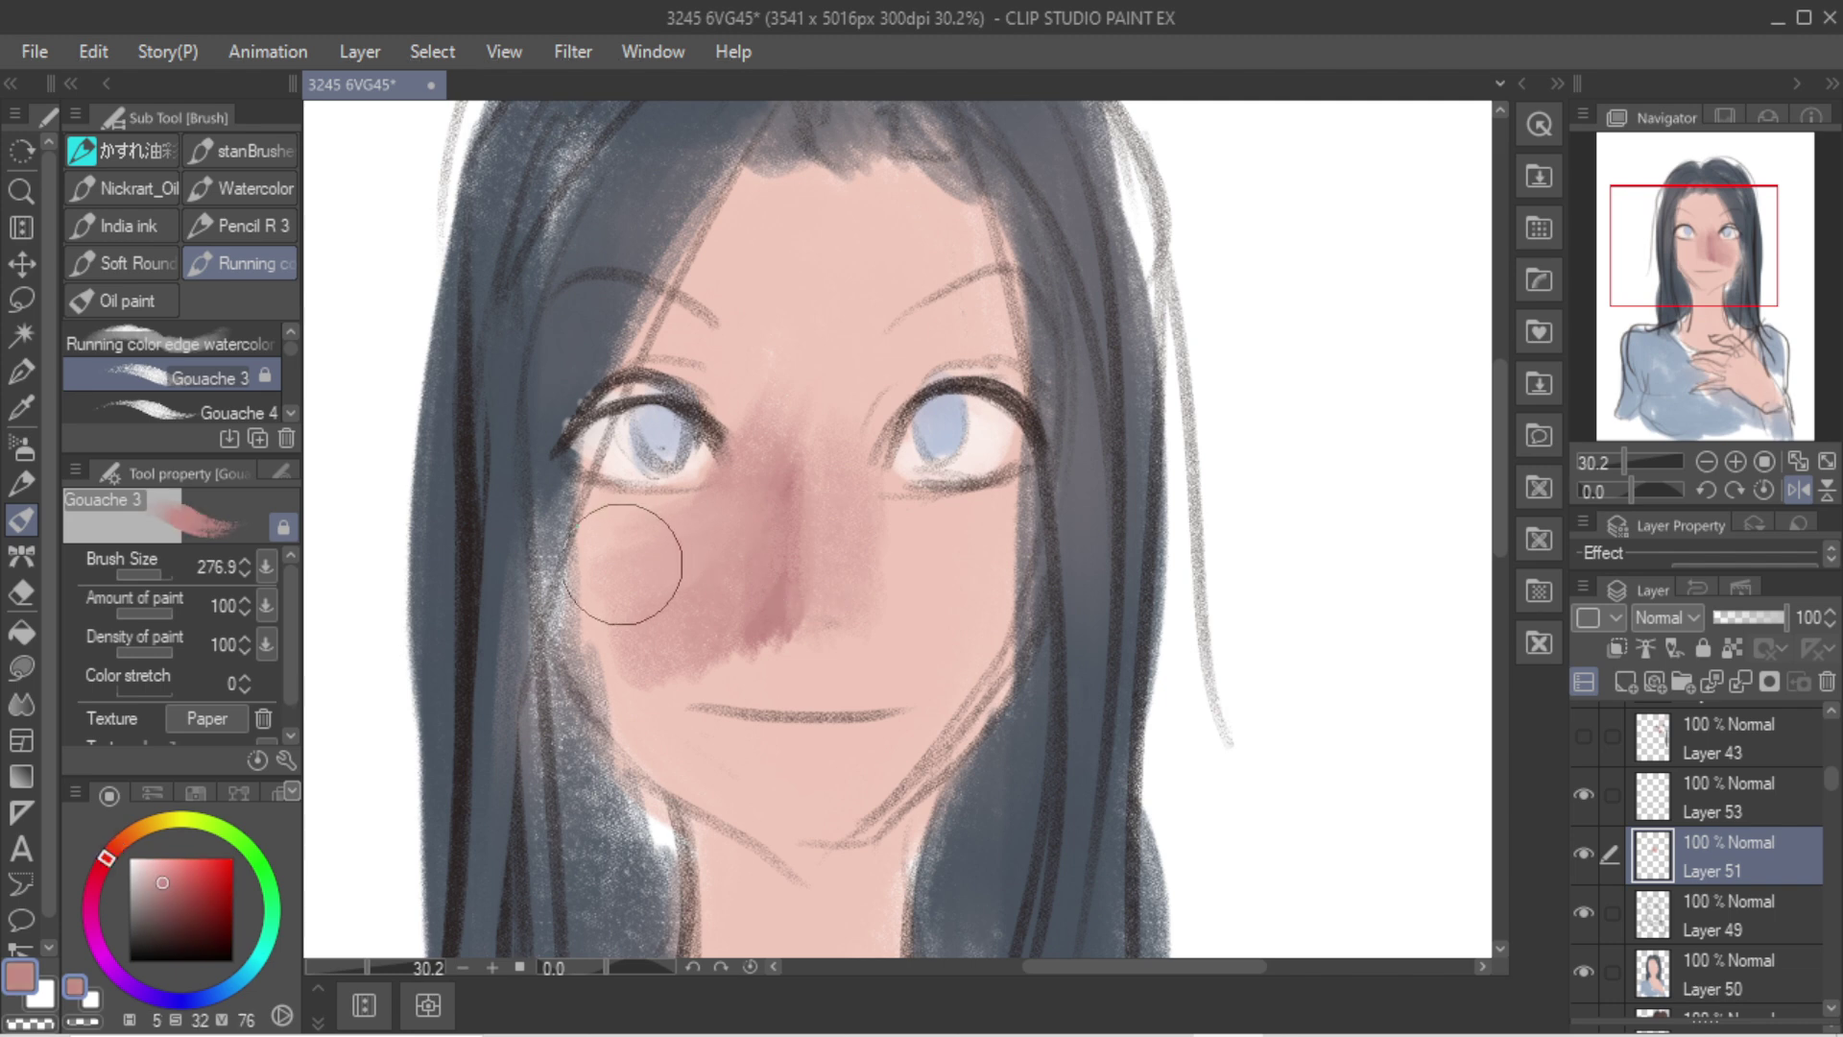
{"action": "mouse_move", "coordinate": [624, 565]}
{"action": "left_mouse_down"}
{"action": "mouse_move", "coordinate": [713, 808]}
{"action": "mouse_move", "coordinate": [764, 814]}
{"action": "mouse_move", "coordinate": [729, 760]}
{"action": "mouse_move", "coordinate": [784, 829]}
{"action": "mouse_move", "coordinate": [740, 774]}
{"action": "left_mouse_up"}
{"action": "left_click", "coordinate": [784, 765], "text": "alt"}
{"action": "left_click_drag", "start_coordinate": [845, 451], "coordinate": [876, 616]}
{"action": "key", "text": "bracketright"}
{"action": "mouse_move", "coordinate": [852, 509]}
{"action": "left_mouse_down"}
{"action": "mouse_move", "coordinate": [860, 434]}
{"action": "mouse_move", "coordinate": [713, 335]}
{"action": "mouse_move", "coordinate": [743, 386]}
{"action": "left_mouse_up"}
{"action": "left_click", "coordinate": [792, 455], "text": "alt"}
{"action": "left_click", "coordinate": [649, 390], "text": "alt"}
{"action": "left_click_drag", "start_coordinate": [614, 393], "coordinate": [737, 443]}
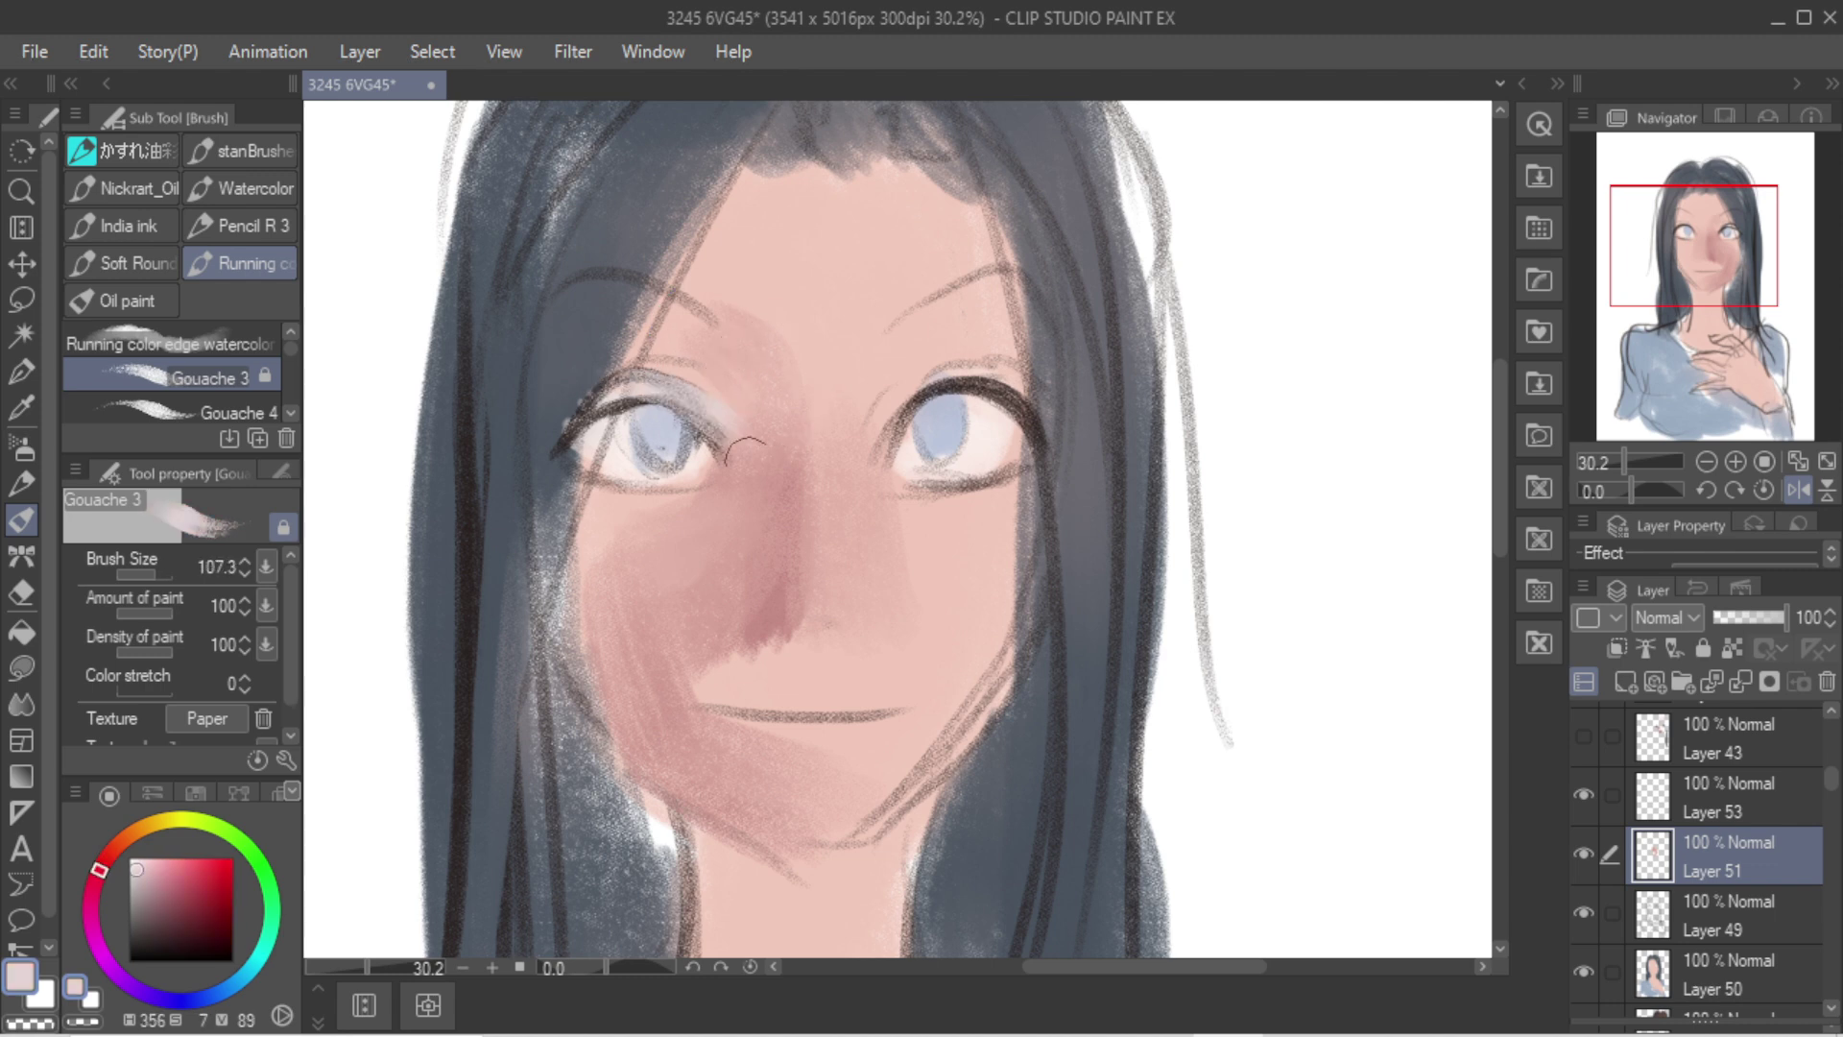
{"action": "key", "text": "ctrl+z"}
Step: Paint a brown shadow (H 15, S 25, V 64) along the upper eyelid on the shaded side, undoing the unwanted touch-up strokes
{"action": "left_click", "coordinate": [699, 412], "text": "alt"}
{"action": "left_click", "coordinate": [706, 401], "text": "alt"}
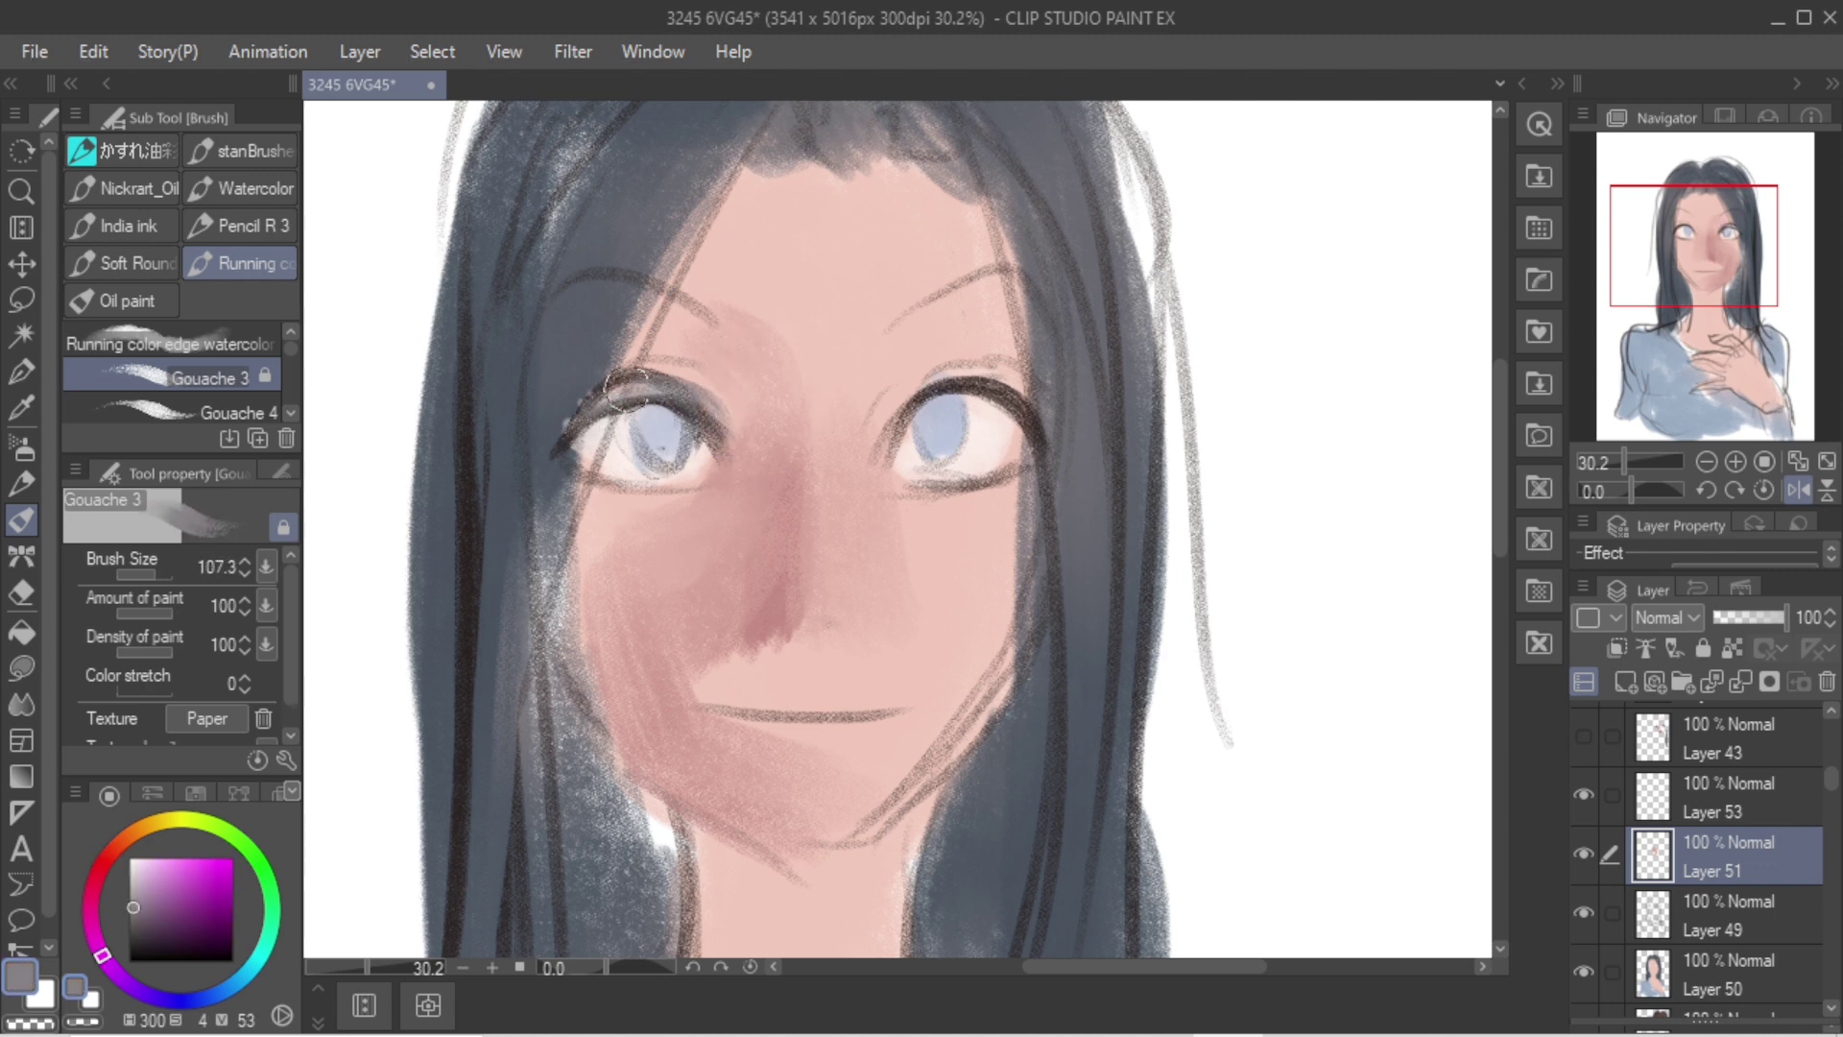
{"action": "left_click", "coordinate": [710, 414], "text": "alt"}
{"action": "left_click_drag", "start_coordinate": [713, 405], "coordinate": [567, 424]}
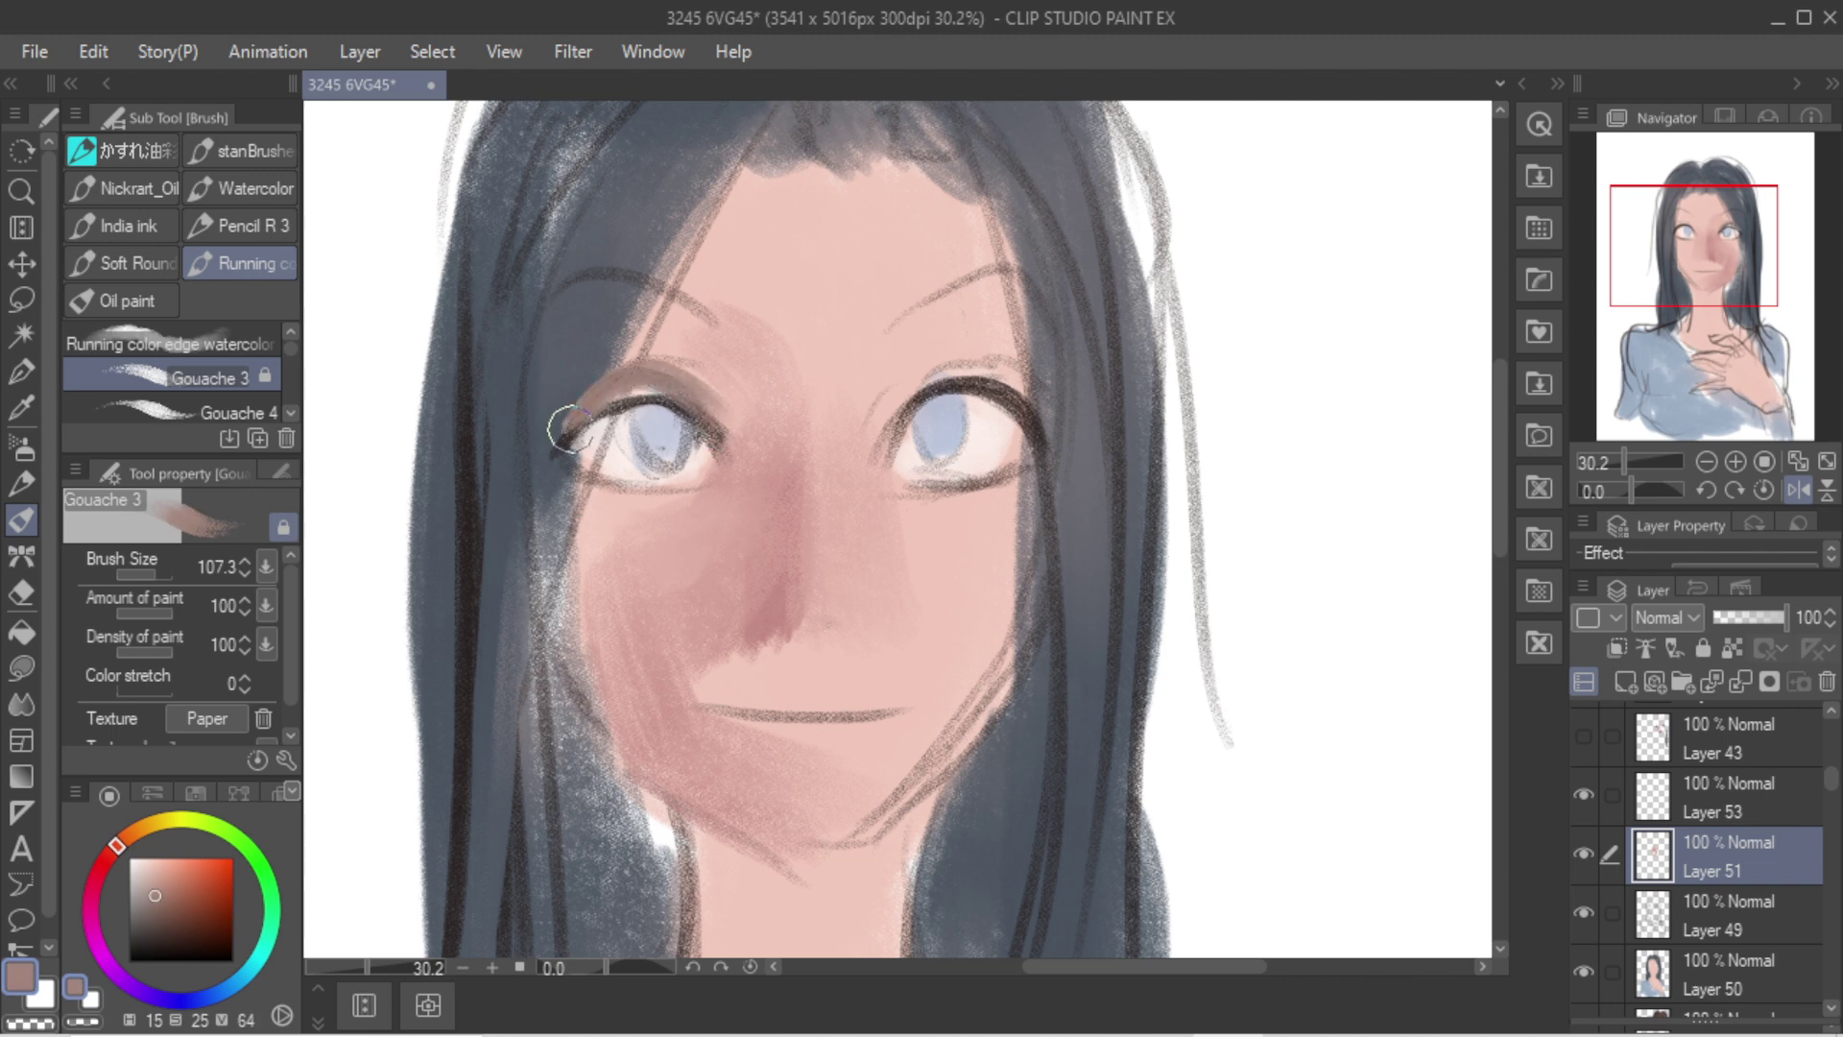
{"action": "left_click", "coordinate": [760, 435], "text": "alt"}
{"action": "mouse_move", "coordinate": [715, 391]}
{"action": "left_mouse_down"}
{"action": "mouse_move", "coordinate": [624, 378]}
{"action": "mouse_move", "coordinate": [715, 403]}
{"action": "left_mouse_up"}
{"action": "left_click", "coordinate": [617, 400], "text": "alt"}
{"action": "left_click", "coordinate": [648, 400], "text": "alt"}
{"action": "key", "text": "ctrl+z"}
{"action": "key", "text": "ctrl+z"}
{"action": "key", "text": "ctrl+z"}
{"action": "key", "text": "ctrl+z"}
{"action": "mouse_move", "coordinate": [881, 446]}
{"action": "left_mouse_down"}
{"action": "mouse_move", "coordinate": [927, 395]}
{"action": "mouse_move", "coordinate": [966, 430]}
{"action": "mouse_move", "coordinate": [896, 444]}
{"action": "mouse_move", "coordinate": [1028, 470]}
{"action": "left_mouse_up"}
{"action": "key", "text": "ctrl+z"}
{"action": "left_click", "coordinate": [973, 428], "text": "alt"}
{"action": "left_click_drag", "start_coordinate": [982, 403], "coordinate": [1027, 454]}
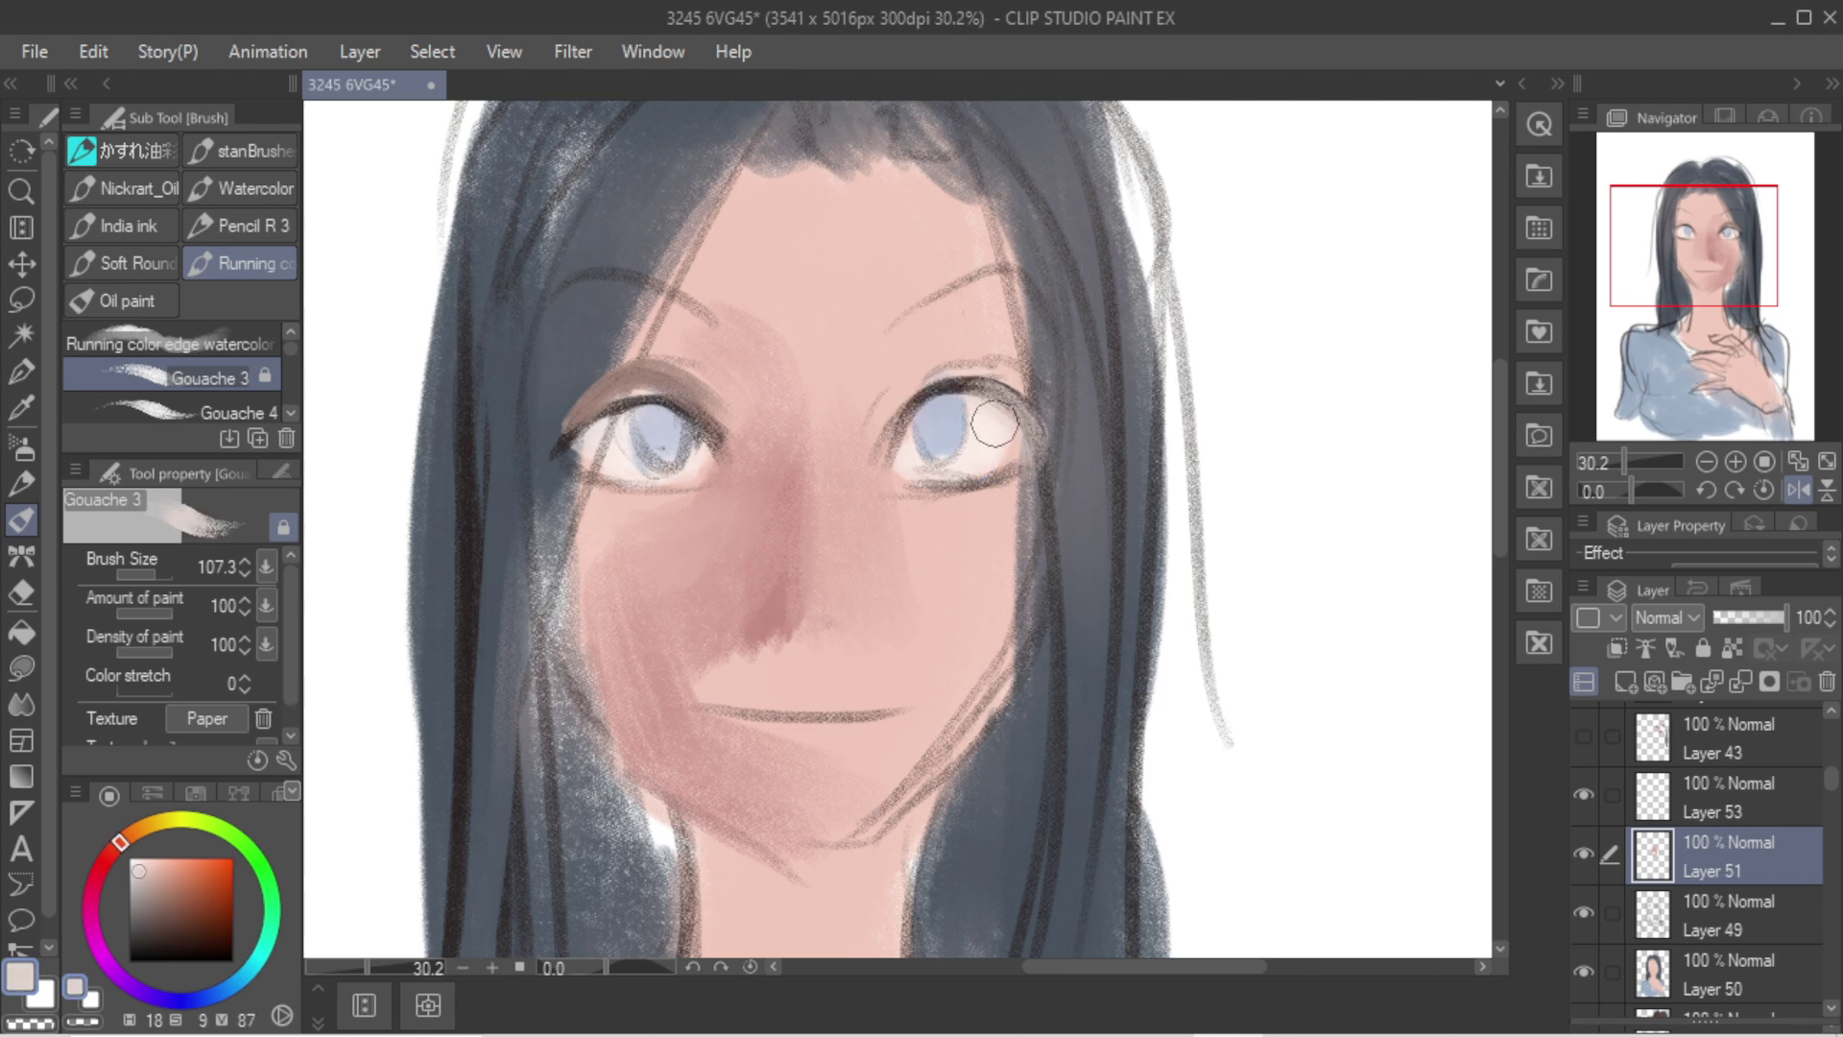
{"action": "key", "text": "ctrl+z"}
Step: Soften the outer lid and white of the eye on the lit side with sampled dark brown (H 14, S 23, V 36) and off-white
{"action": "left_click", "coordinate": [998, 389], "text": "alt"}
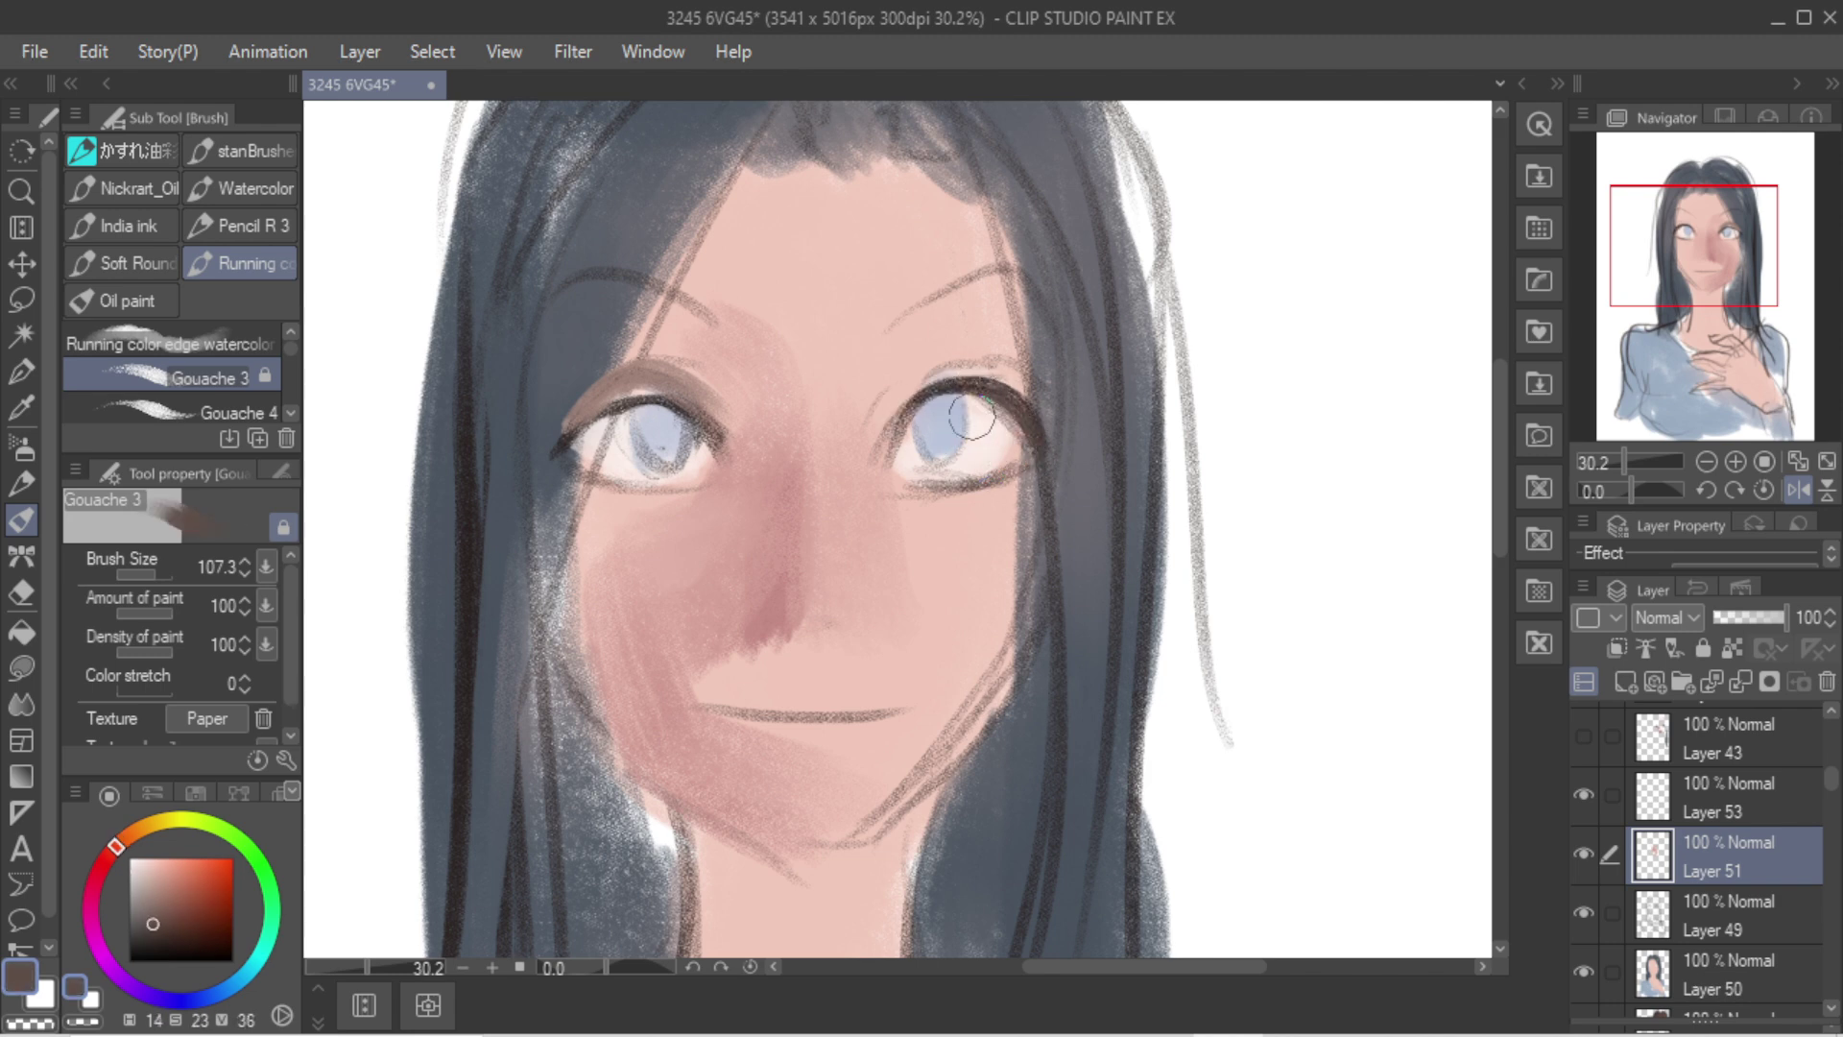
{"action": "left_click", "coordinate": [977, 412], "text": "alt"}
{"action": "left_click", "coordinate": [991, 444], "text": "alt"}
{"action": "left_click_drag", "start_coordinate": [992, 444], "coordinate": [981, 439]}
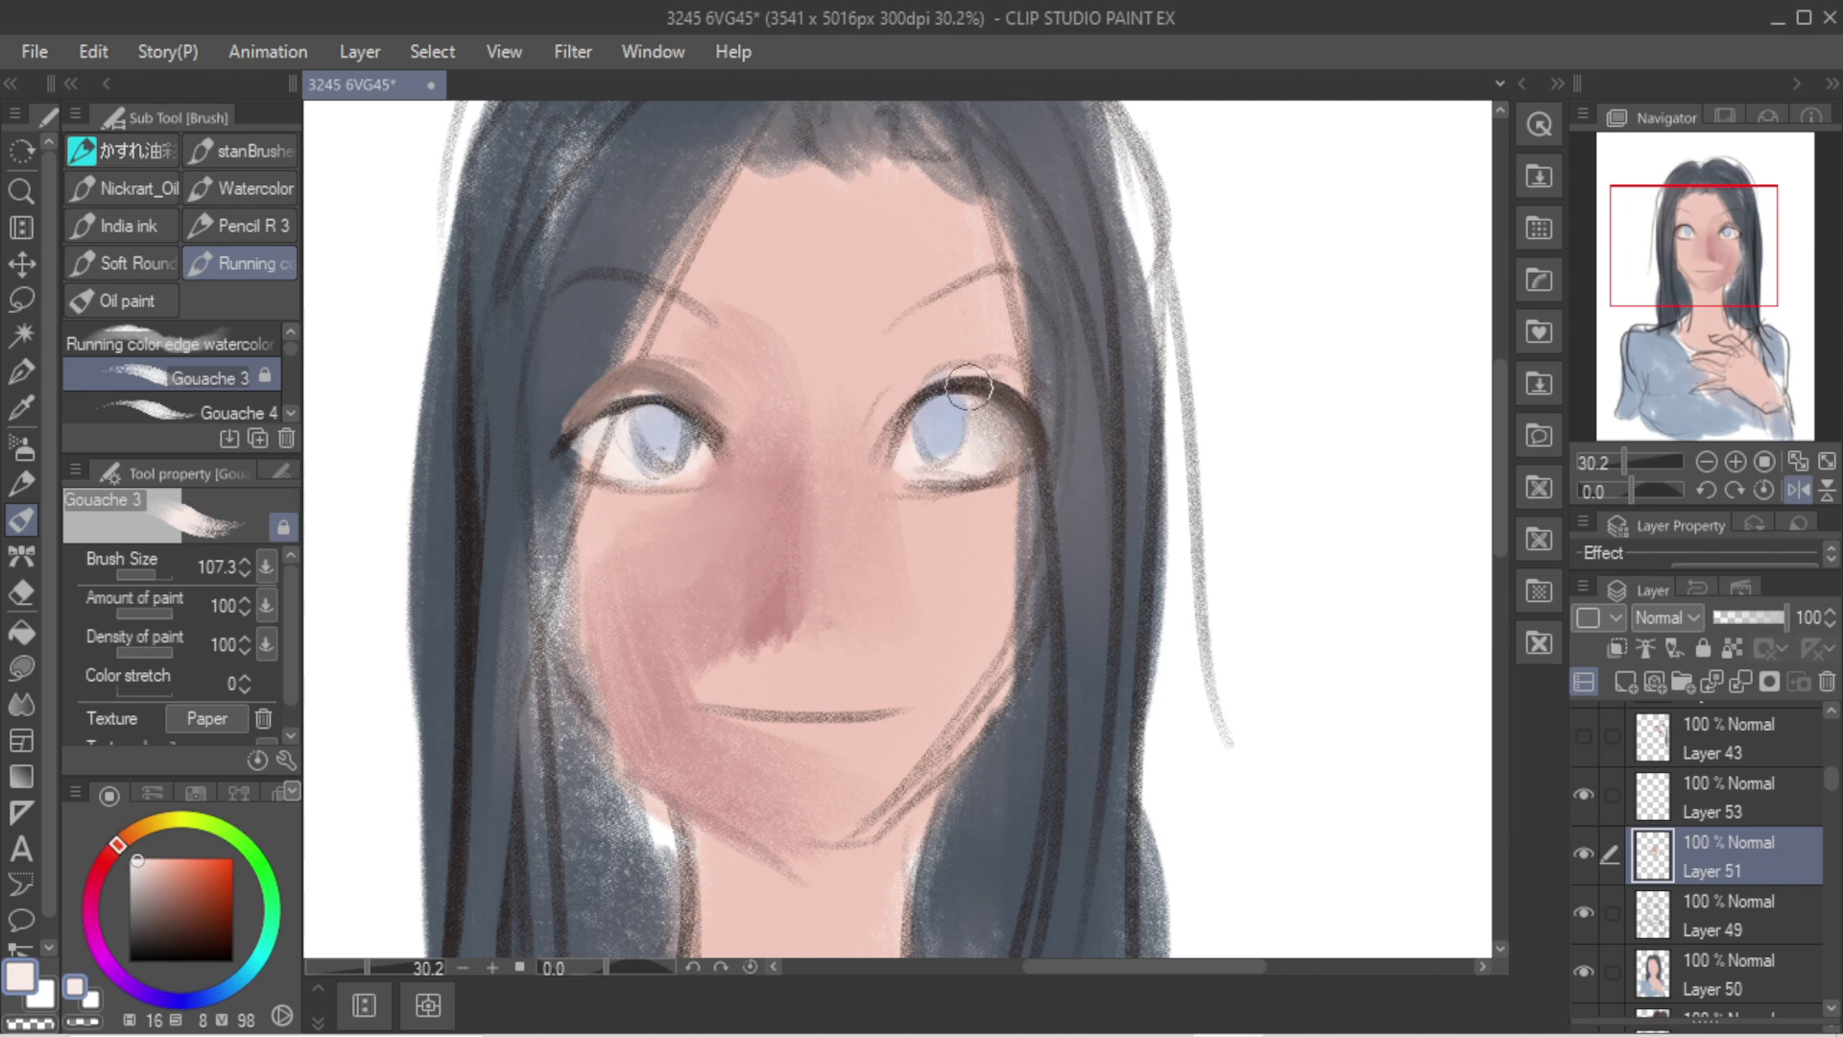
Step: Touch up the eye on the shaded side and smooth the lit side of the nose with sampled skin tones
{"action": "mouse_move", "coordinate": [628, 423]}
{"action": "left_mouse_down"}
{"action": "mouse_move", "coordinate": [574, 447]}
{"action": "mouse_move", "coordinate": [628, 415]}
{"action": "mouse_move", "coordinate": [570, 462]}
{"action": "mouse_move", "coordinate": [582, 476]}
{"action": "left_mouse_up"}
{"action": "left_click", "coordinate": [566, 467], "text": "alt"}
{"action": "left_click", "coordinate": [642, 406], "text": "alt"}
{"action": "left_click", "coordinate": [635, 416], "text": "alt"}
{"action": "mouse_move", "coordinate": [815, 487]}
{"action": "left_mouse_down"}
{"action": "mouse_move", "coordinate": [813, 674]}
{"action": "mouse_move", "coordinate": [841, 600]}
{"action": "left_mouse_up"}
{"action": "left_click", "coordinate": [814, 673], "text": "alt"}
{"action": "scroll", "coordinate": [876, 312], "scroll_direction": "down", "scroll_amount": 9}
{"action": "scroll", "coordinate": [897, 316], "scroll_direction": "up", "scroll_amount": 8}
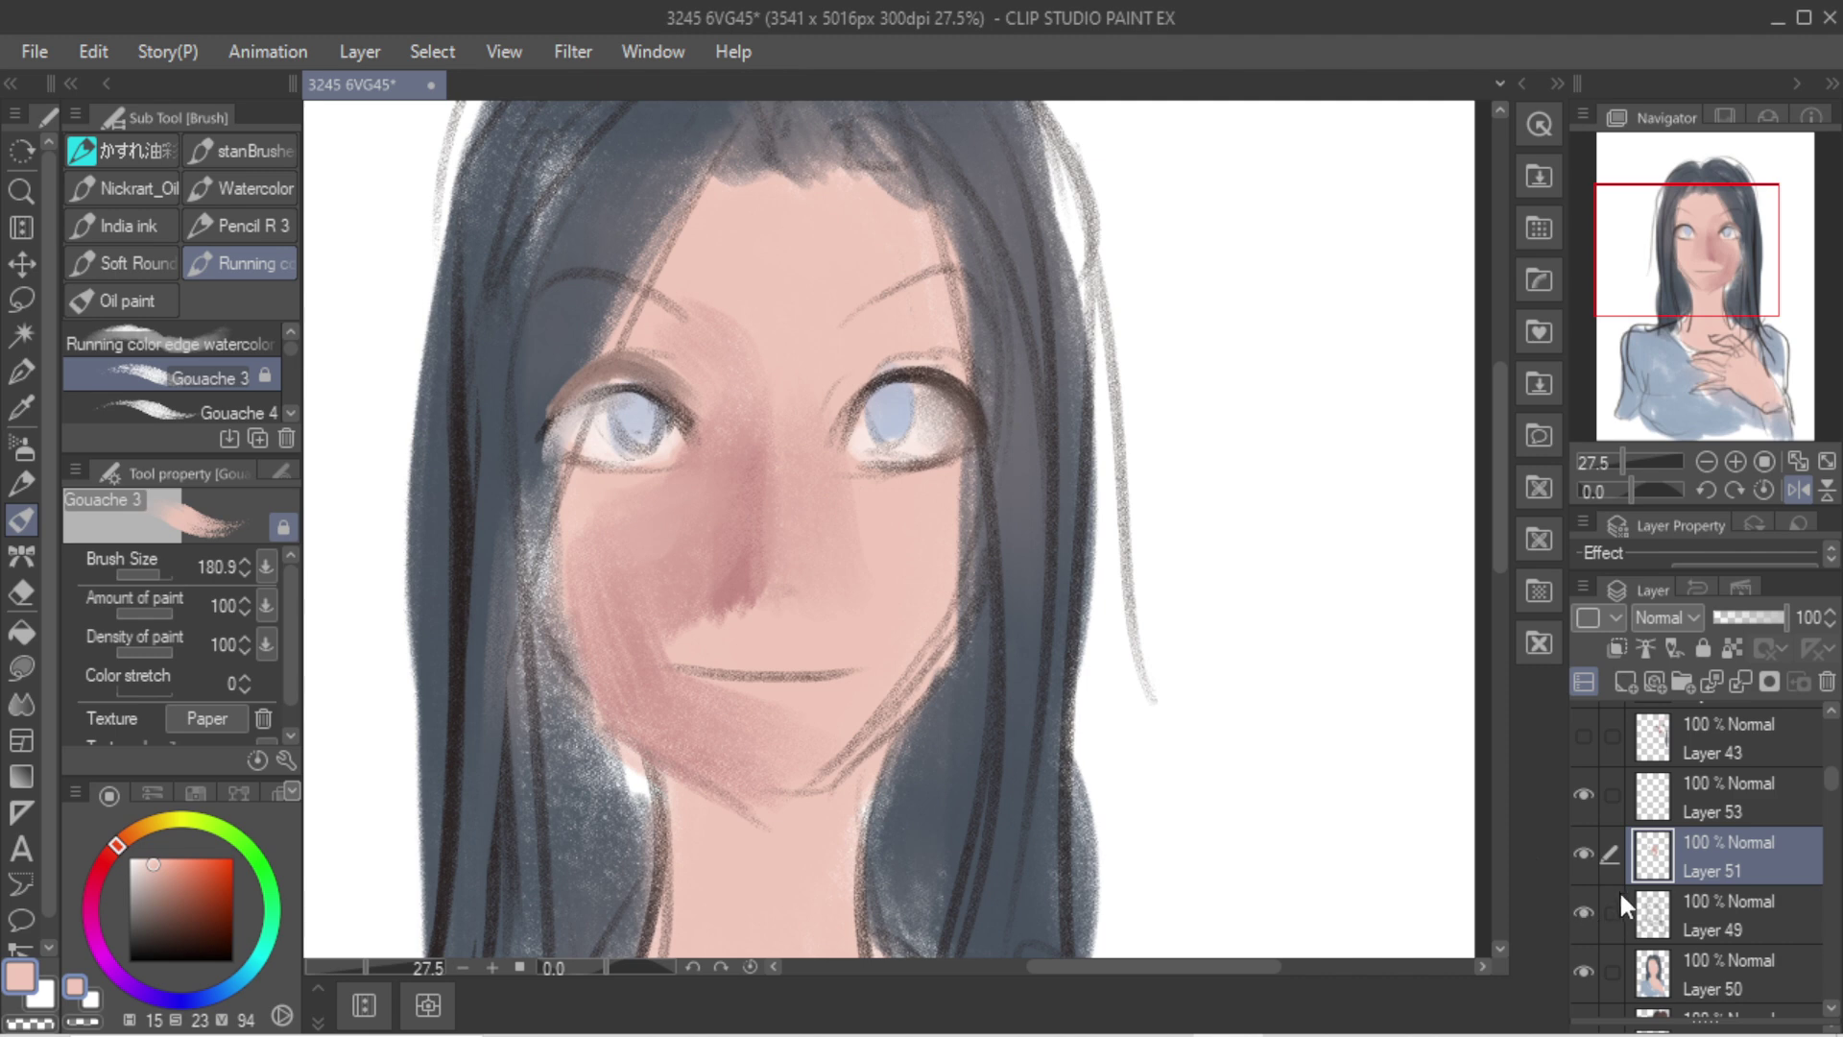
Step: Compare the face with and without the shading layer, hide that layer and select the base colour layer
{"action": "left_click", "coordinate": [1592, 853]}
{"action": "left_click", "coordinate": [1592, 852]}
{"action": "left_click", "coordinate": [1593, 855]}
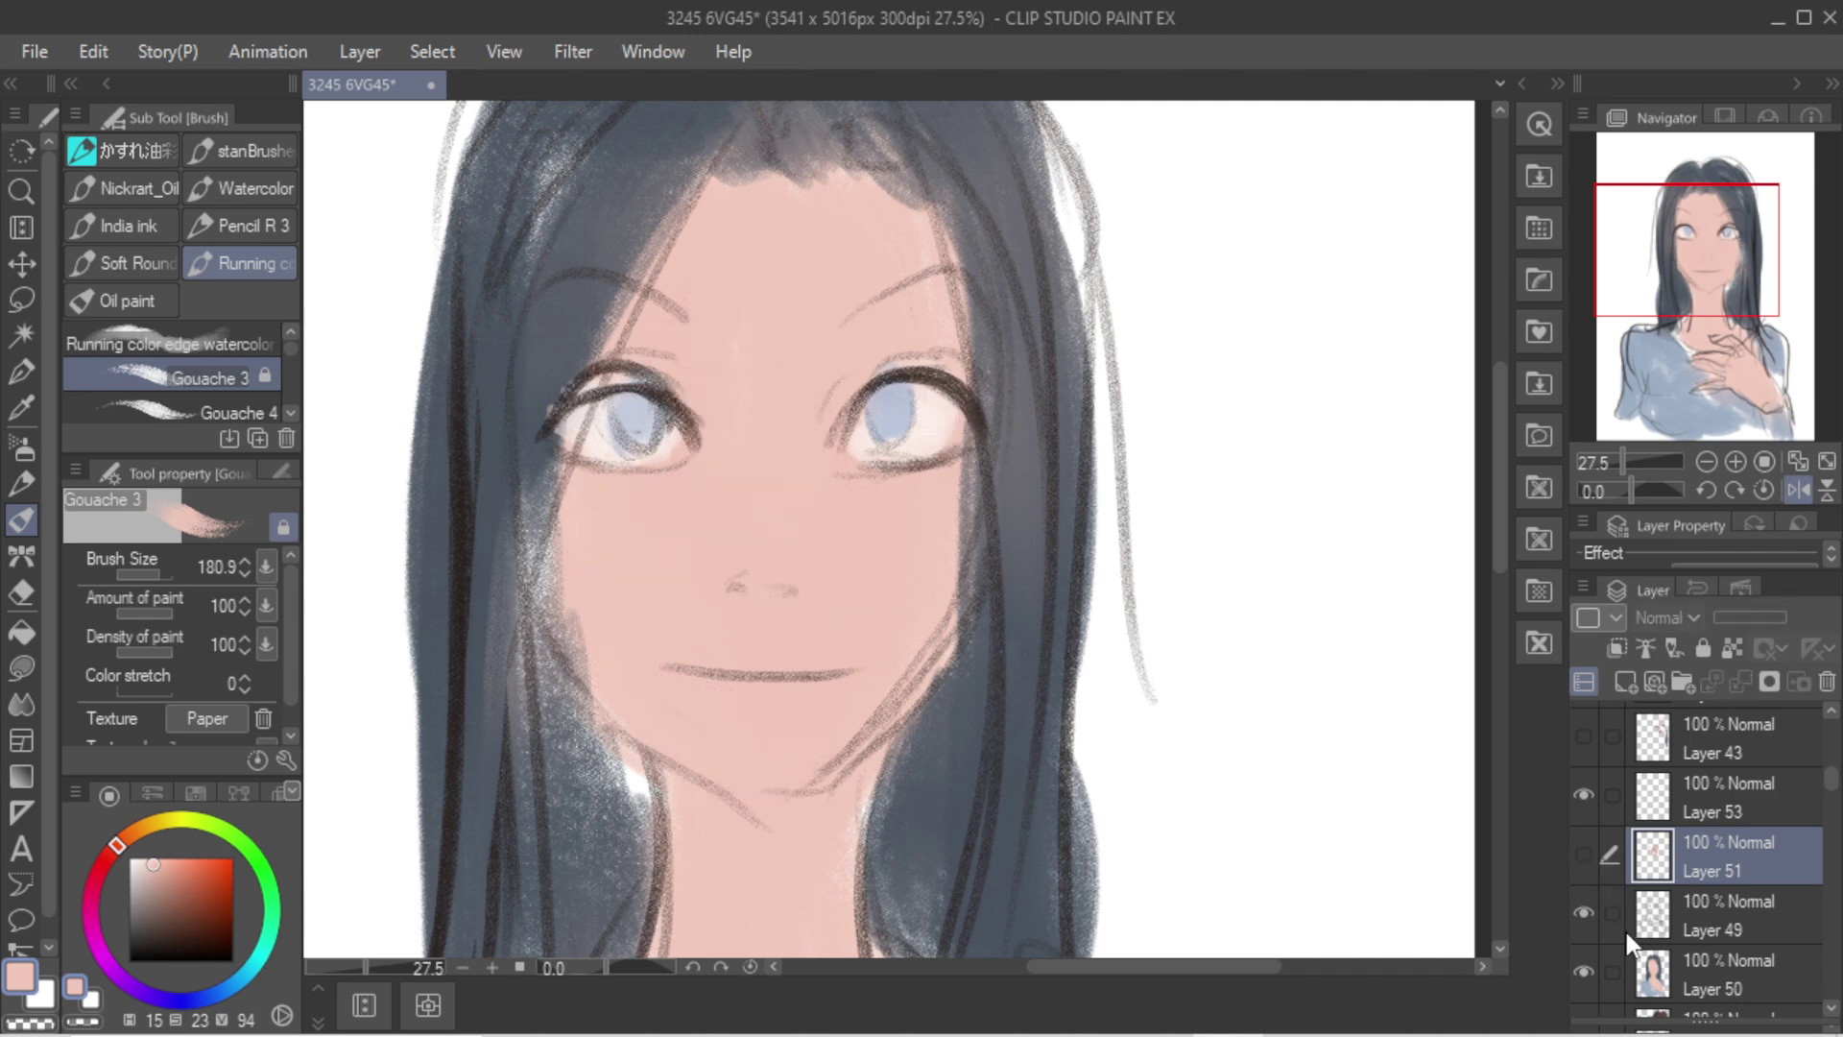
{"action": "left_click", "coordinate": [1594, 856]}
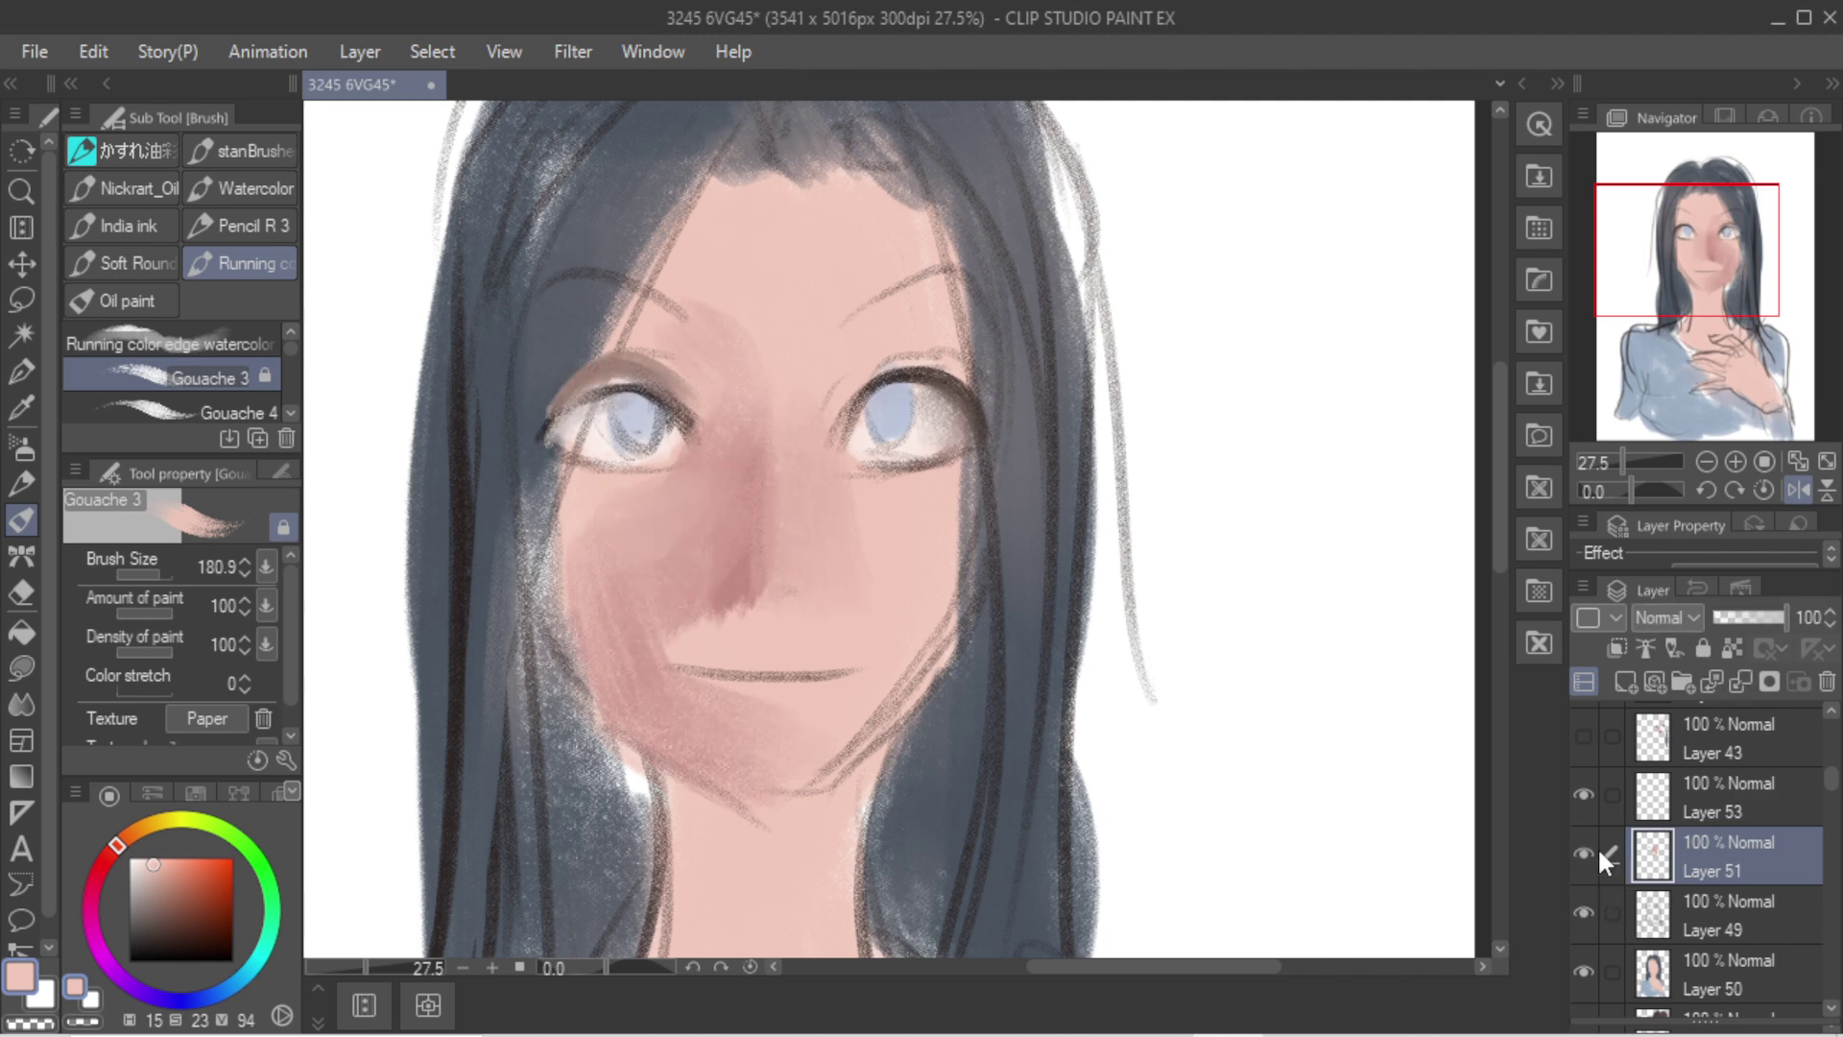
{"action": "left_click", "coordinate": [1584, 853]}
{"action": "left_click", "coordinate": [1611, 911]}
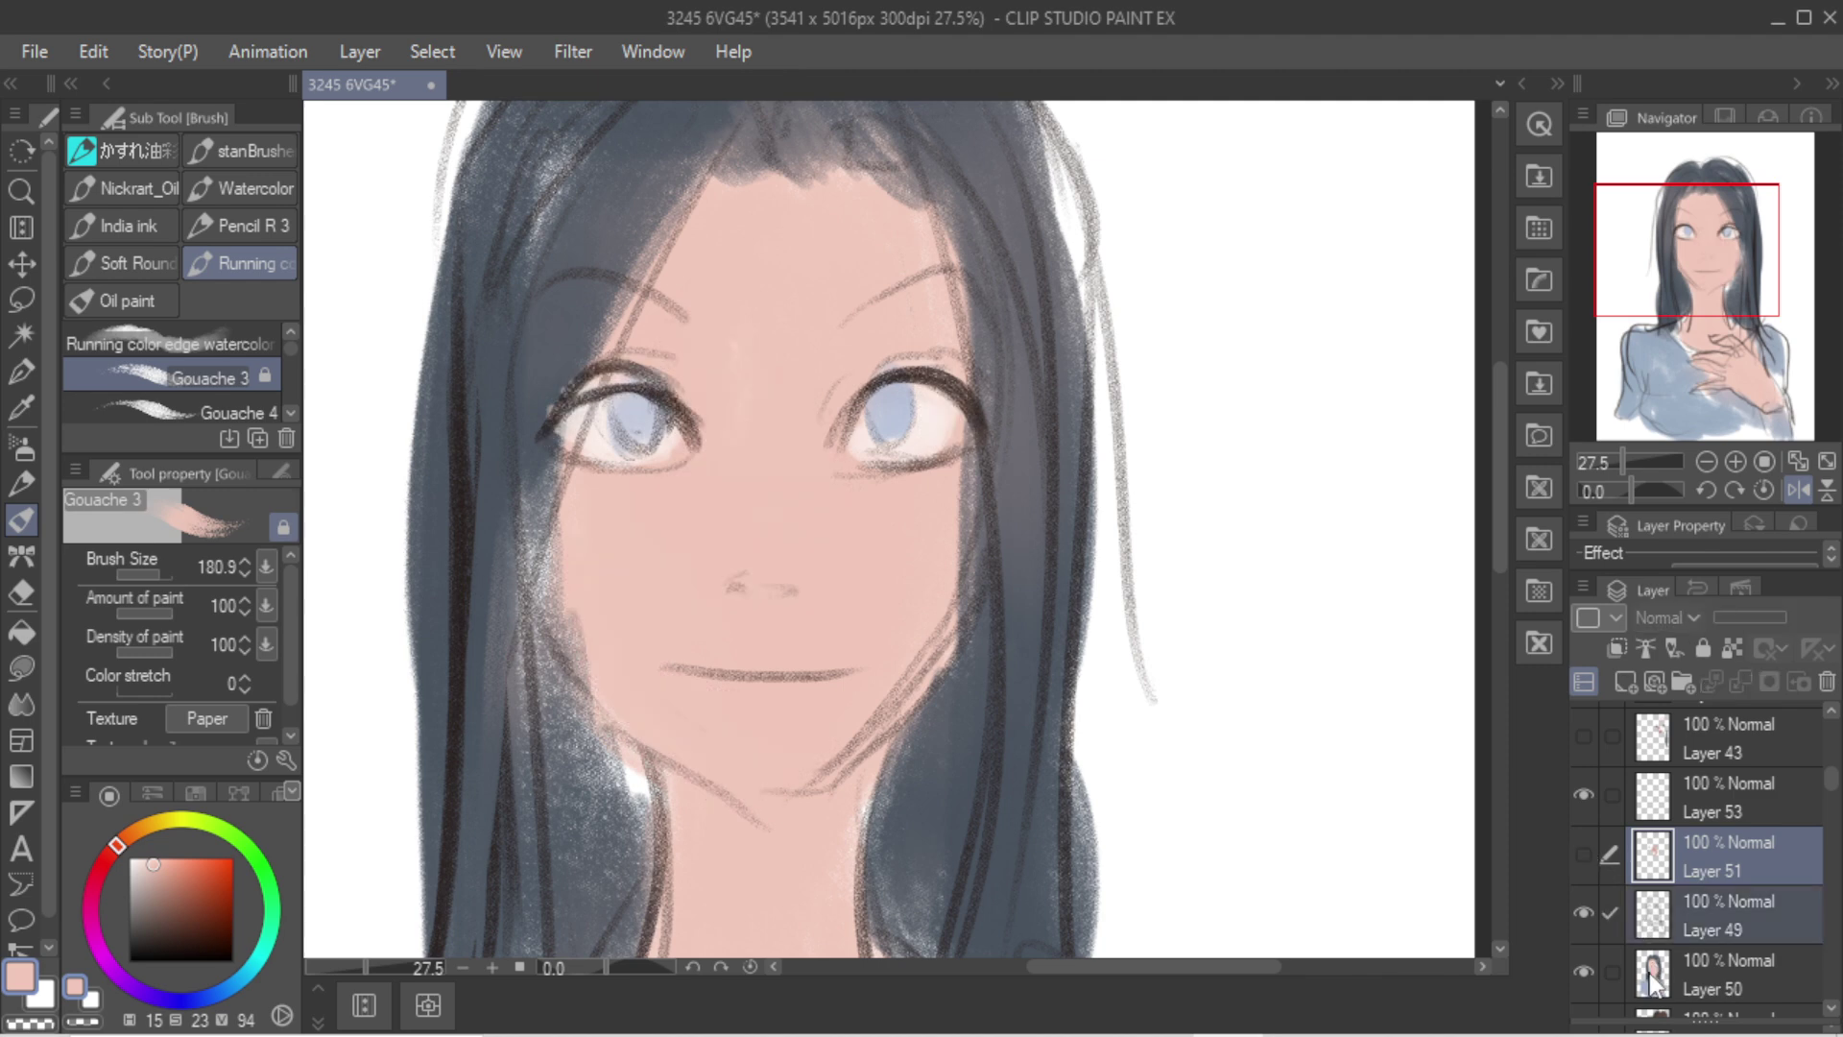
{"action": "left_click", "coordinate": [1654, 977]}
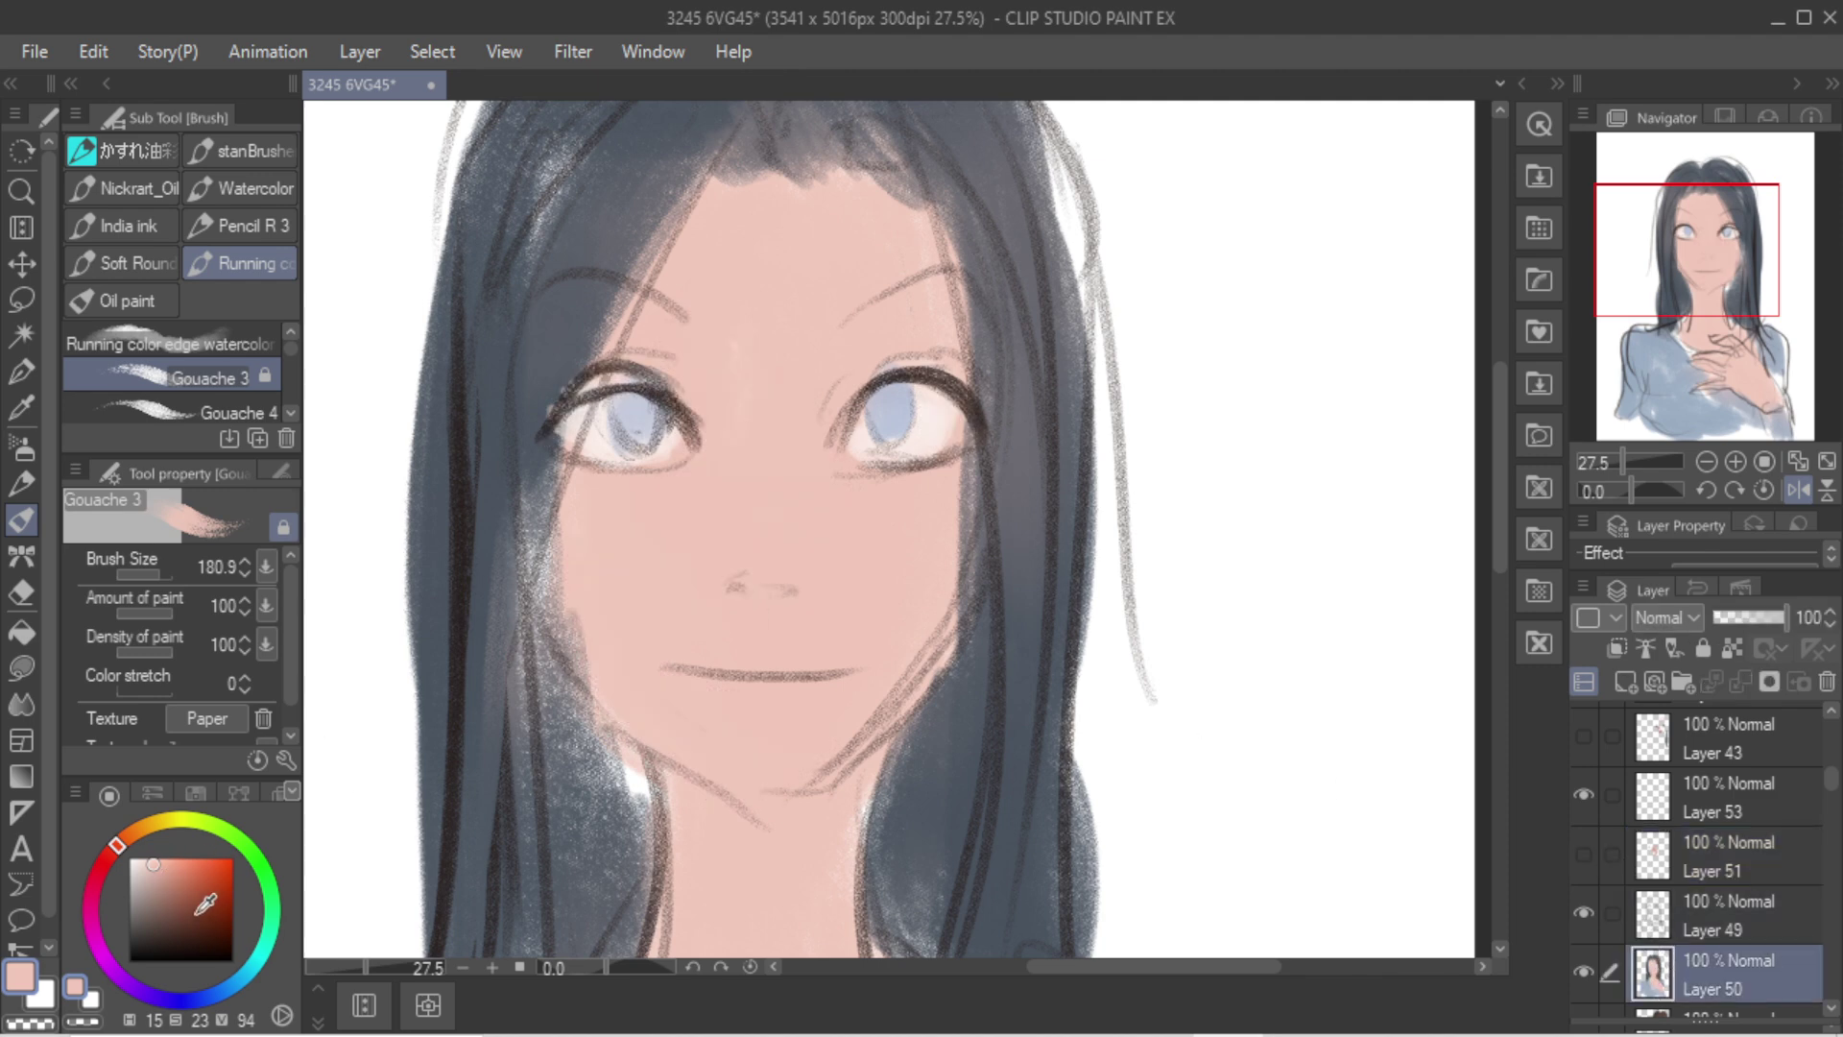
Step: Shade the side of the nose and adjoining cheek with soft brown directly on the colour layer
{"action": "left_click", "coordinate": [200, 911]}
{"action": "key", "text": "bracketright"}
{"action": "mouse_move", "coordinate": [741, 466]}
{"action": "left_mouse_down"}
{"action": "mouse_move", "coordinate": [740, 584]}
{"action": "mouse_move", "coordinate": [709, 461]}
{"action": "mouse_move", "coordinate": [714, 525]}
{"action": "mouse_move", "coordinate": [667, 506]}
{"action": "mouse_move", "coordinate": [657, 544]}
{"action": "mouse_move", "coordinate": [711, 505]}
{"action": "mouse_move", "coordinate": [654, 508]}
{"action": "mouse_move", "coordinate": [757, 578]}
{"action": "mouse_move", "coordinate": [706, 527]}
{"action": "left_mouse_up"}
{"action": "left_click", "coordinate": [711, 463], "text": "alt"}
{"action": "left_click", "coordinate": [711, 502], "text": "alt"}
{"action": "left_click", "coordinate": [752, 566], "text": "alt"}
{"action": "key", "text": "c"}
{"action": "mouse_move", "coordinate": [792, 432]}
{"action": "left_mouse_down"}
{"action": "mouse_move", "coordinate": [803, 542]}
{"action": "mouse_move", "coordinate": [780, 584]}
{"action": "mouse_move", "coordinate": [787, 485]}
{"action": "mouse_move", "coordinate": [760, 556]}
{"action": "left_mouse_up"}
{"action": "key", "text": "ctrl+z"}
{"action": "left_click", "coordinate": [794, 527], "text": "alt"}
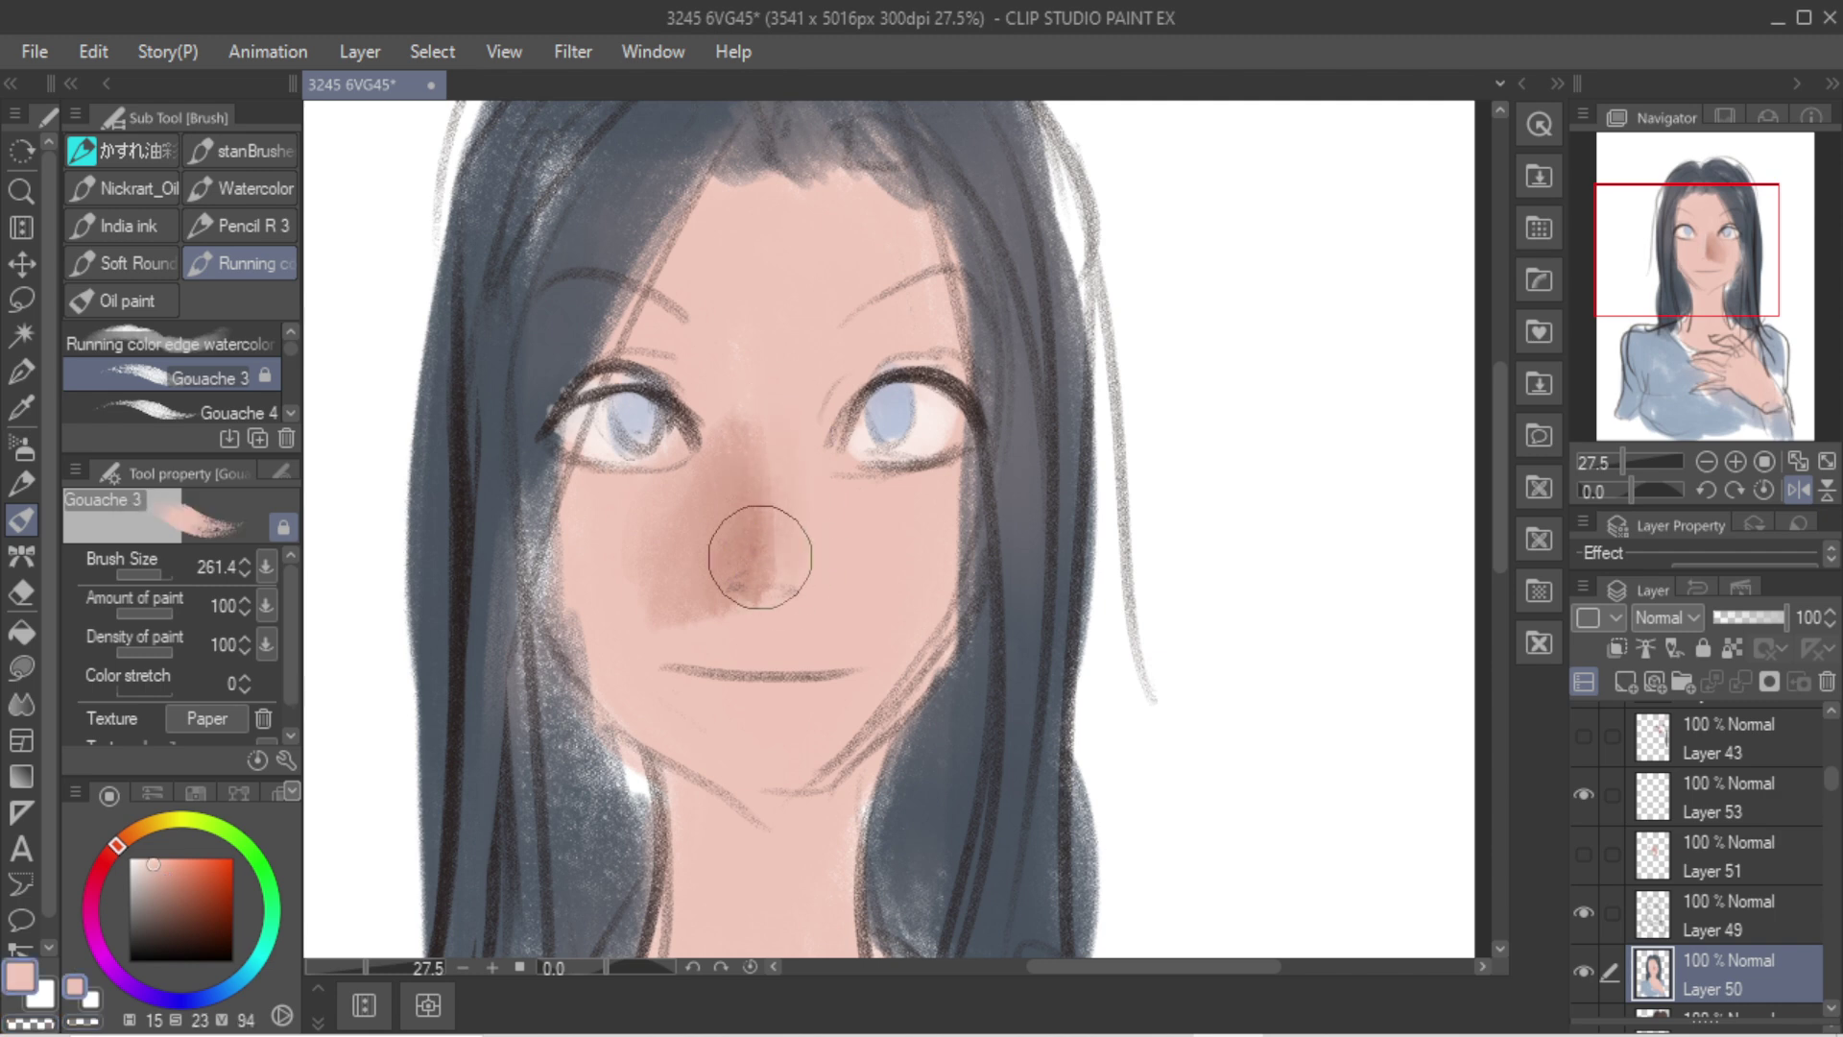
{"action": "left_click", "coordinate": [753, 523], "text": "alt"}
Step: Darken the upper lid and socket of the eye on the shaded side with dark brown (H 17, S 32, V 22)
{"action": "key", "text": "bracketleft"}
{"action": "mouse_move", "coordinate": [615, 373]}
{"action": "left_mouse_down"}
{"action": "mouse_move", "coordinate": [691, 348]}
{"action": "mouse_move", "coordinate": [578, 411]}
{"action": "mouse_move", "coordinate": [577, 391]}
{"action": "mouse_move", "coordinate": [699, 440]}
{"action": "left_mouse_up"}
{"action": "left_click", "coordinate": [635, 392], "text": "alt"}
{"action": "left_click", "coordinate": [671, 411], "text": "alt"}
{"action": "left_click", "coordinate": [660, 384], "text": "alt"}
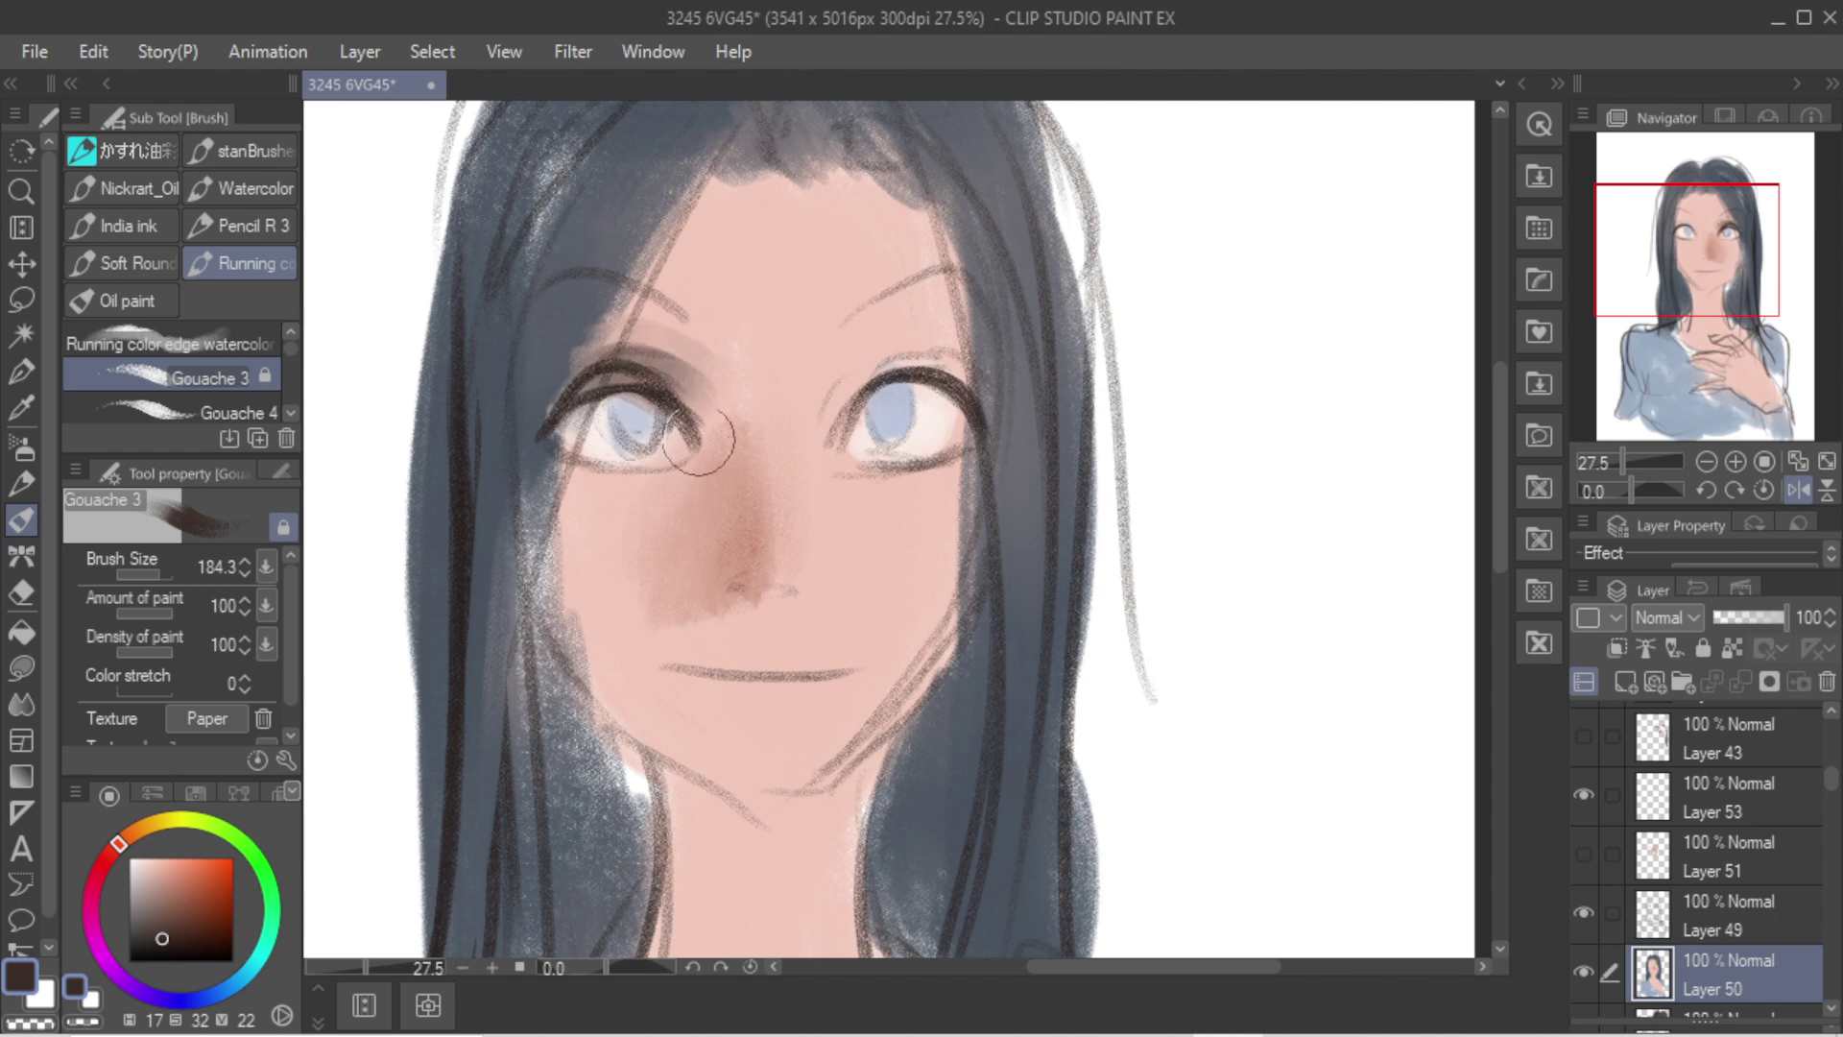
{"action": "left_click", "coordinate": [713, 369], "text": "alt"}
{"action": "left_click_drag", "start_coordinate": [683, 350], "coordinate": [615, 343]}
Step: Shade the upper lid and socket of the eye on the lit side with sampled dark tones
{"action": "left_click", "coordinate": [963, 389], "text": "alt"}
{"action": "left_click", "coordinate": [962, 411], "text": "alt"}
{"action": "left_click_drag", "start_coordinate": [971, 409], "coordinate": [862, 435]}
{"action": "left_click", "coordinate": [968, 397], "text": "alt"}
{"action": "mouse_move", "coordinate": [963, 397]}
{"action": "left_mouse_down"}
{"action": "mouse_move", "coordinate": [854, 424]}
{"action": "mouse_move", "coordinate": [955, 385]}
{"action": "mouse_move", "coordinate": [911, 381]}
{"action": "left_mouse_up"}
Step: Tone the mouth and chin area with soft peach (H 16, S 22, V 86) and shade the neck with deep red (H 1, S 63, V 56)
{"action": "left_click", "coordinate": [835, 435], "text": "alt"}
{"action": "scroll", "coordinate": [845, 403], "scroll_direction": "down", "scroll_amount": 2}
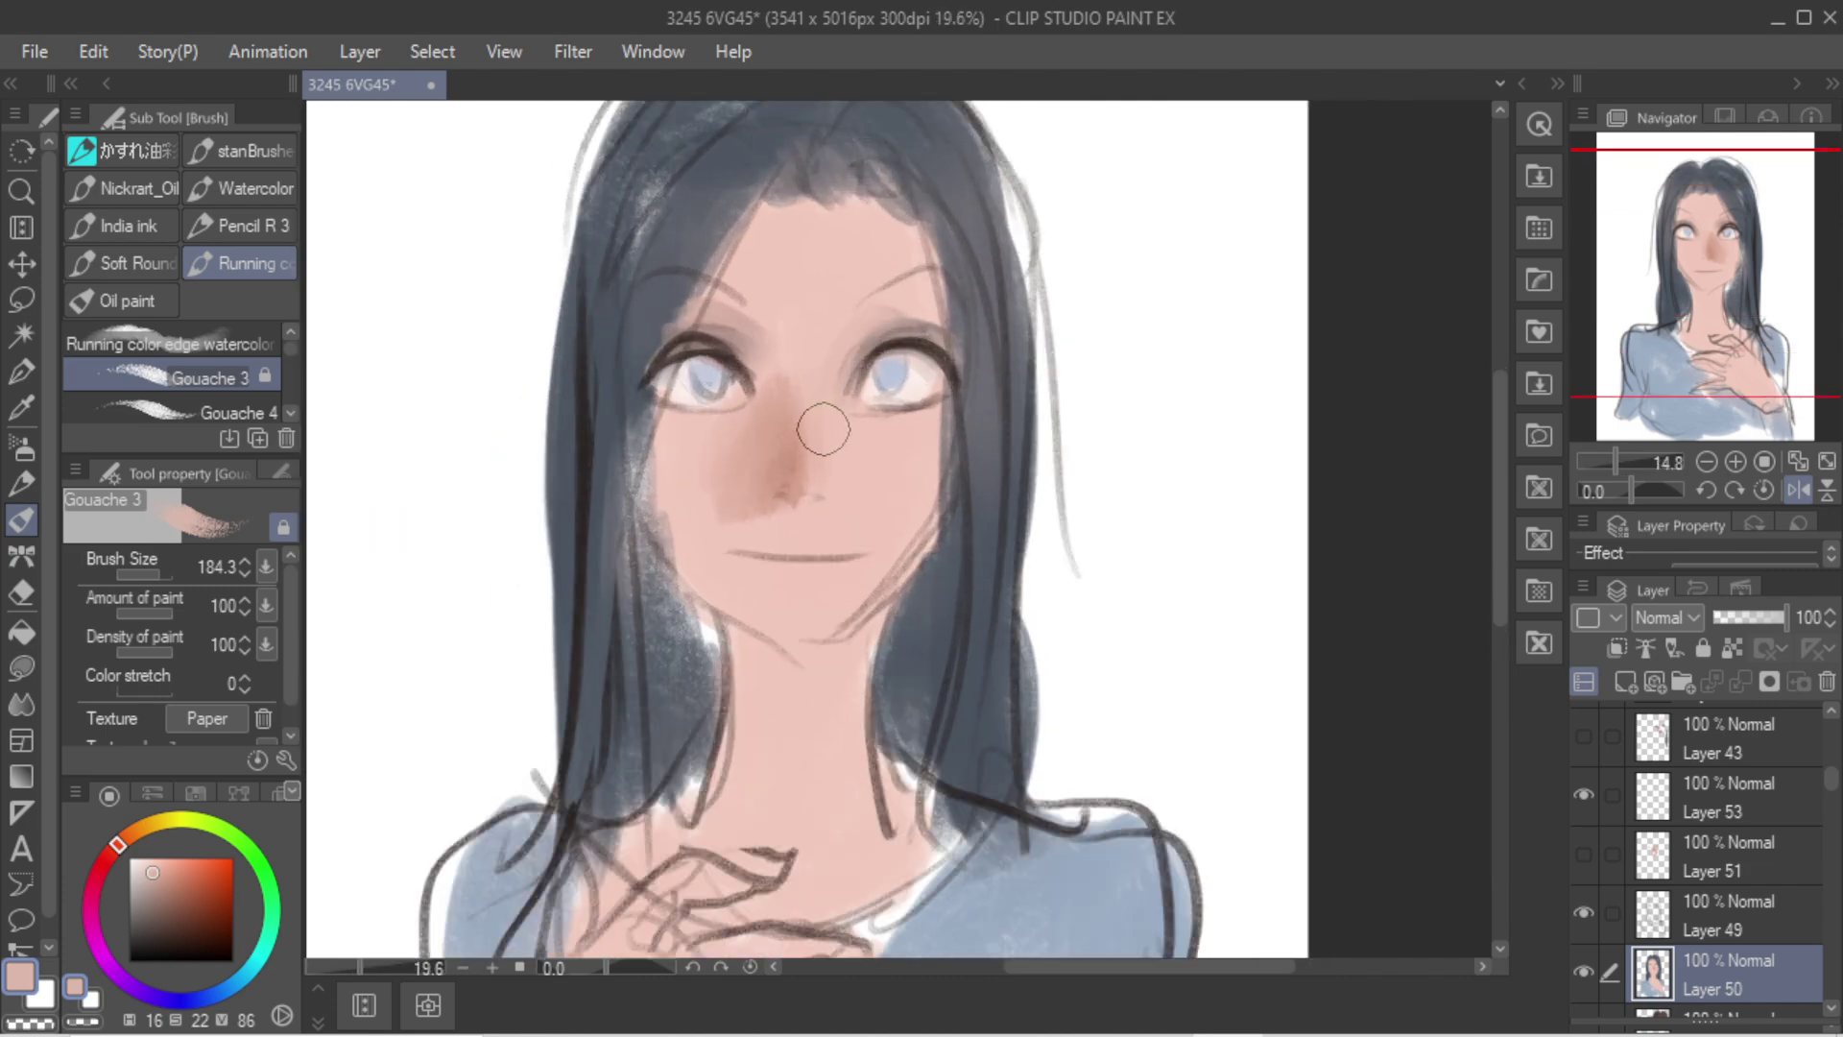
{"action": "mouse_move", "coordinate": [766, 542]}
{"action": "left_mouse_down"}
{"action": "mouse_move", "coordinate": [851, 567]}
{"action": "mouse_move", "coordinate": [720, 595]}
{"action": "mouse_move", "coordinate": [801, 681]}
{"action": "mouse_move", "coordinate": [876, 641]}
{"action": "left_mouse_up"}
{"action": "left_click", "coordinate": [103, 863]}
{"action": "left_click", "coordinate": [196, 902]}
{"action": "mouse_move", "coordinate": [775, 697]}
{"action": "left_mouse_down", "text": "ctrl+alt"}
{"action": "mouse_move", "coordinate": [803, 697]}
{"action": "mouse_move", "coordinate": [729, 811]}
{"action": "mouse_move", "coordinate": [756, 825]}
{"action": "left_mouse_up", "text": "ctrl+alt"}
{"action": "mouse_move", "coordinate": [756, 446]}
{"action": "left_mouse_down"}
{"action": "mouse_move", "coordinate": [749, 507]}
{"action": "mouse_move", "coordinate": [696, 480]}
{"action": "left_mouse_up"}
{"action": "key", "text": "ctrl+z"}
{"action": "key", "text": "bracketleft"}
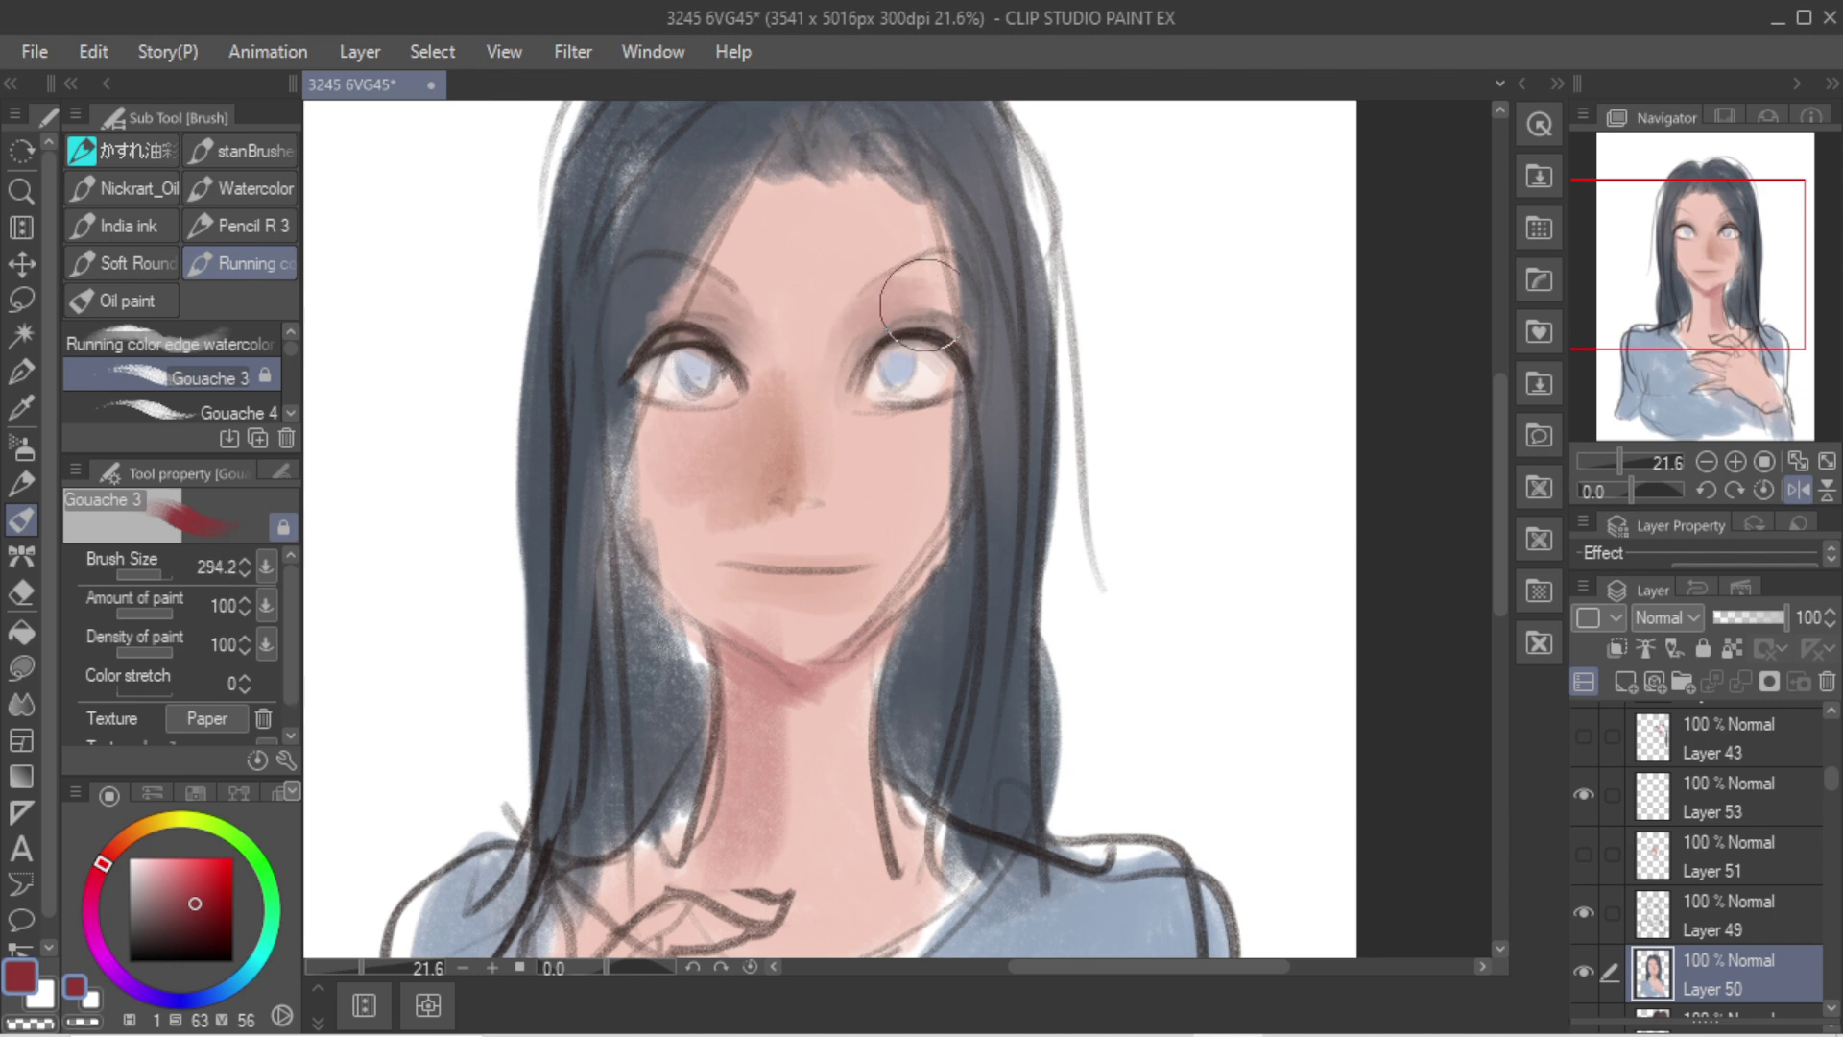
Step: Shade the forehead and the edge of the face along the hair with the same deep red on the shaded side
{"action": "left_click_drag", "start_coordinate": [772, 196], "coordinate": [678, 338]}
{"action": "mouse_move", "coordinate": [804, 161]}
{"action": "left_mouse_down"}
{"action": "mouse_move", "coordinate": [629, 438]}
{"action": "mouse_move", "coordinate": [646, 585]}
{"action": "left_mouse_up"}
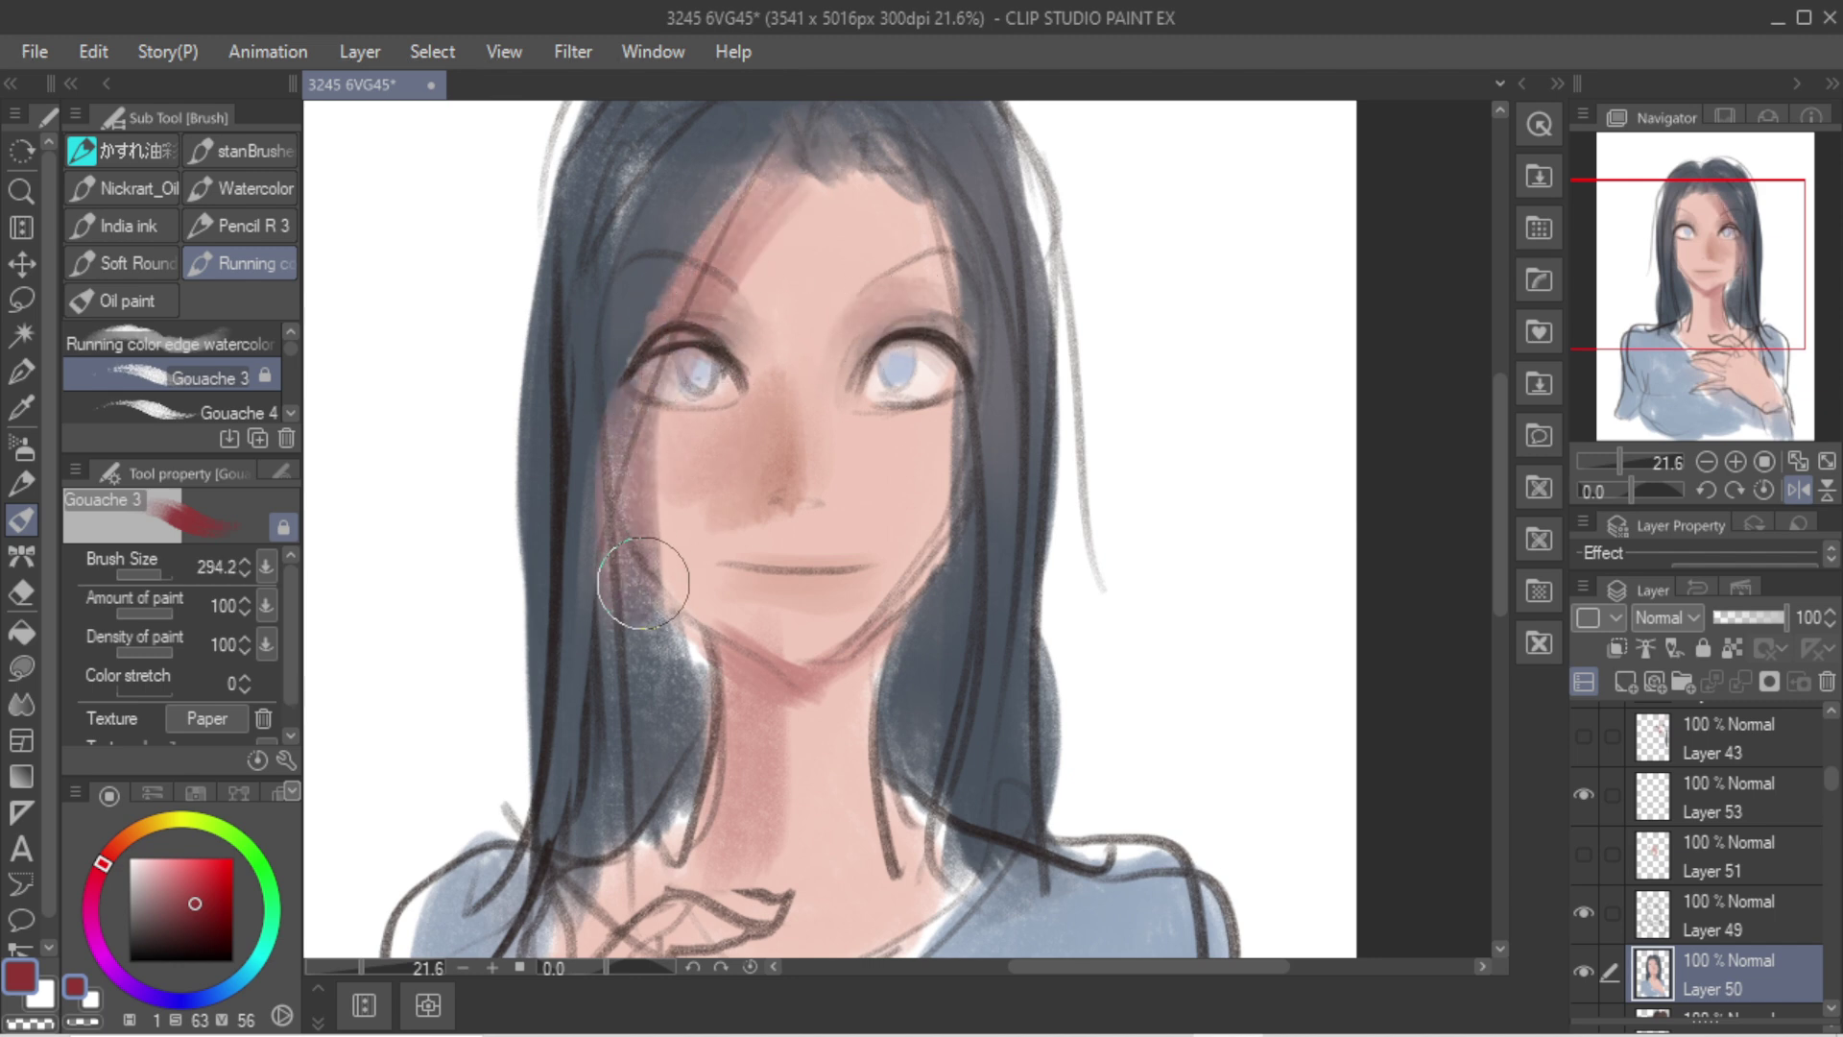
{"action": "left_click_drag", "start_coordinate": [664, 427], "coordinate": [747, 682]}
{"action": "scroll", "coordinate": [845, 355], "scroll_direction": "down", "scroll_amount": 1}
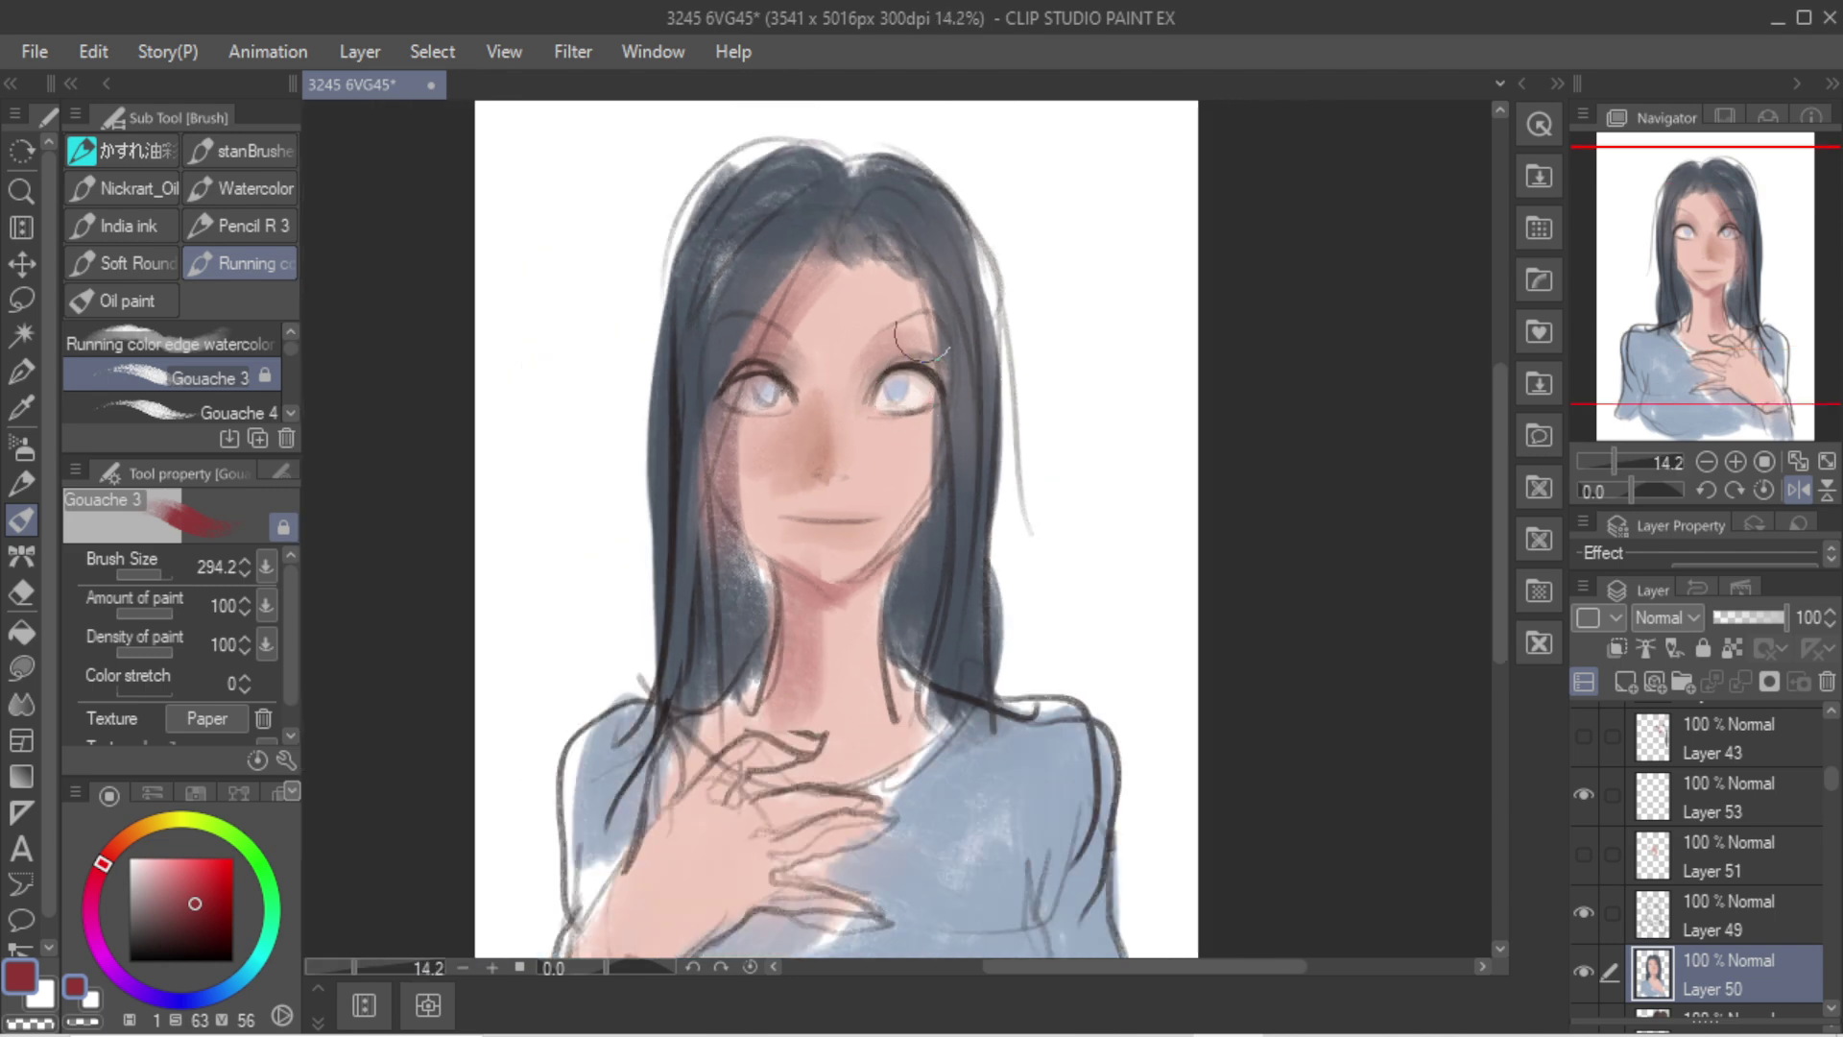
Step: Mirror the canvas view and paint over the red cheek edge with light peach (H 14, S 22, V 94)
{"action": "key", "text": "shift+h"}
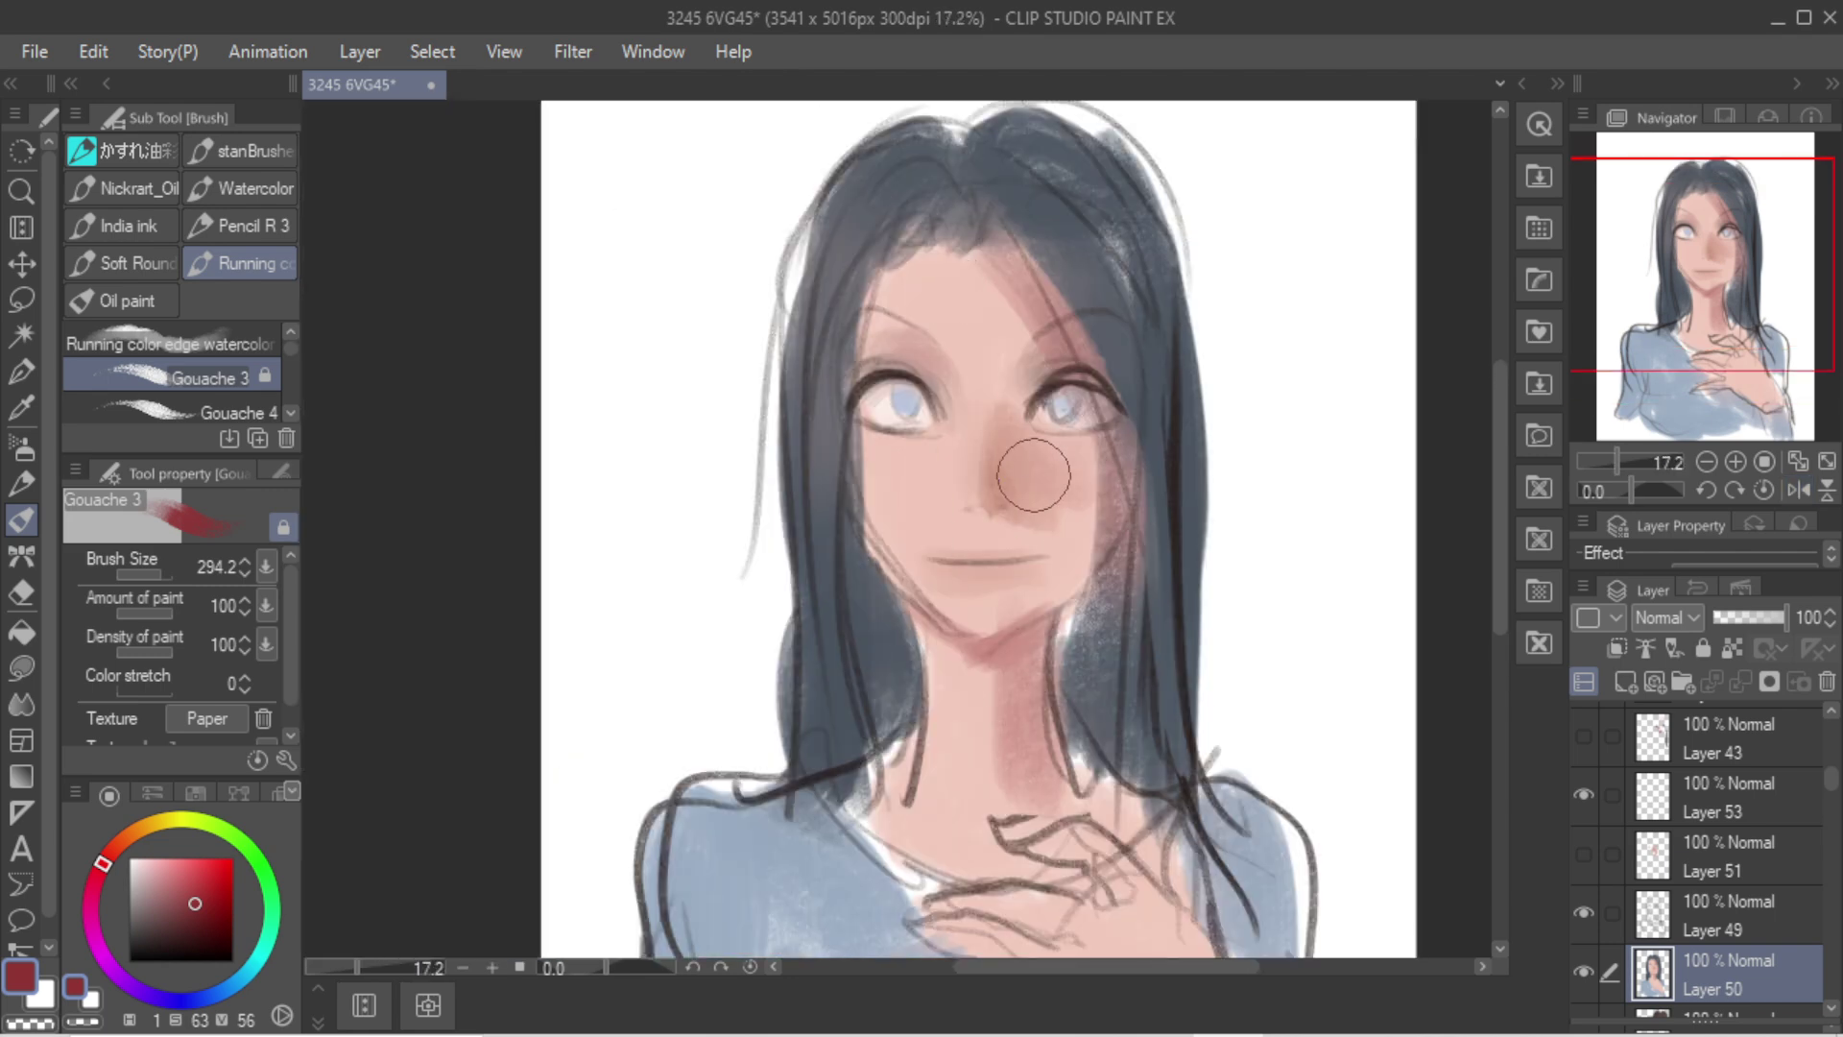
{"action": "left_click", "coordinate": [984, 548], "text": "alt"}
{"action": "mouse_move", "coordinate": [1075, 474]}
{"action": "left_mouse_down"}
{"action": "mouse_move", "coordinate": [1061, 461]}
{"action": "mouse_move", "coordinate": [1094, 556]}
{"action": "left_mouse_up"}
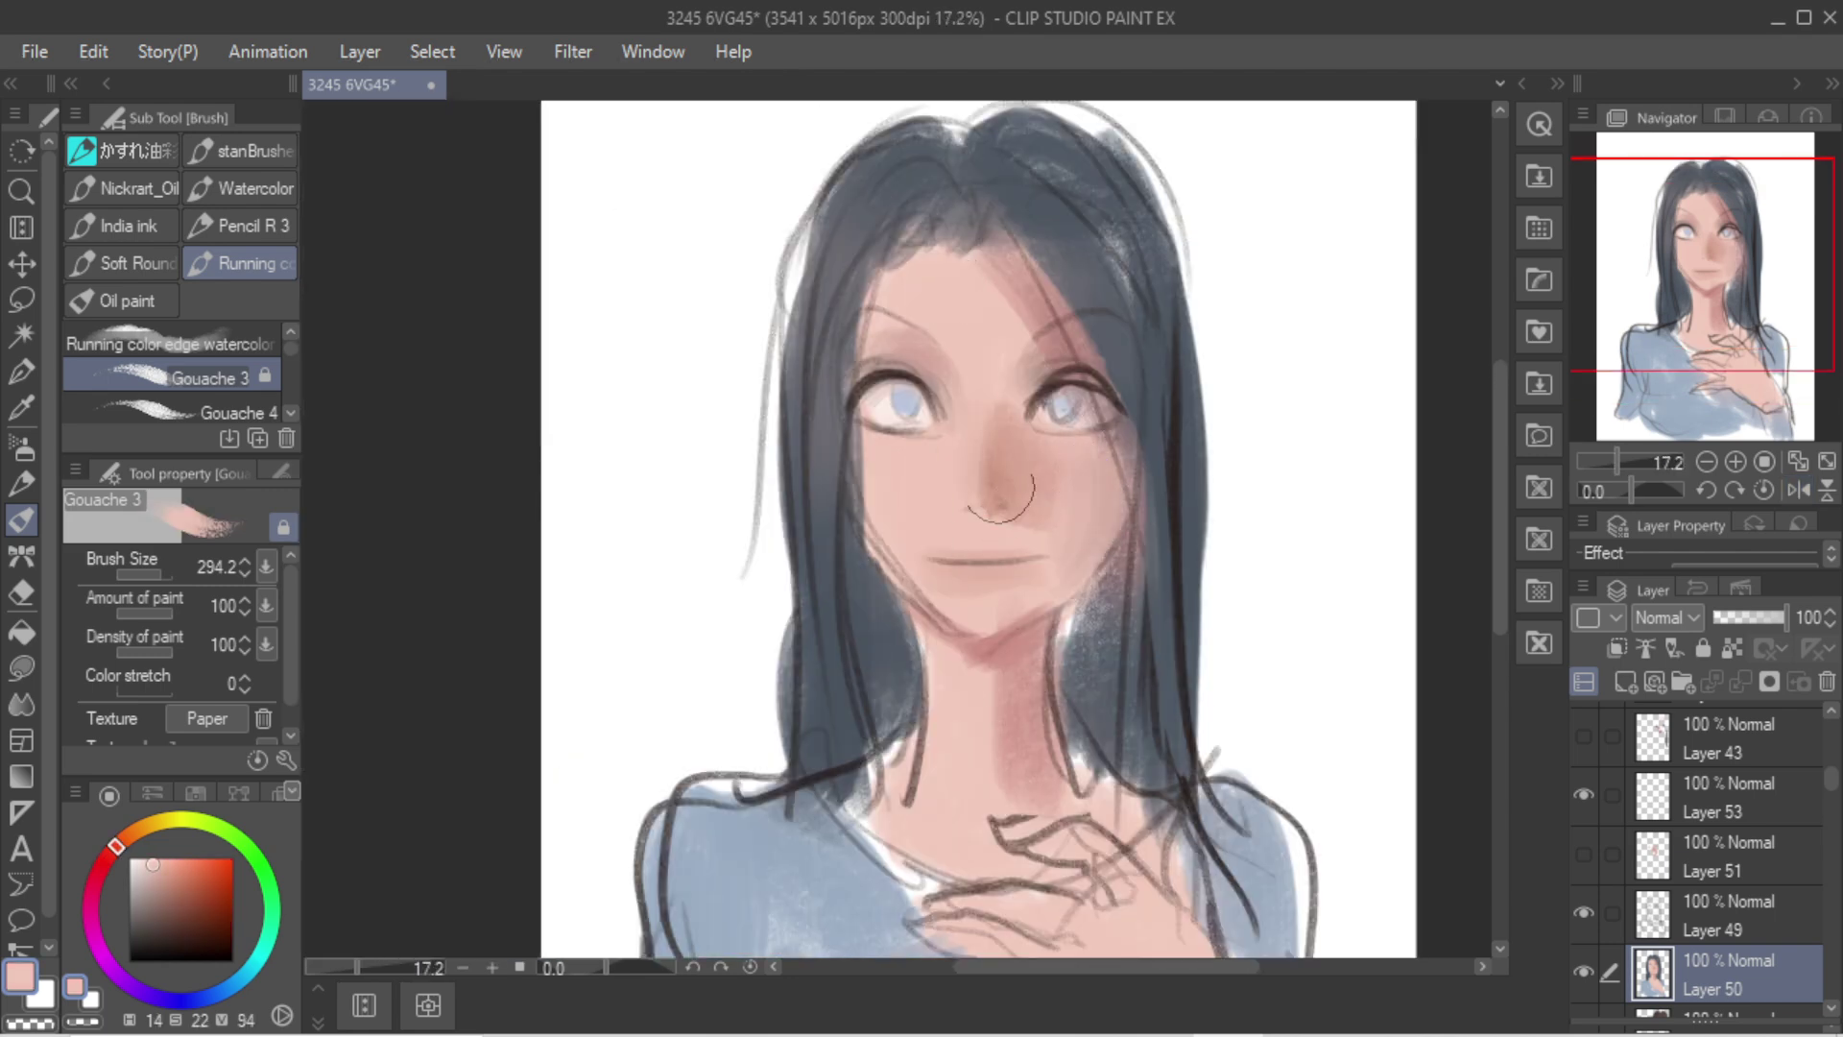
Step: Darken the irises of both eyes with very dark brown (H 14, S 33, V 20)
{"action": "left_click", "coordinate": [1068, 378], "text": "alt"}
{"action": "left_click_drag", "start_coordinate": [1066, 389], "coordinate": [1035, 394]}
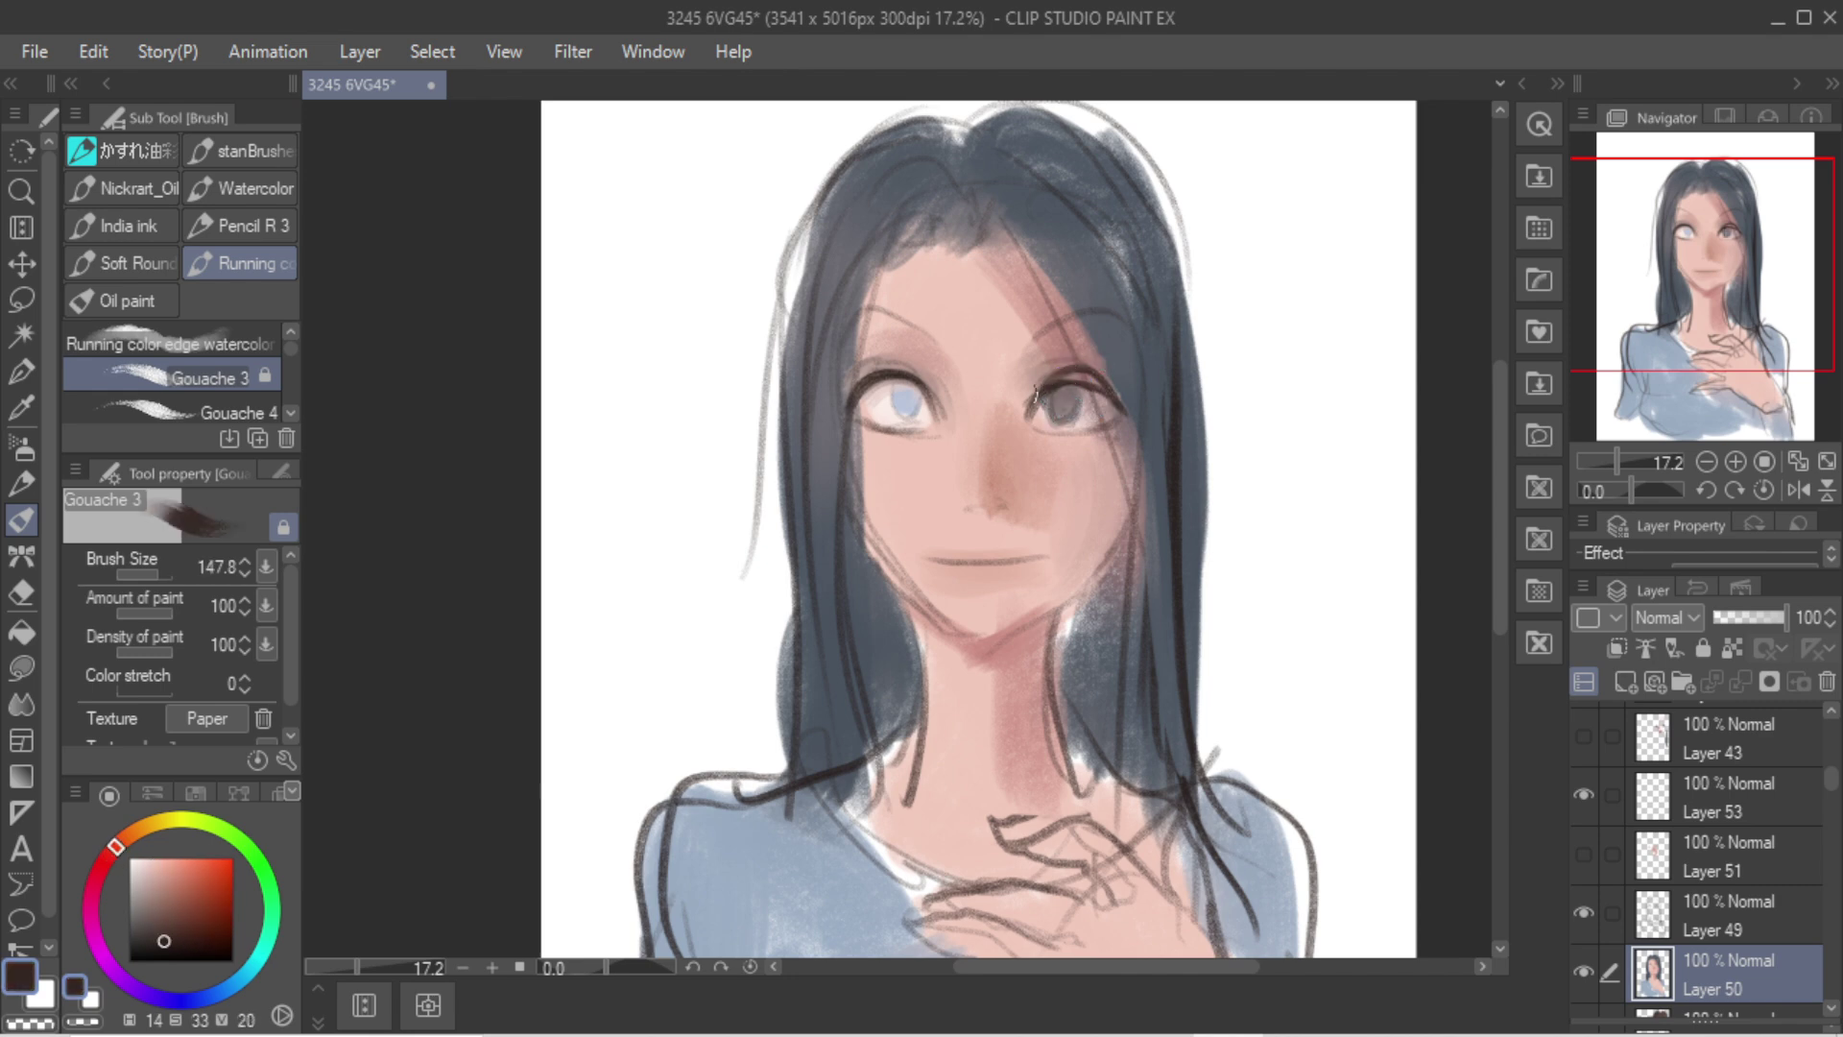
{"action": "mouse_move", "coordinate": [913, 400]}
{"action": "left_mouse_down"}
{"action": "mouse_move", "coordinate": [893, 401]}
{"action": "mouse_move", "coordinate": [902, 388]}
{"action": "left_mouse_up"}
Step: Paint long dark brown strokes down the hair beside the lit side of the face with a brush of about 187
{"action": "key", "text": "]"}
{"action": "left_click_drag", "start_coordinate": [876, 217], "coordinate": [819, 646]}
{"action": "left_click_drag", "start_coordinate": [856, 228], "coordinate": [857, 587]}
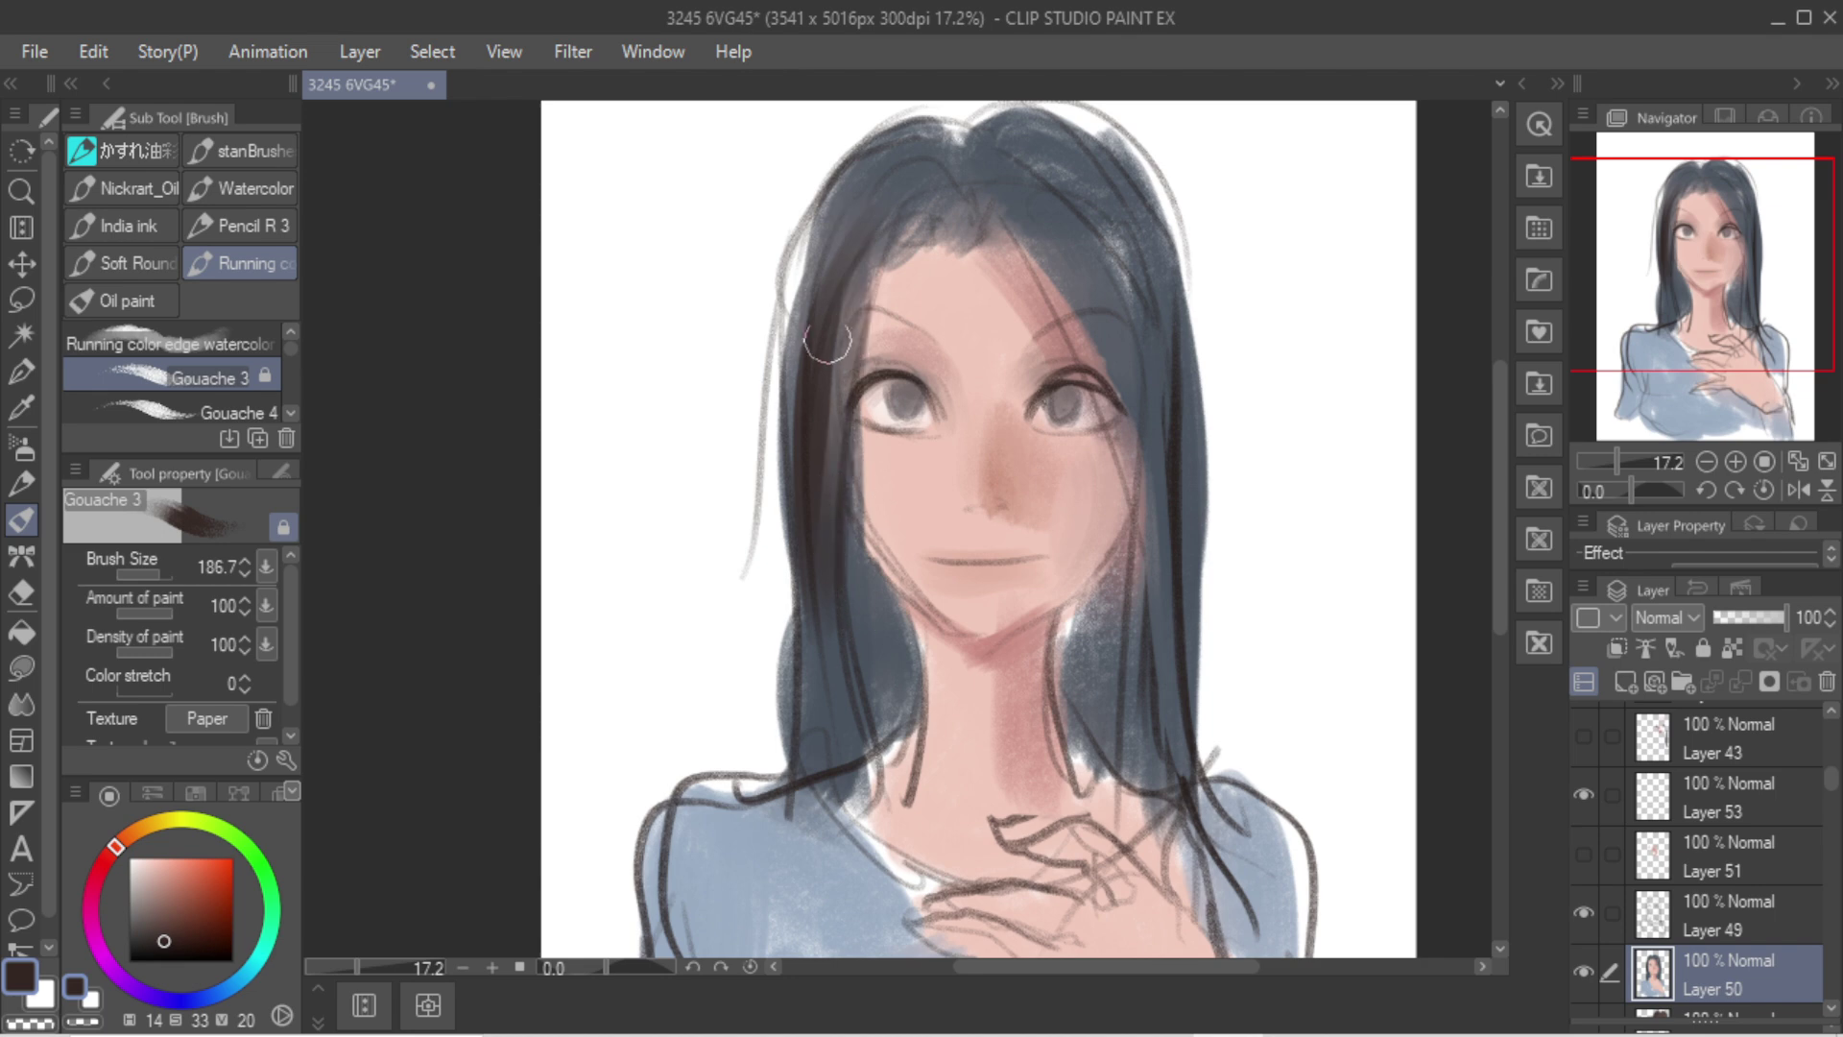
Step: Extend dark strokes down the outer hair on the lit side and down the hair beside the face's shaded side
{"action": "left_click_drag", "start_coordinate": [815, 266], "coordinate": [784, 772]}
{"action": "left_click", "coordinate": [892, 215], "text": "alt"}
{"action": "mouse_move", "coordinate": [835, 271]}
{"action": "left_mouse_down"}
{"action": "mouse_move", "coordinate": [809, 483]}
{"action": "mouse_move", "coordinate": [831, 606]}
{"action": "left_mouse_up"}
{"action": "left_click", "coordinate": [1179, 437], "text": "alt"}
{"action": "left_click", "coordinate": [1174, 451], "text": "alt"}
{"action": "mouse_move", "coordinate": [1177, 422]}
{"action": "left_mouse_down"}
{"action": "mouse_move", "coordinate": [1103, 210]}
{"action": "mouse_move", "coordinate": [1189, 432]}
{"action": "left_mouse_up"}
{"action": "mouse_move", "coordinate": [1061, 229]}
{"action": "left_mouse_down"}
{"action": "mouse_move", "coordinate": [1175, 511]}
{"action": "mouse_move", "coordinate": [1045, 217]}
{"action": "mouse_move", "coordinate": [1155, 435]}
{"action": "left_mouse_up"}
Step: Paint long dark blue-grey strokes (H 217, S 18, V 35) down the hair on the shaded side of the face
{"action": "left_click", "coordinate": [1156, 432], "text": "alt"}
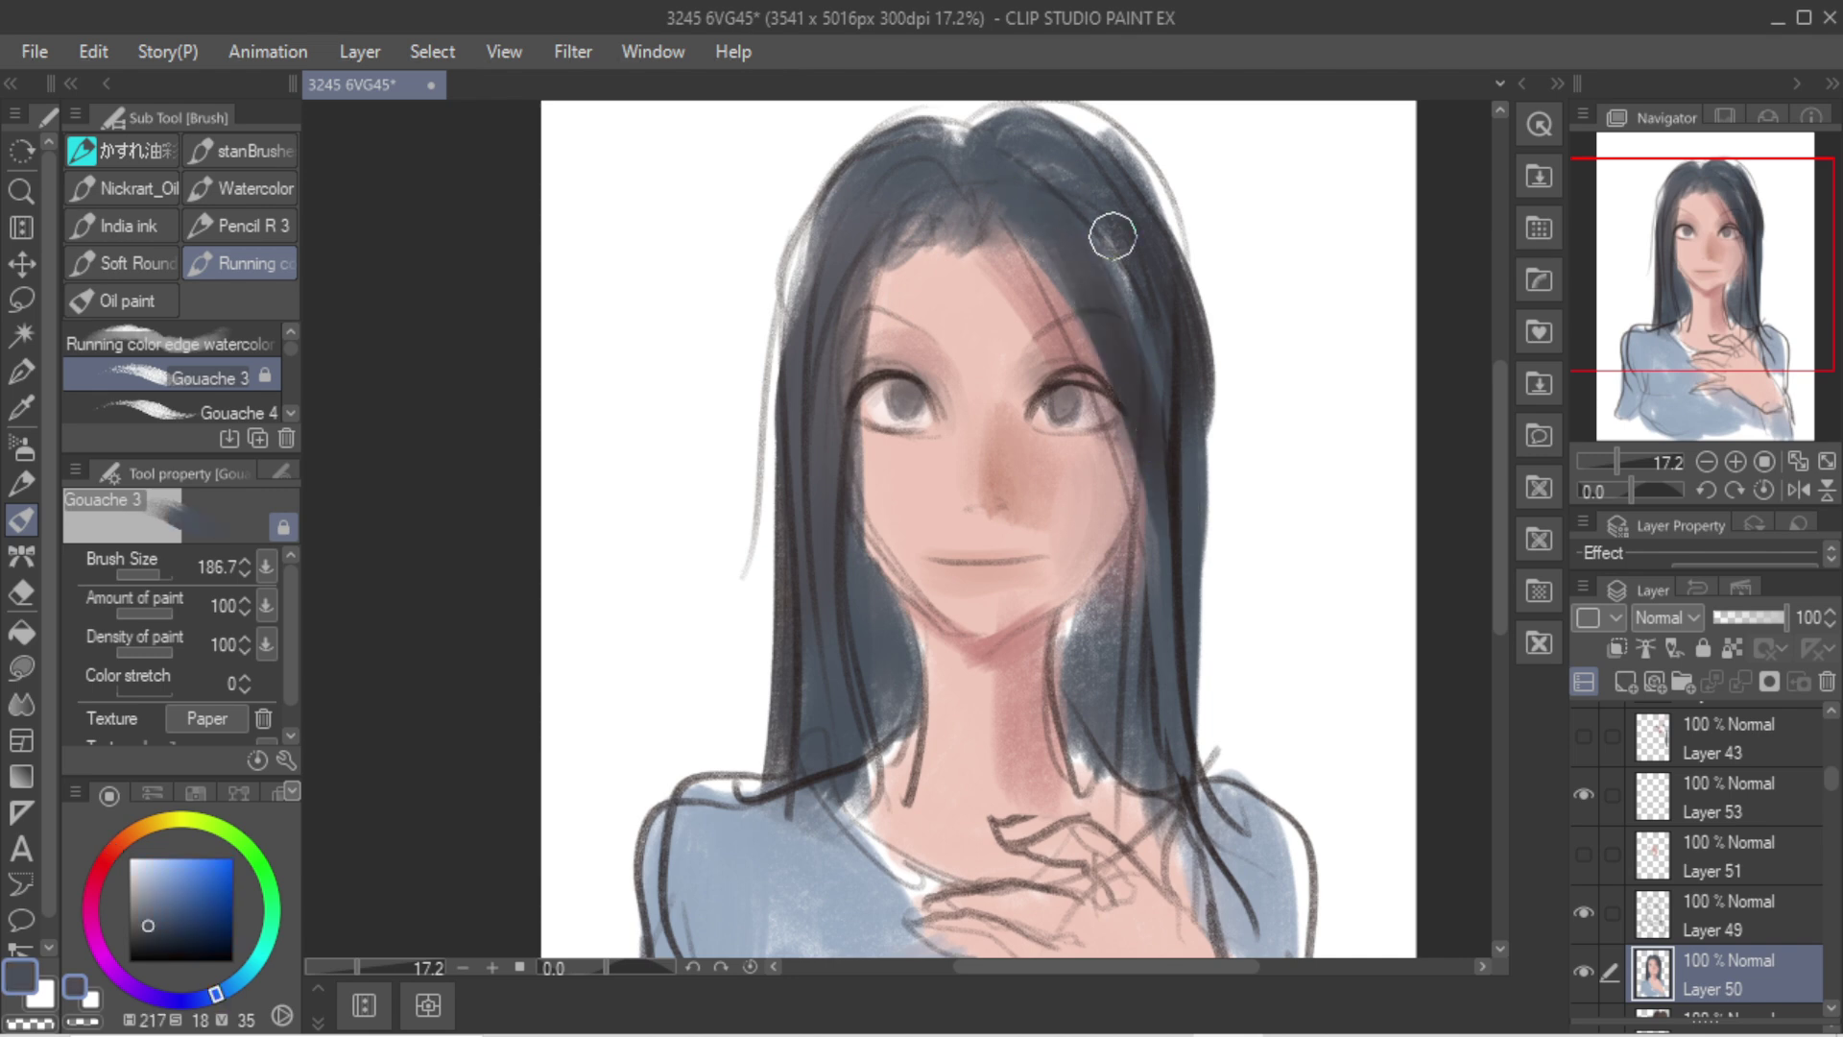
{"action": "left_click_drag", "start_coordinate": [1112, 236], "coordinate": [1158, 478]}
{"action": "left_click_drag", "start_coordinate": [1176, 383], "coordinate": [1140, 772]}
{"action": "left_click_drag", "start_coordinate": [1155, 397], "coordinate": [1157, 523]}
Step: Fill in the hair behind the neck on both sides with the same dark blue-grey
{"action": "mouse_move", "coordinate": [1113, 597]}
{"action": "left_mouse_down"}
{"action": "mouse_move", "coordinate": [1078, 650]}
{"action": "mouse_move", "coordinate": [1085, 630]}
{"action": "mouse_move", "coordinate": [1096, 744]}
{"action": "mouse_move", "coordinate": [1121, 560]}
{"action": "left_mouse_up"}
{"action": "left_click_drag", "start_coordinate": [1079, 629], "coordinate": [1090, 710]}
{"action": "left_click_drag", "start_coordinate": [1126, 547], "coordinate": [1123, 716]}
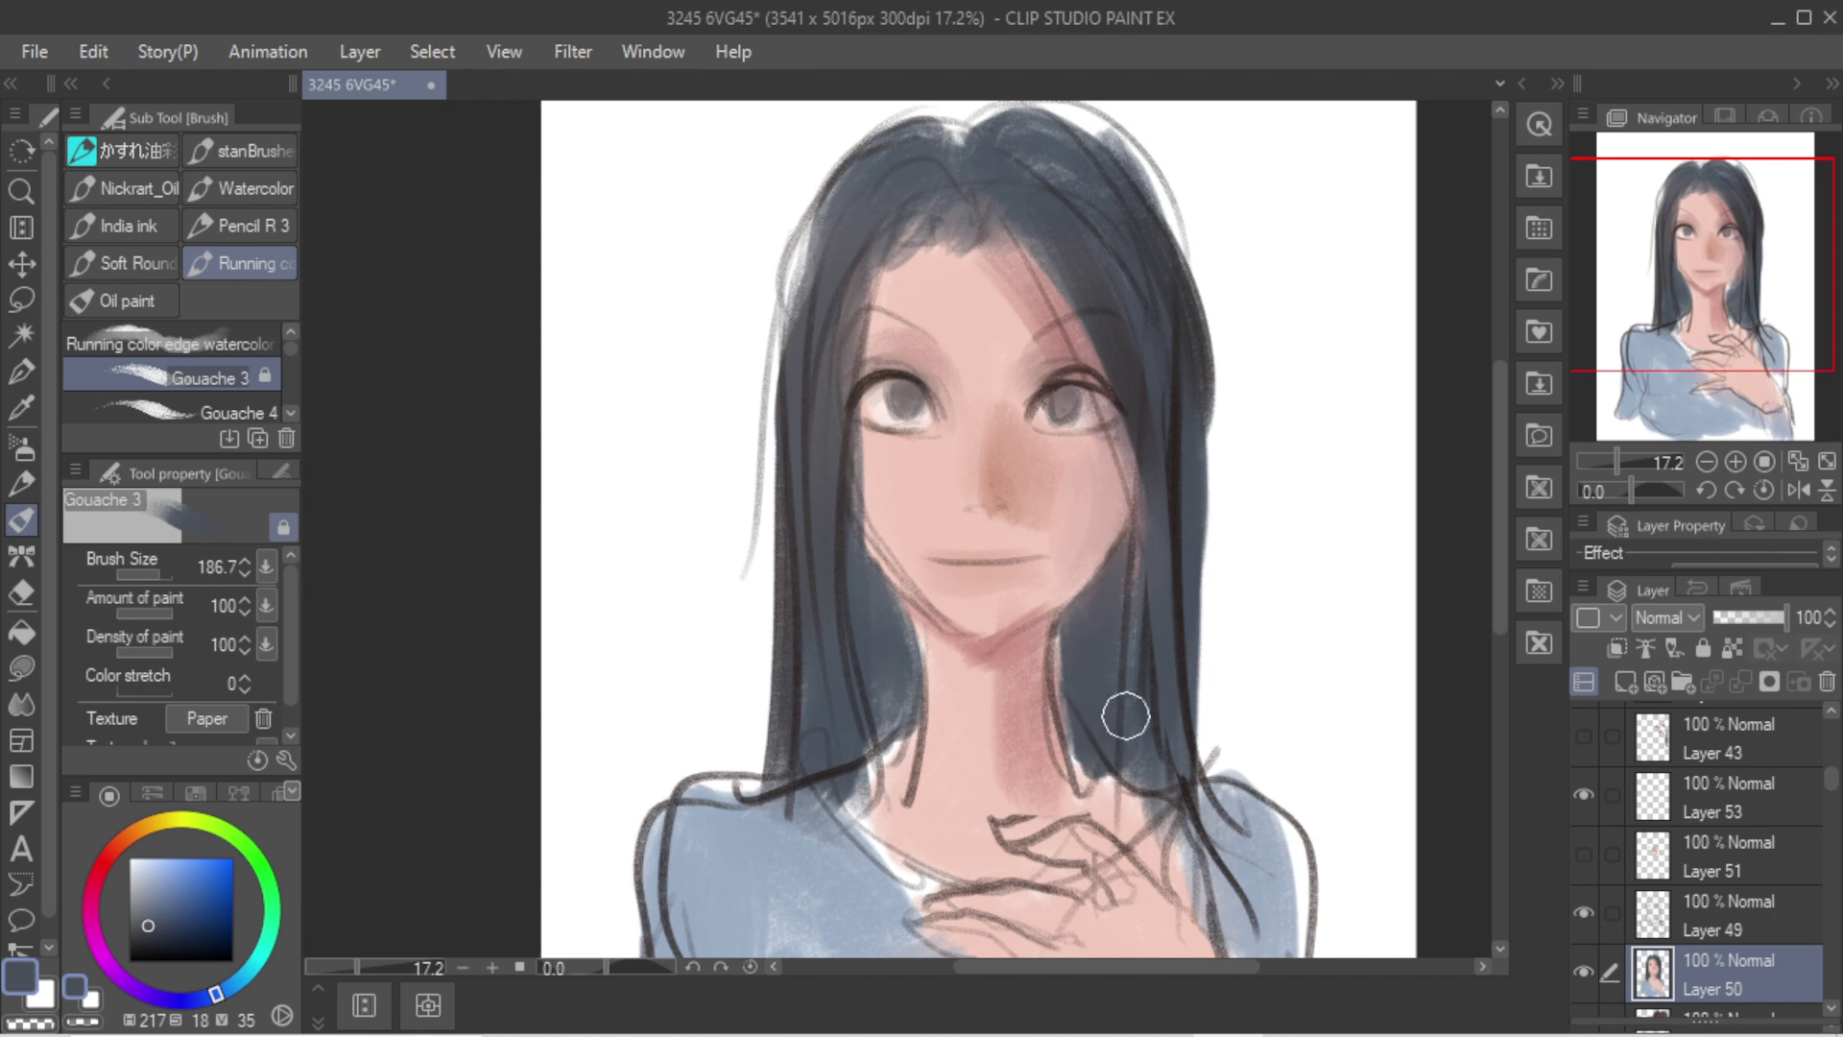
{"action": "left_click_drag", "start_coordinate": [860, 549], "coordinate": [889, 716]}
{"action": "left_click_drag", "start_coordinate": [887, 602], "coordinate": [887, 712]}
{"action": "left_click_drag", "start_coordinate": [854, 545], "coordinate": [884, 720]}
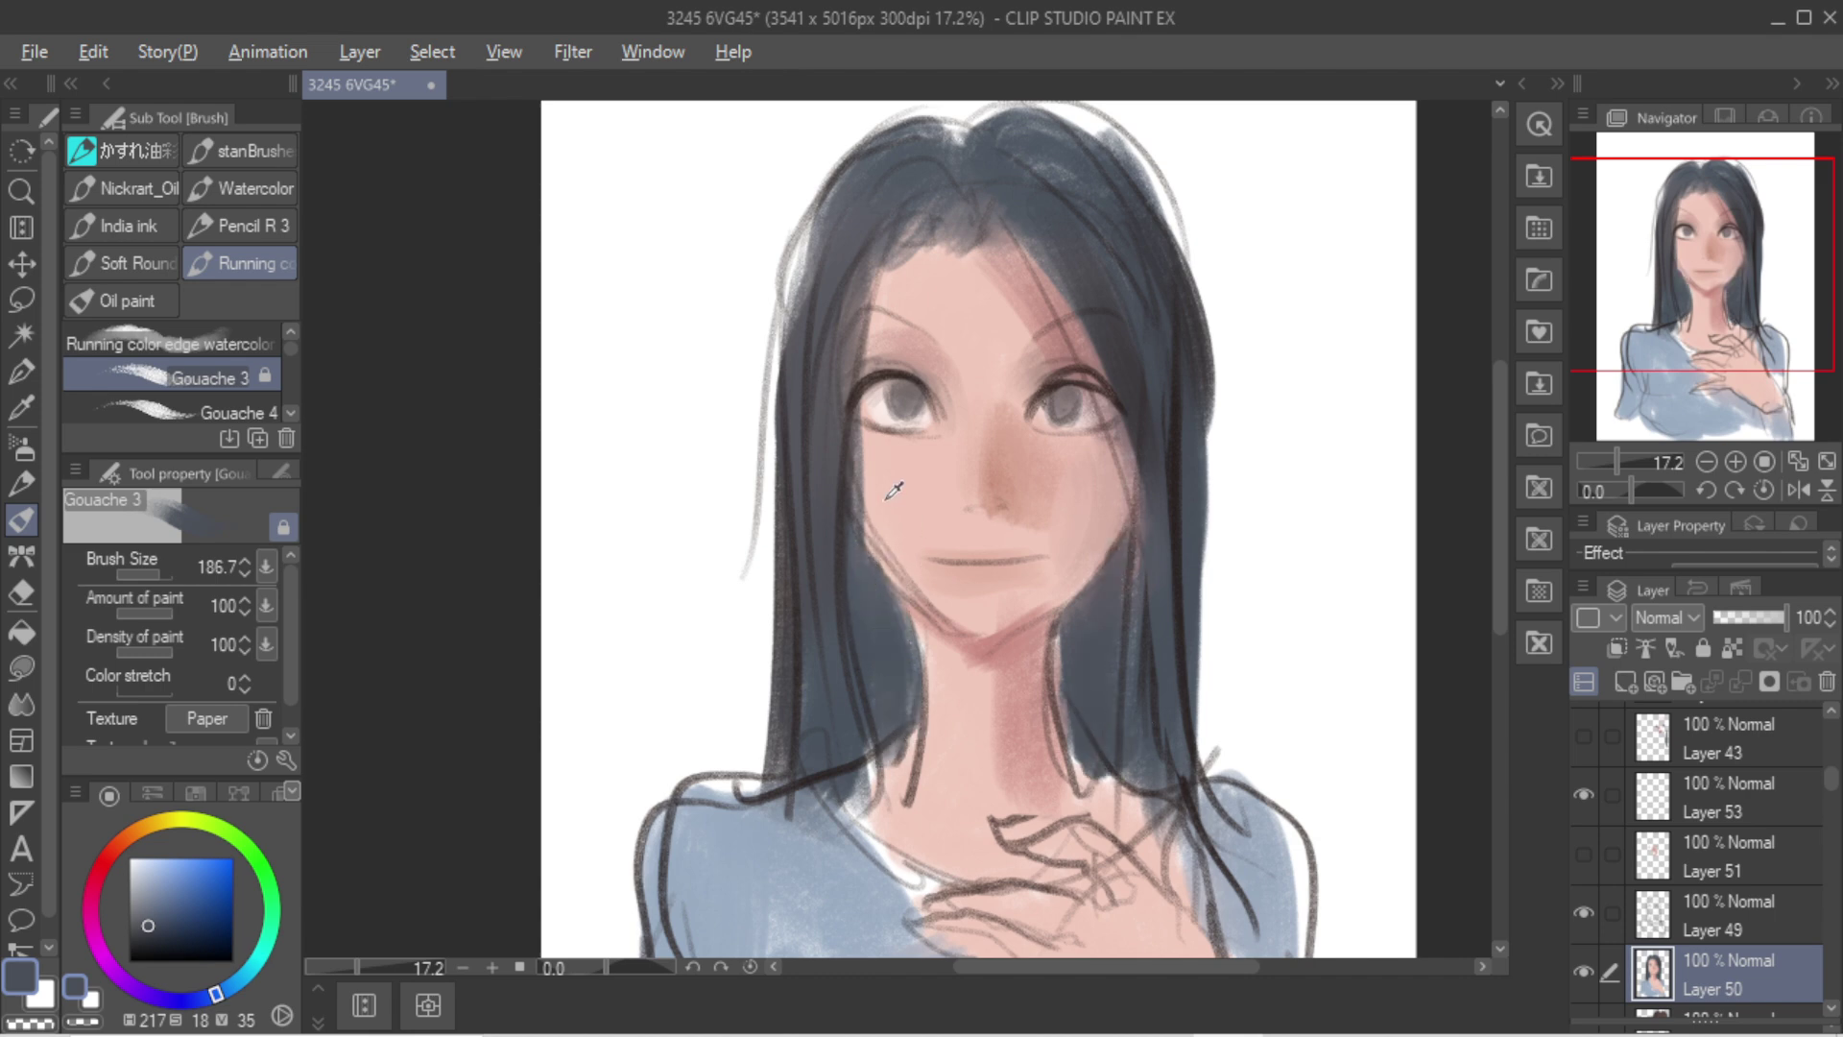
Step: Refine the jaw edge with sampled cheek colour and paint dark strands framing the shaded side of the face
{"action": "left_click", "coordinate": [895, 493], "text": "alt"}
{"action": "mouse_move", "coordinate": [868, 501]}
{"action": "left_mouse_down"}
{"action": "mouse_move", "coordinate": [908, 564]}
{"action": "mouse_move", "coordinate": [865, 523]}
{"action": "mouse_move", "coordinate": [867, 464]}
{"action": "mouse_move", "coordinate": [851, 643]}
{"action": "left_mouse_up"}
{"action": "left_click", "coordinate": [841, 399], "text": "alt"}
{"action": "left_click_drag", "start_coordinate": [1113, 342], "coordinate": [1110, 619]}
{"action": "left_click", "coordinate": [1151, 368], "text": "alt"}
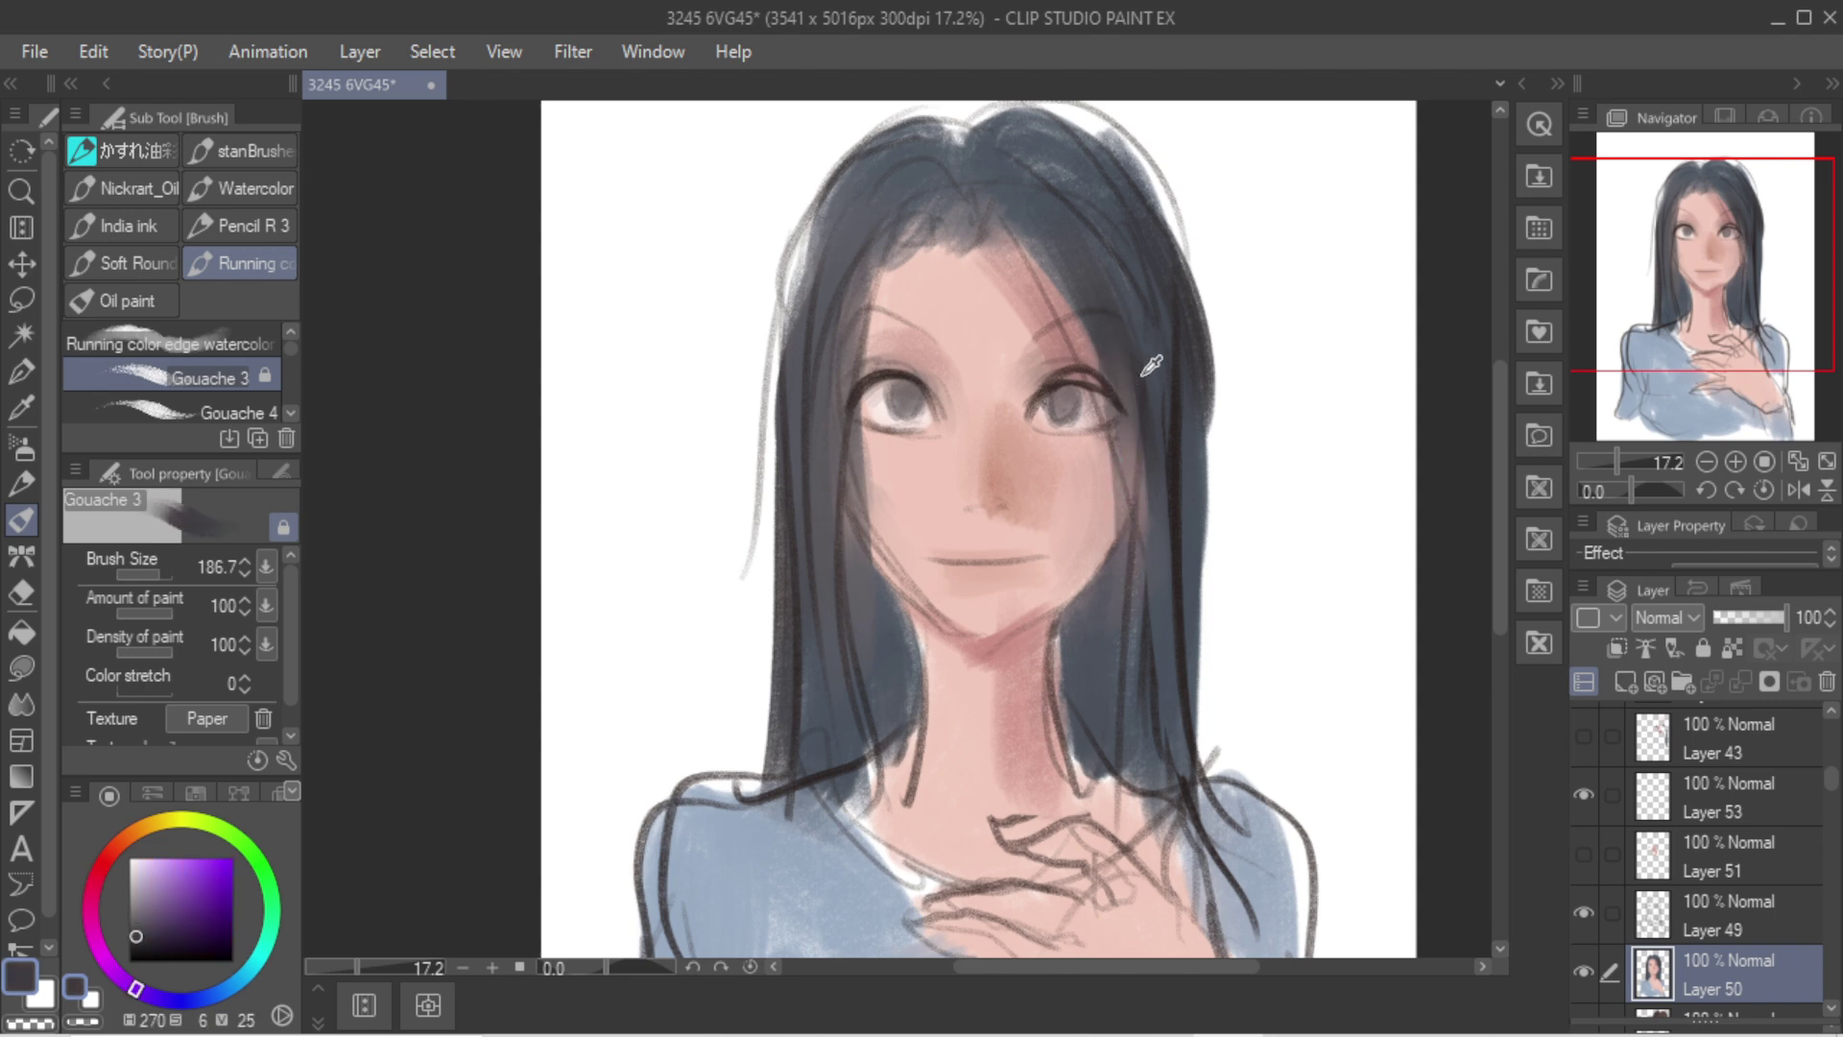
{"action": "left_click_drag", "start_coordinate": [1146, 428], "coordinate": [1067, 605]}
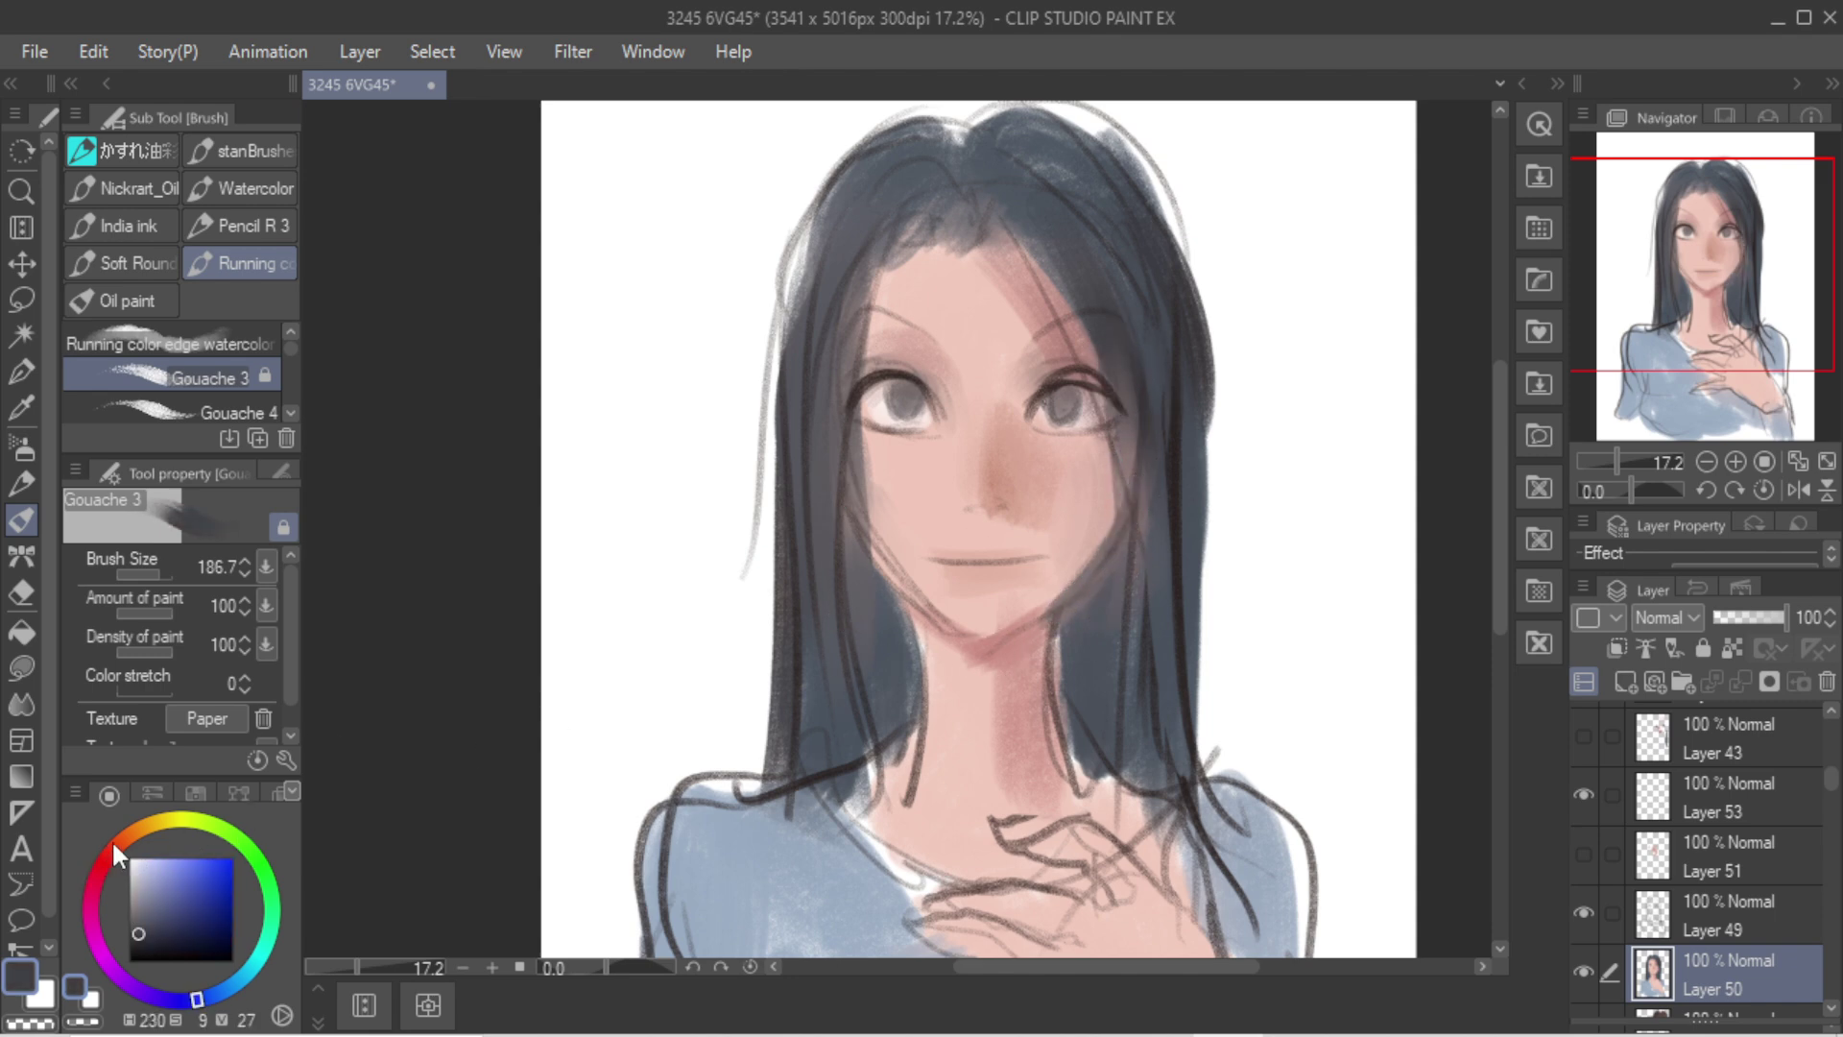
Step: Tint the lips with deep red (H 11, S 67, V 58) using a brush of about 168
{"action": "left_click", "coordinate": [112, 843]}
{"action": "left_click", "coordinate": [196, 898]}
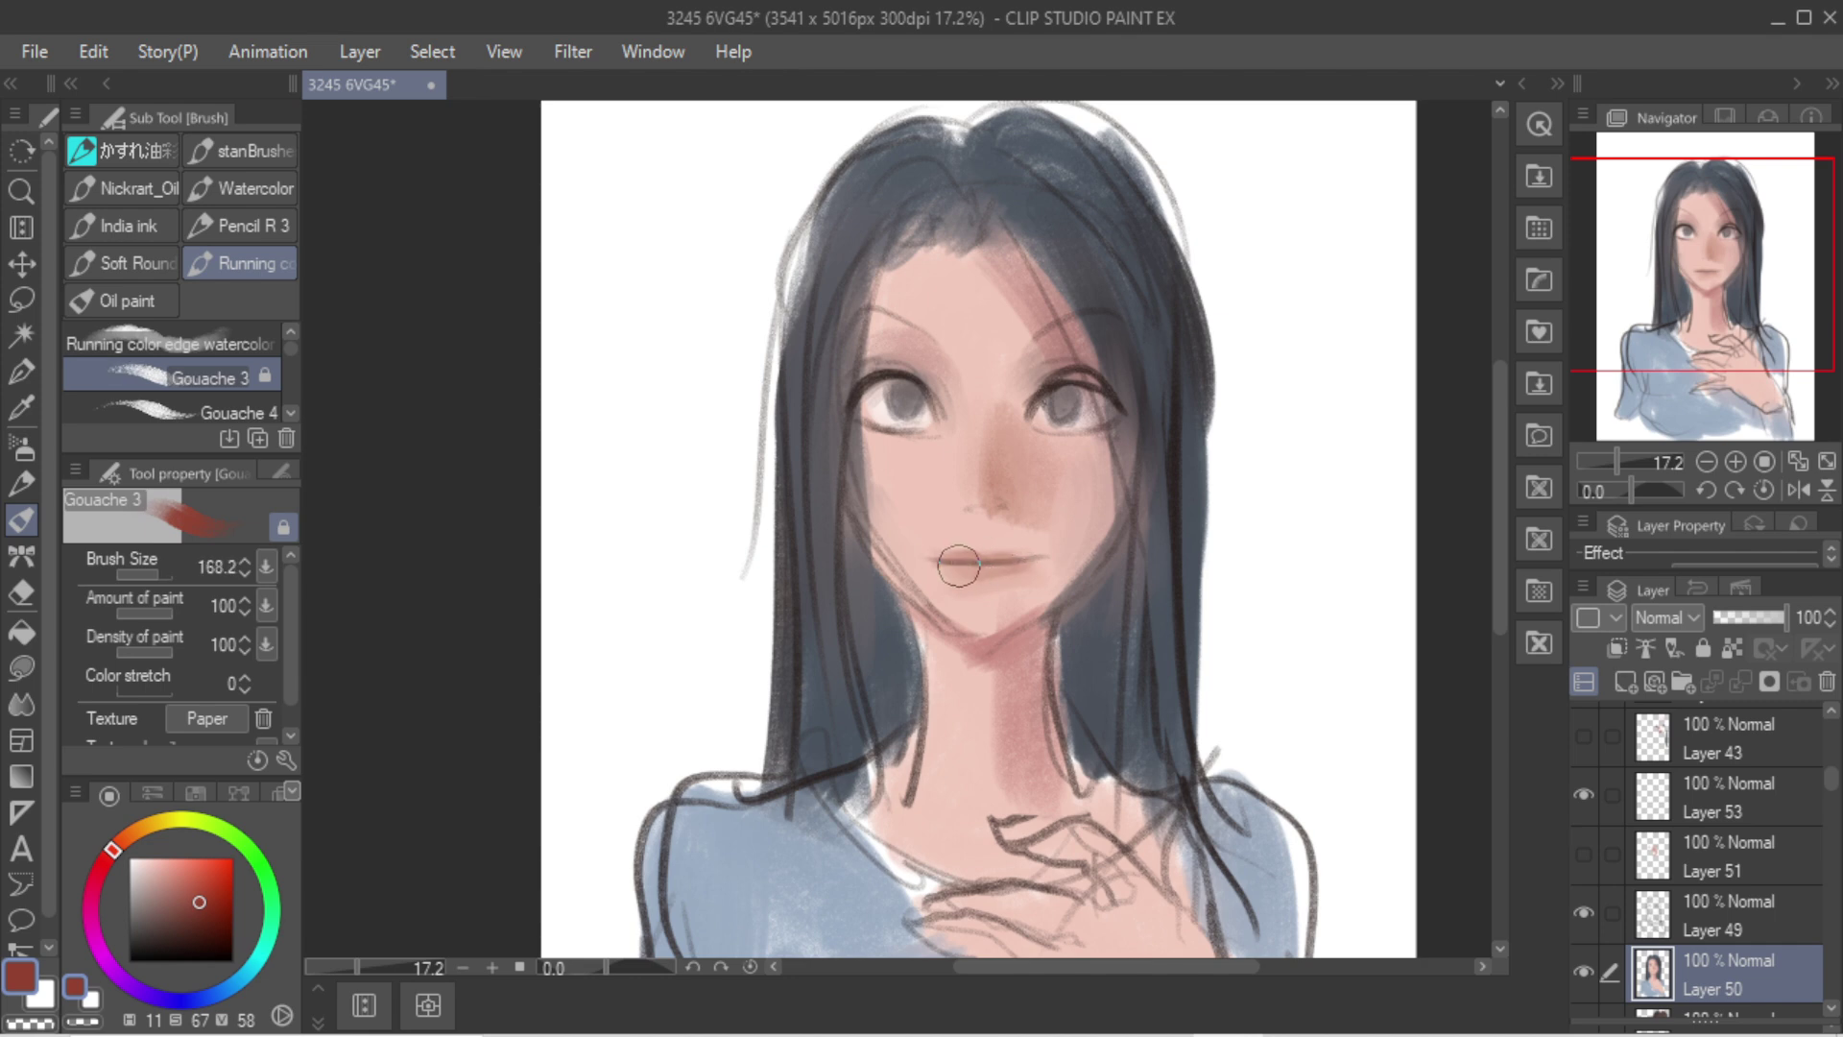
{"action": "left_click_drag", "start_coordinate": [958, 565], "coordinate": [992, 575]}
Step: Dot the pupil of the lit-side eye in black with a brush of about 29 and brighten the eye white with white
{"action": "mouse_move", "coordinate": [964, 415]}
{"action": "left_mouse_down", "text": "ctrl+alt"}
{"action": "mouse_move", "coordinate": [1000, 414]}
{"action": "mouse_move", "coordinate": [986, 489]}
{"action": "mouse_move", "coordinate": [961, 463]}
{"action": "left_mouse_up", "text": "ctrl+alt"}
{"action": "left_click", "coordinate": [948, 443], "text": "alt"}
{"action": "left_click_drag", "start_coordinate": [916, 381], "coordinate": [859, 380], "text": "ctrl+alt"}
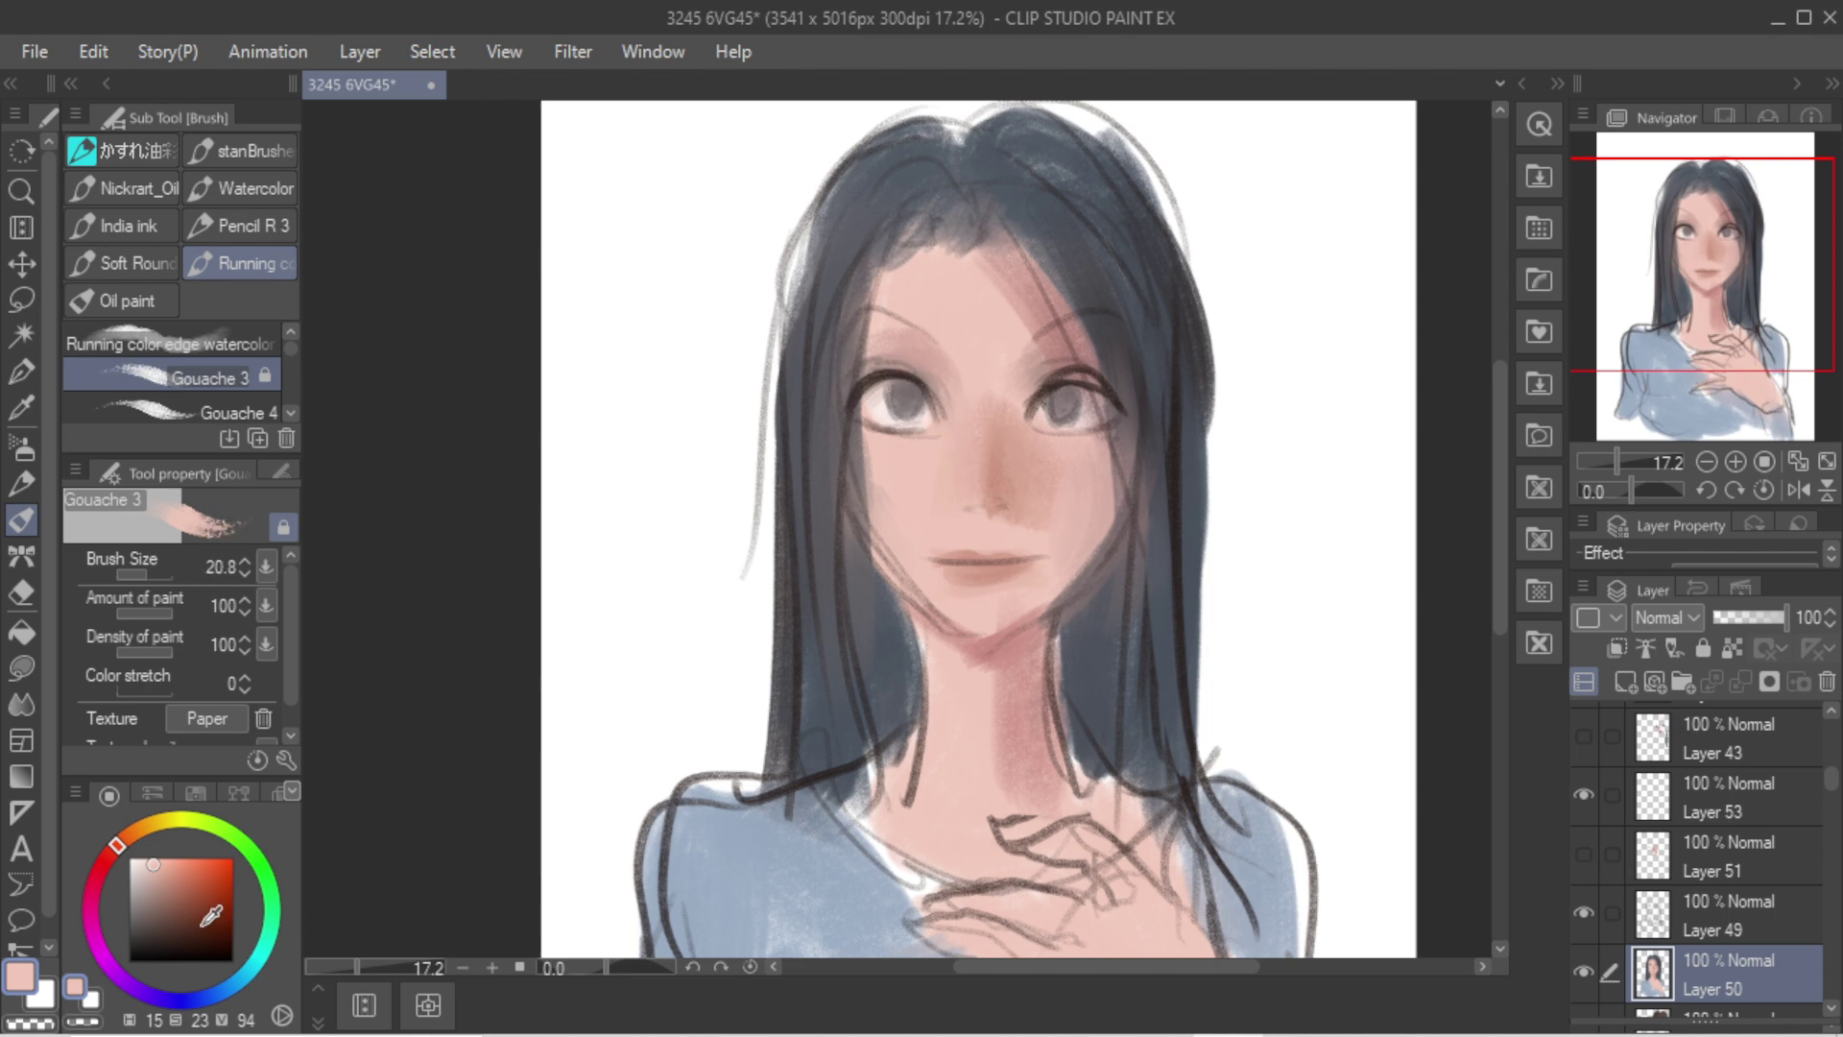
{"action": "left_click_drag", "start_coordinate": [204, 922], "coordinate": [233, 962]}
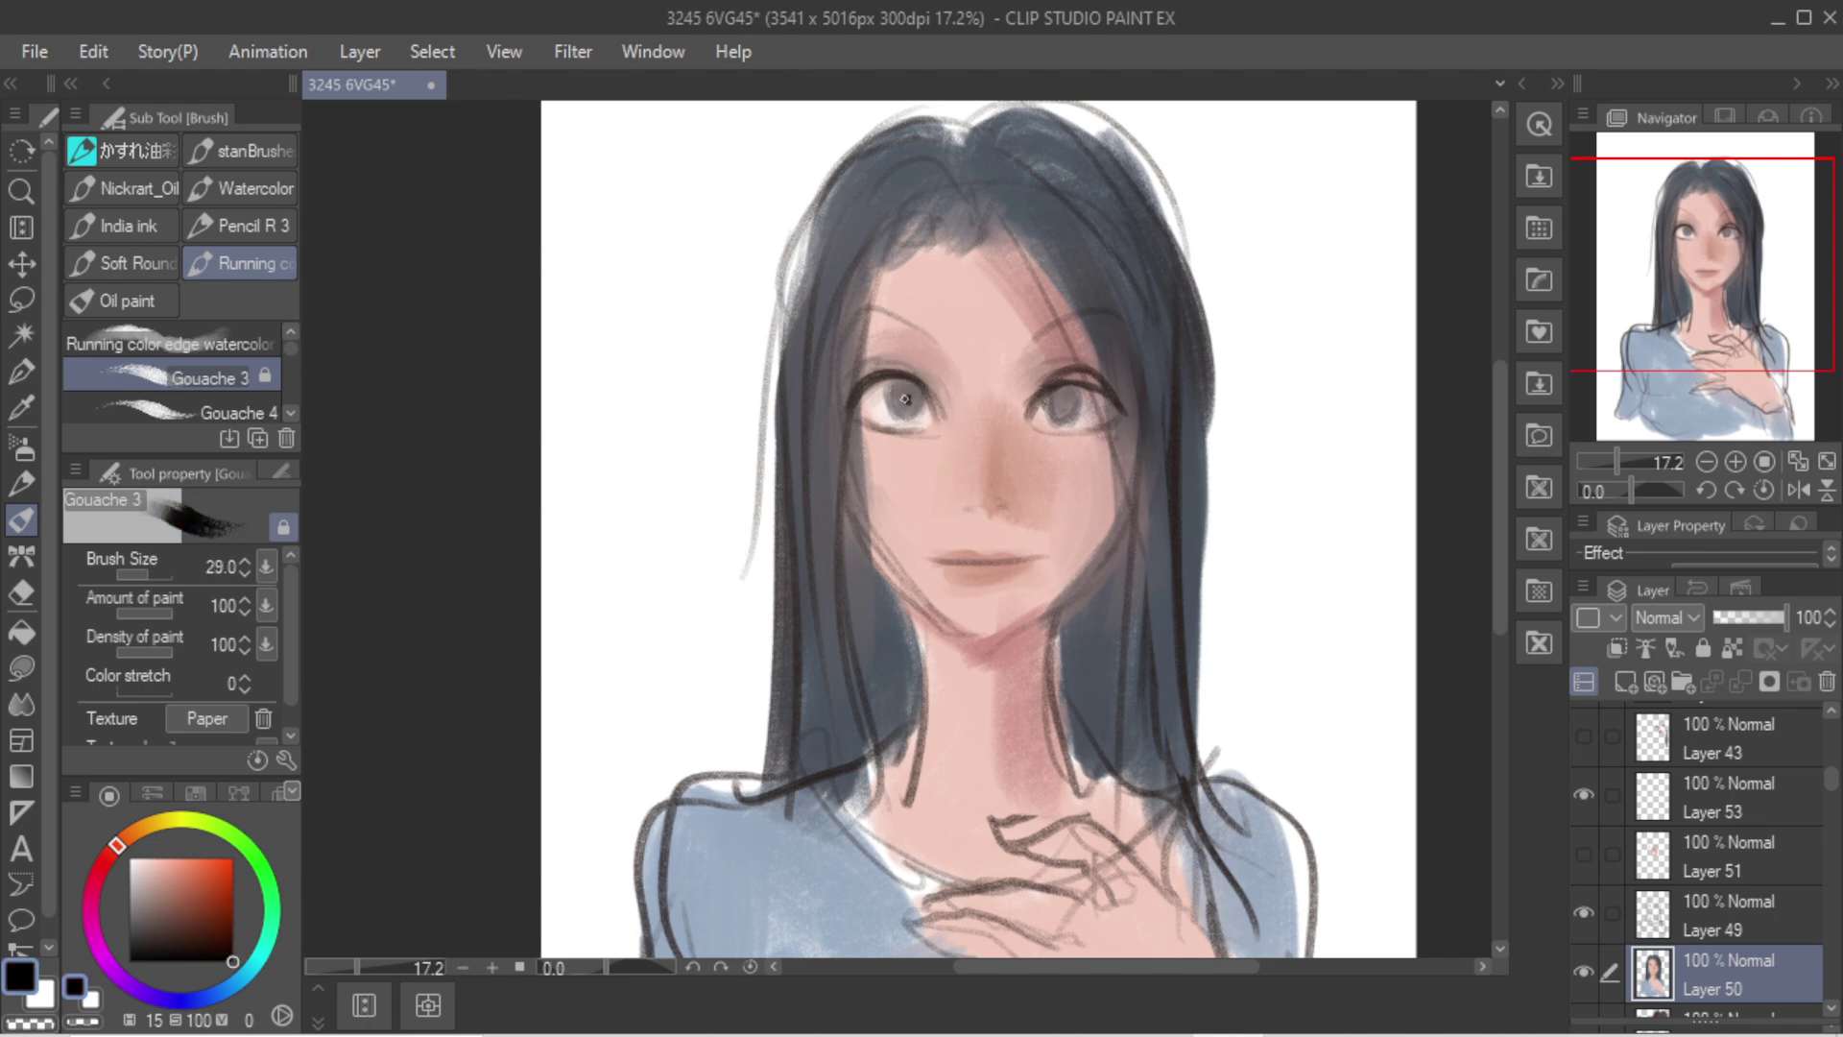
{"action": "left_click", "coordinate": [742, 317], "text": "alt"}
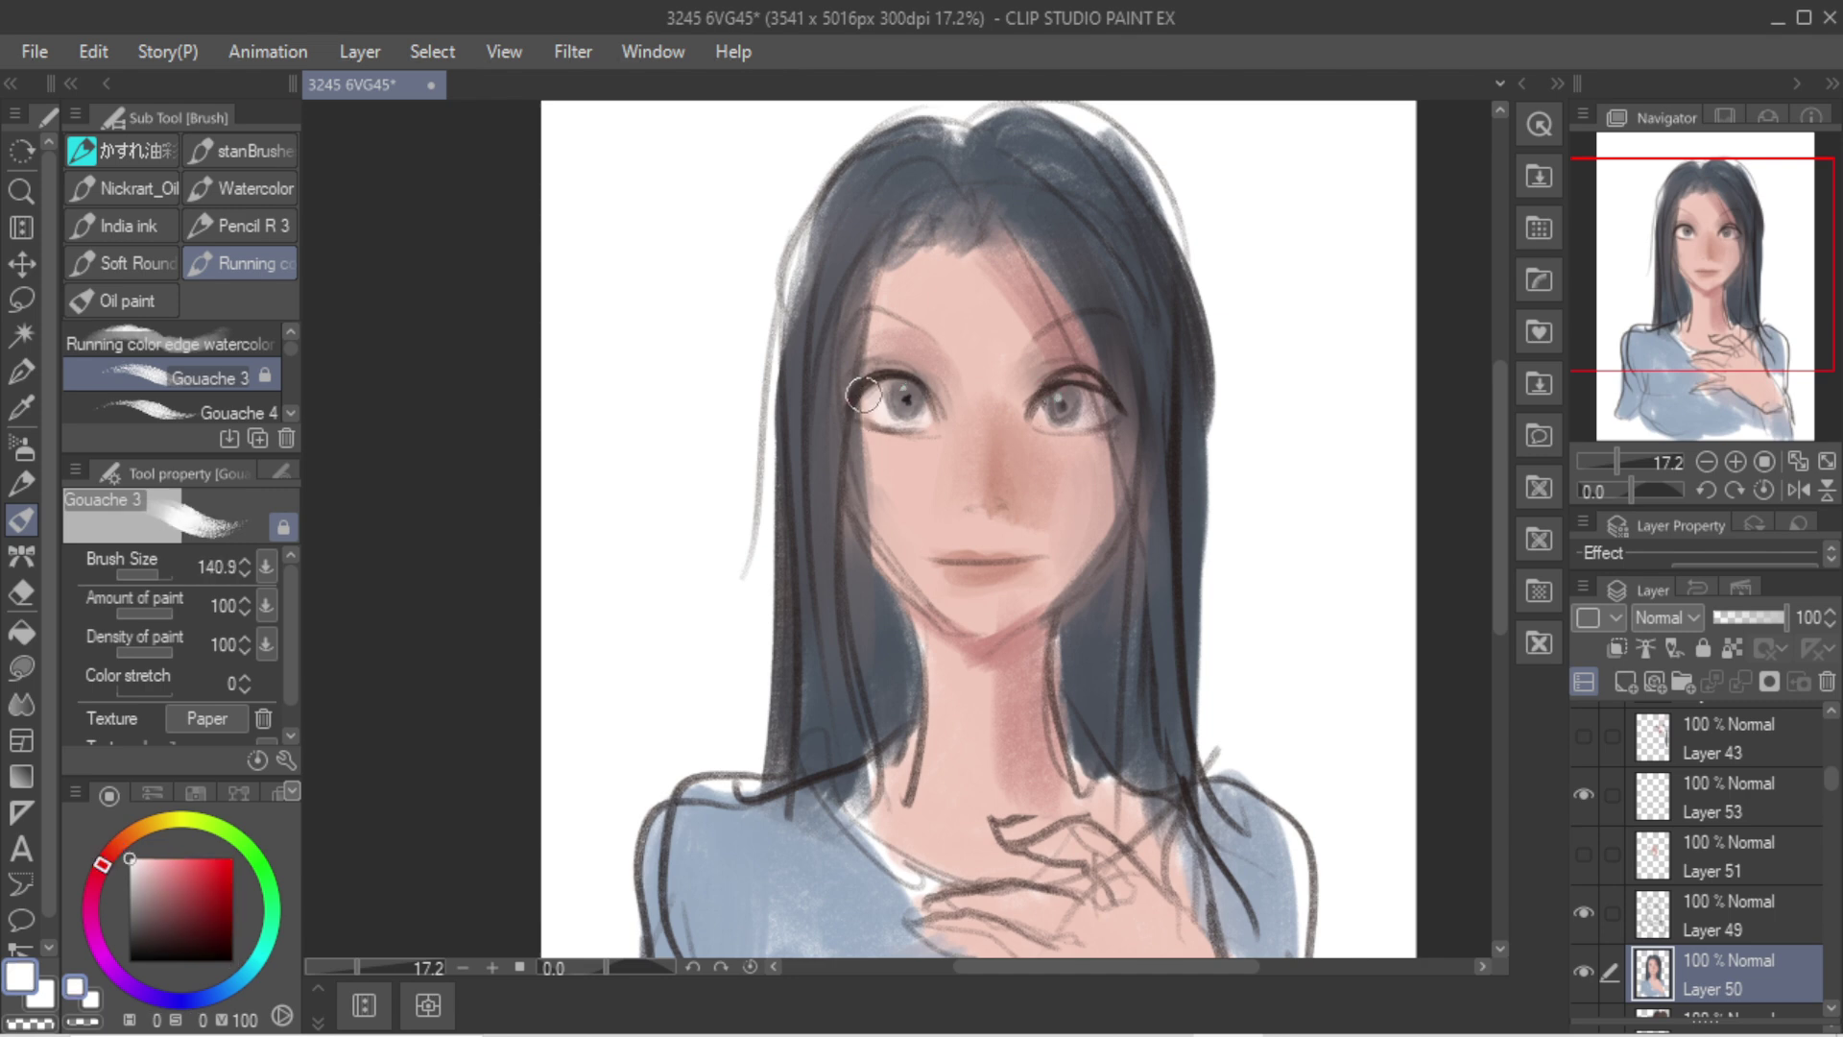
Step: Paint both eyebrows in dark brown (H 14, S 31, V 21) with a brush of about 82 and soften them with skin colour
{"action": "left_click", "coordinate": [915, 370], "text": "alt"}
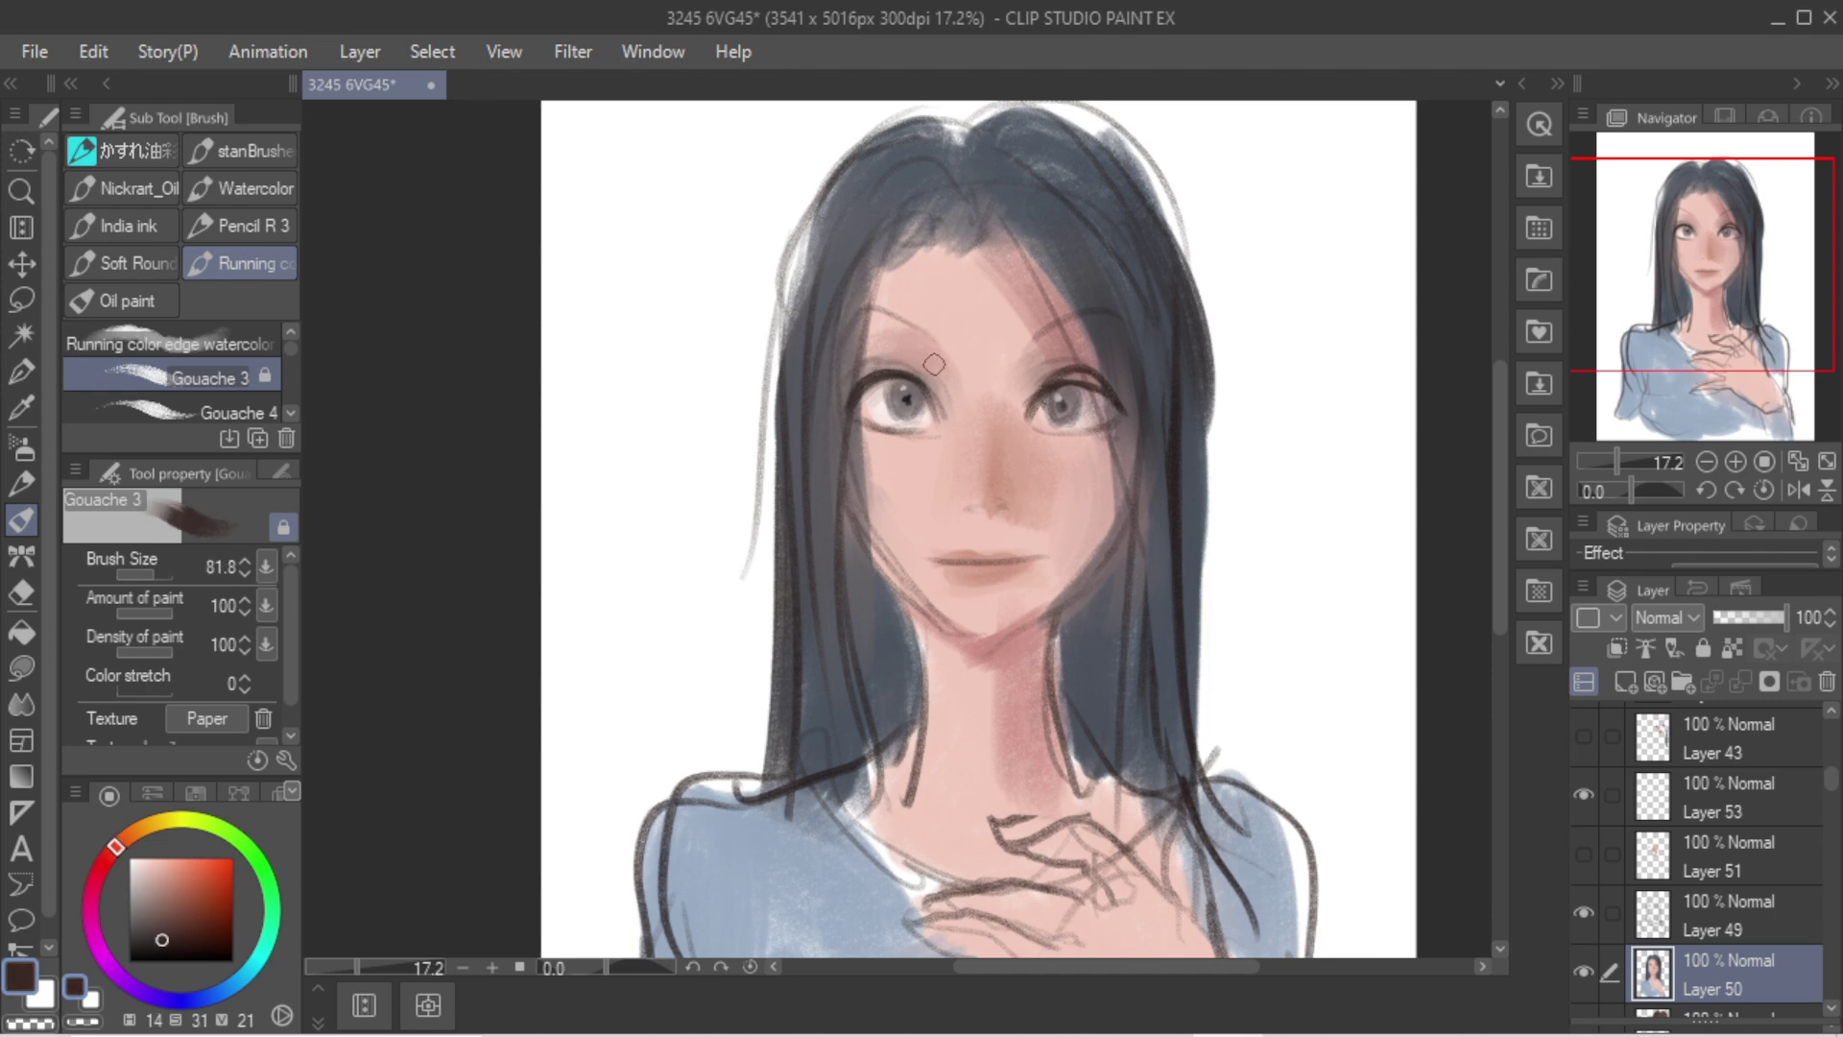
{"action": "key", "text": "ctrl+z"}
{"action": "left_click_drag", "start_coordinate": [945, 371], "coordinate": [847, 315]}
{"action": "mouse_move", "coordinate": [1033, 373]}
{"action": "left_mouse_down"}
{"action": "mouse_move", "coordinate": [1090, 317]}
{"action": "mouse_move", "coordinate": [1115, 329]}
{"action": "left_mouse_up"}
{"action": "mouse_move", "coordinate": [948, 364]}
{"action": "left_mouse_down"}
{"action": "mouse_move", "coordinate": [865, 318]}
{"action": "mouse_move", "coordinate": [967, 344]}
{"action": "mouse_move", "coordinate": [910, 310]}
{"action": "left_mouse_up"}
{"action": "left_click", "coordinate": [966, 344], "text": "alt"}
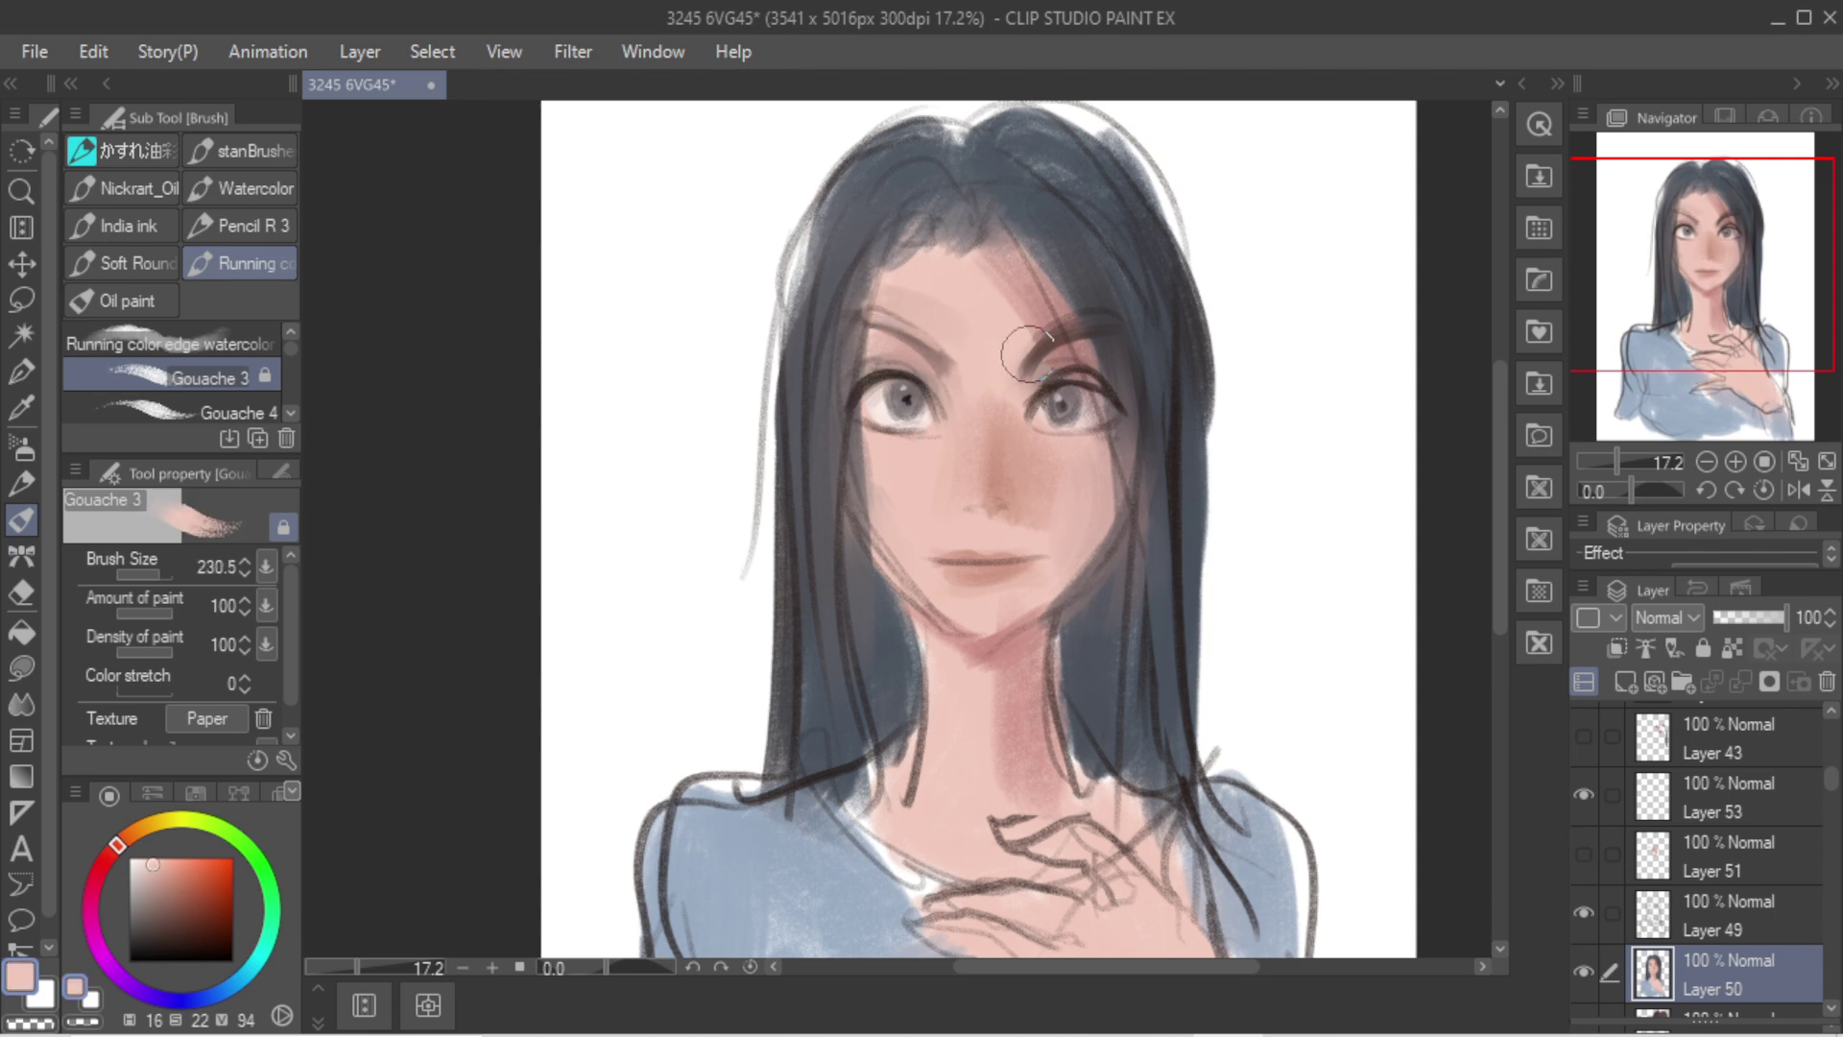
Step: Merge Layers 53, 51, 49 and 50 into a single layer
{"action": "left_click", "coordinate": [1667, 818], "text": "shift"}
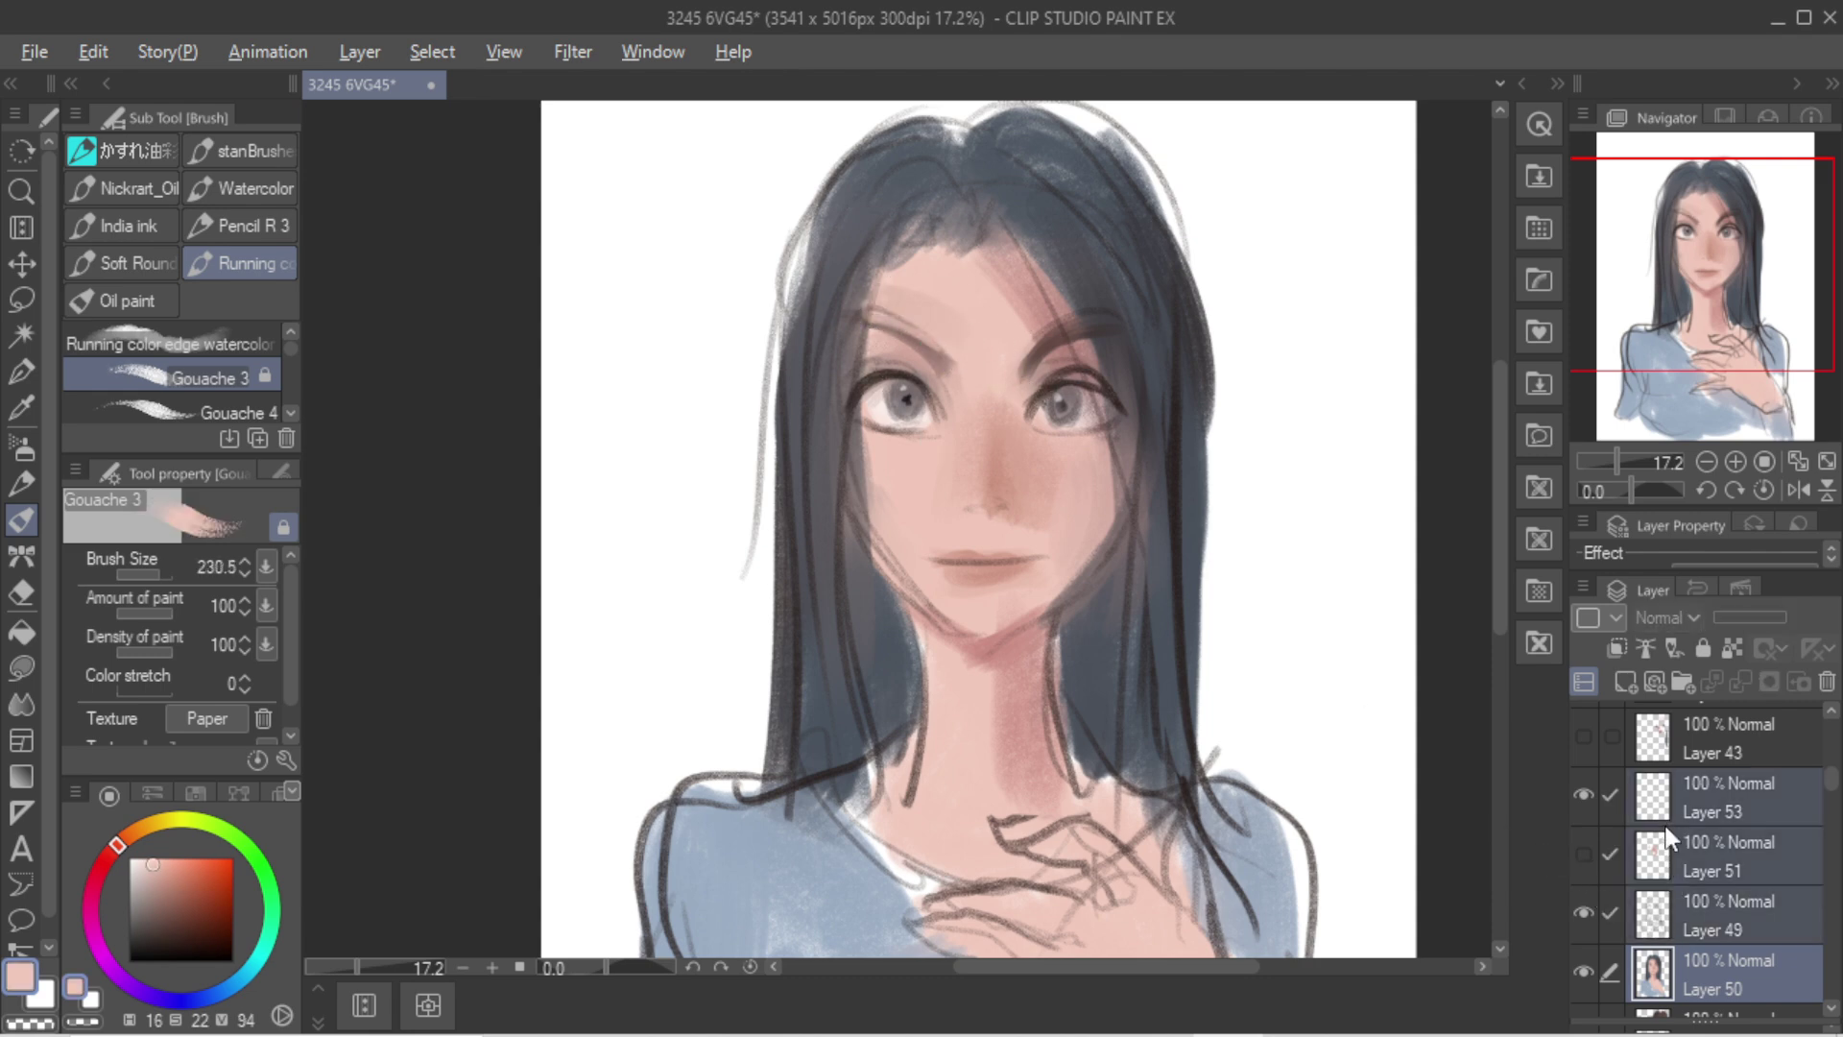
{"action": "key", "text": "shift+alt+e"}
Step: Paint sampled peach skin colour over the sketch lines along the lit jaw and above the lit-side eyebrow with a brush of about 230
{"action": "left_click", "coordinate": [941, 499], "text": "alt"}
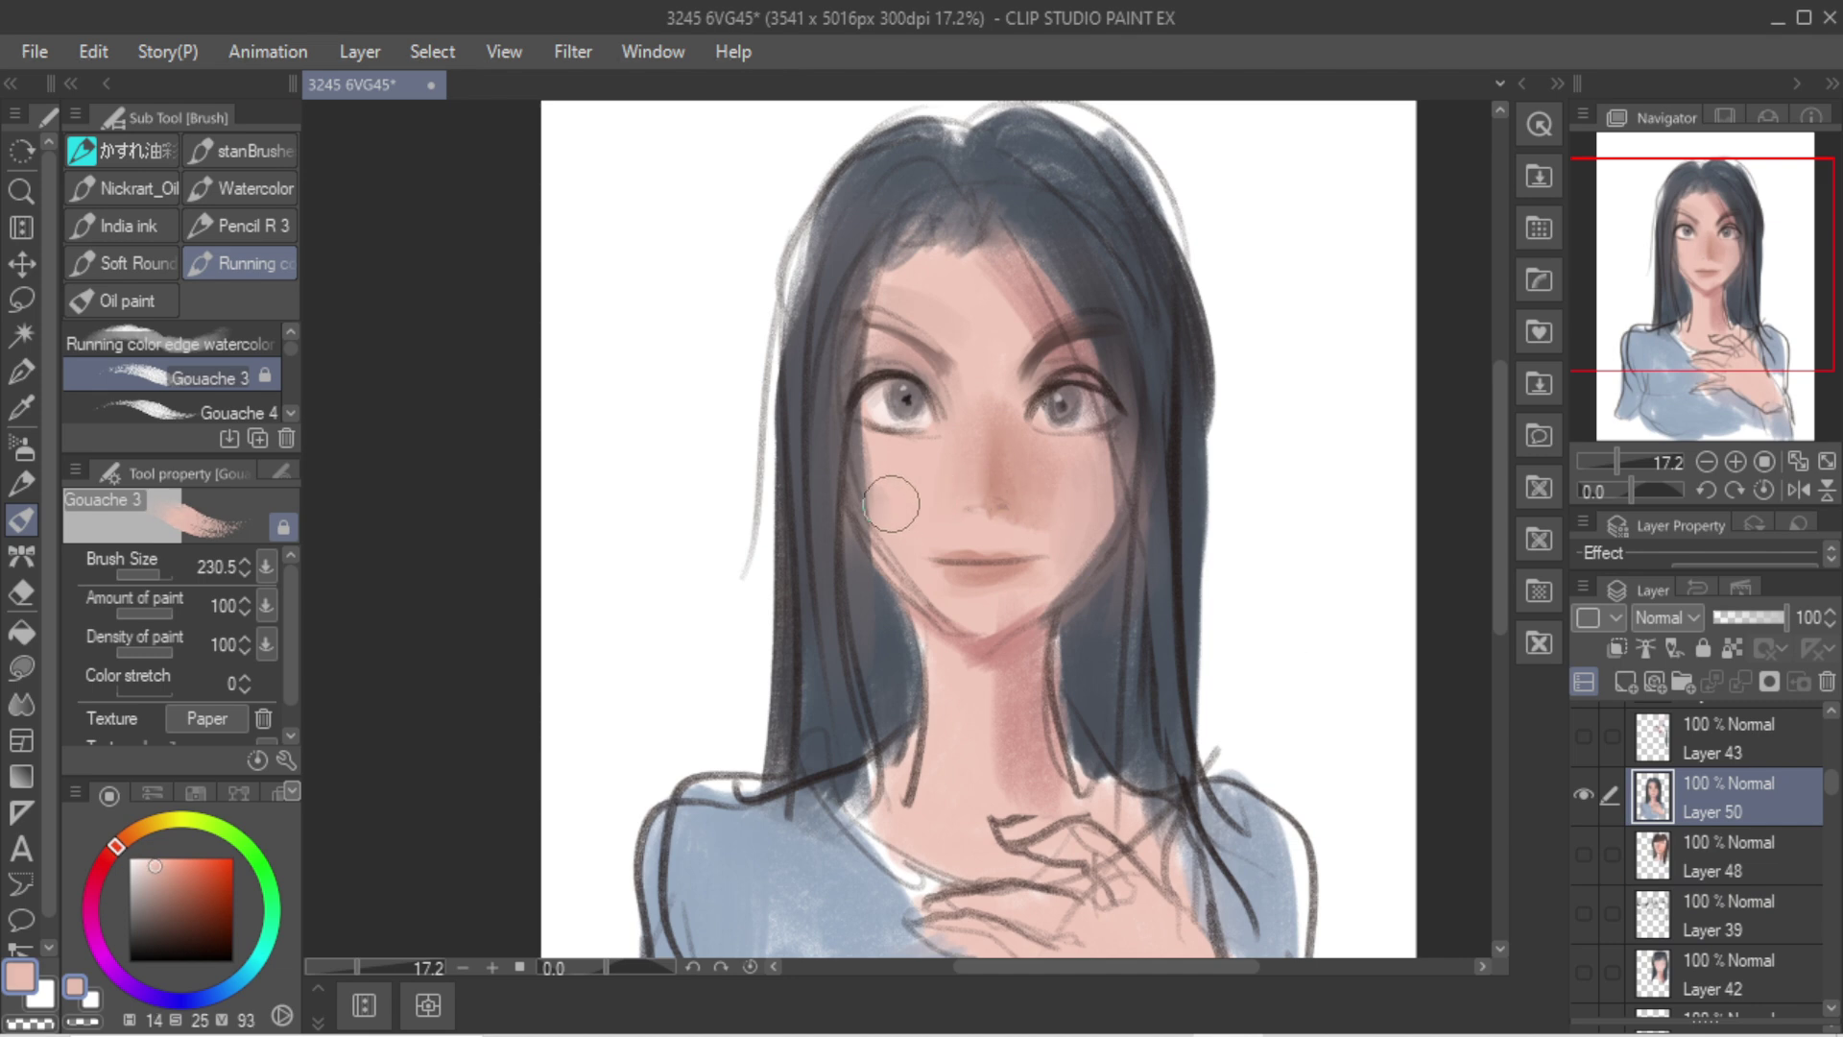
{"action": "left_click", "coordinate": [900, 521], "text": "alt"}
{"action": "mouse_move", "coordinate": [869, 498]}
{"action": "left_mouse_down"}
{"action": "mouse_move", "coordinate": [912, 573]}
{"action": "mouse_move", "coordinate": [978, 568]}
{"action": "left_mouse_up"}
{"action": "left_click_drag", "start_coordinate": [921, 337], "coordinate": [876, 327]}
{"action": "mouse_move", "coordinate": [912, 305]}
{"action": "left_mouse_down"}
{"action": "mouse_move", "coordinate": [950, 305]}
{"action": "mouse_move", "coordinate": [914, 323]}
{"action": "mouse_move", "coordinate": [935, 331]}
{"action": "mouse_move", "coordinate": [974, 301]}
{"action": "left_mouse_up"}
Step: Paint grey-blue strokes (H 224, S 10, V 42) down the hair on both sides of the face with a brush of about 228
{"action": "left_click", "coordinate": [808, 267], "text": "alt"}
{"action": "mouse_move", "coordinate": [827, 208]}
{"action": "left_mouse_down"}
{"action": "mouse_move", "coordinate": [751, 651]}
{"action": "mouse_move", "coordinate": [814, 686]}
{"action": "left_mouse_up"}
{"action": "key", "text": "ctrl+z"}
{"action": "left_click_drag", "start_coordinate": [831, 489], "coordinate": [834, 796]}
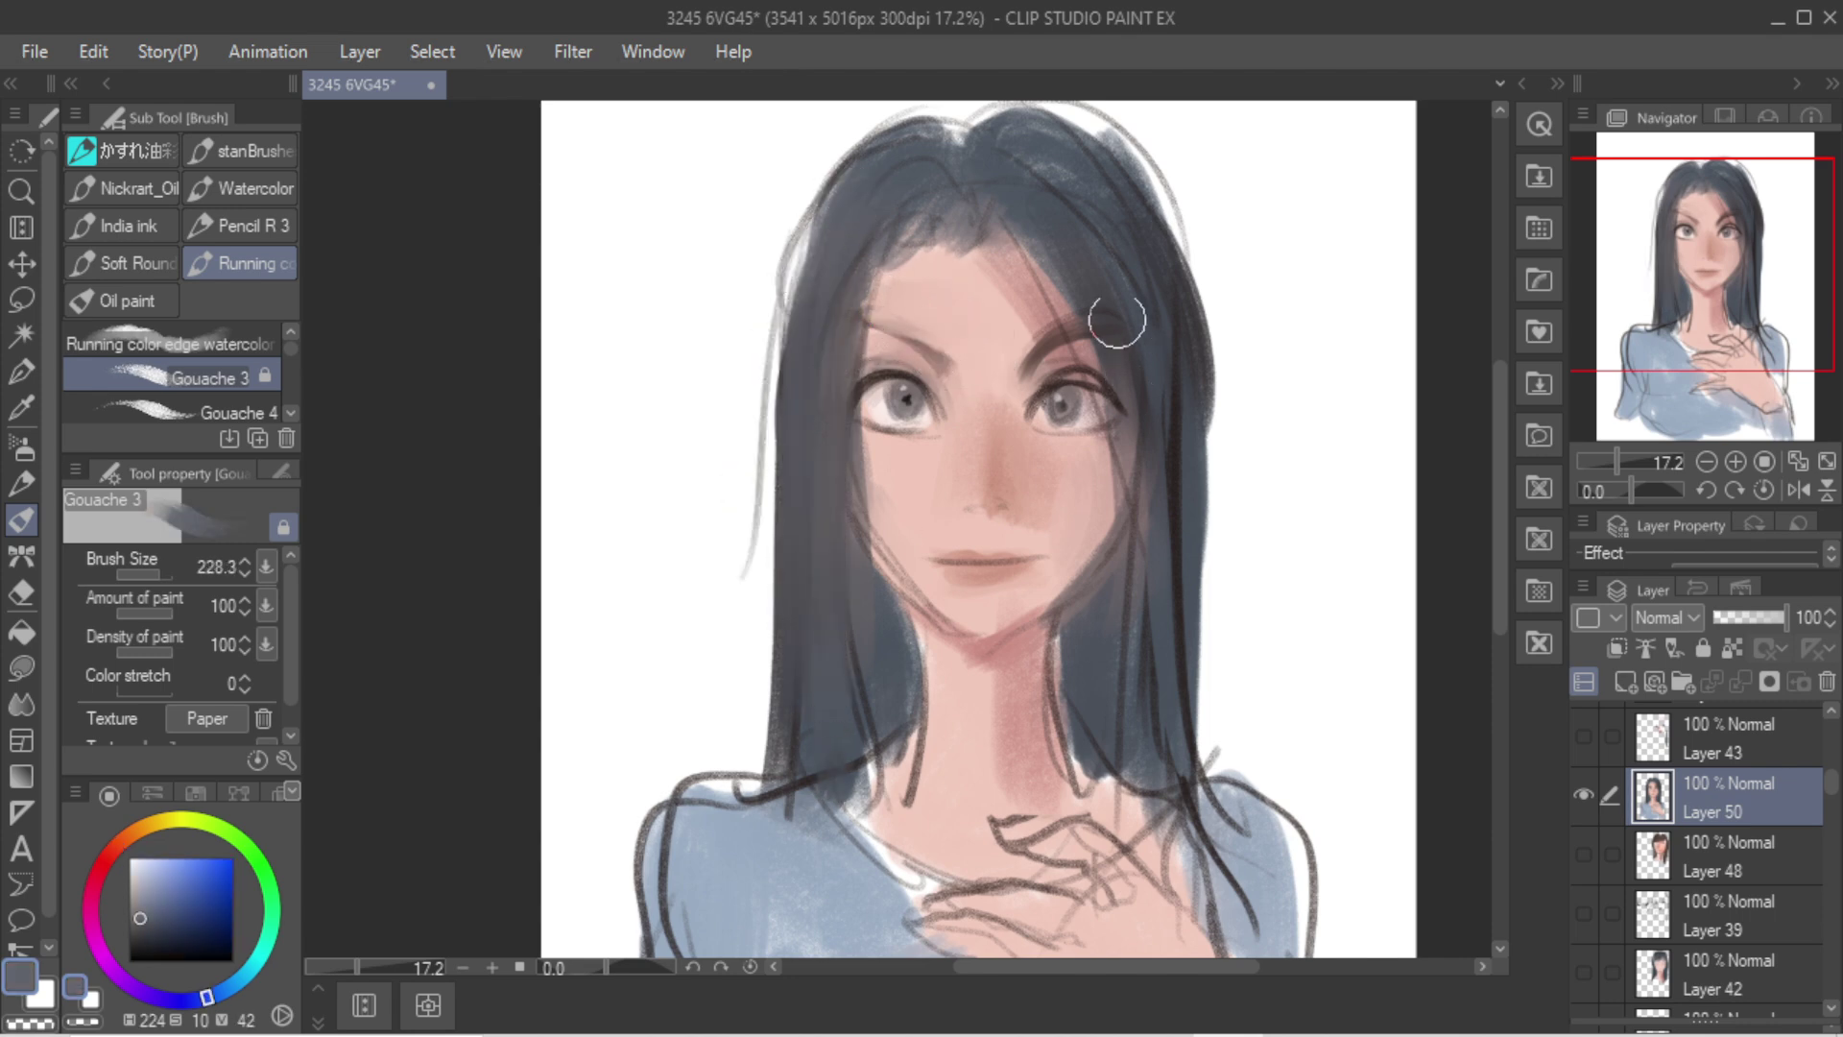
{"action": "left_click_drag", "start_coordinate": [1133, 322], "coordinate": [1149, 653]}
Step: Darken the outer hair on the shaded side down to the shoulder with near-black (H 320, S 6, V 20)
{"action": "left_click", "coordinate": [1187, 411], "text": "alt"}
{"action": "left_click_drag", "start_coordinate": [1175, 338], "coordinate": [1178, 738]}
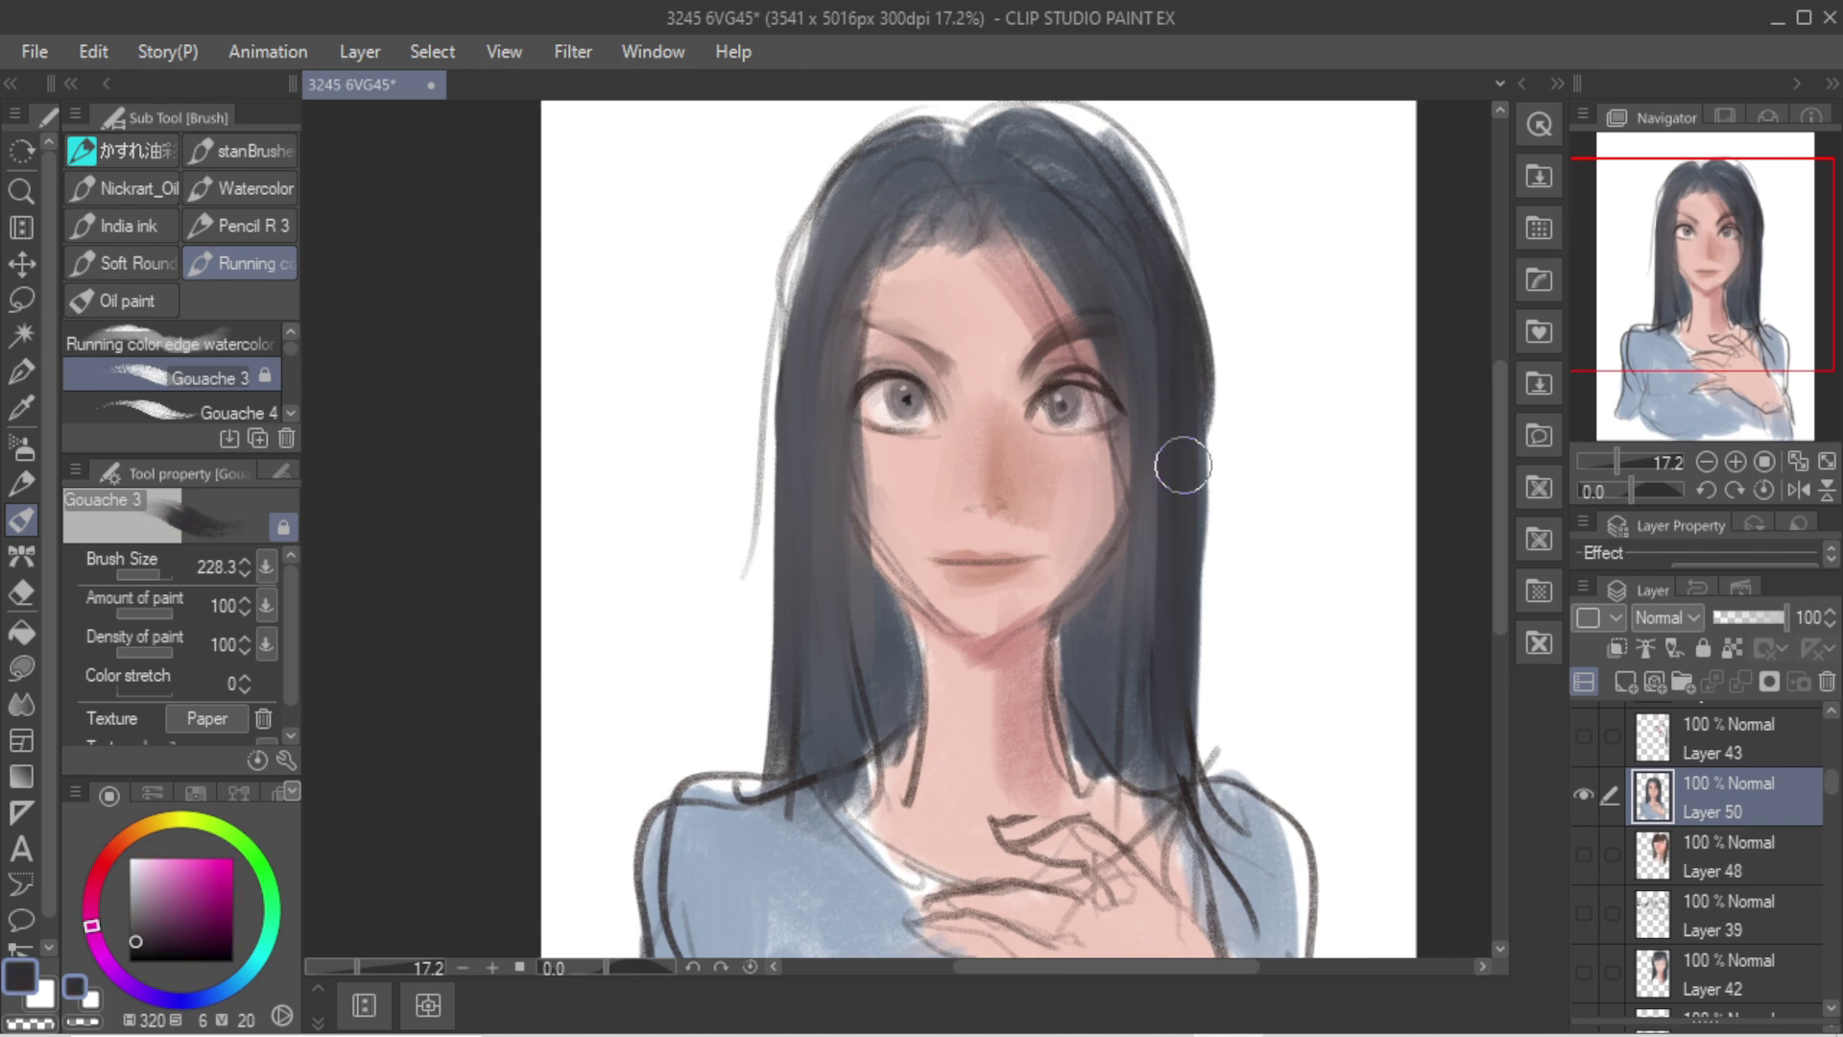
{"action": "left_click_drag", "start_coordinate": [1206, 570], "coordinate": [1214, 812]}
Step: Reduce the brush to 146 and paint near-black strands down the hair beside both sides of the face
{"action": "key", "text": "bracketleft"}
{"action": "key", "text": "bracketleft"}
{"action": "left_click_drag", "start_coordinate": [1111, 355], "coordinate": [1080, 797]}
{"action": "key", "text": "ctrl+z"}
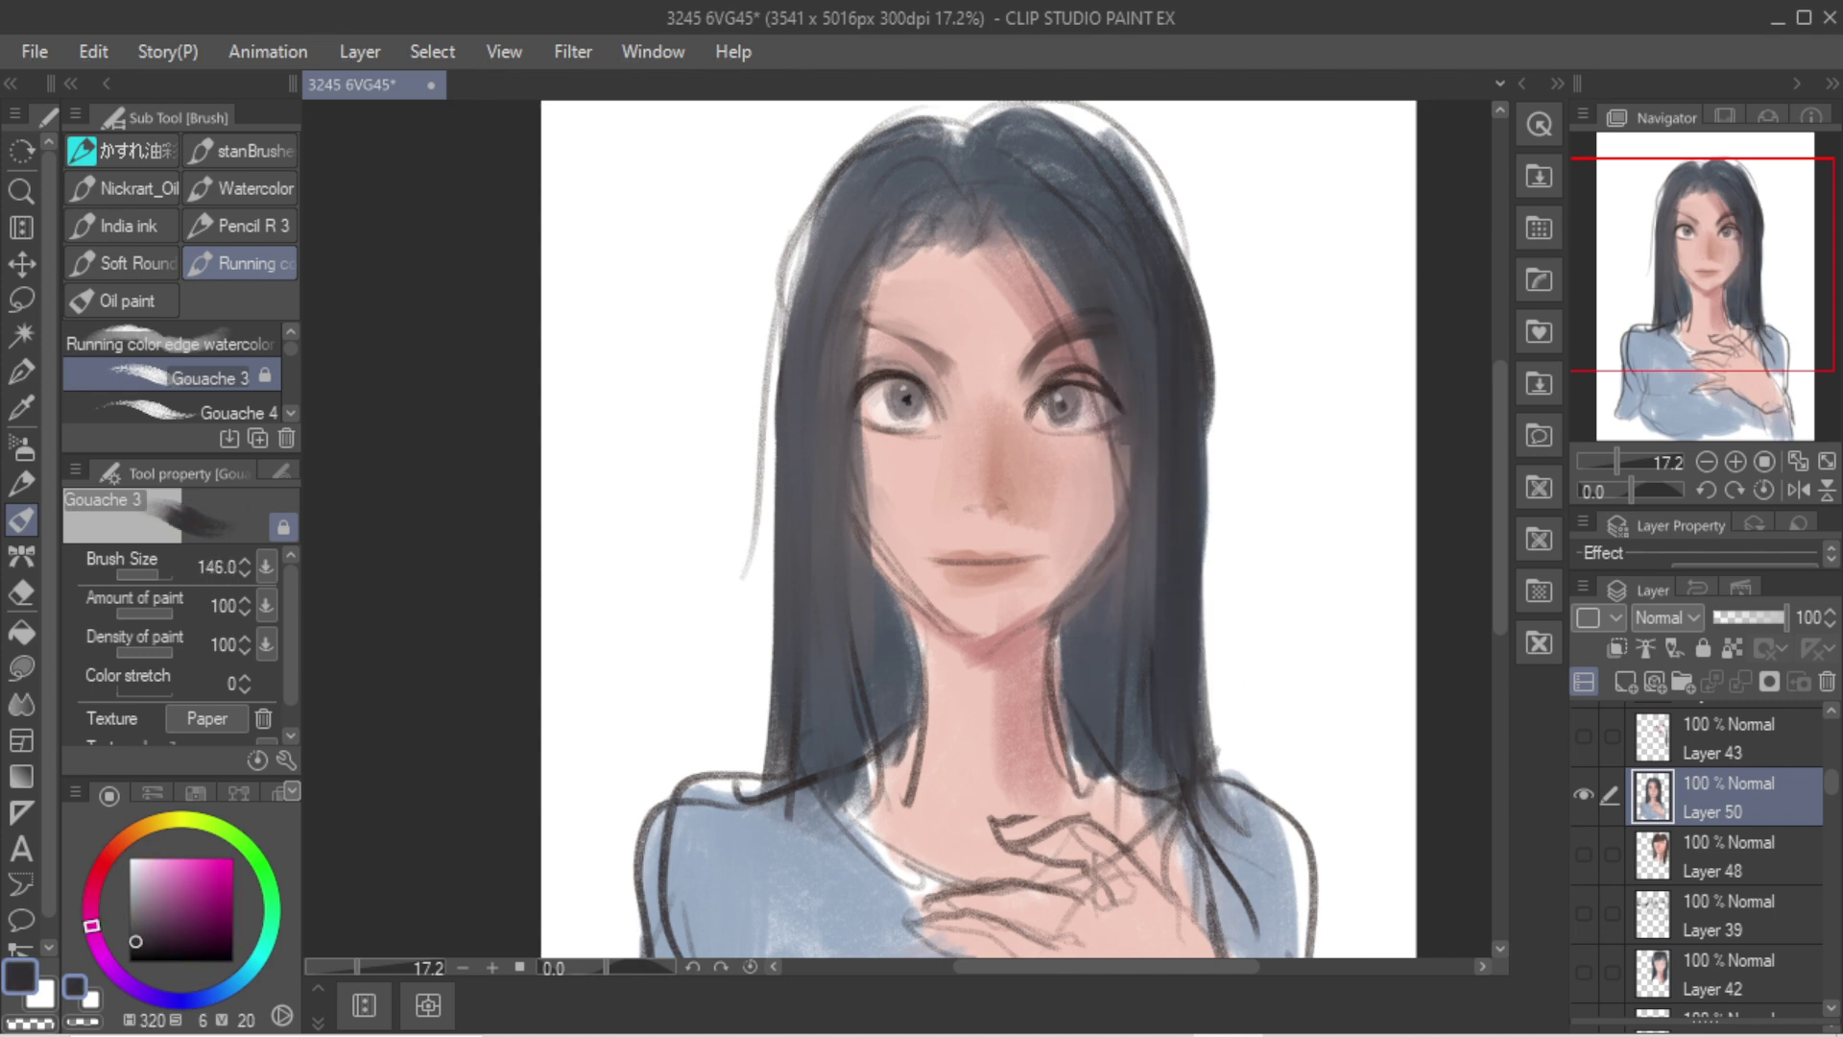
{"action": "left_click_drag", "start_coordinate": [1137, 459], "coordinate": [1139, 818]}
{"action": "left_click_drag", "start_coordinate": [845, 289], "coordinate": [831, 821]}
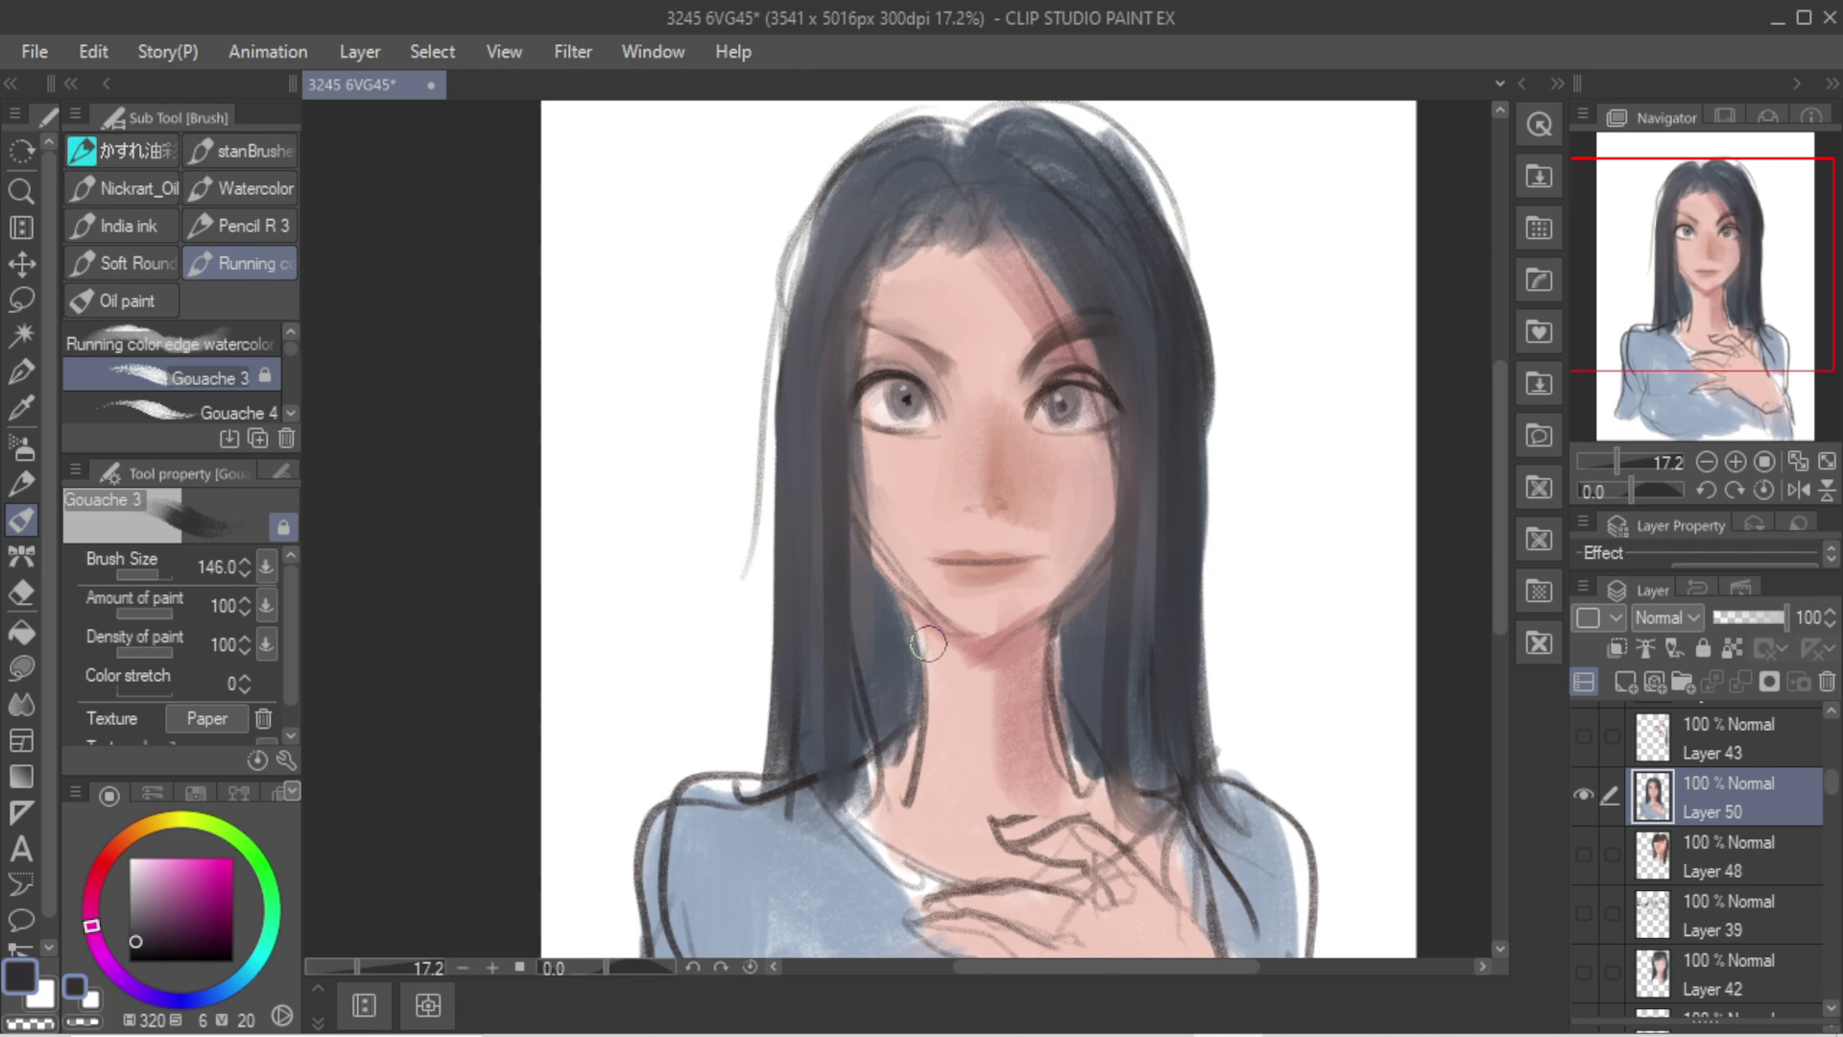
Step: Thin the shaded-side eyebrow with sampled skin colour and cover its outer end with grey hair colour (H 250, S 6, V 42)
{"action": "left_click", "coordinate": [945, 567], "text": "alt"}
{"action": "left_click", "coordinate": [1010, 357], "text": "alt"}
{"action": "left_click_drag", "start_coordinate": [1016, 347], "coordinate": [1102, 333]}
{"action": "key", "text": "ctrl+z"}
{"action": "left_click", "coordinate": [1075, 295], "text": "alt"}
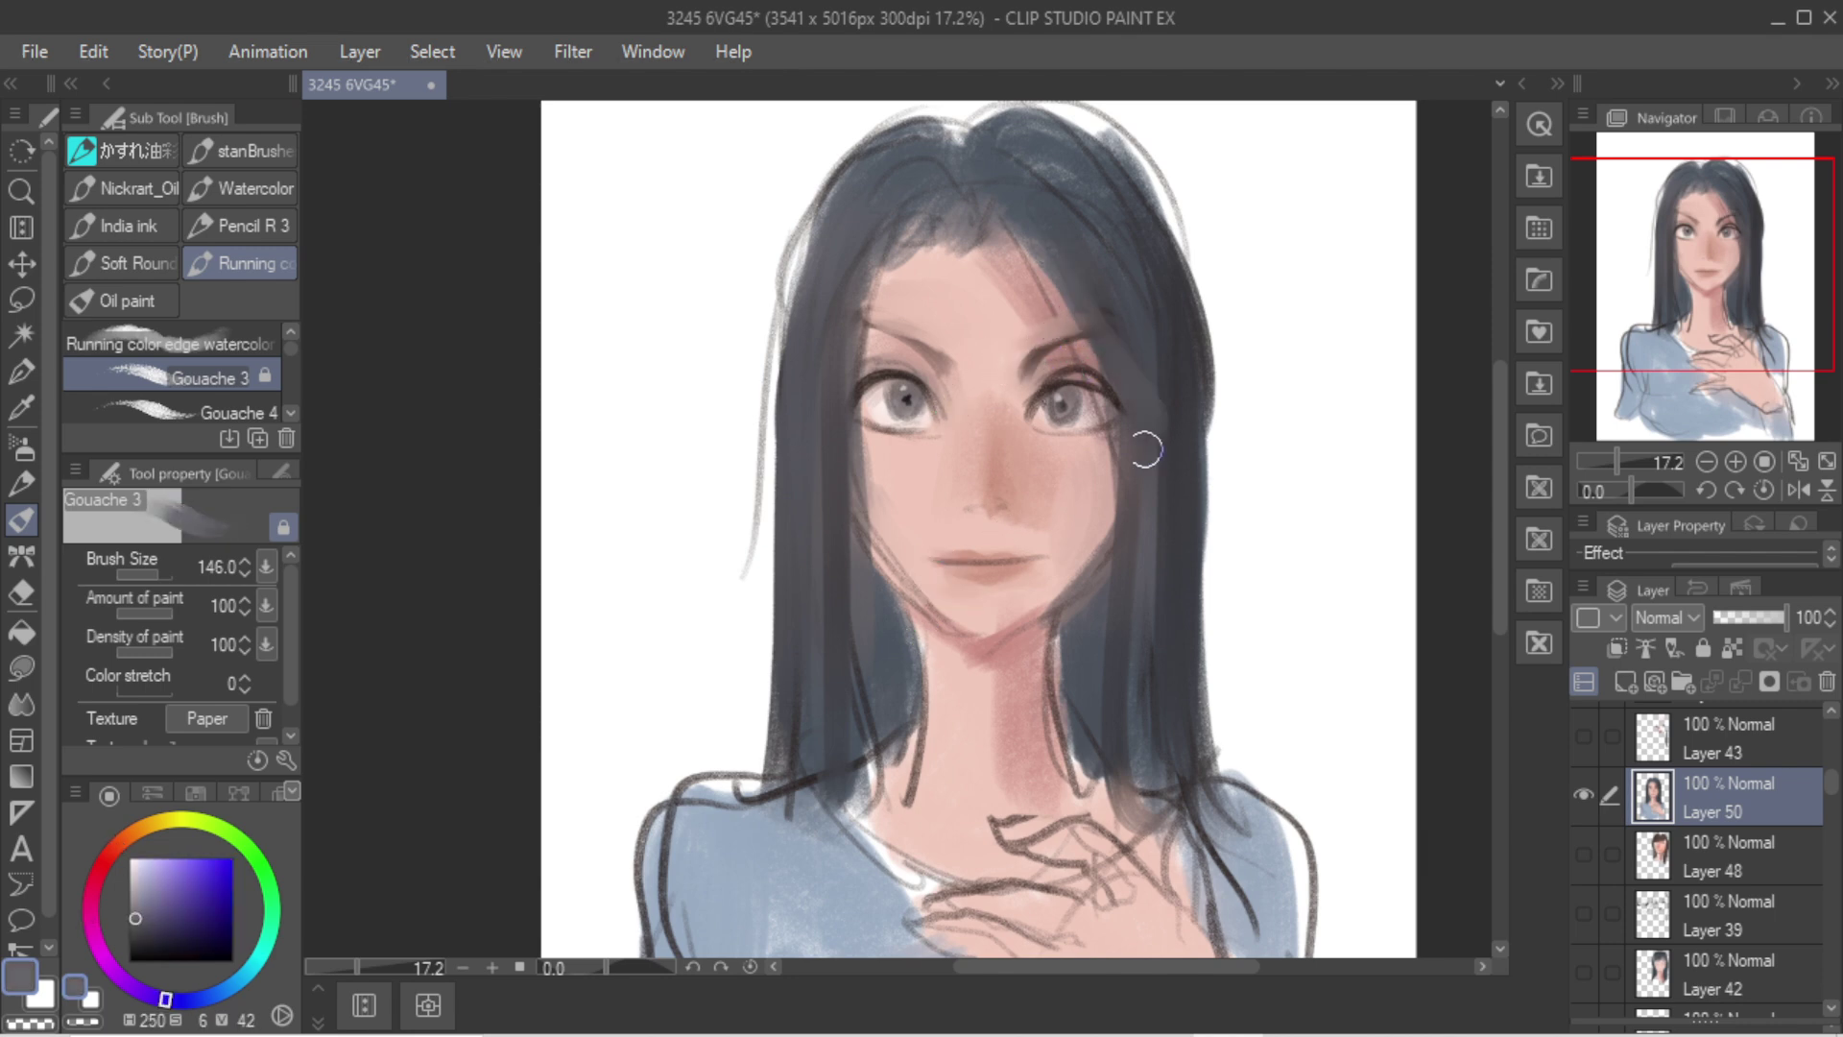
Step: Brush soft white highlights onto the lit-side hair beside the neck and at the temple with a brush of 146
{"action": "scroll", "coordinate": [960, 288], "scroll_direction": "down", "scroll_amount": 4}
{"action": "scroll", "coordinate": [977, 422], "scroll_direction": "up", "scroll_amount": 4}
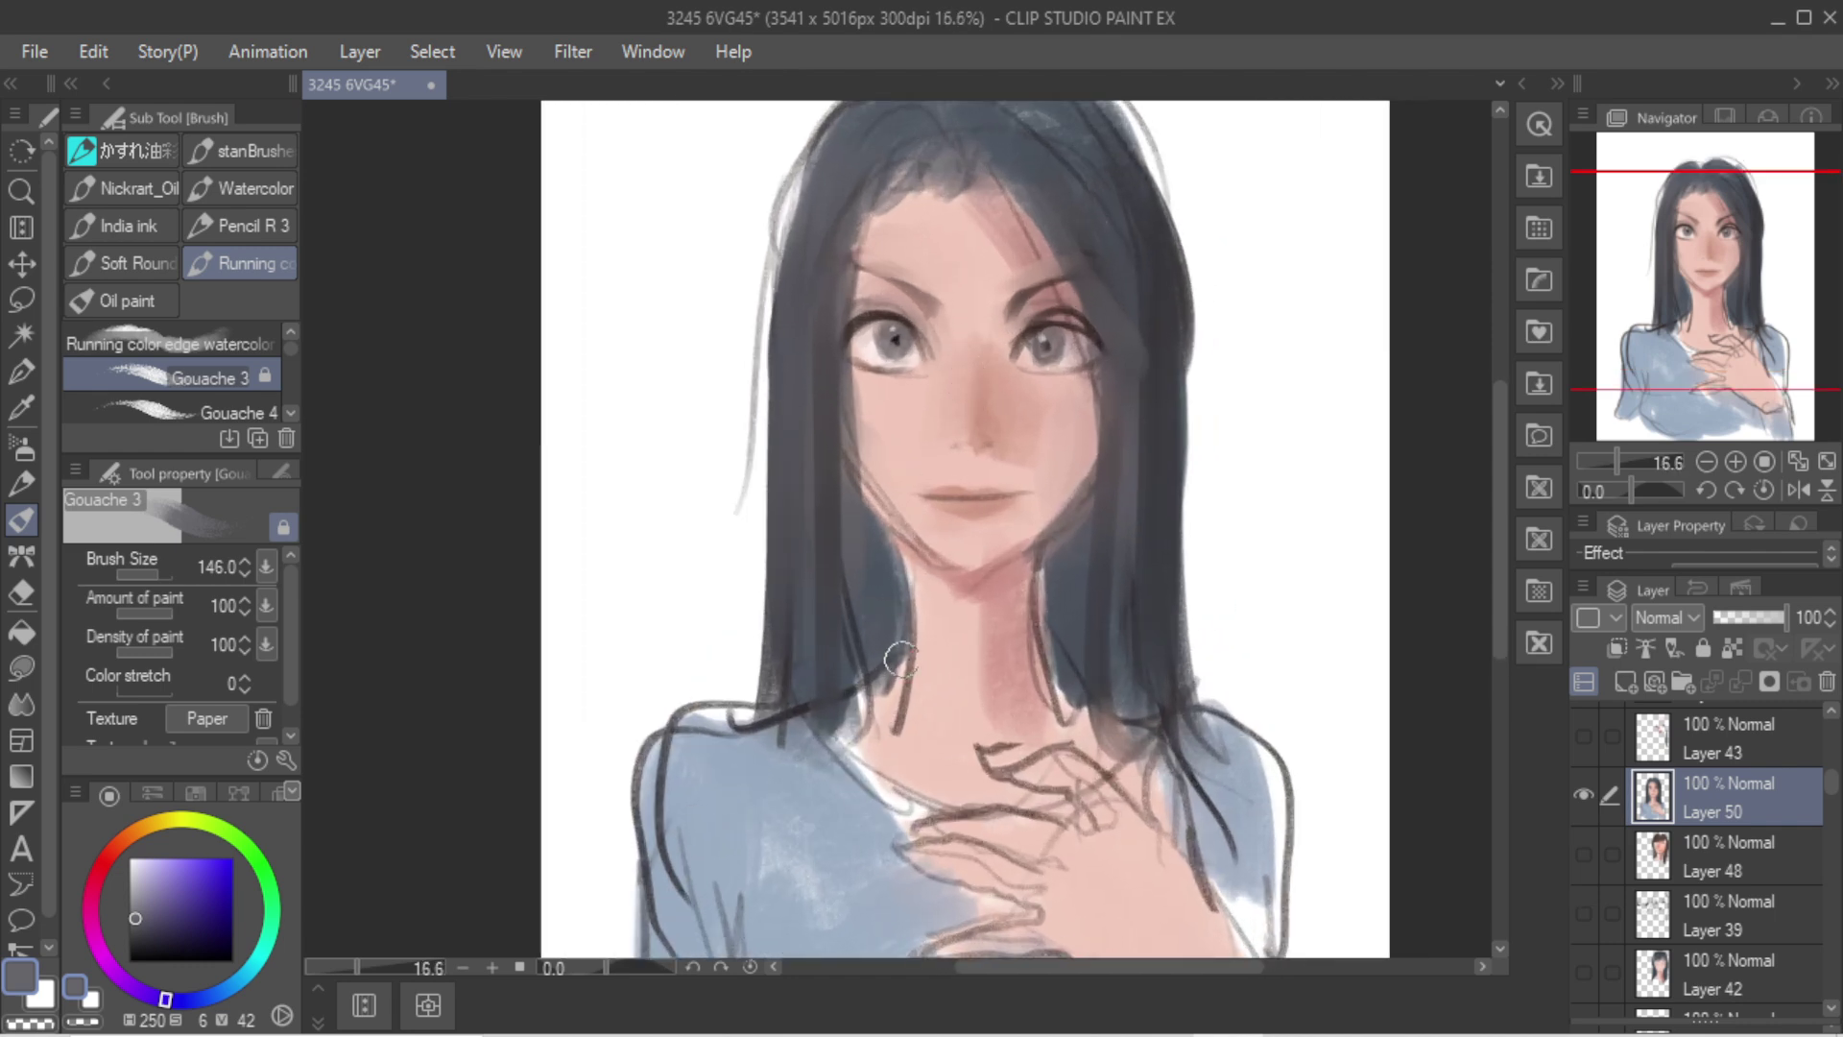
{"action": "key", "text": "x"}
{"action": "left_click_drag", "start_coordinate": [877, 539], "coordinate": [869, 666]}
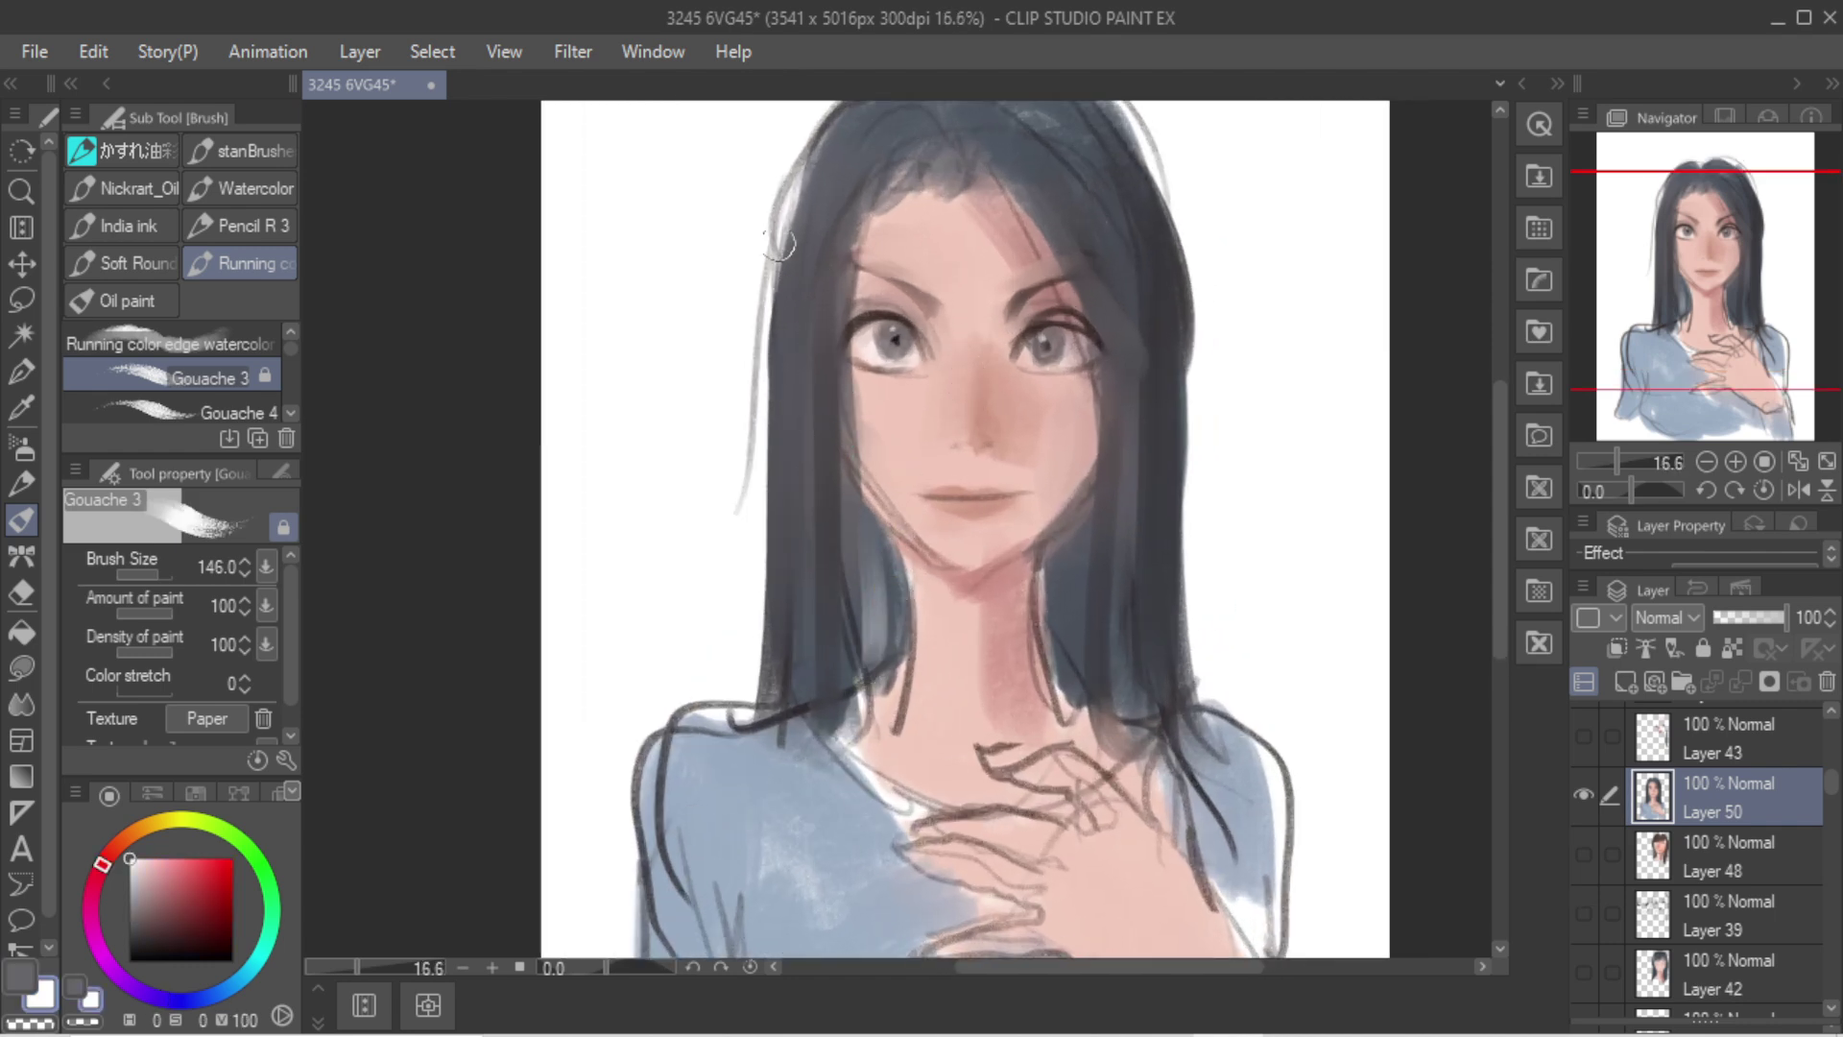
{"action": "left_click_drag", "start_coordinate": [811, 187], "coordinate": [816, 269]}
{"action": "left_click_drag", "start_coordinate": [855, 144], "coordinate": [816, 365]}
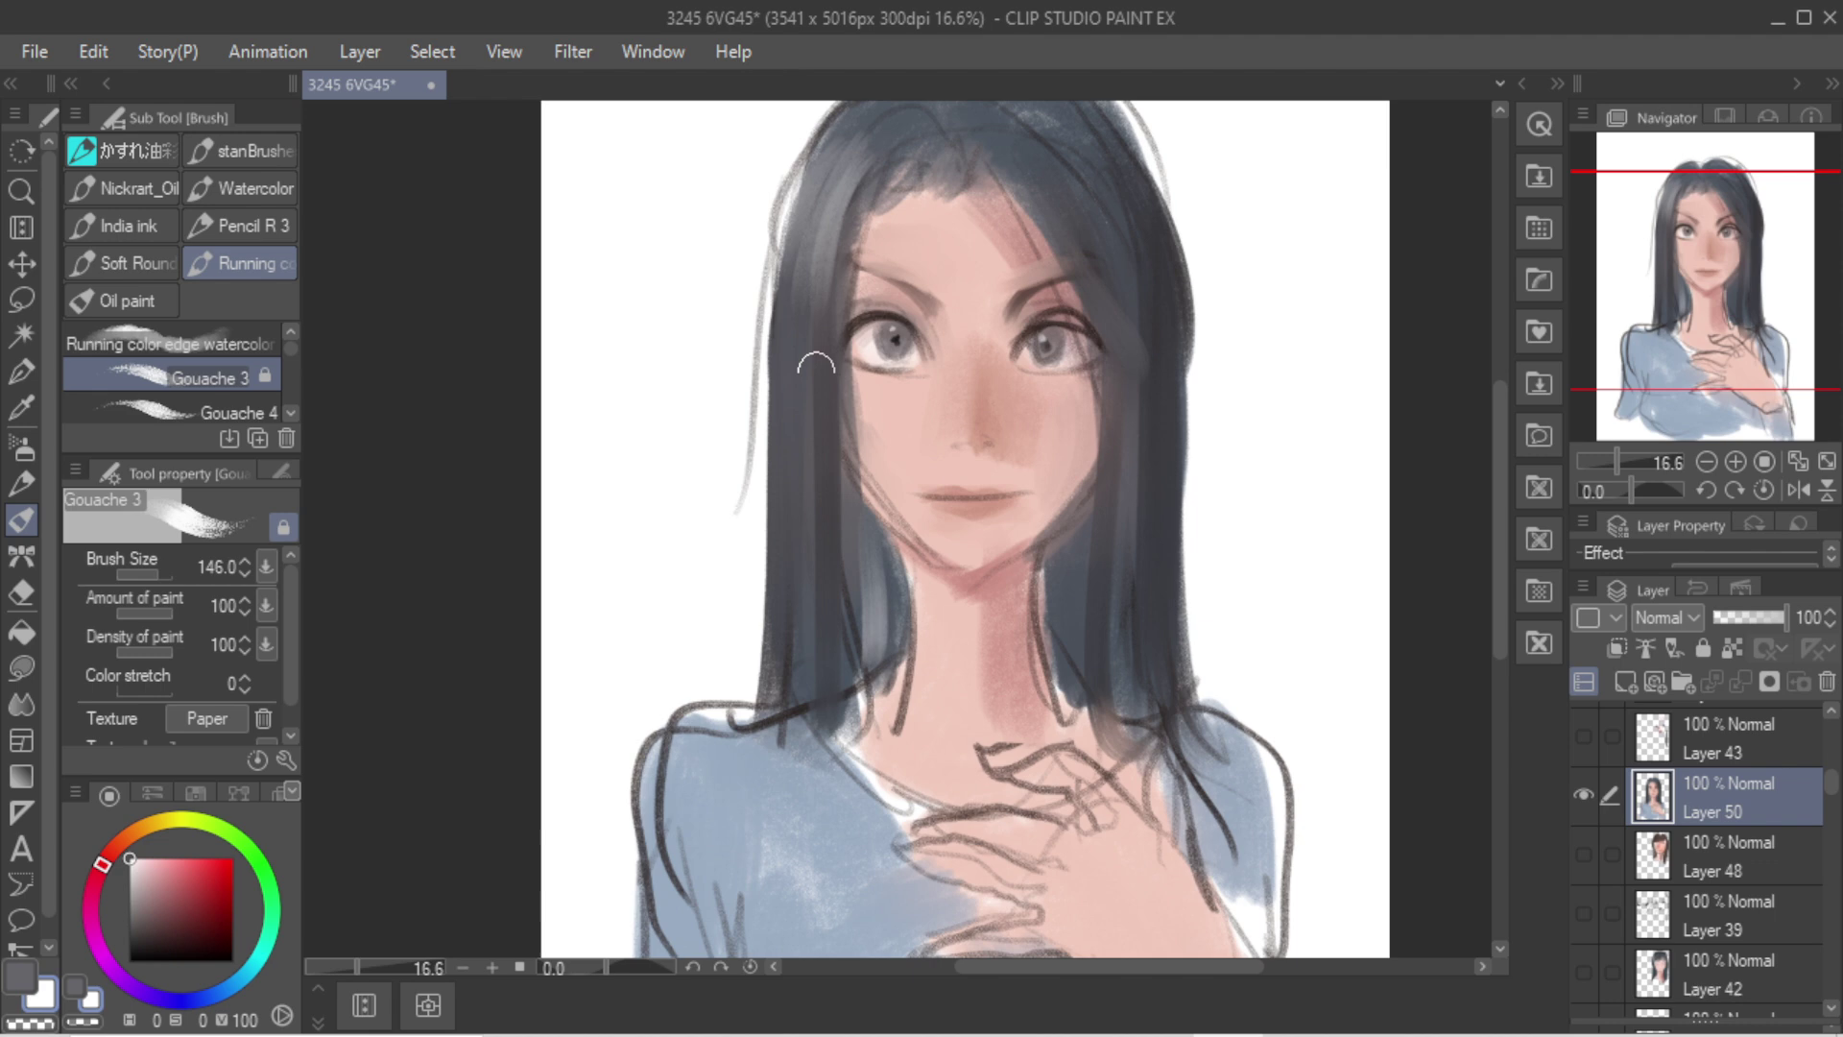
Step: Paint sampled warm grey strokes down the outer hair on the lit side with a brush of about 181
{"action": "left_click", "coordinate": [900, 123], "text": "alt"}
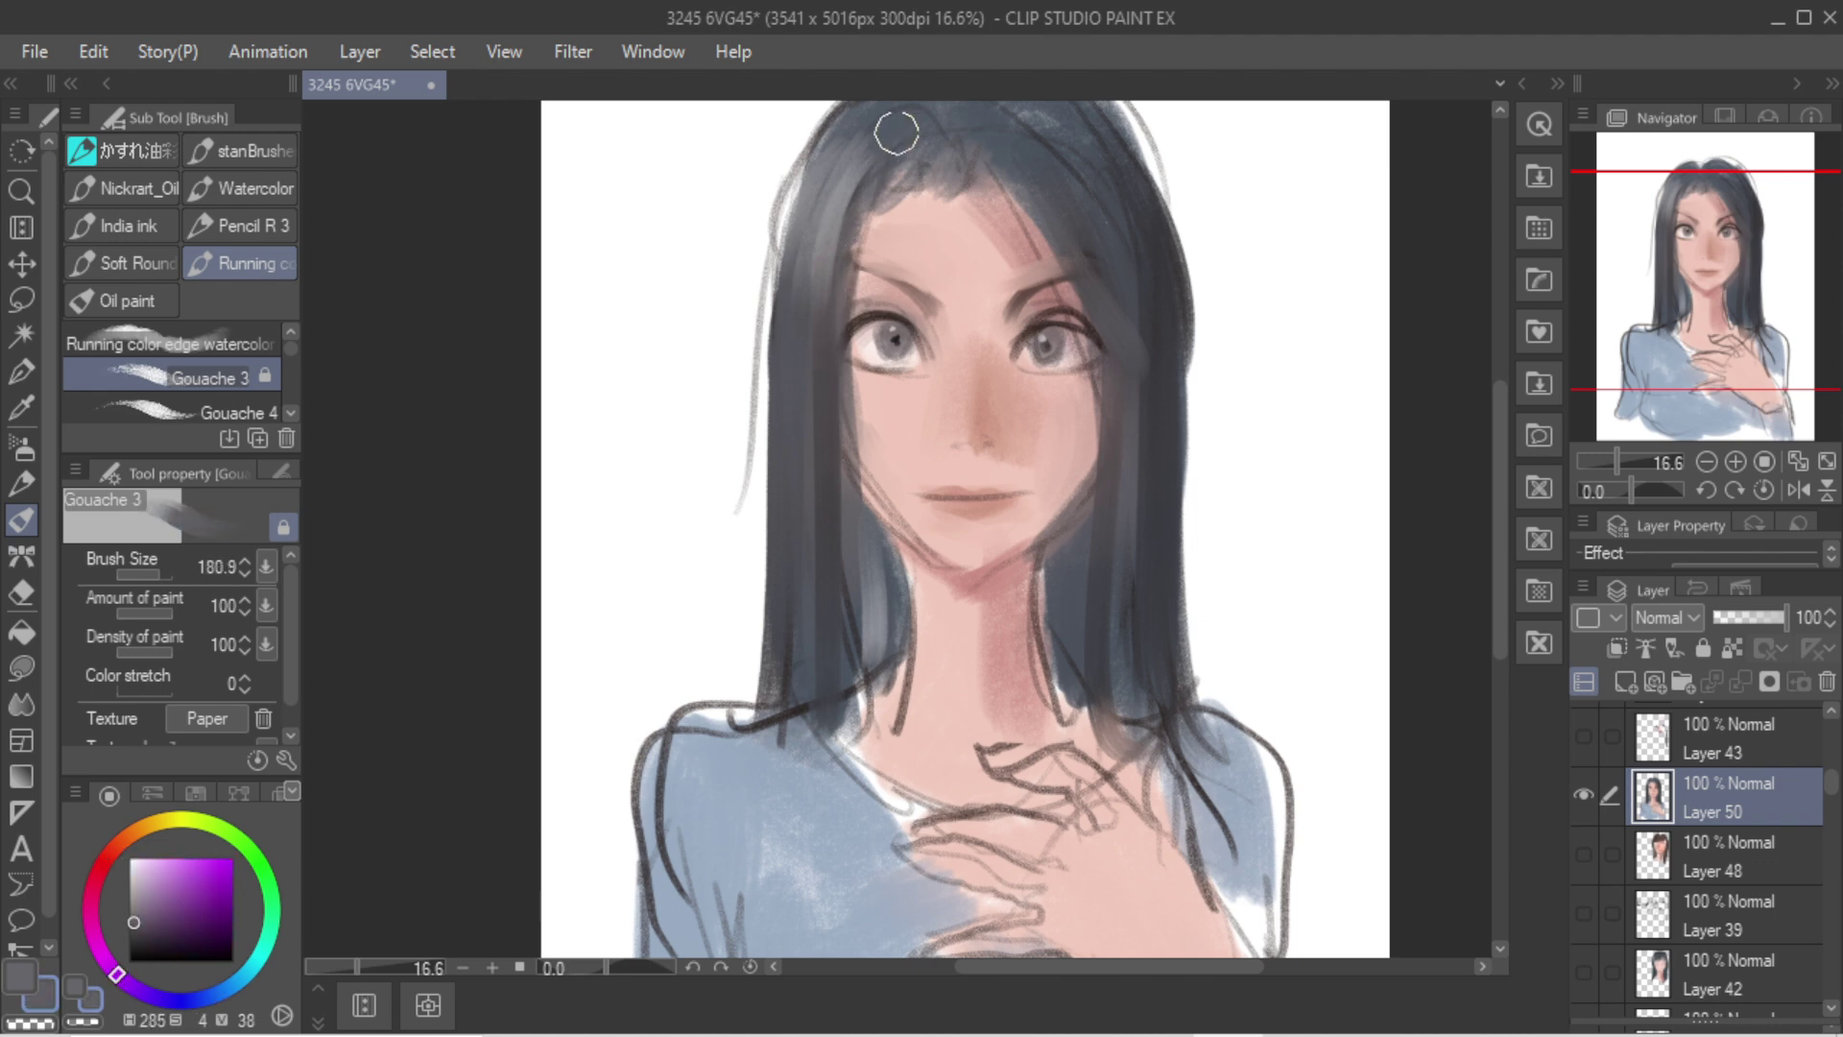
{"action": "mouse_move", "coordinate": [856, 149]}
{"action": "left_mouse_down"}
{"action": "mouse_move", "coordinate": [841, 261]}
{"action": "mouse_move", "coordinate": [773, 432]}
{"action": "mouse_move", "coordinate": [784, 709]}
{"action": "left_mouse_up"}
{"action": "left_click", "coordinate": [824, 254], "text": "alt"}
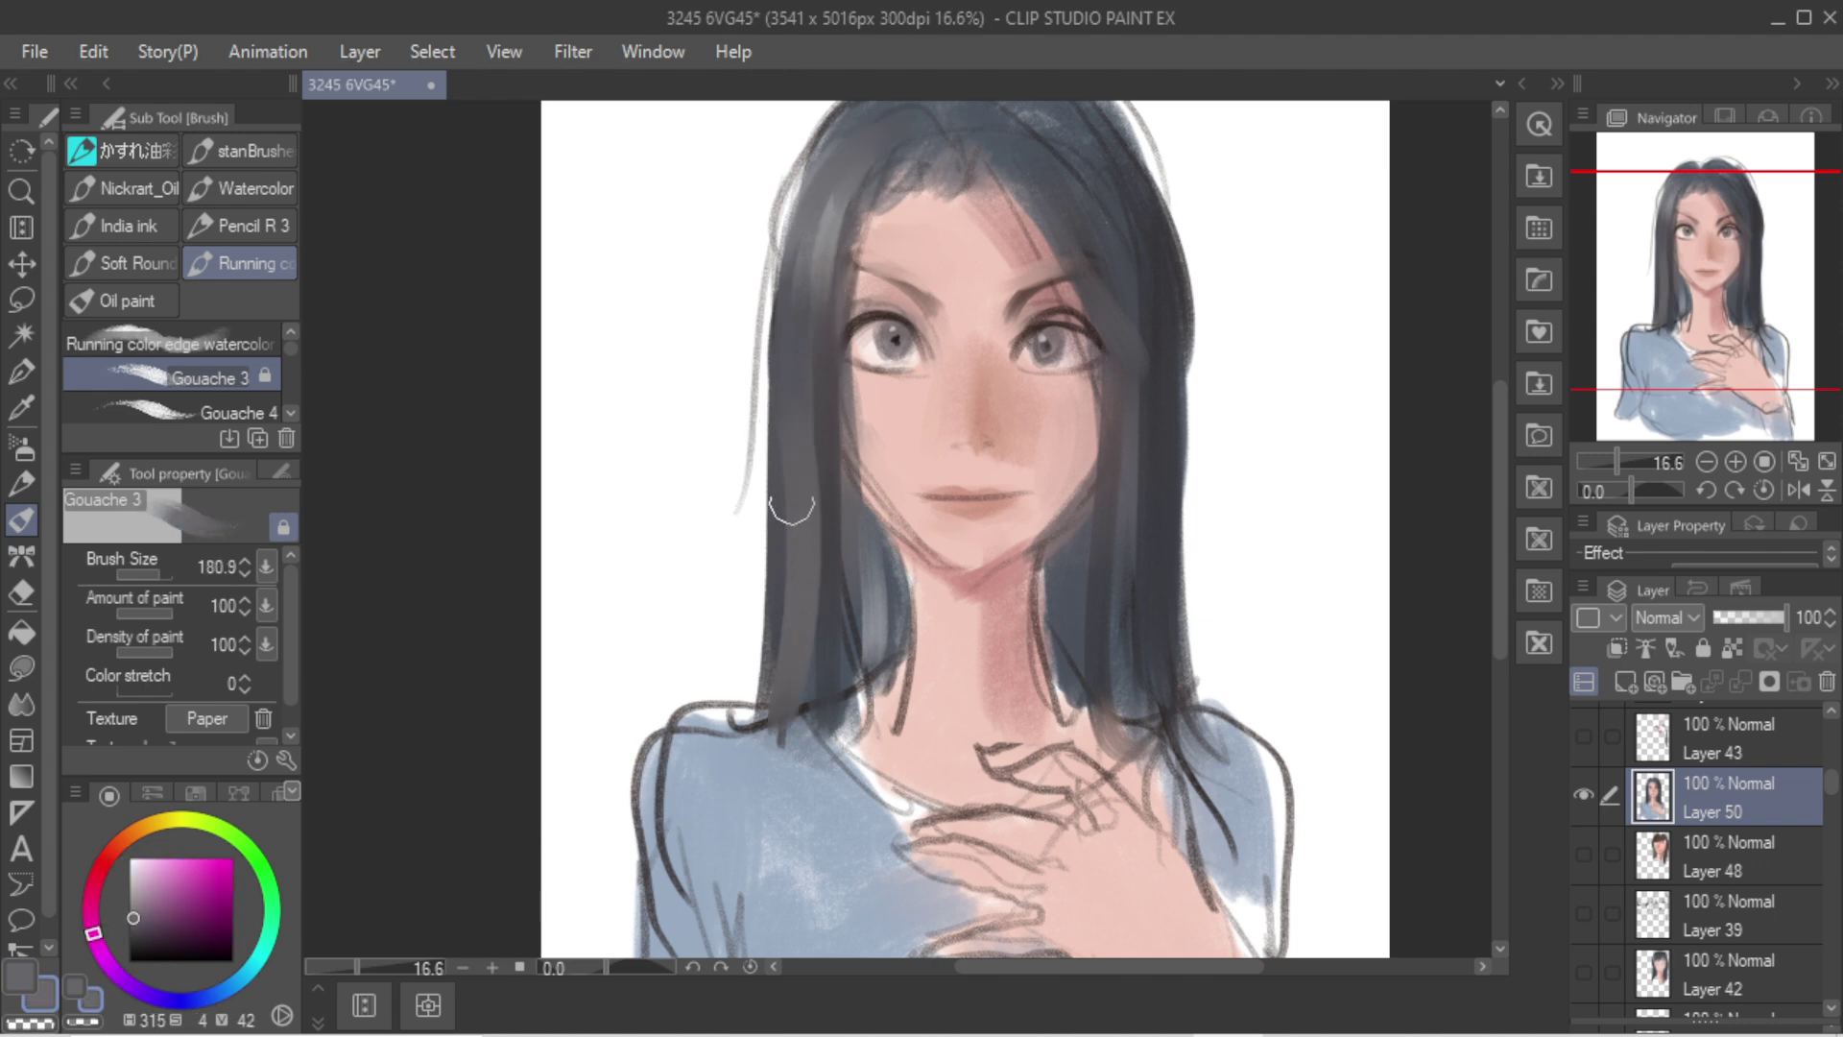
{"action": "left_click_drag", "start_coordinate": [791, 503], "coordinate": [784, 652]}
Step: Extend the lit-side lock over the shoulder and onto the shirt with dark grey (H 300, S 4, V 29)
{"action": "left_click", "coordinate": [826, 470], "text": "alt"}
{"action": "mouse_move", "coordinate": [827, 461]}
{"action": "left_mouse_down"}
{"action": "mouse_move", "coordinate": [830, 543]}
{"action": "mouse_move", "coordinate": [774, 792]}
{"action": "left_mouse_up"}
{"action": "left_click_drag", "start_coordinate": [818, 510], "coordinate": [746, 830]}
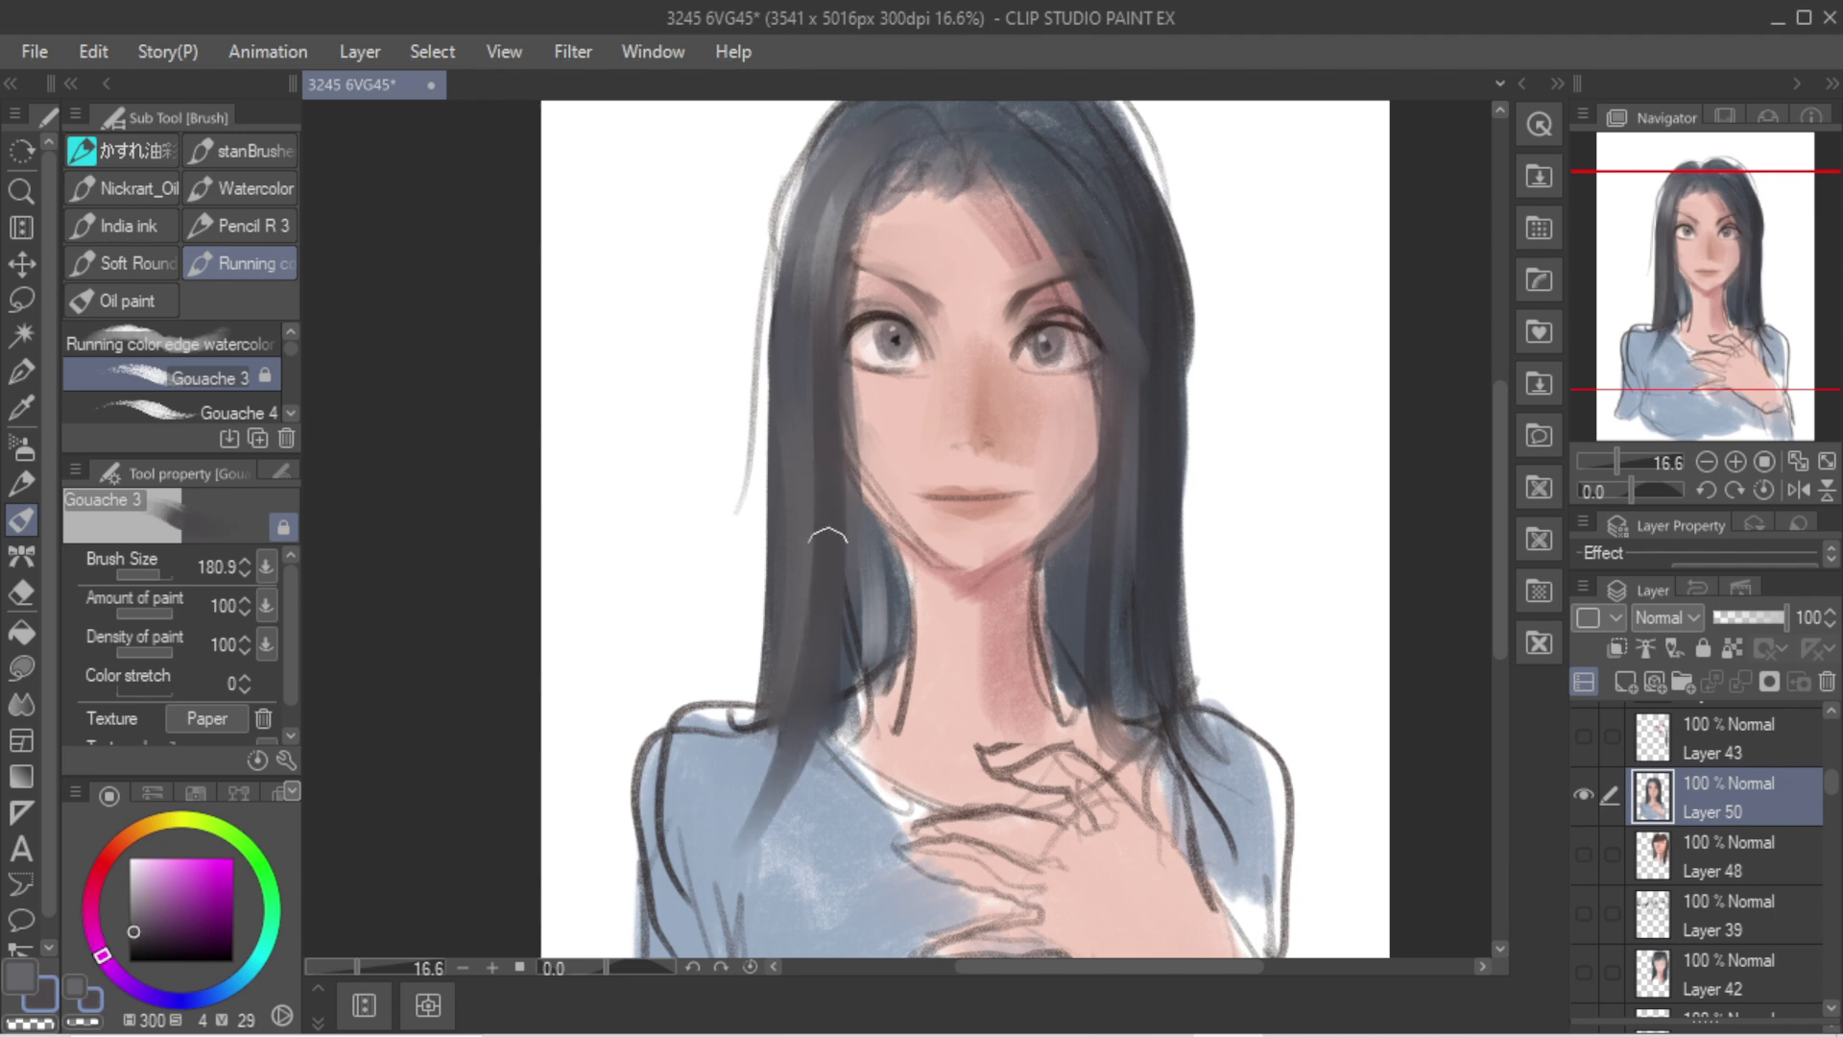
Step: Widen the outer edge of the lit-side hair toward the shoulder with dark grey (H 315, S 5, V 31)
{"action": "left_click", "coordinate": [790, 477], "text": "alt"}
{"action": "left_click", "coordinate": [823, 398], "text": "alt"}
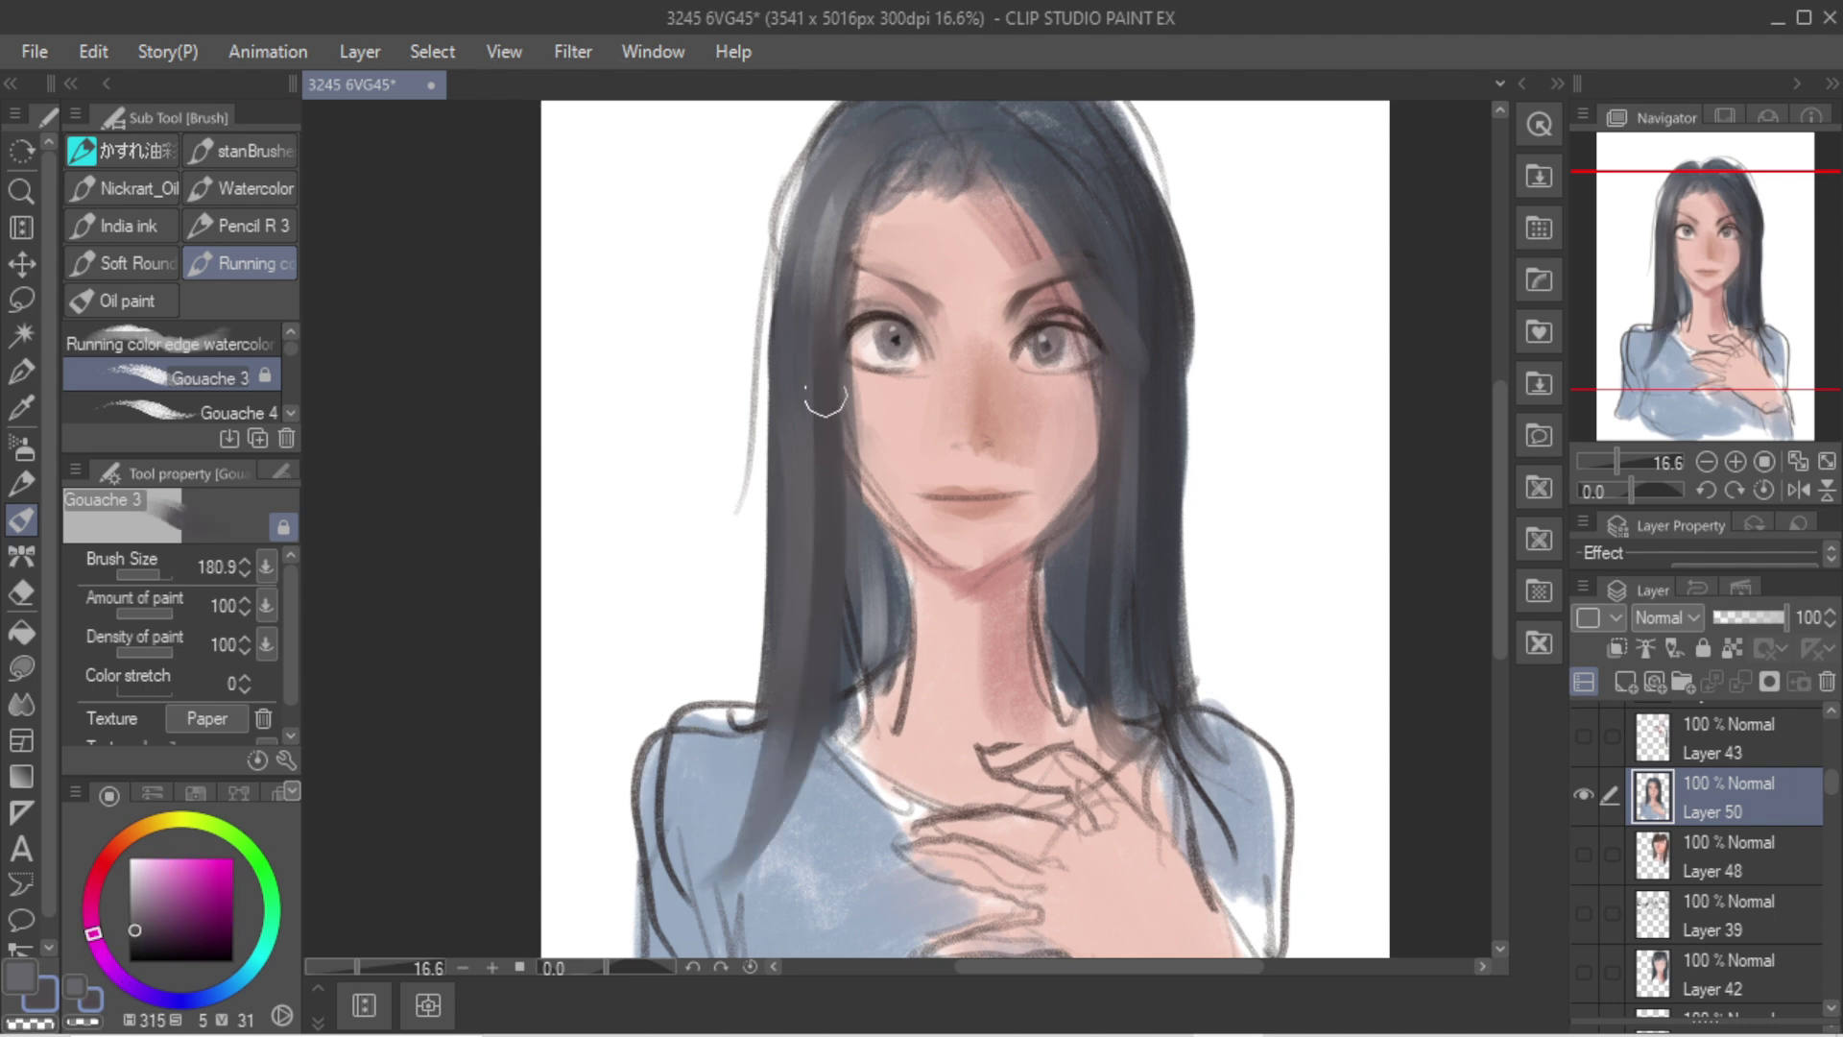
{"action": "mouse_move", "coordinate": [796, 364]}
{"action": "left_mouse_down"}
{"action": "mouse_move", "coordinate": [748, 720]}
{"action": "mouse_move", "coordinate": [731, 725]}
{"action": "left_mouse_up"}
{"action": "left_click_drag", "start_coordinate": [772, 437], "coordinate": [725, 715]}
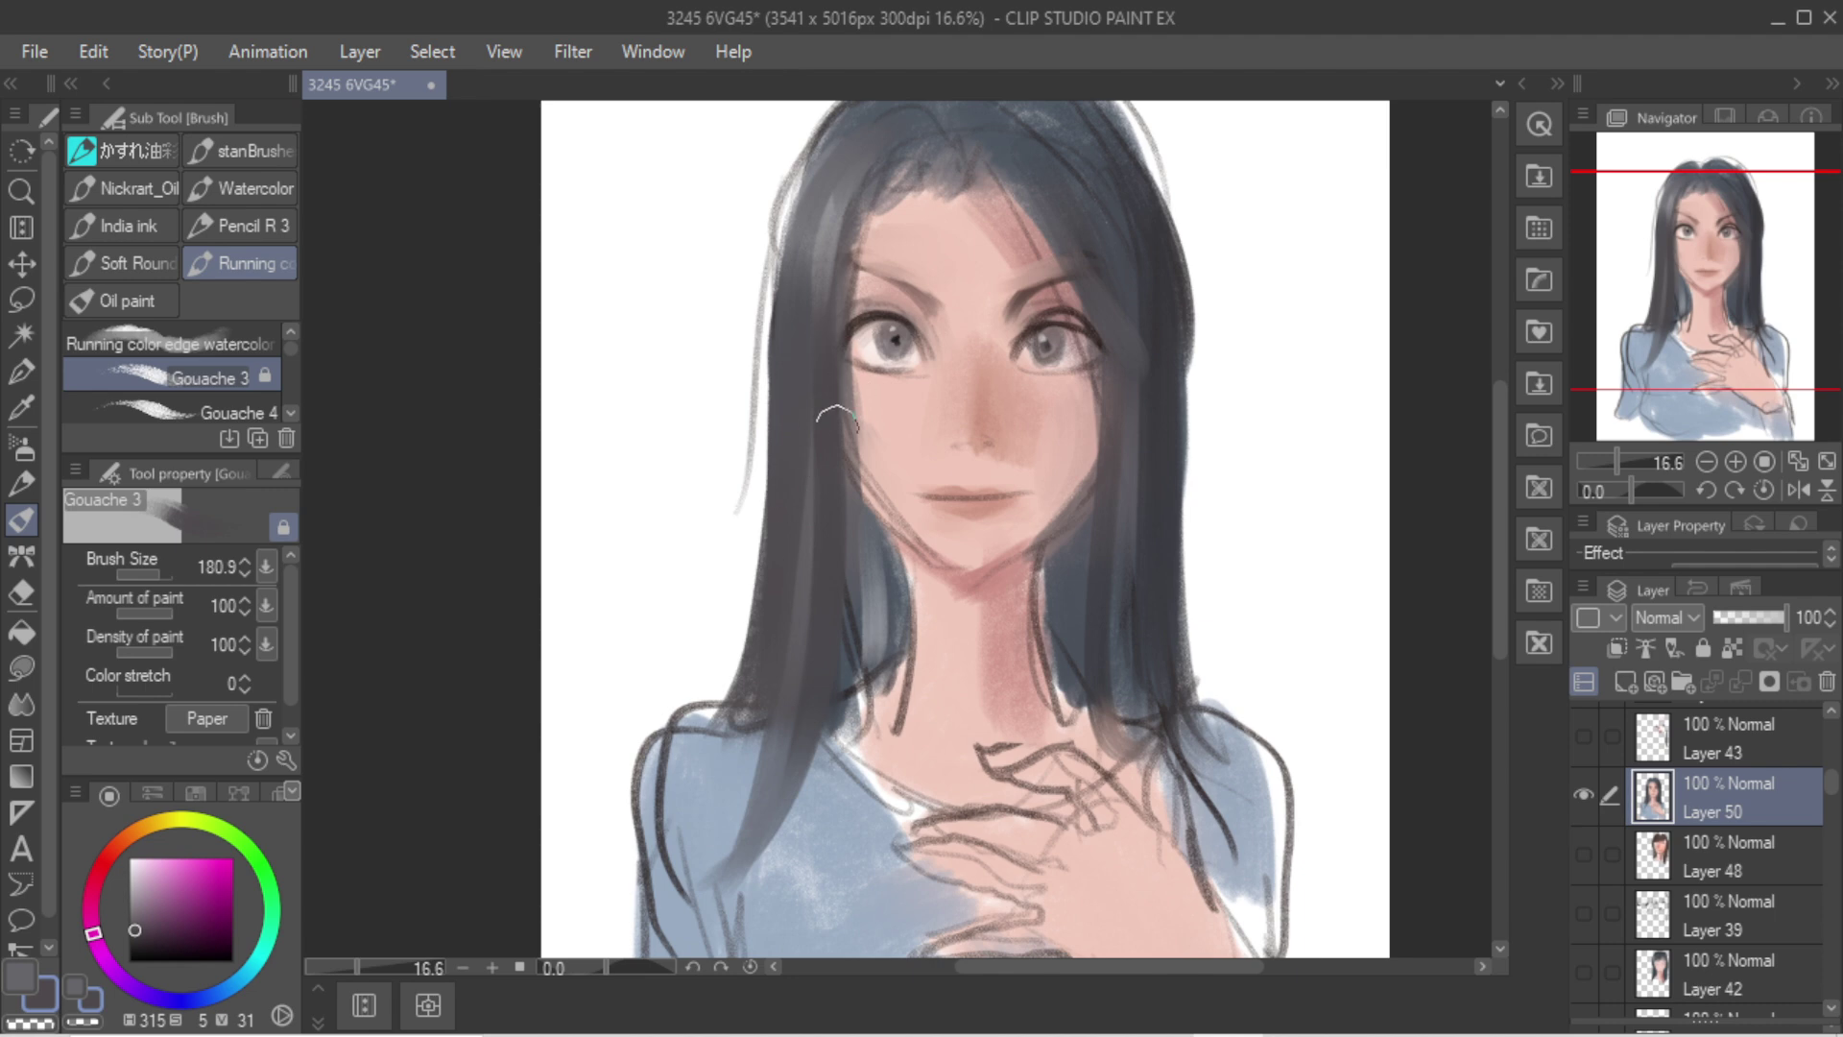
Step: Paint dark grey strokes (H 280, S 4, V 27) from the parting down the hair on the shaded side
{"action": "scroll", "coordinate": [835, 418], "scroll_direction": "down", "scroll_amount": 1}
{"action": "left_click_drag", "start_coordinate": [1031, 234], "coordinate": [1091, 683]}
{"action": "left_click", "coordinate": [1142, 315], "text": "alt"}
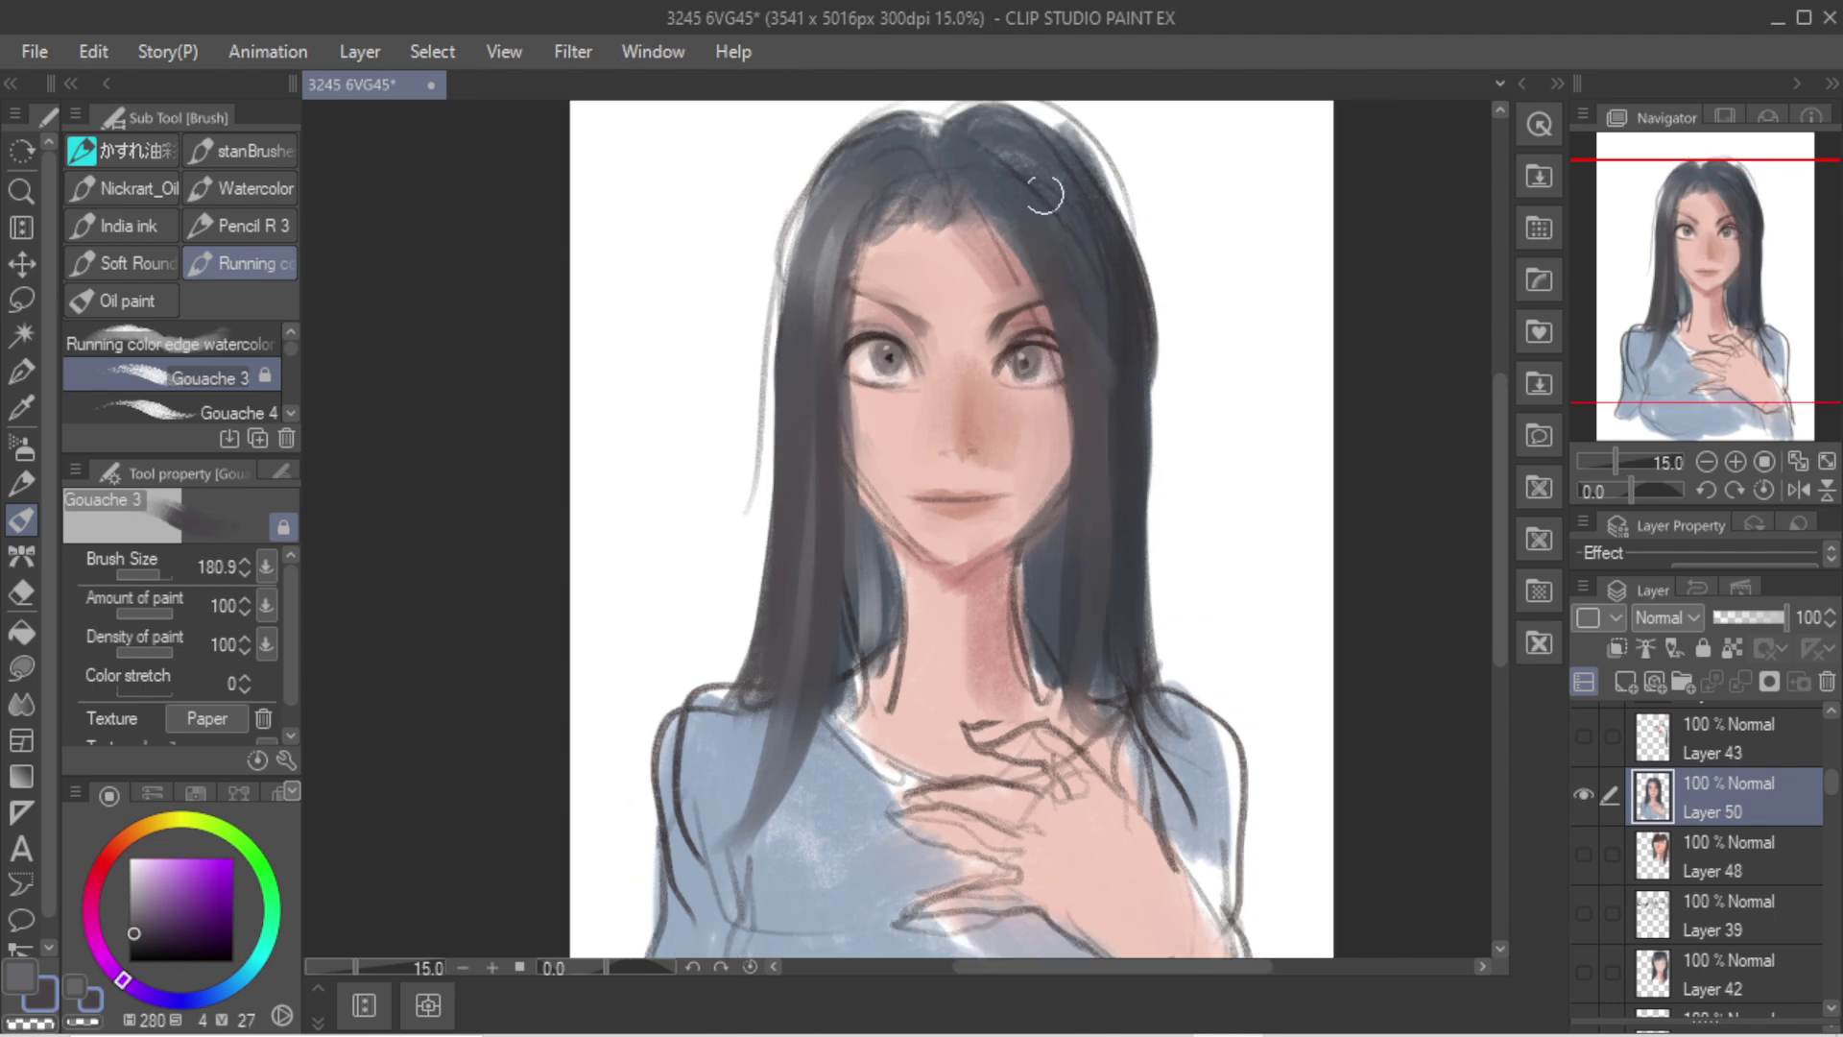
{"action": "mouse_move", "coordinate": [1010, 165]}
{"action": "left_mouse_down"}
{"action": "mouse_move", "coordinate": [1054, 238]}
{"action": "mouse_move", "coordinate": [1068, 427]}
{"action": "mouse_move", "coordinate": [1088, 318]}
{"action": "left_mouse_up"}
{"action": "mouse_move", "coordinate": [973, 141]}
{"action": "left_mouse_down"}
{"action": "mouse_move", "coordinate": [1092, 169]}
{"action": "mouse_move", "coordinate": [1157, 466]}
{"action": "left_mouse_up"}
{"action": "key", "text": "ctrl+z"}
Step: Extend the shaded-side hair outward to the shoulder in dark grey and trim its outer edge with transparent colour
{"action": "mouse_move", "coordinate": [1094, 168]}
{"action": "left_mouse_down"}
{"action": "mouse_move", "coordinate": [1145, 307]}
{"action": "mouse_move", "coordinate": [1185, 679]}
{"action": "left_mouse_up"}
{"action": "left_click_drag", "start_coordinate": [1138, 480], "coordinate": [1187, 699]}
{"action": "left_click_drag", "start_coordinate": [1140, 518], "coordinate": [1211, 695]}
{"action": "key", "text": "c"}
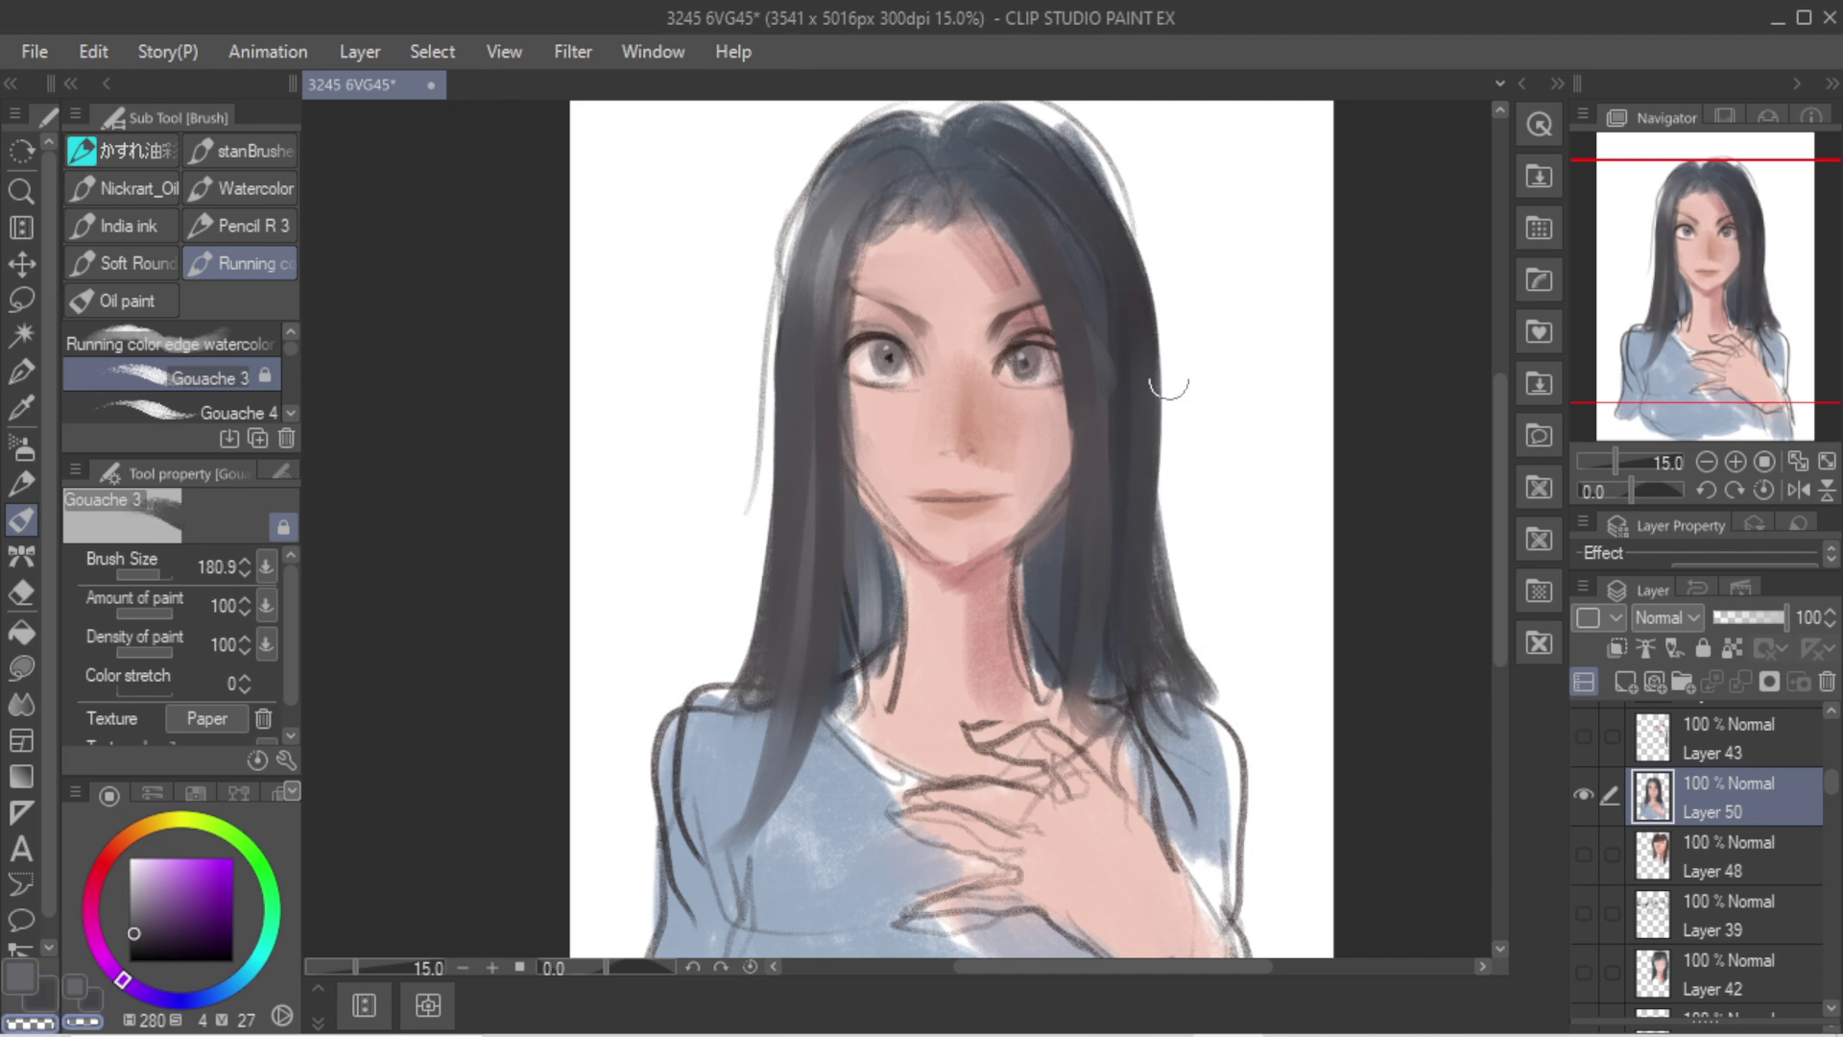
{"action": "left_click_drag", "start_coordinate": [1171, 342], "coordinate": [1204, 700]}
Step: Brush a soft pink blush (H 359, S 44, V 85) across the cheeks and nose with a large brush
{"action": "left_click", "coordinate": [103, 866]}
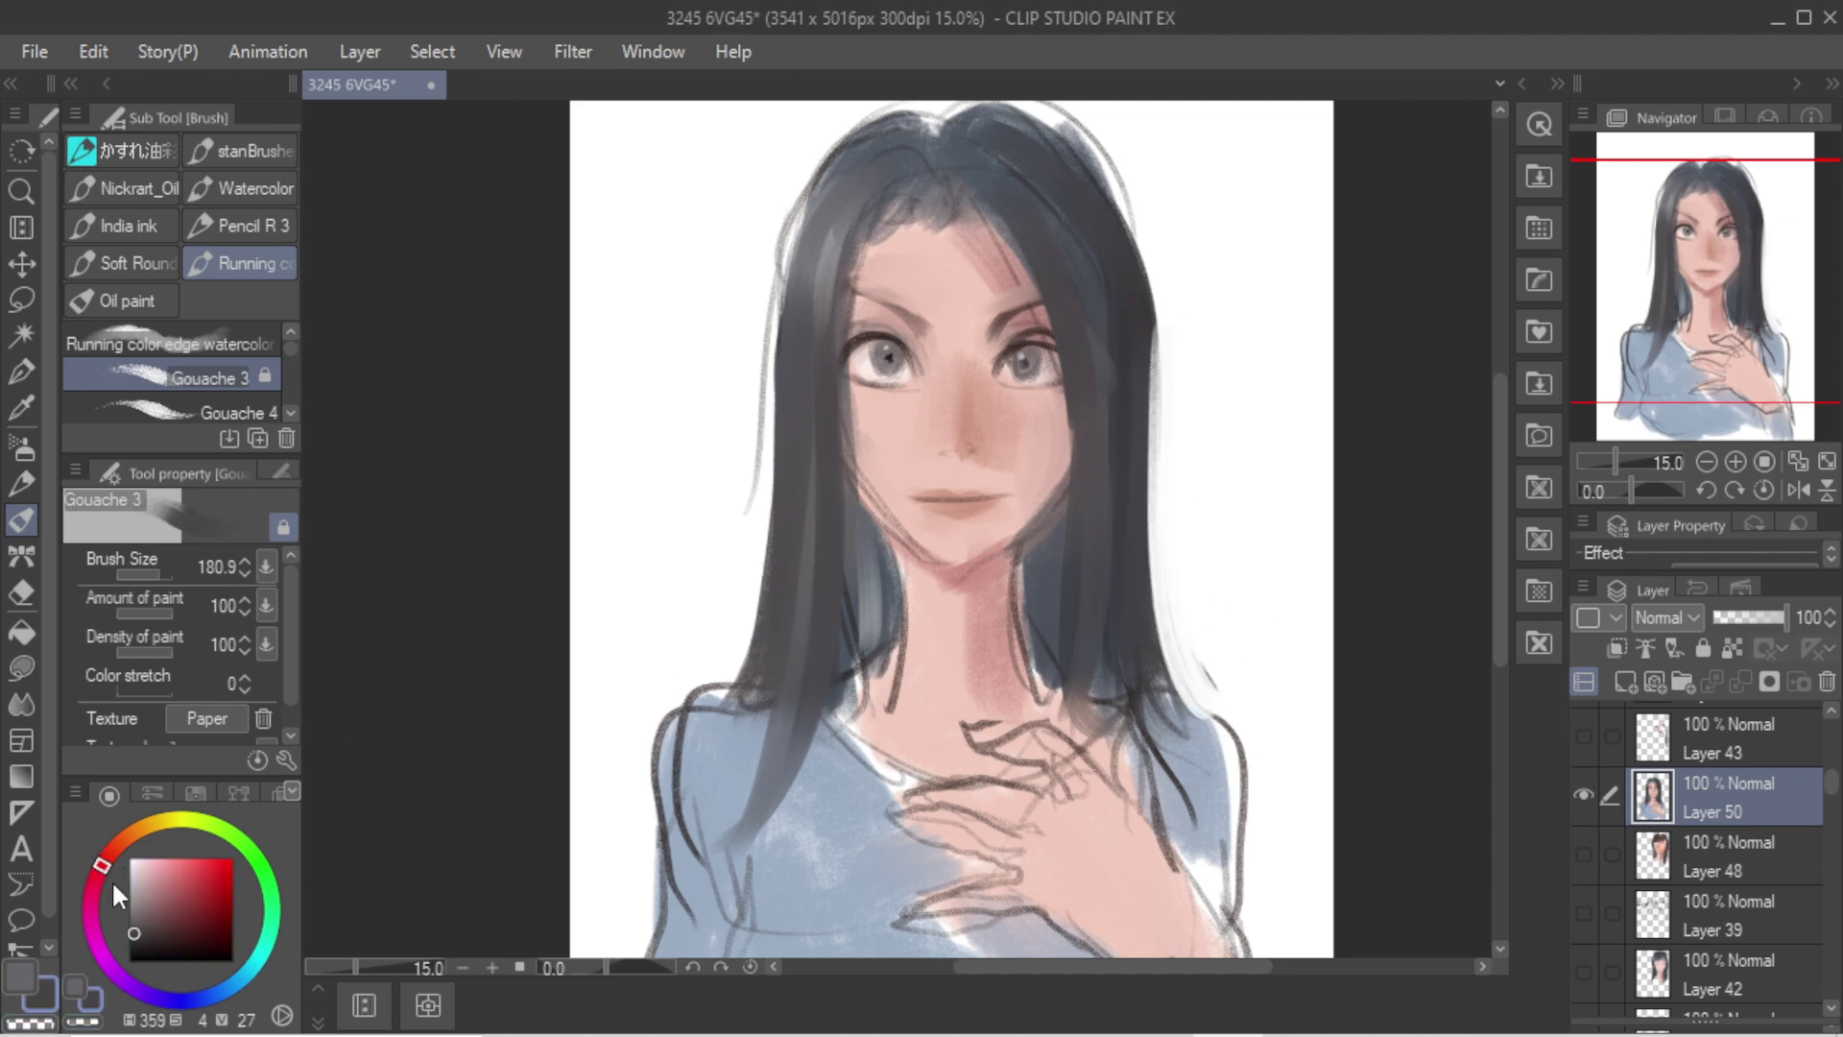
{"action": "left_click", "coordinate": [175, 873]}
{"action": "key", "text": "bracketright"}
{"action": "key", "text": "bracketright"}
{"action": "key", "text": "bracketright"}
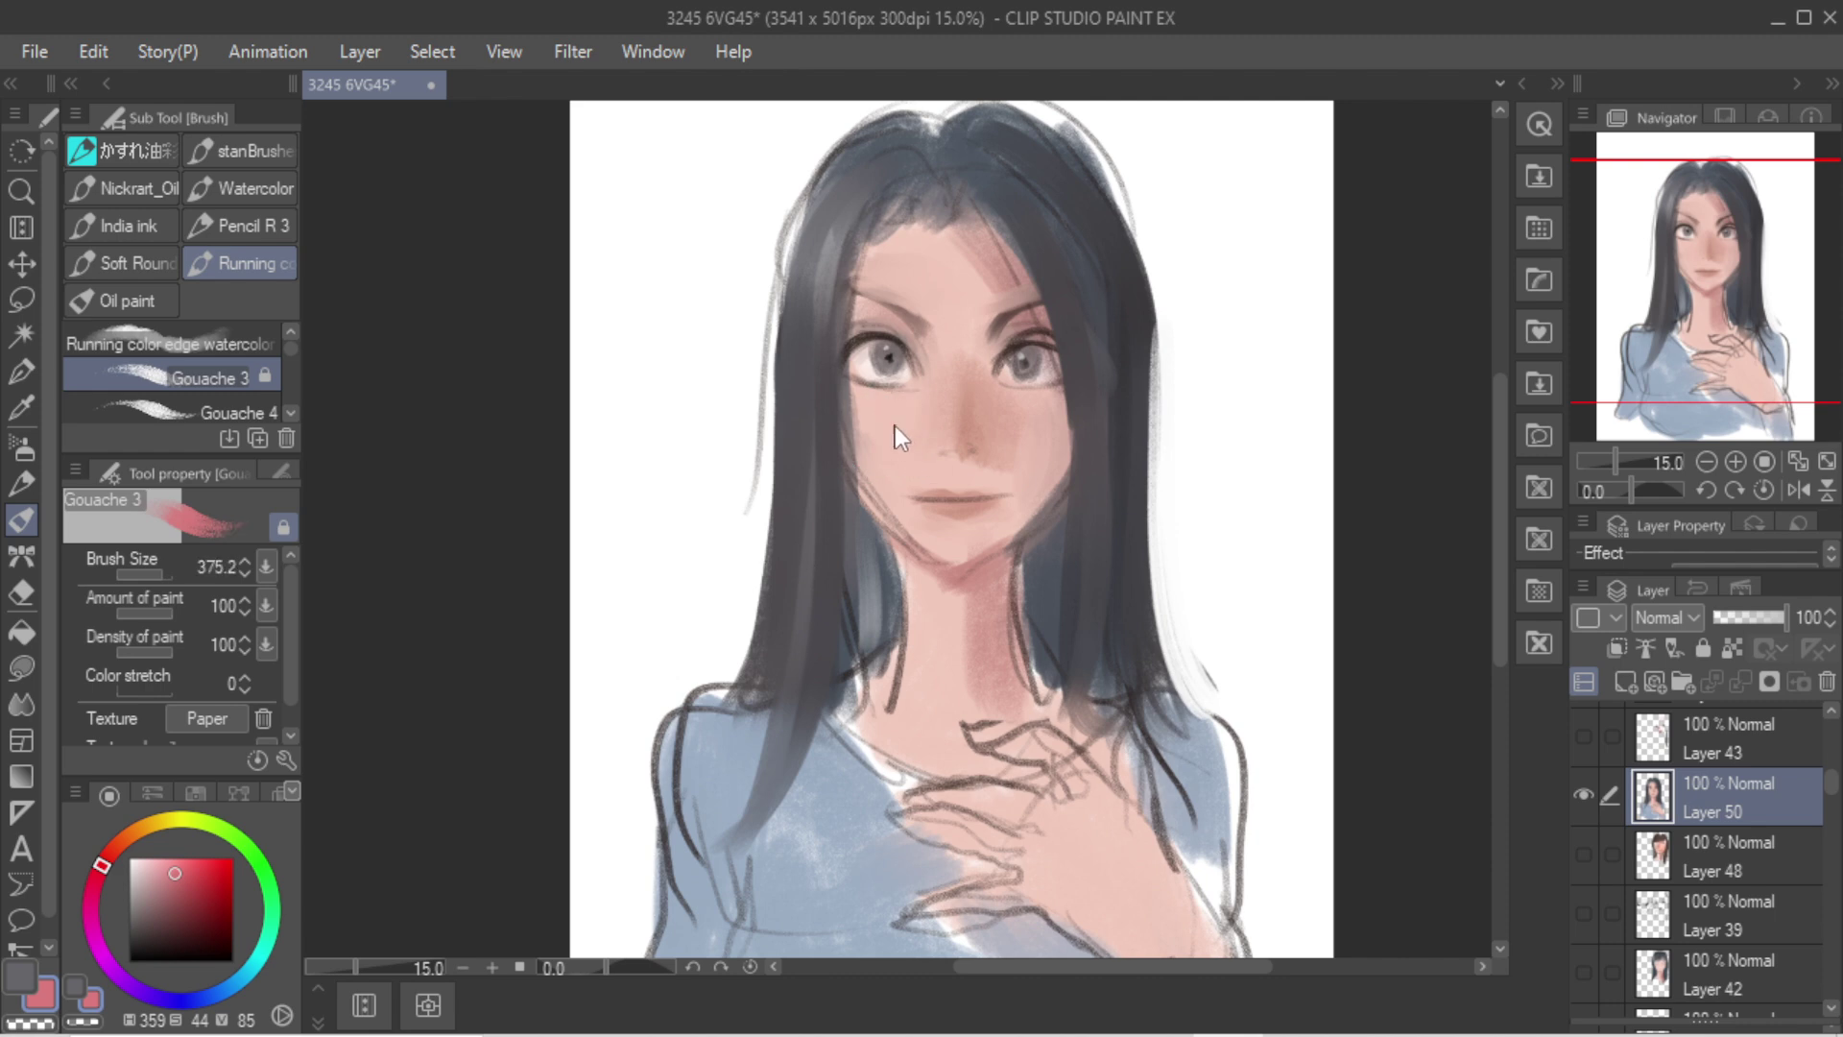
{"action": "key", "text": "bracketleft"}
{"action": "left_click_drag", "start_coordinate": [883, 408], "coordinate": [1010, 432]}
Step: Redden the lower eyelid with a small brush and accent the outer lashes in dark brown (H 15, S 32, V 20)
{"action": "left_click_drag", "start_coordinate": [867, 373], "coordinate": [895, 388]}
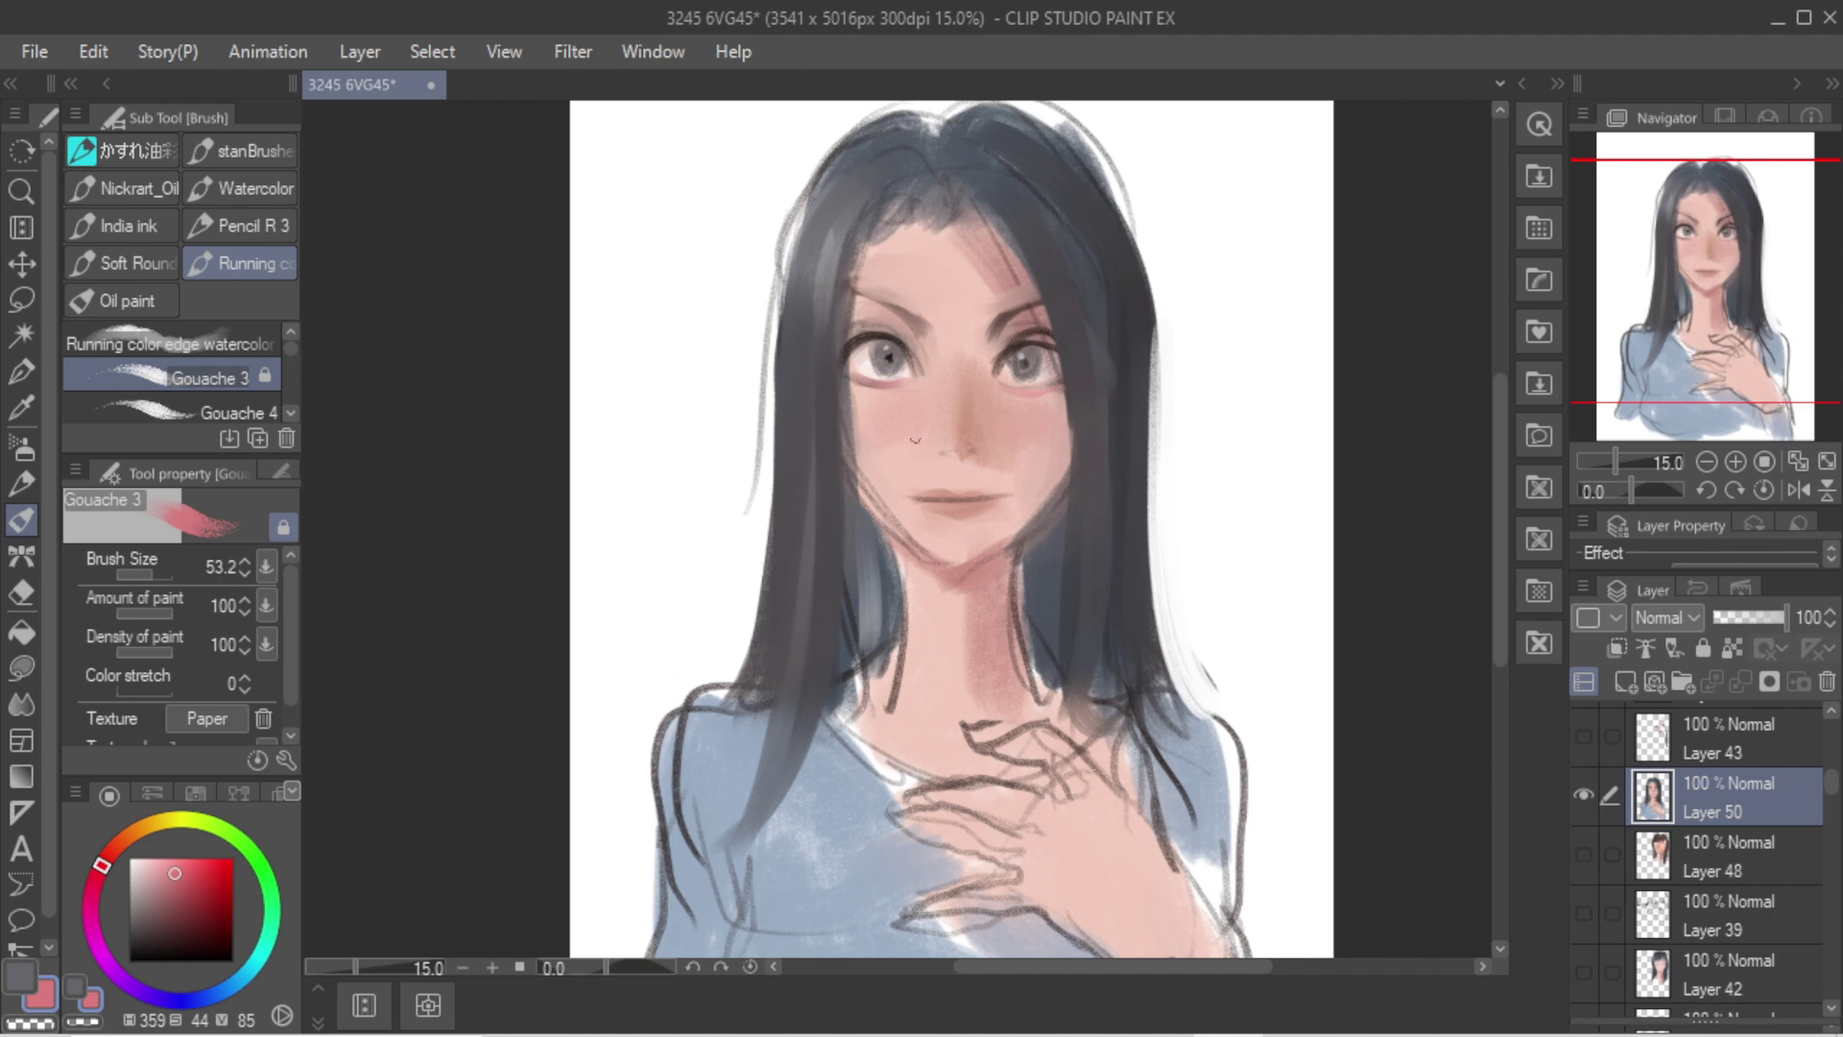
{"action": "left_click", "coordinate": [865, 336], "text": "alt"}
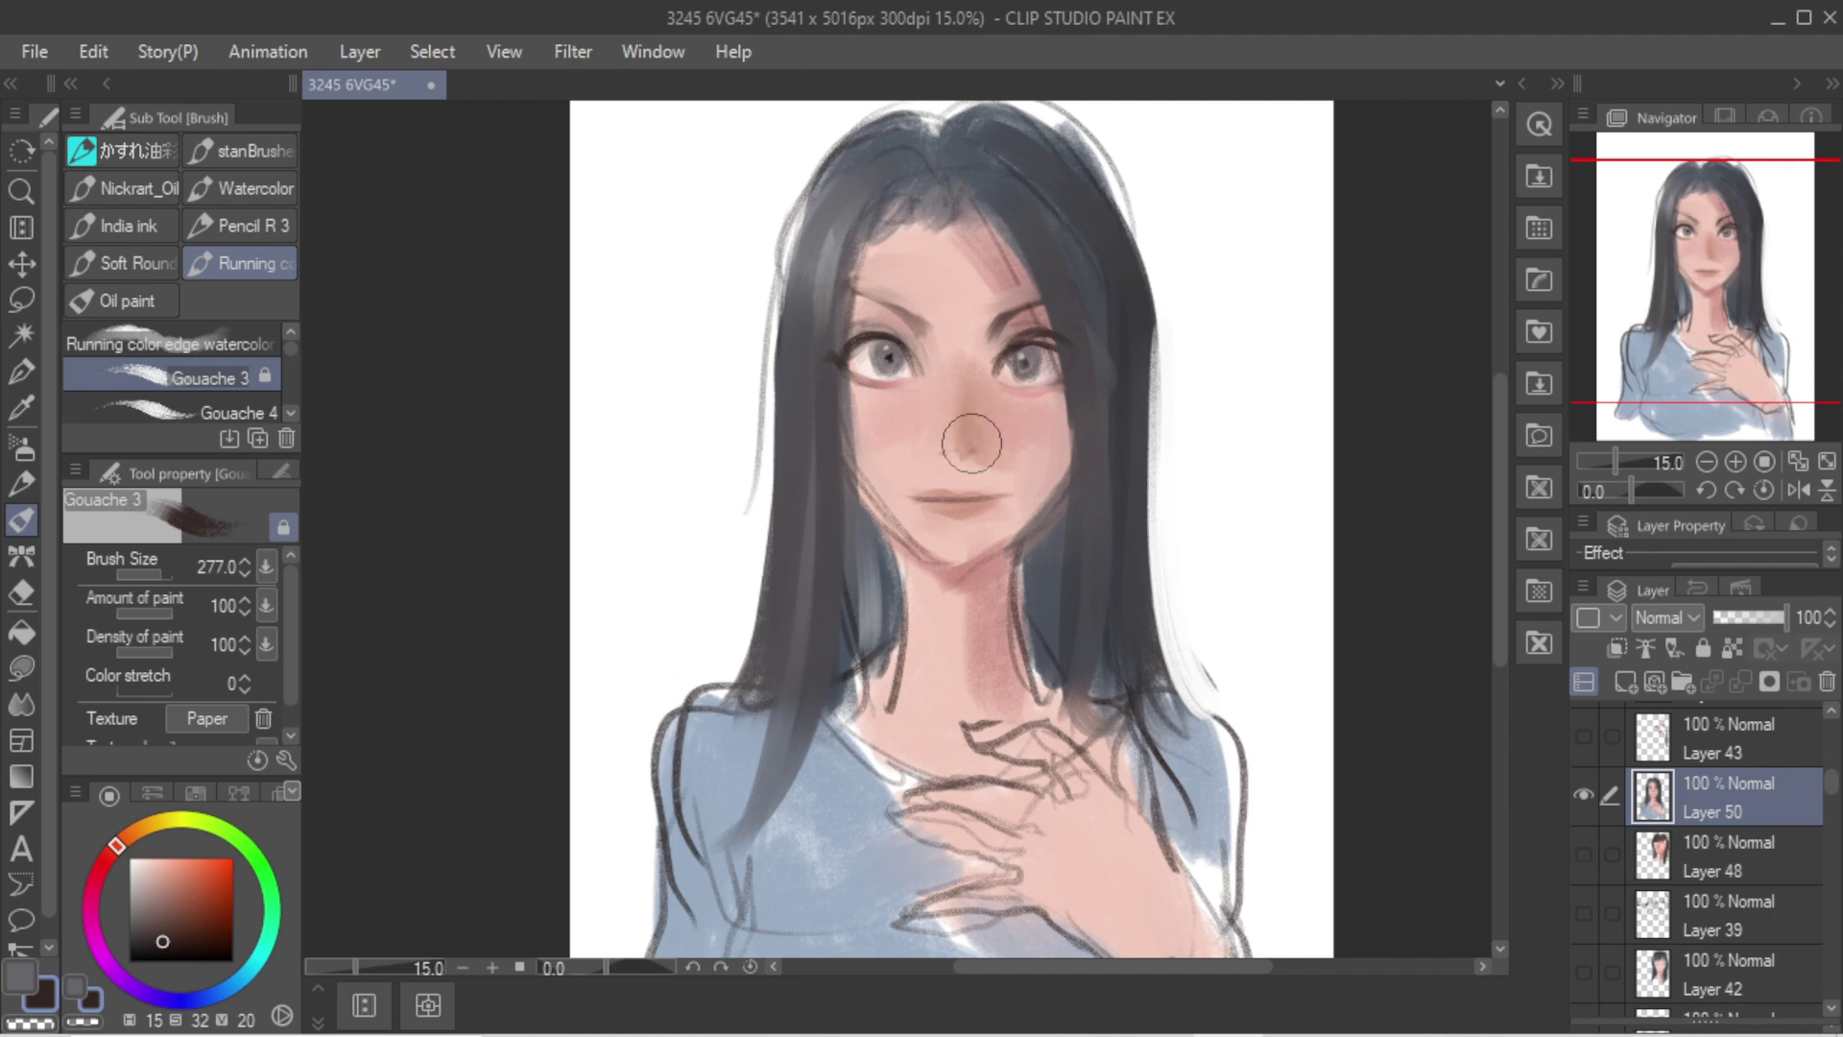
Step: Paint over the sketch lines around the chin and lit jaw with sampled peach skin tones
{"action": "left_click", "coordinate": [940, 375], "text": "alt"}
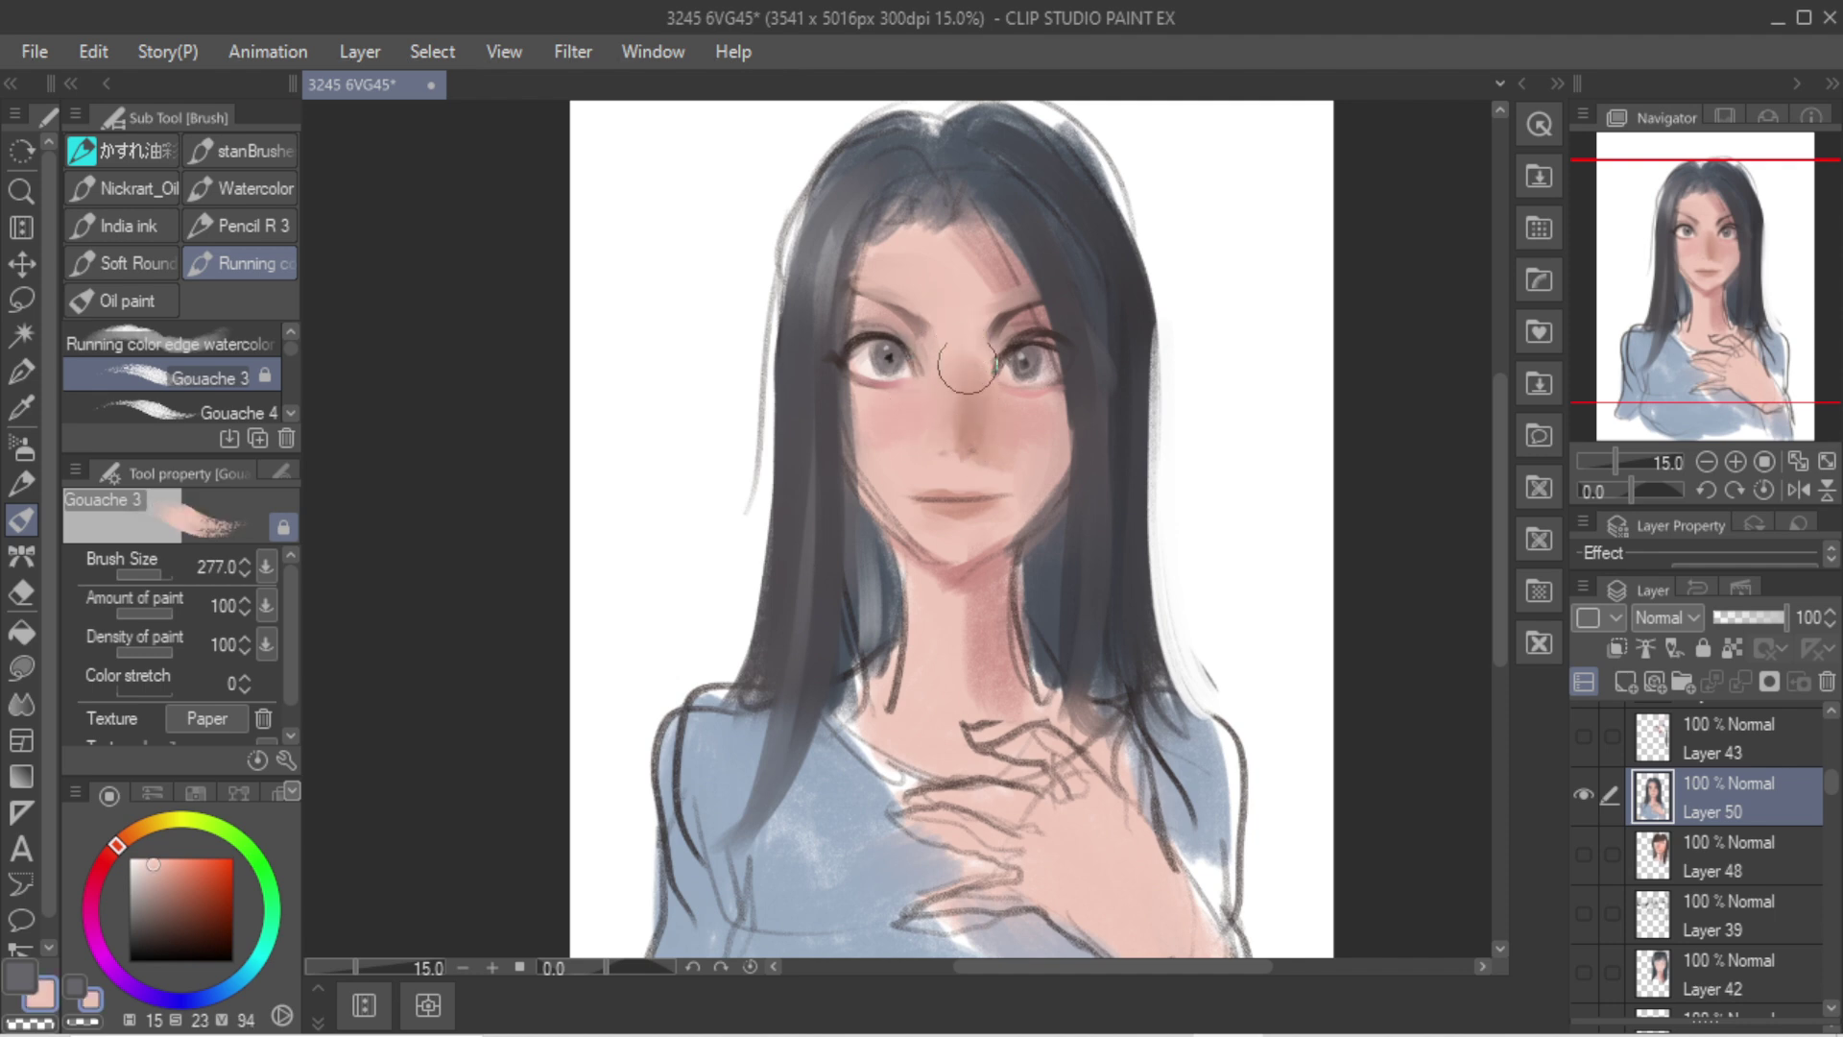
{"action": "left_click_drag", "start_coordinate": [949, 545], "coordinate": [940, 532]}
{"action": "left_click", "coordinate": [897, 483], "text": "alt"}
{"action": "left_click_drag", "start_coordinate": [876, 461], "coordinate": [929, 535]}
{"action": "left_click_drag", "start_coordinate": [872, 429], "coordinate": [889, 485]}
{"action": "key", "text": "ctrl+z"}
Step: Blend the neck shading and paint over its lit-side sketch line with skin tones sampled from the neck
{"action": "left_click", "coordinate": [985, 613], "text": "alt"}
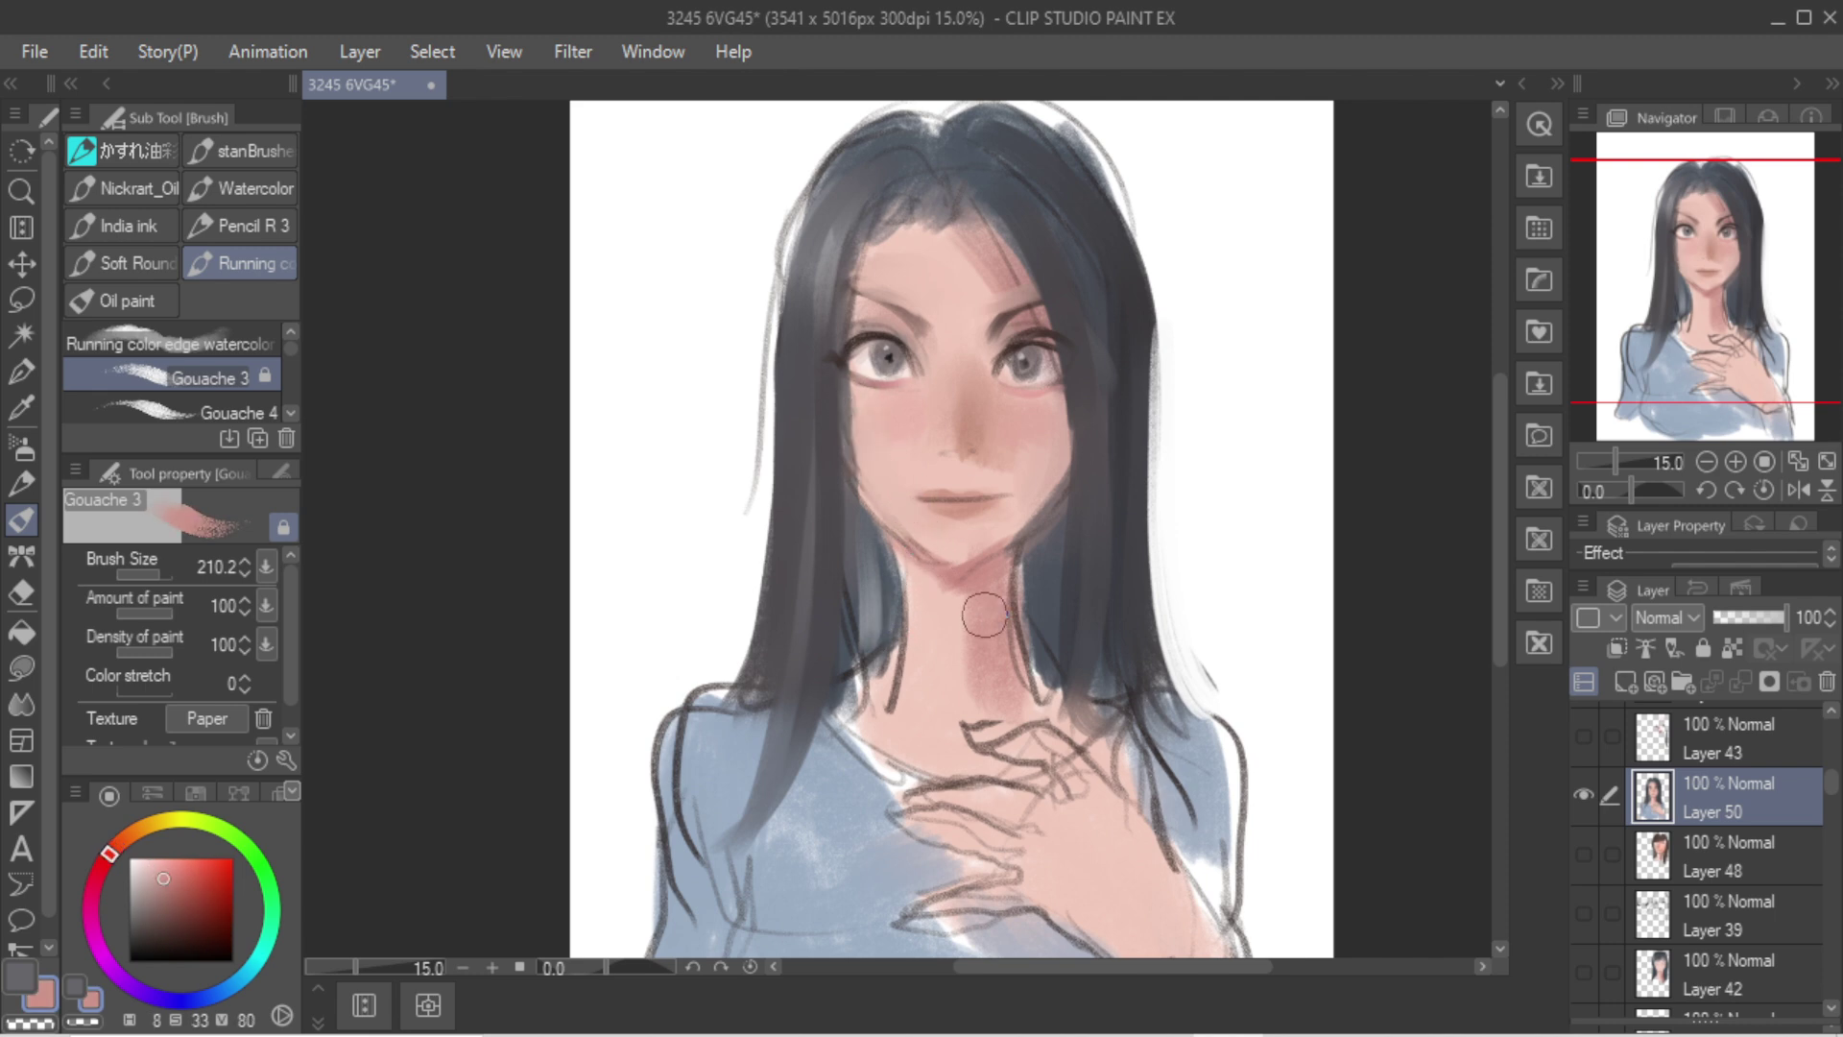
{"action": "left_click", "coordinate": [946, 608], "text": "alt"}
{"action": "mouse_move", "coordinate": [979, 623]}
{"action": "left_mouse_down"}
{"action": "mouse_move", "coordinate": [967, 716]}
{"action": "mouse_move", "coordinate": [966, 677]}
{"action": "mouse_move", "coordinate": [873, 665]}
{"action": "left_mouse_up"}
{"action": "left_click", "coordinate": [898, 646], "text": "alt"}
{"action": "left_click", "coordinate": [974, 630], "text": "alt"}
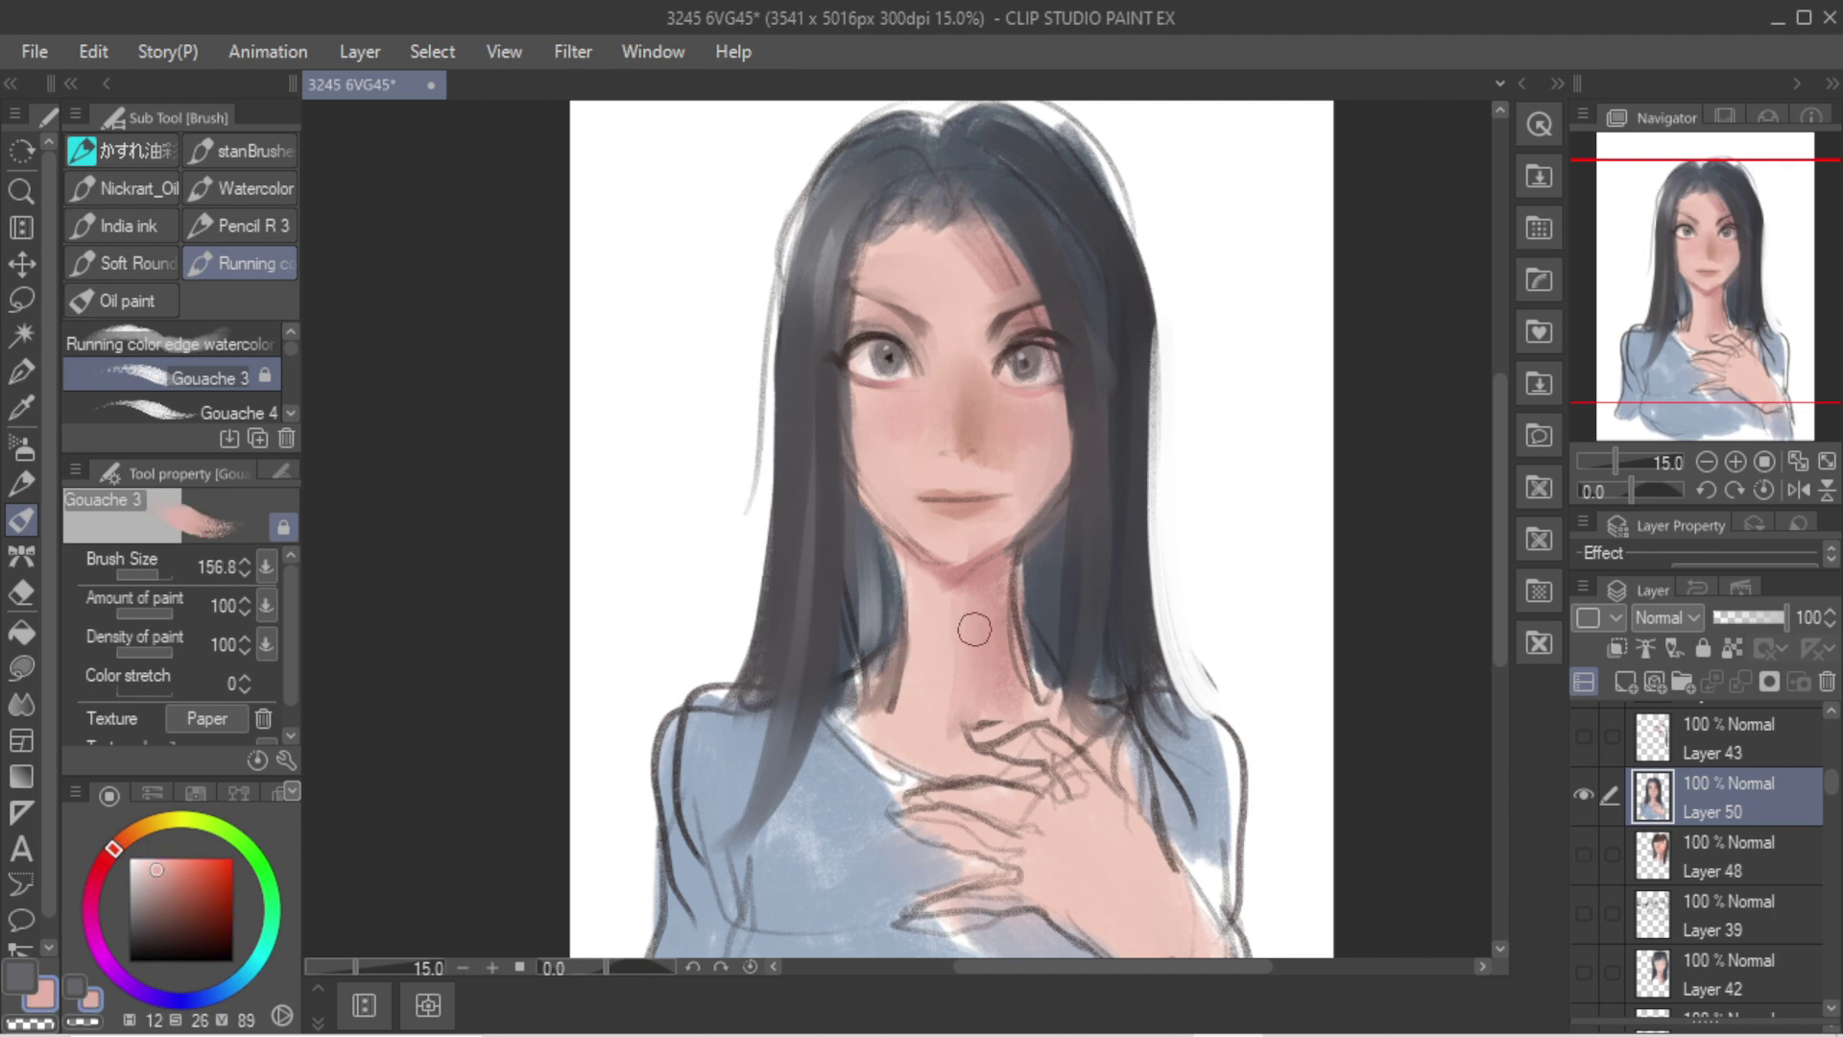
{"action": "left_click", "coordinate": [924, 594], "text": "alt"}
{"action": "mouse_move", "coordinate": [916, 572]}
{"action": "left_mouse_down"}
{"action": "mouse_move", "coordinate": [903, 727]}
{"action": "mouse_move", "coordinate": [892, 708]}
{"action": "left_mouse_up"}
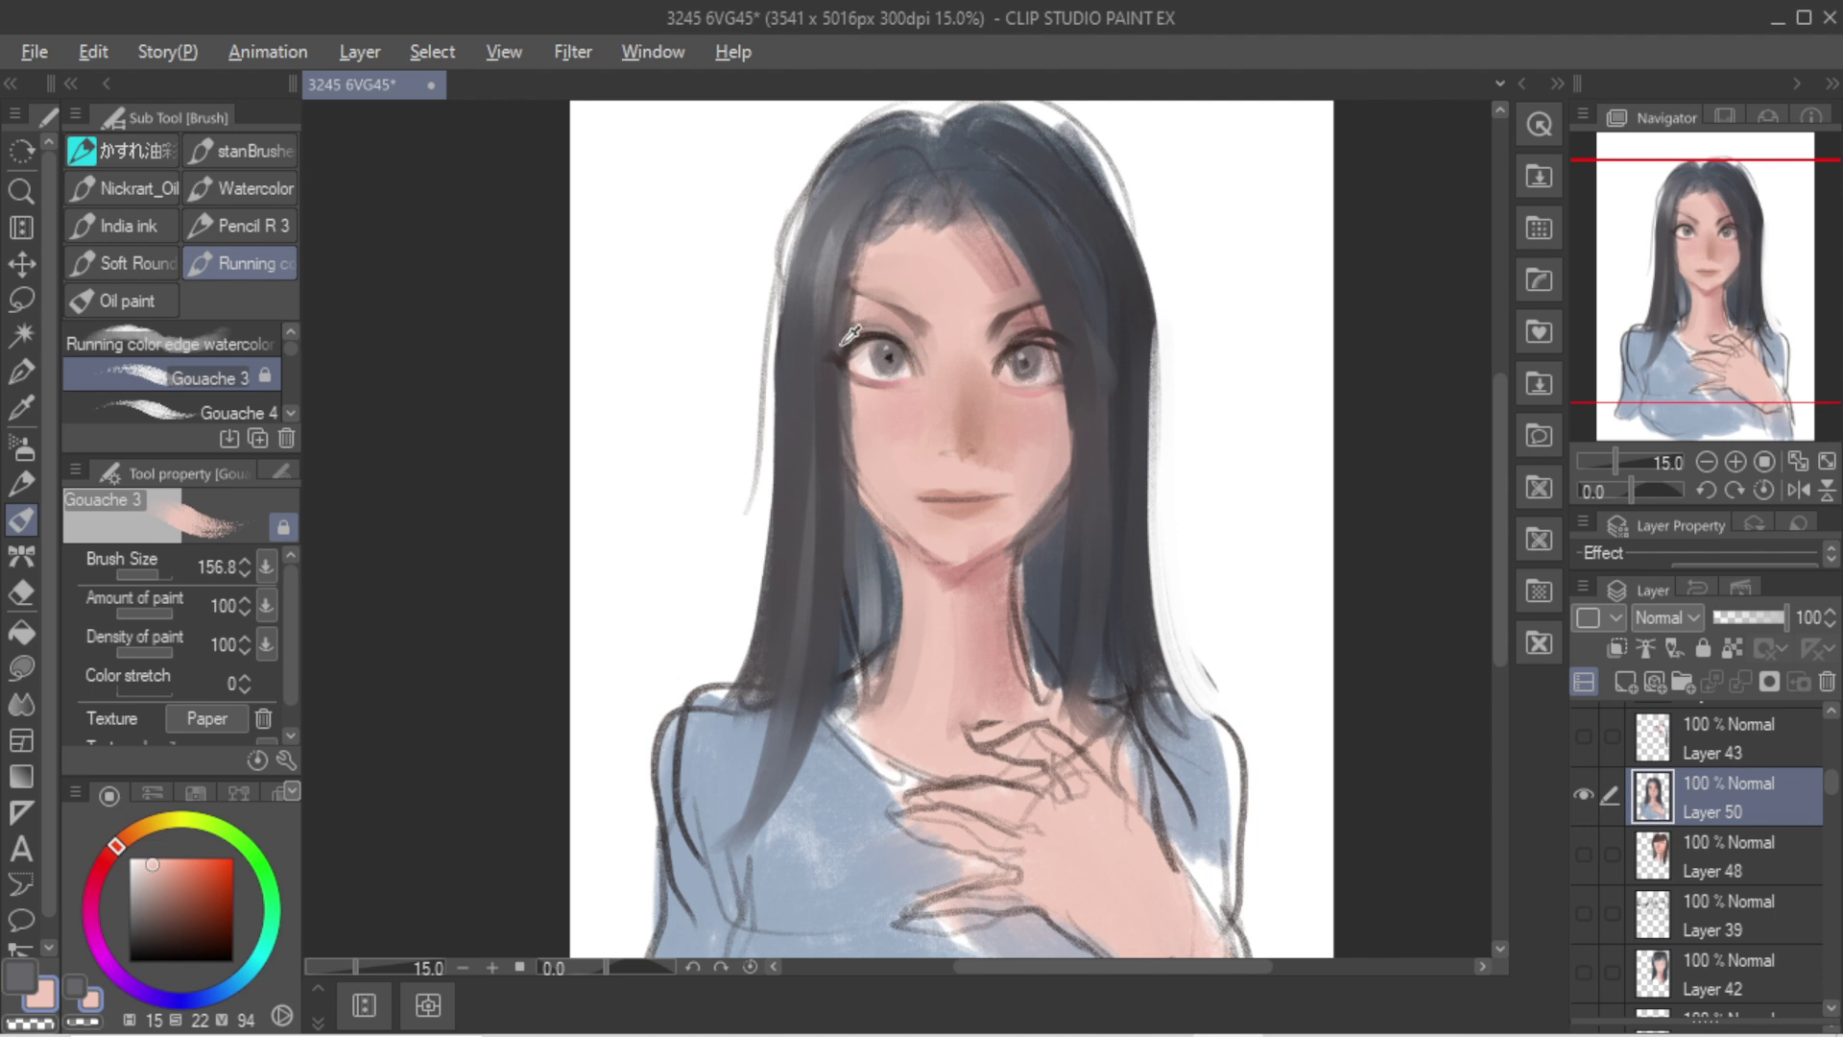
Step: Fill in the hairline above the forehead with sampled dark grey (H 260, S 5, V 25) and resample the forehead peach
{"action": "left_click", "coordinate": [833, 420], "text": "alt"}
{"action": "left_click", "coordinate": [1113, 309], "text": "alt"}
{"action": "mouse_move", "coordinate": [893, 190]}
{"action": "left_mouse_down"}
{"action": "mouse_move", "coordinate": [921, 232]}
{"action": "mouse_move", "coordinate": [884, 240]}
{"action": "left_mouse_up"}
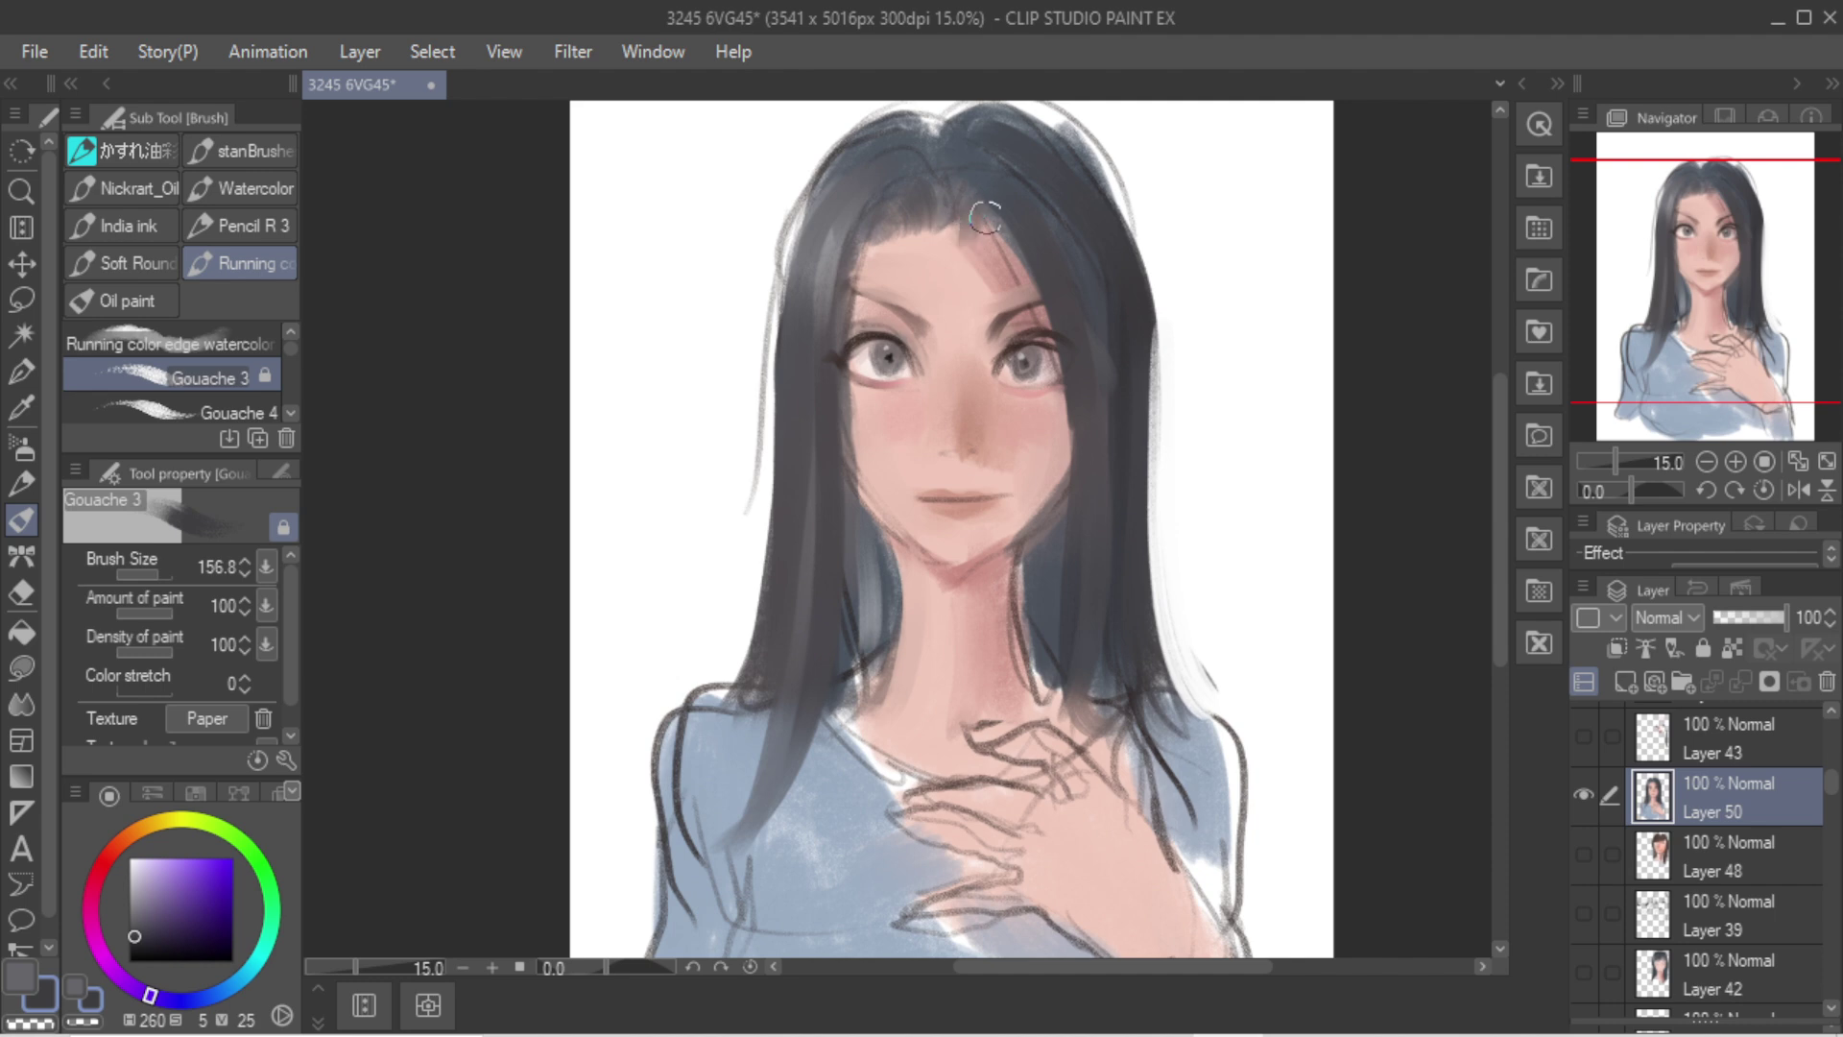
{"action": "left_click", "coordinate": [951, 241], "text": "alt"}
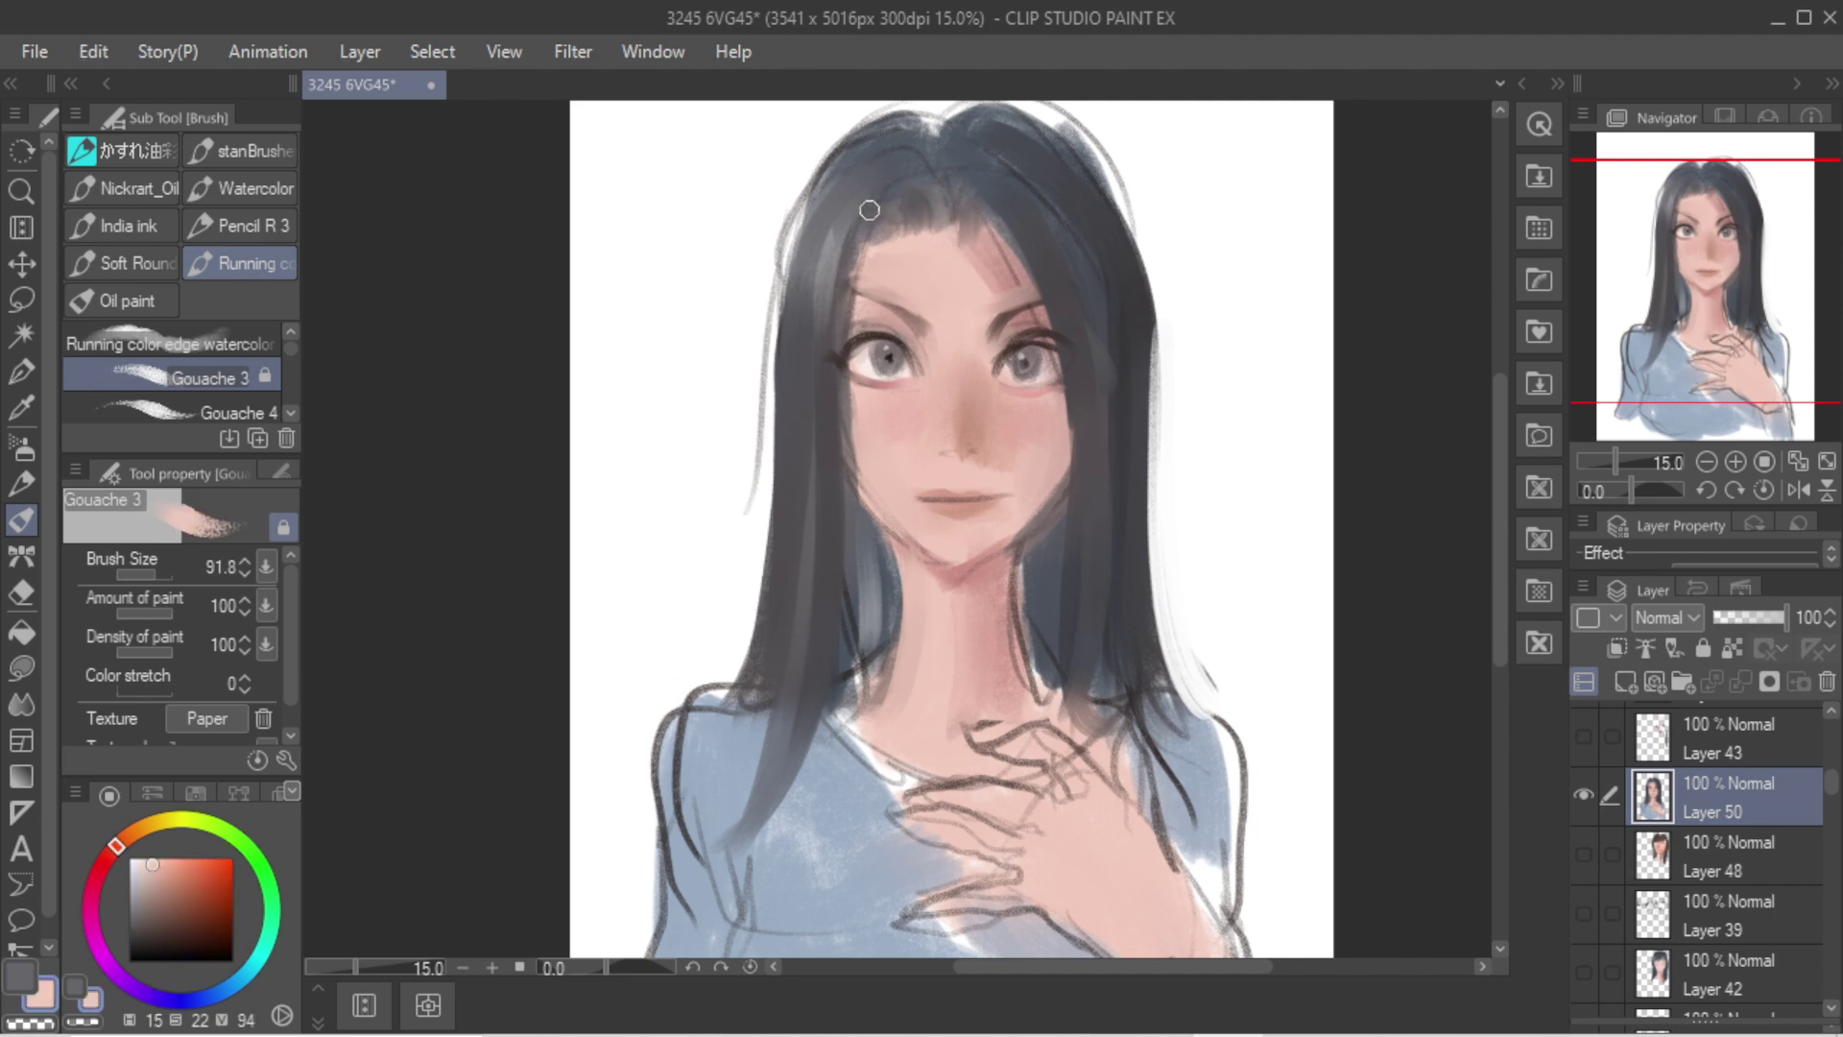
Step: Brush a white highlight onto the lit-side hair beside the forehead, then sample dark grey (H 315, S 5, V 34) with a larger brush
{"action": "left_click", "coordinate": [785, 200], "text": "alt"}
{"action": "left_click_drag", "start_coordinate": [824, 208], "coordinate": [778, 415]}
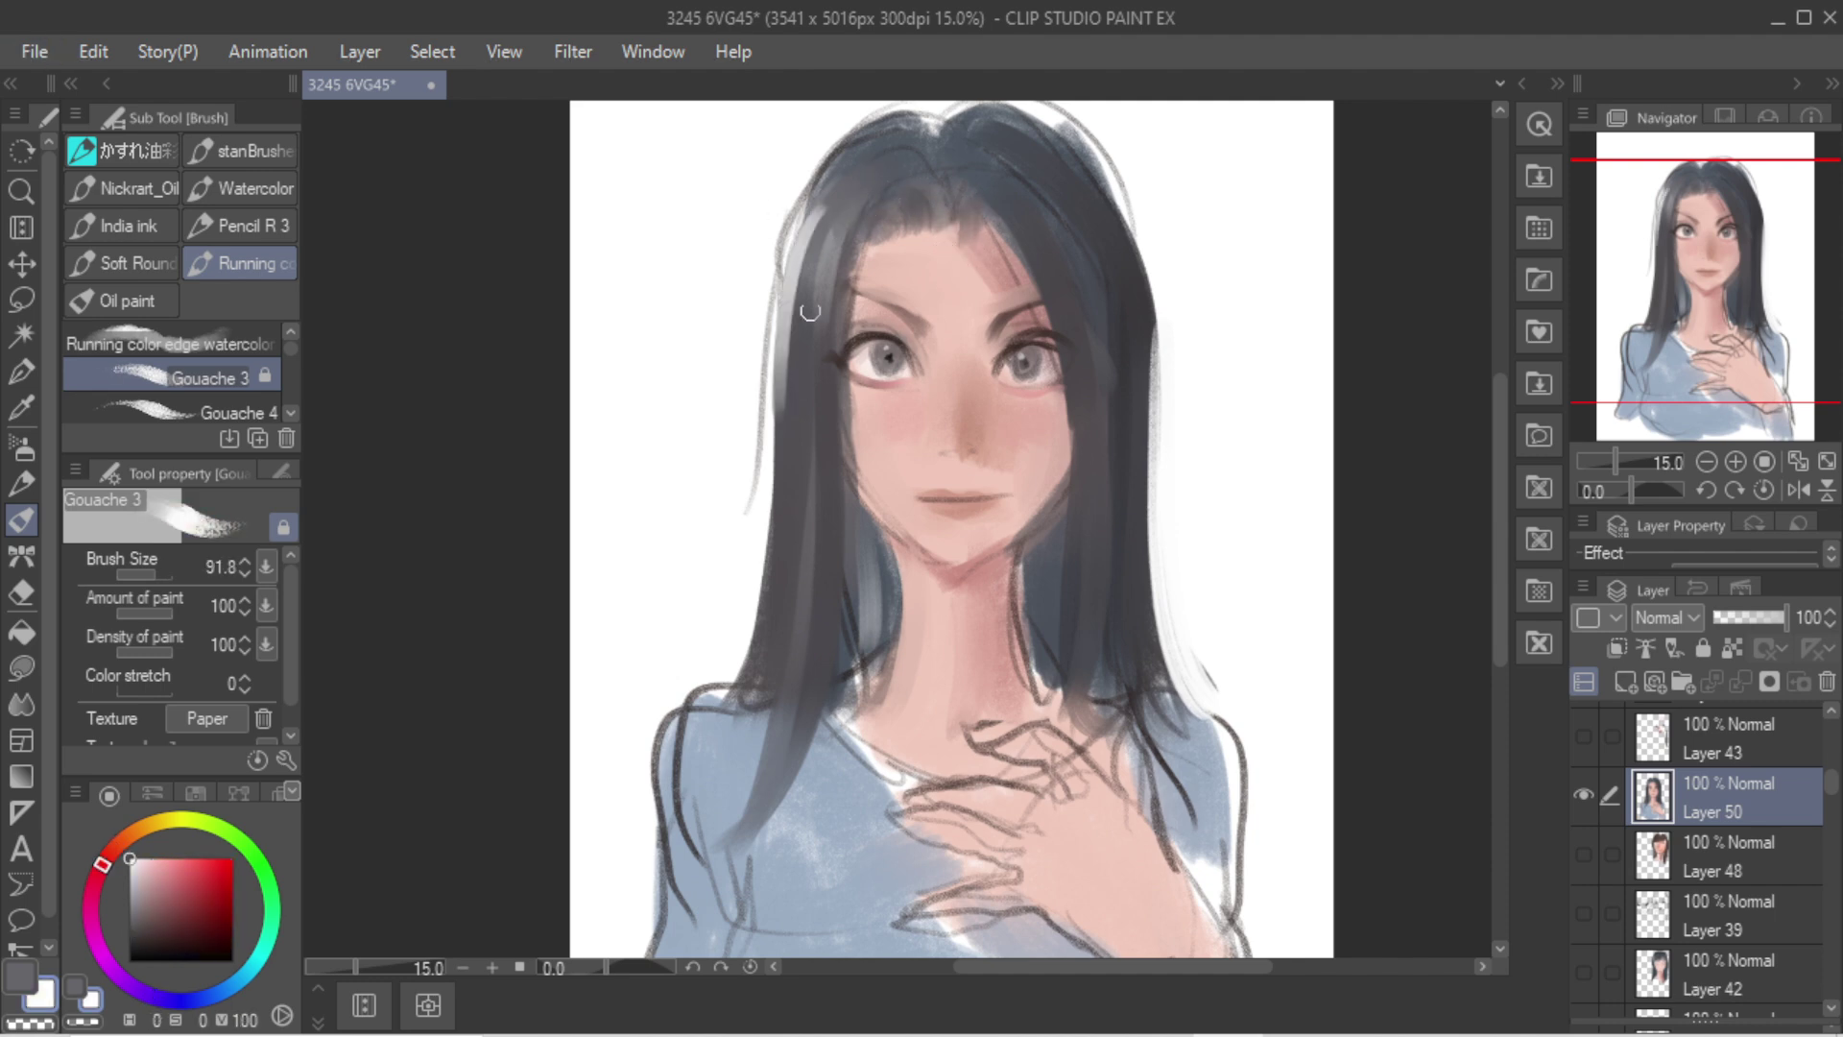
{"action": "key", "text": "ctrl+z"}
{"action": "mouse_move", "coordinate": [825, 216]}
{"action": "left_mouse_down"}
{"action": "mouse_move", "coordinate": [809, 348]}
{"action": "mouse_move", "coordinate": [831, 347]}
{"action": "left_mouse_up"}
{"action": "left_click", "coordinate": [828, 343], "text": "alt"}
{"action": "key", "text": "bracketright"}
{"action": "key", "text": "bracketright"}
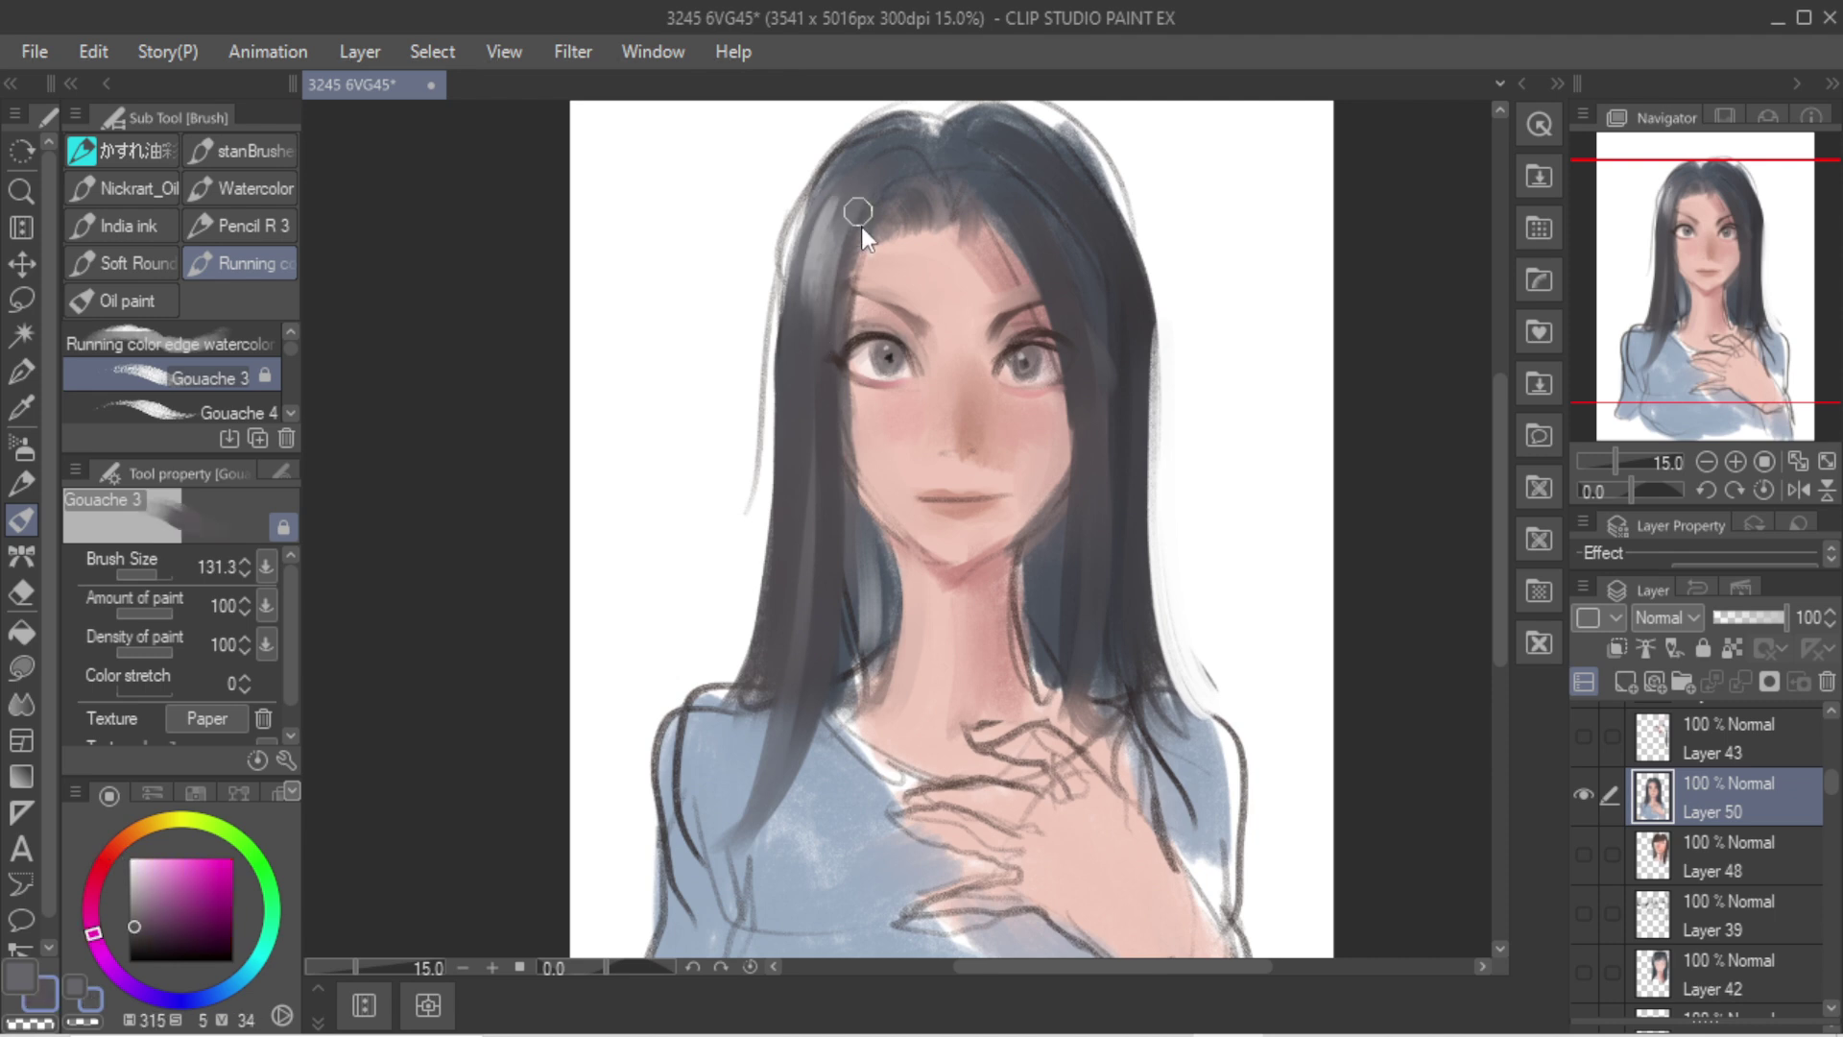
Step: Brush a white highlight from the parting along the shaded-side front hair, then sample a dark hair tone (H 240, S 6, V 26)
{"action": "key", "text": "x"}
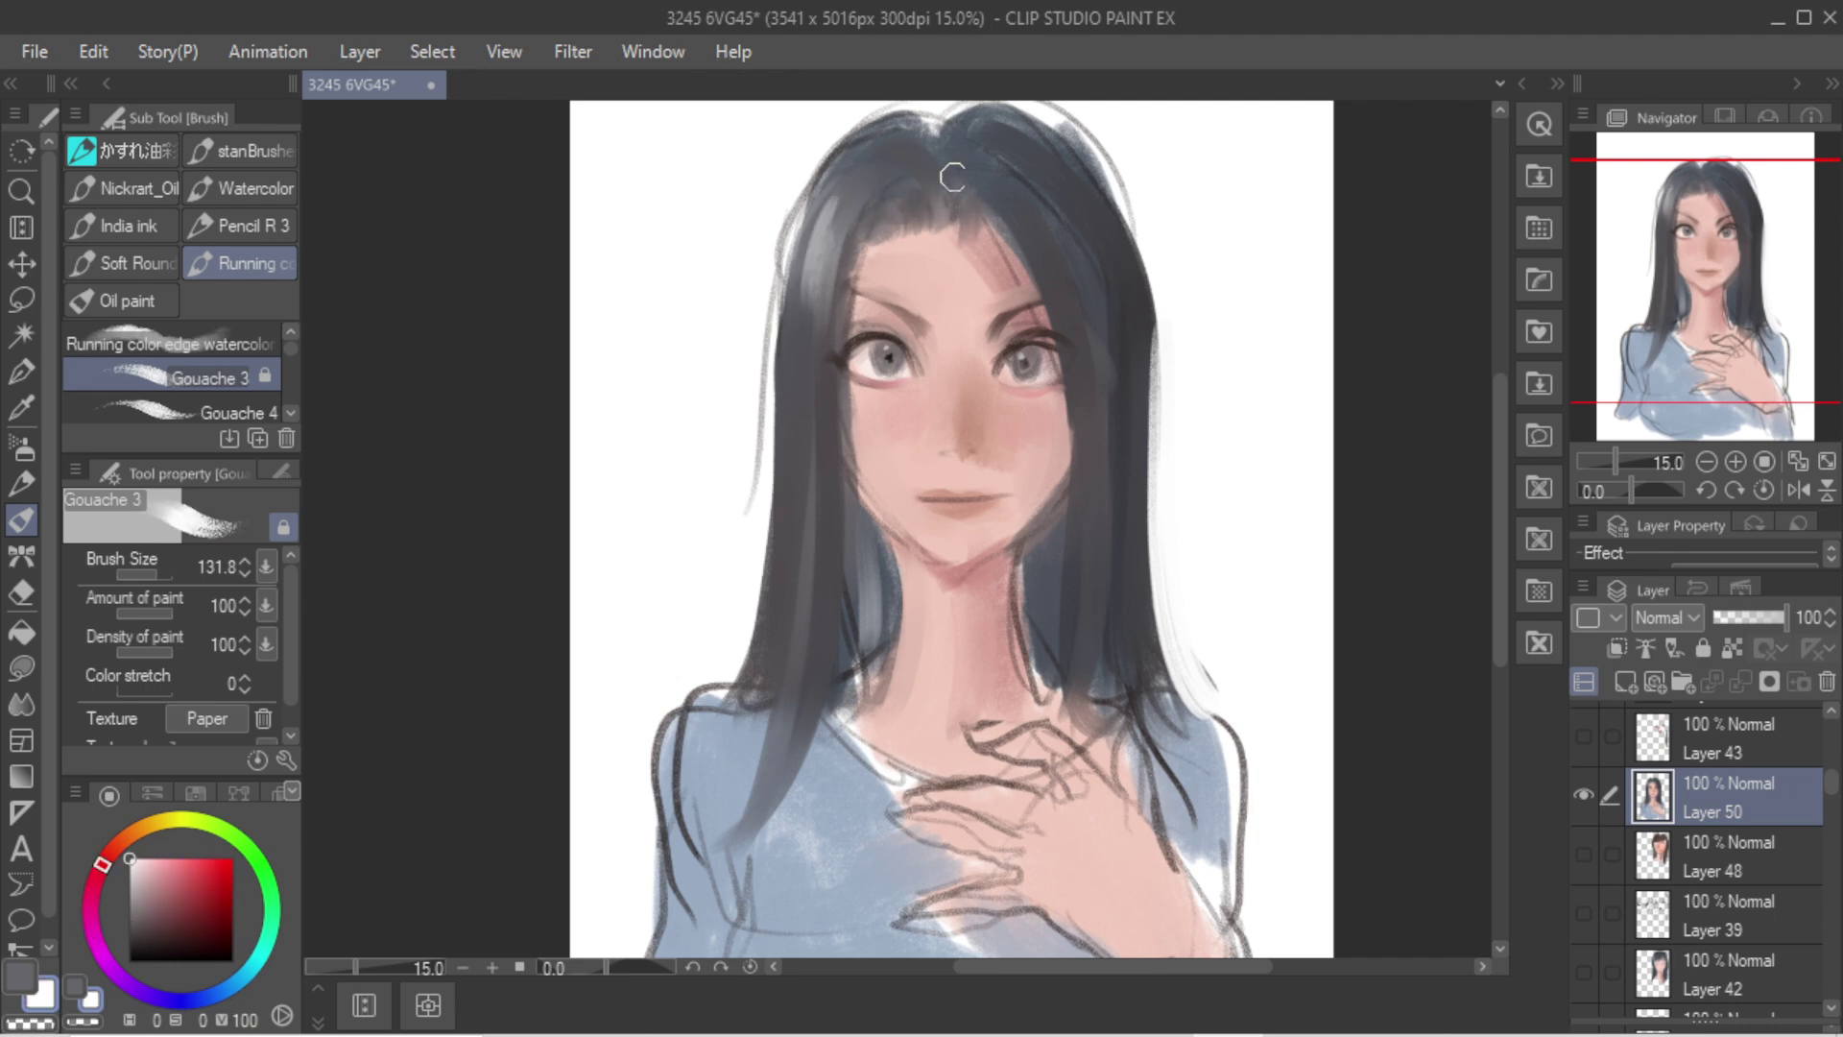
{"action": "mouse_move", "coordinate": [955, 153]}
{"action": "left_mouse_down"}
{"action": "mouse_move", "coordinate": [1036, 211]}
{"action": "mouse_move", "coordinate": [1017, 242]}
{"action": "left_mouse_up"}
{"action": "left_click", "coordinate": [1027, 176], "text": "alt"}
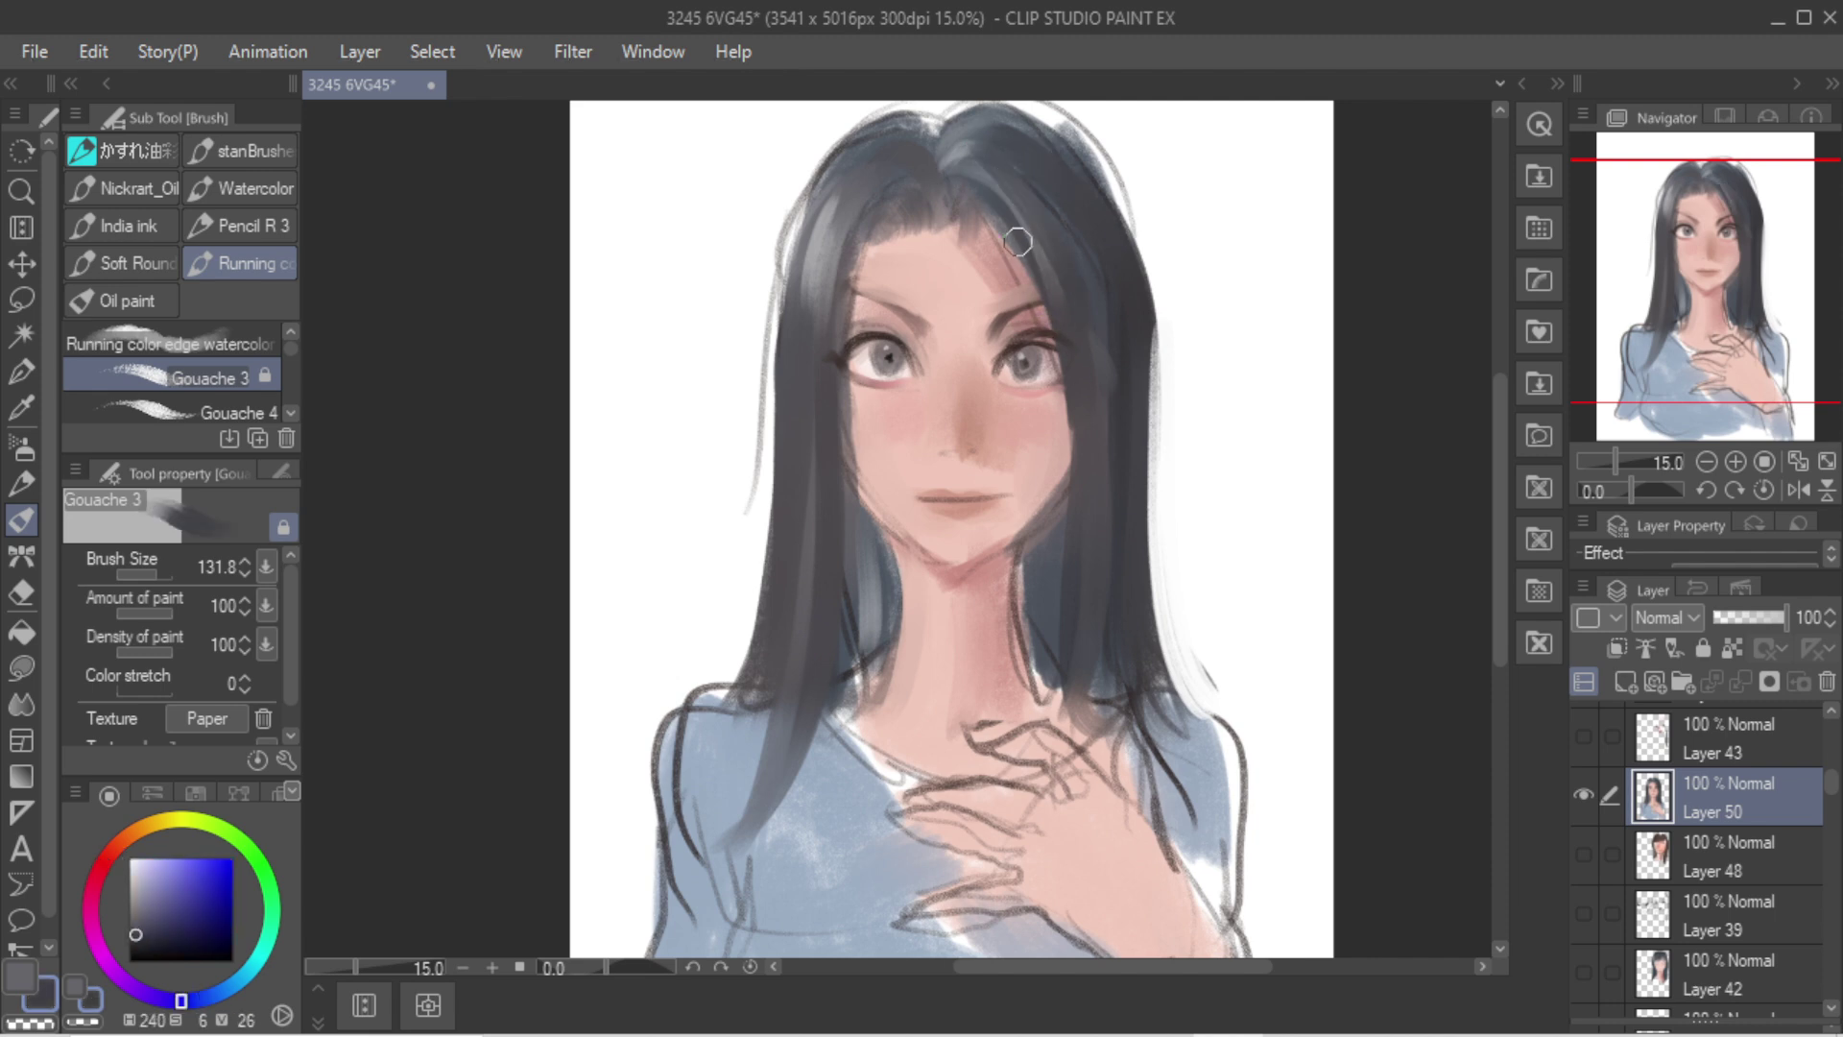
Step: Sweep a long dark strand (H 240, S 6, V 25) from the crown down the outer edge of the shaded-side hair
{"action": "left_click", "coordinate": [942, 169], "text": "alt"}
{"action": "mouse_move", "coordinate": [969, 171]}
{"action": "left_mouse_down"}
{"action": "mouse_move", "coordinate": [1028, 231]}
{"action": "mouse_move", "coordinate": [1125, 533]}
{"action": "mouse_move", "coordinate": [1100, 384]}
{"action": "mouse_move", "coordinate": [1155, 556]}
{"action": "left_mouse_up"}
{"action": "key", "text": "ctrl+z"}
{"action": "left_click", "coordinate": [1118, 461], "text": "alt"}
{"action": "left_click", "coordinate": [1138, 363], "text": "alt"}
{"action": "left_click_drag", "start_coordinate": [1046, 197], "coordinate": [1147, 513]}
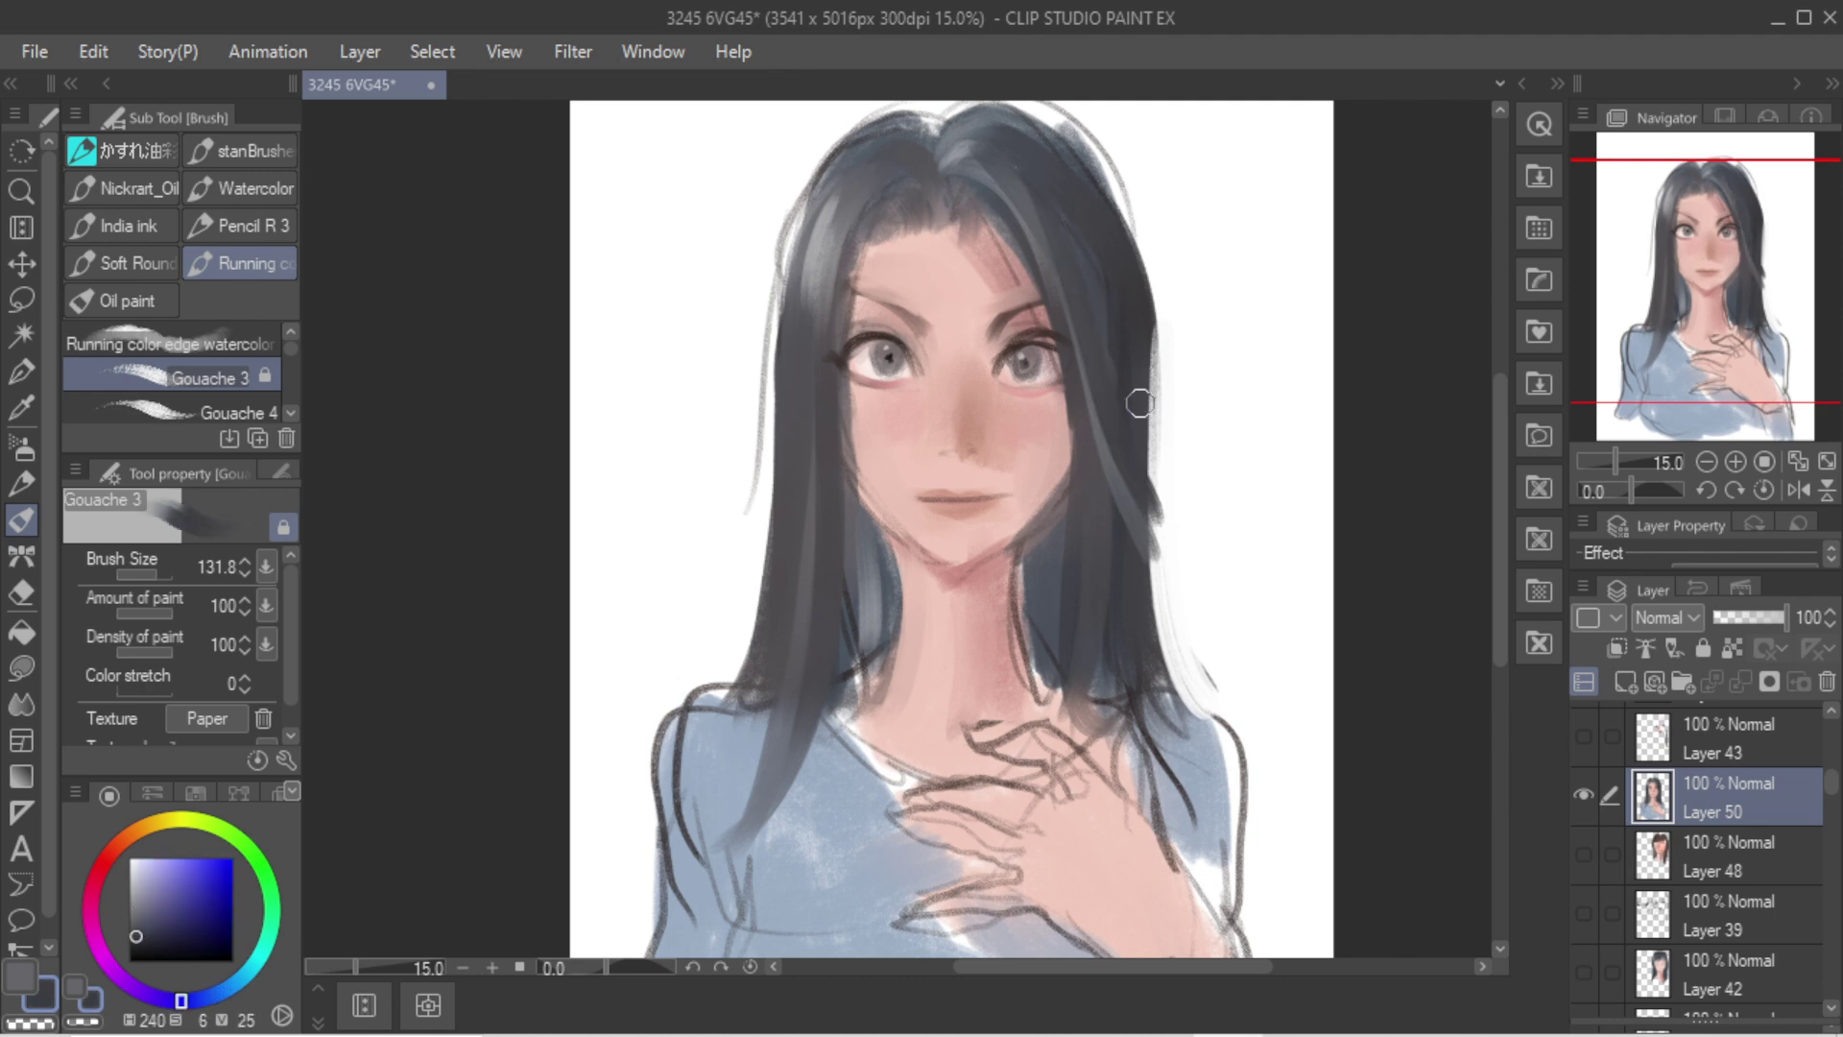
Step: Paint blue-grey highlights (H 216, S 11, V 52) across the shaded-side crown and separate them with a dark strand (H 255, S 7, V 24)
{"action": "left_click", "coordinate": [977, 125], "text": "alt"}
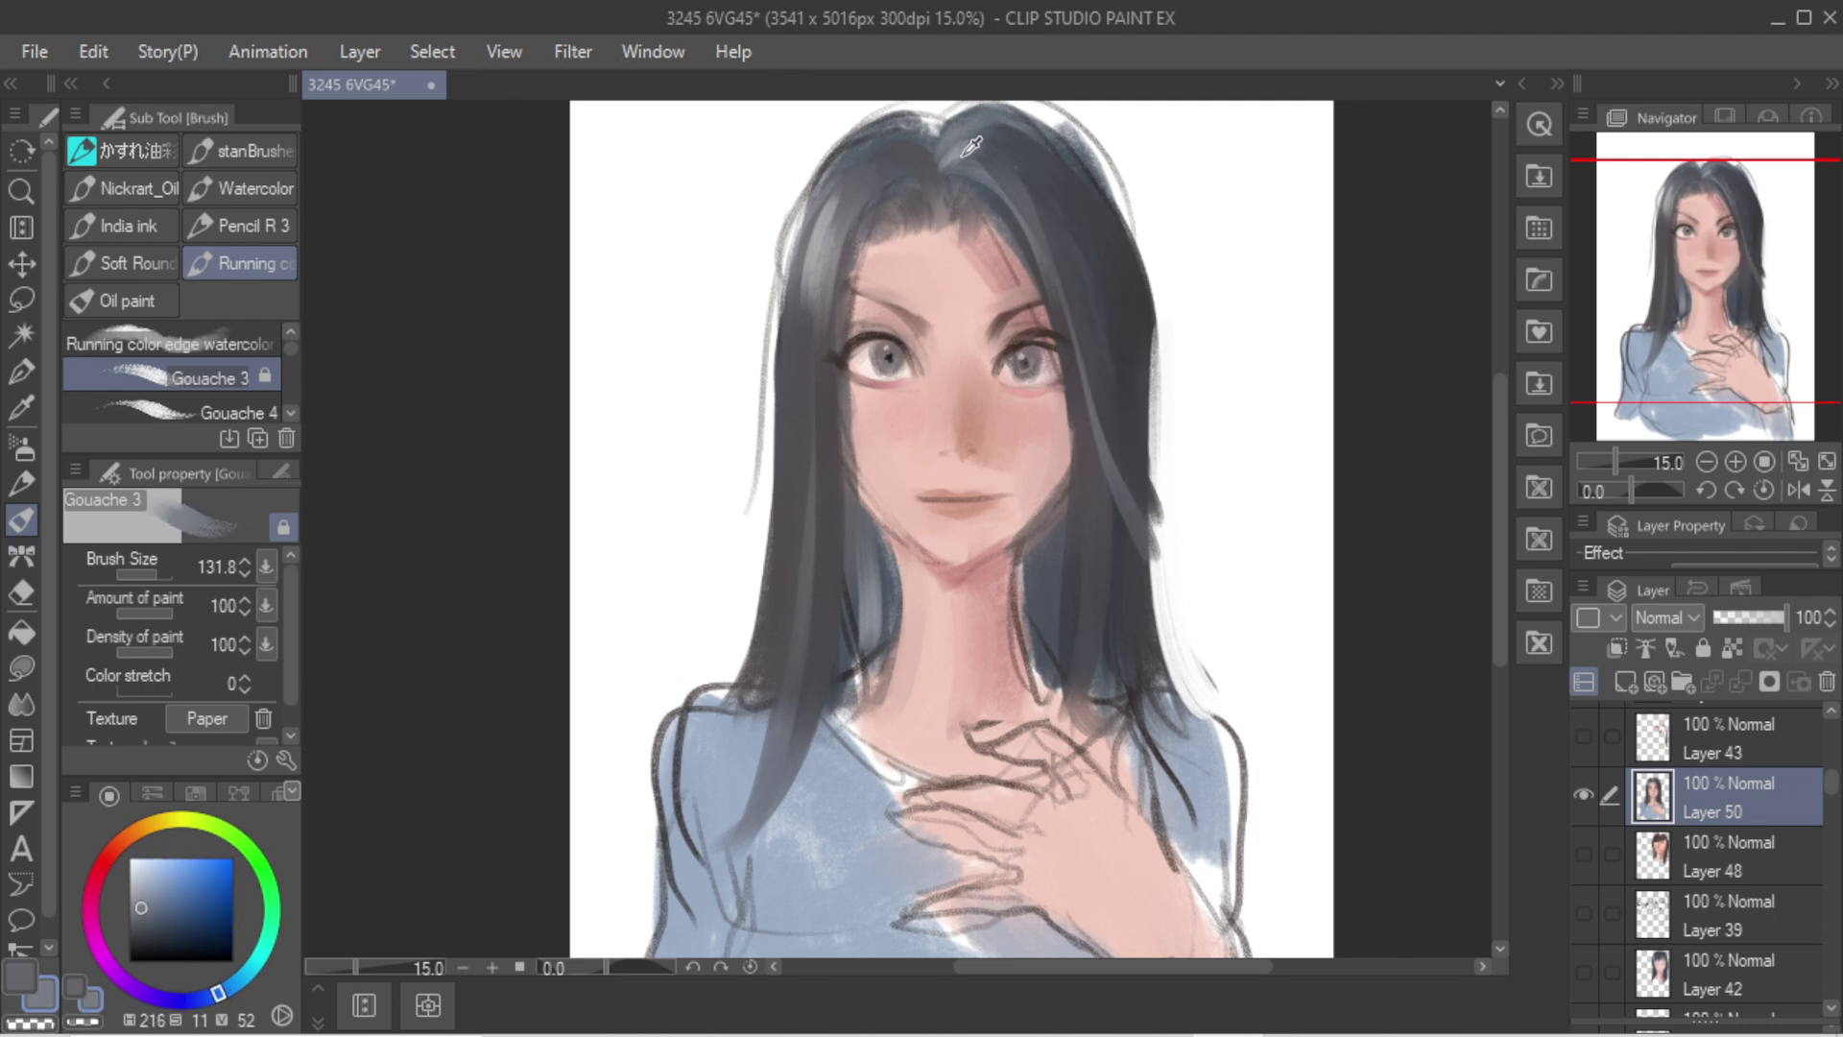
{"action": "left_click_drag", "start_coordinate": [980, 144], "coordinate": [1097, 285]}
{"action": "left_click_drag", "start_coordinate": [1027, 144], "coordinate": [1108, 264]}
{"action": "mouse_move", "coordinate": [1049, 180]}
{"action": "left_mouse_down"}
{"action": "mouse_move", "coordinate": [1118, 298]}
{"action": "mouse_move", "coordinate": [1084, 203]}
{"action": "left_mouse_up"}
{"action": "left_click", "coordinate": [1128, 347], "text": "alt"}
{"action": "left_click_drag", "start_coordinate": [1102, 288], "coordinate": [1065, 200]}
{"action": "key", "text": "ctrl+z"}
{"action": "left_click_drag", "start_coordinate": [1118, 321], "coordinate": [1055, 186]}
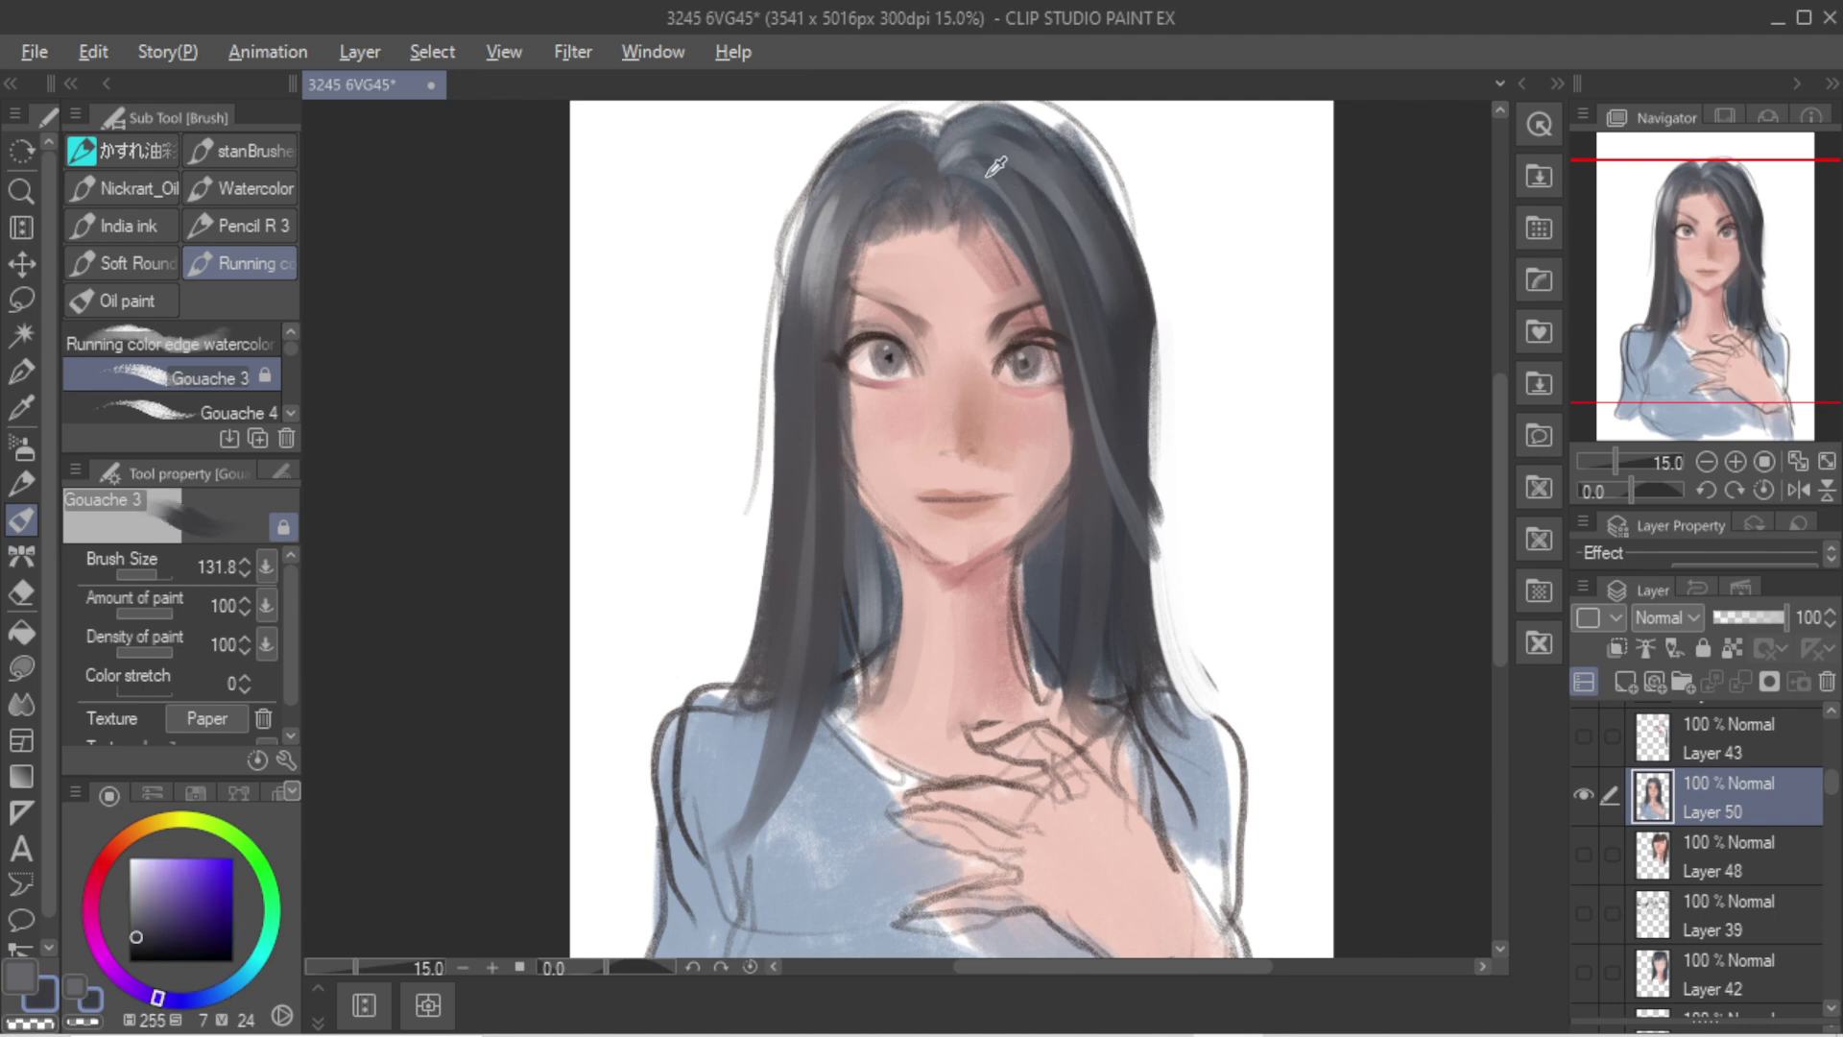
{"action": "left_click", "coordinate": [1133, 321], "text": "alt"}
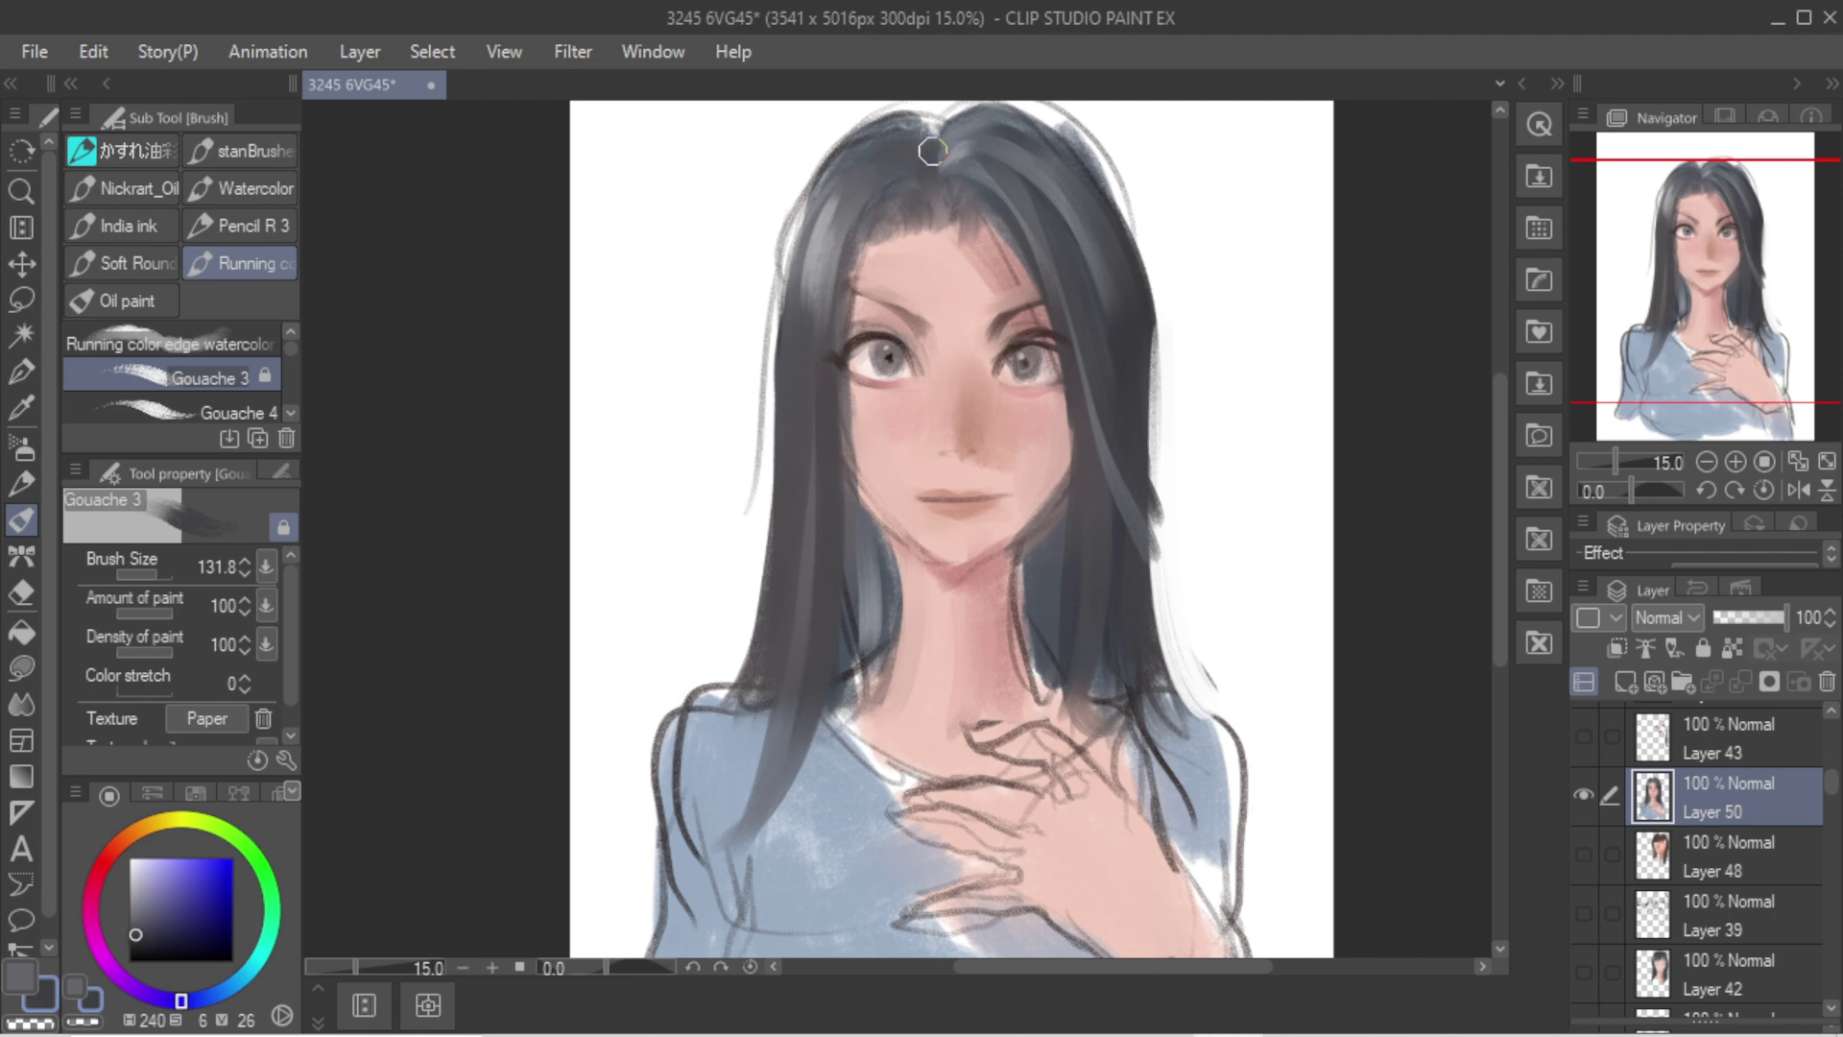
{"action": "left_click_drag", "start_coordinate": [1019, 167], "coordinate": [1101, 308]}
{"action": "key", "text": "ctrl+z"}
Step: Draw fine white strands down the shaded-side hair with the brush size reduced to 23.7
{"action": "key", "text": "bracketleft"}
{"action": "key", "text": "bracketleft"}
{"action": "left_click", "coordinate": [1154, 203], "text": "alt"}
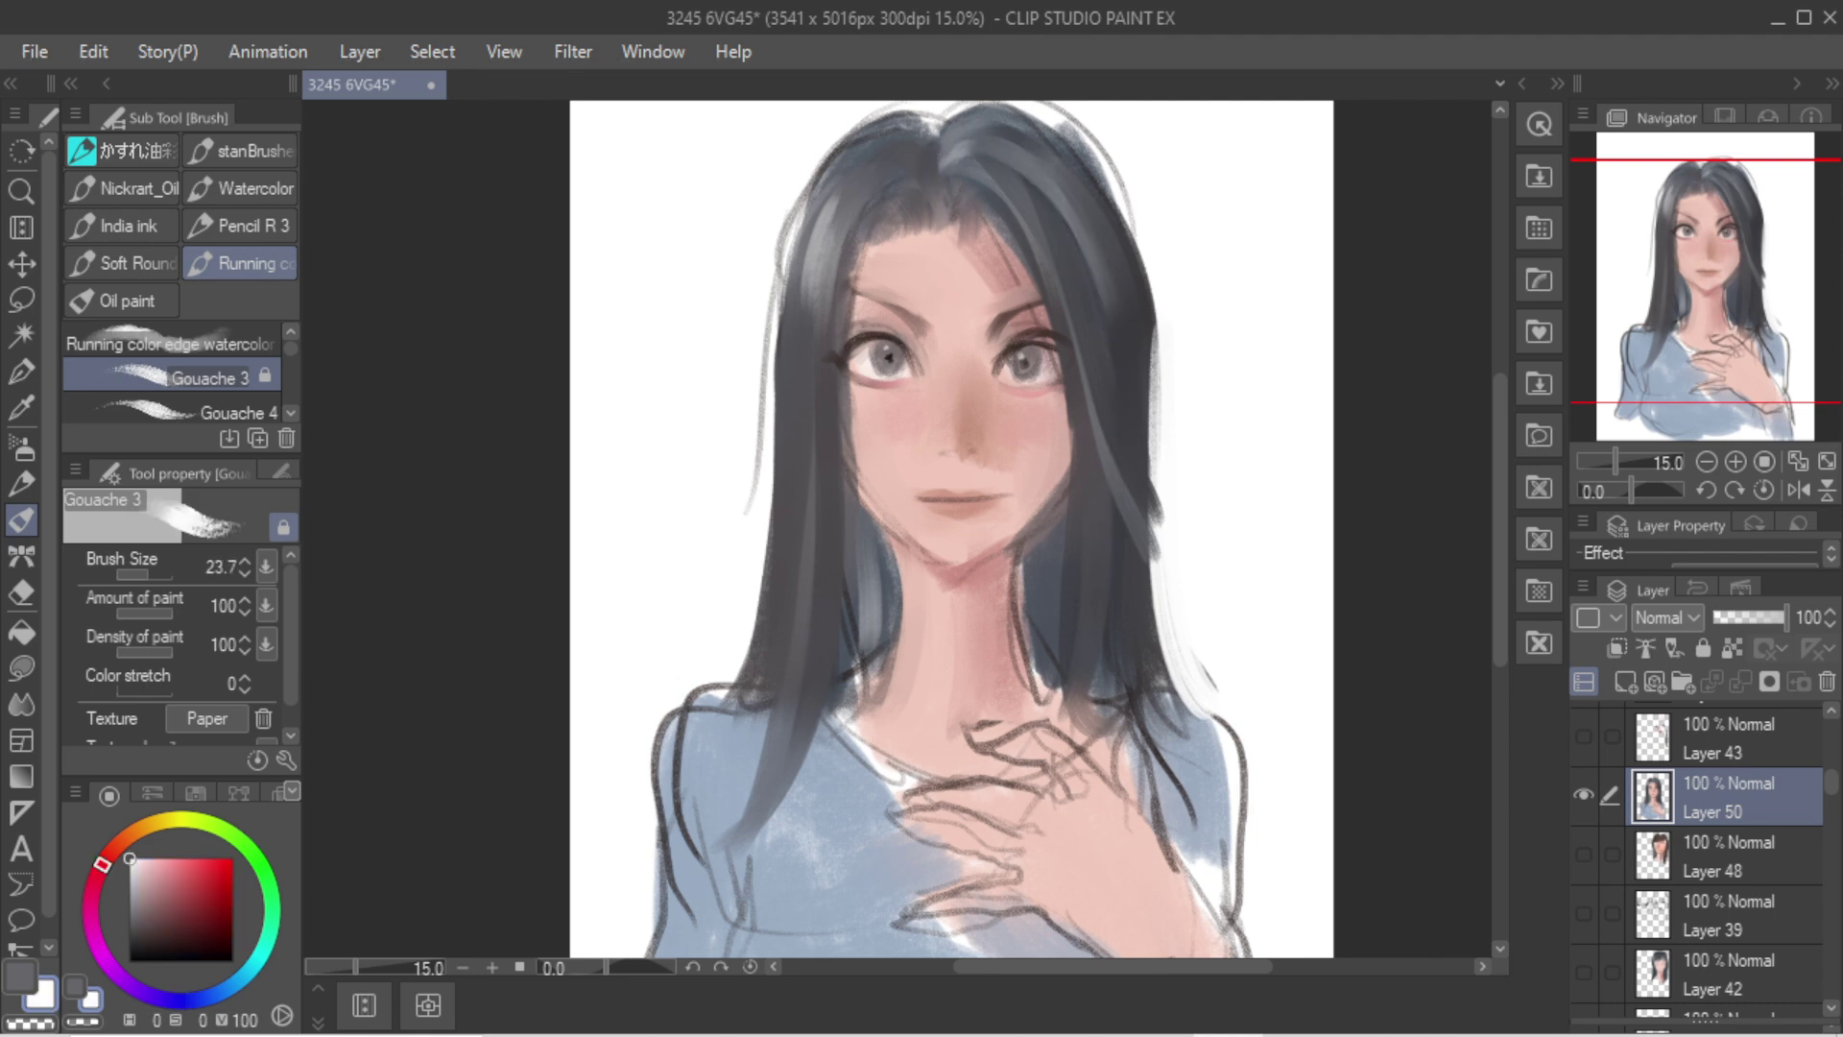
{"action": "left_click_drag", "start_coordinate": [1068, 199], "coordinate": [1118, 452]}
{"action": "left_click_drag", "start_coordinate": [1097, 288], "coordinate": [1147, 531]}
{"action": "key", "text": "ctrl+z"}
{"action": "left_click_drag", "start_coordinate": [1057, 278], "coordinate": [1158, 520]}
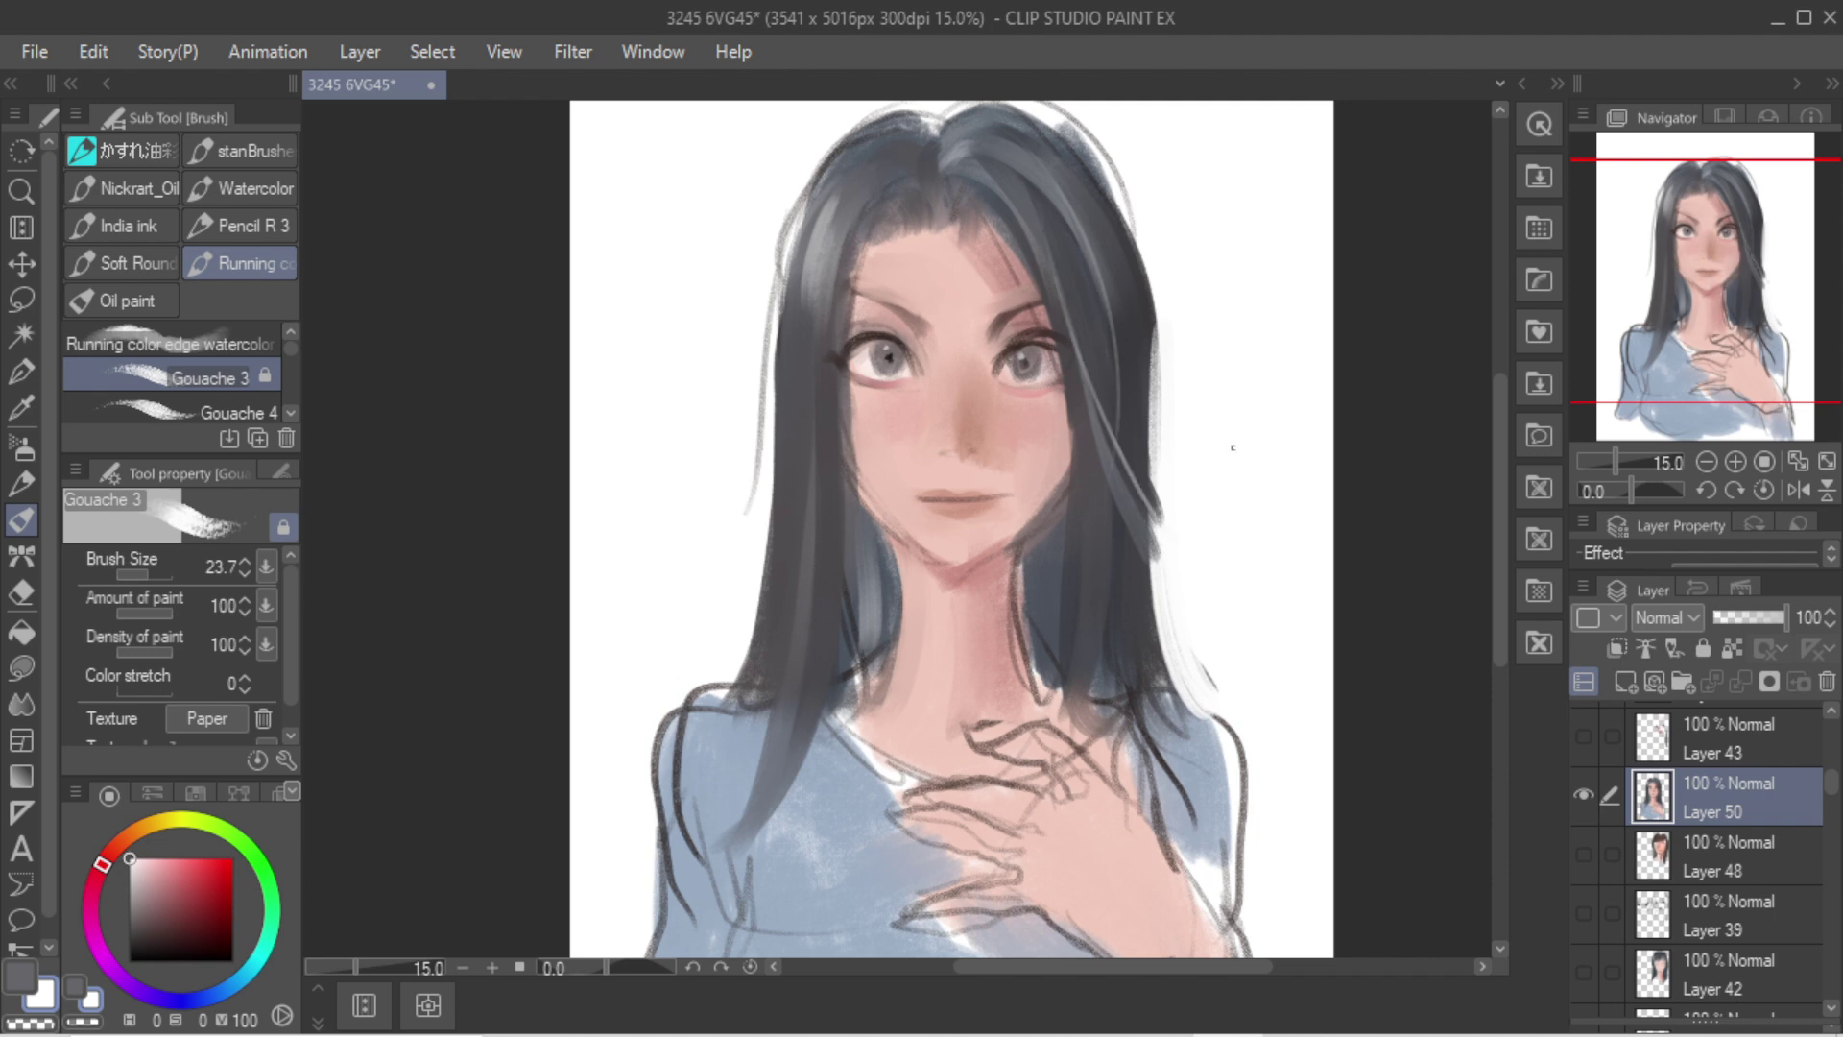
{"action": "key", "text": "ctrl+z"}
{"action": "left_click_drag", "start_coordinate": [1080, 353], "coordinate": [1154, 554]}
Step: Draw a fine white strand down the lower lit-side hair, undoing the attempts placed higher up
{"action": "left_click_drag", "start_coordinate": [822, 244], "coordinate": [802, 491]}
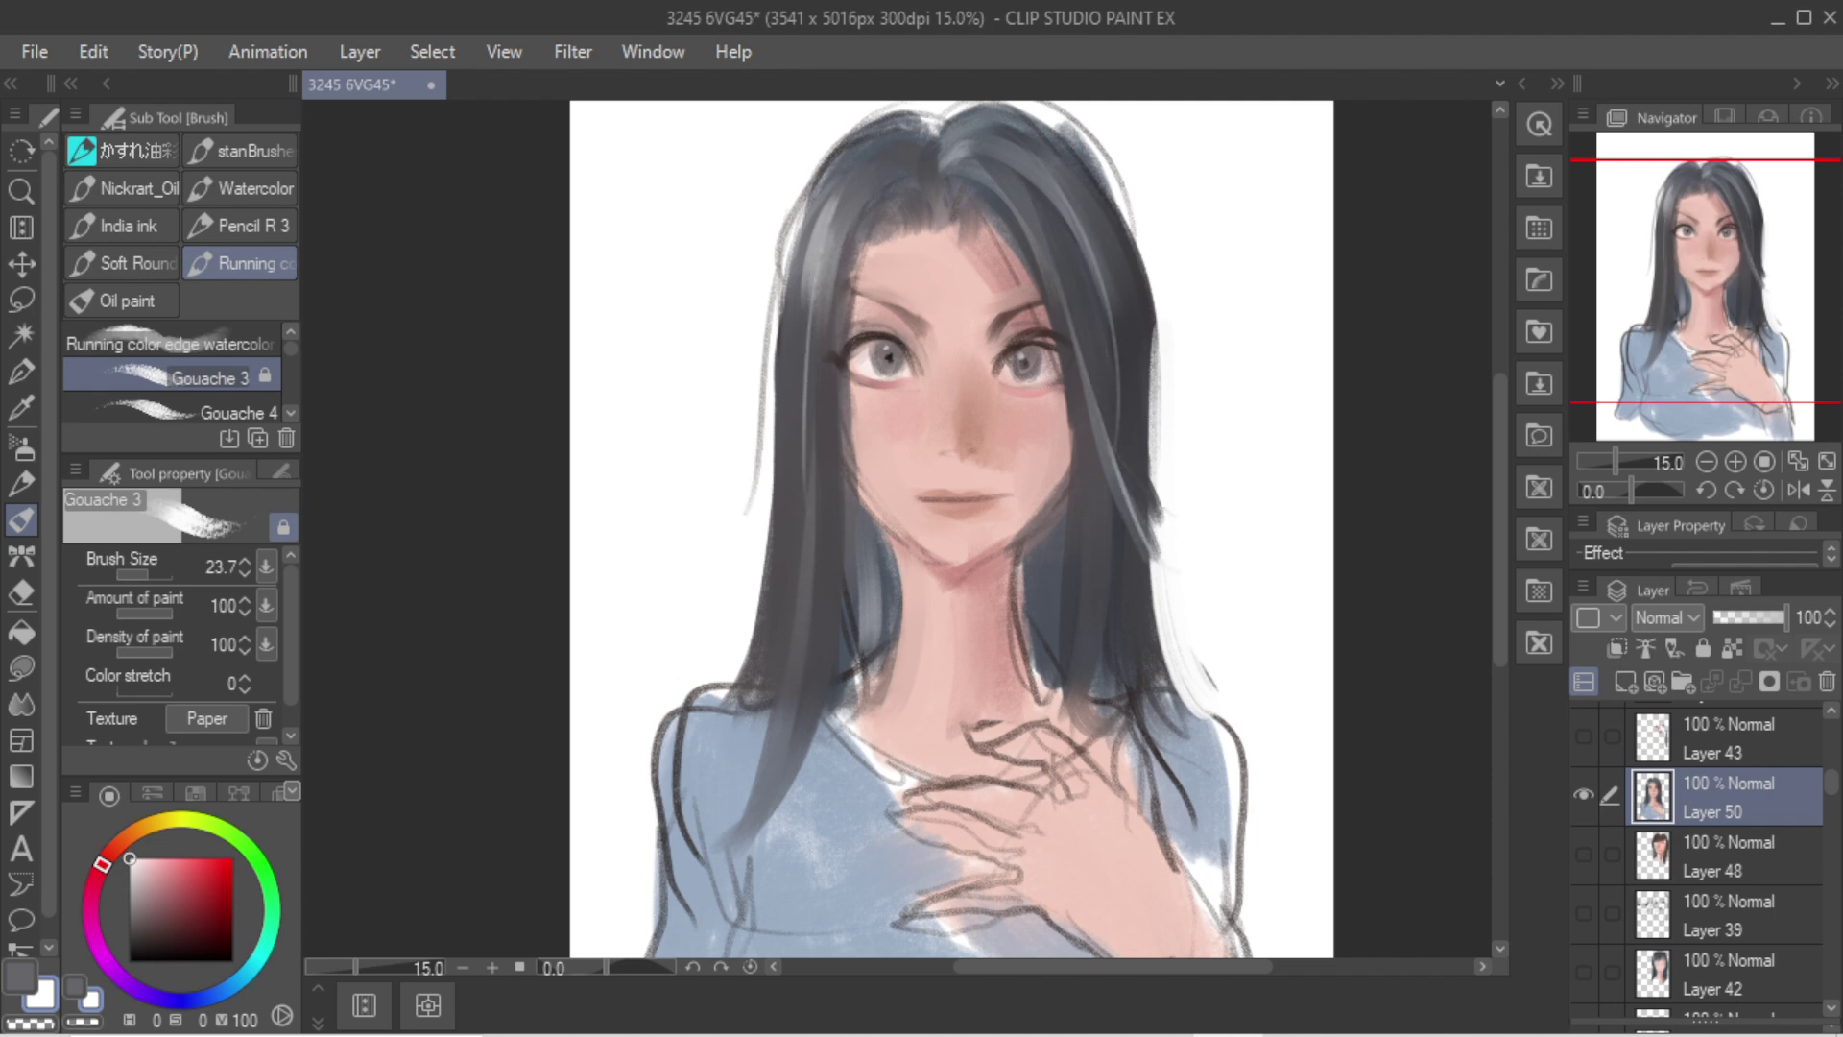
{"action": "key", "text": "ctrl+z"}
{"action": "left_click_drag", "start_coordinate": [855, 188], "coordinate": [789, 551]}
{"action": "key", "text": "ctrl+z"}
{"action": "mouse_move", "coordinate": [821, 311]}
{"action": "left_mouse_down"}
{"action": "mouse_move", "coordinate": [783, 660]}
{"action": "mouse_move", "coordinate": [798, 574]}
{"action": "left_mouse_up"}
{"action": "key", "text": "ctrl+z"}
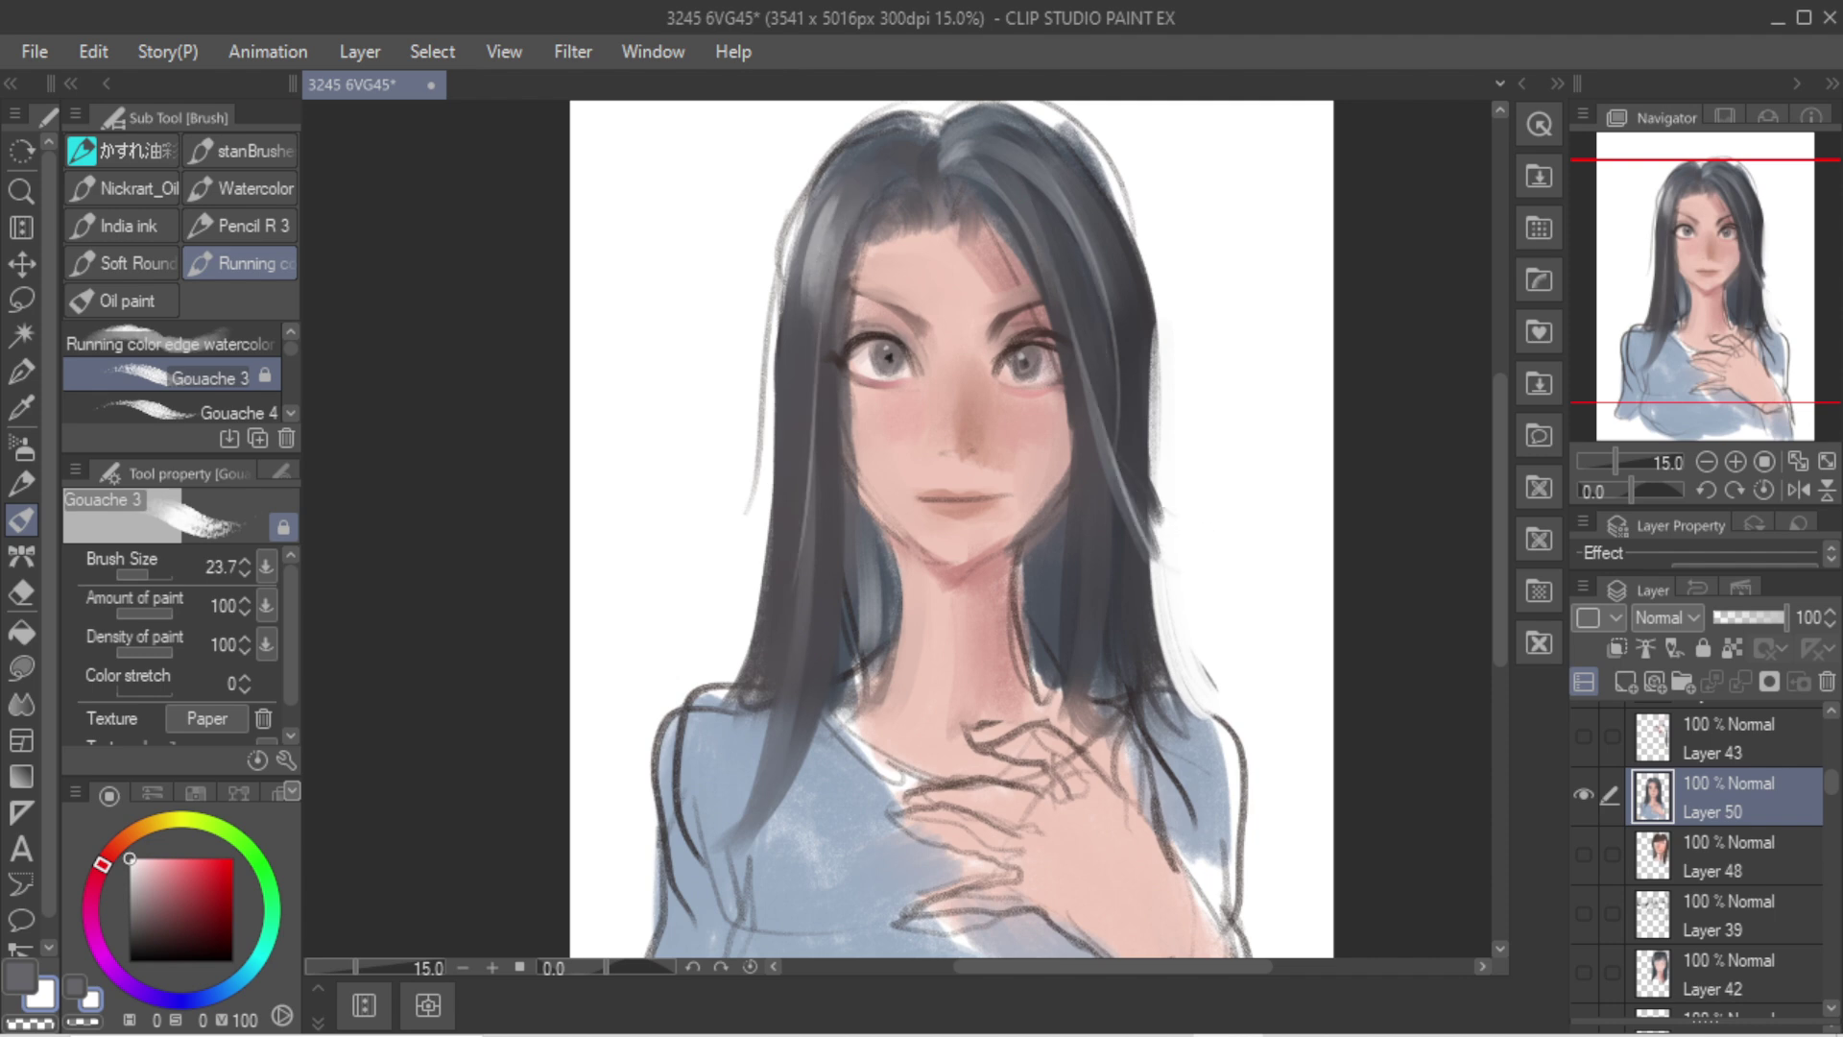
{"action": "left_click_drag", "start_coordinate": [818, 376], "coordinate": [763, 640]}
Step: Broaden the lower hair on both sides with sampled dark grey (H 264, S 6, V 33) at brush size 170.2
{"action": "key", "text": "bracketright"}
{"action": "key", "text": "bracketright"}
{"action": "key", "text": "bracketright"}
{"action": "key", "text": "bracketright"}
{"action": "key", "text": "bracketright"}
{"action": "key", "text": "bracketright"}
{"action": "key", "text": "bracketright"}
{"action": "key", "text": "bracketright"}
{"action": "key", "text": "bracketright"}
{"action": "key", "text": "bracketright"}
{"action": "key", "text": "bracketright"}
{"action": "key", "text": "bracketright"}
{"action": "key", "text": "bracketright"}
{"action": "key", "text": "bracketright"}
{"action": "key", "text": "bracketright"}
{"action": "key", "text": "bracketright"}
{"action": "left_click_drag", "start_coordinate": [804, 317], "coordinate": [772, 472]}
{"action": "key", "text": "ctrl+z"}
{"action": "key", "text": "bracketleft"}
{"action": "key", "text": "bracketleft"}
{"action": "left_click", "coordinate": [803, 363], "text": "alt"}
{"action": "left_click_drag", "start_coordinate": [792, 316], "coordinate": [754, 638]}
{"action": "left_click_drag", "start_coordinate": [1133, 504], "coordinate": [1149, 633]}
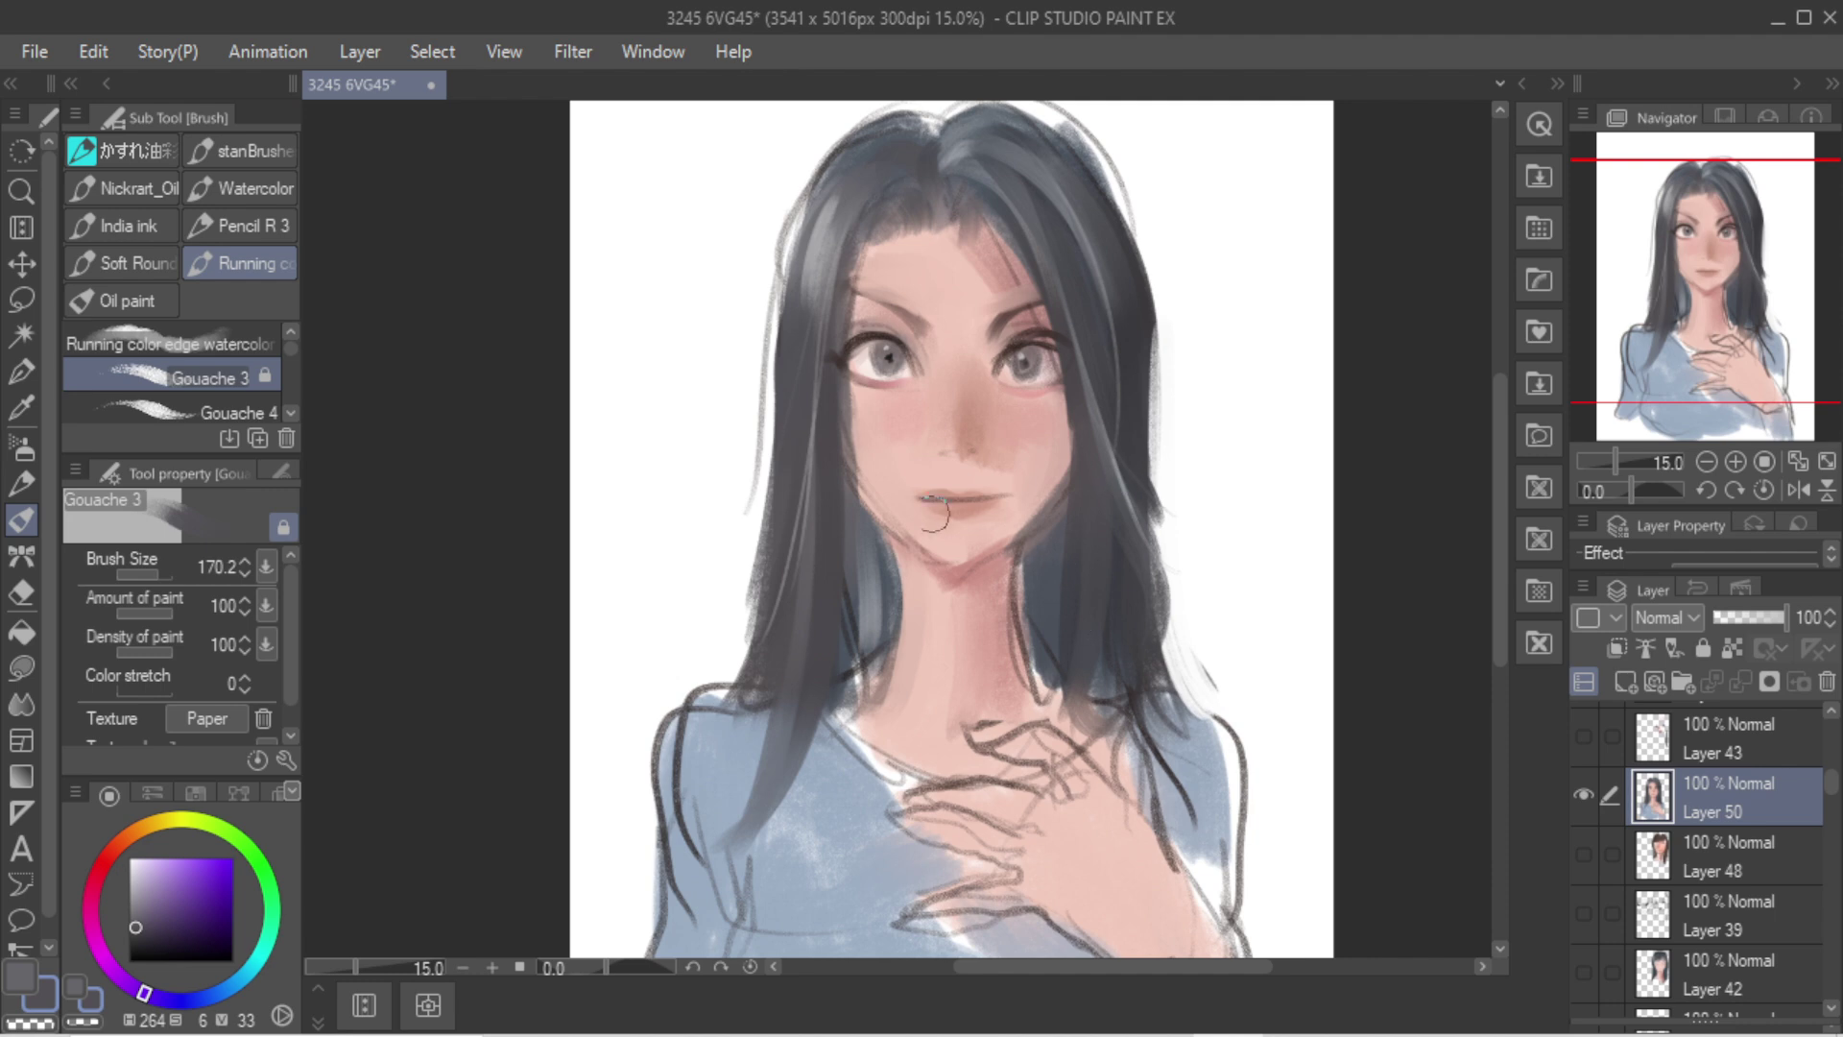
Step: Trim the lit-side mouth corner with sampled peach (H 15, S 22, V 95) and choose dark brown (H 15, S 100, V 16) for the lip line
{"action": "left_click", "coordinate": [927, 547], "text": "alt"}
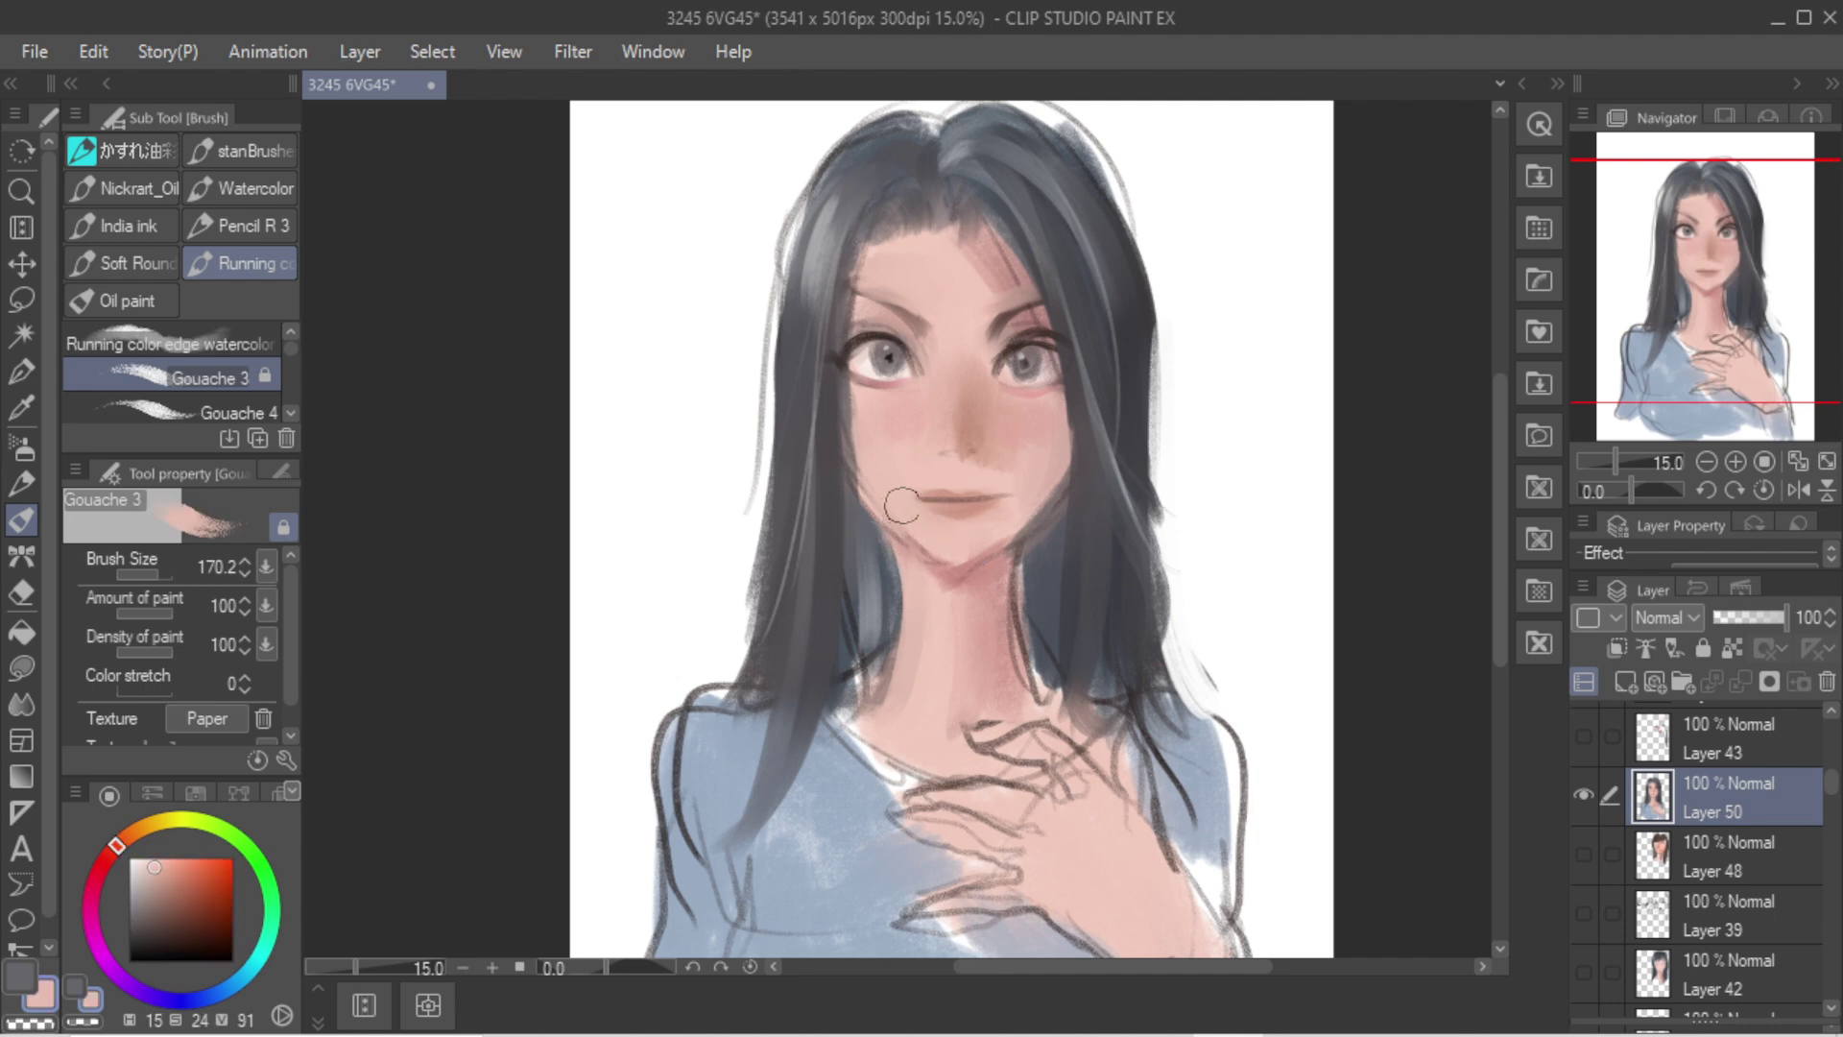
{"action": "left_click", "coordinate": [975, 410], "text": "alt"}
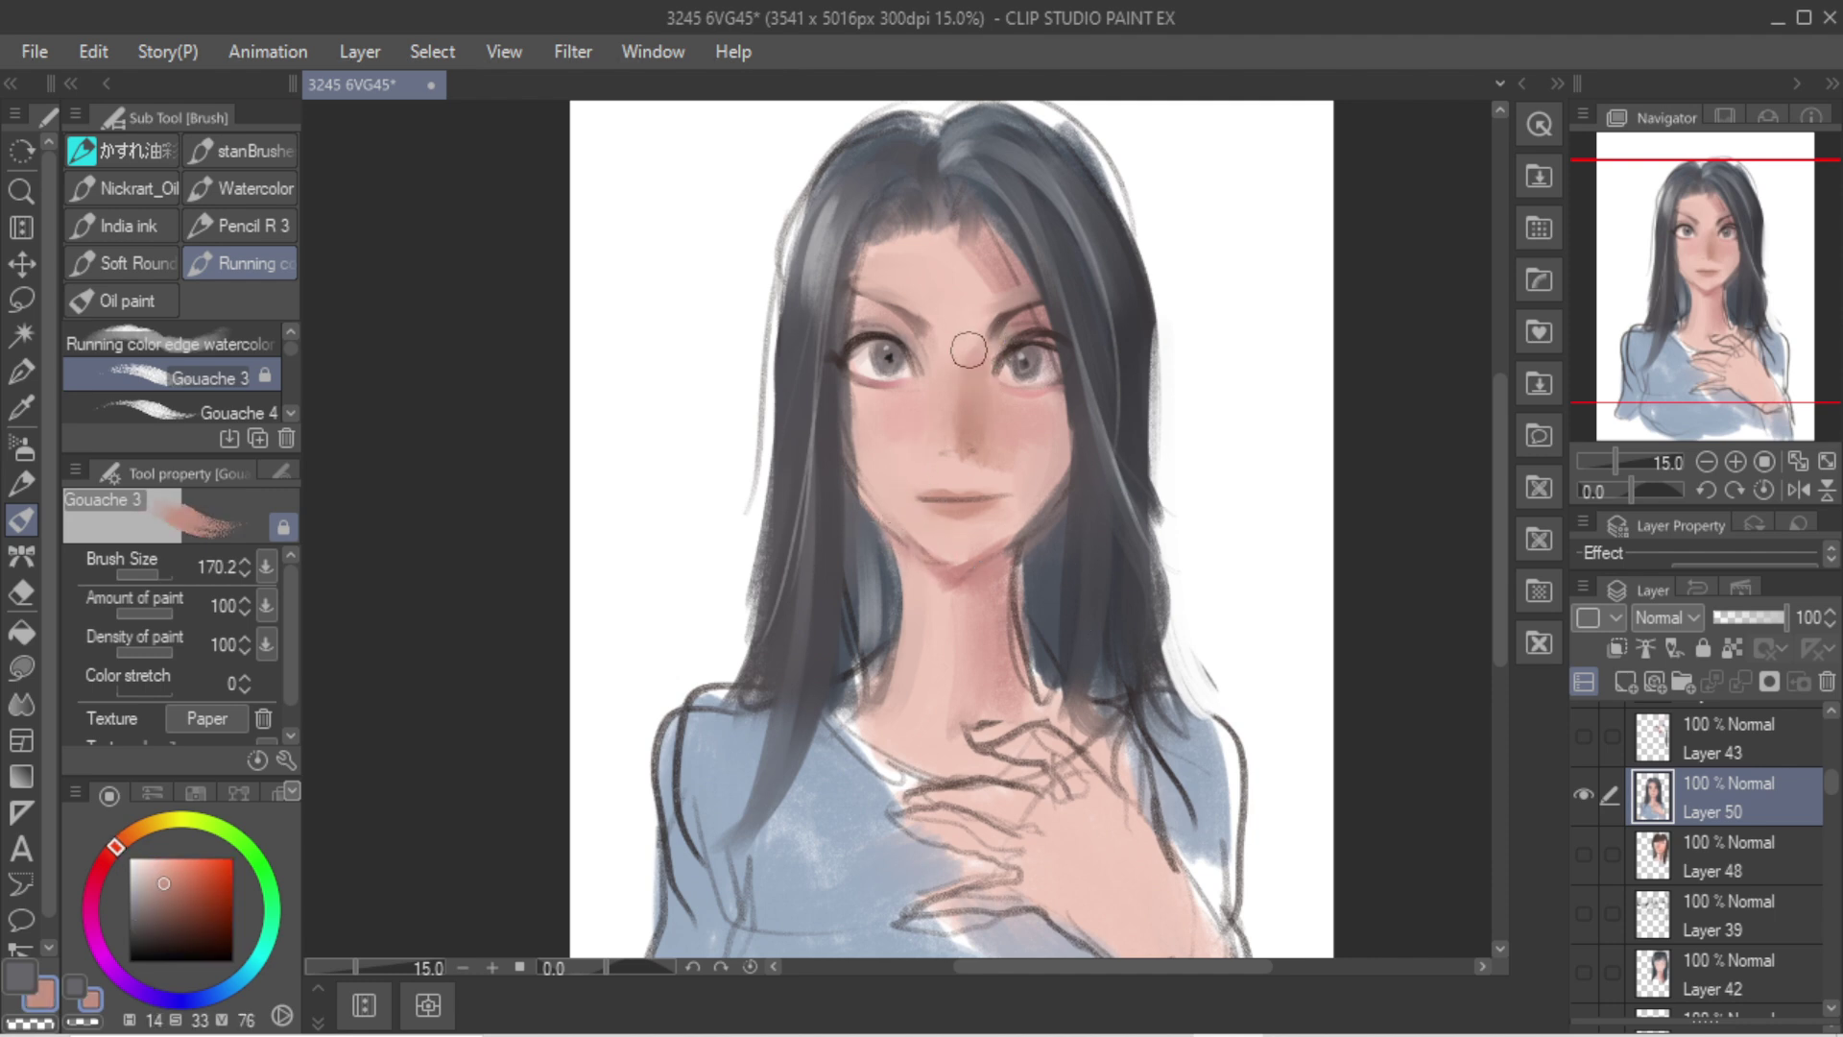
{"action": "left_click", "coordinate": [970, 349], "text": "alt"}
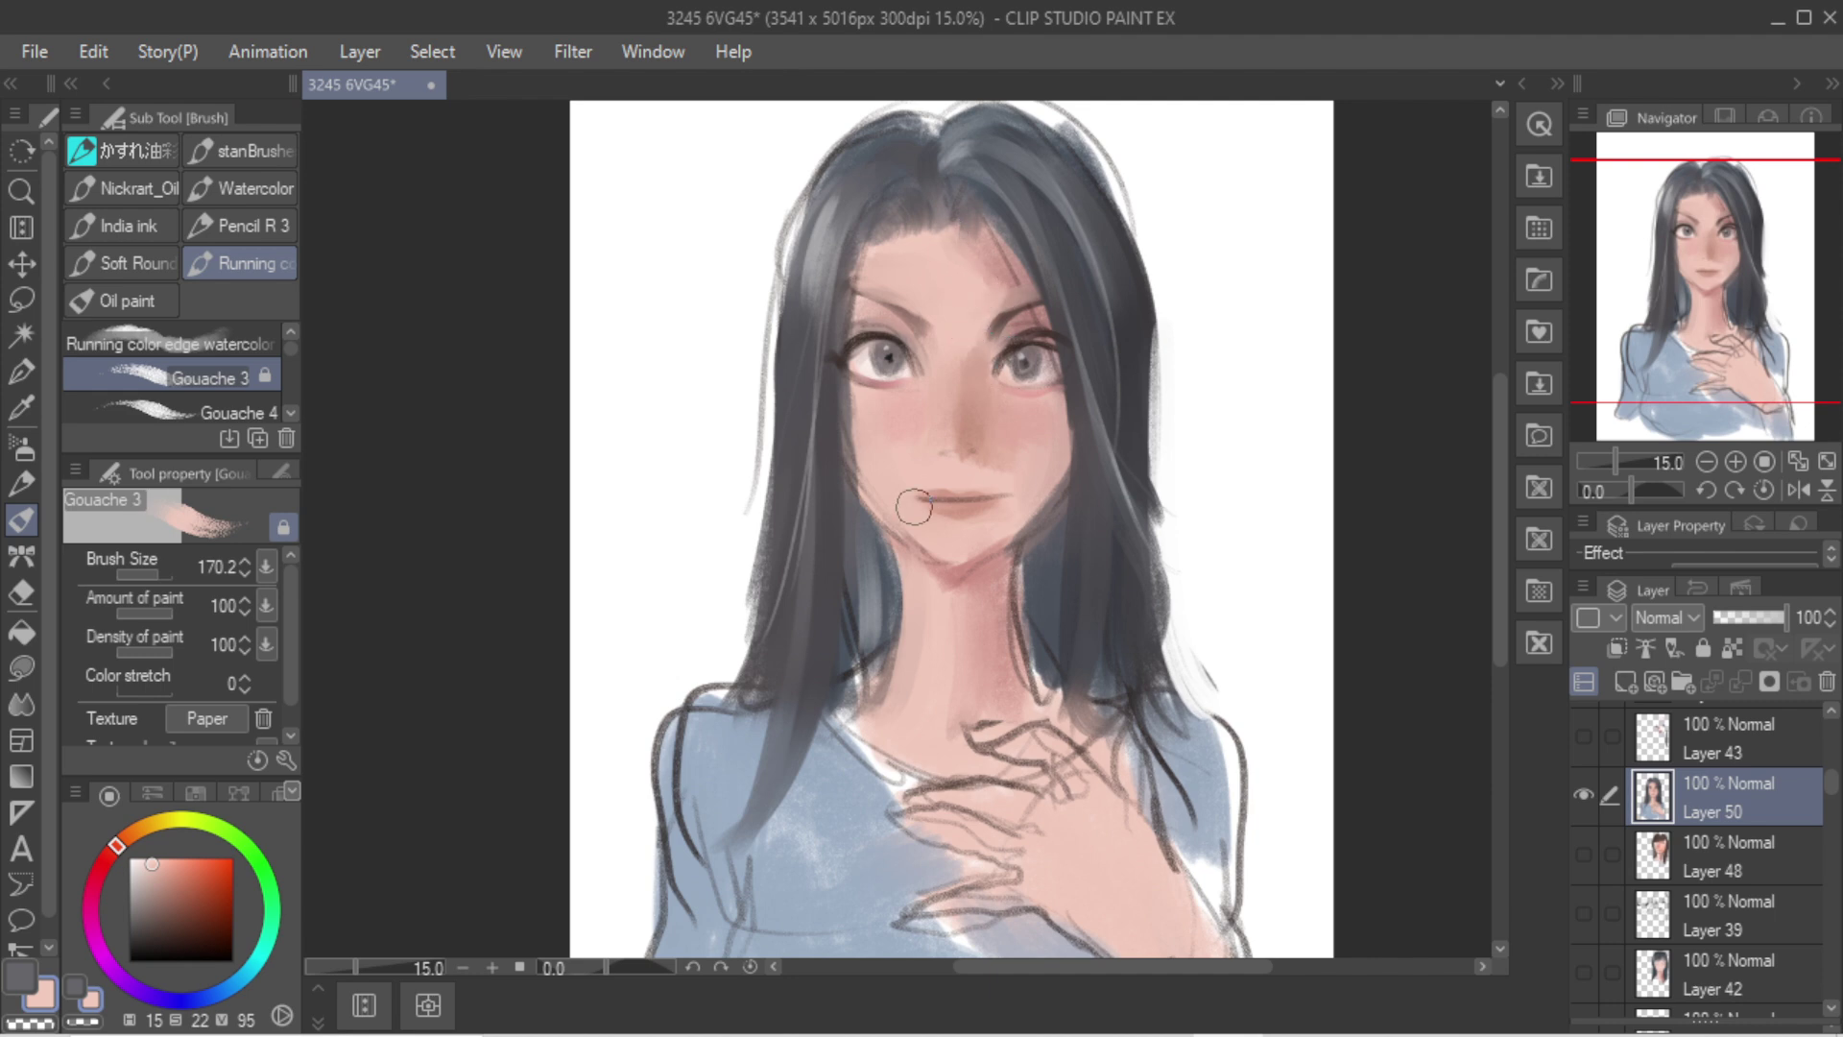
{"action": "left_click_drag", "start_coordinate": [923, 499], "coordinate": [910, 498]}
{"action": "left_click_drag", "start_coordinate": [184, 903], "coordinate": [305, 947]}
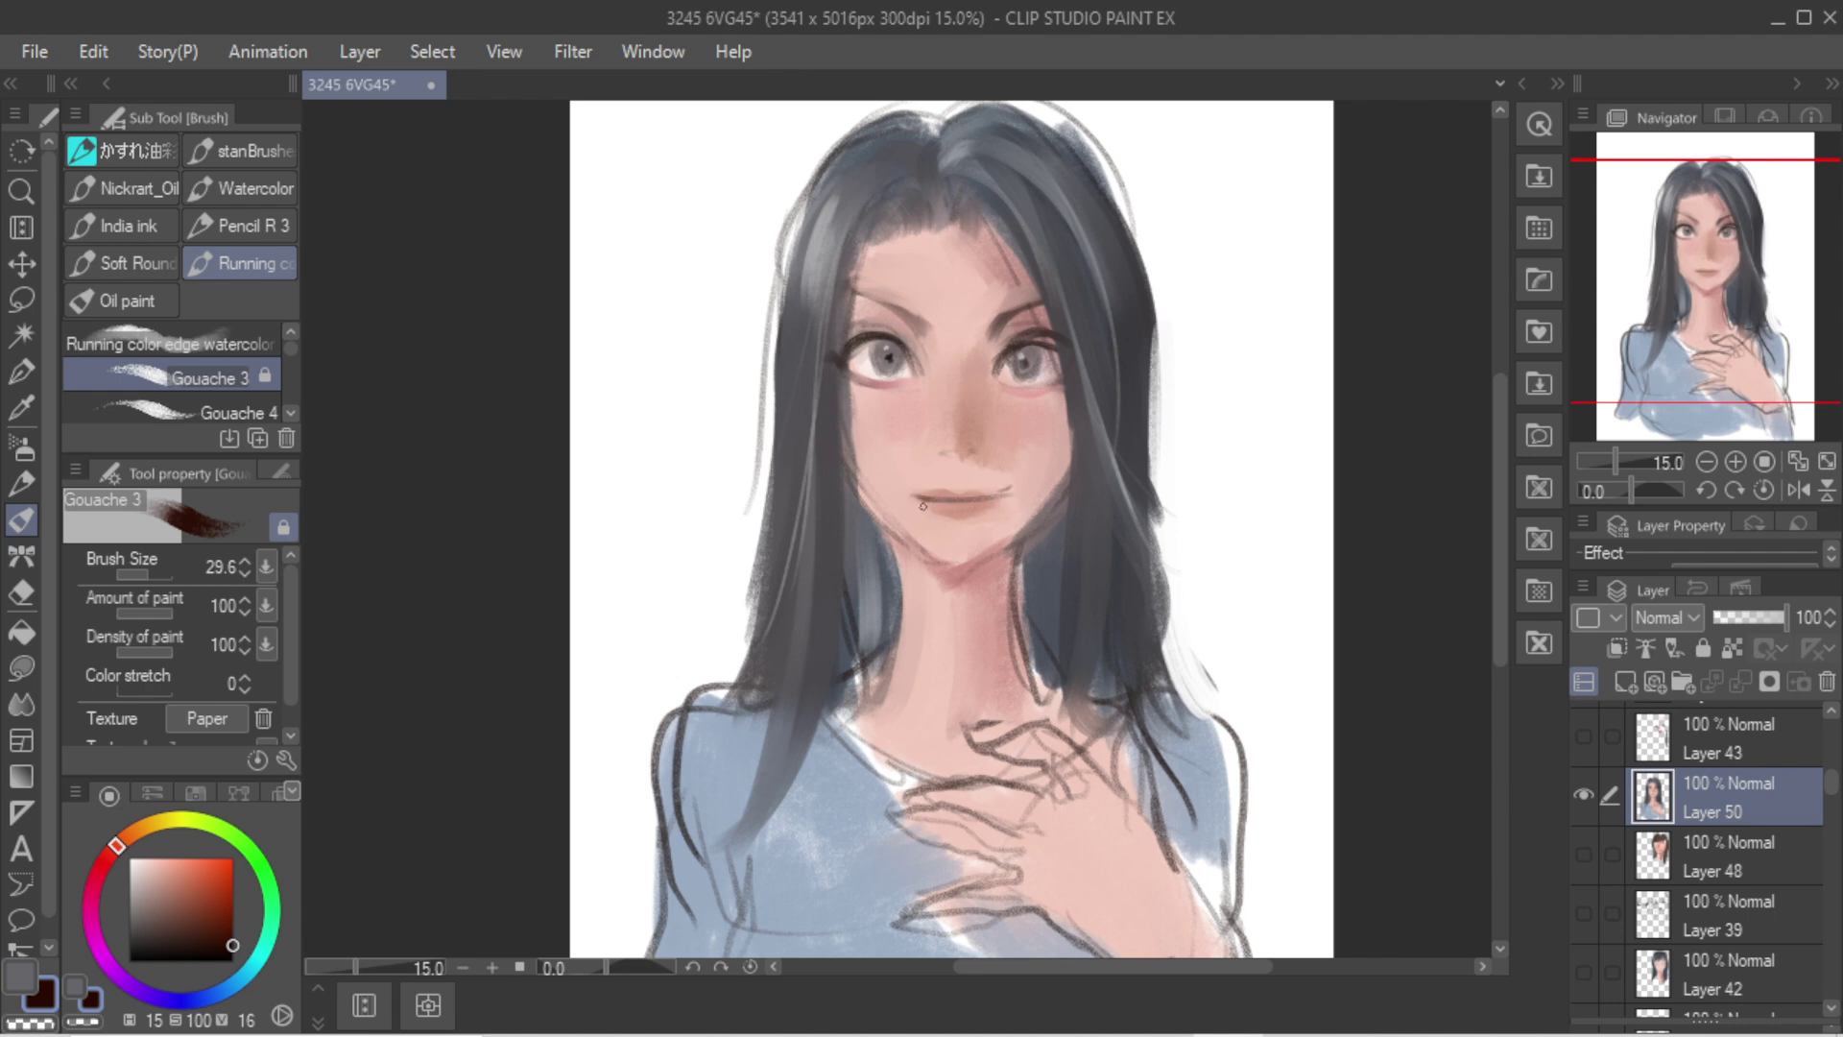
Step: Refine the eyelids and eye whites of both eyes with sampled tones at brush size 86.1, darkening the shaded-side lashes (H 10, S 29, V 31)
{"action": "left_click", "coordinate": [859, 342], "text": "alt"}
{"action": "left_click_drag", "start_coordinate": [860, 349], "coordinate": [857, 358]}
{"action": "left_click", "coordinate": [859, 360], "text": "alt"}
{"action": "left_click", "coordinate": [858, 359], "text": "alt"}
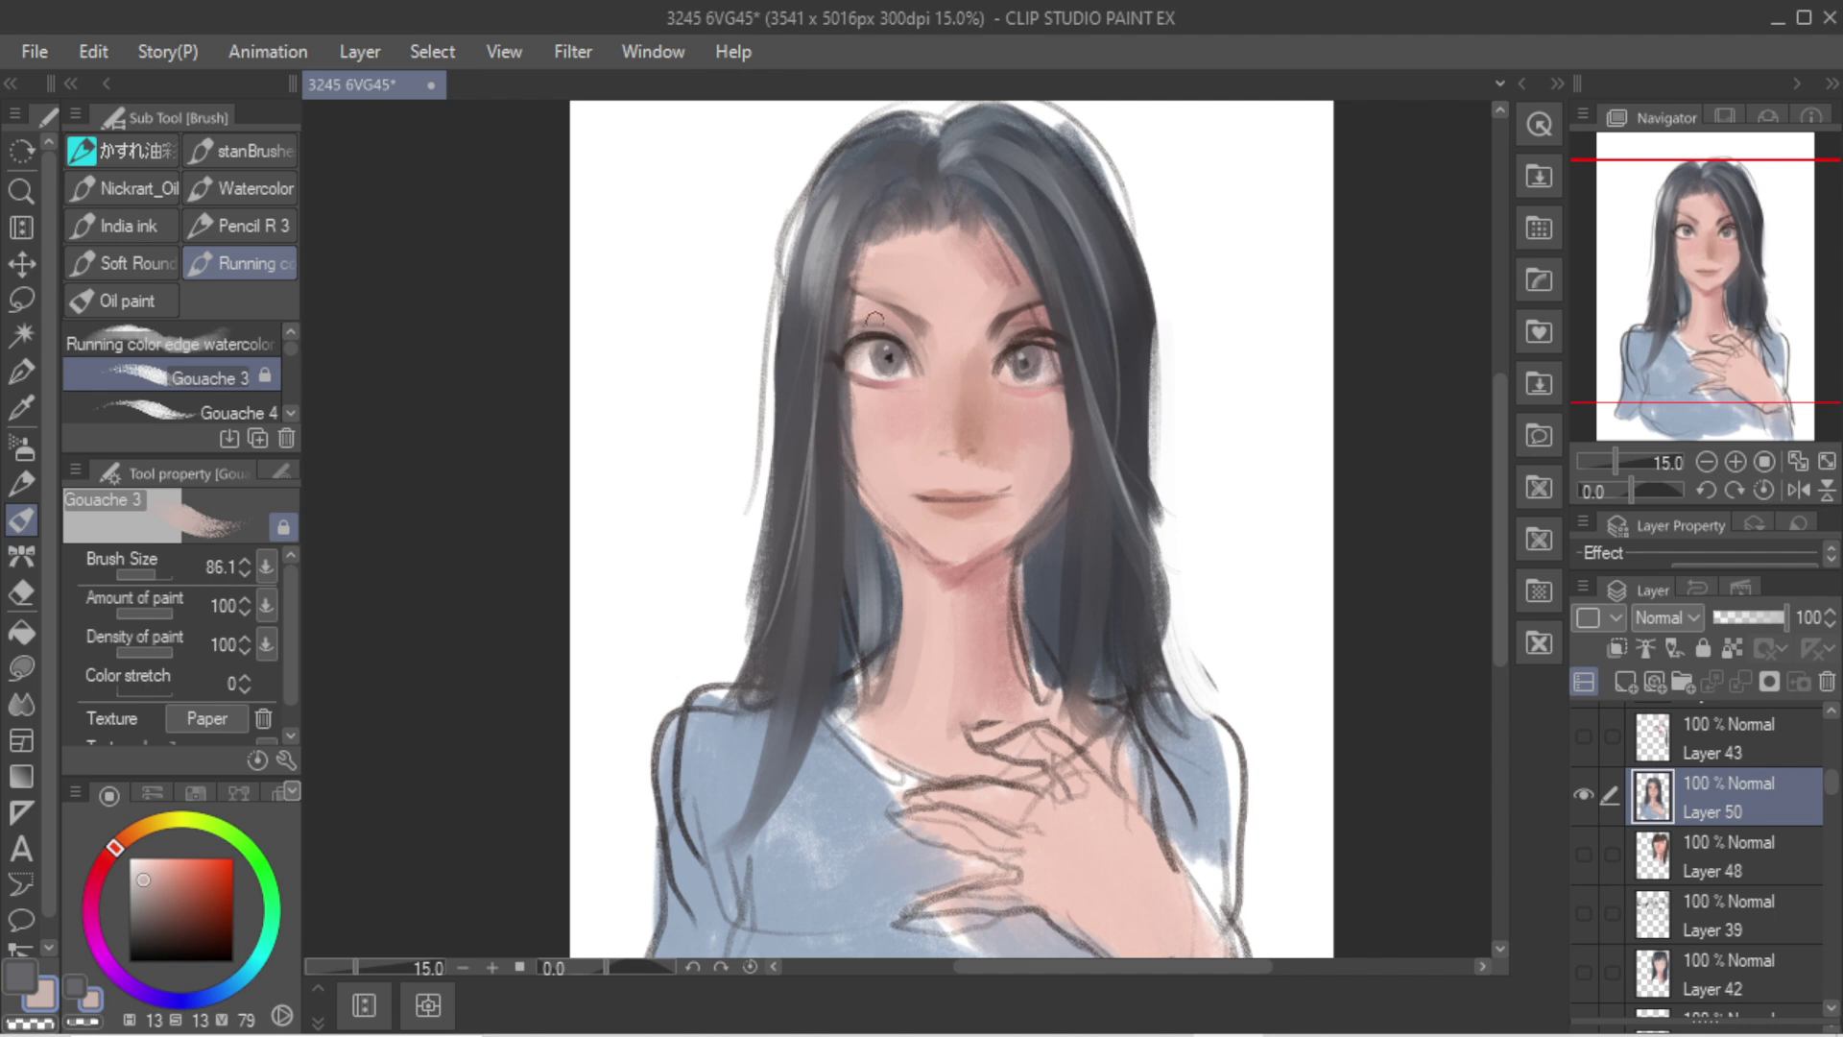
{"action": "left_click", "coordinate": [1053, 363], "text": "alt"}
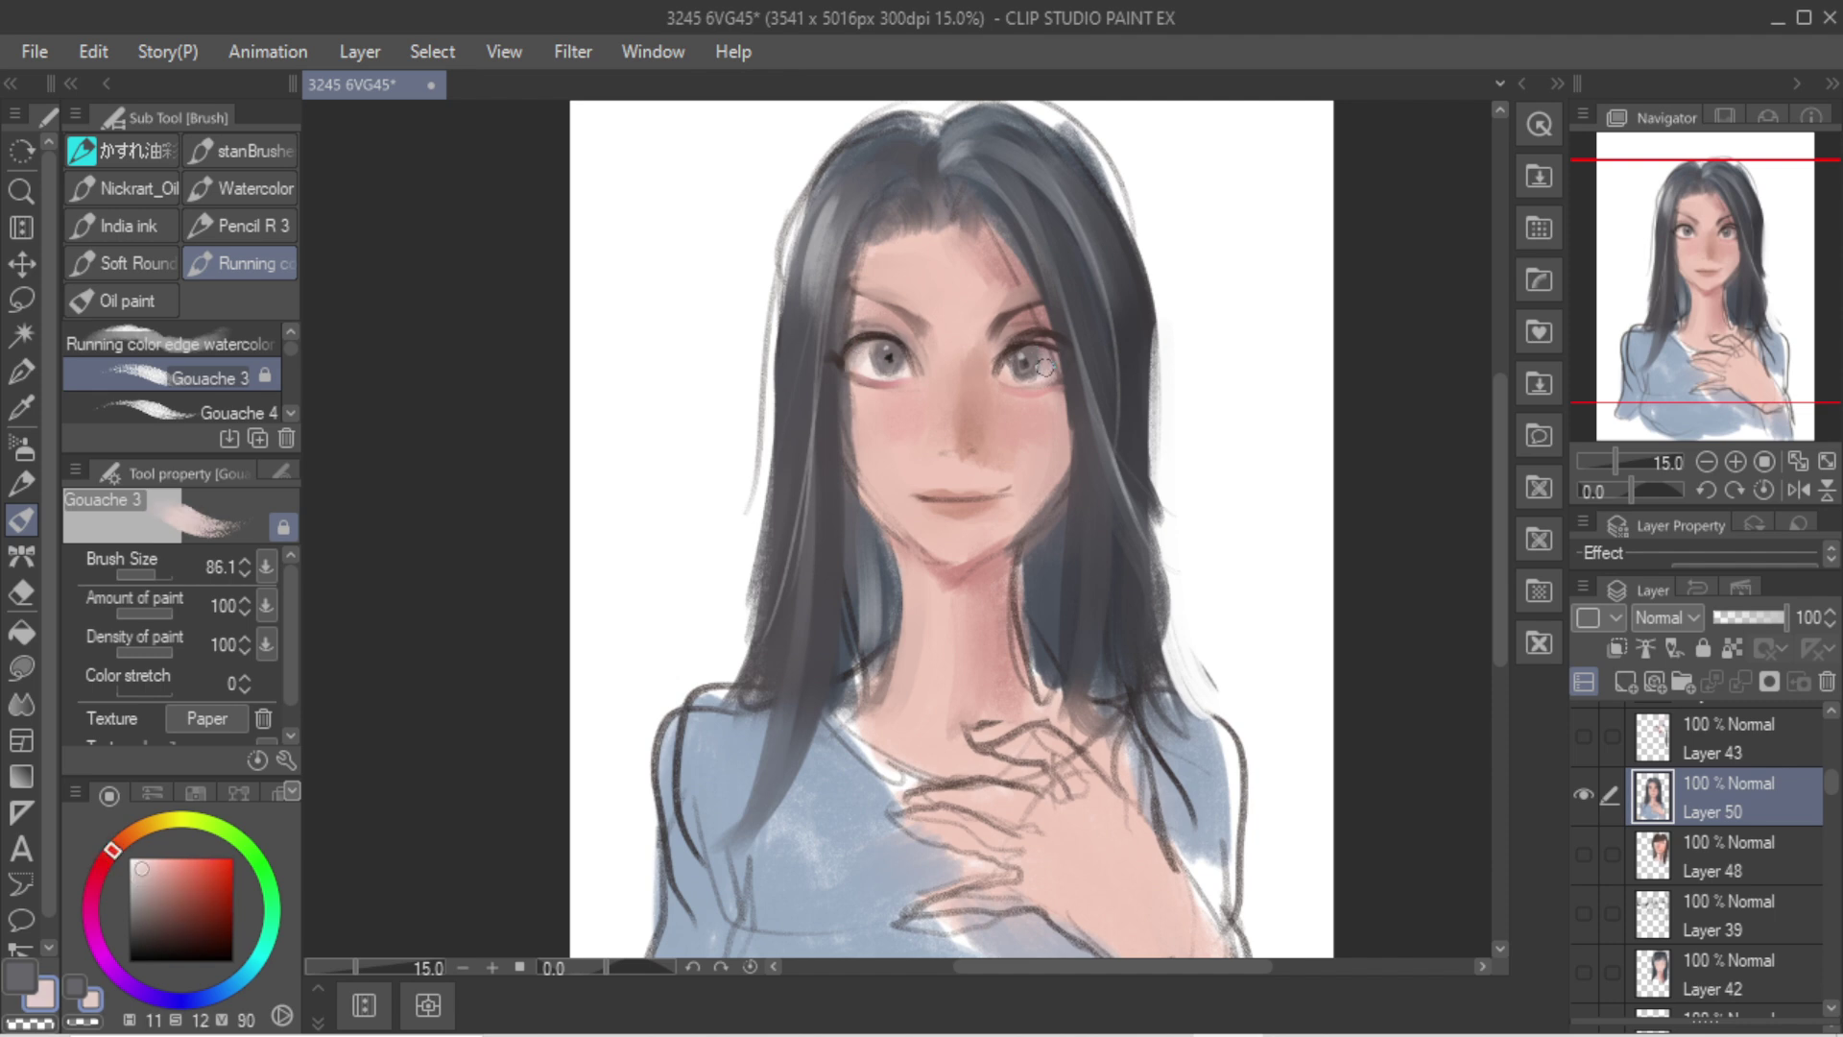
{"action": "left_click", "coordinate": [1044, 367], "text": "alt"}
{"action": "left_click", "coordinate": [1033, 335], "text": "alt"}
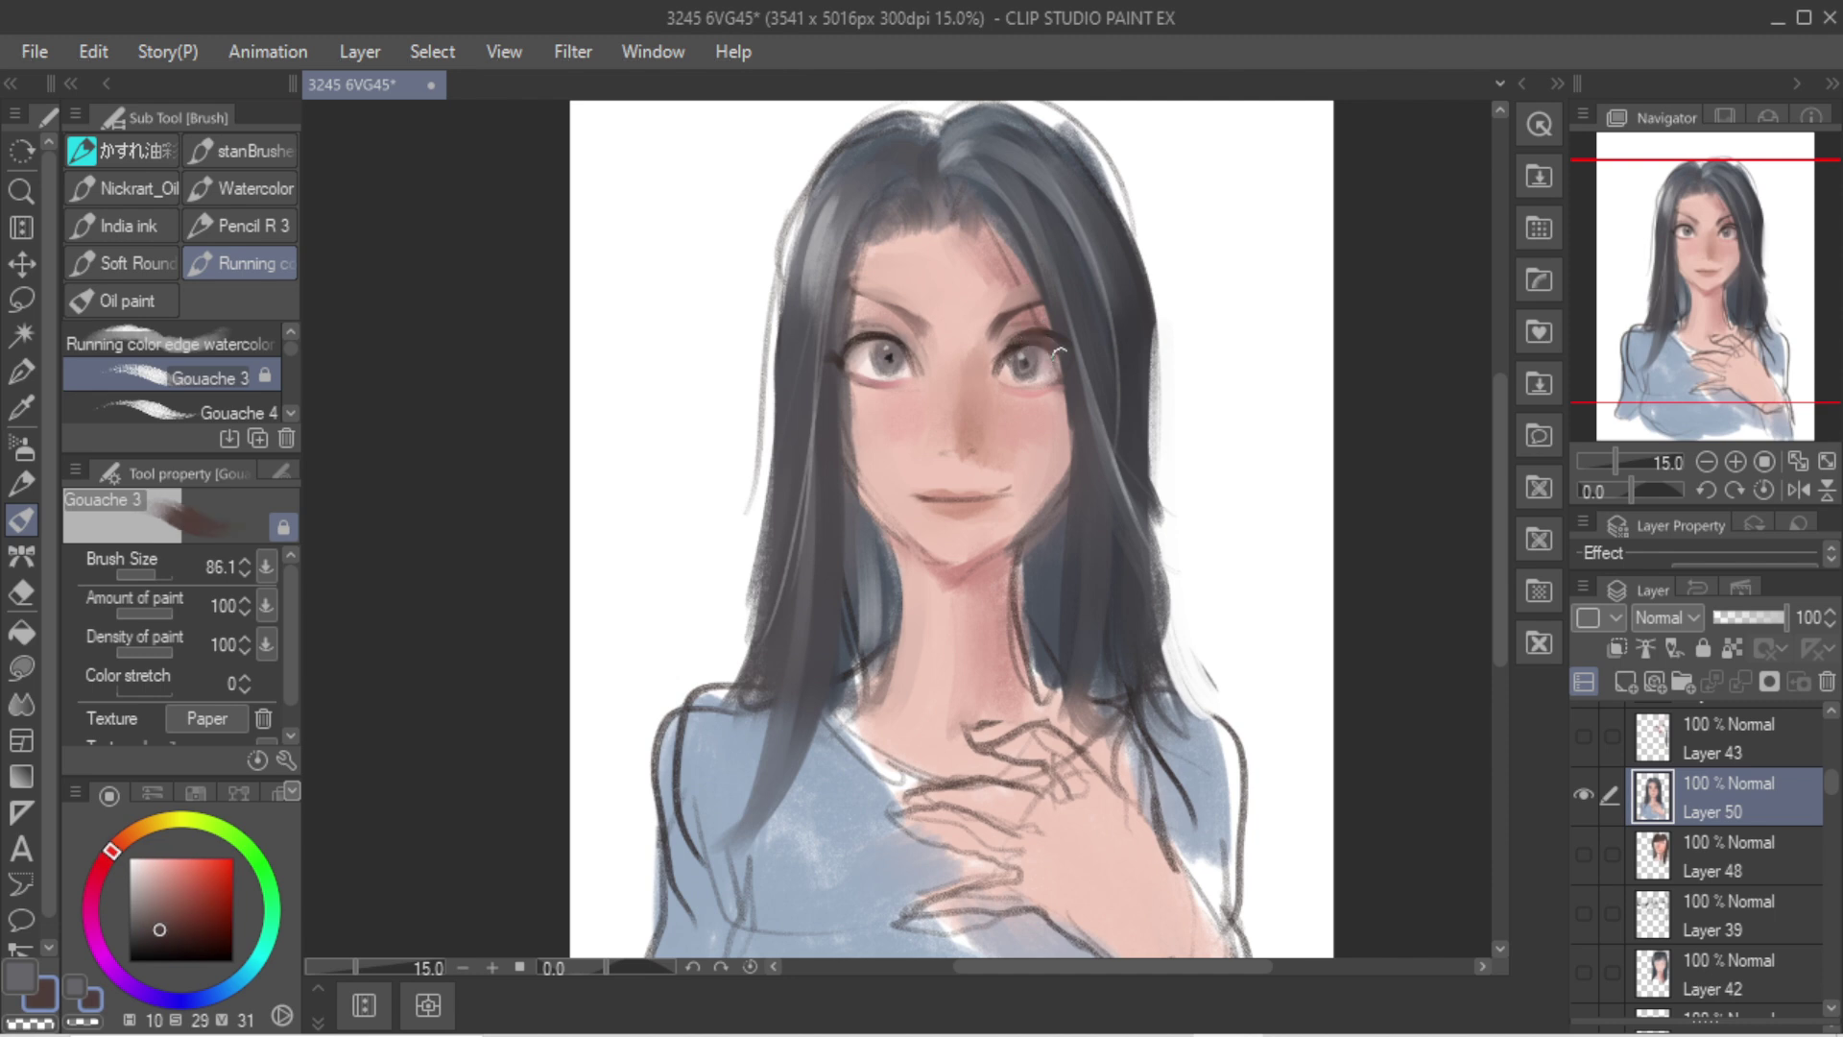
{"action": "left_click", "coordinate": [1021, 337], "text": "alt"}
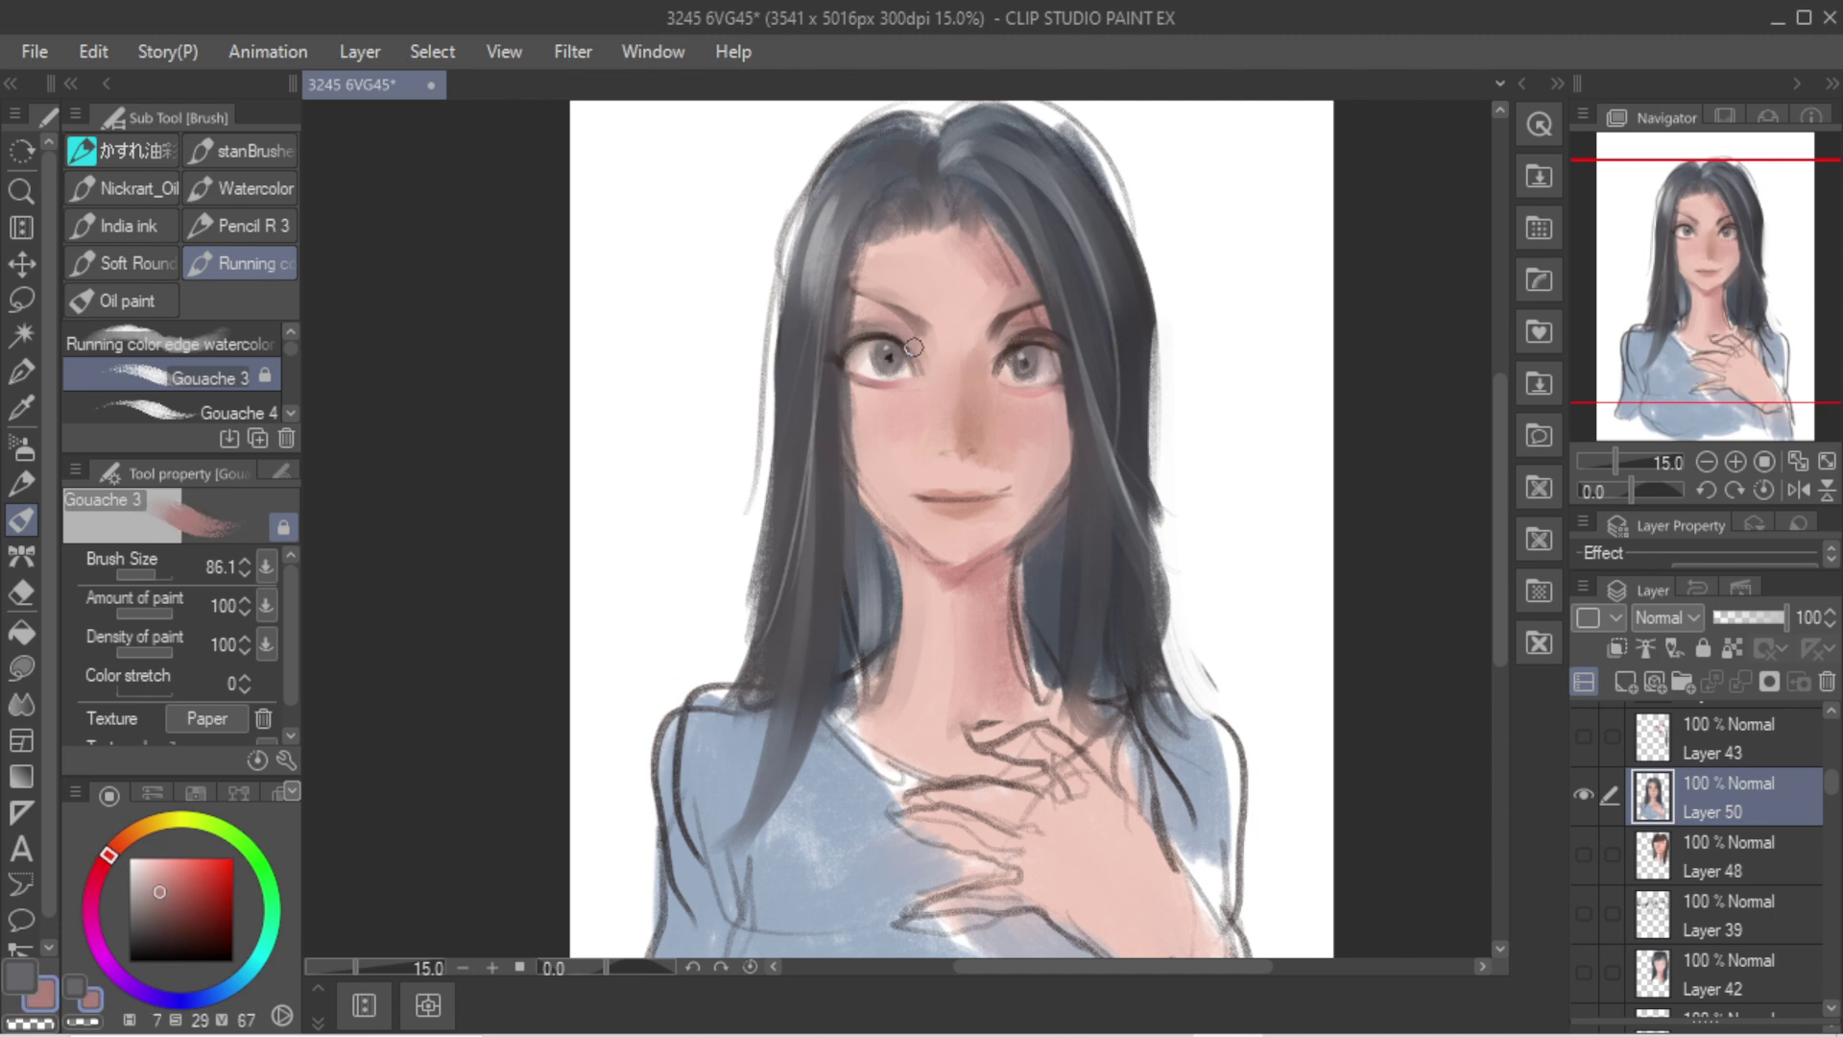
Step: Rework the nose, shaded cheek and brow area with sampled light peach (H 16, S 22, V 94) and tan (H 15, S 33, V 80)
{"action": "mouse_move", "coordinate": [948, 392]}
{"action": "left_mouse_down"}
{"action": "mouse_move", "coordinate": [968, 441]}
{"action": "mouse_move", "coordinate": [981, 415]}
{"action": "mouse_move", "coordinate": [982, 448]}
{"action": "mouse_move", "coordinate": [976, 397]}
{"action": "left_mouse_up"}
{"action": "left_click", "coordinate": [970, 435], "text": "alt"}
{"action": "left_click", "coordinate": [926, 422], "text": "alt"}
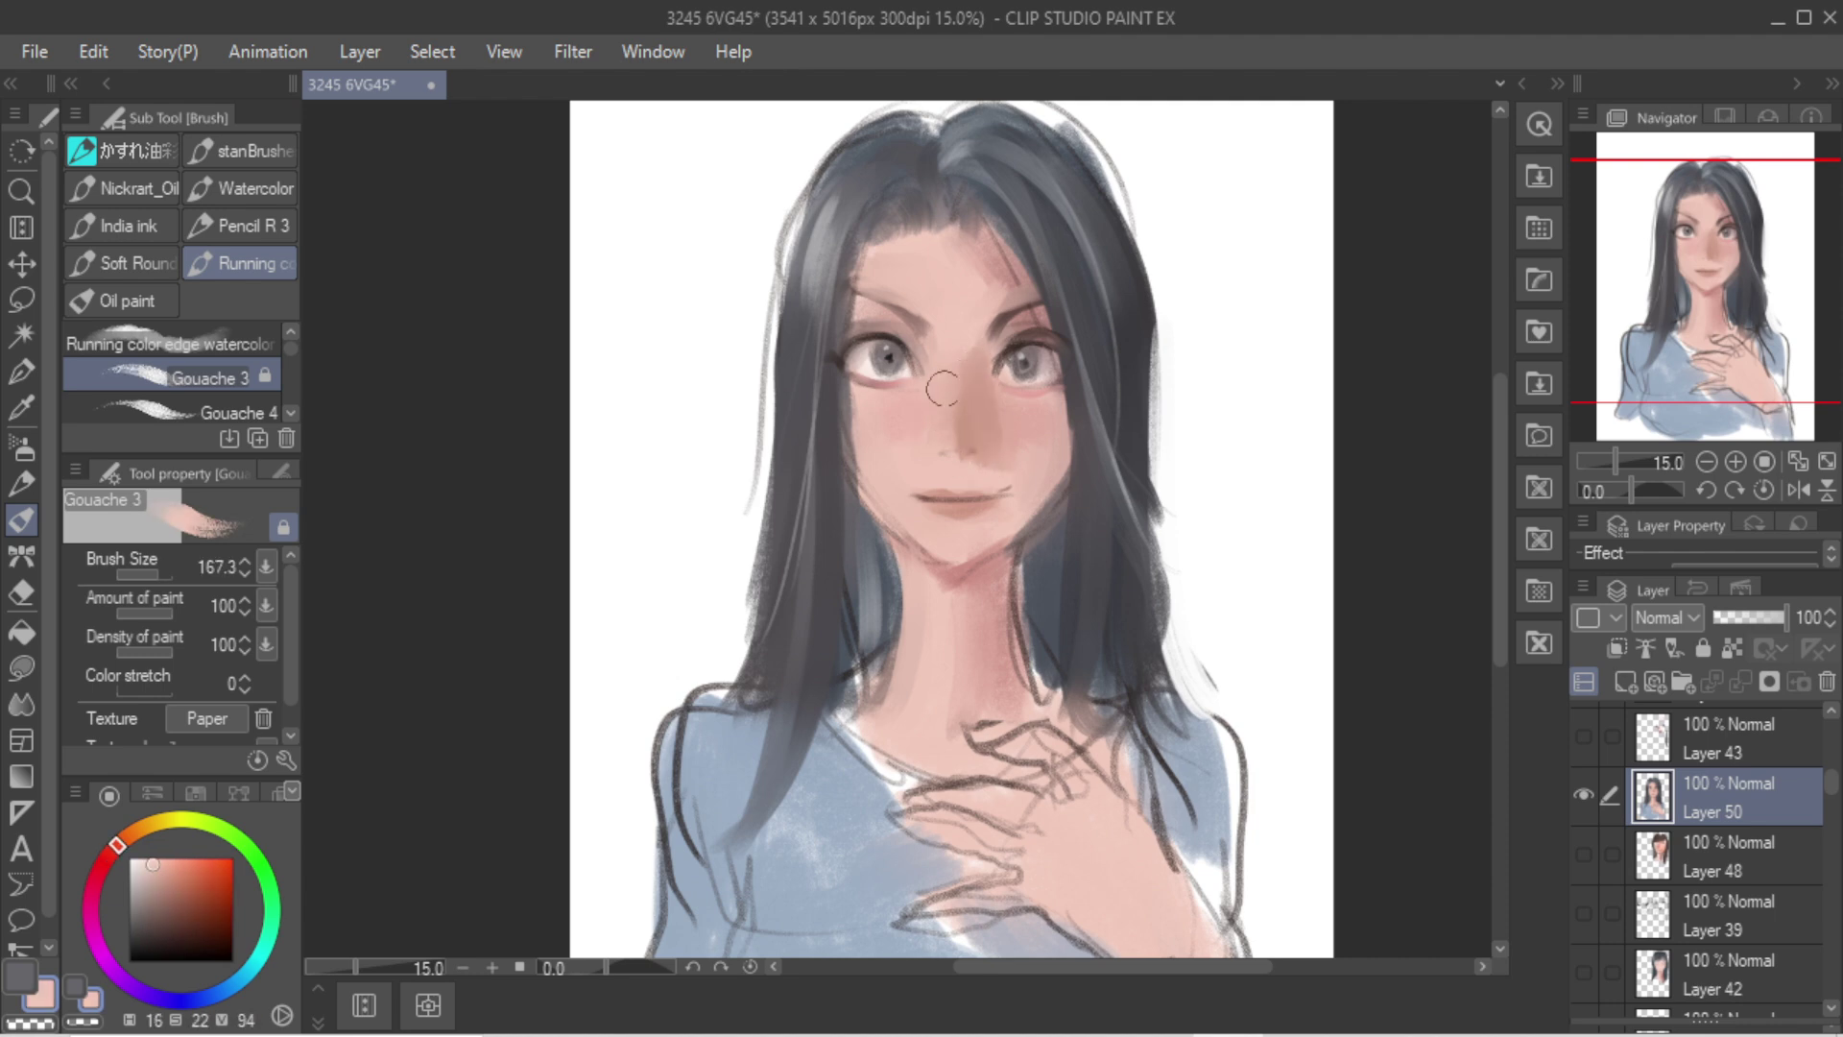
{"action": "left_click", "coordinate": [1018, 446], "text": "alt"}
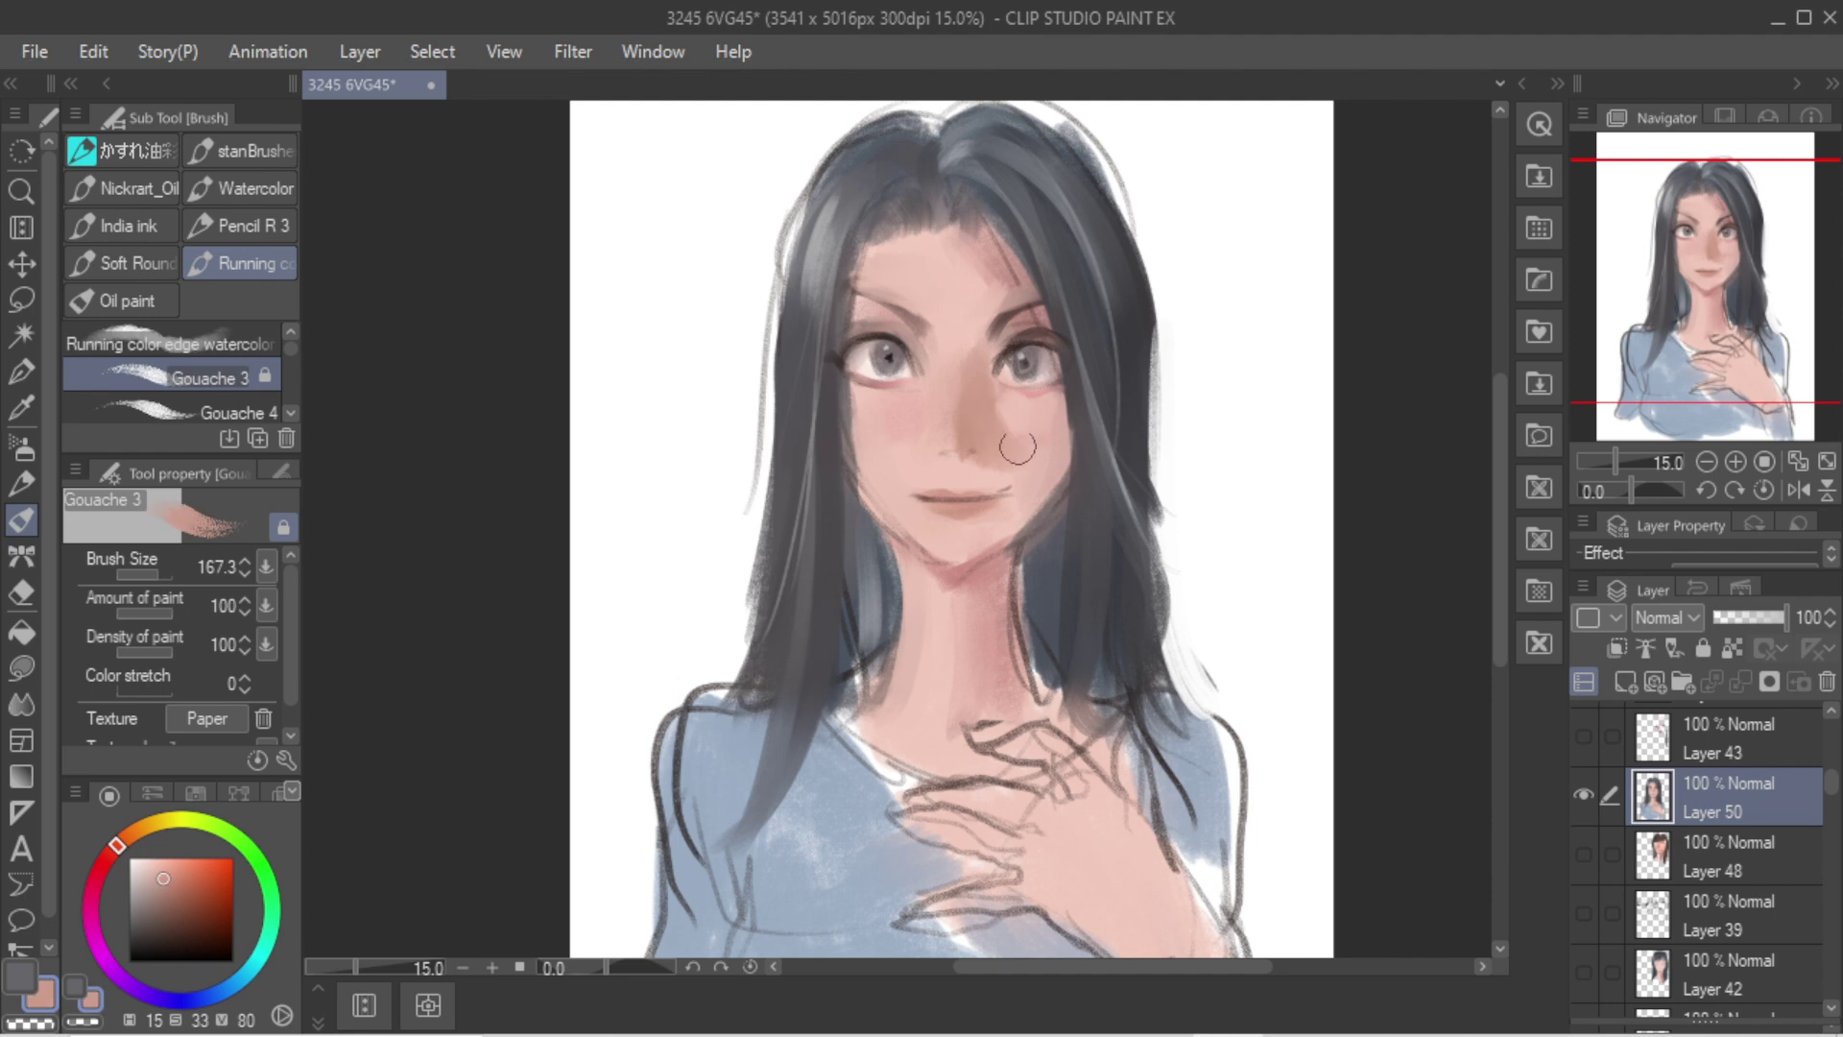
{"action": "left_click_drag", "start_coordinate": [1003, 498], "coordinate": [1006, 477]}
{"action": "key", "text": "]"}
{"action": "key", "text": "["}
{"action": "left_click_drag", "start_coordinate": [985, 296], "coordinate": [980, 271]}
Step: Soften the cheeks, jaw and chin with the Blur tool at size 423.4, undoing the previous change first
{"action": "key", "text": "j"}
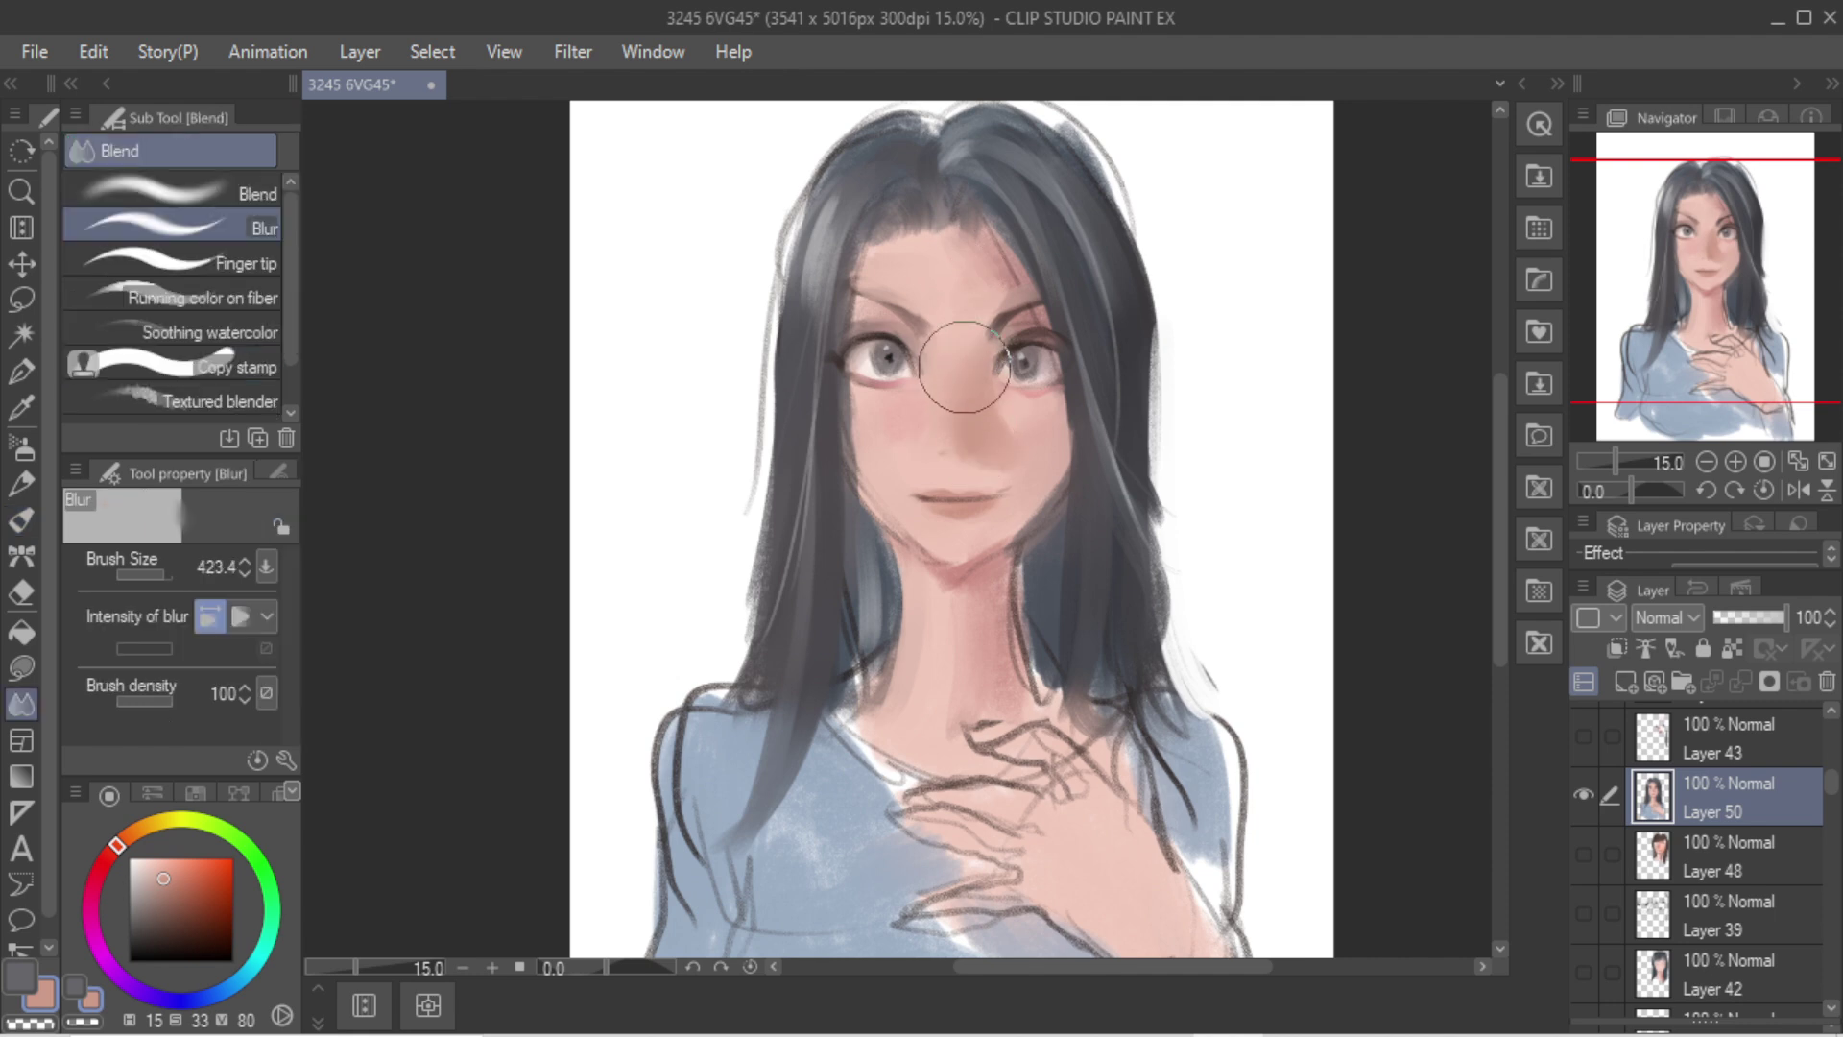
{"action": "key", "text": "ctrl+z"}
{"action": "left_click_drag", "start_coordinate": [1046, 442], "coordinate": [957, 593]}
{"action": "left_click_drag", "start_coordinate": [860, 461], "coordinate": [875, 424]}
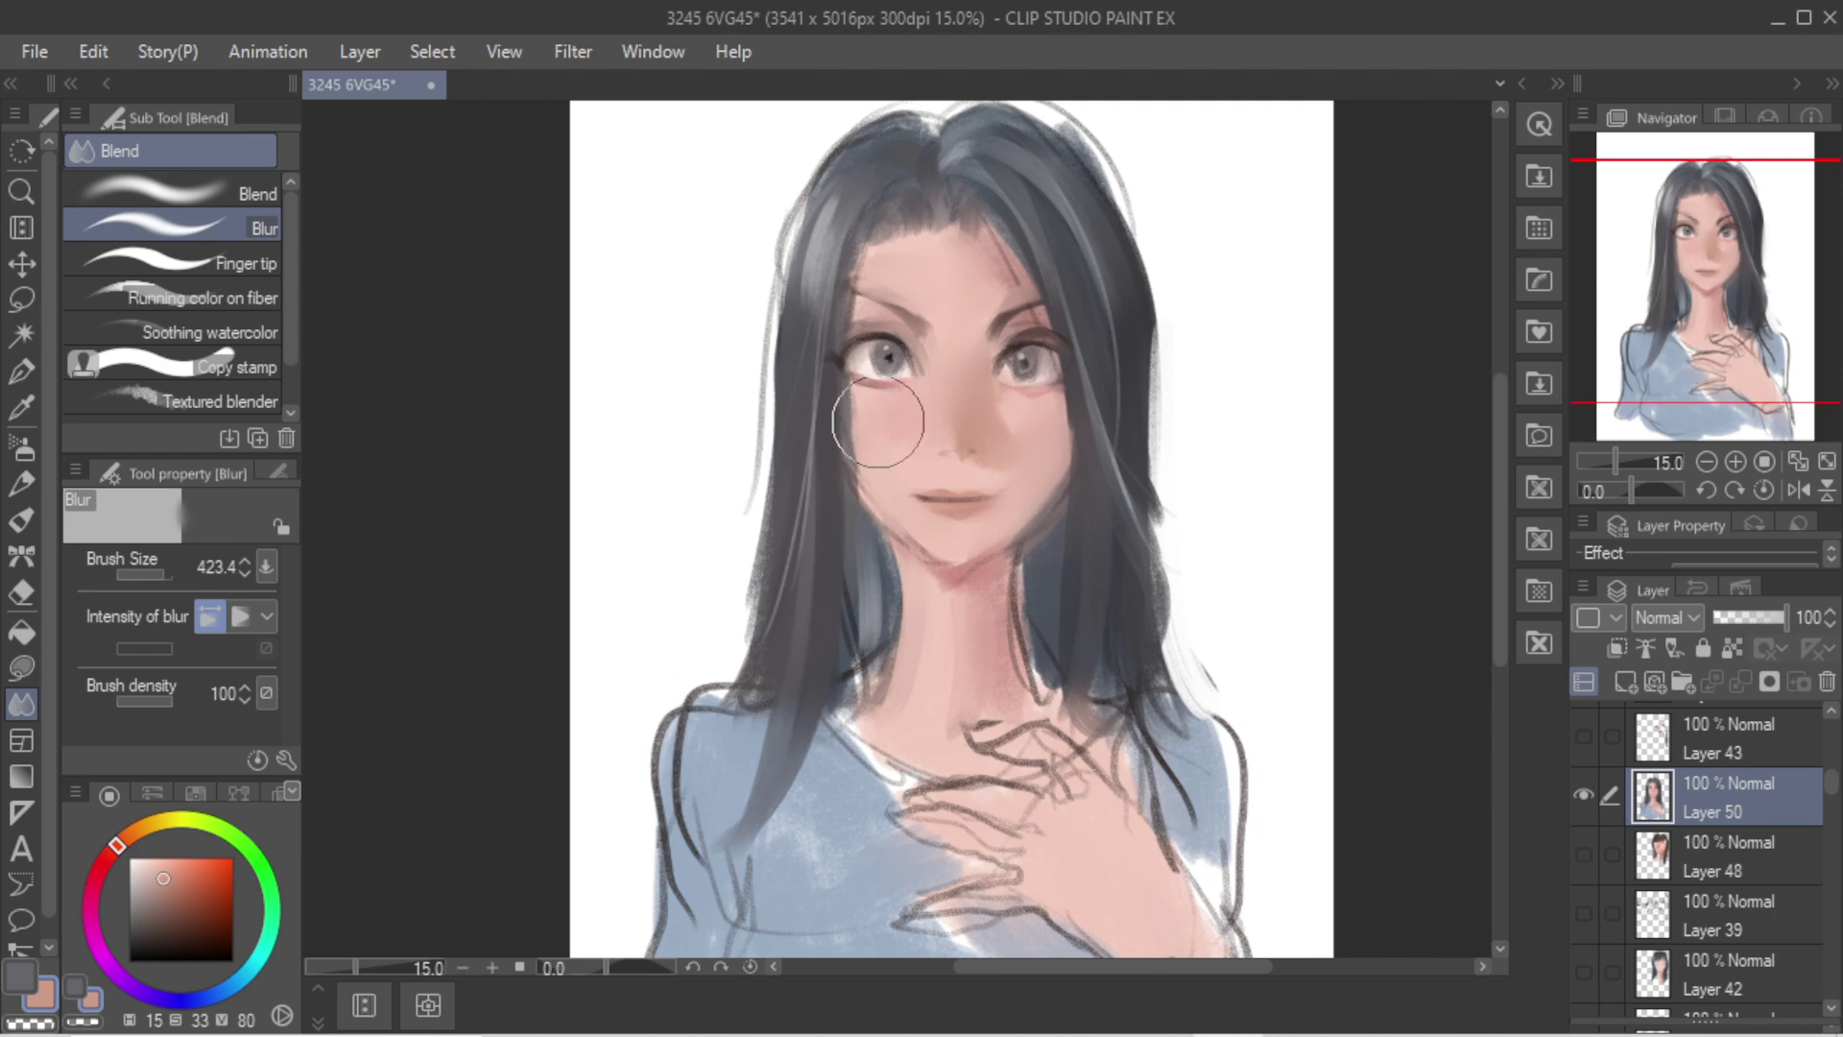
Step: Blur the upper eyelids and lash edges of both eyes with a smaller blur brush
{"action": "key", "text": "["}
{"action": "key", "text": "["}
{"action": "key", "text": "["}
{"action": "key", "text": "["}
{"action": "mouse_move", "coordinate": [861, 351]}
{"action": "left_mouse_down"}
{"action": "mouse_move", "coordinate": [857, 336]}
{"action": "mouse_move", "coordinate": [894, 339]}
{"action": "left_mouse_up"}
{"action": "left_click_drag", "start_coordinate": [1048, 345], "coordinate": [1063, 376]}
{"action": "left_click_drag", "start_coordinate": [913, 329], "coordinate": [872, 322]}
Step: Blur the shaded side of the neck and the shadow under the chin at size 320.7
{"action": "key", "text": "]"}
{"action": "key", "text": "]"}
{"action": "left_click_drag", "start_coordinate": [1002, 561], "coordinate": [1009, 696]}
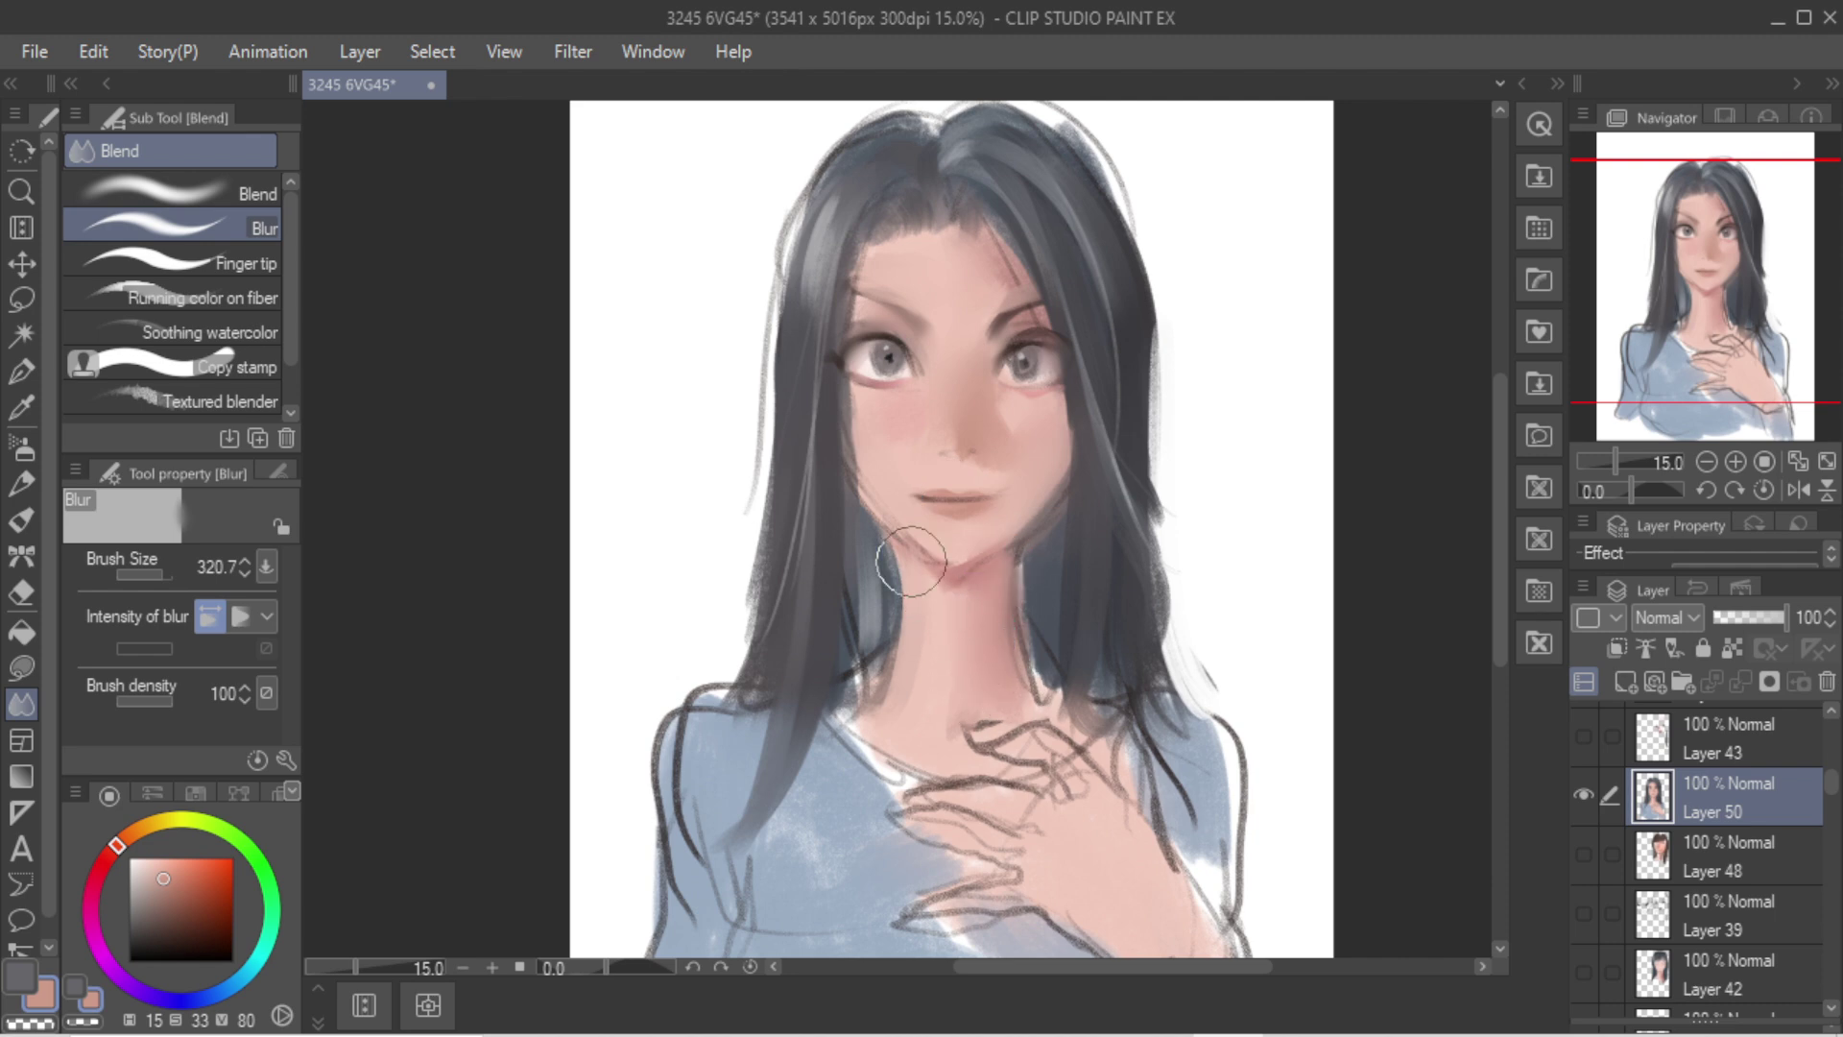
{"action": "left_click_drag", "start_coordinate": [911, 561], "coordinate": [947, 579]}
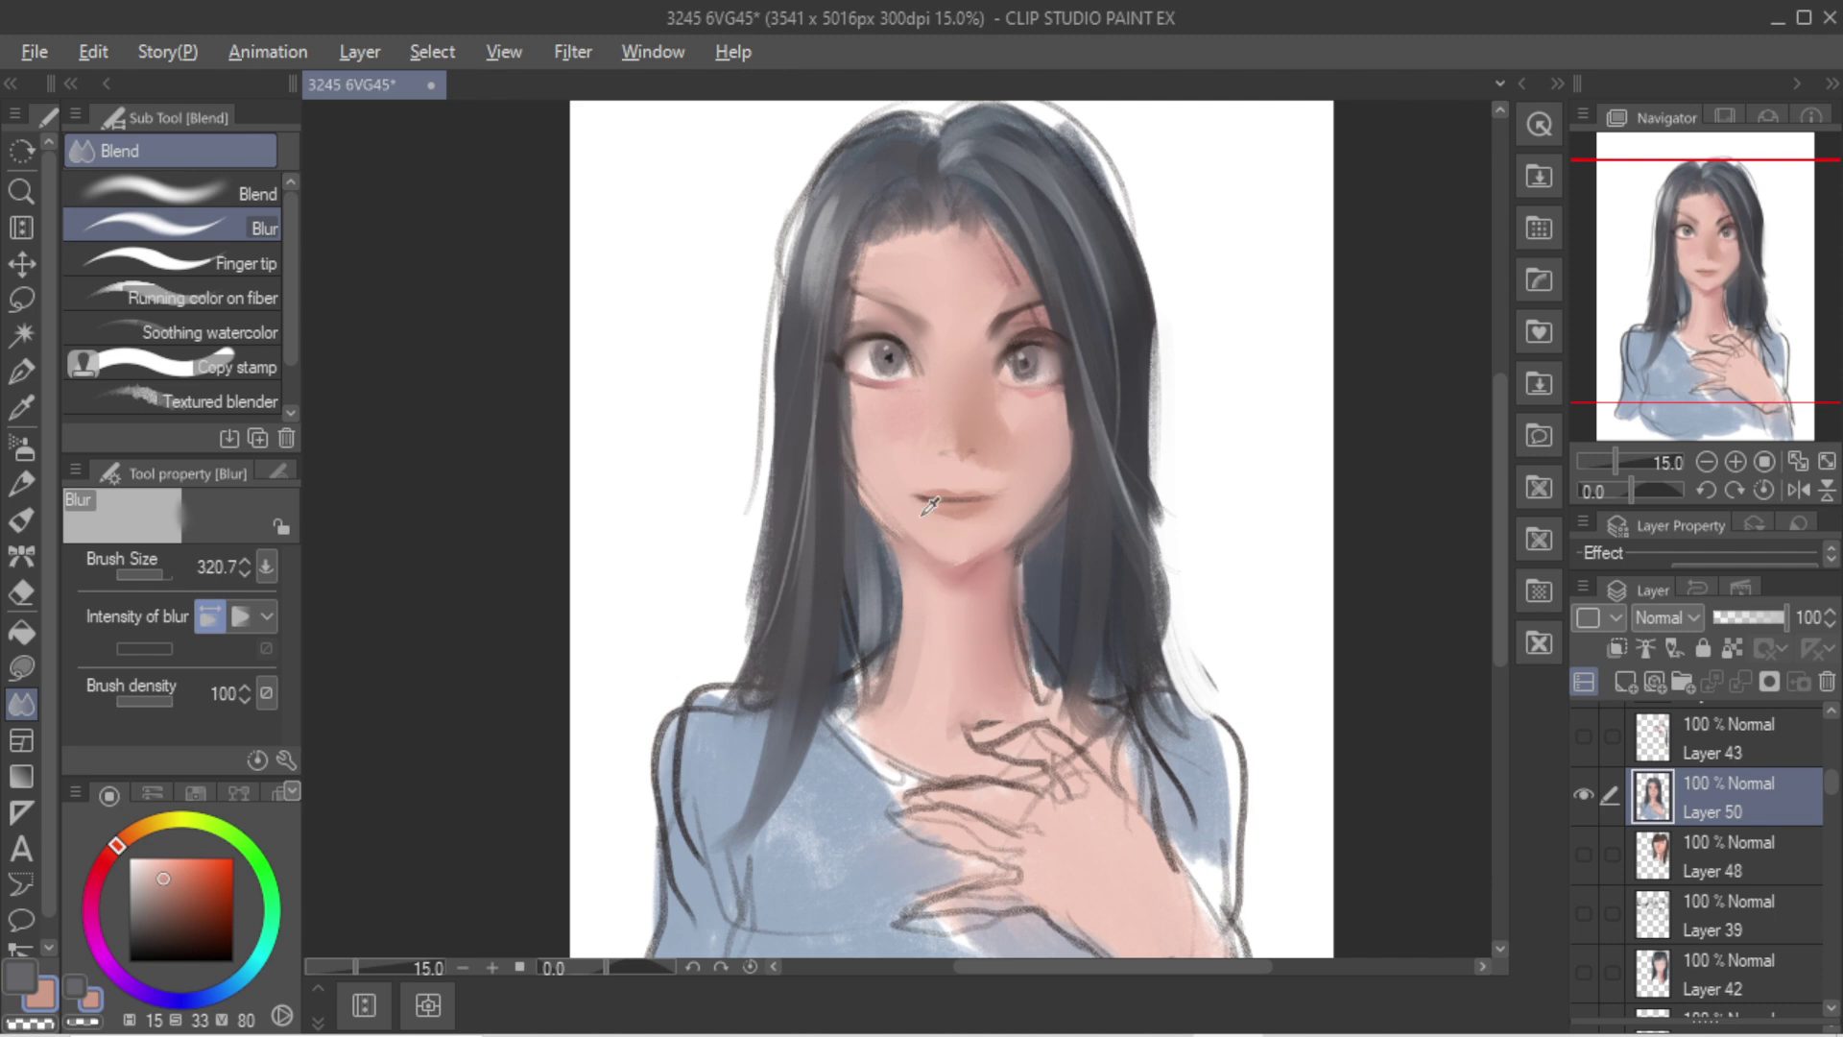
Step: Strengthen the shadow along the side of the nose with Gouache 3 in sampled tan (H 15, S 33, V 80)
{"action": "key", "text": "b"}
{"action": "left_click", "coordinate": [878, 487], "text": "alt"}
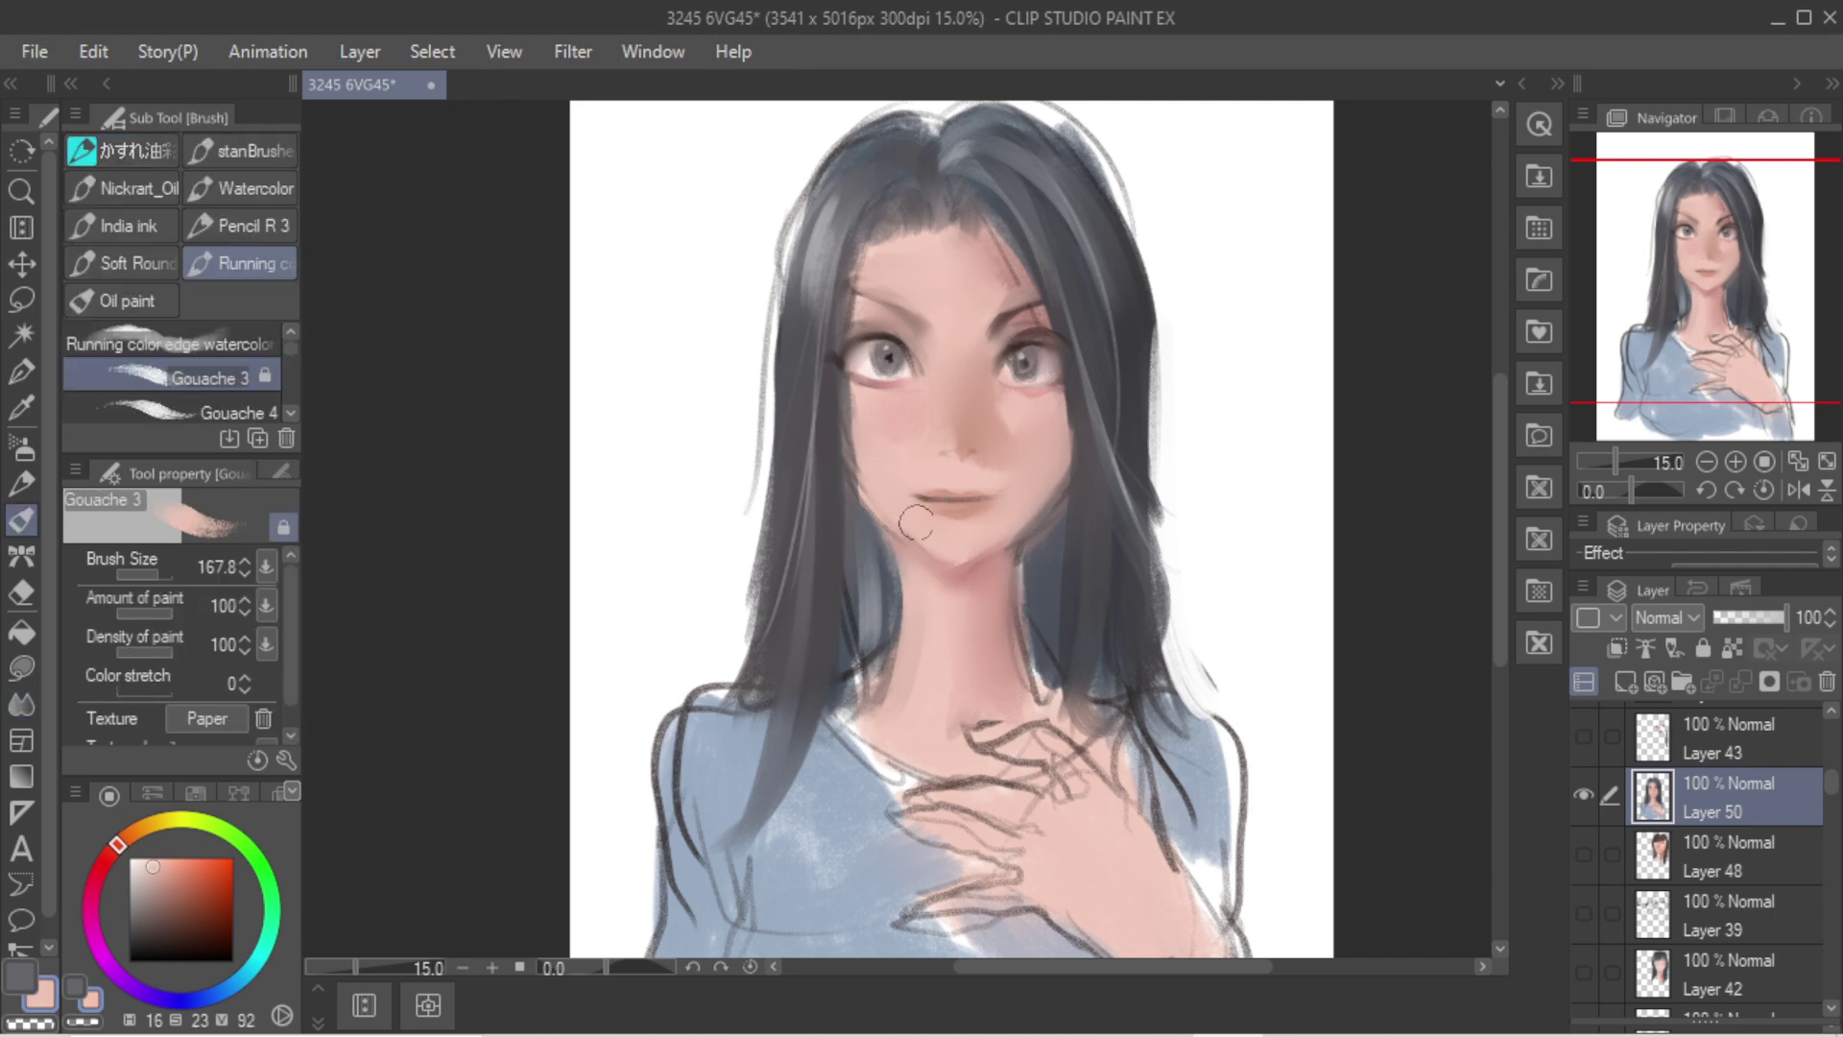
{"action": "left_click", "coordinate": [968, 441], "text": "alt"}
{"action": "left_click_drag", "start_coordinate": [968, 442], "coordinate": [969, 376]}
{"action": "key", "text": "]"}
{"action": "key", "text": "]"}
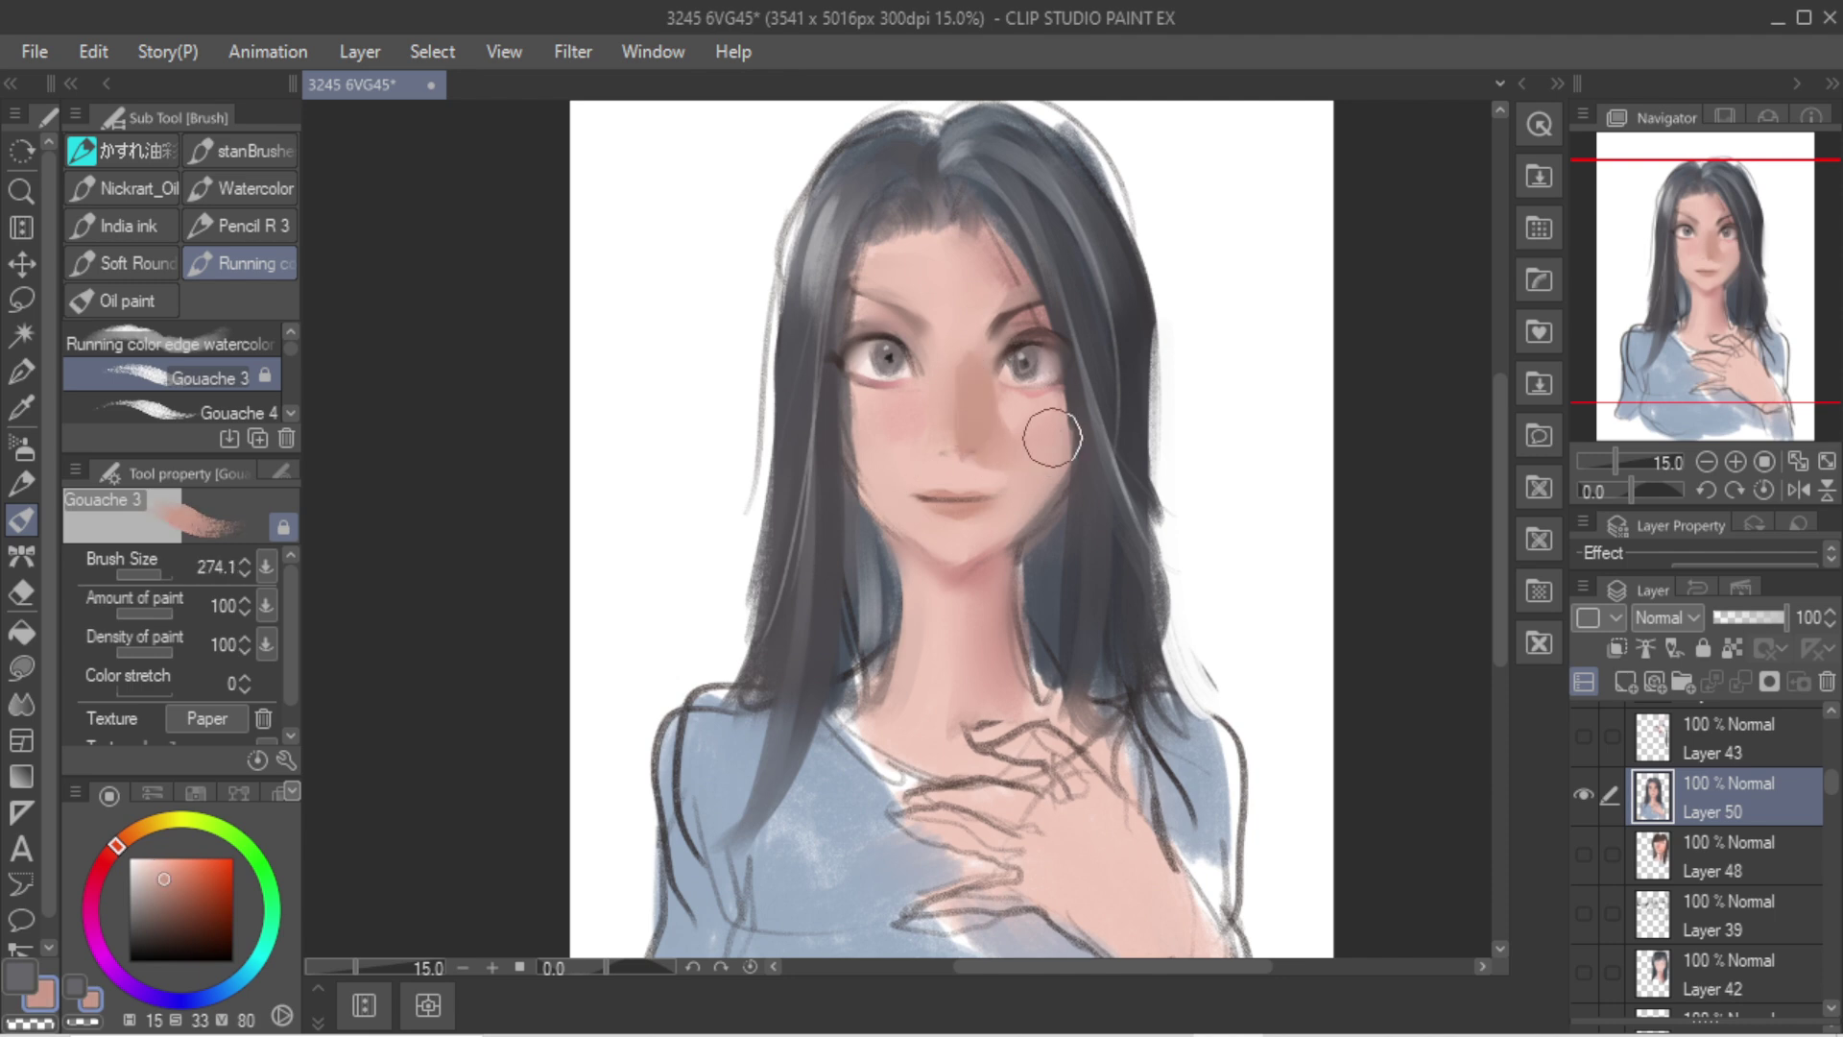
{"action": "scroll", "coordinate": [964, 373], "scroll_direction": "up", "scroll_amount": 4}
{"action": "scroll", "coordinate": [977, 307], "scroll_direction": "down", "scroll_amount": 1}
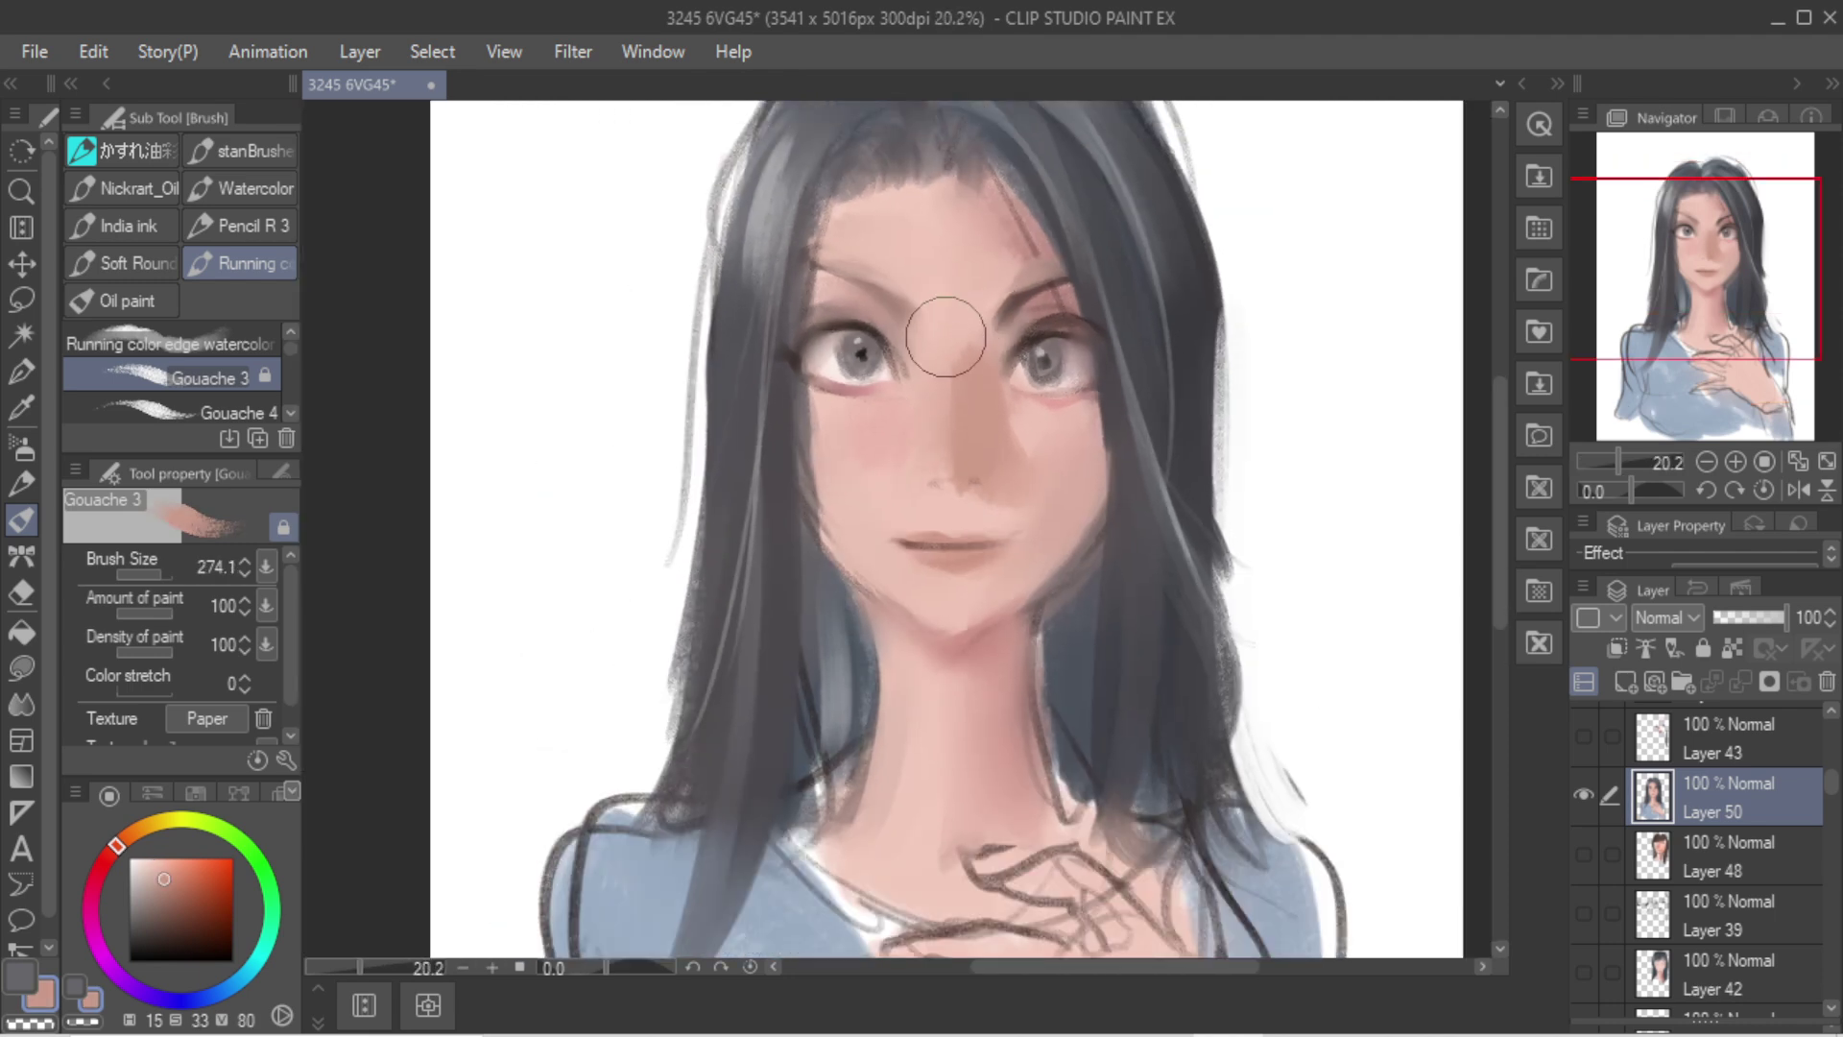
Step: Refine the upper lash lines and irises of both eyes with Gouache 3 in black and sampled grey, undoing one stray stroke
{"action": "left_click", "coordinate": [938, 321], "text": "alt"}
{"action": "left_click_drag", "start_coordinate": [838, 366], "coordinate": [899, 390], "text": "ctrl+alt"}
{"action": "left_click", "coordinate": [849, 357], "text": "alt"}
{"action": "left_click", "coordinate": [232, 960]}
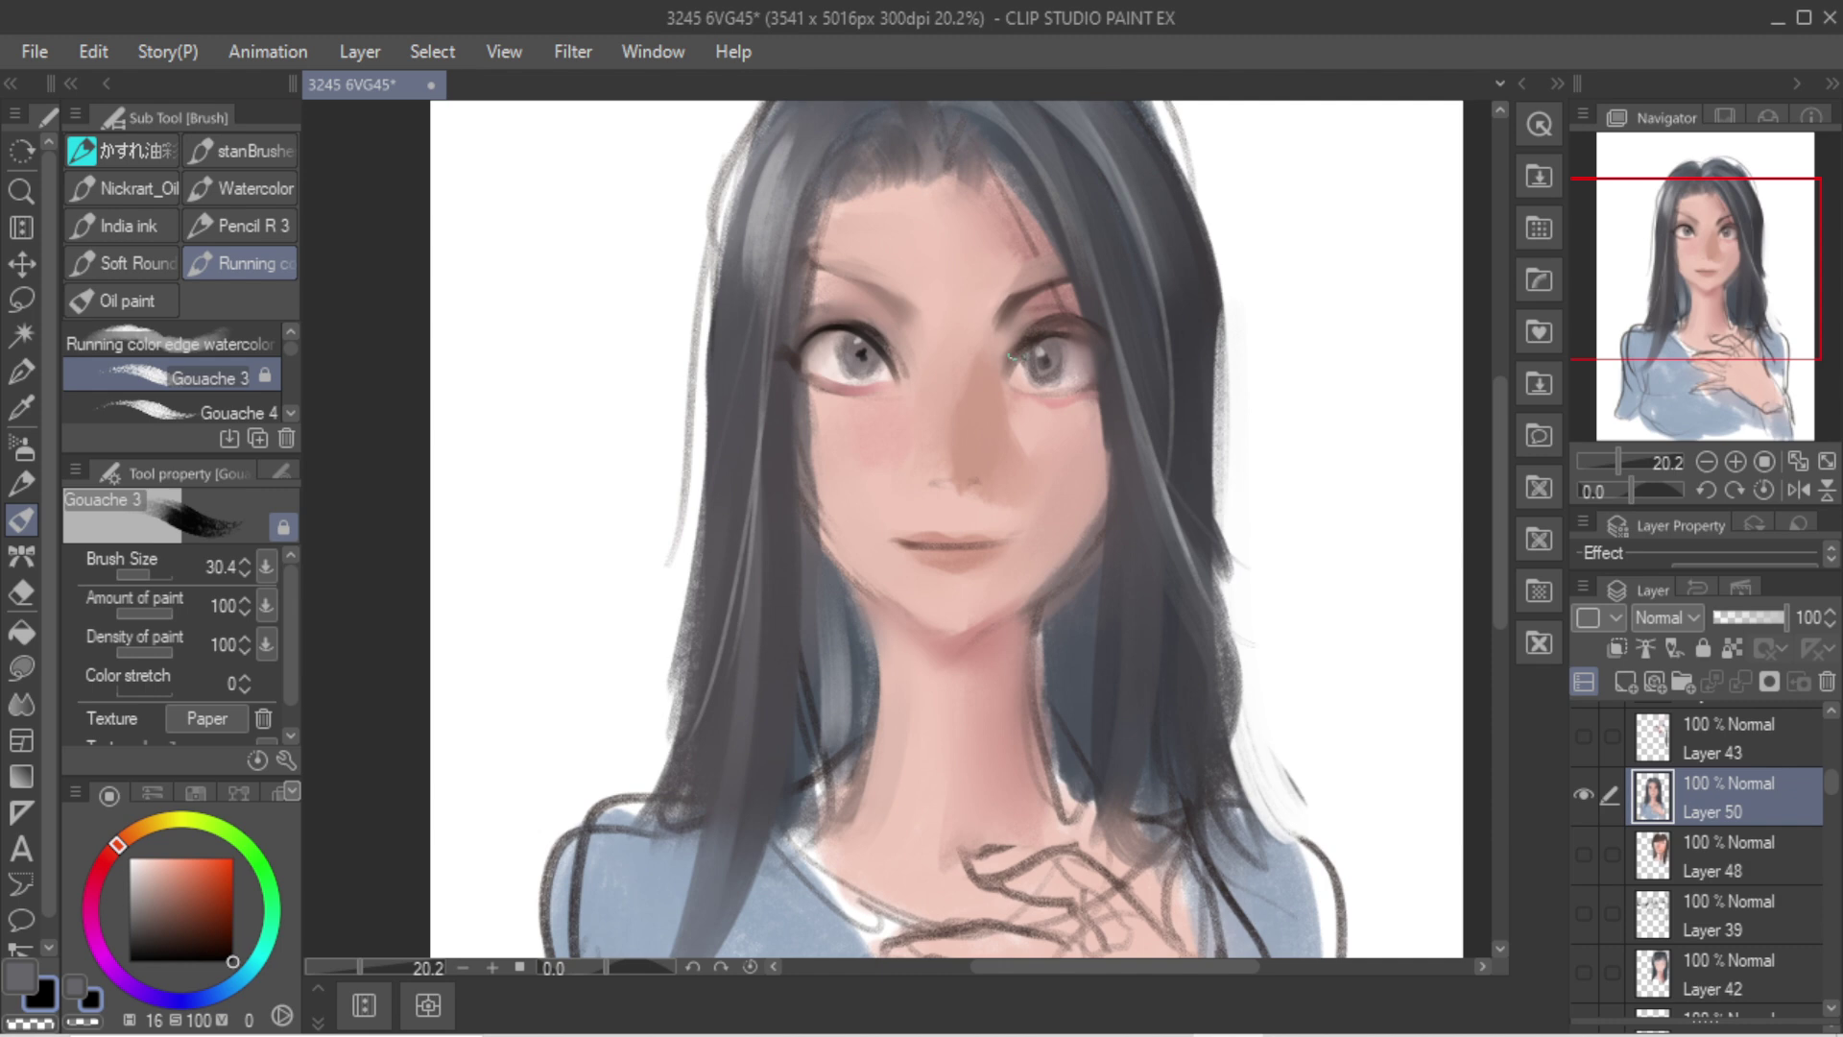
{"action": "left_click_drag", "start_coordinate": [1014, 377], "coordinate": [1097, 368]}
{"action": "key", "text": "ctrl+z"}
{"action": "key", "text": "bracketright"}
{"action": "left_click", "coordinate": [1048, 371], "text": "alt"}
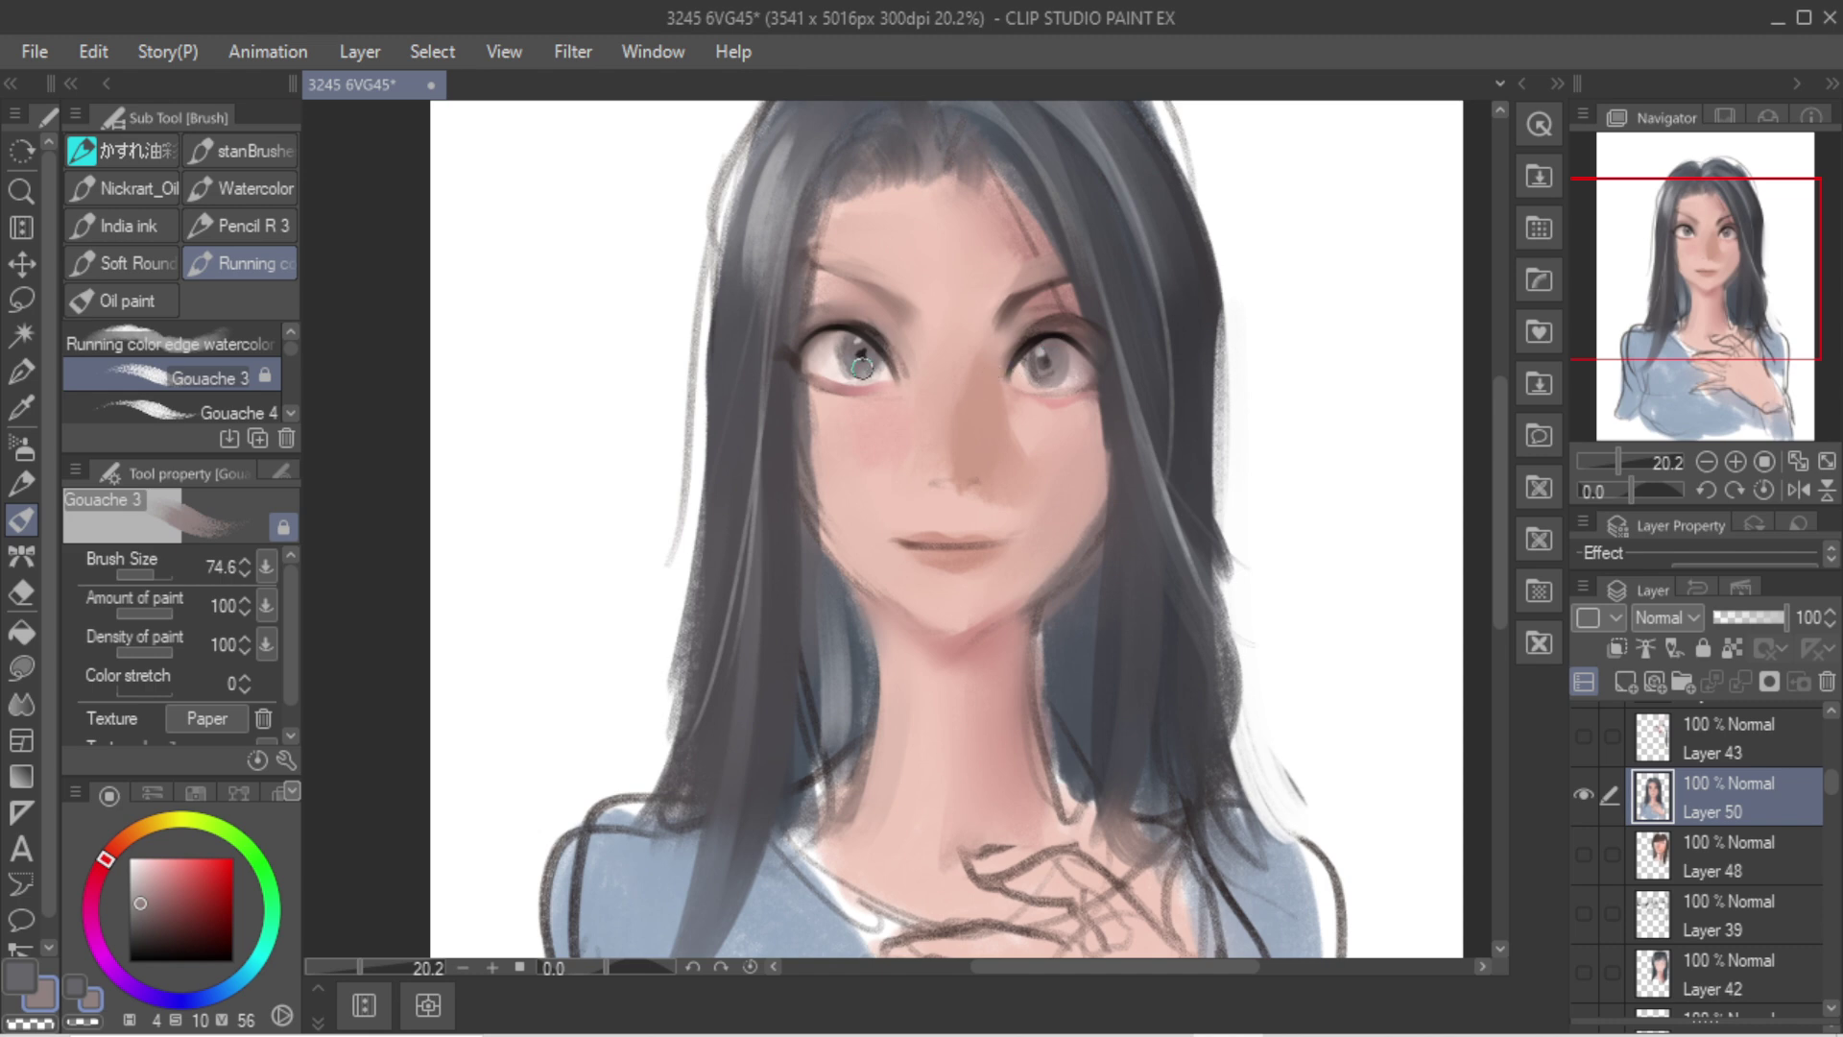
Step: Add fine lower lashes at the outer corners of both eyes with Gouache 3, size 24.4, in sampled dark brown (H 12, S 34, V 17)
{"action": "key", "text": "bracketleft"}
{"action": "key", "text": "bracketleft"}
{"action": "key", "text": "bracketleft"}
{"action": "key", "text": "bracketleft"}
{"action": "key", "text": "bracketleft"}
{"action": "left_click", "coordinate": [856, 324], "text": "alt"}
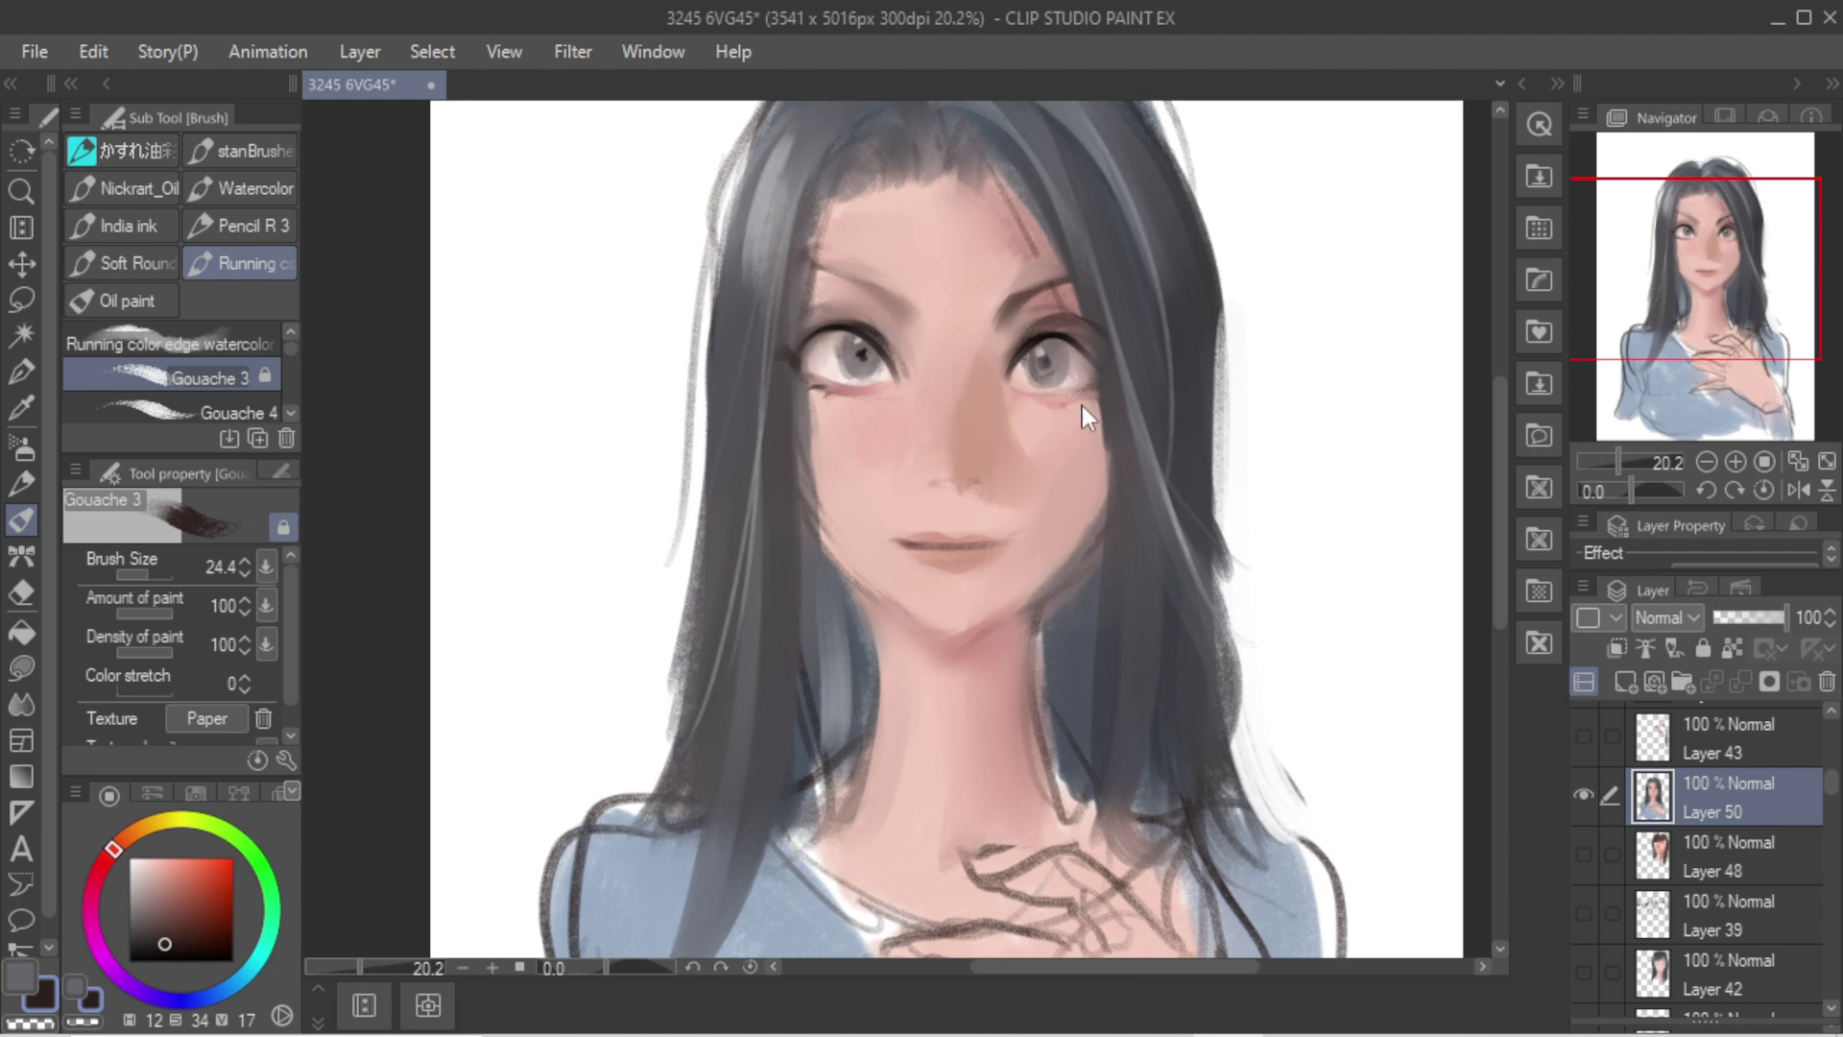
{"action": "left_click_drag", "start_coordinate": [1081, 405], "coordinate": [1067, 401]}
Step: Soften the lips with sampled skin tone and tint them pink at hue 356
{"action": "key", "text": "bracketright"}
{"action": "key", "text": "bracketright"}
{"action": "left_click", "coordinate": [964, 441], "text": "alt"}
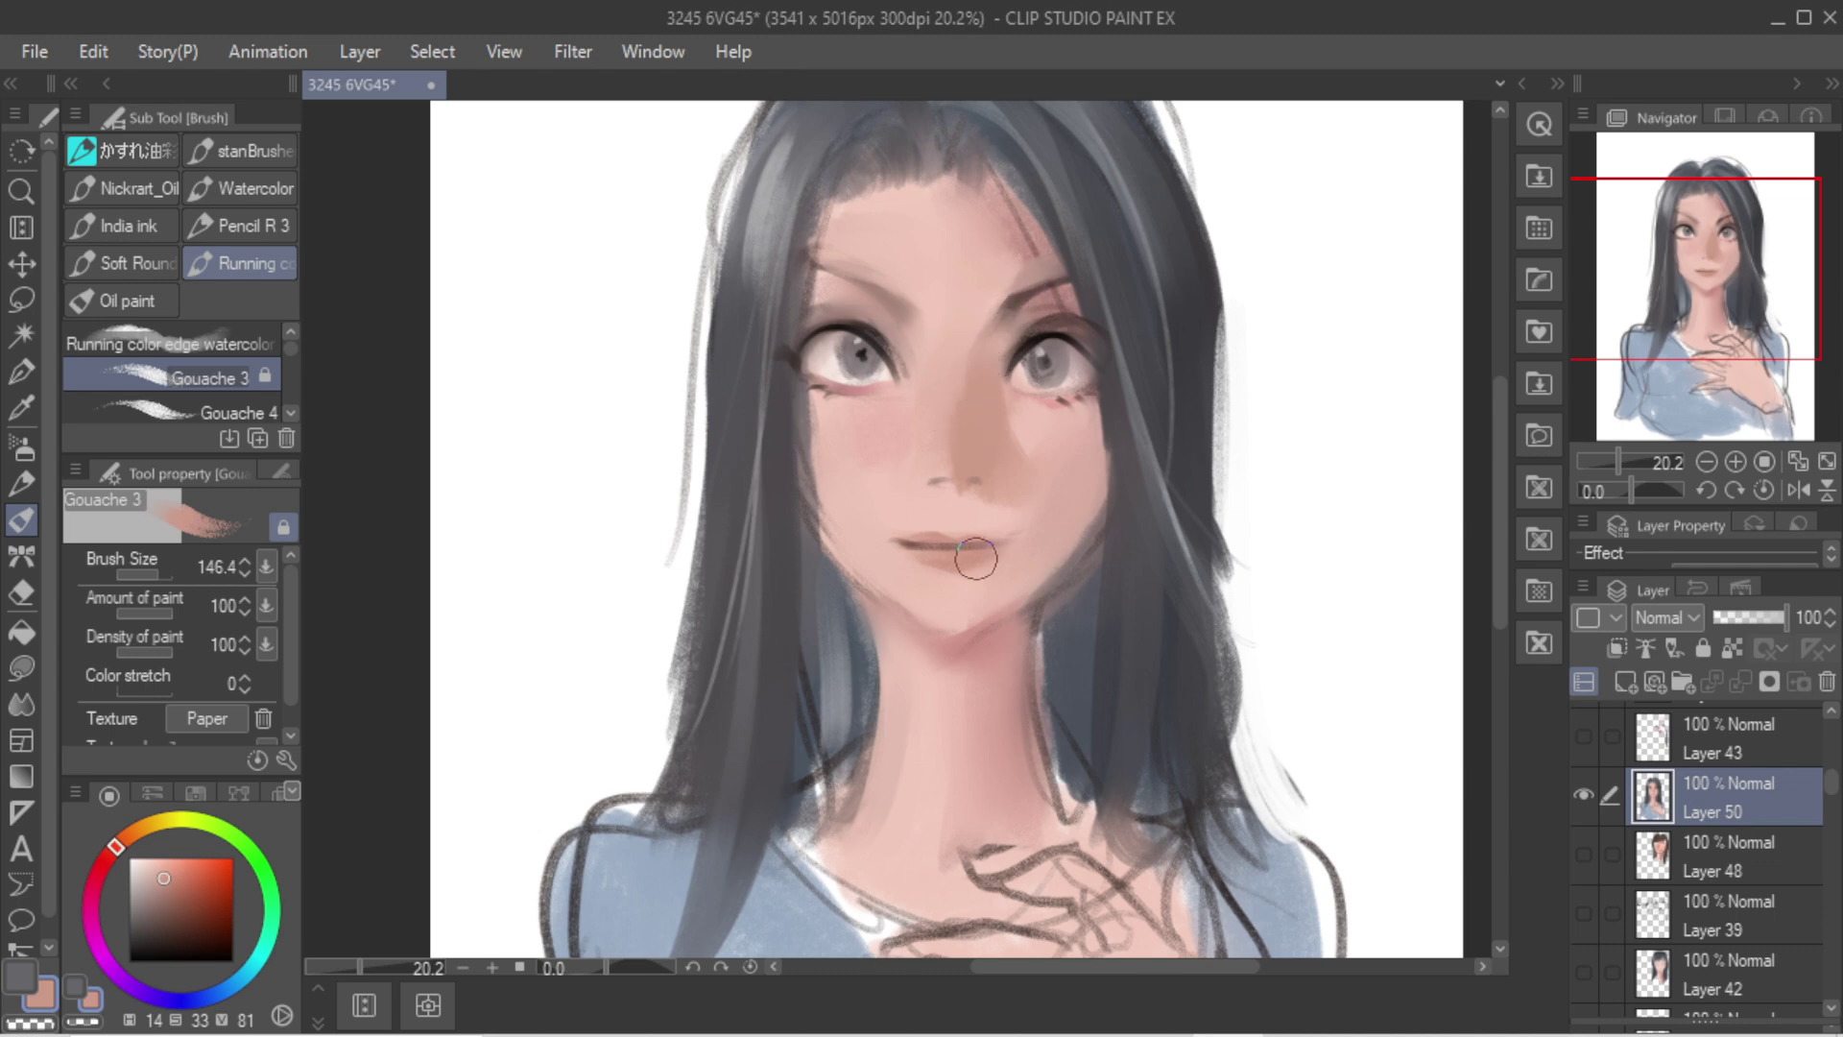
{"action": "left_click_drag", "start_coordinate": [950, 548], "coordinate": [952, 548]}
{"action": "left_click", "coordinate": [99, 868]}
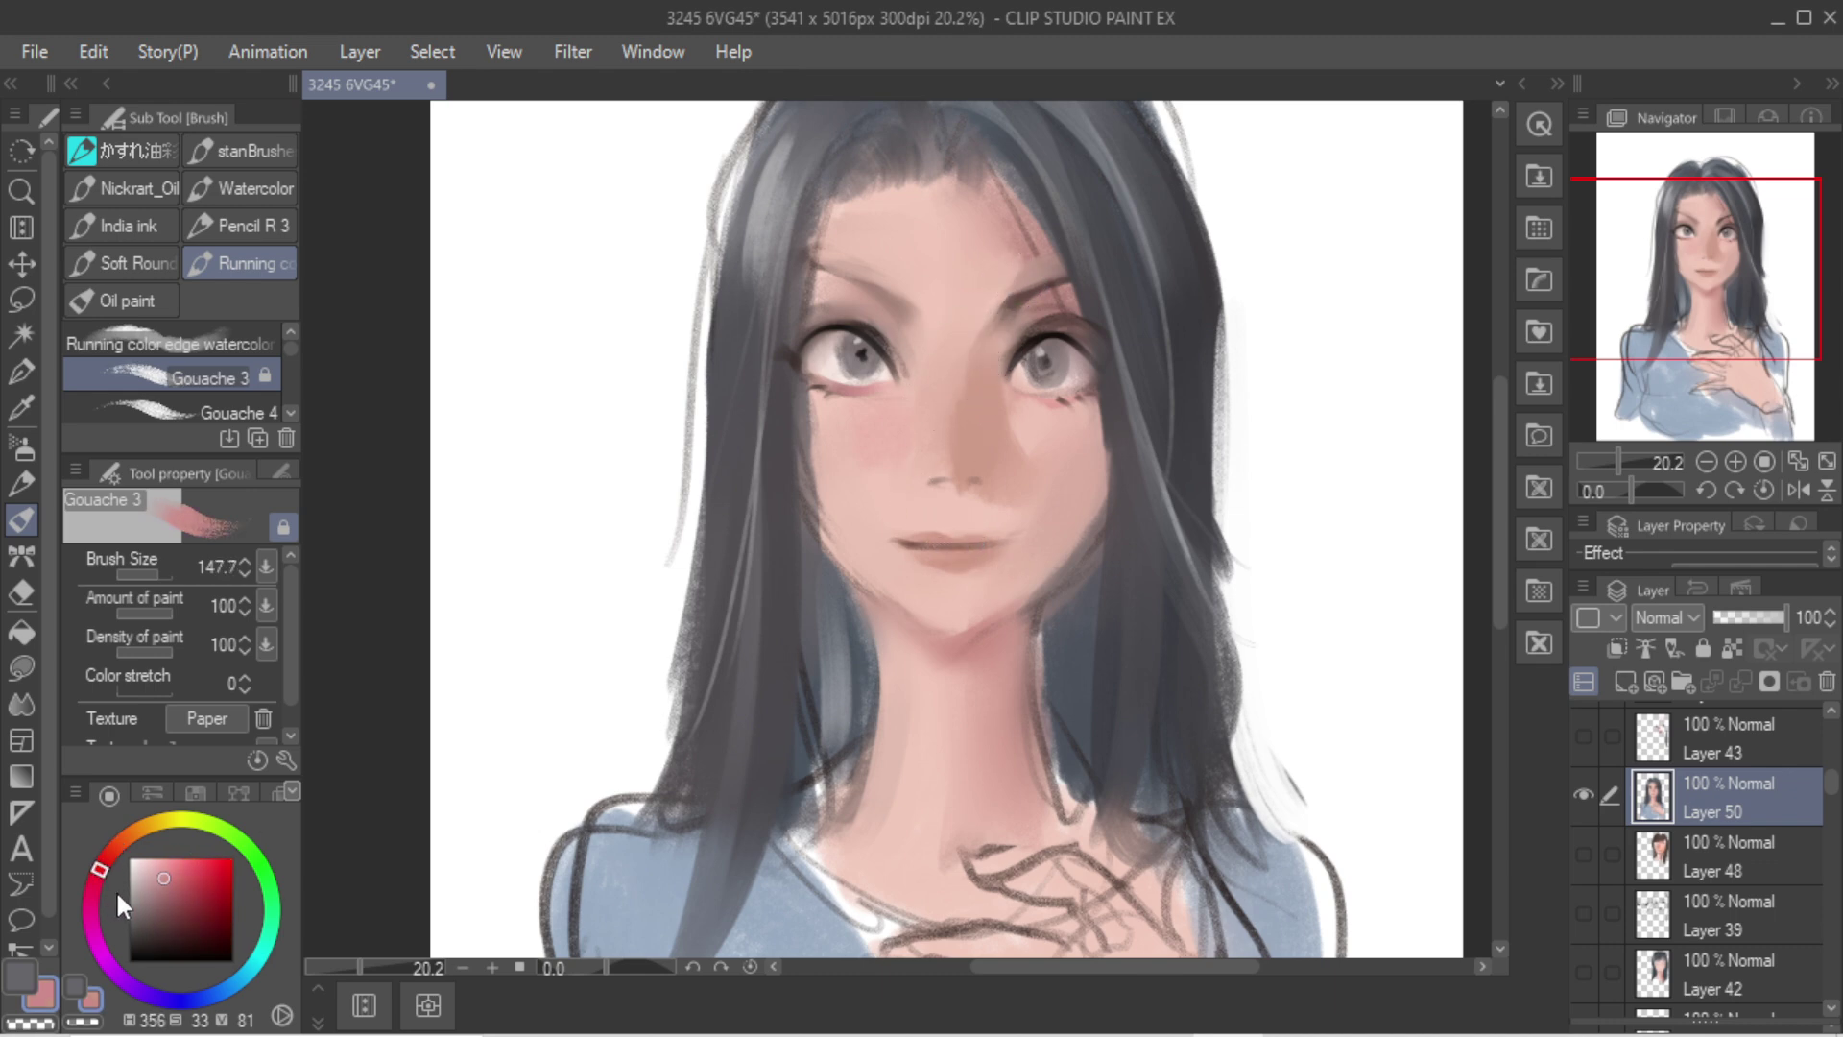
{"action": "left_click", "coordinate": [181, 860]}
{"action": "mouse_move", "coordinate": [958, 522]}
{"action": "left_mouse_down"}
{"action": "mouse_move", "coordinate": [913, 564]}
{"action": "mouse_move", "coordinate": [988, 552]}
{"action": "mouse_move", "coordinate": [948, 552]}
{"action": "left_mouse_up"}
Step: Work dark red (H 356, S 72, V 52) into the lips and mouth line, undoing the last stroke
{"action": "left_click", "coordinate": [204, 907]}
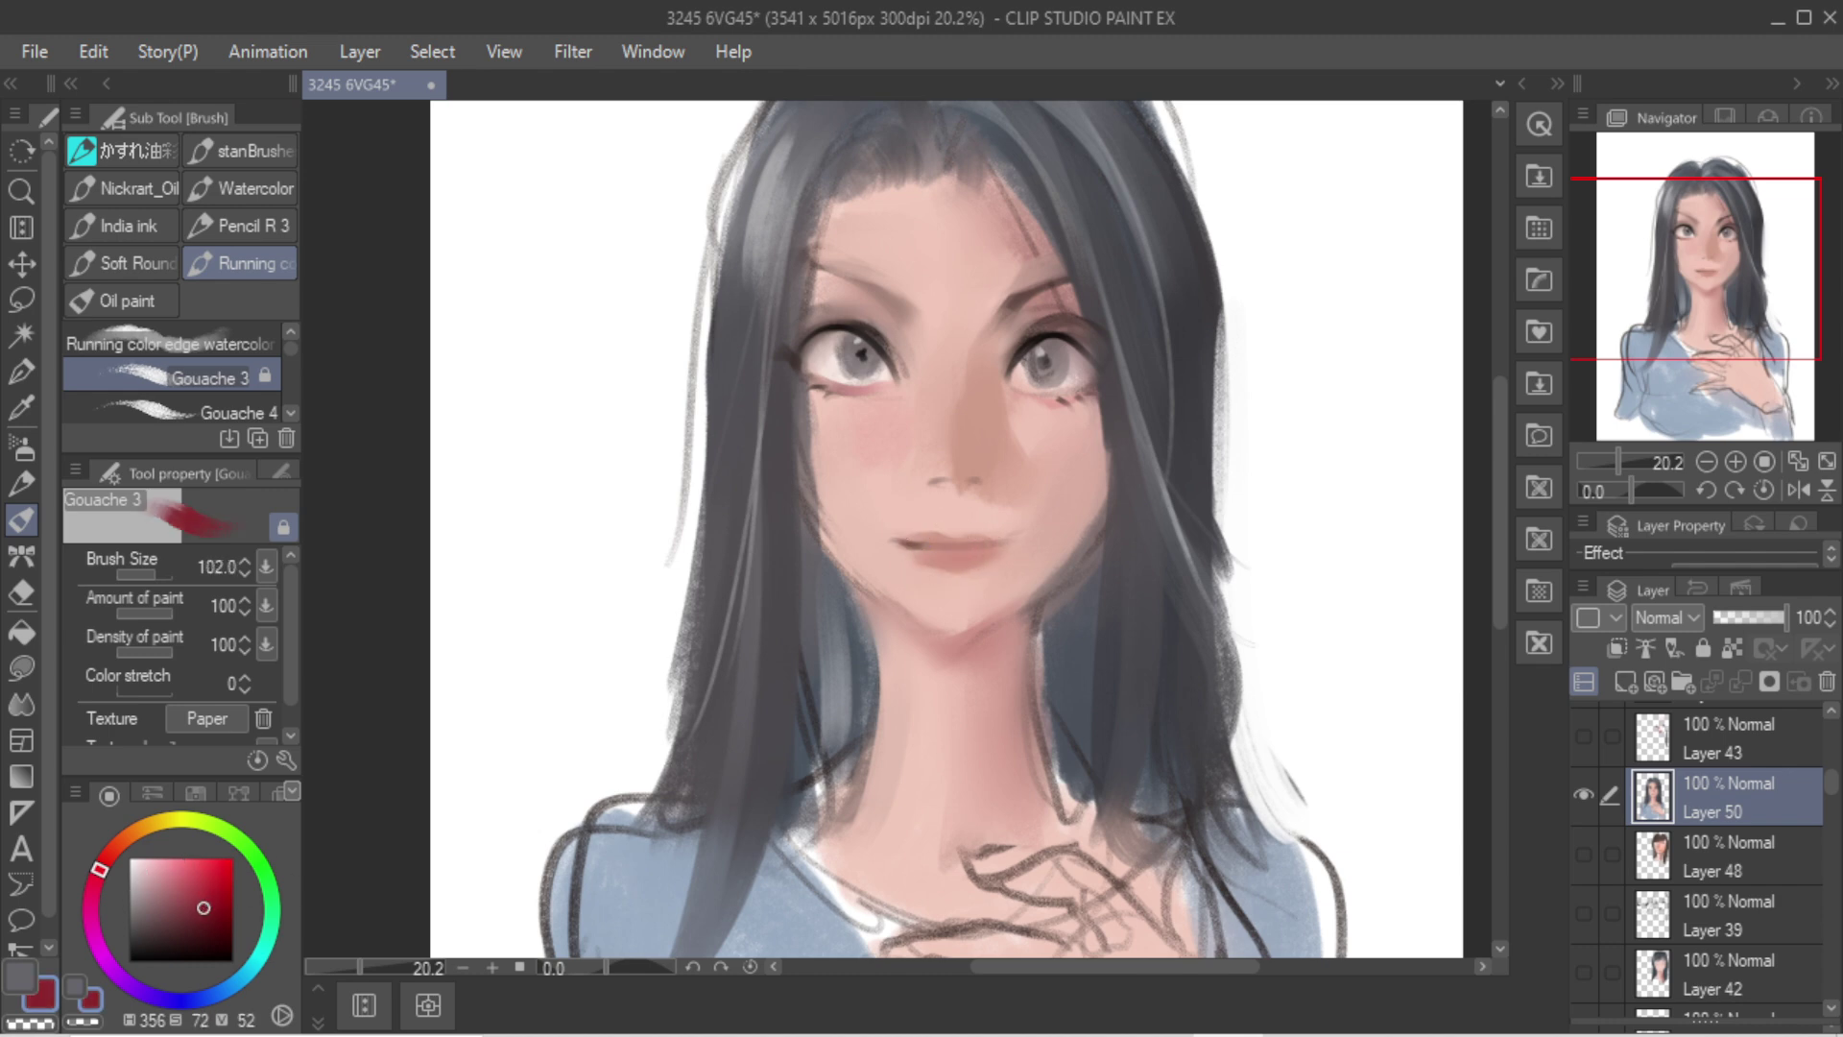
{"action": "key", "text": "bracketright"}
{"action": "mouse_move", "coordinate": [896, 546]}
{"action": "left_mouse_down"}
{"action": "mouse_move", "coordinate": [983, 538]}
{"action": "mouse_move", "coordinate": [898, 541]}
{"action": "mouse_move", "coordinate": [989, 558]}
{"action": "mouse_move", "coordinate": [960, 571]}
{"action": "mouse_move", "coordinate": [882, 530]}
{"action": "mouse_move", "coordinate": [945, 547]}
{"action": "left_mouse_up"}
{"action": "key", "text": "bracketleft"}
{"action": "key", "text": "ctrl+z"}
Step: Glaze the dark red over the nose bridge and its shadow with the brush enlarged to 239.2
{"action": "key", "text": "bracketright"}
{"action": "key", "text": "bracketright"}
{"action": "key", "text": "bracketright"}
{"action": "key", "text": "bracketright"}
{"action": "key", "text": "bracketright"}
{"action": "mouse_move", "coordinate": [948, 412]}
{"action": "left_mouse_down"}
{"action": "mouse_move", "coordinate": [964, 368]}
{"action": "mouse_move", "coordinate": [1000, 376]}
{"action": "left_mouse_up"}
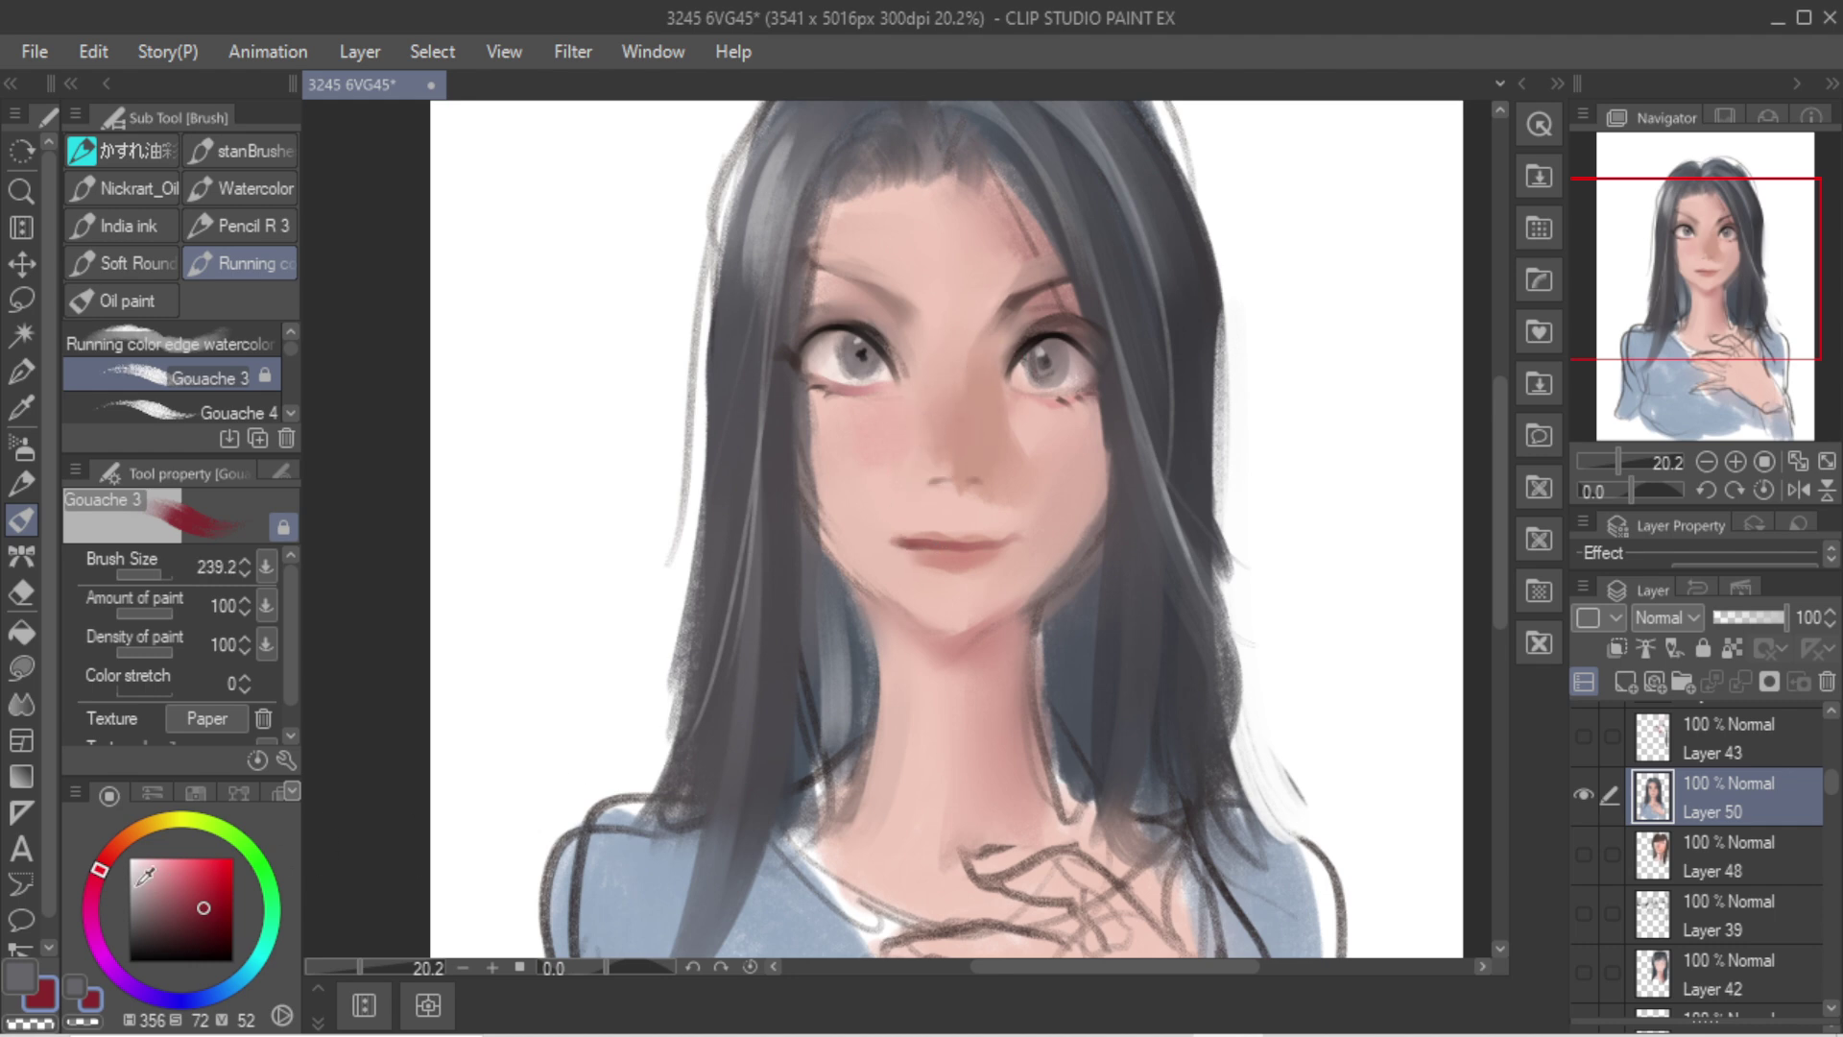
Step: Blush the cheeks and chin with bright red (H 356, S 77, V 91) at brush size 268.3
{"action": "left_click", "coordinate": [212, 868]}
{"action": "key", "text": "bracketright"}
{"action": "key", "text": "bracketright"}
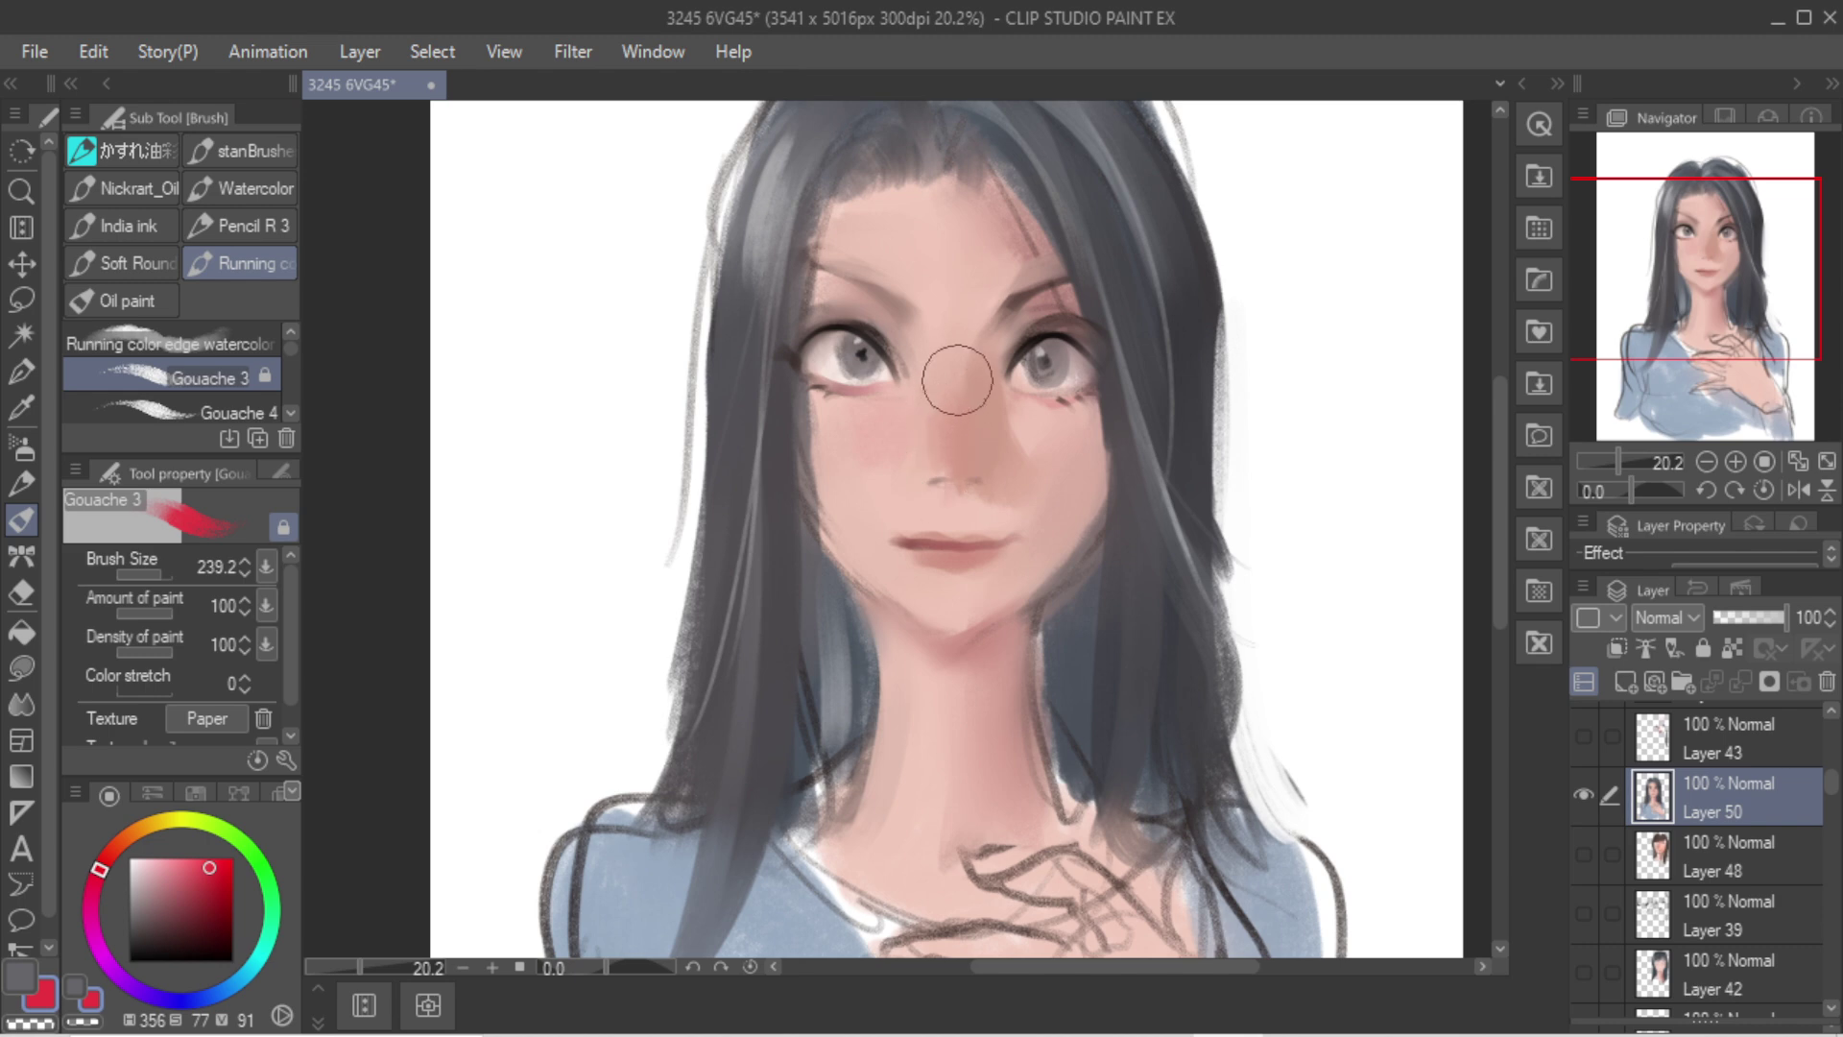
{"action": "mouse_move", "coordinate": [844, 447]}
{"action": "left_mouse_down"}
{"action": "mouse_move", "coordinate": [864, 441]}
{"action": "mouse_move", "coordinate": [844, 473]}
{"action": "left_mouse_up"}
{"action": "key", "text": "bracketleft"}
{"action": "key", "text": "bracketleft"}
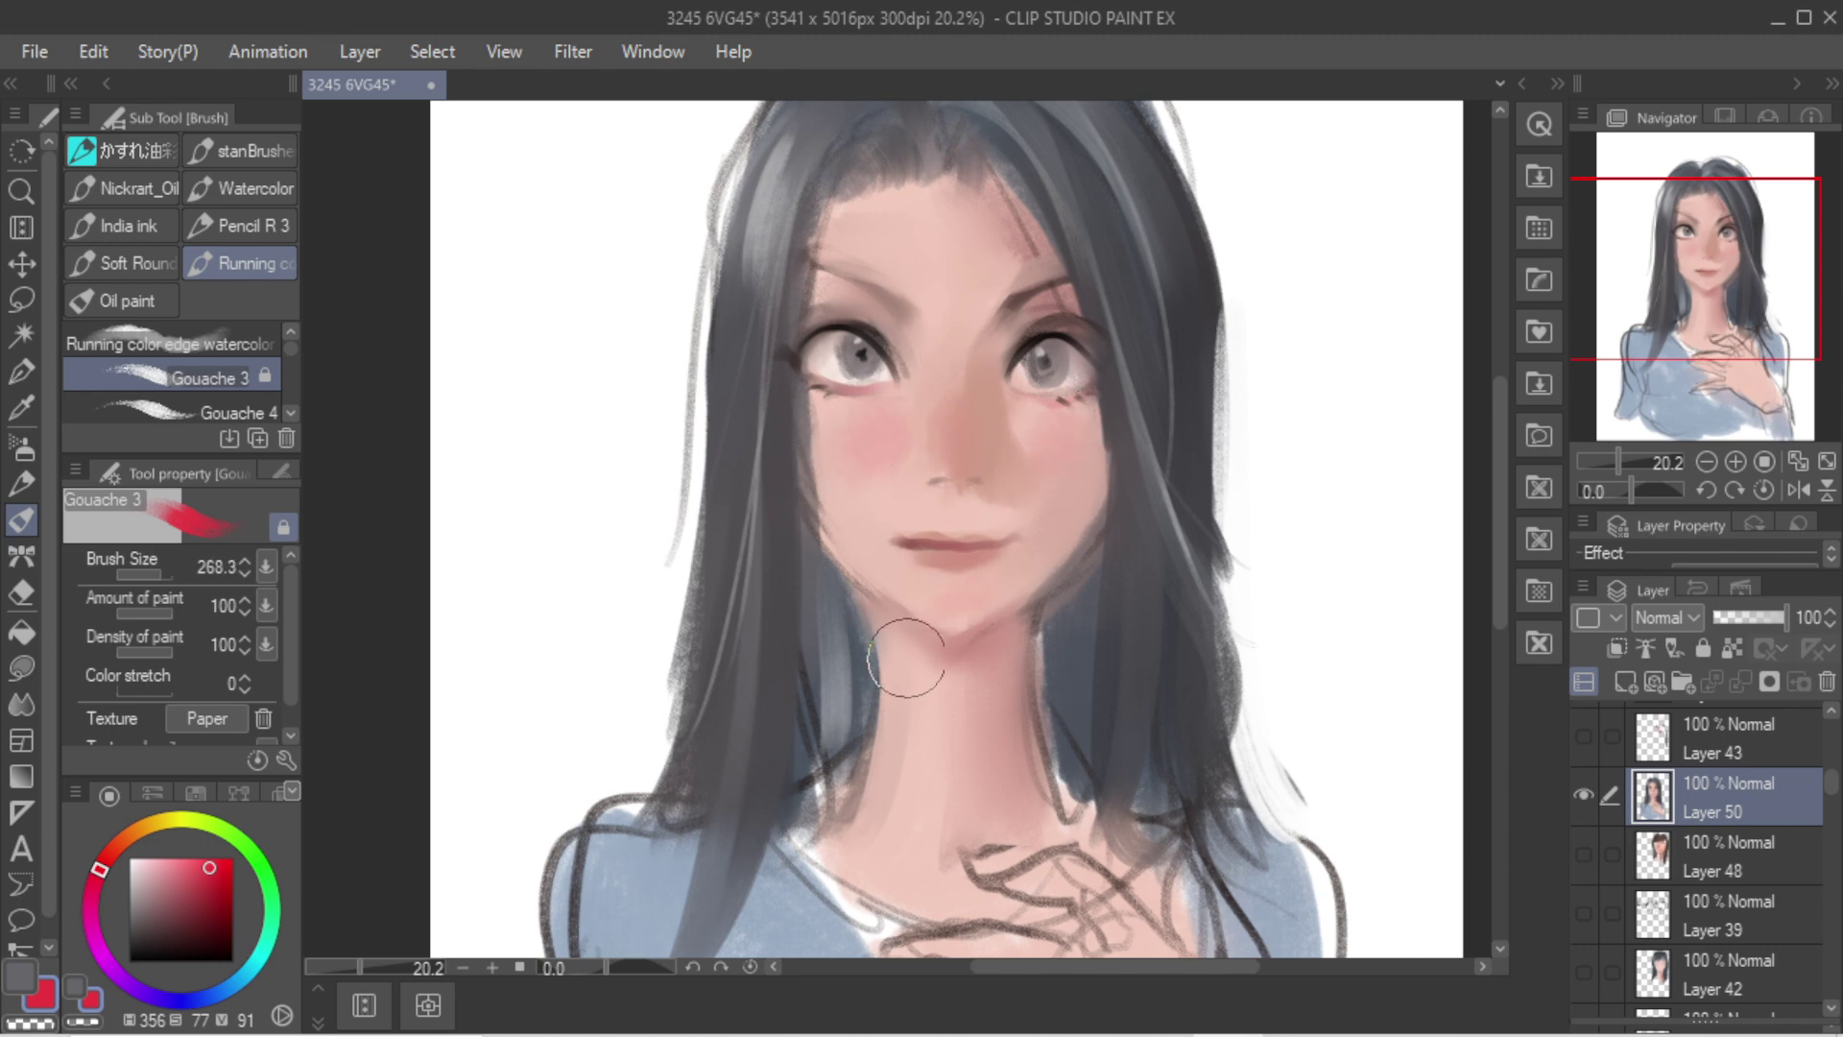
{"action": "left_click_drag", "start_coordinate": [963, 591], "coordinate": [957, 603]}
{"action": "key", "text": "bracketleft"}
Step: Paint a light peach highlight (H 13, S 28, V 100) down the nose bridge, redoing the first stroke
{"action": "left_click", "coordinate": [151, 864]}
{"action": "left_click", "coordinate": [948, 509], "text": "alt"}
{"action": "left_click", "coordinate": [151, 873]}
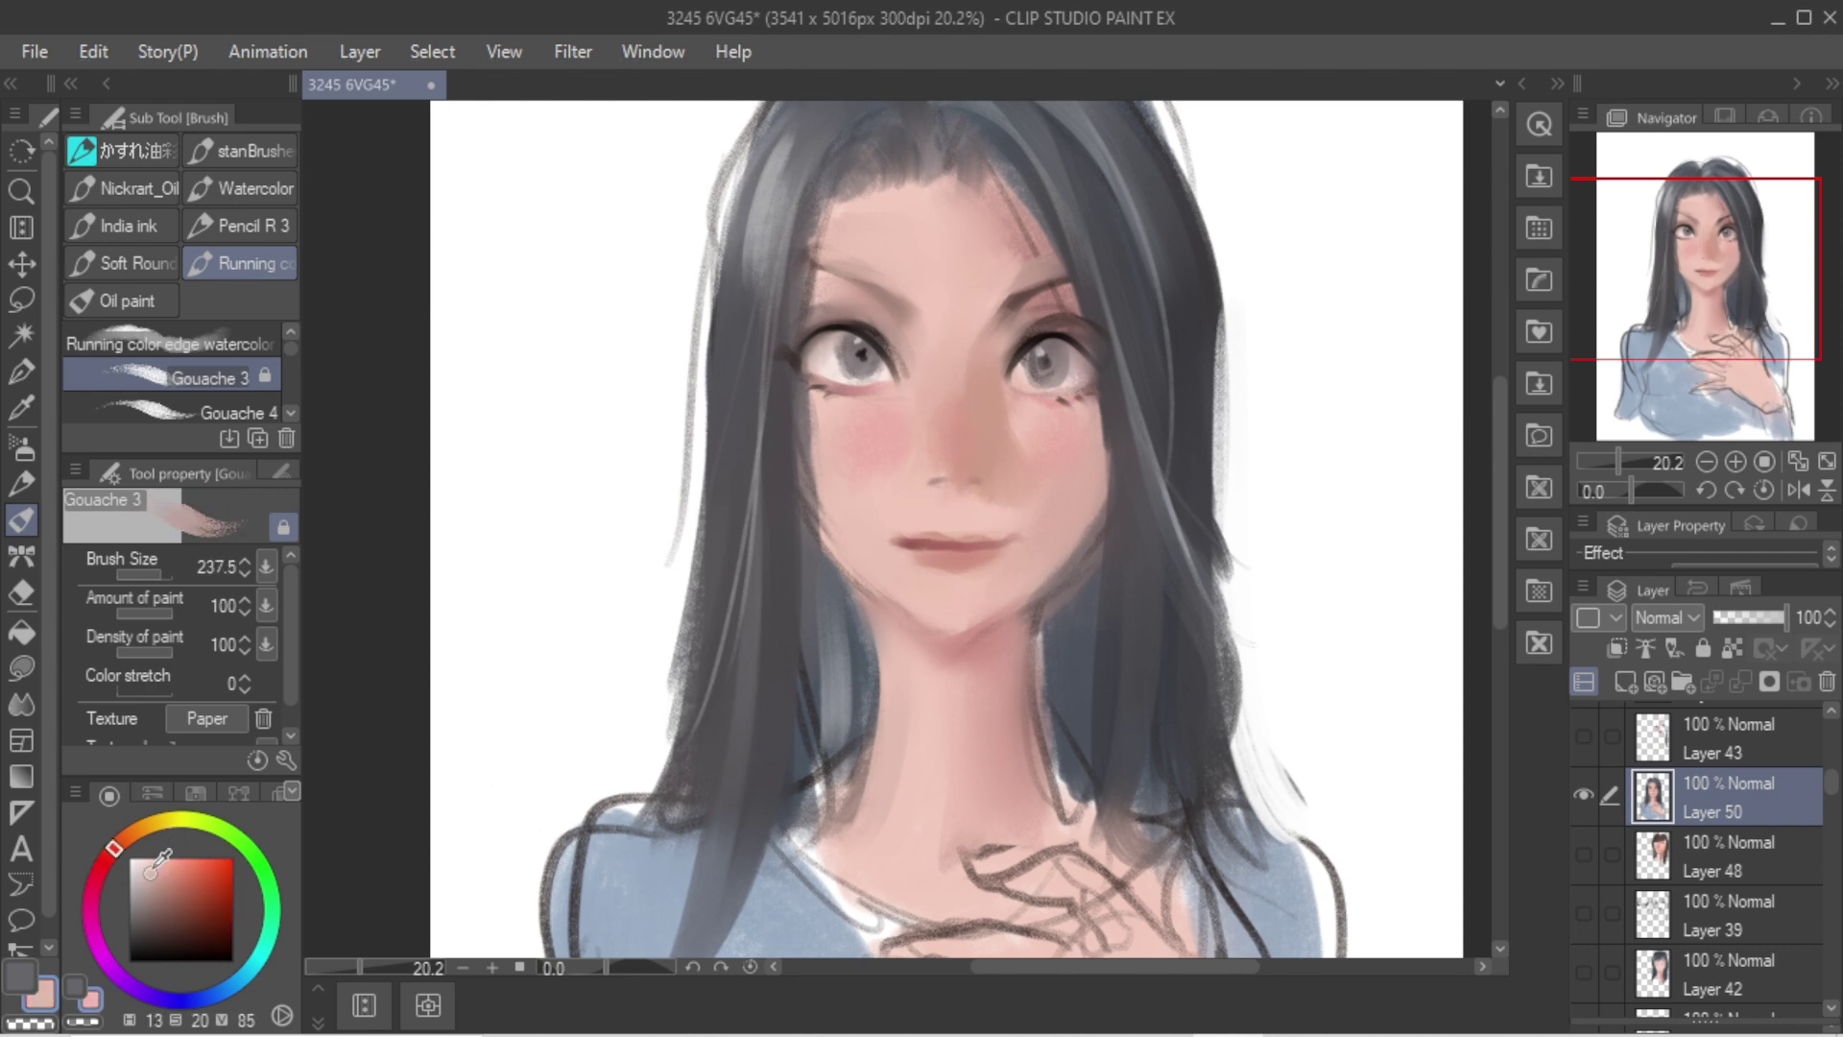
{"action": "left_click", "coordinate": [159, 857]}
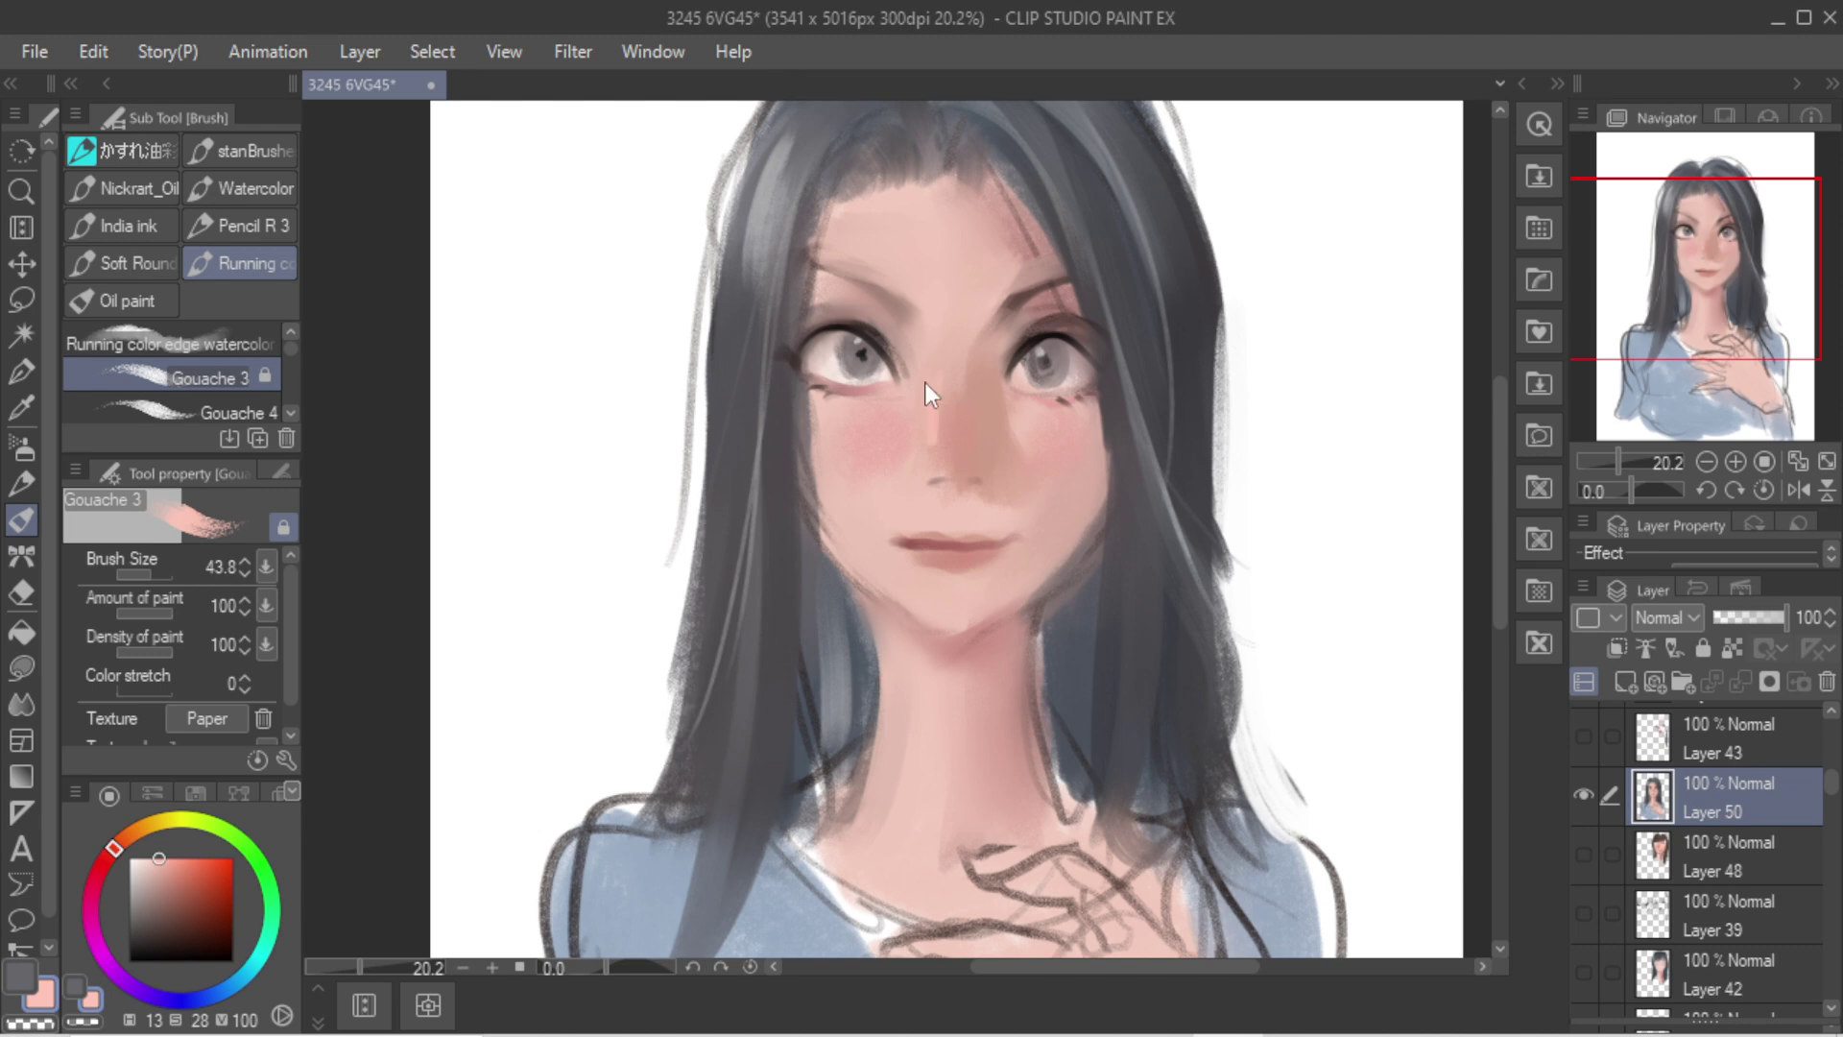
{"action": "key", "text": "bracketright"}
{"action": "key", "text": "bracketright"}
{"action": "key", "text": "bracketright"}
{"action": "key", "text": "bracketright"}
{"action": "key", "text": "bracketright"}
{"action": "key", "text": "bracketright"}
{"action": "key", "text": "bracketright"}
{"action": "key", "text": "bracketright"}
{"action": "key", "text": "bracketright"}
{"action": "key", "text": "bracketright"}
{"action": "key", "text": "bracketright"}
{"action": "key", "text": "bracketright"}
{"action": "left_click_drag", "start_coordinate": [935, 374], "coordinate": [934, 495]}
{"action": "key", "text": "ctrl+z"}
{"action": "left_click_drag", "start_coordinate": [934, 374], "coordinate": [937, 482]}
Step: Brighten the cheeks and face with the Highlight airbrush enlarged to 474.3
{"action": "key", "text": "b"}
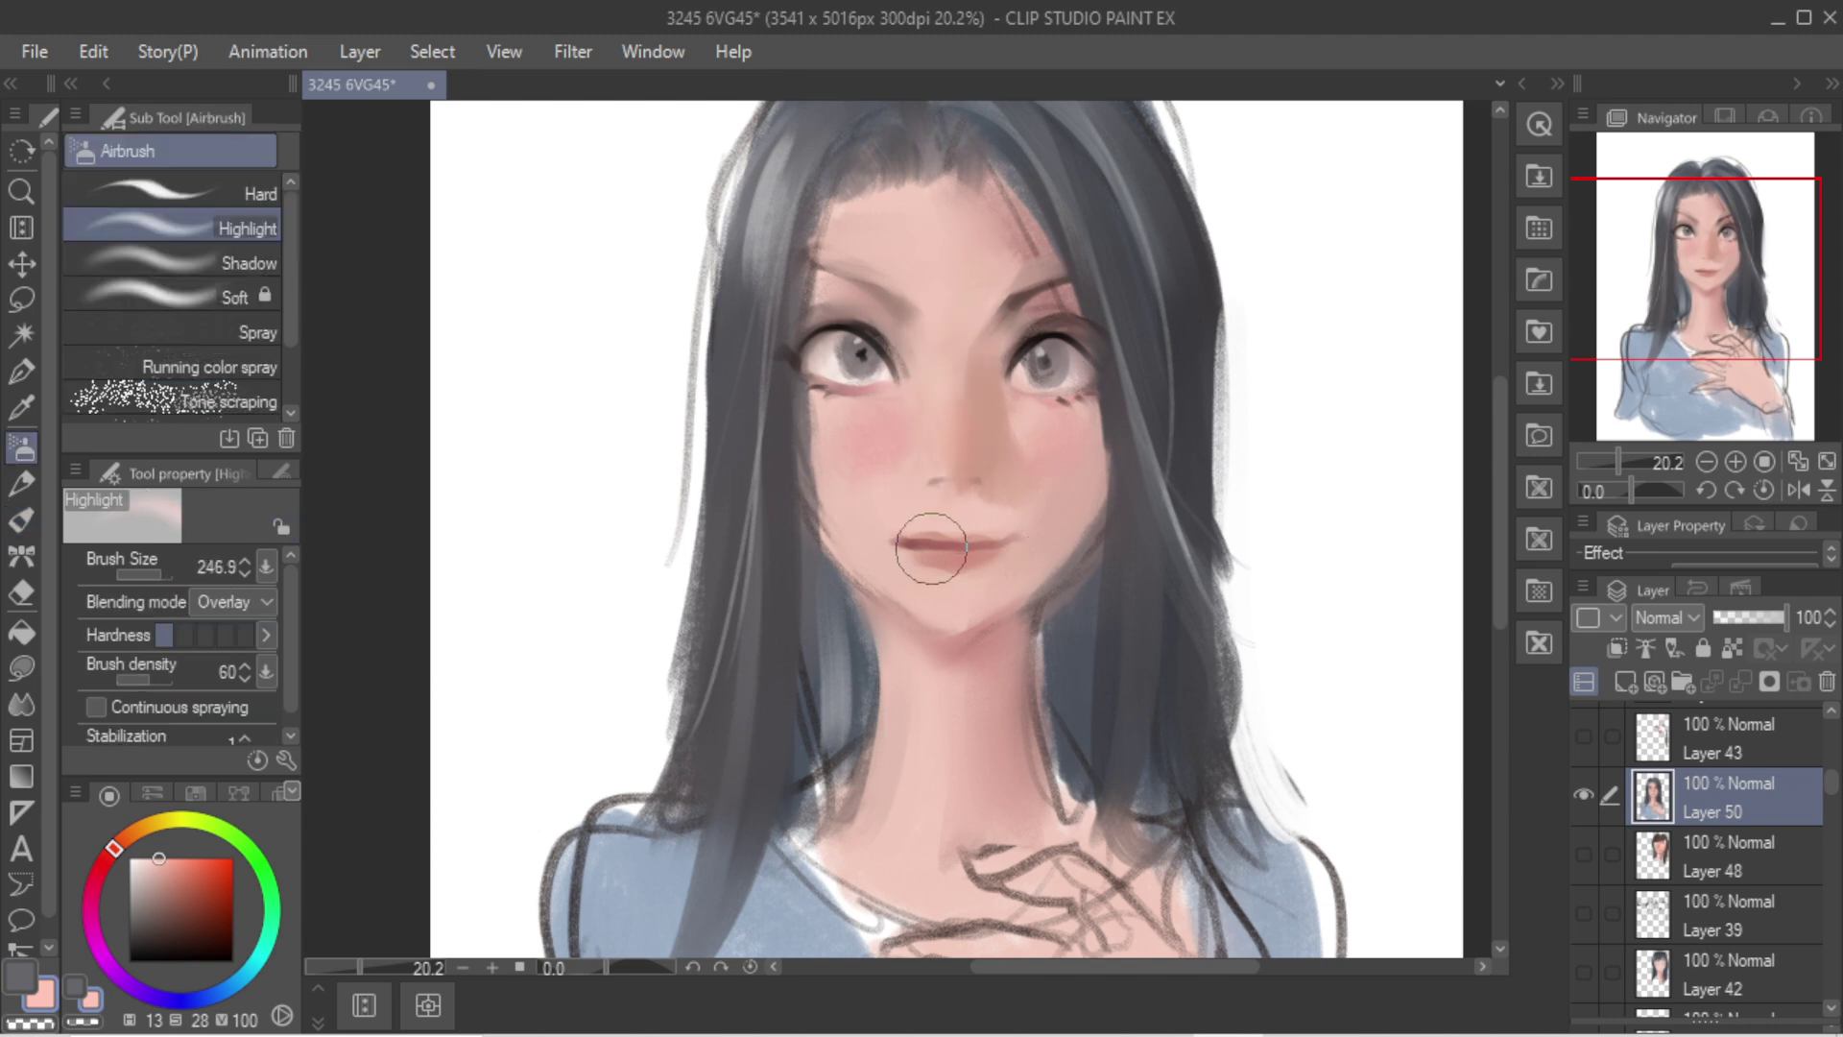
{"action": "key", "text": "bracketright"}
{"action": "key", "text": "bracketright"}
{"action": "key", "text": "bracketright"}
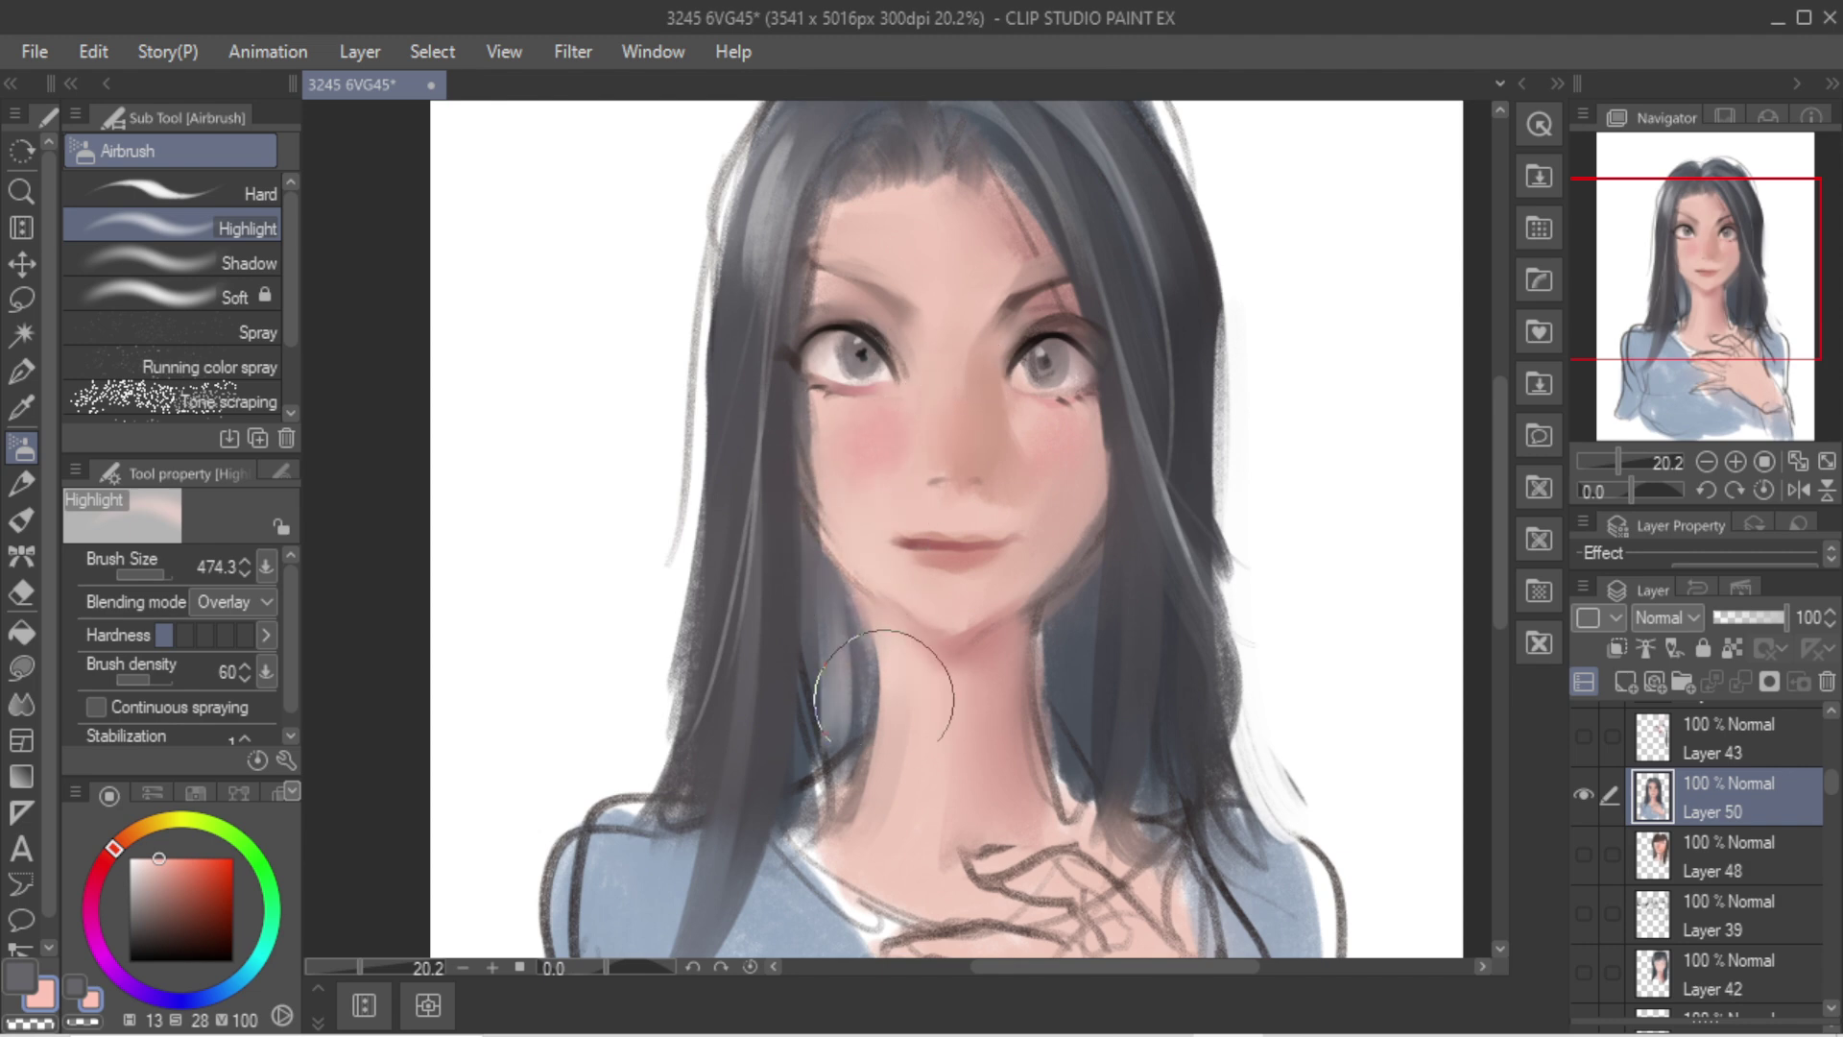
{"action": "scroll", "coordinate": [998, 451], "scroll_direction": "down", "scroll_amount": 1}
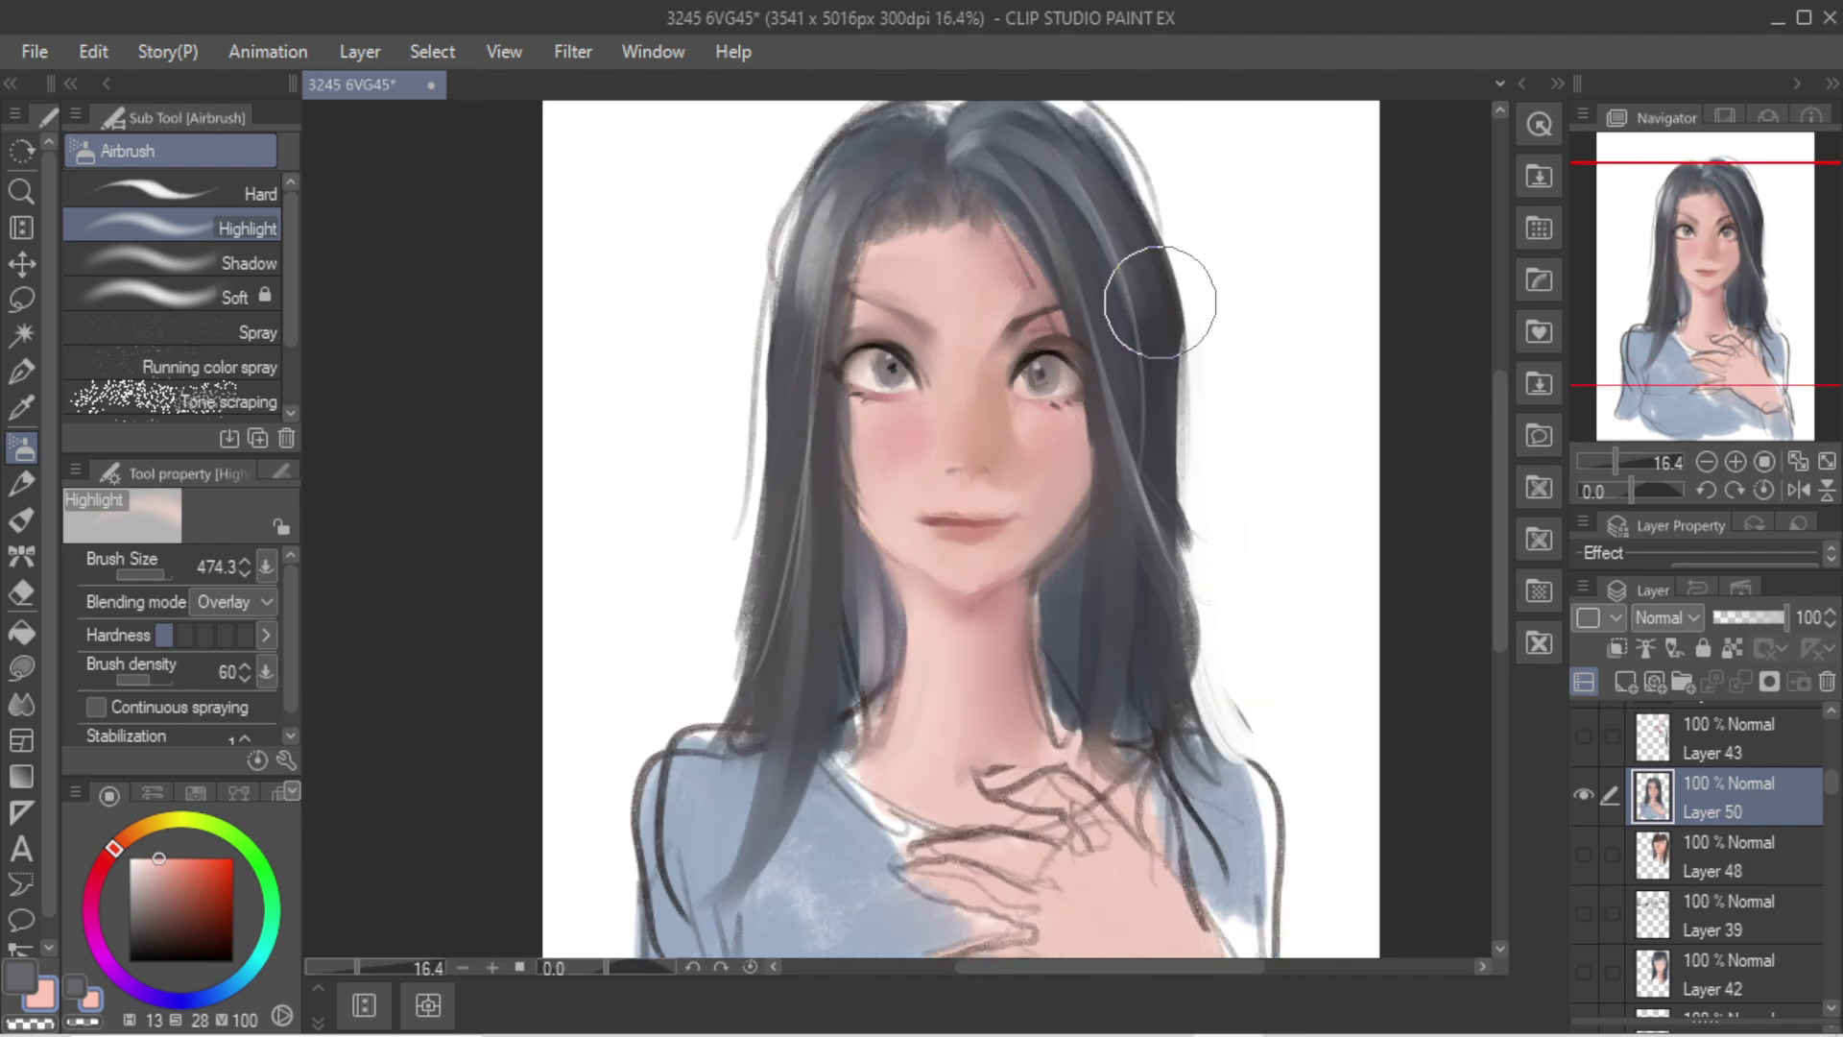
Step: Mirror the canvas view and deepen the shadow along the nose with Gouache 3 in reddish brown (H 13, S 76, V 52)
{"action": "key", "text": "h"}
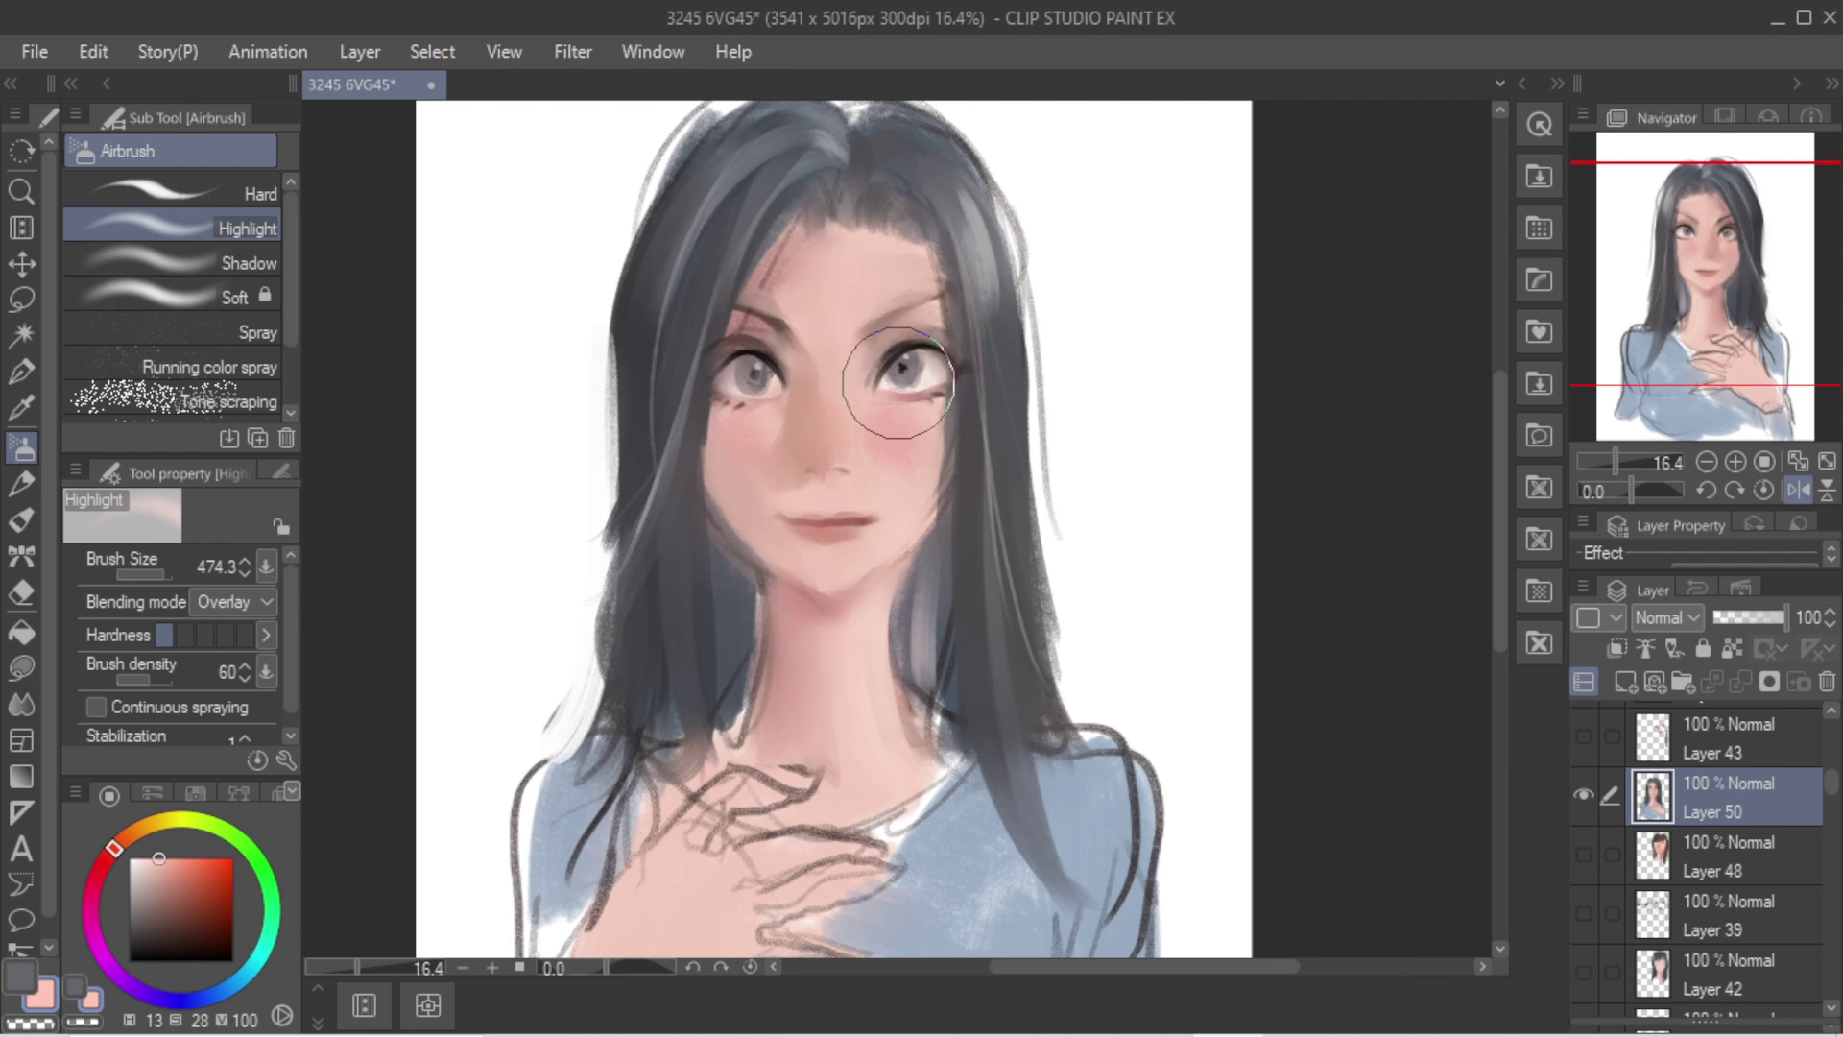
{"action": "key", "text": "b"}
{"action": "left_click_drag", "start_coordinate": [171, 896], "coordinate": [208, 907]}
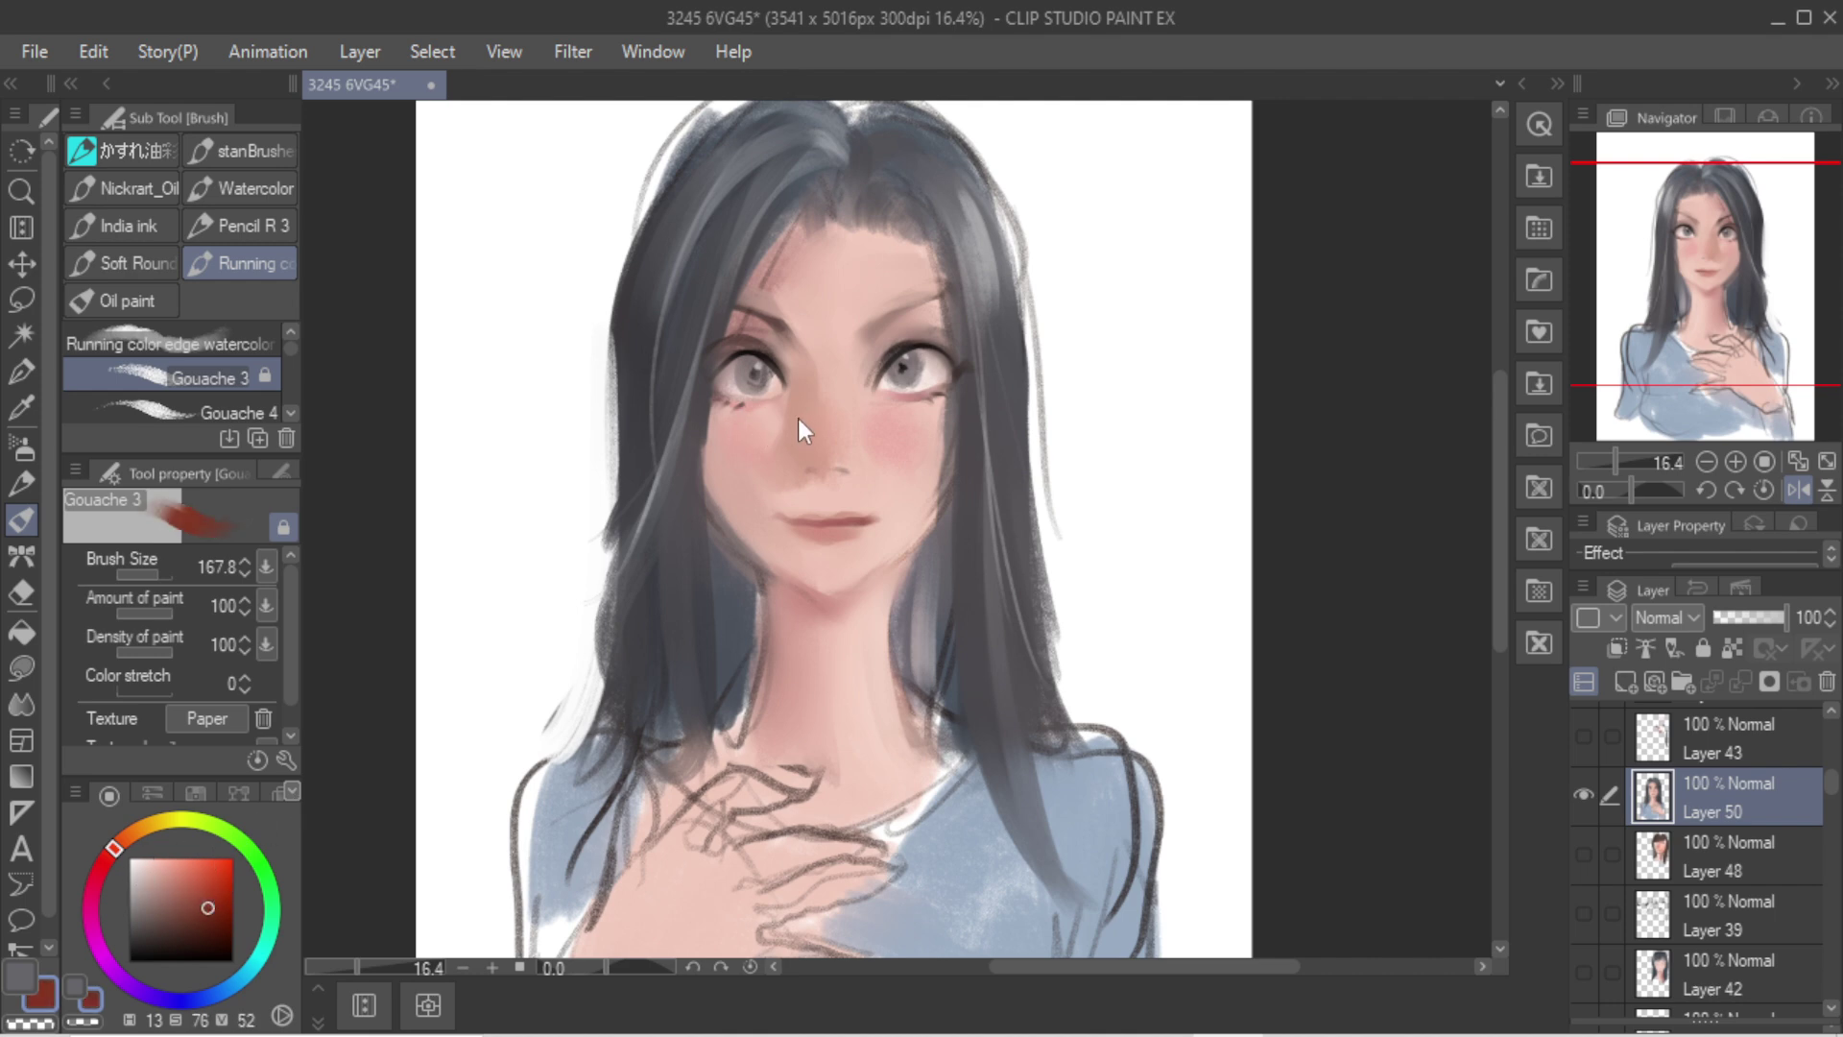
{"action": "key", "text": "["}
{"action": "mouse_move", "coordinate": [809, 419]}
{"action": "left_mouse_down"}
{"action": "mouse_move", "coordinate": [799, 467]}
{"action": "mouse_move", "coordinate": [806, 407]}
{"action": "left_mouse_up"}
{"action": "key", "text": "bracketright"}
{"action": "key", "text": "bracketright"}
{"action": "left_click_drag", "start_coordinate": [792, 419], "coordinate": [809, 466]}
{"action": "left_click", "coordinate": [763, 472], "text": "alt"}
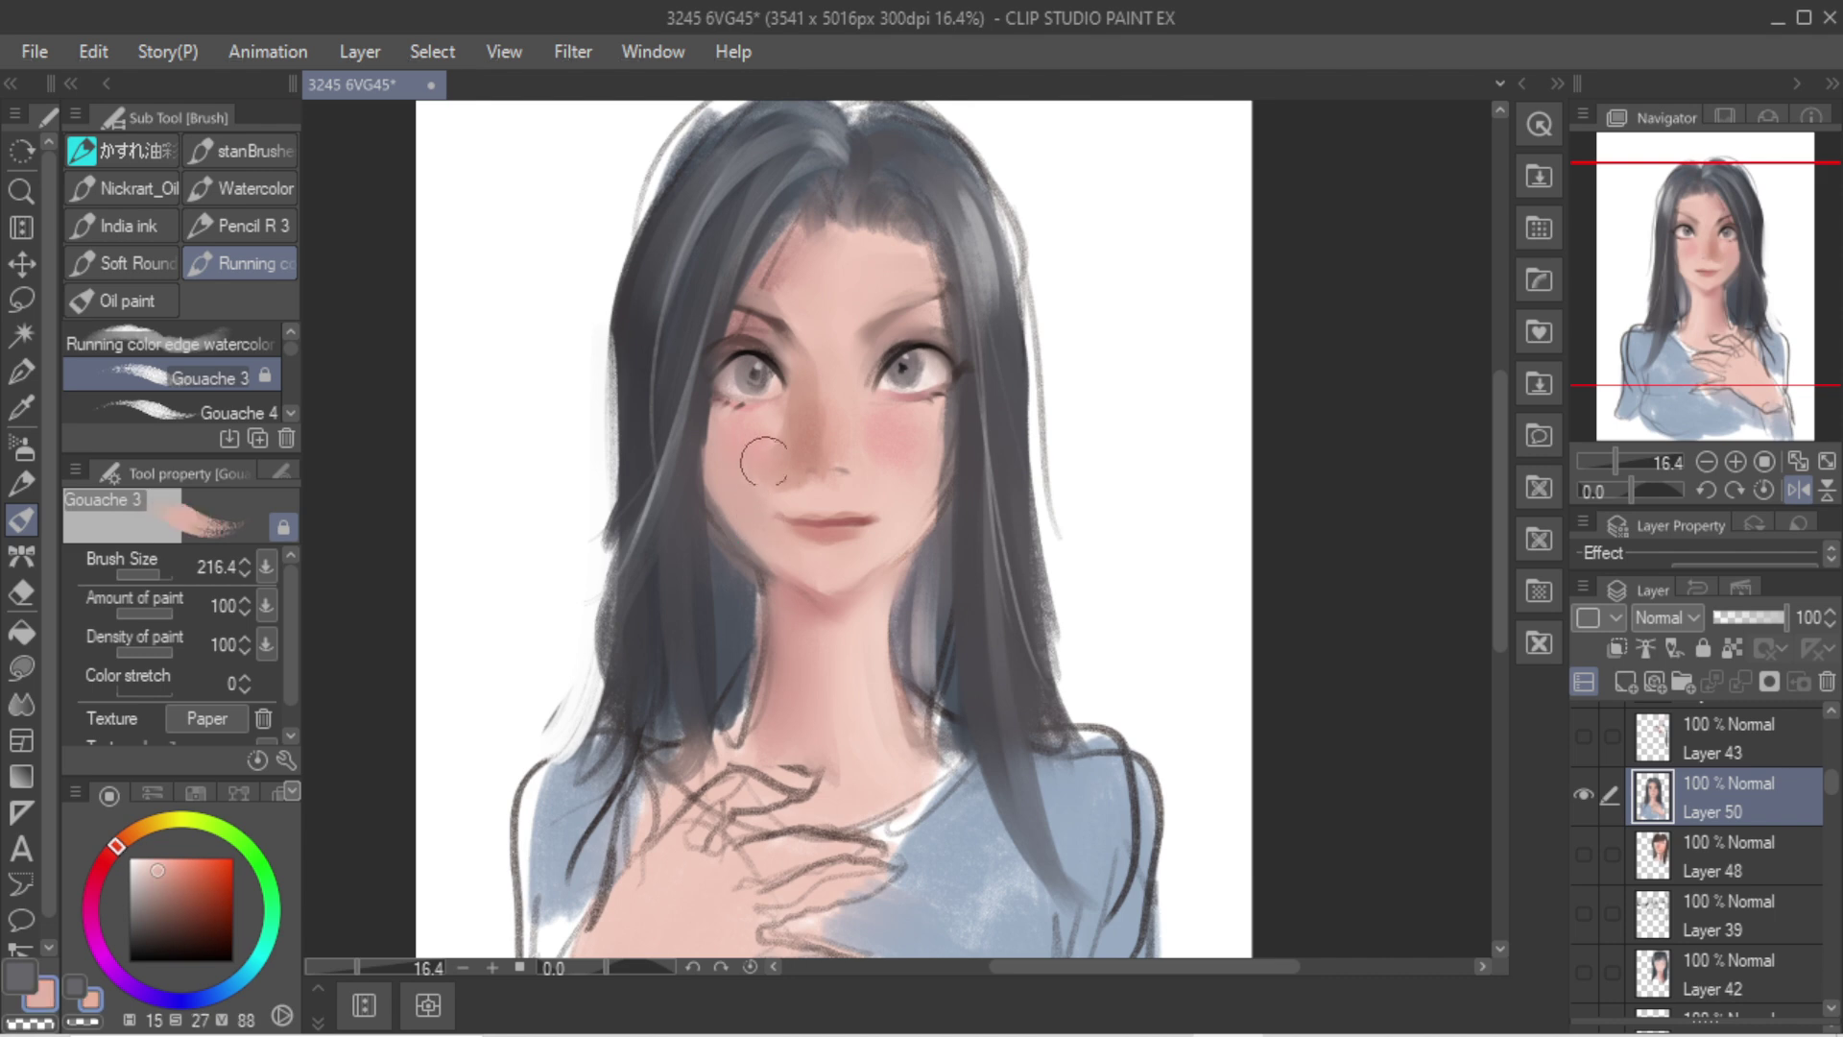
Step: Darken both upper lash lines and define the fainter eyebrow with Gouache 3, size 56.4, in near-black brown (H 12, S 28, V 14)
{"action": "key", "text": "bracketleft"}
{"action": "key", "text": "bracketleft"}
{"action": "key", "text": "bracketleft"}
{"action": "key", "text": "bracketleft"}
{"action": "key", "text": "bracketleft"}
{"action": "key", "text": "bracketleft"}
{"action": "key", "text": "bracketleft"}
{"action": "key", "text": "bracketleft"}
{"action": "left_click", "coordinate": [755, 351], "text": "alt"}
{"action": "left_click", "coordinate": [764, 353], "text": "alt"}
{"action": "left_click_drag", "start_coordinate": [762, 351], "coordinate": [674, 377]}
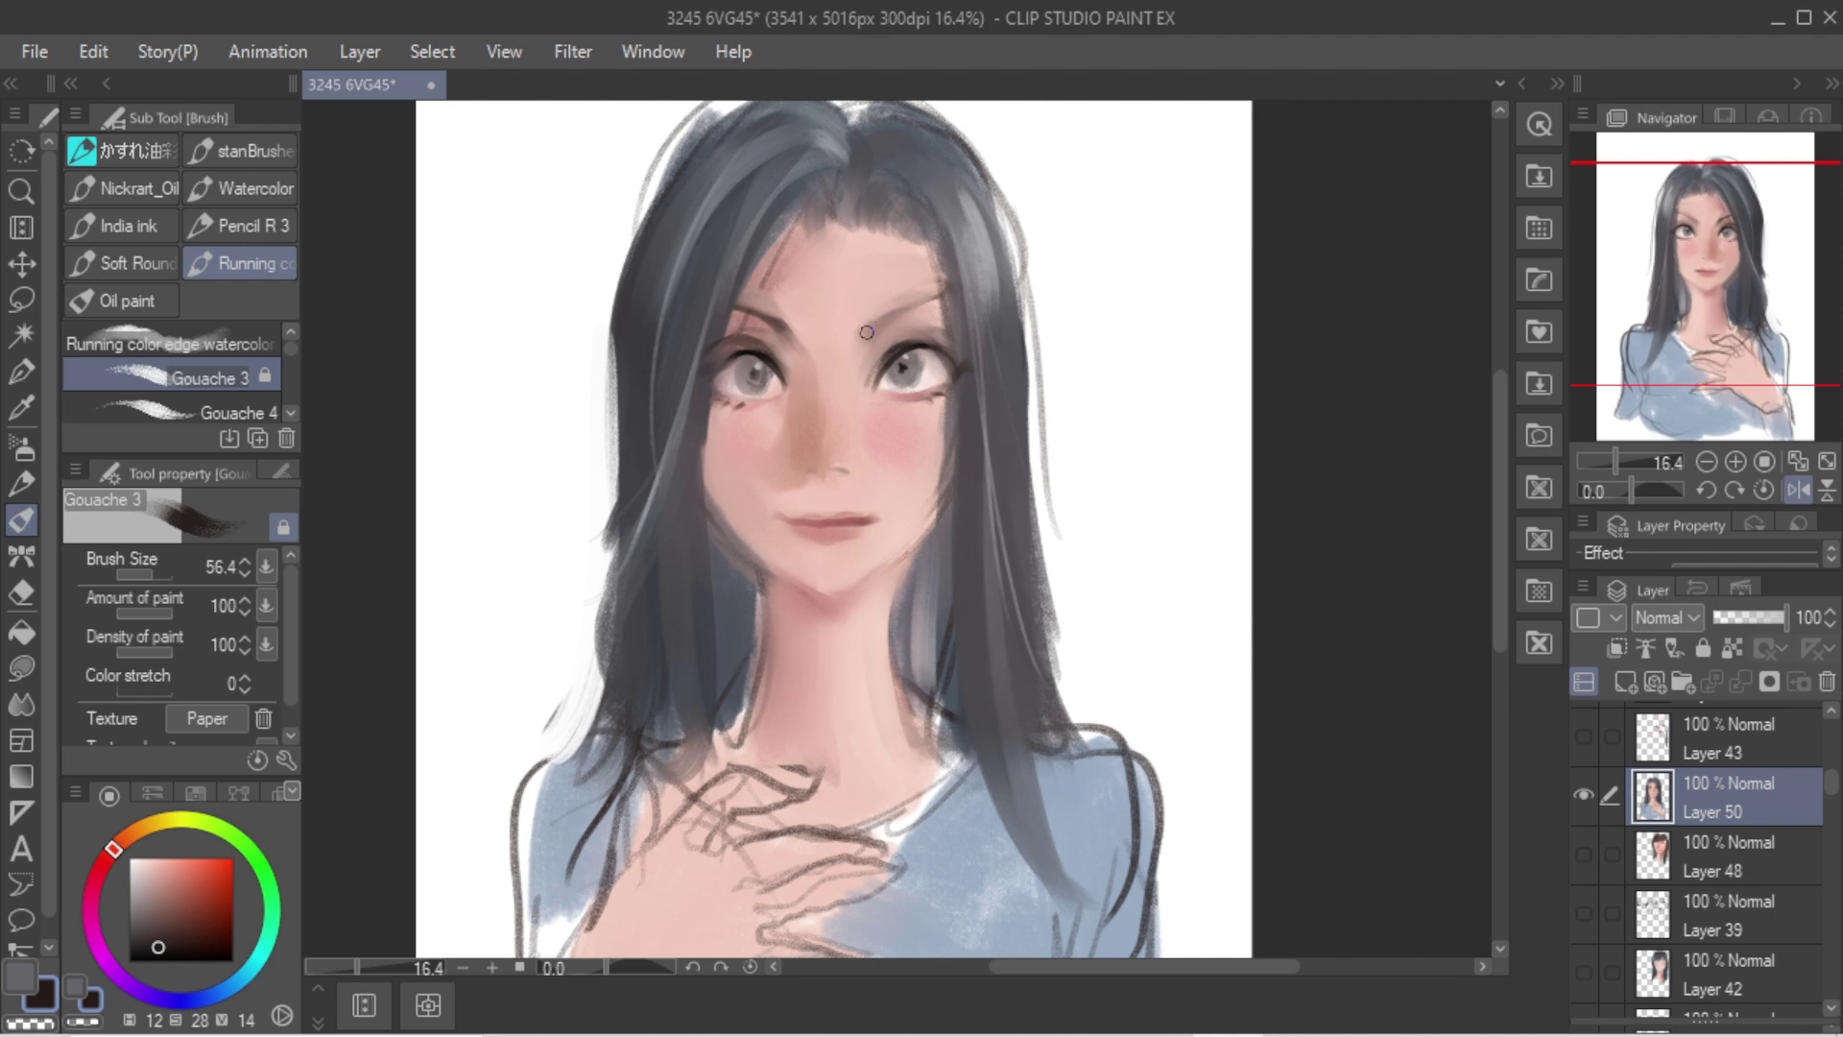
{"action": "left_click_drag", "start_coordinate": [867, 333], "coordinate": [939, 297]}
{"action": "left_click_drag", "start_coordinate": [863, 351], "coordinate": [937, 364]}
Step: Define the nostril and refine the area between nose and lips with sampled skin and lip tones
{"action": "left_click", "coordinate": [804, 485], "text": "alt"}
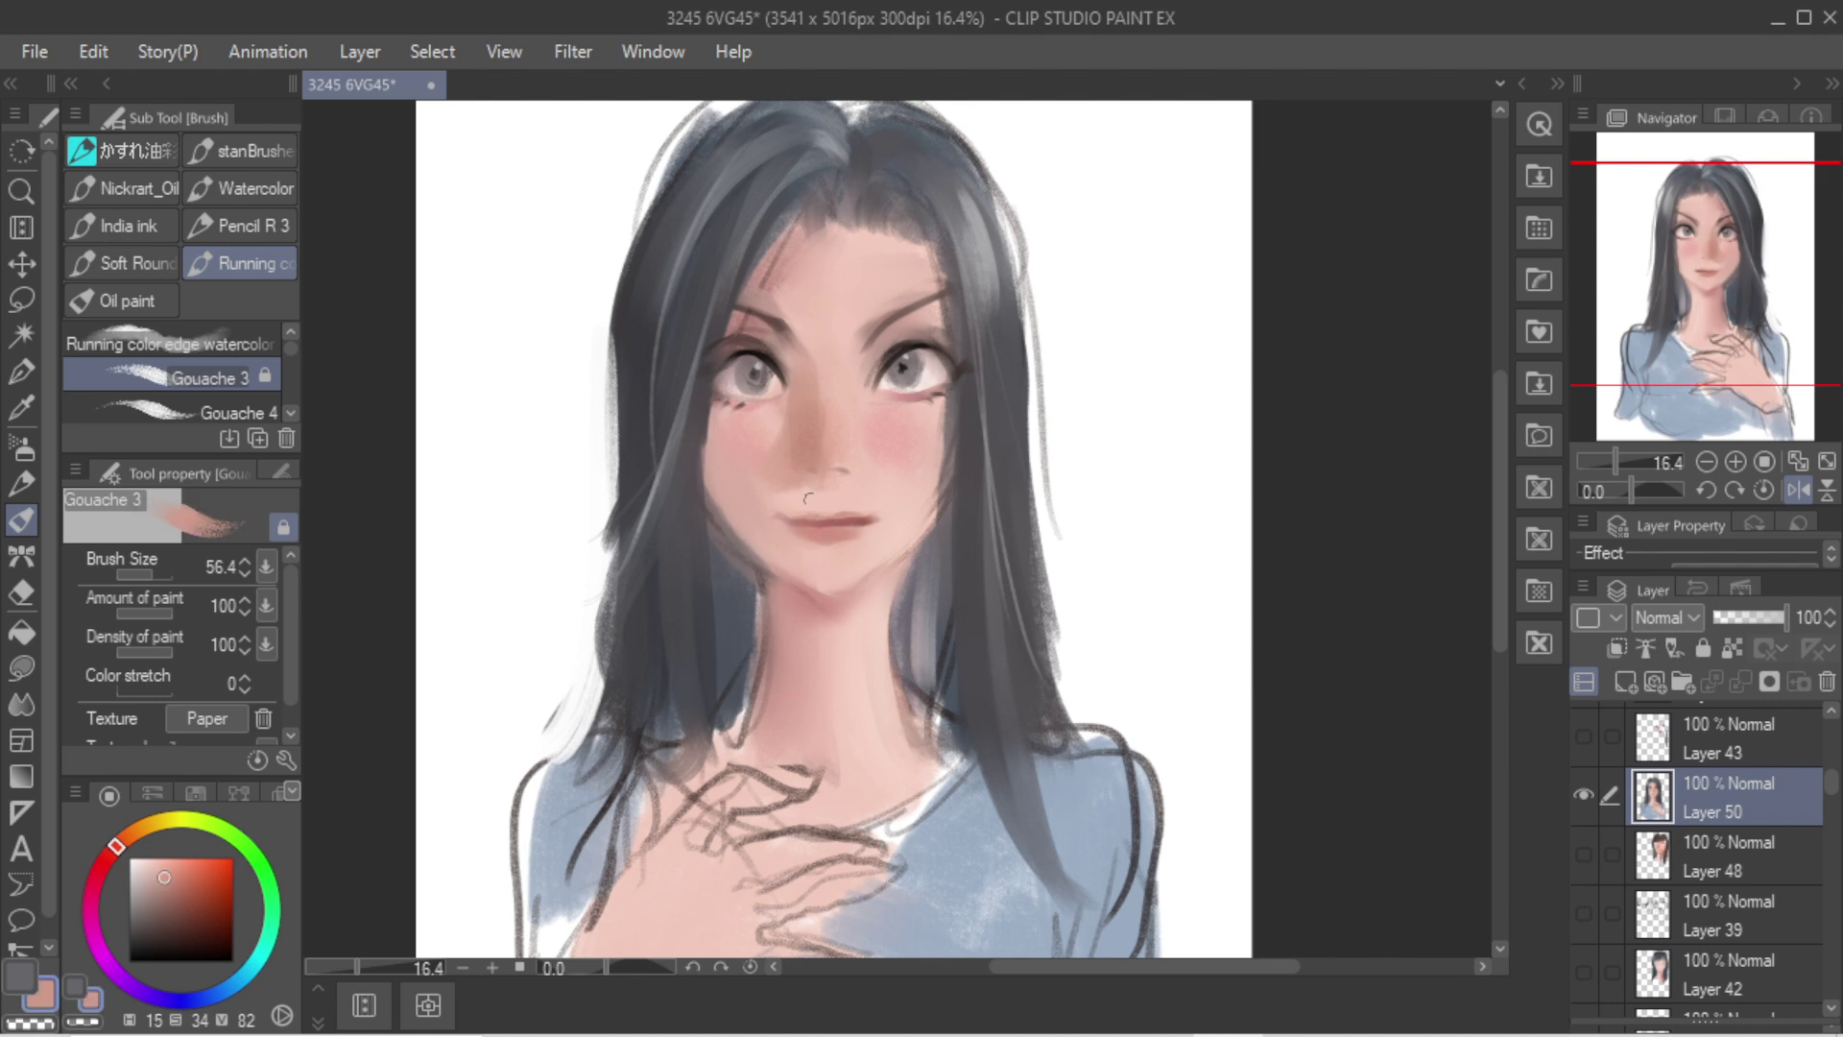
{"action": "left_click", "coordinate": [815, 507], "text": "alt"}
{"action": "left_click", "coordinate": [812, 513], "text": "alt"}
{"action": "left_click", "coordinate": [855, 511], "text": "alt"}
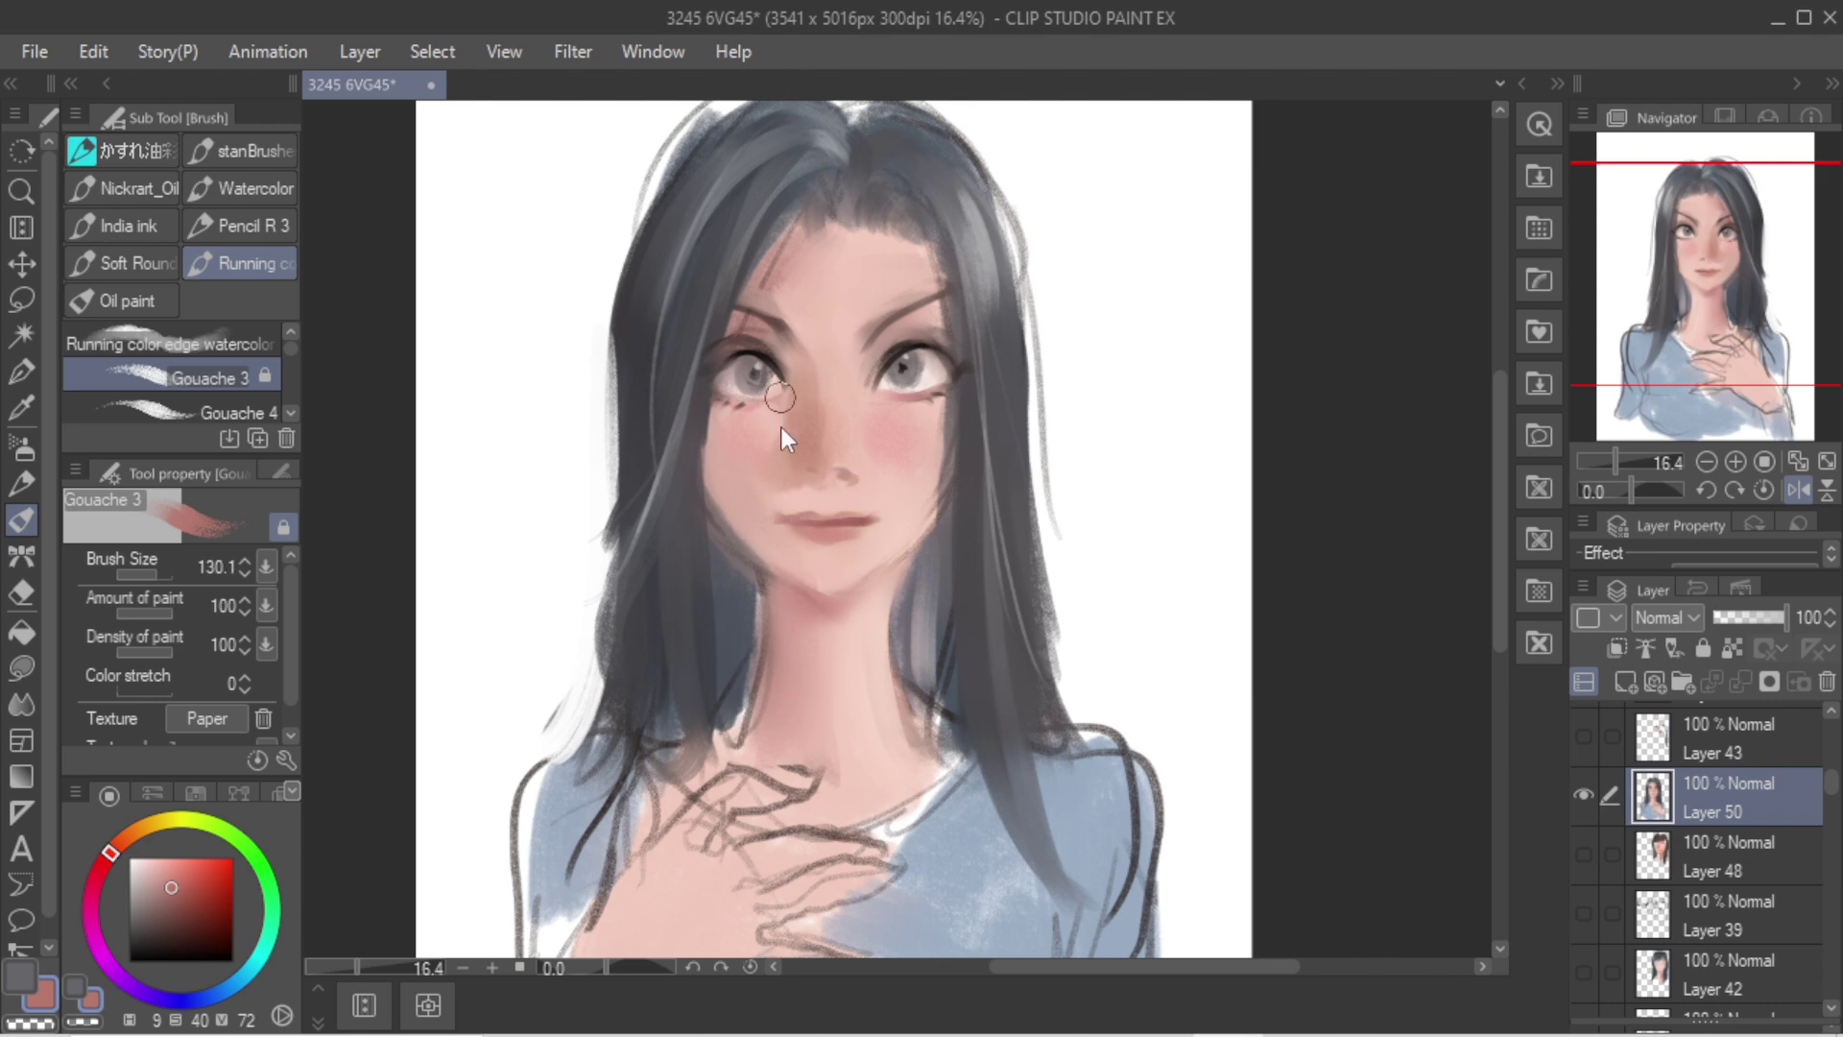
{"action": "key", "text": "]"}
{"action": "left_click", "coordinate": [740, 379], "text": "alt"}
Step: Shade the forehead beside the hair with the Shadow airbrush at size 357.8 in sampled brown (H 6, S 19, V 42), undoing the first attempt
{"action": "key", "text": "b"}
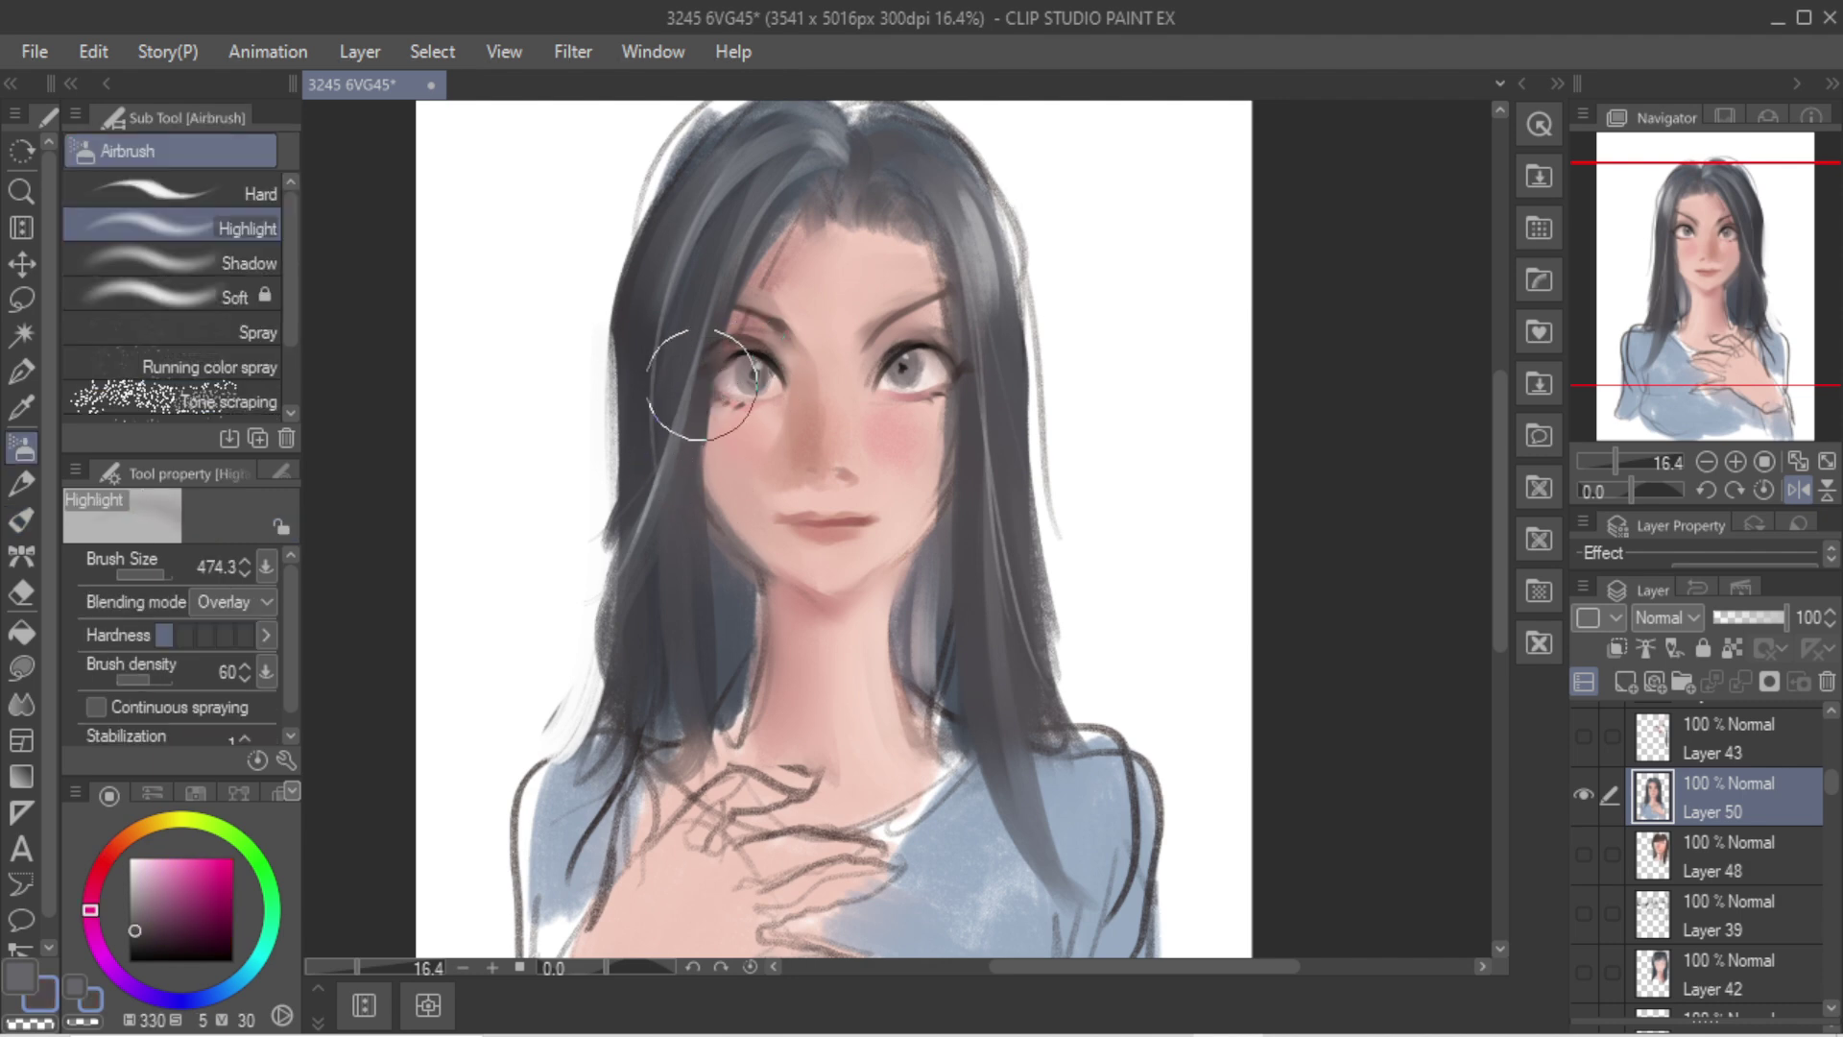
{"action": "left_click", "coordinate": [244, 266]}
{"action": "key", "text": "]"}
{"action": "left_click", "coordinate": [719, 366], "text": "alt"}
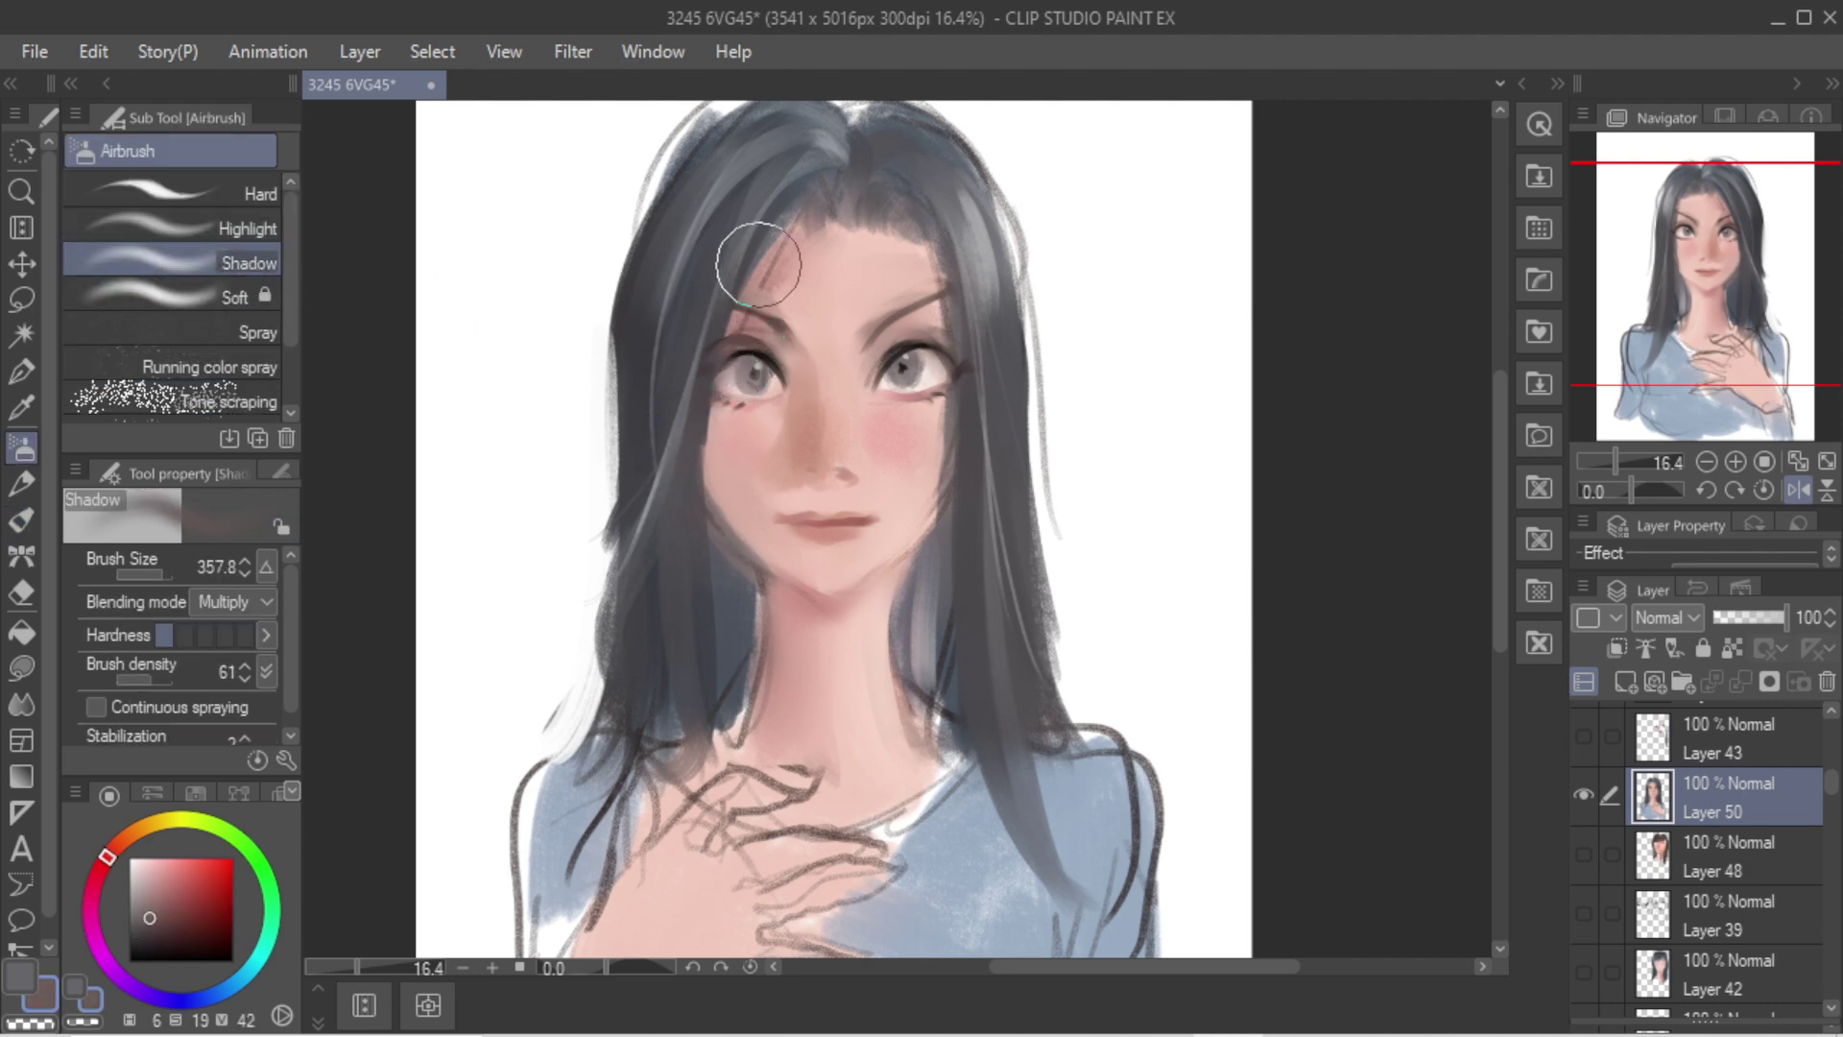
{"action": "mouse_move", "coordinate": [759, 265]}
{"action": "left_mouse_down"}
{"action": "mouse_move", "coordinate": [701, 485]}
{"action": "mouse_move", "coordinate": [742, 594]}
{"action": "mouse_move", "coordinate": [727, 588]}
{"action": "mouse_move", "coordinate": [720, 292]}
{"action": "mouse_move", "coordinate": [784, 208]}
{"action": "mouse_move", "coordinate": [713, 373]}
{"action": "mouse_move", "coordinate": [803, 684]}
{"action": "mouse_move", "coordinate": [864, 577]}
{"action": "mouse_move", "coordinate": [741, 320]}
{"action": "mouse_move", "coordinate": [711, 373]}
{"action": "mouse_move", "coordinate": [802, 597]}
{"action": "left_mouse_up"}
{"action": "key", "text": "ctrl+z"}
{"action": "key", "text": "ctrl+z"}
{"action": "left_click_drag", "start_coordinate": [744, 326], "coordinate": [812, 207]}
Step: Darken the shaded side of the neck with the Shadow airbrush, replacing the first stroke
{"action": "left_click_drag", "start_coordinate": [770, 565], "coordinate": [767, 696]}
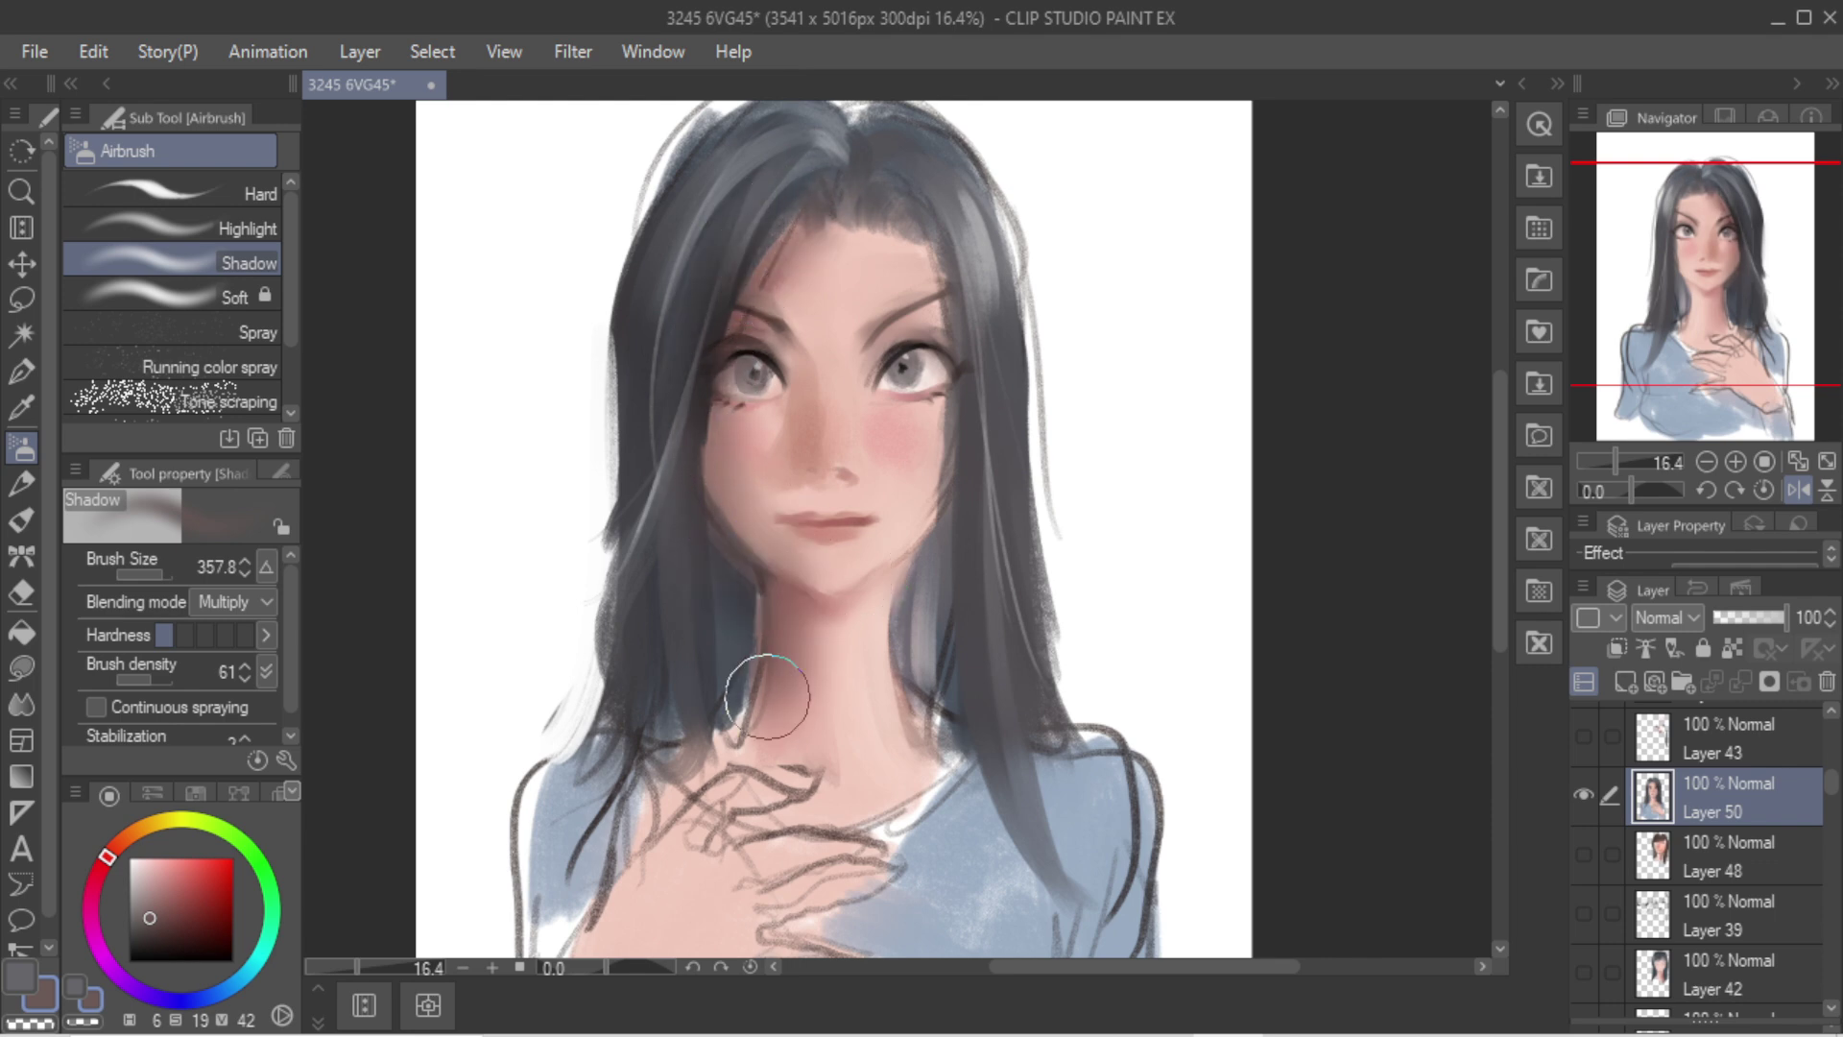
{"action": "key", "text": "ctrl+z"}
{"action": "left_click_drag", "start_coordinate": [753, 604], "coordinate": [780, 755]}
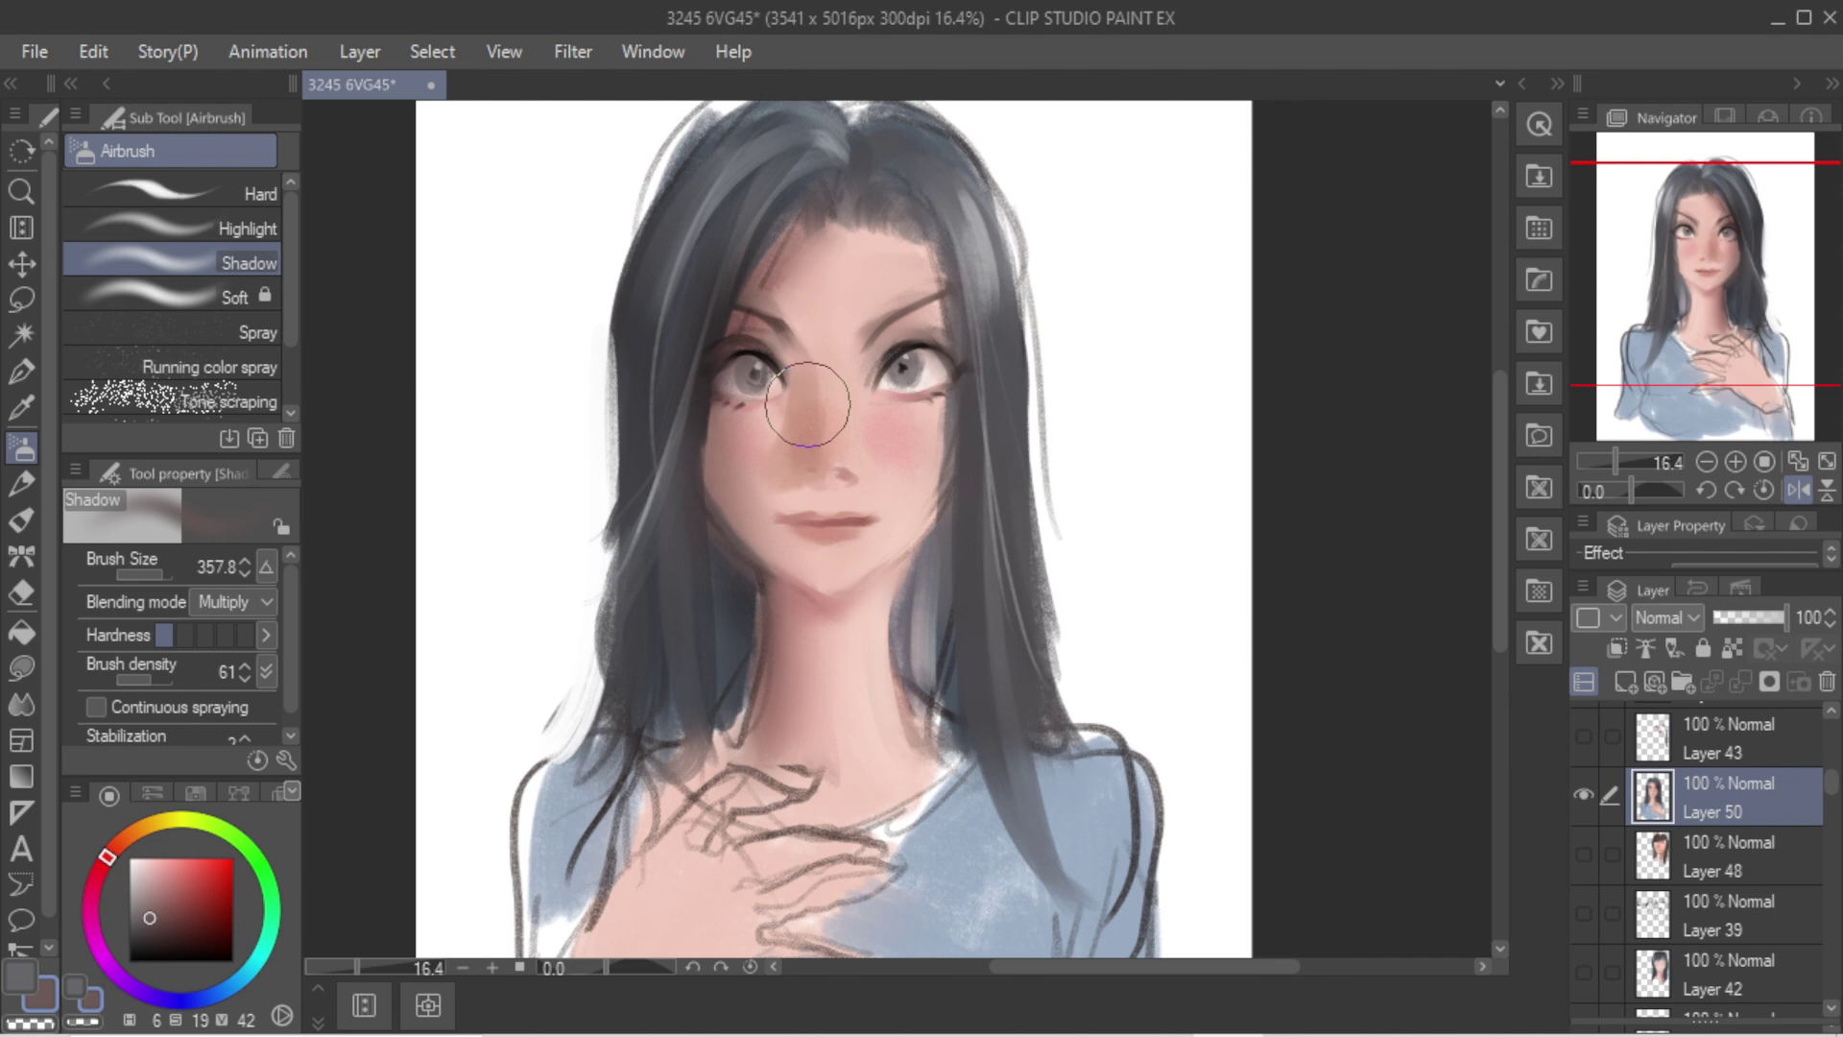
Step: Lighten the skin around the nostril with Gouache 3 in H 15, S 23, V 94, and turn off the mirrored canvas view
{"action": "key", "text": "b"}
{"action": "left_click", "coordinate": [834, 500], "text": "alt"}
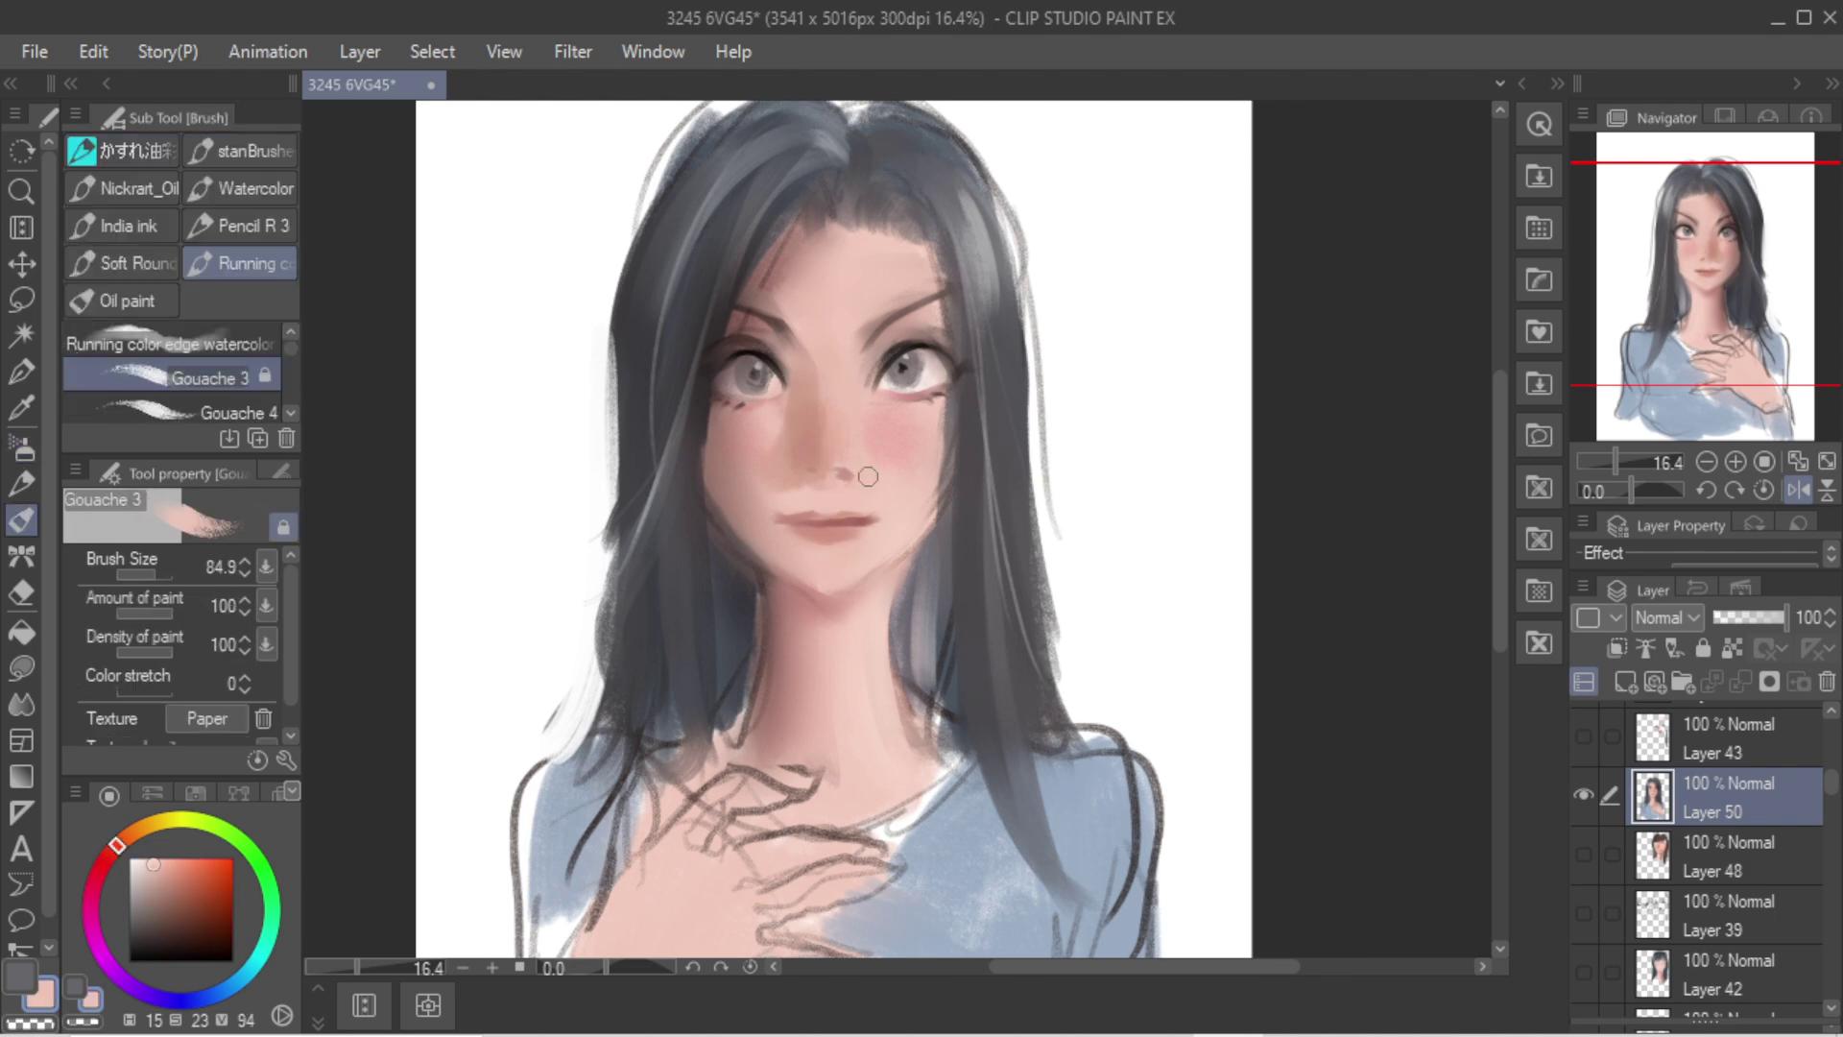
{"action": "key", "text": "shift+h"}
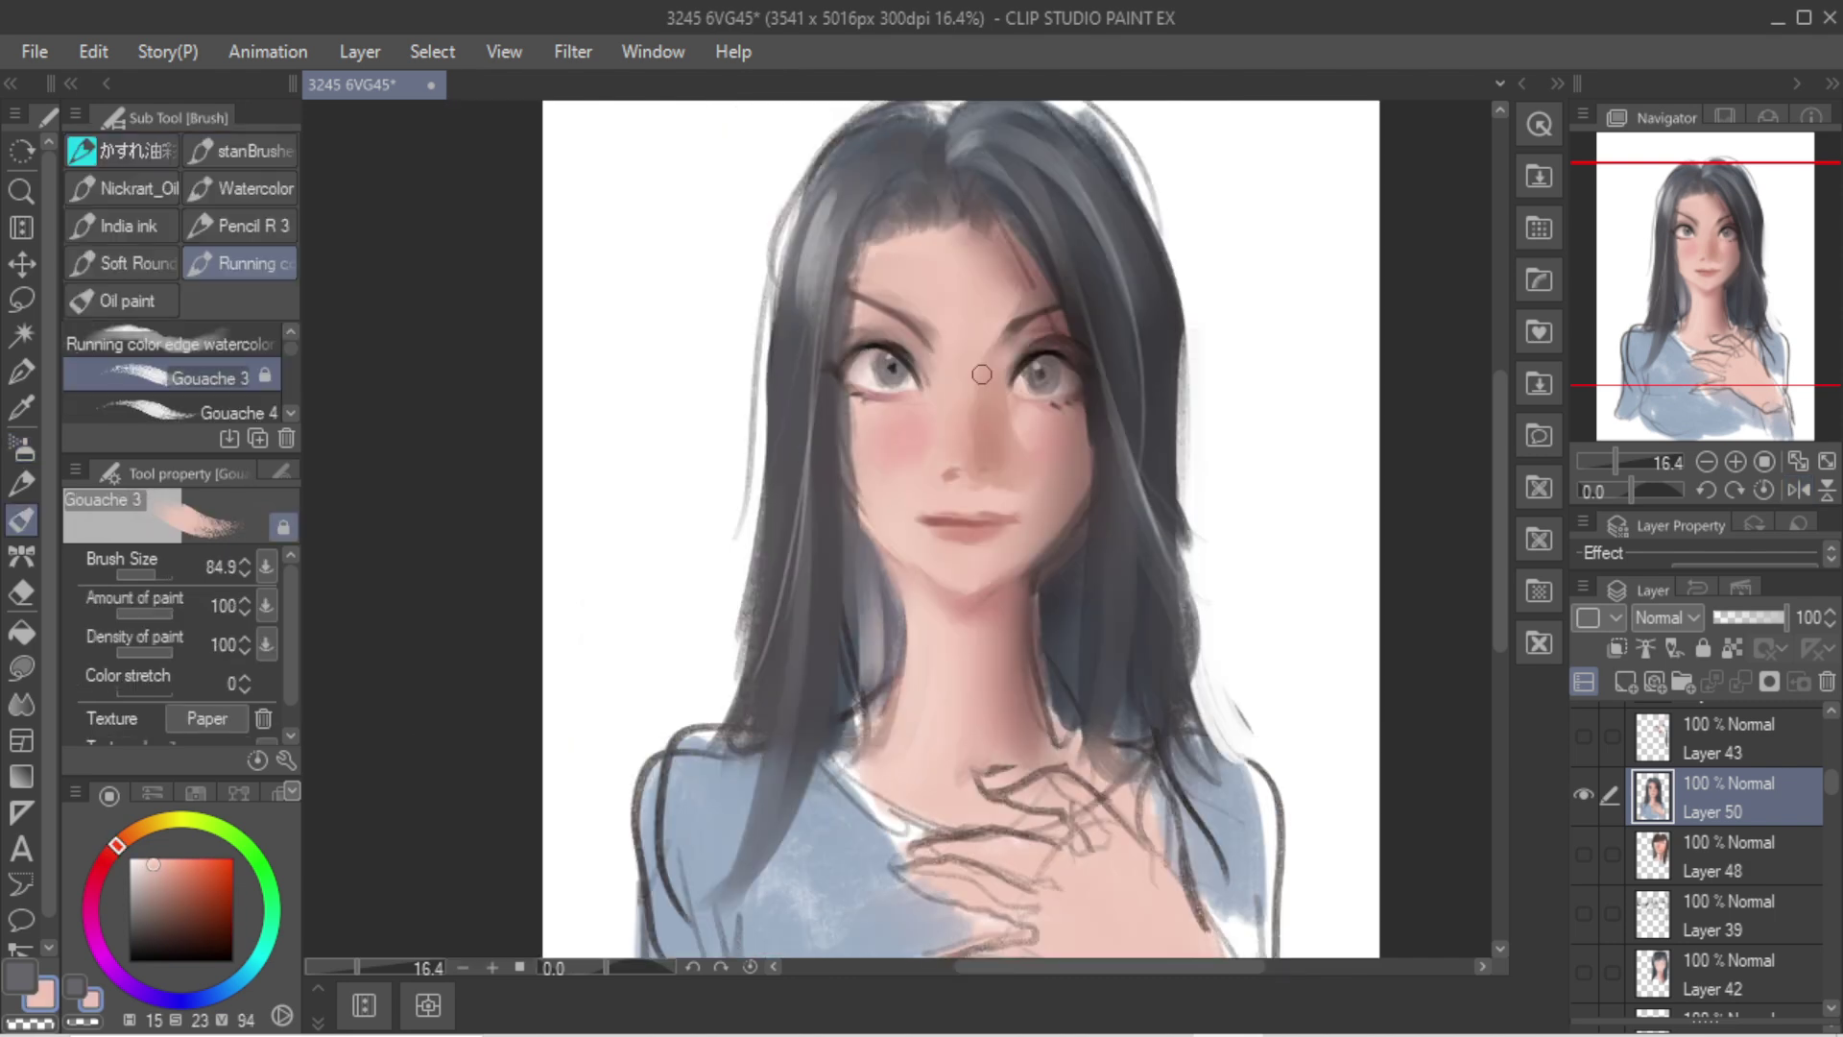
Step: Smooth the shaded cheek and the forehead with sampled skin tones, enlarging Gouache 3 to 242.8
{"action": "left_click", "coordinate": [1020, 432], "text": "alt"}
{"action": "mouse_move", "coordinate": [1022, 436]}
{"action": "left_mouse_down"}
{"action": "mouse_move", "coordinate": [1037, 465]}
{"action": "mouse_move", "coordinate": [1044, 431]}
{"action": "mouse_move", "coordinate": [1083, 472]}
{"action": "left_mouse_up"}
{"action": "key", "text": "bracketright"}
{"action": "key", "text": "bracketright"}
{"action": "left_click_drag", "start_coordinate": [989, 254], "coordinate": [1002, 299]}
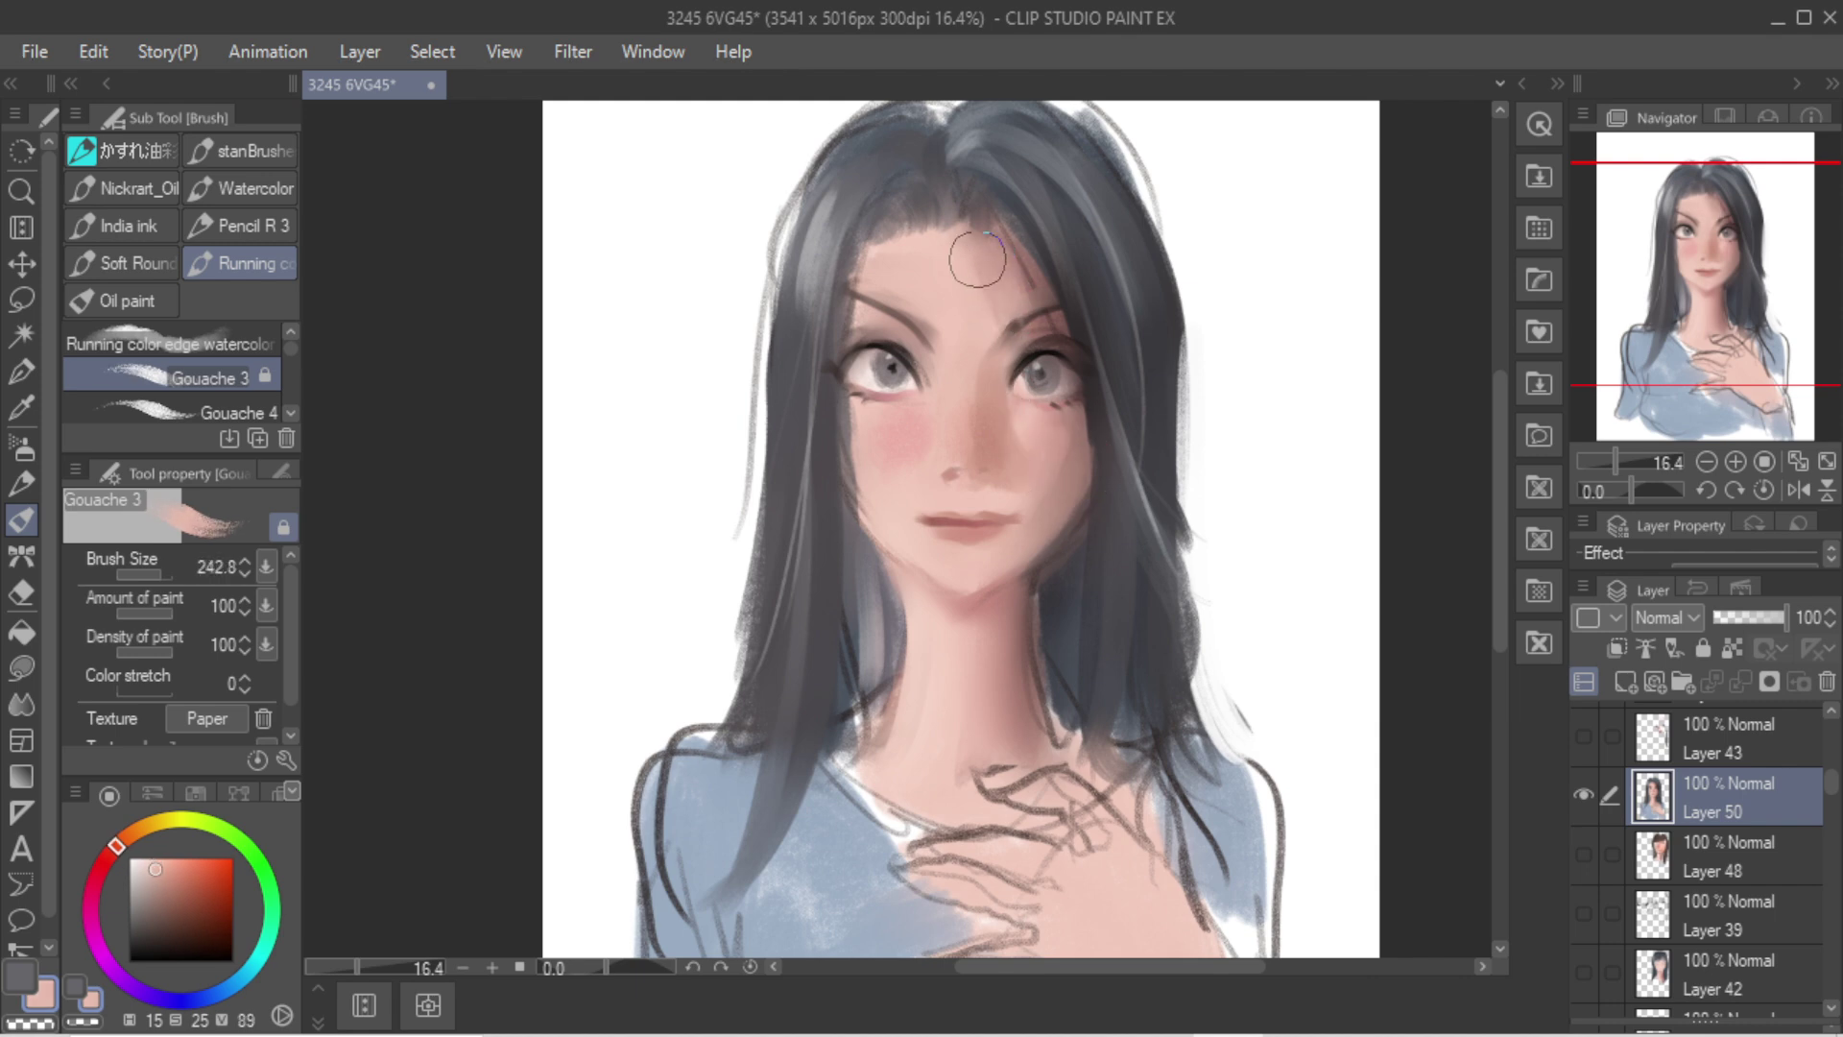
Step: Shade the hand and paint over its inner sketch lines with sampled skin tones, undoing the first stroke
{"action": "scroll", "coordinate": [865, 283], "scroll_direction": "down", "scroll_amount": 2}
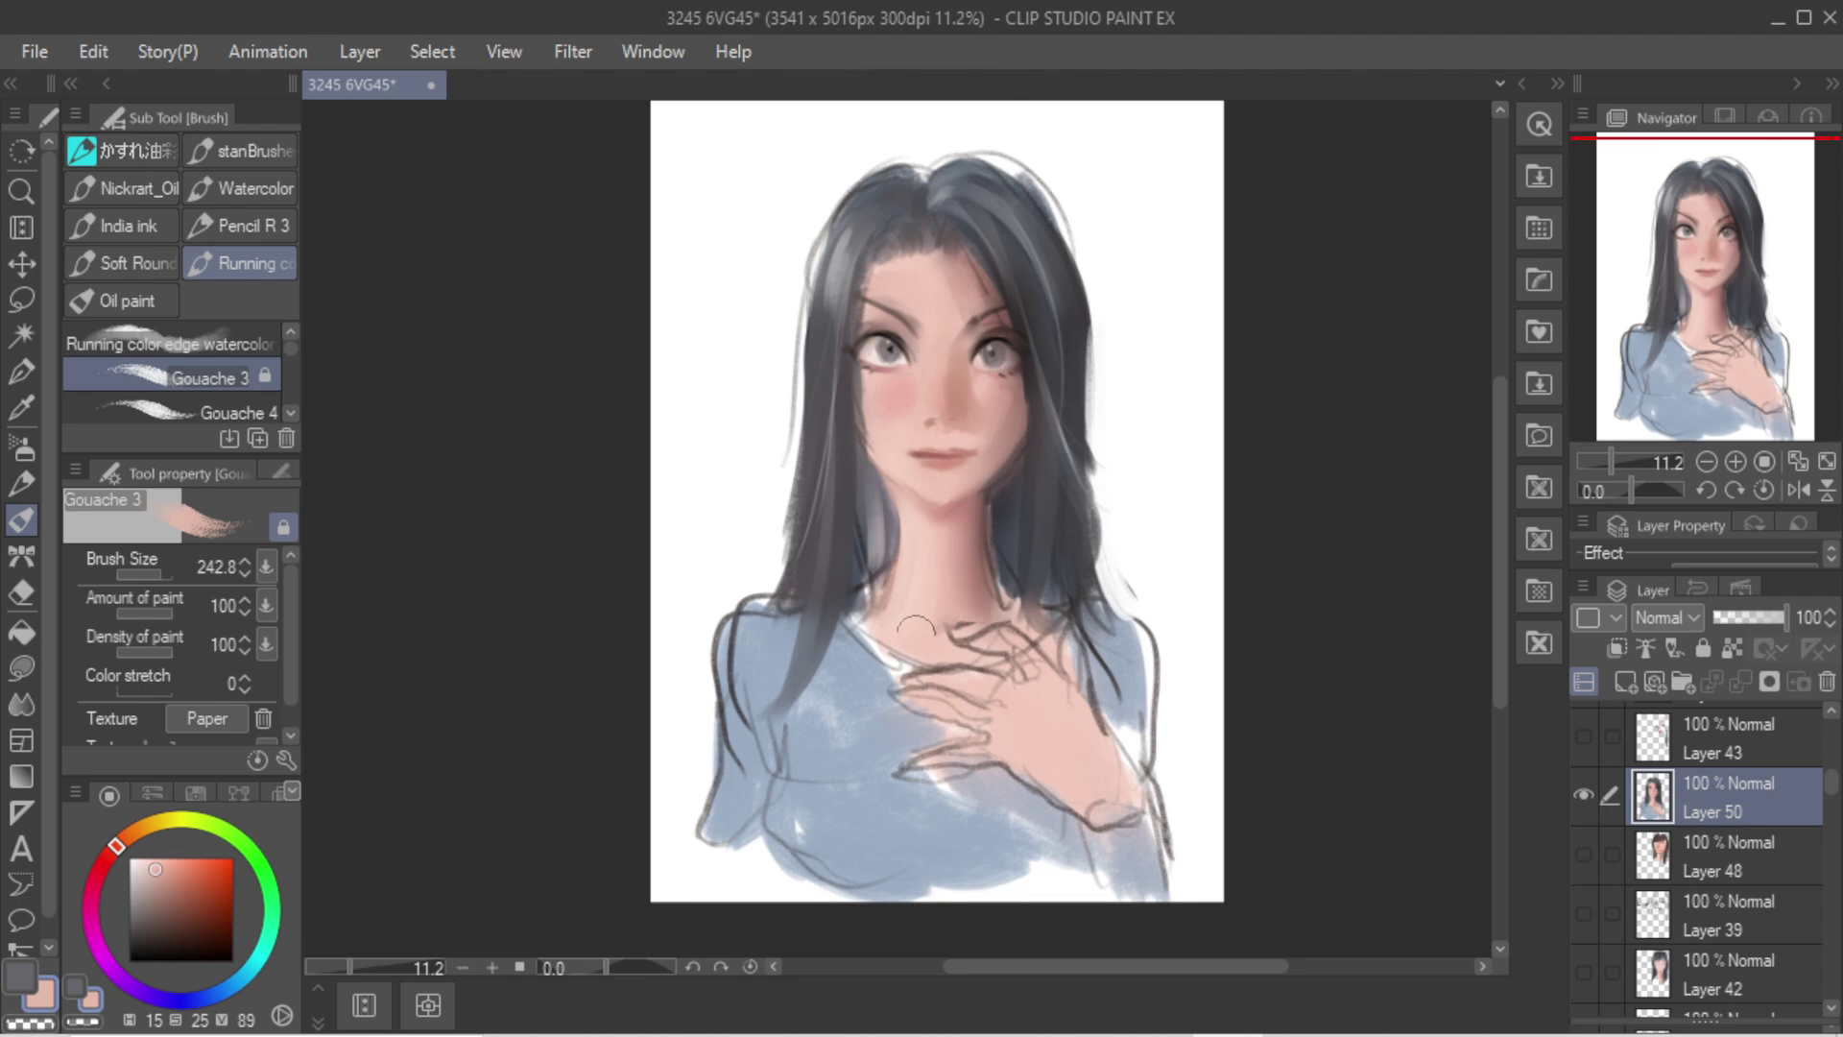
{"action": "left_click", "coordinate": [1018, 683], "text": "alt"}
{"action": "mouse_move", "coordinate": [1030, 685]}
{"action": "left_mouse_down"}
{"action": "mouse_move", "coordinate": [1010, 635]}
{"action": "mouse_move", "coordinate": [972, 641]}
{"action": "mouse_move", "coordinate": [1027, 657]}
{"action": "mouse_move", "coordinate": [970, 640]}
{"action": "mouse_move", "coordinate": [989, 703]}
{"action": "mouse_move", "coordinate": [1004, 689]}
{"action": "mouse_move", "coordinate": [974, 682]}
{"action": "mouse_move", "coordinate": [990, 641]}
{"action": "mouse_move", "coordinate": [972, 688]}
{"action": "mouse_move", "coordinate": [1035, 674]}
{"action": "mouse_move", "coordinate": [1021, 653]}
{"action": "mouse_move", "coordinate": [990, 739]}
{"action": "mouse_move", "coordinate": [973, 717]}
{"action": "mouse_move", "coordinate": [1129, 806]}
{"action": "mouse_move", "coordinate": [1074, 697]}
{"action": "mouse_move", "coordinate": [1087, 752]}
{"action": "left_mouse_up"}
{"action": "key", "text": "ctrl+z"}
{"action": "key", "text": "bracketleft"}
{"action": "key", "text": "bracketleft"}
{"action": "left_click", "coordinate": [1042, 698], "text": "alt"}
{"action": "left_click", "coordinate": [976, 541], "text": "alt"}
{"action": "key", "text": "bracketright"}
{"action": "left_click", "coordinate": [1003, 715], "text": "alt"}
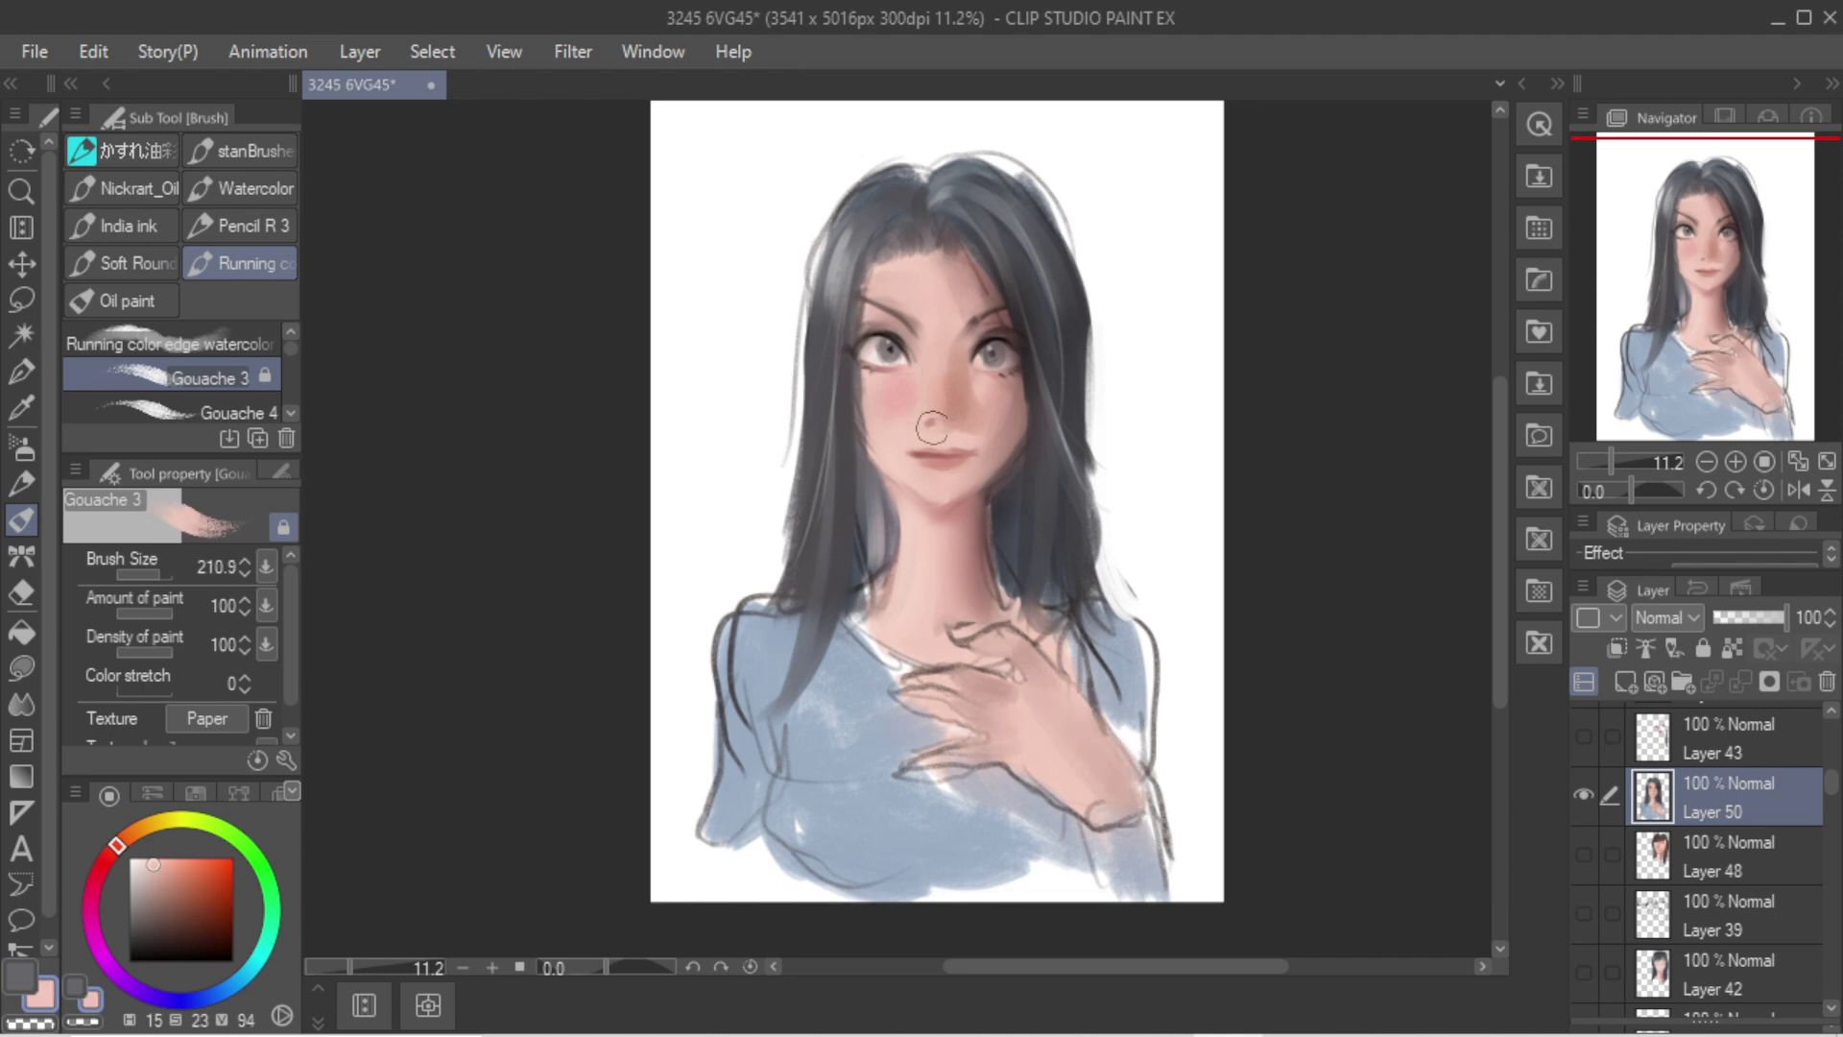
Step: Blend the shaded cheek beside the nose and smooth the forehead with sampled skin tones
{"action": "left_click", "coordinate": [986, 410], "text": "alt"}
{"action": "left_click_drag", "start_coordinate": [1005, 397], "coordinate": [994, 433]}
{"action": "left_click", "coordinate": [942, 301], "text": "alt"}
{"action": "mouse_move", "coordinate": [943, 300]}
{"action": "left_mouse_down"}
{"action": "mouse_move", "coordinate": [981, 288]}
{"action": "mouse_move", "coordinate": [963, 299]}
{"action": "left_mouse_up"}
{"action": "left_click", "coordinate": [920, 279], "text": "alt"}
{"action": "key", "text": "bracketleft"}
{"action": "key", "text": "bracketleft"}
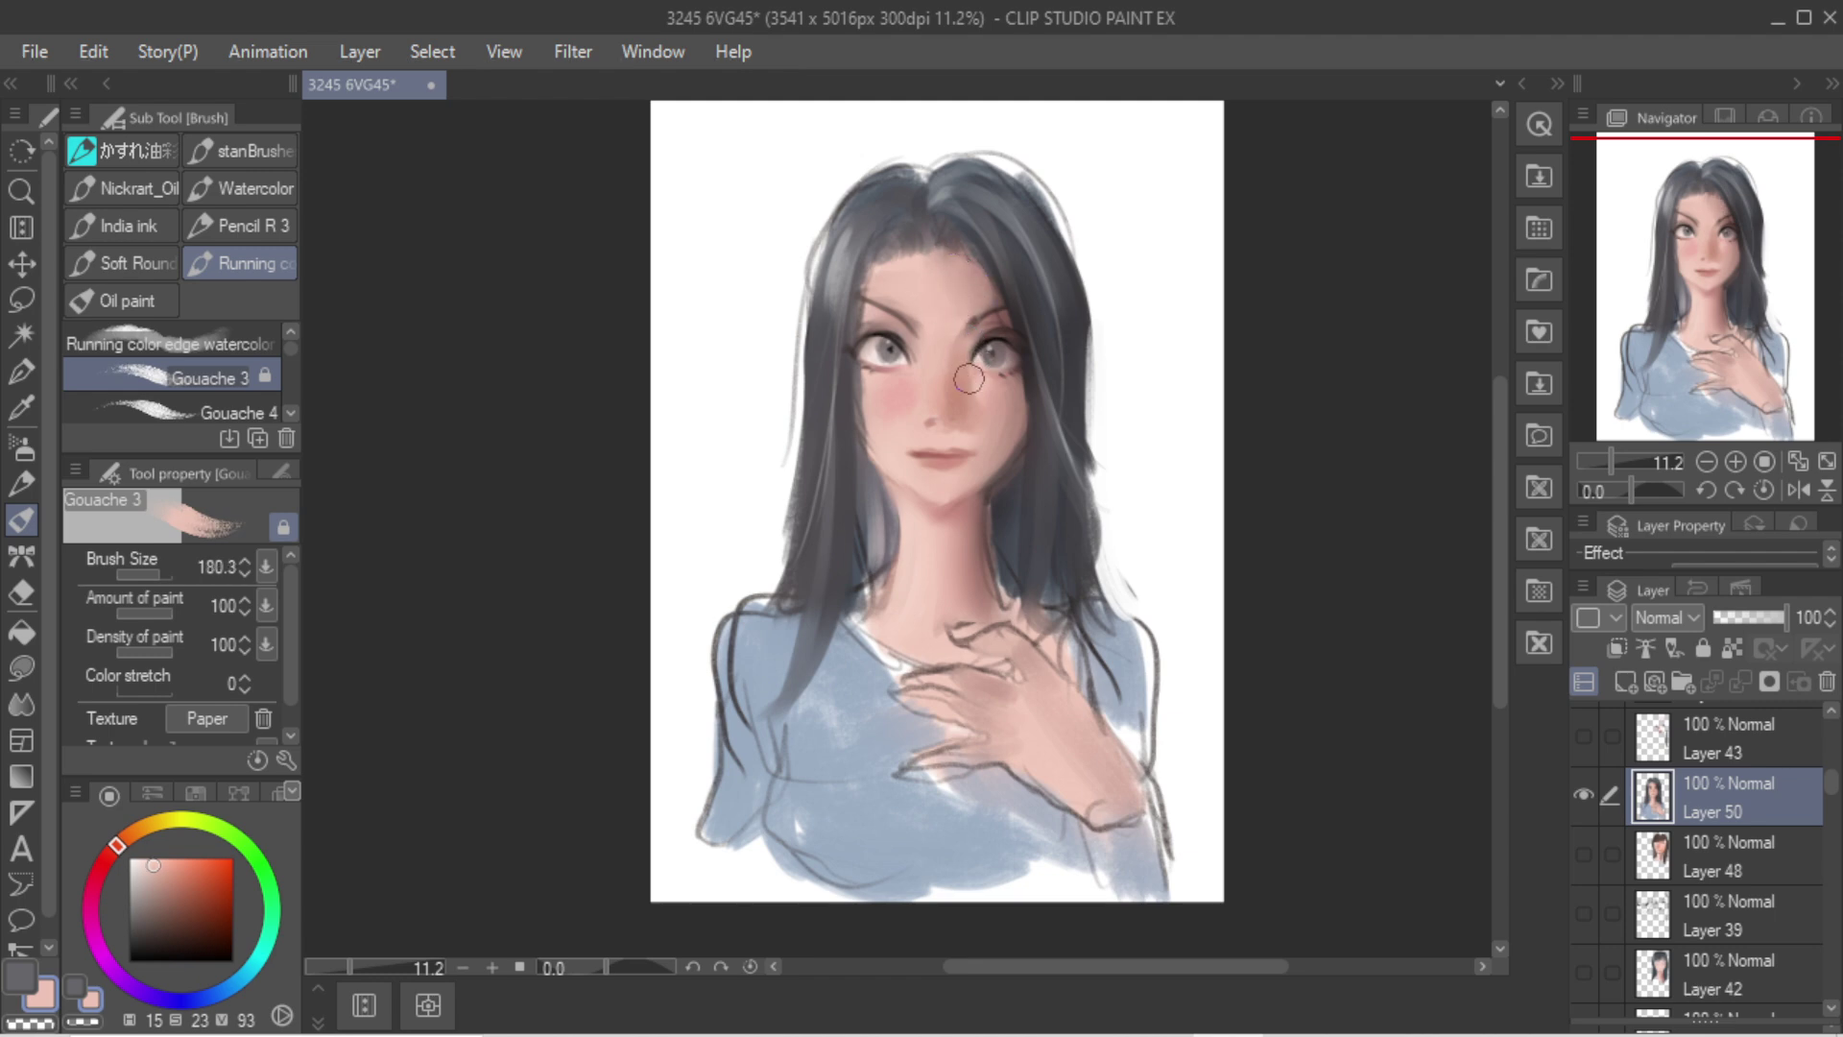
Step: Refine the nose and lips with sampled skin tones and muted red (H 5, S 44, V 66)
{"action": "left_click", "coordinate": [952, 383], "text": "alt"}
{"action": "left_click", "coordinate": [916, 437], "text": "alt"}
{"action": "left_click", "coordinate": [904, 452], "text": "alt"}
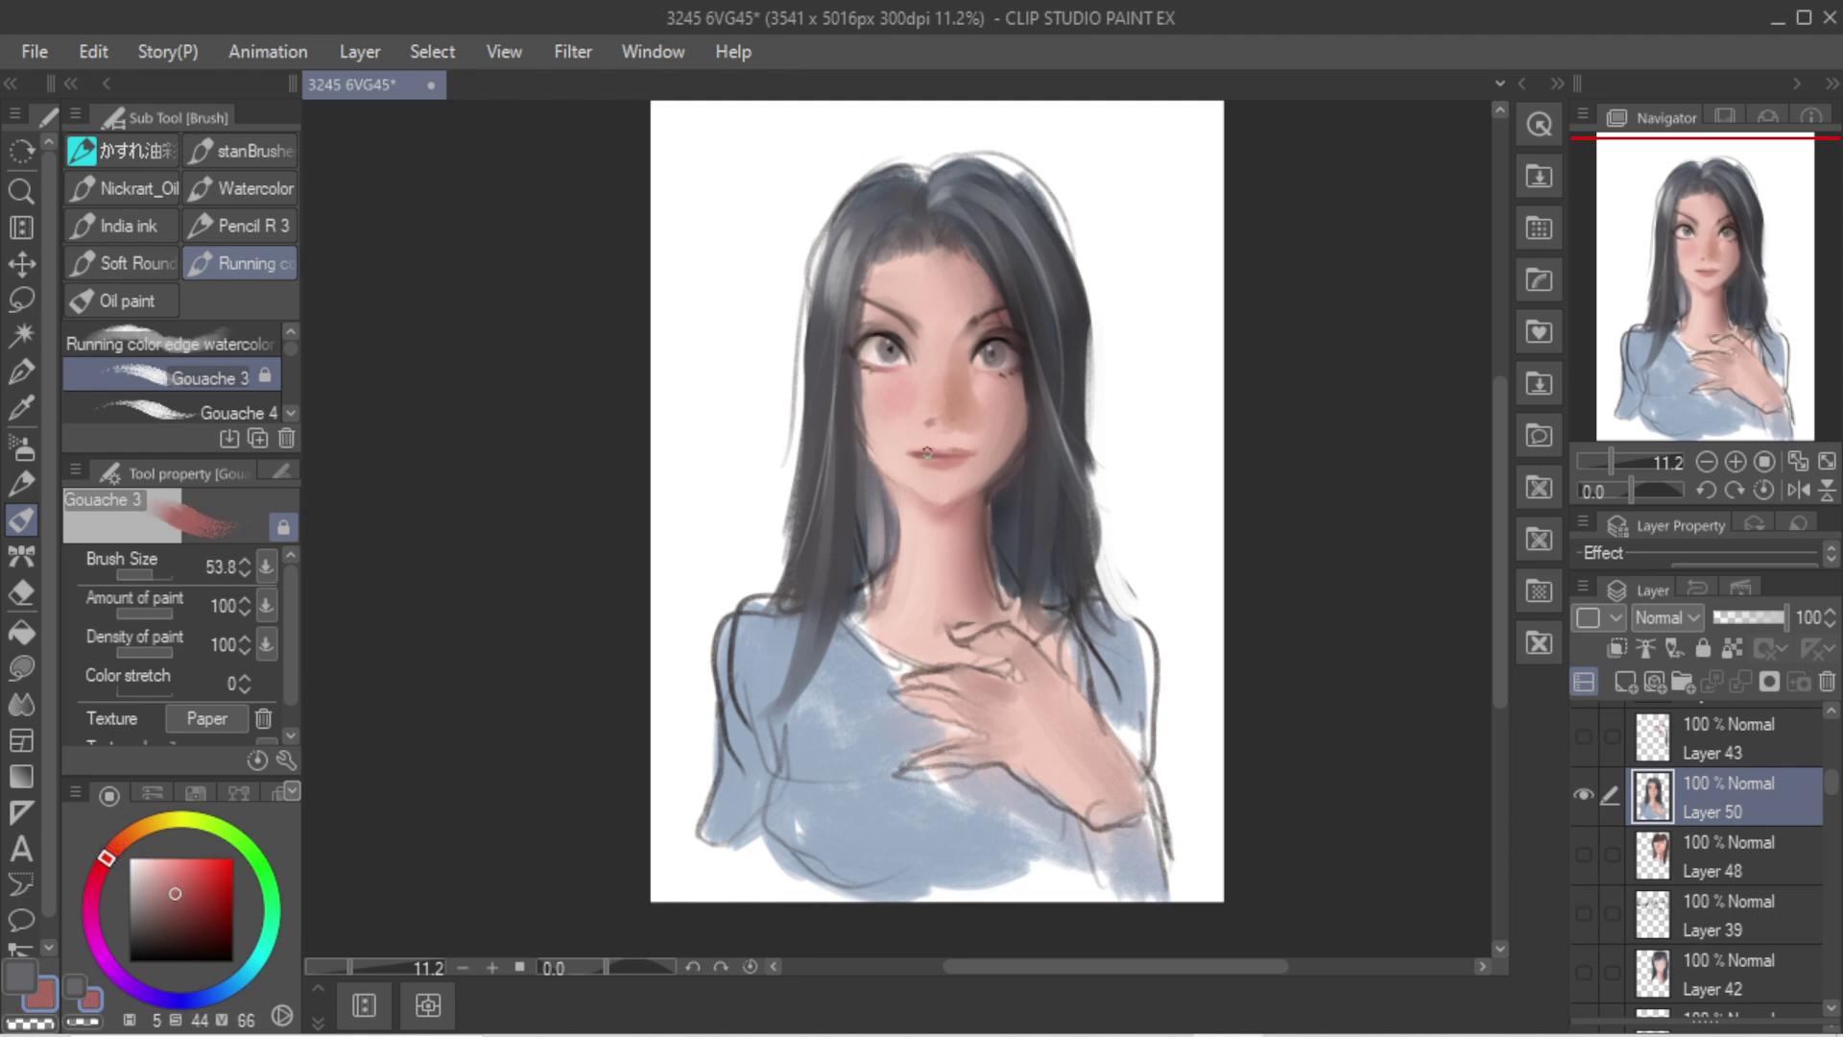
Step: Lasso the mouth, move it slightly up towards the nose and deselect it
{"action": "scroll", "coordinate": [965, 367], "scroll_direction": "up", "scroll_amount": 3}
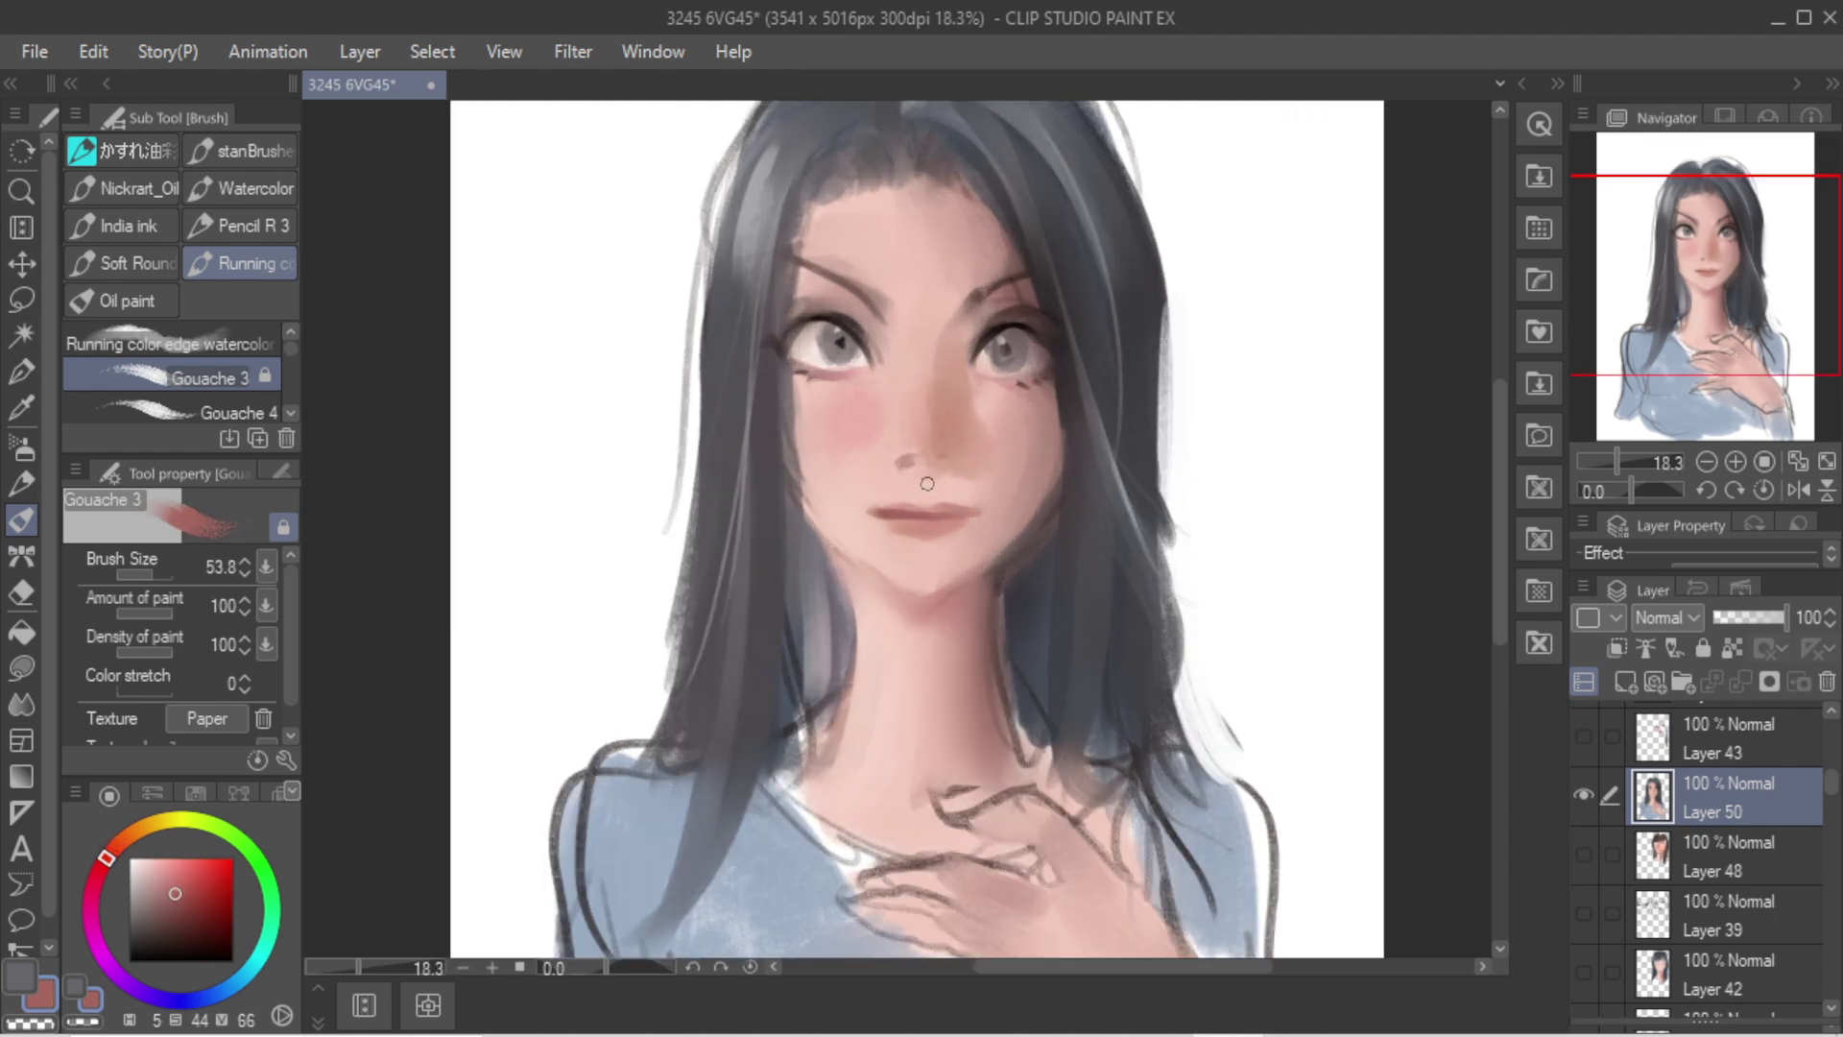
{"action": "key", "text": "m"}
{"action": "mouse_move", "coordinate": [936, 477]}
{"action": "left_mouse_down"}
{"action": "mouse_move", "coordinate": [965, 565]}
{"action": "mouse_move", "coordinate": [869, 489]}
{"action": "left_mouse_up"}
{"action": "key", "text": "ctrl+t"}
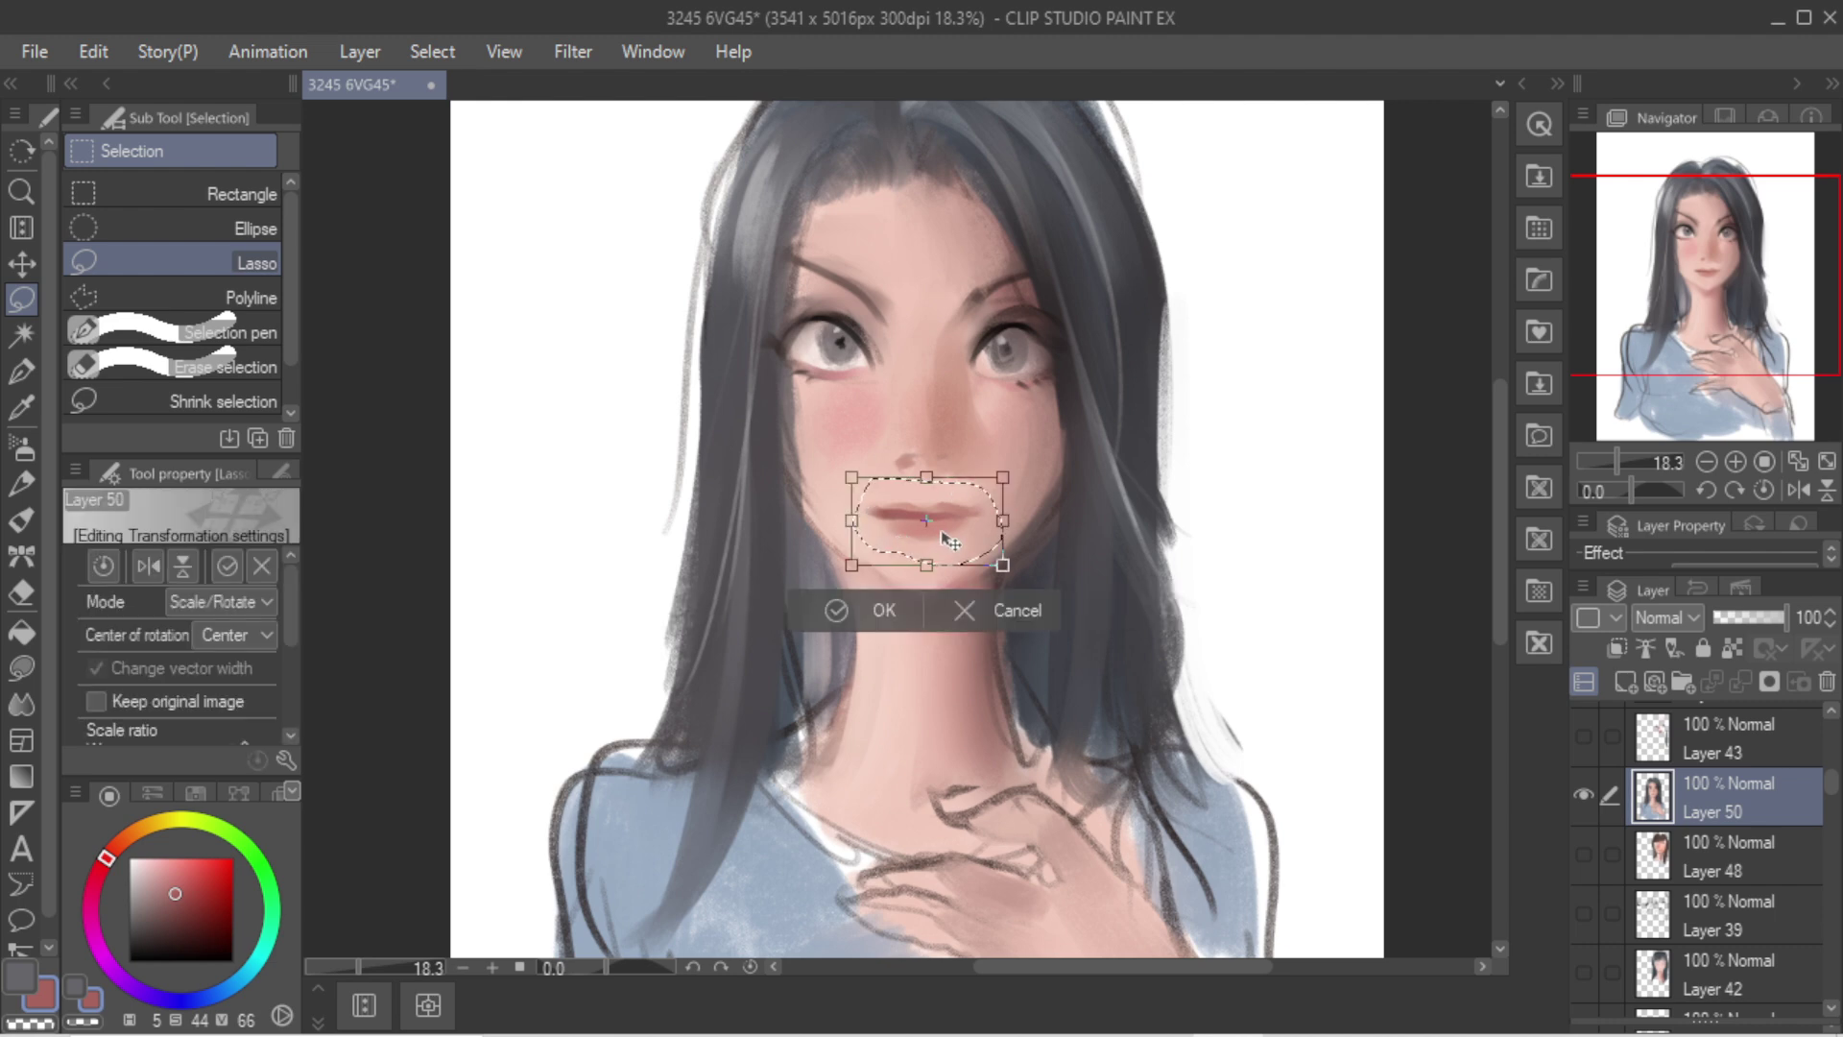
{"action": "left_click_drag", "start_coordinate": [948, 540], "coordinate": [945, 527]}
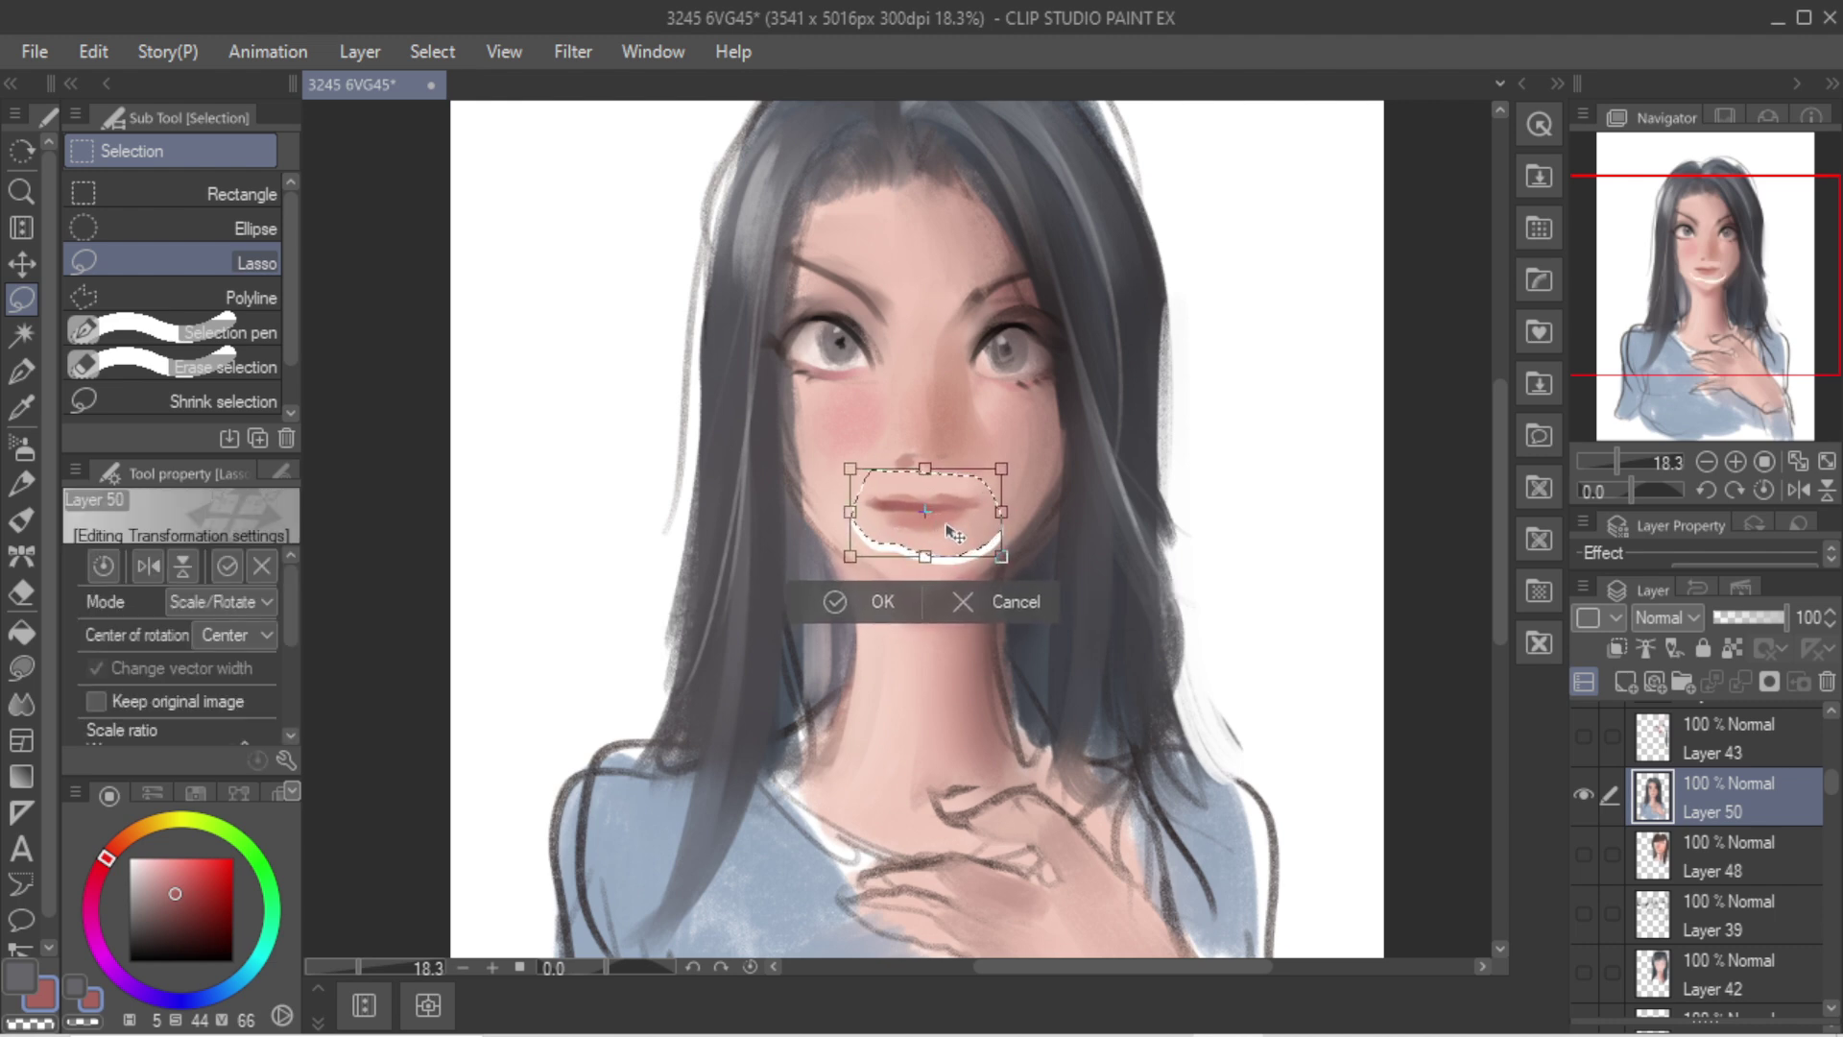
{"action": "key", "text": "Return"}
{"action": "left_click", "coordinate": [685, 587]}
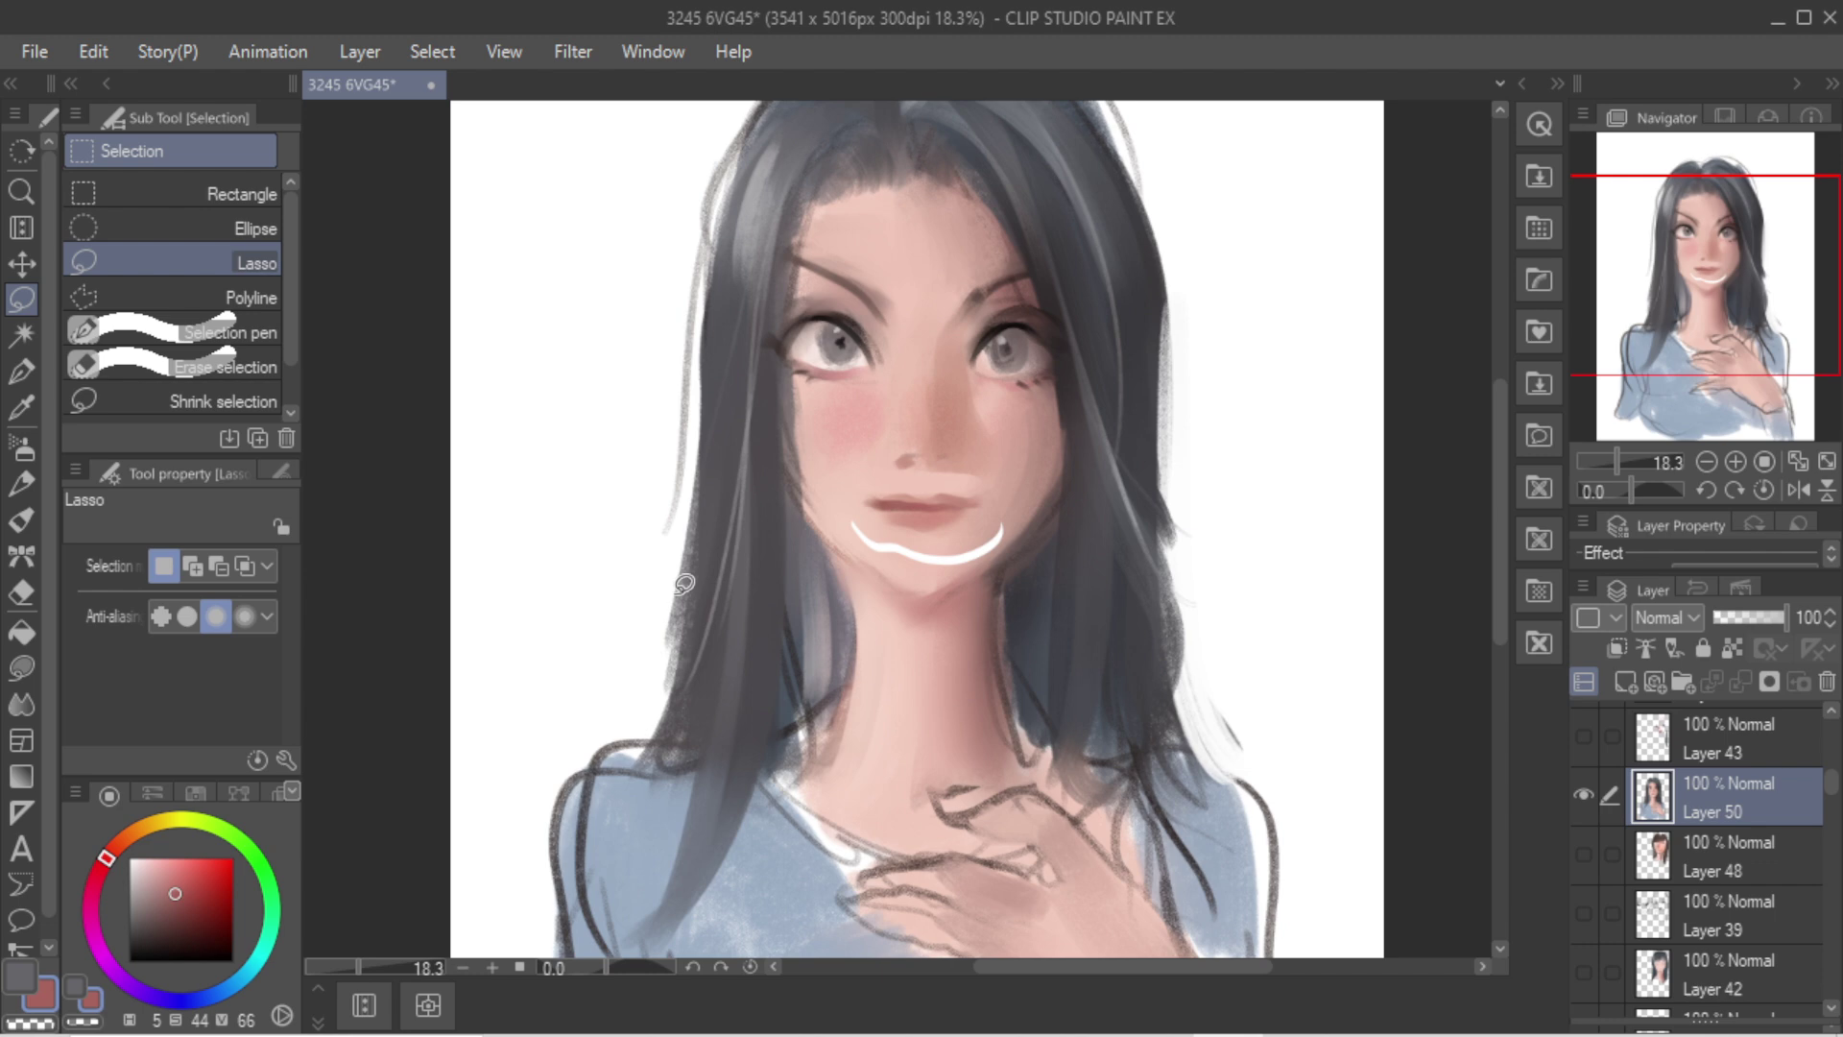
Step: Paint over the white gap under the mouth and rebuild the chin and jaw with sampled skin tones, undoing the dark stroke
{"action": "key", "text": "b"}
{"action": "key", "text": "bracketright"}
{"action": "left_click", "coordinate": [1008, 503], "text": "alt"}
{"action": "mouse_move", "coordinate": [1008, 508]}
{"action": "left_mouse_down"}
{"action": "mouse_move", "coordinate": [879, 553]}
{"action": "mouse_move", "coordinate": [898, 565]}
{"action": "mouse_move", "coordinate": [852, 530]}
{"action": "mouse_move", "coordinate": [913, 561]}
{"action": "mouse_move", "coordinate": [926, 605]}
{"action": "mouse_move", "coordinate": [930, 574]}
{"action": "mouse_move", "coordinate": [847, 448]}
{"action": "mouse_move", "coordinate": [932, 620]}
{"action": "left_mouse_up"}
{"action": "left_click", "coordinate": [906, 569], "text": "alt"}
{"action": "key", "text": "bracketleft"}
{"action": "left_click", "coordinate": [908, 503], "text": "alt"}
{"action": "left_click", "coordinate": [998, 572], "text": "alt"}
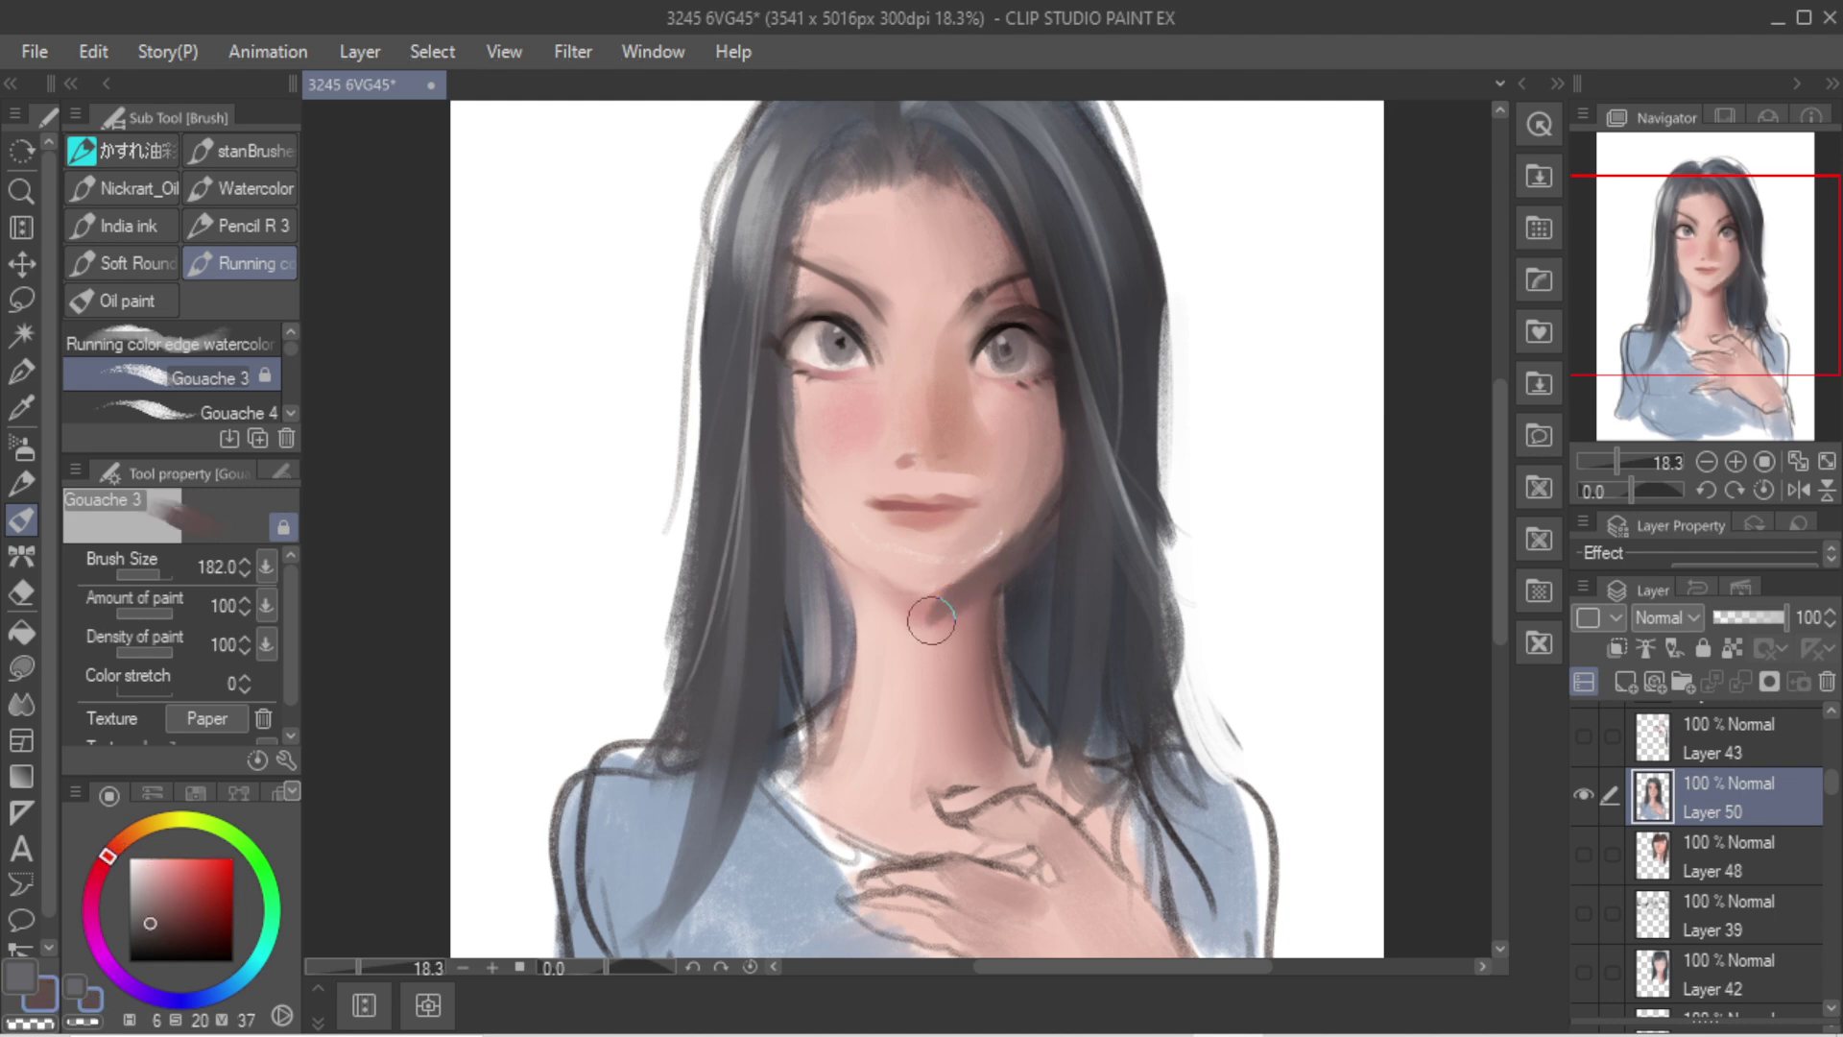
{"action": "key", "text": "ctrl+z"}
{"action": "left_click_drag", "start_coordinate": [1015, 567], "coordinate": [946, 619]}
{"action": "left_click", "coordinate": [960, 561], "text": "alt"}
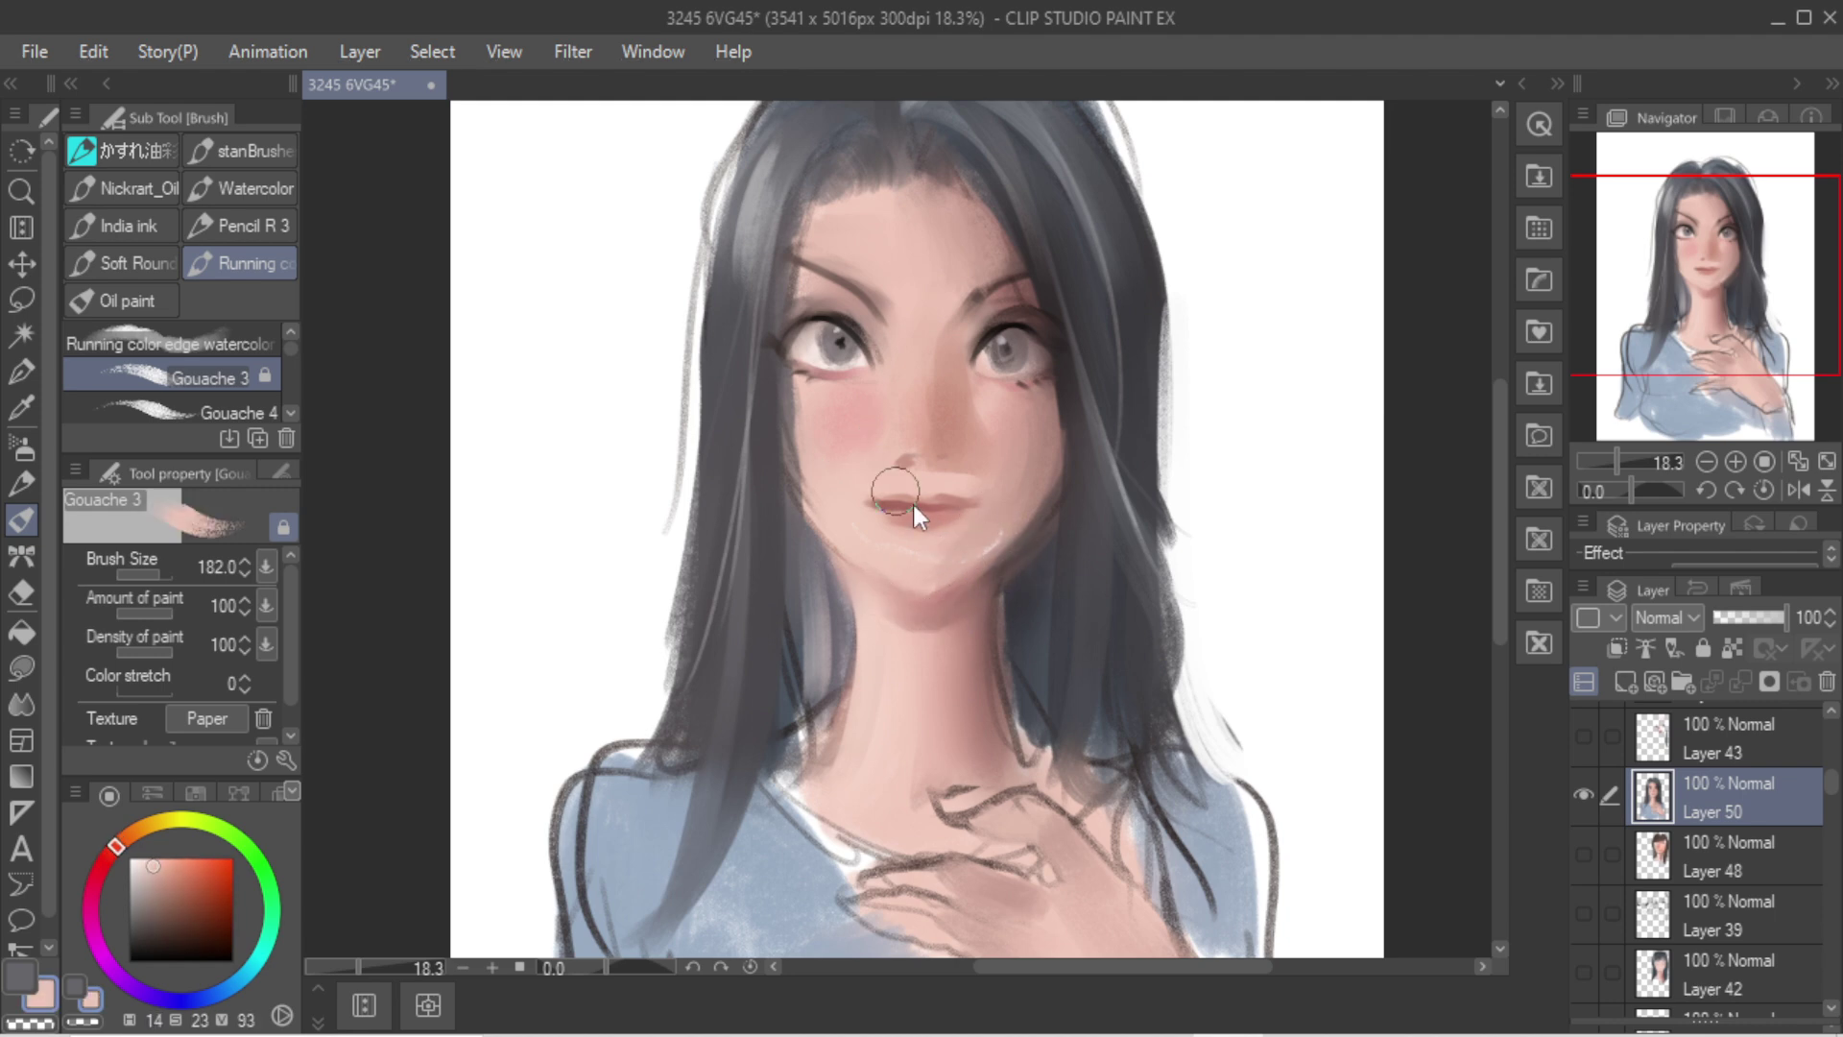
Step: Refine the nostril and the area between nose and upper lip with a smaller brush and sampled skin tones
{"action": "key", "text": "bracketleft"}
{"action": "key", "text": "bracketleft"}
{"action": "key", "text": "bracketleft"}
{"action": "key", "text": "bracketleft"}
{"action": "key", "text": "bracketleft"}
{"action": "left_click", "coordinate": [905, 474], "text": "alt"}
{"action": "left_click_drag", "start_coordinate": [898, 467], "coordinate": [907, 479]}
{"action": "key", "text": "bracketleft"}
{"action": "key", "text": "bracketleft"}
{"action": "left_click", "coordinate": [911, 492], "text": "alt"}
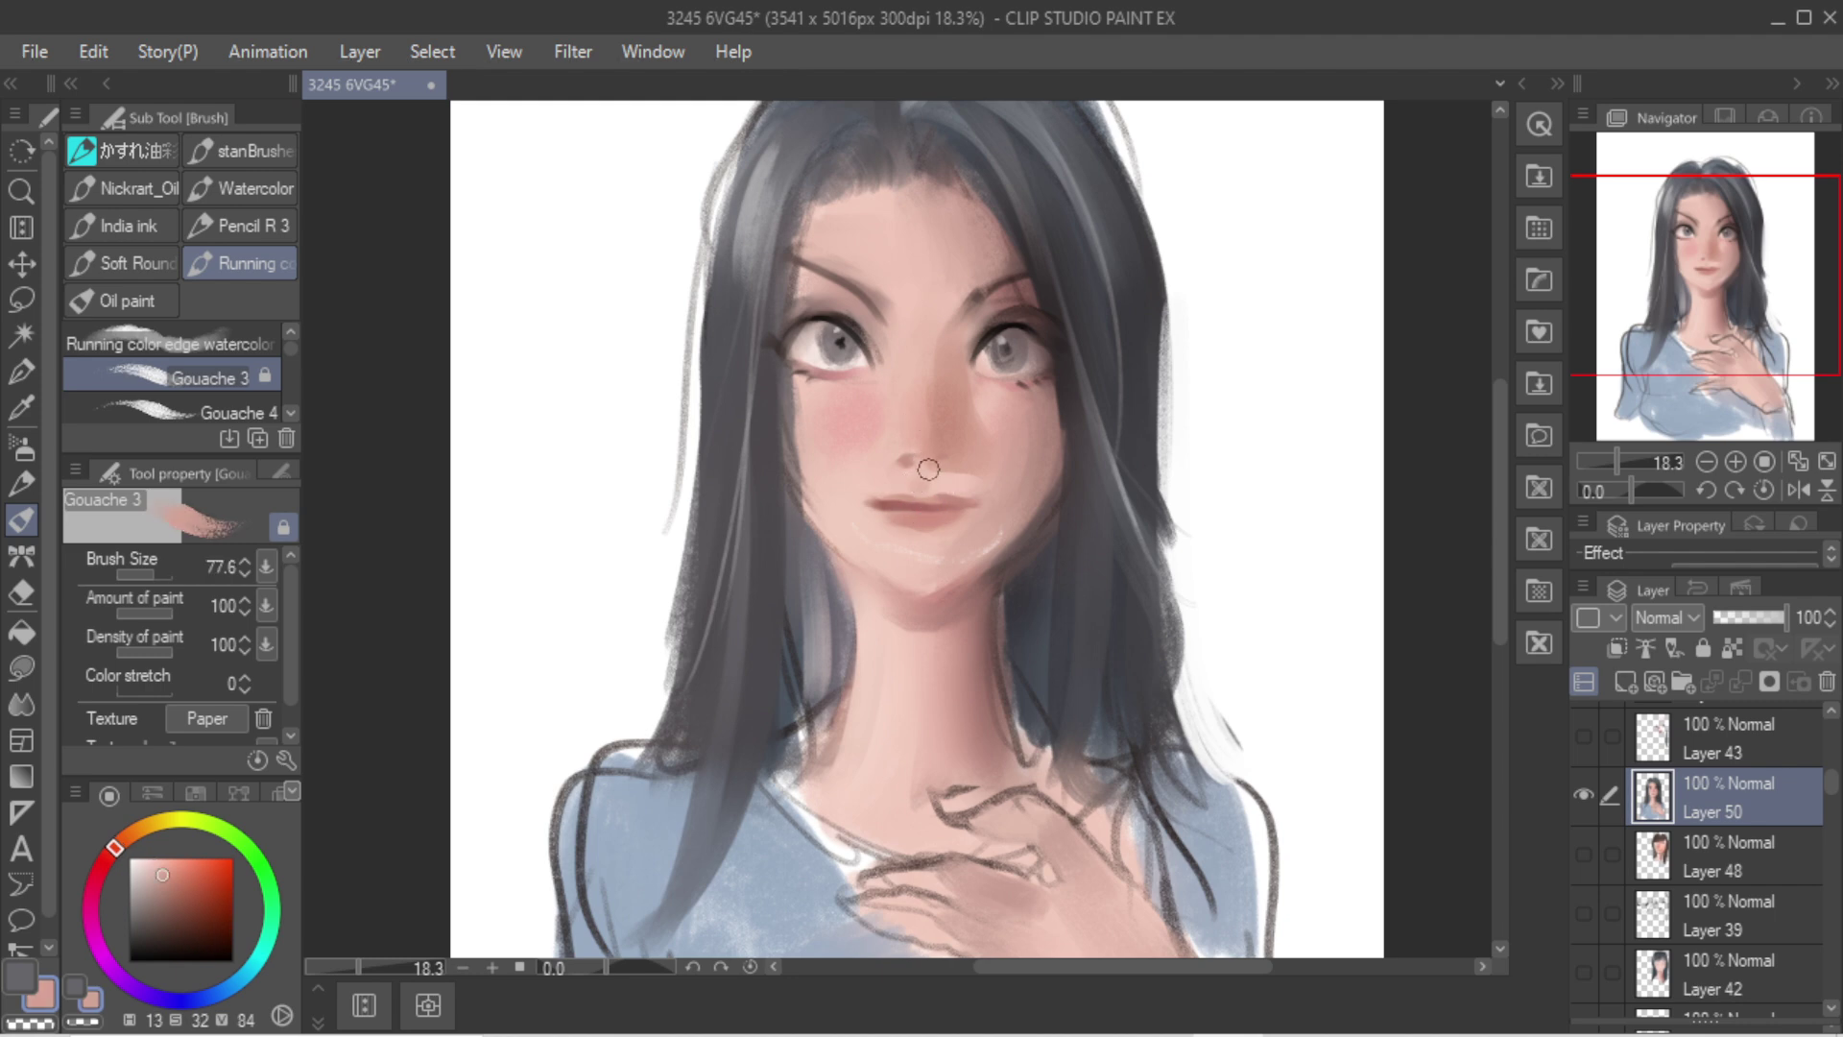
{"action": "left_click", "coordinate": [952, 452], "text": "alt"}
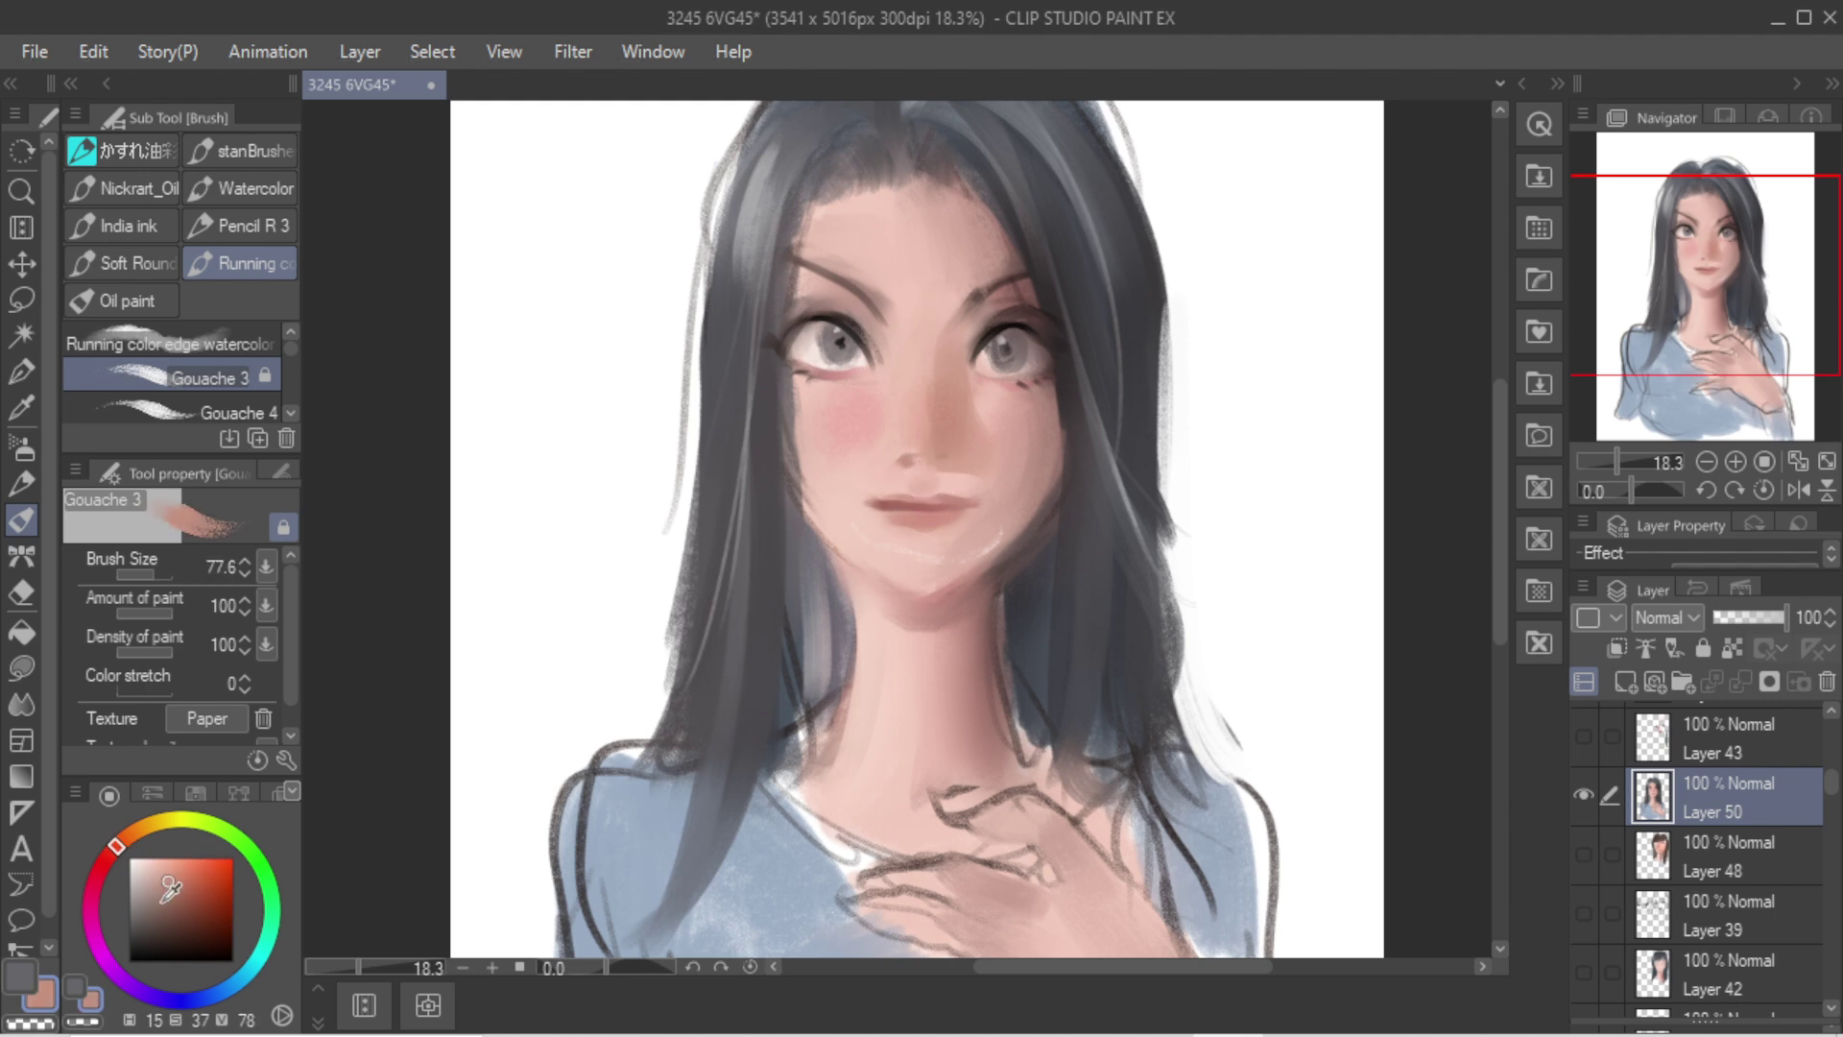
Step: Mirror the canvas view and accent the mouth line with very dark brown (H 15, S 100, V 30, then V 16)
{"action": "left_click_drag", "start_coordinate": [171, 888], "coordinate": [233, 930]}
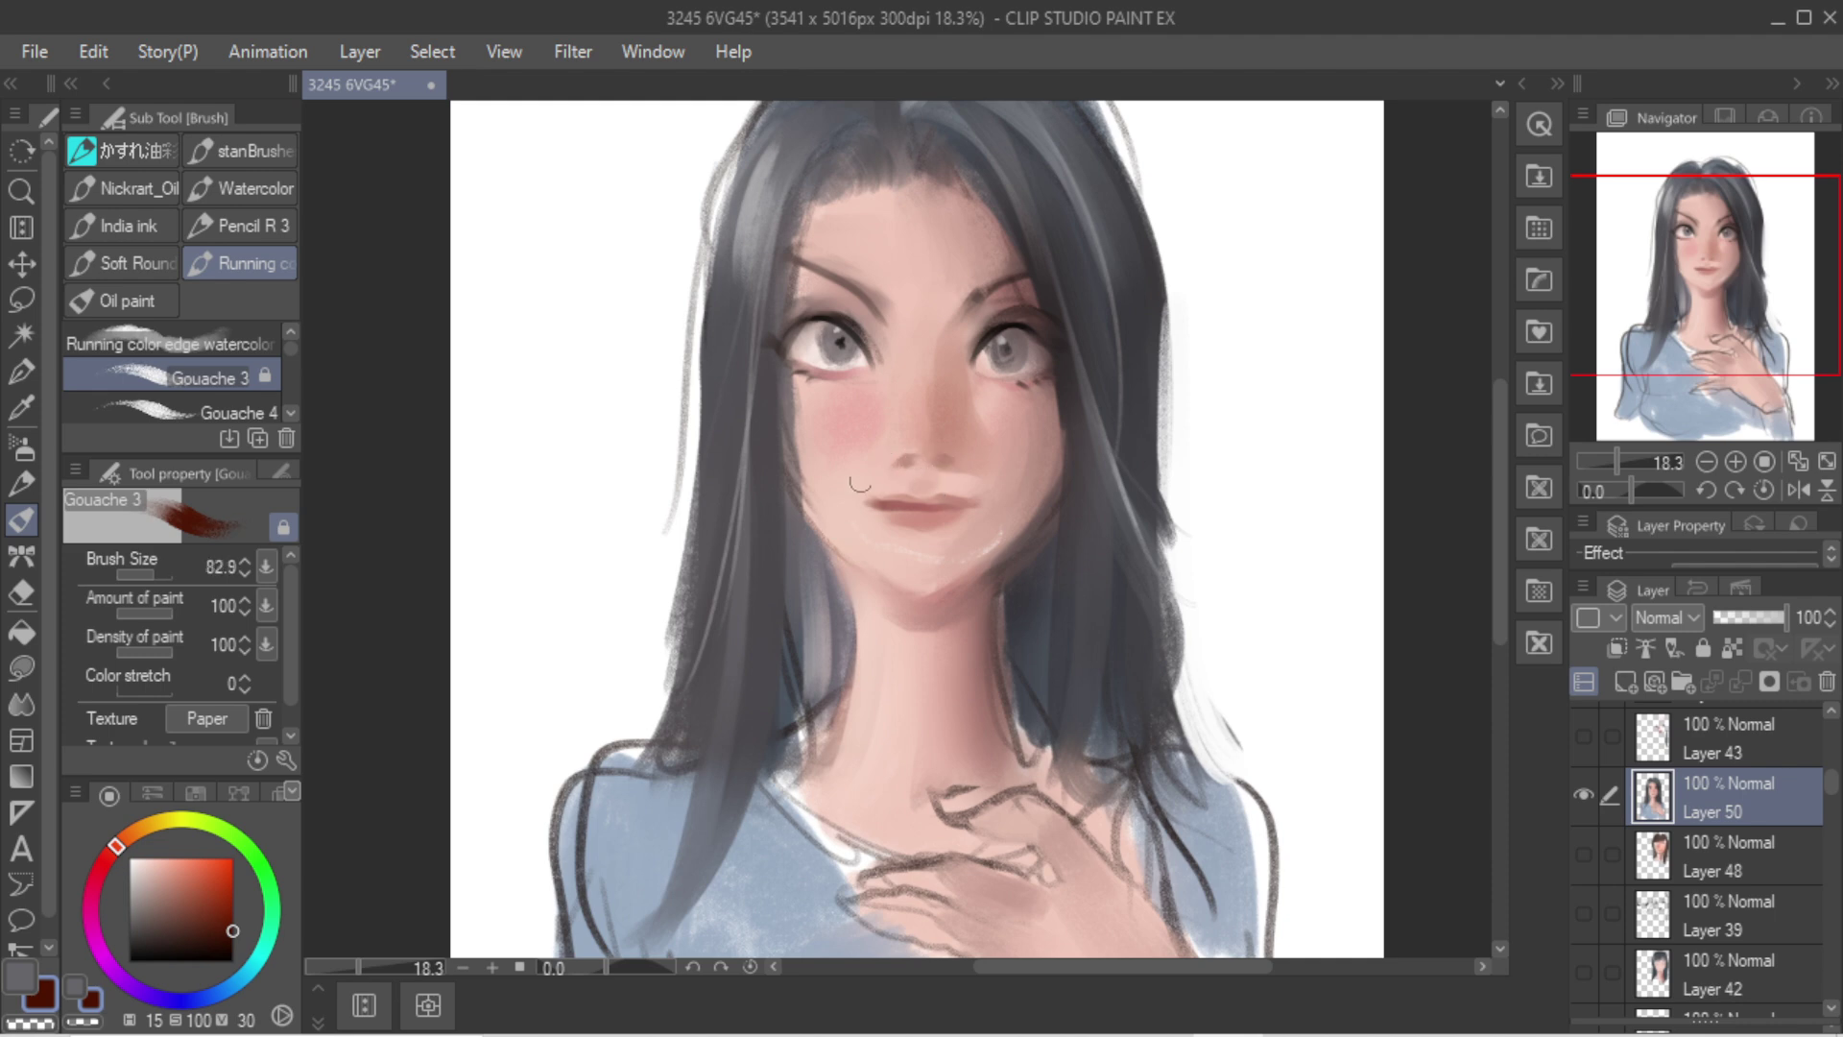
{"action": "scroll", "coordinate": [984, 499], "scroll_direction": "down", "scroll_amount": 3}
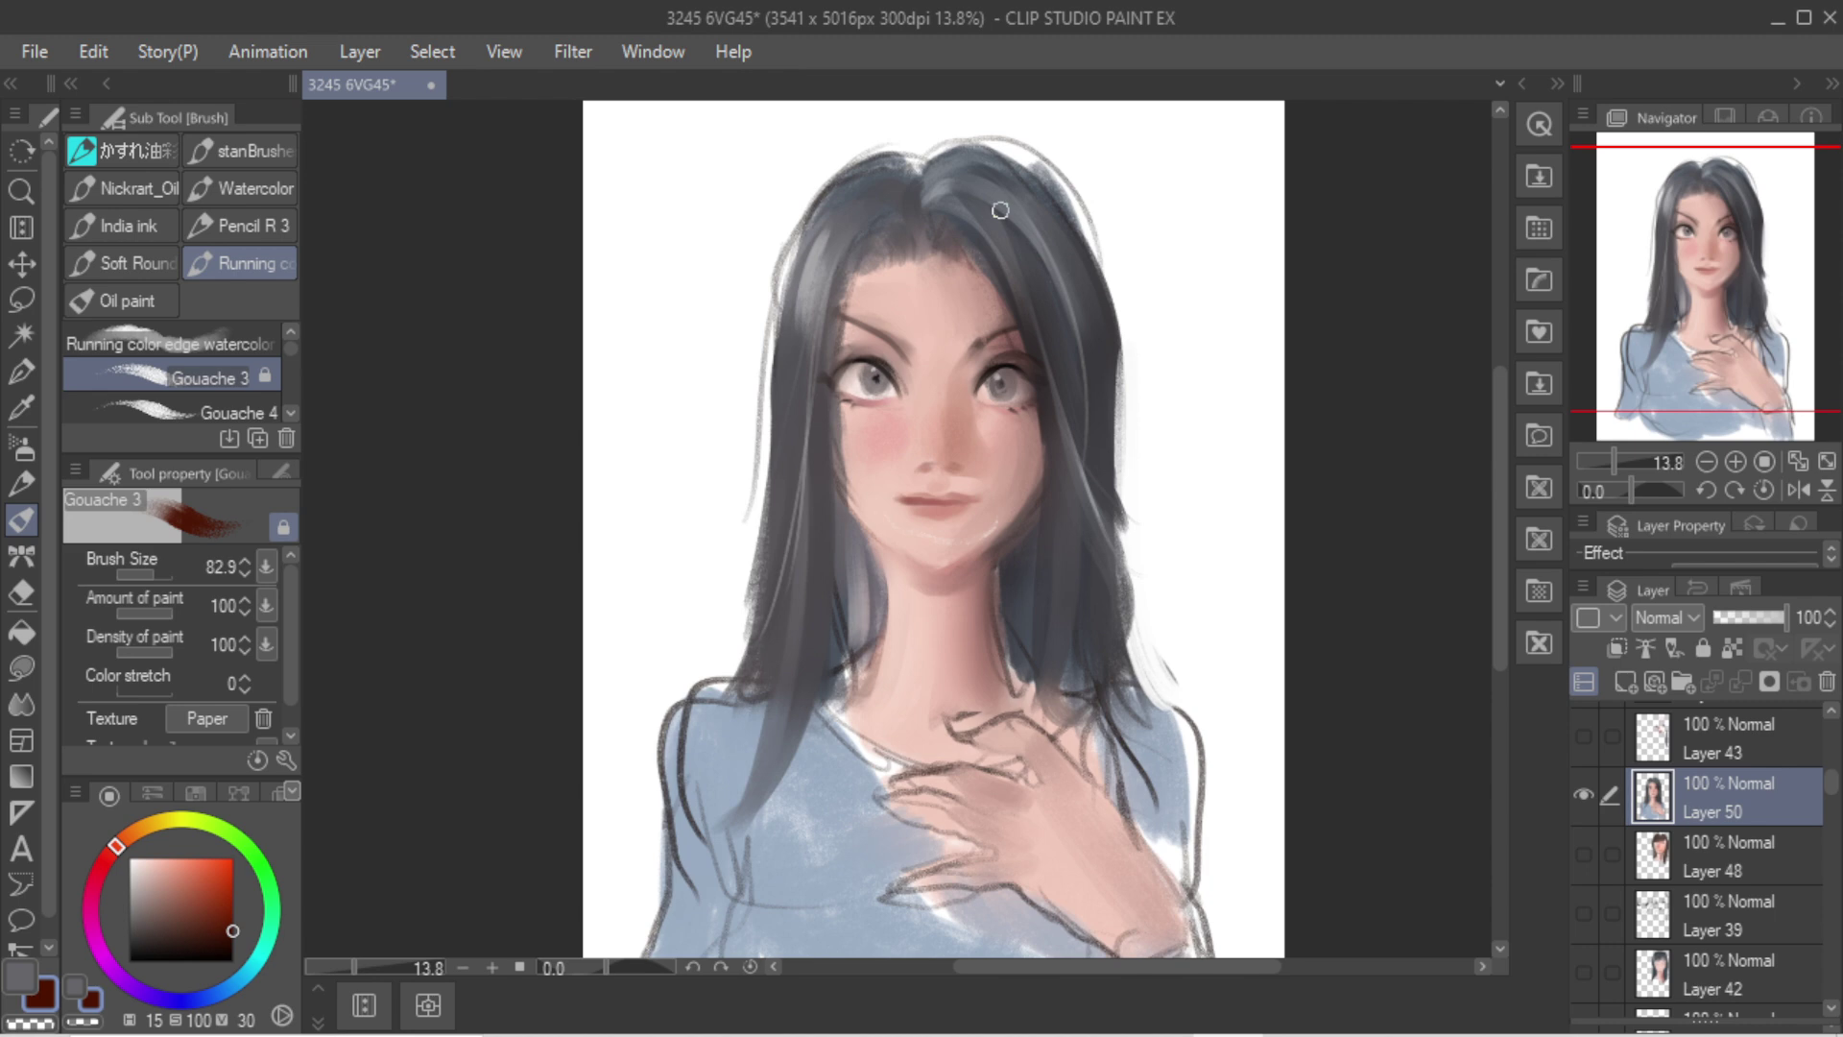
{"action": "key", "text": "shift"}
{"action": "key", "text": "shift+h"}
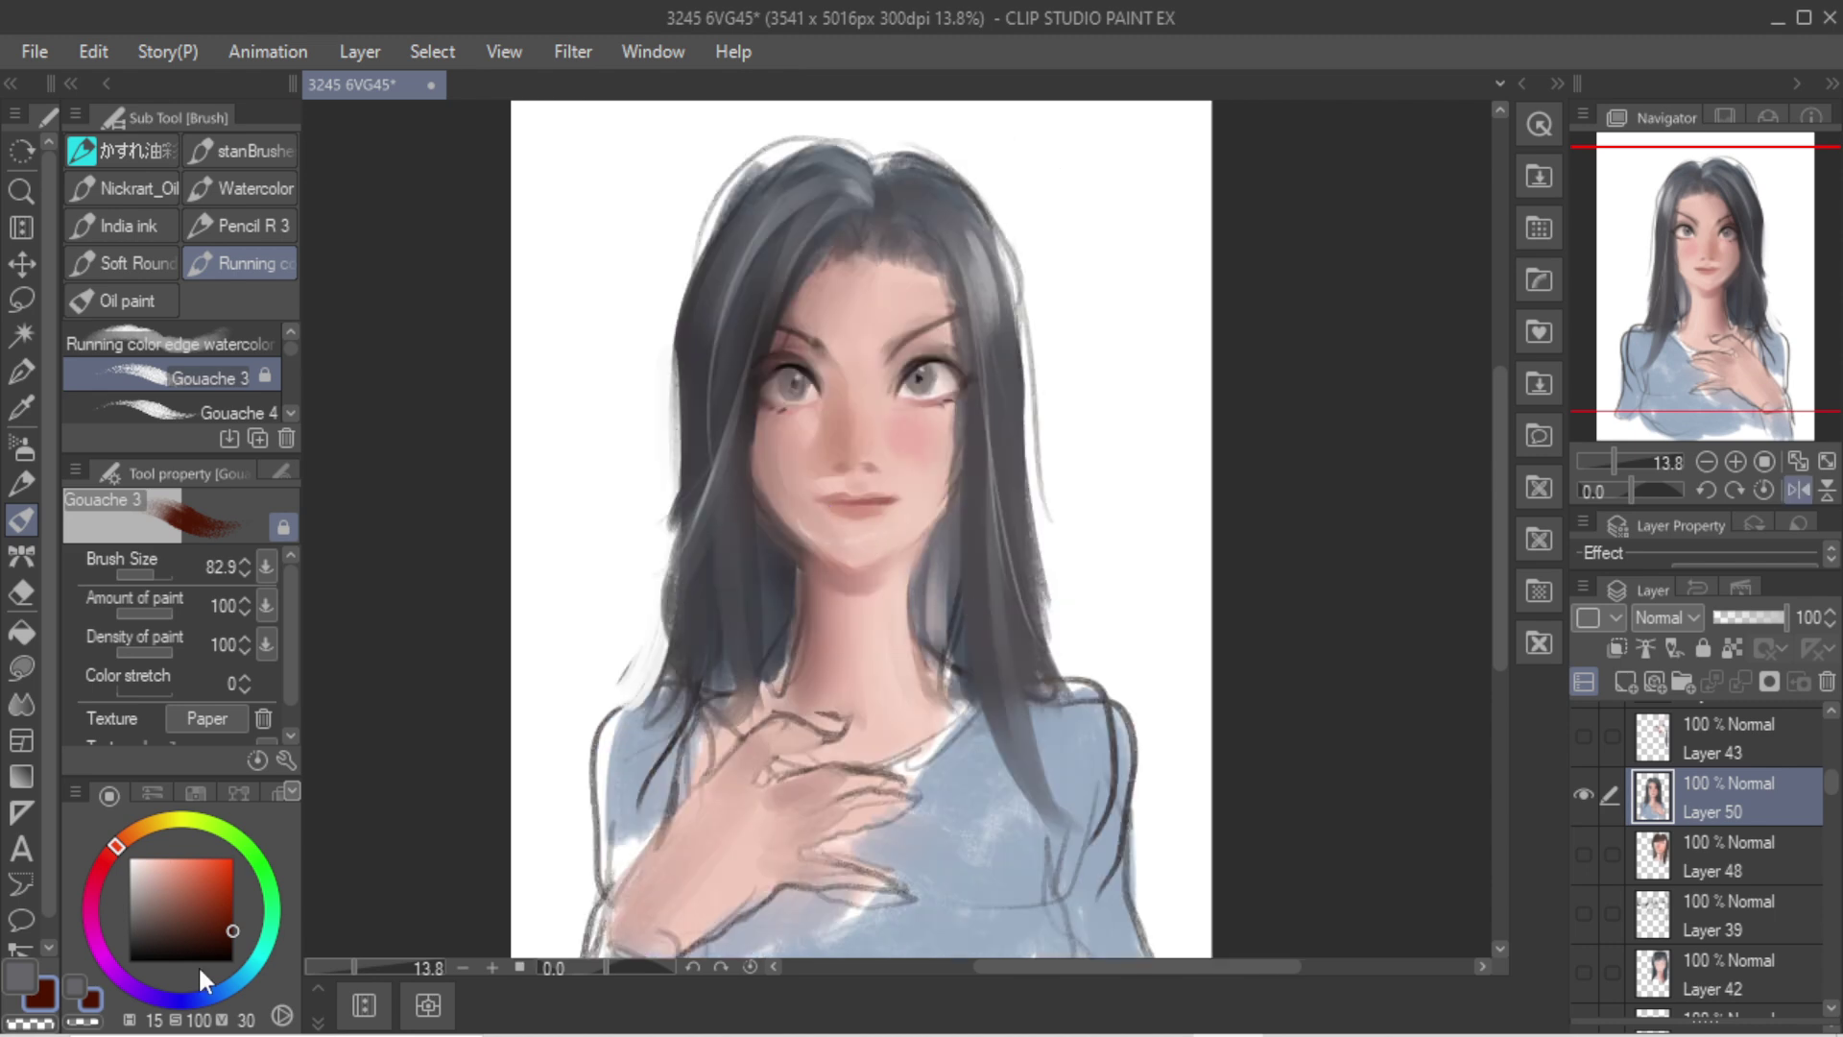
{"action": "left_click", "coordinate": [233, 945]}
{"action": "mouse_move", "coordinate": [838, 510]}
{"action": "left_mouse_down"}
{"action": "mouse_move", "coordinate": [812, 504]}
{"action": "mouse_move", "coordinate": [829, 506]}
{"action": "left_mouse_up"}
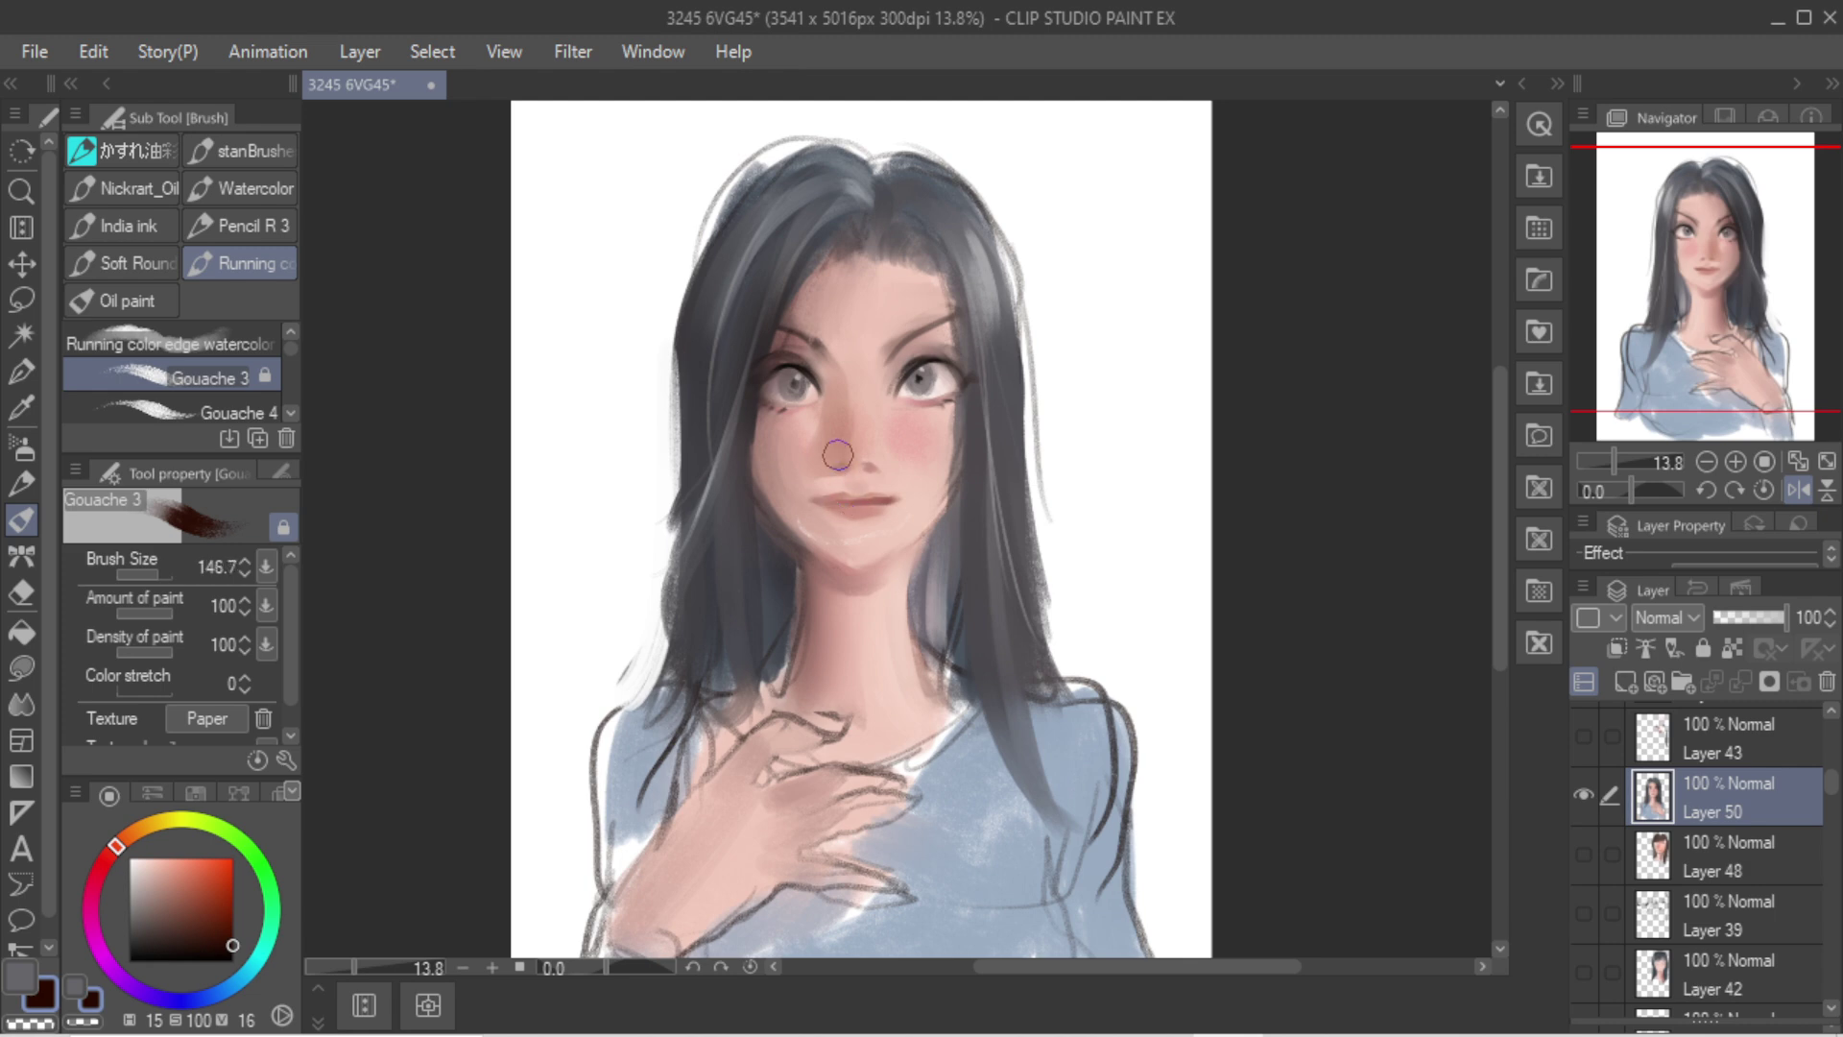
Step: Blend the nose bridge and the shaded cheek beside it with sampled skin tones, then restore the unmirrored view
{"action": "key", "text": "]"}
{"action": "left_click", "coordinate": [821, 406], "text": "alt"}
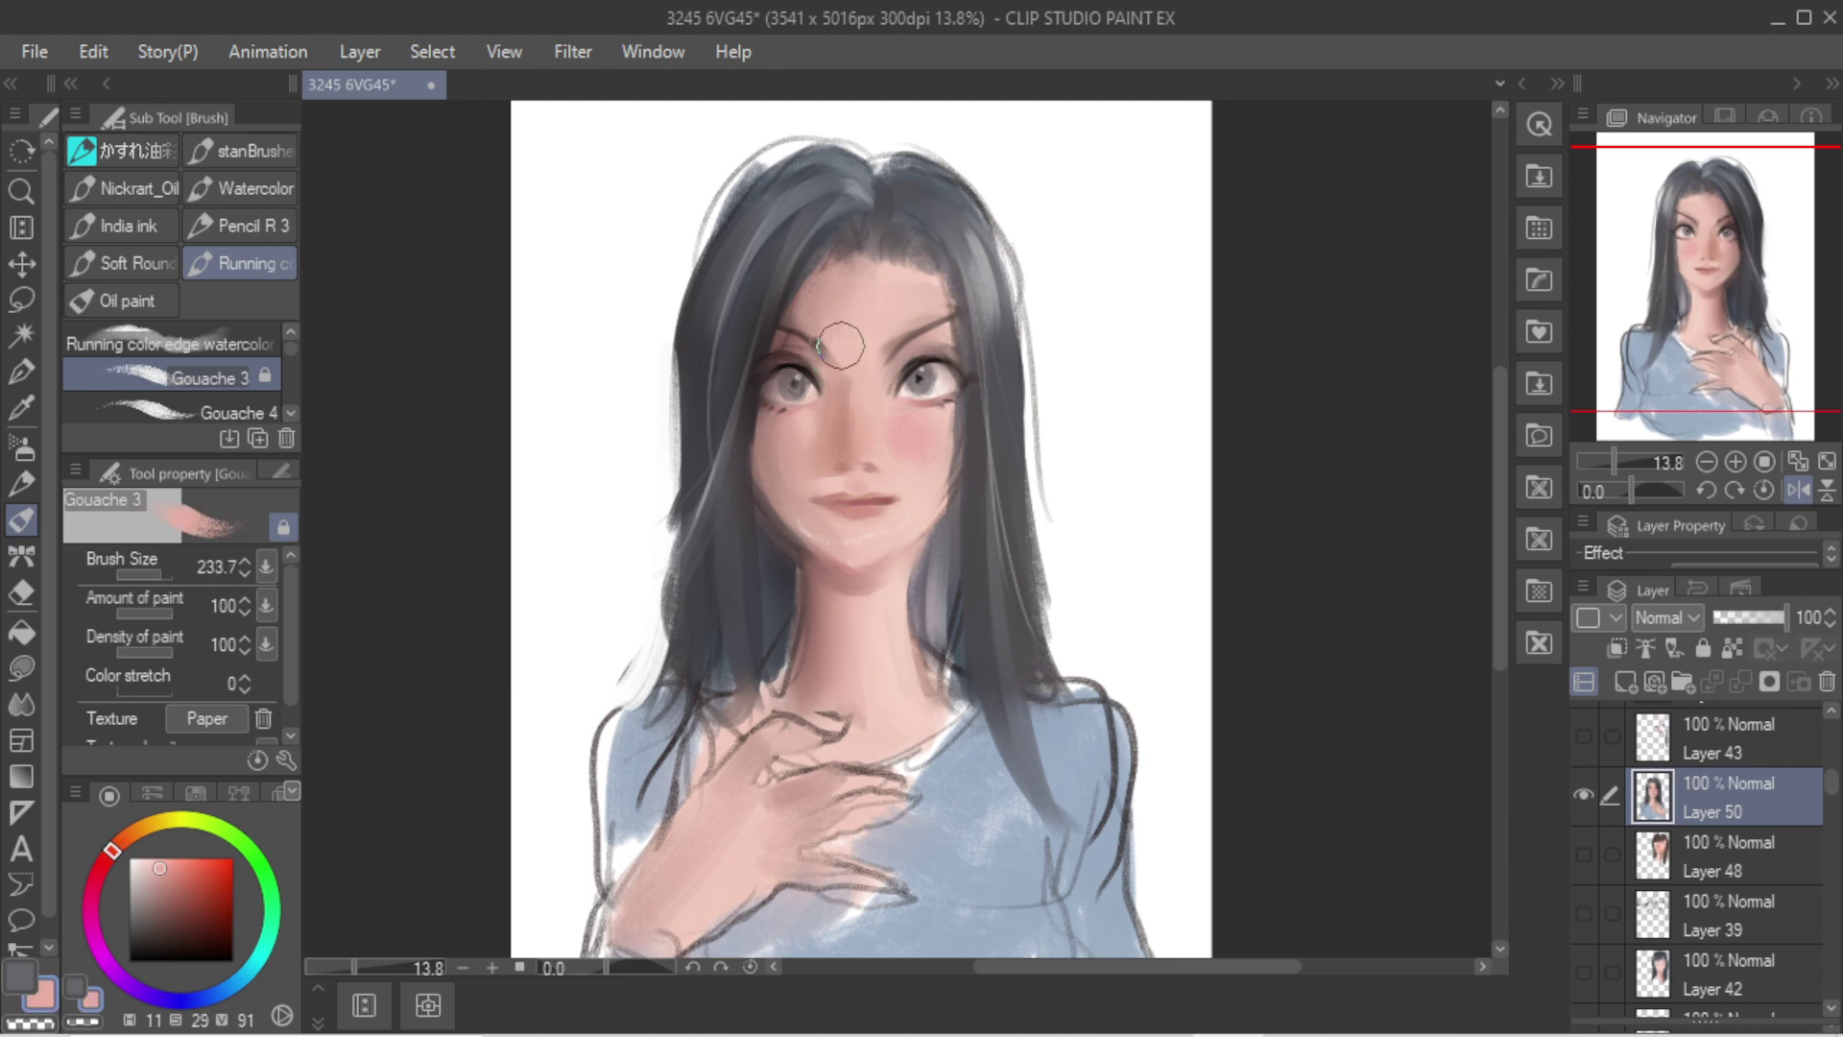
{"action": "mouse_move", "coordinate": [840, 345]}
{"action": "left_mouse_down"}
{"action": "mouse_move", "coordinate": [855, 422]}
{"action": "mouse_move", "coordinate": [864, 415]}
{"action": "left_mouse_up"}
{"action": "left_click", "coordinate": [868, 371], "text": "alt"}
{"action": "left_click", "coordinate": [844, 398], "text": "alt"}
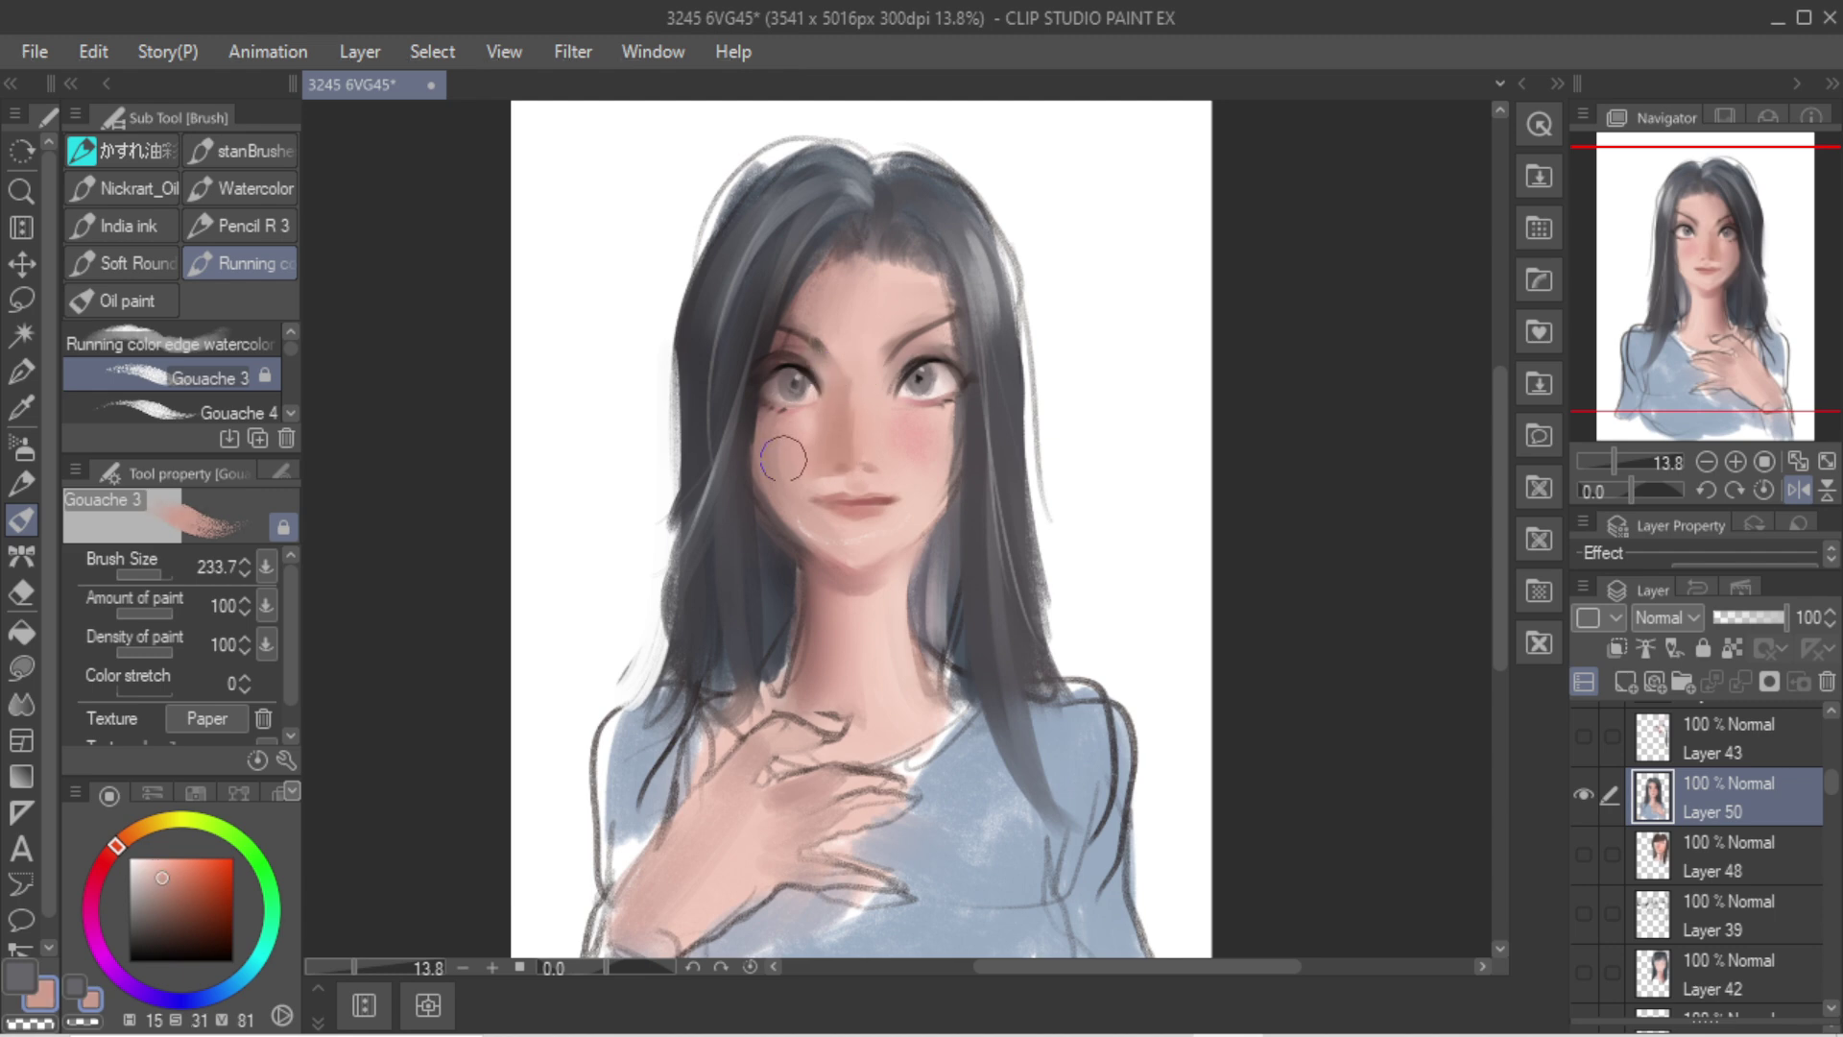
{"action": "left_click", "coordinate": [811, 448], "text": "alt"}
{"action": "left_click", "coordinate": [829, 451], "text": "alt"}
{"action": "key", "text": "h"}
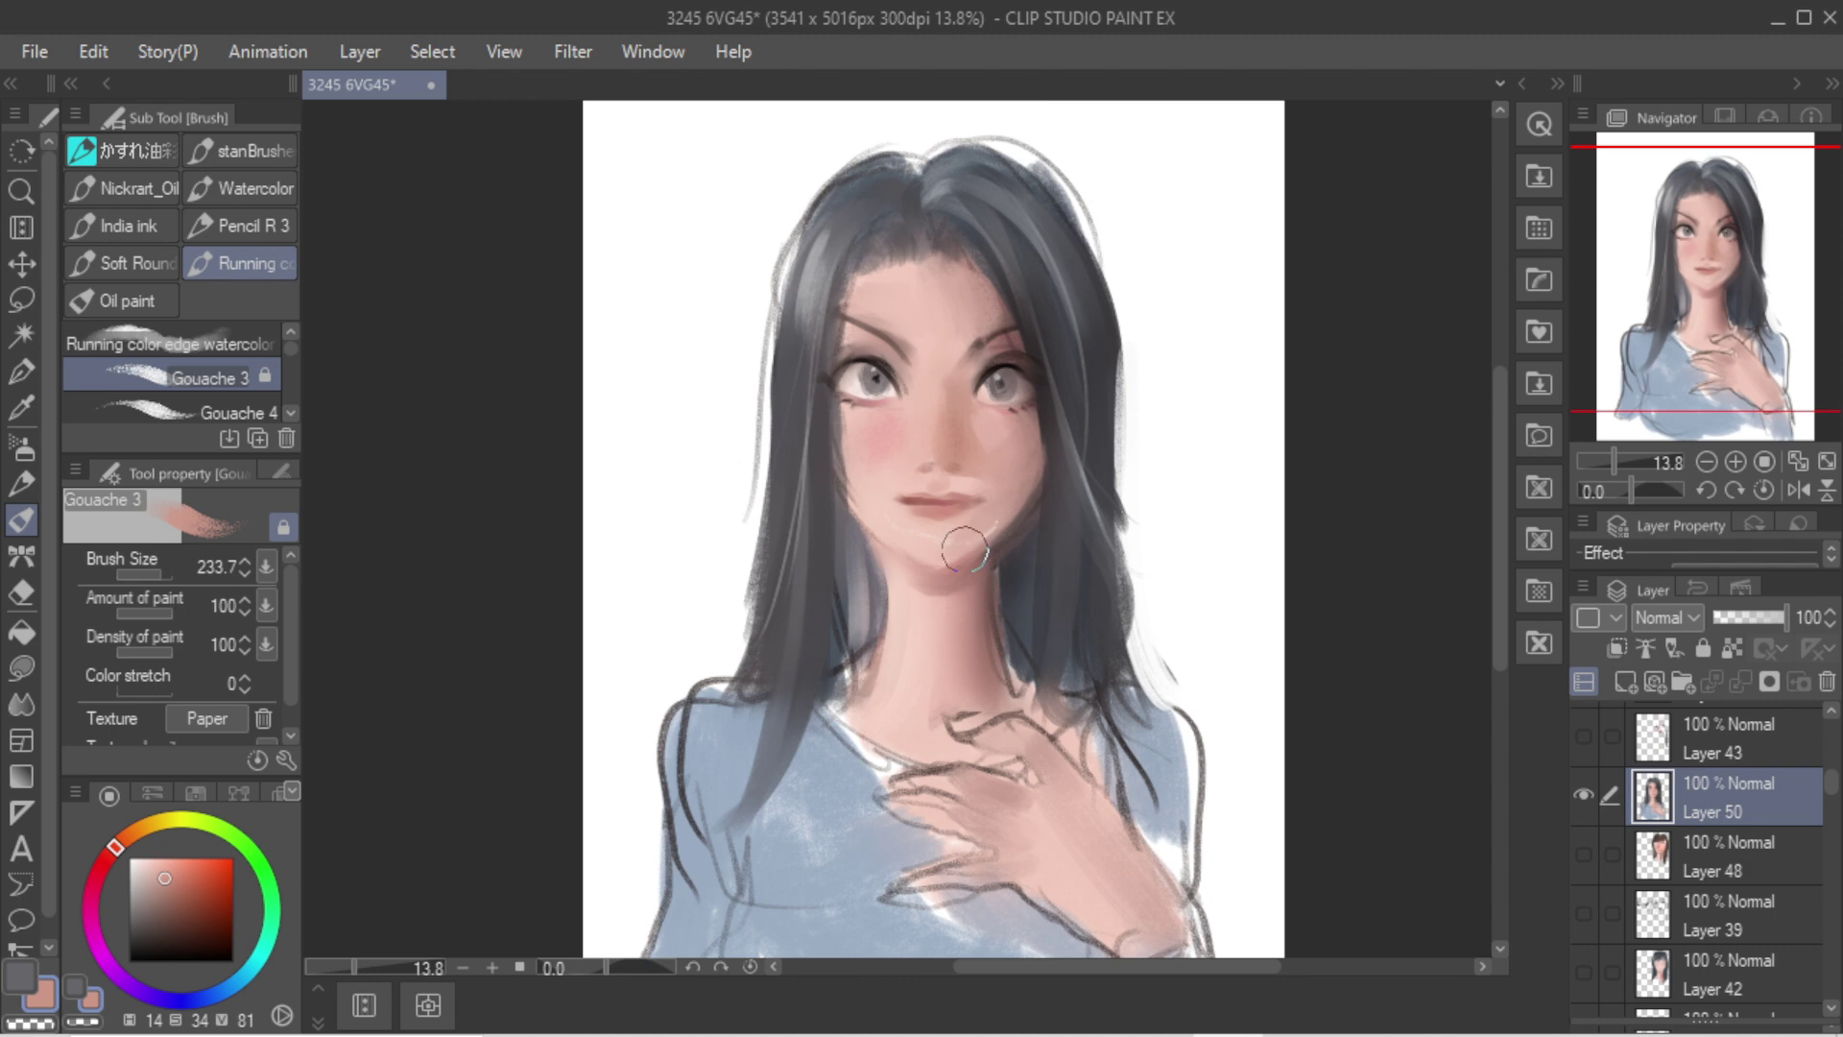
Step: Rework the shaded jaw edge with sampled hair and skin tones, undoing the last three strokes
{"action": "left_click", "coordinate": [1056, 442], "text": "alt"}
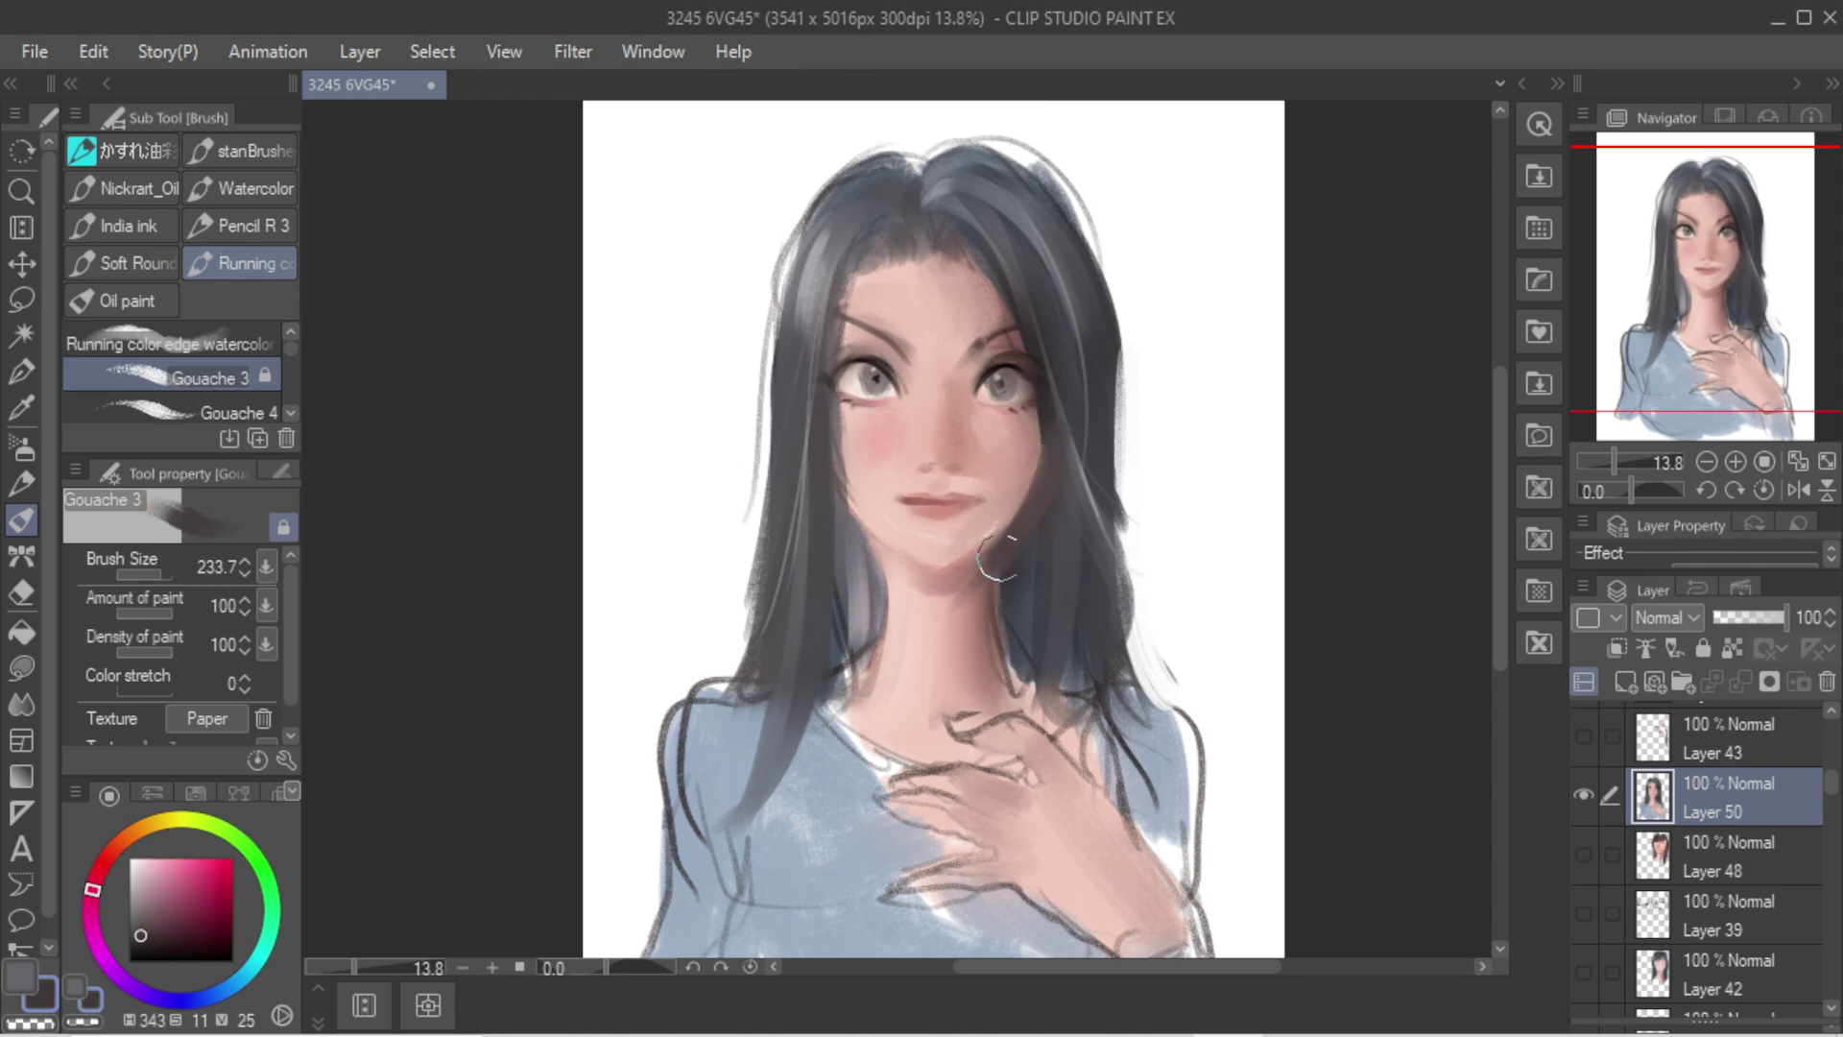
{"action": "left_click", "coordinate": [941, 533], "text": "alt"}
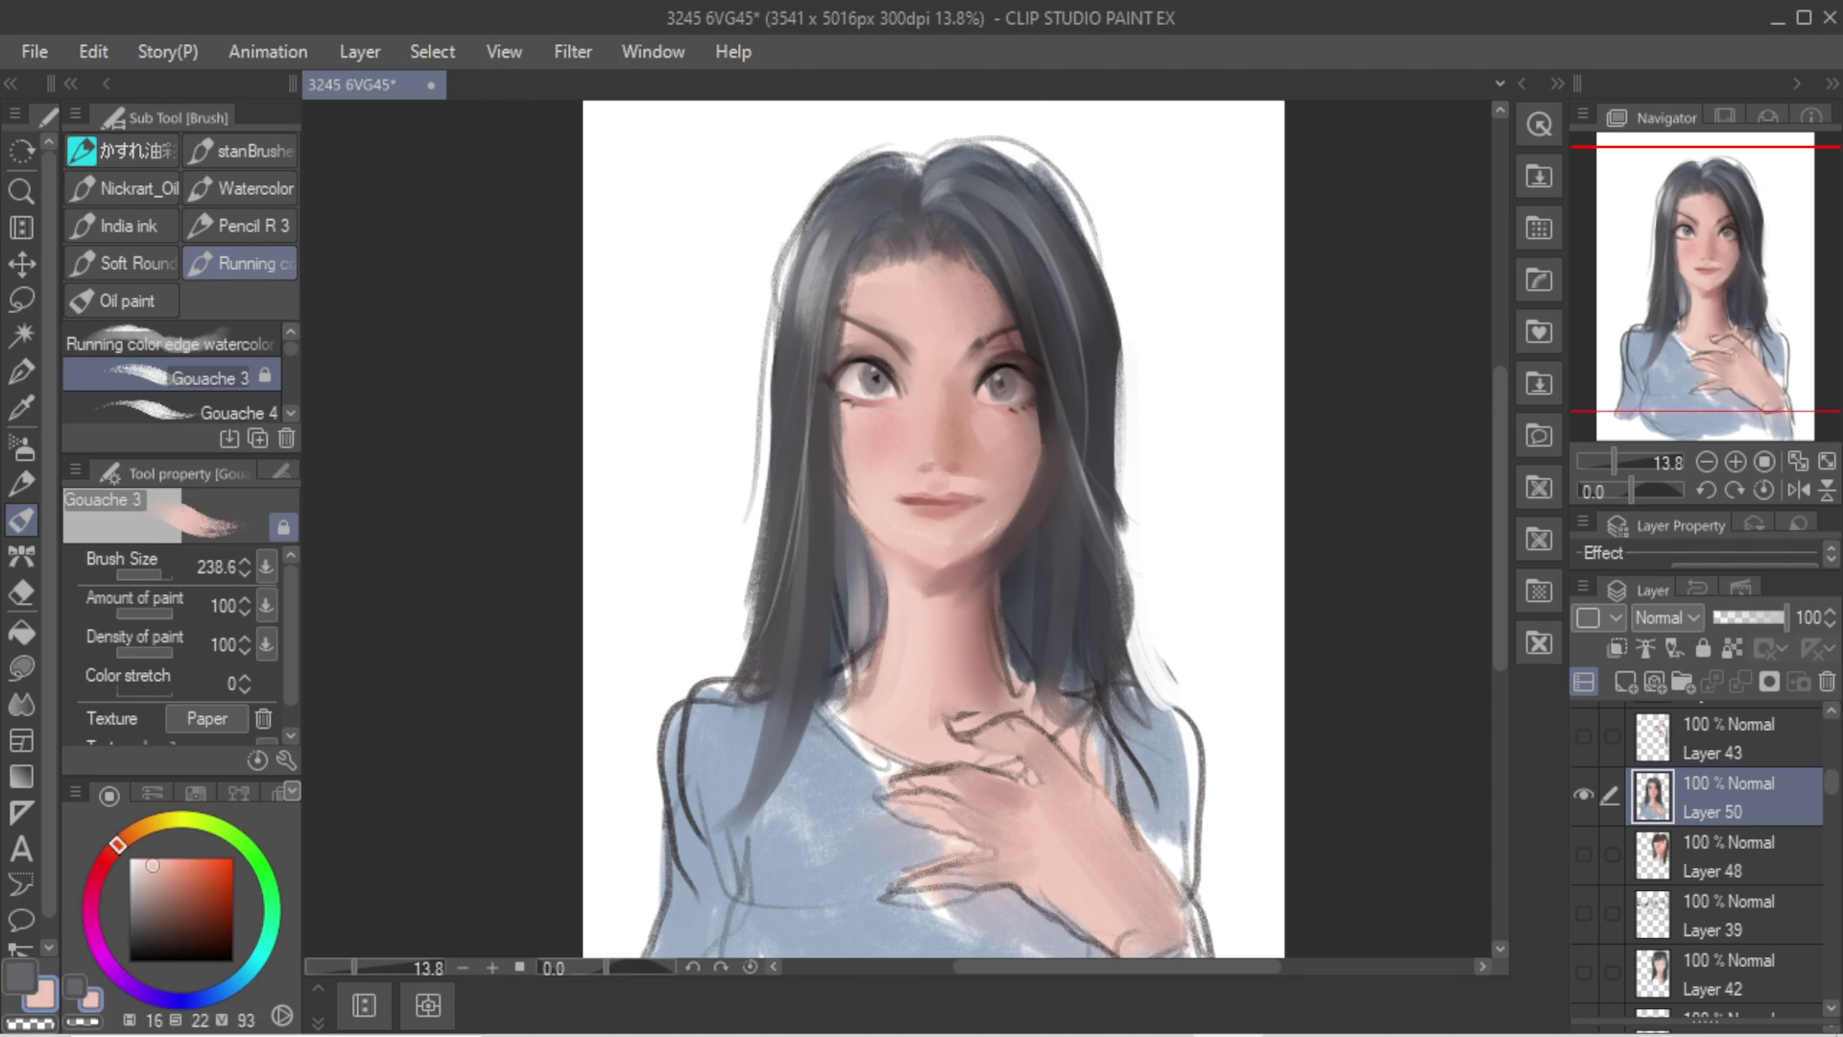
{"action": "left_click", "coordinate": [871, 478], "text": "alt"}
{"action": "left_click_drag", "start_coordinate": [1025, 431], "coordinate": [991, 547]}
{"action": "key", "text": "ctrl+z"}
{"action": "key", "text": "ctrl+z"}
{"action": "key", "text": "ctrl+z"}
Step: Blend the shaded cheek and soften the blush on the other cheek with sampled skin tones
{"action": "left_click", "coordinate": [1002, 430], "text": "alt"}
{"action": "left_click", "coordinate": [992, 434], "text": "alt"}
{"action": "mouse_move", "coordinate": [981, 430]}
{"action": "left_mouse_down"}
{"action": "mouse_move", "coordinate": [999, 485]}
{"action": "mouse_move", "coordinate": [978, 453]}
{"action": "mouse_move", "coordinate": [1027, 436]}
{"action": "left_mouse_up"}
{"action": "left_click", "coordinate": [975, 440], "text": "alt"}
{"action": "left_click", "coordinate": [964, 426], "text": "alt"}
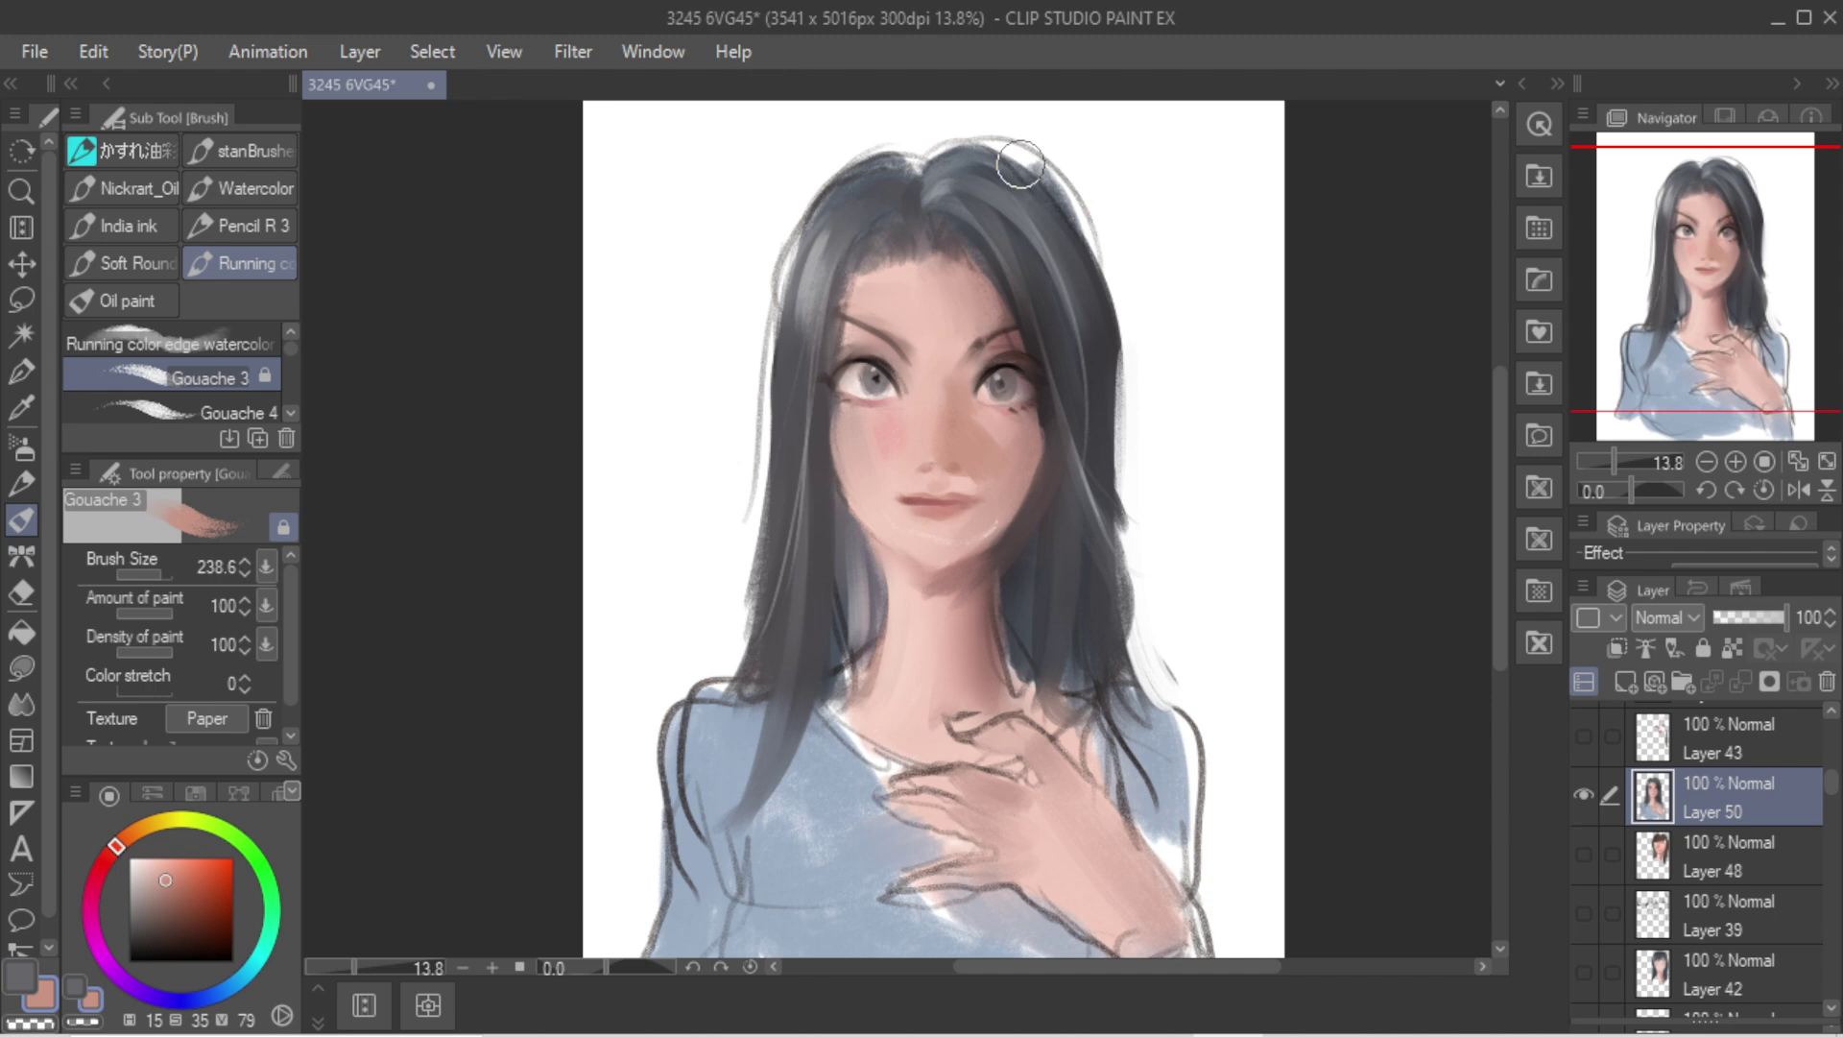
Step: Mirror the canvas view and darken the hair beside the shaded cheek with sampled near-black (H 352, S 16, V 20), undoing the first stroke
{"action": "key", "text": "h"}
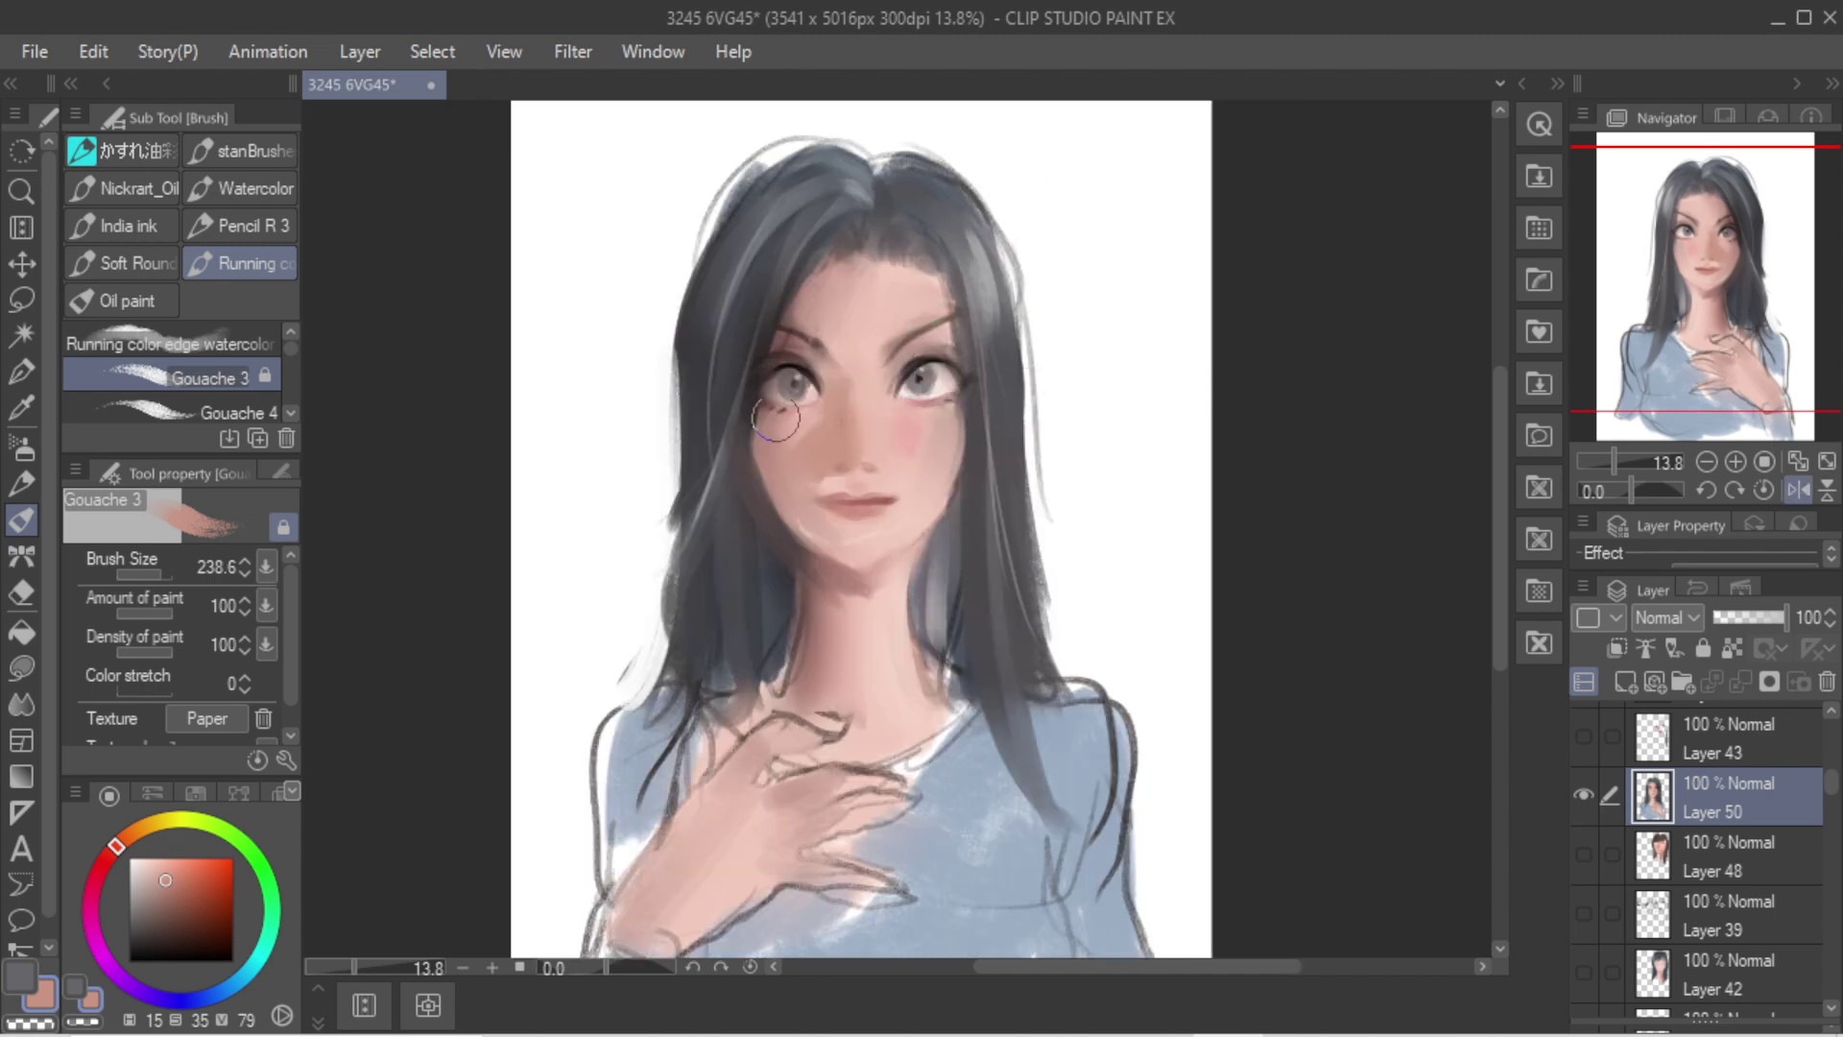
{"action": "left_click", "coordinate": [762, 373], "text": "alt"}
{"action": "left_click_drag", "start_coordinate": [728, 365], "coordinate": [699, 631]}
{"action": "key", "text": "ctrl+z"}
{"action": "mouse_move", "coordinate": [738, 452]}
{"action": "left_mouse_down"}
{"action": "mouse_move", "coordinate": [716, 572]}
{"action": "mouse_move", "coordinate": [759, 663]}
{"action": "mouse_move", "coordinate": [845, 605]}
{"action": "left_mouse_up"}
Step: Darken the hair lengths on the blushed-cheek side with long near-black strokes, undoing the first two
{"action": "left_click_drag", "start_coordinate": [981, 278], "coordinate": [1029, 696]}
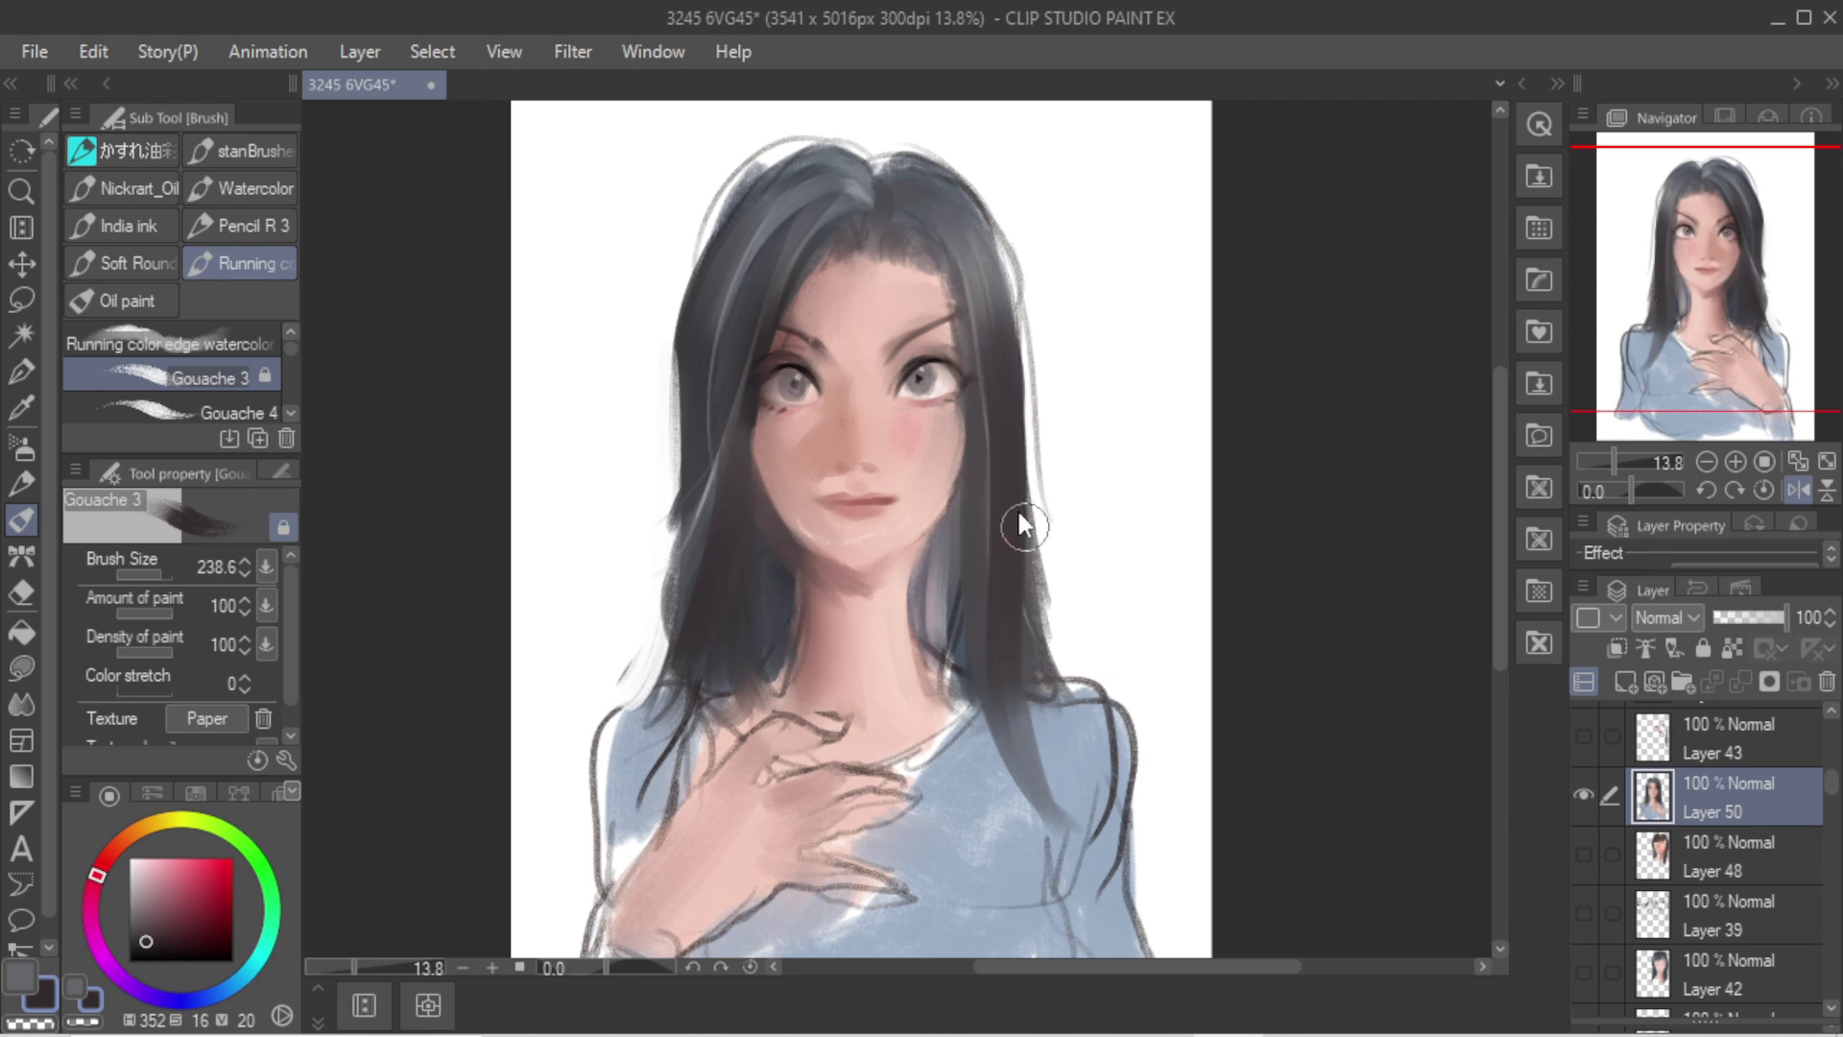
{"action": "key", "text": "ctrl+z"}
{"action": "left_click_drag", "start_coordinate": [1004, 321], "coordinate": [1051, 679]}
{"action": "key", "text": "ctrl+z"}
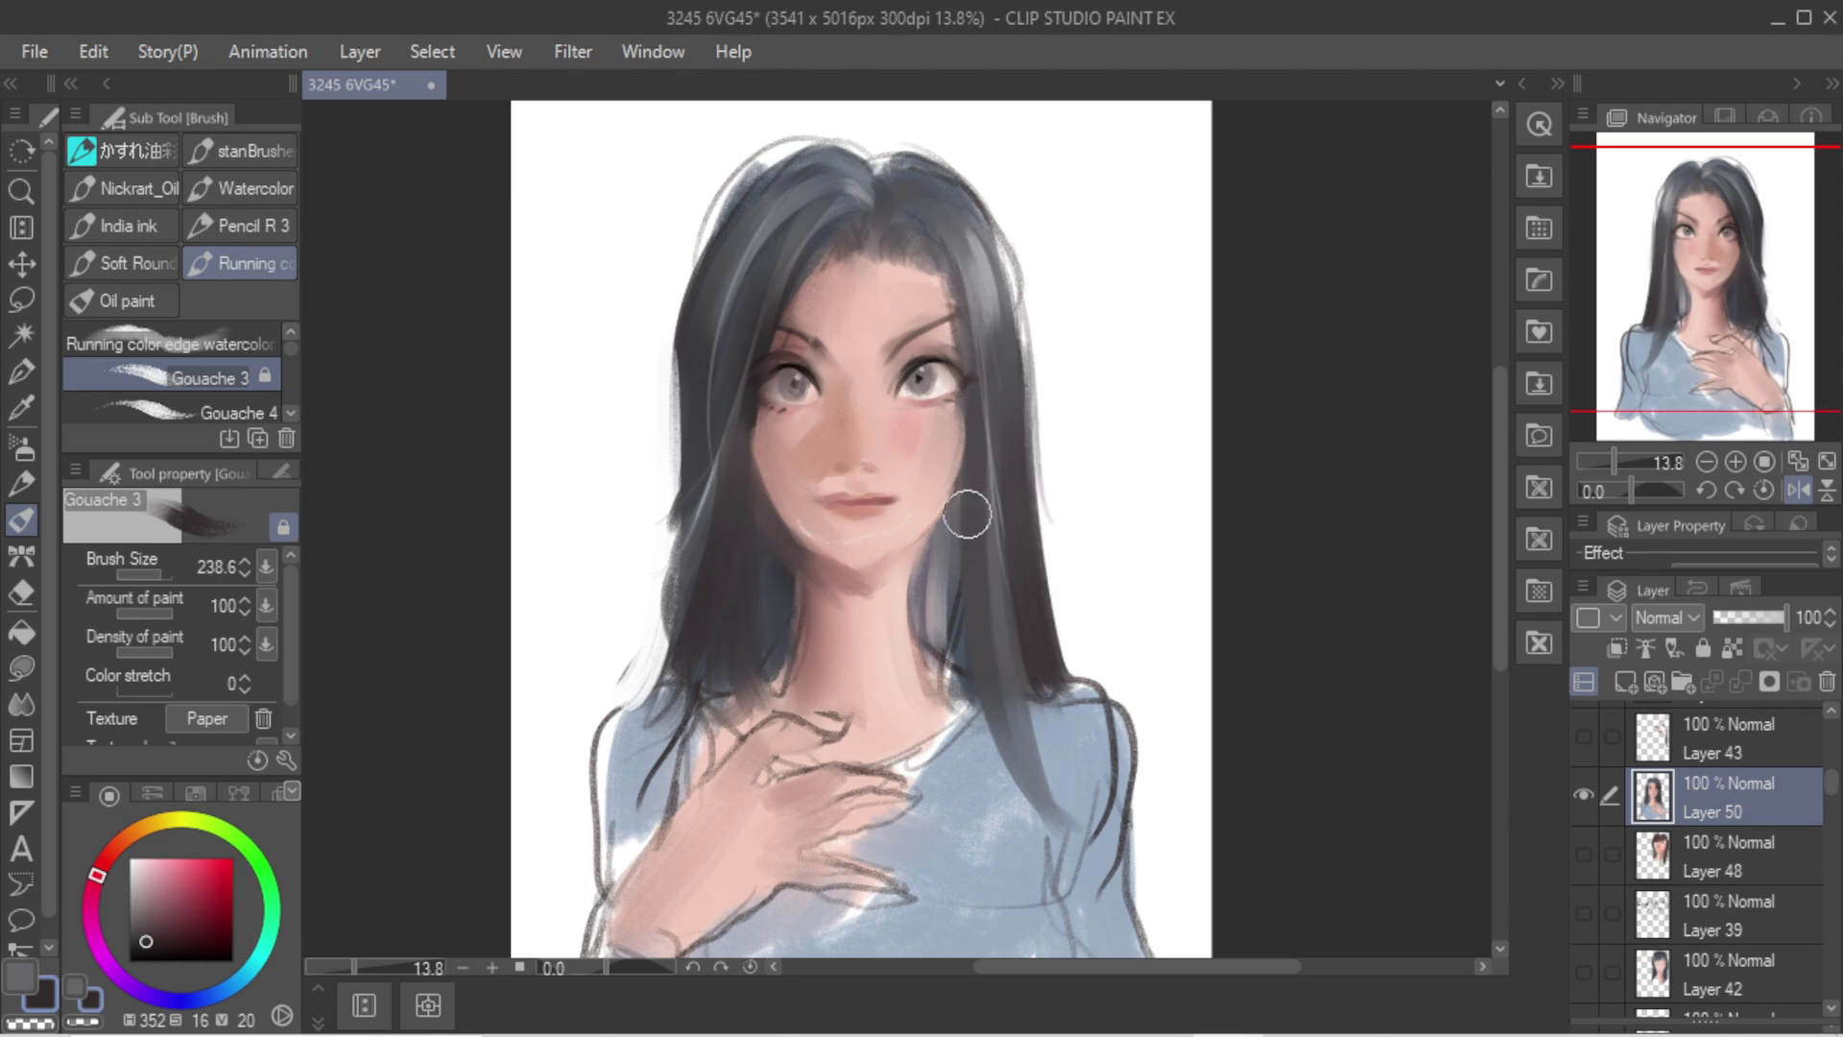
{"action": "left_click_drag", "start_coordinate": [970, 514], "coordinate": [970, 677]}
{"action": "left_click_drag", "start_coordinate": [954, 548], "coordinate": [969, 662]}
{"action": "key", "text": "["}
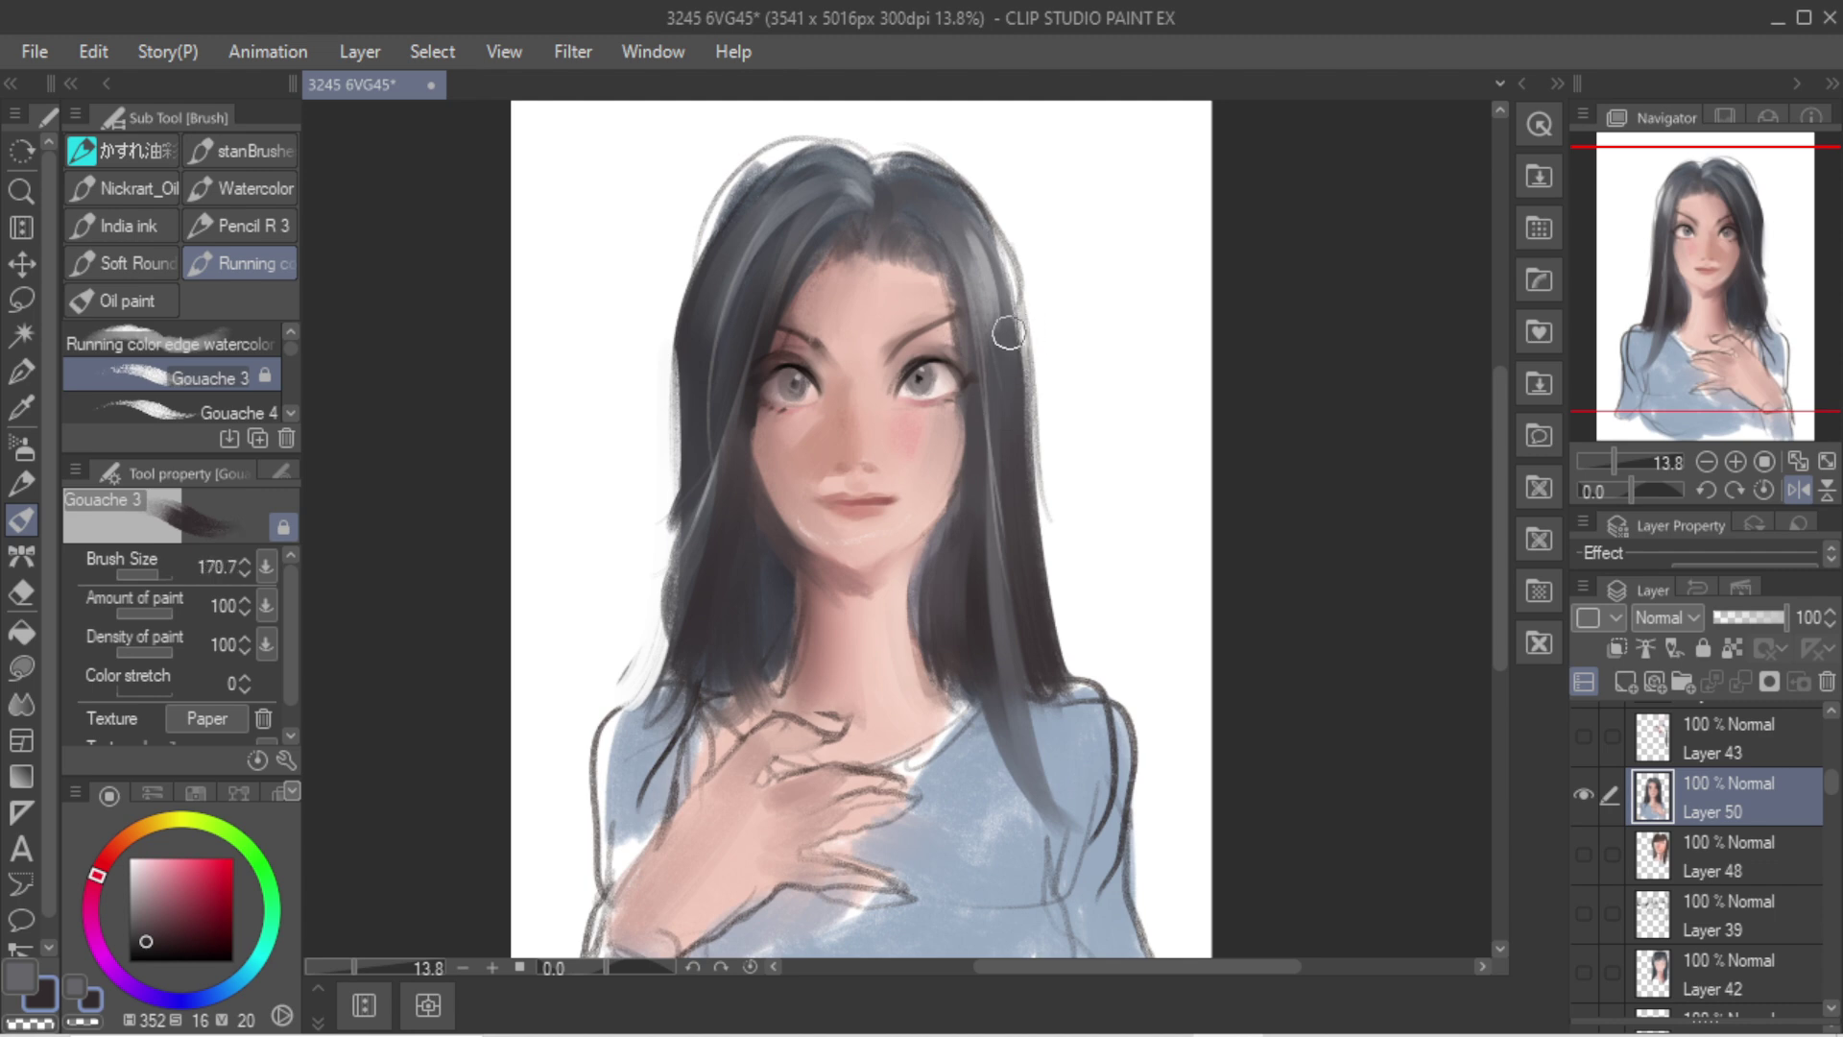
{"action": "left_click_drag", "start_coordinate": [996, 246], "coordinate": [1061, 678]}
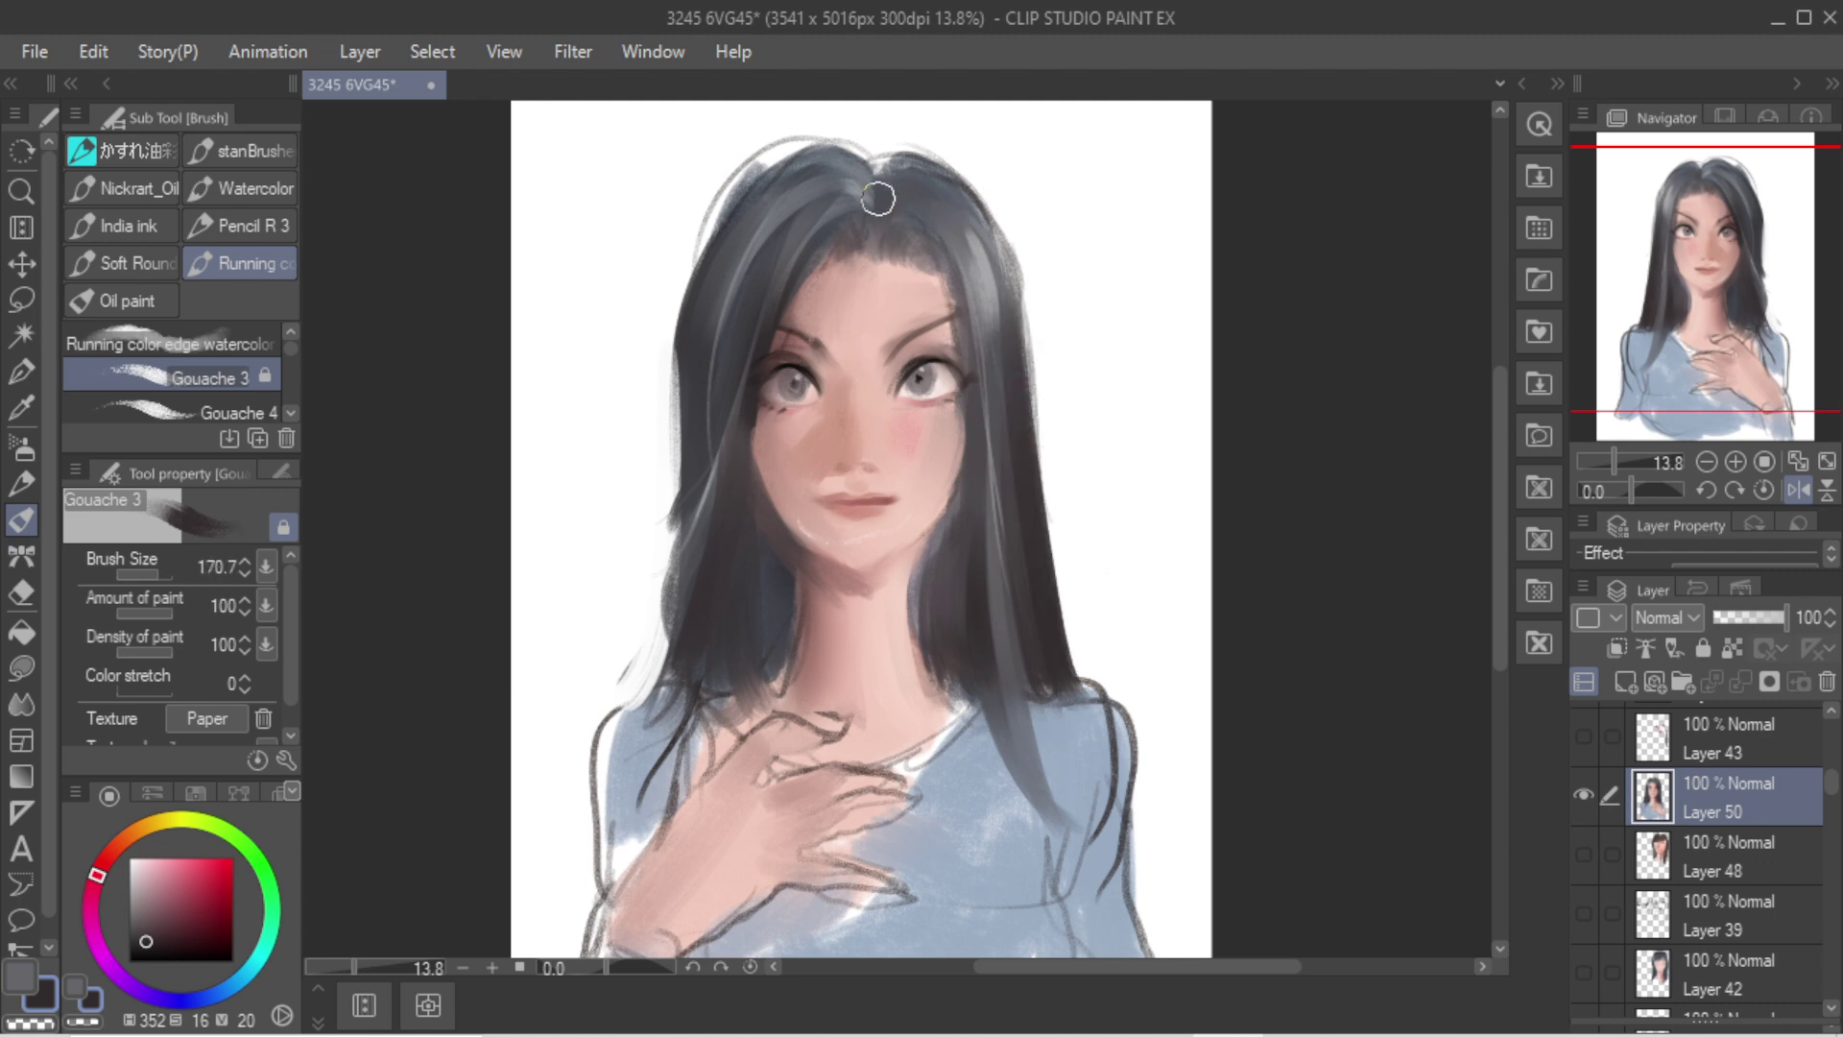
Step: Darken the crown and outer hair contour on the blushed-cheek side with a smaller brush, undoing the unsatisfactory strokes
{"action": "mouse_move", "coordinate": [877, 197]}
{"action": "left_mouse_down"}
{"action": "mouse_move", "coordinate": [962, 315]}
{"action": "mouse_move", "coordinate": [913, 231]}
{"action": "mouse_move", "coordinate": [938, 197]}
{"action": "left_mouse_up"}
{"action": "key", "text": "ctrl+z"}
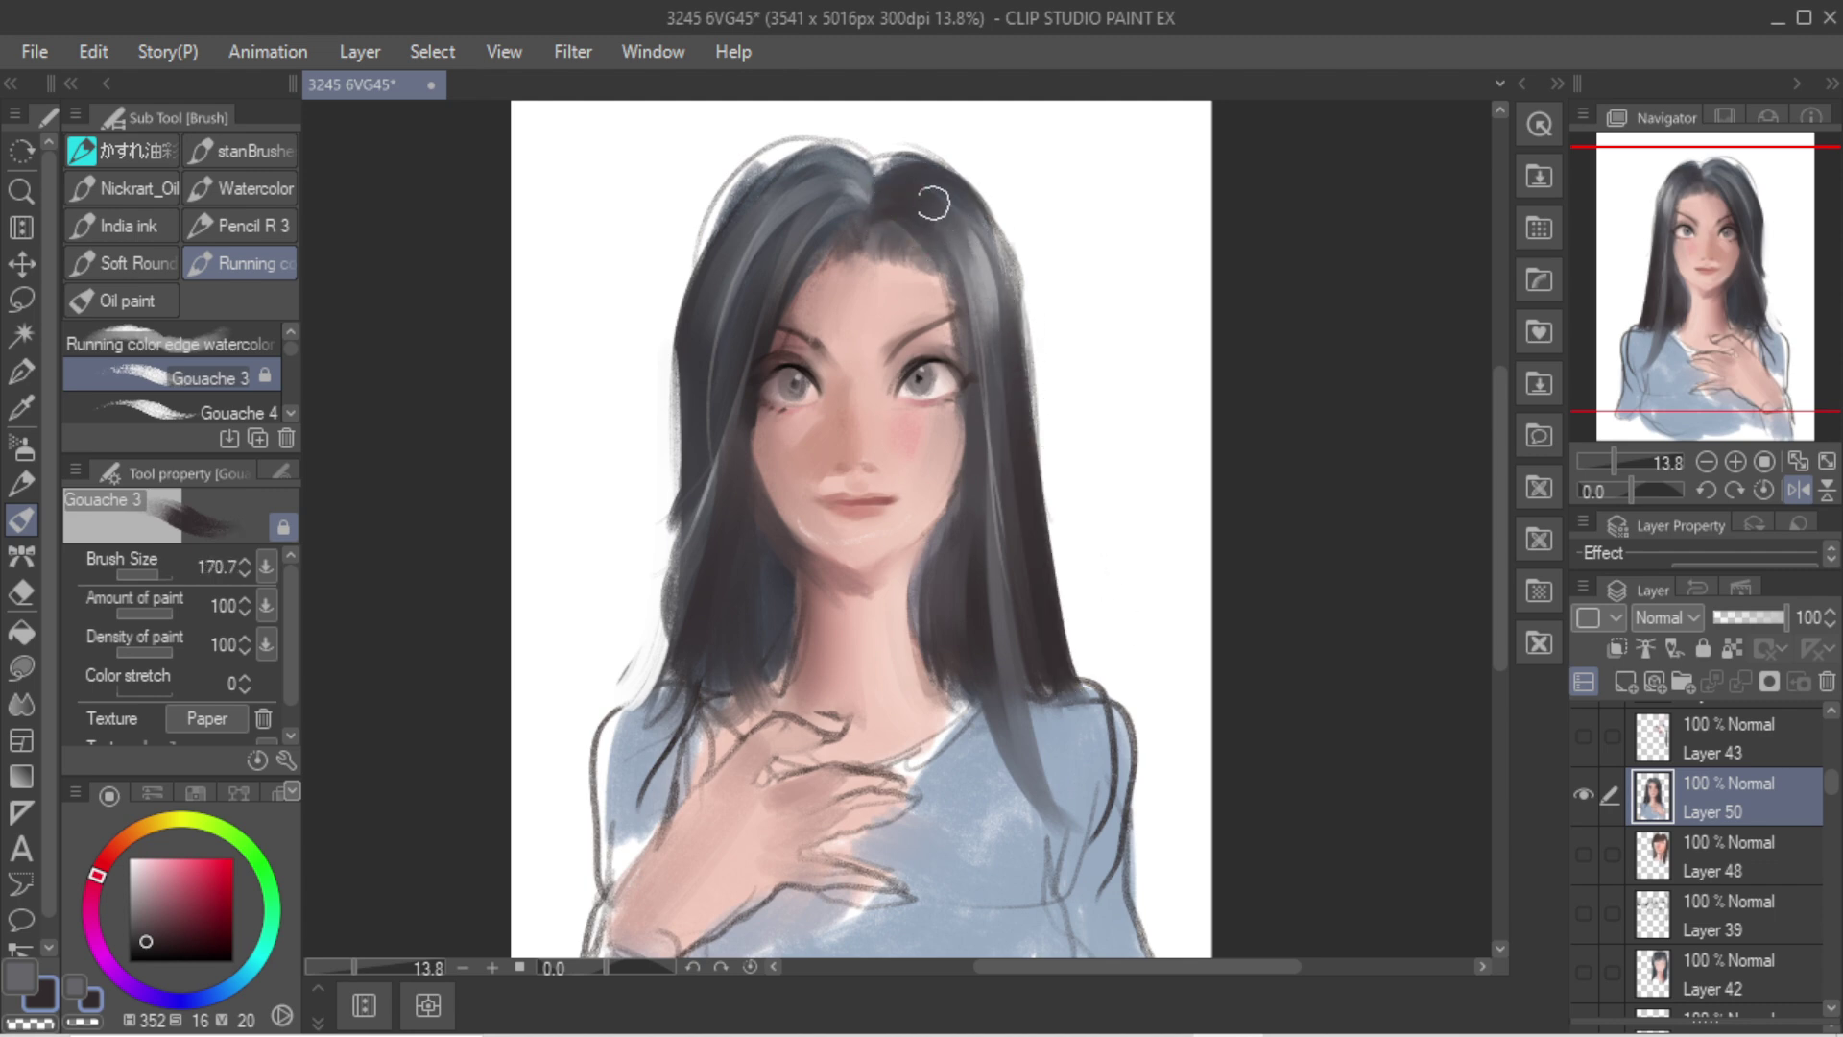
{"action": "left_click_drag", "start_coordinate": [888, 139], "coordinate": [1017, 434]}
{"action": "key", "text": "ctrl+z"}
{"action": "left_click_drag", "start_coordinate": [922, 179], "coordinate": [1016, 428]}
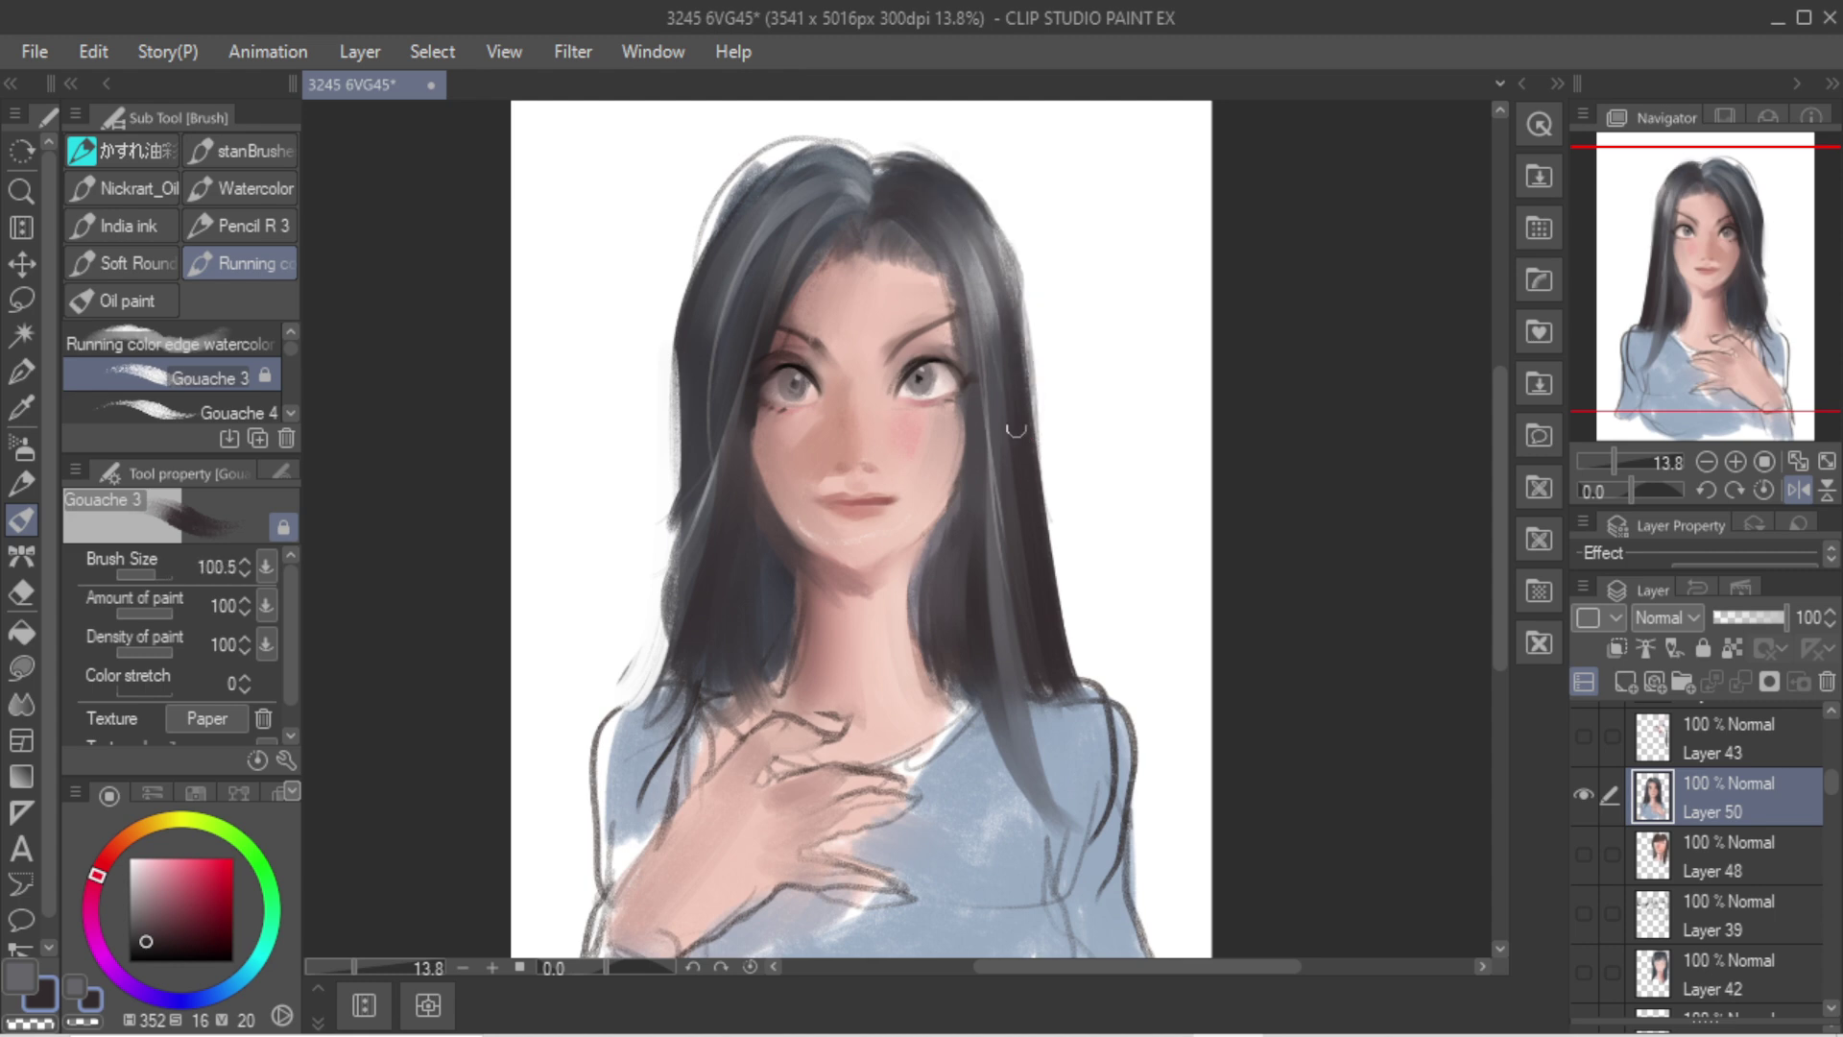
{"action": "key", "text": "ctrl+z"}
{"action": "key", "text": "ctrl+z"}
{"action": "left_click_drag", "start_coordinate": [966, 191], "coordinate": [1048, 476]}
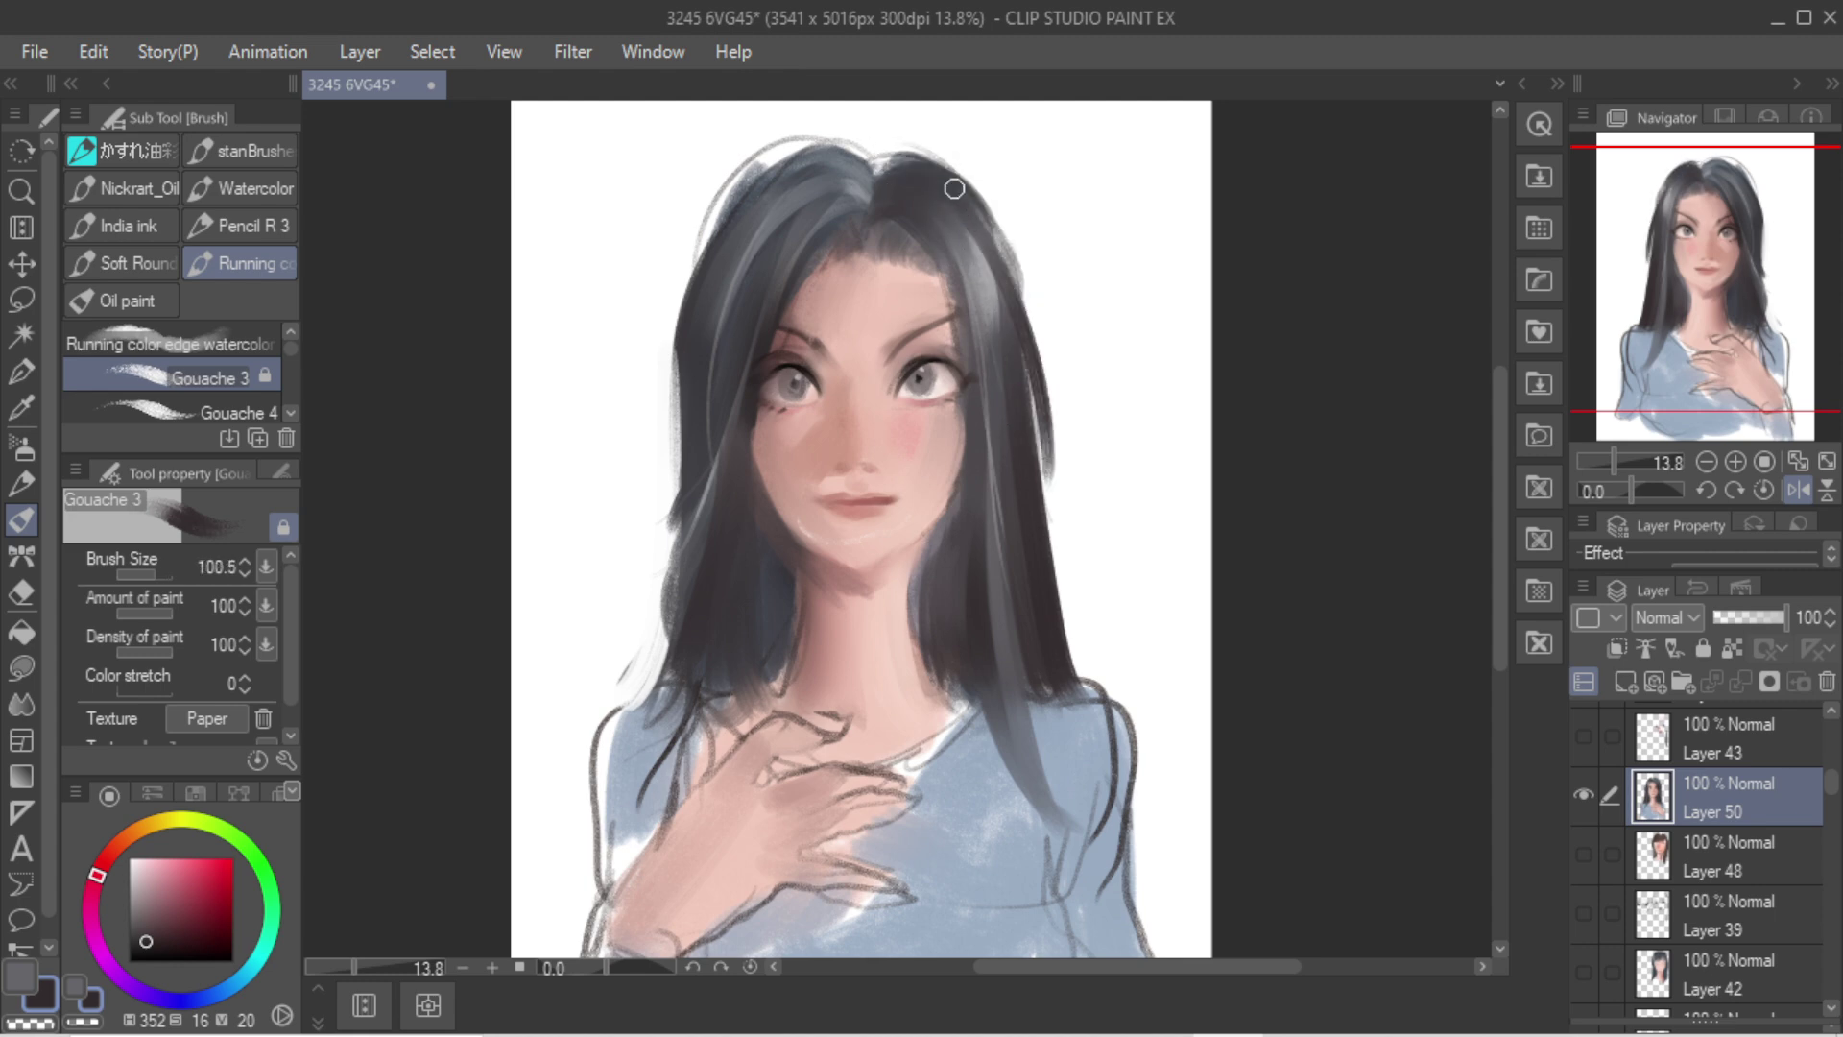
{"action": "key", "text": "ctrl+z"}
{"action": "mouse_move", "coordinate": [893, 155]}
{"action": "left_mouse_down"}
{"action": "mouse_move", "coordinate": [1037, 370]}
{"action": "mouse_move", "coordinate": [1042, 437]}
{"action": "left_mouse_up"}
{"action": "left_click_drag", "start_coordinate": [1019, 296], "coordinate": [1045, 538]}
Step: Darken the crown and outer lengths on the shaded-cheek side with a brush of about 291, undoing the first four strokes
{"action": "mouse_move", "coordinate": [793, 157]}
{"action": "left_mouse_down"}
{"action": "mouse_move", "coordinate": [714, 275]}
{"action": "mouse_move", "coordinate": [687, 438]}
{"action": "left_mouse_up"}
{"action": "key", "text": "ctrl+z"}
{"action": "key", "text": "]"}
{"action": "left_click_drag", "start_coordinate": [812, 173], "coordinate": [693, 329]}
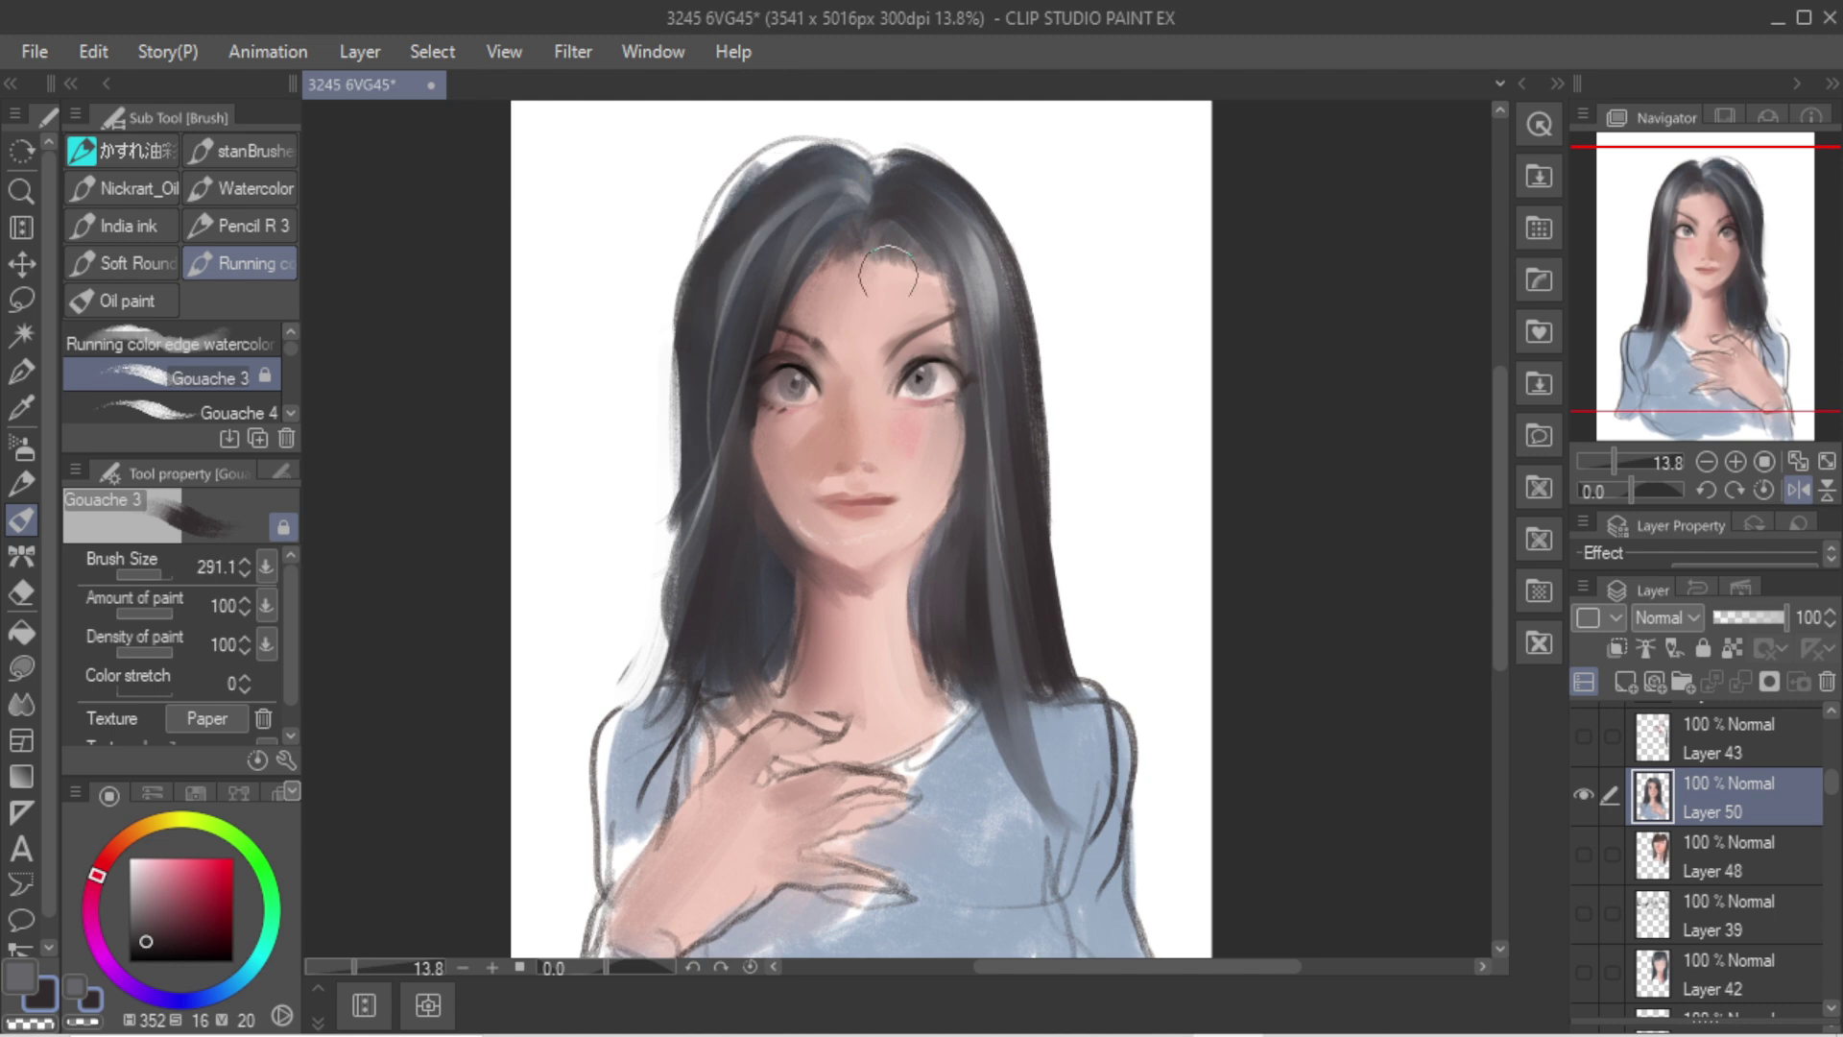
{"action": "key", "text": "ctrl+z"}
{"action": "left_click_drag", "start_coordinate": [871, 180], "coordinate": [703, 361]}
{"action": "key", "text": "ctrl+z"}
{"action": "left_click_drag", "start_coordinate": [857, 165], "coordinate": [747, 288]}
{"action": "key", "text": "ctrl+z"}
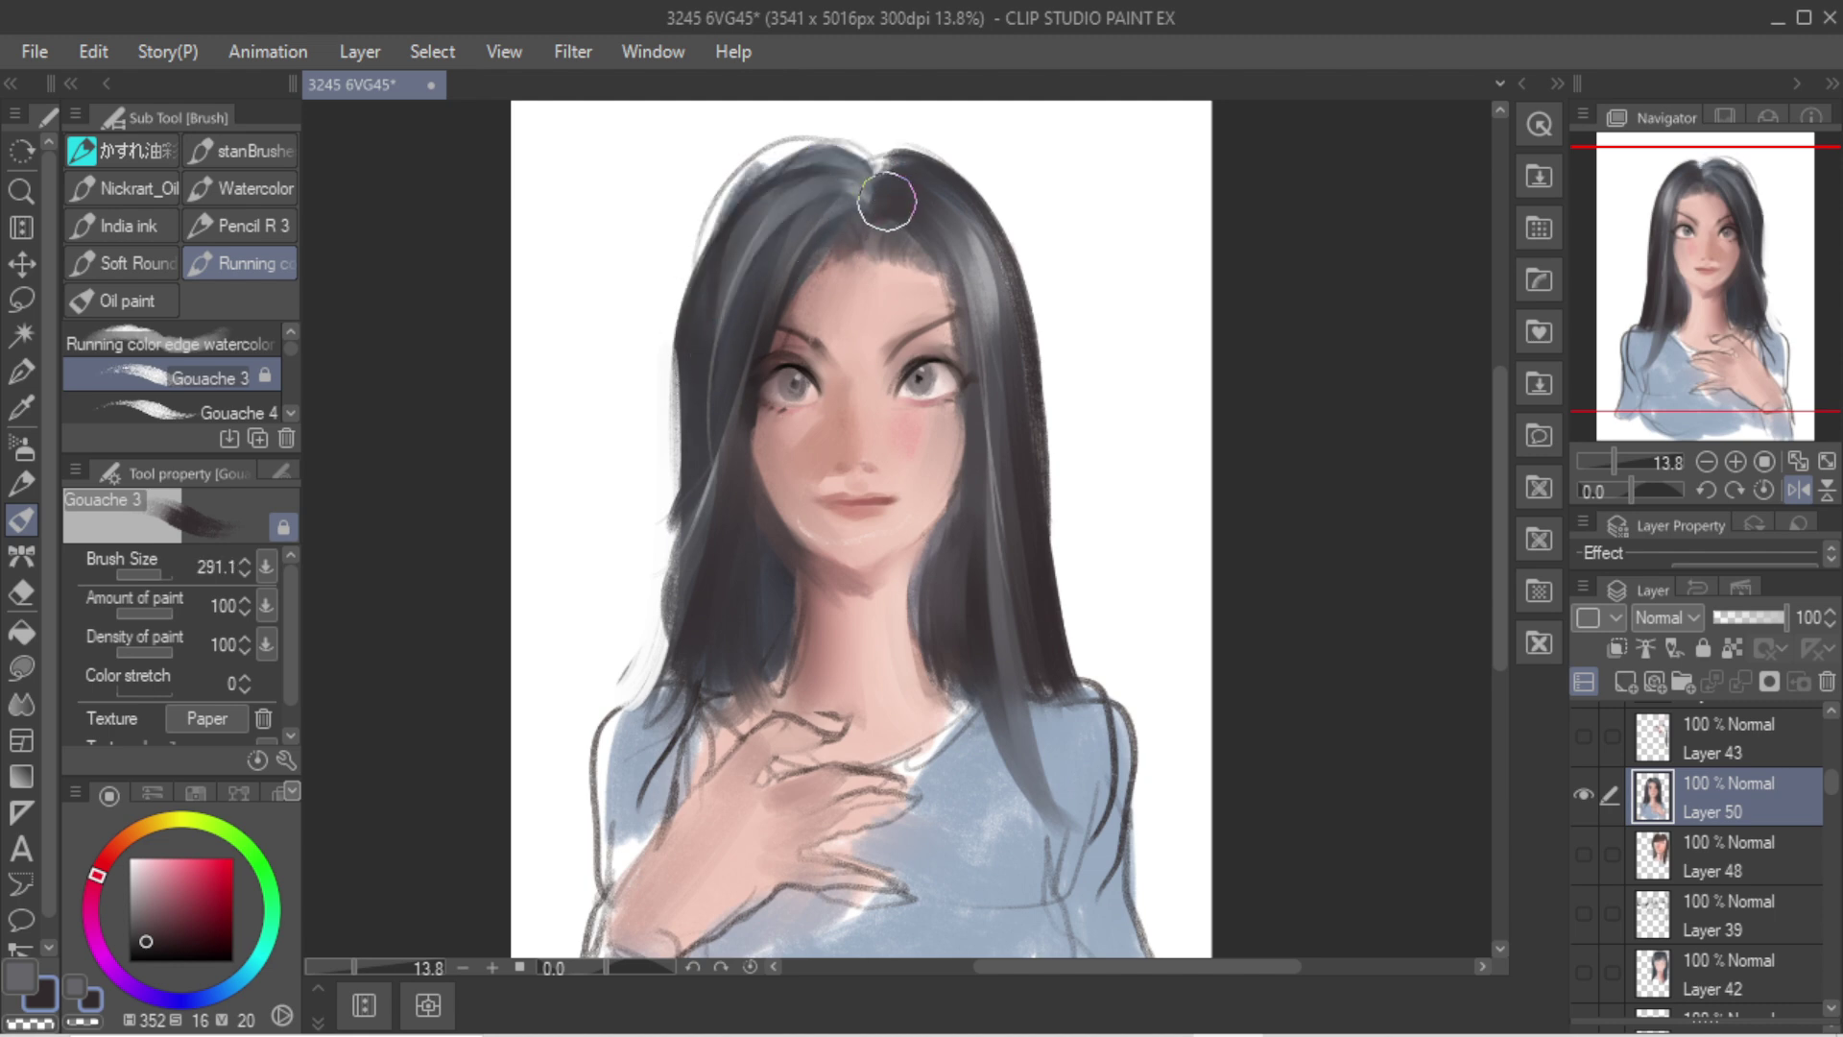
{"action": "left_click_drag", "start_coordinate": [884, 197], "coordinate": [697, 312]}
{"action": "left_click_drag", "start_coordinate": [748, 236], "coordinate": [674, 552]}
{"action": "left_click_drag", "start_coordinate": [765, 248], "coordinate": [685, 593]}
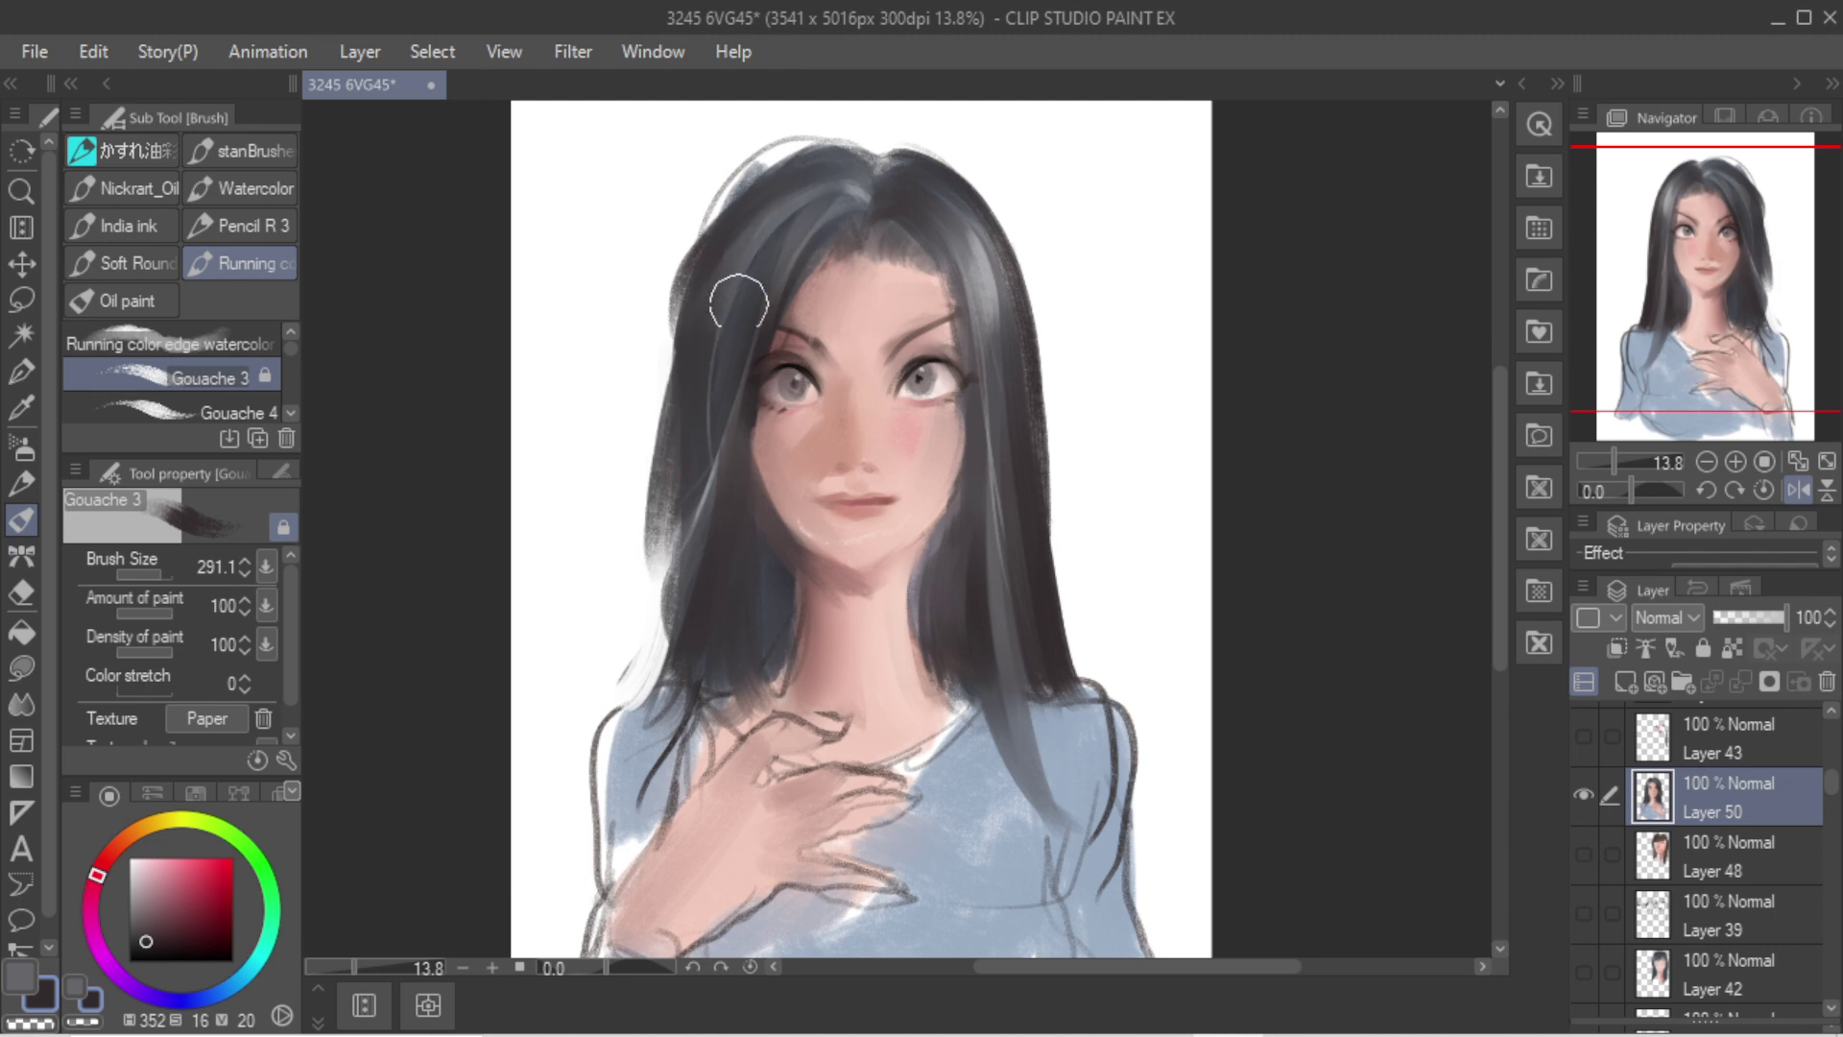
{"action": "left_click_drag", "start_coordinate": [740, 301], "coordinate": [678, 660]}
Step: Trim the outer hair contour on the shaded-cheek side back to the background and sample the background white
{"action": "key", "text": "c"}
{"action": "mouse_move", "coordinate": [744, 187]}
{"action": "left_mouse_down"}
{"action": "mouse_move", "coordinate": [638, 572]}
{"action": "mouse_move", "coordinate": [661, 516]}
{"action": "left_mouse_up"}
{"action": "key", "text": "["}
{"action": "left_click", "coordinate": [631, 425], "text": "alt"}
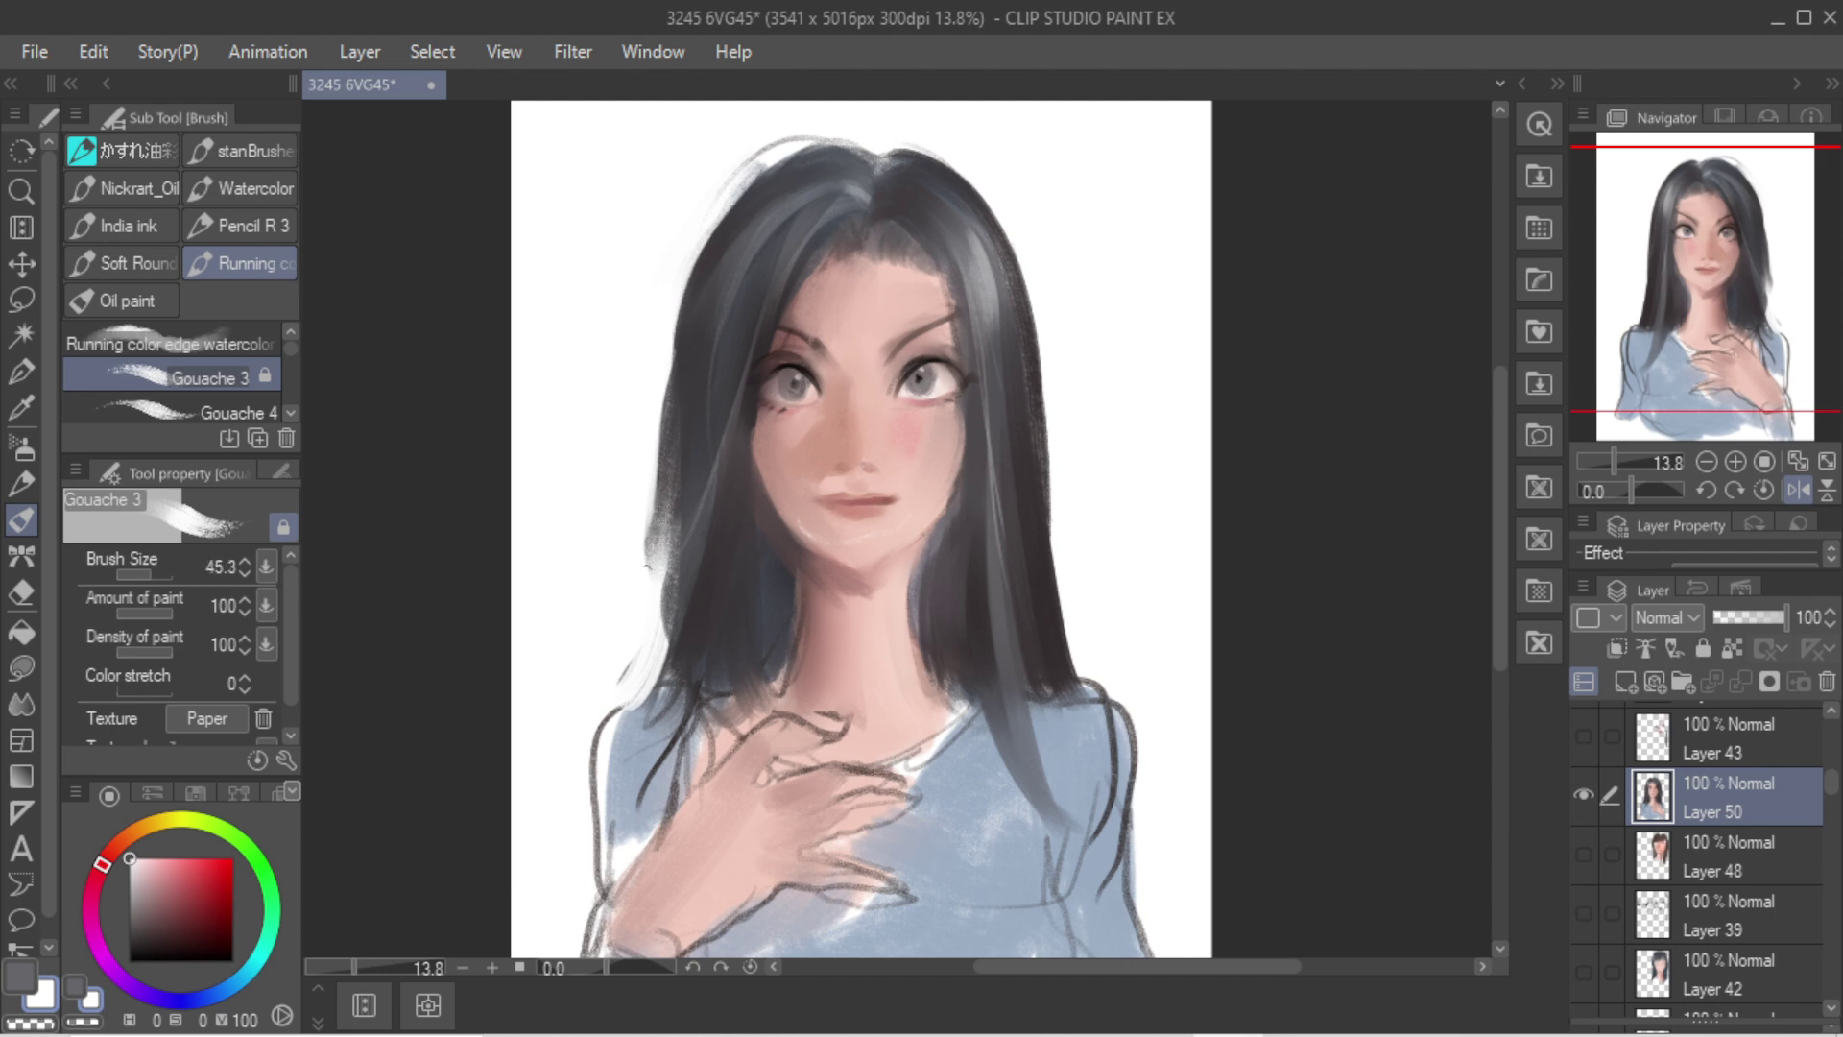
{"action": "left_click_drag", "start_coordinate": [773, 351], "coordinate": [690, 514]}
{"action": "left_click_drag", "start_coordinate": [827, 213], "coordinate": [674, 550]}
{"action": "key", "text": "ctrl+z"}
{"action": "key", "text": "ctrl+z"}
{"action": "left_click_drag", "start_coordinate": [793, 285], "coordinate": [680, 547]}
{"action": "key", "text": "ctrl+z"}
{"action": "key", "text": "ctrl+z"}
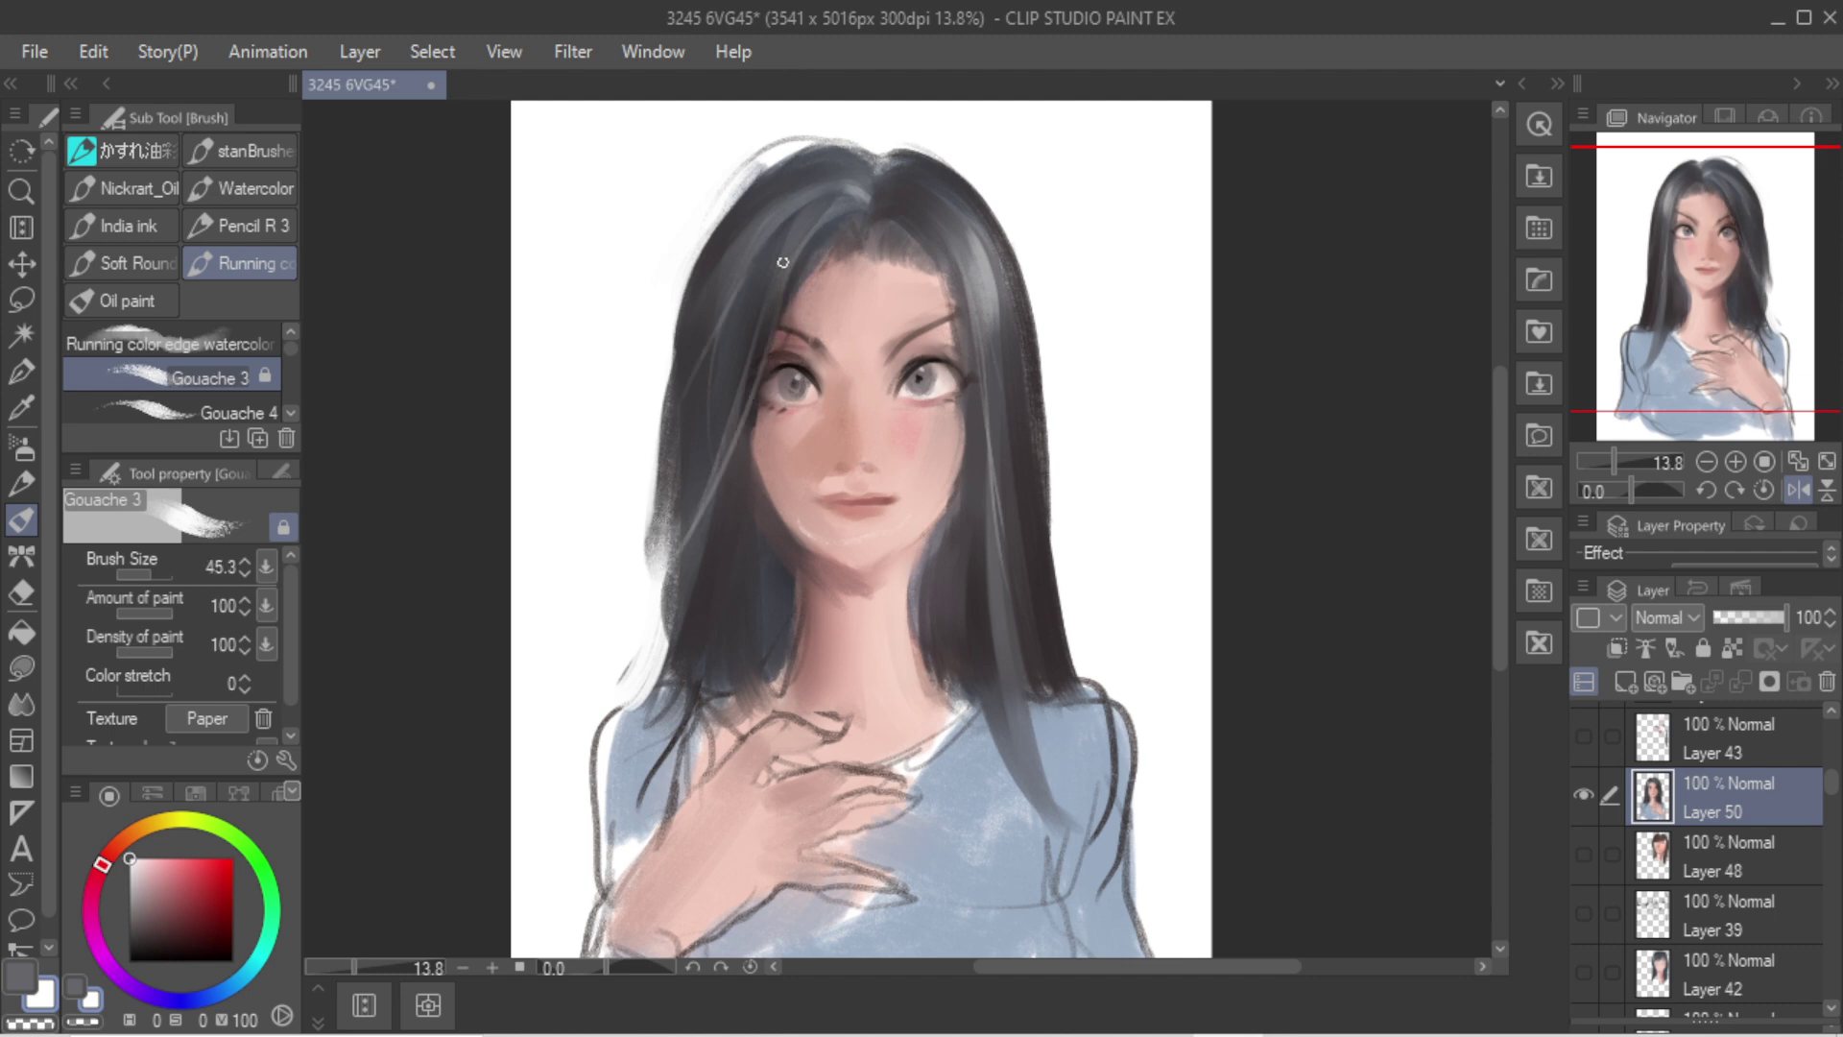
Step: Paint soft light strands through the hair on the shaded-cheek side in white at varying brush sizes, undoing the unsatisfactory strokes
{"action": "left_click_drag", "start_coordinate": [746, 269], "coordinate": [670, 435]}
{"action": "key", "text": "]"}
{"action": "left_click_drag", "start_coordinate": [770, 219], "coordinate": [670, 422]}
{"action": "mouse_move", "coordinate": [725, 245]}
{"action": "left_mouse_down"}
{"action": "mouse_move", "coordinate": [679, 403]}
{"action": "mouse_move", "coordinate": [689, 389]}
{"action": "mouse_move", "coordinate": [682, 560]}
{"action": "left_mouse_up"}
{"action": "key", "text": "ctrl+z"}
{"action": "left_click_drag", "start_coordinate": [755, 244], "coordinate": [692, 485]}
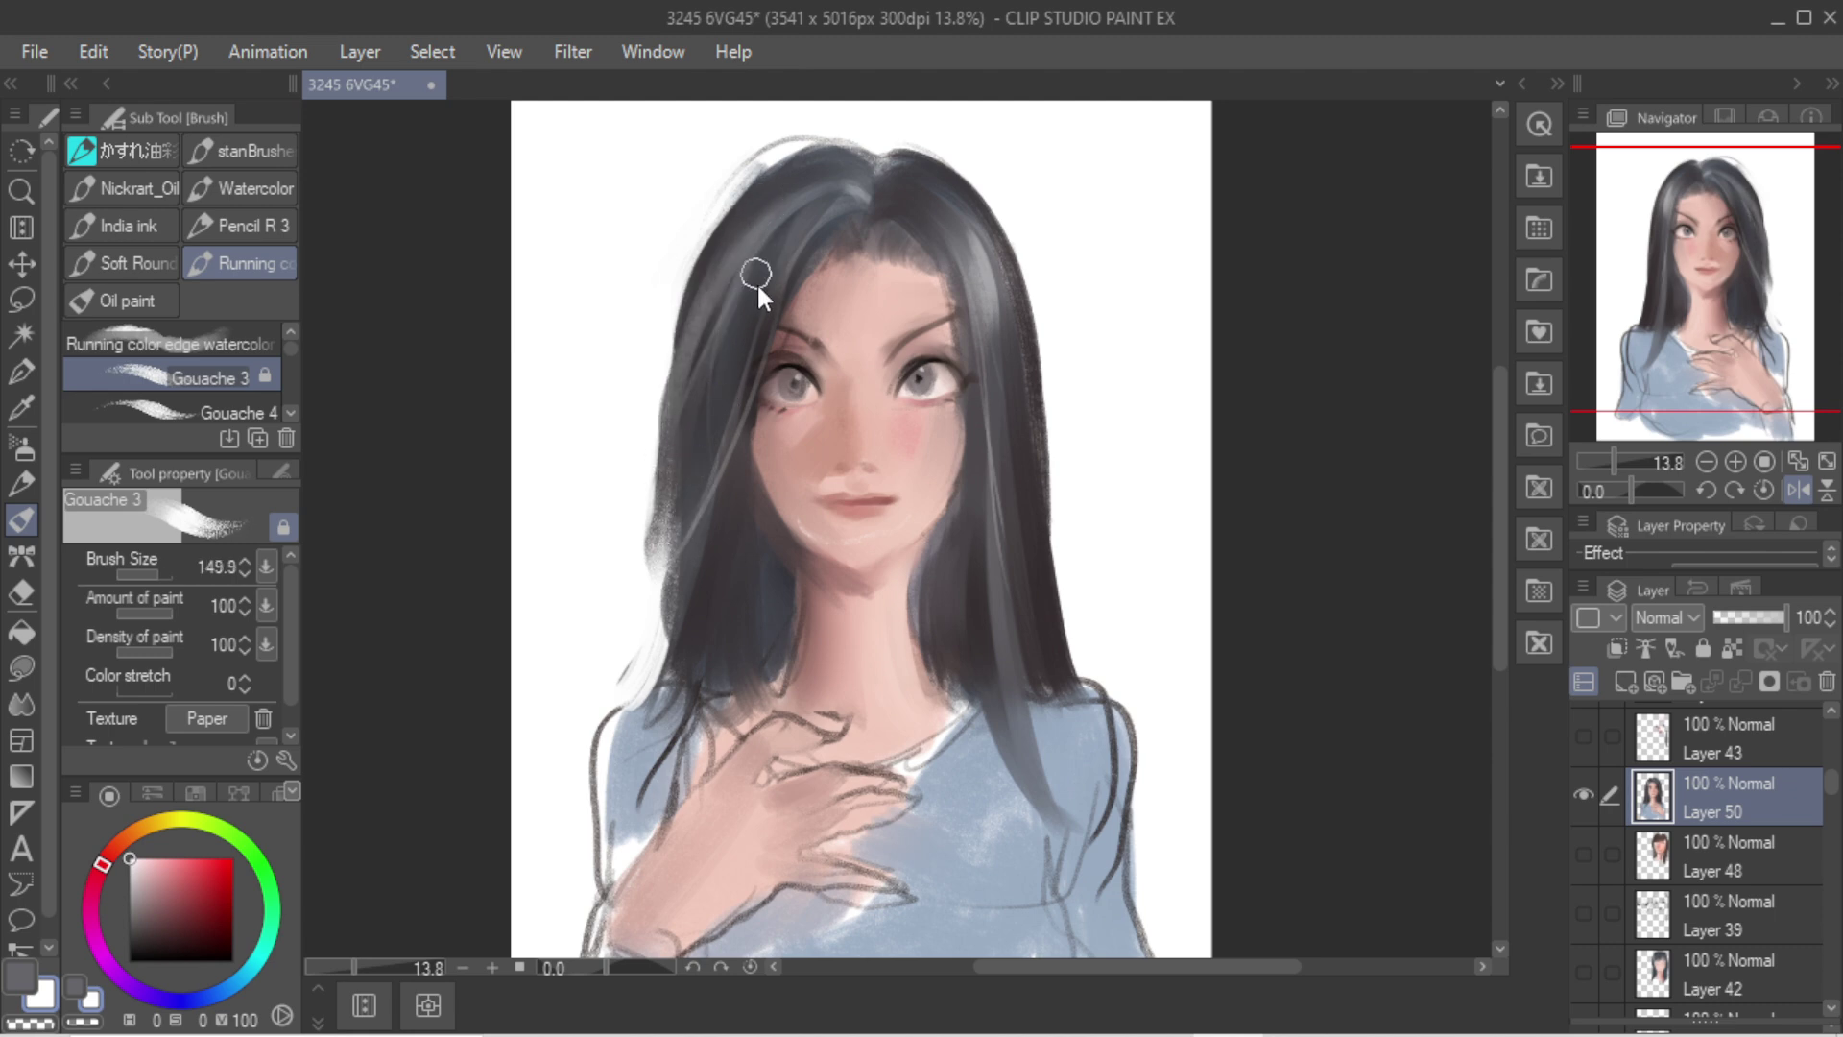
{"action": "key", "text": "["}
{"action": "key", "text": "["}
{"action": "mouse_move", "coordinate": [749, 248]}
{"action": "left_mouse_down"}
{"action": "mouse_move", "coordinate": [665, 565]}
{"action": "mouse_move", "coordinate": [663, 686]}
{"action": "left_mouse_up"}
{"action": "key", "text": "ctrl+z"}
{"action": "key", "text": "ctrl+z"}
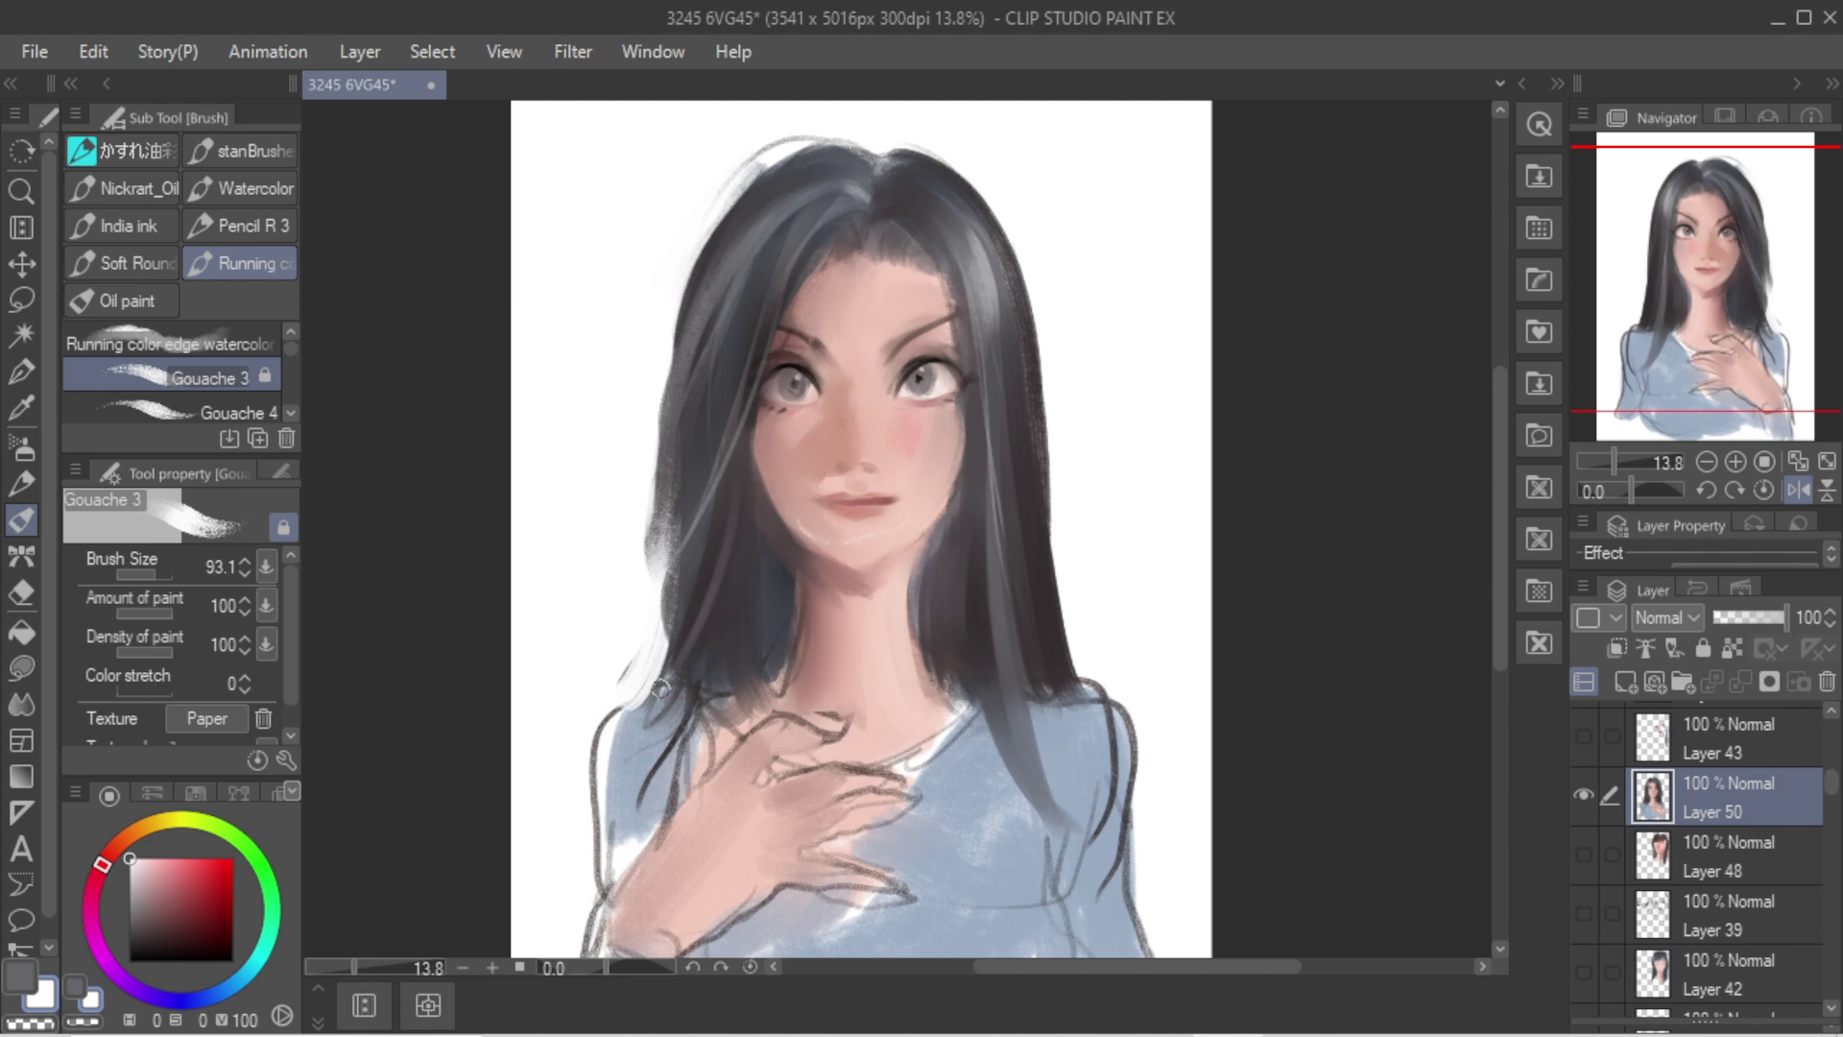
{"action": "left_click_drag", "start_coordinate": [715, 543], "coordinate": [668, 683]}
Step: Add soft light strands down the hair lengths on the blushed-cheek side, undoing the first attempt
{"action": "left_click_drag", "start_coordinate": [998, 279], "coordinate": [1017, 729]}
{"action": "key", "text": "ctrl+z"}
{"action": "key", "text": "ctrl+z"}
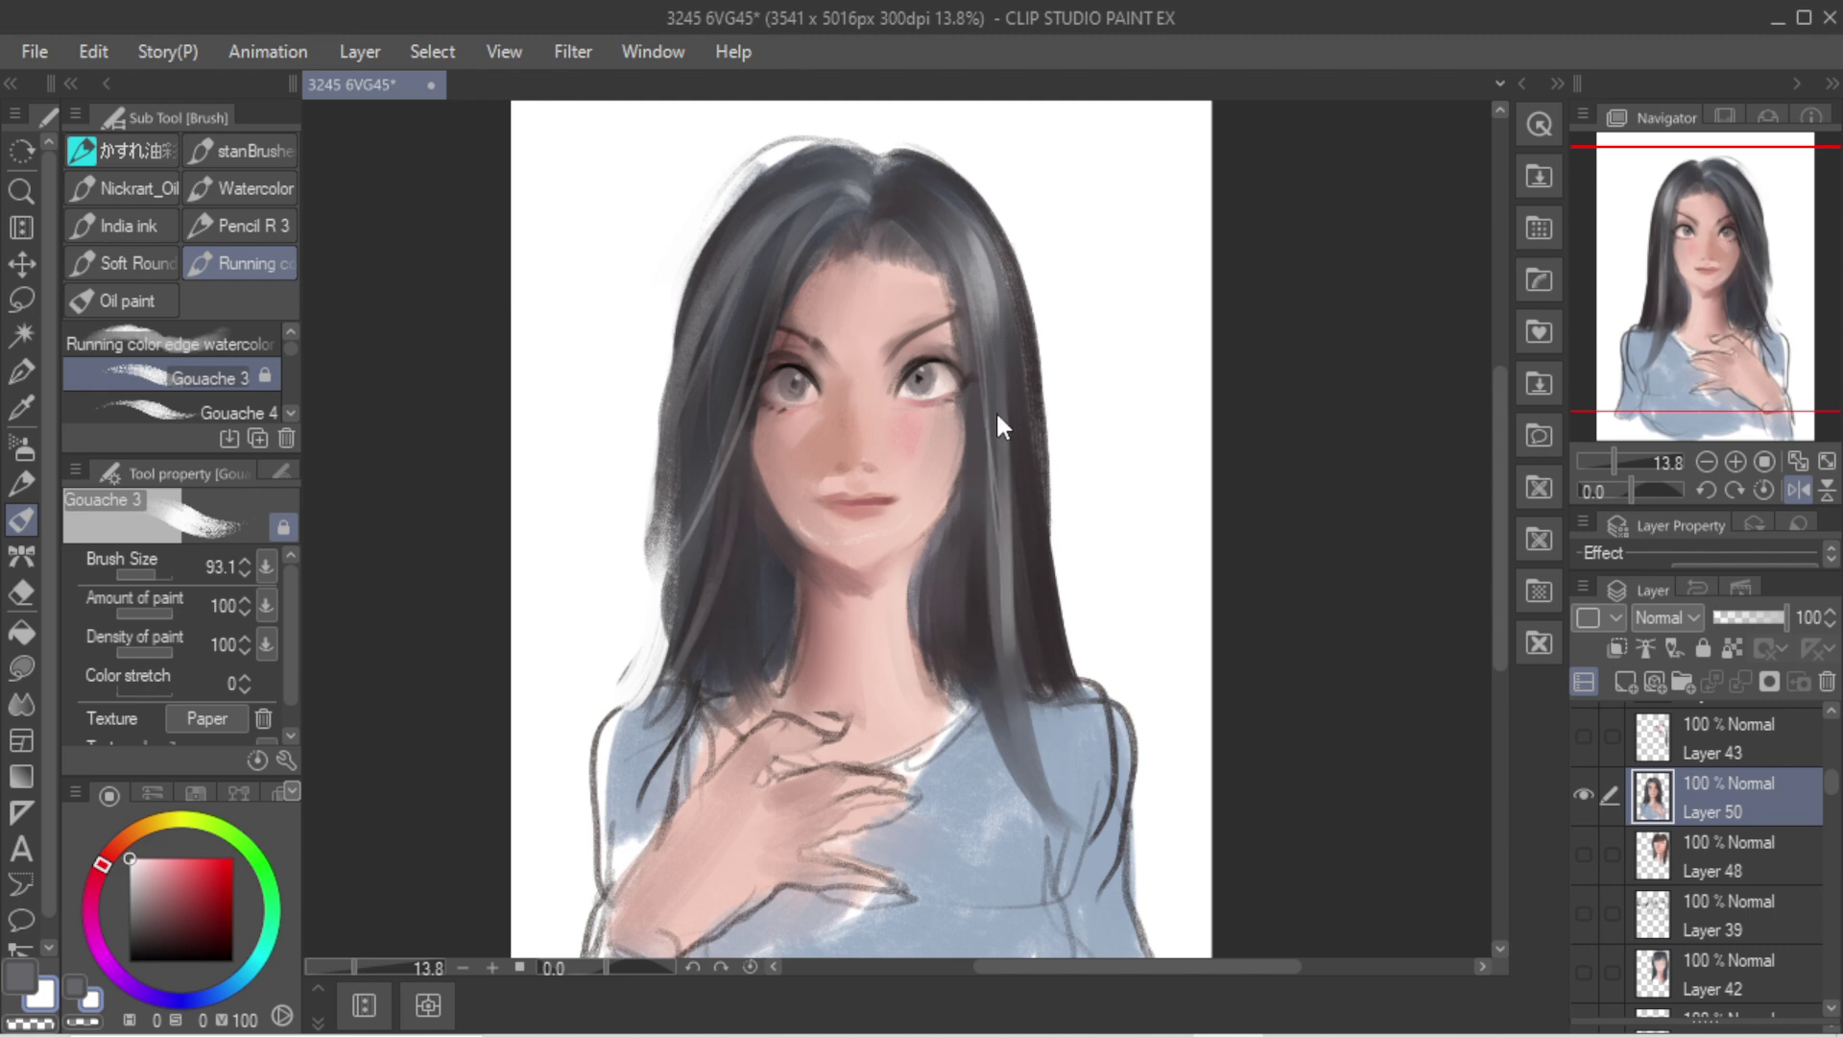
{"action": "left_click_drag", "start_coordinate": [989, 422], "coordinate": [1008, 741]}
{"action": "mouse_move", "coordinate": [1018, 336]}
{"action": "left_mouse_down"}
{"action": "mouse_move", "coordinate": [1033, 615]}
{"action": "mouse_move", "coordinate": [1042, 601]}
{"action": "left_mouse_up"}
{"action": "left_click_drag", "start_coordinate": [975, 507], "coordinate": [967, 695]}
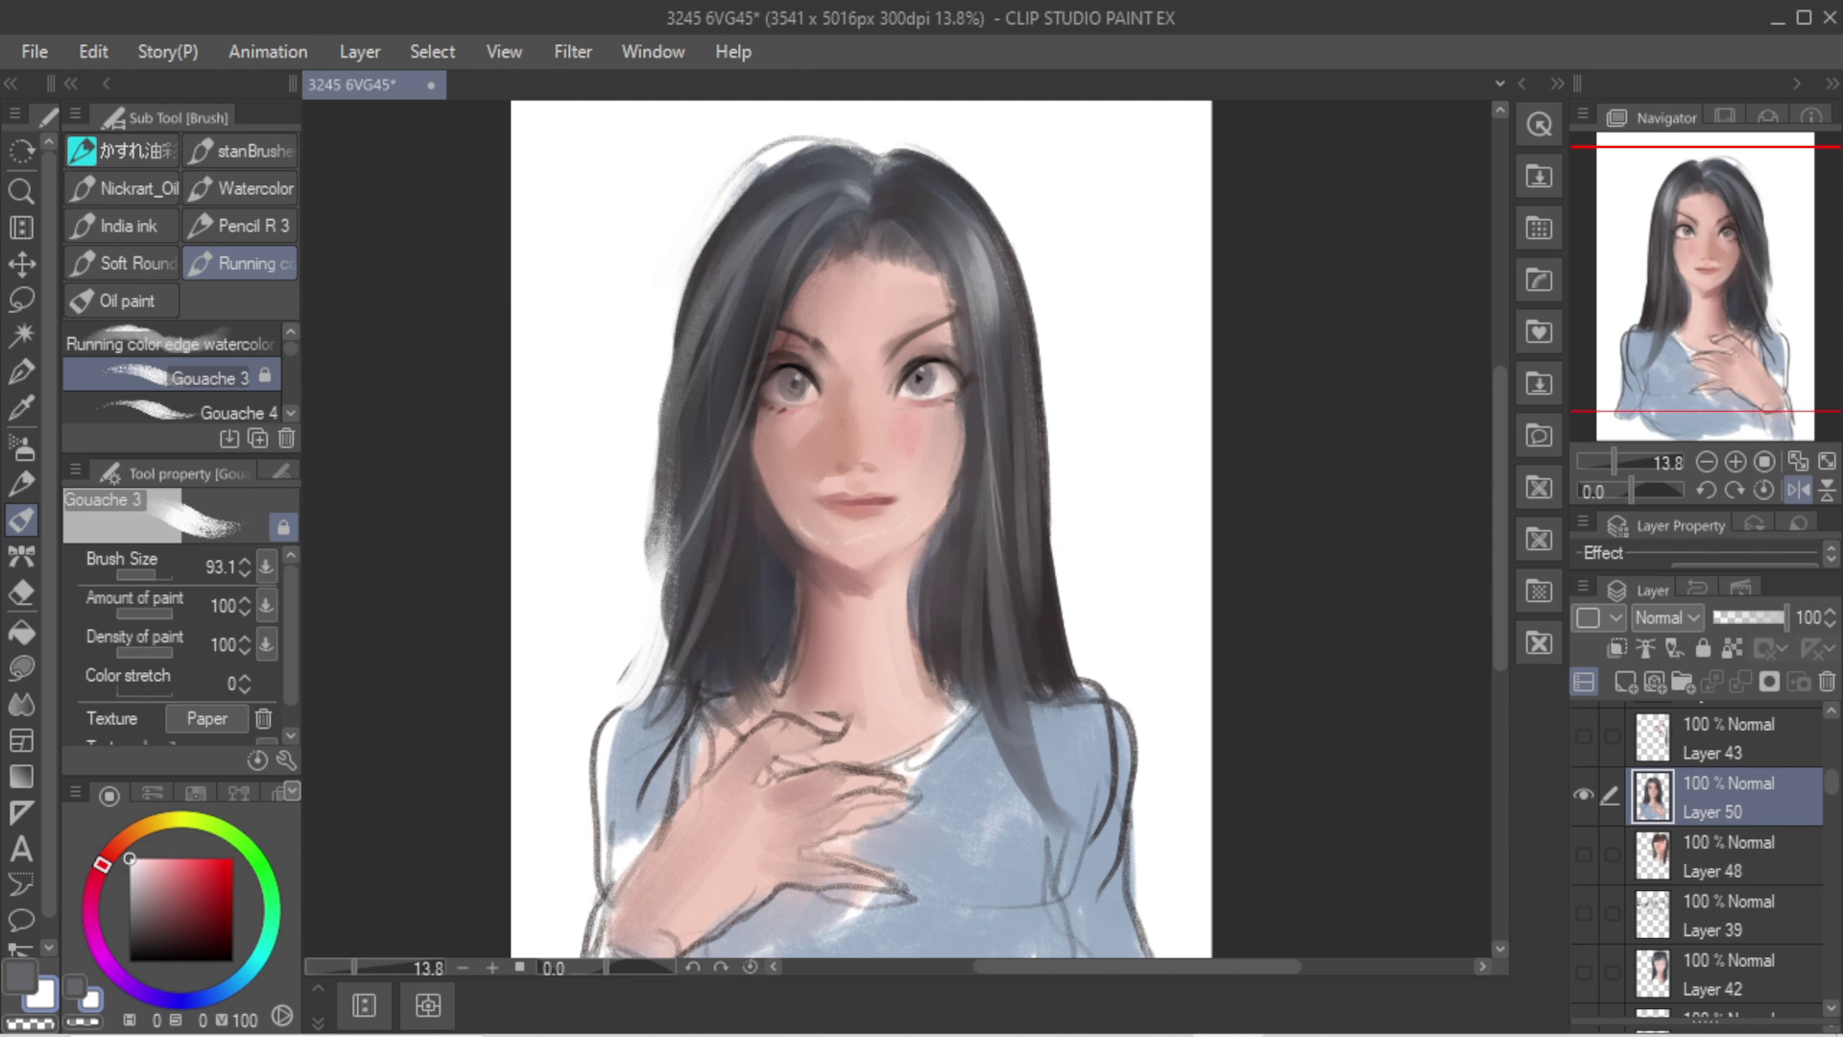
Step: Soften the shaded cheek's edge with sampled skin tone and fill out the nearby outer hair lengths in dark grey (H 285, S 6, V 27)
{"action": "left_click", "coordinate": [786, 442], "text": "alt"}
{"action": "mouse_move", "coordinate": [763, 456]}
{"action": "left_mouse_down"}
{"action": "mouse_move", "coordinate": [784, 449]}
{"action": "mouse_move", "coordinate": [761, 466]}
{"action": "mouse_move", "coordinate": [794, 515]}
{"action": "left_mouse_up"}
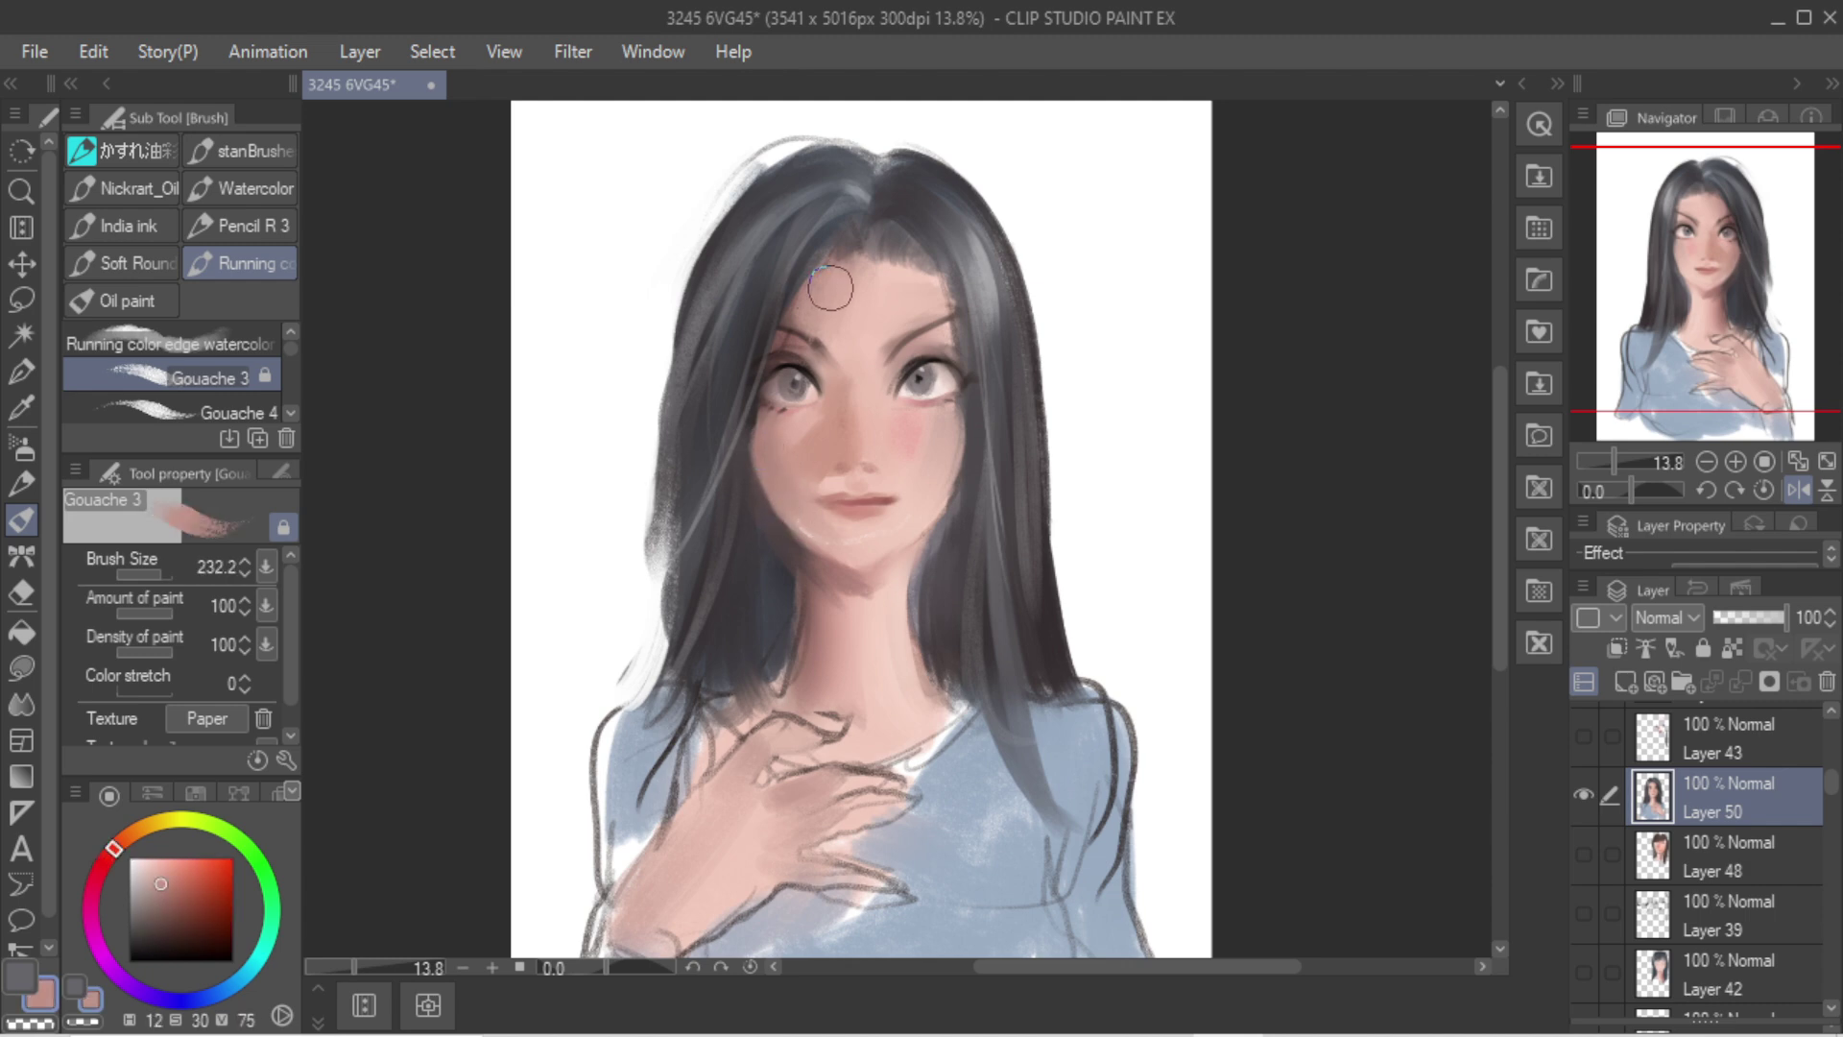
{"action": "left_click", "coordinate": [720, 530], "text": "alt"}
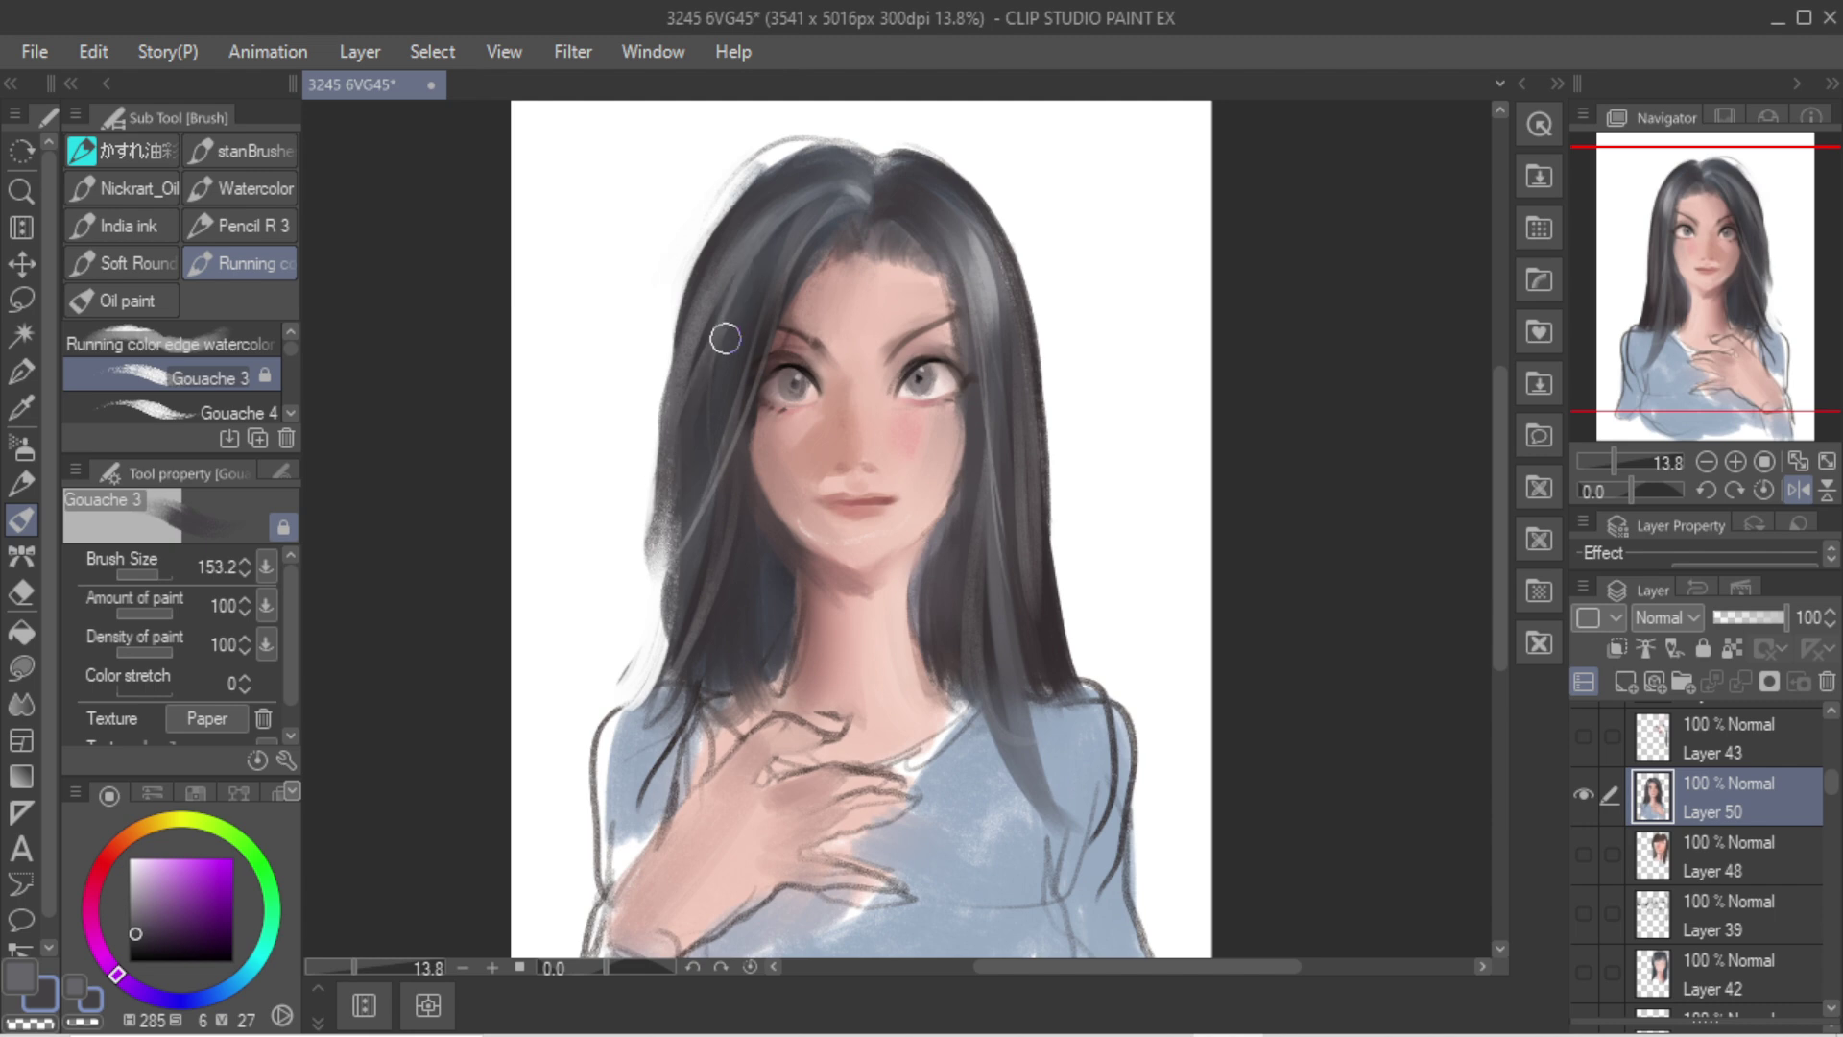
{"action": "left_click_drag", "start_coordinate": [741, 408], "coordinate": [655, 650]}
{"action": "left_click_drag", "start_coordinate": [710, 492], "coordinate": [658, 676]}
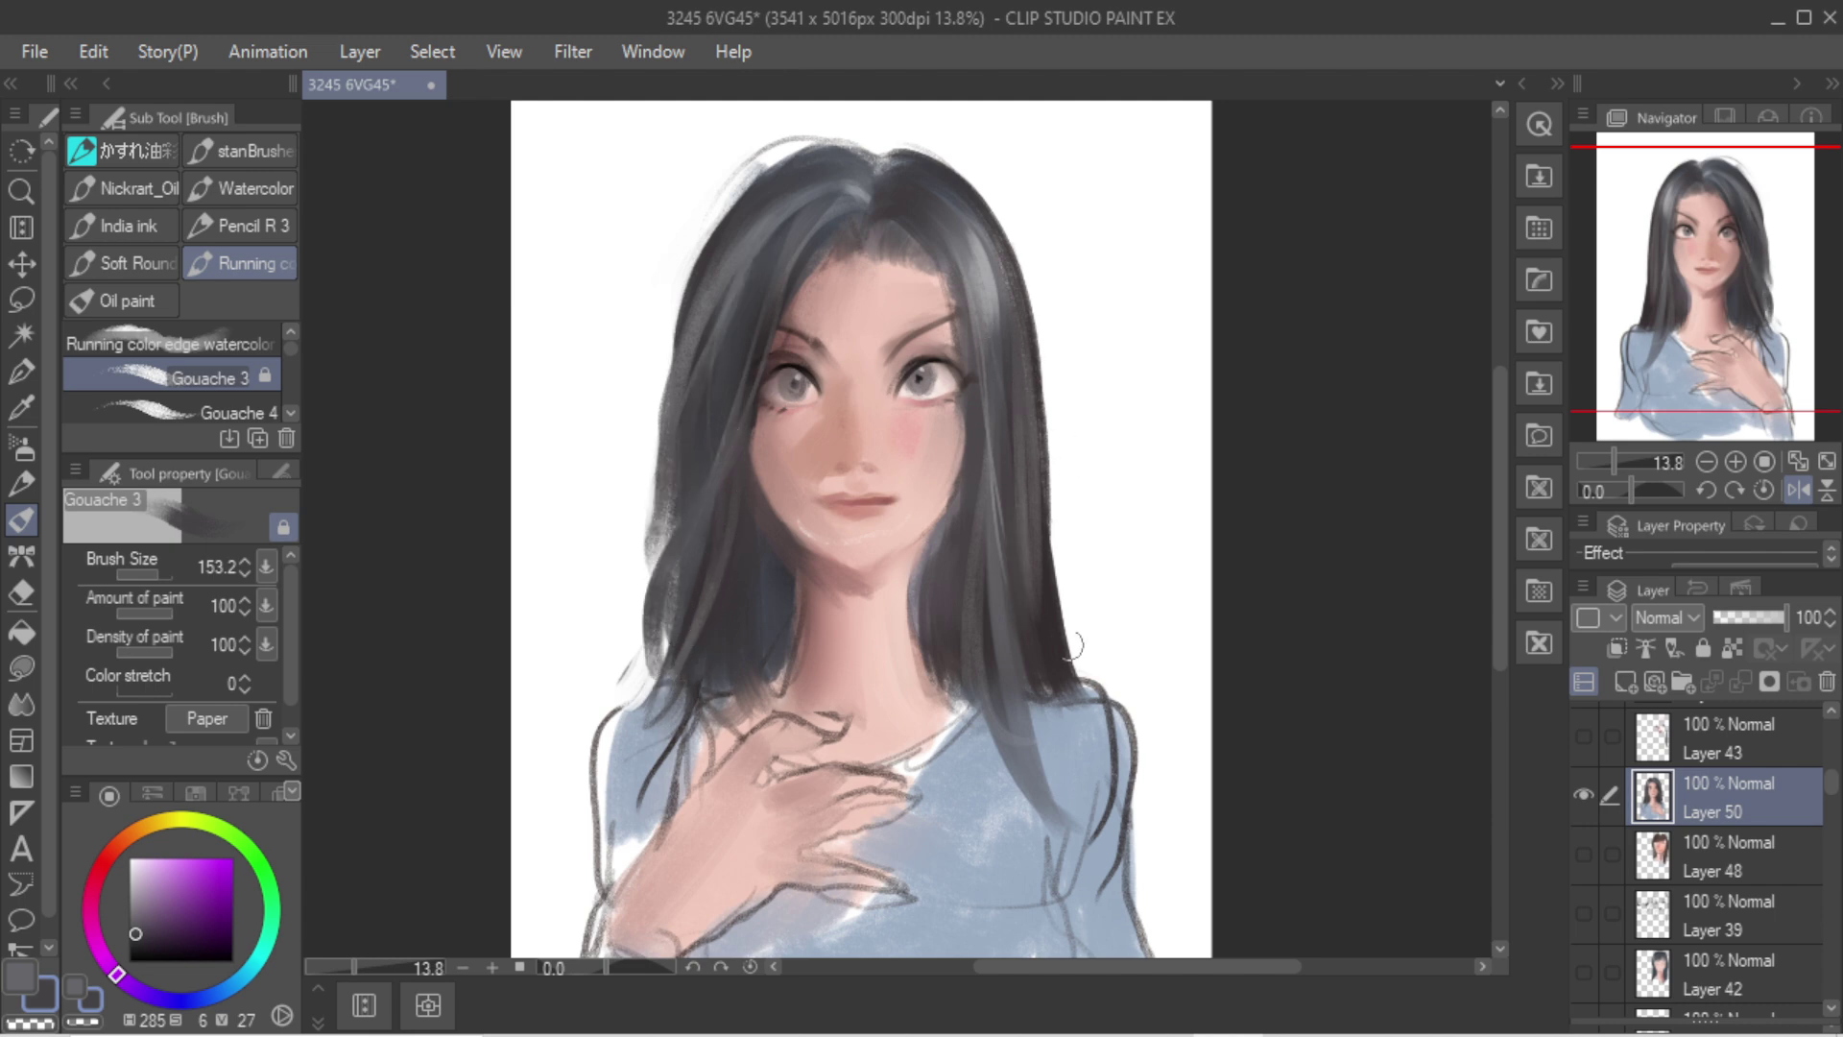
Step: Paint thin light strands down the shaded-cheek side hair in sampled white at brush size 48.9, undoing the first wider stroke
{"action": "key", "text": "bracketleft"}
{"action": "key", "text": "bracketleft"}
{"action": "key", "text": "bracketleft"}
{"action": "left_click", "coordinate": [581, 343], "text": "alt"}
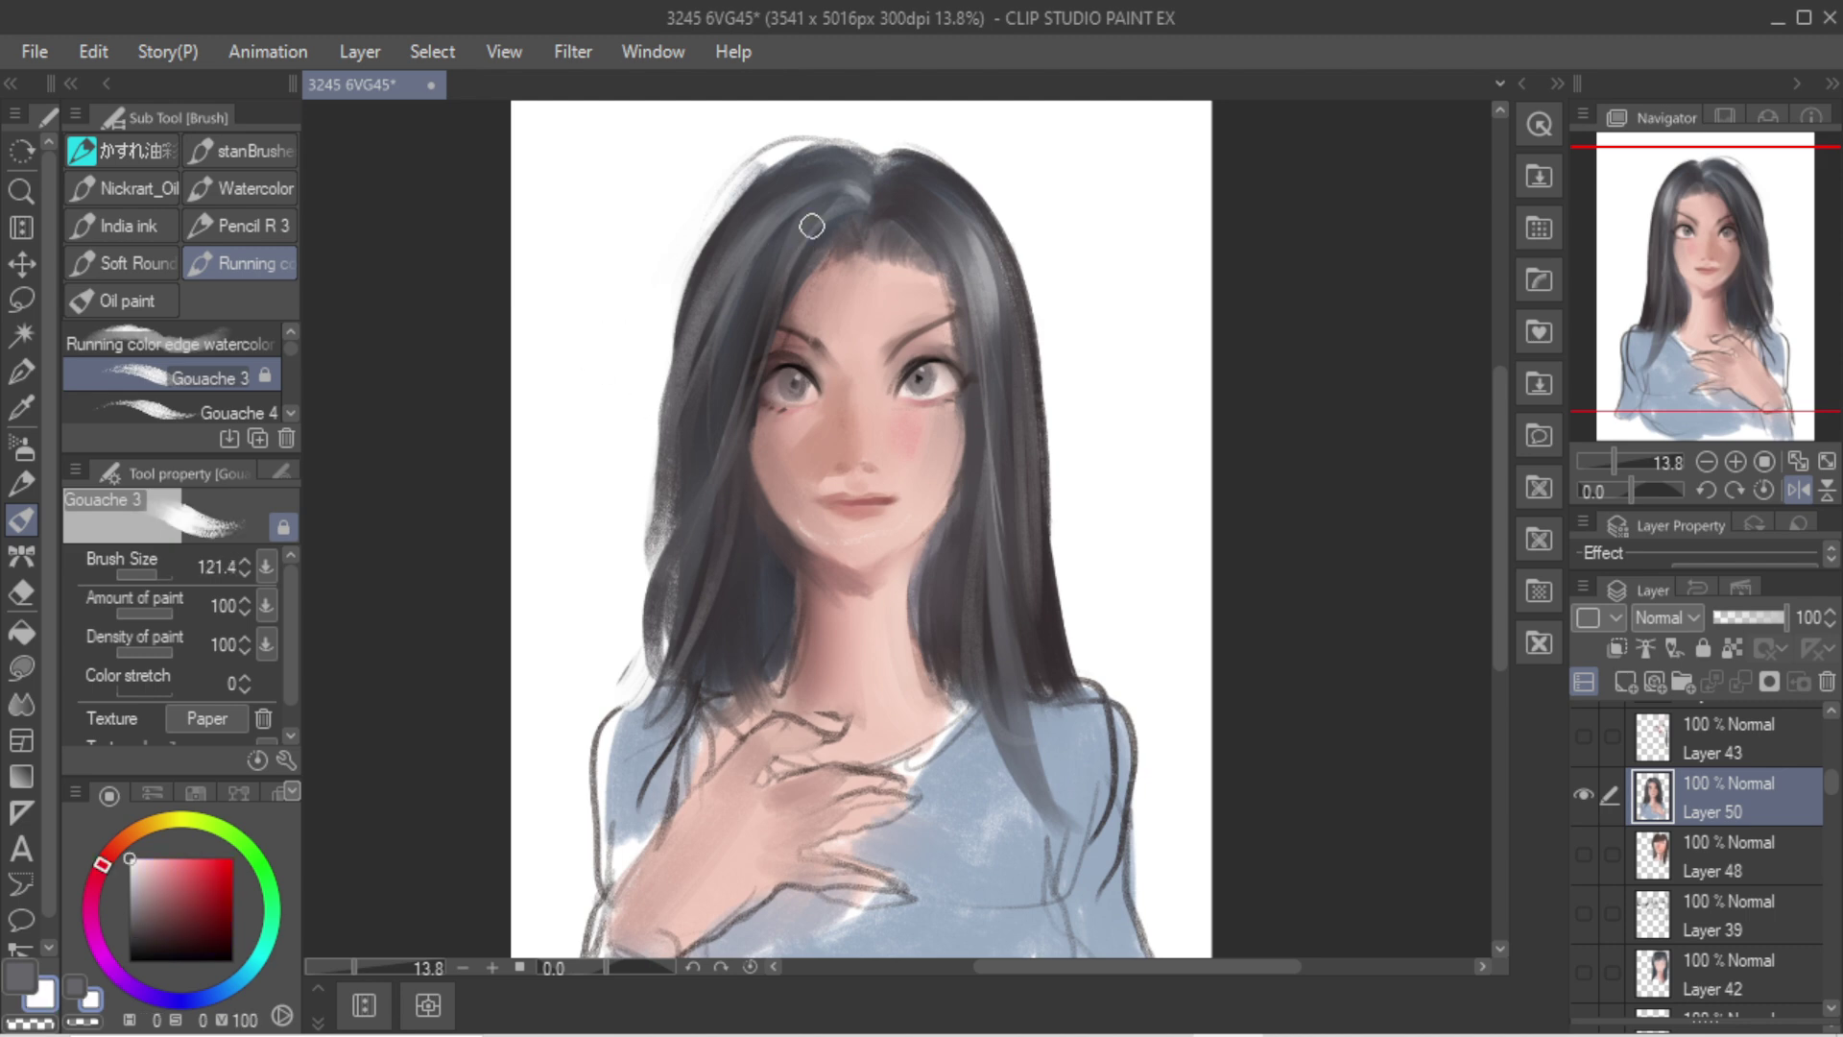
{"action": "left_click_drag", "start_coordinate": [807, 235], "coordinate": [670, 599]}
{"action": "key", "text": "bracketleft"}
{"action": "key", "text": "bracketleft"}
{"action": "key", "text": "bracketleft"}
{"action": "key", "text": "bracketleft"}
{"action": "key", "text": "bracketleft"}
{"action": "key", "text": "bracketleft"}
{"action": "key", "text": "bracketleft"}
{"action": "key", "text": "bracketleft"}
{"action": "key", "text": "ctrl+z"}
{"action": "left_click_drag", "start_coordinate": [794, 250], "coordinate": [665, 655]}
{"action": "left_click_drag", "start_coordinate": [752, 308], "coordinate": [614, 685]}
{"action": "left_click_drag", "start_coordinate": [779, 270], "coordinate": [661, 497]}
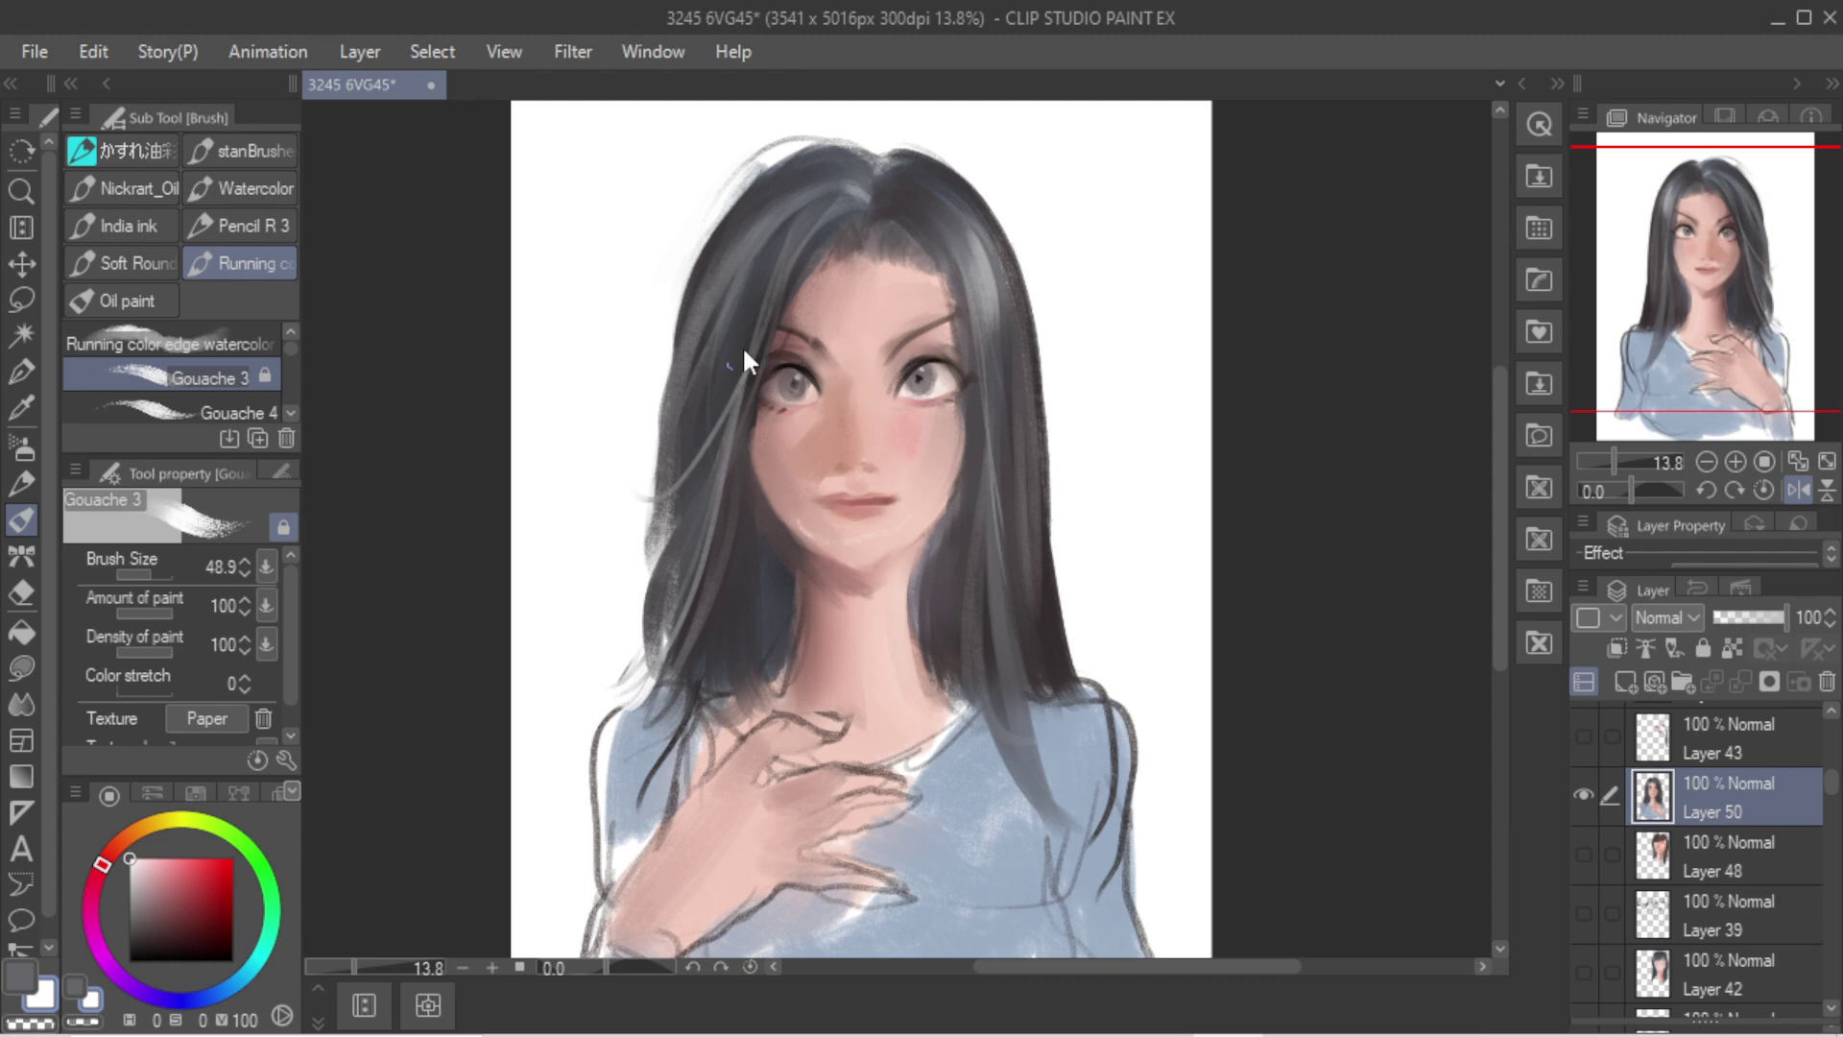
Step: Rework the white strand sweeping from the eye level towards the outer hair edge on the shaded-cheek side, undoing the unsatisfactory strokes
{"action": "key", "text": "ctrl+z"}
{"action": "left_click_drag", "start_coordinate": [775, 308], "coordinate": [672, 506]}
{"action": "mouse_move", "coordinate": [748, 377]}
{"action": "left_mouse_down"}
{"action": "mouse_move", "coordinate": [672, 503]}
{"action": "mouse_move", "coordinate": [750, 330]}
{"action": "left_mouse_up"}
{"action": "key", "text": "ctrl+z"}
{"action": "mouse_move", "coordinate": [608, 530]}
{"action": "left_mouse_down"}
{"action": "mouse_move", "coordinate": [787, 230]}
{"action": "mouse_move", "coordinate": [783, 298]}
{"action": "mouse_move", "coordinate": [663, 523]}
{"action": "mouse_move", "coordinate": [761, 349]}
{"action": "left_mouse_up"}
{"action": "key", "text": "ctrl+z"}
{"action": "key", "text": "ctrl+z"}
{"action": "key", "text": "ctrl+z"}
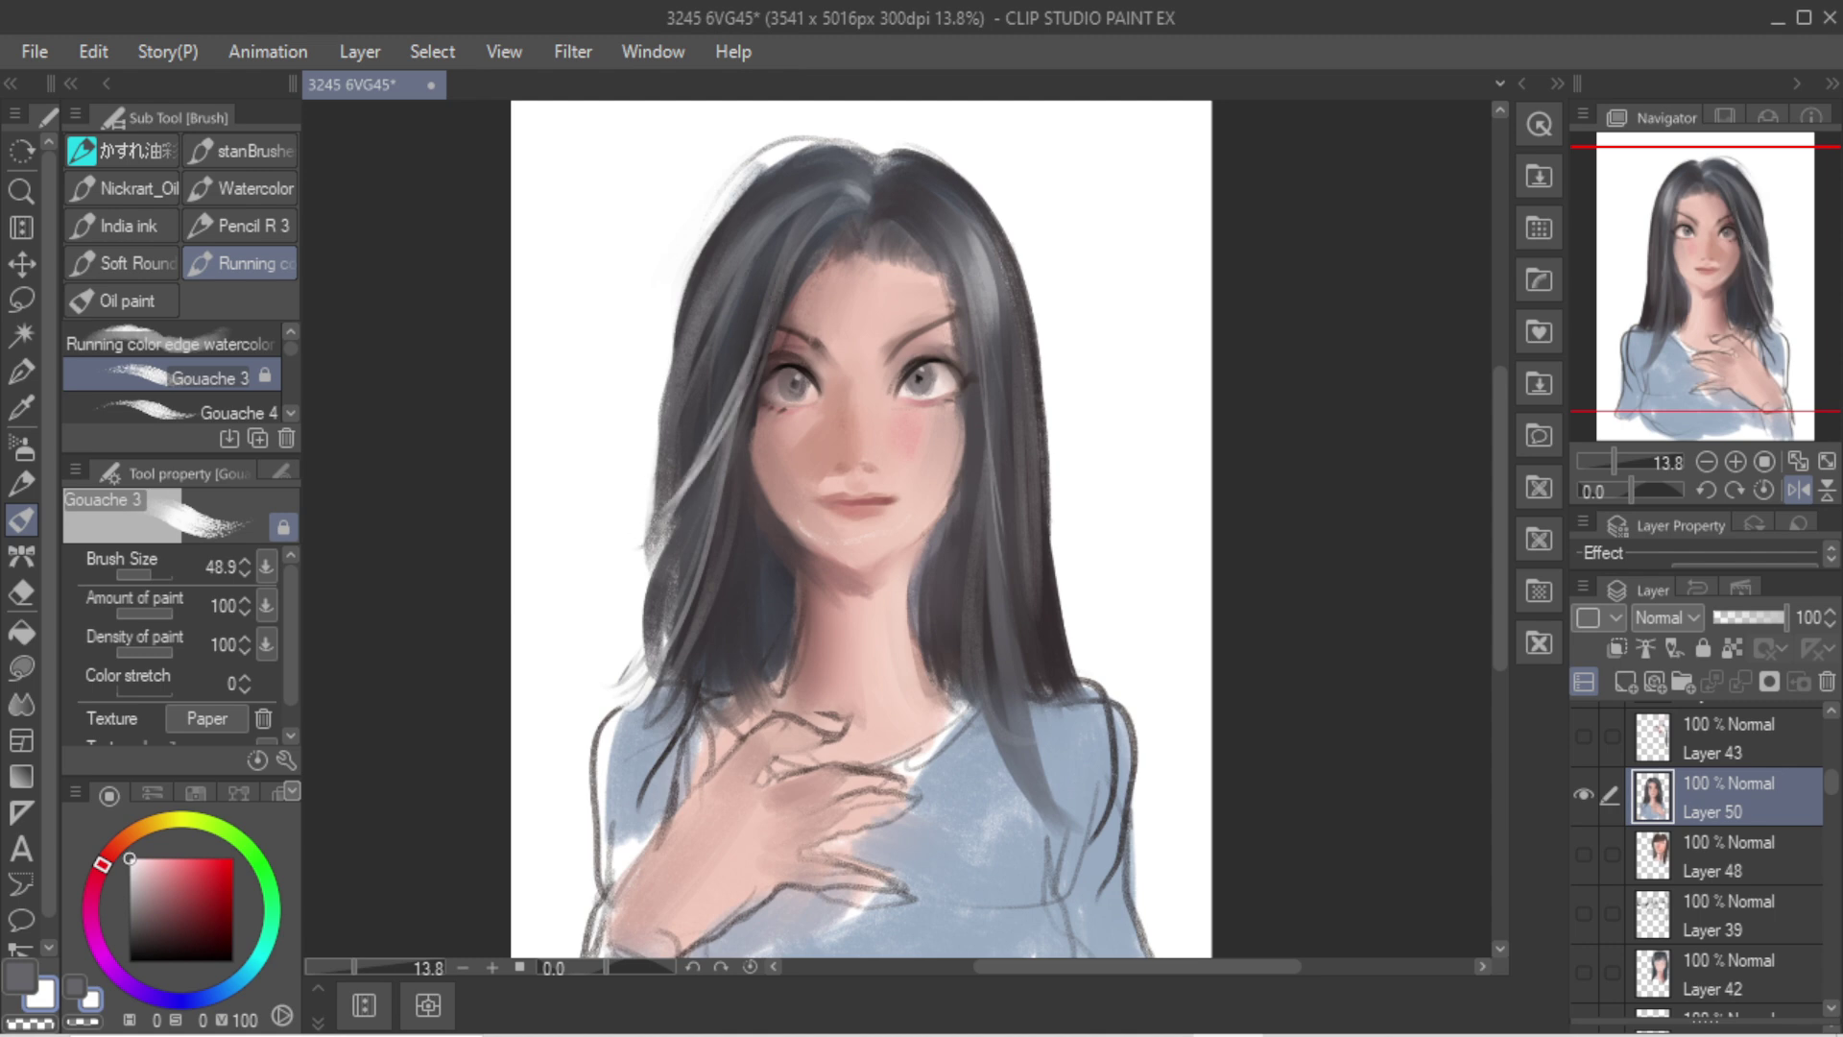
{"action": "left_click_drag", "start_coordinate": [674, 513], "coordinate": [761, 276]}
{"action": "key", "text": "ctrl+z"}
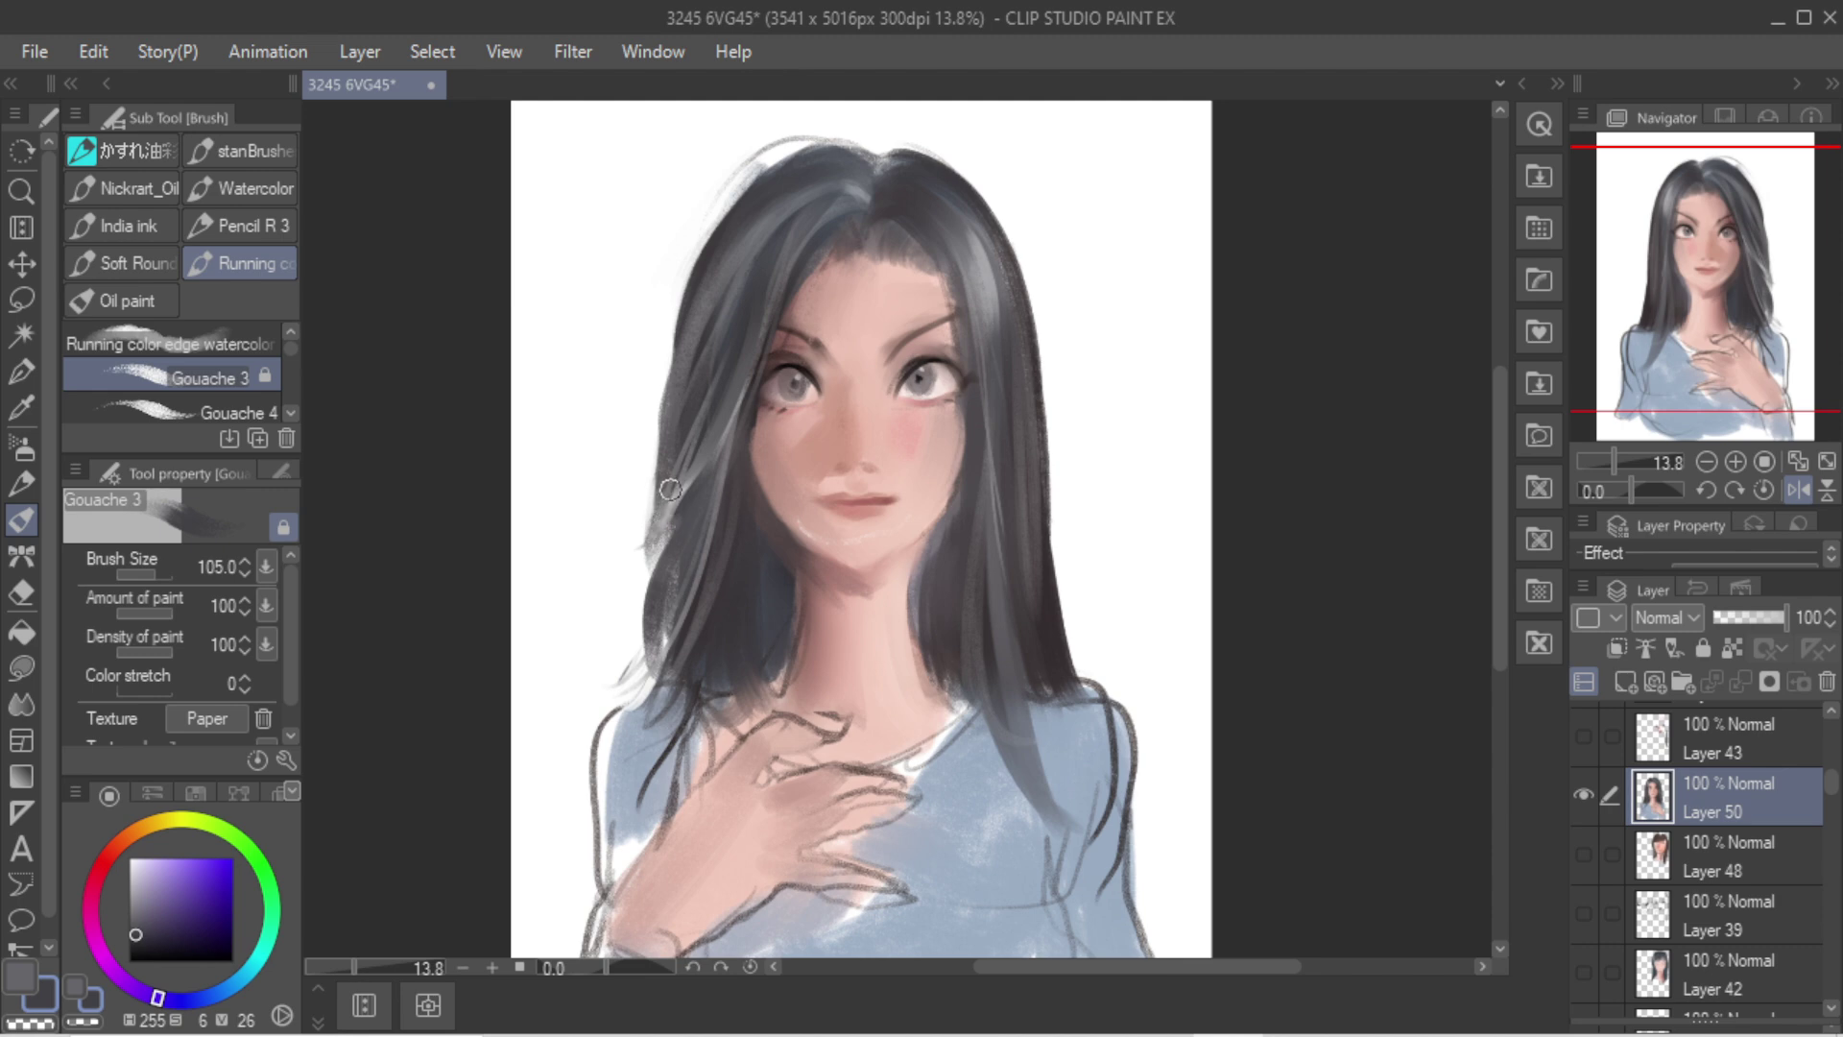
Step: Blend the light strands into the shaded-cheek side hair and extend its outer edge with sampled greys at brush size 105
{"action": "left_click_drag", "start_coordinate": [737, 313], "coordinate": [676, 523]}
{"action": "left_click", "coordinate": [664, 519], "text": "alt"}
{"action": "left_click_drag", "start_coordinate": [685, 375], "coordinate": [734, 299]}
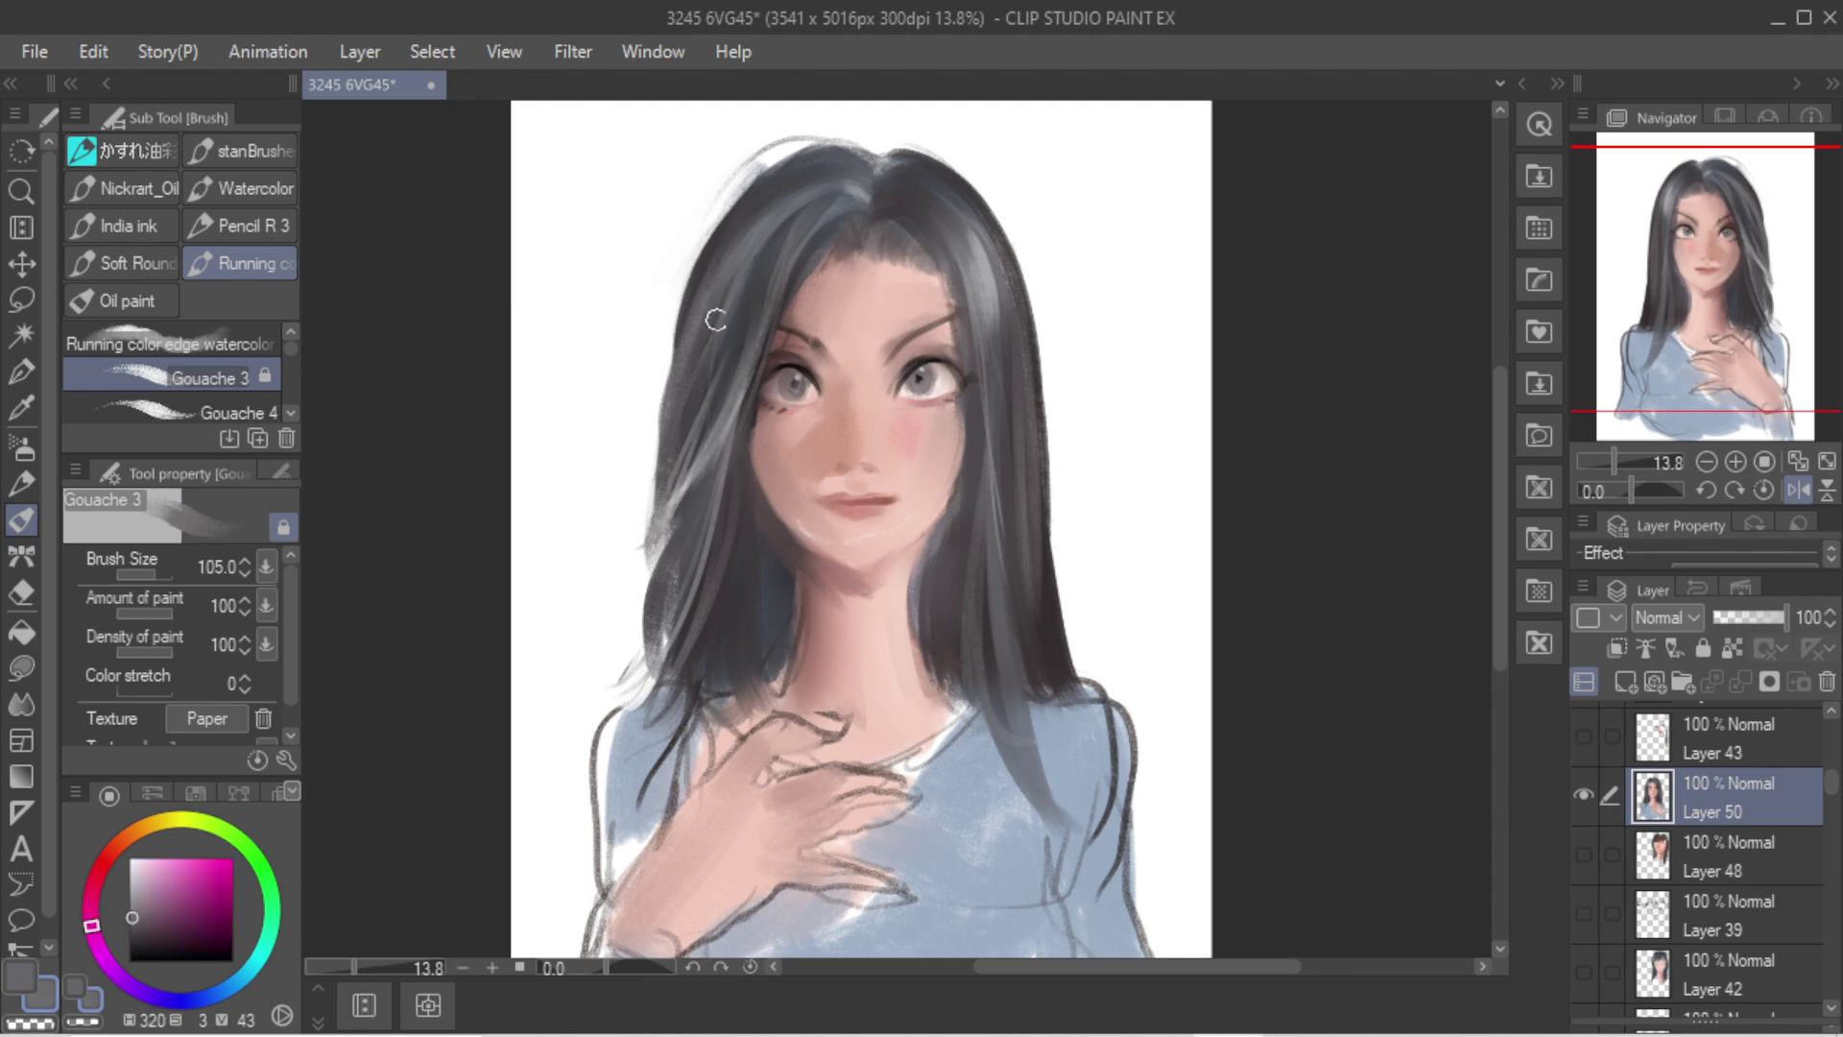
{"action": "left_click", "coordinate": [760, 278], "text": "alt"}
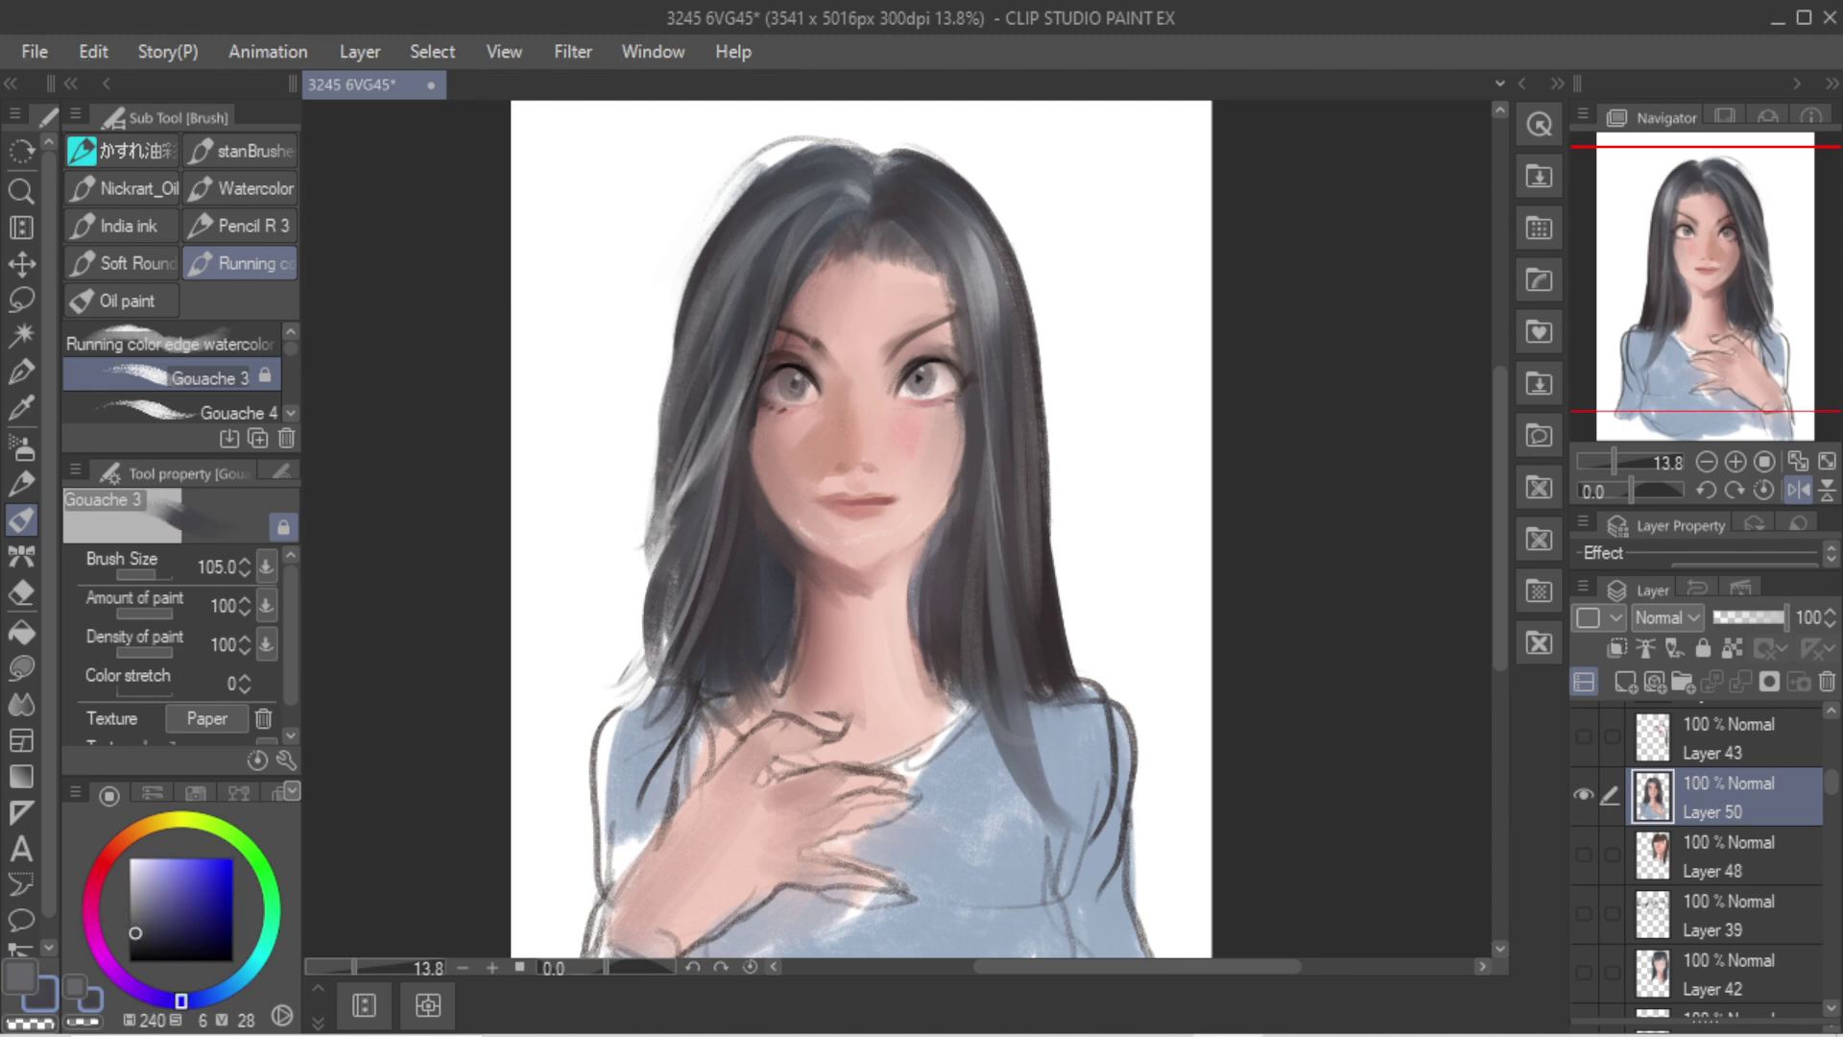
{"action": "left_click_drag", "start_coordinate": [698, 470], "coordinate": [643, 614]}
{"action": "key", "text": "ctrl+z"}
{"action": "left_click_drag", "start_coordinate": [704, 484], "coordinate": [643, 610]}
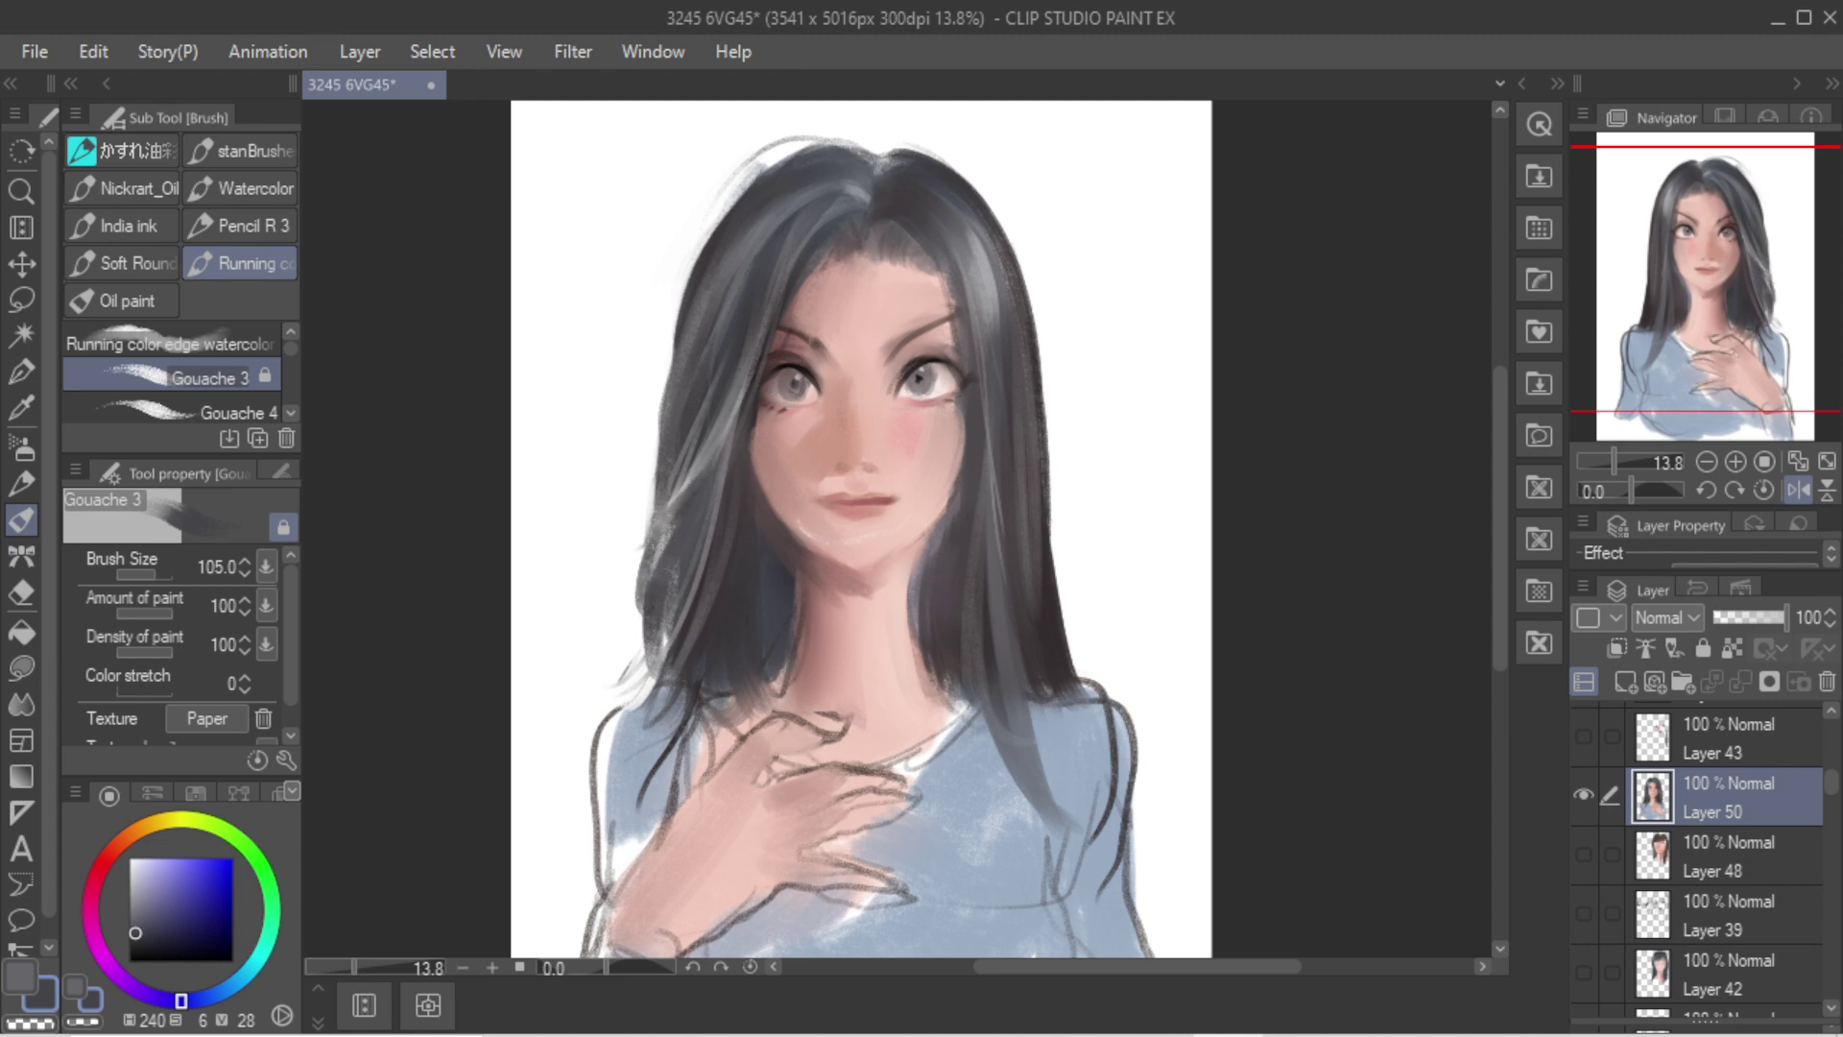
Step: Fill out the upper and middle outer hair on the shaded-cheek side in sampled dark grey (H 315, S 6, V 25), undoing unsatisfactory strokes
{"action": "left_click", "coordinate": [941, 206], "text": "alt"}
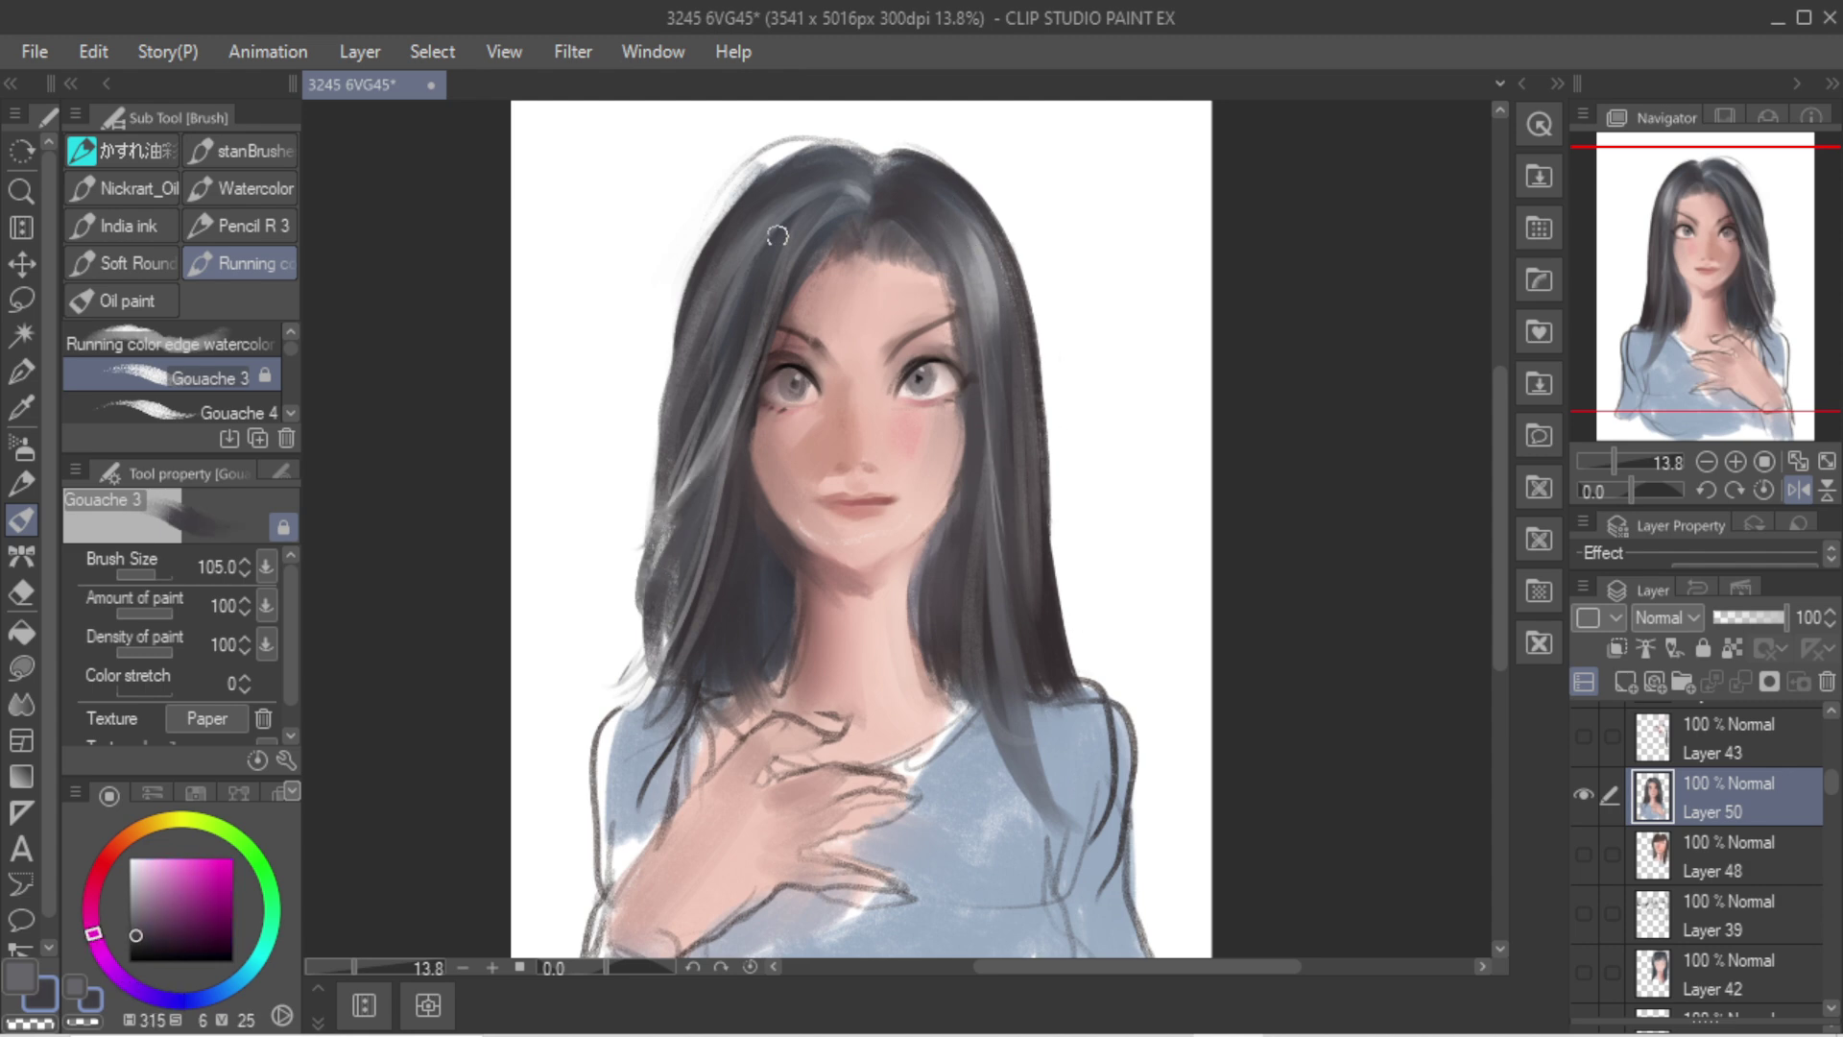
{"action": "left_click_drag", "start_coordinate": [773, 185], "coordinate": [678, 451]}
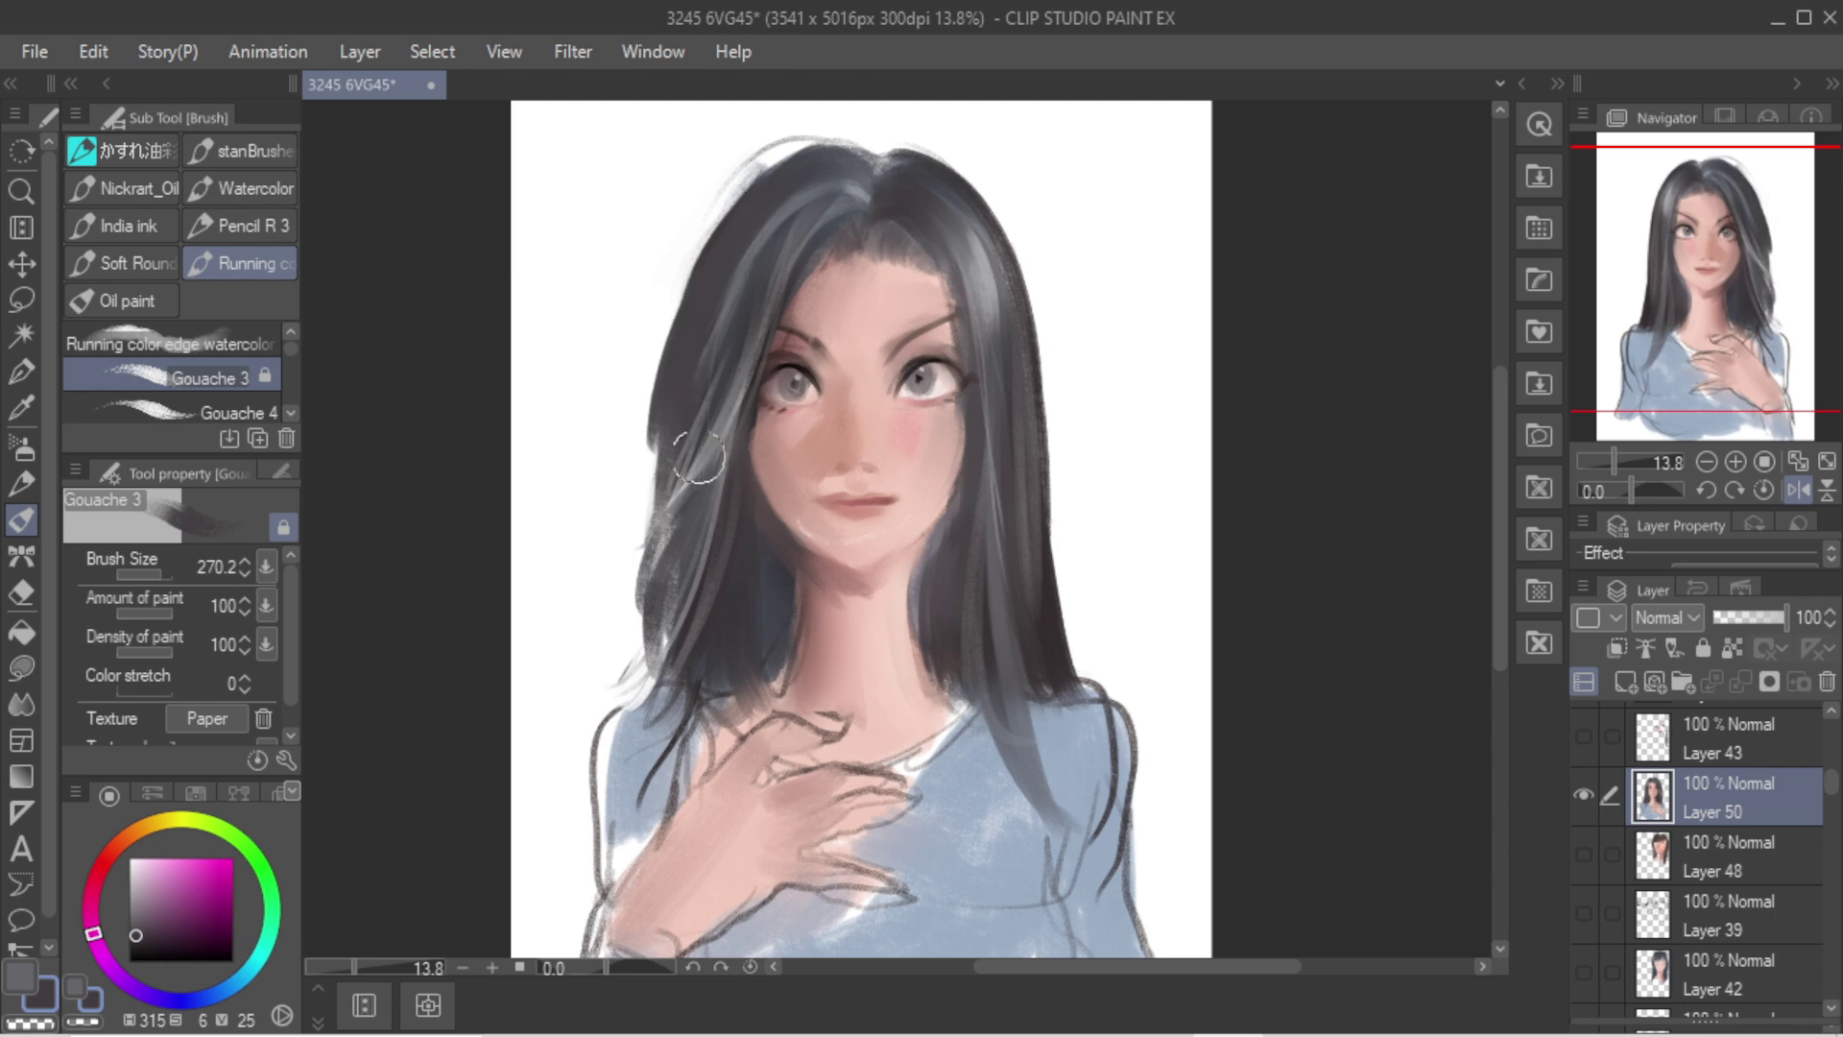
{"action": "left_click_drag", "start_coordinate": [732, 291], "coordinate": [717, 309]}
{"action": "mouse_move", "coordinate": [715, 293]}
{"action": "left_mouse_down"}
{"action": "mouse_move", "coordinate": [664, 439]}
{"action": "mouse_move", "coordinate": [669, 494]}
{"action": "left_mouse_up"}
{"action": "key", "text": "ctrl+z"}
{"action": "mouse_move", "coordinate": [770, 198]}
{"action": "left_mouse_down"}
{"action": "mouse_move", "coordinate": [693, 424]}
{"action": "mouse_move", "coordinate": [679, 578]}
{"action": "left_mouse_up"}
{"action": "mouse_move", "coordinate": [744, 334]}
{"action": "left_mouse_down"}
{"action": "mouse_move", "coordinate": [641, 532]}
{"action": "mouse_move", "coordinate": [661, 556]}
{"action": "left_mouse_up"}
{"action": "mouse_move", "coordinate": [738, 435]}
{"action": "left_mouse_down"}
{"action": "mouse_move", "coordinate": [672, 638]}
{"action": "mouse_move", "coordinate": [650, 608]}
{"action": "left_mouse_up"}
{"action": "key", "text": "ctrl+z"}
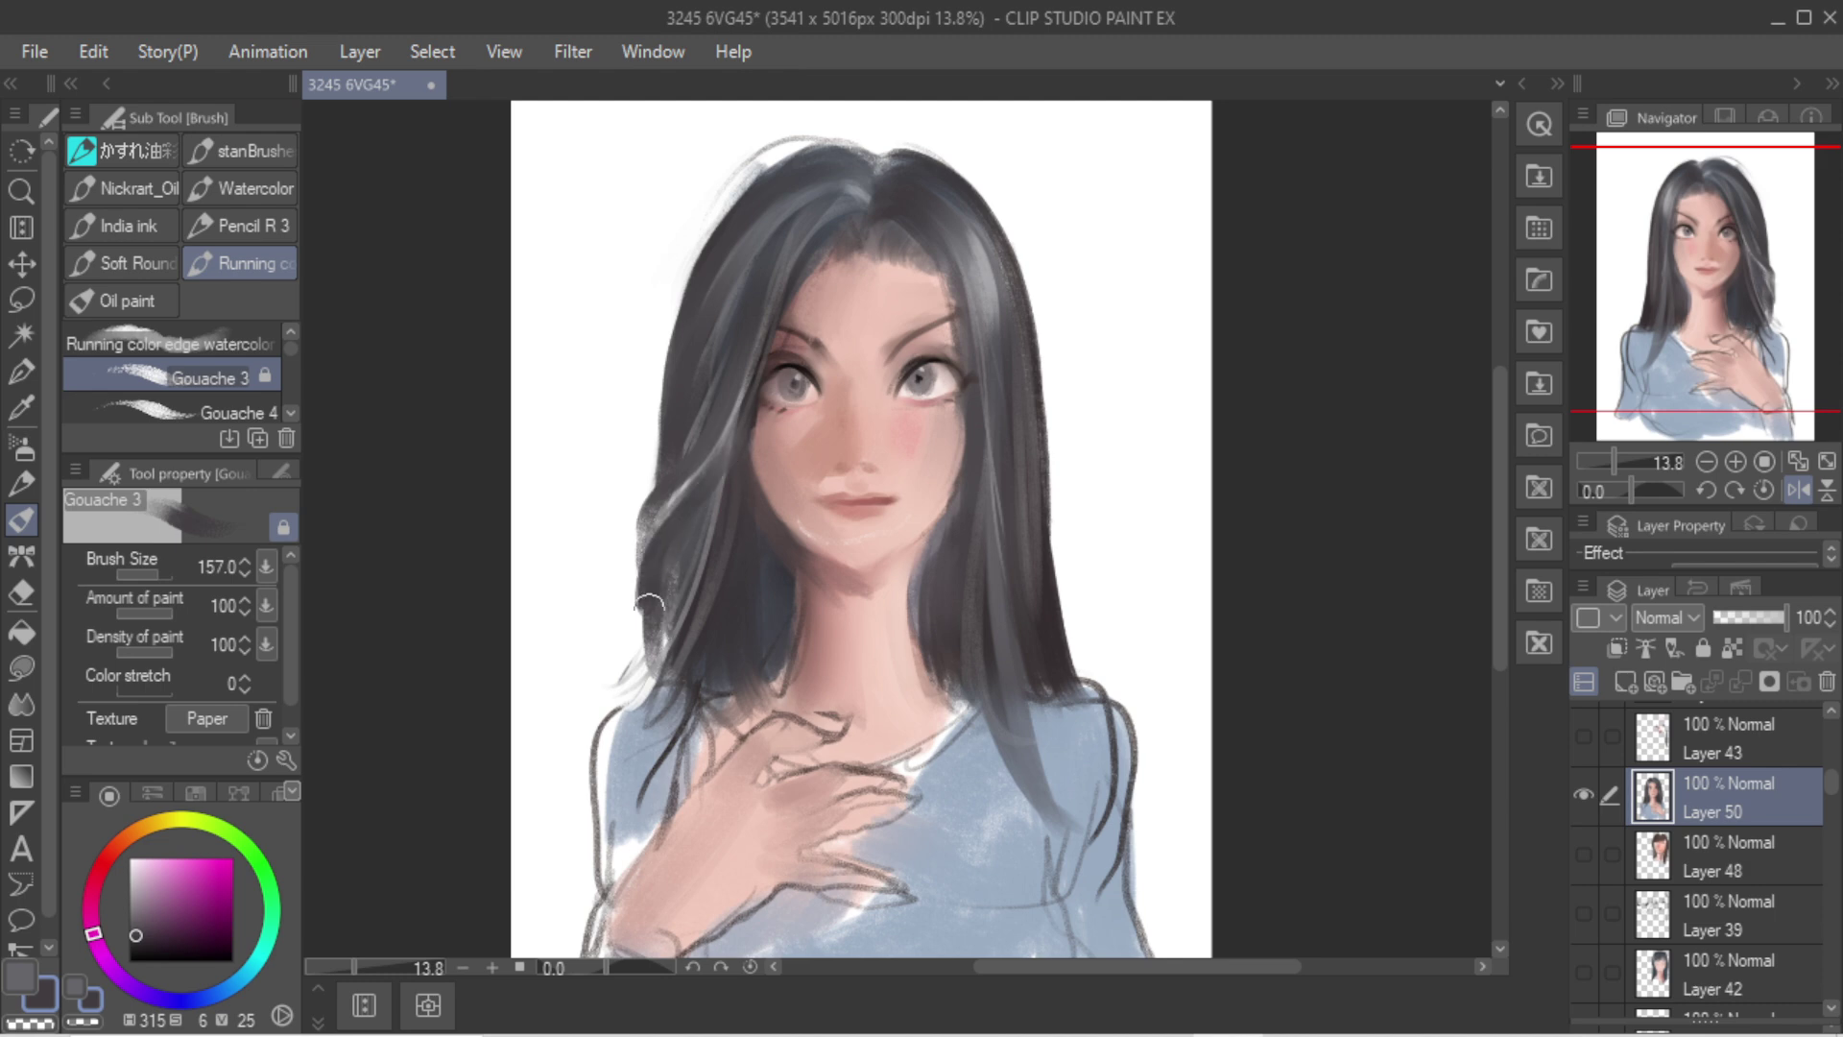
Step: Shape a curved lower lock at the outer hair edge on the shaded-cheek side, using transparent colour and sampled dark brown-grey (H 351, S 13, V 22)
{"action": "mouse_move", "coordinate": [661, 518]}
{"action": "left_mouse_down"}
{"action": "mouse_move", "coordinate": [662, 653]}
{"action": "mouse_move", "coordinate": [690, 708]}
{"action": "left_mouse_up"}
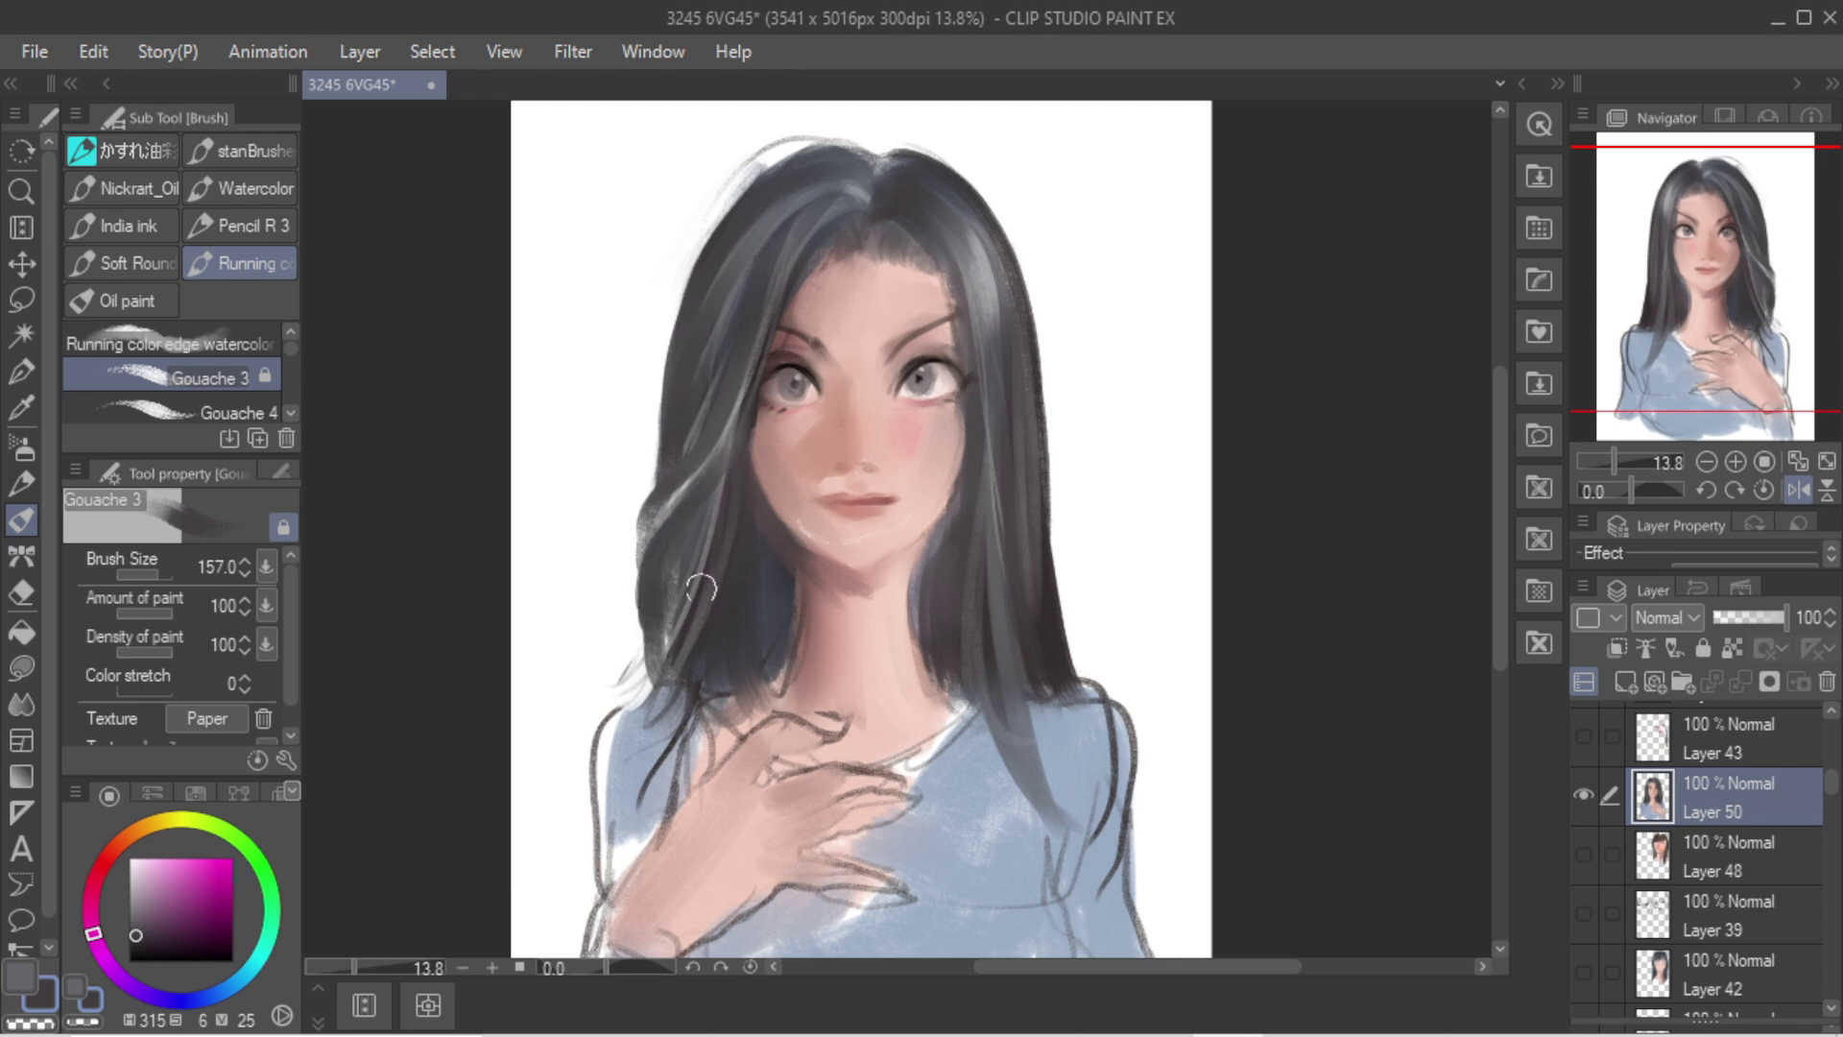
{"action": "key", "text": "c"}
{"action": "mouse_move", "coordinate": [672, 524]}
{"action": "left_mouse_down"}
{"action": "mouse_move", "coordinate": [654, 674]}
{"action": "mouse_move", "coordinate": [641, 657]}
{"action": "left_mouse_up"}
{"action": "key", "text": "ctrl+z"}
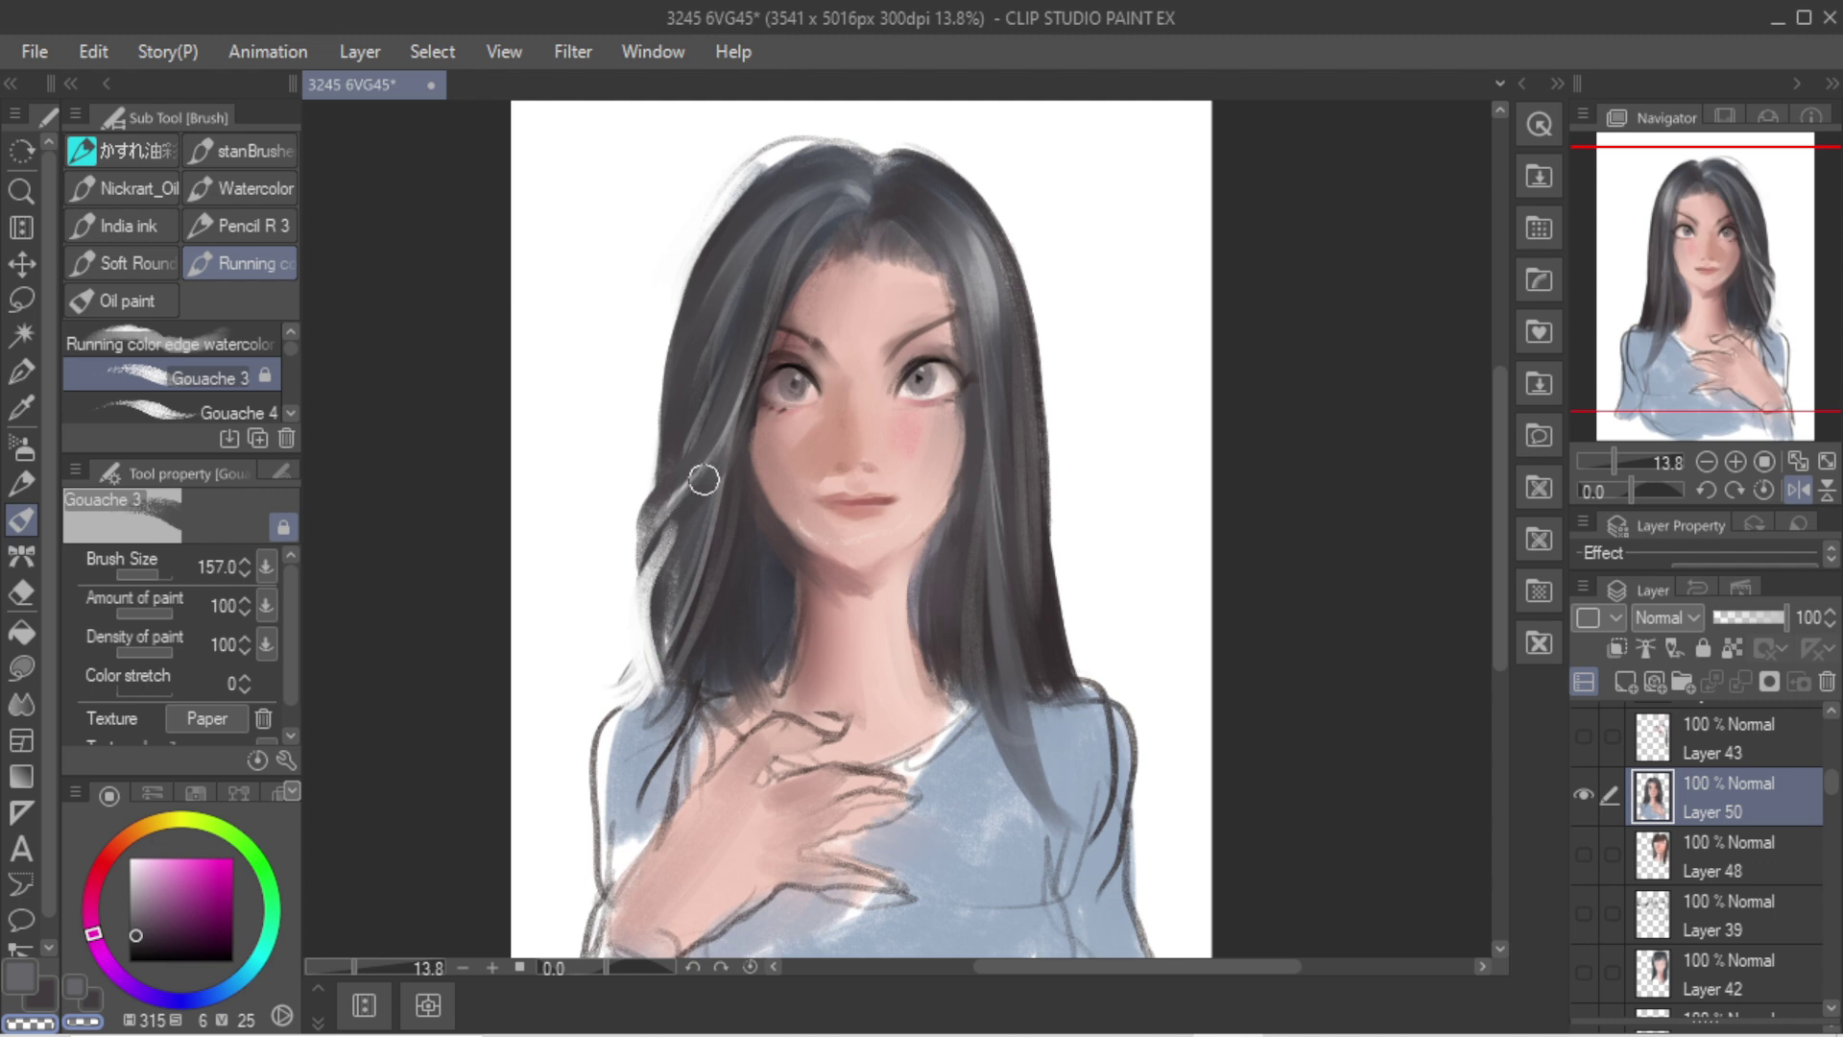
{"action": "left_click", "coordinate": [734, 534], "text": "alt"}
{"action": "left_click_drag", "start_coordinate": [711, 495], "coordinate": [656, 703]}
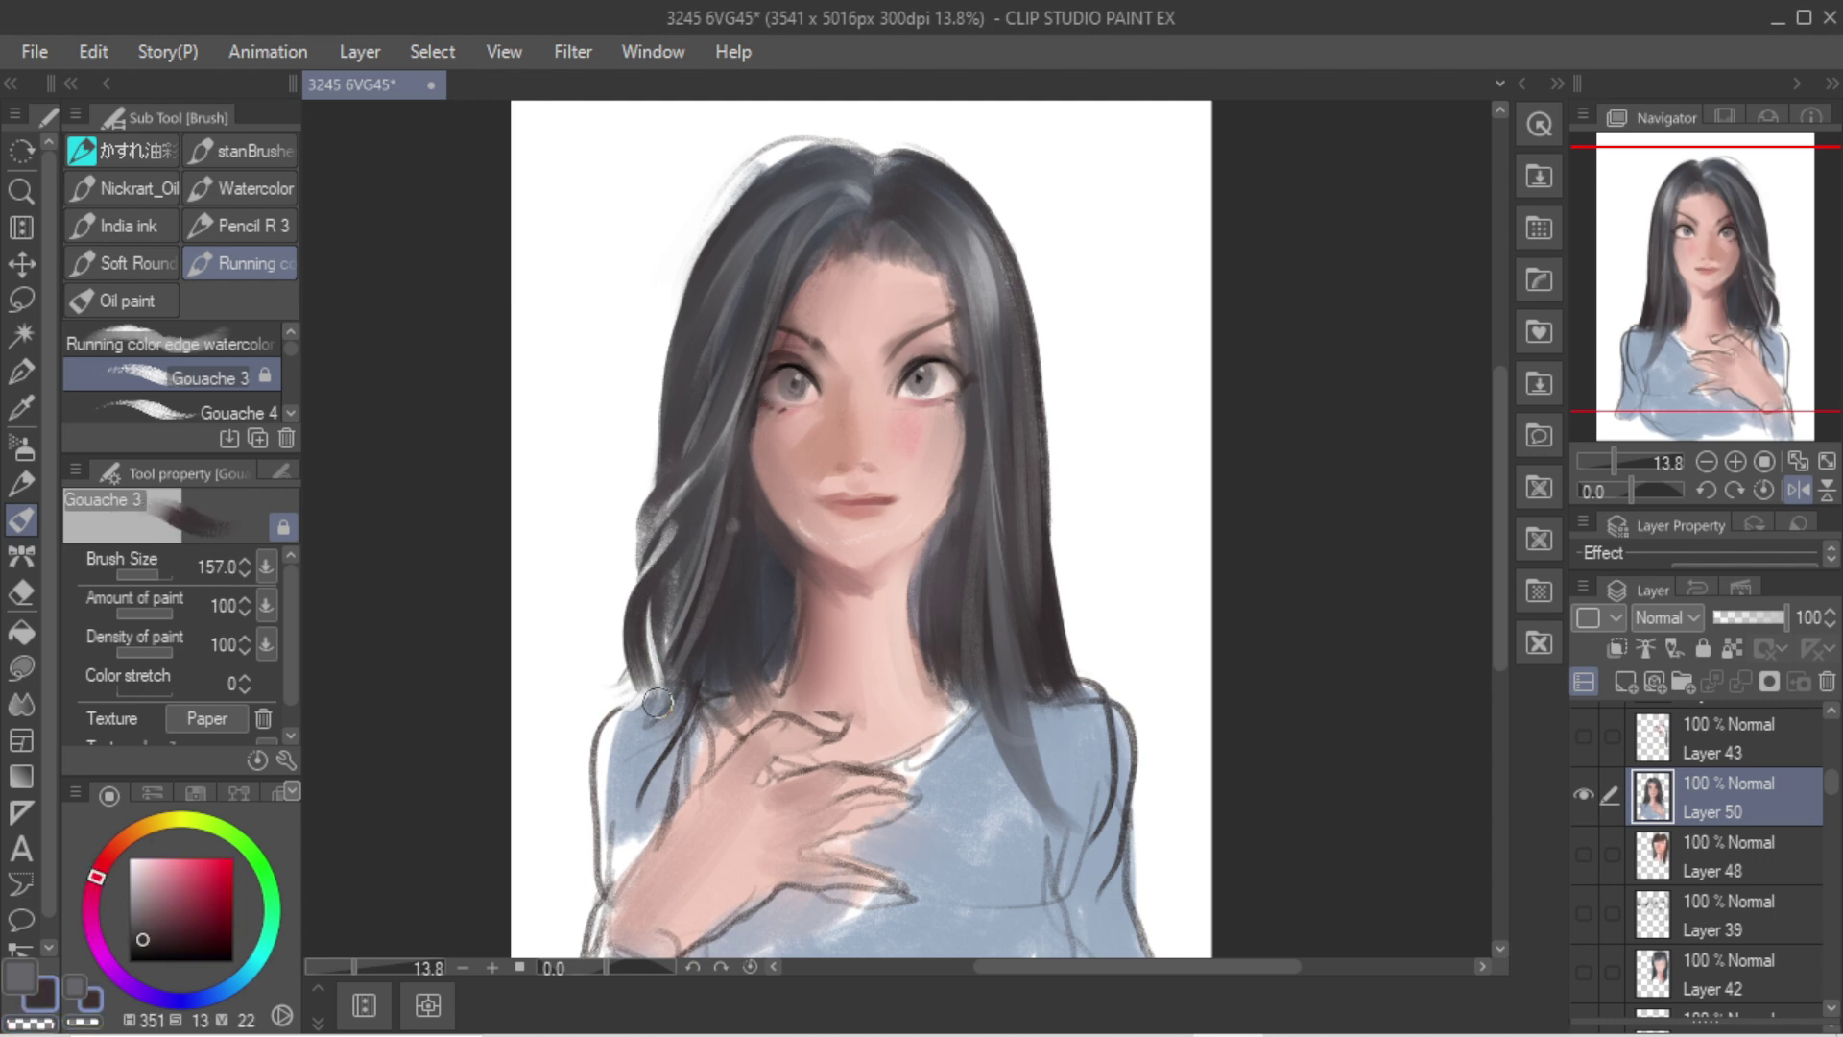
{"action": "left_click_drag", "start_coordinate": [662, 584], "coordinate": [680, 703]}
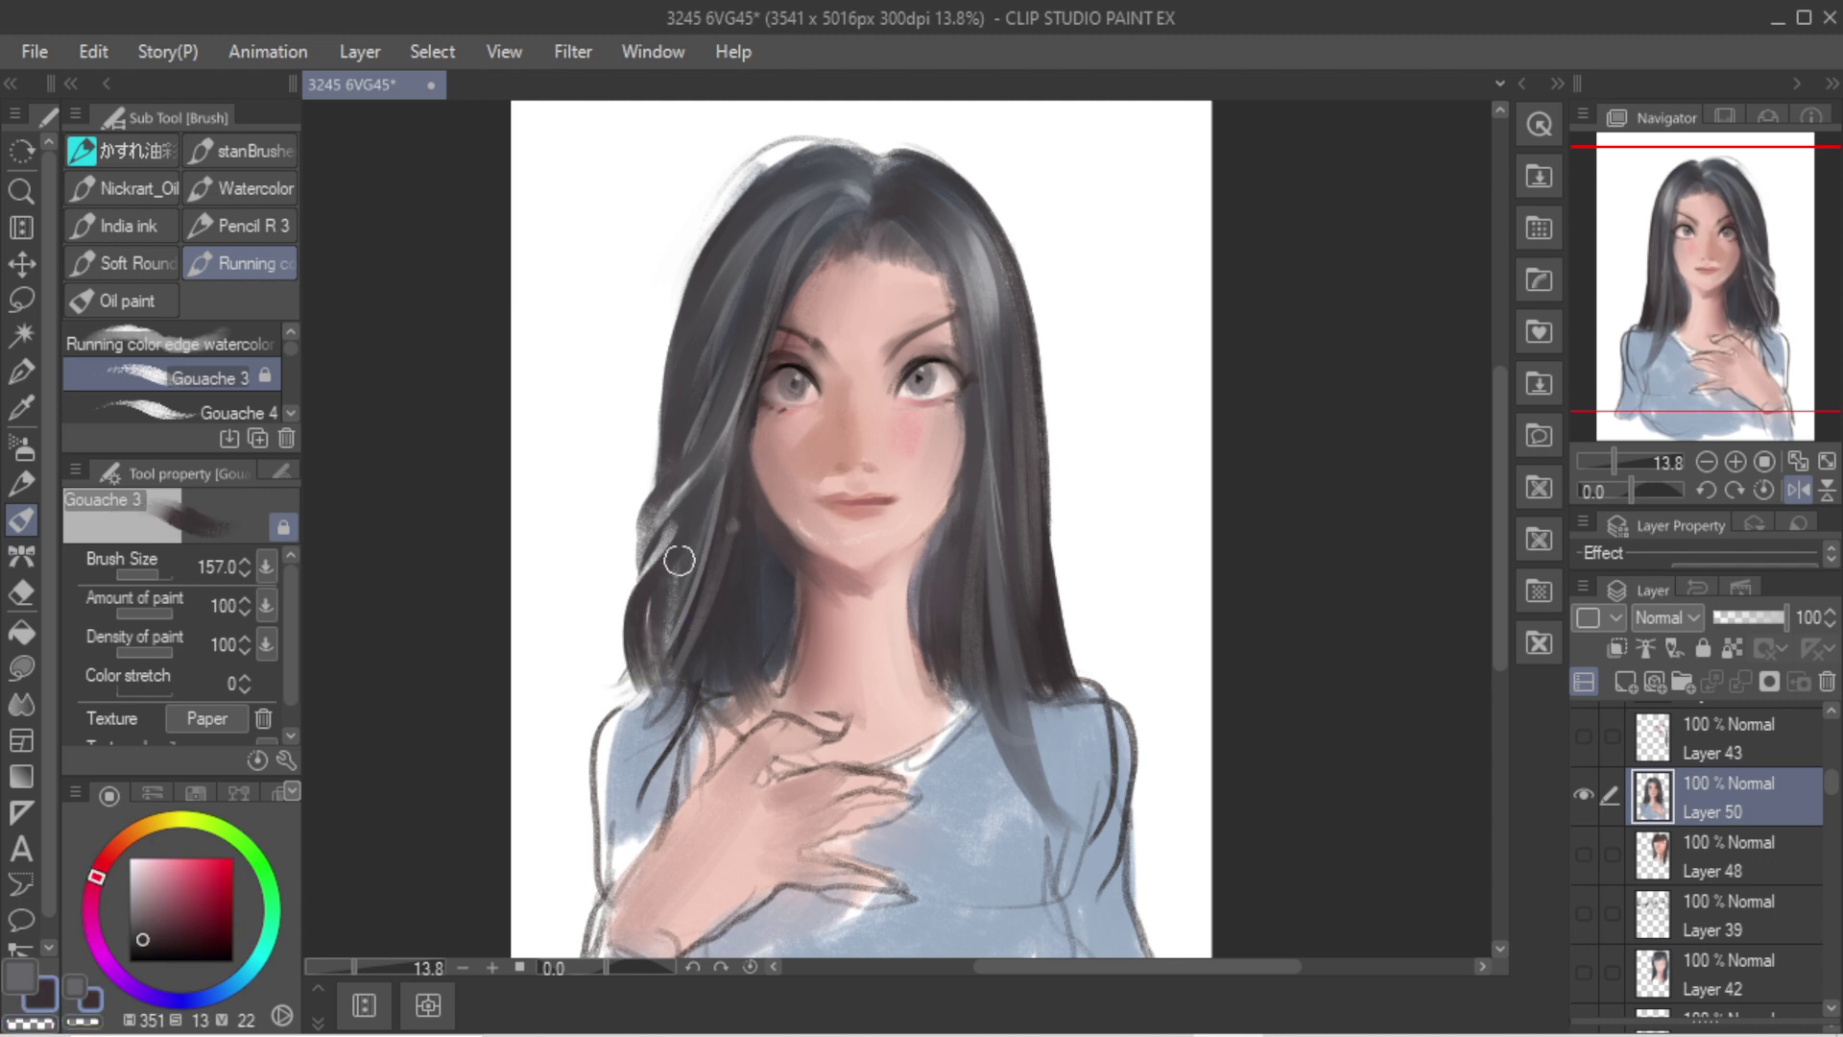
{"action": "mouse_move", "coordinate": [678, 561]}
{"action": "left_mouse_down"}
{"action": "mouse_move", "coordinate": [661, 689]}
{"action": "mouse_move", "coordinate": [694, 547]}
{"action": "mouse_move", "coordinate": [661, 646]}
{"action": "left_mouse_up"}
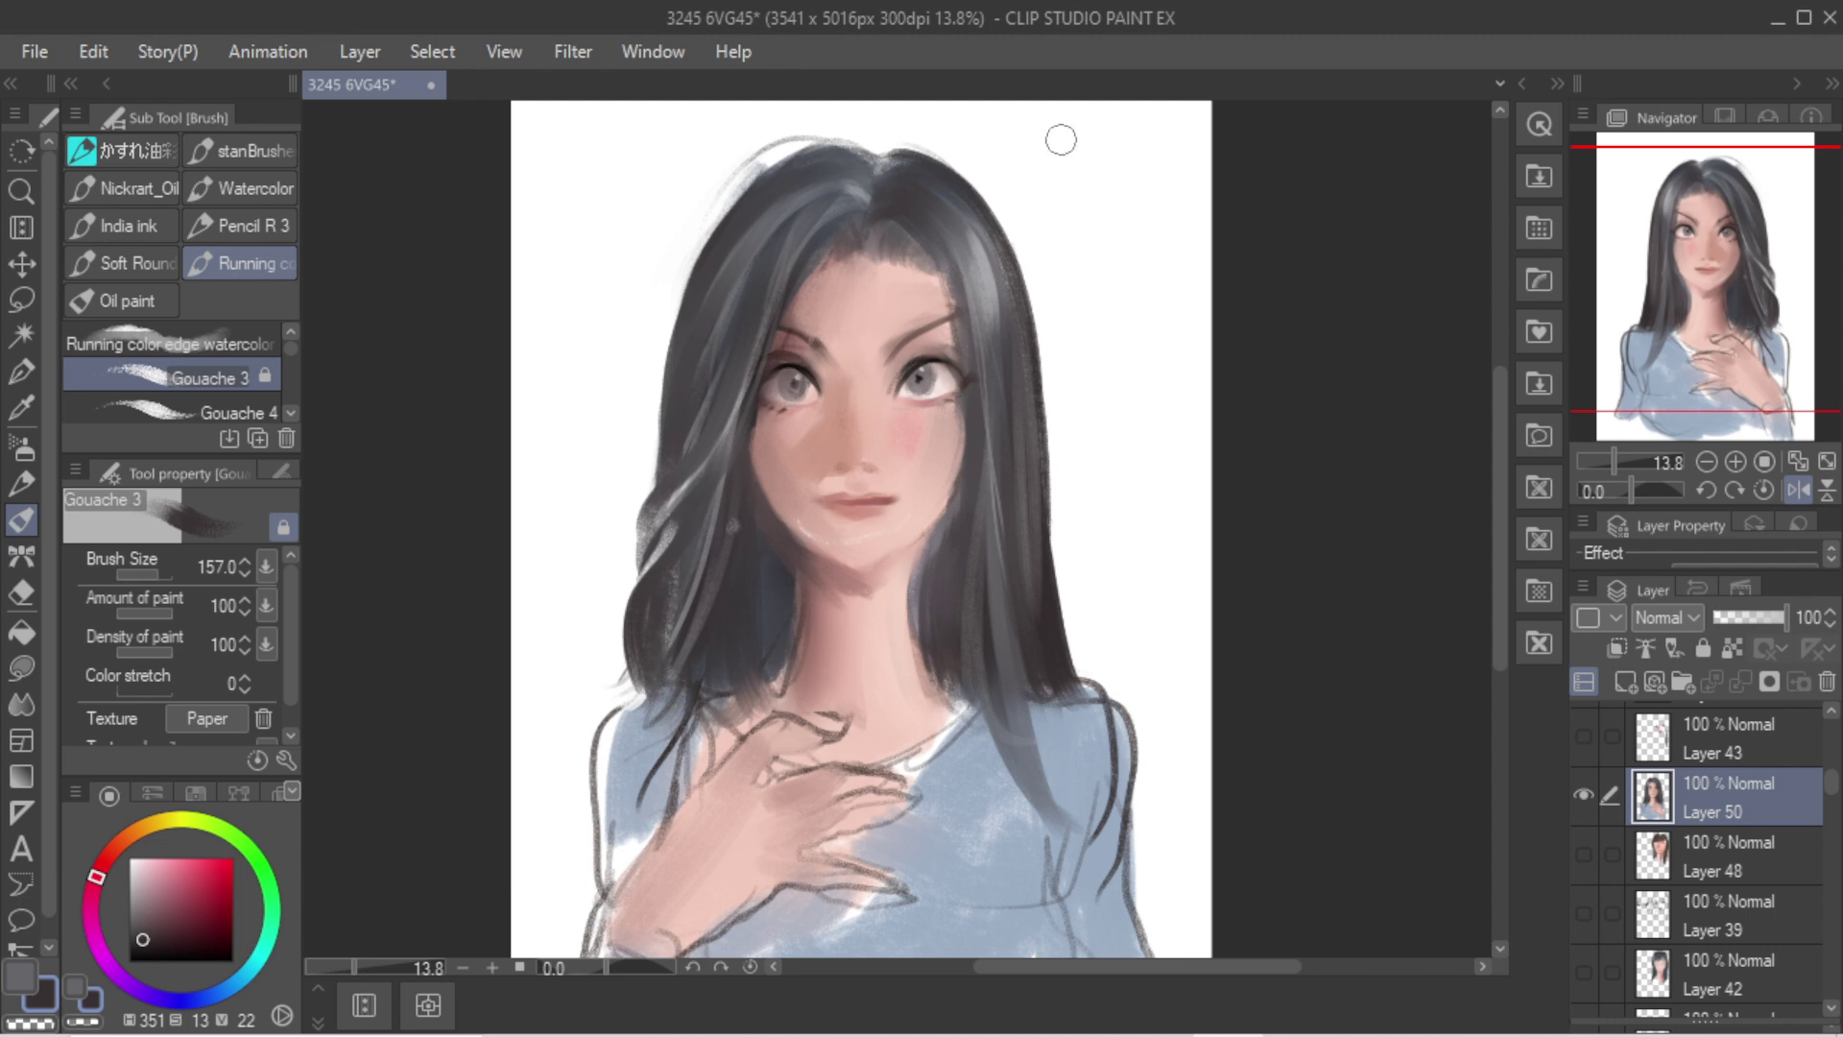
Step: Flip the canvas view horizontally and trim the outer hair contour on the shaded-cheek side with transparent colour at brush size 157
{"action": "key", "text": "h"}
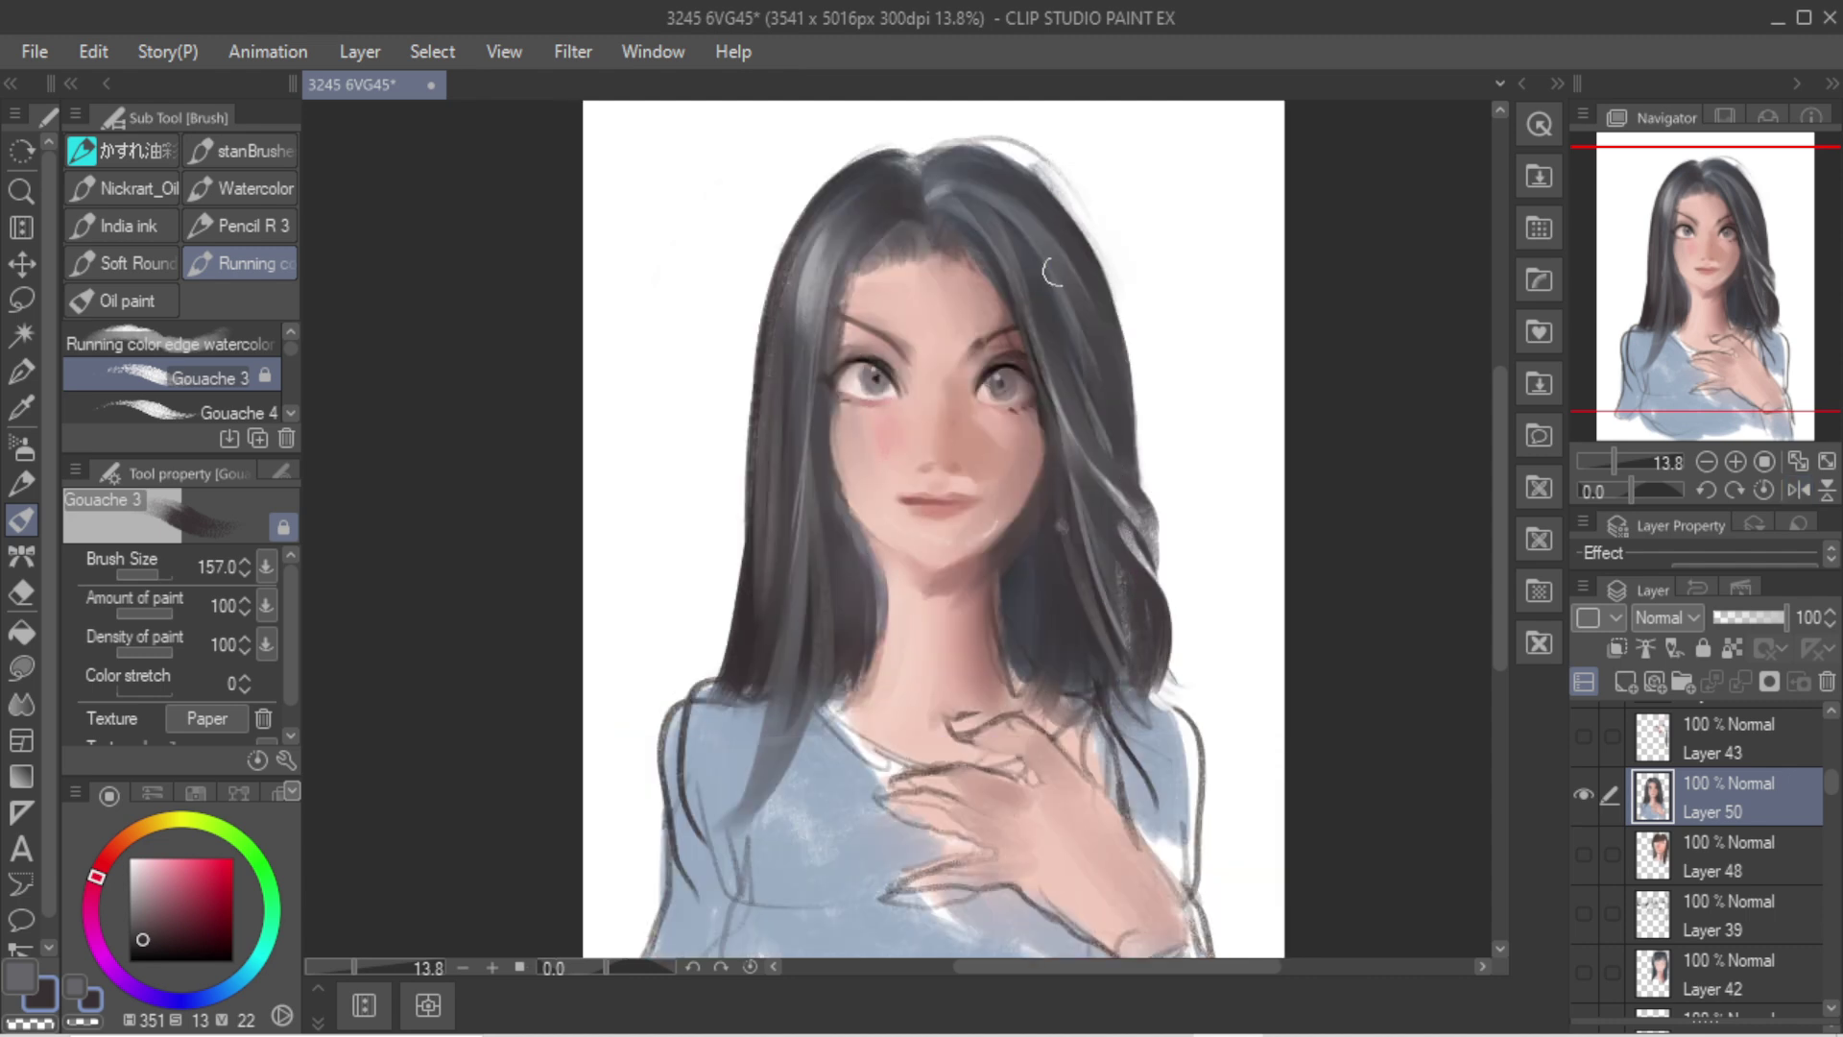
{"action": "key", "text": "c"}
{"action": "left_click_drag", "start_coordinate": [1119, 301], "coordinate": [1159, 513]}
{"action": "key", "text": "ctrl+z"}
{"action": "mouse_move", "coordinate": [1114, 240]}
{"action": "left_mouse_down"}
{"action": "mouse_move", "coordinate": [1176, 533]}
{"action": "mouse_move", "coordinate": [1157, 712]}
{"action": "left_mouse_up"}
{"action": "key", "text": "ctrl+z"}
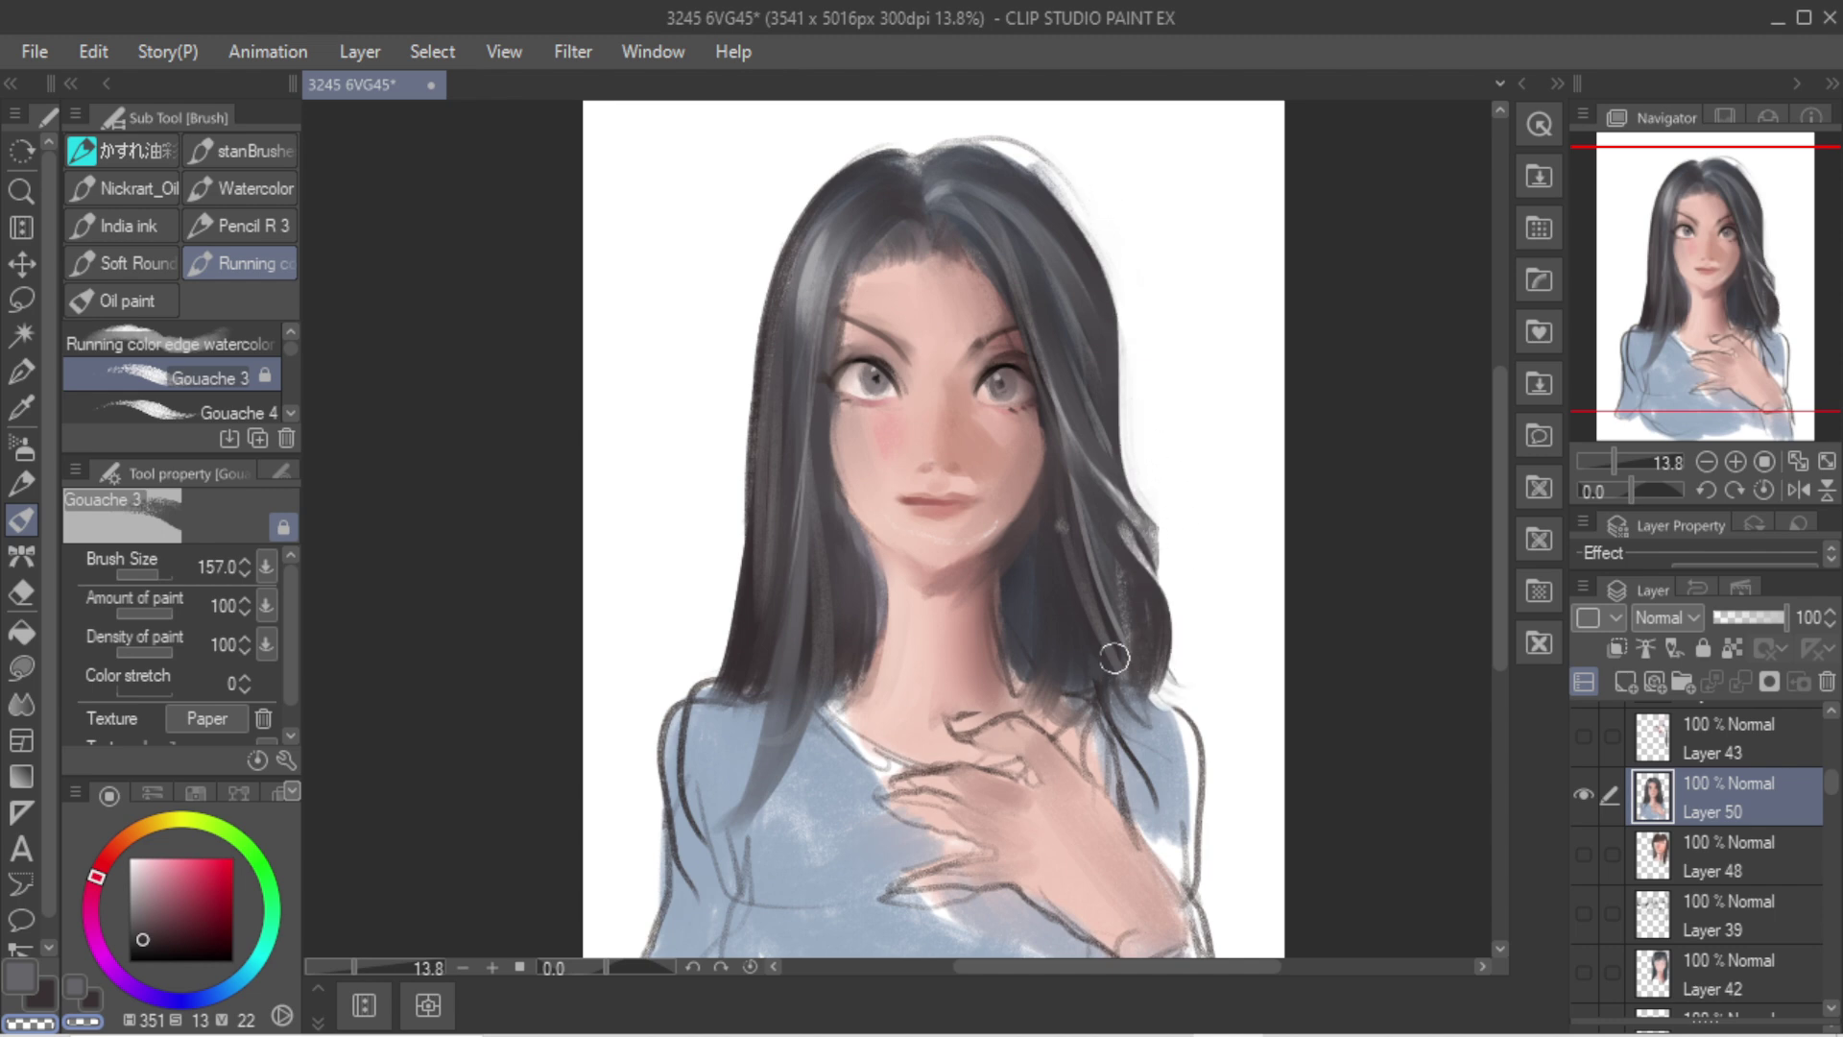
{"action": "left_click_drag", "start_coordinate": [1126, 650], "coordinate": [1129, 616]}
{"action": "key", "text": "c"}
Step: Try a sampled dark stroke down the hair on the blushed-cheek side and undo it
{"action": "left_click", "coordinate": [1041, 391], "text": "alt"}
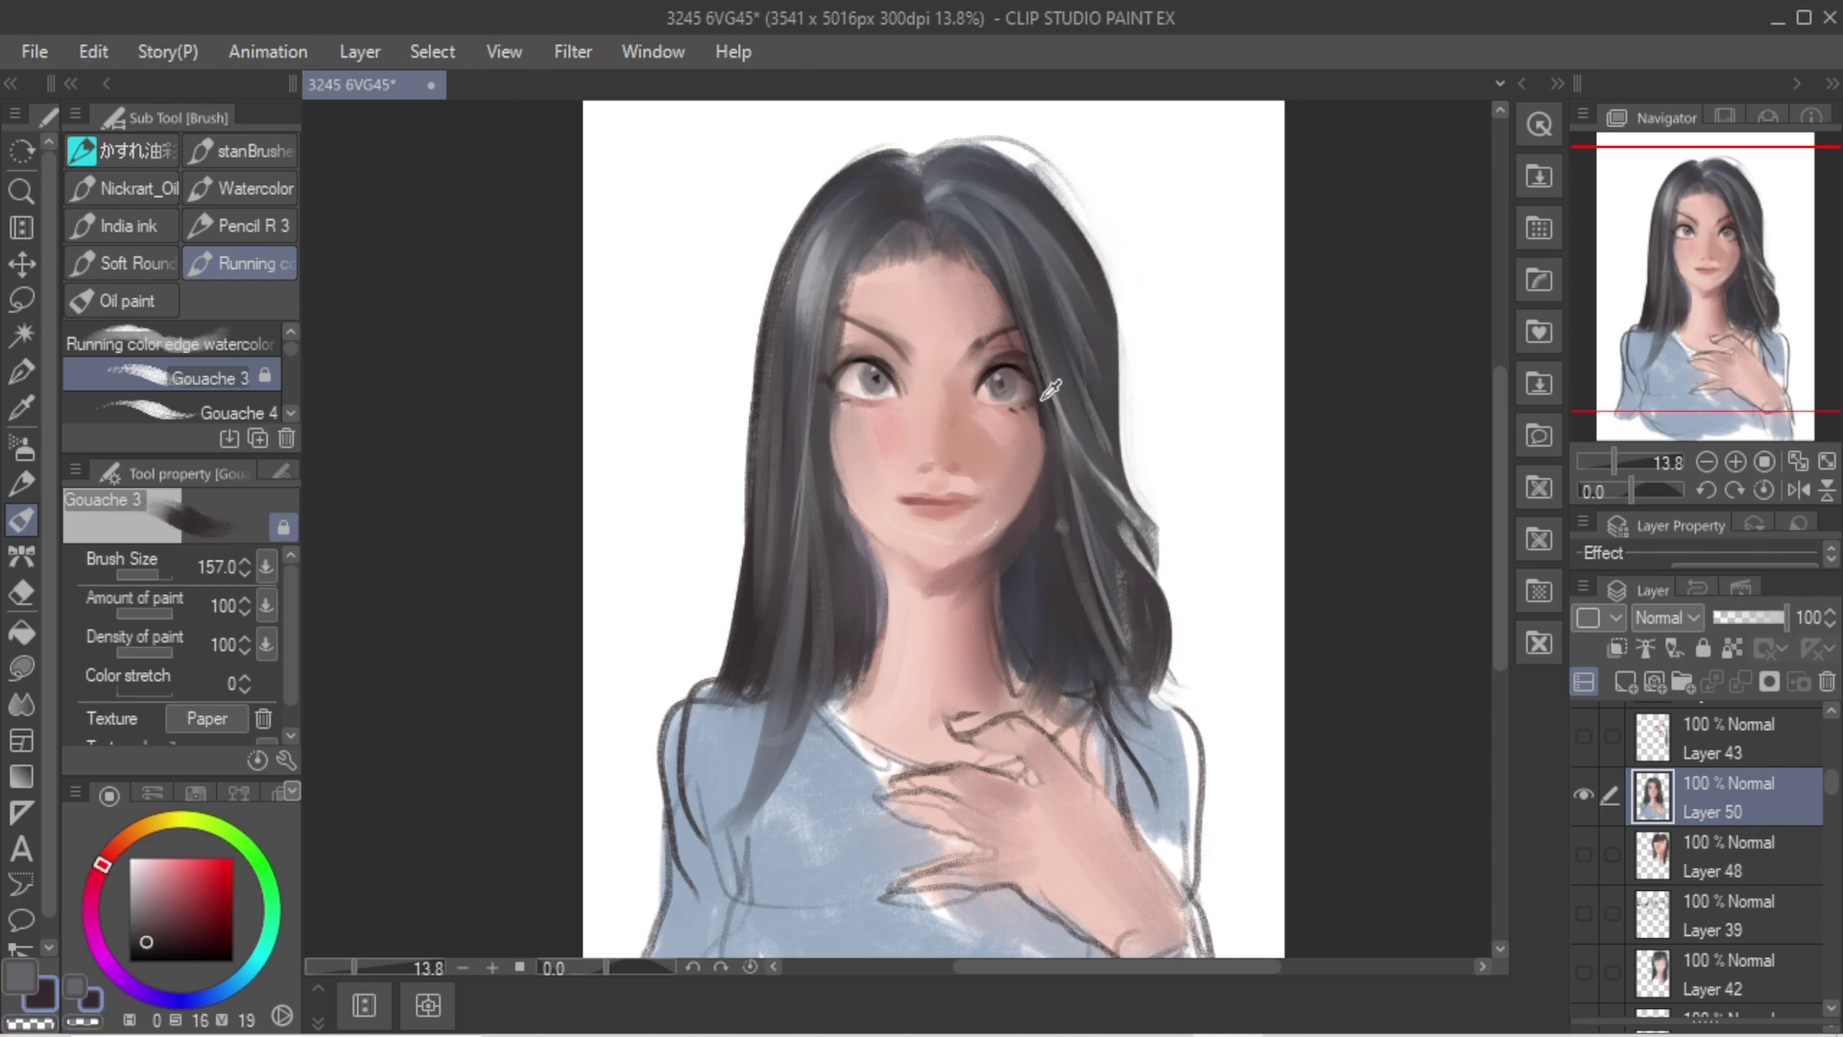
{"action": "left_click", "coordinate": [1039, 397], "text": "alt"}
{"action": "left_click_drag", "start_coordinate": [820, 279], "coordinate": [768, 586]}
{"action": "key", "text": "ctrl+z"}
Step: Paint light strands down the lower blushed-cheek side hair in sampled white, undoing earlier attempts, and sample dark grey (H 345, S 15, V 21)
{"action": "left_click", "coordinate": [743, 304], "text": "alt"}
{"action": "left_click_drag", "start_coordinate": [822, 212], "coordinate": [795, 379]}
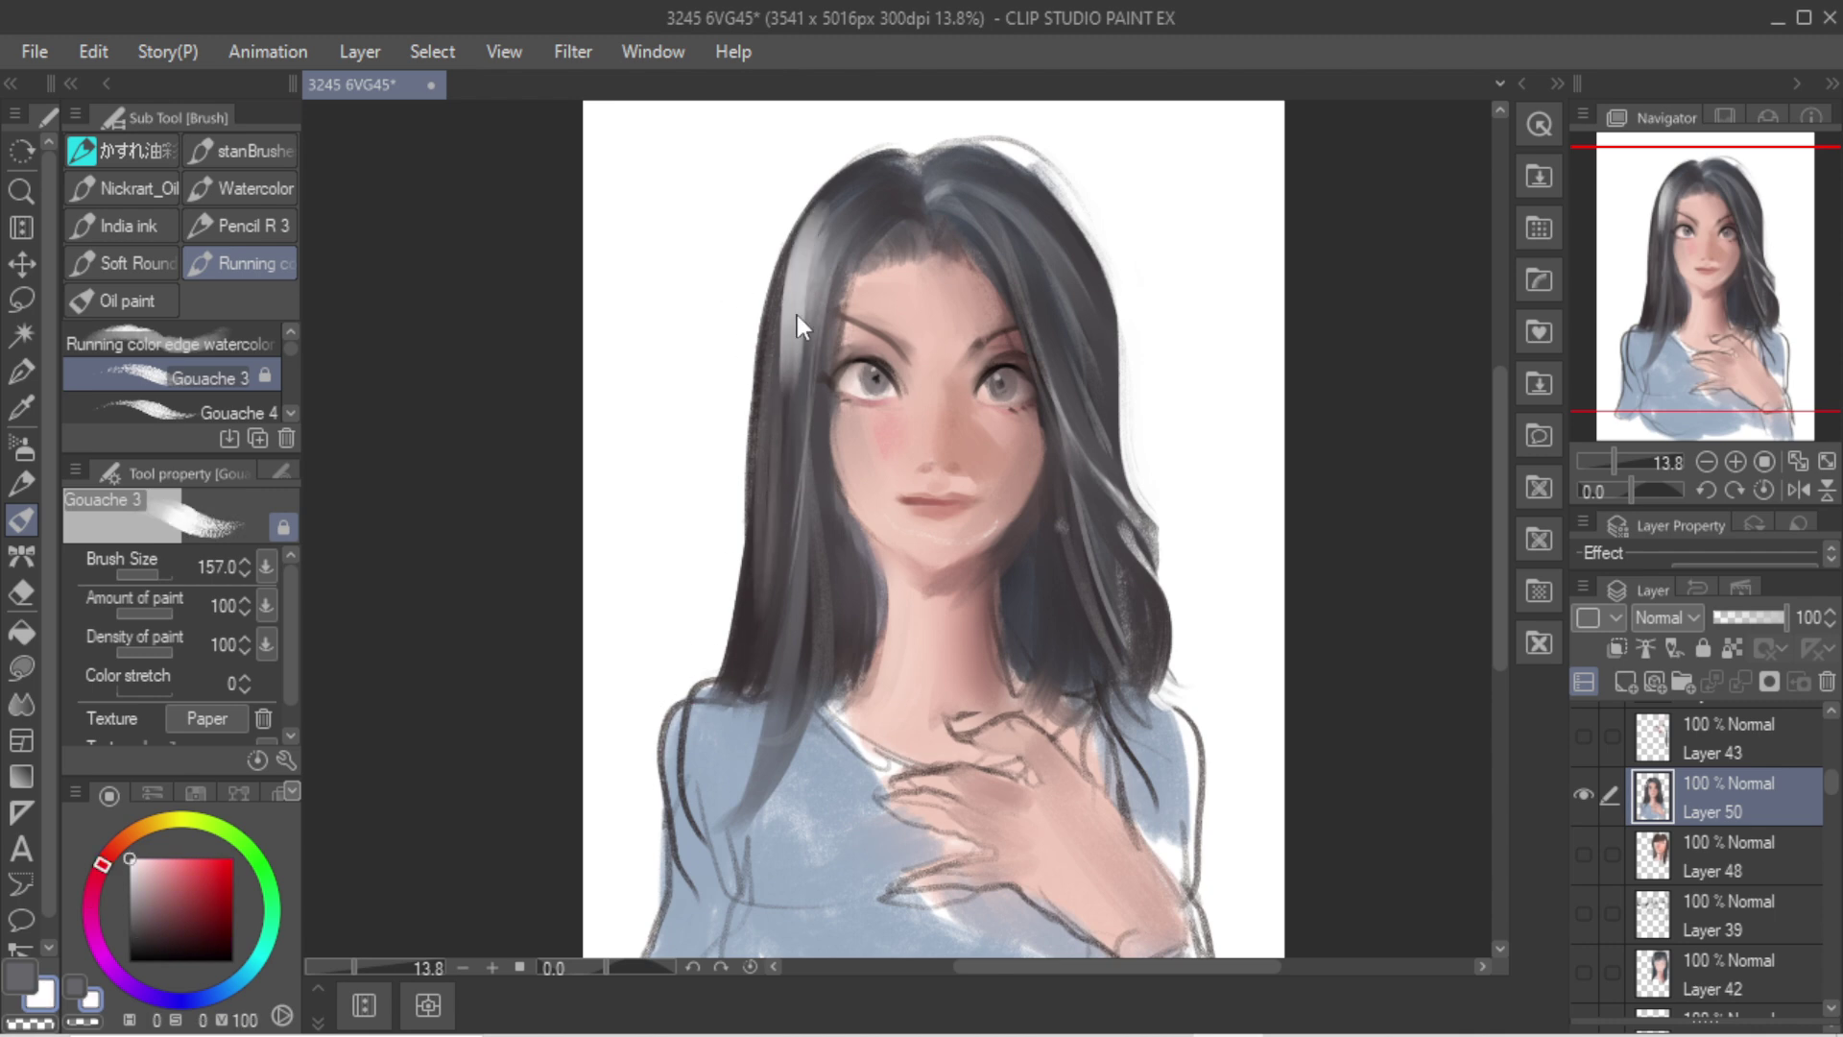
{"action": "key", "text": "ctrl+z"}
{"action": "mouse_move", "coordinate": [786, 246]}
{"action": "left_mouse_down"}
{"action": "mouse_move", "coordinate": [785, 419]}
{"action": "mouse_move", "coordinate": [737, 660]}
{"action": "left_mouse_up"}
{"action": "key", "text": "ctrl+z"}
{"action": "key", "text": "ctrl+z"}
{"action": "left_click_drag", "start_coordinate": [764, 463], "coordinate": [751, 662]}
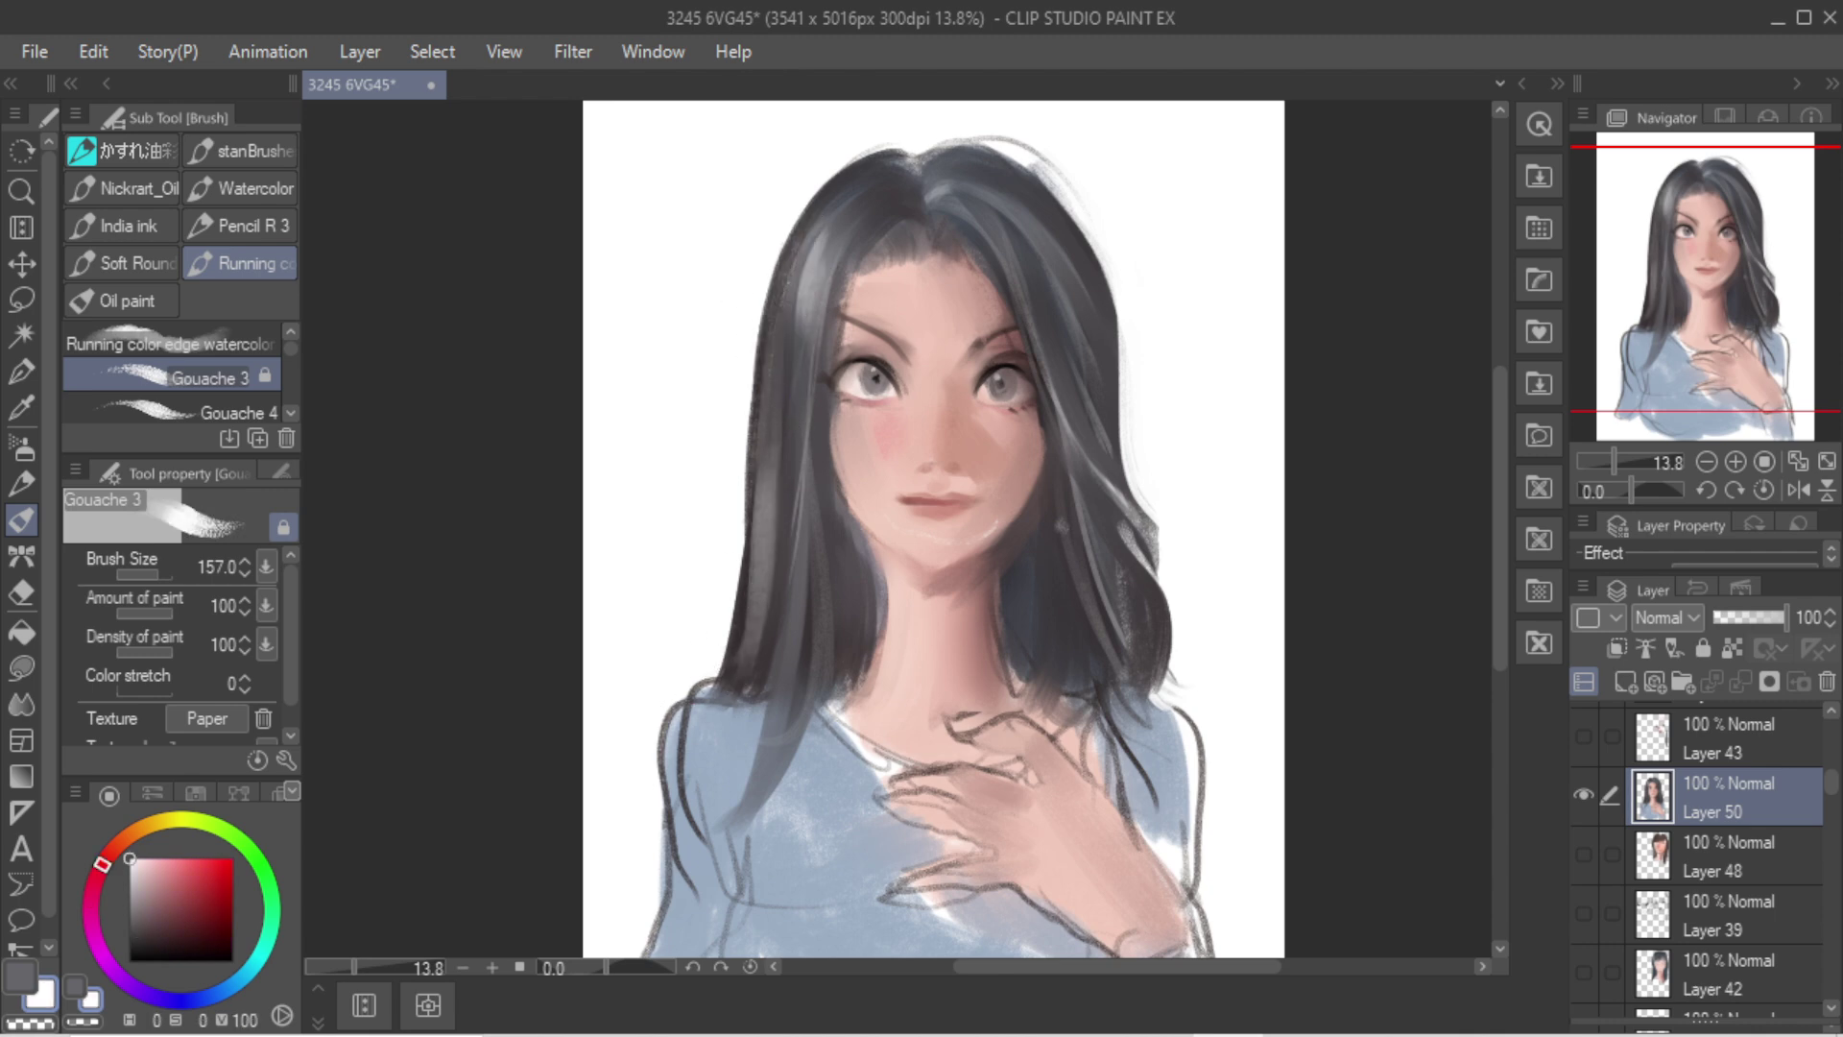
{"action": "key", "text": "ctrl+z"}
{"action": "mouse_move", "coordinate": [795, 483]}
{"action": "left_mouse_down"}
{"action": "mouse_move", "coordinate": [756, 658]}
{"action": "mouse_move", "coordinate": [745, 645]}
{"action": "left_mouse_up"}
{"action": "left_click_drag", "start_coordinate": [784, 443], "coordinate": [751, 626]}
{"action": "left_click", "coordinate": [749, 640], "text": "alt"}
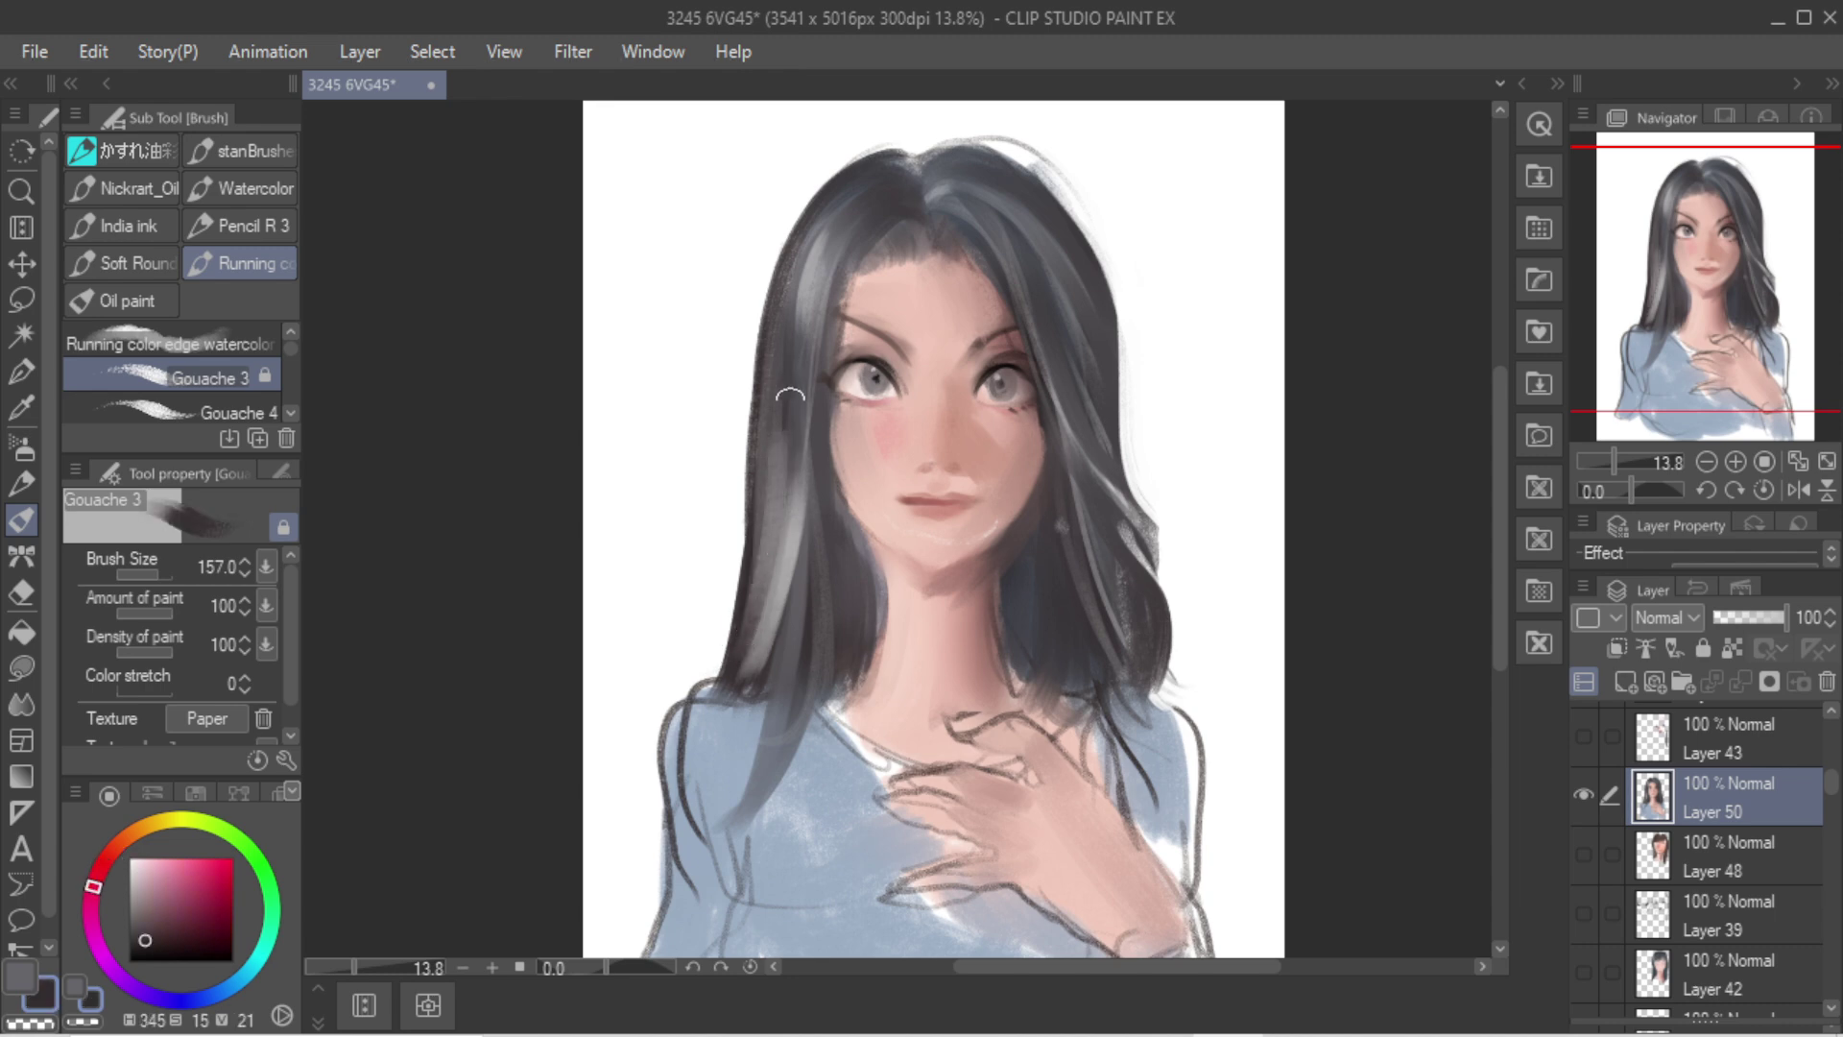
Step: Try darkening the hair between the light strands on the blushed-cheek side, undoing the strokes
{"action": "key", "text": "ctrl+z"}
{"action": "mouse_move", "coordinate": [789, 401]}
{"action": "left_mouse_down"}
{"action": "mouse_move", "coordinate": [773, 599]}
{"action": "mouse_move", "coordinate": [771, 552]}
{"action": "mouse_move", "coordinate": [785, 561]}
{"action": "left_mouse_up"}
{"action": "key", "text": "ctrl+z"}
{"action": "key", "text": "ctrl+z"}
{"action": "left_click_drag", "start_coordinate": [802, 451], "coordinate": [785, 584]}
{"action": "key", "text": "ctrl+z"}
{"action": "key", "text": "ctrl+z"}
{"action": "left_click_drag", "start_coordinate": [795, 395], "coordinate": [772, 593]}
{"action": "key", "text": "ctrl+z"}
{"action": "key", "text": "ctrl+z"}
Step: Reshape the lower outer lock on the shaded-cheek side in dark grey and cut a gap inside it with transparent colour at brush size 86
{"action": "left_click_drag", "start_coordinate": [1082, 429], "coordinate": [1135, 656]}
{"action": "key", "text": "ctrl+z"}
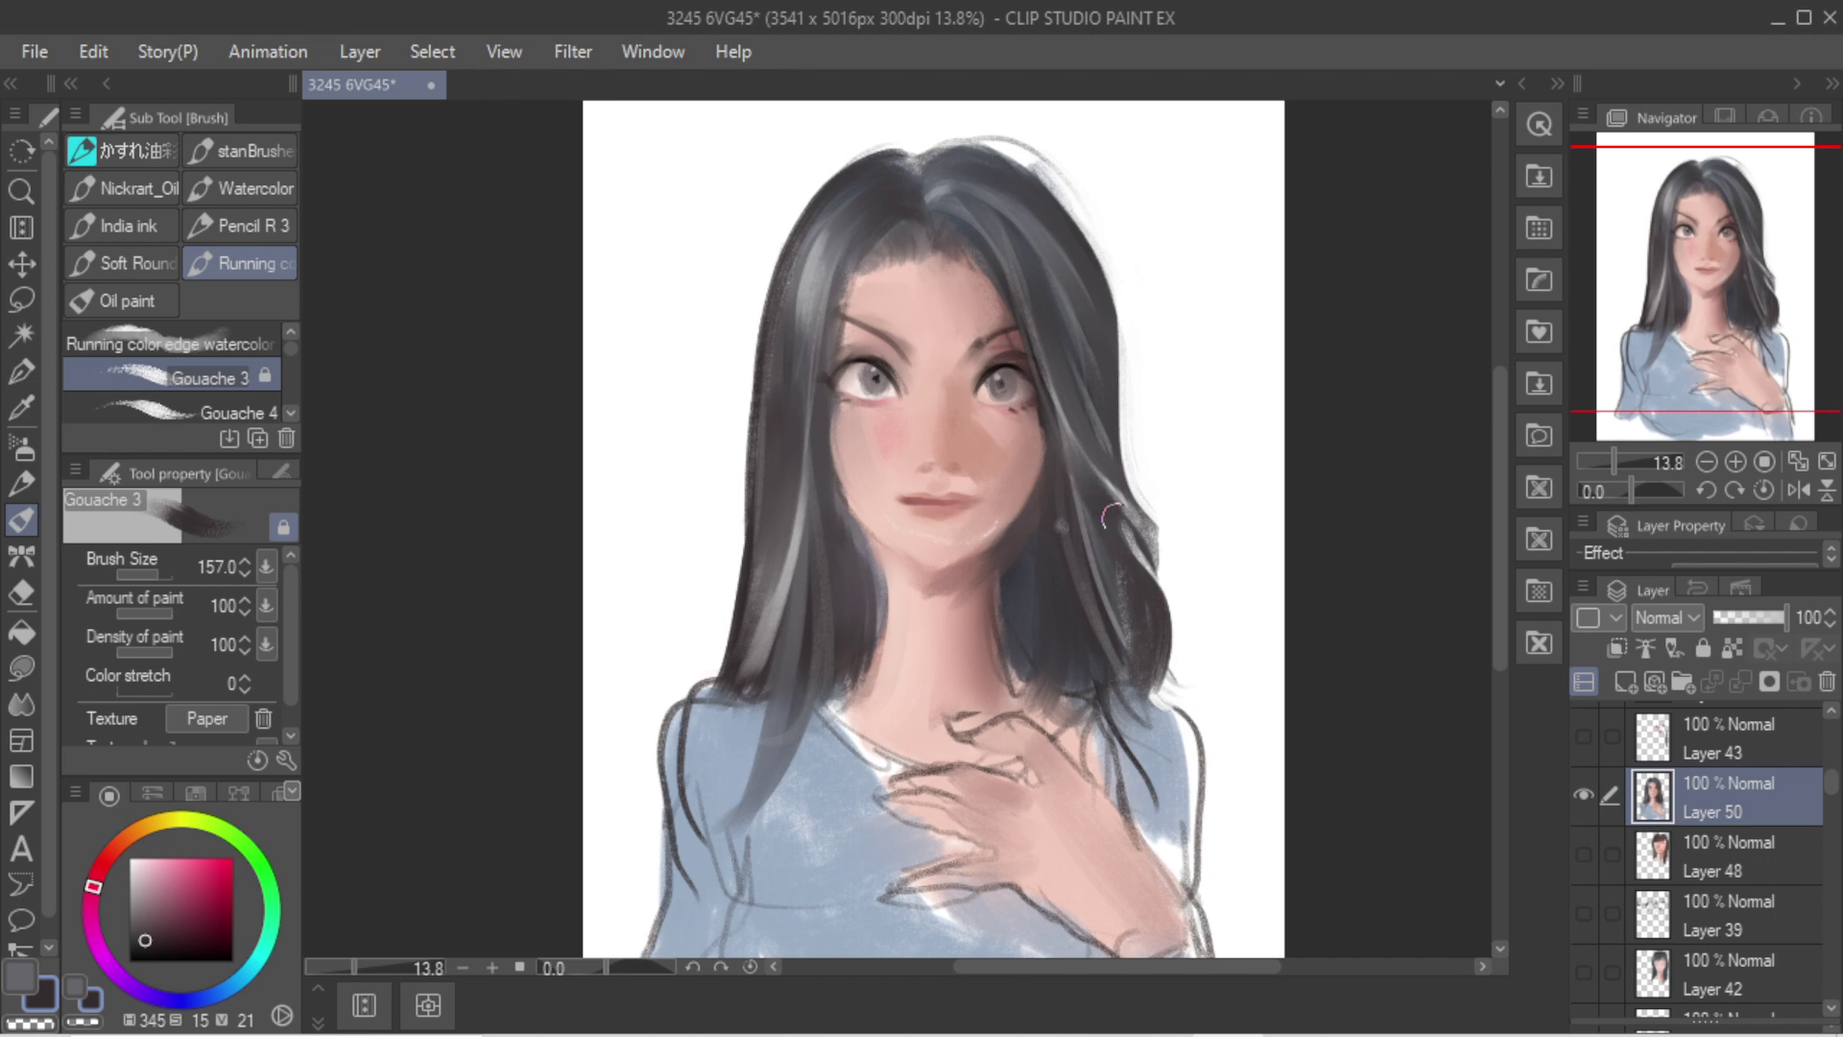
{"action": "left_click_drag", "start_coordinate": [1108, 519], "coordinate": [1147, 595]}
{"action": "key", "text": "c"}
{"action": "left_click_drag", "start_coordinate": [1133, 453], "coordinate": [1157, 702]}
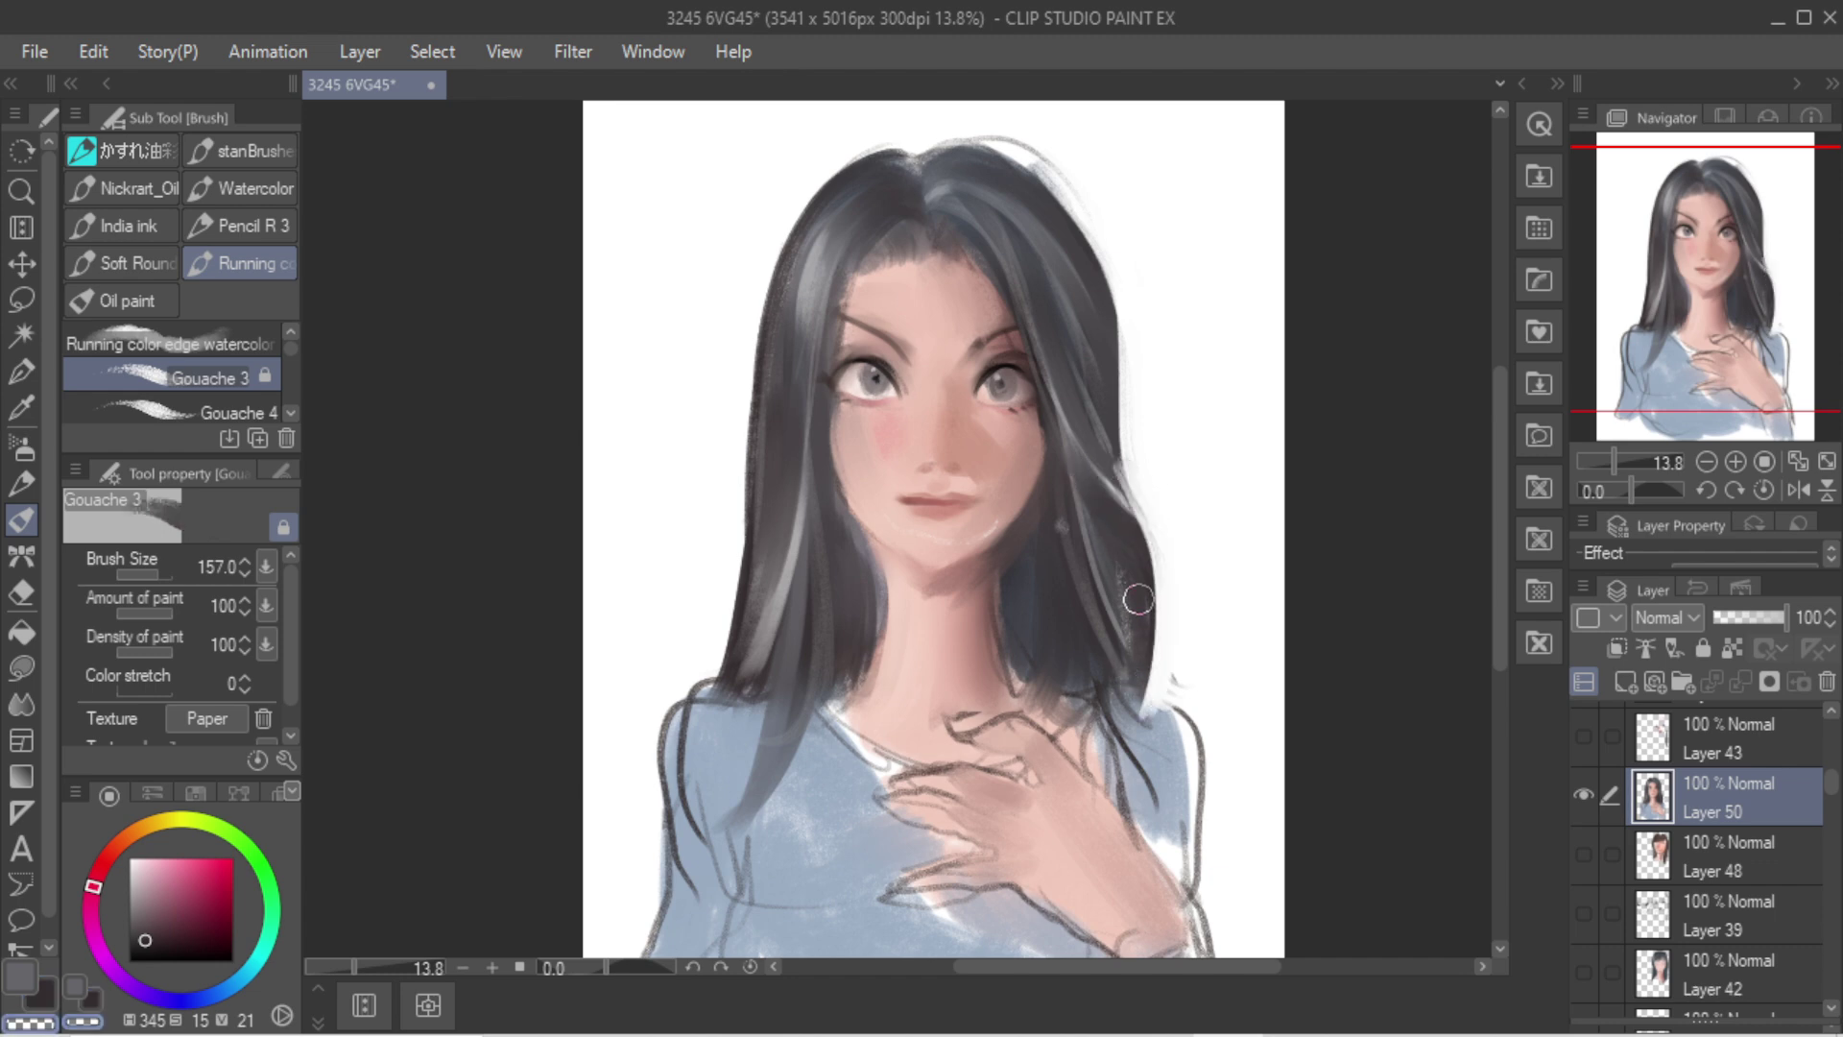
{"action": "mouse_move", "coordinate": [1139, 601]}
{"action": "left_mouse_down"}
{"action": "mouse_move", "coordinate": [1131, 556]}
{"action": "mouse_move", "coordinate": [1143, 680]}
{"action": "left_mouse_up"}
{"action": "key", "text": "ctrl+z"}
{"action": "key", "text": "ctrl+z"}
{"action": "left_click_drag", "start_coordinate": [1107, 520], "coordinate": [1143, 693]}
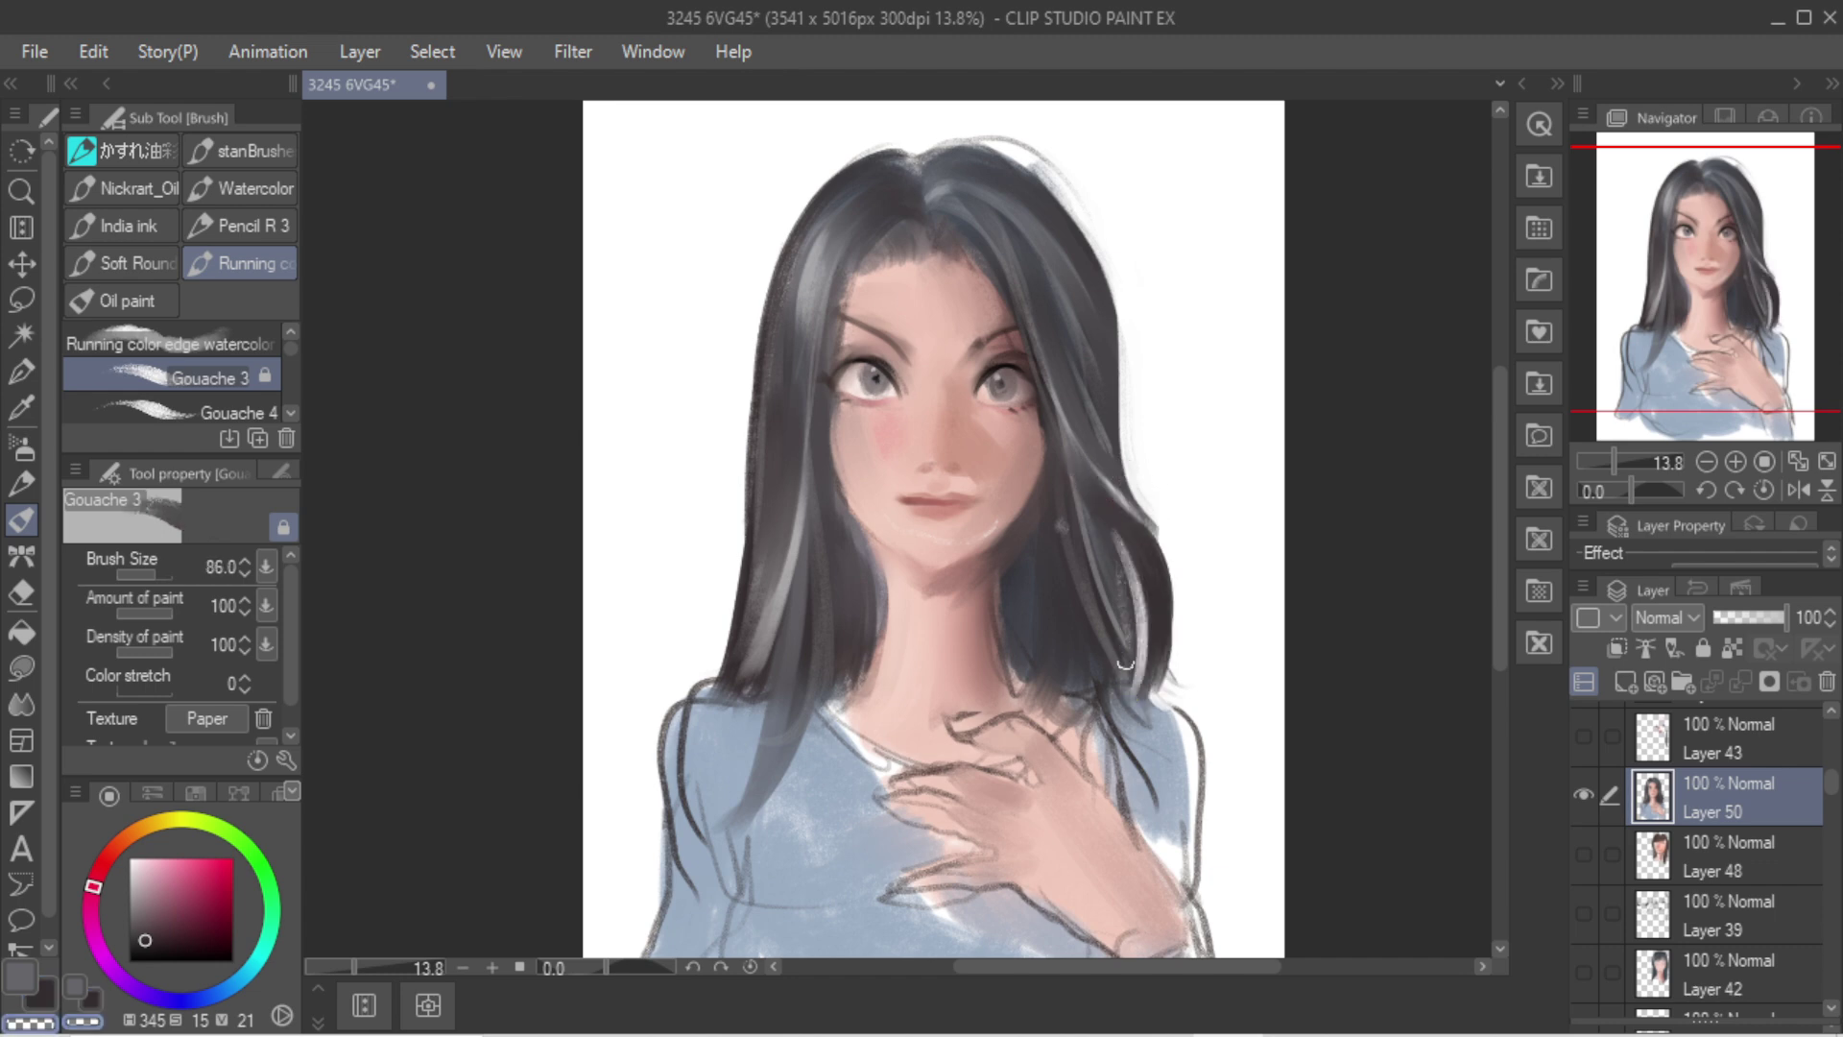
{"action": "key", "text": "ctrl+z"}
{"action": "left_click_drag", "start_coordinate": [1137, 585], "coordinate": [1144, 687]}
Step: Repaint the outer lock in sampled dark grey (H 330, S 9, V 26) at brush size 116.1 and trim its contour with transparent colour
{"action": "left_click", "coordinate": [1132, 537], "text": "alt"}
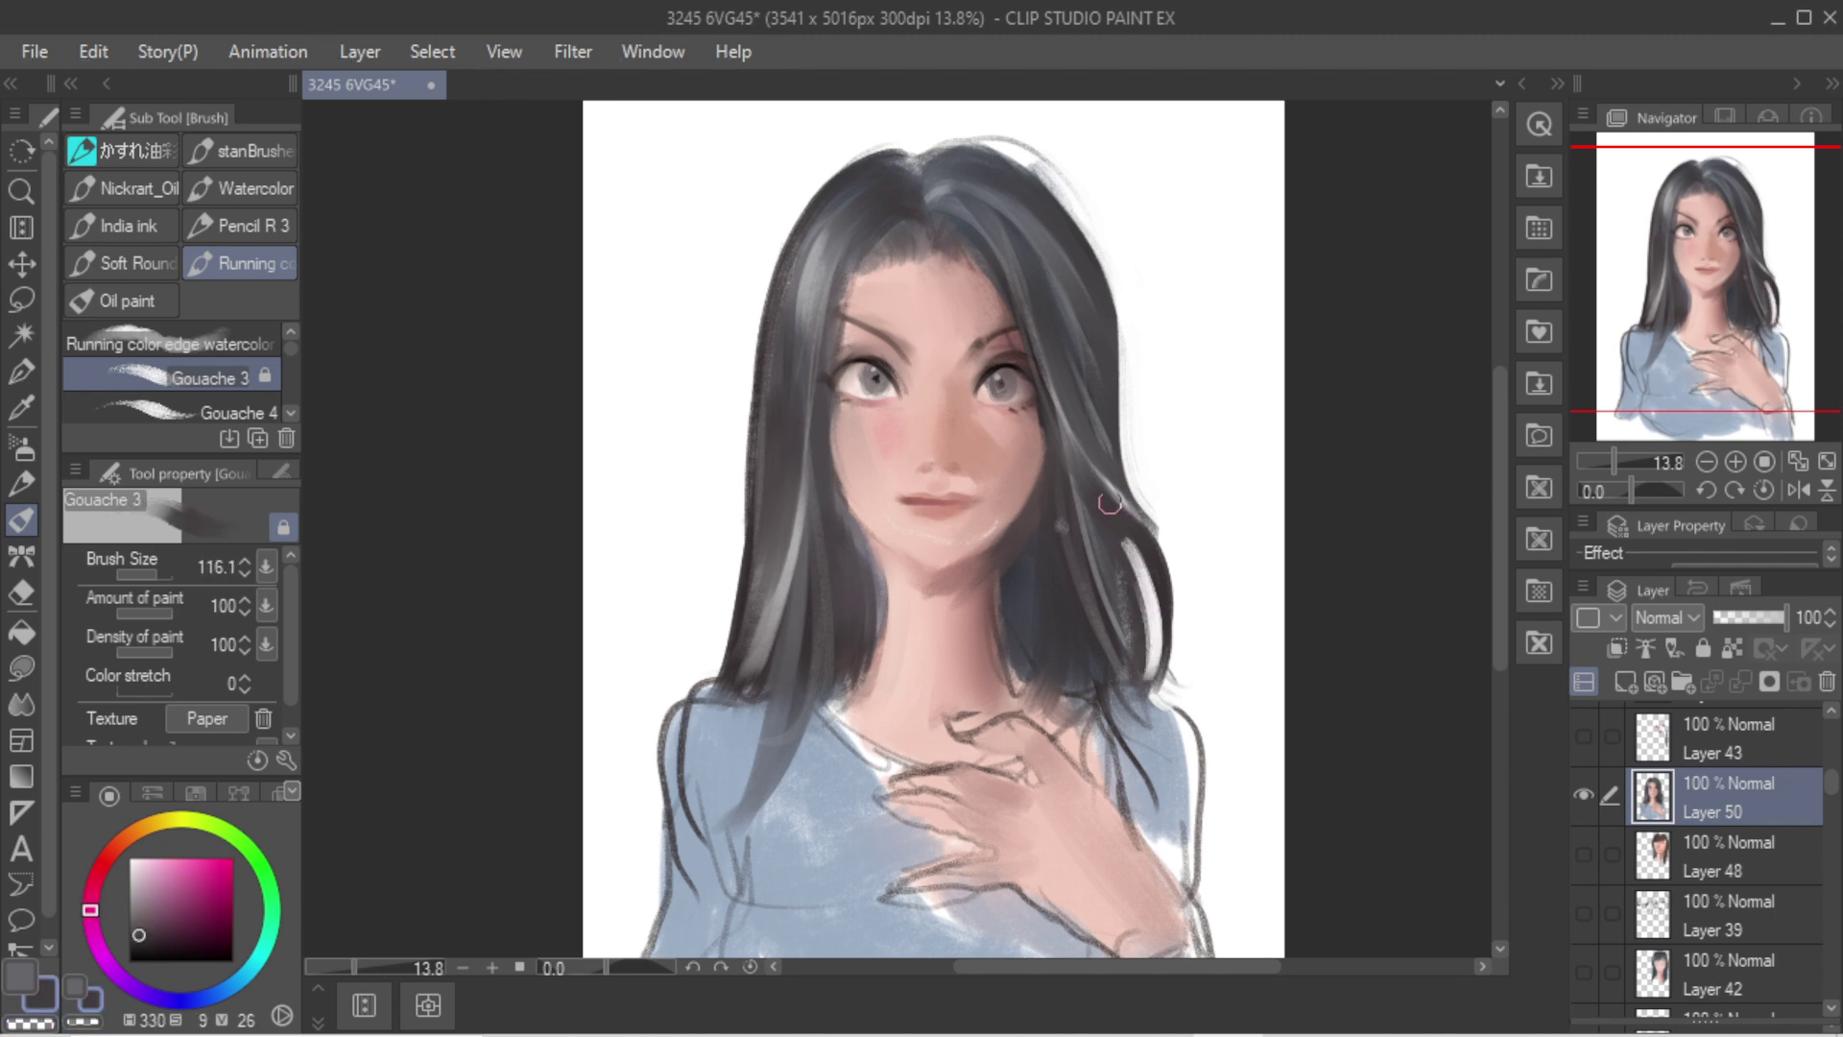
{"action": "mouse_move", "coordinate": [1110, 504]}
{"action": "left_mouse_down"}
{"action": "mouse_move", "coordinate": [1151, 652]}
{"action": "mouse_move", "coordinate": [1107, 524]}
{"action": "mouse_move", "coordinate": [1127, 703]}
{"action": "mouse_move", "coordinate": [1142, 518]}
{"action": "mouse_move", "coordinate": [1155, 694]}
{"action": "left_mouse_up"}
{"action": "key", "text": "c"}
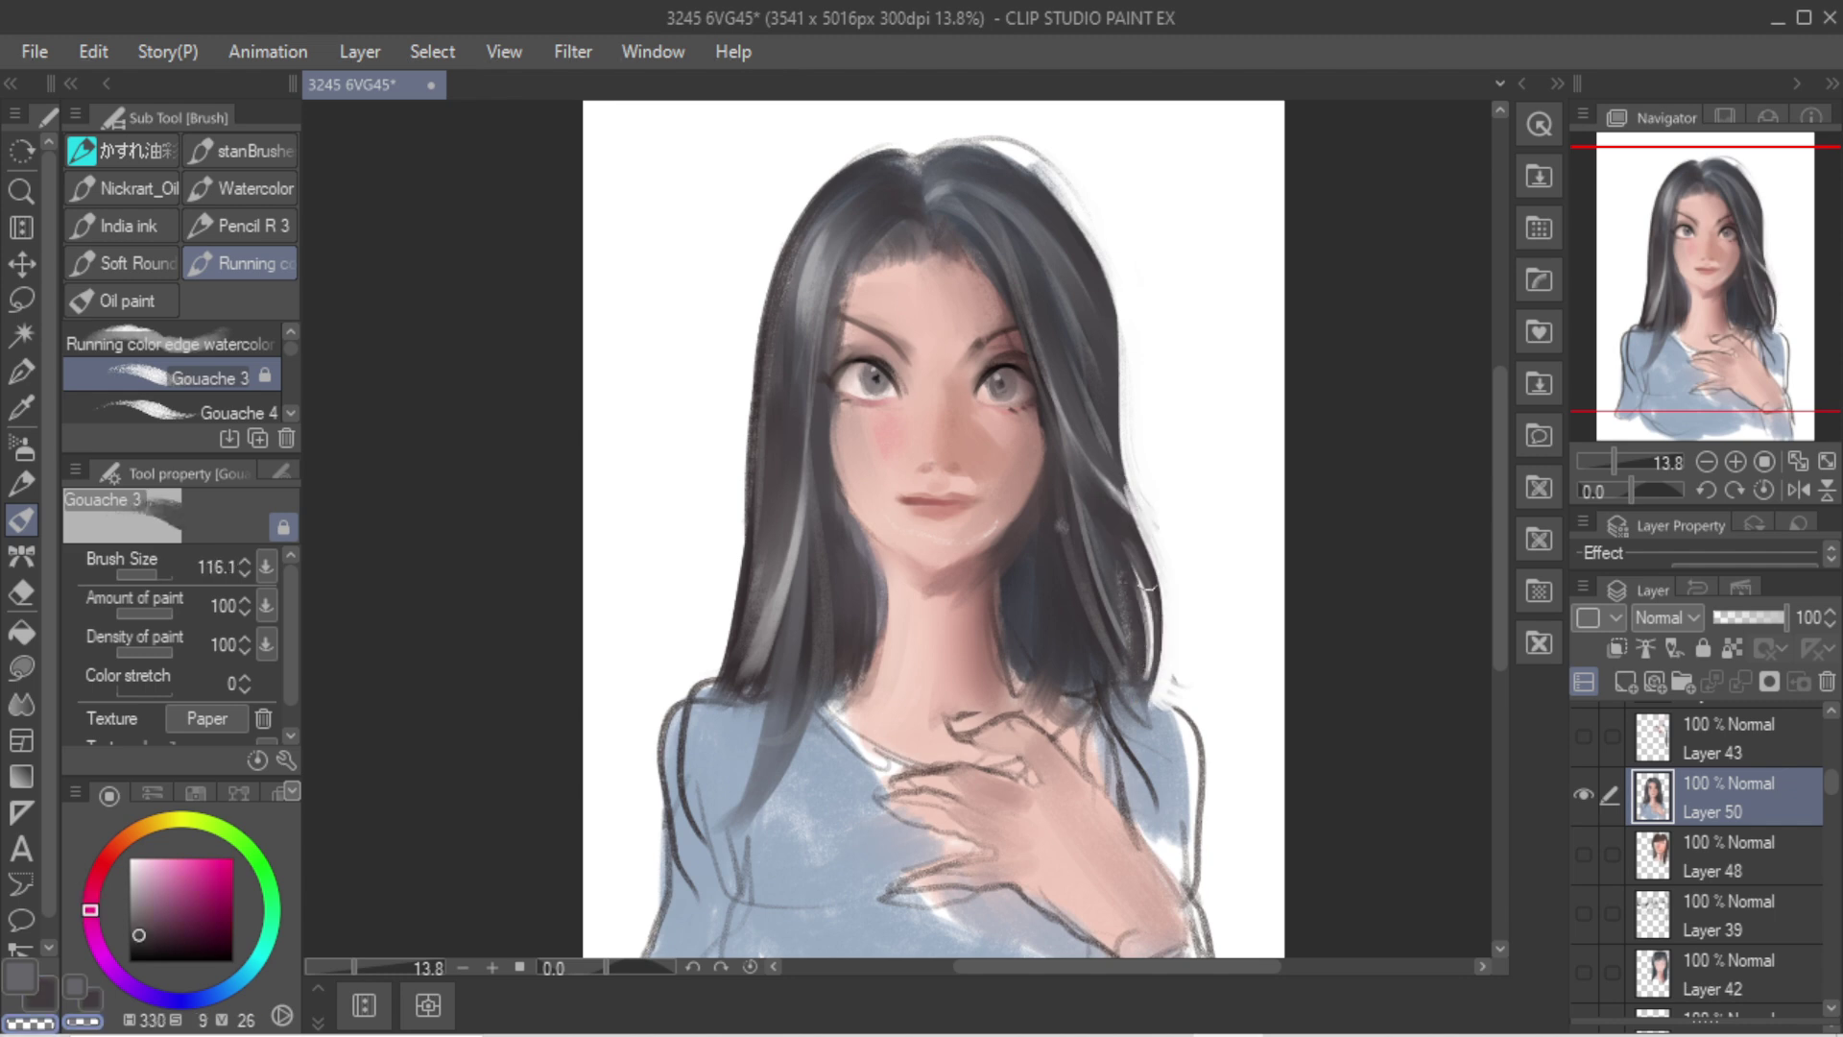
{"action": "key", "text": "c"}
{"action": "left_click_drag", "start_coordinate": [1122, 422], "coordinate": [1159, 588]}
{"action": "key", "text": "ctrl+z"}
{"action": "left_click_drag", "start_coordinate": [1123, 461], "coordinate": [1161, 619]}
{"action": "key", "text": "c"}
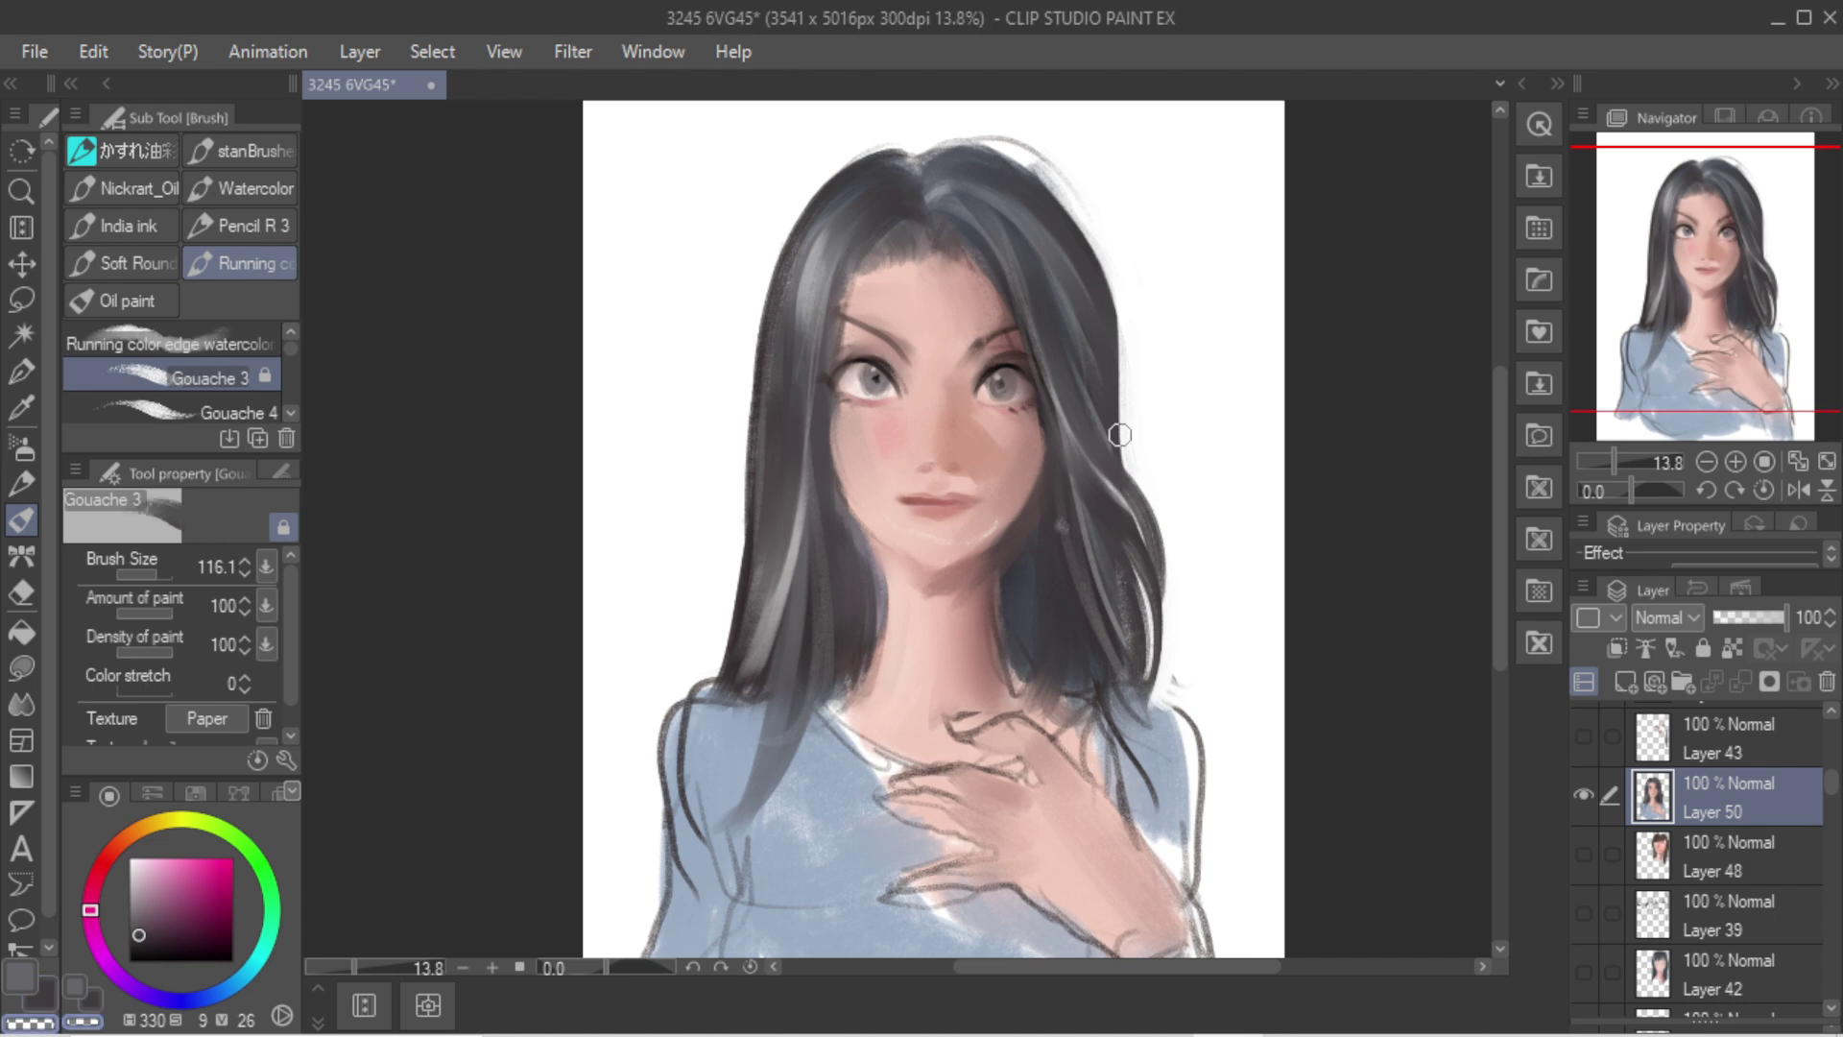
{"action": "left_click_drag", "start_coordinate": [1125, 453], "coordinate": [1159, 660]}
Step: Softly shade the nose and cheek area with the Shadow airbrush in sampled skin tone (H 17, S 20, V 95), and return to Gouache 3
{"action": "left_click_drag", "start_coordinate": [902, 415], "coordinate": [928, 419]}
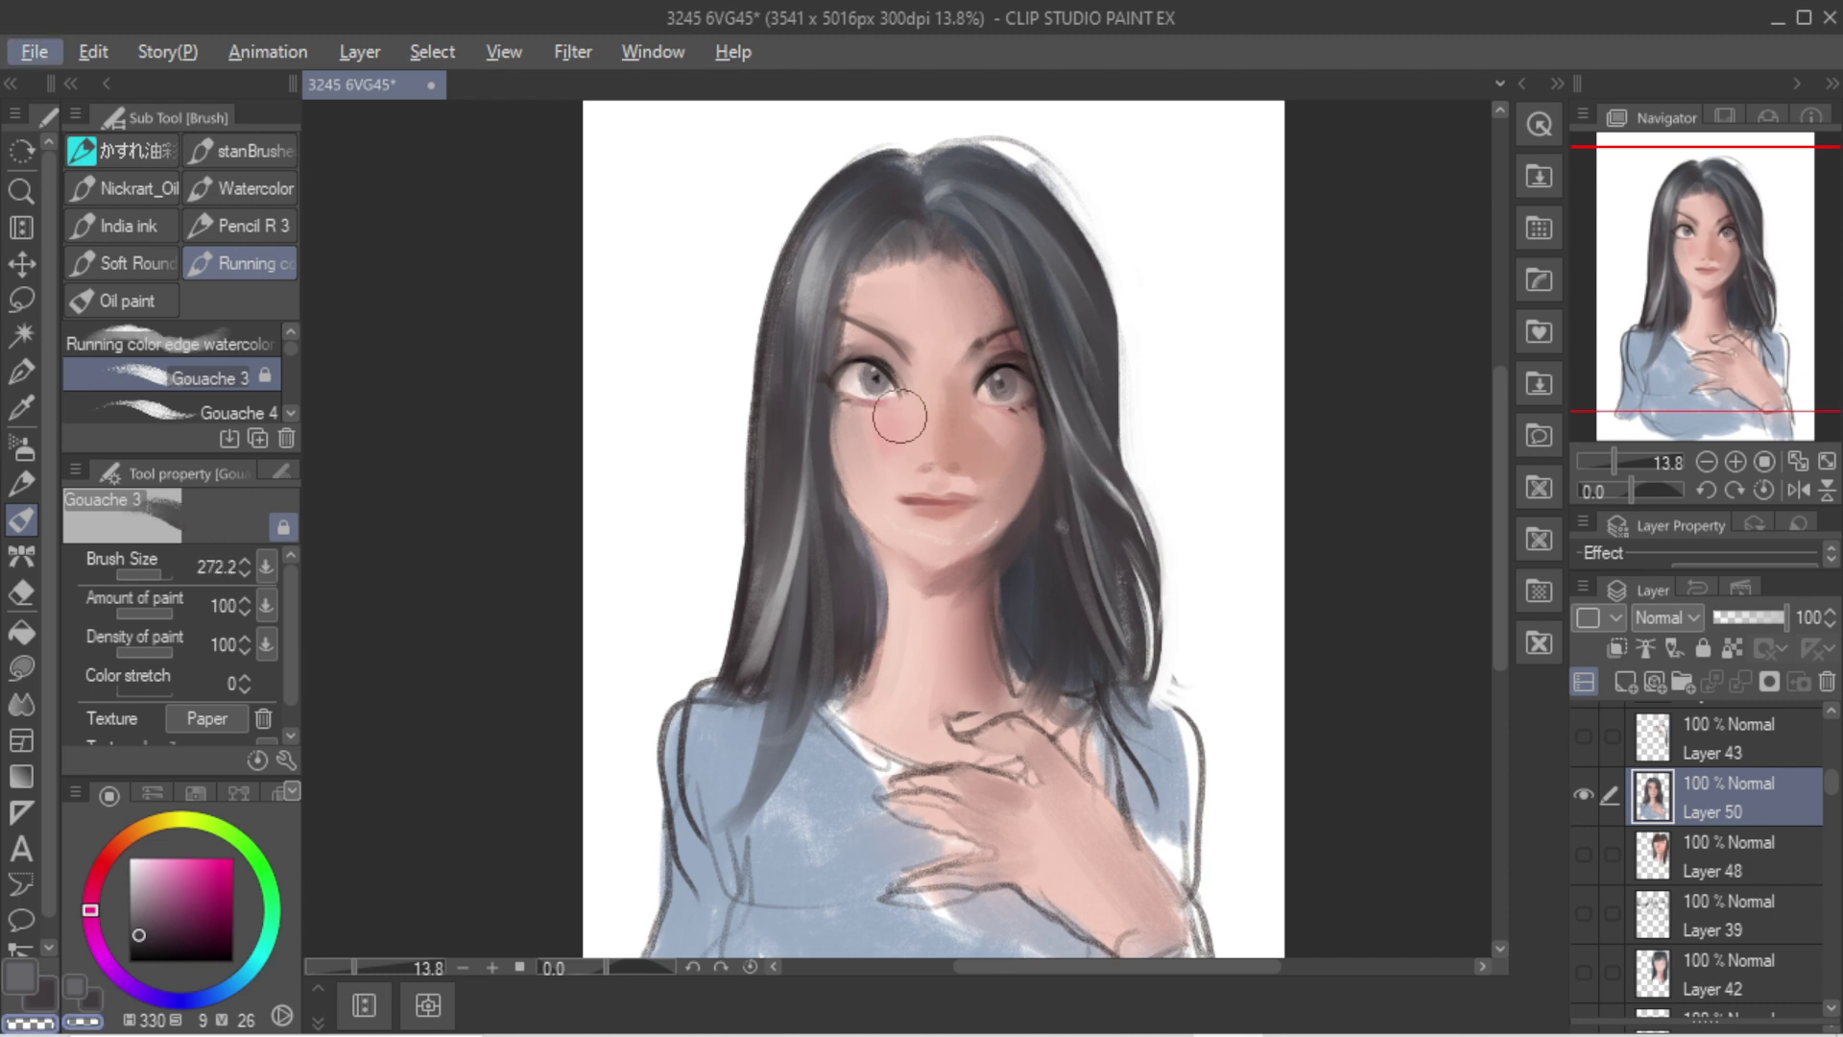
{"action": "left_click", "coordinate": [914, 617], "text": "alt"}
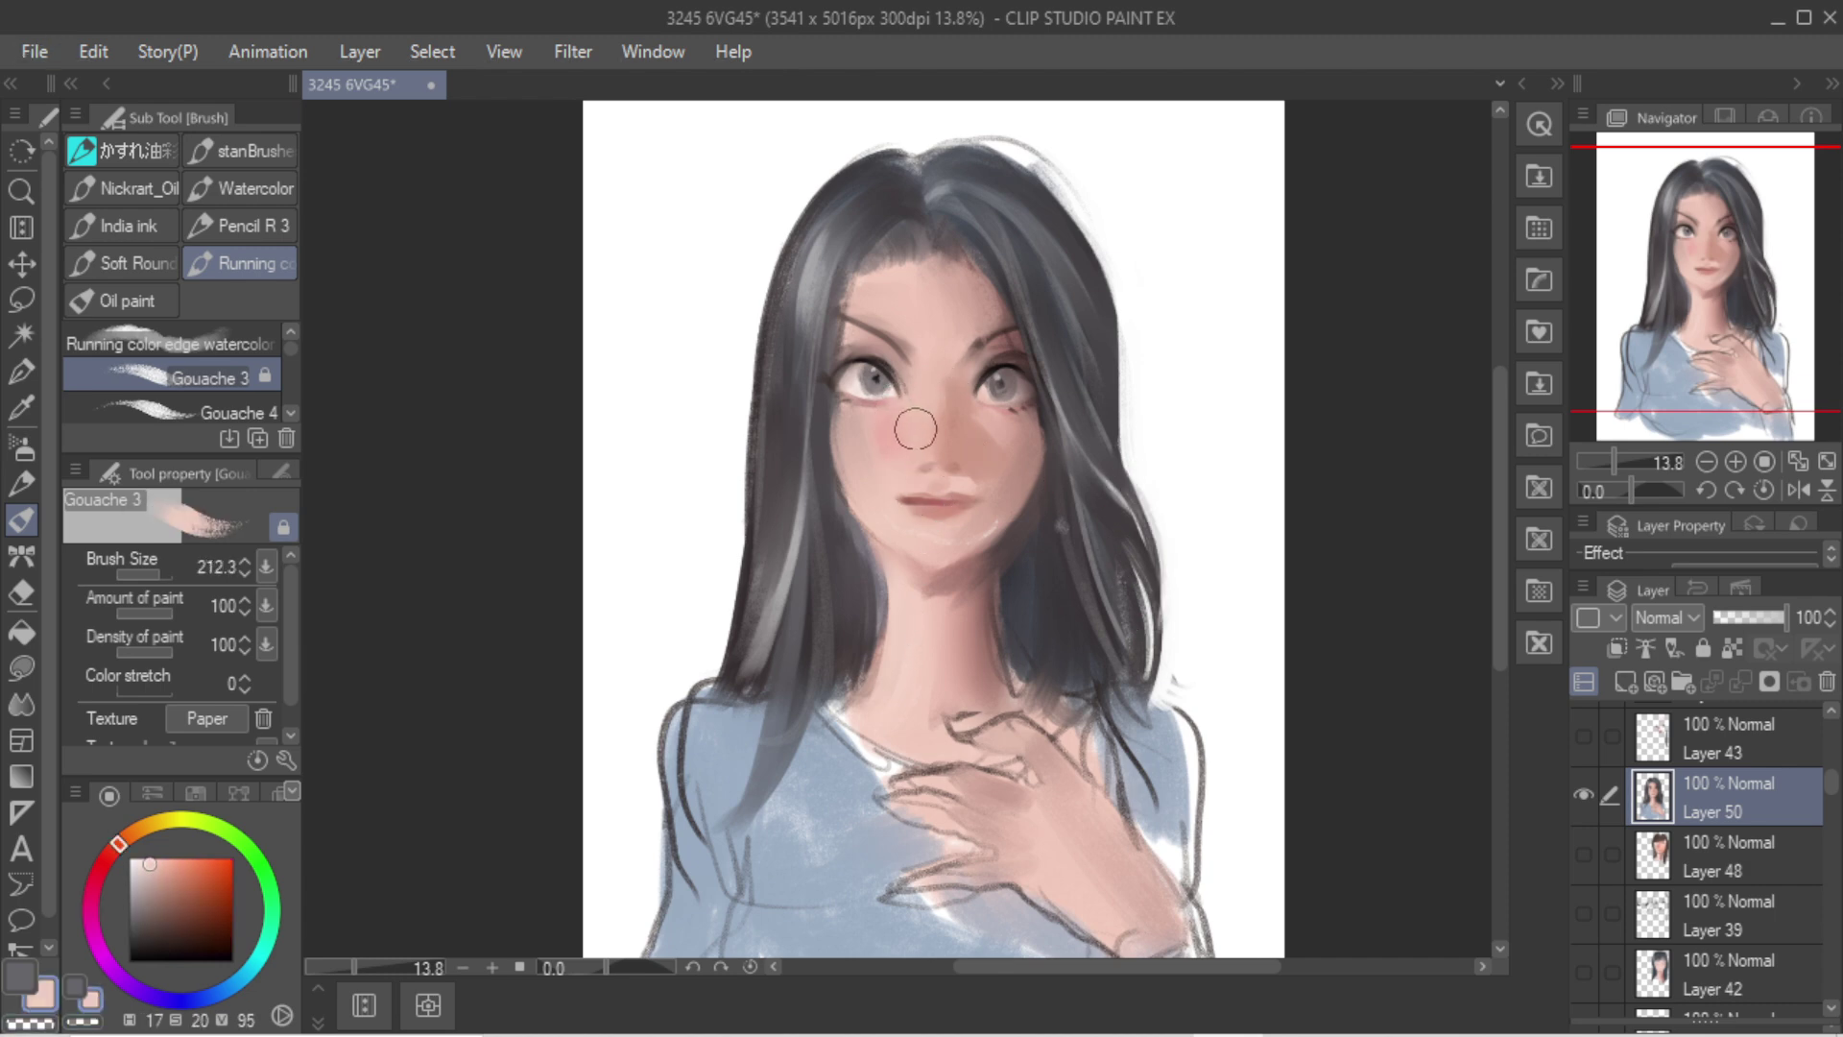
{"action": "key", "text": "b"}
{"action": "left_click_drag", "start_coordinate": [928, 429], "coordinate": [925, 459]}
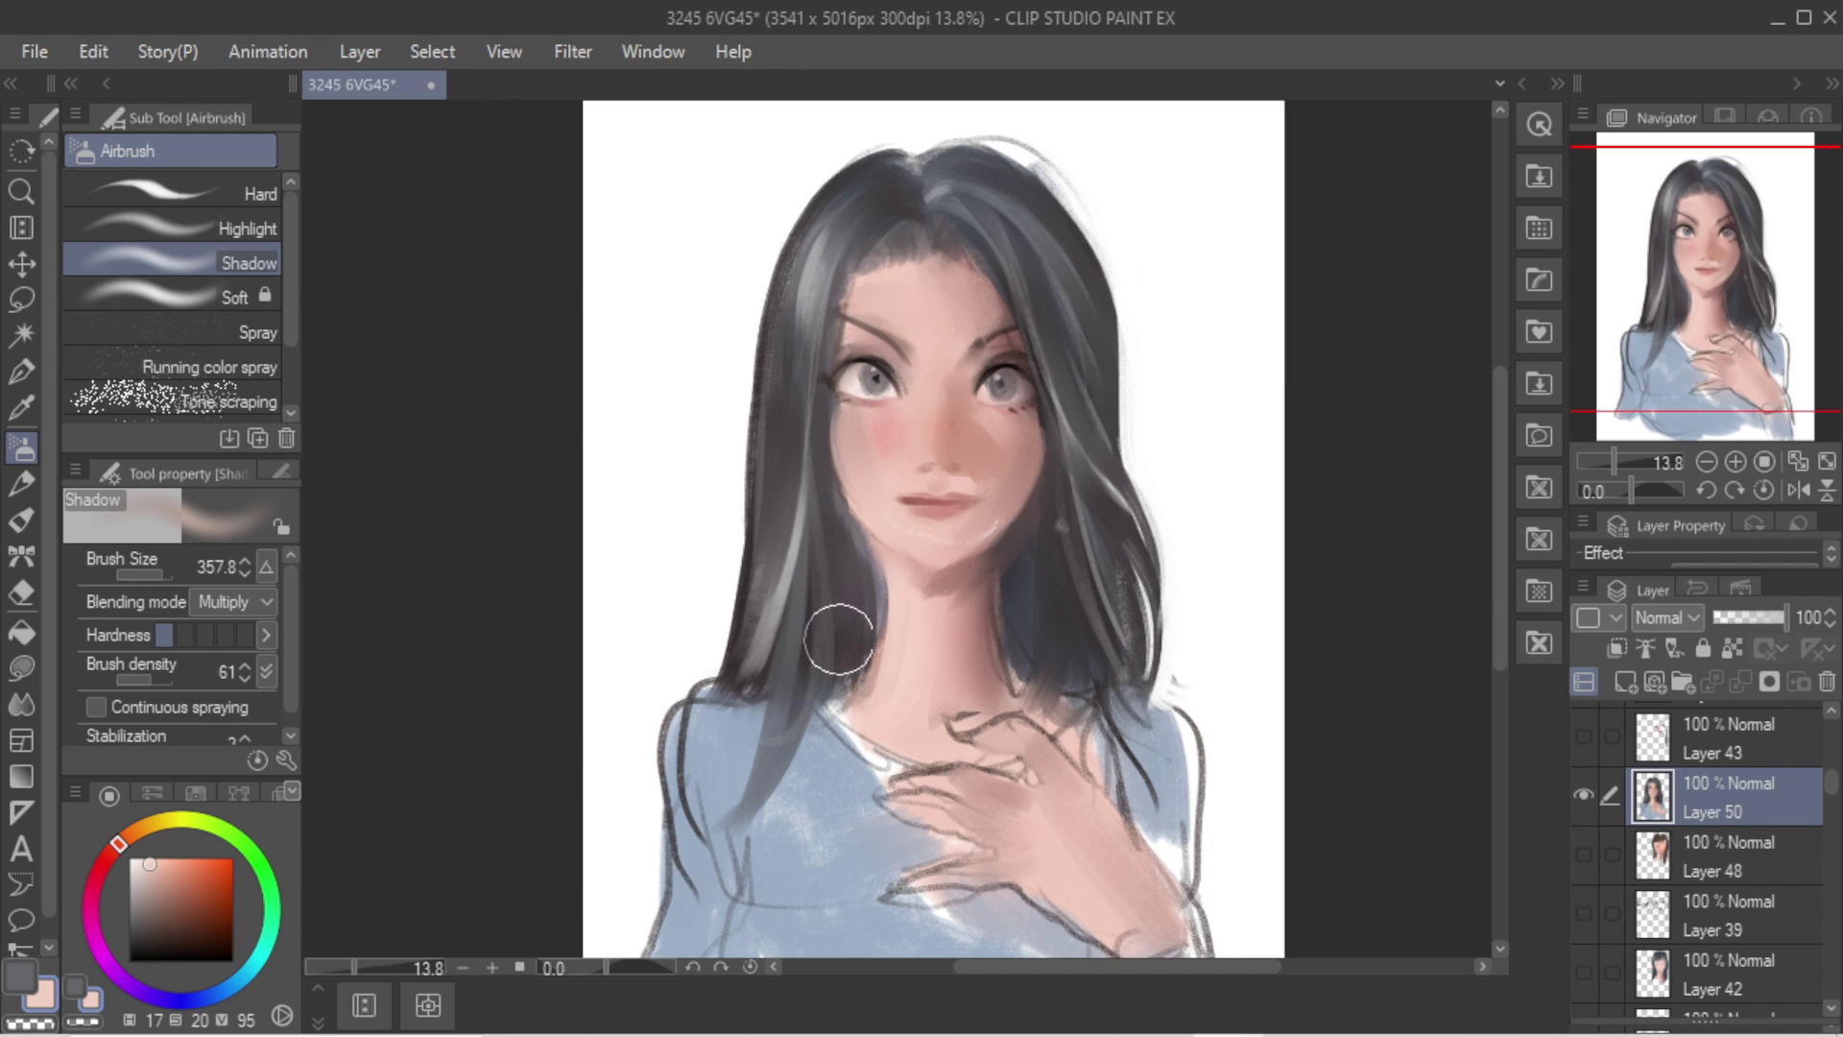
{"action": "key", "text": "b"}
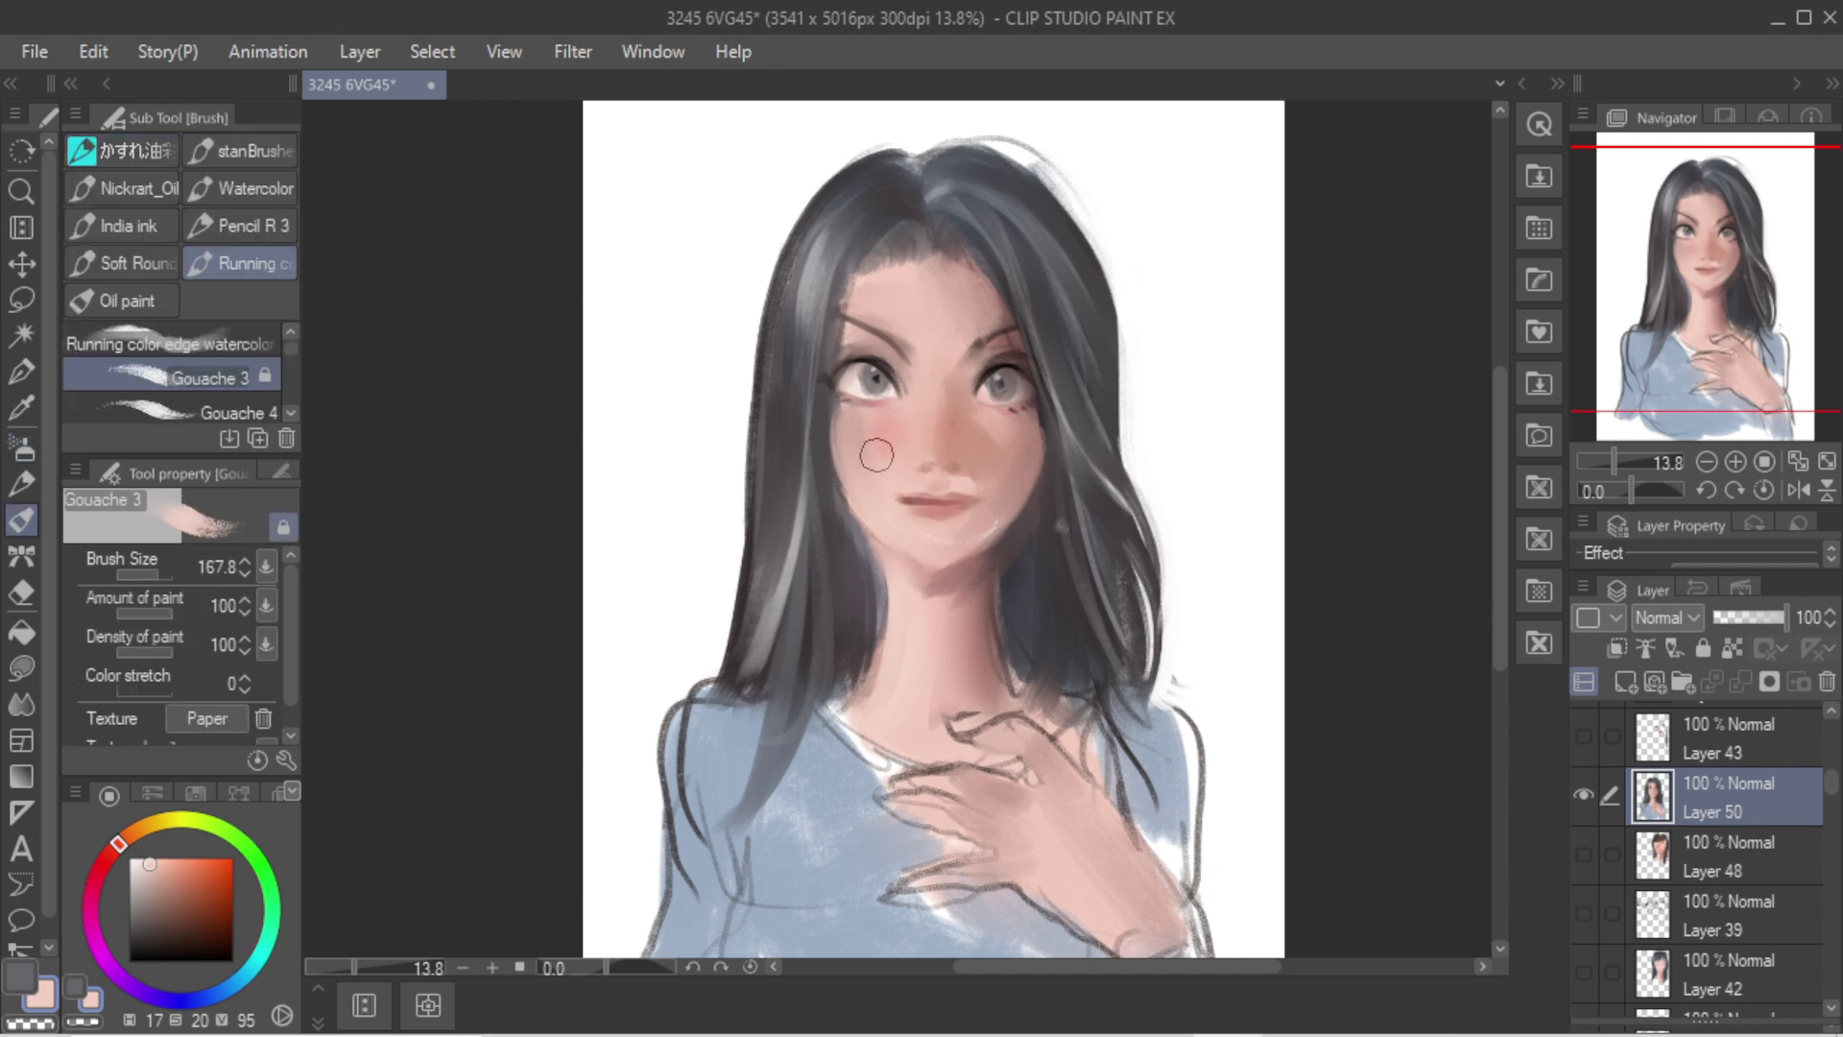
Step: Smooth the inner hair edge beside the blushed cheek in sampled grey (H 315, S 5, V 30) and flip the canvas view back
{"action": "left_click", "coordinate": [816, 412], "text": "alt"}
{"action": "left_click_drag", "start_coordinate": [841, 523], "coordinate": [819, 424]}
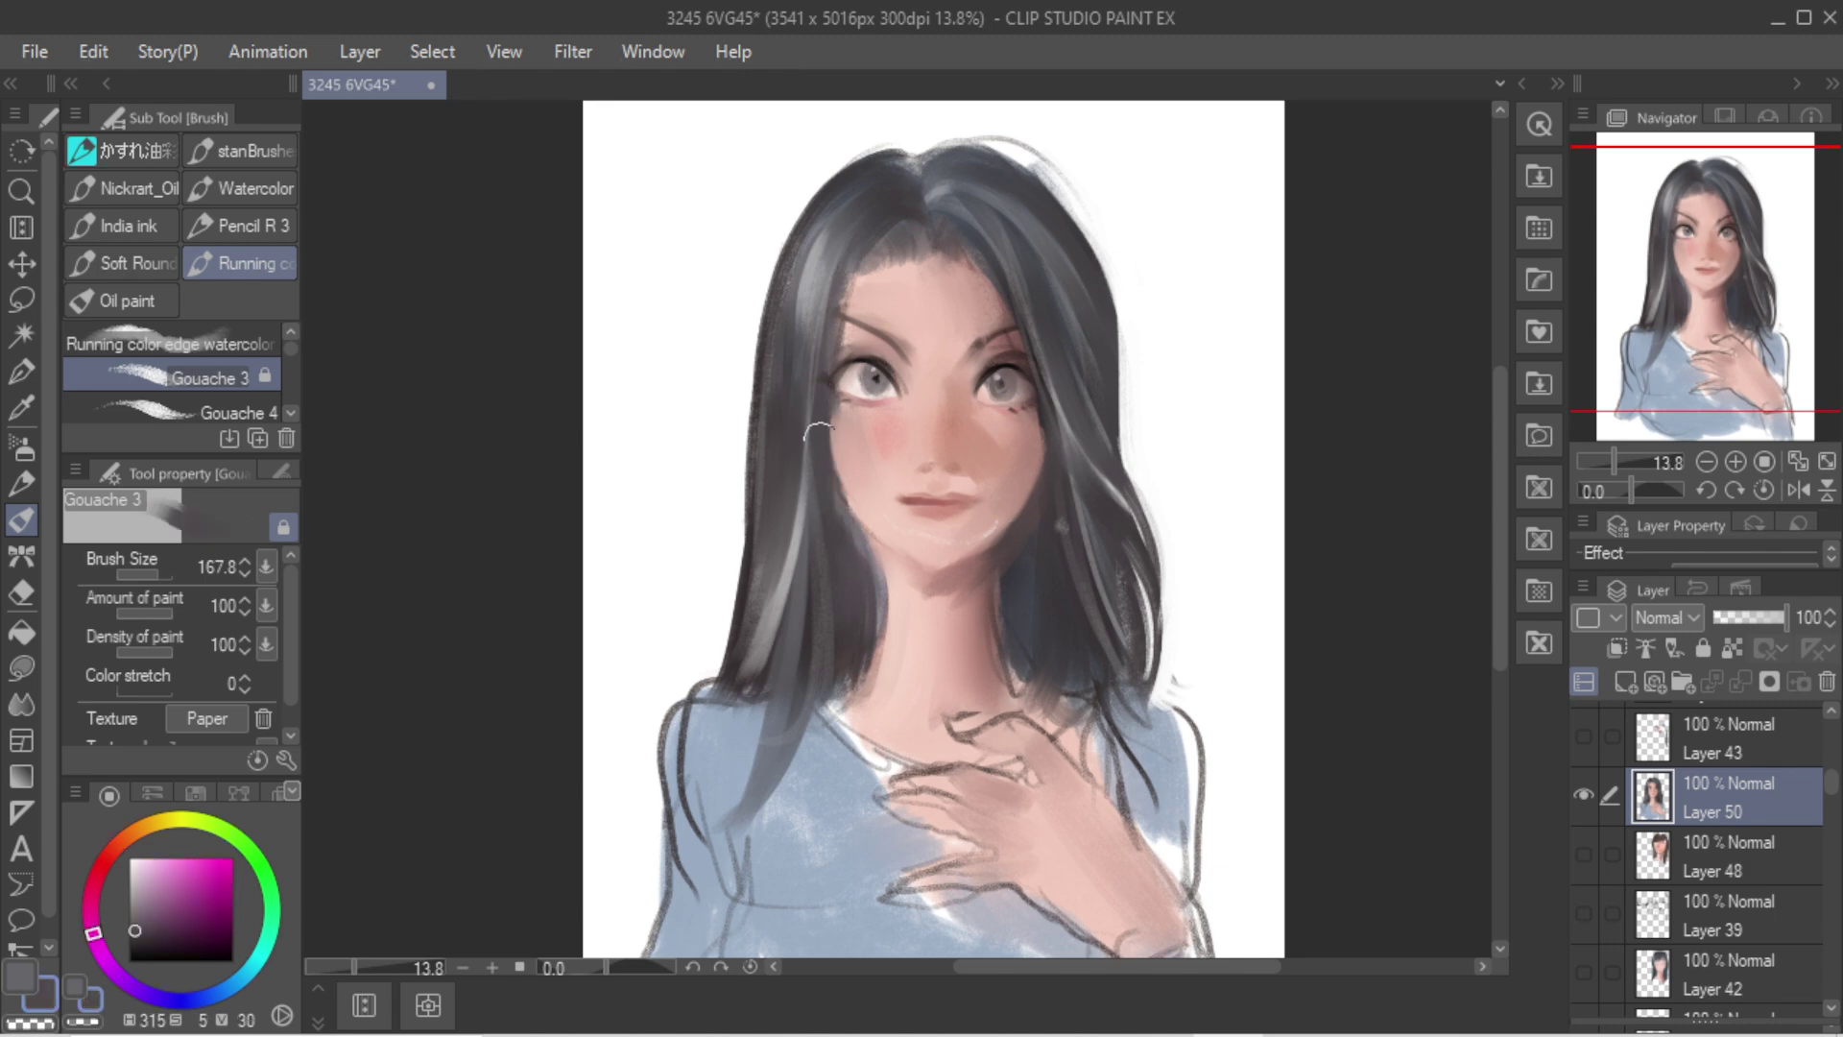
{"action": "key", "text": "h"}
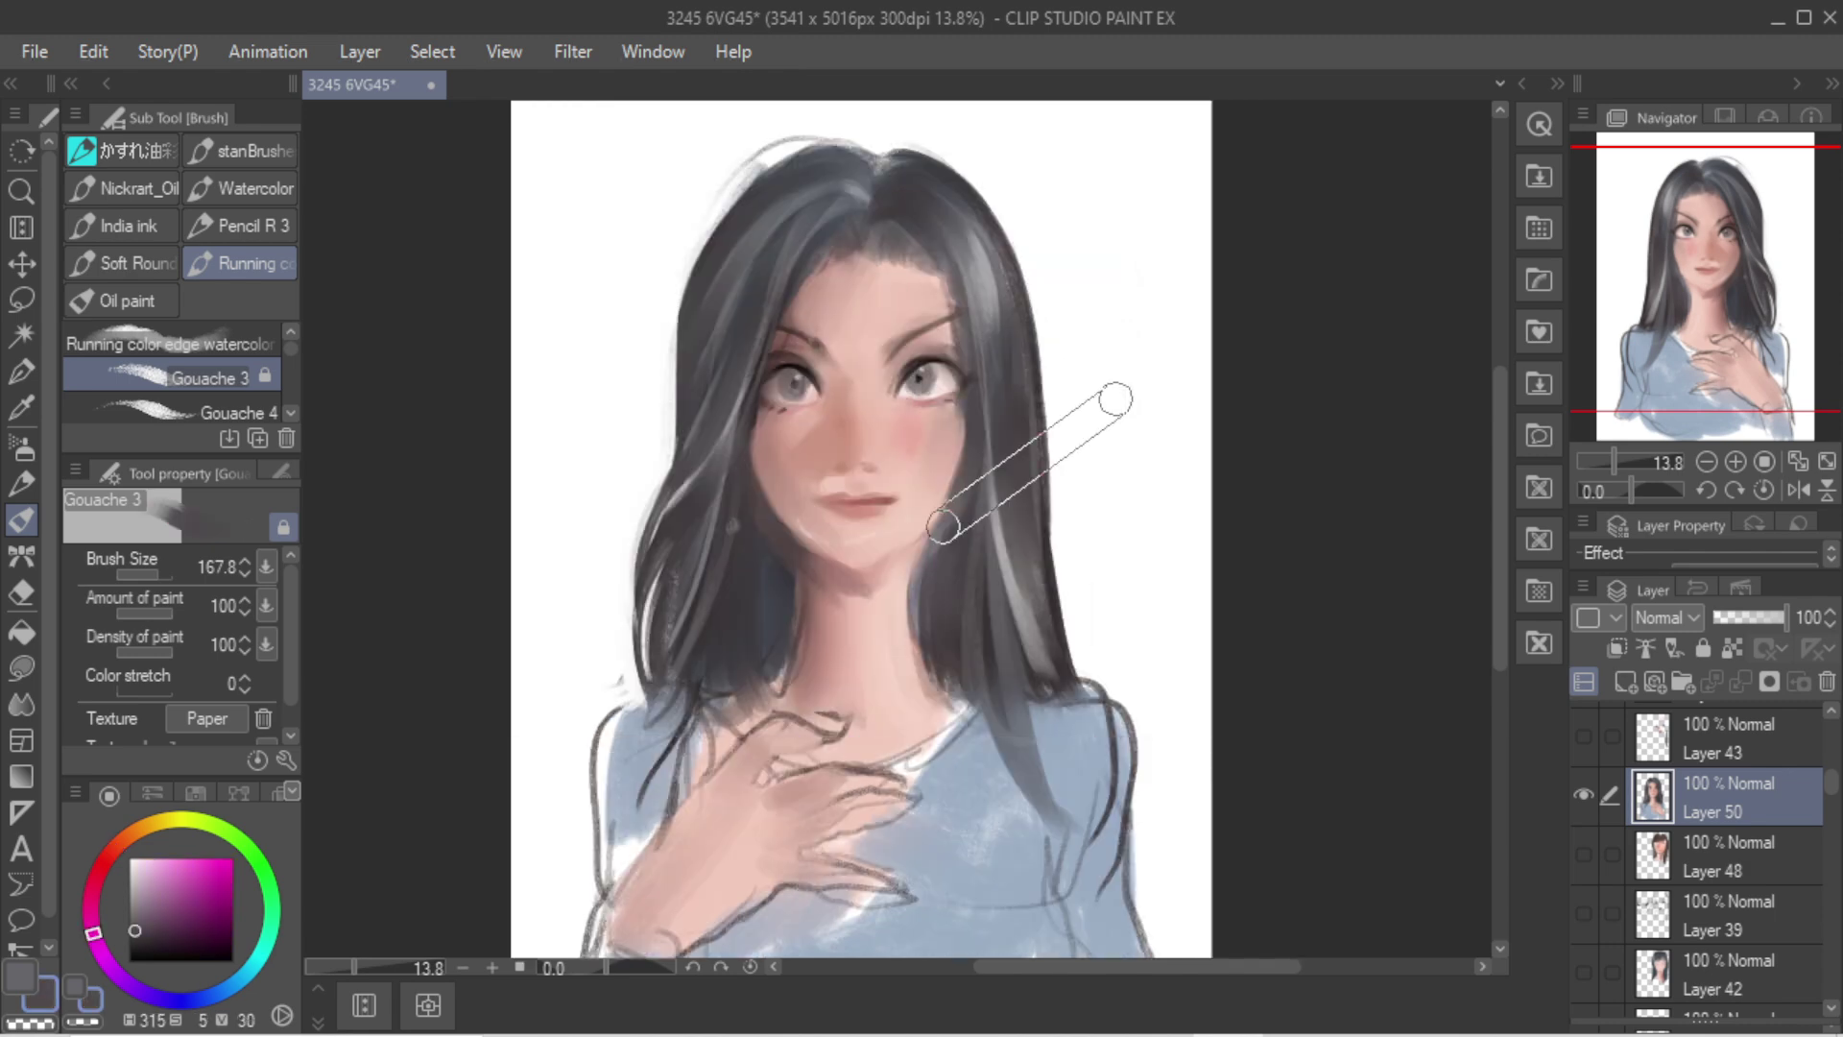
Step: Shade the side of the nose next to the shaded cheek in dark reddish brown (H 15, S 83, V 44)
{"action": "left_click", "coordinate": [834, 424], "text": "alt"}
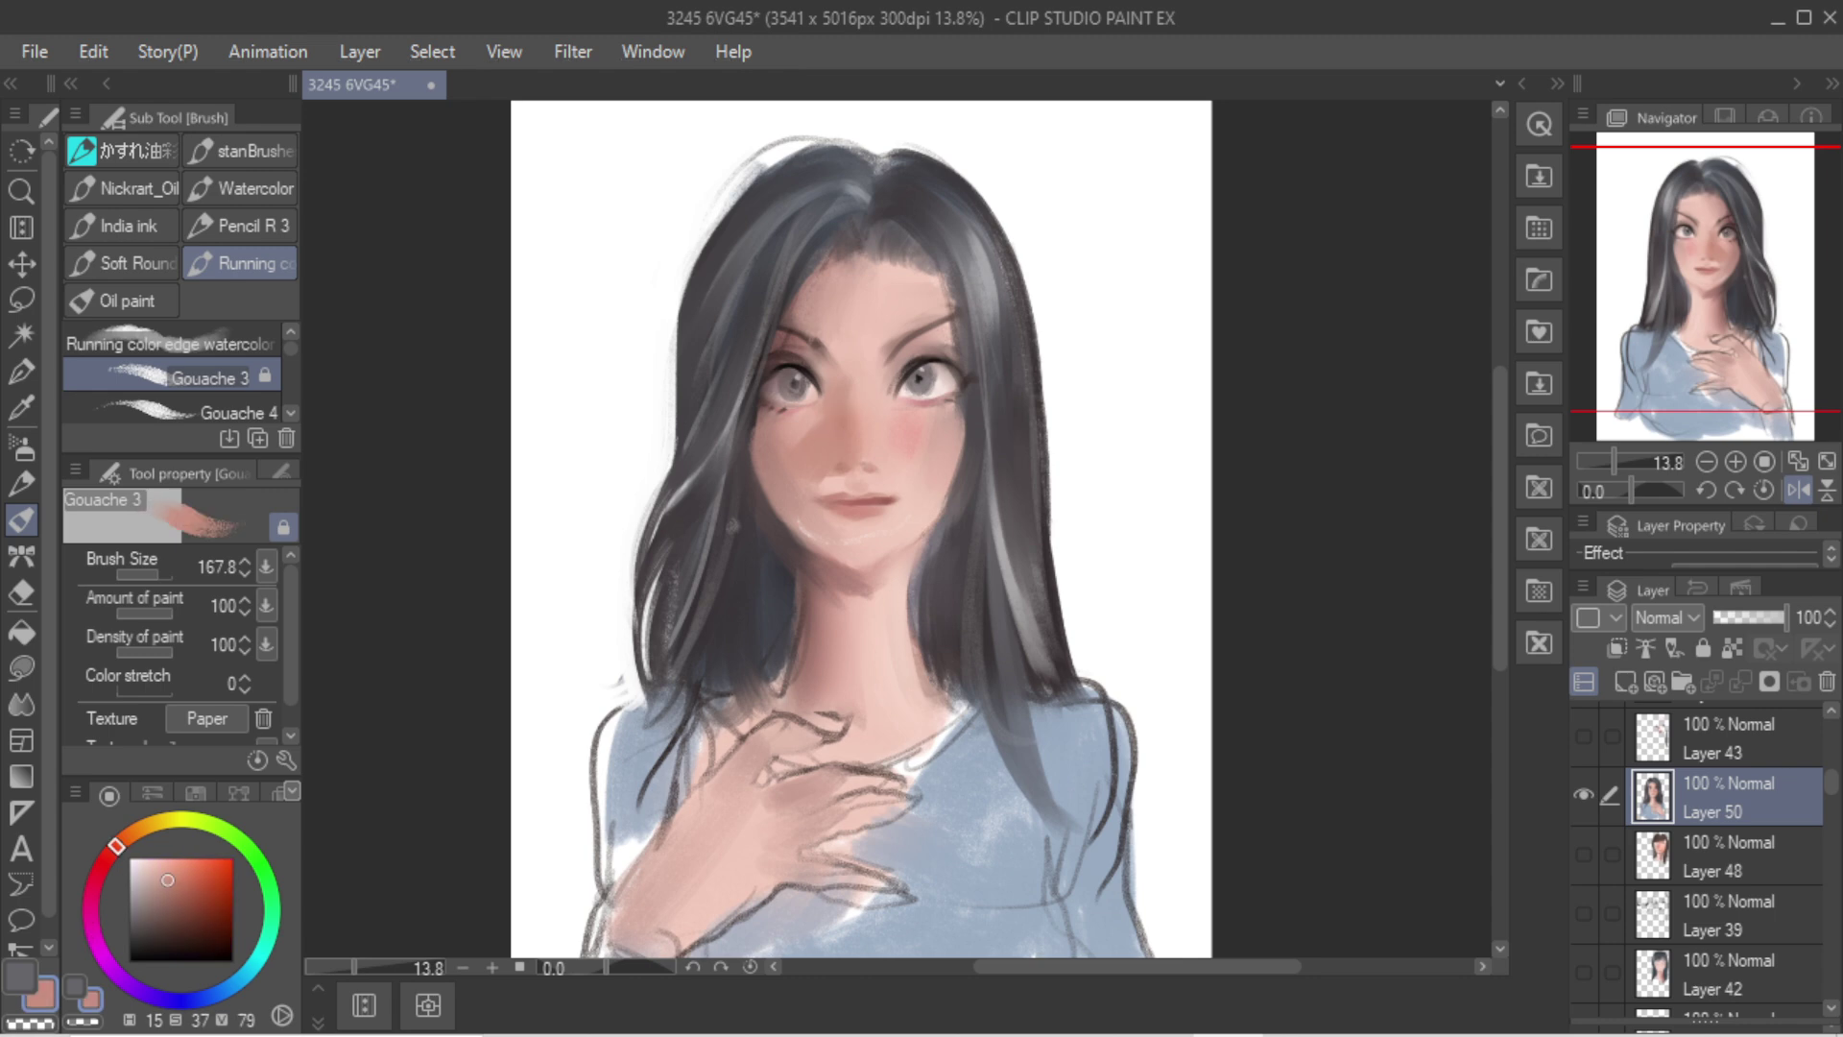
{"action": "left_click_drag", "start_coordinate": [197, 883], "coordinate": [215, 917]}
{"action": "left_click_drag", "start_coordinate": [828, 371], "coordinate": [846, 448]}
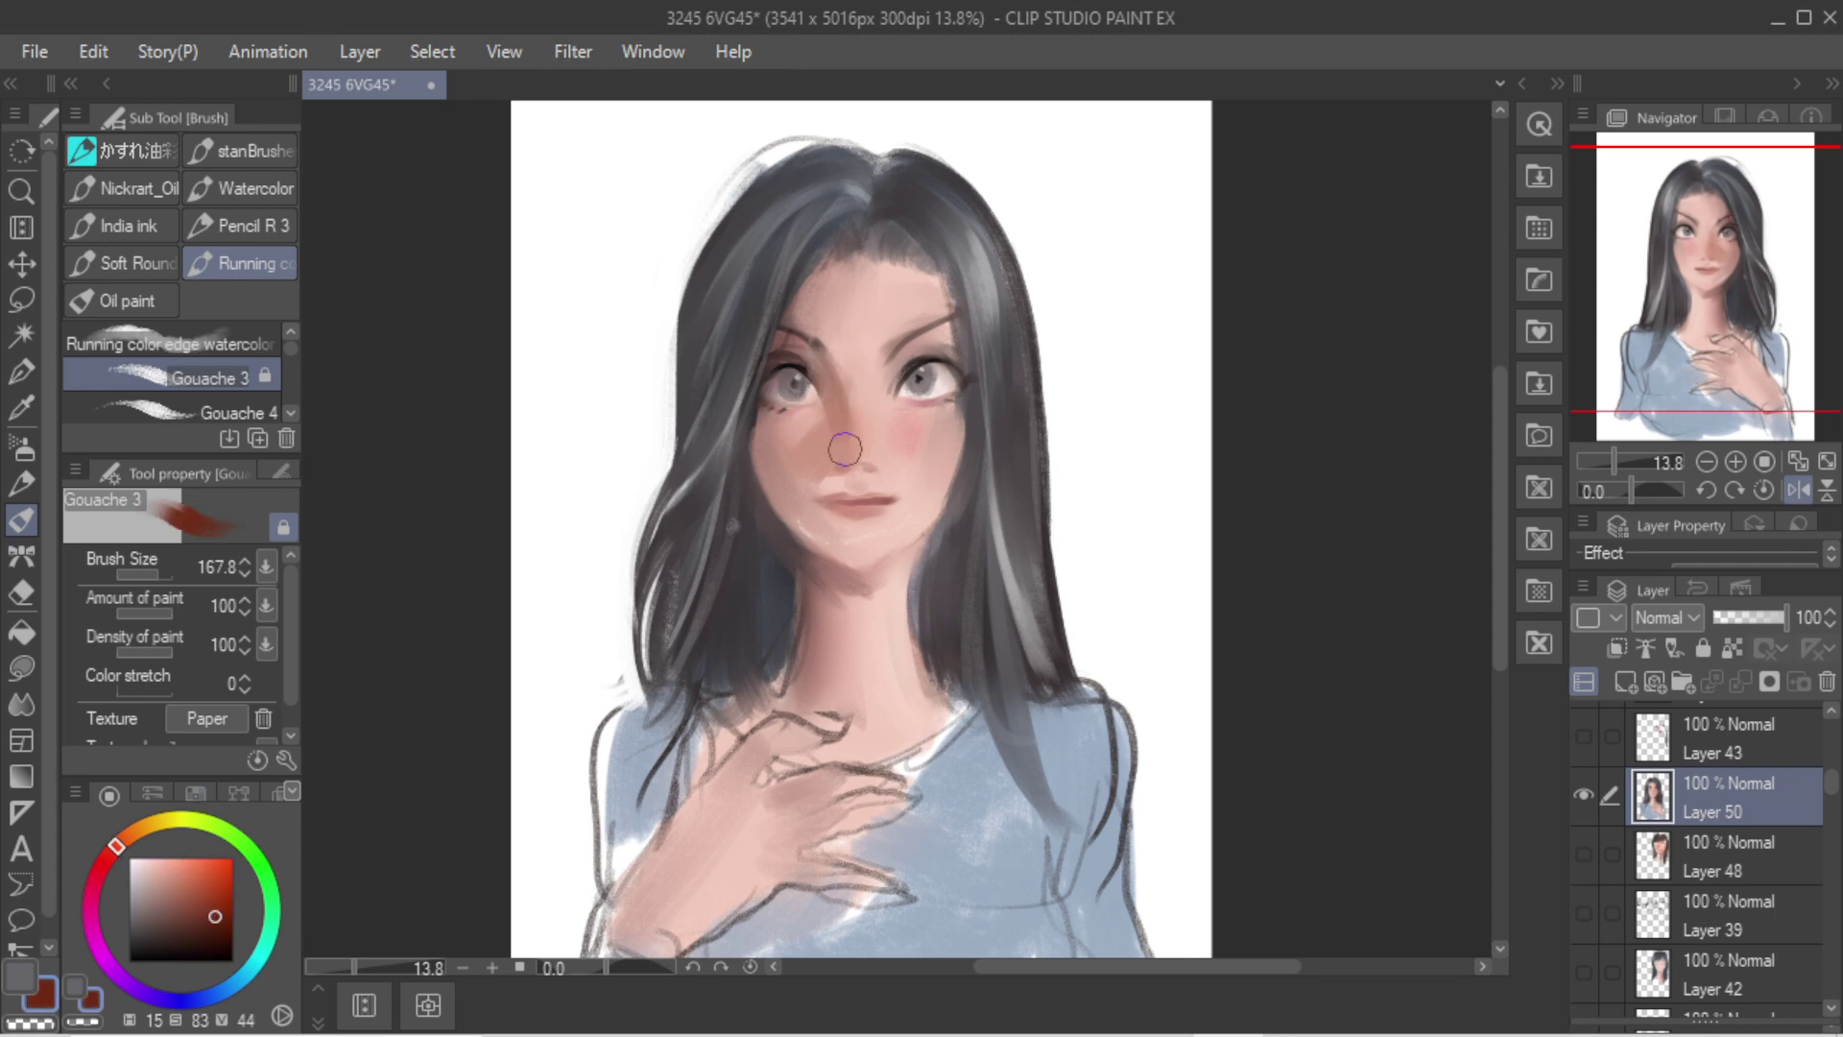
Step: Undo the dark reddish-brown shading strokes along the side of the nose
{"action": "key", "text": "ctrl+z"}
{"action": "mouse_move", "coordinate": [843, 369]}
{"action": "left_mouse_down"}
{"action": "mouse_move", "coordinate": [845, 448]}
{"action": "mouse_move", "coordinate": [795, 431]}
{"action": "mouse_move", "coordinate": [788, 469]}
{"action": "mouse_move", "coordinate": [812, 476]}
{"action": "mouse_move", "coordinate": [792, 458]}
{"action": "left_mouse_up"}
{"action": "key", "text": "ctrl+z"}
{"action": "left_click", "coordinate": [874, 306], "text": "alt"}
{"action": "key", "text": "ctrl+z"}
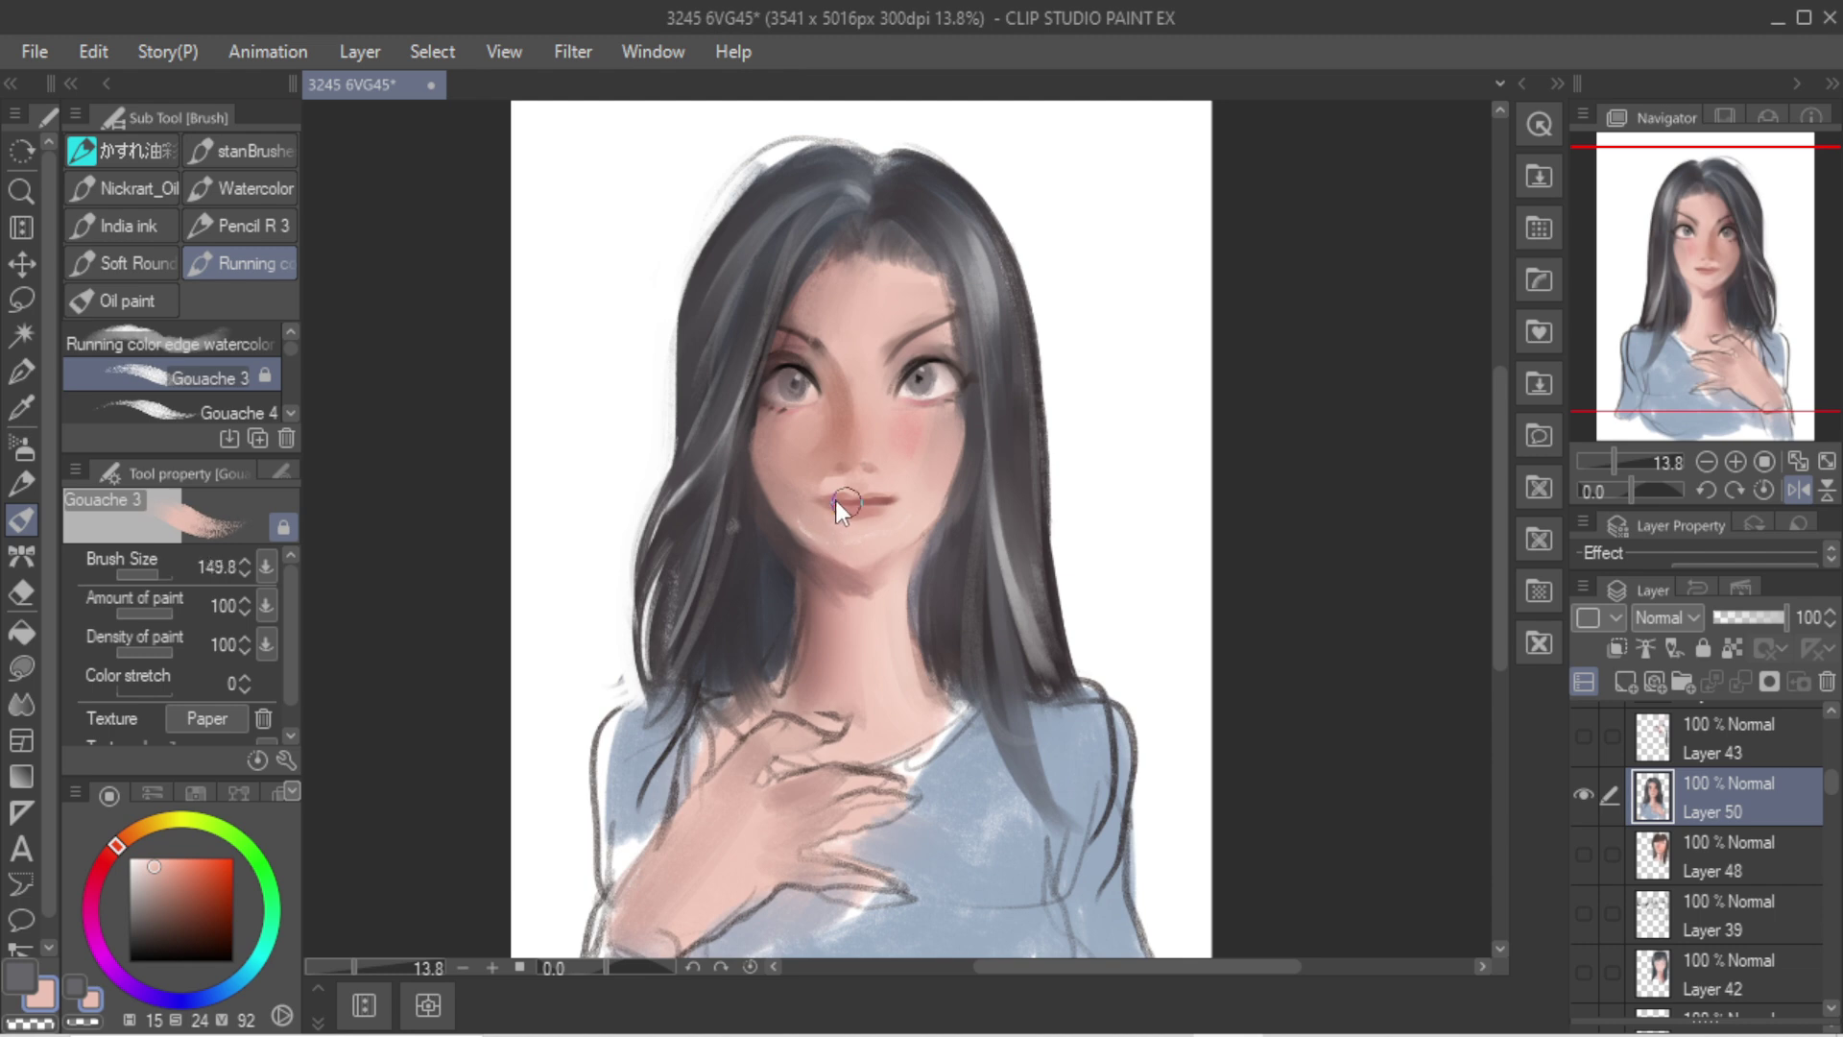
Step: Darken the line between the lips toward the mouth corner in dark red (H 10, S 100, V 26), reducing the brush to 33.7
{"action": "left_click", "coordinate": [849, 498], "text": "alt"}
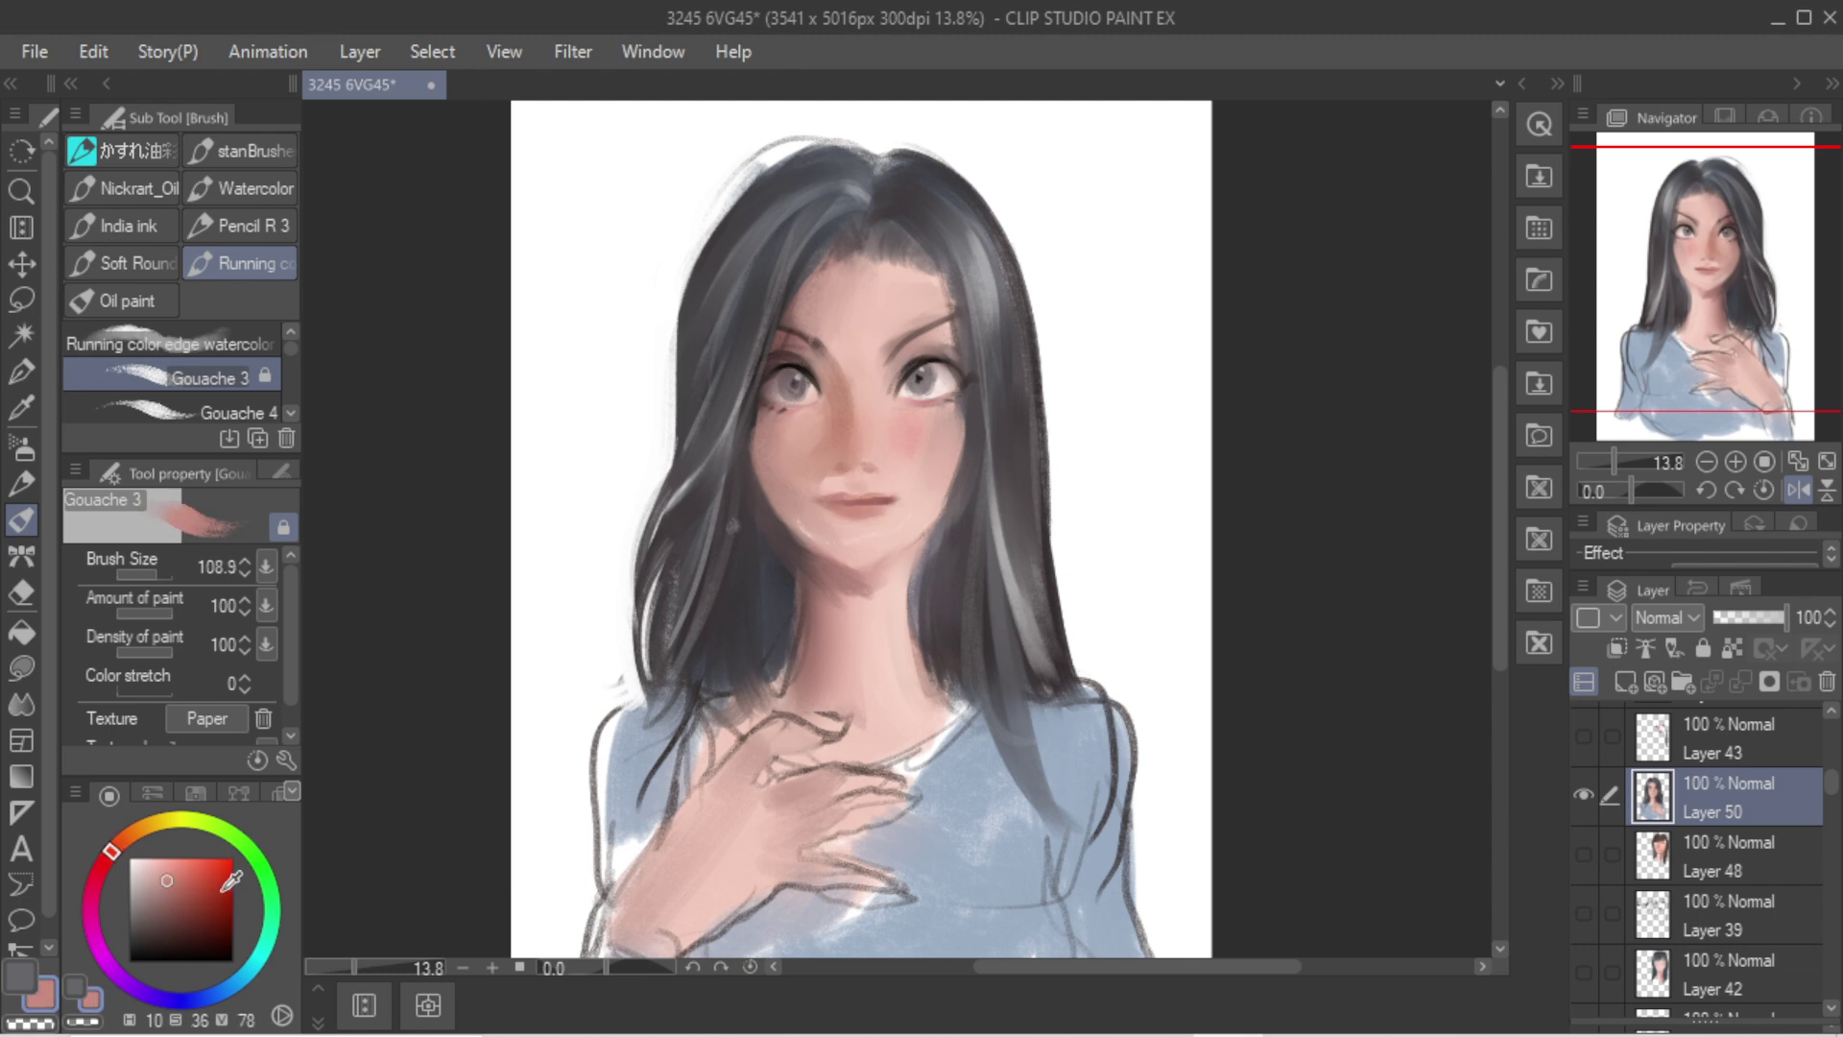
{"action": "left_click_drag", "start_coordinate": [227, 930], "coordinate": [257, 937]}
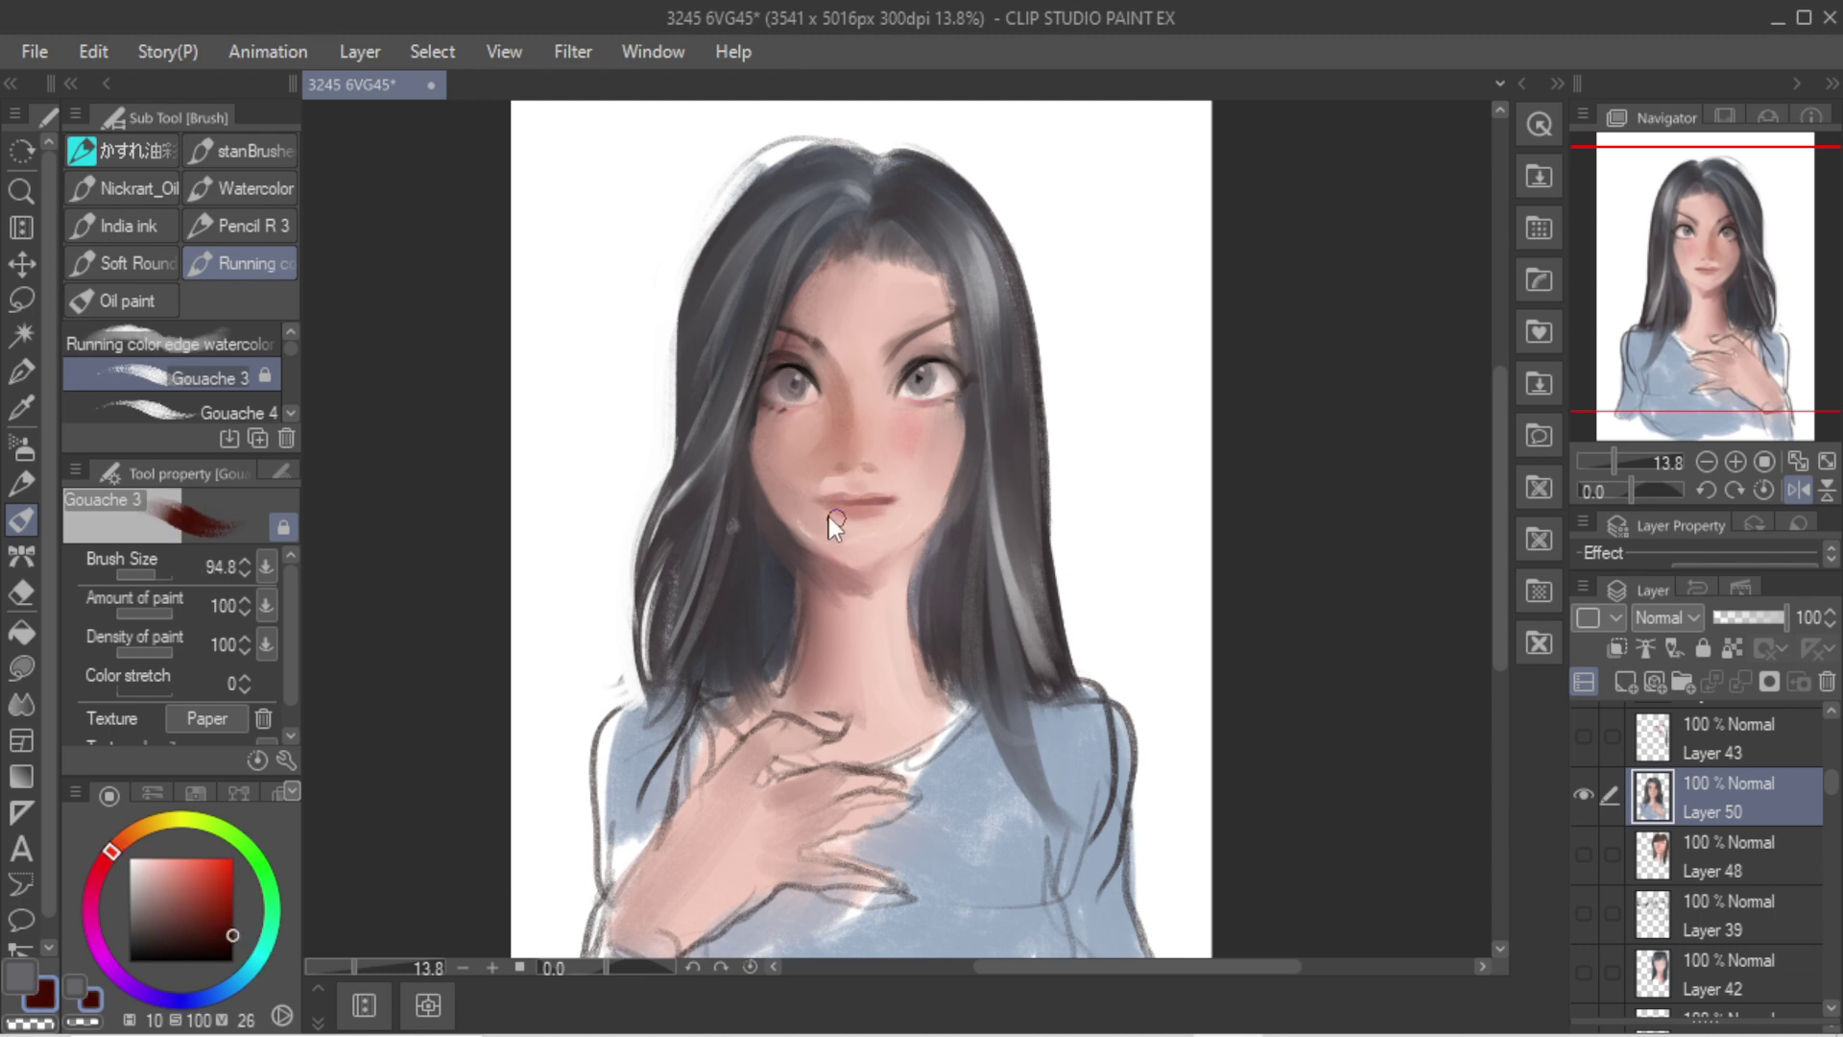
{"action": "key", "text": "["}
{"action": "left_click_drag", "start_coordinate": [804, 505], "coordinate": [843, 504]}
{"action": "key", "text": "["}
{"action": "key", "text": "["}
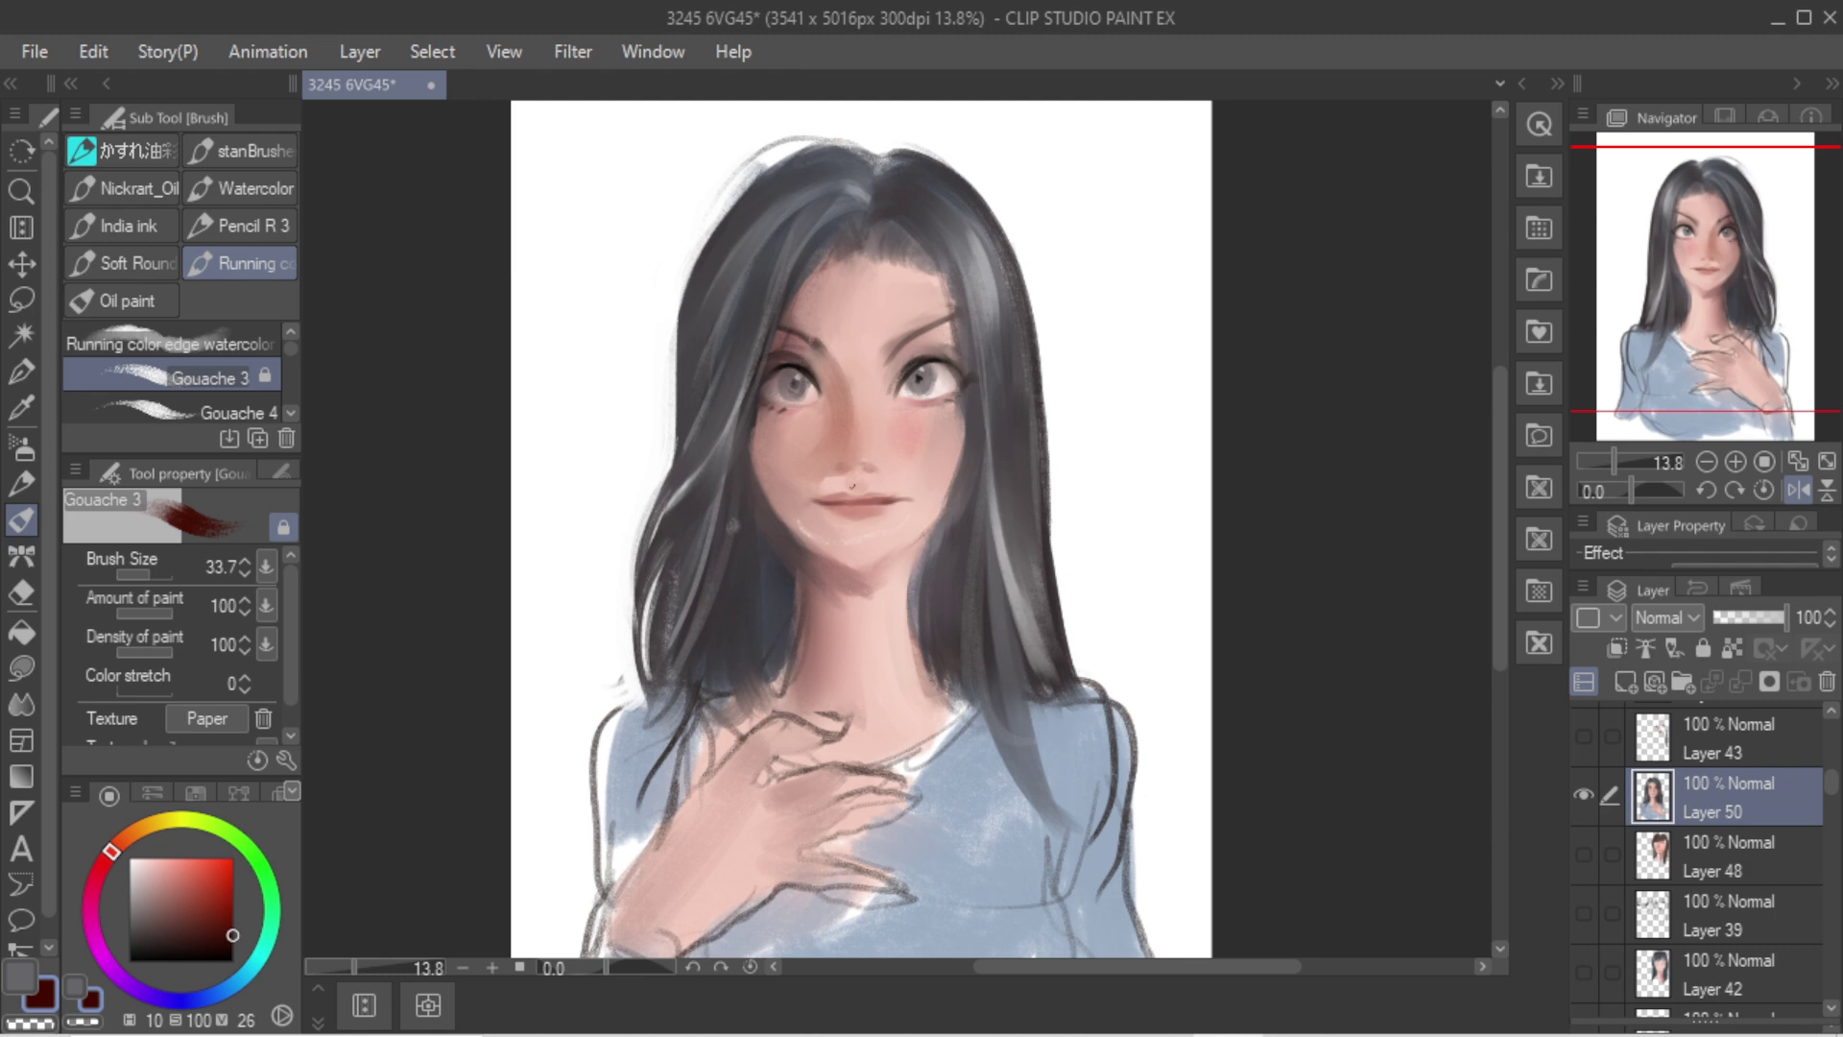
Step: Define the cheek, jaw and neck edges on the shaded side in the same dark red at a brush size around 62.6
{"action": "left_click_drag", "start_coordinate": [749, 457], "coordinate": [797, 551]}
{"action": "left_click_drag", "start_coordinate": [753, 451], "coordinate": [801, 564]}
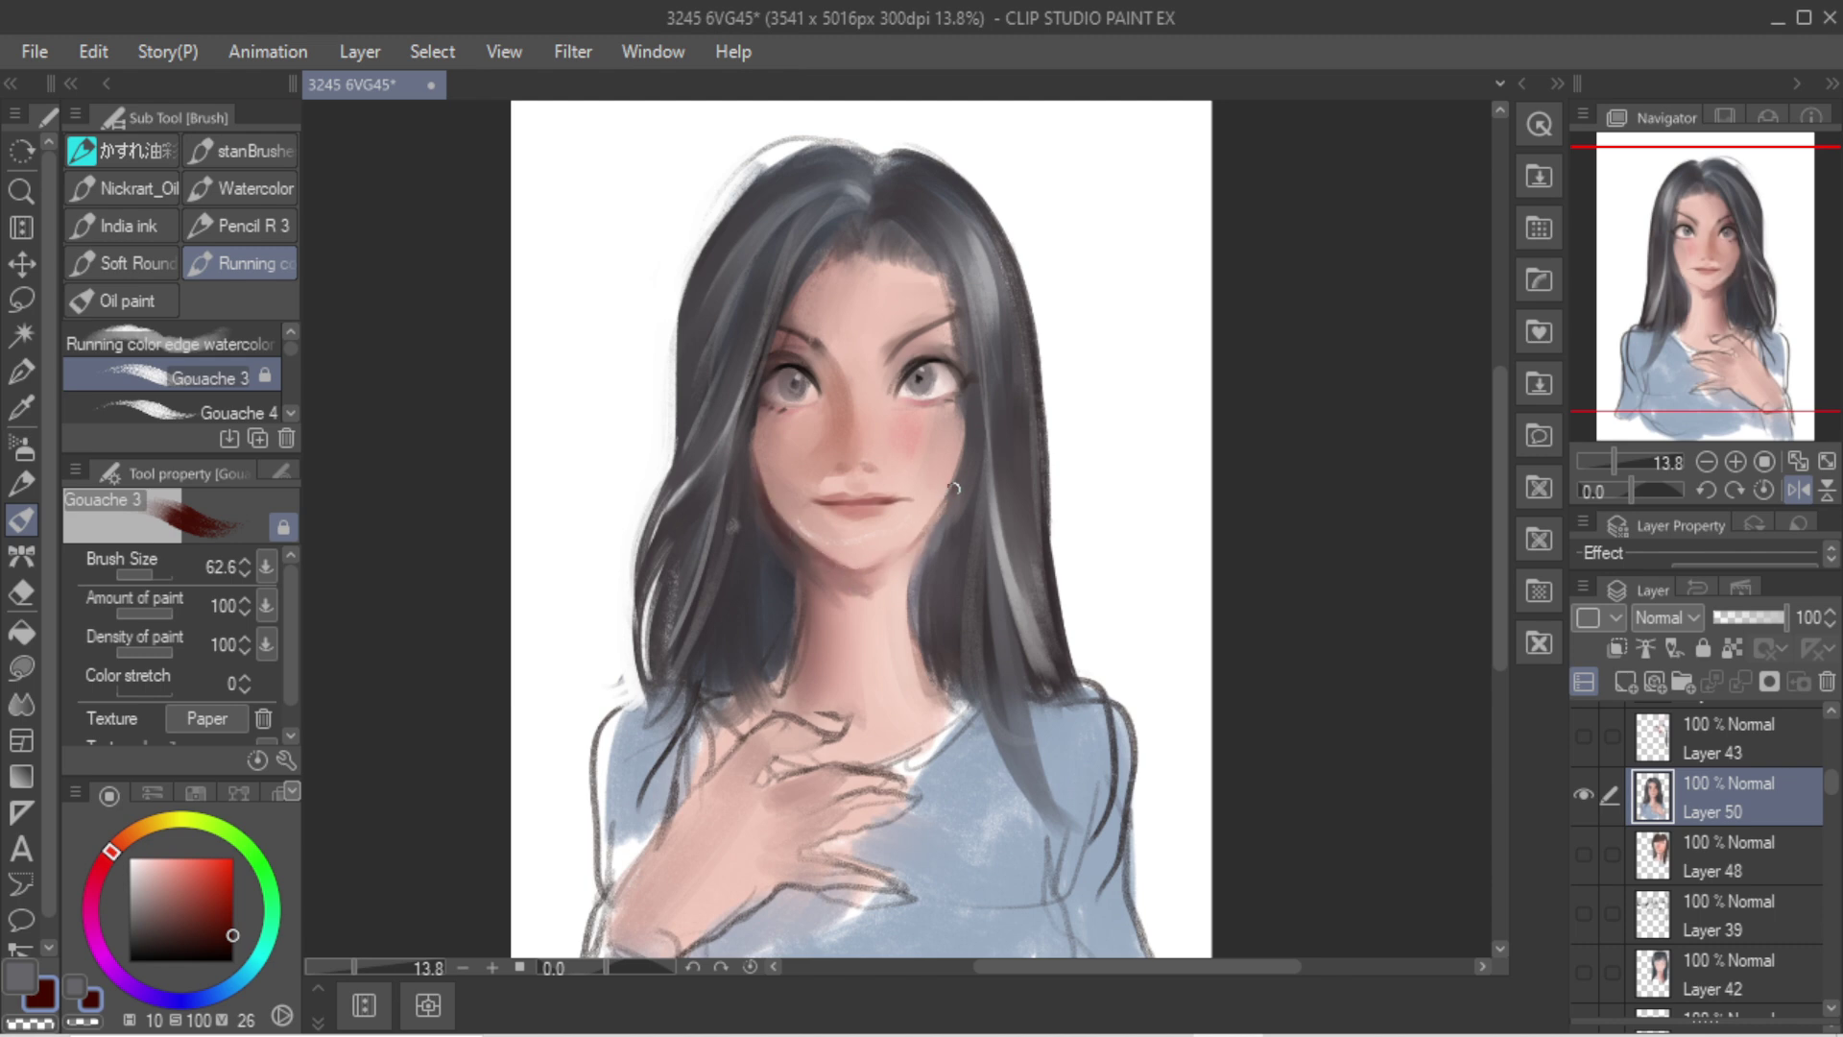
{"action": "key", "text": "bracketright"}
{"action": "left_click_drag", "start_coordinate": [789, 552], "coordinate": [798, 674]}
{"action": "key", "text": "bracketleft"}
{"action": "mouse_move", "coordinate": [803, 574]}
{"action": "left_mouse_down"}
{"action": "mouse_move", "coordinate": [789, 702]}
{"action": "mouse_move", "coordinate": [785, 672]}
{"action": "left_mouse_up"}
Step: Blend the shaded side of the neck and the hair lock falling beside it in colours sampled from those areas
{"action": "key", "text": "bracketright"}
{"action": "key", "text": "bracketright"}
{"action": "left_click", "coordinate": [825, 619], "text": "alt"}
{"action": "mouse_move", "coordinate": [823, 604]}
{"action": "left_mouse_down"}
{"action": "mouse_move", "coordinate": [799, 678]}
{"action": "mouse_move", "coordinate": [734, 708]}
{"action": "mouse_move", "coordinate": [749, 718]}
{"action": "left_mouse_up"}
{"action": "left_click", "coordinate": [761, 665], "text": "alt"}
{"action": "left_click", "coordinate": [747, 659], "text": "alt"}
{"action": "mouse_move", "coordinate": [764, 606]}
{"action": "left_mouse_down"}
{"action": "mouse_move", "coordinate": [711, 705]}
{"action": "mouse_move", "coordinate": [679, 716]}
{"action": "mouse_move", "coordinate": [643, 803]}
{"action": "mouse_move", "coordinate": [656, 821]}
{"action": "left_mouse_up"}
Step: Paint over the shirt beside the hair ends in sampled light blue (H 214, S 18, V 73) at brush size 379.3
{"action": "key", "text": "bracketright"}
{"action": "key", "text": "bracketright"}
{"action": "key", "text": "bracketright"}
{"action": "key", "text": "bracketright"}
{"action": "key", "text": "bracketright"}
{"action": "left_click", "coordinate": [653, 737], "text": "alt"}
{"action": "left_click_drag", "start_coordinate": [1035, 712], "coordinate": [974, 773]}
{"action": "scroll", "coordinate": [914, 344], "scroll_direction": "down", "scroll_amount": 3}
{"action": "scroll", "coordinate": [881, 309], "scroll_direction": "up", "scroll_amount": 2}
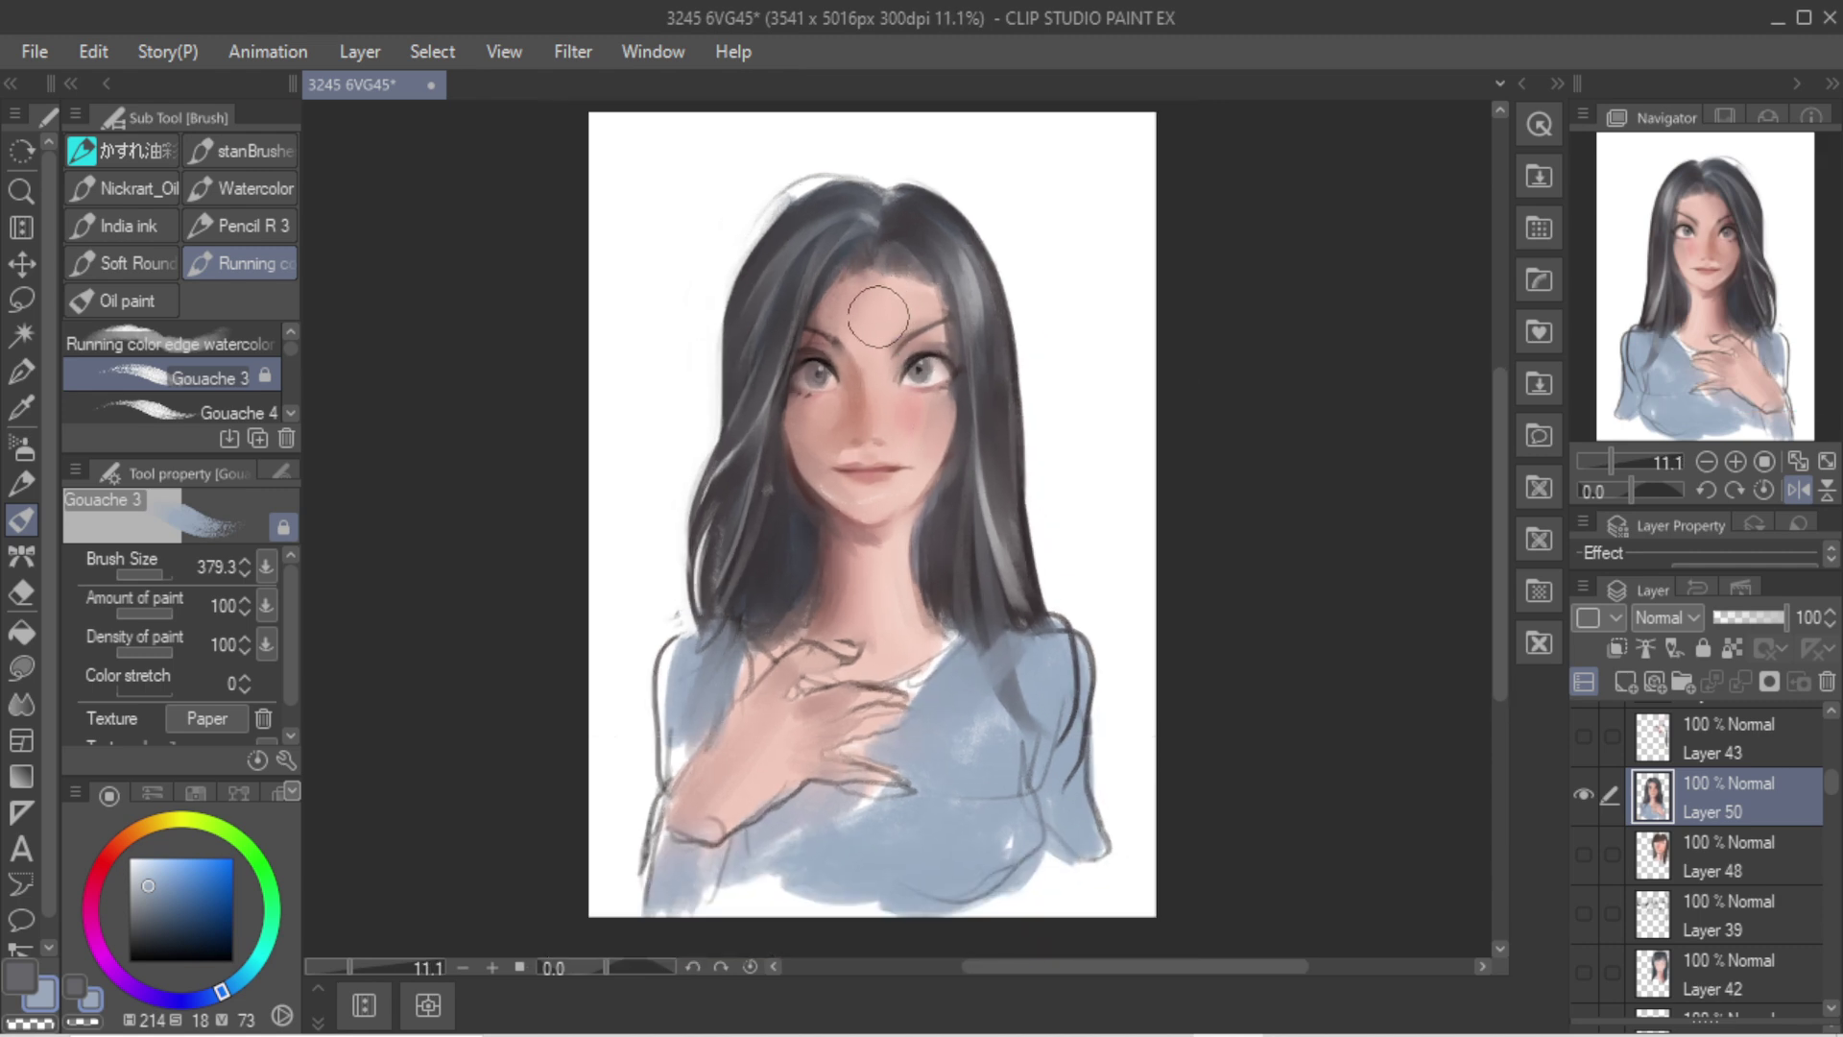
Step: Soften the shading between cheek and nose in sampled skin tone (H 15, S 24, V 93) at brush size 225.8, and flip the canvas view
{"action": "key", "text": "bracketleft"}
{"action": "left_click", "coordinate": [844, 461], "text": "alt"}
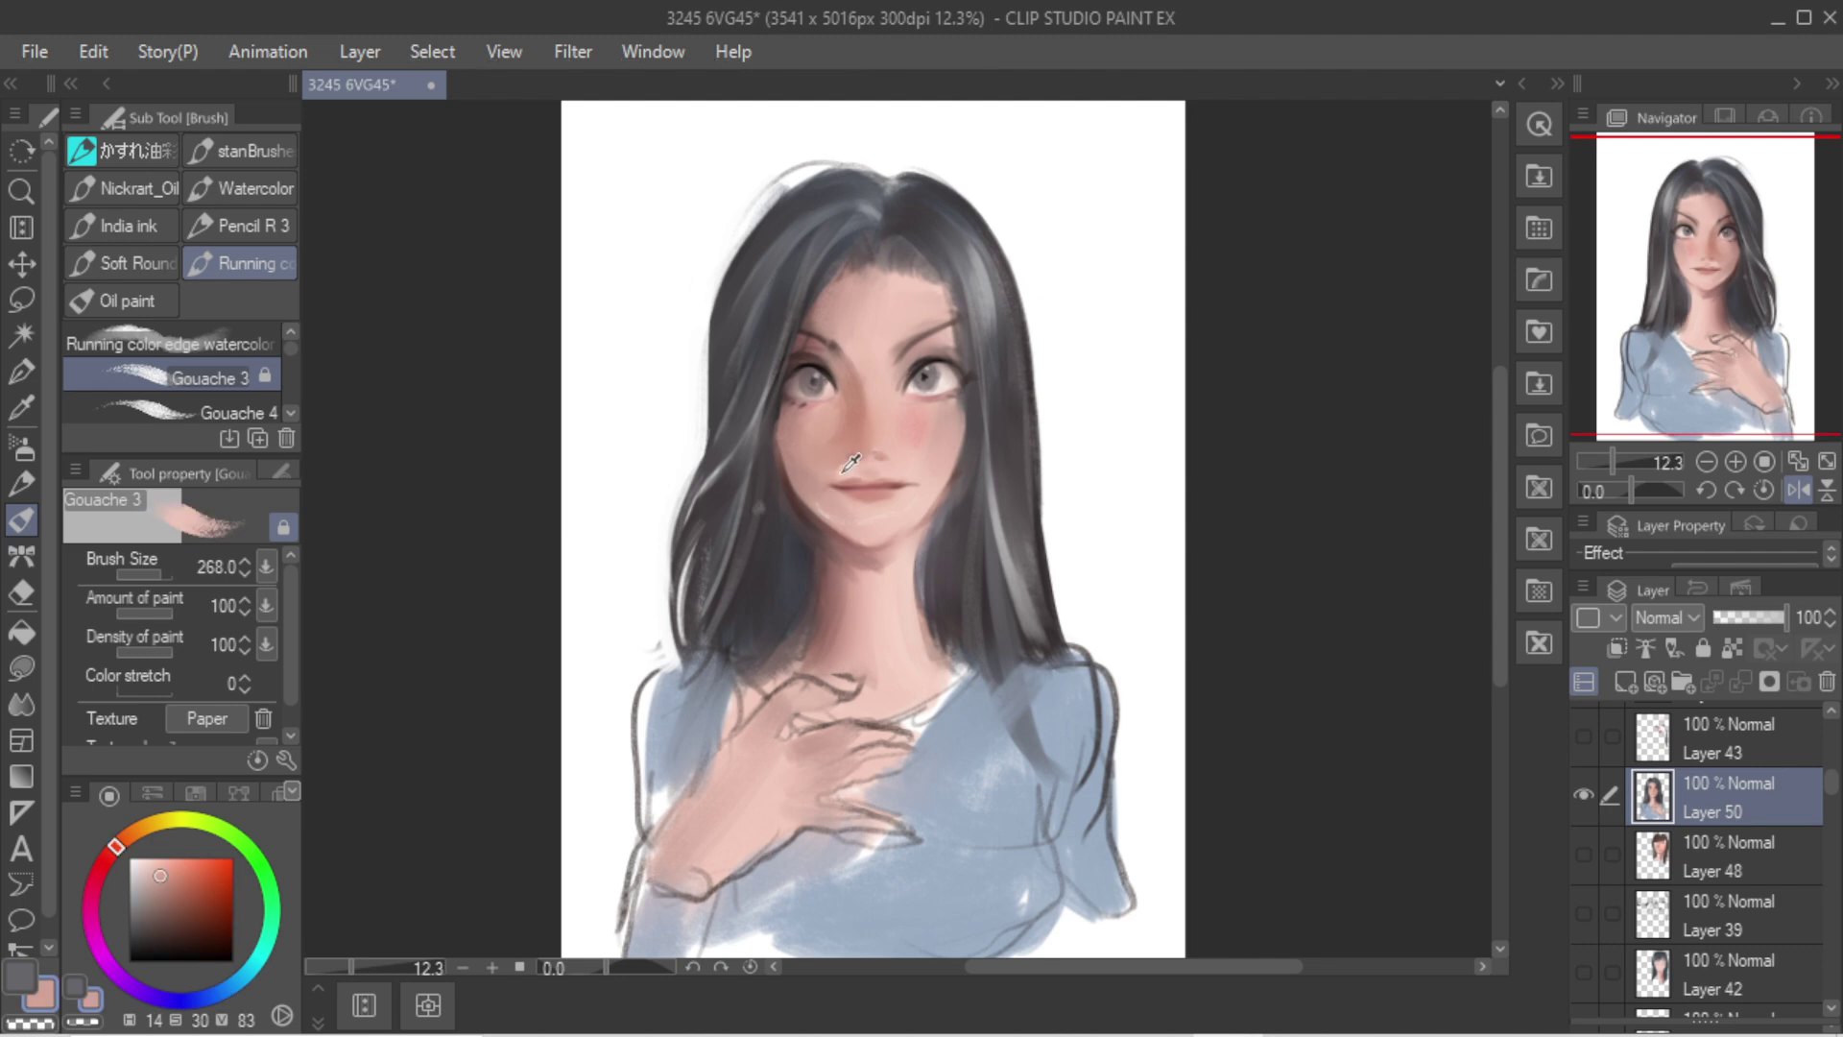
{"action": "key", "text": "bracketleft"}
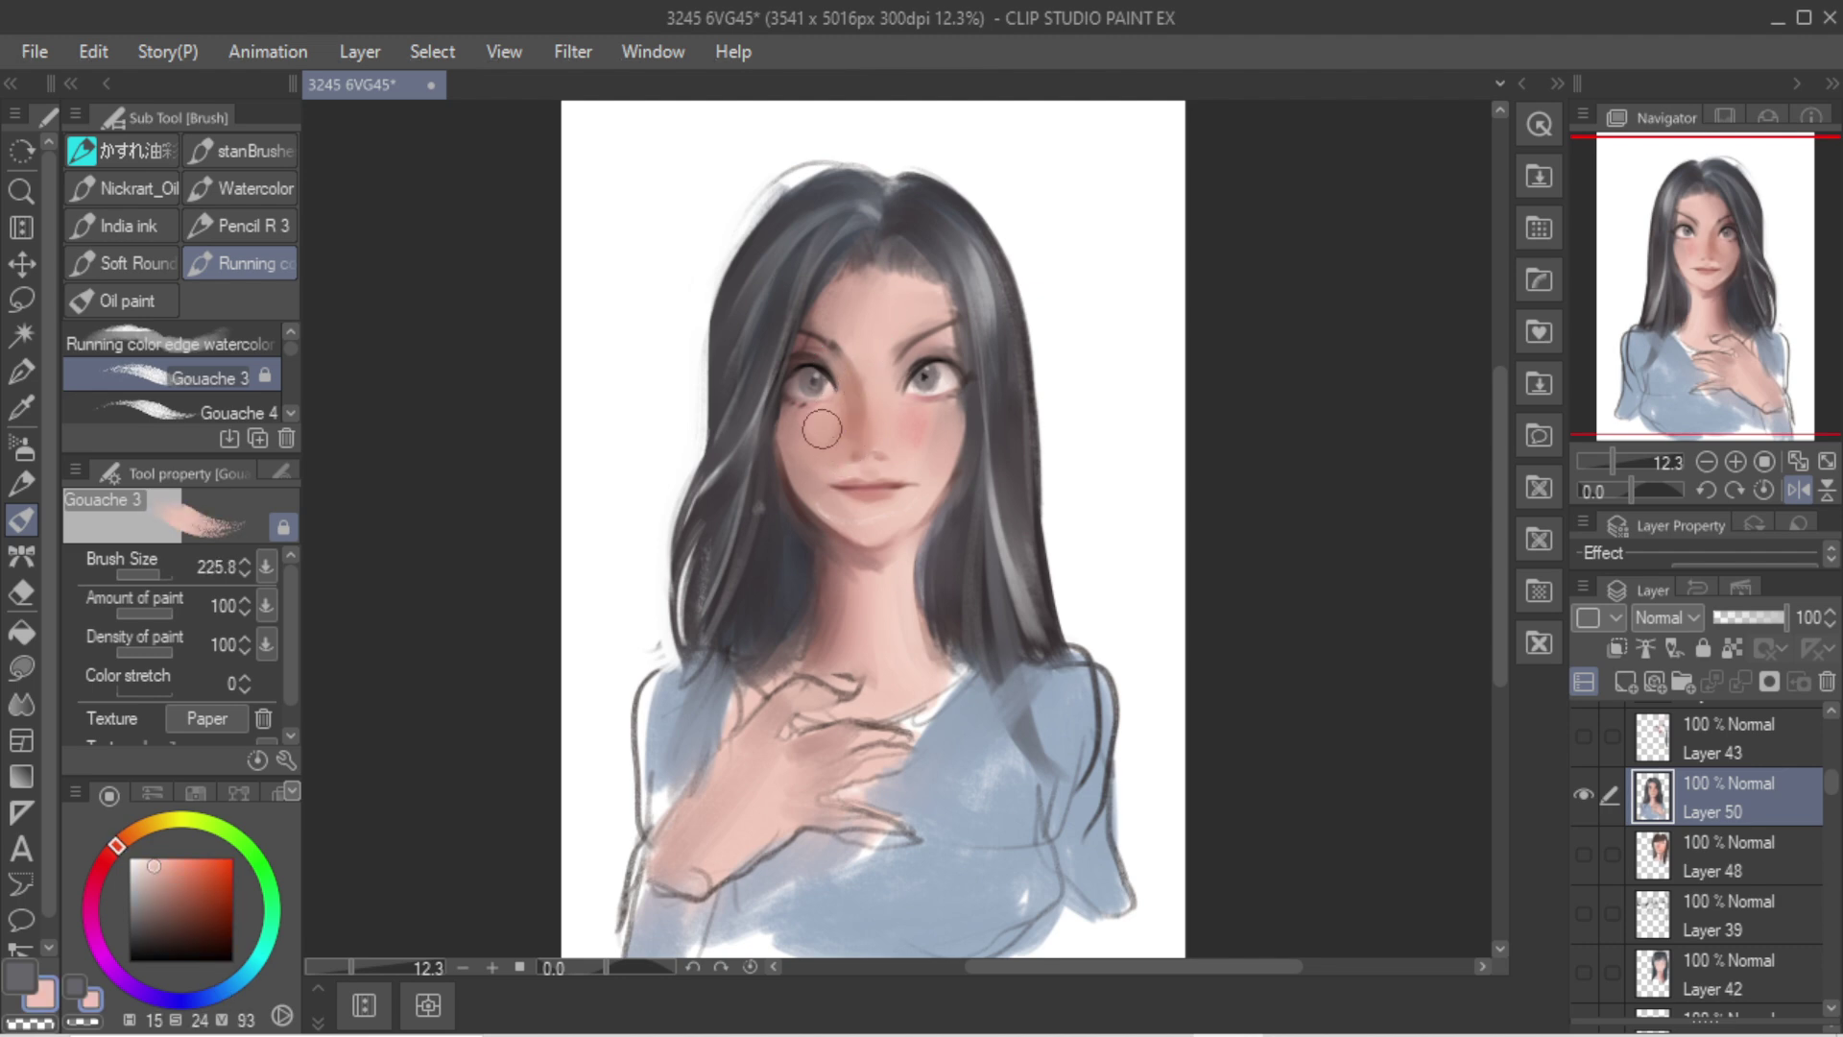
{"action": "left_click_drag", "start_coordinate": [816, 430], "coordinate": [836, 411]}
{"action": "left_click", "coordinate": [844, 434], "text": "alt"}
{"action": "left_click", "coordinate": [853, 413], "text": "alt"}
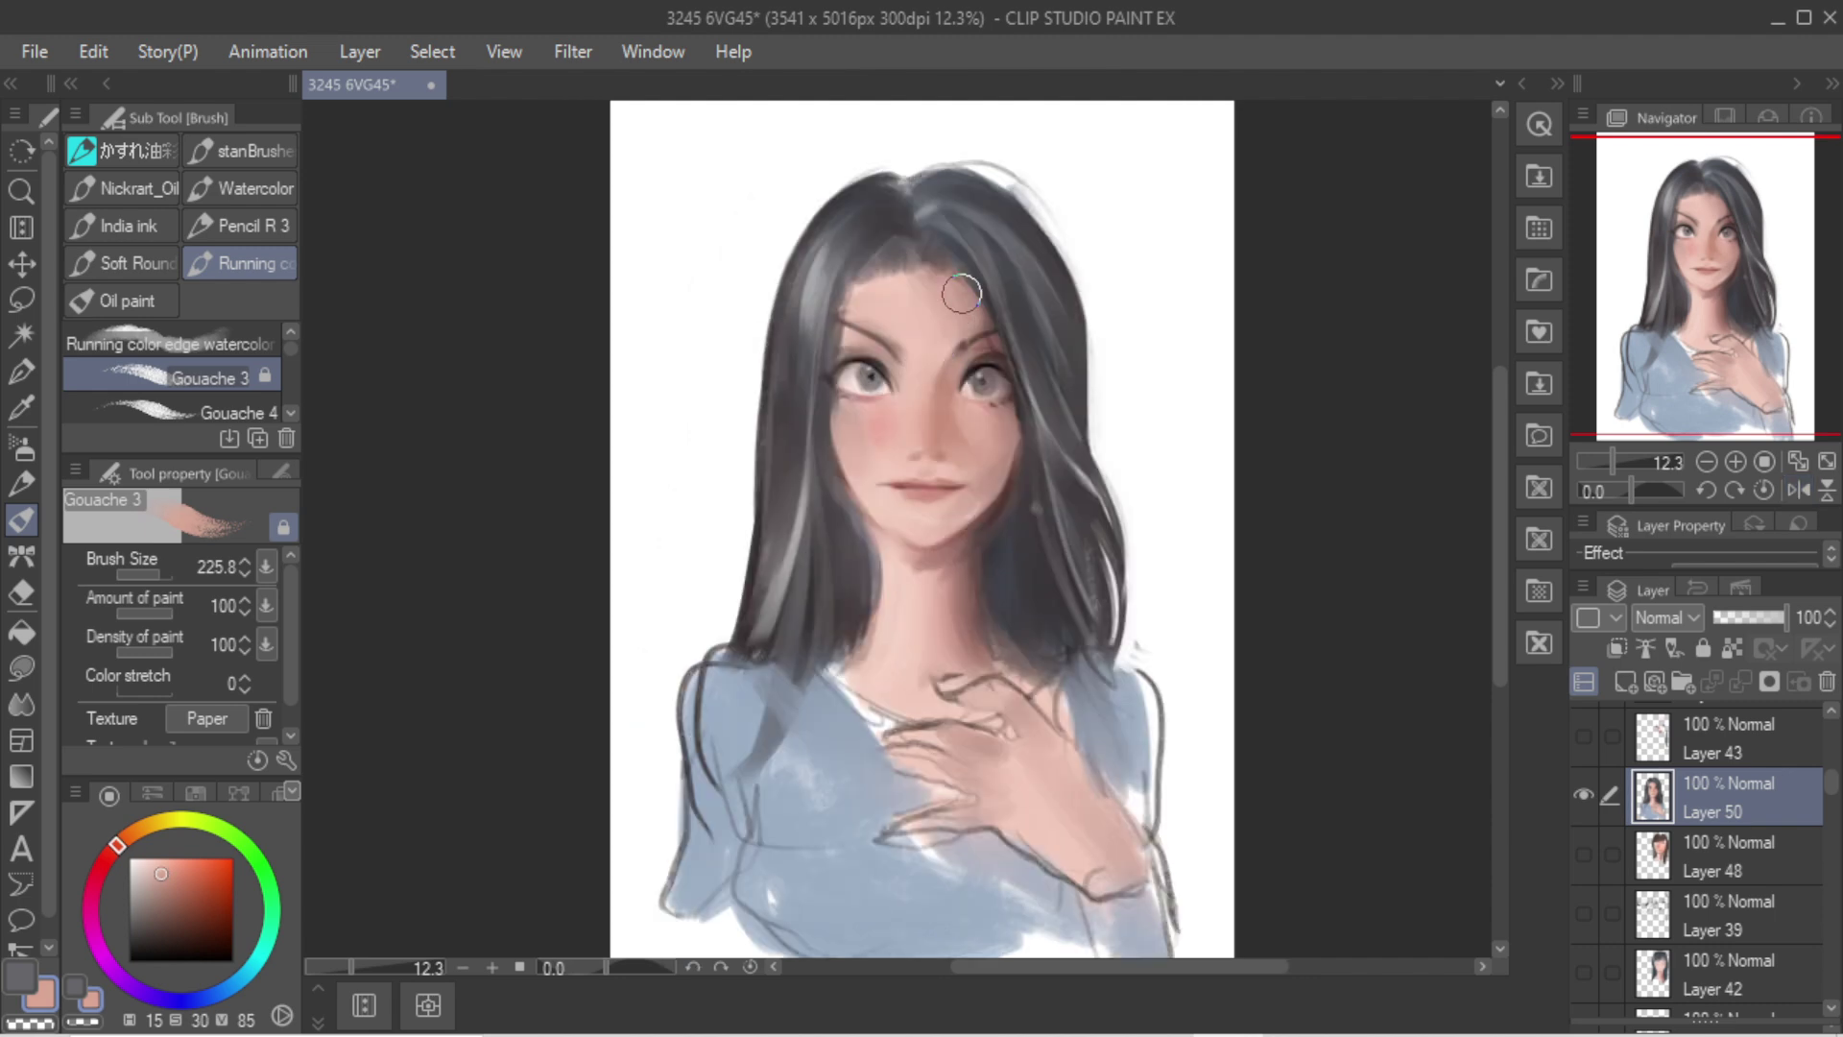
Step: Retouch the skin beside the mouth and under the eye in sampled skin tones, and the eyelids in near-black (H 10, S 15, V 16)
{"action": "left_click", "coordinate": [949, 447], "text": "alt"}
{"action": "key", "text": "bracketleft"}
{"action": "left_click", "coordinate": [871, 492], "text": "alt"}
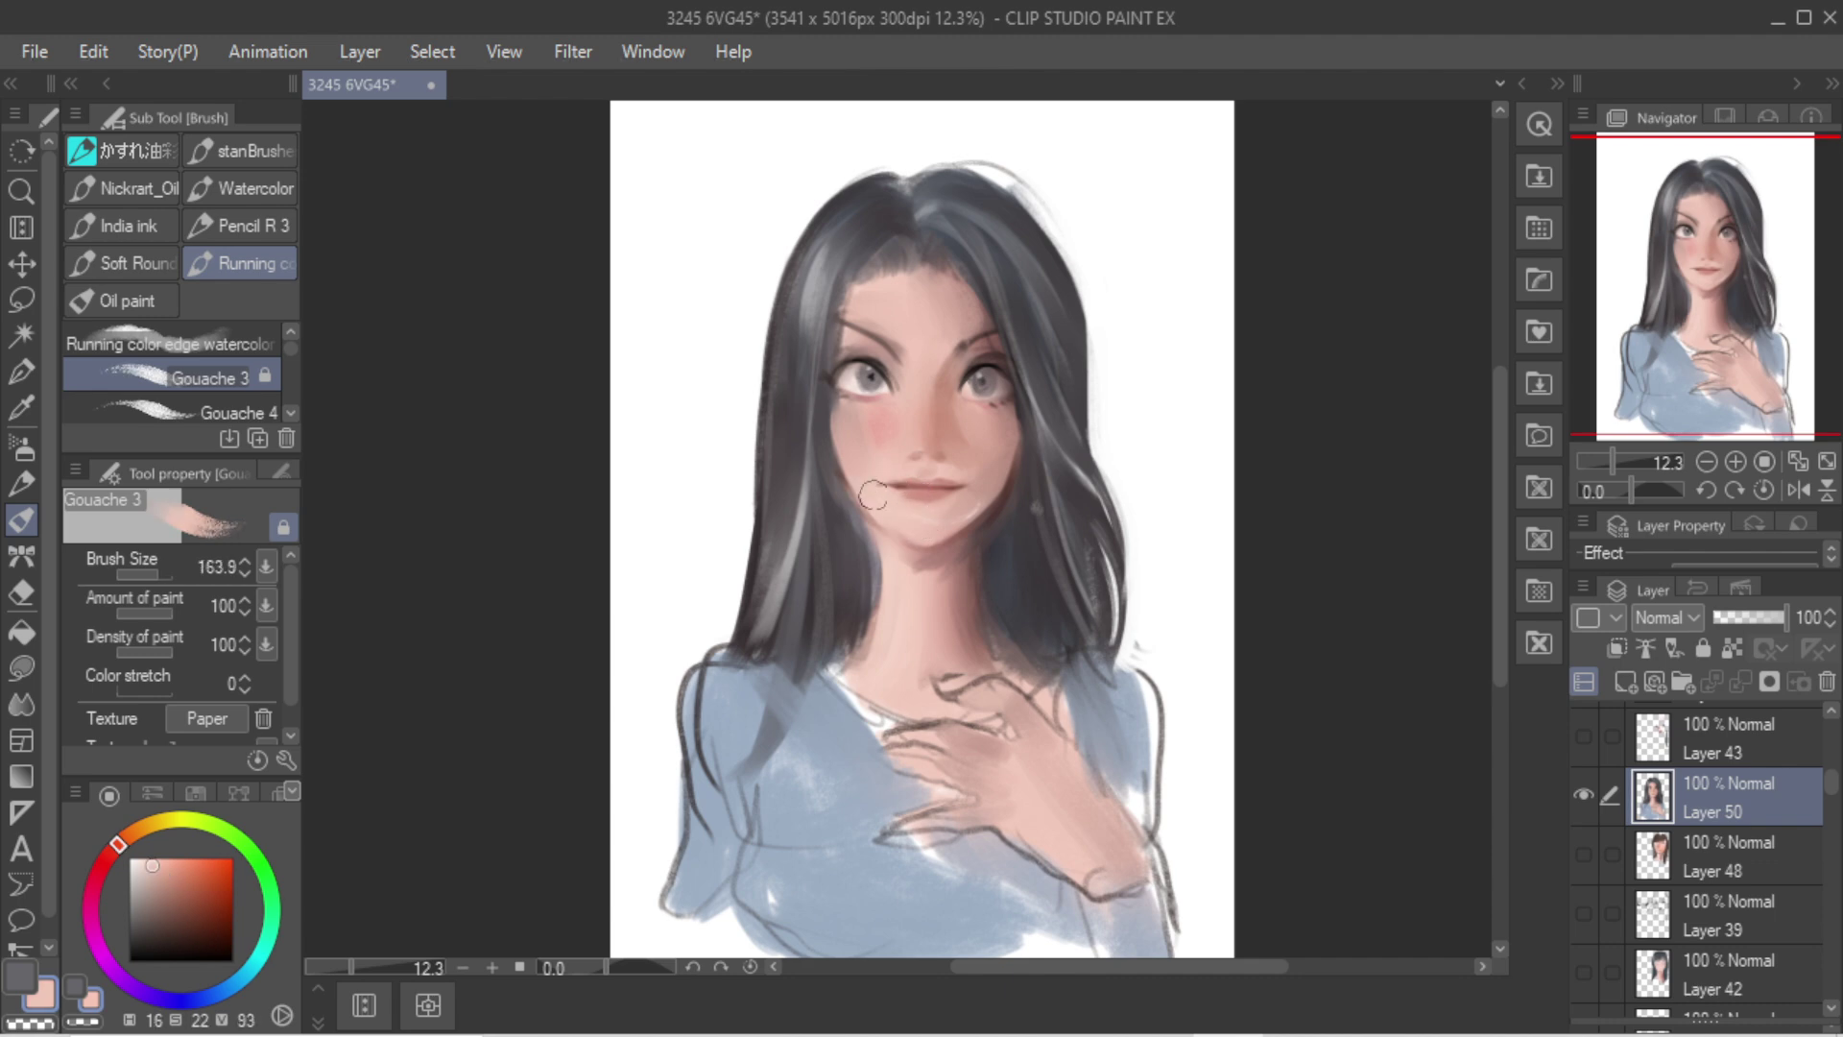
{"action": "left_click", "coordinate": [862, 406], "text": "alt"}
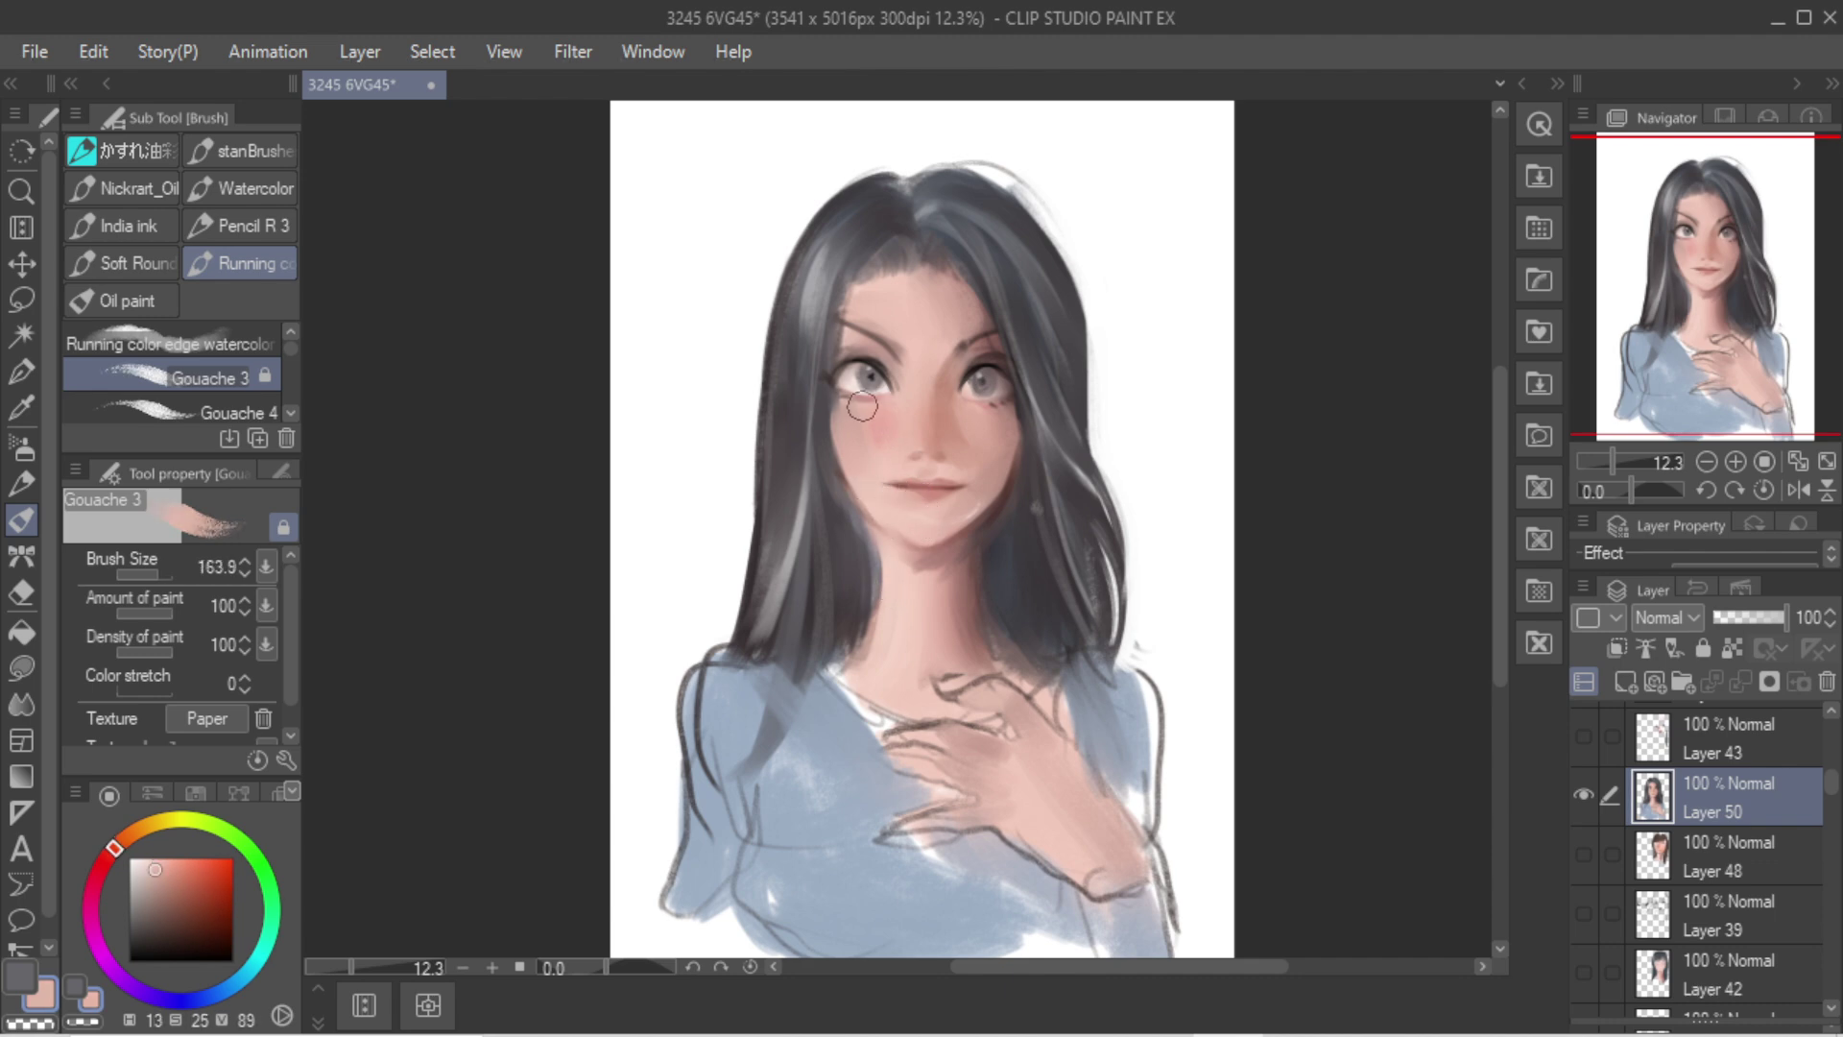
{"action": "left_click", "coordinate": [863, 350], "text": "alt"}
{"action": "left_click", "coordinate": [869, 351], "text": "alt"}
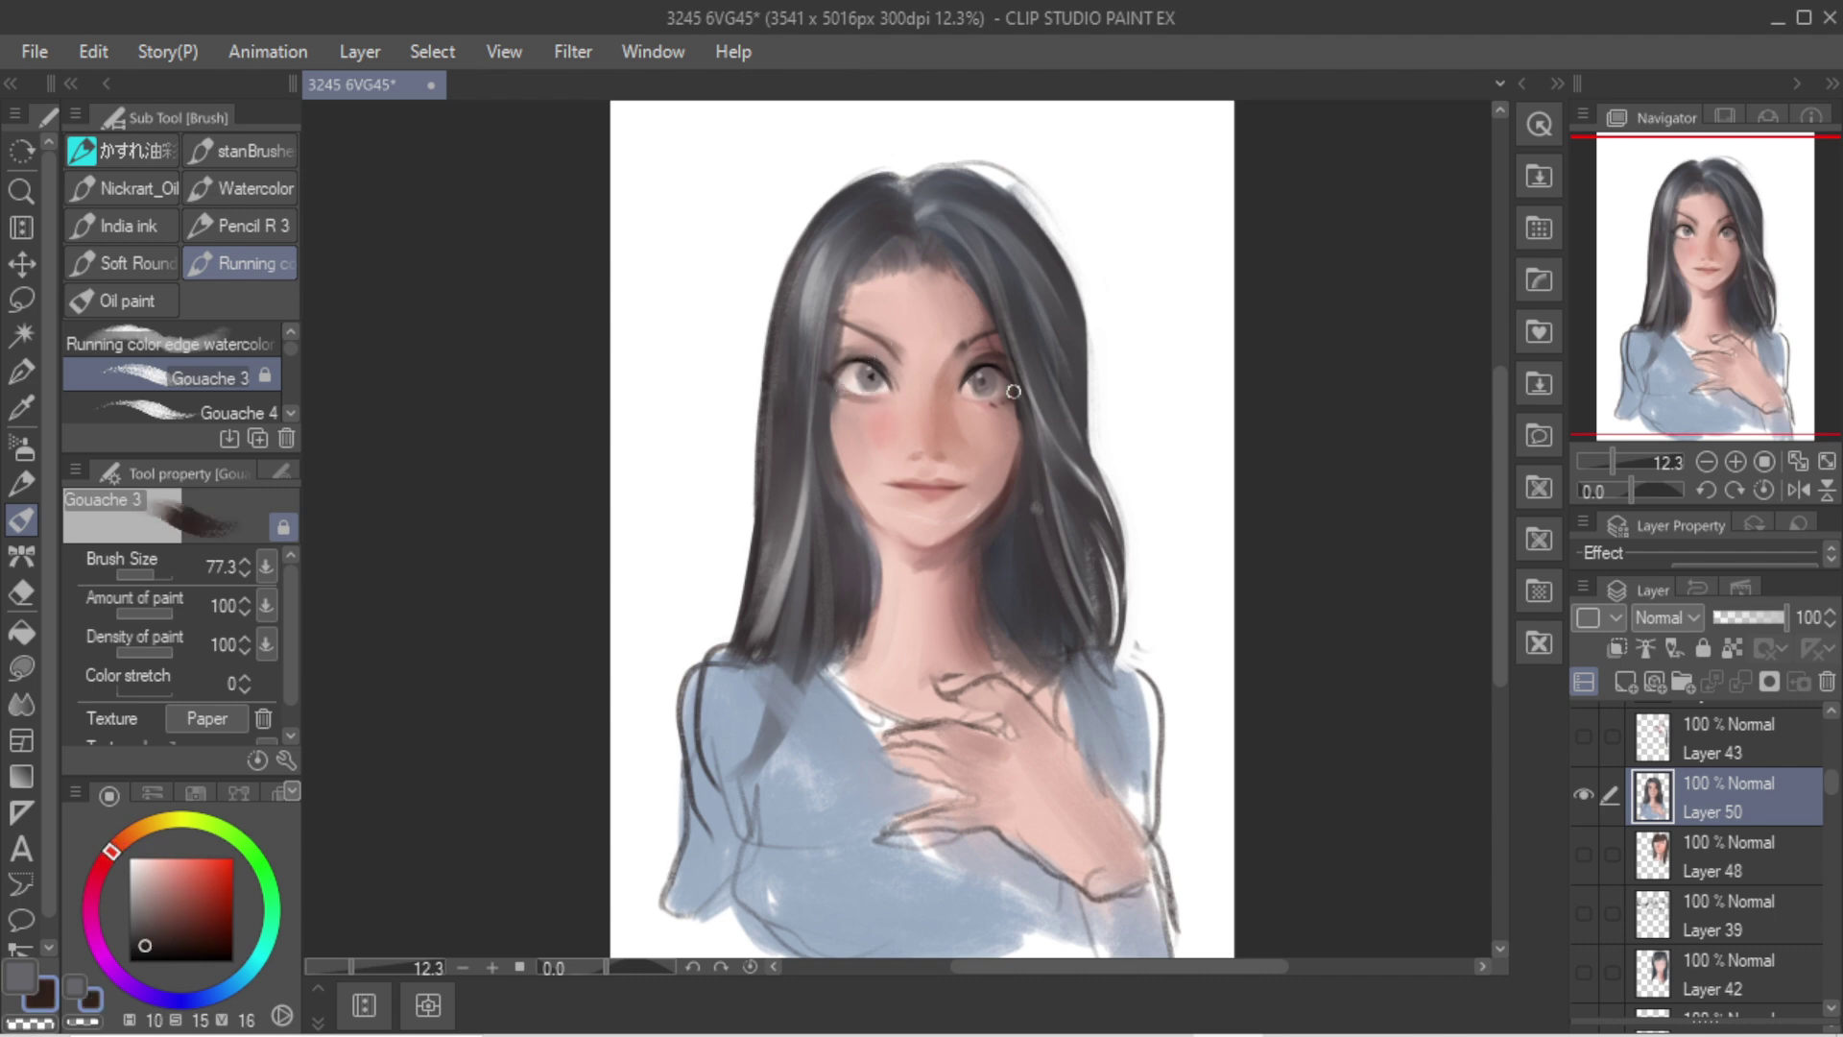
Step: Tint the lower lip in bright red (H 360, S 77, V 97), varying the brush size between 28.0 and 123.9
{"action": "left_click", "coordinate": [926, 484], "text": "alt"}
{"action": "left_click", "coordinate": [102, 861]}
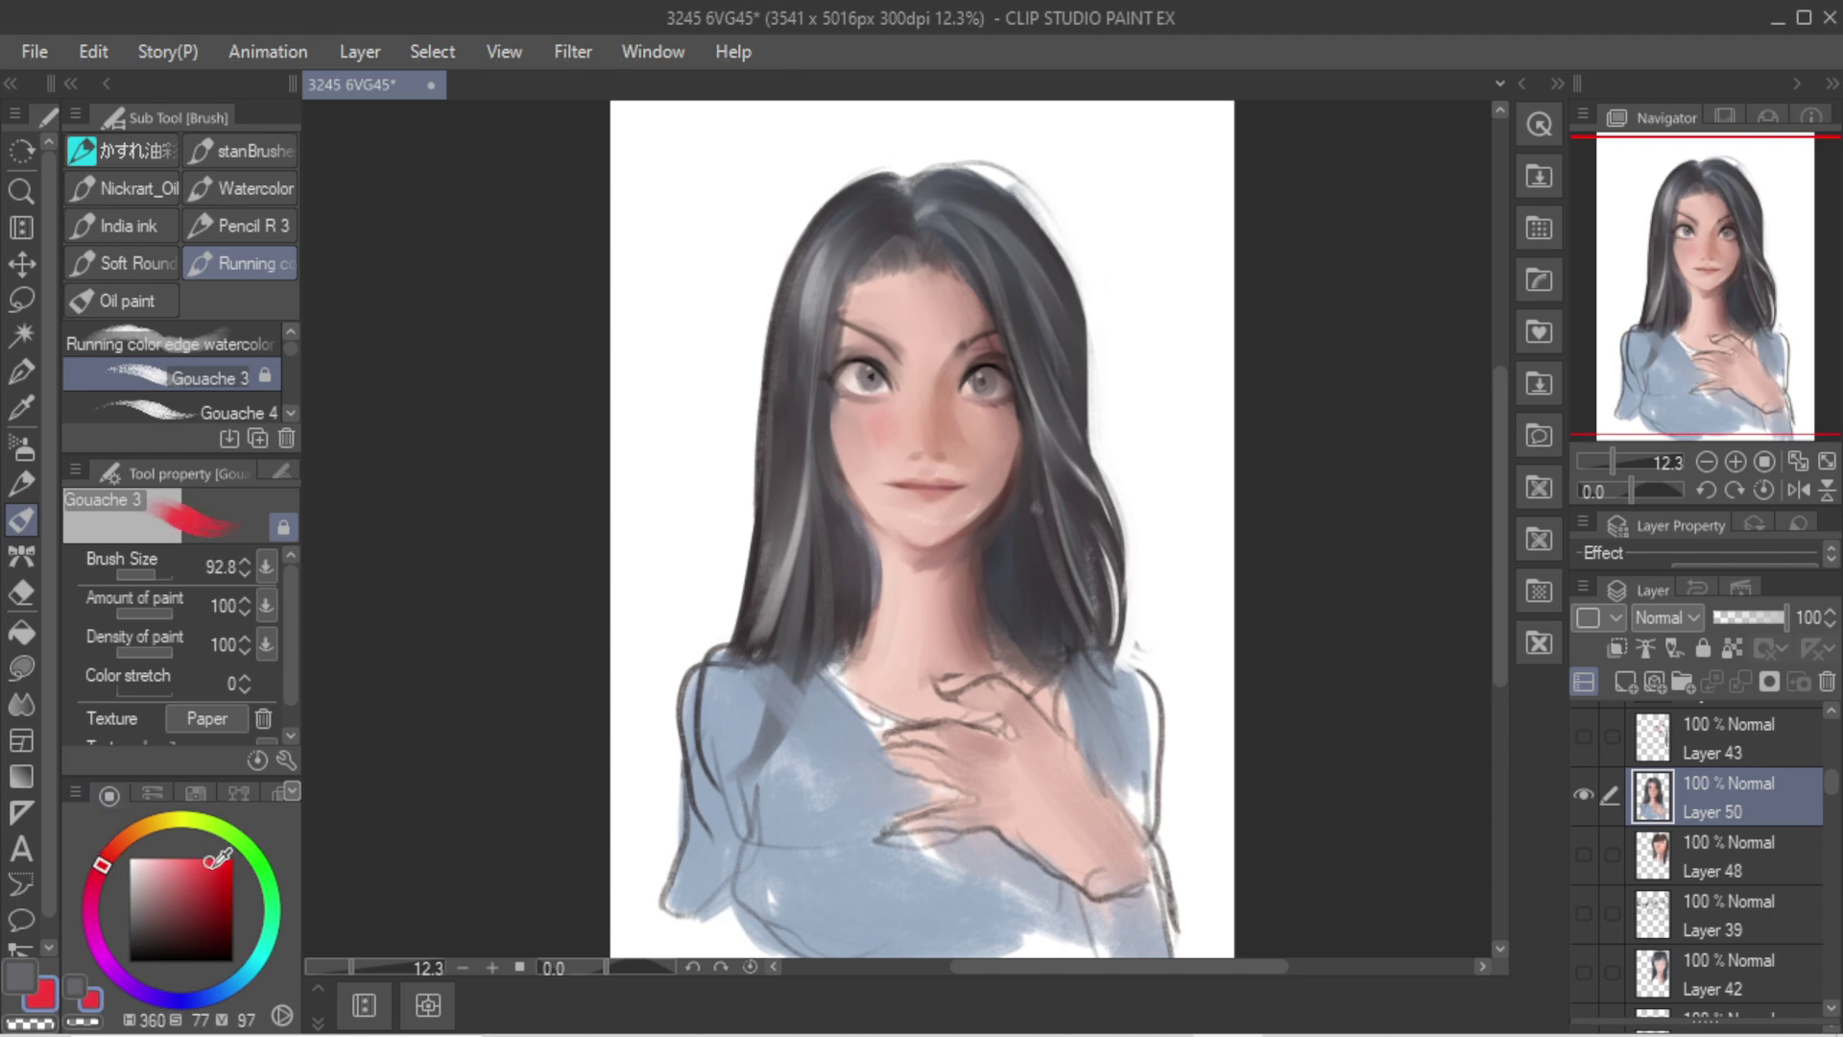
{"action": "left_click", "coordinate": [209, 862]}
{"action": "scroll", "coordinate": [959, 416], "scroll_direction": "up", "scroll_amount": 2}
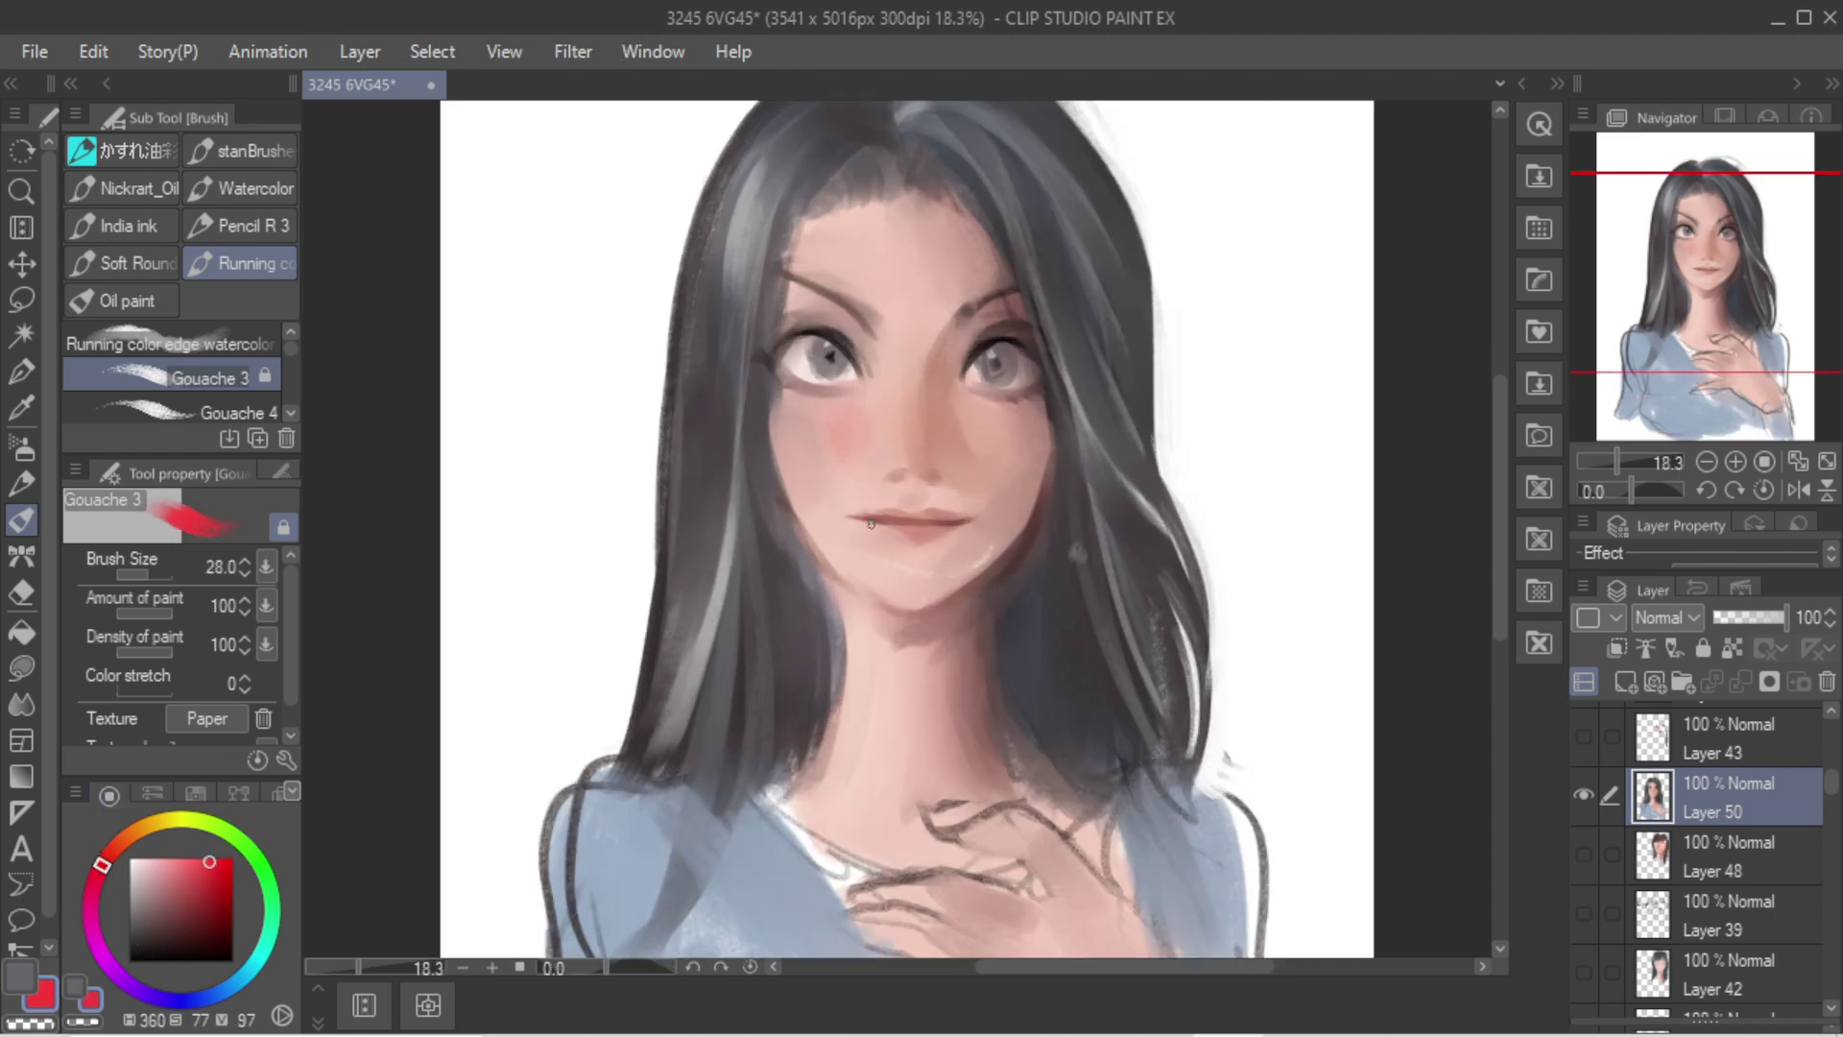
{"action": "left_click_drag", "start_coordinate": [870, 528], "coordinate": [897, 535]}
{"action": "scroll", "coordinate": [958, 415], "scroll_direction": "down", "scroll_amount": 3}
{"action": "scroll", "coordinate": [950, 423], "scroll_direction": "up", "scroll_amount": 4}
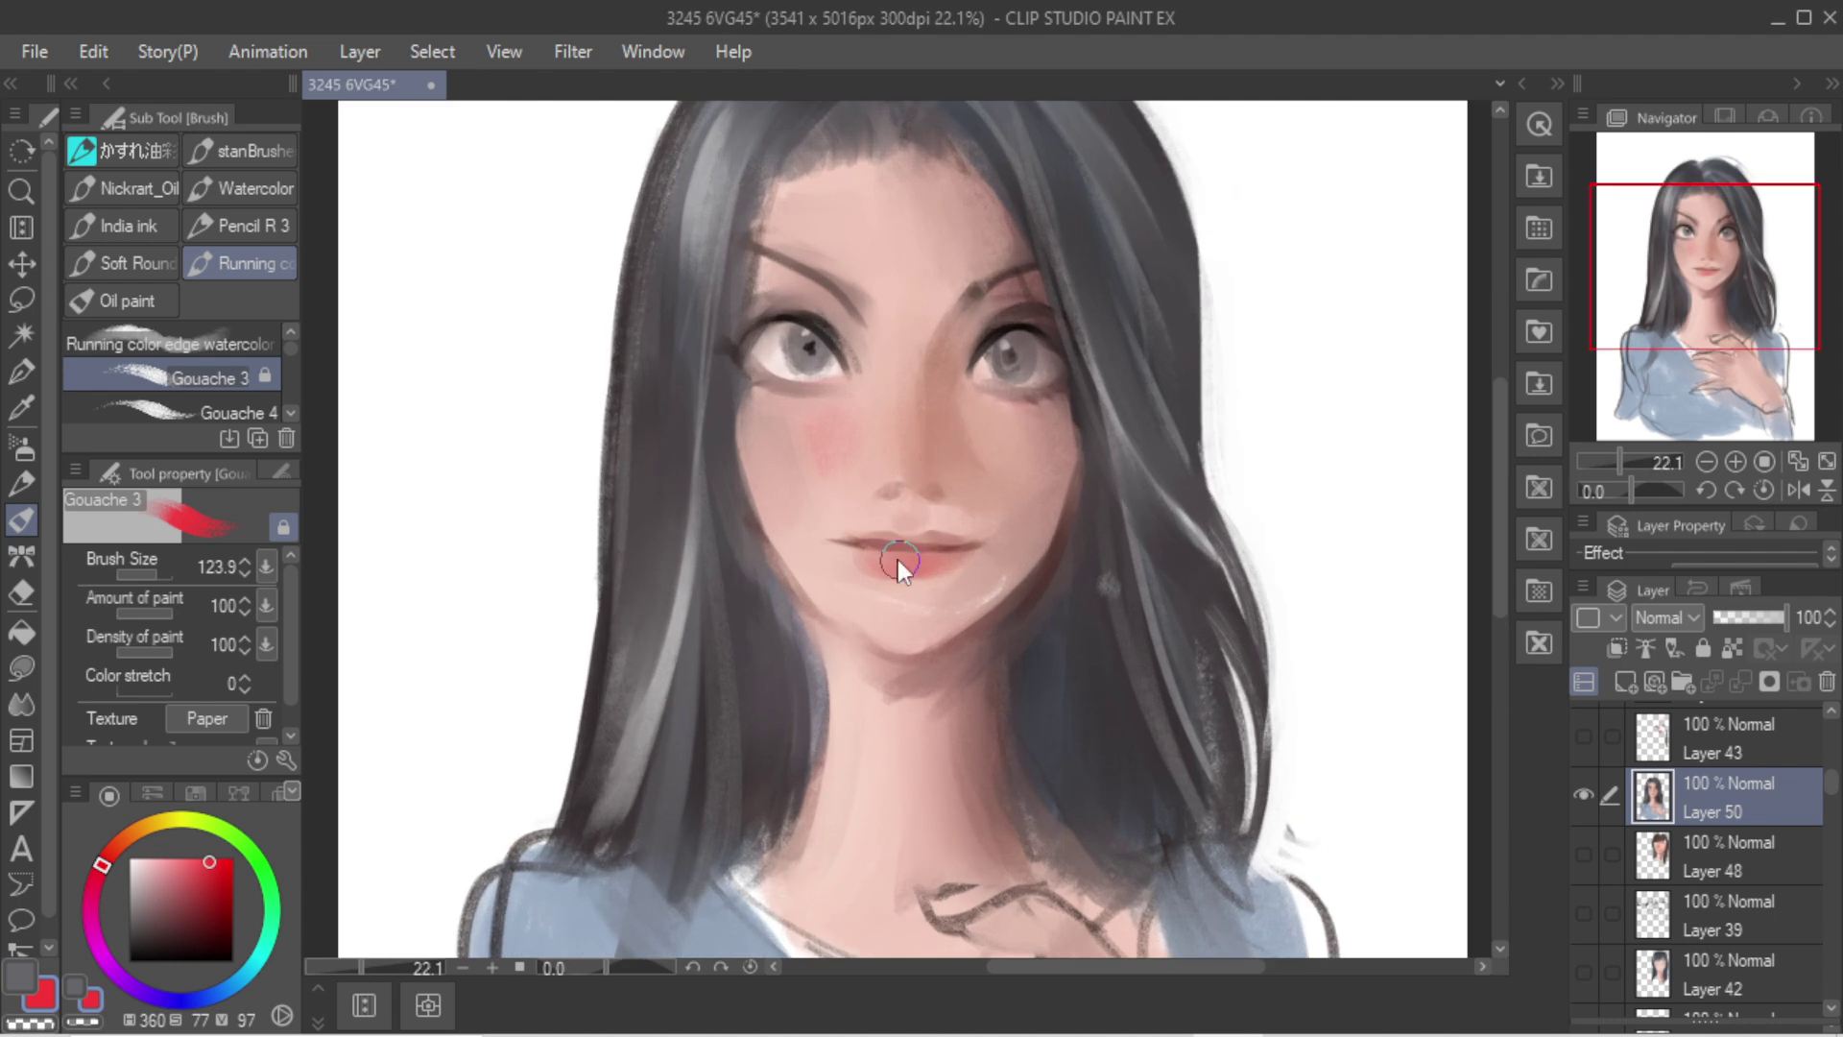
Step: Smooth the side of the nose above the nostril in sampled skin tone (H 15, S 25, V 92) with a smaller brush
{"action": "left_click", "coordinate": [875, 473], "text": "alt"}
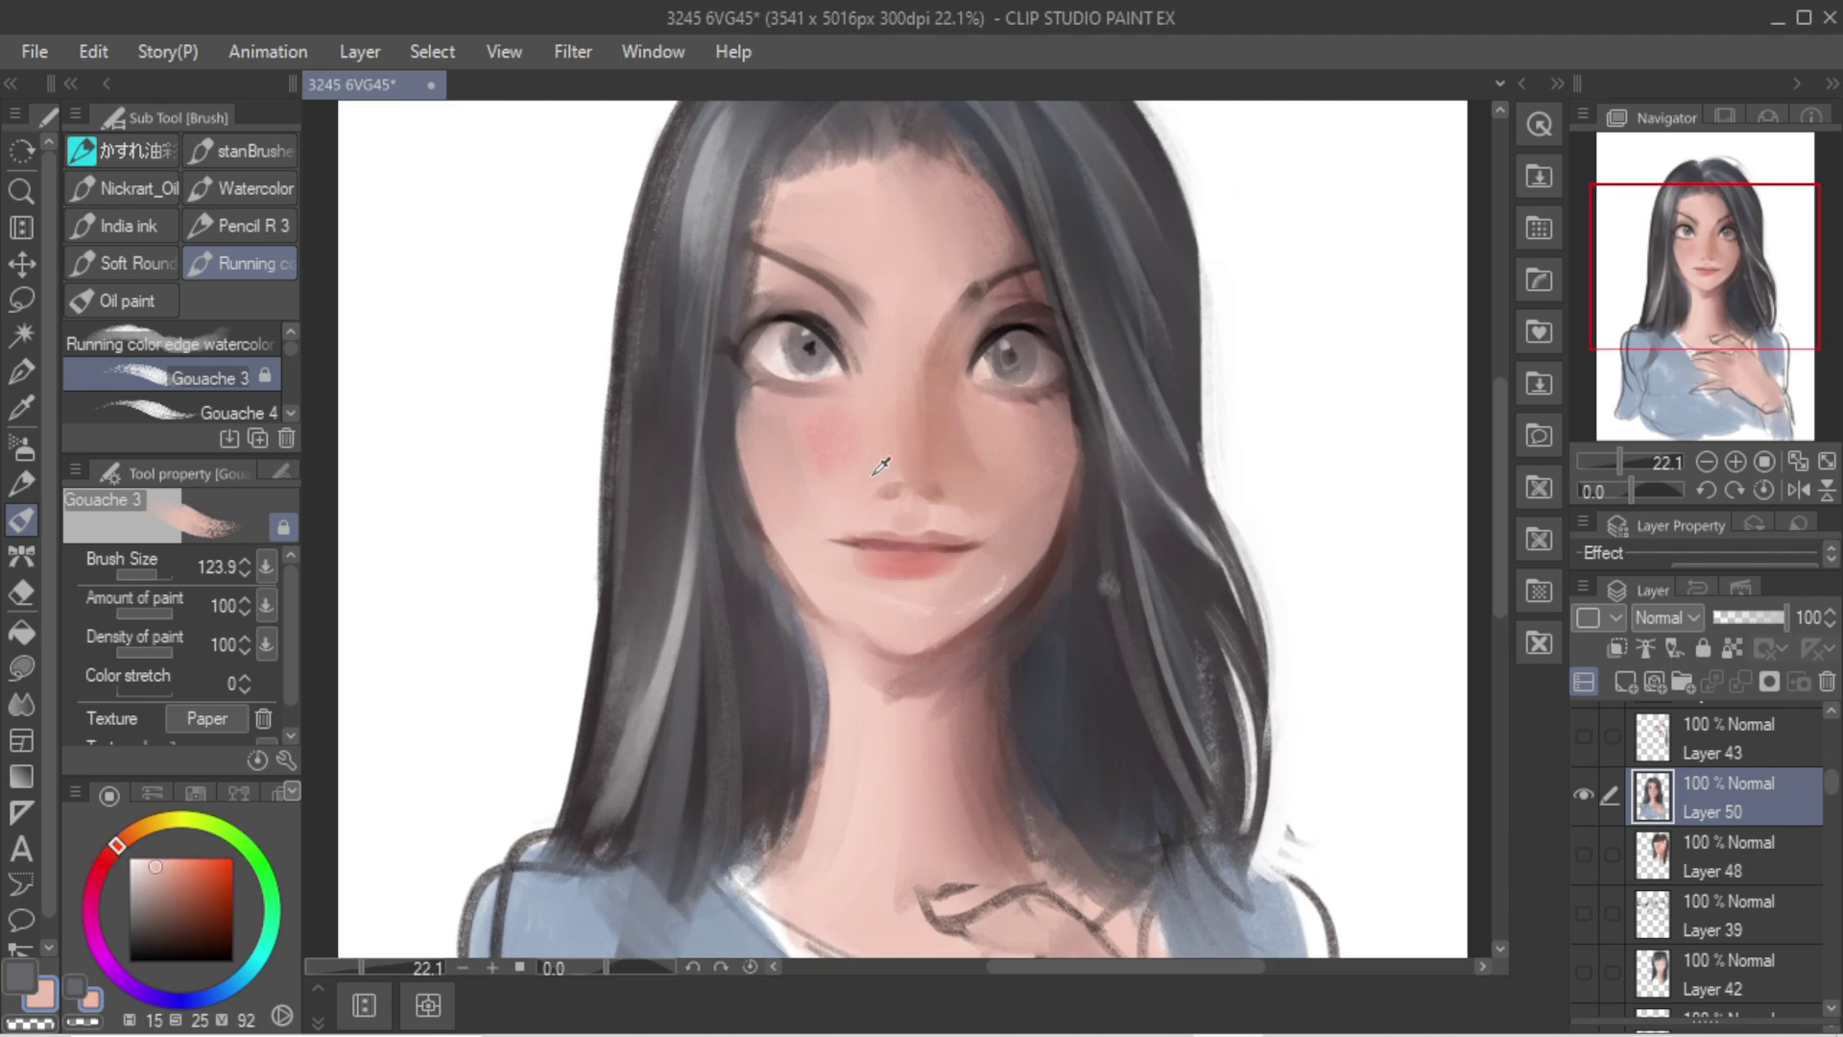
{"action": "key", "text": "["}
{"action": "key", "text": "["}
{"action": "key", "text": "["}
{"action": "left_click_drag", "start_coordinate": [879, 461], "coordinate": [869, 499]}
Step: Try to shade the nose bridge with the Shadow airbrush in sampled skin tone (H 17, S 24, V 92)
{"action": "left_click", "coordinate": [892, 365], "text": "alt"}
{"action": "key", "text": "b"}
{"action": "left_click_drag", "start_coordinate": [883, 380], "coordinate": [884, 523]}
{"action": "key", "text": "ctrl+z"}
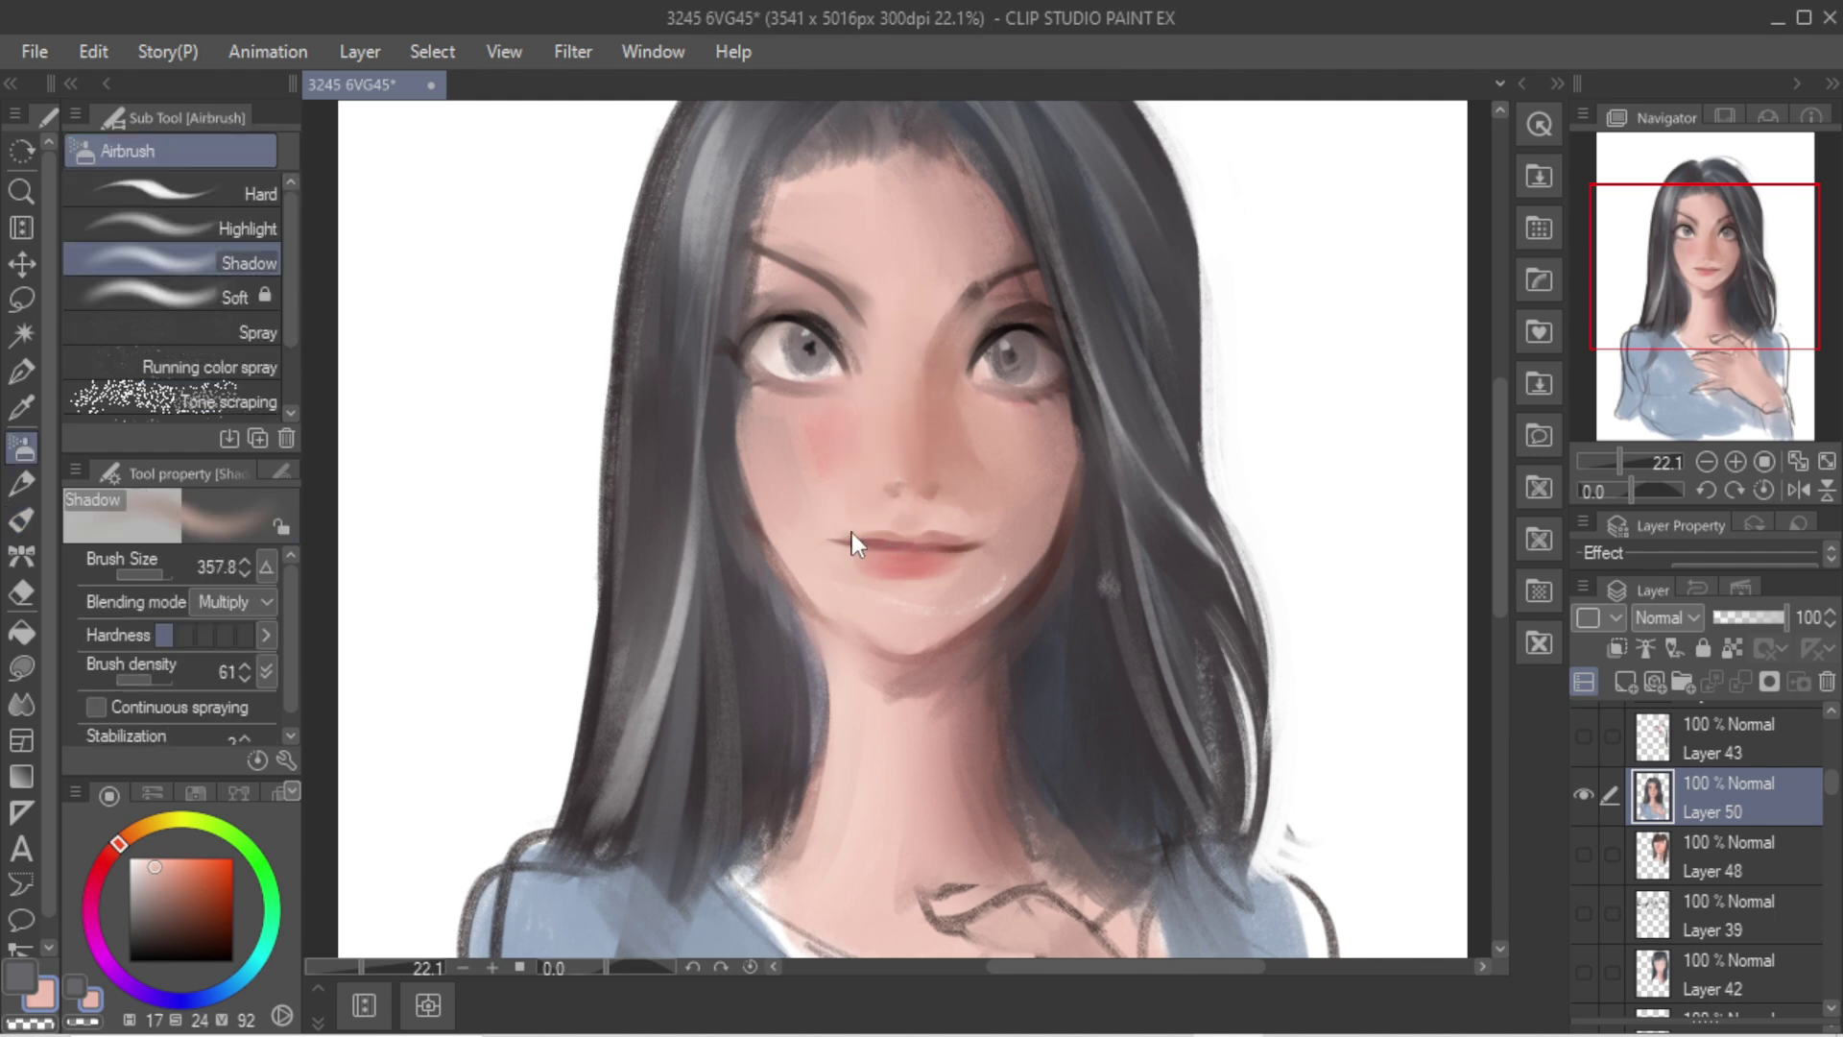
Step: Brighten the nose bridge with the Highlight airbrush in the same skin tone, at brush size 376.3
{"action": "left_click", "coordinate": [234, 233]}
{"action": "left_click_drag", "start_coordinate": [904, 368], "coordinate": [889, 486]}
{"action": "key", "text": "ctrl+z"}
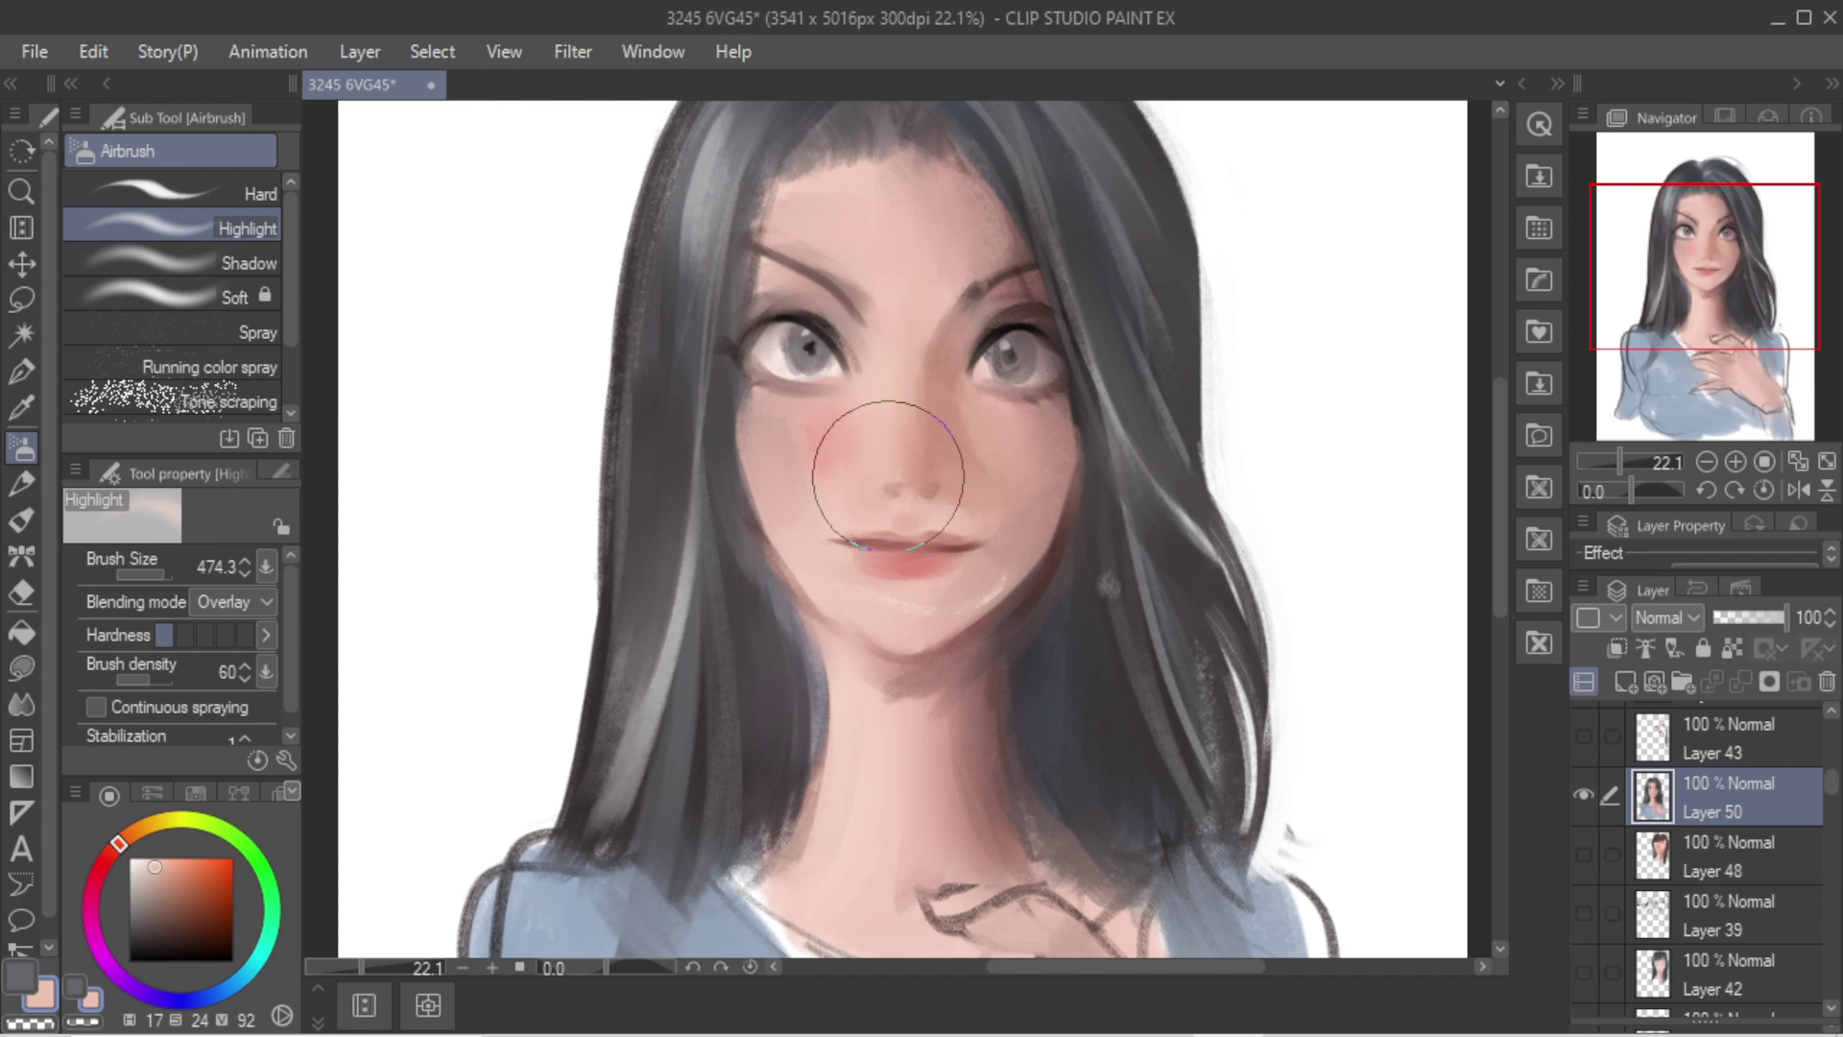
{"action": "key", "text": "["}
{"action": "key", "text": "["}
{"action": "key", "text": "["}
{"action": "key", "text": "["}
{"action": "left_click_drag", "start_coordinate": [896, 411], "coordinate": [901, 448]}
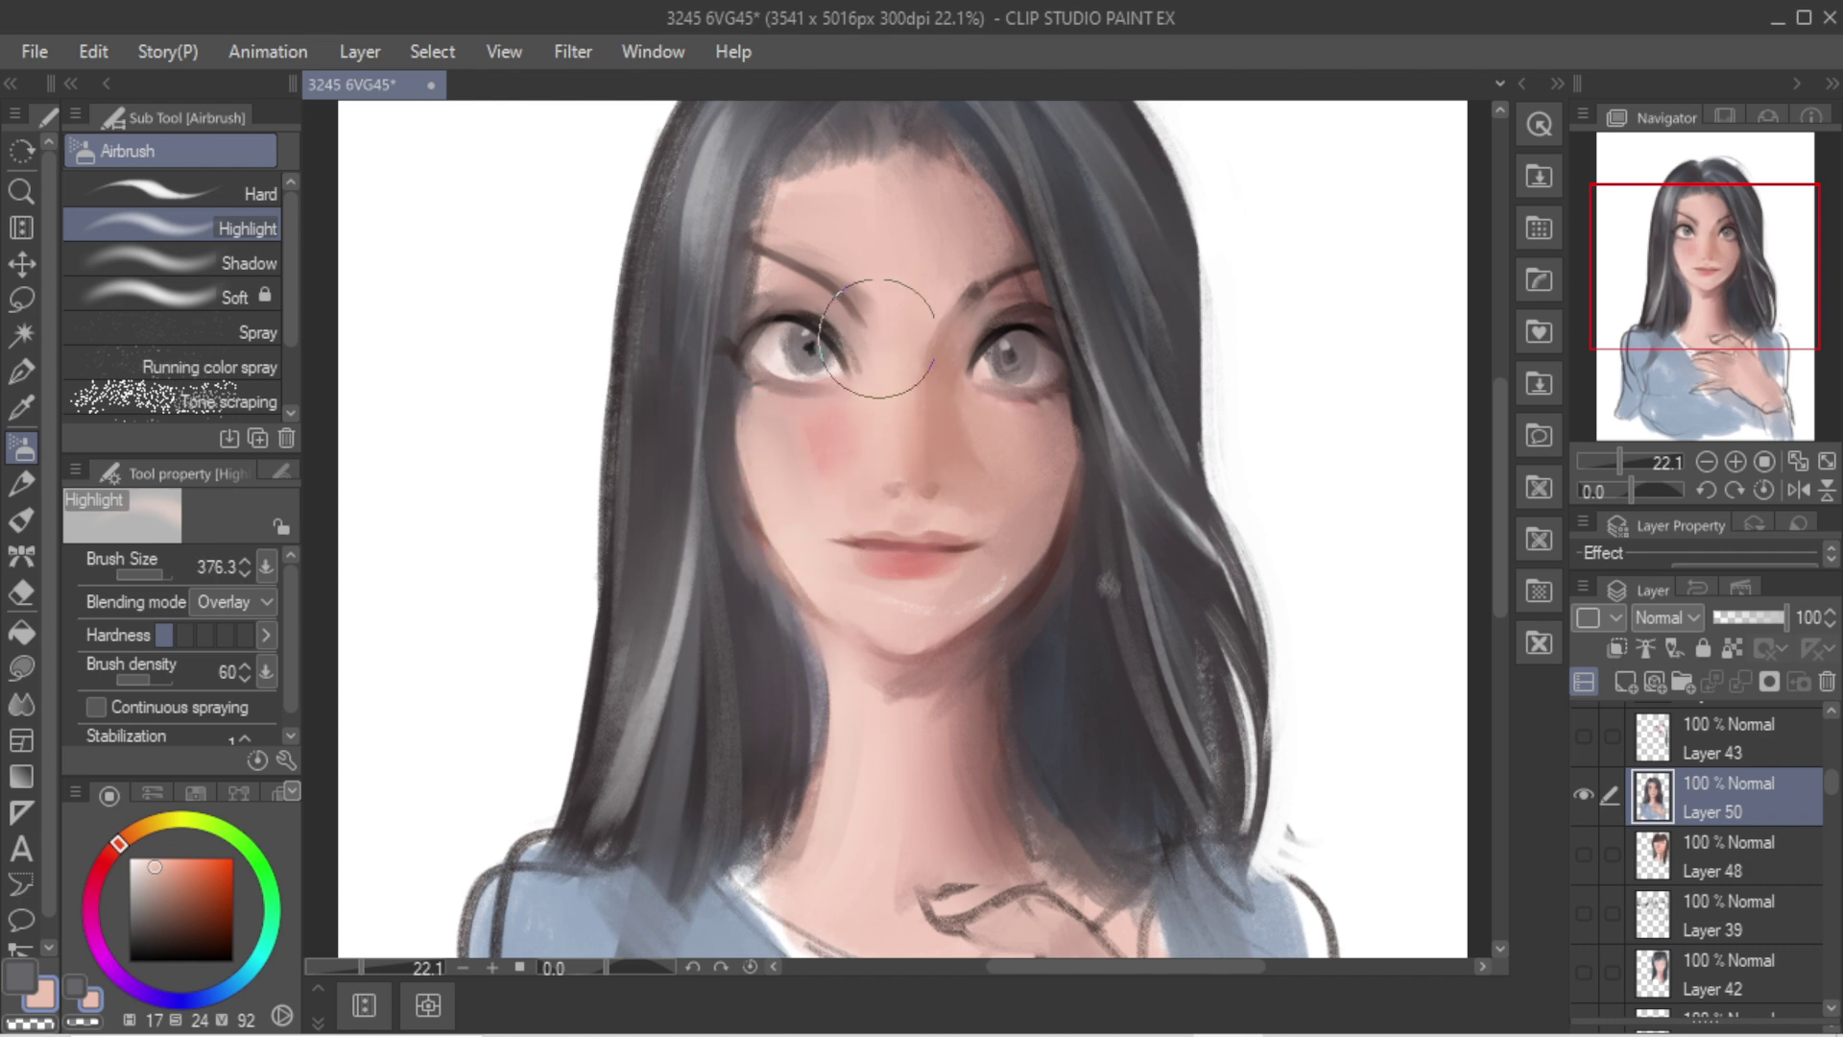
{"action": "scroll", "coordinate": [975, 384], "scroll_direction": "down", "scroll_amount": 3}
{"action": "scroll", "coordinate": [962, 288], "scroll_direction": "up", "scroll_amount": 3}
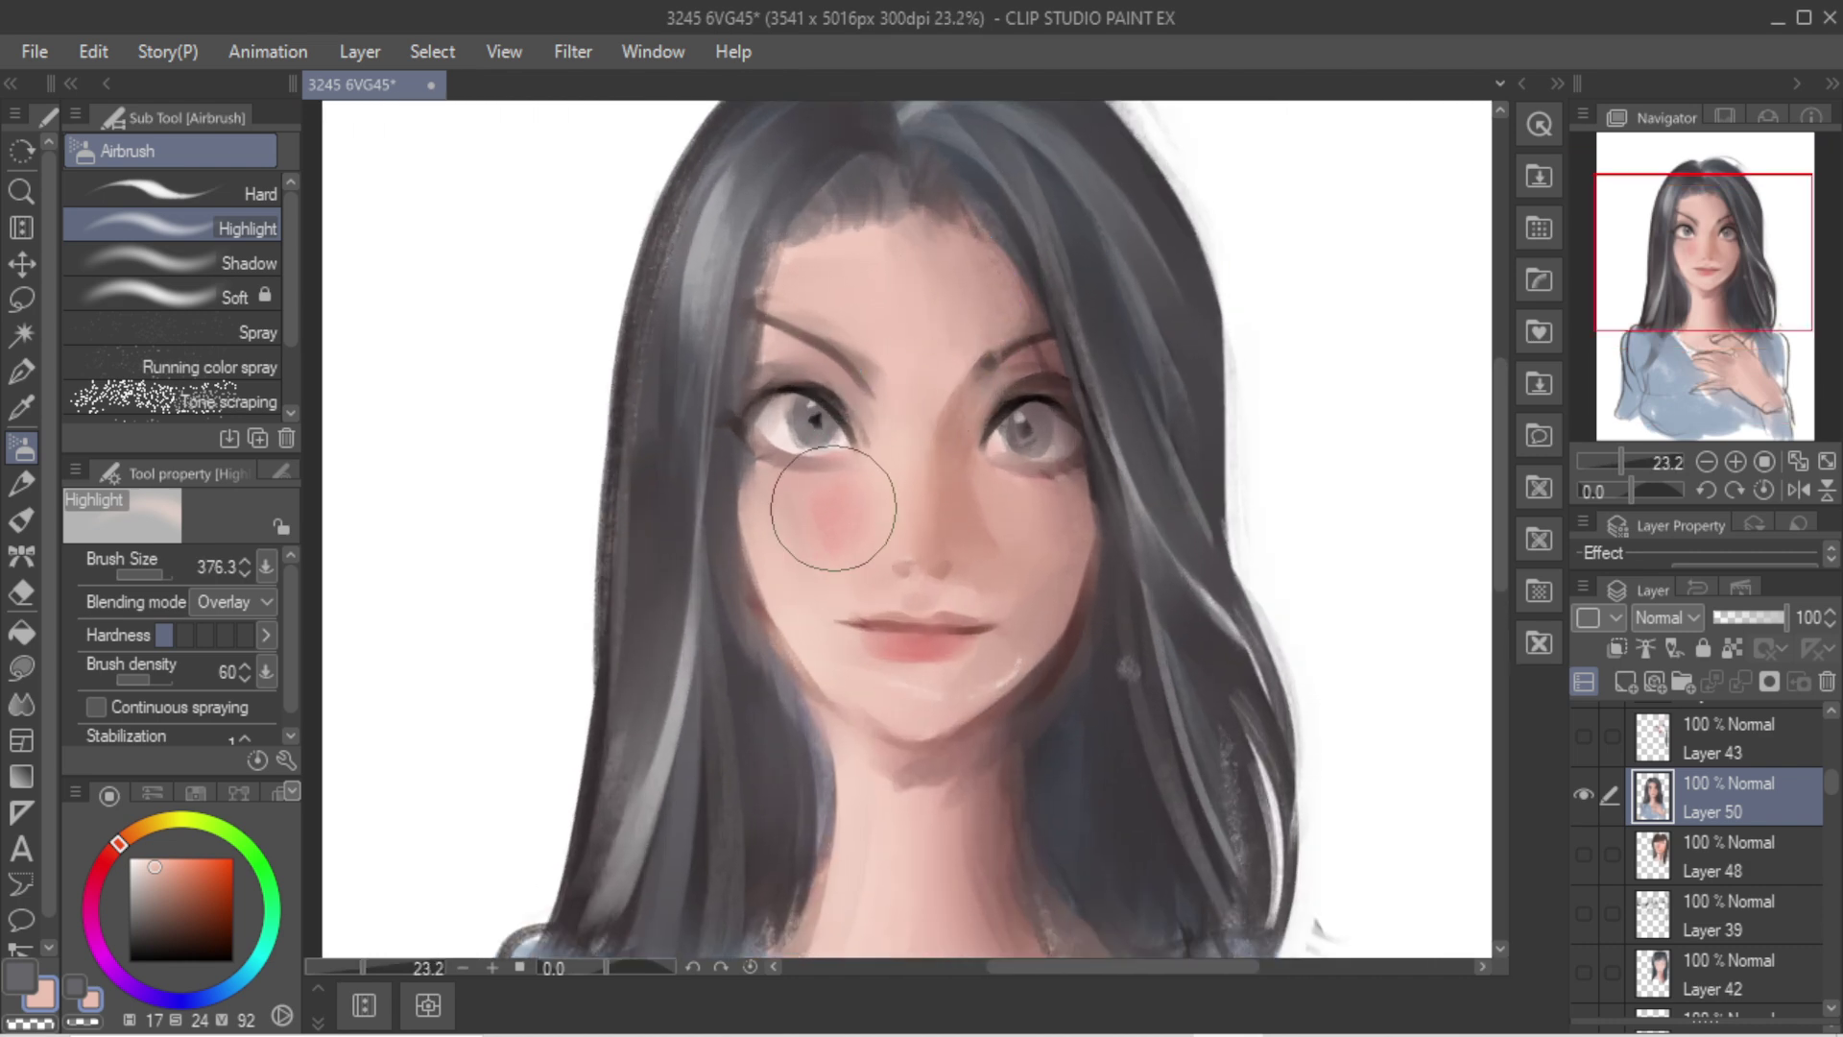
Step: Spread blush over the cheek and nose with Gouache 3 in sampled lip pink (H 6, S 45, V 87) at brush sizes 227.8 and 198.4
{"action": "key", "text": "b"}
{"action": "left_click", "coordinate": [915, 651], "text": "alt"}
{"action": "scroll", "coordinate": [886, 464], "scroll_direction": "up", "scroll_amount": 3}
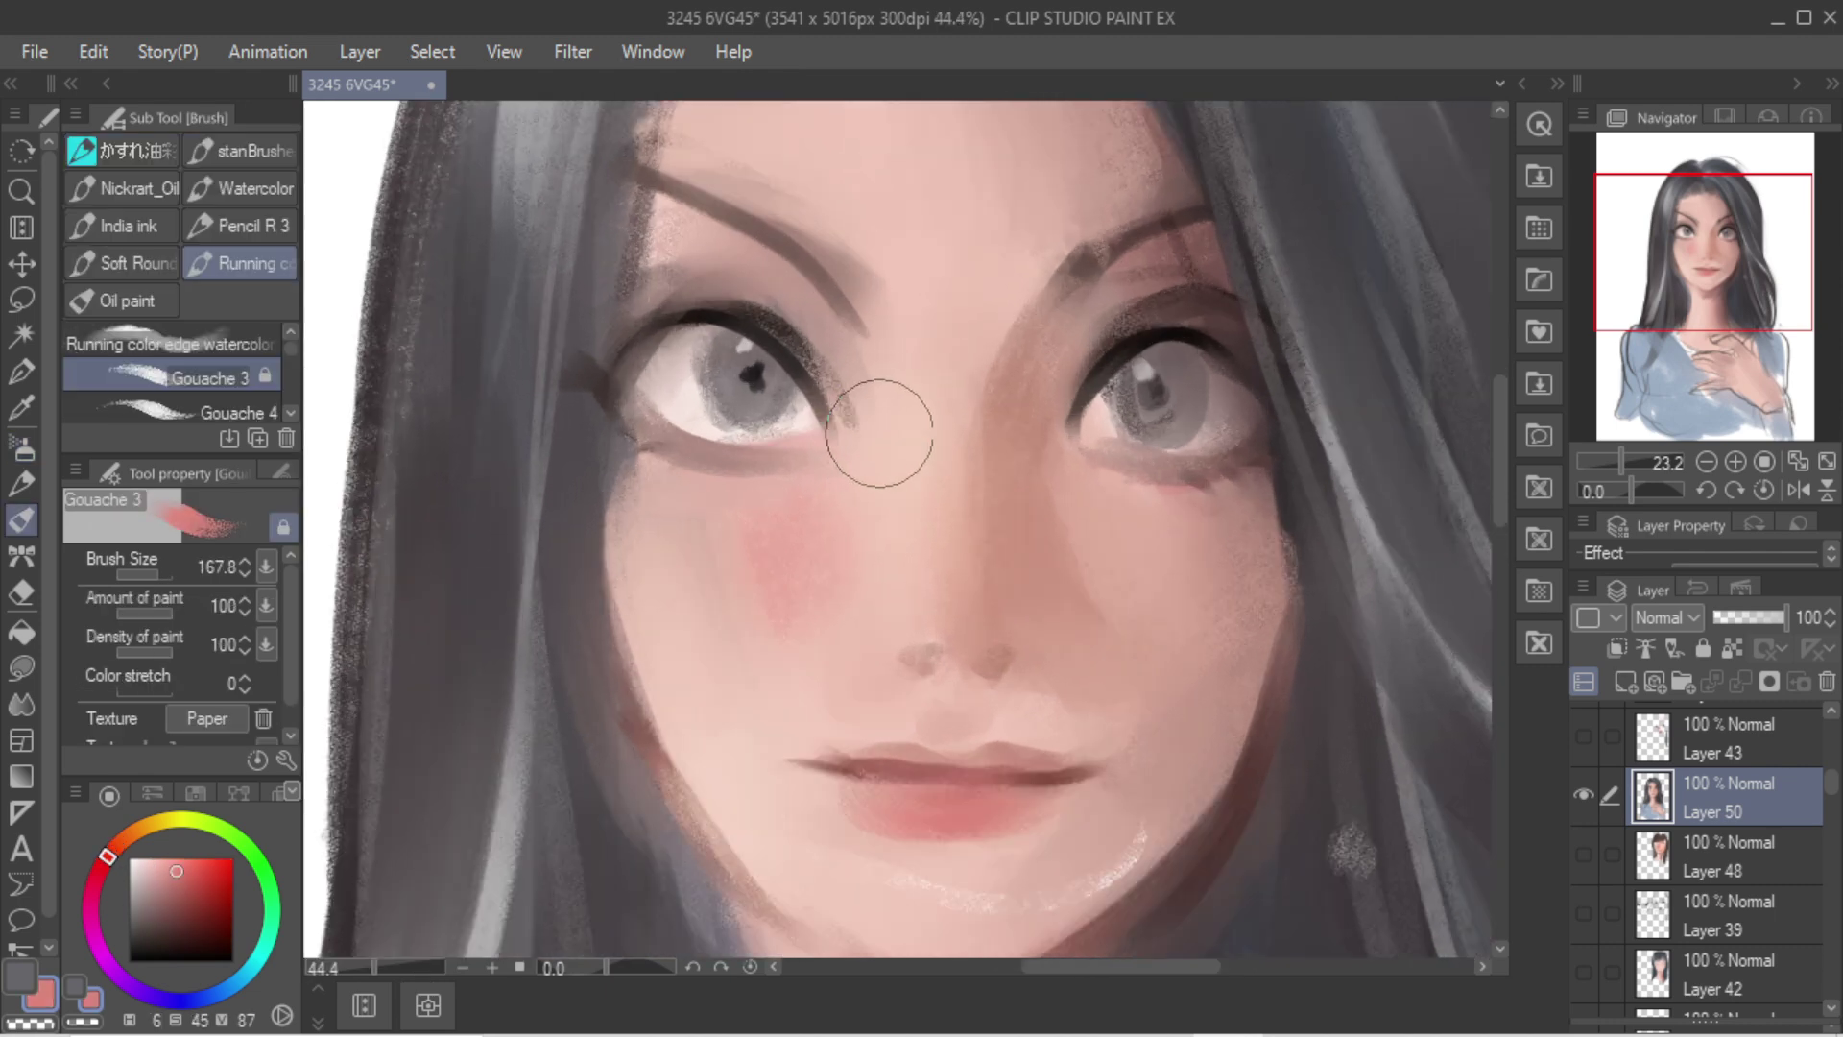
{"action": "key", "text": "]"}
{"action": "key", "text": "]"}
{"action": "left_click_drag", "start_coordinate": [721, 480], "coordinate": [732, 588]}
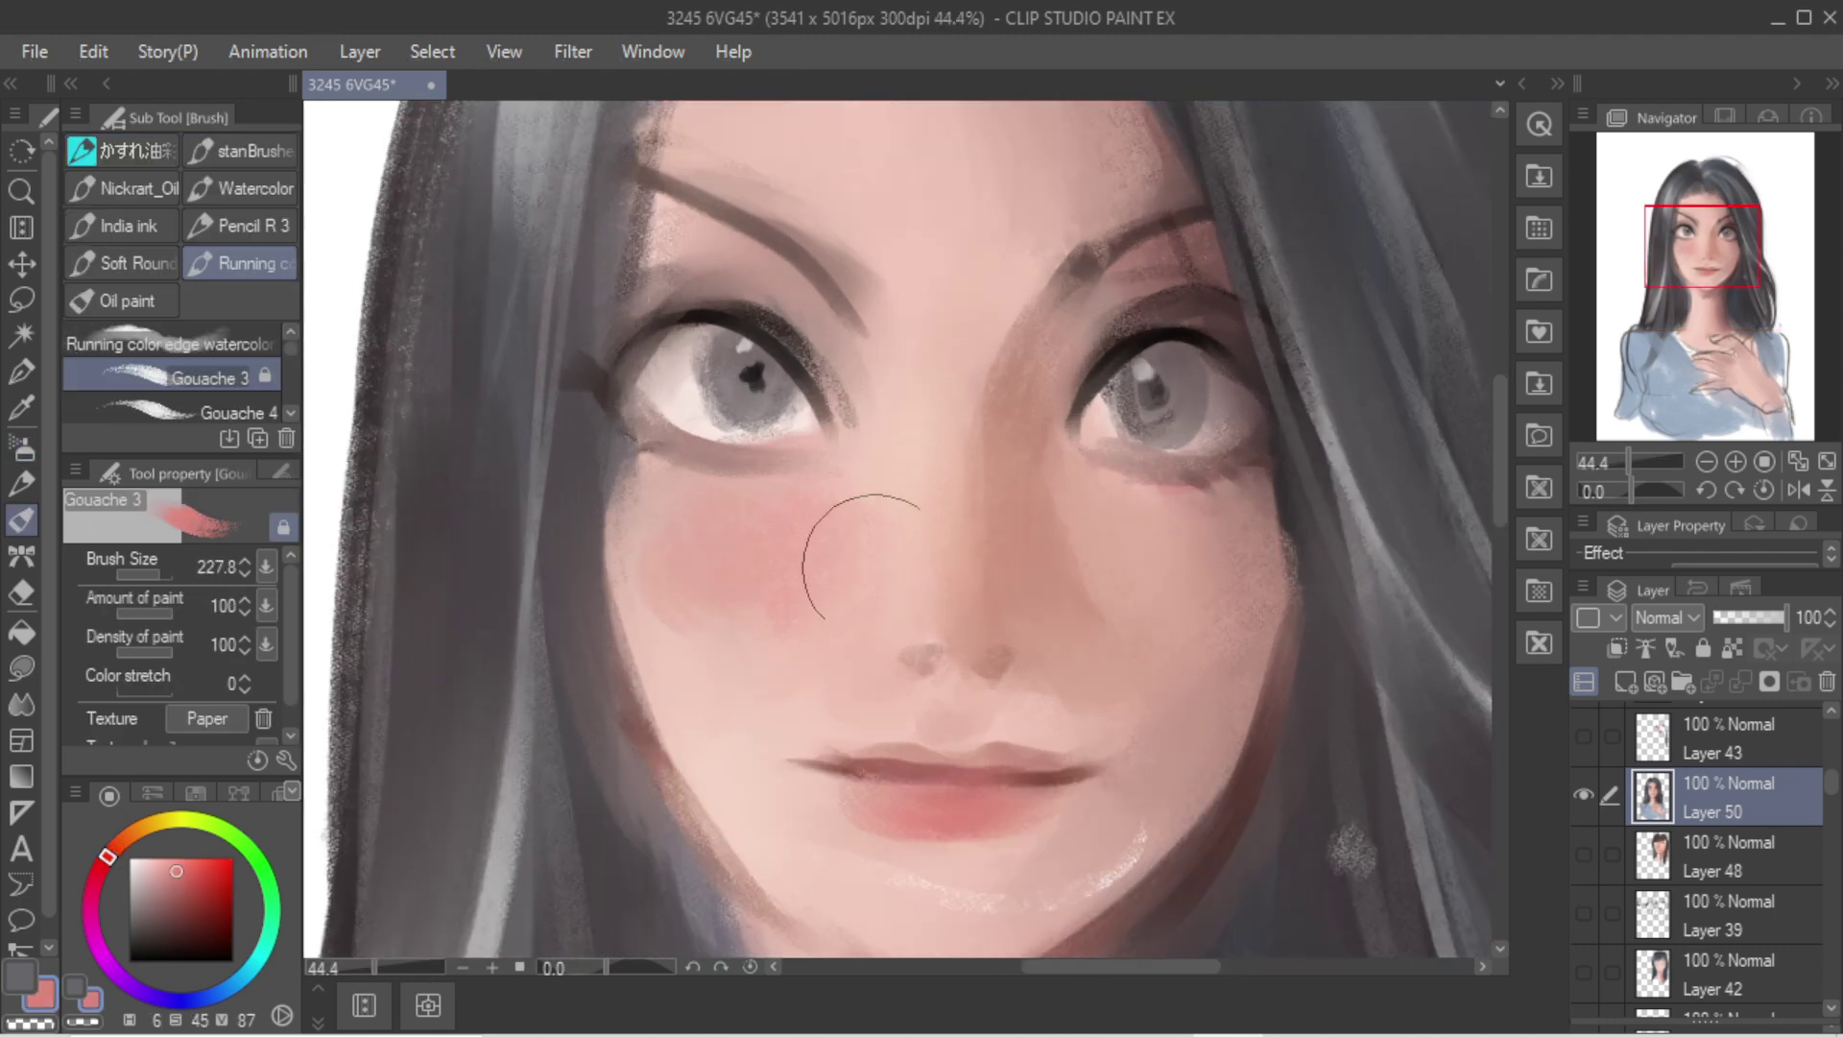
{"action": "key", "text": "bracketleft"}
{"action": "mouse_move", "coordinate": [958, 575]}
{"action": "left_mouse_down"}
{"action": "mouse_move", "coordinate": [930, 572]}
{"action": "mouse_move", "coordinate": [938, 556]}
{"action": "left_mouse_up"}
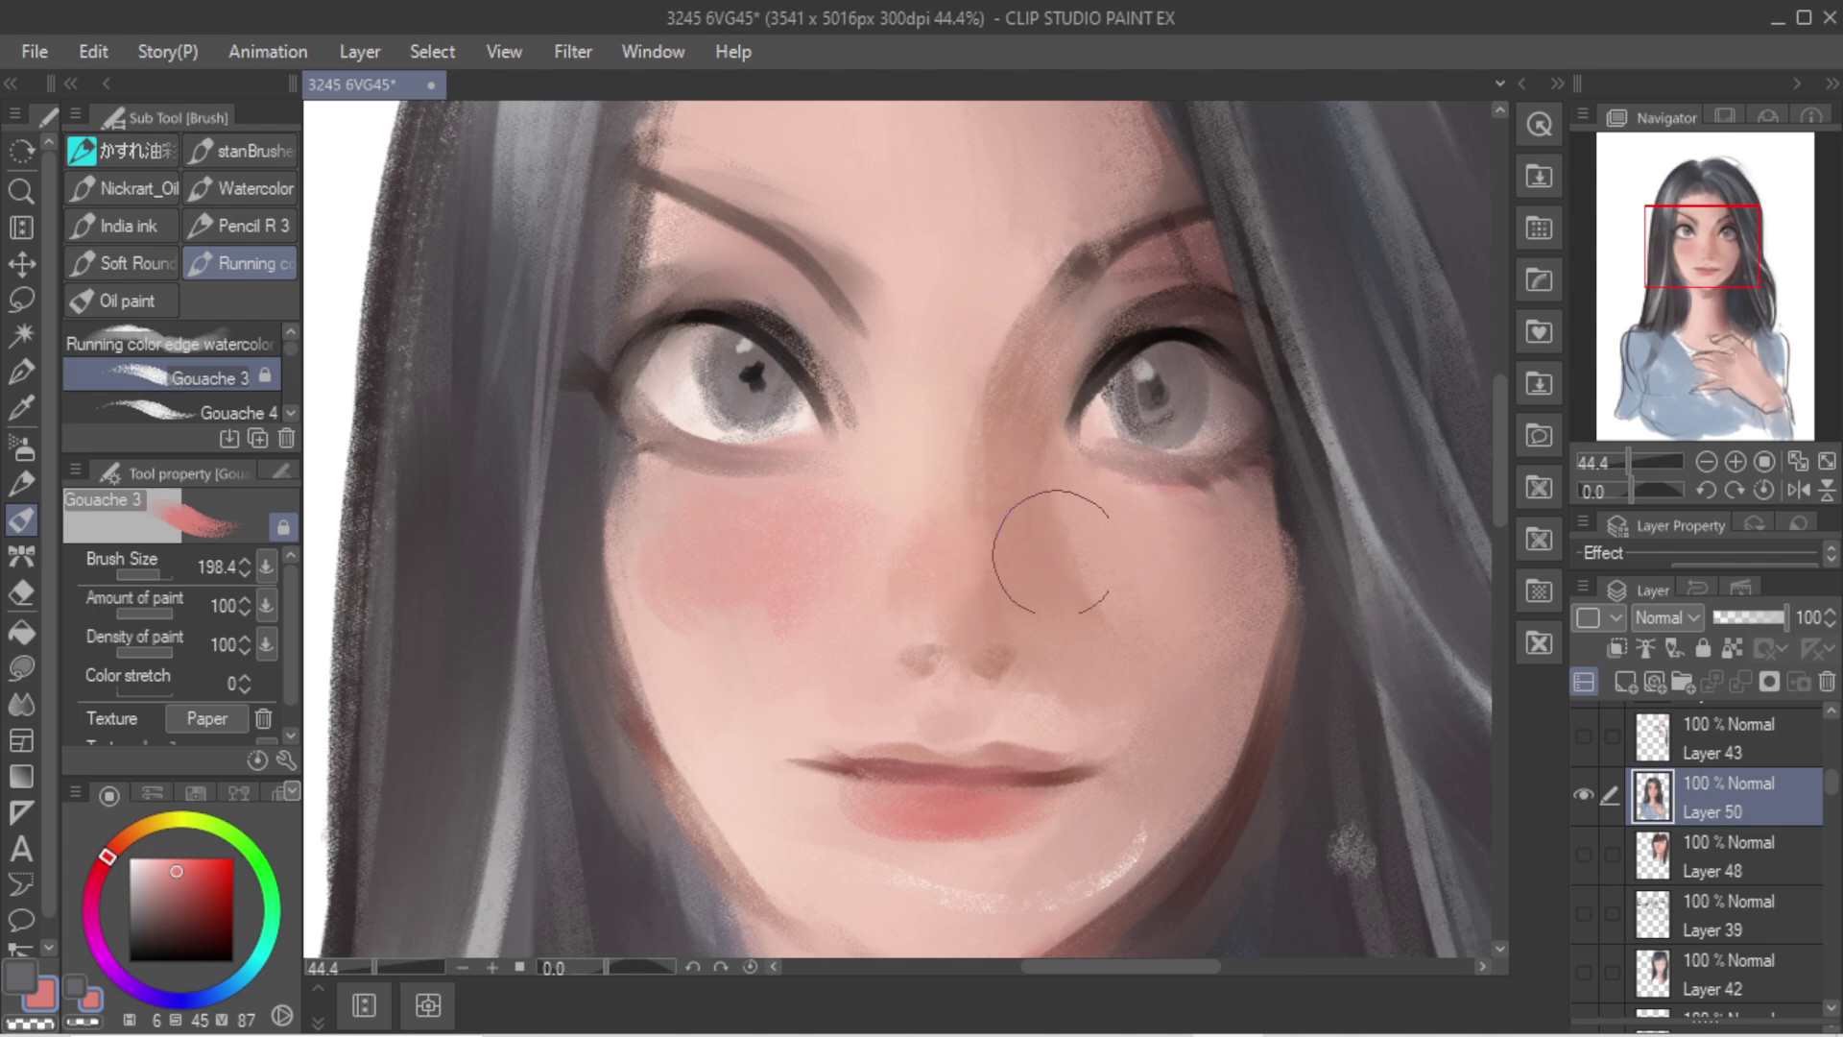
{"action": "scroll", "coordinate": [905, 379], "scroll_direction": "down", "scroll_amount": 3}
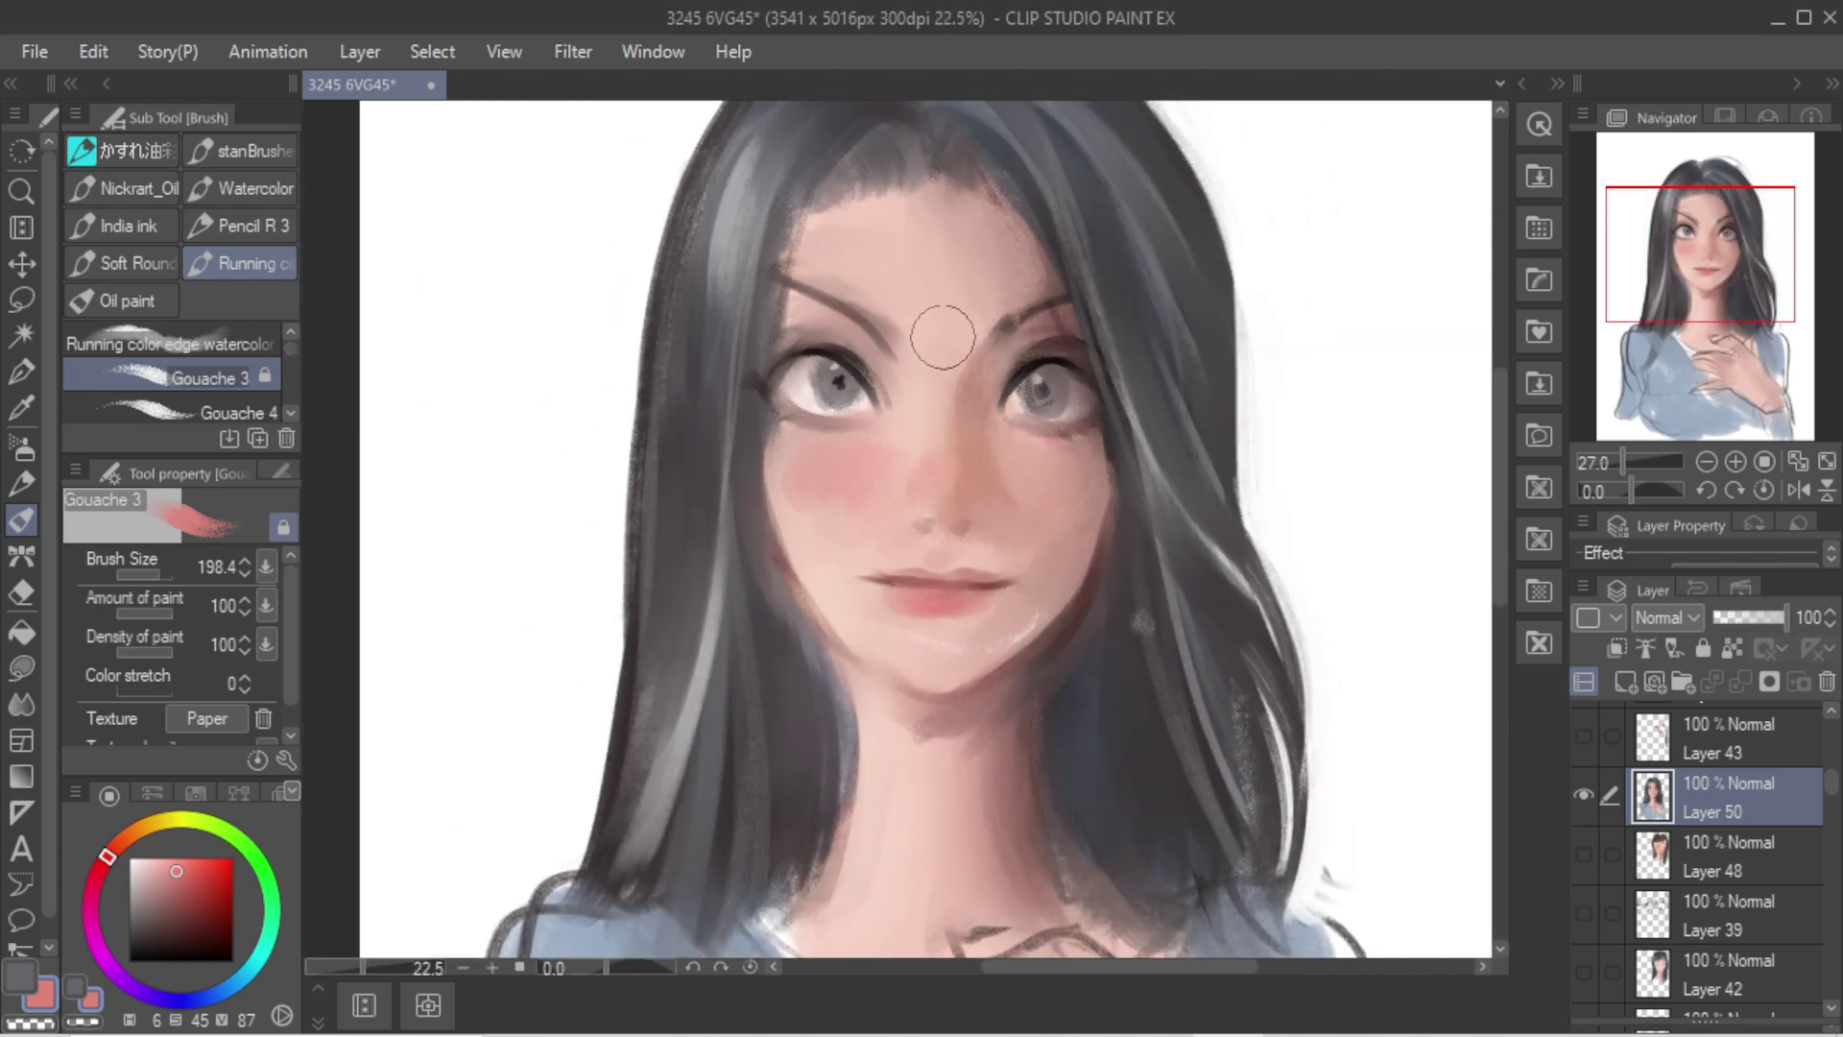
Step: Paint the lower part of both irises in light blue (H 195, S 40, V 100) at brush size 66.9
{"action": "scroll", "coordinate": [835, 391], "scroll_direction": "up", "scroll_amount": 3}
{"action": "left_click", "coordinate": [533, 722], "text": "alt"}
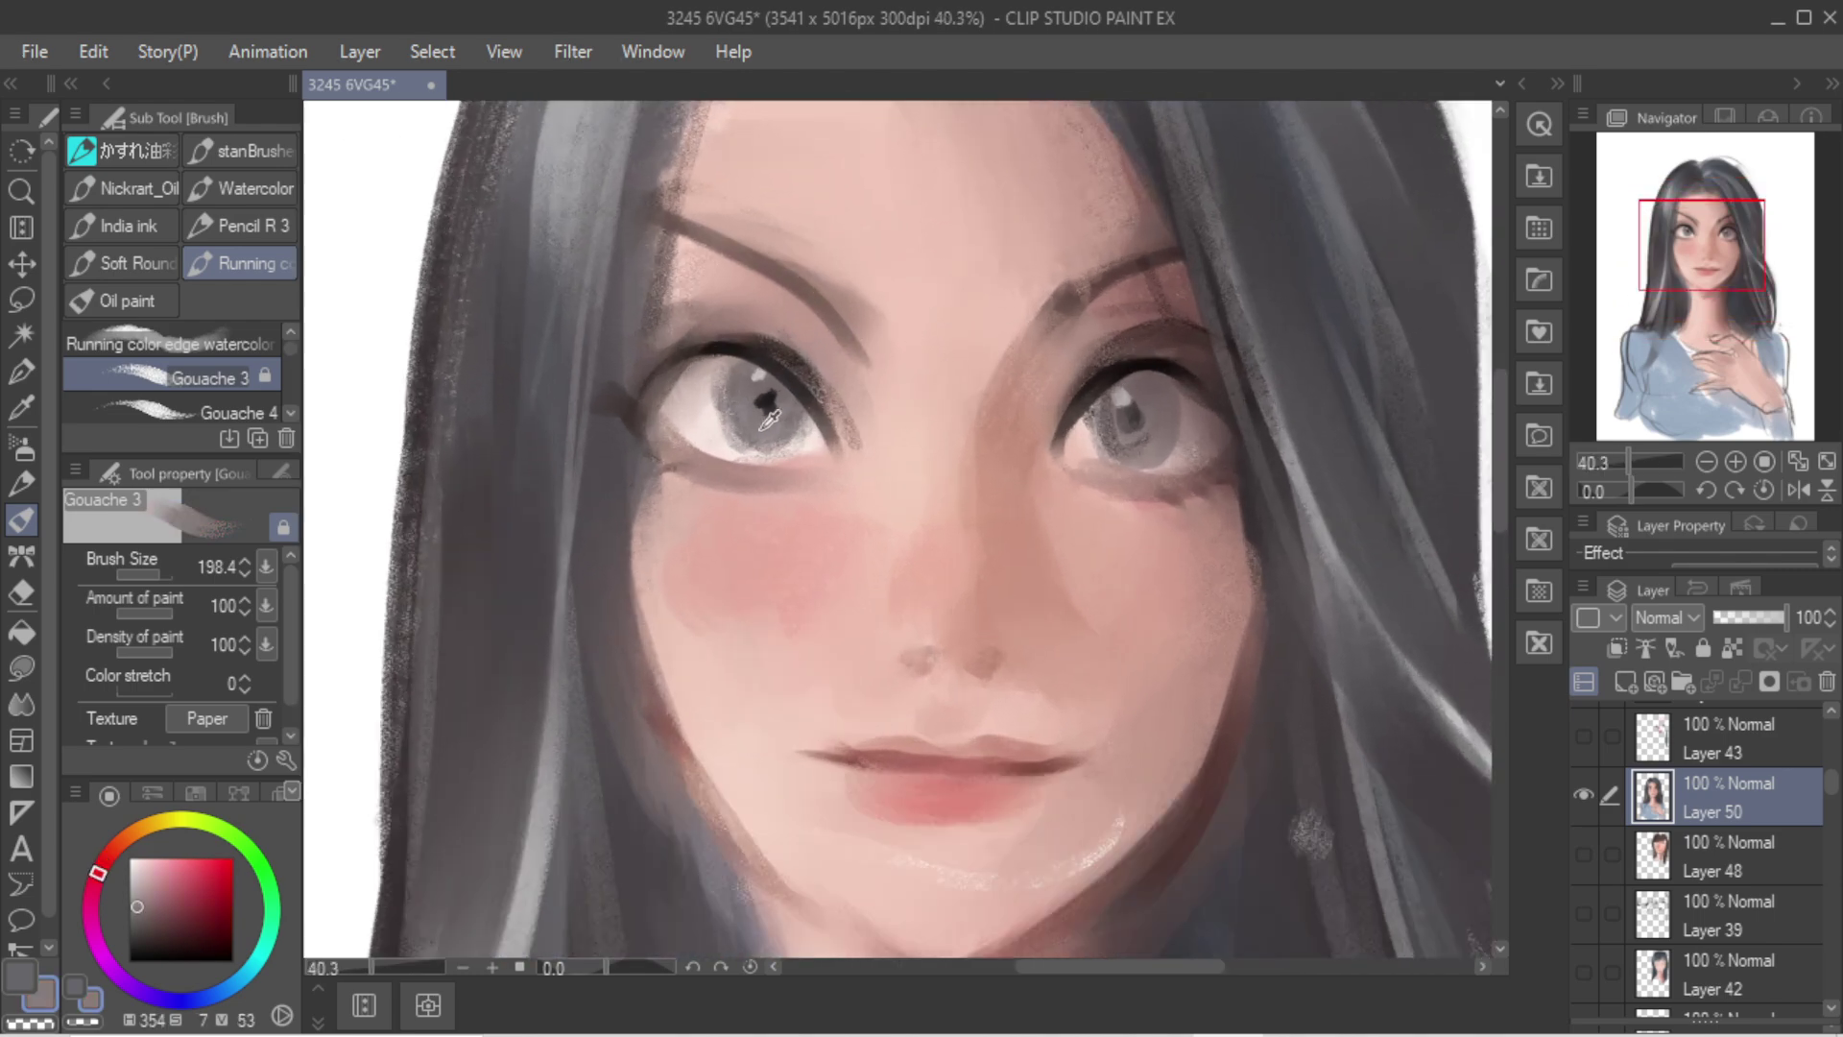
{"action": "left_click", "coordinate": [246, 974]}
{"action": "left_click", "coordinate": [170, 859]}
{"action": "left_click_drag", "start_coordinate": [795, 402], "coordinate": [758, 405]}
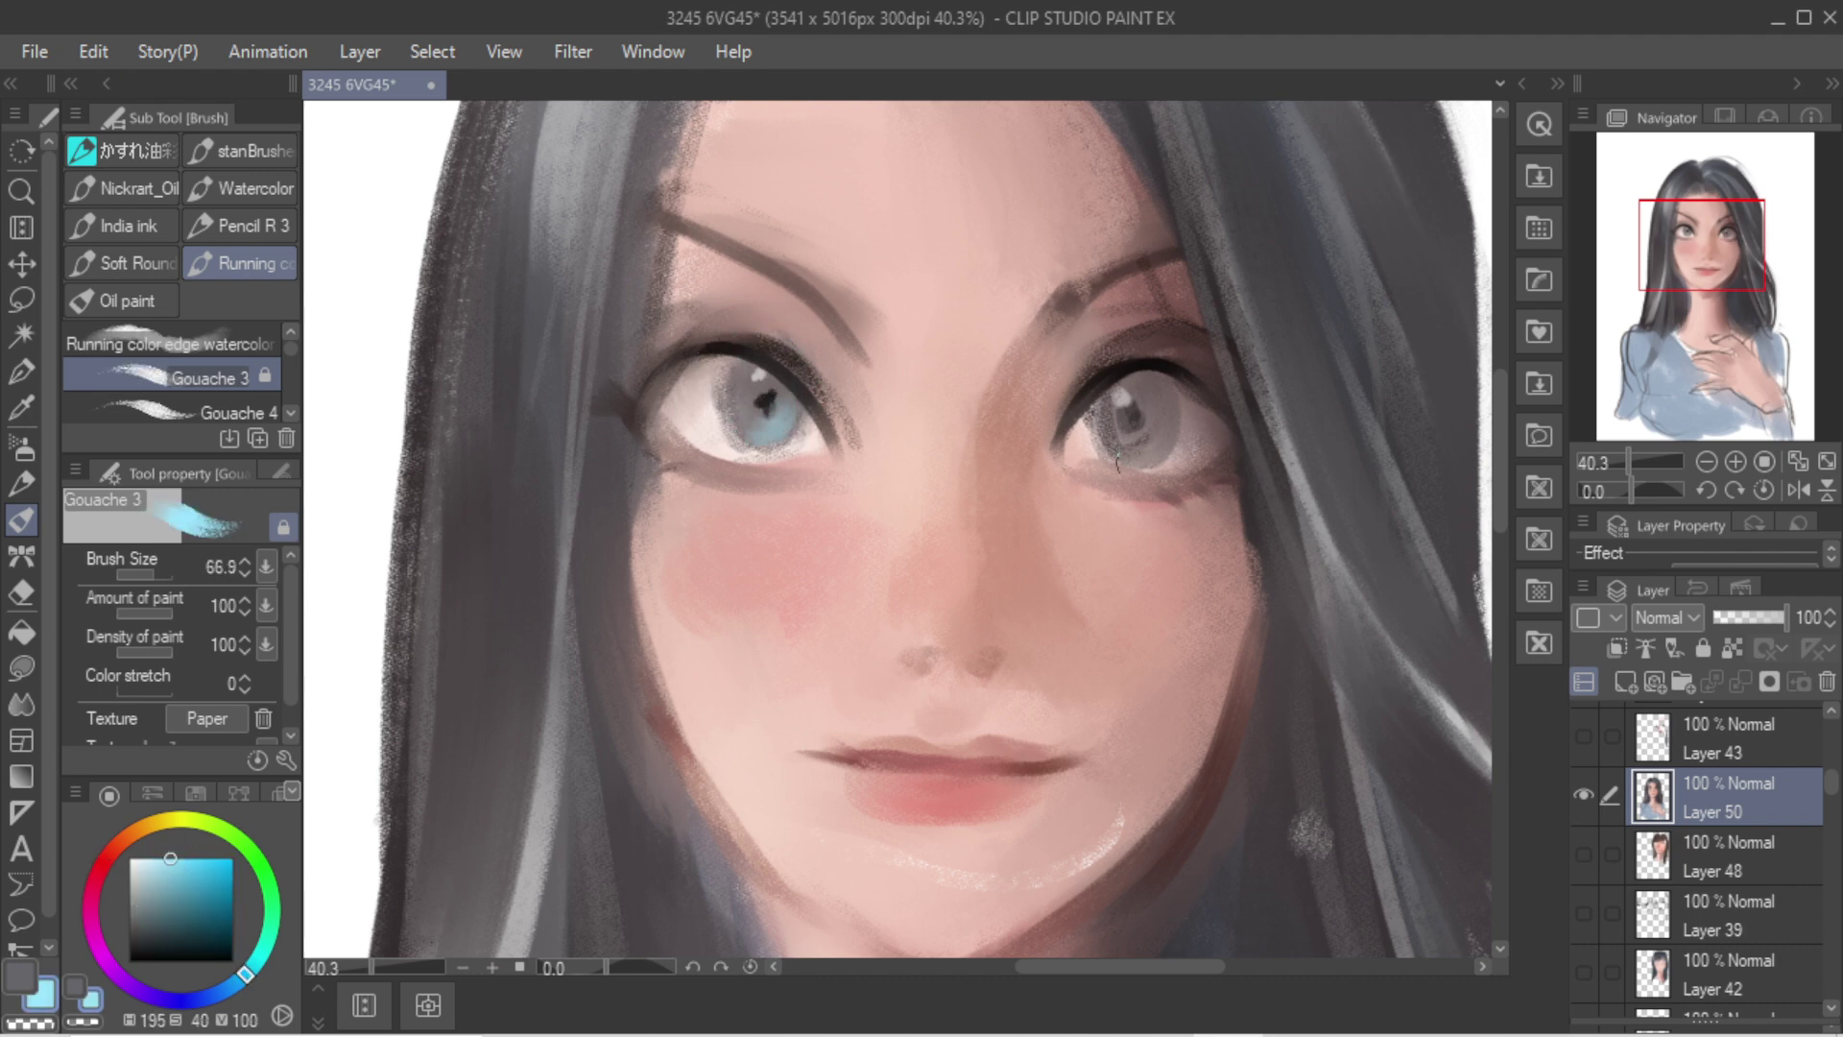
{"action": "mouse_move", "coordinate": [1152, 412]}
{"action": "left_mouse_down"}
{"action": "mouse_move", "coordinate": [1132, 427]}
{"action": "mouse_move", "coordinate": [1133, 378]}
{"action": "mouse_move", "coordinate": [1193, 415]}
{"action": "mouse_move", "coordinate": [1163, 434]}
{"action": "left_mouse_up"}
Step: Blend the upper irises in sampled greys and darken the pupil in near-black (H 0, S 9, V 18) at brush size 51.5
{"action": "left_click", "coordinate": [1133, 374], "text": "alt"}
{"action": "mouse_move", "coordinate": [708, 377]}
{"action": "left_mouse_down"}
{"action": "mouse_move", "coordinate": [645, 414]}
{"action": "mouse_move", "coordinate": [779, 436]}
{"action": "mouse_move", "coordinate": [758, 403]}
{"action": "left_mouse_up"}
{"action": "left_click", "coordinate": [746, 388], "text": "alt"}
{"action": "left_click", "coordinate": [779, 425], "text": "alt"}
{"action": "left_click", "coordinate": [787, 414], "text": "alt"}
{"action": "left_click", "coordinate": [762, 408], "text": "alt"}
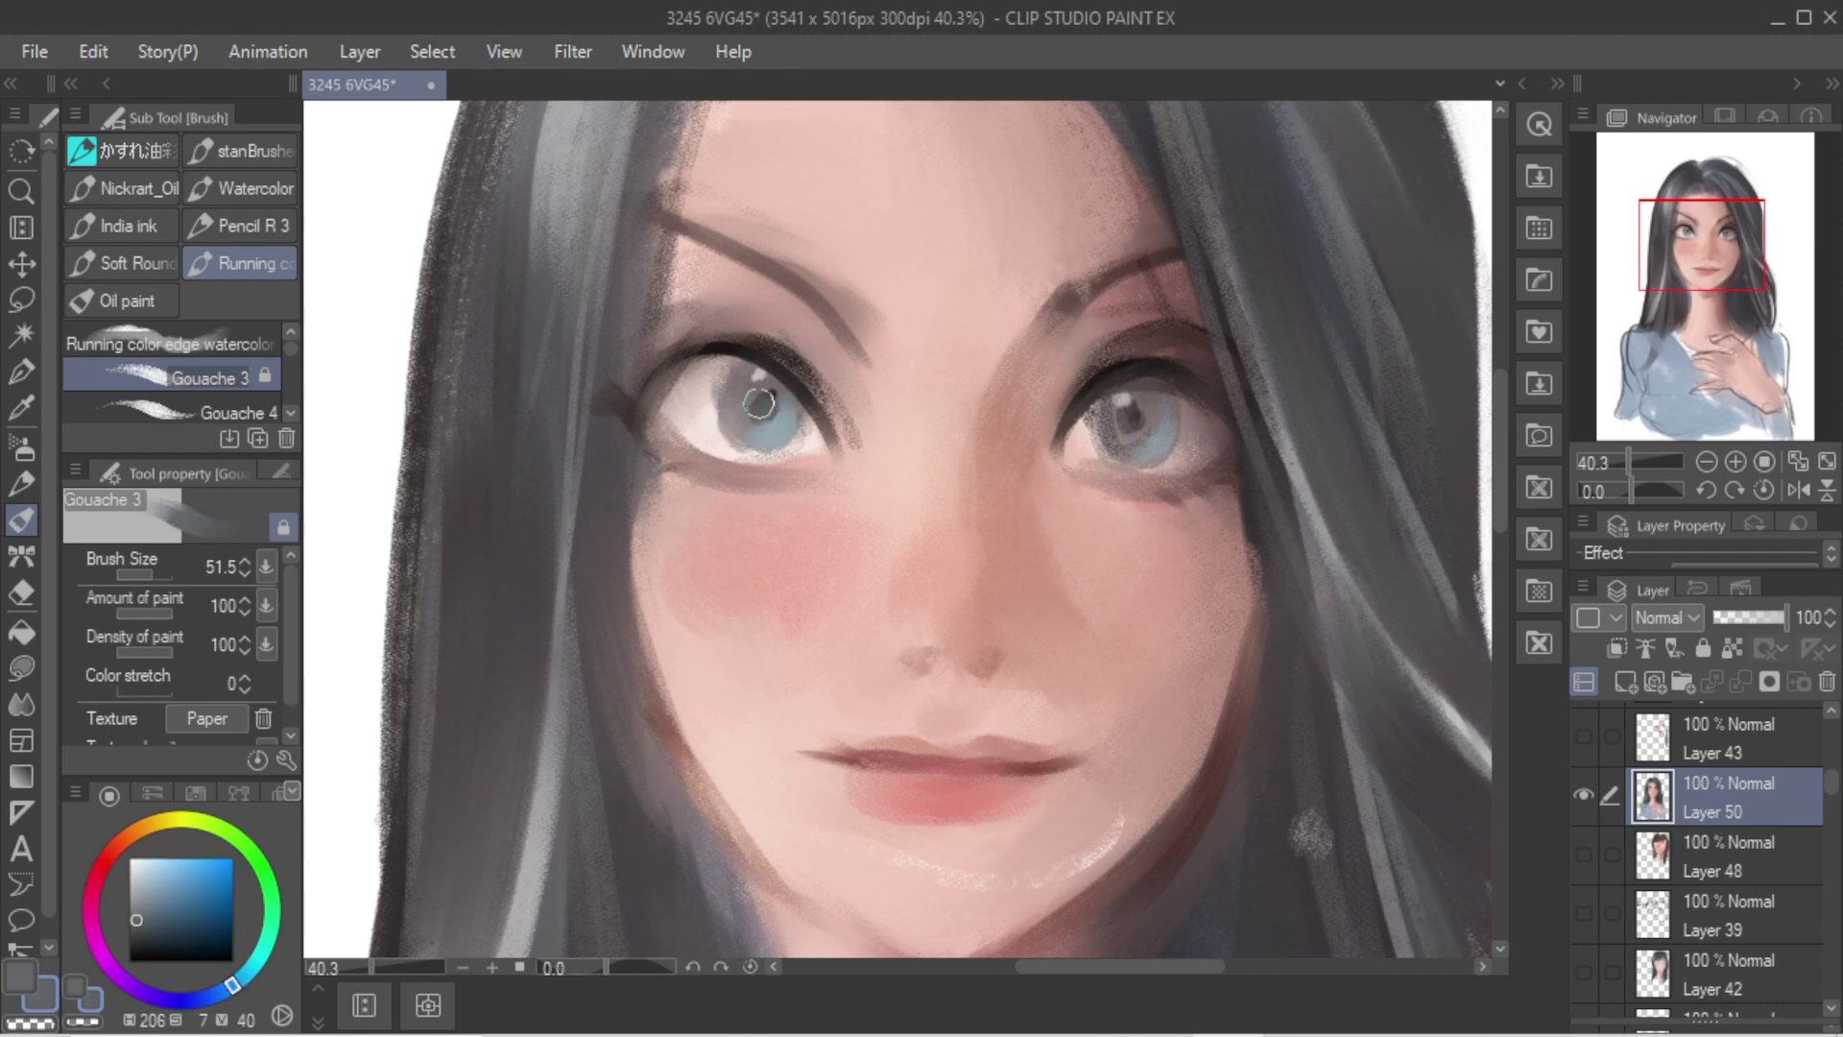
{"action": "left_click", "coordinate": [775, 403], "text": "alt"}
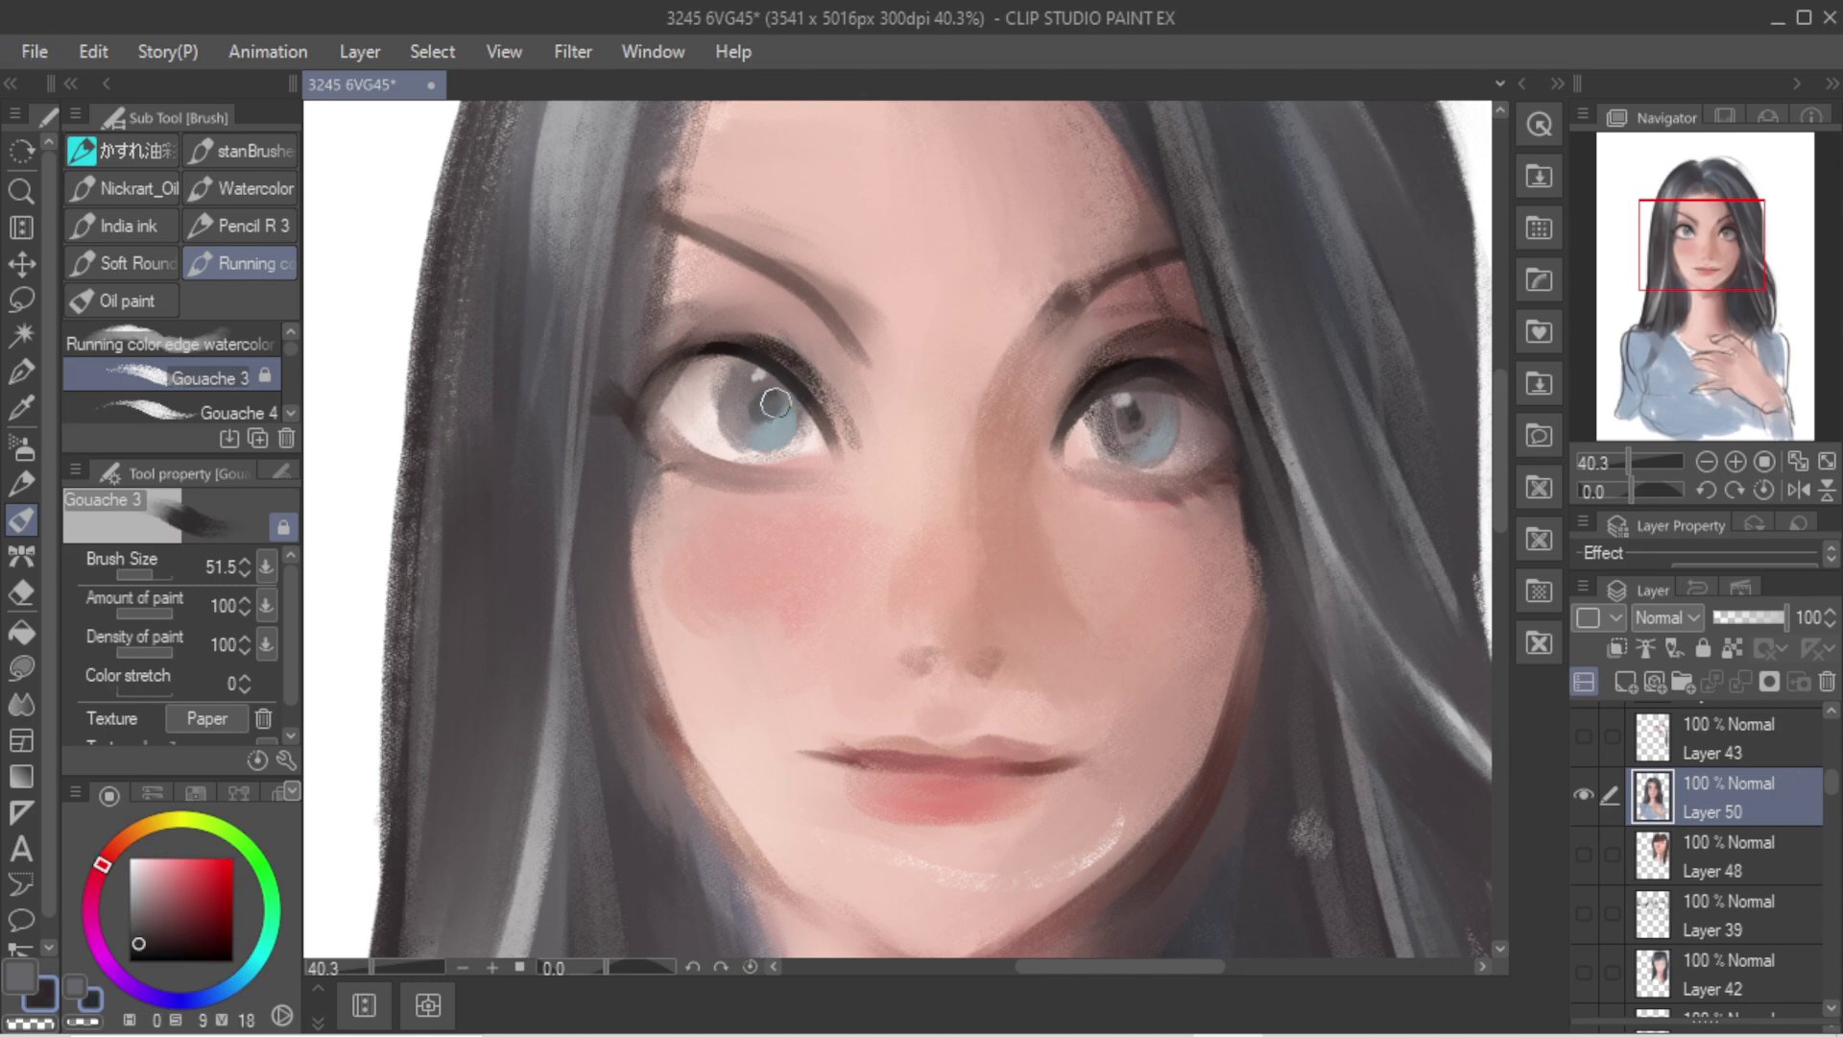
{"action": "left_click", "coordinate": [761, 401]}
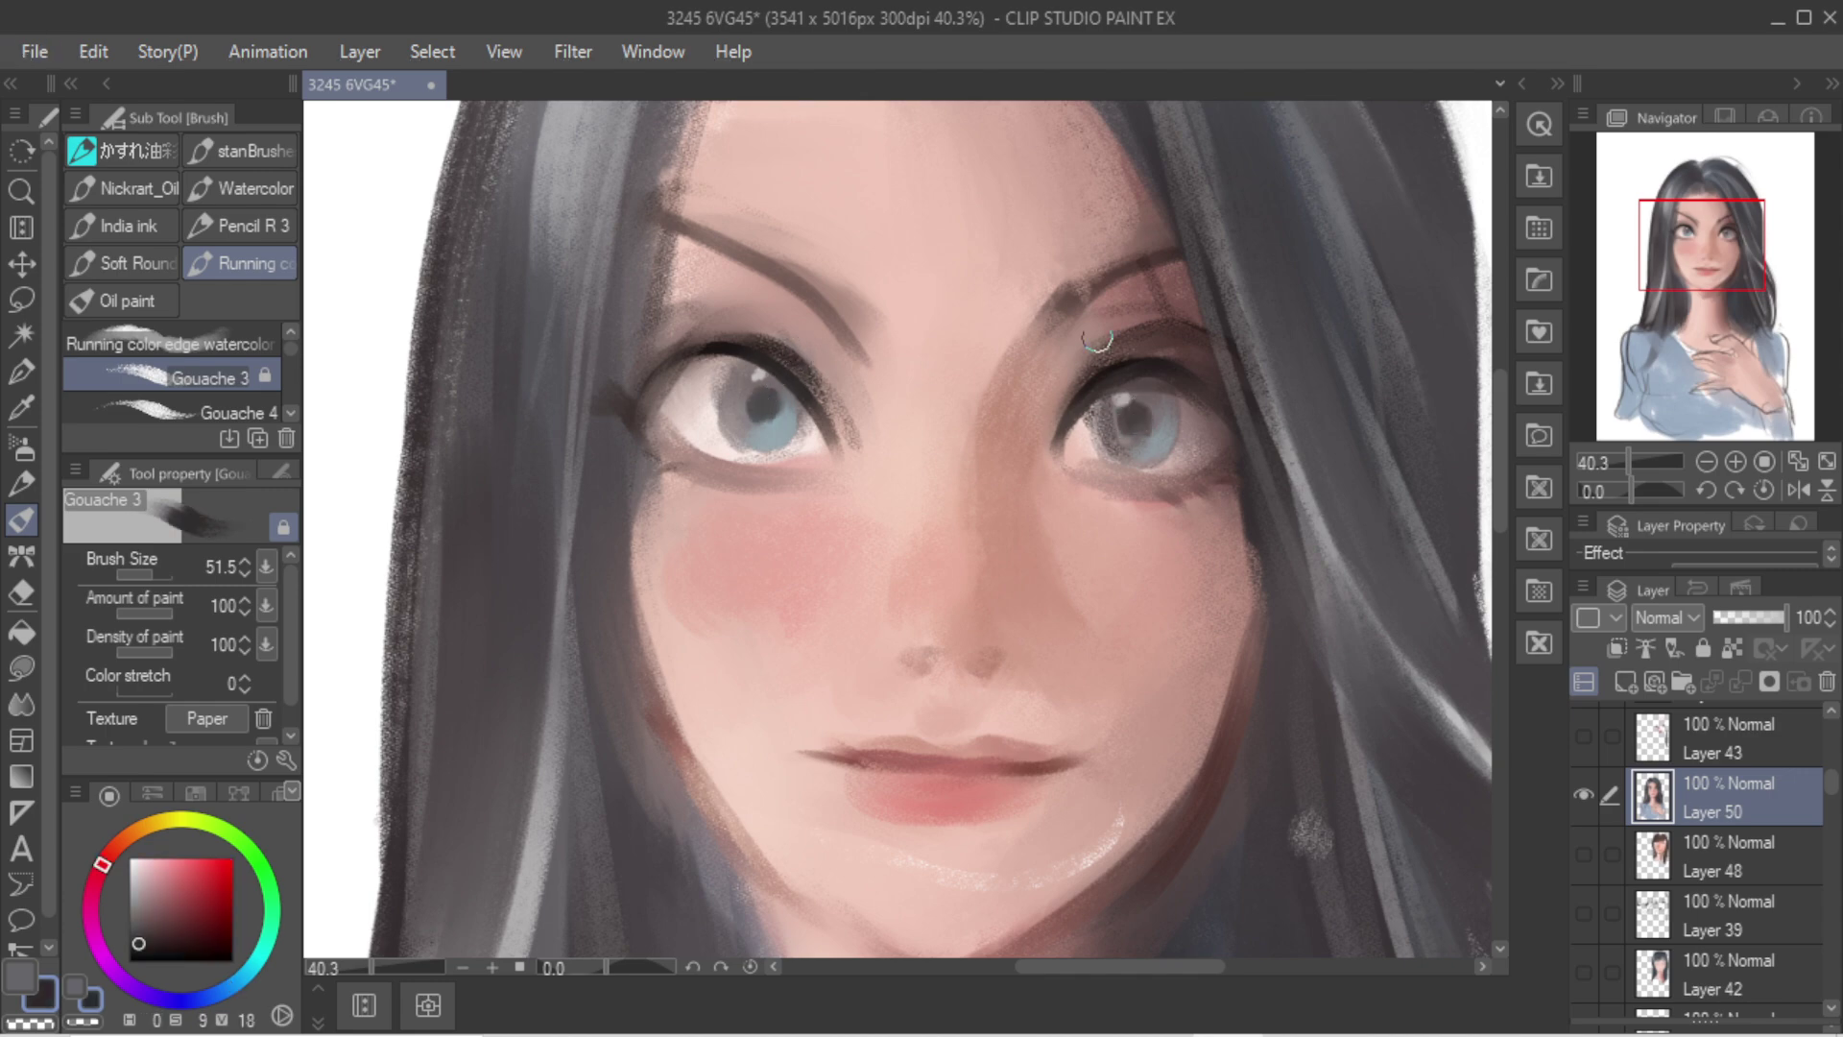
{"action": "scroll", "coordinate": [1097, 340], "scroll_direction": "down", "scroll_amount": 3}
{"action": "scroll", "coordinate": [954, 361], "scroll_direction": "up", "scroll_amount": 2}
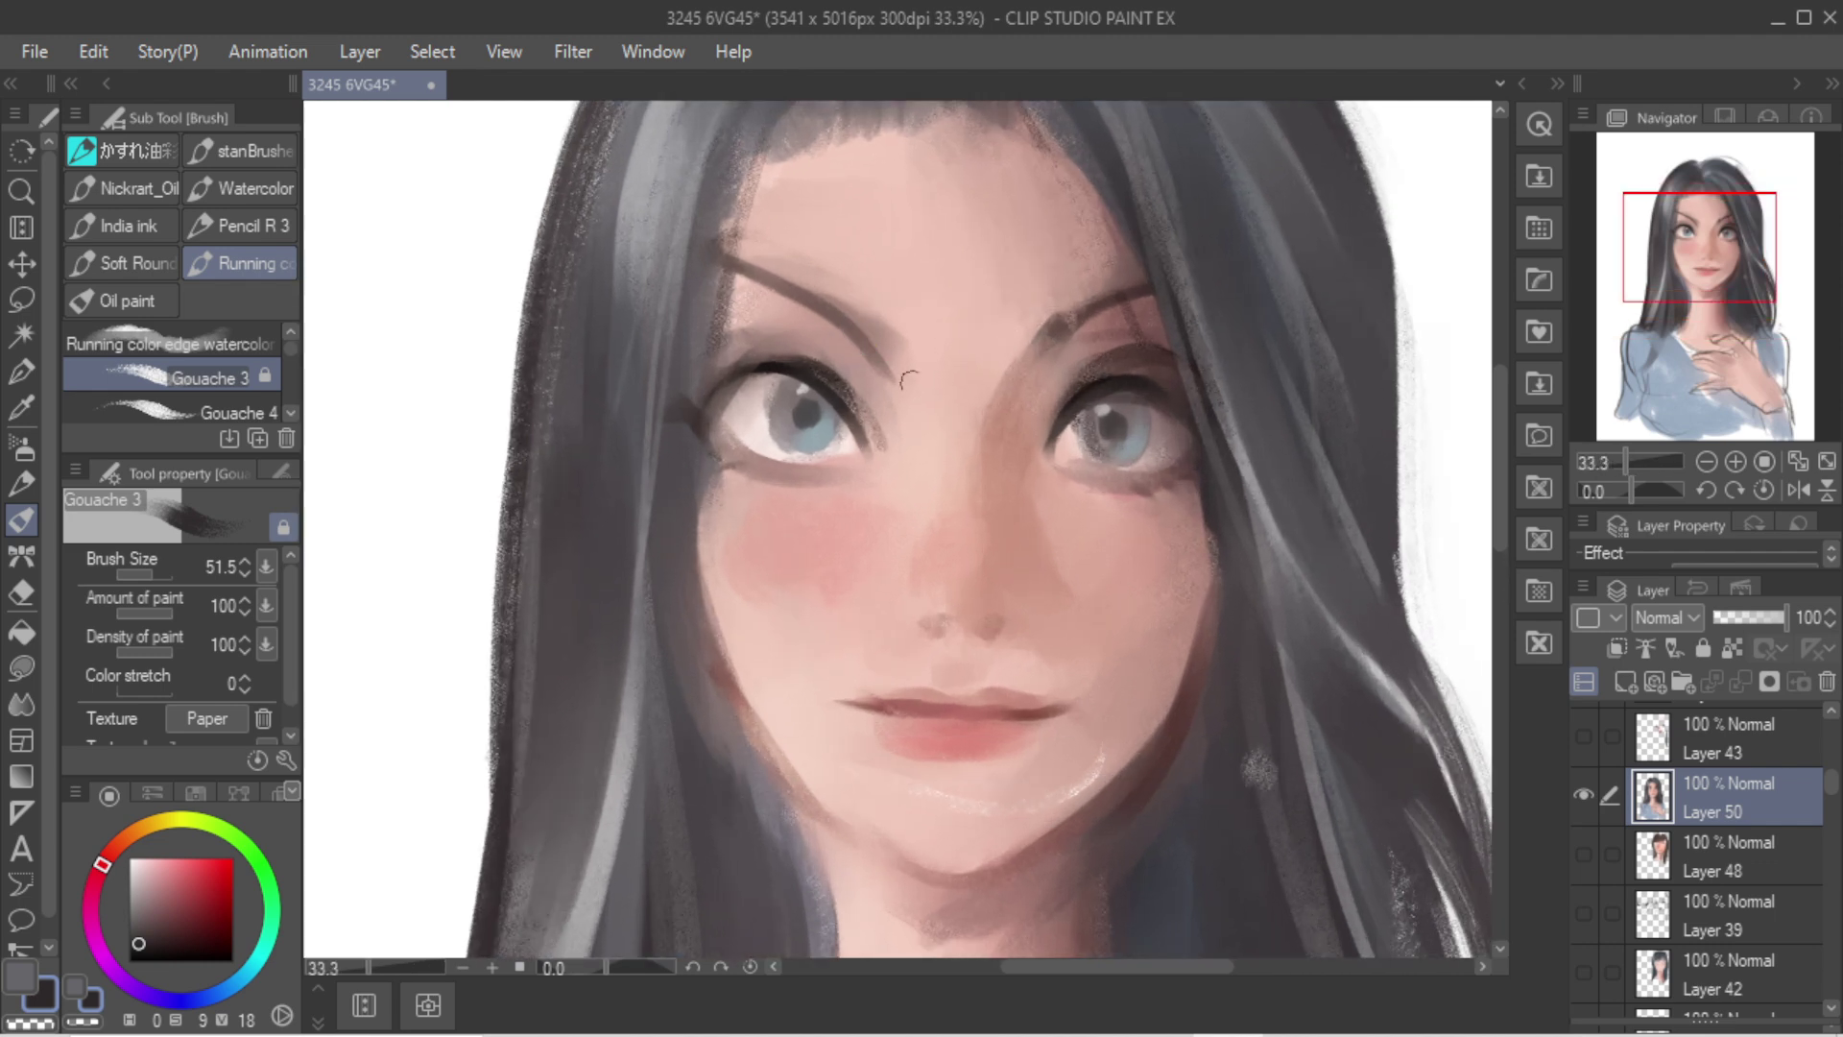
Step: Deepen the upper lash line of the eye above the blushed cheek in sampled near-black (H 17, S 28, V 10) at brush size 68.1
{"action": "left_click", "coordinate": [788, 414], "text": "alt"}
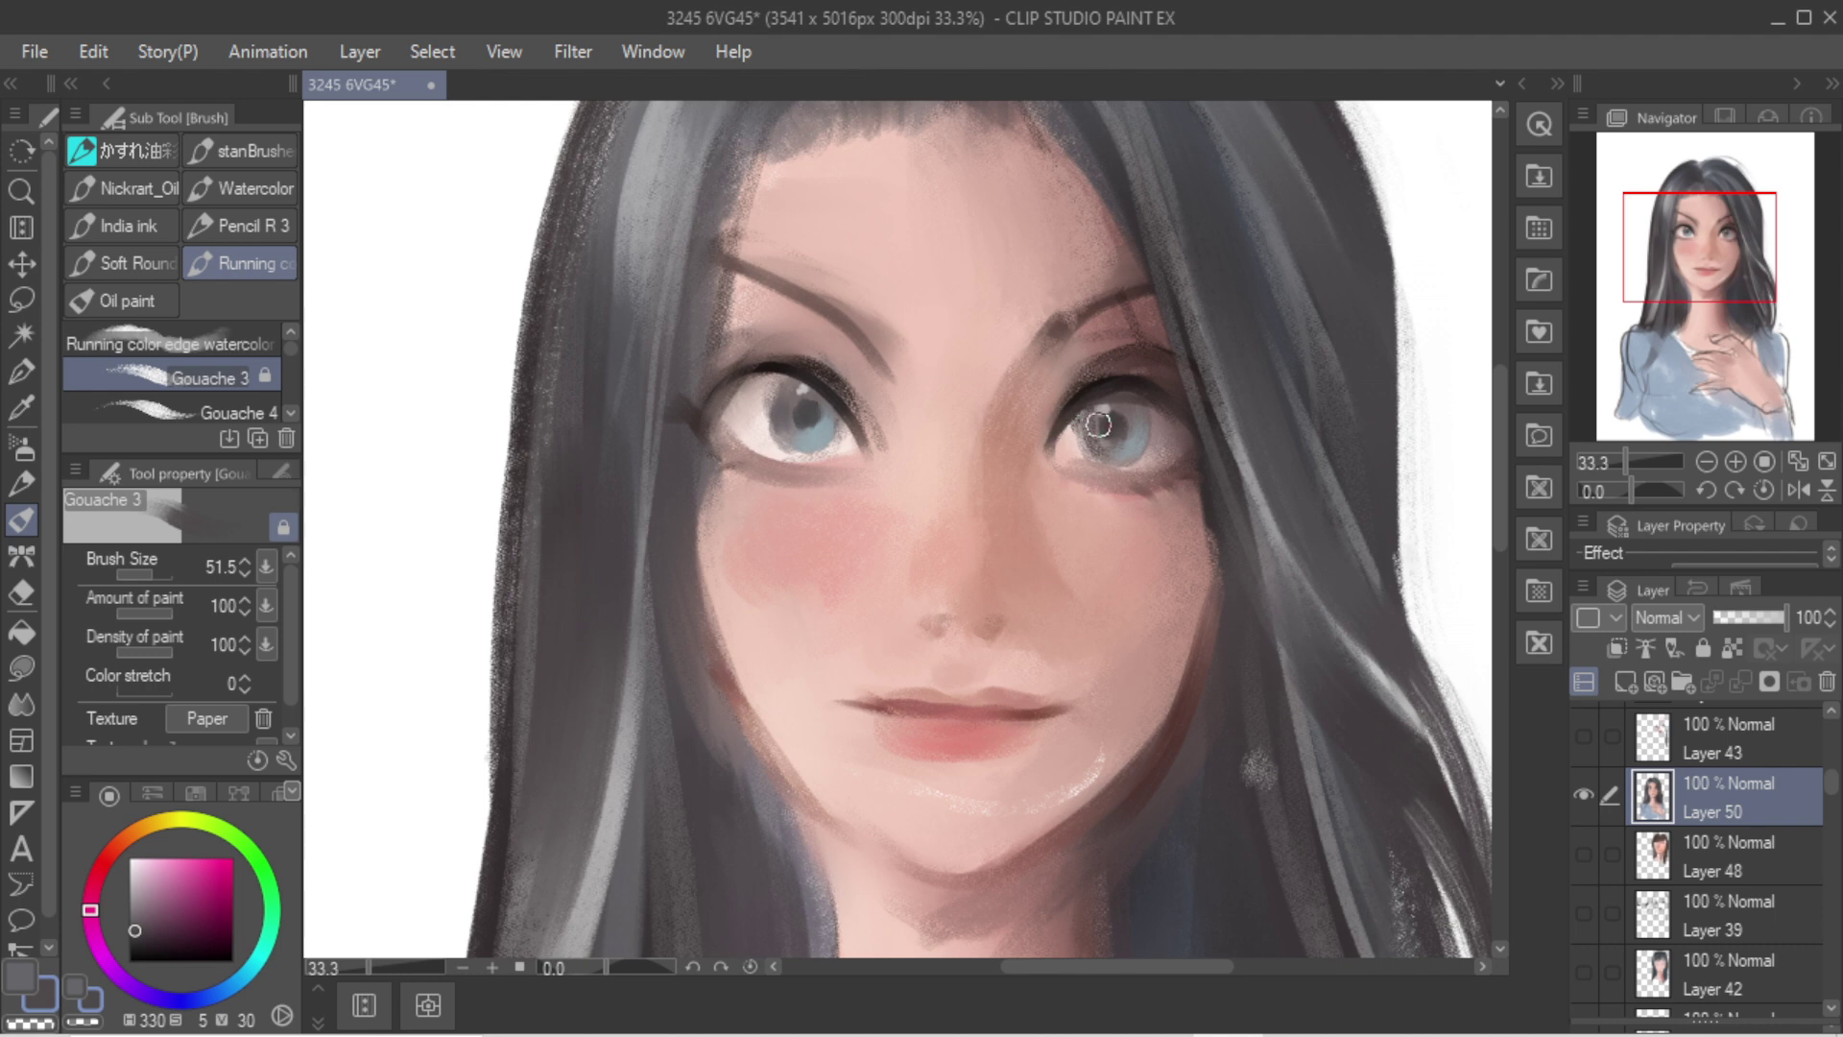
{"action": "key", "text": "]"}
{"action": "left_click", "coordinate": [778, 365], "text": "alt"}
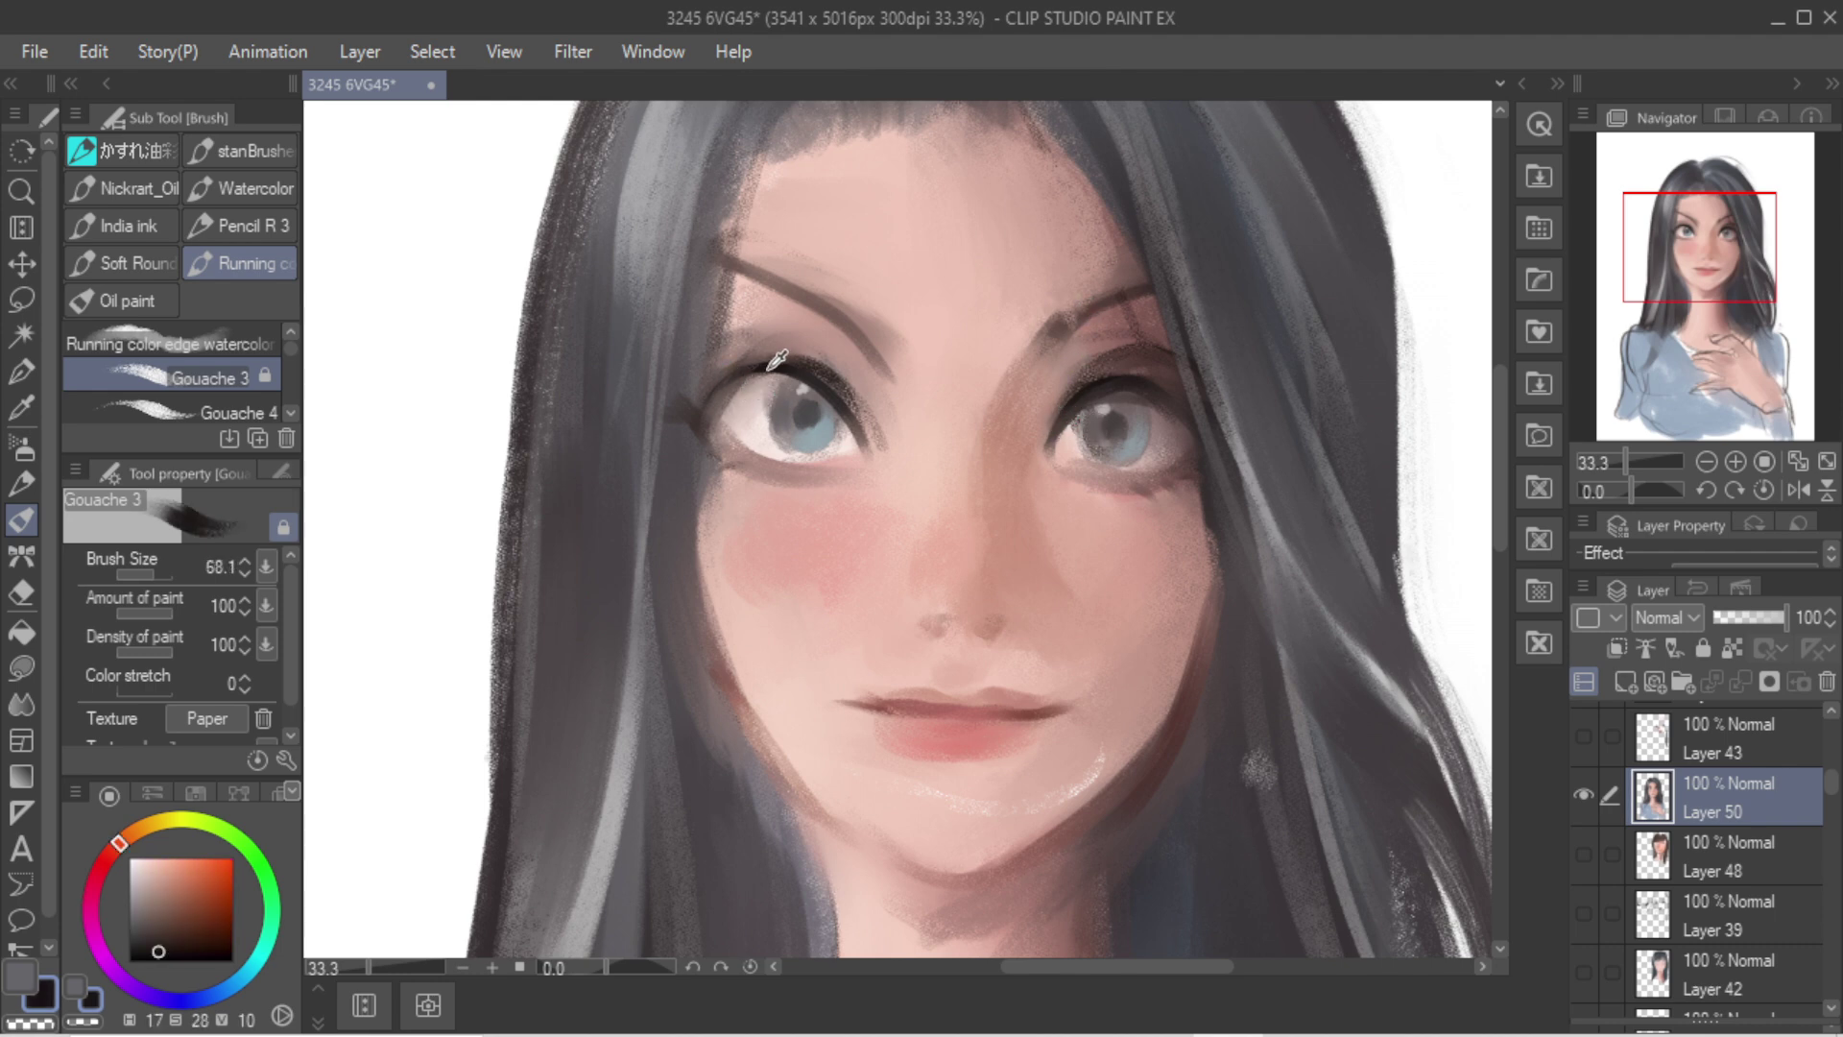
{"action": "mouse_move", "coordinate": [773, 368]}
{"action": "left_mouse_down"}
{"action": "mouse_move", "coordinate": [721, 417]}
{"action": "mouse_move", "coordinate": [752, 424]}
{"action": "mouse_move", "coordinate": [748, 381]}
{"action": "left_mouse_up"}
{"action": "left_click", "coordinate": [755, 424], "text": "alt"}
Step: Rework the inner corner of the eye above the blushed cheek in colours sampled from around that corner
{"action": "left_click", "coordinate": [848, 413], "text": "alt"}
{"action": "key", "text": "["}
{"action": "left_click", "coordinate": [857, 429], "text": "alt"}
{"action": "key", "text": "]"}
{"action": "mouse_move", "coordinate": [859, 428]}
{"action": "left_mouse_down"}
{"action": "mouse_move", "coordinate": [856, 455]}
{"action": "mouse_move", "coordinate": [851, 428]}
{"action": "mouse_move", "coordinate": [872, 448]}
{"action": "left_mouse_up"}
Step: Darken the inner corner of the eye on the shaded side of the face in sampled dark browns at brush size 36.4
{"action": "left_click", "coordinate": [959, 724], "text": "alt"}
{"action": "key", "text": "["}
{"action": "left_click", "coordinate": [854, 413], "text": "alt"}
{"action": "left_click_drag", "start_coordinate": [1055, 433], "coordinate": [1047, 466]}
{"action": "key", "text": "["}
{"action": "key", "text": "["}
{"action": "key", "text": "["}
{"action": "key", "text": "["}
{"action": "key", "text": "["}
{"action": "key", "text": "["}
{"action": "key", "text": "["}
{"action": "key", "text": "["}
{"action": "left_click", "coordinate": [1054, 444], "text": "alt"}
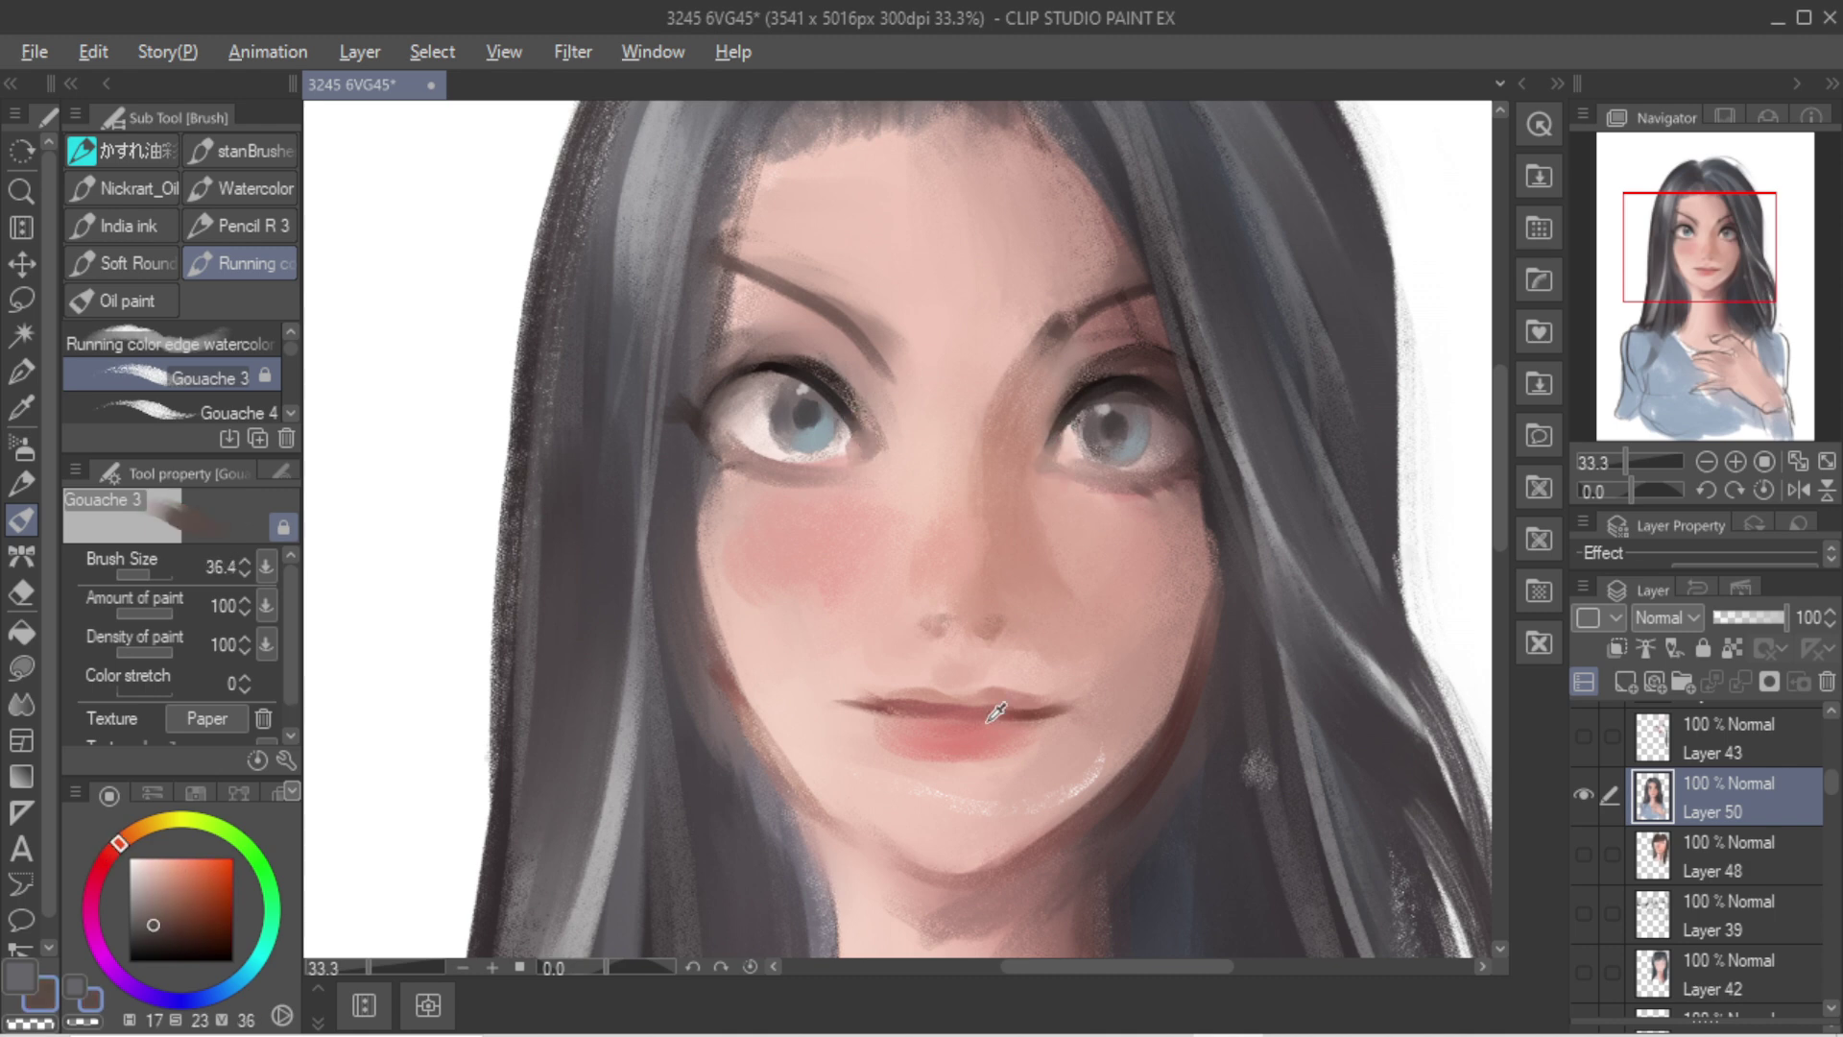
{"action": "left_click", "coordinate": [996, 710], "text": "alt"}
{"action": "left_click", "coordinate": [1047, 451], "text": "alt"}
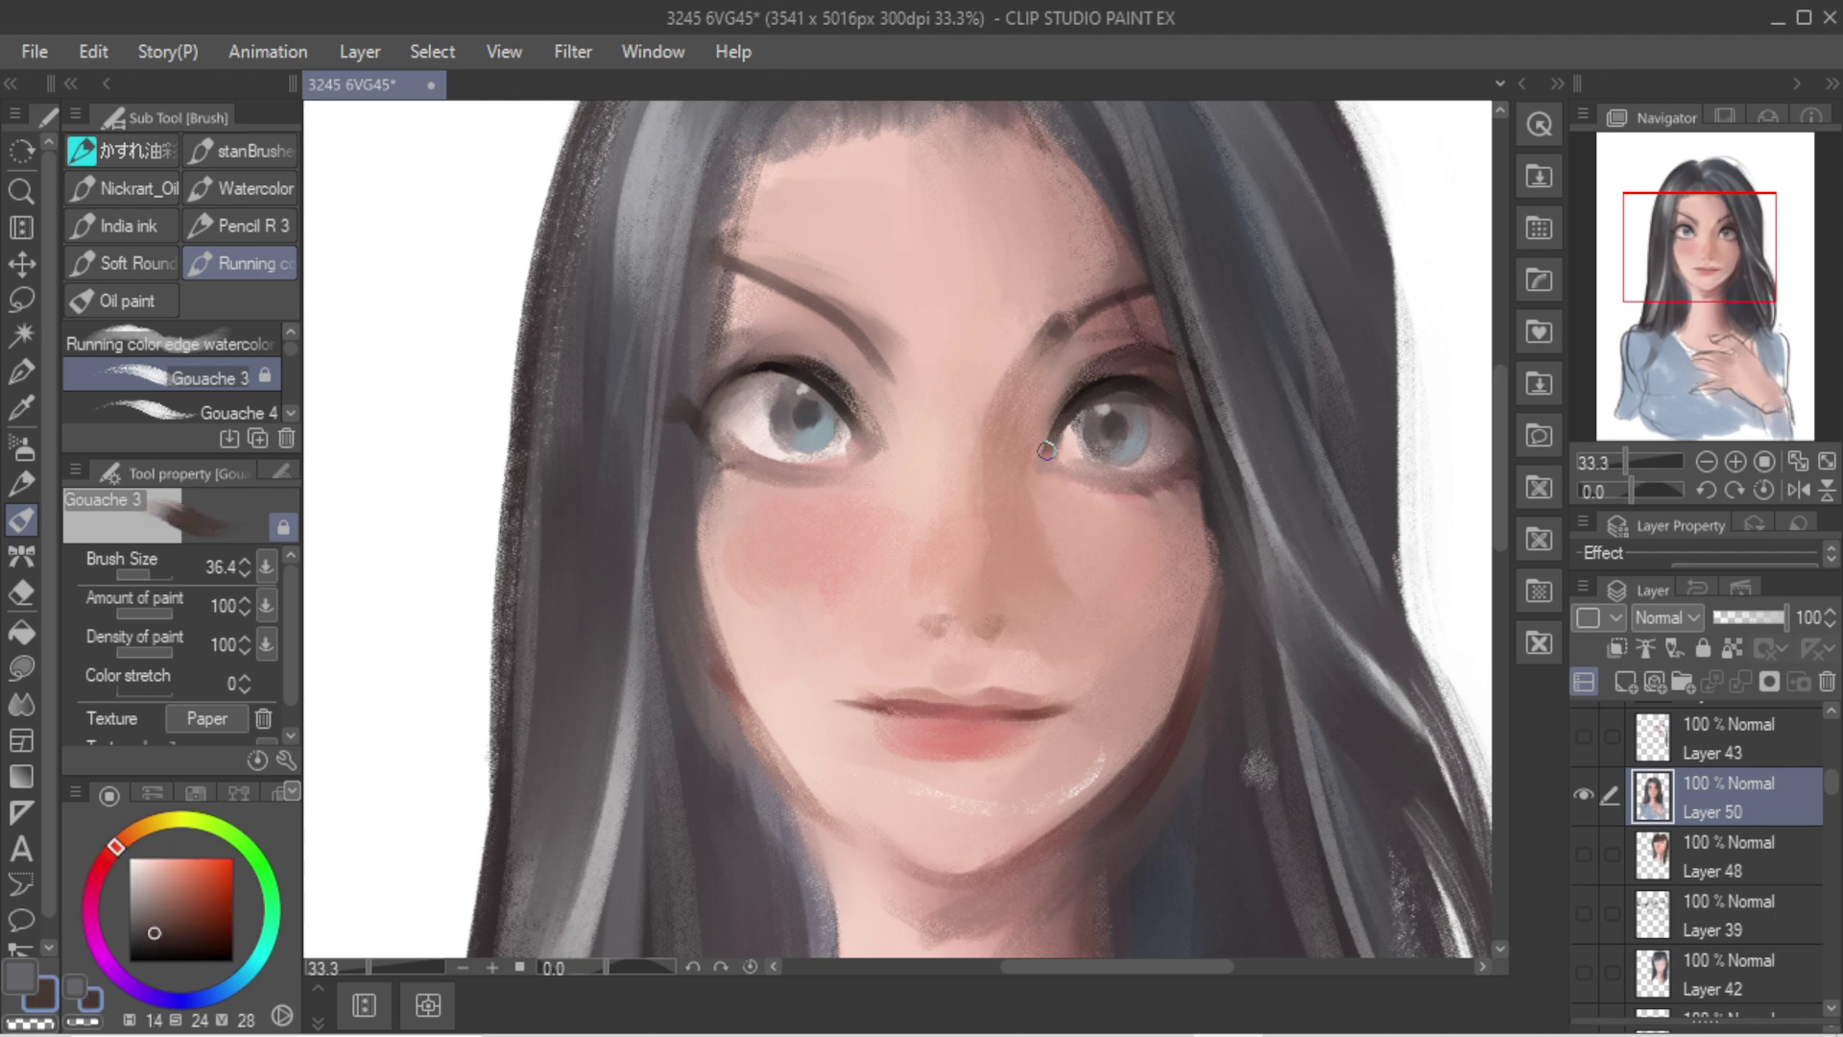
Step: Retouch the white and outer lid of the eye above the blushed cheek in colours sampled from the eyes
{"action": "left_click", "coordinate": [1099, 420], "text": "alt"}
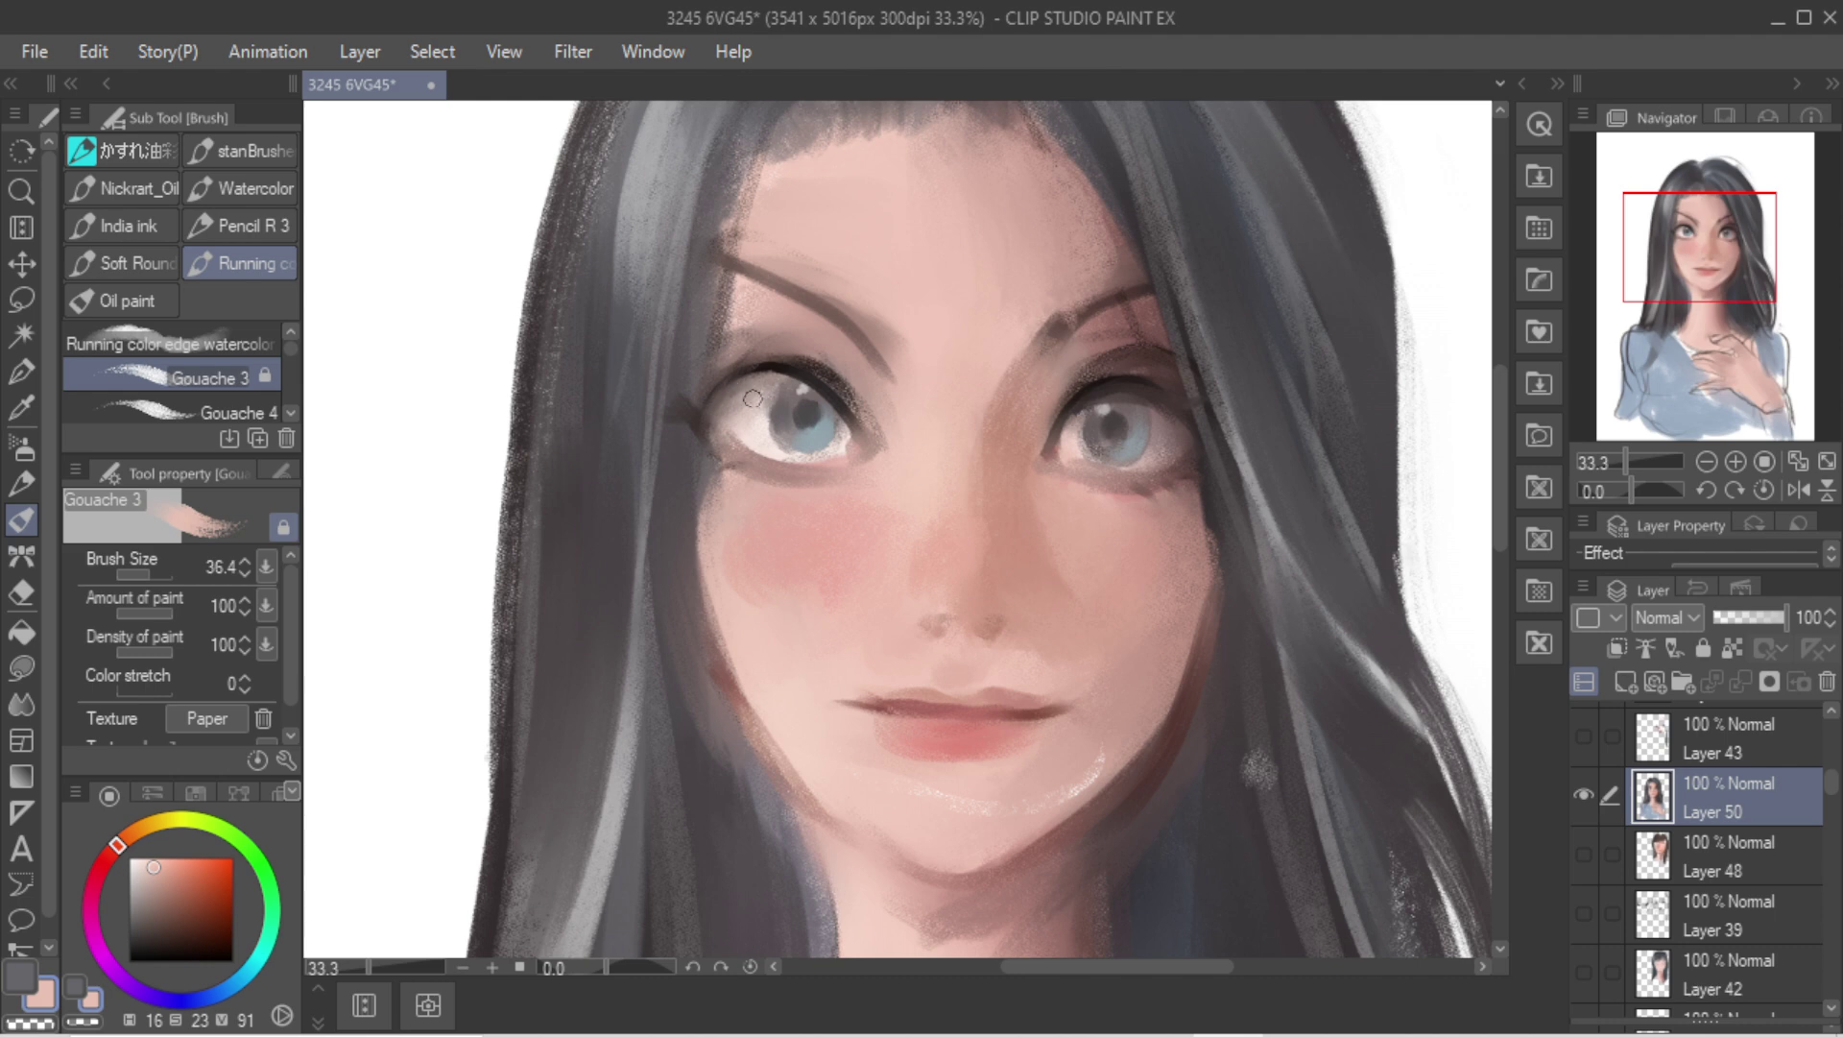
{"action": "key", "text": "bracketright"}
{"action": "left_click", "coordinate": [738, 423], "text": "alt"}
{"action": "mouse_move", "coordinate": [748, 417]}
{"action": "left_mouse_down"}
{"action": "mouse_move", "coordinate": [765, 392]}
{"action": "mouse_move", "coordinate": [698, 357]}
{"action": "left_mouse_up"}
Step: Paint outer lashes on the eye above the blushed cheek in sampled dark brown (H 13, S 28, V 26) at brush size 28.5
{"action": "key", "text": "bracketleft"}
{"action": "left_click", "coordinate": [803, 365], "text": "alt"}
{"action": "key", "text": "bracketleft"}
{"action": "key", "text": "bracketleft"}
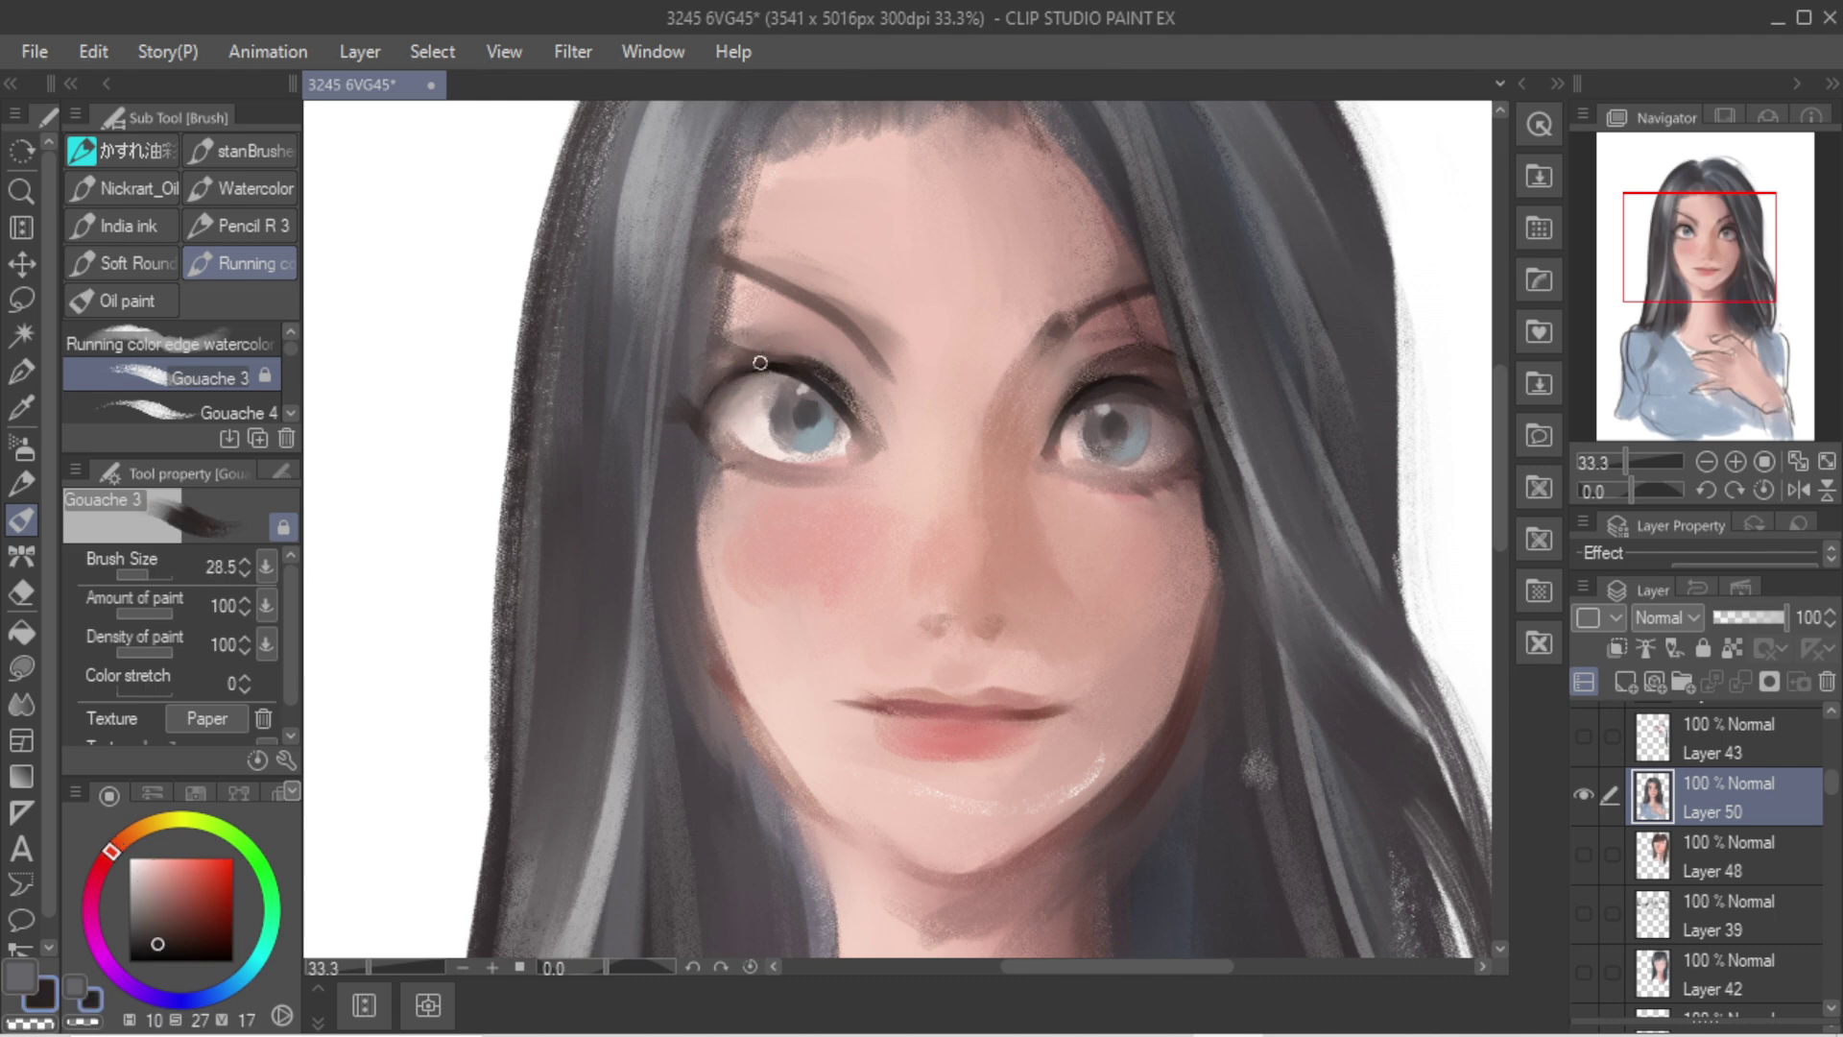
{"action": "left_click", "coordinate": [789, 359], "text": "alt"}
{"action": "left_click_drag", "start_coordinate": [773, 365], "coordinate": [700, 348]}
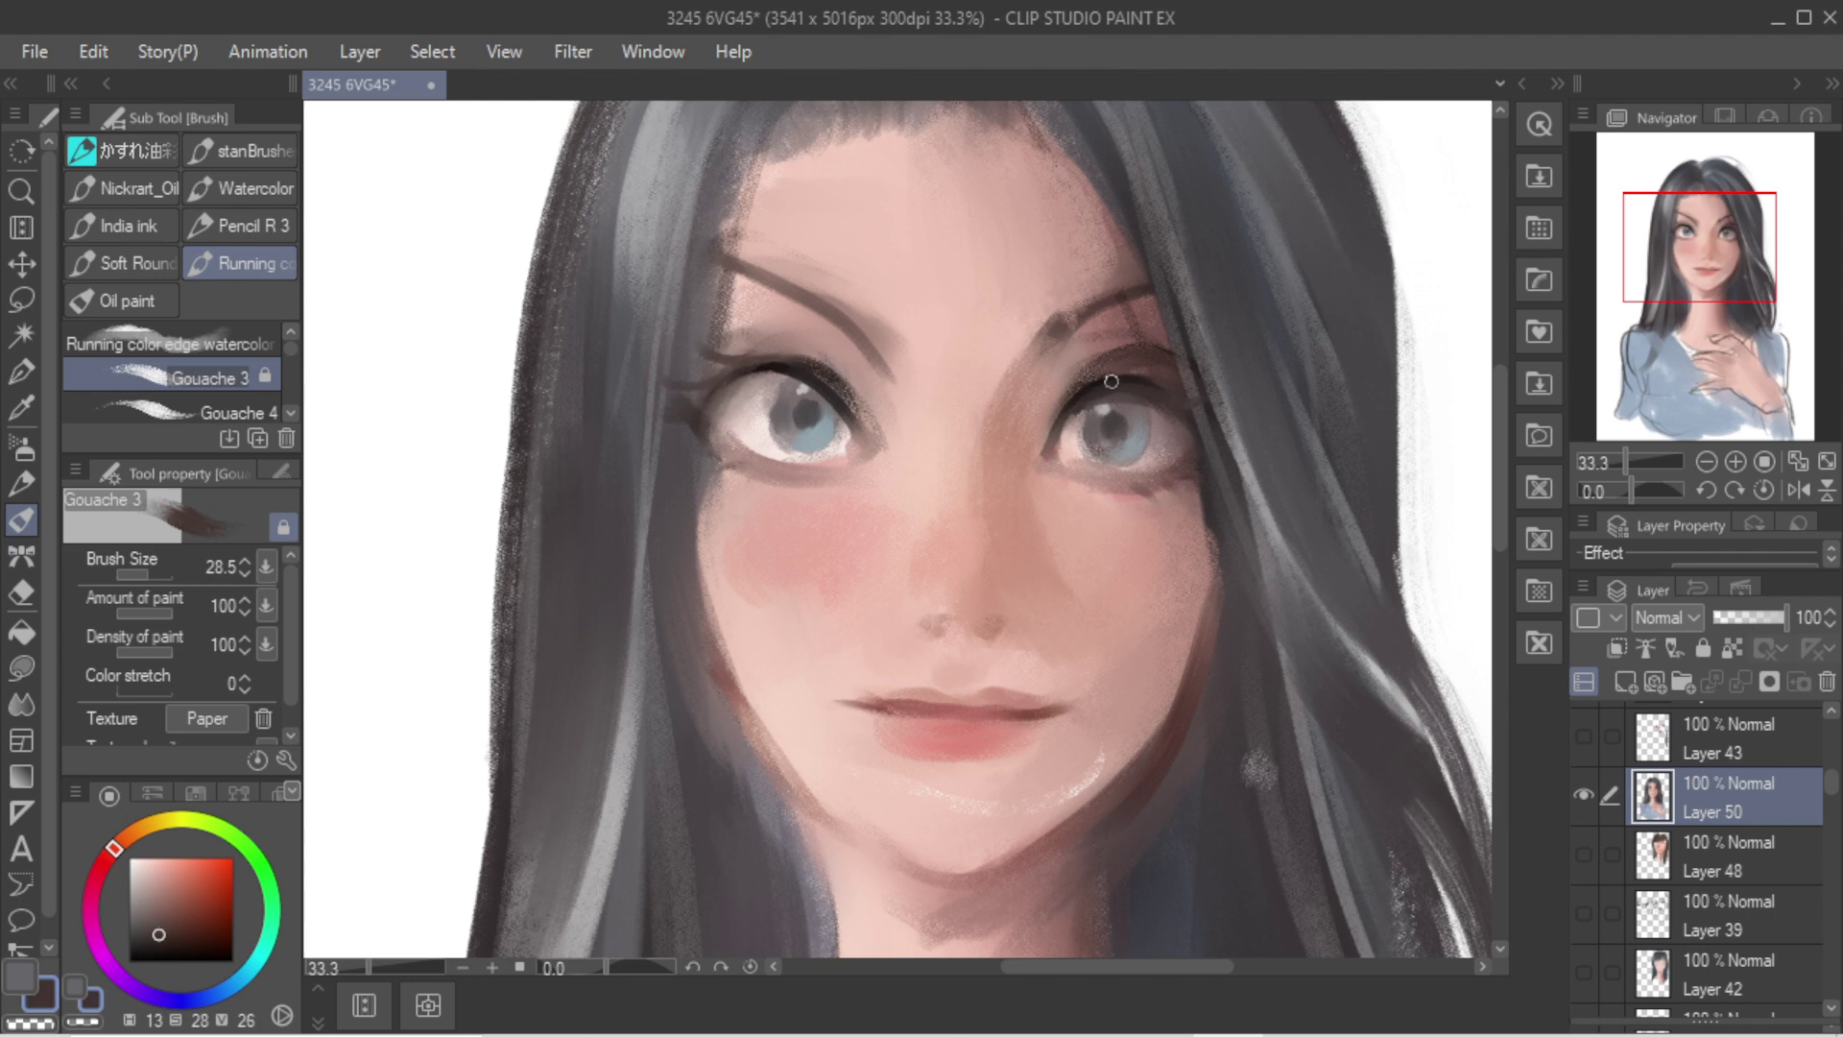
Step: Extend and thicken the outer upper lashes of both eyes in sampled near-black at brush size 28.5
{"action": "left_click", "coordinate": [696, 329], "text": "alt"}
{"action": "mouse_move", "coordinate": [768, 366]}
{"action": "left_mouse_down"}
{"action": "mouse_move", "coordinate": [707, 351]}
{"action": "mouse_move", "coordinate": [660, 387]}
{"action": "left_mouse_up"}
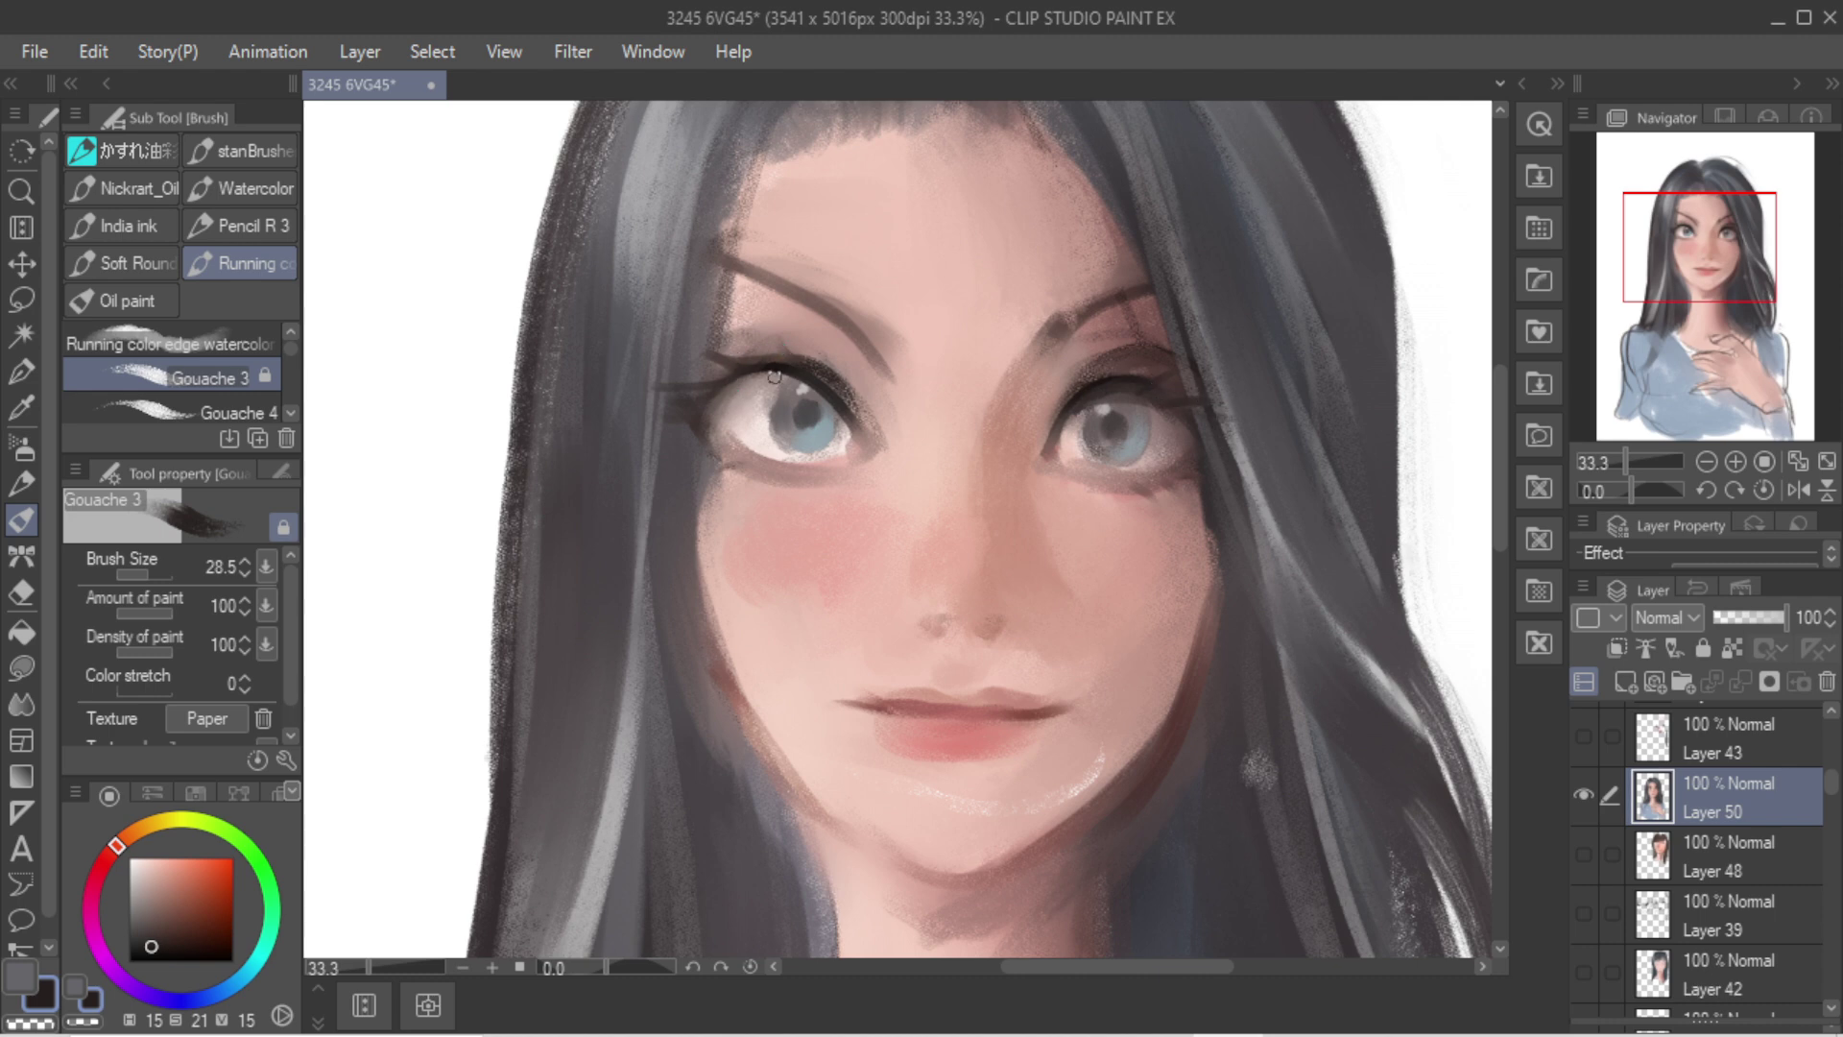
{"action": "left_click", "coordinate": [783, 293], "text": "alt"}
{"action": "mouse_move", "coordinate": [721, 371]}
{"action": "left_mouse_down"}
{"action": "mouse_move", "coordinate": [763, 361]}
{"action": "mouse_move", "coordinate": [715, 391]}
{"action": "left_mouse_up"}
{"action": "left_click", "coordinate": [783, 363], "text": "alt"}
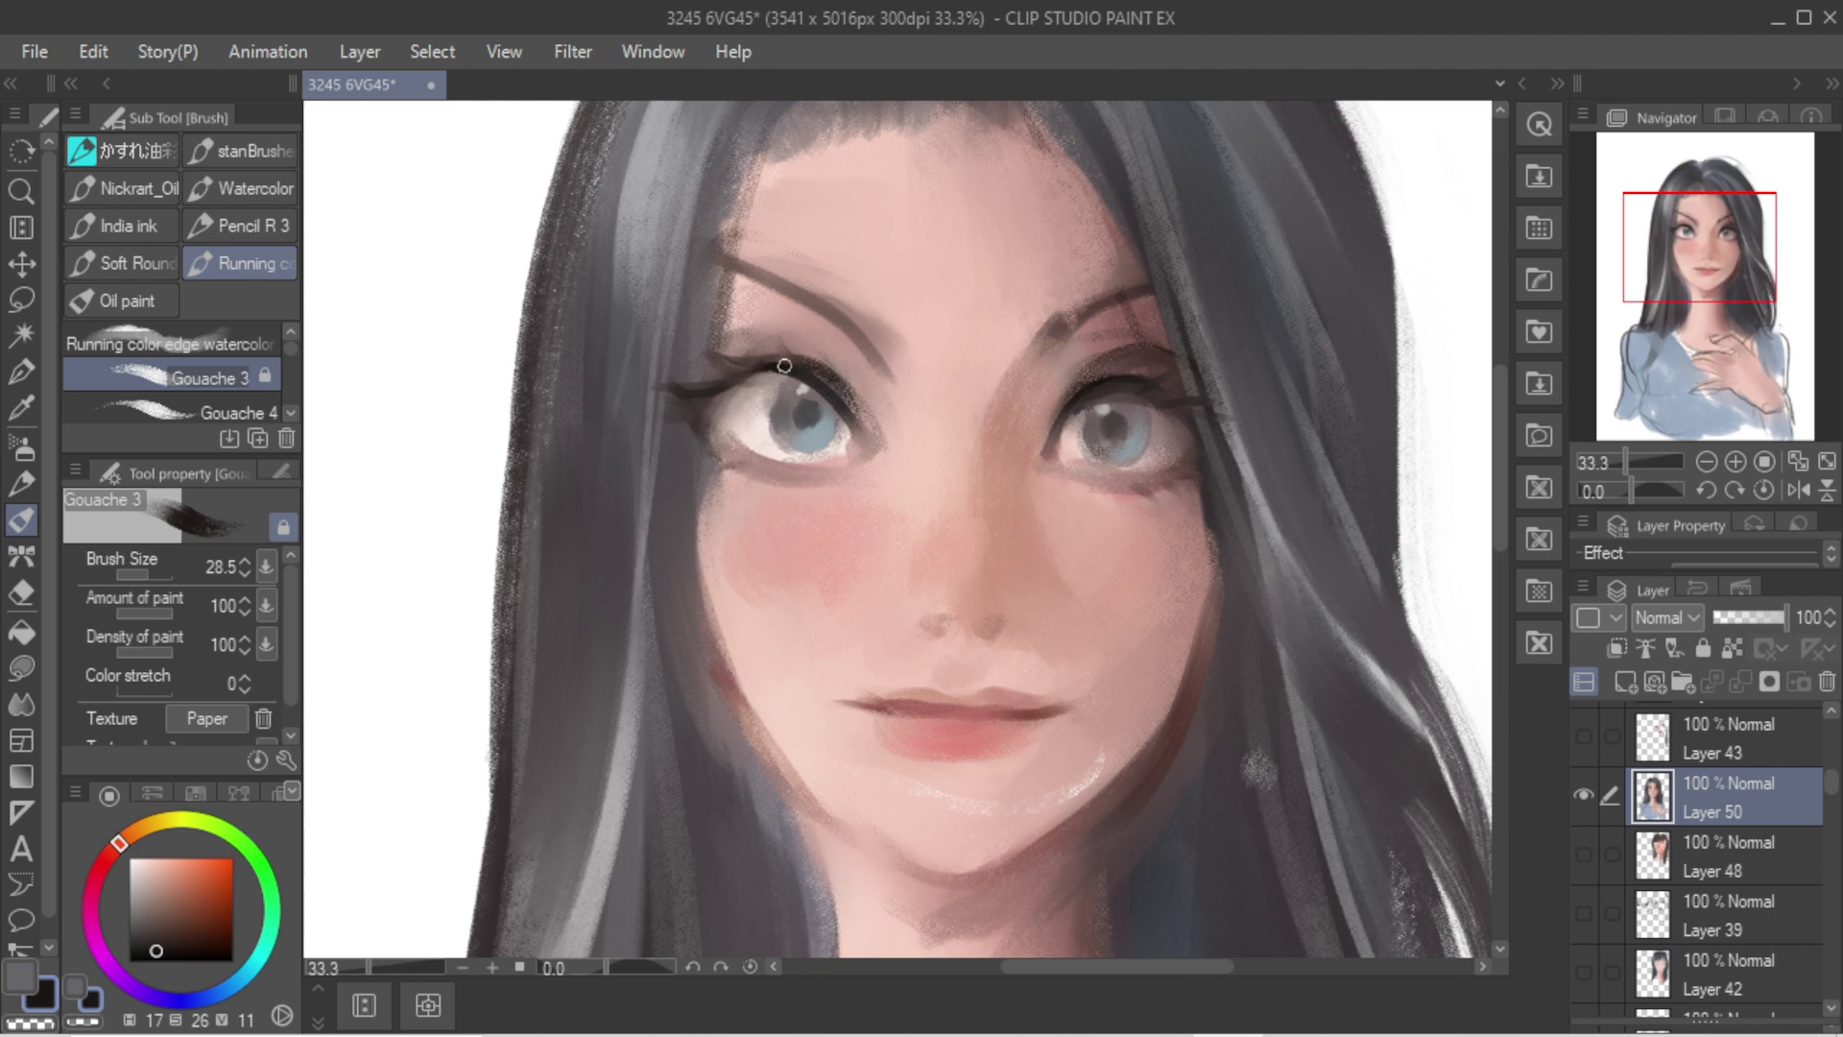
Step: Shade the inner corner of the eye above the blushed cheek in sampled dark brown (H 10, S 18, V 26) at brush size 45.6
{"action": "key", "text": "bracketright"}
{"action": "key", "text": "bracketright"}
{"action": "left_click", "coordinate": [823, 445], "text": "alt"}
{"action": "left_click", "coordinate": [841, 410], "text": "alt"}
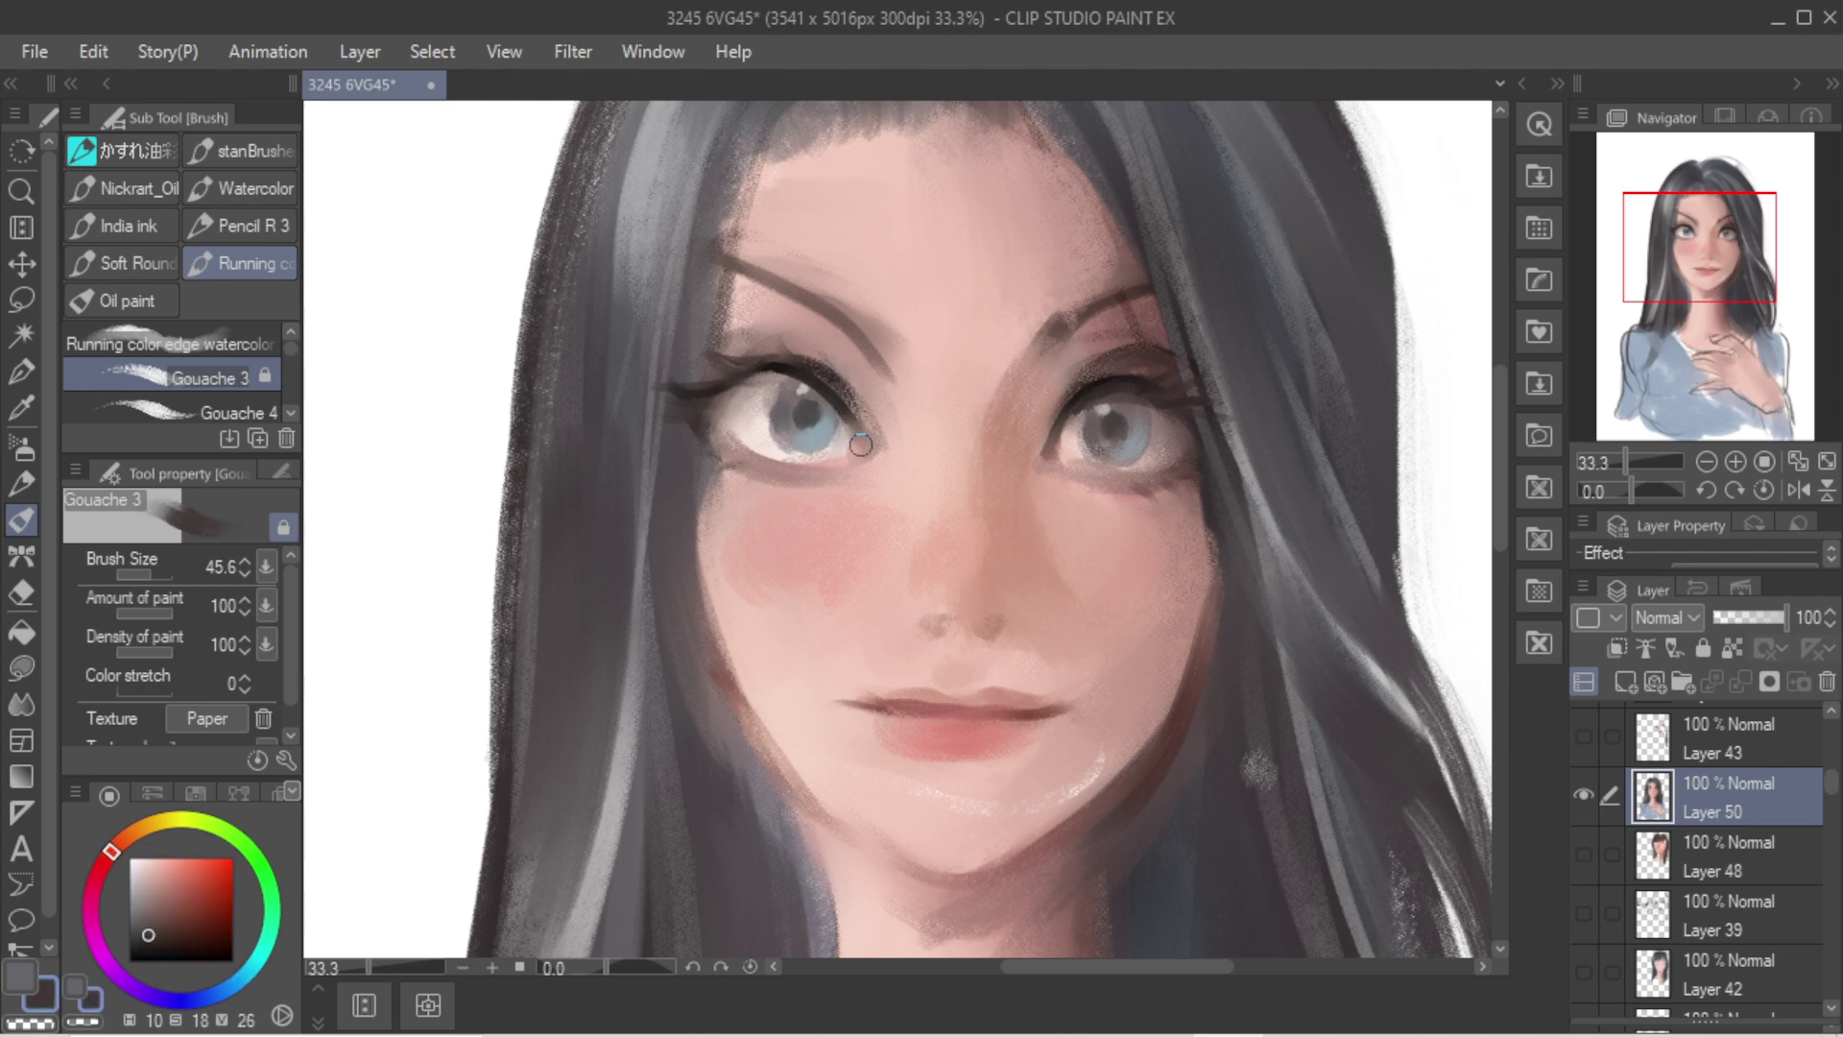
Step: Blend the side and bridge of the nose in sampled skin tones (H 13, S 32, V 91 and H 17, S 34, V 79) at brush size 133.3
{"action": "key", "text": "bracketright"}
{"action": "key", "text": "bracketright"}
{"action": "key", "text": "bracketright"}
{"action": "key", "text": "bracketright"}
{"action": "left_click", "coordinate": [919, 541], "text": "alt"}
{"action": "left_click_drag", "start_coordinate": [922, 583], "coordinate": [908, 538]}
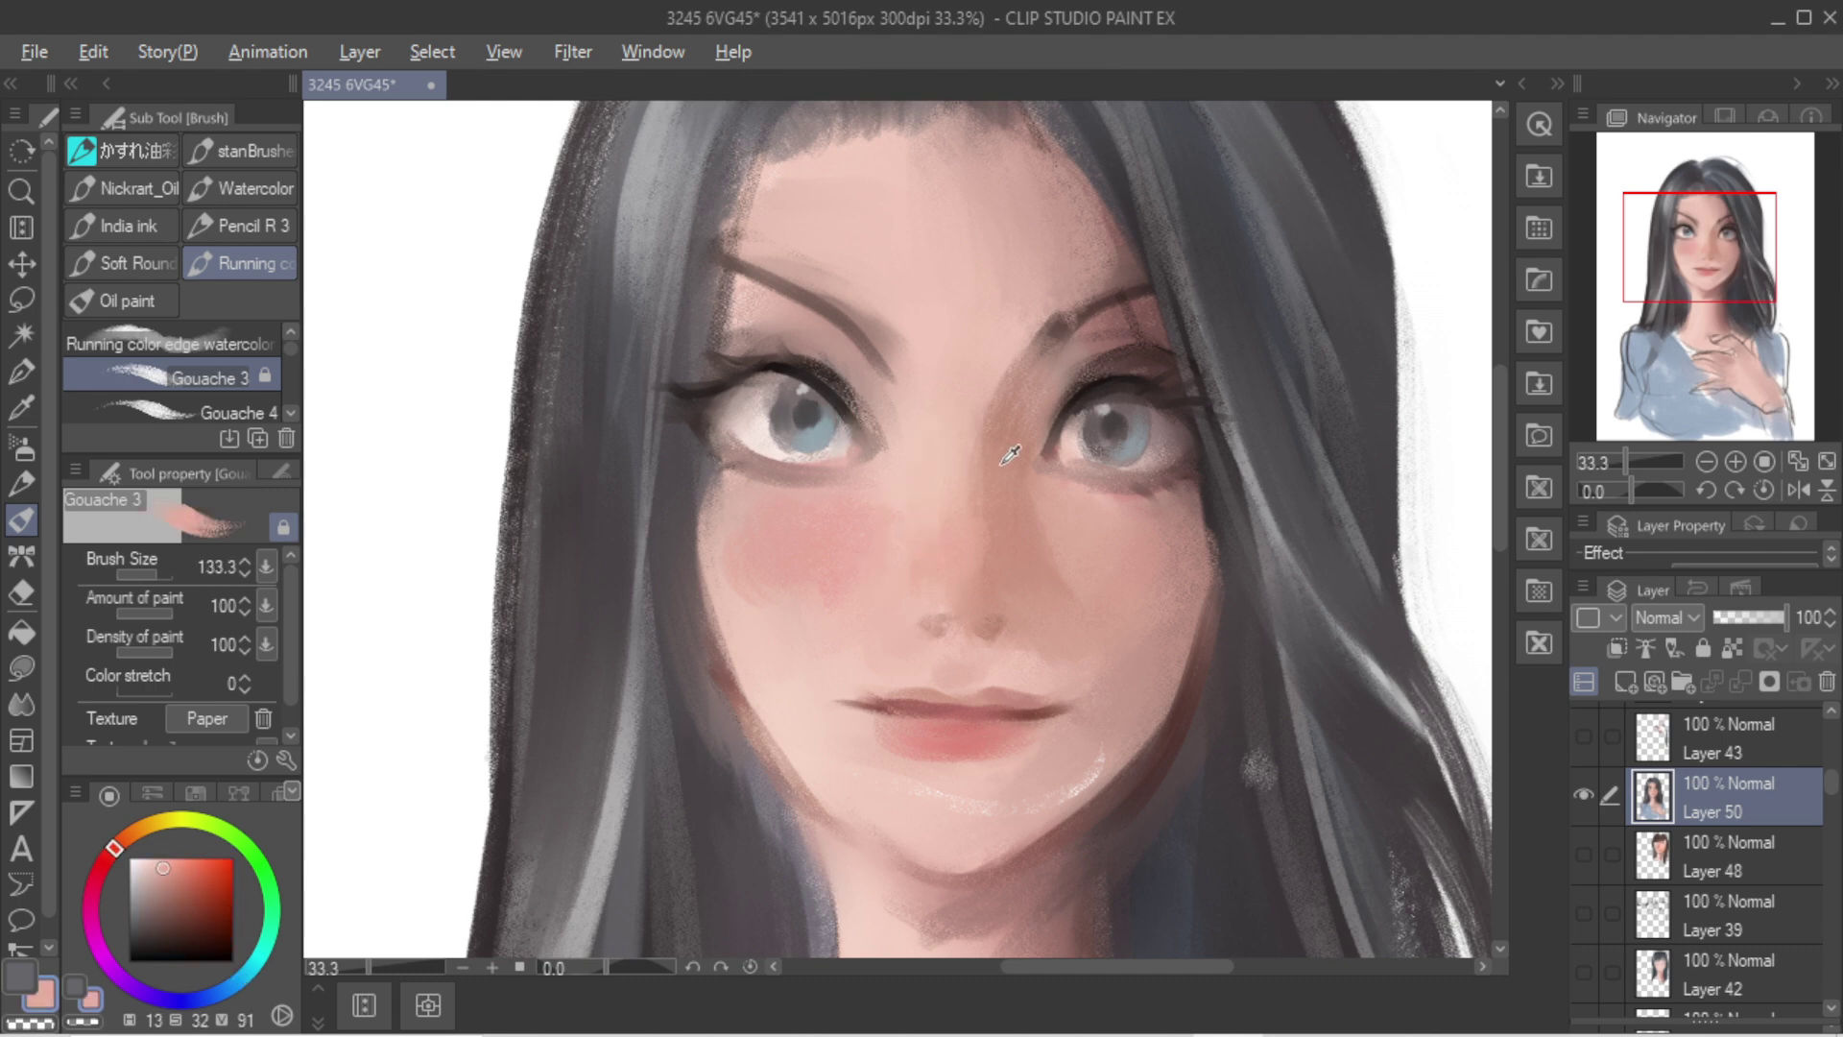
{"action": "left_click", "coordinate": [1010, 455], "text": "alt"}
{"action": "left_click_drag", "start_coordinate": [1014, 417], "coordinate": [993, 471]}
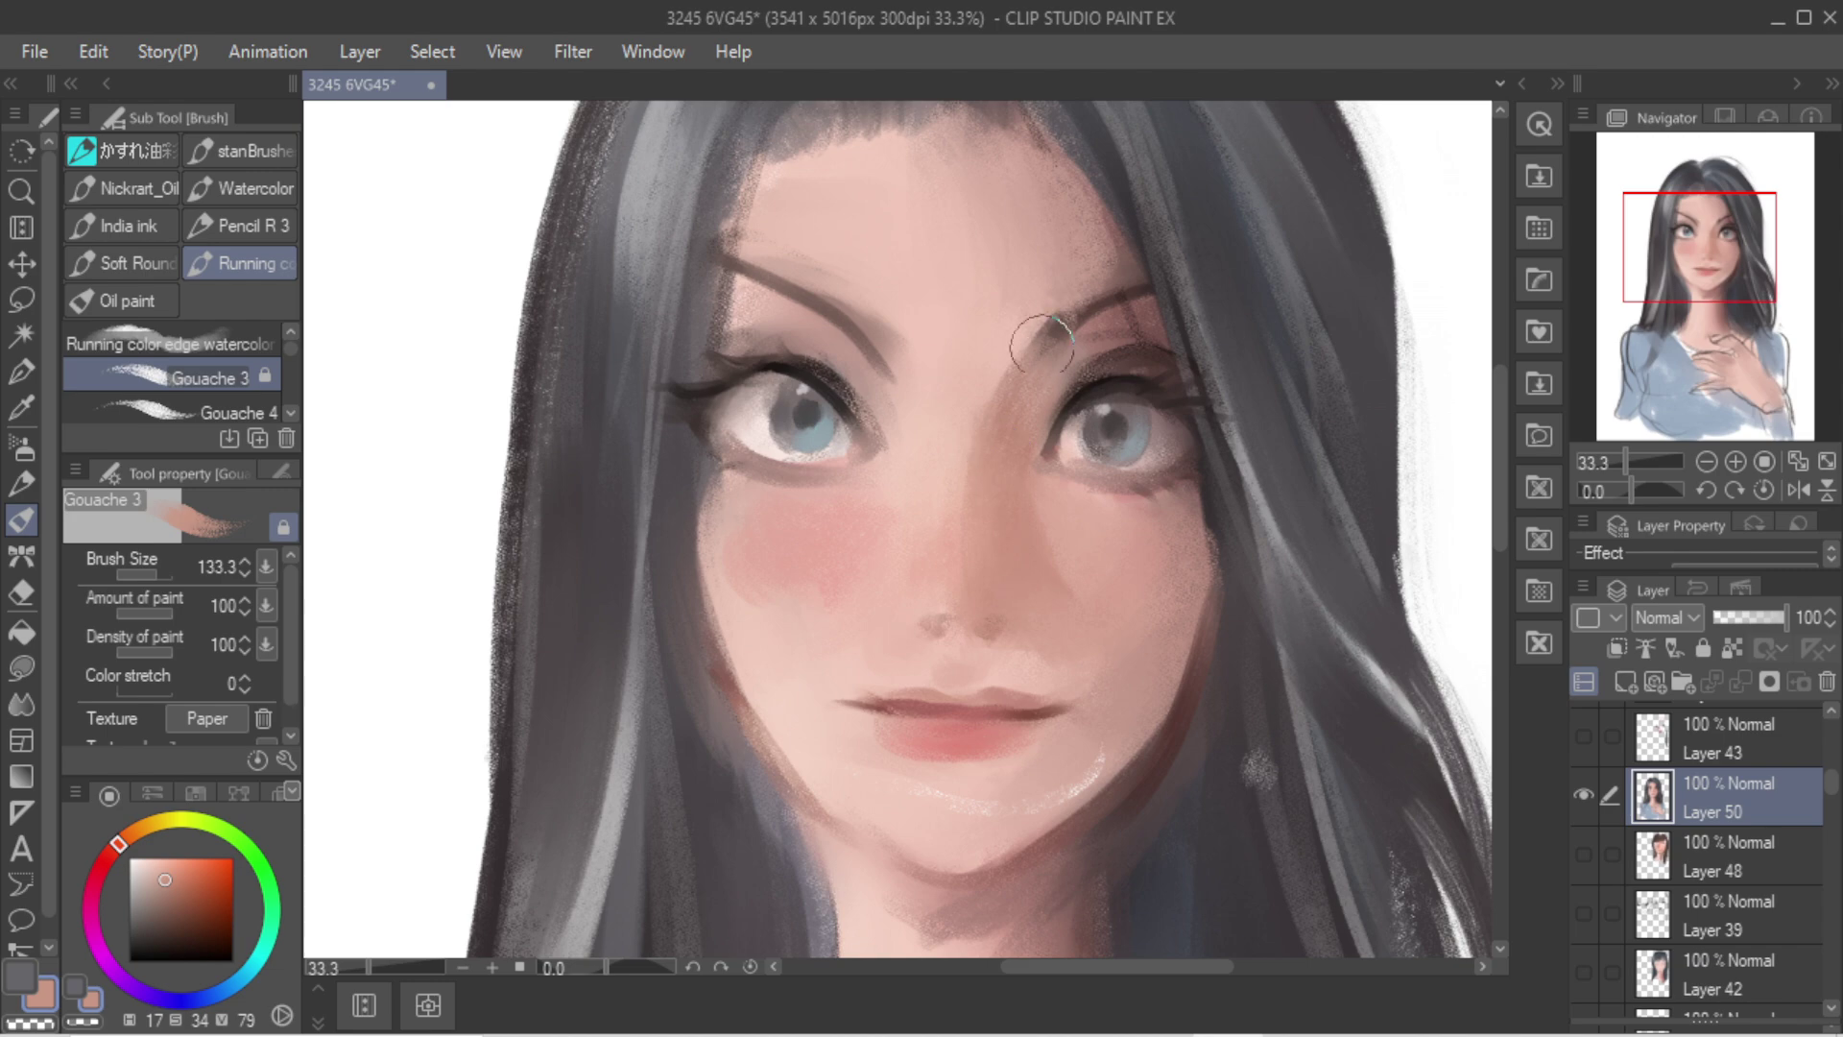
Step: Strengthen the outer lashes of the eye on the shaded side in sampled near-black (H 10, S 21, V 22) at brush size 49.1
{"action": "scroll", "coordinate": [1013, 360], "scroll_direction": "down", "scroll_amount": 6}
{"action": "scroll", "coordinate": [1024, 357], "scroll_direction": "up", "scroll_amount": 7}
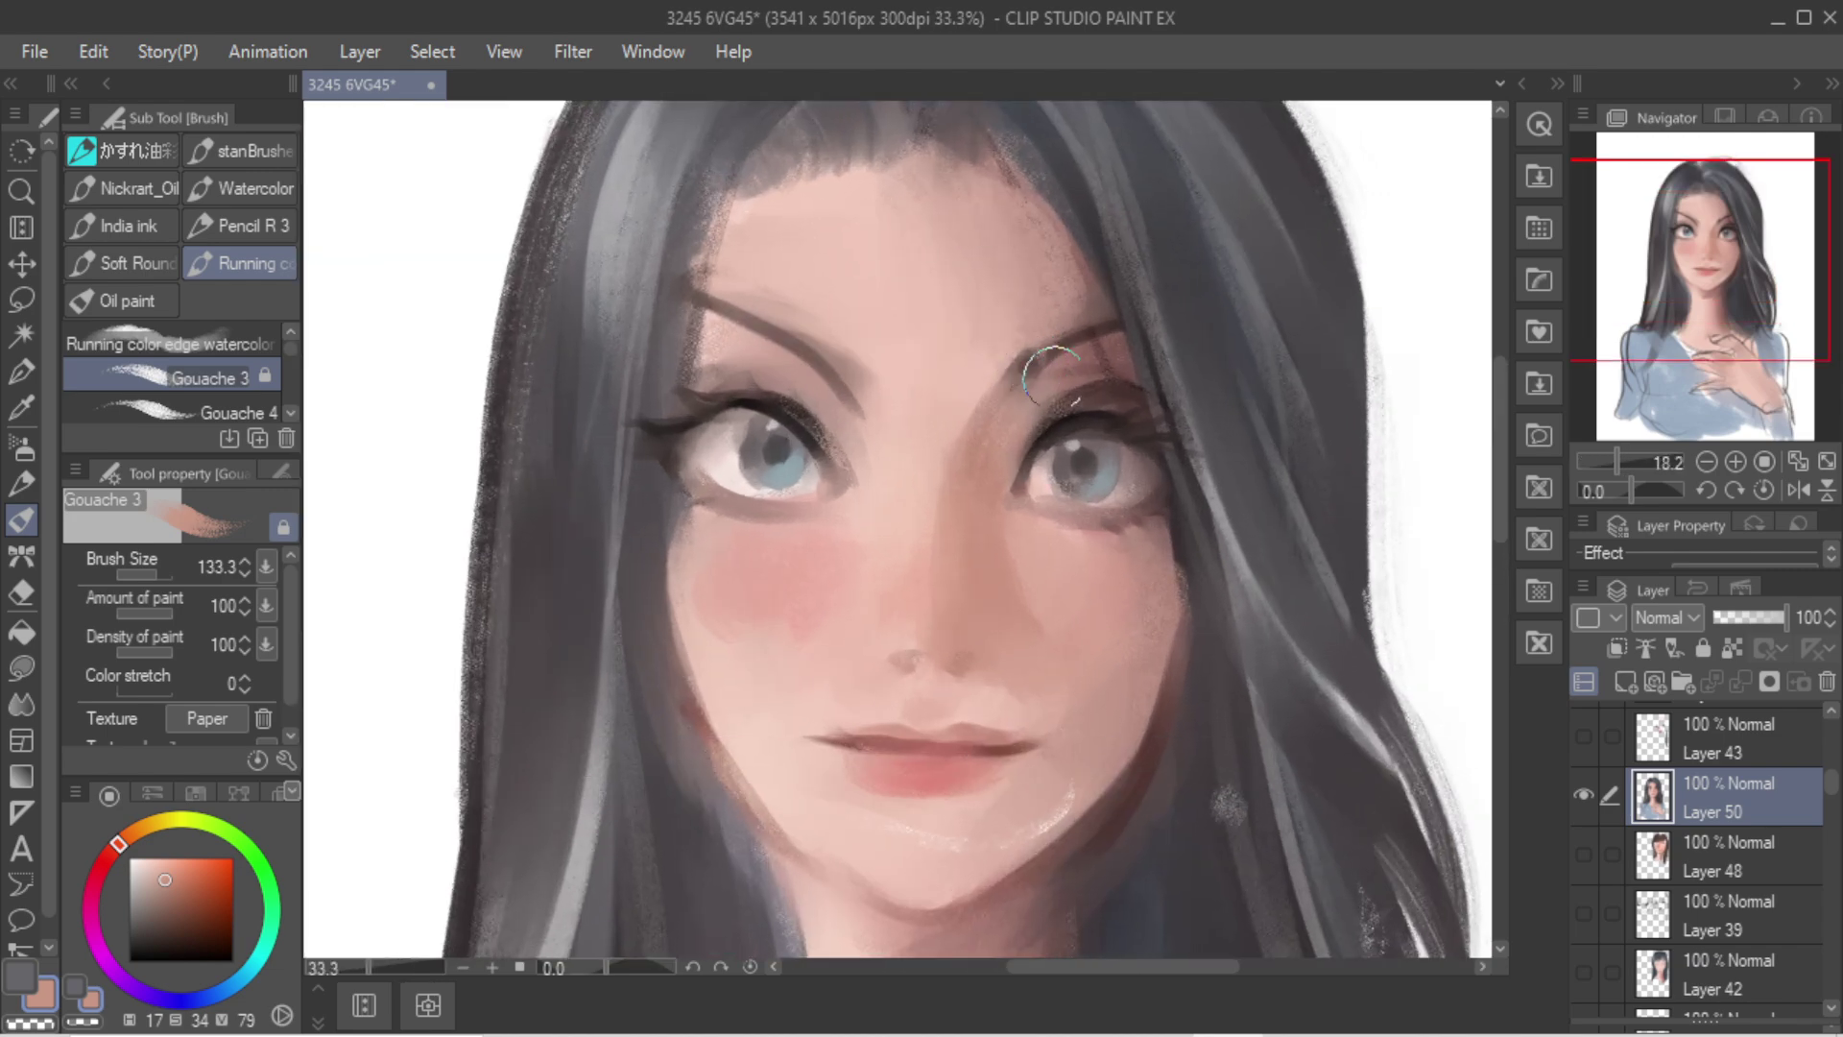
{"action": "left_click", "coordinate": [1095, 429], "text": "alt"}
{"action": "key", "text": "bracketleft"}
{"action": "key", "text": "bracketleft"}
{"action": "key", "text": "bracketleft"}
{"action": "key", "text": "bracketleft"}
{"action": "left_click_drag", "start_coordinate": [1137, 445], "coordinate": [1192, 473]}
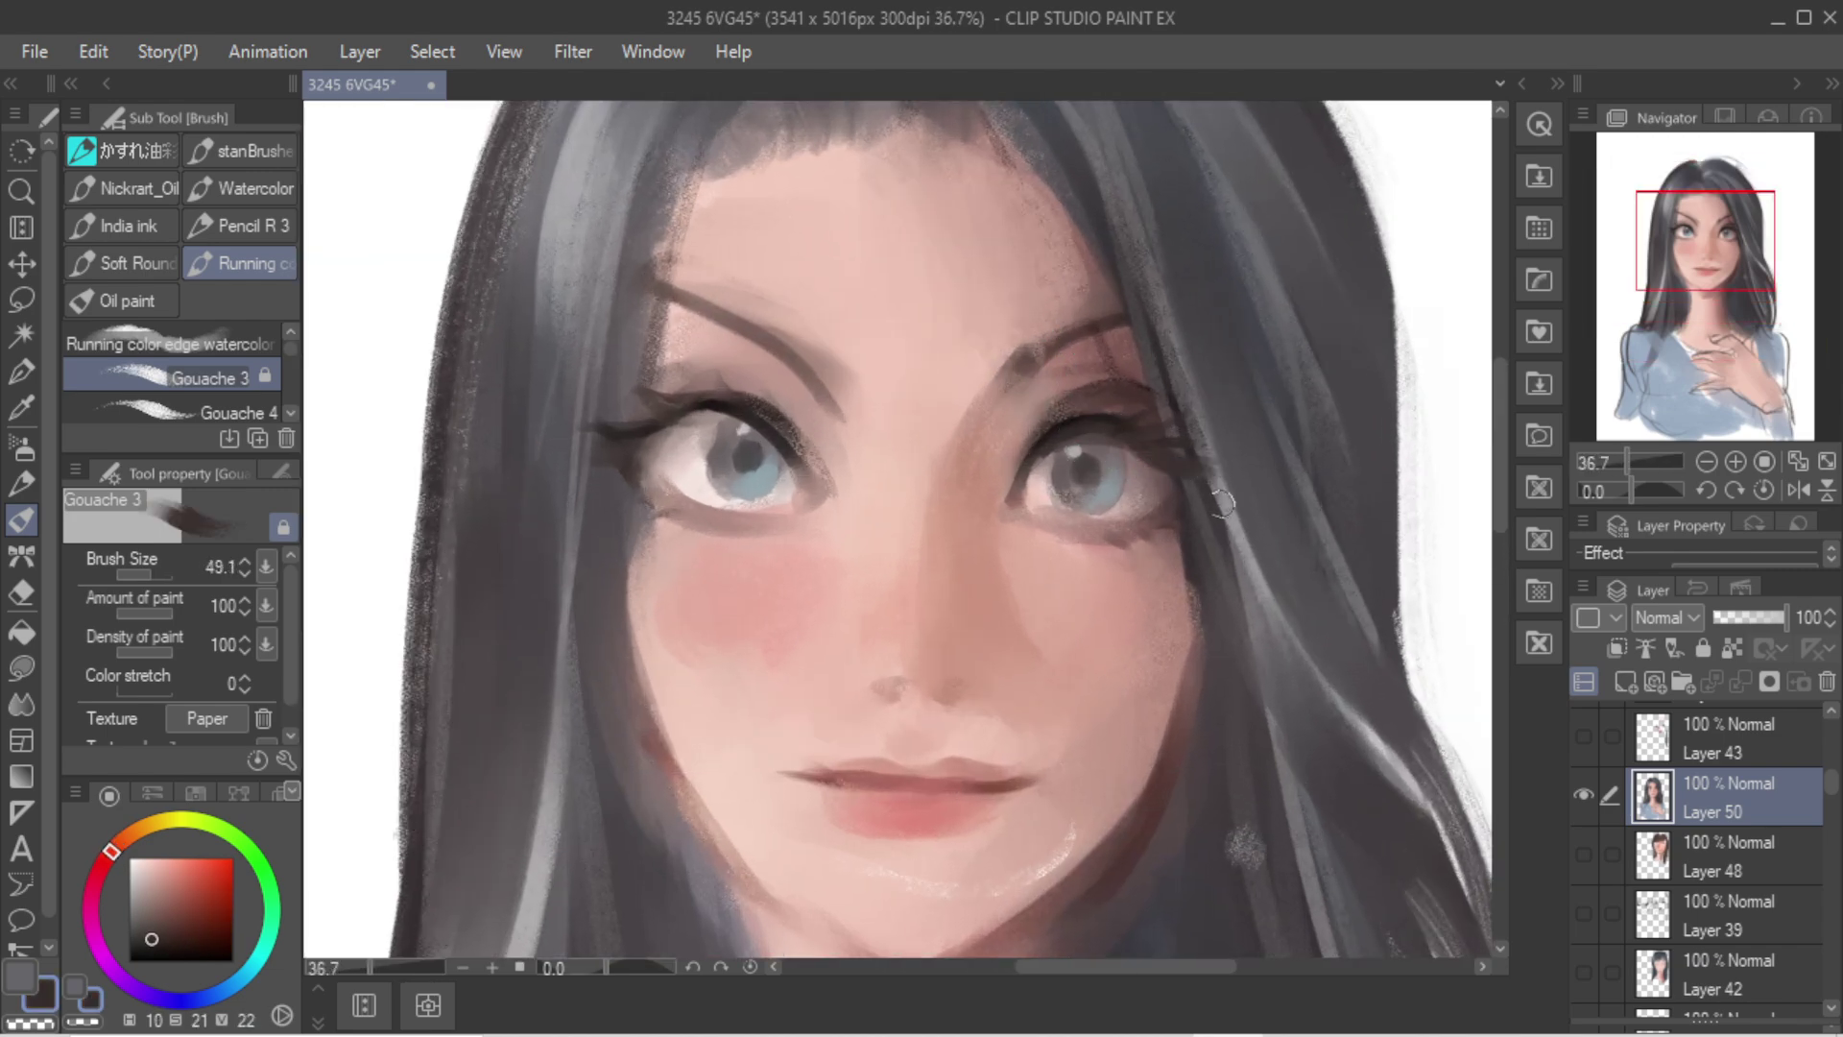
{"action": "scroll", "coordinate": [960, 524], "scroll_direction": "down", "scroll_amount": 1}
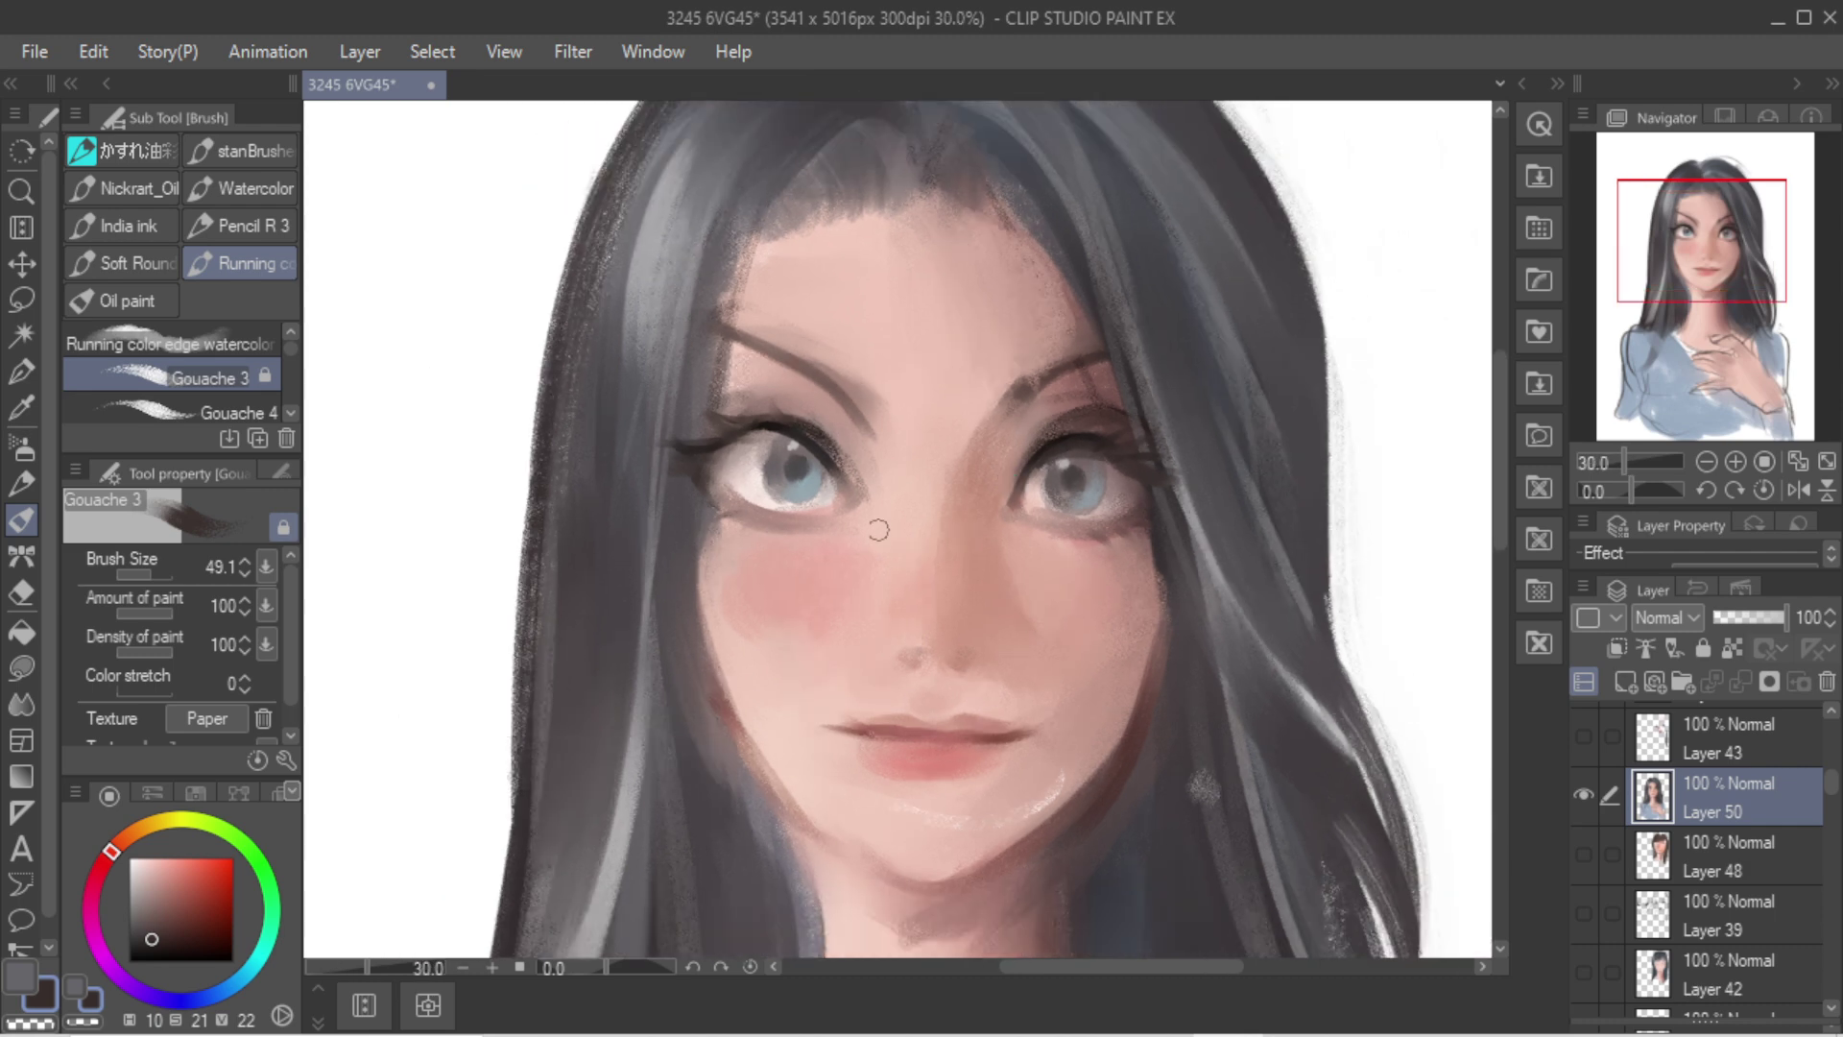
Step: Soften and redefine the lower lids of both eyes in sampled skin and dark brown tones at brush size 49.1
{"action": "left_click", "coordinate": [760, 516], "text": "alt"}
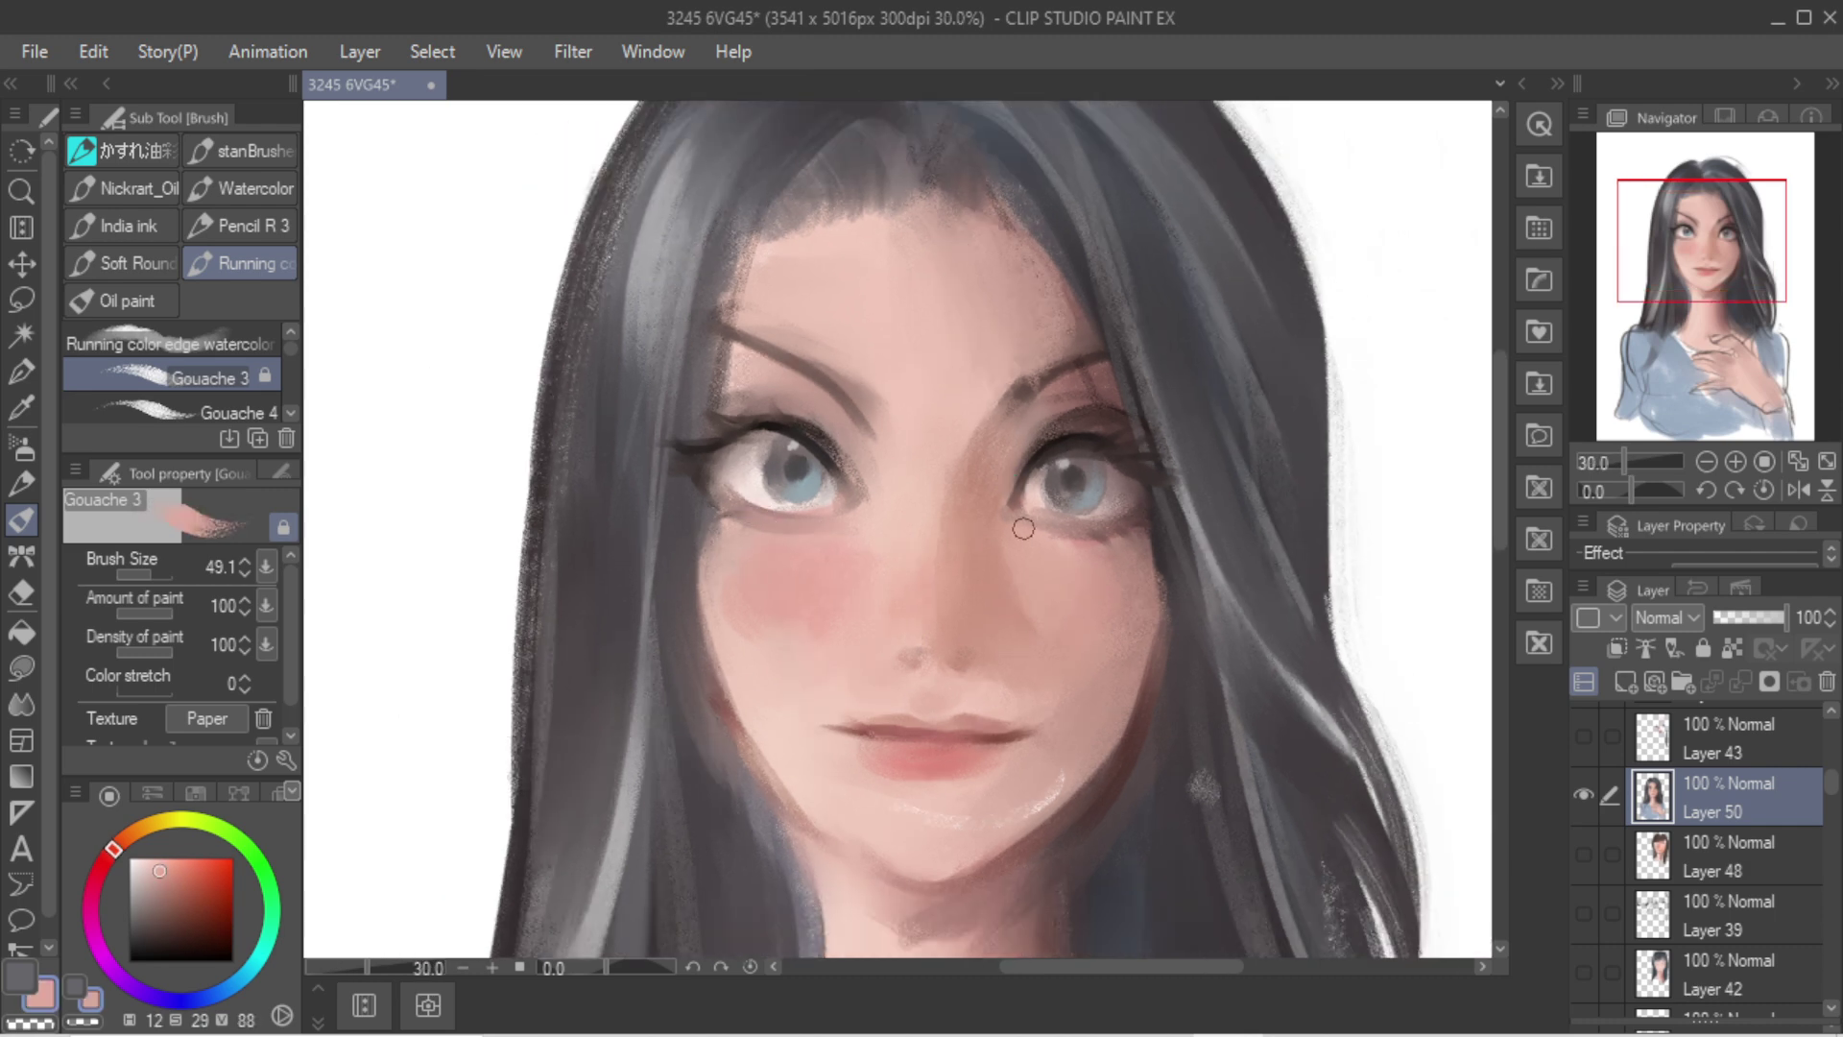
{"action": "left_click_drag", "start_coordinate": [1023, 528], "coordinate": [1064, 537]}
{"action": "left_click", "coordinate": [715, 510], "text": "alt"}
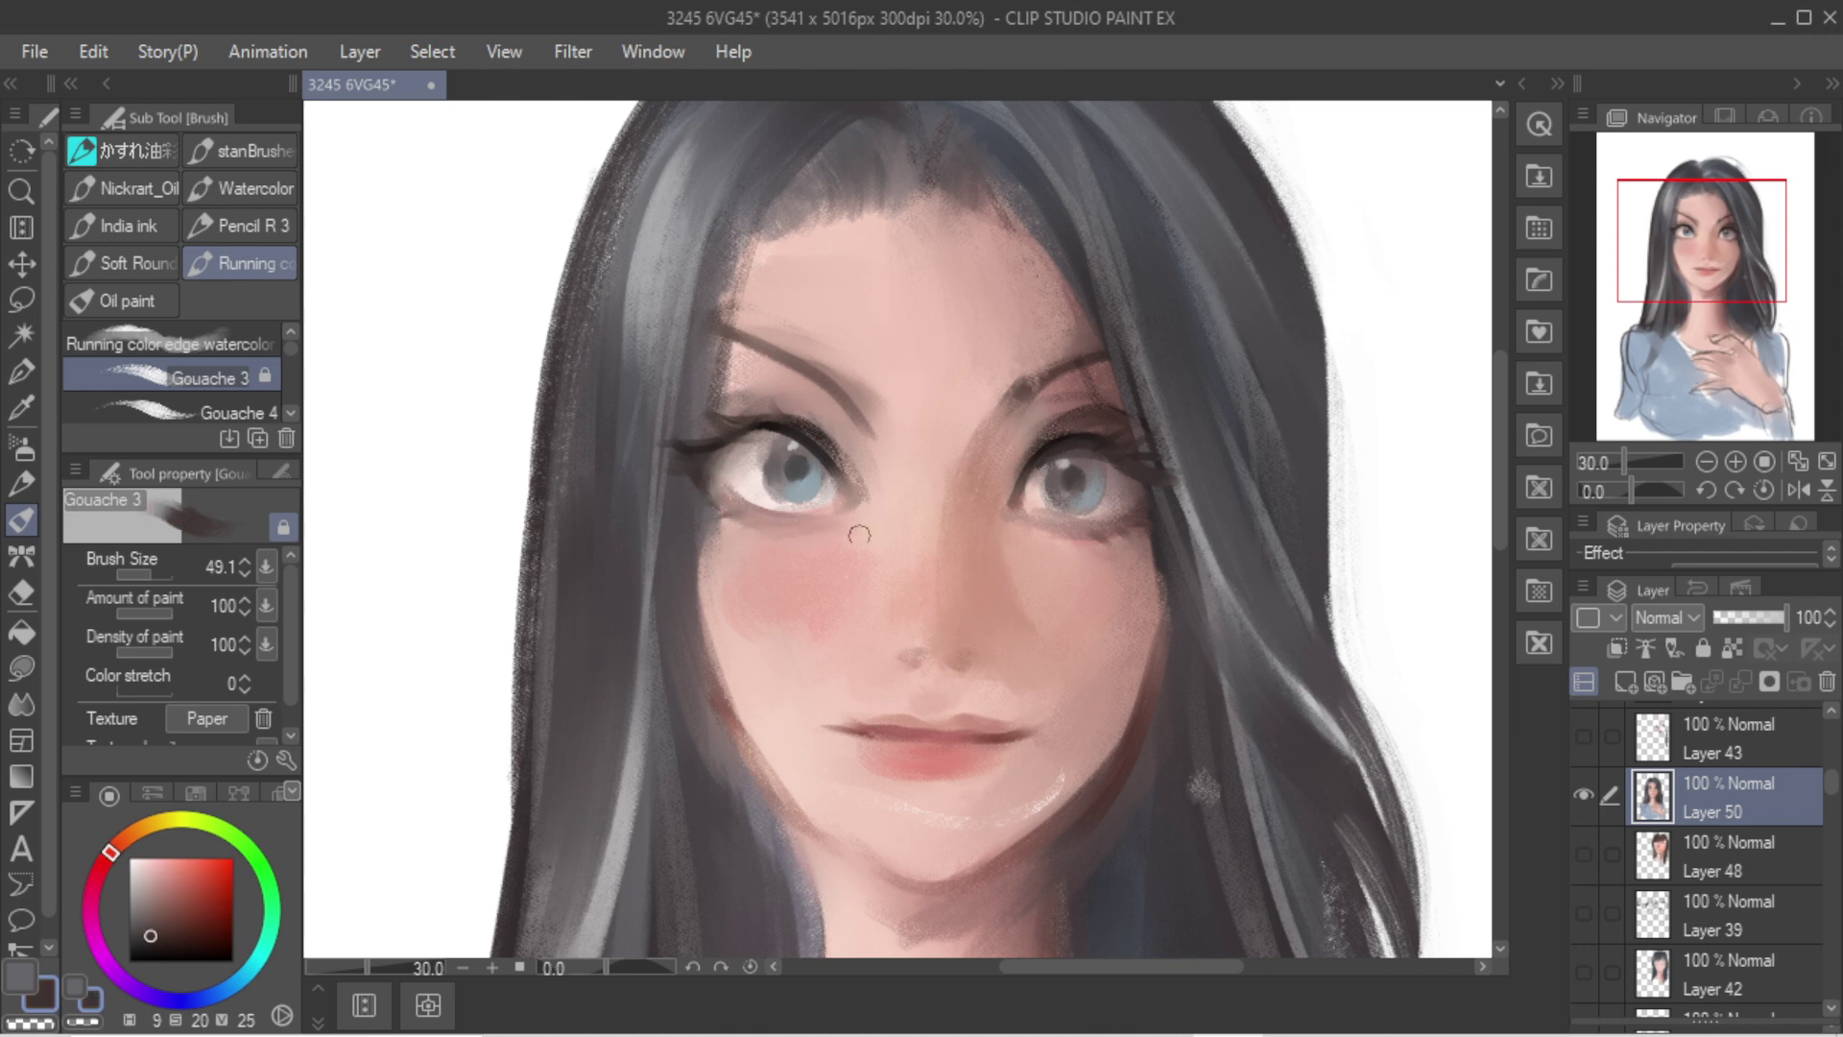
{"action": "left_click", "coordinate": [829, 545], "text": "alt"}
{"action": "left_click", "coordinate": [816, 505], "text": "alt"}
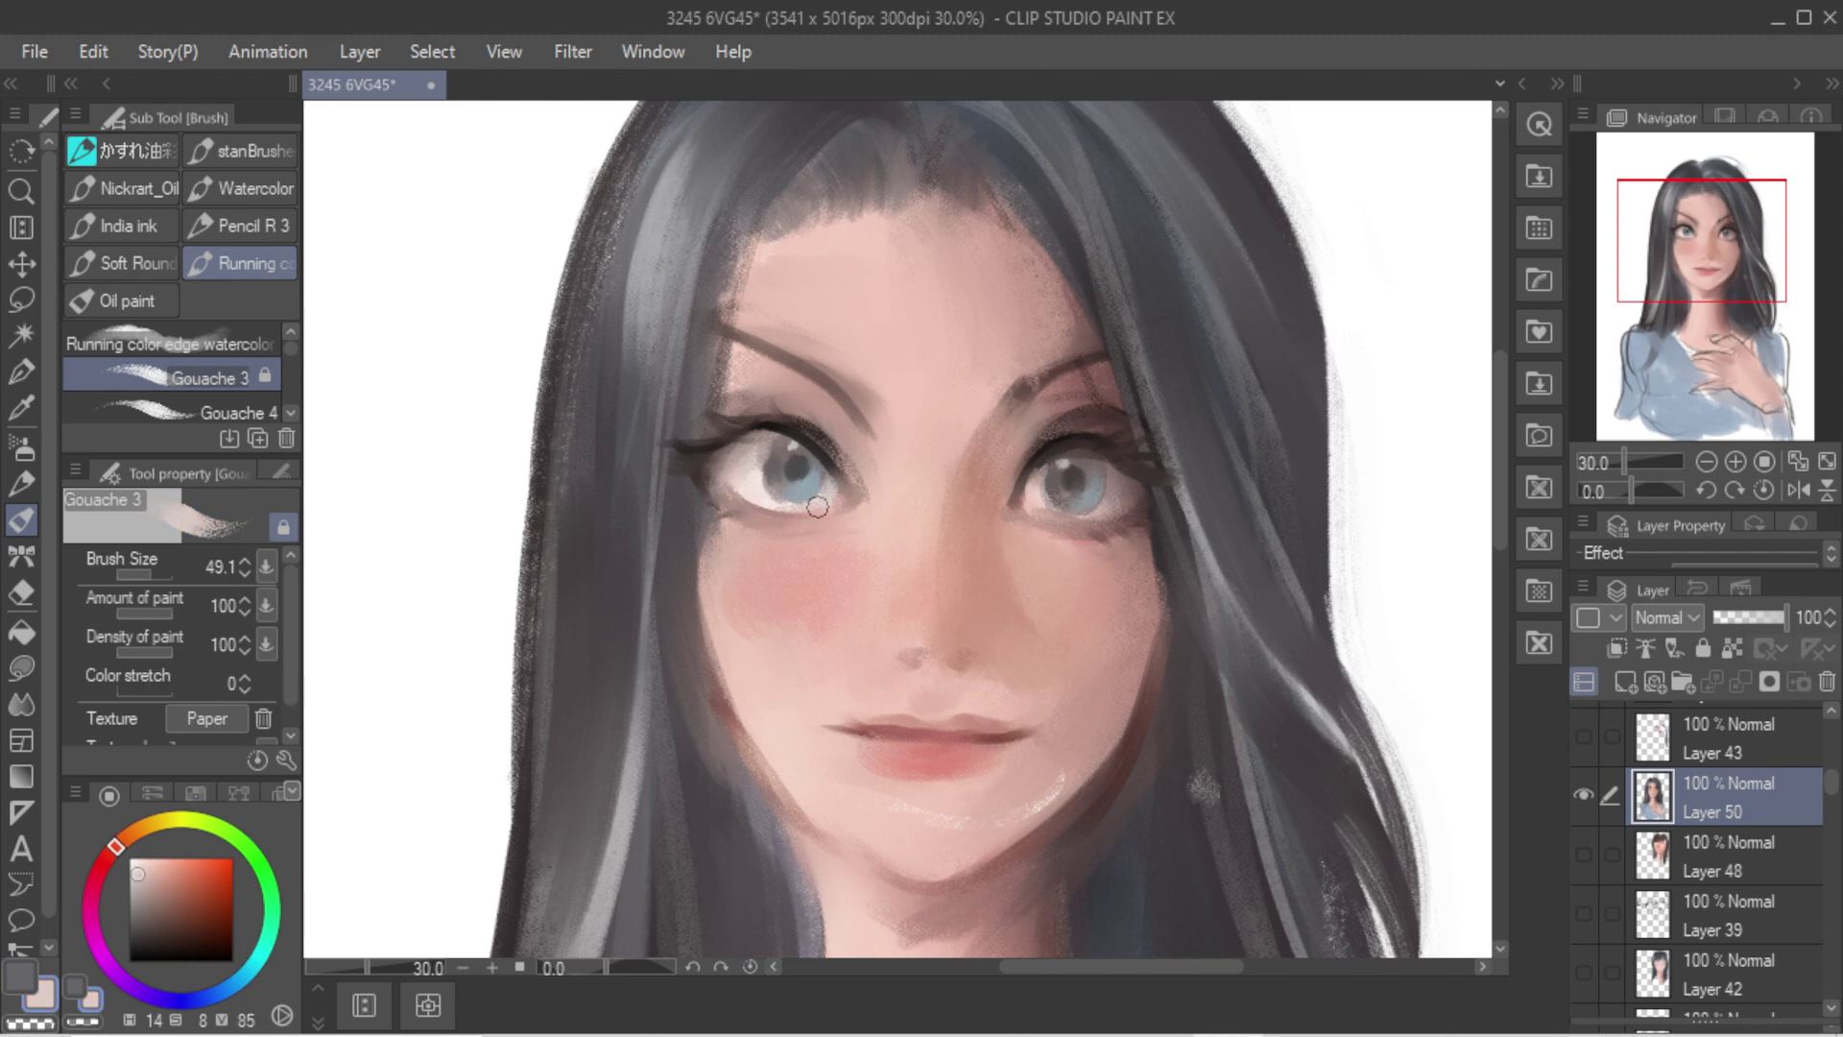
Step: Add fine lower lashes in sampled near-black (H 10, S 17, V 14) at brush size 16.3, undoing the last stroke
{"action": "left_click", "coordinate": [790, 427], "text": "alt"}
{"action": "left_click_drag", "start_coordinate": [719, 540], "coordinate": [711, 536]}
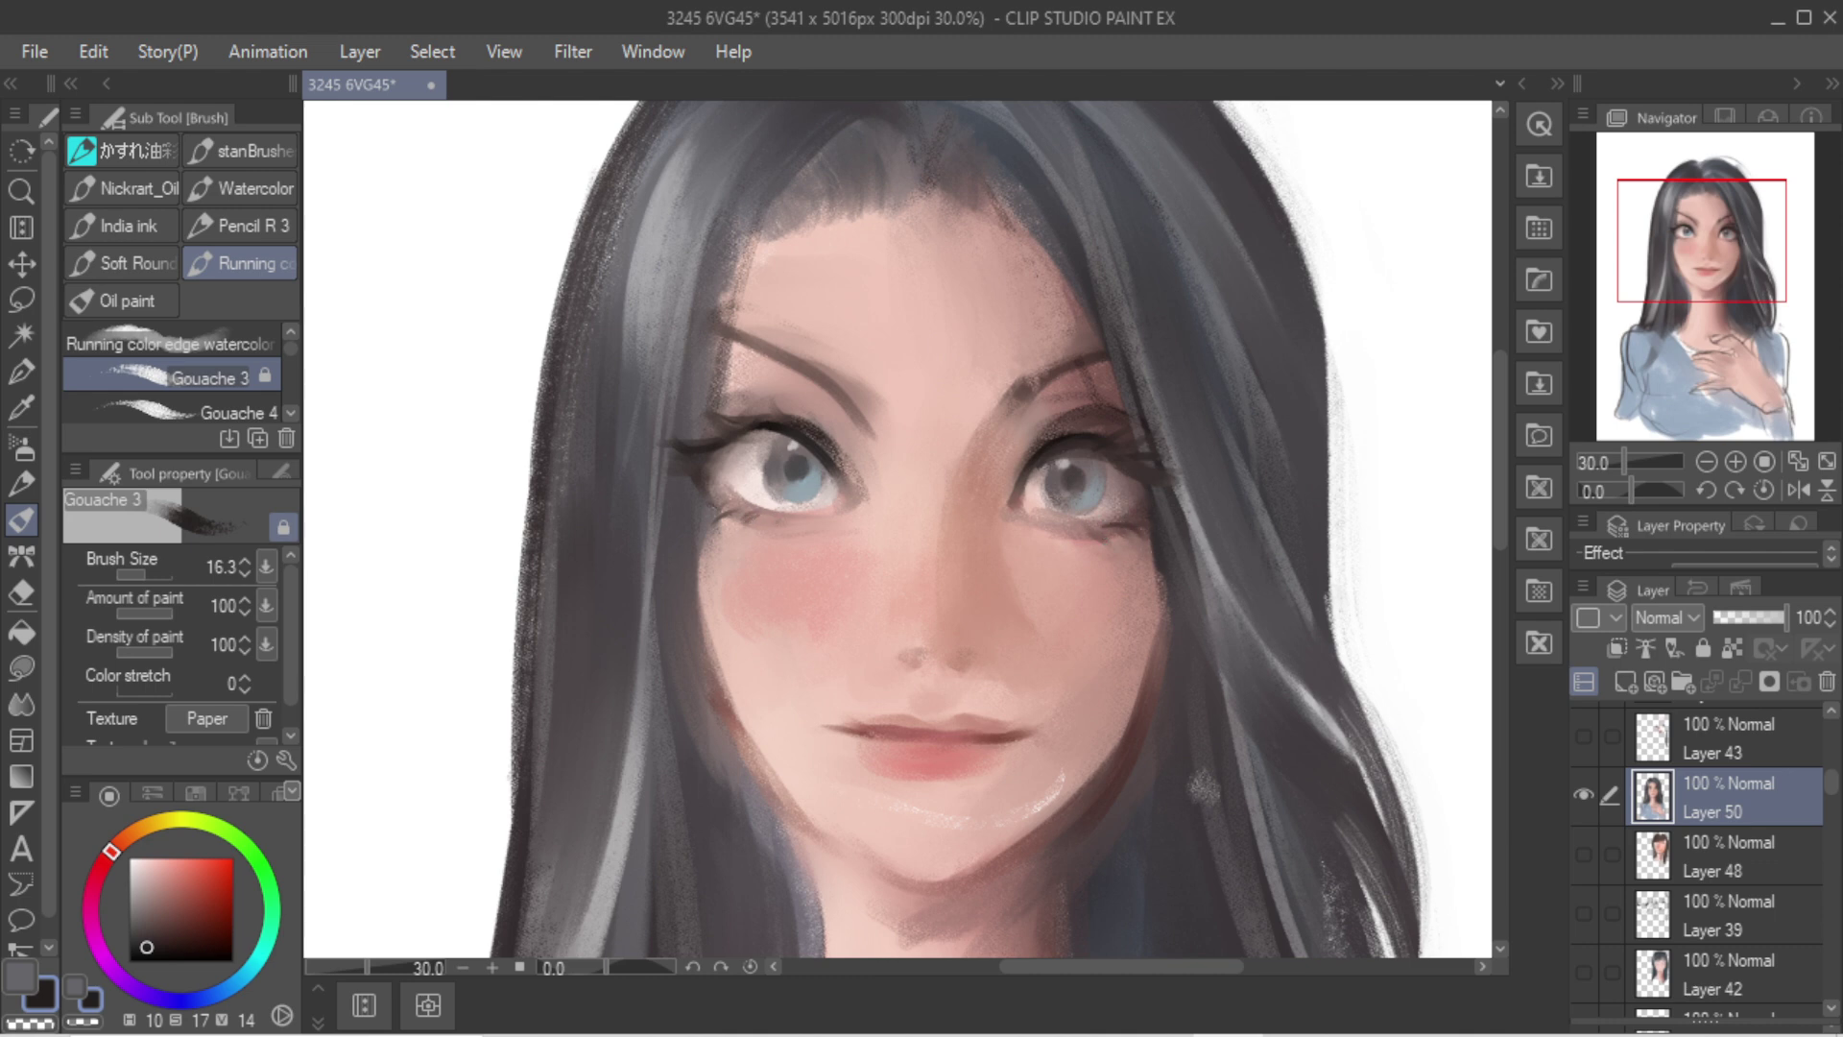
{"action": "key", "text": "ctrl+z"}
Step: Sharpen the lower lid and inner corner of the eye above the blushed cheek at brush size 23.6, undoing the last stroke
{"action": "left_click", "coordinate": [758, 489], "text": "alt"}
{"action": "key", "text": "bracketright"}
{"action": "left_click_drag", "start_coordinate": [771, 506], "coordinate": [882, 513]}
{"action": "left_click", "coordinate": [839, 468], "text": "alt"}
{"action": "key", "text": "ctrl+z"}
Step: Thicken the inner ends of both eyebrows in sampled near-black at brush size 54.1, trimming them with skin tone
{"action": "left_click", "coordinate": [1055, 438], "text": "alt"}
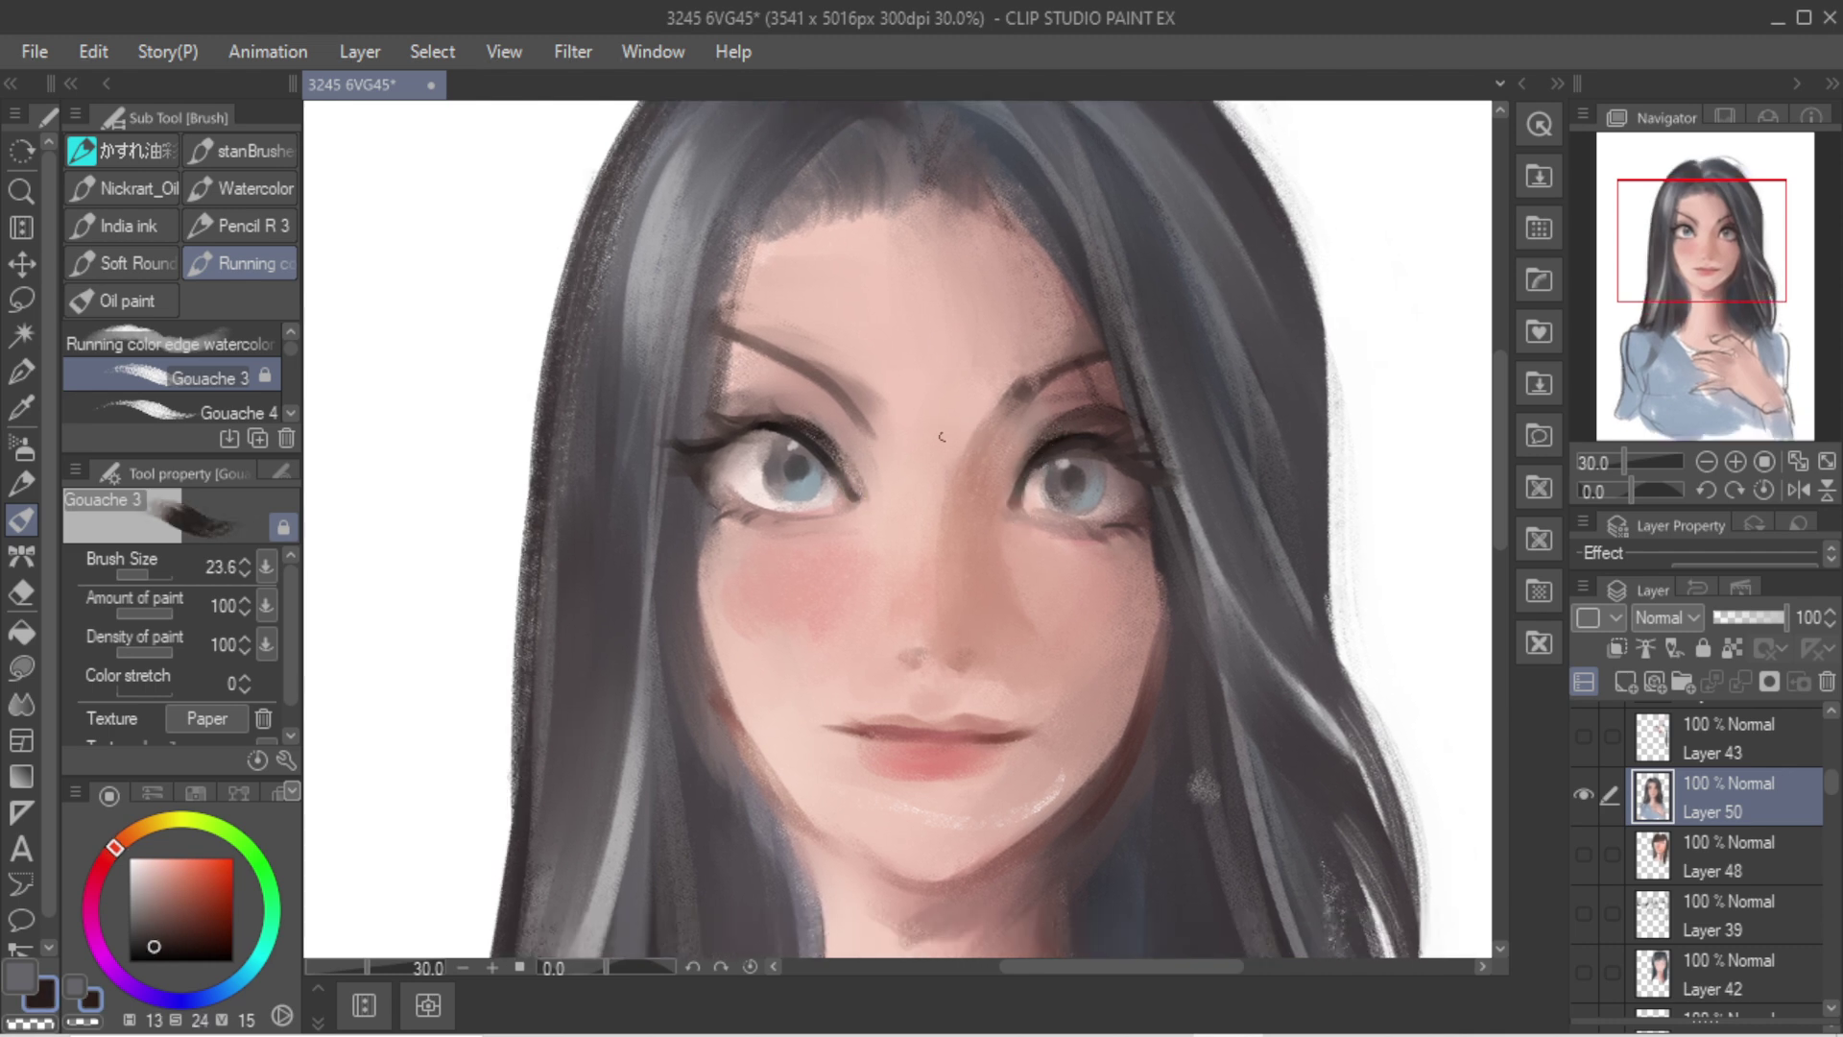
{"action": "key", "text": "bracketright"}
{"action": "key", "text": "bracketright"}
{"action": "mouse_move", "coordinate": [834, 388]}
{"action": "left_mouse_down"}
{"action": "mouse_move", "coordinate": [790, 356]}
{"action": "mouse_move", "coordinate": [866, 413]}
{"action": "left_mouse_up"}
{"action": "left_click", "coordinate": [861, 432], "text": "alt"}
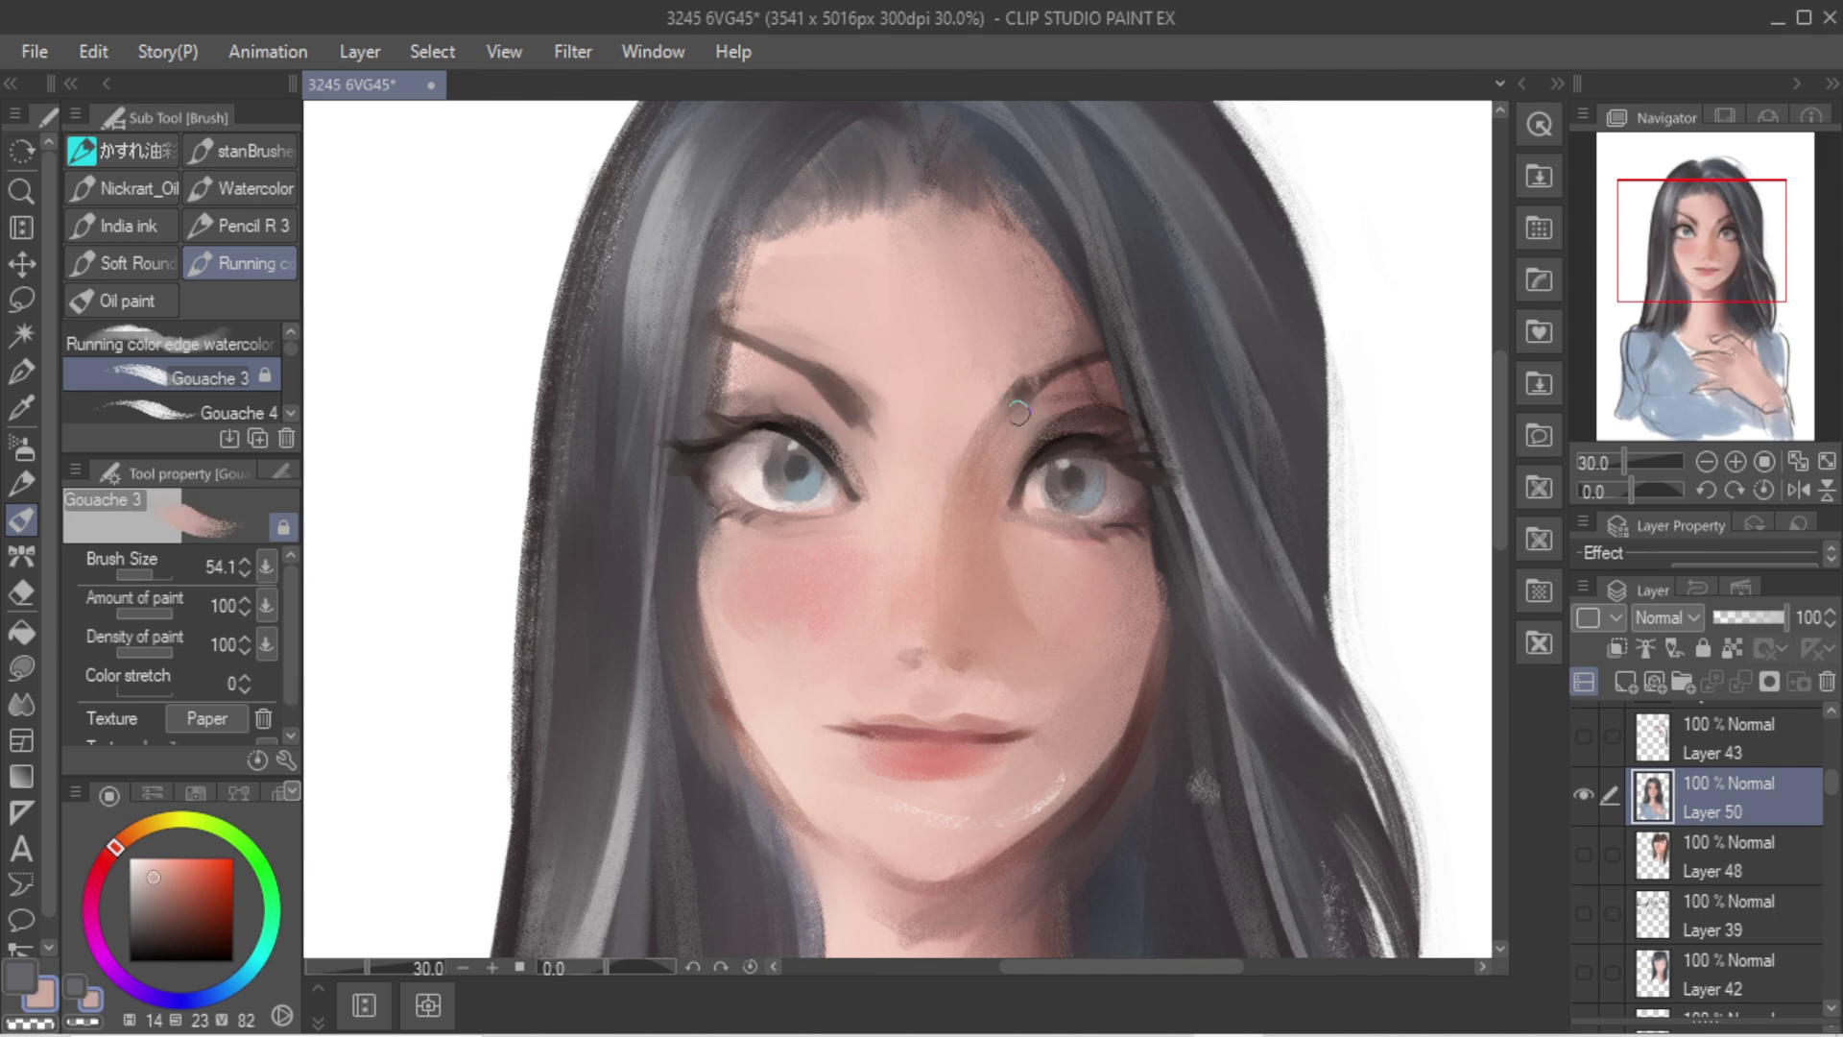
{"action": "left_click", "coordinate": [1071, 443], "text": "alt"}
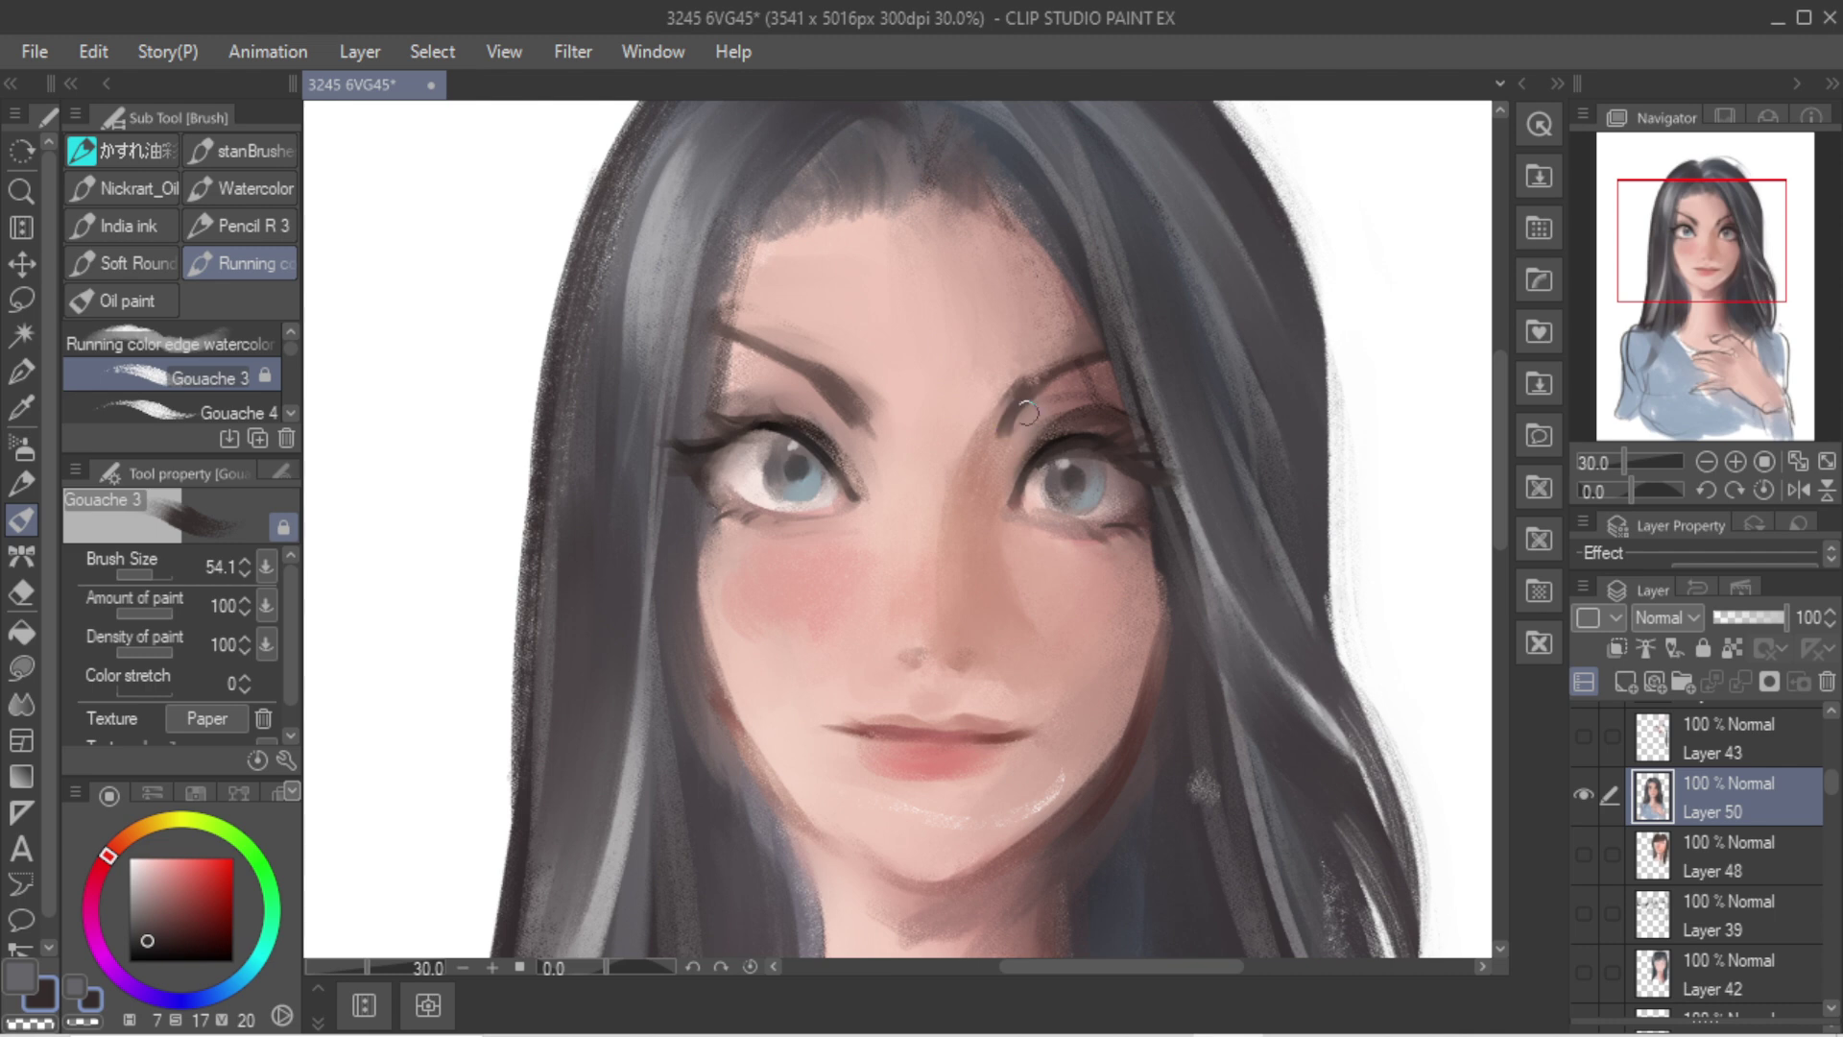
{"action": "mouse_move", "coordinate": [1023, 391]}
{"action": "left_mouse_down"}
{"action": "mouse_move", "coordinate": [1005, 426]}
{"action": "mouse_move", "coordinate": [1019, 409]}
{"action": "left_mouse_up"}
Step: Rework the shading along the side of the nose in sampled skin tone (H 16, S 34, V 83) at brush size 180.1
{"action": "scroll", "coordinate": [927, 348], "scroll_direction": "down", "scroll_amount": 5}
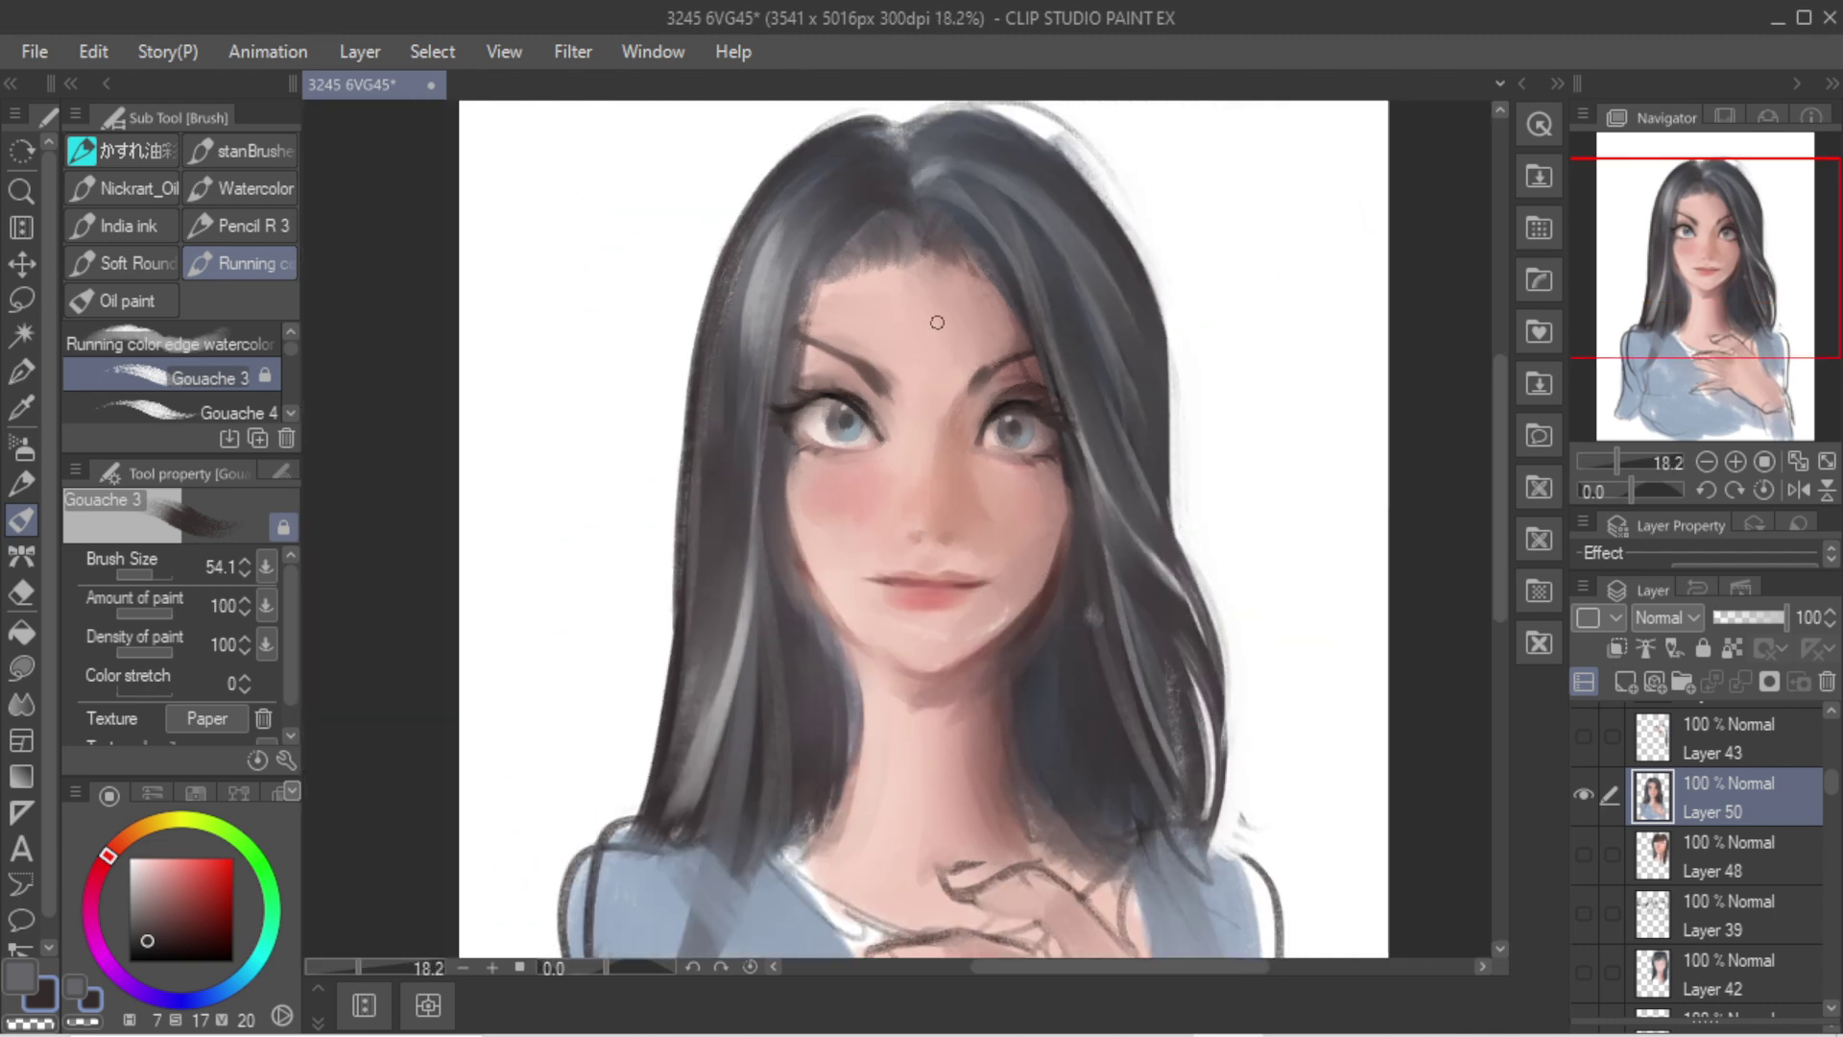
{"action": "scroll", "coordinate": [948, 344], "scroll_direction": "up", "scroll_amount": 3}
{"action": "left_click_drag", "start_coordinate": [902, 459], "coordinate": [928, 487], "text": "ctrl+alt"}
{"action": "mouse_move", "coordinate": [946, 475]}
{"action": "left_mouse_down"}
{"action": "mouse_move", "coordinate": [953, 584]}
{"action": "mouse_move", "coordinate": [952, 473]}
{"action": "mouse_move", "coordinate": [950, 577]}
{"action": "mouse_move", "coordinate": [967, 581]}
{"action": "mouse_move", "coordinate": [955, 497]}
{"action": "mouse_move", "coordinate": [953, 533]}
{"action": "mouse_move", "coordinate": [1004, 622]}
{"action": "mouse_move", "coordinate": [1001, 590]}
{"action": "mouse_move", "coordinate": [1073, 543]}
{"action": "left_mouse_up"}
{"action": "key", "text": "ctrl+z"}
{"action": "left_click", "coordinate": [956, 523], "text": "alt"}
{"action": "left_click", "coordinate": [1005, 623], "text": "alt"}
{"action": "left_click", "coordinate": [999, 591], "text": "alt"}
{"action": "left_click_drag", "start_coordinate": [933, 545], "coordinate": [938, 509]}
{"action": "left_click", "coordinate": [947, 497], "text": "alt"}
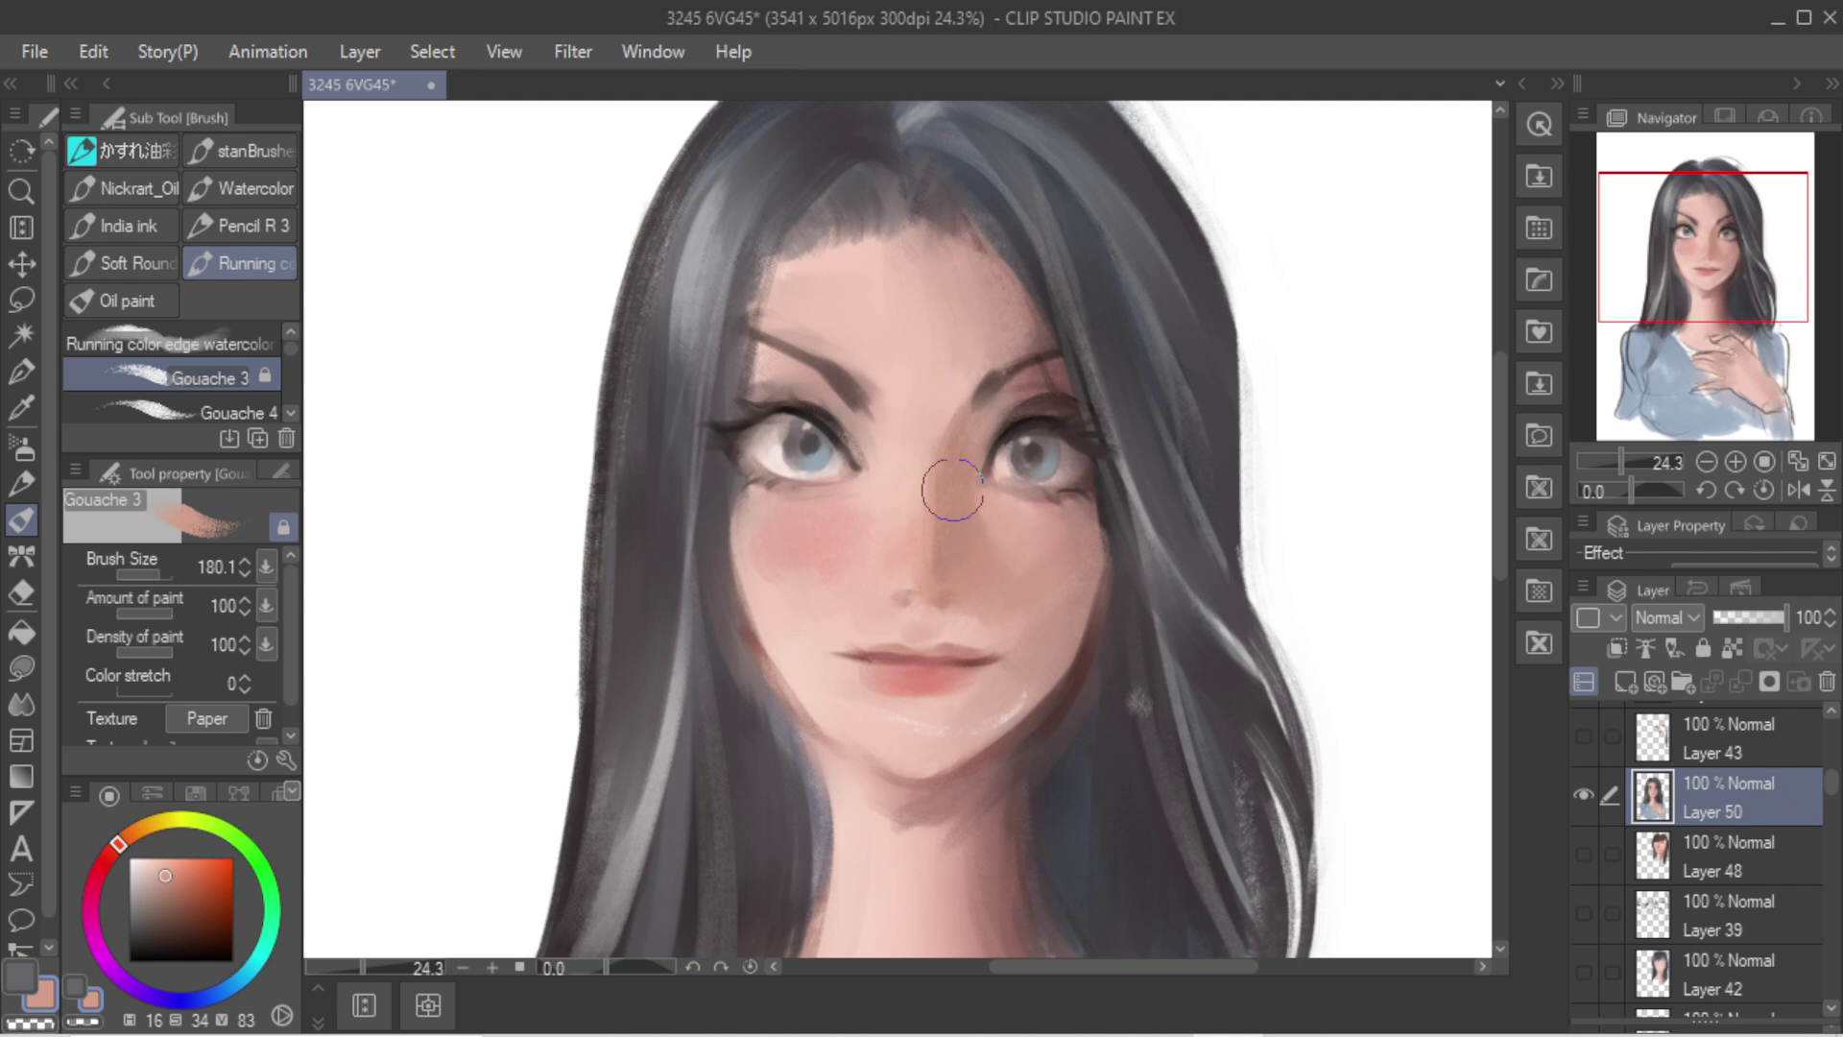
Step: Smooth the nose bridge between the eyes in sampled skin tone (H 13, S 31, V 89) at brush size 254.4
{"action": "key", "text": "]"}
{"action": "left_click", "coordinate": [823, 543], "text": "alt"}
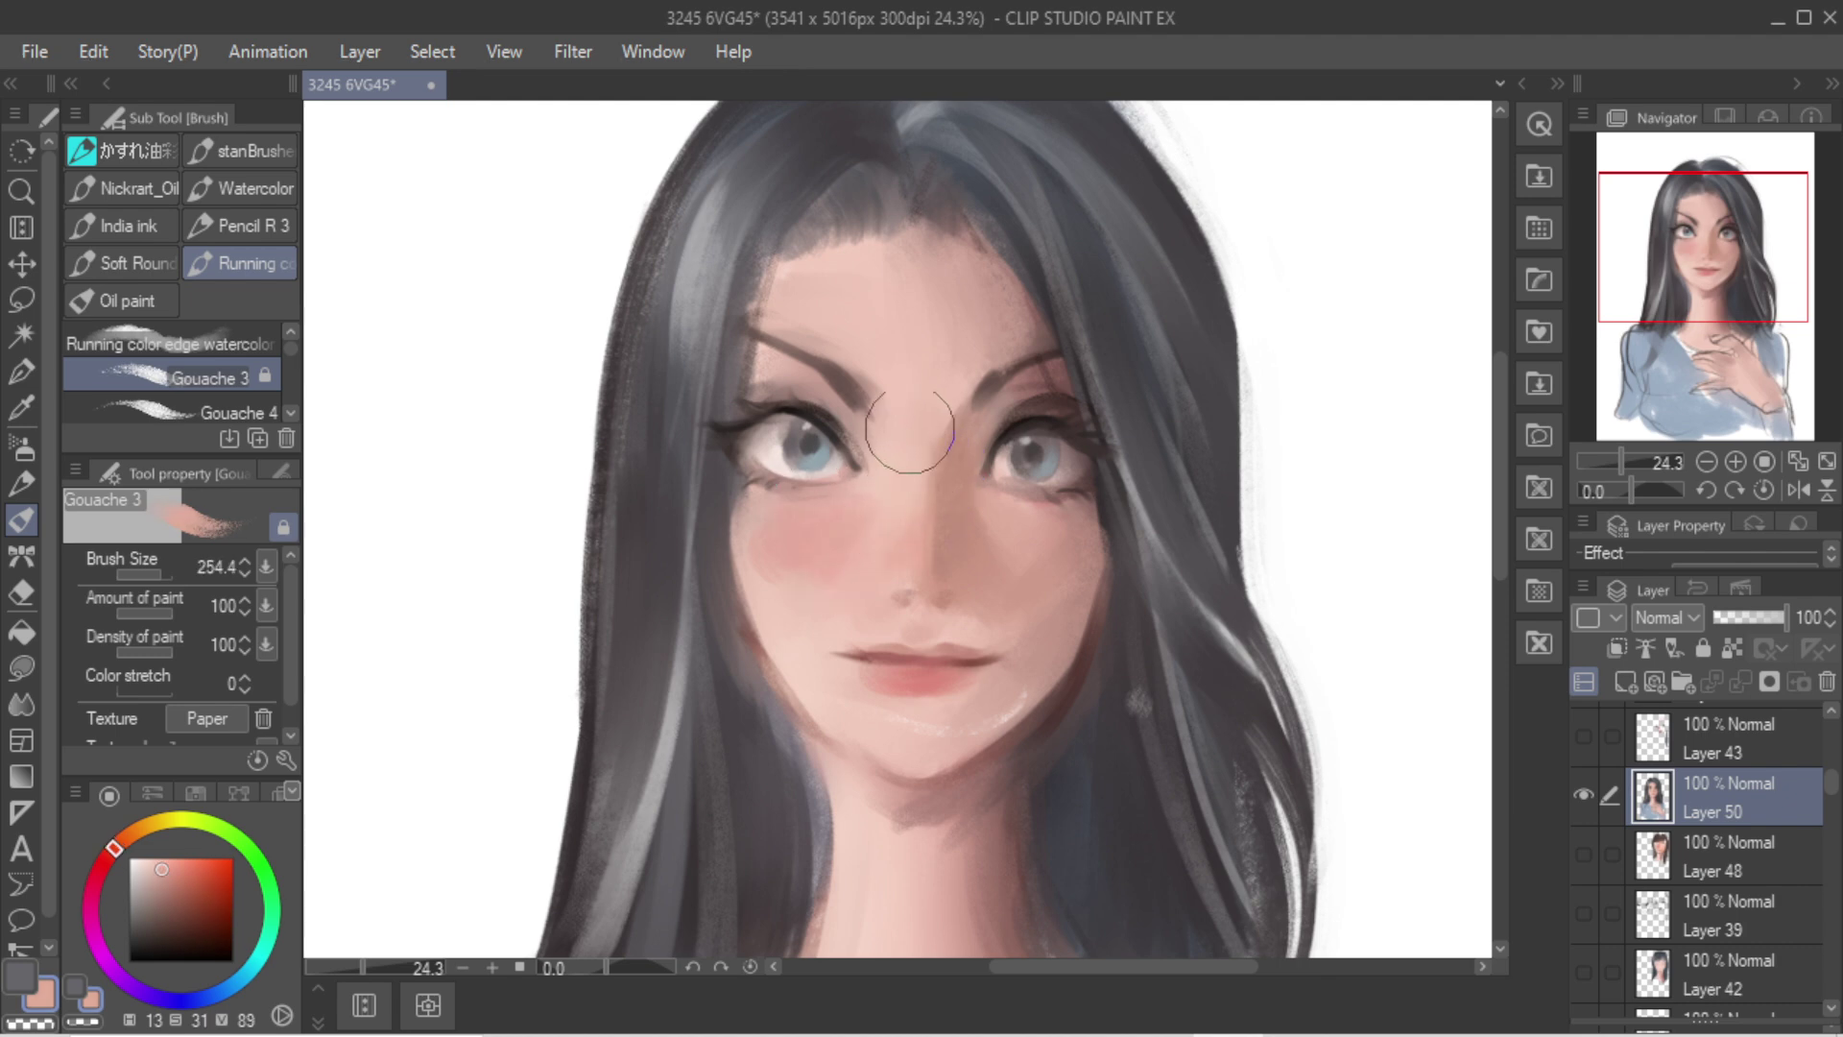
{"action": "mouse_move", "coordinate": [910, 430]}
{"action": "left_mouse_down"}
{"action": "mouse_move", "coordinate": [949, 432]}
{"action": "mouse_move", "coordinate": [871, 428]}
{"action": "left_mouse_up"}
{"action": "key", "text": "["}
{"action": "left_click", "coordinate": [945, 455], "text": "alt"}
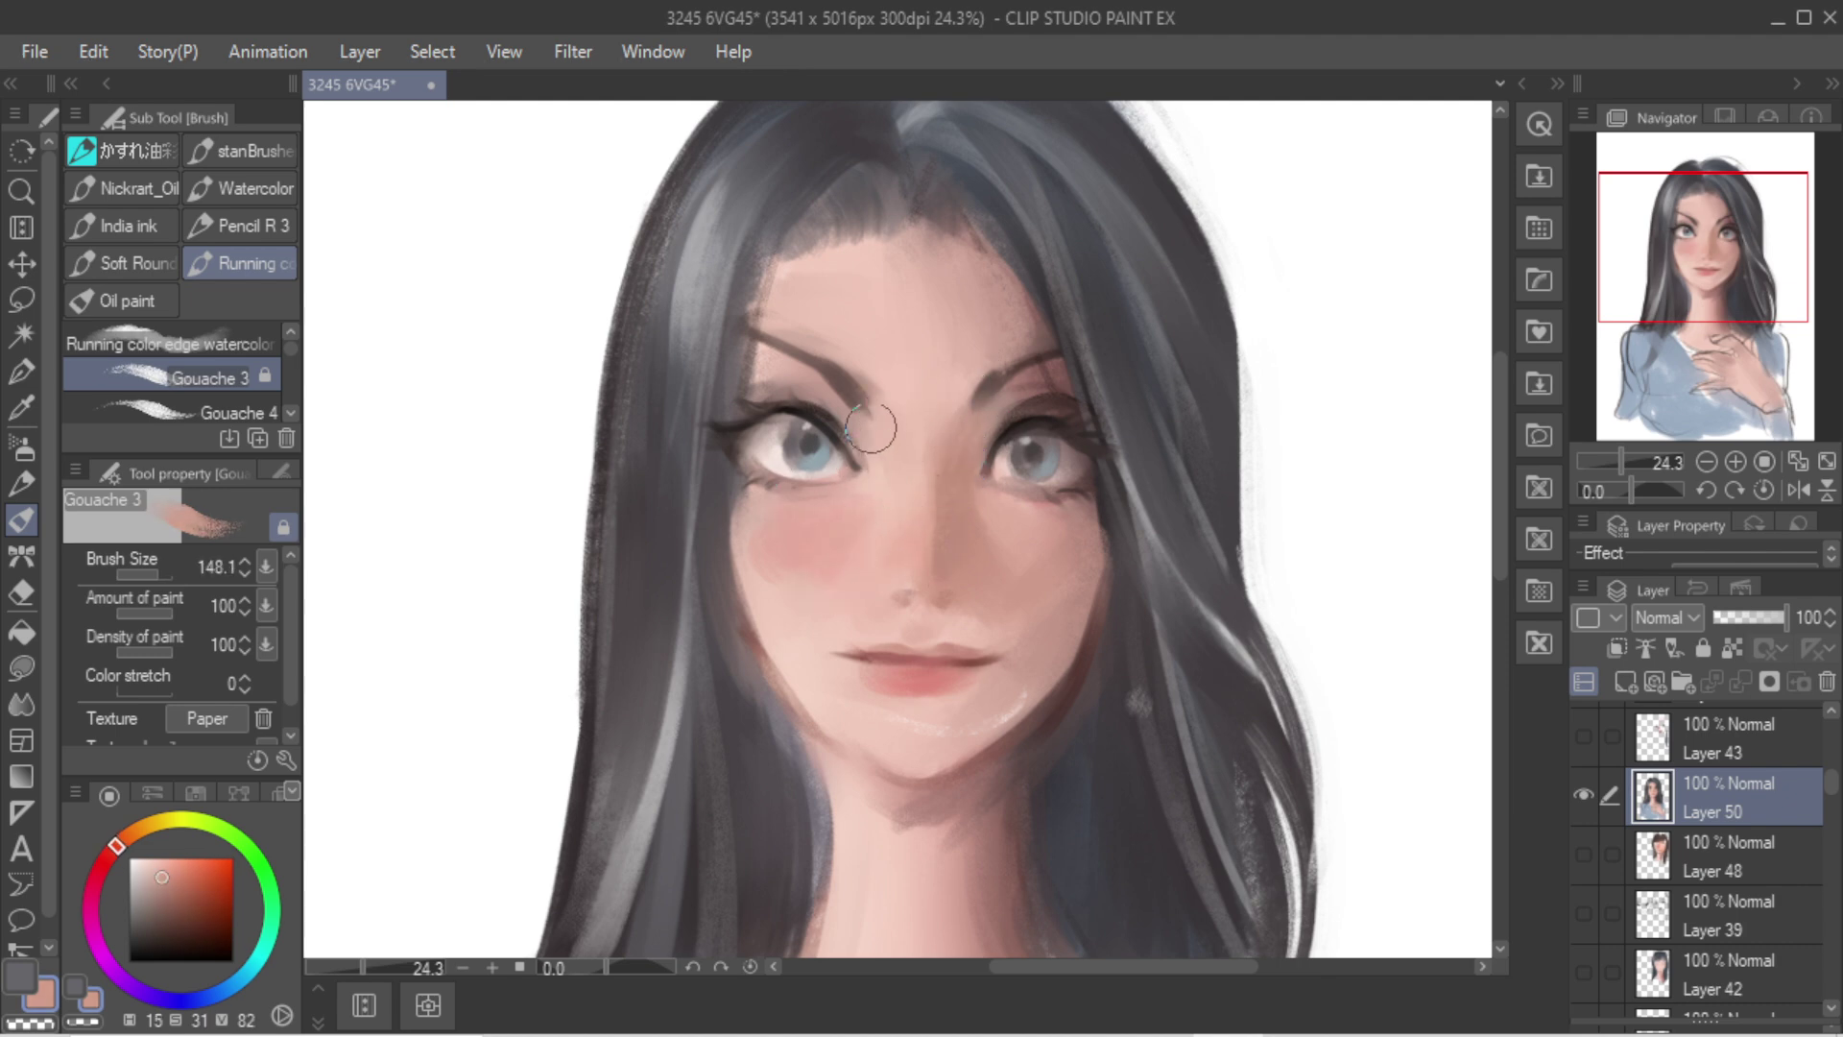
Step: Paint a light highlight on the lower lip at brush size 60.6
{"action": "scroll", "coordinate": [979, 331], "scroll_direction": "down", "scroll_amount": 2}
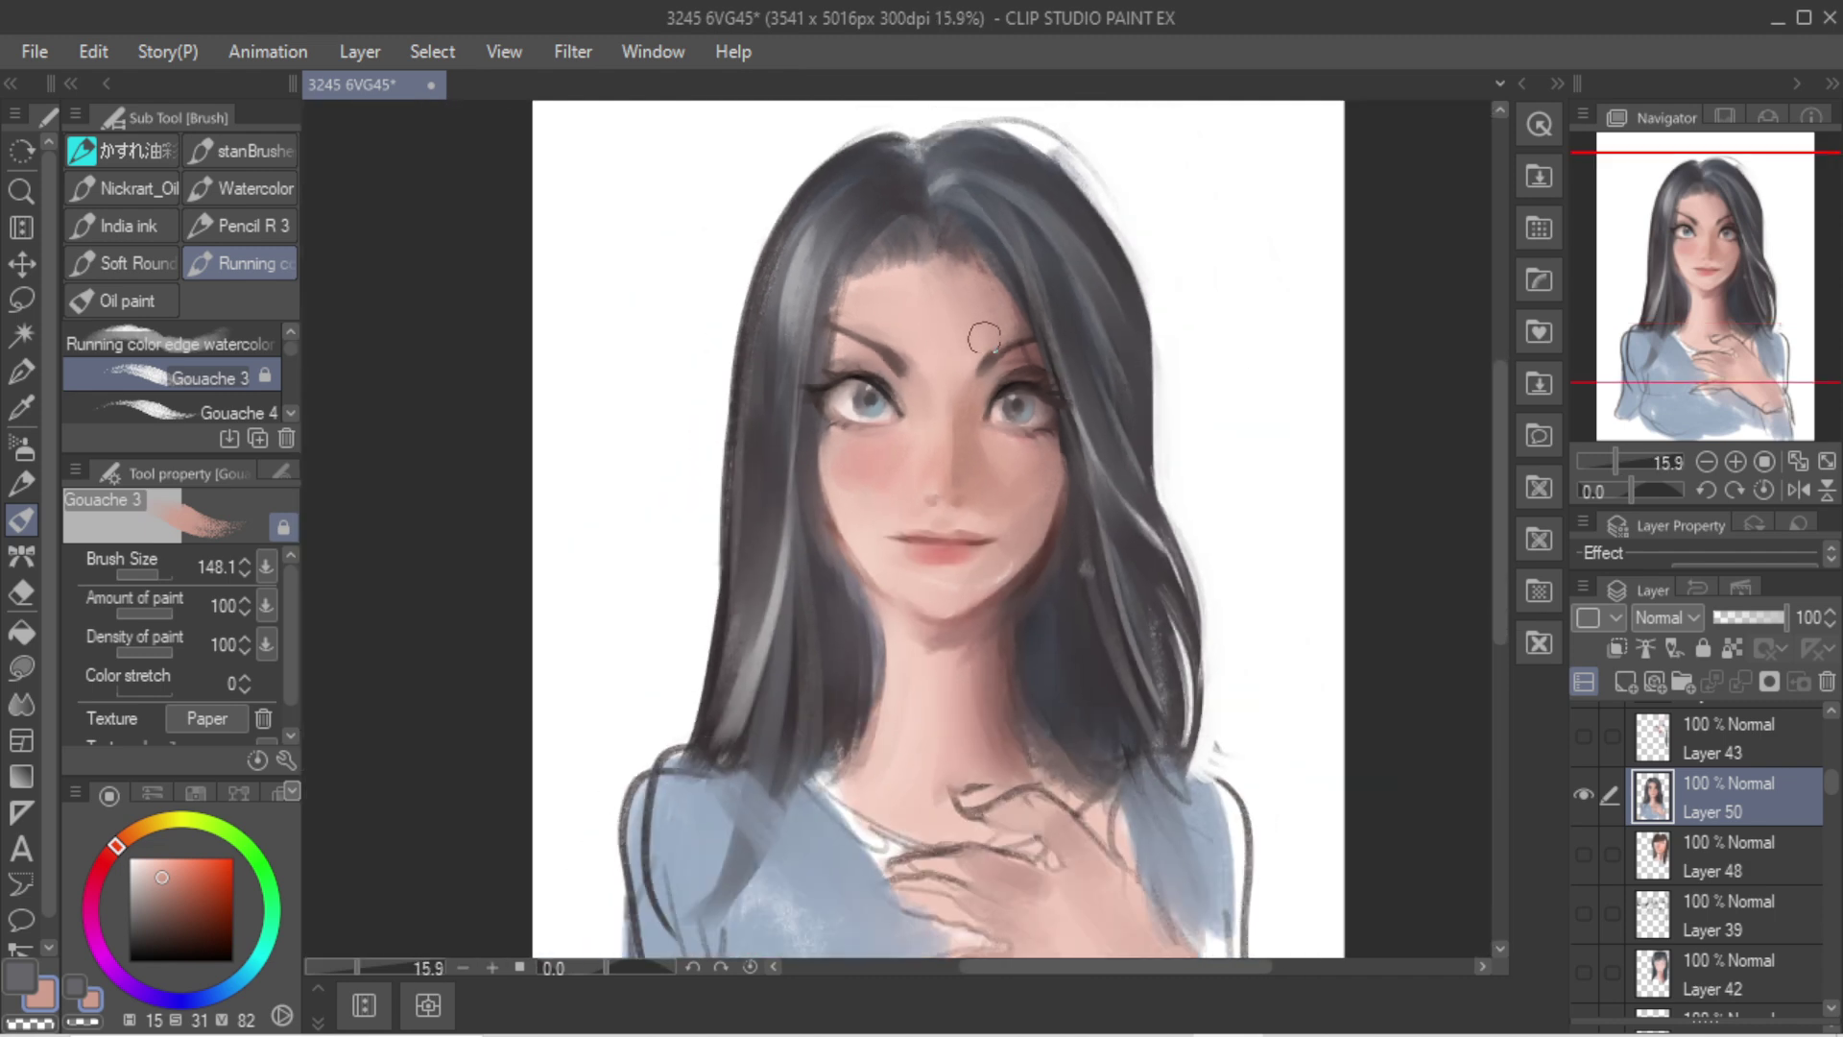
{"action": "scroll", "coordinate": [989, 363], "scroll_direction": "up", "scroll_amount": 4}
{"action": "left_click", "coordinate": [587, 481], "text": "alt"}
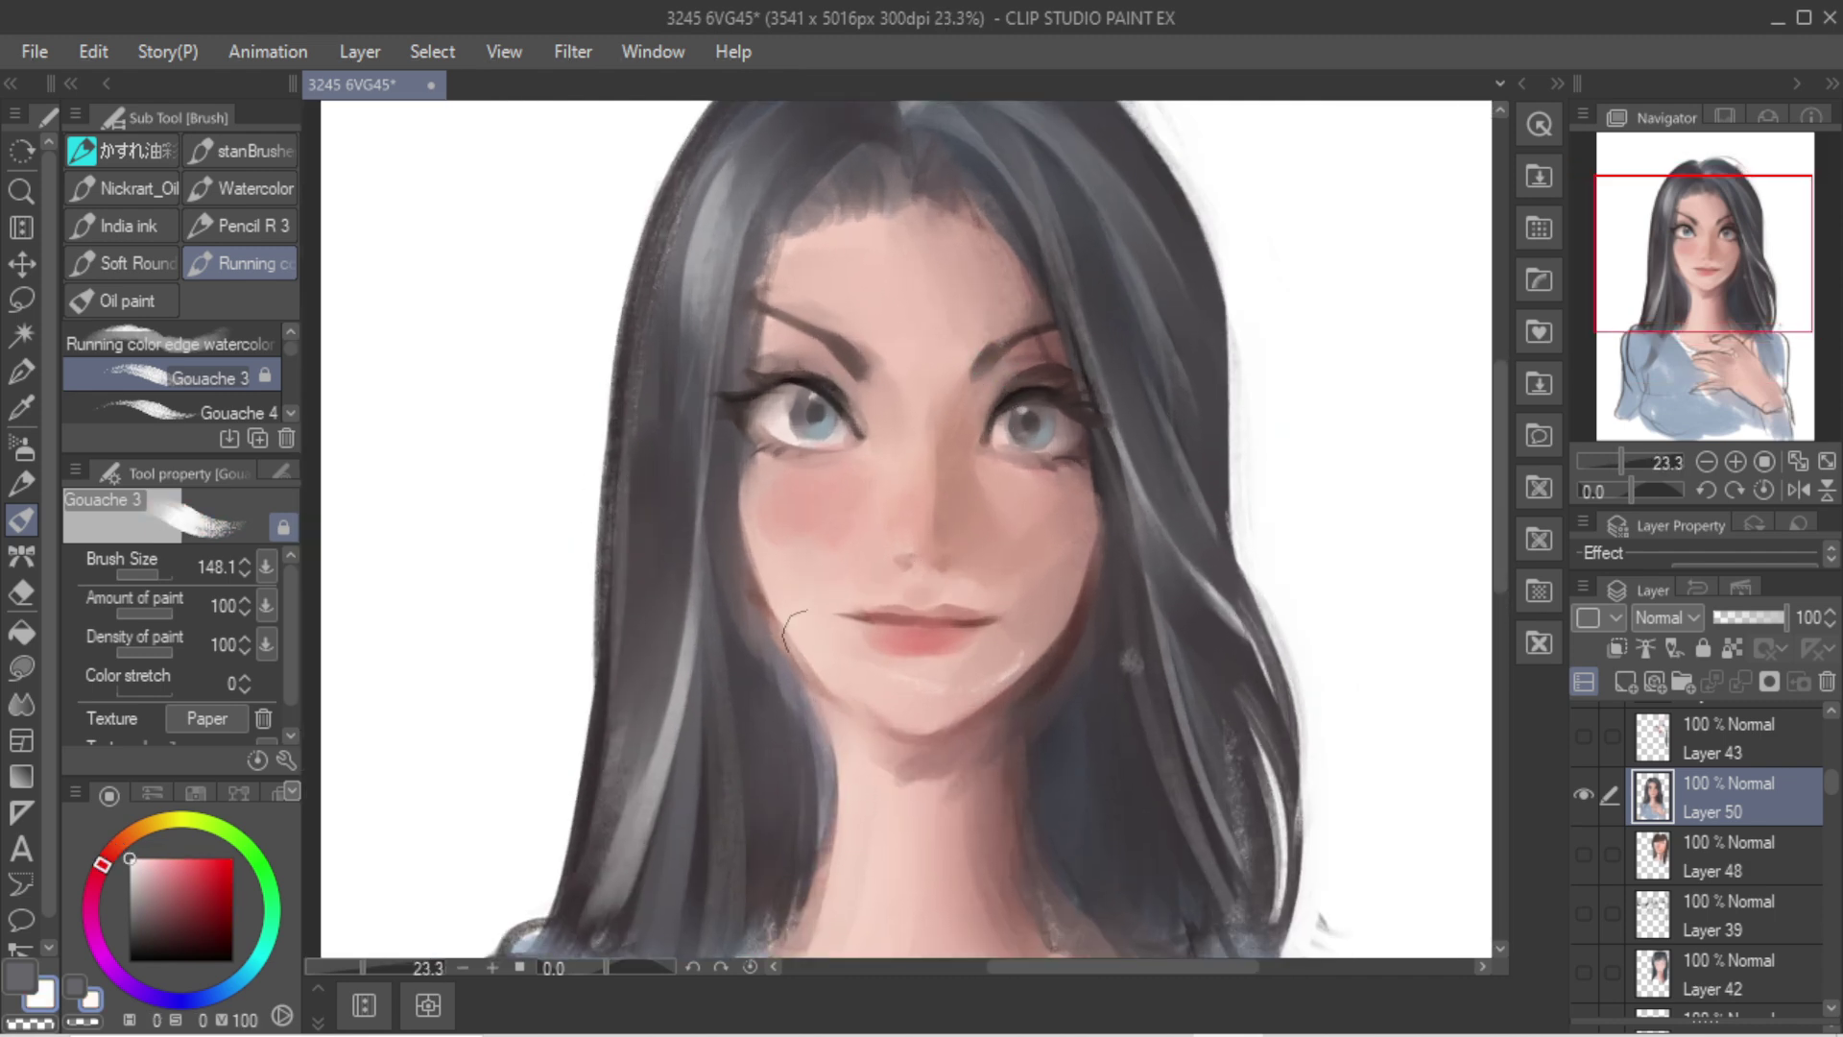
{"action": "key", "text": "["}
{"action": "key", "text": "["}
{"action": "key", "text": "["}
{"action": "left_click", "coordinate": [233, 925]}
{"action": "mouse_move", "coordinate": [841, 615]}
{"action": "left_mouse_down"}
{"action": "mouse_move", "coordinate": [947, 616]}
{"action": "mouse_move", "coordinate": [849, 612]}
{"action": "mouse_move", "coordinate": [978, 622]}
{"action": "mouse_move", "coordinate": [837, 619]}
{"action": "left_mouse_up"}
{"action": "key", "text": "]"}
{"action": "key", "text": "ctrl+z"}
{"action": "left_click", "coordinate": [856, 611], "text": "alt"}
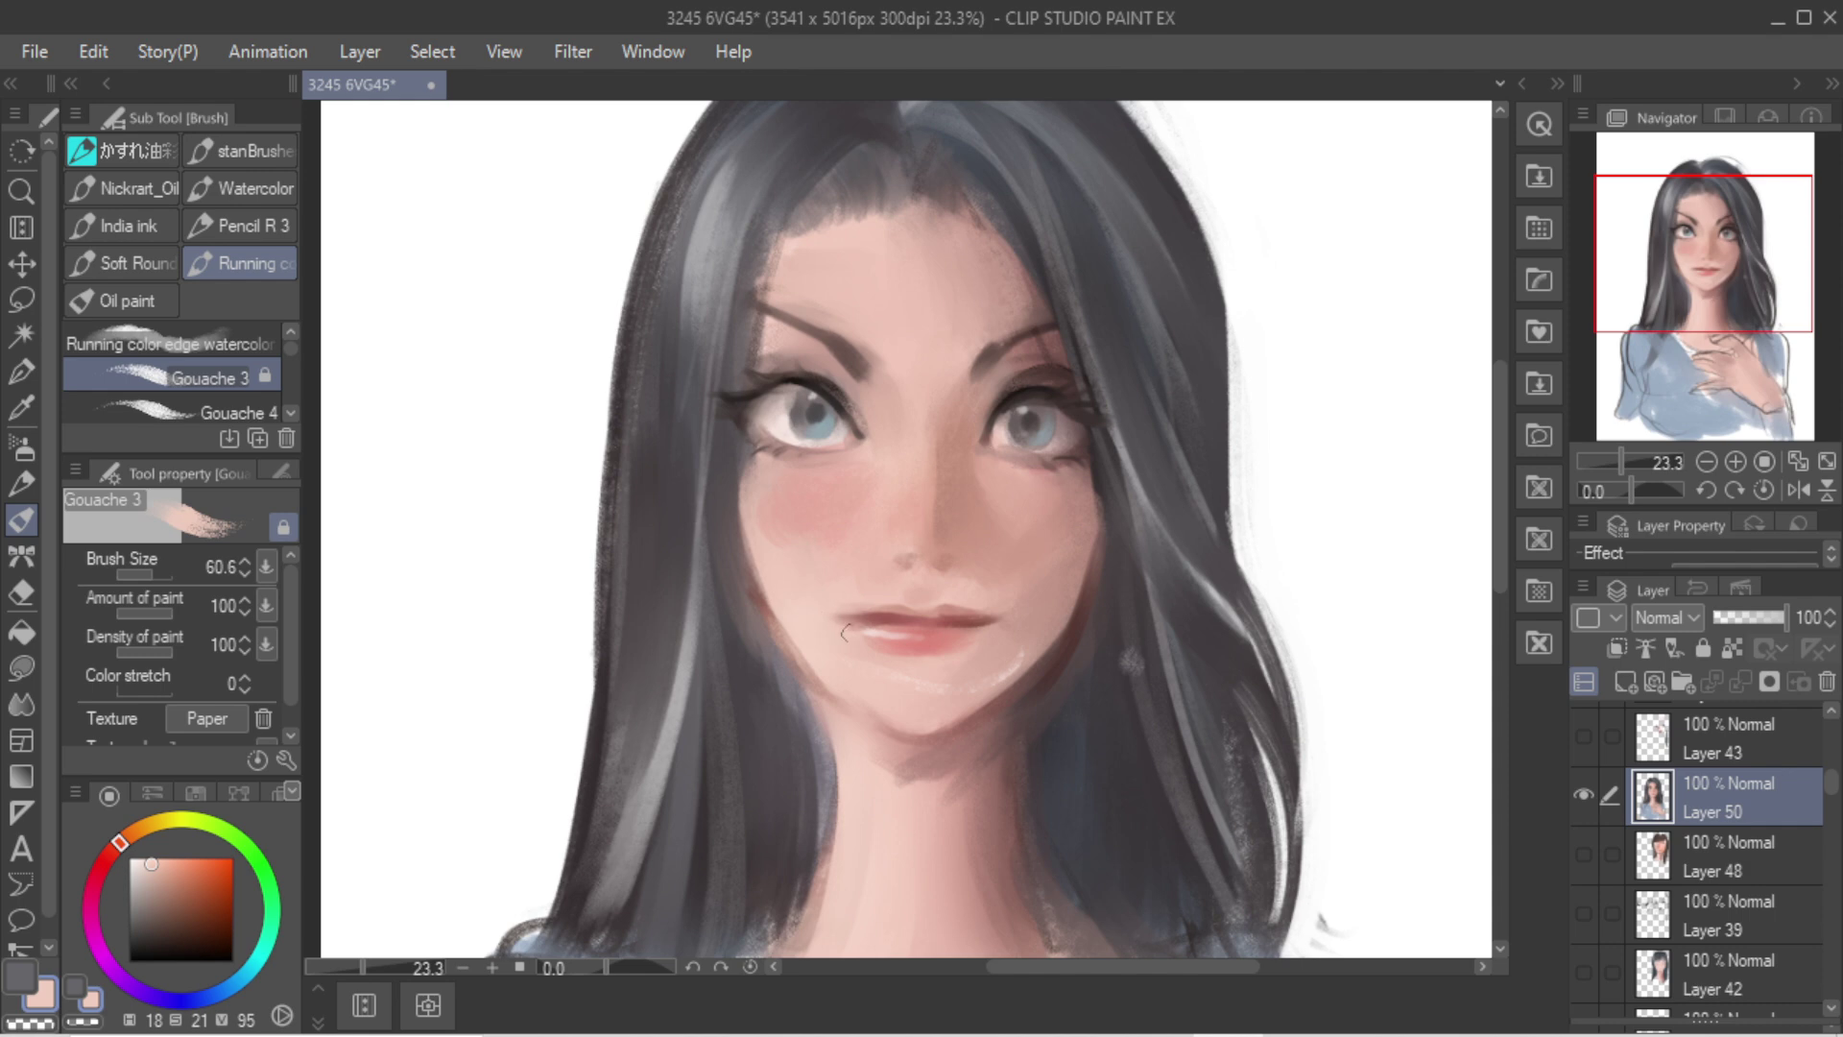
Step: Trim the mouth corner on the blushed side in sampled skin tone and pick the lip's dark red (H 7, S 51, V 58)
{"action": "left_click", "coordinate": [831, 633], "text": "alt"}
{"action": "left_click_drag", "start_coordinate": [829, 619], "coordinate": [857, 622]}
{"action": "left_click", "coordinate": [960, 616], "text": "alt"}
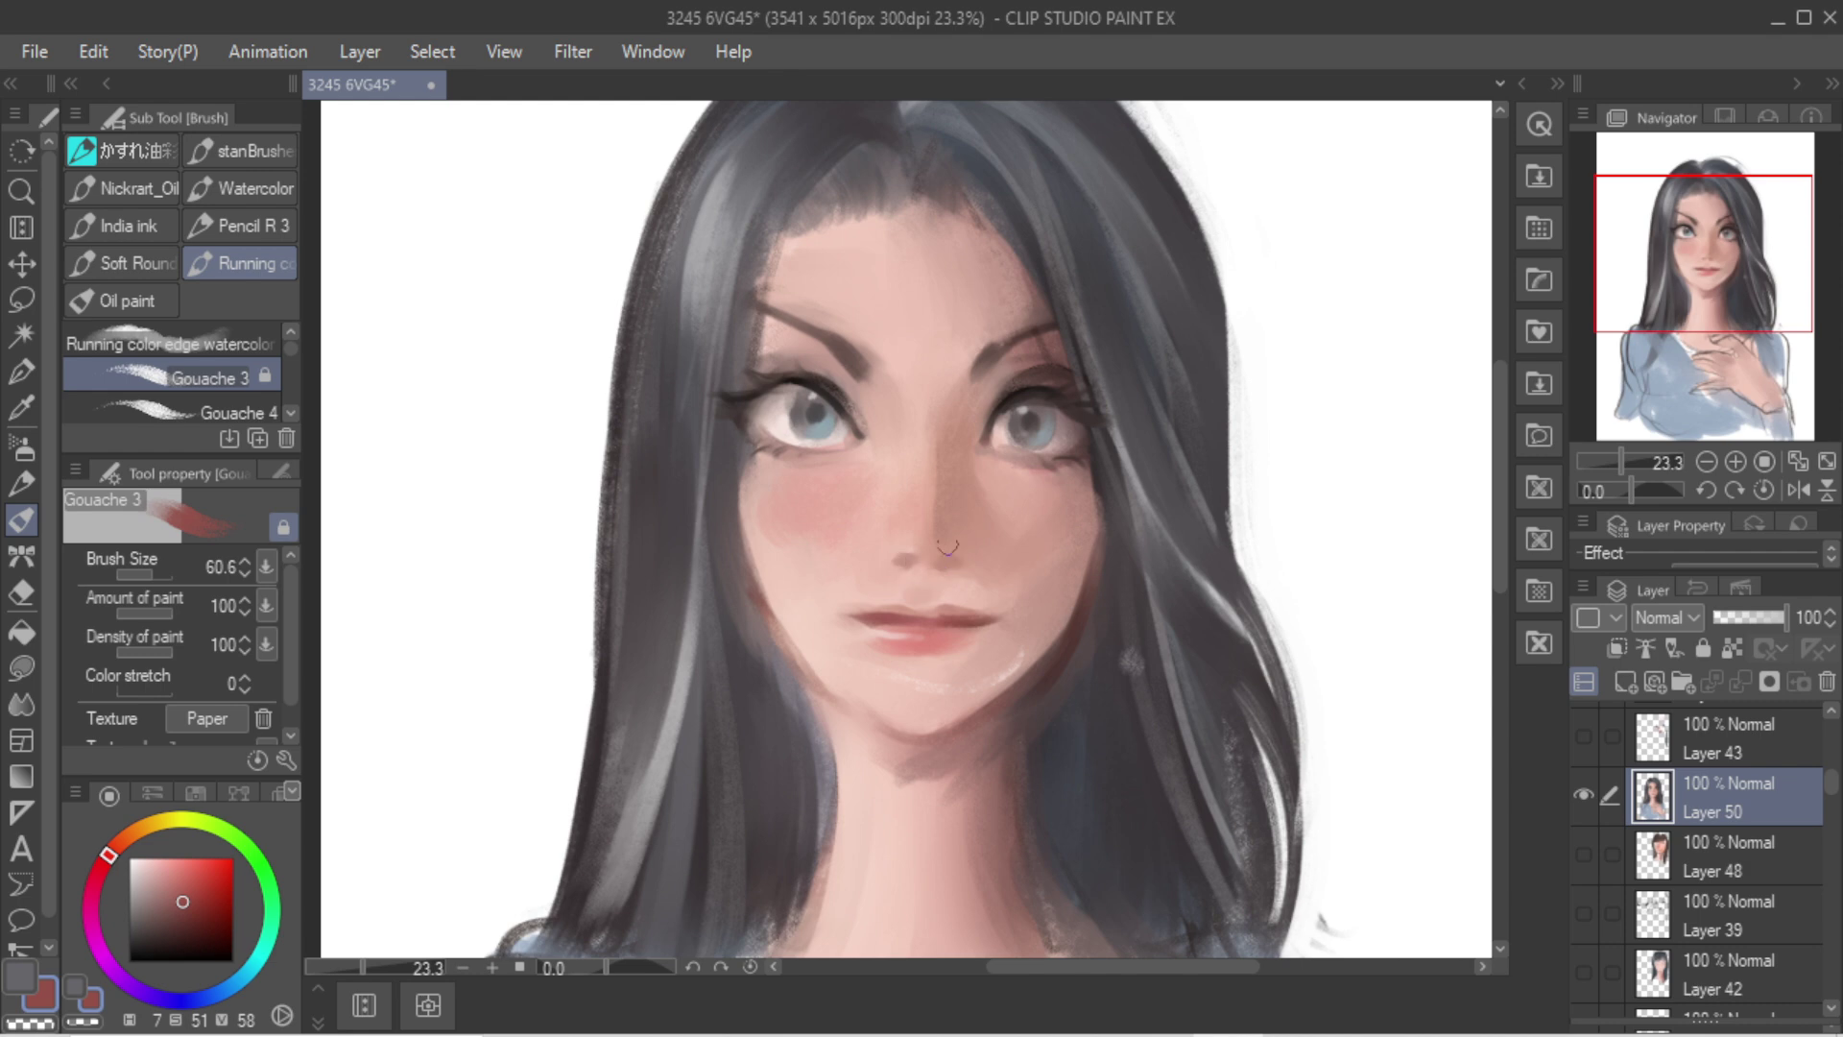
Step: Mirror the canvas view horizontally and refine the outer lashes in sampled near-black (H 10, S 17, V 14) at brush size 40.4
{"action": "scroll", "coordinate": [998, 374], "scroll_direction": "down", "scroll_amount": 2}
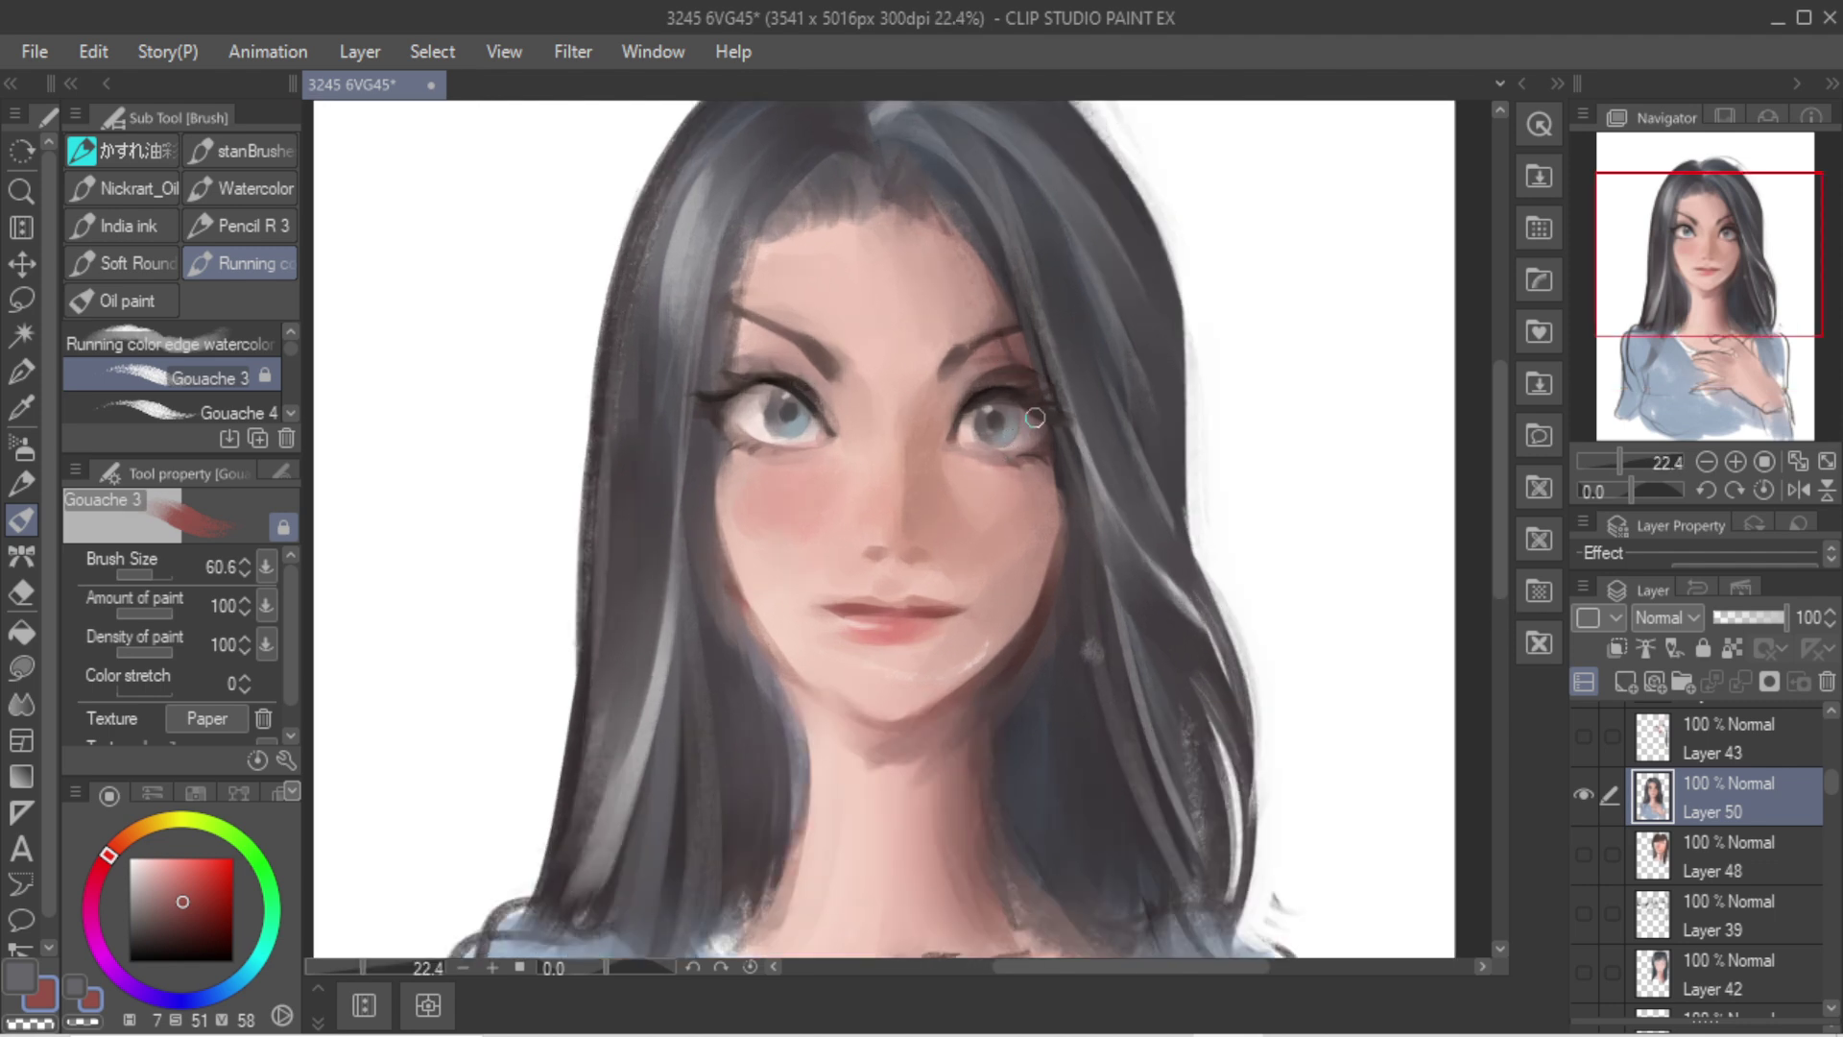
{"action": "key", "text": "h"}
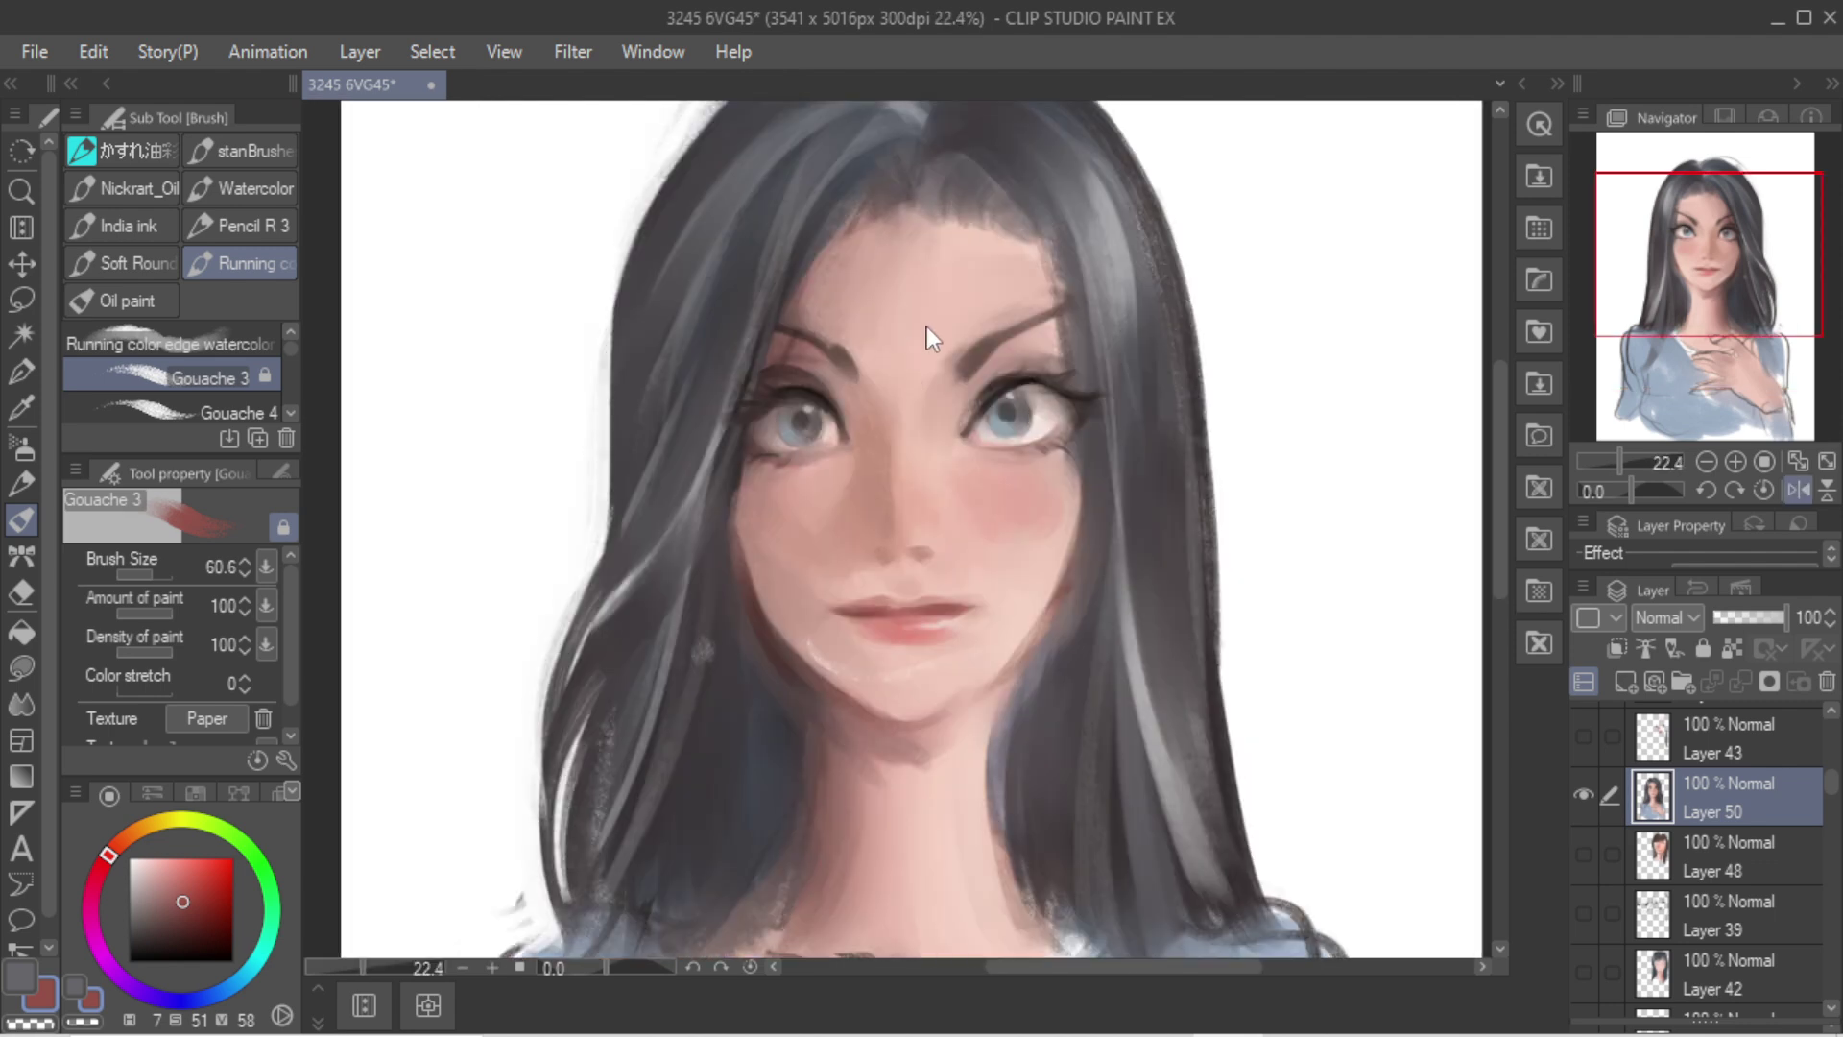
{"action": "left_click", "coordinate": [824, 369], "text": "alt"}
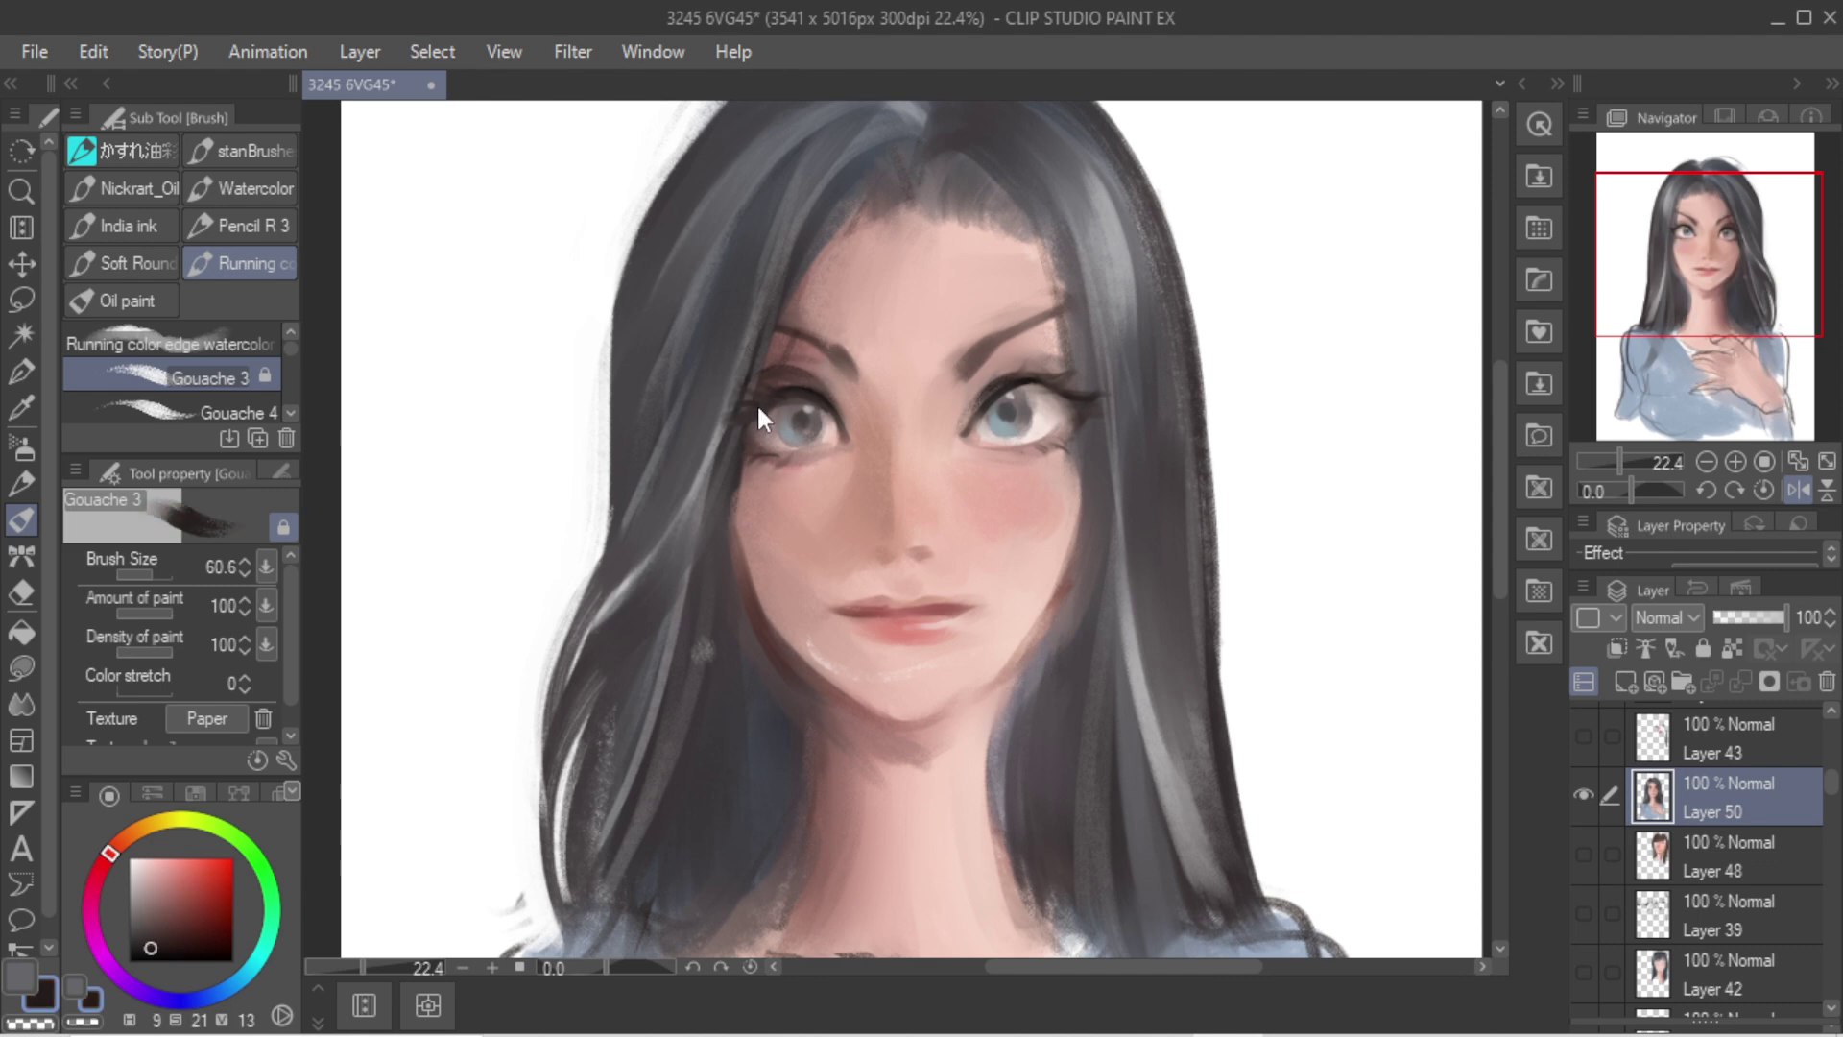
{"action": "left_click_drag", "start_coordinate": [1015, 395], "coordinate": [1067, 424]}
{"action": "key", "text": "ctrl+z"}
{"action": "key", "text": "bracketleft"}
{"action": "key", "text": "bracketleft"}
{"action": "left_click", "coordinate": [1022, 376], "text": "alt"}
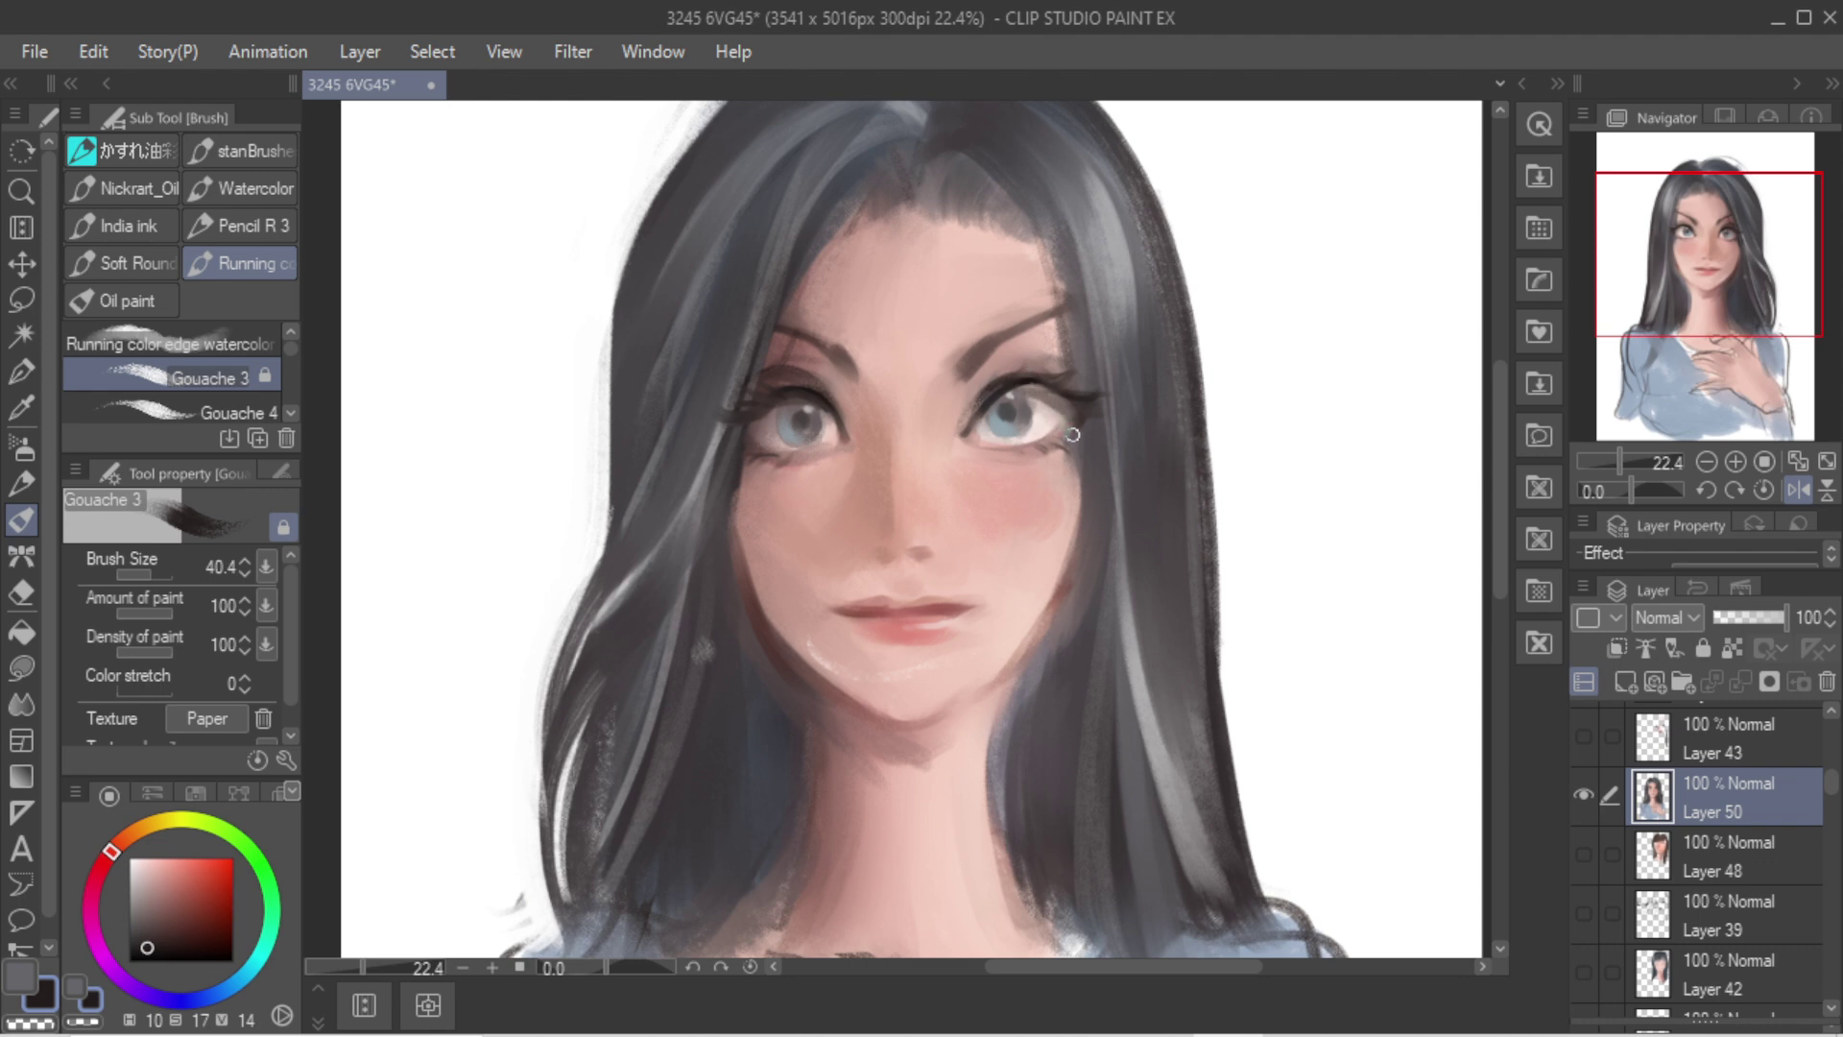
Step: Touch the outer eye corner above the blushed cheek with sampled lip pink and deepen its upper lash line in sampled near-black
{"action": "left_click", "coordinate": [905, 628], "text": "alt"}
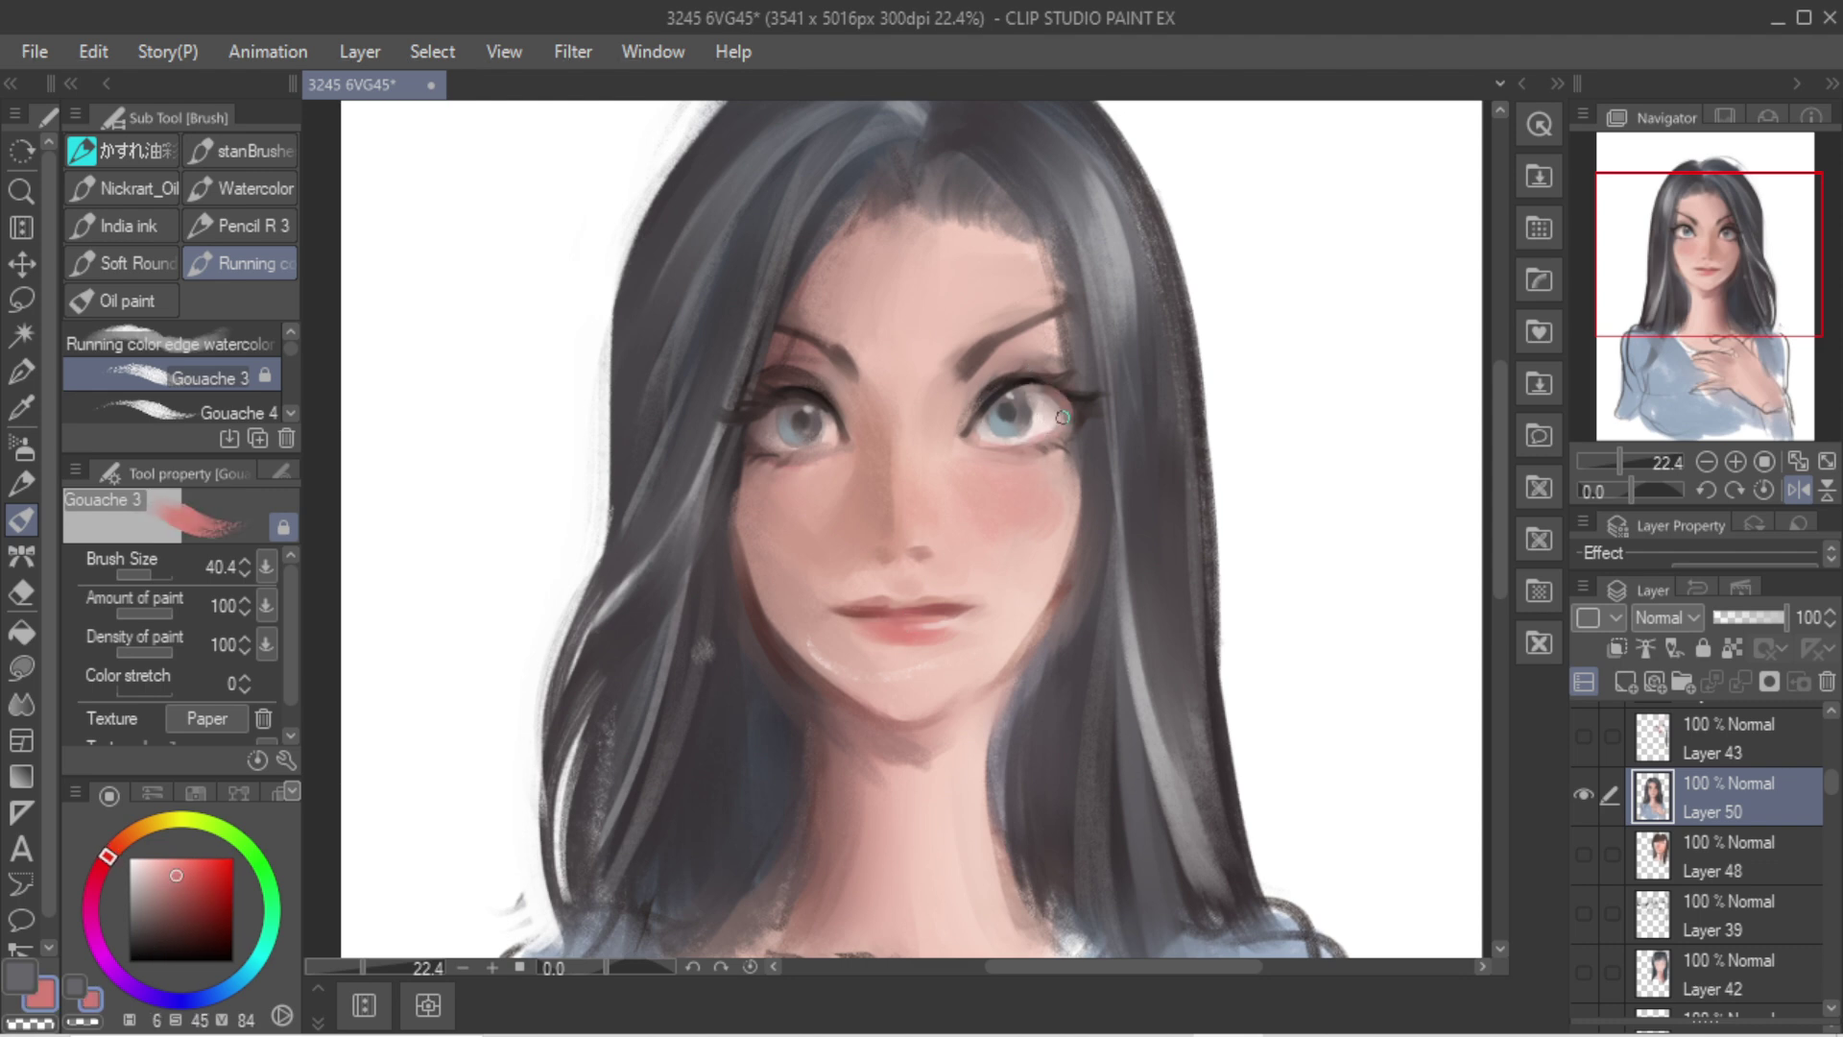
{"action": "left_click", "coordinate": [1029, 385], "text": "alt"}
{"action": "left_click", "coordinate": [1023, 381], "text": "alt"}
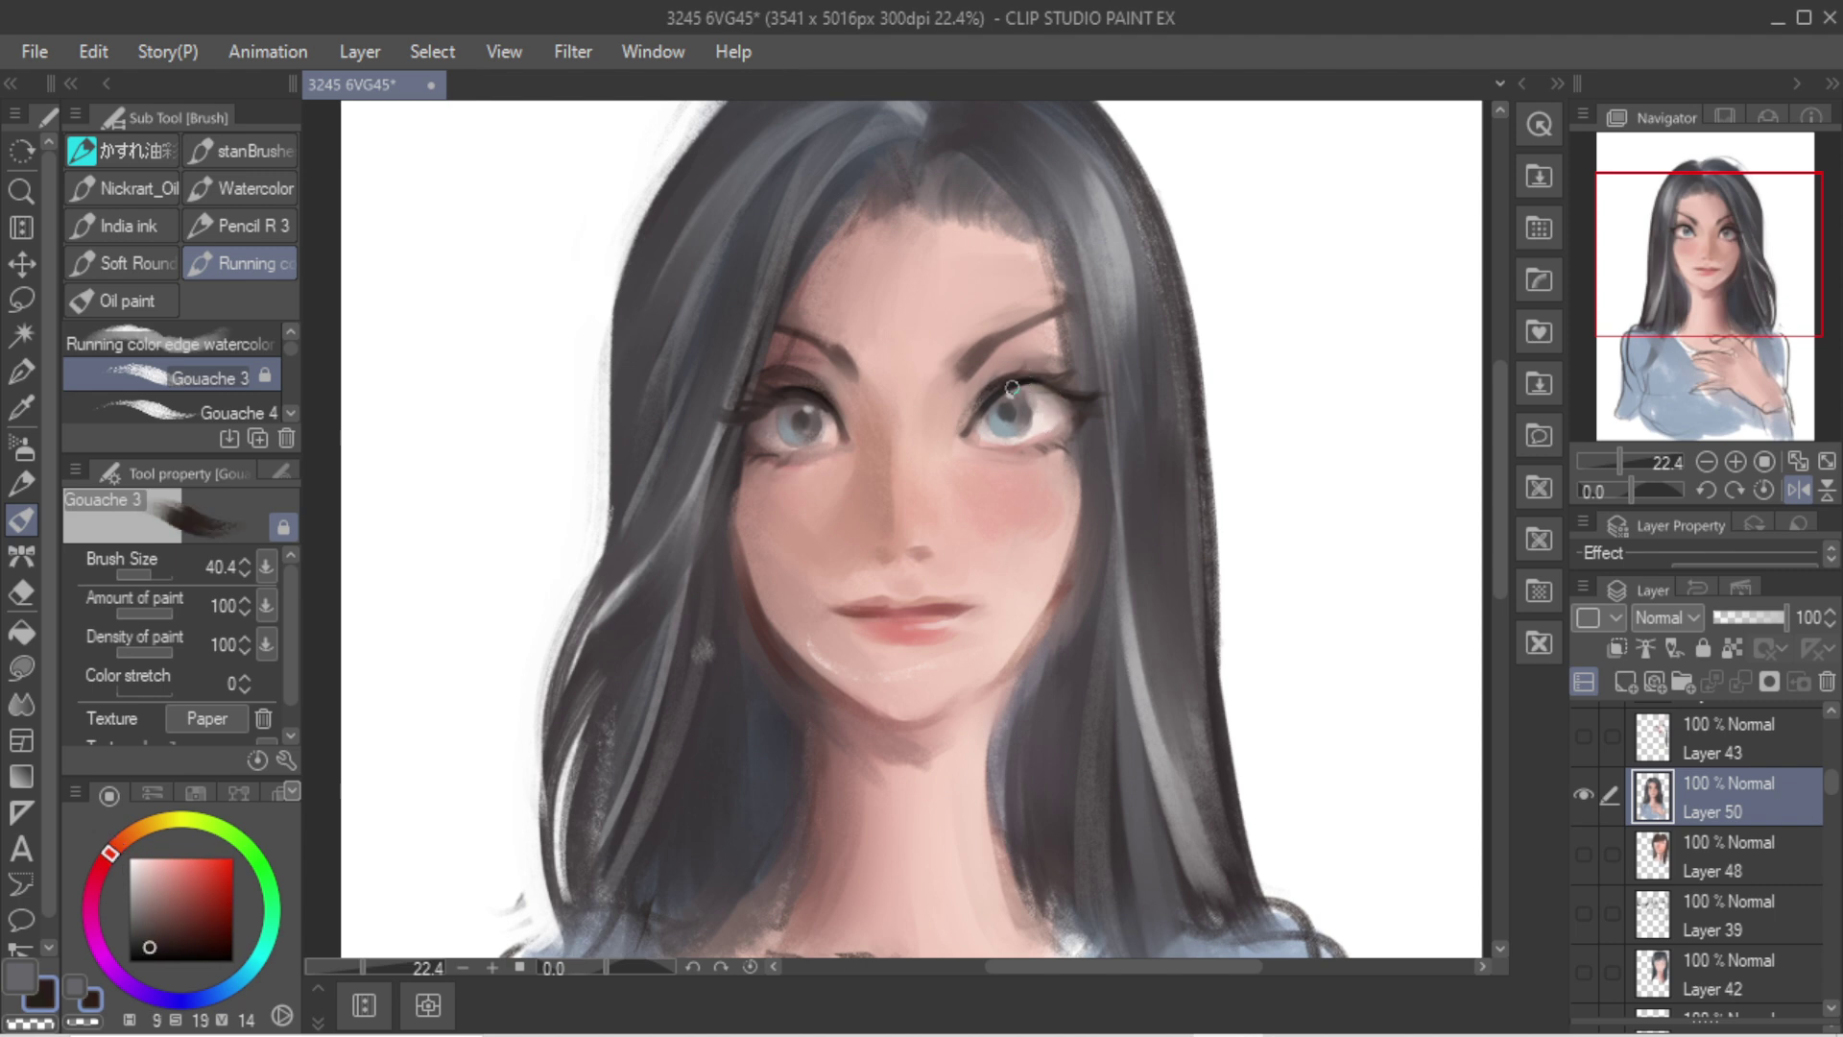
{"action": "left_click", "coordinate": [1005, 380], "text": "alt"}
{"action": "left_click_drag", "start_coordinate": [998, 388], "coordinate": [1061, 395]}
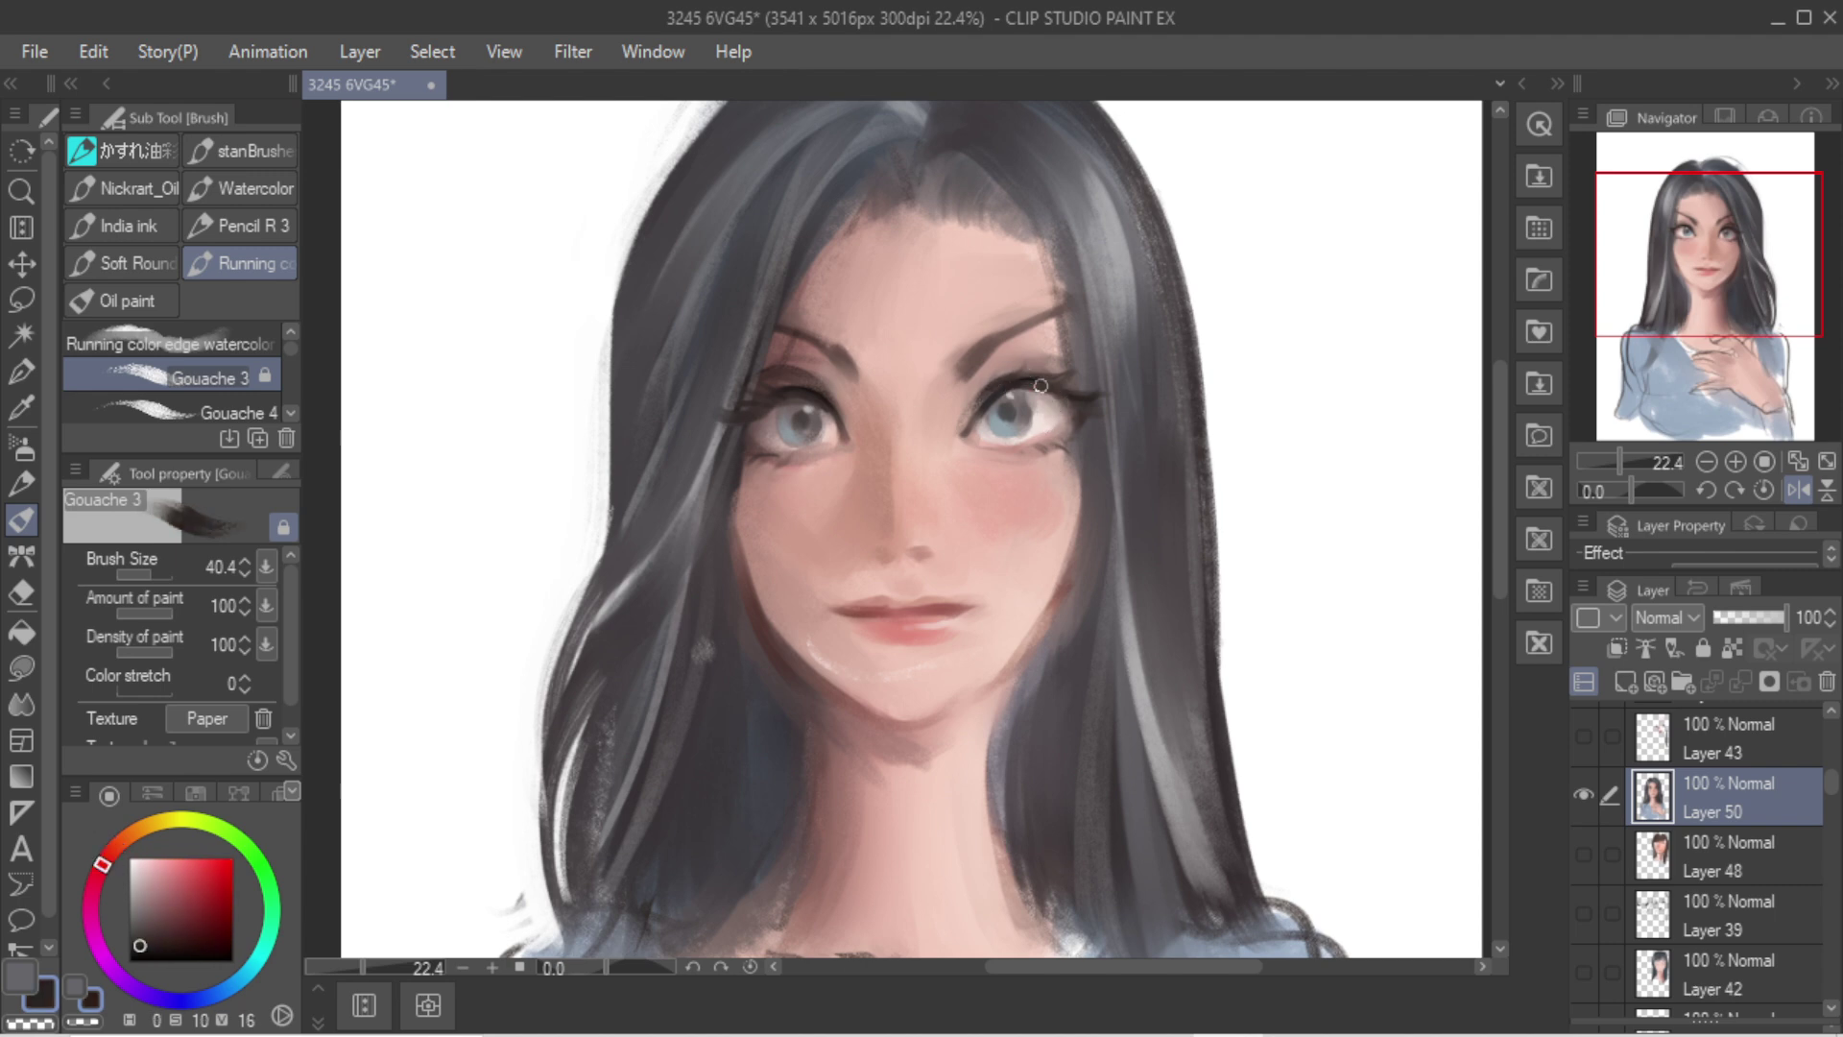
Step: Refine the inner corner and lash line of the eye above the blushed cheek in sampled near-black (H 0, S 10, V 16) and dark brown
{"action": "left_click", "coordinate": [783, 413], "text": "alt"}
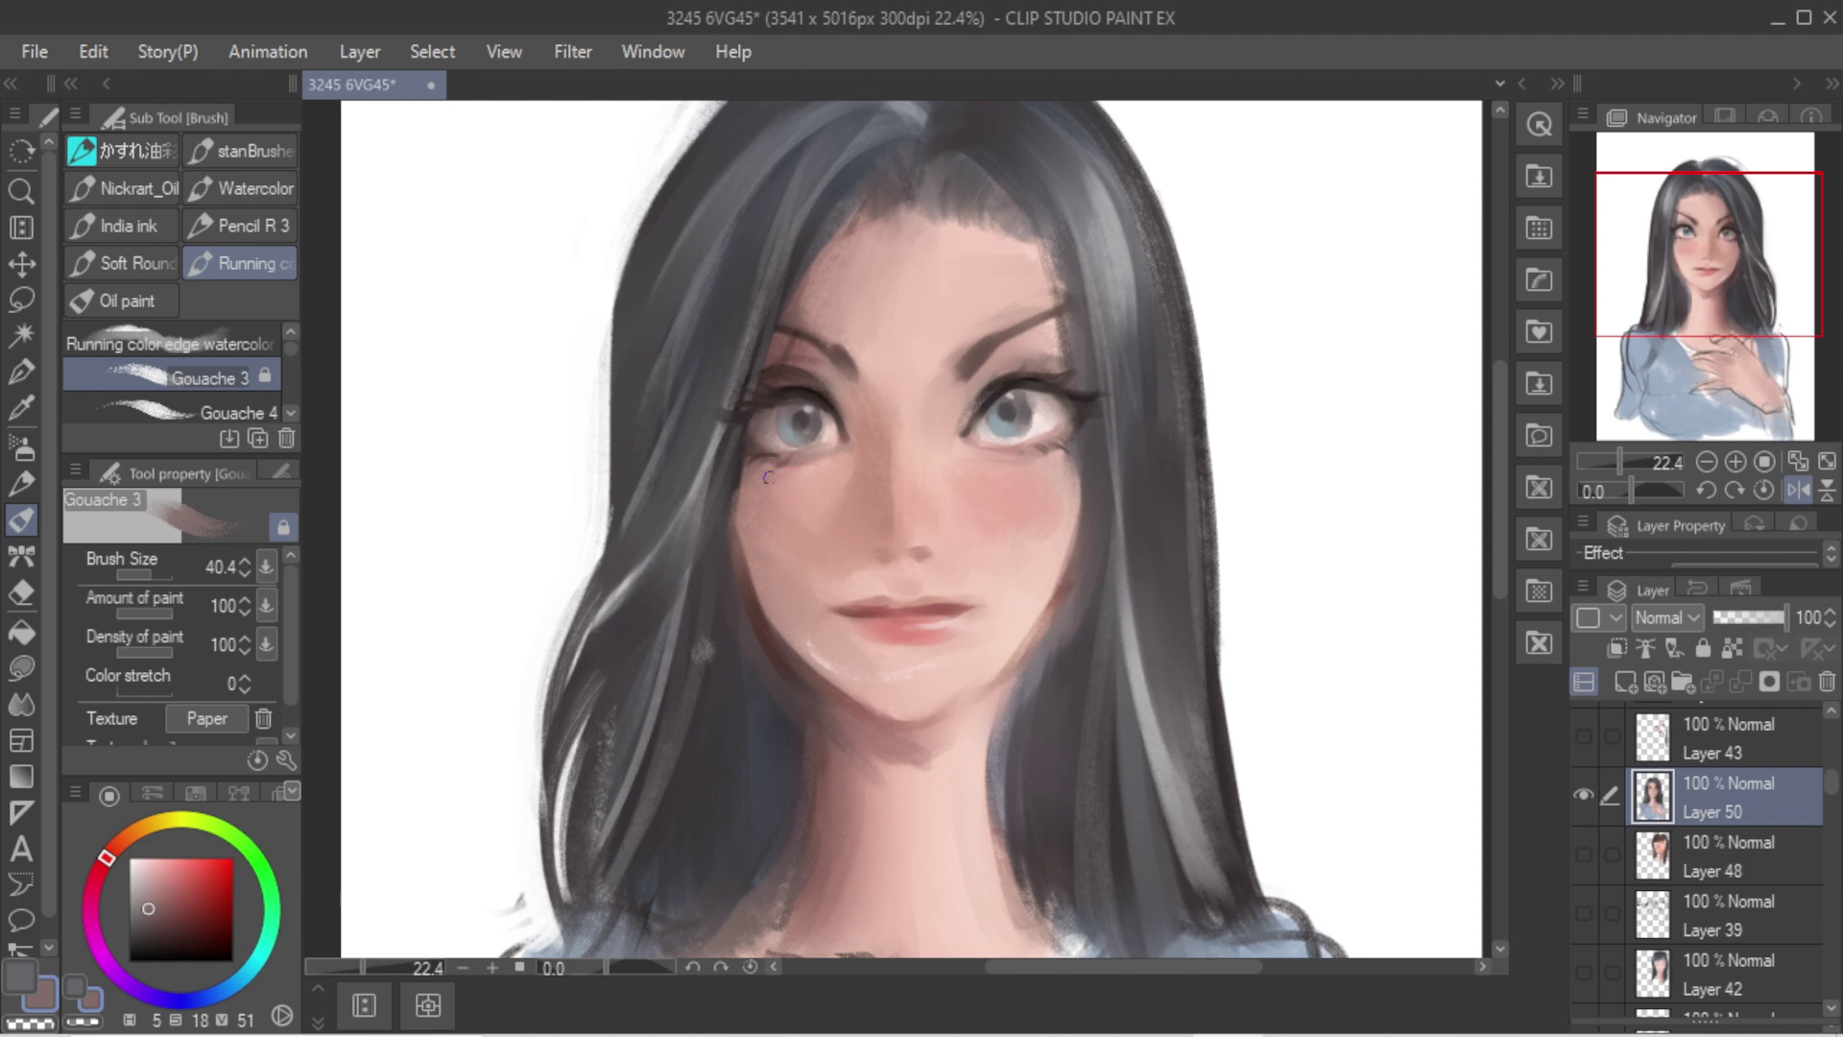
{"action": "left_click", "coordinate": [996, 389], "text": "alt"}
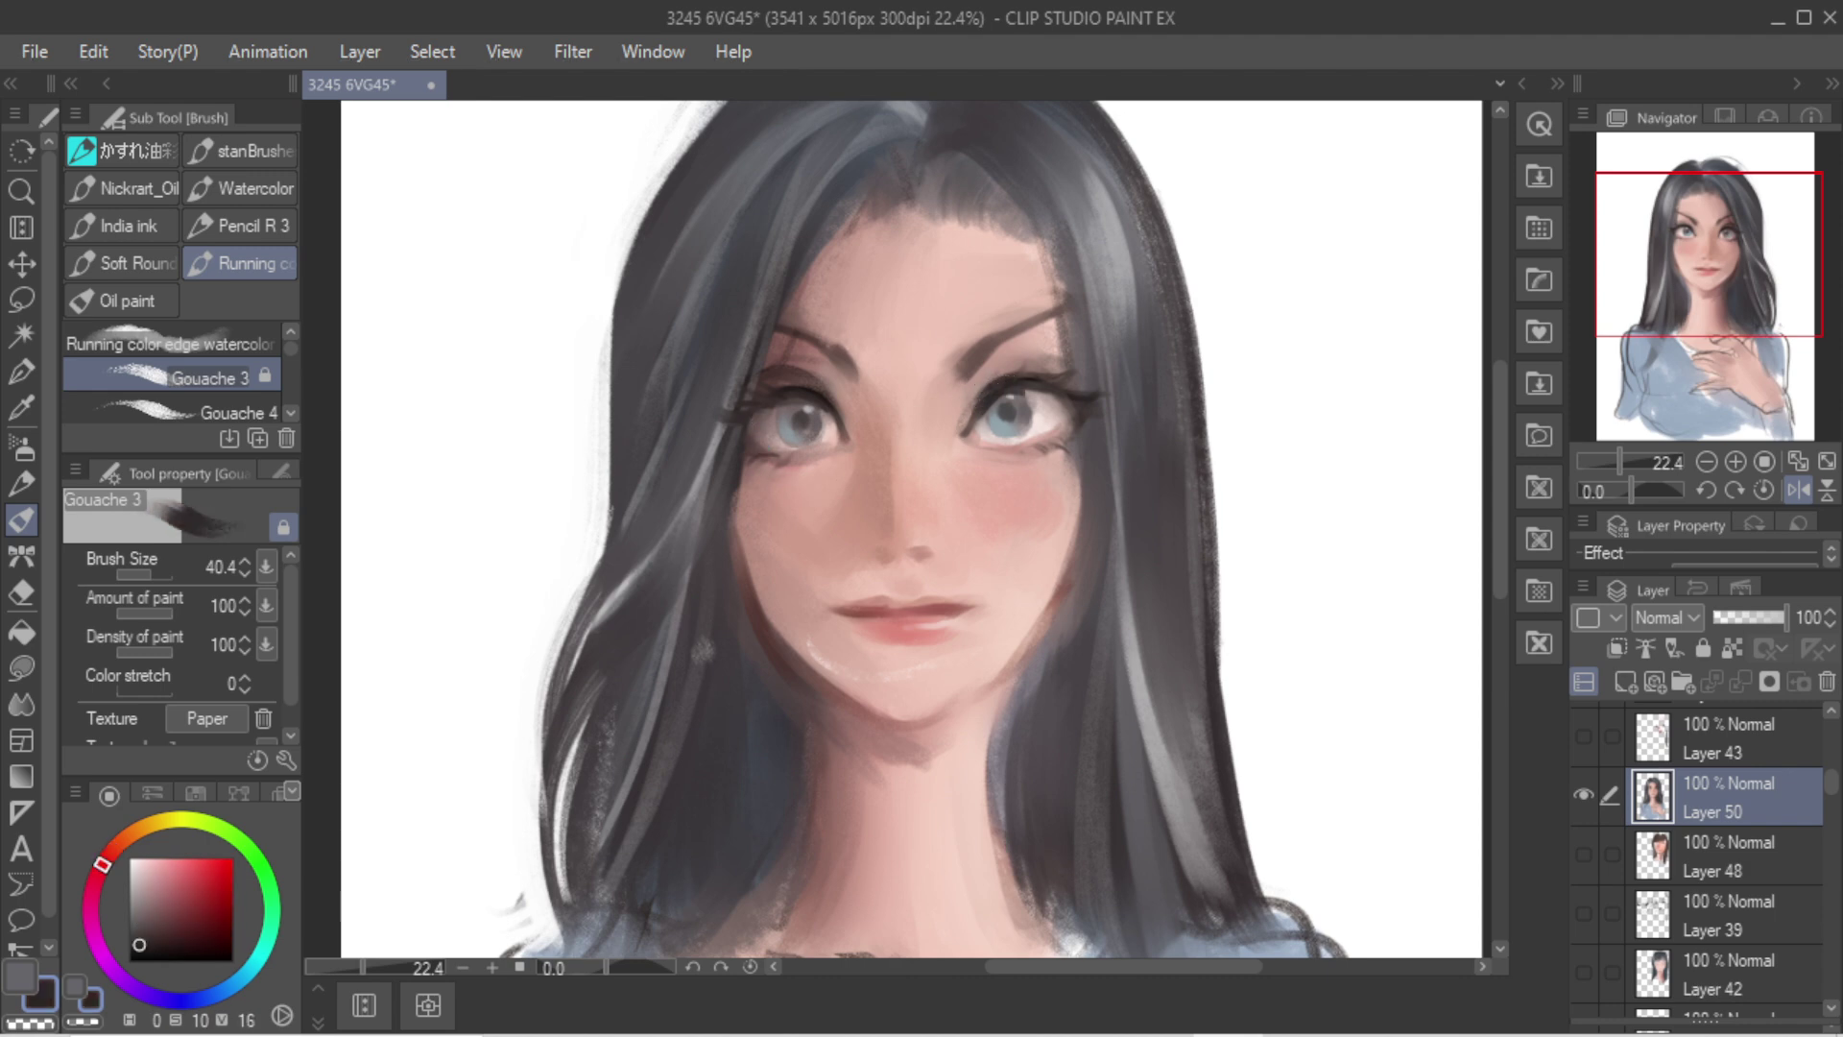
{"action": "mouse_move", "coordinate": [975, 413]}
{"action": "left_mouse_down"}
{"action": "mouse_move", "coordinate": [1043, 392]}
{"action": "mouse_move", "coordinate": [1008, 388]}
{"action": "left_mouse_up"}
{"action": "left_click", "coordinate": [964, 397], "text": "alt"}
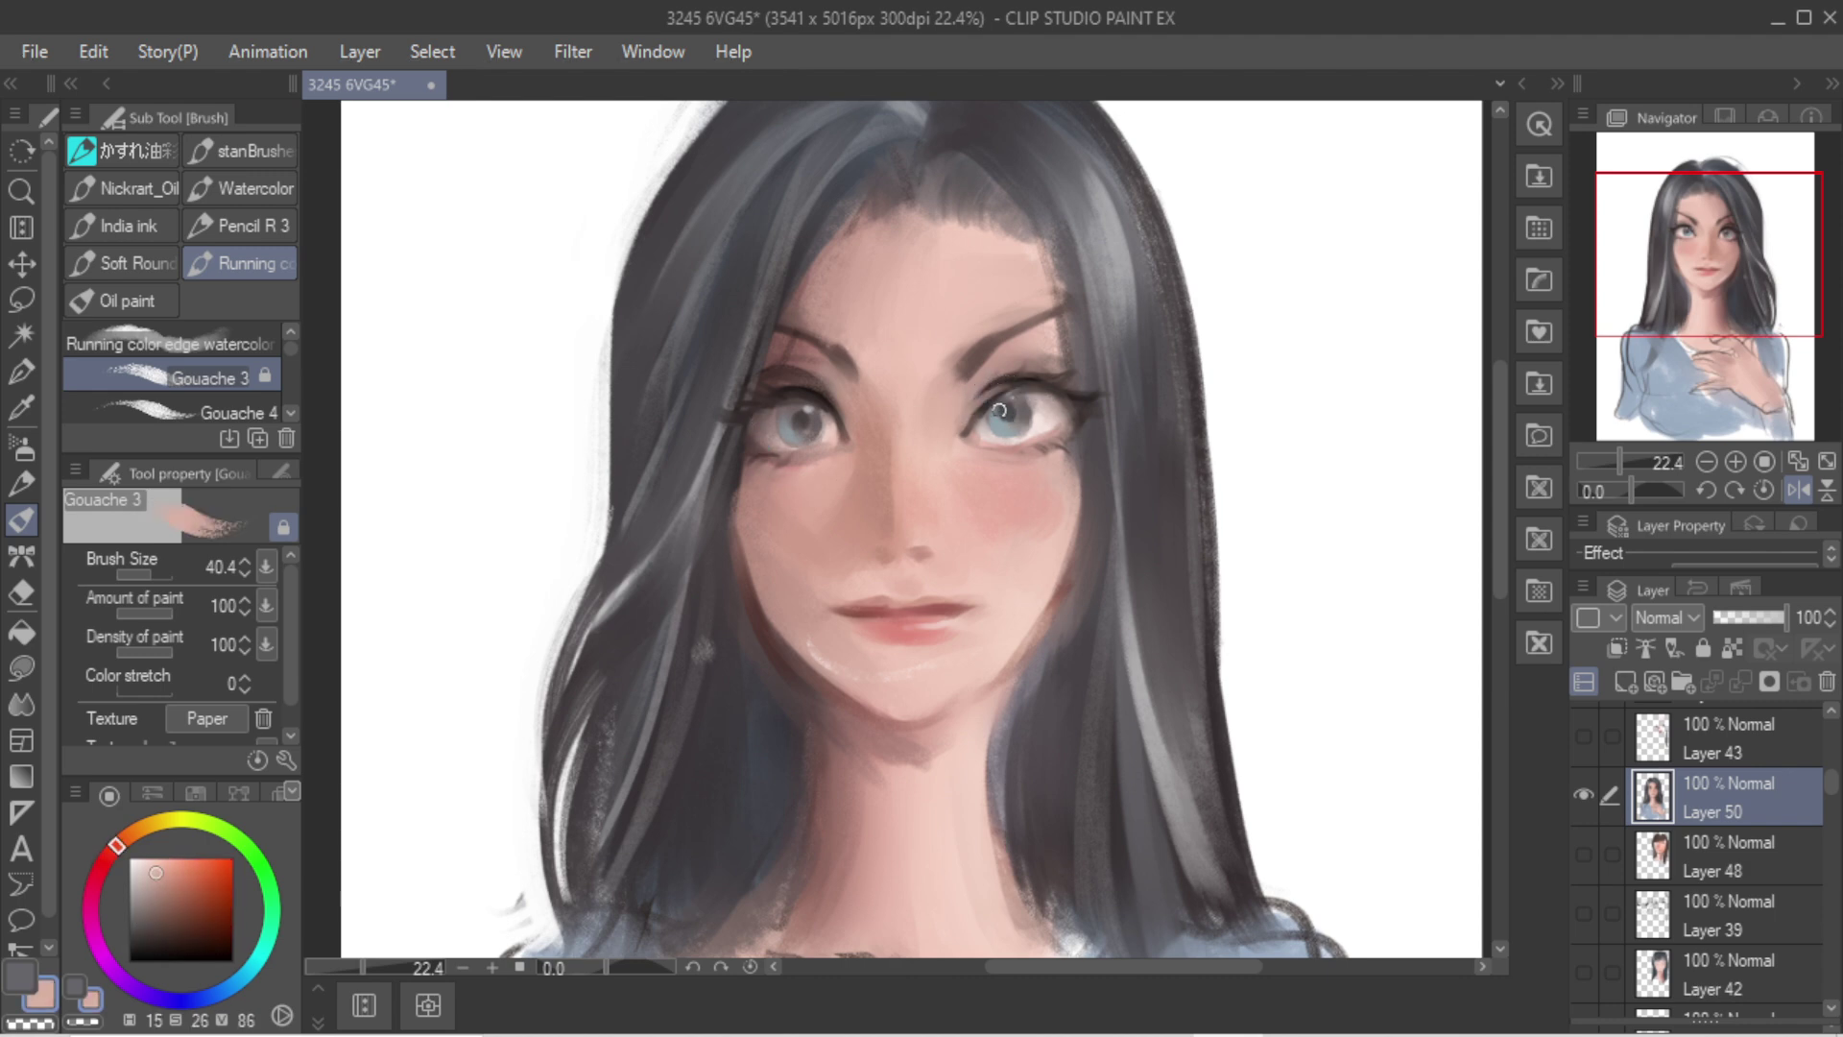
{"action": "left_click", "coordinate": [1025, 372], "text": "alt"}
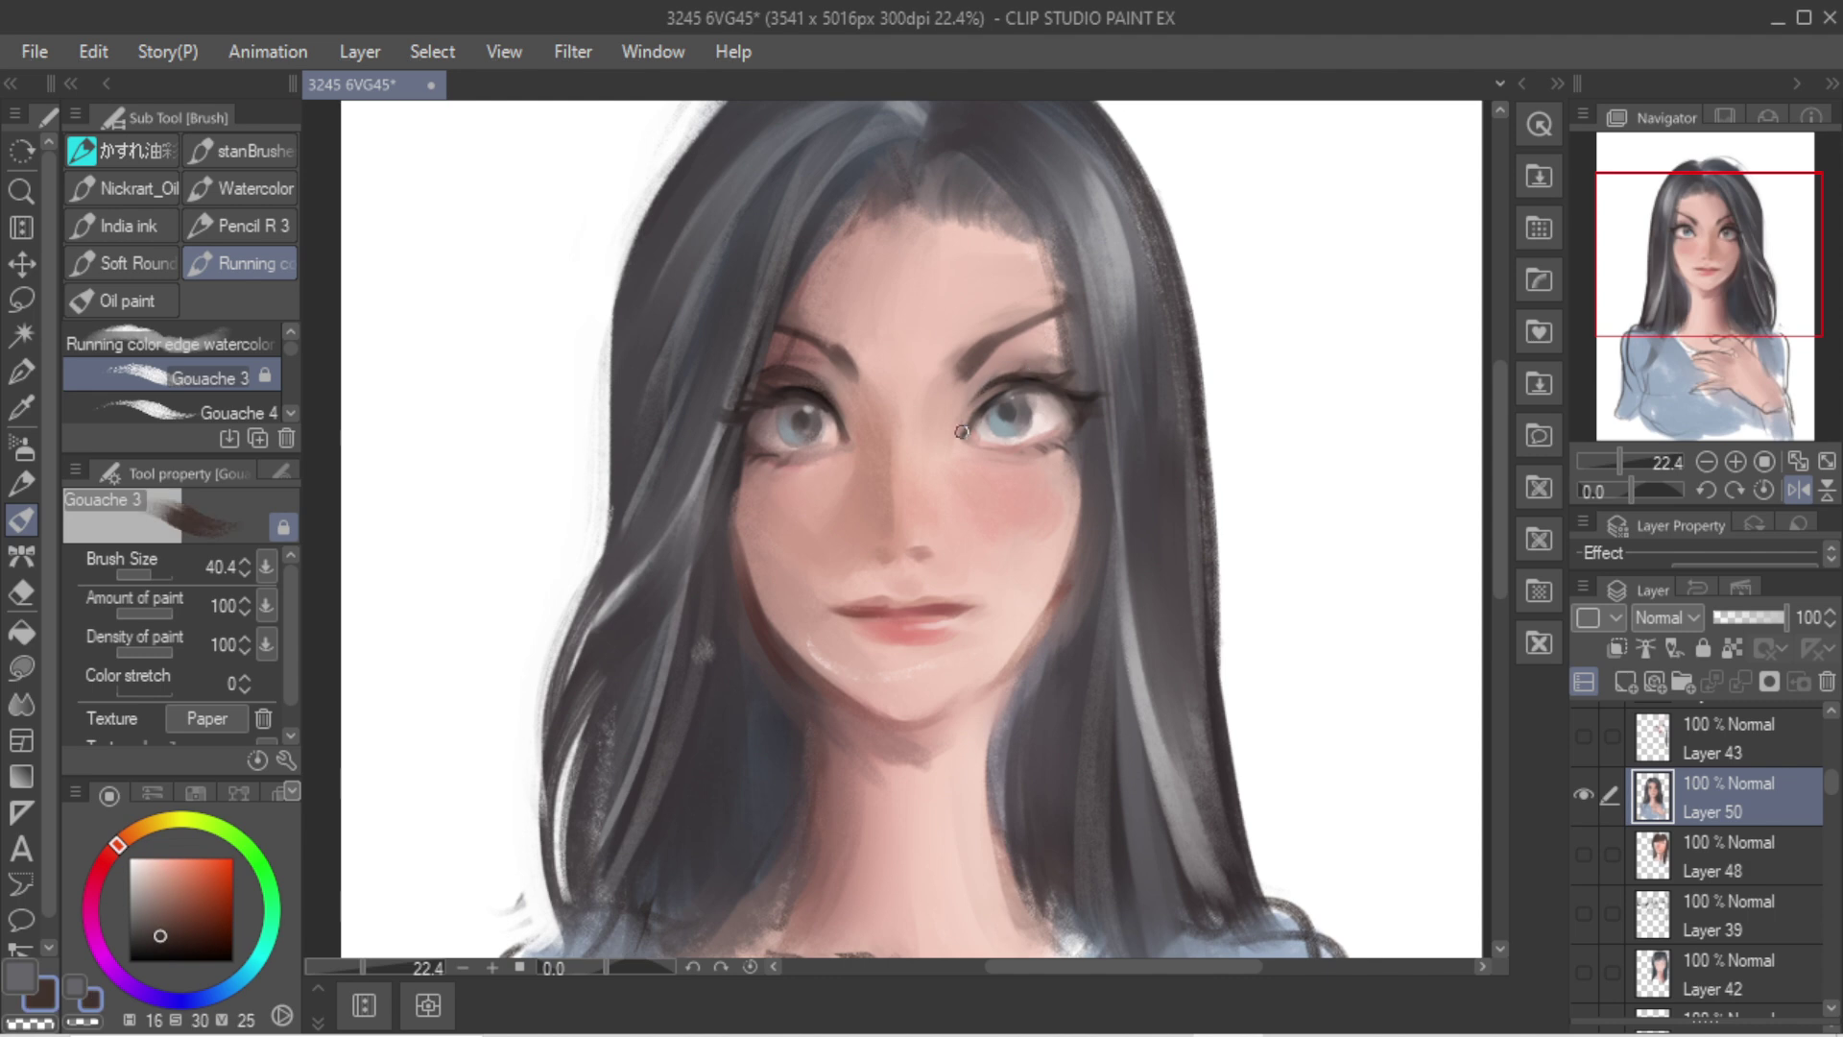
Step: Paint white catchlights in both irises at brush size 40.7 and shade the eye above the blushed cheek in sampled grey (H 11, S 7, V 58)
{"action": "left_click", "coordinate": [1003, 396], "text": "alt"}
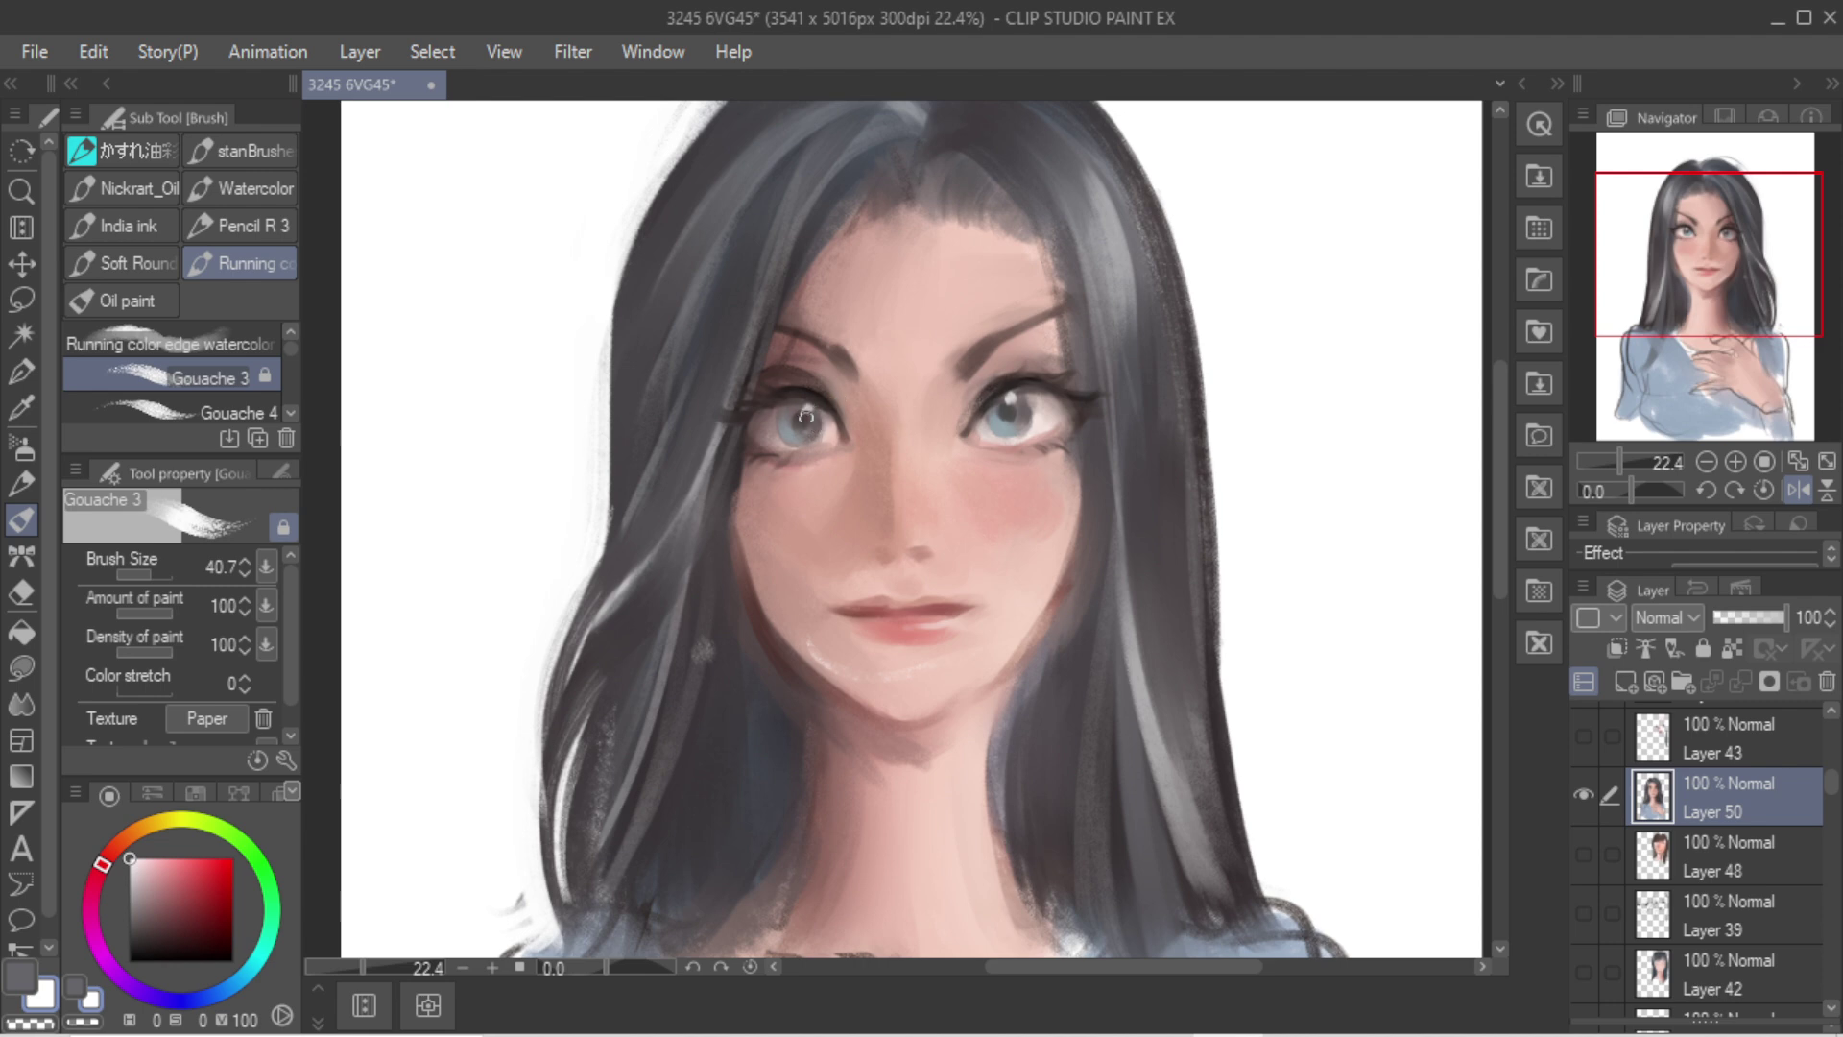
{"action": "scroll", "coordinate": [914, 332], "scroll_direction": "down", "scroll_amount": 2}
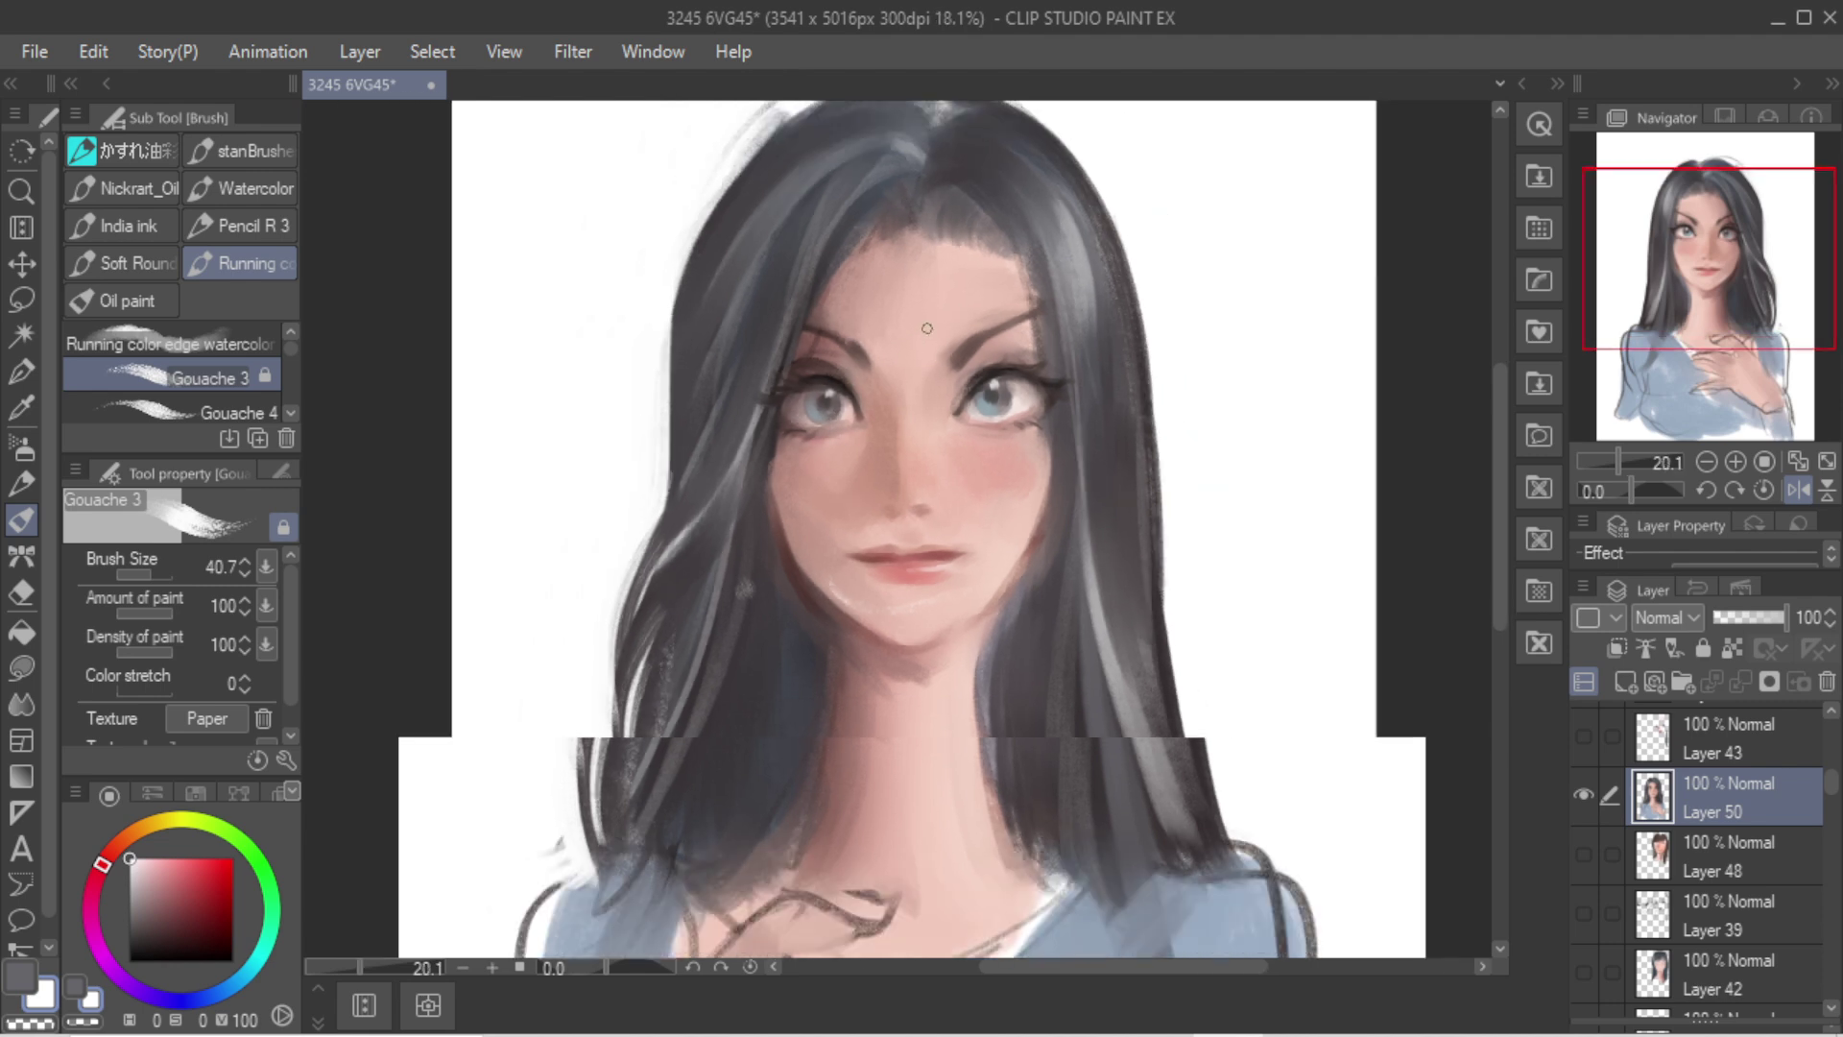
{"action": "scroll", "coordinate": [993, 389], "scroll_direction": "up", "scroll_amount": 4}
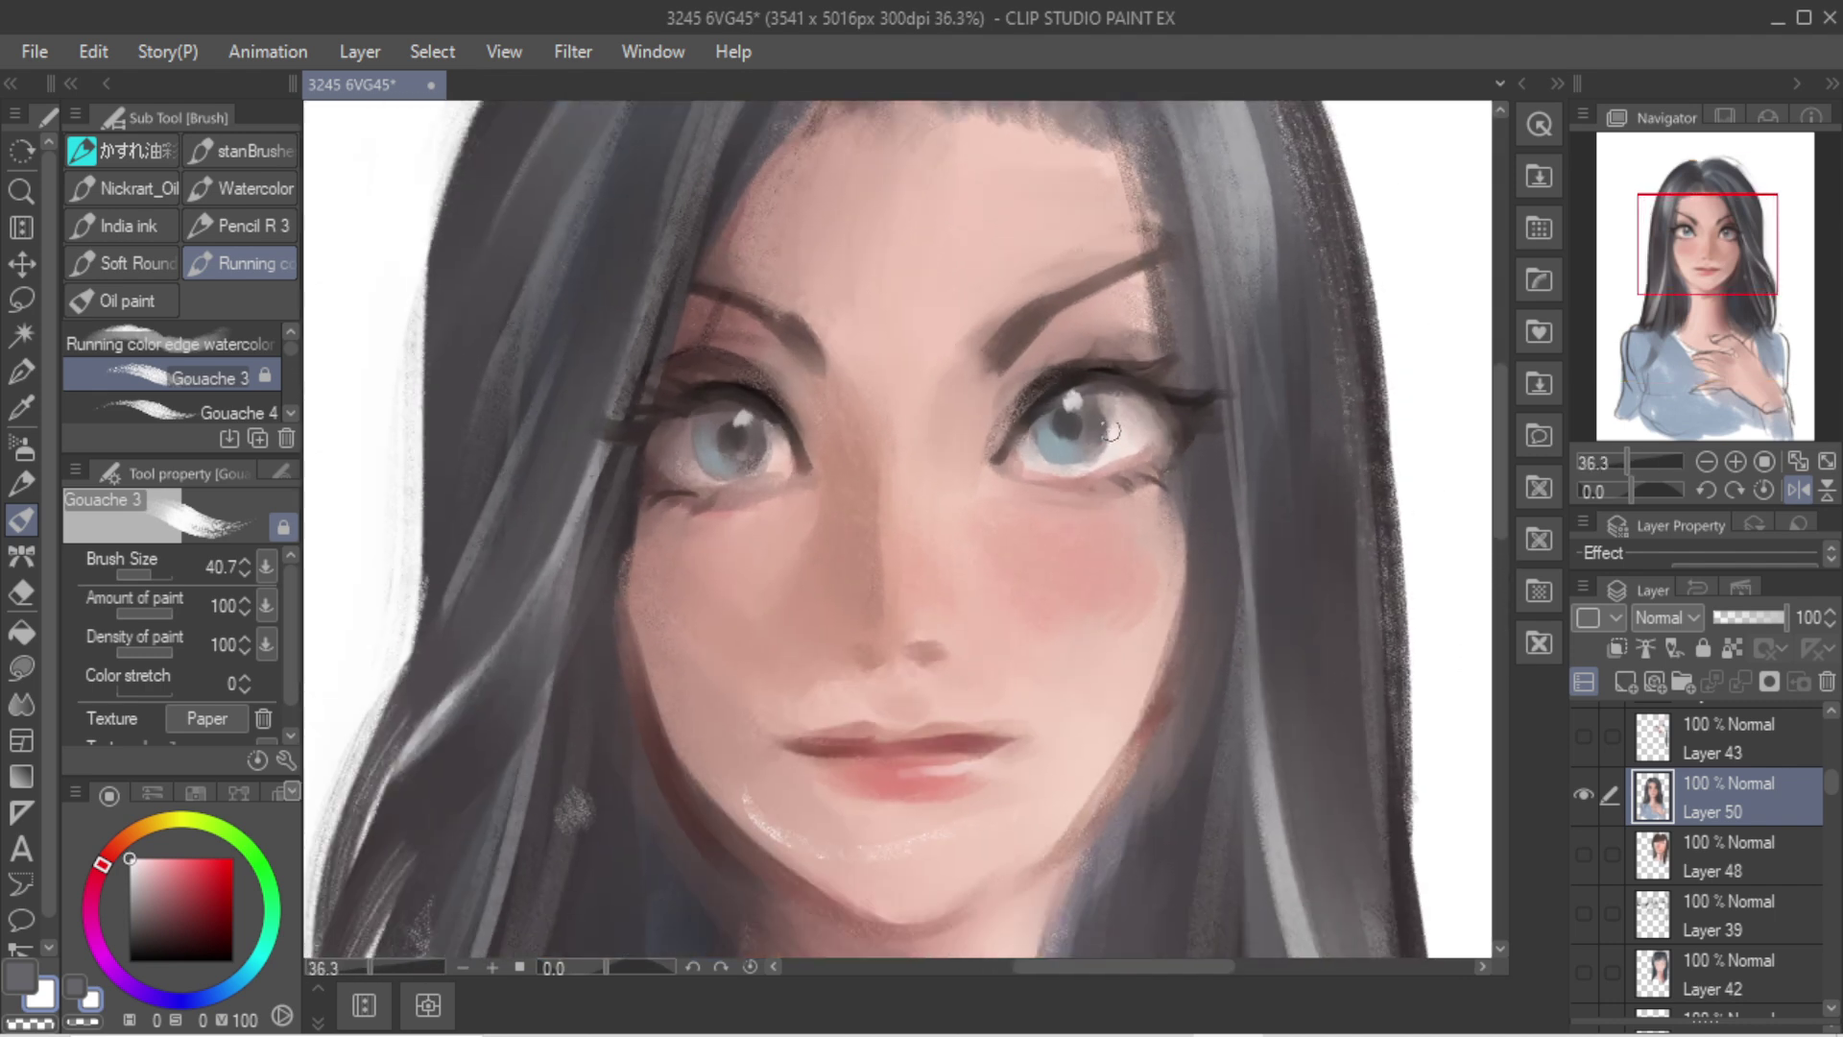
{"action": "left_click", "coordinate": [1108, 432], "text": "alt"}
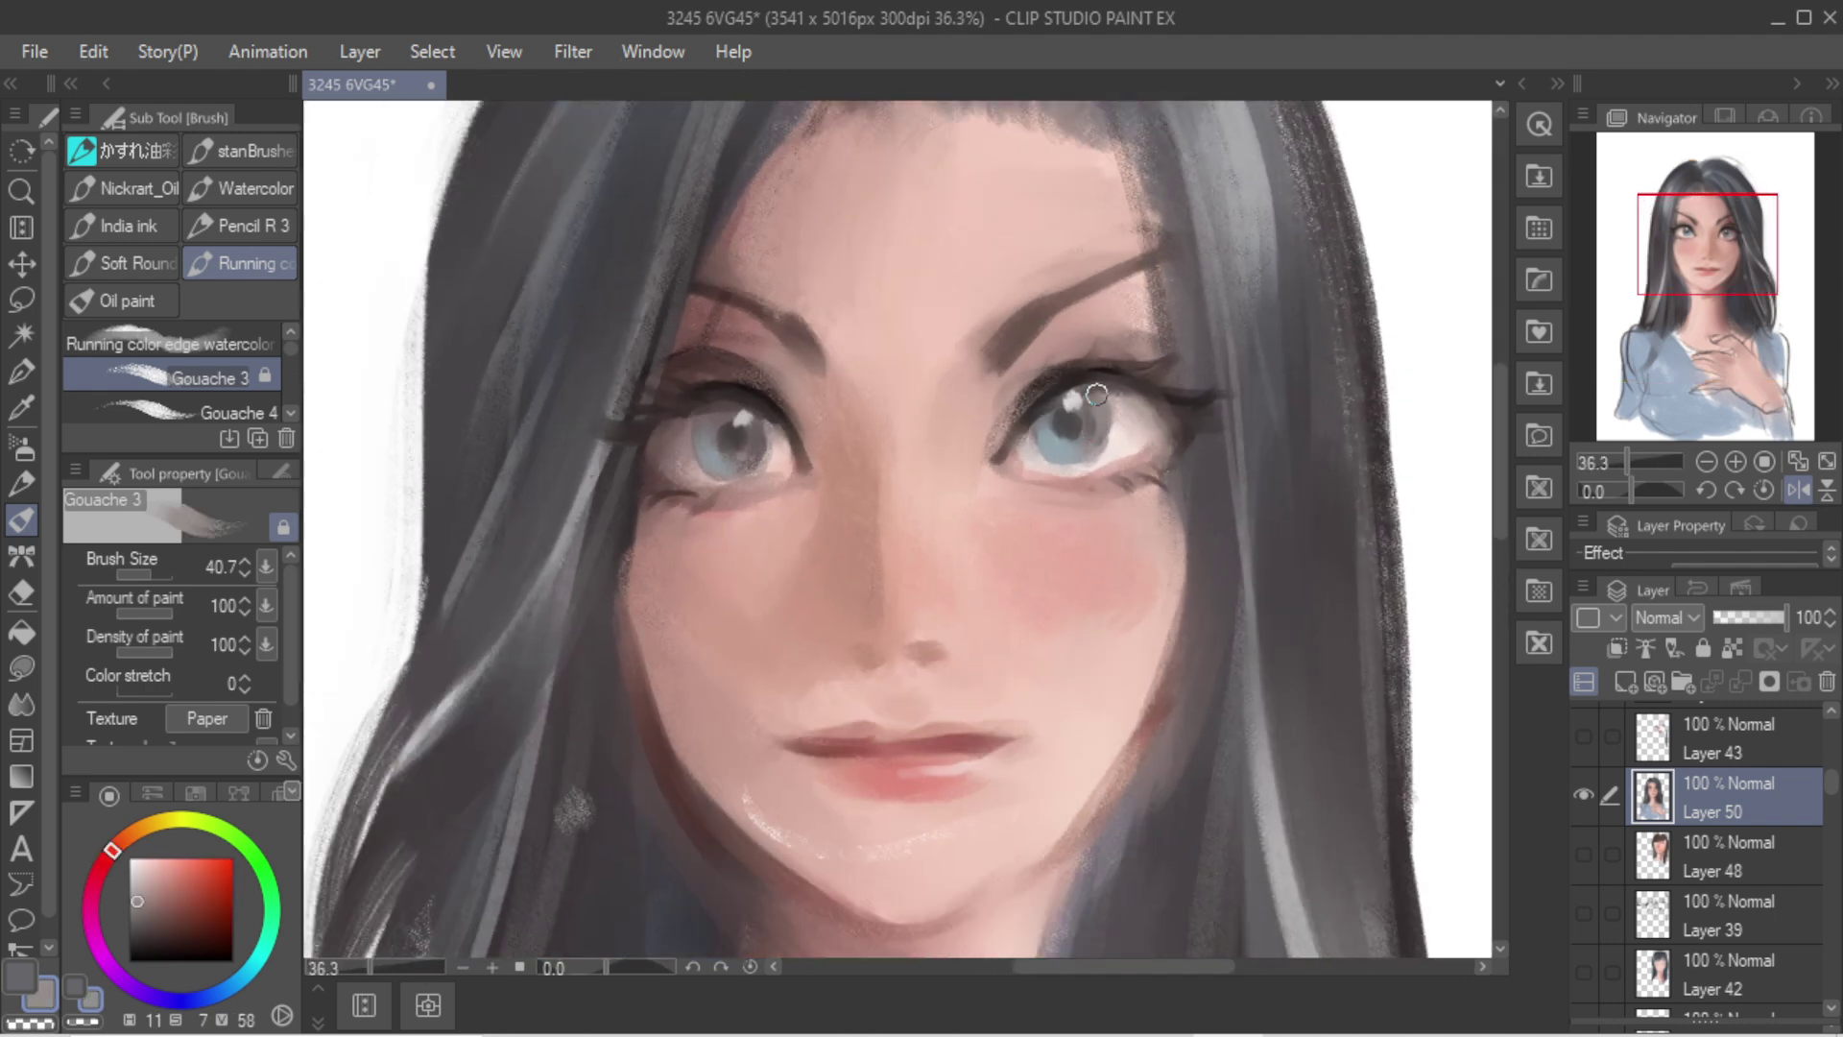
{"action": "scroll", "coordinate": [1022, 384], "scroll_direction": "down", "scroll_amount": 2}
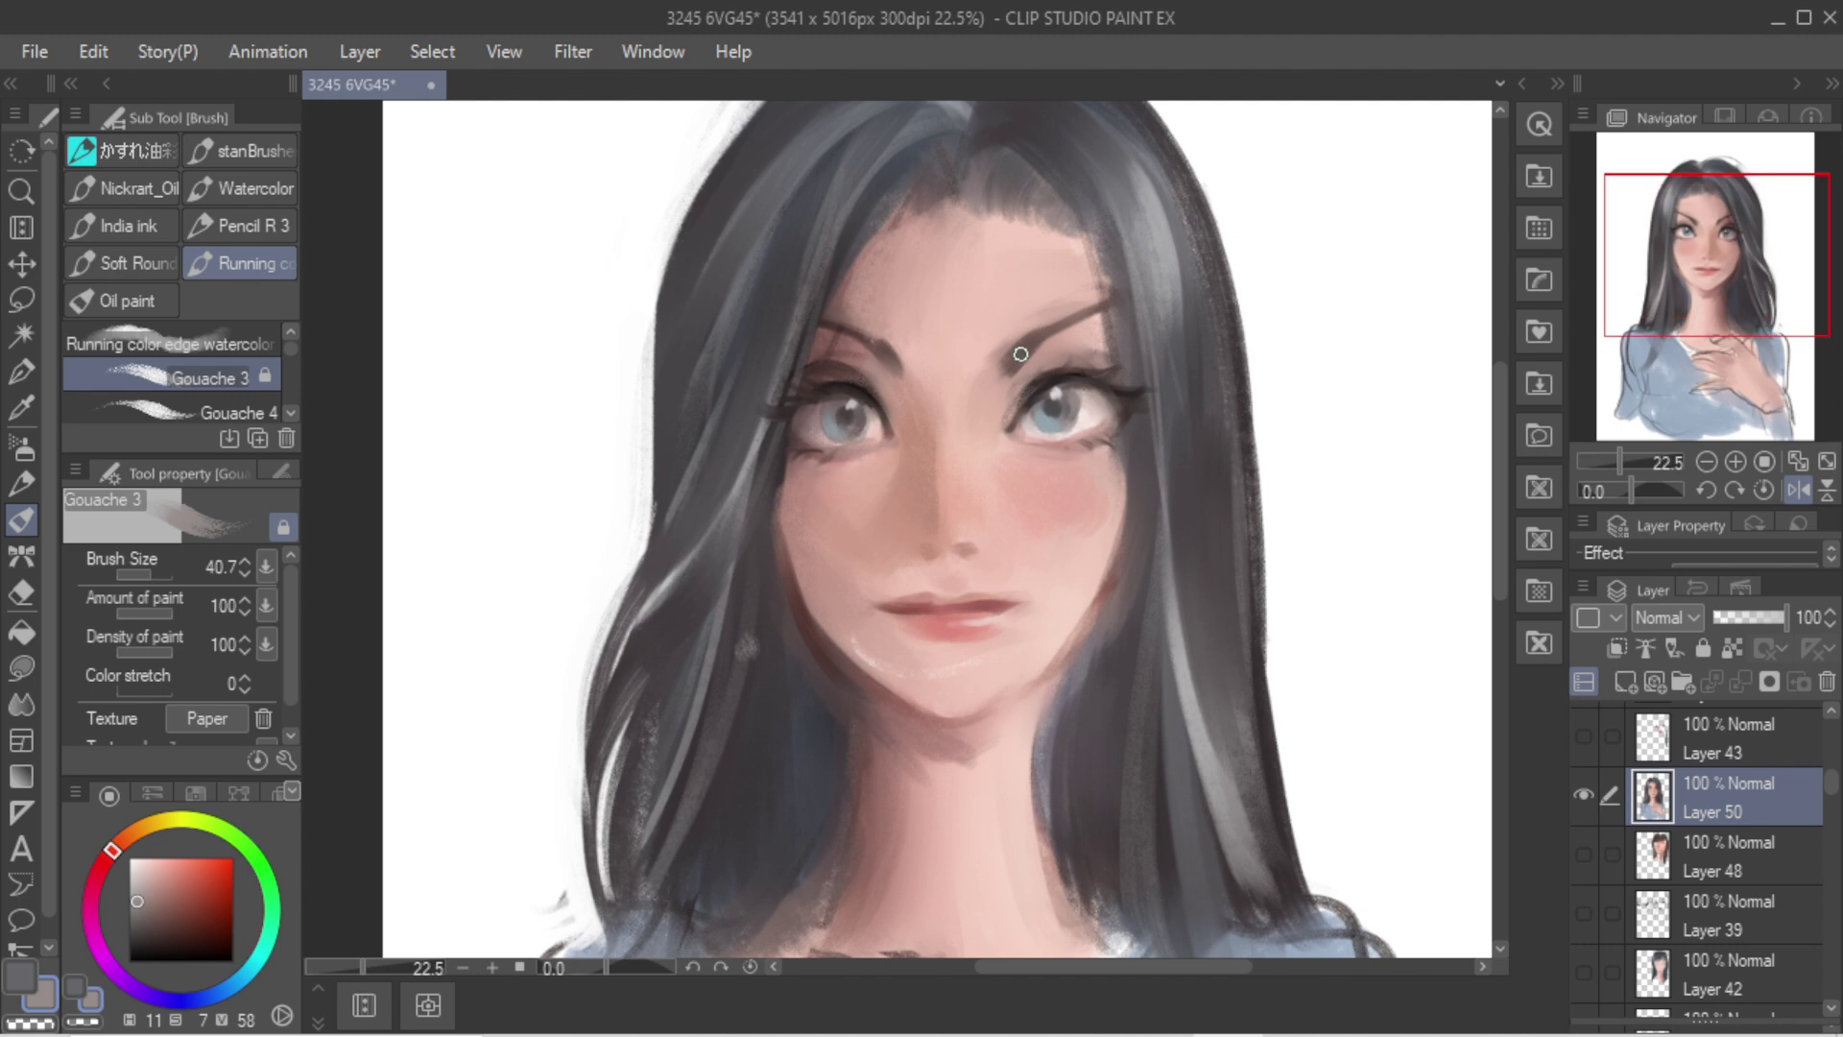
Step: Deepen the inner lash line of the eye on the shaded side in sampled dark brown (H 15, S 34, V 18) at brush size 59.6
{"action": "scroll", "coordinate": [1021, 363], "scroll_direction": "up", "scroll_amount": 1}
{"action": "key", "text": "]"}
{"action": "left_click", "coordinate": [879, 363], "text": "alt"}
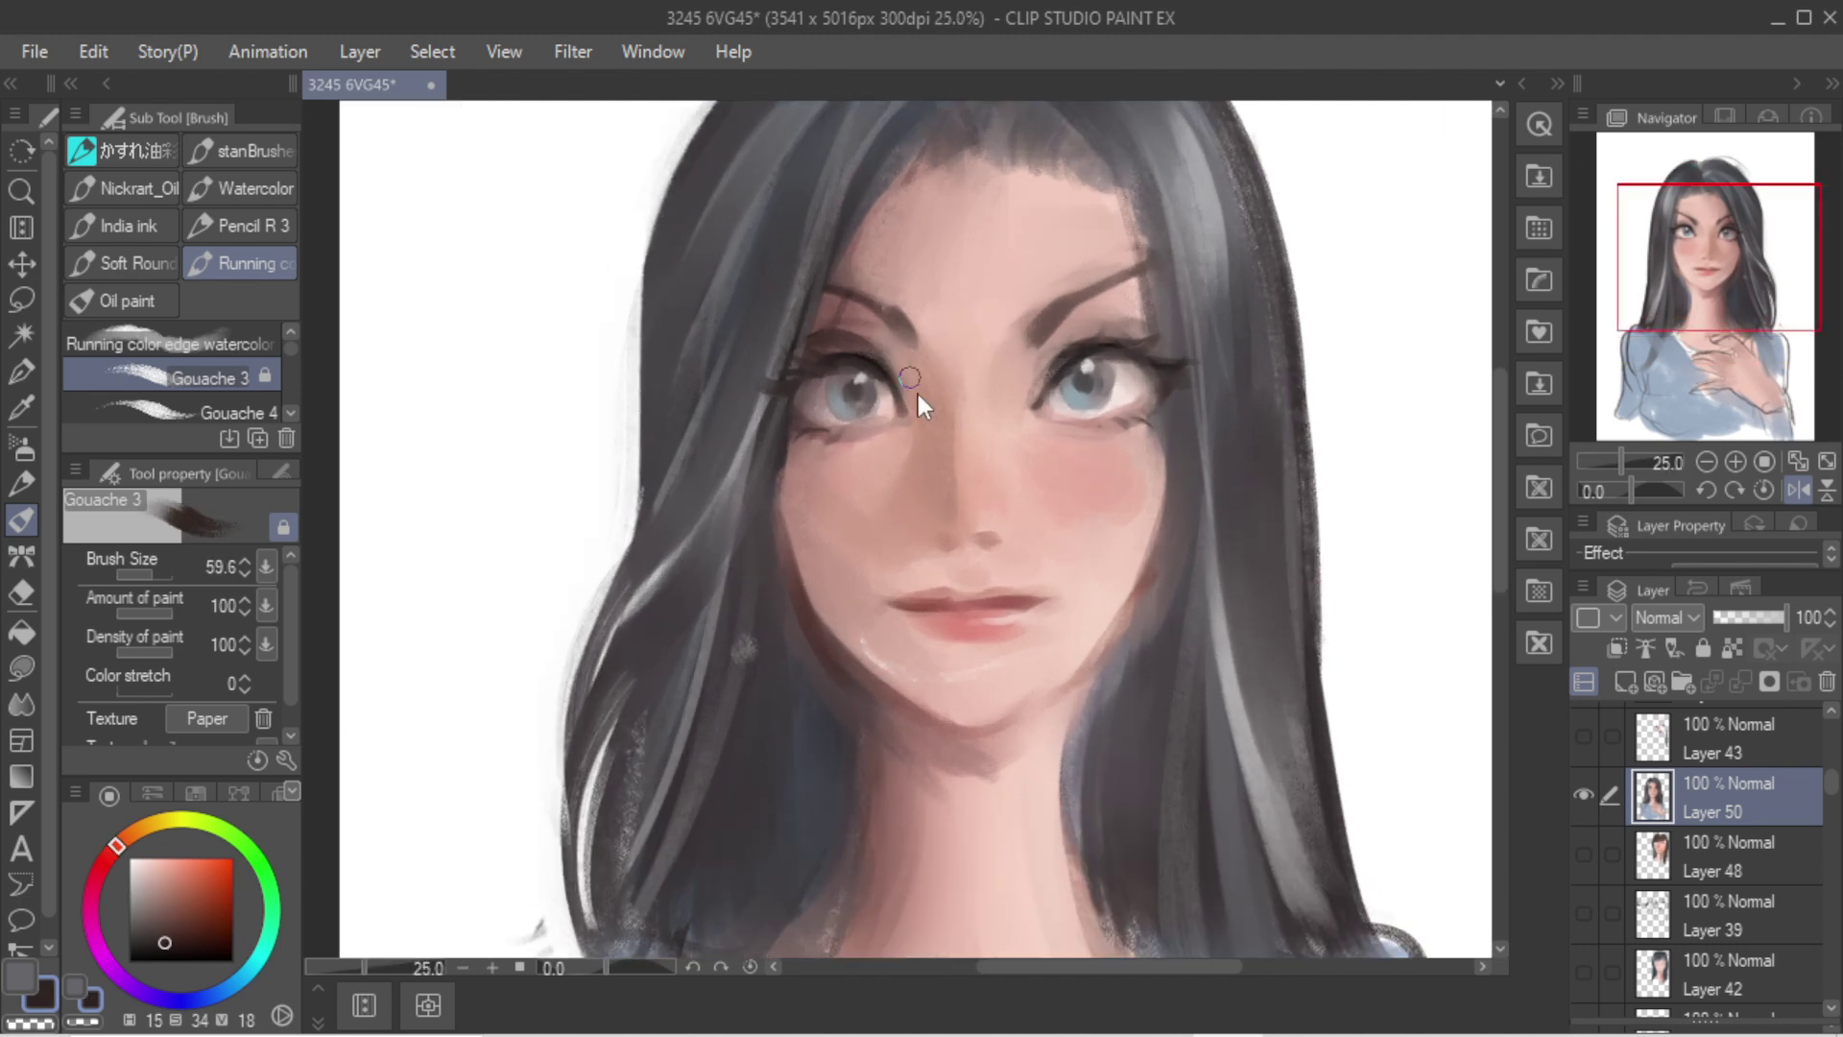
{"action": "key", "text": "]"}
{"action": "mouse_move", "coordinate": [925, 395]}
{"action": "left_mouse_down"}
{"action": "mouse_move", "coordinate": [931, 503]}
{"action": "mouse_move", "coordinate": [929, 396]}
{"action": "mouse_move", "coordinate": [933, 495]}
{"action": "left_mouse_up"}
{"action": "key", "text": "ctrl+z"}
{"action": "key", "text": "ctrl+z"}
Step: Soften the skin around the inner eyebrow end on the blushed side in sampled skin tone (H 15, S 24, V 91) at brush size 147.5
{"action": "left_click", "coordinate": [880, 274], "text": "alt"}
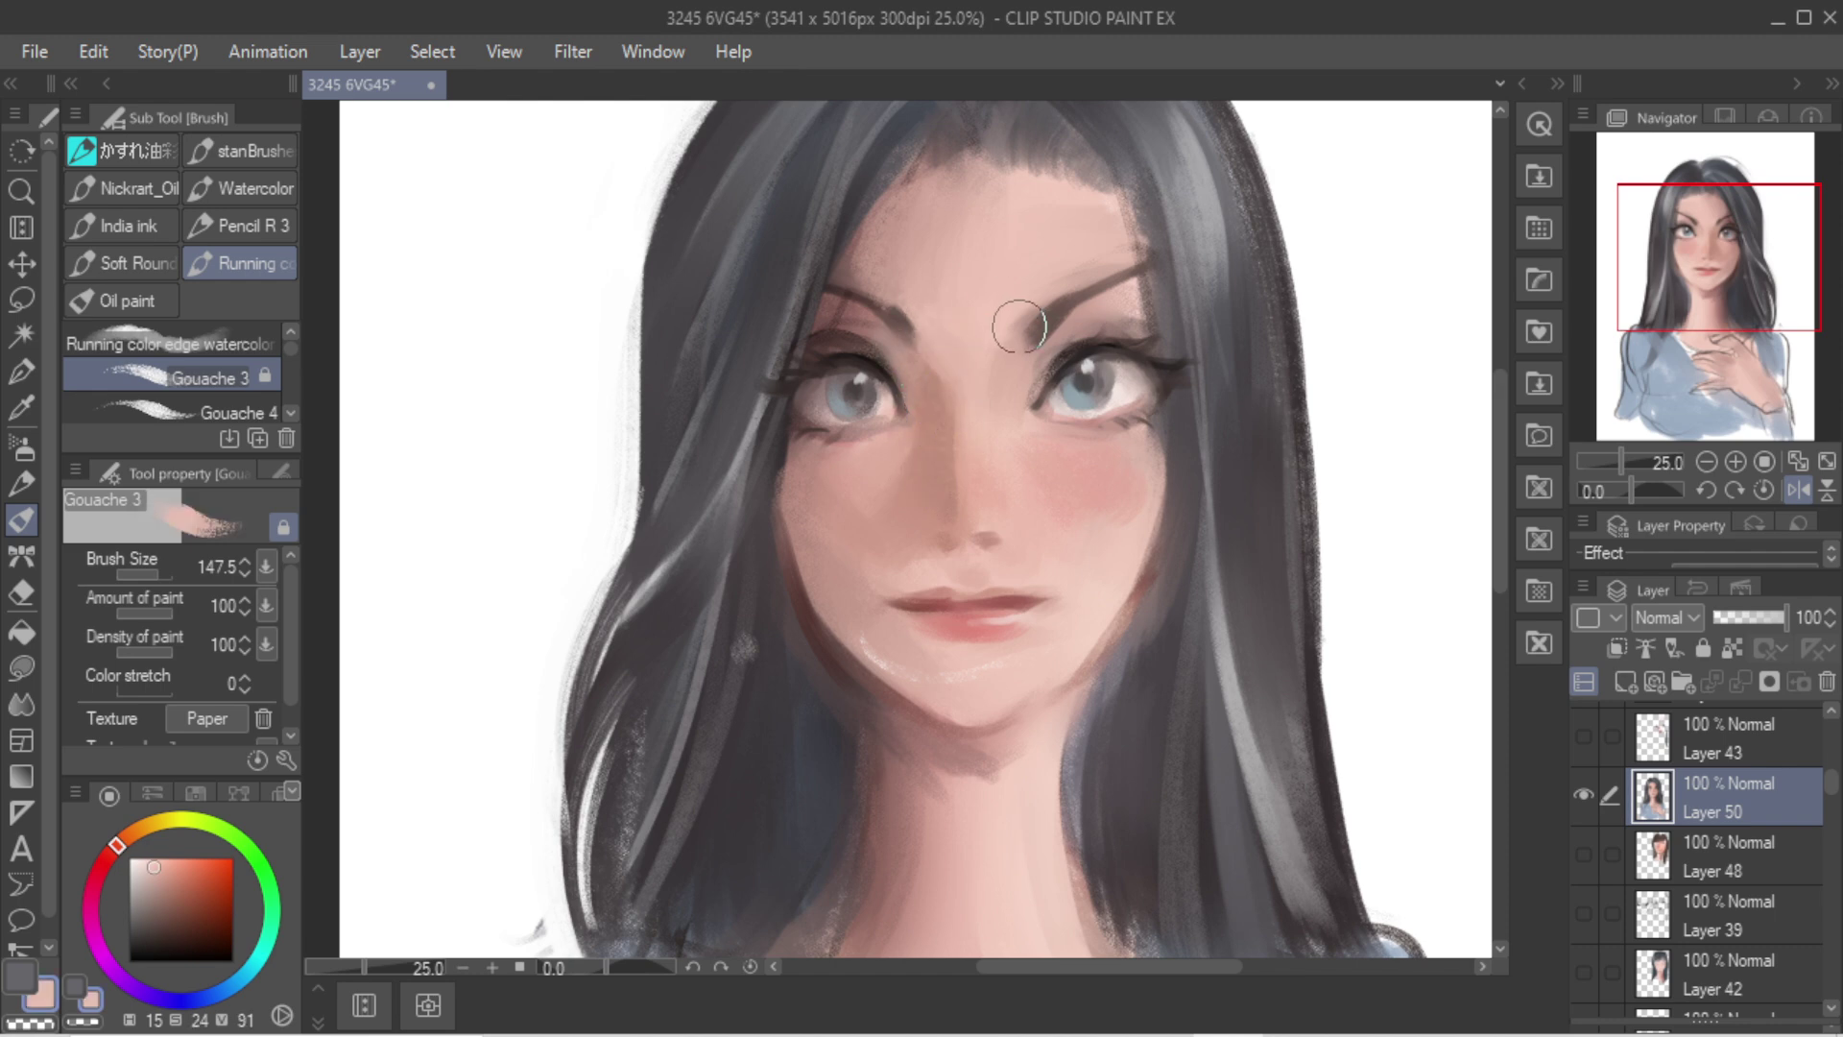
{"action": "scroll", "coordinate": [1019, 327], "scroll_direction": "down", "scroll_amount": 3}
{"action": "scroll", "coordinate": [1027, 310], "scroll_direction": "up", "scroll_amount": 2}
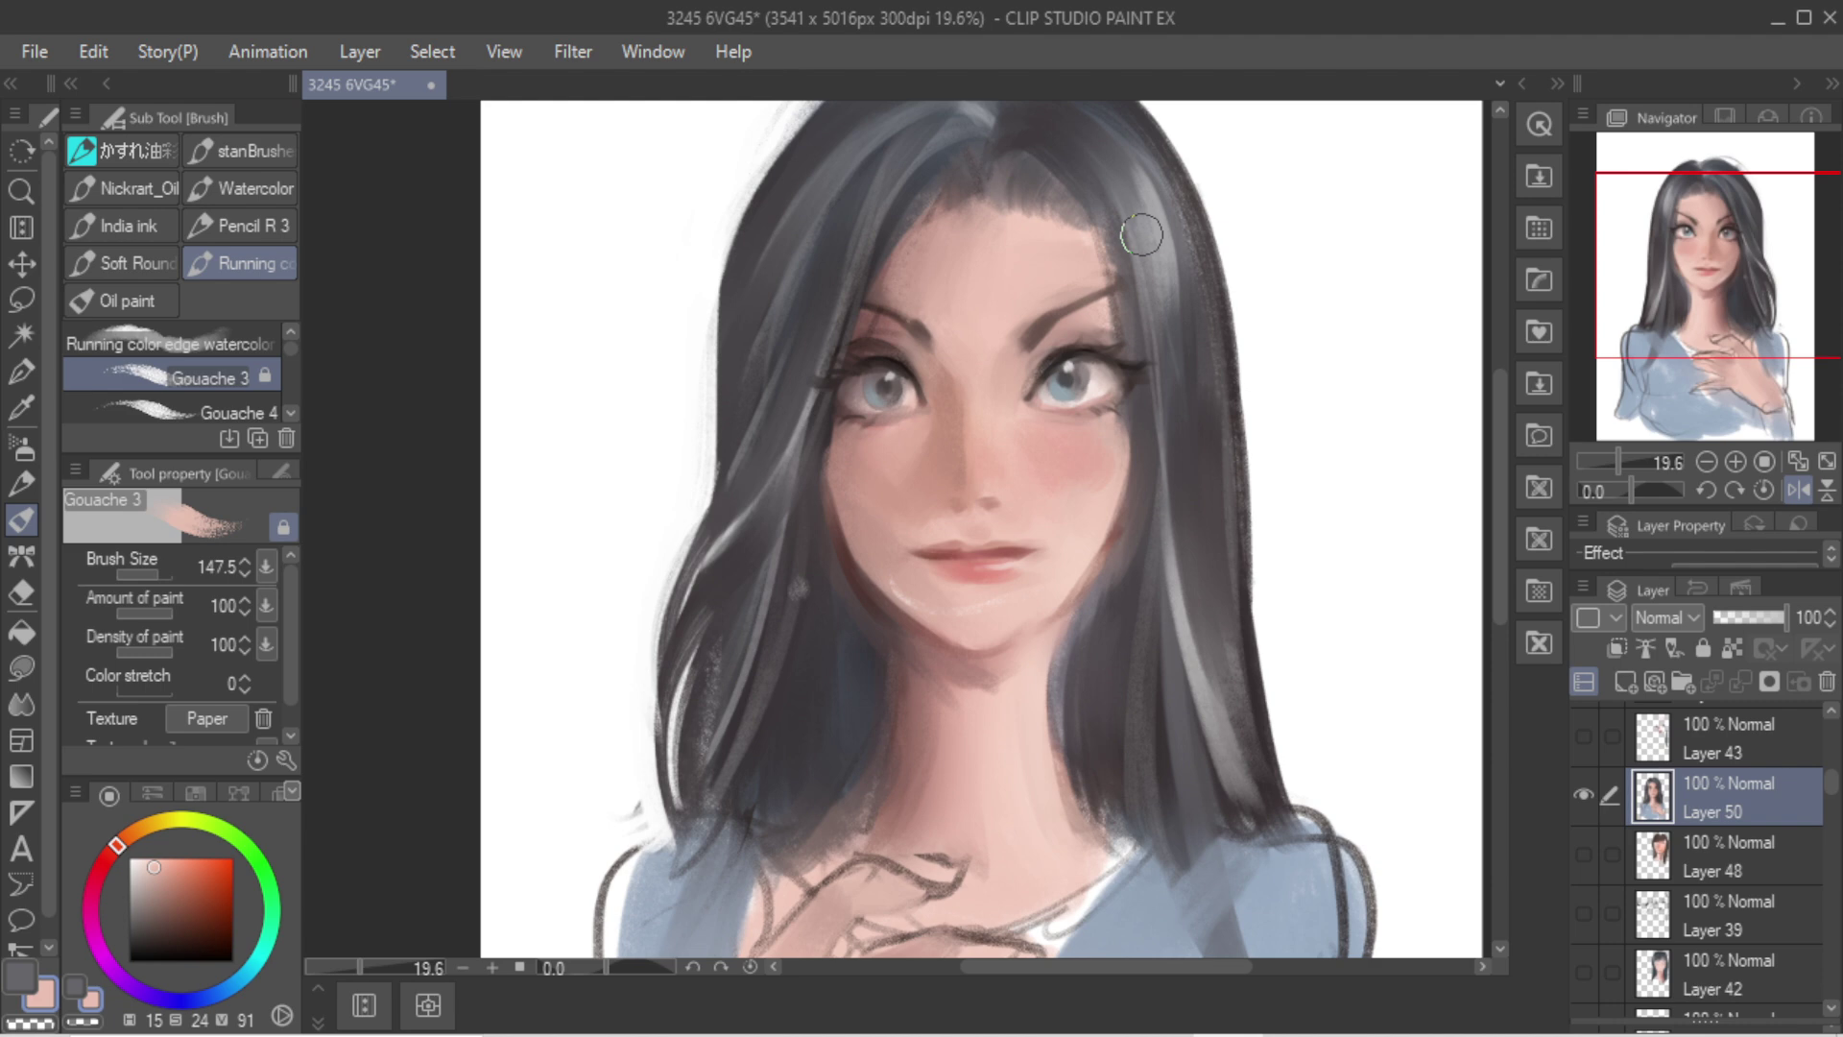
Step: Flip the canvas view back and smooth the skin beside the shaded-side mouth corner in sampled tone (H 15, S 27, V 87) at brush size 236.5
{"action": "key", "text": "h"}
{"action": "left_click_drag", "start_coordinate": [873, 515], "coordinate": [887, 517]}
{"action": "left_click", "coordinate": [879, 526], "text": "alt"}
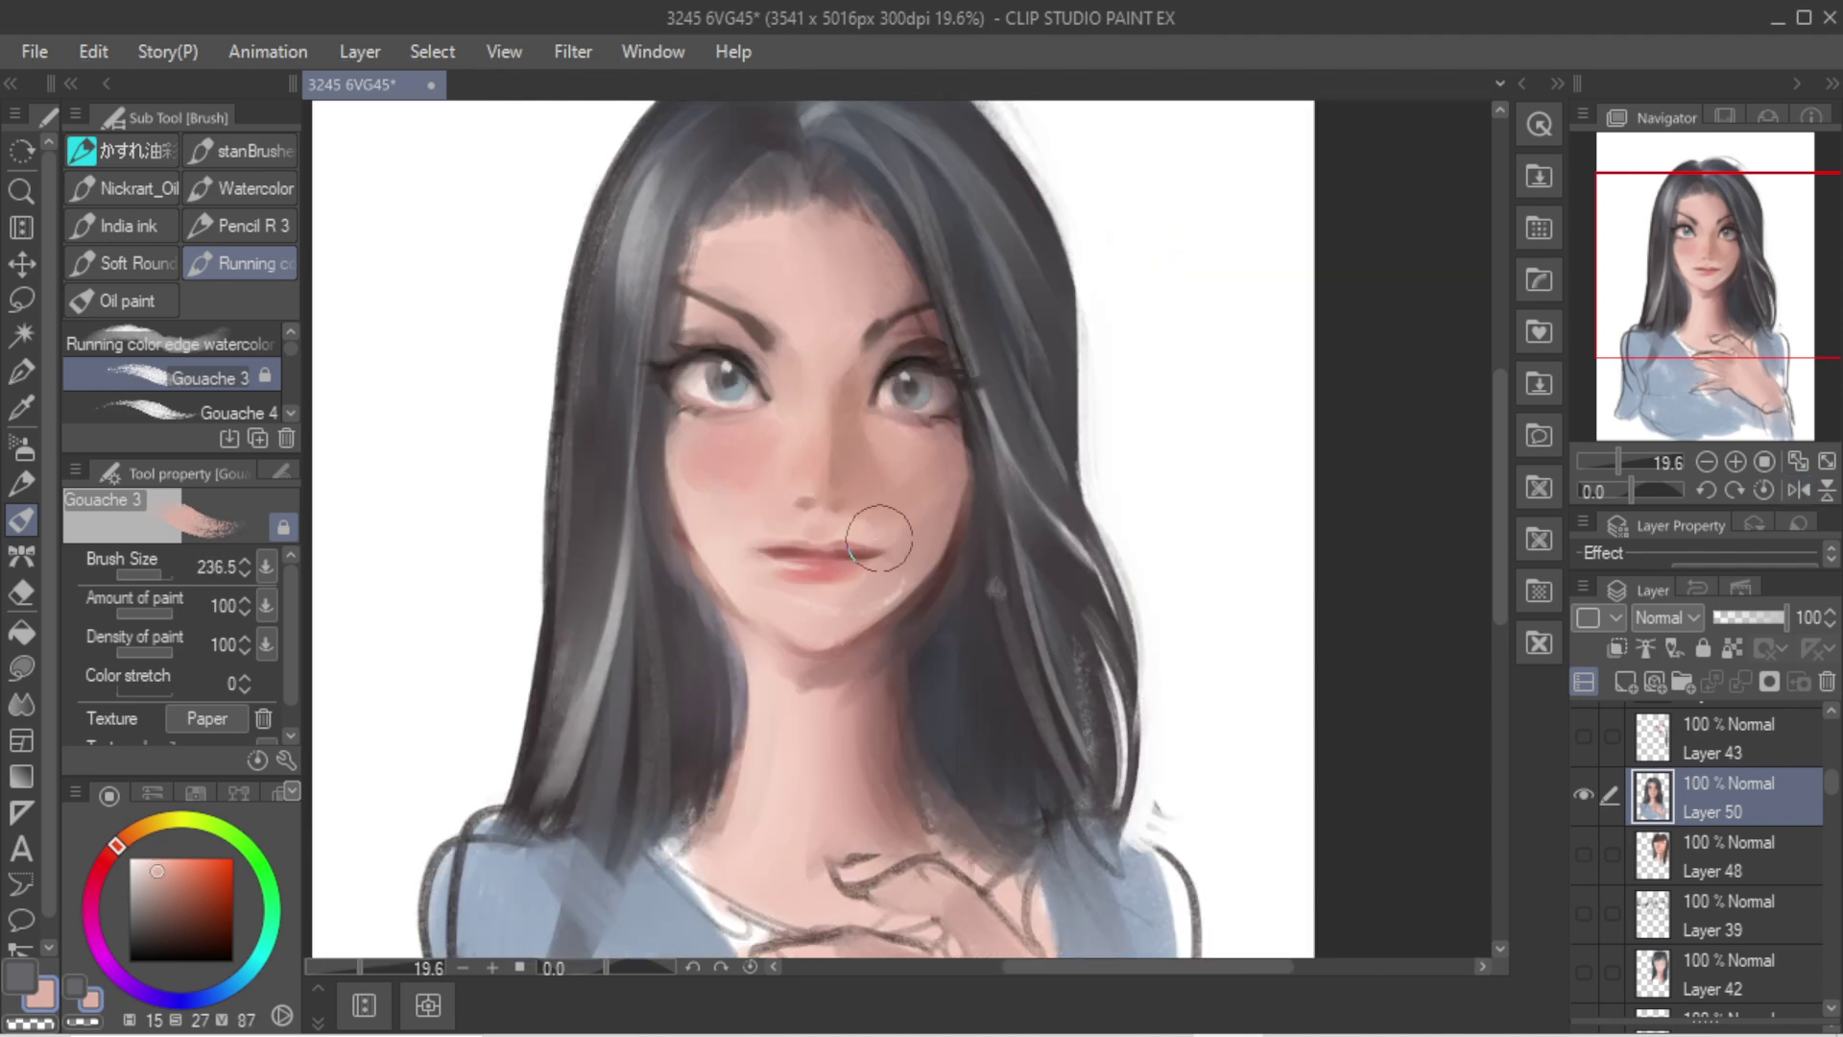
Step: Reshape the shaded-side jaw edge in sampled dark tone (H 0, S 19, V 31) and blend the chin in sampled skin tone (H 14, S 27, V 83)
{"action": "left_click", "coordinate": [926, 602], "text": "alt"}
{"action": "left_click_drag", "start_coordinate": [926, 603], "coordinate": [872, 636]}
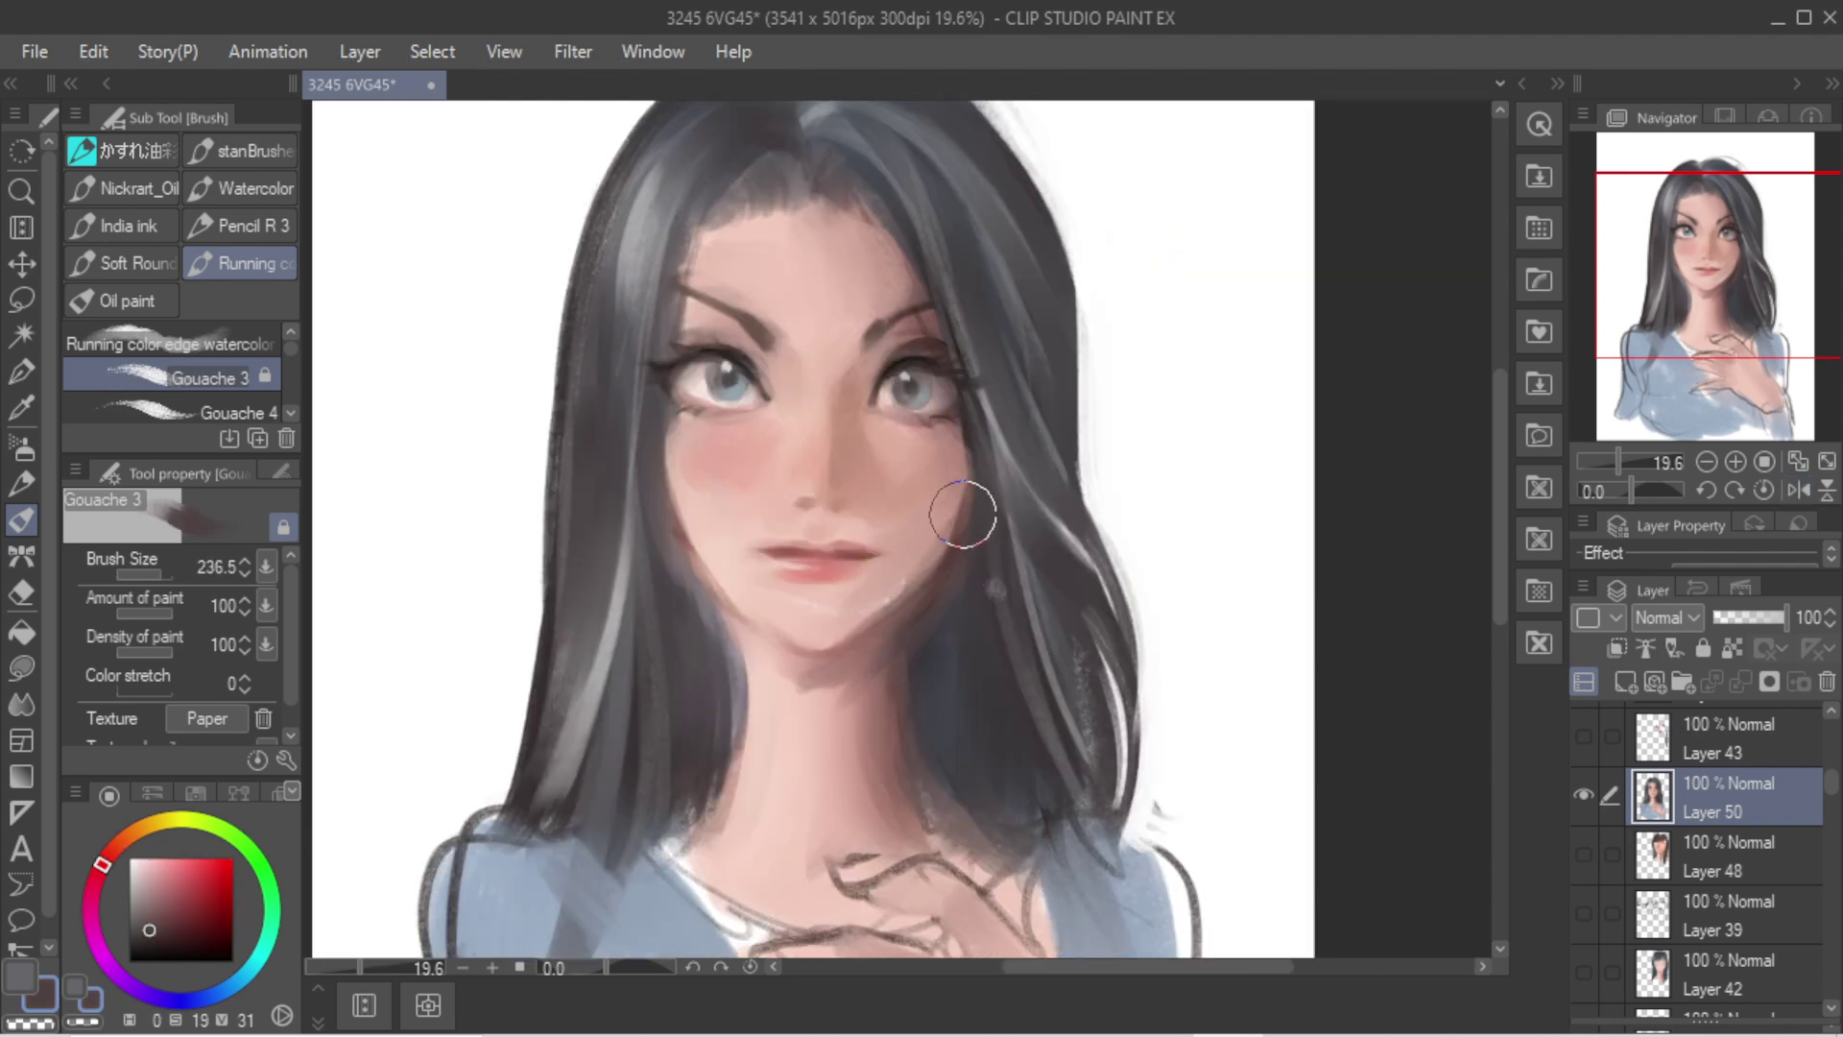
{"action": "left_click_drag", "start_coordinate": [965, 514], "coordinate": [875, 612]}
{"action": "left_click_drag", "start_coordinate": [936, 547], "coordinate": [871, 640]}
{"action": "left_click", "coordinate": [840, 645], "text": "alt"}
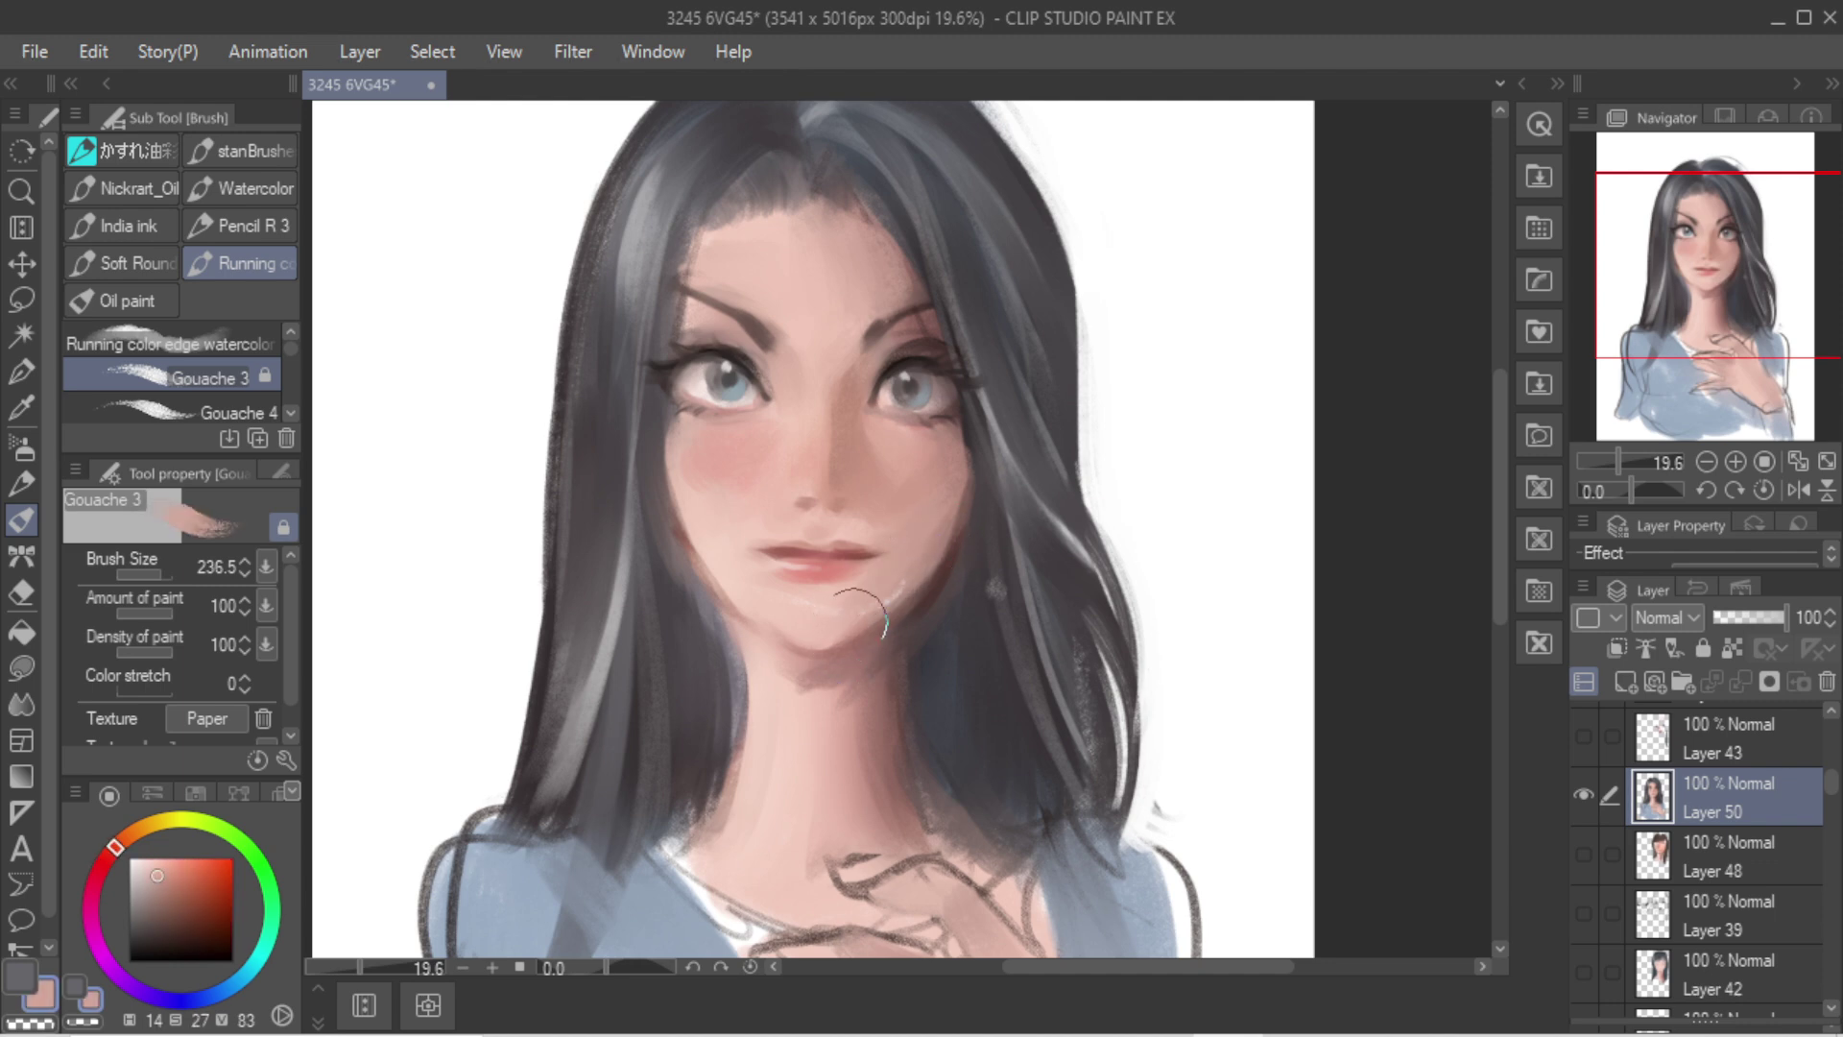
Step: Brighten the eye above the blushed cheek in sampled near-white (H 14, S 7, V 98) at brush size 83.6 and blur the face edges at size 320.7
{"action": "left_click_drag", "start_coordinate": [747, 406], "coordinate": [727, 404]}
{"action": "left_click", "coordinate": [706, 388], "text": "alt"}
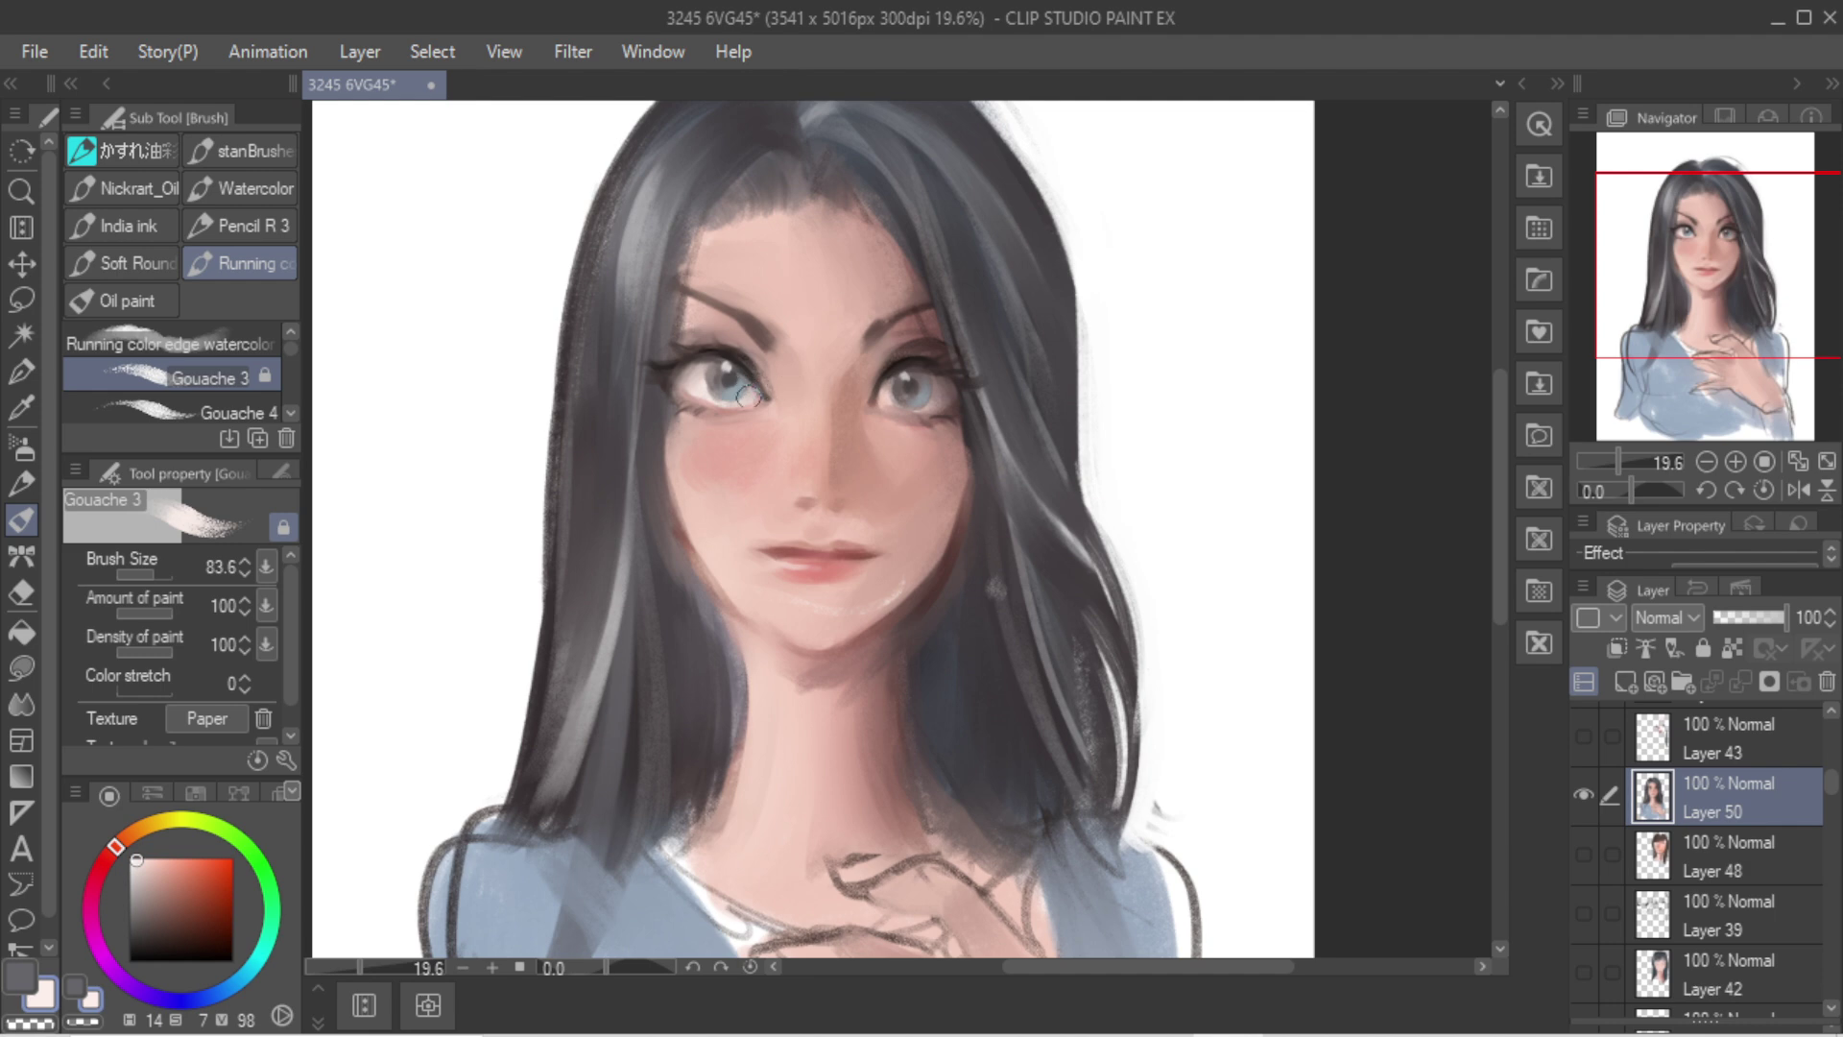
{"action": "key", "text": "j"}
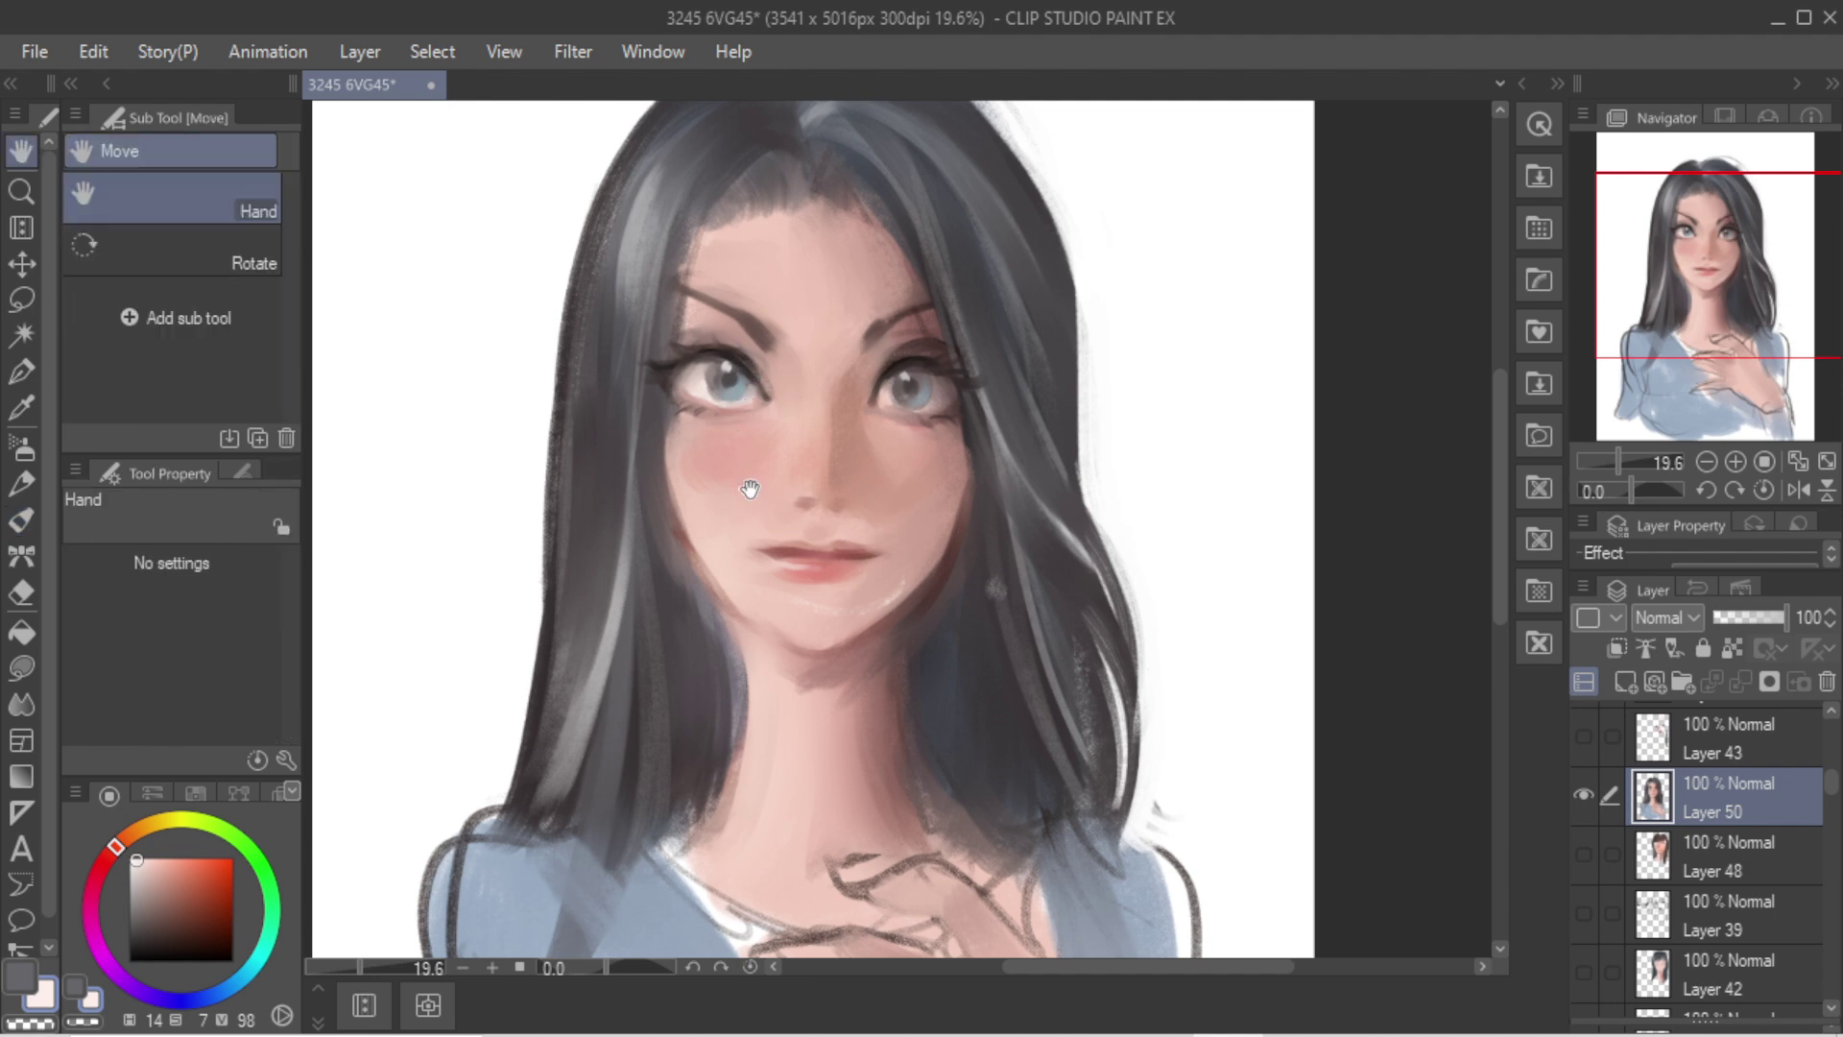
{"action": "mouse_move", "coordinate": [806, 580]}
{"action": "left_mouse_down"}
{"action": "mouse_move", "coordinate": [924, 589]}
{"action": "mouse_move", "coordinate": [780, 668]}
{"action": "mouse_move", "coordinate": [829, 633]}
{"action": "mouse_move", "coordinate": [689, 541]}
{"action": "mouse_move", "coordinate": [661, 427]}
{"action": "mouse_move", "coordinate": [709, 539]}
{"action": "mouse_move", "coordinate": [706, 443]}
{"action": "mouse_move", "coordinate": [793, 470]}
{"action": "mouse_move", "coordinate": [864, 324]}
{"action": "mouse_move", "coordinate": [861, 244]}
{"action": "mouse_move", "coordinate": [828, 388]}
{"action": "left_mouse_up"}
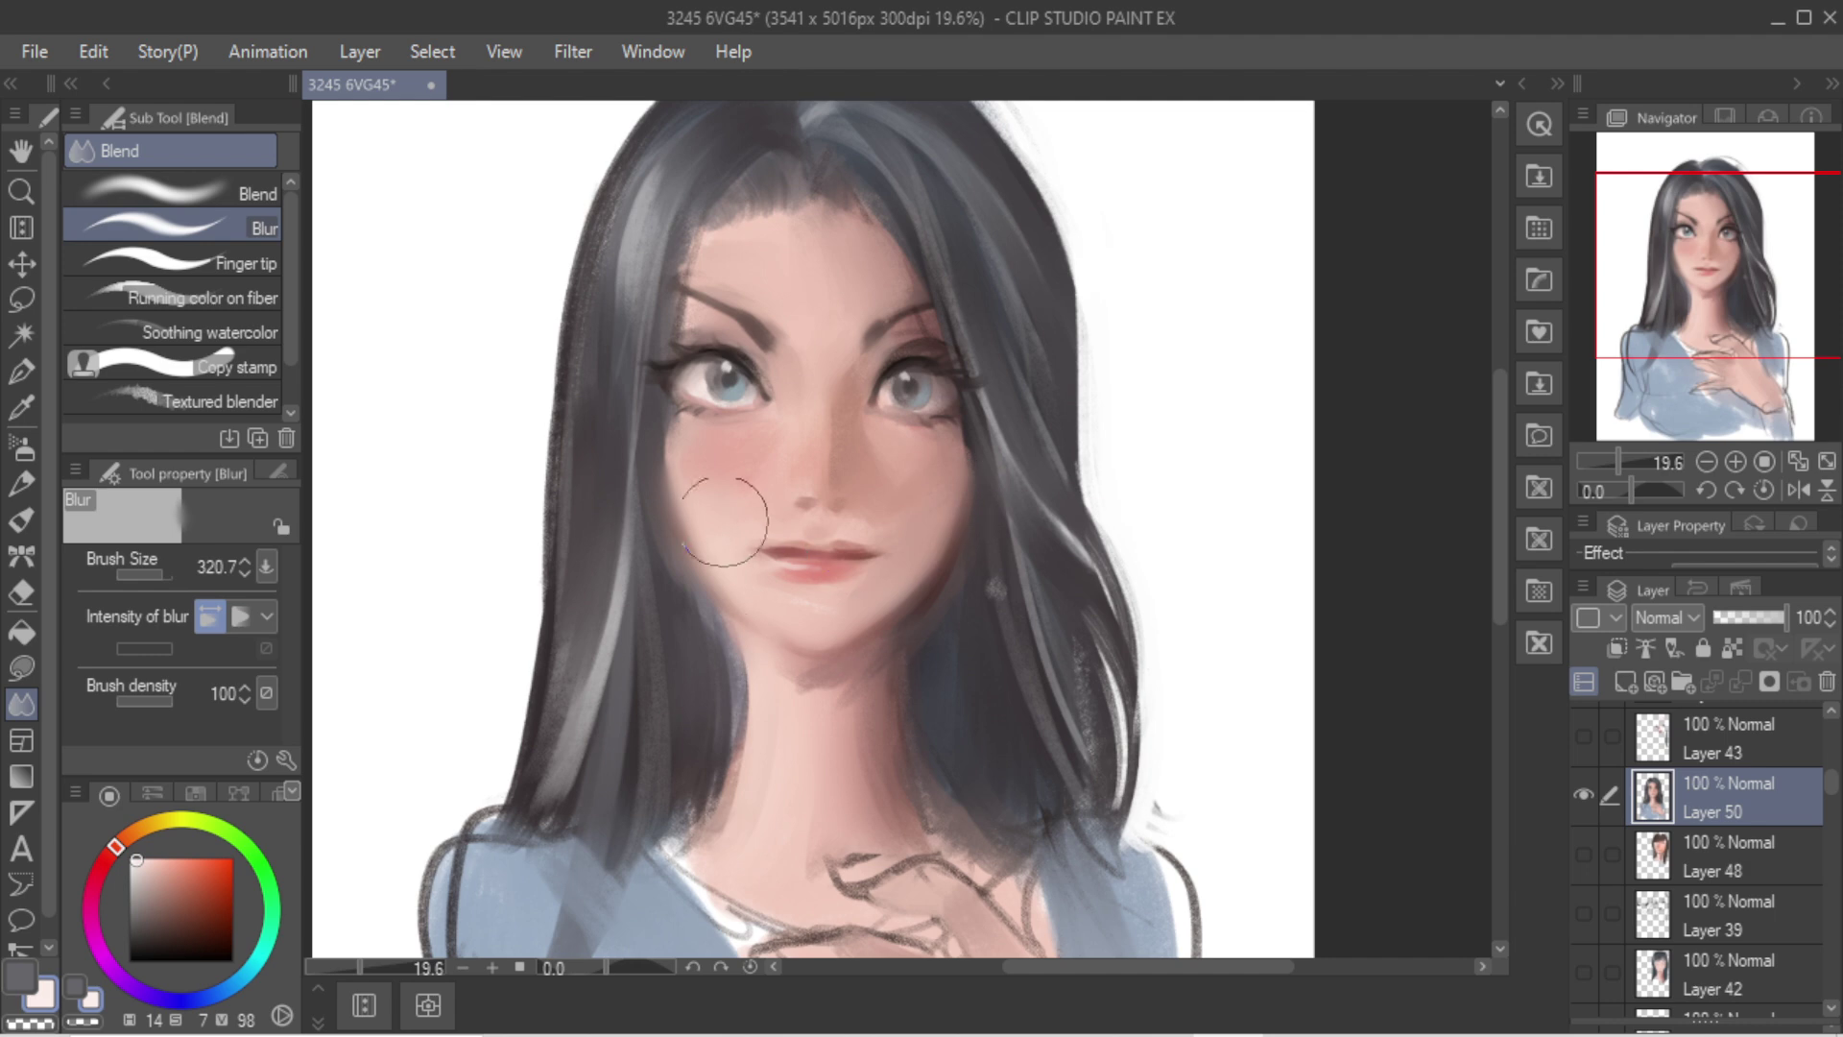
{"action": "key", "text": "b"}
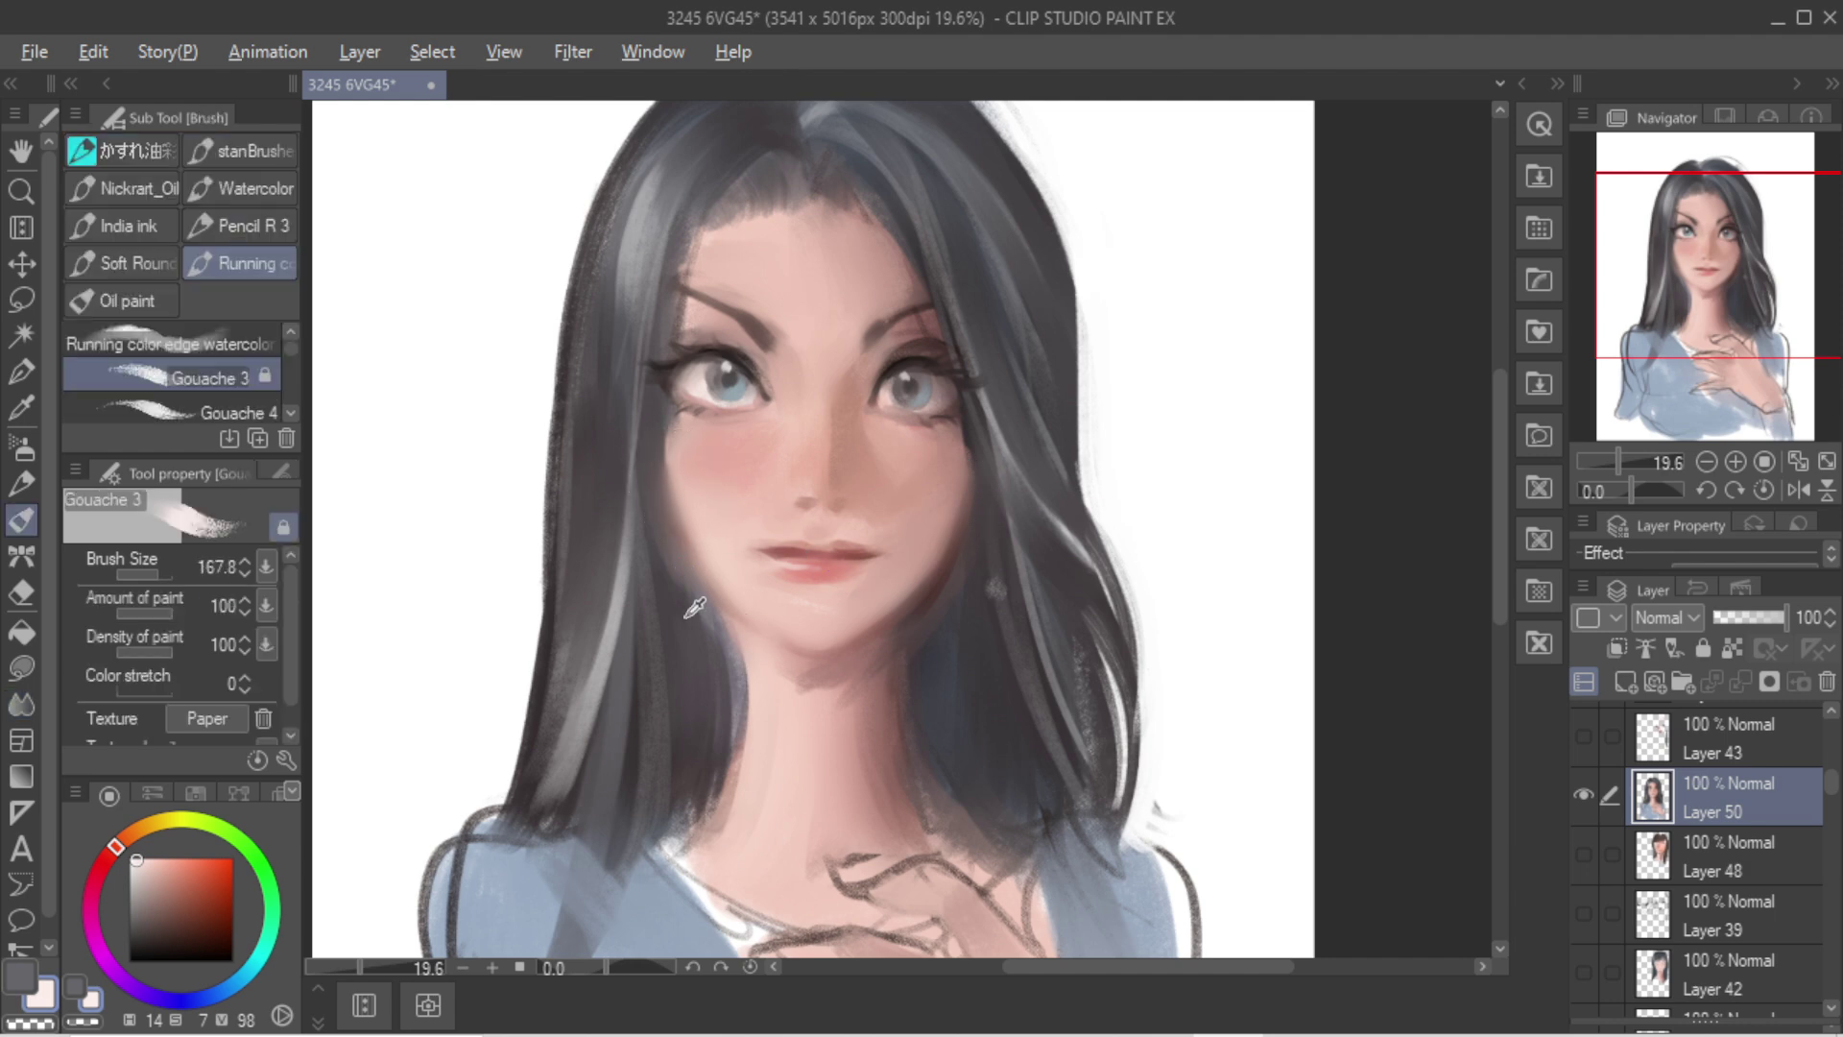
{"action": "left_click", "coordinate": [675, 574], "text": "alt"}
{"action": "left_click_drag", "start_coordinate": [664, 472], "coordinate": [703, 649]}
{"action": "key", "text": "ctrl+z"}
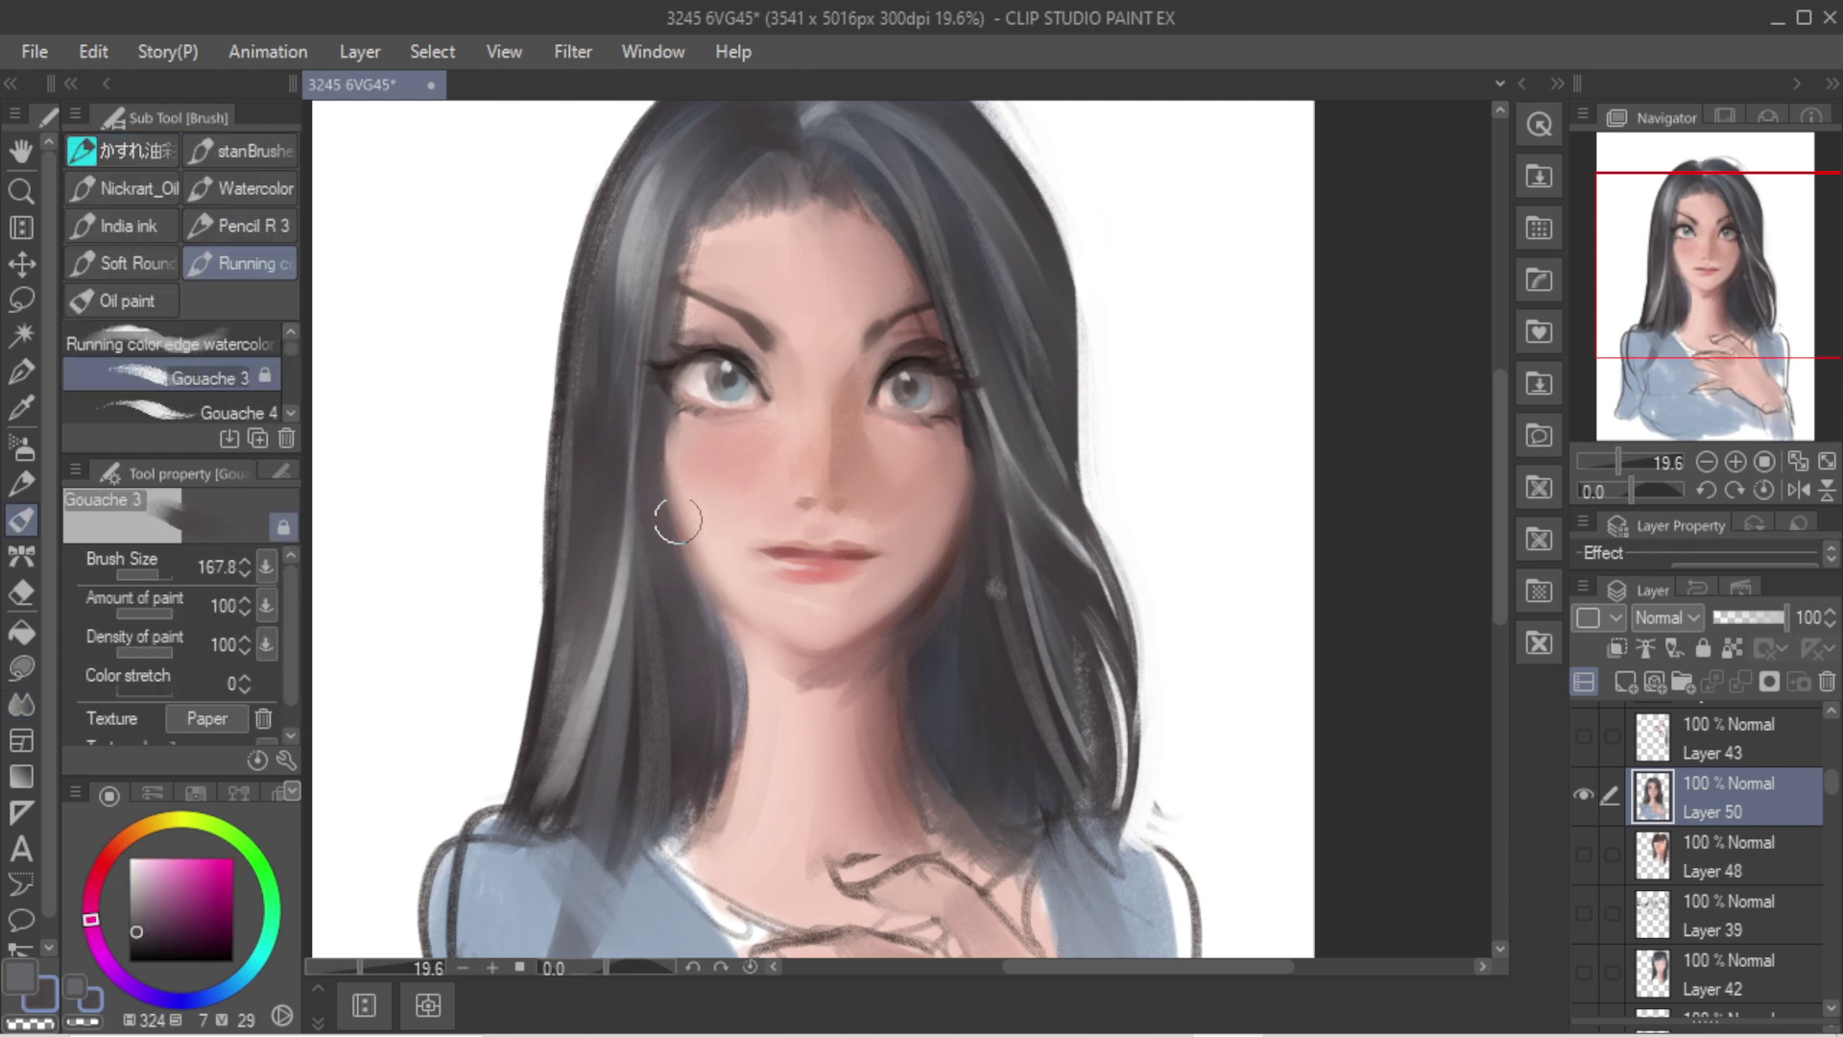
Step: Blur the hairline along the top of the forehead at brush size 320.7 and return to the Gouache 3 brush
{"action": "key", "text": "j"}
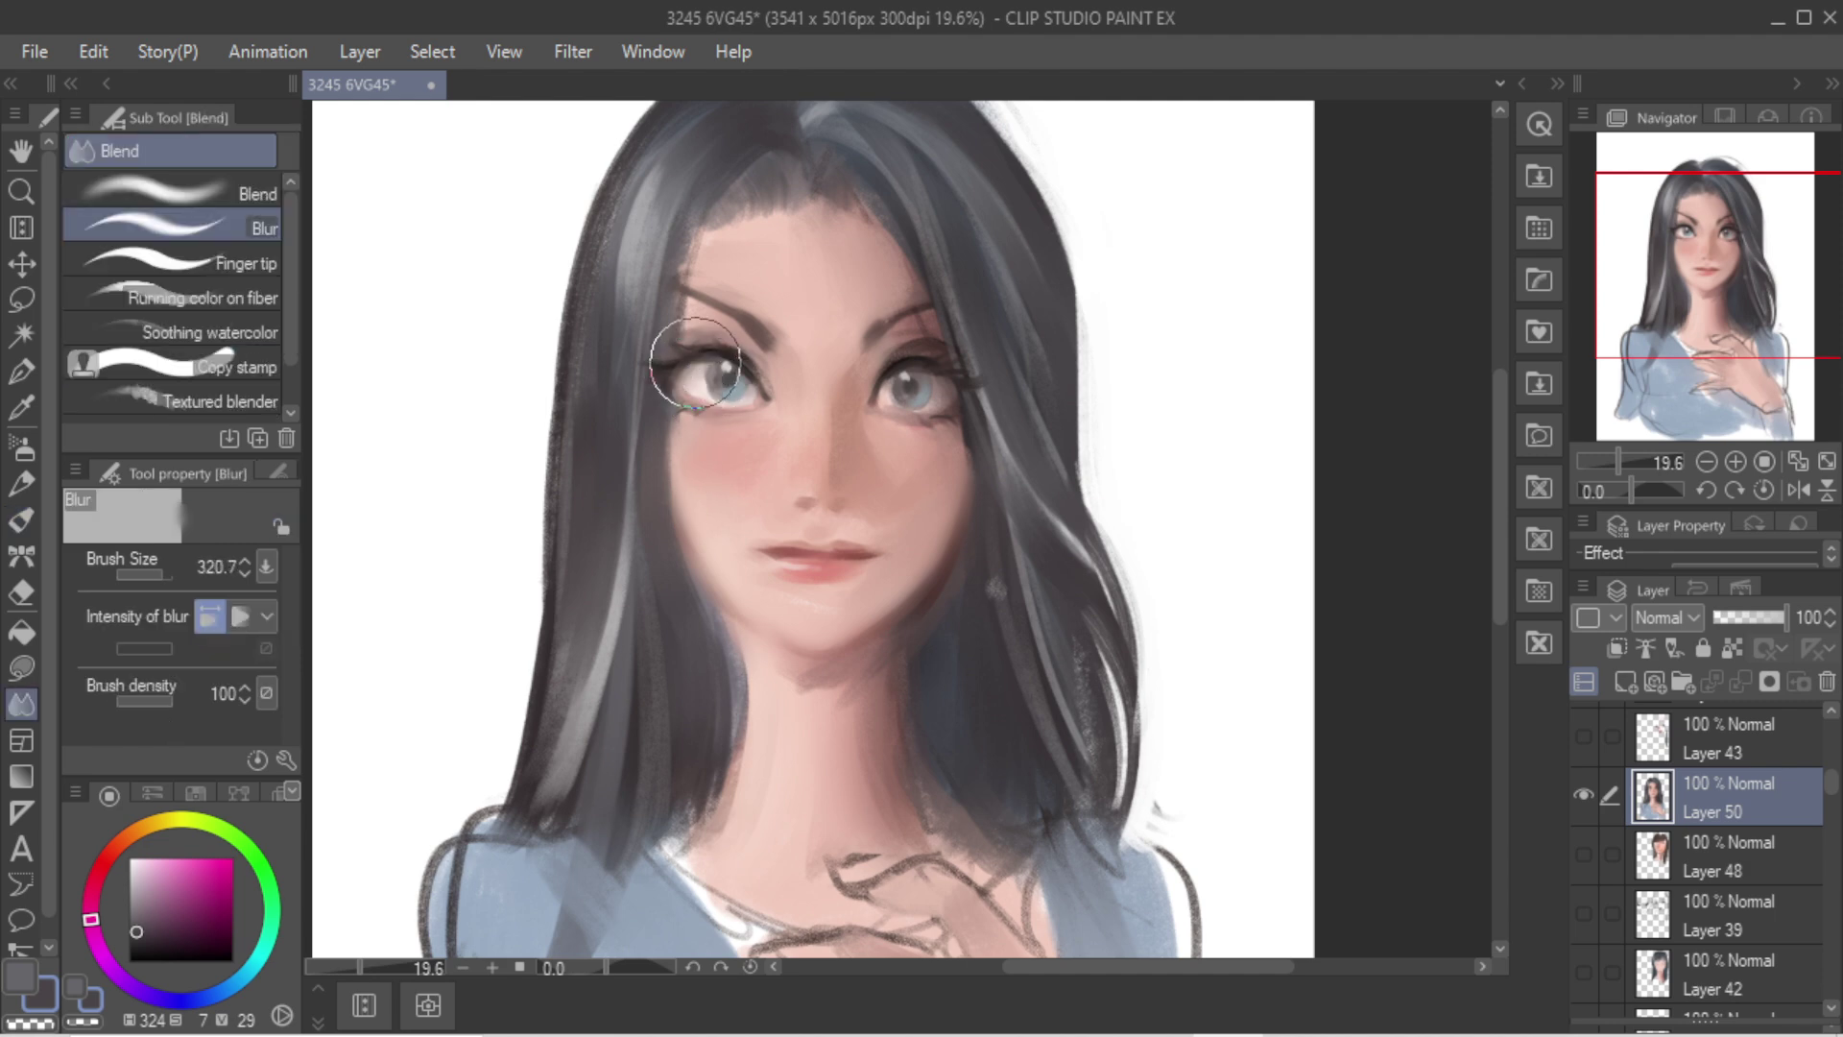
{"action": "left_click_drag", "start_coordinate": [750, 220], "coordinate": [802, 226]}
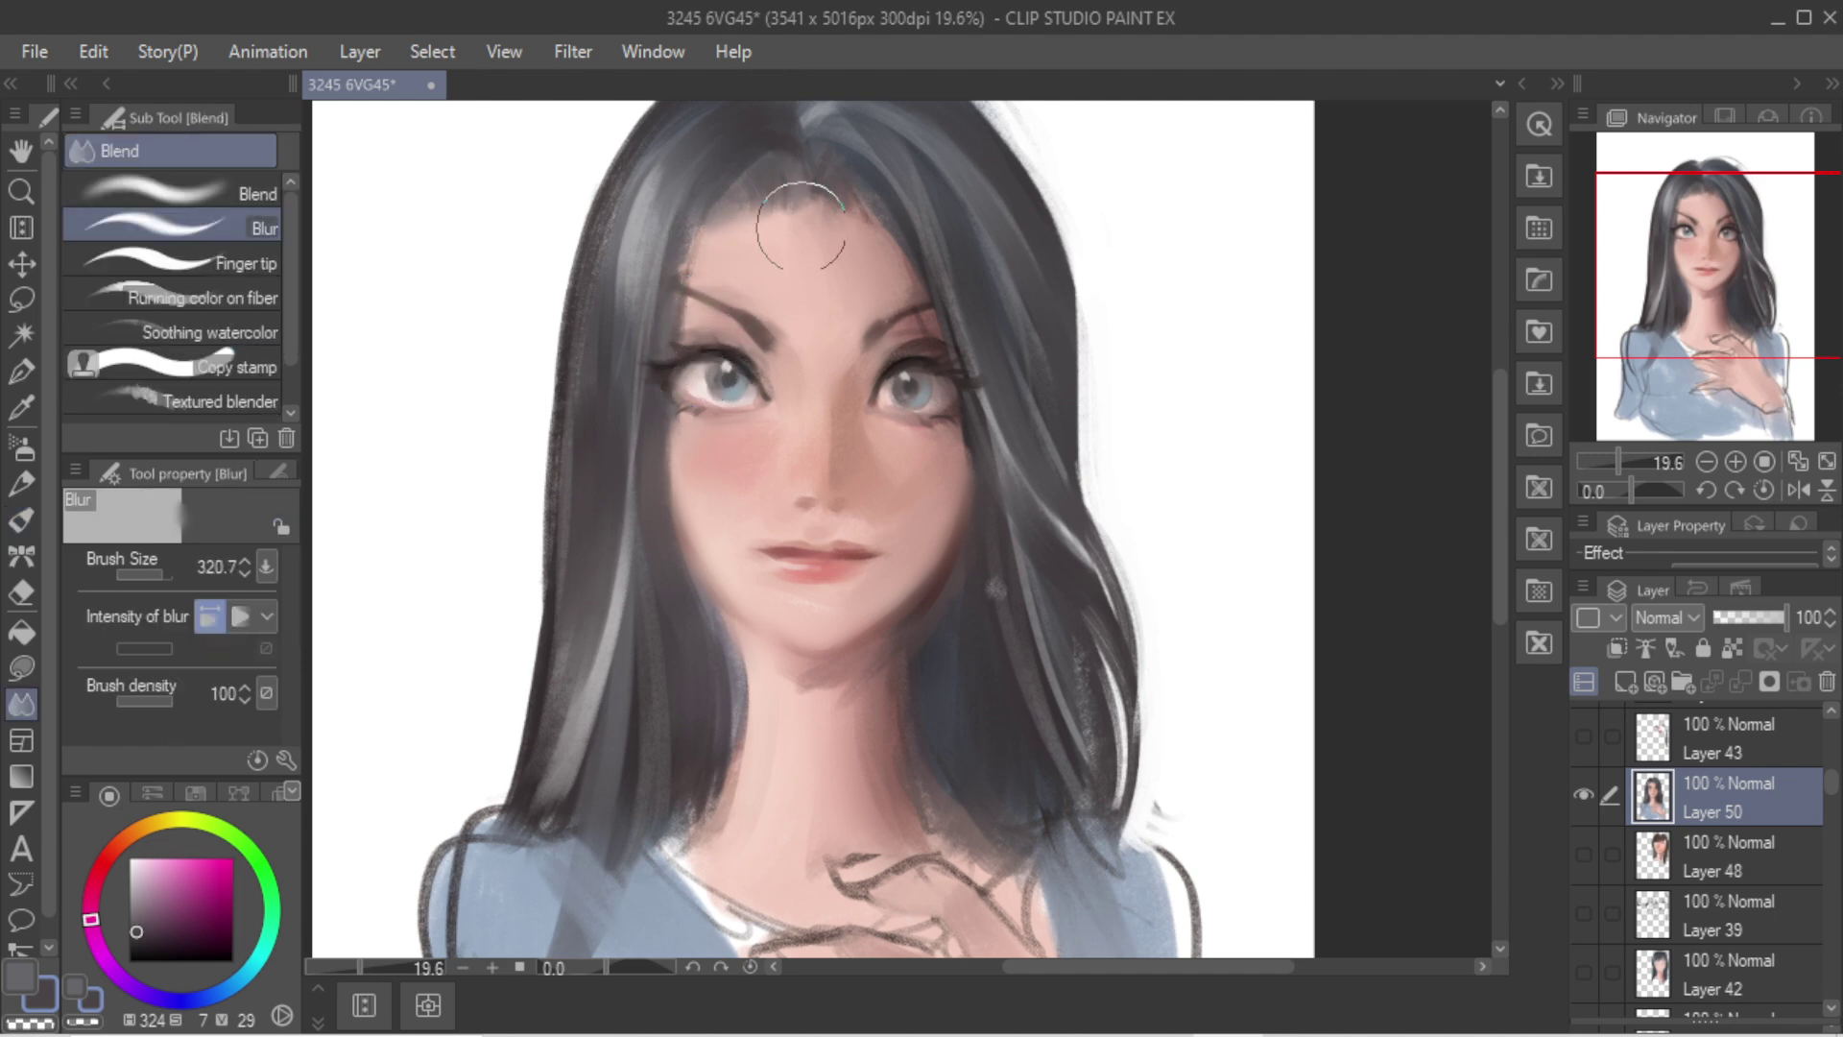
{"action": "key", "text": "b"}
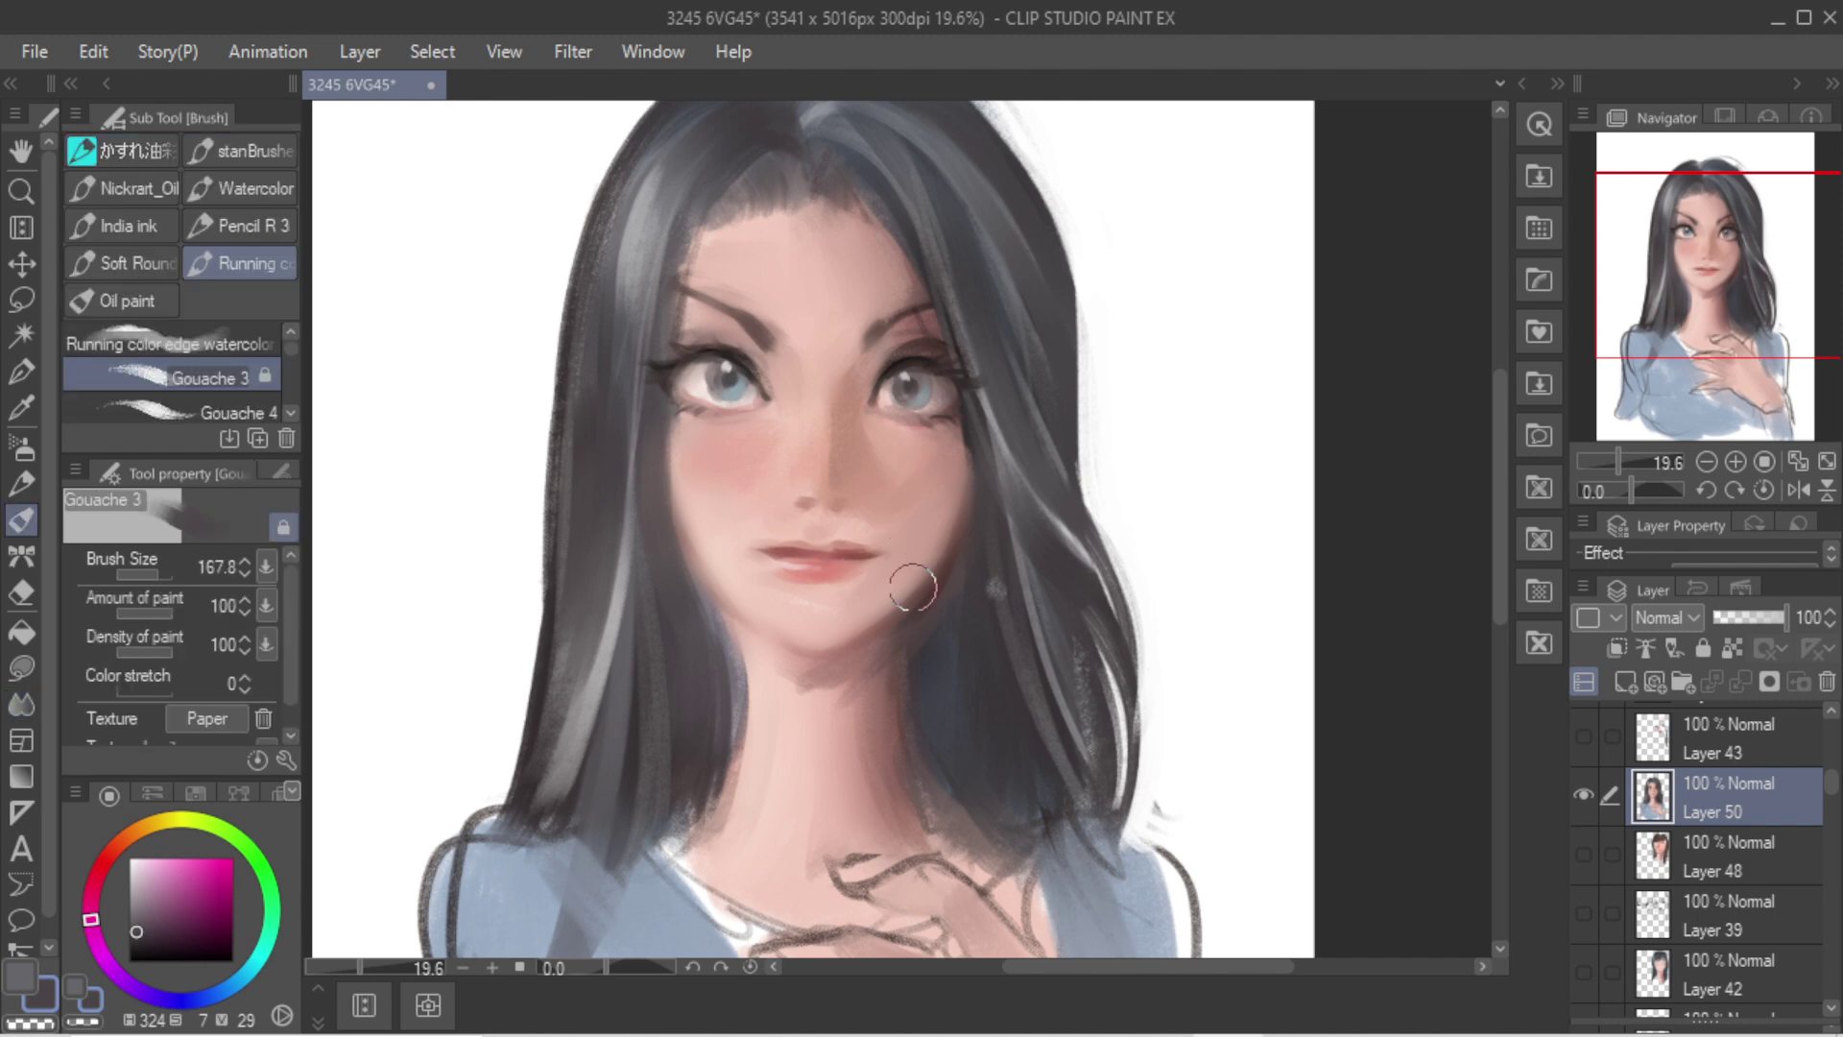
Step: Refine the jawline, cheeks and nose bridge with sampled dark hair and skin tones, using the Gouache 3 brush
{"action": "left_click", "coordinate": [924, 549], "text": "alt"}
{"action": "left_click", "coordinate": [925, 614], "text": "alt"}
{"action": "left_click_drag", "start_coordinate": [912, 621], "coordinate": [977, 513]}
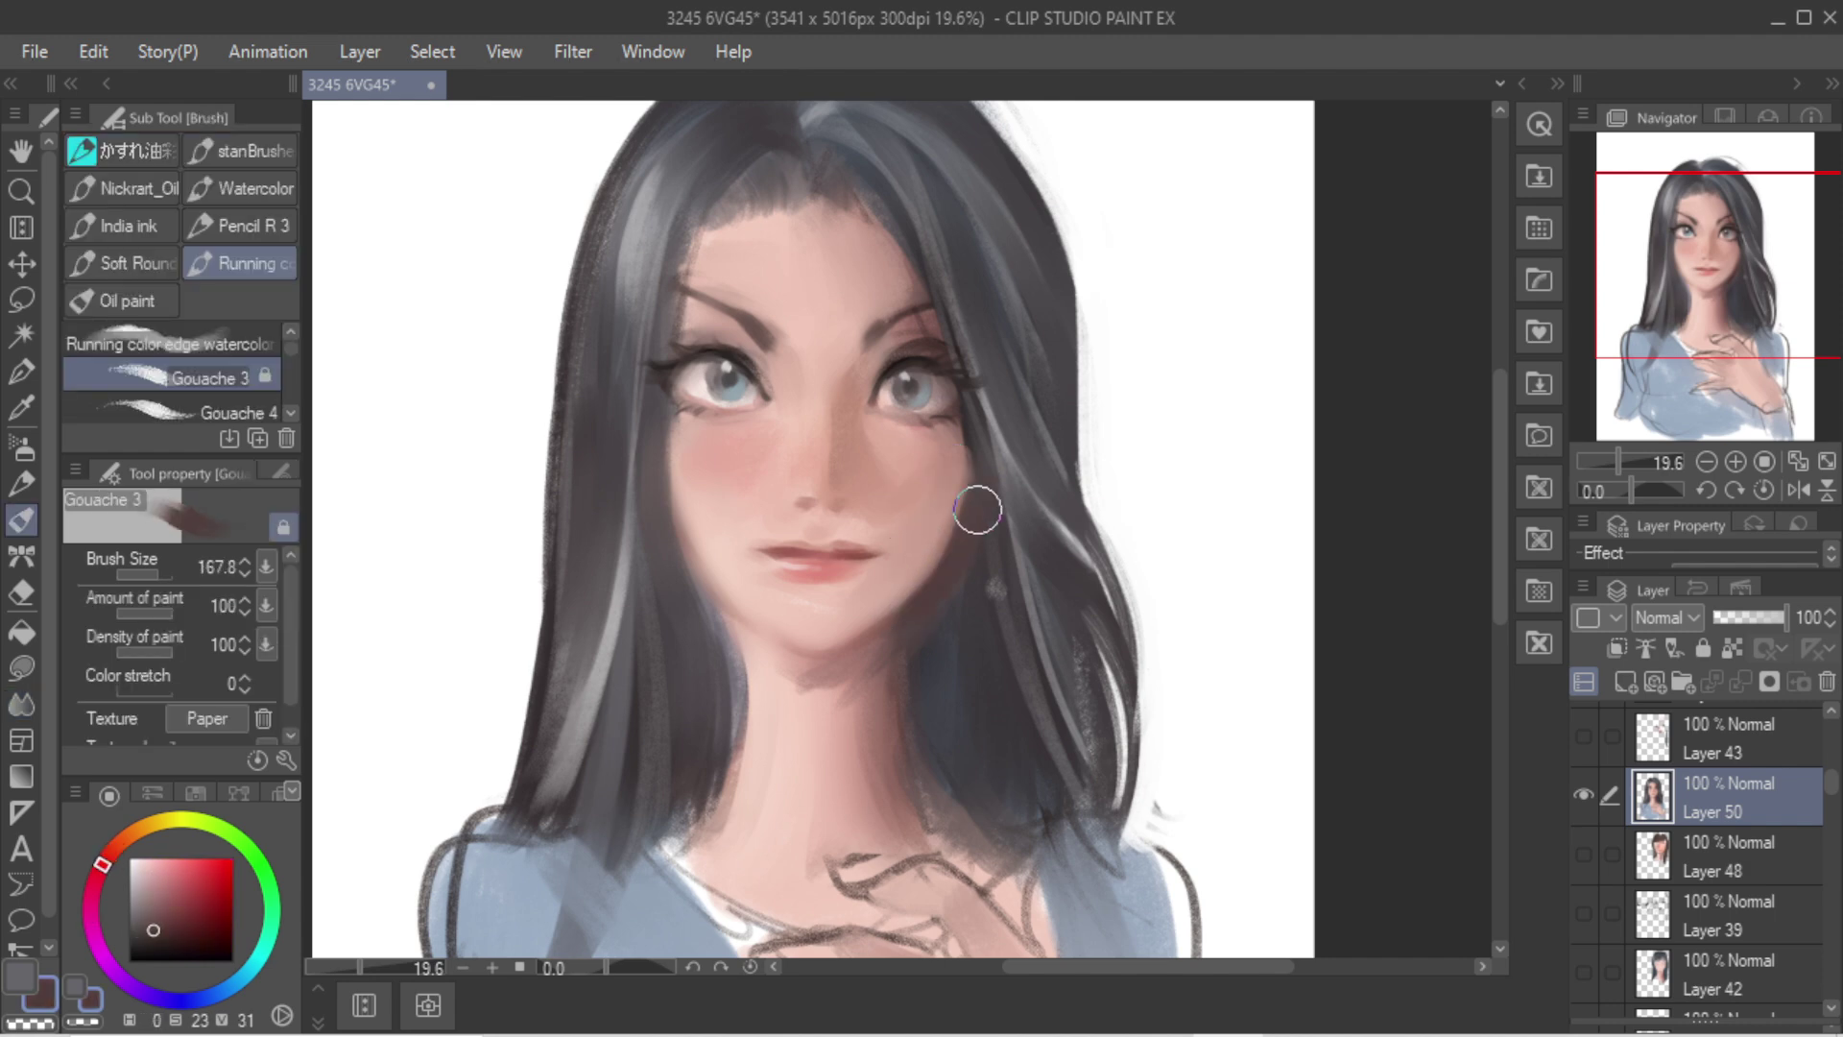
{"action": "left_click", "coordinate": [925, 480], "text": "alt"}
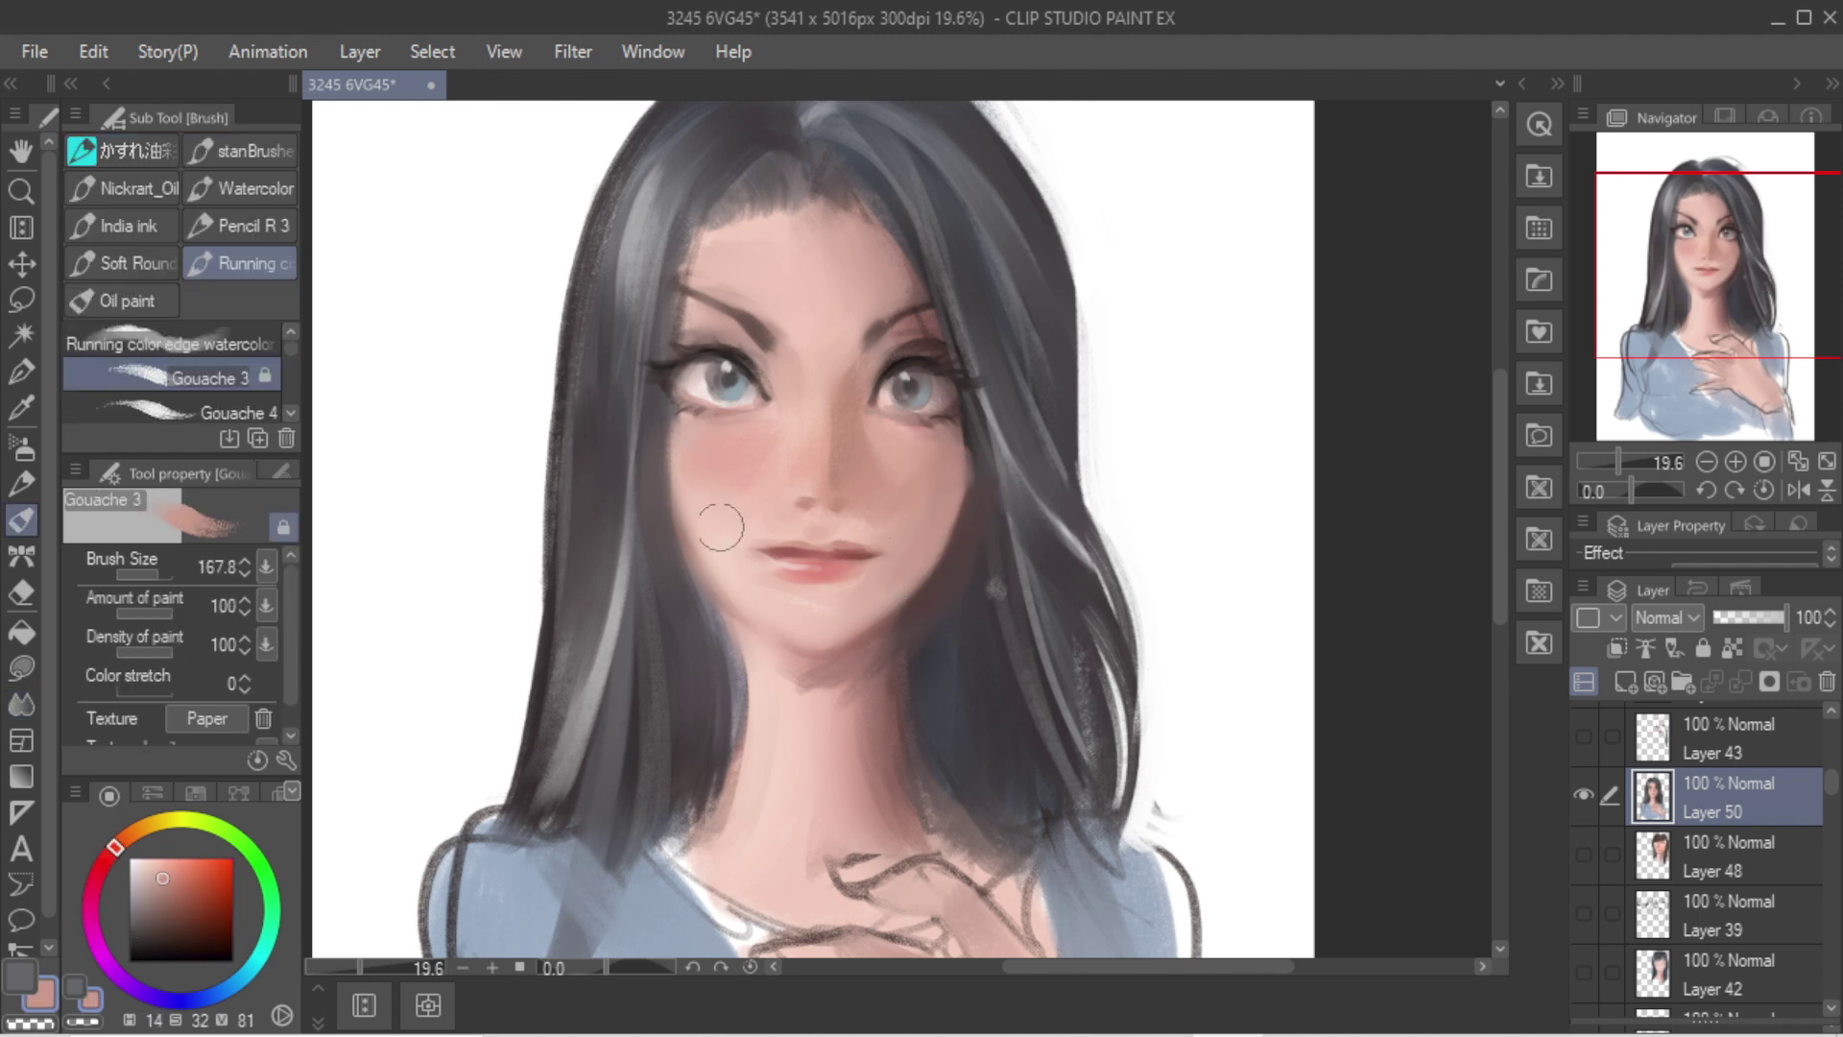
{"action": "left_click", "coordinate": [679, 494], "text": "alt"}
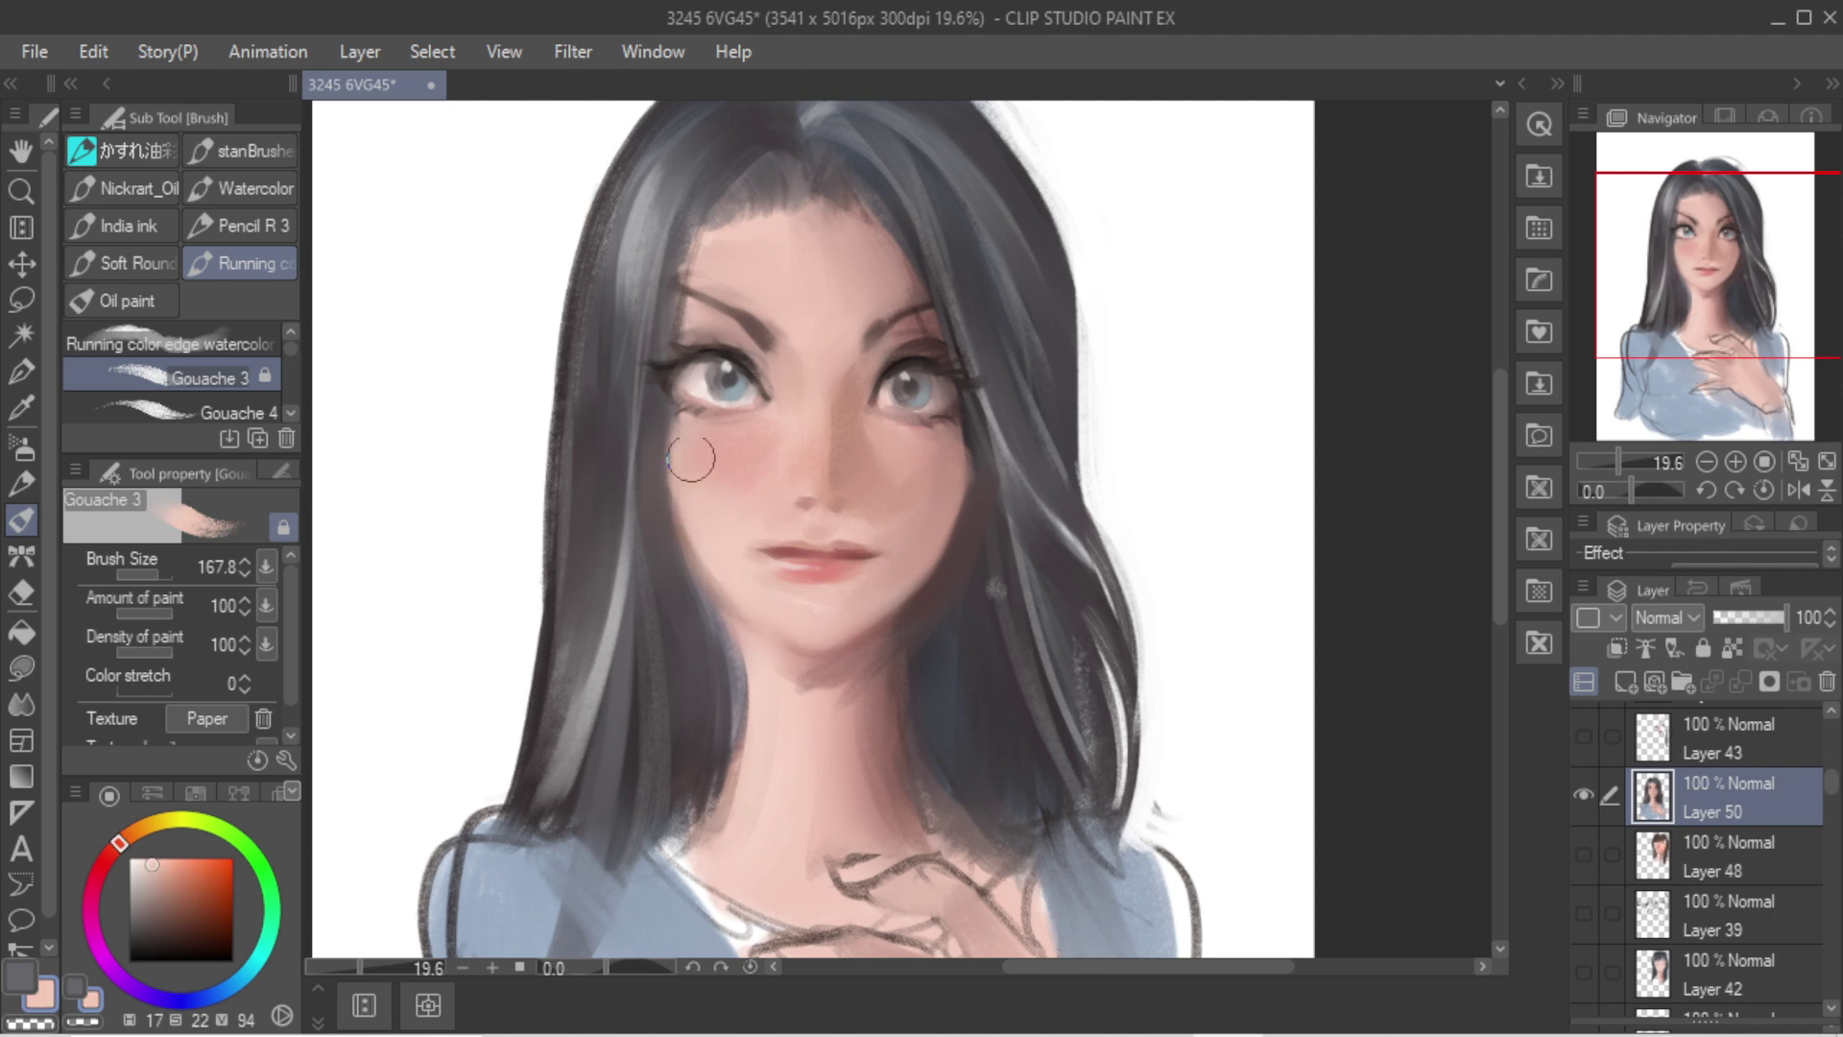
{"action": "left_click", "coordinate": [850, 368], "text": "alt"}
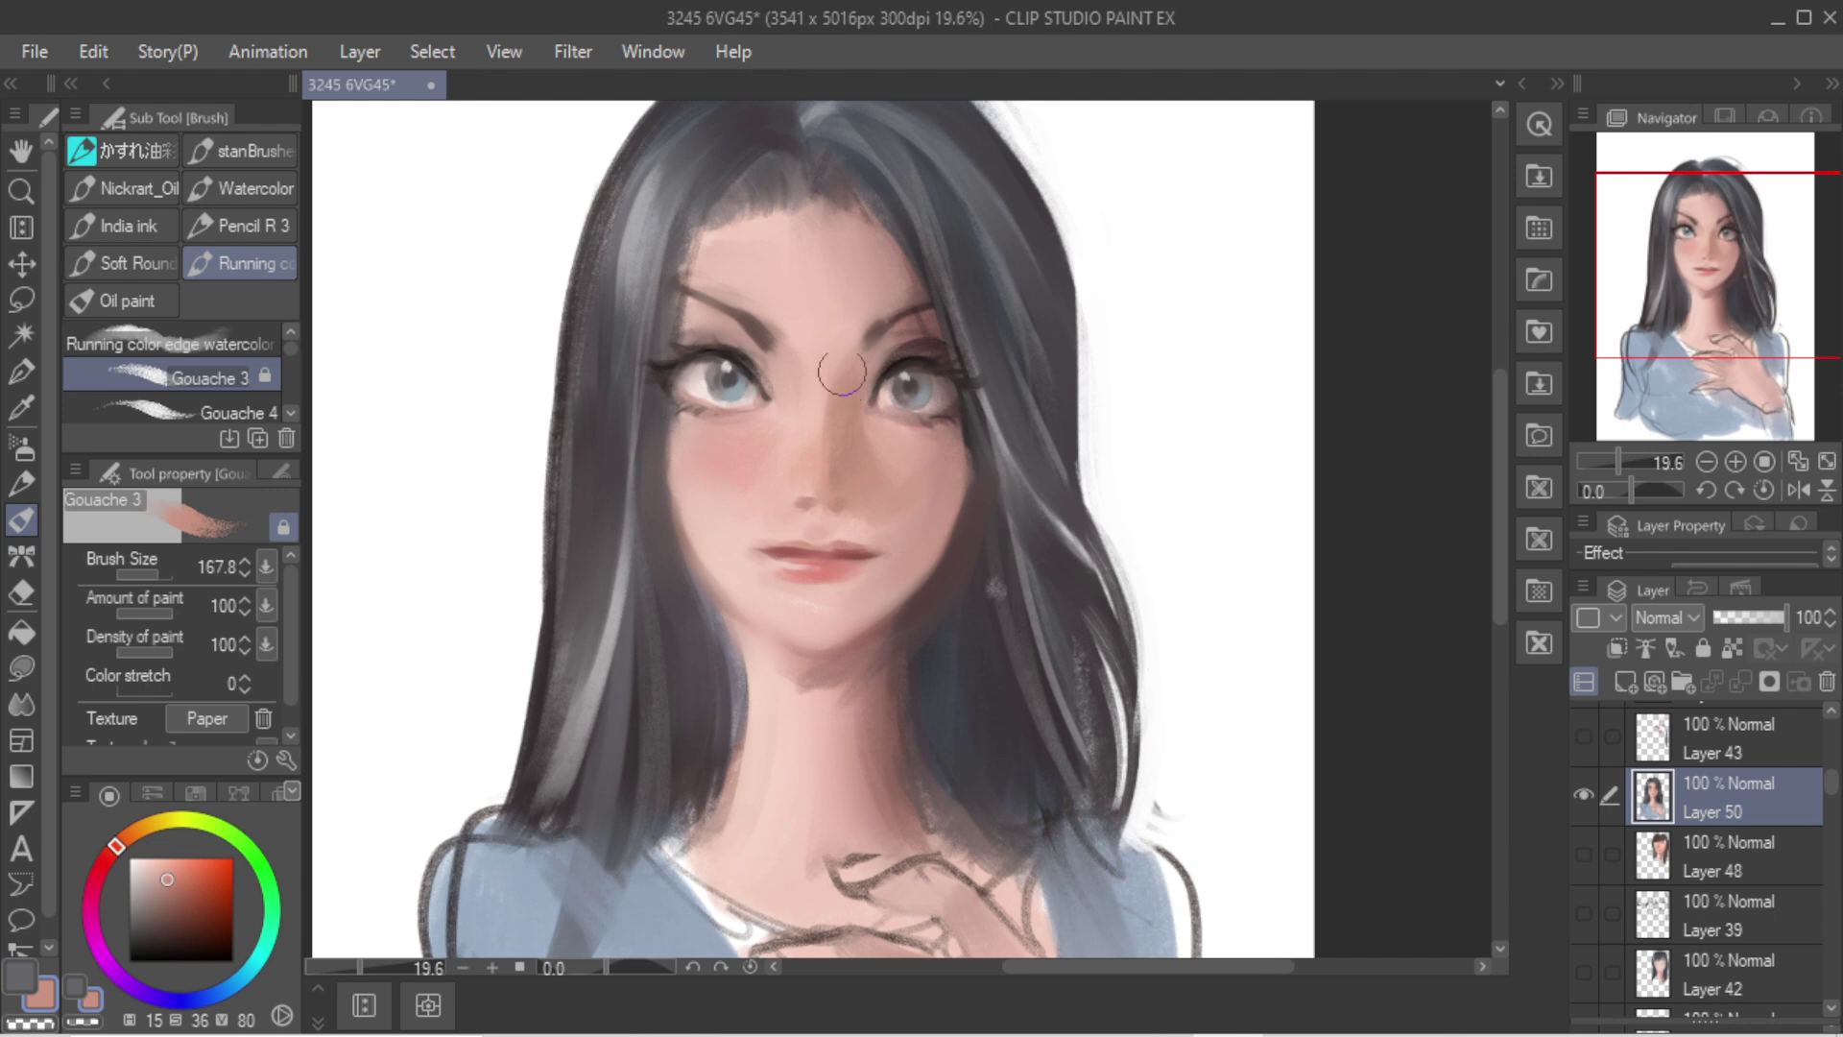
Step: Mirror the canvas view horizontally and retouch the upper eyelid on the shadowed side with sampled skin tones at brush size 56
{"action": "key", "text": "h"}
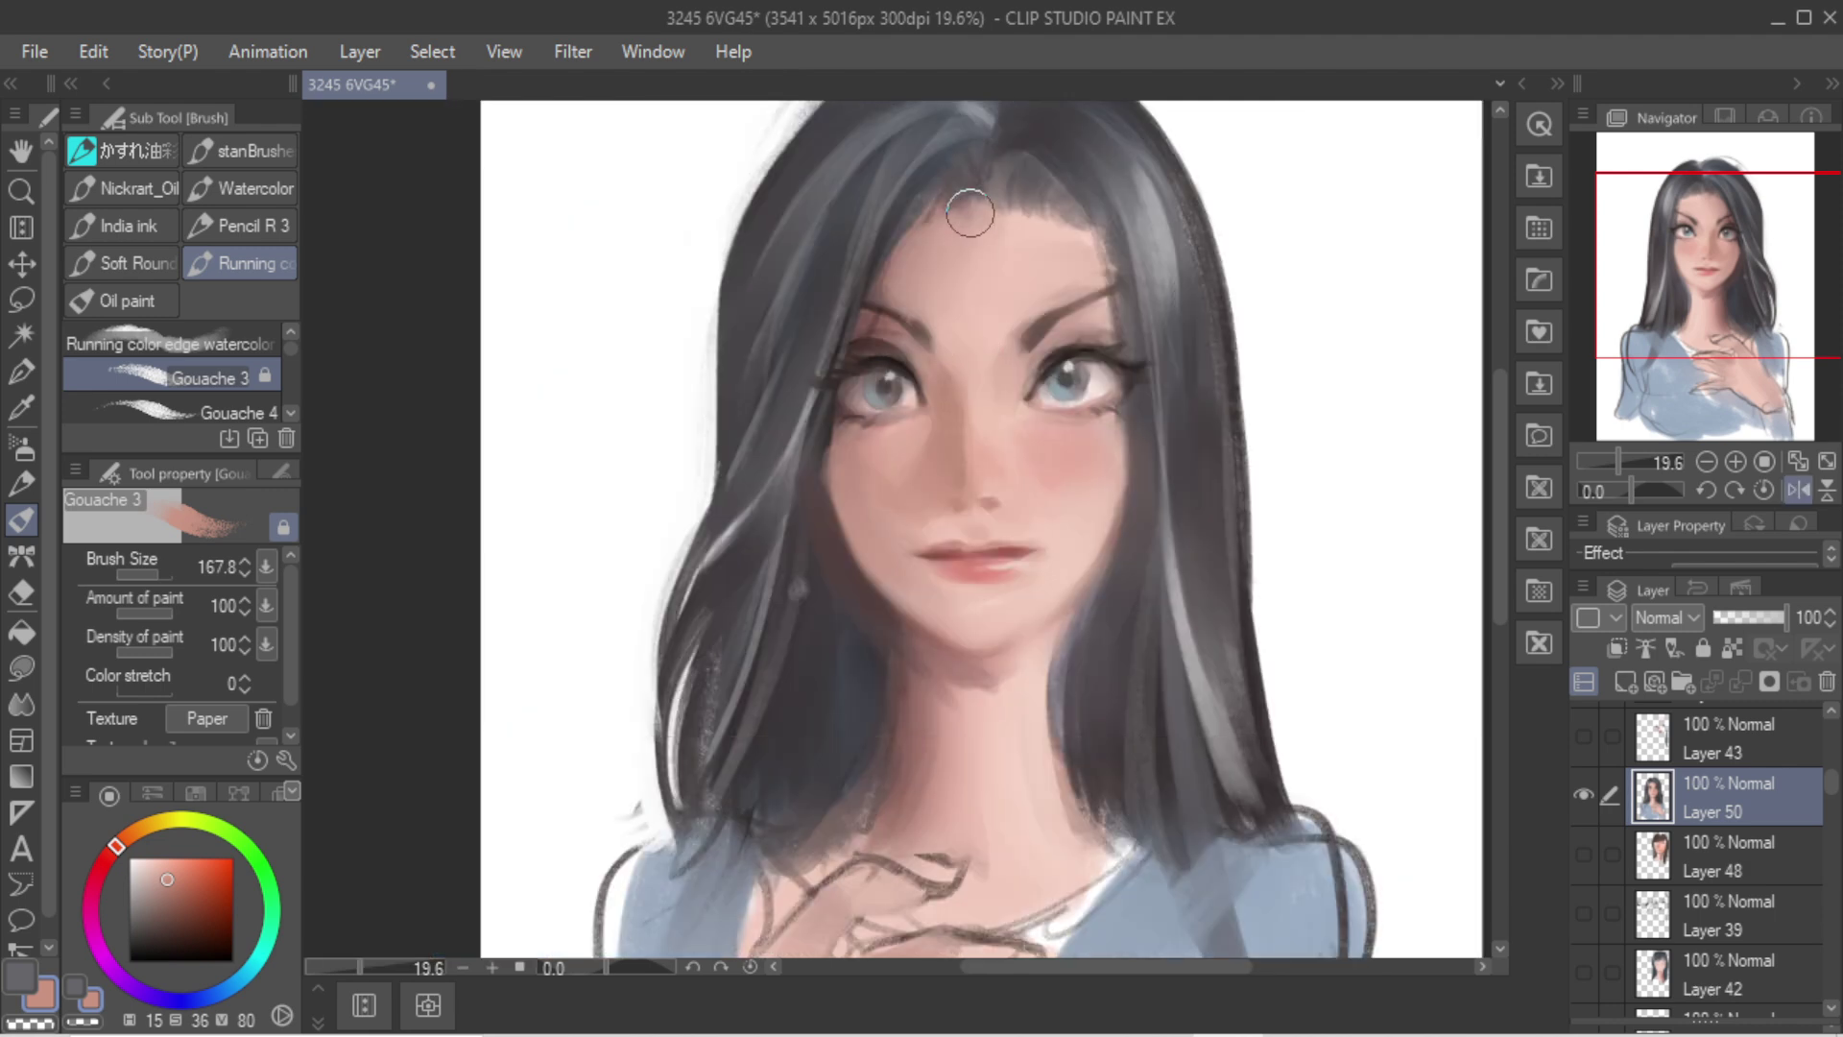
{"action": "scroll", "coordinate": [833, 299], "scroll_direction": "down", "scroll_amount": 7}
{"action": "scroll", "coordinate": [972, 315], "scroll_direction": "up", "scroll_amount": 4}
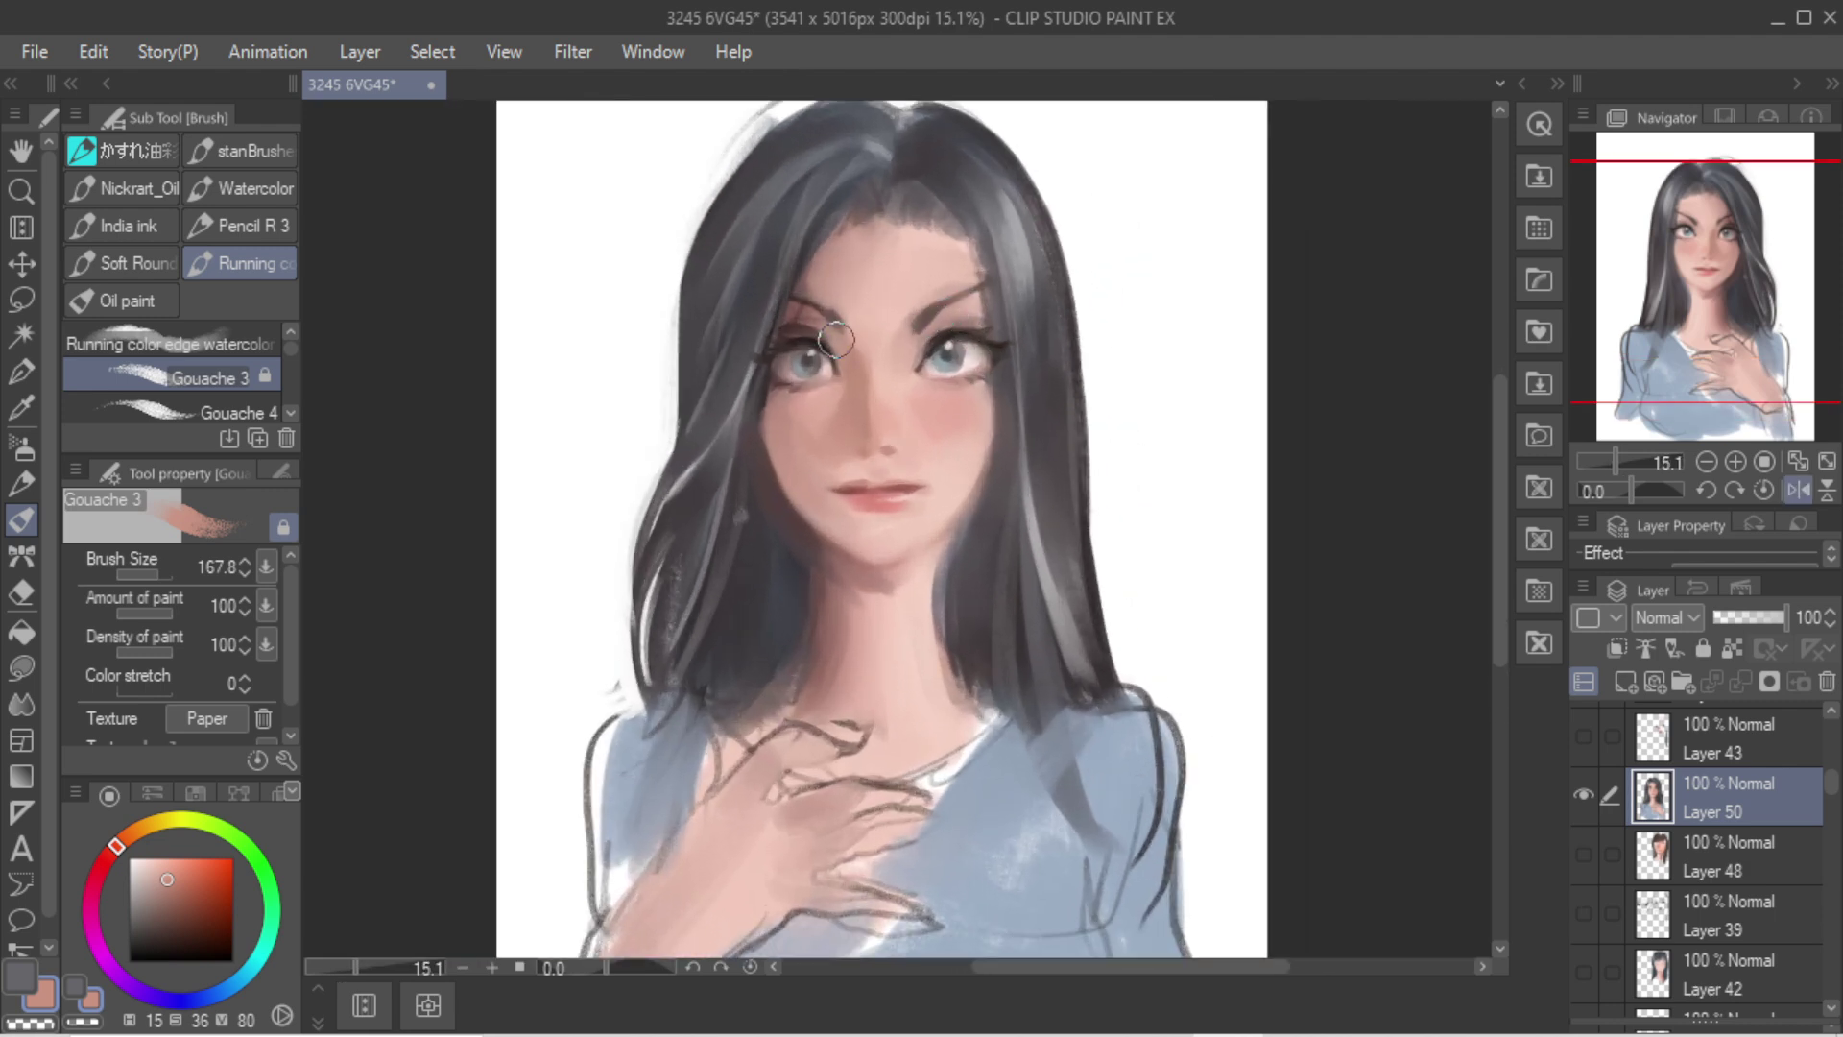
{"action": "left_click", "coordinate": [832, 349], "text": "alt"}
{"action": "key", "text": "bracketleft"}
{"action": "key", "text": "bracketleft"}
{"action": "key", "text": "bracketleft"}
{"action": "key", "text": "bracketleft"}
{"action": "key", "text": "bracketleft"}
{"action": "left_click_drag", "start_coordinate": [833, 357], "coordinate": [804, 335]}
{"action": "left_click", "coordinate": [804, 336], "text": "alt"}
{"action": "left_click", "coordinate": [837, 340], "text": "alt"}
Step: Paint the back of the hand and the fingers with light and mid skin tones at brush size 188
{"action": "scroll", "coordinate": [857, 229], "scroll_direction": "down", "scroll_amount": 2}
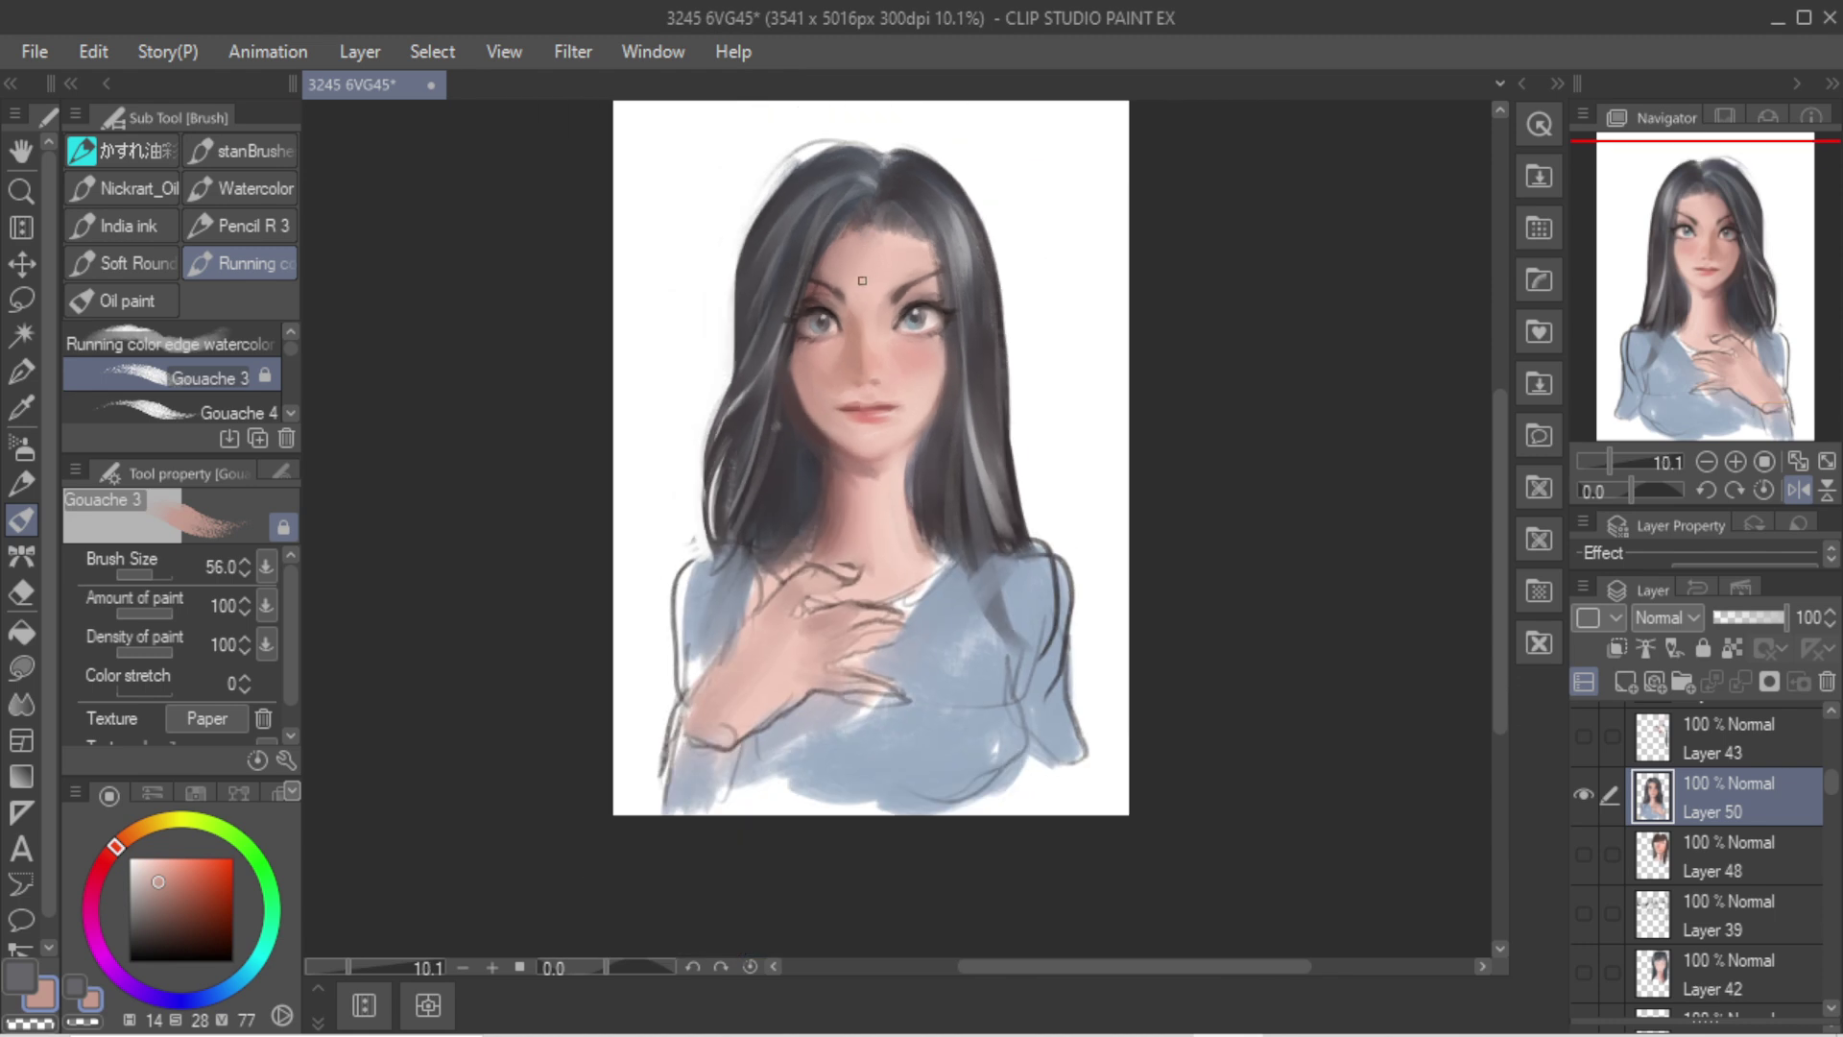
{"action": "scroll", "coordinate": [868, 285], "scroll_direction": "up", "scroll_amount": 1}
{"action": "left_click_drag", "start_coordinate": [726, 394], "coordinate": [782, 522]}
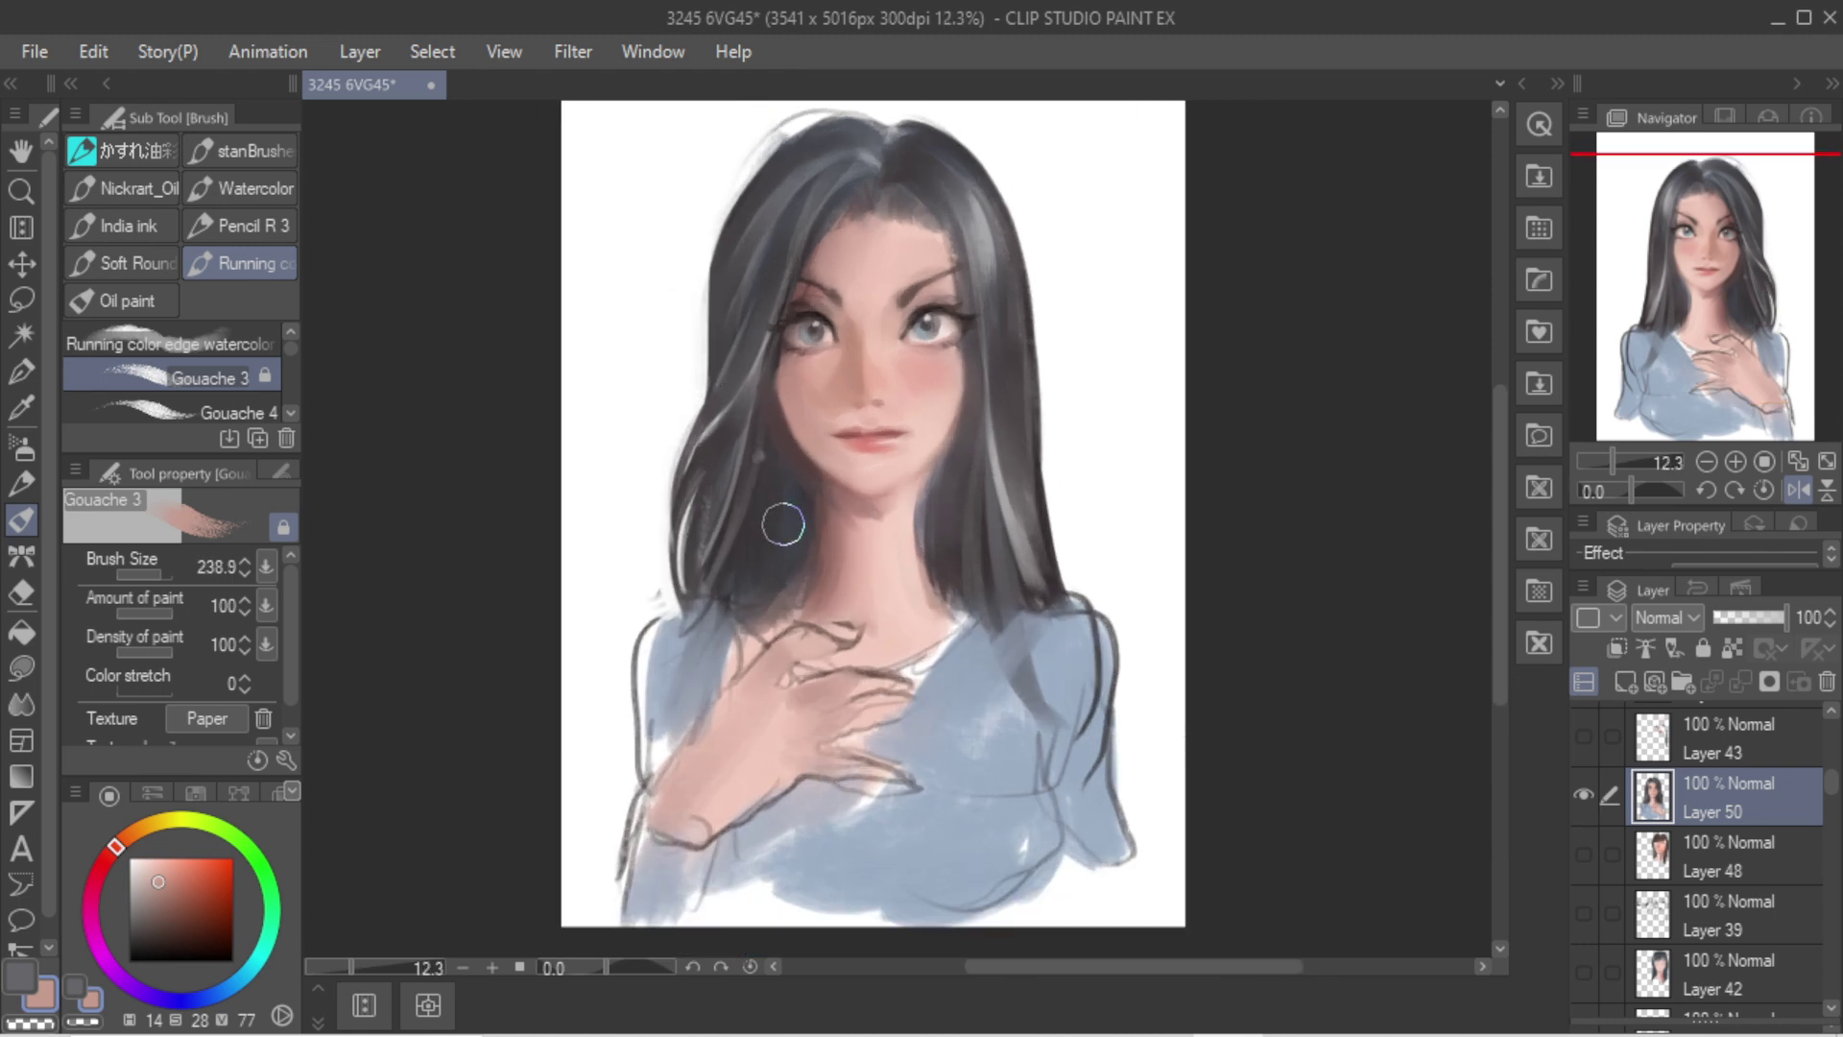
{"action": "left_click", "coordinate": [786, 686], "text": "alt"}
{"action": "left_click_drag", "start_coordinate": [769, 665], "coordinate": [737, 724]}
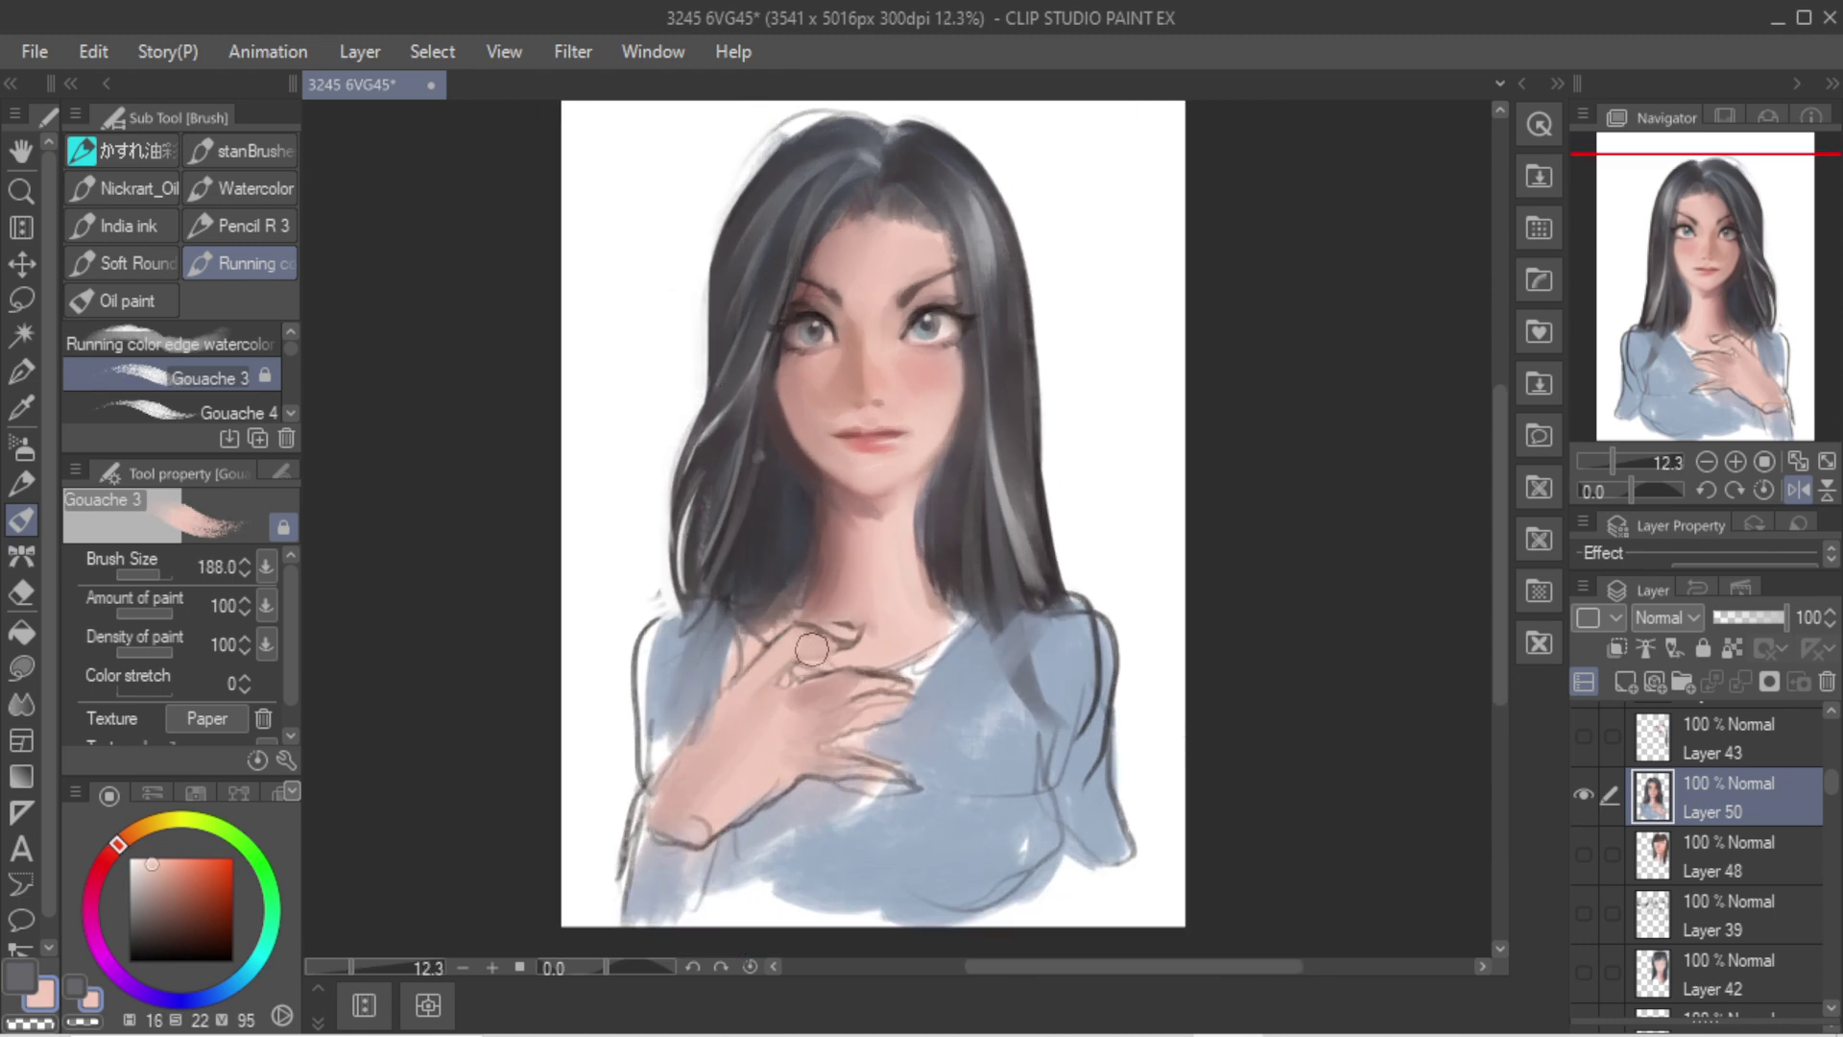
{"action": "mouse_move", "coordinate": [811, 650]}
{"action": "left_mouse_down"}
{"action": "mouse_move", "coordinate": [799, 707]}
{"action": "mouse_move", "coordinate": [833, 685]}
{"action": "mouse_move", "coordinate": [830, 722]}
{"action": "mouse_move", "coordinate": [849, 710]}
{"action": "mouse_move", "coordinate": [842, 612]}
{"action": "mouse_move", "coordinate": [853, 652]}
{"action": "mouse_move", "coordinate": [832, 685]}
{"action": "mouse_move", "coordinate": [879, 684]}
{"action": "left_mouse_up"}
{"action": "left_click", "coordinate": [853, 653], "text": "alt"}
{"action": "left_click", "coordinate": [854, 557], "text": "alt"}
{"action": "left_click", "coordinate": [855, 686], "text": "alt"}
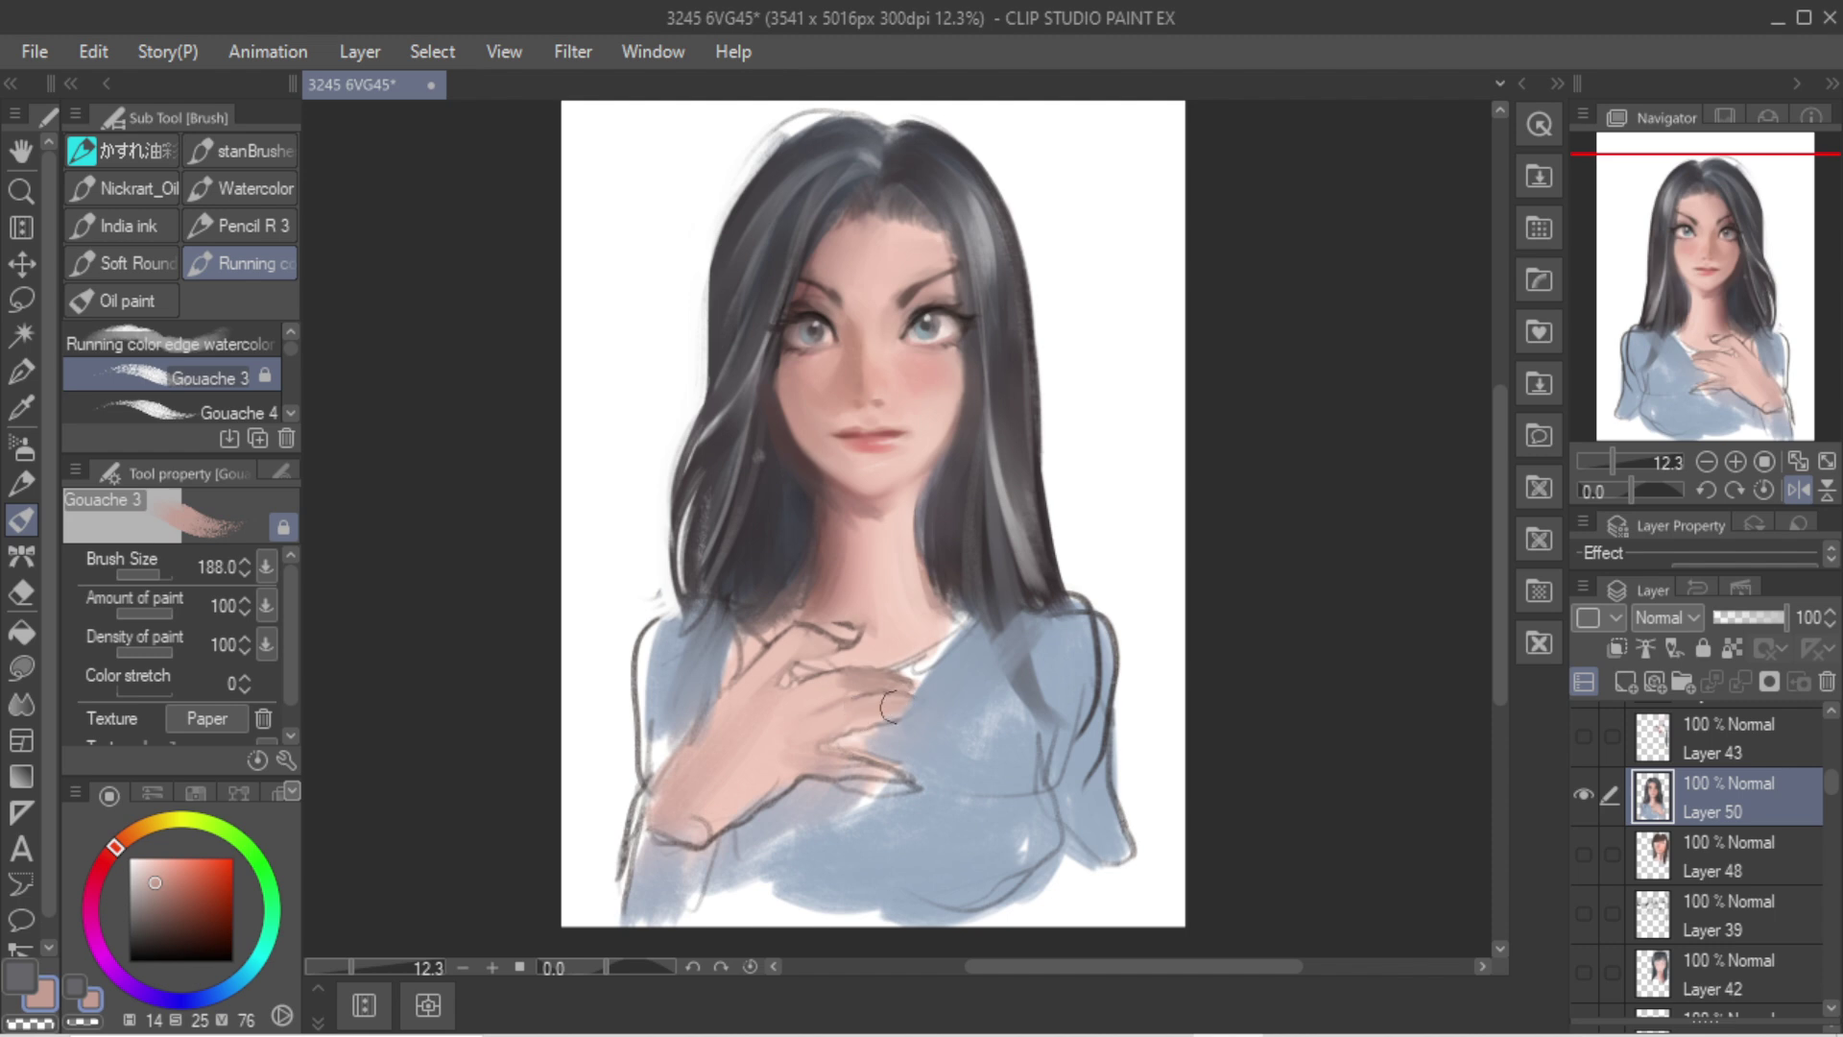
Step: Lighten the back of the hand and cover the wrist's dark sketch lines with pale skin tone at brush size 350.4
{"action": "left_click", "coordinate": [869, 774], "text": "alt"}
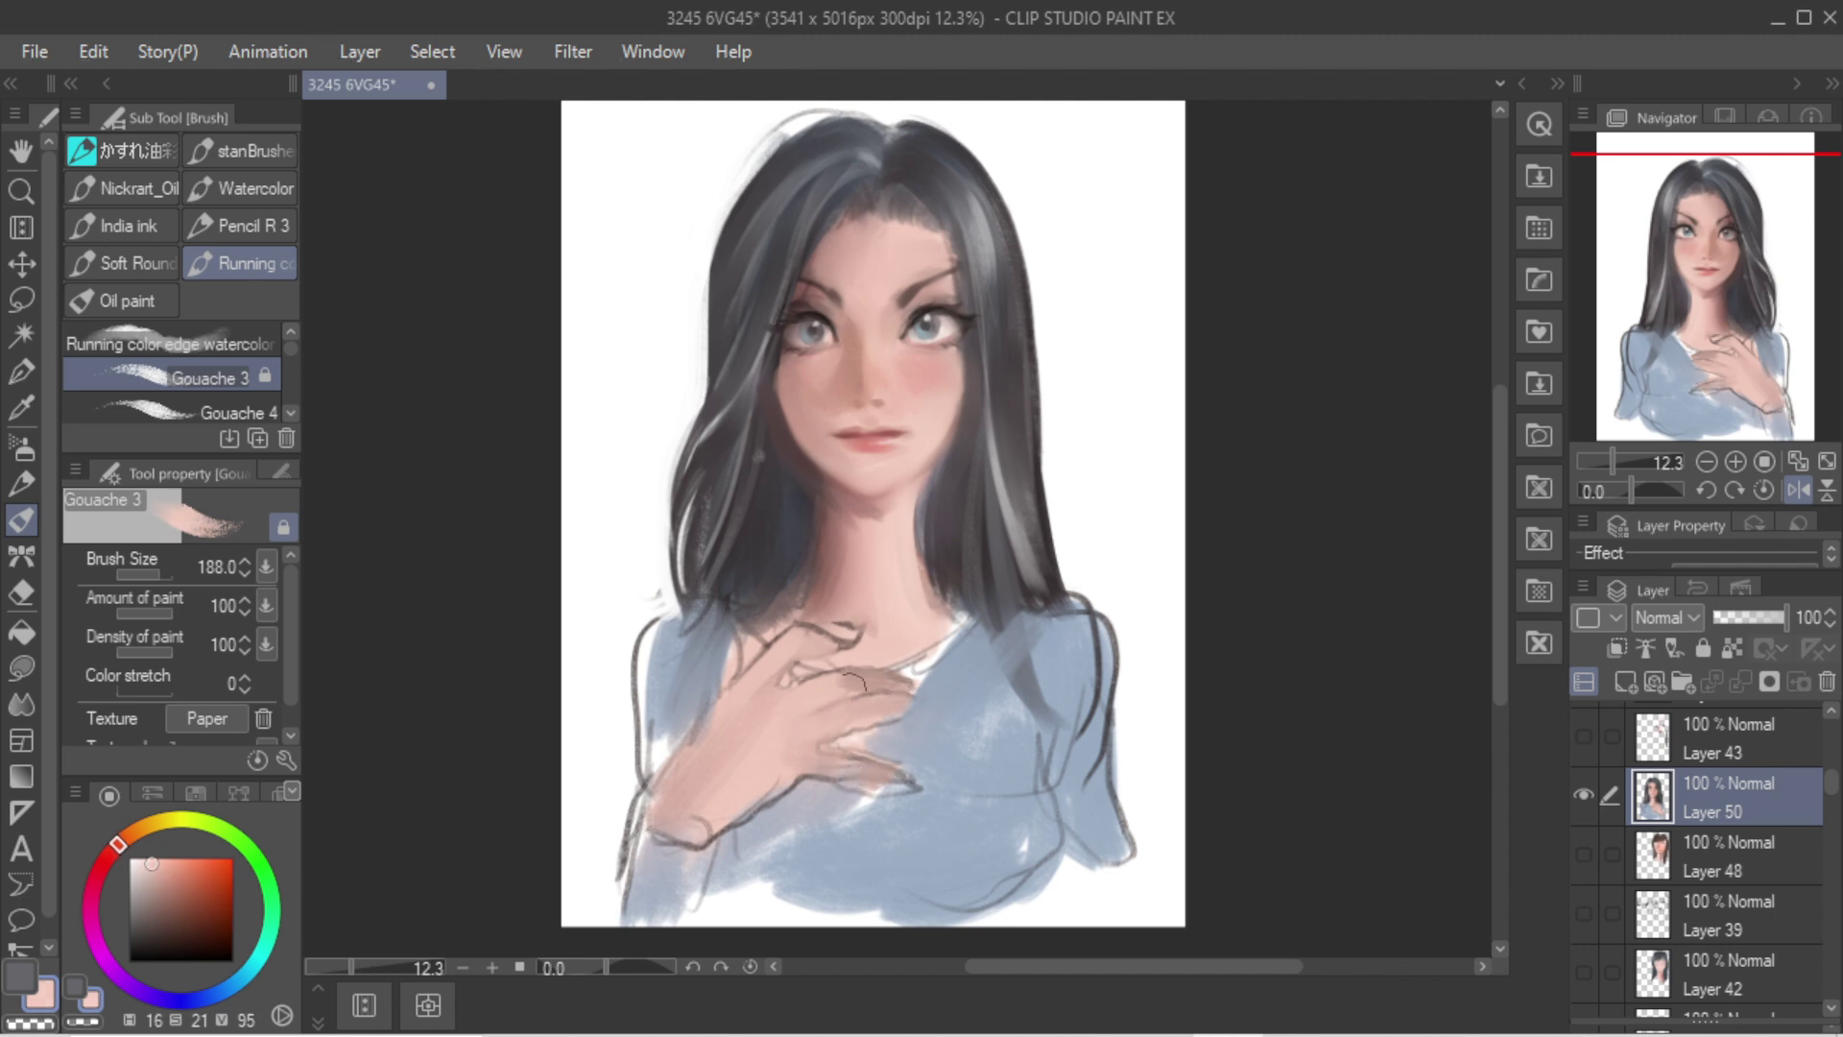
{"action": "left_click_drag", "start_coordinate": [806, 754], "coordinate": [706, 812]}
{"action": "left_click_drag", "start_coordinate": [733, 698], "coordinate": [723, 696]}
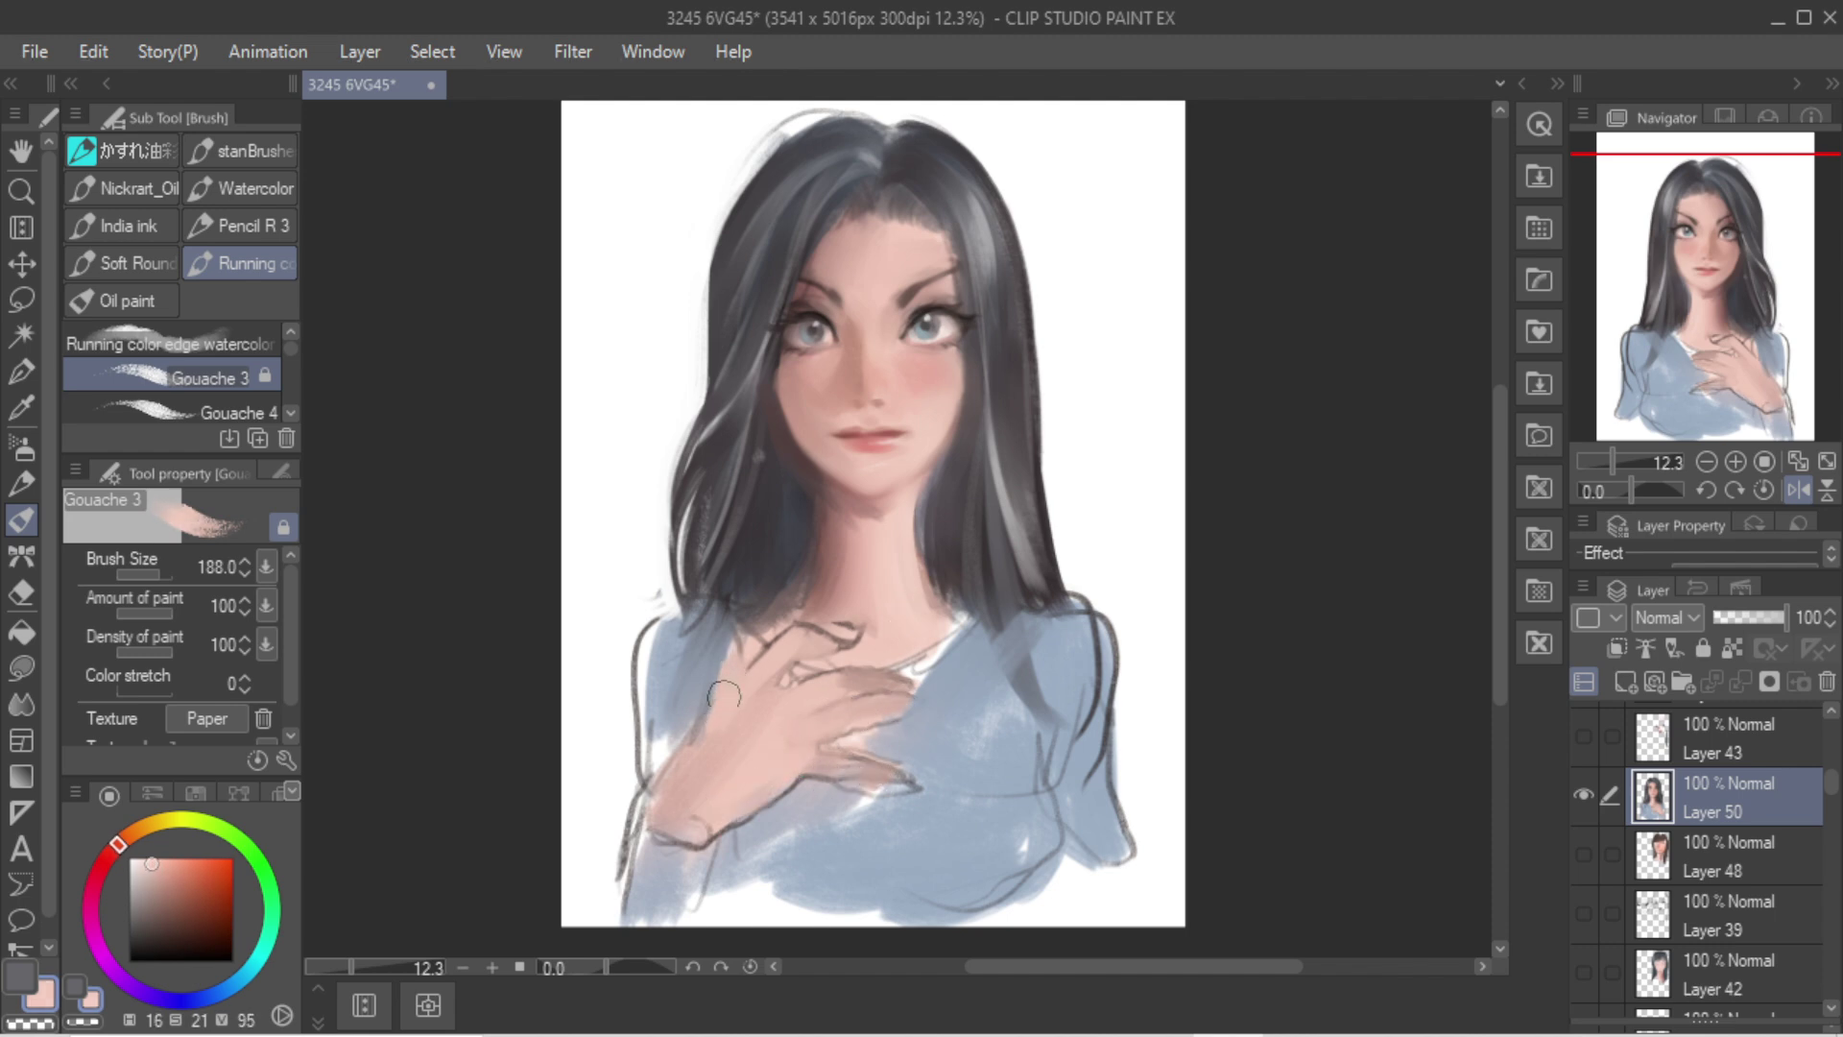
{"action": "key", "text": "ctrl+z"}
{"action": "key", "text": "bracketright"}
{"action": "key", "text": "bracketright"}
{"action": "left_click_drag", "start_coordinate": [683, 794], "coordinate": [723, 794]}
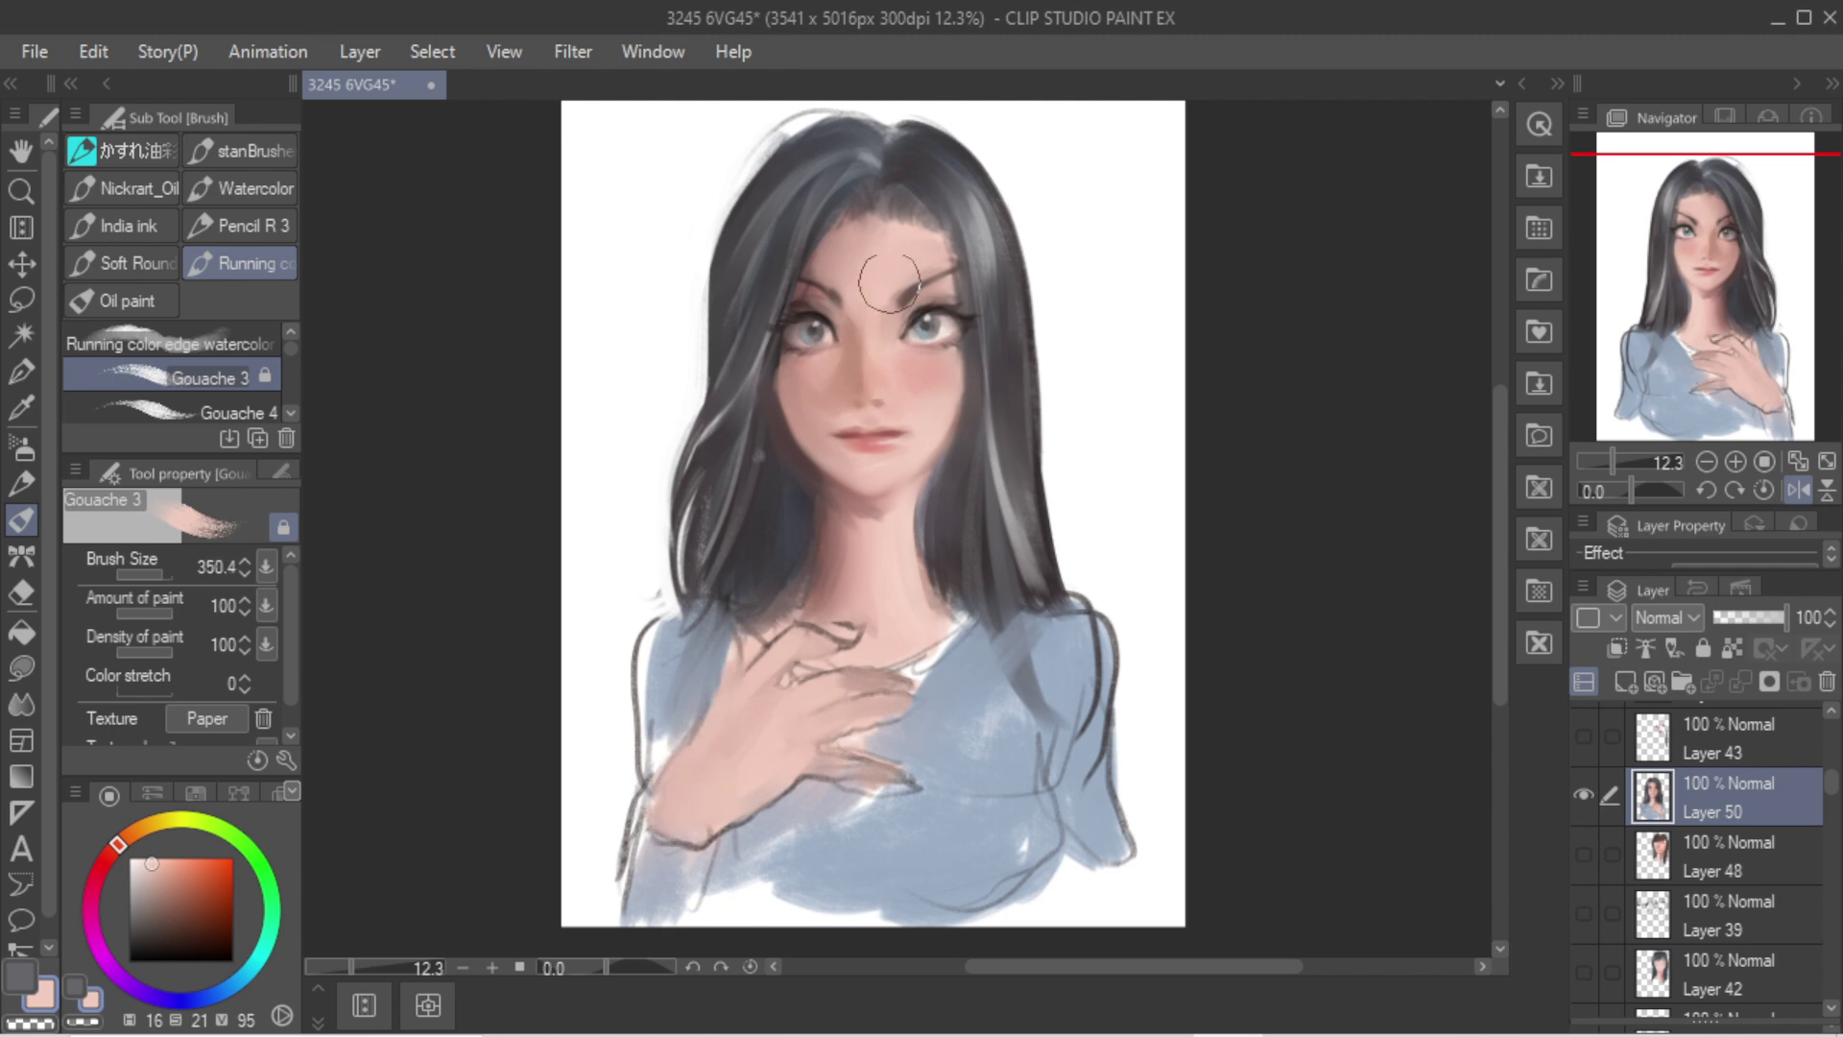
Step: Darken the outer hair on the raised-hand side with sampled greys and pure black, reducing the brush size to 11.6
{"action": "left_click", "coordinate": [749, 390], "text": "alt"}
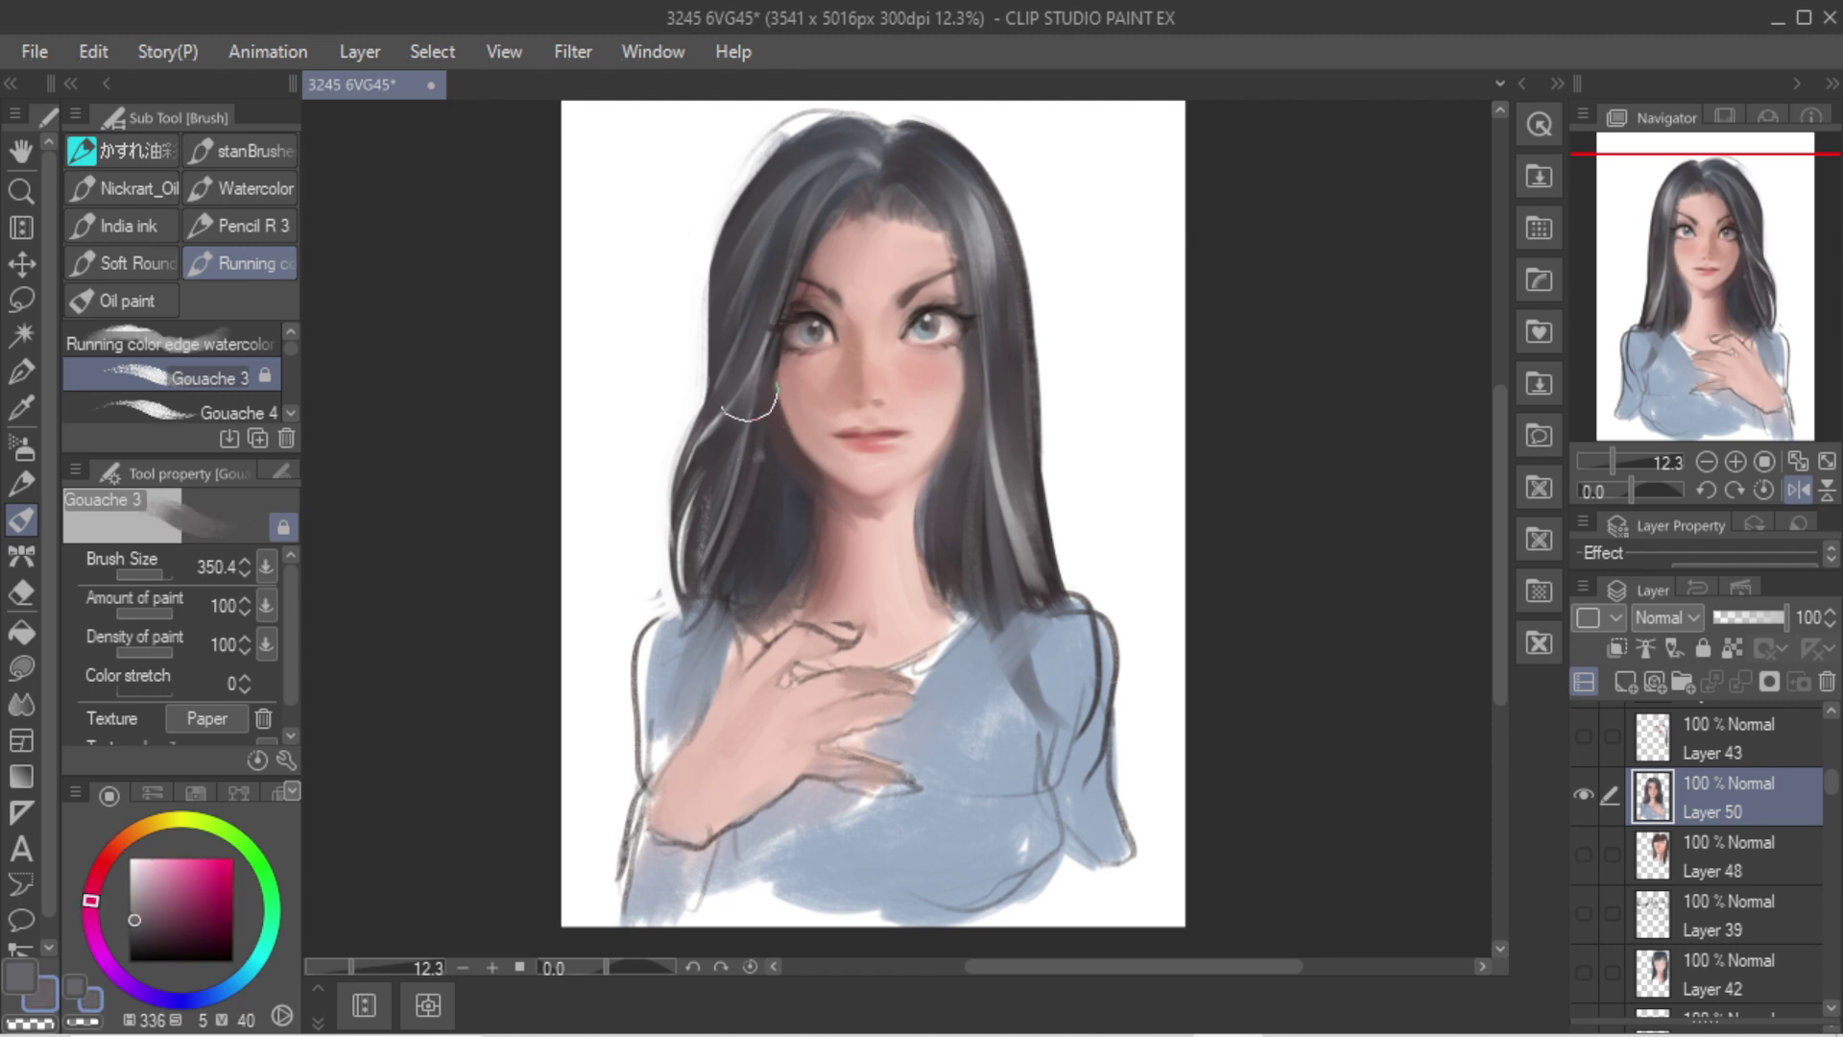
{"action": "left_click_drag", "start_coordinate": [735, 289], "coordinate": [668, 420]}
{"action": "left_click", "coordinate": [732, 257], "text": "alt"}
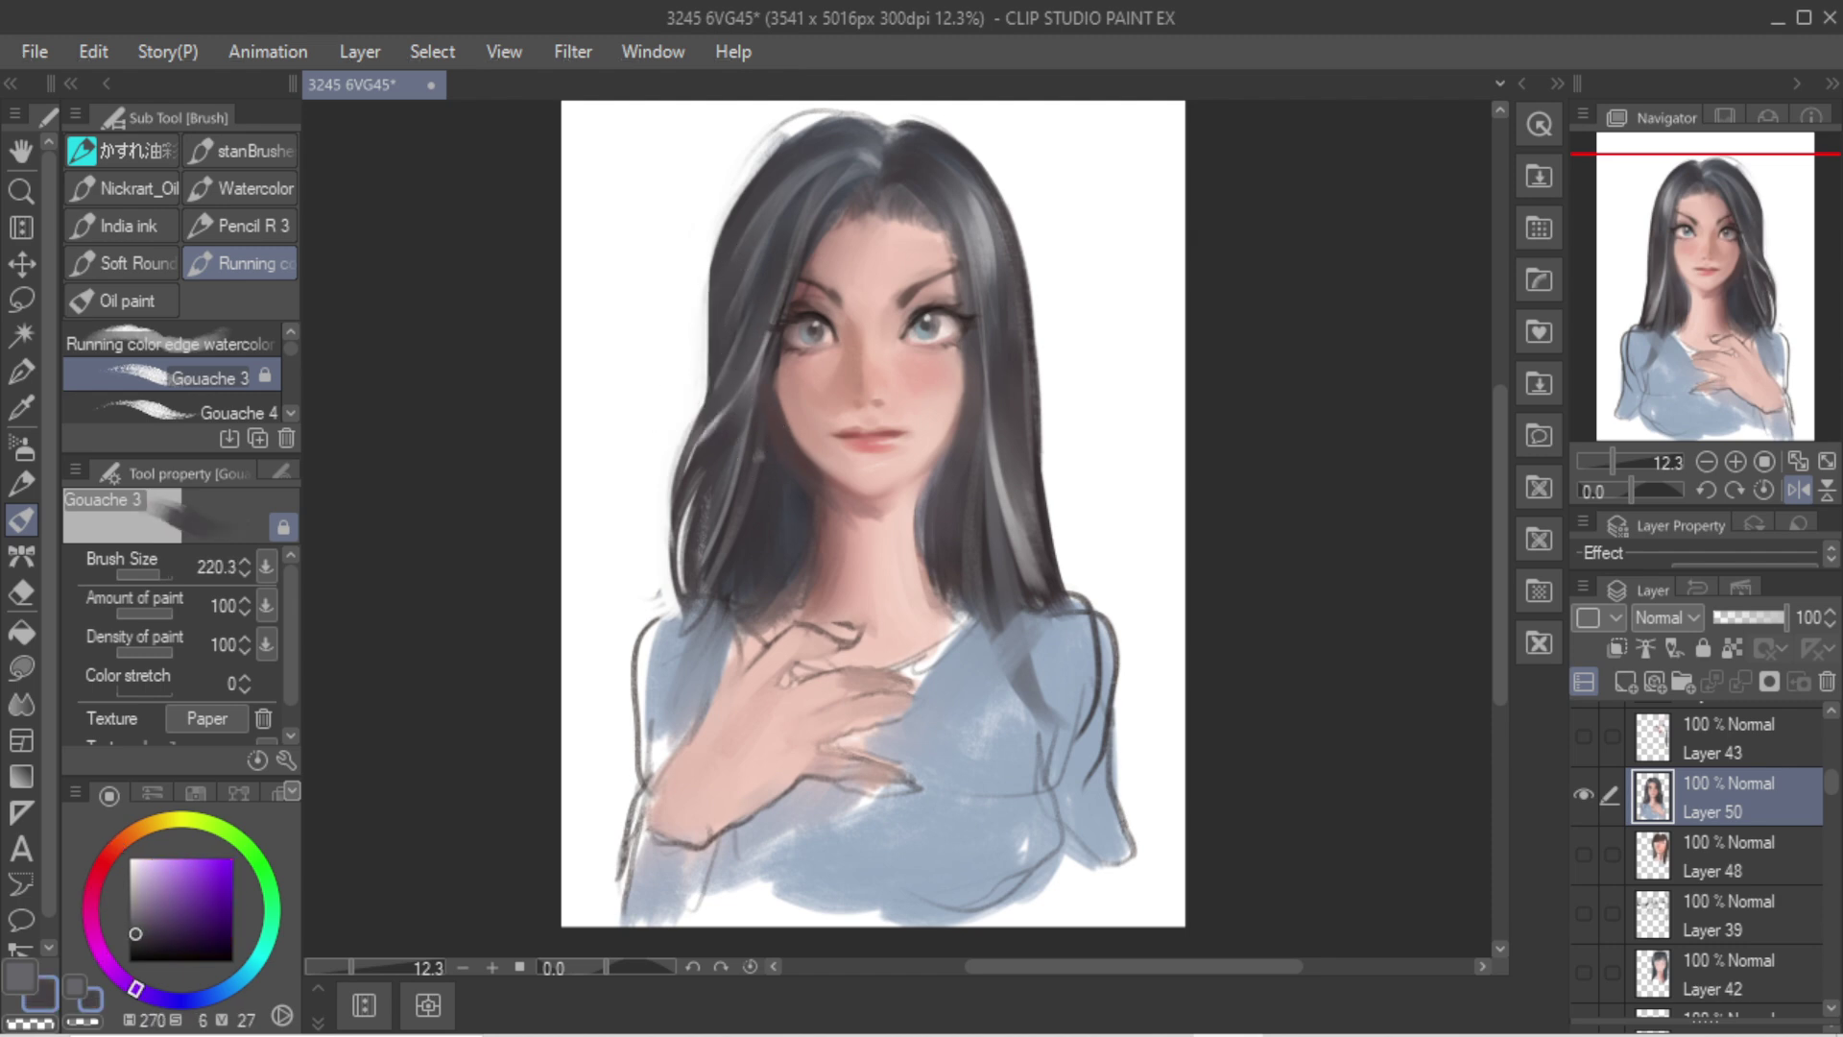
{"action": "left_click", "coordinate": [231, 960]}
{"action": "left_click_drag", "start_coordinate": [747, 305], "coordinate": [678, 456]}
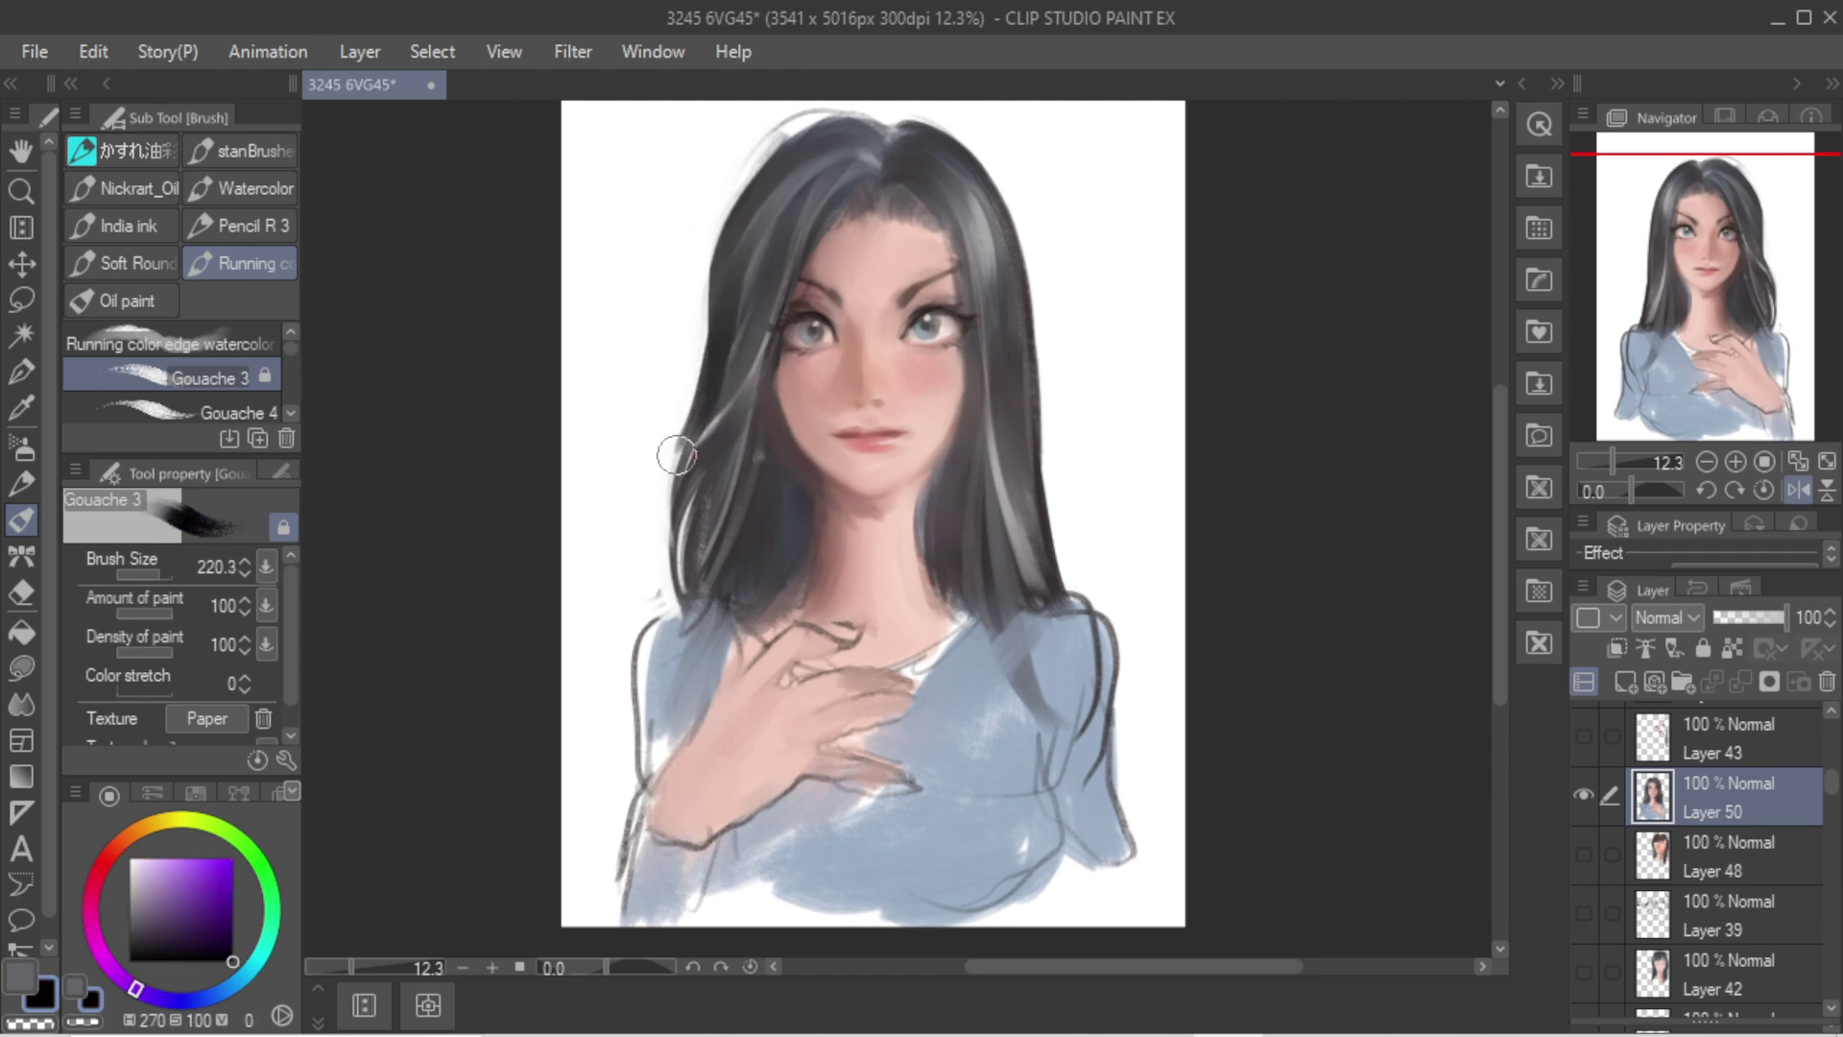
{"action": "left_click_drag", "start_coordinate": [737, 262], "coordinate": [667, 488]}
{"action": "key", "text": "bracketleft"}
{"action": "key", "text": "bracketleft"}
{"action": "key", "text": "bracketleft"}
{"action": "key", "text": "bracketleft"}
{"action": "key", "text": "bracketleft"}
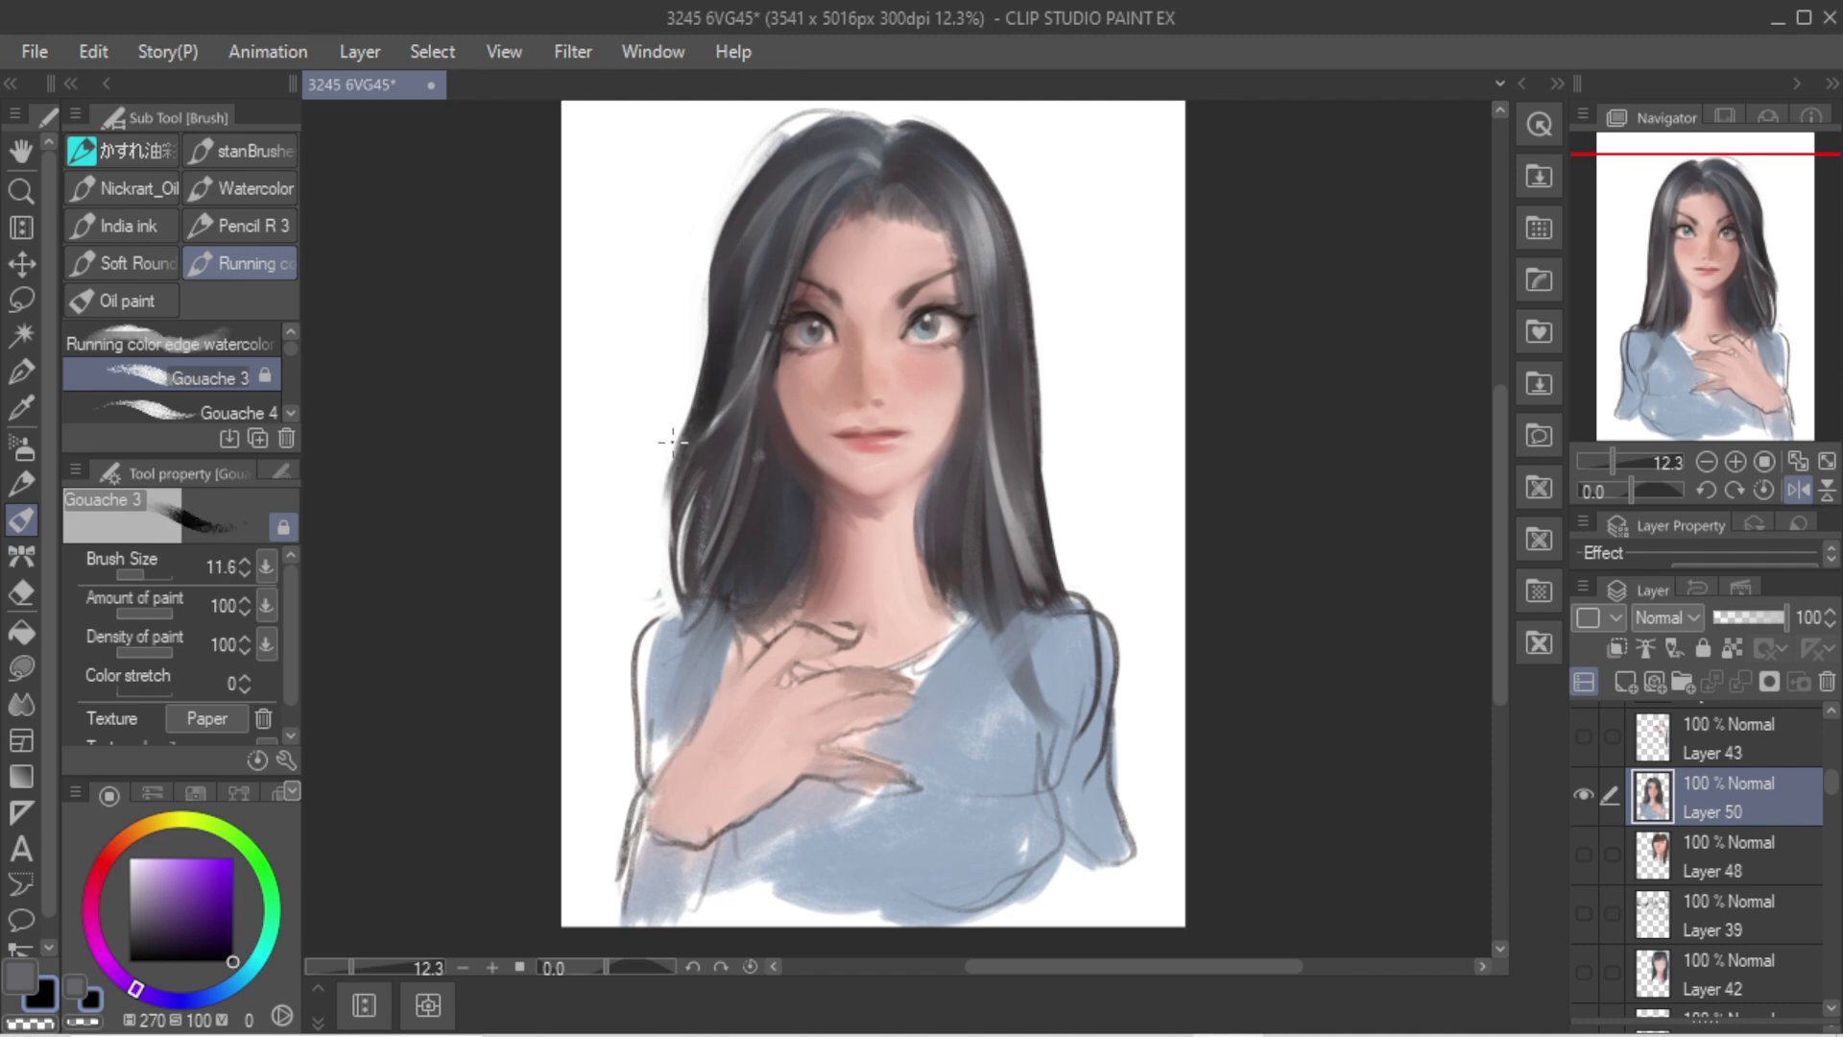
Step: Trim the outer hair contour on the raised-hand side with sampled background white at brush size 75.5
{"action": "left_click_drag", "start_coordinate": [765, 312], "coordinate": [775, 234], "text": "ctrl+alt"}
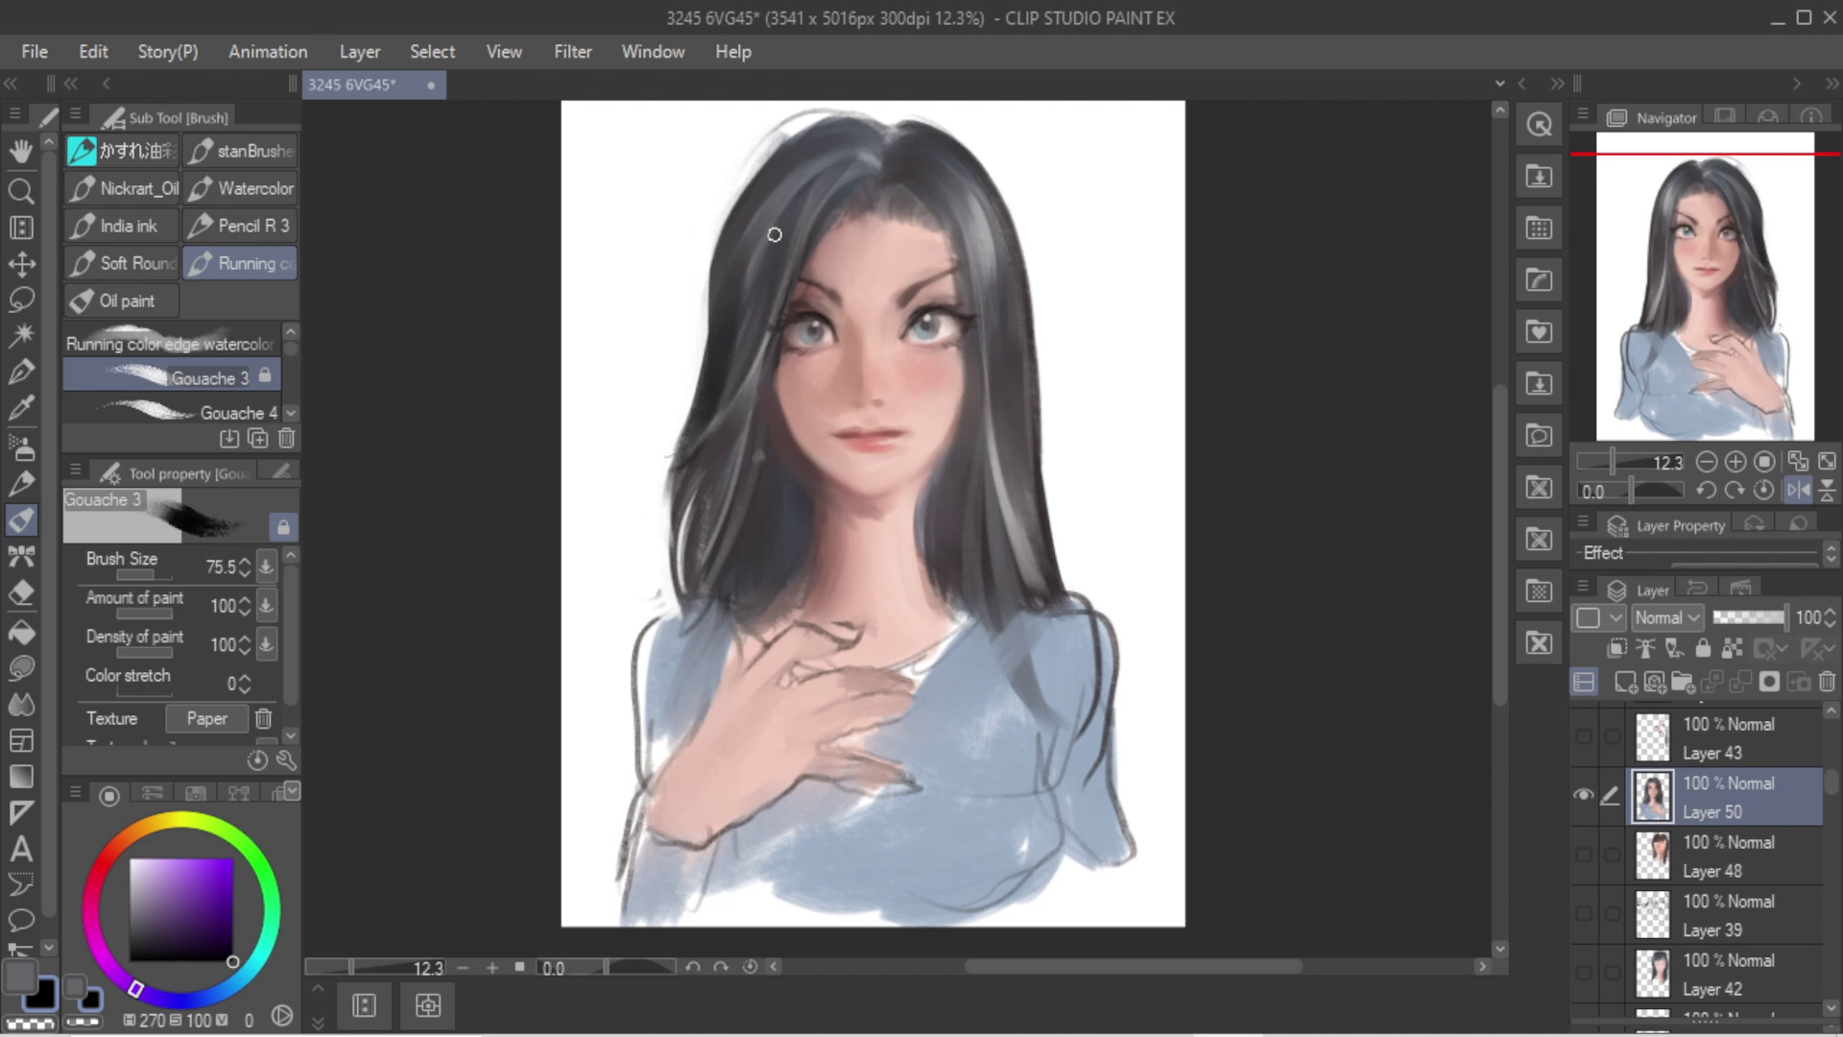
{"action": "left_click", "coordinate": [685, 211], "text": "alt"}
{"action": "left_click_drag", "start_coordinate": [794, 171], "coordinate": [661, 457]}
{"action": "key", "text": "ctrl+z"}
{"action": "left_click_drag", "start_coordinate": [783, 280], "coordinate": [678, 547]}
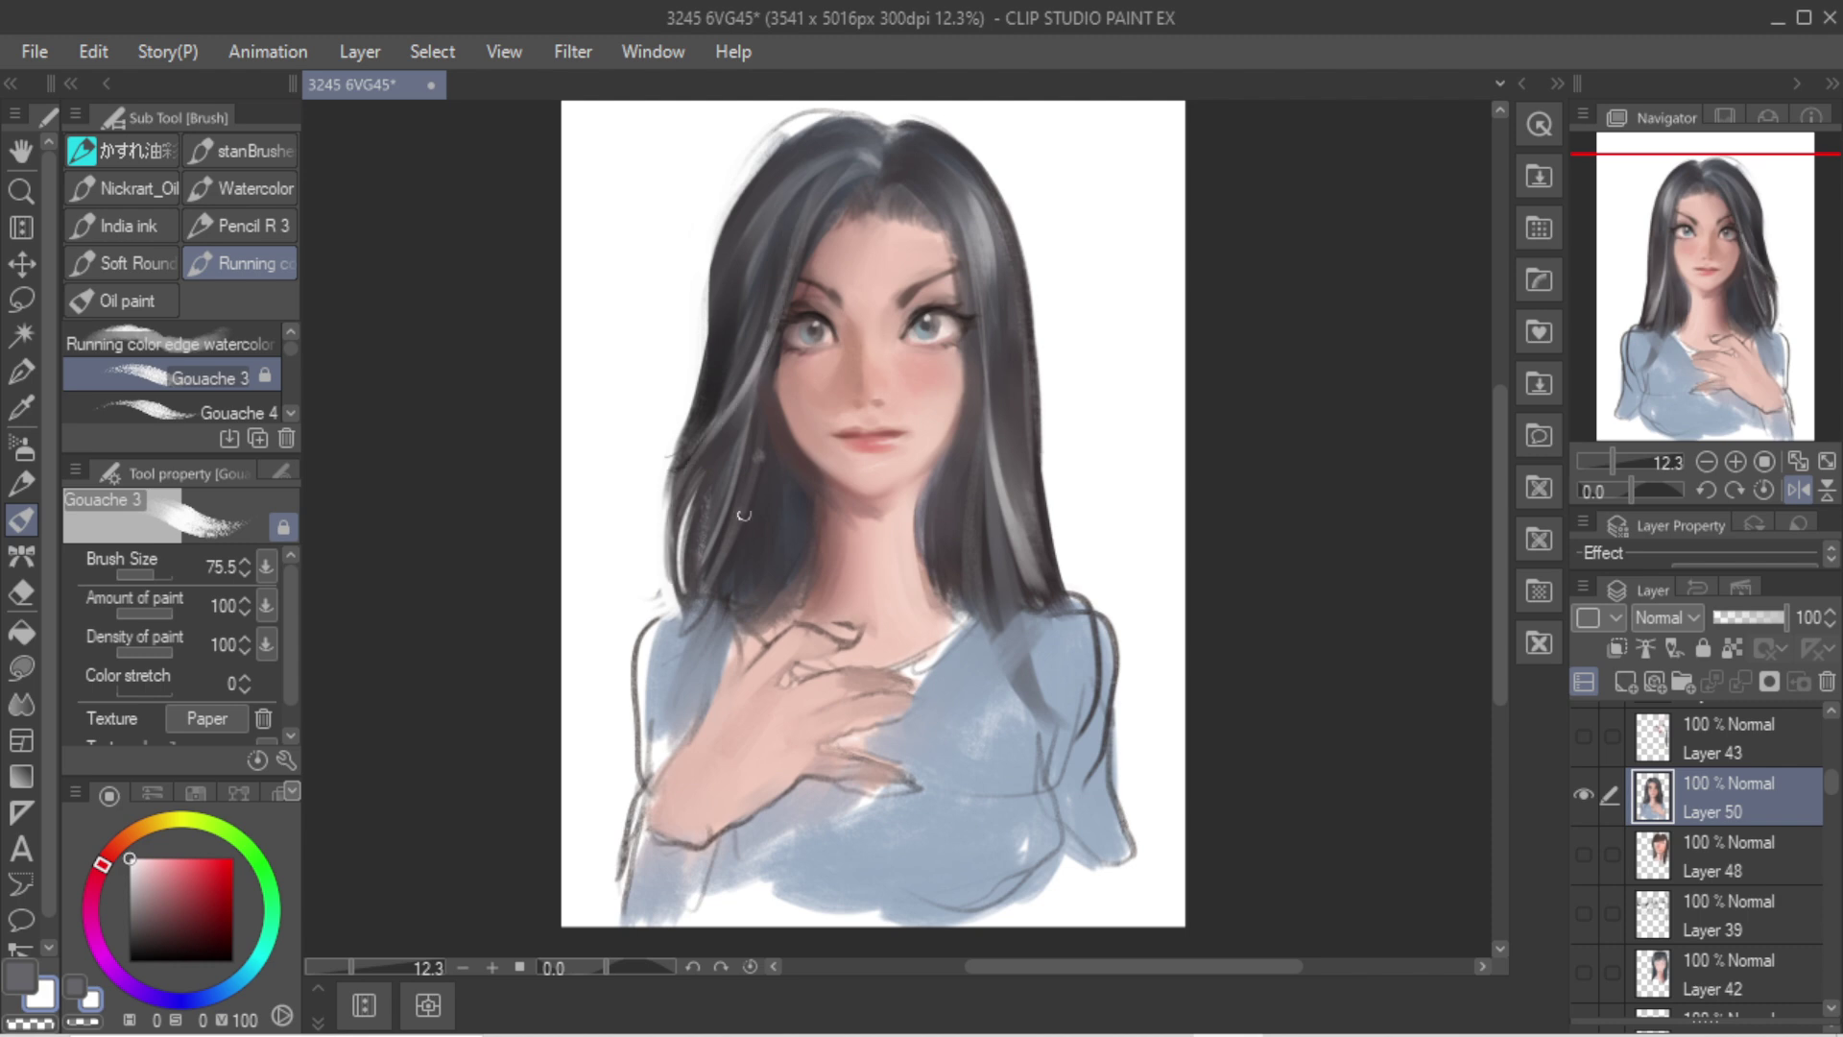
Step: Rework the dark hair beside the neck on the raised-hand side and repaint that neck edge with sampled skin tones
{"action": "left_click", "coordinate": [702, 409], "text": "alt"}
{"action": "mouse_move", "coordinate": [711, 451]}
{"action": "left_mouse_down"}
{"action": "mouse_move", "coordinate": [681, 527]}
{"action": "mouse_move", "coordinate": [681, 610]}
{"action": "mouse_move", "coordinate": [782, 535]}
{"action": "mouse_move", "coordinate": [792, 579]}
{"action": "left_mouse_up"}
{"action": "key", "text": "ctrl+z"}
{"action": "key", "text": "ctrl+z"}
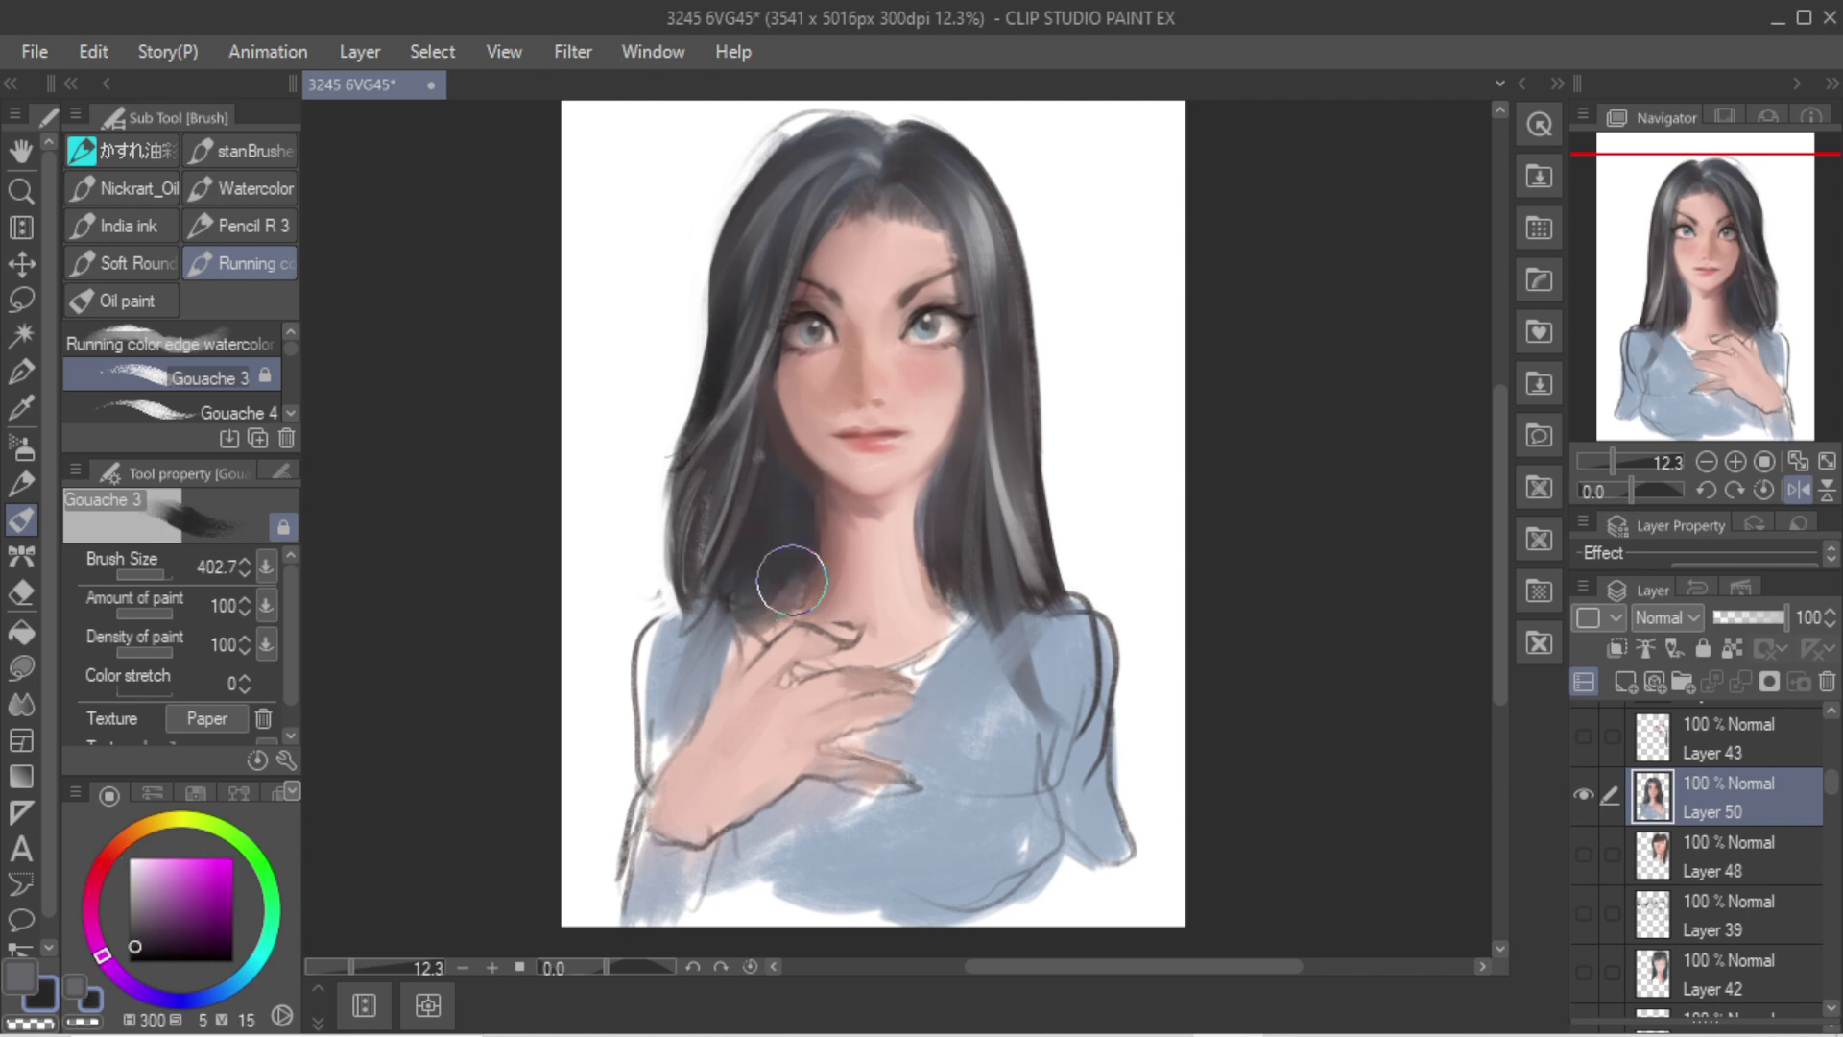
{"action": "left_click", "coordinate": [816, 509], "text": "alt"}
{"action": "mouse_move", "coordinate": [822, 502]}
{"action": "left_mouse_down"}
{"action": "mouse_move", "coordinate": [807, 584]}
{"action": "mouse_move", "coordinate": [791, 573]}
{"action": "mouse_move", "coordinate": [833, 517]}
{"action": "mouse_move", "coordinate": [816, 581]}
{"action": "mouse_move", "coordinate": [818, 496]}
{"action": "mouse_move", "coordinate": [779, 596]}
{"action": "left_mouse_up"}
{"action": "left_click", "coordinate": [835, 518], "text": "alt"}
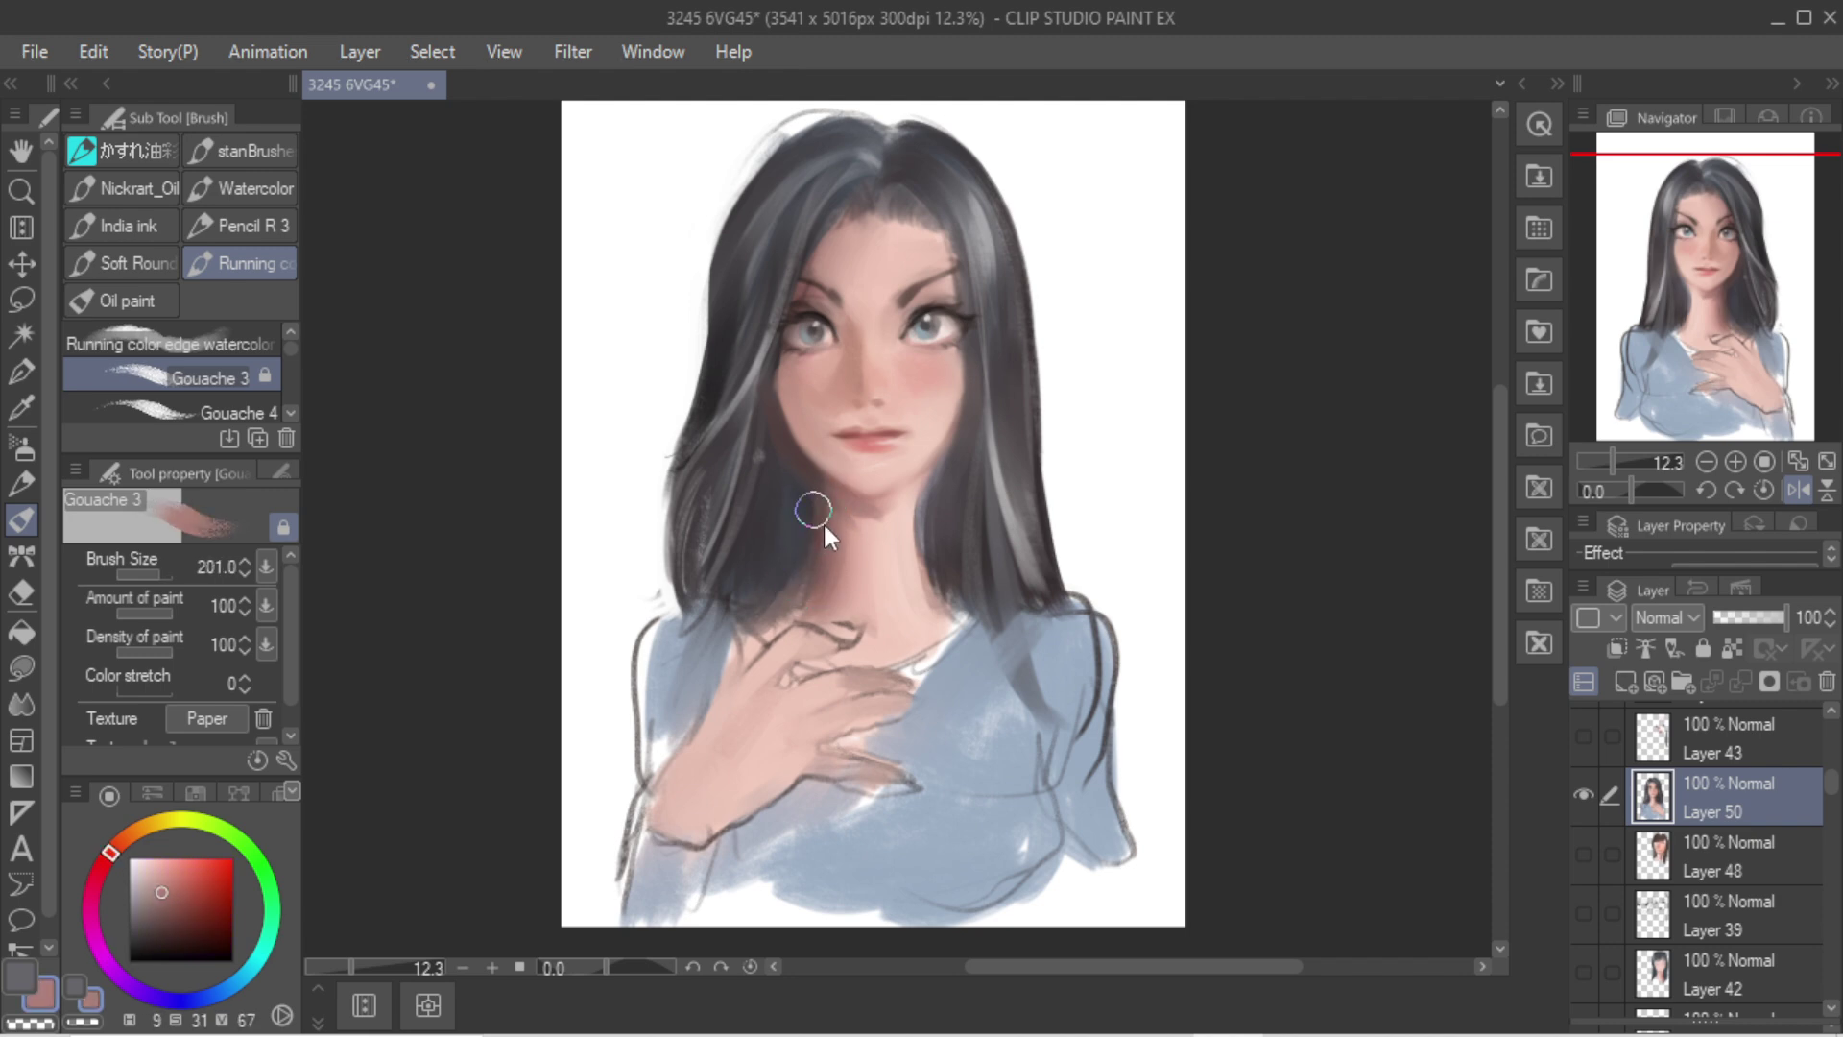
{"action": "left_click", "coordinate": [866, 548], "text": "alt"}
{"action": "mouse_move", "coordinate": [834, 505]}
{"action": "left_mouse_down"}
{"action": "mouse_move", "coordinate": [818, 580]}
{"action": "mouse_move", "coordinate": [815, 489]}
{"action": "mouse_move", "coordinate": [788, 582]}
{"action": "mouse_move", "coordinate": [817, 487]}
{"action": "mouse_move", "coordinate": [773, 594]}
{"action": "left_mouse_up"}
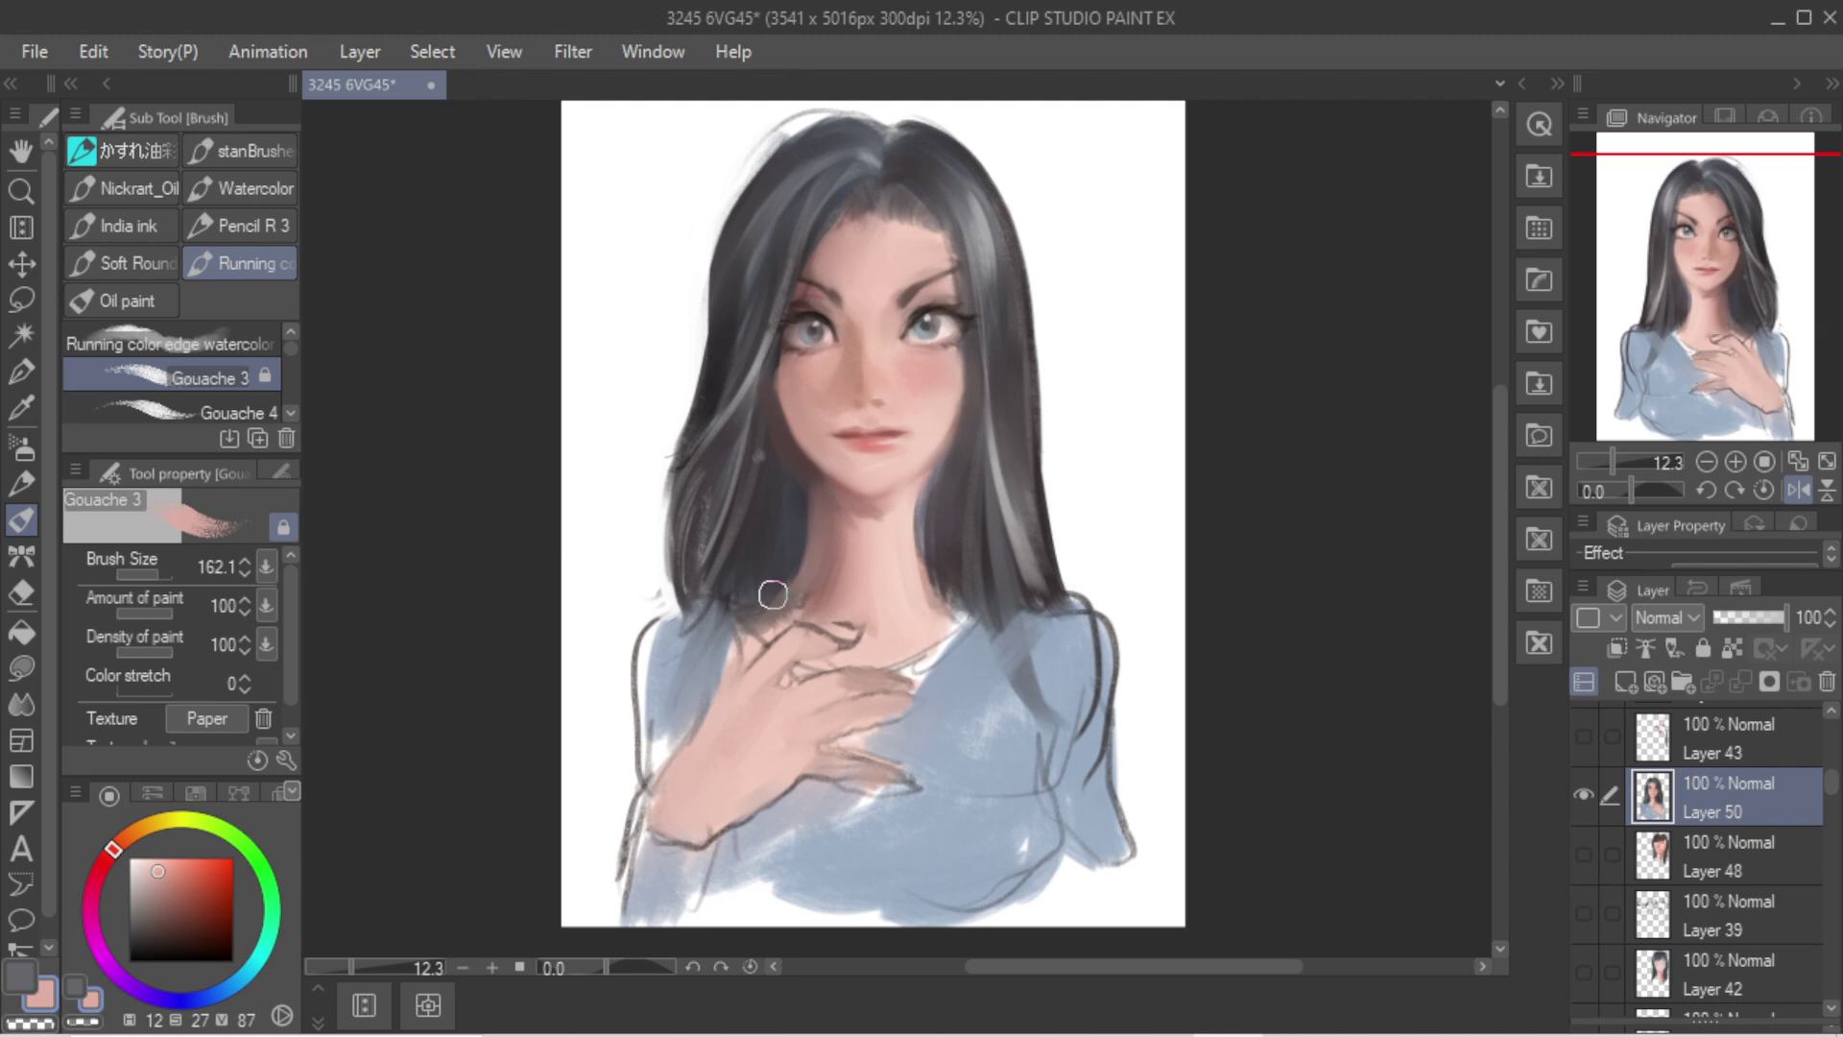
Step: Redefine the opposite edge of the neck with a sampled light skin tone at brush size 162.1
{"action": "left_click", "coordinate": [895, 549], "text": "alt"}
{"action": "left_click_drag", "start_coordinate": [912, 496], "coordinate": [928, 577]}
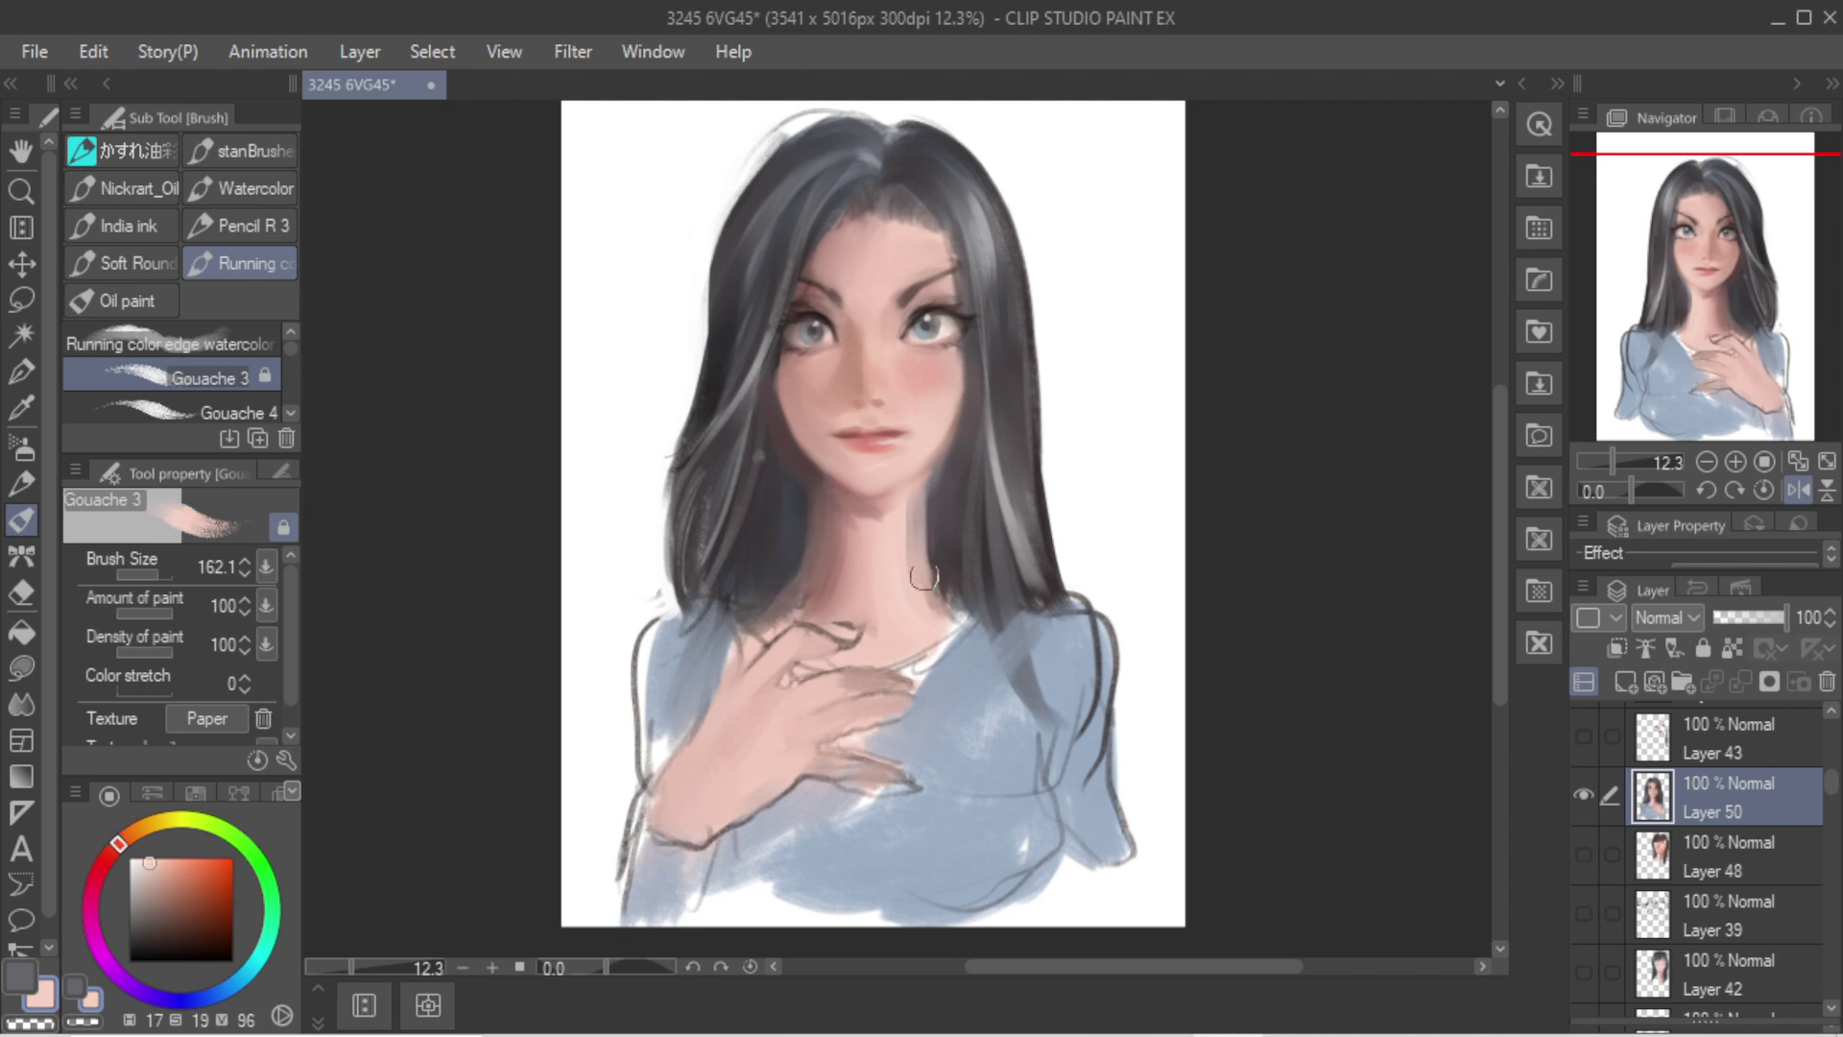
{"action": "key", "text": "ctrl+z"}
{"action": "left_click_drag", "start_coordinate": [911, 507], "coordinate": [933, 605]}
Step: Blend sampled dark grey into the hair beside the neck and extend strands over both shoulders
{"action": "left_click", "coordinate": [943, 487], "text": "alt"}
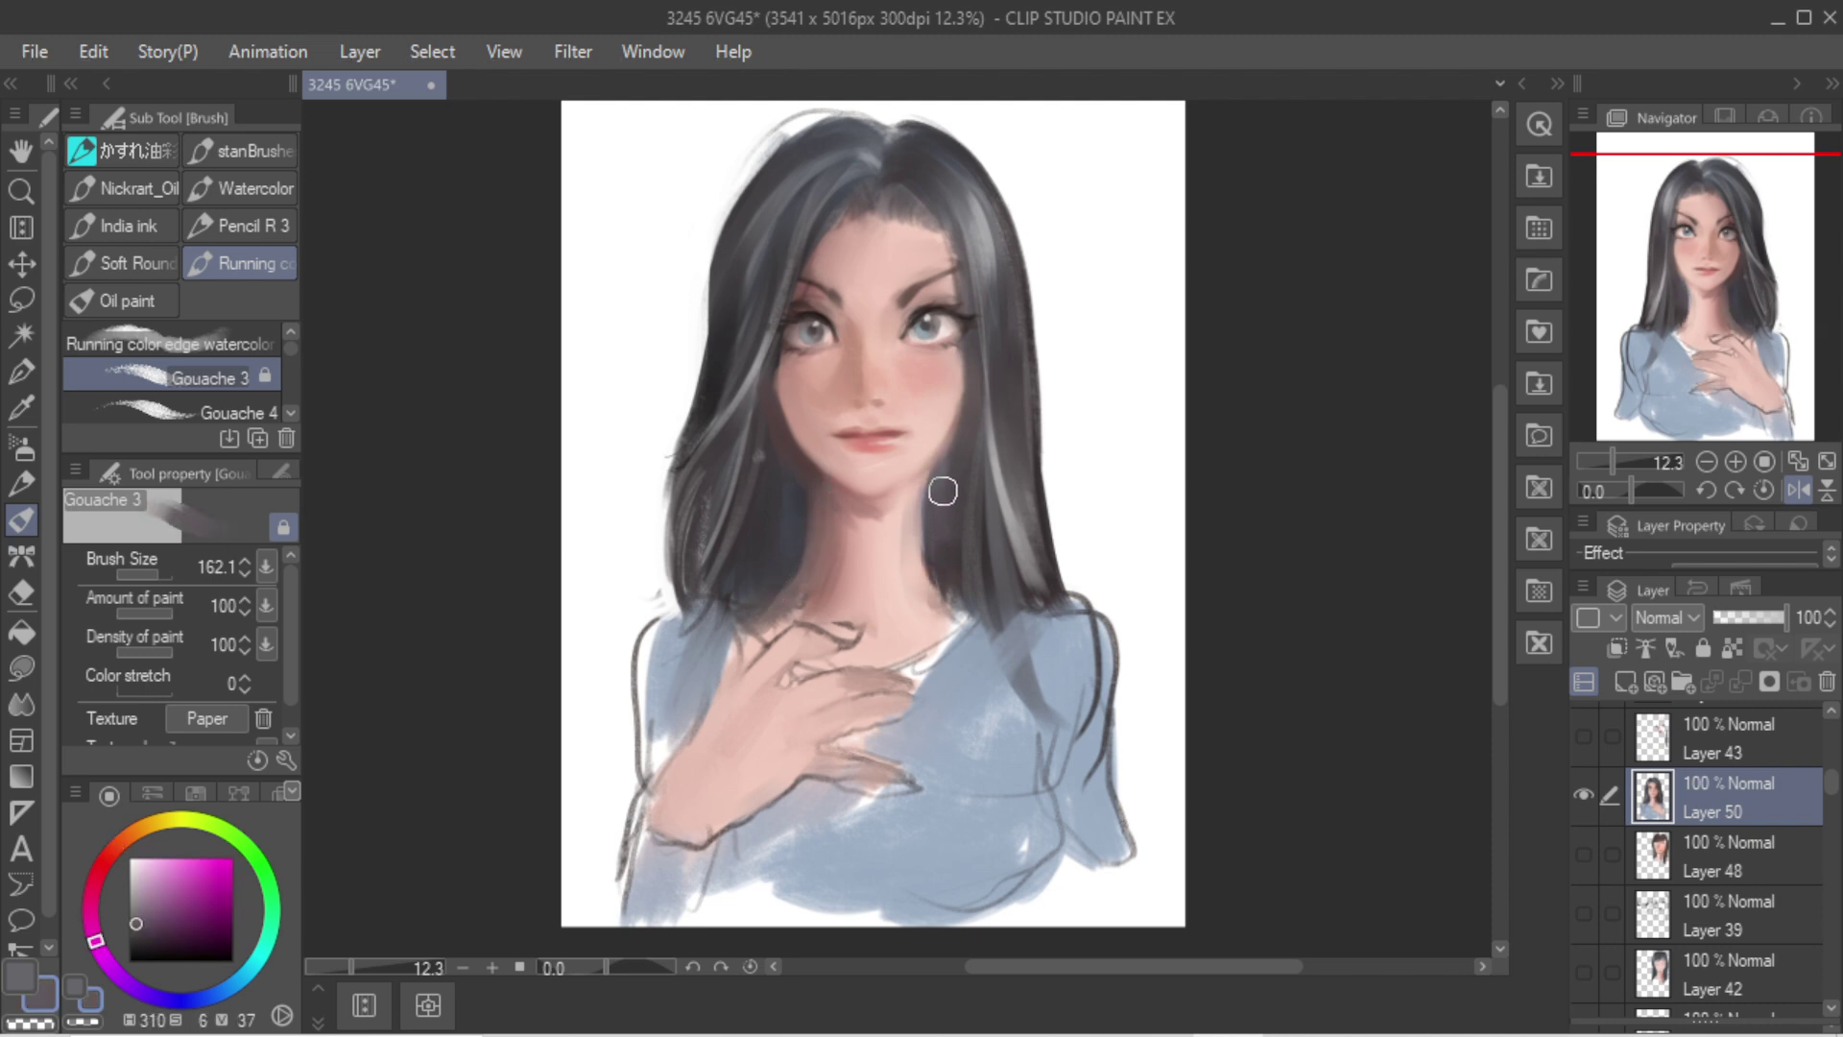
{"action": "left_click_drag", "start_coordinate": [779, 492], "coordinate": [758, 584]}
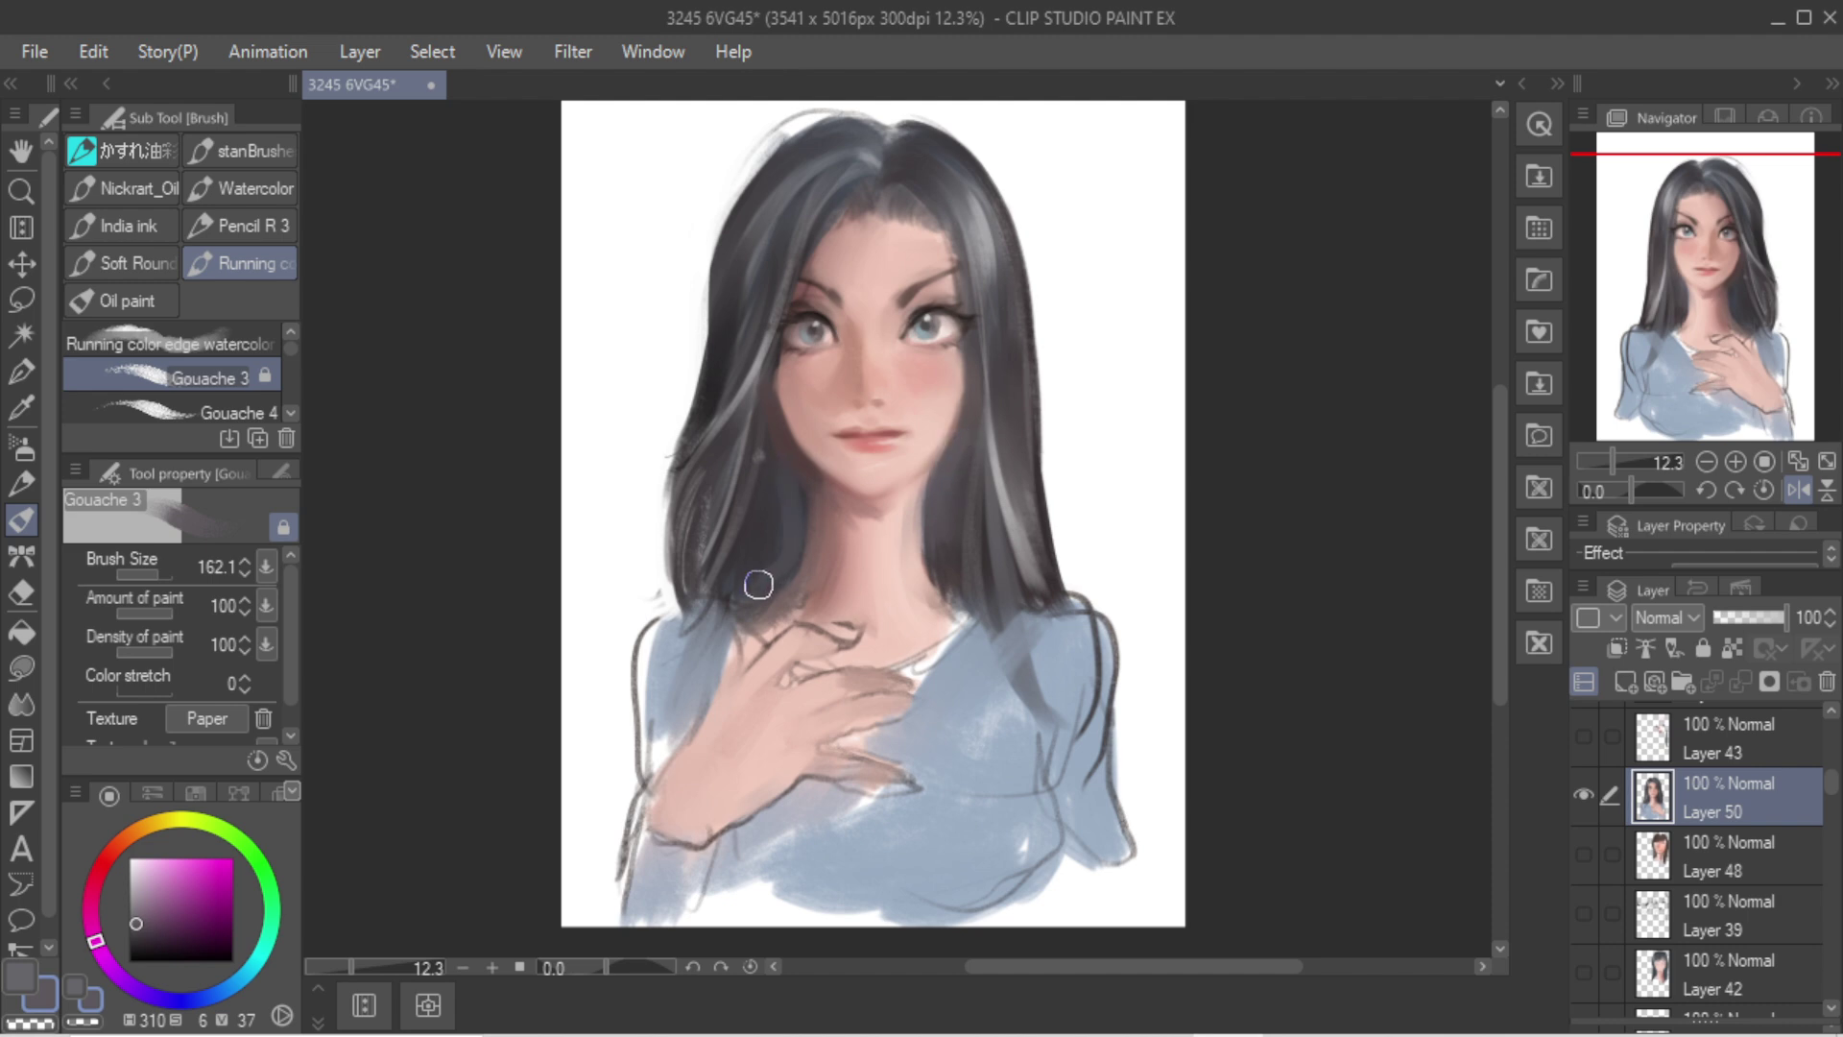
{"action": "left_click_drag", "start_coordinate": [735, 437], "coordinate": [617, 656]}
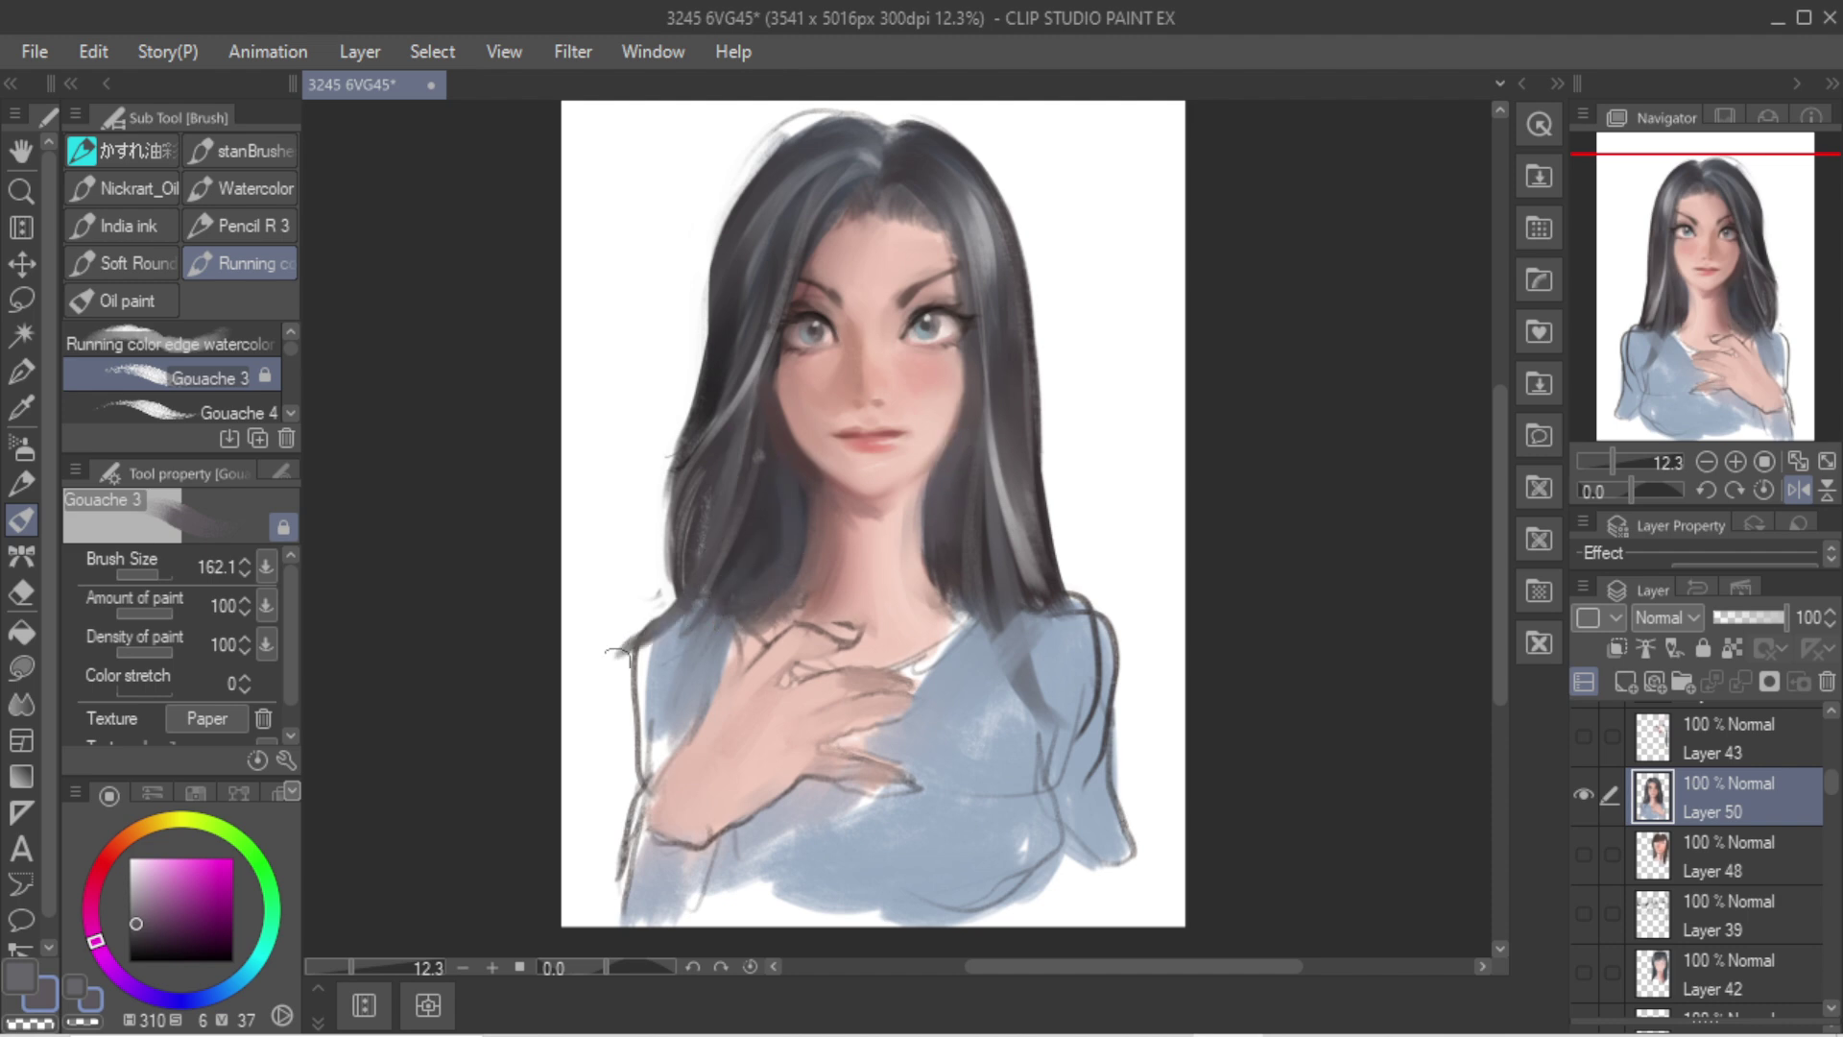
{"action": "key", "text": "ctrl+z"}
{"action": "mouse_move", "coordinate": [704, 494]}
{"action": "left_mouse_down"}
{"action": "mouse_move", "coordinate": [662, 688]}
{"action": "mouse_move", "coordinate": [629, 713]}
{"action": "mouse_move", "coordinate": [643, 667]}
{"action": "left_mouse_up"}
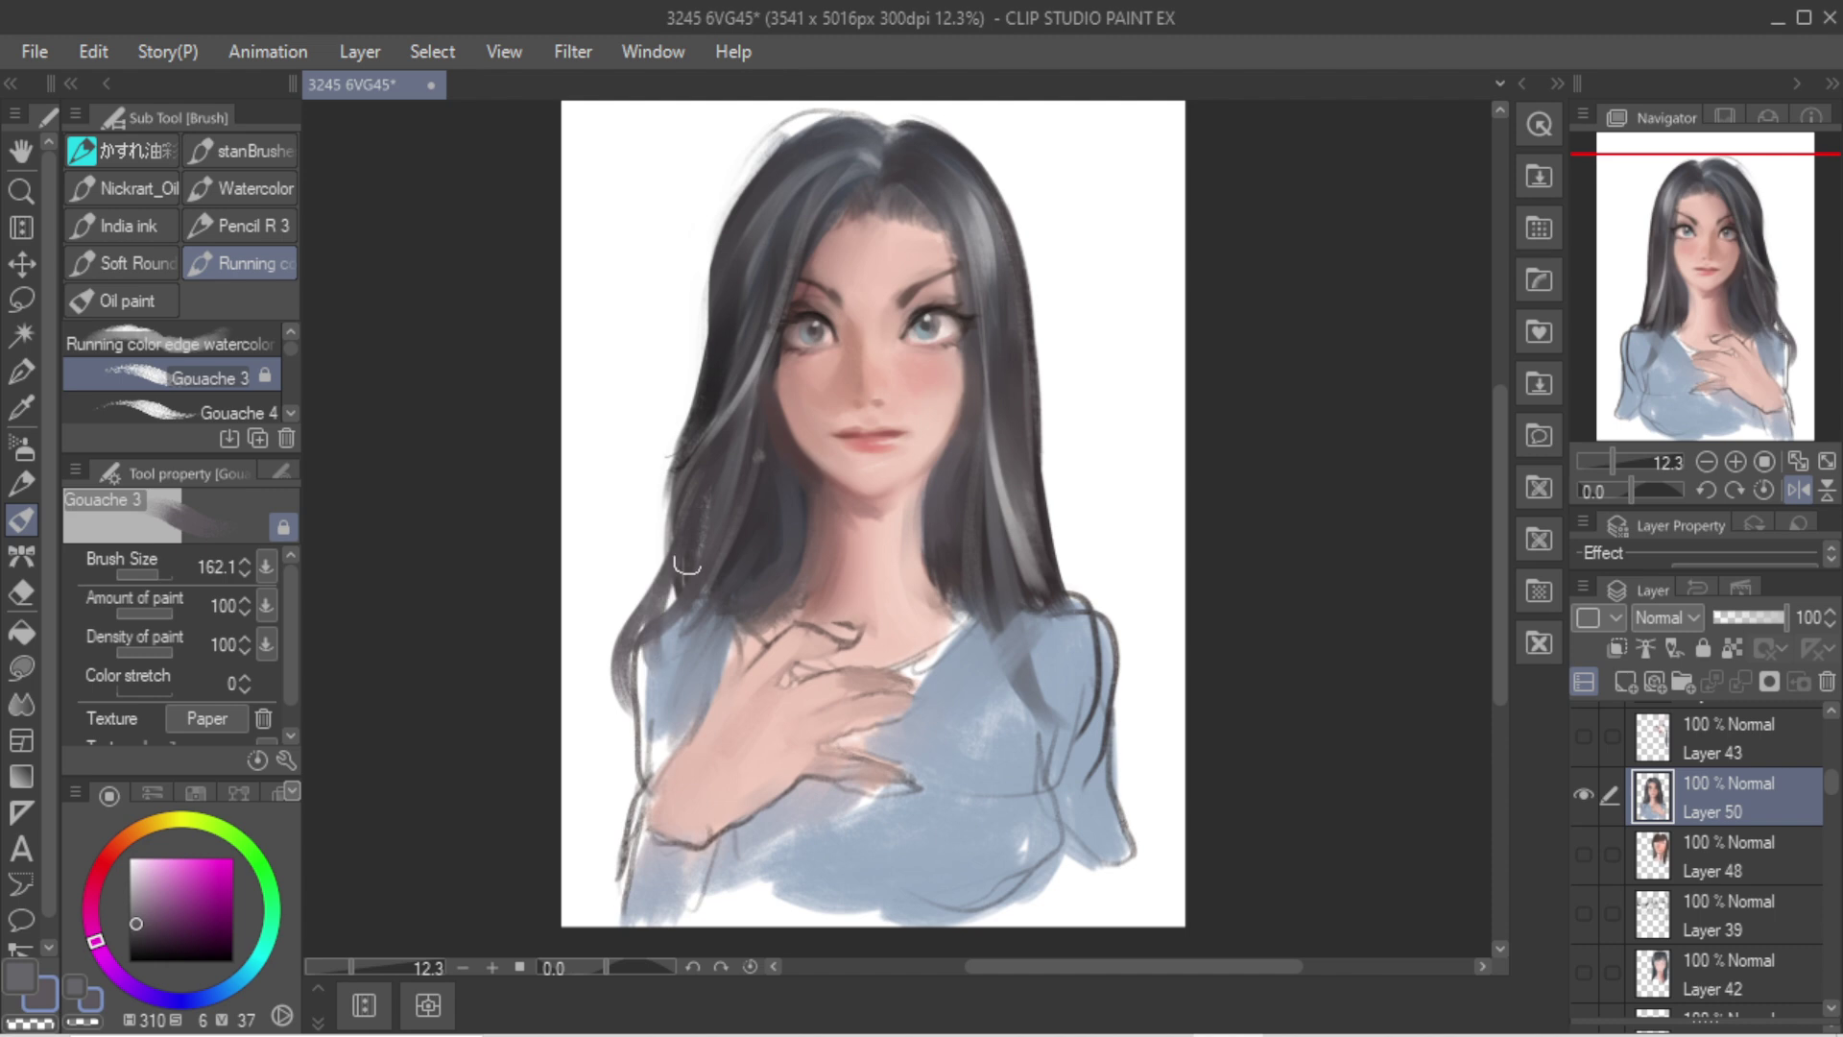
{"action": "mouse_move", "coordinate": [1036, 504]}
{"action": "left_mouse_down"}
{"action": "mouse_move", "coordinate": [1107, 613]}
{"action": "mouse_move", "coordinate": [1092, 645]}
{"action": "left_mouse_up"}
{"action": "key", "text": "ctrl+z"}
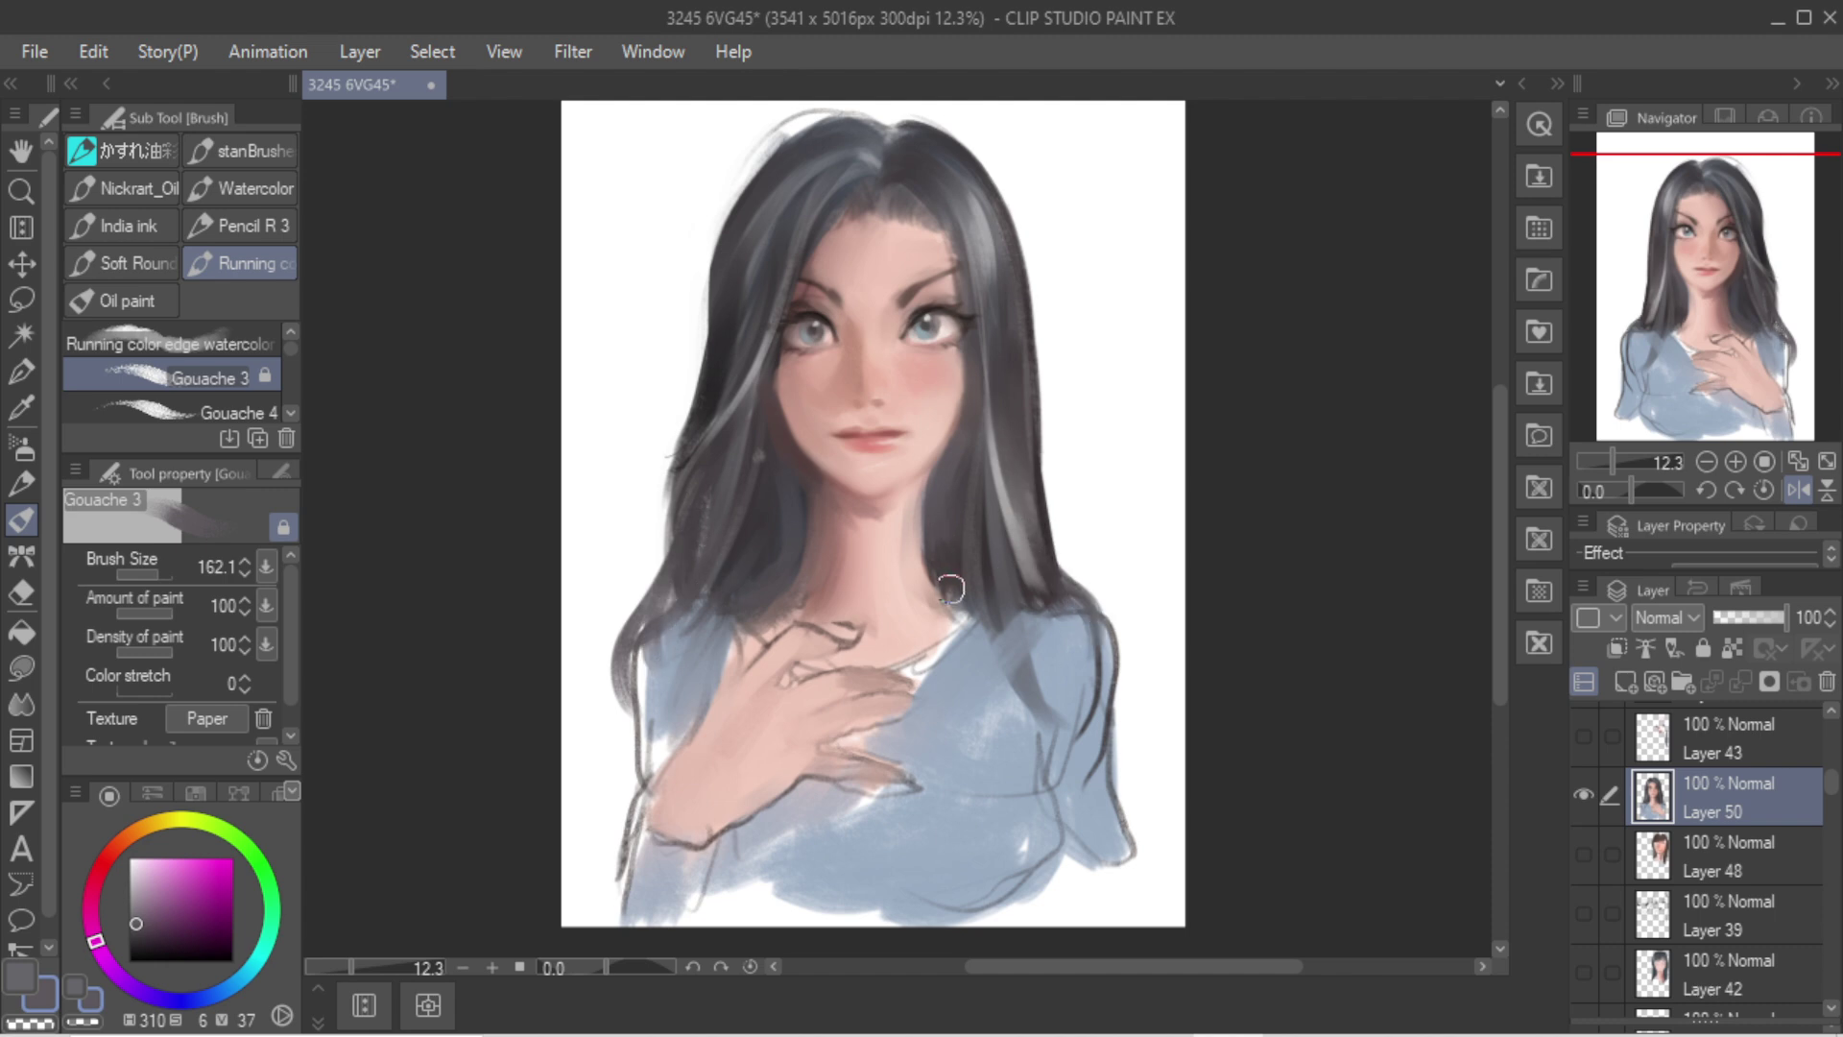
Step: Add skin tone along the shoulder opposite the hand and widen that sleeve with sampled blue at brush size 393.7
{"action": "left_click", "coordinate": [910, 561], "text": "alt"}
{"action": "mouse_move", "coordinate": [932, 568]}
{"action": "left_mouse_down"}
{"action": "mouse_move", "coordinate": [1027, 619]}
{"action": "mouse_move", "coordinate": [1140, 758]}
{"action": "left_mouse_up"}
{"action": "left_click", "coordinate": [1063, 637], "text": "alt"}
{"action": "key", "text": "ctrl+z"}
{"action": "mouse_move", "coordinate": [1060, 635]}
{"action": "left_mouse_down"}
{"action": "mouse_move", "coordinate": [1117, 709]}
{"action": "mouse_move", "coordinate": [1113, 684]}
{"action": "mouse_move", "coordinate": [1103, 864]}
{"action": "left_mouse_up"}
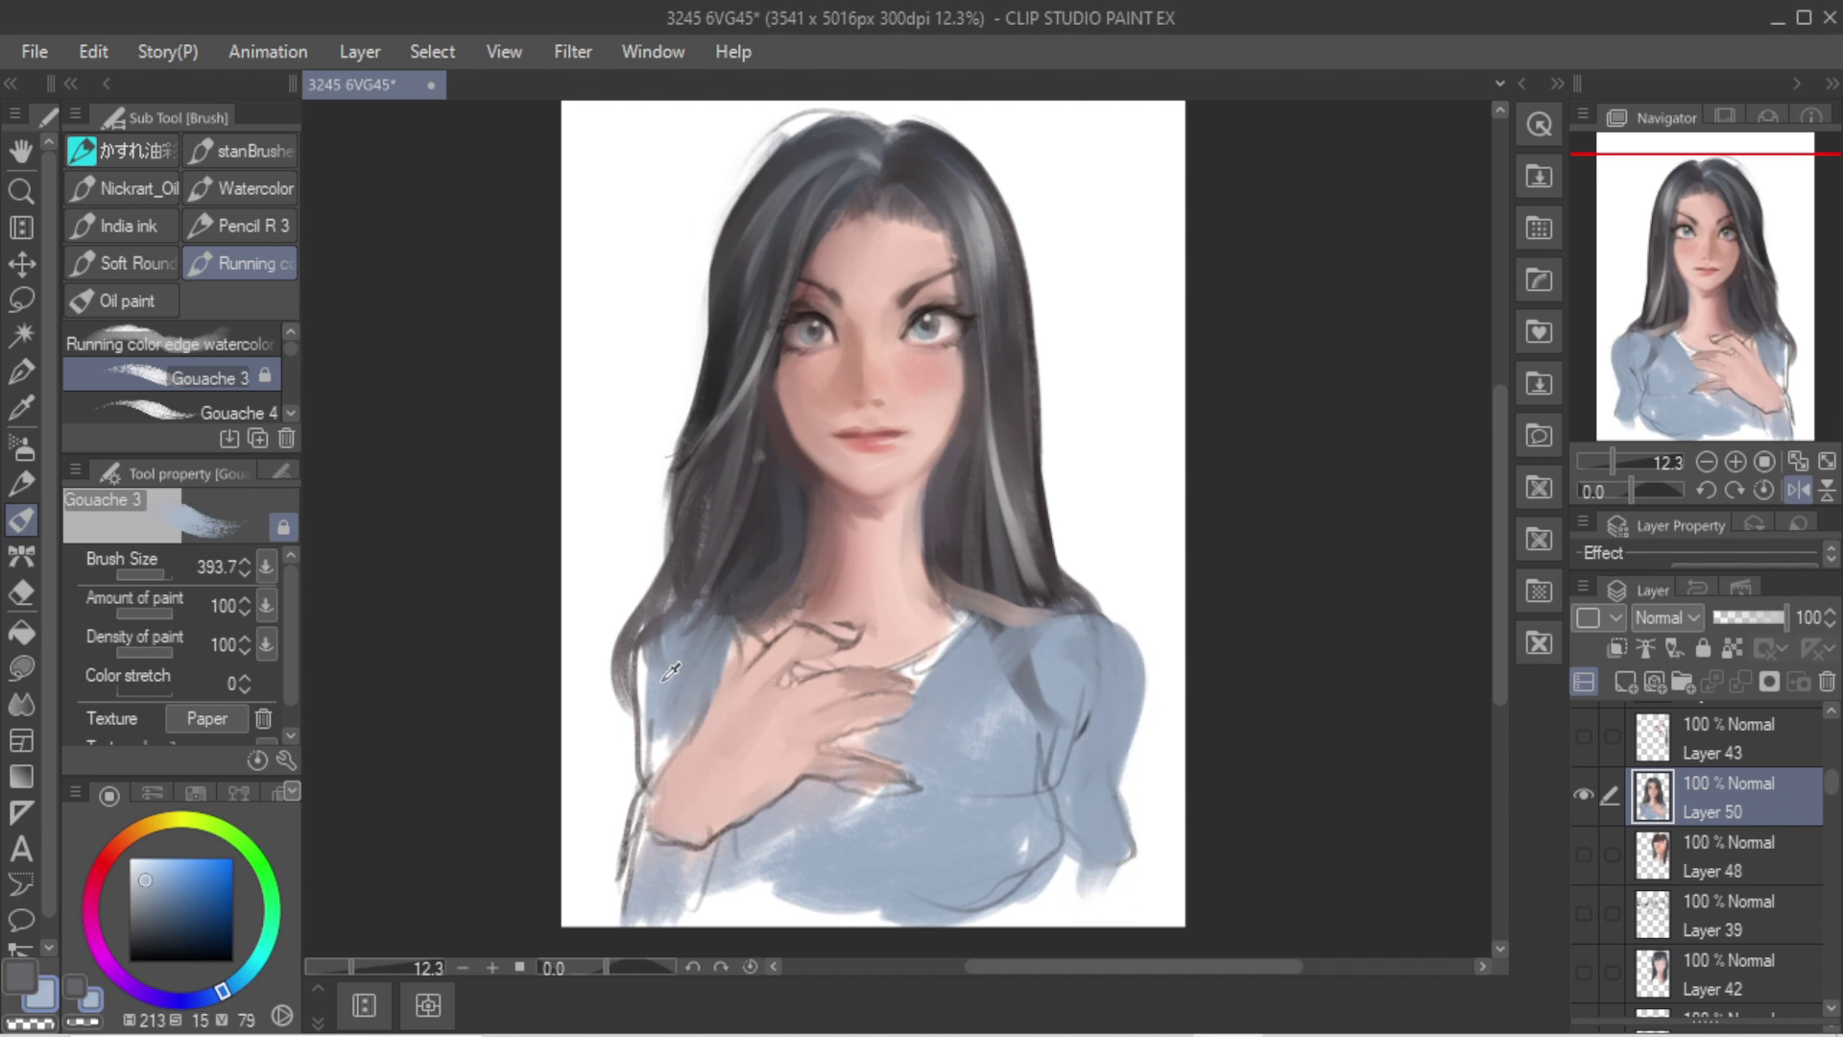
Step: Fill out the sleeve on the raised-hand side in sampled blue and clean its outer edge with transparent colour
{"action": "left_click_drag", "start_coordinate": [677, 641], "coordinate": [630, 794]}
{"action": "key", "text": "ctrl+z"}
{"action": "left_click_drag", "start_coordinate": [661, 659], "coordinate": [634, 805]}
{"action": "key", "text": "ctrl+z"}
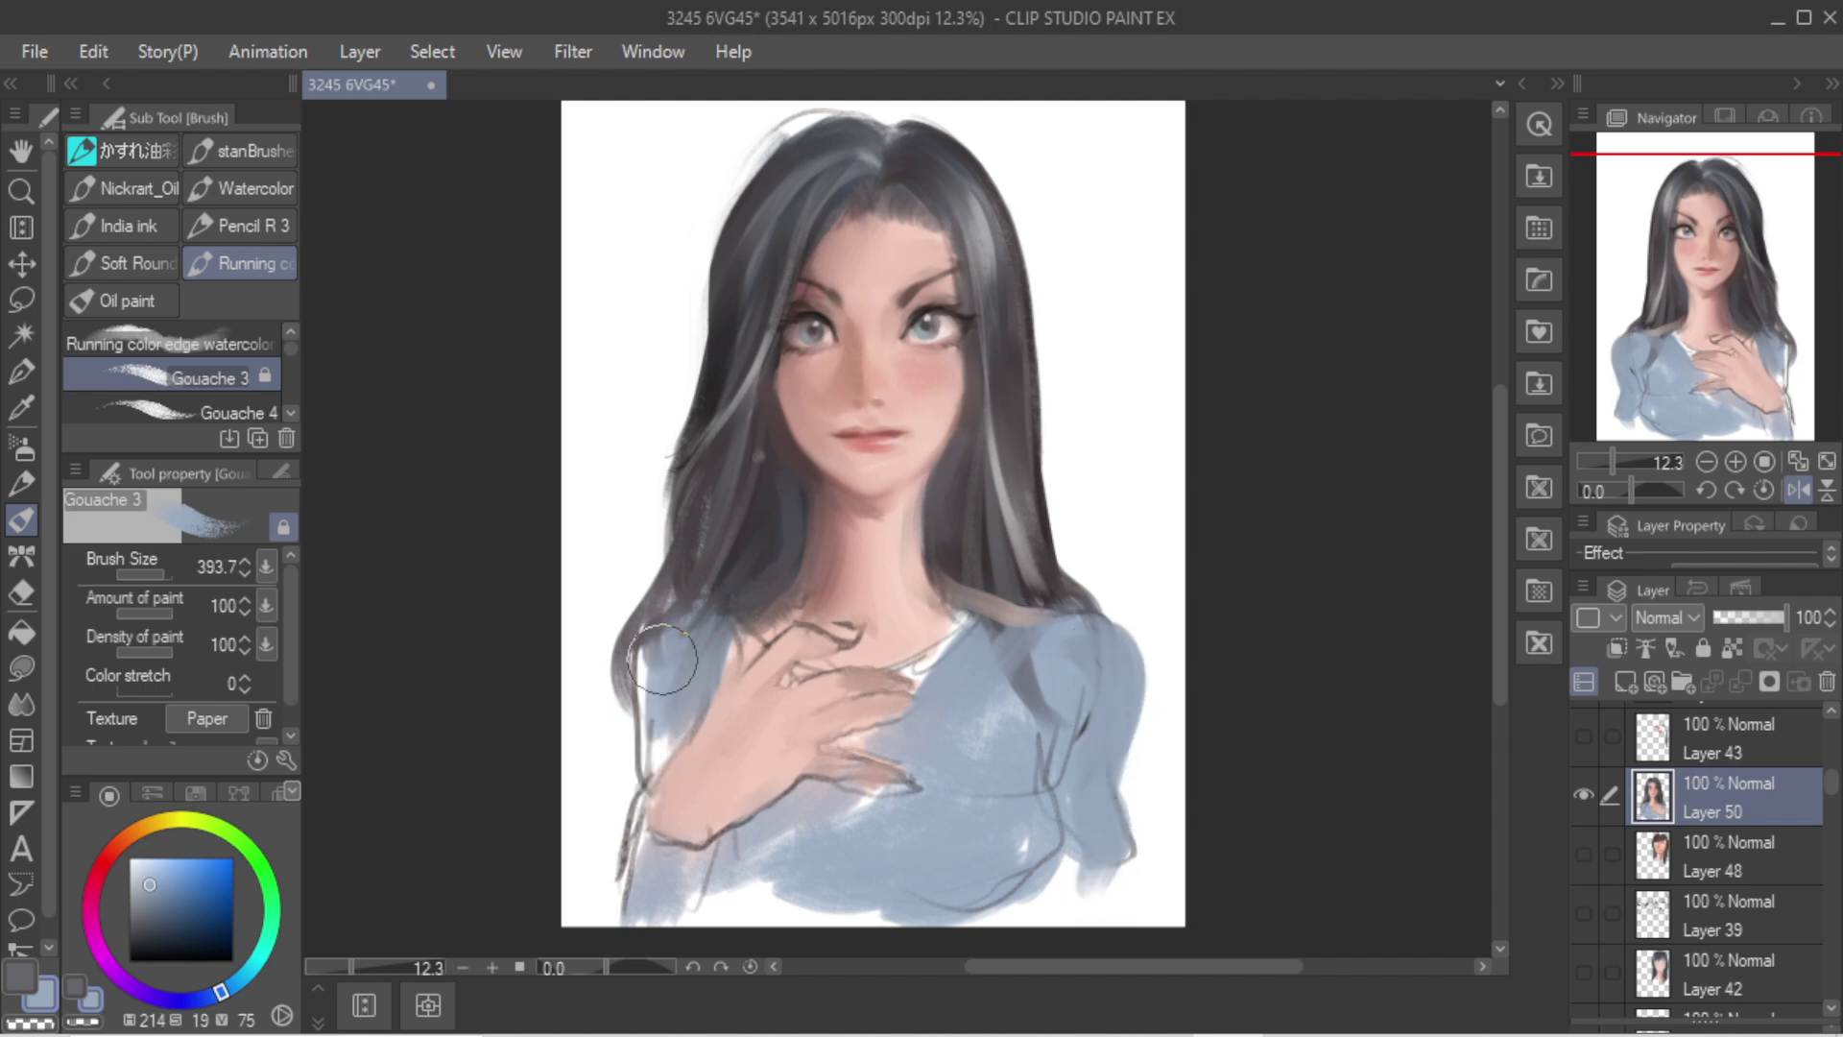
{"action": "mouse_move", "coordinate": [664, 658]}
{"action": "left_mouse_down"}
{"action": "mouse_move", "coordinate": [628, 779]}
{"action": "mouse_move", "coordinate": [668, 721]}
{"action": "mouse_move", "coordinate": [629, 790]}
{"action": "mouse_move", "coordinate": [669, 697]}
{"action": "mouse_move", "coordinate": [600, 701]}
{"action": "mouse_move", "coordinate": [588, 798]}
{"action": "mouse_move", "coordinate": [585, 682]}
{"action": "mouse_move", "coordinate": [584, 789]}
{"action": "left_mouse_up"}
{"action": "left_click_drag", "start_coordinate": [589, 656], "coordinate": [586, 832]}
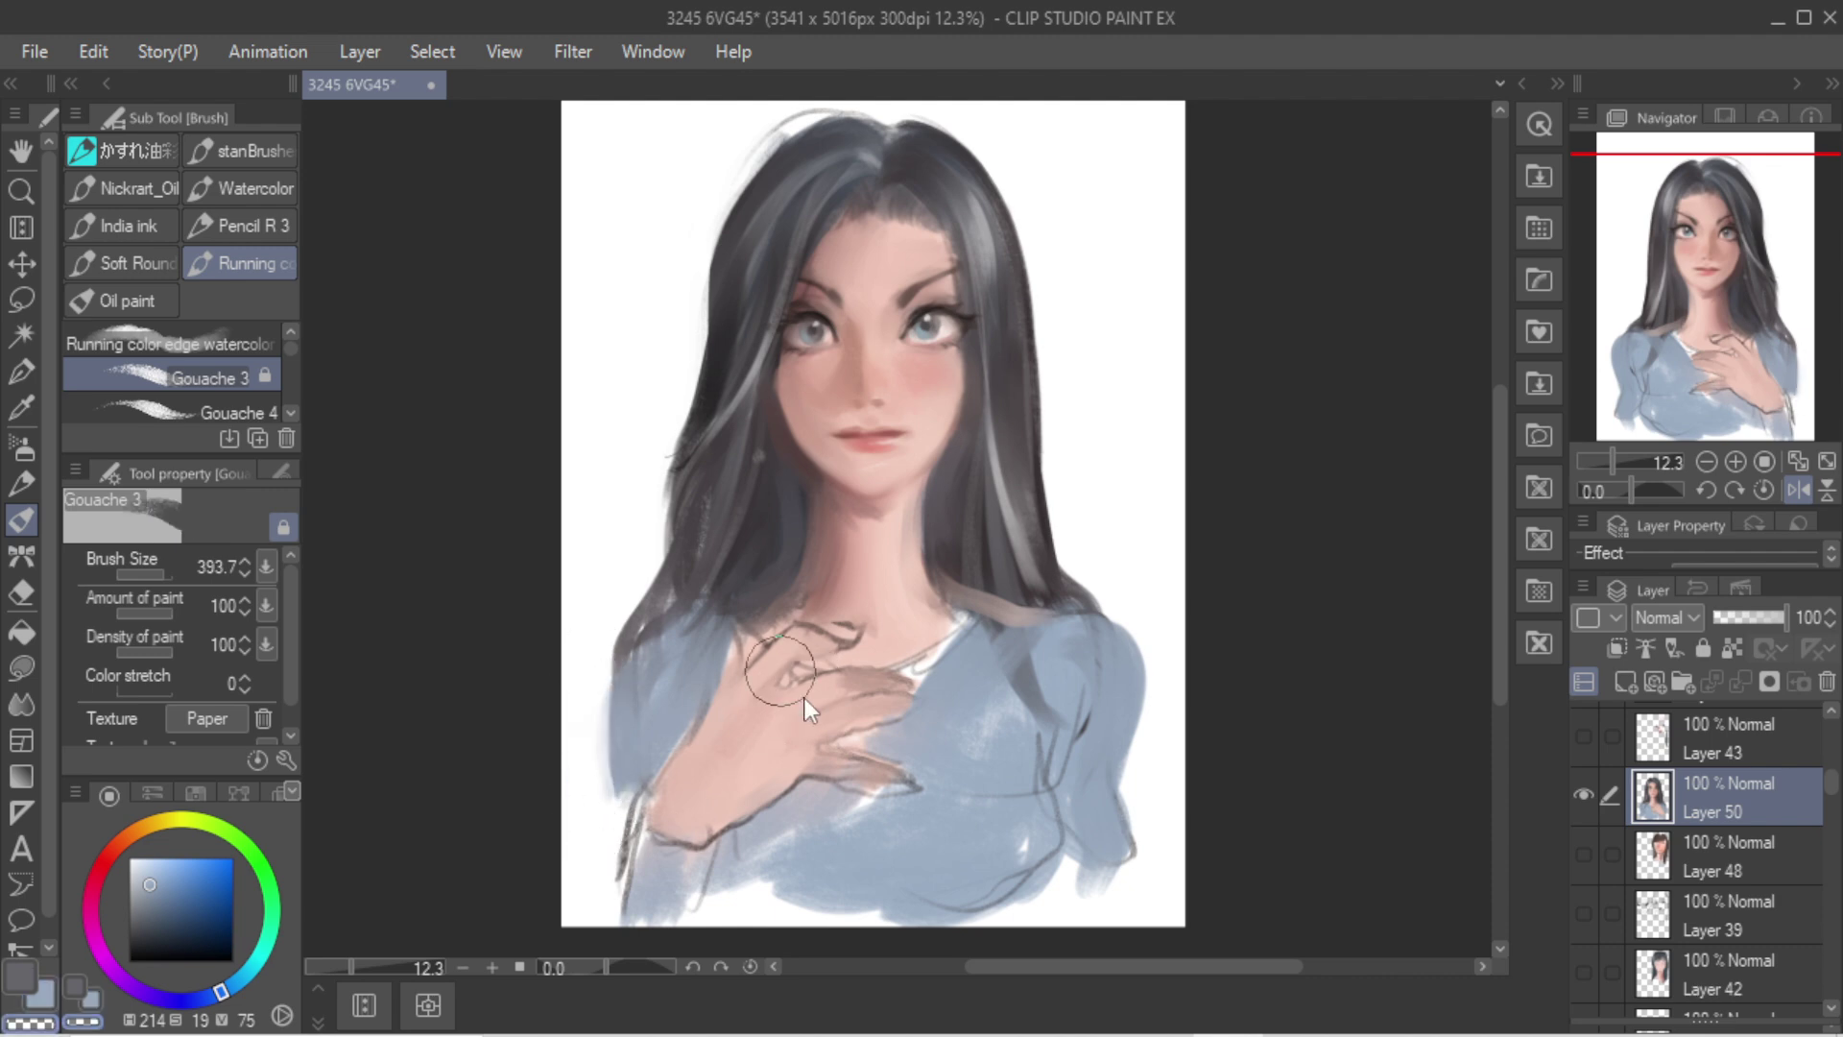
Step: Shade the fingers with a sampled reddish-brown skin shadow at brush size 107.7
{"action": "left_click", "coordinate": [785, 676], "text": "alt"}
{"action": "mouse_move", "coordinate": [828, 673]}
{"action": "left_mouse_down"}
{"action": "mouse_move", "coordinate": [922, 693]}
{"action": "mouse_move", "coordinate": [906, 681]}
{"action": "left_mouse_up"}
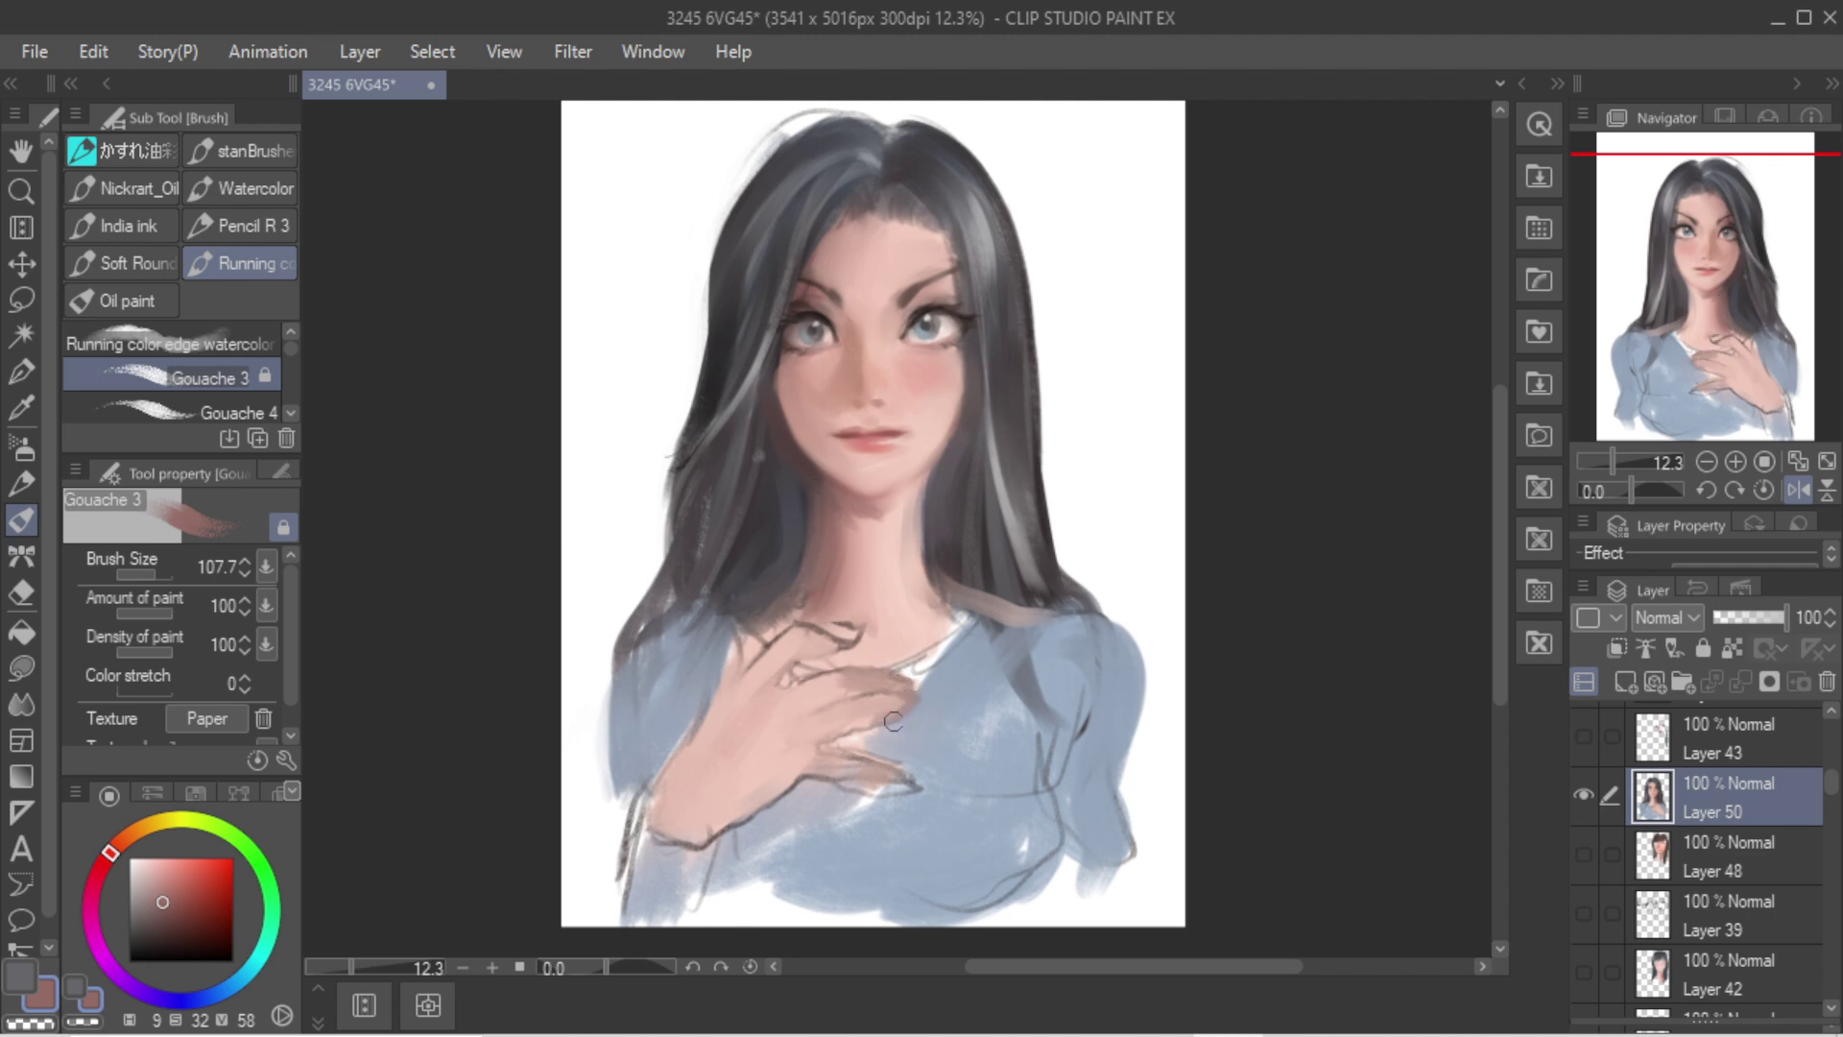
{"action": "left_click", "coordinate": [841, 772], "text": "alt"}
{"action": "left_click", "coordinate": [849, 768], "text": "alt"}
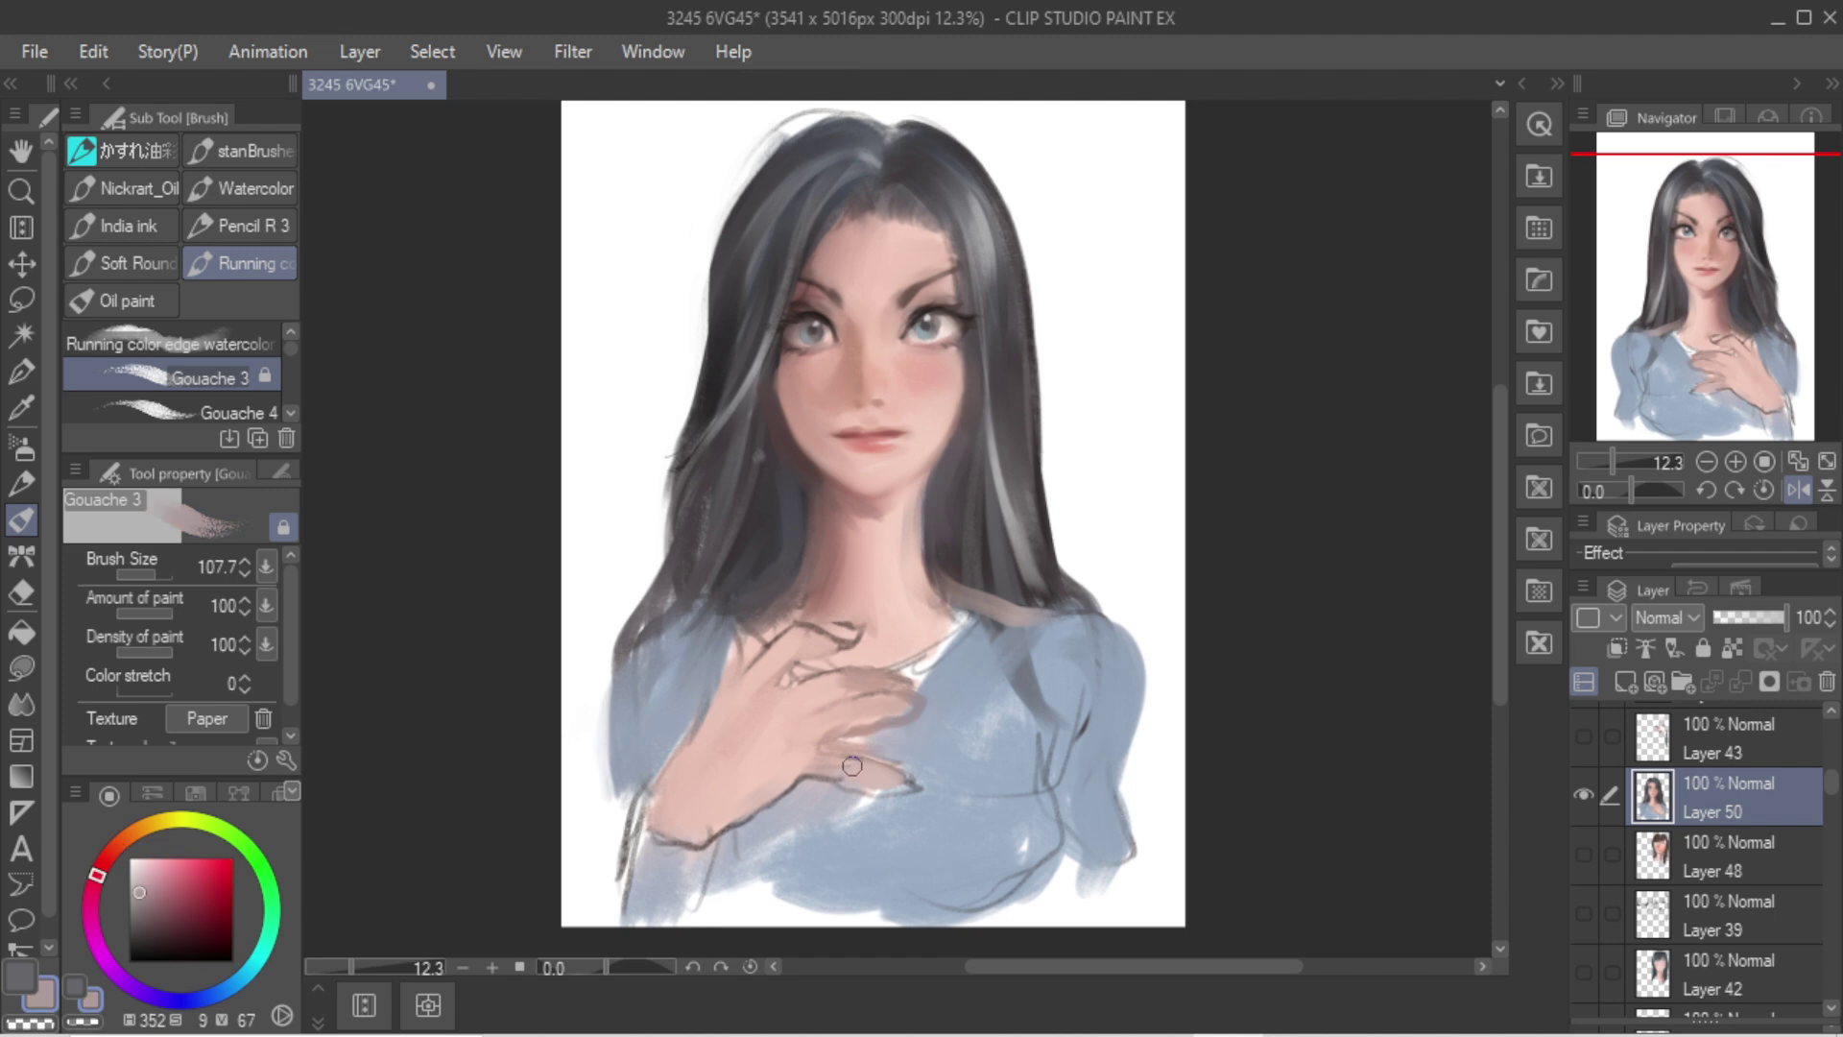
Step: Smooth the back of the hand and the fingers with sampled skin tones using the Gouache brush at size 159.2
{"action": "left_click_drag", "start_coordinate": [795, 732], "coordinate": [811, 733]}
{"action": "left_click", "coordinate": [772, 727], "text": "alt"}
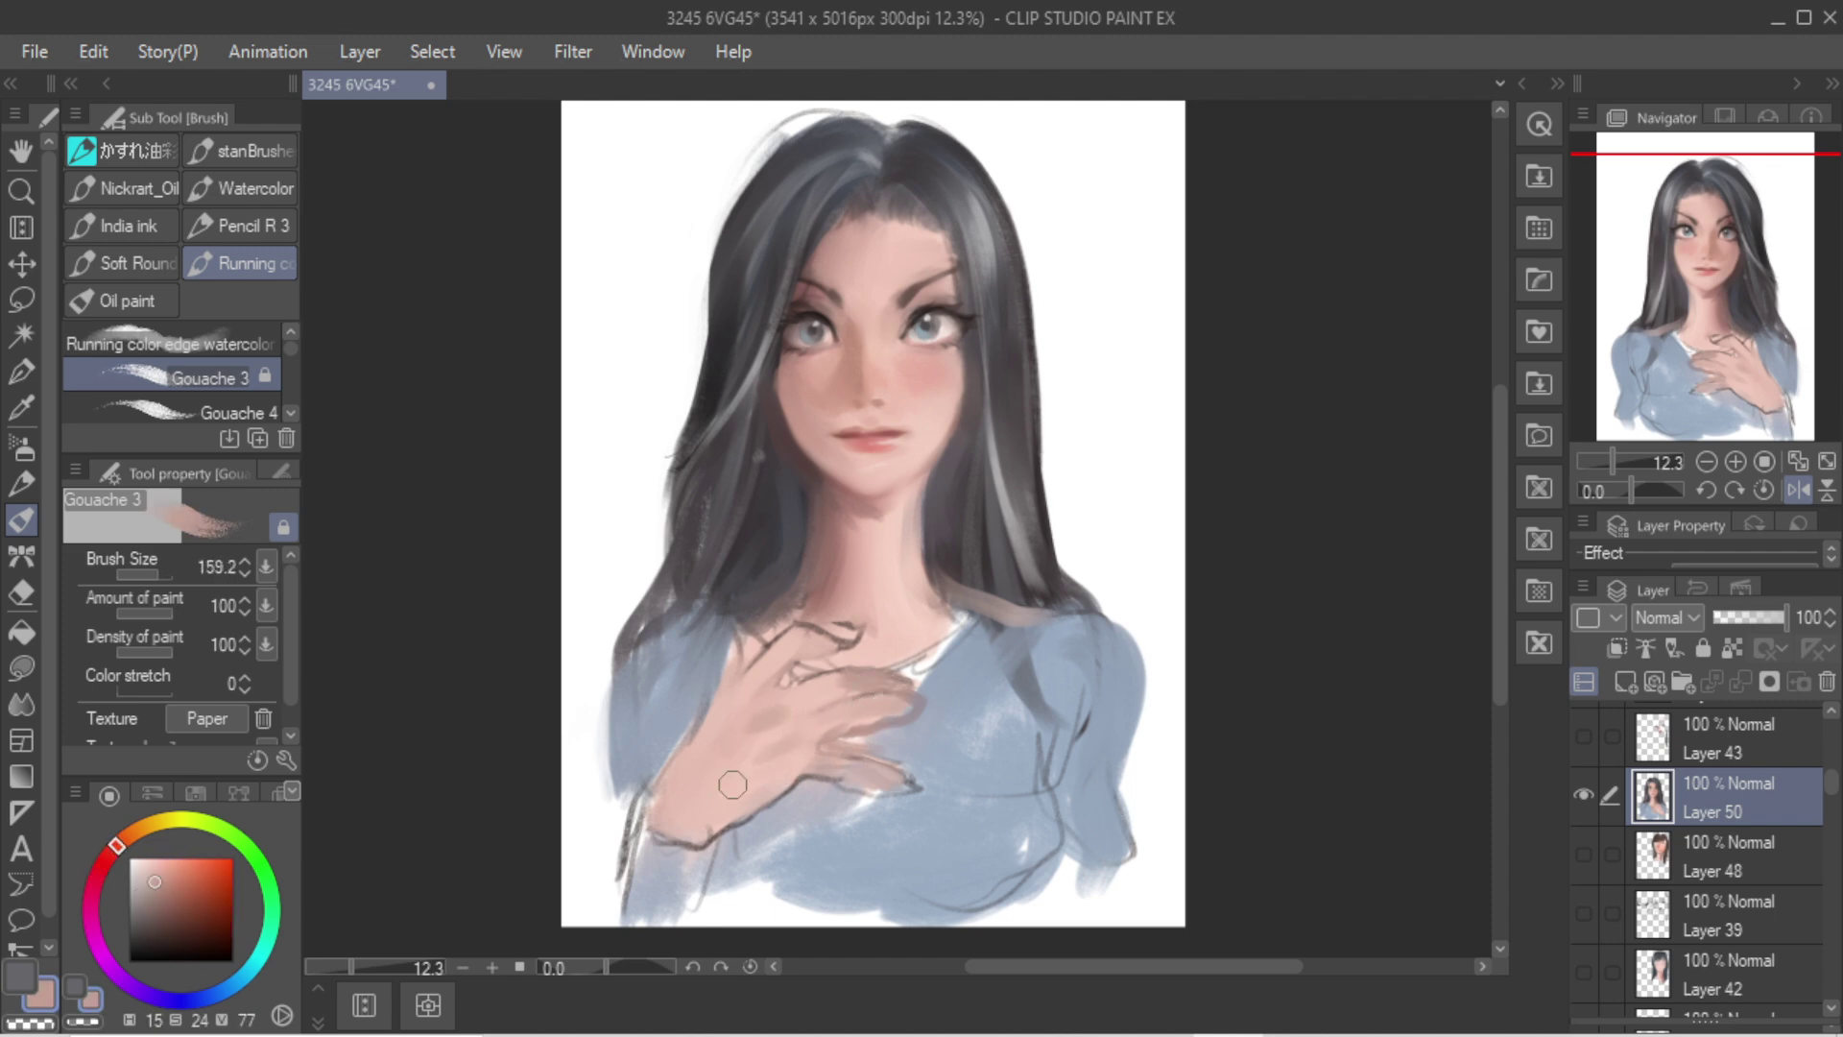
{"action": "left_click", "coordinate": [740, 664], "text": "alt"}
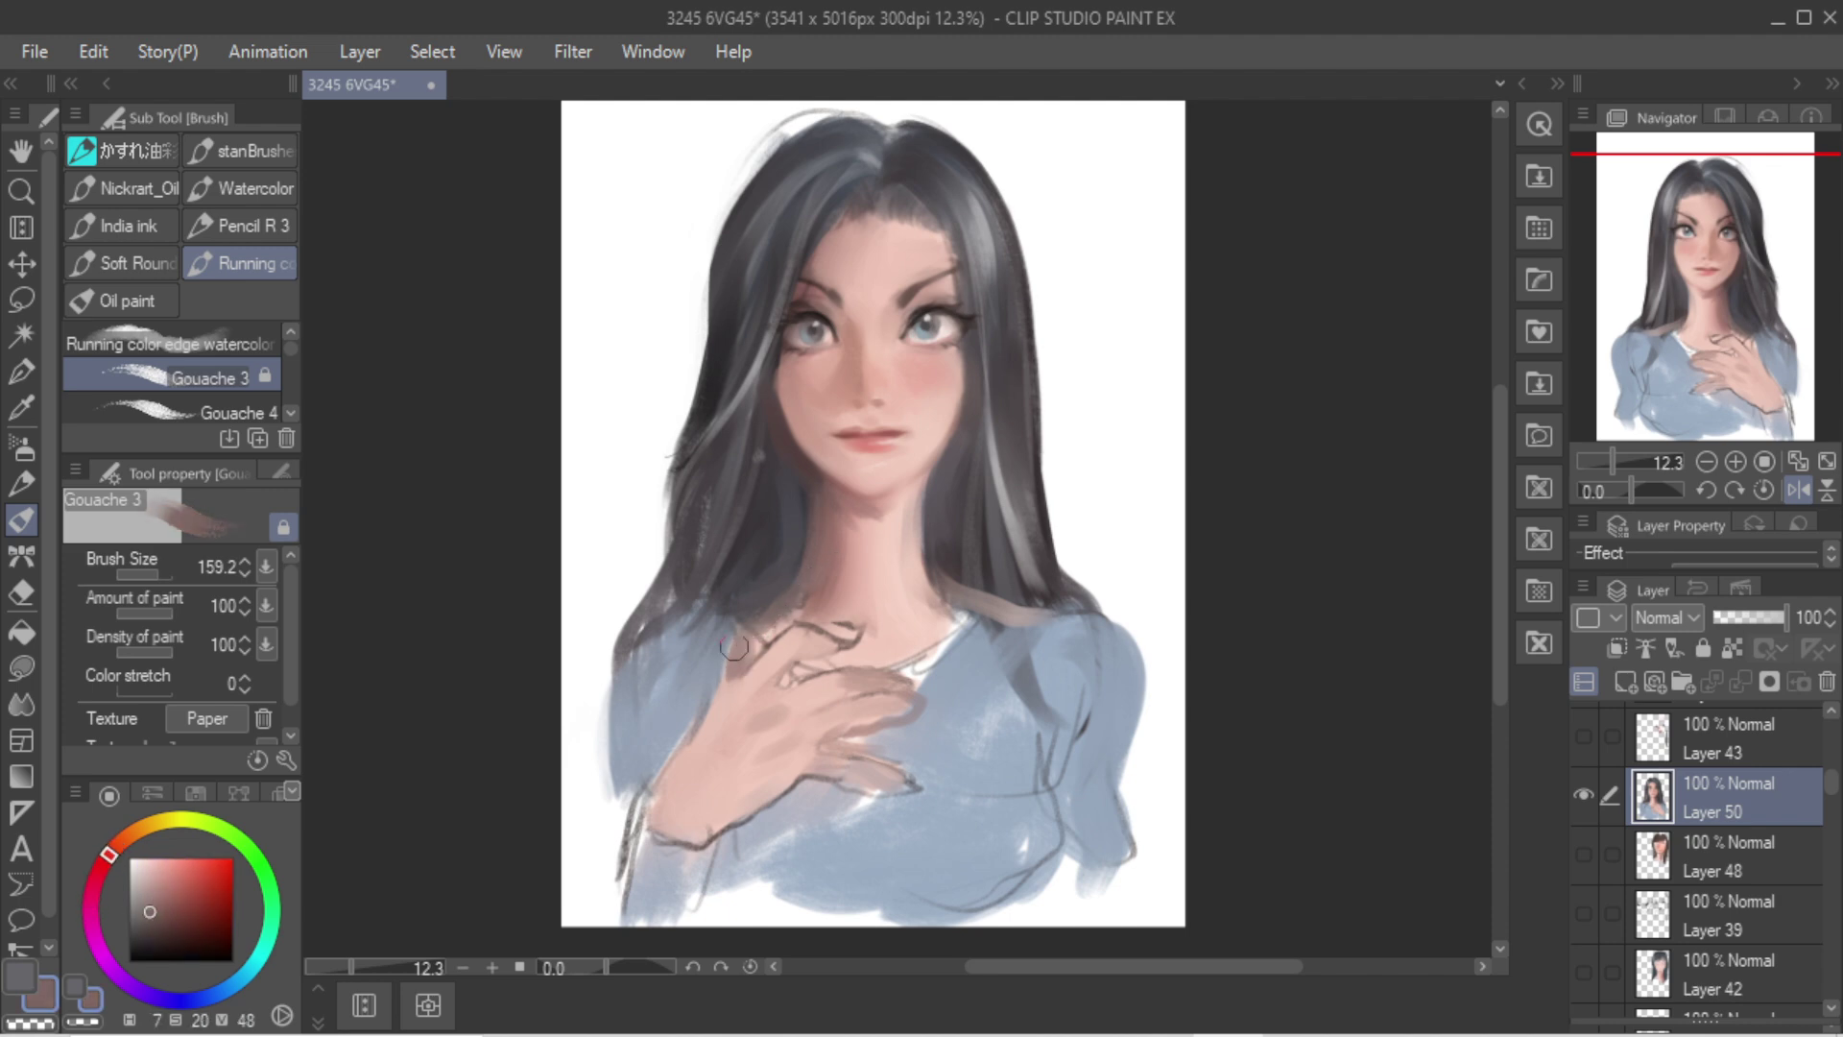
{"action": "left_click", "coordinate": [727, 700], "text": "alt"}
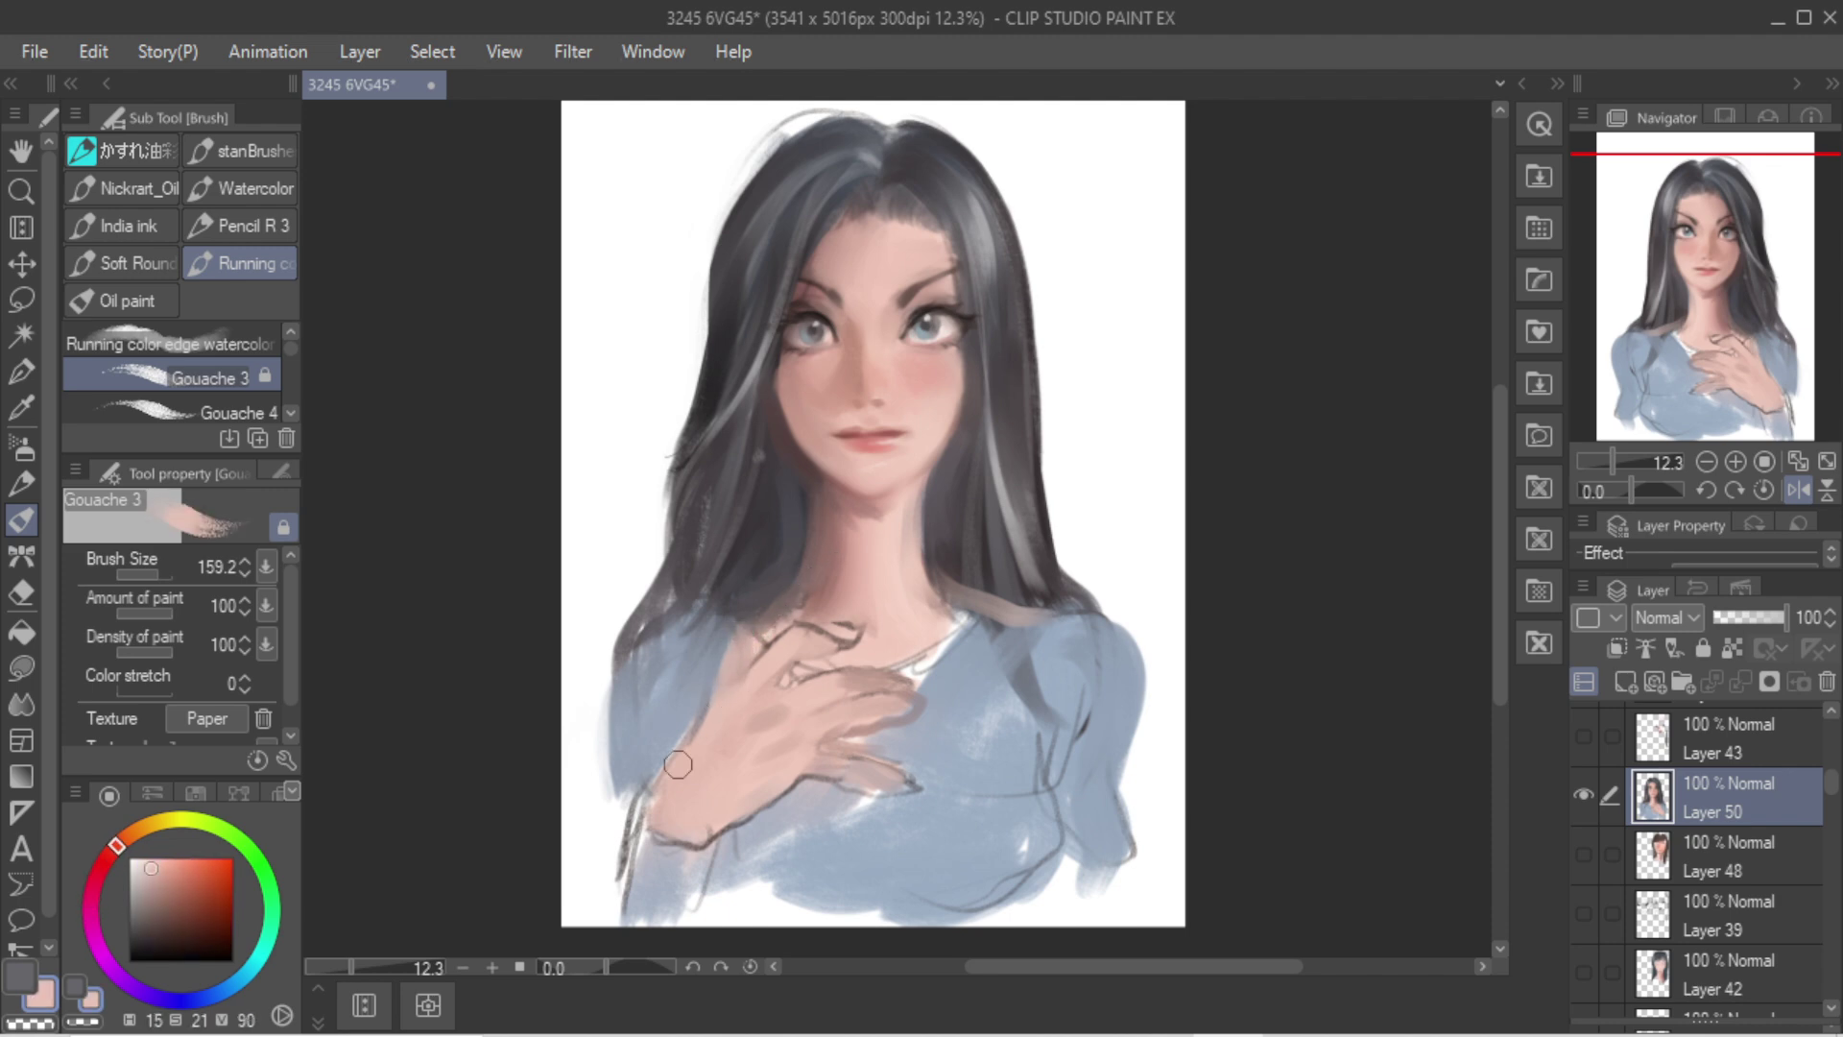
{"action": "left_click", "coordinate": [723, 602], "text": "alt"}
{"action": "left_click", "coordinate": [751, 586], "text": "alt"}
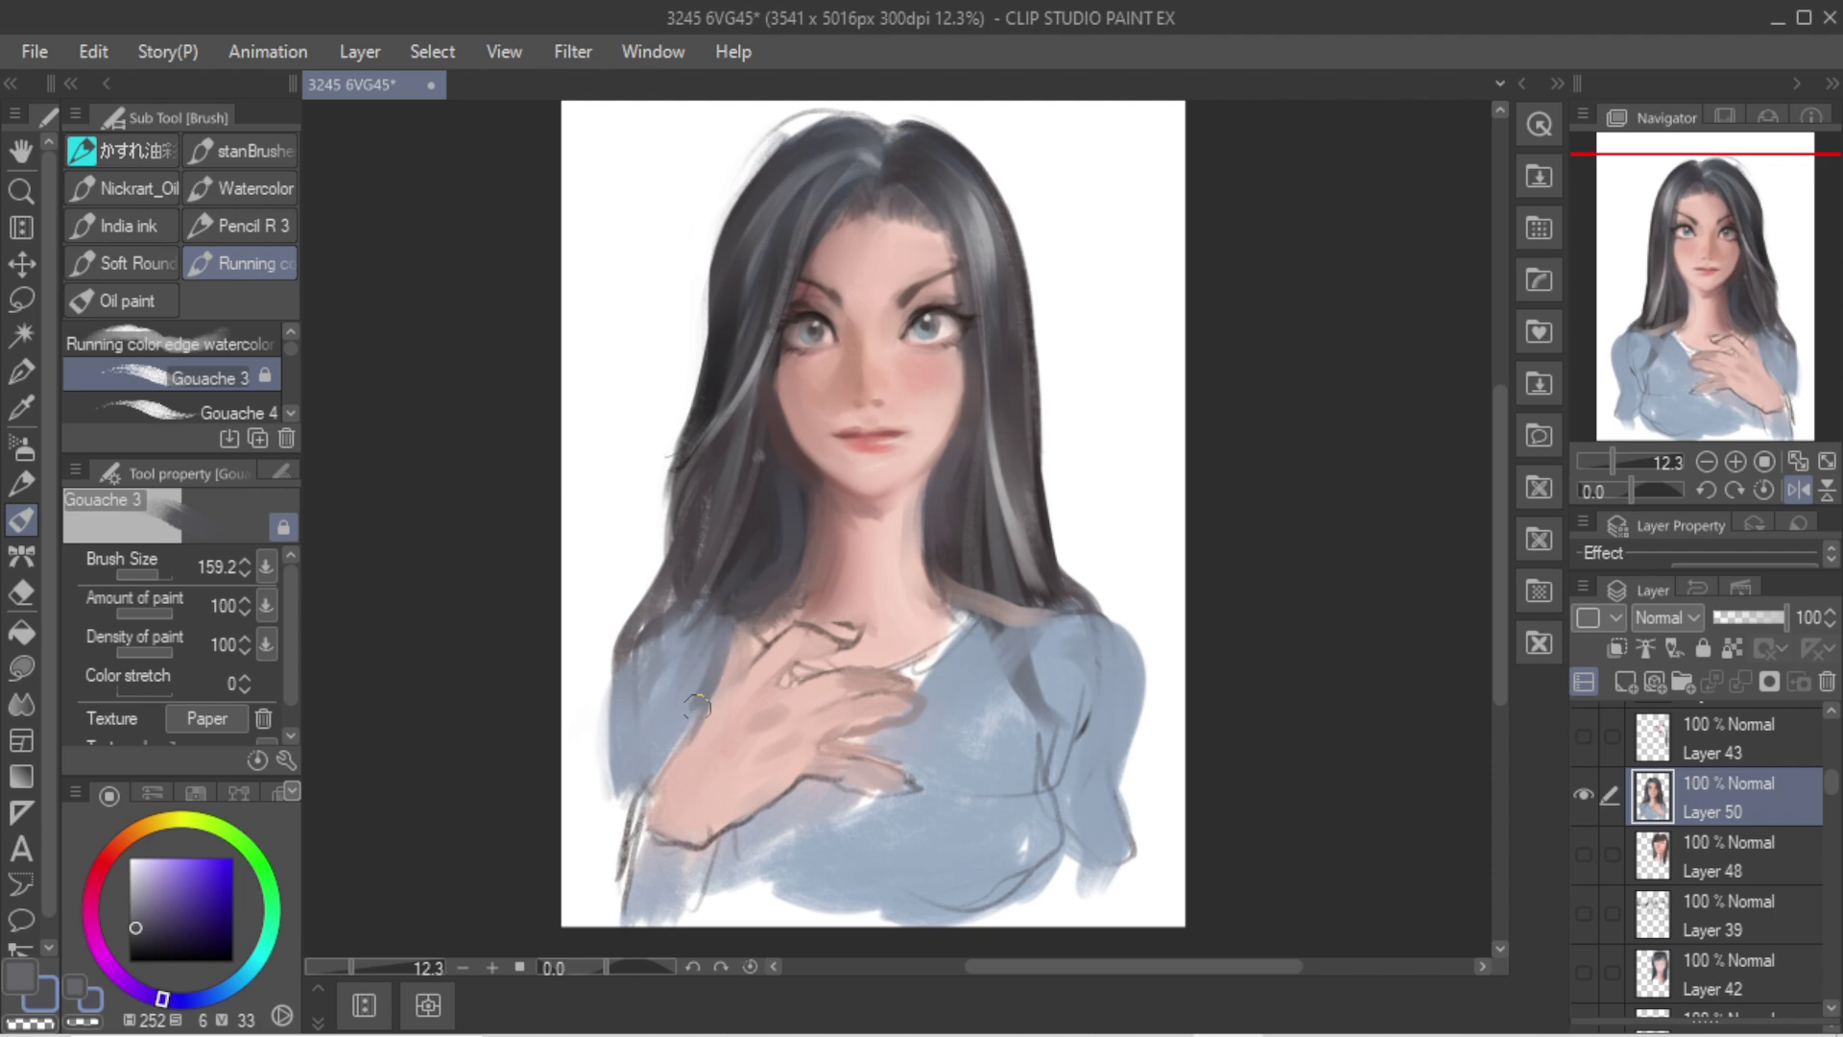
Step: Paint the outer edge of the hand and wrist in a sampled greyish brown at brush size 143.5
{"action": "left_click", "coordinate": [752, 626], "text": "alt"}
{"action": "key", "text": "["}
{"action": "left_click", "coordinate": [753, 629], "text": "alt"}
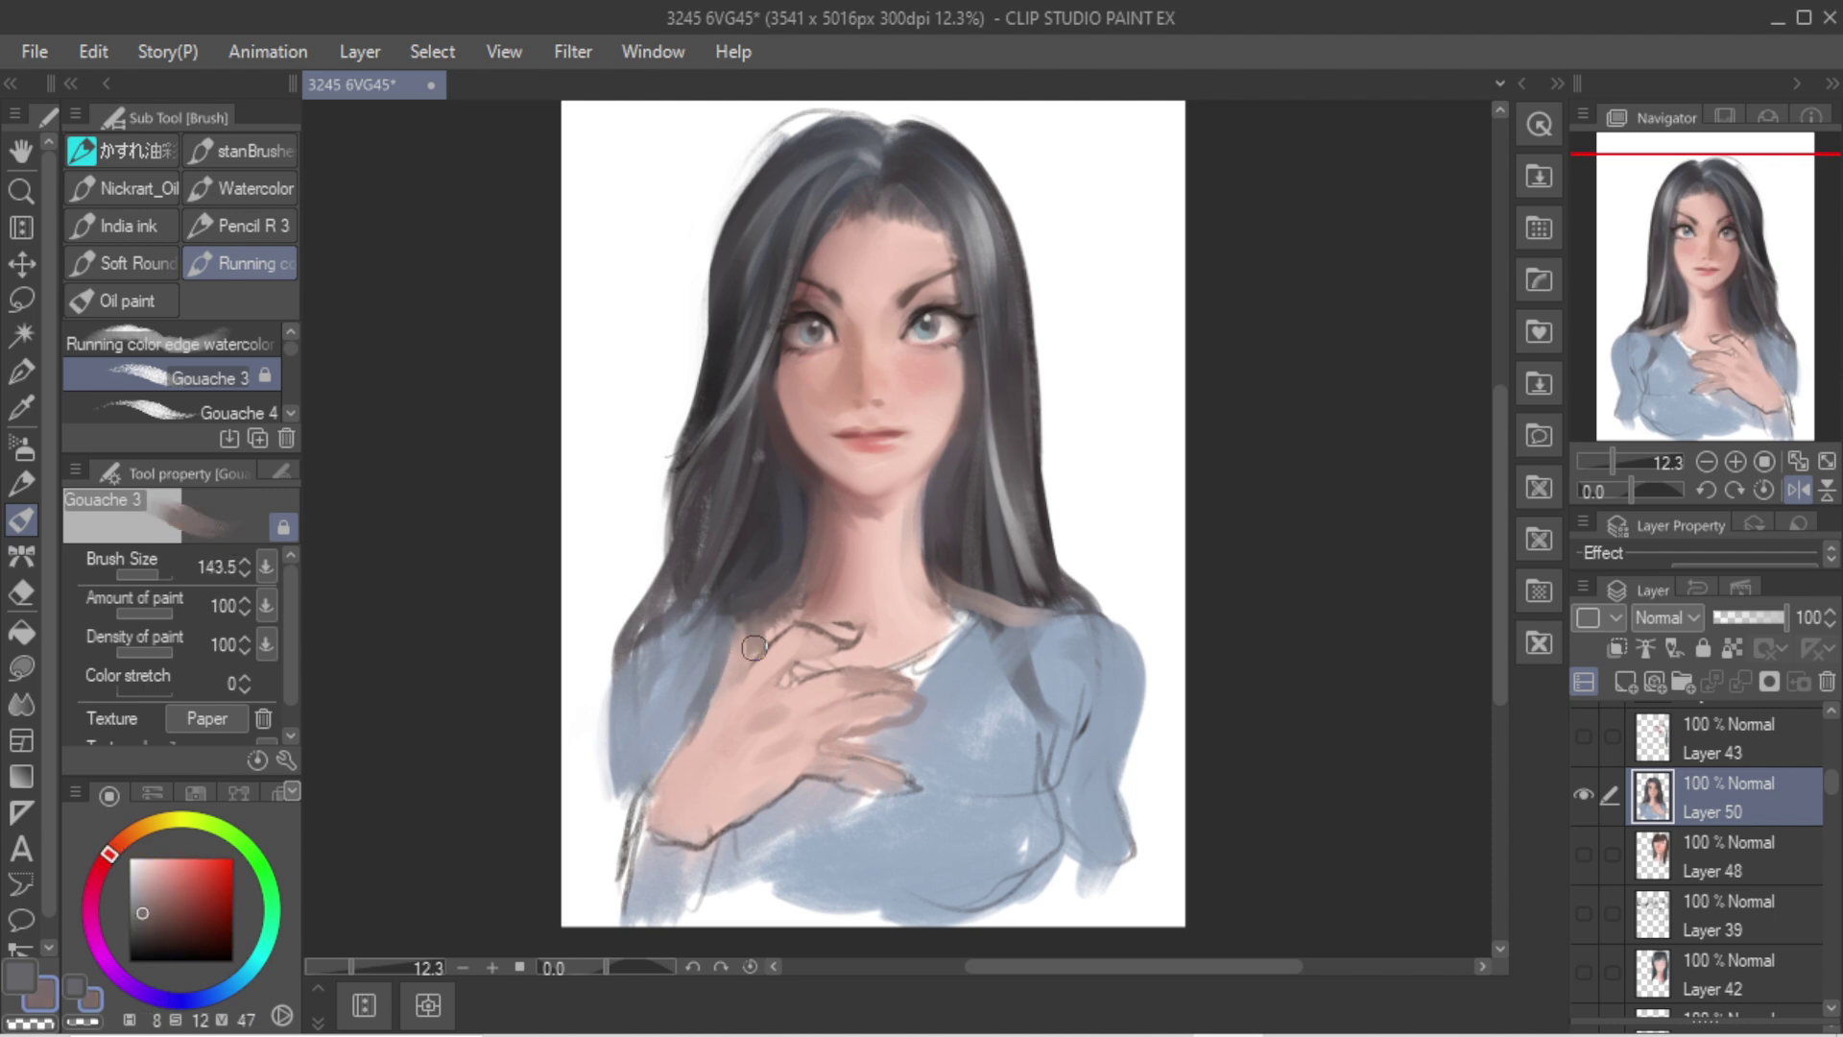
{"action": "left_click_drag", "start_coordinate": [694, 717], "coordinate": [632, 840]}
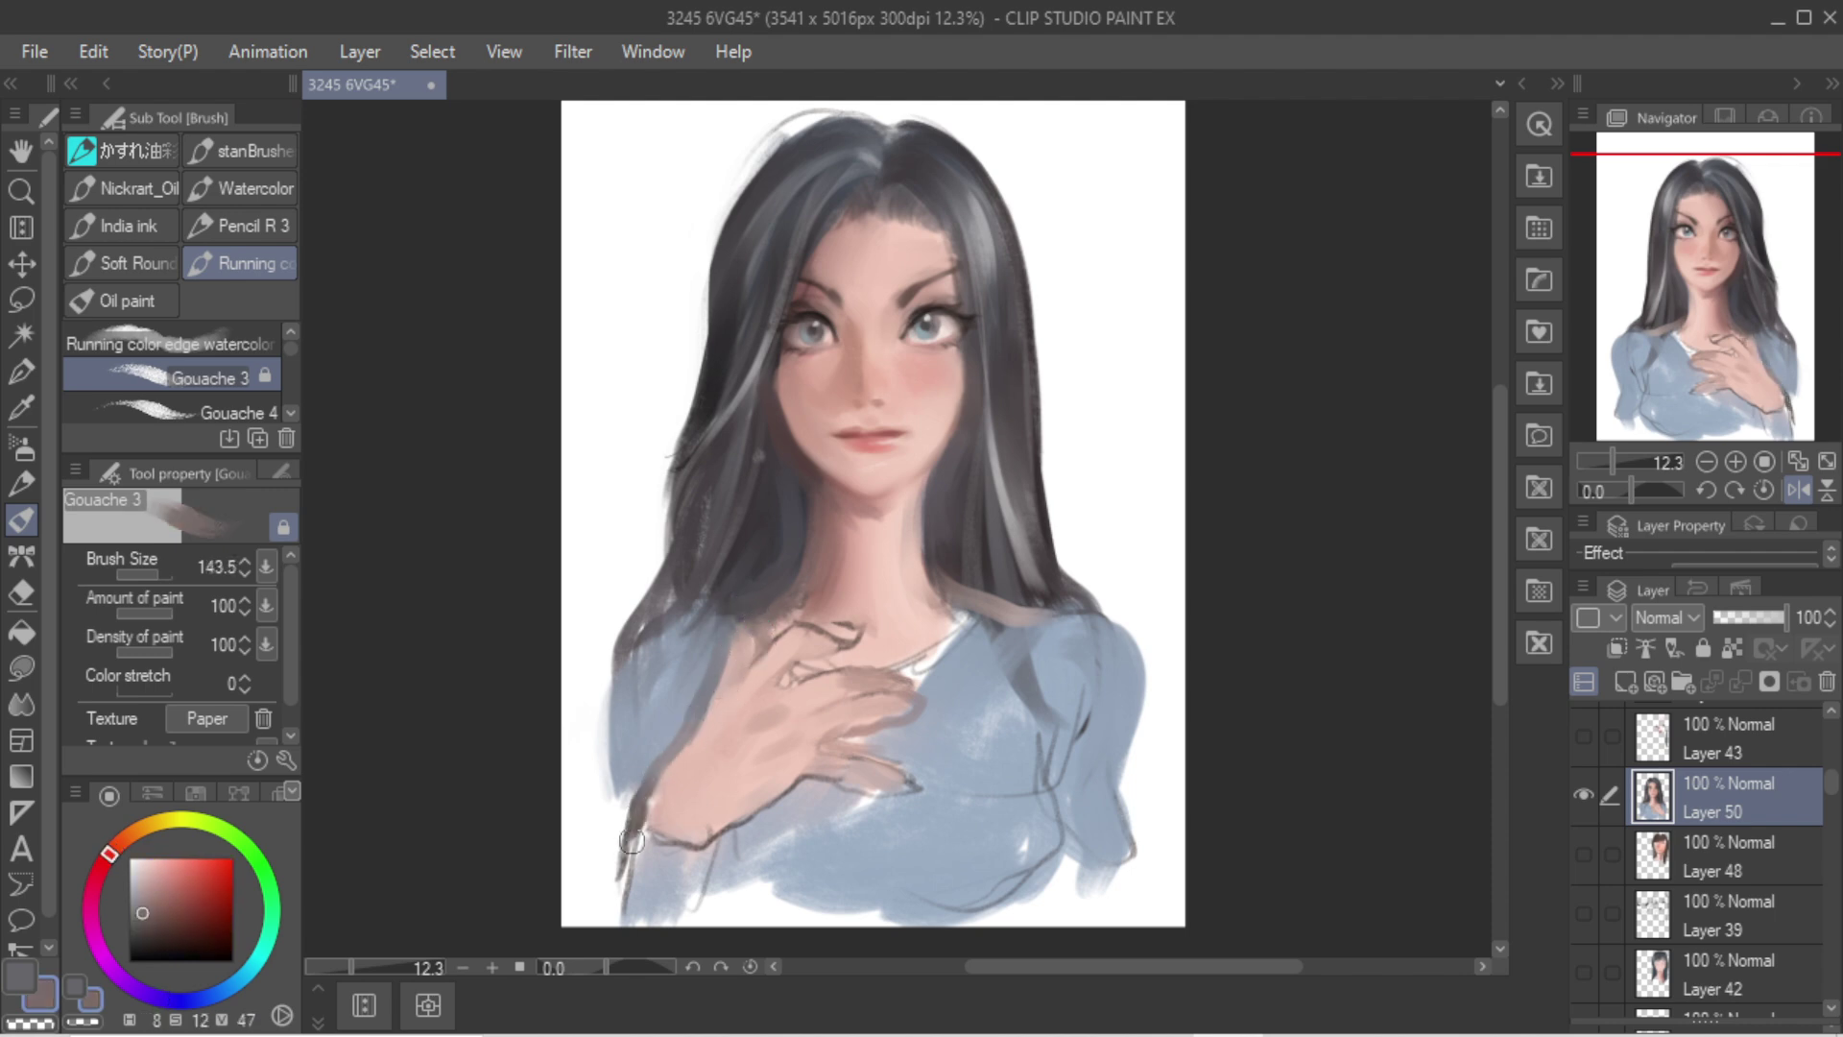
Step: Shade the wrist and the heel of the hand, then blend with sampled light skin tone at brush size 252.8
{"action": "key", "text": "]"}
{"action": "key", "text": "]"}
{"action": "key", "text": "]"}
{"action": "key", "text": "]"}
{"action": "key", "text": "]"}
{"action": "key", "text": "]"}
{"action": "left_click_drag", "start_coordinate": [662, 768], "coordinate": [715, 833]}
{"action": "left_click", "coordinate": [710, 789], "text": "alt"}
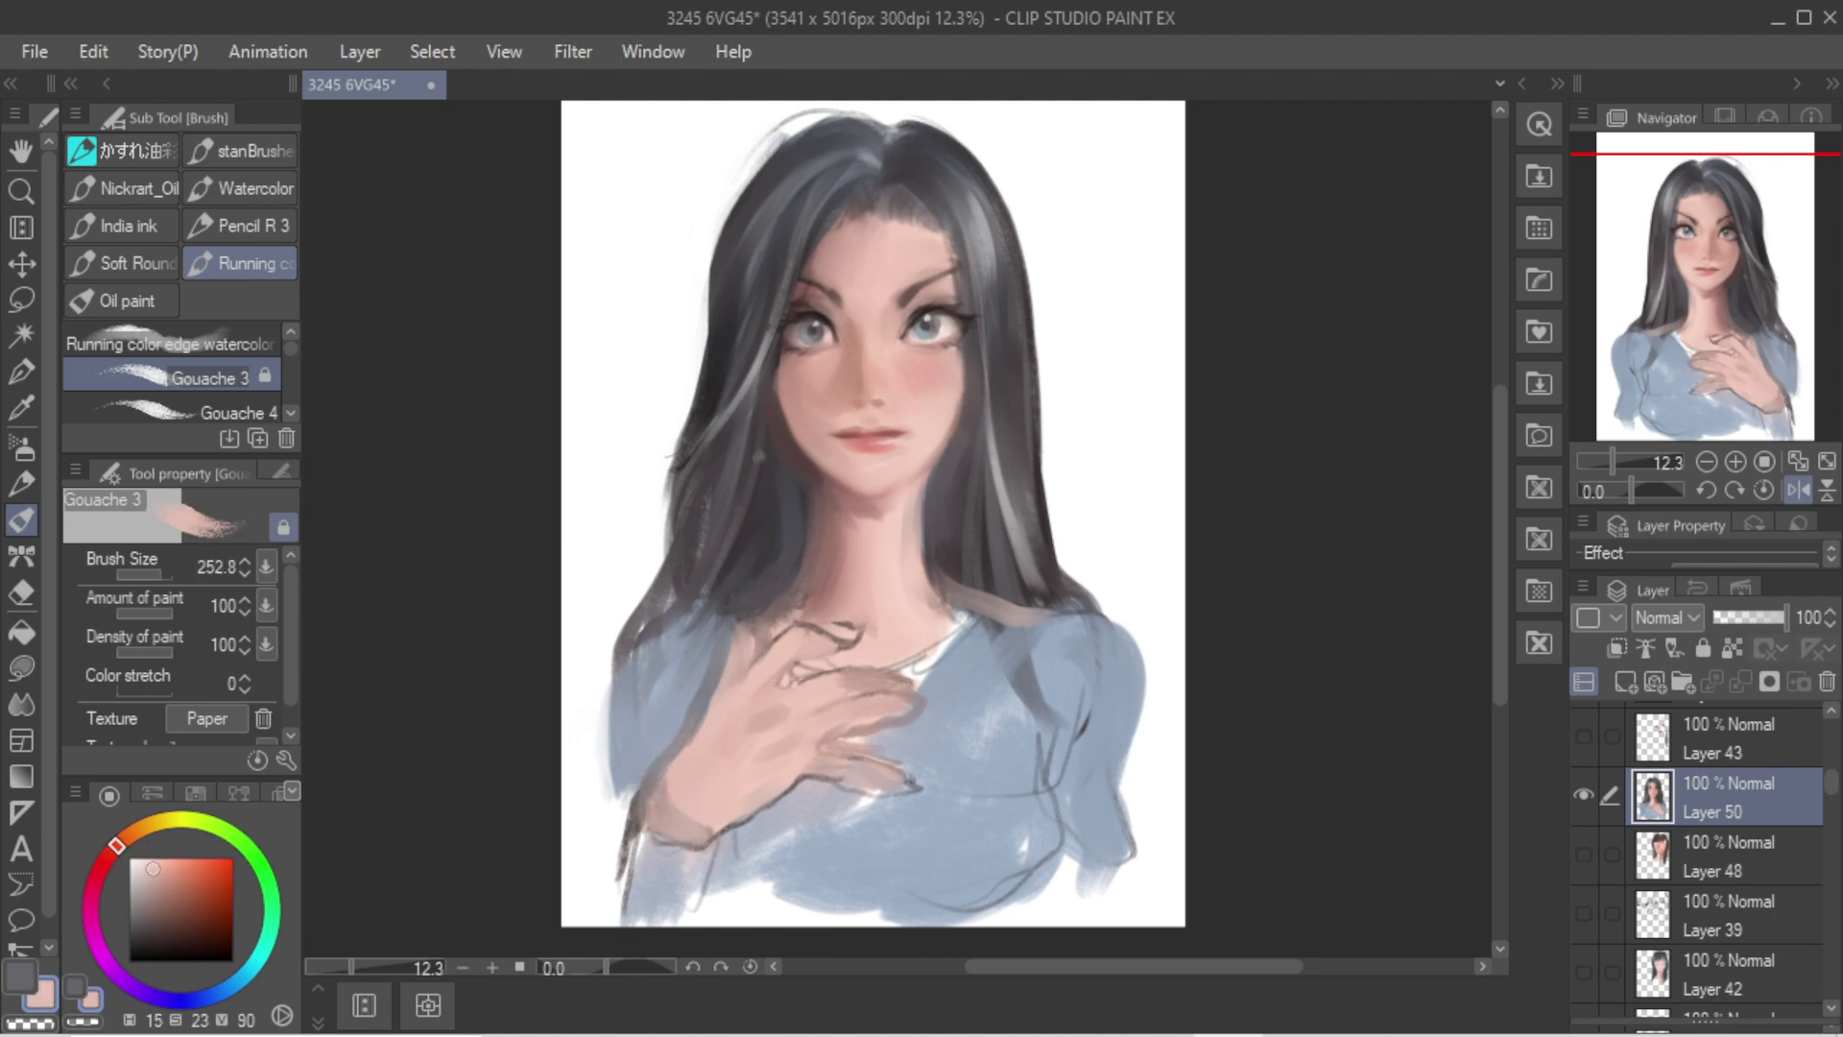
Step: Warm the back of the hand and the wrist with the Highlight airbrush, using sampled light skin and reddish tones
{"action": "key", "text": "b"}
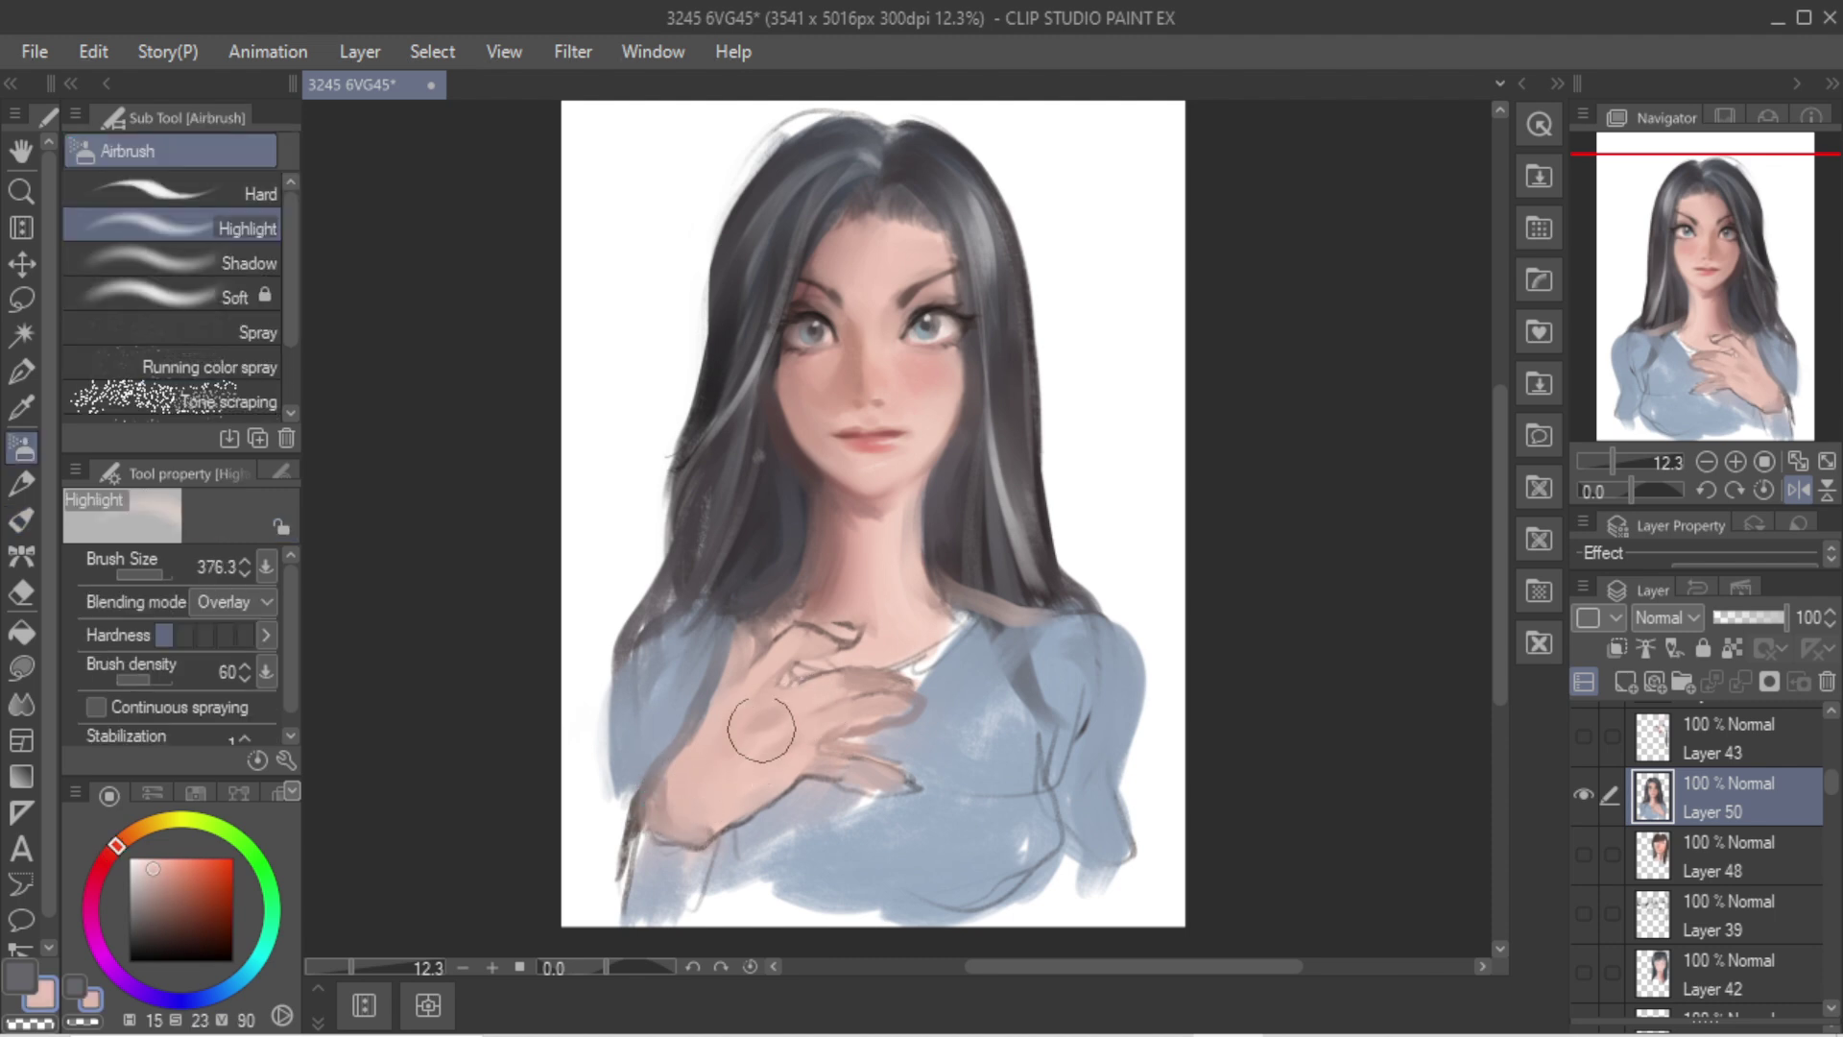
{"action": "mouse_move", "coordinate": [816, 742]}
{"action": "left_mouse_down"}
{"action": "mouse_move", "coordinate": [815, 758]}
{"action": "mouse_move", "coordinate": [773, 686]}
{"action": "mouse_move", "coordinate": [744, 676]}
{"action": "mouse_move", "coordinate": [664, 797]}
{"action": "left_mouse_up"}
{"action": "left_click", "coordinate": [807, 608], "text": "alt"}
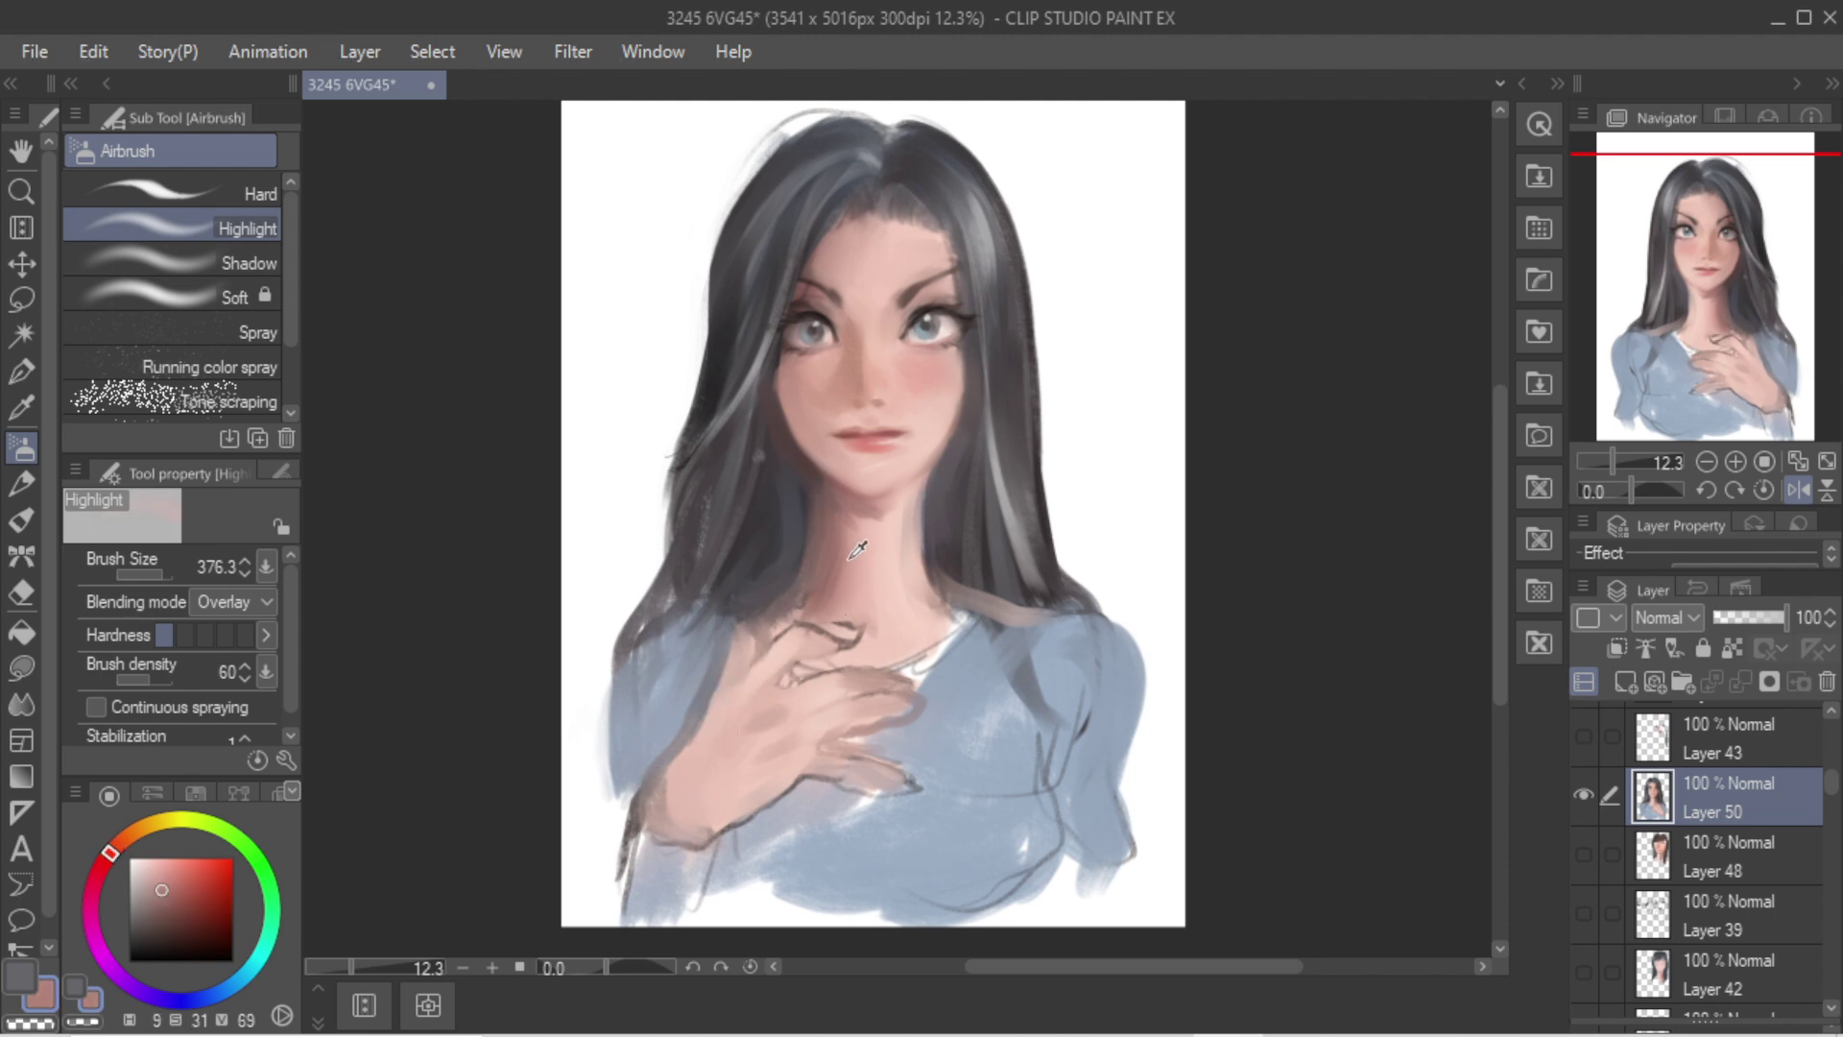
{"action": "mouse_move", "coordinate": [837, 749]}
{"action": "left_mouse_down"}
{"action": "mouse_move", "coordinate": [800, 767]}
{"action": "mouse_move", "coordinate": [762, 743]}
{"action": "mouse_move", "coordinate": [683, 790]}
{"action": "left_mouse_up"}
Step: Blend the lower edge of the hand with a sampled light skin tone using Gouache, reducing the brush size to 135.4
{"action": "key", "text": "b"}
{"action": "left_click", "coordinate": [223, 929]}
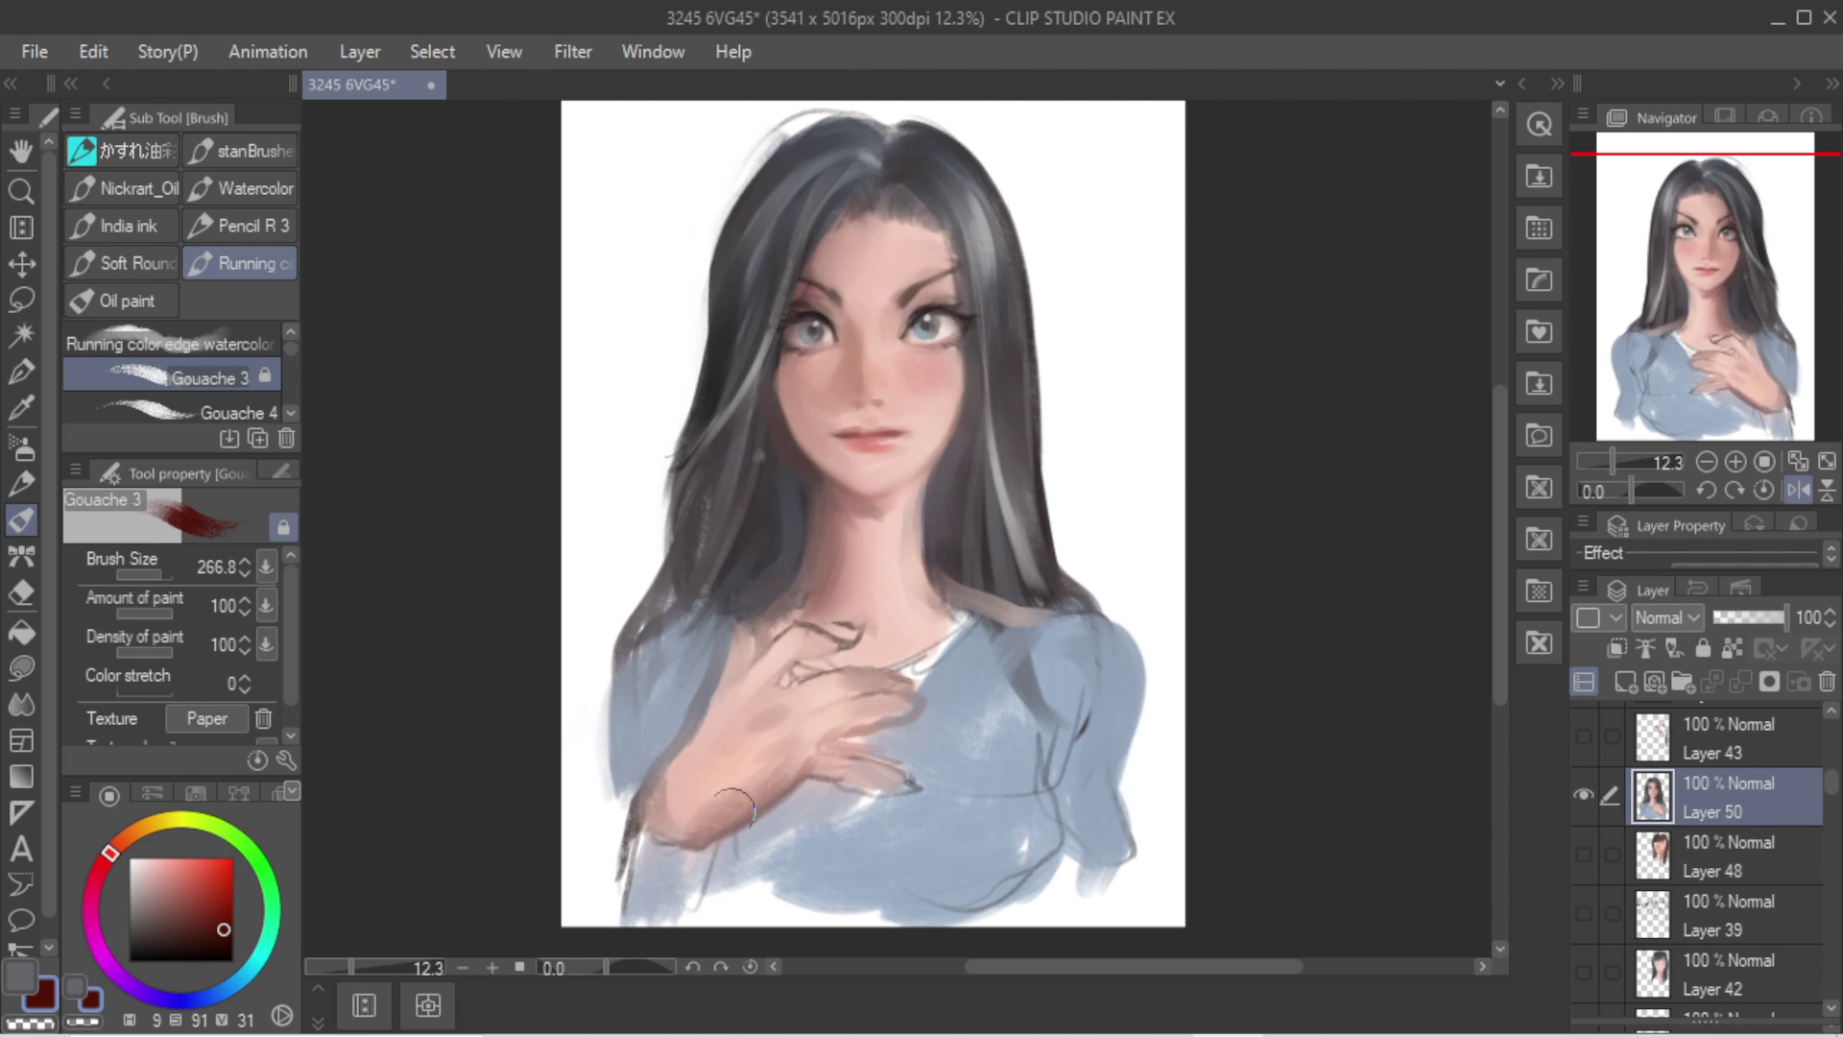
{"action": "left_click", "coordinate": [763, 779], "text": "alt"}
{"action": "left_click_drag", "start_coordinate": [747, 805], "coordinate": [735, 796]}
{"action": "key", "text": "bracketleft"}
{"action": "key", "text": "bracketleft"}
{"action": "key", "text": "bracketleft"}
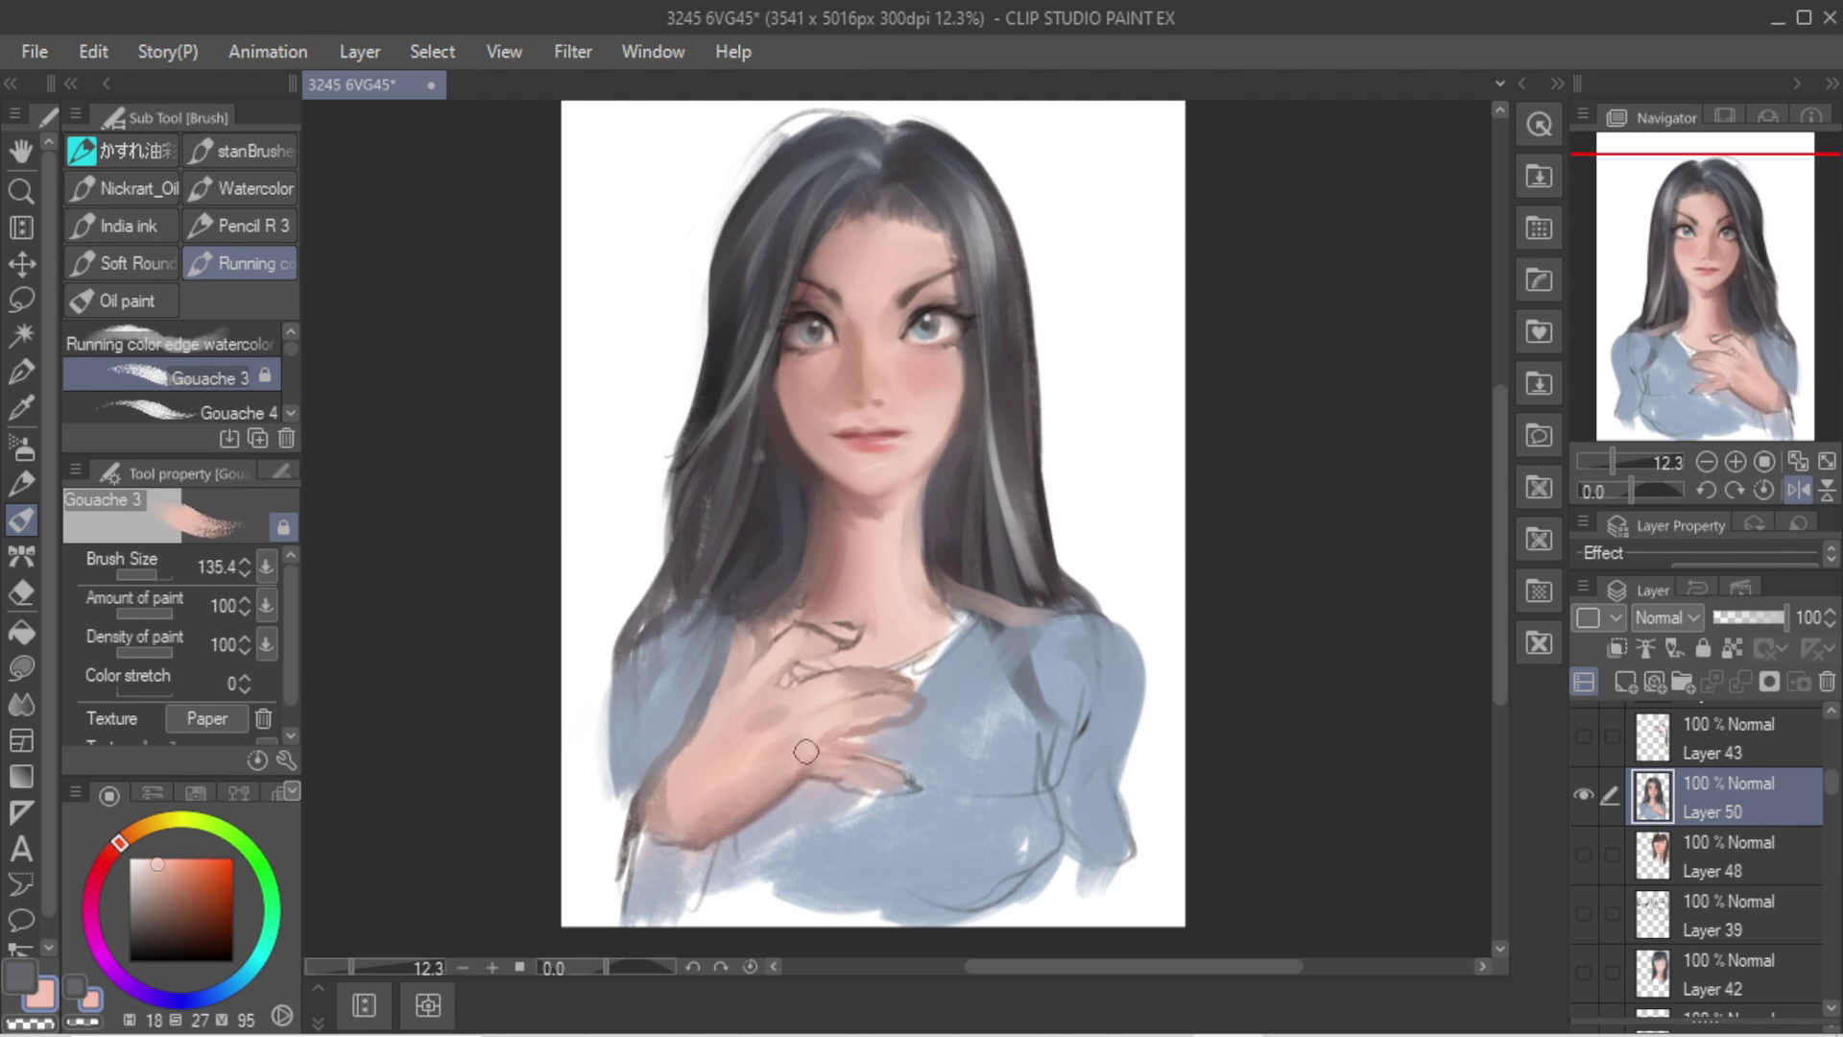
Step: Reshape the lower fingers with sampled skin tones and clean the gaps around them with sampled blouse blue at brush size 135.4
{"action": "left_click", "coordinate": [827, 720], "text": "alt"}
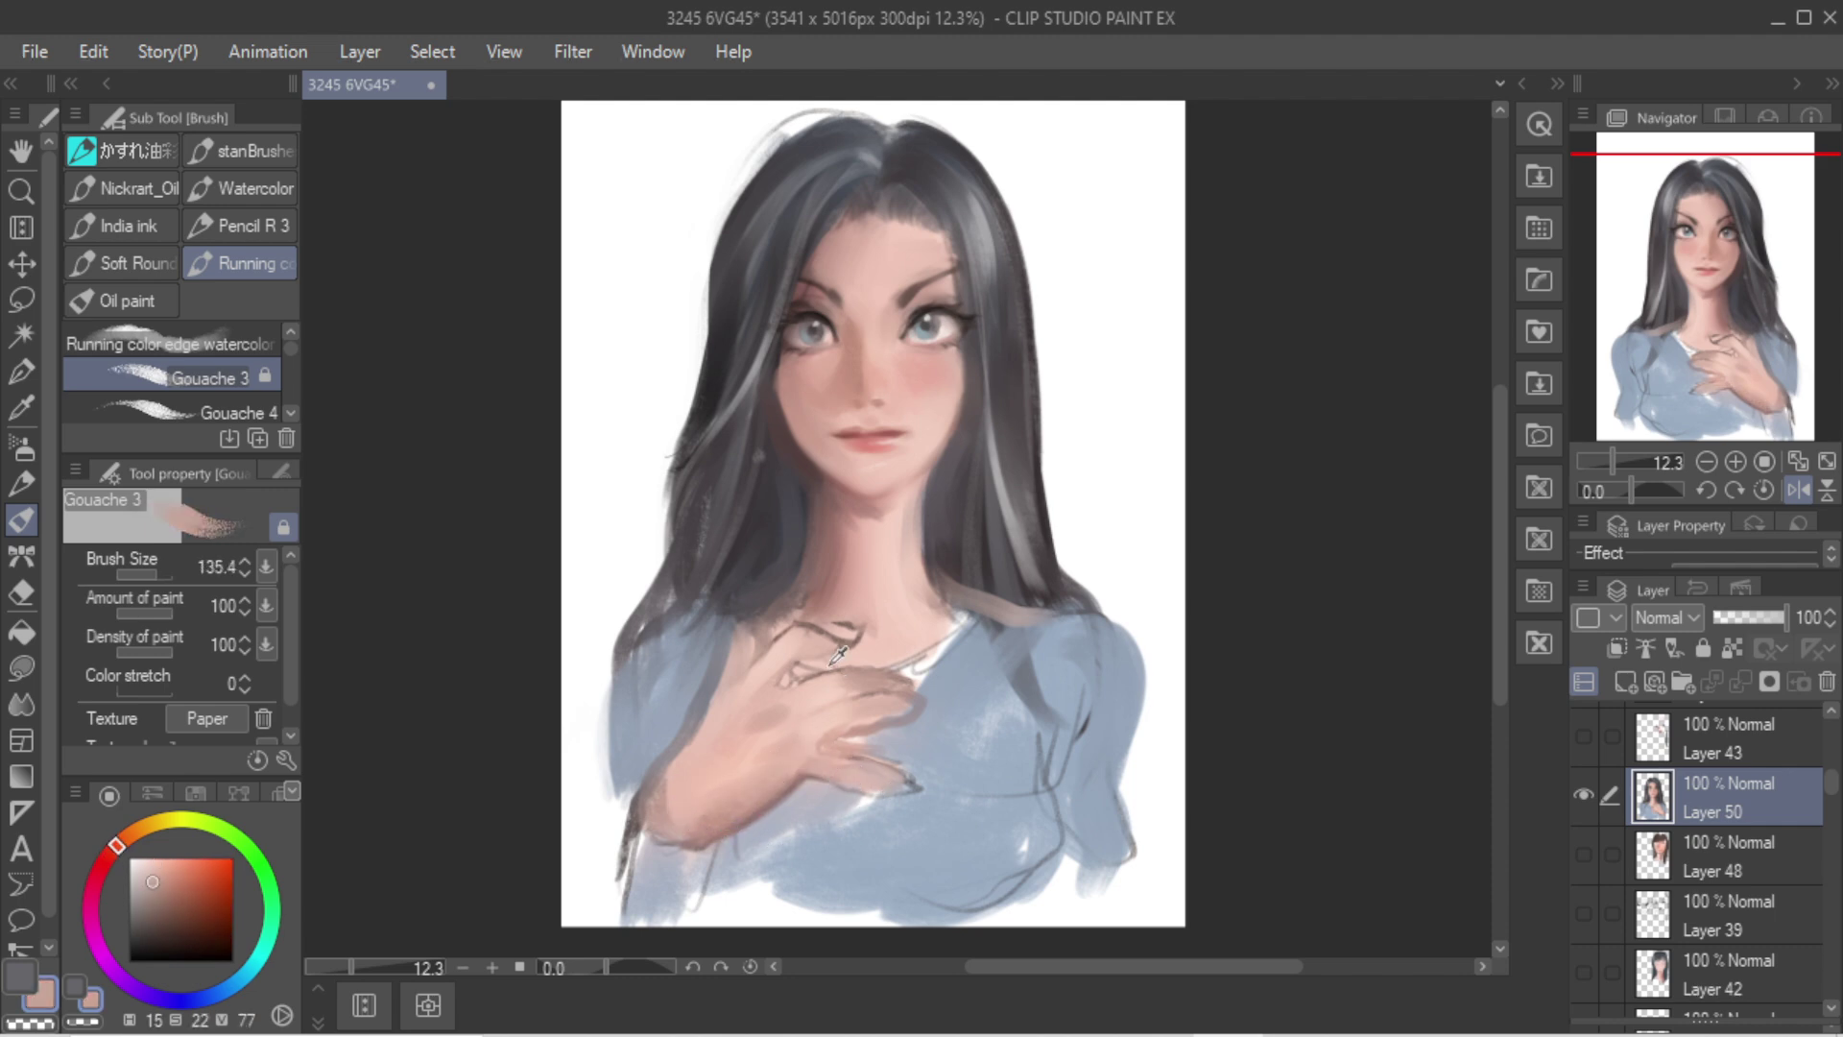
{"action": "left_click", "coordinate": [823, 732], "text": "alt"}
{"action": "left_click", "coordinate": [784, 771], "text": "alt"}
{"action": "left_click", "coordinate": [915, 744], "text": "alt"}
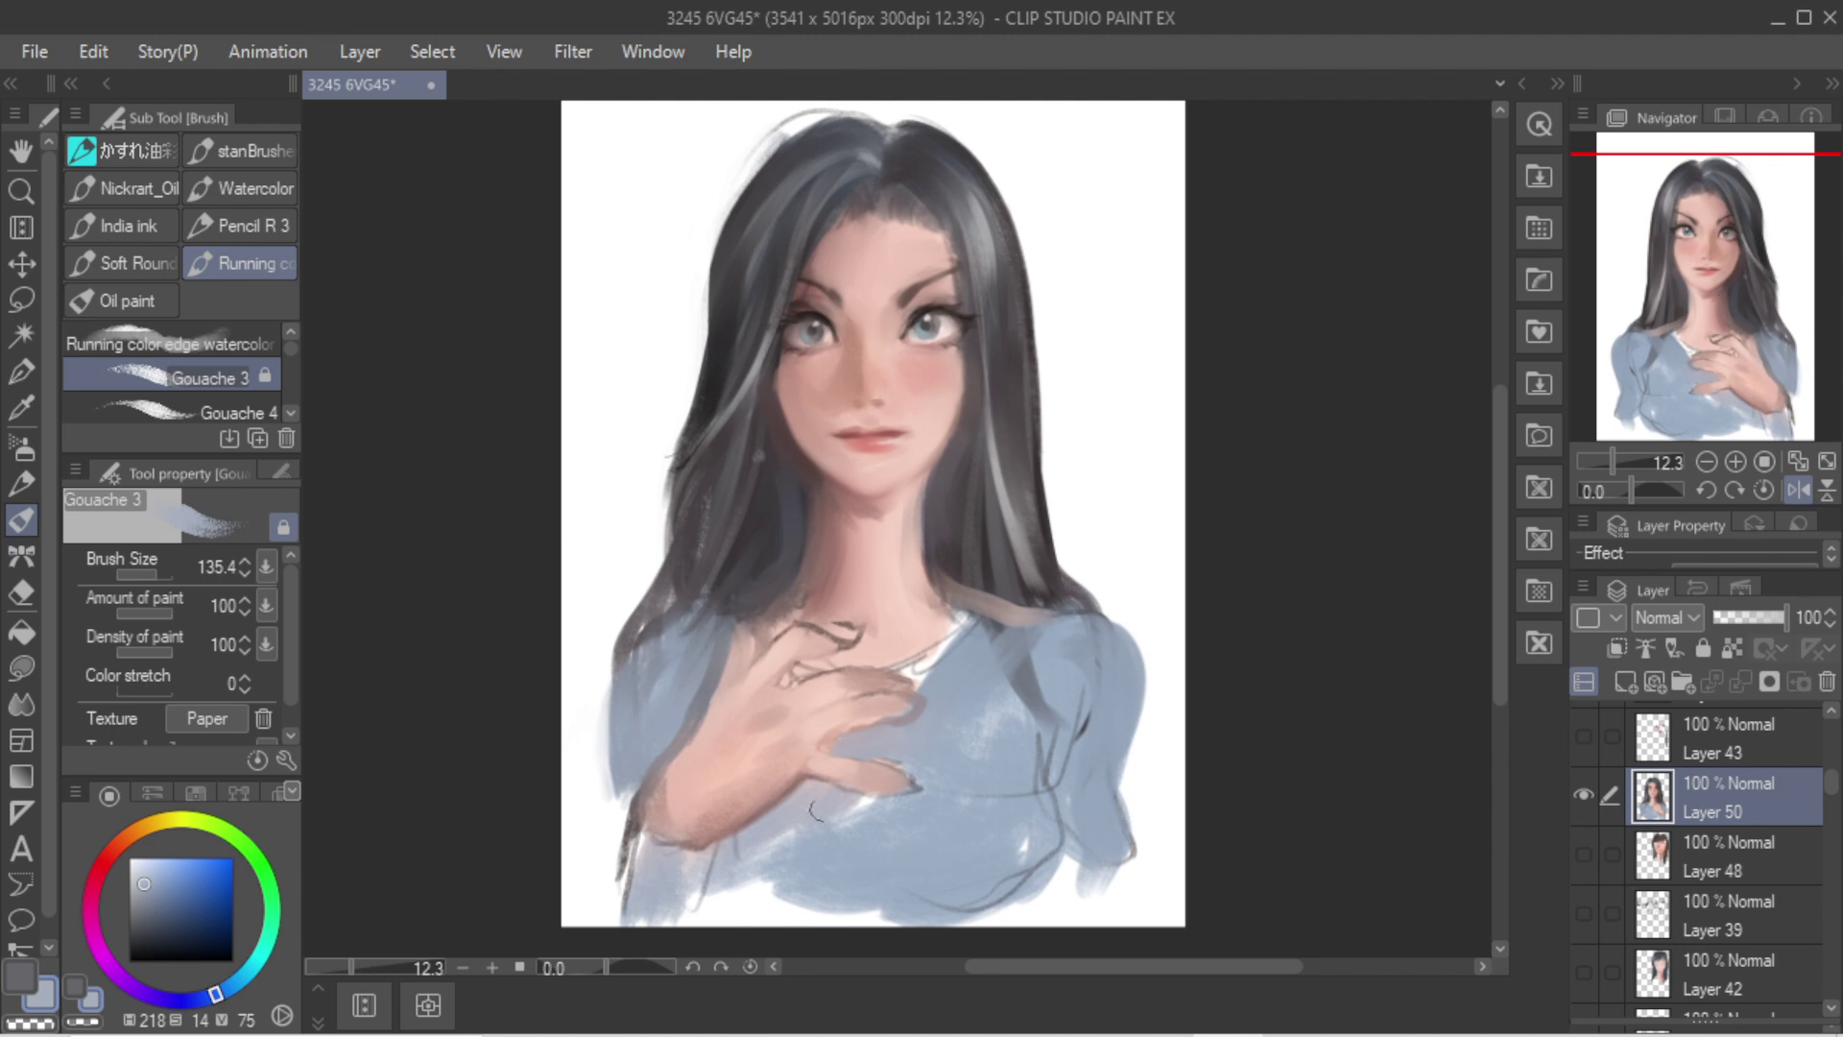
{"action": "key", "text": "ctrl+z"}
{"action": "key", "text": "ctrl+z"}
{"action": "left_click", "coordinate": [892, 765], "text": "alt"}
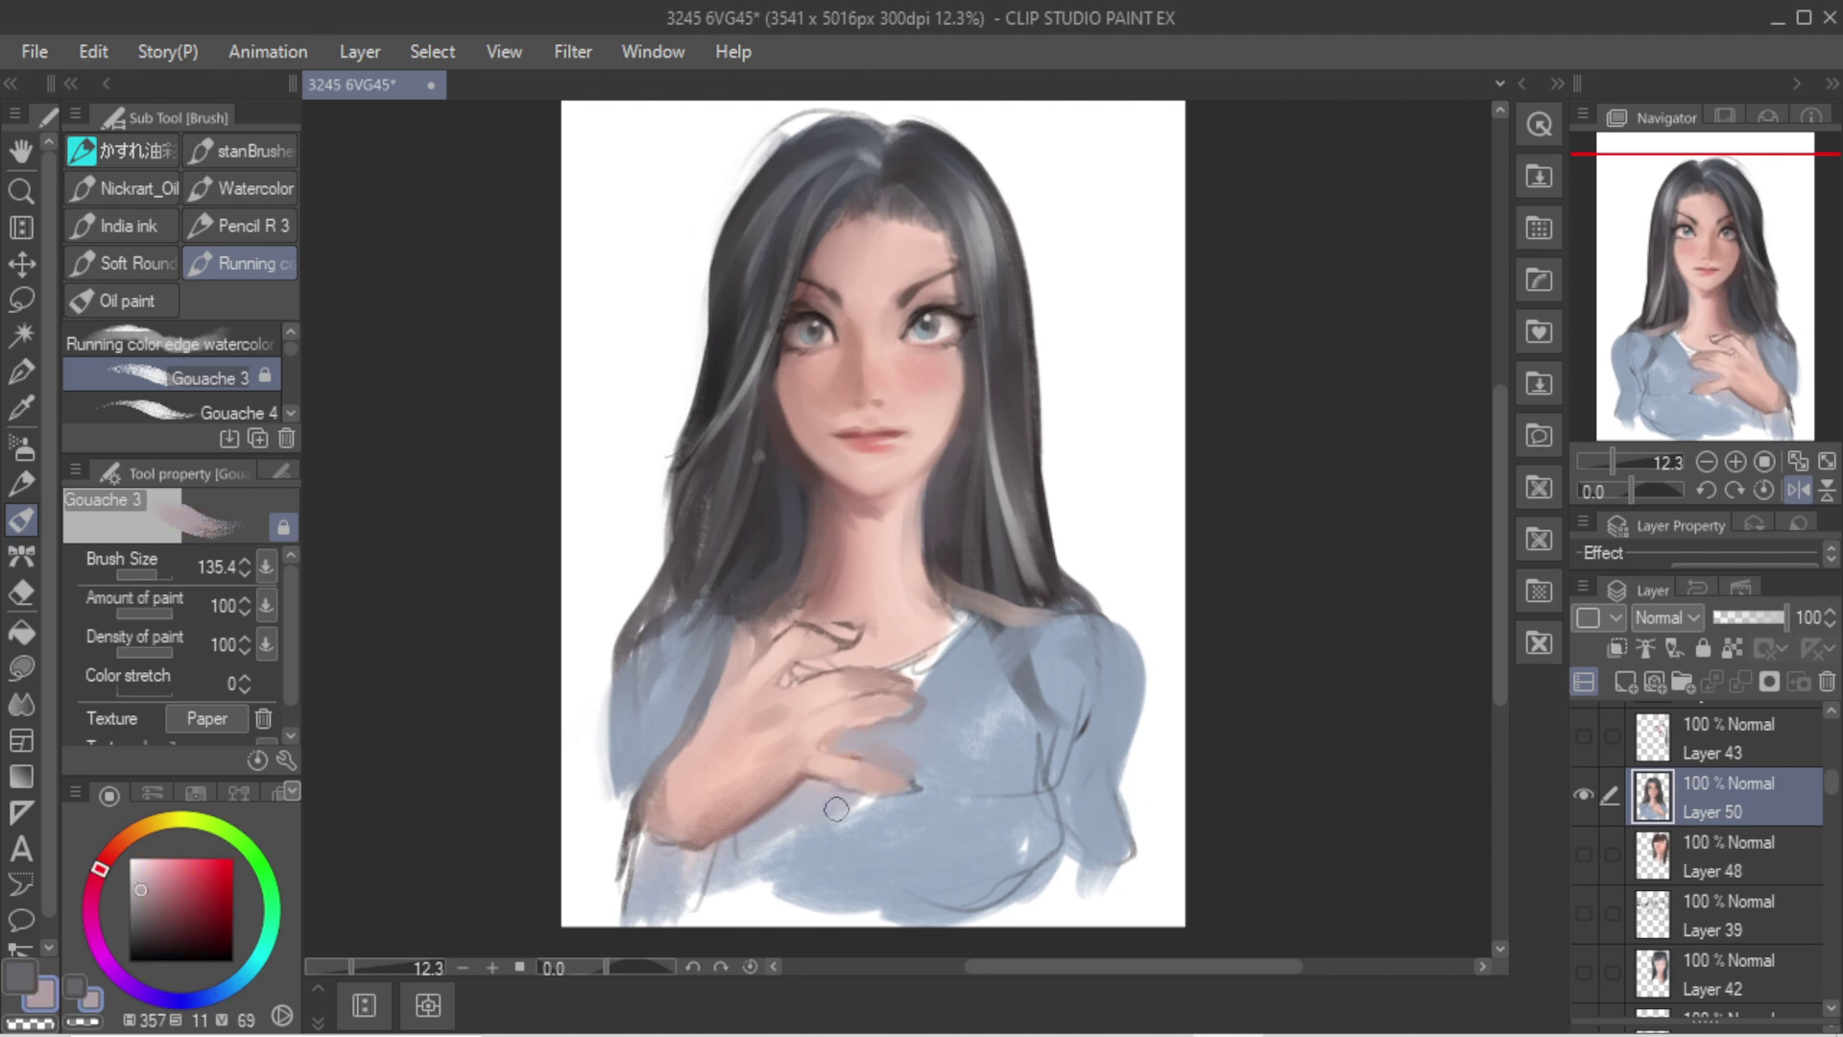
{"action": "left_click", "coordinate": [923, 713], "text": "alt"}
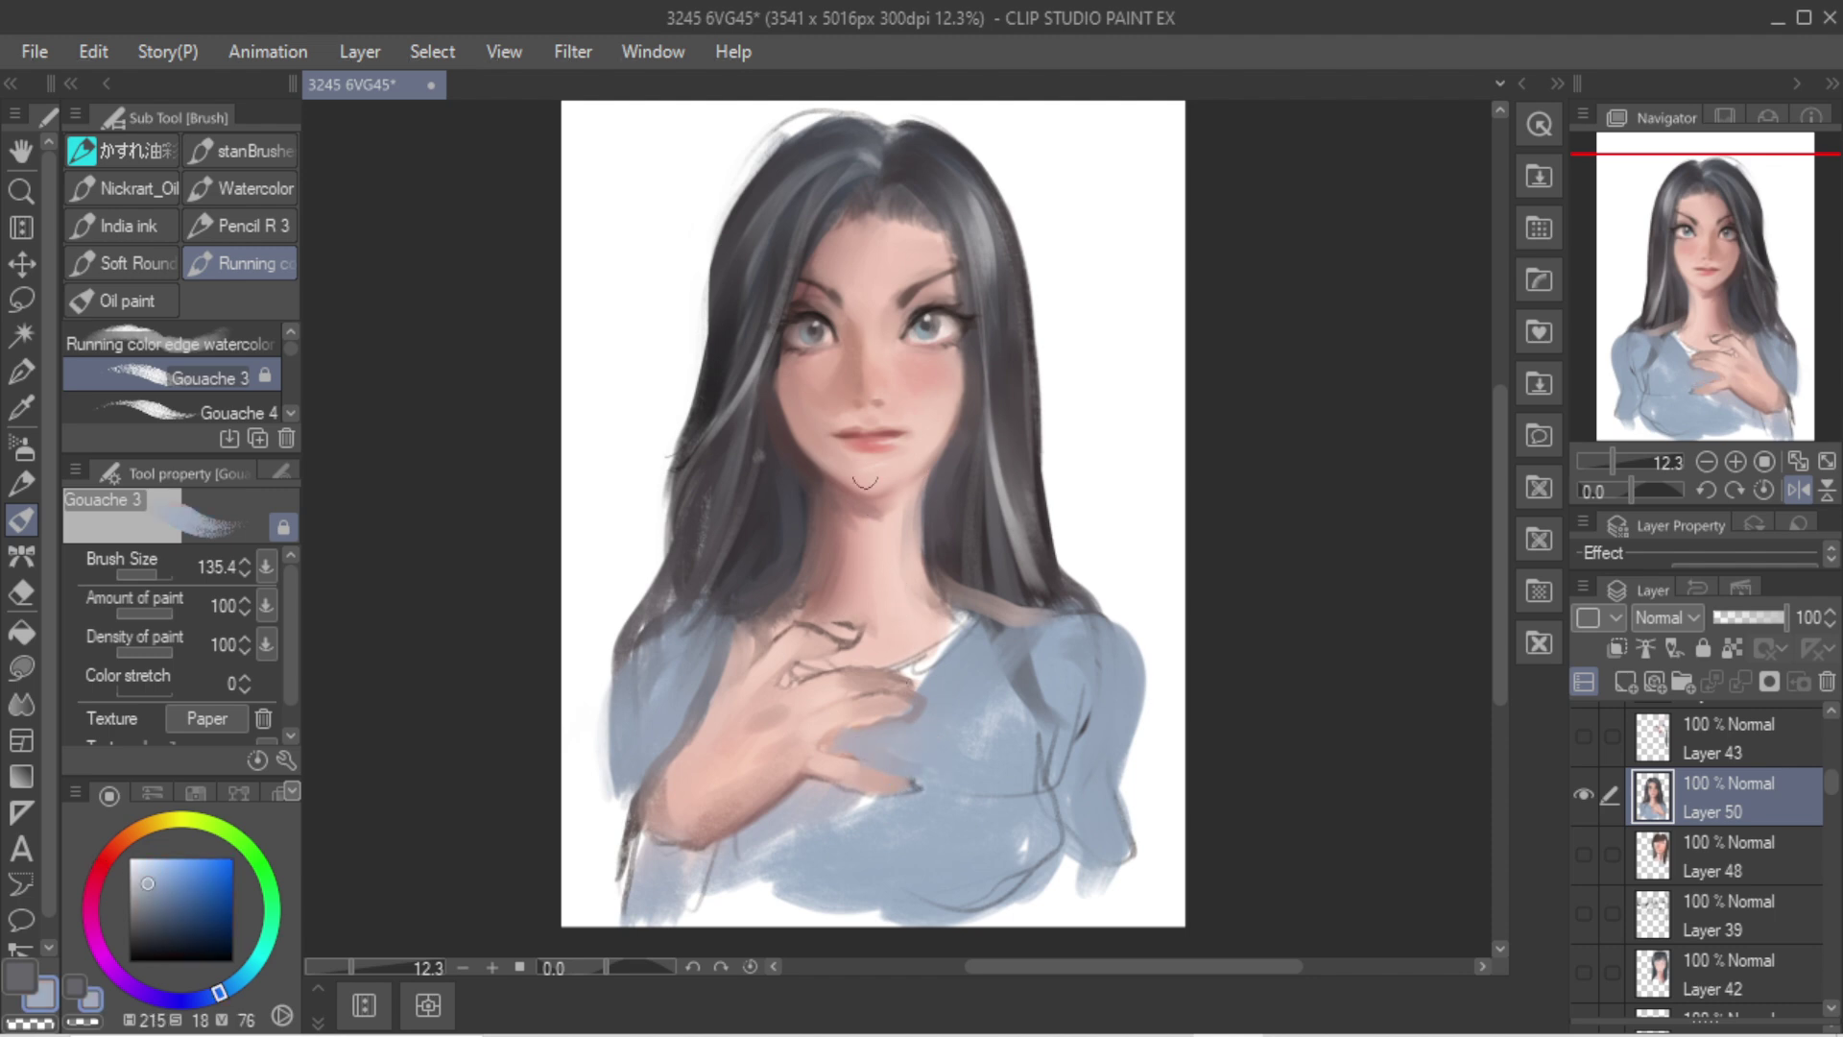
Step: Flip the canvas view horizontally and sample the forehead's light skin tone for the Highlight airbrush
{"action": "key", "text": "h"}
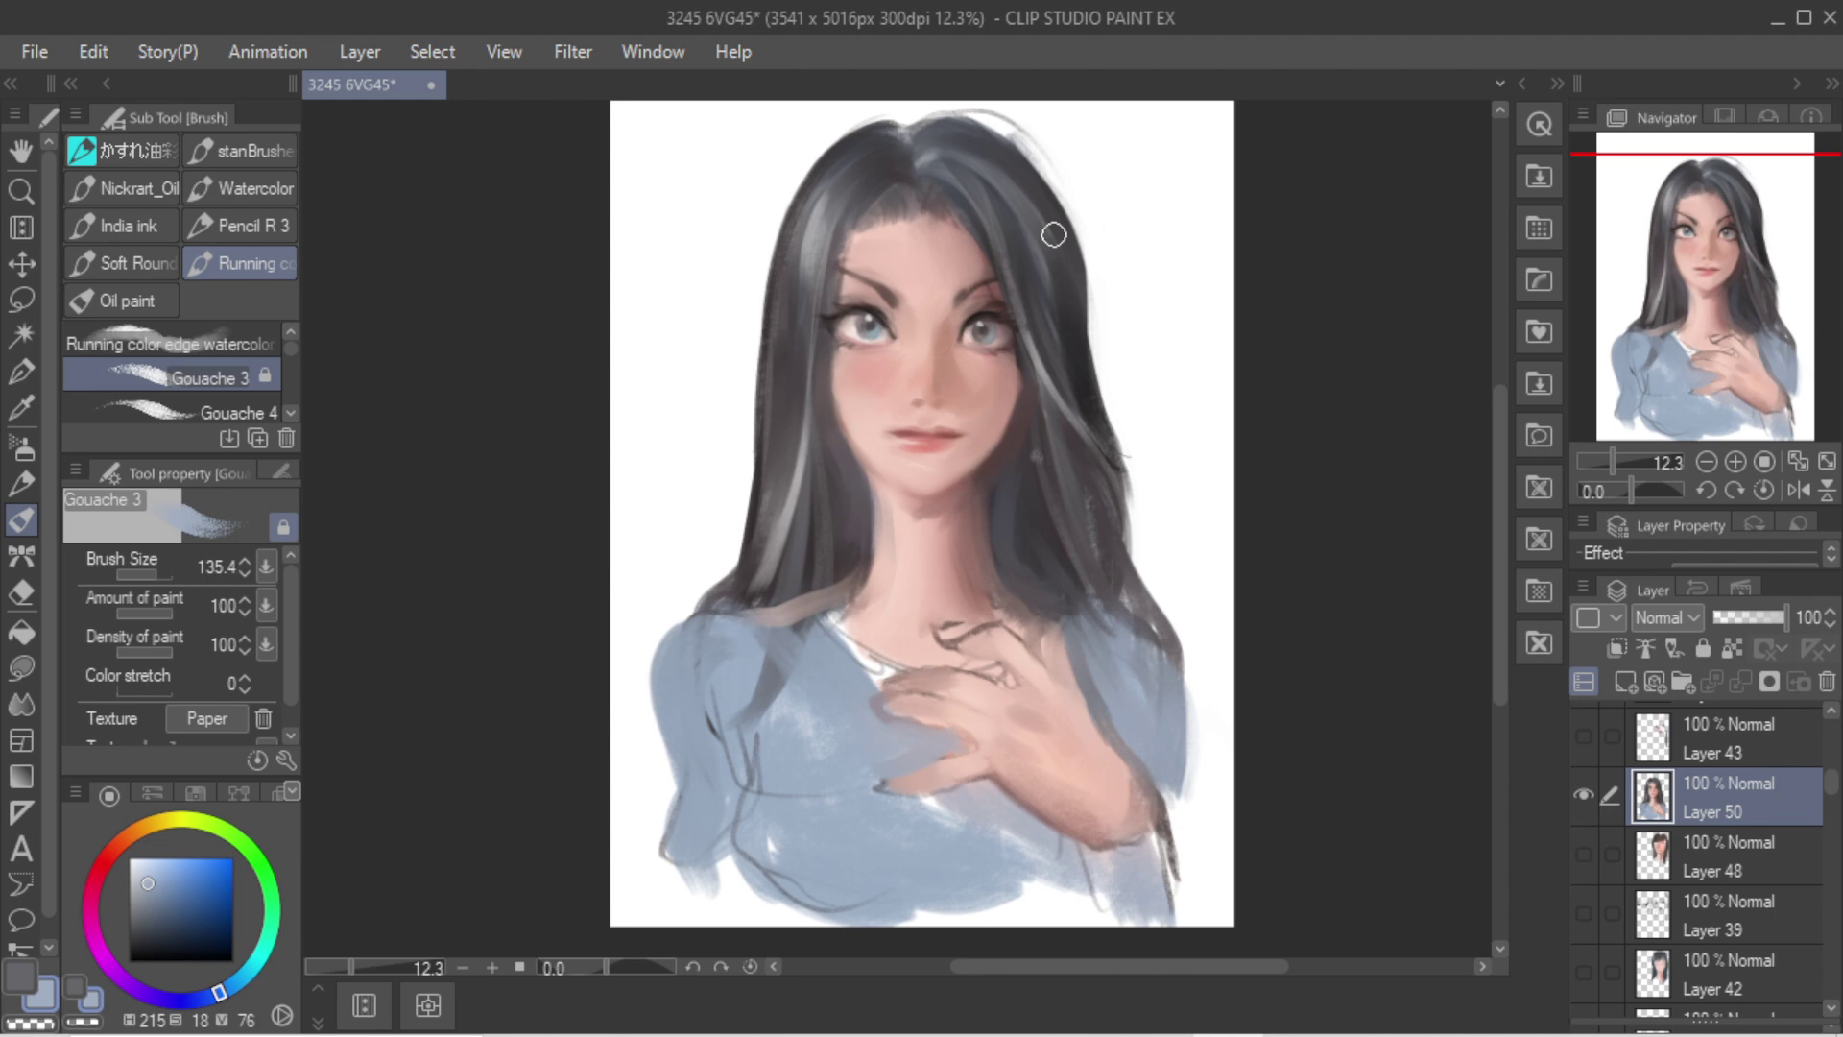
{"action": "scroll", "coordinate": [965, 224], "scroll_direction": "up", "scroll_amount": 4}
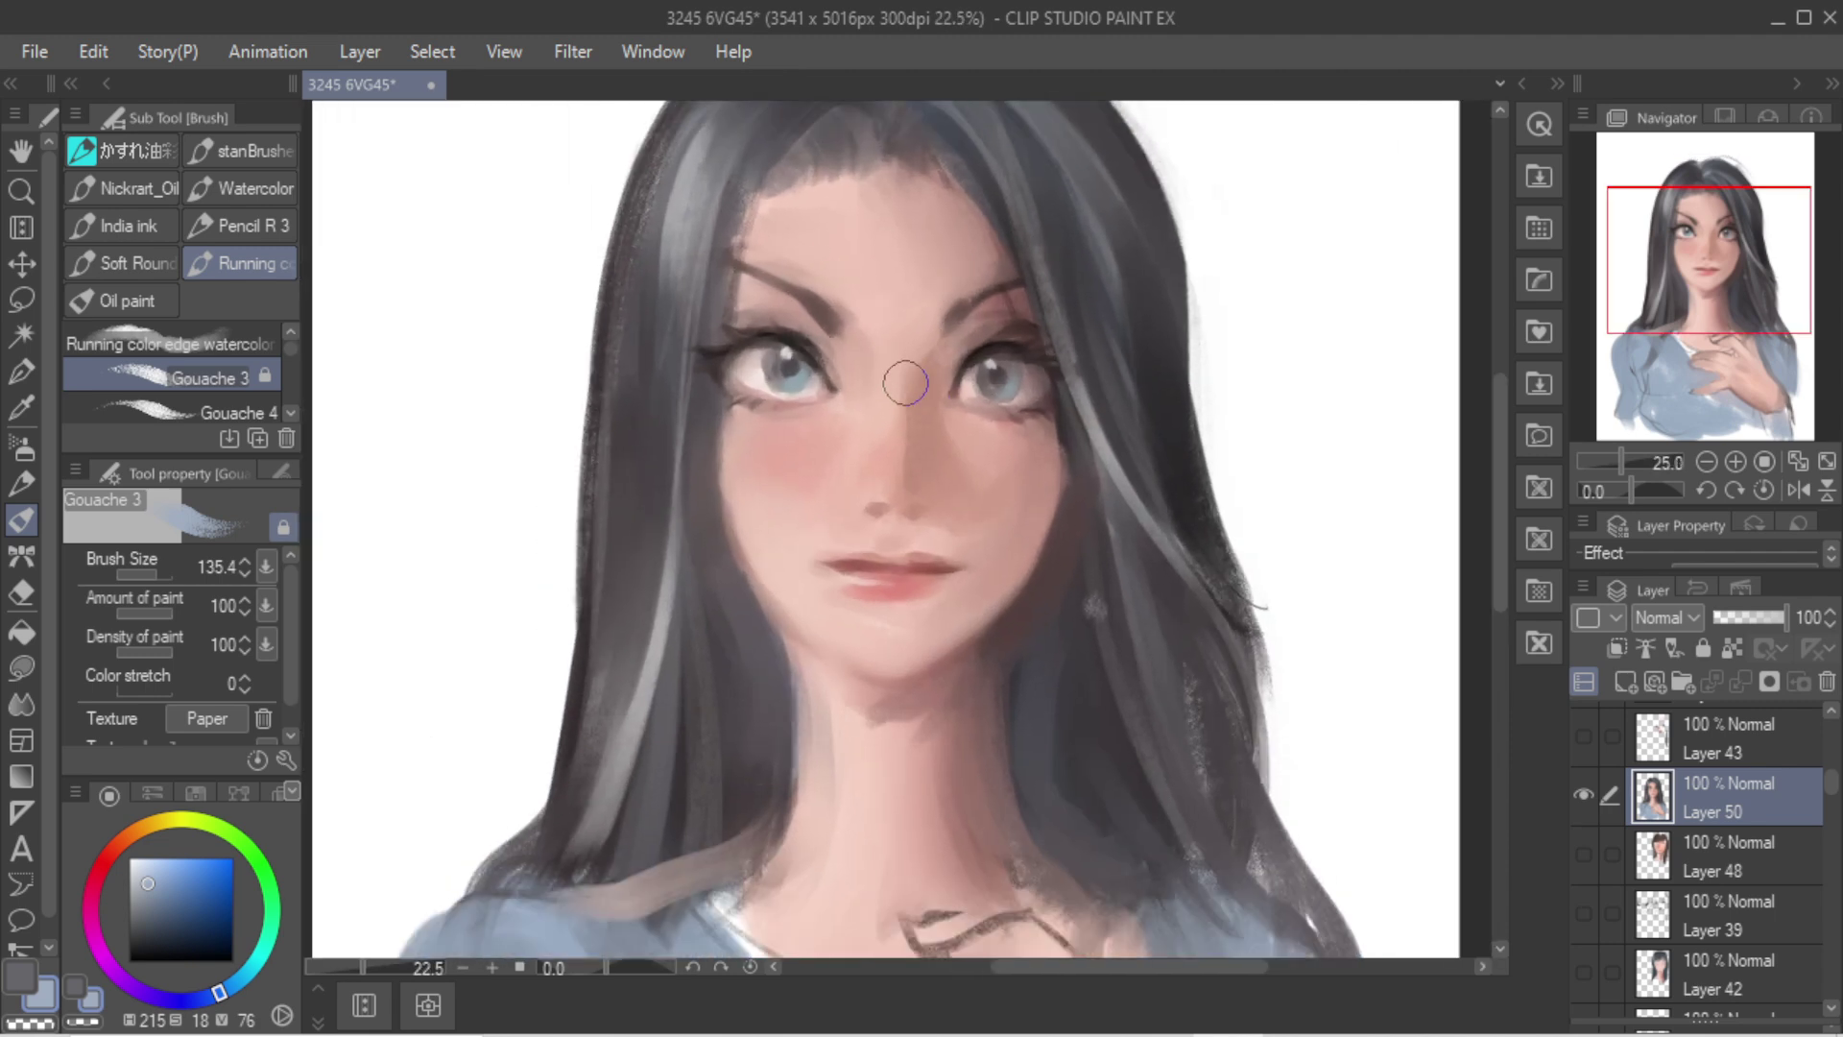
{"action": "scroll", "coordinate": [879, 386], "scroll_direction": "down", "scroll_amount": 1}
{"action": "left_click", "coordinate": [825, 251], "text": "alt"}
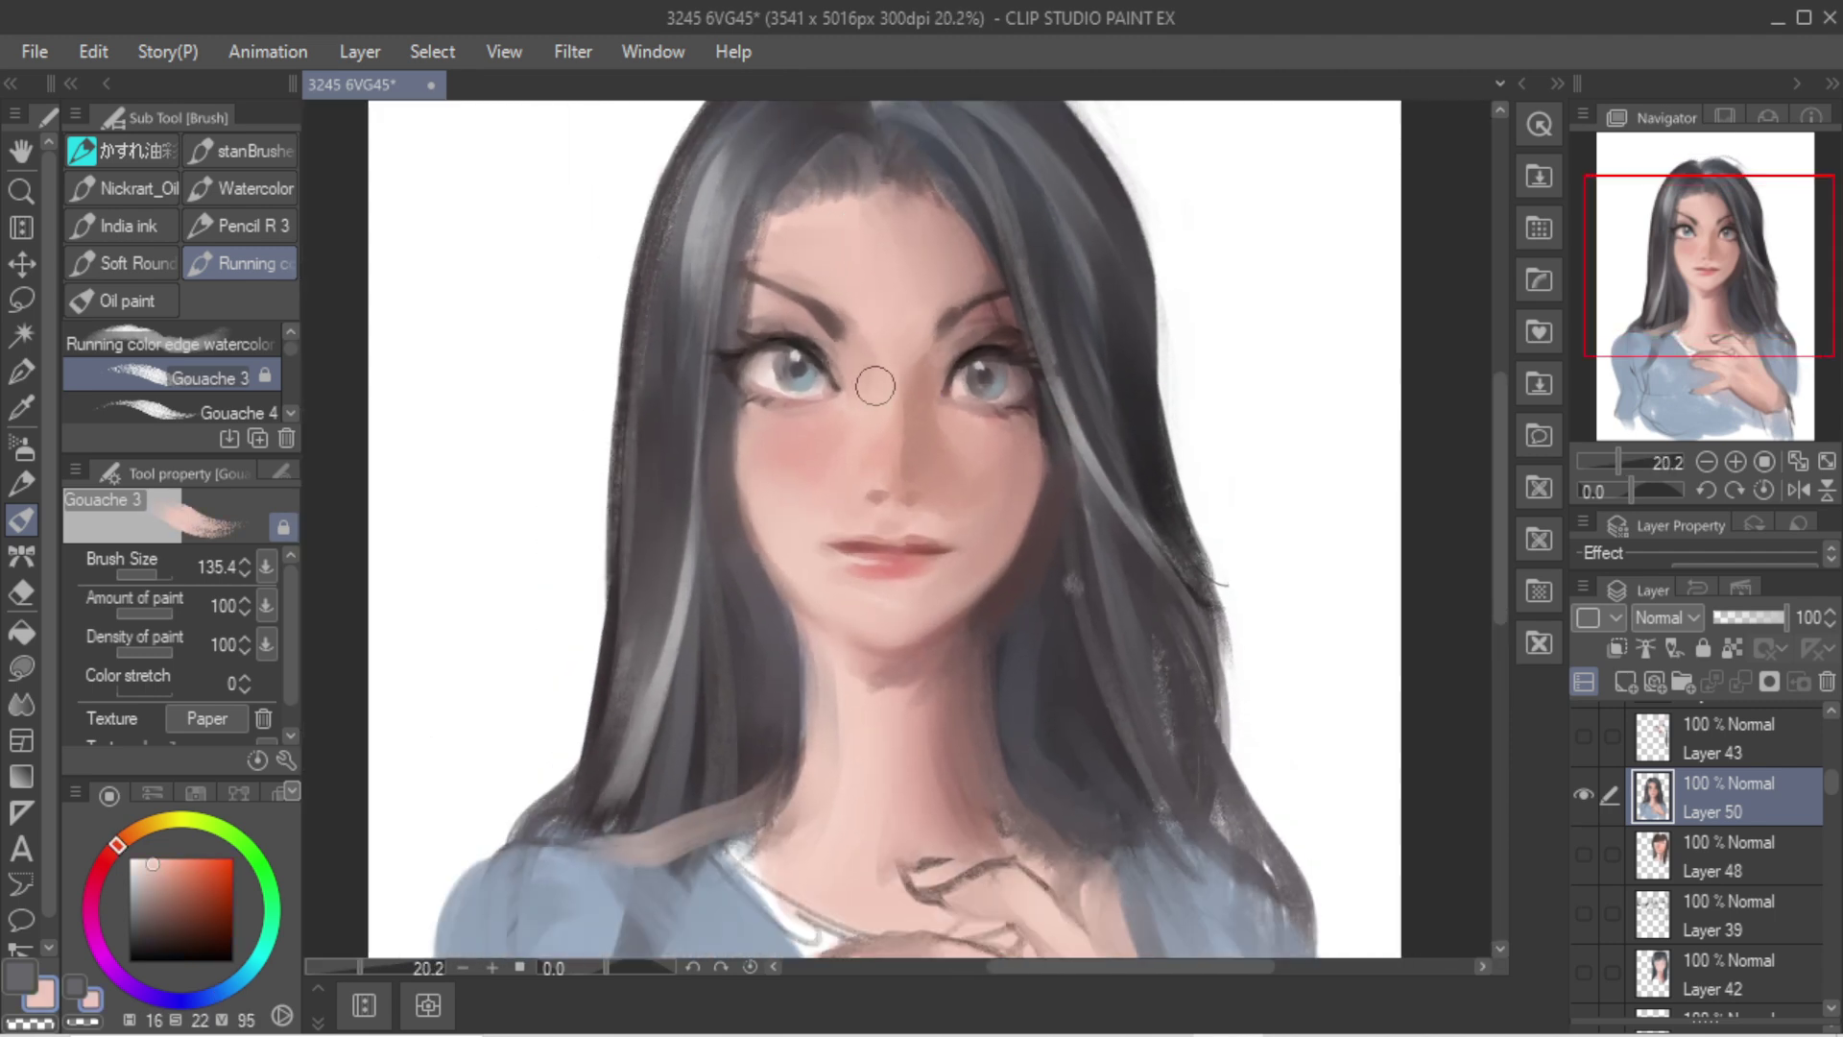
{"action": "key", "text": "b"}
Step: Brighten the cheek, jaw and neck with the Highlight airbrush at size 474.5, undoing strokes that spread too far
{"action": "mouse_move", "coordinate": [864, 451]}
{"action": "left_mouse_down"}
{"action": "mouse_move", "coordinate": [864, 391]}
{"action": "mouse_move", "coordinate": [810, 774]}
{"action": "left_mouse_up"}
{"action": "key", "text": "bracketright"}
{"action": "key", "text": "bracketright"}
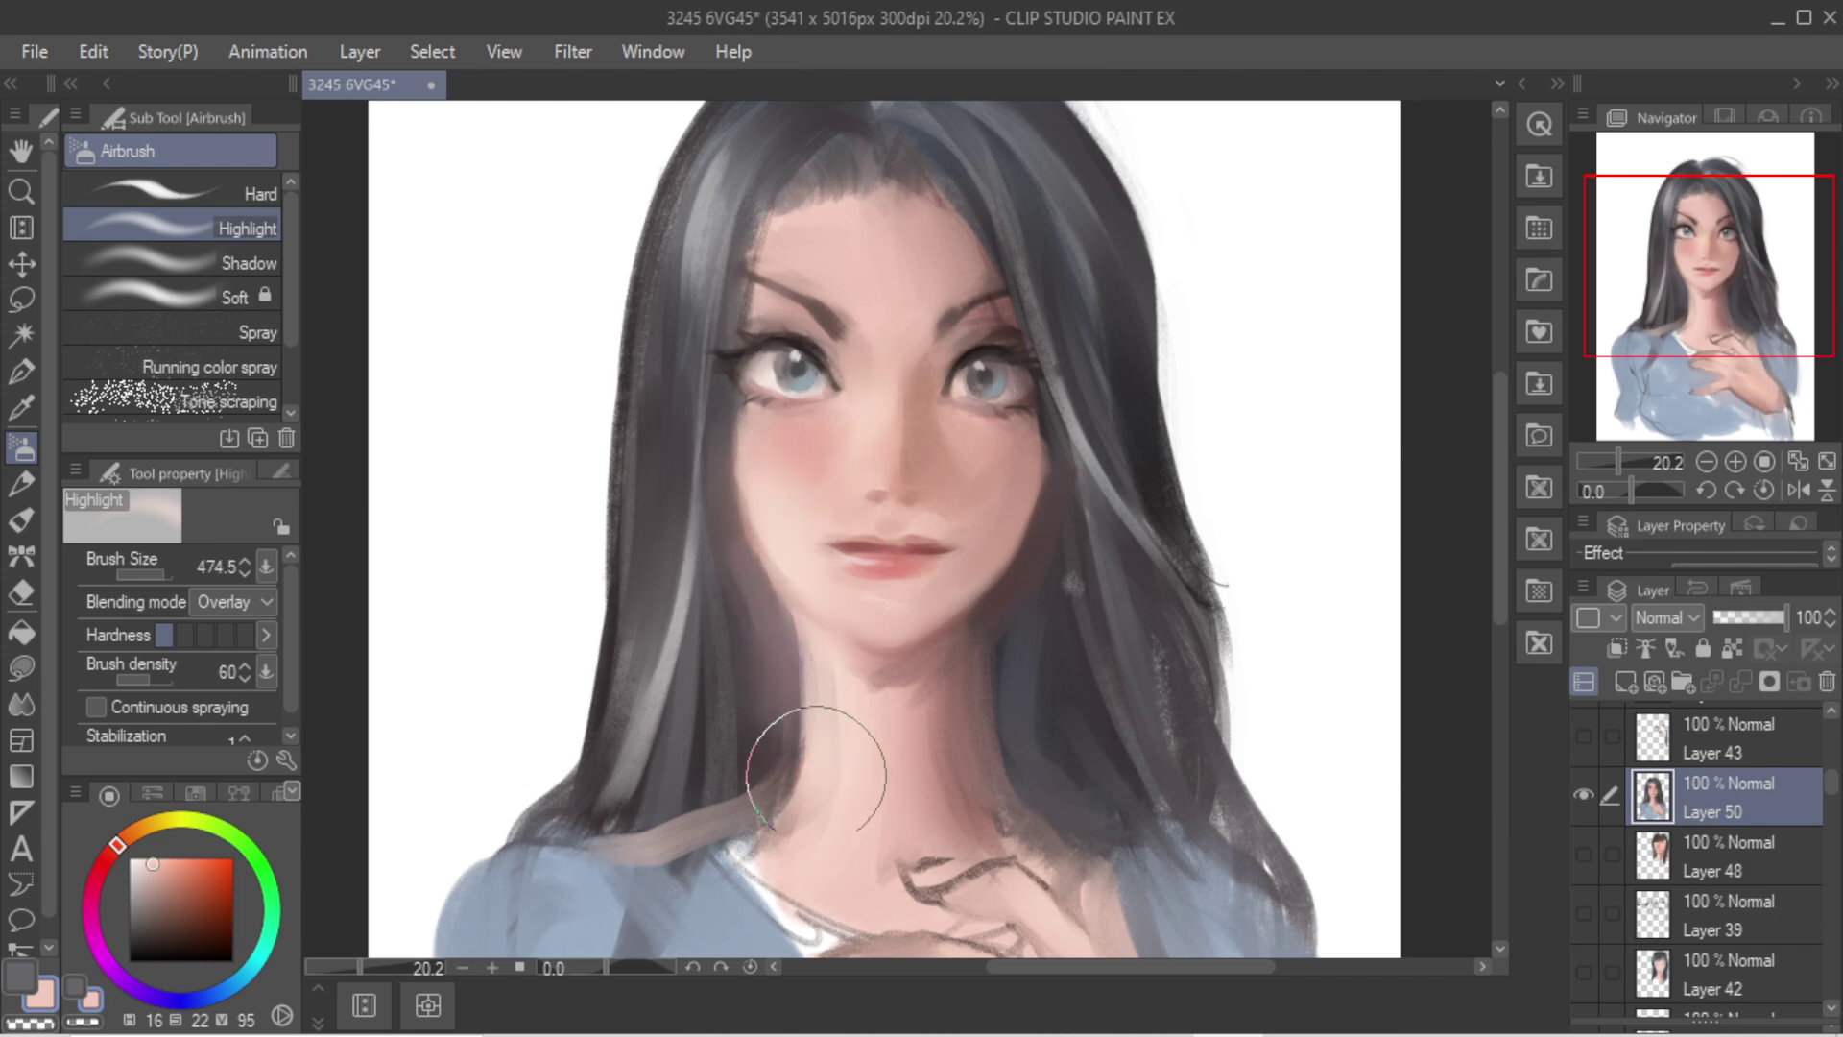
{"action": "key", "text": "ctrl+z"}
{"action": "left_click_drag", "start_coordinate": [777, 452], "coordinate": [812, 855]}
{"action": "scroll", "coordinate": [921, 264], "scroll_direction": "down", "scroll_amount": 5}
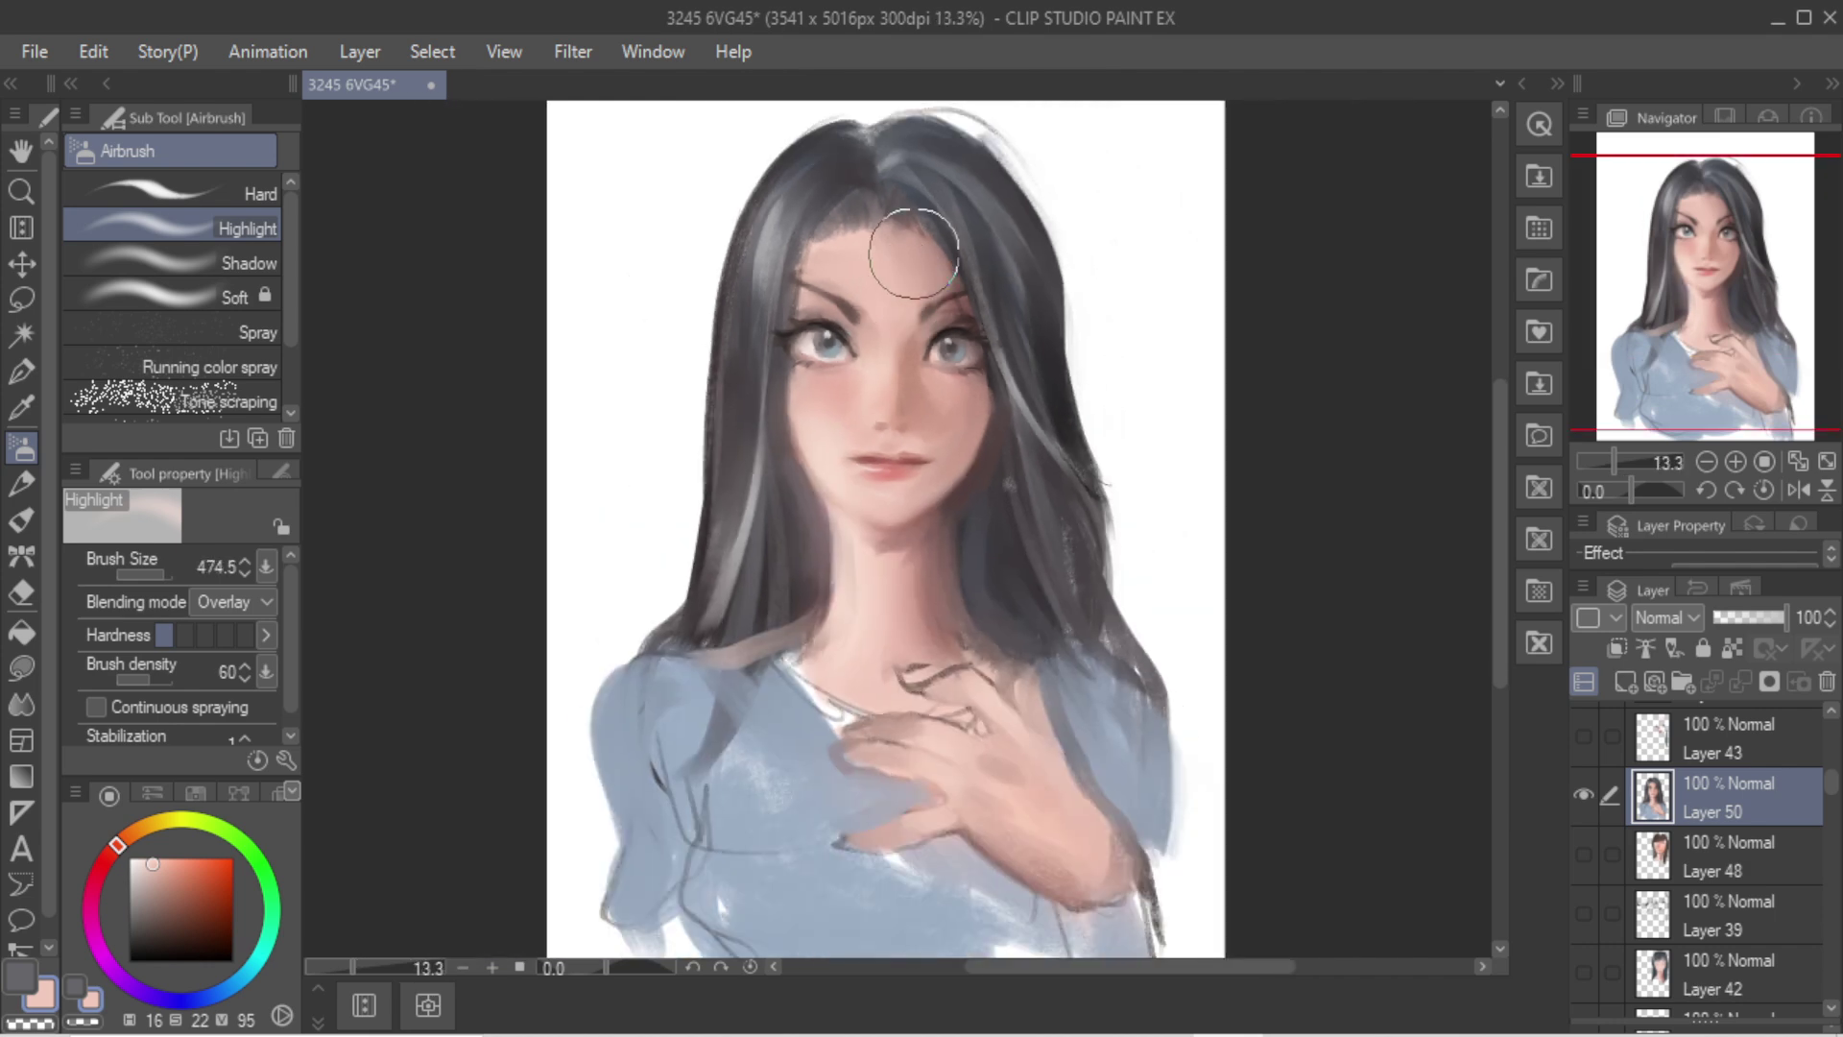
{"action": "scroll", "coordinate": [922, 278], "scroll_direction": "up", "scroll_amount": 3}
{"action": "key", "text": "ctrl+z"}
{"action": "left_click_drag", "start_coordinate": [786, 483], "coordinate": [838, 732]}
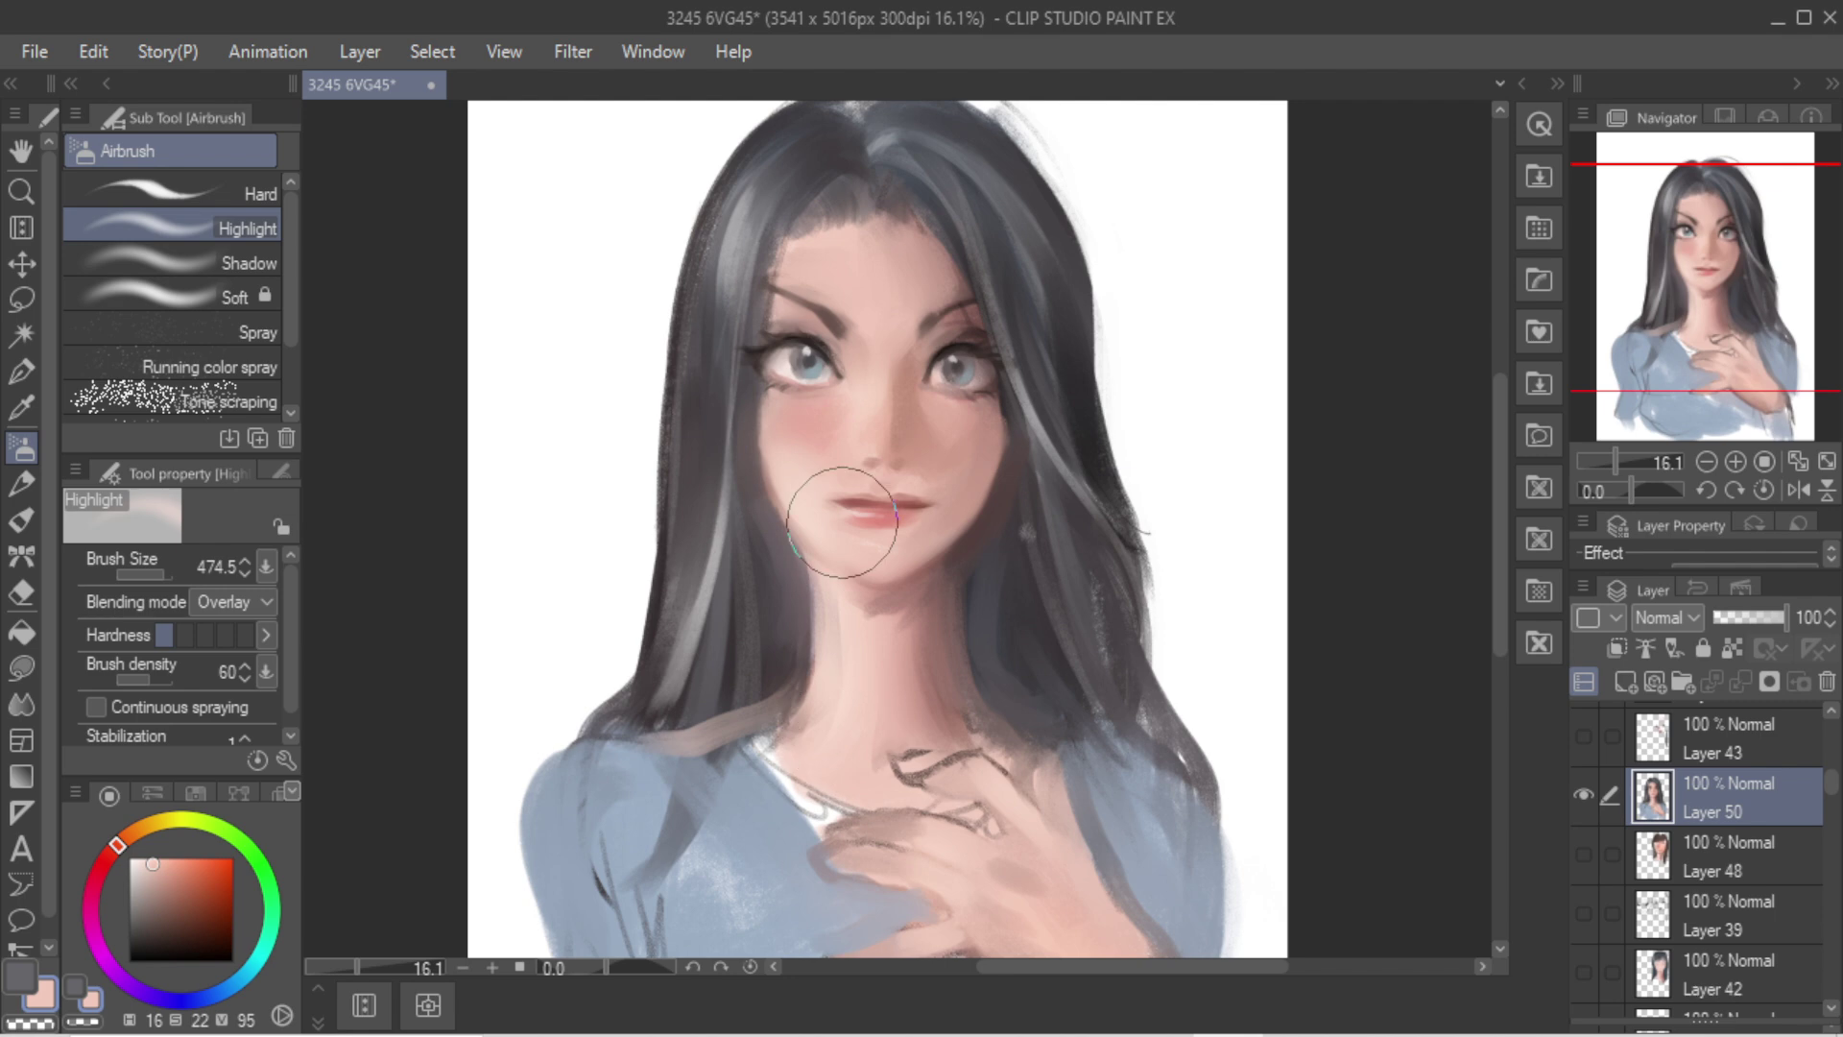
Step: Shade the nose and cheeks with sampled reddish brown and cheek pink using Gouache, enlarging the brush to 255.7
{"action": "key", "text": "b"}
{"action": "left_click", "coordinate": [969, 309], "text": "alt"}
{"action": "left_click", "coordinate": [969, 312], "text": "alt"}
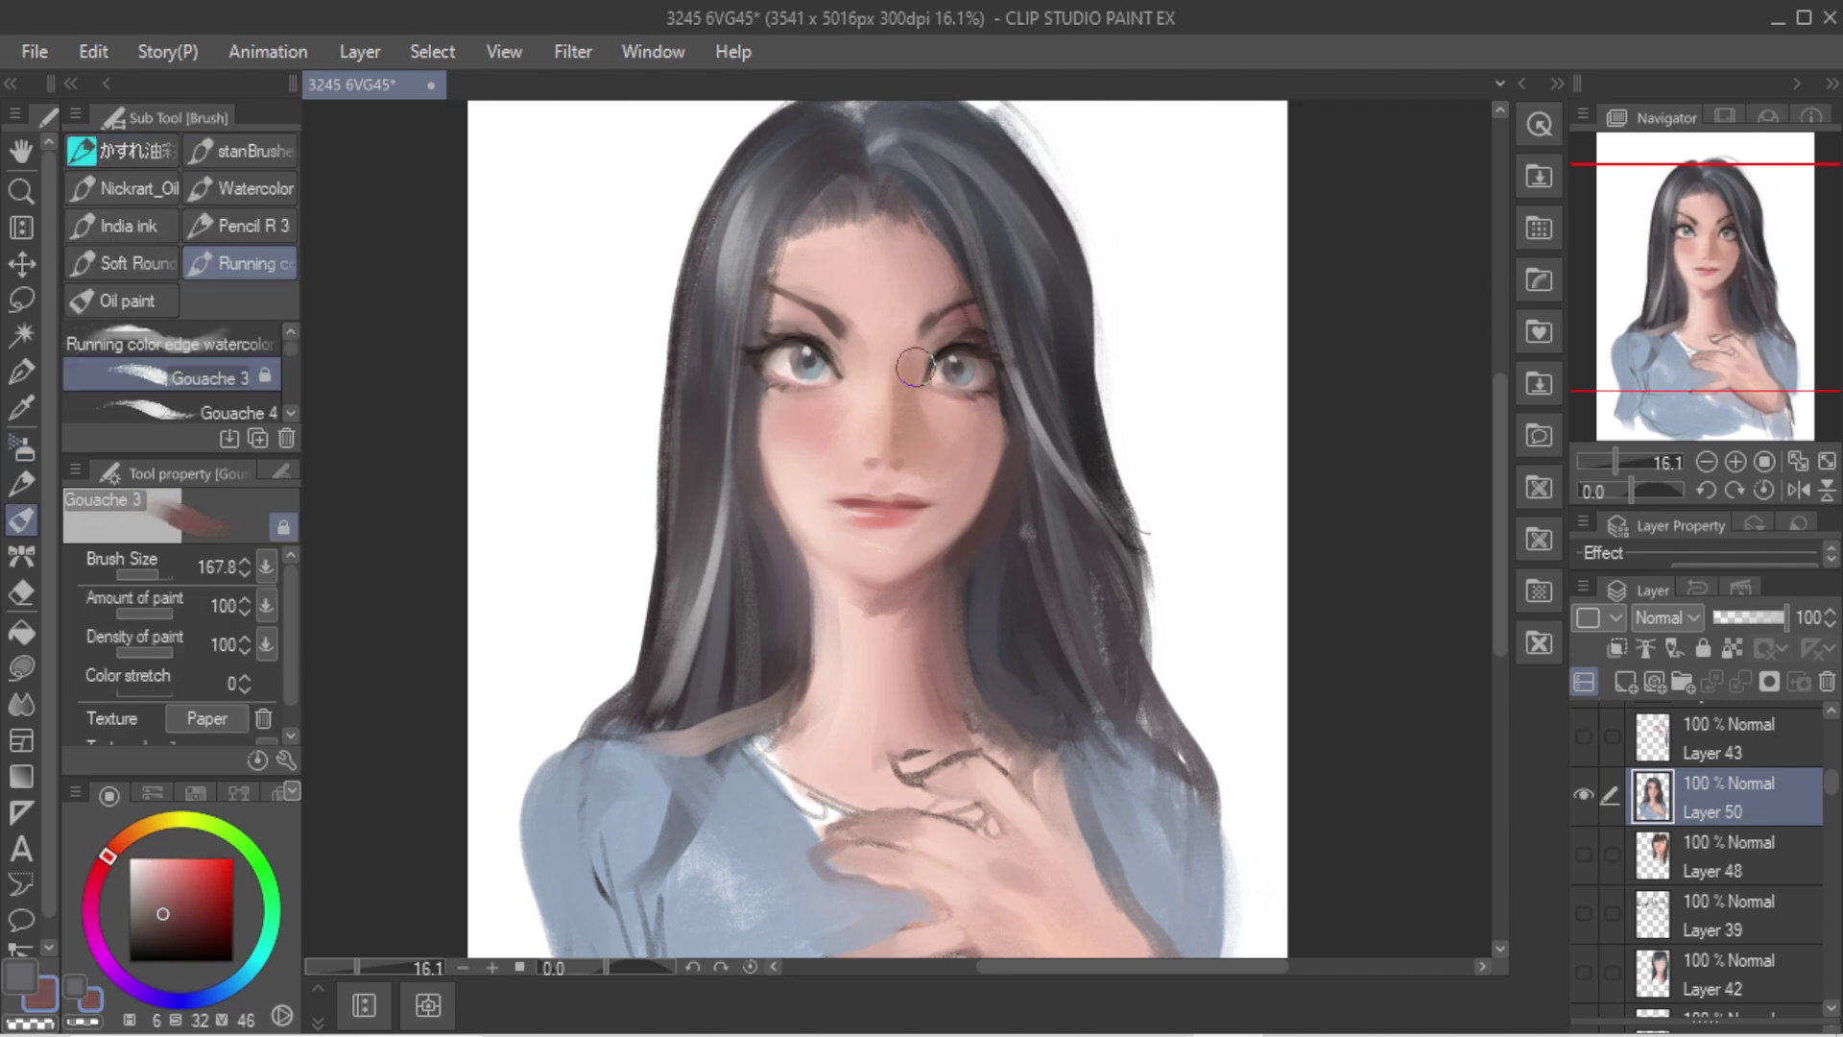
{"action": "left_click_drag", "start_coordinate": [917, 367], "coordinate": [912, 432]}
{"action": "key", "text": "ctrl+z"}
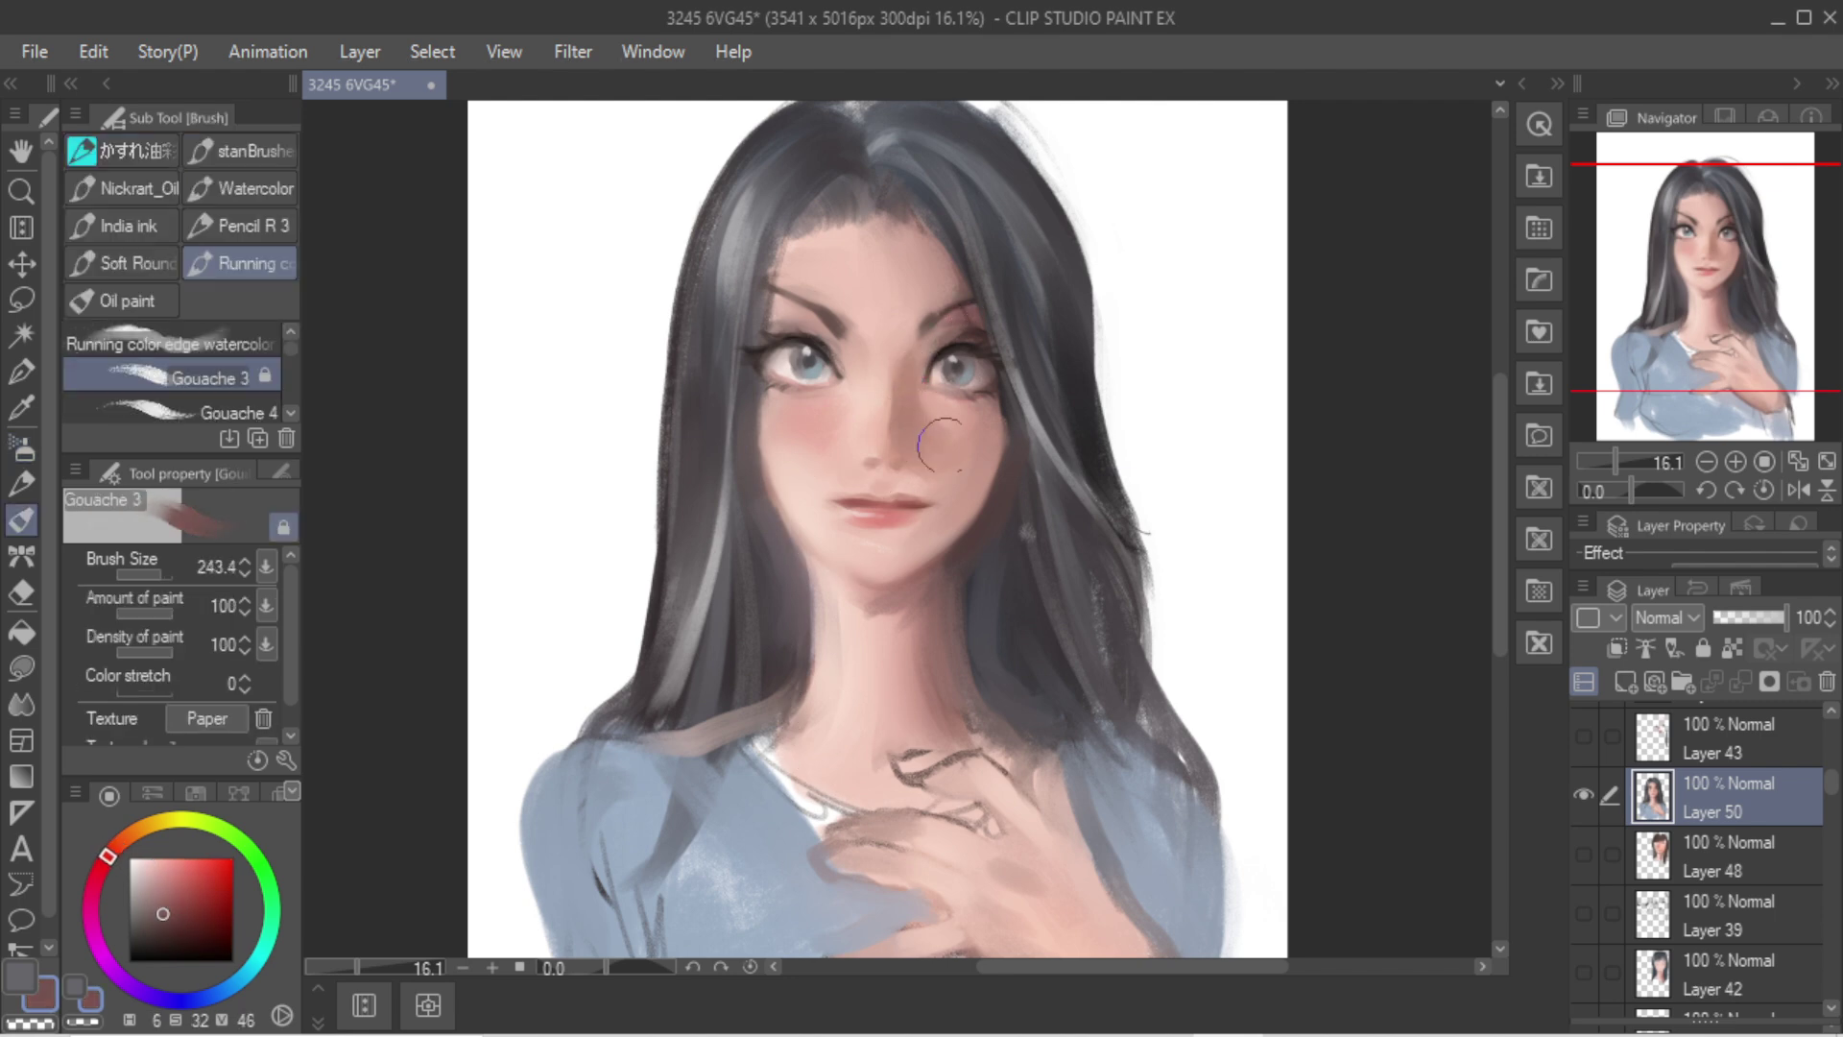
{"action": "left_click", "coordinate": [835, 427], "text": "alt"}
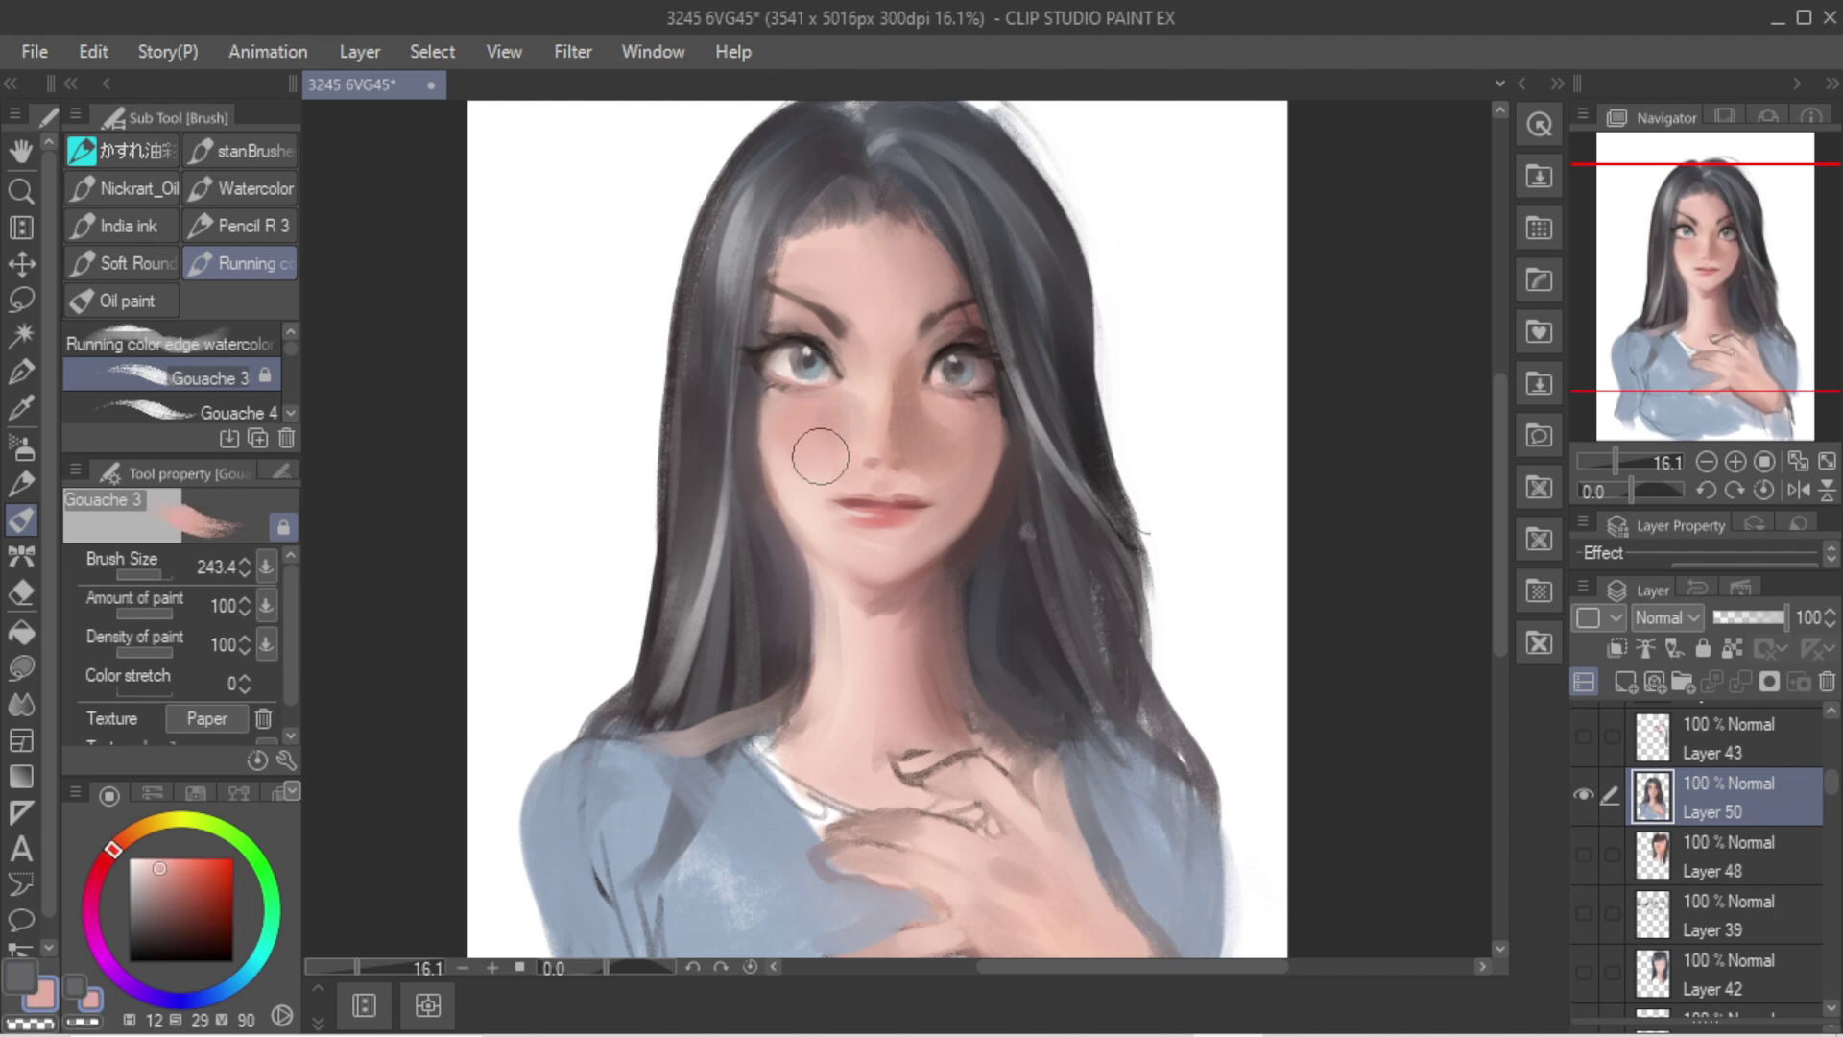
{"action": "key", "text": "bracketright"}
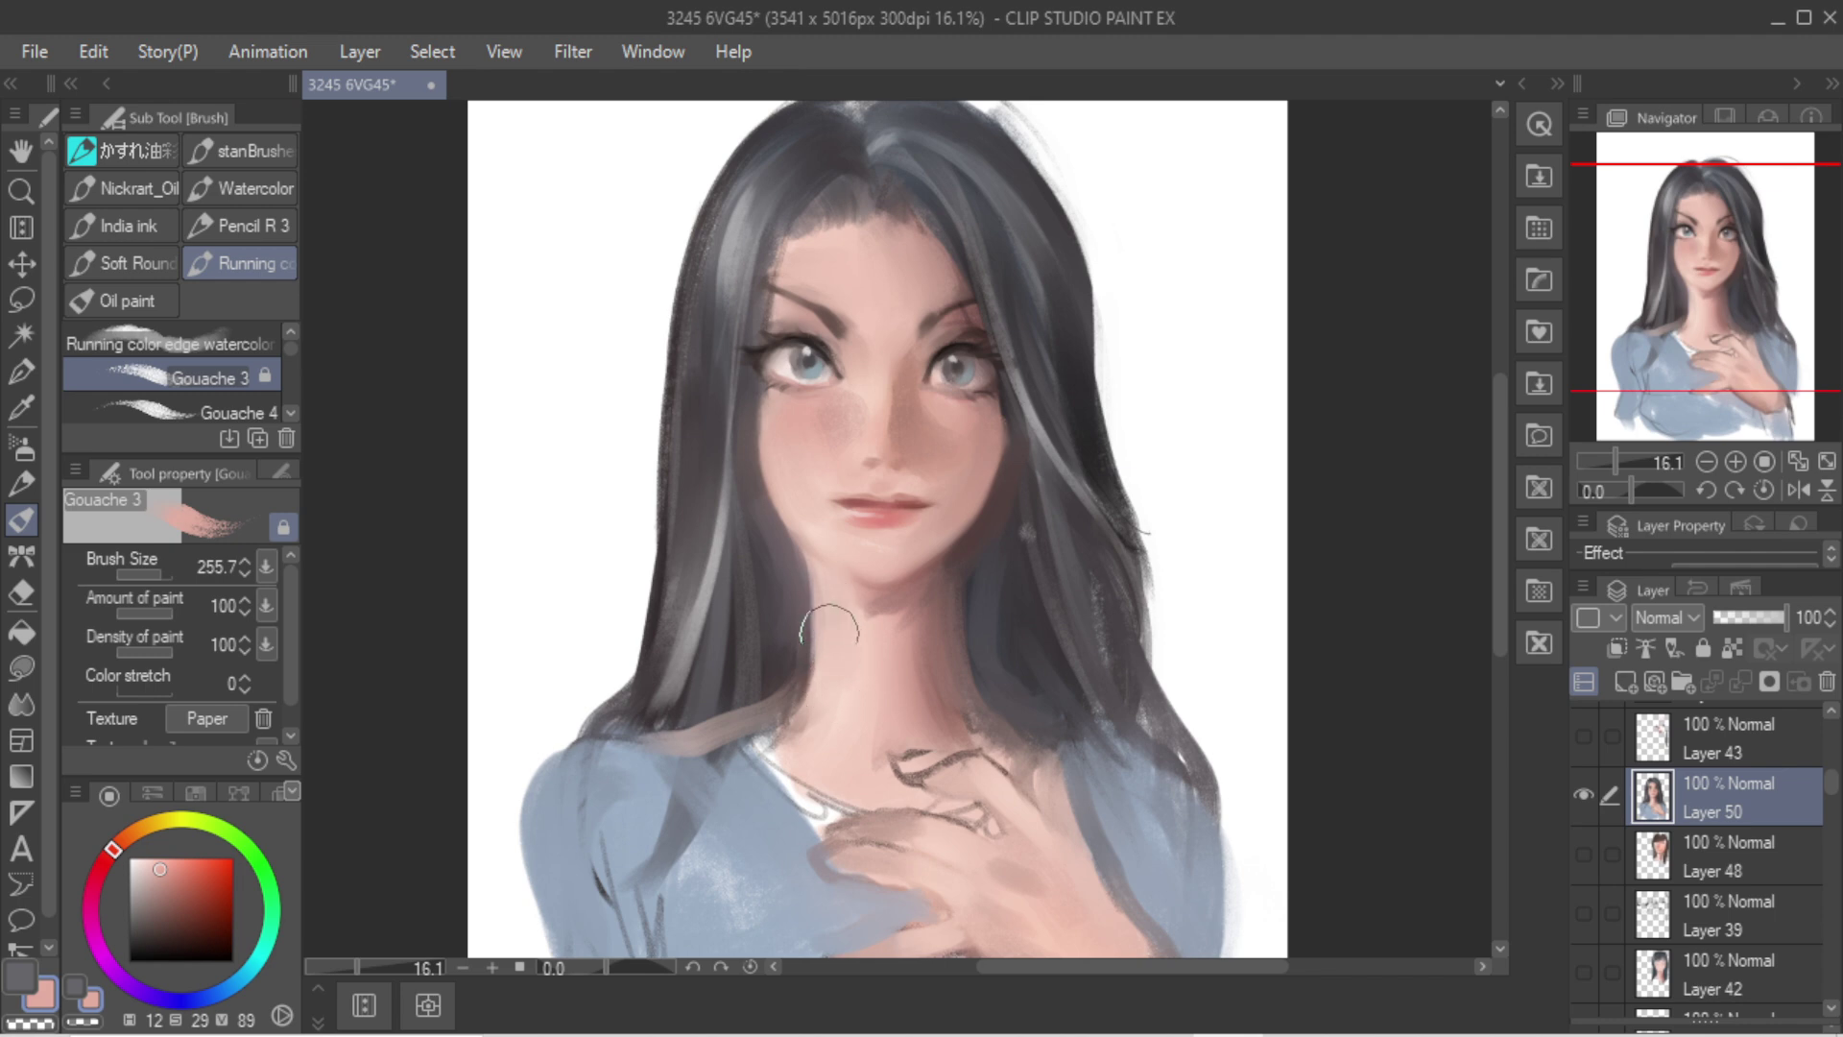
Step: Darken the edge of the cheek and jaw with the Shadow airbrush at size 319.4, using the neck's sampled reddish tone
{"action": "left_click", "coordinate": [913, 634], "text": "alt"}
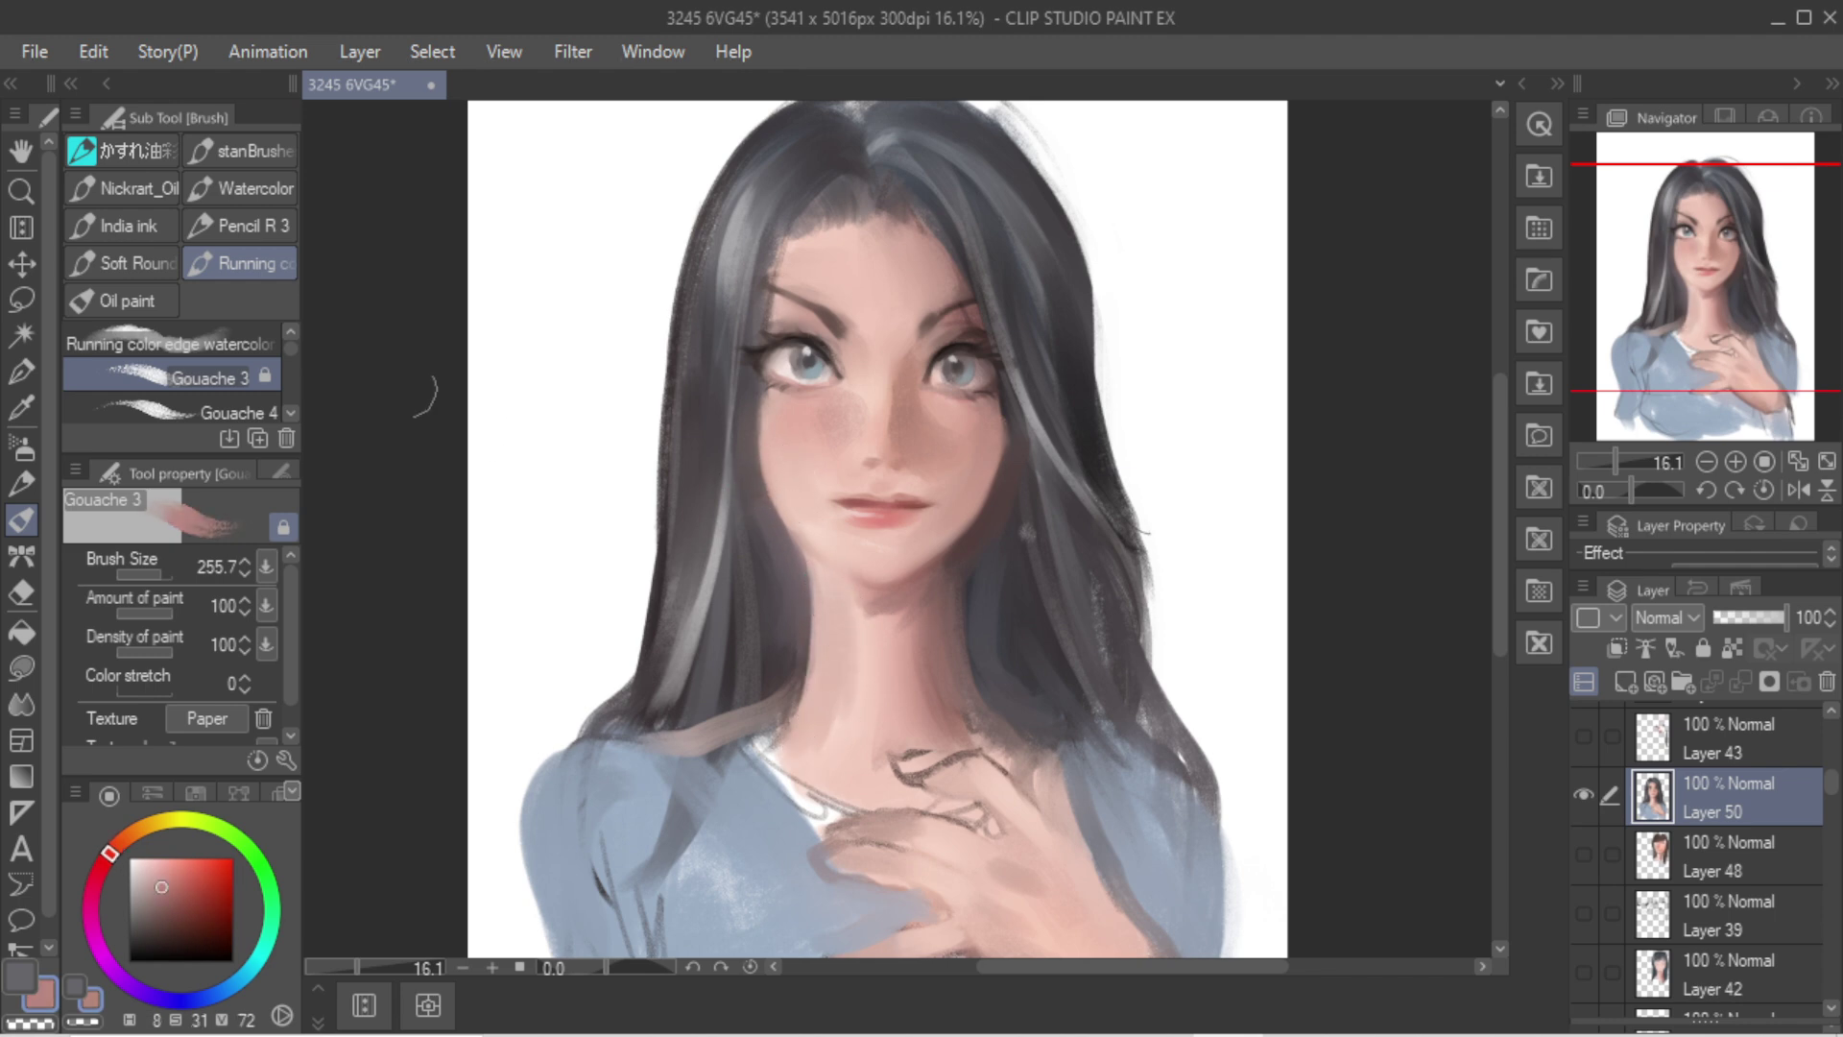
{"action": "key", "text": "b"}
{"action": "left_click", "coordinate": [245, 284]}
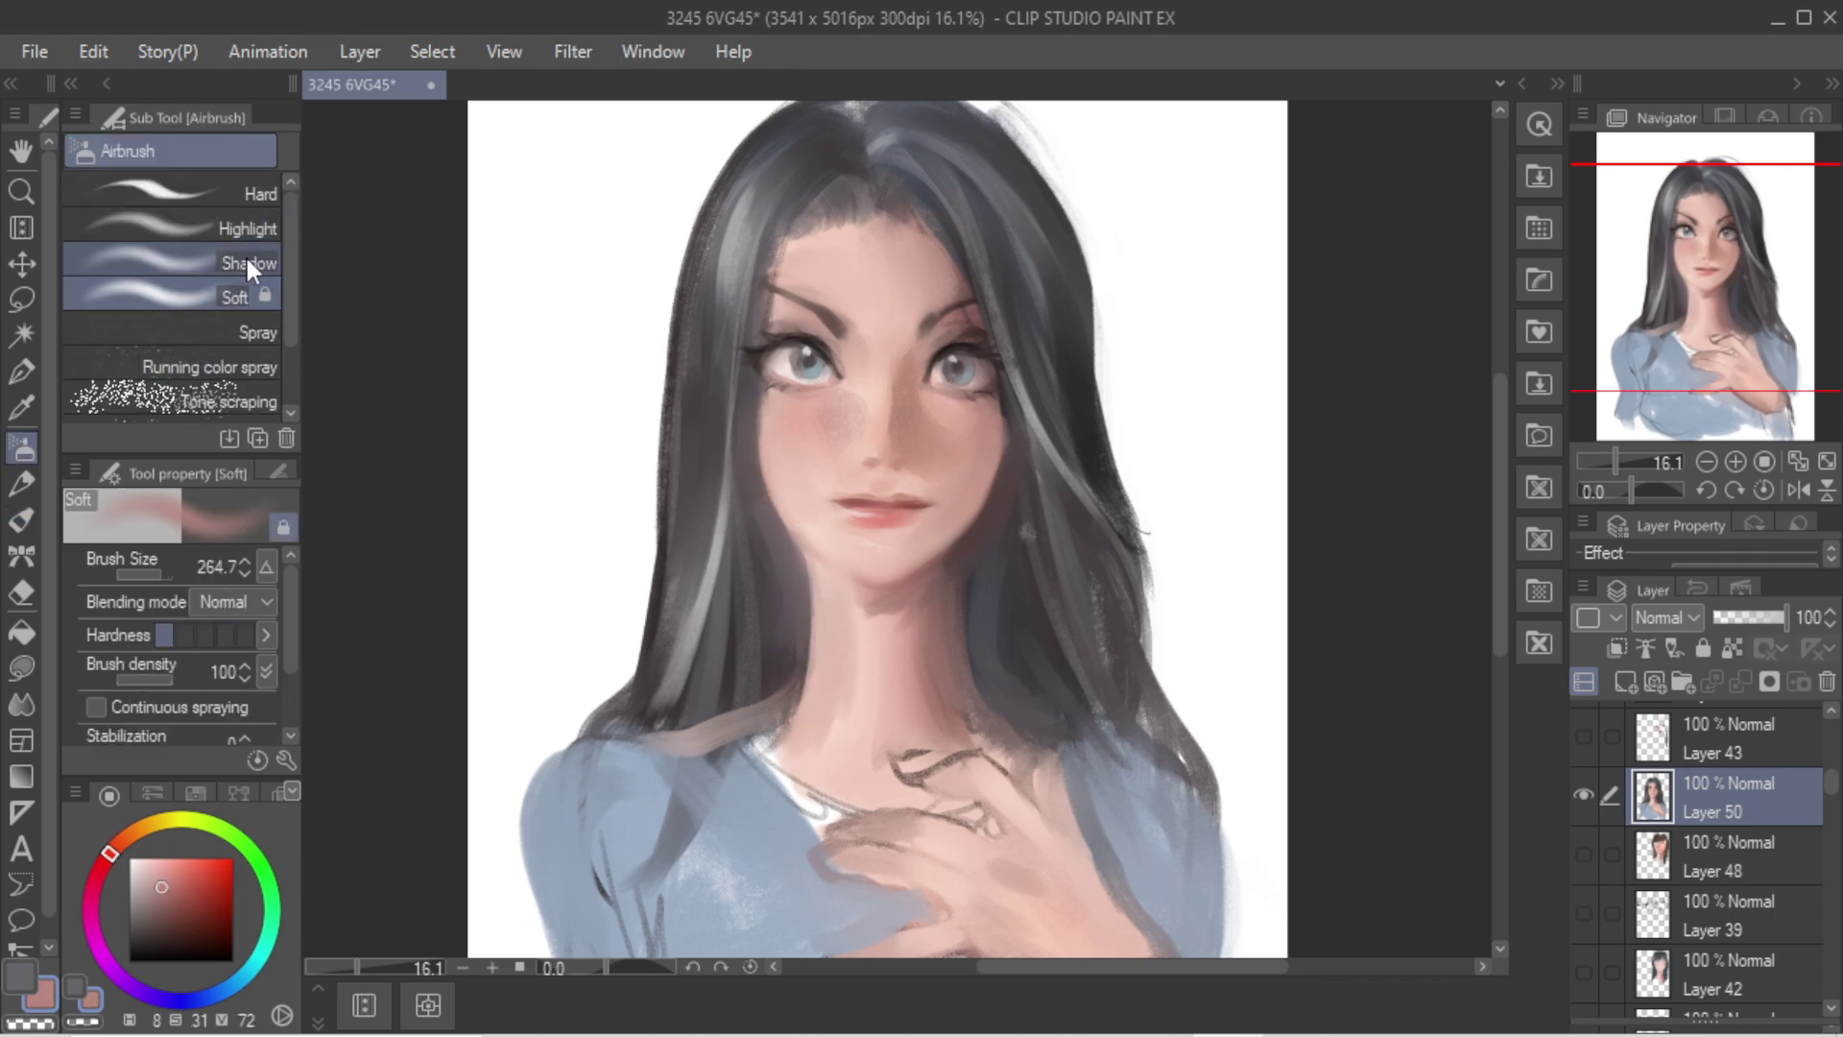
{"action": "left_click", "coordinate": [245, 257]}
{"action": "left_click_drag", "start_coordinate": [765, 420], "coordinate": [821, 563]}
{"action": "key", "text": "["}
{"action": "key", "text": "ctrl+z"}
{"action": "left_click_drag", "start_coordinate": [743, 423], "coordinate": [849, 600]}
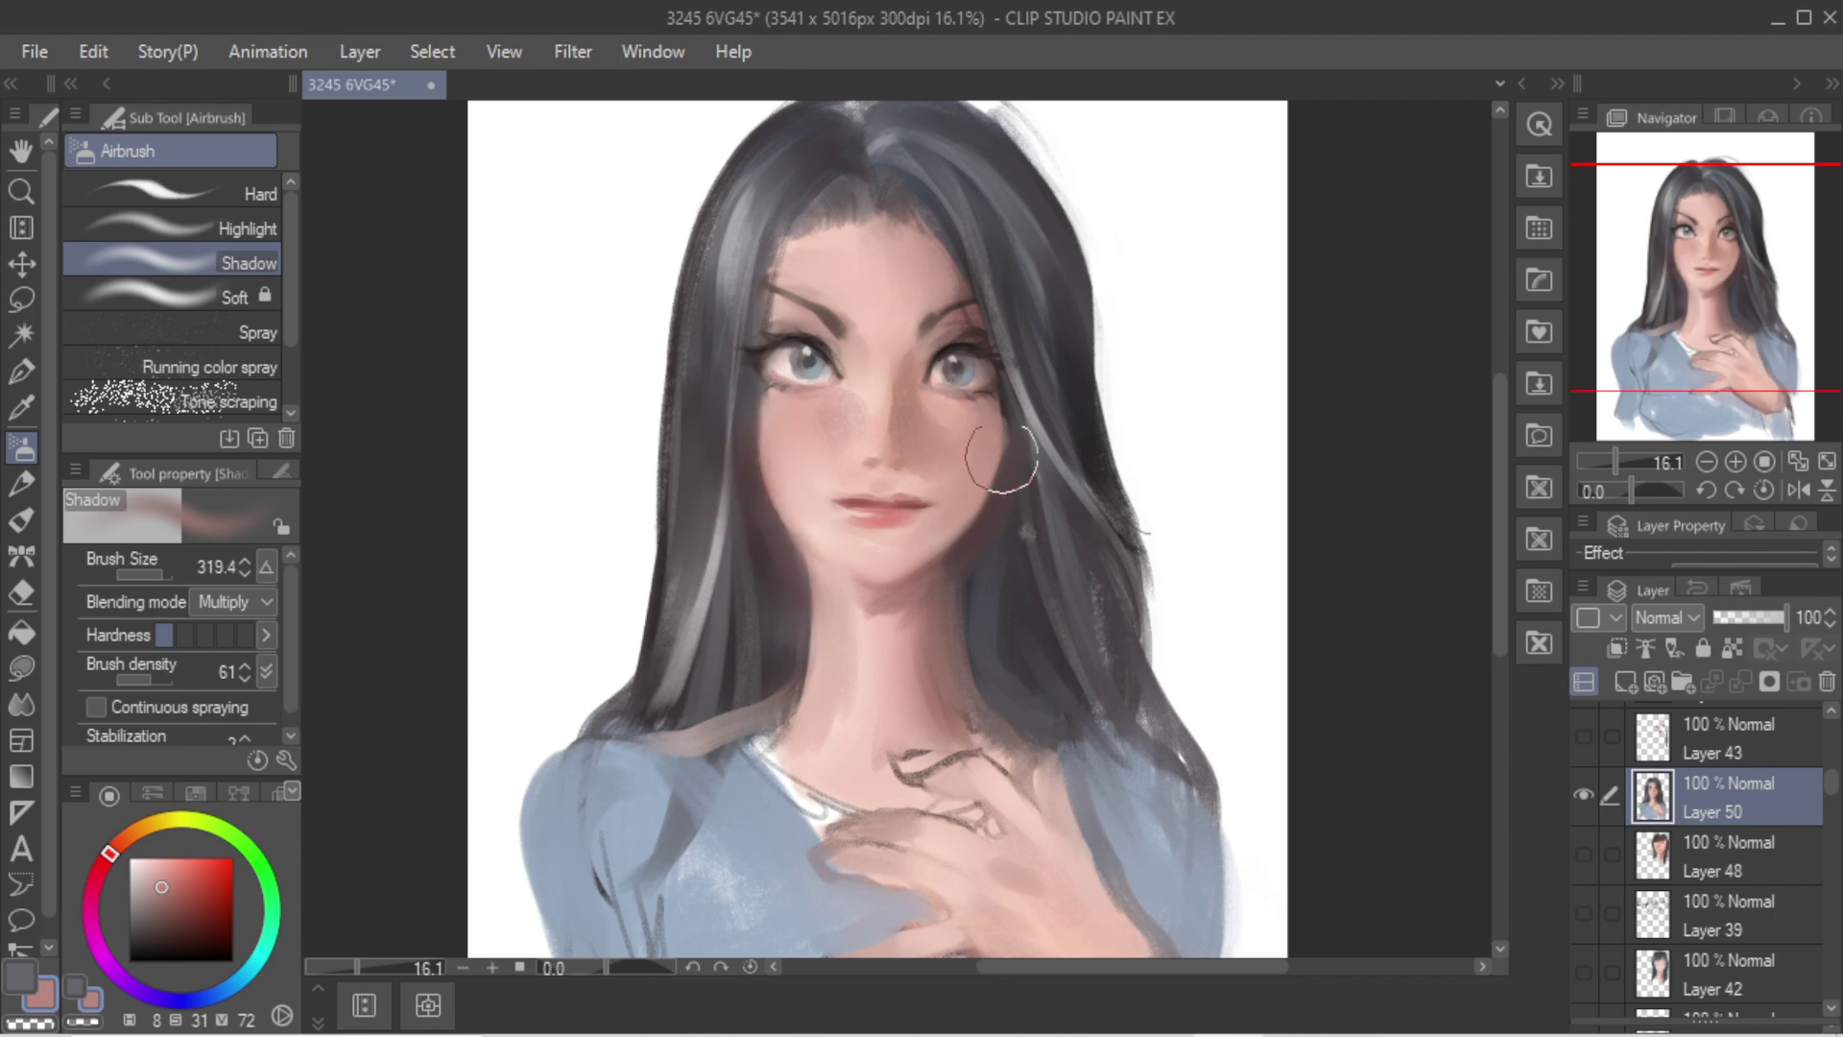
Step: Try to deepen the shadows beside the face and under the chin with the Shadow airbrush at size 319.4
{"action": "mouse_move", "coordinate": [1011, 422]}
{"action": "left_mouse_down"}
{"action": "mouse_move", "coordinate": [979, 537]}
{"action": "mouse_move", "coordinate": [975, 751]}
{"action": "left_mouse_up"}
{"action": "key", "text": "ctrl+z"}
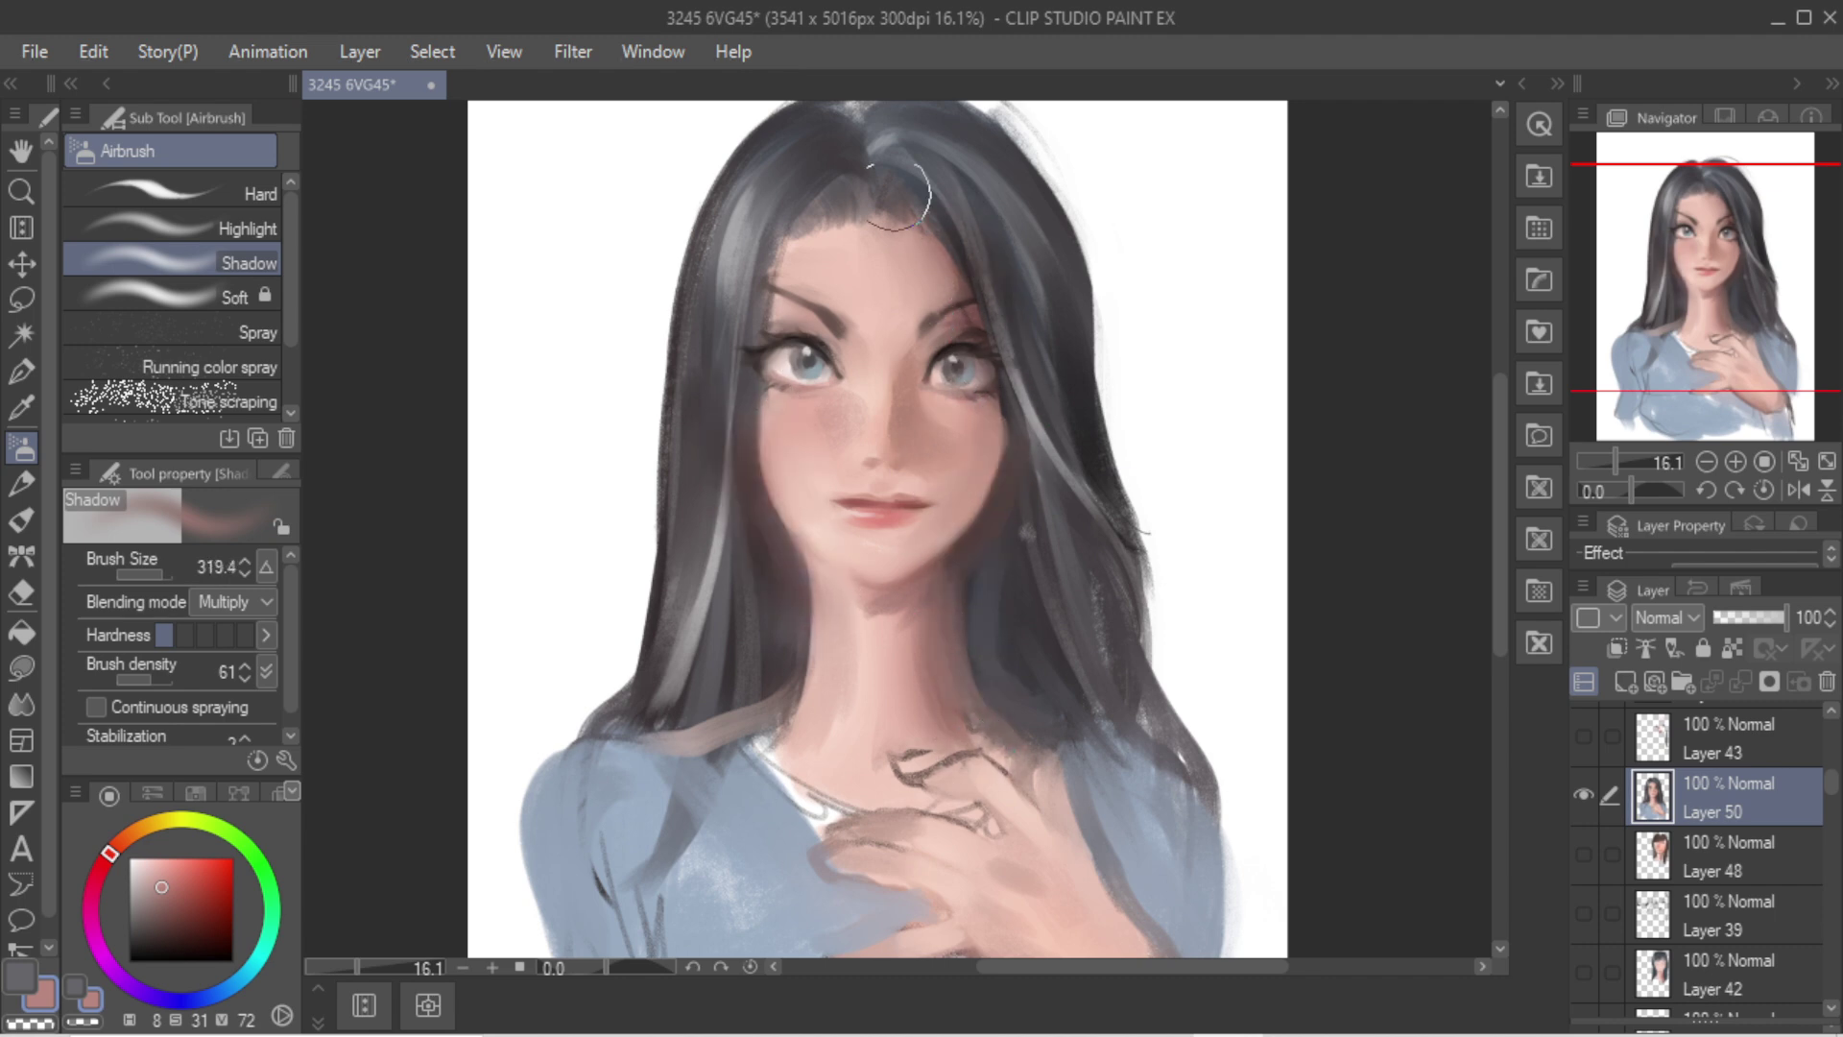
{"action": "mouse_move", "coordinate": [804, 520]}
{"action": "left_mouse_down"}
{"action": "mouse_move", "coordinate": [785, 745]}
{"action": "mouse_move", "coordinate": [768, 521]}
{"action": "left_mouse_up"}
{"action": "key", "text": "ctrl+z"}
{"action": "key", "text": "ctrl+z"}
{"action": "left_click_drag", "start_coordinate": [816, 595], "coordinate": [752, 687]}
{"action": "key", "text": "ctrl+z"}
{"action": "left_click_drag", "start_coordinate": [787, 547], "coordinate": [864, 617]}
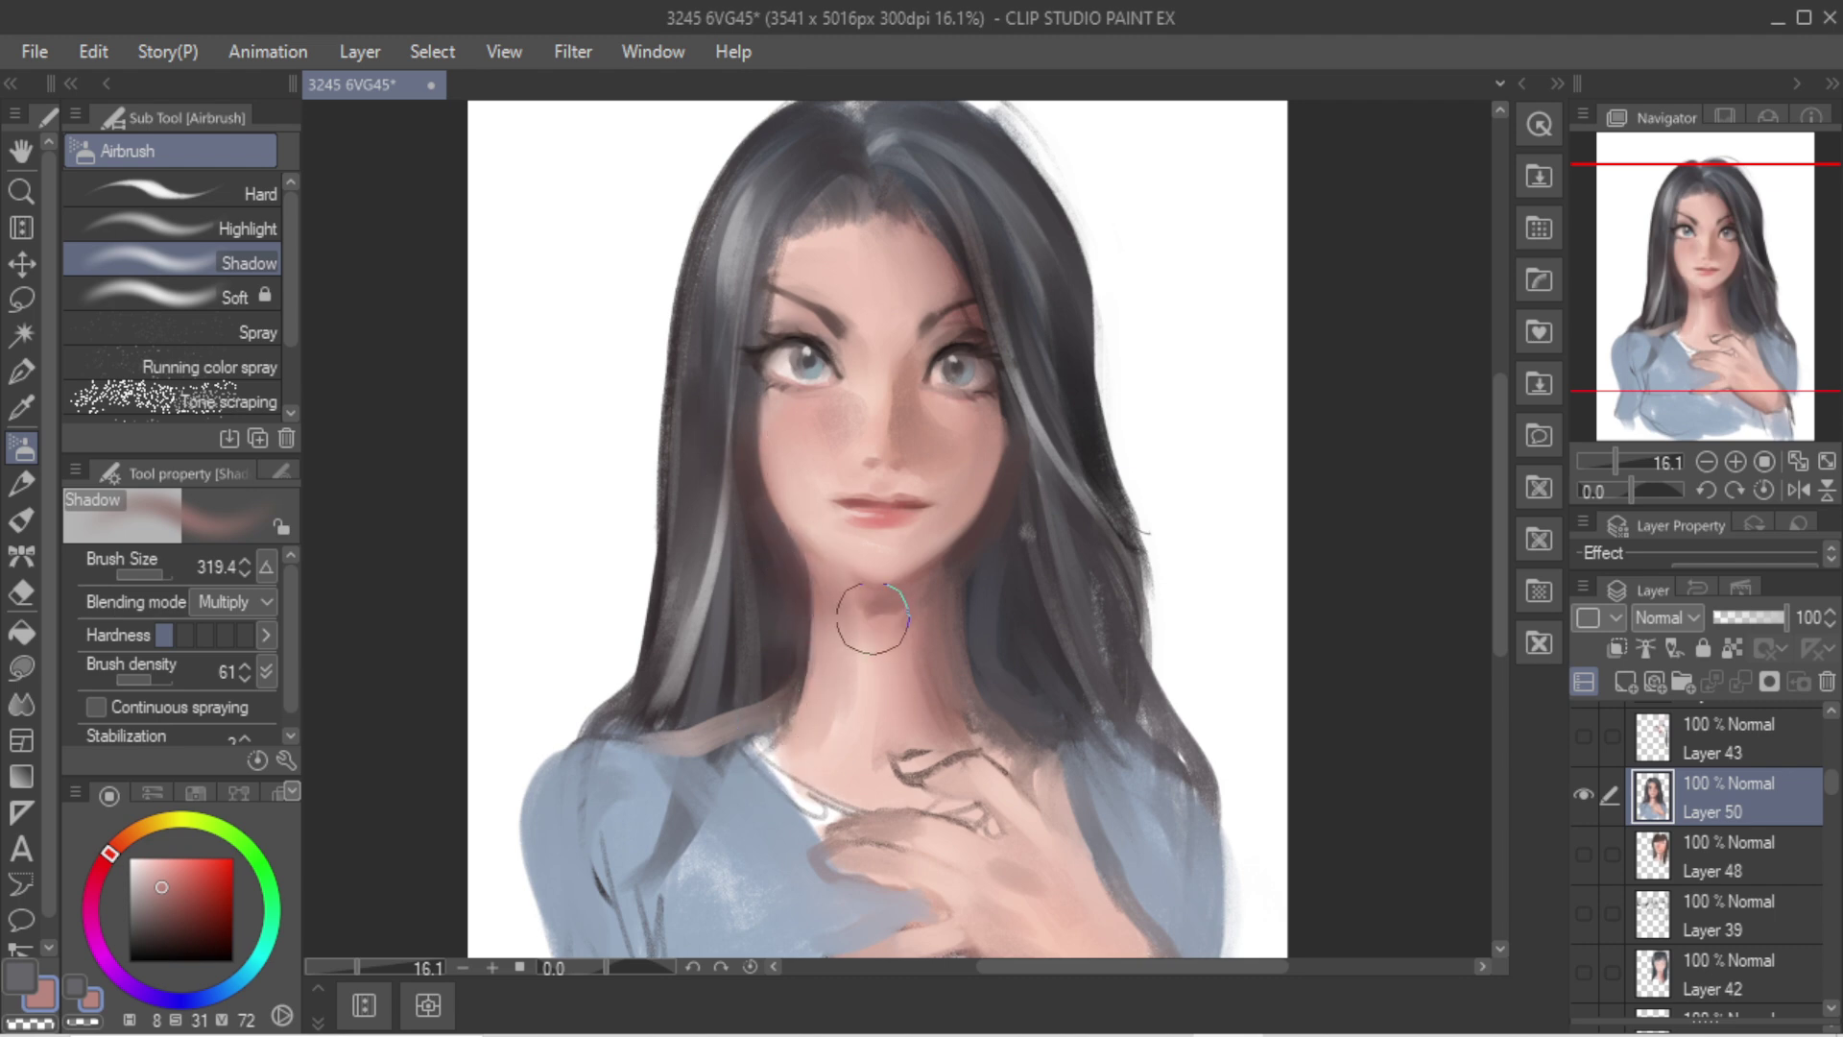
{"action": "key", "text": "ctrl+z"}
{"action": "mouse_move", "coordinate": [941, 570]}
{"action": "left_mouse_down"}
{"action": "mouse_move", "coordinate": [831, 584]}
{"action": "mouse_move", "coordinate": [797, 564]}
{"action": "left_mouse_up"}
{"action": "key", "text": "ctrl+z"}
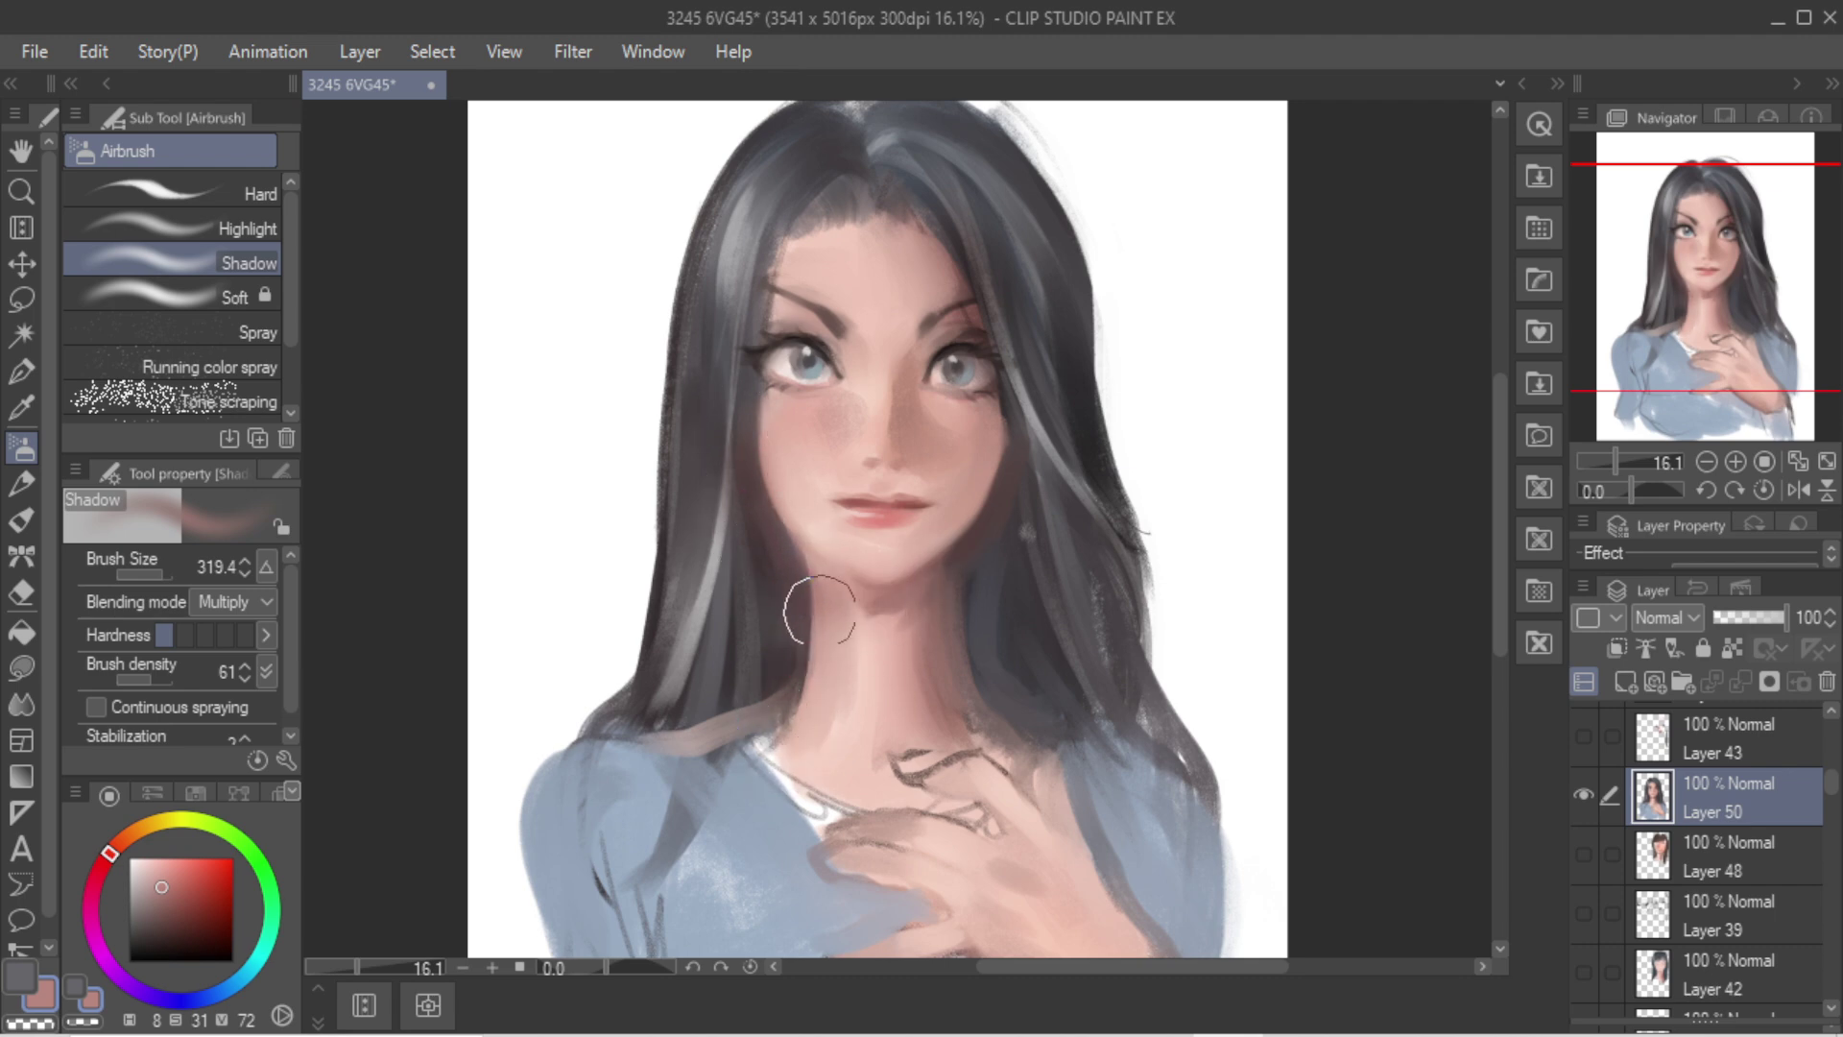
{"action": "key", "text": "ctrl+z"}
Step: Redefine the cheek and jaw edge against the hair with sampled light skin and dark reddish brown at brush size 167.8
{"action": "key", "text": "b"}
{"action": "left_click", "coordinate": [883, 372], "text": "alt"}
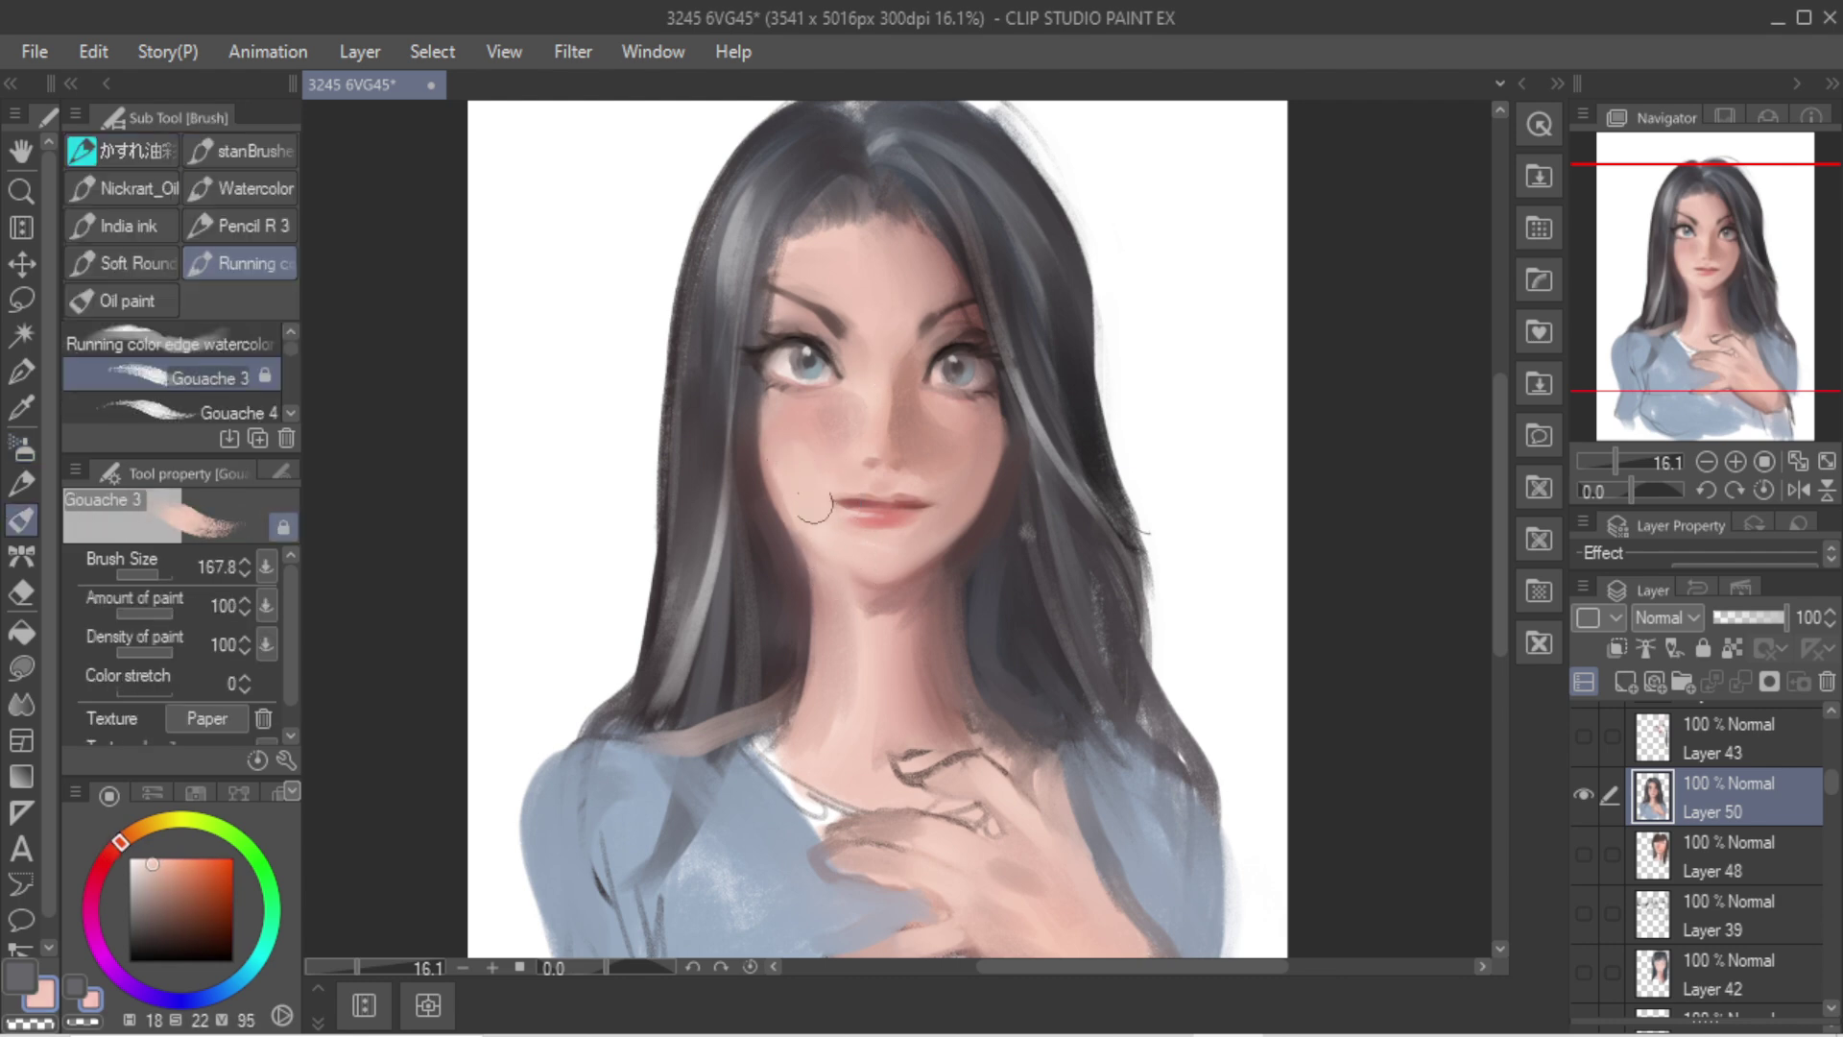
{"action": "left_click", "coordinate": [766, 489], "text": "alt"}
{"action": "left_click_drag", "start_coordinate": [766, 483], "coordinate": [792, 559]}
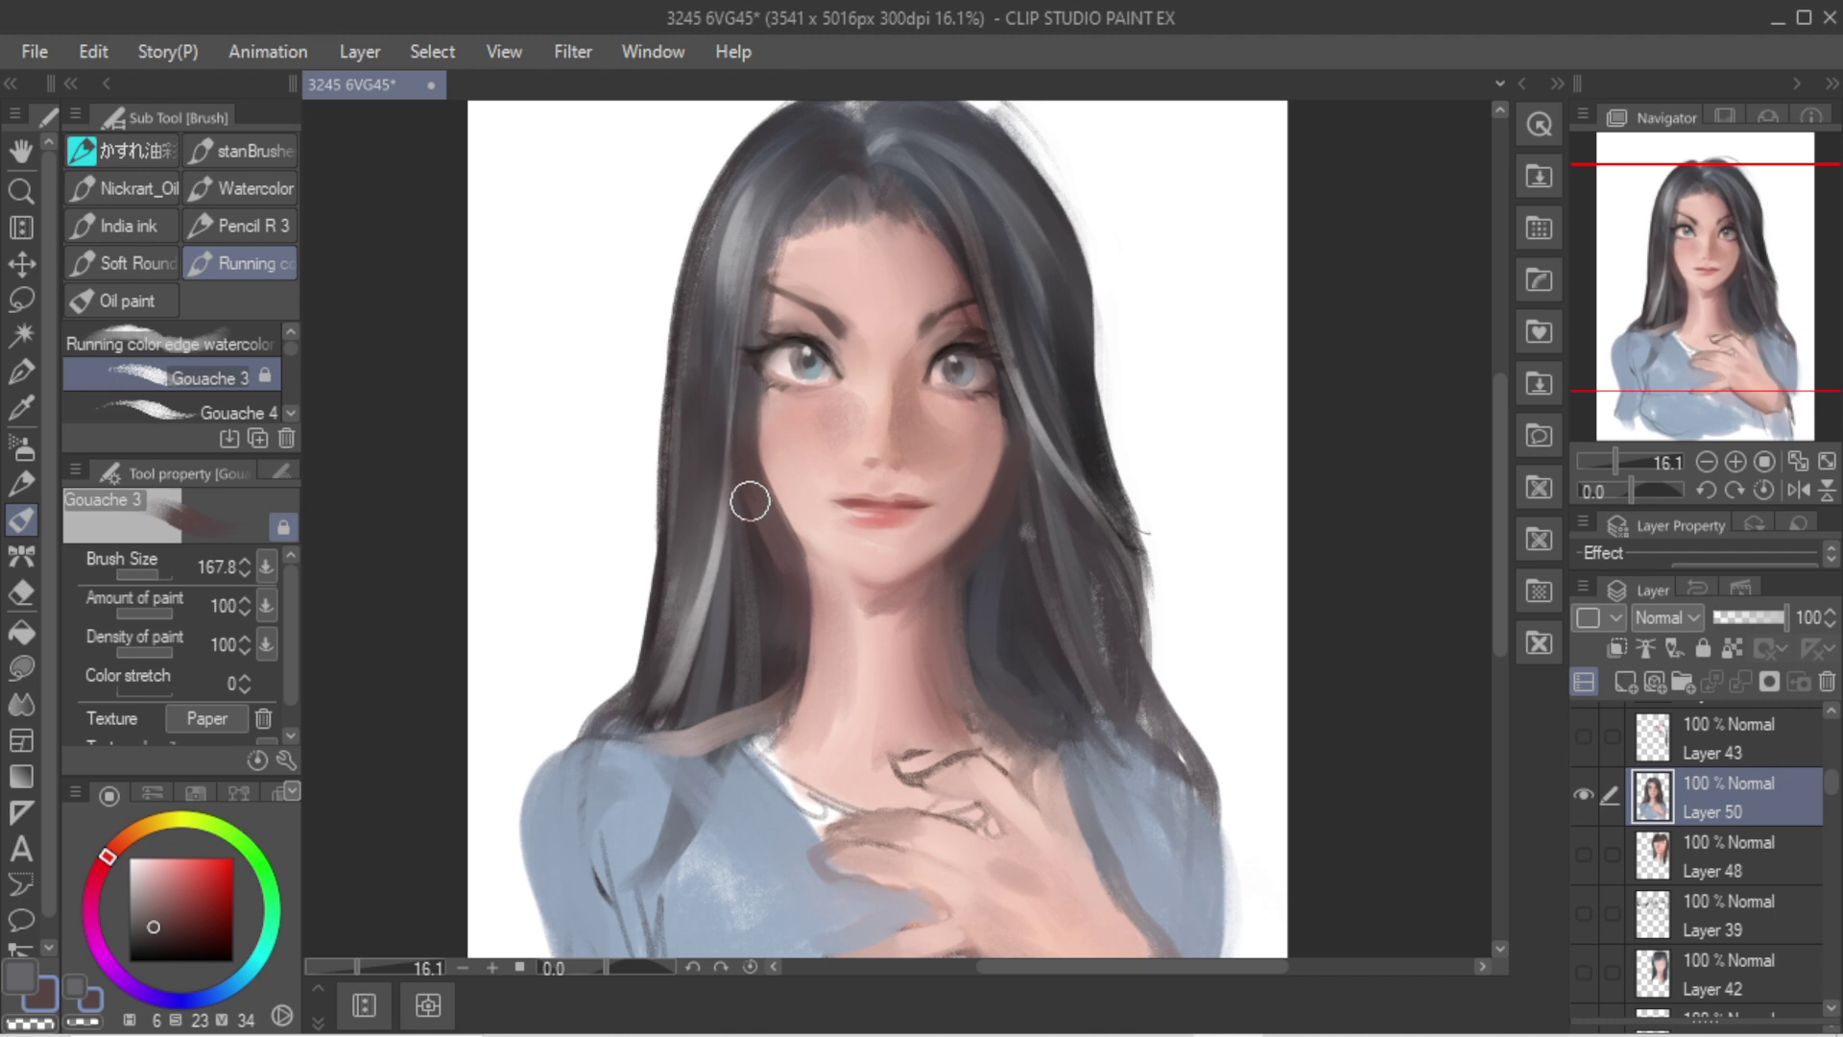
Step: Touch up the eye's upper lash area with sampled dark brown at brush size 45.3 and mirror the canvas view
{"action": "key", "text": "bracketleft"}
{"action": "key", "text": "bracketleft"}
{"action": "key", "text": "bracketleft"}
{"action": "left_click", "coordinate": [781, 339], "text": "alt"}
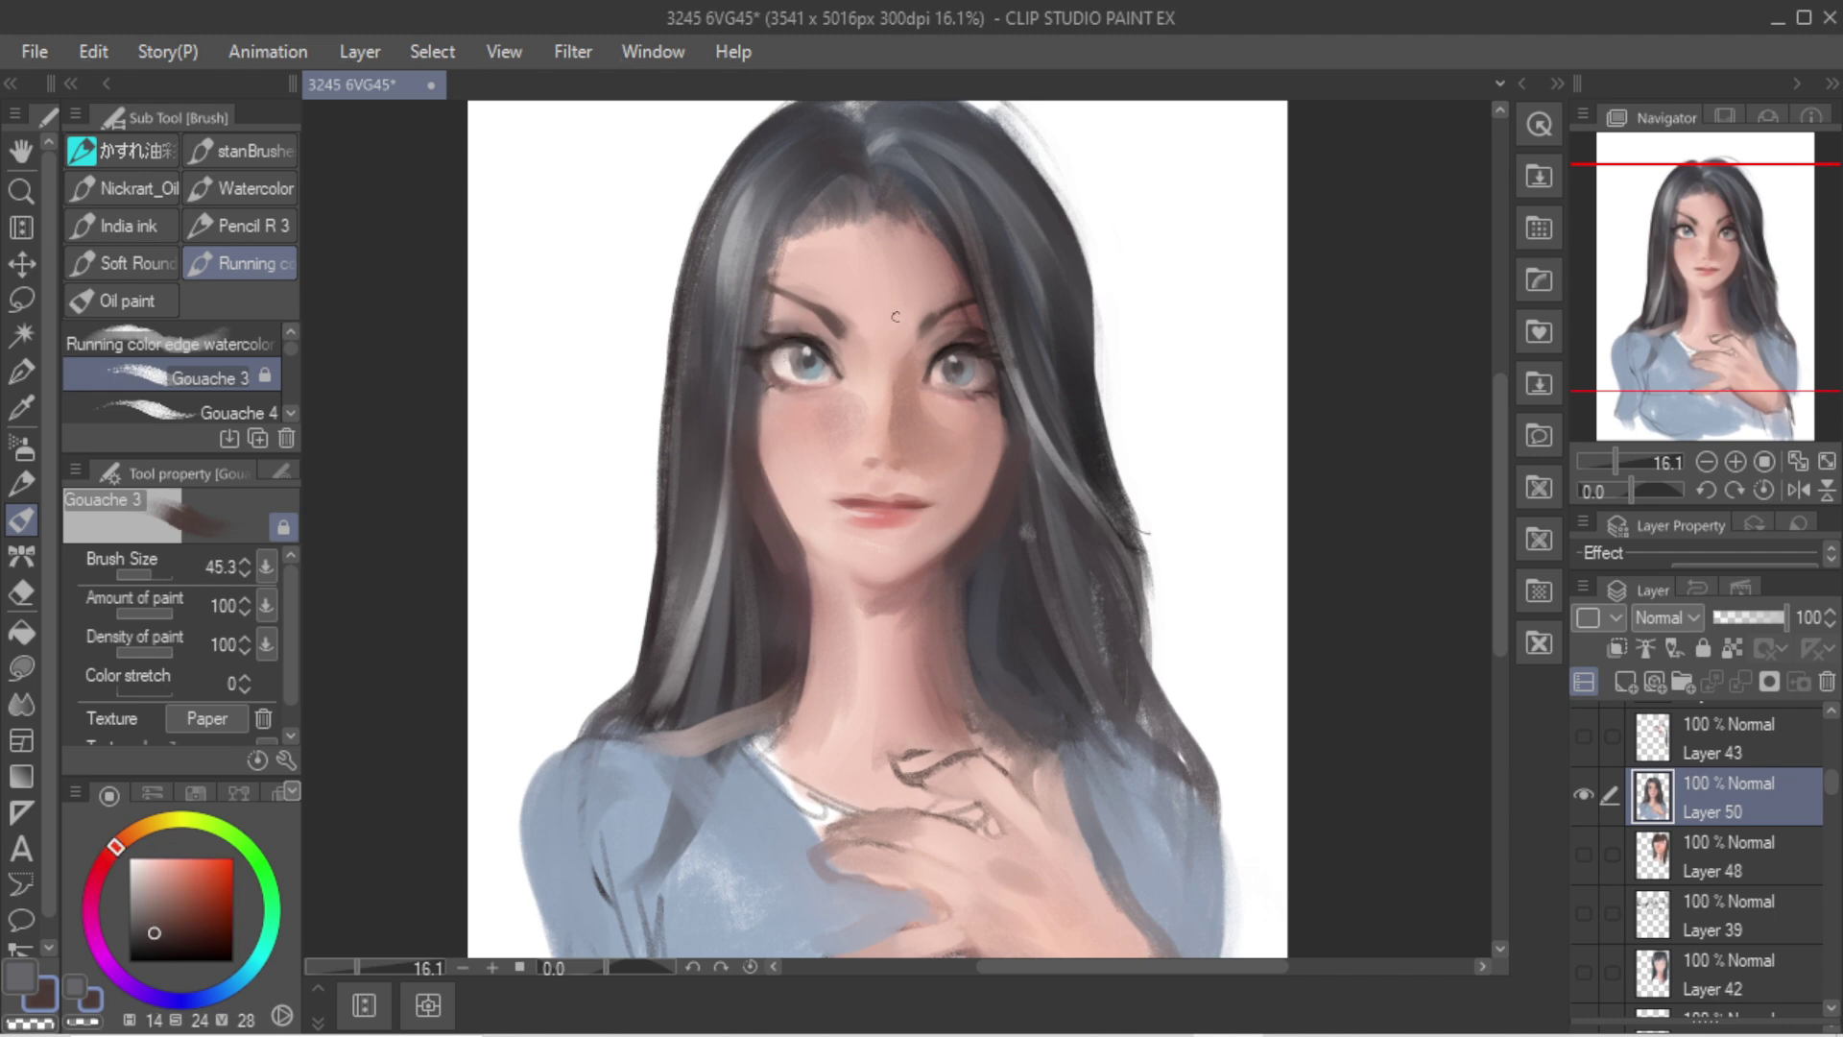
{"action": "key", "text": "h"}
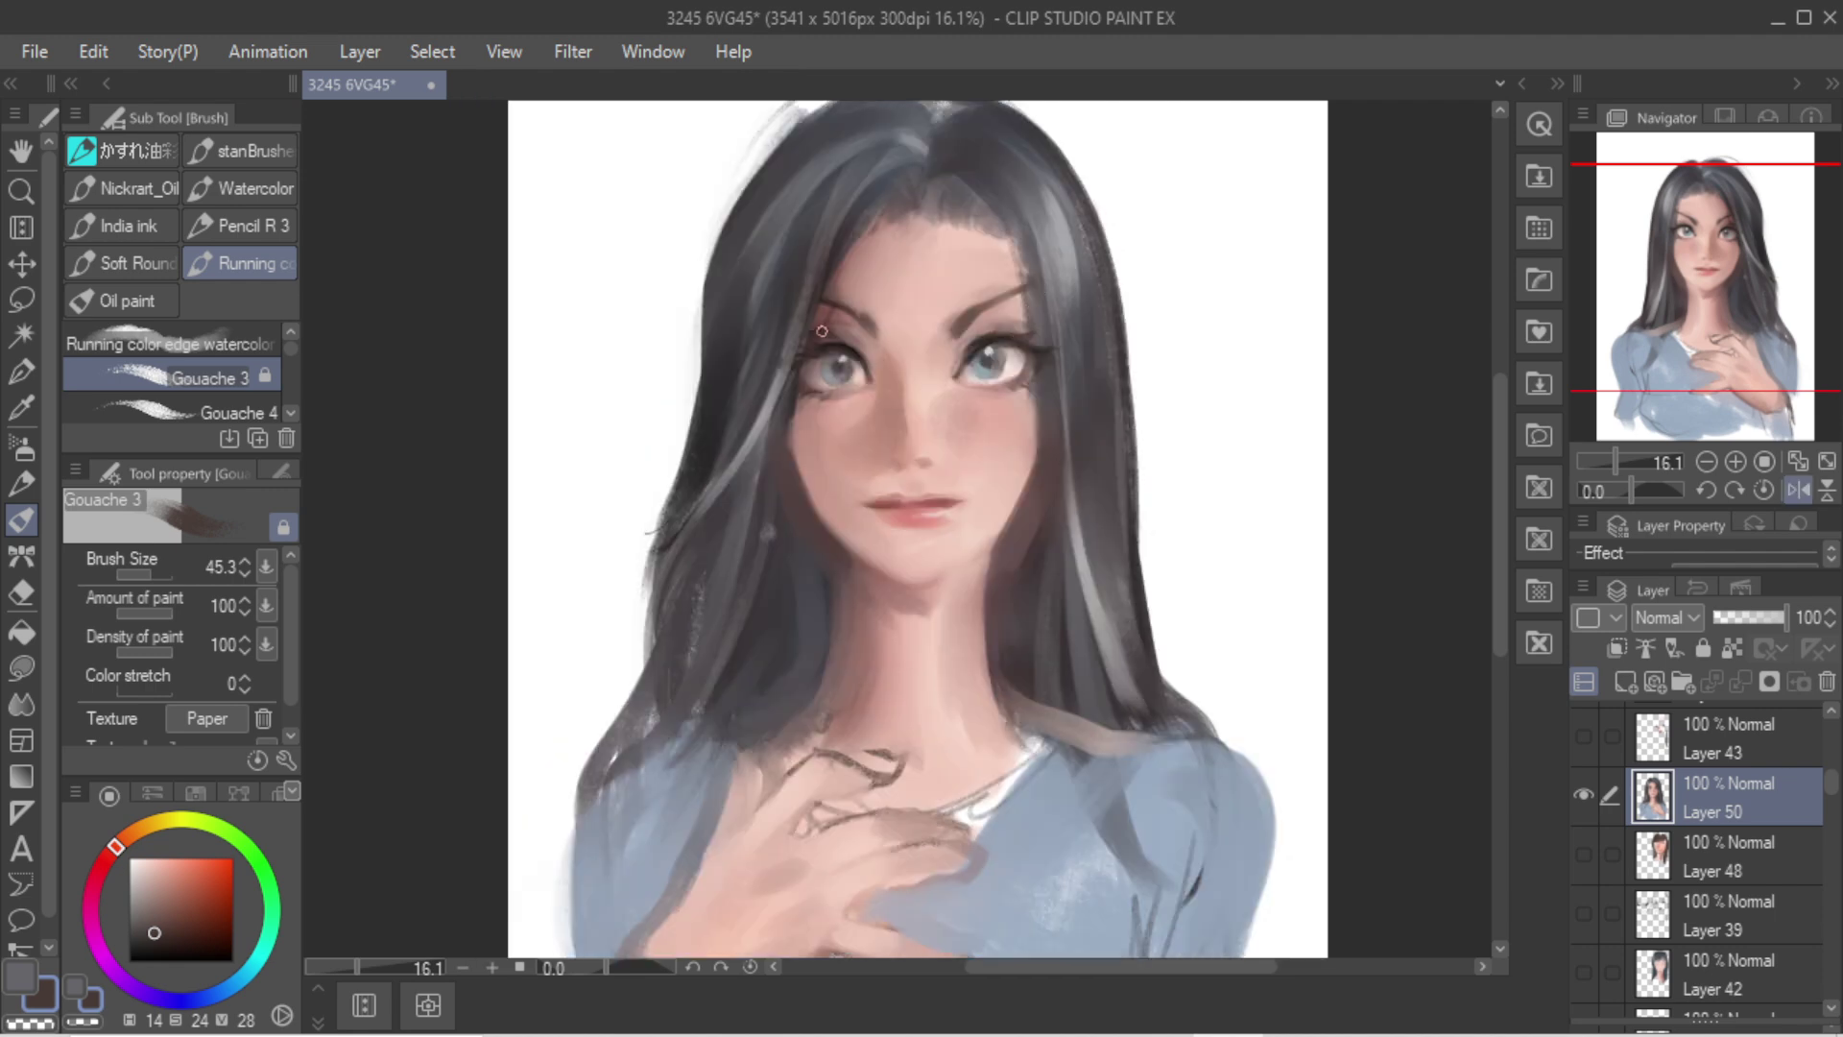
Step: Try a skin-tone stroke down the hair beside the face, using a tone sampled from the forehead
{"action": "scroll", "coordinate": [822, 331], "scroll_direction": "down", "scroll_amount": 2}
{"action": "scroll", "coordinate": [868, 356], "scroll_direction": "up", "scroll_amount": 1}
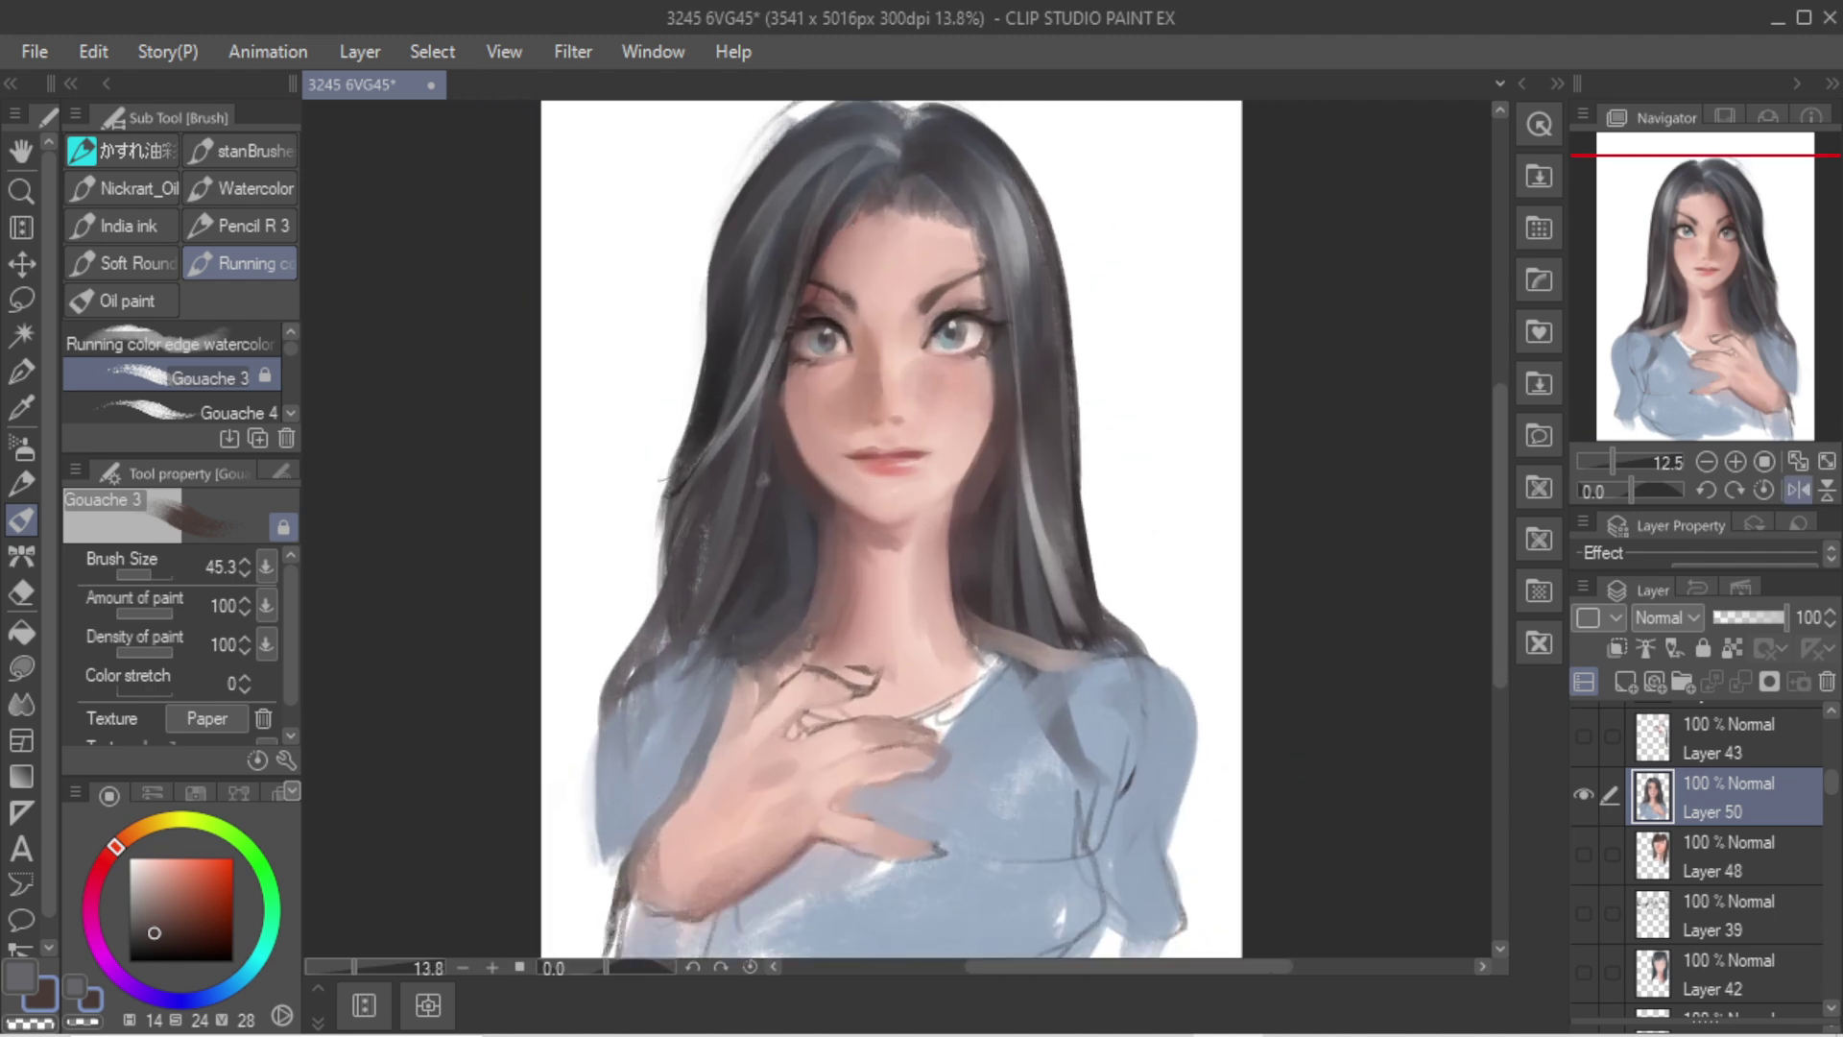
{"action": "left_click", "coordinate": [867, 356], "text": "alt"}
{"action": "key", "text": "bracketright"}
{"action": "key", "text": "bracketright"}
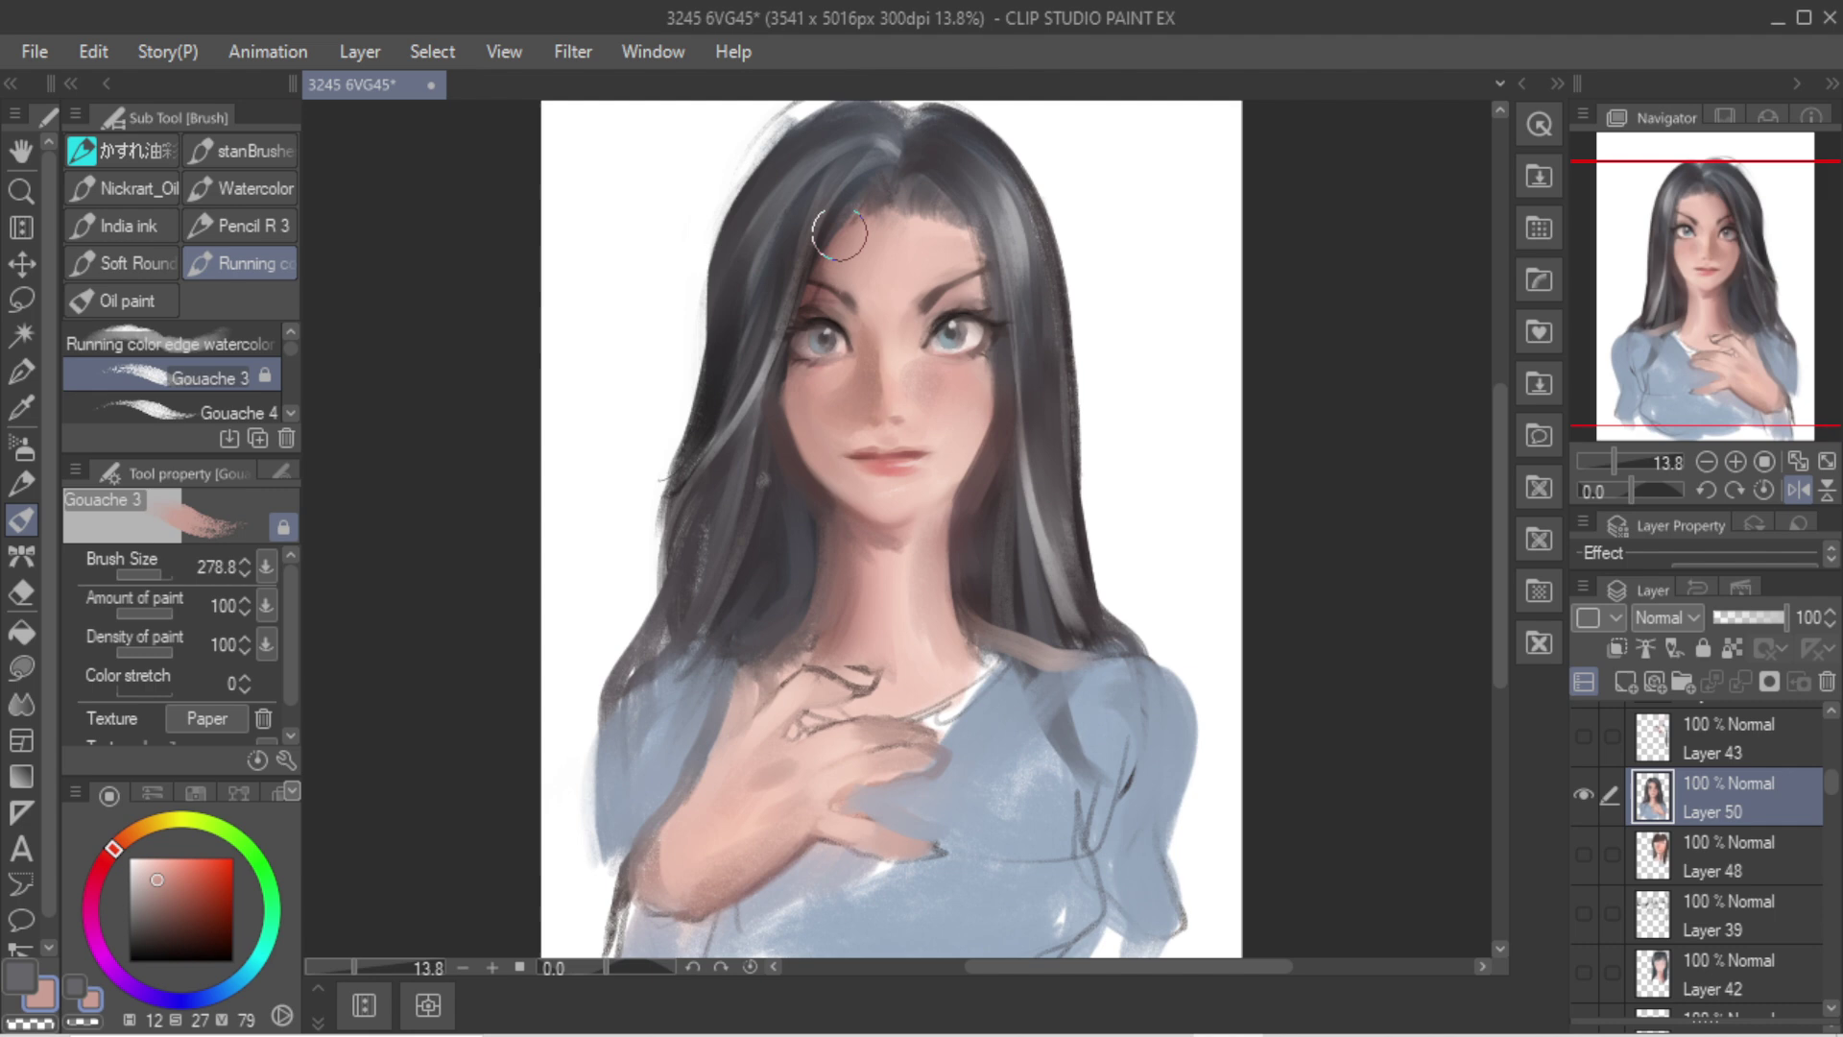
{"action": "left_click", "coordinate": [773, 225], "text": "alt"}
{"action": "left_click", "coordinate": [873, 242], "text": "alt"}
{"action": "mouse_move", "coordinate": [931, 151]}
{"action": "left_mouse_down"}
{"action": "mouse_move", "coordinate": [993, 233]}
{"action": "mouse_move", "coordinate": [987, 182]}
{"action": "mouse_move", "coordinate": [967, 163]}
{"action": "mouse_move", "coordinate": [1008, 261]}
{"action": "mouse_move", "coordinate": [967, 154]}
{"action": "mouse_move", "coordinate": [1013, 360]}
{"action": "left_mouse_up"}
{"action": "key", "text": "["}
{"action": "key", "text": "ctrl+z"}
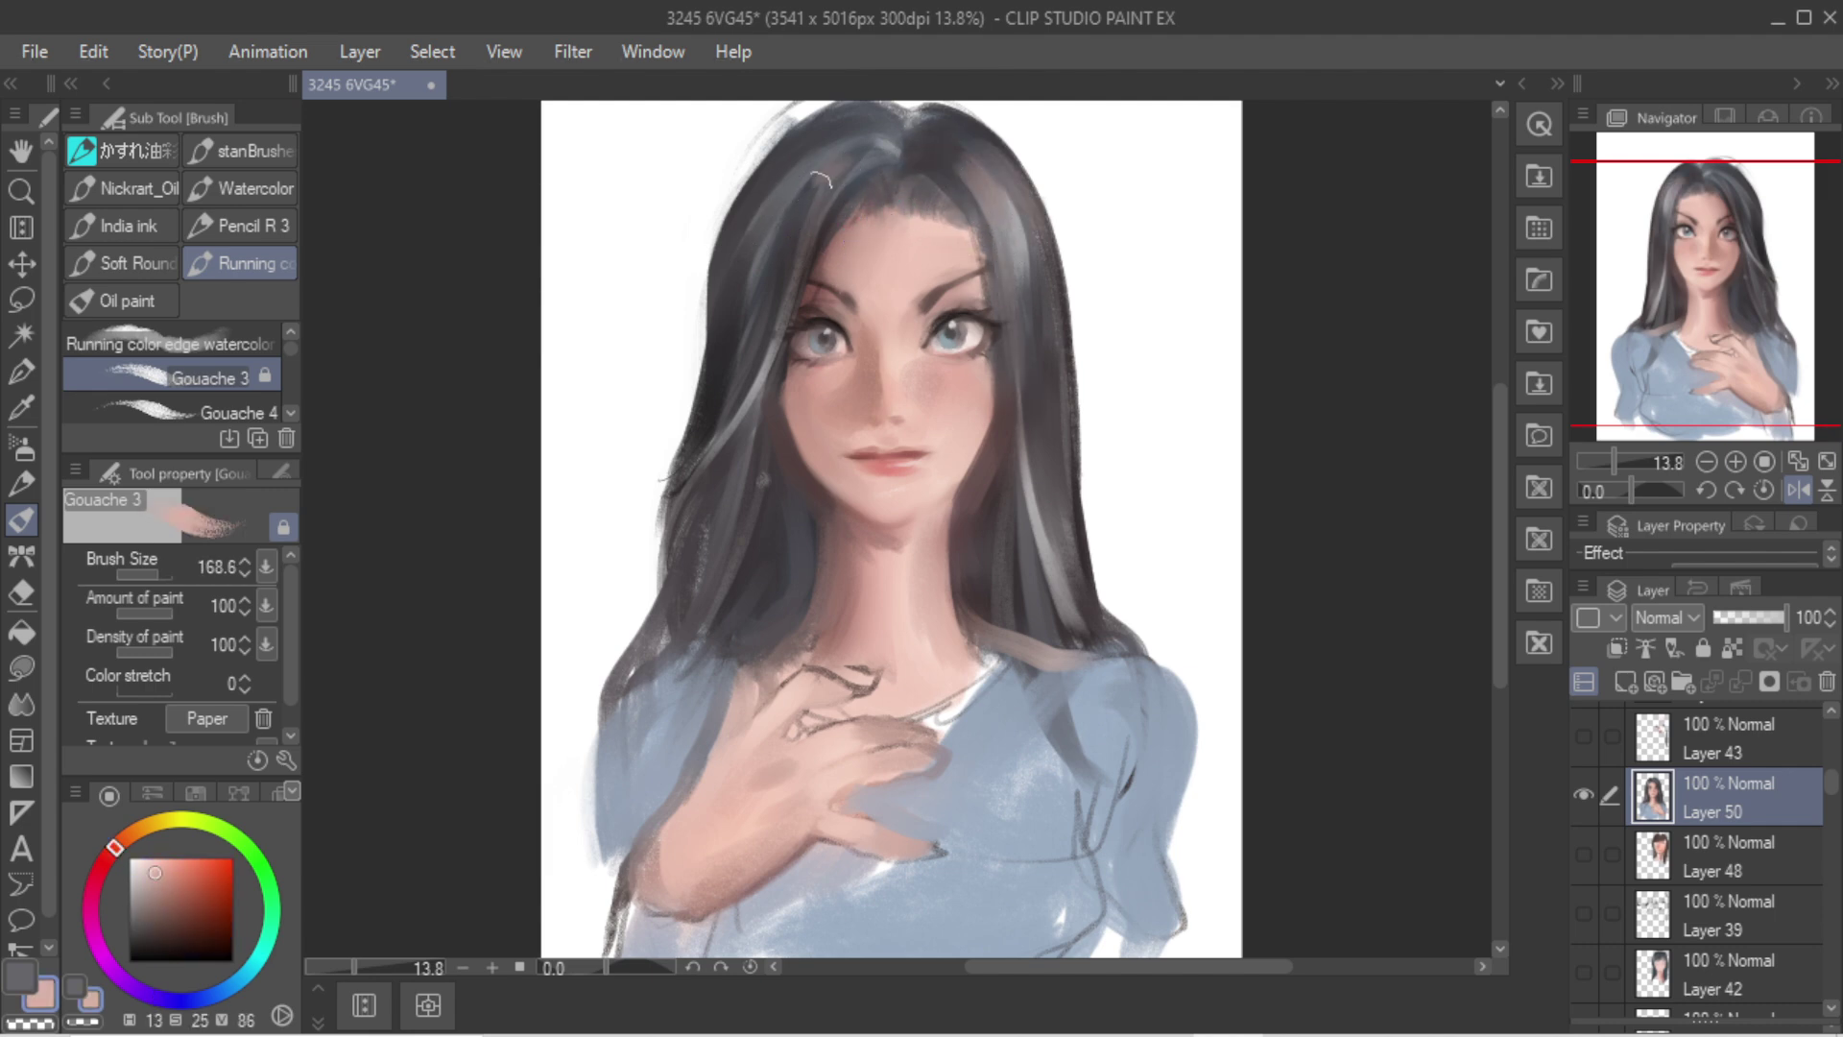
Step: Add faint warm skin-tone strokes to the hair on both sides of the parting at brush size 168.6
{"action": "left_click_drag", "start_coordinate": [830, 175], "coordinate": [798, 261]}
{"action": "key", "text": "ctrl+z"}
{"action": "key", "text": "ctrl+z"}
{"action": "key", "text": "ctrl+z"}
{"action": "key", "text": "ctrl+z"}
{"action": "mouse_move", "coordinate": [851, 157]}
{"action": "left_mouse_down"}
{"action": "mouse_move", "coordinate": [791, 283]}
{"action": "mouse_move", "coordinate": [779, 262]}
{"action": "left_mouse_up"}
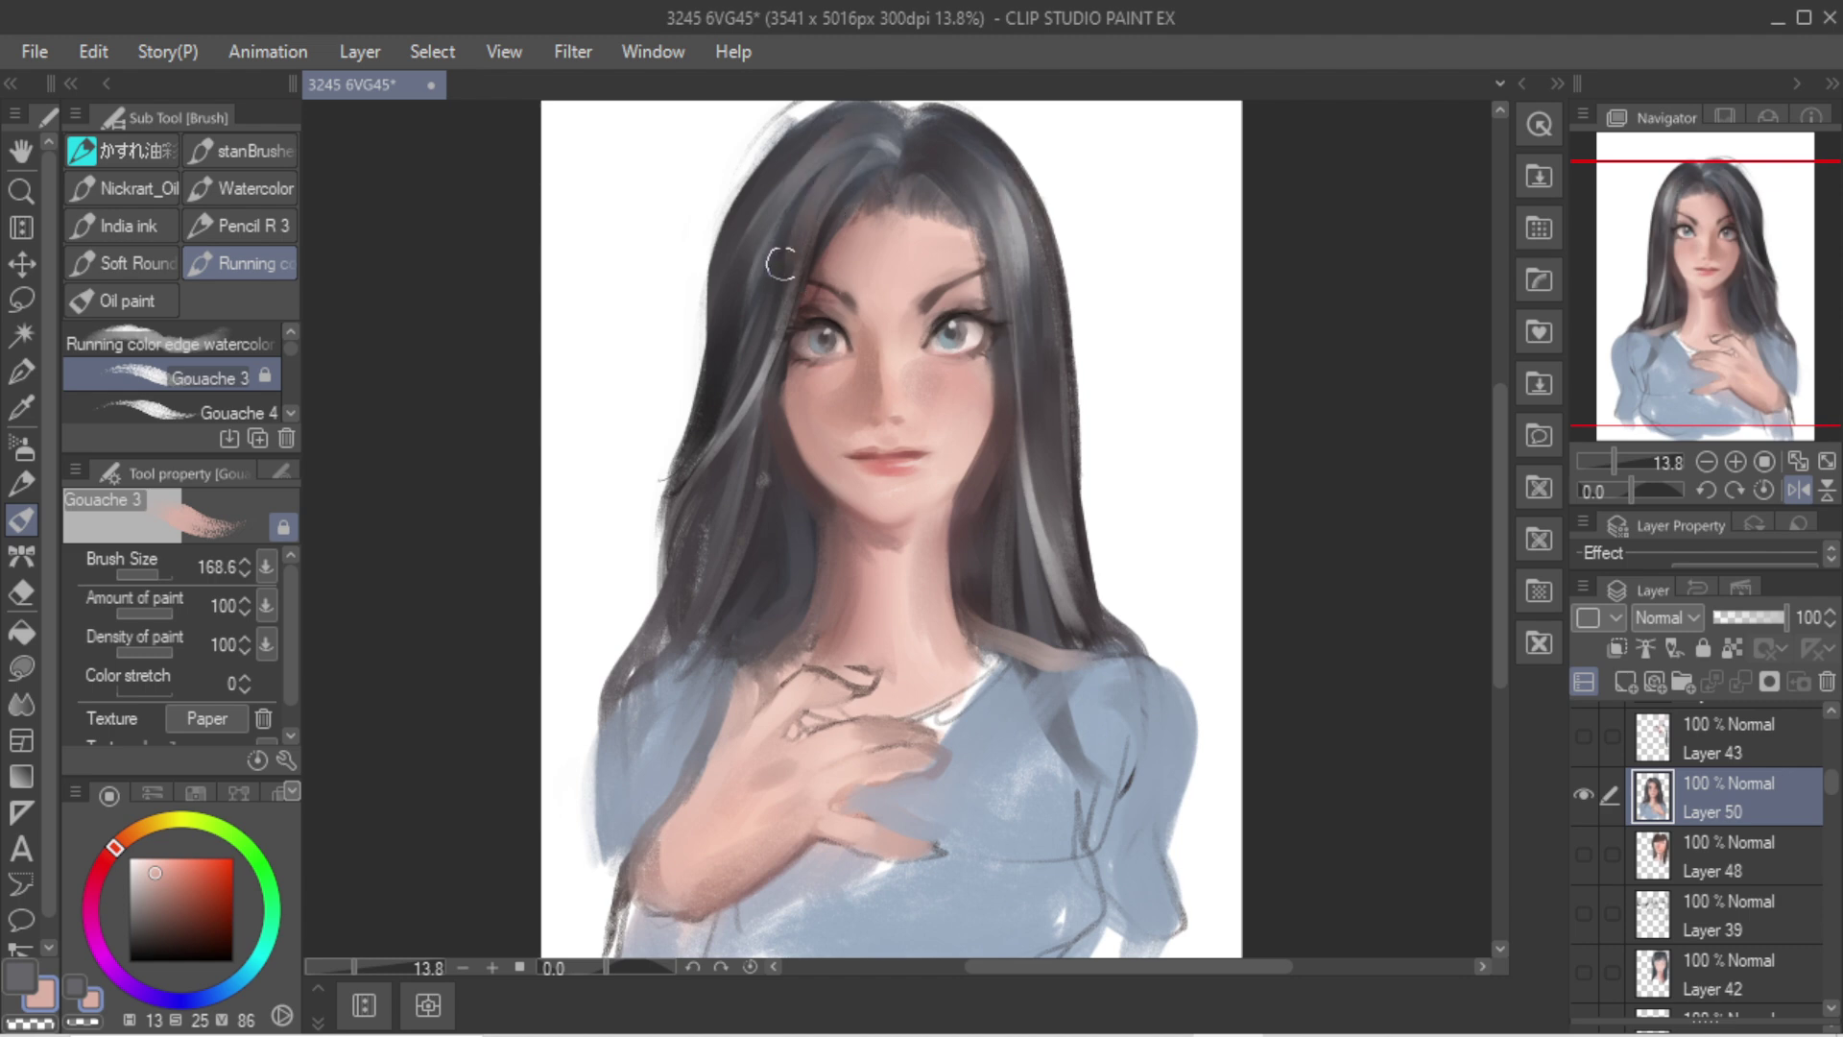
{"action": "left_click_drag", "start_coordinate": [933, 171], "coordinate": [979, 244]}
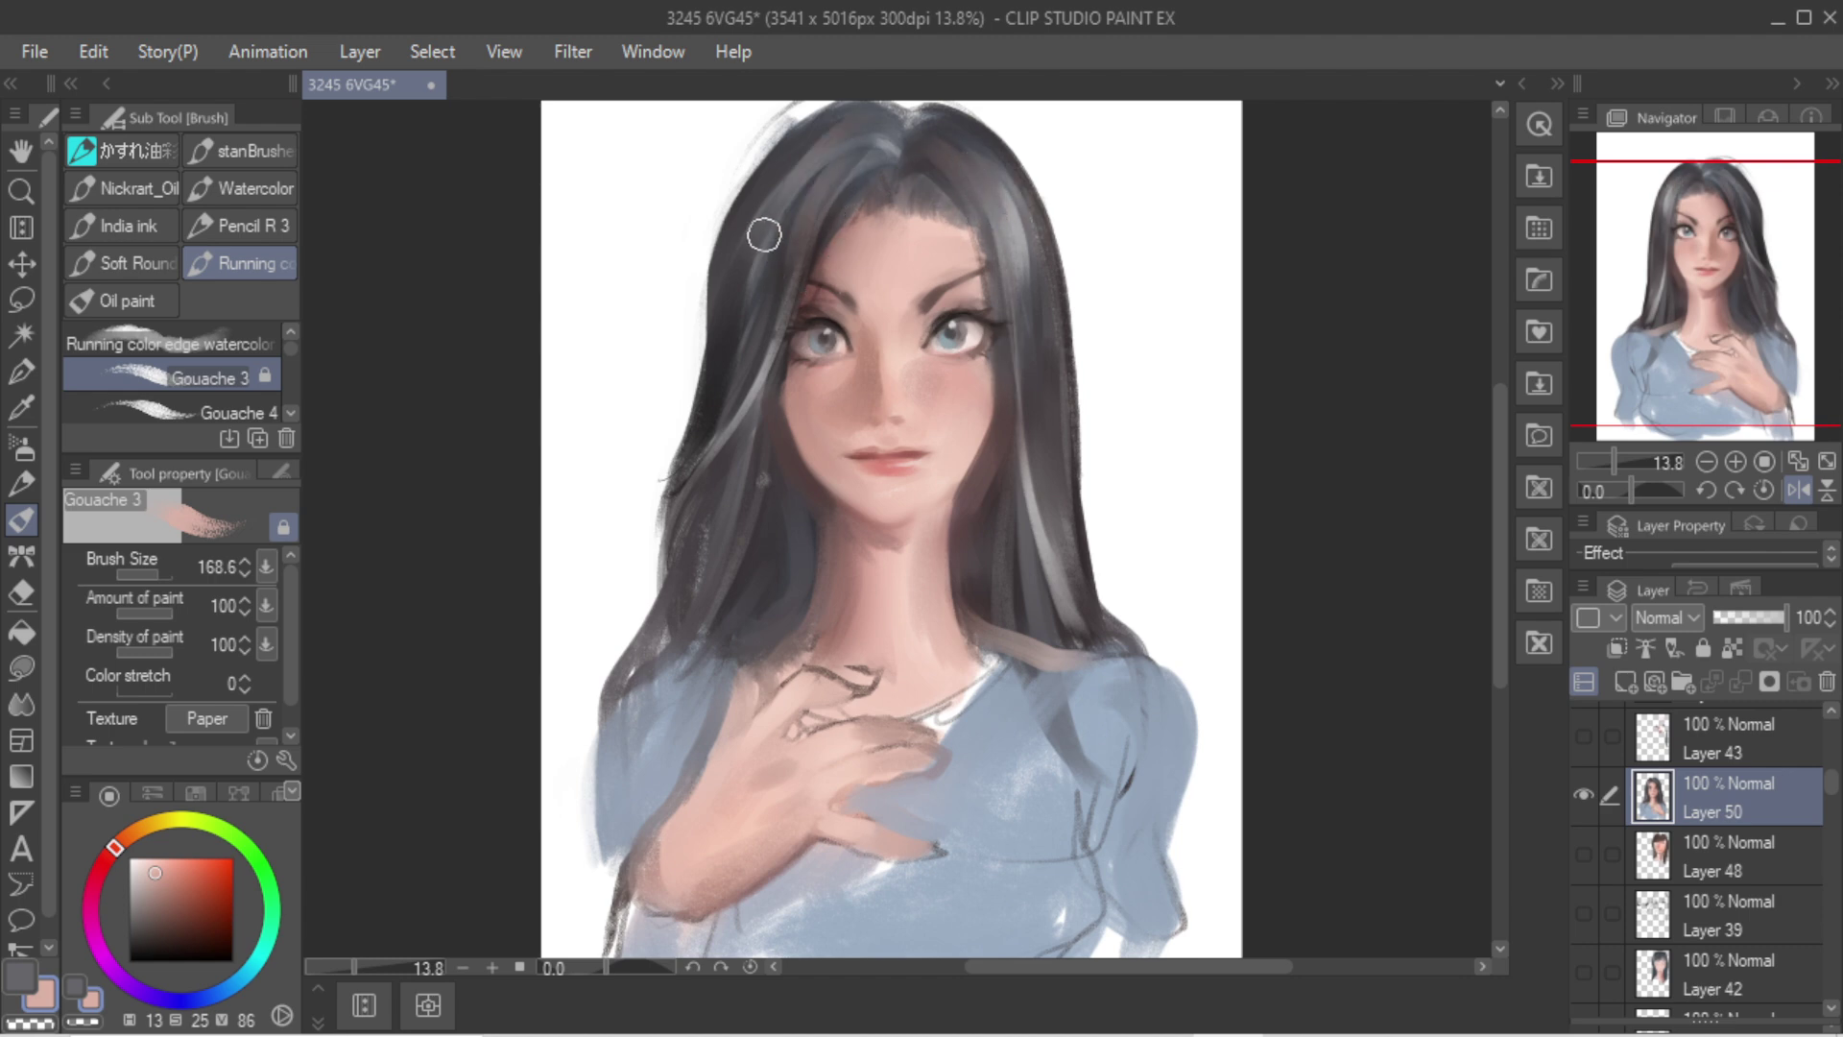
Step: Try thin white highlight strands from the parting down beside the forehead, using sampled white
{"action": "left_click", "coordinate": [769, 172], "text": "alt"}
{"action": "left_click", "coordinate": [687, 374], "text": "alt"}
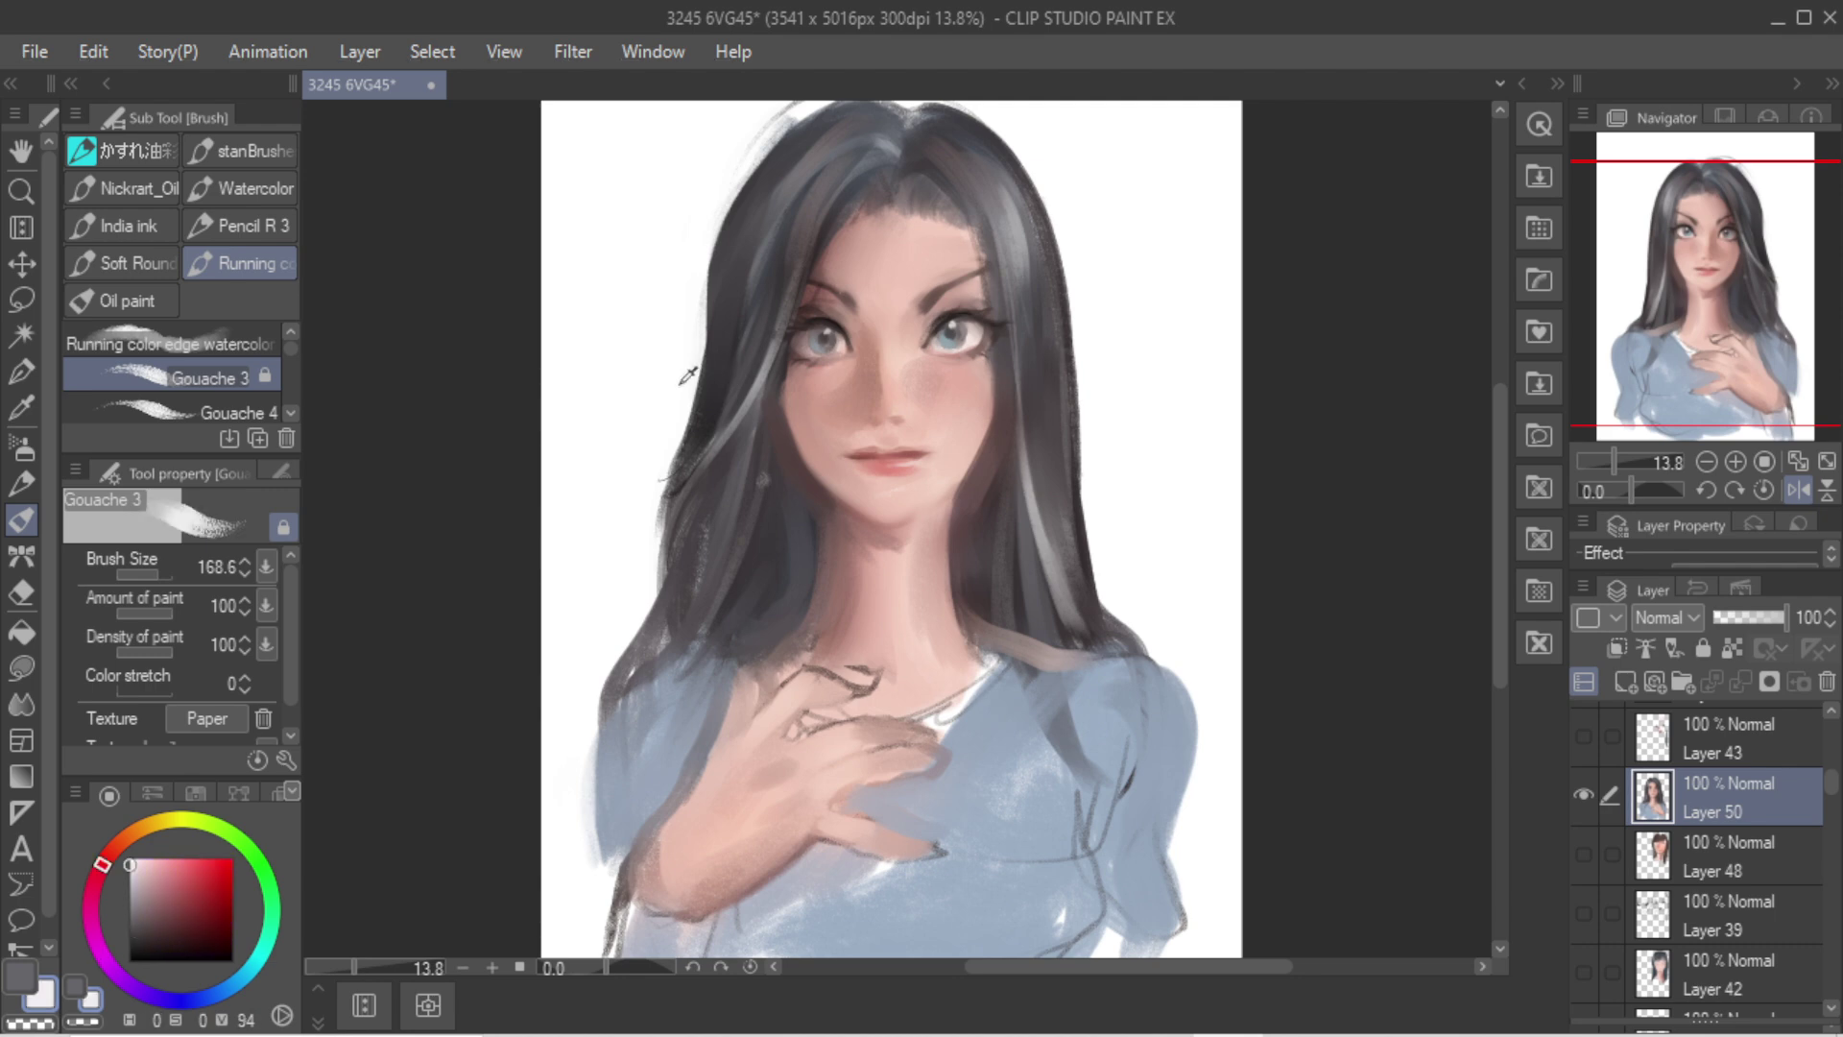
{"action": "left_click_drag", "start_coordinate": [716, 405], "coordinate": [693, 399]}
{"action": "left_click_drag", "start_coordinate": [869, 163], "coordinate": [748, 293]}
{"action": "key", "text": "ctrl+z"}
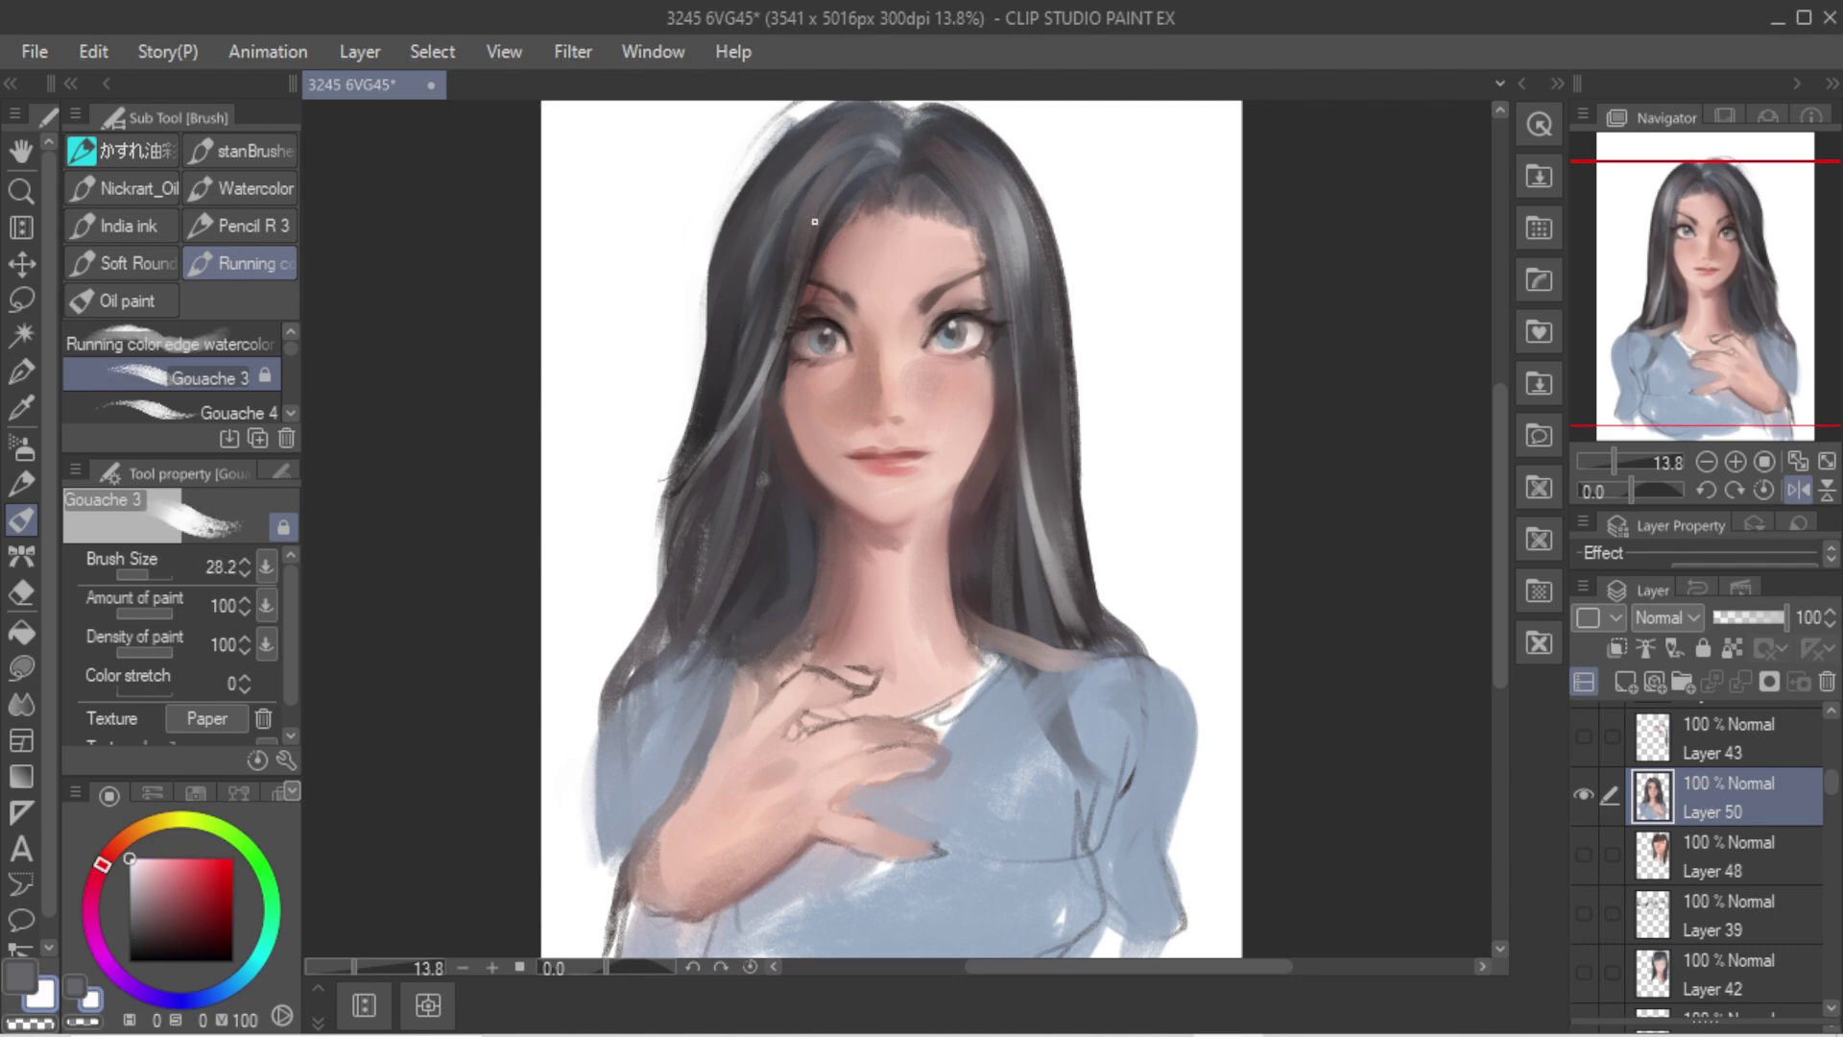
{"action": "key", "text": "["}
{"action": "left_click_drag", "start_coordinate": [872, 161], "coordinate": [743, 326]}
{"action": "key", "text": "ctrl+z"}
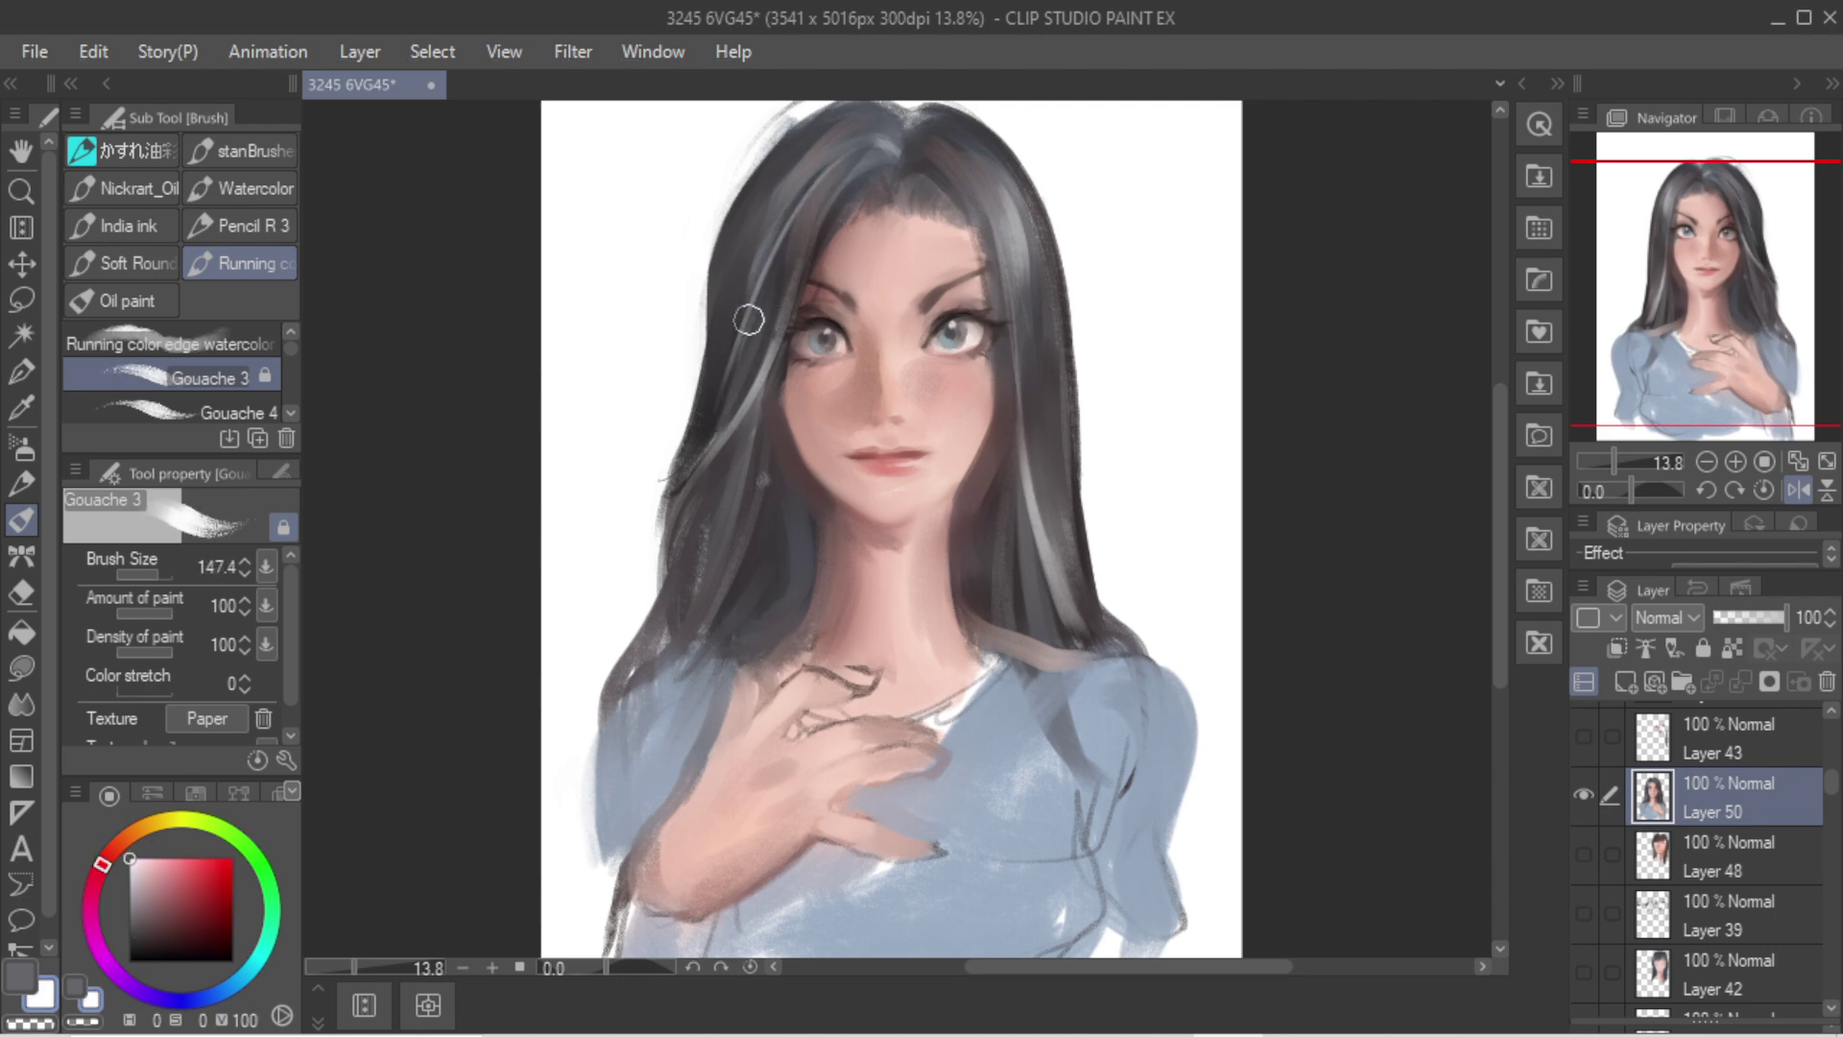
Step: Try longer white highlight strokes sweeping from the parting down past the eye
{"action": "left_click_drag", "start_coordinate": [856, 156], "coordinate": [737, 366]}
{"action": "key", "text": "ctrl+z"}
{"action": "key", "text": "ctrl+z"}
{"action": "key", "text": "["}
{"action": "left_click_drag", "start_coordinate": [861, 159], "coordinate": [712, 442]}
{"action": "key", "text": "ctrl+z"}
{"action": "left_click_drag", "start_coordinate": [854, 183], "coordinate": [731, 357]}
{"action": "key", "text": "ctrl+z"}
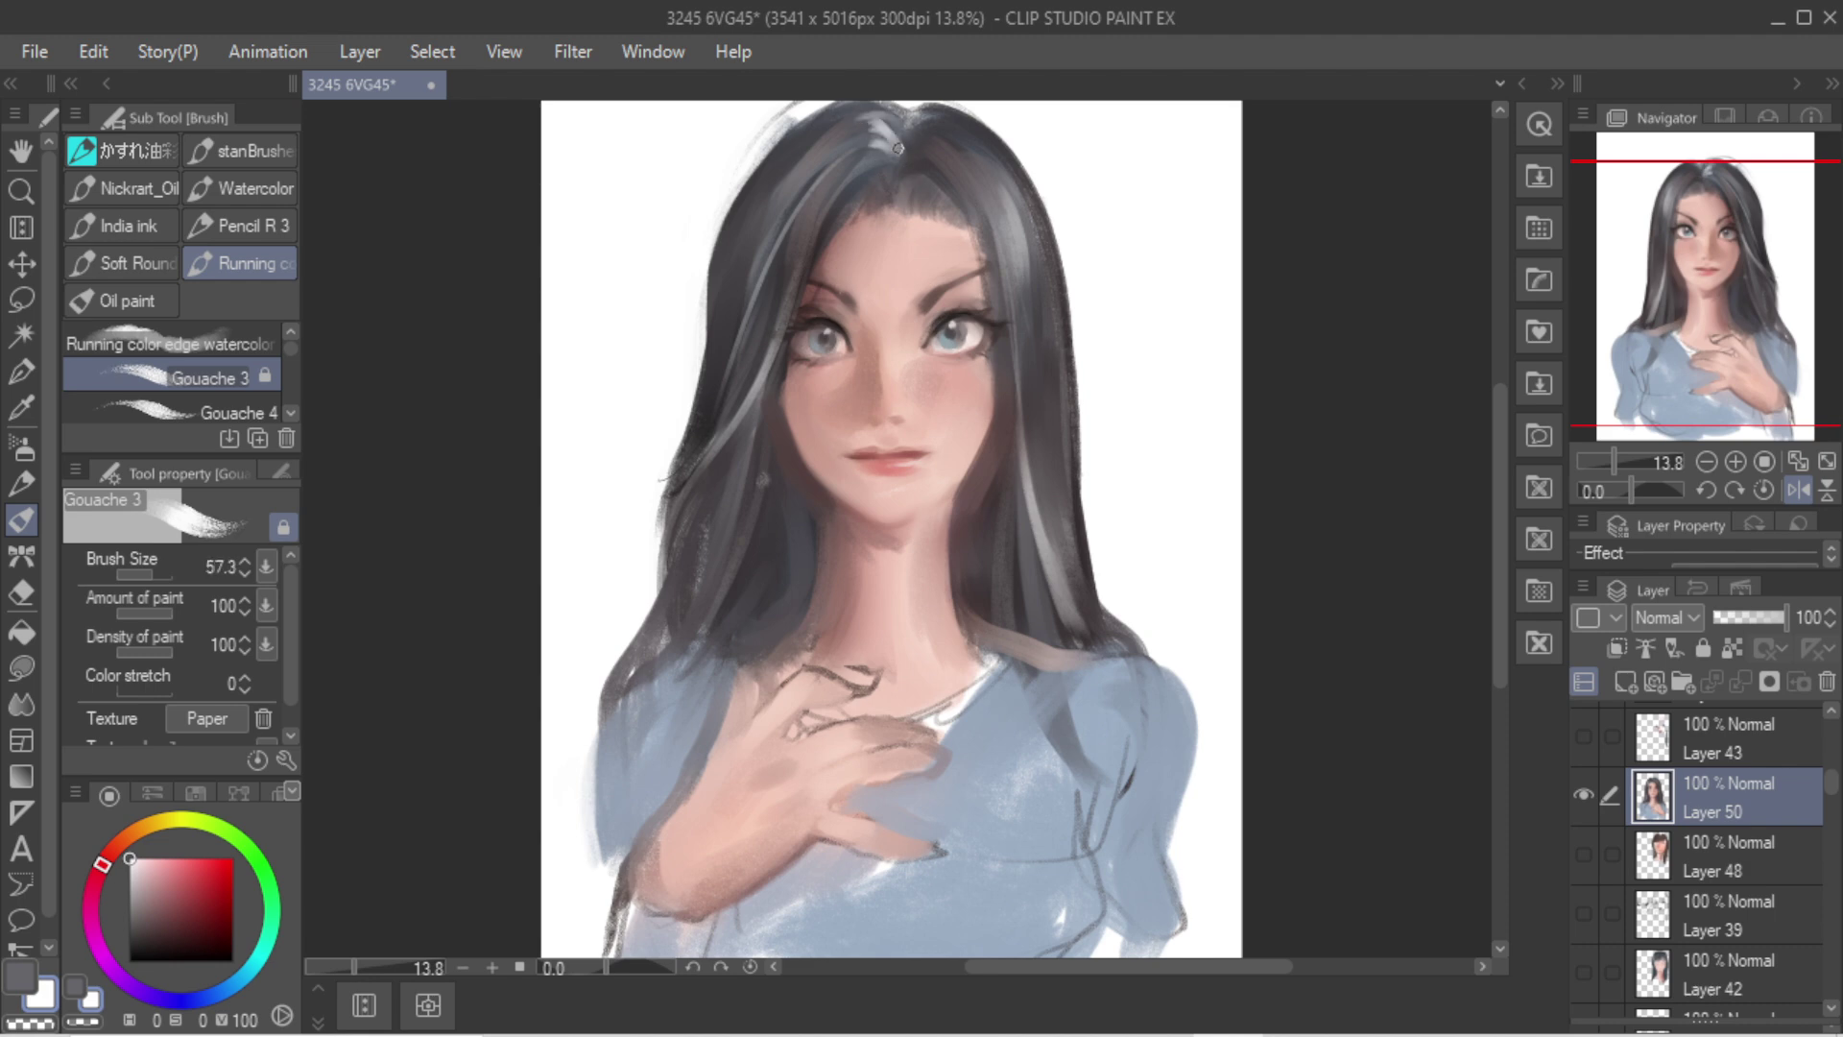
Step: Paint a broad light highlight sweeping from the parting down the side hair at brush size 233.6
{"action": "key", "text": "bracketright"}
{"action": "key", "text": "bracketright"}
{"action": "key", "text": "bracketright"}
{"action": "key", "text": "bracketright"}
{"action": "key", "text": "bracketright"}
{"action": "key", "text": "bracketright"}
{"action": "left_click", "coordinate": [785, 165], "text": "alt"}
{"action": "mouse_move", "coordinate": [850, 138]}
{"action": "left_mouse_down"}
{"action": "mouse_move", "coordinate": [811, 204]}
{"action": "mouse_move", "coordinate": [791, 277]}
{"action": "mouse_move", "coordinate": [732, 193]}
{"action": "mouse_move", "coordinate": [793, 187]}
{"action": "mouse_move", "coordinate": [720, 392]}
{"action": "left_mouse_up"}
{"action": "left_click", "coordinate": [700, 188], "text": "alt"}
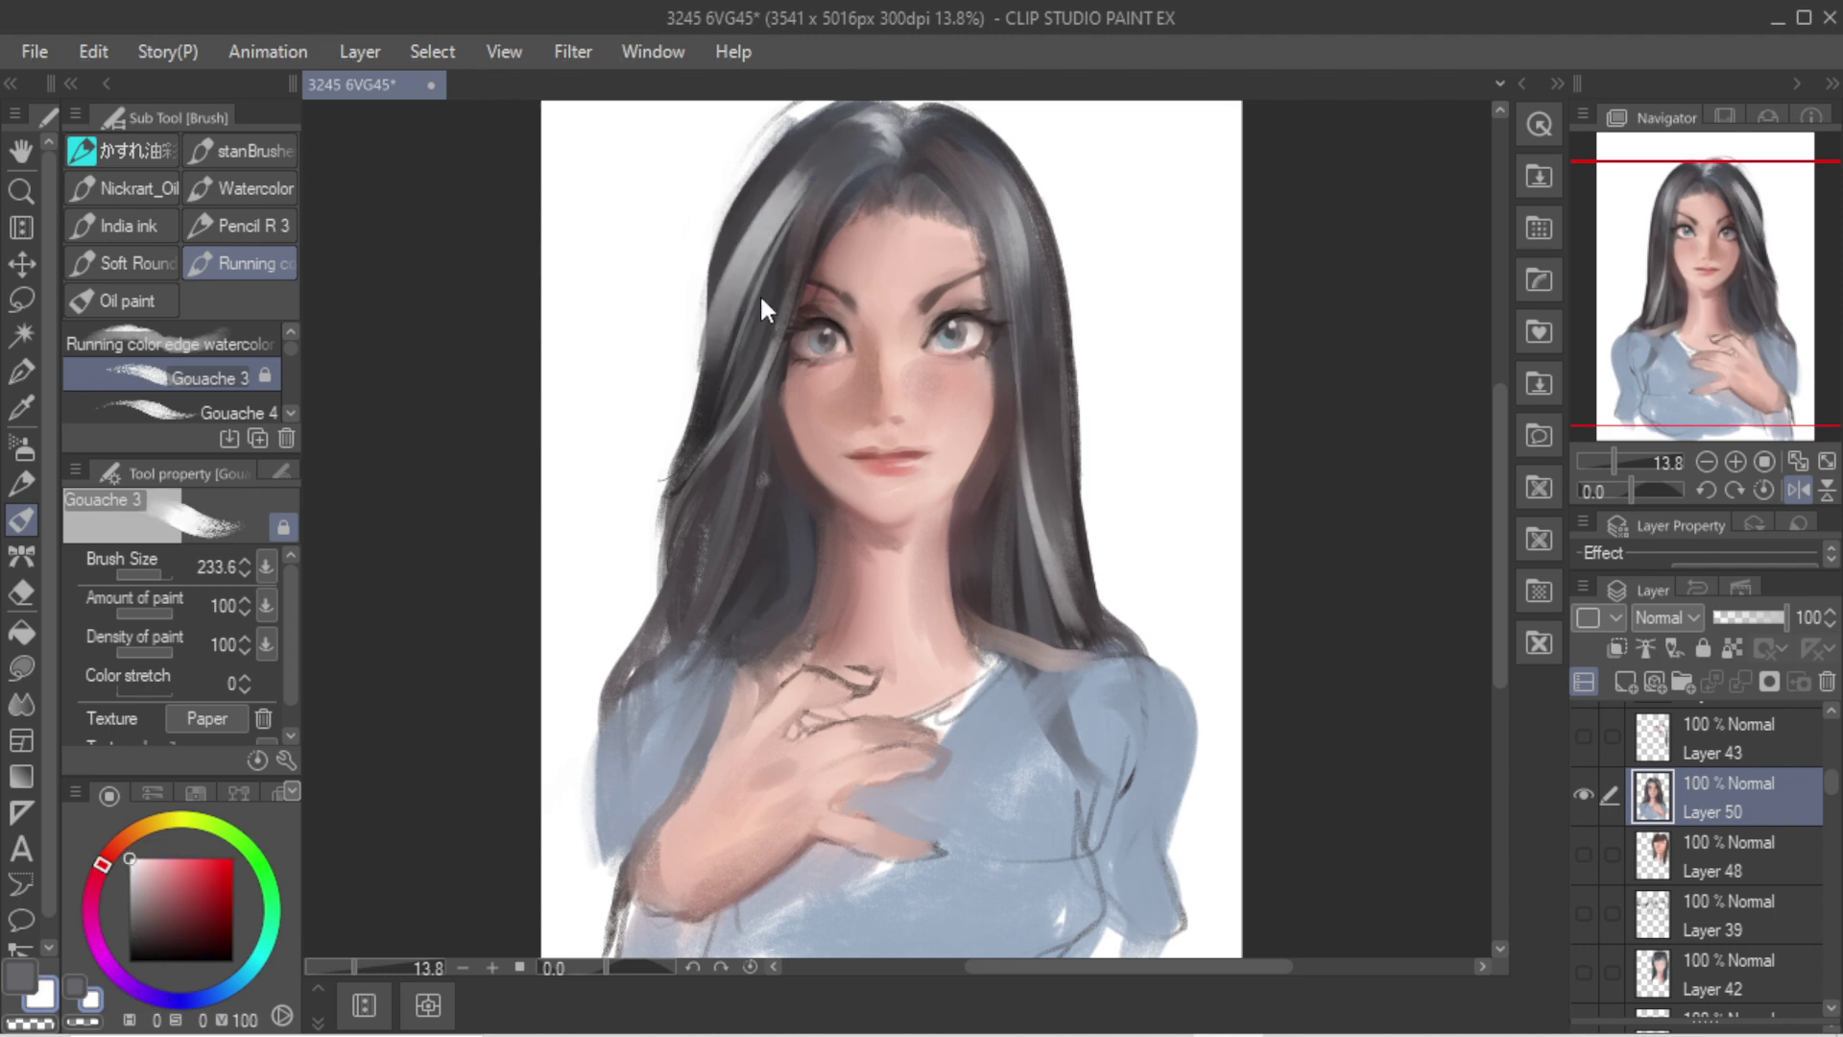
Step: Break the broad hair highlight into thinner light strands at brush size of about 87.5
{"action": "left_click_drag", "start_coordinate": [765, 308], "coordinate": [732, 322]}
{"action": "key", "text": "bracketleft"}
{"action": "left_click_drag", "start_coordinate": [785, 205], "coordinate": [742, 356]}
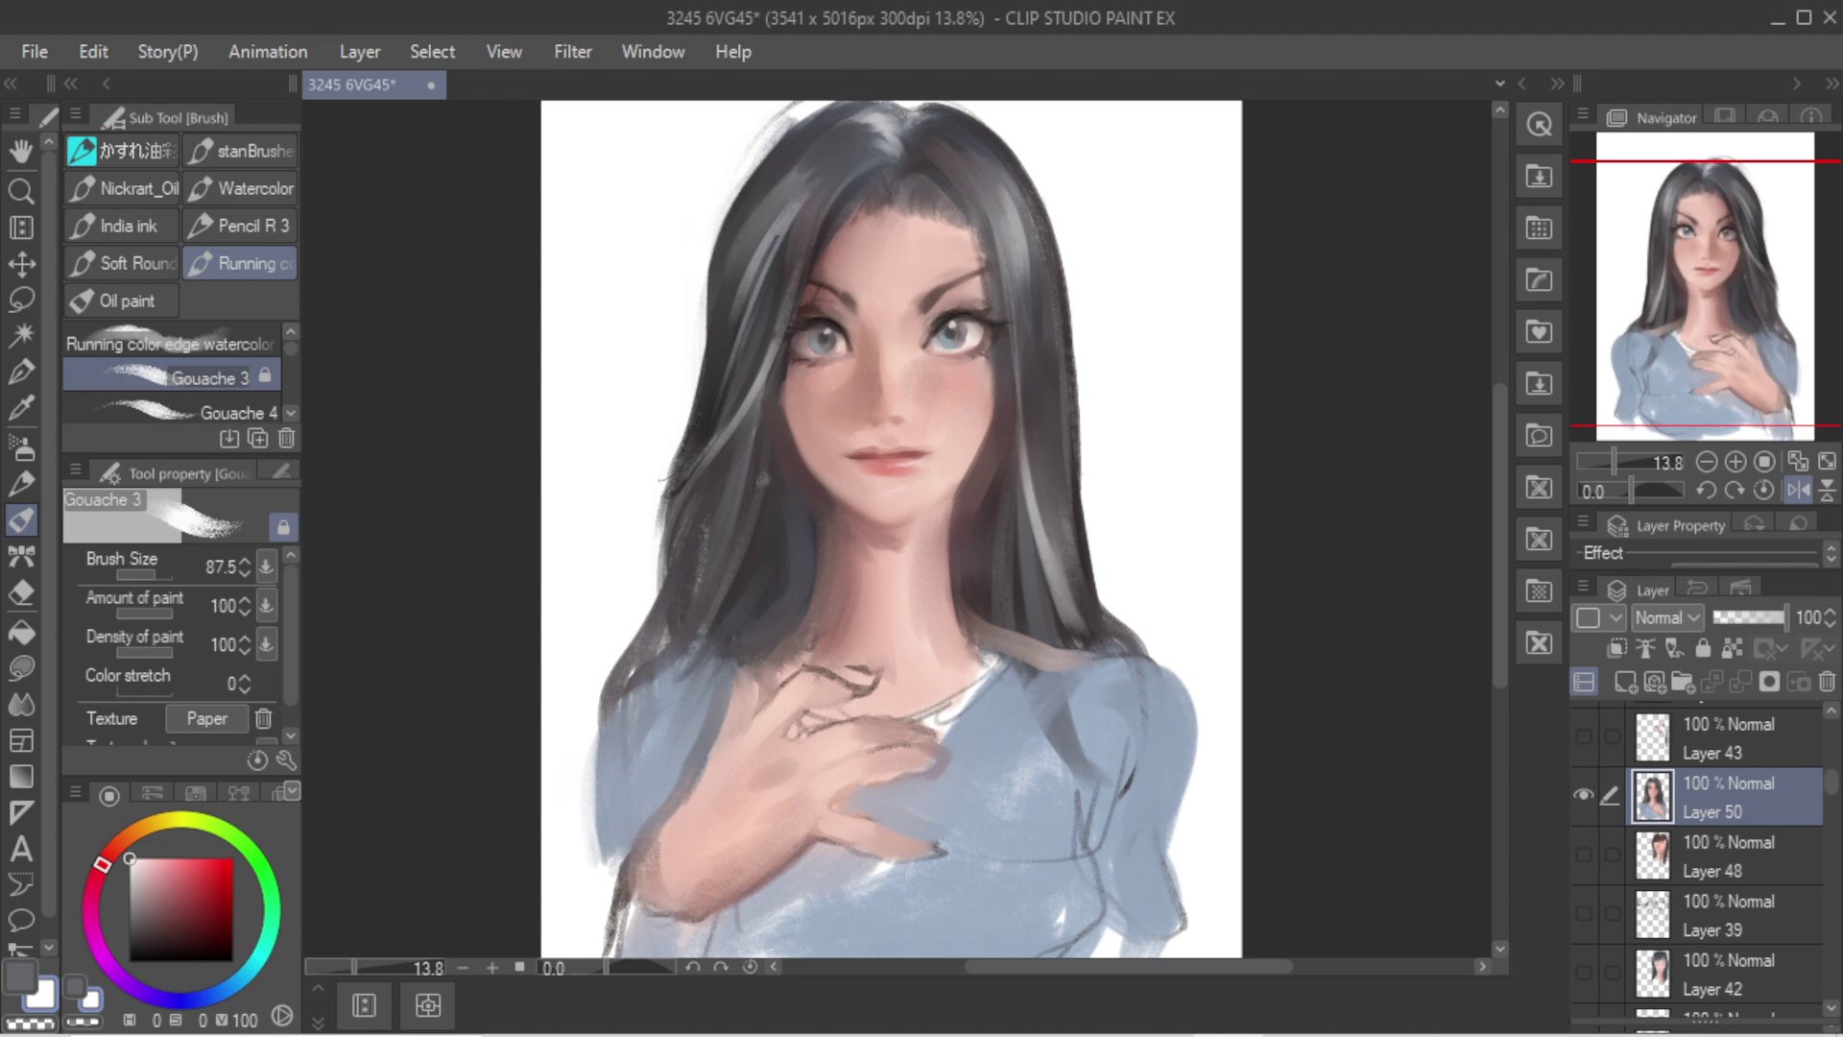
{"action": "left_click_drag", "start_coordinate": [802, 219], "coordinate": [740, 404]}
{"action": "key", "text": "bracketleft"}
{"action": "key", "text": "bracketleft"}
{"action": "key", "text": "bracketleft"}
{"action": "left_click_drag", "start_coordinate": [808, 197], "coordinate": [703, 415]}
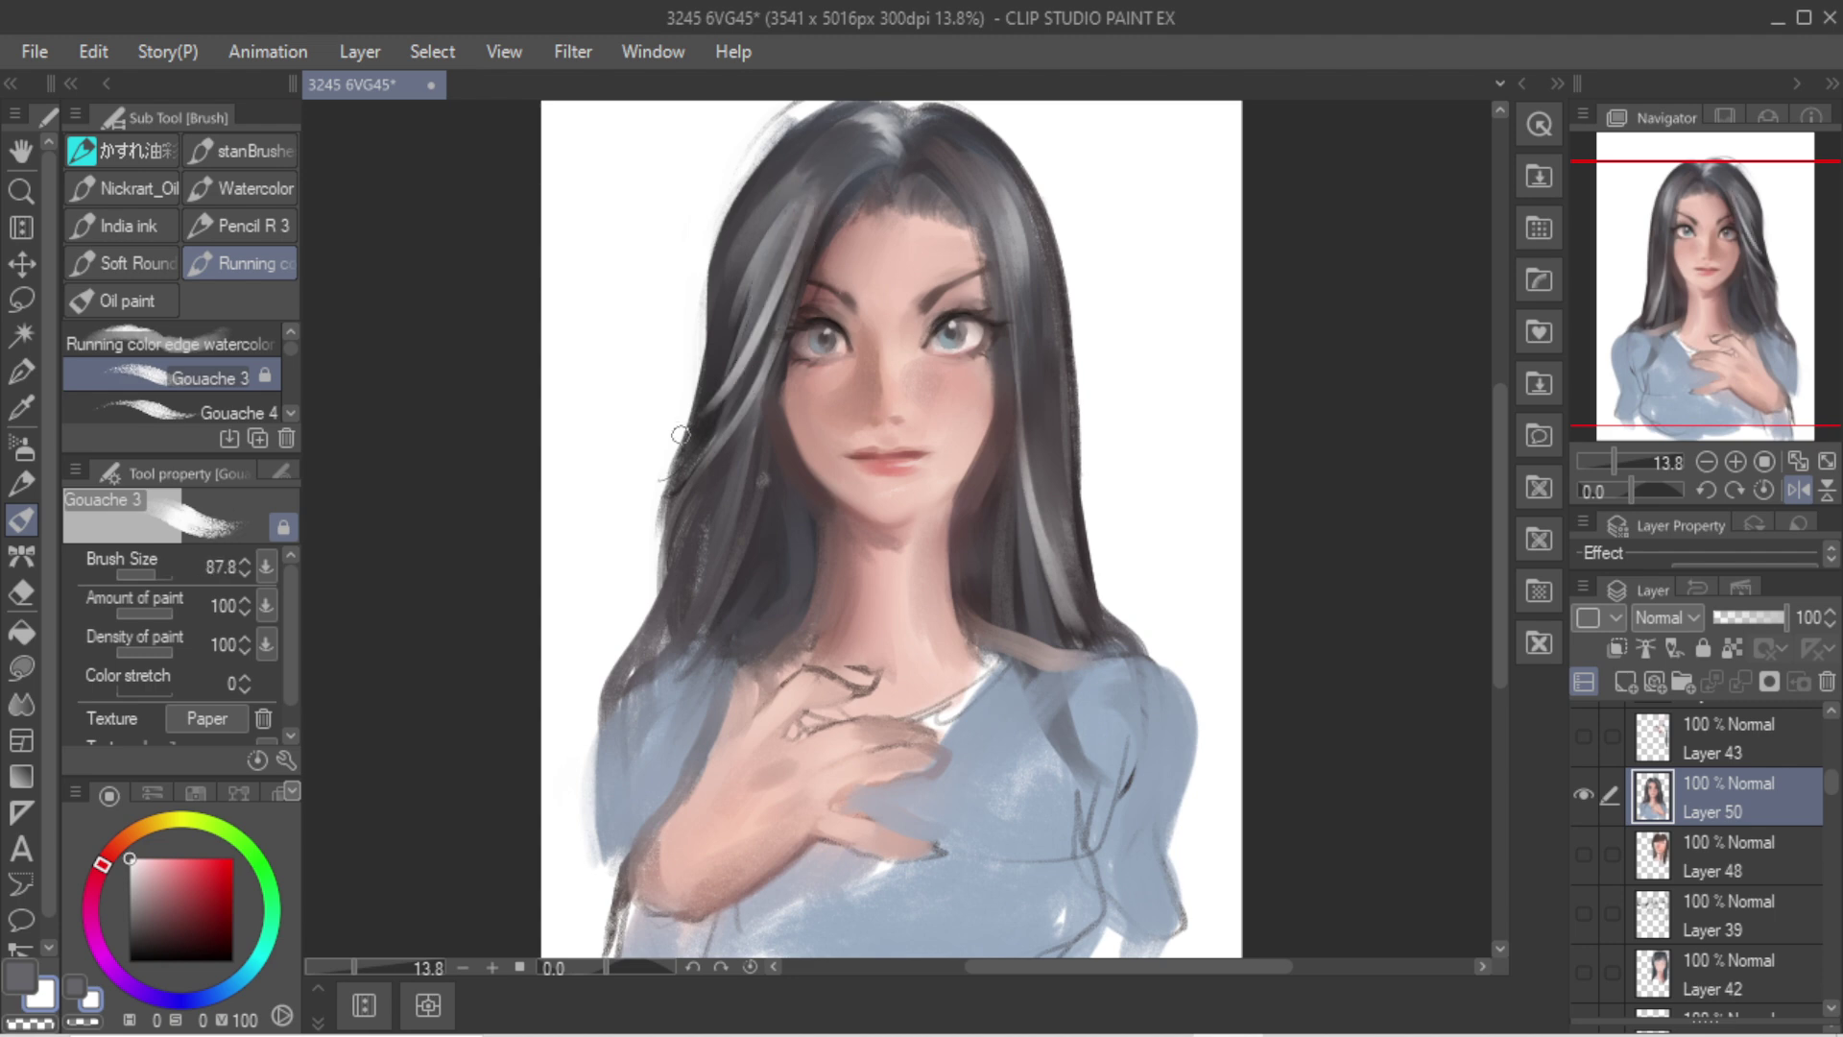
Step: Undo the last strand and try other light strands beside the face at brush size 87.8
{"action": "key", "text": "ctrl+z"}
{"action": "mouse_move", "coordinate": [804, 227]}
{"action": "left_mouse_down"}
{"action": "mouse_move", "coordinate": [693, 464]}
{"action": "mouse_move", "coordinate": [732, 422]}
{"action": "left_mouse_up"}
{"action": "key", "text": "ctrl+z"}
{"action": "key", "text": "ctrl+z"}
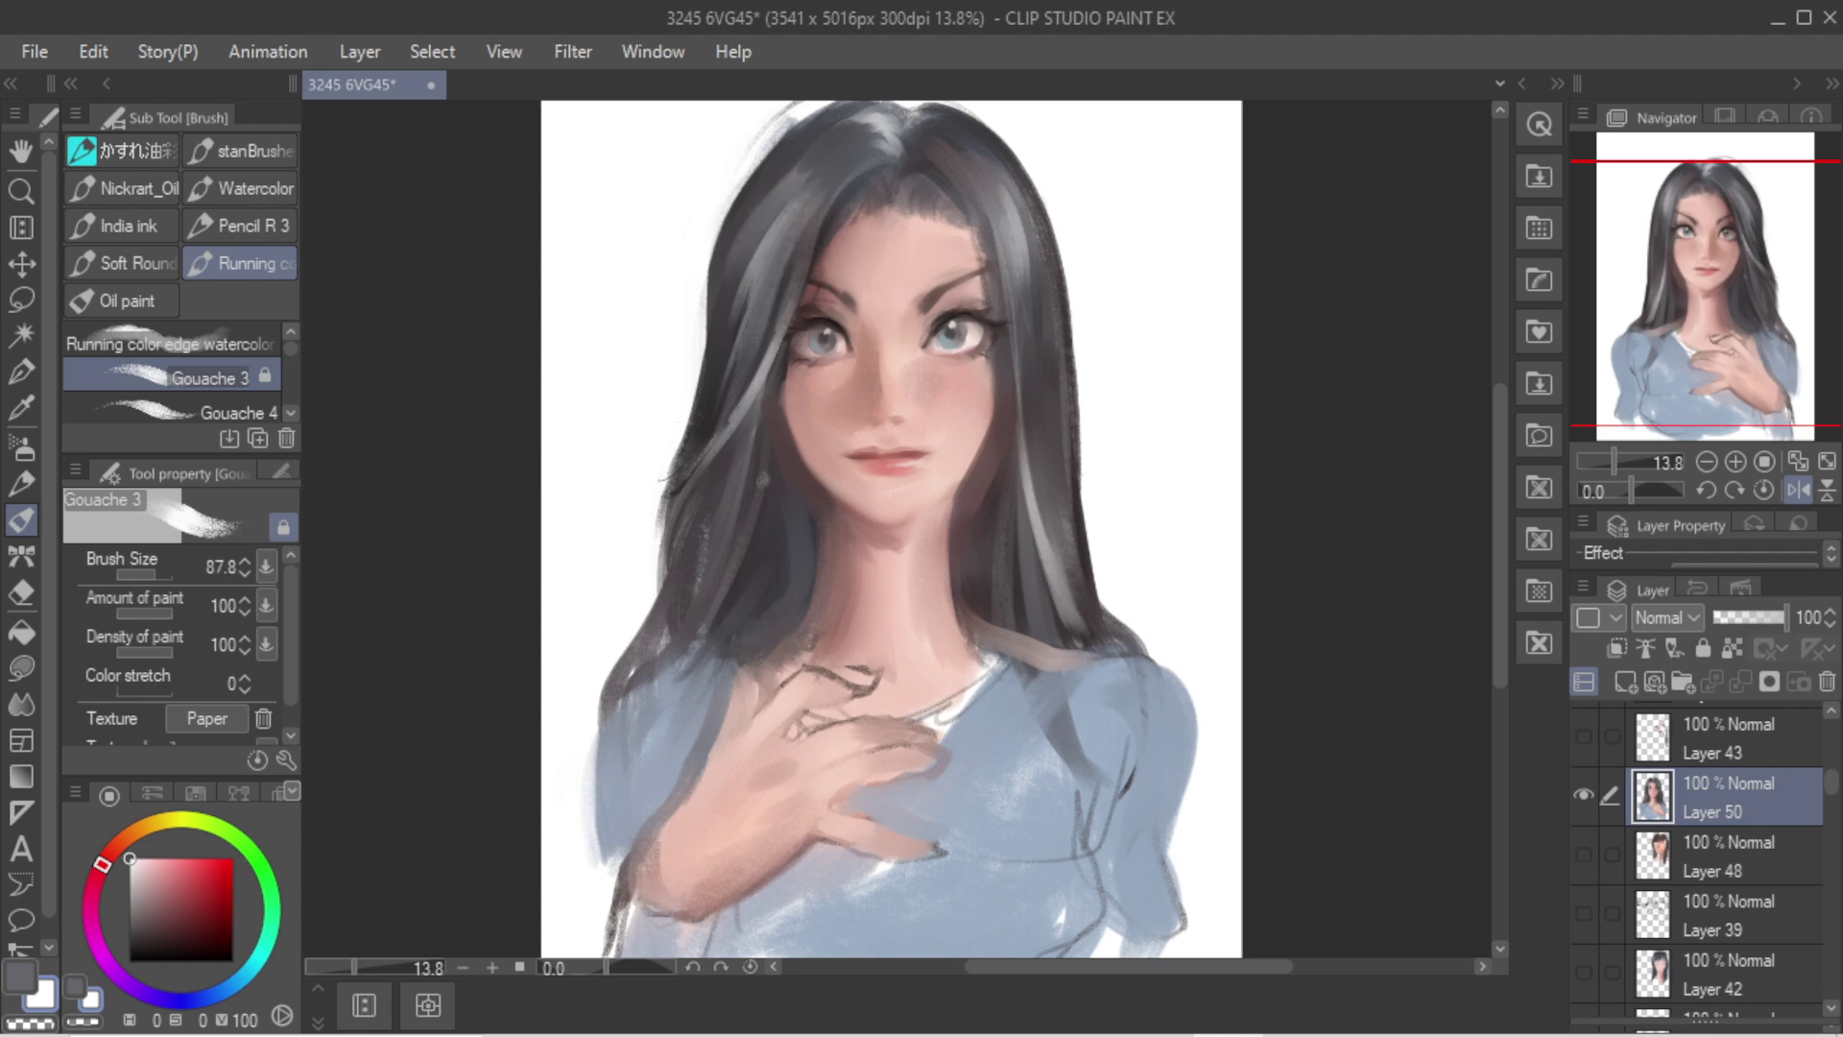
{"action": "mouse_move", "coordinate": [814, 209]}
{"action": "left_mouse_down"}
{"action": "mouse_move", "coordinate": [674, 474]}
{"action": "mouse_move", "coordinate": [687, 456]}
{"action": "left_mouse_up"}
{"action": "key", "text": "ctrl+z"}
Step: Darken the hair's outer edge and the locks beside the cheek with a sampled near-black at brush size 87.8
{"action": "left_click", "coordinate": [717, 397], "text": "alt"}
{"action": "mouse_move", "coordinate": [786, 288]}
{"action": "left_mouse_down"}
{"action": "mouse_move", "coordinate": [693, 451]}
{"action": "mouse_move", "coordinate": [664, 586]}
{"action": "left_mouse_up"}
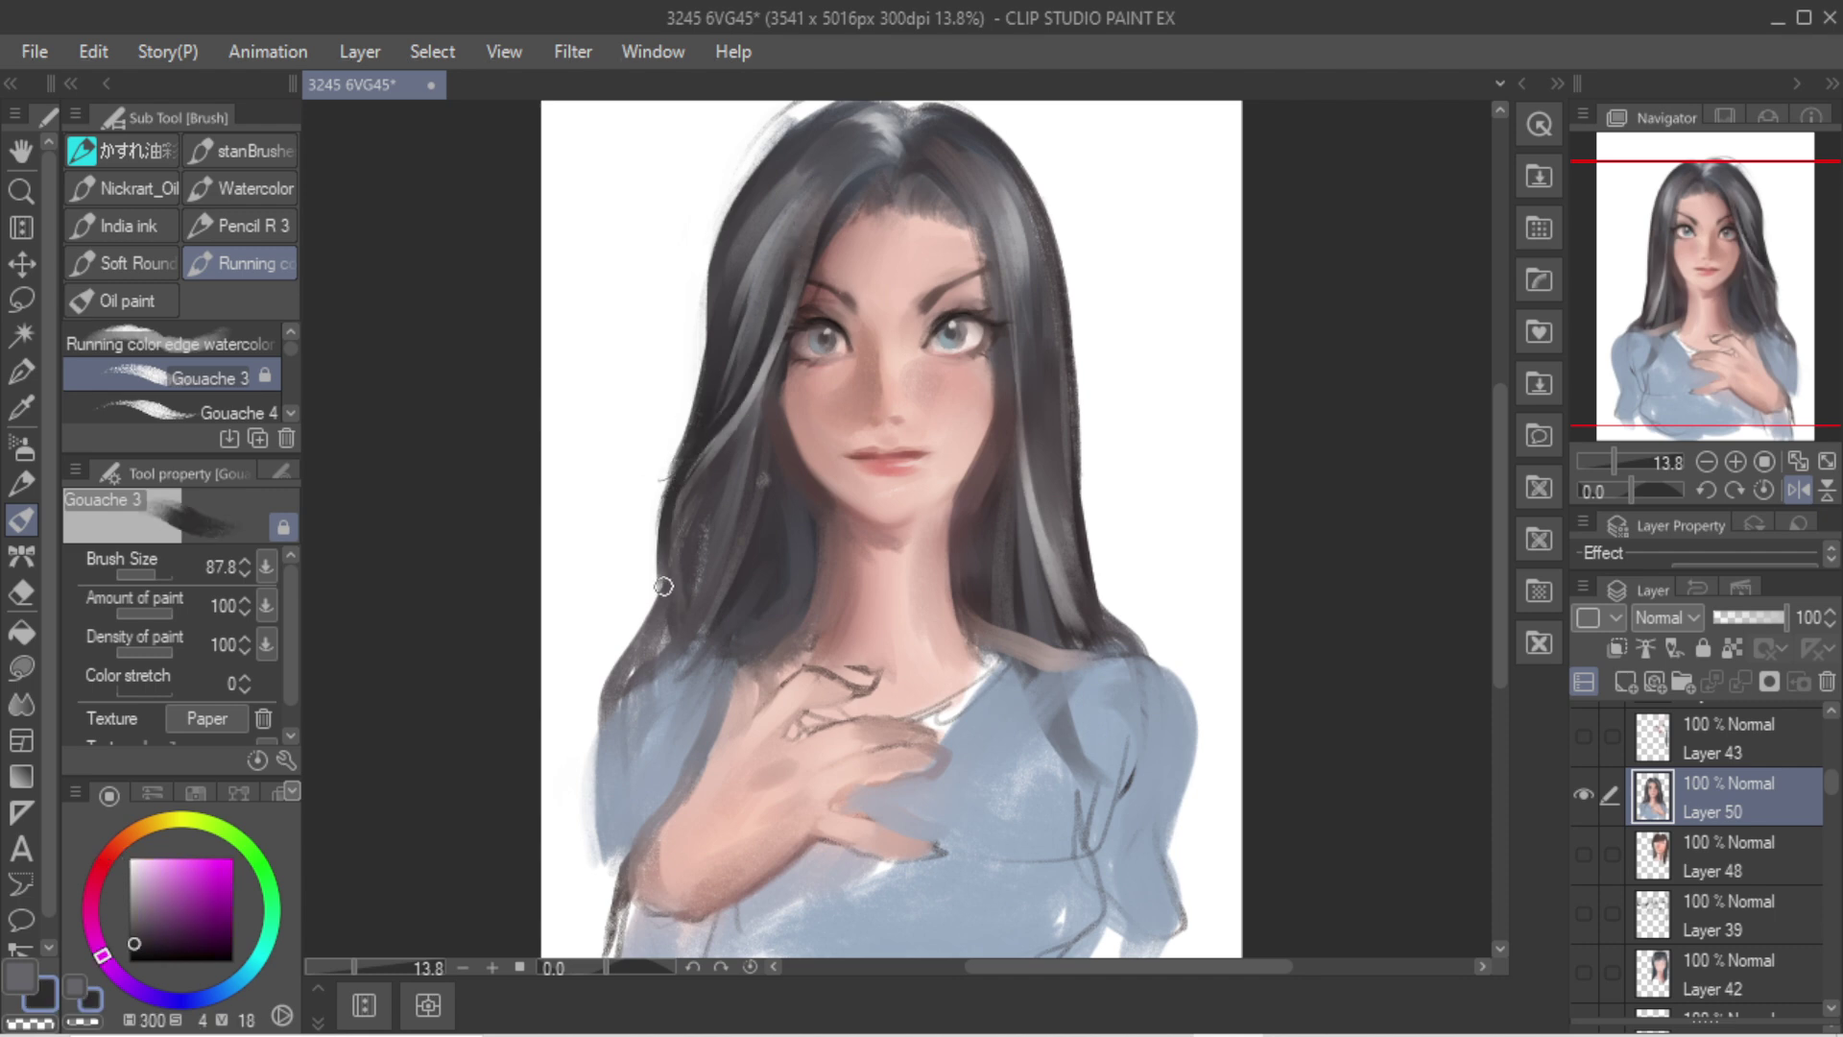
{"action": "mouse_move", "coordinate": [771, 392]}
{"action": "left_mouse_down"}
{"action": "mouse_move", "coordinate": [703, 547]}
{"action": "mouse_move", "coordinate": [756, 423]}
{"action": "mouse_move", "coordinate": [701, 541]}
{"action": "mouse_move", "coordinate": [758, 435]}
{"action": "mouse_move", "coordinate": [752, 515]}
{"action": "left_mouse_up"}
{"action": "left_click_drag", "start_coordinate": [787, 442], "coordinate": [749, 548]}
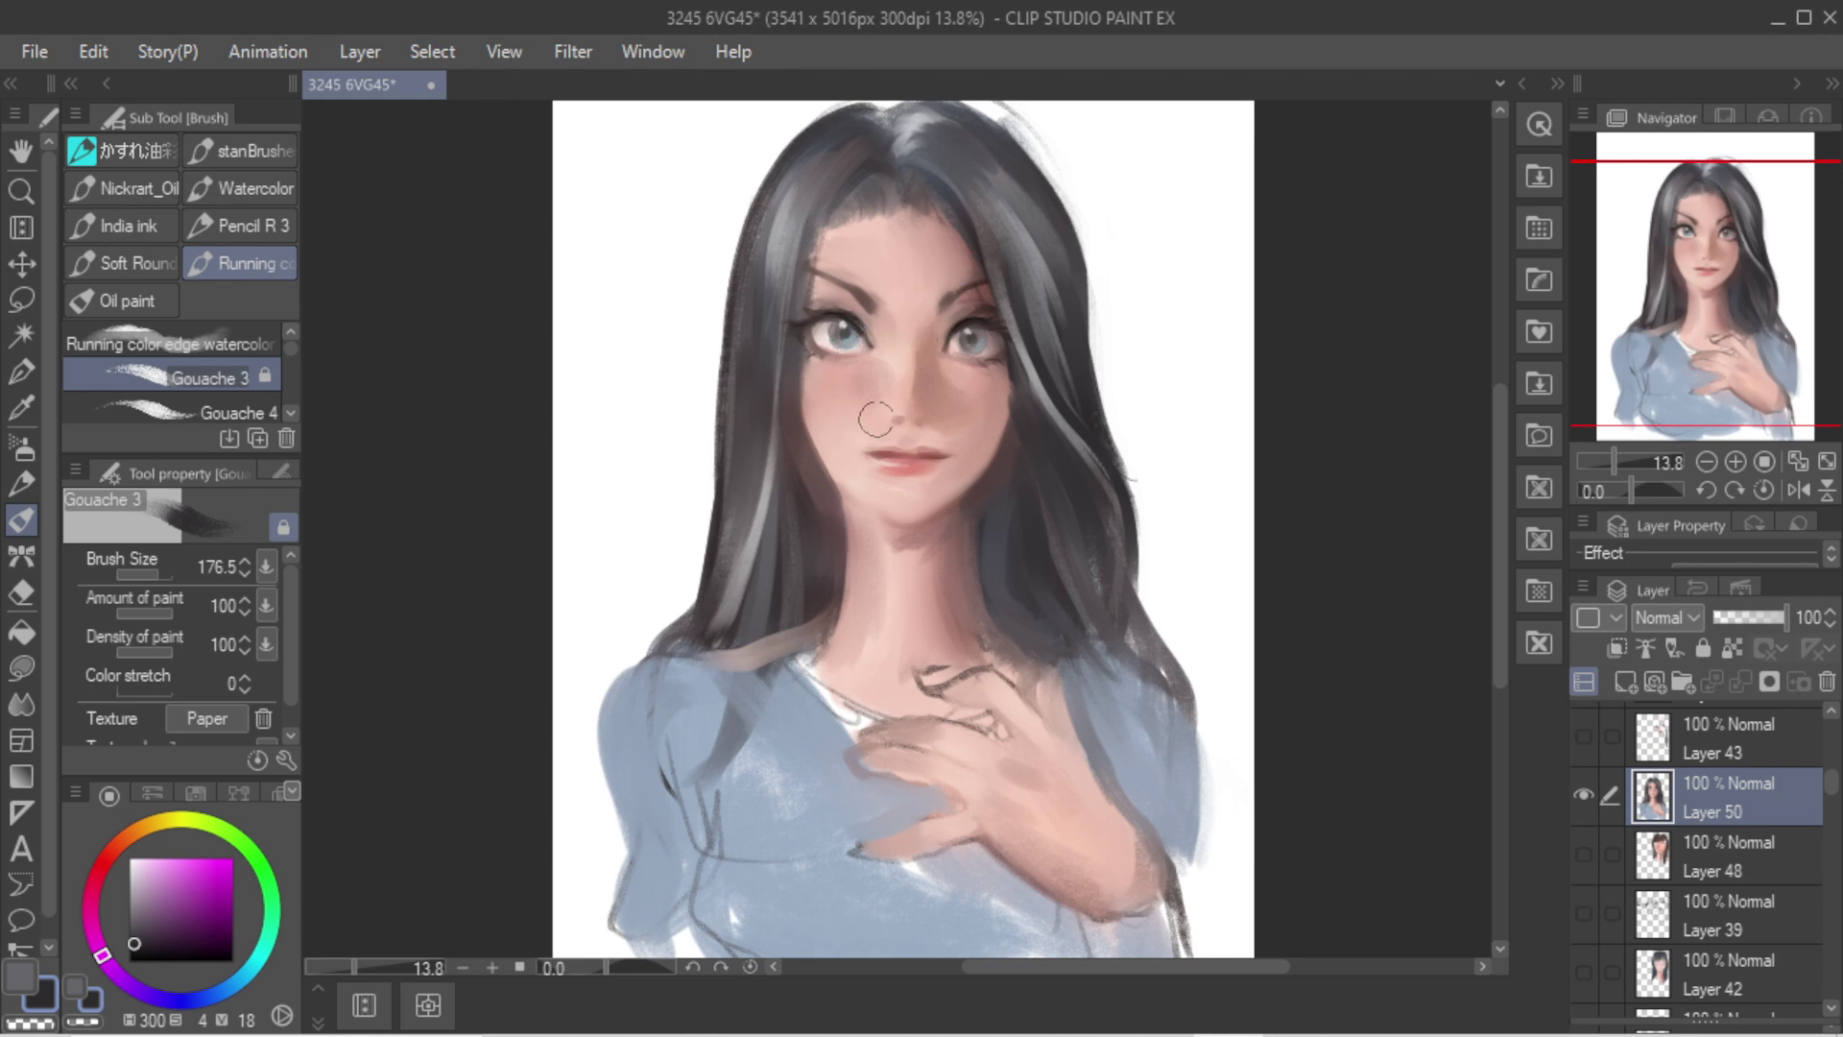
Step: Touch up the cheek and lower face with sampled light skin tones at brush size 176.5
{"action": "left_click", "coordinate": [923, 396], "text": "alt"}
{"action": "left_click", "coordinate": [836, 445], "text": "alt"}
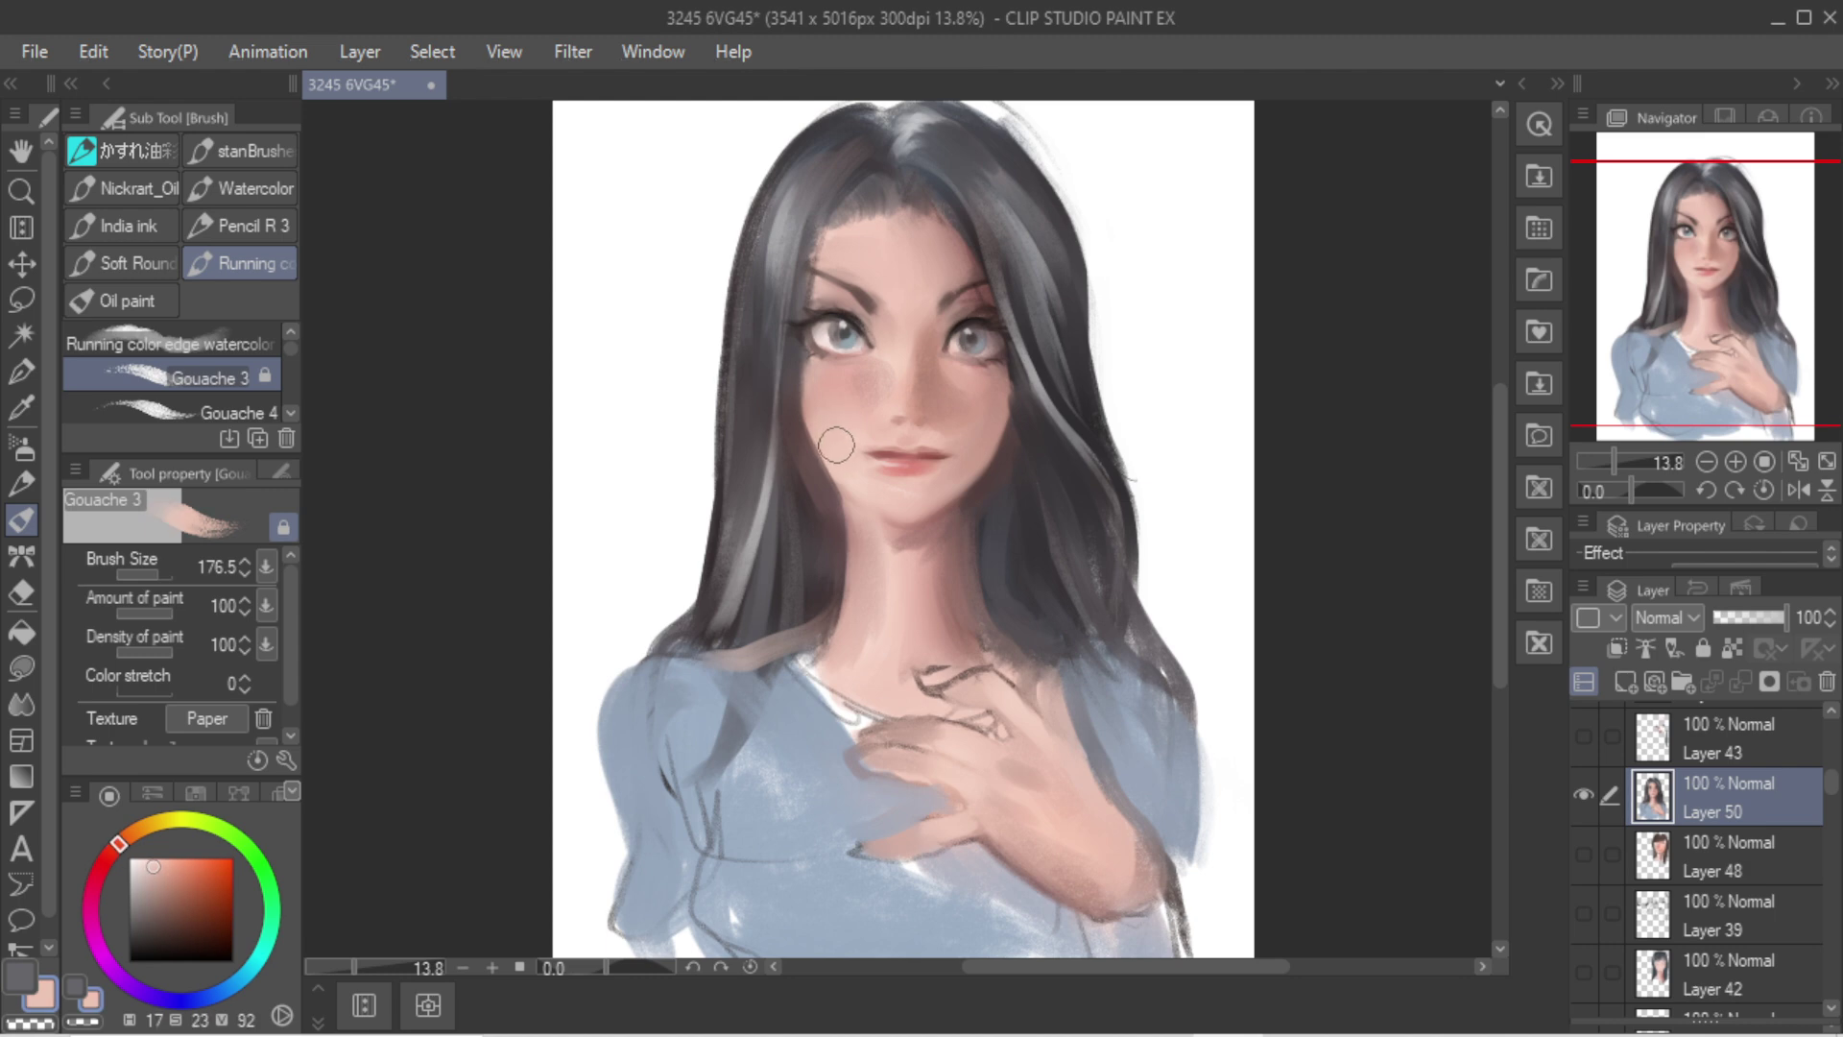
{"action": "left_click", "coordinate": [853, 457], "text": "alt"}
{"action": "key", "text": "]"}
{"action": "key", "text": "]"}
Step: Darken the hair beside the neck and over the shoulder with sampled dark tones at brush size 210.8
{"action": "left_click", "coordinate": [761, 678], "text": "alt"}
{"action": "left_click", "coordinate": [760, 600], "text": "alt"}
{"action": "left_click_drag", "start_coordinate": [780, 543], "coordinate": [695, 629]}
{"action": "key", "text": "ctrl+z"}
{"action": "key", "text": "["}
{"action": "left_click", "coordinate": [811, 560], "text": "alt"}
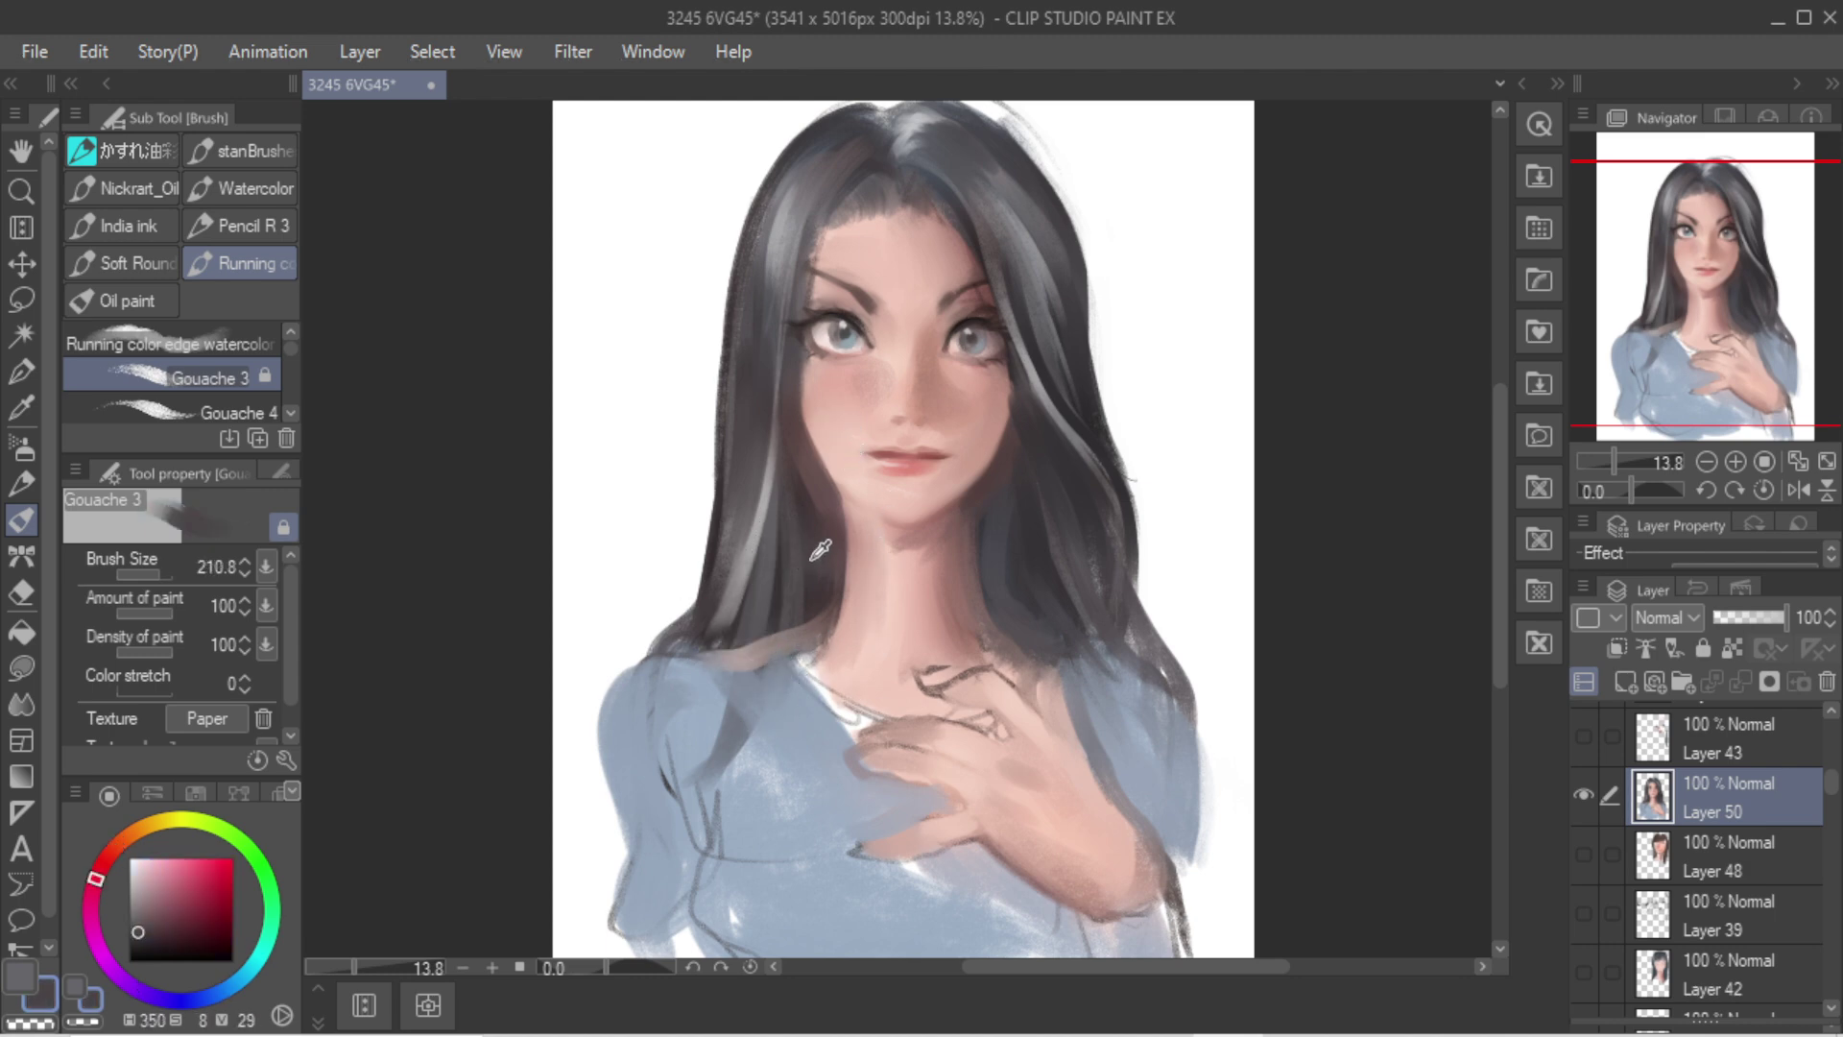
{"action": "left_click", "coordinate": [812, 559], "text": "alt"}
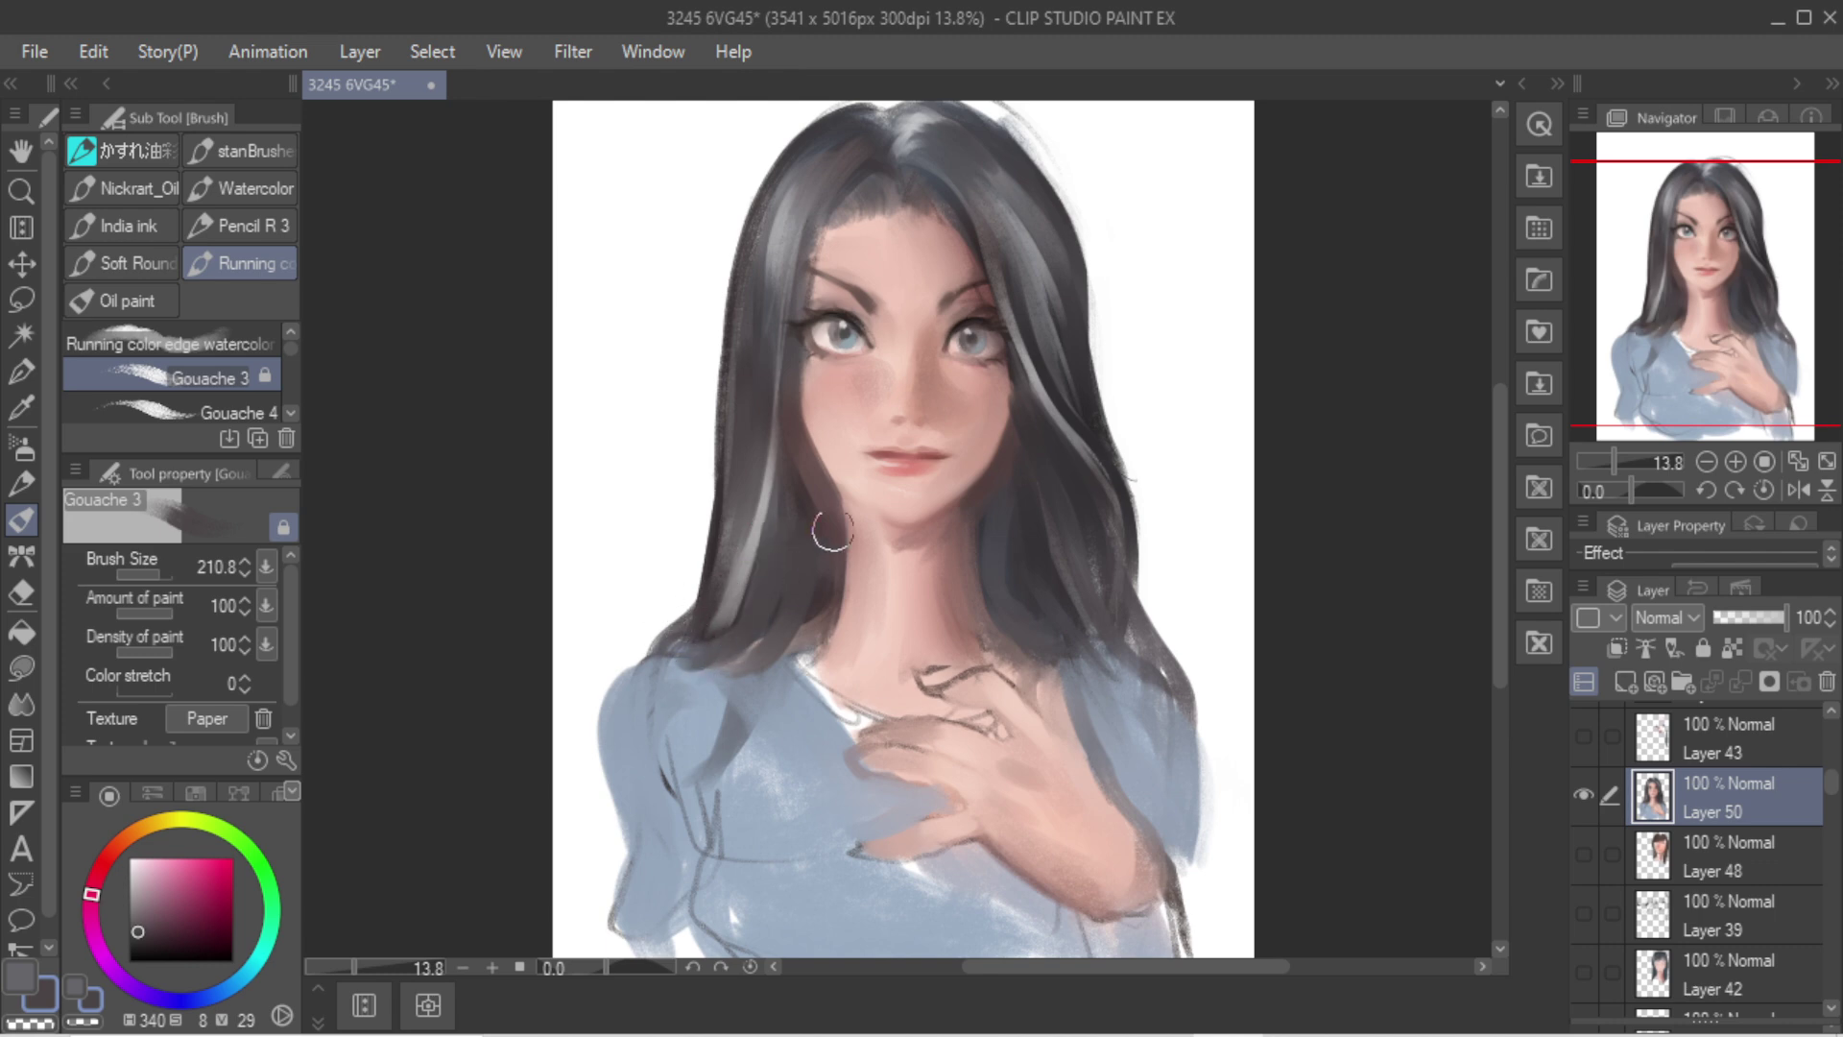
Step: Shade along the jaw and under the chin with a sampled reddish skin tone at brush size 116.2
{"action": "left_click", "coordinate": [947, 527], "text": "alt"}
{"action": "key", "text": "["}
{"action": "key", "text": "["}
{"action": "key", "text": "["}
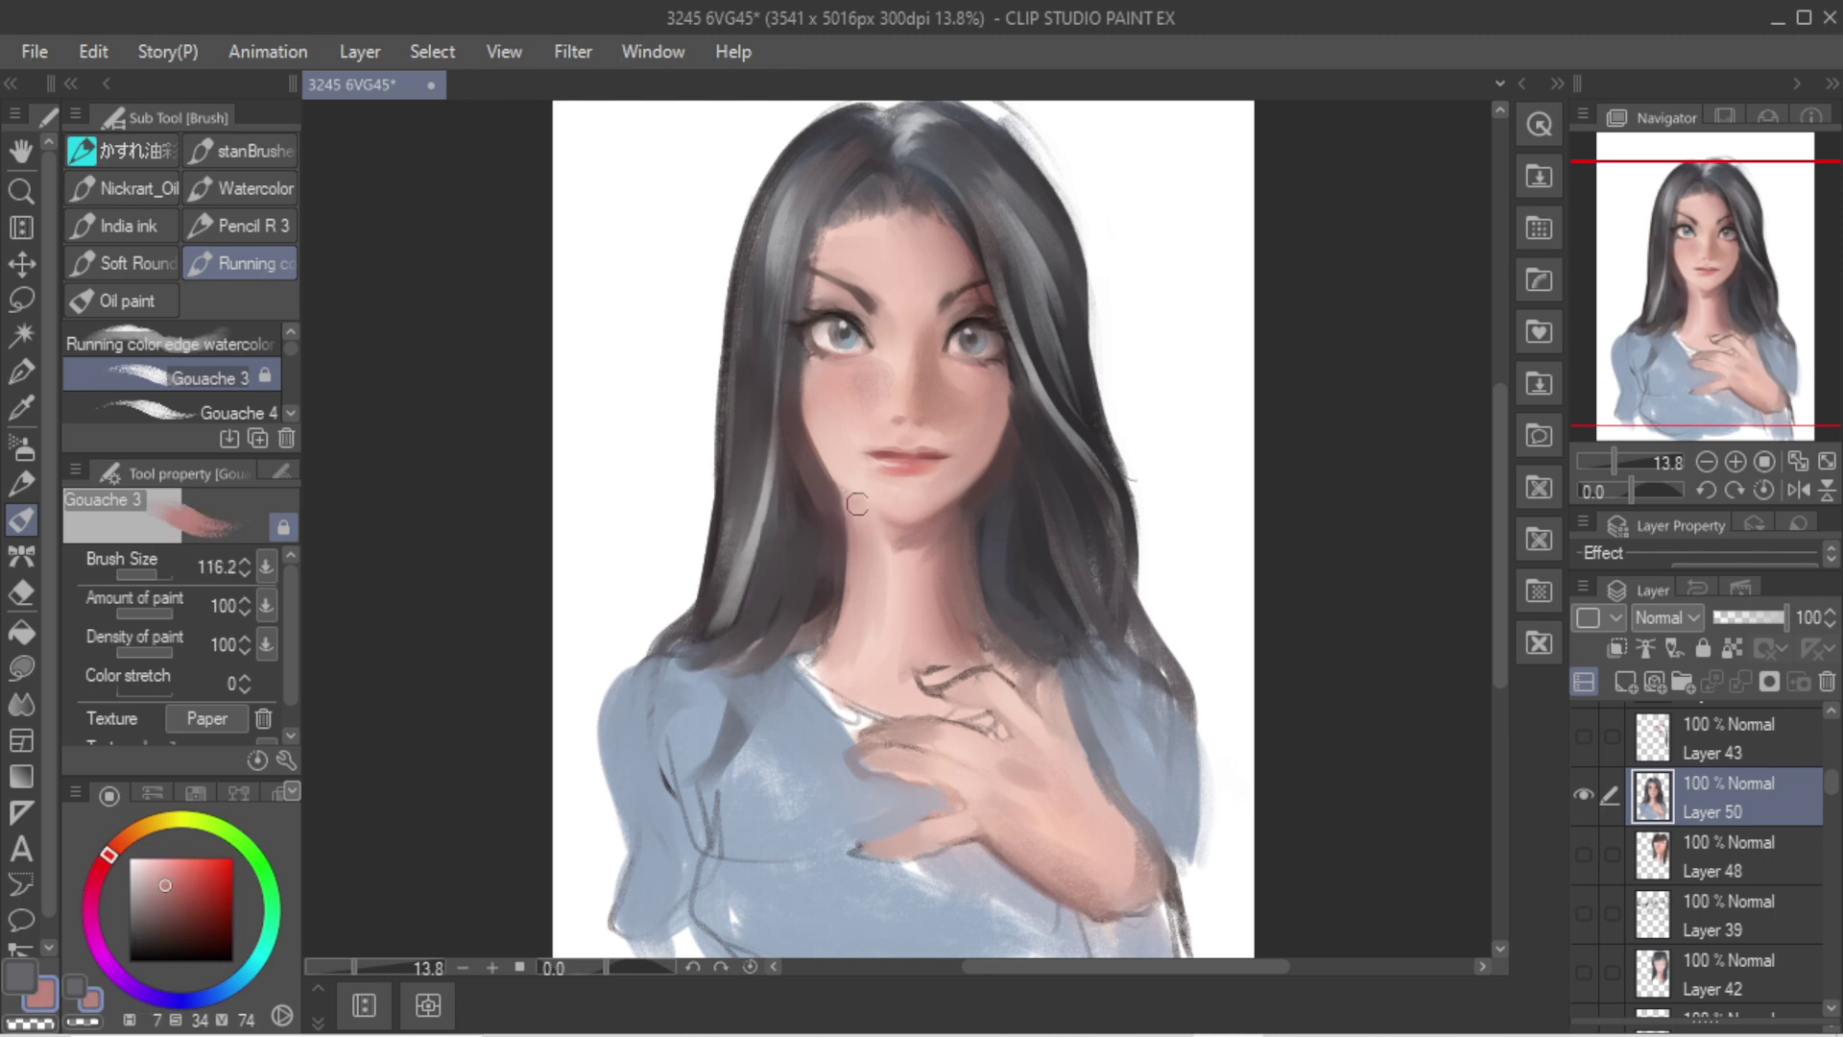
{"action": "left_click_drag", "start_coordinate": [857, 504], "coordinate": [902, 535]}
Step: Refine the side of the nose and the area below the eye with sampled light skin and dark brown
{"action": "key", "text": "]"}
{"action": "key", "text": "]"}
{"action": "key", "text": "]"}
{"action": "left_click", "coordinate": [898, 373], "text": "alt"}
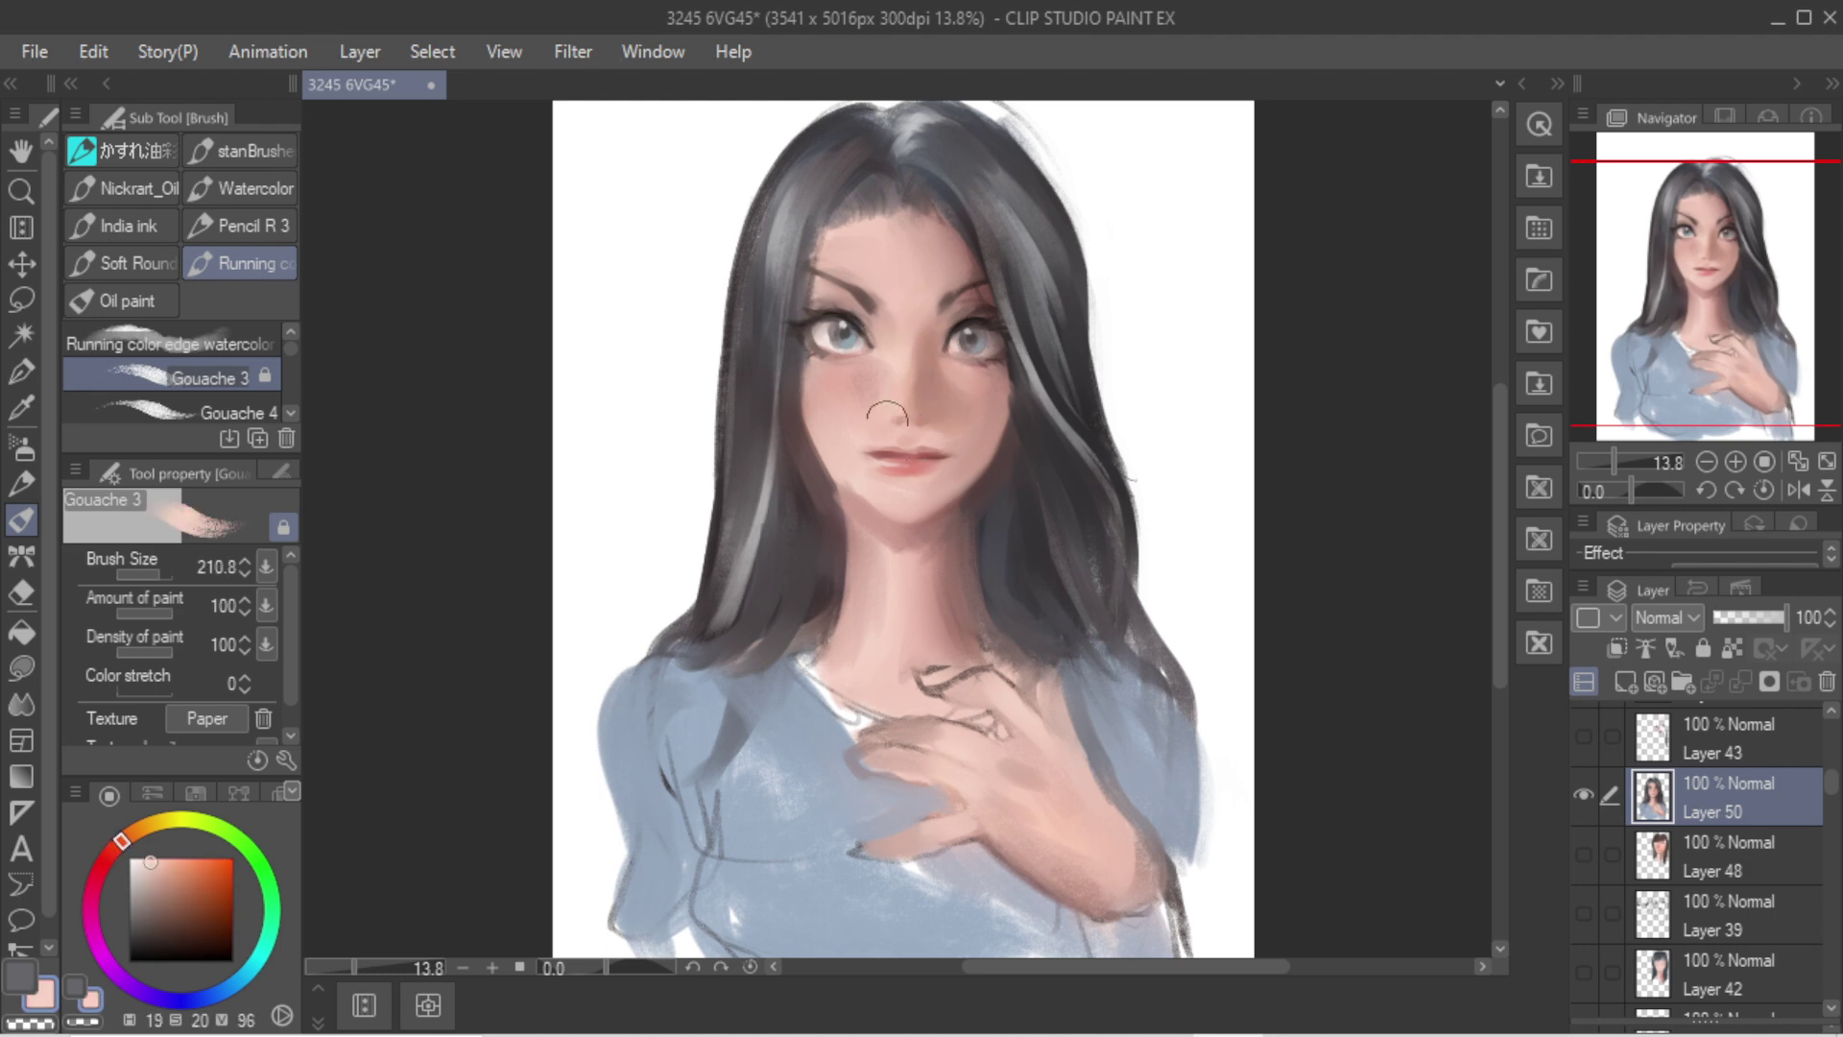
{"action": "left_click", "coordinate": [923, 358], "text": "alt"}
{"action": "left_click", "coordinate": [981, 309], "text": "alt"}
{"action": "left_click", "coordinate": [987, 308], "text": "alt"}
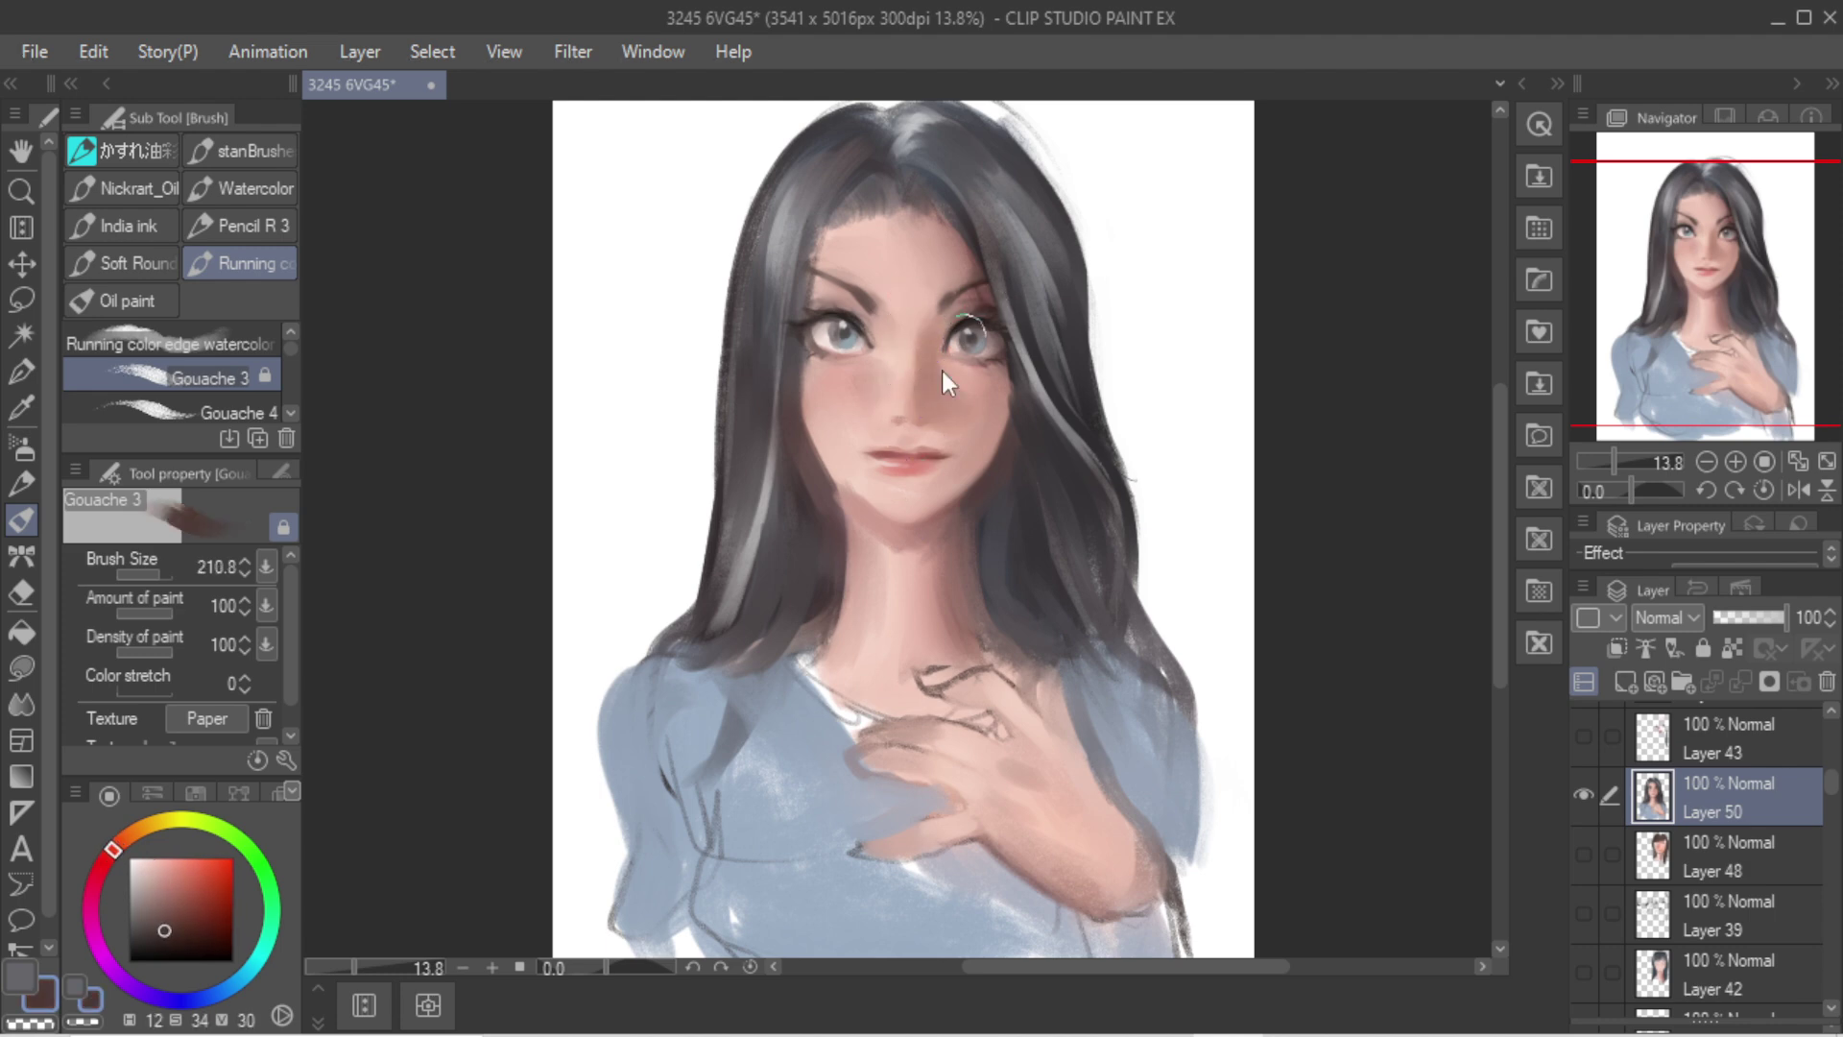
{"action": "key", "text": "["}
{"action": "key", "text": "["}
{"action": "left_click_drag", "start_coordinate": [923, 347], "coordinate": [952, 403]}
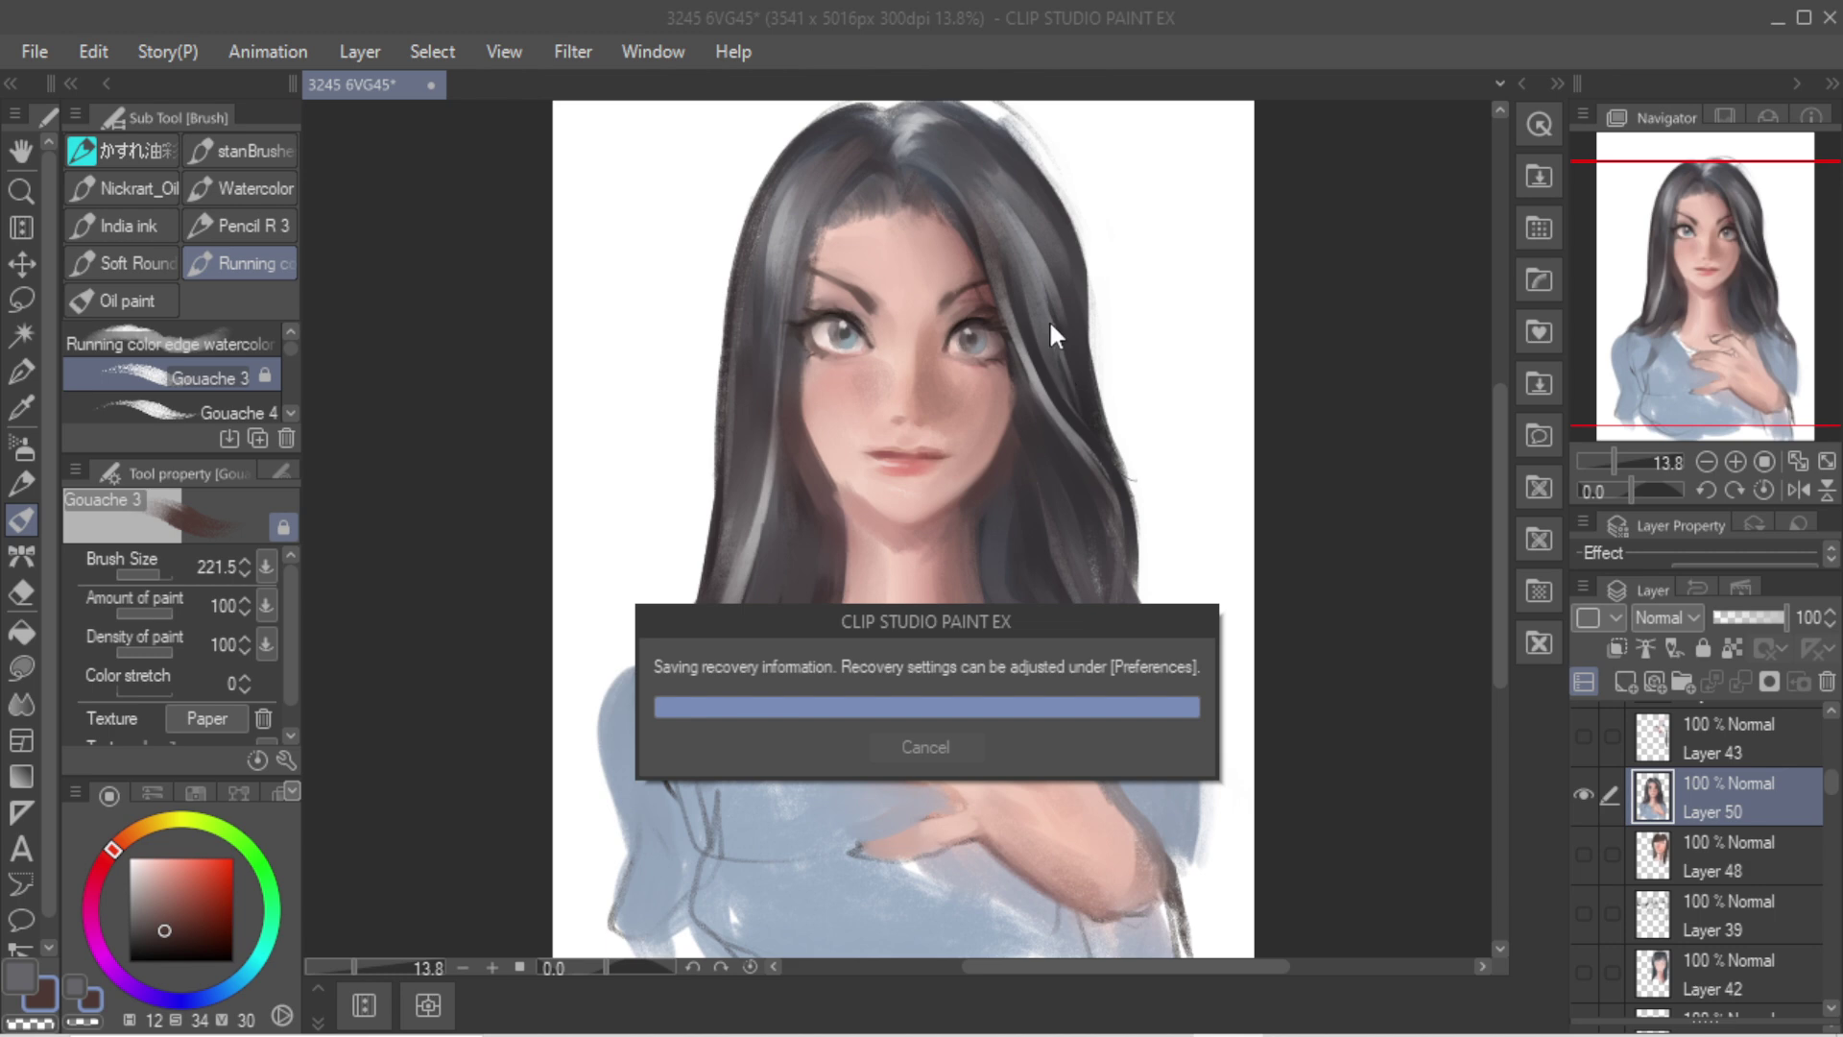
Step: Mirror the canvas view and touch up the wrist with a sampled skin tone
{"action": "key", "text": "shift+h"}
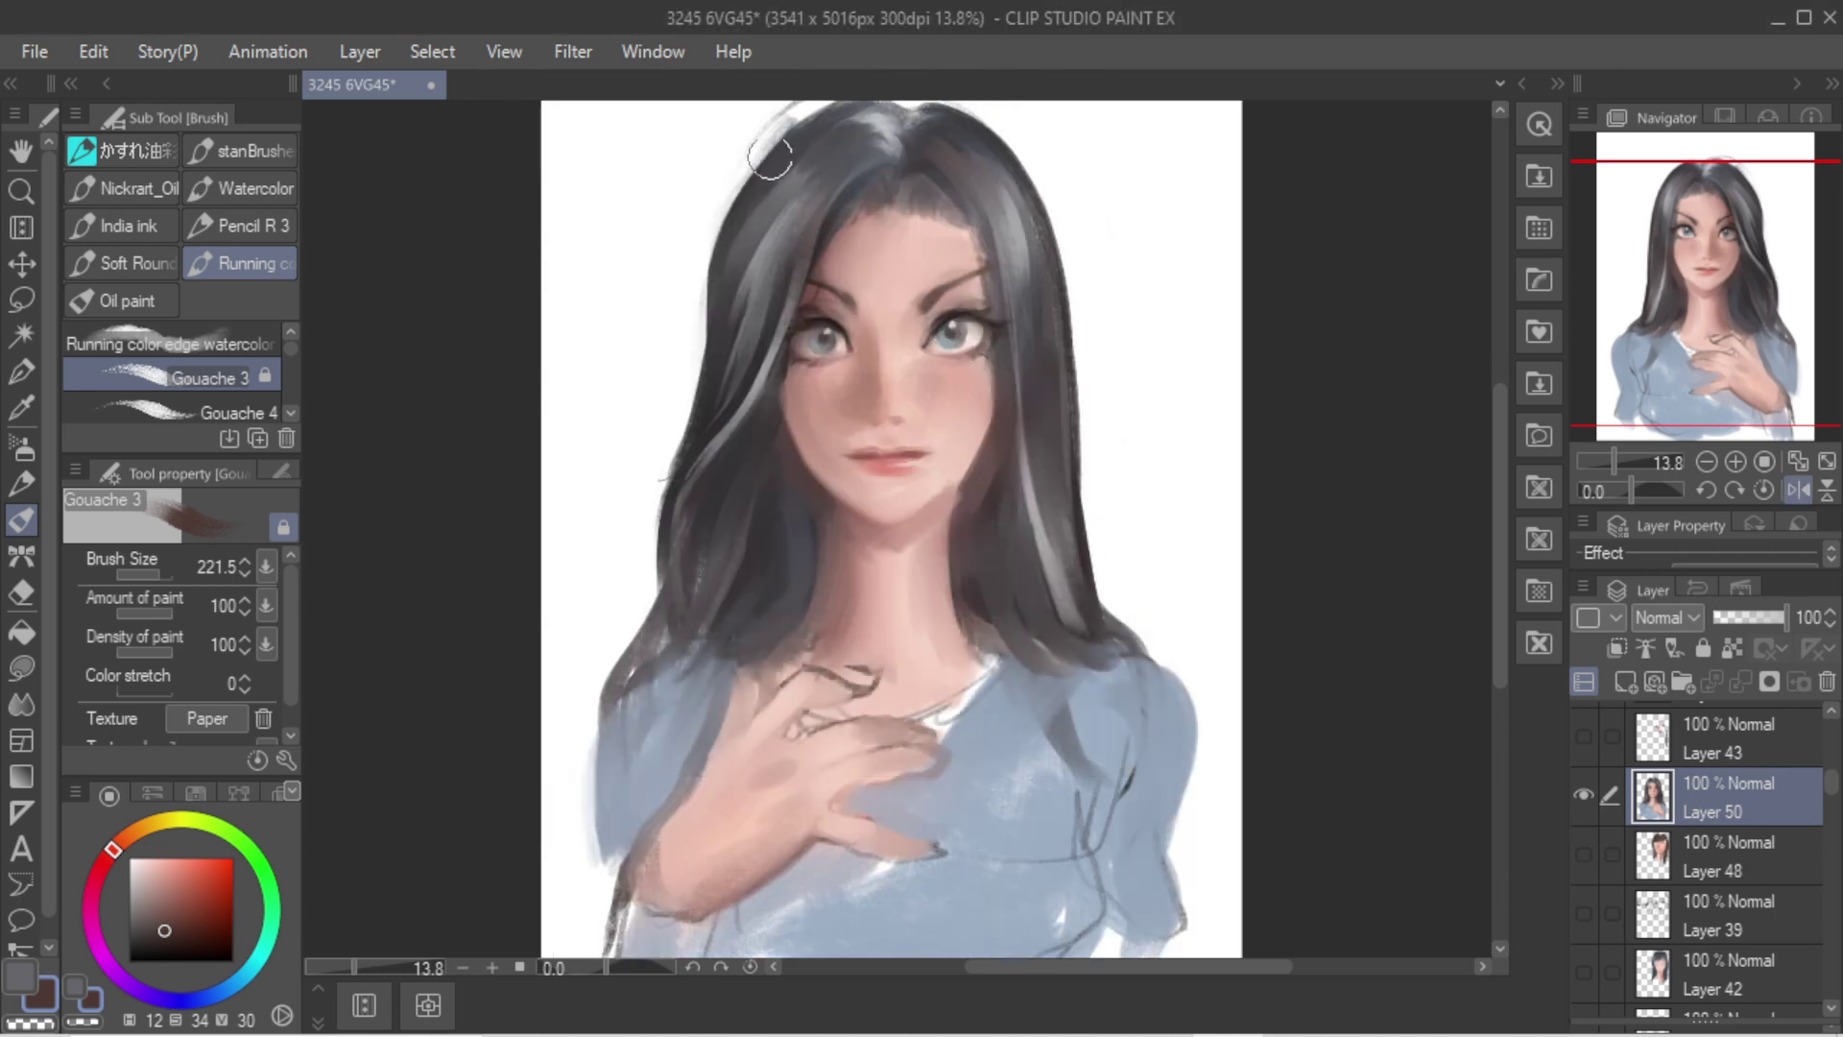
{"action": "scroll", "coordinate": [853, 117], "scroll_direction": "down", "scroll_amount": 1}
{"action": "scroll", "coordinate": [949, 213], "scroll_direction": "down", "scroll_amount": 1}
{"action": "scroll", "coordinate": [967, 192], "scroll_direction": "up", "scroll_amount": 1}
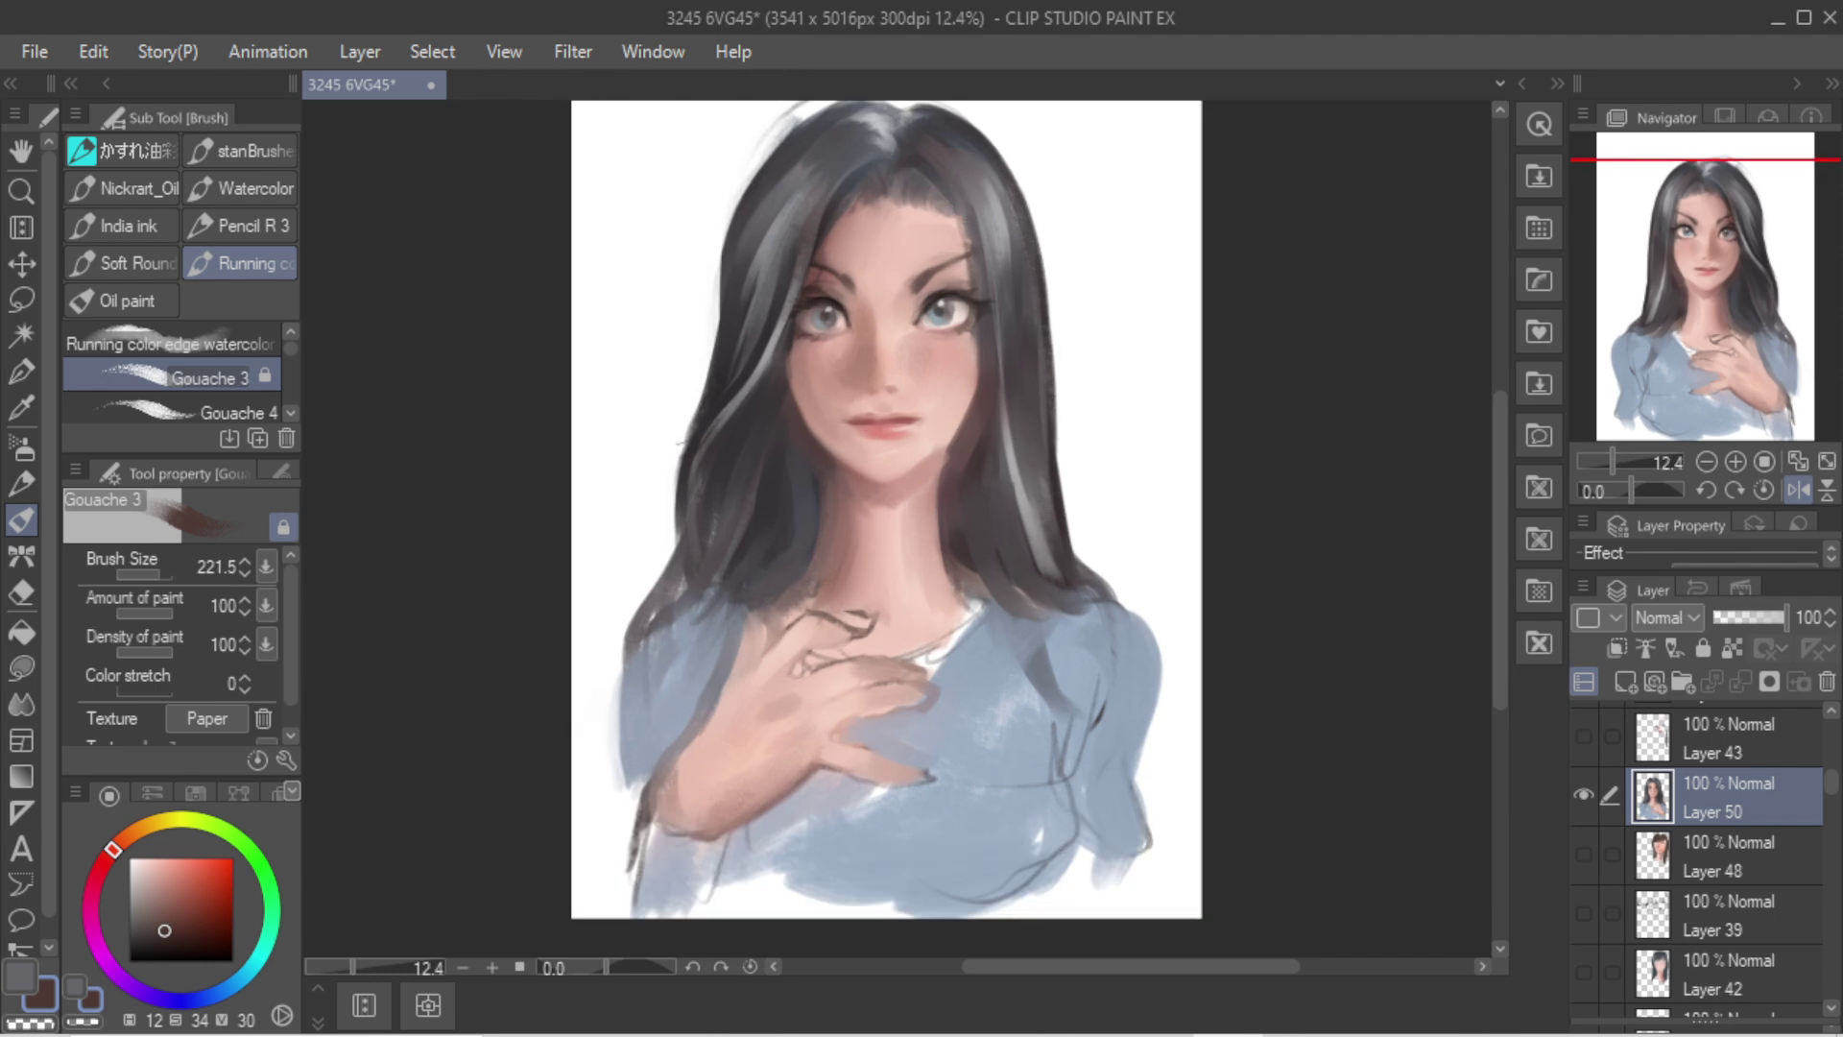
{"action": "key", "text": "bracketleft"}
{"action": "left_click", "coordinate": [732, 766], "text": "alt"}
{"action": "left_click_drag", "start_coordinate": [685, 792], "coordinate": [678, 790]}
Step: Brush over the blue top just below the wrist with a large Gouache 3 brush, resampling the color there
{"action": "key", "text": "bracketright"}
{"action": "key", "text": "bracketright"}
{"action": "key", "text": "bracketright"}
{"action": "key", "text": "bracketright"}
{"action": "key", "text": "bracketright"}
{"action": "key", "text": "bracketright"}
{"action": "key", "text": "bracketright"}
{"action": "key", "text": "bracketright"}
{"action": "key", "text": "bracketright"}
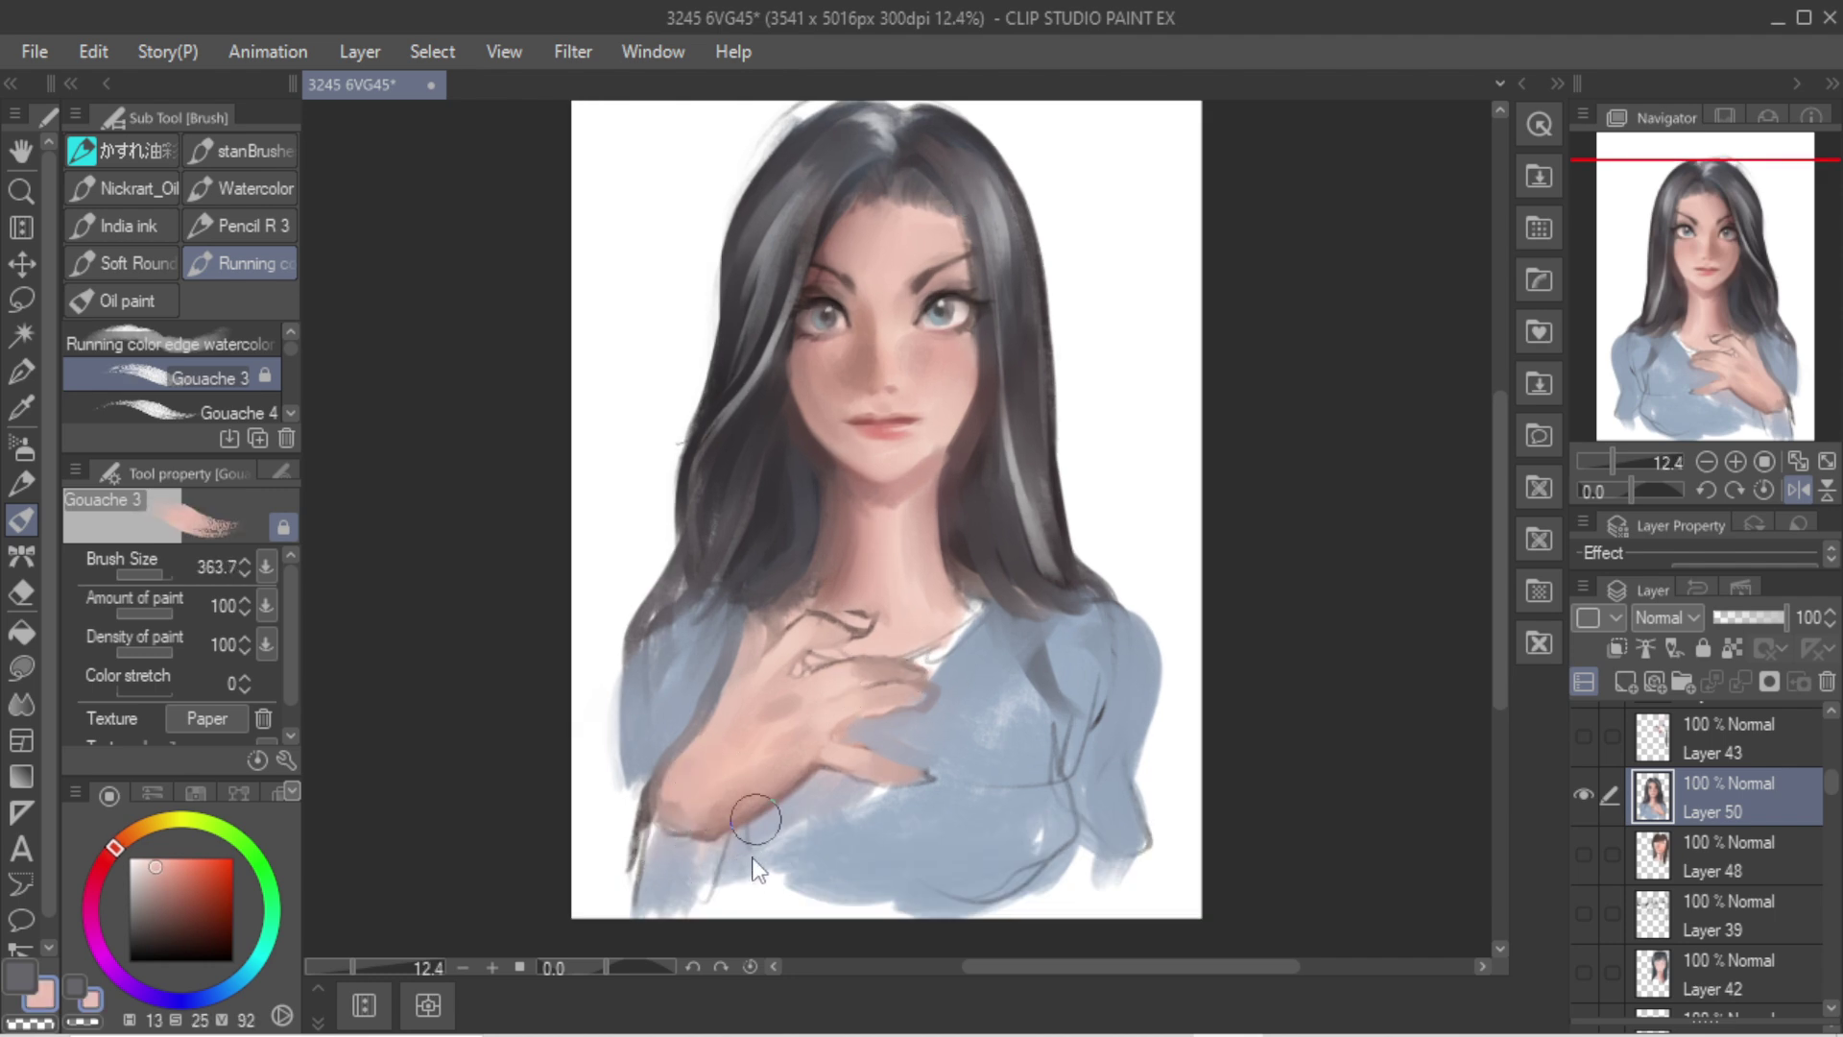
{"action": "left_click", "coordinate": [758, 831], "text": "alt"}
{"action": "mouse_move", "coordinate": [750, 851]}
{"action": "left_mouse_down"}
{"action": "mouse_move", "coordinate": [737, 867]}
{"action": "mouse_move", "coordinate": [783, 867]}
{"action": "left_mouse_up"}
Step: Try to shade the back of the hand down to the wrist with the Shadow airbrush at size 319.4
{"action": "key", "text": "b"}
{"action": "left_click_drag", "start_coordinate": [783, 649], "coordinate": [693, 820]}
{"action": "key", "text": "ctrl+z"}
{"action": "left_click", "coordinate": [782, 663], "text": "alt"}
{"action": "mouse_move", "coordinate": [782, 648]}
{"action": "left_mouse_down"}
{"action": "mouse_move", "coordinate": [710, 723]}
{"action": "mouse_move", "coordinate": [673, 803]}
{"action": "left_mouse_up"}
{"action": "key", "text": "ctrl+z"}
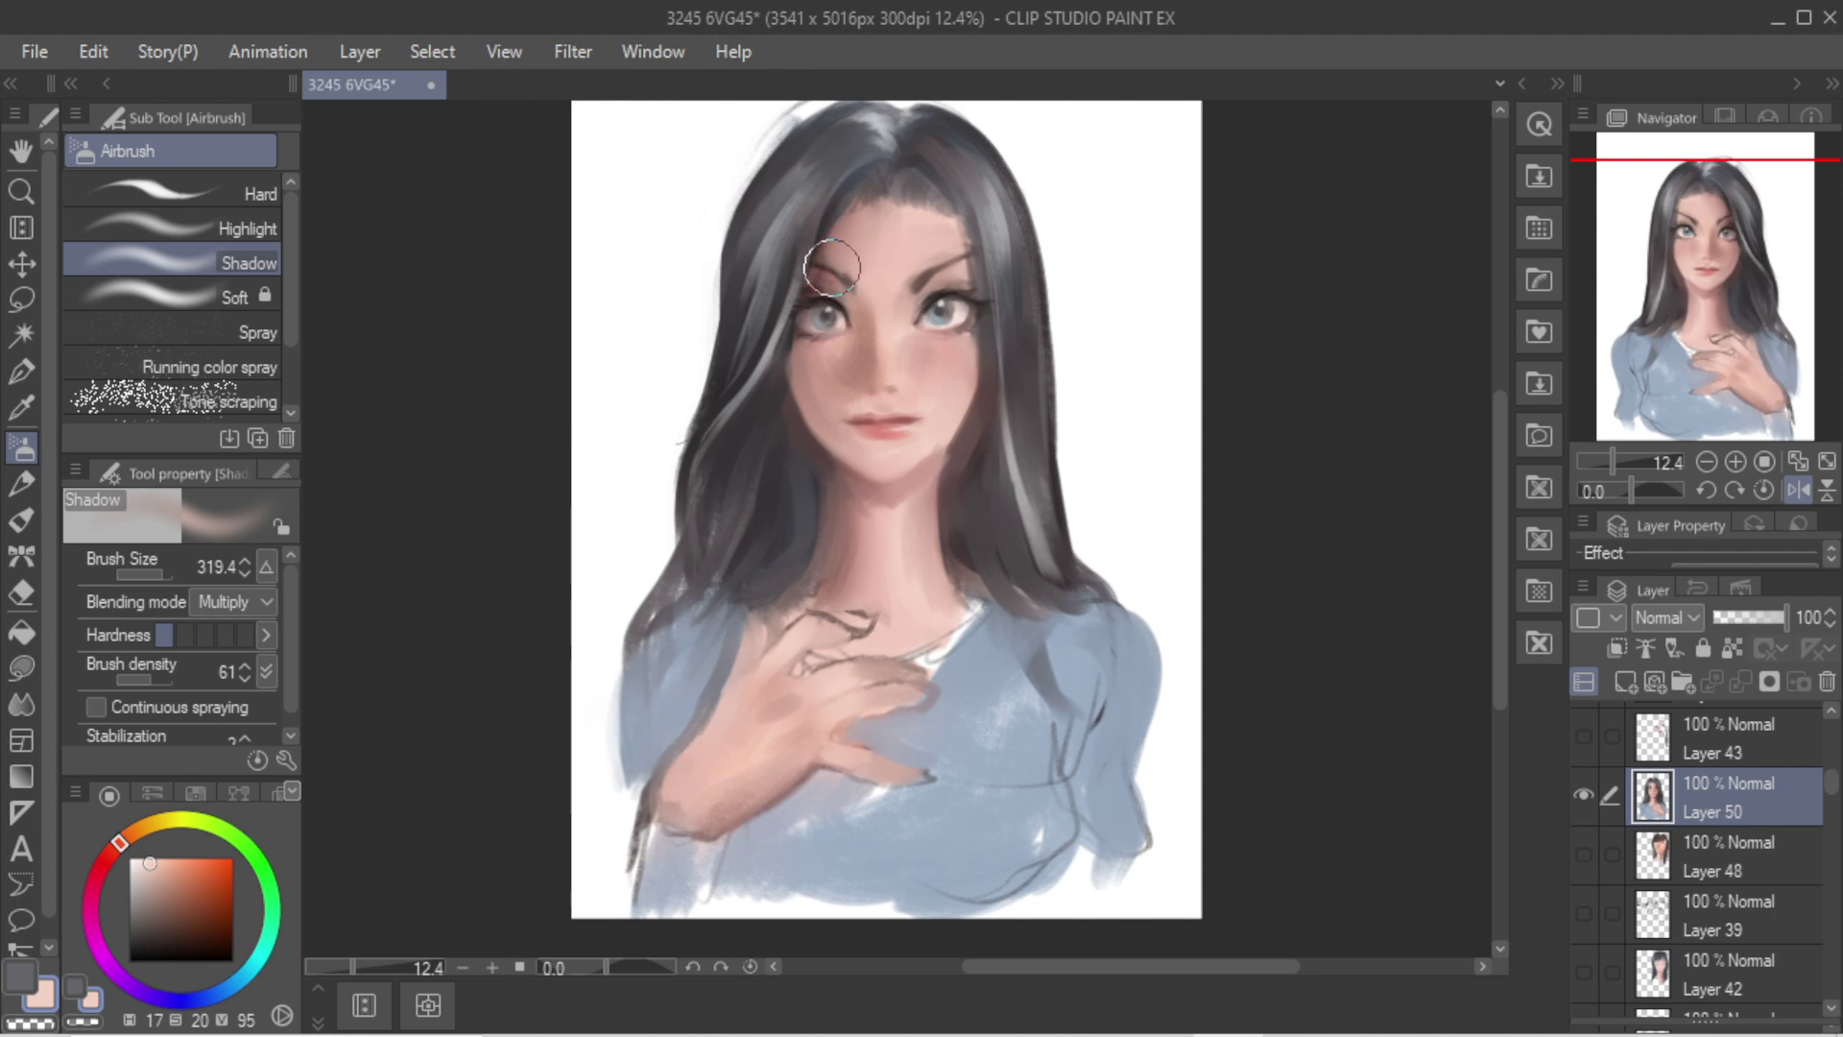
Step: Shade the forehead below the hairline with the Shadow airbrush at size 319.4, using a light skin tone
{"action": "left_click_drag", "start_coordinate": [860, 206], "coordinate": [878, 232]}
{"action": "scroll", "coordinate": [953, 281], "scroll_direction": "up", "scroll_amount": 2}
{"action": "scroll", "coordinate": [951, 278], "scroll_direction": "up", "scroll_amount": 3}
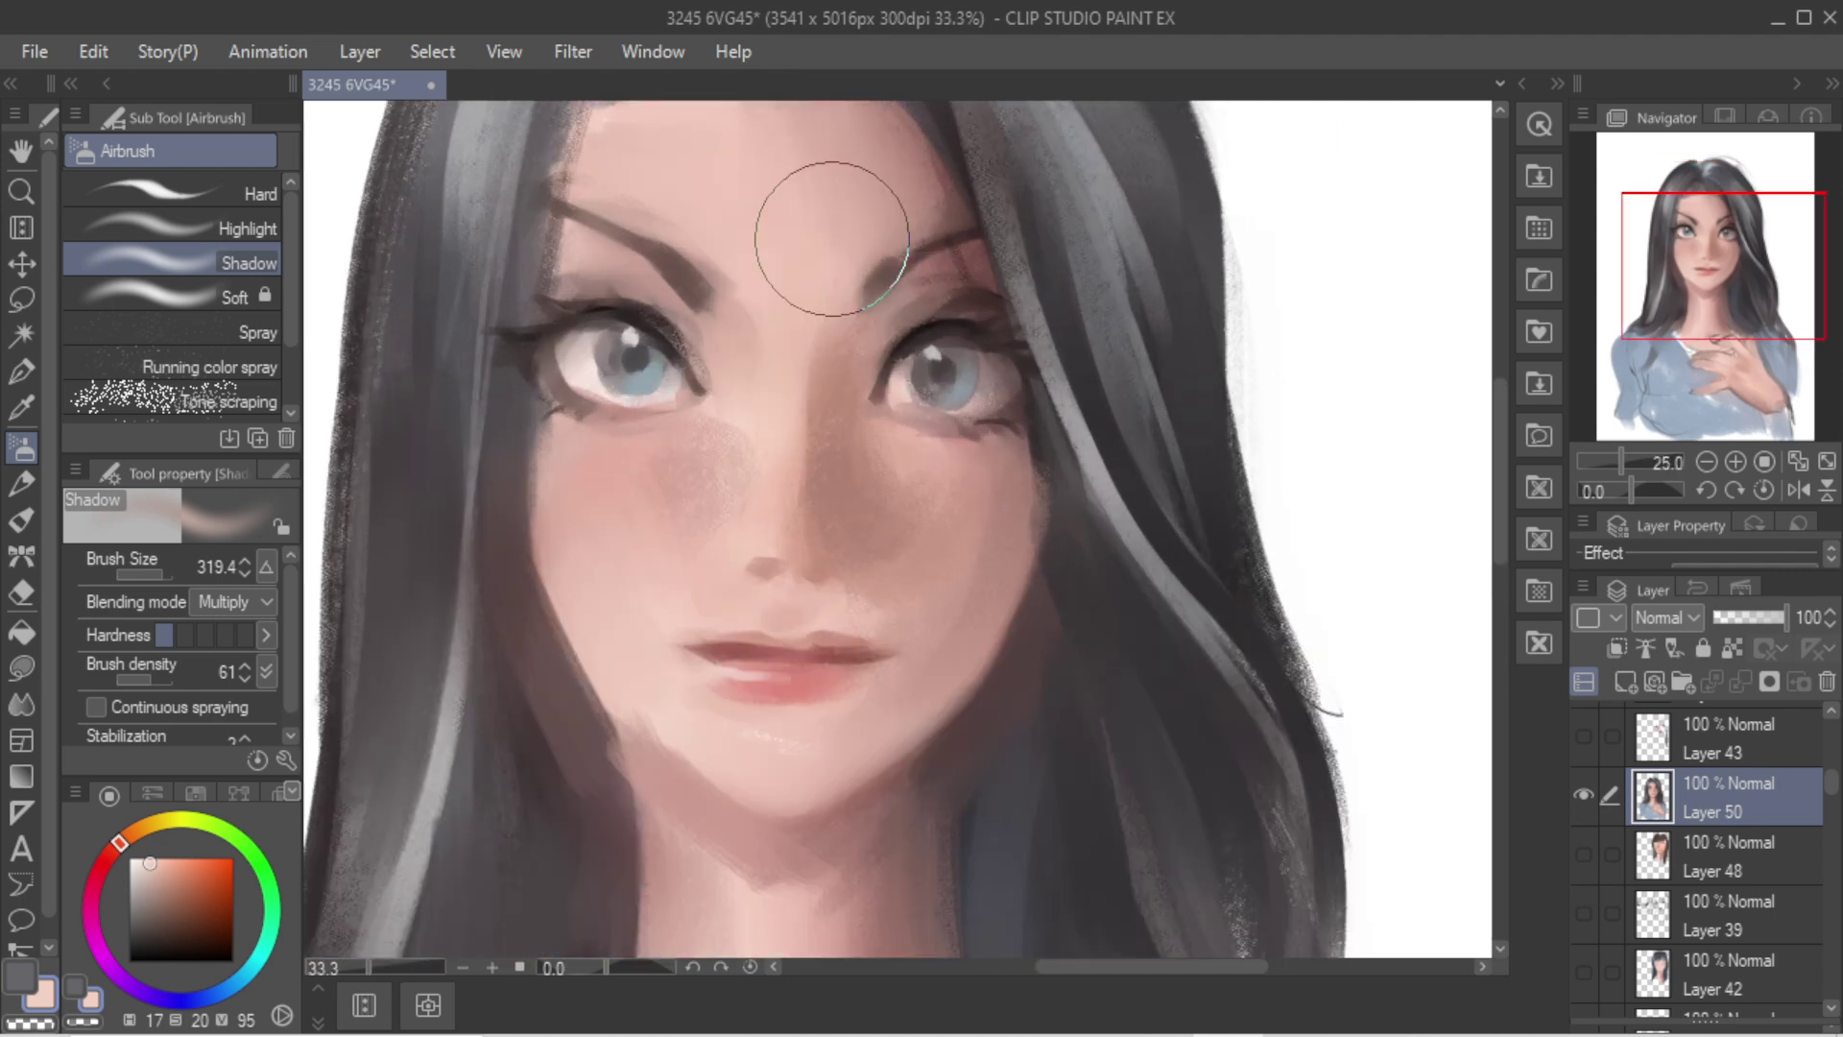
{"action": "scroll", "coordinate": [849, 244], "scroll_direction": "down", "scroll_amount": 3}
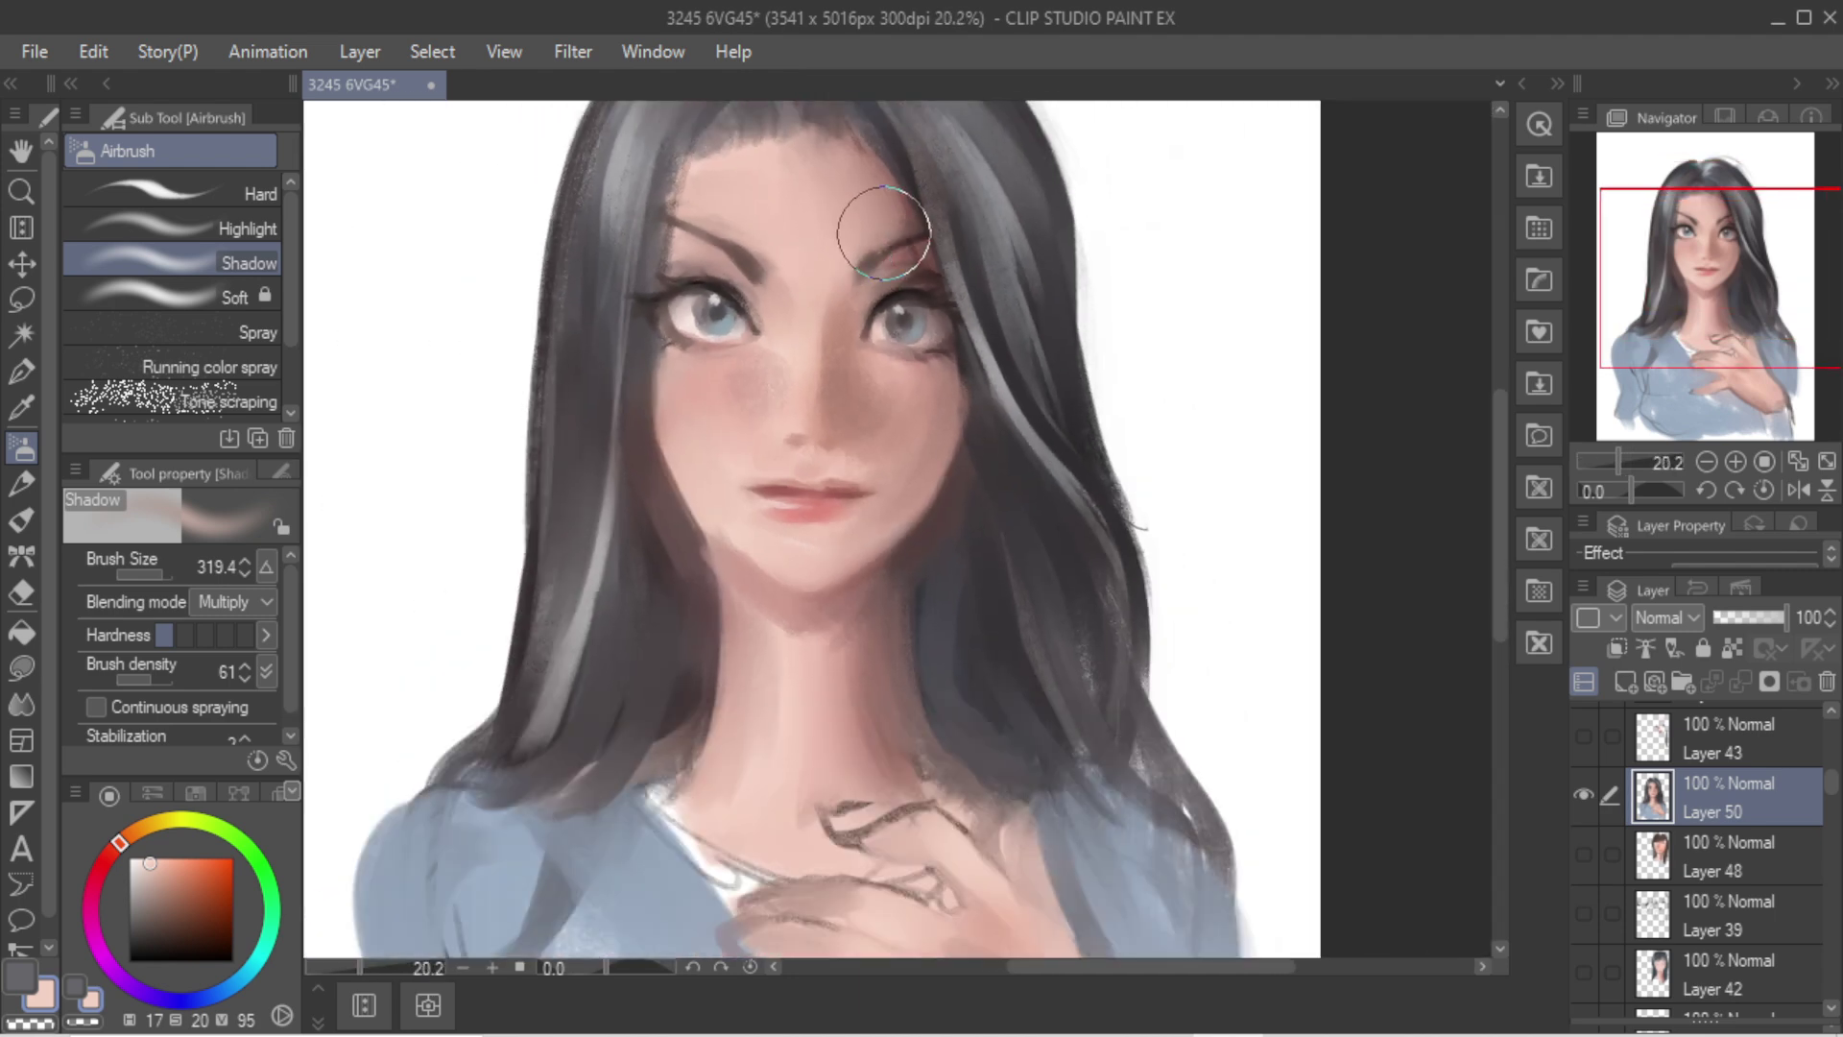
Step: Redefine the eye's inner corner with dark tones sampled from the lashes, using Gouache 3 at brush size 64.8
{"action": "key", "text": "b"}
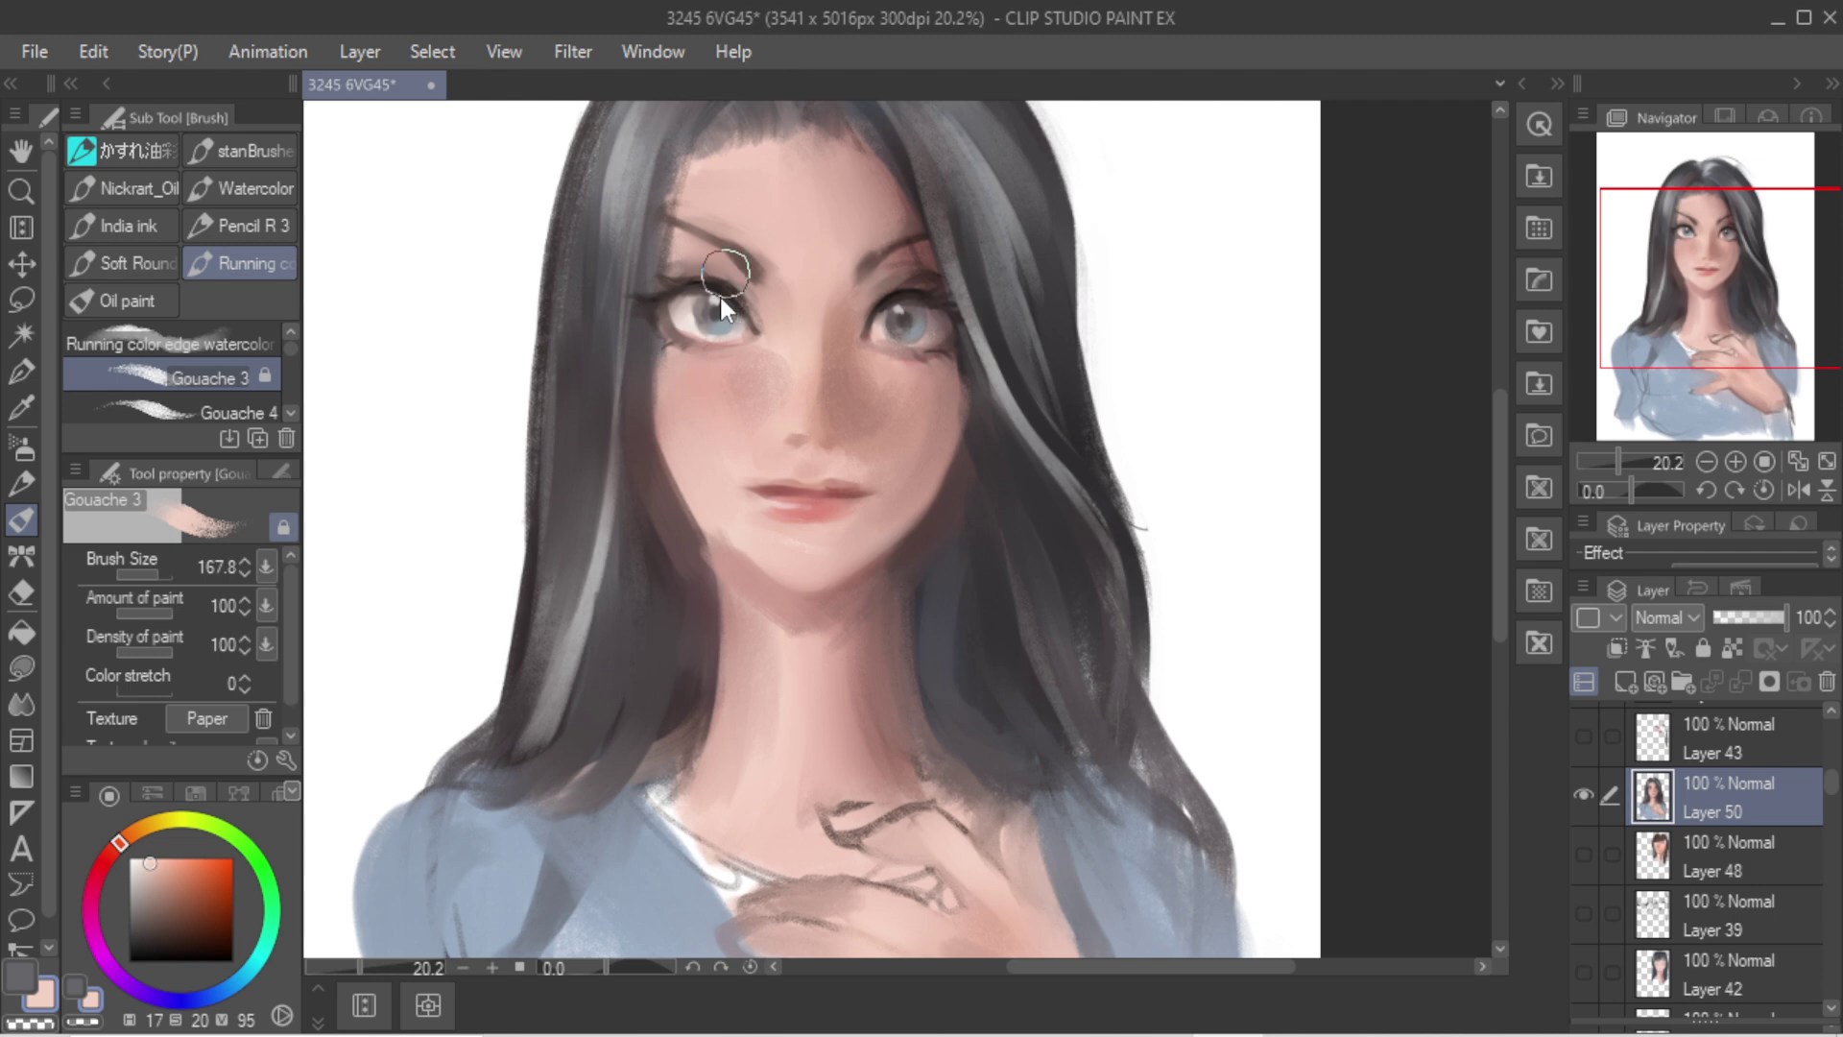
{"action": "key", "text": "bracketleft"}
{"action": "key", "text": "bracketleft"}
{"action": "left_click", "coordinate": [733, 293], "text": "alt"}
{"action": "key", "text": "bracketleft"}
{"action": "key", "text": "bracketleft"}
{"action": "left_click", "coordinate": [747, 308], "text": "alt"}
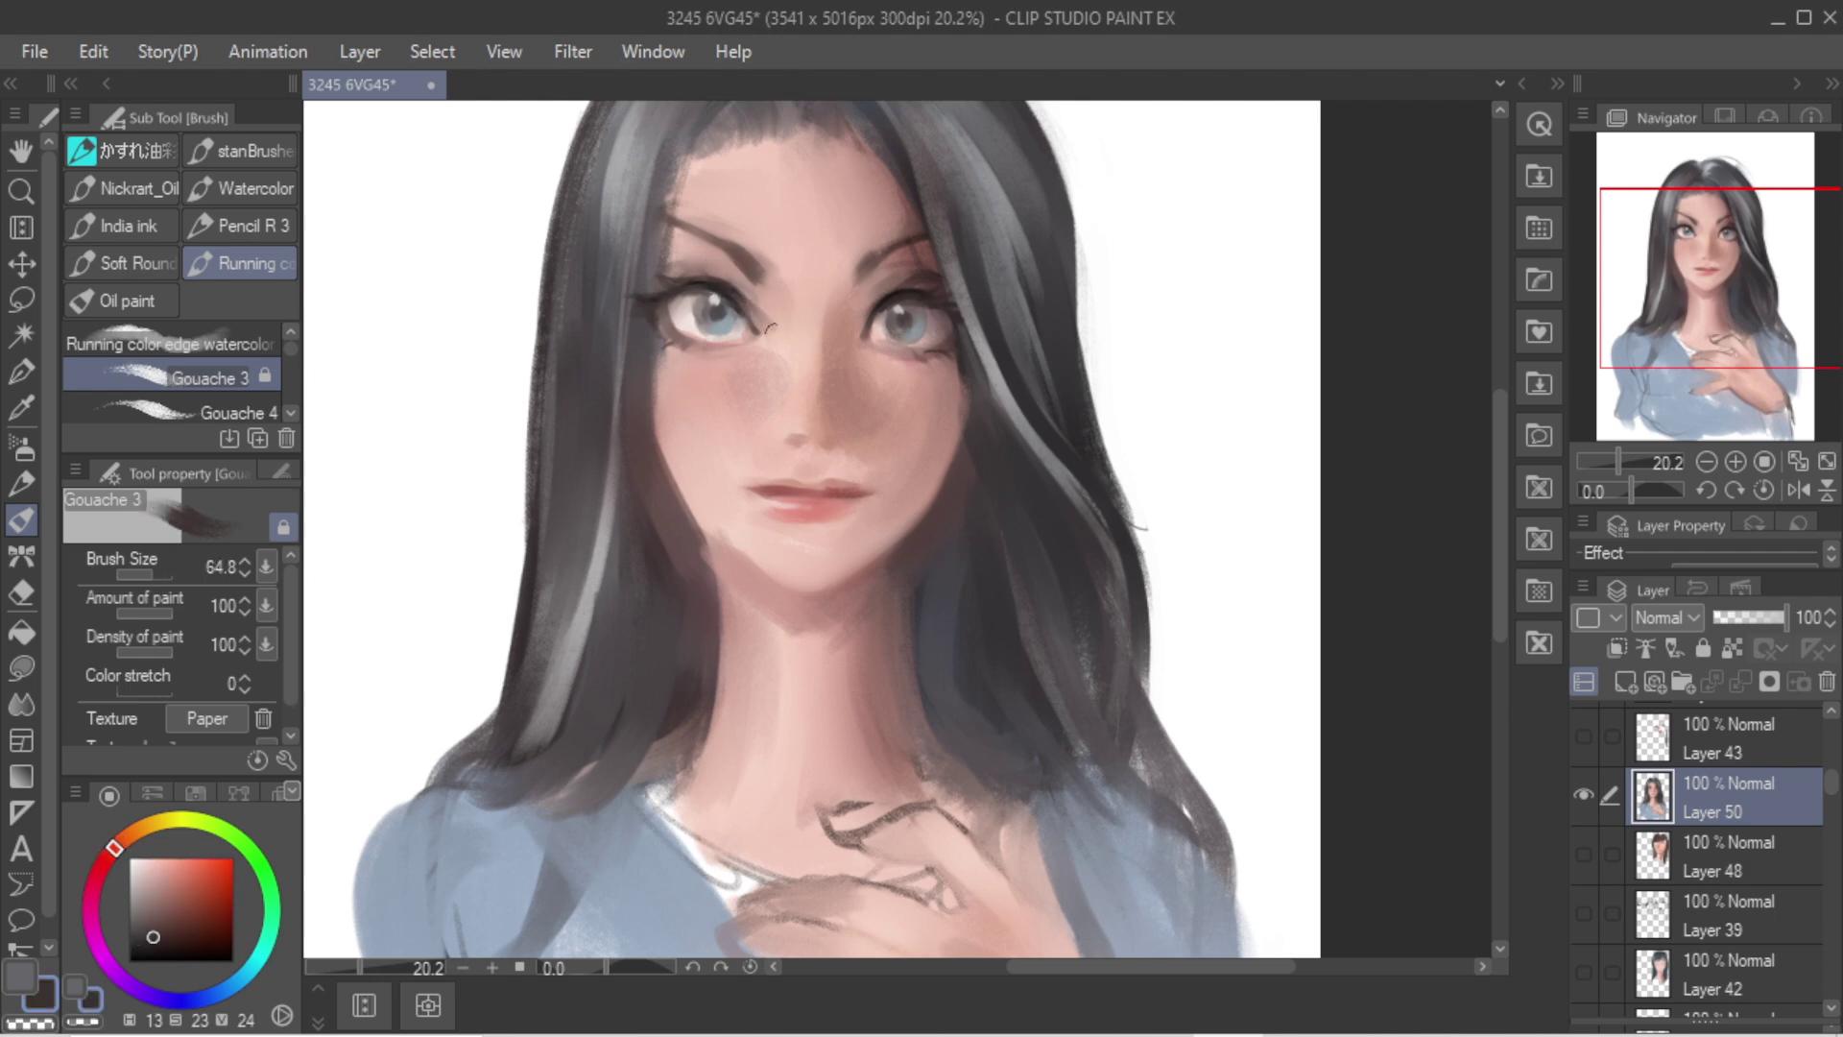
{"action": "left_click", "coordinate": [752, 306], "text": "alt"}
{"action": "left_click_drag", "start_coordinate": [742, 303], "coordinate": [769, 337]}
{"action": "left_click", "coordinate": [747, 309], "text": "alt"}
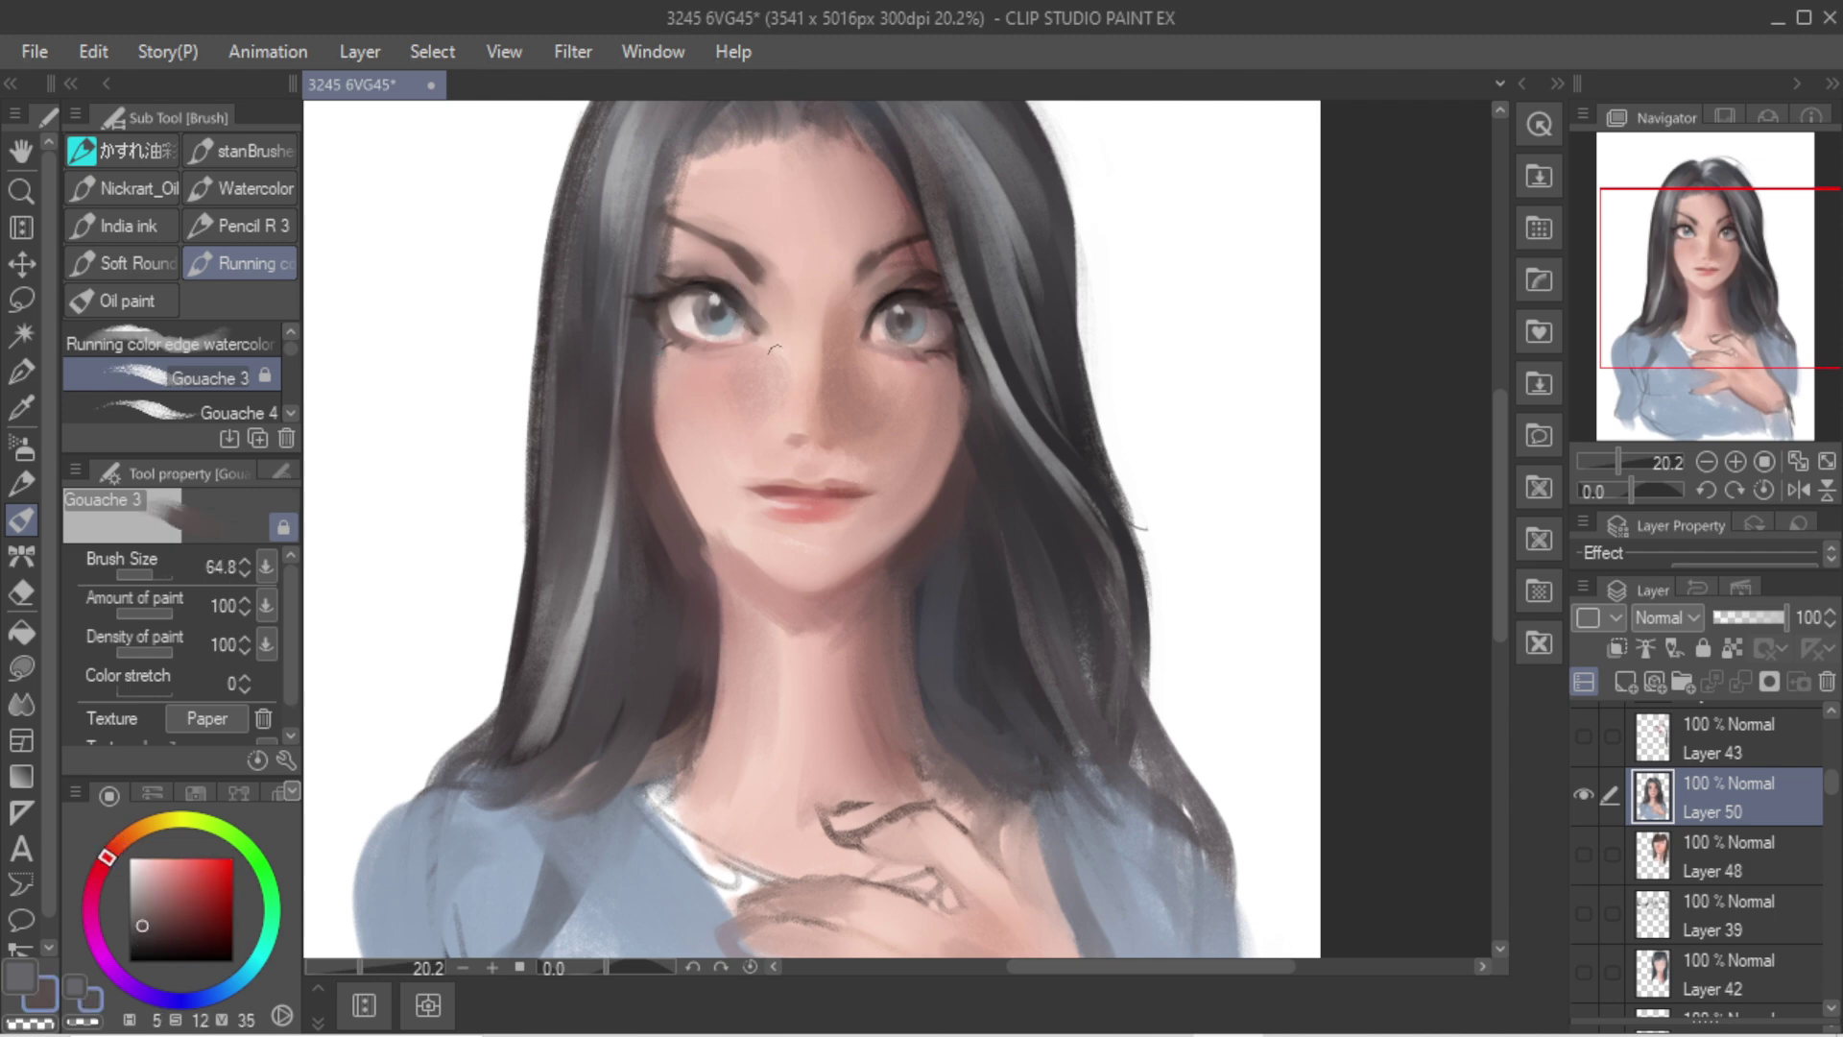
Step: Refine the eye's white and upper lid with sampled light beige at brush size 29 and grey-brown at size 141.6
{"action": "key", "text": "bracketleft"}
{"action": "key", "text": "bracketleft"}
{"action": "key", "text": "bracketleft"}
{"action": "left_click", "coordinate": [728, 289], "text": "alt"}
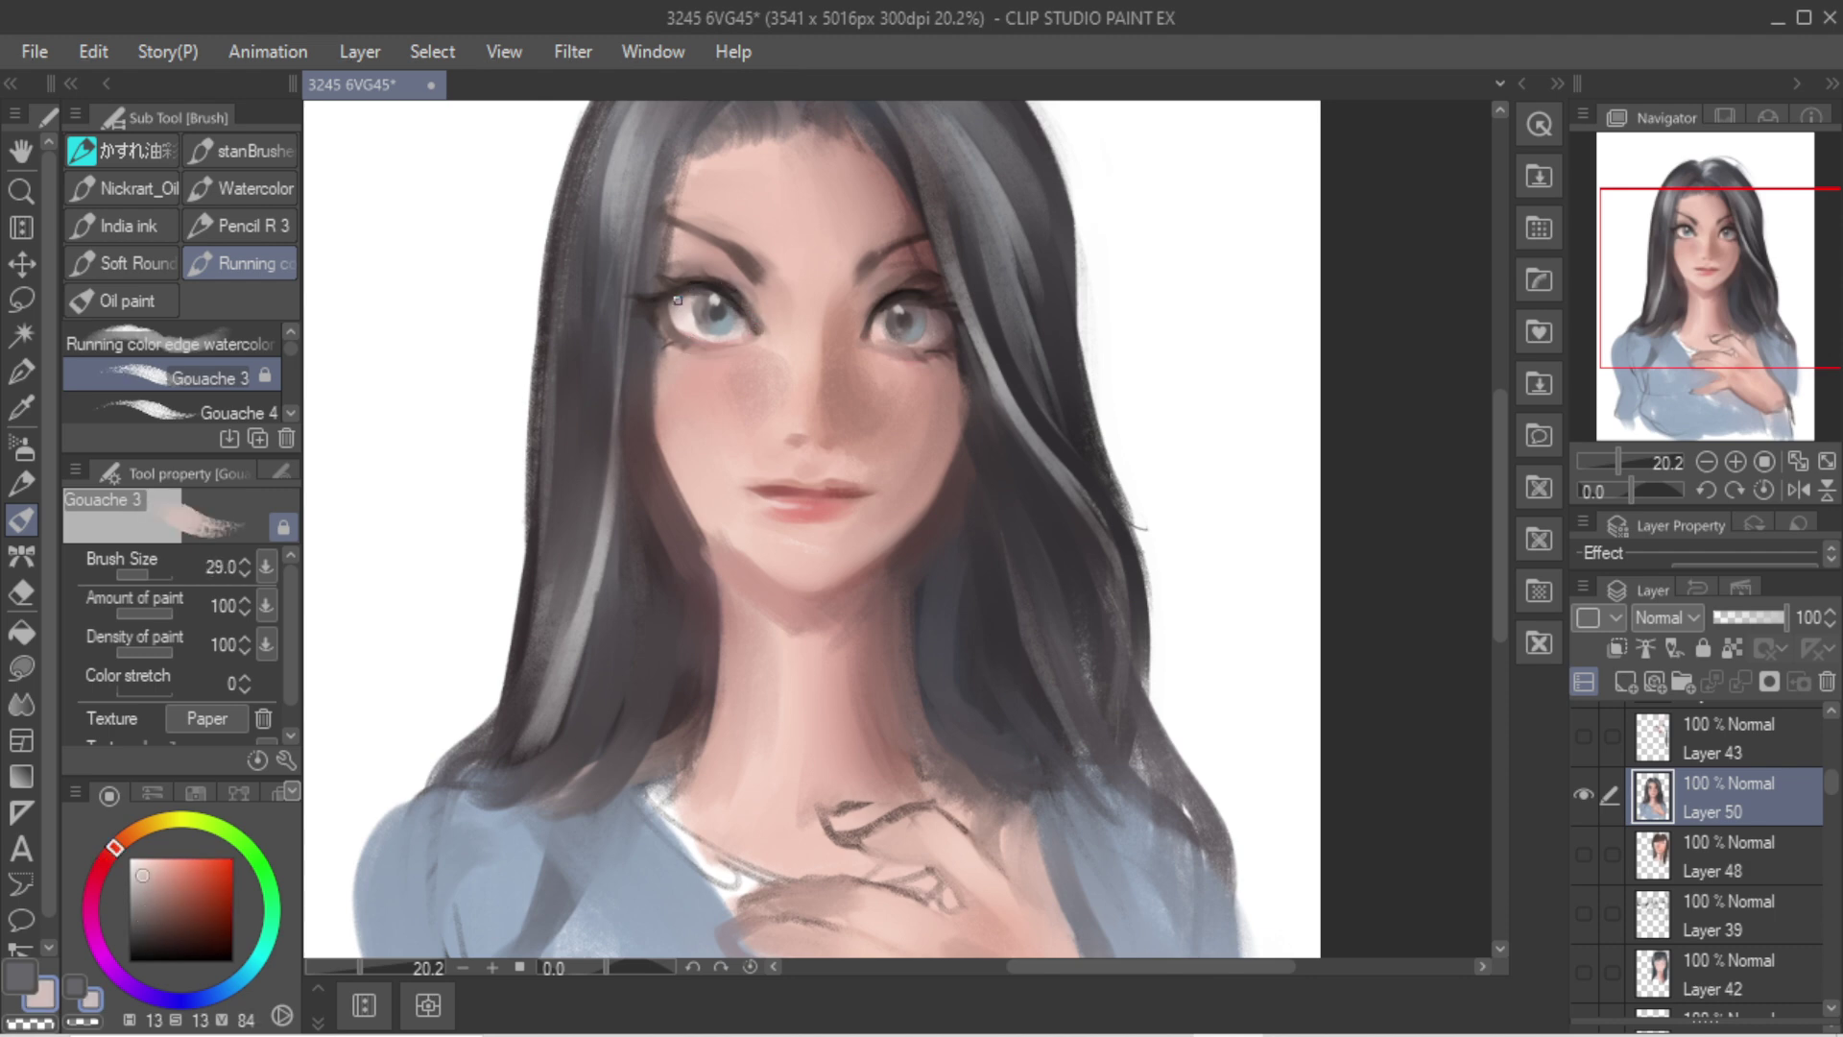
{"action": "left_click", "coordinate": [693, 286], "text": "alt"}
{"action": "key", "text": "bracketright"}
{"action": "key", "text": "bracketright"}
{"action": "key", "text": "bracketright"}
{"action": "key", "text": "bracketright"}
{"action": "key", "text": "bracketright"}
{"action": "left_click", "coordinate": [693, 288], "text": "alt"}
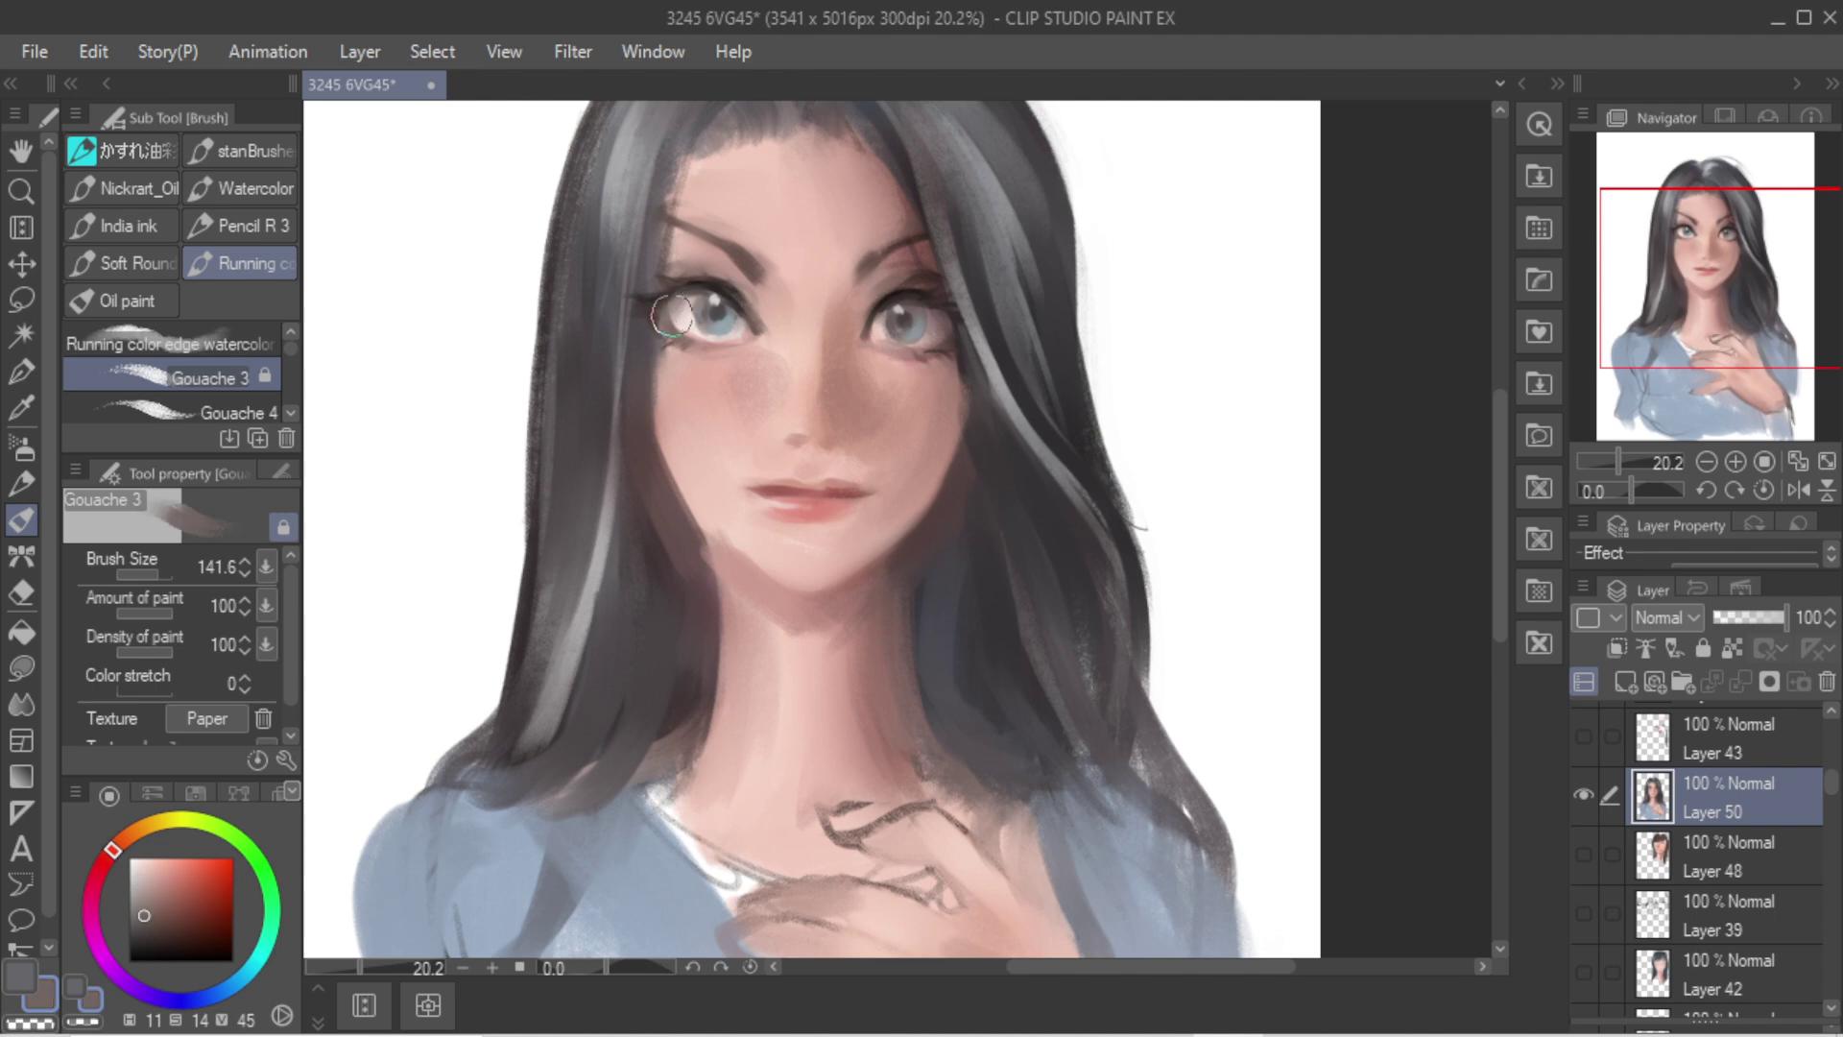
Step: Add a fine brown touch along the eye's lower lid at brush size 16.1
{"action": "key", "text": "bracketleft"}
{"action": "key", "text": "bracketleft"}
{"action": "key", "text": "bracketleft"}
{"action": "key", "text": "bracketleft"}
{"action": "key", "text": "bracketleft"}
{"action": "key", "text": "bracketleft"}
{"action": "key", "text": "bracketleft"}
{"action": "left_click", "coordinate": [745, 301], "text": "alt"}
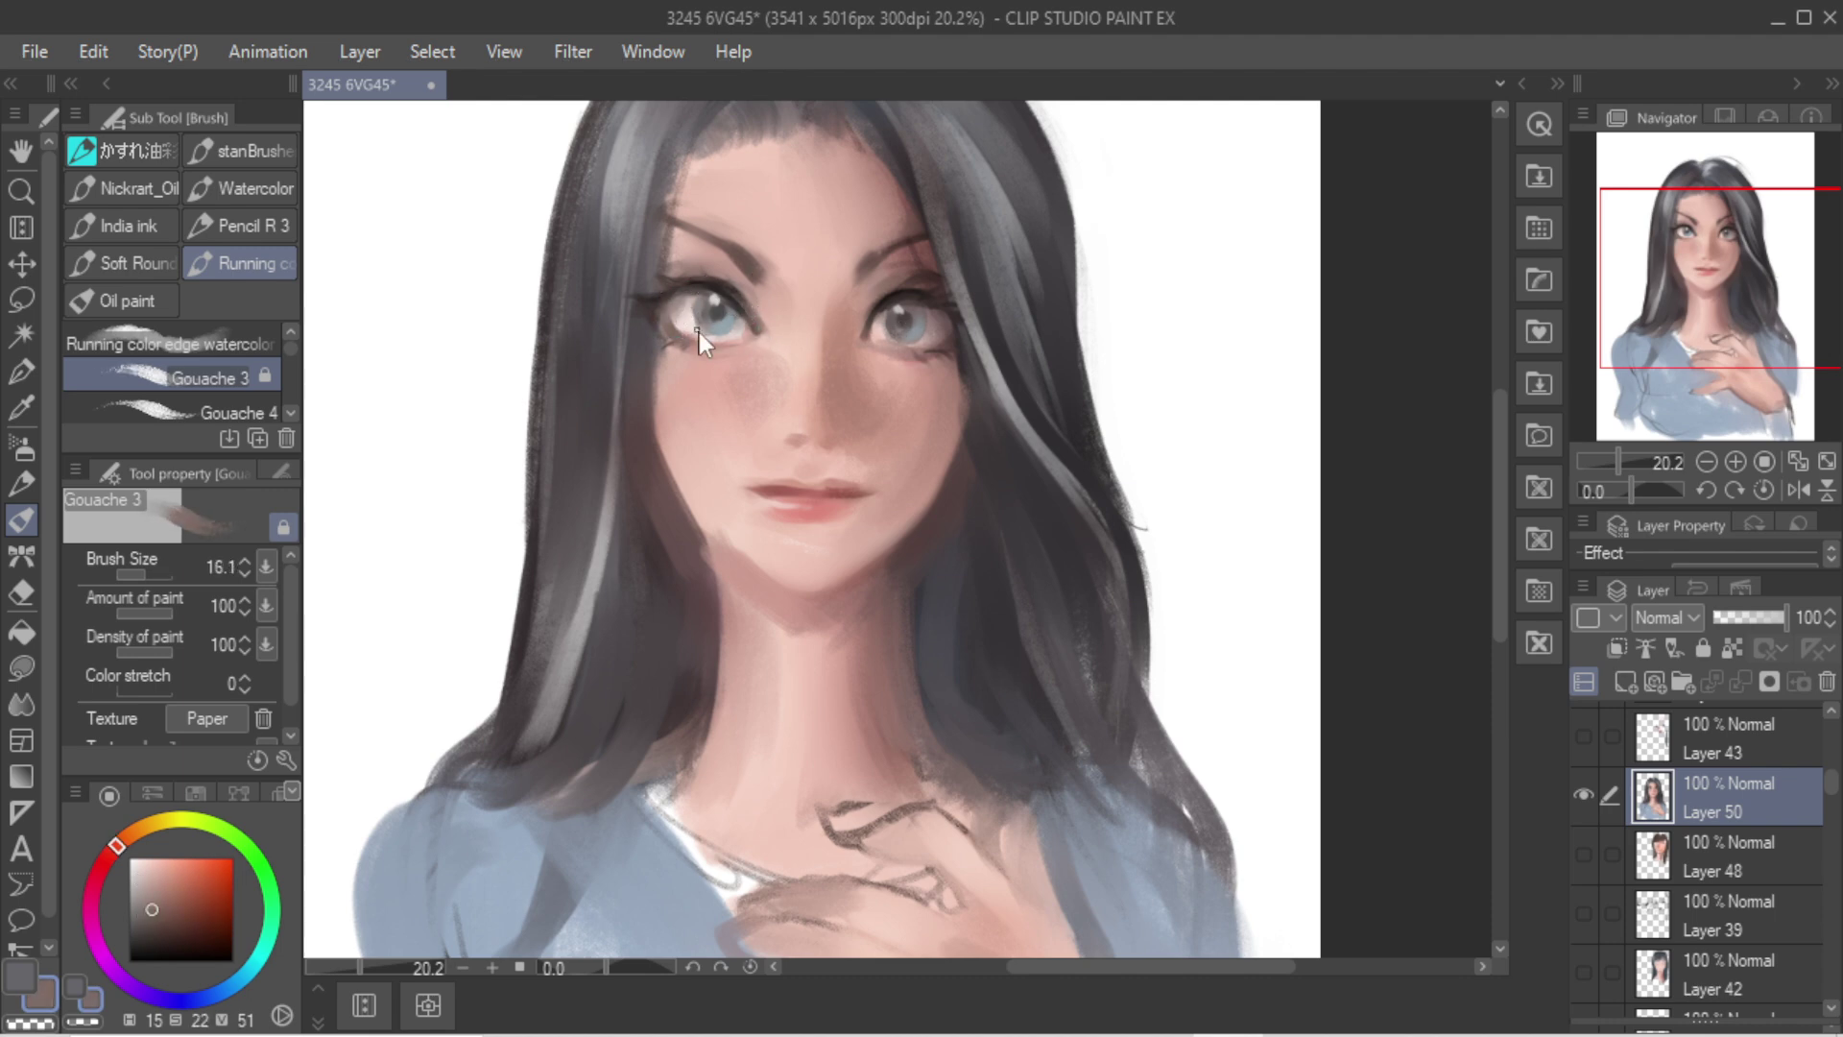
{"action": "left_click_drag", "start_coordinate": [698, 332], "coordinate": [701, 332]}
Step: Blend the cheek beside the nose with pink tones sampled from the face and lips, using Gouache 3 at brush size 179.3
{"action": "left_click", "coordinate": [652, 291], "text": "alt"}
{"action": "key", "text": "bracketright"}
{"action": "key", "text": "bracketright"}
{"action": "key", "text": "bracketright"}
{"action": "key", "text": "bracketright"}
{"action": "key", "text": "bracketright"}
{"action": "key", "text": "bracketright"}
{"action": "key", "text": "bracketright"}
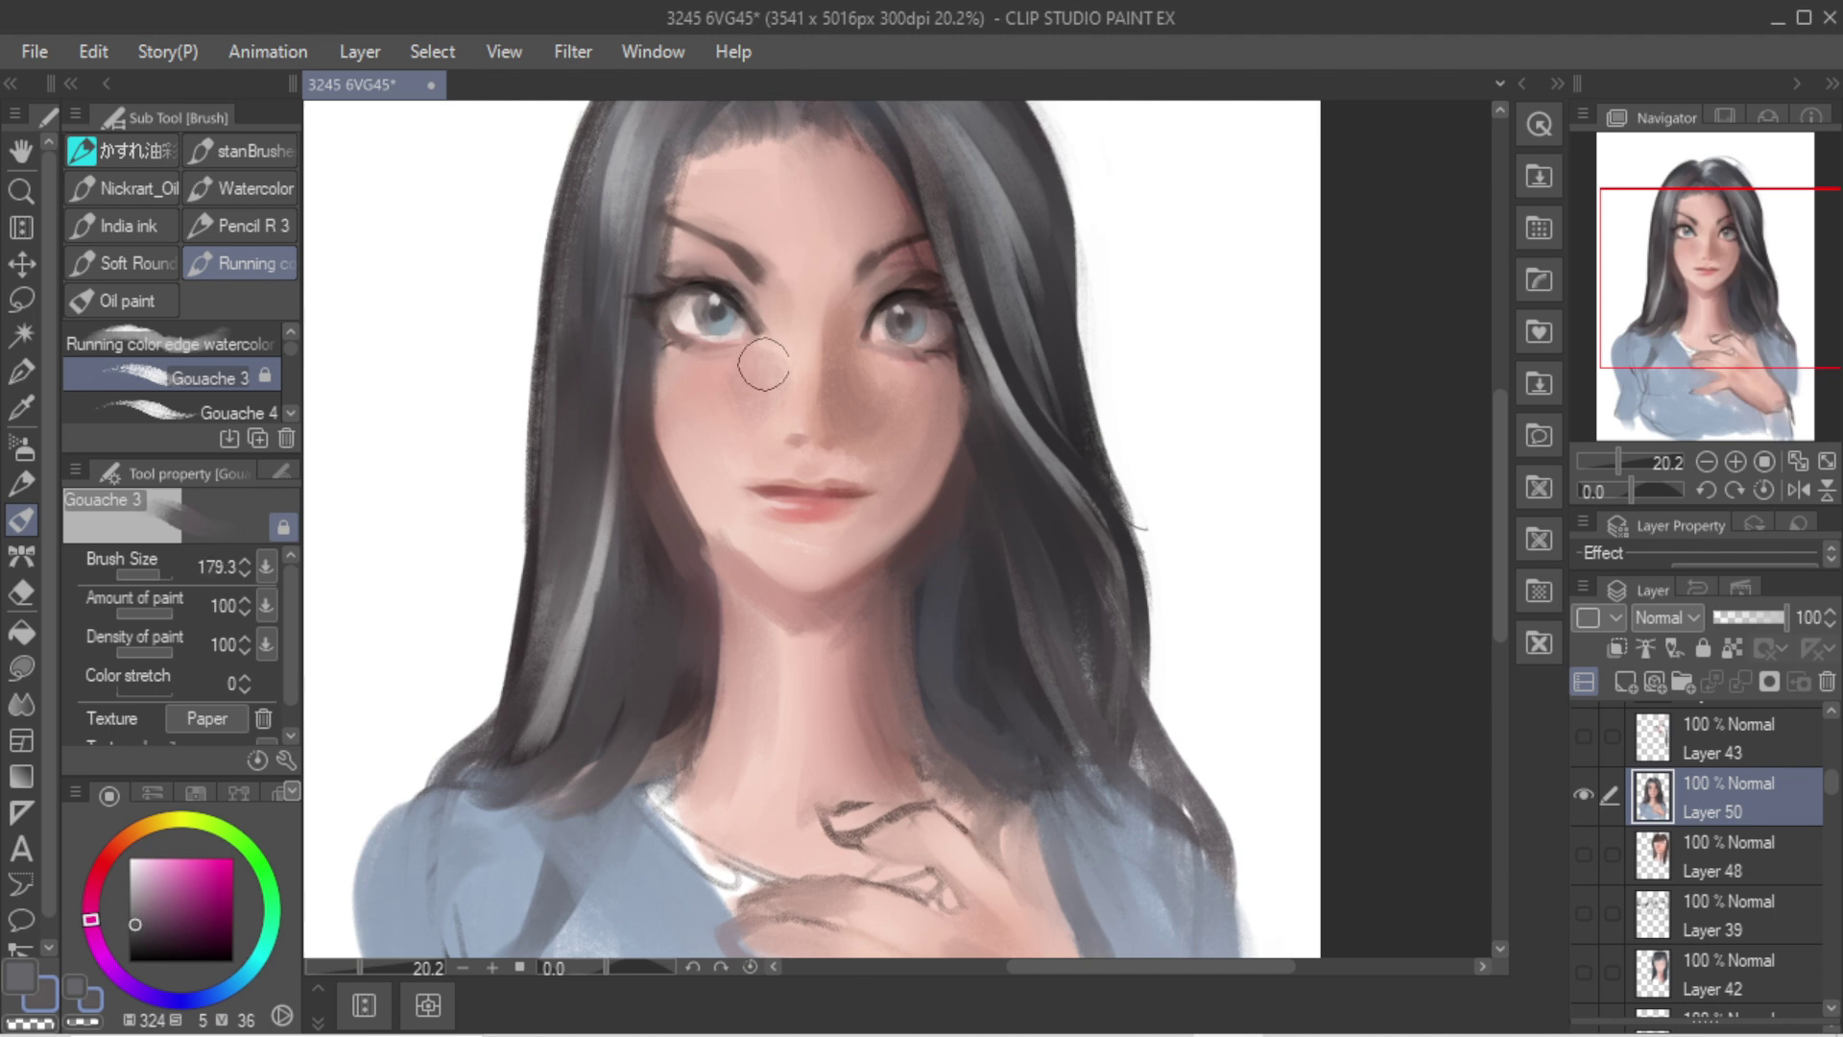
{"action": "left_click", "coordinate": [815, 331], "text": "alt"}
{"action": "left_click", "coordinate": [787, 504], "text": "alt"}
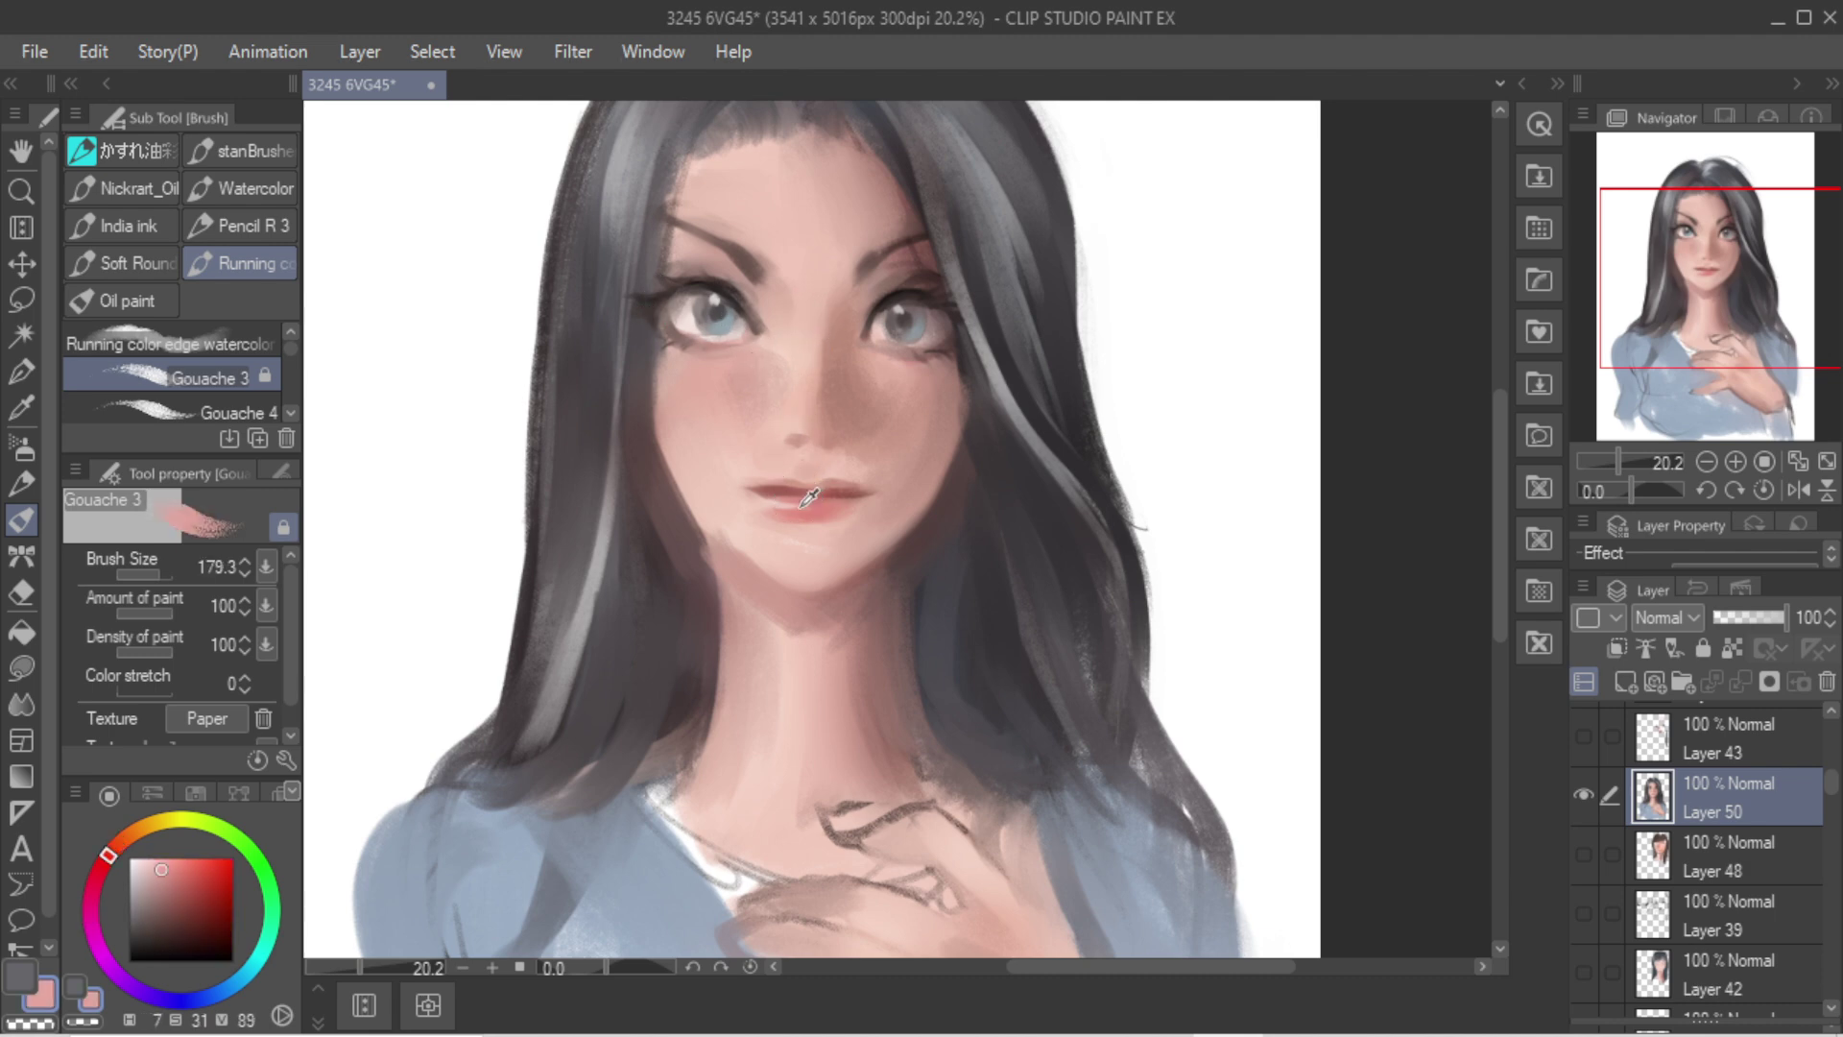
{"action": "mouse_move", "coordinate": [777, 427]}
{"action": "left_mouse_down"}
{"action": "mouse_move", "coordinate": [761, 378]}
{"action": "mouse_move", "coordinate": [764, 424]}
{"action": "mouse_move", "coordinate": [793, 395]}
{"action": "left_mouse_up"}
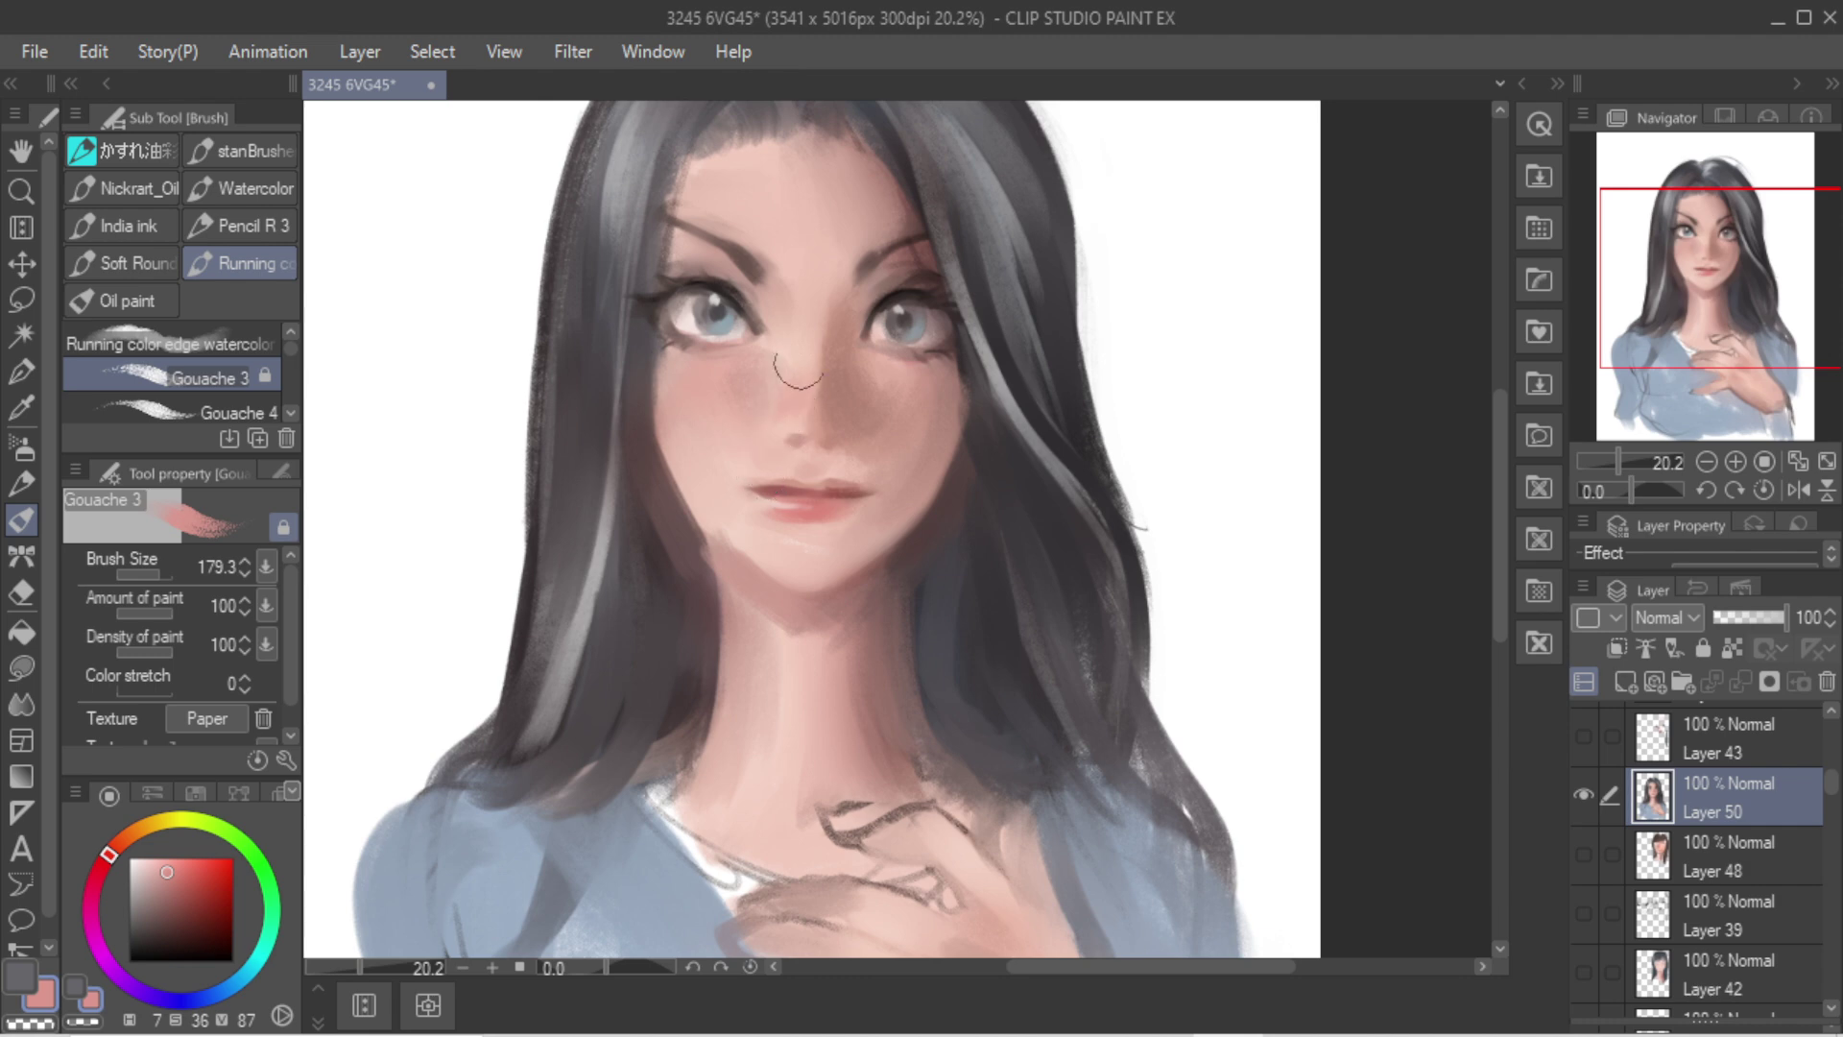
Step: Darken the hair's outer strands and extend their tips over the shoulder with a sampled near-black at brush size 179.3
{"action": "scroll", "coordinate": [777, 293], "scroll_direction": "down", "scroll_amount": 2}
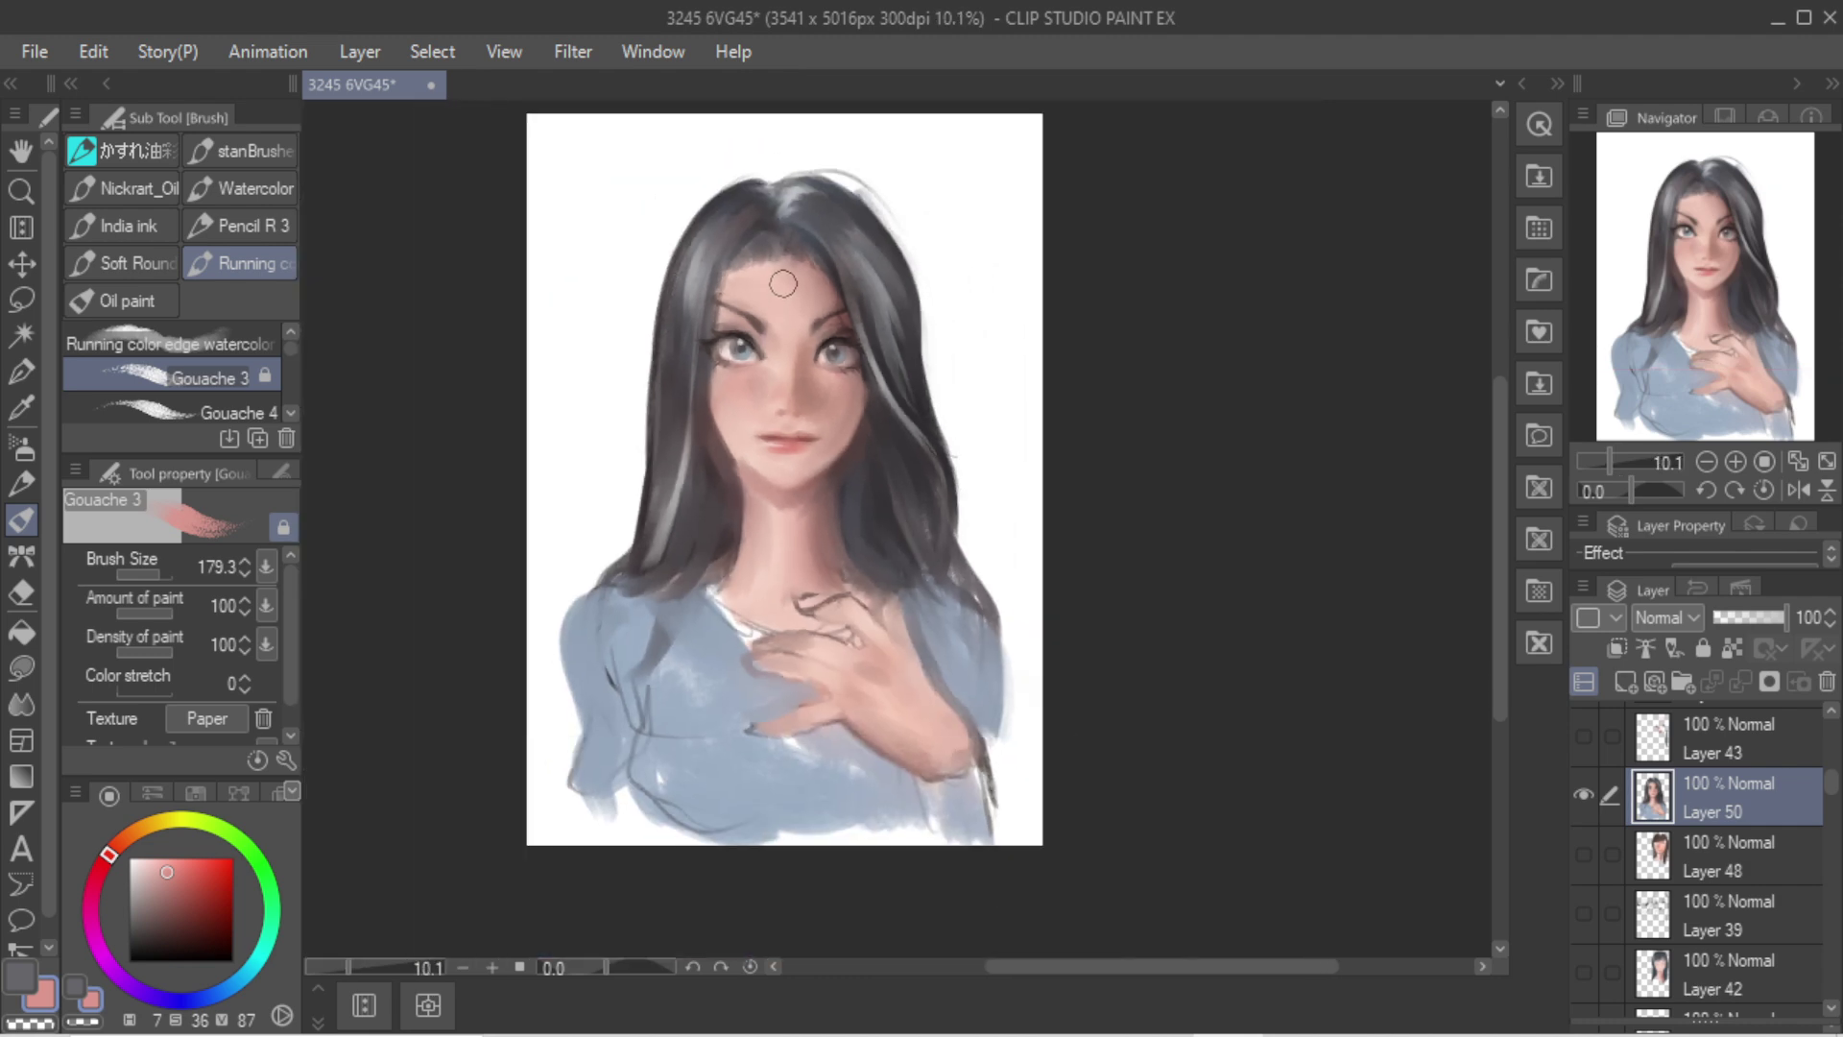
{"action": "scroll", "coordinate": [787, 270], "scroll_direction": "up", "scroll_amount": 1}
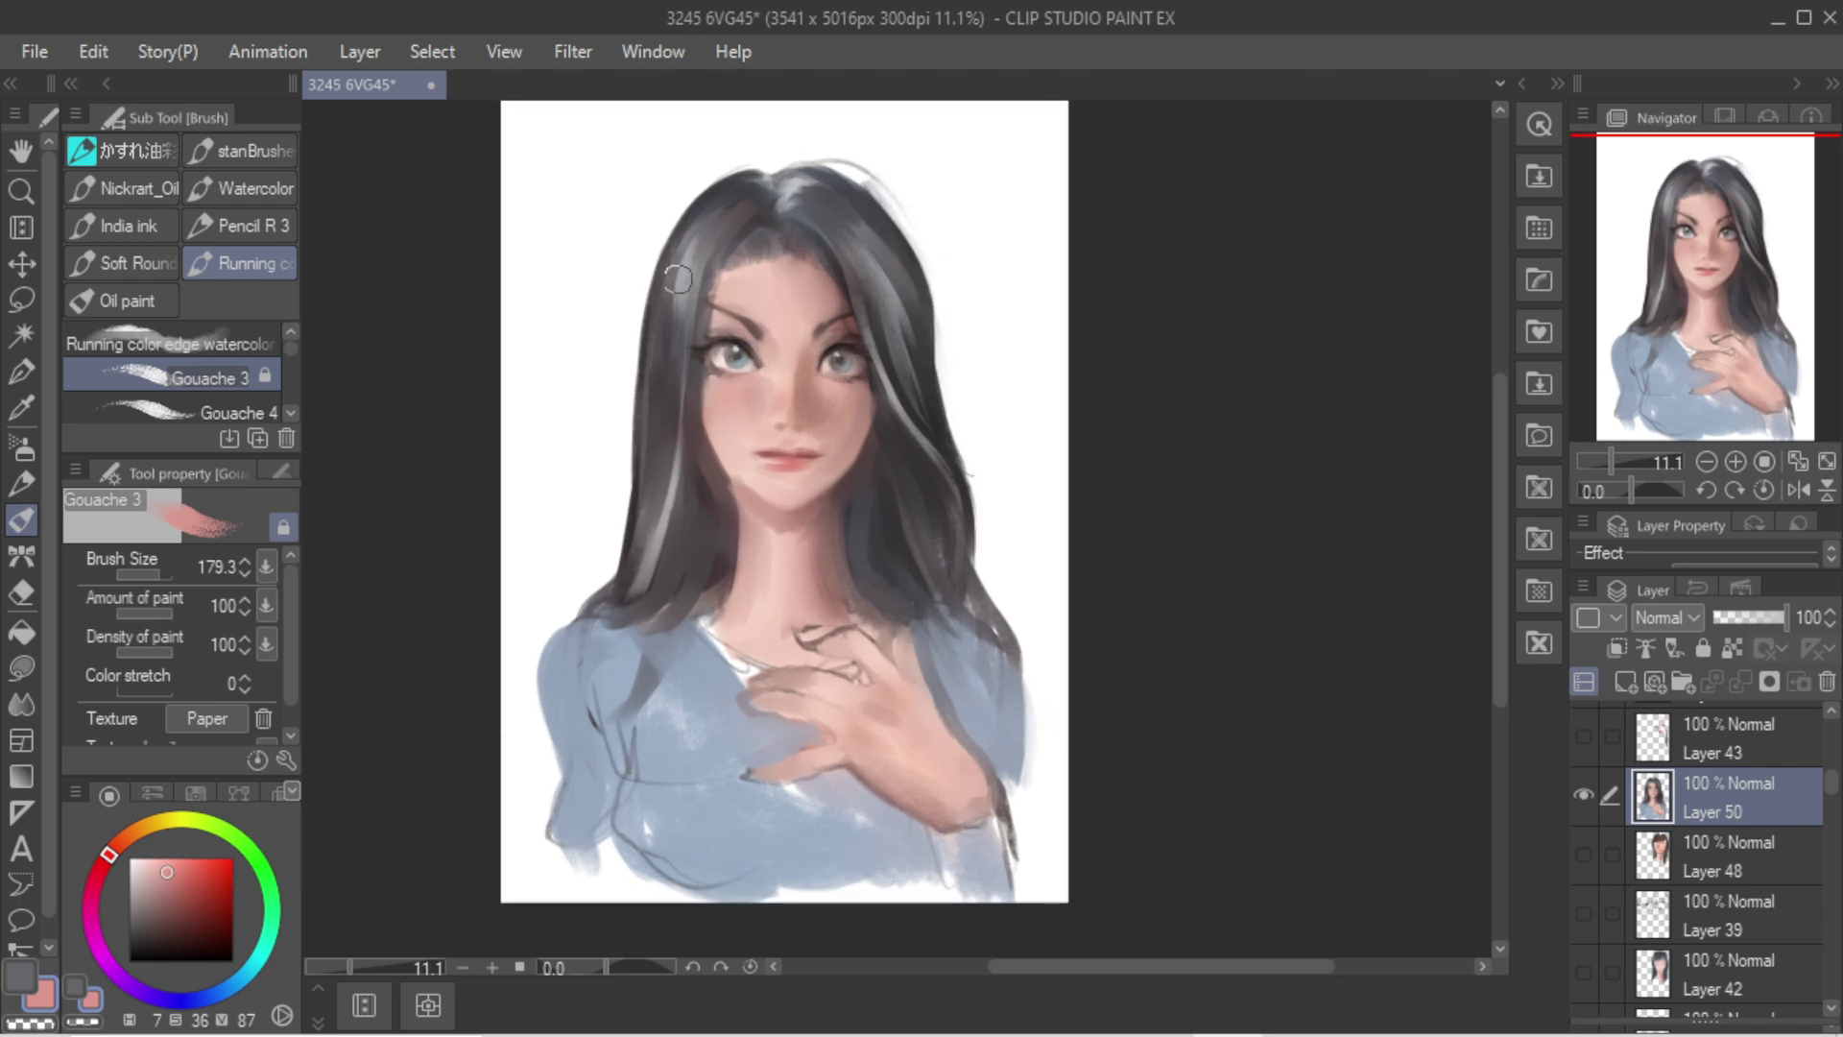
{"action": "key", "text": "alt"}
{"action": "left_click", "coordinate": [643, 518], "text": "alt"}
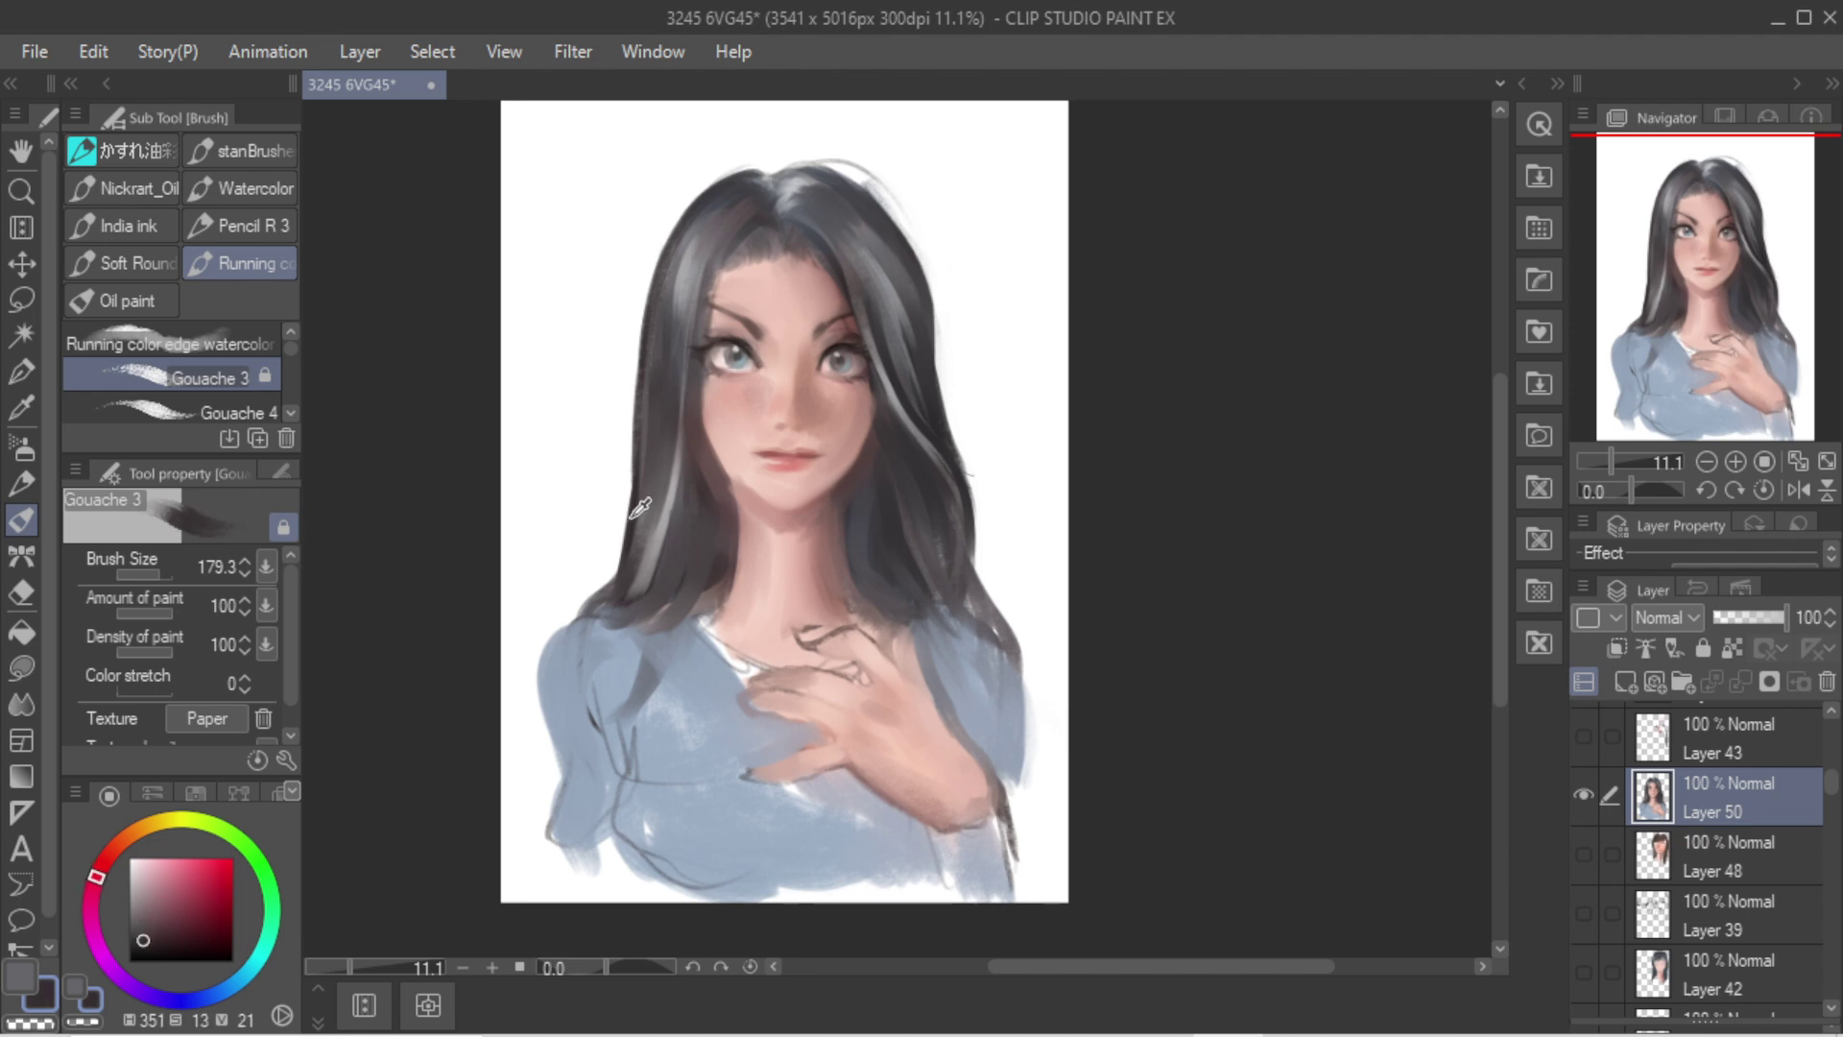
{"action": "left_click_drag", "start_coordinate": [679, 298], "coordinate": [643, 563]}
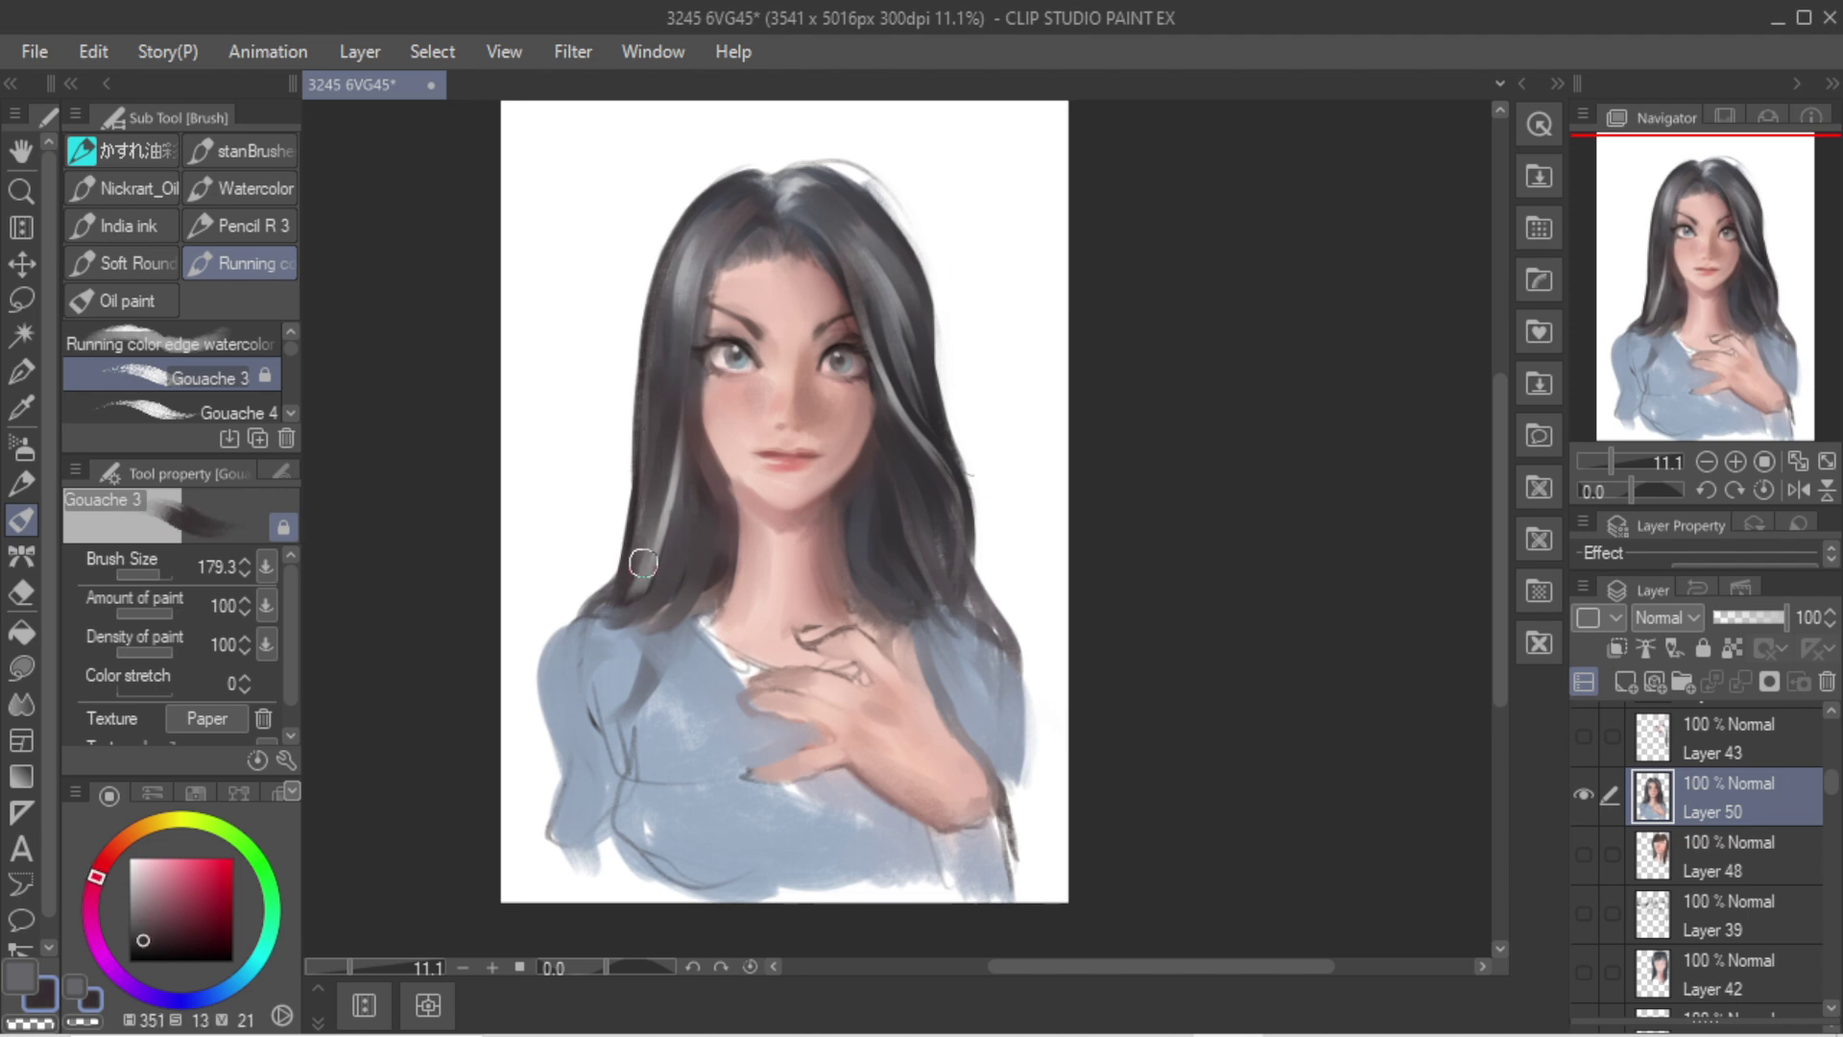
{"action": "left_click_drag", "start_coordinate": [654, 362], "coordinate": [562, 576]}
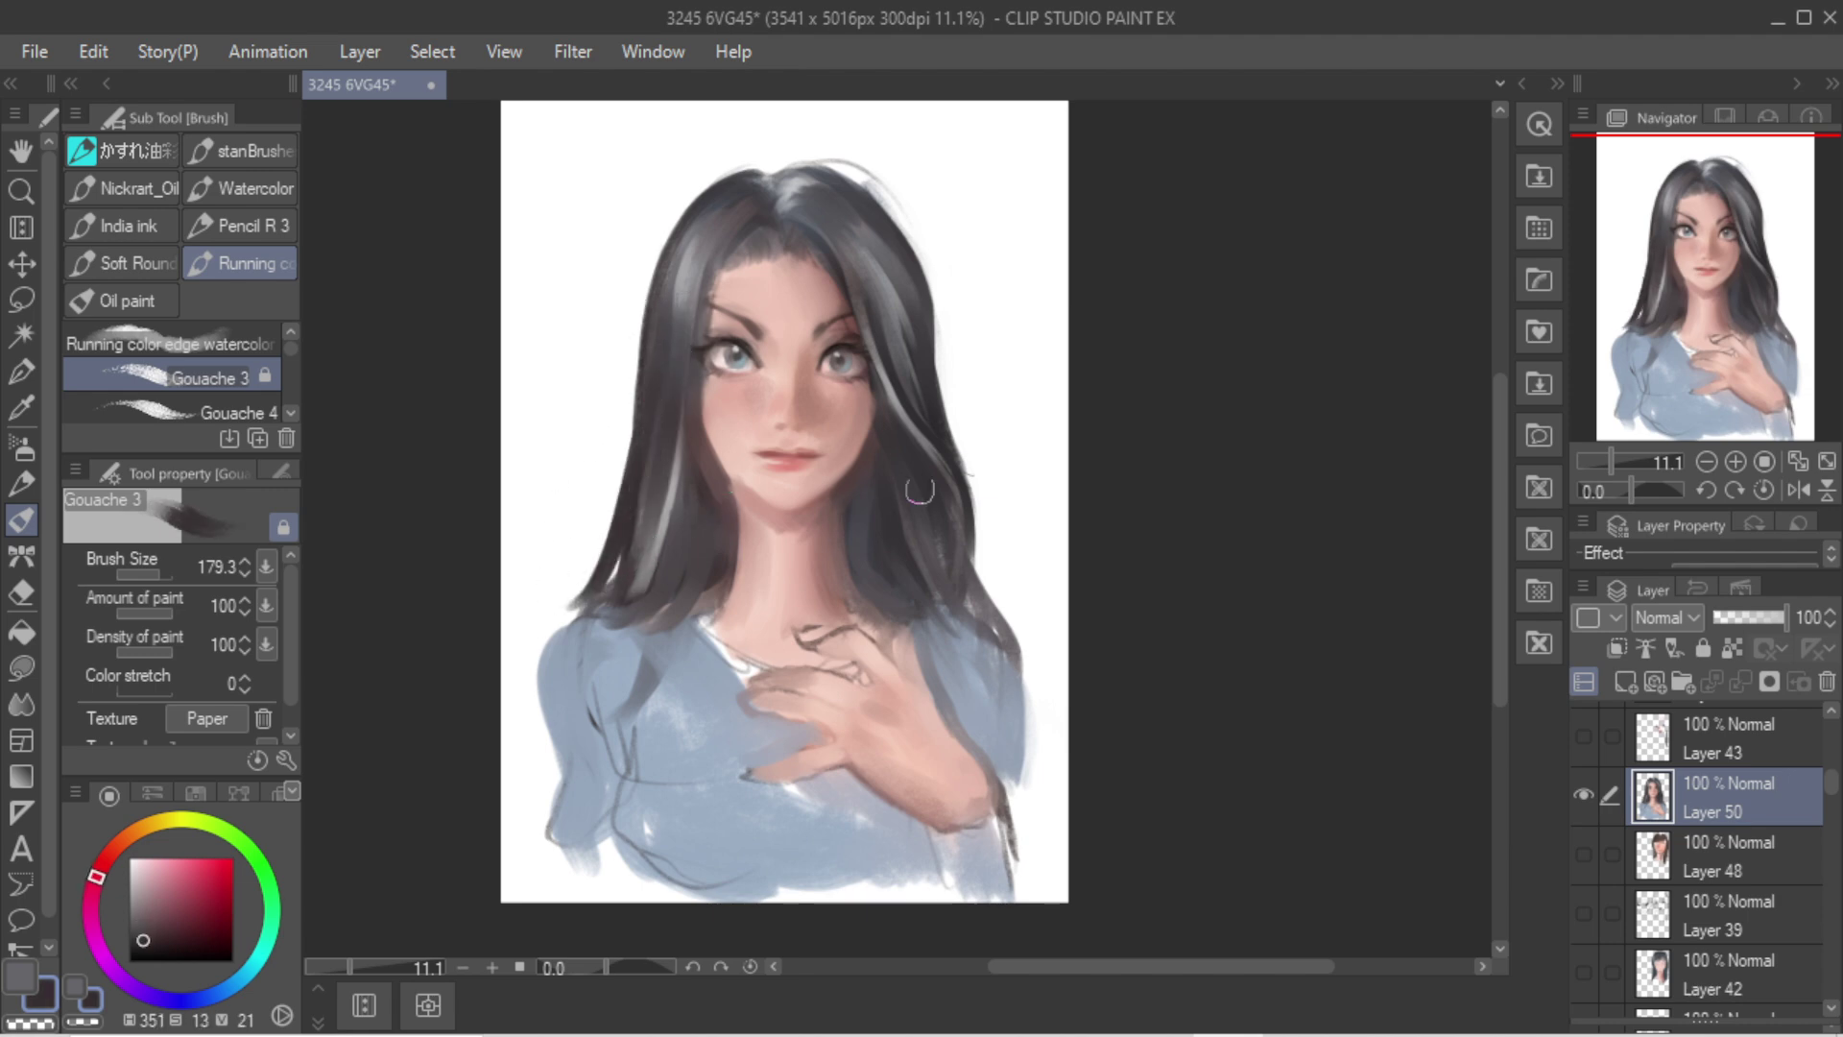
{"action": "left_click_drag", "start_coordinate": [950, 534], "coordinate": [1031, 664]}
{"action": "key", "text": "ctrl+z"}
Step: Fill out the blouse's sleeve and lower edge with sampled blue, using Gouache 3 enlarged to brush size 326.9
{"action": "key", "text": "]"}
{"action": "key", "text": "]"}
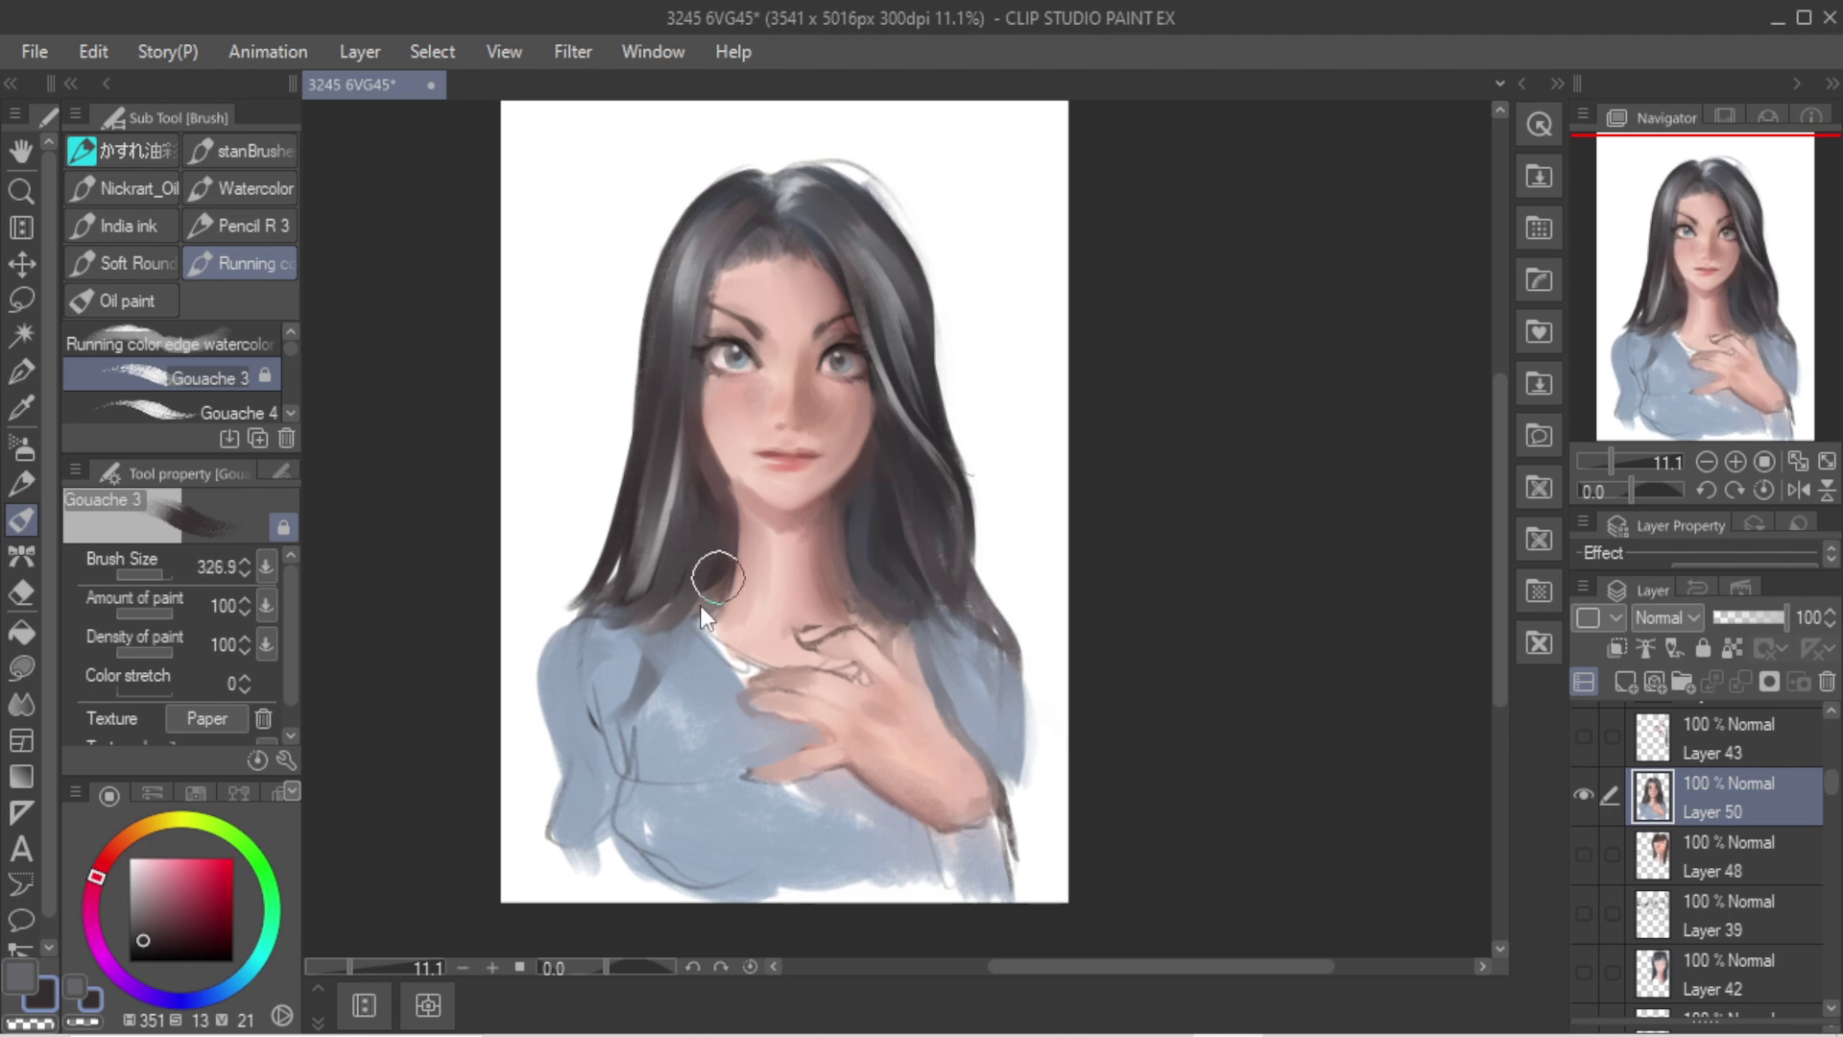
{"action": "left_click_drag", "start_coordinate": [702, 608], "coordinate": [690, 630]}
{"action": "left_click_drag", "start_coordinate": [595, 731], "coordinate": [595, 848]}
{"action": "left_click", "coordinate": [583, 721], "text": "alt"}
{"action": "mouse_move", "coordinate": [578, 760]}
{"action": "left_mouse_down"}
{"action": "mouse_move", "coordinate": [698, 870]}
{"action": "mouse_move", "coordinate": [865, 874]}
{"action": "mouse_move", "coordinate": [758, 867]}
{"action": "mouse_move", "coordinate": [839, 837]}
{"action": "mouse_move", "coordinate": [910, 844]}
{"action": "left_mouse_up"}
Step: Shade the blouse beneath the hand and forearm with sampled blue-grey, undoing strokes that do not fit
{"action": "left_click", "coordinate": [604, 802], "text": "alt"}
{"action": "left_click_drag", "start_coordinate": [877, 823], "coordinate": [864, 822]}
{"action": "key", "text": "ctrl+z"}
{"action": "left_click_drag", "start_coordinate": [845, 775], "coordinate": [929, 854]}
{"action": "key", "text": "ctrl+z"}
{"action": "mouse_move", "coordinate": [851, 781]}
{"action": "left_mouse_down"}
{"action": "mouse_move", "coordinate": [748, 784]}
{"action": "mouse_move", "coordinate": [768, 705]}
{"action": "mouse_move", "coordinate": [795, 750]}
{"action": "mouse_move", "coordinate": [776, 776]}
{"action": "mouse_move", "coordinate": [776, 723]}
{"action": "mouse_move", "coordinate": [821, 746]}
{"action": "left_mouse_up"}
{"action": "key", "text": "ctrl+z"}
Step: Paint a pale pinkish-grey patch on the sleeve below the wrist at brush size 211
{"action": "left_click", "coordinate": [944, 823], "text": "alt"}
{"action": "left_click", "coordinate": [961, 840], "text": "alt"}
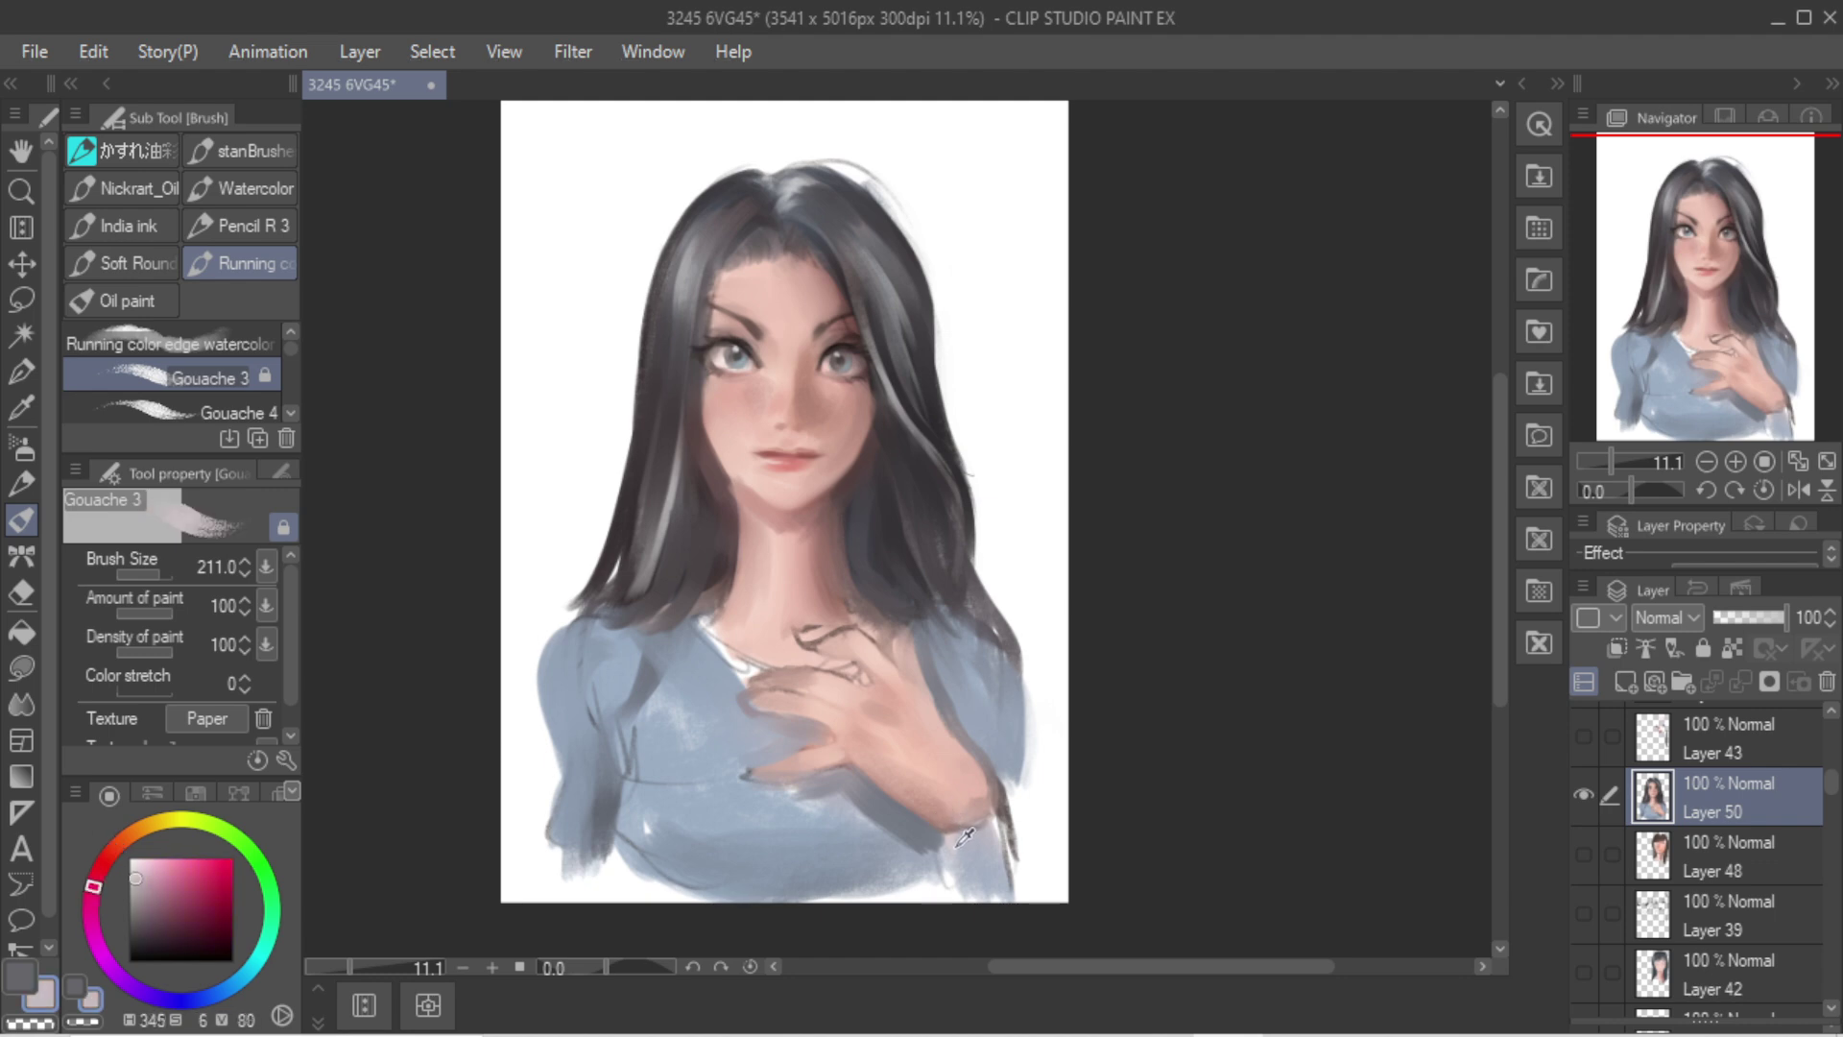
{"action": "mouse_move", "coordinate": [946, 838]}
{"action": "left_mouse_down"}
{"action": "mouse_move", "coordinate": [948, 893]}
{"action": "mouse_move", "coordinate": [925, 894]}
{"action": "mouse_move", "coordinate": [945, 814]}
{"action": "left_mouse_up"}
{"action": "left_click", "coordinate": [920, 837], "text": "alt"}
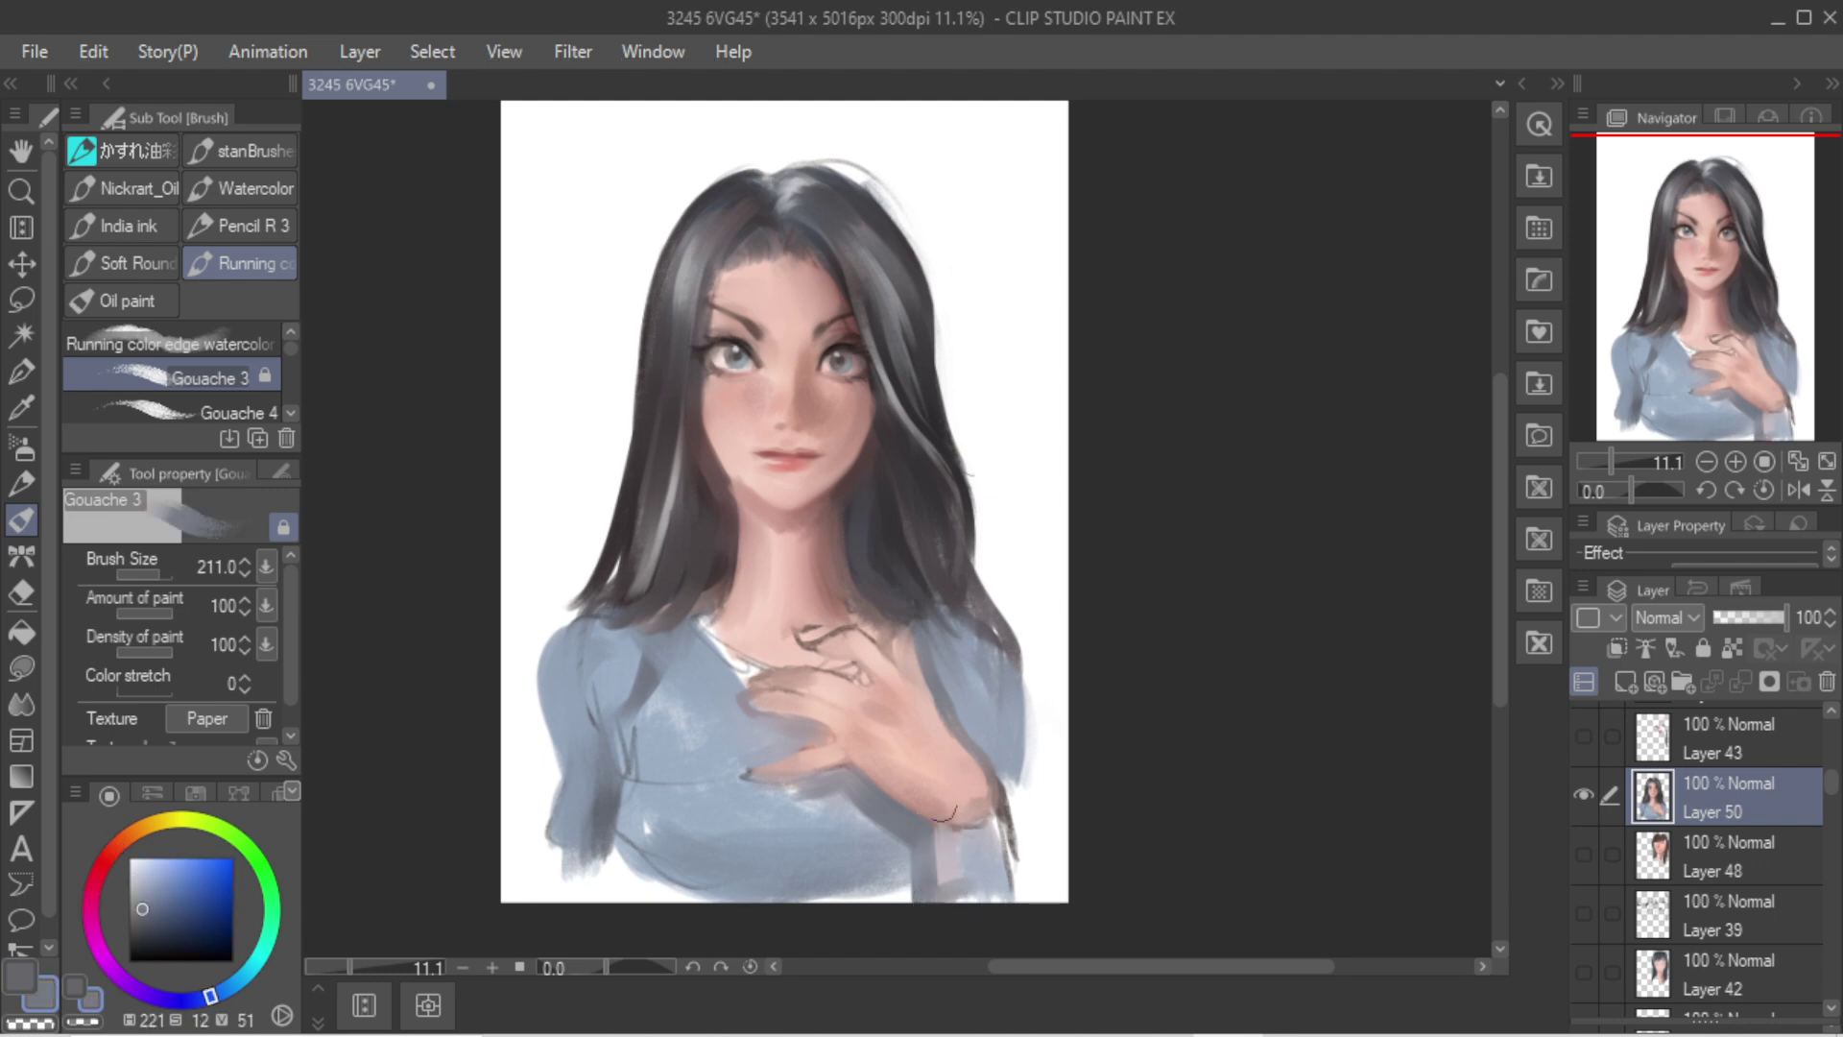
Step: Paint over the sketch lines of the upper fingers with sampled skin and brown tones at brush size 147.8
{"action": "key", "text": "bracketleft"}
{"action": "key", "text": "bracketleft"}
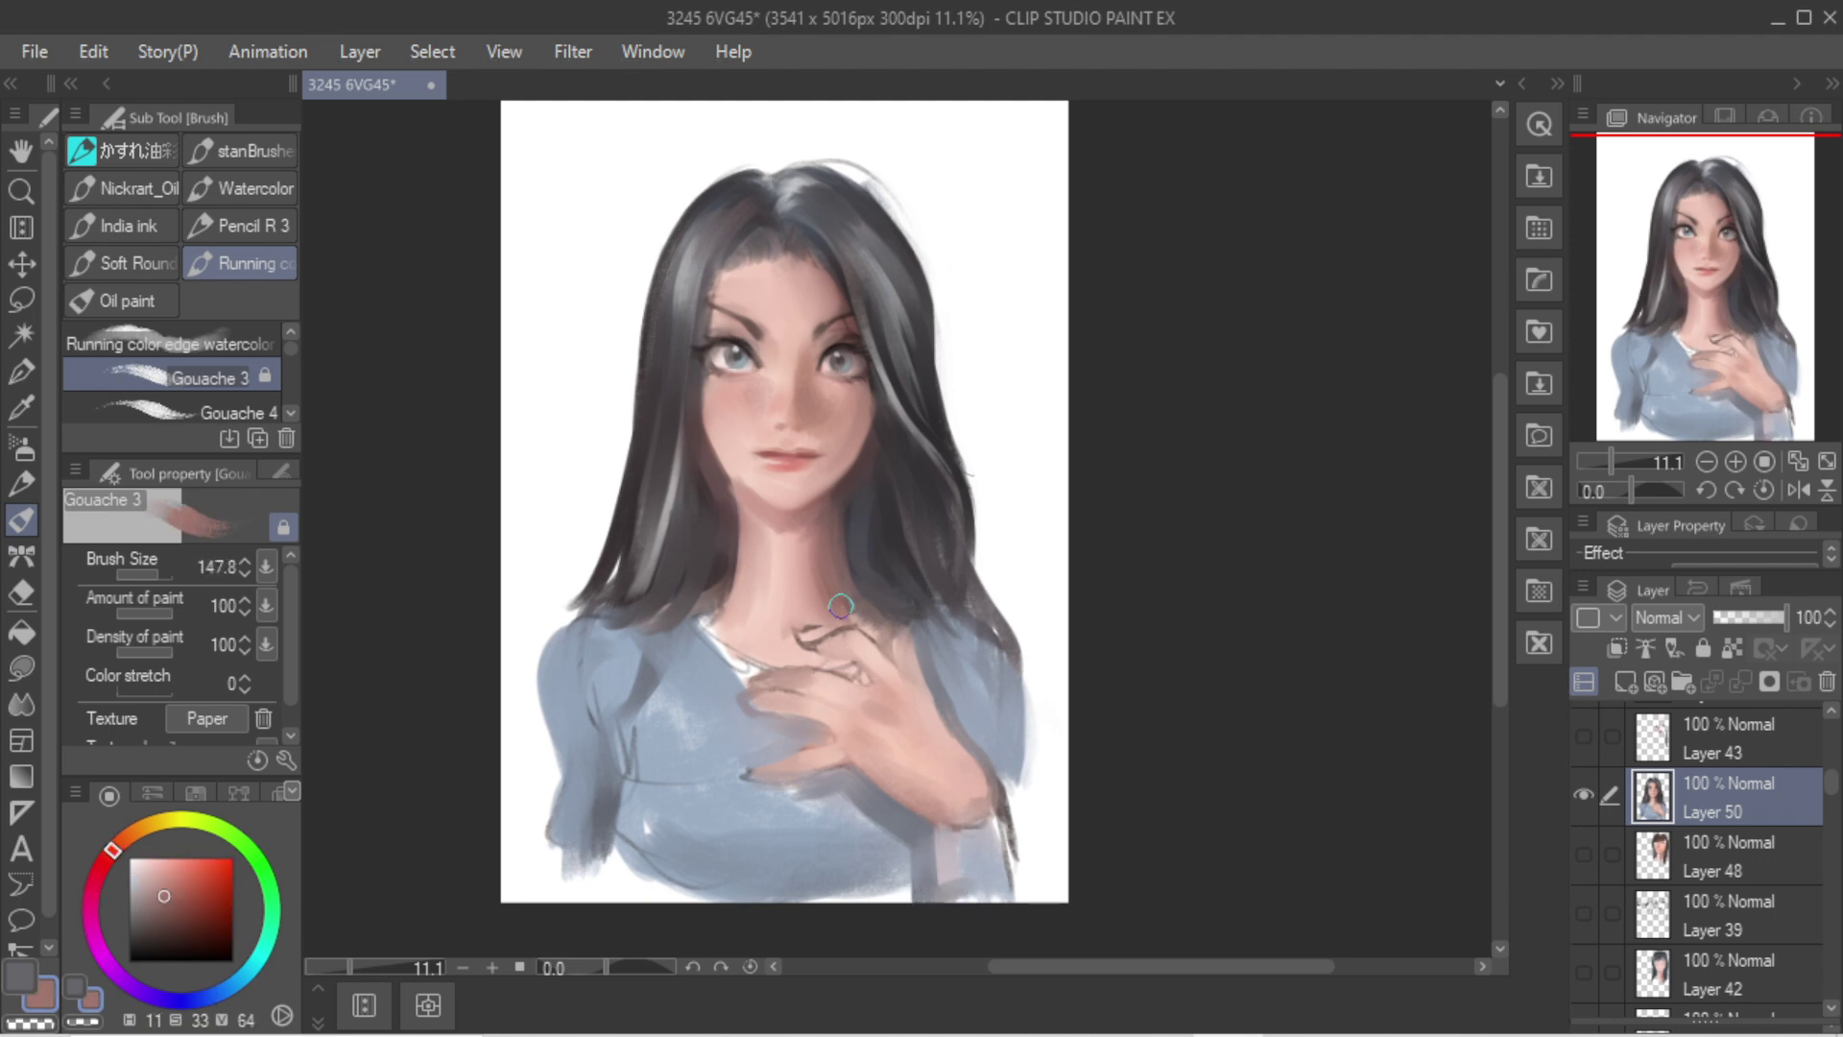
{"action": "left_click", "coordinate": [828, 610], "text": "alt"}
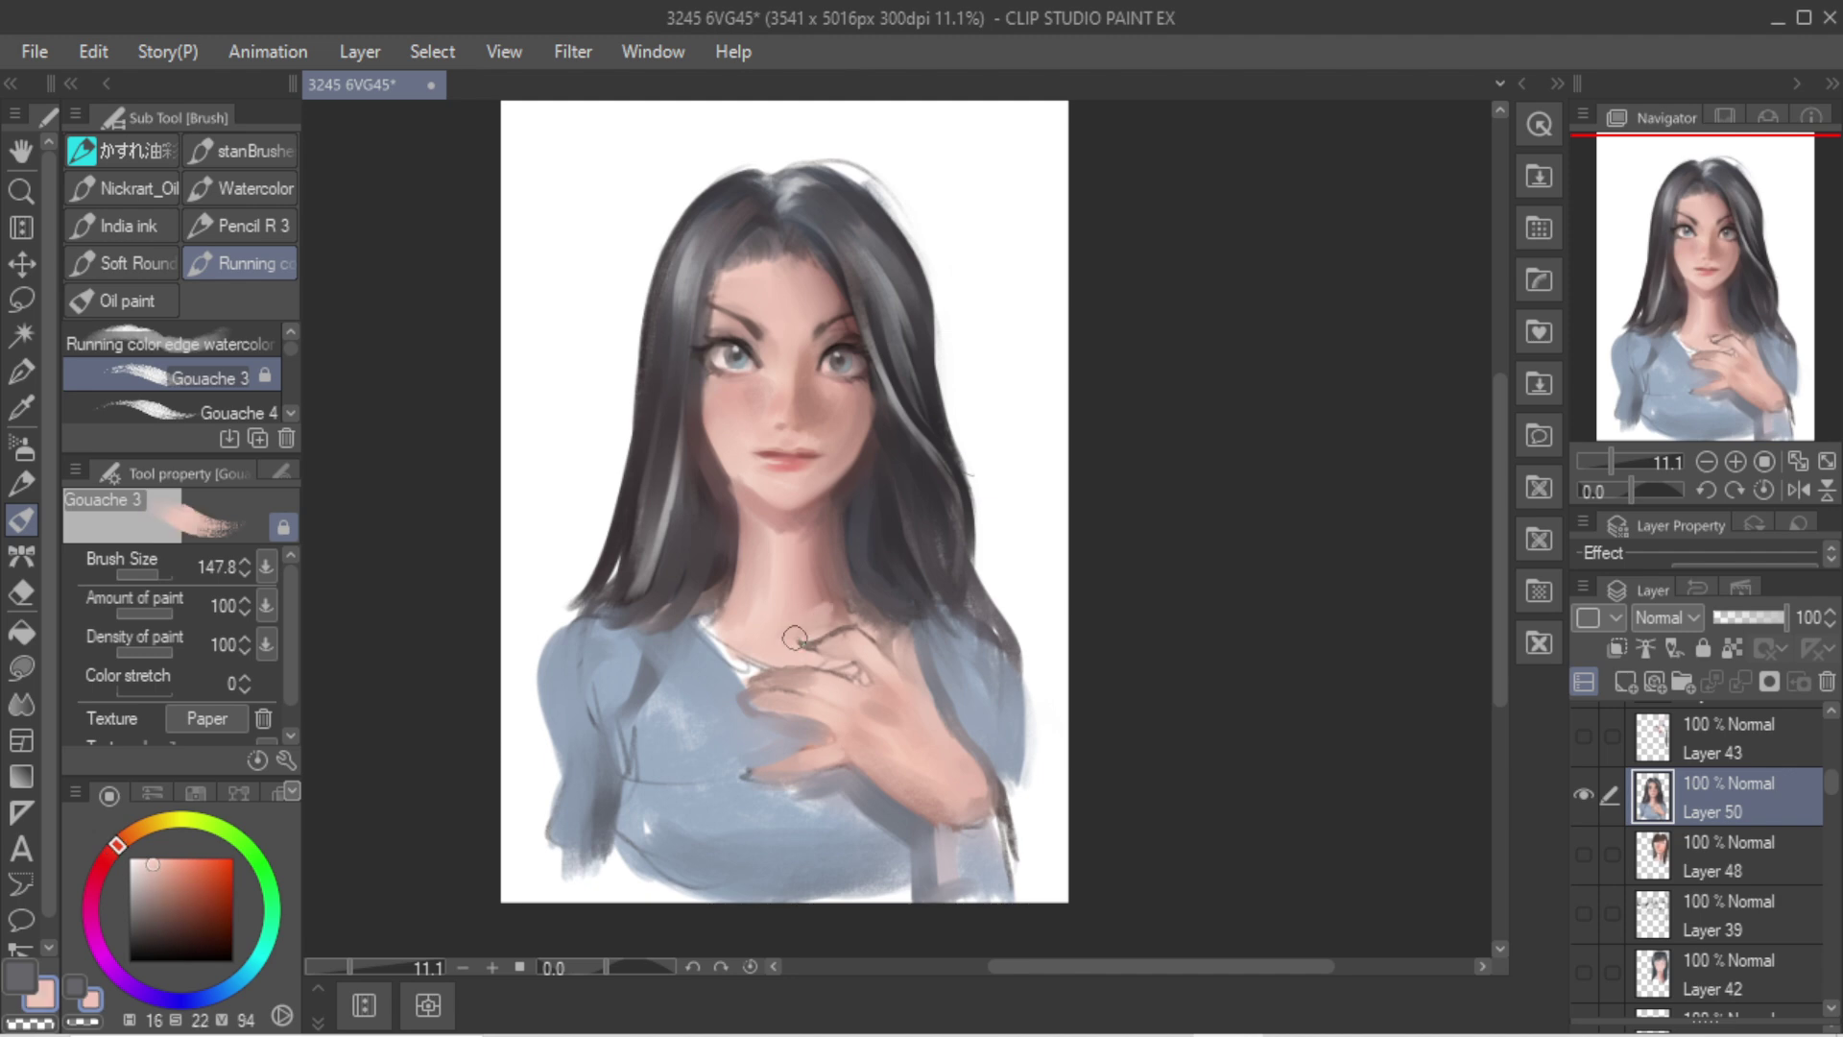
{"action": "left_click", "coordinate": [834, 591], "text": "alt"}
{"action": "left_click_drag", "start_coordinate": [815, 657], "coordinate": [854, 670]}
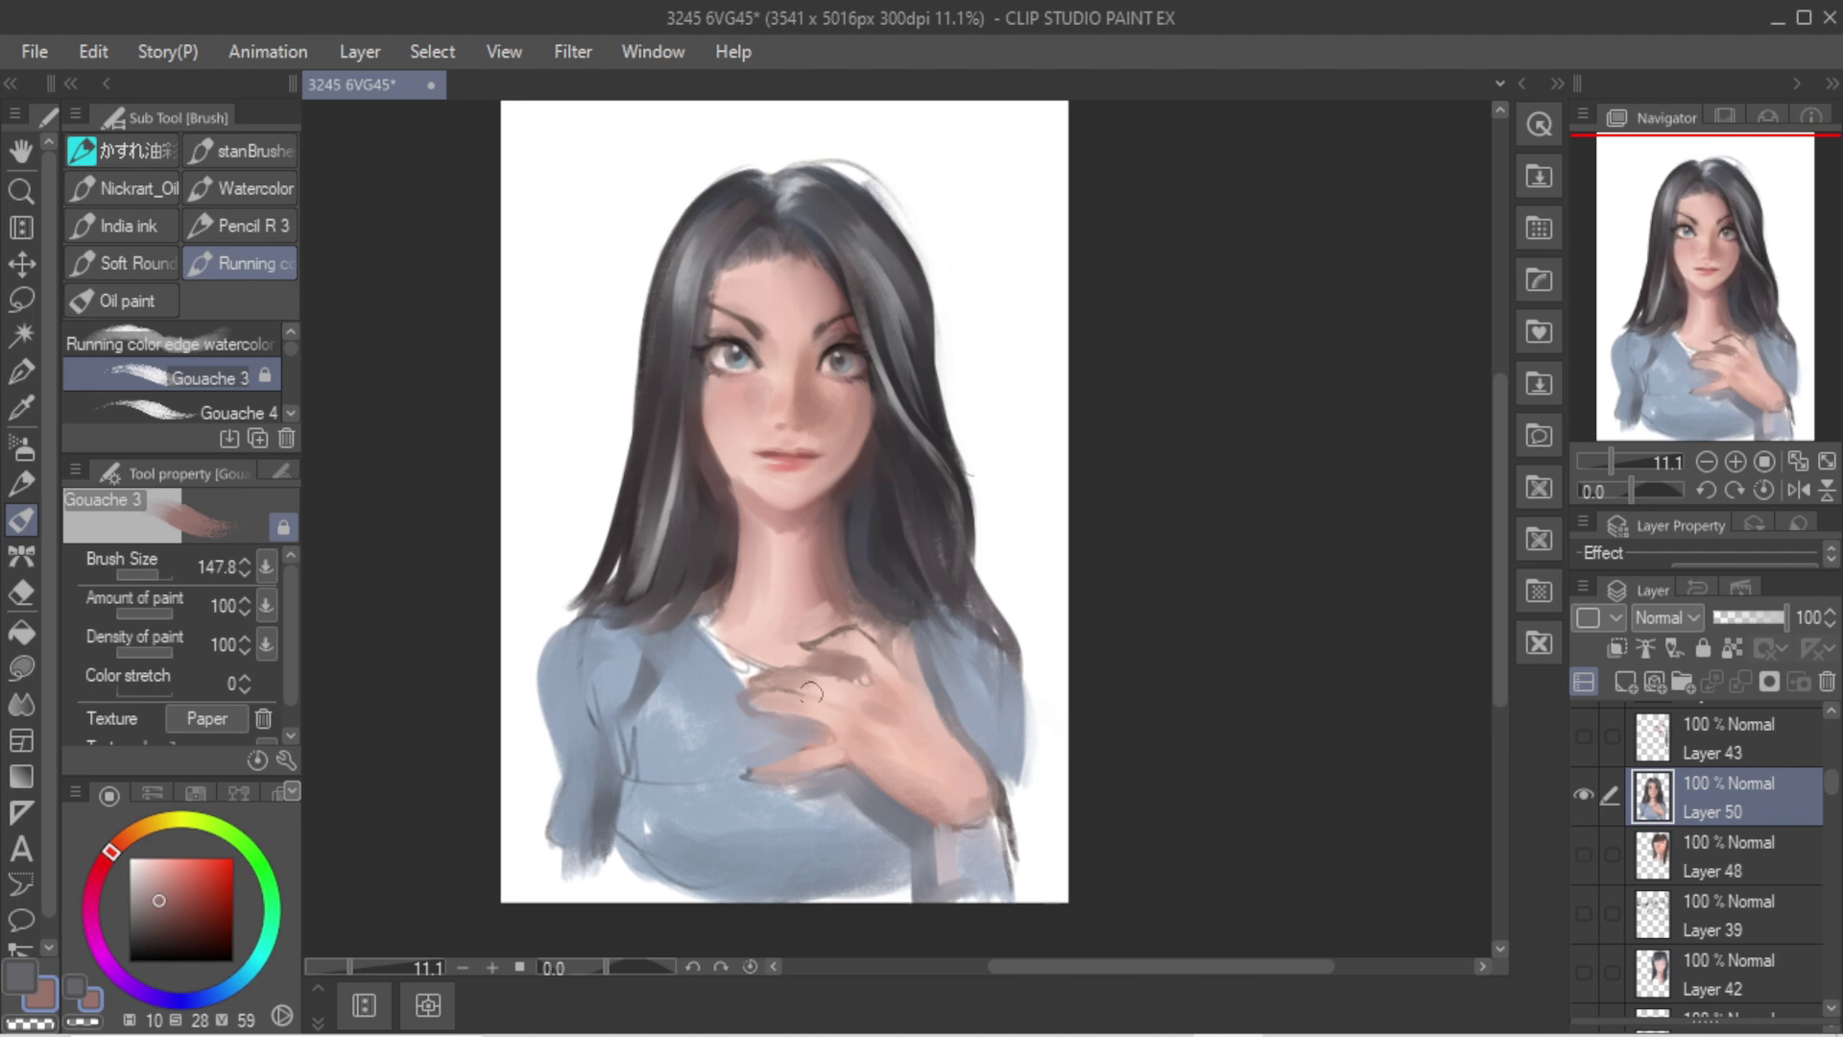
{"action": "mouse_move", "coordinate": [778, 719]}
{"action": "left_mouse_down"}
{"action": "mouse_move", "coordinate": [829, 746]}
{"action": "mouse_move", "coordinate": [813, 698]}
{"action": "mouse_move", "coordinate": [847, 699]}
{"action": "left_mouse_up"}
{"action": "left_click", "coordinate": [832, 677], "text": "alt"}
{"action": "key", "text": "ctrl+z"}
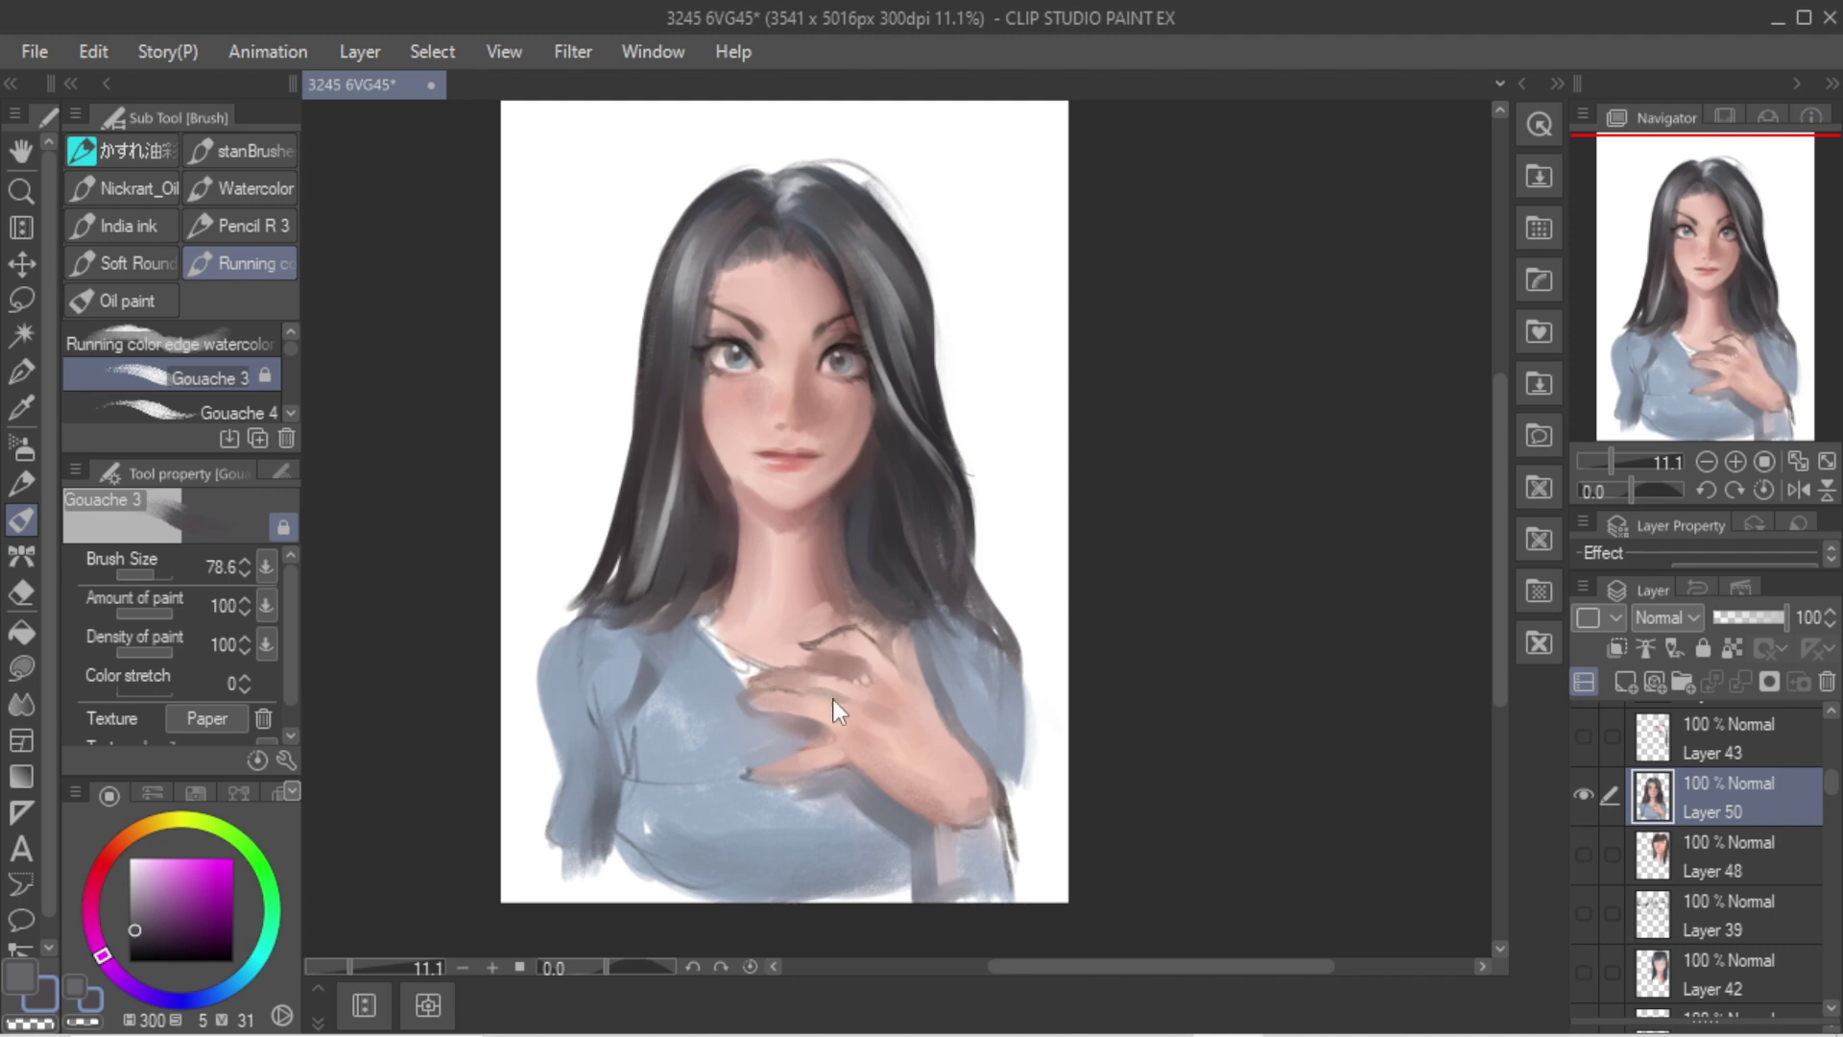
Step: Refine the fingers and knuckles with sampled light skin tones at brush size 145.4
{"action": "key", "text": "bracketleft"}
{"action": "left_click", "coordinate": [841, 682], "text": "alt"}
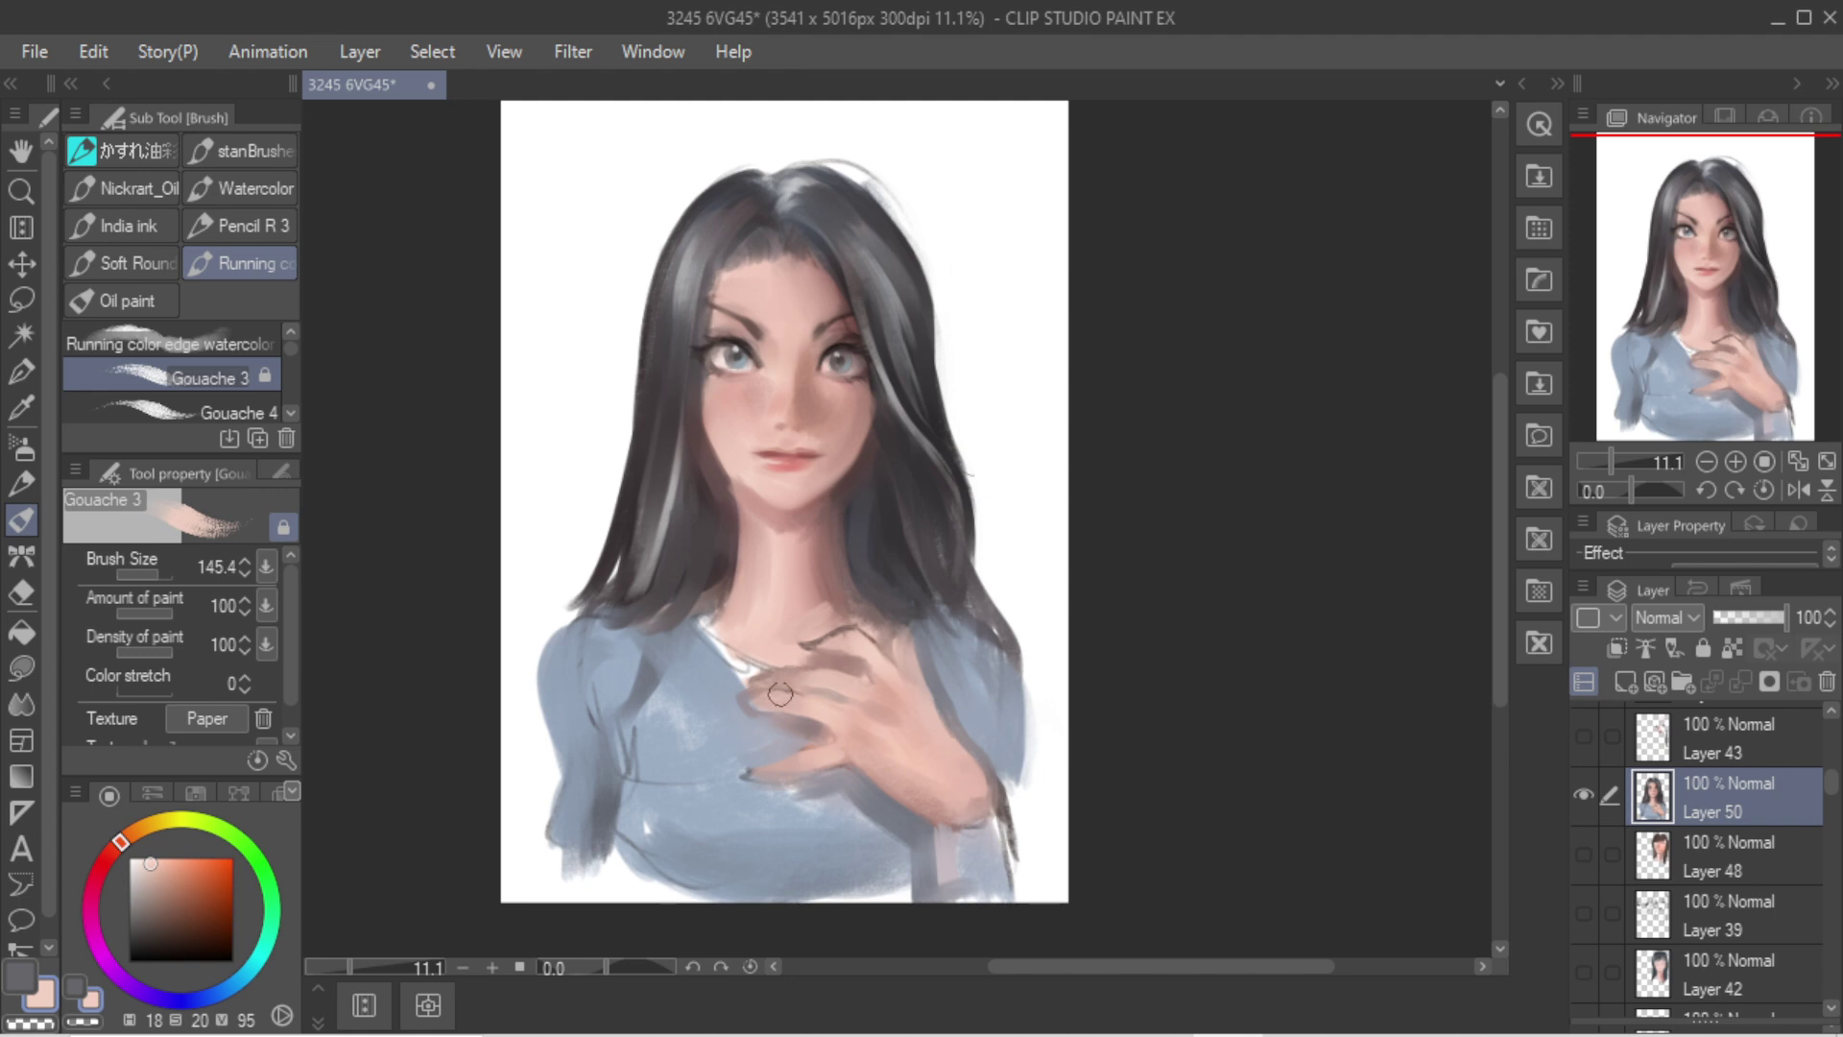
{"action": "left_click", "coordinate": [780, 694], "text": "alt"}
{"action": "left_click", "coordinate": [834, 660], "text": "alt"}
{"action": "left_click", "coordinate": [859, 663], "text": "alt"}
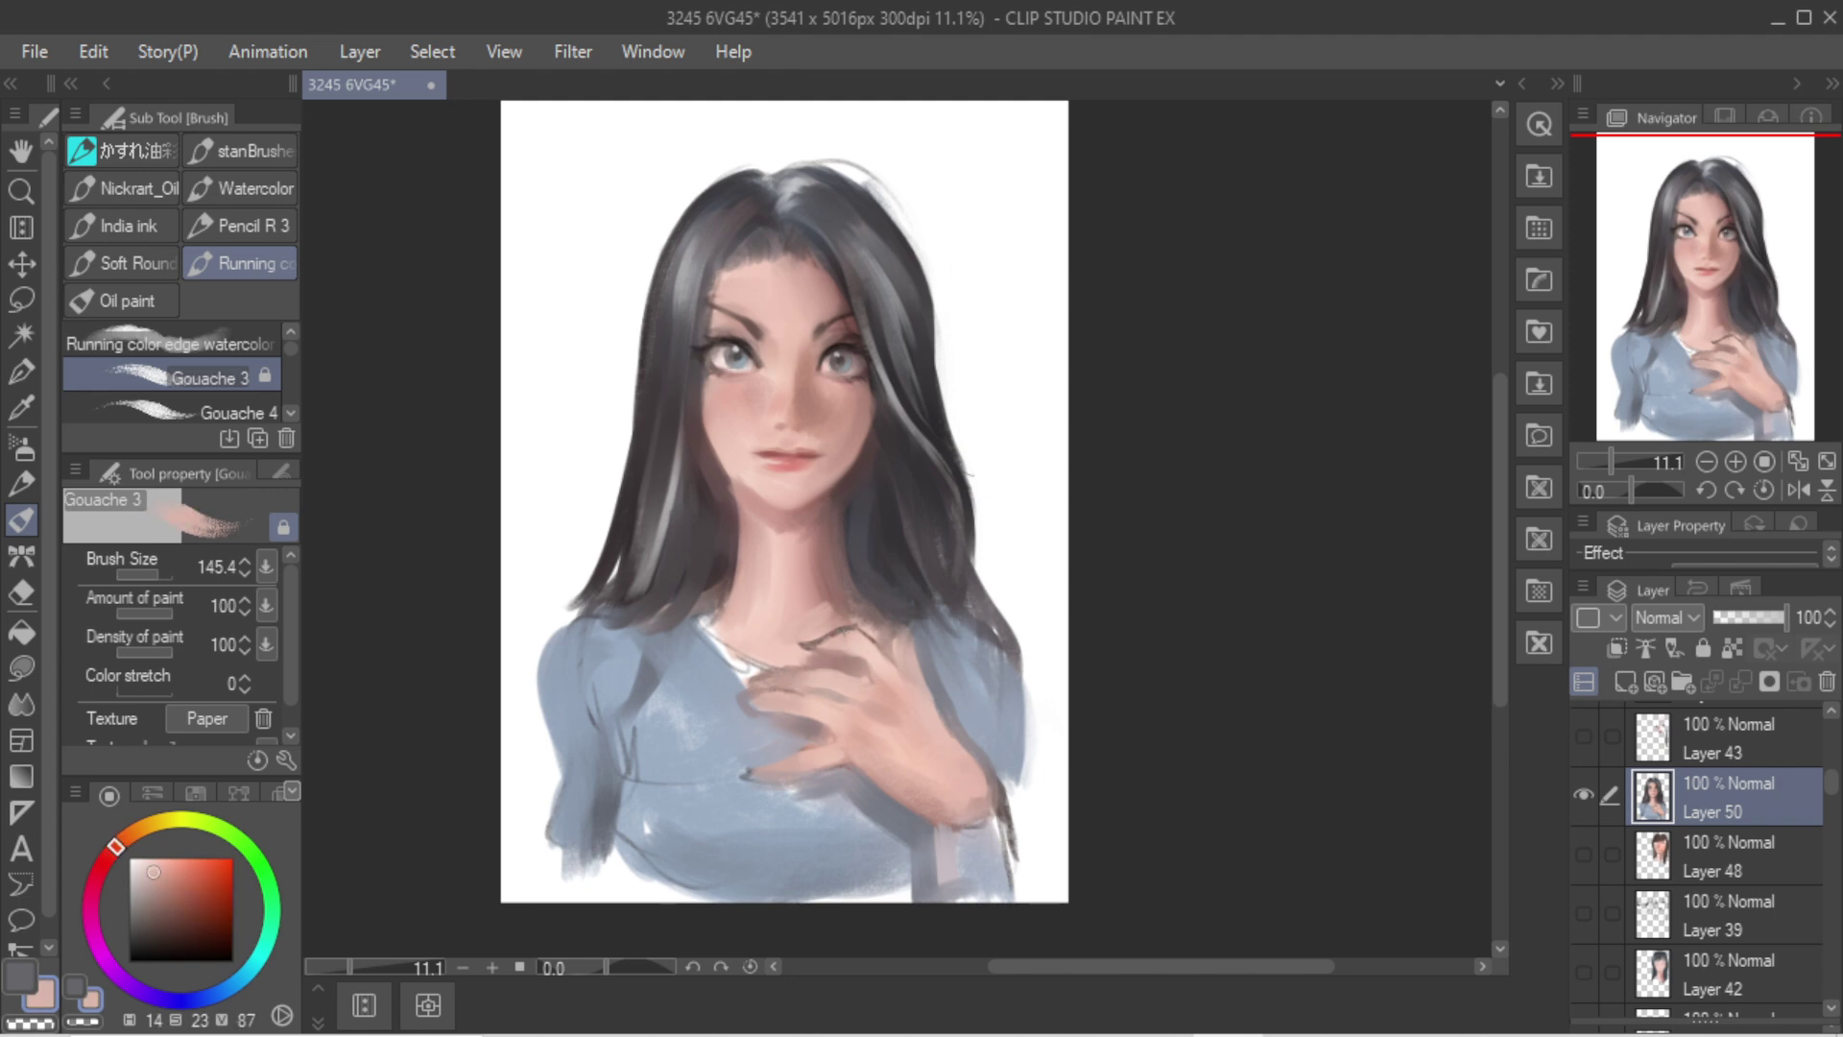
{"action": "left_click", "coordinate": [857, 645], "text": "alt"}
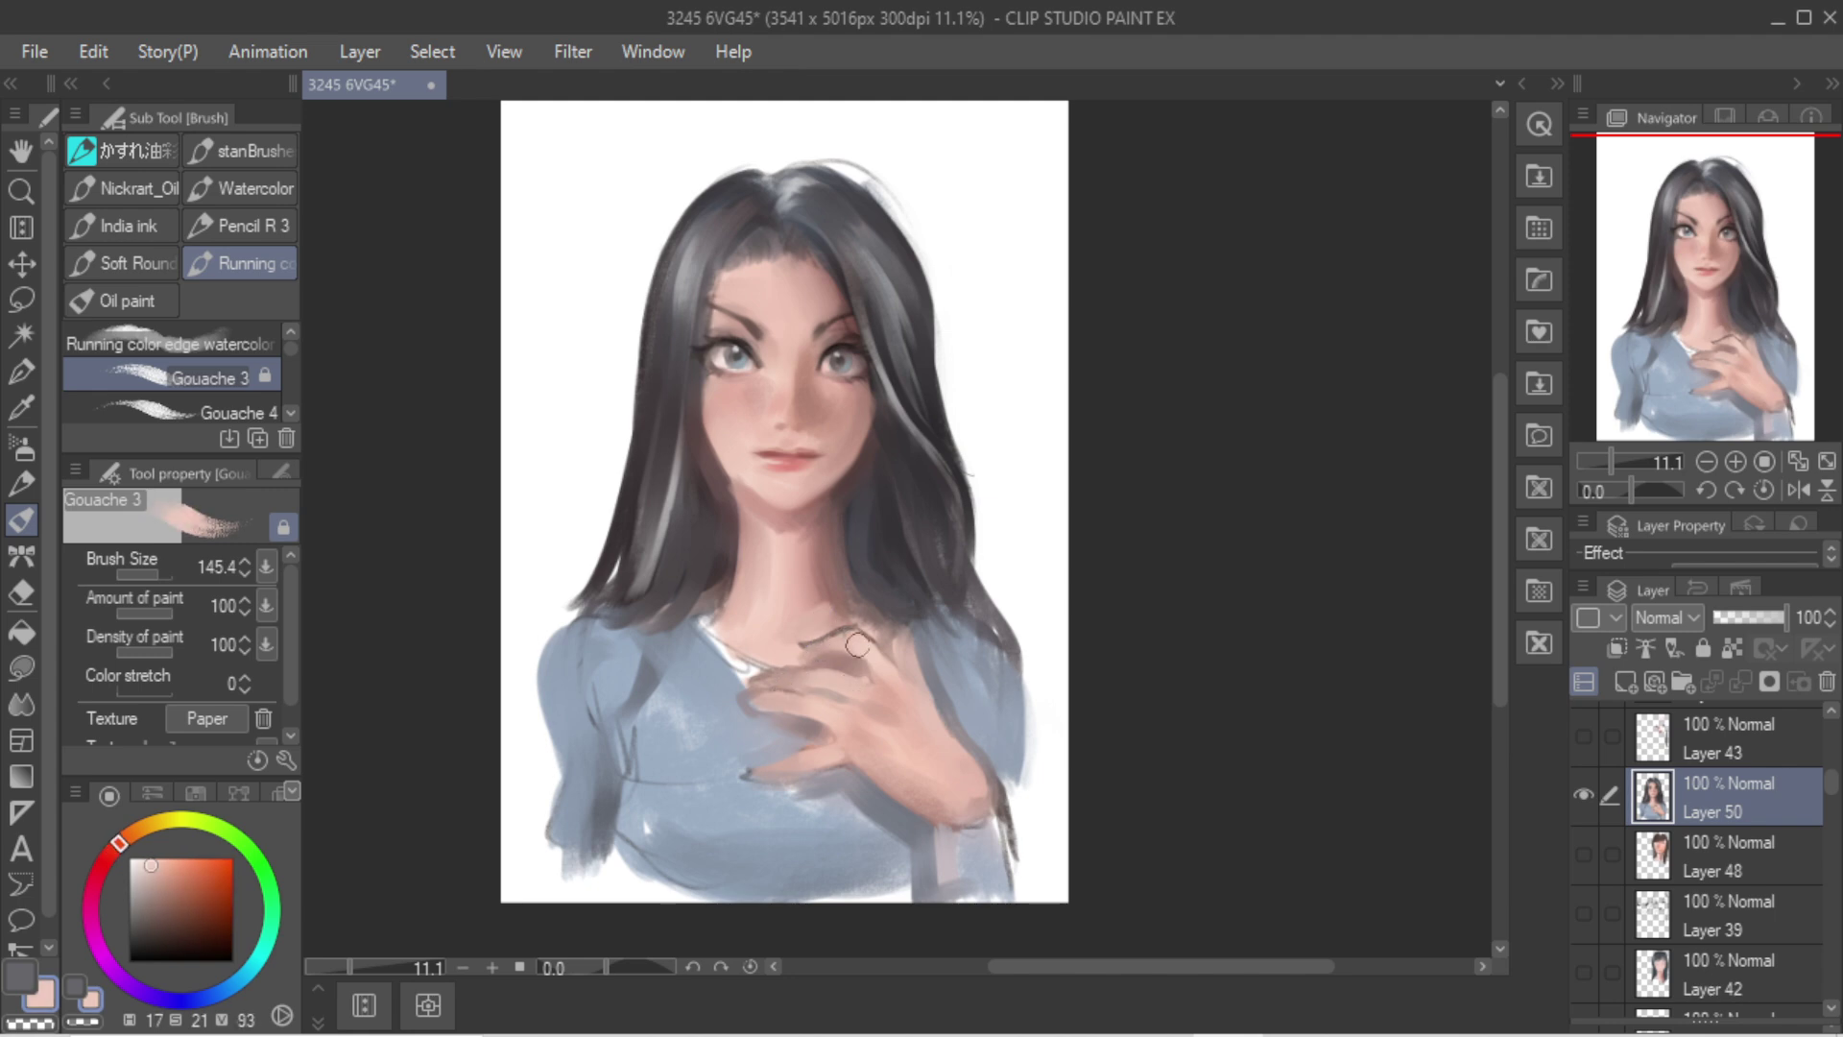
Step: Darken the hair beside the neck with sampled dark tones and touch up the neck's opposite edge with sampled skin colour
{"action": "left_click", "coordinate": [876, 576], "text": "alt"}
{"action": "left_click", "coordinate": [863, 515], "text": "alt"}
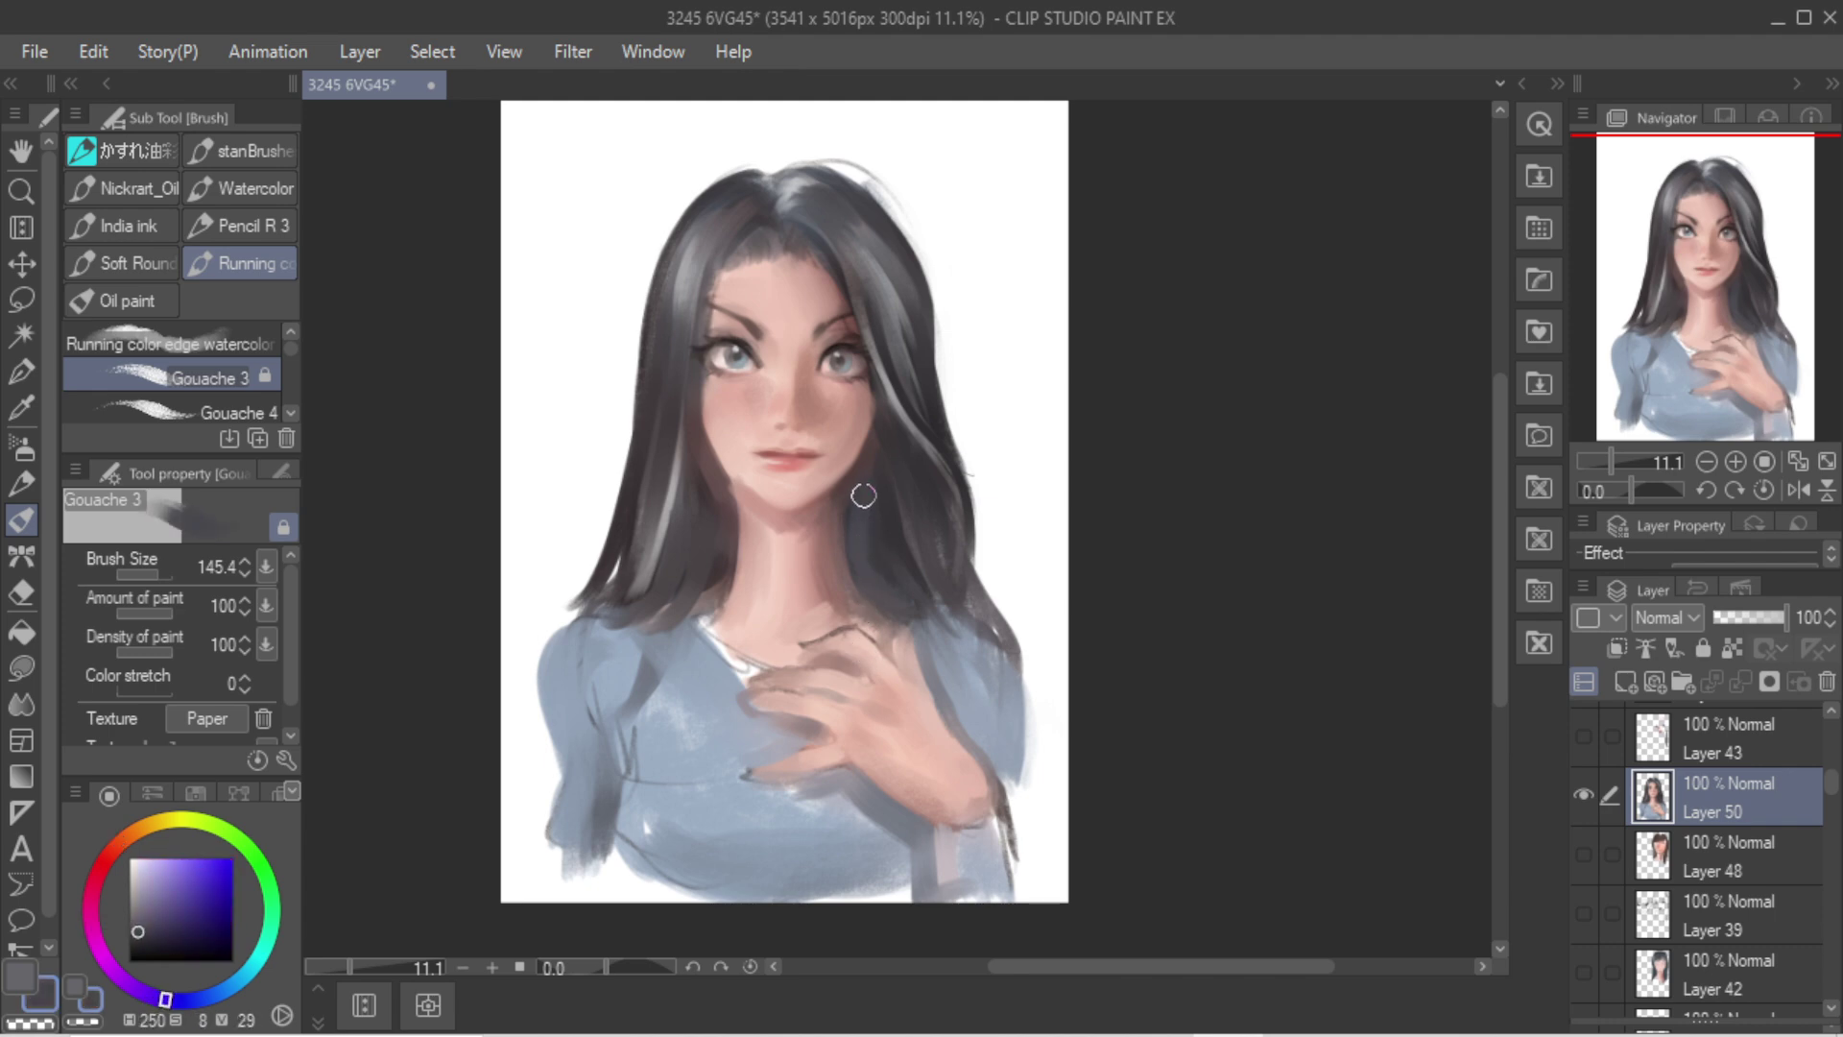
{"action": "left_click", "coordinate": [865, 468], "text": "alt"}
{"action": "mouse_move", "coordinate": [849, 545]}
{"action": "left_mouse_down"}
{"action": "mouse_move", "coordinate": [872, 582]}
{"action": "mouse_move", "coordinate": [857, 498]}
{"action": "mouse_move", "coordinate": [881, 619]}
{"action": "left_mouse_up"}
{"action": "left_click", "coordinate": [758, 521], "text": "alt"}
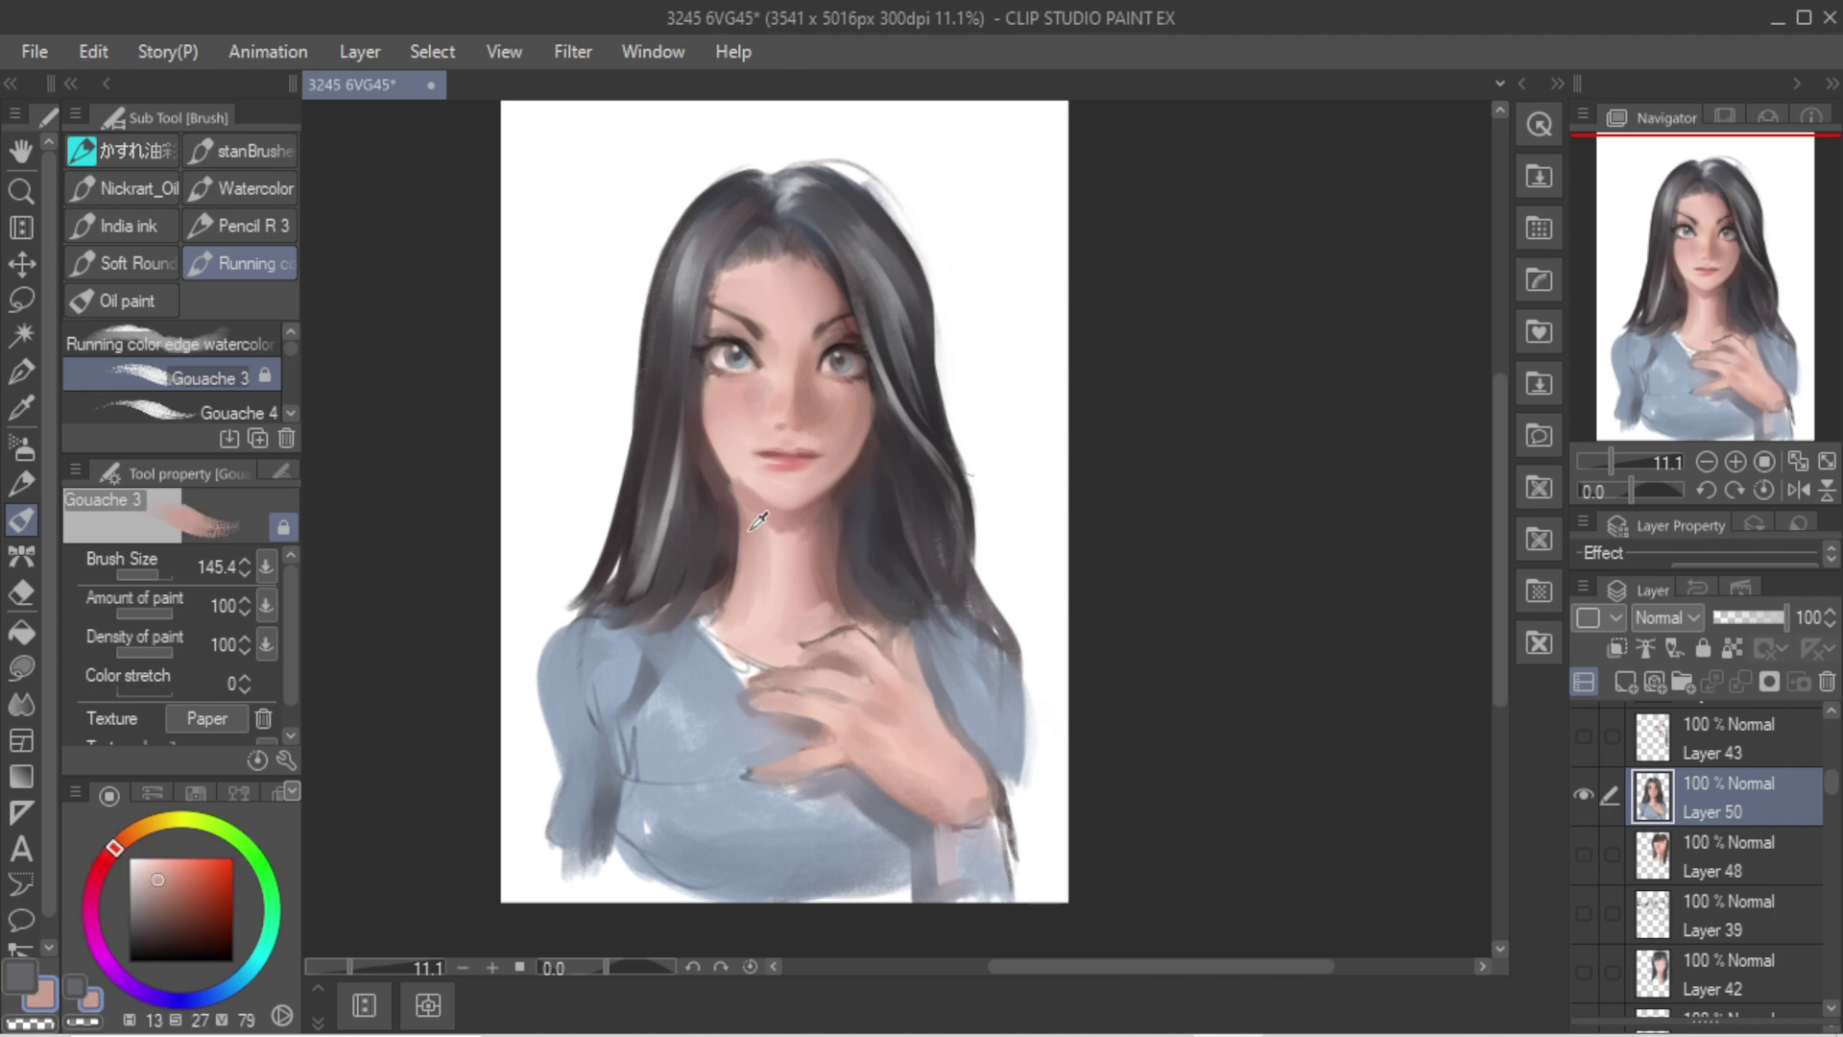
{"action": "mouse_move", "coordinate": [739, 566]}
{"action": "left_mouse_down"}
{"action": "mouse_move", "coordinate": [717, 620]}
{"action": "mouse_move", "coordinate": [720, 562]}
{"action": "left_mouse_up"}
Step: Darken the hair beside the cheek with sampled near-black at brush sizes 291.5 and 228.9
{"action": "left_click", "coordinate": [696, 564], "text": "alt"}
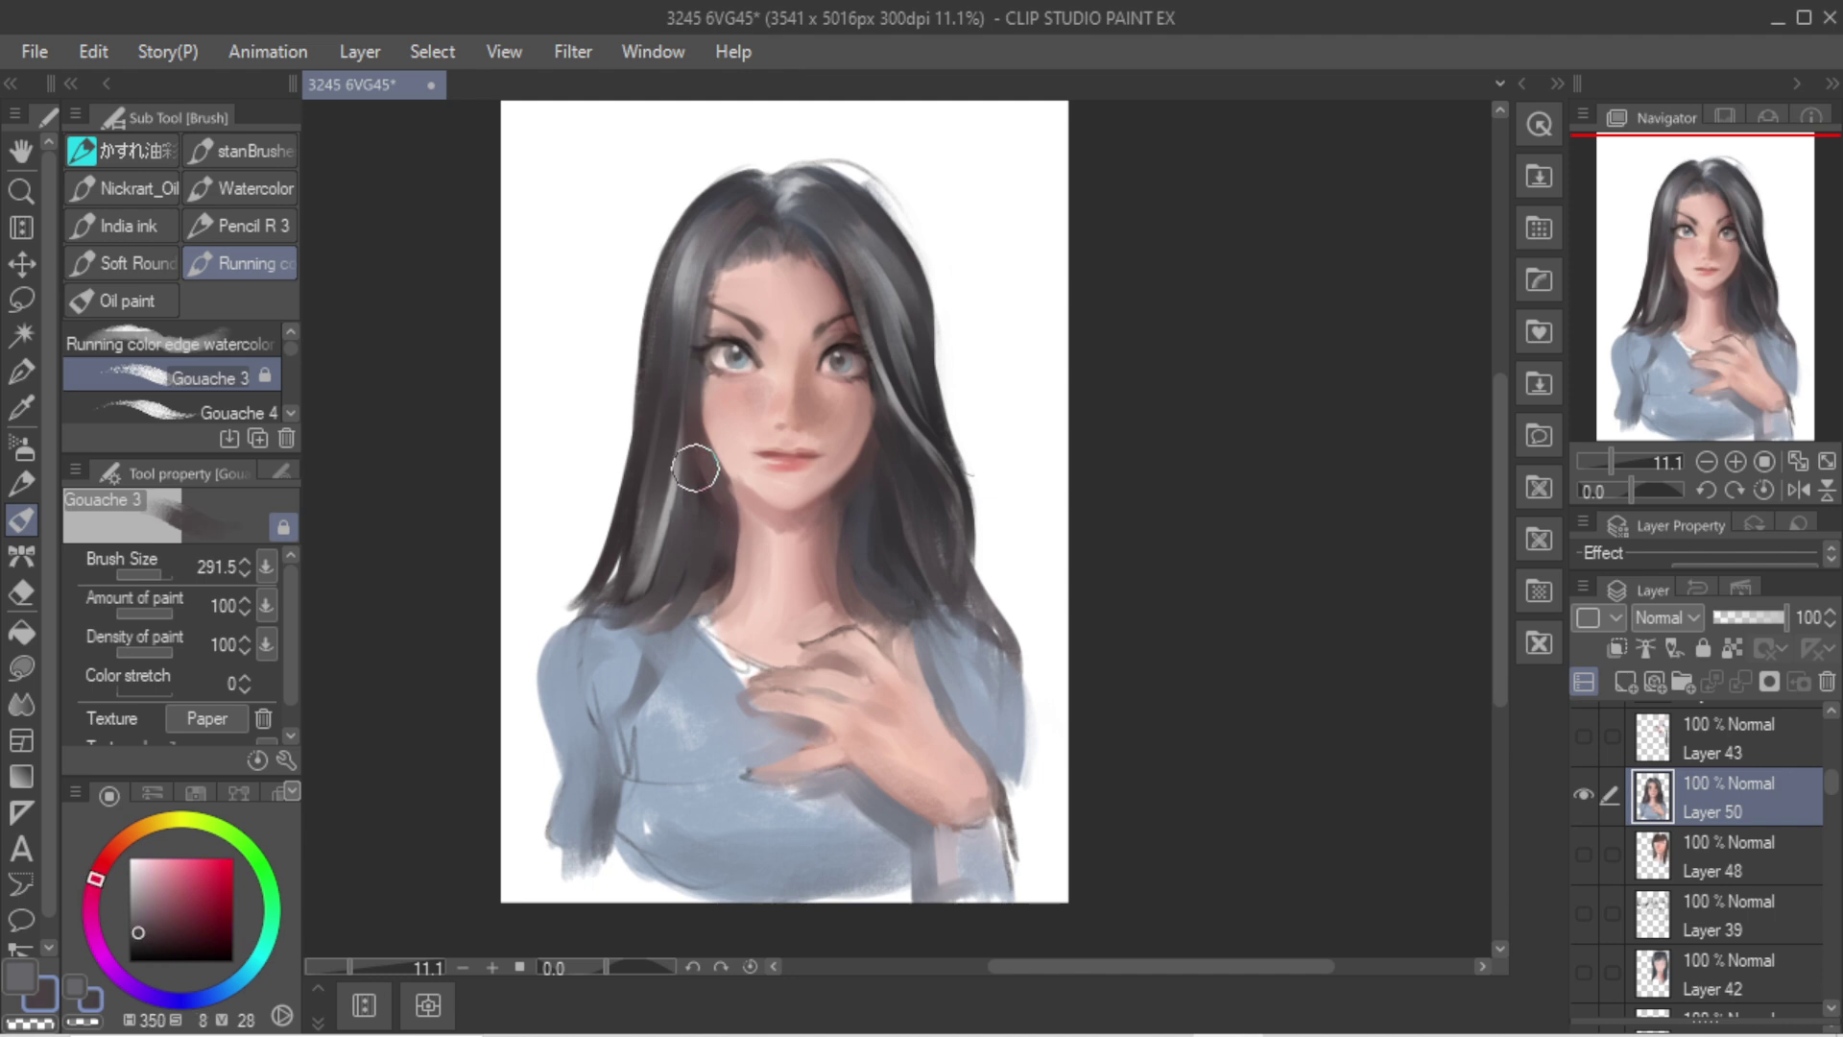
{"action": "left_click", "coordinate": [650, 465], "text": "alt"}
{"action": "left_click_drag", "start_coordinate": [691, 441], "coordinate": [672, 447]}
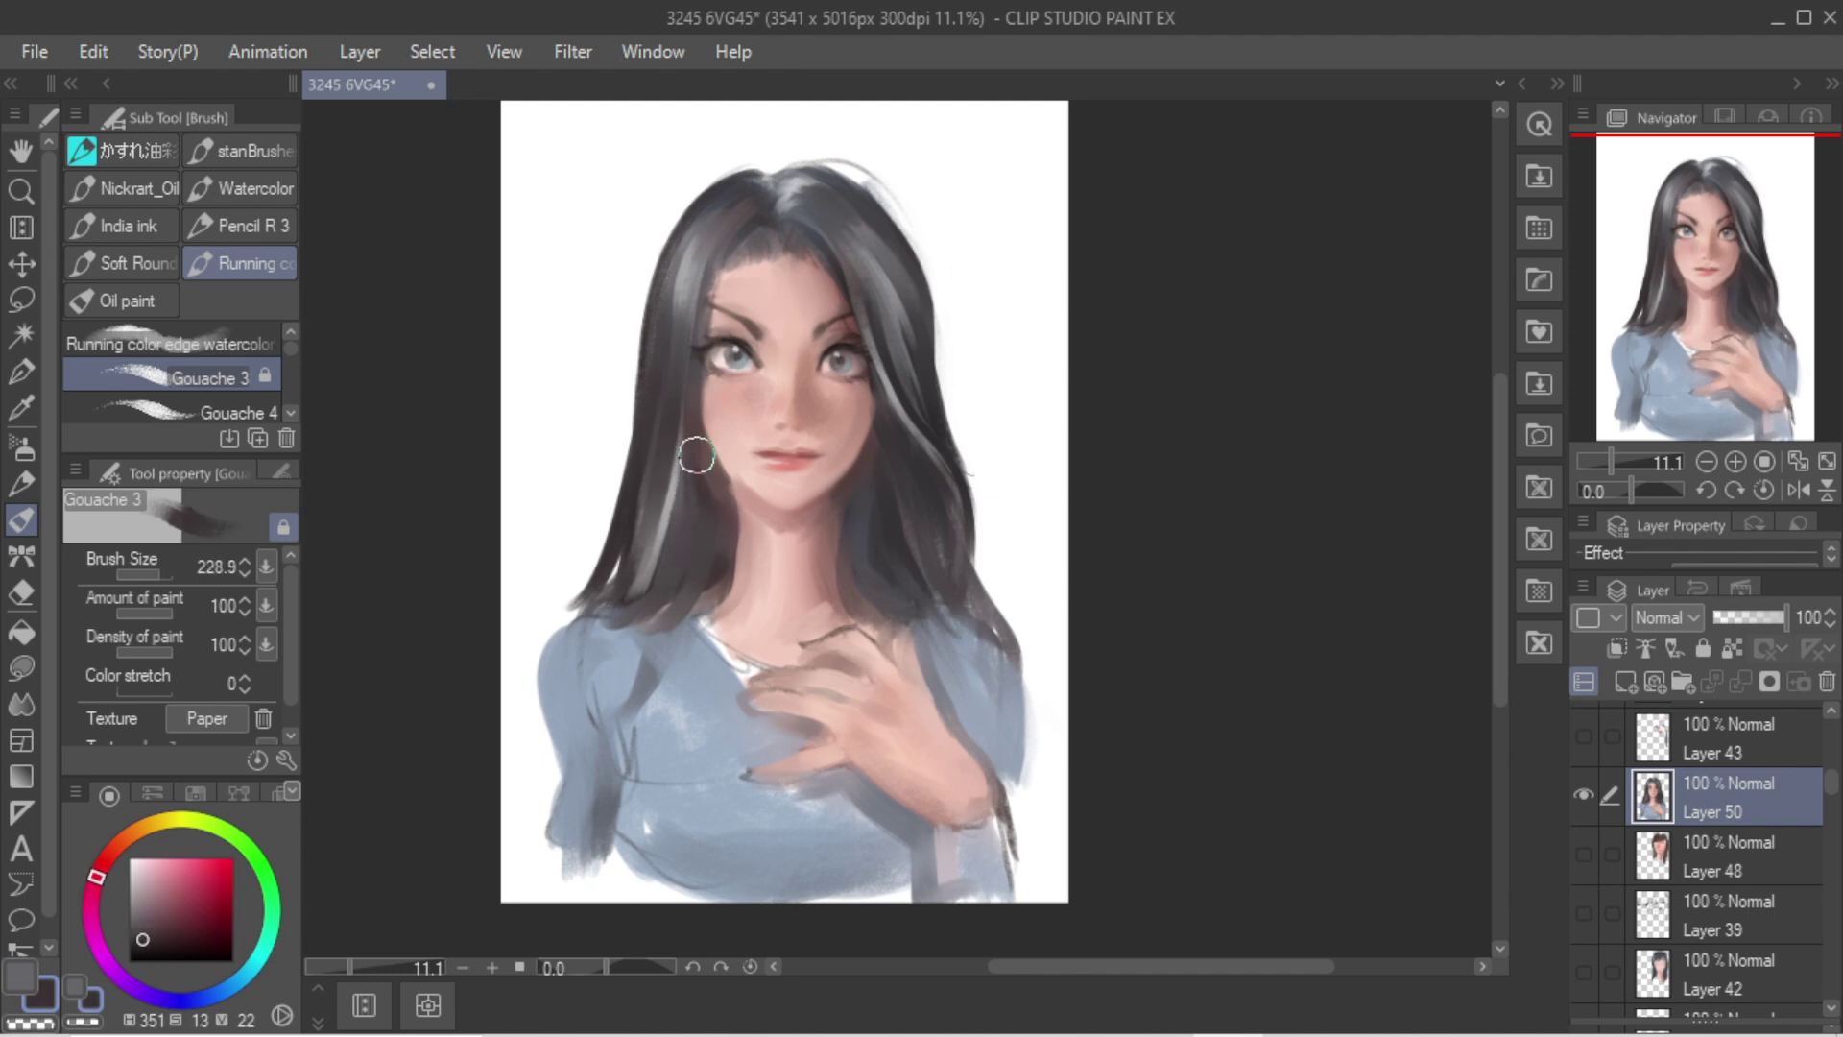
{"action": "mouse_move", "coordinate": [700, 263]}
{"action": "left_mouse_down"}
{"action": "mouse_move", "coordinate": [616, 478]}
{"action": "mouse_move", "coordinate": [617, 520]}
{"action": "mouse_move", "coordinate": [645, 400]}
{"action": "mouse_move", "coordinate": [624, 523]}
{"action": "left_mouse_up"}
{"action": "key", "text": "ctrl+z"}
{"action": "key", "text": "ctrl+z"}
{"action": "mouse_move", "coordinate": [672, 331]}
{"action": "left_mouse_down"}
{"action": "mouse_move", "coordinate": [659, 522]}
{"action": "mouse_move", "coordinate": [684, 600]}
{"action": "left_mouse_up"}
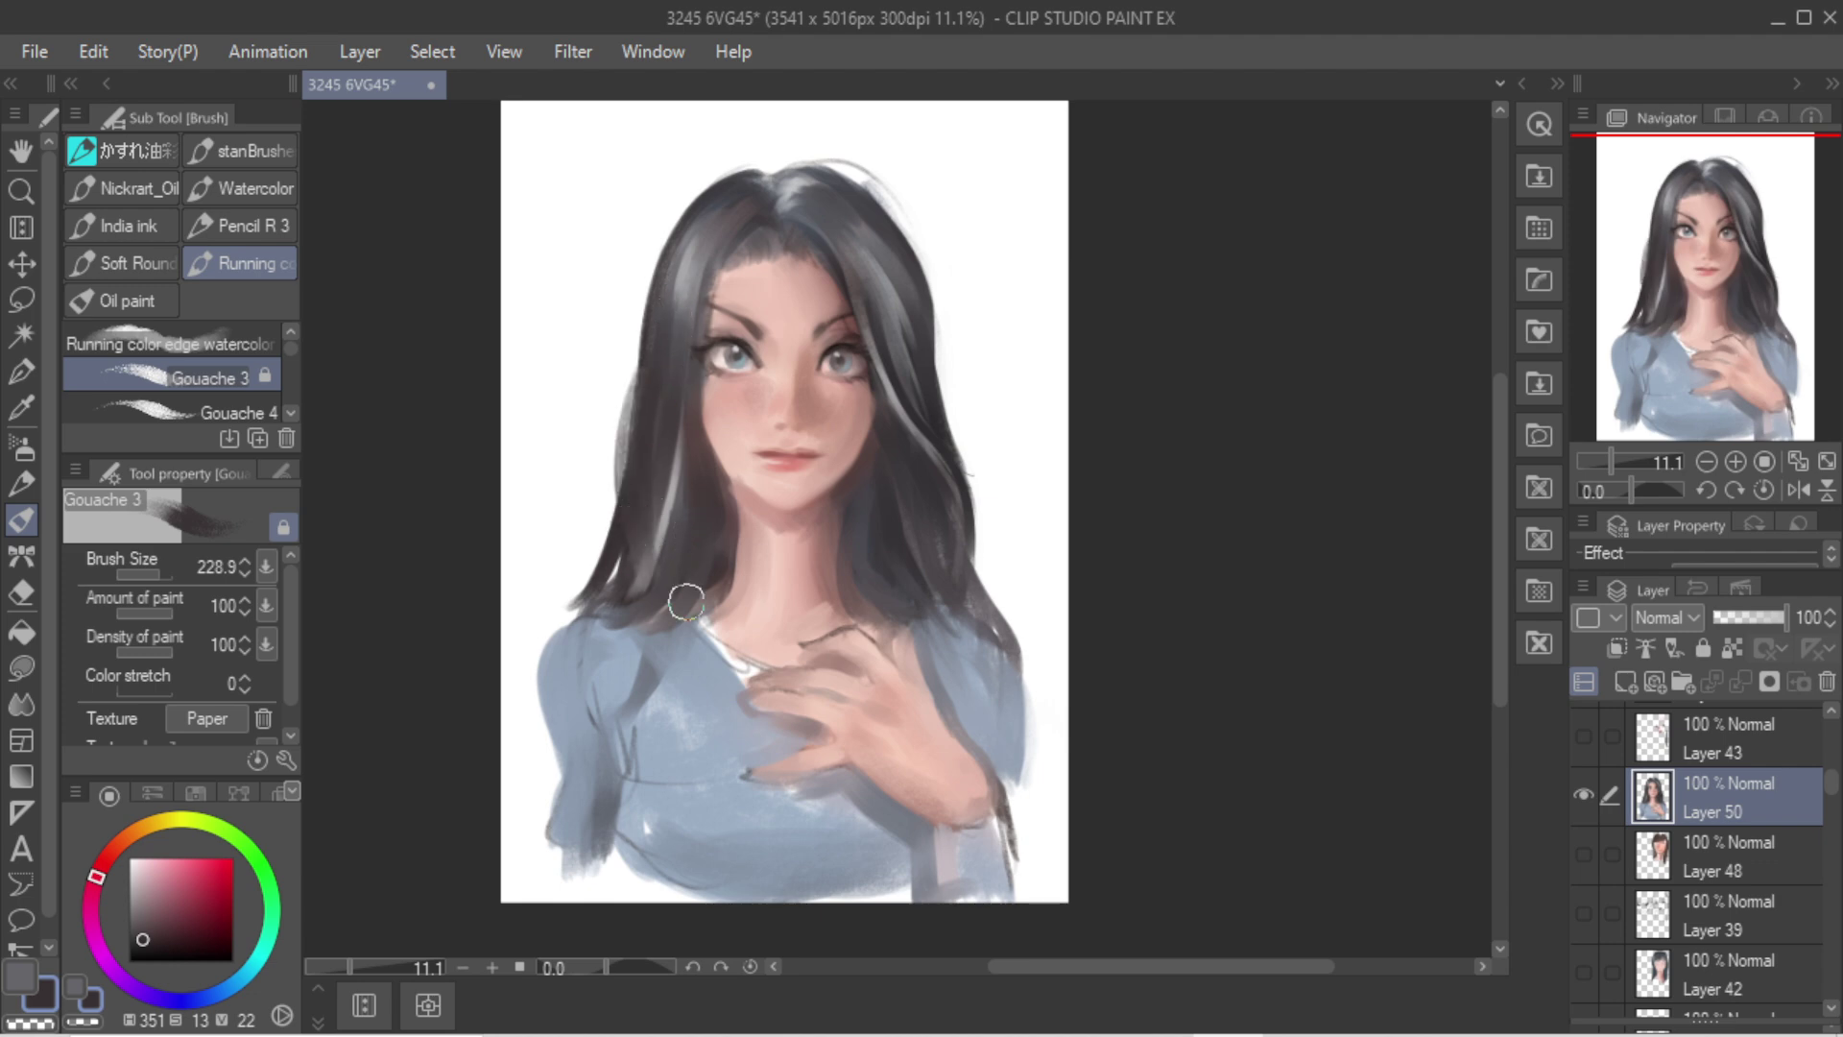
{"action": "key", "text": "ctrl+z"}
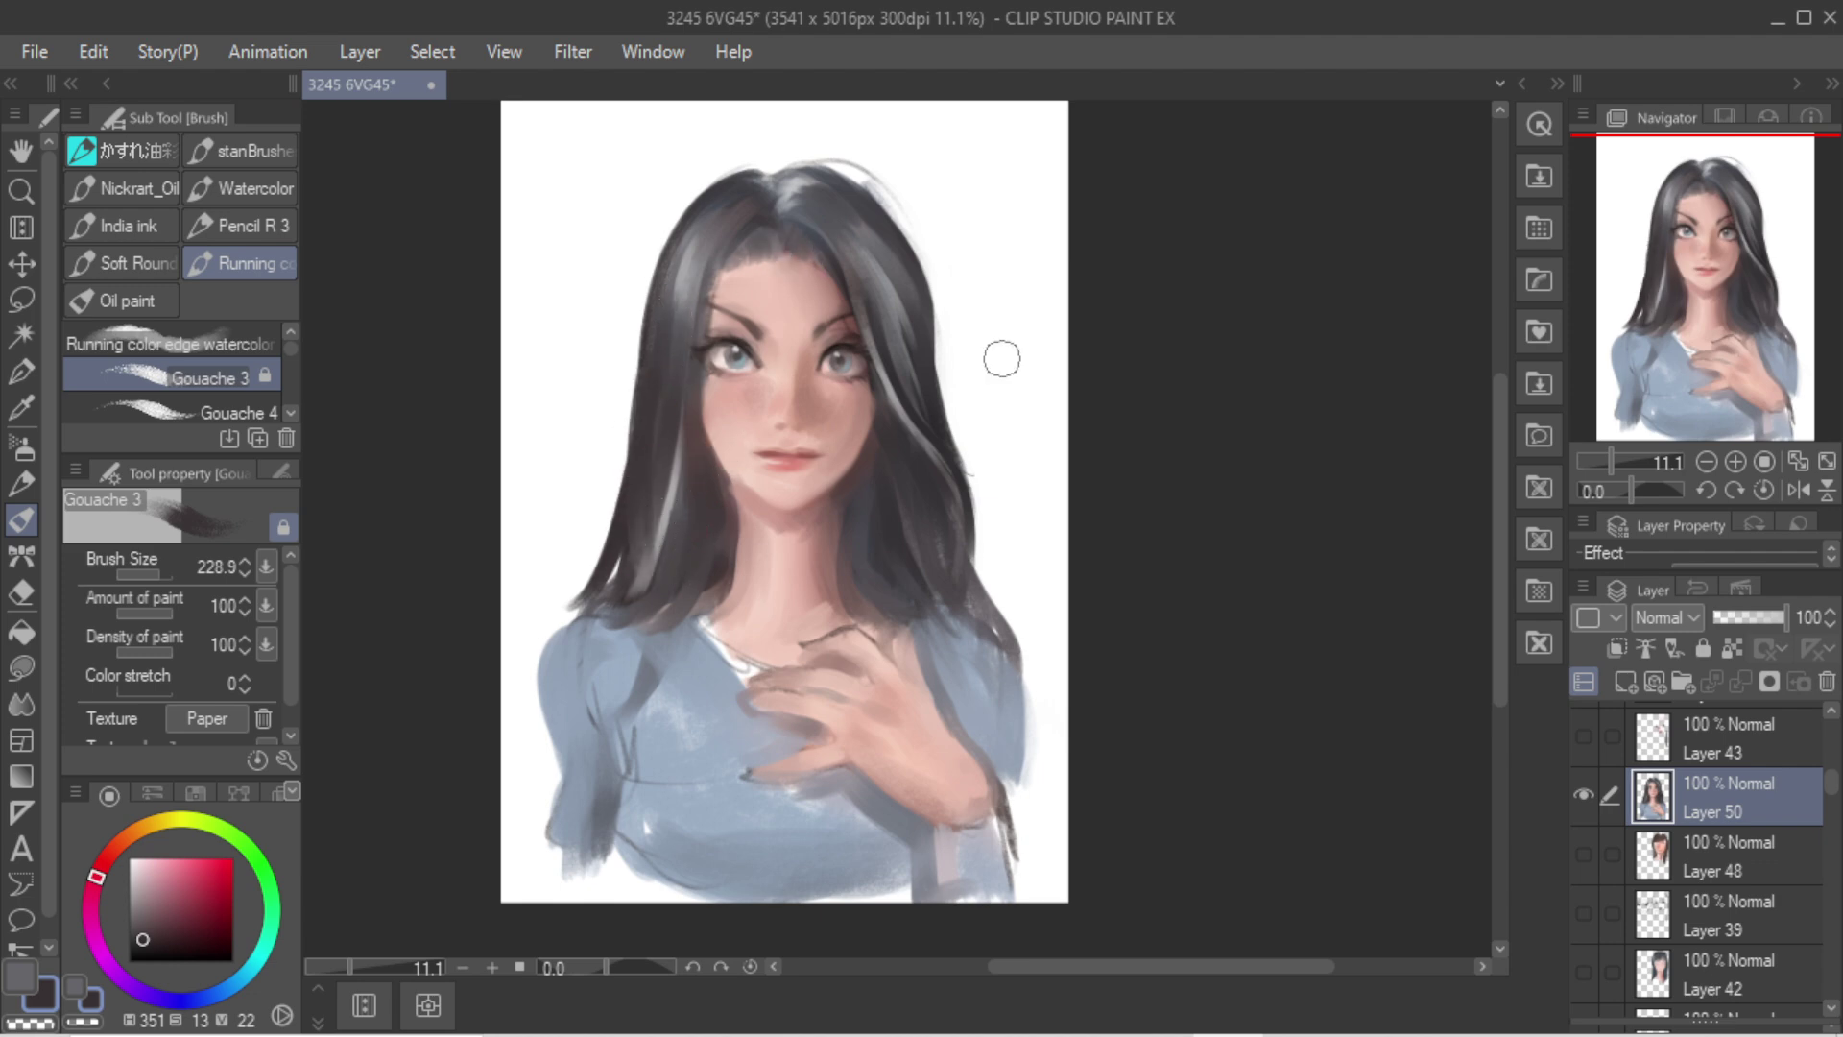
Step: Flip the canvas view horizontally and deepen the hair shadow beside the neck with sampled dark violet tones at brush size 228.9
{"action": "key", "text": "h"}
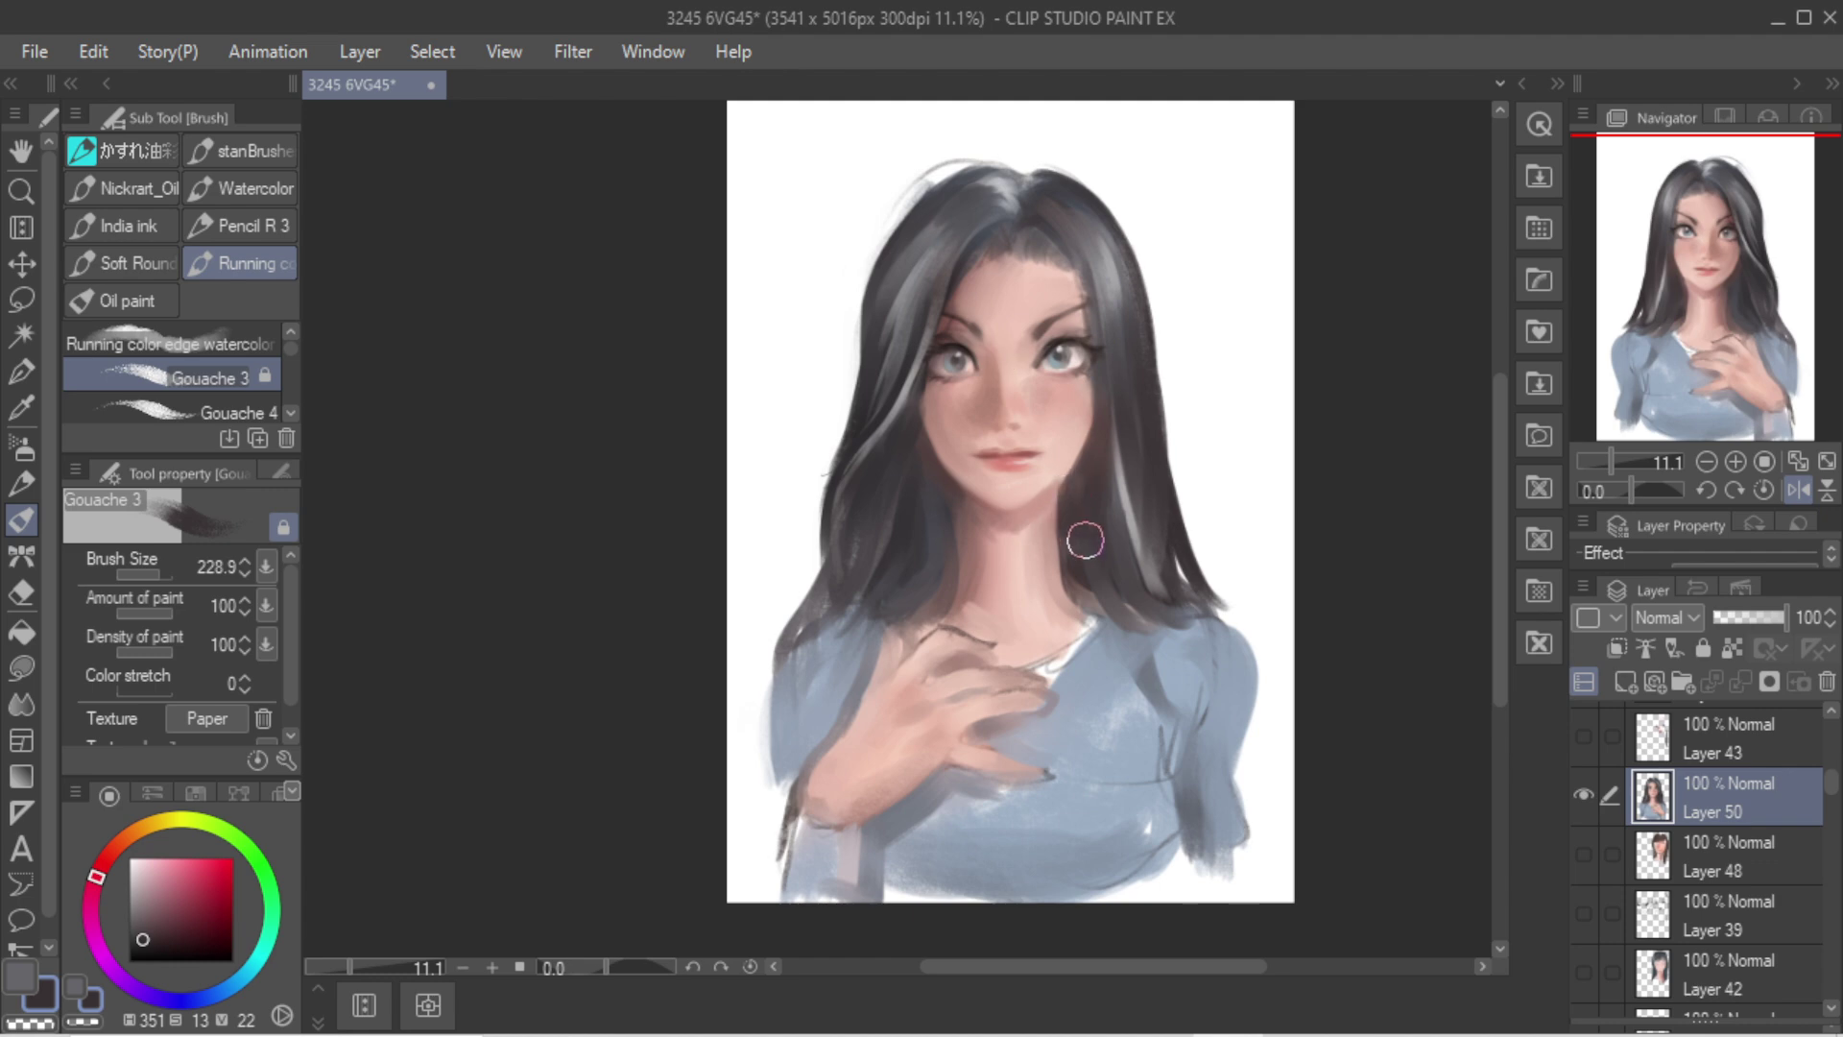
{"action": "left_click", "coordinate": [1048, 574], "text": "alt"}
{"action": "left_click", "coordinate": [948, 518], "text": "alt"}
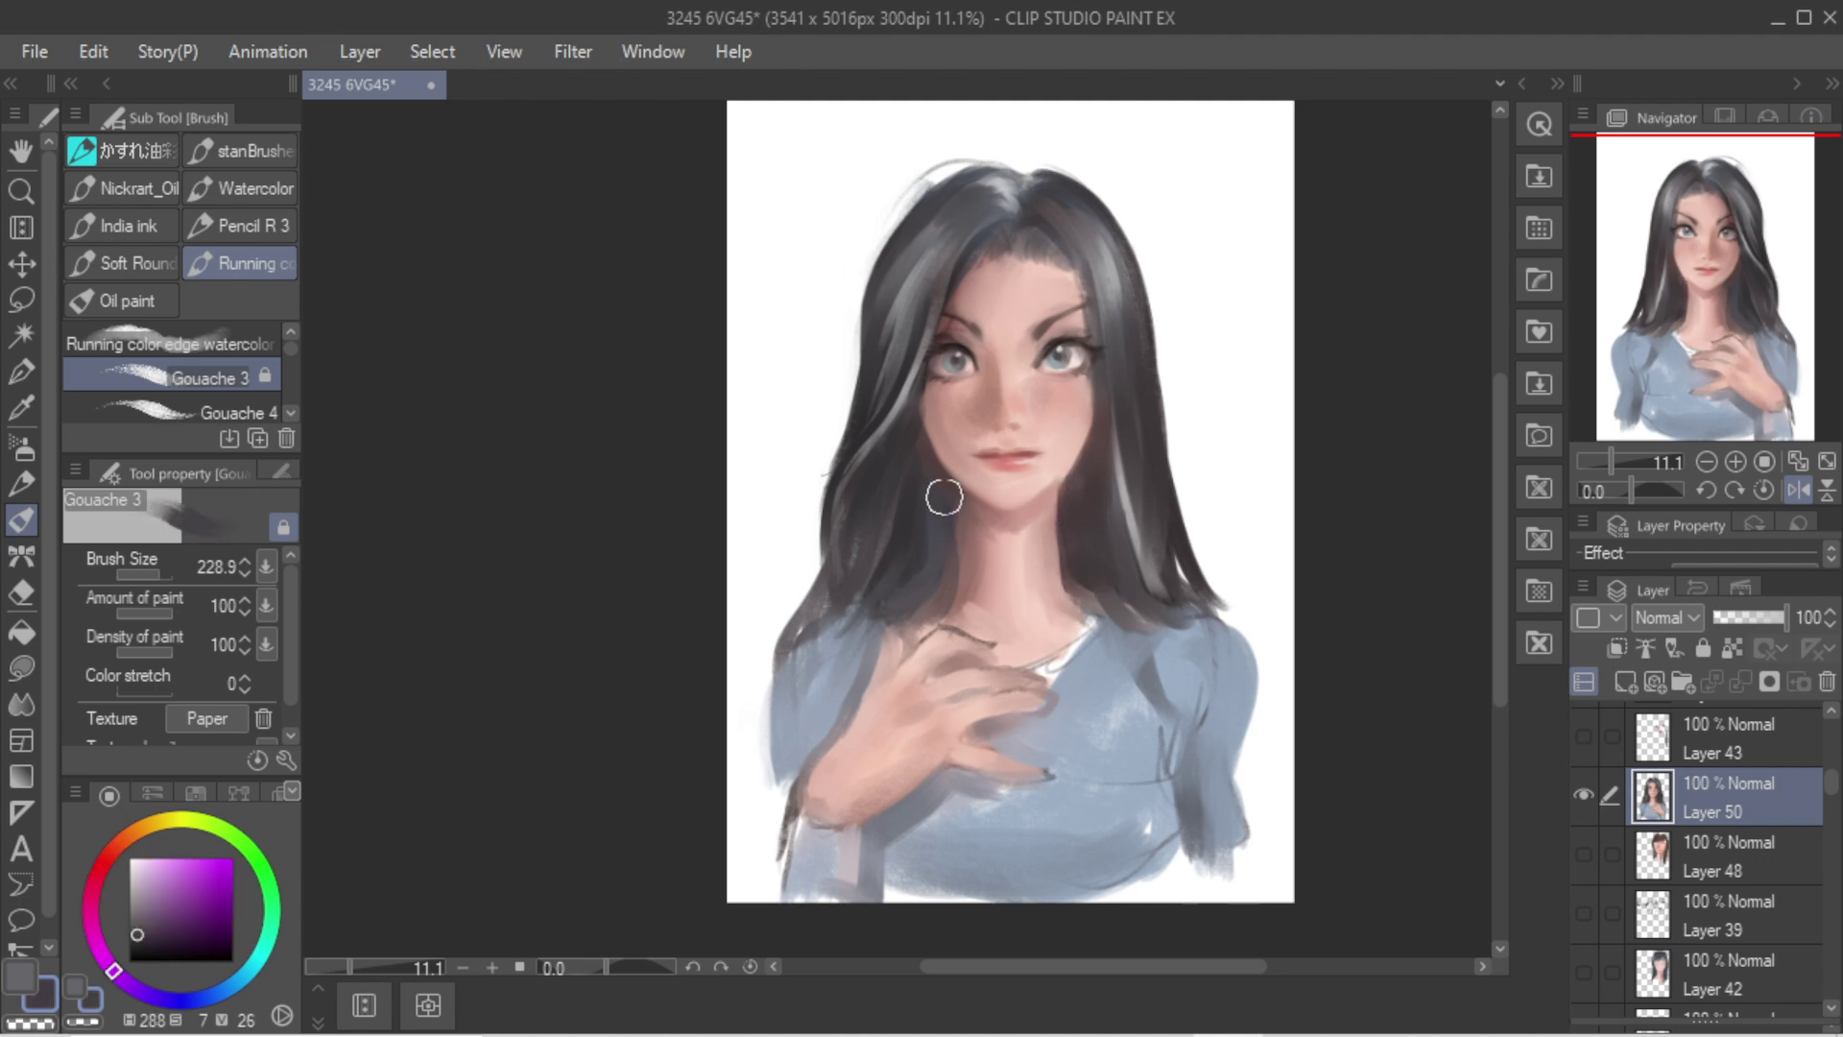
{"action": "left_click_drag", "start_coordinate": [941, 498], "coordinate": [944, 557]}
{"action": "left_click", "coordinate": [957, 593], "text": "alt"}
{"action": "left_click", "coordinate": [943, 507], "text": "alt"}
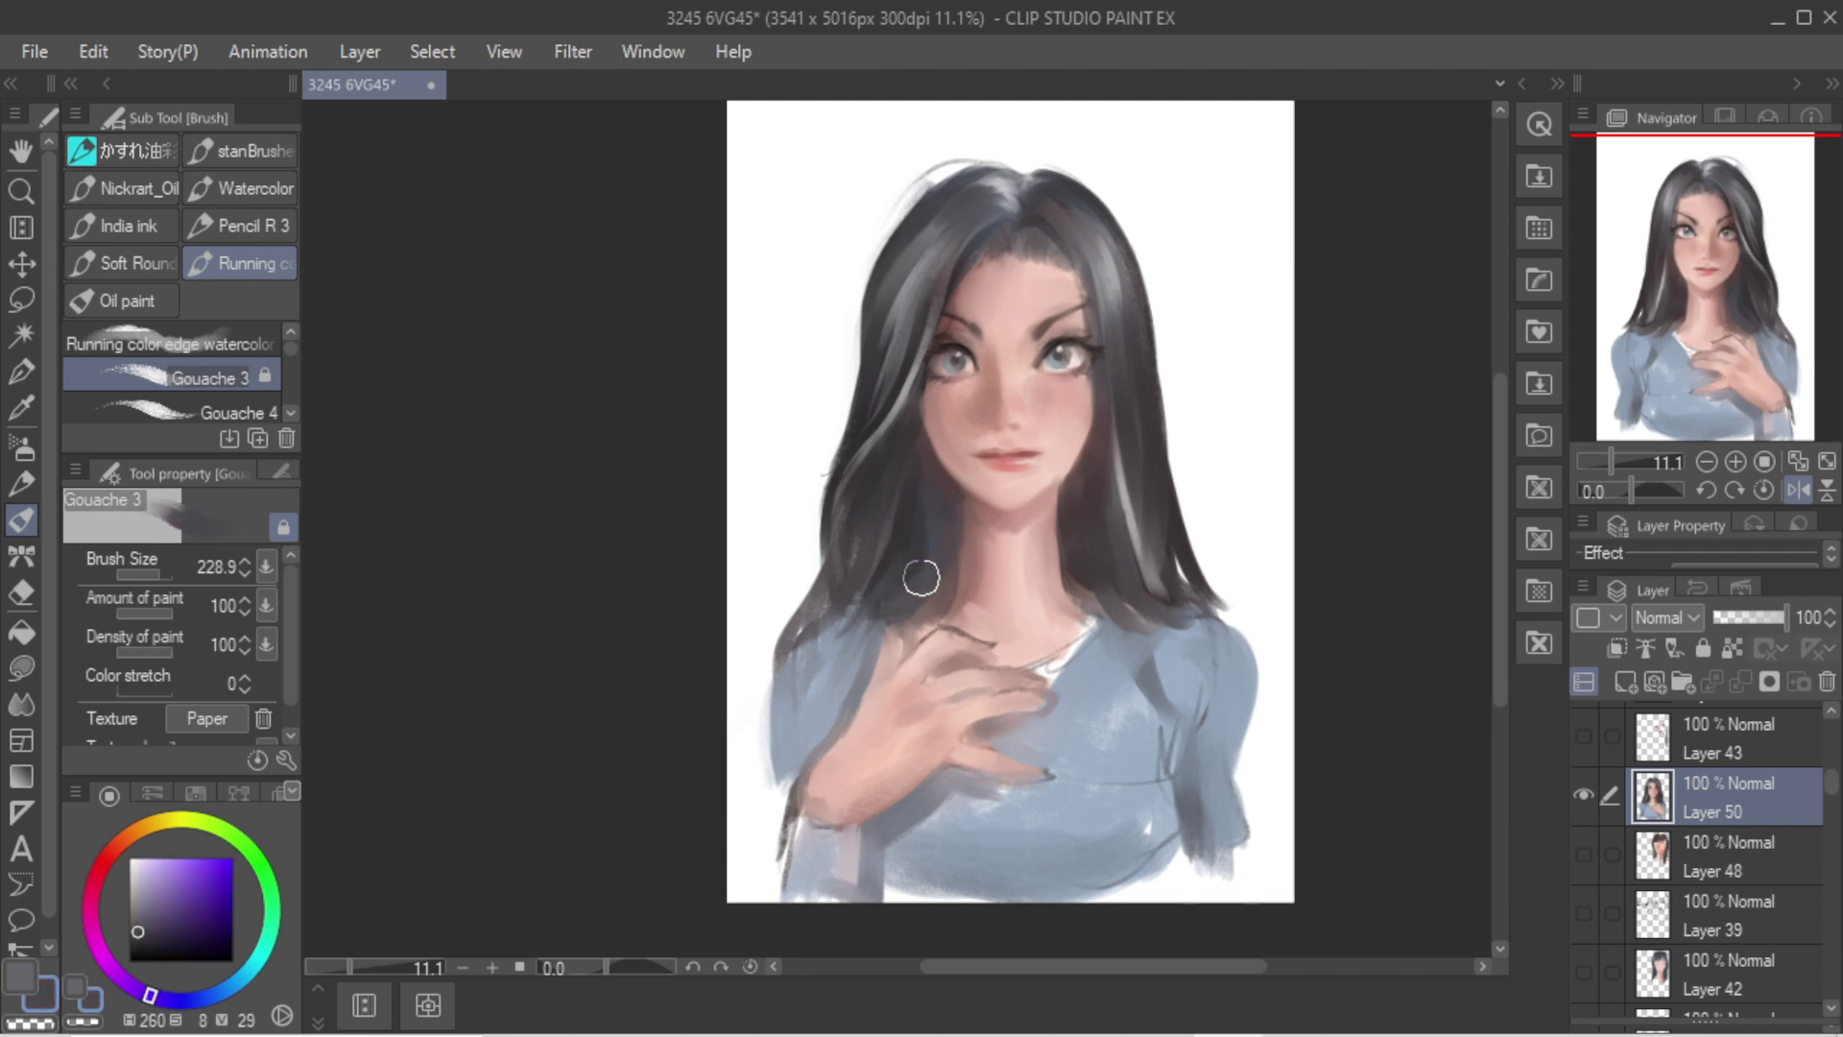
Step: Shade the neck and upper chest with sampled brown and skin tones at brush sizes 147.8 and 224.4
{"action": "left_click", "coordinate": [977, 524], "text": "alt"}
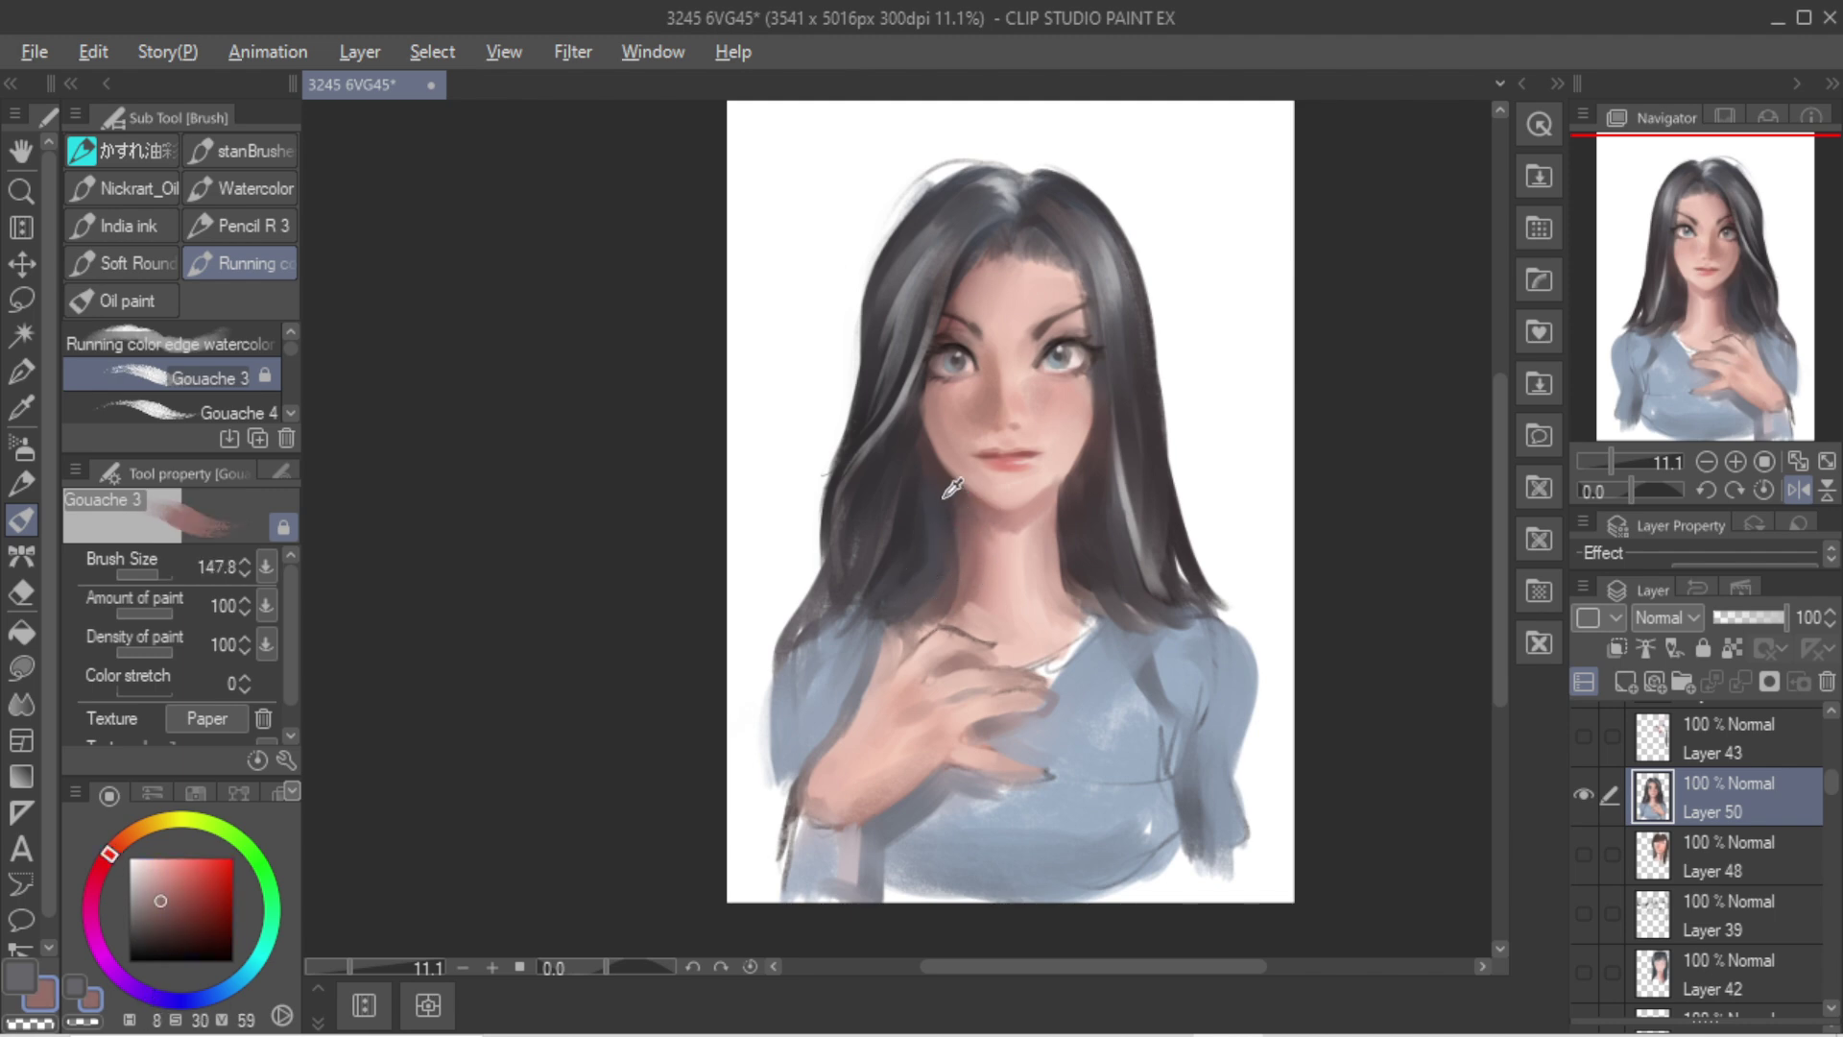
{"action": "left_click", "coordinate": [952, 487], "text": "alt"}
{"action": "mouse_move", "coordinate": [962, 588]}
{"action": "left_mouse_down"}
{"action": "mouse_move", "coordinate": [998, 580]}
{"action": "mouse_move", "coordinate": [1065, 614]}
{"action": "left_mouse_up"}
{"action": "left_click", "coordinate": [1012, 577], "text": "alt"}
{"action": "left_click", "coordinate": [1056, 580], "text": "alt"}
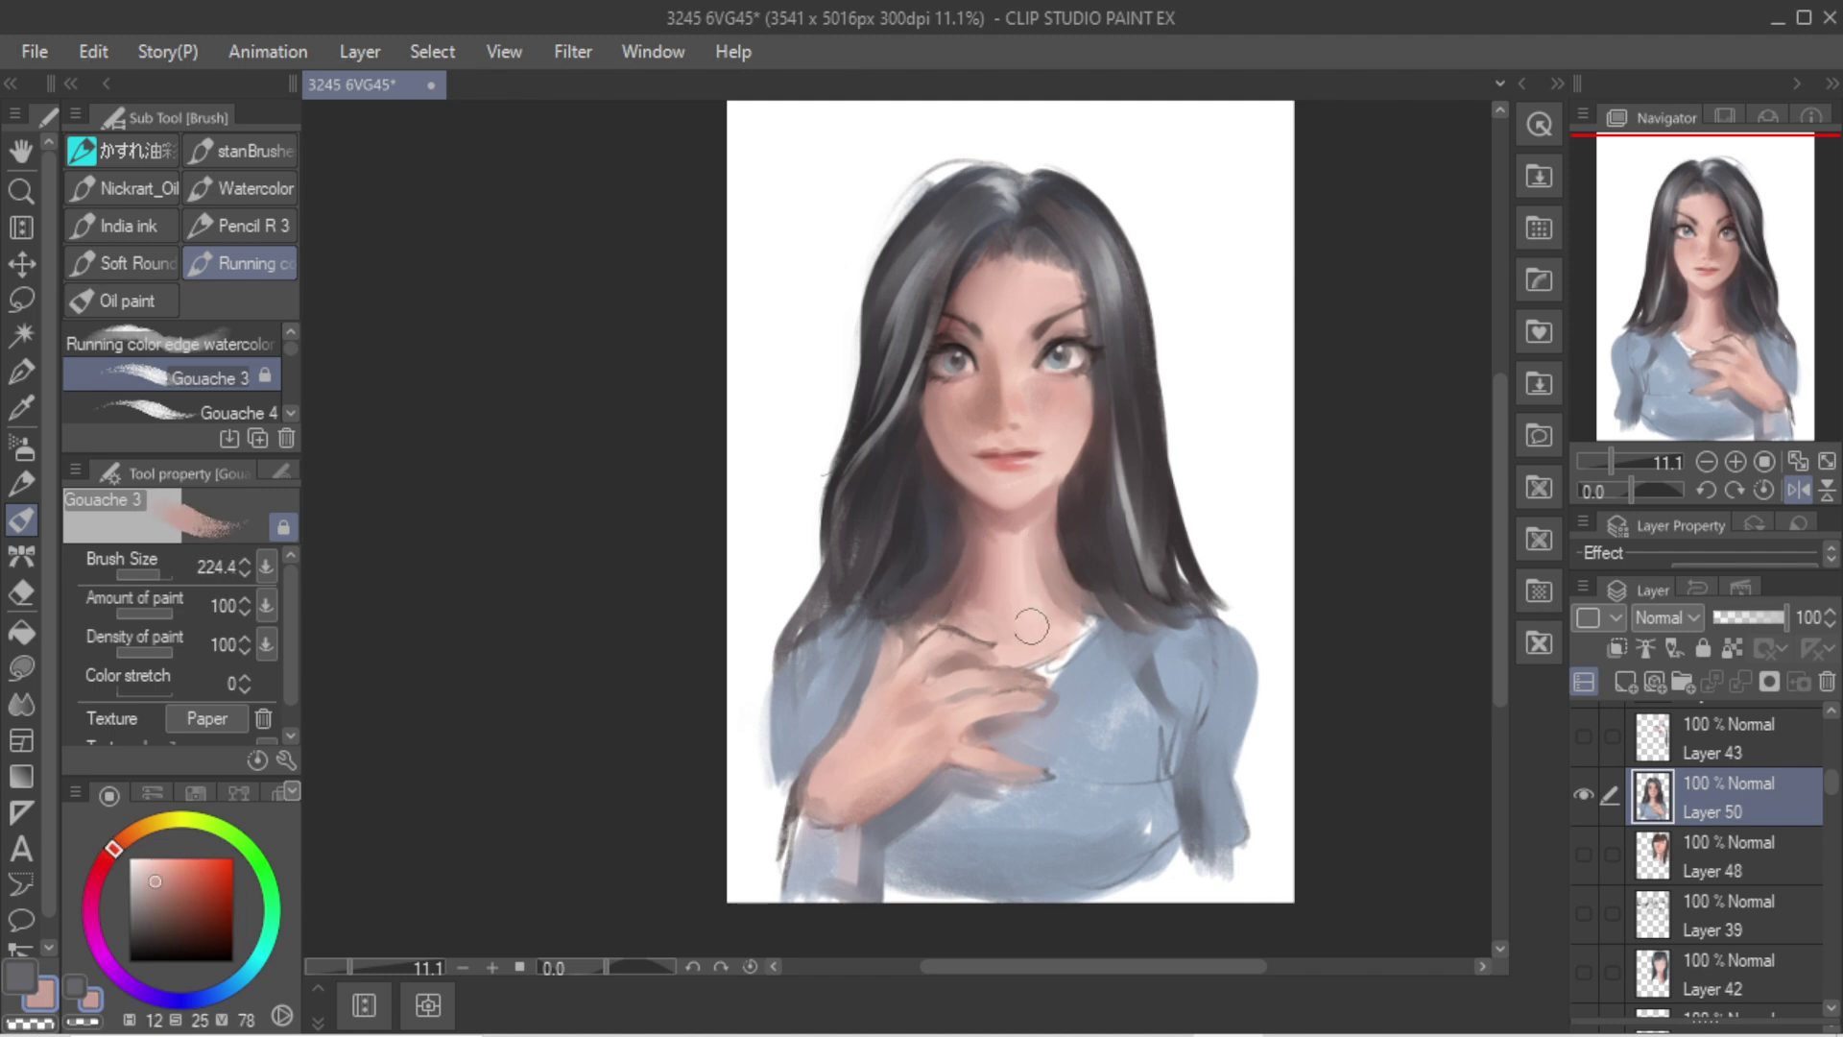
Step: Add reddish-brown shading at the base of the neck with a tone sampled from under the chin at brush size 224.4
{"action": "left_click", "coordinate": [981, 511], "text": "alt"}
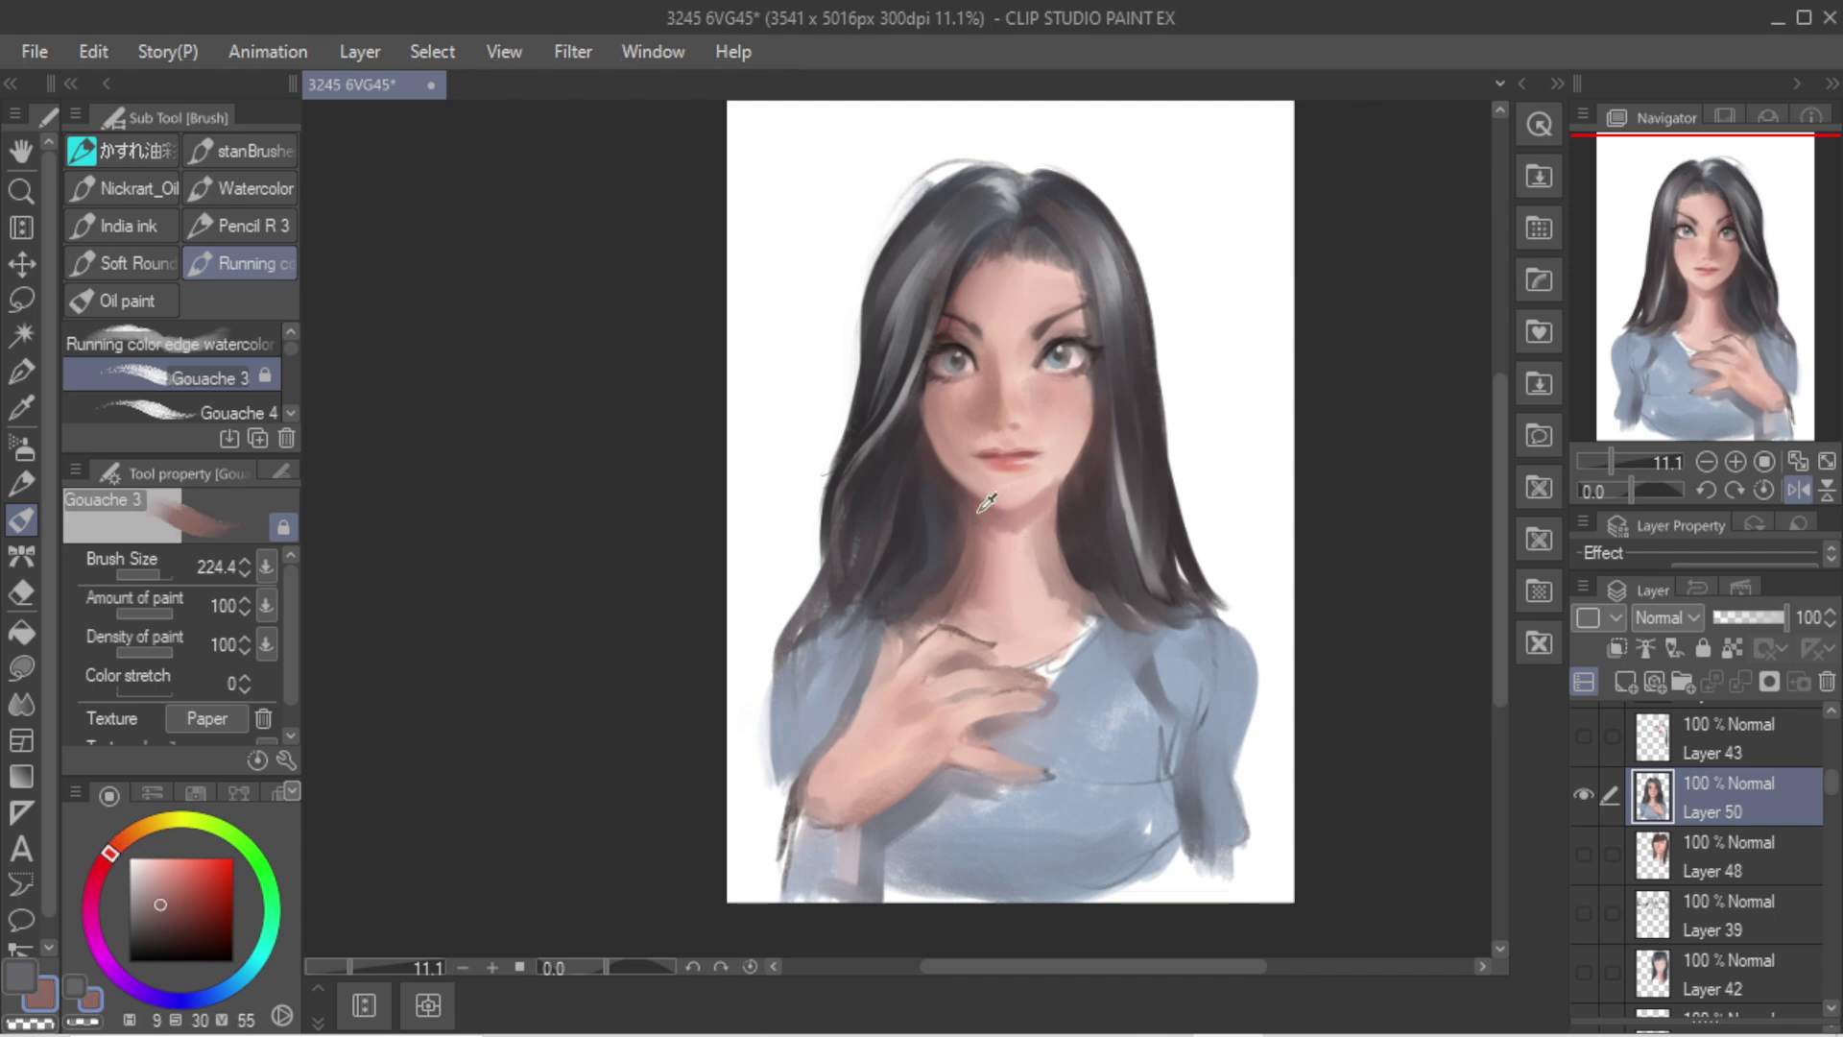
{"action": "left_click", "coordinate": [979, 512], "text": "alt"}
{"action": "left_click_drag", "start_coordinate": [1021, 620], "coordinate": [1015, 632]}
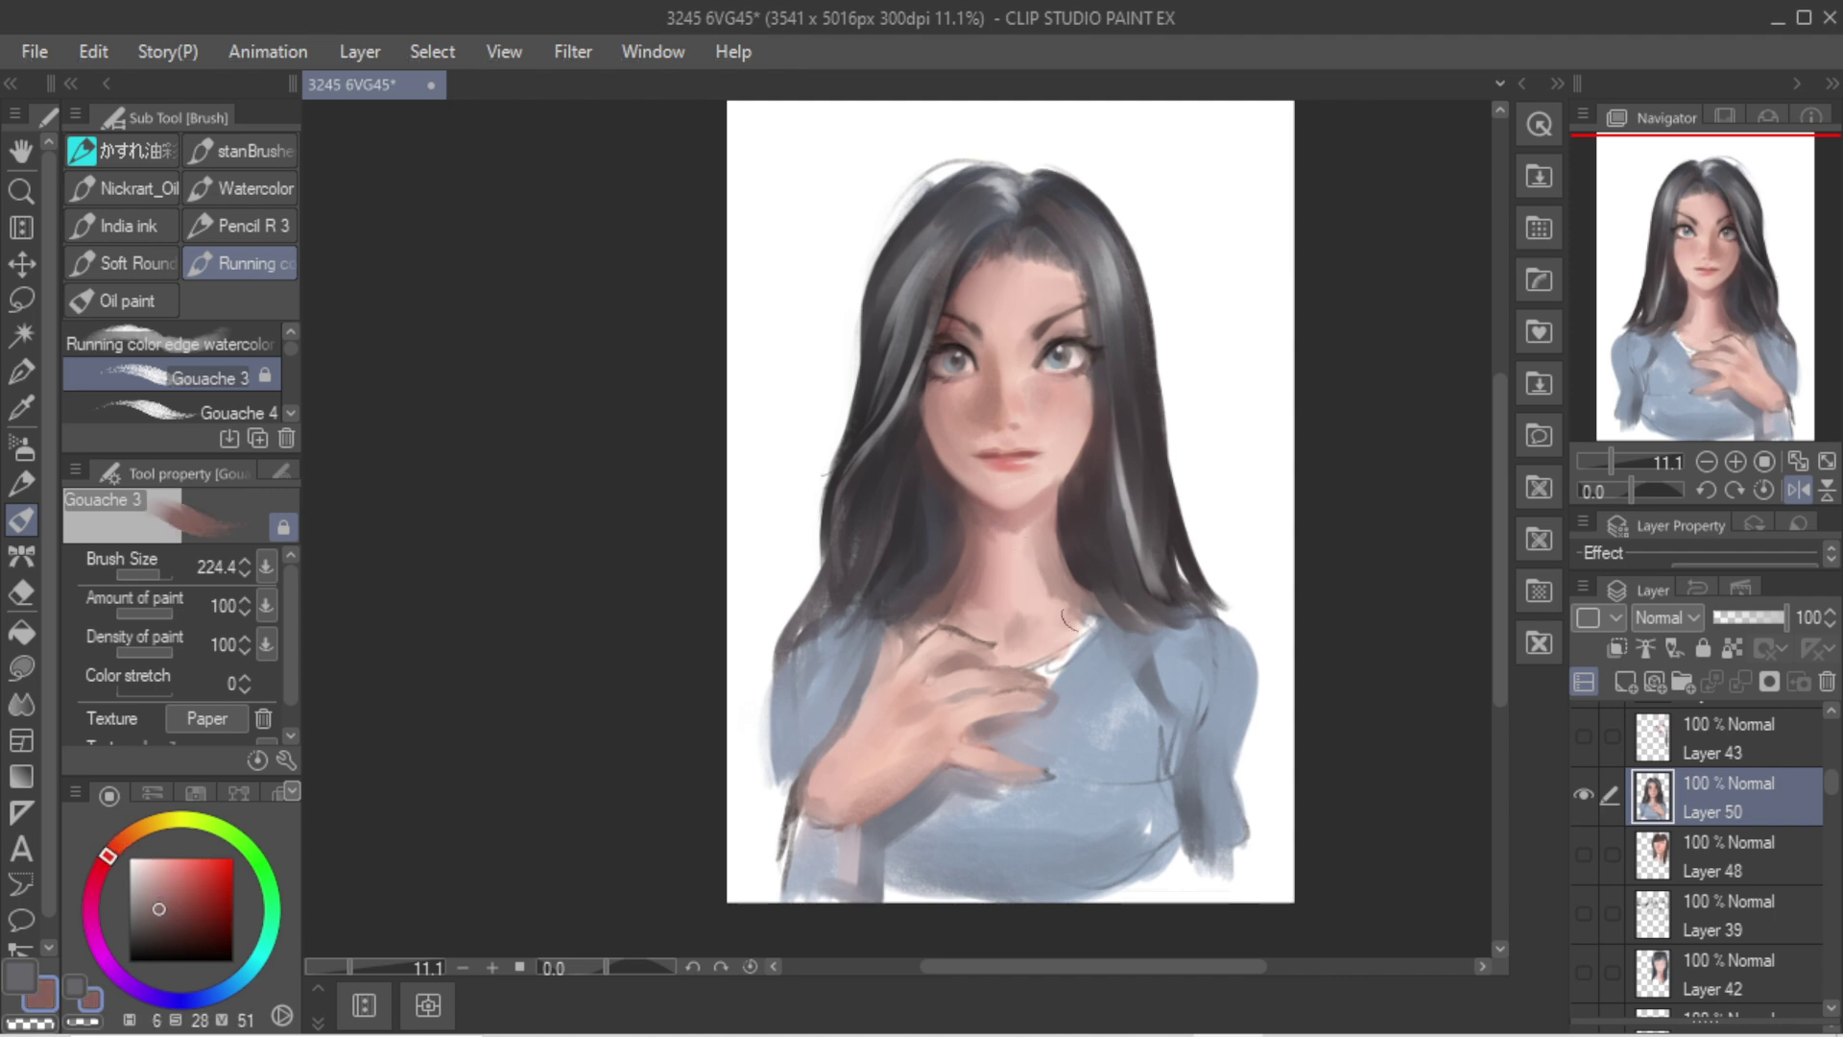
{"action": "left_click", "coordinate": [1025, 576], "text": "alt"}
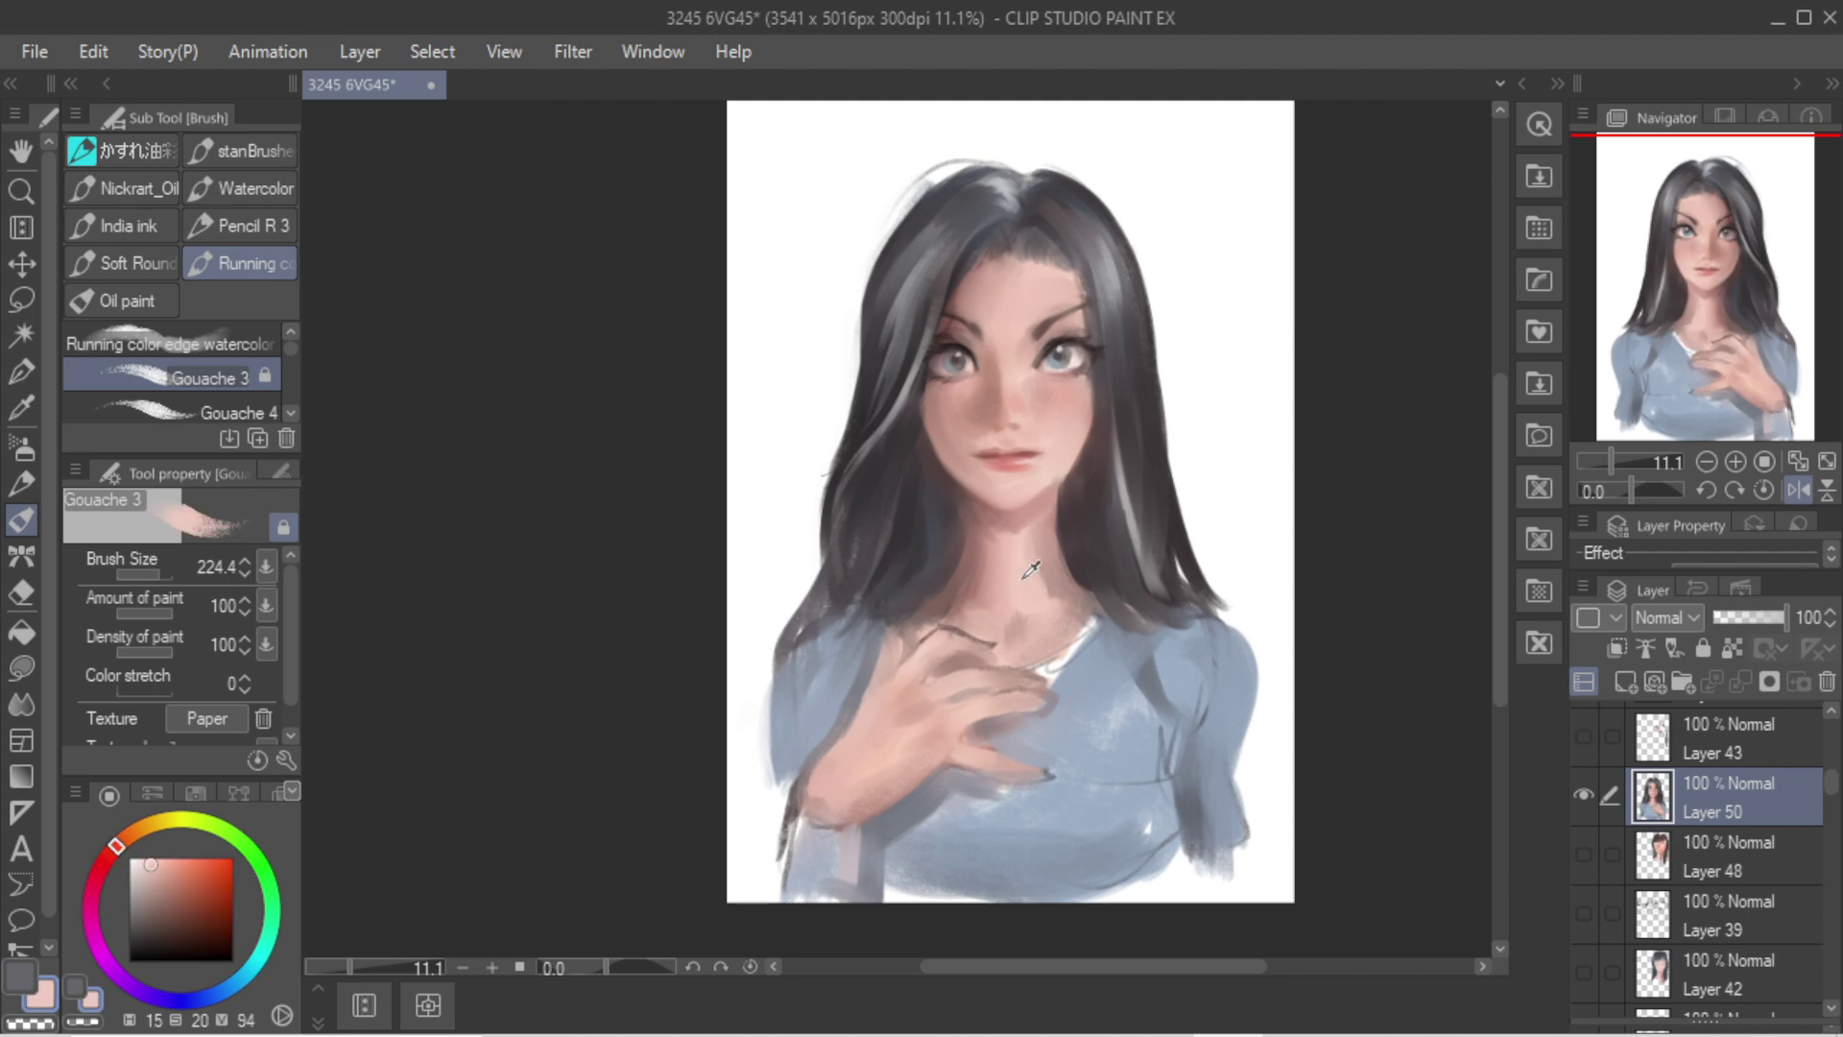
Step: Thicken and darken the hair falling over the shoulder above the hand with a sampled near-black at brush size 224.4
{"action": "left_click", "coordinate": [960, 571], "text": "alt"}
{"action": "left_click", "coordinate": [953, 502], "text": "alt"}
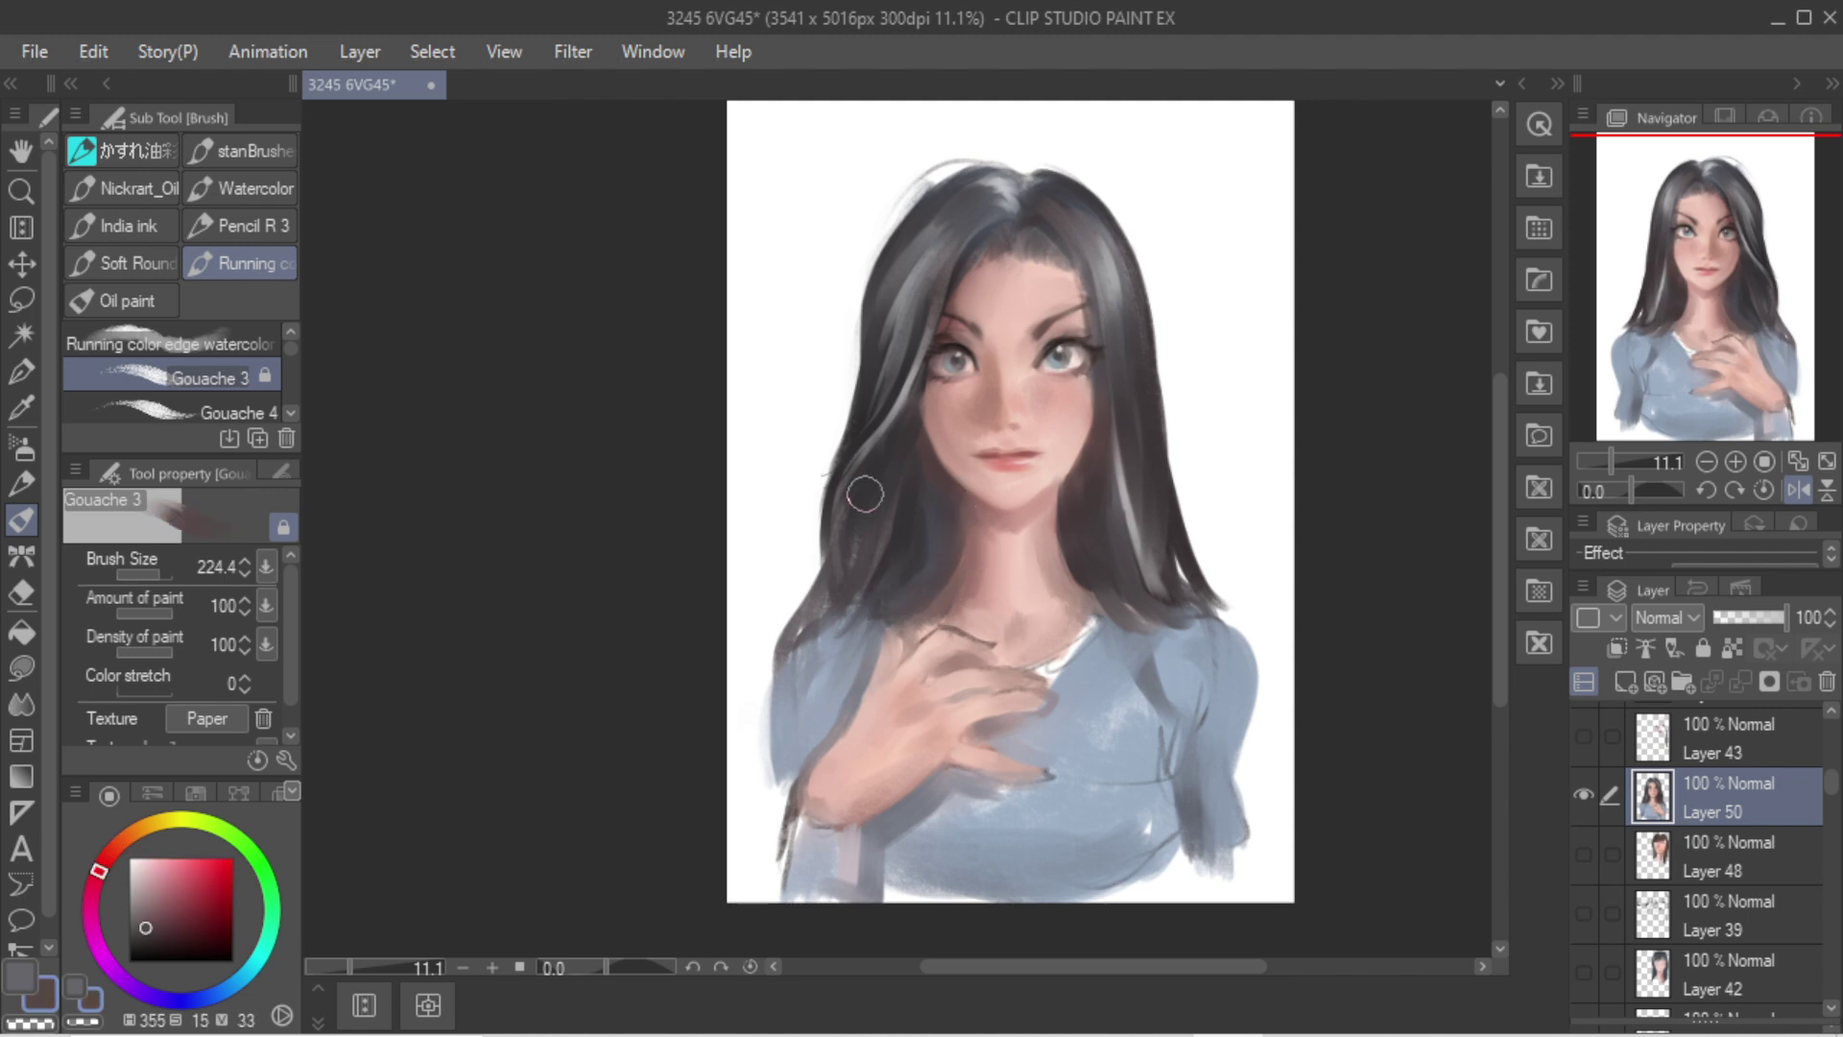
{"action": "left_click", "coordinate": [872, 409], "text": "alt"}
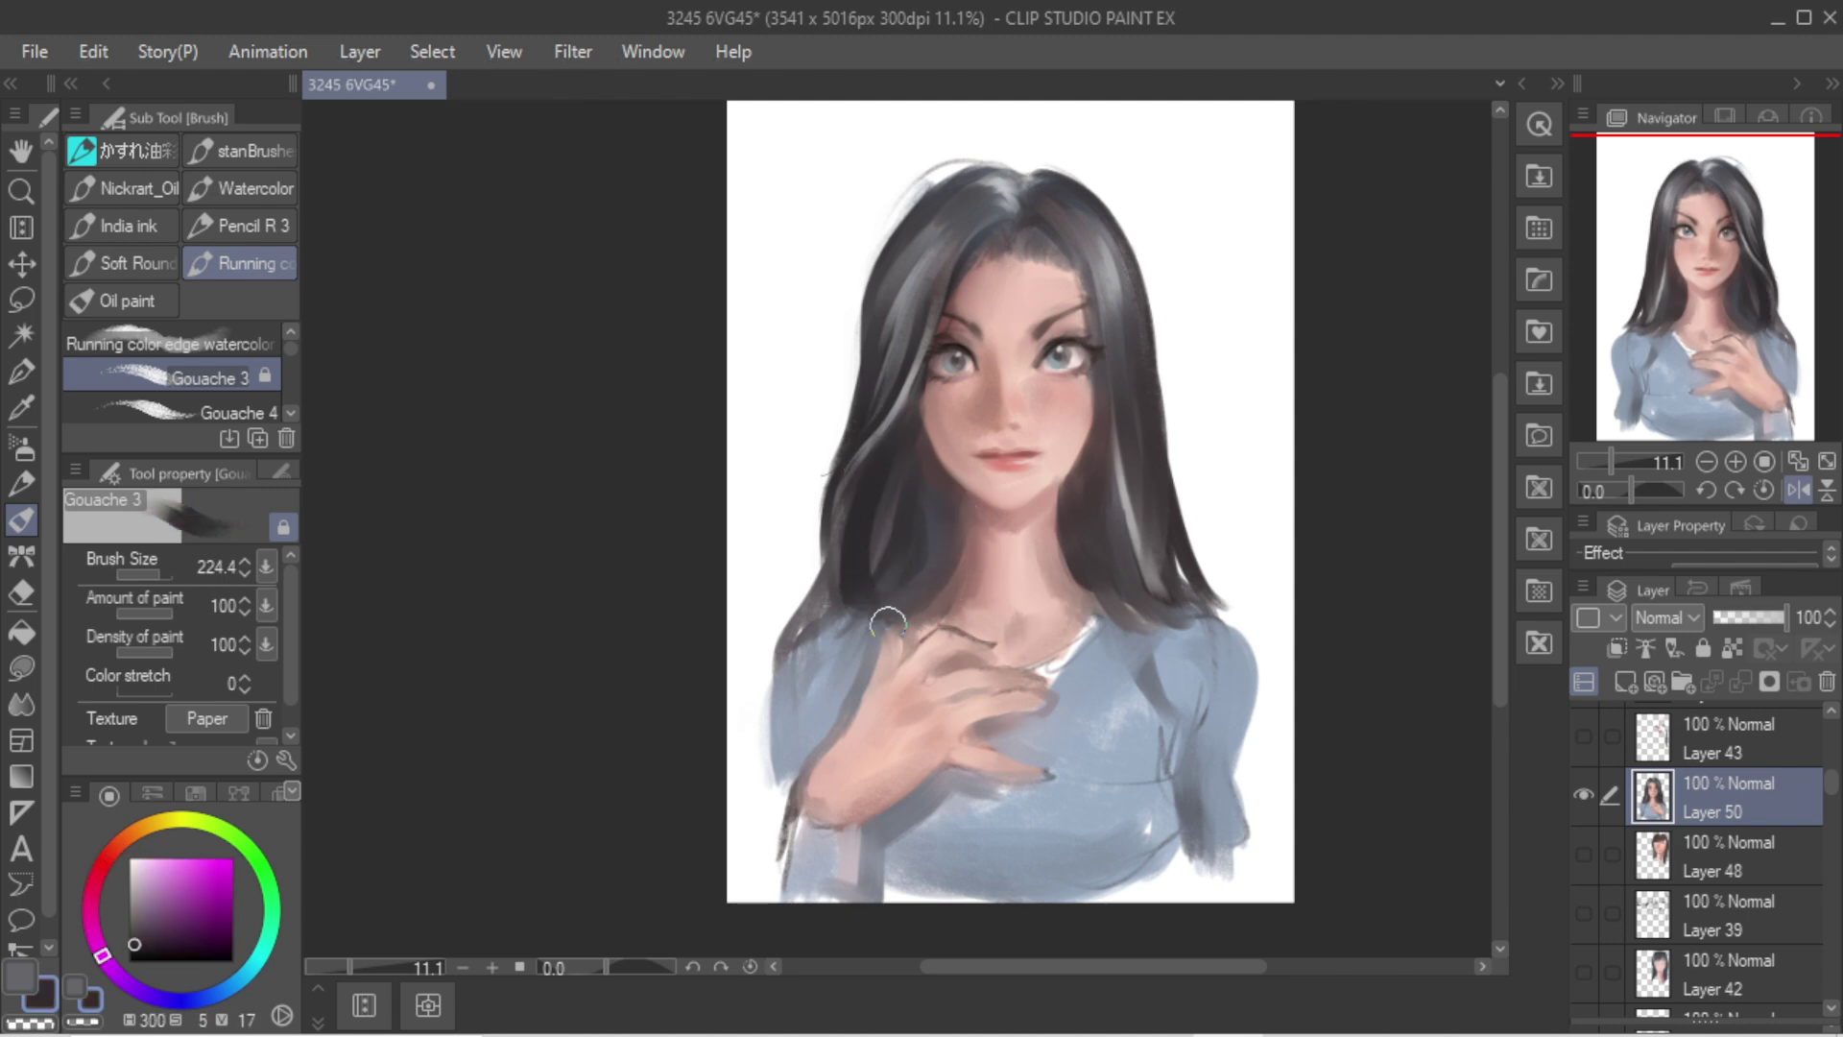
{"action": "left_click_drag", "start_coordinate": [888, 624], "coordinate": [868, 611]}
{"action": "left_click_drag", "start_coordinate": [839, 517], "coordinate": [782, 706]}
{"action": "left_click_drag", "start_coordinate": [833, 571], "coordinate": [864, 629]}
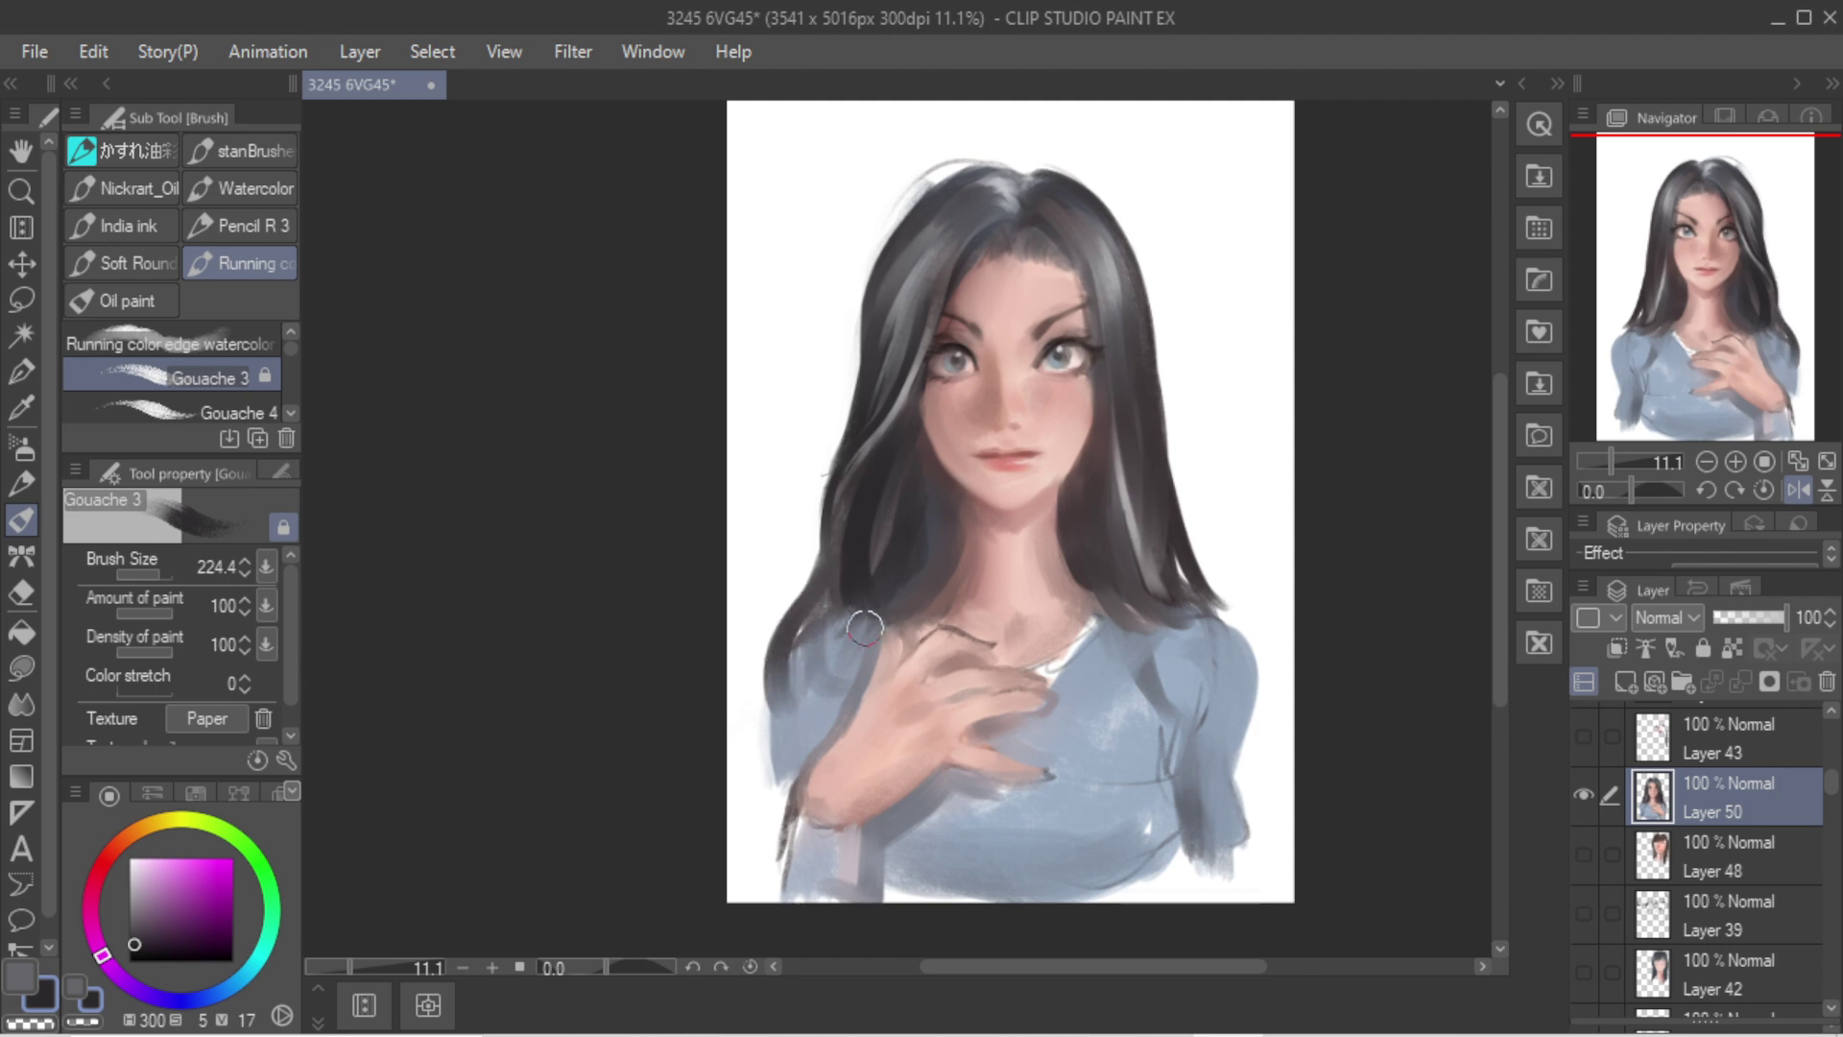
Step: Darken the hair end over the shoulder opposite the hand and flip the canvas view back to its normal orientation
{"action": "left_click_drag", "start_coordinate": [1188, 574], "coordinate": [1232, 624]}
{"action": "key", "text": "h"}
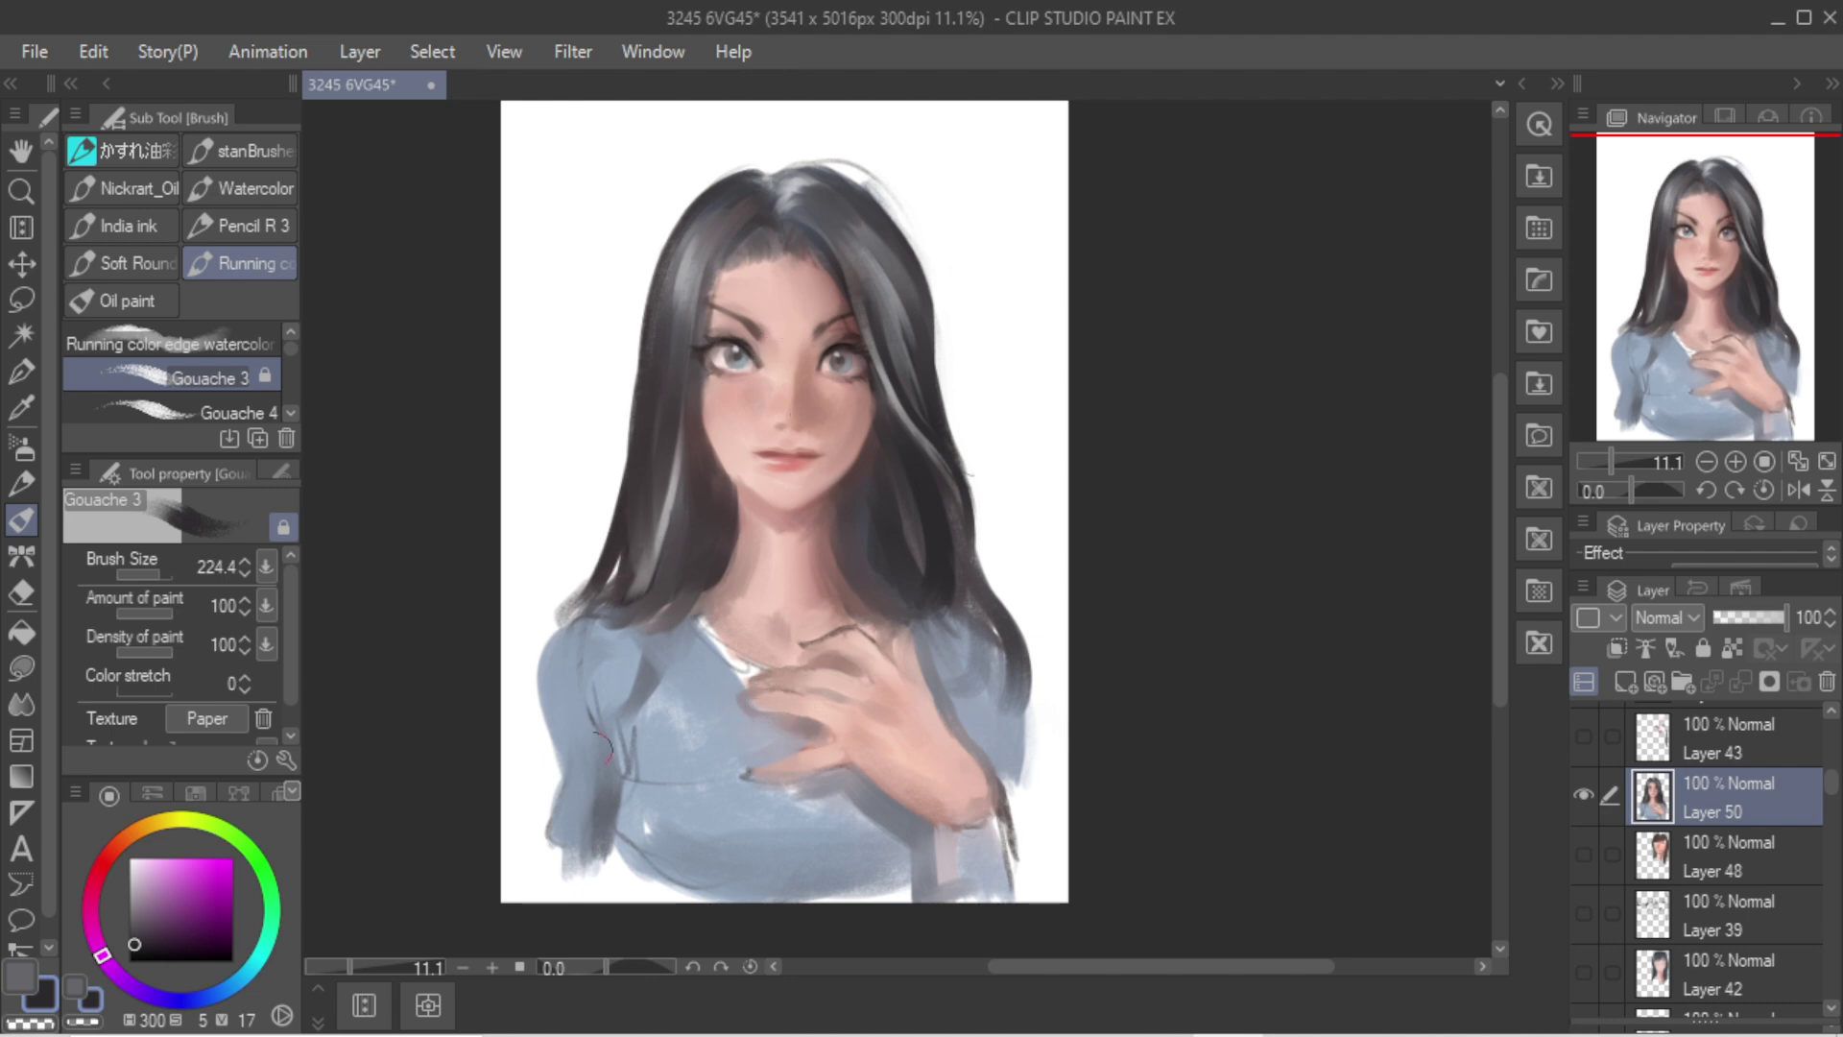
Step: Try to tint the fingers and knuckles pinkish red with the Shadow airbrush at brush size 319.4
{"action": "left_click", "coordinate": [108, 857]}
{"action": "mouse_move", "coordinate": [188, 869]}
{"action": "left_mouse_down"}
{"action": "mouse_move", "coordinate": [199, 858]}
{"action": "mouse_move", "coordinate": [98, 876]}
{"action": "left_mouse_up"}
{"action": "left_click", "coordinate": [99, 873]}
{"action": "key", "text": "b"}
{"action": "left_click_drag", "start_coordinate": [811, 698], "coordinate": [833, 708]}
{"action": "key", "text": "ctrl+z"}
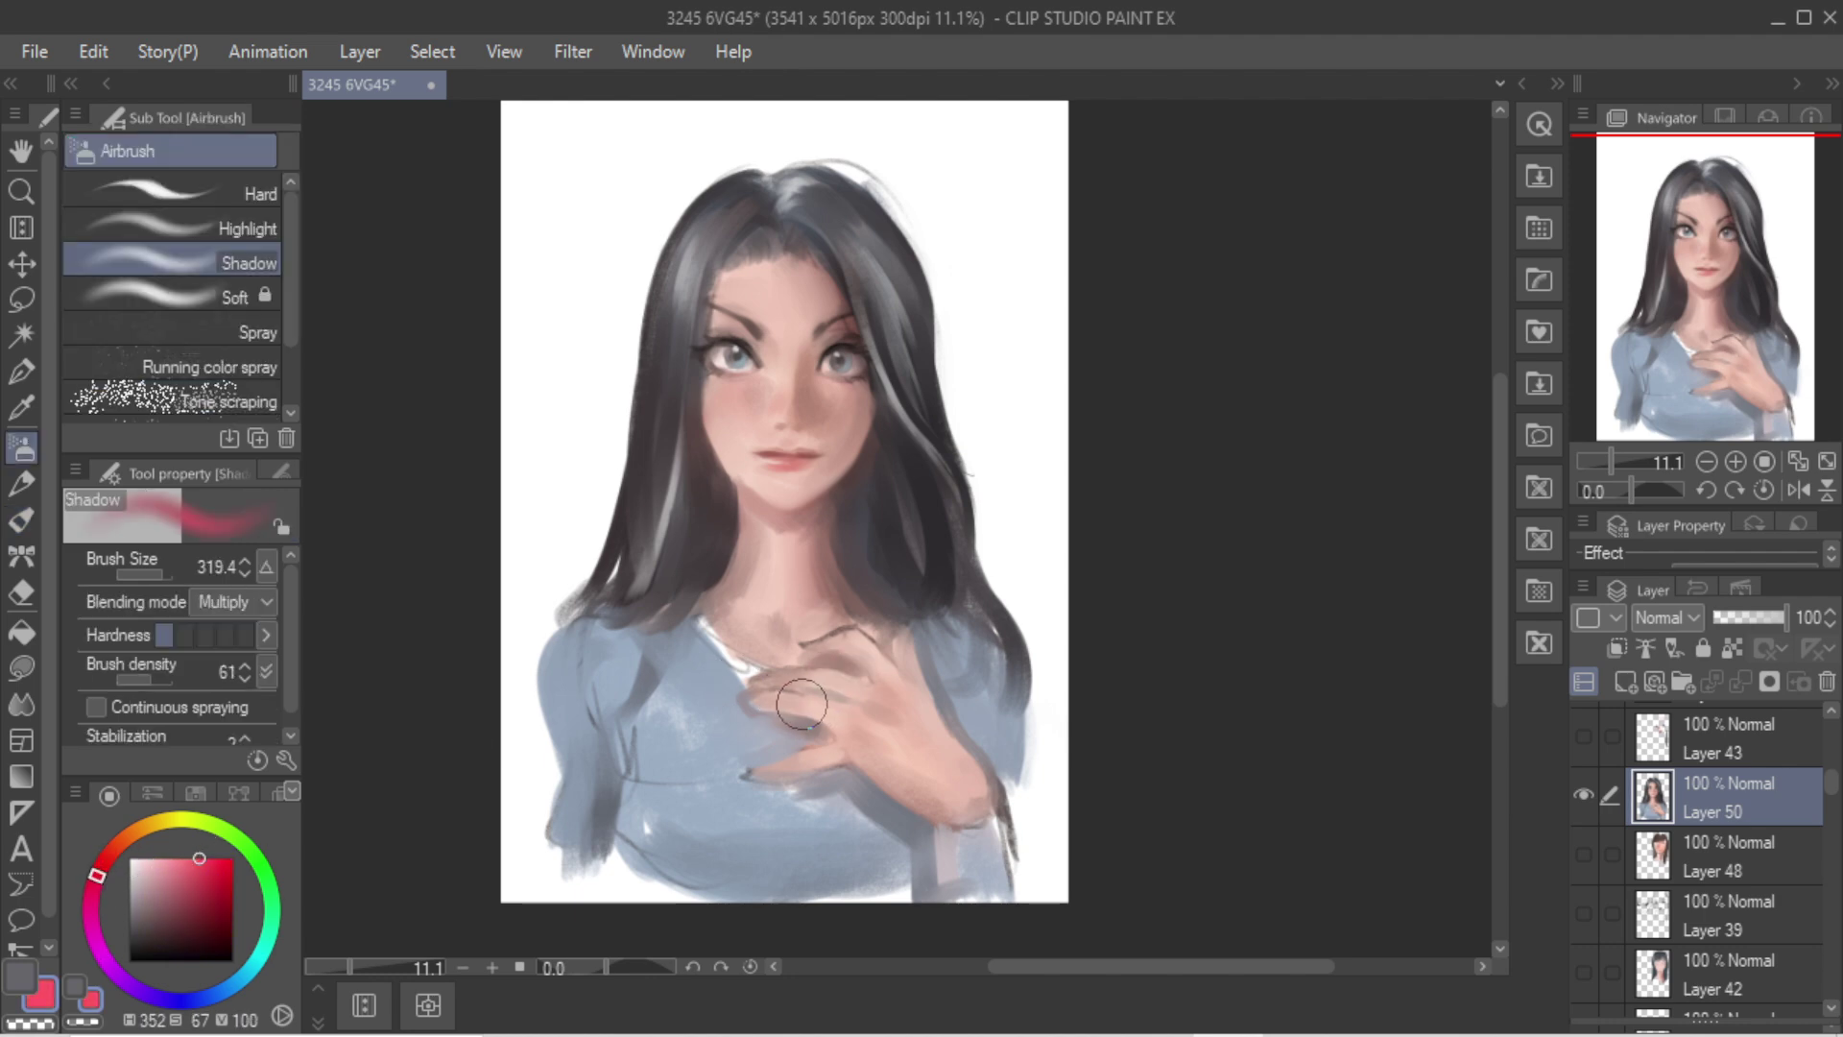
{"action": "left_click_drag", "start_coordinate": [846, 634], "coordinate": [835, 651]}
{"action": "left_click_drag", "start_coordinate": [799, 747], "coordinate": [798, 771]}
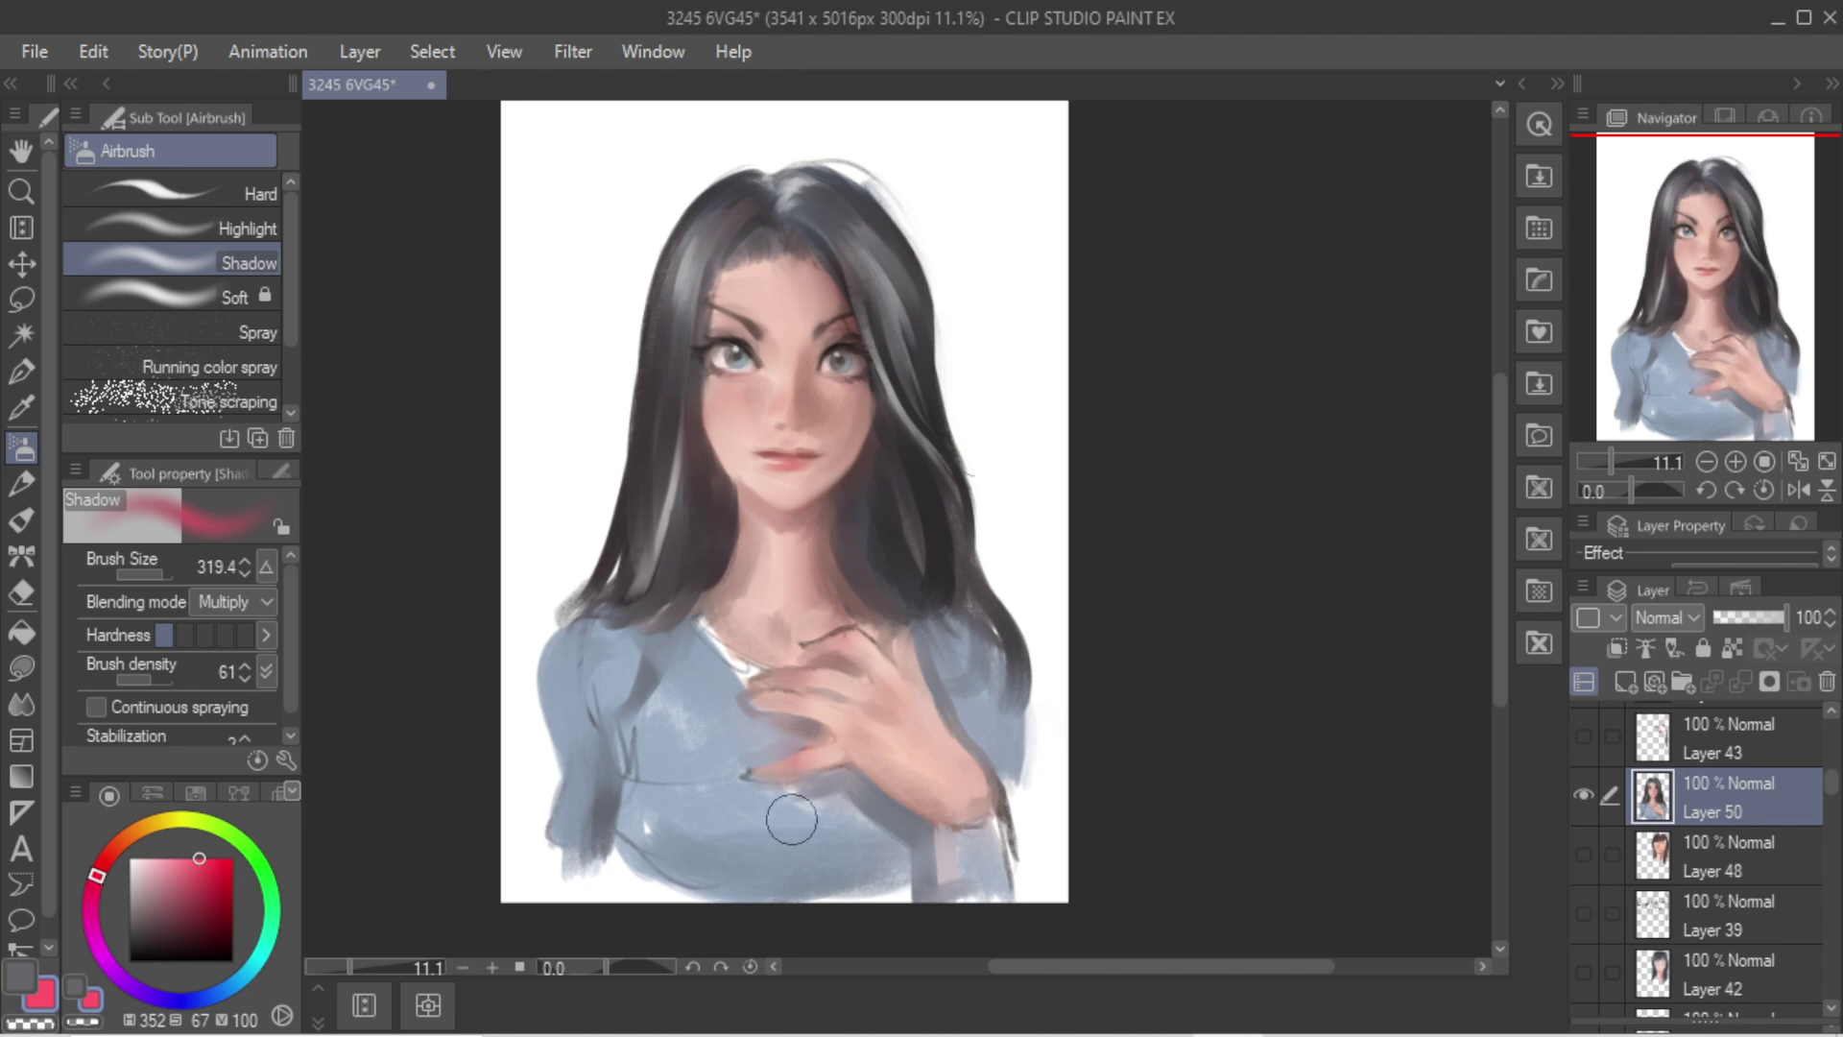
{"action": "key", "text": "ctrl+z"}
{"action": "key", "text": "ctrl+z"}
{"action": "key", "text": "ctrl+z"}
Step: Extend long dark strands over the shoulder opposite the hand with Gouache 3 and a tone sampled from the hair
{"action": "key", "text": "b"}
{"action": "left_click", "coordinate": [669, 384], "text": "alt"}
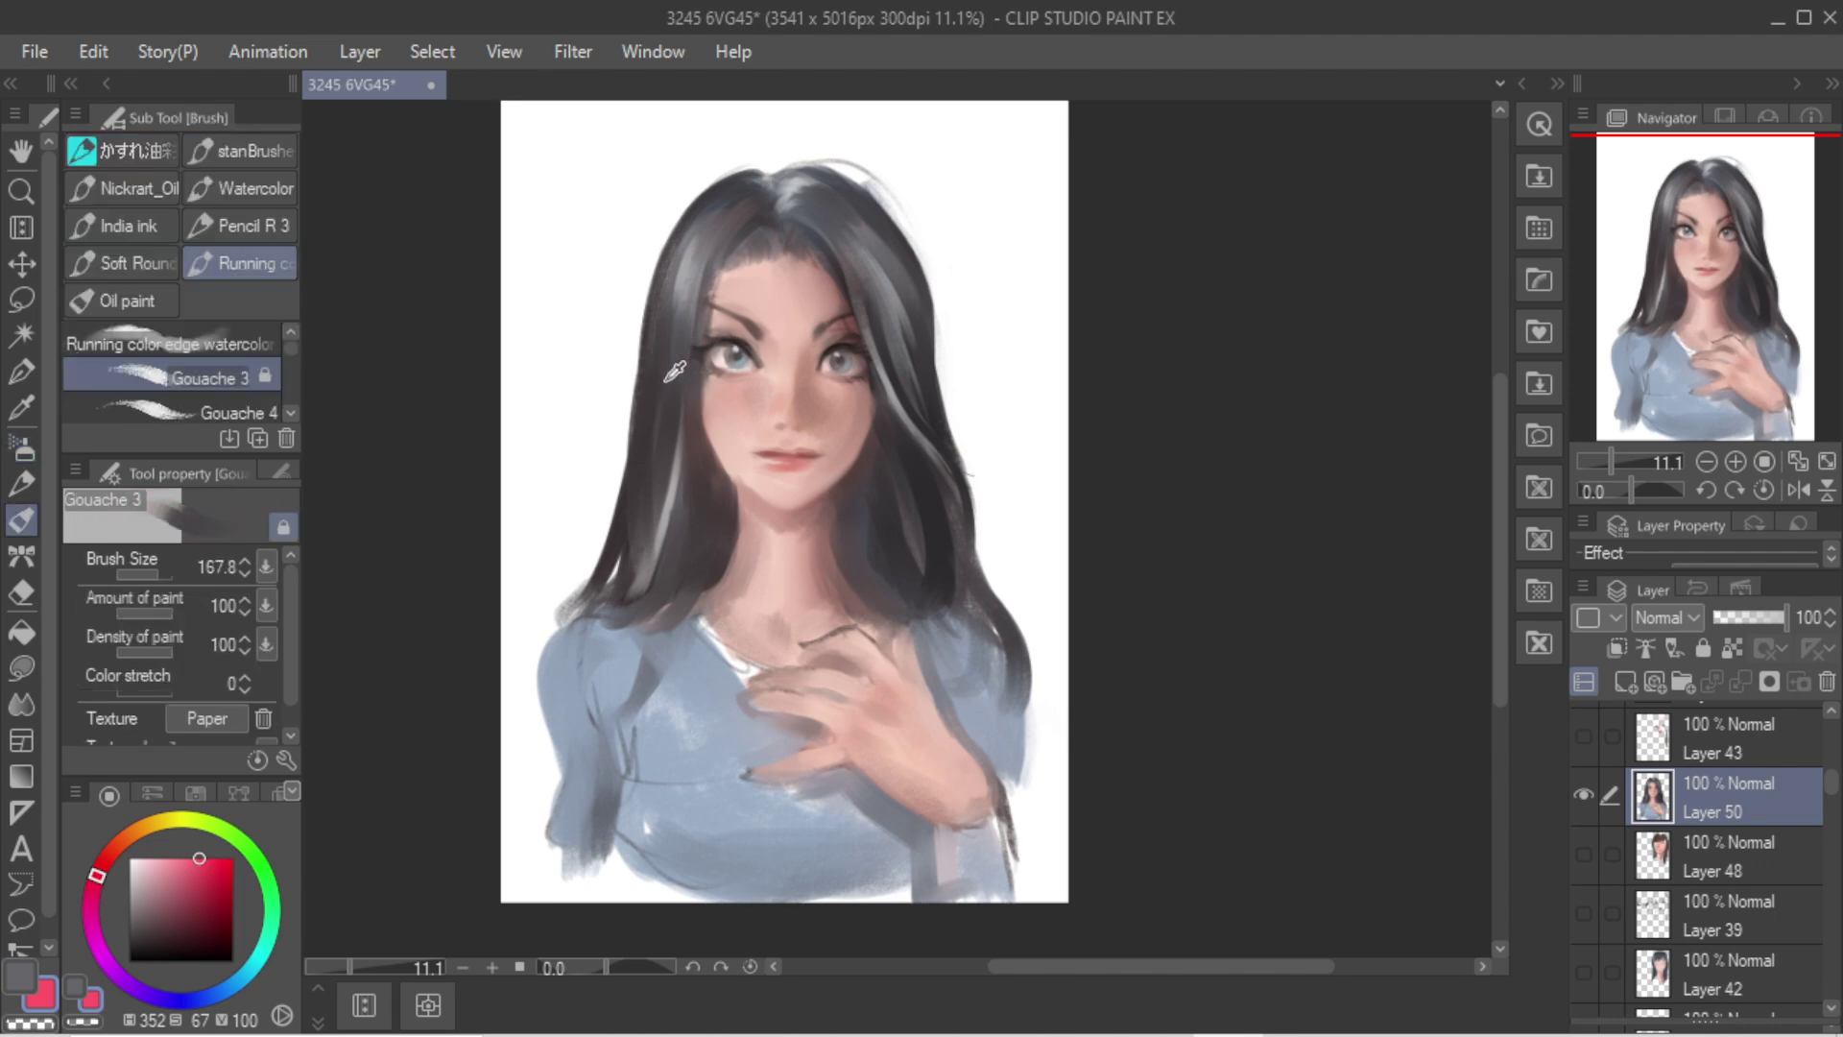
{"action": "left_click_drag", "start_coordinate": [652, 470], "coordinate": [645, 654]}
{"action": "mouse_move", "coordinate": [655, 467]}
{"action": "left_mouse_down"}
{"action": "mouse_move", "coordinate": [662, 443]}
{"action": "mouse_move", "coordinate": [645, 687]}
{"action": "left_mouse_up"}
{"action": "key", "text": "ctrl+z"}
{"action": "mouse_move", "coordinate": [636, 534]}
{"action": "left_mouse_down"}
{"action": "mouse_move", "coordinate": [648, 513]}
{"action": "mouse_move", "coordinate": [620, 717]}
{"action": "left_mouse_up"}
{"action": "left_click_drag", "start_coordinate": [653, 476], "coordinate": [607, 709]}
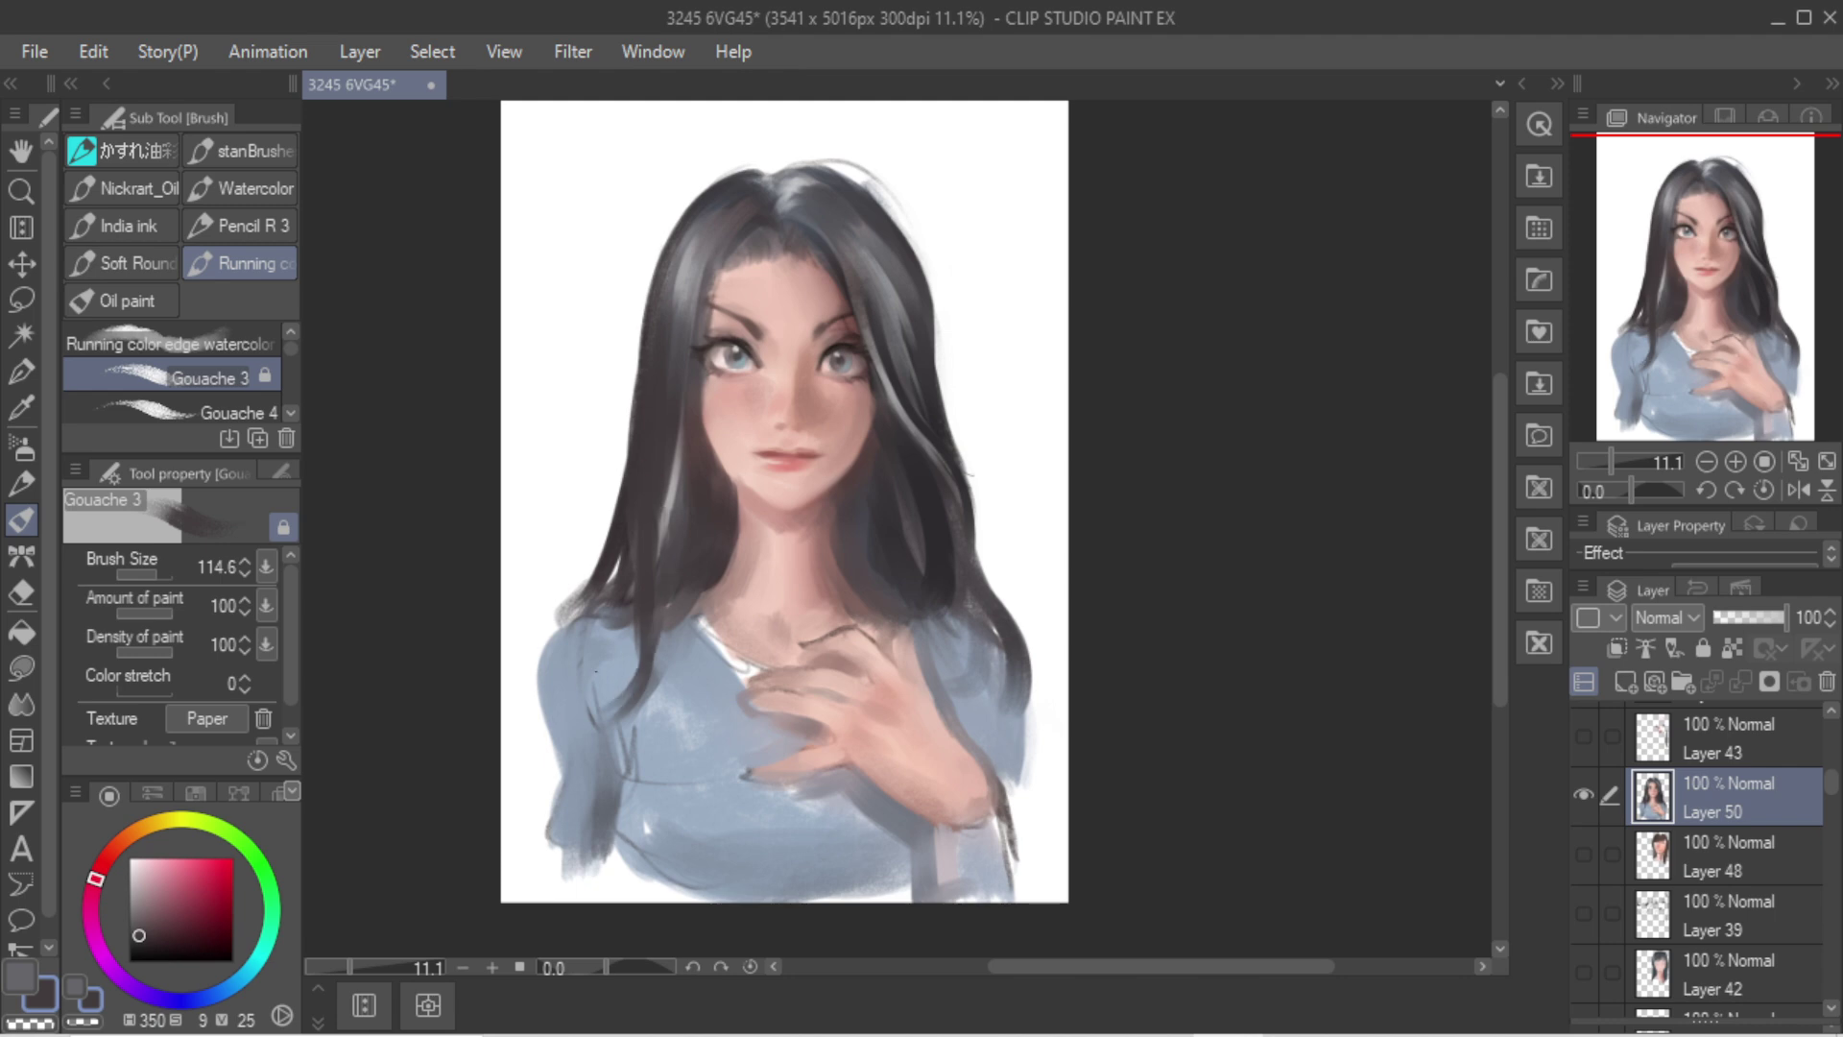
Step: Add loose dark strands falling over the shoulder above the hand at brush size 114.6
{"action": "left_click_drag", "start_coordinate": [933, 576], "coordinate": [960, 693]}
{"action": "mouse_move", "coordinate": [948, 533]}
{"action": "left_mouse_down"}
{"action": "mouse_move", "coordinate": [965, 693]}
{"action": "mouse_move", "coordinate": [1003, 684]}
{"action": "left_mouse_up"}
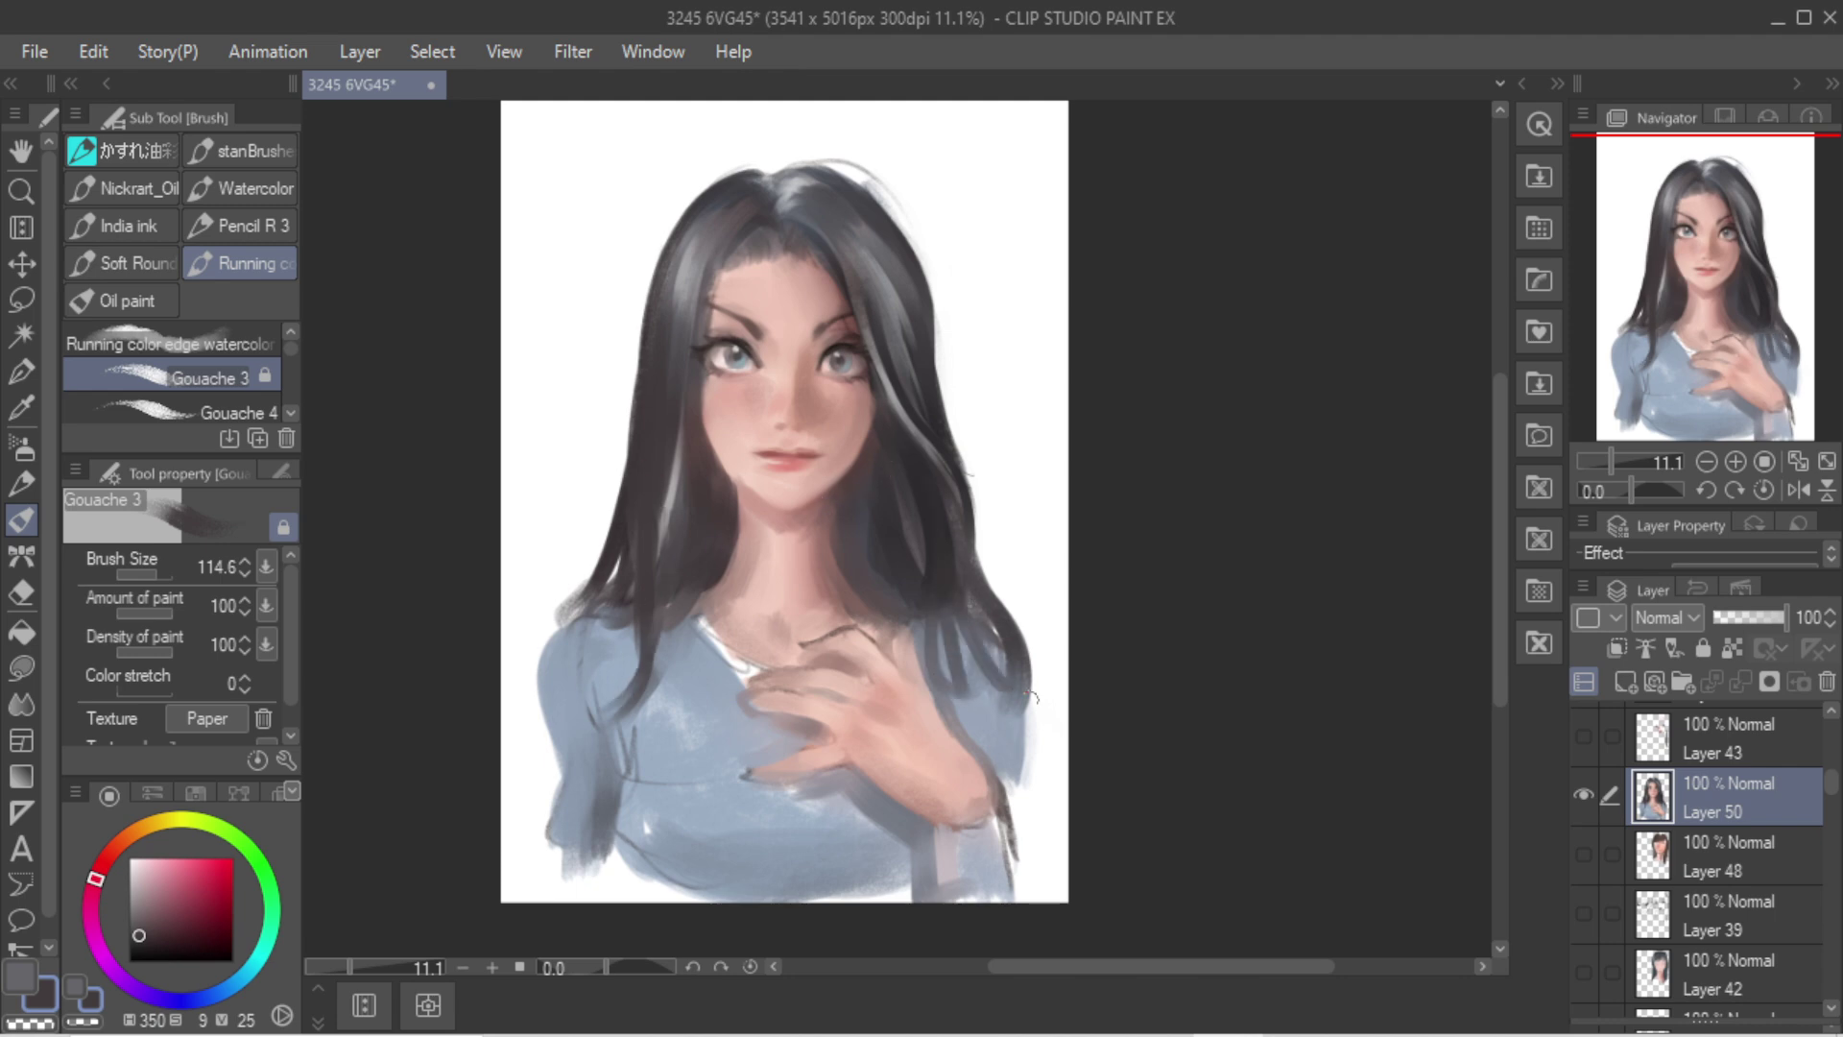
{"action": "left_click_drag", "start_coordinate": [944, 588], "coordinate": [987, 736]}
Step: Try to repaint the lower side of the blouse with a sampled grey-blue at brush size 339.5
{"action": "left_click", "coordinate": [780, 572], "text": "alt"}
{"action": "key", "text": "]"}
{"action": "key", "text": "]"}
{"action": "key", "text": "]"}
{"action": "key", "text": "]"}
{"action": "key", "text": "]"}
{"action": "key", "text": "]"}
{"action": "key", "text": "]"}
{"action": "key", "text": "]"}
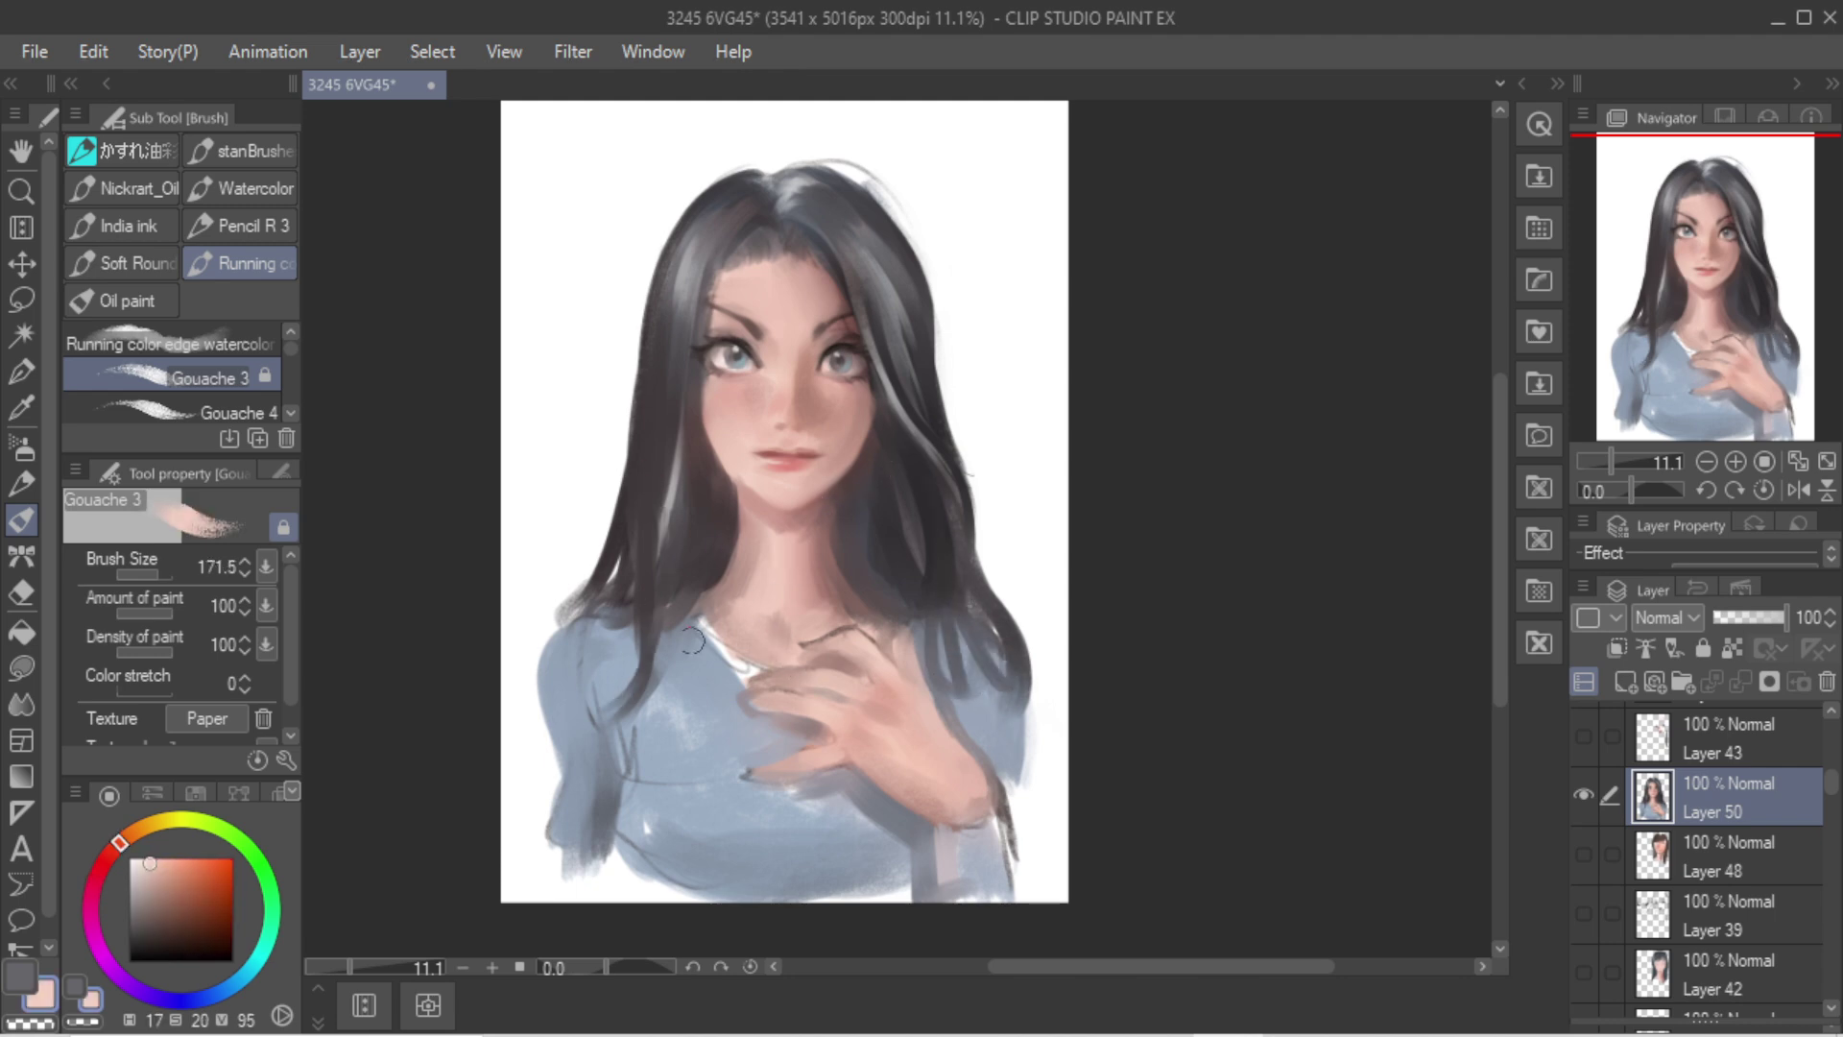
{"action": "left_click", "coordinate": [600, 812], "text": "alt"}
{"action": "mouse_move", "coordinate": [605, 806]}
{"action": "left_mouse_down"}
{"action": "mouse_move", "coordinate": [591, 904]}
{"action": "mouse_move", "coordinate": [561, 864]}
{"action": "mouse_move", "coordinate": [663, 880]}
{"action": "mouse_move", "coordinate": [624, 829]}
{"action": "mouse_move", "coordinate": [655, 898]}
{"action": "left_mouse_up"}
{"action": "key", "text": "ctrl+z"}
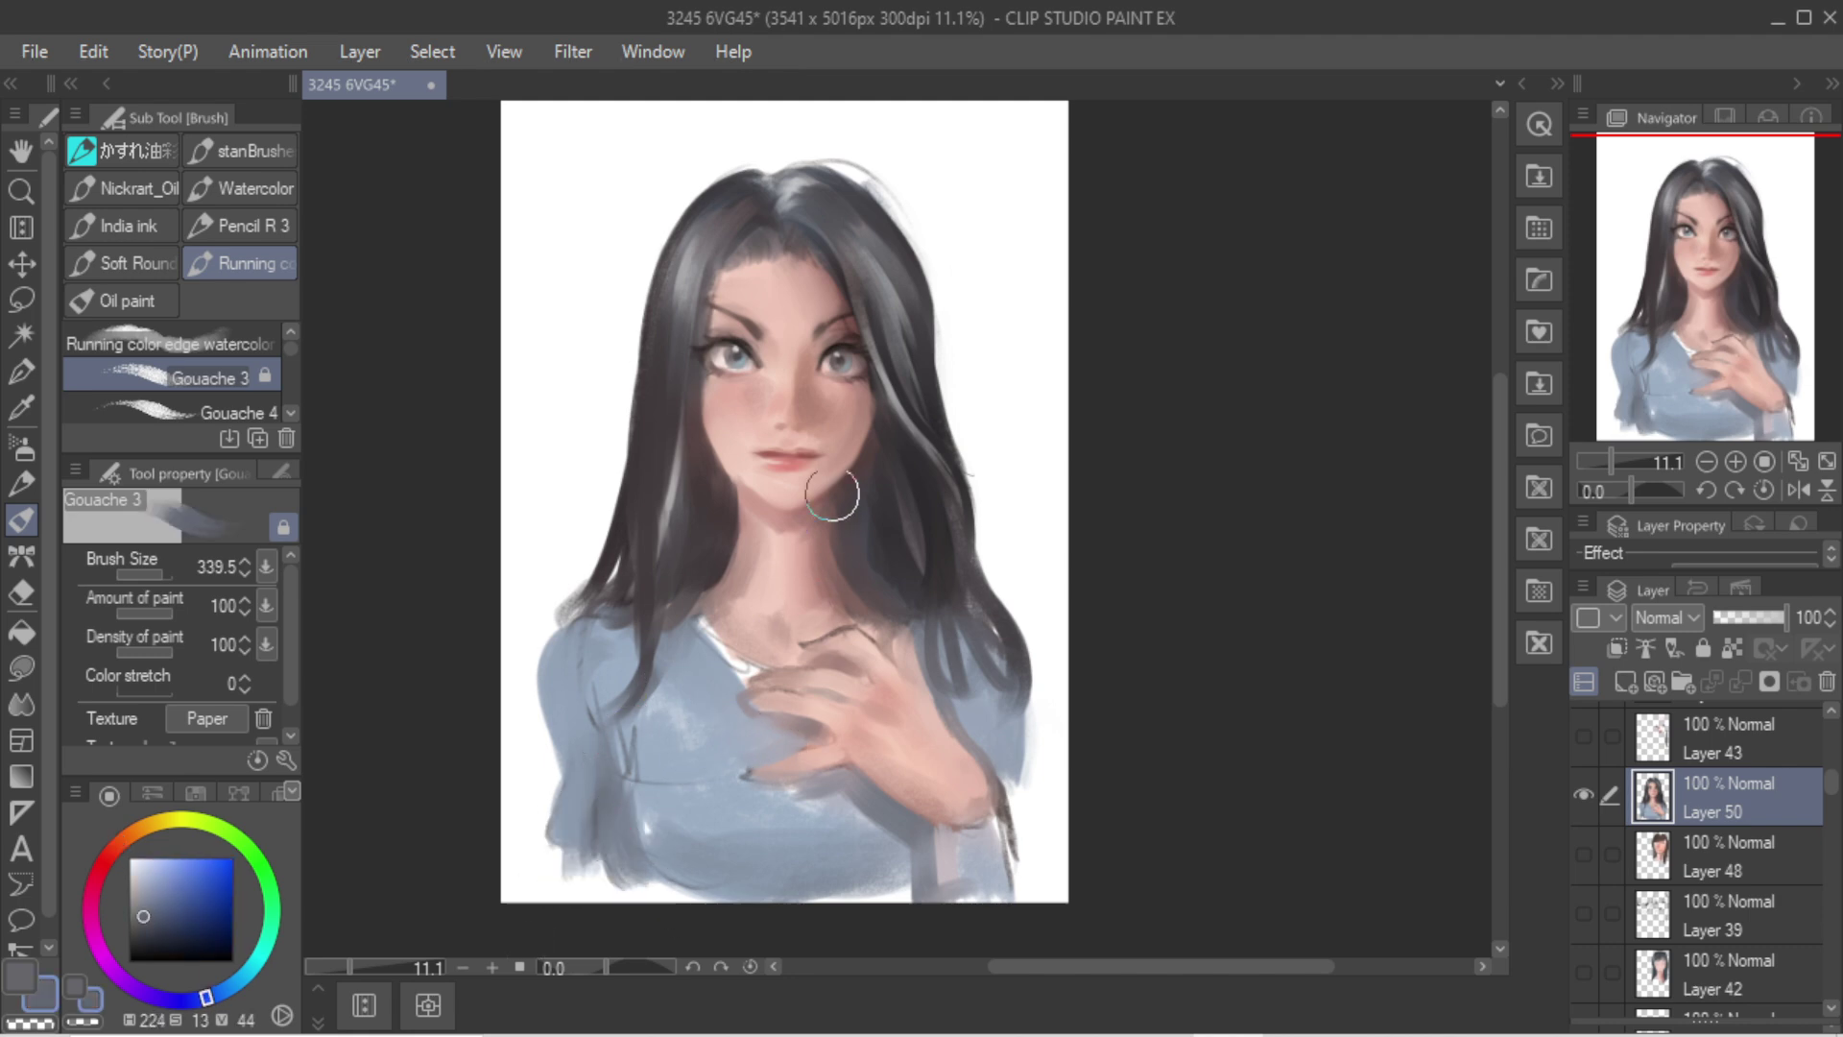
{"action": "key", "text": "ctrl+z"}
Step: Soften the forehead hairline with a sampled skin tone and add light grey strokes on the crown at brush size 122.6
{"action": "left_click", "coordinate": [771, 495], "text": "alt"}
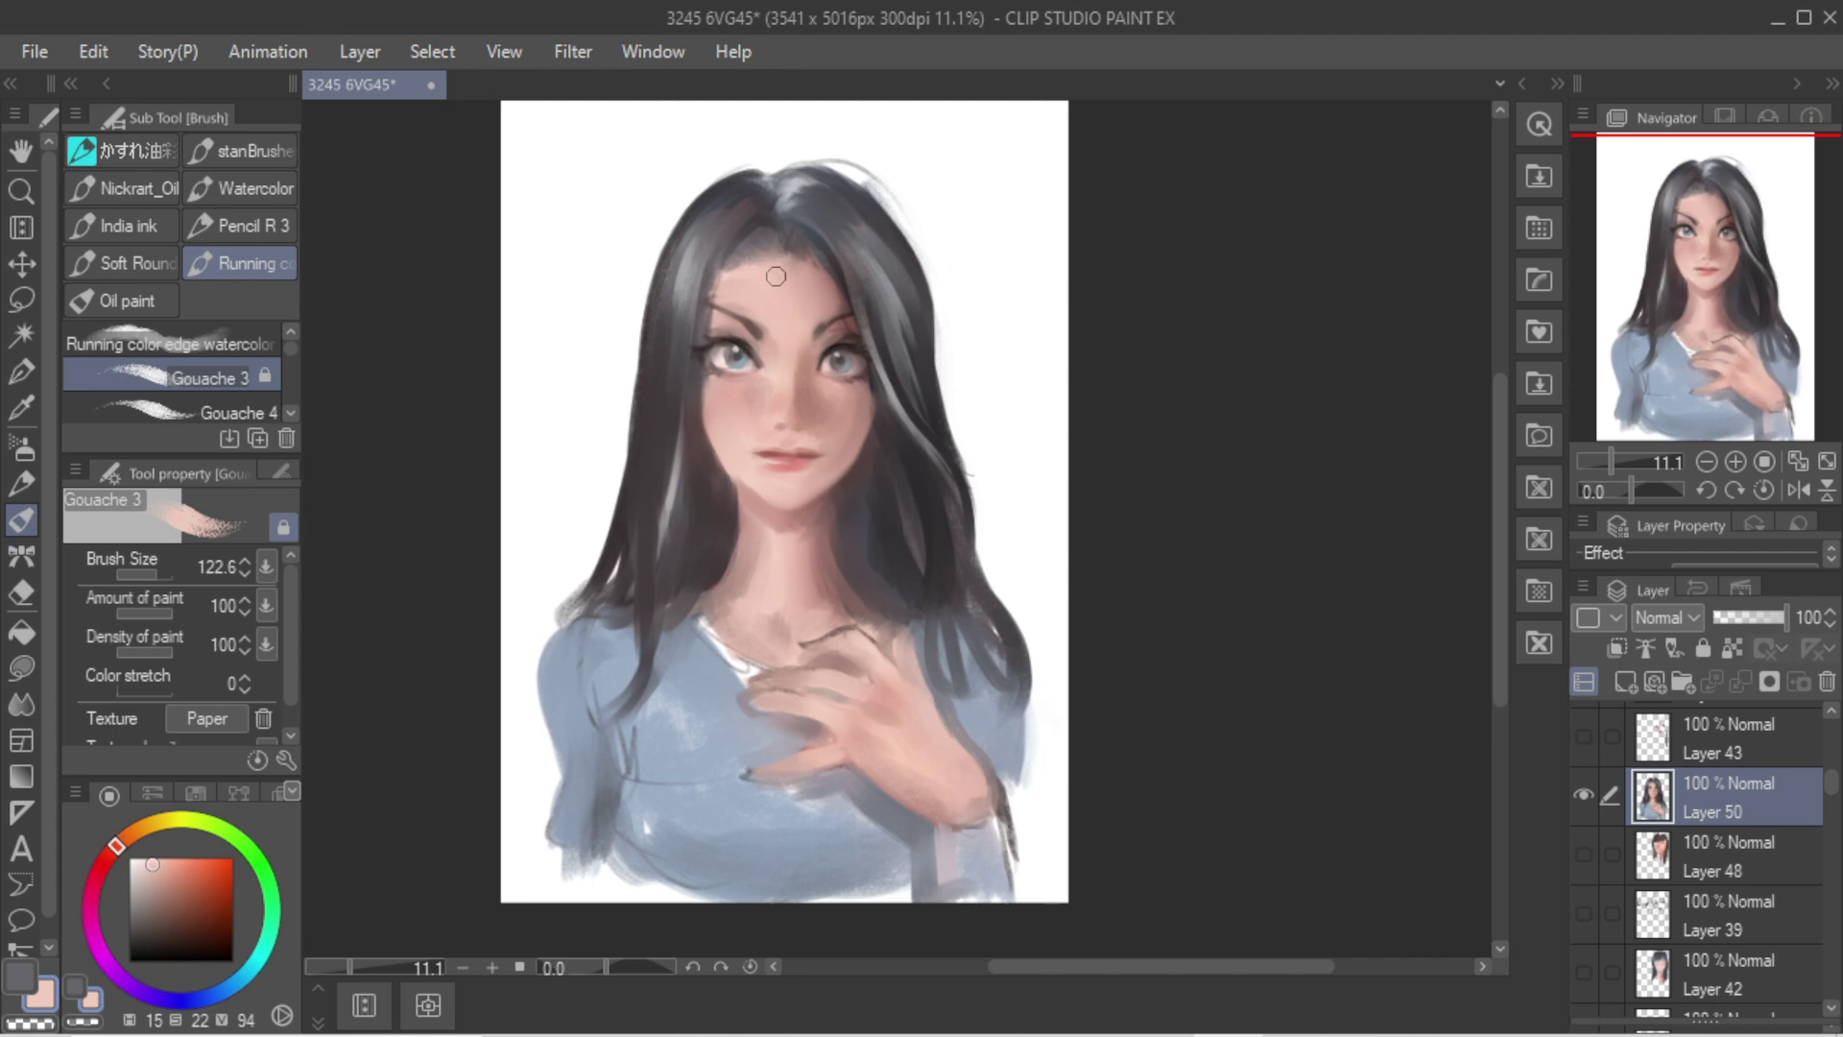
{"action": "mouse_move", "coordinate": [775, 276]}
{"action": "left_mouse_down"}
{"action": "mouse_move", "coordinate": [740, 239]}
{"action": "mouse_move", "coordinate": [827, 224]}
{"action": "left_mouse_up"}
{"action": "left_click", "coordinate": [789, 186], "text": "alt"}
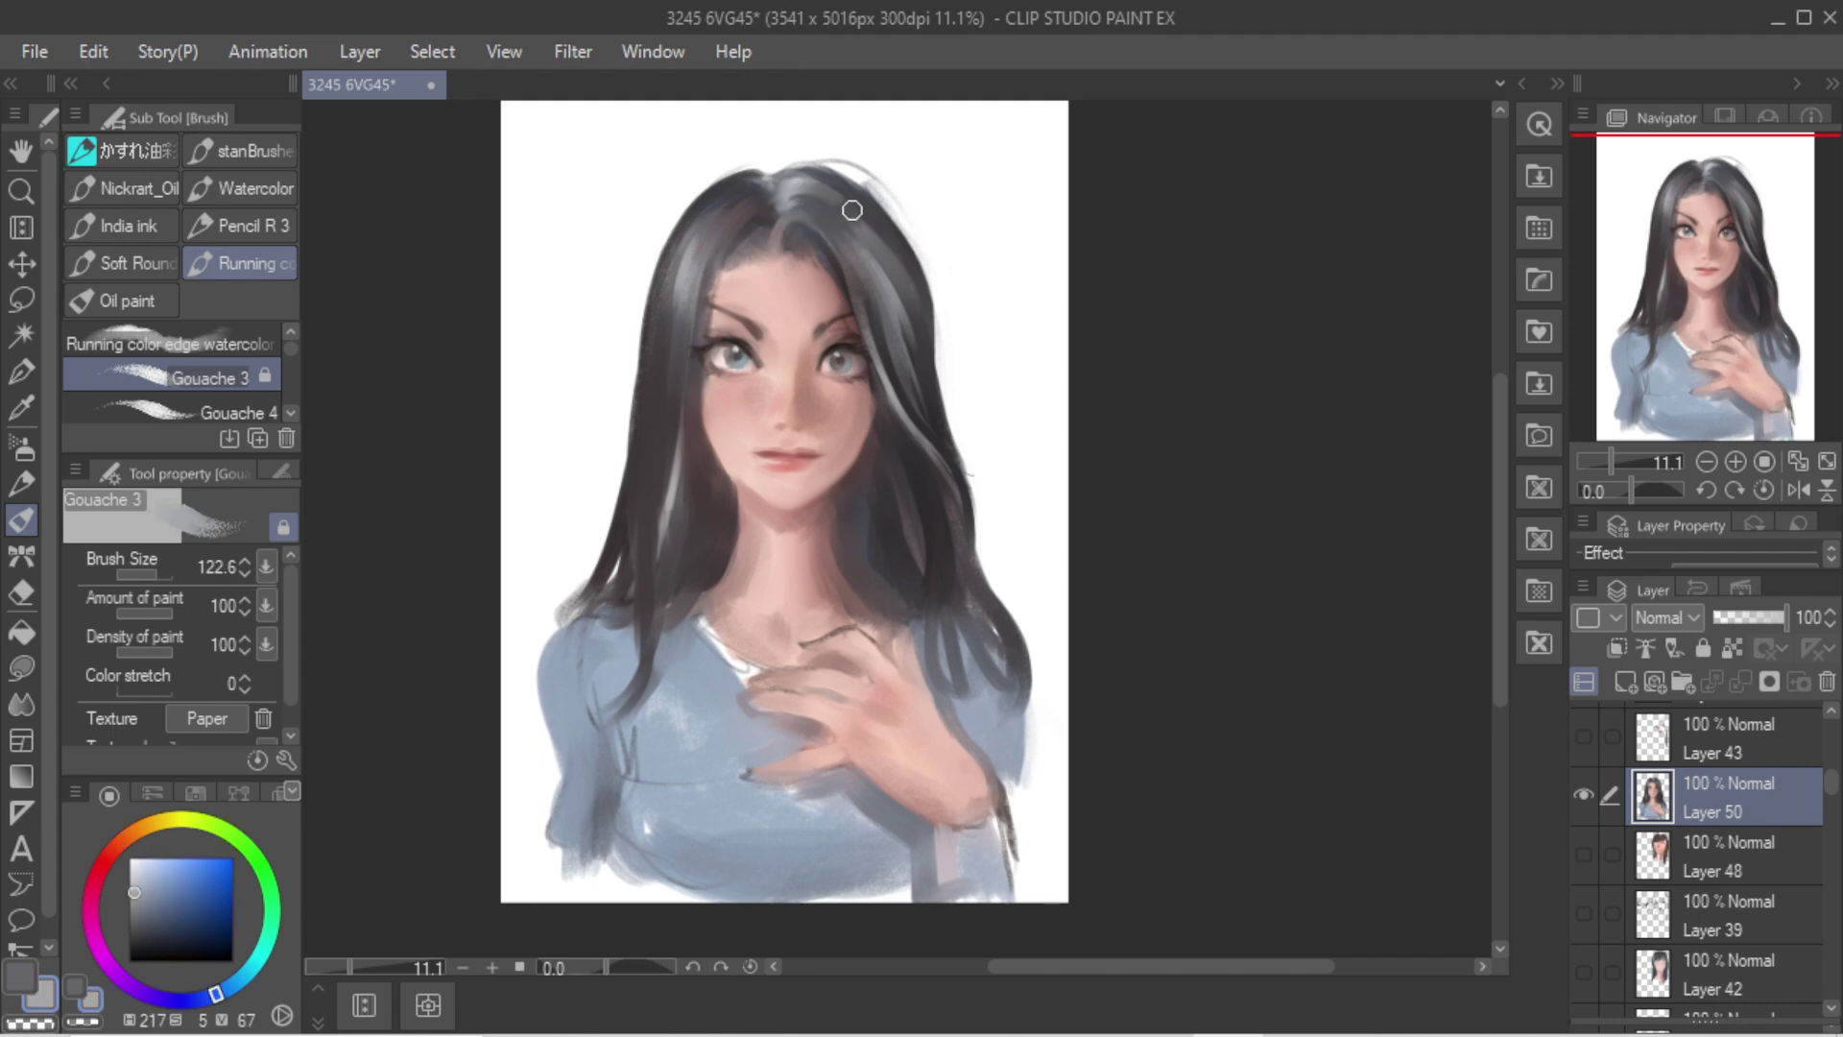
Step: Define dark strands on both sides of the parting with a sampled dark violet at brush size 122.6
{"action": "left_click", "coordinate": [893, 220], "text": "alt"}
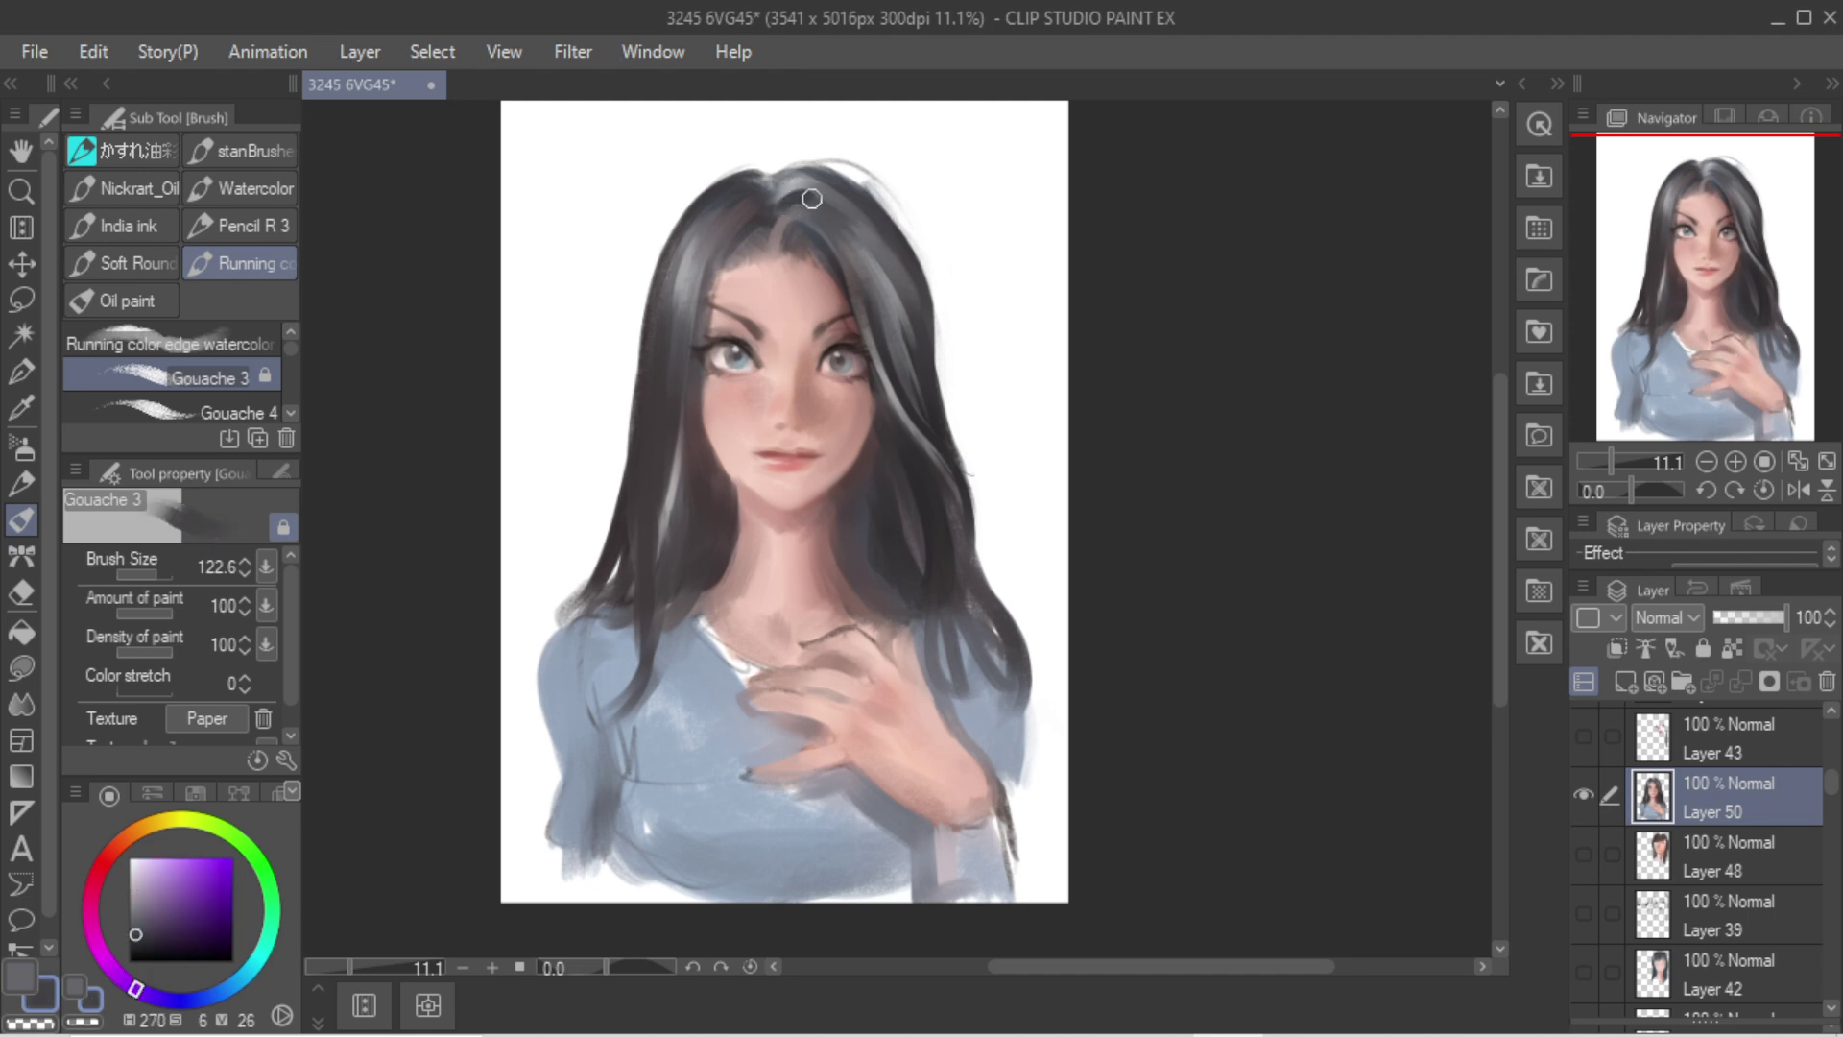
{"action": "mouse_move", "coordinate": [802, 187]}
{"action": "left_mouse_down"}
{"action": "mouse_move", "coordinate": [896, 295]}
{"action": "mouse_move", "coordinate": [853, 212]}
{"action": "mouse_move", "coordinate": [899, 264]}
{"action": "left_mouse_up"}
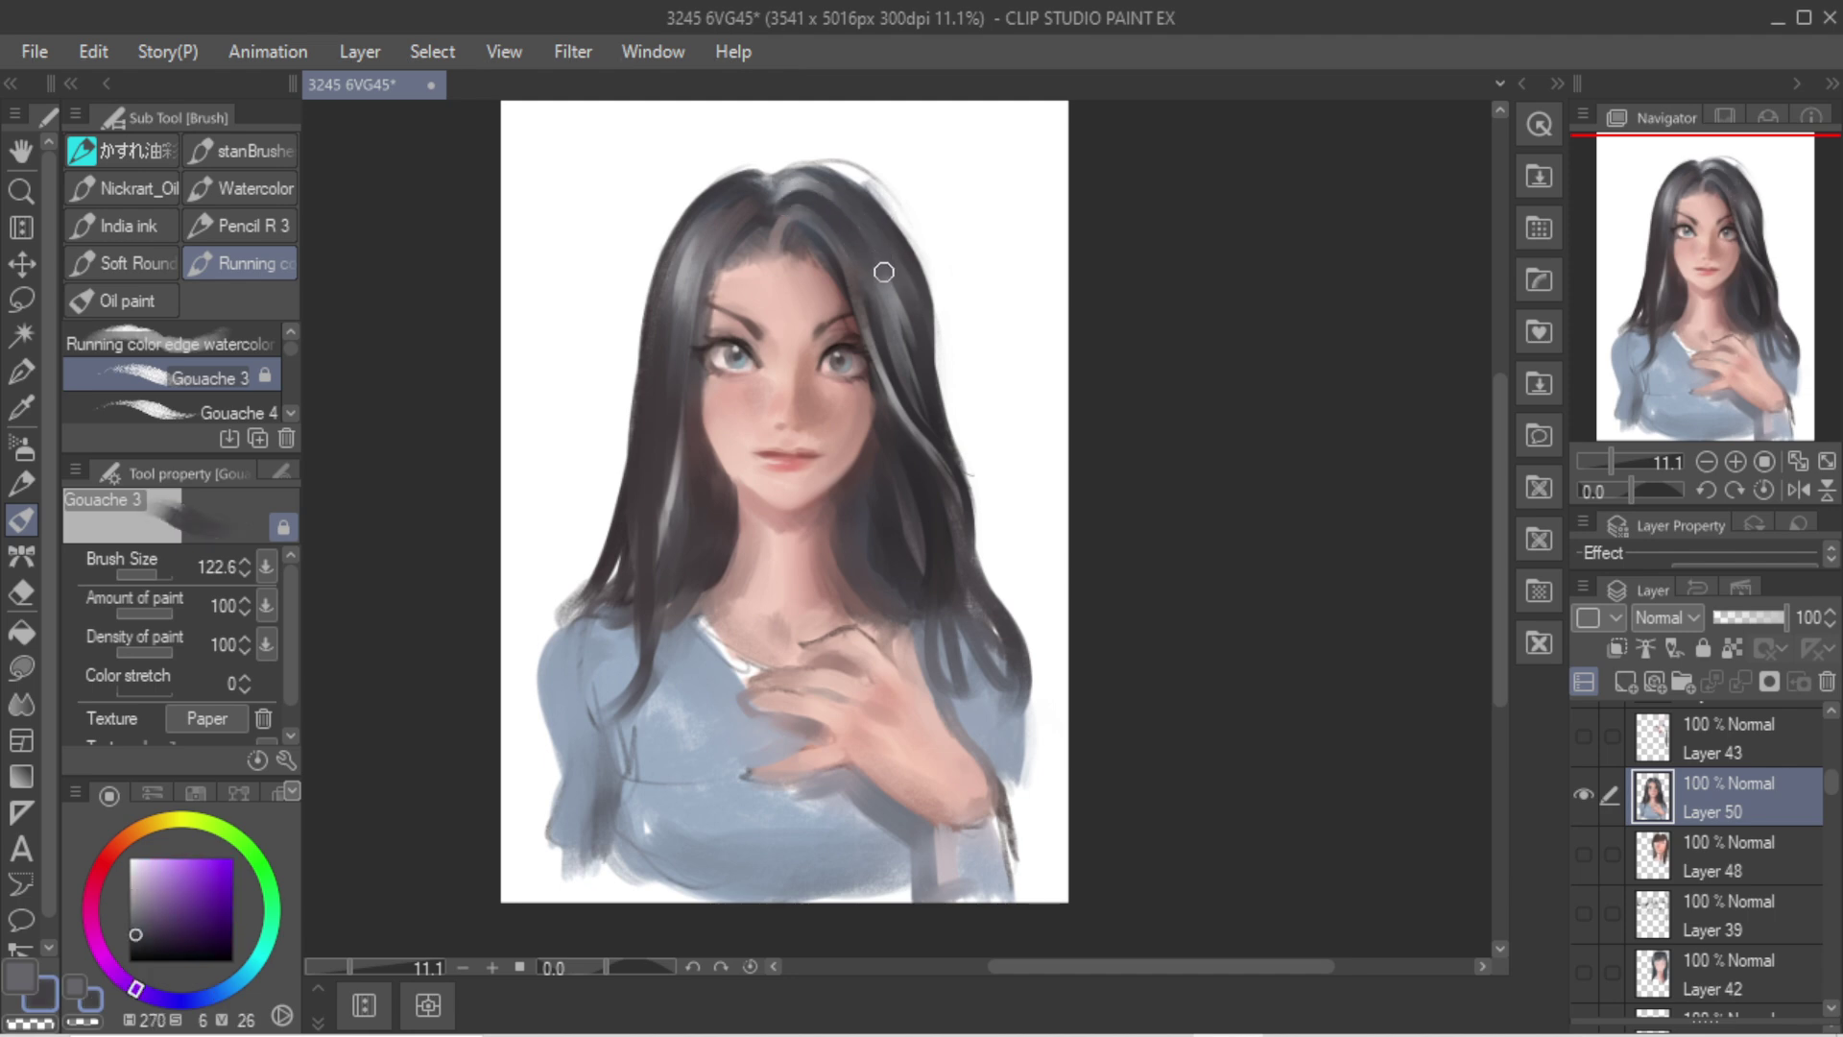
{"action": "mouse_move", "coordinate": [824, 211]}
{"action": "left_mouse_down"}
{"action": "mouse_move", "coordinate": [881, 354]}
{"action": "mouse_move", "coordinate": [848, 231]}
{"action": "mouse_move", "coordinate": [899, 319]}
{"action": "left_mouse_up"}
{"action": "left_click_drag", "start_coordinate": [728, 227], "coordinate": [665, 337]}
{"action": "key", "text": "ctrl+z"}
{"action": "left_click_drag", "start_coordinate": [729, 219], "coordinate": [672, 327]}
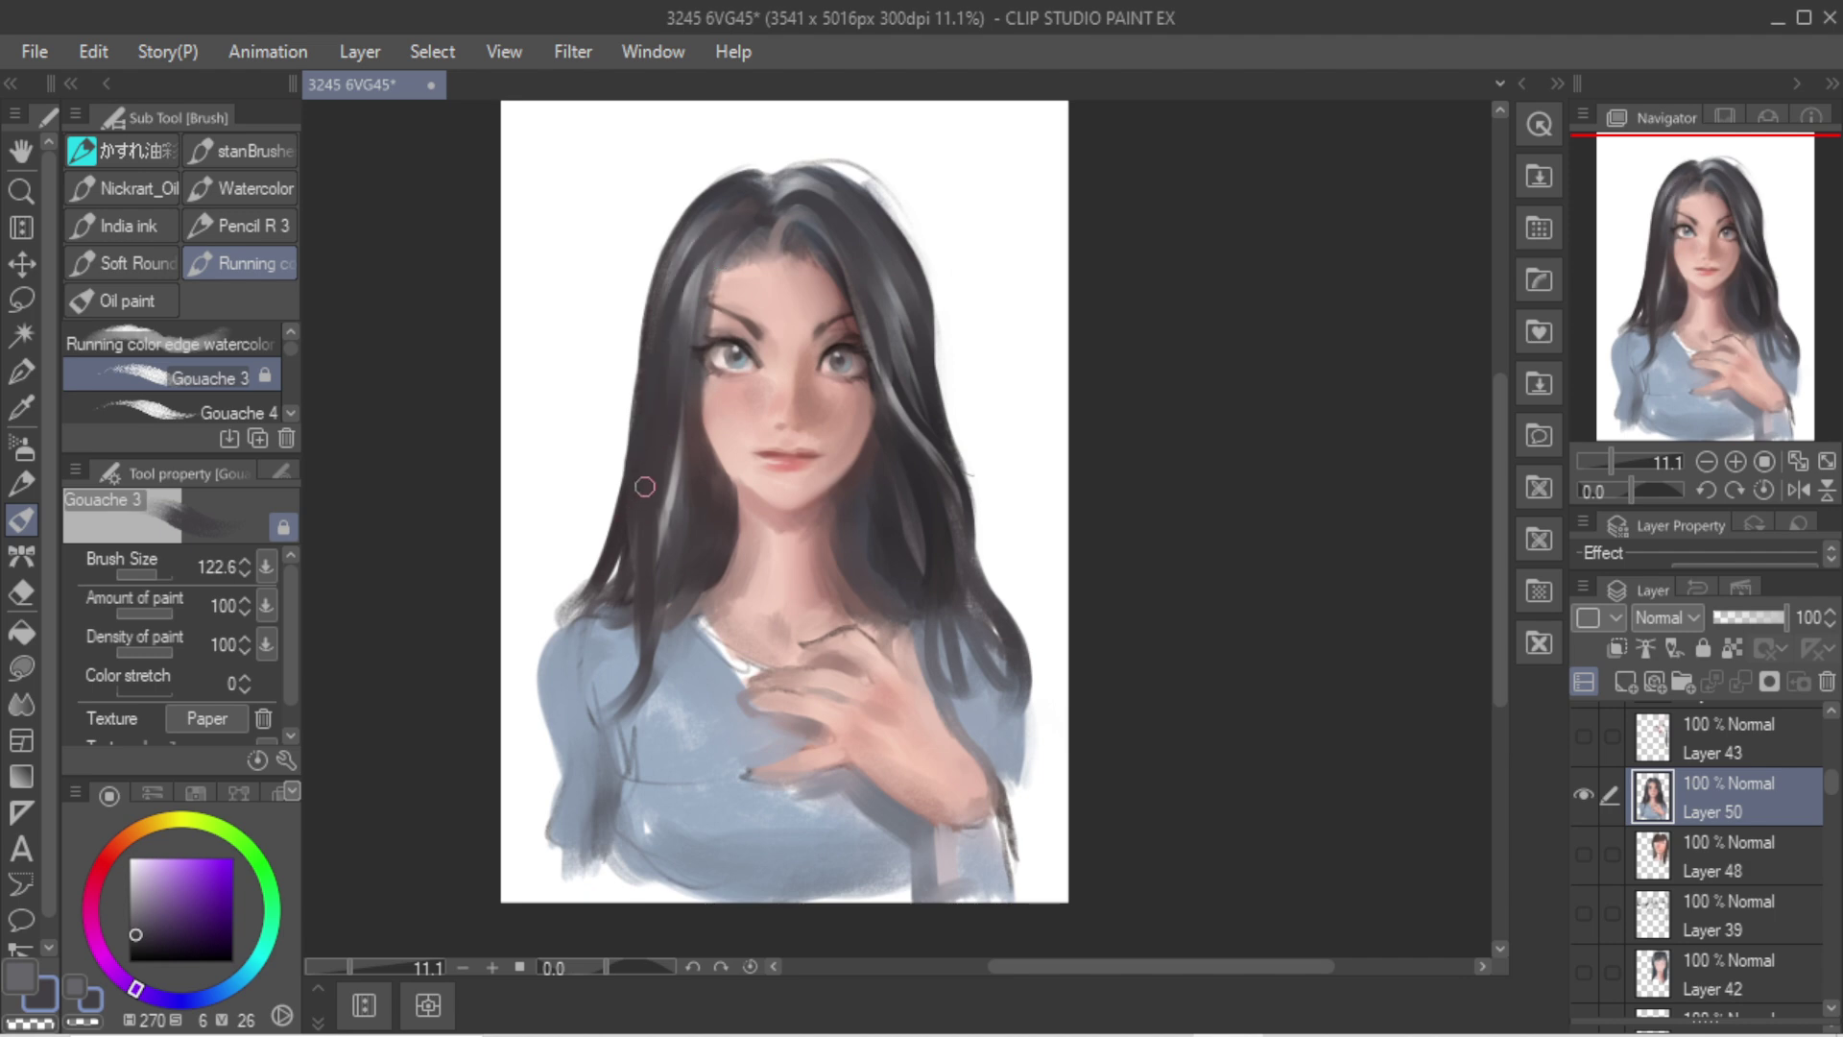
{"action": "left_click_drag", "start_coordinate": [664, 248], "coordinate": [606, 520]}
{"action": "key", "text": "ctrl+z"}
Step: Create a new layer above the portrait layer and set its blending mode to Overlay
{"action": "key", "text": "b"}
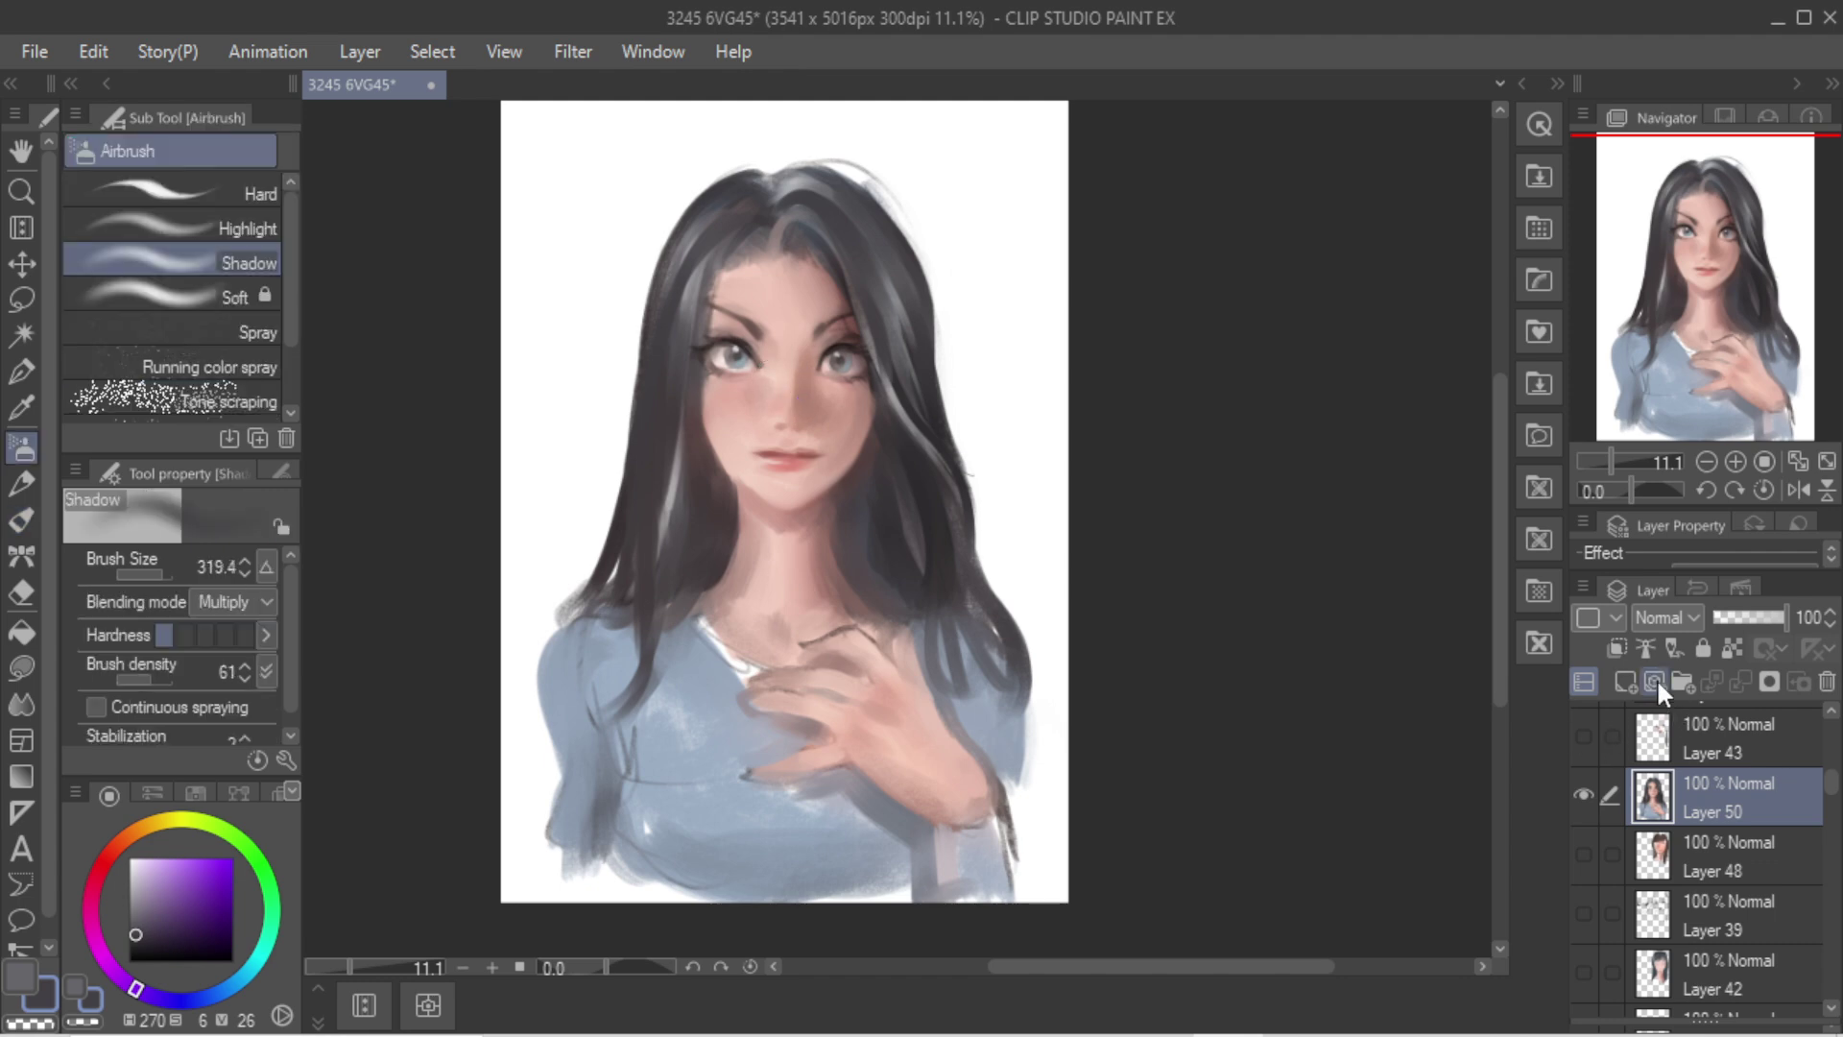
{"action": "left_click", "coordinate": [1629, 681]}
{"action": "left_click", "coordinate": [1665, 617]}
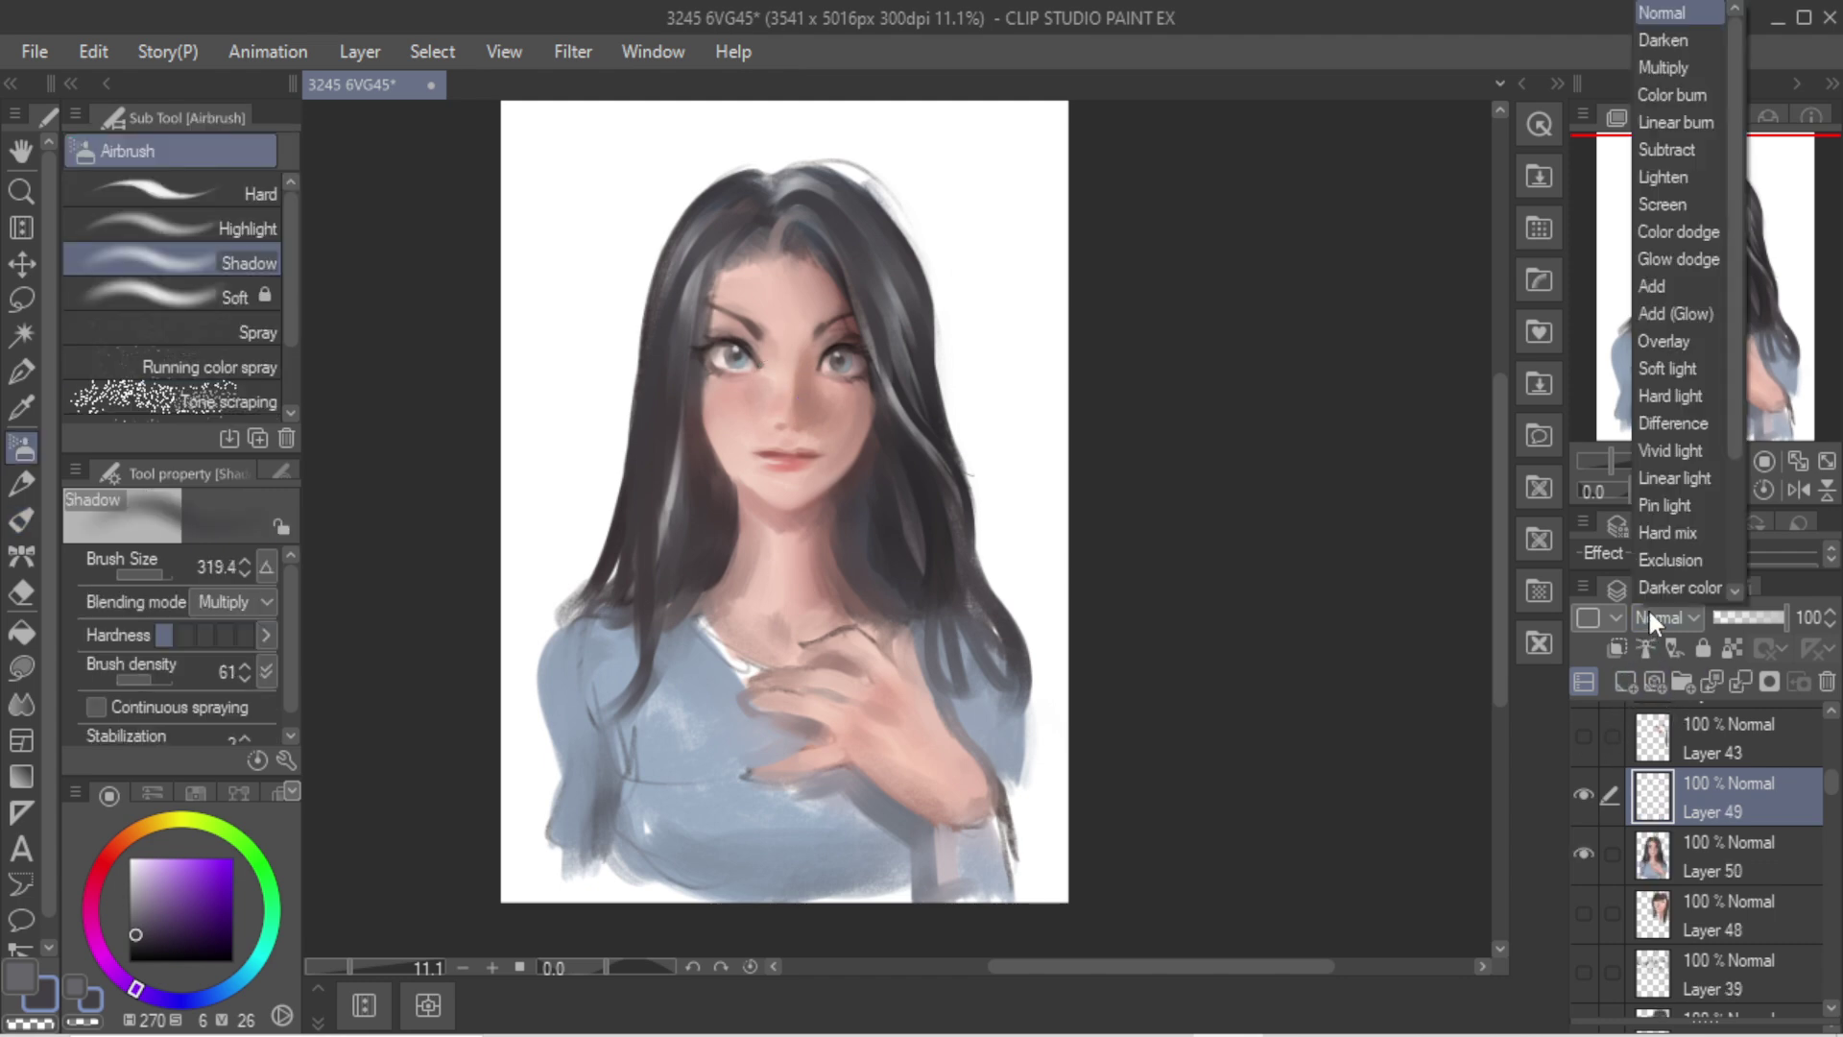
{"action": "left_click", "coordinate": [1675, 341]}
{"action": "key", "text": "b"}
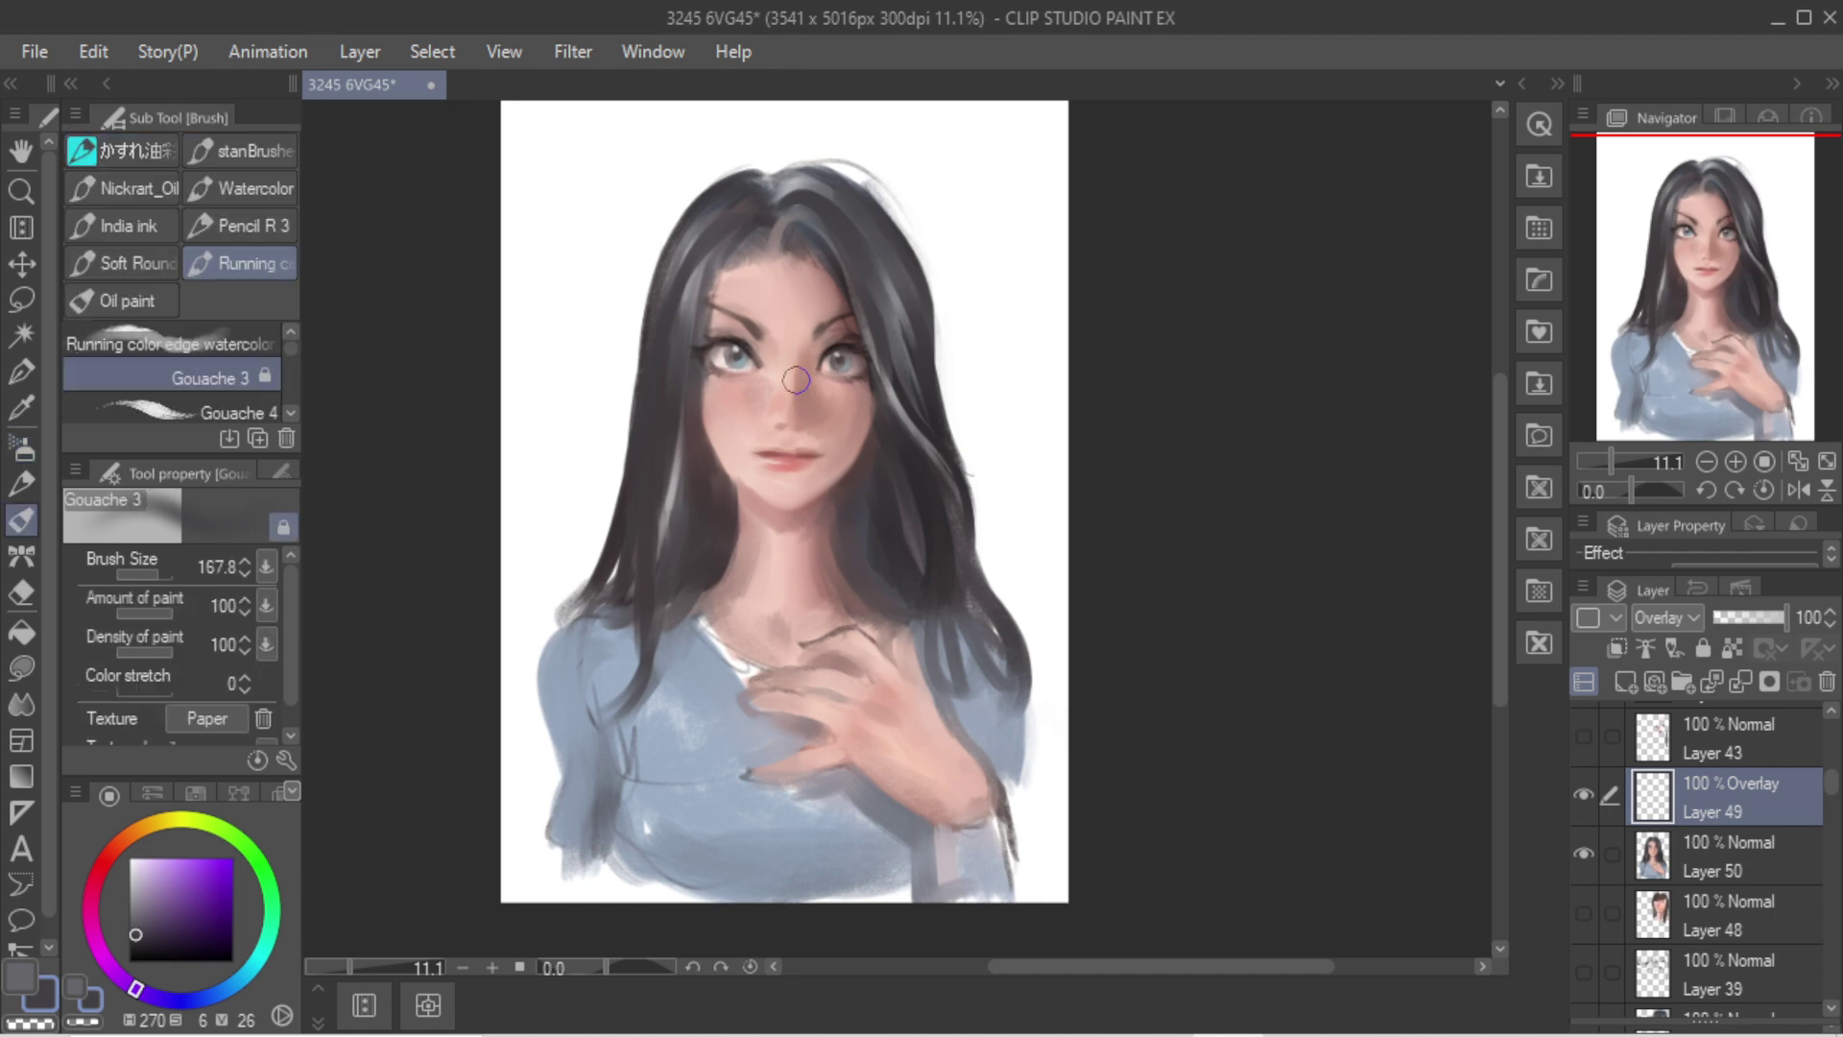
Step: Deepen the shaded side of the face, neck and nose with dark violet and sampled reddish browns at brush sizes 687.0 and 158.7
{"action": "key", "text": "]"}
{"action": "mouse_move", "coordinate": [787, 364]}
{"action": "left_mouse_down"}
{"action": "mouse_move", "coordinate": [782, 397]}
{"action": "mouse_move", "coordinate": [854, 474]}
{"action": "mouse_move", "coordinate": [814, 568]}
{"action": "mouse_move", "coordinate": [846, 583]}
{"action": "left_mouse_up"}
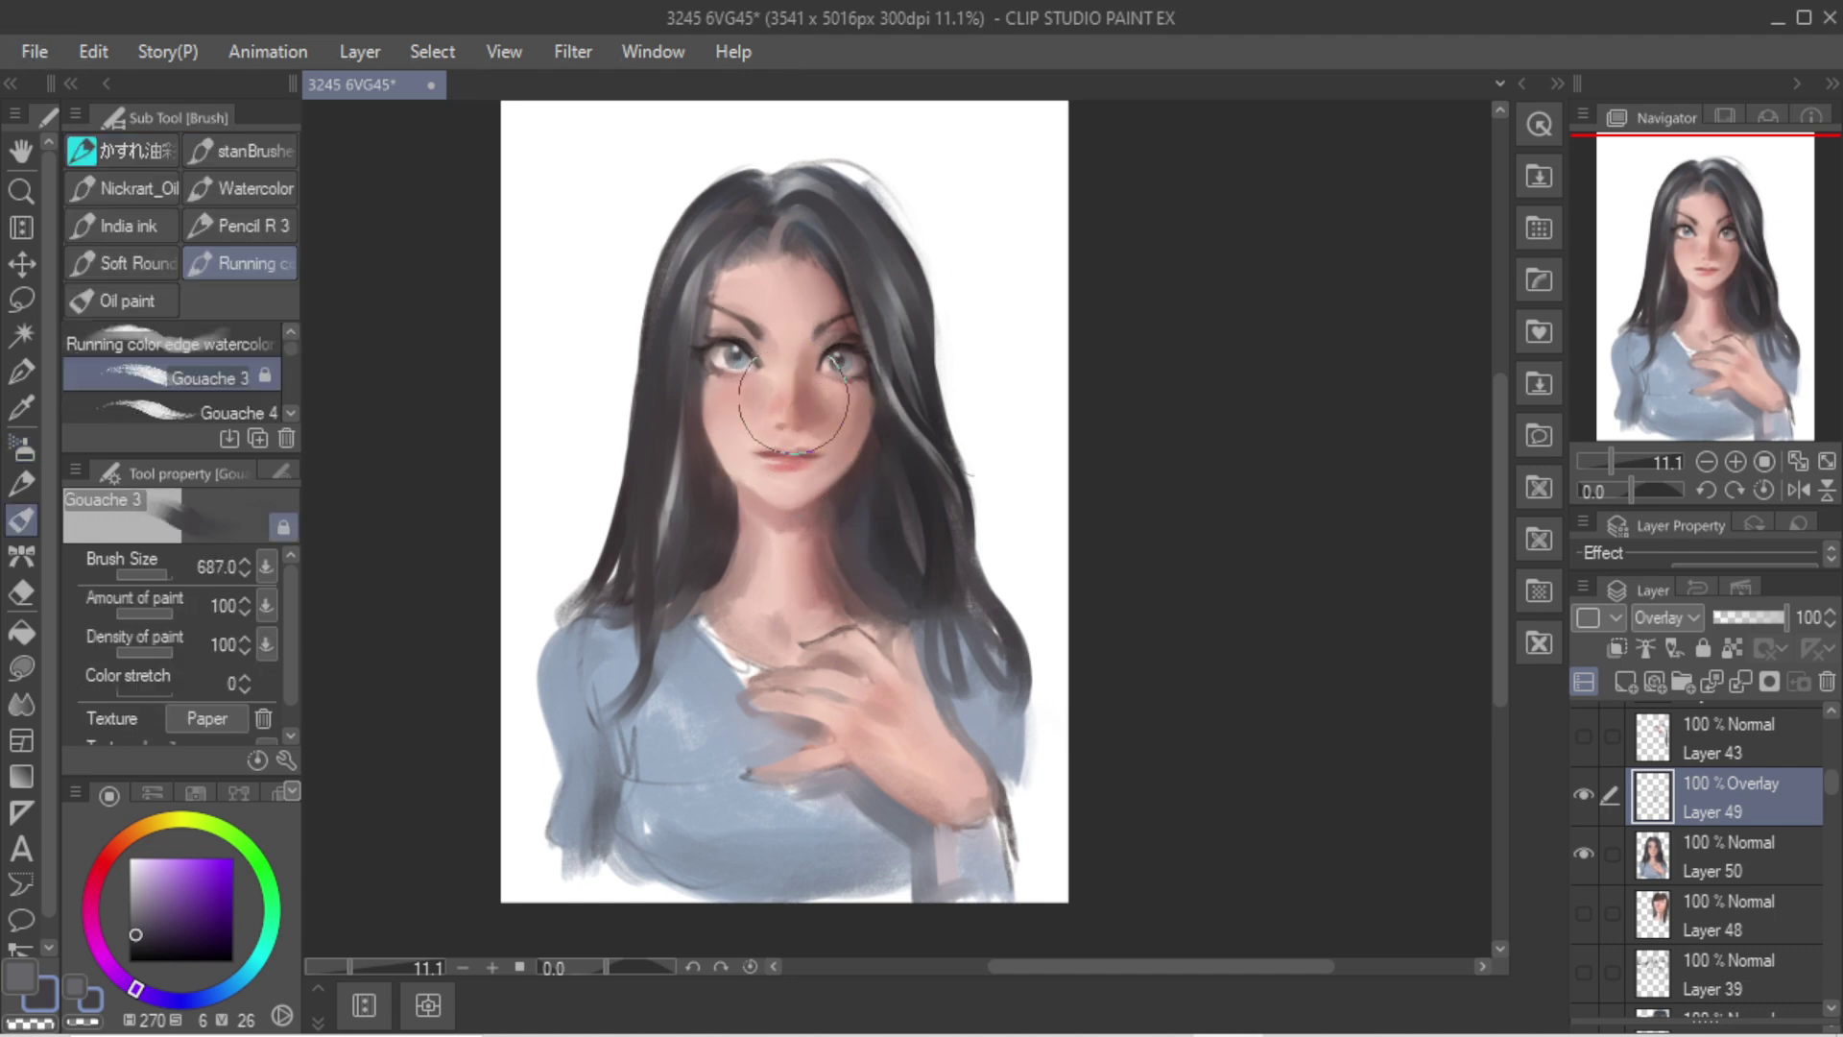
{"action": "left_click", "coordinate": [798, 261], "text": "alt"}
{"action": "left_click_drag", "start_coordinate": [805, 319], "coordinate": [788, 278]}
{"action": "left_click_drag", "start_coordinate": [811, 495], "coordinate": [798, 432]}
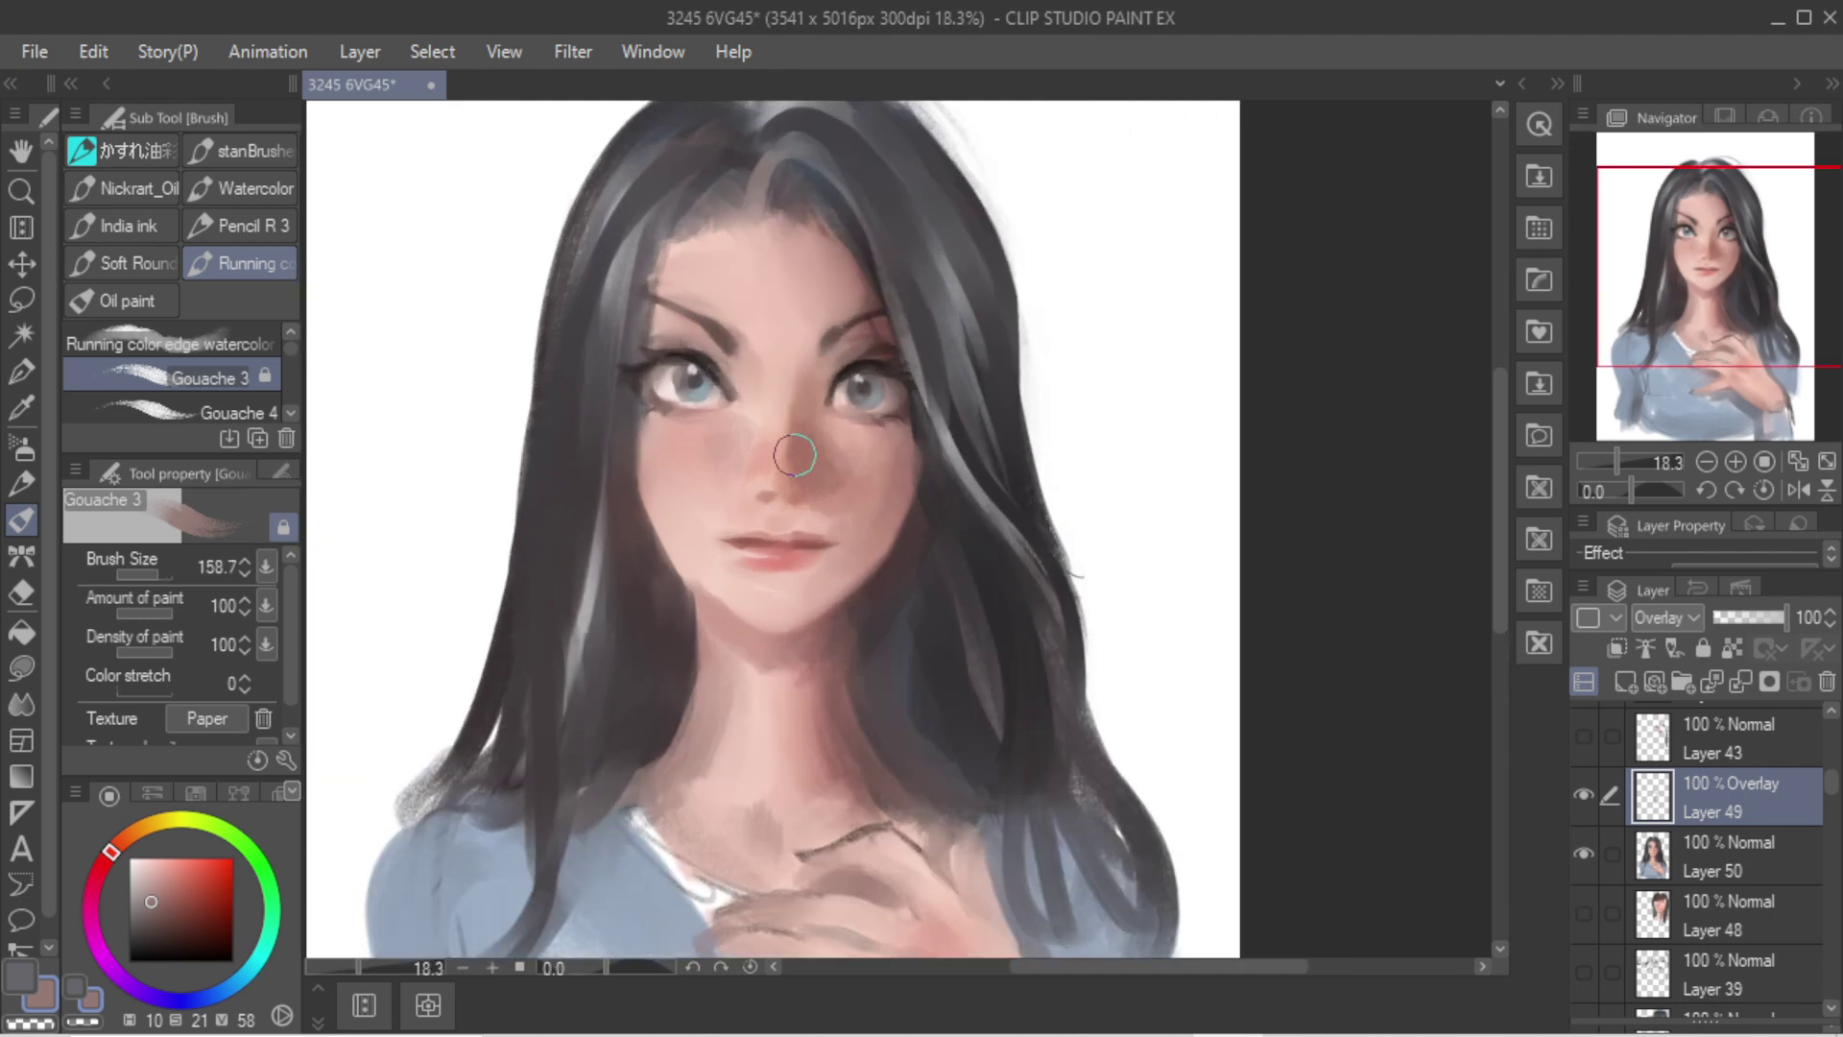
{"action": "left_click", "coordinate": [806, 401], "text": "alt"}
{"action": "left_click", "coordinate": [878, 372], "text": "alt"}
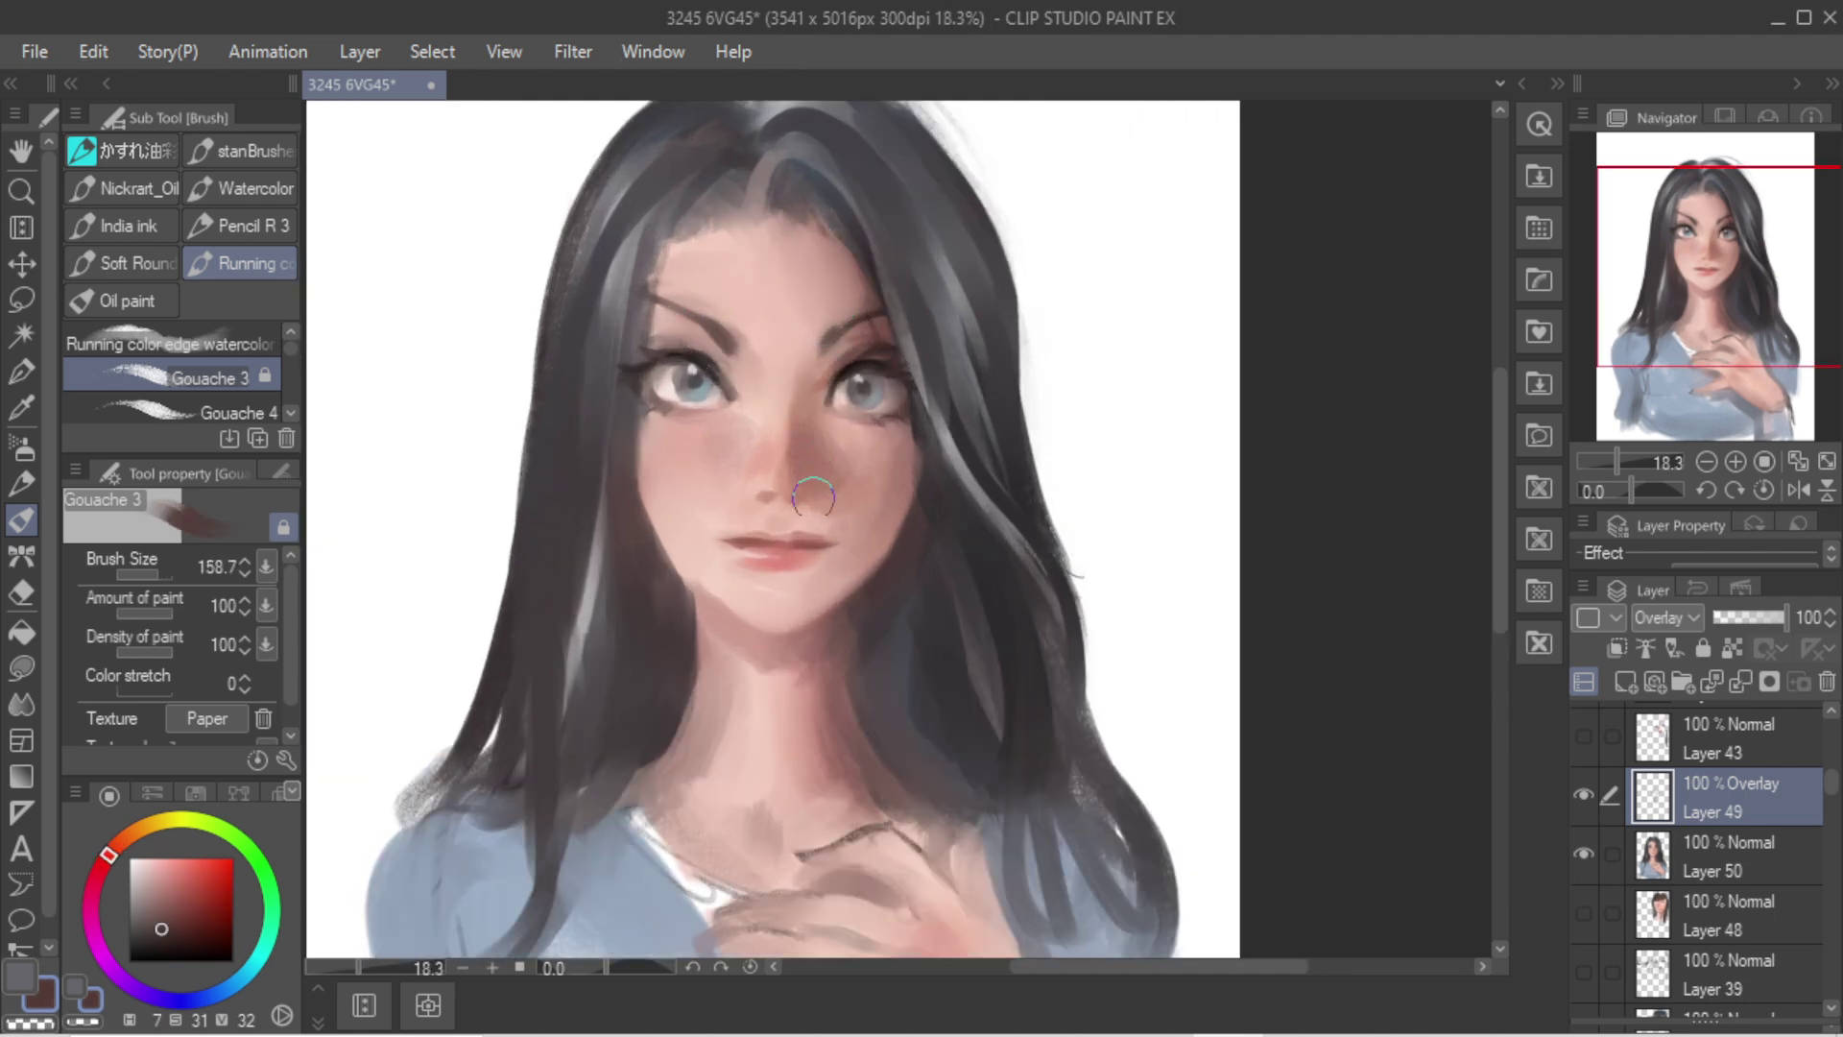
Step: Try to soften the nose shading with the Blur tool at brush size 320.7, and sample a light skin tone from the nose
{"action": "key", "text": "j"}
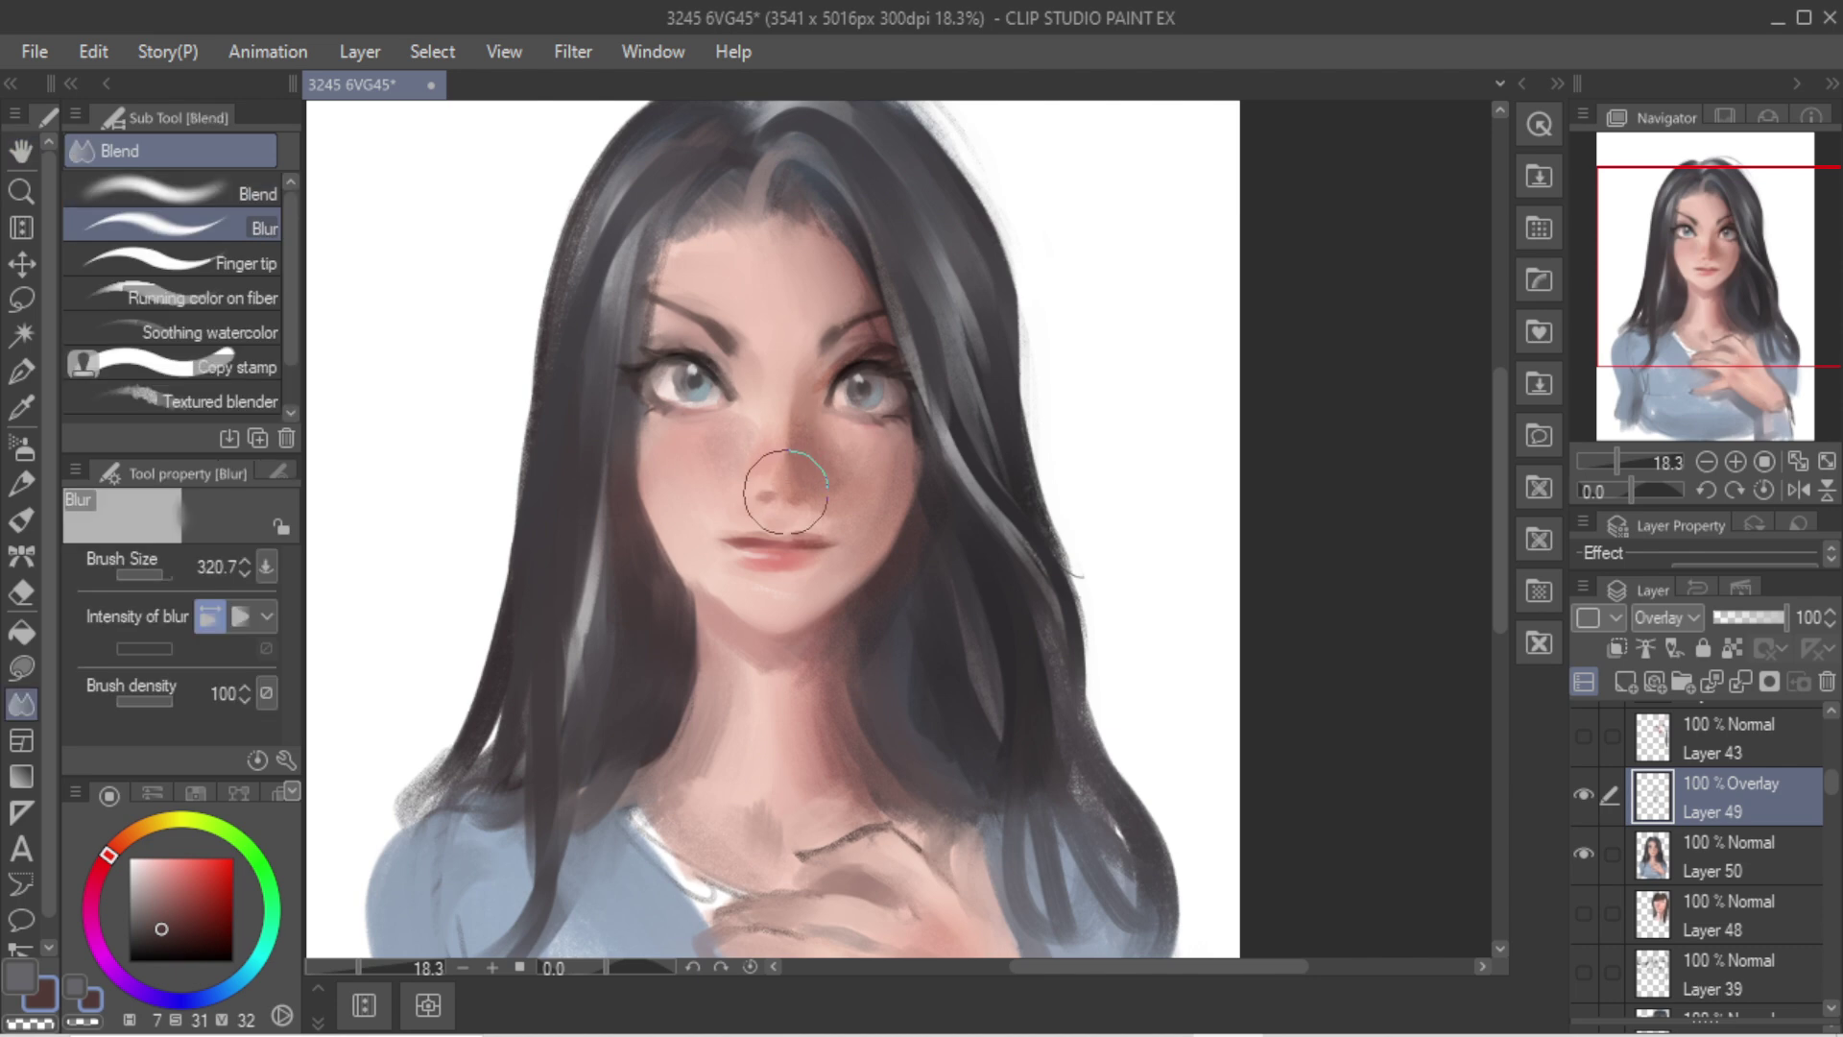
{"action": "key", "text": "b"}
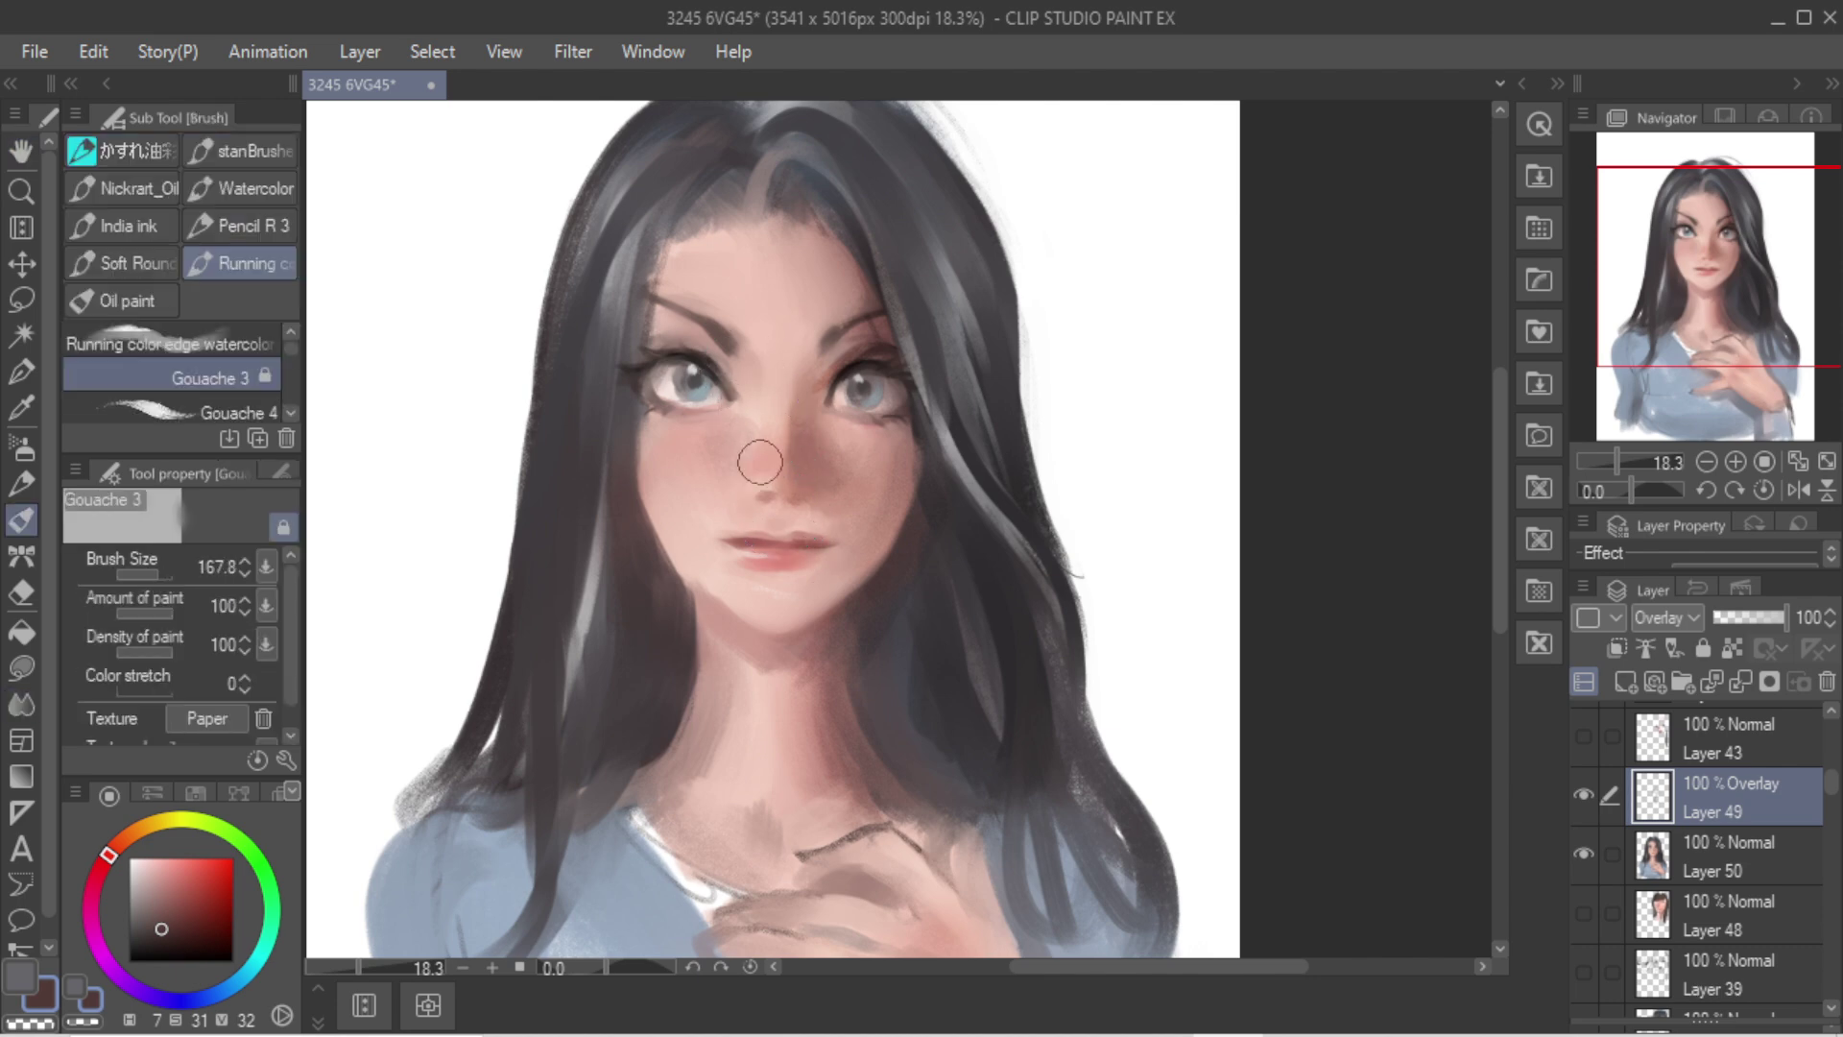
{"action": "left_click", "coordinate": [763, 451], "text": "alt"}
{"action": "key", "text": "ctrl+z"}
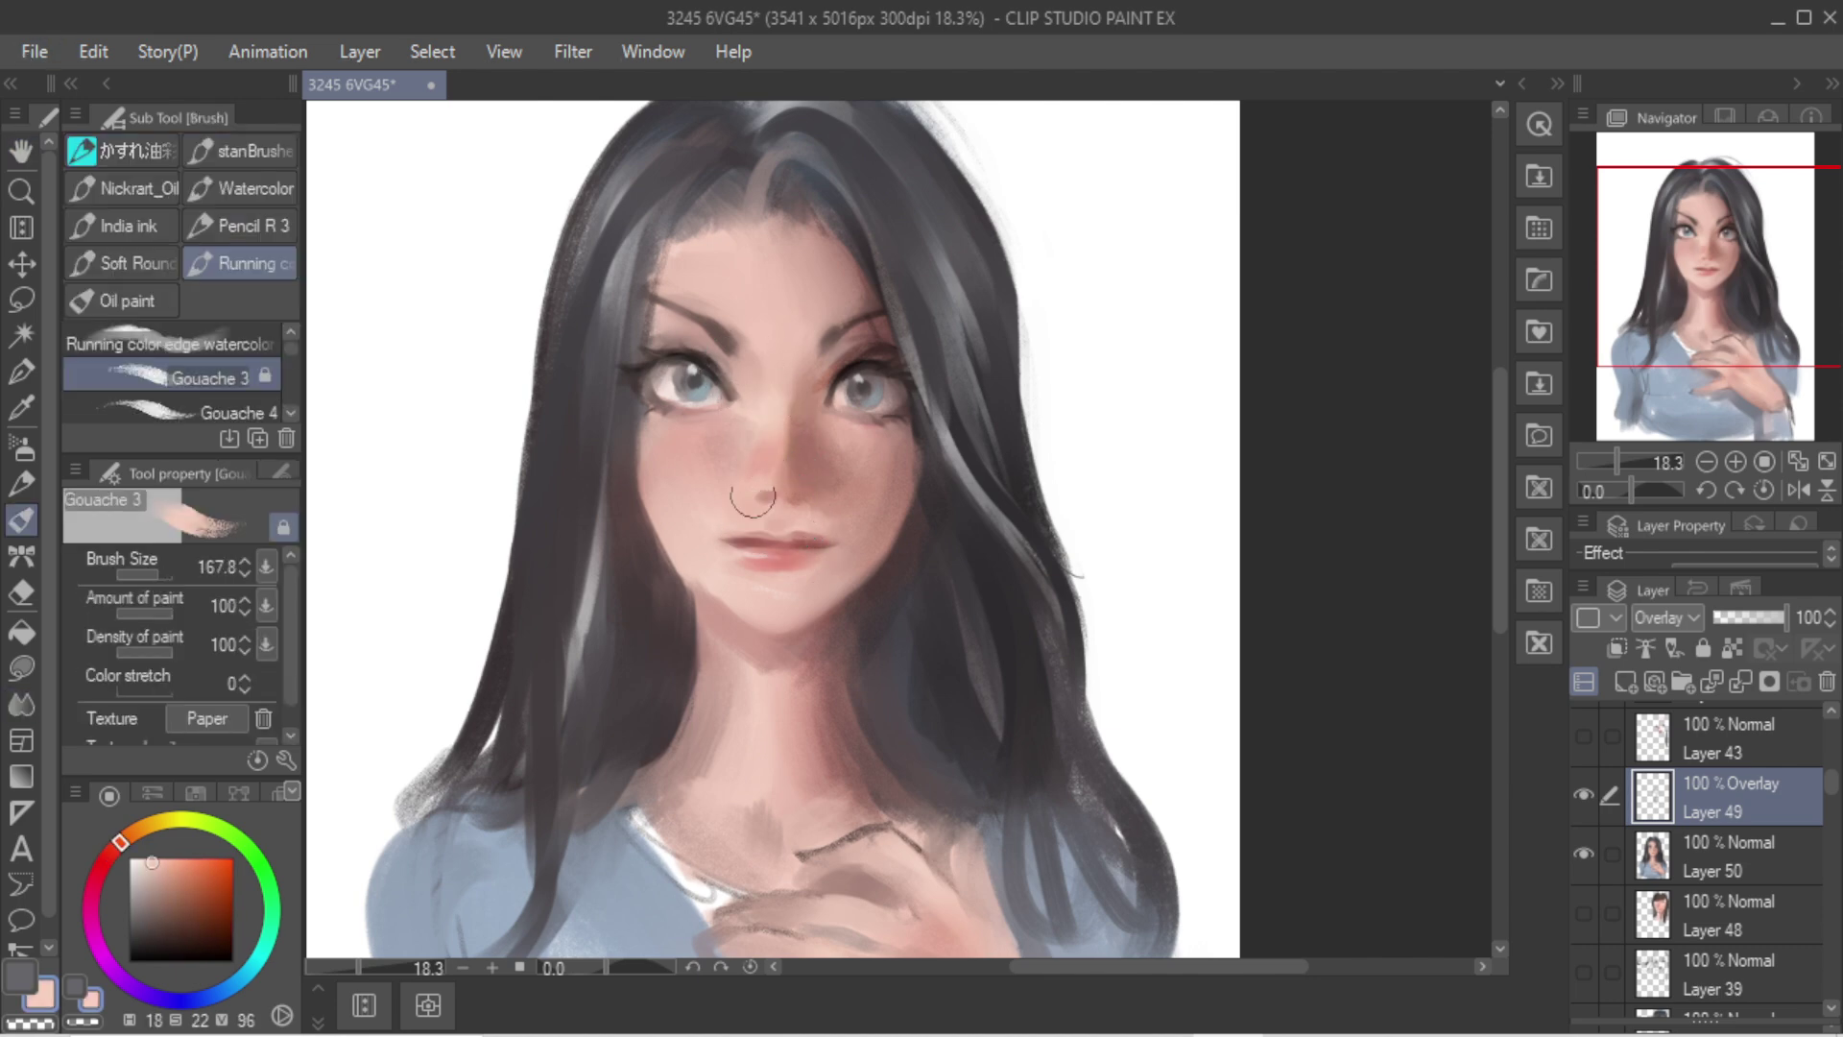
Step: Brighten the forehead, nose bridge and lit cheek with the light skin tone, enlarging the Gouache 3 brush to 395.7
{"action": "mouse_move", "coordinate": [755, 374]}
{"action": "left_mouse_down"}
{"action": "mouse_move", "coordinate": [760, 388]}
{"action": "mouse_move", "coordinate": [738, 338]}
{"action": "left_mouse_up"}
{"action": "key", "text": "]"}
{"action": "left_click_drag", "start_coordinate": [652, 453], "coordinate": [691, 621]}
{"action": "key", "text": "ctrl+z"}
{"action": "key", "text": "]"}
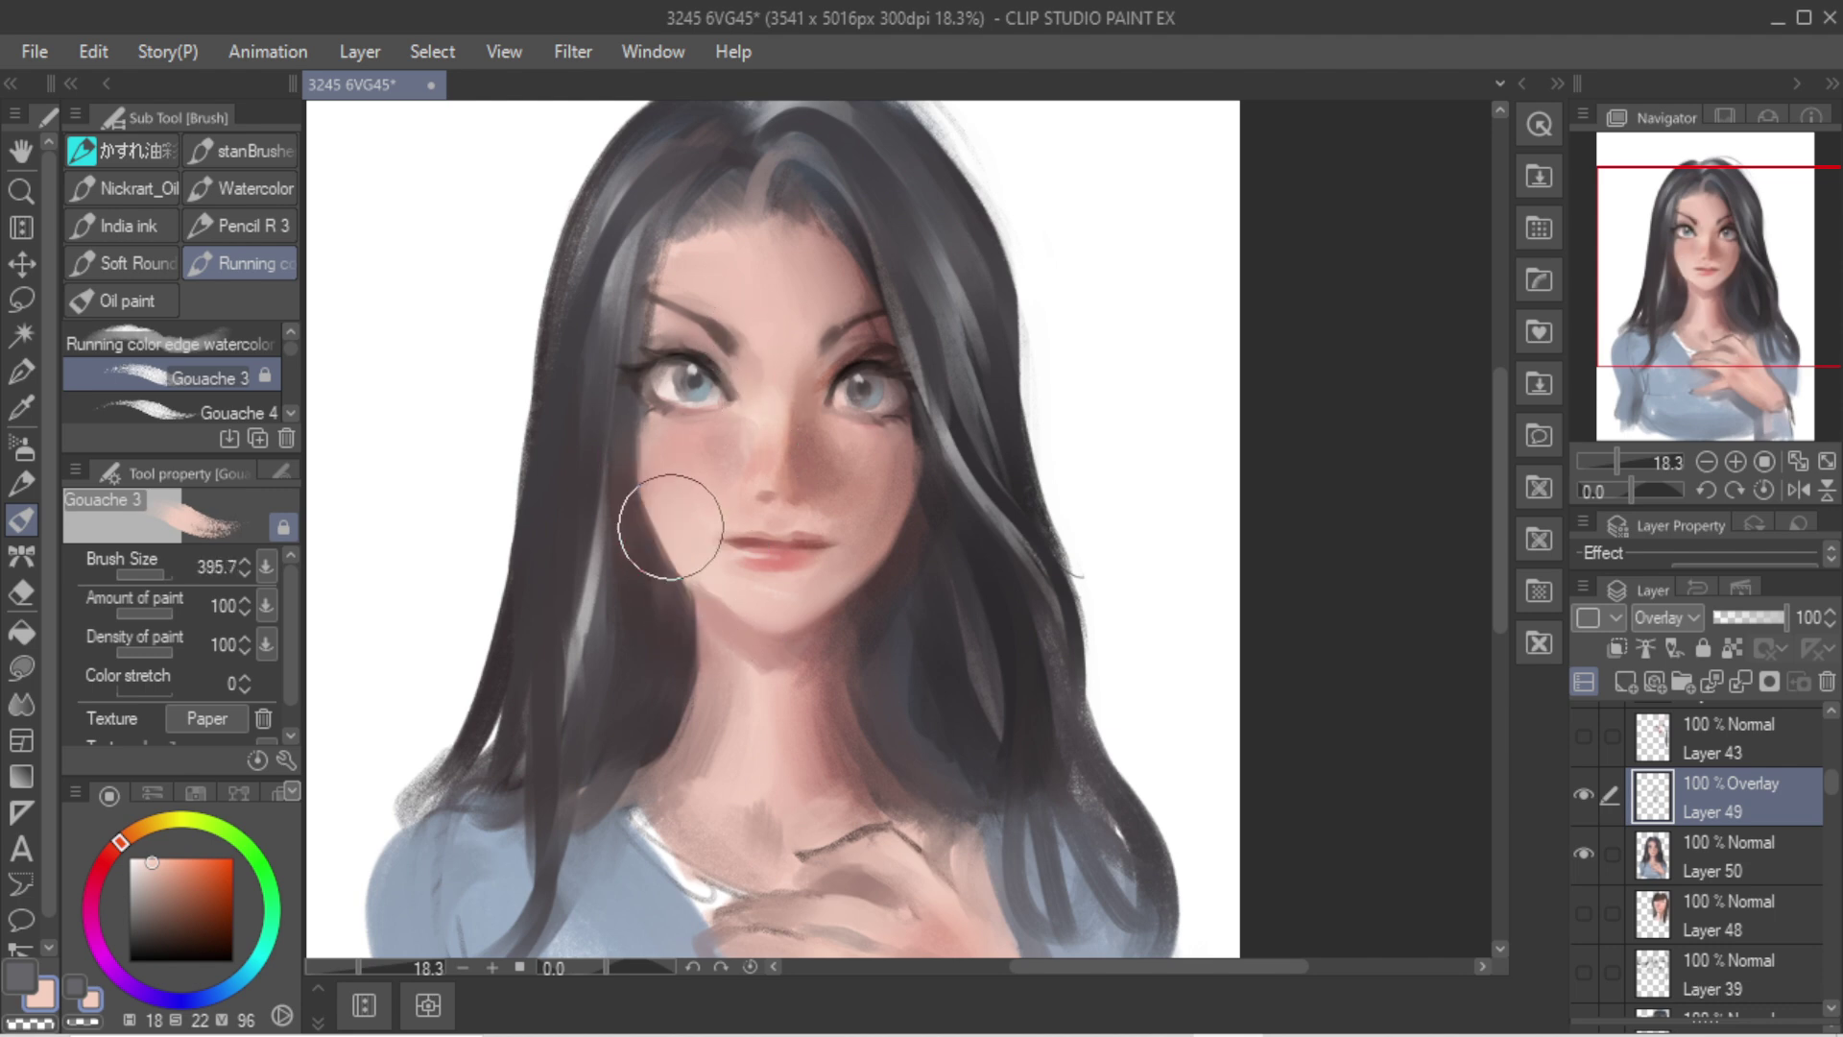
{"action": "mouse_move", "coordinate": [682, 548]}
{"action": "left_mouse_down"}
{"action": "mouse_move", "coordinate": [668, 492]}
{"action": "mouse_move", "coordinate": [696, 463]}
{"action": "mouse_move", "coordinate": [741, 580]}
{"action": "mouse_move", "coordinate": [723, 593]}
{"action": "mouse_move", "coordinate": [681, 506]}
{"action": "left_mouse_up"}
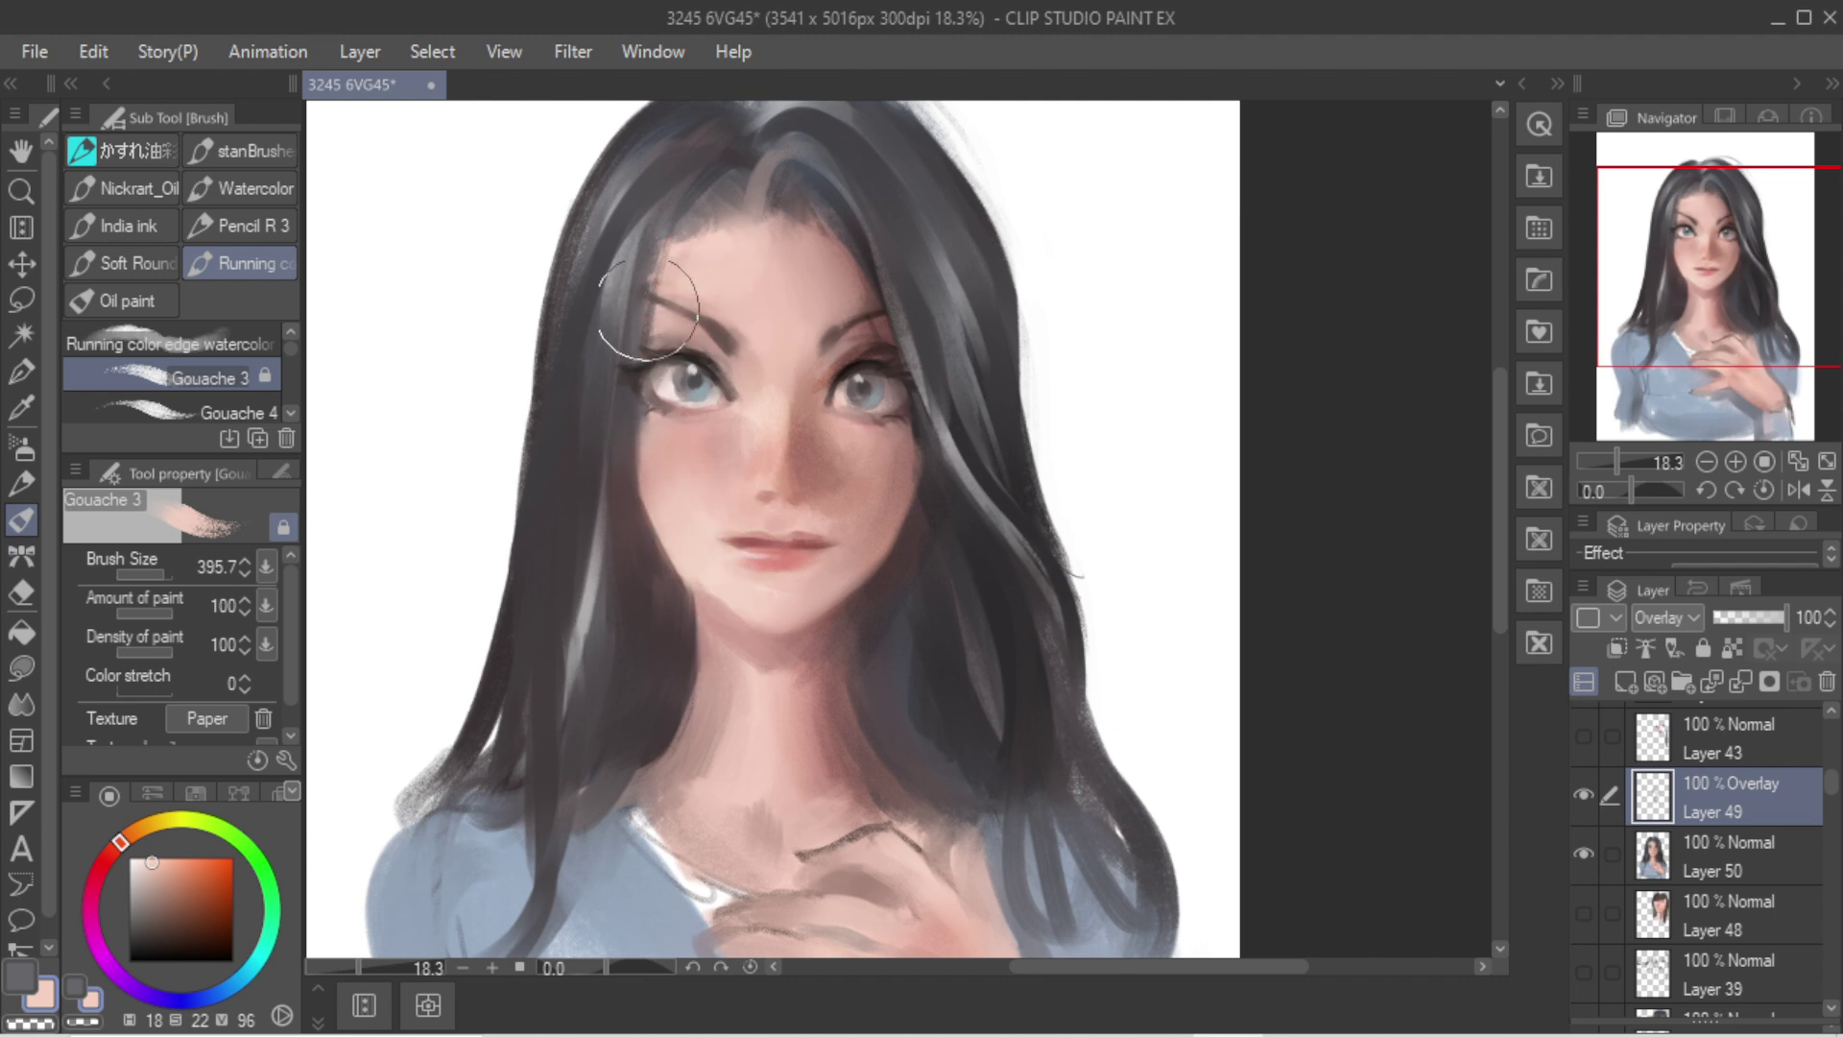
Step: Glaze warm highlights onto the hair beside the temple and across the crown with the light skin tone at brush size 395.7
{"action": "left_click_drag", "start_coordinate": [617, 240], "coordinate": [602, 416]}
{"action": "key", "text": "ctrl+z"}
{"action": "left_click_drag", "start_coordinate": [665, 158], "coordinate": [609, 301]}
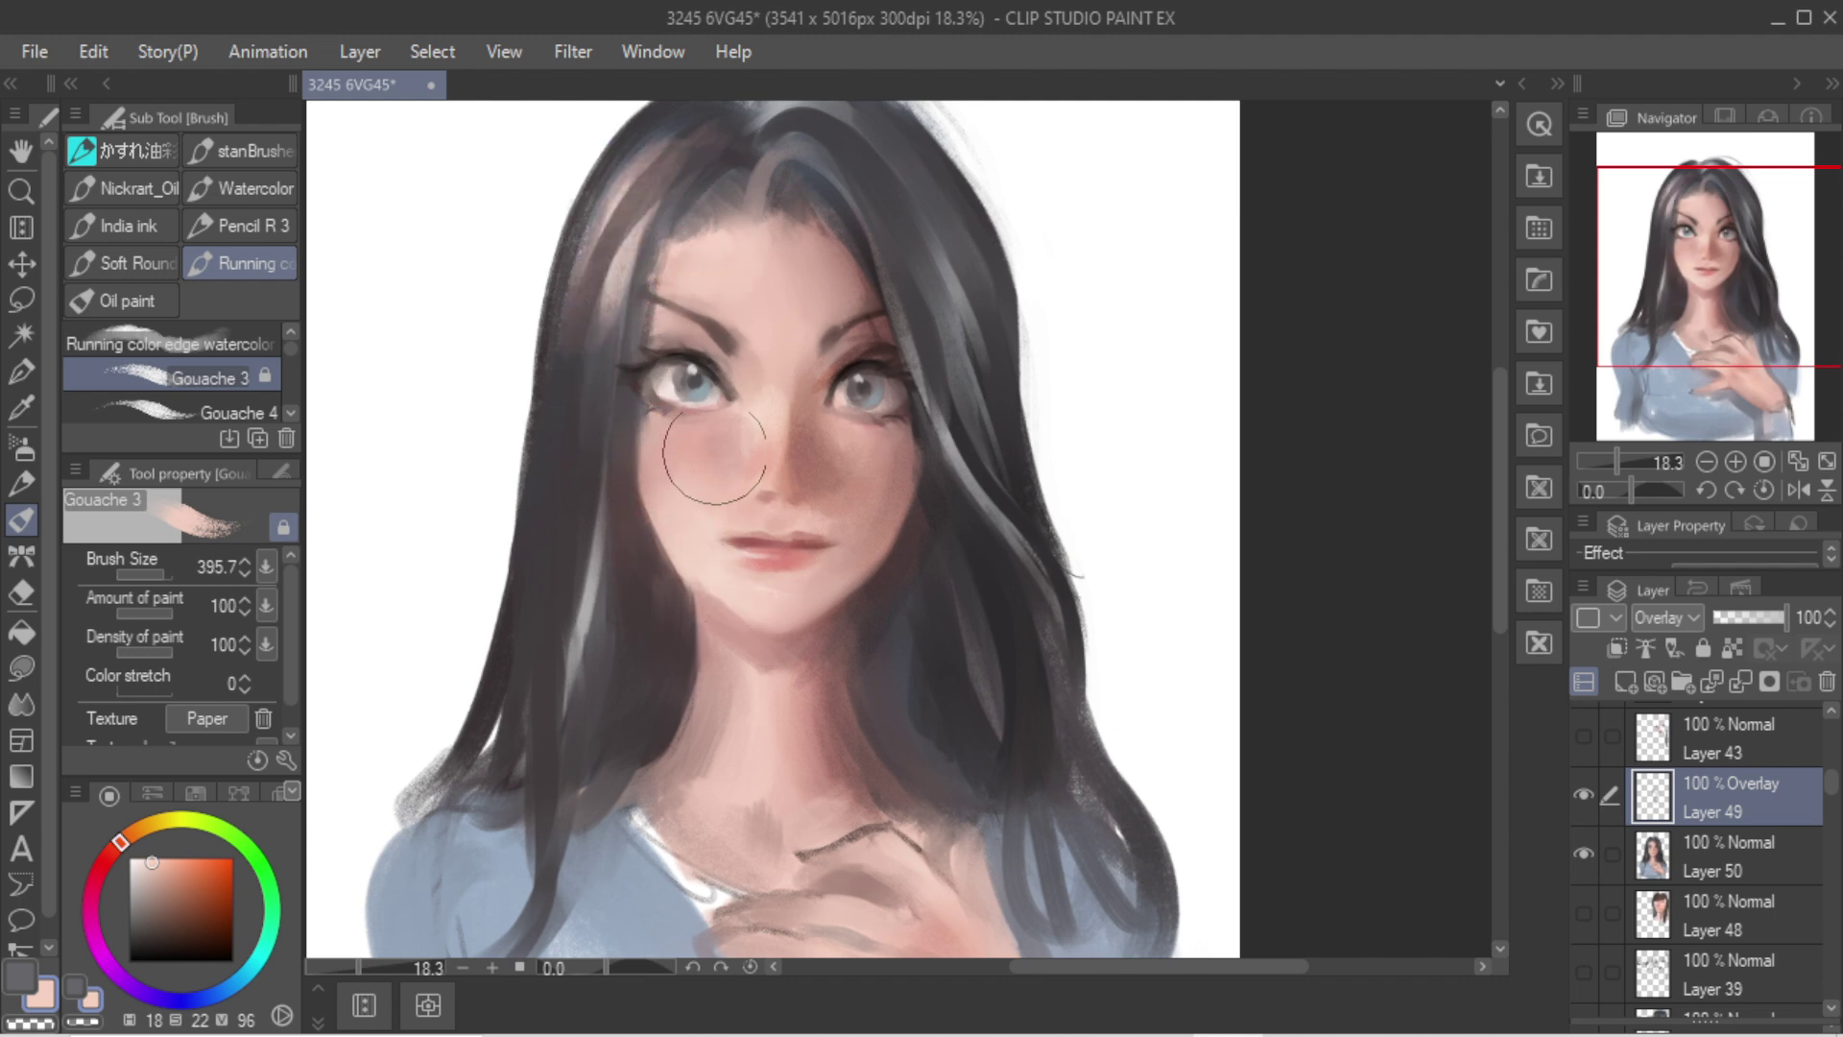
{"action": "scroll", "coordinate": [748, 376], "scroll_direction": "down", "scroll_amount": 3}
{"action": "mouse_move", "coordinate": [724, 247]}
{"action": "left_mouse_down"}
{"action": "mouse_move", "coordinate": [678, 209]}
{"action": "mouse_move", "coordinate": [634, 327]}
{"action": "mouse_move", "coordinate": [668, 343]}
{"action": "mouse_move", "coordinate": [758, 198]}
{"action": "mouse_move", "coordinate": [840, 216]}
{"action": "mouse_move", "coordinate": [821, 180]}
{"action": "left_mouse_up"}
{"action": "left_click_drag", "start_coordinate": [608, 369], "coordinate": [582, 764]}
{"action": "key", "text": "ctrl+z"}
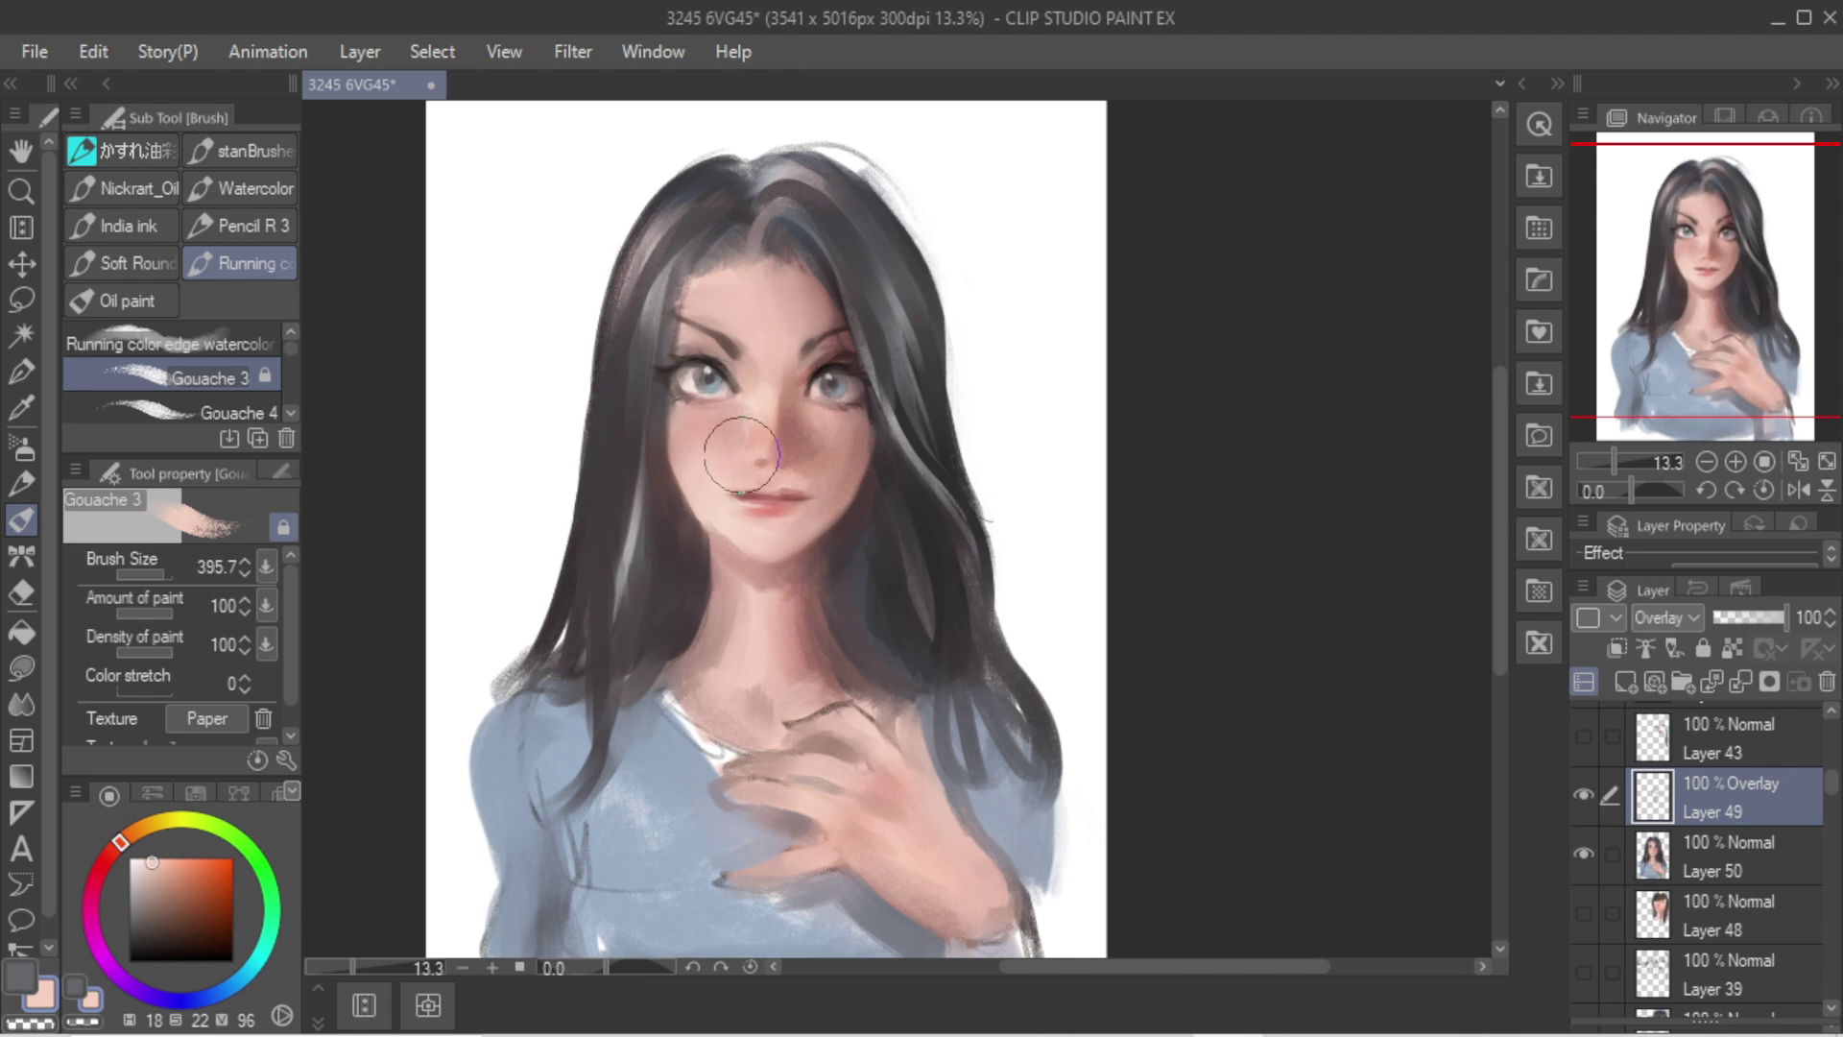
Step: Brighten the lit side of the neck with the light skin tone at Gouache 3 brush size 494.7
{"action": "key", "text": "j"}
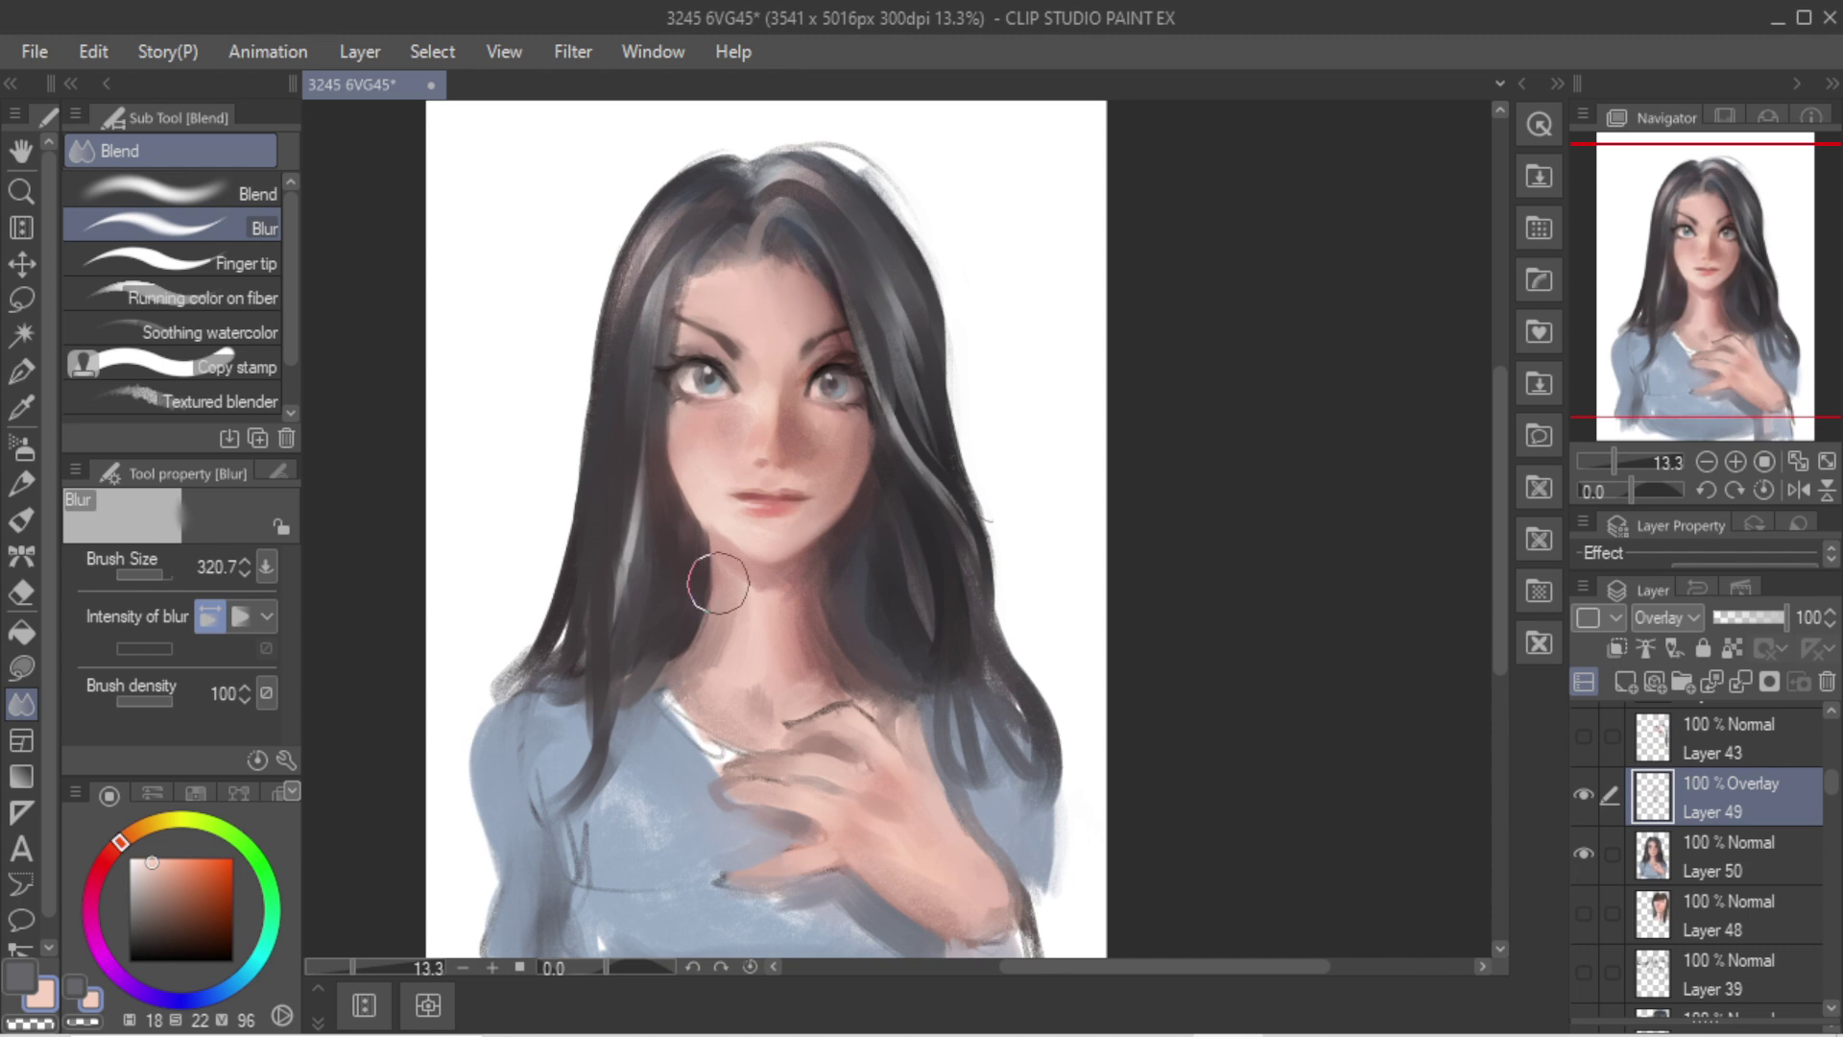
{"action": "key", "text": "b"}
{"action": "key", "text": "]"}
{"action": "key", "text": "]"}
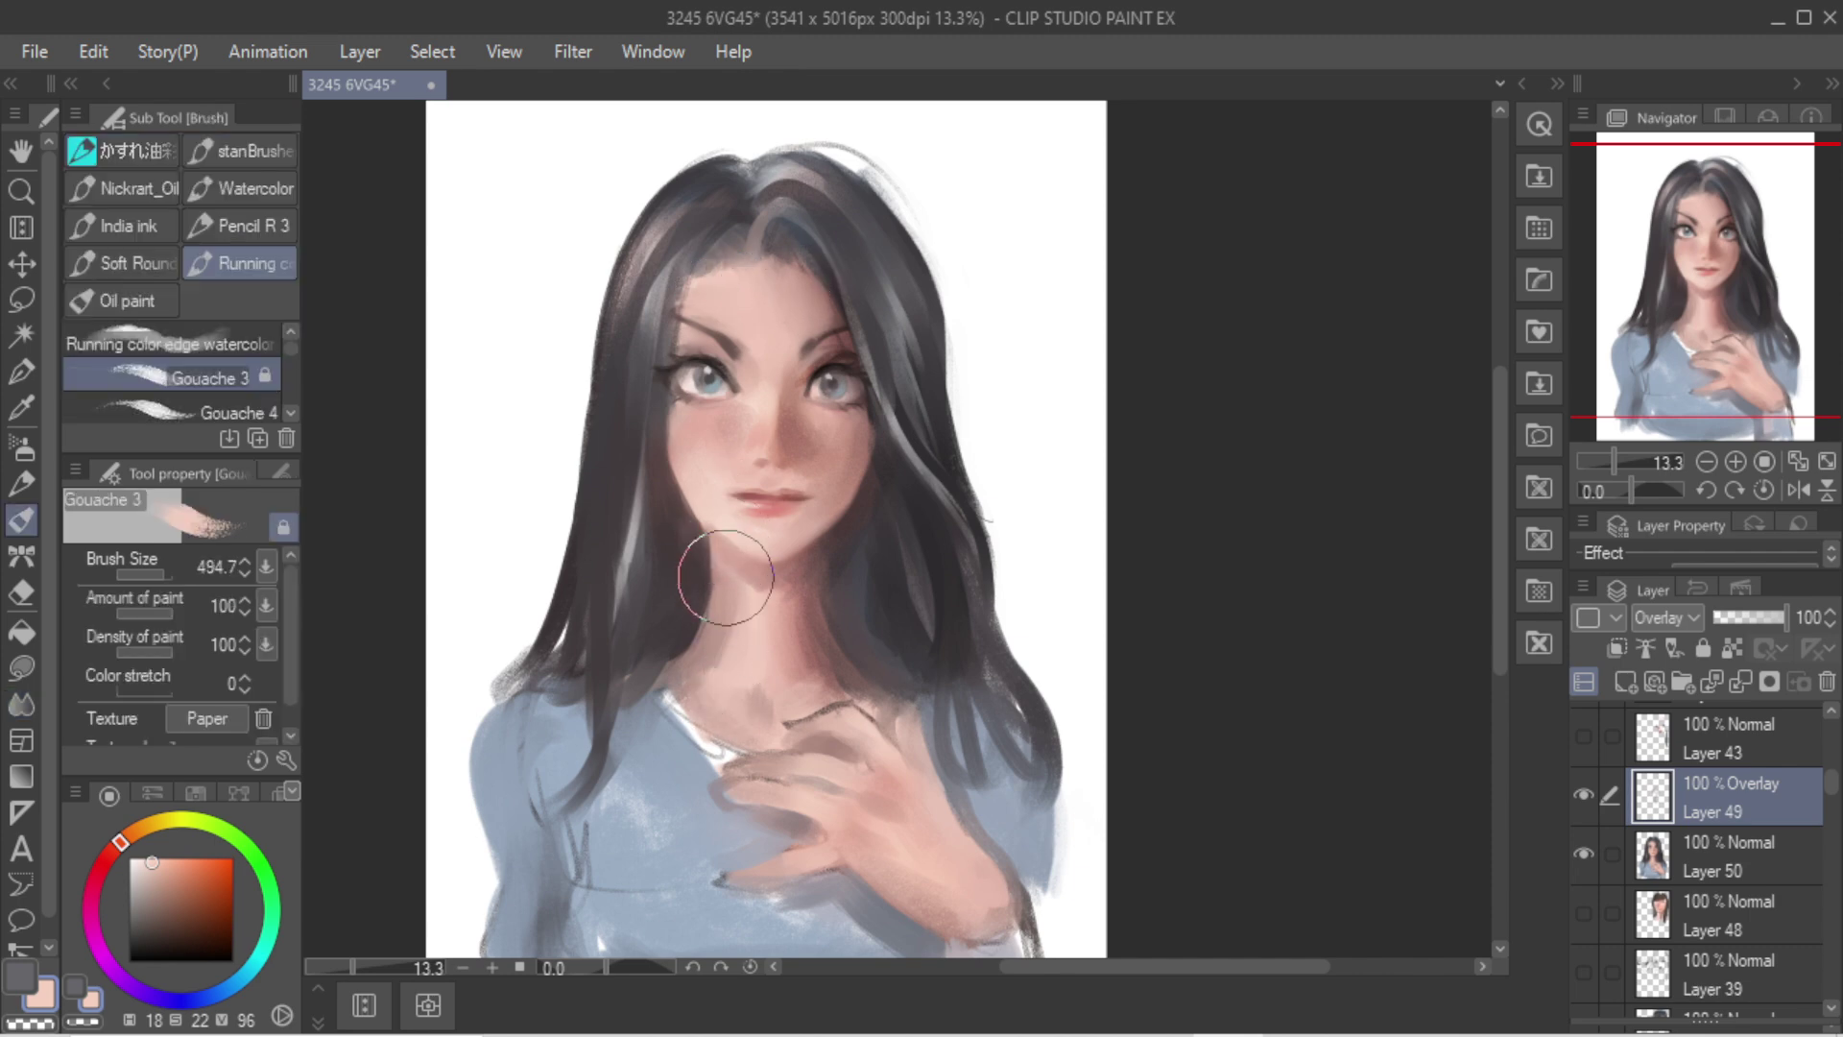
{"action": "left_click_drag", "start_coordinate": [723, 580], "coordinate": [718, 683]}
Step: Try to deepen the shadow down the shaded cheek and neck with a sampled dark red at brush size 335.3
{"action": "key", "text": "["}
{"action": "left_click", "coordinate": [857, 482], "text": "alt"}
{"action": "left_click", "coordinate": [849, 410], "text": "alt"}
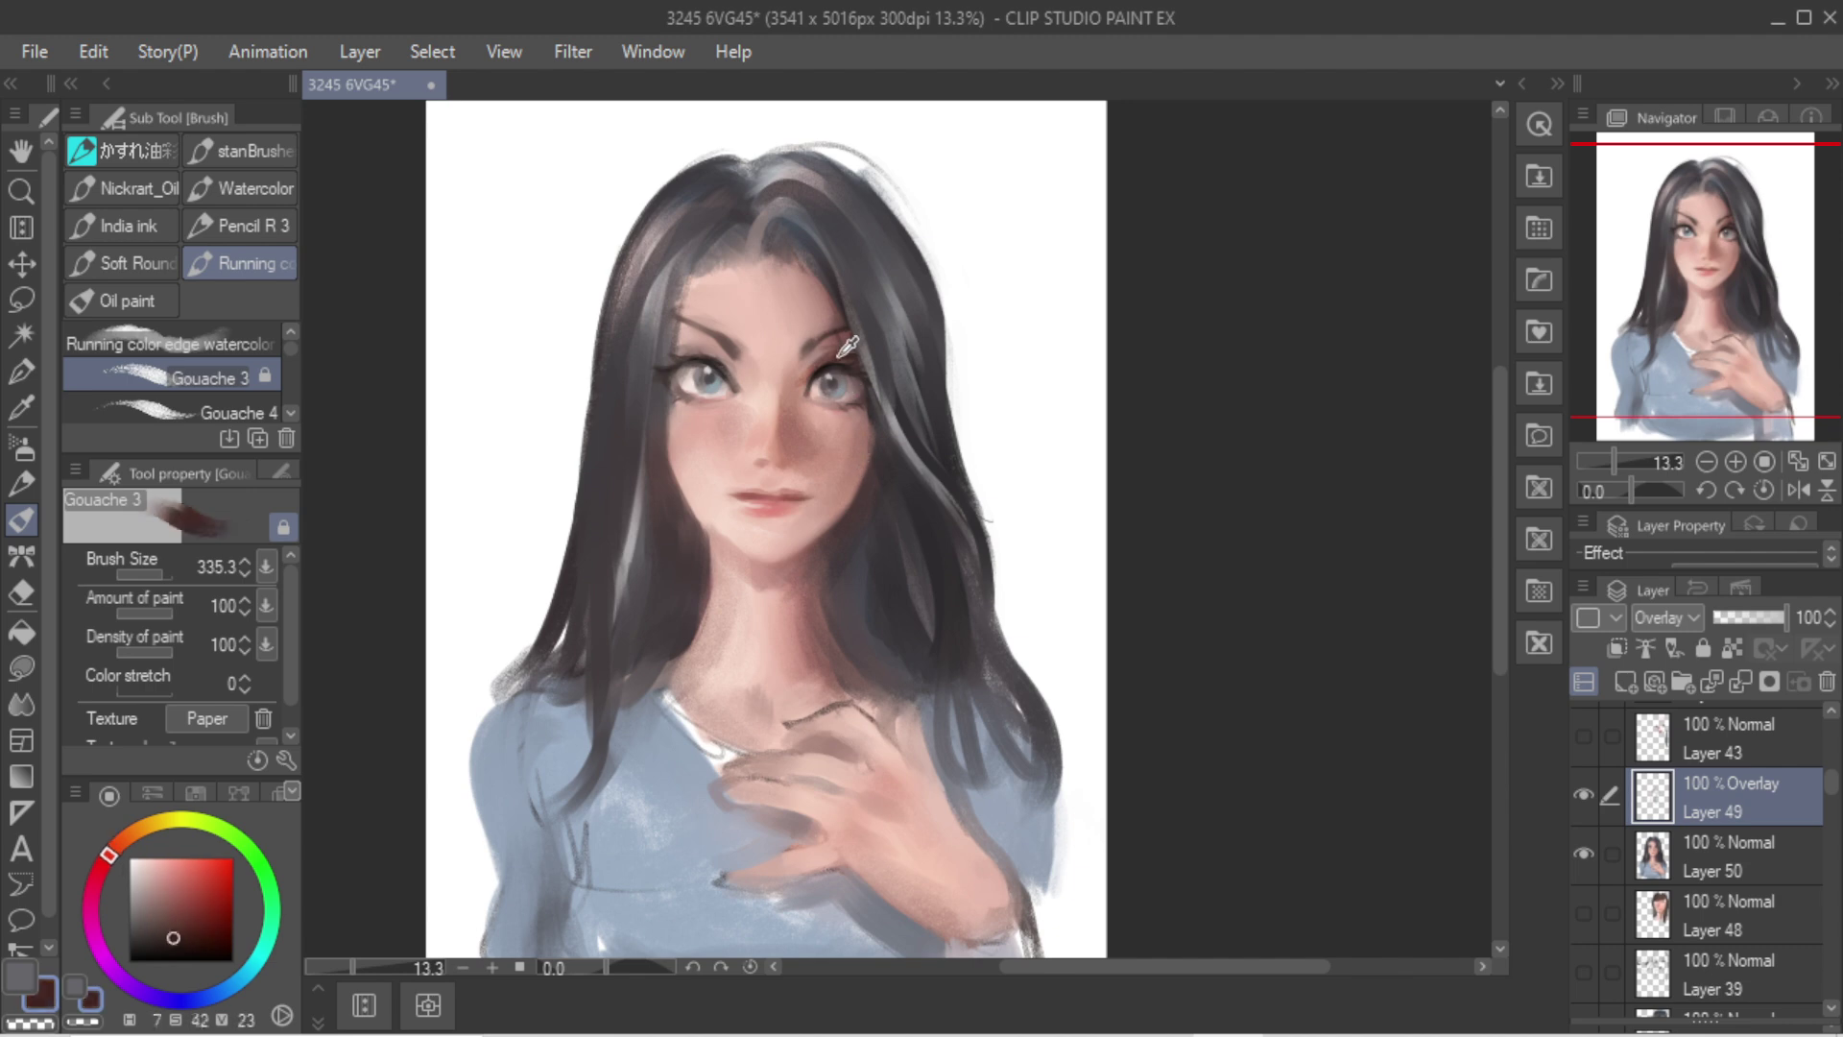
{"action": "left_click", "coordinate": [856, 389], "text": "alt"}
{"action": "left_click_drag", "start_coordinate": [857, 432], "coordinate": [803, 624]}
{"action": "key", "text": "ctrl+z"}
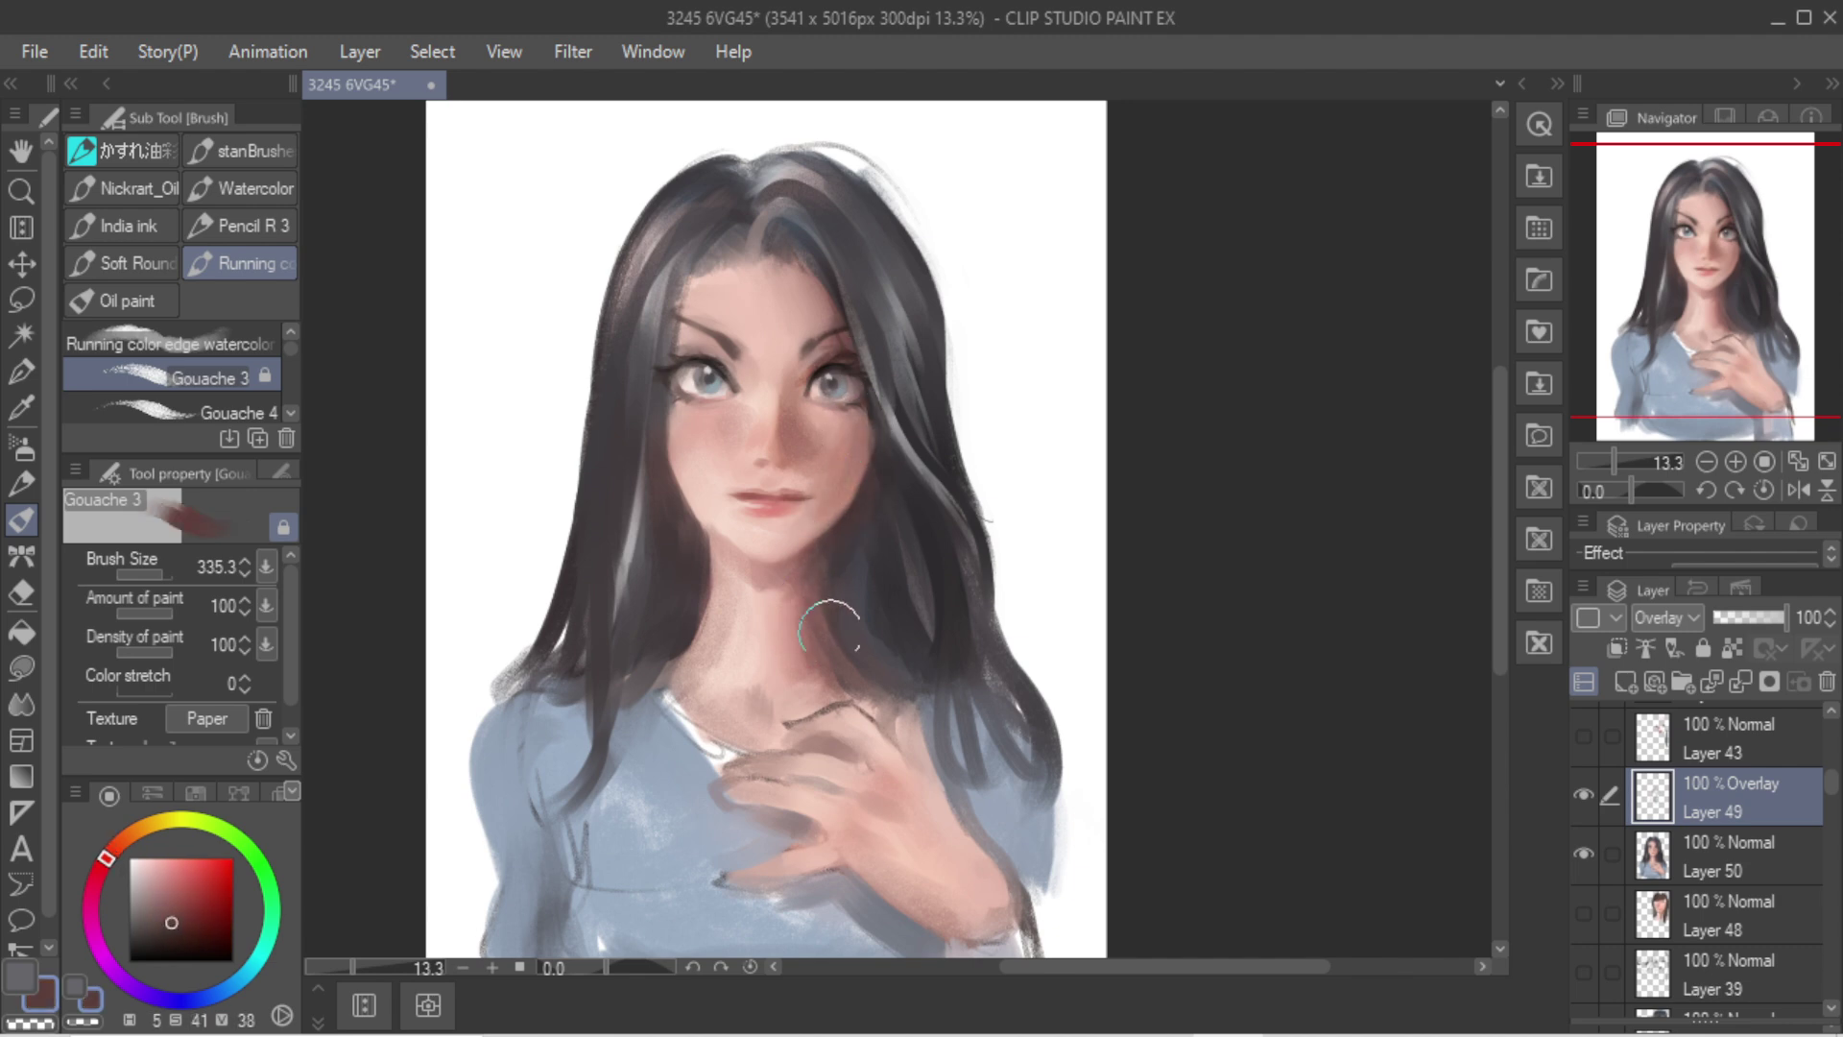
Step: Flip the canvas view horizontally and try a dark red glaze down the hair beside the shaded cheek
{"action": "key", "text": "shift+h"}
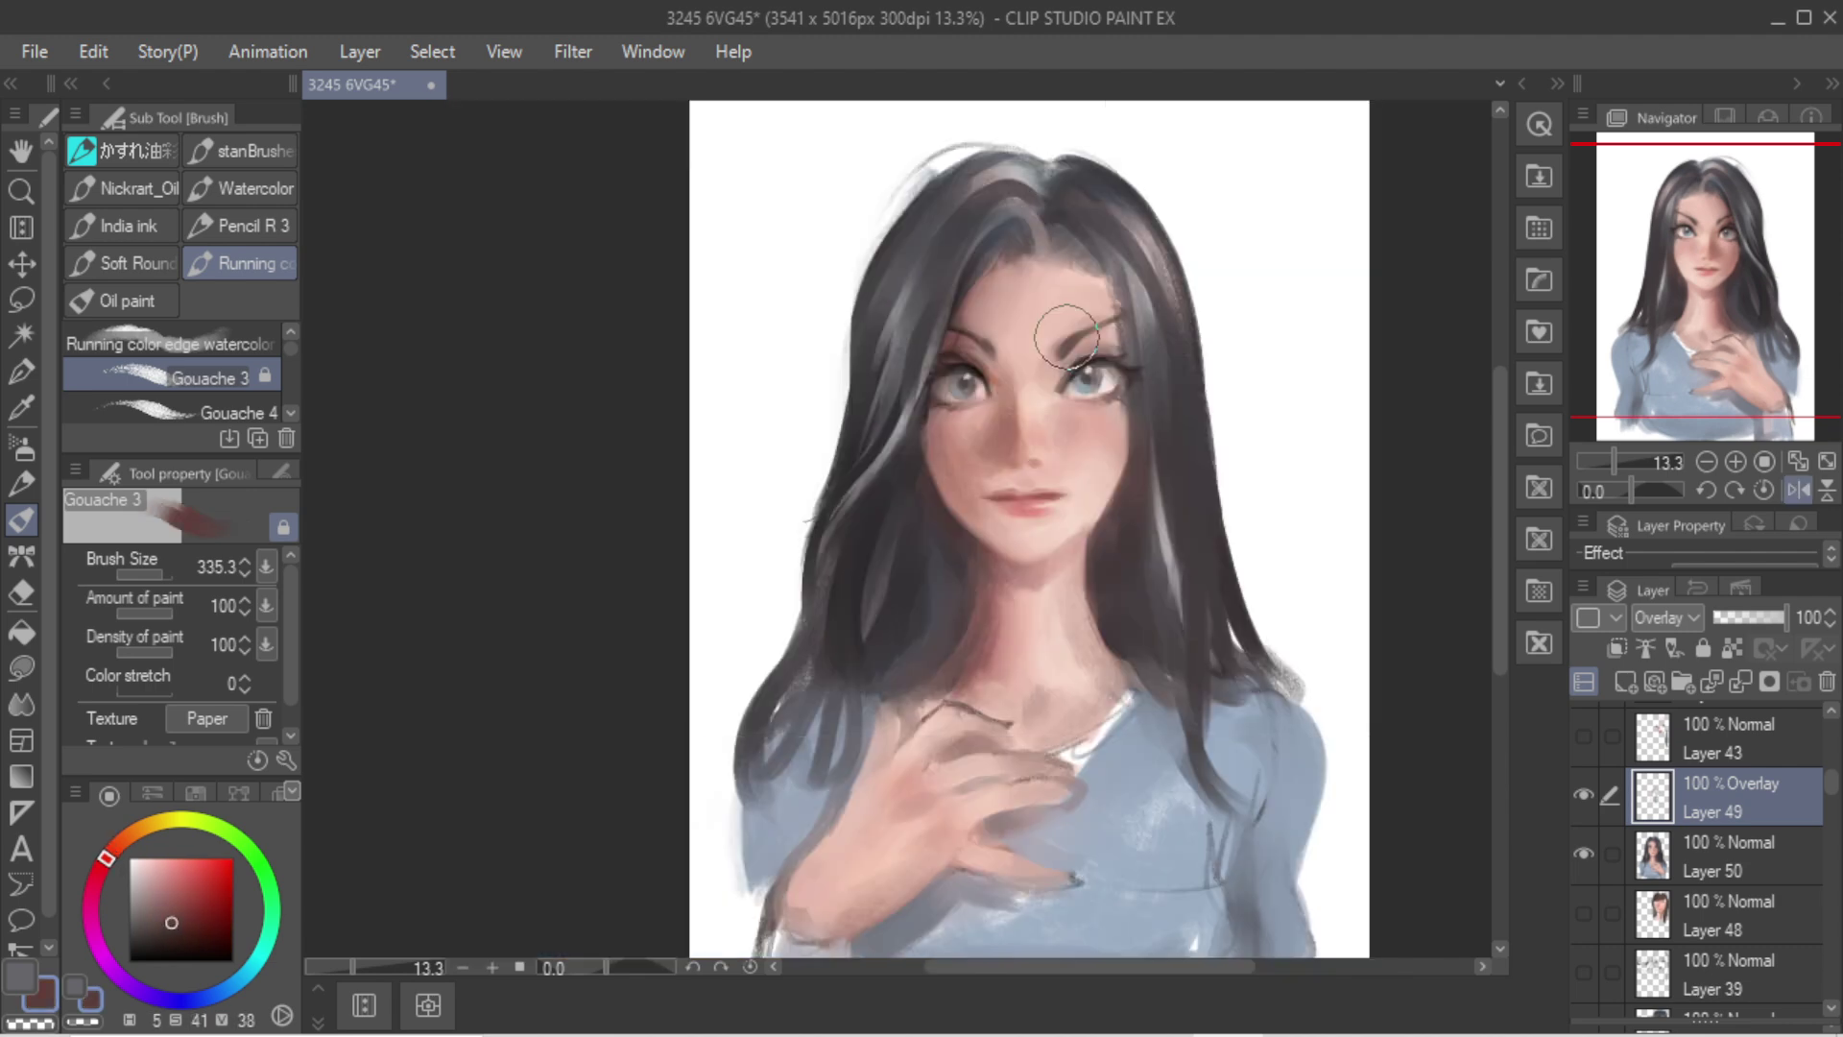
{"action": "left_click_drag", "start_coordinate": [912, 329], "coordinate": [882, 657]}
{"action": "key", "text": "ctrl+z"}
Step: Darken the highlighted hair beside the shaded cheek with a sampled dark grey at brush size 463.3
{"action": "key", "text": "]"}
{"action": "key", "text": "]"}
{"action": "key", "text": "]"}
{"action": "left_click", "coordinate": [893, 367], "text": "alt"}
{"action": "left_click", "coordinate": [860, 456], "text": "alt"}
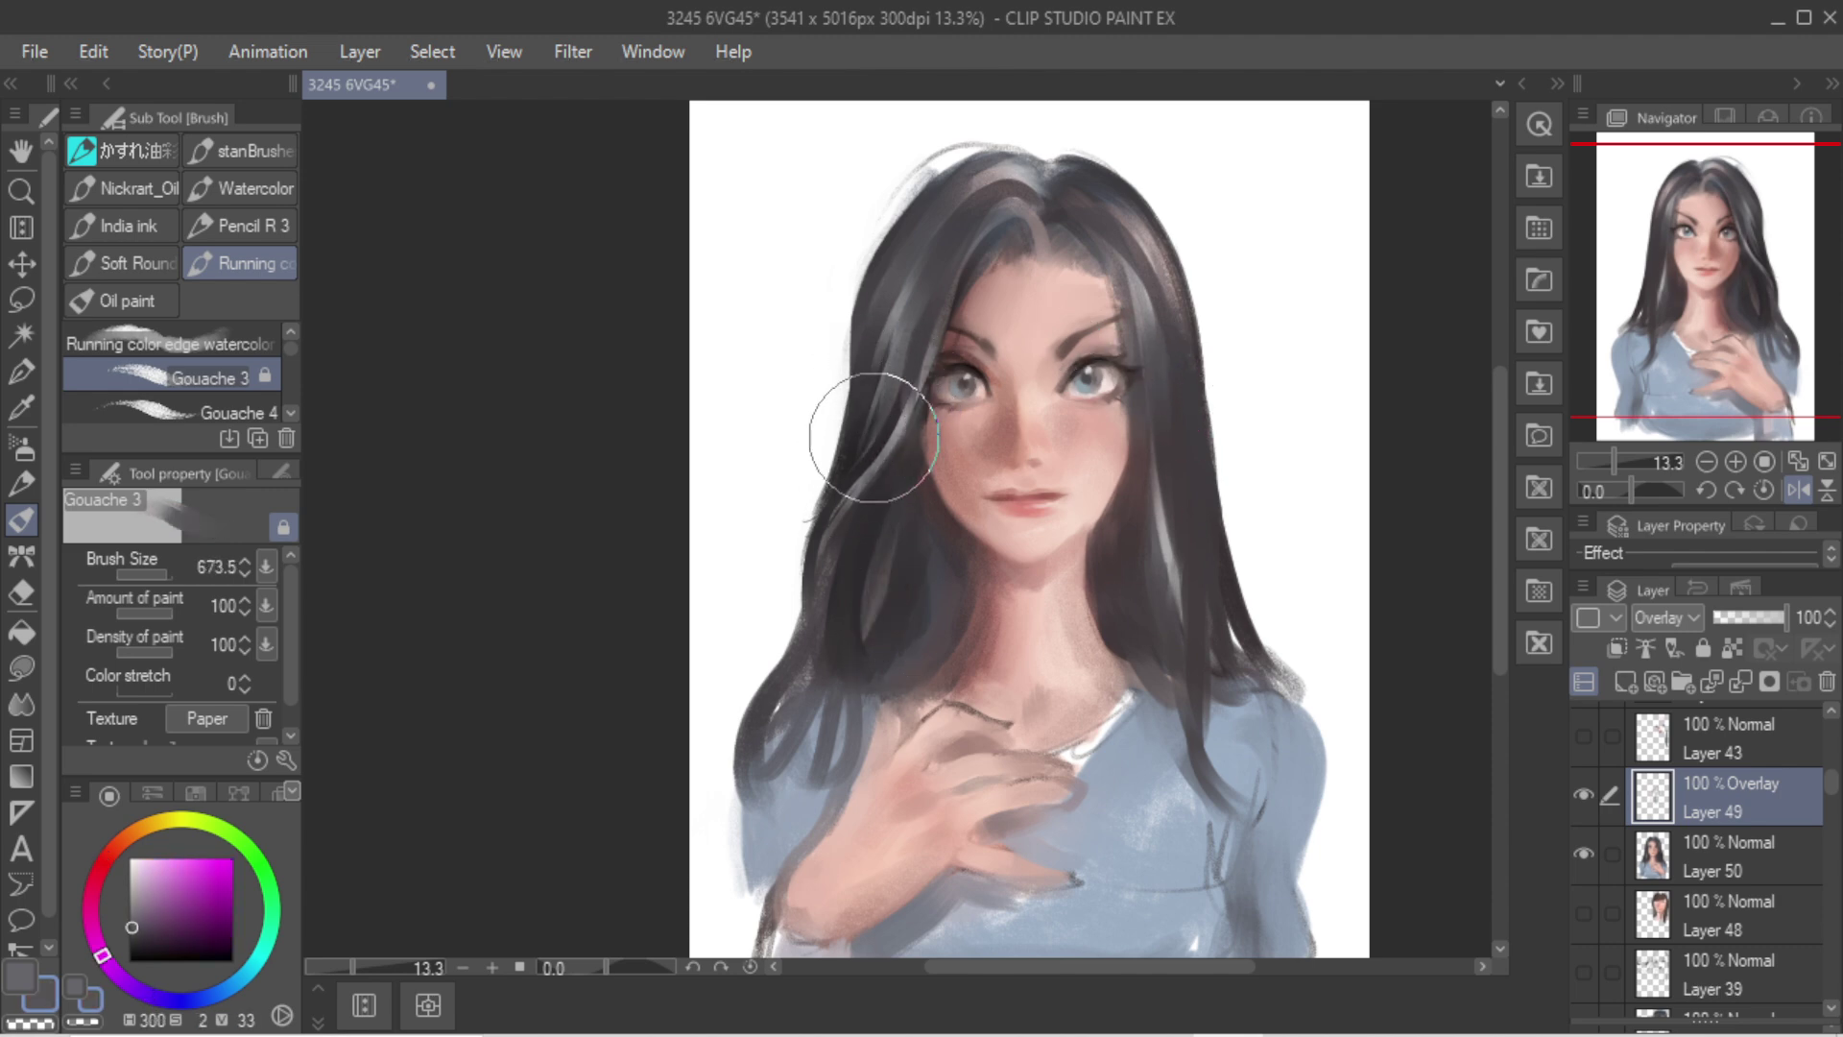
{"action": "left_click_drag", "start_coordinate": [873, 430], "coordinate": [920, 286]}
{"action": "key", "text": "["}
{"action": "key", "text": "ctrl+z"}
{"action": "left_click_drag", "start_coordinate": [885, 428], "coordinate": [839, 659]}
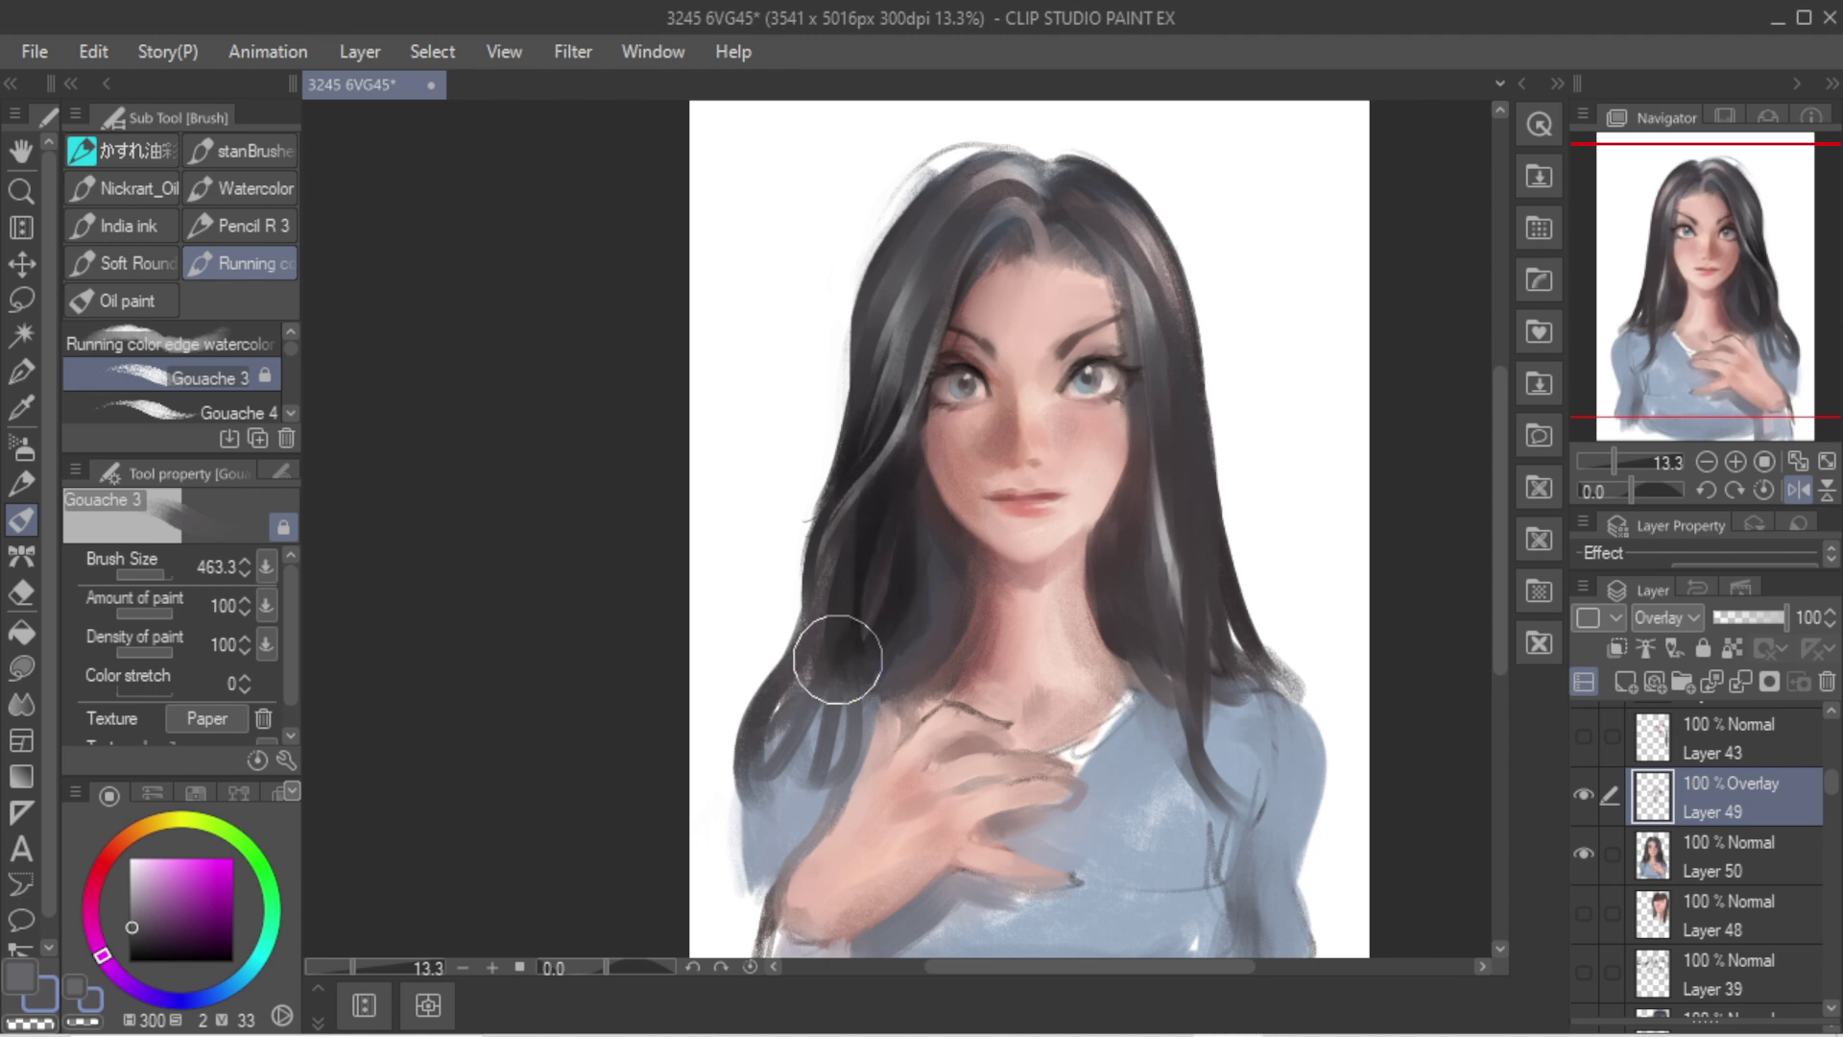
Step: Darken the lower hair beside the neck and above the hand at brush size 463.3, undoing the last two strokes
{"action": "left_click_drag", "start_coordinate": [901, 541], "coordinate": [906, 642]}
{"action": "left_click_drag", "start_coordinate": [860, 564], "coordinate": [805, 741]}
{"action": "left_click_drag", "start_coordinate": [870, 630], "coordinate": [827, 754]}
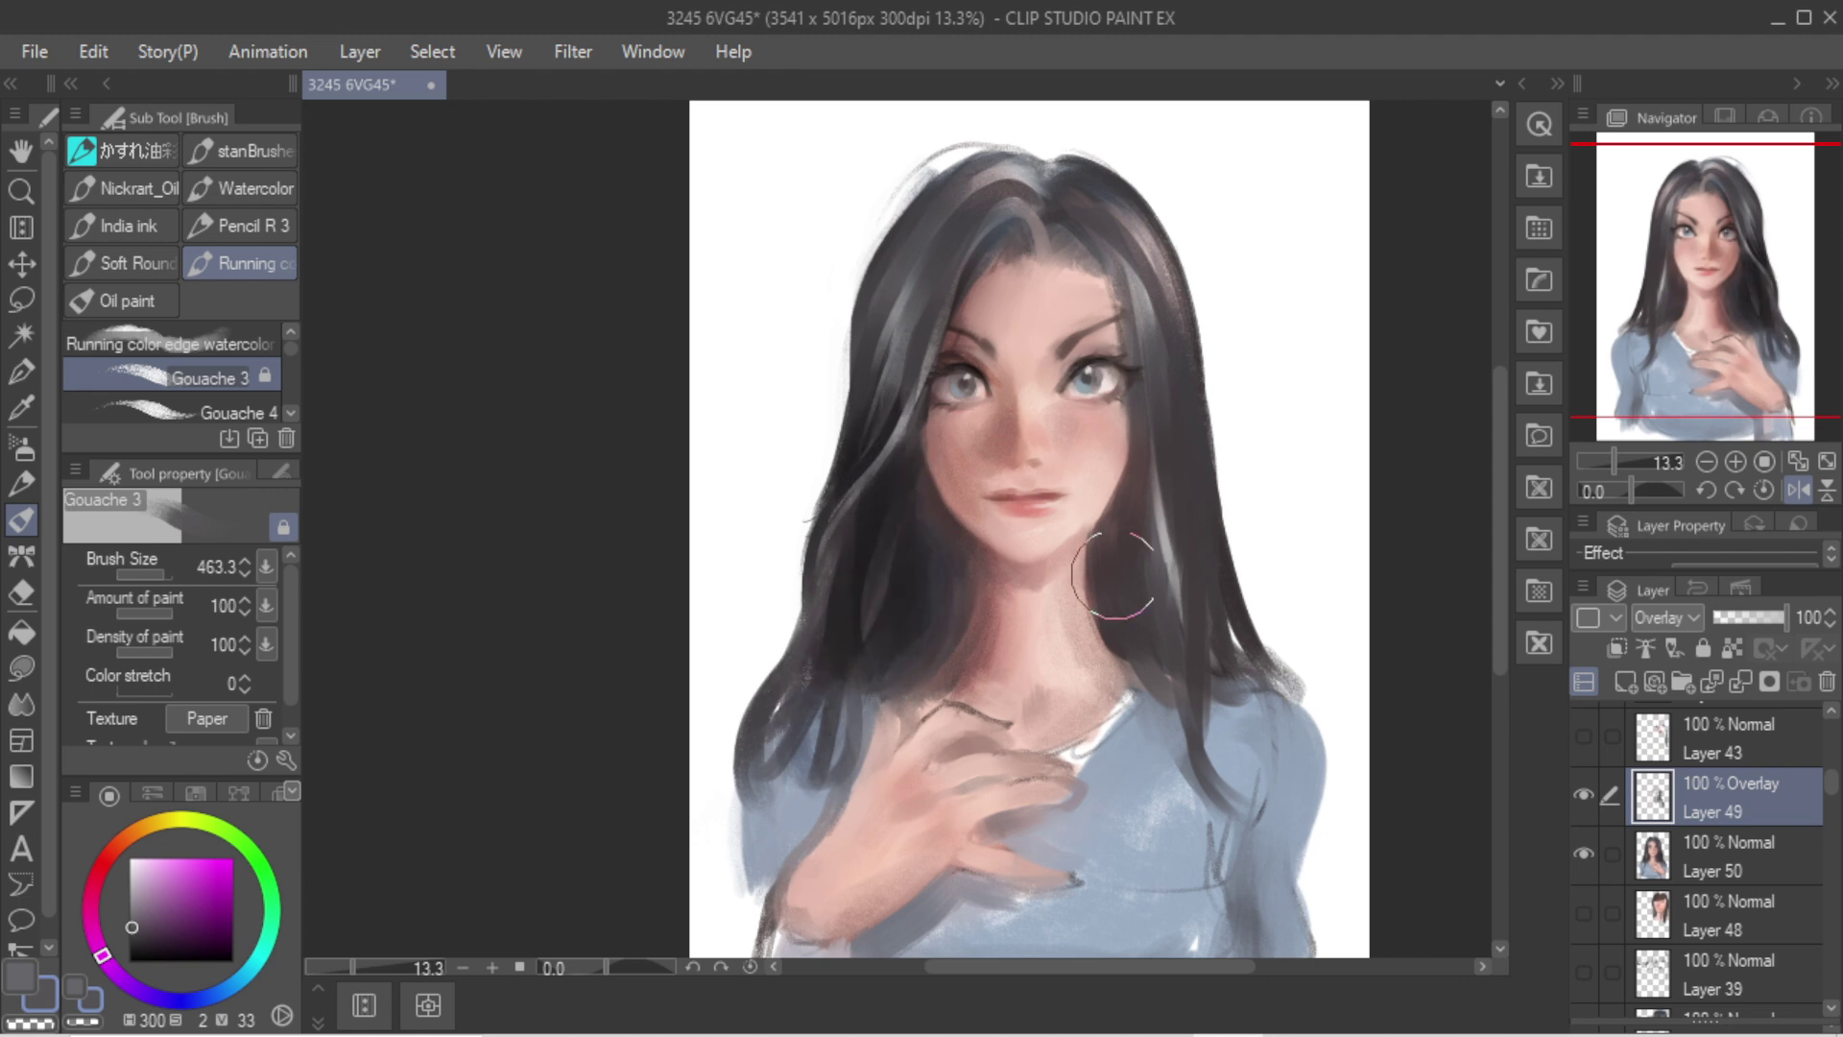
{"action": "key", "text": "ctrl+z"}
{"action": "key", "text": "ctrl+z"}
Step: Try a dark red stroke along the lower face beside the lips at brush size 150
{"action": "left_click_drag", "start_coordinate": [1056, 489], "coordinate": [1023, 499]}
{"action": "left_click", "coordinate": [1024, 506], "text": "alt"}
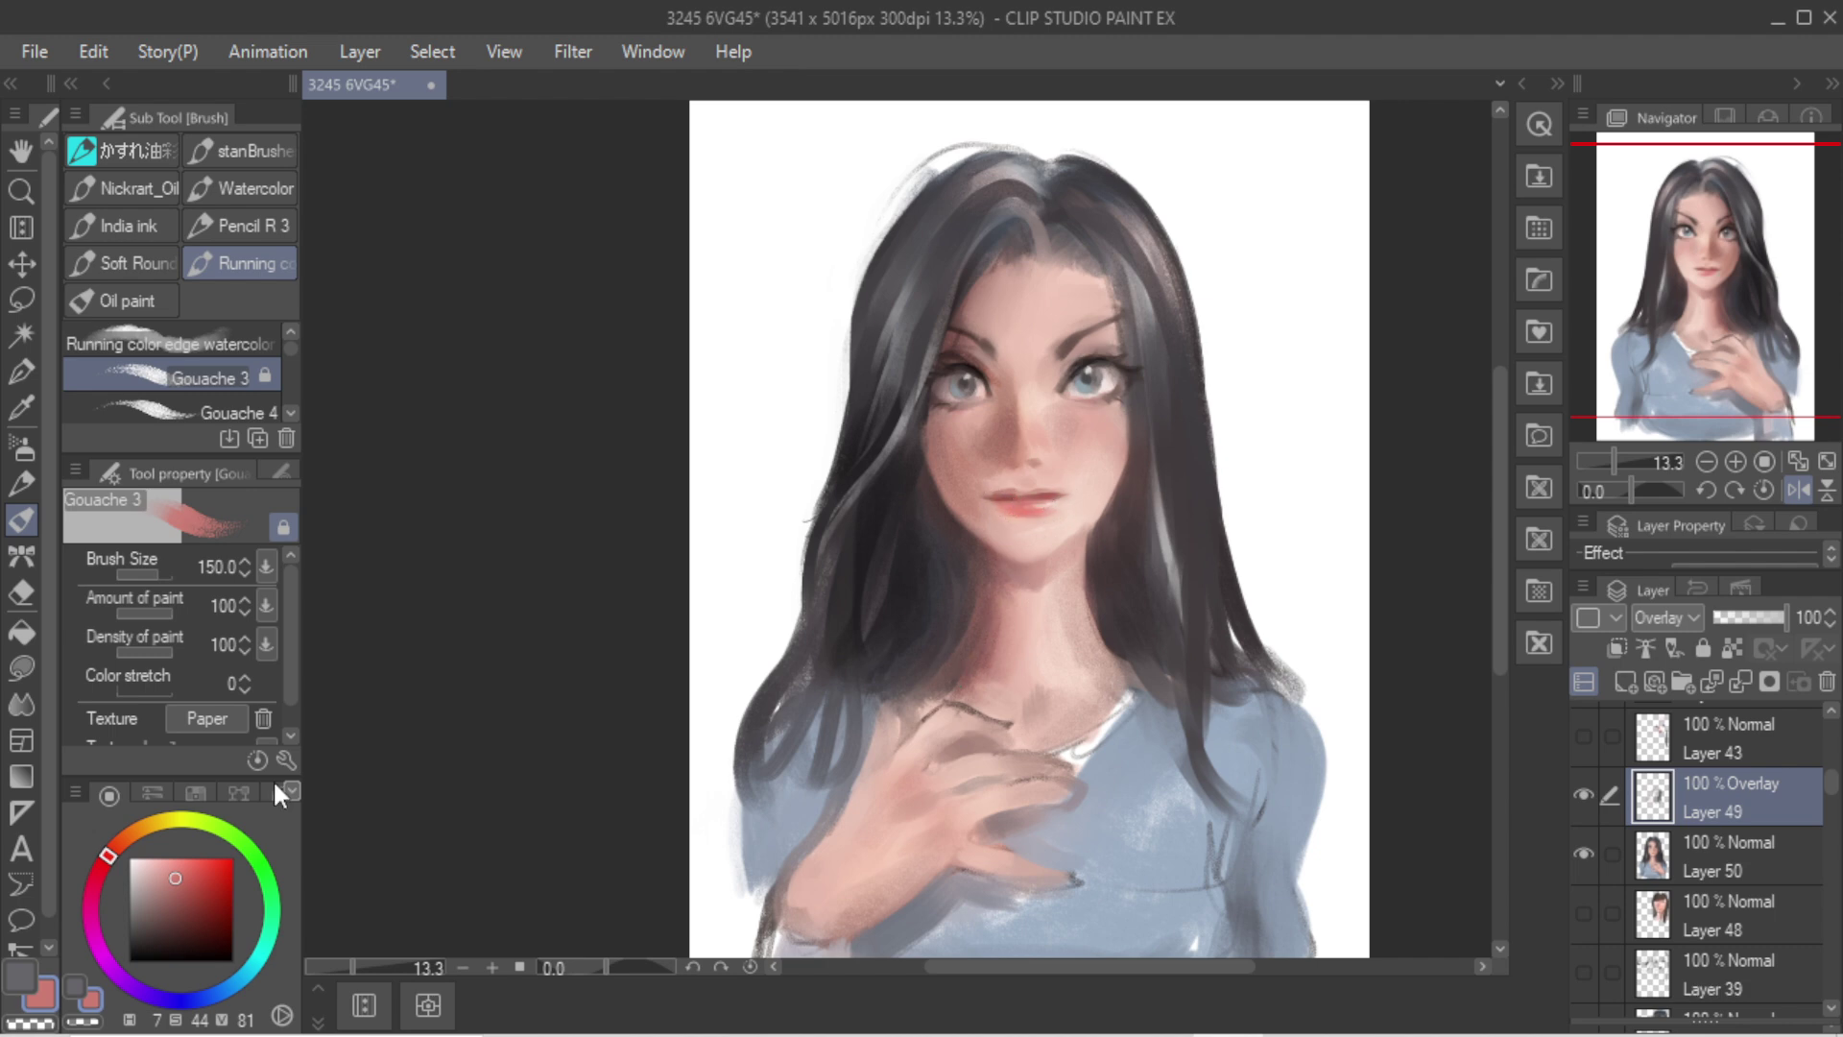
{"action": "left_click_drag", "start_coordinate": [108, 854], "coordinate": [96, 867]}
{"action": "left_click", "coordinate": [207, 896]}
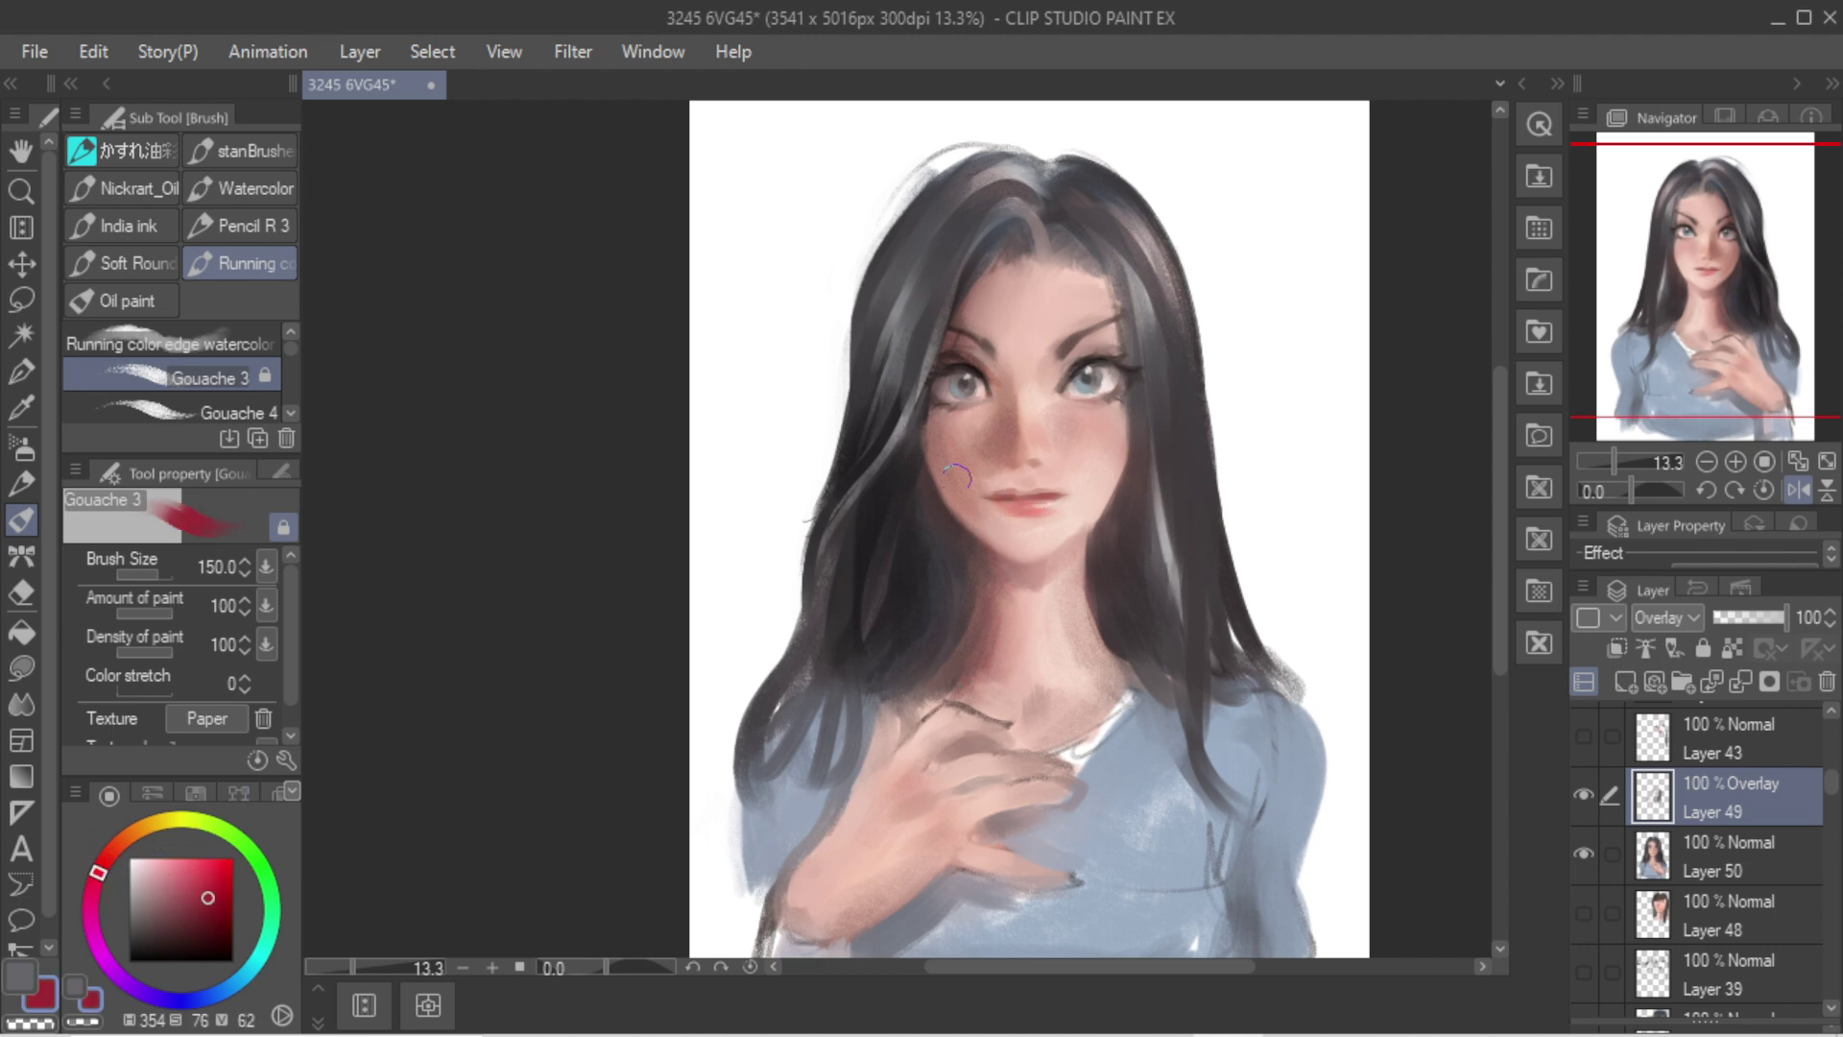
{"action": "left_click_drag", "start_coordinate": [992, 503], "coordinate": [1055, 505]}
{"action": "key", "text": "ctrl+z"}
Step: Merge the Overlay layer with the portrait layer below and shade the side of the nose with a sampled dark brown at brush size 150
{"action": "left_click", "coordinate": [1664, 861], "text": "ctrl"}
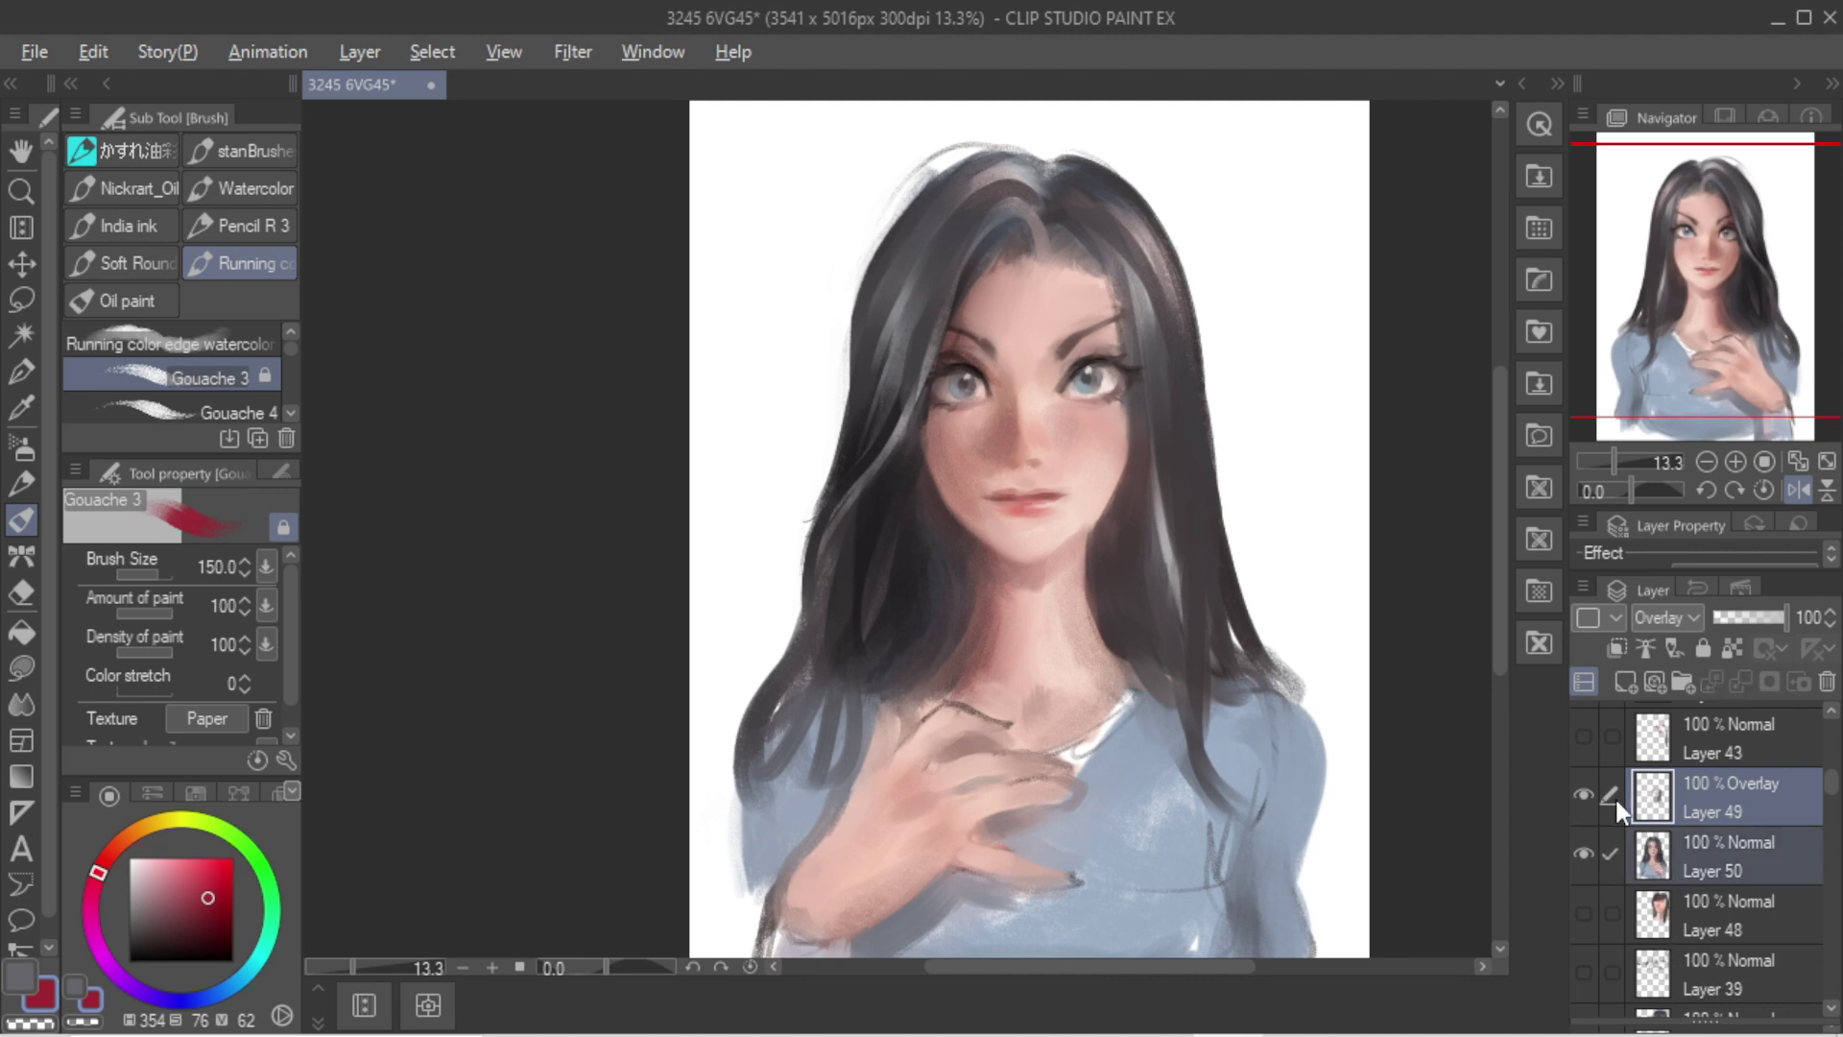
{"action": "key", "text": "shift+alt+e"}
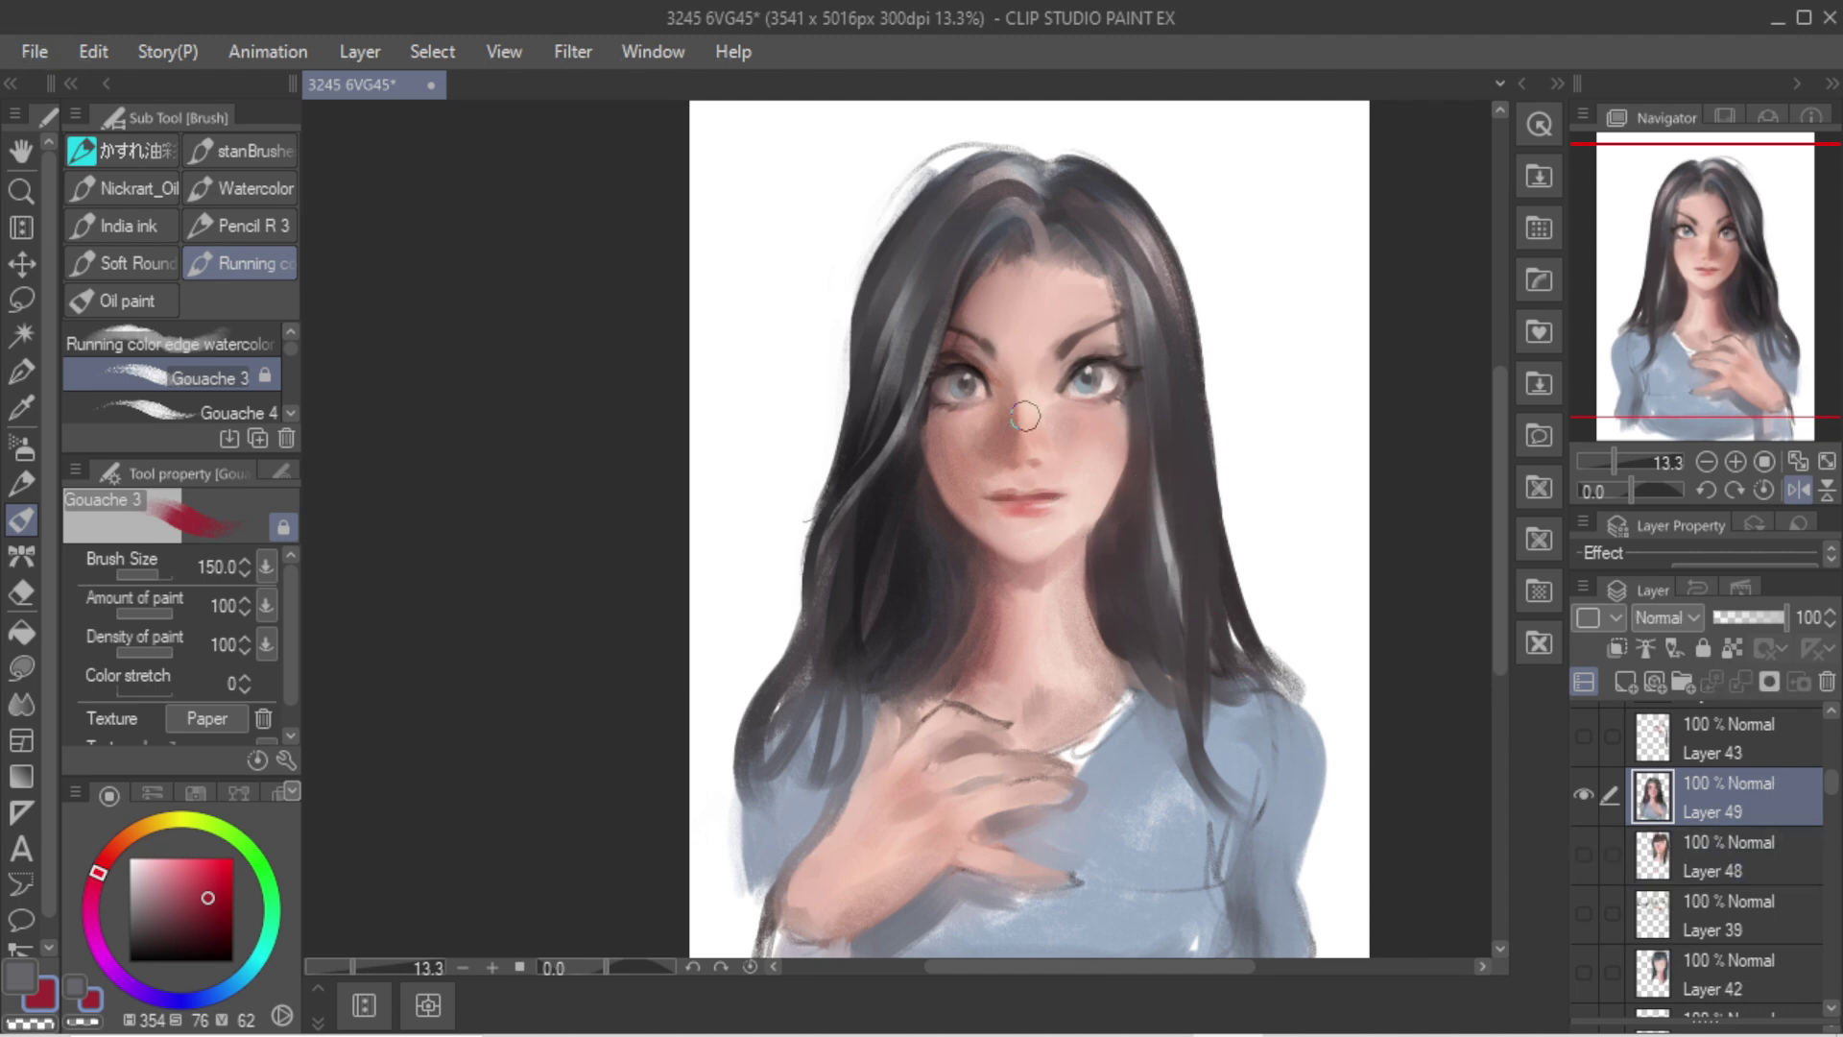
{"action": "left_click", "coordinate": [1022, 411], "text": "alt"}
{"action": "left_click", "coordinate": [1000, 380], "text": "alt"}
{"action": "left_click", "coordinate": [986, 357], "text": "alt"}
{"action": "left_click_drag", "start_coordinate": [1006, 386], "coordinate": [1001, 434]}
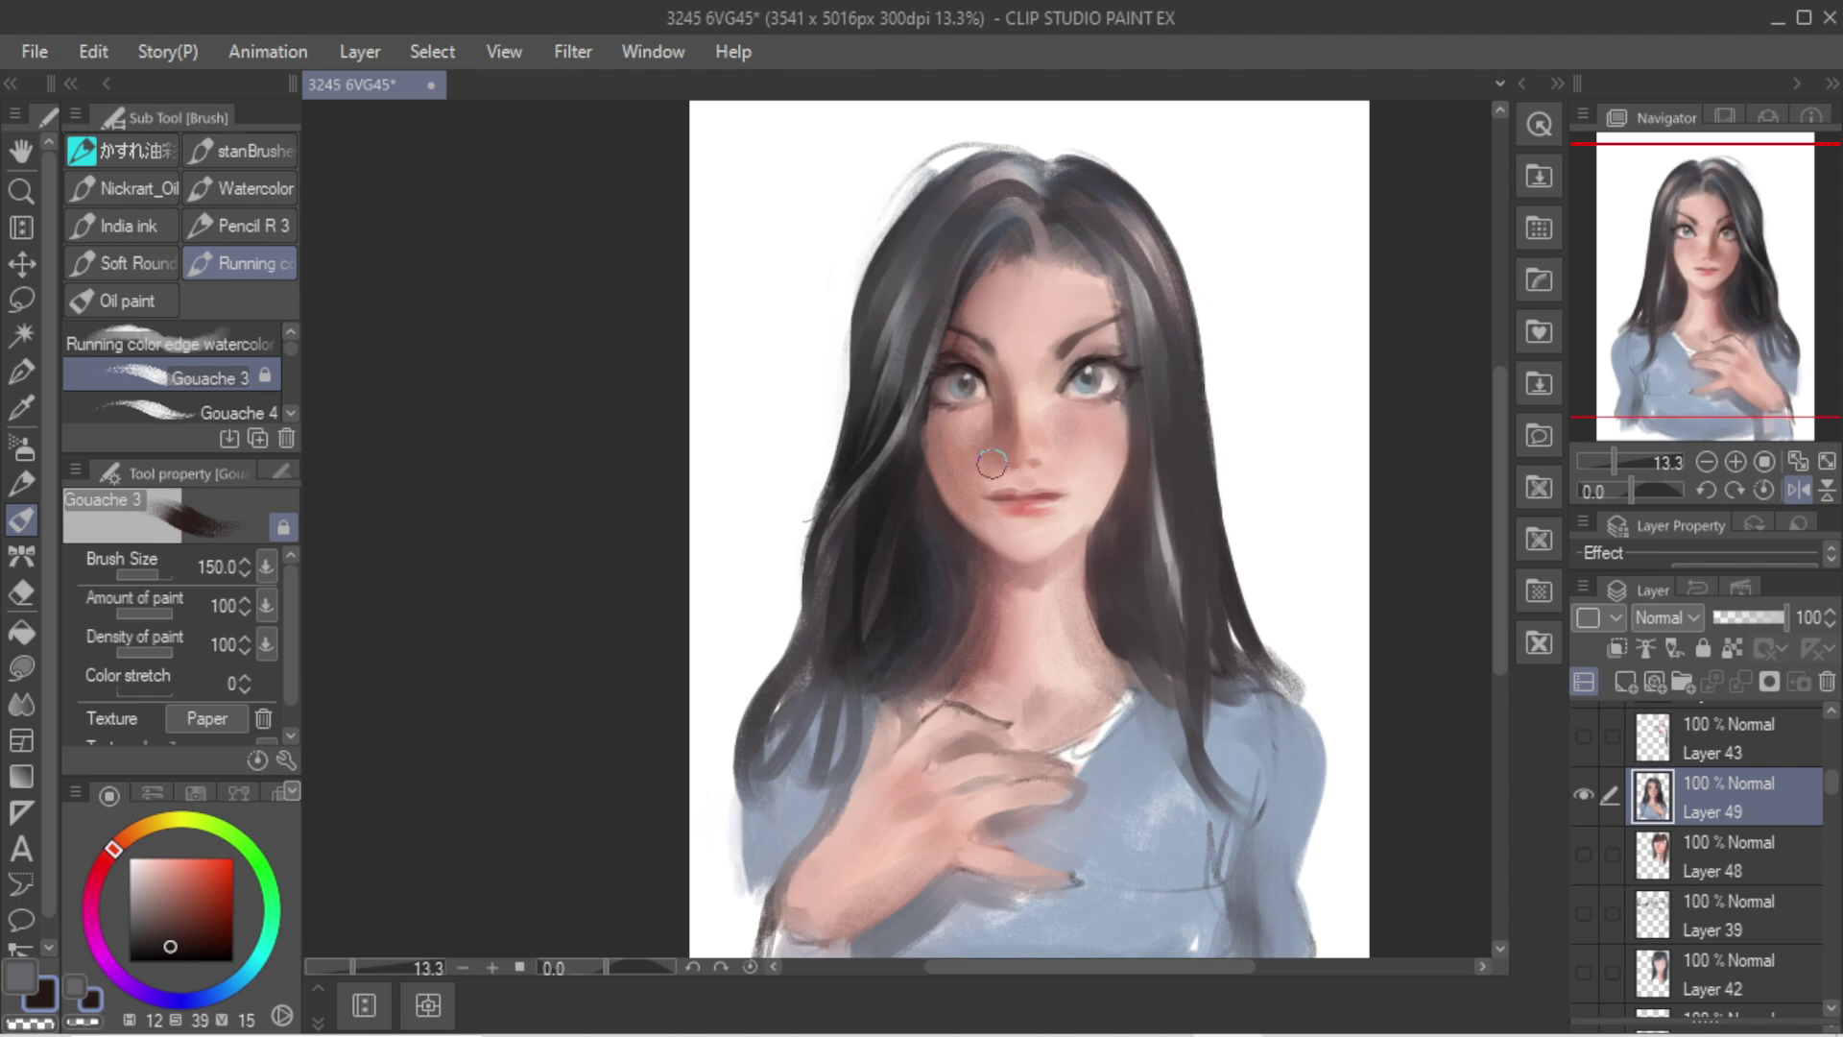
Step: Flip the canvas view and blend the nose bridge and forehead with sampled skin tones at brush size 254.3
{"action": "left_click", "coordinate": [990, 450], "text": "alt"}
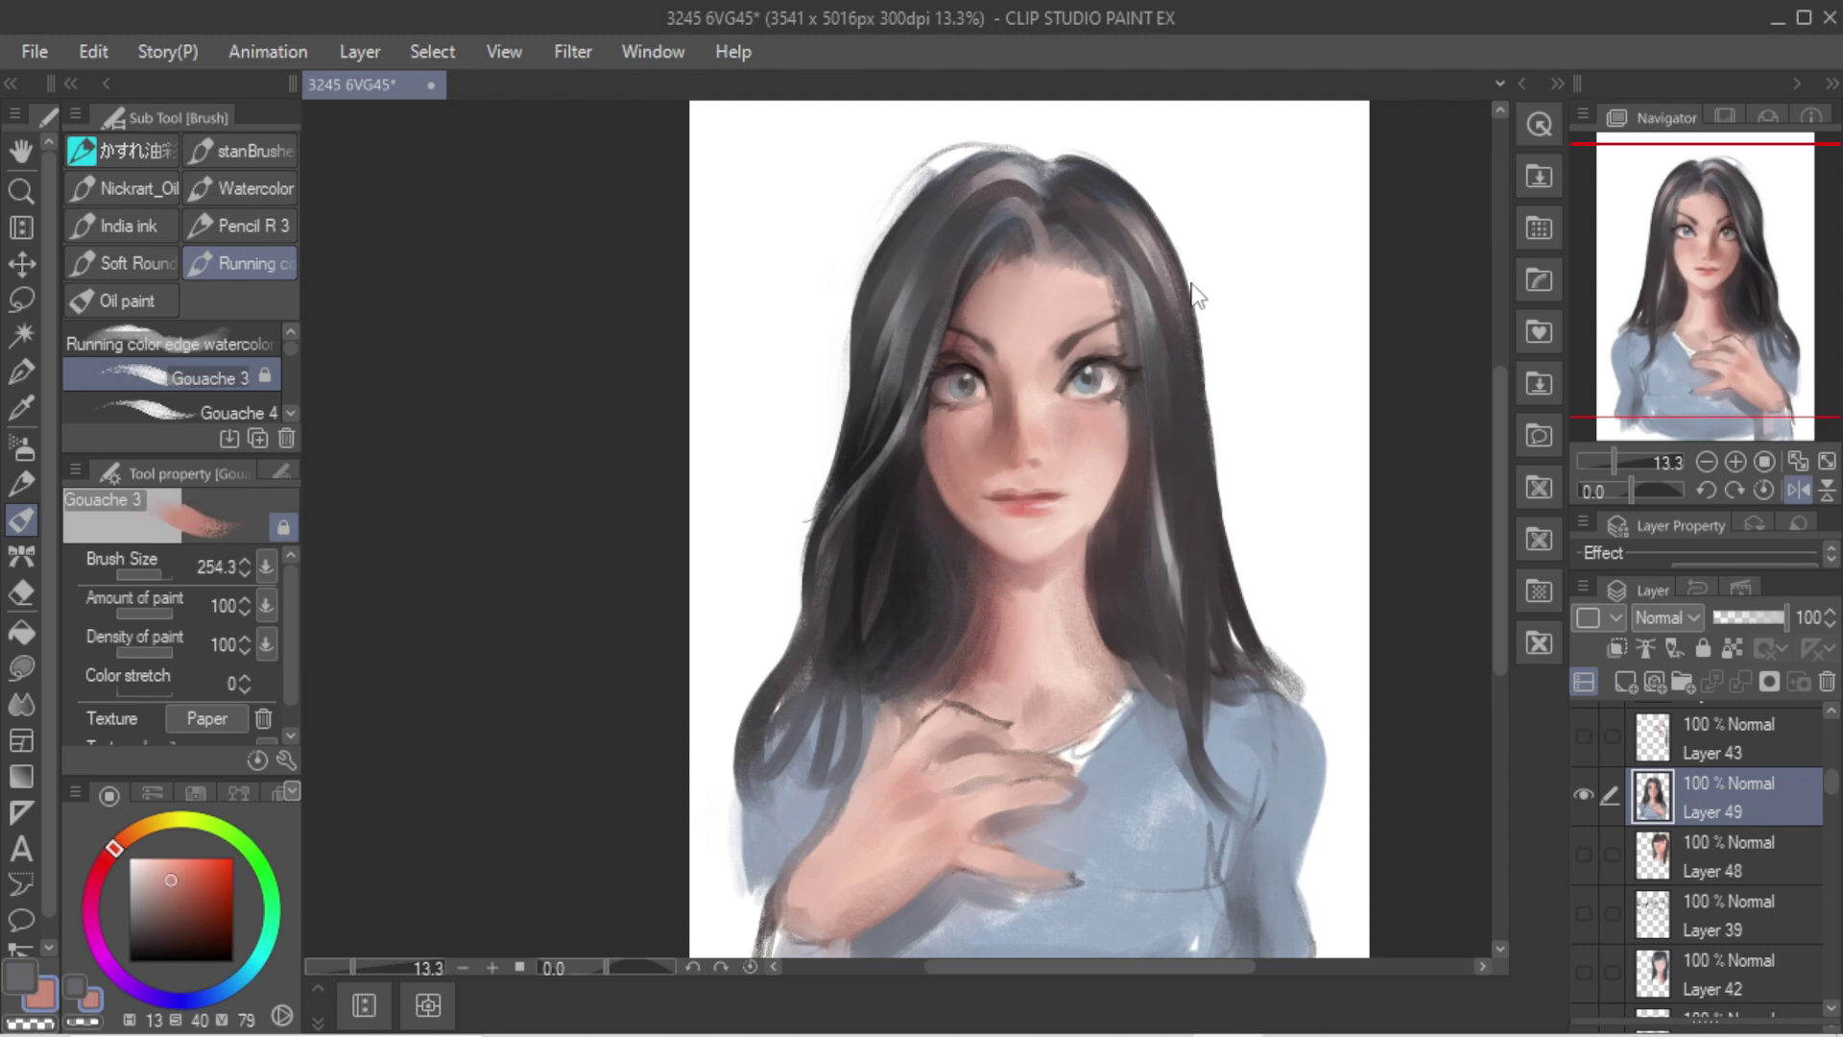
{"action": "key", "text": "h"}
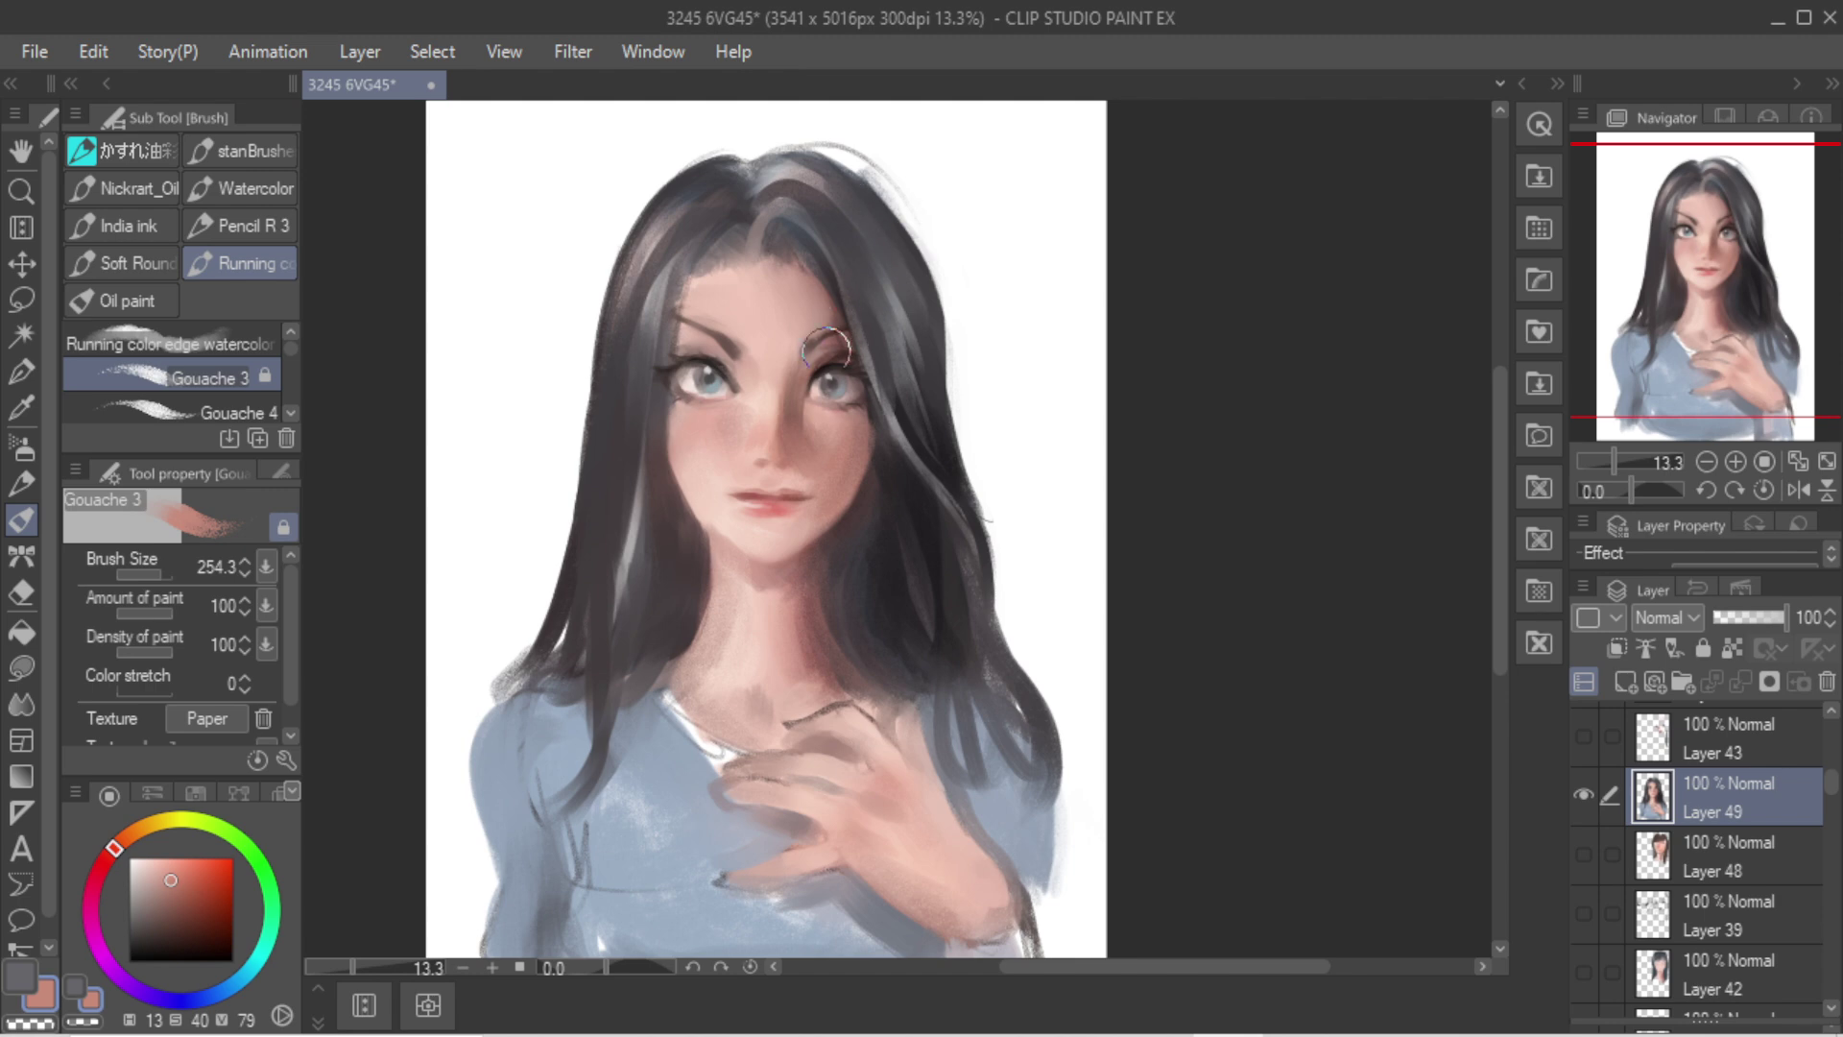
{"action": "left_click", "coordinate": [758, 379], "text": "alt"}
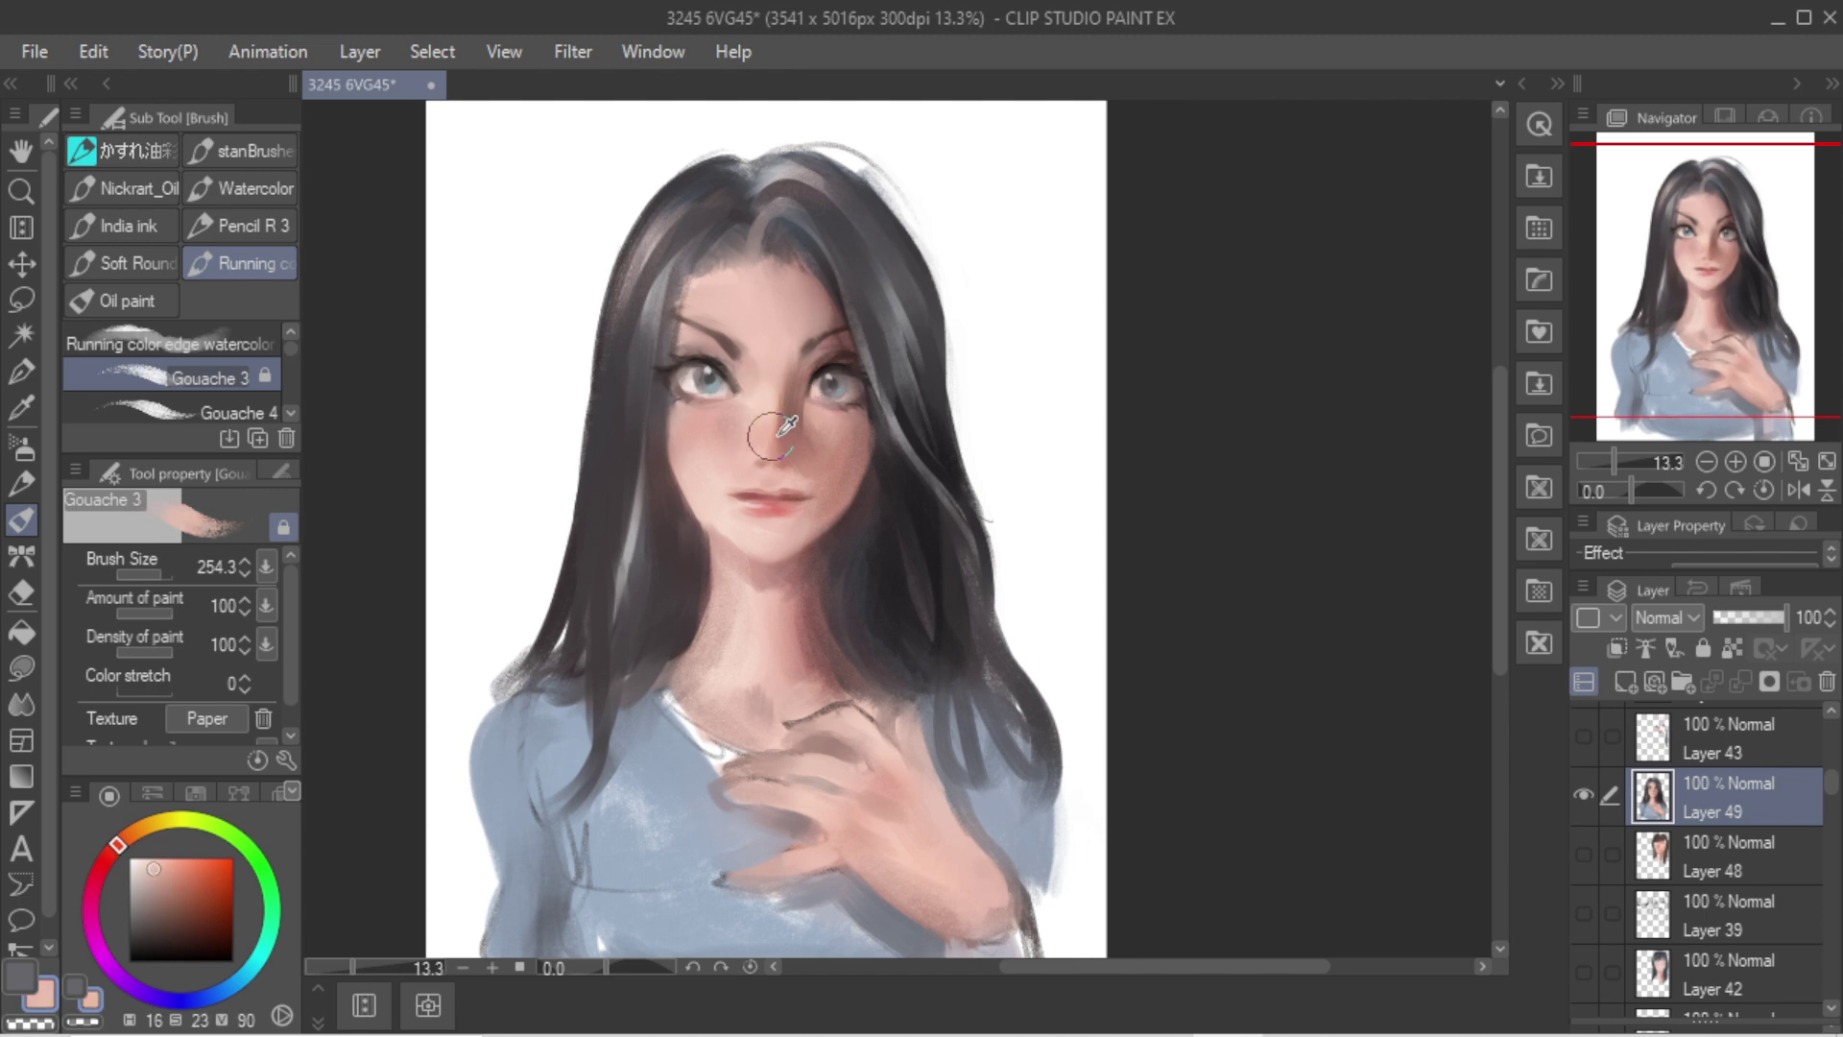
{"action": "left_click", "coordinate": [773, 412], "text": "alt"}
{"action": "left_click", "coordinate": [782, 328], "text": "alt"}
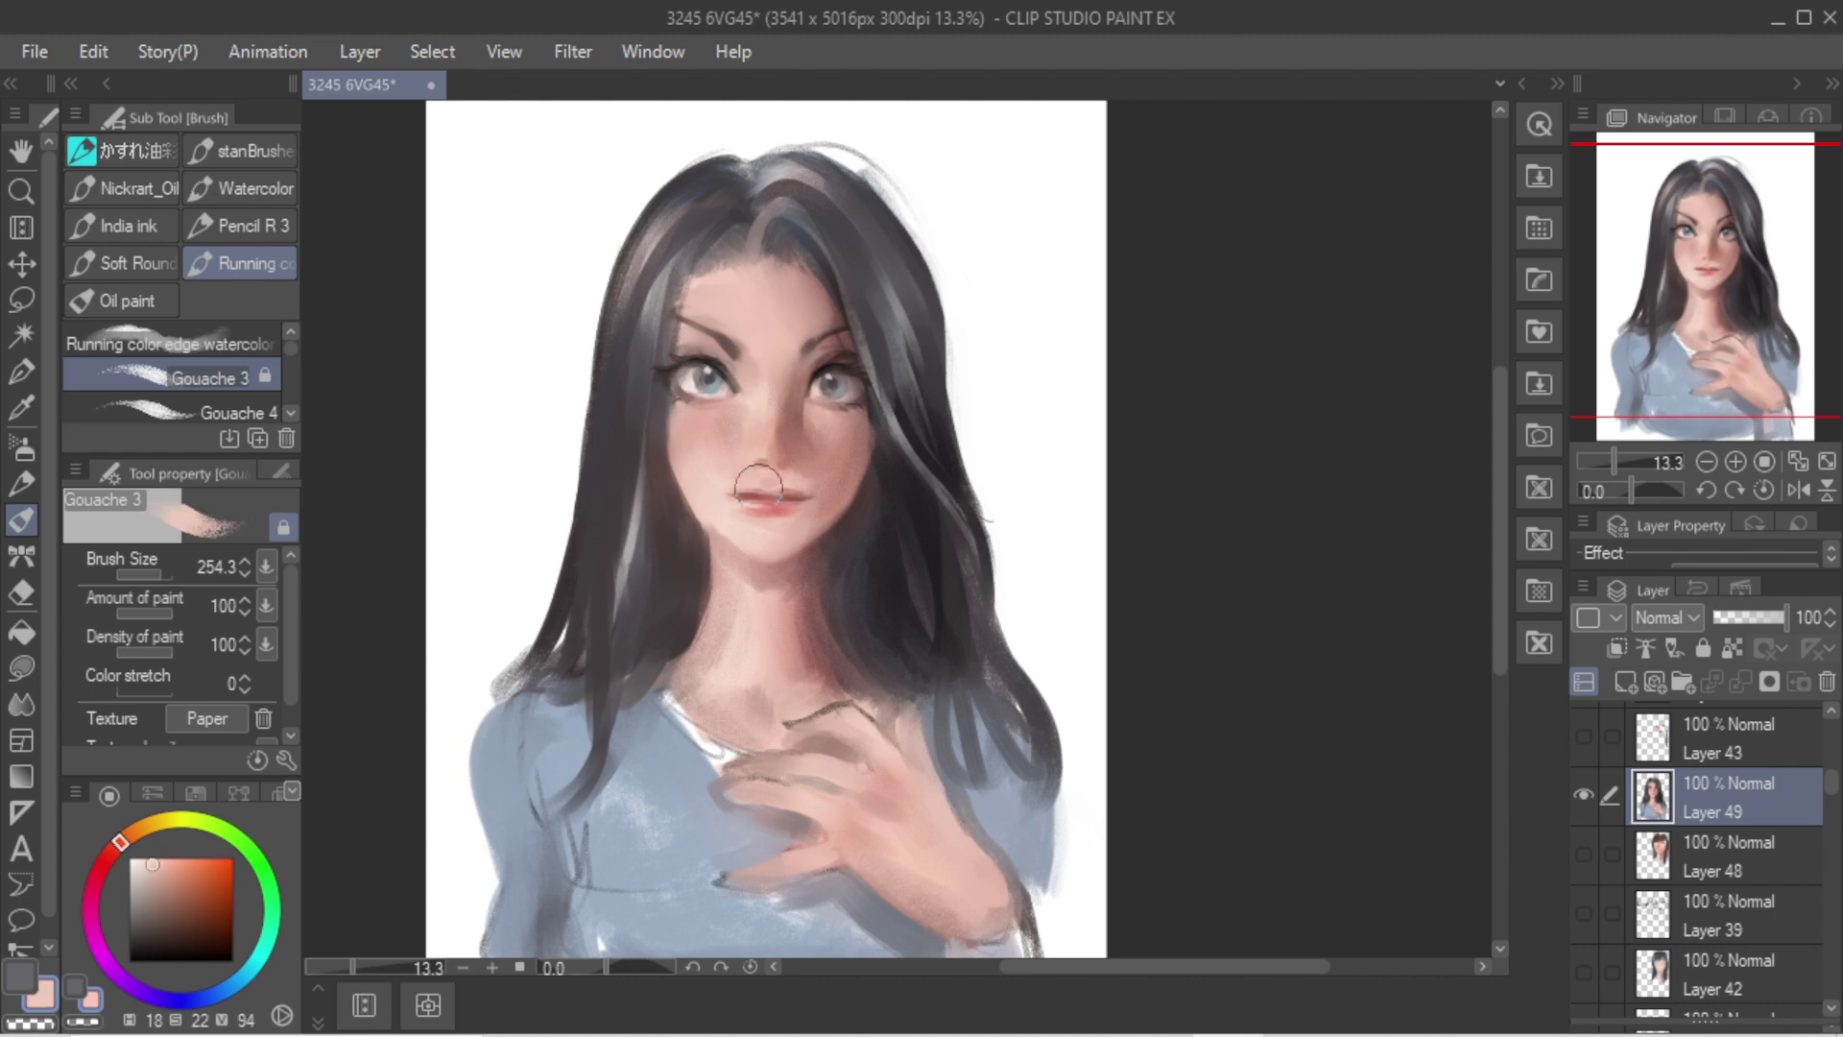
Step: Smooth the chin, cheeks and nose shading with sampled light, pink and brown skin tones at brush size 254.3
{"action": "left_click", "coordinate": [766, 531], "text": "alt"}
{"action": "left_click", "coordinate": [821, 483], "text": "alt"}
{"action": "left_click", "coordinate": [698, 466], "text": "alt"}
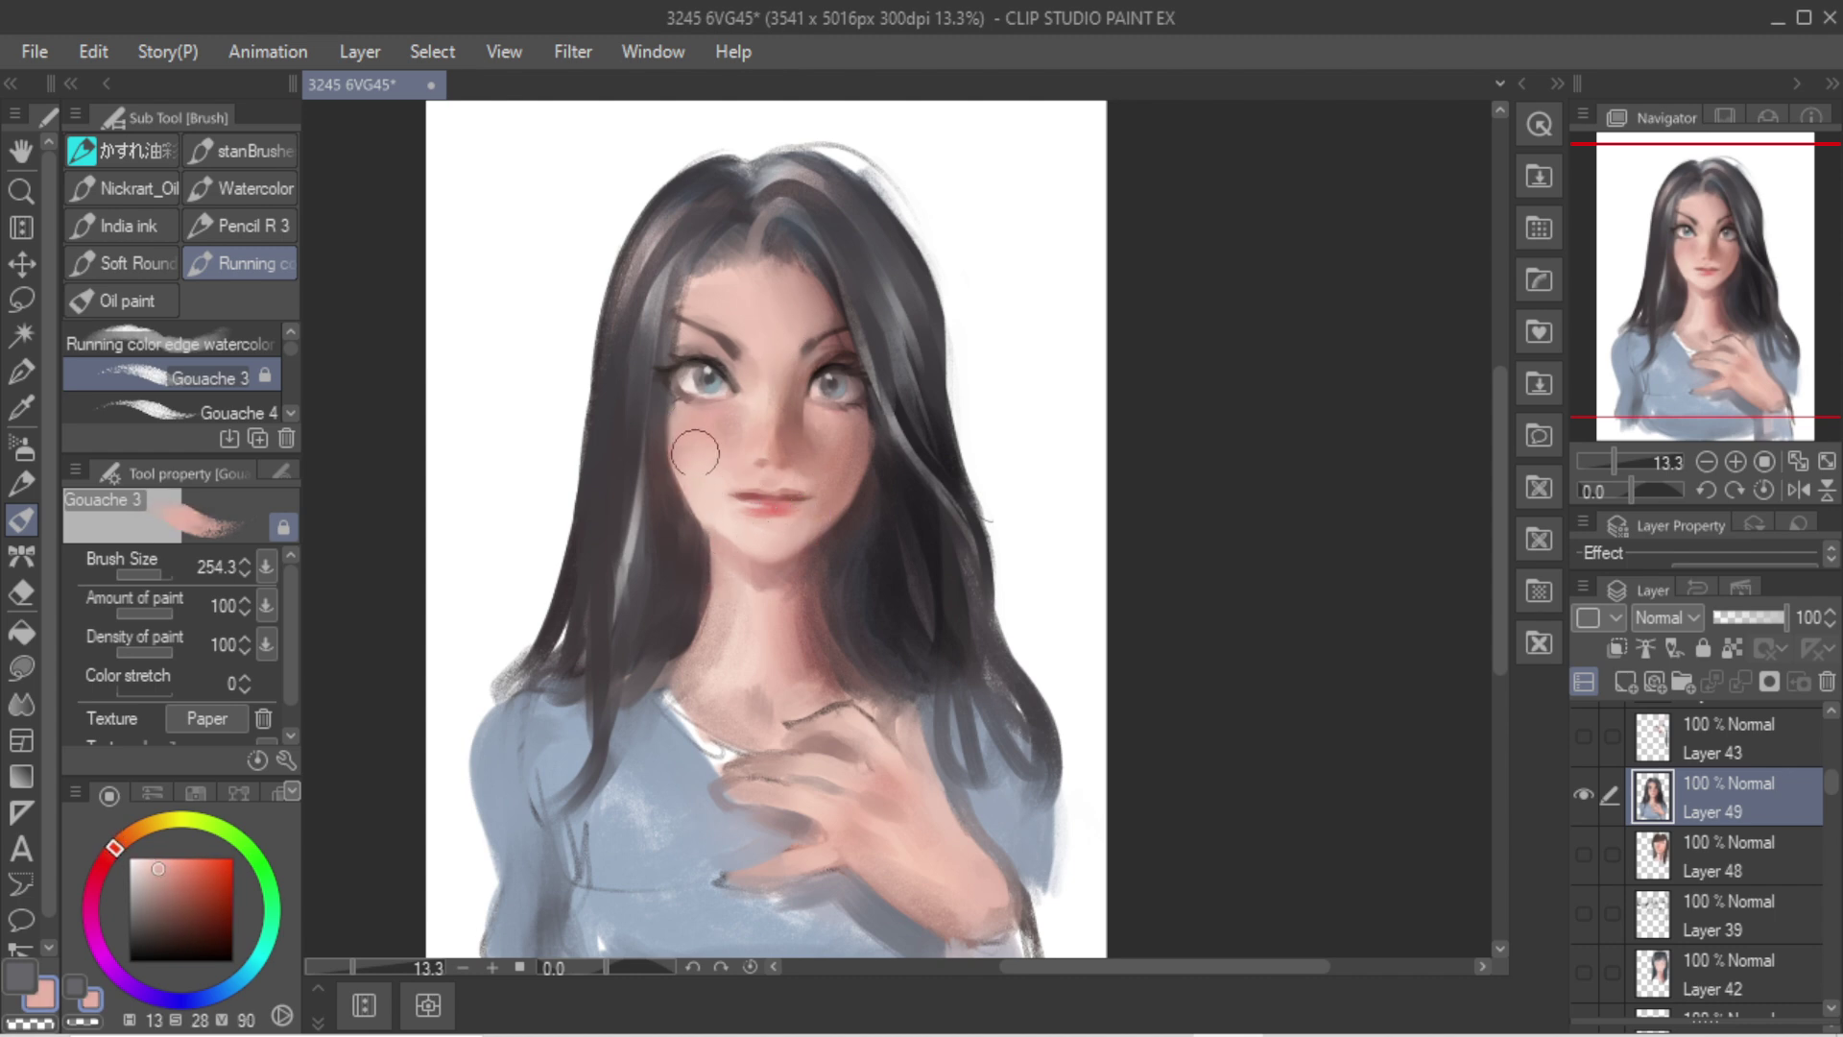
{"action": "left_click", "coordinate": [730, 401], "text": "alt"}
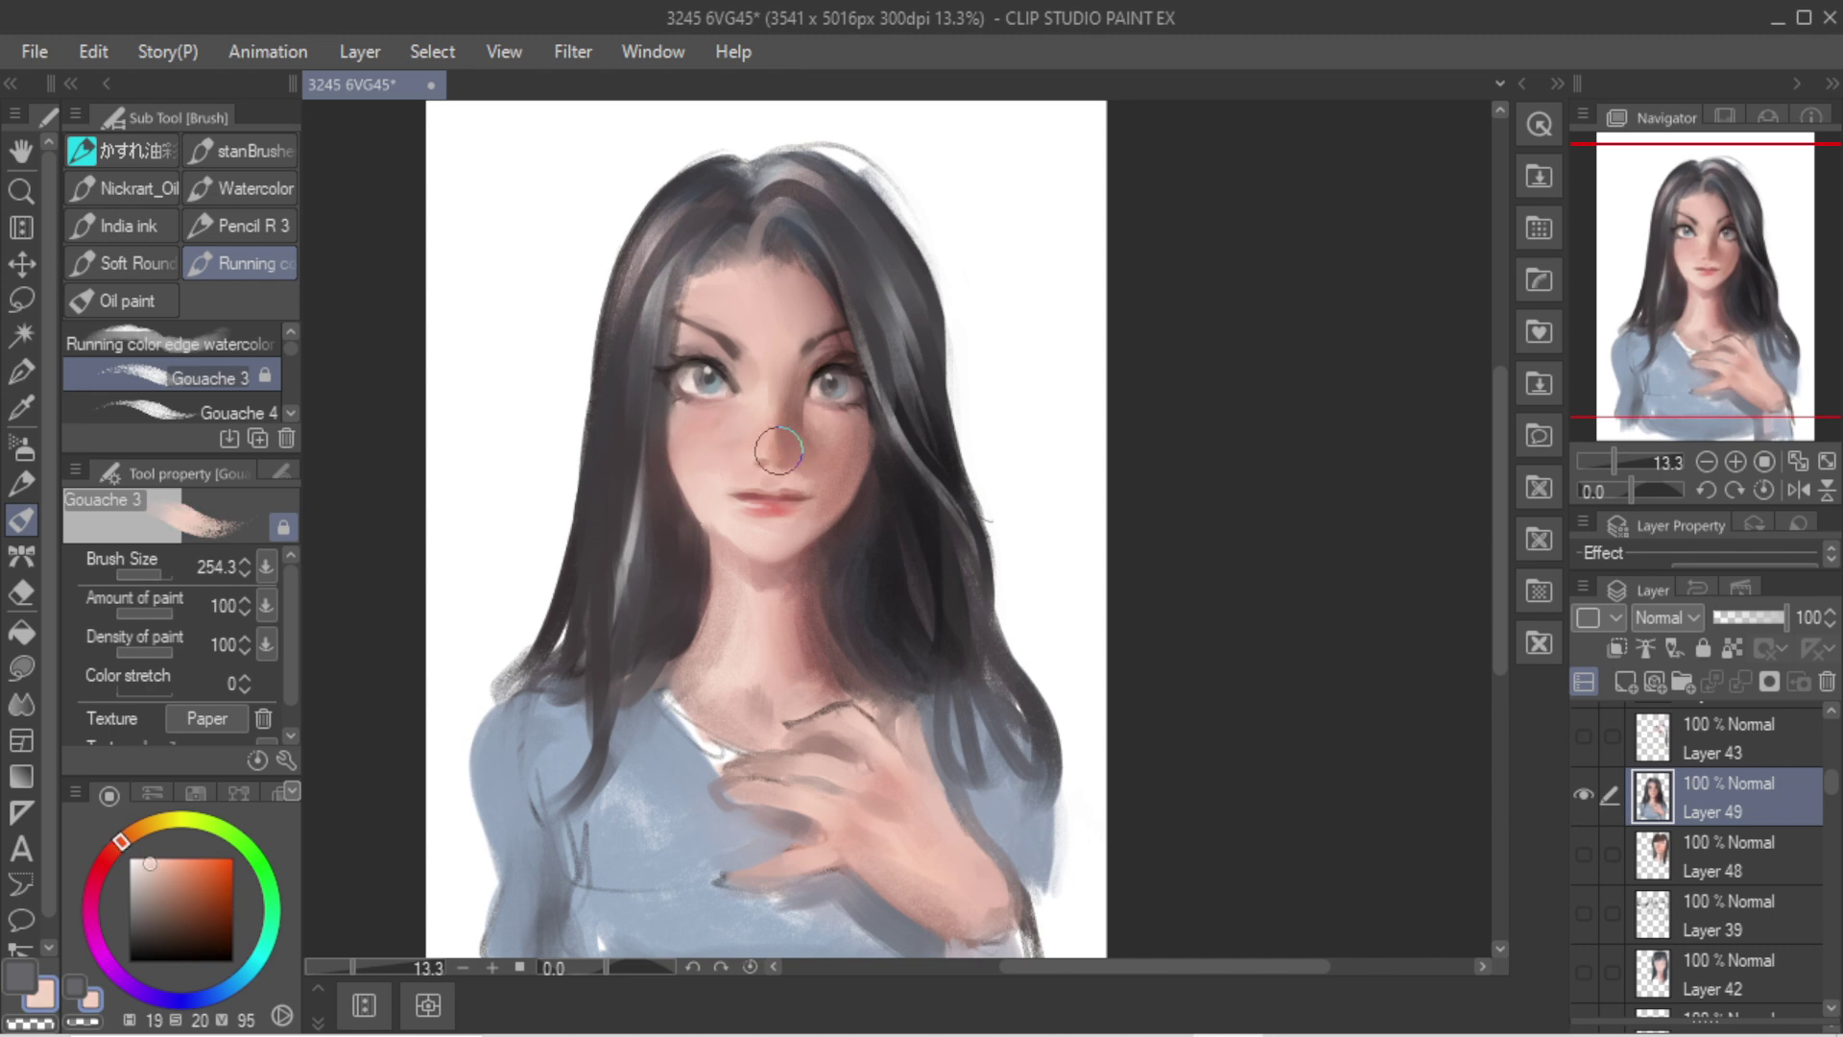
{"action": "left_click", "coordinate": [829, 441], "text": "alt"}
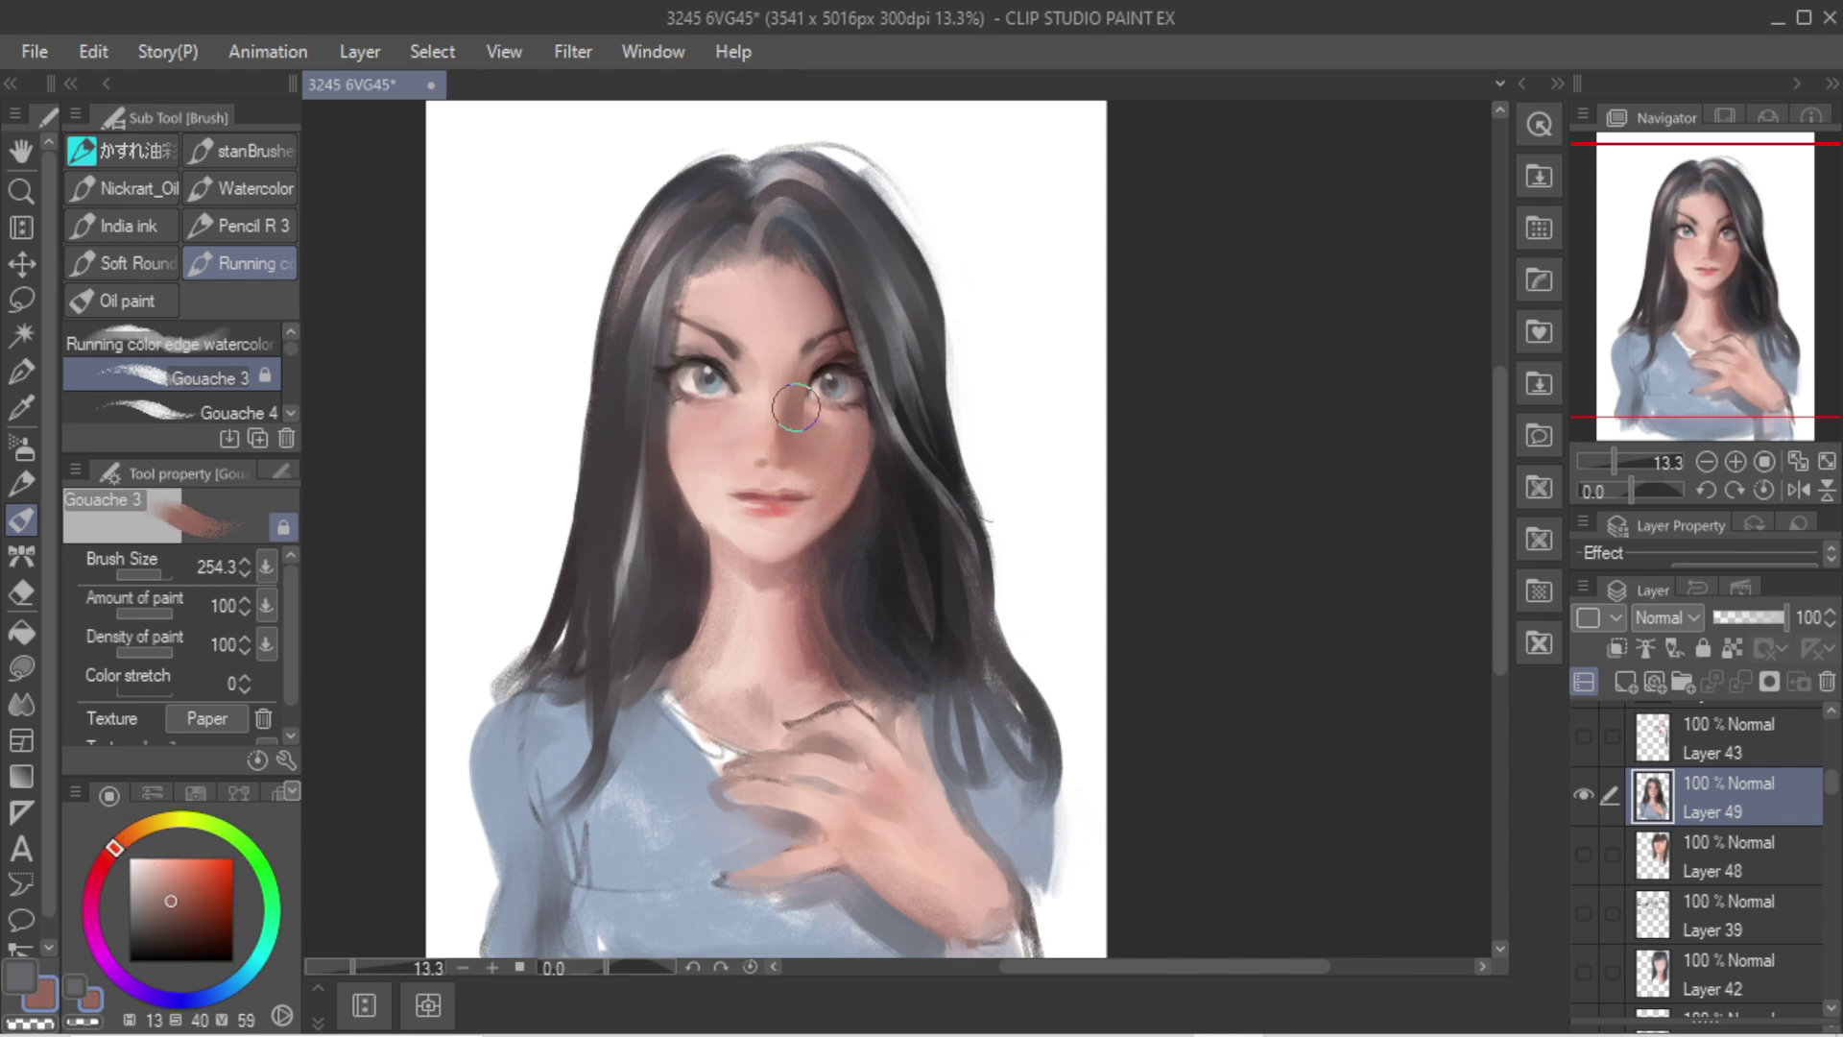
Step: Refine the shaded eye and brow with a sampled brown at brush size 149.1, and soften the lips with a sampled pink at 167.8
{"action": "key", "text": "["}
{"action": "key", "text": "["}
{"action": "left_click", "coordinate": [733, 354], "text": "alt"}
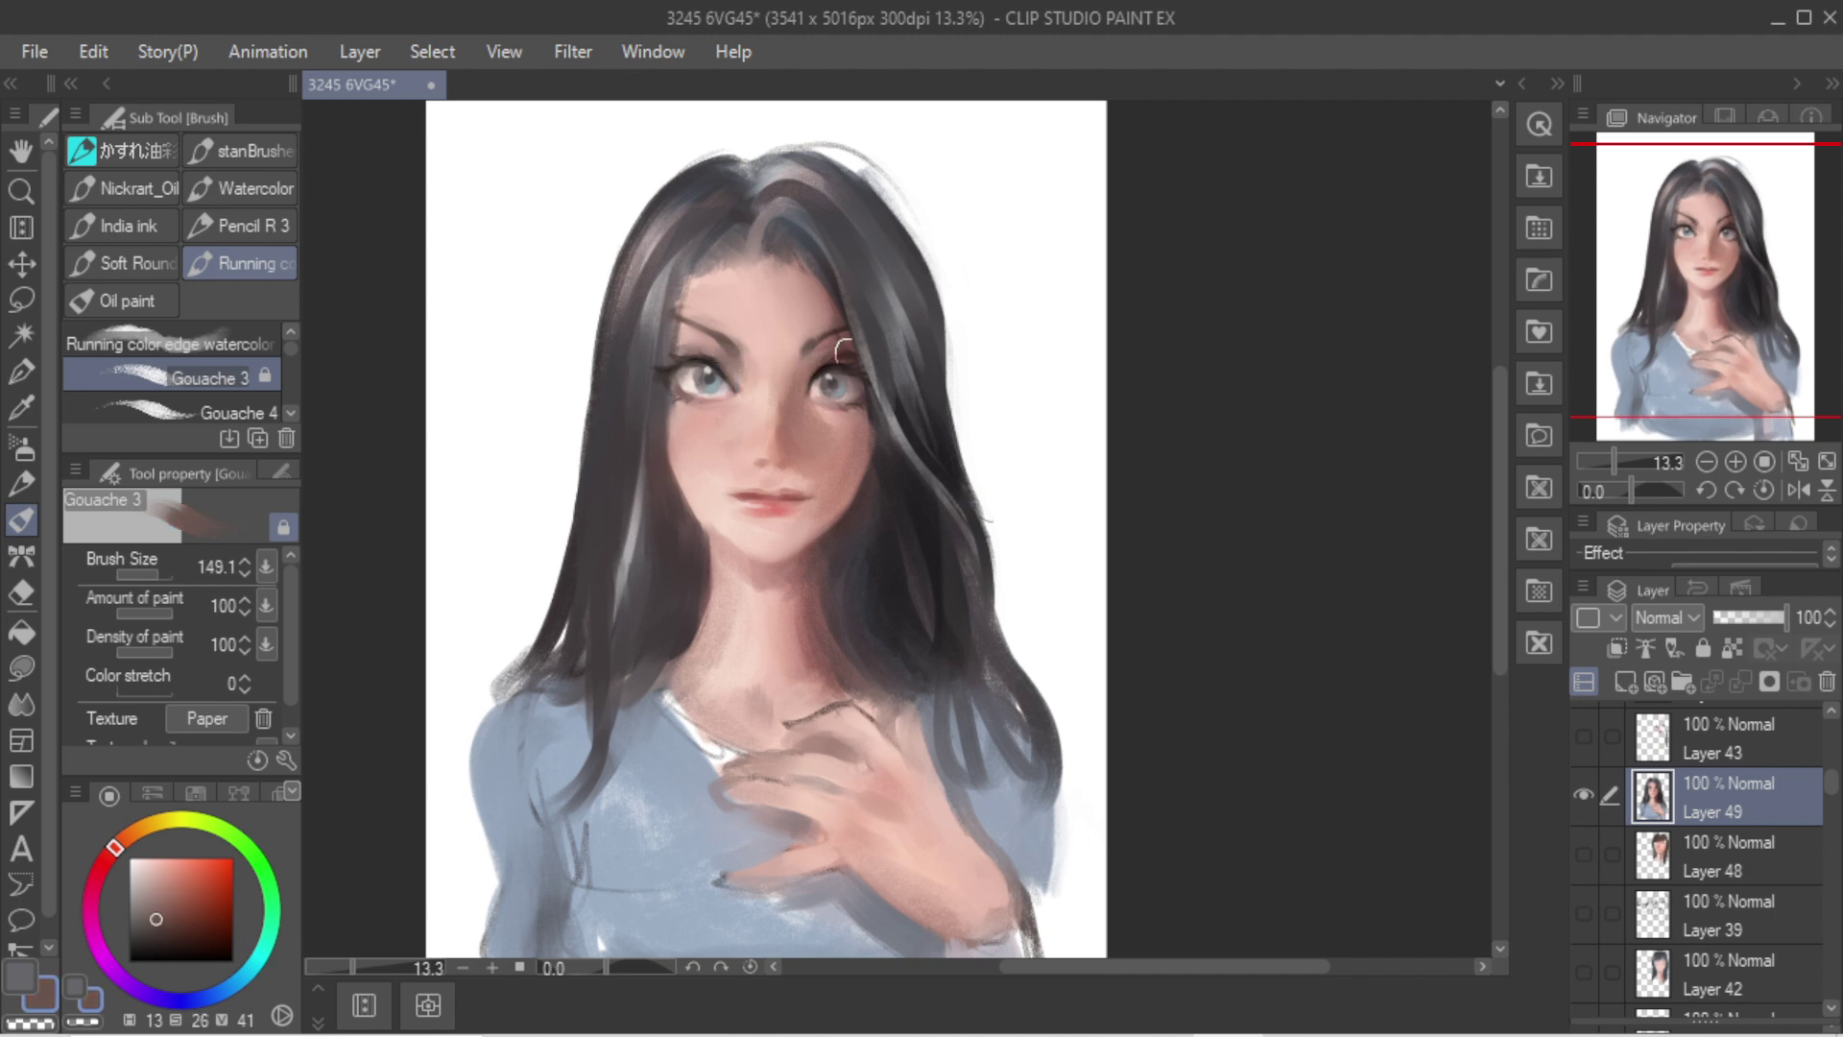
{"action": "key", "text": "bracketleft"}
{"action": "left_click", "coordinate": [752, 499], "text": "alt"}
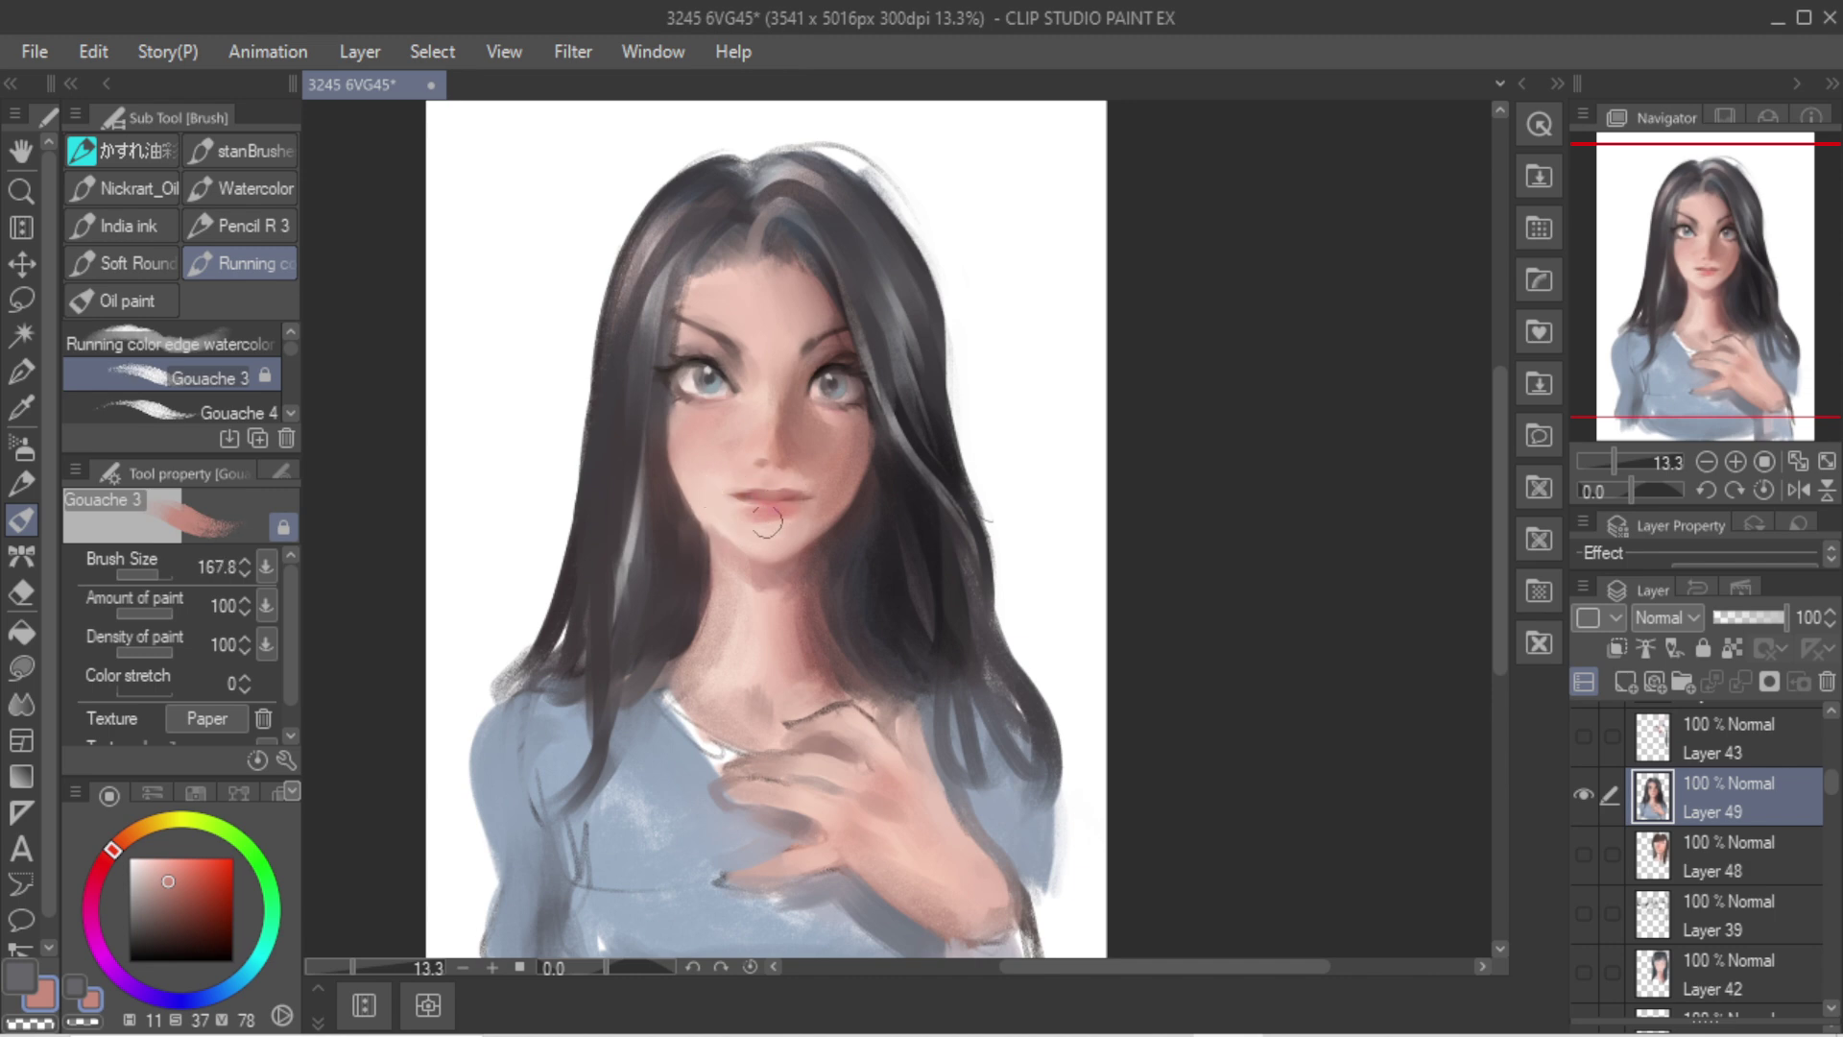
{"action": "key", "text": "bracketleft"}
Step: Flip the canvas view and try a sampled dark grey stroke on the hair beside the shaded eye at brush size 254.4
{"action": "key", "text": "h"}
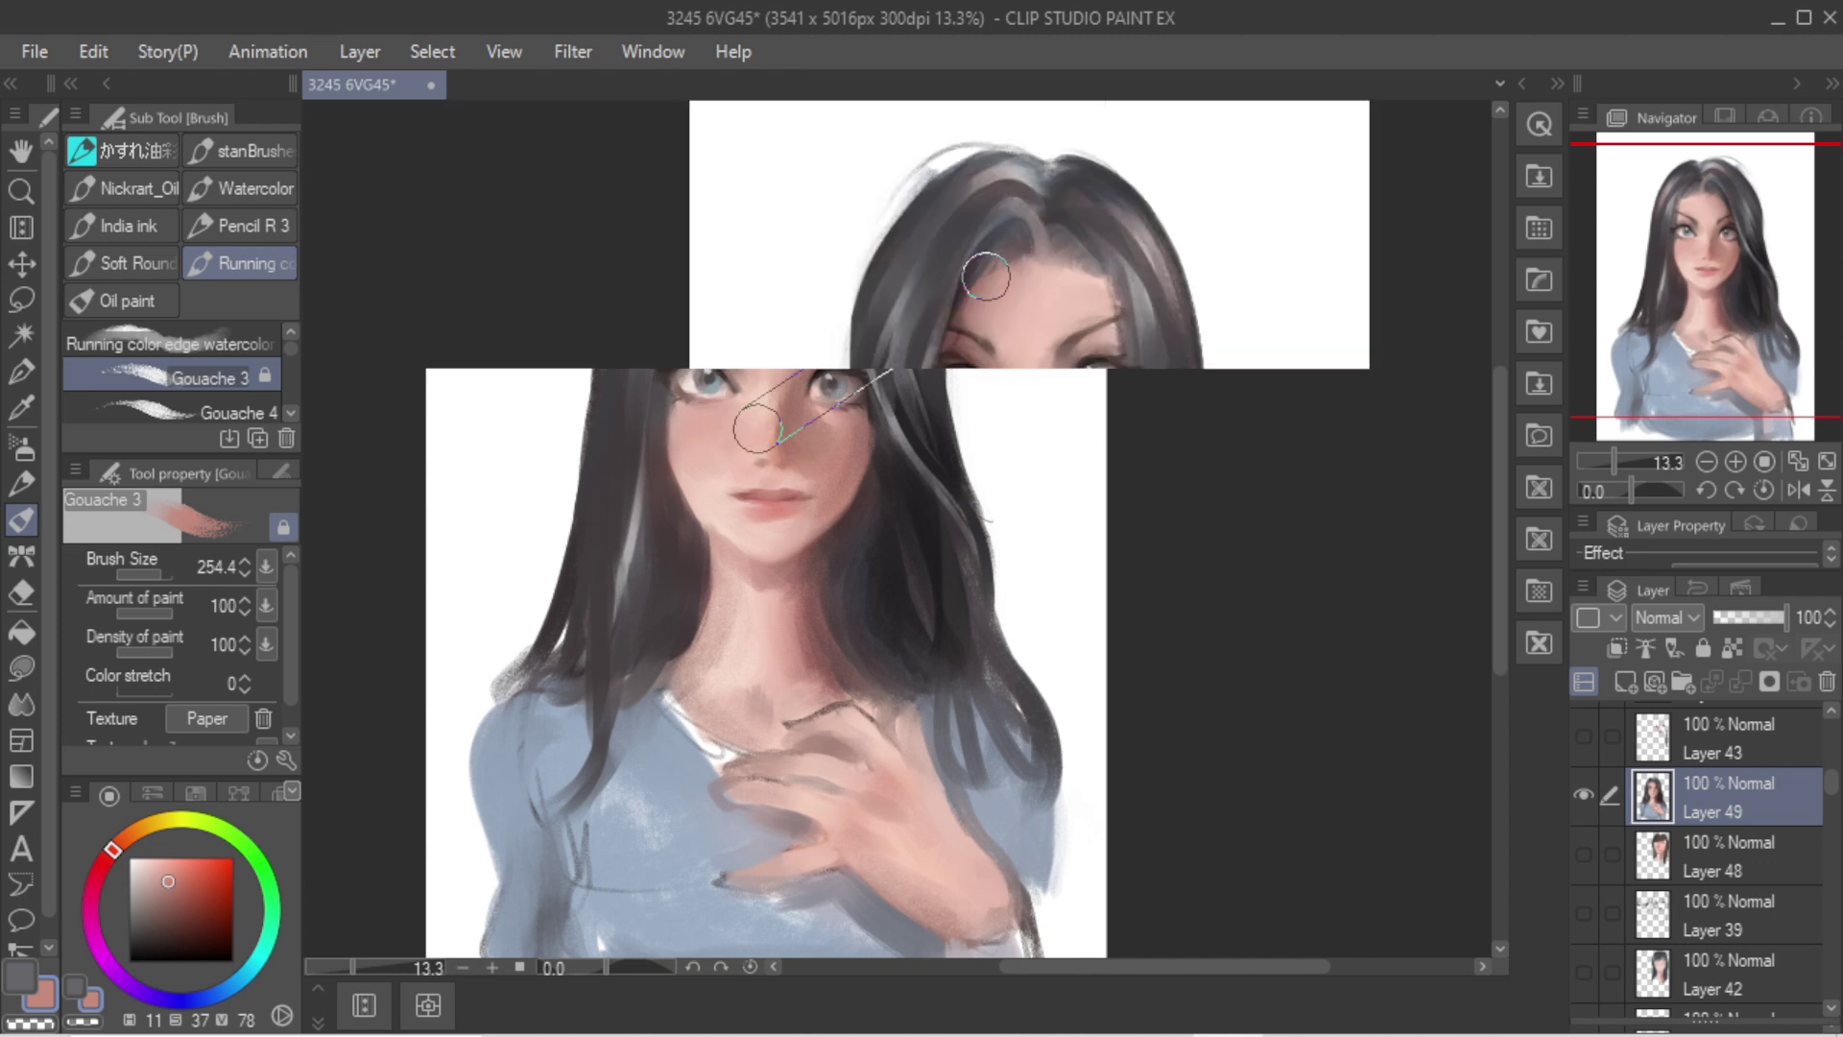
{"action": "scroll", "coordinate": [831, 263], "scroll_direction": "down", "scroll_amount": 1}
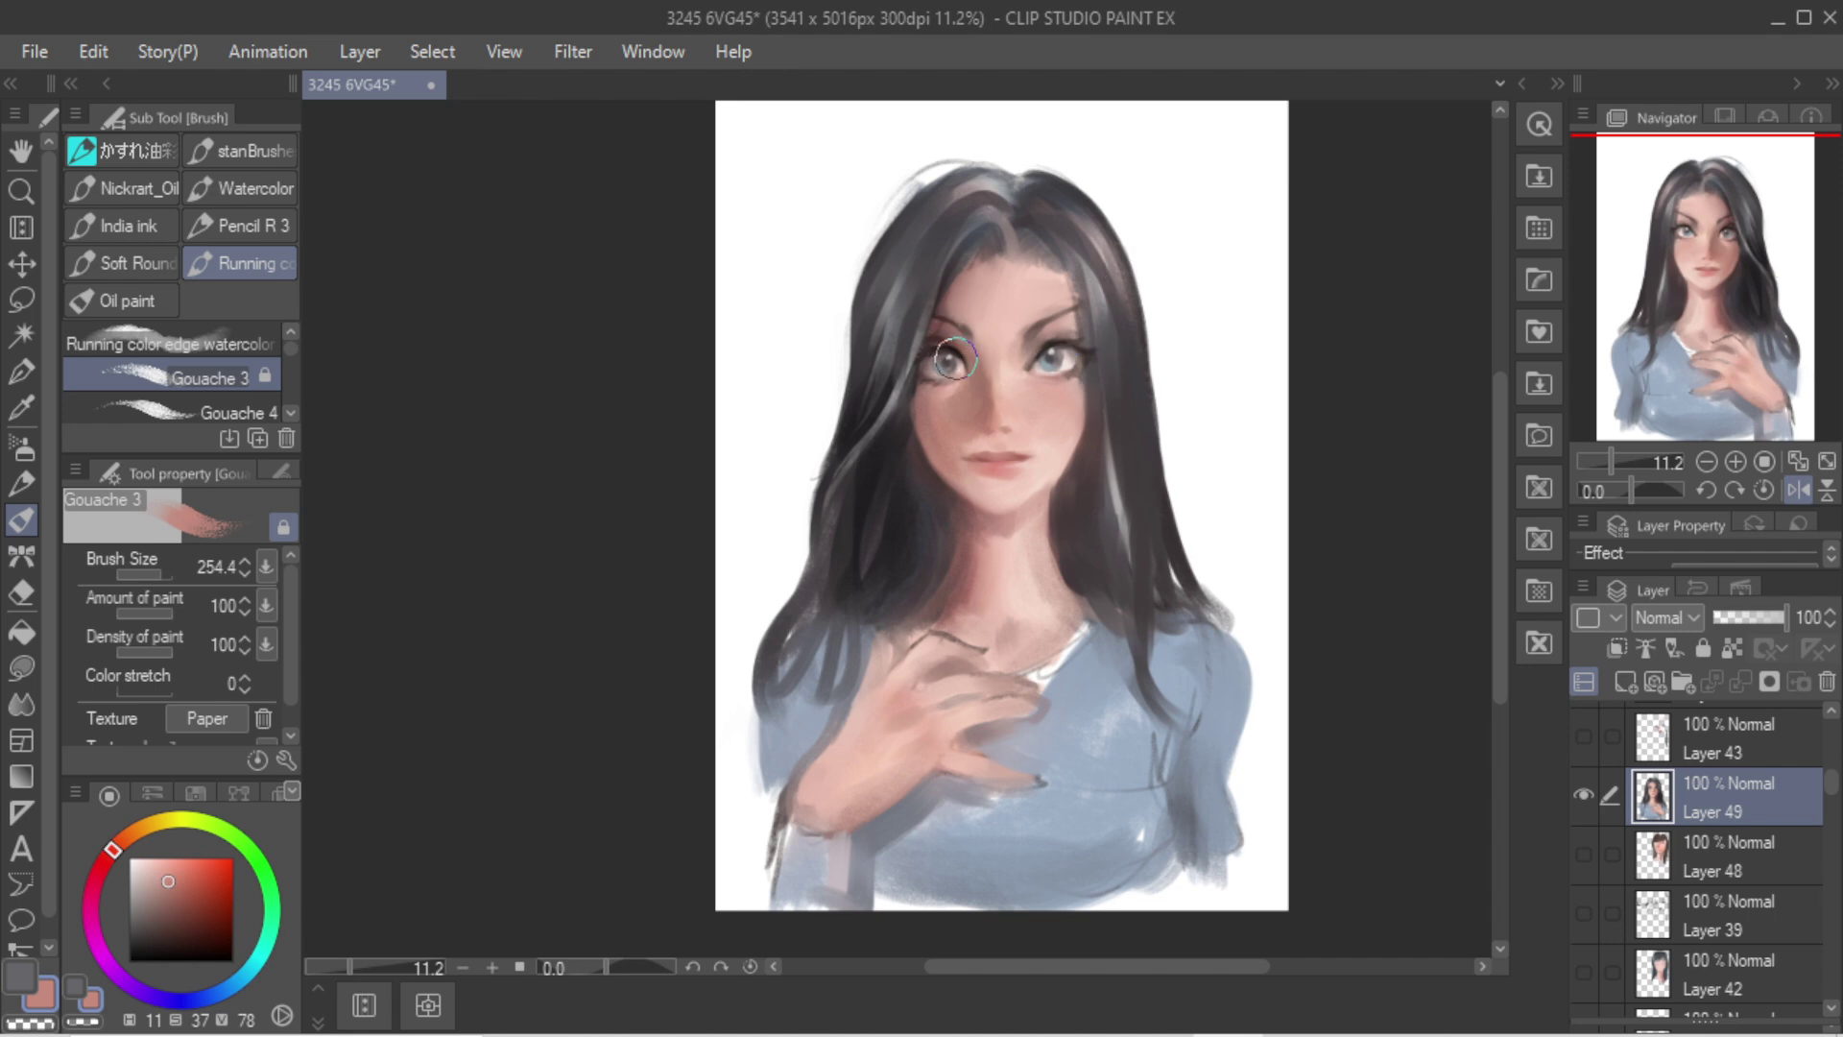
{"action": "left_click", "coordinate": [850, 408], "text": "alt"}
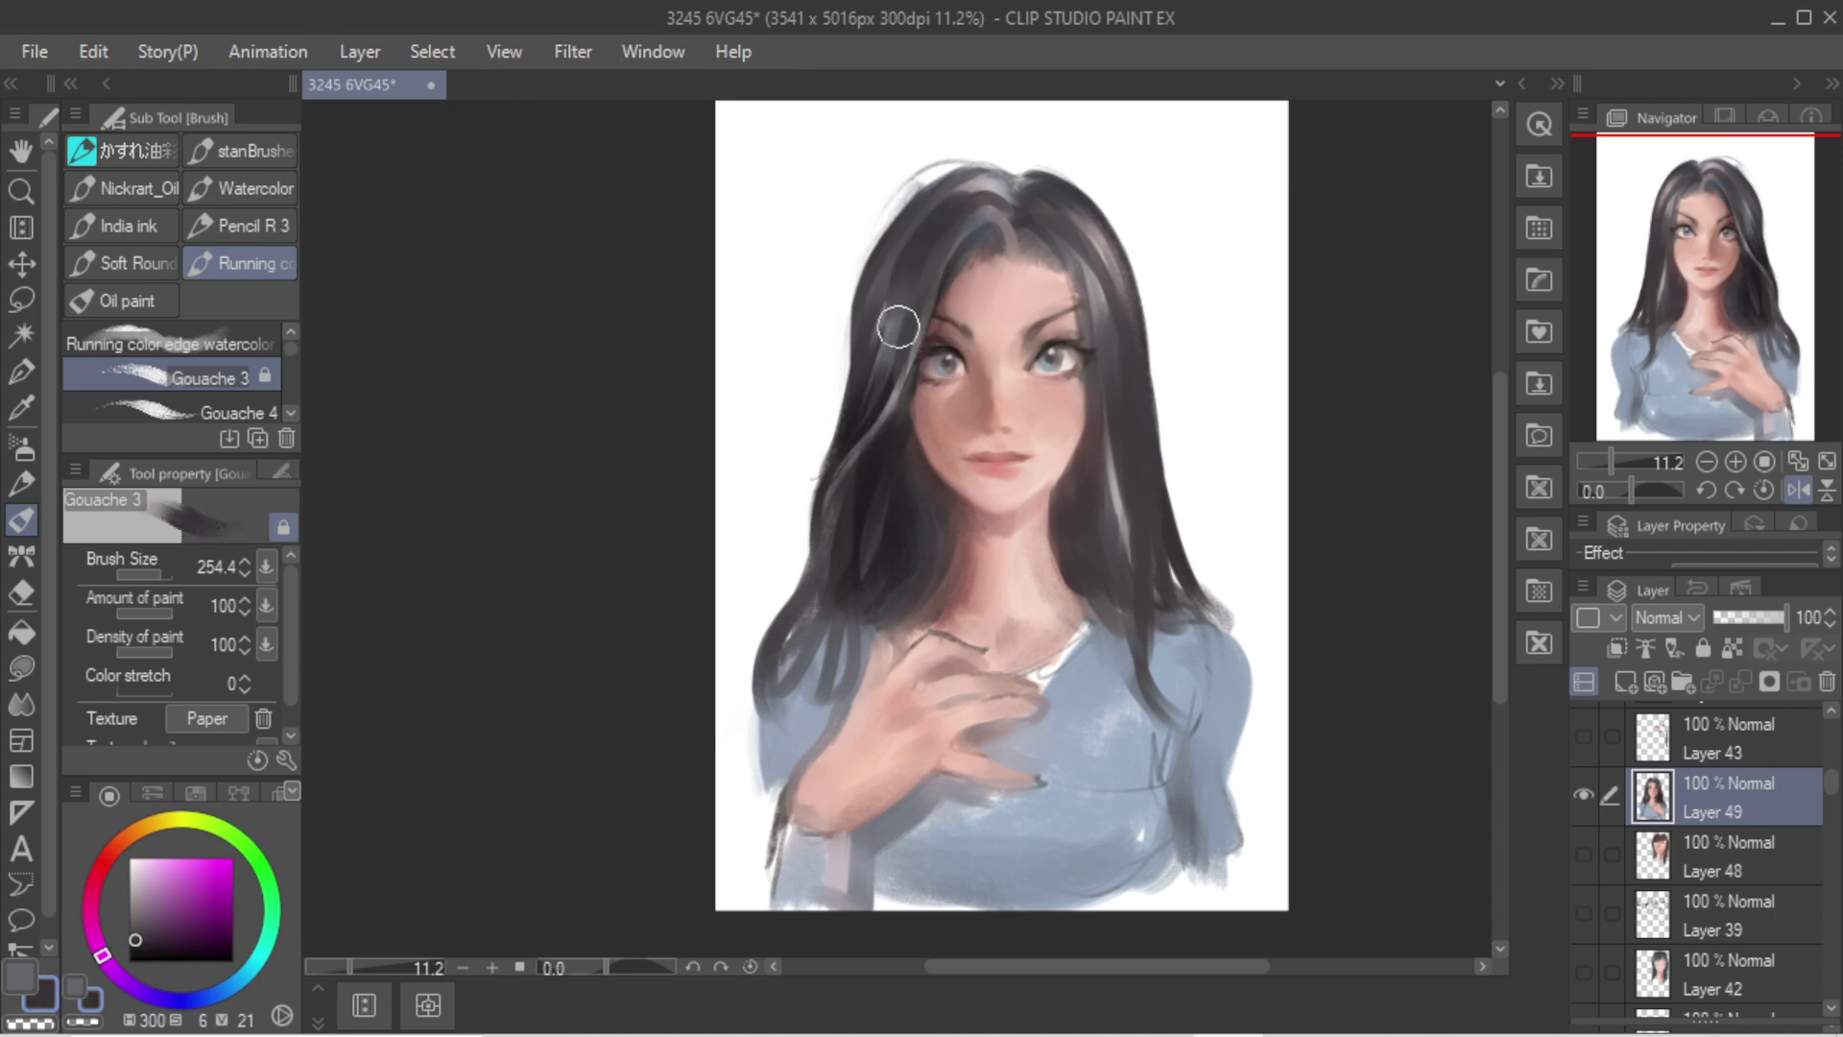
{"action": "key", "text": "ctrl+z"}
Step: Blend the shaded cheek and mouth corner with sampled skin tones at brush size 200.1, and define the lip line in dark brown at 164.9
{"action": "key", "text": "bracketleft"}
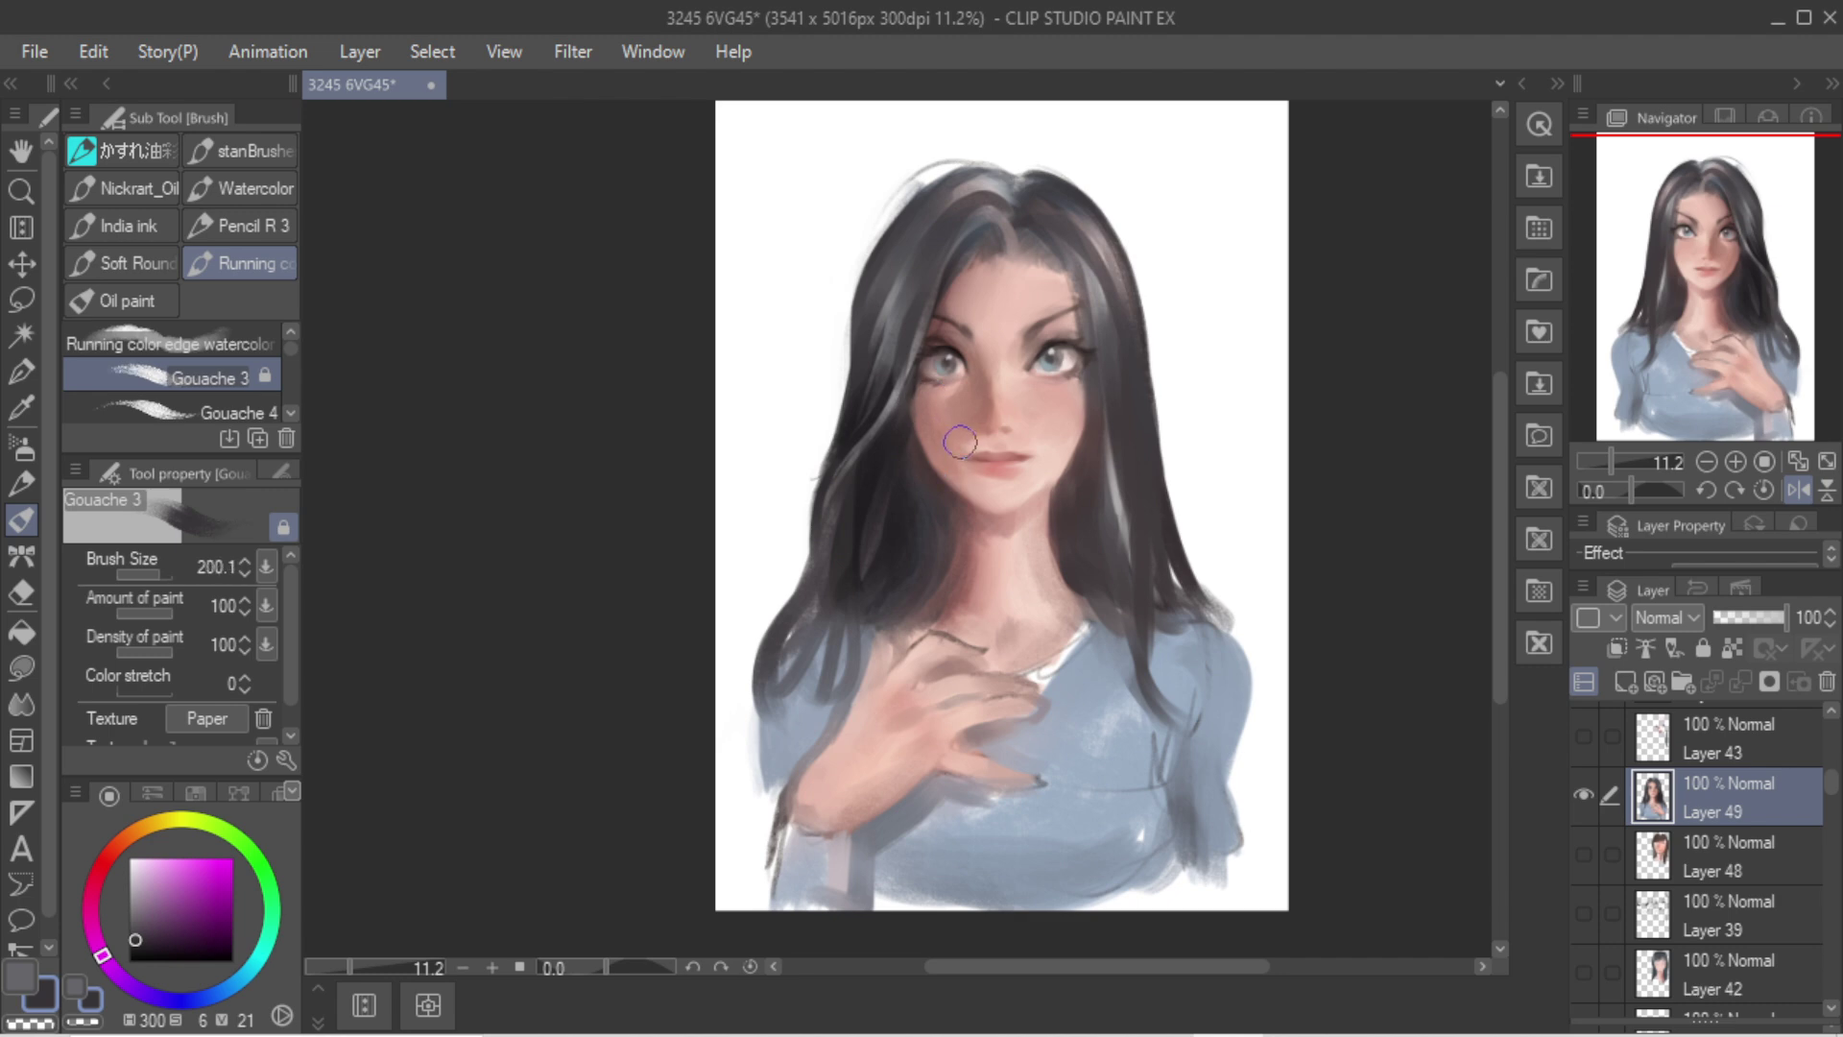
{"action": "left_click", "coordinate": [939, 425], "text": "alt"}
{"action": "left_click", "coordinate": [967, 469], "text": "alt"}
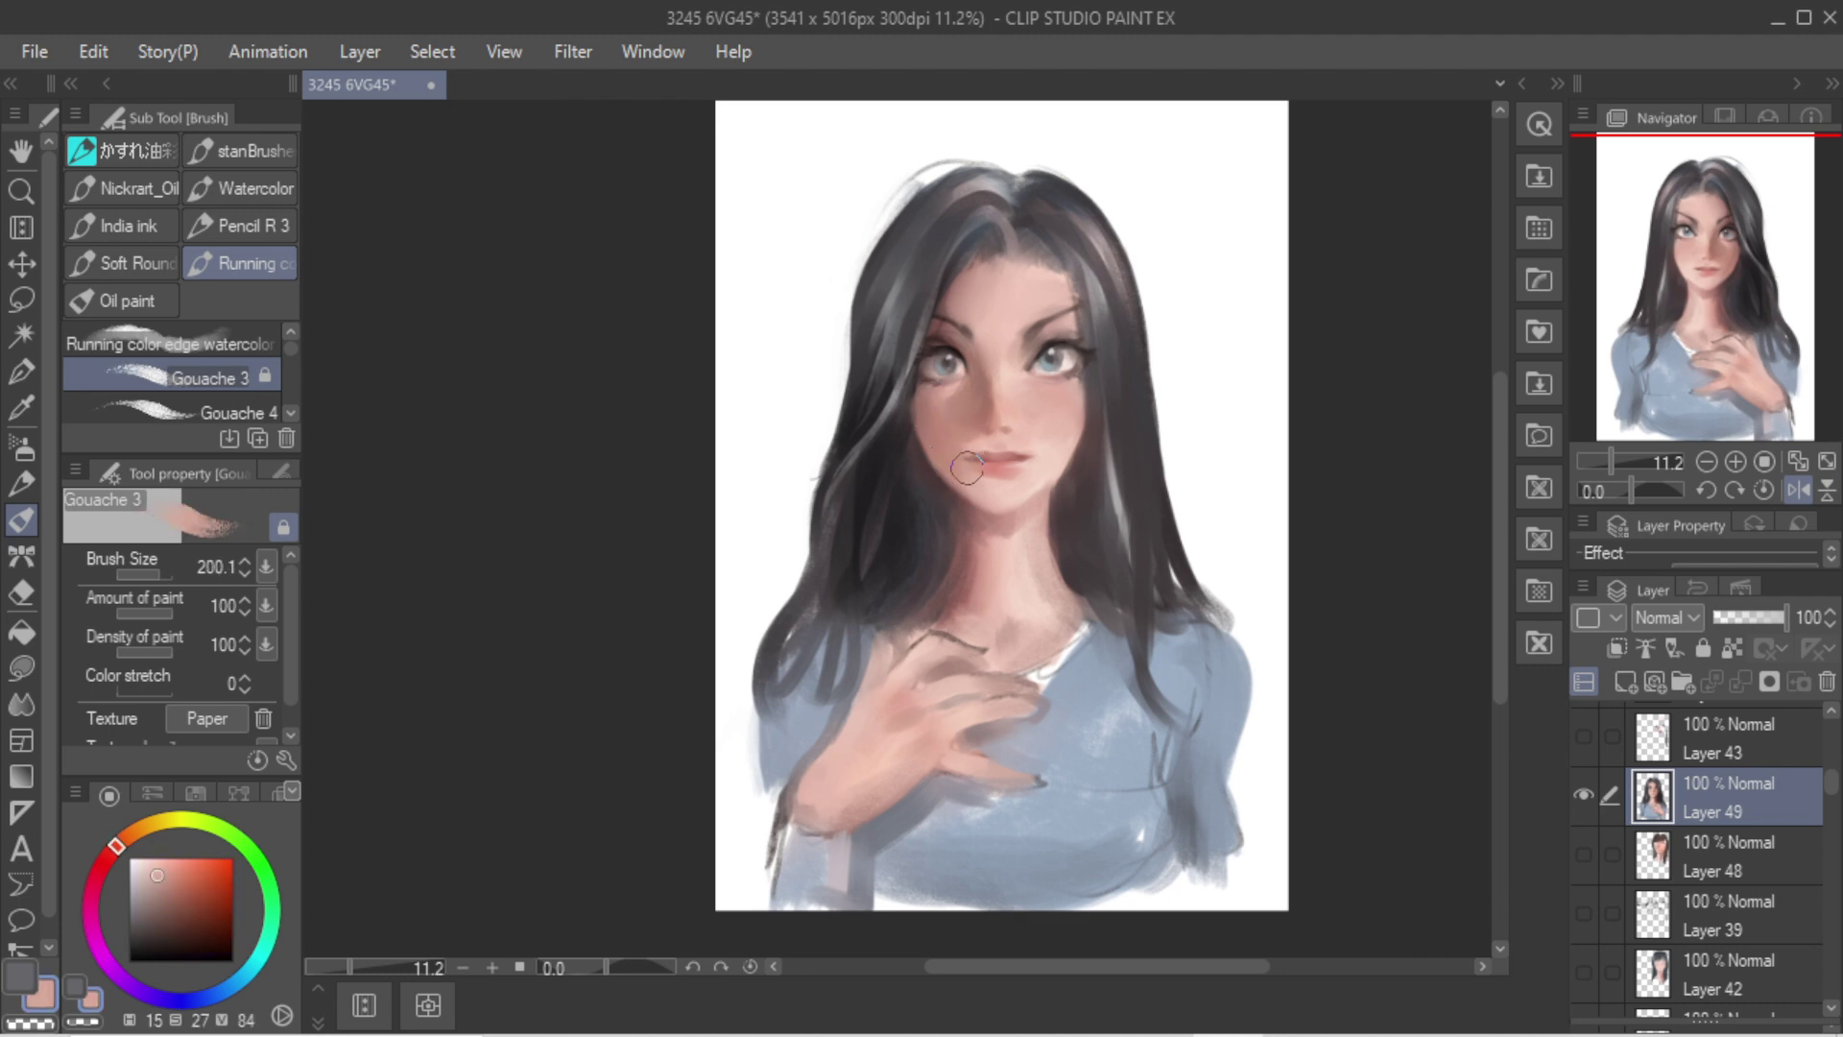
{"action": "left_click", "coordinate": [1003, 381], "text": "alt"}
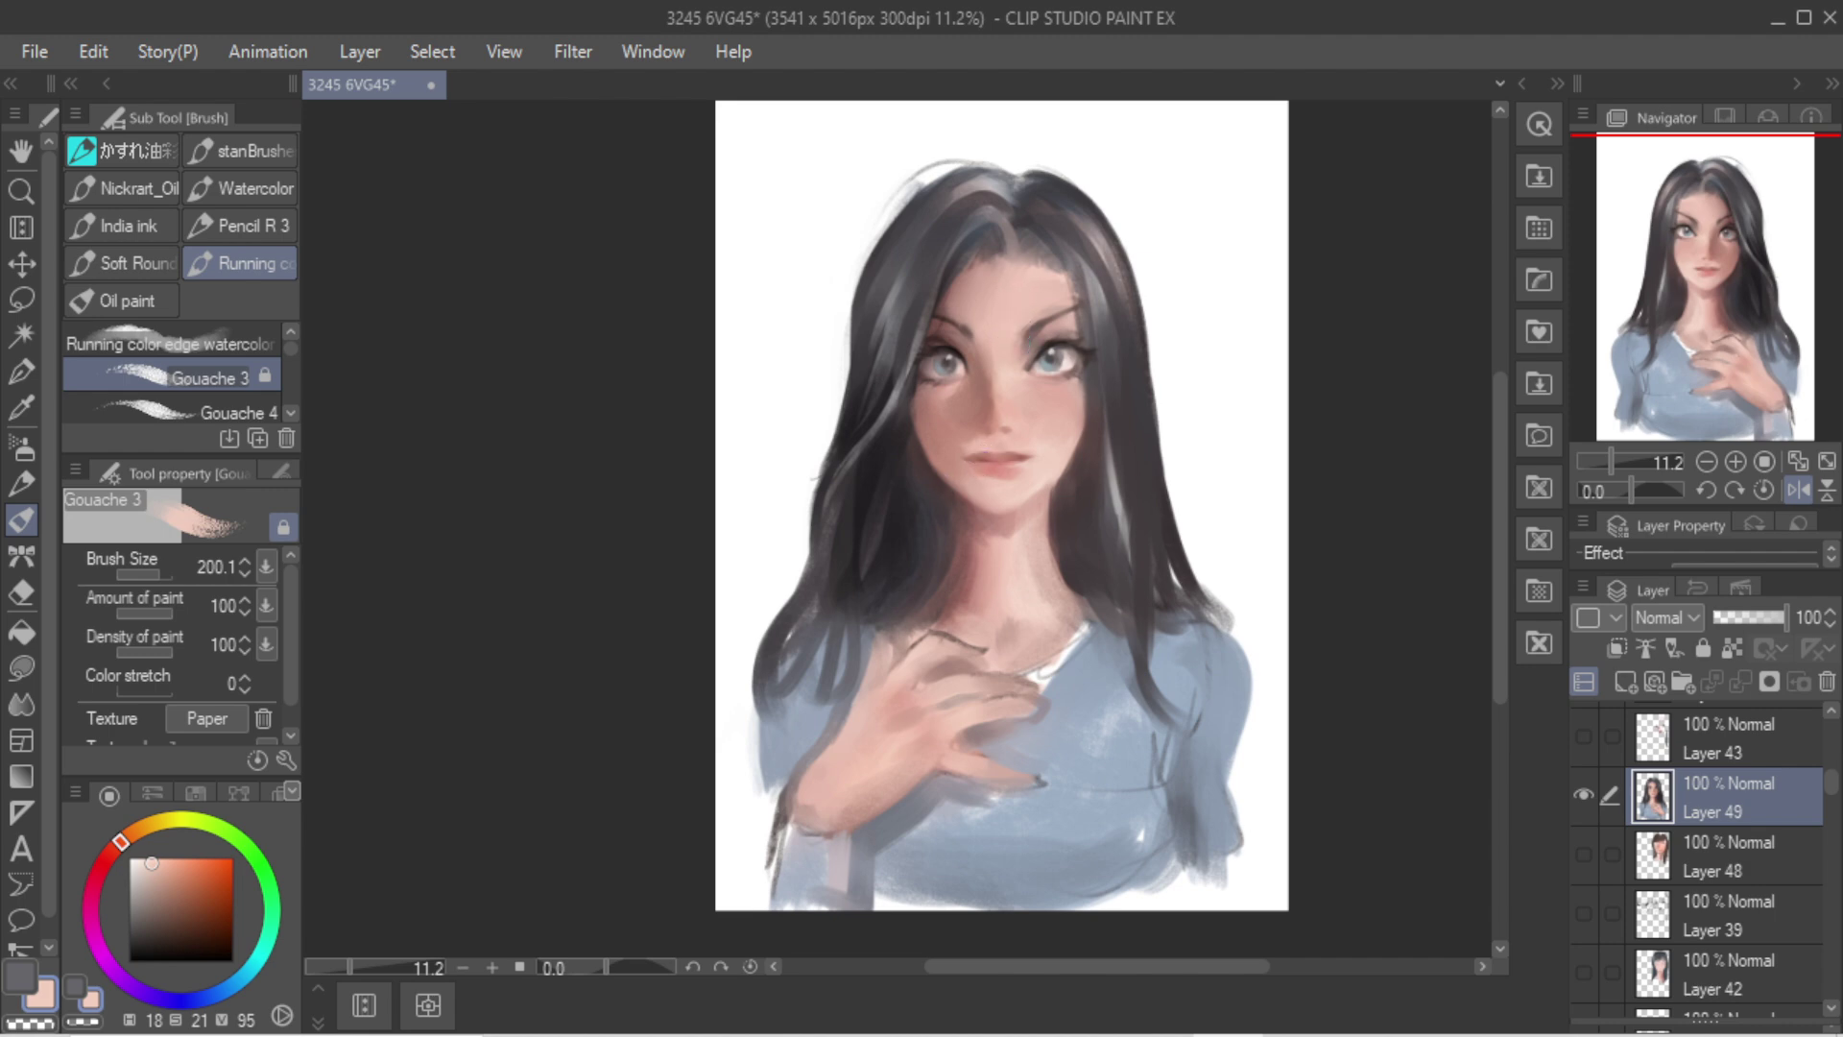
{"action": "left_click_drag", "start_coordinate": [197, 912], "coordinate": [266, 927]}
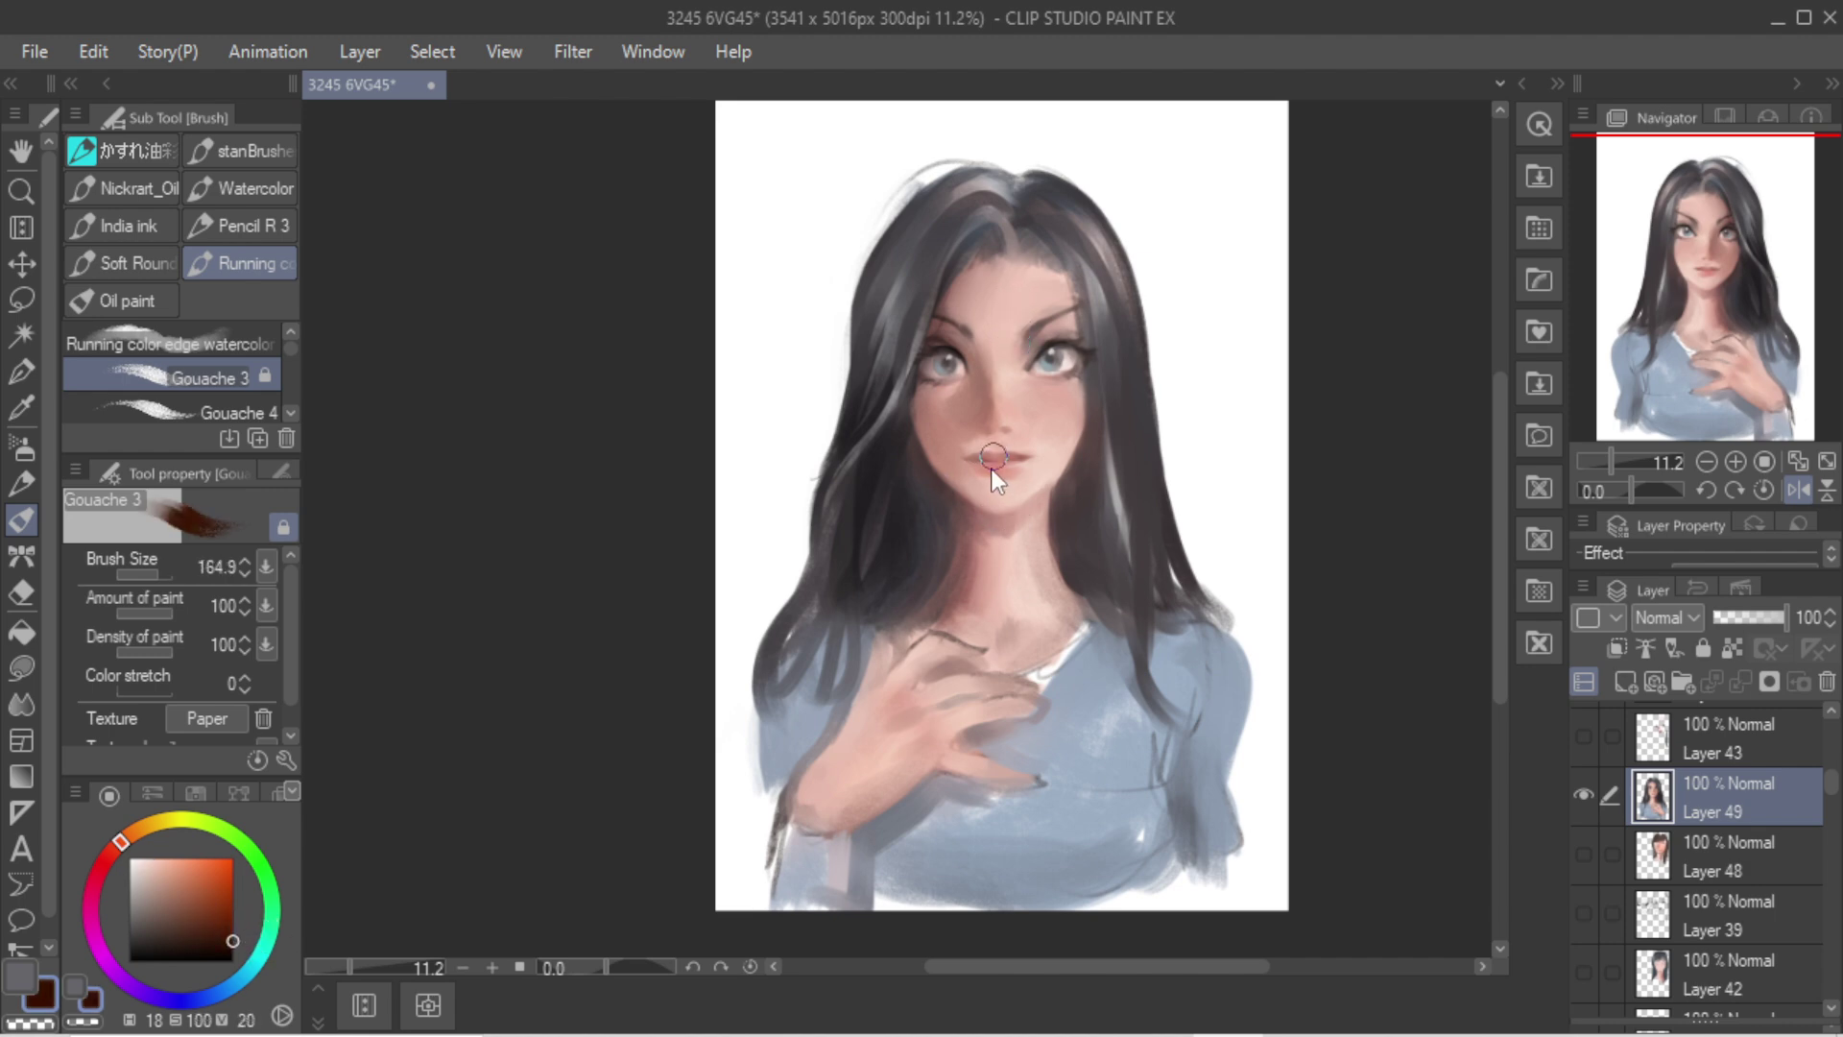
{"action": "left_click_drag", "start_coordinate": [963, 461], "coordinate": [1009, 461]}
Step: Flip the canvas view and paint white highlight strands down the hair beside the lit side of the face at brush size 93.5
{"action": "key", "text": "h"}
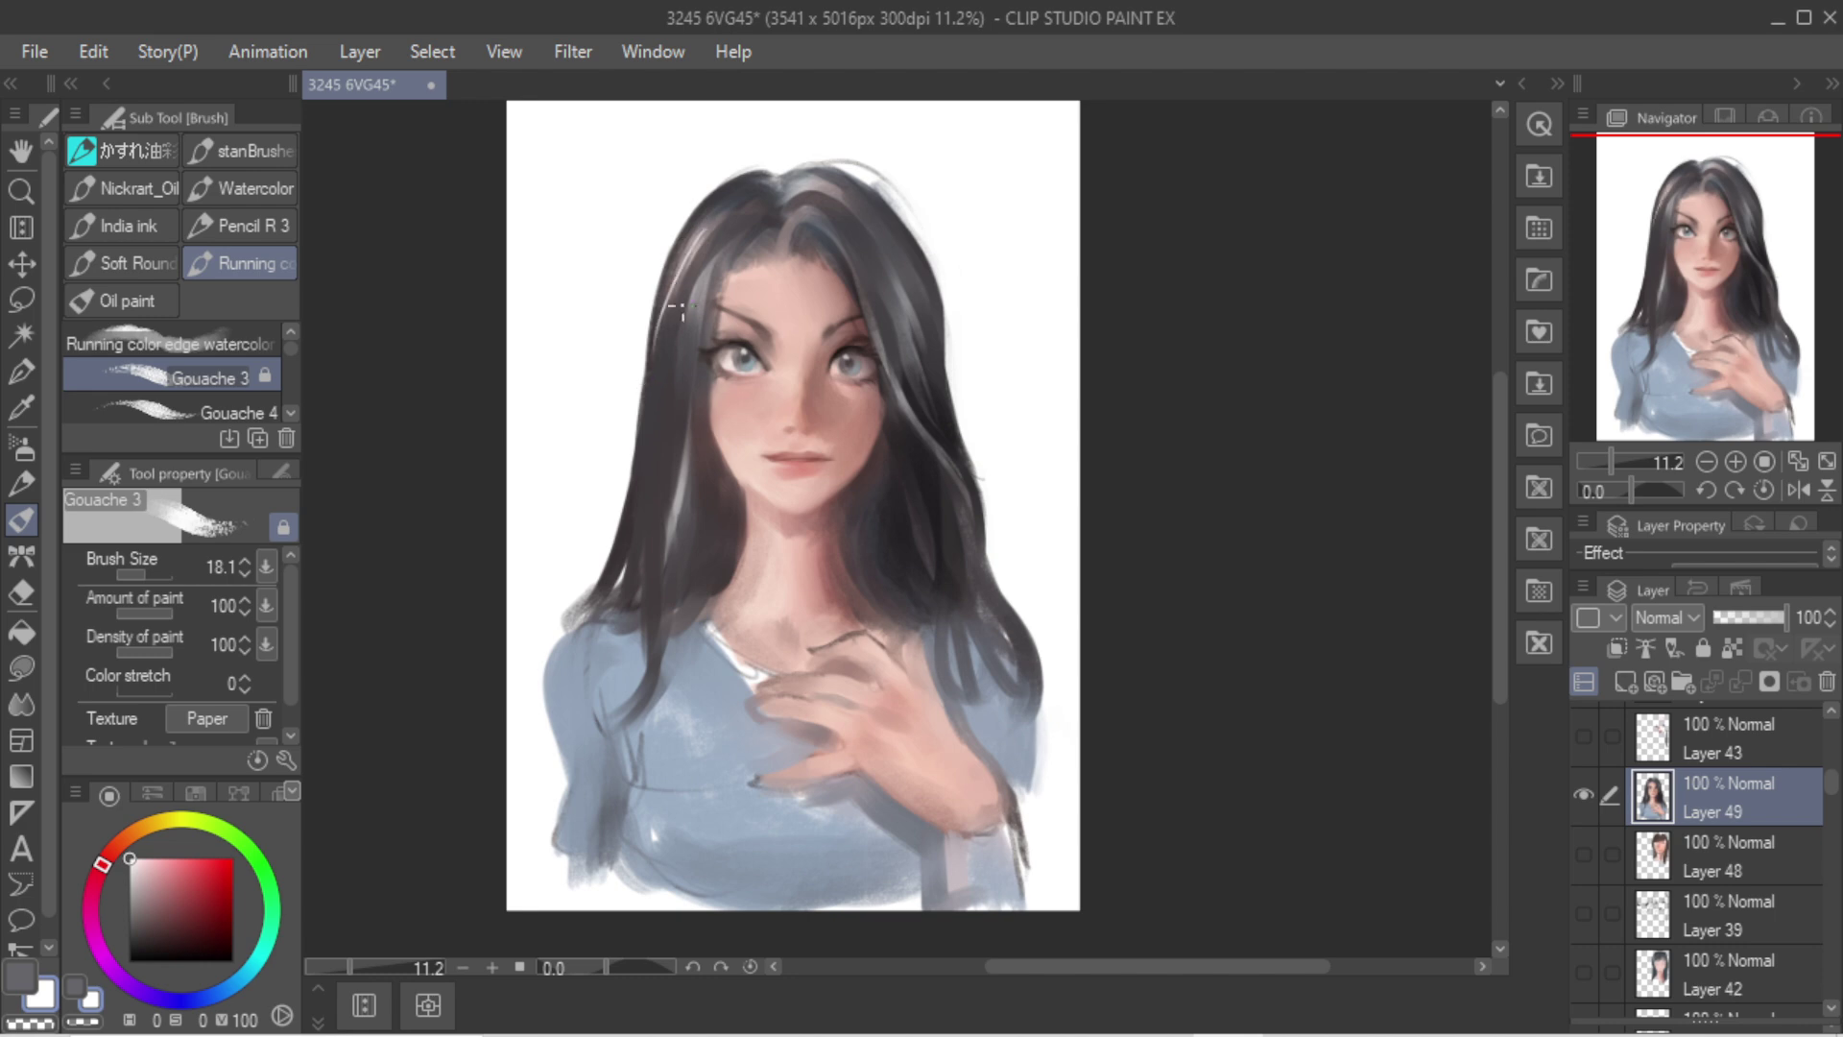
{"action": "left_click_drag", "start_coordinate": [708, 219], "coordinate": [678, 403]}
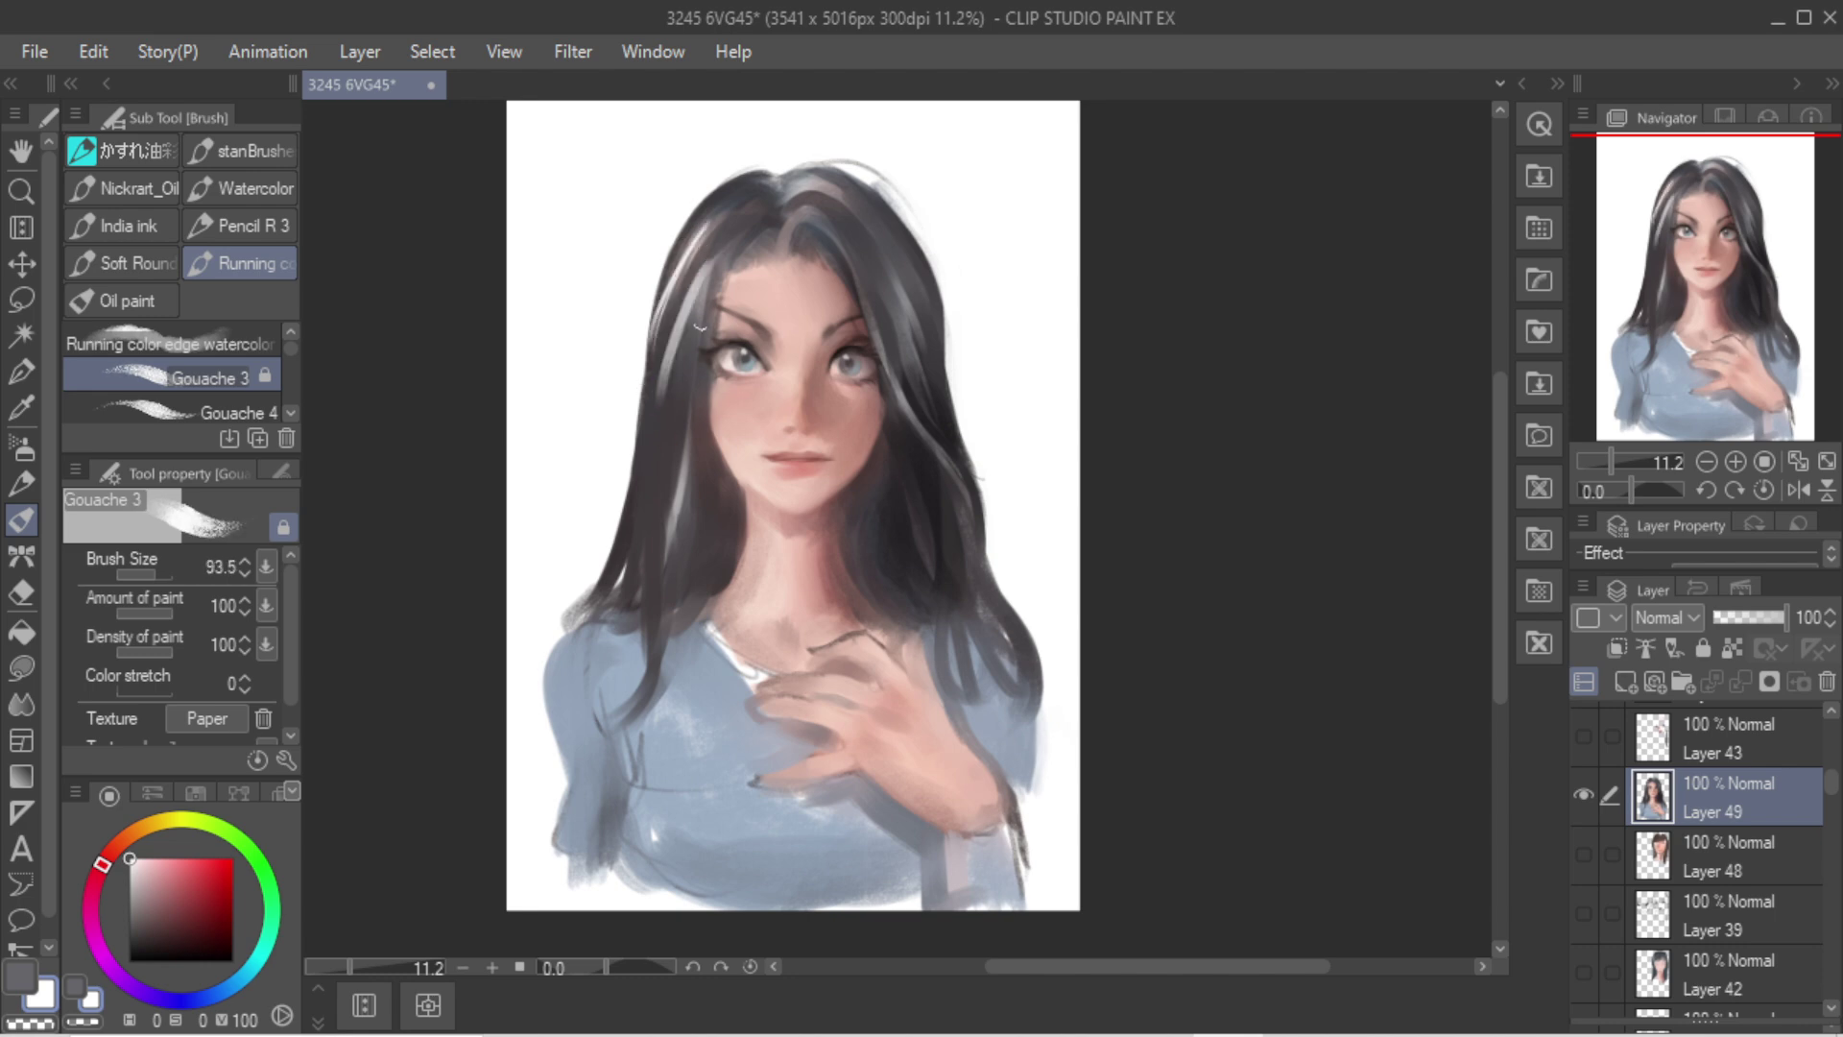
{"action": "left_click_drag", "start_coordinate": [708, 255], "coordinate": [676, 413]}
{"action": "left_click", "coordinate": [676, 390], "text": "alt"}
{"action": "left_click", "coordinate": [671, 363], "text": "alt"}
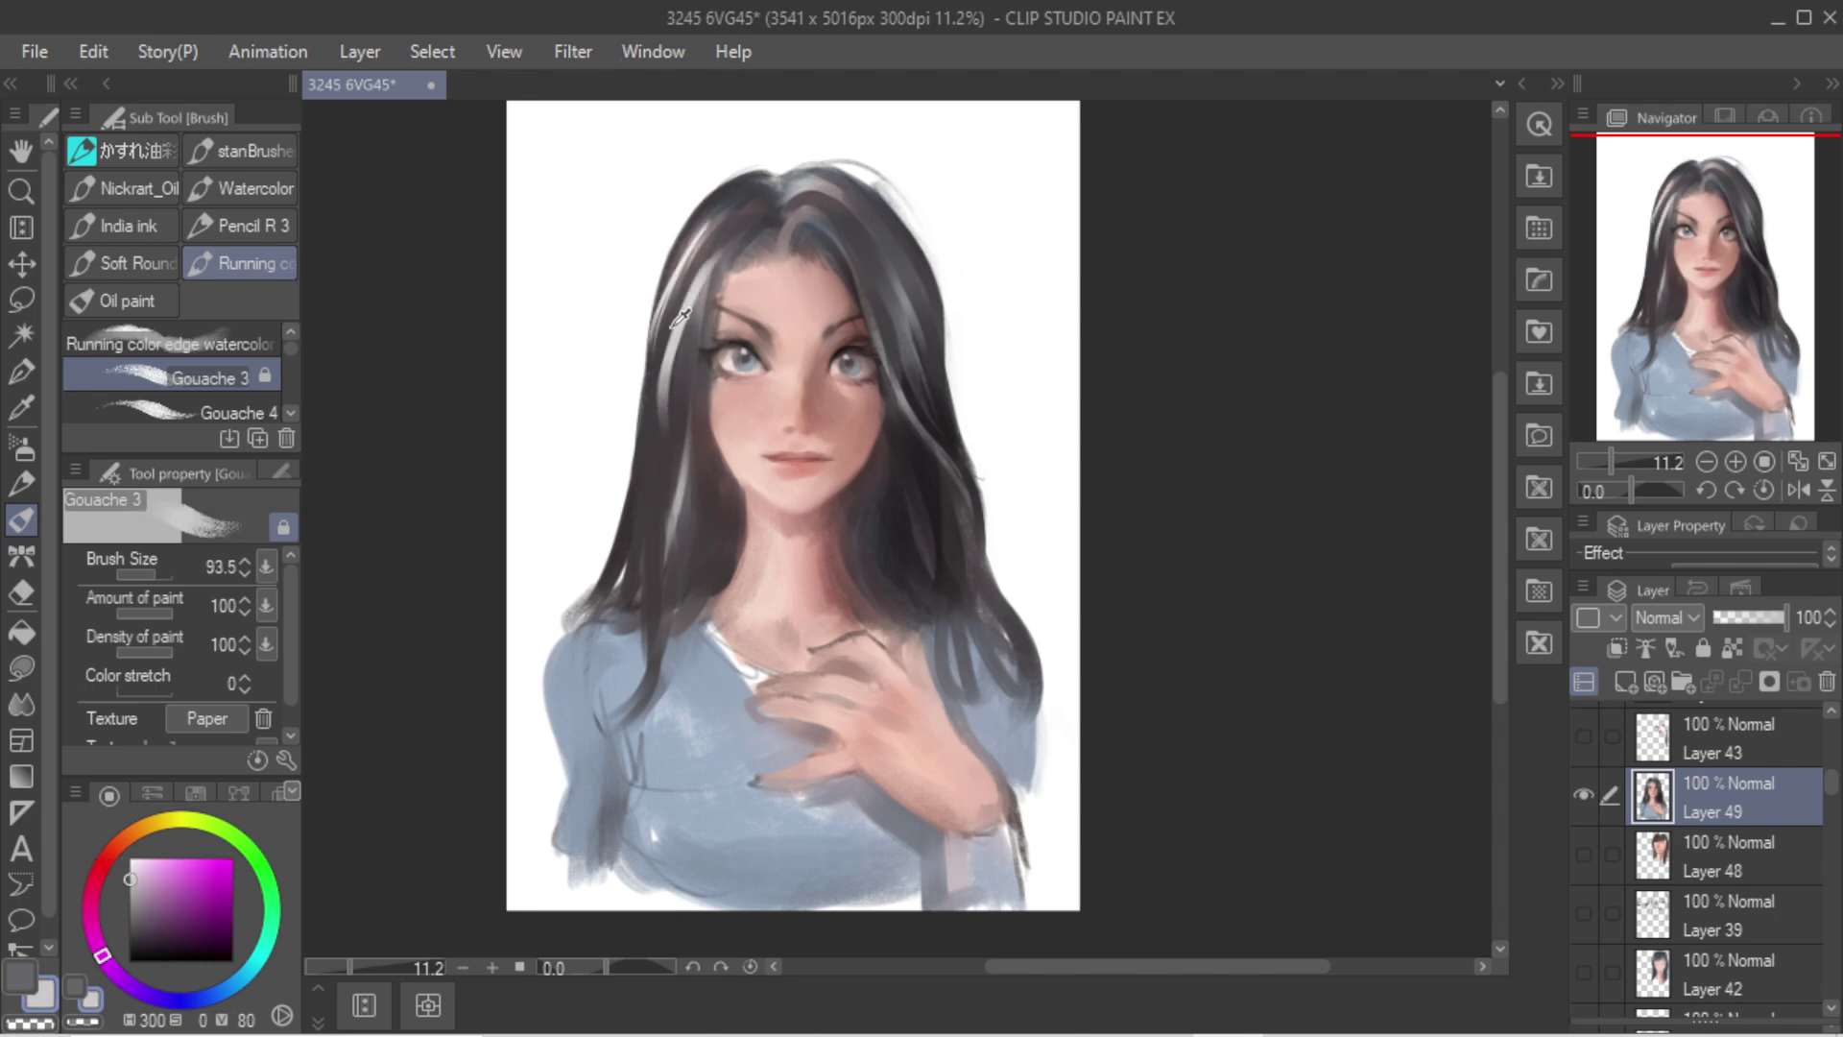
Step: Trim the hair highlight with sampled dark grey strokes at brush size 93.5, redoing the outer strand stroke until it fits
{"action": "left_click", "coordinate": [695, 319], "text": "alt"}
{"action": "left_click_drag", "start_coordinate": [717, 255], "coordinate": [687, 300]}
{"action": "left_click_drag", "start_coordinate": [716, 213], "coordinate": [656, 344]}
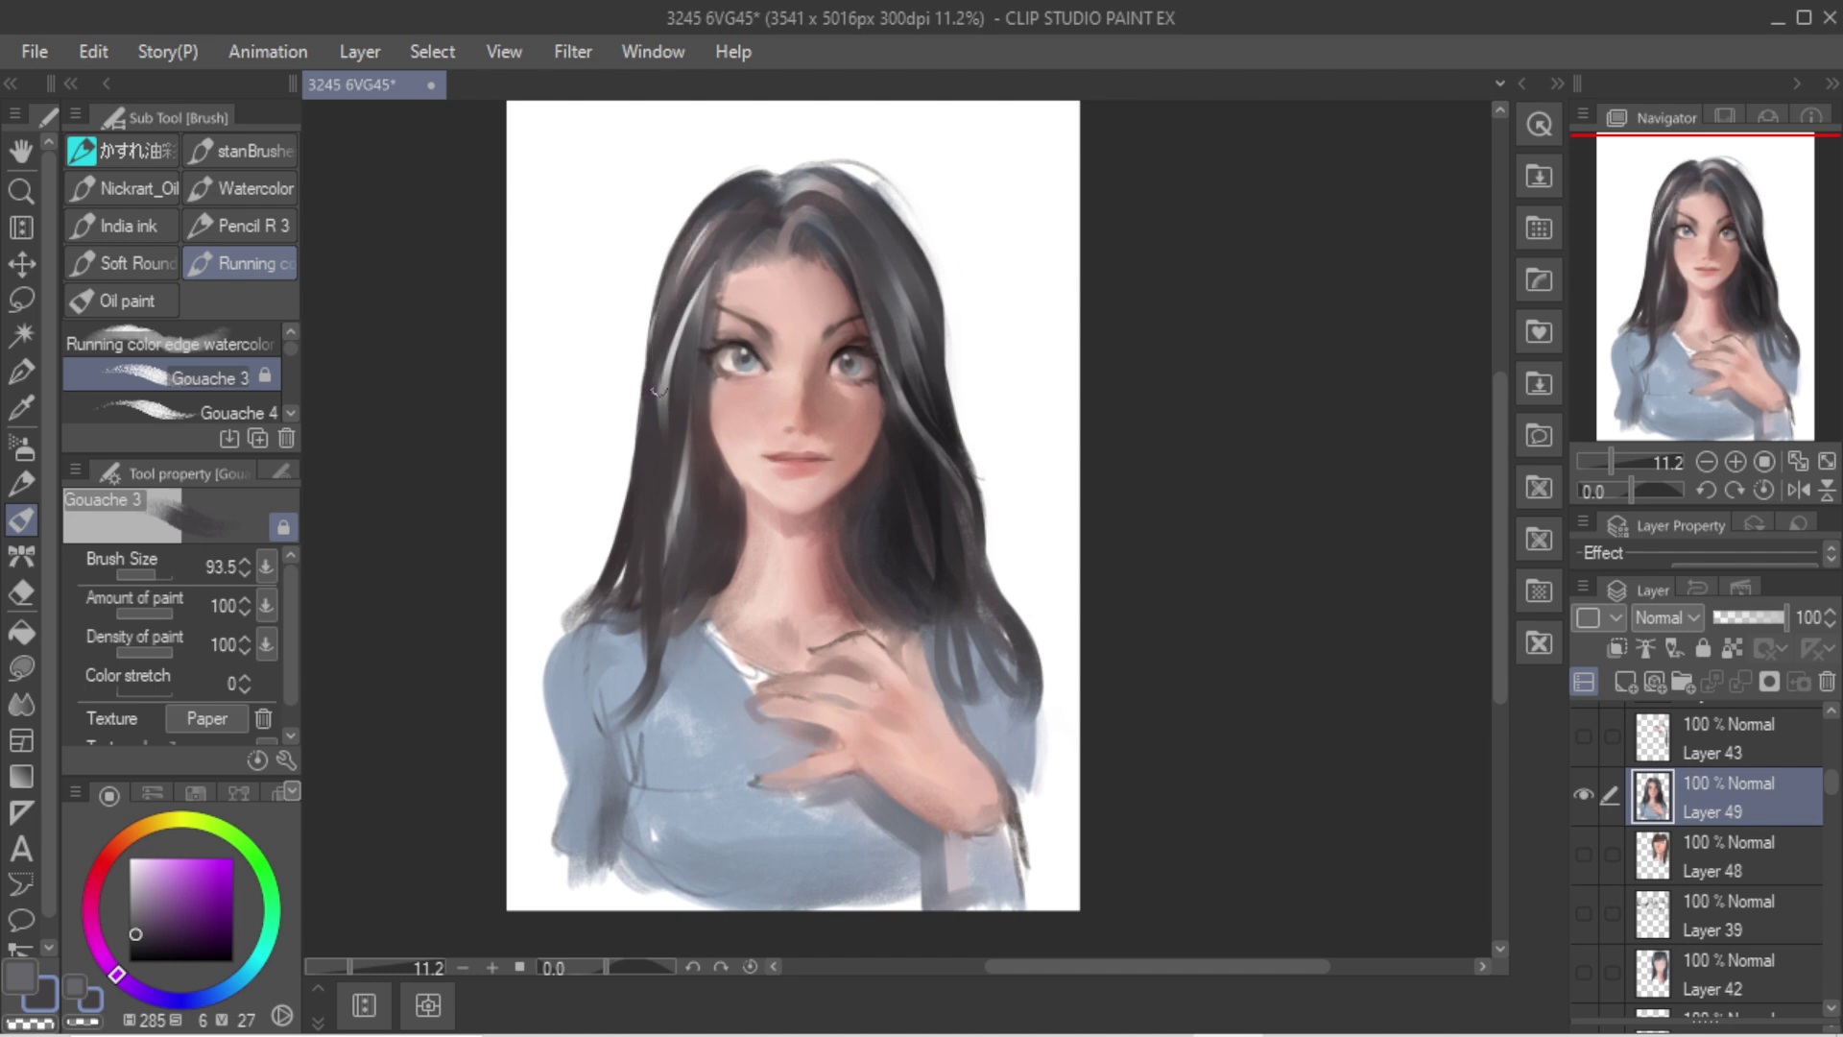
{"action": "key", "text": "ctrl+z"}
{"action": "left_click_drag", "start_coordinate": [716, 213], "coordinate": [648, 336]}
{"action": "key", "text": "ctrl+z"}
{"action": "left_click_drag", "start_coordinate": [712, 210], "coordinate": [642, 413]}
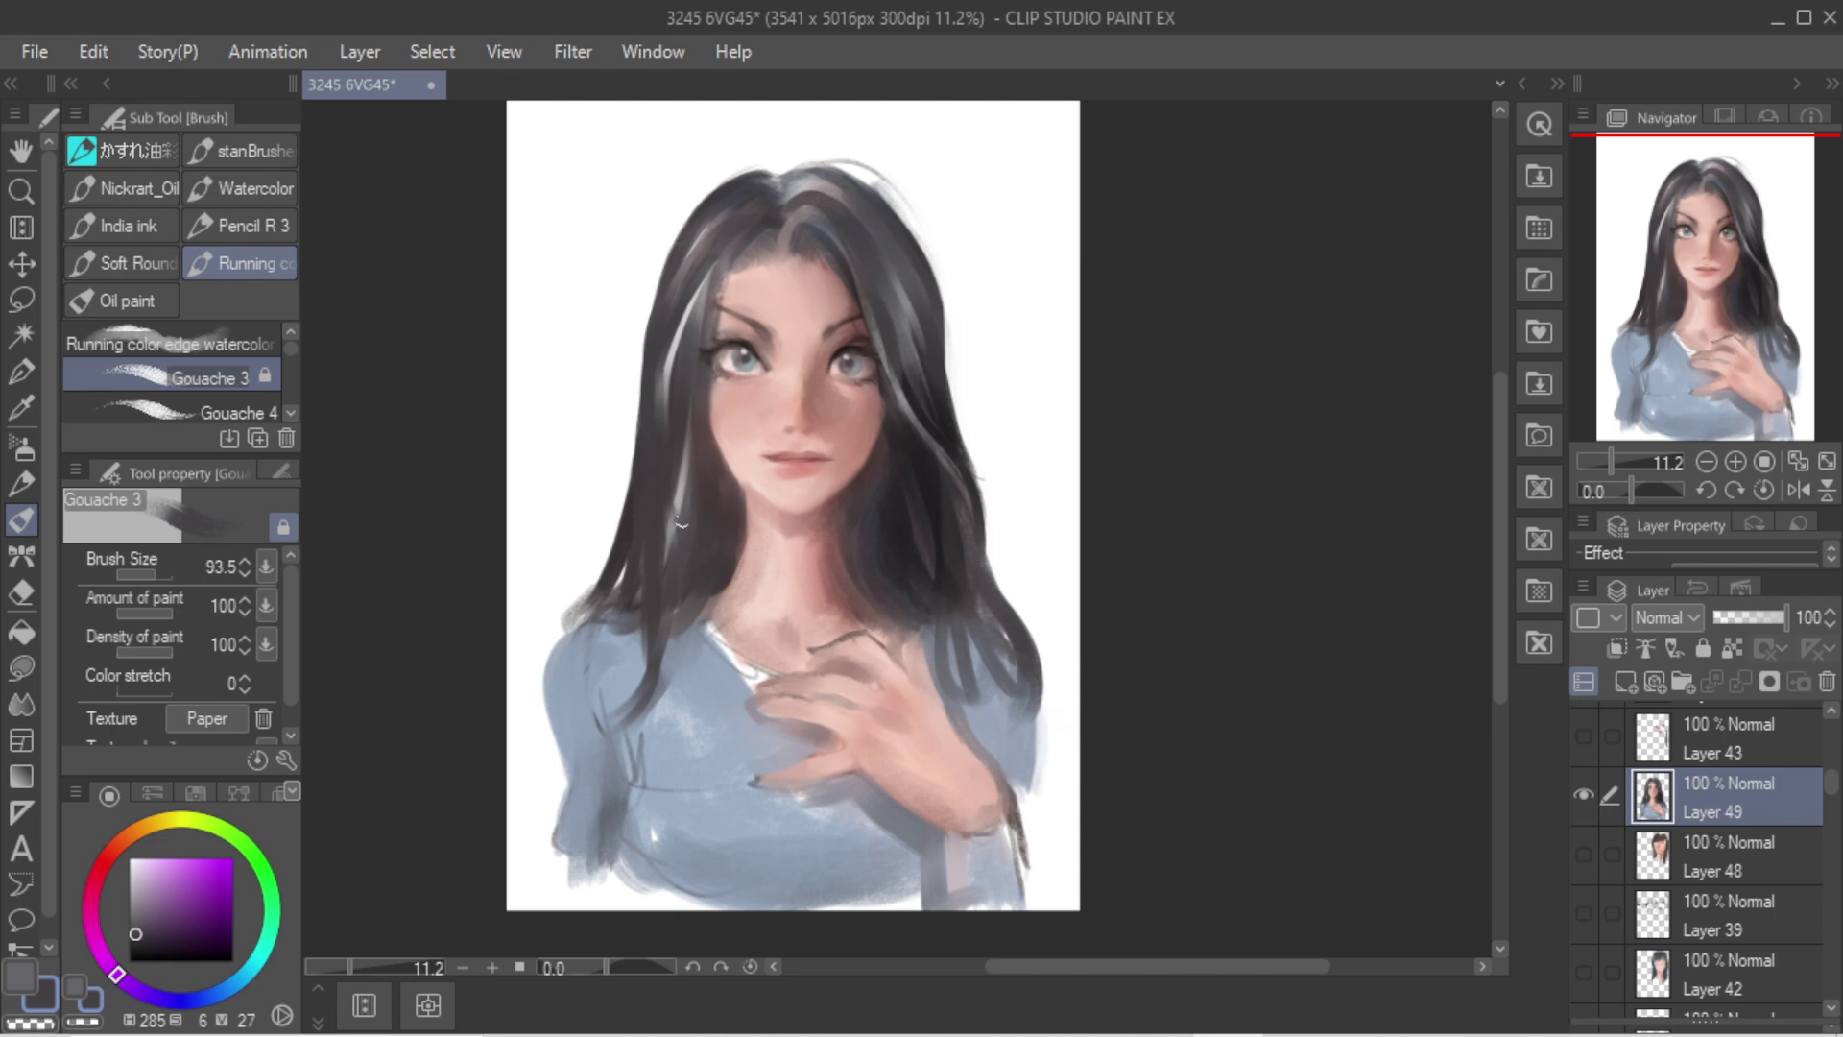
Step: Switch to the Shadow airbrush, sample a light skin tone and add a new layer above the portrait set to Glow dodge
{"action": "key", "text": "b"}
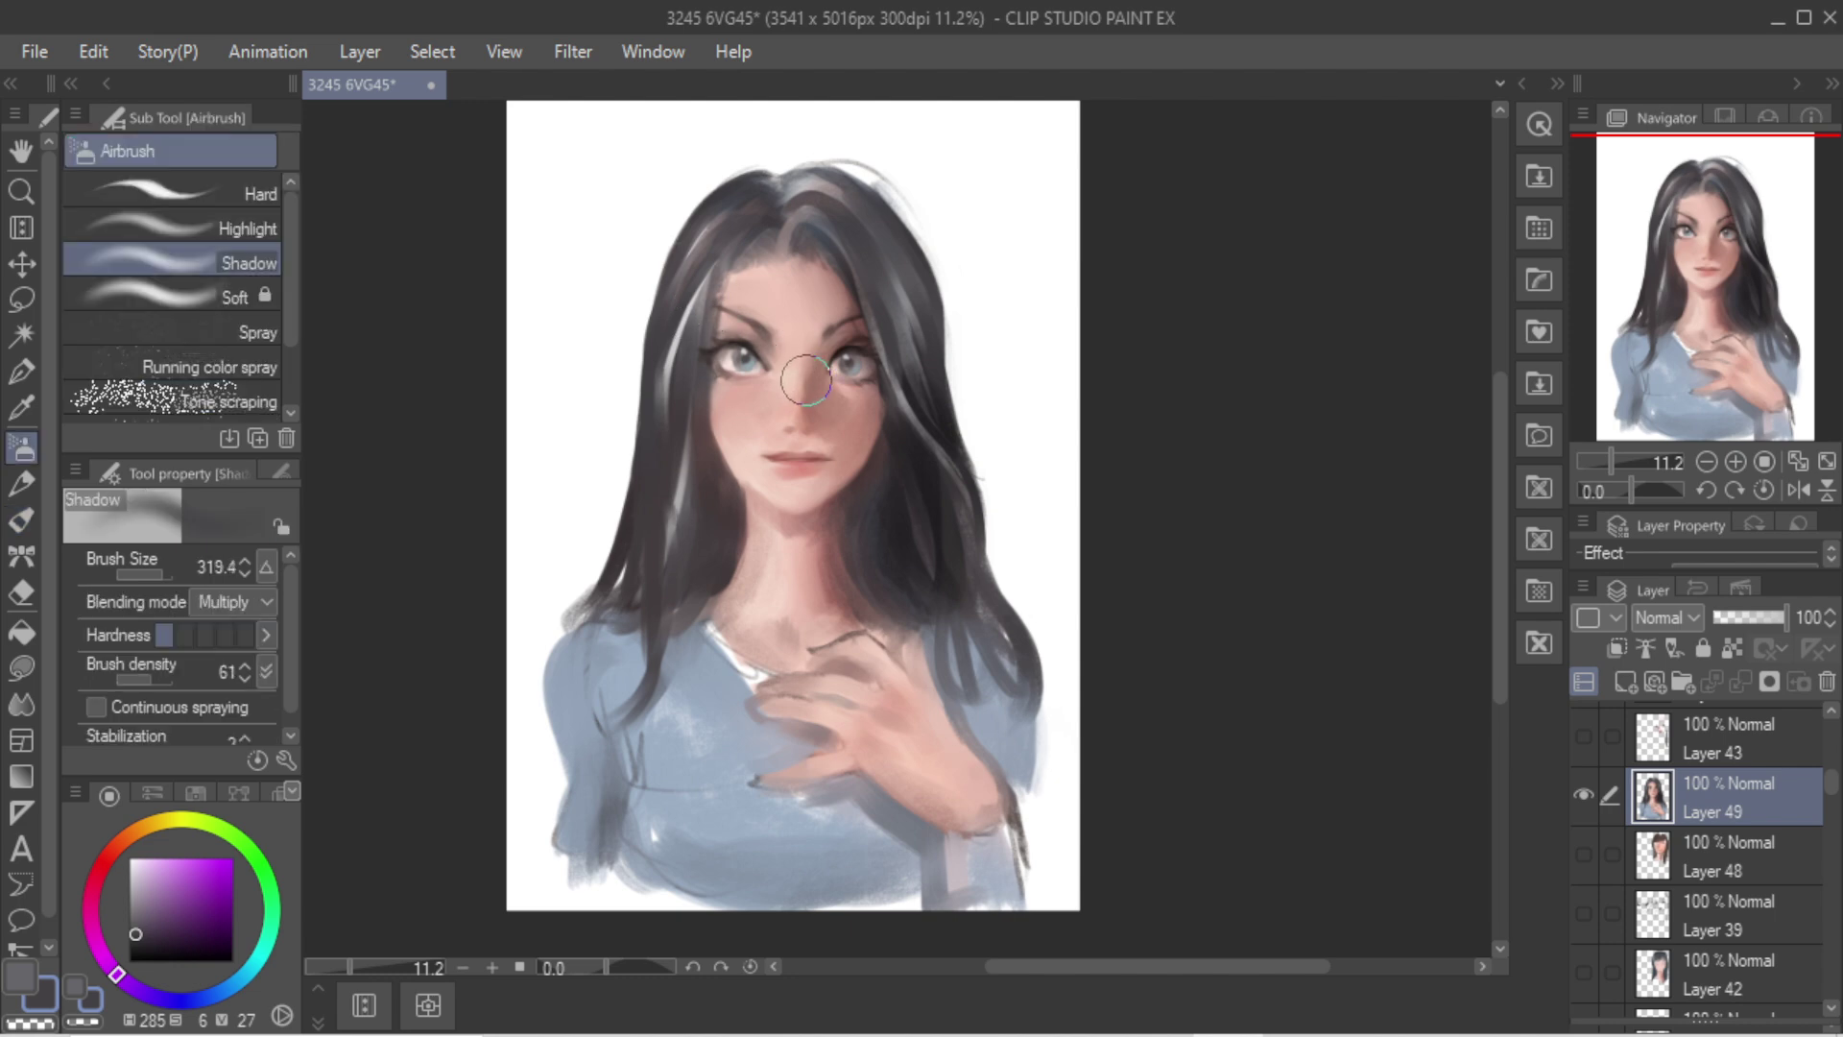
{"action": "left_click", "coordinate": [795, 372], "text": "alt"}
{"action": "left_click", "coordinate": [1625, 682]}
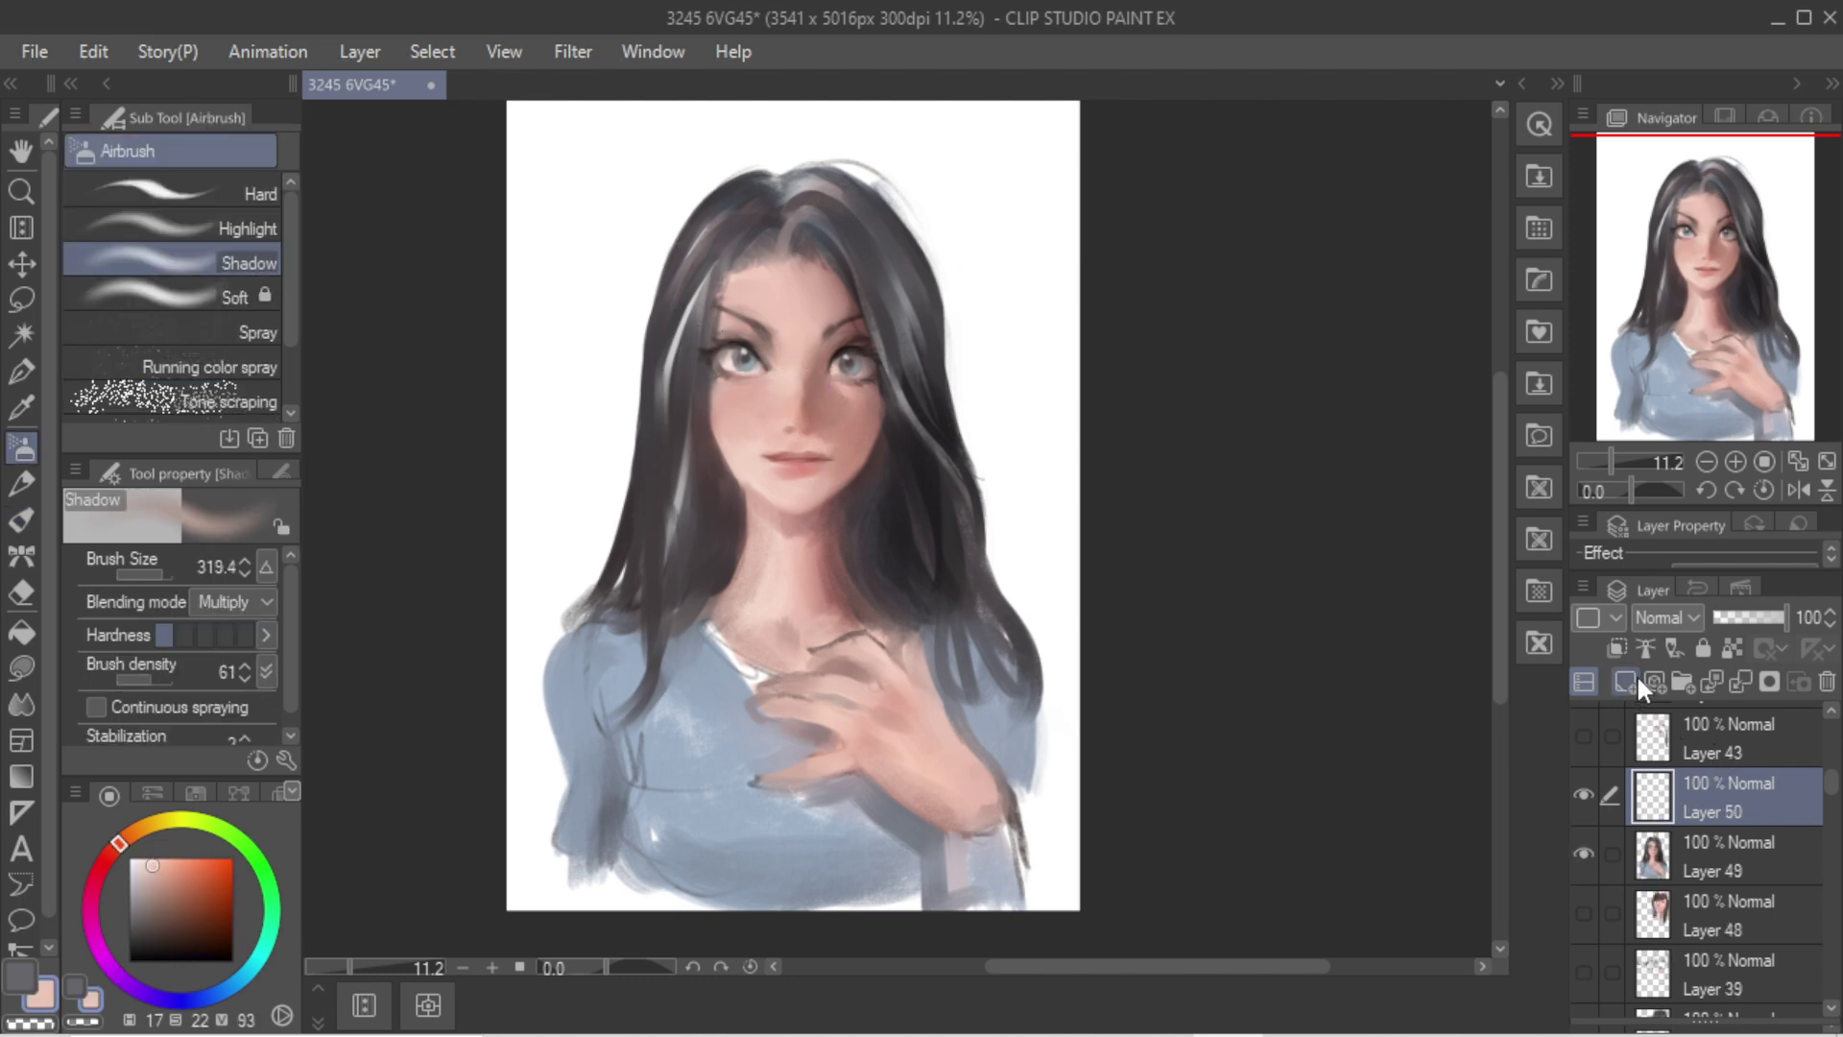
{"action": "left_click", "coordinate": [1663, 617]}
{"action": "left_click", "coordinate": [1663, 261]}
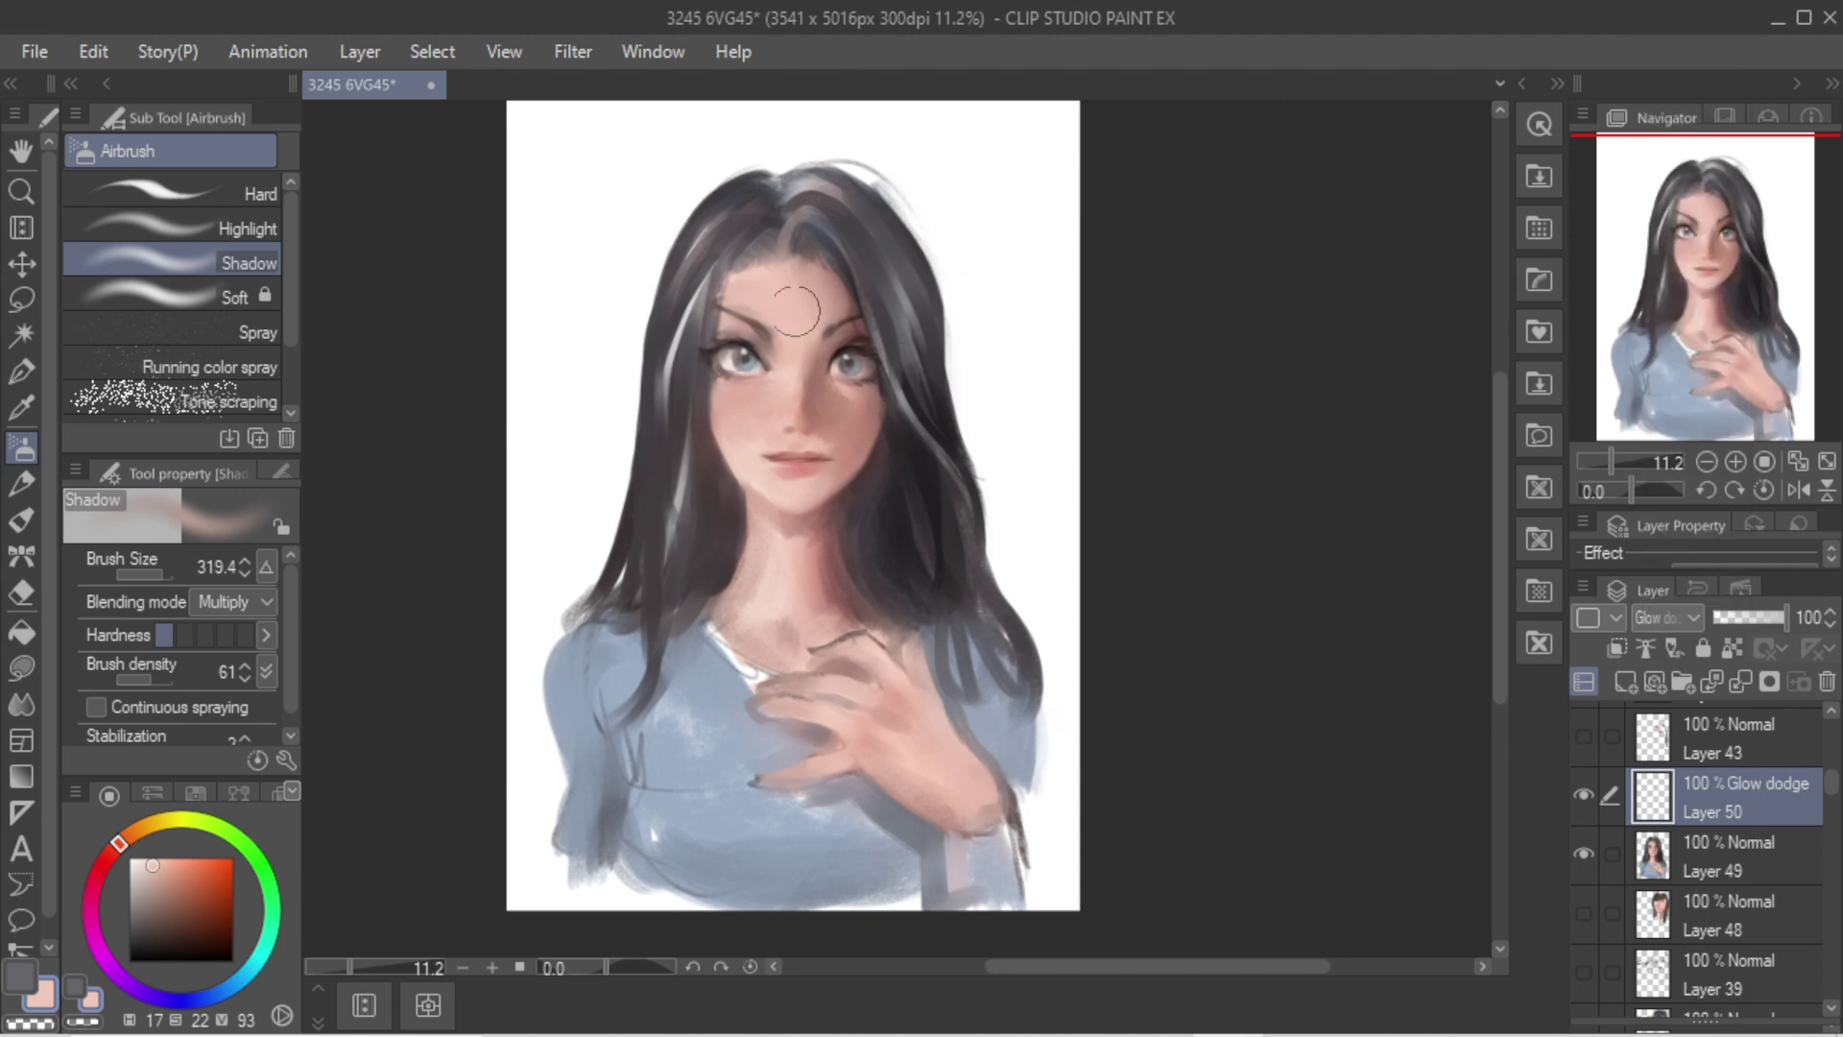
Step: Try airbrushing a warm glow down the highlighted hair and over the nose on the Glow dodge layer
{"action": "left_click", "coordinate": [734, 269], "text": "alt"}
{"action": "mouse_move", "coordinate": [732, 280]}
{"action": "left_mouse_down"}
{"action": "mouse_move", "coordinate": [768, 281]}
{"action": "mouse_move", "coordinate": [678, 445]}
{"action": "left_mouse_up"}
{"action": "key", "text": "ctrl+z"}
{"action": "mouse_move", "coordinate": [715, 310]}
{"action": "left_mouse_down"}
{"action": "mouse_move", "coordinate": [661, 445]}
{"action": "mouse_move", "coordinate": [670, 512]}
{"action": "left_mouse_up"}
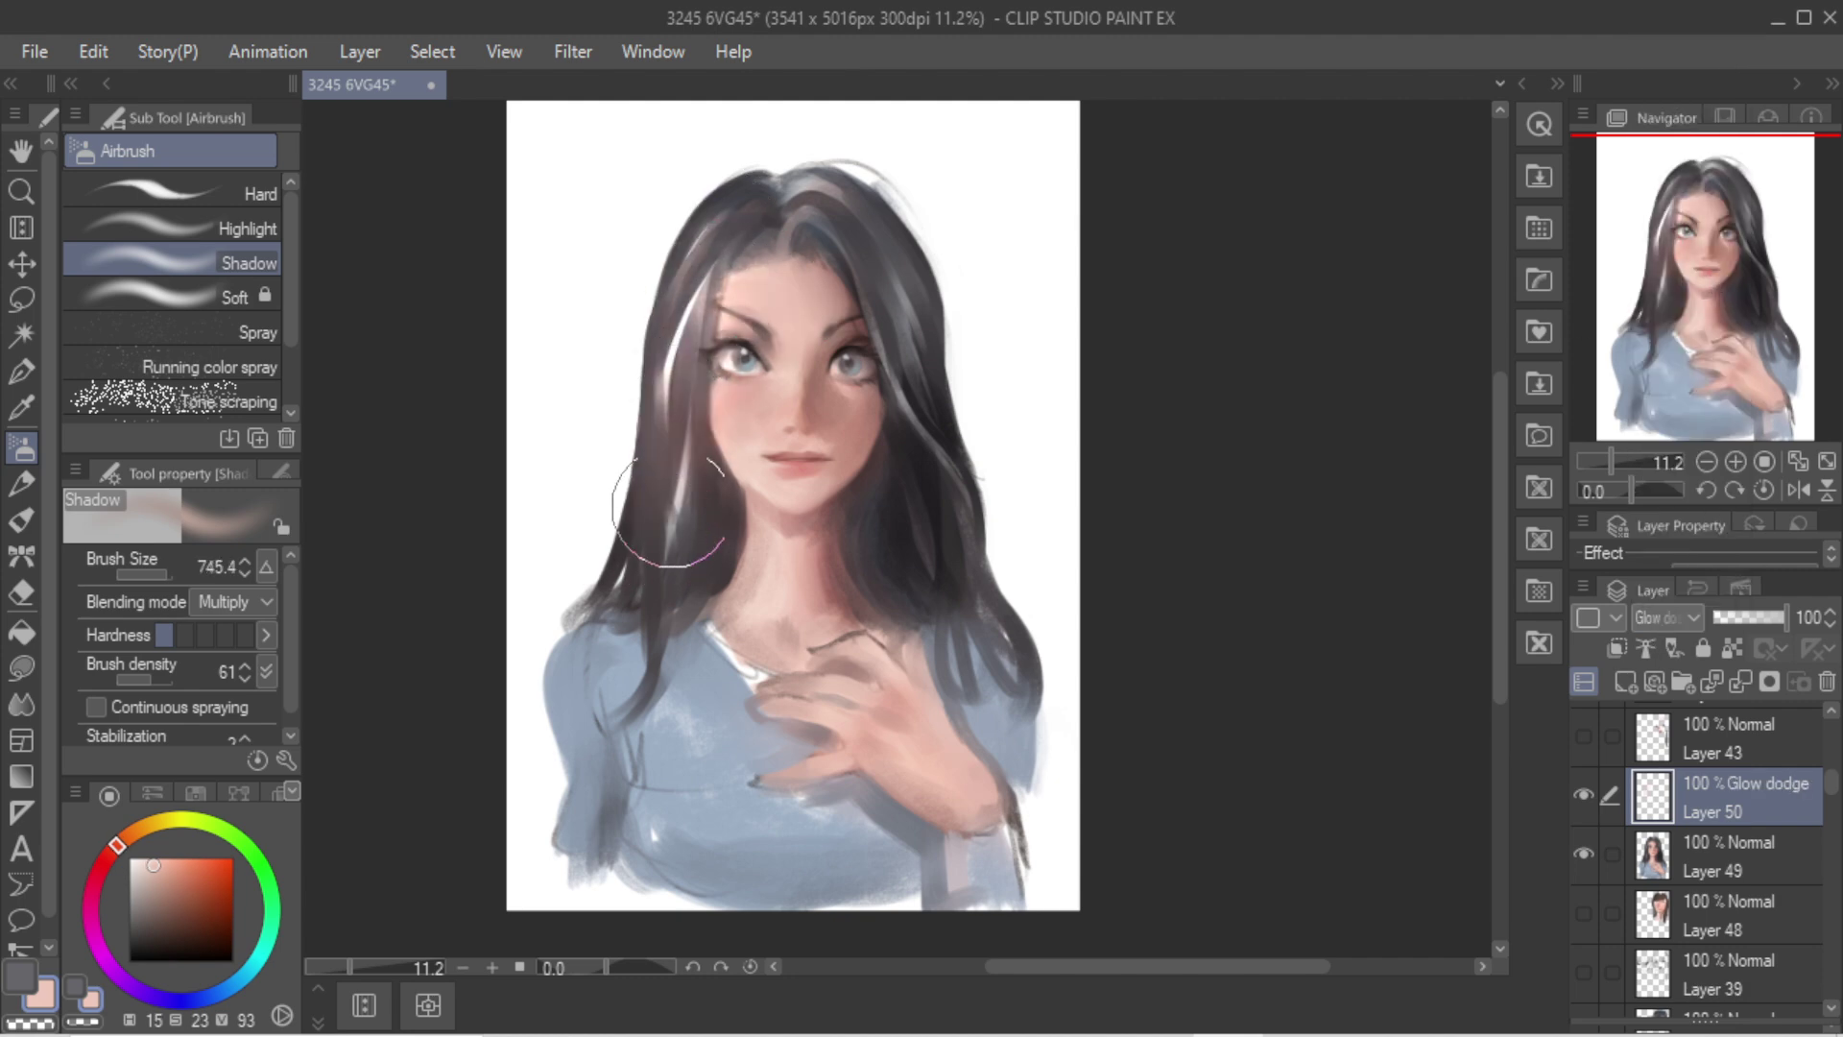
{"action": "mouse_move", "coordinate": [774, 423]}
{"action": "left_mouse_down"}
{"action": "mouse_move", "coordinate": [777, 348]}
{"action": "mouse_move", "coordinate": [792, 359]}
{"action": "mouse_move", "coordinate": [771, 501]}
{"action": "mouse_move", "coordinate": [793, 360]}
{"action": "mouse_move", "coordinate": [788, 469]}
{"action": "mouse_move", "coordinate": [791, 424]}
{"action": "left_mouse_up"}
{"action": "key", "text": "ctrl+z"}
{"action": "key", "text": "ctrl+z"}
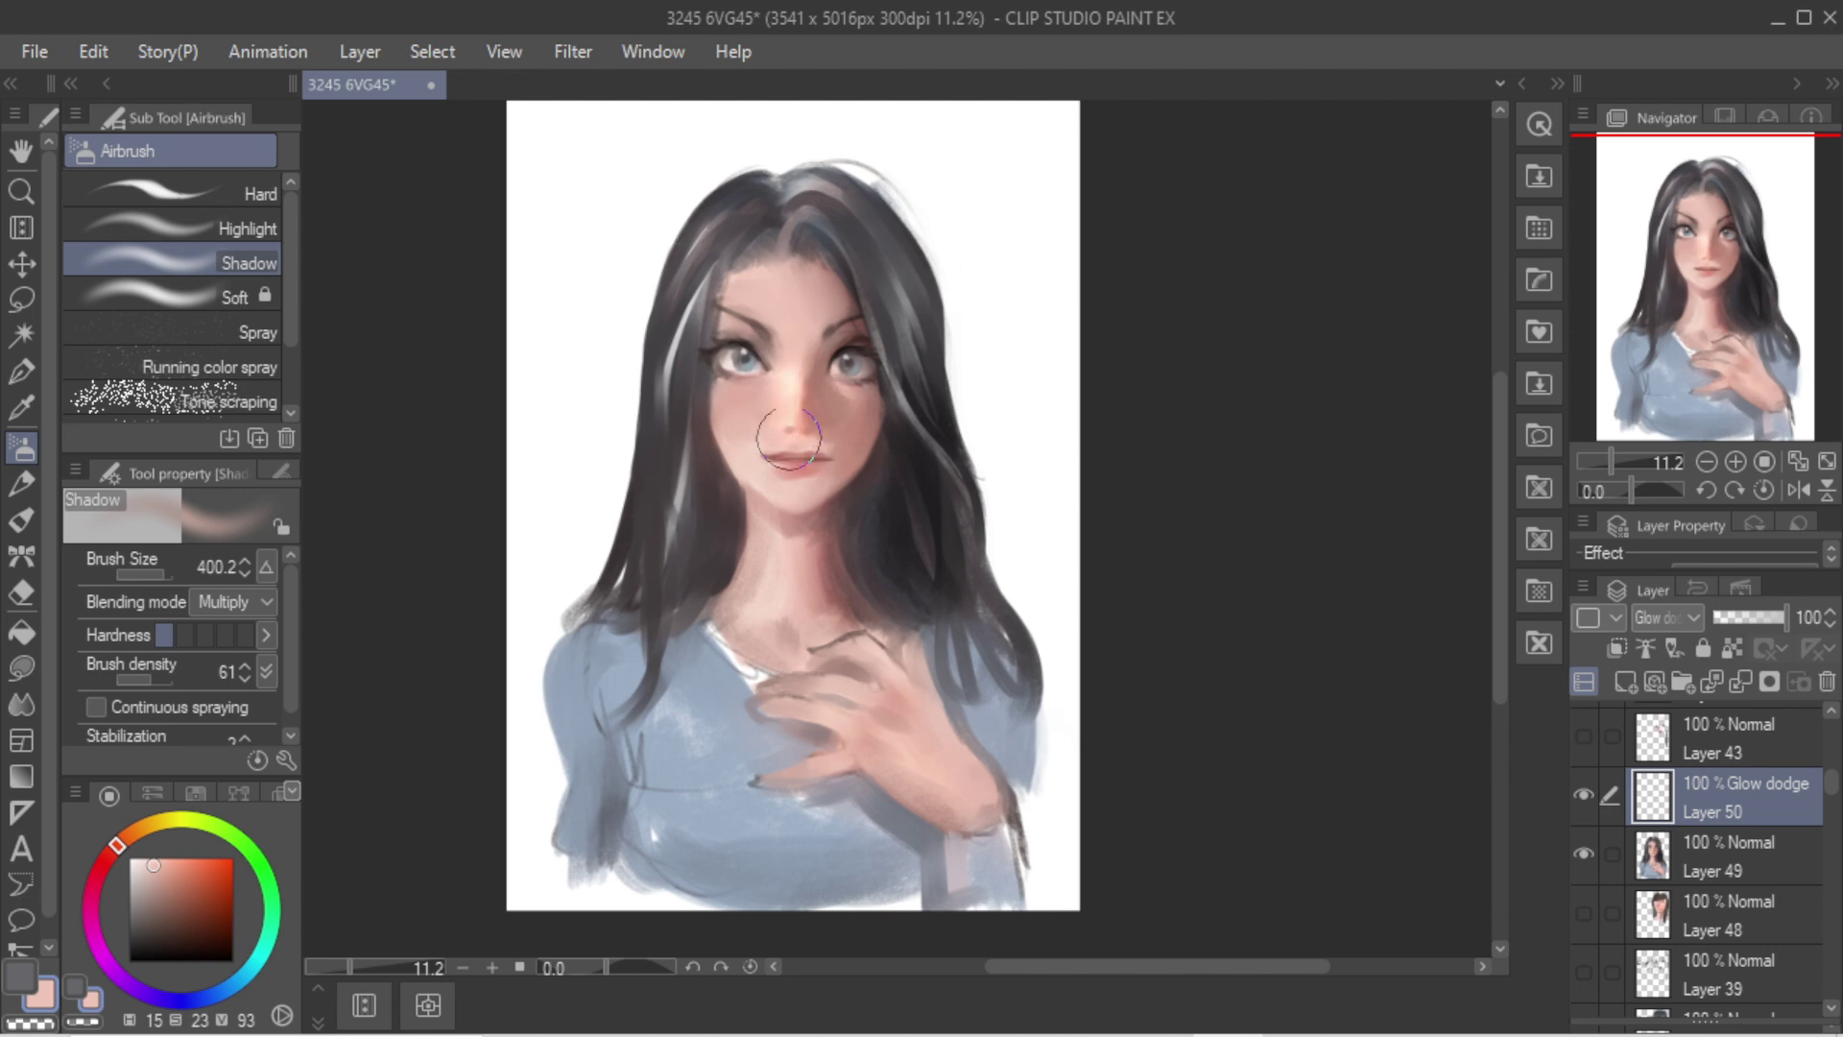
{"action": "key", "text": "ctrl+z"}
Step: Try a broader glow over the hair and down the shoulder and sleeve at brush size 692.4
{"action": "mouse_move", "coordinate": [706, 319]}
{"action": "left_mouse_down", "text": "ctrl+alt"}
{"action": "mouse_move", "coordinate": [729, 320]}
{"action": "mouse_move", "coordinate": [601, 644]}
{"action": "left_mouse_up", "text": "ctrl+alt"}
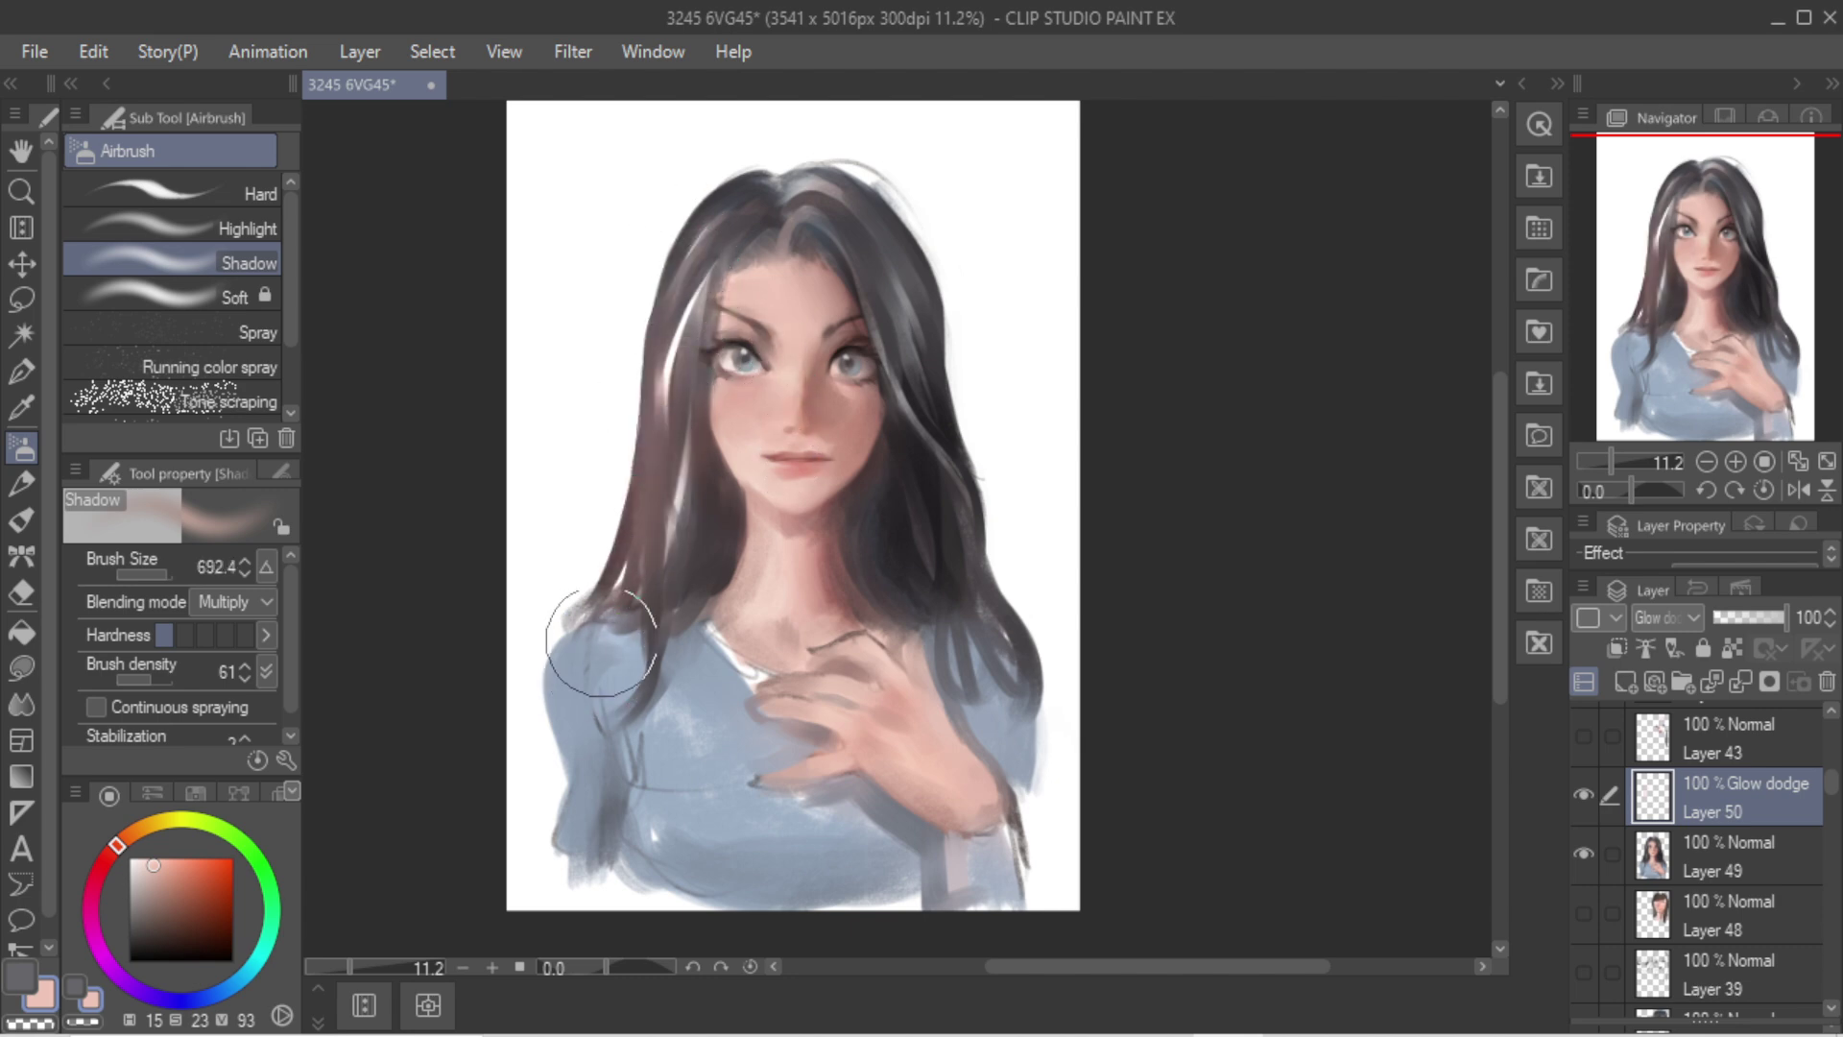
{"action": "key", "text": "ctrl+z"}
{"action": "mouse_move", "coordinate": [677, 386]}
{"action": "left_mouse_down"}
{"action": "mouse_move", "coordinate": [720, 243]}
{"action": "mouse_move", "coordinate": [806, 213]}
{"action": "mouse_move", "coordinate": [839, 238]}
{"action": "left_mouse_up"}
{"action": "key", "text": "ctrl+z"}
{"action": "mouse_move", "coordinate": [663, 288]}
{"action": "left_mouse_down"}
{"action": "mouse_move", "coordinate": [662, 551]}
{"action": "mouse_move", "coordinate": [595, 808]}
{"action": "left_mouse_up"}
{"action": "key", "text": "ctrl+z"}
{"action": "key", "text": "ctrl+z"}
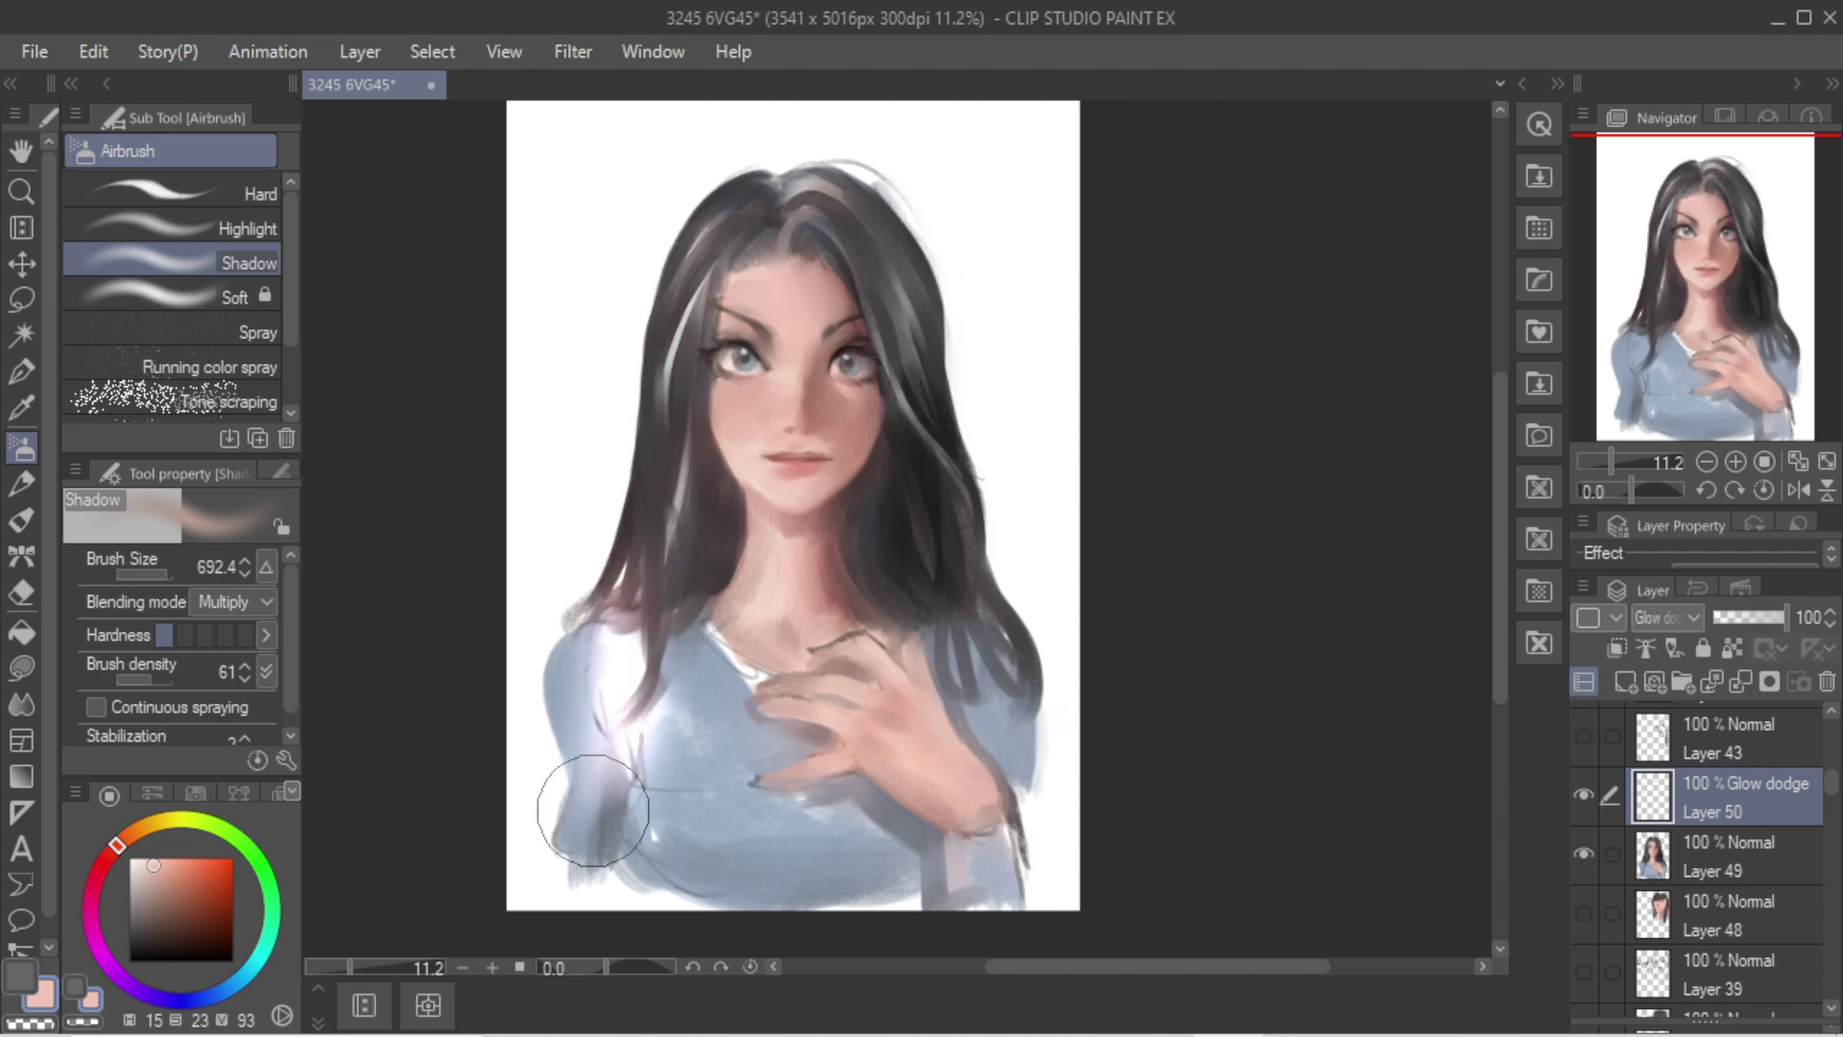
{"action": "key", "text": "ctrl+z"}
Step: Try airbrushing a glow down the neck and collar at brush size 692.4, undo the strokes and flip the canvas view
{"action": "left_click_drag", "start_coordinate": [769, 521], "coordinate": [750, 693]}
{"action": "key", "text": "ctrl+z"}
{"action": "left_click_drag", "start_coordinate": [756, 622], "coordinate": [745, 557]}
{"action": "mouse_move", "coordinate": [758, 485]}
{"action": "left_mouse_down"}
{"action": "mouse_move", "coordinate": [724, 357]}
{"action": "mouse_move", "coordinate": [754, 430]}
{"action": "mouse_move", "coordinate": [723, 482]}
{"action": "mouse_move", "coordinate": [703, 437]}
{"action": "mouse_move", "coordinate": [725, 605]}
{"action": "left_mouse_up"}
{"action": "key", "text": "ctrl+z"}
{"action": "key", "text": "ctrl+z"}
{"action": "key", "text": "ctrl+z"}
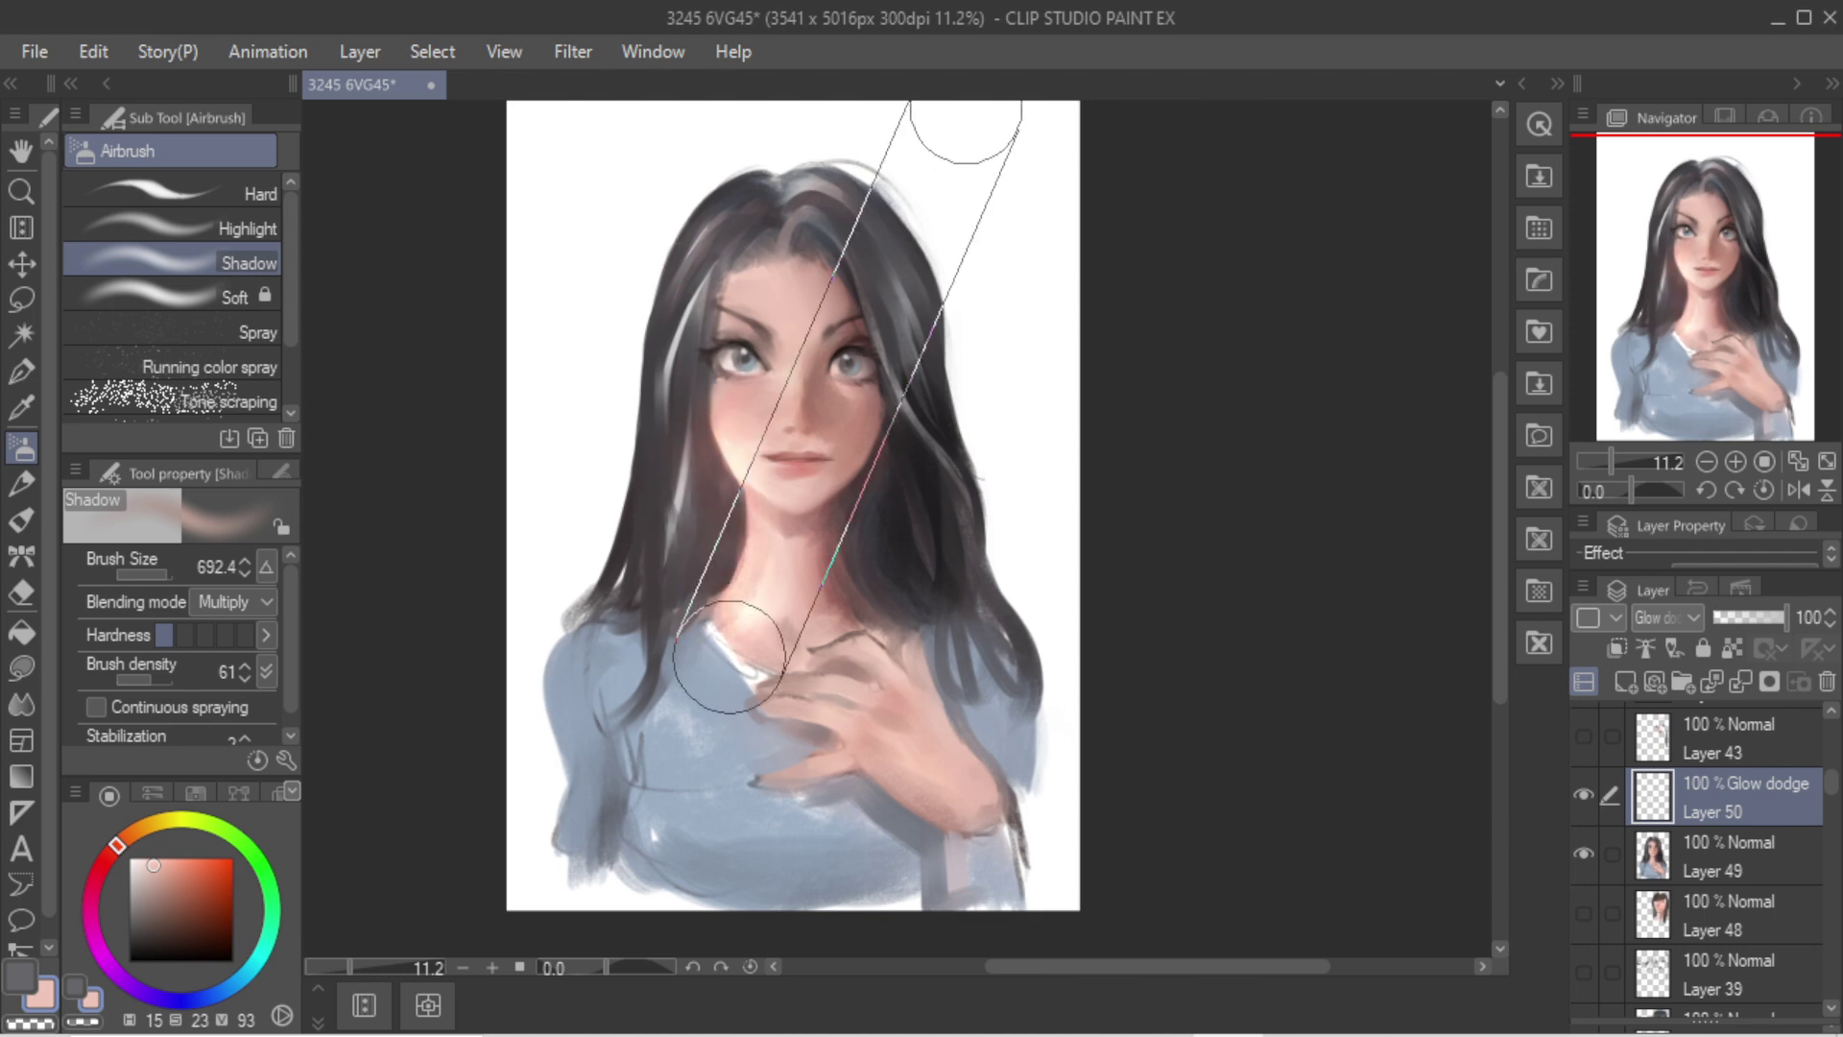
{"action": "key", "text": "shift+h"}
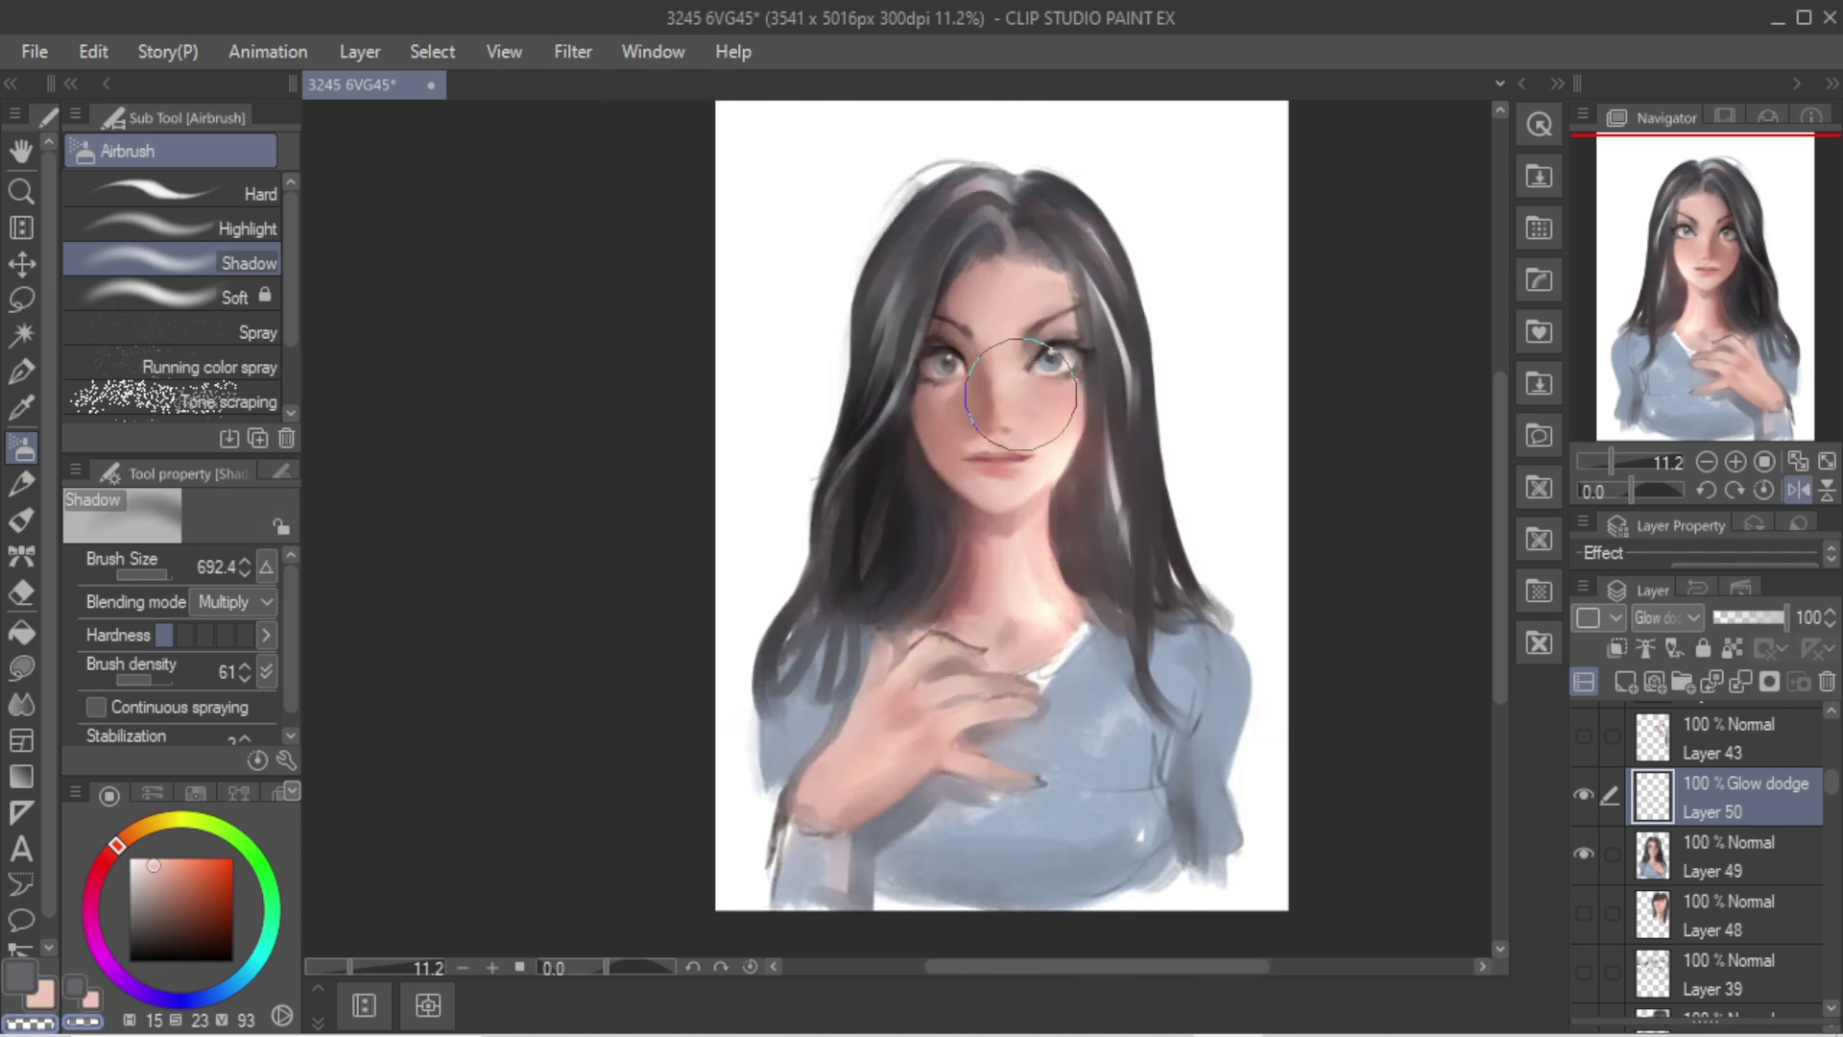
Step: Try airbrushing a narrow glow down the nose and mouth at brush size 253.2, then undo the strokes
{"action": "left_click_drag", "start_coordinate": [1028, 374], "coordinate": [1005, 441], "text": "ctrl+alt"}
{"action": "key", "text": "c"}
{"action": "key", "text": "c"}
{"action": "left_click_drag", "start_coordinate": [1007, 375], "coordinate": [1008, 455]}
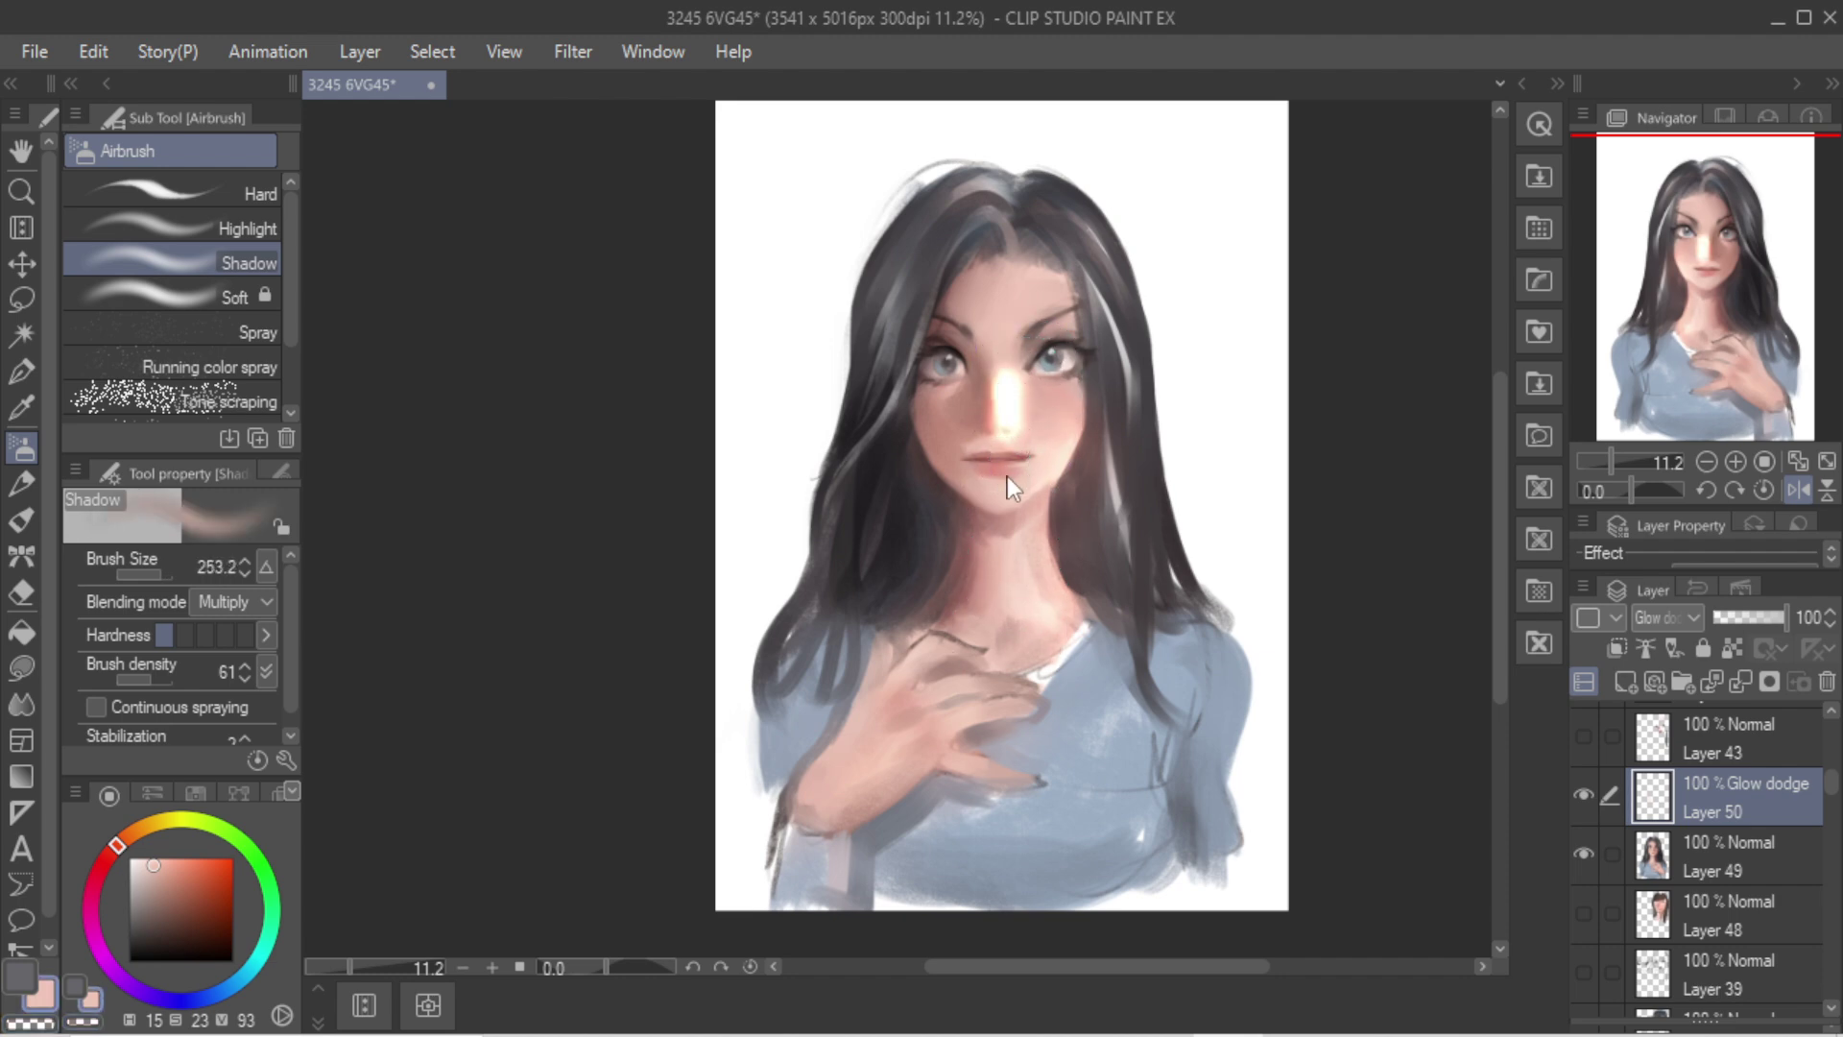
{"action": "key", "text": "ctrl+z"}
{"action": "key", "text": "ctrl+z"}
Step: Switch to the Gouache 3 brush and paint a glow along the cheek and jaw edge, trimming it with transparent colour
{"action": "key", "text": "b"}
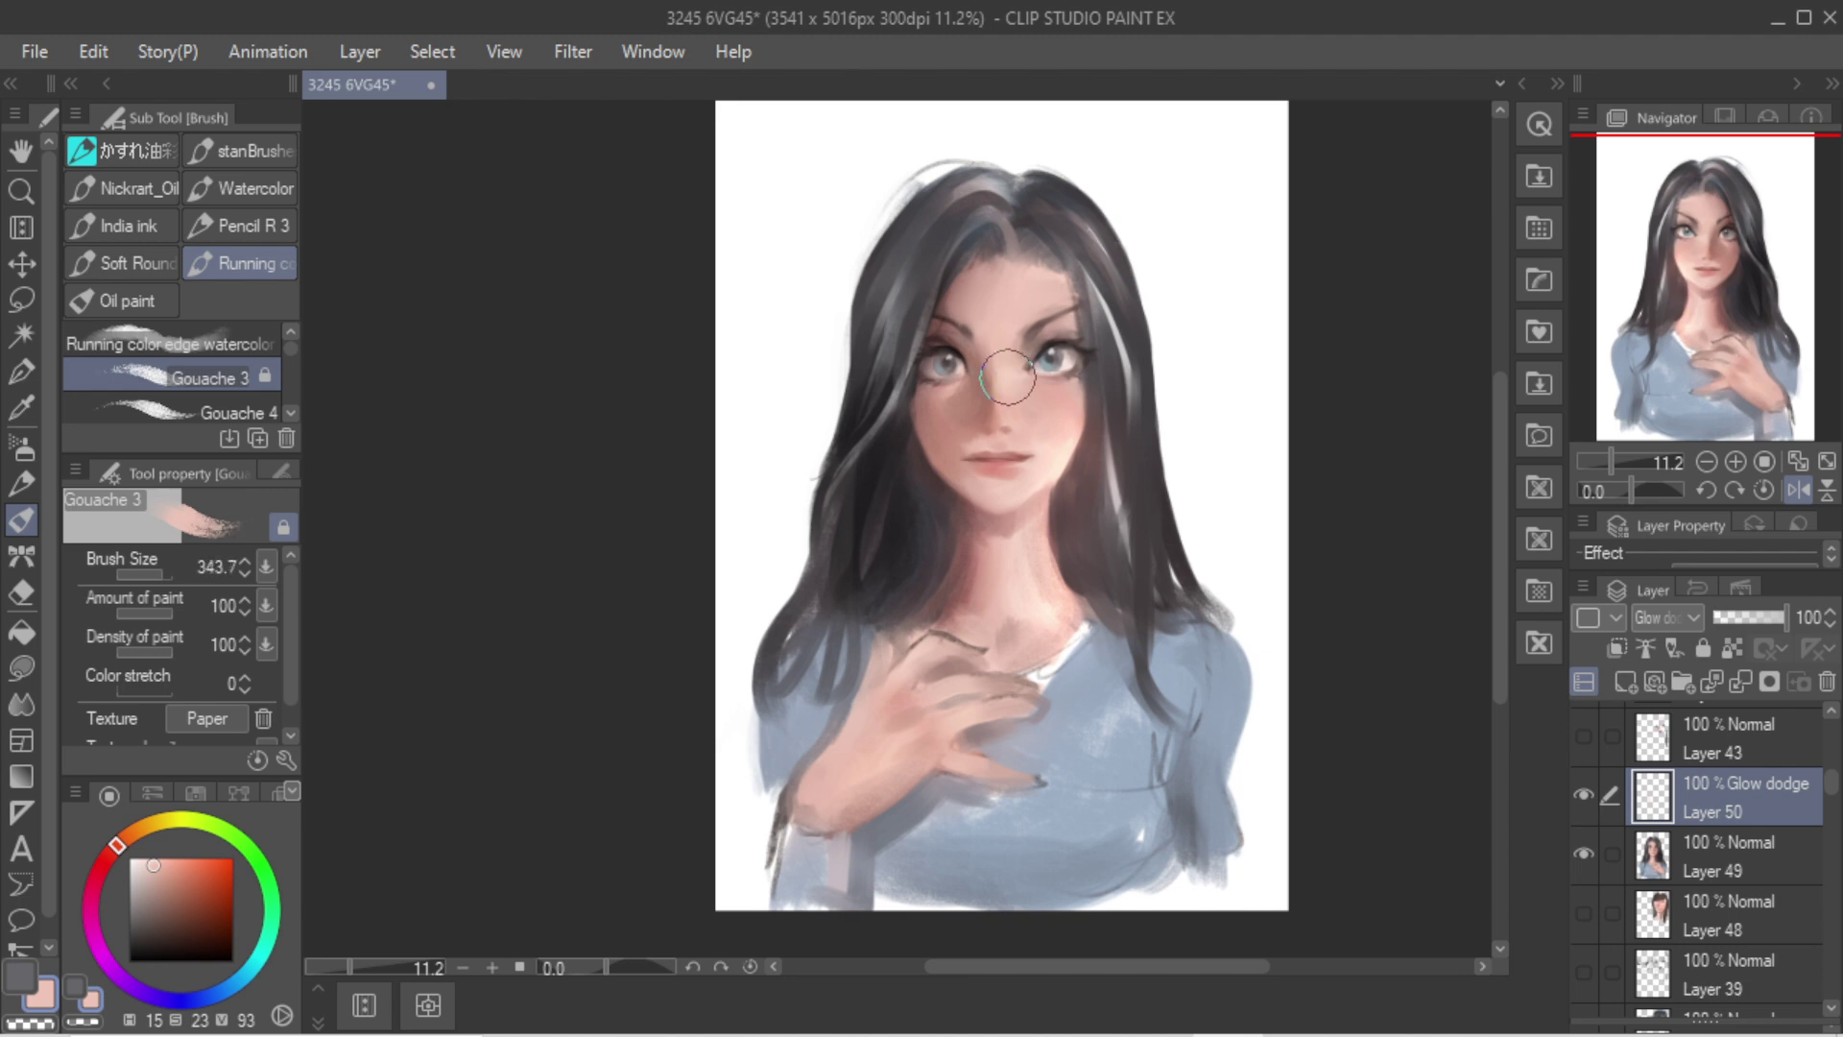
{"action": "left_click_drag", "start_coordinate": [1003, 388], "coordinate": [1041, 492], "text": "ctrl+alt"}
{"action": "key", "text": "c"}
{"action": "mouse_move", "coordinate": [1062, 421]}
{"action": "left_mouse_down"}
{"action": "mouse_move", "coordinate": [1010, 514]}
{"action": "mouse_move", "coordinate": [1065, 430]}
{"action": "mouse_move", "coordinate": [1020, 544]}
{"action": "mouse_move", "coordinate": [1042, 587]}
{"action": "mouse_move", "coordinate": [1043, 552]}
{"action": "mouse_move", "coordinate": [1048, 597]}
{"action": "left_mouse_up"}
{"action": "key", "text": "c"}
{"action": "key", "text": "ctrl+z"}
{"action": "mouse_move", "coordinate": [1067, 421]}
{"action": "left_mouse_down"}
{"action": "mouse_move", "coordinate": [1046, 469]}
{"action": "mouse_move", "coordinate": [1031, 445]}
{"action": "left_mouse_up"}
{"action": "key", "text": "c"}
{"action": "key", "text": "c"}
Step: Paint glow accents on the side of the forehead and the upper hair at brush size 454.4
{"action": "mouse_move", "coordinate": [1050, 313]}
{"action": "left_mouse_down"}
{"action": "mouse_move", "coordinate": [1023, 248]}
{"action": "mouse_move", "coordinate": [1023, 286]}
{"action": "left_mouse_up"}
{"action": "key", "text": "bracketright"}
{"action": "key", "text": "c"}
{"action": "key", "text": "c"}
{"action": "mouse_move", "coordinate": [1061, 213]}
{"action": "left_mouse_down"}
{"action": "mouse_move", "coordinate": [1127, 363]}
{"action": "mouse_move", "coordinate": [1142, 458]}
{"action": "mouse_move", "coordinate": [1087, 273]}
{"action": "left_mouse_up"}
{"action": "key", "text": "c"}
{"action": "key", "text": "c"}
Step: Paint a glow down the long highlighted hair strands and thin it out with transparent colour
{"action": "mouse_move", "coordinate": [1122, 422]}
{"action": "left_mouse_down"}
{"action": "mouse_move", "coordinate": [1163, 607]}
{"action": "mouse_move", "coordinate": [1142, 571]}
{"action": "left_mouse_up"}
{"action": "key", "text": "c"}
{"action": "key", "text": "ctrl+z"}
{"action": "mouse_move", "coordinate": [1138, 427]}
{"action": "left_mouse_down"}
{"action": "mouse_move", "coordinate": [1150, 567]}
{"action": "mouse_move", "coordinate": [1174, 564]}
{"action": "left_mouse_up"}
{"action": "key", "text": "ctrl+z"}
{"action": "key", "text": "ctrl+z"}
{"action": "left_click_drag", "start_coordinate": [1114, 408], "coordinate": [1144, 567]}
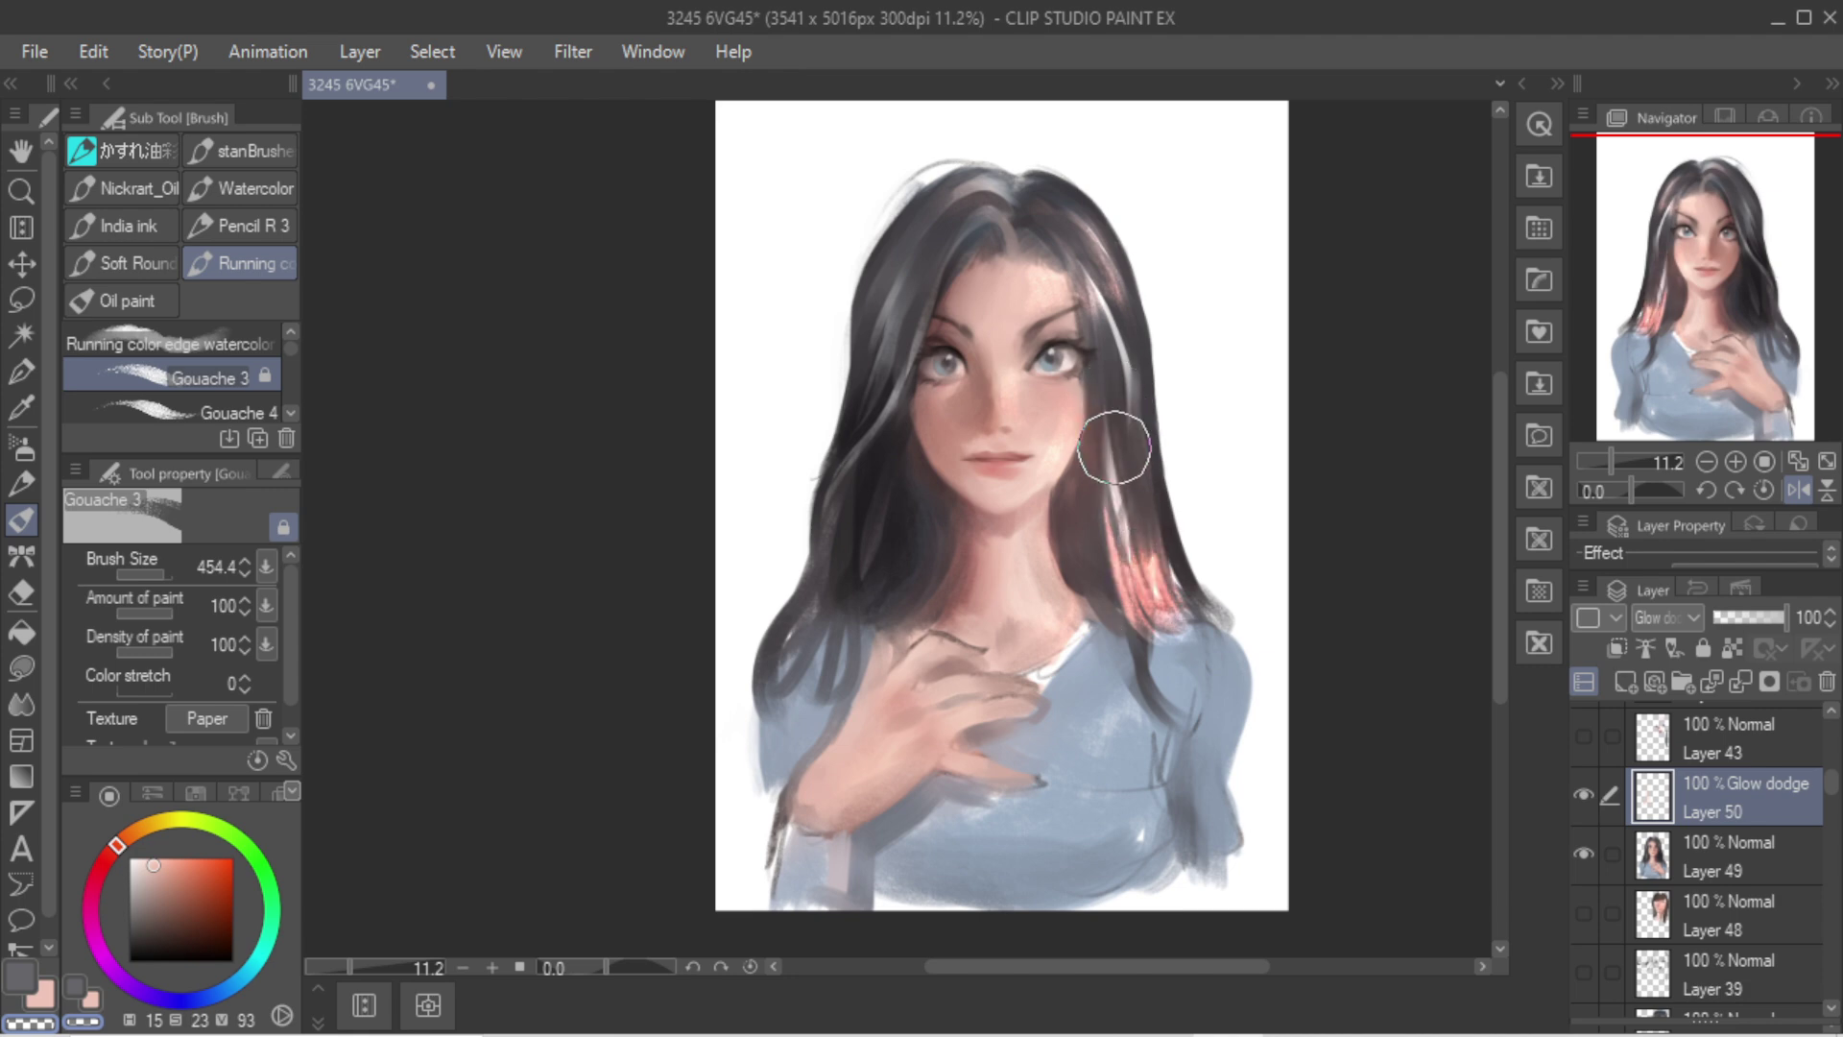
{"action": "mouse_move", "coordinate": [1118, 456]}
{"action": "left_mouse_down"}
{"action": "mouse_move", "coordinate": [893, 457]}
{"action": "mouse_move", "coordinate": [883, 514]}
{"action": "mouse_move", "coordinate": [1058, 501]}
{"action": "mouse_move", "coordinate": [1105, 579]}
{"action": "mouse_move", "coordinate": [1091, 447]}
{"action": "left_mouse_up"}
{"action": "key", "text": "c"}
{"action": "key", "text": "ctrl+z"}
{"action": "key", "text": "c"}
Step: Paint a bright glow on the shoulder and sleeve beside the highlighted hair, trimming the excess with transparent colour
{"action": "mouse_move", "coordinate": [1164, 591]}
{"action": "left_mouse_down"}
{"action": "mouse_move", "coordinate": [1118, 422]}
{"action": "mouse_move", "coordinate": [1112, 519]}
{"action": "mouse_move", "coordinate": [1174, 739]}
{"action": "left_mouse_up"}
{"action": "key", "text": "c"}
{"action": "key", "text": "ctrl+z"}
{"action": "mouse_move", "coordinate": [1157, 638]}
{"action": "left_mouse_down"}
{"action": "mouse_move", "coordinate": [1174, 701]}
{"action": "mouse_move", "coordinate": [1148, 710]}
{"action": "mouse_move", "coordinate": [1126, 619]}
{"action": "mouse_move", "coordinate": [1189, 715]}
{"action": "mouse_move", "coordinate": [1162, 631]}
{"action": "mouse_move", "coordinate": [1193, 852]}
{"action": "mouse_move", "coordinate": [1183, 665]}
{"action": "mouse_move", "coordinate": [1130, 626]}
{"action": "mouse_move", "coordinate": [1173, 633]}
{"action": "left_mouse_up"}
{"action": "key", "text": "c"}
{"action": "key", "text": "c"}
{"action": "key", "text": "ctrl+z"}
{"action": "key", "text": "c"}
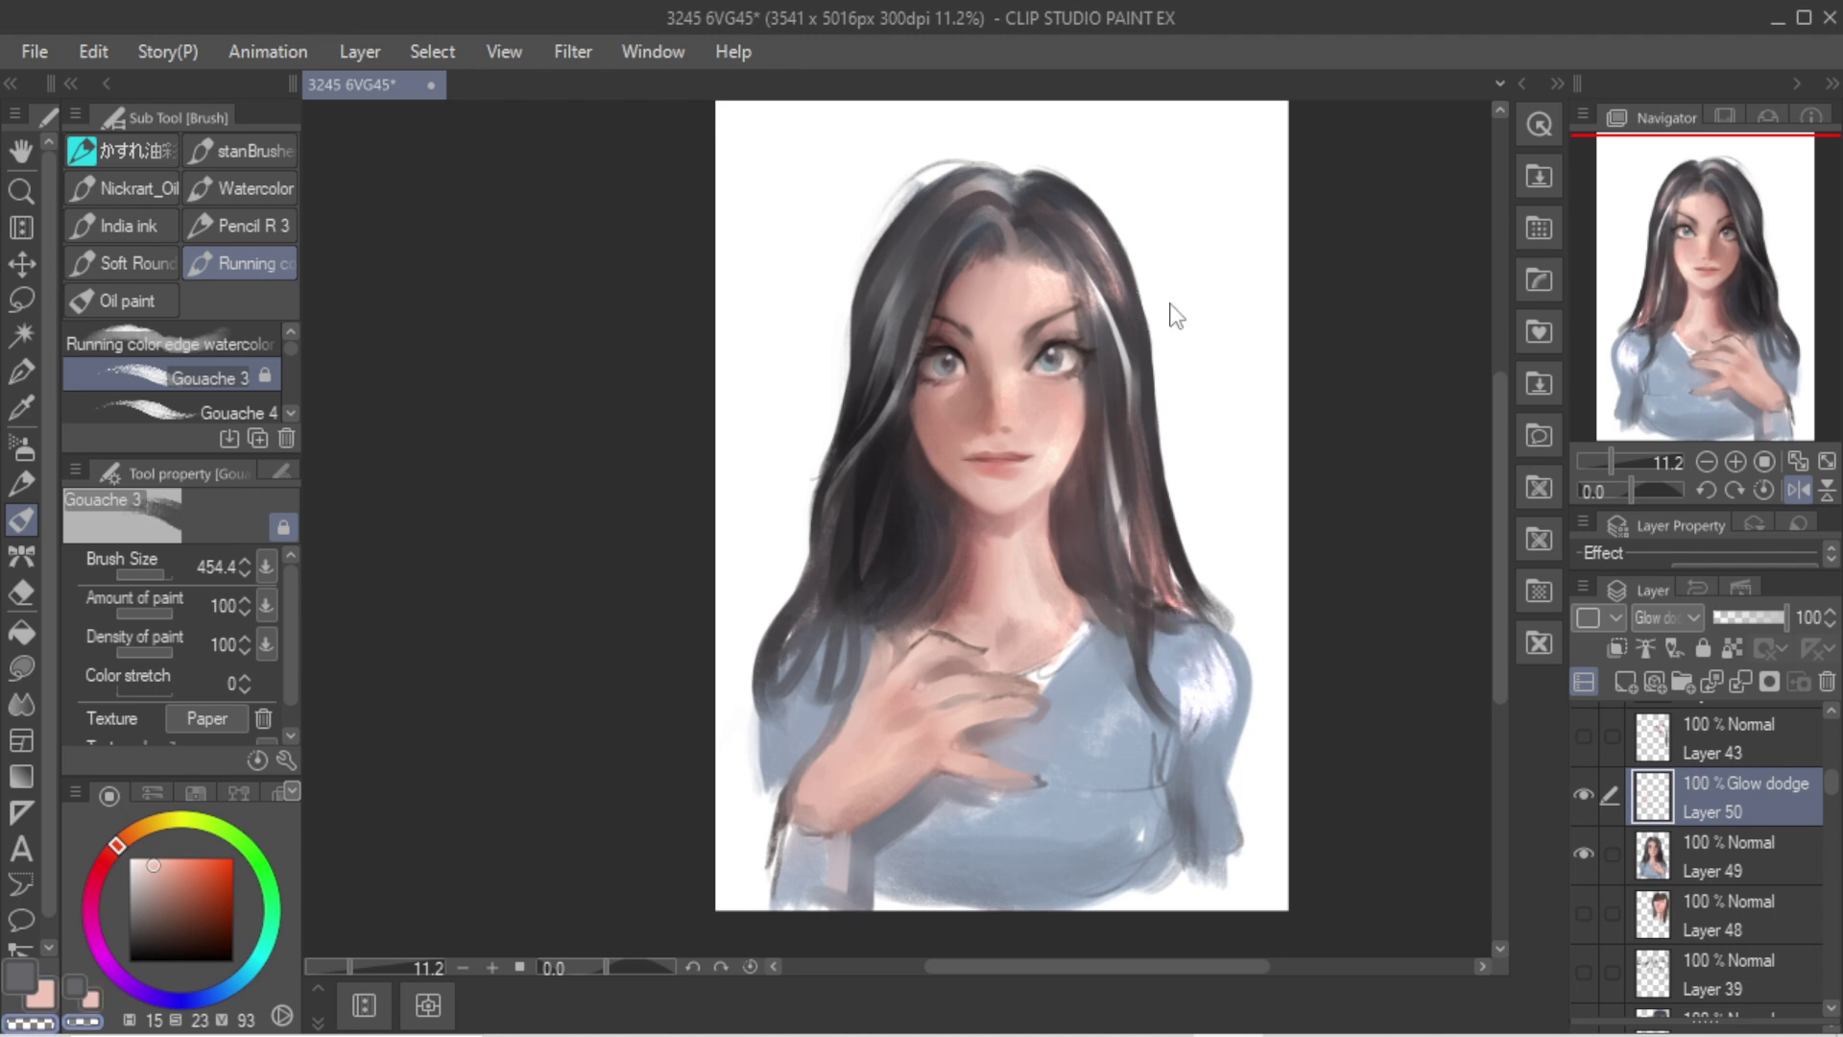
{"action": "key", "text": "ctrl+z"}
Step: Flip the canvas view and reshape the glow along the outer shoulder and sleeve
{"action": "key", "text": "h"}
{"action": "key", "text": "c"}
{"action": "left_click_drag", "start_coordinate": [608, 637], "coordinate": [602, 687]}
{"action": "key", "text": "c"}
{"action": "left_click_drag", "start_coordinate": [635, 599], "coordinate": [602, 649]}
{"action": "key", "text": "c"}
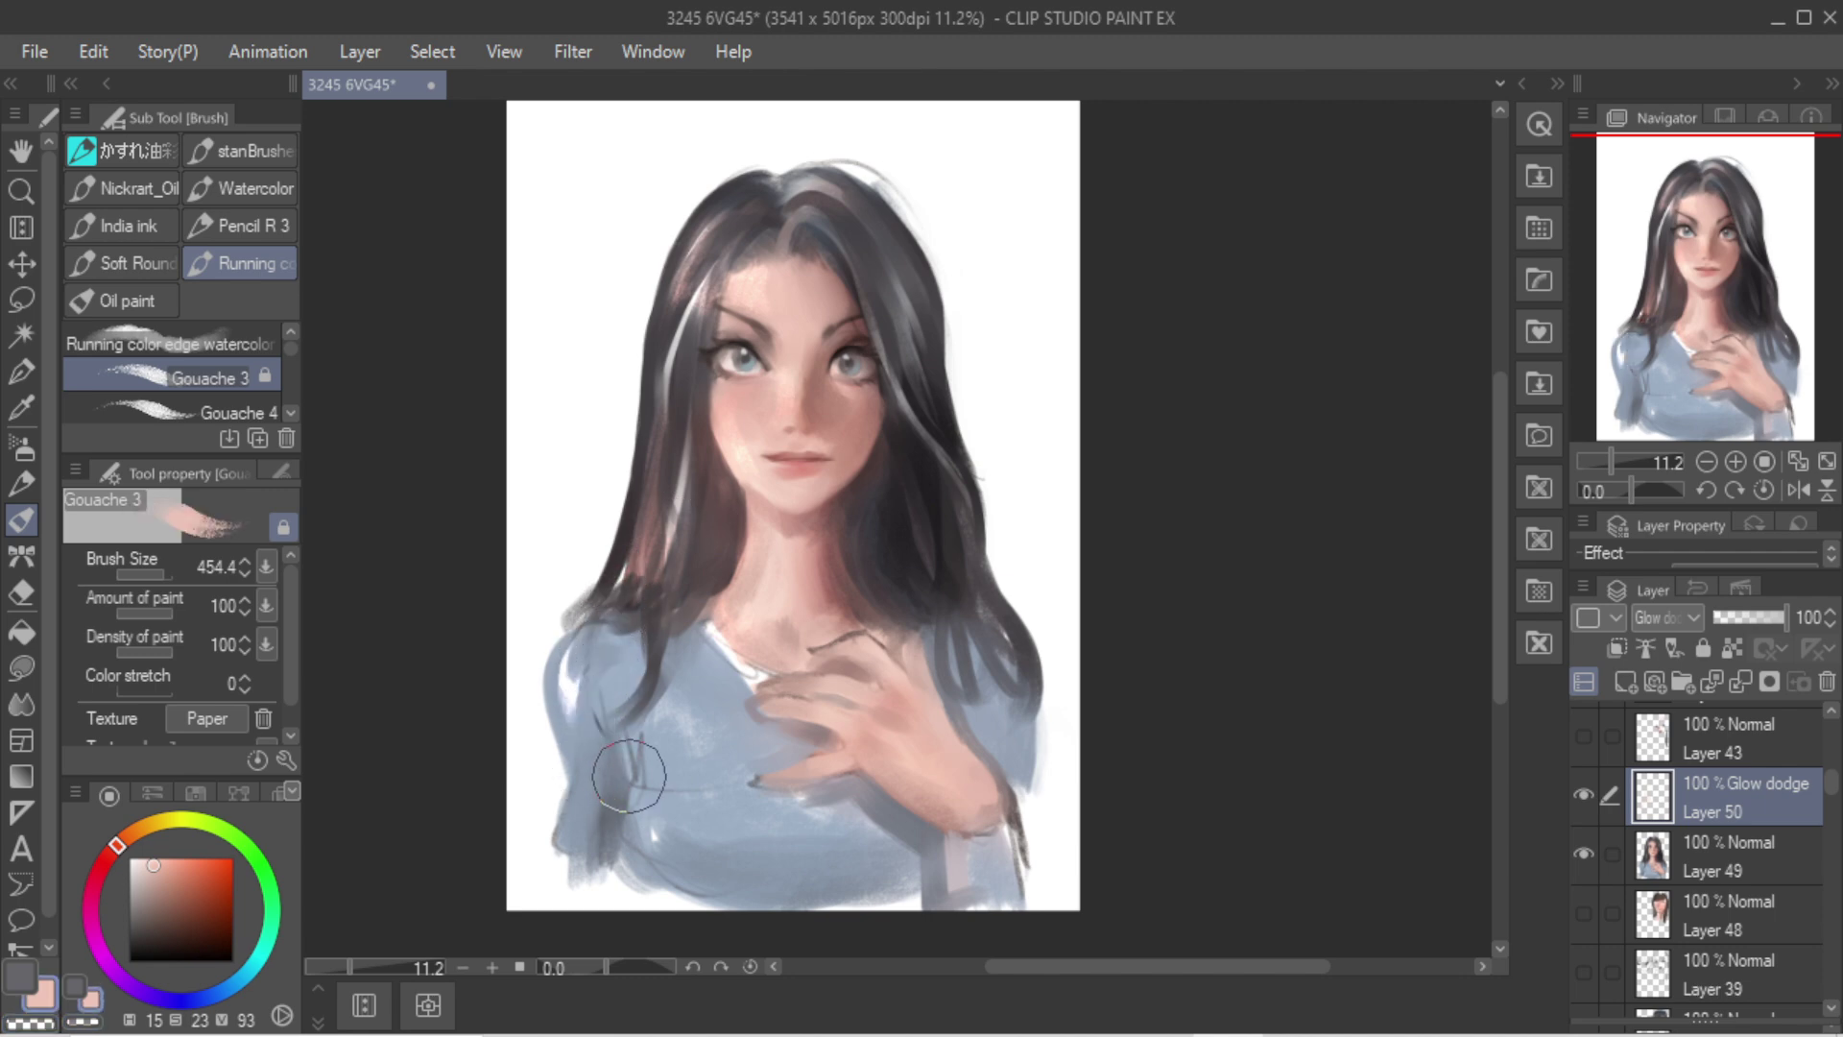
Step: Paint a broad glow across the chest of the blue top and cut it back to soft patches with transparent colour
{"action": "mouse_move", "coordinate": [638, 744]}
{"action": "left_mouse_down"}
{"action": "mouse_move", "coordinate": [703, 818]}
{"action": "mouse_move", "coordinate": [680, 702]}
{"action": "mouse_move", "coordinate": [627, 862]}
{"action": "mouse_move", "coordinate": [703, 774]}
{"action": "mouse_move", "coordinate": [806, 787]}
{"action": "mouse_move", "coordinate": [673, 761]}
{"action": "mouse_move", "coordinate": [689, 756]}
{"action": "mouse_move", "coordinate": [650, 818]}
{"action": "mouse_move", "coordinate": [715, 811]}
{"action": "left_mouse_up"}
{"action": "key", "text": "c"}
{"action": "key", "text": "ctrl+z"}
{"action": "key", "text": "c"}
{"action": "key", "text": "c"}
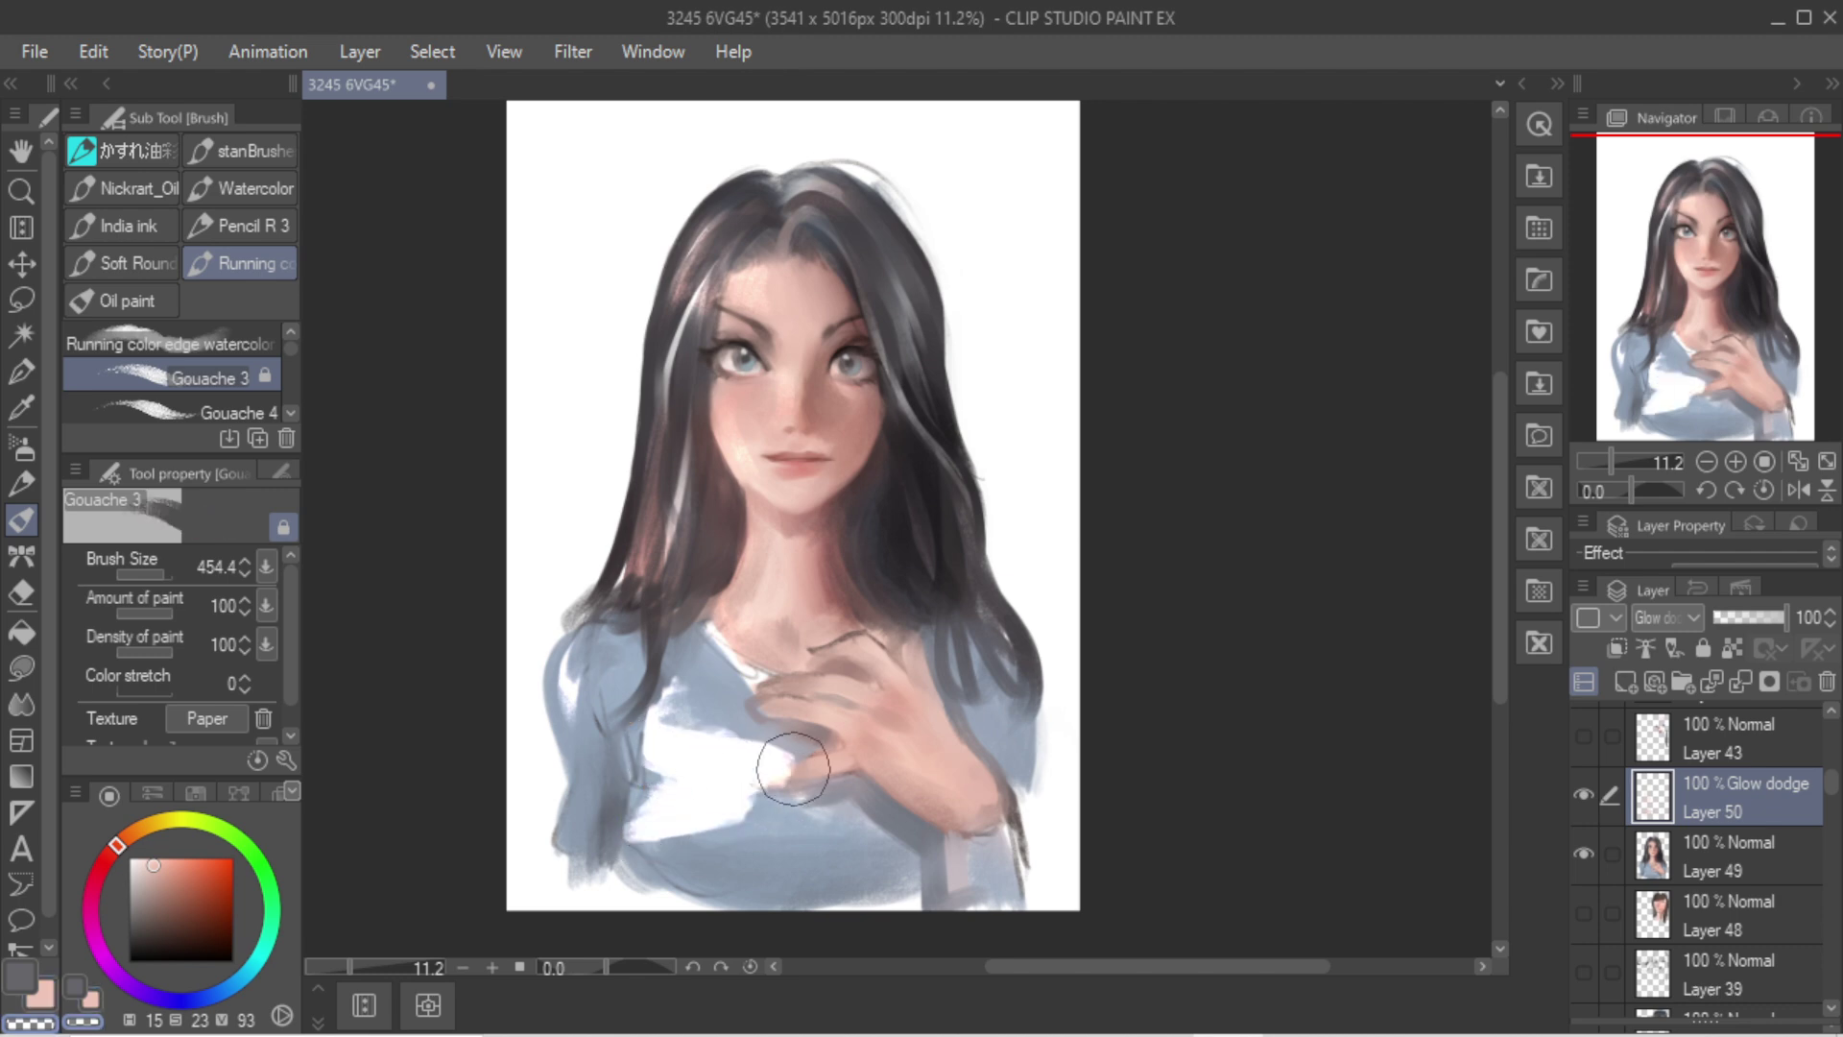
{"action": "mouse_move", "coordinate": [796, 768]}
{"action": "left_mouse_down"}
{"action": "mouse_move", "coordinate": [706, 785]}
{"action": "mouse_move", "coordinate": [664, 817]}
{"action": "mouse_move", "coordinate": [743, 763]}
{"action": "mouse_move", "coordinate": [680, 724]}
{"action": "mouse_move", "coordinate": [723, 754]}
{"action": "mouse_move", "coordinate": [725, 861]}
{"action": "mouse_move", "coordinate": [623, 874]}
{"action": "mouse_move", "coordinate": [688, 823]}
{"action": "left_mouse_up"}
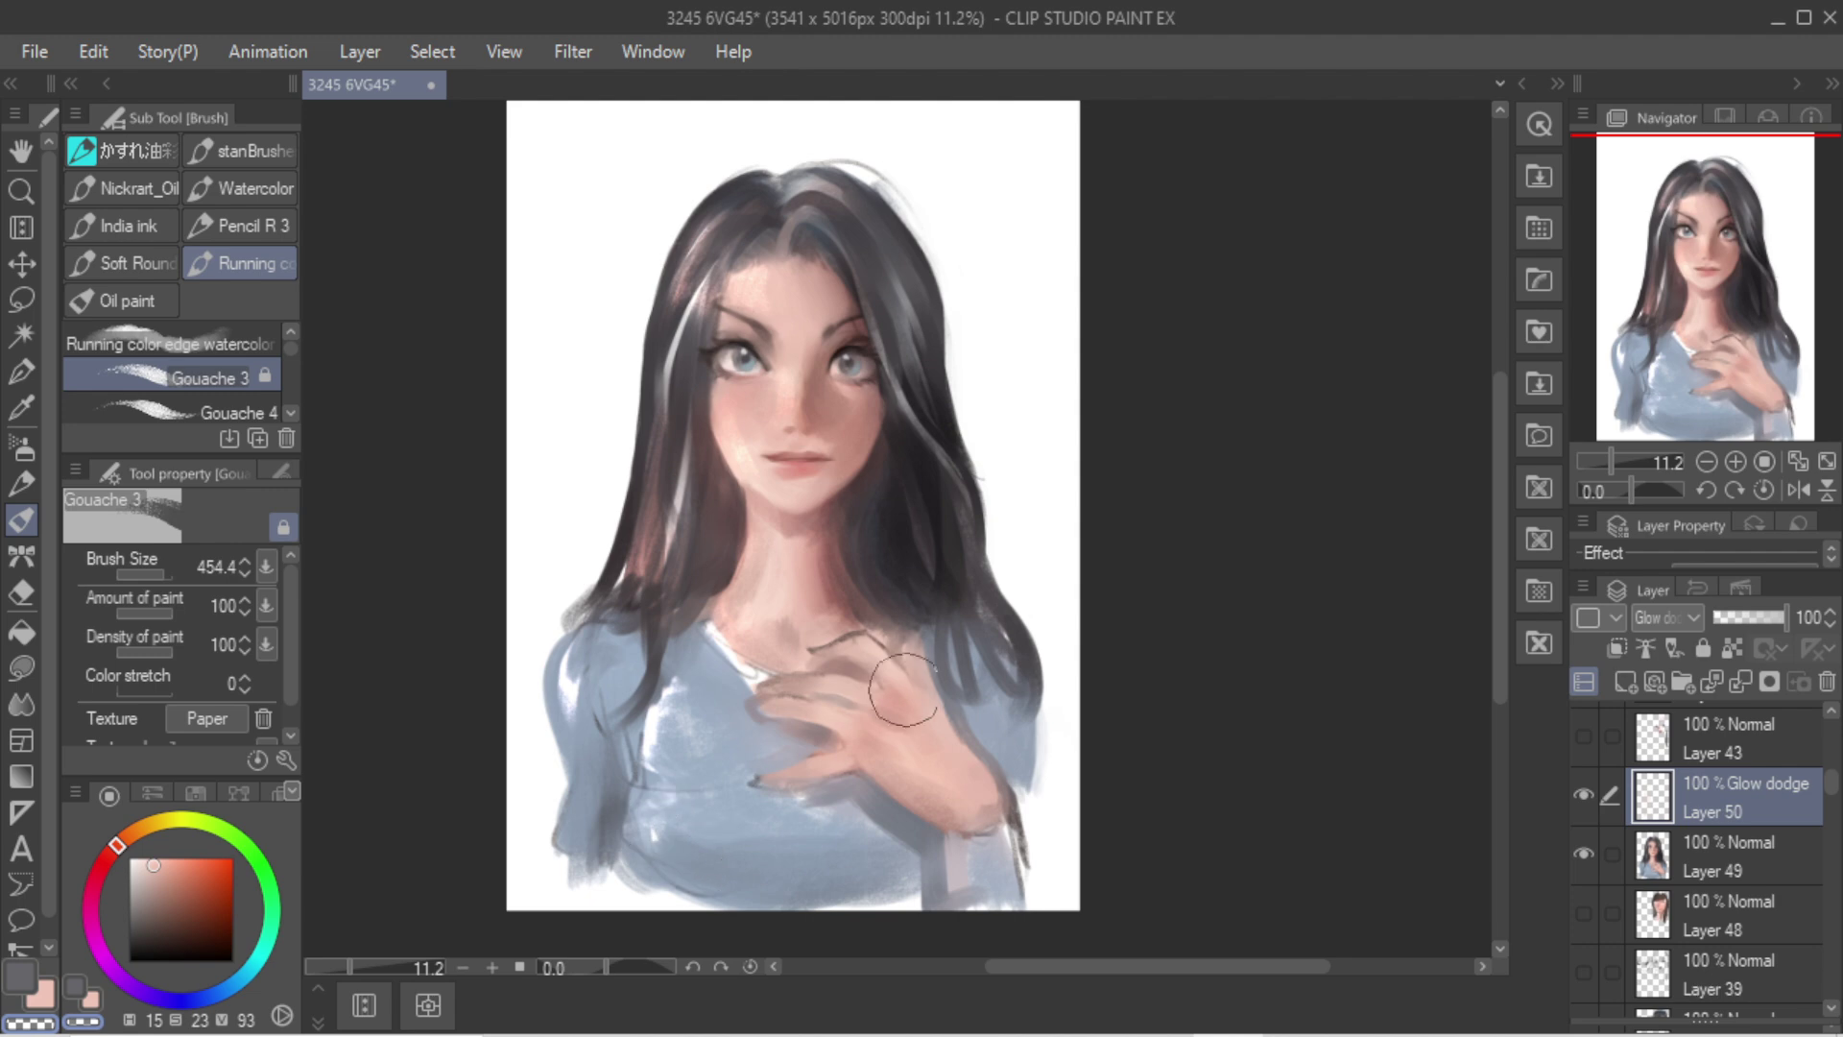
Step: Select the portrait layer below, sample a light skin tone from the neck and reduce the brush size to 116.7
{"action": "key", "text": "alt+["}
{"action": "left_click_drag", "start_coordinate": [835, 699], "coordinate": [852, 724]}
{"action": "key", "text": "["}
{"action": "key", "text": "["}
{"action": "key", "text": "["}
{"action": "key", "text": "["}
{"action": "key", "text": "["}
{"action": "key", "text": "["}
{"action": "key", "text": "["}
{"action": "key", "text": "ctrl+z"}
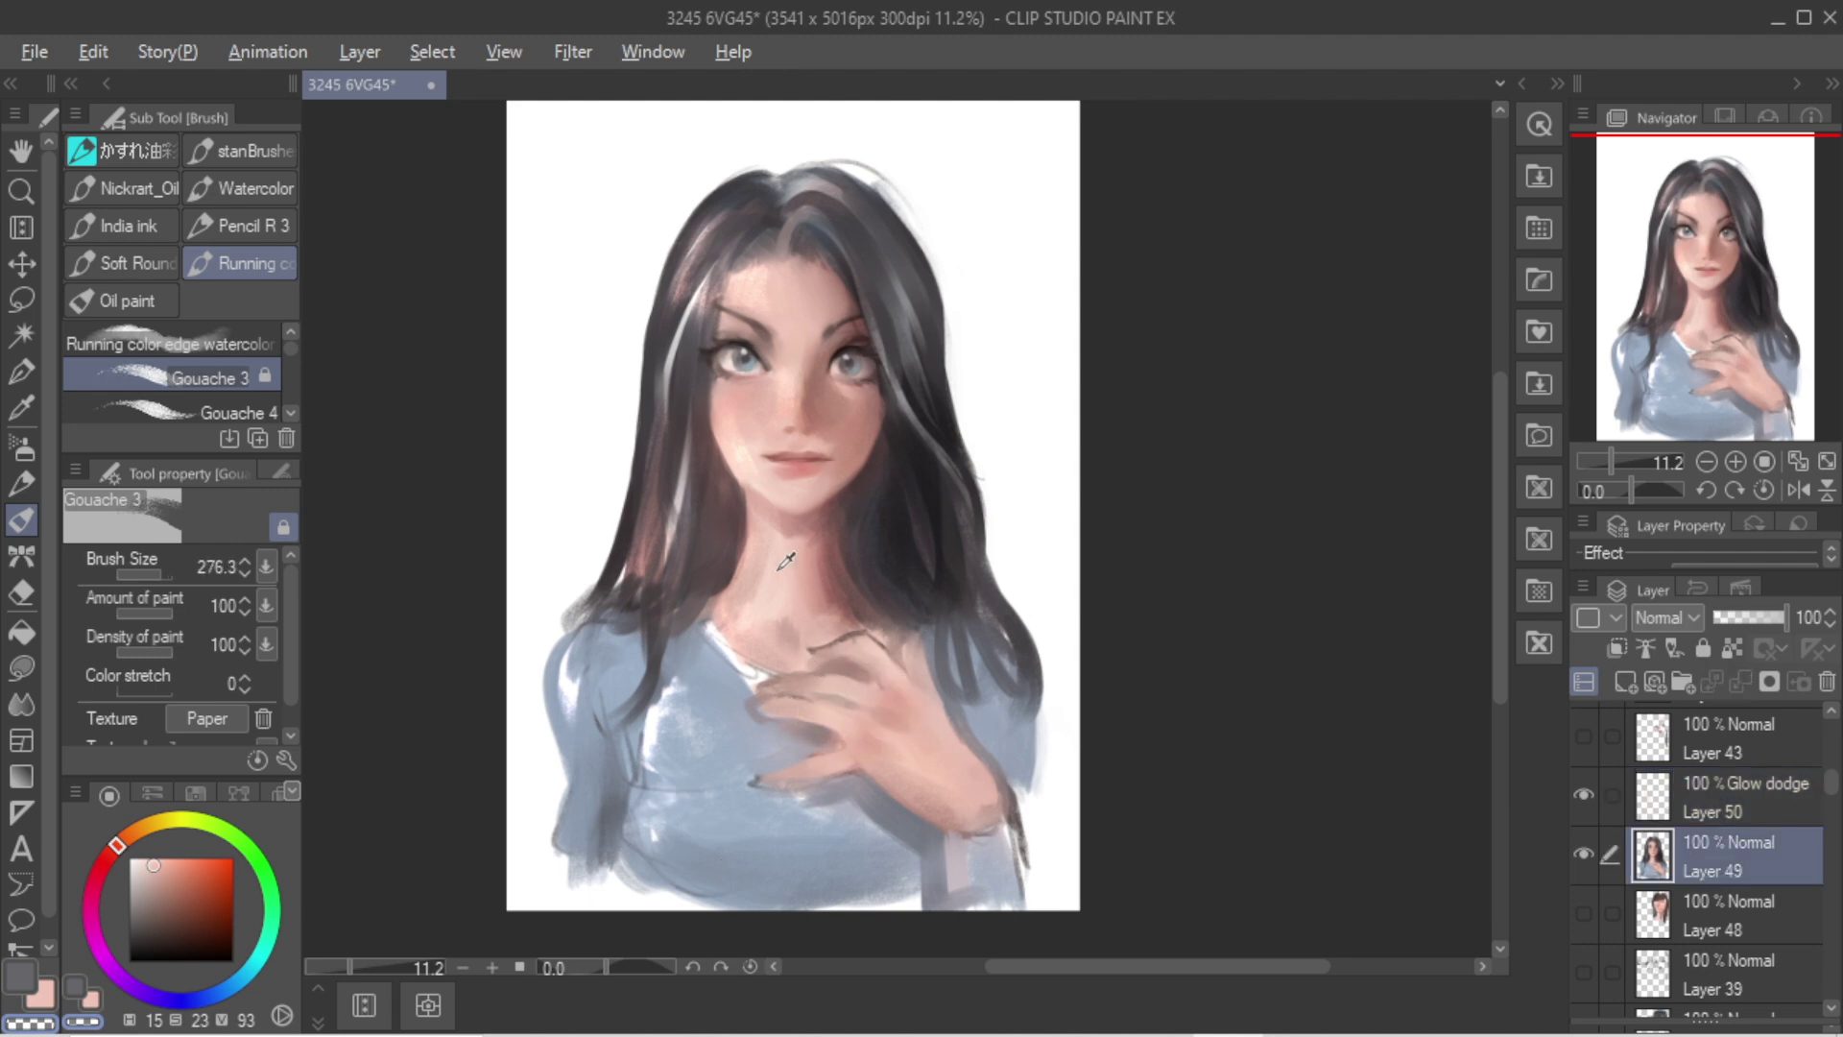
{"action": "left_click", "coordinate": [782, 566], "text": "alt"}
{"action": "key", "text": "["}
{"action": "key", "text": "["}
{"action": "key", "text": "bracketleft"}
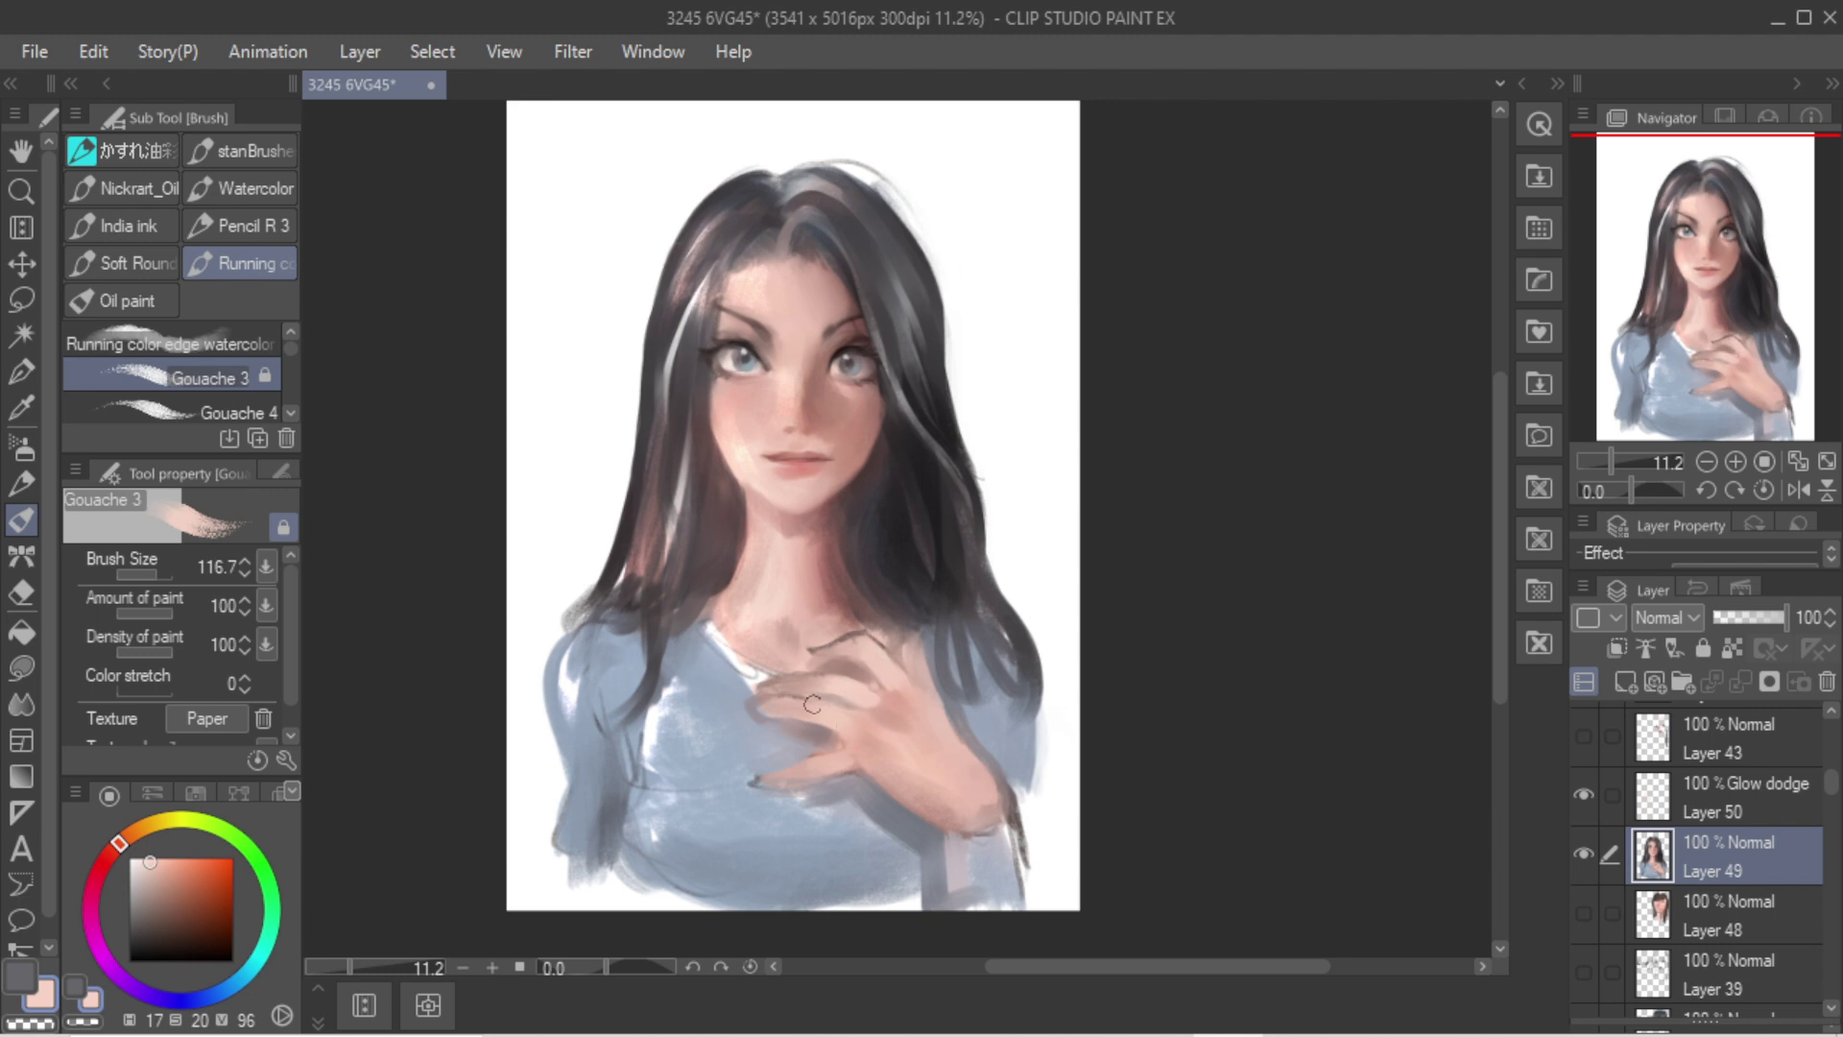
Step: Enlarge the brush to 322.2 and paint sampled skin tones over the back of the hand
{"action": "key", "text": "]"}
{"action": "key", "text": "]"}
{"action": "key", "text": "]"}
{"action": "left_click", "coordinate": [851, 745], "text": "alt"}
{"action": "mouse_move", "coordinate": [891, 782]}
{"action": "left_mouse_down"}
{"action": "mouse_move", "coordinate": [927, 810]}
{"action": "mouse_move", "coordinate": [873, 750]}
{"action": "left_mouse_up"}
{"action": "left_click", "coordinate": [878, 748], "text": "alt"}
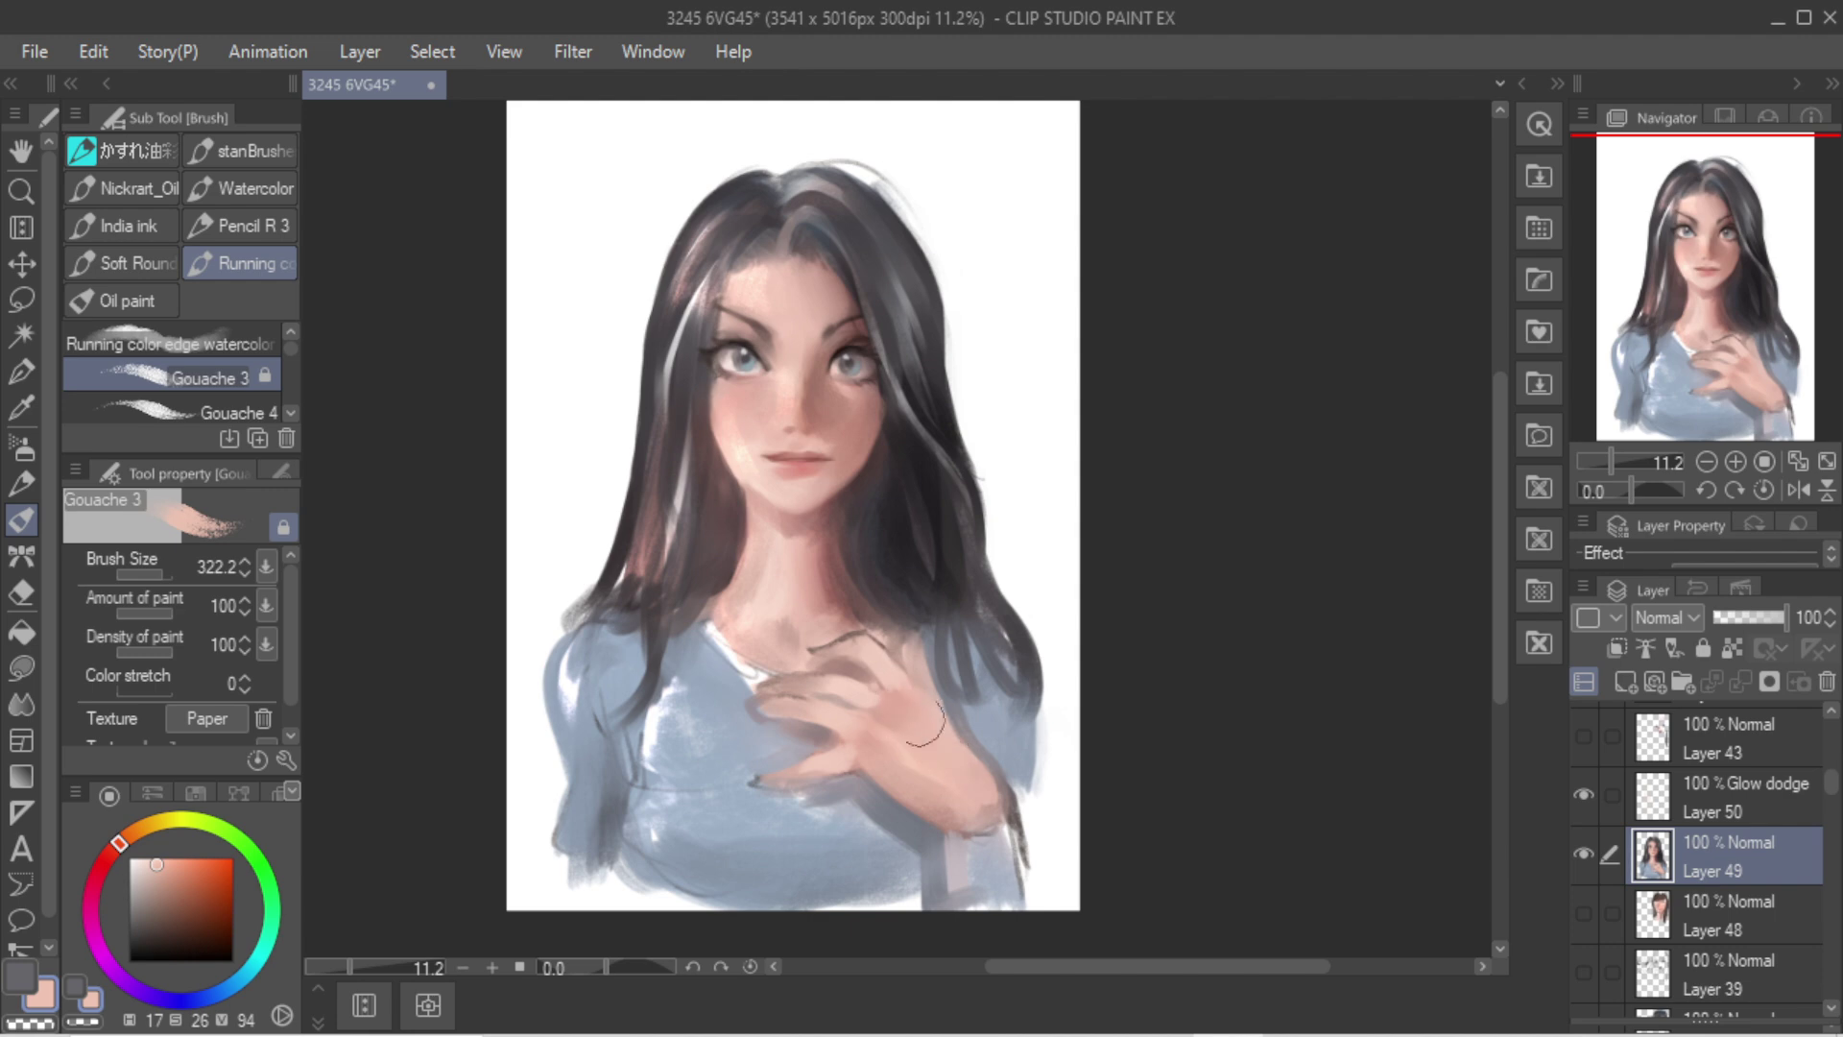
Step: Shade between the fingers and knuckles with sampled neck shadow and skin tones at brush size 181.7
{"action": "key", "text": "["}
{"action": "left_click", "coordinate": [824, 557], "text": "alt"}
{"action": "left_click", "coordinate": [844, 595], "text": "alt"}
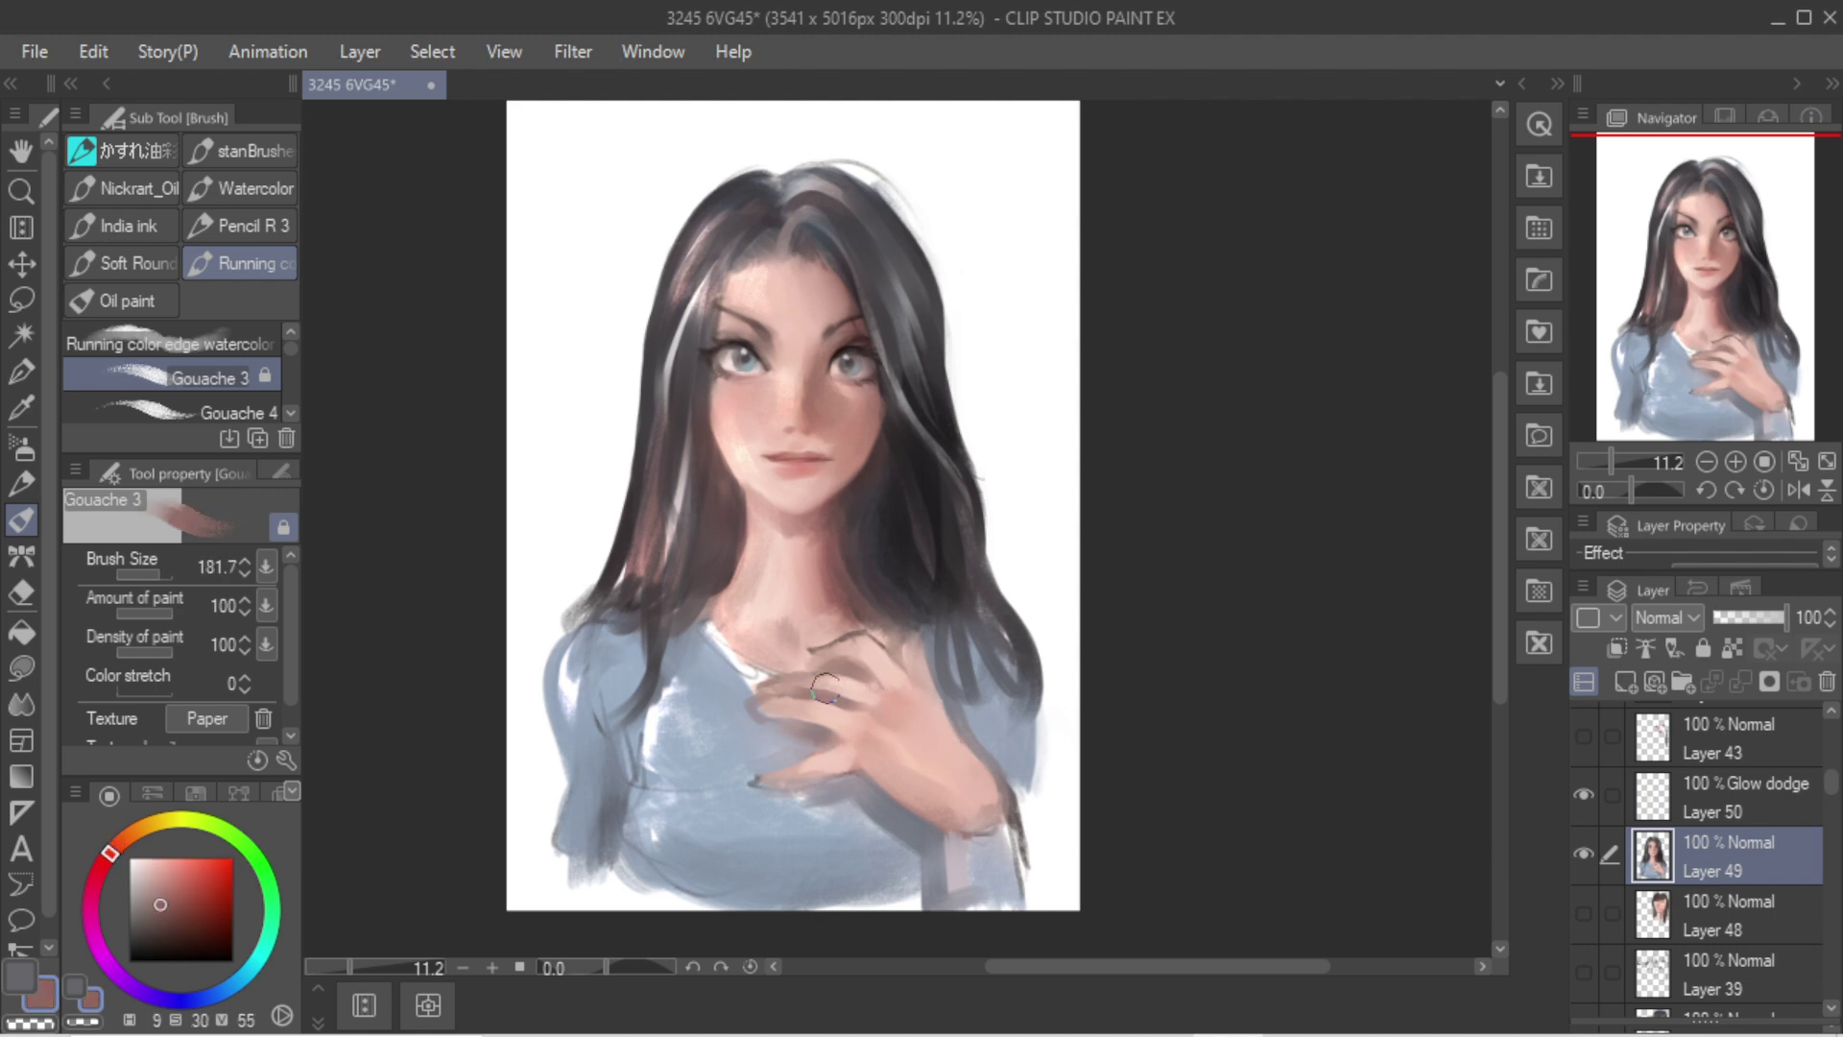
{"action": "left_click", "coordinate": [845, 759], "text": "alt"}
{"action": "left_click", "coordinate": [848, 740], "text": "alt"}
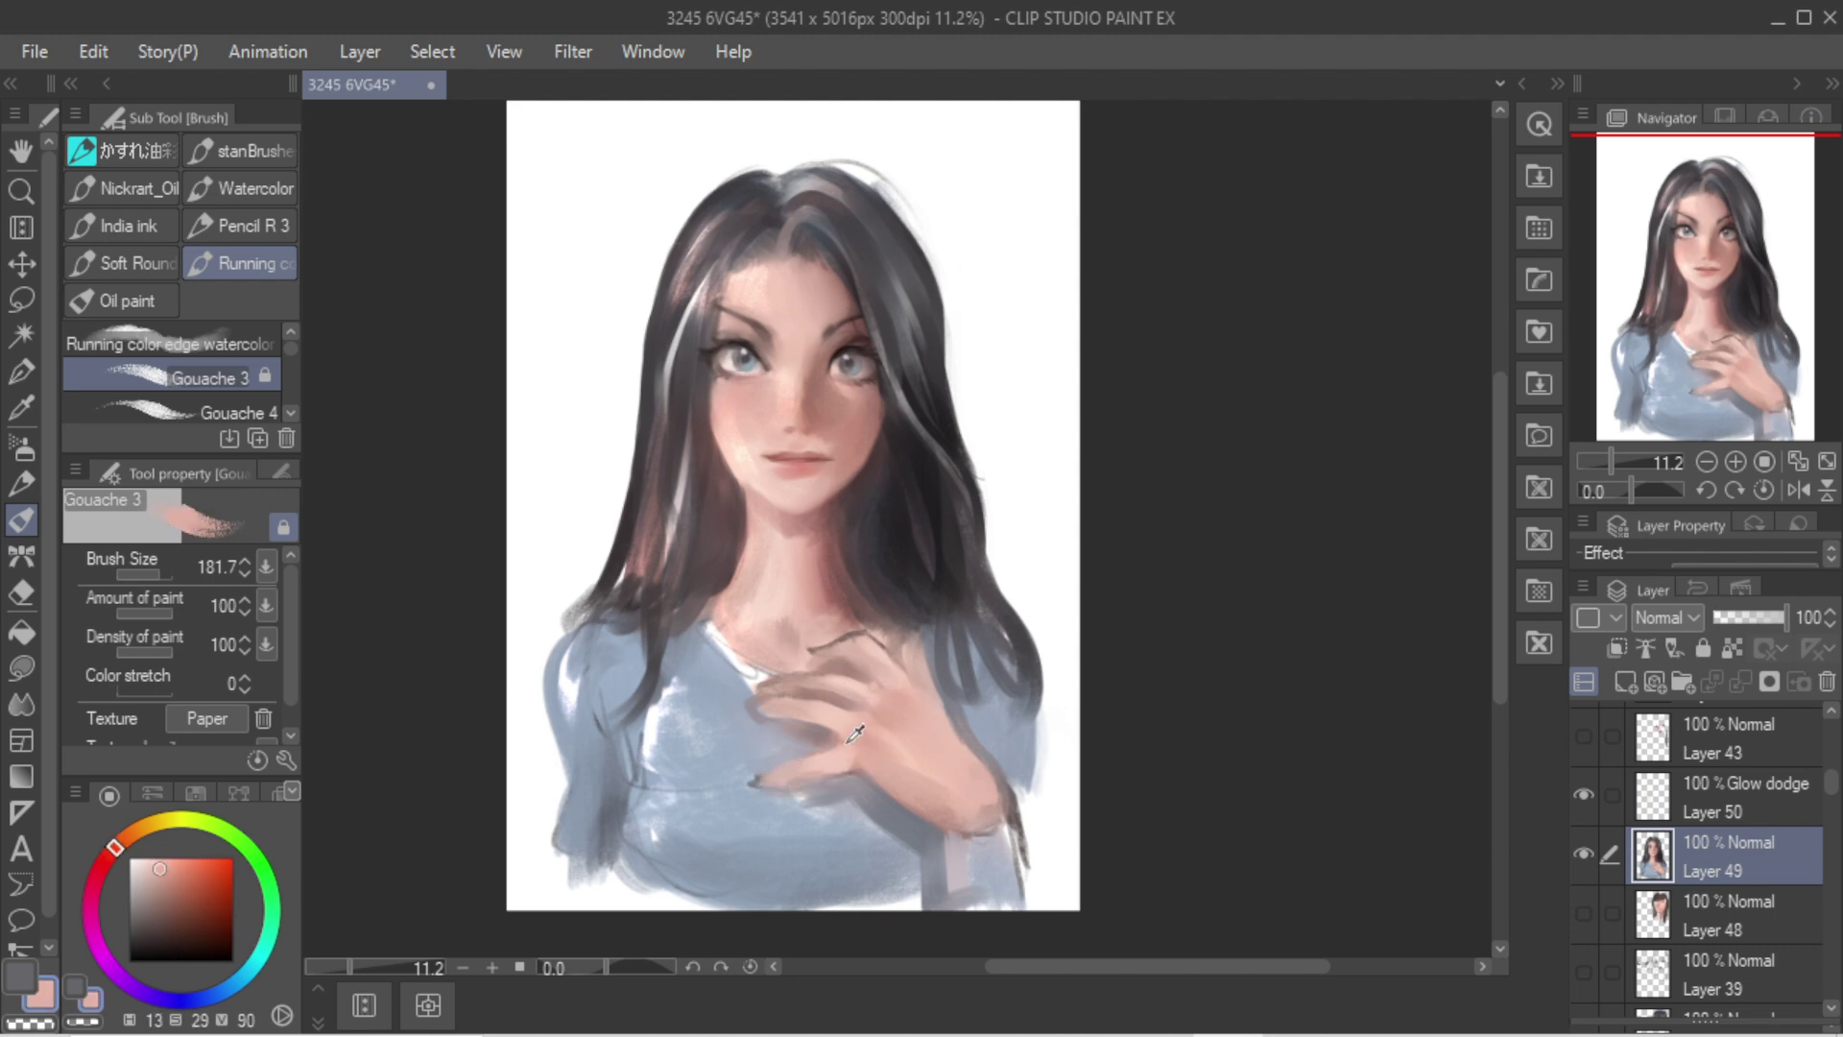
{"action": "mouse_move", "coordinate": [854, 703]}
{"action": "left_mouse_down"}
{"action": "mouse_move", "coordinate": [853, 728]}
{"action": "mouse_move", "coordinate": [852, 686]}
{"action": "left_mouse_up"}
Step: Refine the fingers and lower edge of the hand with sampled light and mid skin tones at brush sizes 143.2 and 193.9
{"action": "left_click", "coordinate": [848, 688], "text": "alt"}
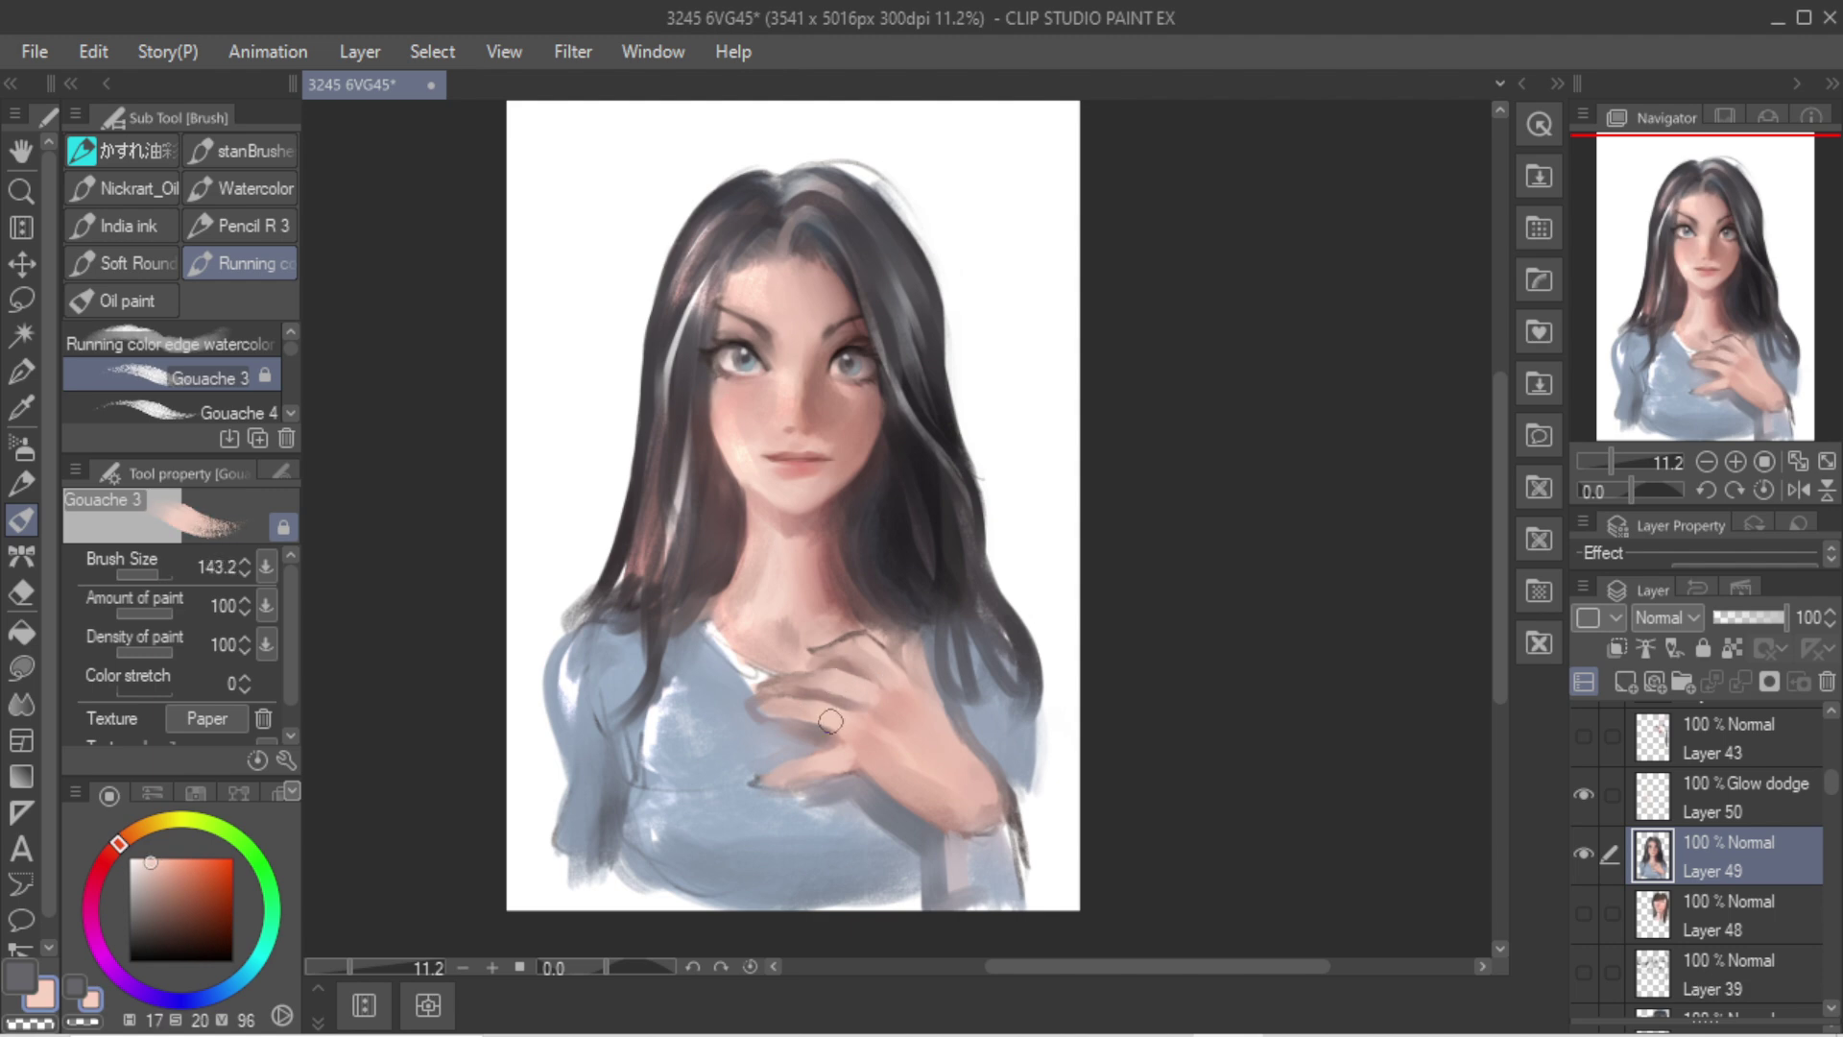
{"action": "left_click", "coordinate": [782, 678], "text": "alt"}
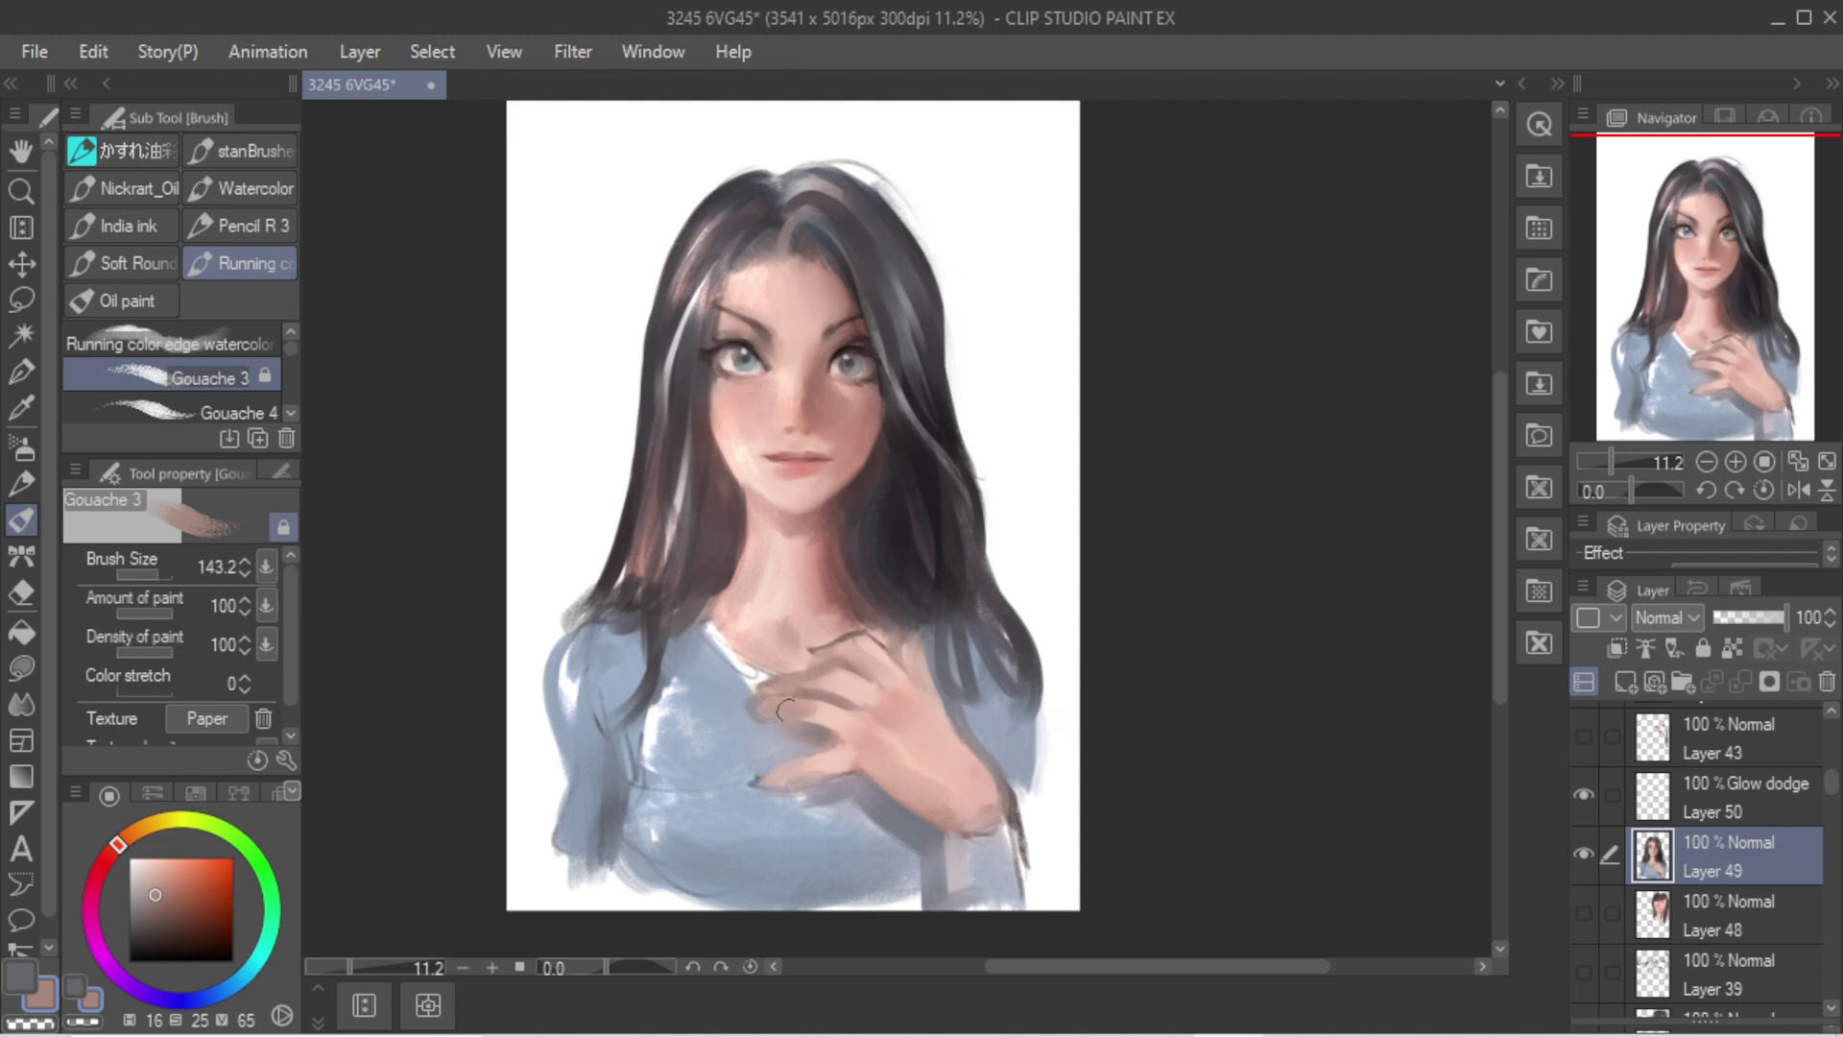
{"action": "left_click", "coordinate": [823, 707], "text": "alt"}
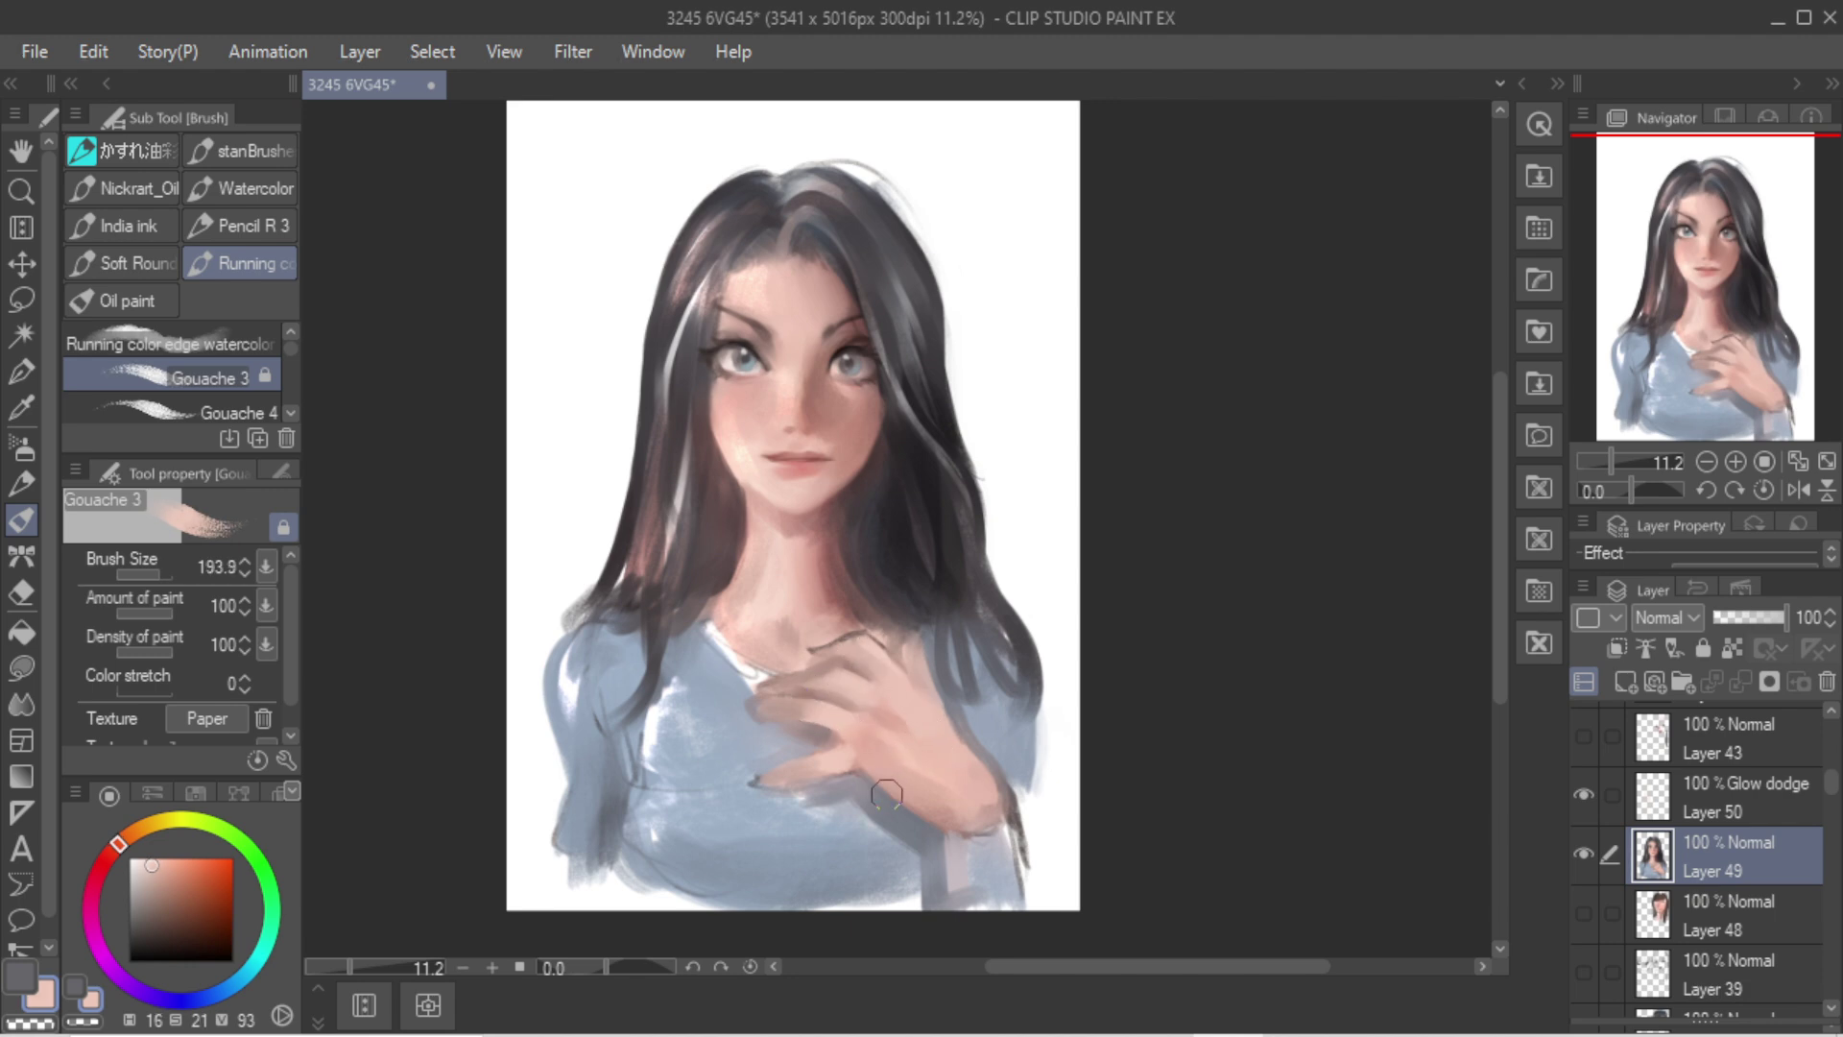
{"action": "left_click", "coordinate": [941, 768], "text": "alt"}
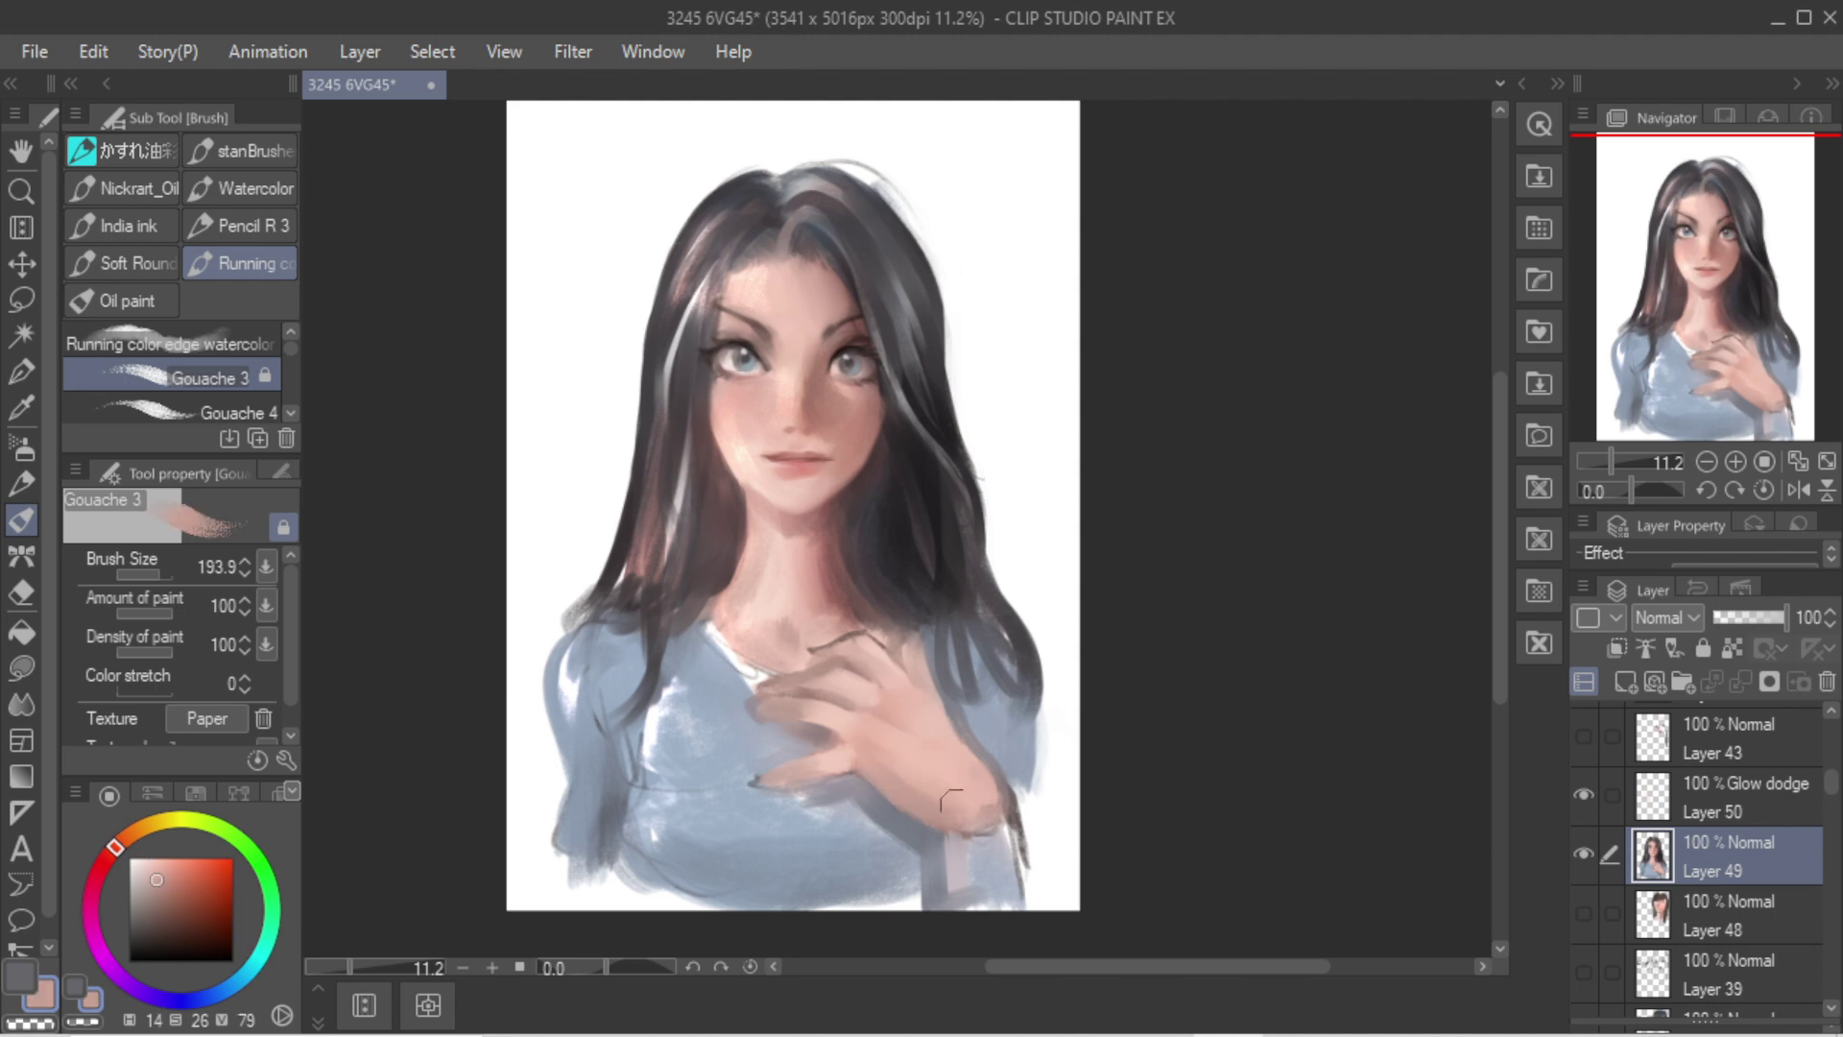
Step: Flip the canvas view, shade the wrist with a sampled shadow tone and sample the blue of the sleeve beside it
{"action": "key", "text": "h"}
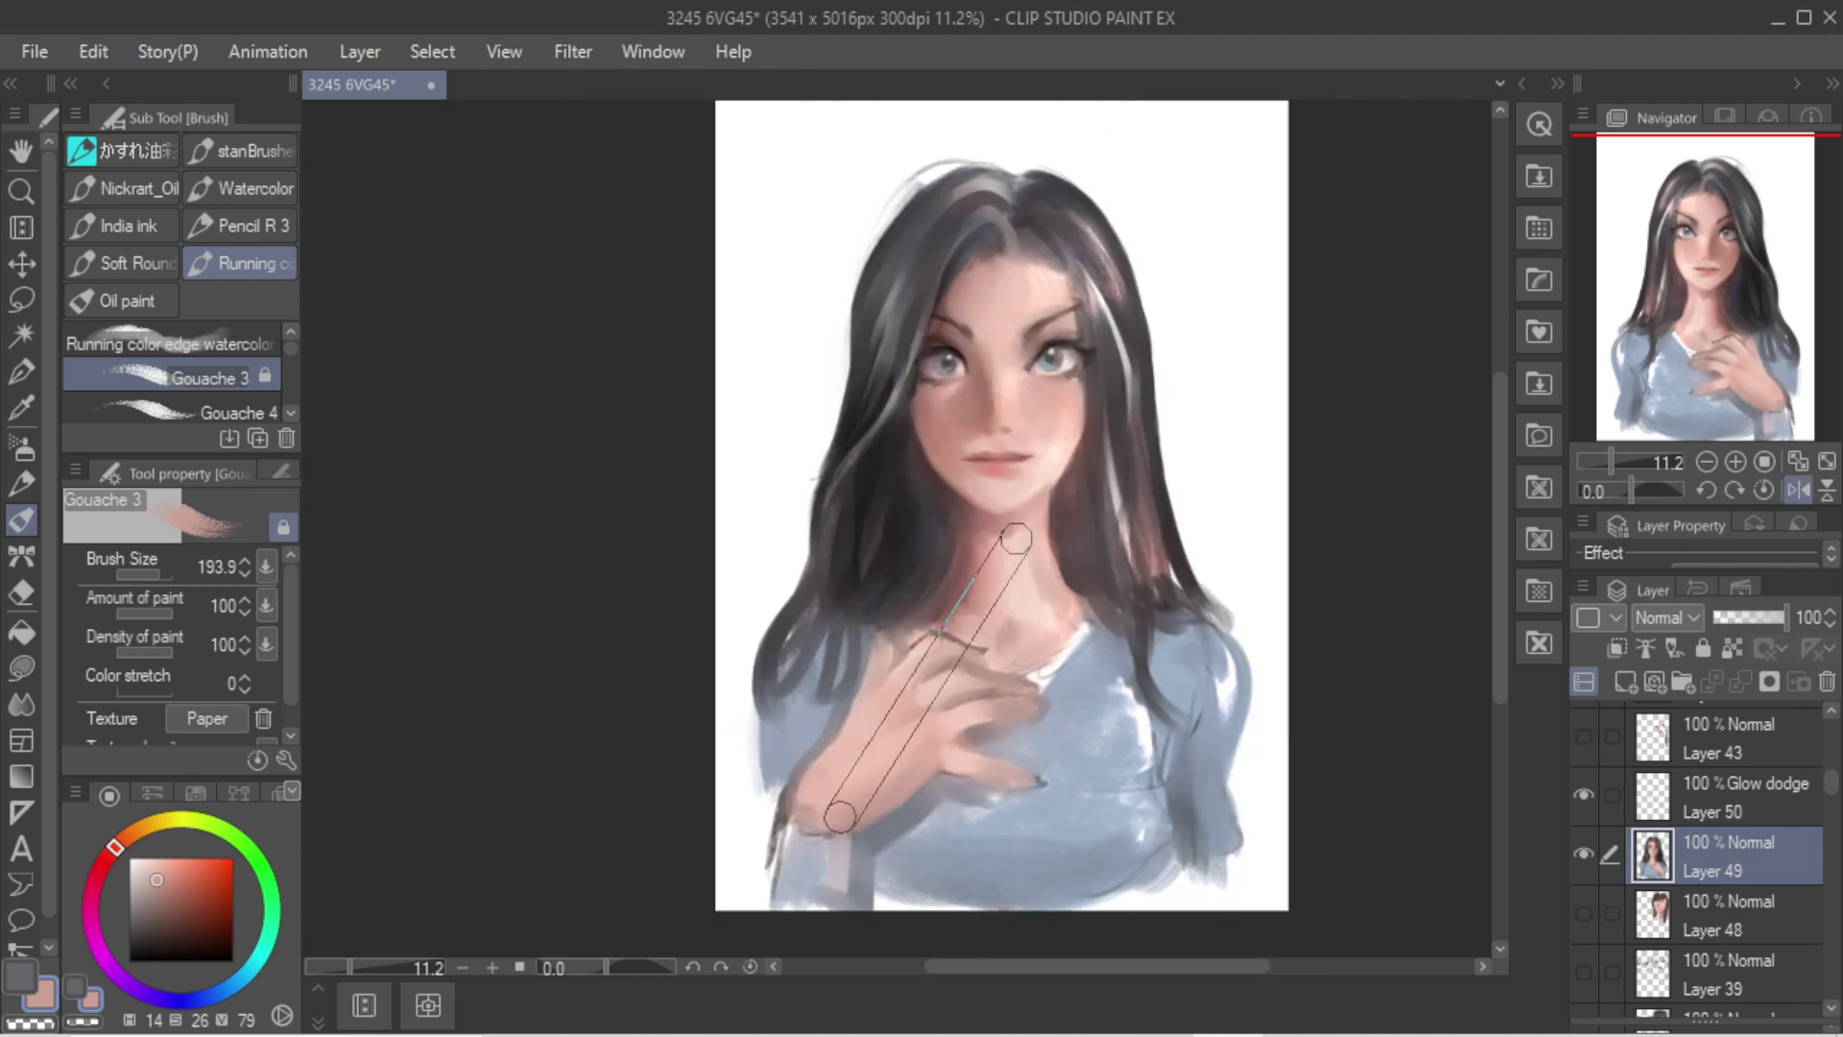
{"action": "left_click", "coordinate": [934, 570], "text": "alt"}
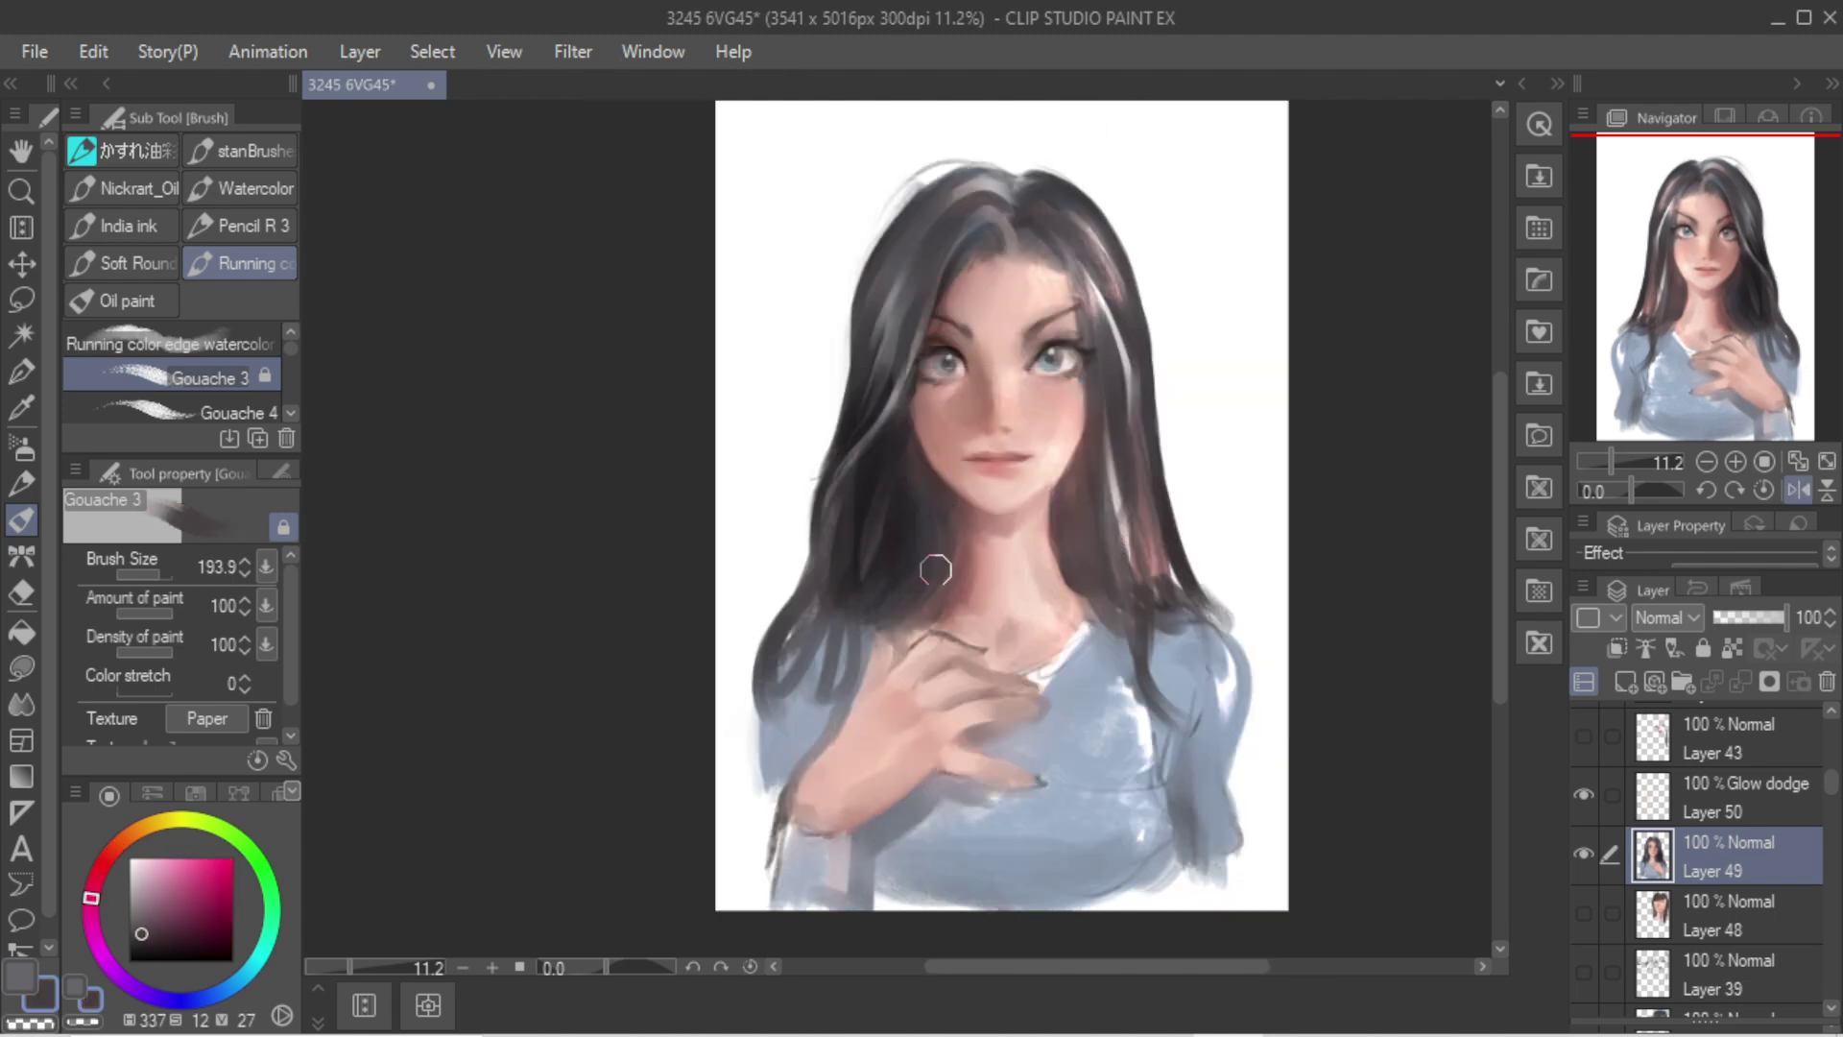
{"action": "left_click", "coordinate": [942, 587], "text": "alt"}
{"action": "mouse_move", "coordinate": [815, 781]}
{"action": "left_mouse_down"}
{"action": "mouse_move", "coordinate": [799, 806]}
{"action": "mouse_move", "coordinate": [831, 825]}
{"action": "left_mouse_up"}
{"action": "left_click", "coordinate": [820, 803], "text": "alt"}
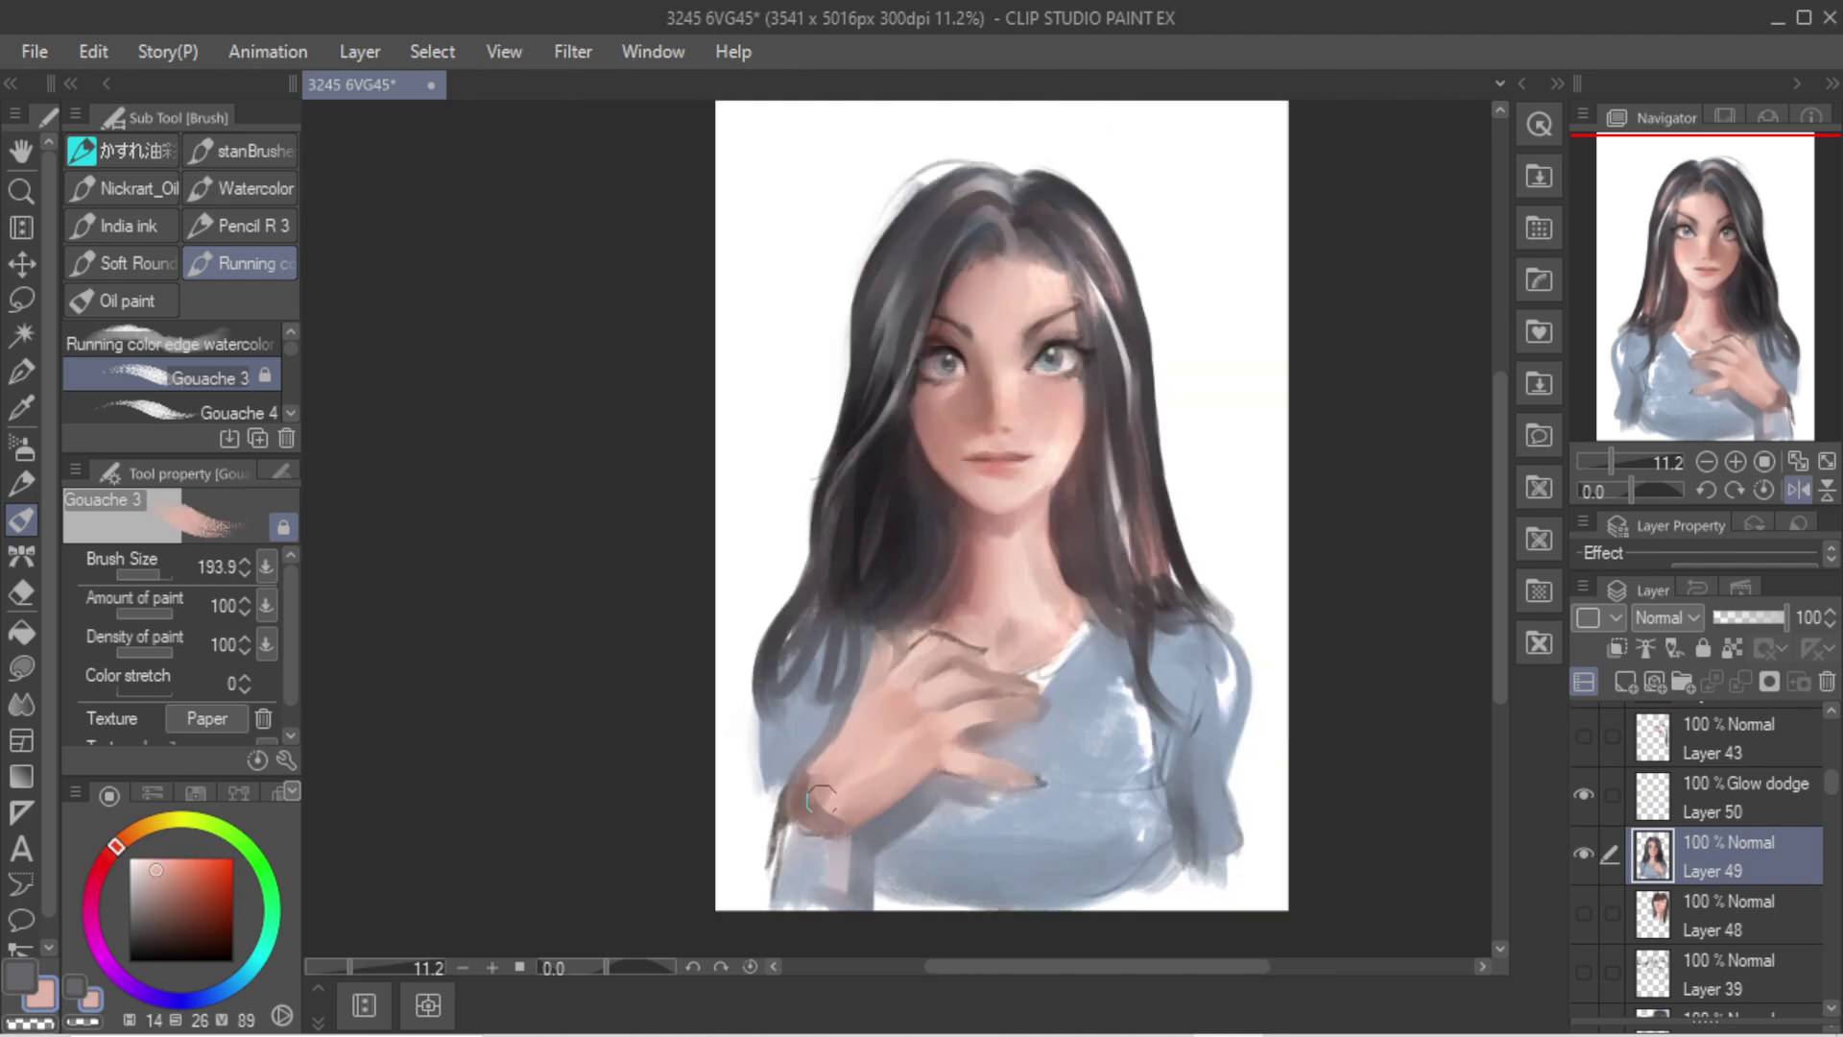
{"action": "left_click", "coordinate": [775, 826], "text": "alt"}
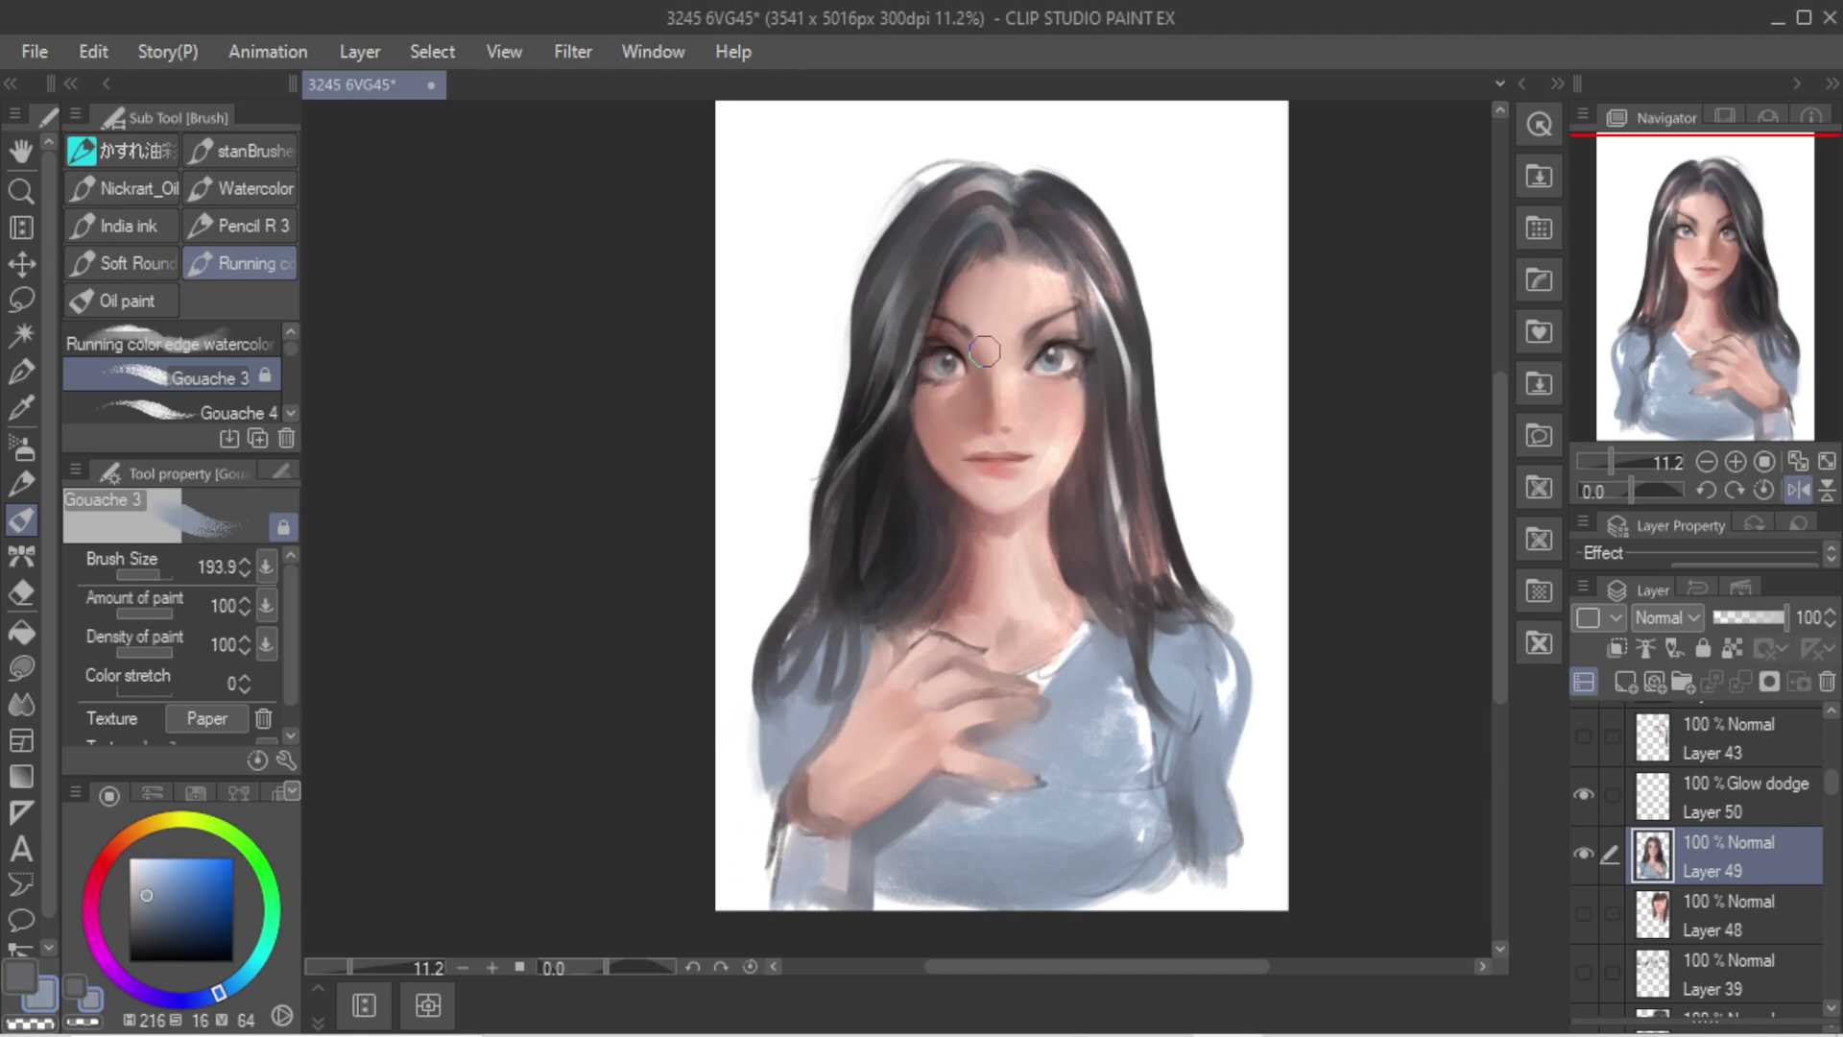
Step: Sample the grey-blue shadow of the top and paint the cast shadow beneath the hand and fingers
{"action": "key", "text": "h"}
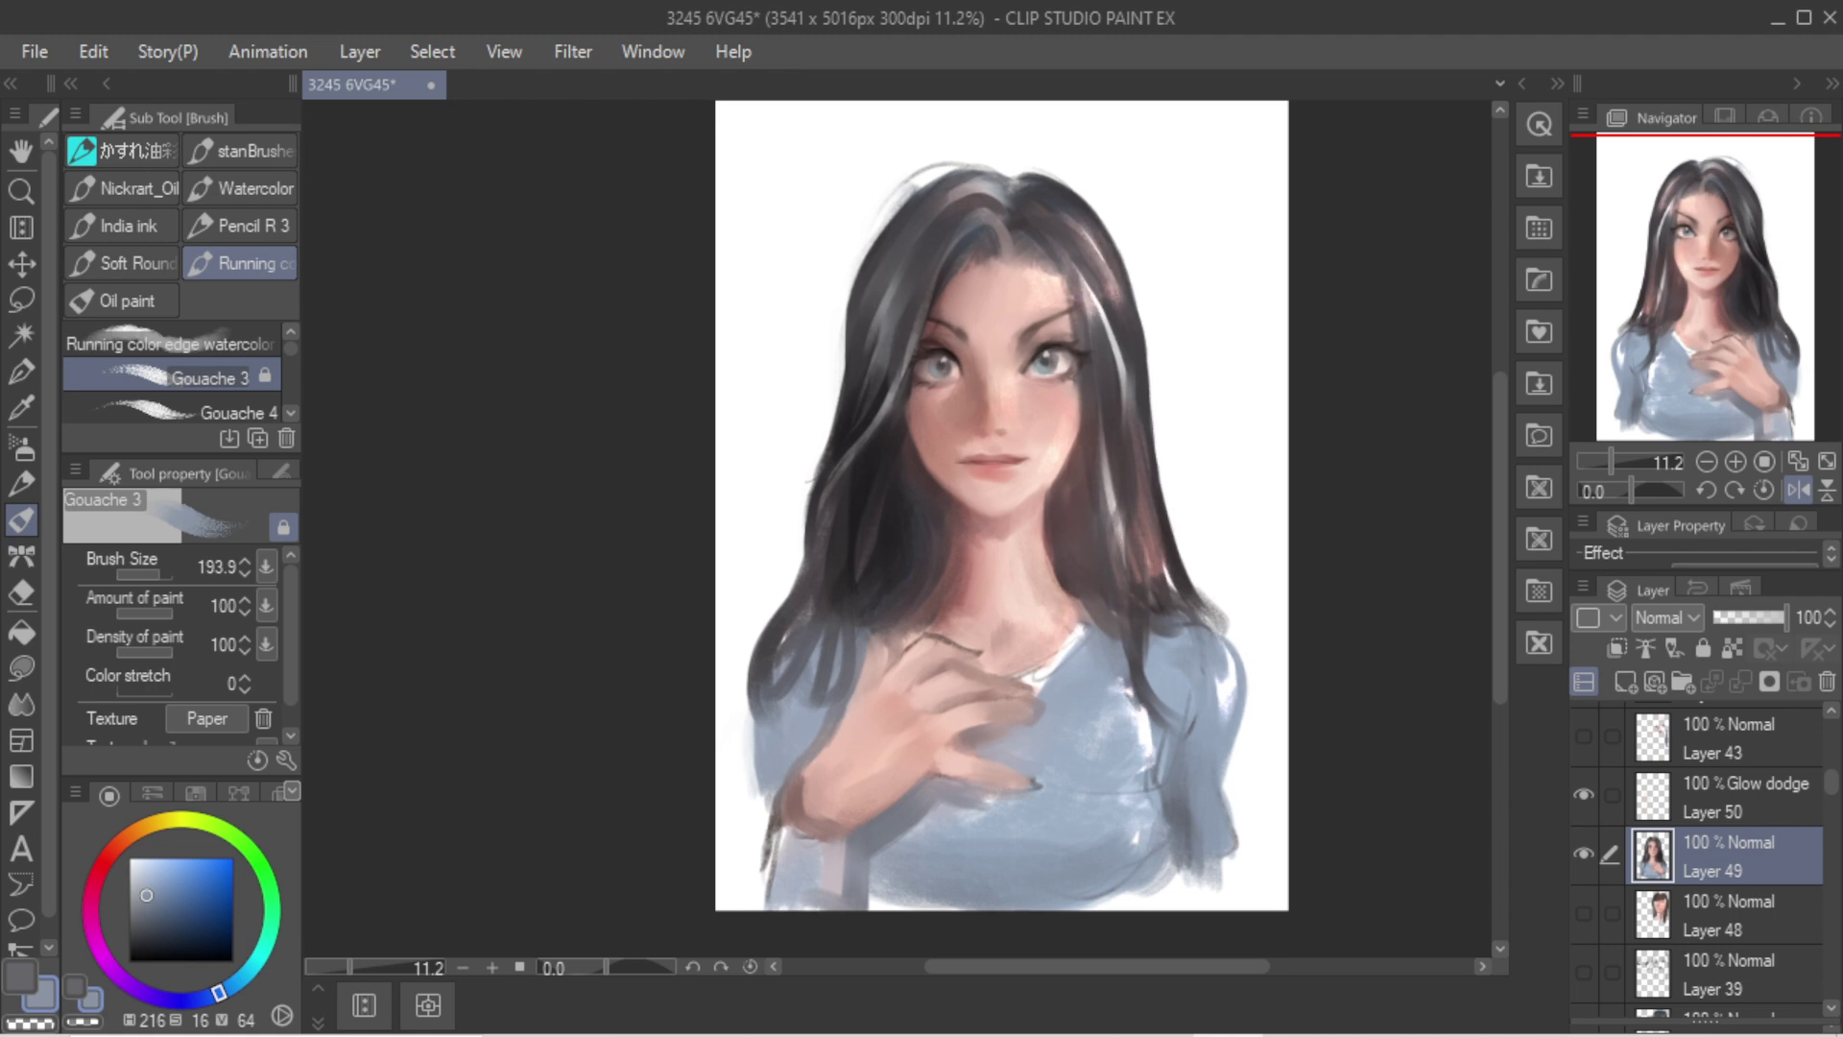
{"action": "key", "text": "h"}
{"action": "scroll", "coordinate": [938, 315], "scroll_direction": "down", "scroll_amount": 3}
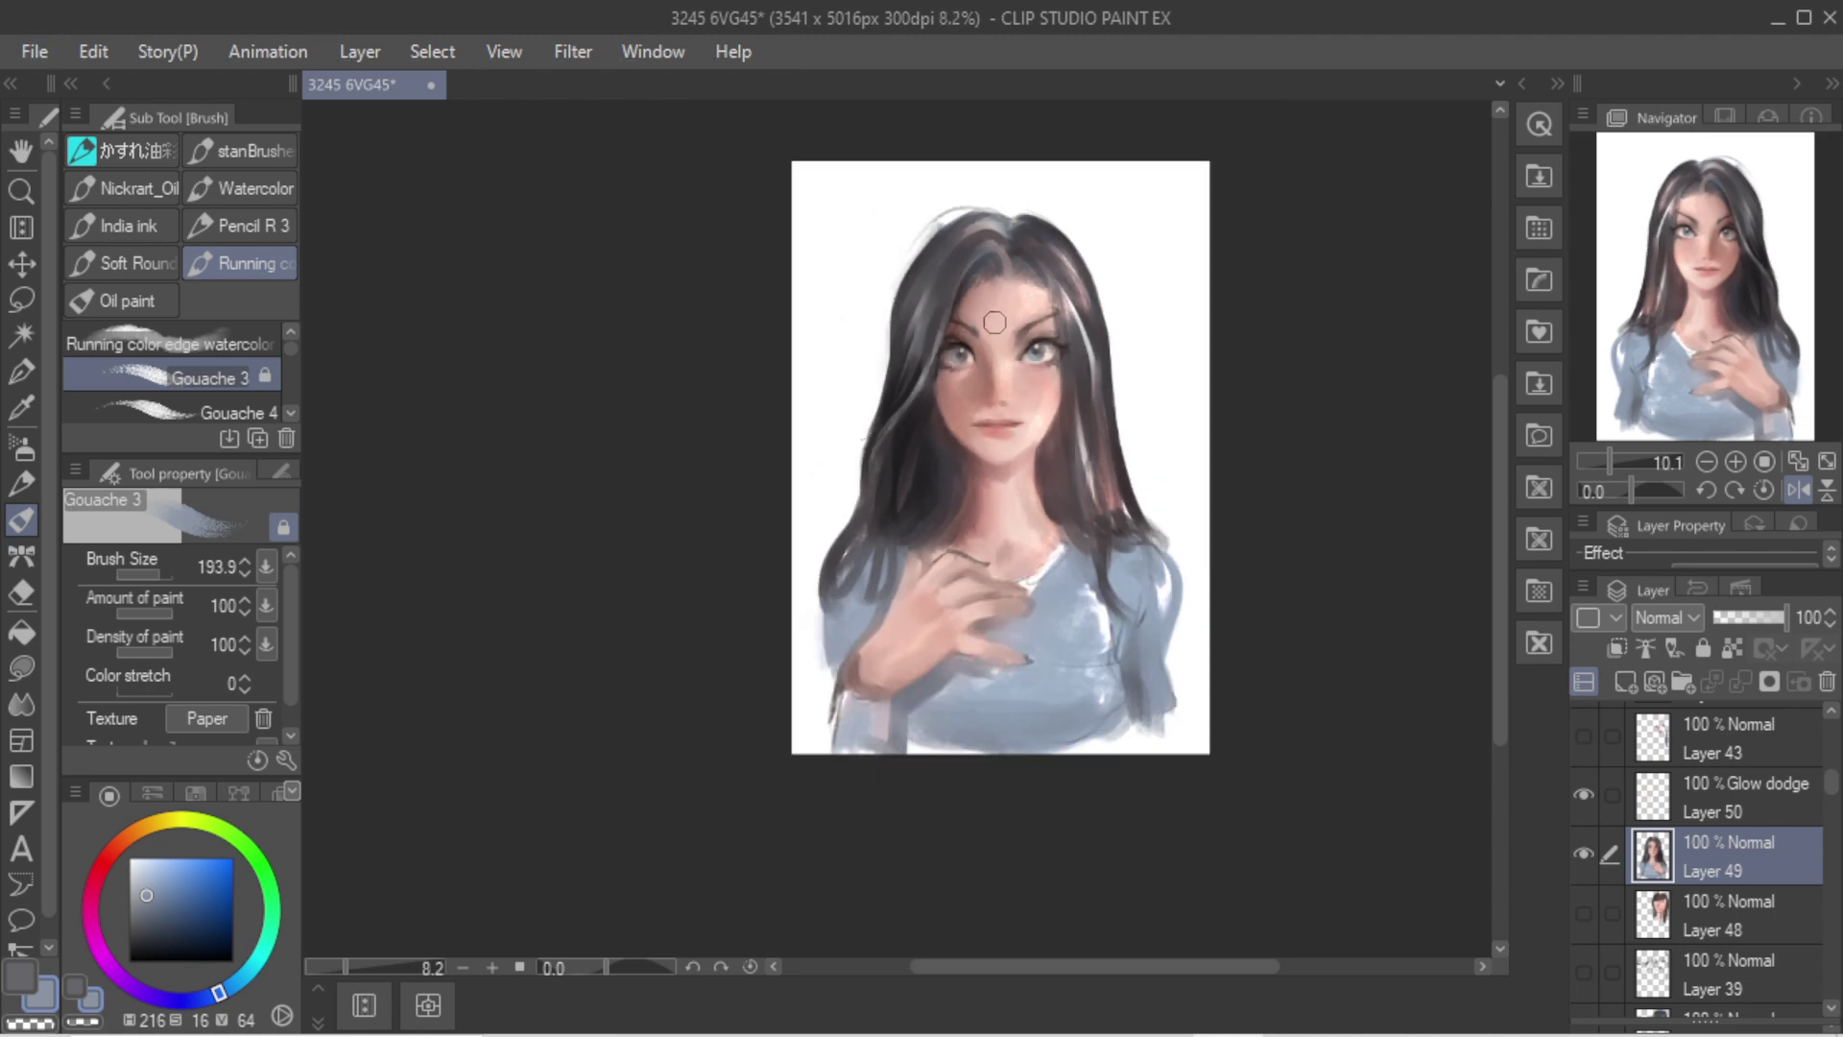
{"action": "scroll", "coordinate": [1035, 195], "scroll_direction": "up", "scroll_amount": 1}
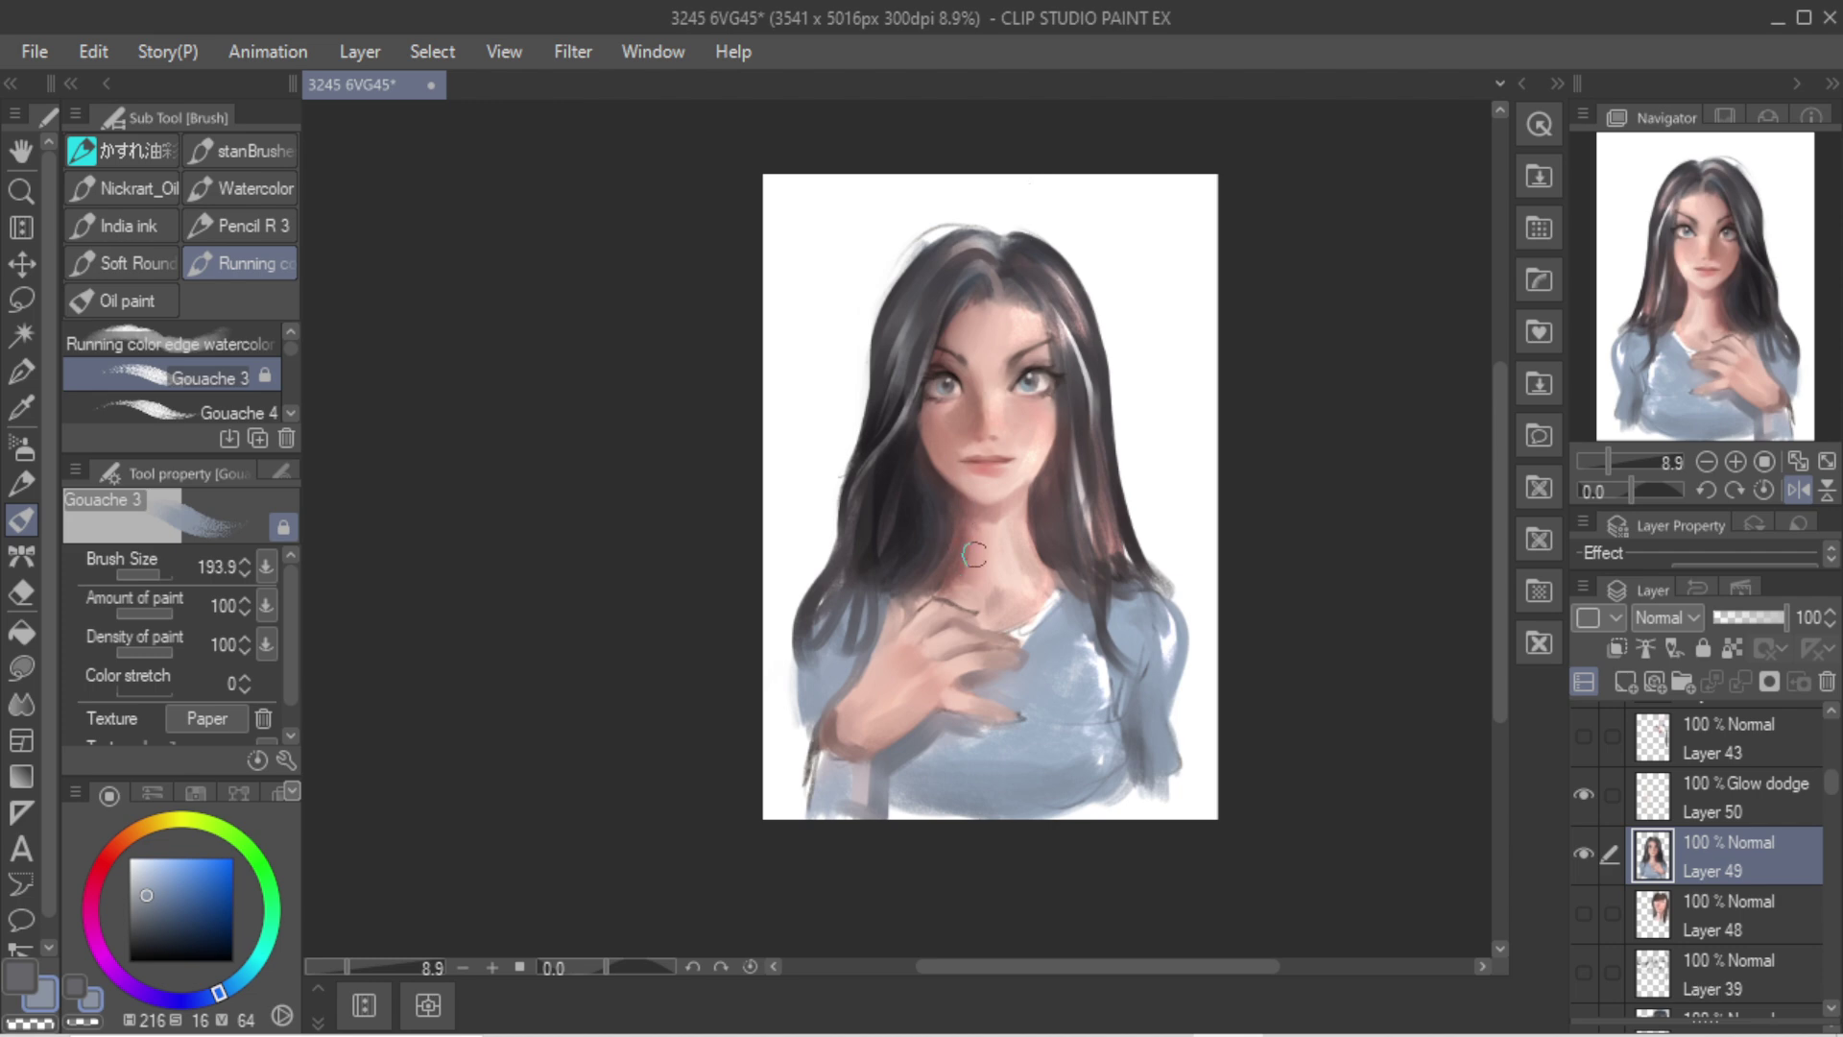
{"action": "left_click", "coordinate": [930, 742], "text": "alt"}
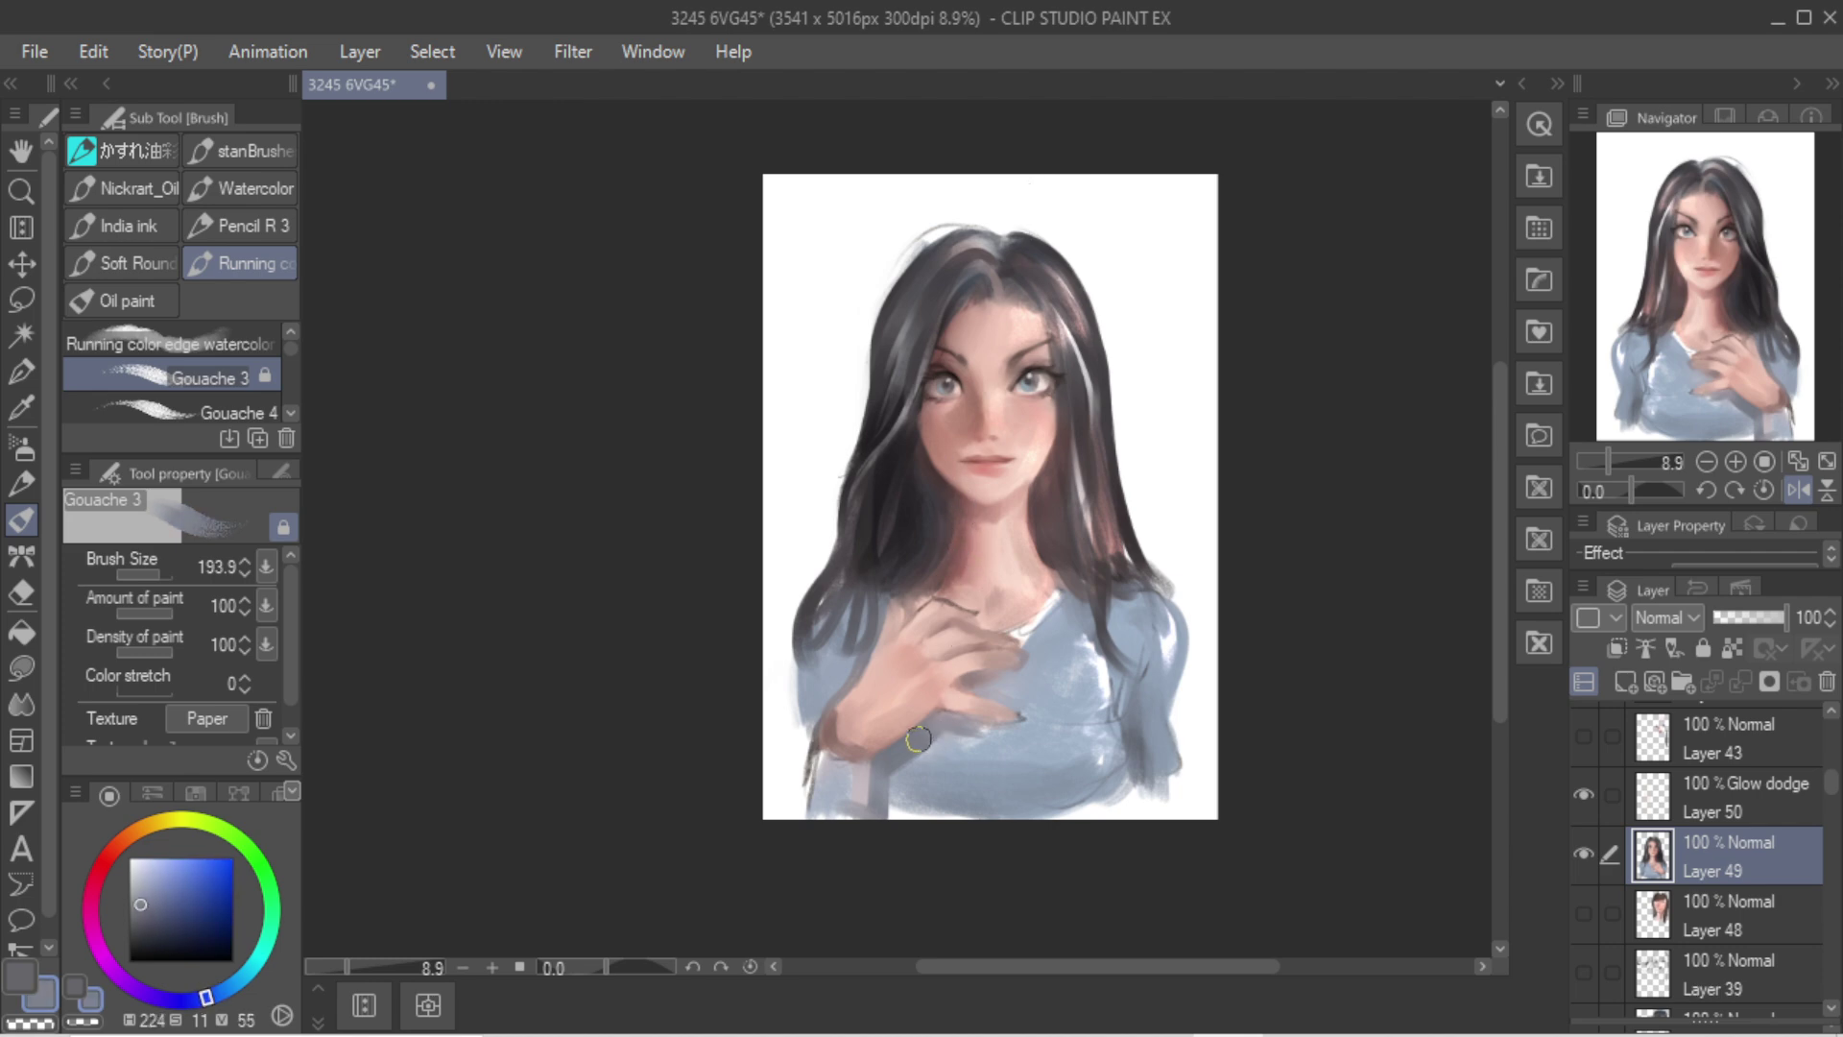
{"action": "left_click_drag", "start_coordinate": [918, 738], "coordinate": [1003, 725]}
{"action": "left_click", "coordinate": [946, 714], "text": "alt"}
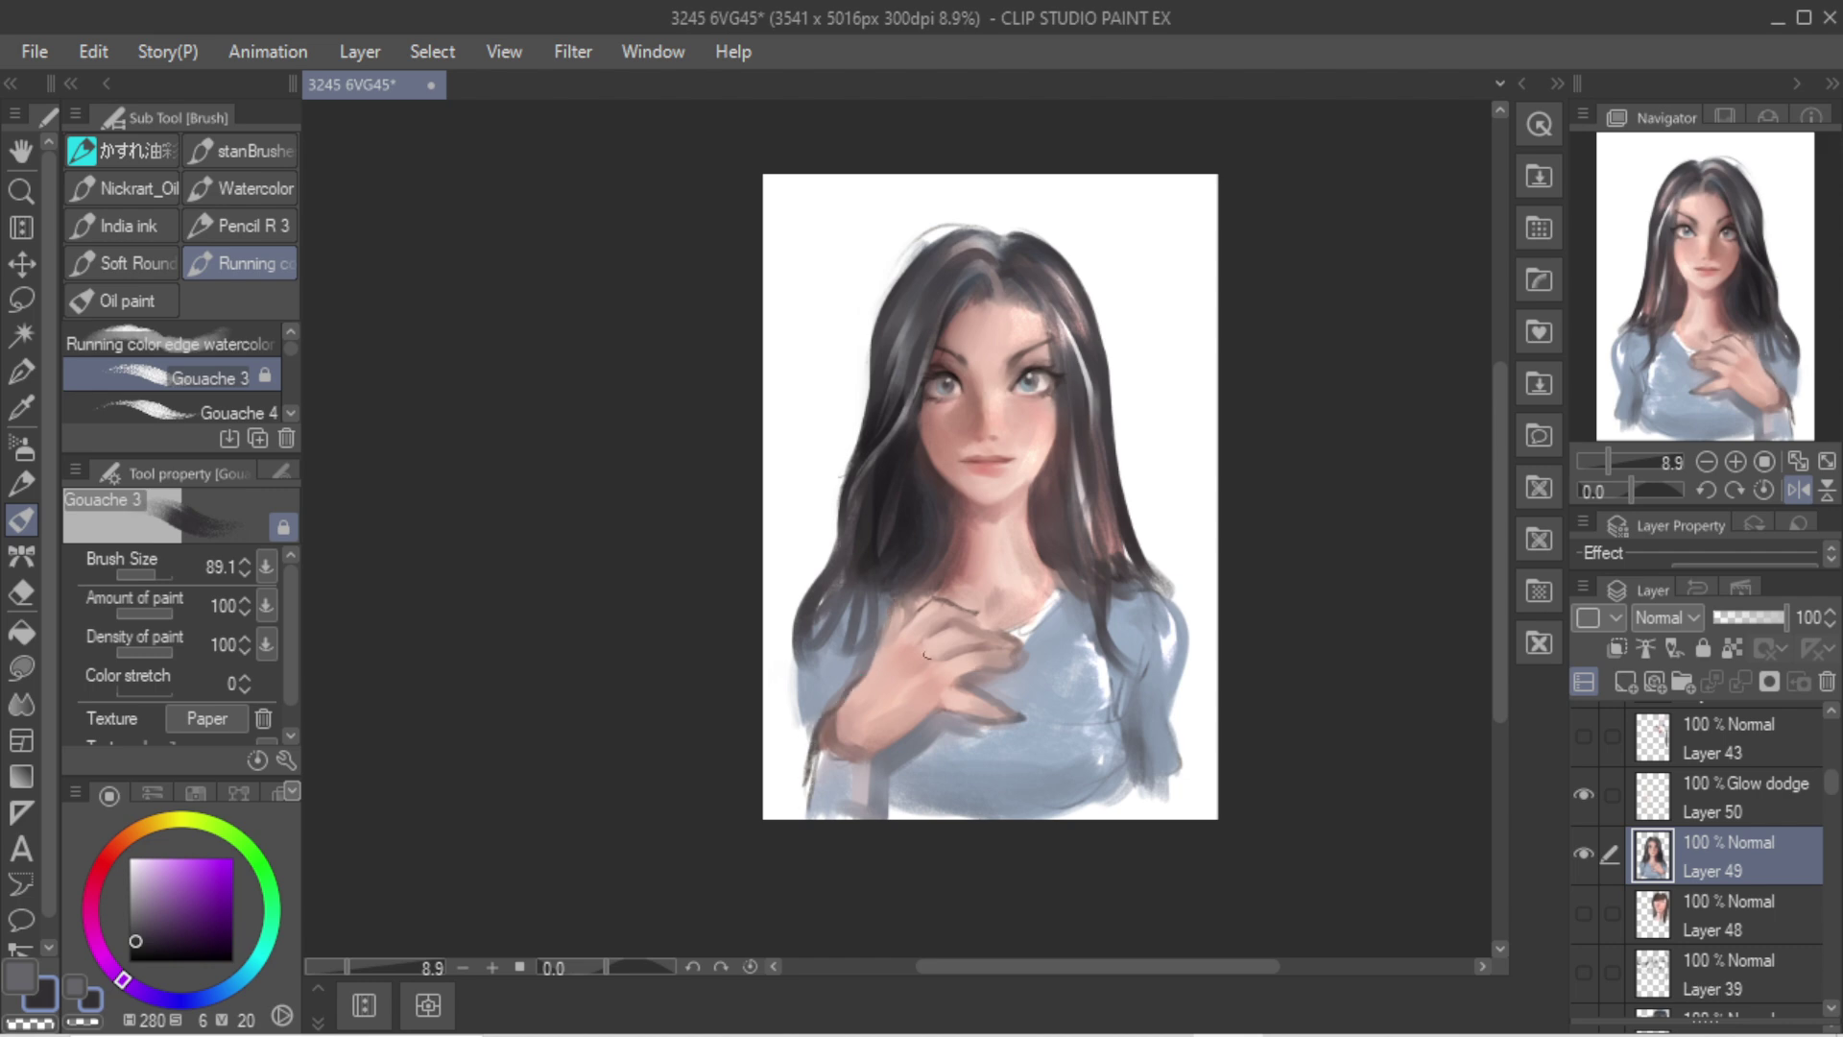
Step: Flip the view, select the Glow dodge layer and soften its glow over the hair with the Blur tool at size 511.3
{"action": "key", "text": "b"}
{"action": "key", "text": "h"}
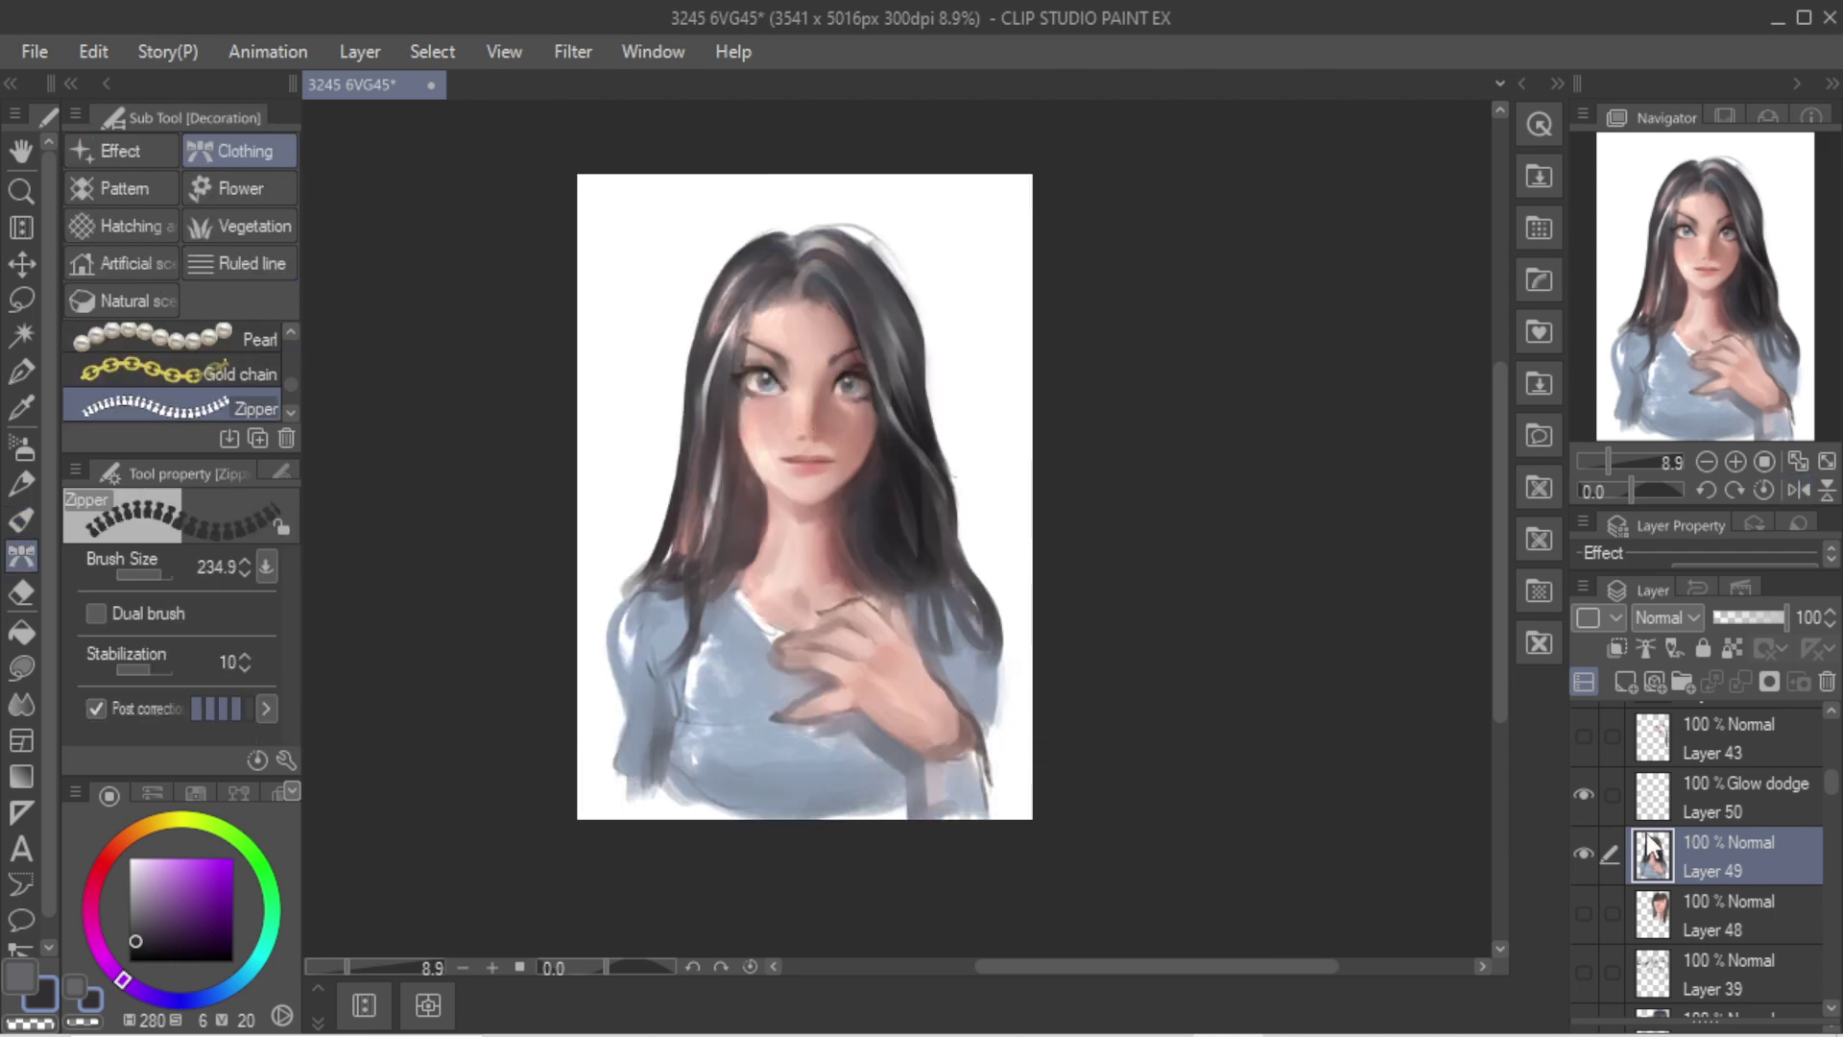
{"action": "left_click", "coordinate": [1658, 773]}
{"action": "left_click_drag", "start_coordinate": [646, 308], "coordinate": [782, 322]}
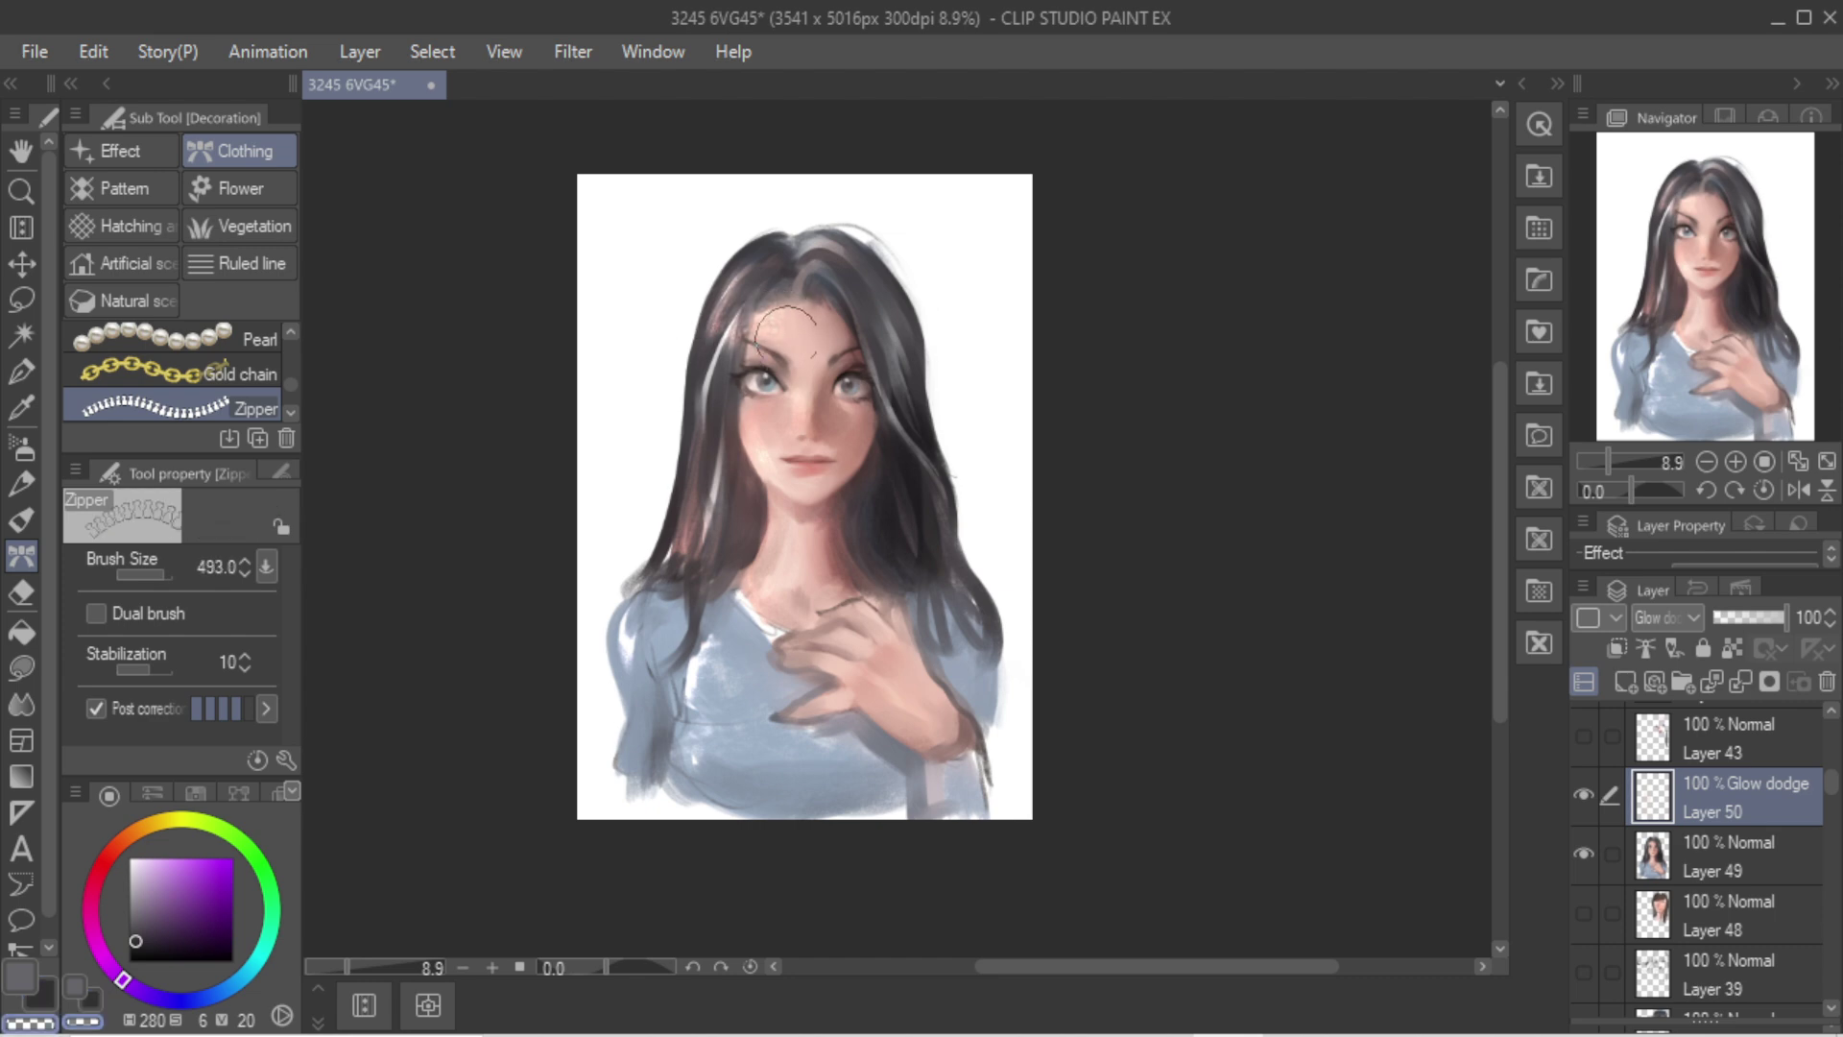
{"action": "key", "text": "j"}
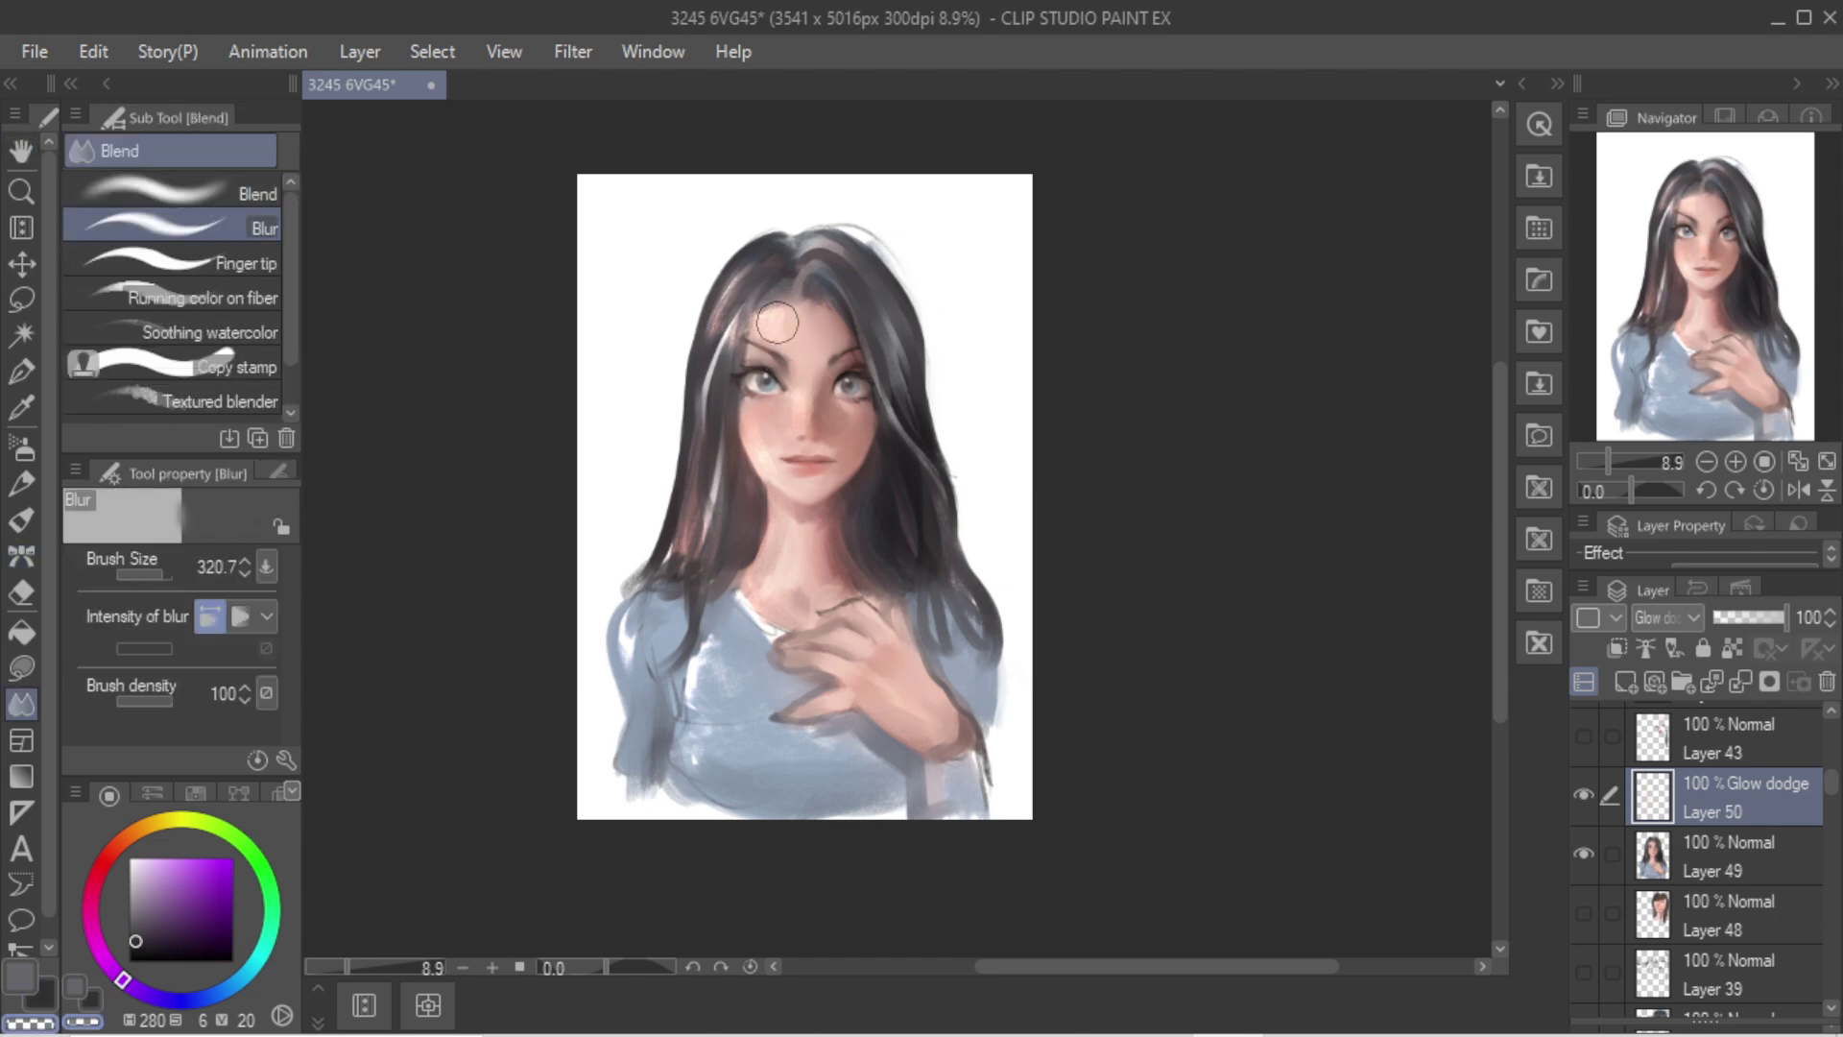
{"action": "key", "text": "bracketright"}
{"action": "left_click", "coordinate": [752, 447]}
{"action": "scroll", "coordinate": [773, 364], "scroll_direction": "up", "scroll_amount": 3}
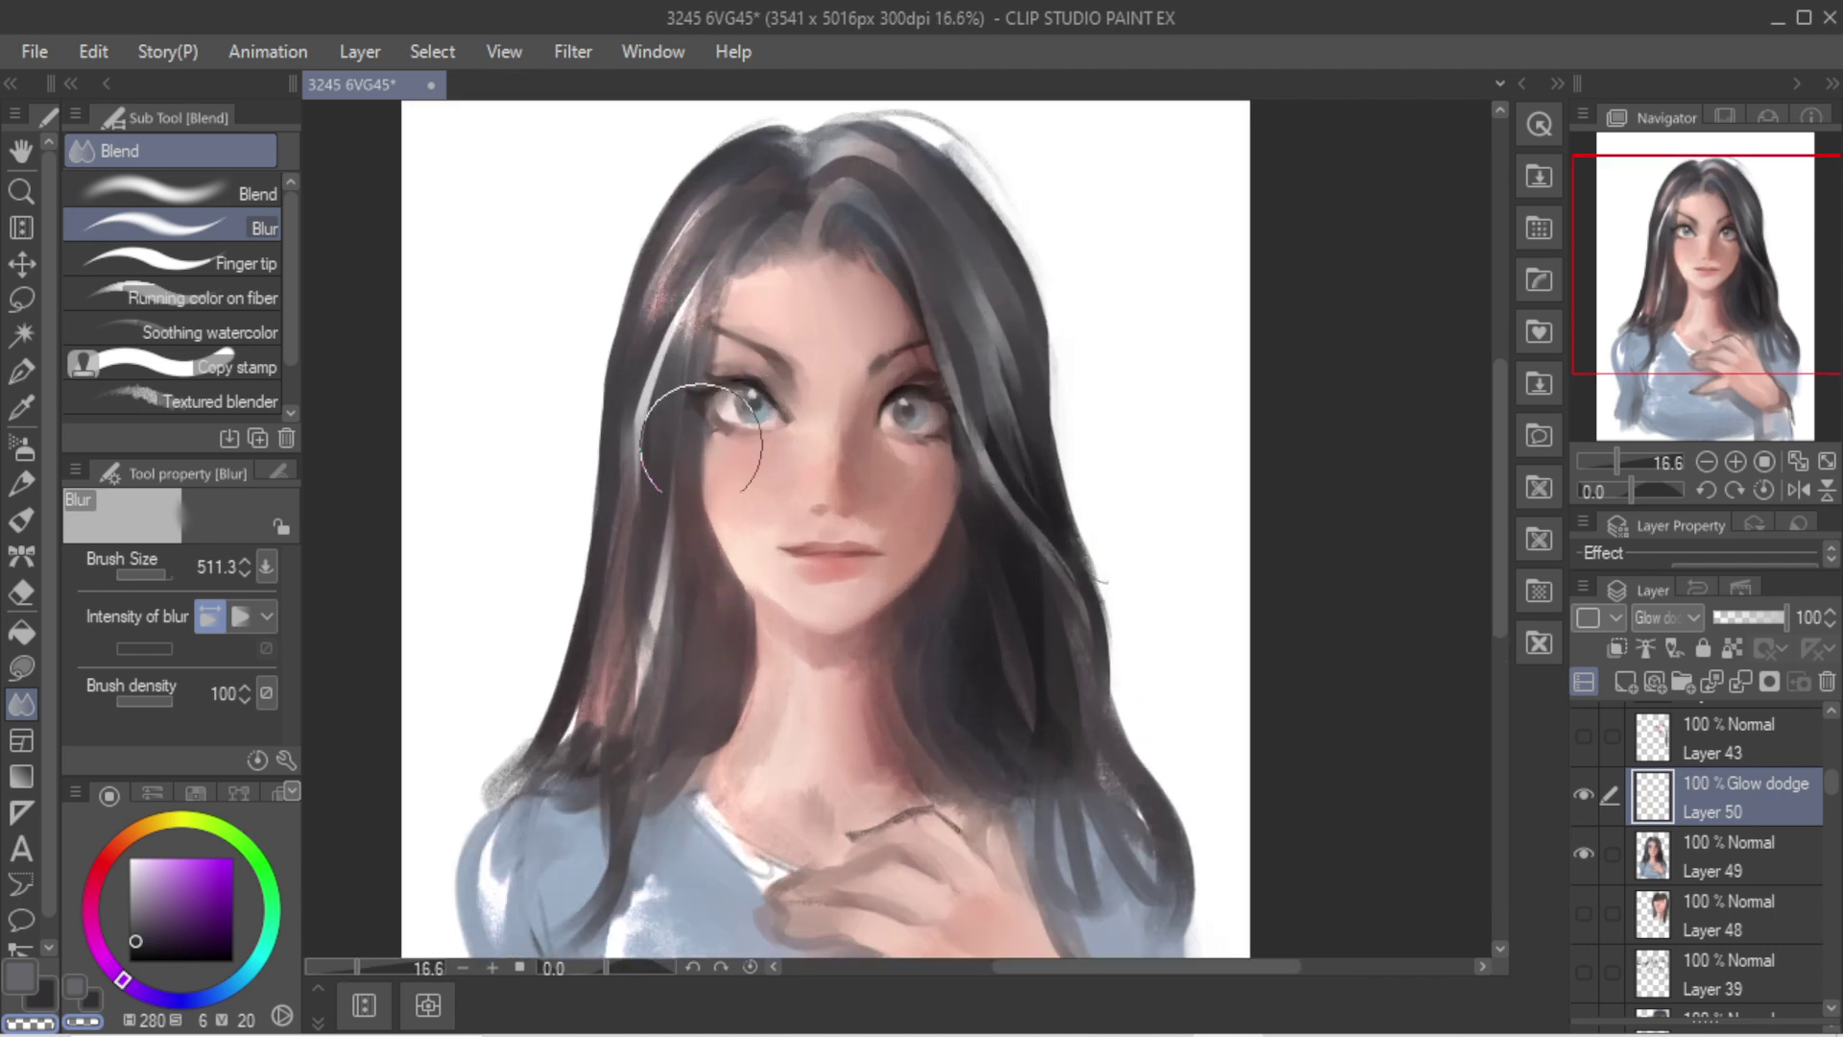
{"action": "scroll", "coordinate": [700, 800], "scroll_direction": "down", "scroll_amount": 2}
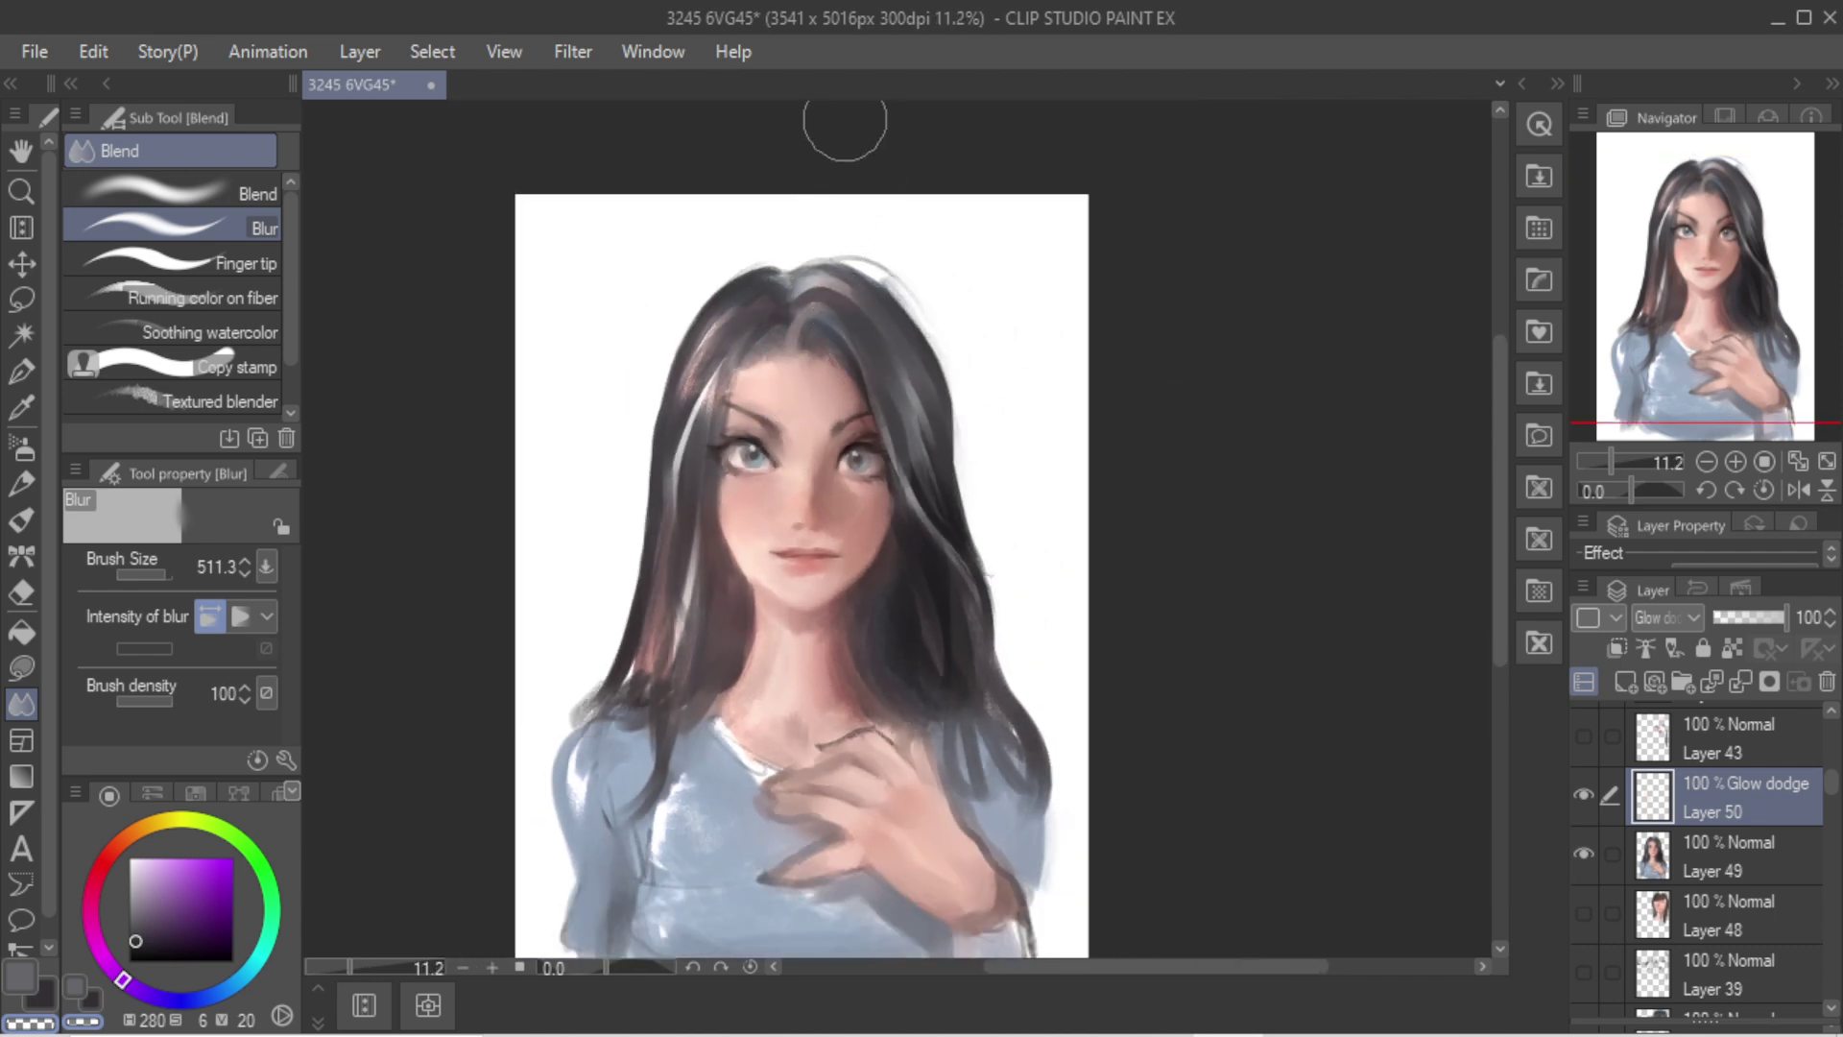
{"action": "left_click_drag", "start_coordinate": [822, 297], "coordinate": [777, 326]}
{"action": "key", "text": "b"}
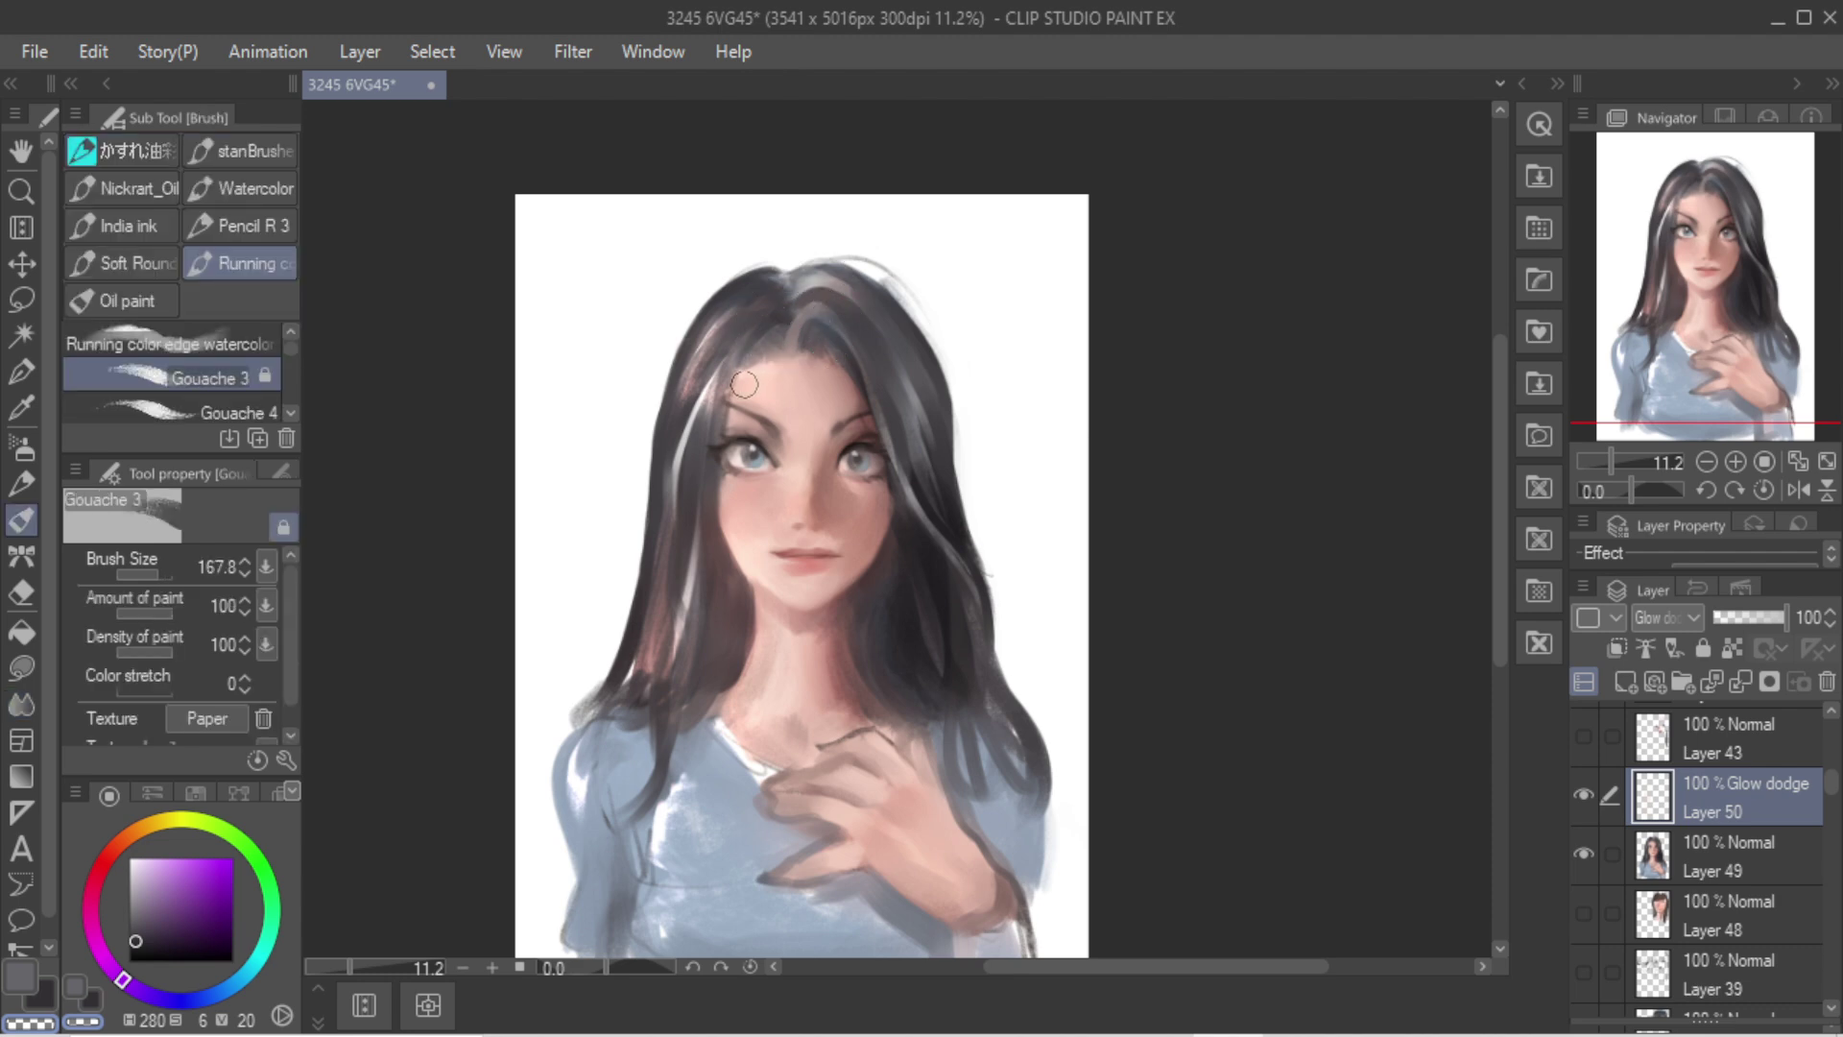
{"action": "key", "text": "j"}
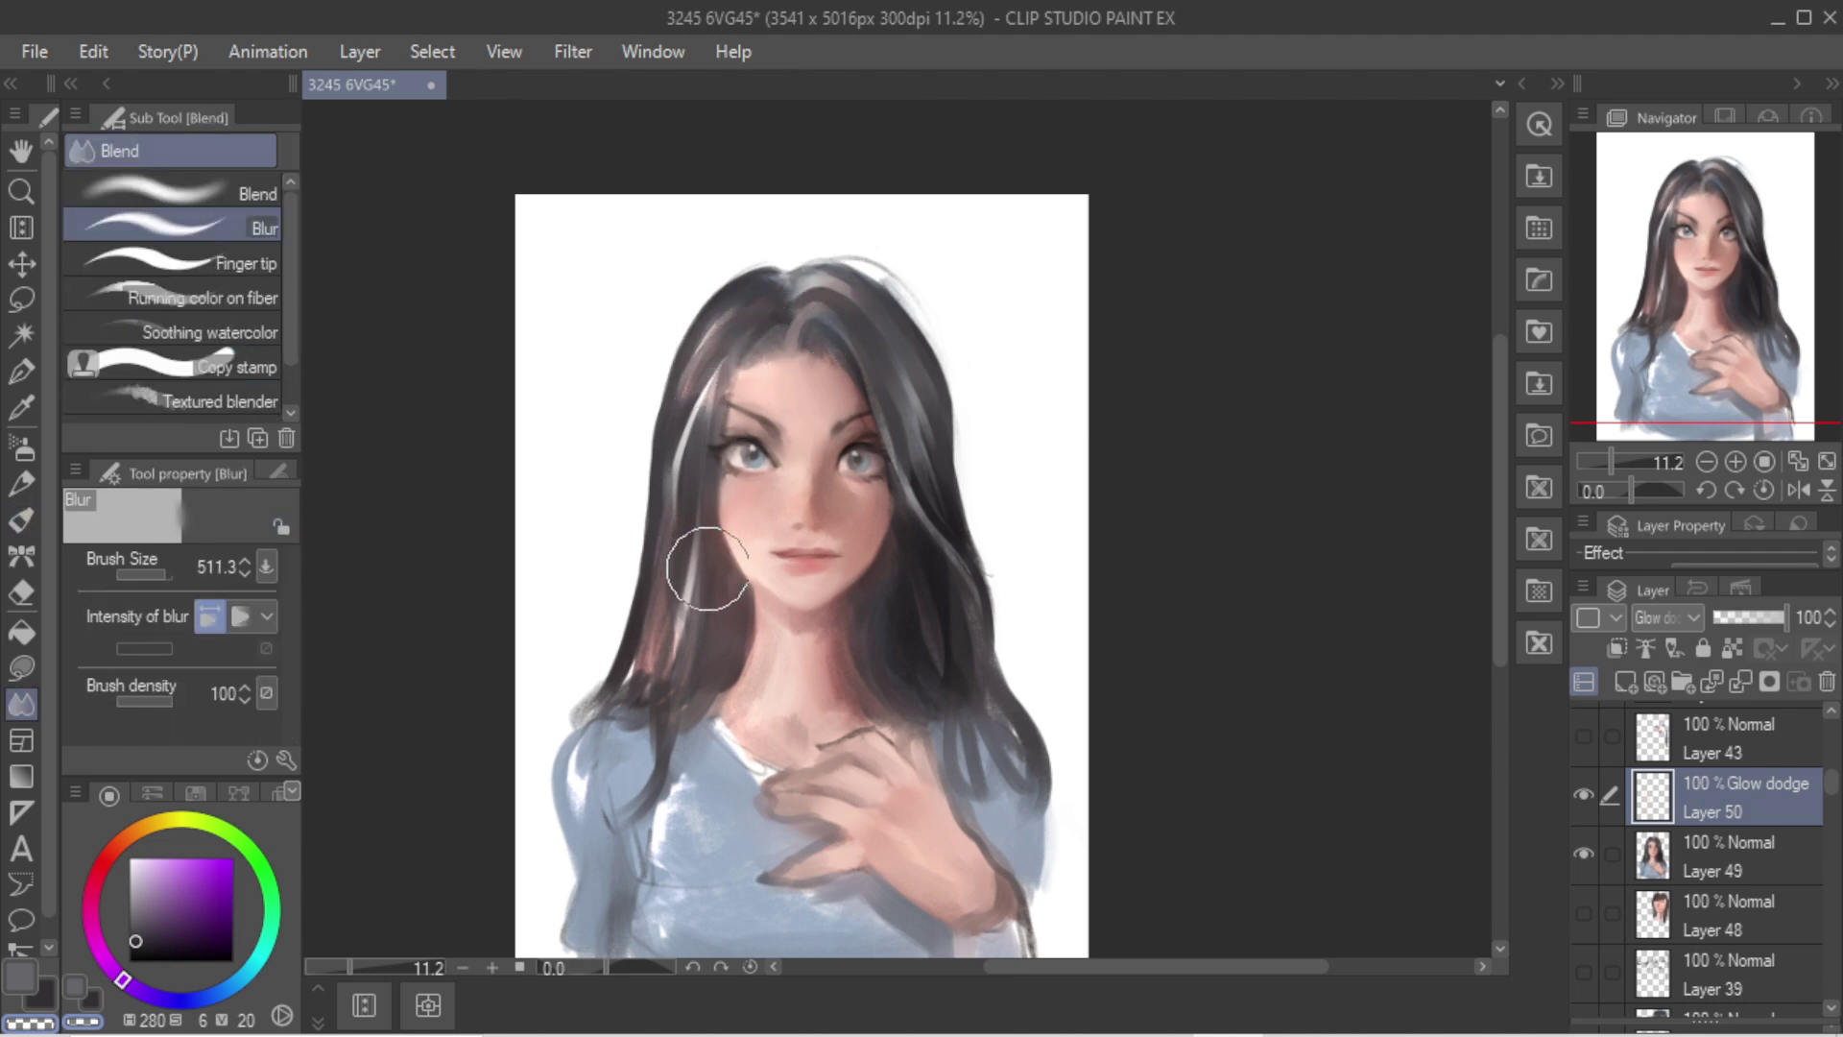
Step: Return to the portrait layer with the Shadow airbrush and sample a dark tone from the hairline
{"action": "left_click", "coordinate": [913, 568], "text": "alt"}
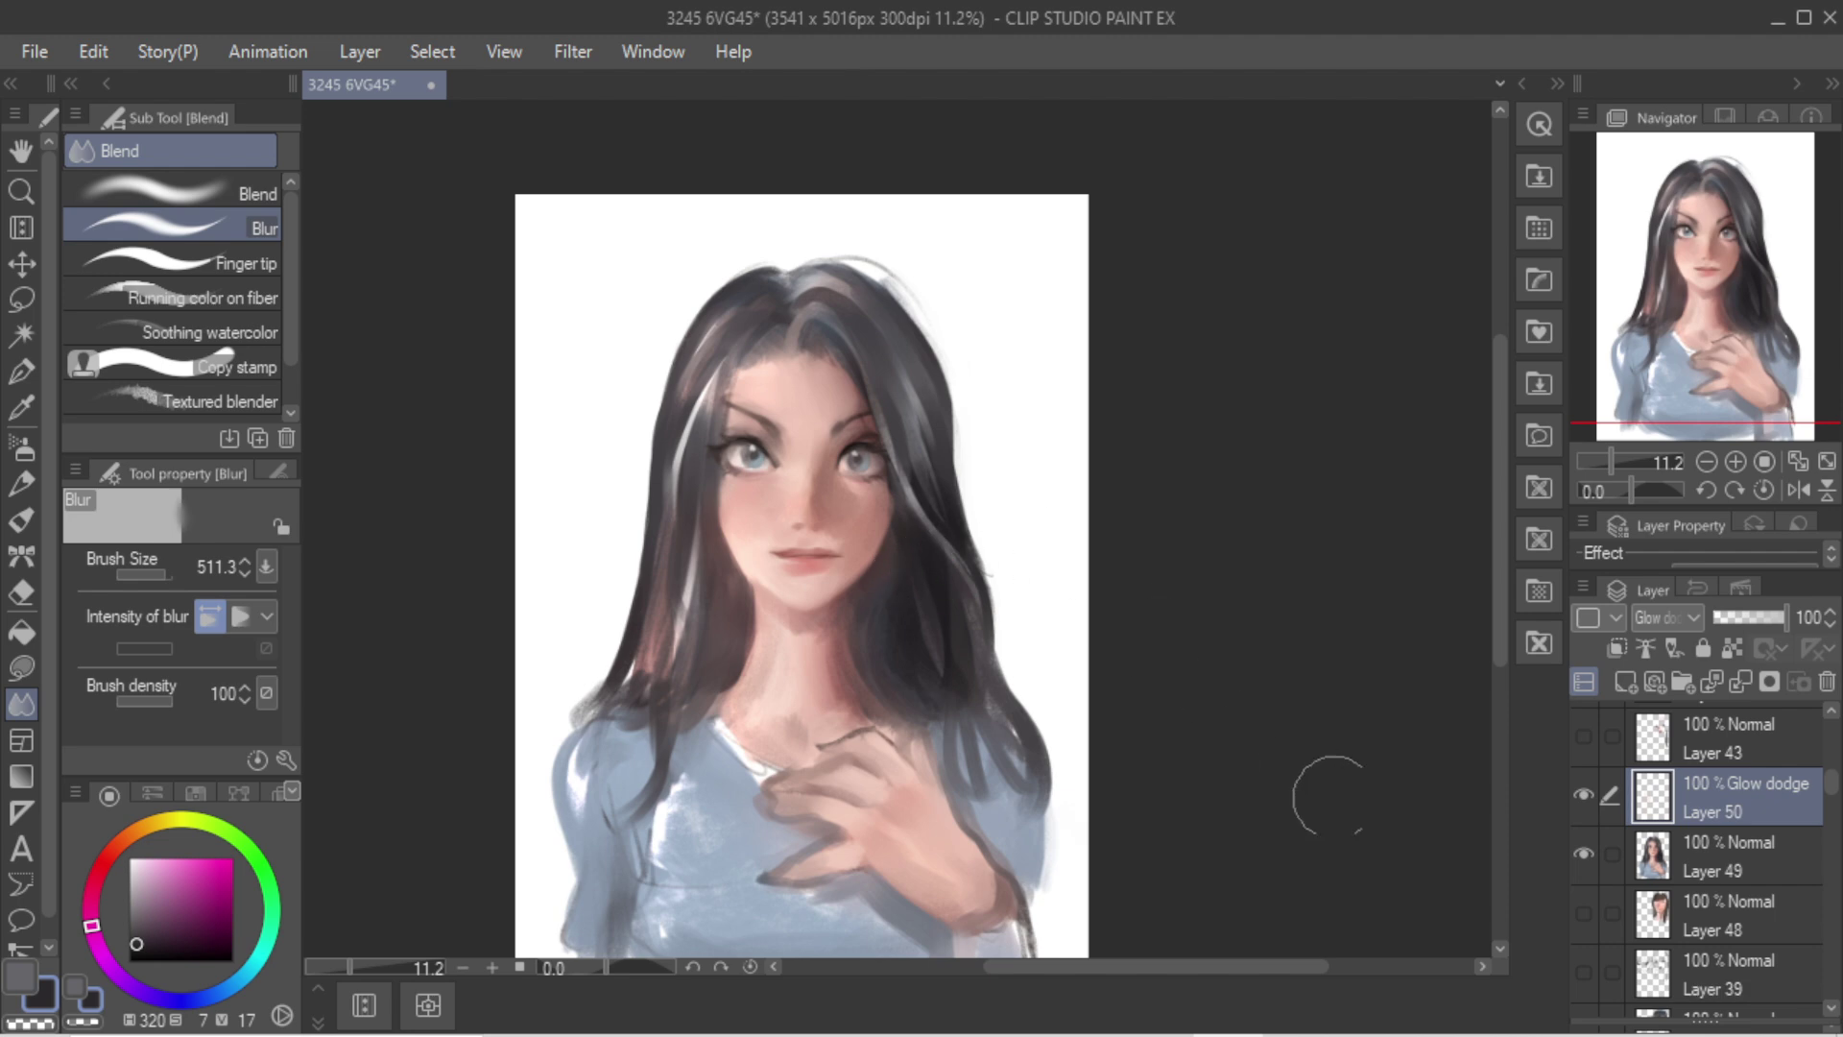
{"action": "left_click", "coordinate": [1728, 868]}
{"action": "key", "text": "b"}
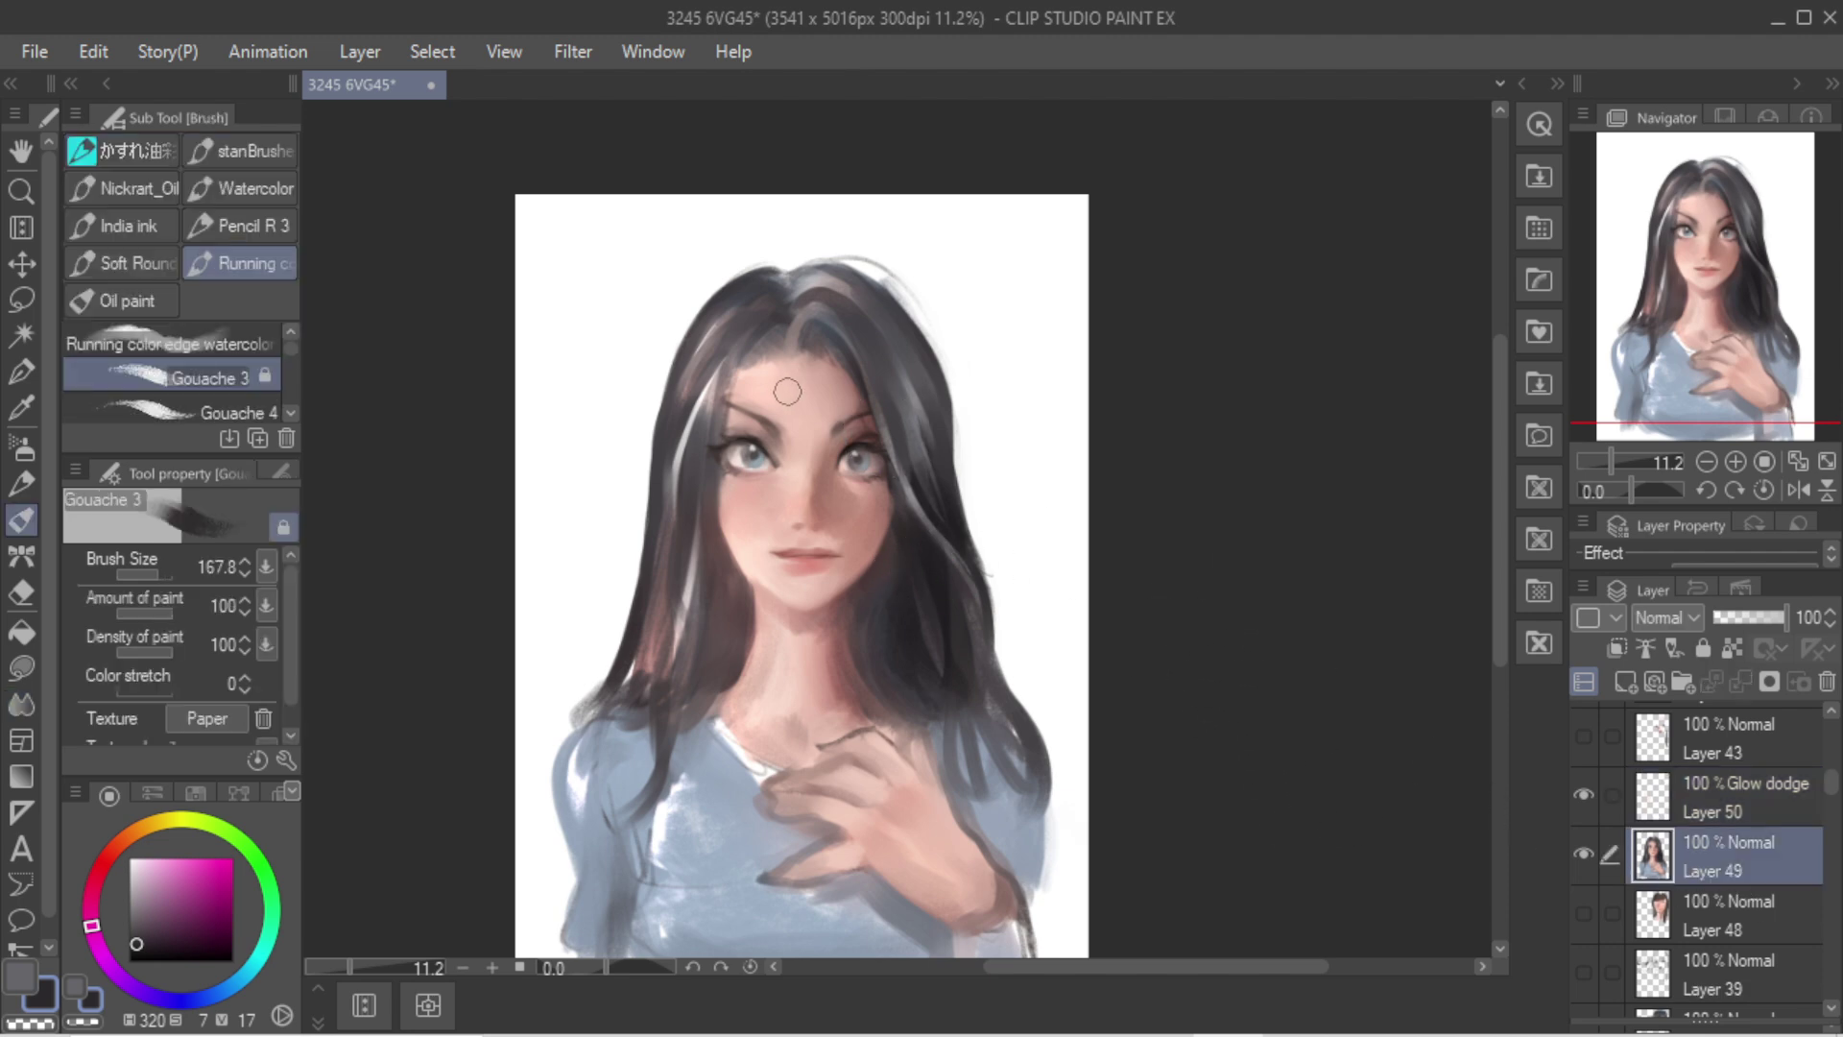
{"action": "key", "text": "b"}
{"action": "left_click", "coordinate": [857, 358], "text": "alt"}
{"action": "mouse_move", "coordinate": [851, 352]}
{"action": "left_mouse_down"}
{"action": "mouse_move", "coordinate": [870, 352]}
{"action": "mouse_move", "coordinate": [816, 348]}
{"action": "mouse_move", "coordinate": [718, 468]}
{"action": "left_mouse_up"}
{"action": "key", "text": "ctrl+z"}
{"action": "left_click_drag", "start_coordinate": [745, 375], "coordinate": [716, 474]}
{"action": "mouse_move", "coordinate": [701, 461]}
{"action": "left_mouse_down"}
{"action": "mouse_move", "coordinate": [782, 339]}
{"action": "mouse_move", "coordinate": [745, 376]}
{"action": "mouse_move", "coordinate": [768, 336]}
{"action": "left_mouse_up"}
{"action": "key", "text": "ctrl+z"}
{"action": "key", "text": "ctrl+z"}
{"action": "left_click_drag", "start_coordinate": [708, 543], "coordinate": [723, 647]}
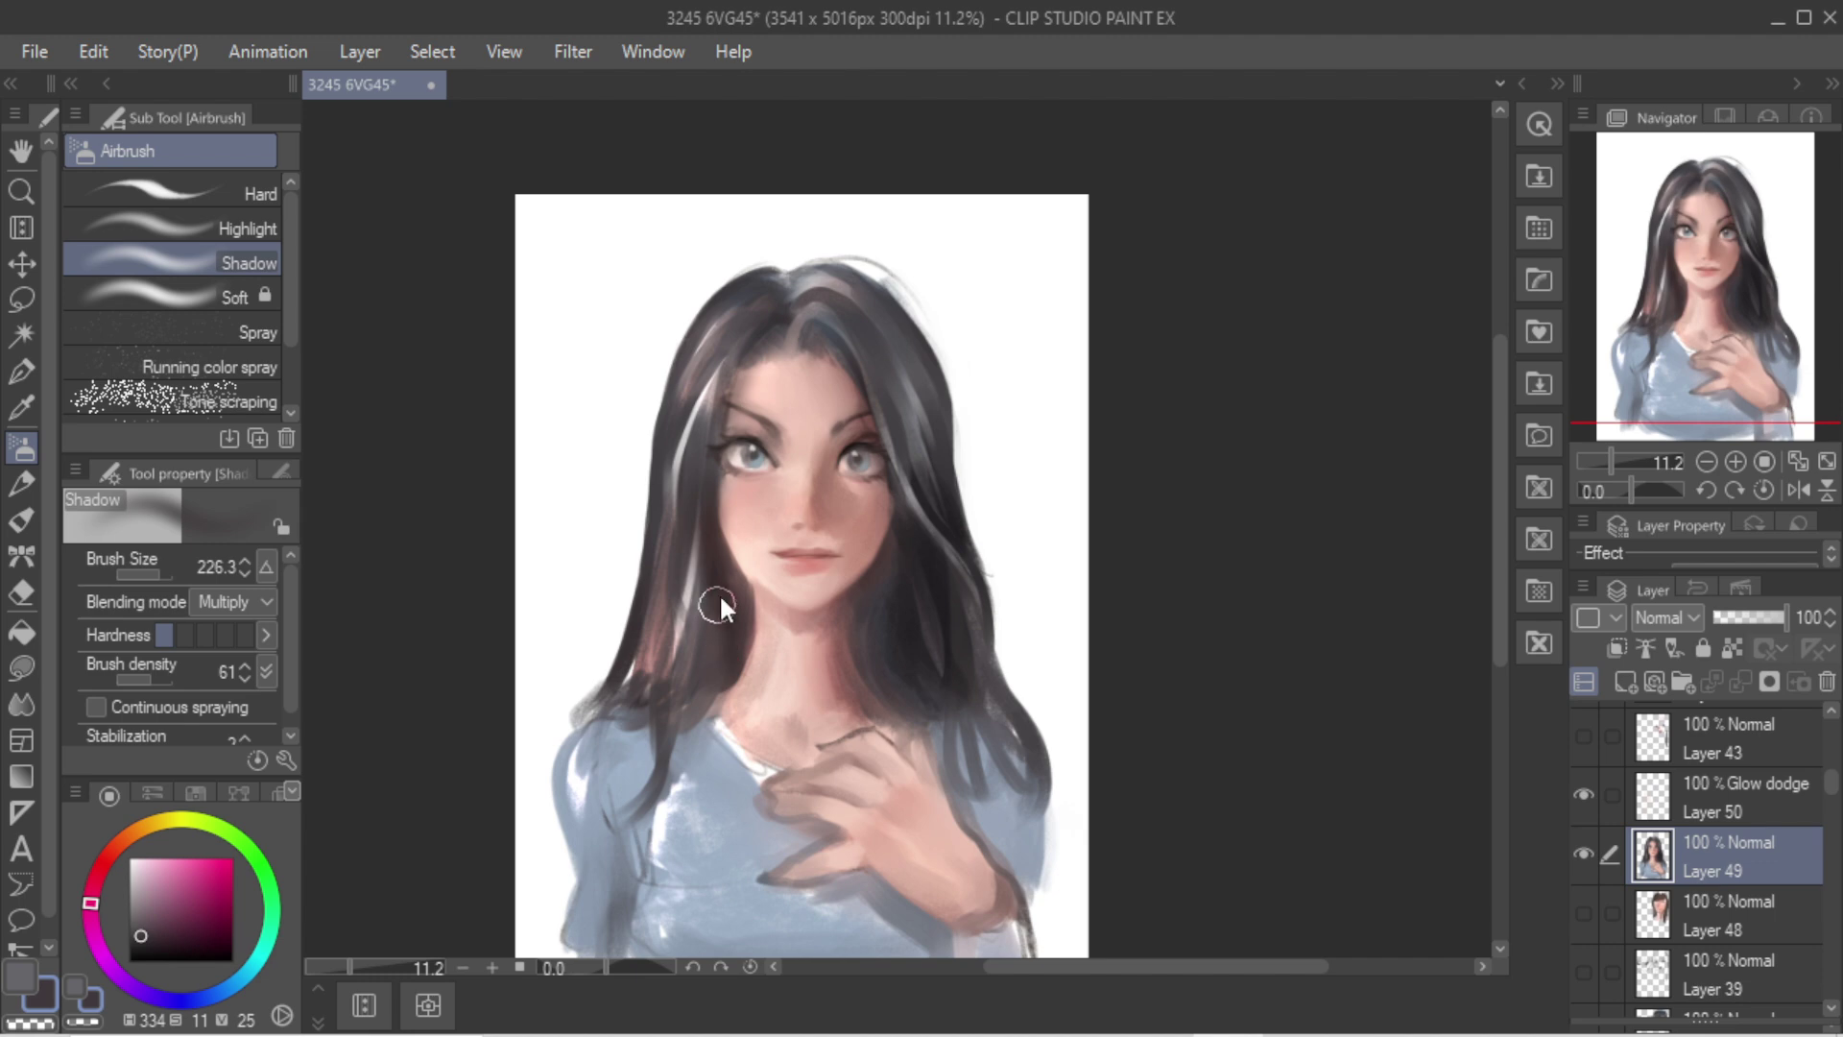
{"action": "key", "text": "ctrl+z"}
{"action": "left_click_drag", "start_coordinate": [727, 567], "coordinate": [687, 717]}
{"action": "key", "text": "ctrl+z"}
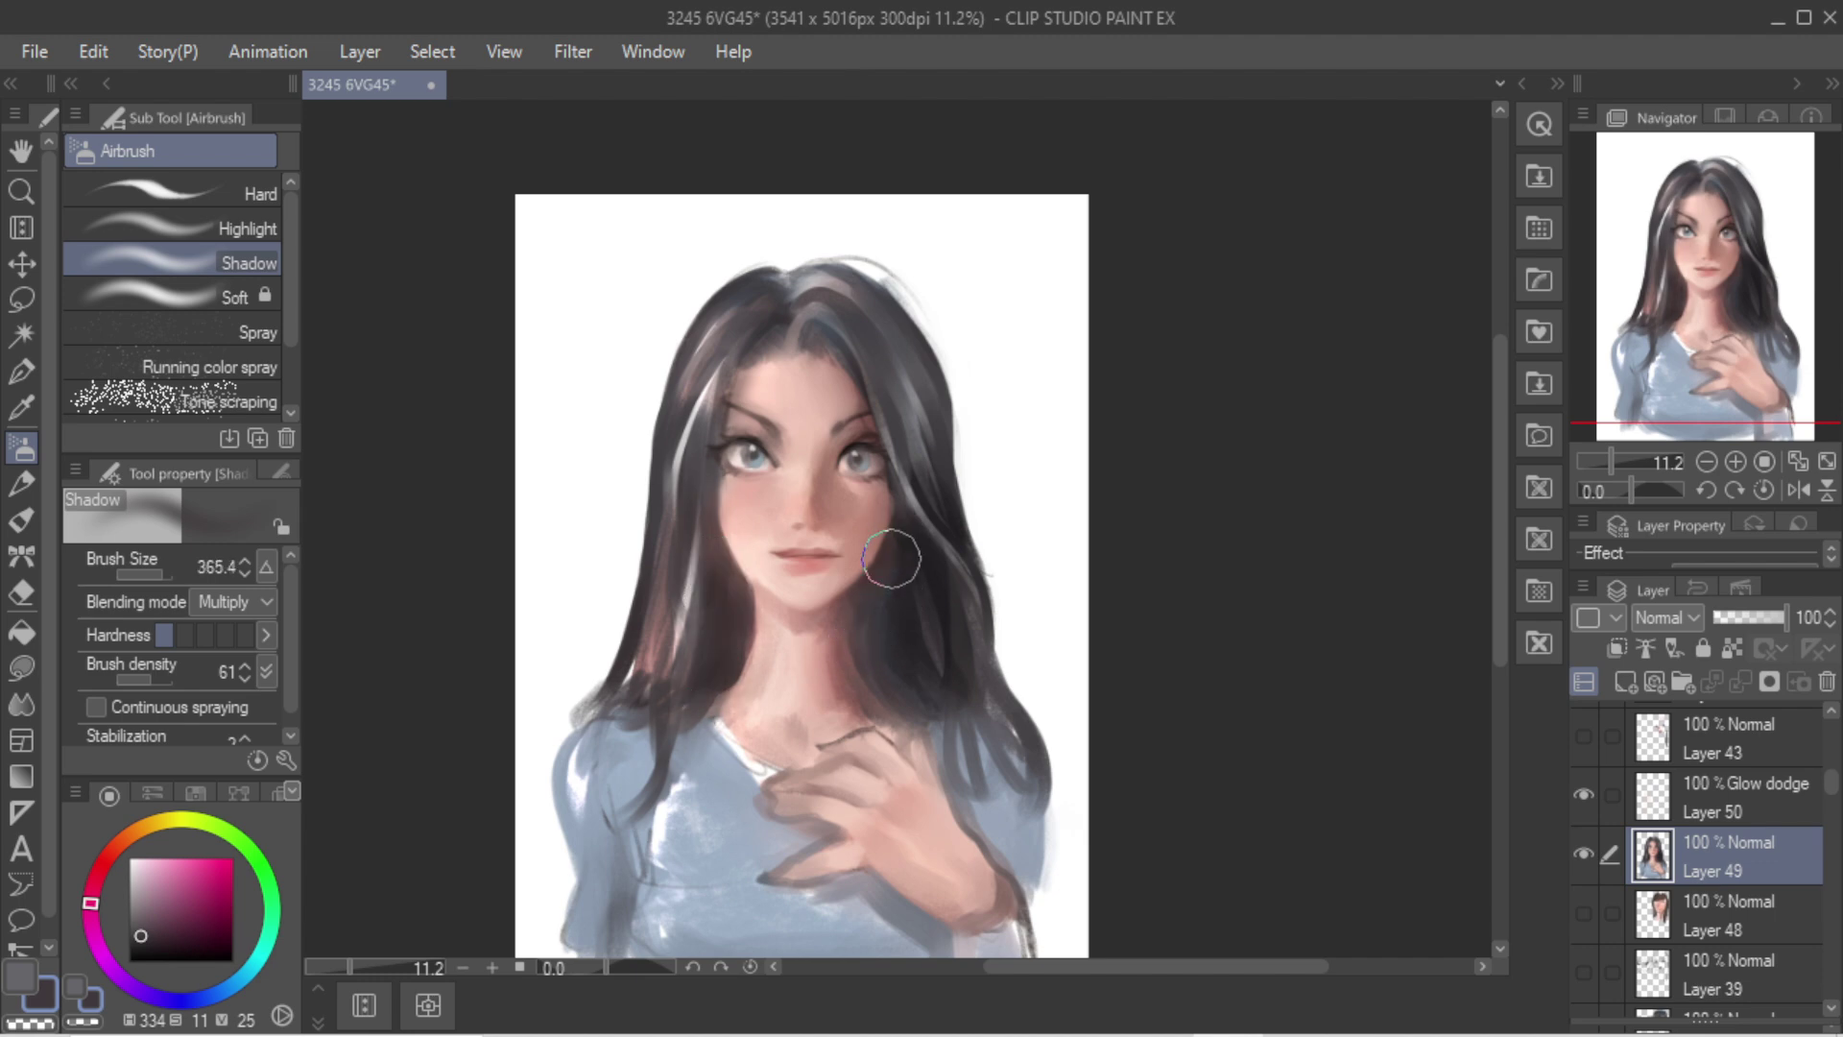
{"action": "left_click_drag", "start_coordinate": [890, 559], "coordinate": [914, 659]}
{"action": "key", "text": "ctrl+z"}
Step: Switch to the Gouache 3 brush, sample dark hair tones on Layer 49 and paint the hair ends over the shoulder
{"action": "key", "text": "b"}
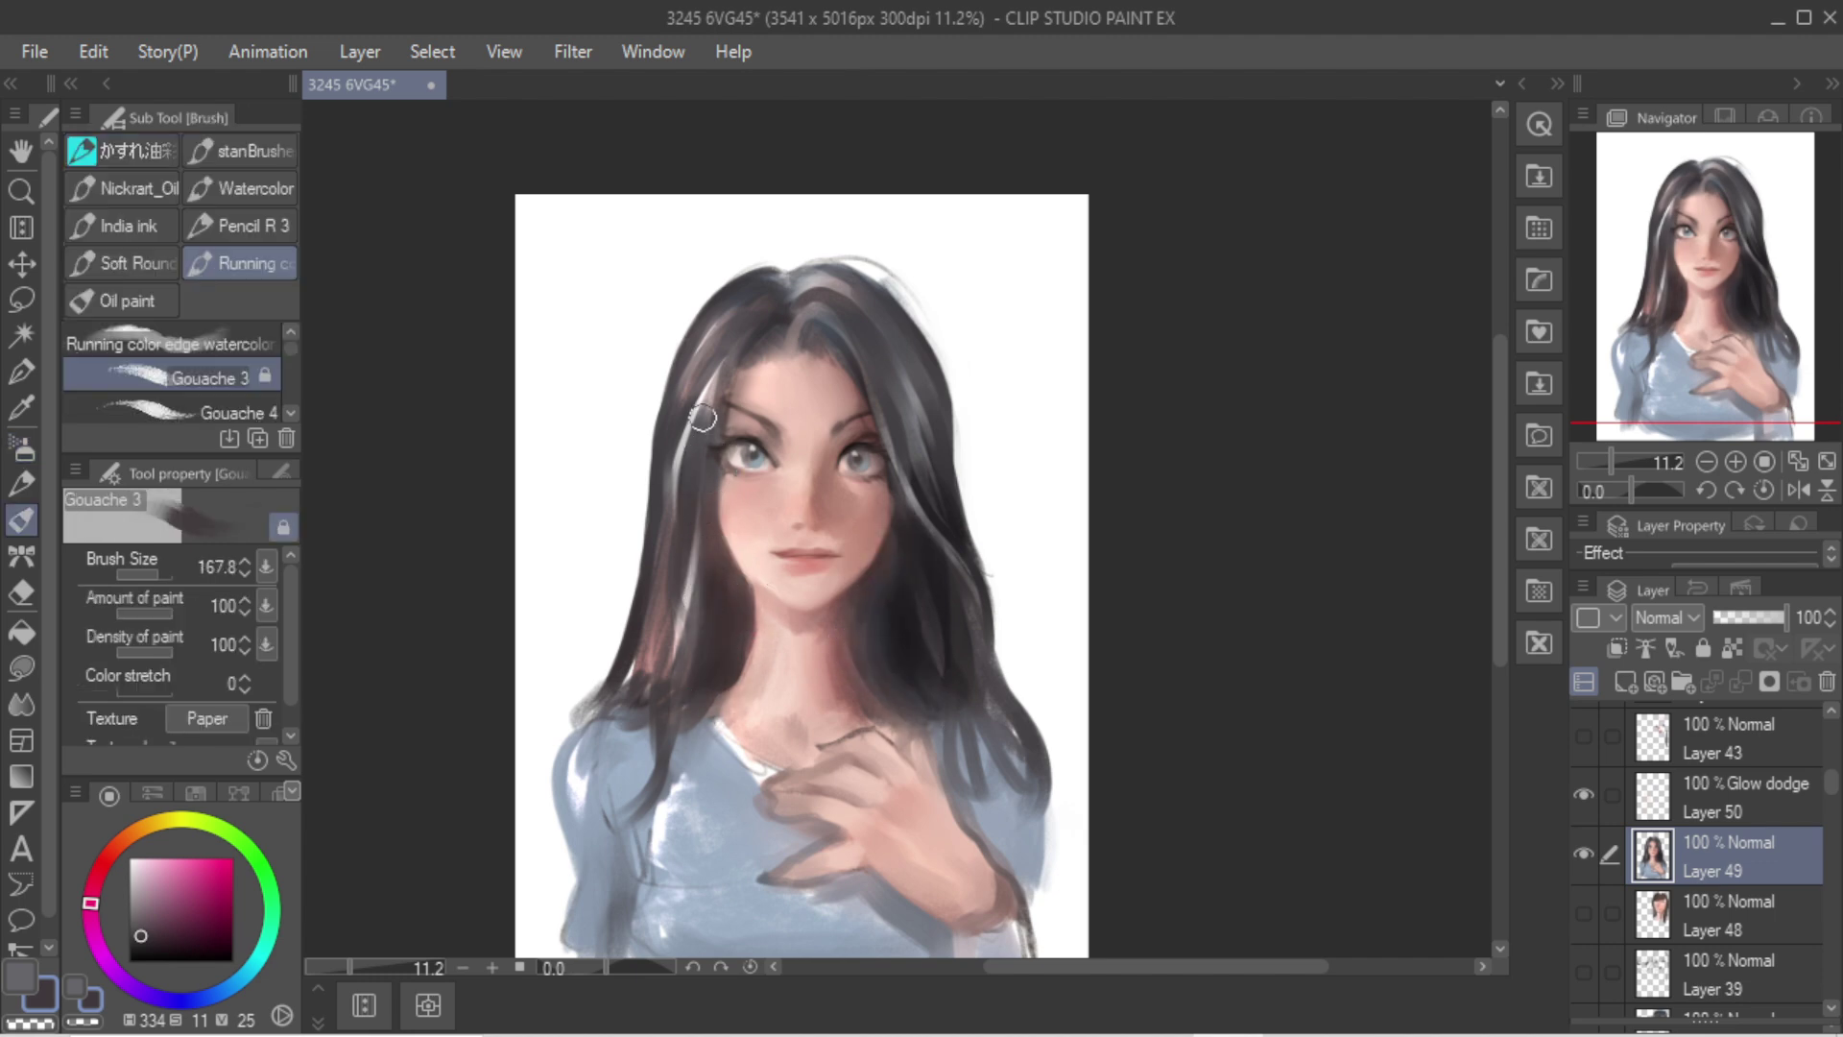
{"action": "key", "text": "alt+bracketright"}
{"action": "left_click_drag", "start_coordinate": [712, 381], "coordinate": [623, 712]}
{"action": "key", "text": "ctrl+z"}
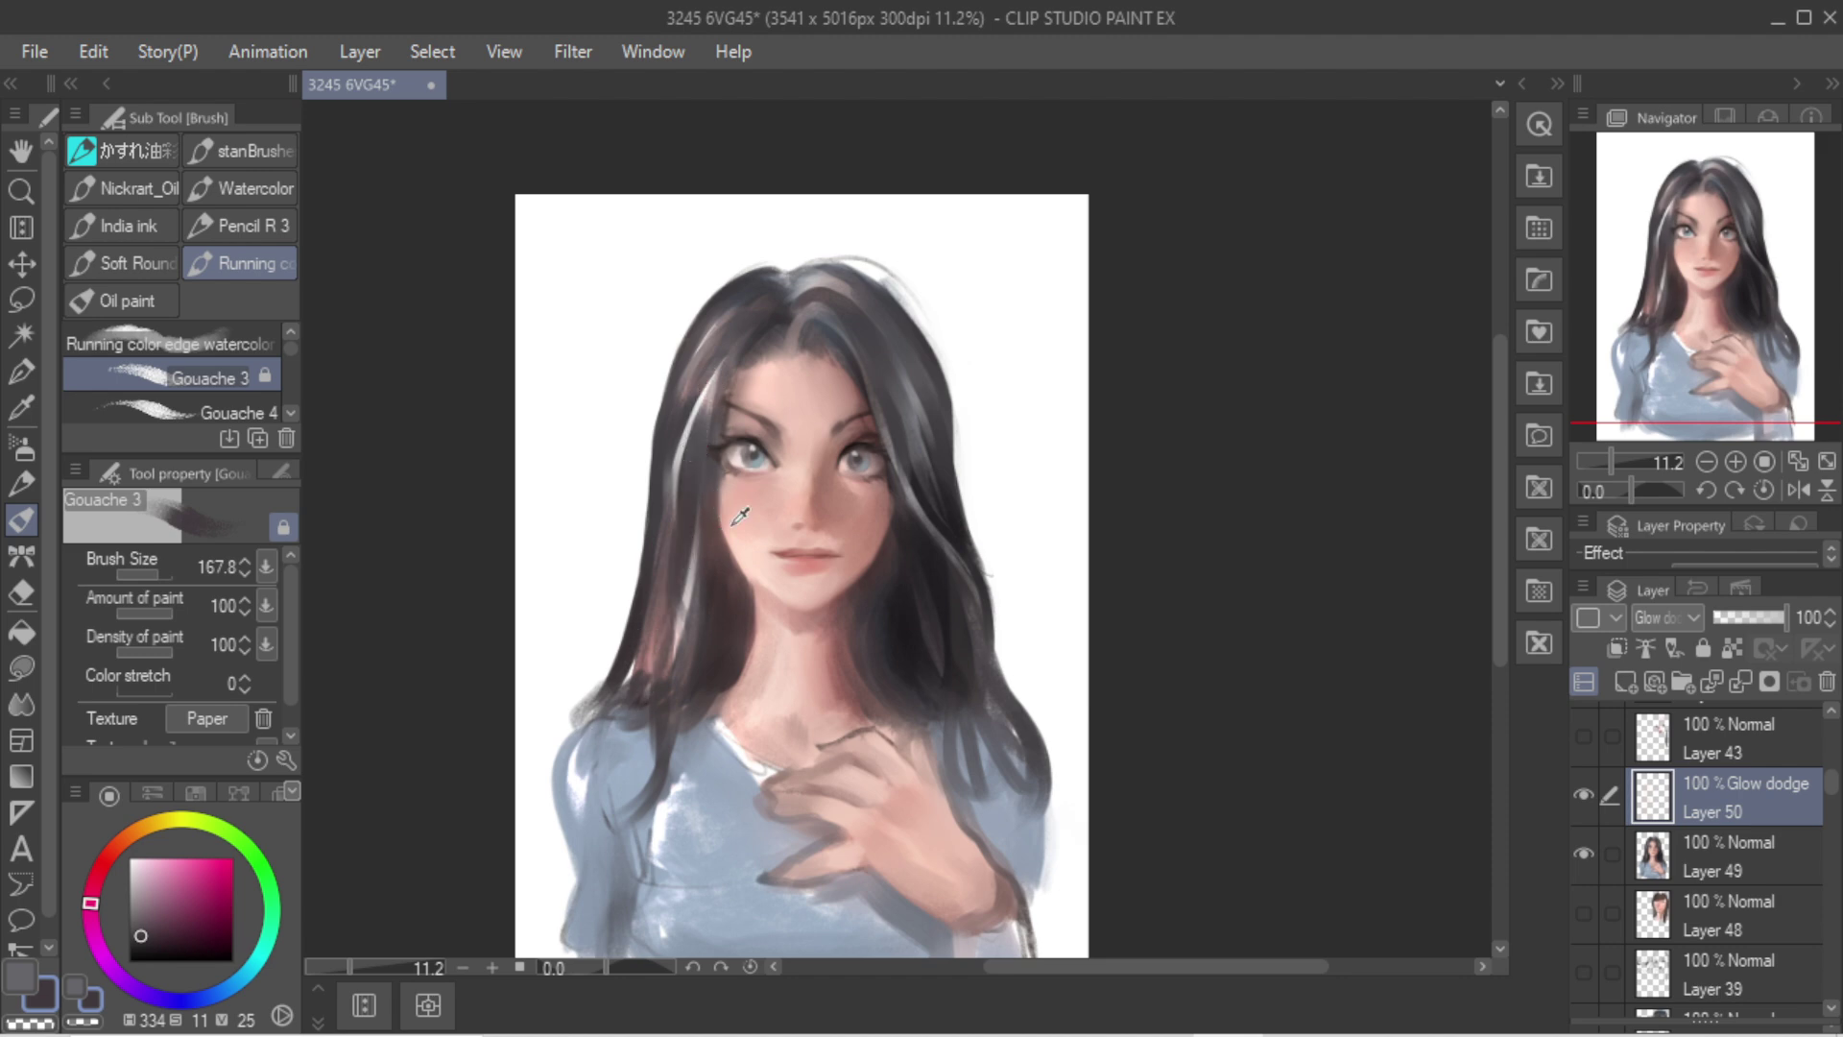
{"action": "left_click", "coordinate": [1714, 854]}
{"action": "left_click", "coordinate": [718, 319], "text": "alt"}
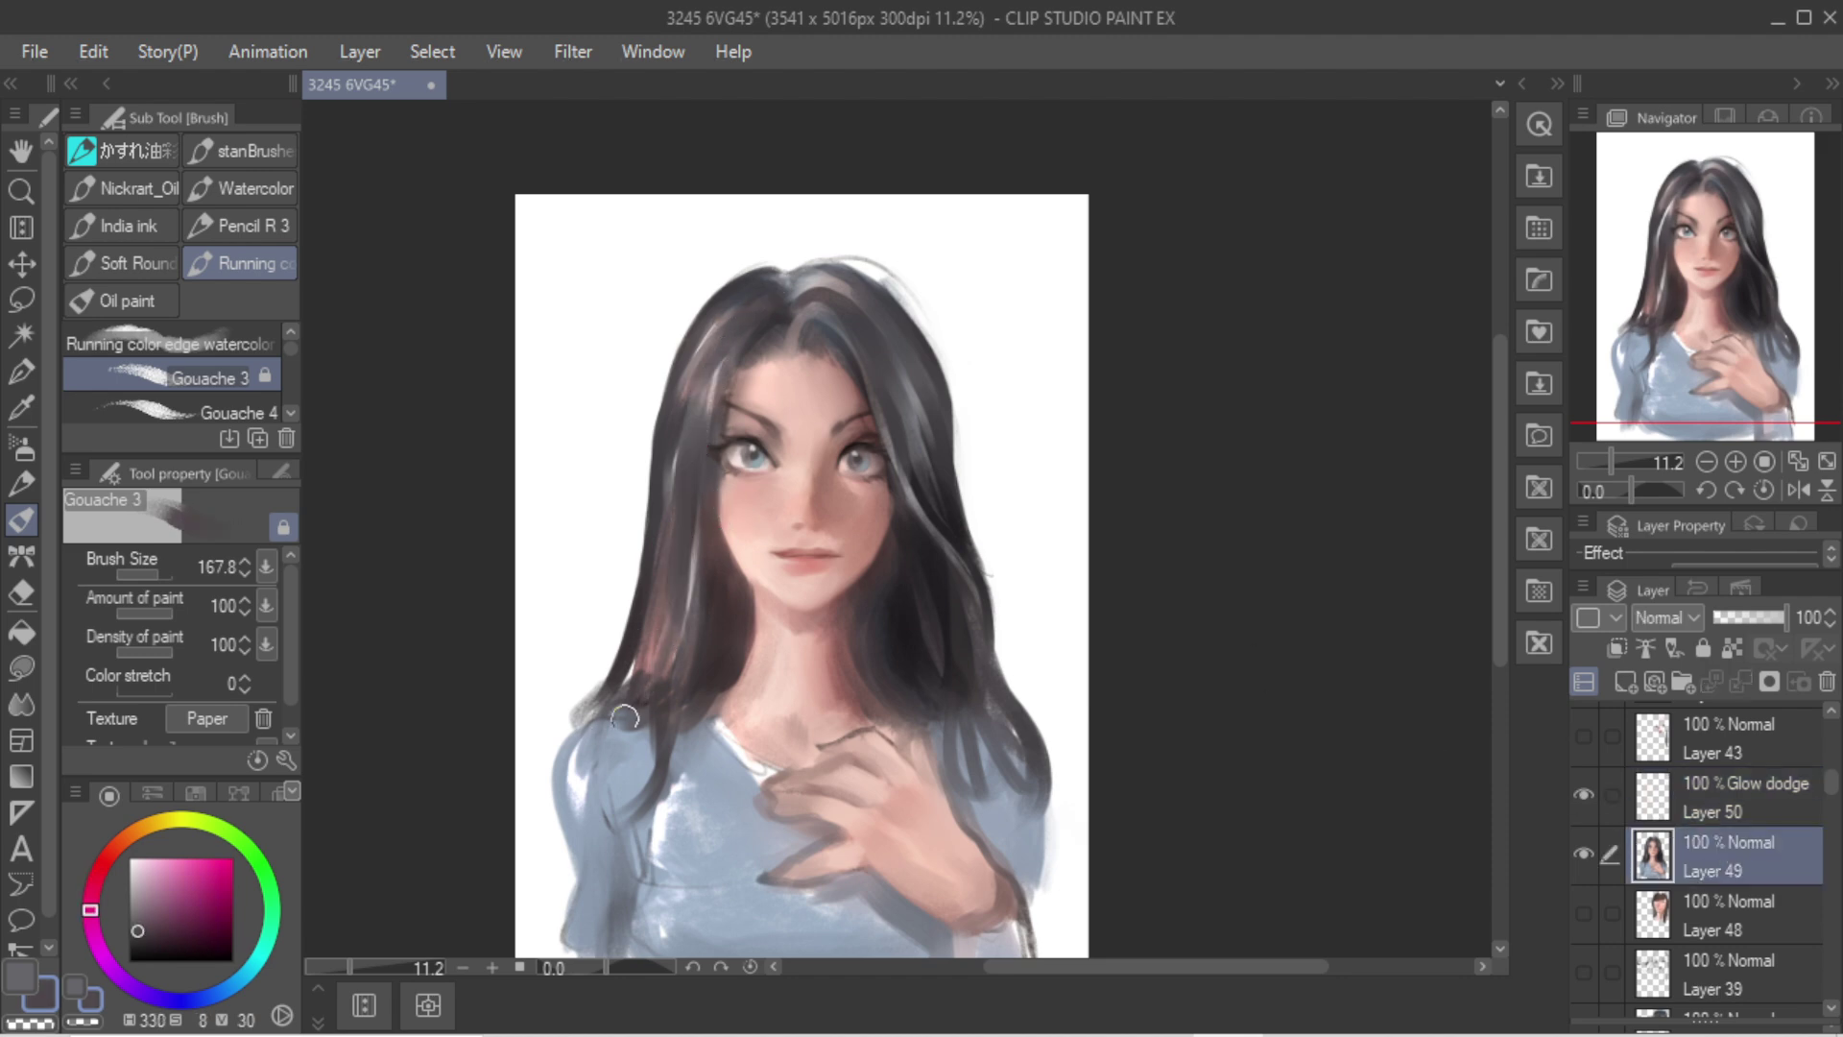
{"action": "left_click", "coordinate": [691, 485], "text": "alt"}
{"action": "left_click_drag", "start_coordinate": [633, 663], "coordinate": [555, 754]}
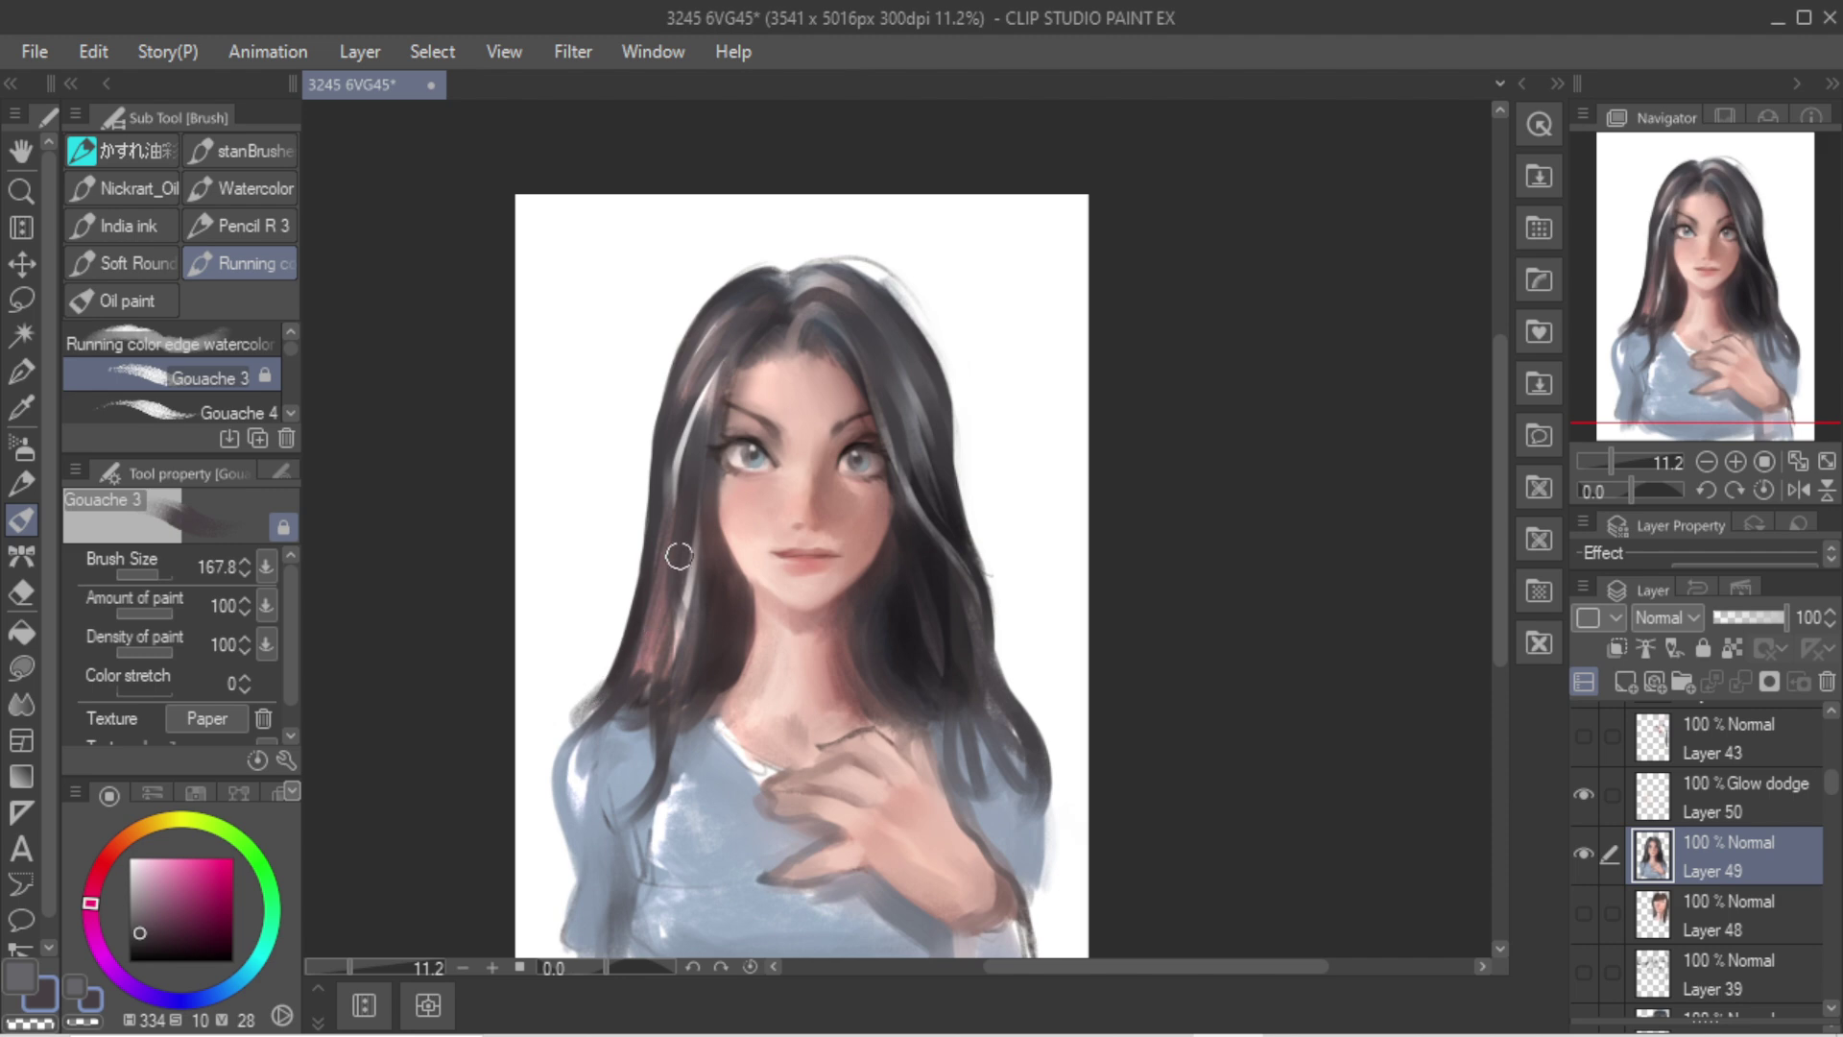
{"action": "left_click", "coordinate": [678, 515], "text": "alt"}
{"action": "left_click_drag", "start_coordinate": [679, 509], "coordinate": [633, 676]}
{"action": "key", "text": "ctrl+z"}
{"action": "left_click", "coordinate": [631, 519], "text": "alt"}
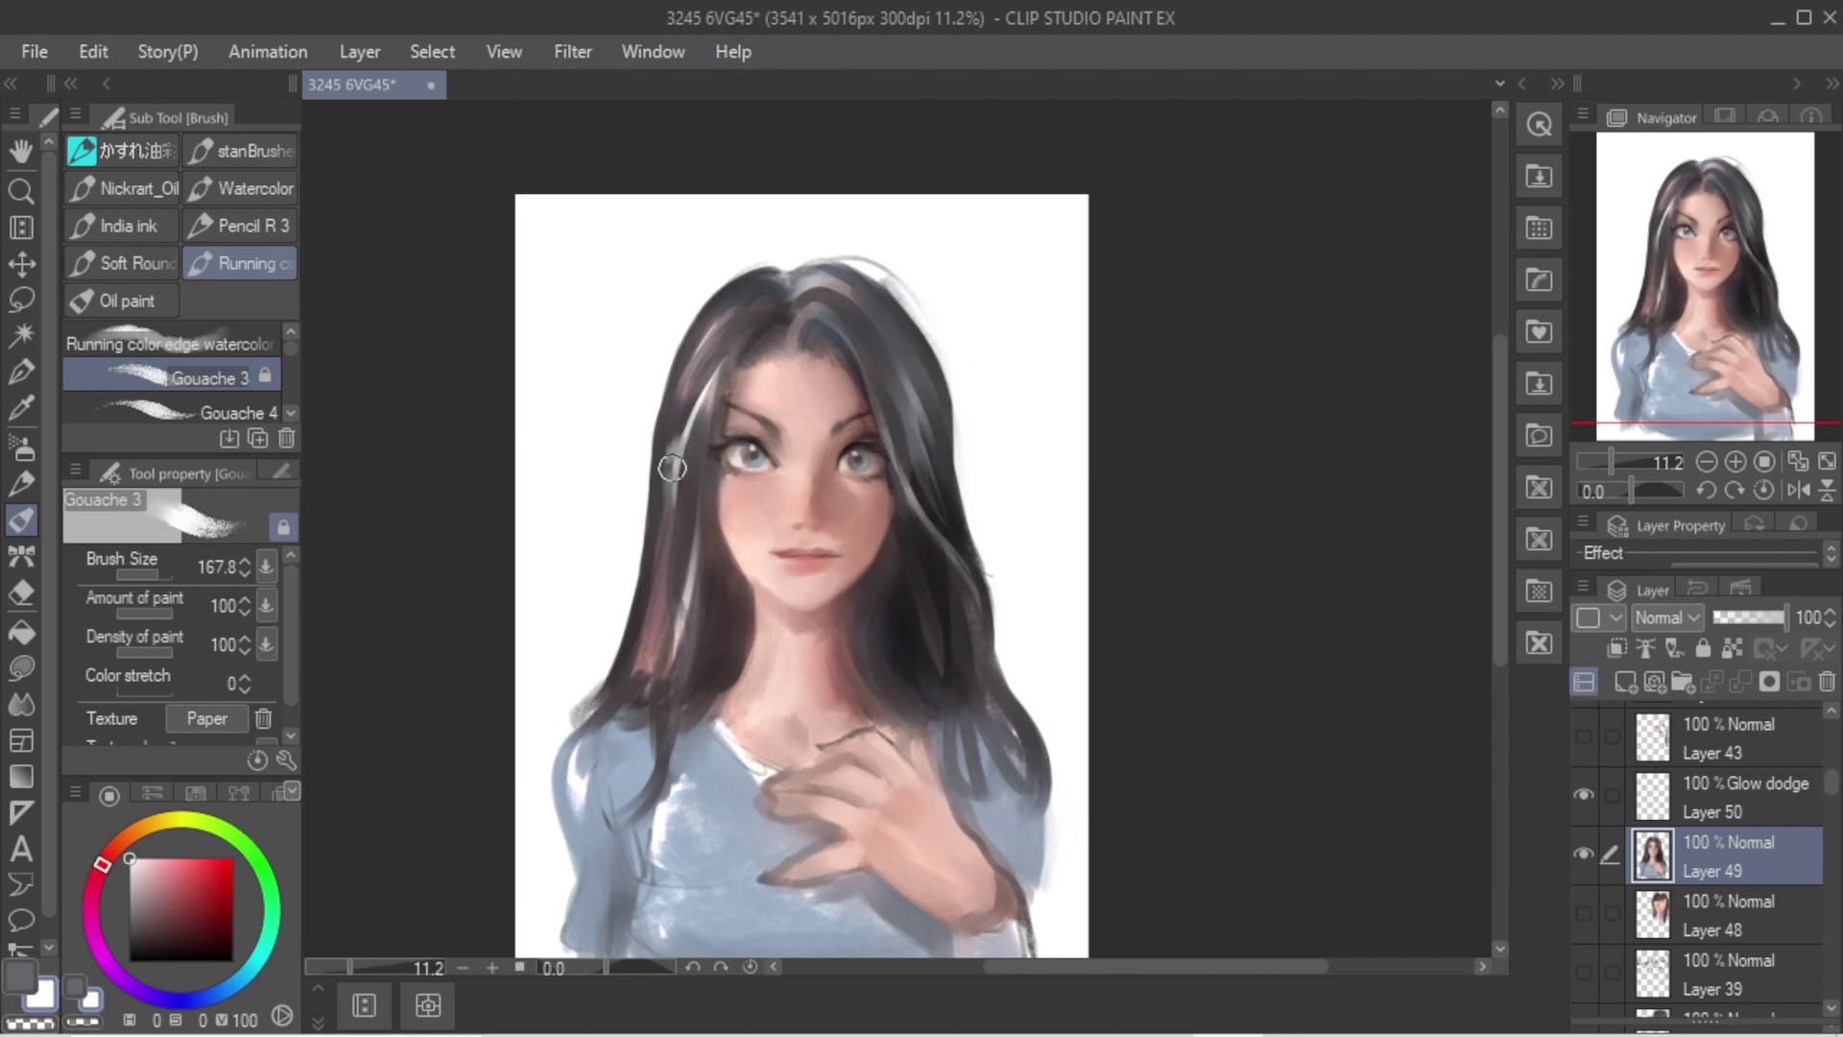
{"action": "left_click_drag", "start_coordinate": [672, 468], "coordinate": [635, 662]}
{"action": "key", "text": "ctrl+z"}
Step: Sample dark tones near the hairline and paint a long strand down the outer hair onto the shoulder
{"action": "left_click", "coordinate": [699, 466], "text": "alt"}
{"action": "left_click_drag", "start_coordinate": [699, 466], "coordinate": [670, 571]}
{"action": "left_click_drag", "start_coordinate": [685, 410], "coordinate": [653, 562]}
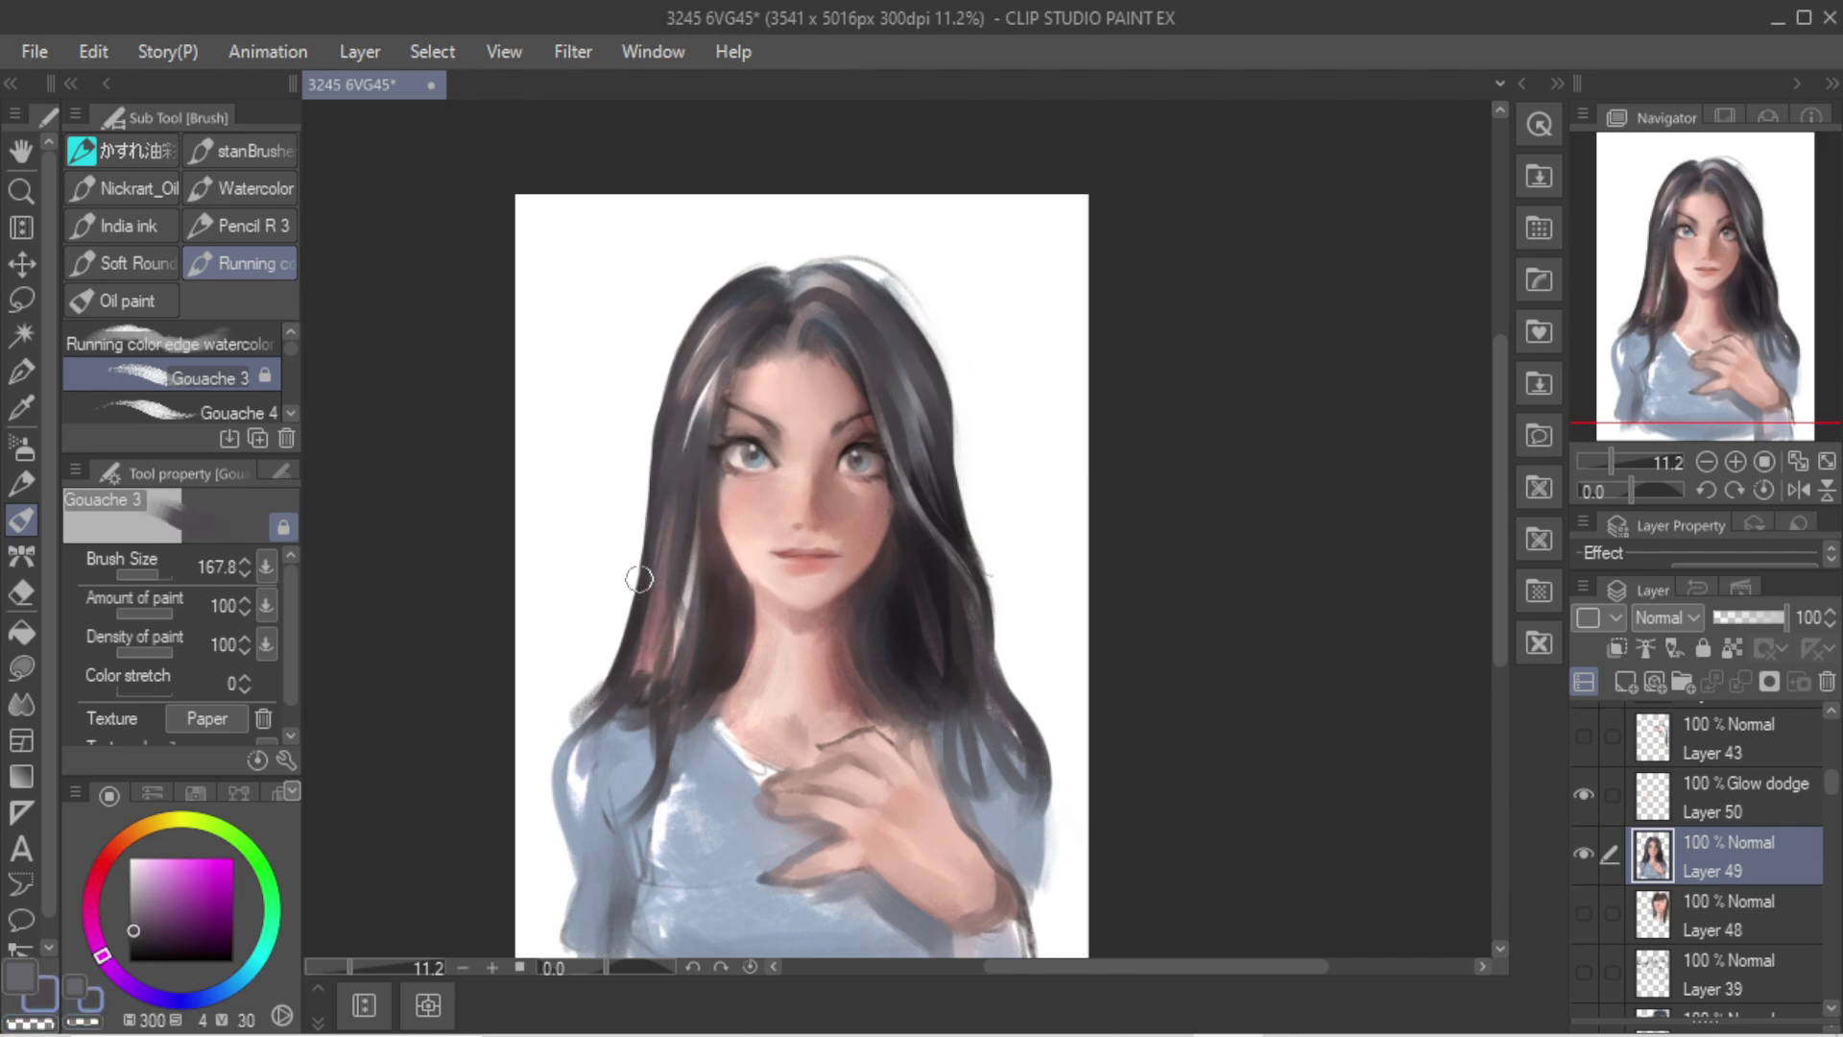
{"action": "key", "text": "ctrl+z"}
{"action": "left_click", "coordinate": [687, 407], "text": "alt"}
{"action": "left_click", "coordinate": [766, 322], "text": "alt"}
{"action": "left_click_drag", "start_coordinate": [693, 413], "coordinate": [660, 664]}
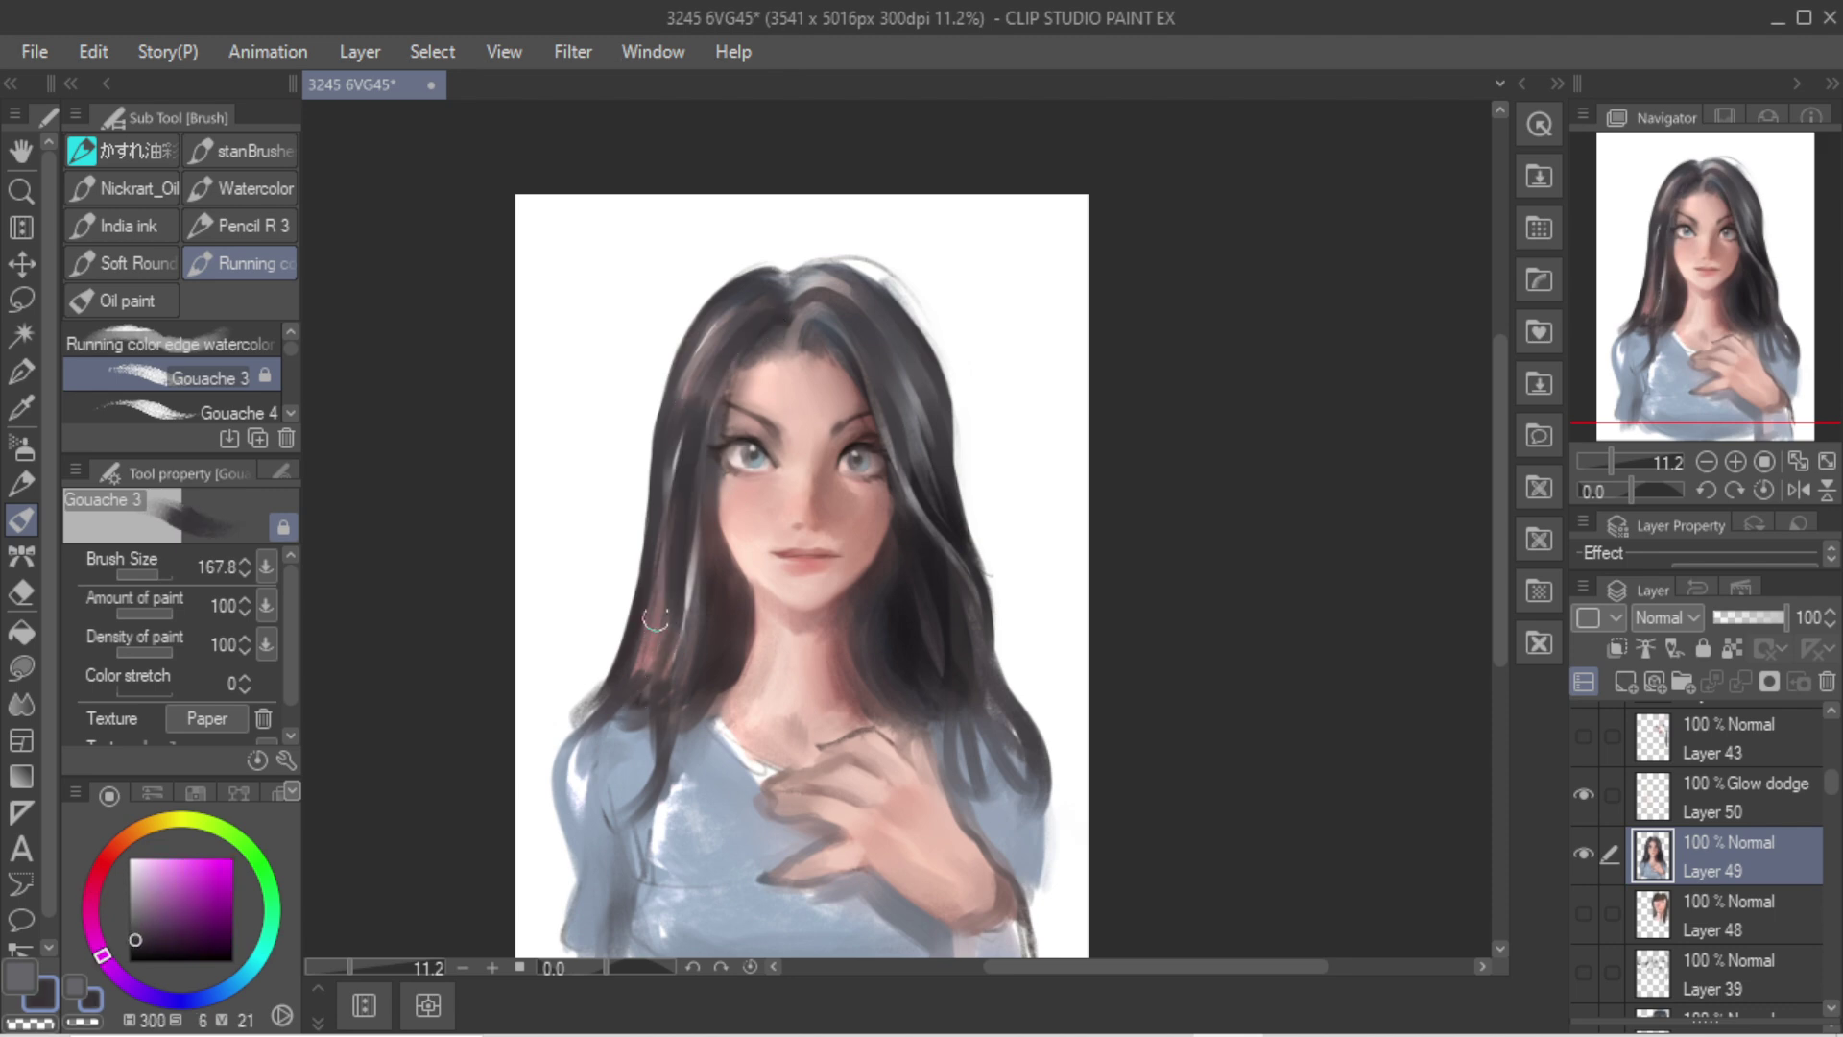
{"action": "key", "text": "ctrl+z"}
{"action": "left_click_drag", "start_coordinate": [650, 538], "coordinate": [564, 720]}
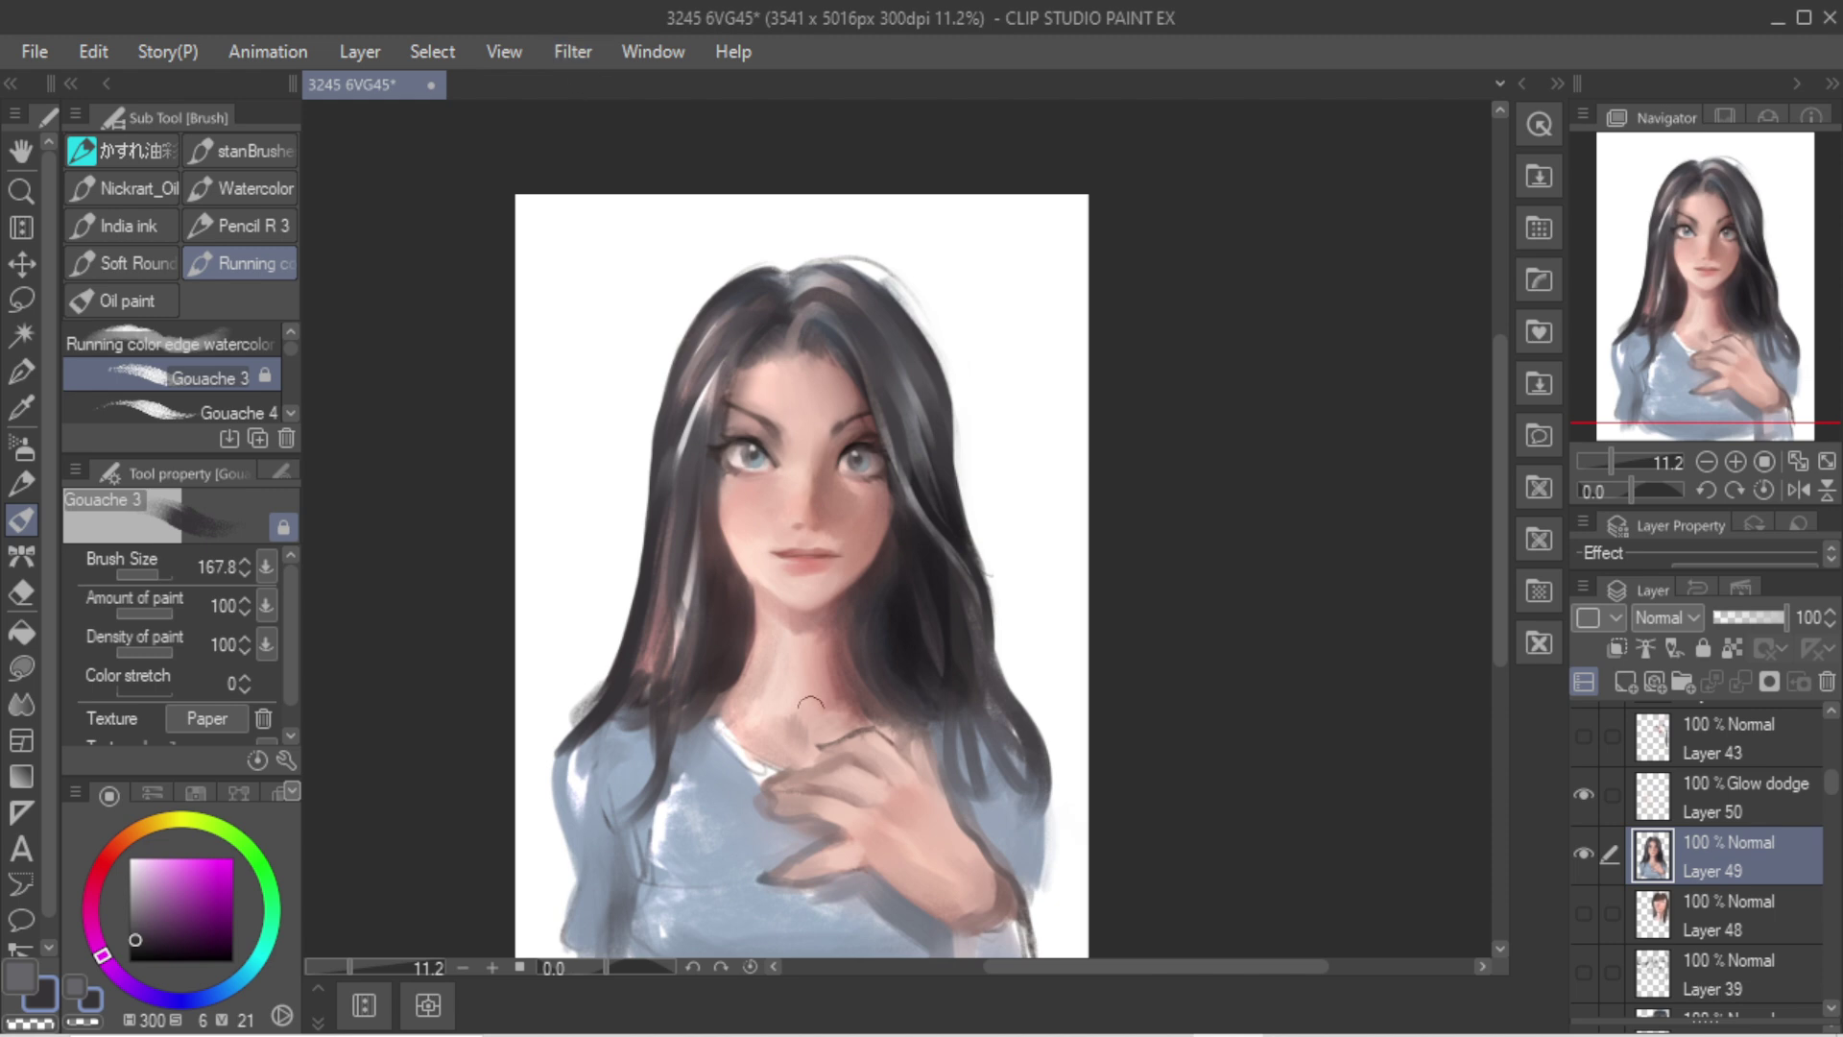
Step: Reduce the Gouache 3 brush to size 84.5, sample a dark hair tone and outline the upper fingers of the hand
{"action": "key", "text": "["}
{"action": "key", "text": "["}
{"action": "left_click", "coordinate": [805, 871], "text": "alt"}
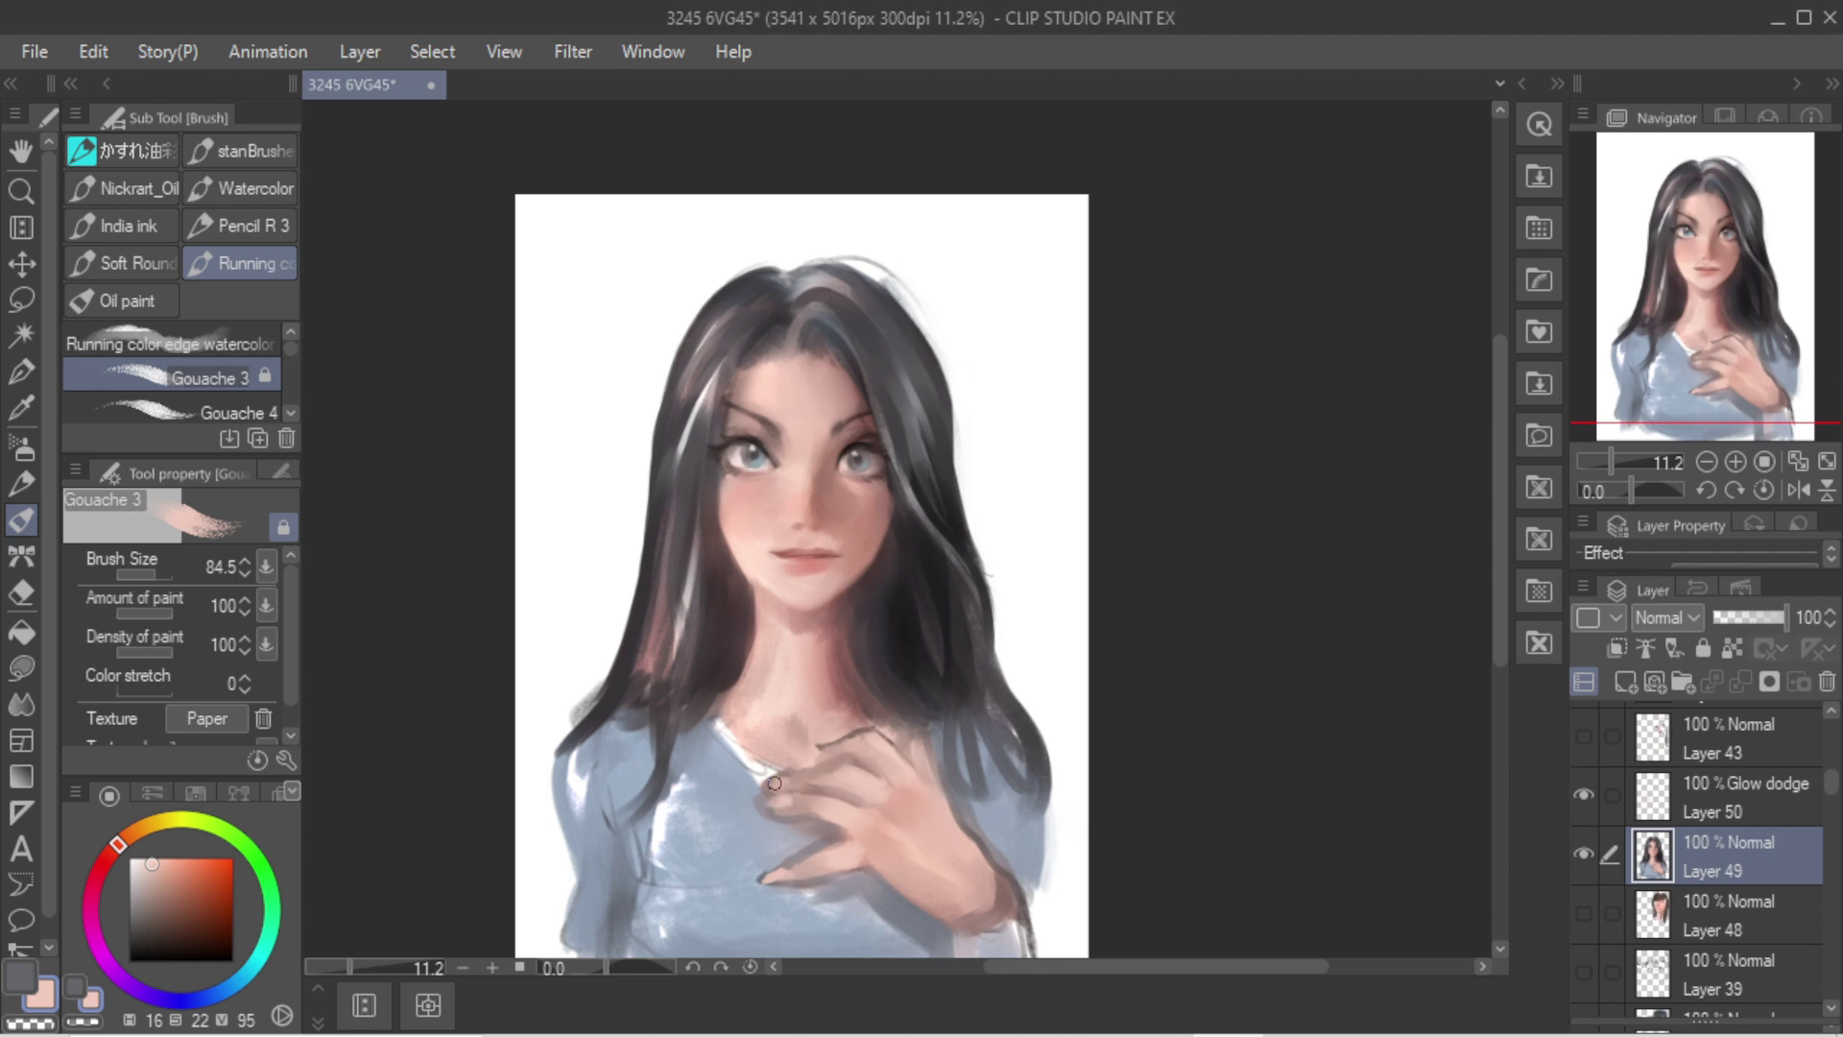
{"action": "scroll", "coordinate": [813, 743], "scroll_direction": "up", "scroll_amount": 2}
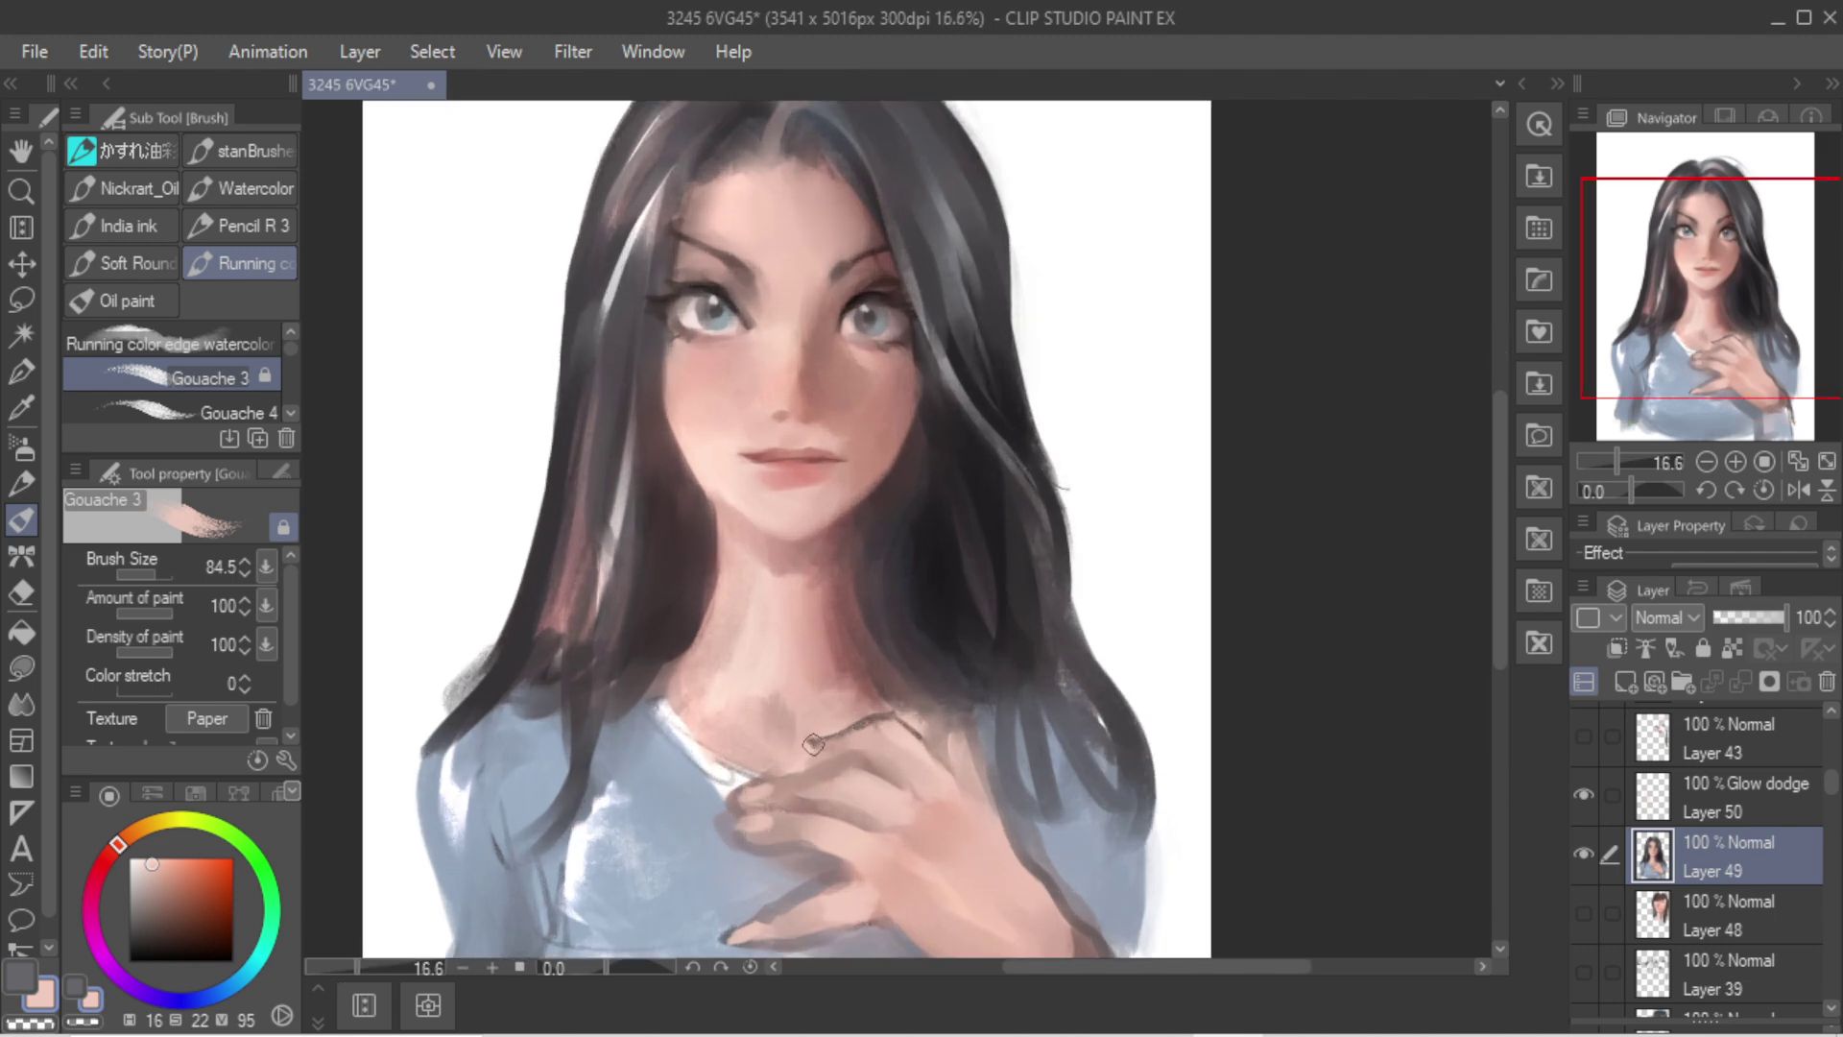
{"action": "scroll", "coordinate": [827, 747], "scroll_direction": "down", "scroll_amount": 1}
{"action": "left_click", "coordinate": [820, 749], "text": "alt"}
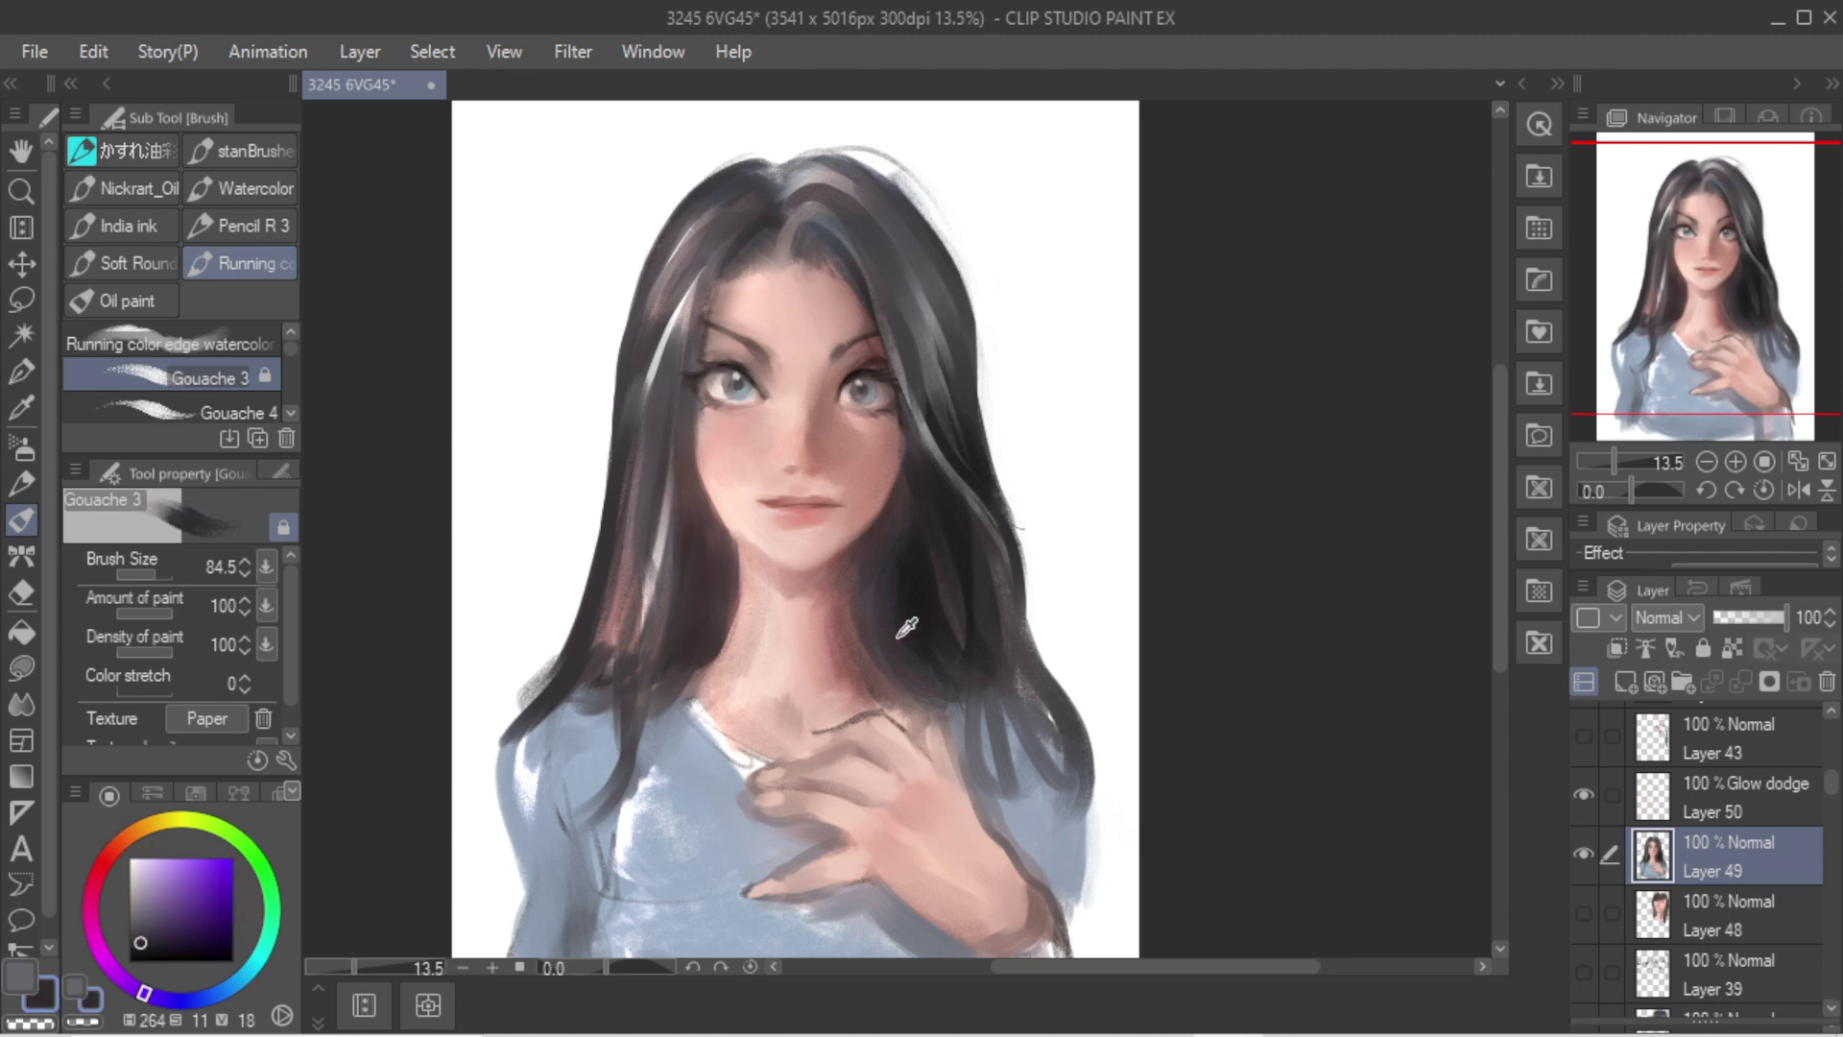
{"action": "left_click_drag", "start_coordinate": [816, 744], "coordinate": [776, 794]}
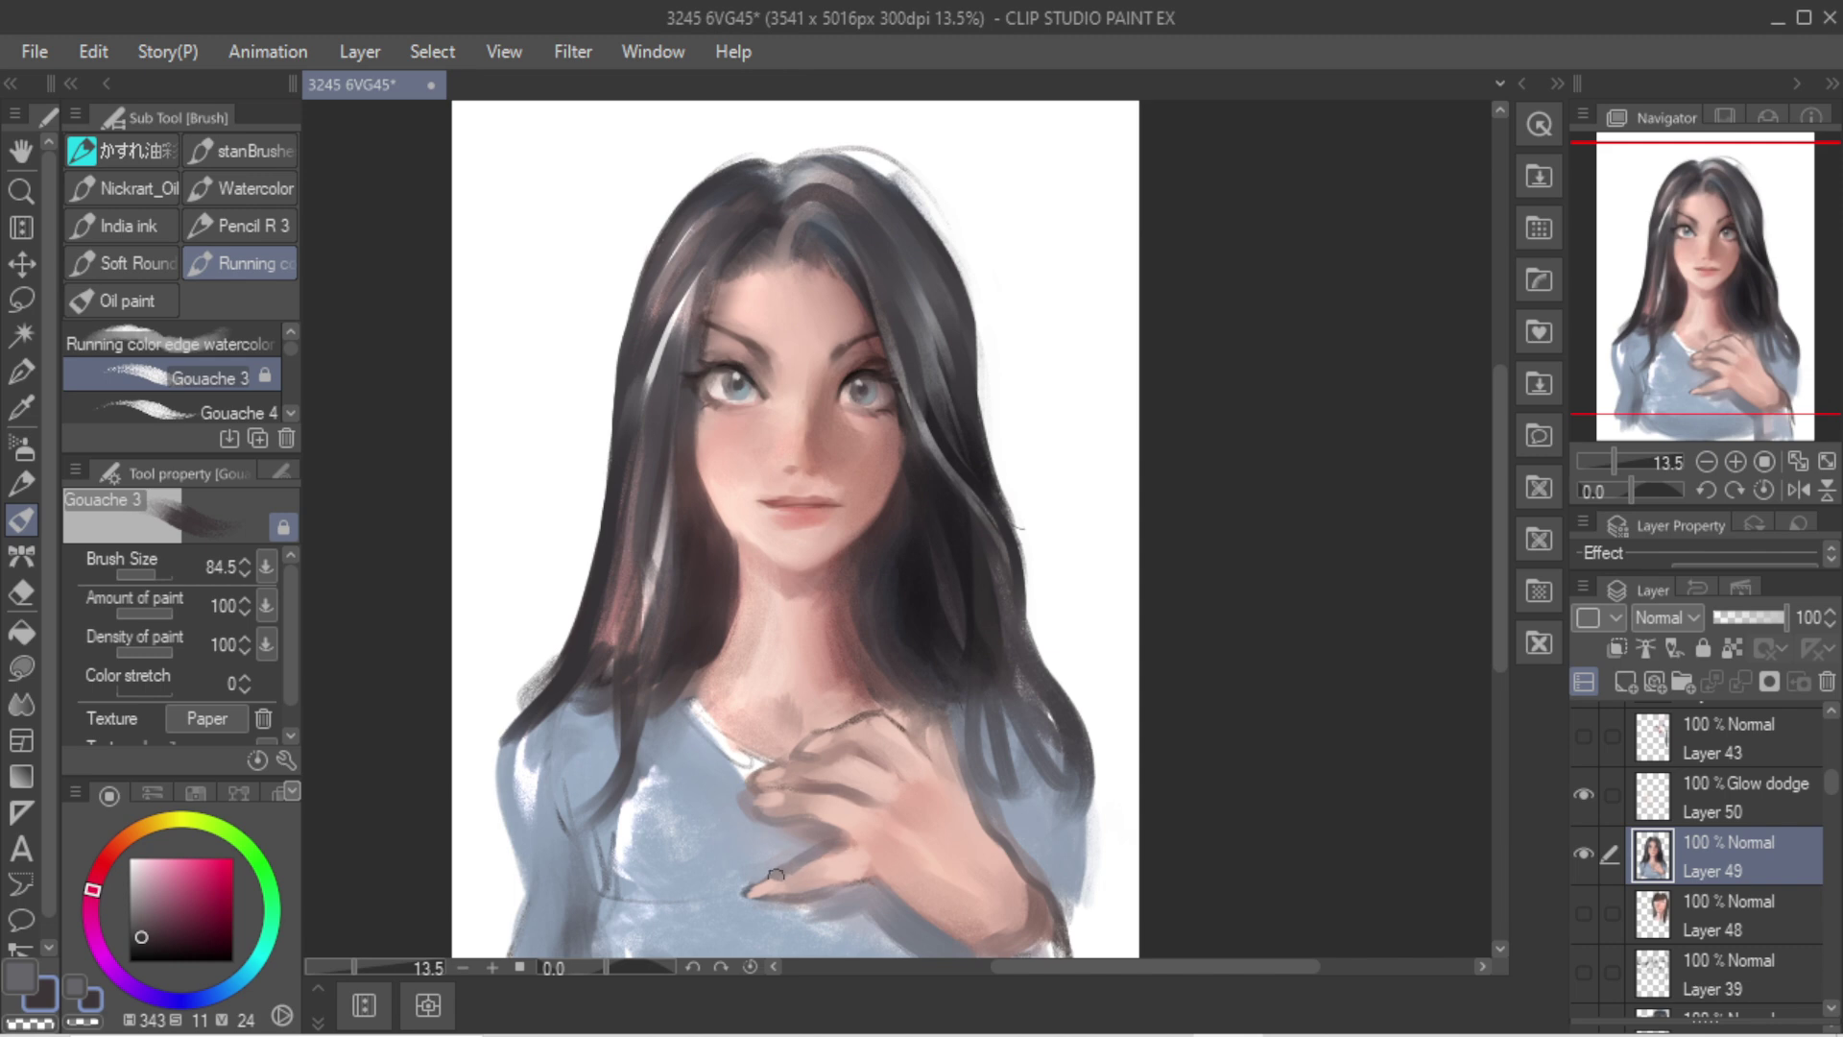
Step: Sample the finger's skin tone and repaint the tip of the lowest finger
{"action": "scroll", "coordinate": [801, 921], "scroll_direction": "up", "scroll_amount": 3}
{"action": "scroll", "coordinate": [798, 821], "scroll_direction": "down", "scroll_amount": 3}
{"action": "left_click", "coordinate": [787, 823], "text": "alt"}
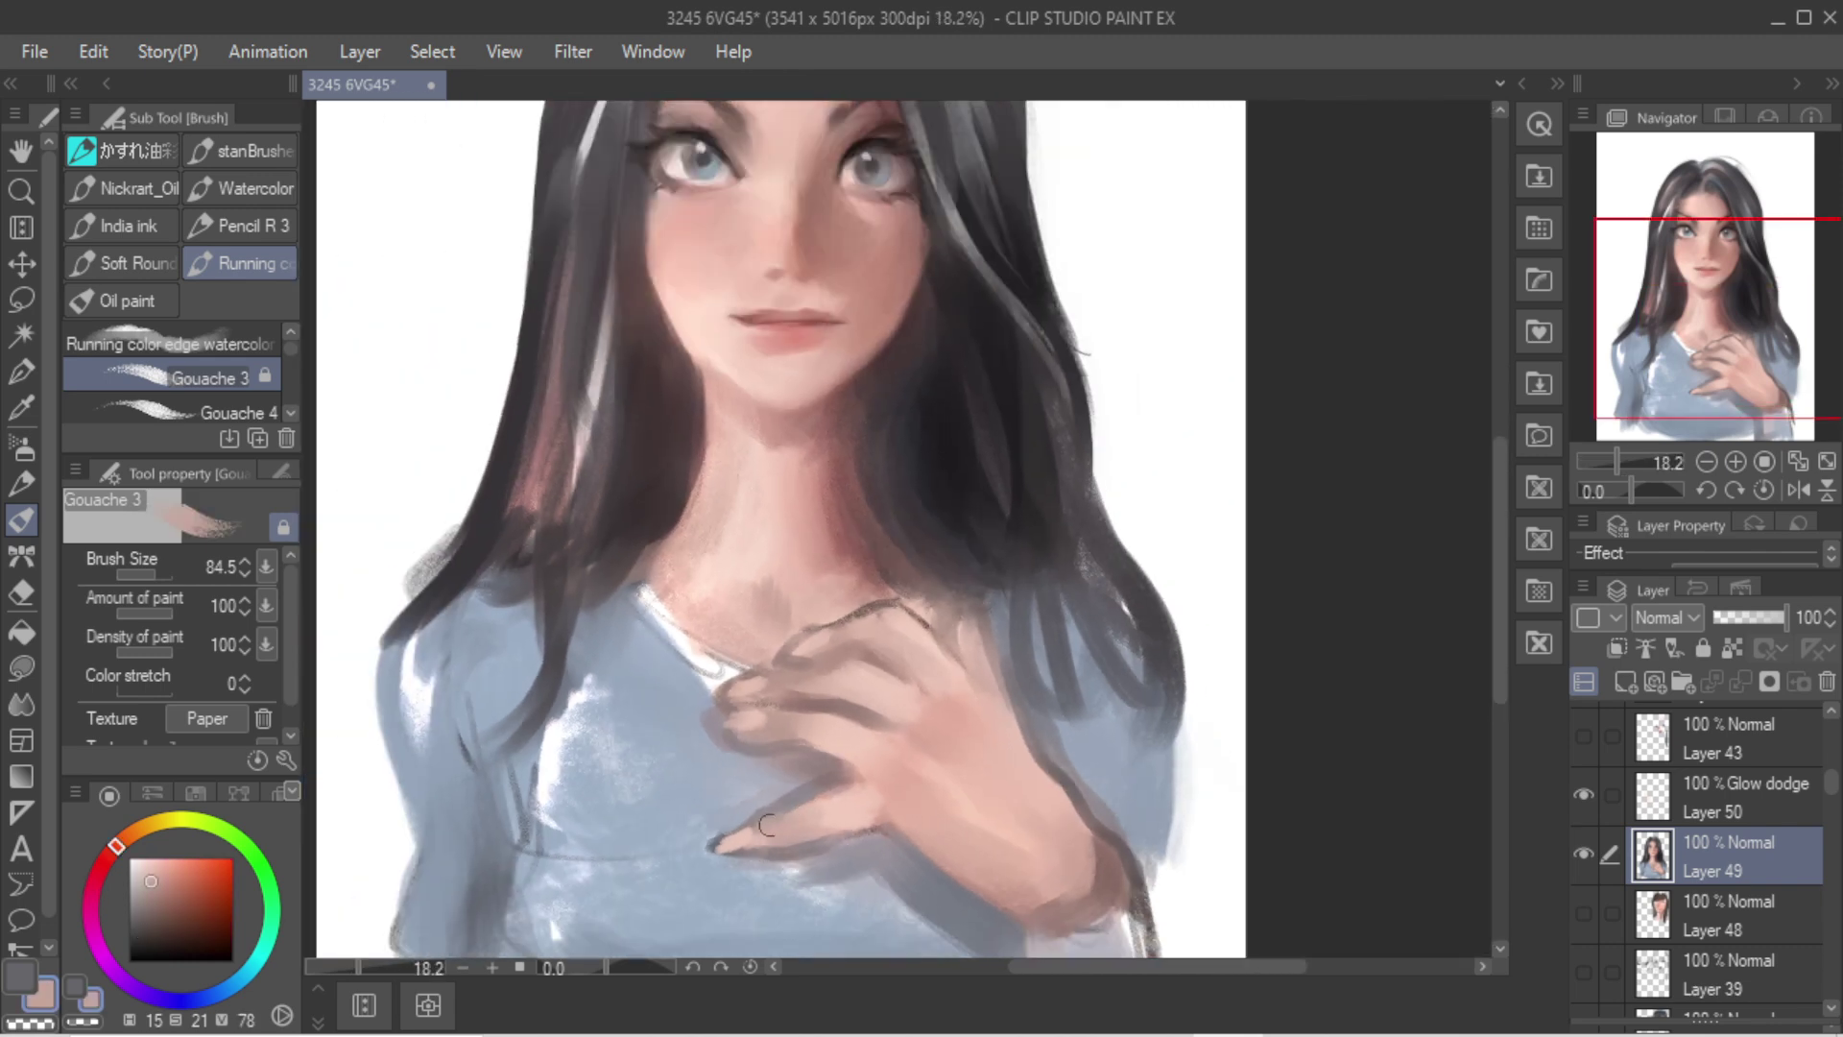
{"action": "mouse_move", "coordinate": [749, 833]}
{"action": "left_mouse_down"}
{"action": "mouse_move", "coordinate": [779, 829]}
{"action": "mouse_move", "coordinate": [733, 855]}
{"action": "left_mouse_up"}
{"action": "left_click", "coordinate": [778, 827], "text": "alt"}
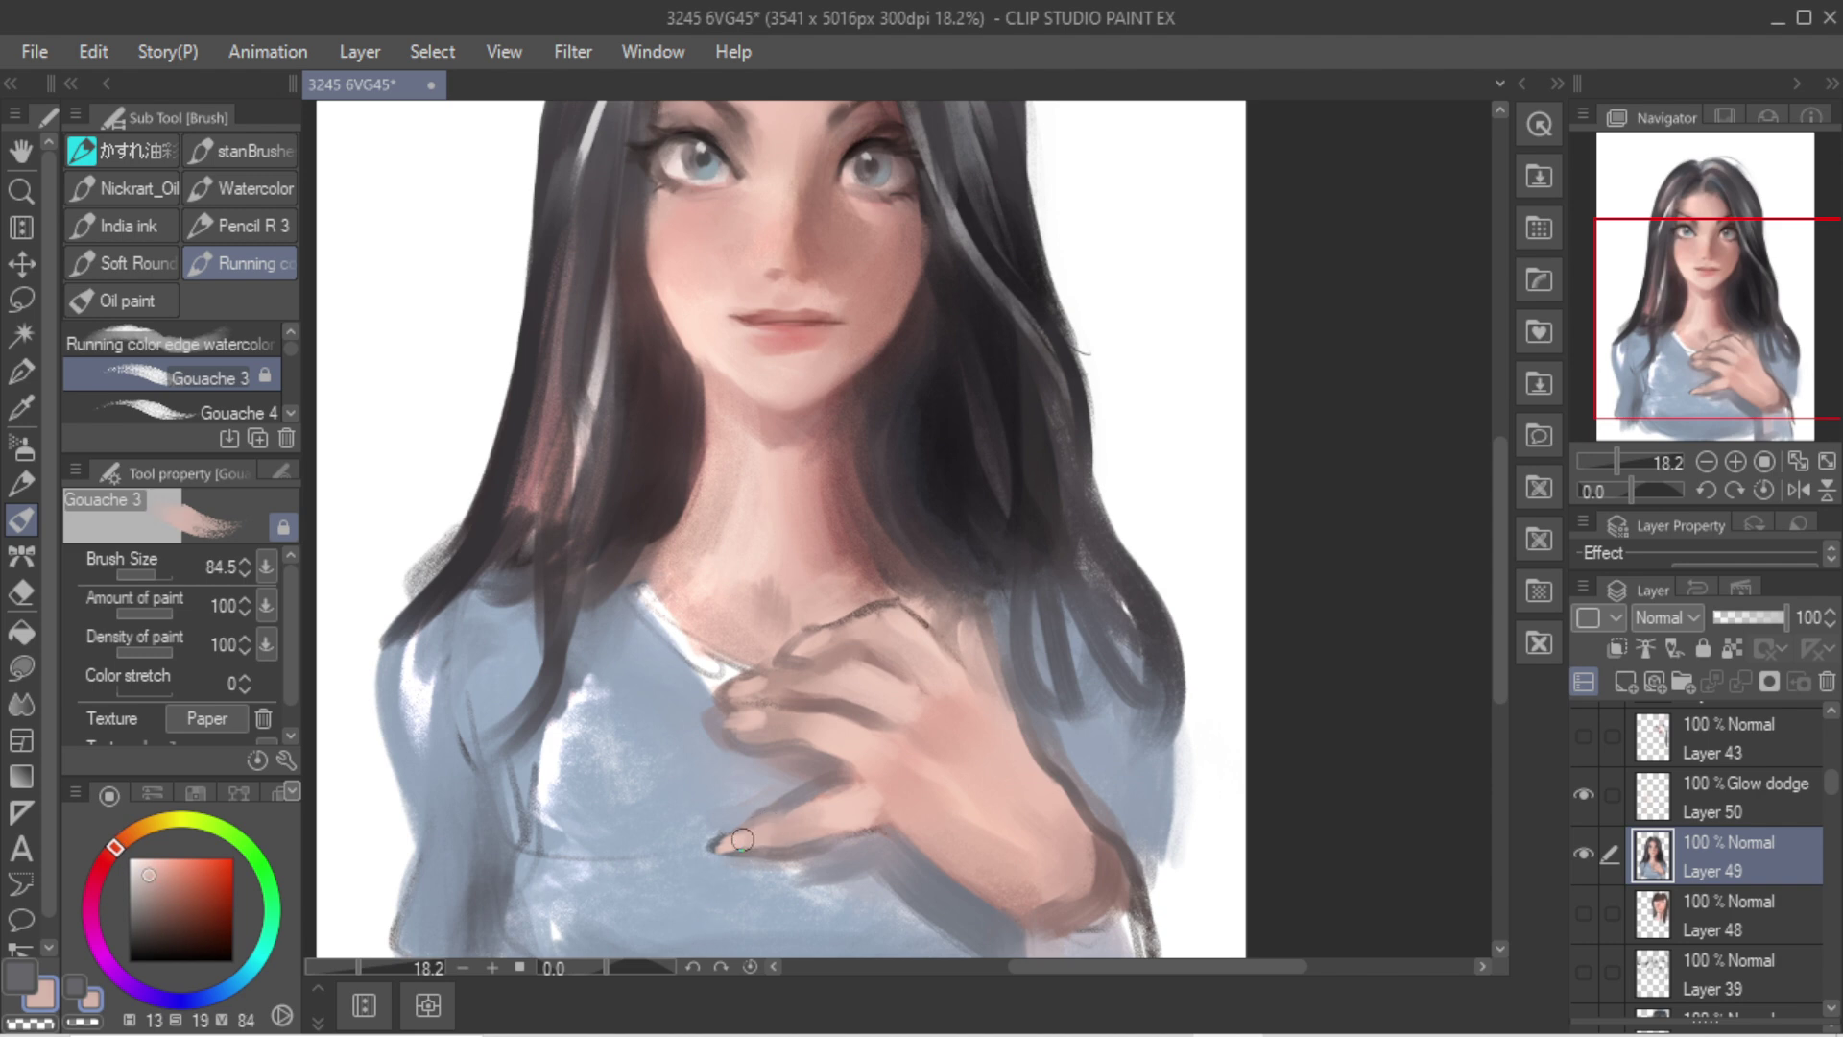
Step: Mix a saturated pink from the sampled skin, blush the knuckles at brush size 160.6 and resample the neighbouring finger tones
{"action": "left_click", "coordinate": [758, 829], "text": "alt"}
{"action": "left_click", "coordinate": [107, 862]}
{"action": "left_click", "coordinate": [171, 871]}
{"action": "key", "text": "]"}
{"action": "key", "text": "]"}
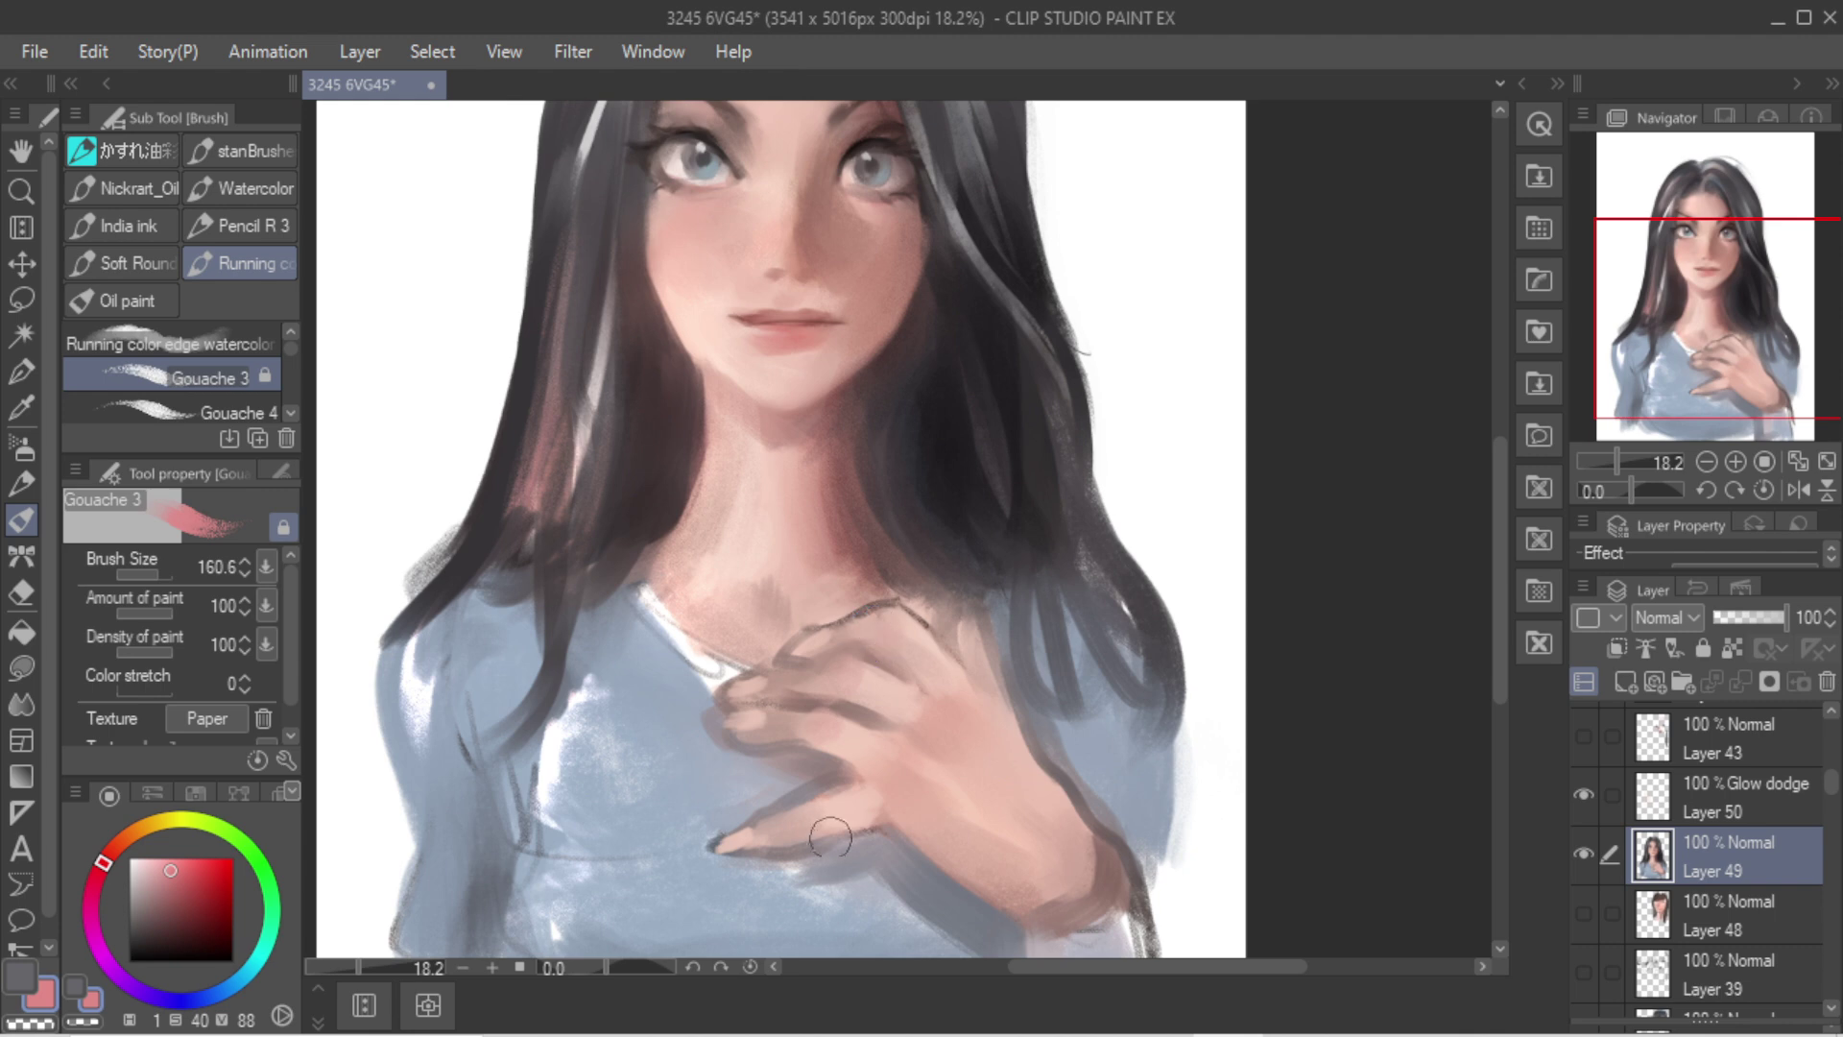
{"action": "mouse_move", "coordinate": [890, 744]}
{"action": "left_mouse_down"}
{"action": "mouse_move", "coordinate": [928, 780]}
{"action": "mouse_move", "coordinate": [906, 766]}
{"action": "mouse_move", "coordinate": [949, 729]}
{"action": "left_mouse_up"}
{"action": "left_click", "coordinate": [843, 700], "text": "alt"}
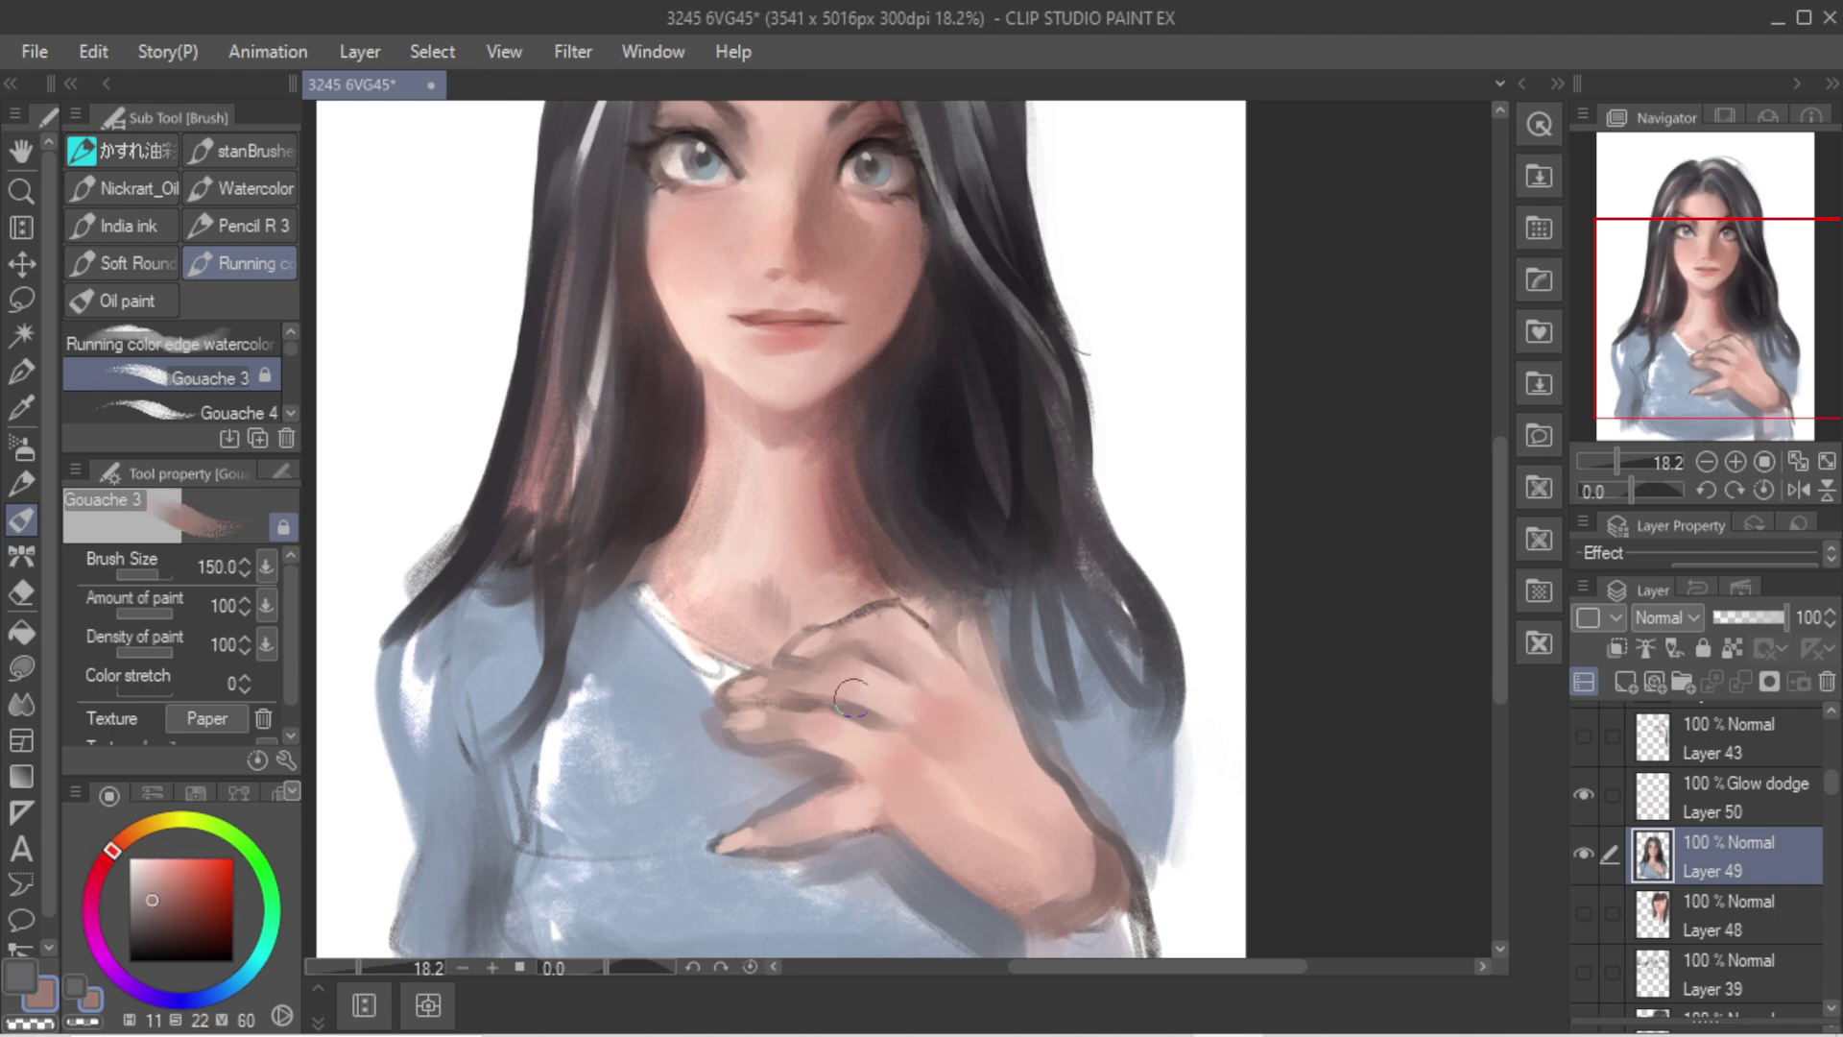
{"action": "left_click", "coordinate": [833, 773], "text": "alt"}
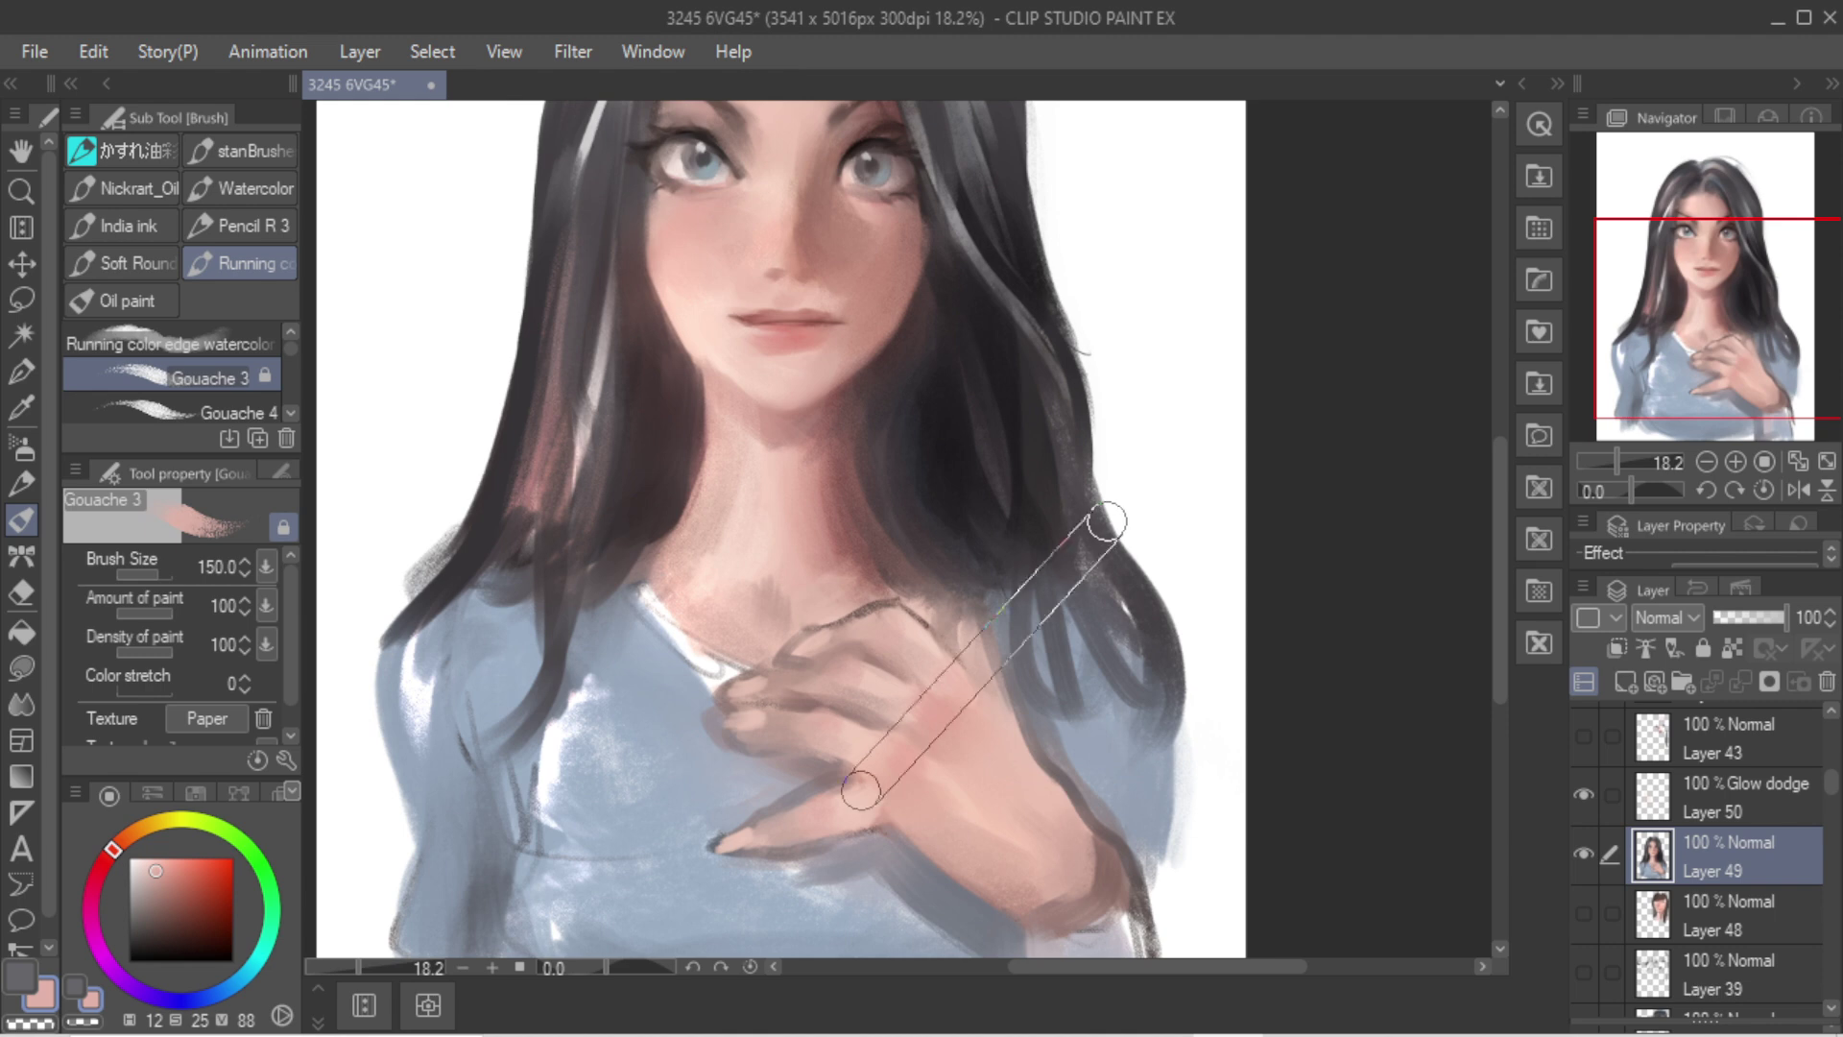
Step: Flip the canvas view, mix a dark reddish brown and shade the lower edge of the hand and wrist
{"action": "key", "text": "shift+h"}
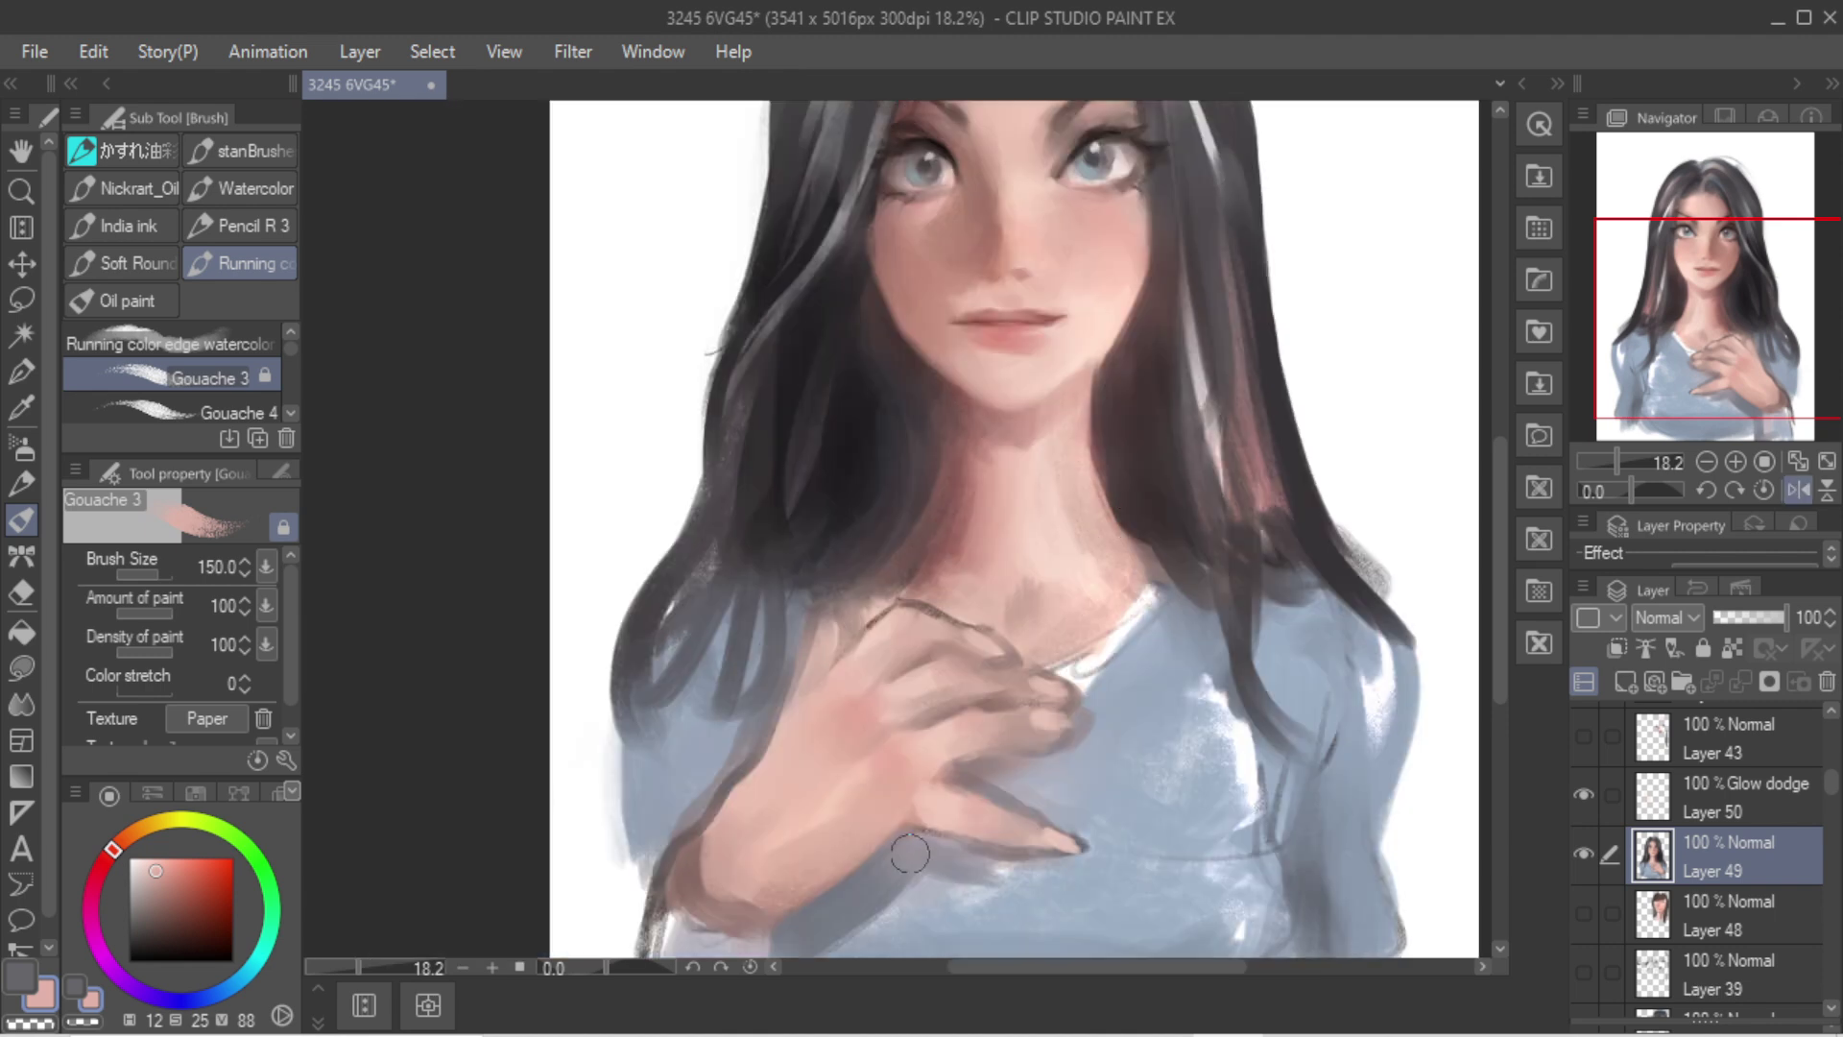
{"action": "left_click", "coordinate": [865, 854], "text": "alt"}
{"action": "left_click", "coordinate": [200, 923]}
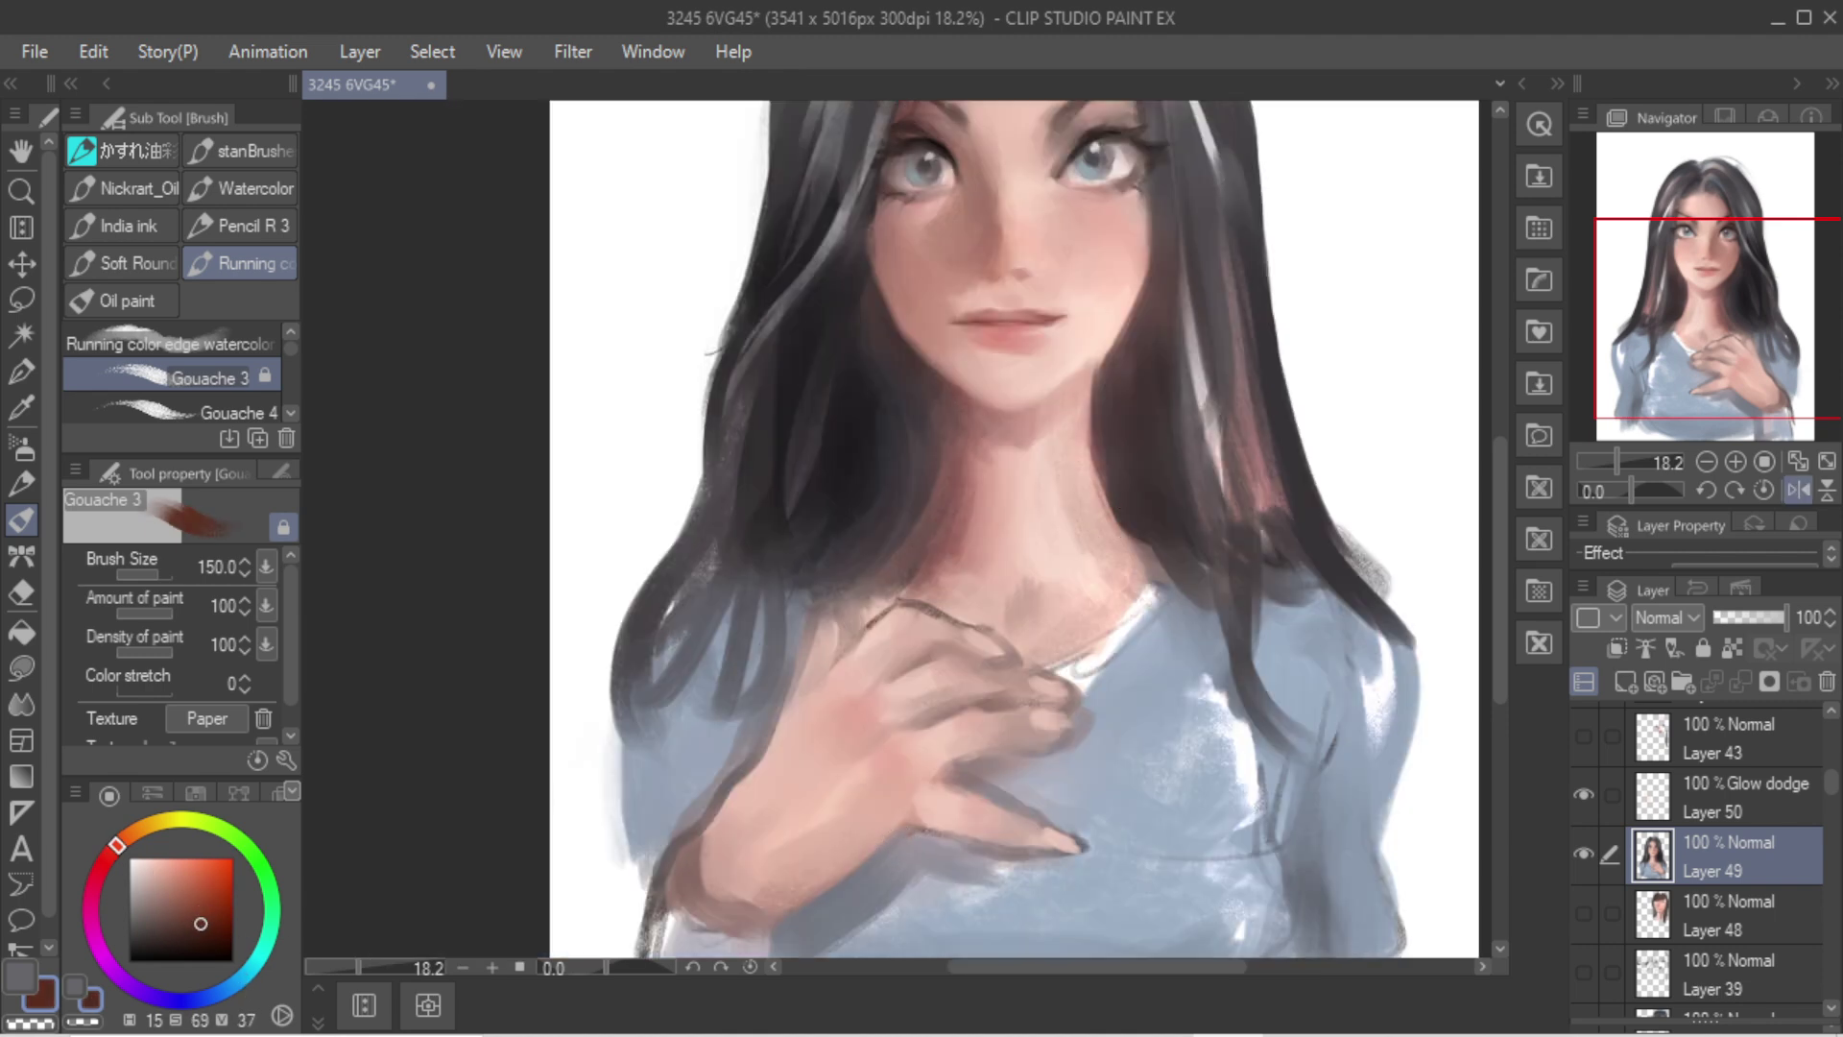
{"action": "mouse_move", "coordinate": [811, 879]}
{"action": "left_mouse_down"}
{"action": "mouse_move", "coordinate": [900, 818]}
{"action": "mouse_move", "coordinate": [792, 885]}
{"action": "left_mouse_up"}
{"action": "mouse_move", "coordinate": [842, 803]}
{"action": "left_mouse_down"}
{"action": "mouse_move", "coordinate": [839, 847]}
{"action": "mouse_move", "coordinate": [869, 835]}
{"action": "left_mouse_up"}
{"action": "mouse_move", "coordinate": [838, 826]}
{"action": "left_mouse_down"}
{"action": "mouse_move", "coordinate": [905, 794]}
{"action": "mouse_move", "coordinate": [768, 875]}
{"action": "mouse_move", "coordinate": [849, 827]}
{"action": "mouse_move", "coordinate": [775, 850]}
{"action": "mouse_move", "coordinate": [843, 830]}
{"action": "left_mouse_up"}
{"action": "key", "text": "ctrl+z"}
Step: Sample skin tones from the knuckles and blend the back of the hand with a brush of size 235.2, then 244.5
{"action": "left_click", "coordinate": [862, 757], "text": "alt"}
{"action": "left_click", "coordinate": [869, 744], "text": "alt"}
{"action": "left_click_drag", "start_coordinate": [874, 733], "coordinate": [784, 827]}
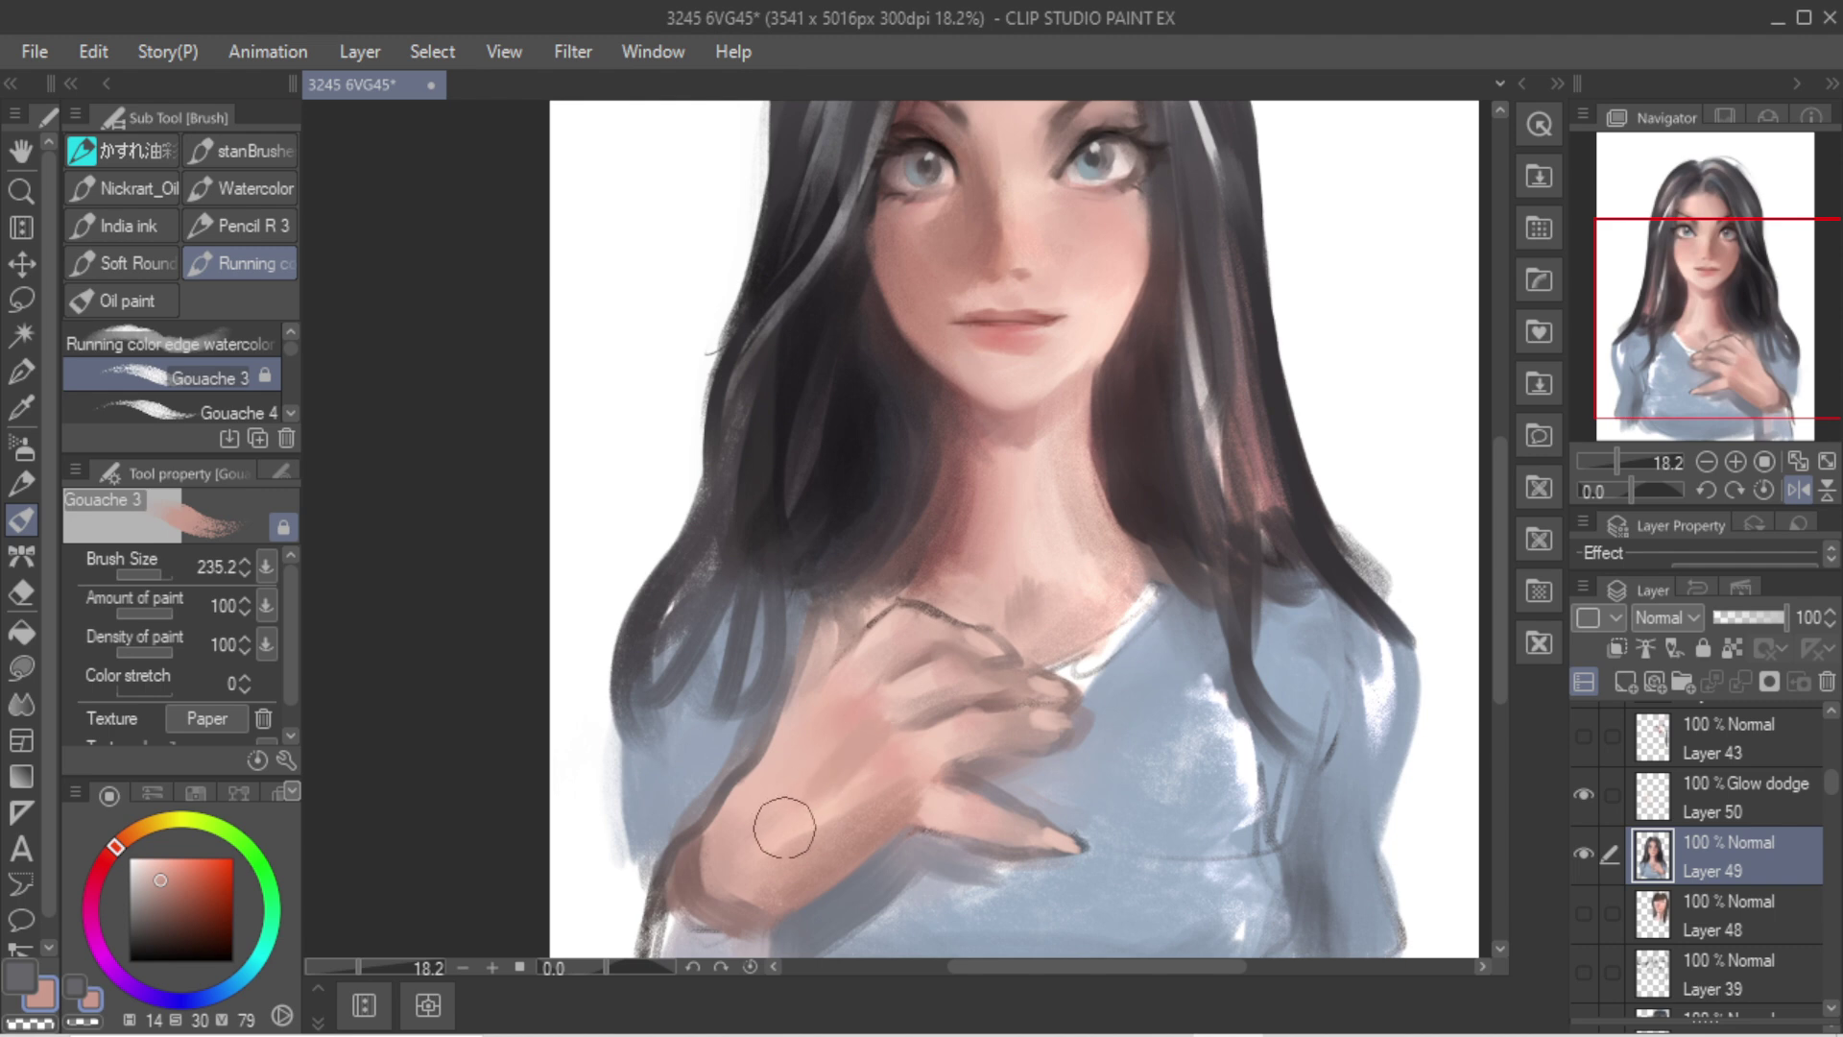
{"action": "left_click", "coordinate": [825, 768], "text": "alt"}
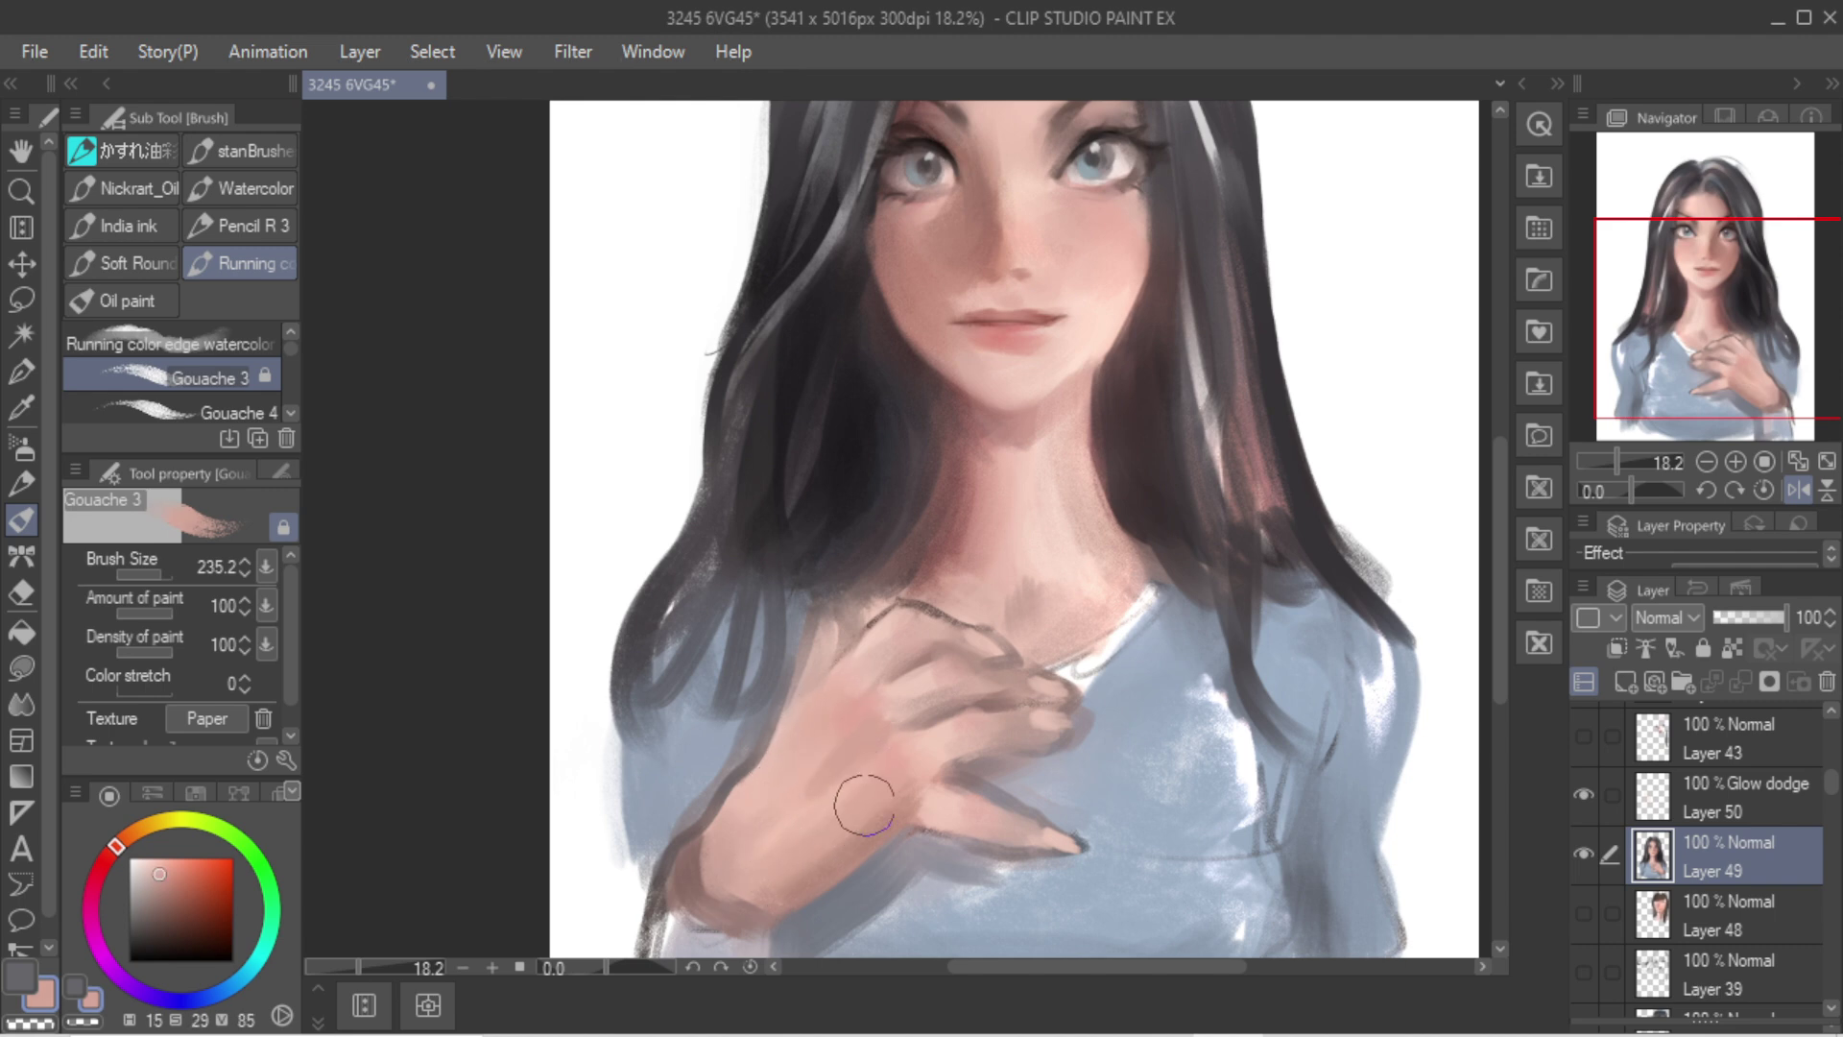
{"action": "key", "text": "["}
{"action": "mouse_move", "coordinate": [877, 798]}
{"action": "left_mouse_down"}
{"action": "mouse_move", "coordinate": [934, 793]}
{"action": "mouse_move", "coordinate": [890, 802]}
{"action": "mouse_move", "coordinate": [902, 755]}
{"action": "mouse_move", "coordinate": [932, 736]}
{"action": "mouse_move", "coordinate": [868, 786]}
{"action": "left_mouse_up"}
{"action": "left_click", "coordinate": [902, 753], "text": "alt"}
{"action": "key", "text": "]"}
{"action": "key", "text": "]"}
{"action": "key", "text": "]"}
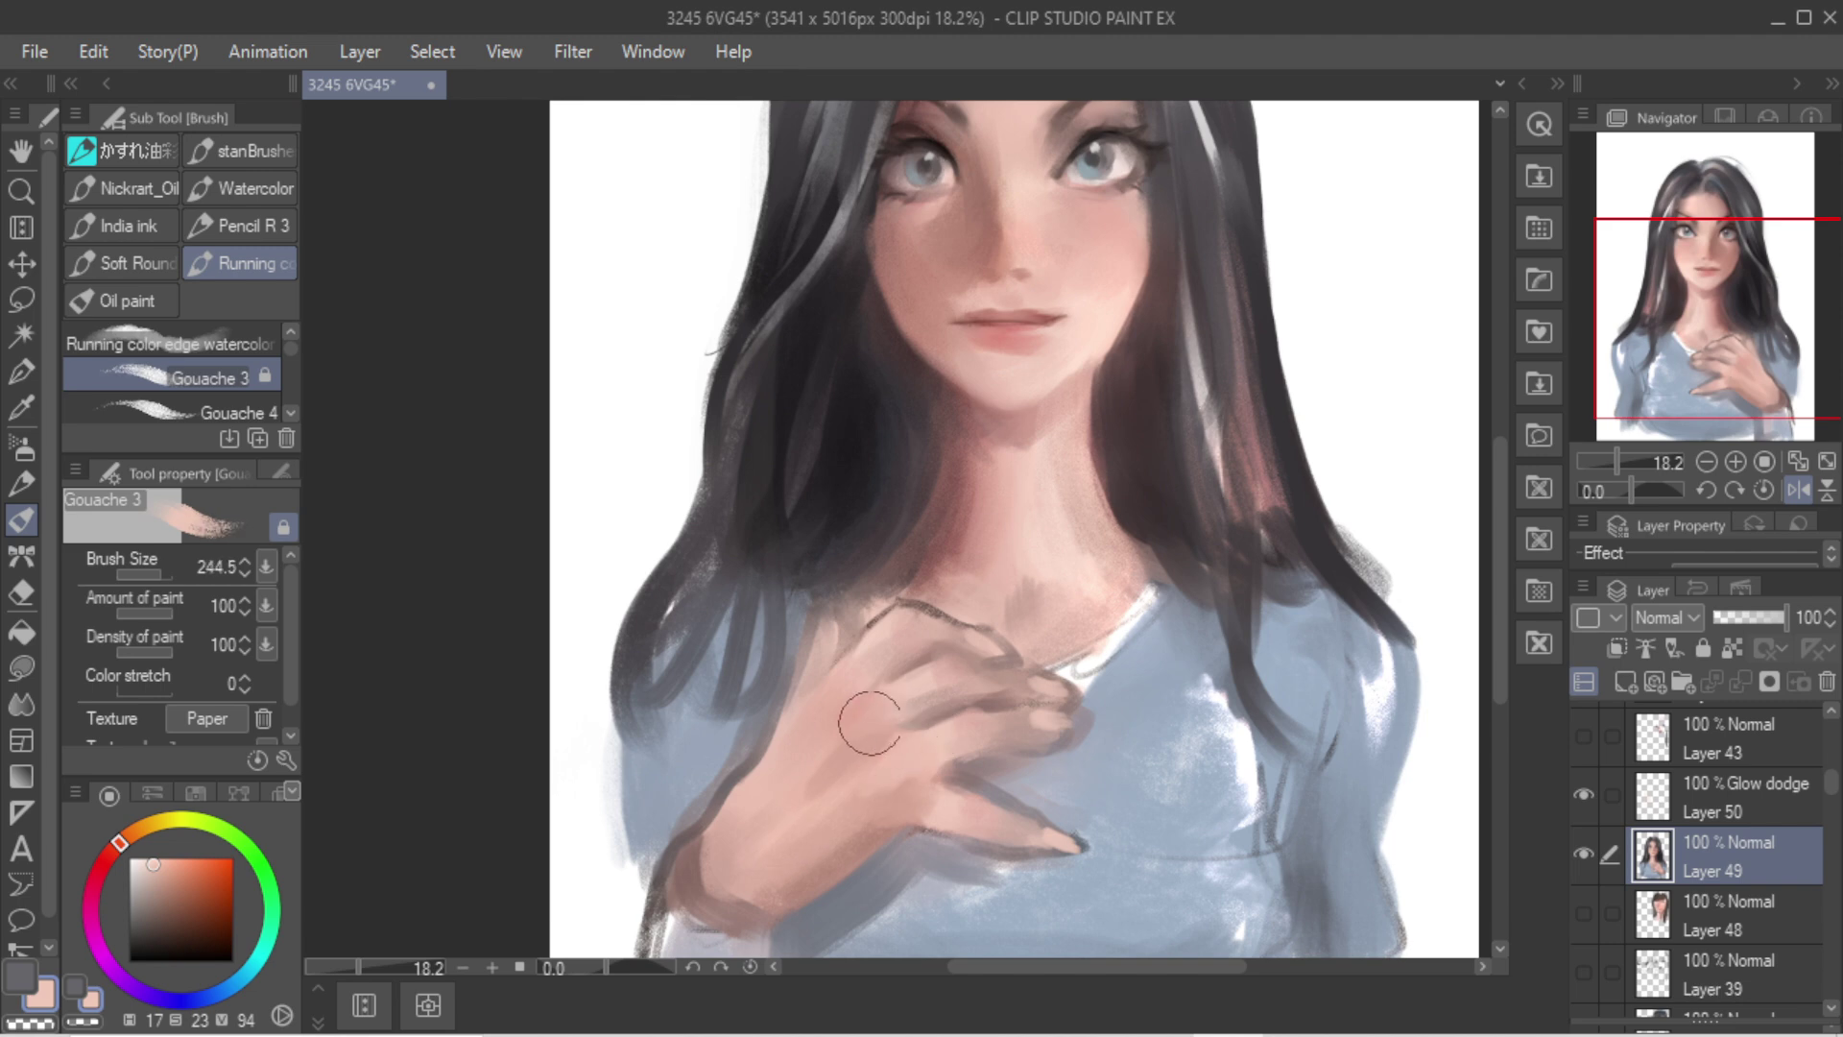
Step: Reduce the brush to size 169.9, sample skin midtones and paint the upper finger near its knuckle
{"action": "key", "text": "["}
{"action": "key", "text": "["}
{"action": "key", "text": "["}
{"action": "key", "text": "["}
{"action": "key", "text": "["}
{"action": "key", "text": "["}
{"action": "left_click", "coordinate": [866, 713], "text": "alt"}
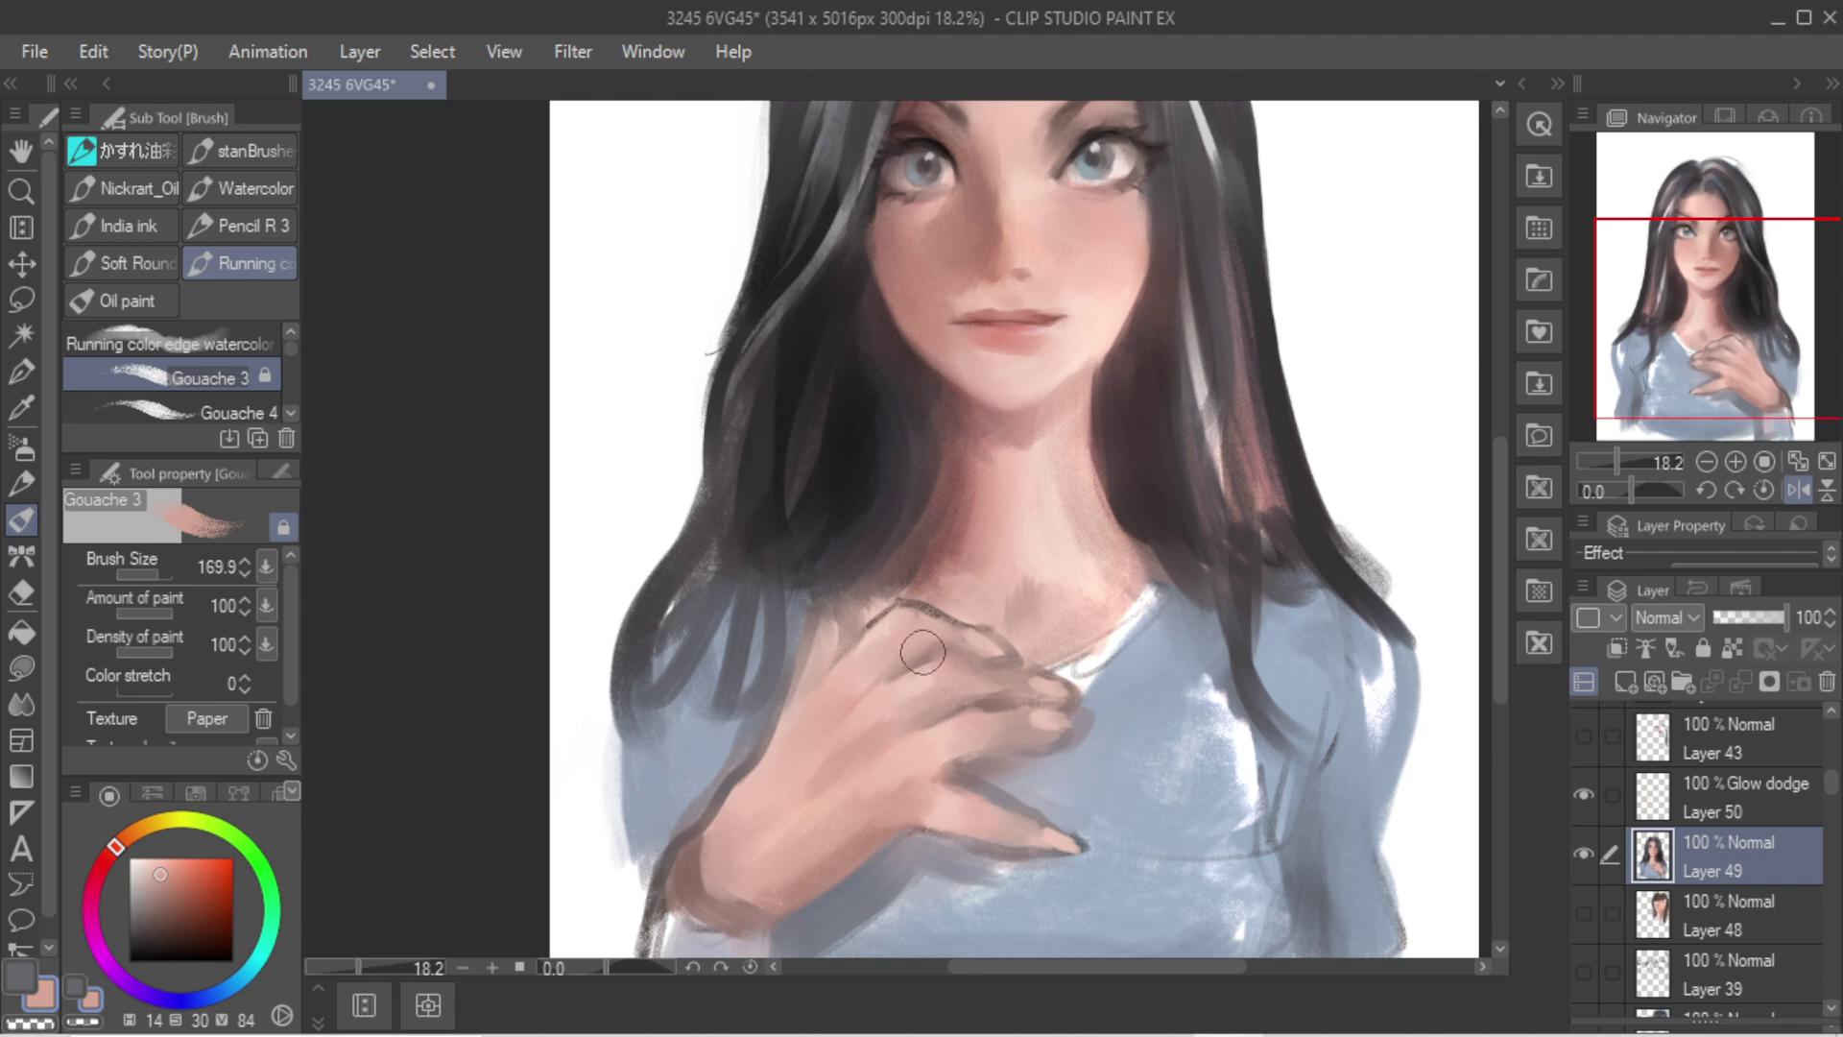
{"action": "left_click", "coordinate": [884, 672], "text": "alt"}
{"action": "left_click_drag", "start_coordinate": [916, 653], "coordinate": [875, 670]}
{"action": "left_click", "coordinate": [824, 699], "text": "alt"}
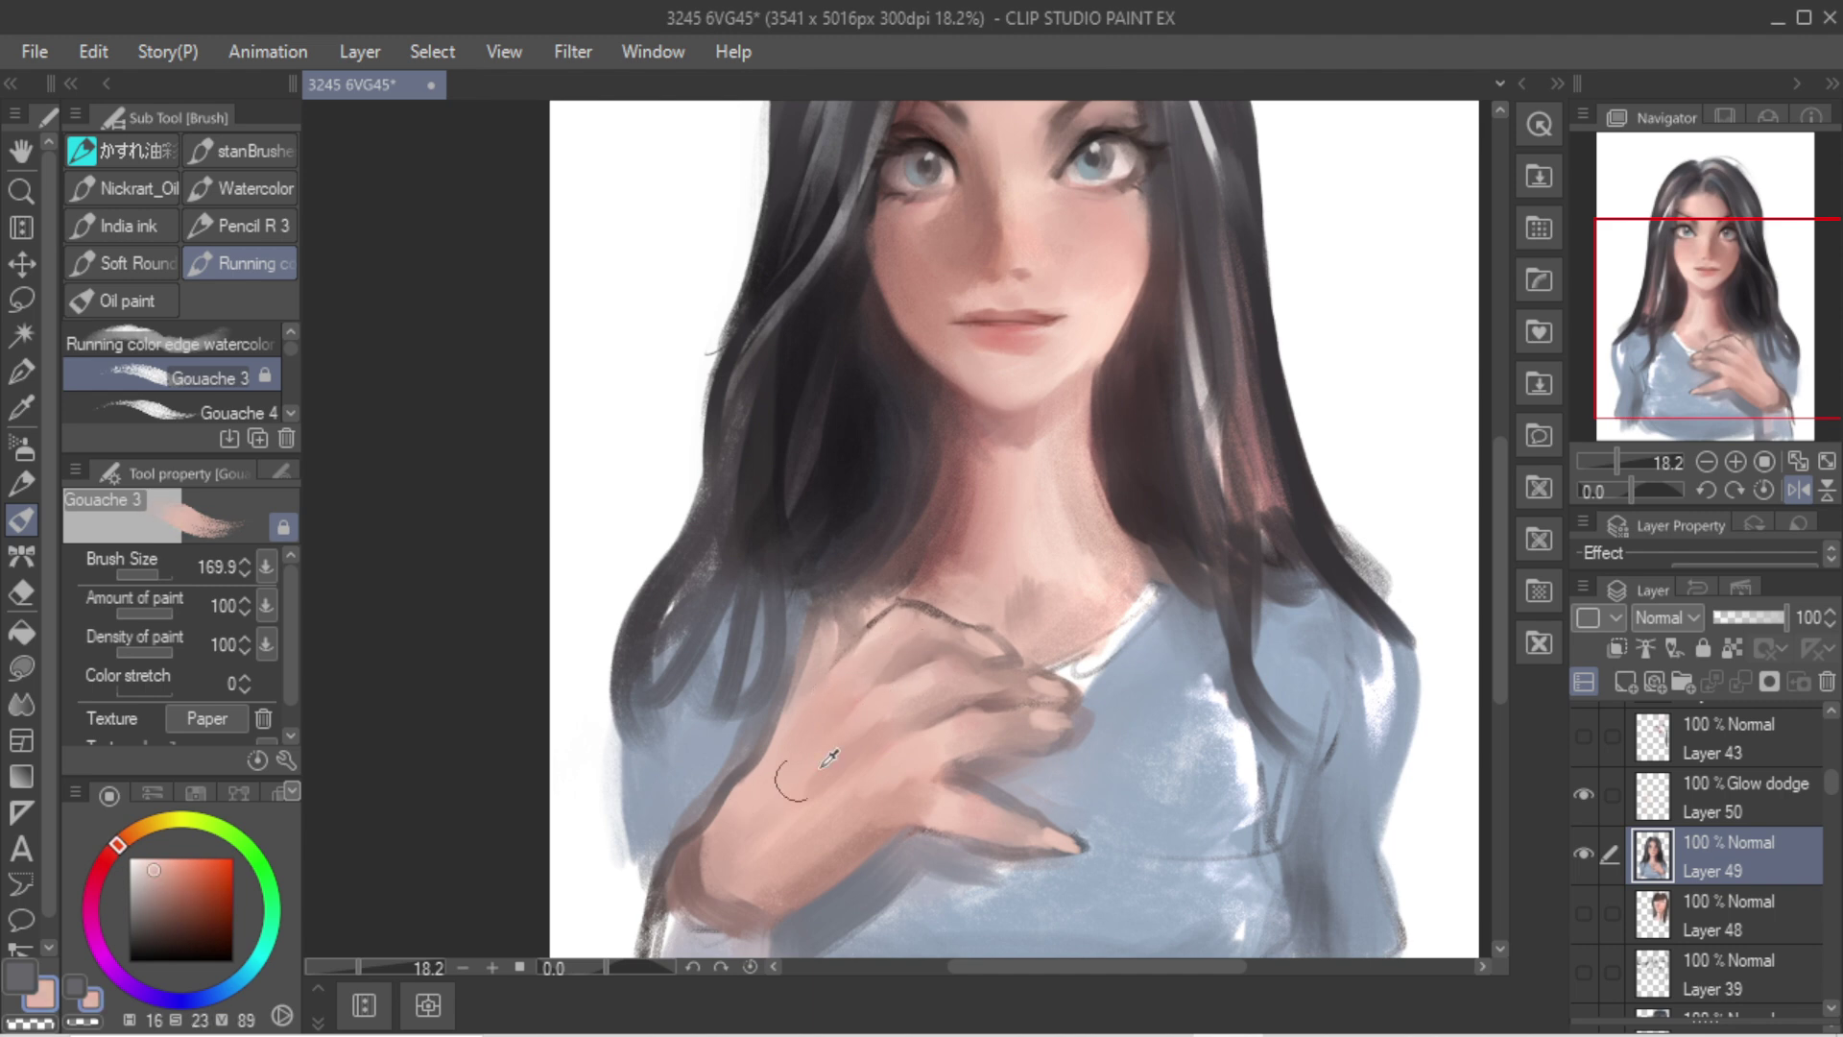
Step: Sample finger and neck skin tones and paint the outer edge of the hand up toward the first knuckle
{"action": "key", "text": "]"}
{"action": "key", "text": "]"}
{"action": "key", "text": "]"}
{"action": "key", "text": "]"}
{"action": "key", "text": "["}
{"action": "key", "text": "["}
{"action": "key", "text": "["}
{"action": "key", "text": "["}
{"action": "left_click", "coordinate": [967, 689], "text": "alt"}
{"action": "left_click", "coordinate": [923, 697], "text": "alt"}
{"action": "left_click_drag", "start_coordinate": [812, 674], "coordinate": [843, 615]}
{"action": "left_click", "coordinate": [812, 670], "text": "alt"}
{"action": "left_click", "coordinate": [1046, 487], "text": "alt"}
{"action": "left_click_drag", "start_coordinate": [798, 683], "coordinate": [823, 621]}
Step: Sample the dark hair shadow and paint along the hand's outer edge below the hair at brush size 107.1
{"action": "left_click", "coordinate": [785, 726], "text": "alt"}
{"action": "mouse_move", "coordinate": [766, 758]}
{"action": "left_mouse_down"}
{"action": "mouse_move", "coordinate": [810, 660]}
{"action": "mouse_move", "coordinate": [798, 628]}
{"action": "left_mouse_up"}
{"action": "left_click", "coordinate": [819, 558], "text": "alt"}
{"action": "left_click", "coordinate": [814, 574], "text": "alt"}
{"action": "left_click_drag", "start_coordinate": [779, 713], "coordinate": [818, 615]}
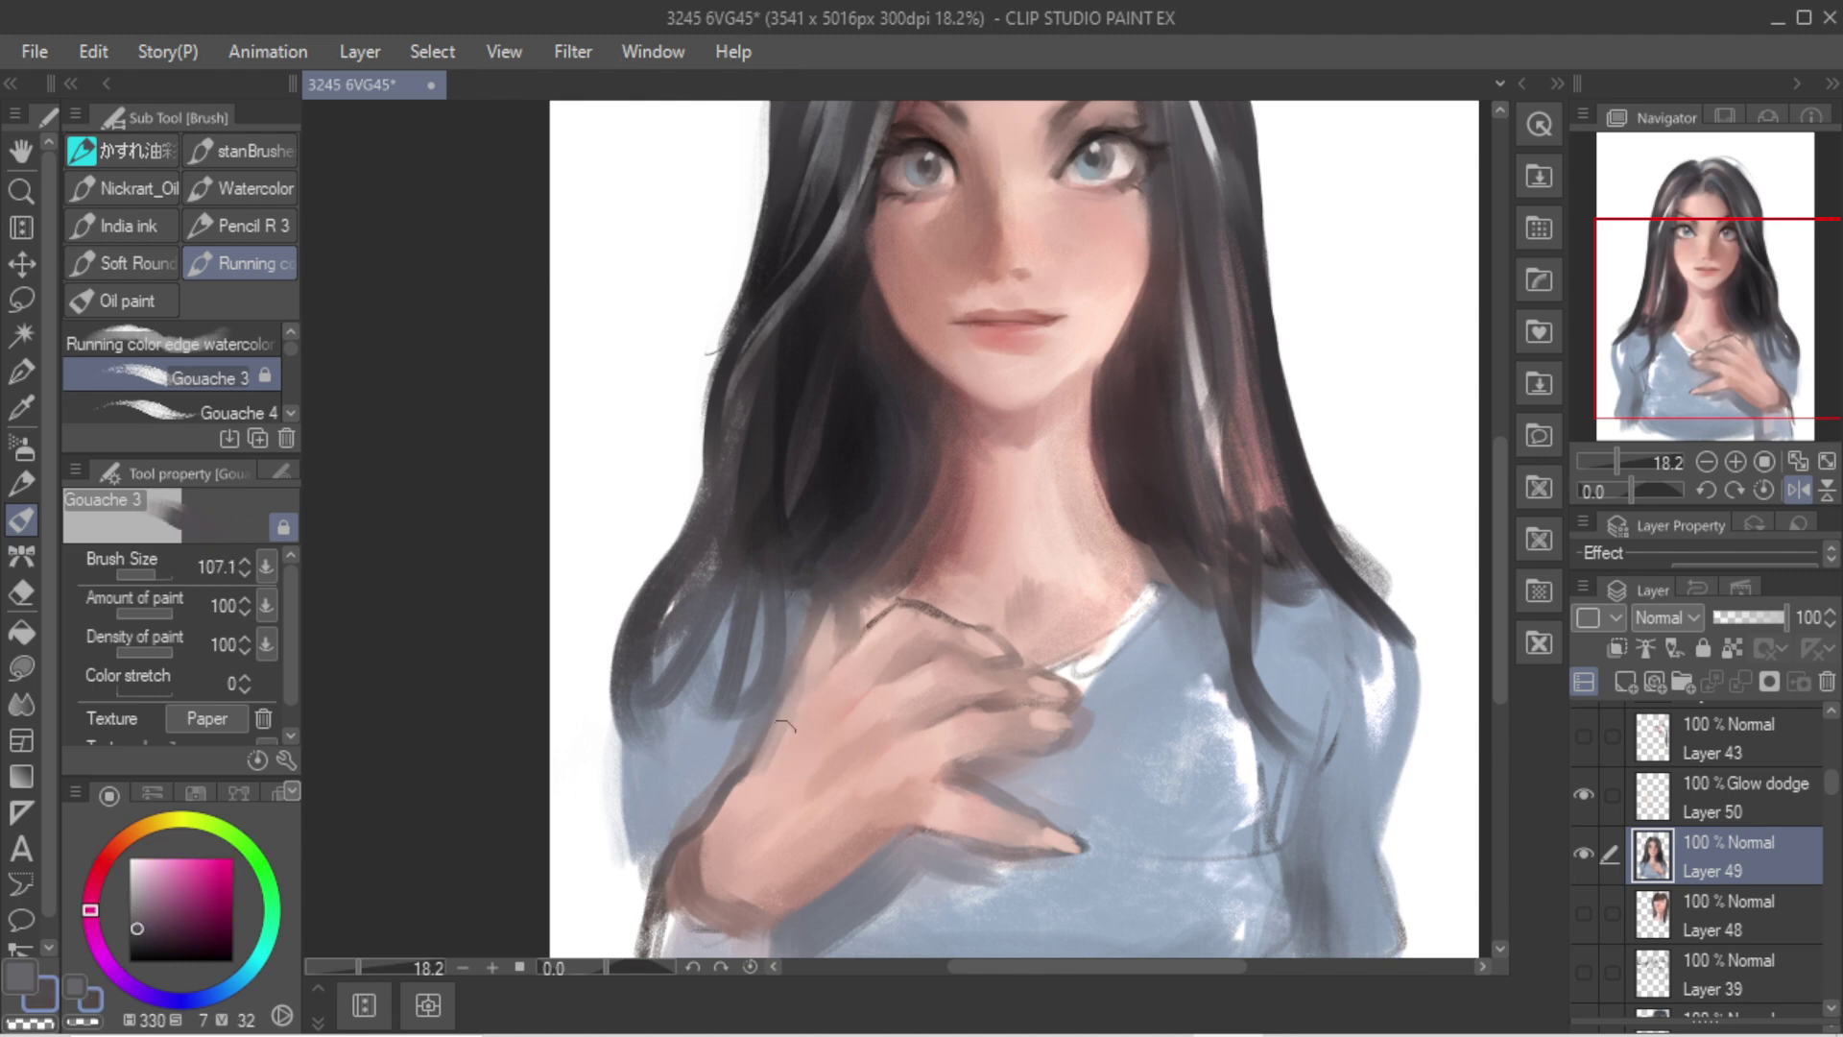
{"action": "left_click_drag", "start_coordinate": [780, 737], "coordinate": [700, 883]}
{"action": "key", "text": "ctrl+z"}
Step: Sample light skin tones and lighten the back of the hand near the wrist with the brush at size 302.1
{"action": "left_click_drag", "start_coordinate": [749, 794], "coordinate": [731, 803], "text": "ctrl+alt"}
{"action": "left_click", "coordinate": [789, 773], "text": "alt"}
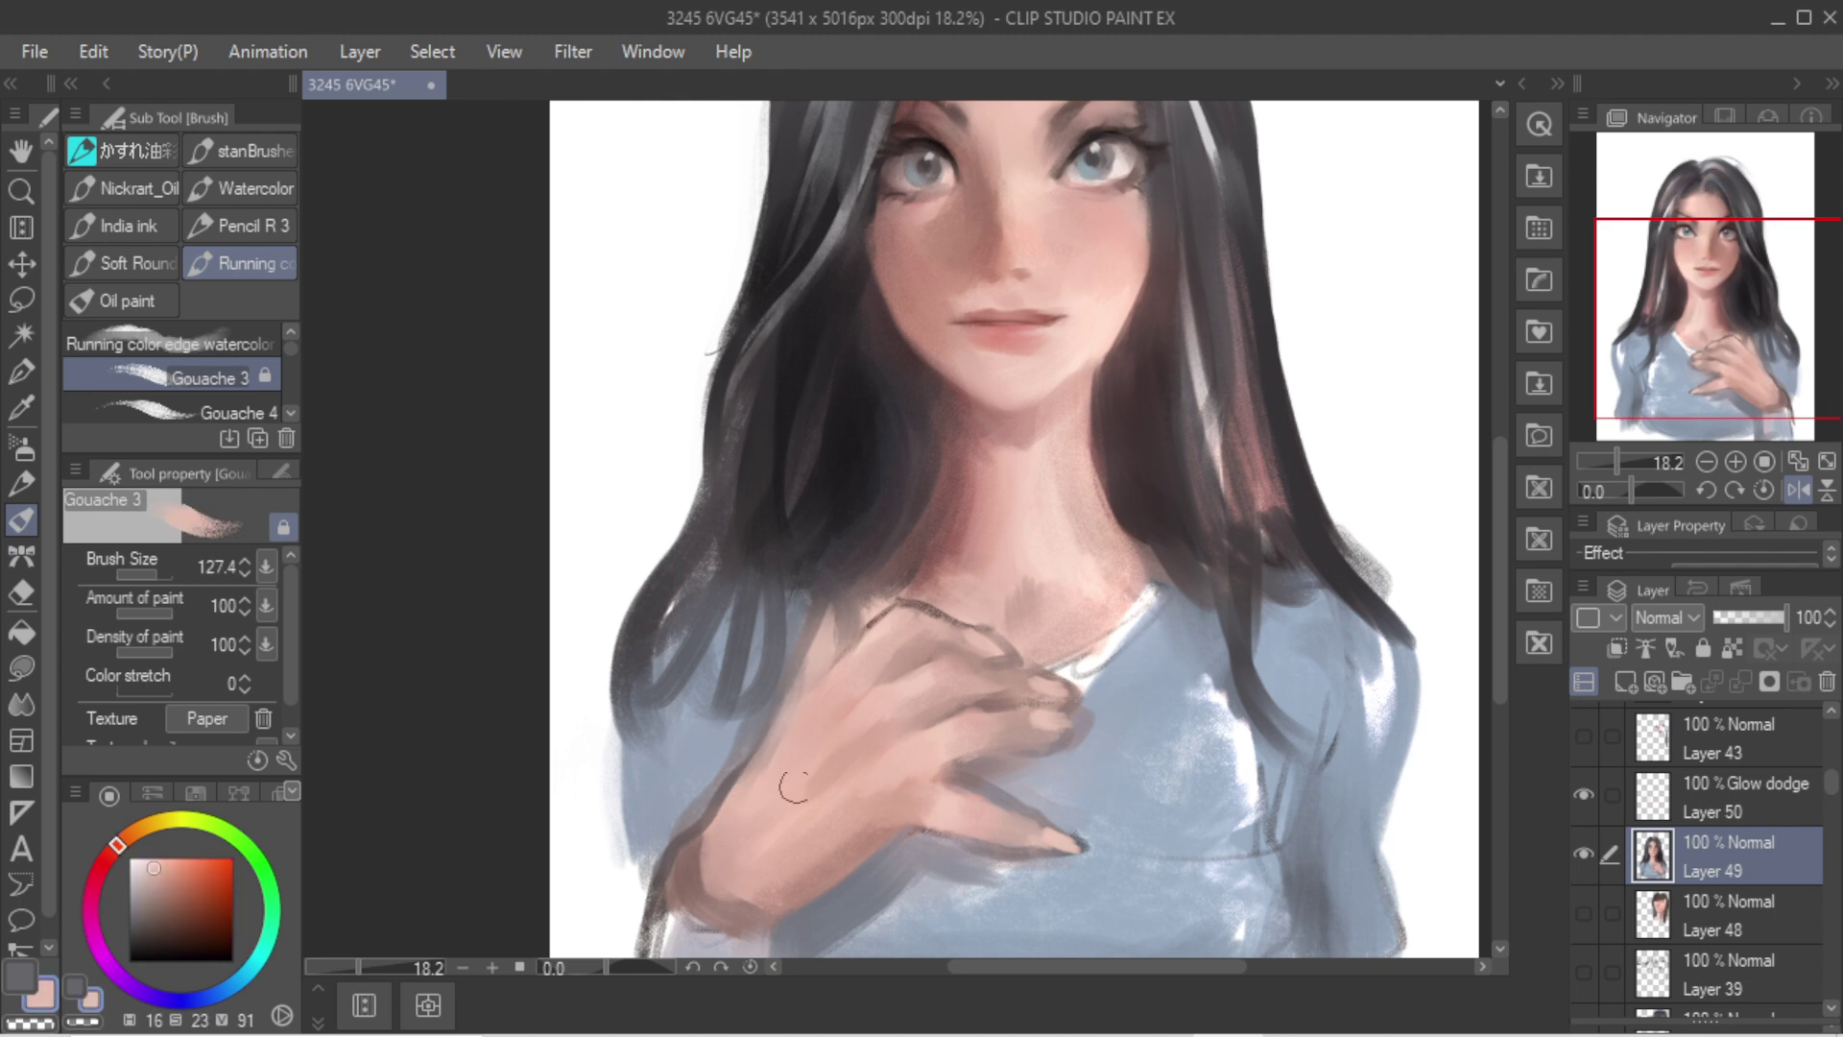
{"action": "left_click", "coordinate": [908, 746], "text": "alt"}
{"action": "mouse_move", "coordinate": [799, 823]}
{"action": "left_mouse_down"}
{"action": "mouse_move", "coordinate": [811, 782]}
{"action": "mouse_move", "coordinate": [823, 803]}
{"action": "mouse_move", "coordinate": [794, 822]}
{"action": "mouse_move", "coordinate": [760, 811]}
{"action": "left_mouse_up"}
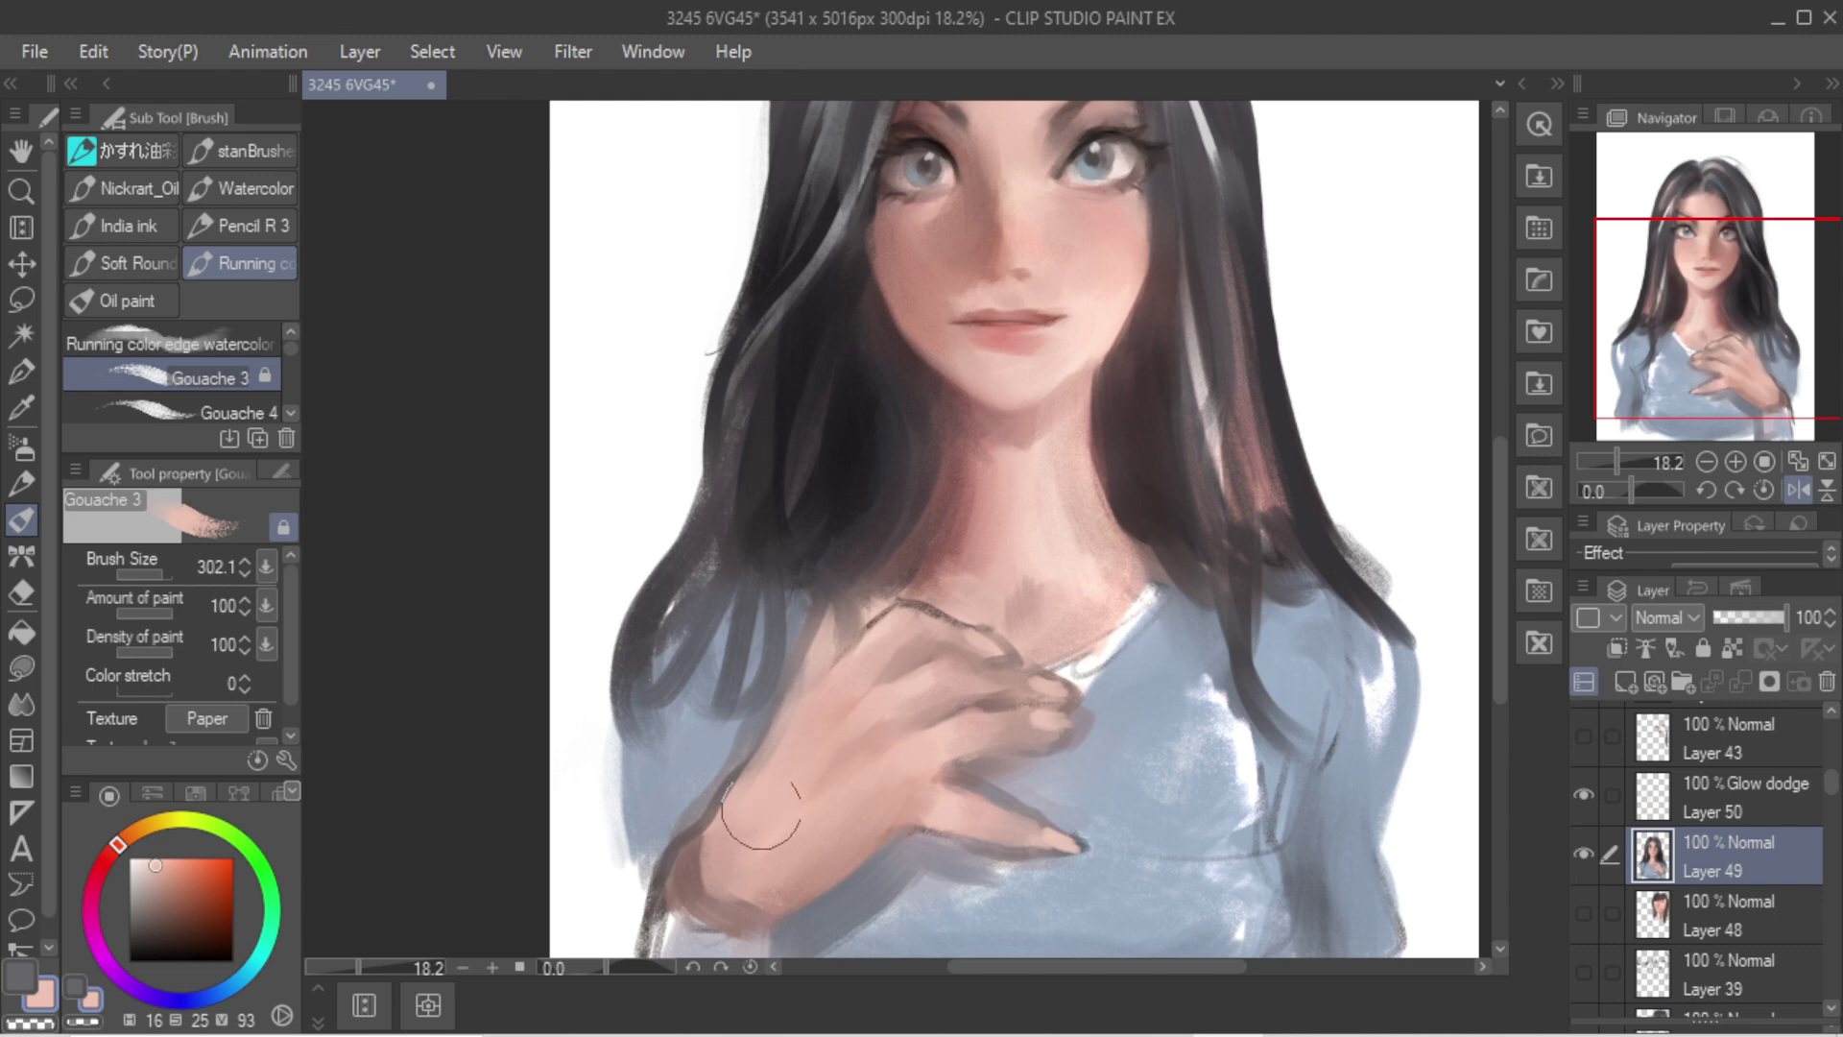
Step: Reduce the brush to size 68.5, sample a dark tone and redraw the dark lines between the upper fingers
{"action": "left_click_drag", "start_coordinate": [1002, 804], "coordinate": [1010, 783]}
{"action": "left_click_drag", "start_coordinate": [945, 677], "coordinate": [929, 677], "text": "ctrl+alt"}
{"action": "left_click", "coordinate": [1061, 542], "text": "alt"}
{"action": "left_click_drag", "start_coordinate": [960, 784], "coordinate": [1013, 805]}
{"action": "key", "text": "ctrl+z"}
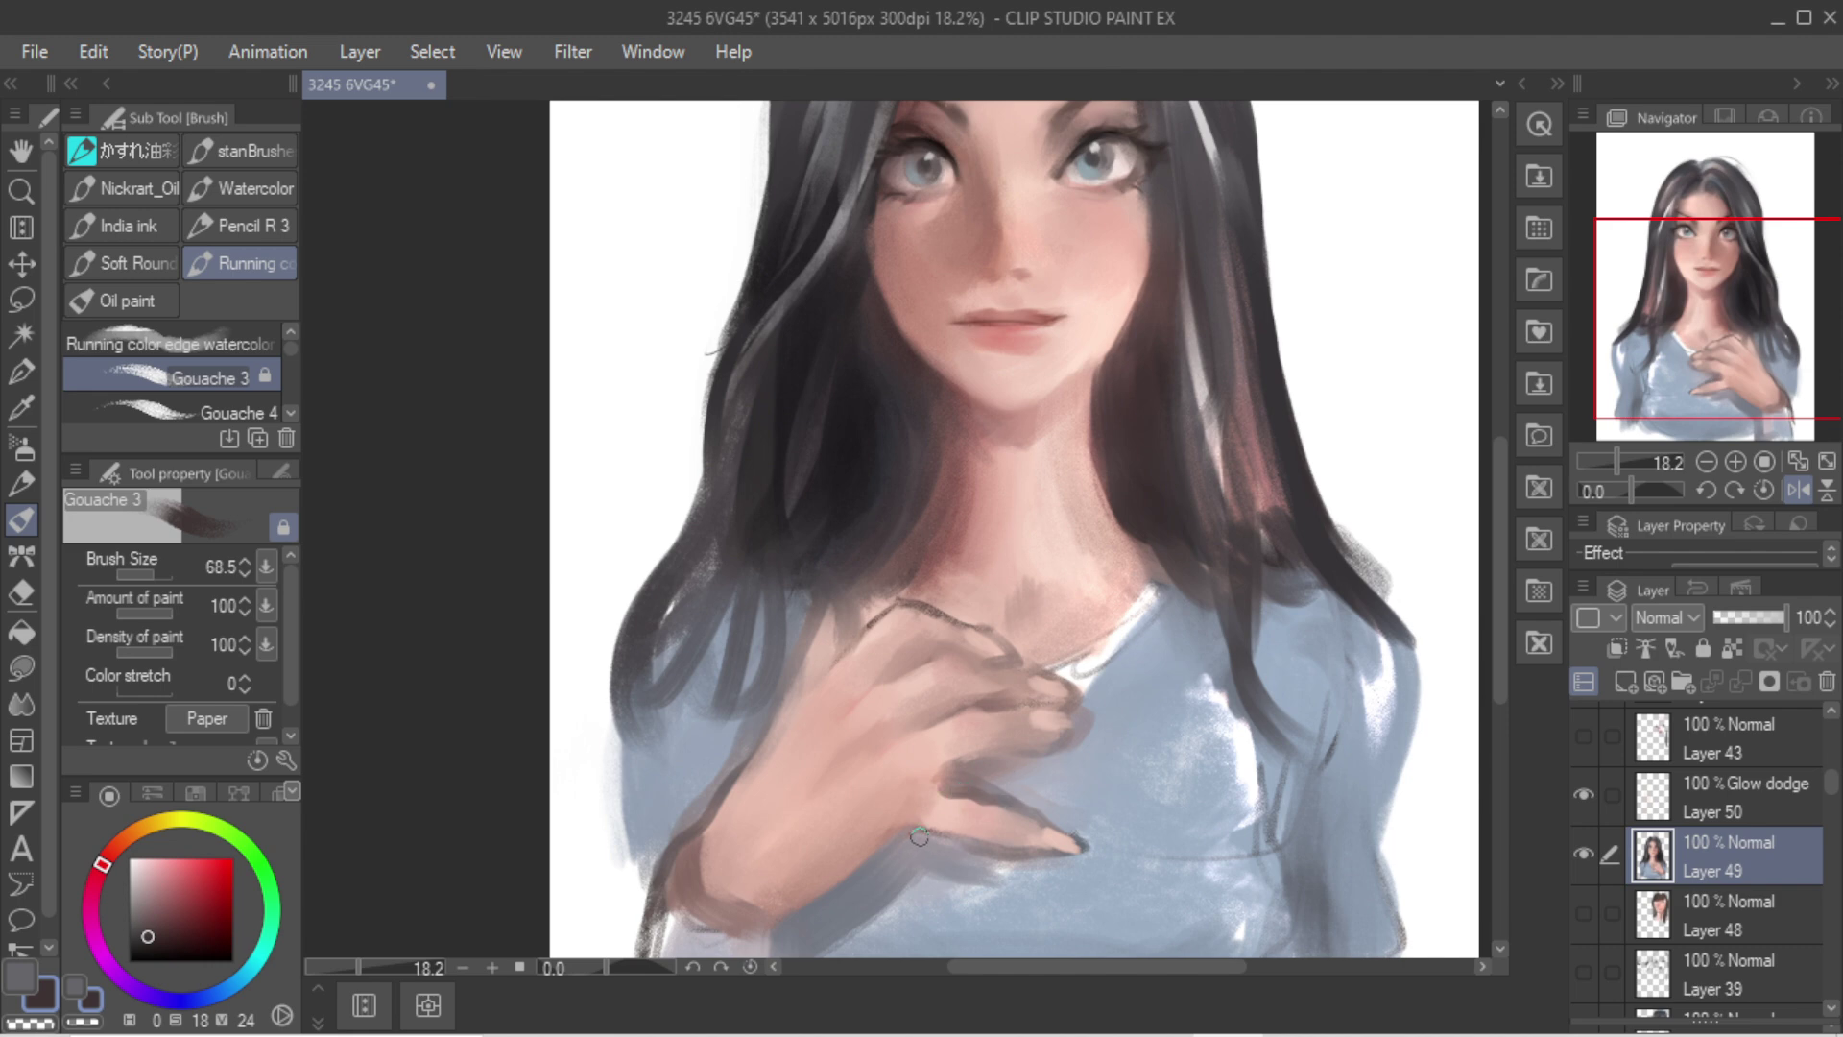
{"action": "key", "text": "ctrl+z"}
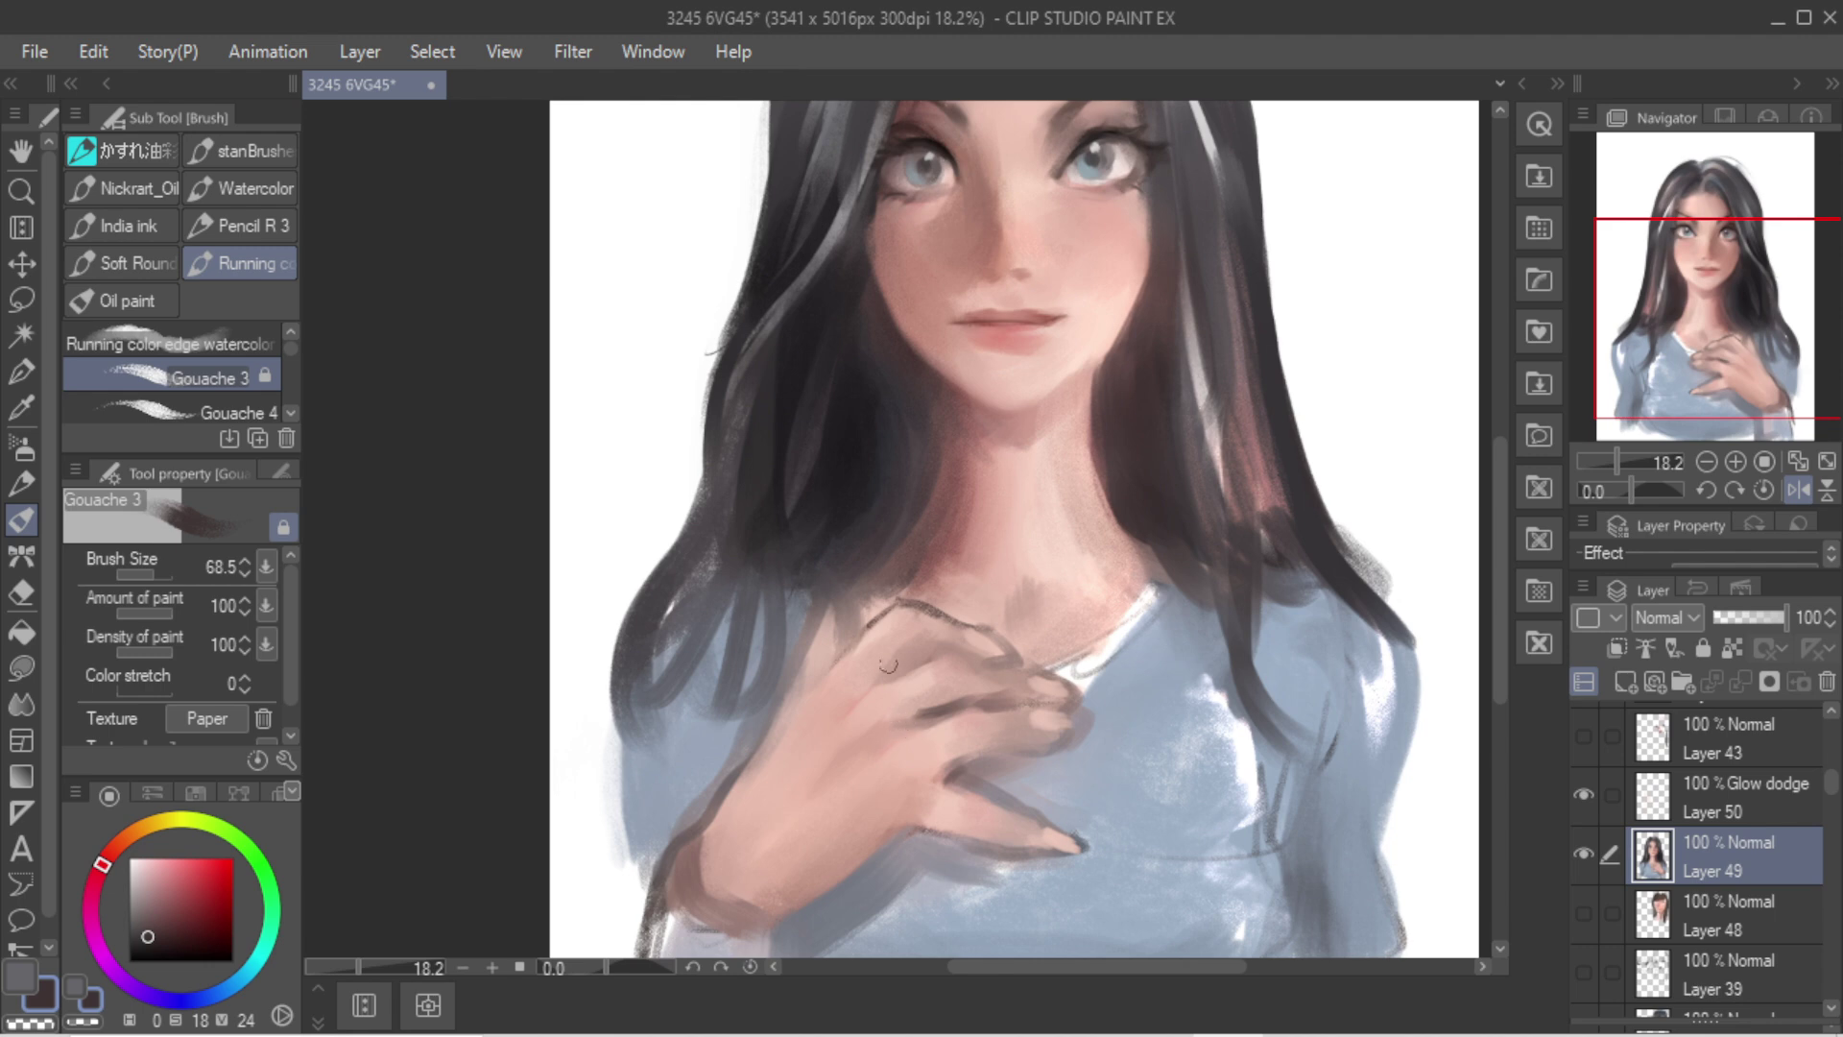
{"action": "left_click_drag", "start_coordinate": [888, 665], "coordinate": [995, 649]}
Step: Sample the tone above the hand and paint down from the hair over the back of the hand
{"action": "scroll", "coordinate": [896, 692], "scroll_direction": "down", "scroll_amount": 1}
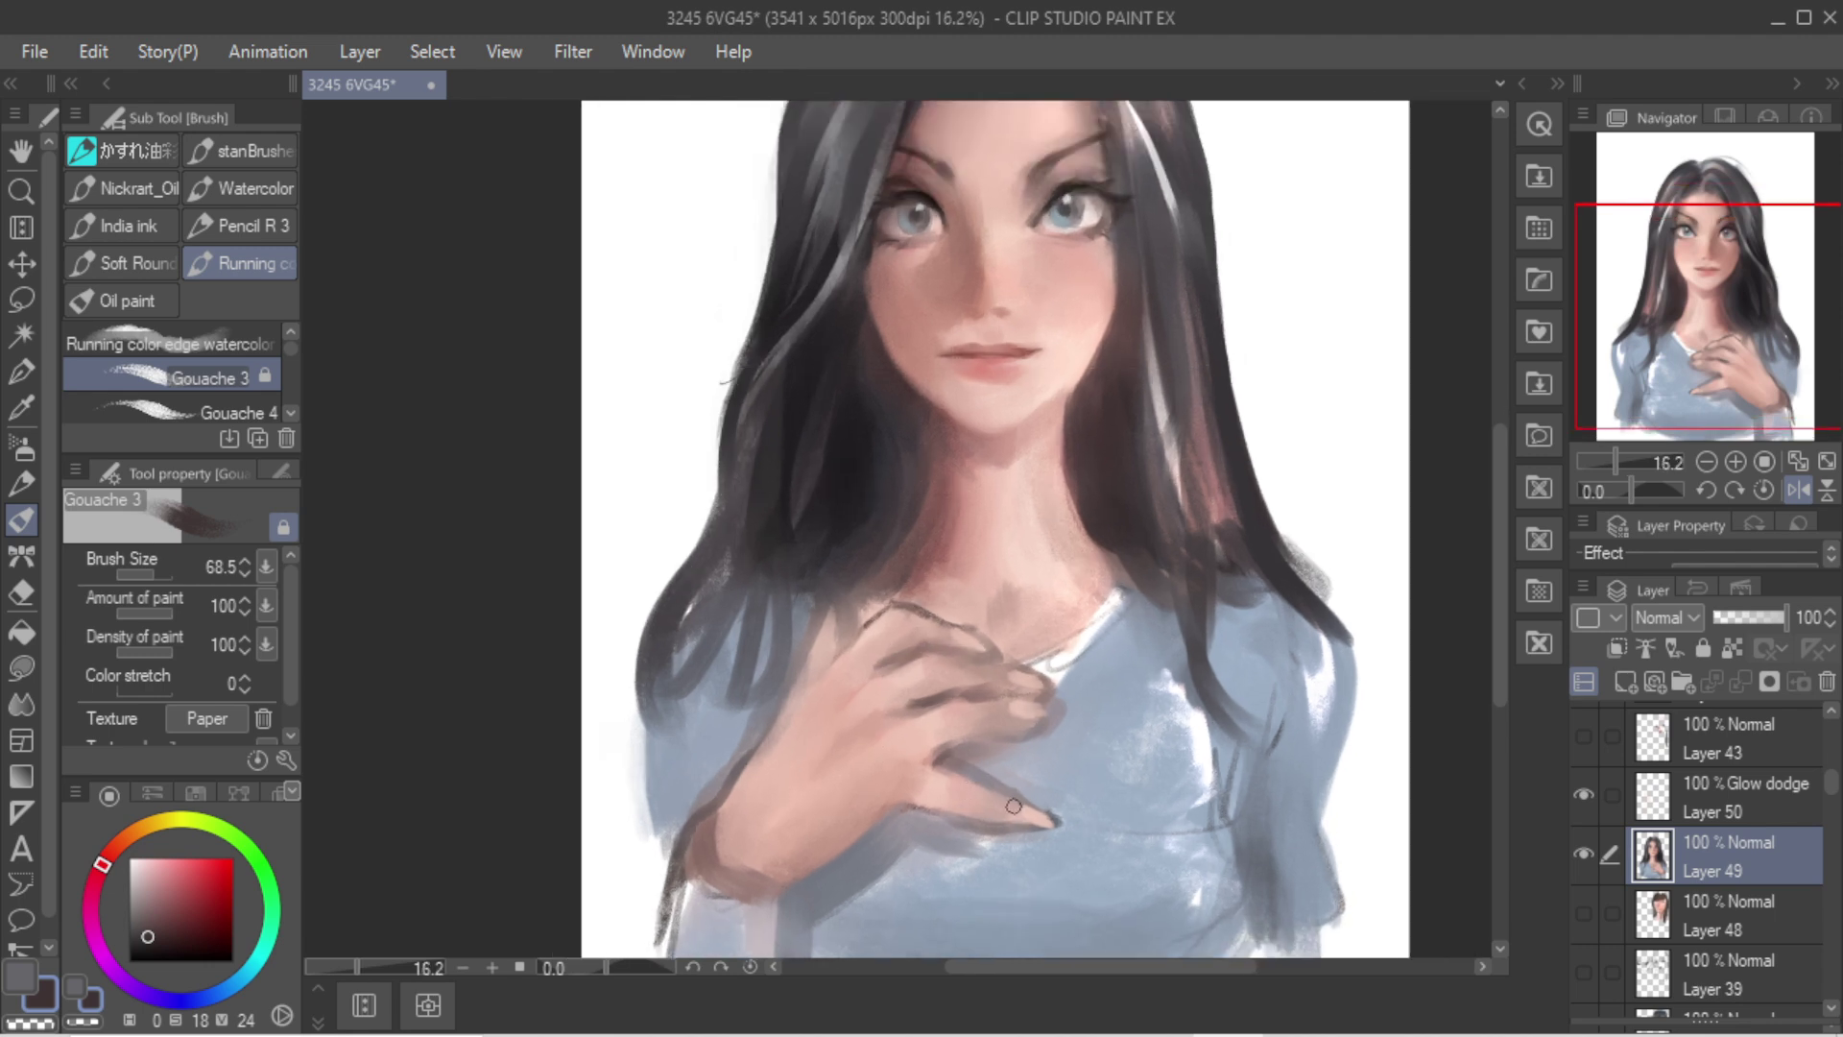
{"action": "left_click", "coordinate": [1002, 814], "text": "alt"}
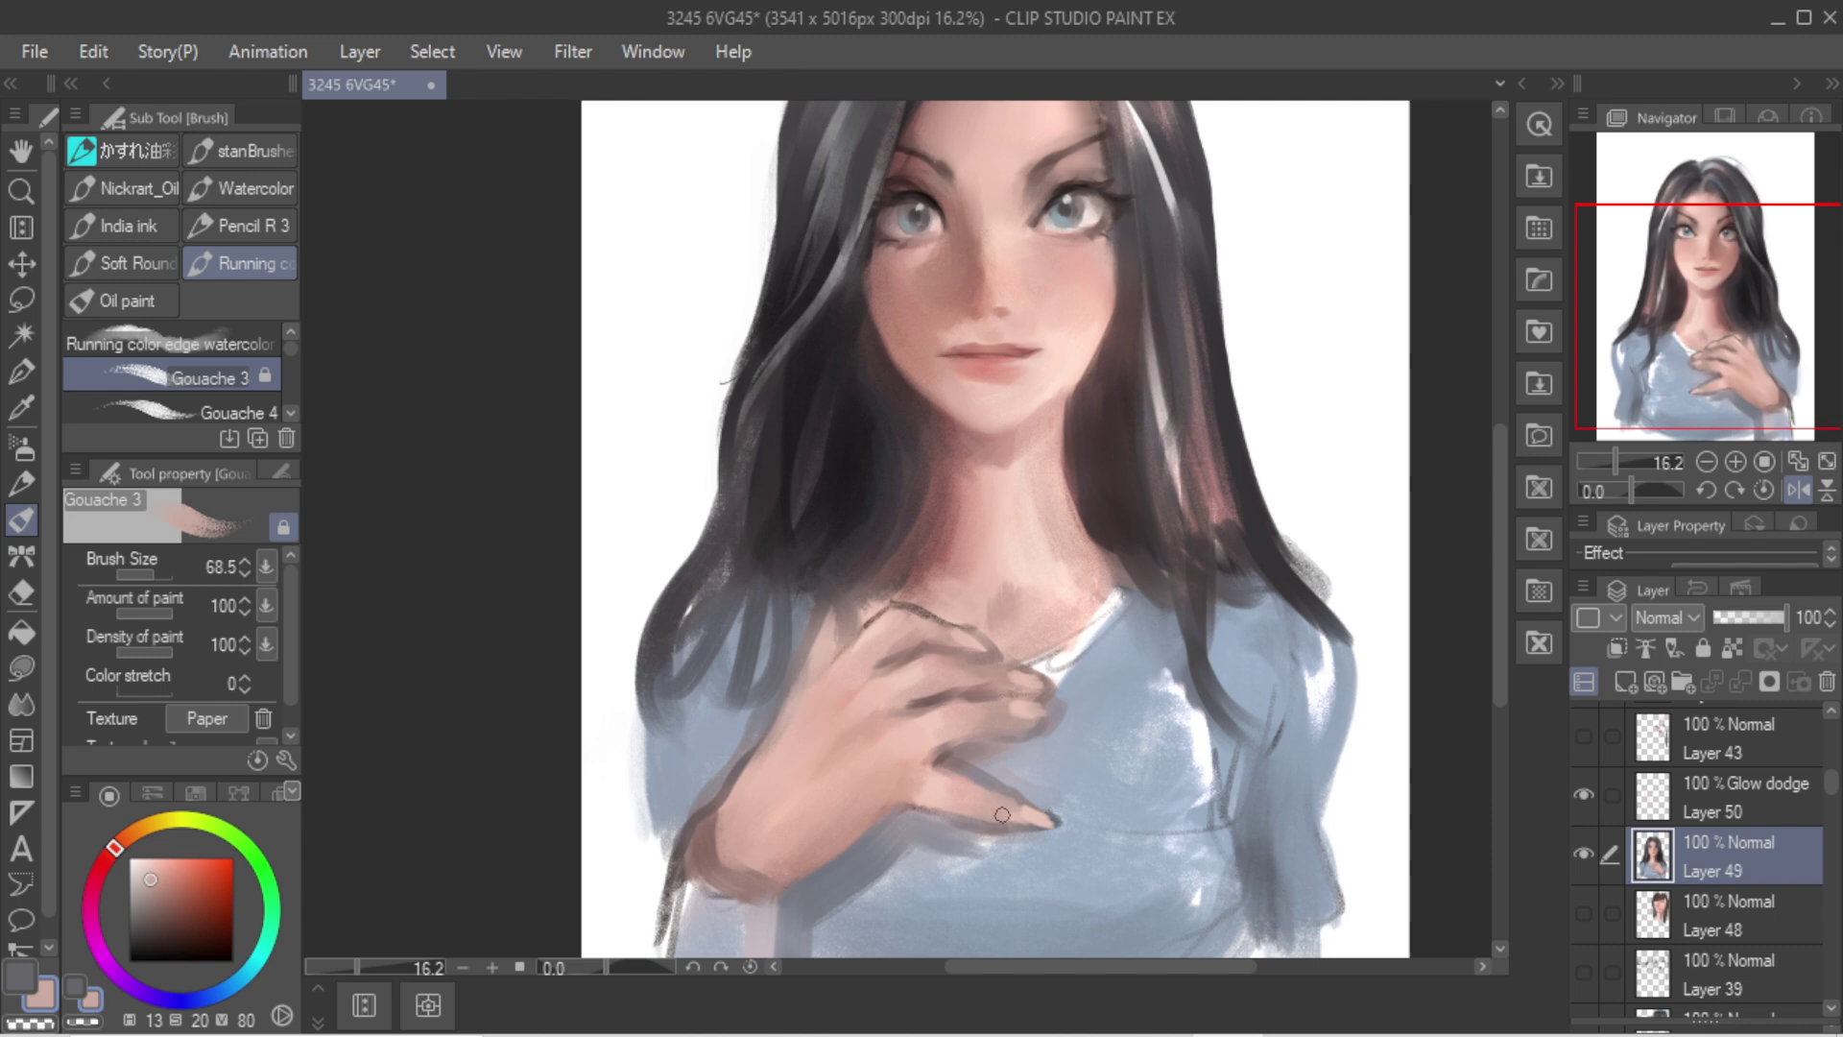
{"action": "left_click", "coordinate": [849, 549], "text": "alt"}
{"action": "mouse_move", "coordinate": [845, 601]}
{"action": "left_mouse_down"}
{"action": "mouse_move", "coordinate": [833, 662]}
{"action": "mouse_move", "coordinate": [828, 615]}
{"action": "mouse_move", "coordinate": [705, 814]}
{"action": "mouse_move", "coordinate": [779, 878]}
{"action": "mouse_move", "coordinate": [754, 867]}
{"action": "mouse_move", "coordinate": [880, 761]}
{"action": "mouse_move", "coordinate": [858, 769]}
{"action": "left_mouse_up"}
{"action": "left_click", "coordinate": [754, 842], "text": "alt"}
Step: Sample a light skin tone from the neck, lighten the wrist side of the hand and enlarge the brush to 224.9
{"action": "left_click", "coordinate": [1016, 503], "text": "alt"}
{"action": "key", "text": "]"}
{"action": "key", "text": "]"}
{"action": "key", "text": "["}
{"action": "key", "text": "]"}
{"action": "key", "text": "["}
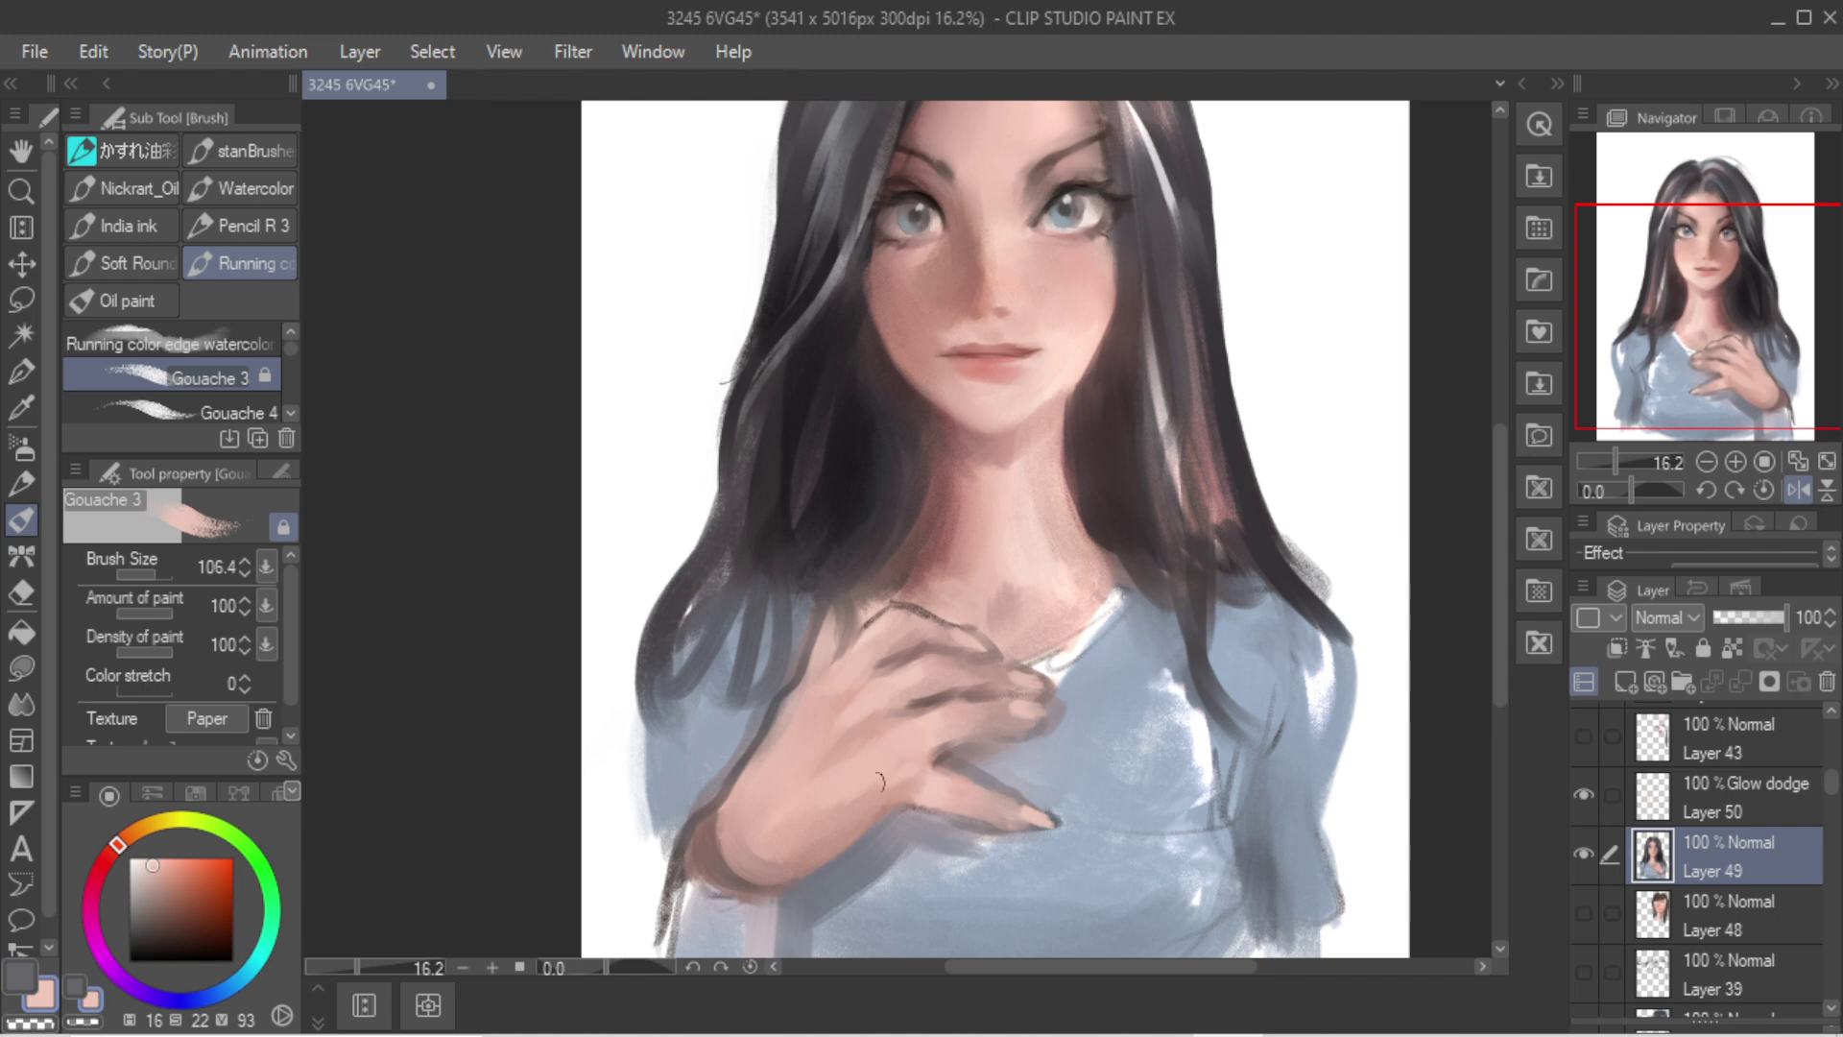
{"action": "key", "text": "]"}
{"action": "mouse_move", "coordinate": [722, 814]}
{"action": "left_mouse_down"}
{"action": "mouse_move", "coordinate": [758, 760]}
{"action": "mouse_move", "coordinate": [732, 824]}
{"action": "left_mouse_up"}
{"action": "key", "text": "]"}
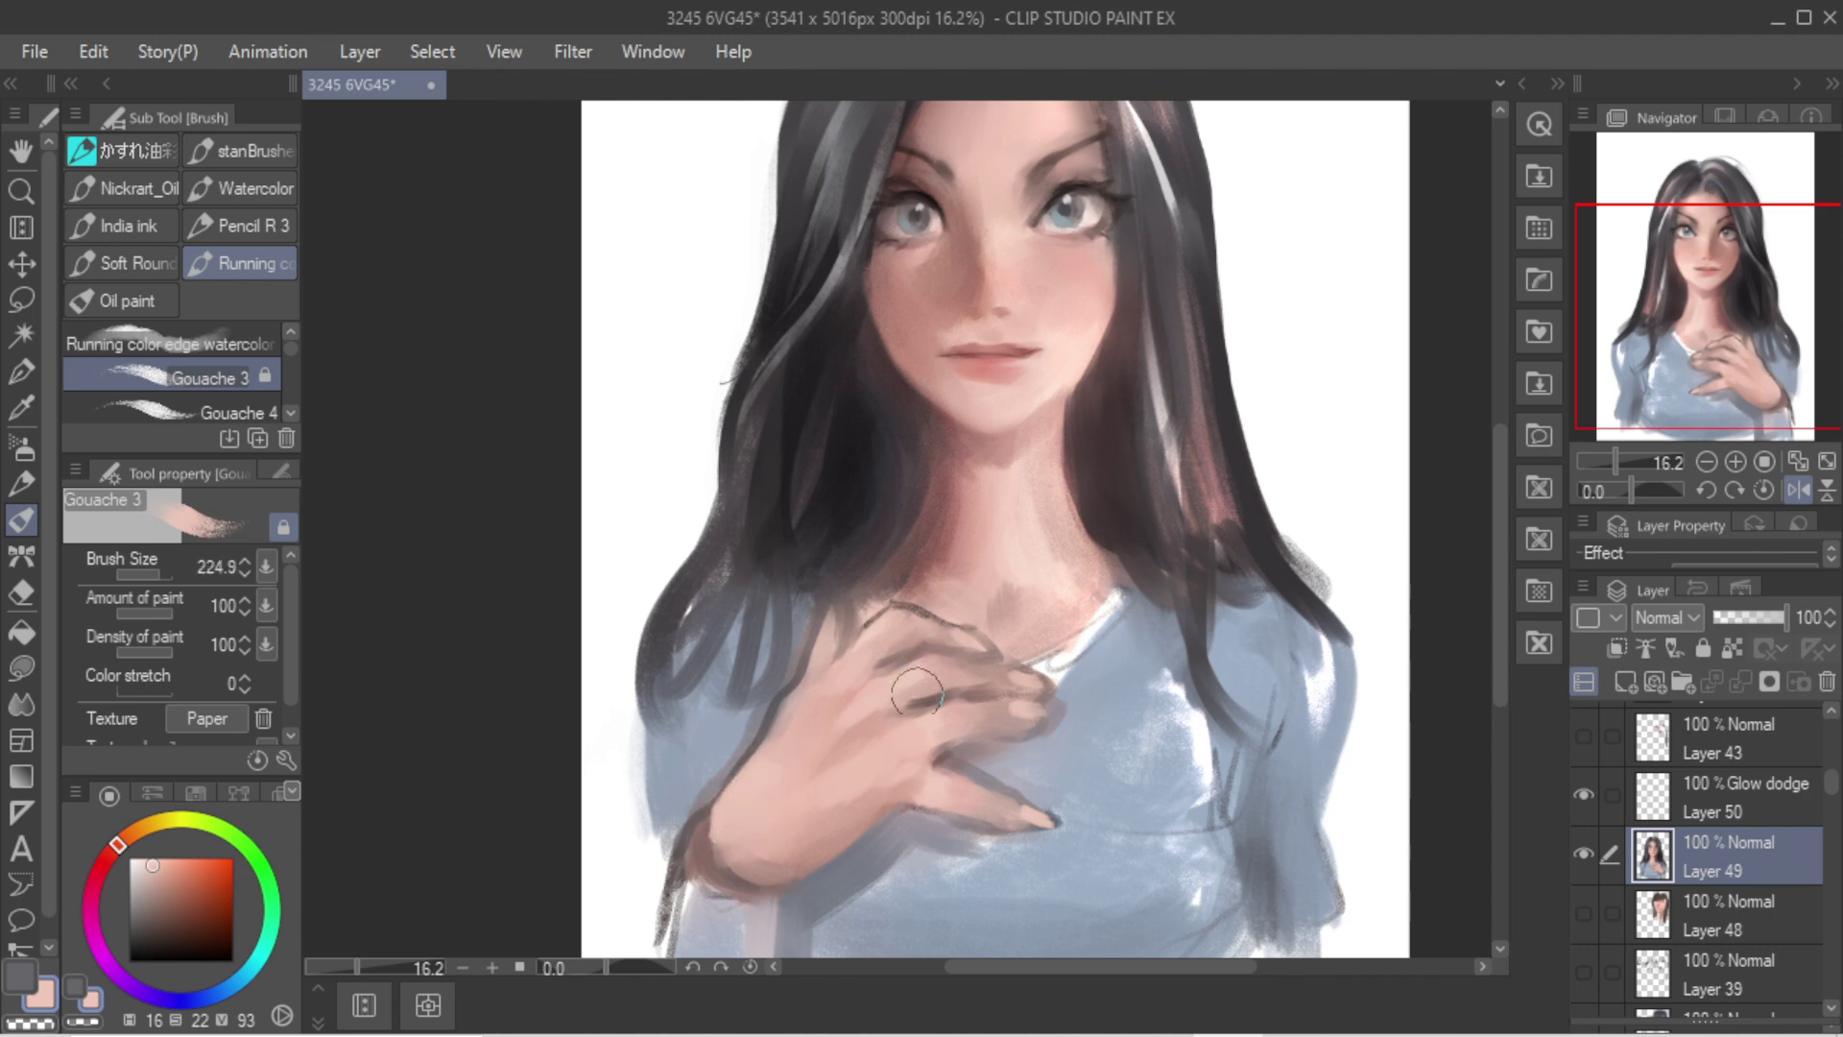
Step: Mirror the view, sample a dark reddish brown from beside the neck and shade the hand's underside and finger gaps, enlarging the brush to 178.1
{"action": "scroll", "coordinate": [922, 659], "scroll_direction": "down", "scroll_amount": 1}
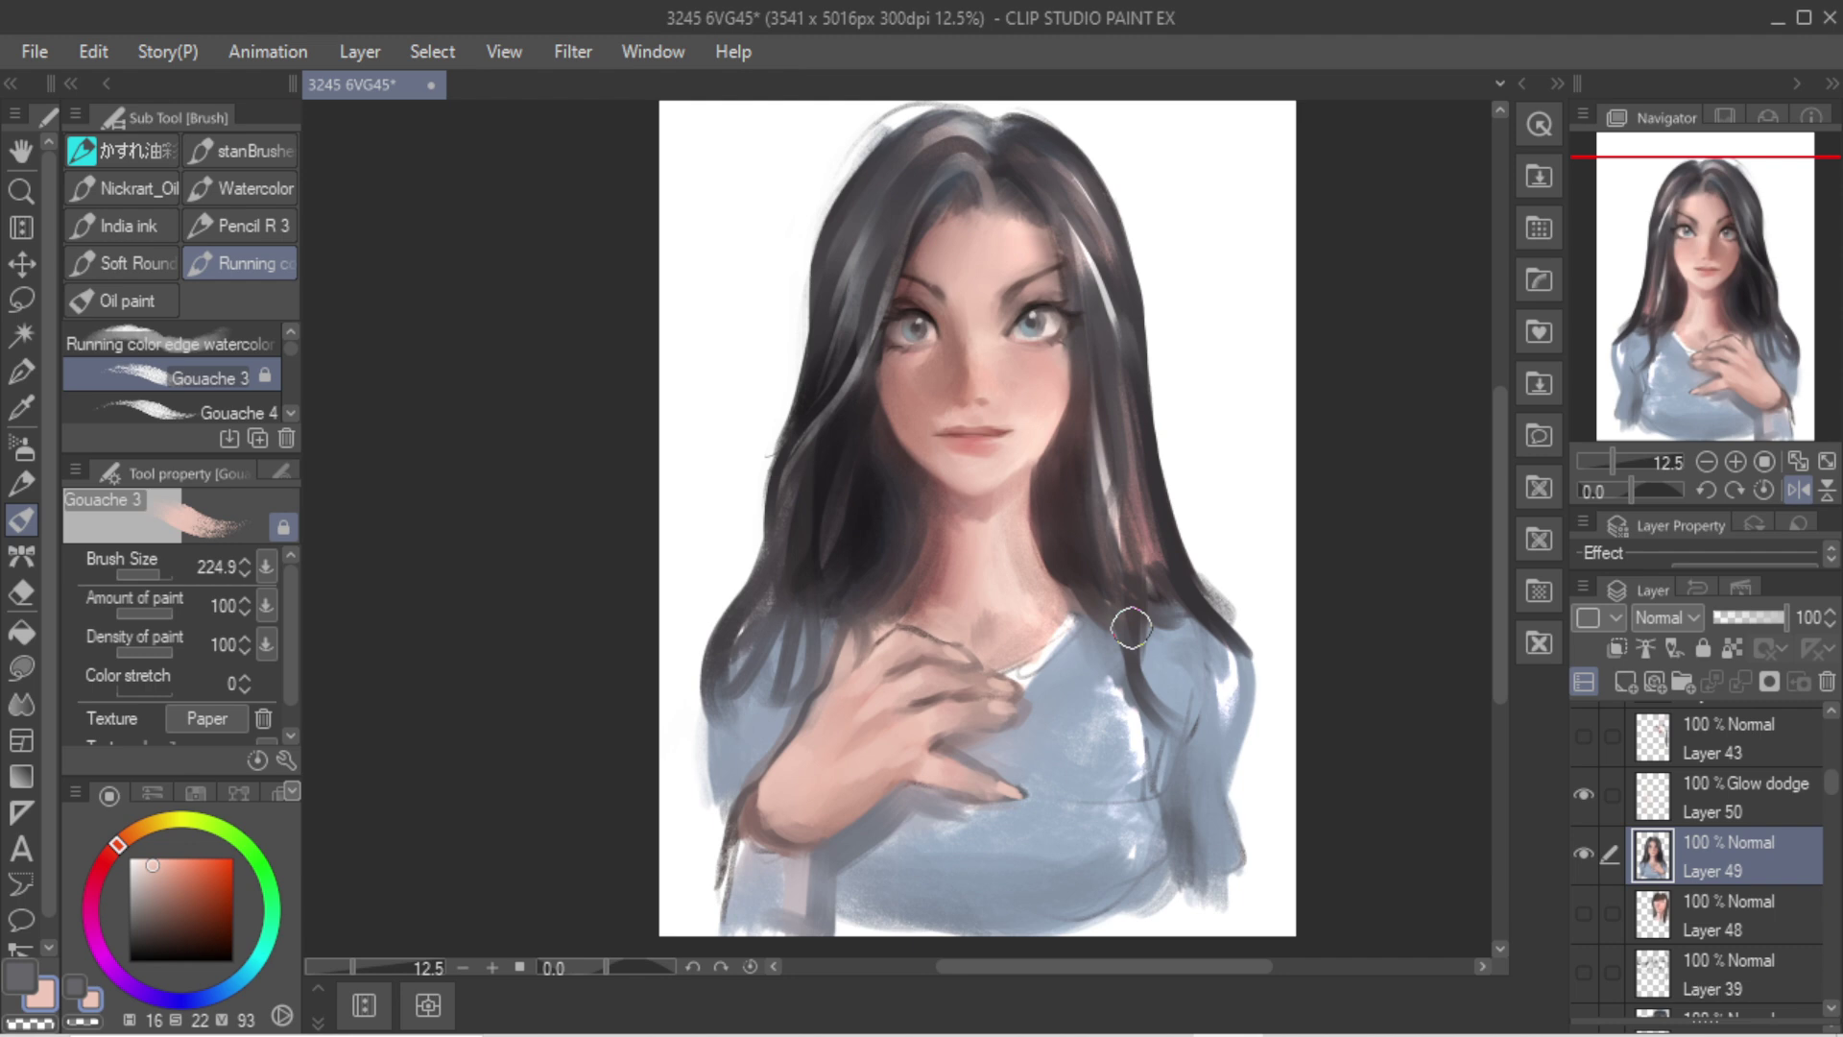
{"action": "key", "text": "h"}
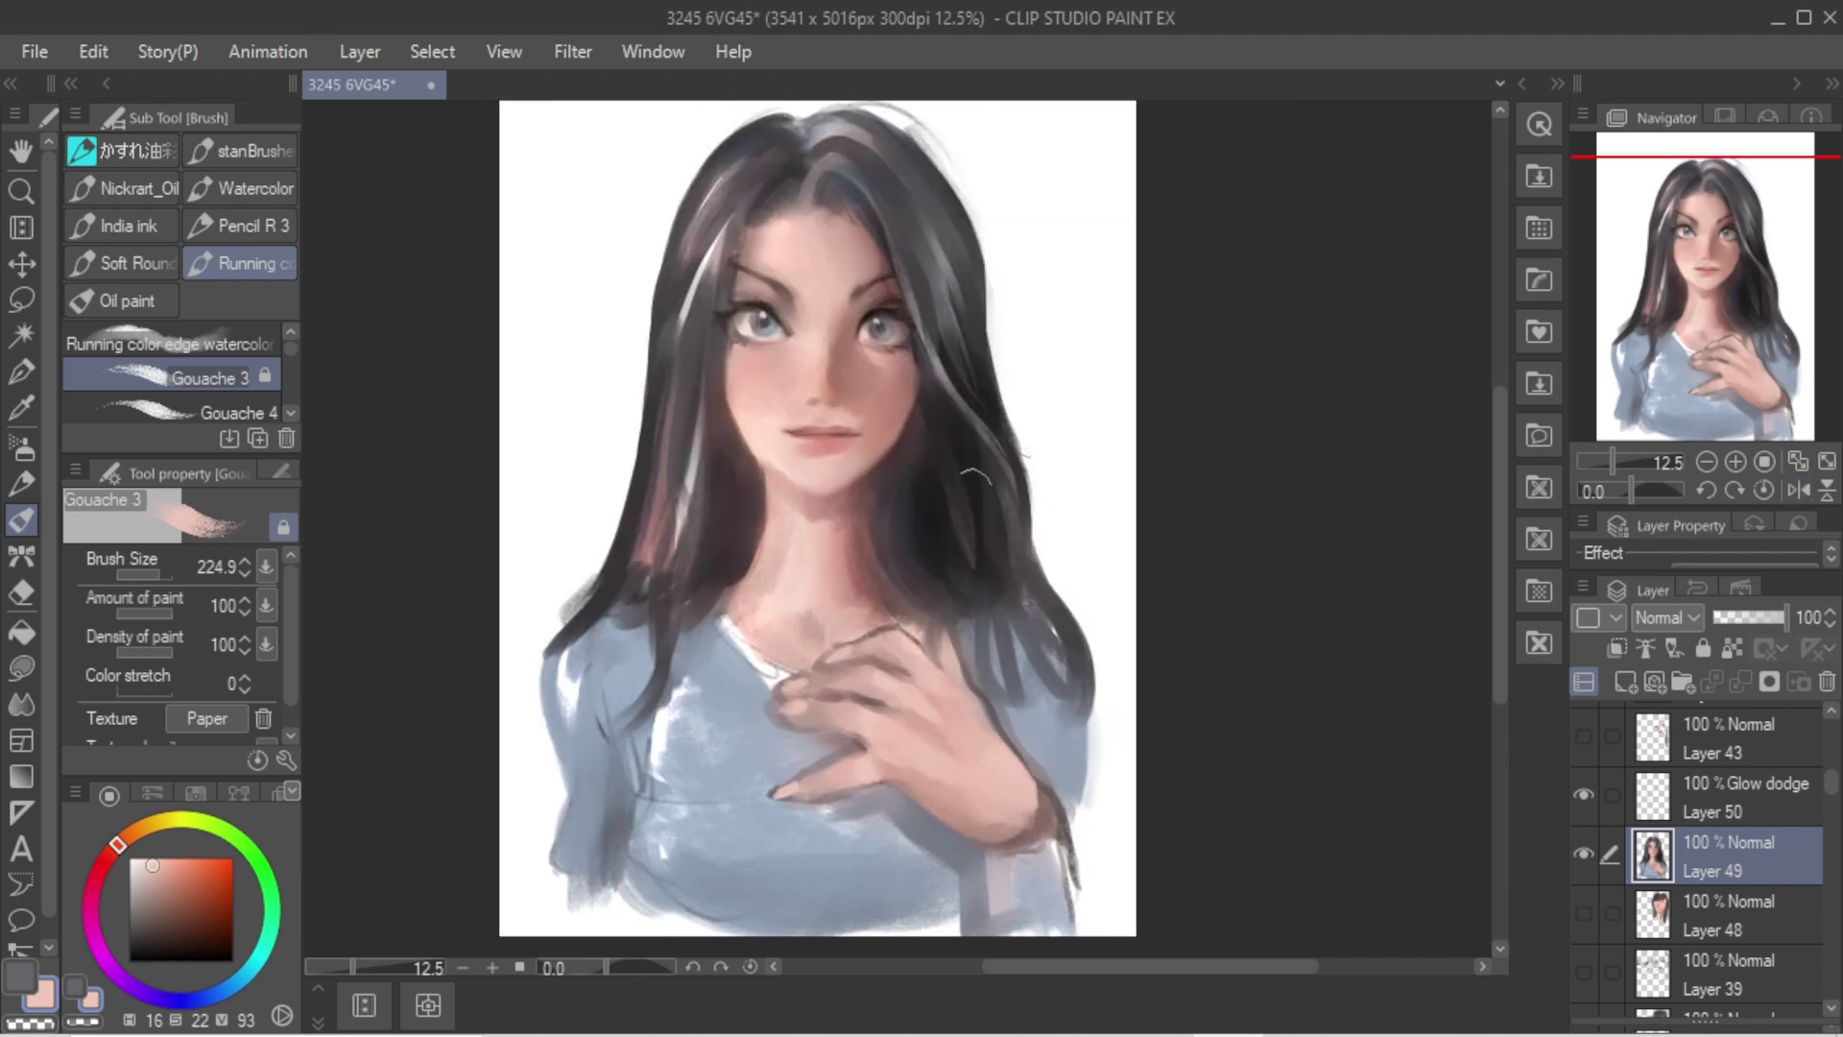
{"action": "key", "text": "bracketleft"}
{"action": "key", "text": "bracketleft"}
{"action": "key", "text": "bracketleft"}
{"action": "left_click", "coordinate": [866, 543], "text": "alt"}
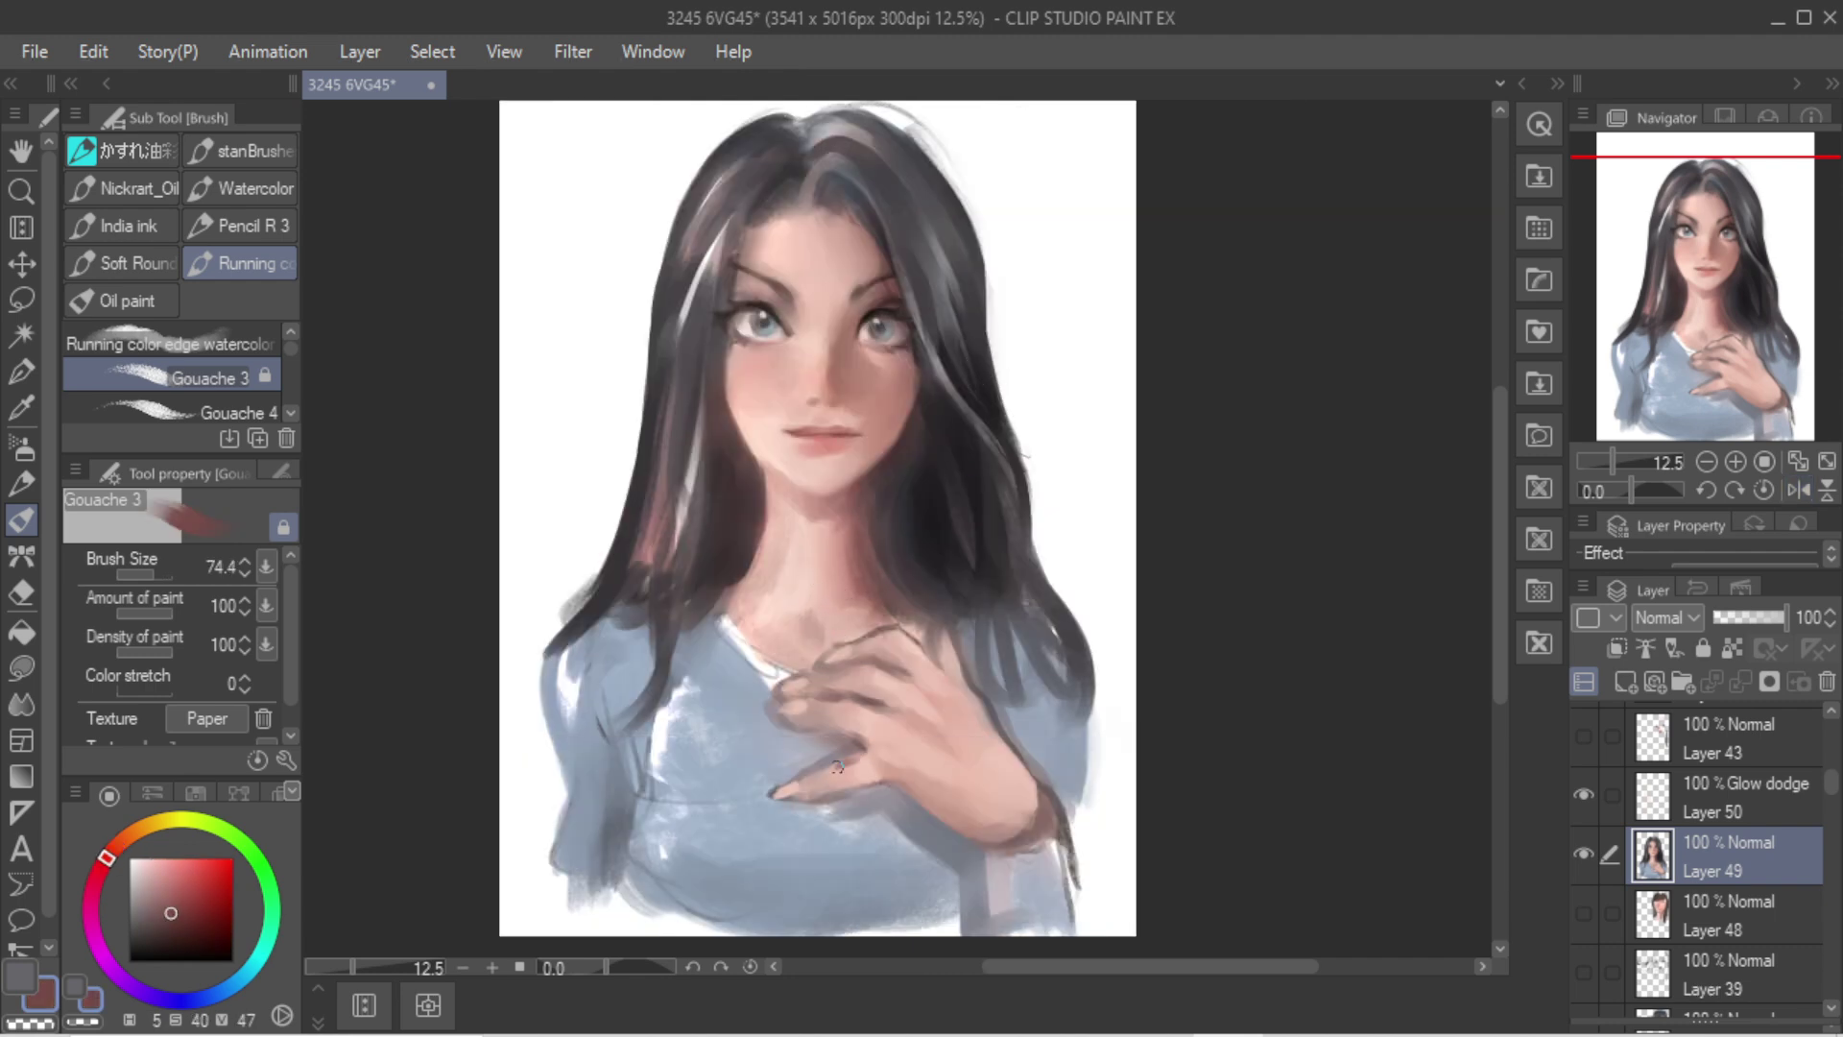
{"action": "key", "text": "ctrl+z"}
{"action": "mouse_move", "coordinate": [838, 766]}
{"action": "left_mouse_down"}
{"action": "mouse_move", "coordinate": [794, 790]}
{"action": "mouse_move", "coordinate": [868, 759]}
{"action": "mouse_move", "coordinate": [854, 792]}
{"action": "mouse_move", "coordinate": [806, 778]}
{"action": "mouse_move", "coordinate": [840, 751]}
{"action": "mouse_move", "coordinate": [866, 766]}
{"action": "mouse_move", "coordinate": [814, 798]}
{"action": "mouse_move", "coordinate": [886, 784]}
{"action": "mouse_move", "coordinate": [892, 800]}
{"action": "mouse_move", "coordinate": [828, 796]}
{"action": "mouse_move", "coordinate": [872, 784]}
{"action": "mouse_move", "coordinate": [960, 828]}
{"action": "mouse_move", "coordinate": [876, 793]}
{"action": "mouse_move", "coordinate": [949, 831]}
{"action": "mouse_move", "coordinate": [811, 804]}
{"action": "left_mouse_up"}
{"action": "key", "text": "bracketright"}
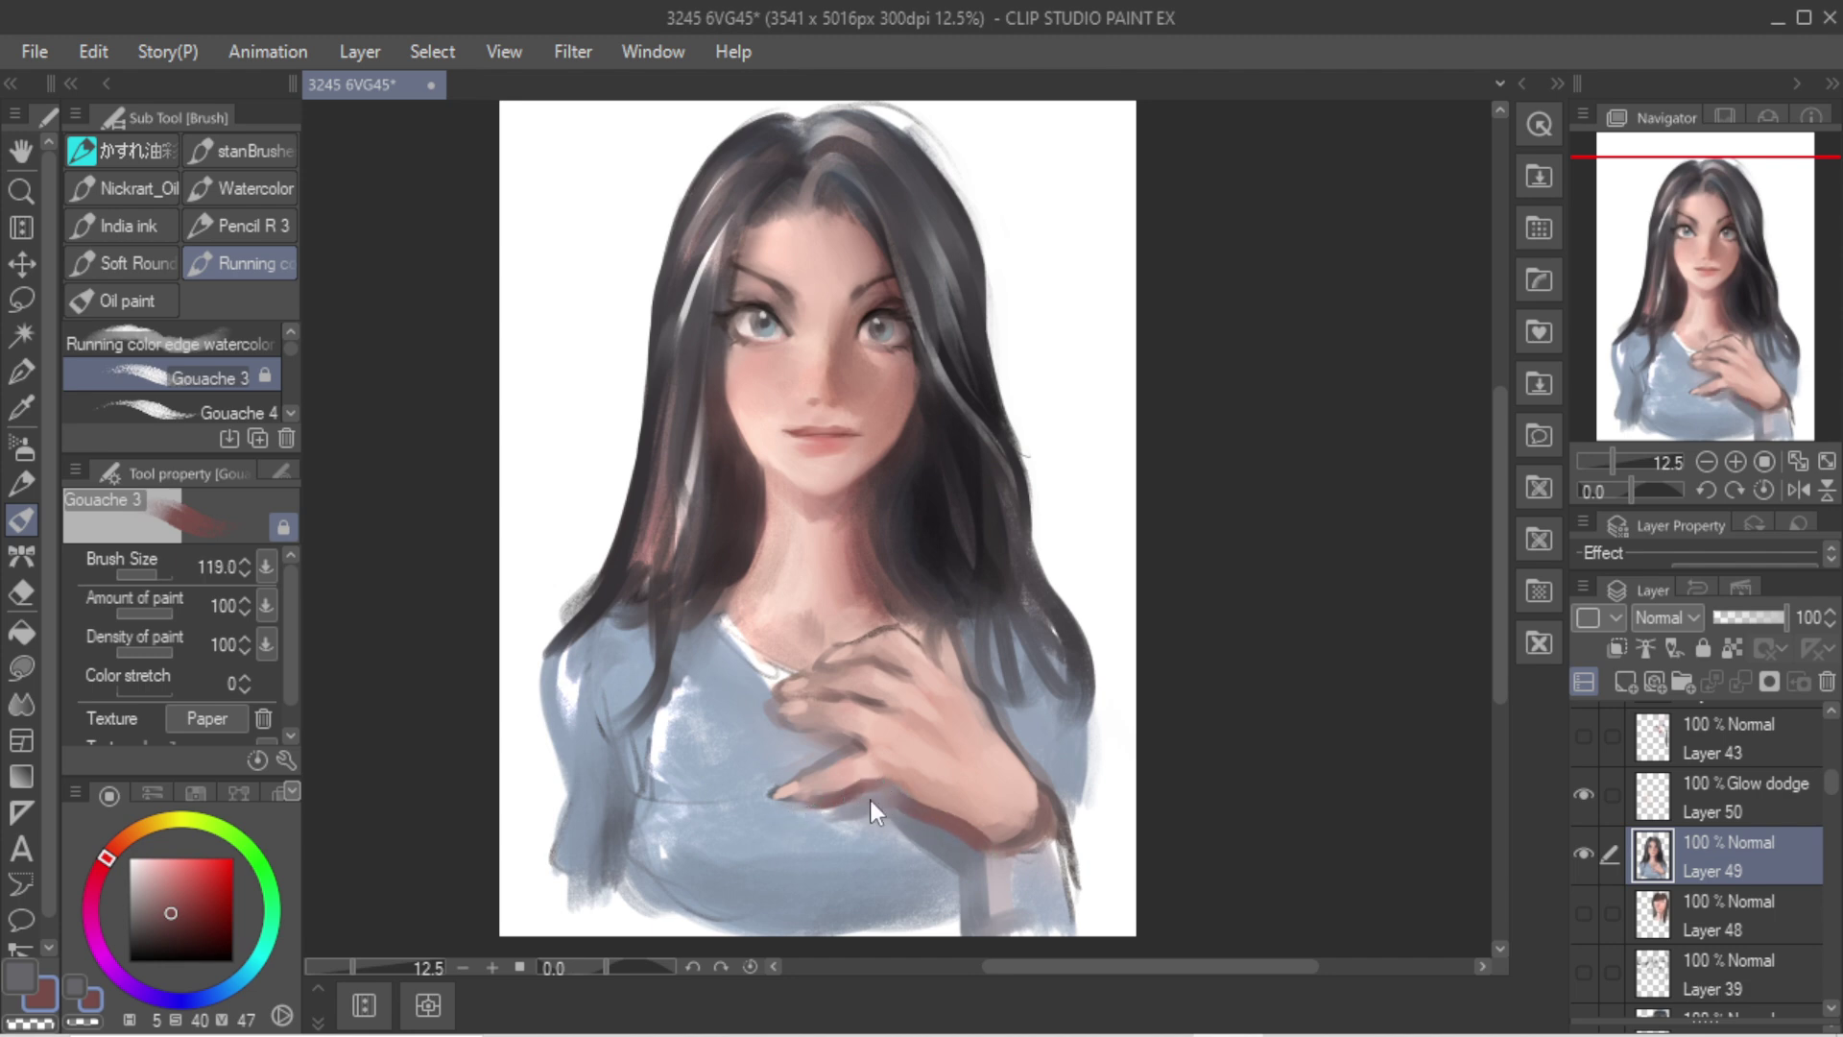
{"action": "key", "text": "bracketright"}
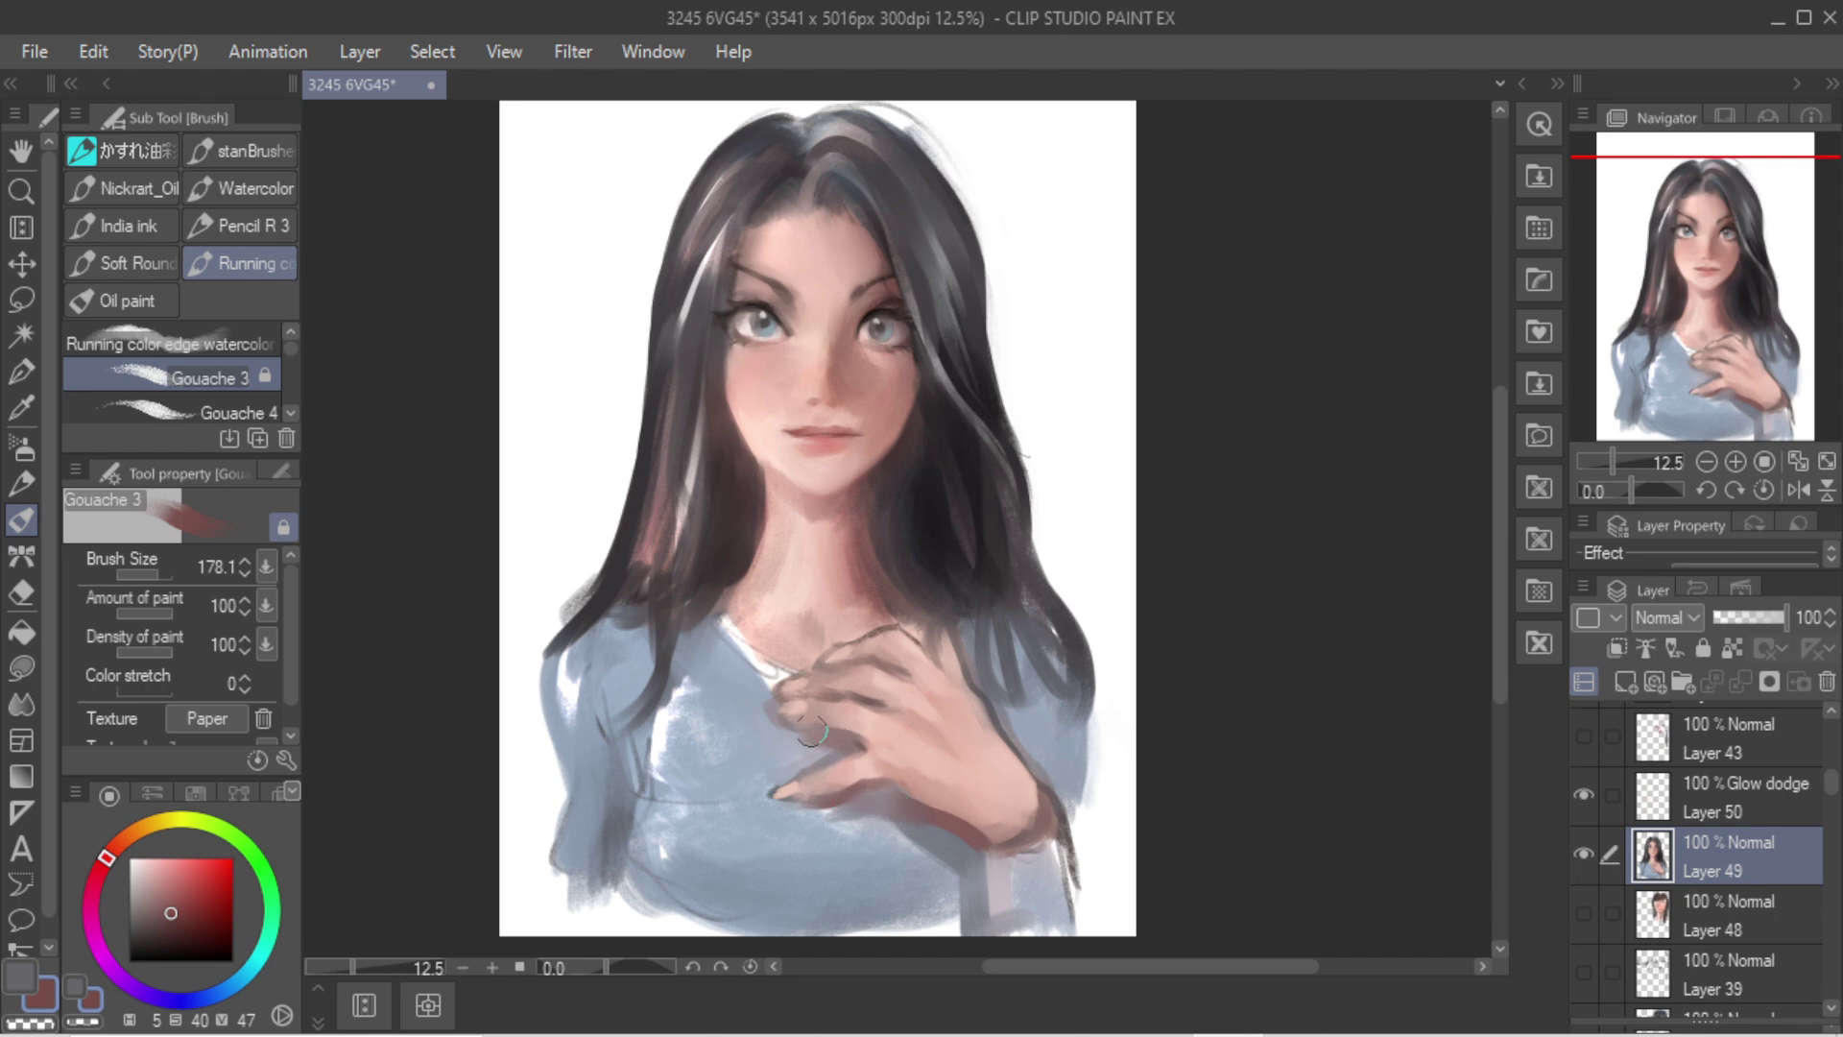
{"action": "mouse_move", "coordinate": [811, 731]}
{"action": "left_mouse_down"}
{"action": "mouse_move", "coordinate": [776, 724]}
{"action": "mouse_move", "coordinate": [864, 763]}
{"action": "left_mouse_up"}
Step: Sample light and mid skin tones from the hand and refine the upper fingers with the brush reduced to 108.8
{"action": "left_click", "coordinate": [879, 716], "text": "alt"}
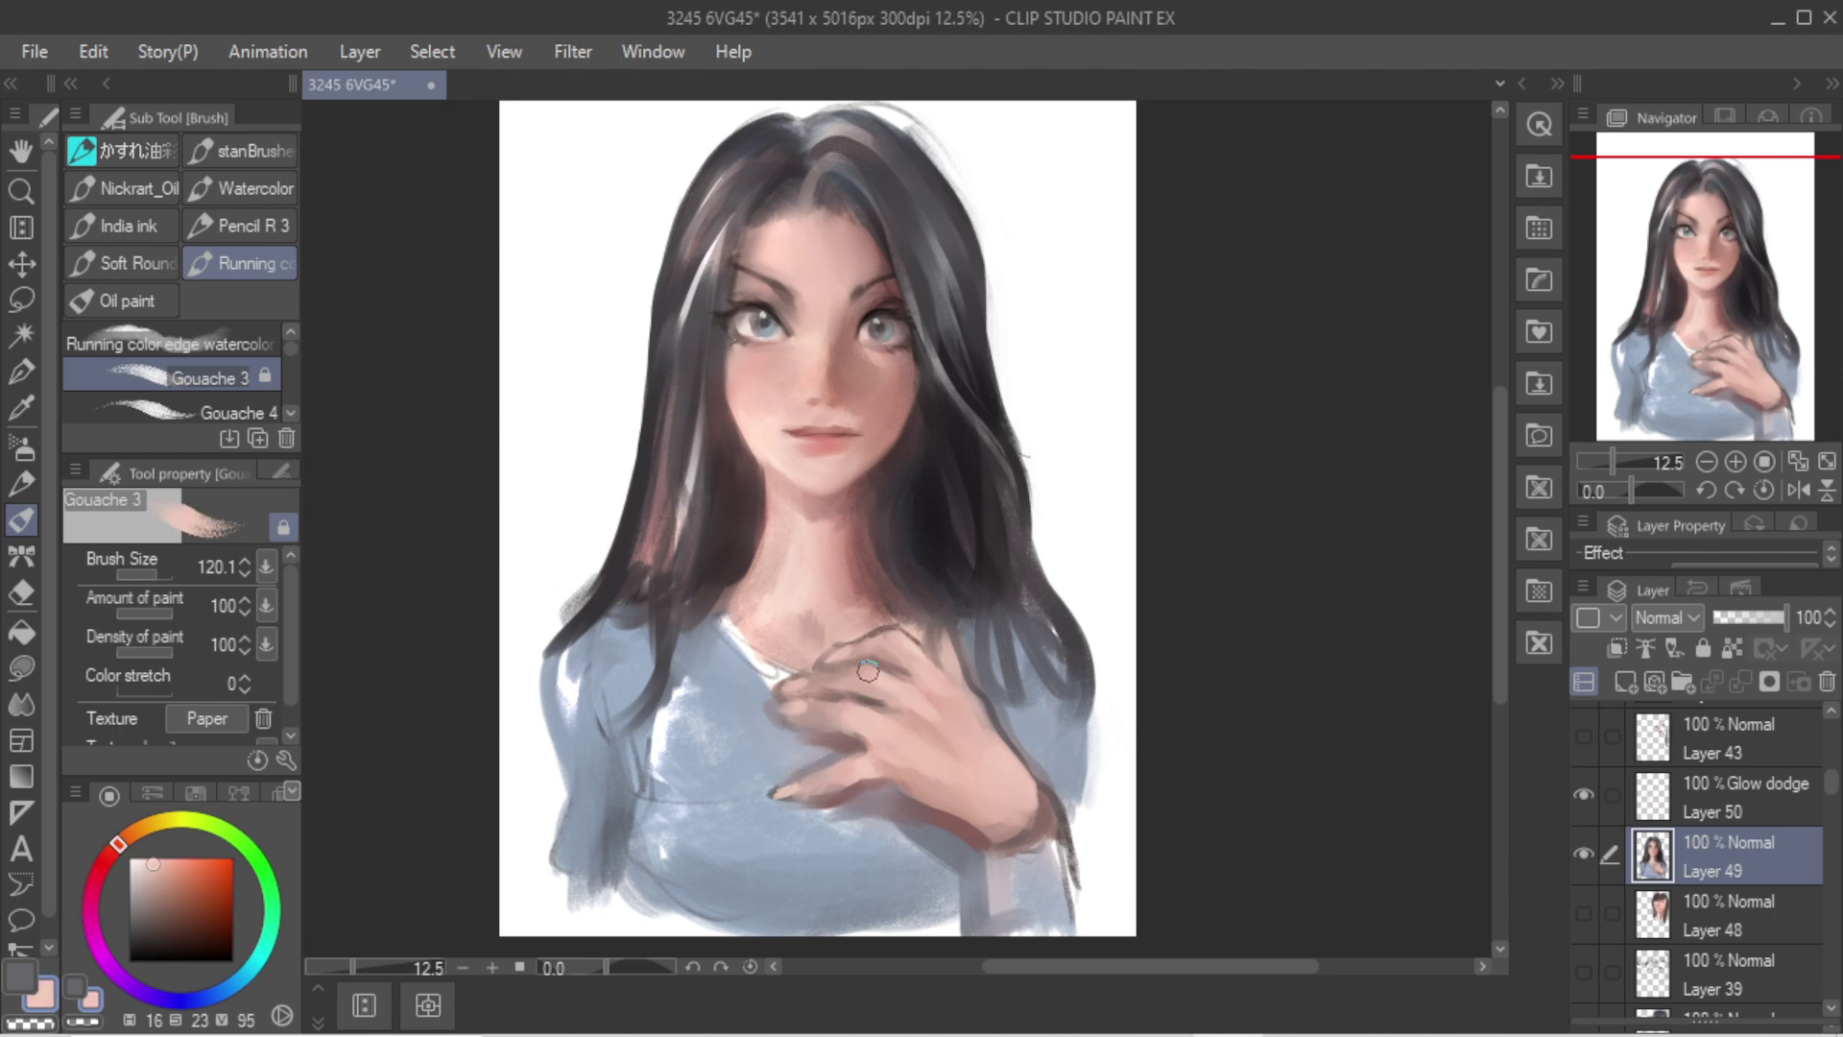
{"action": "key", "text": "["}
{"action": "left_click", "coordinate": [806, 717], "text": "alt"}
{"action": "left_click", "coordinate": [813, 726], "text": "alt"}
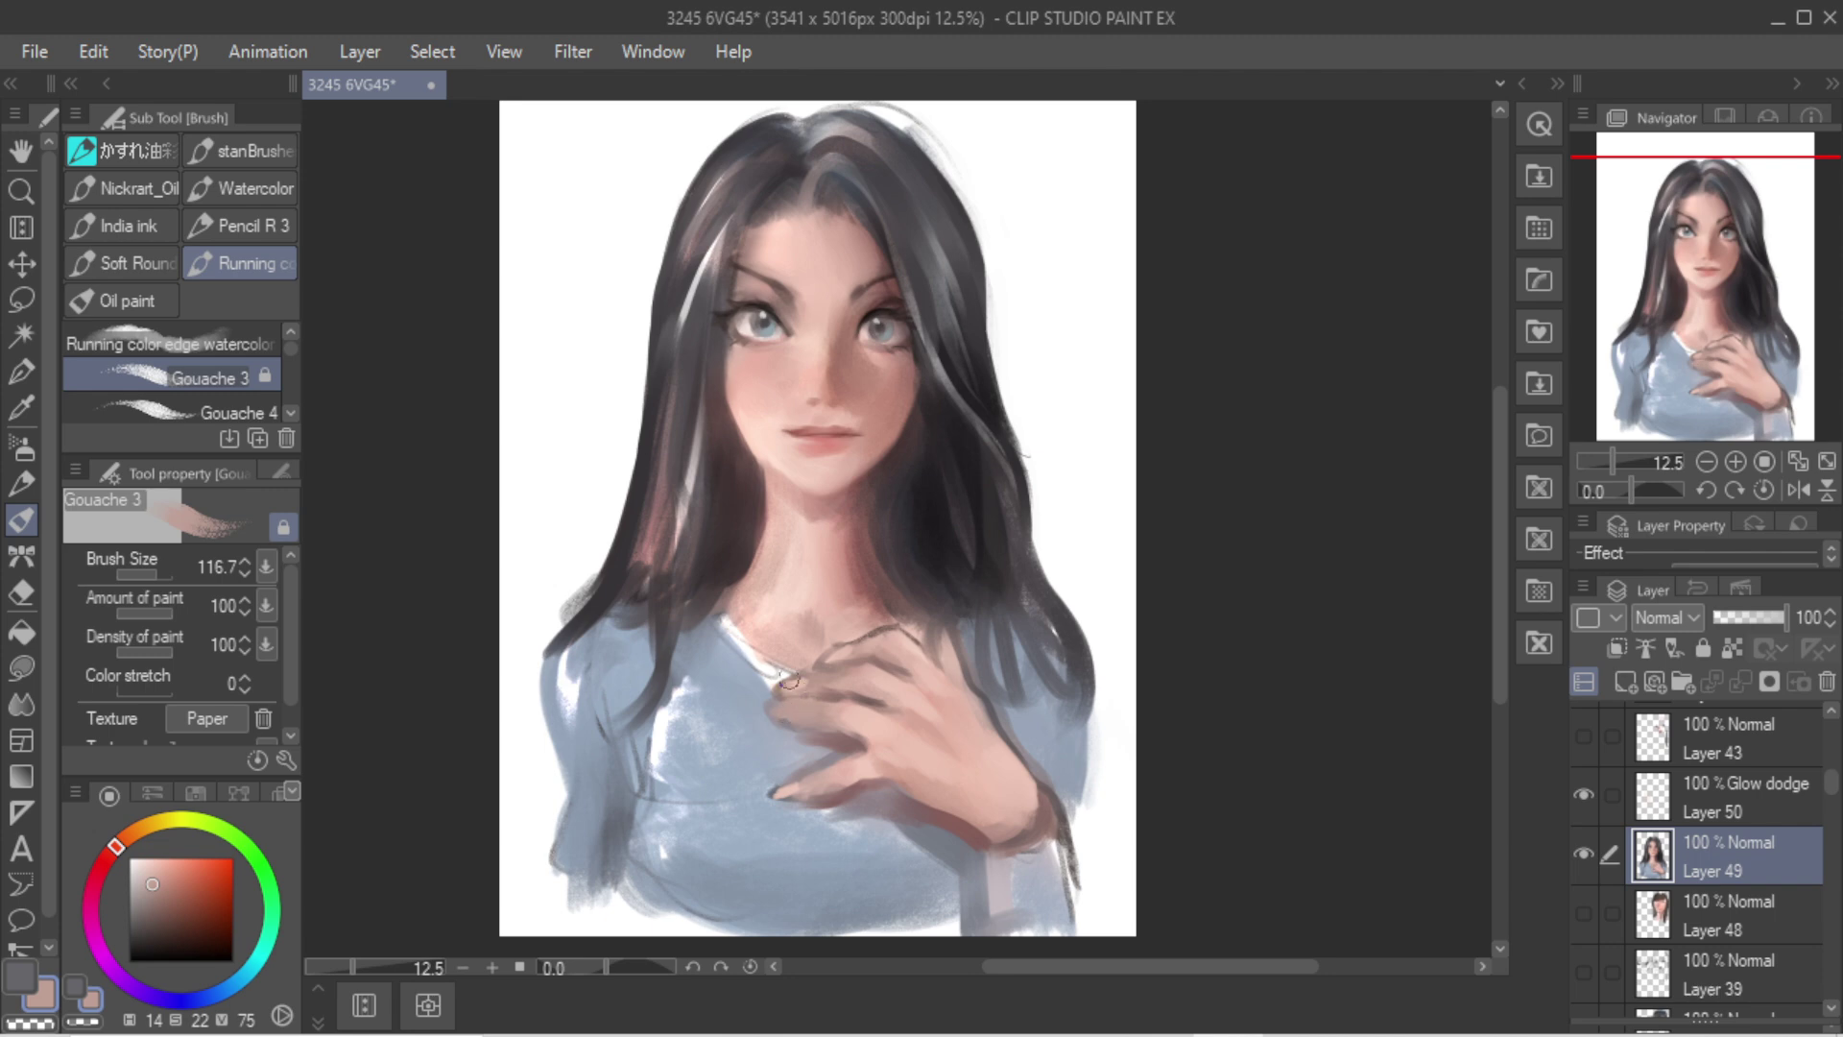
{"action": "left_click", "coordinate": [870, 710], "text": "alt"}
{"action": "key", "text": "bracketright"}
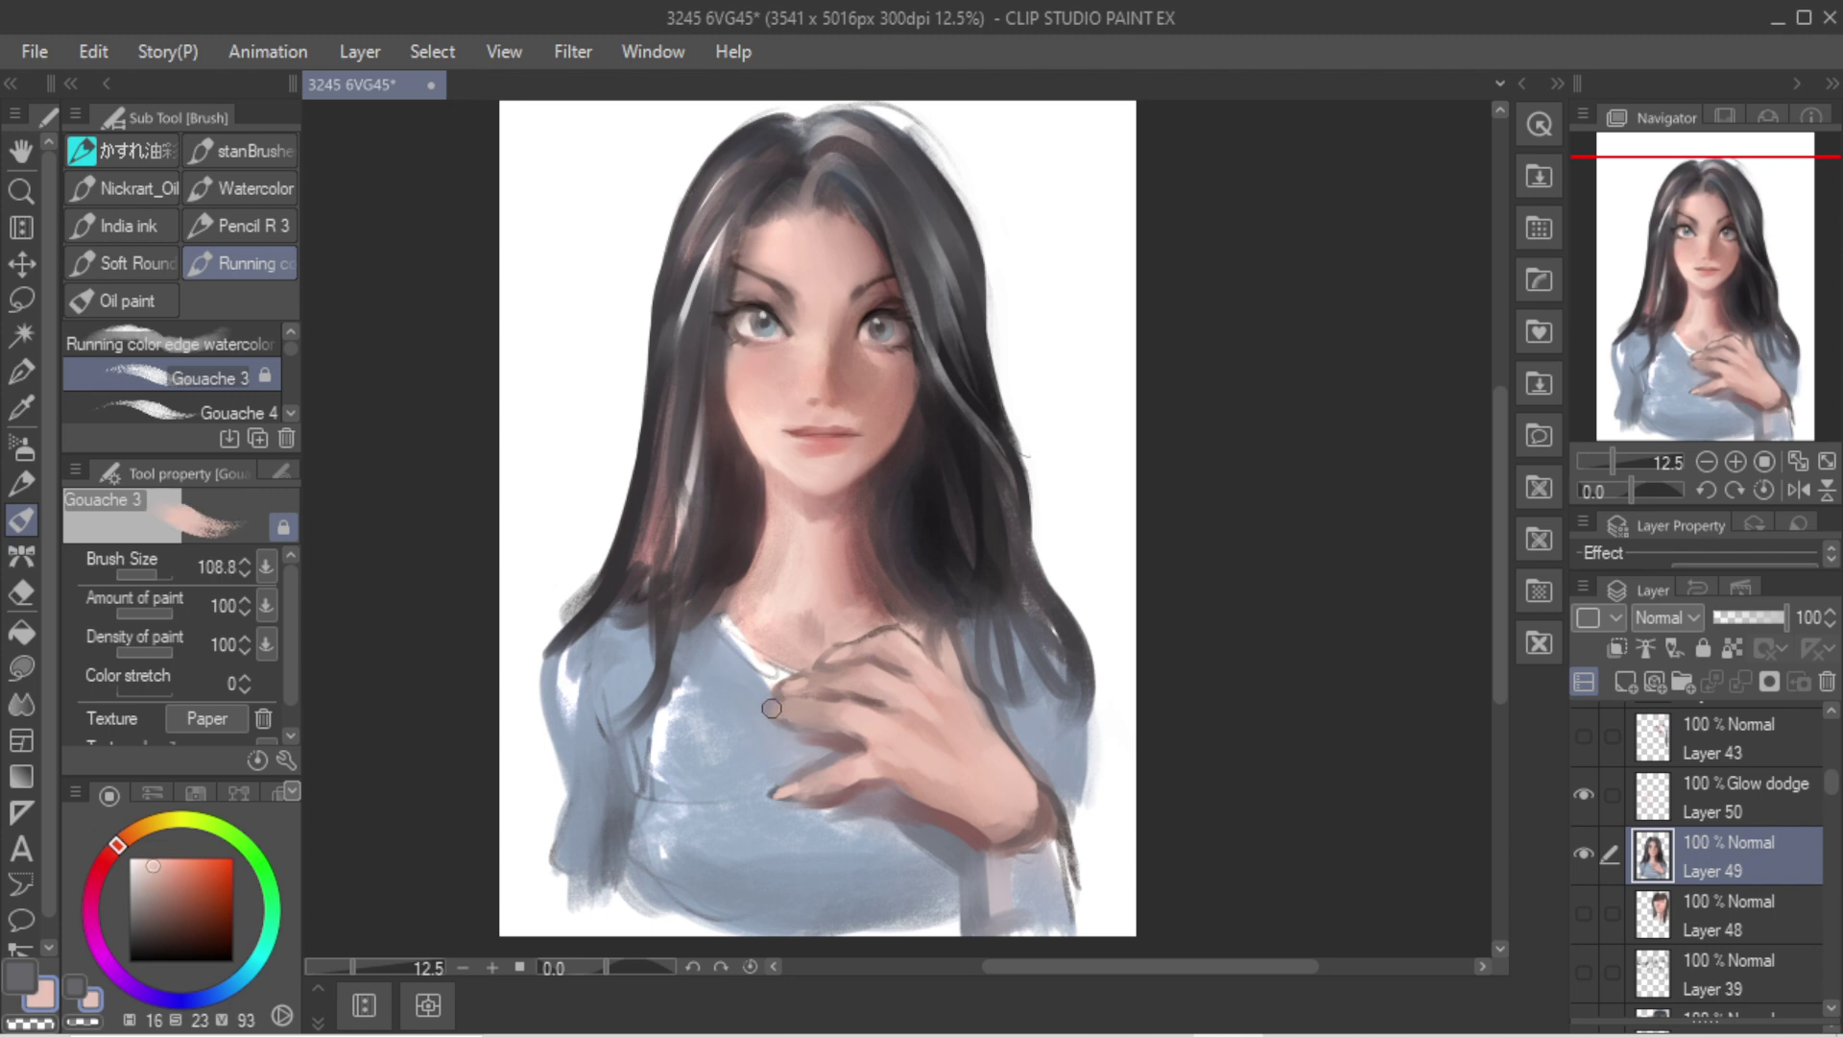
Step: Rework the fingertips and the gap above the lowest finger with skin and muted red tones sampled from the hand
{"action": "mouse_move", "coordinate": [773, 706]}
{"action": "left_mouse_down"}
{"action": "mouse_move", "coordinate": [843, 610]}
{"action": "mouse_move", "coordinate": [830, 740]}
{"action": "mouse_move", "coordinate": [775, 725]}
{"action": "mouse_move", "coordinate": [860, 743]}
{"action": "mouse_move", "coordinate": [784, 785]}
{"action": "left_mouse_up"}
{"action": "left_click", "coordinate": [814, 751], "text": "alt"}
{"action": "key", "text": "ctrl+z"}
{"action": "left_click", "coordinate": [804, 764], "text": "alt"}
{"action": "left_click", "coordinate": [837, 744], "text": "alt"}
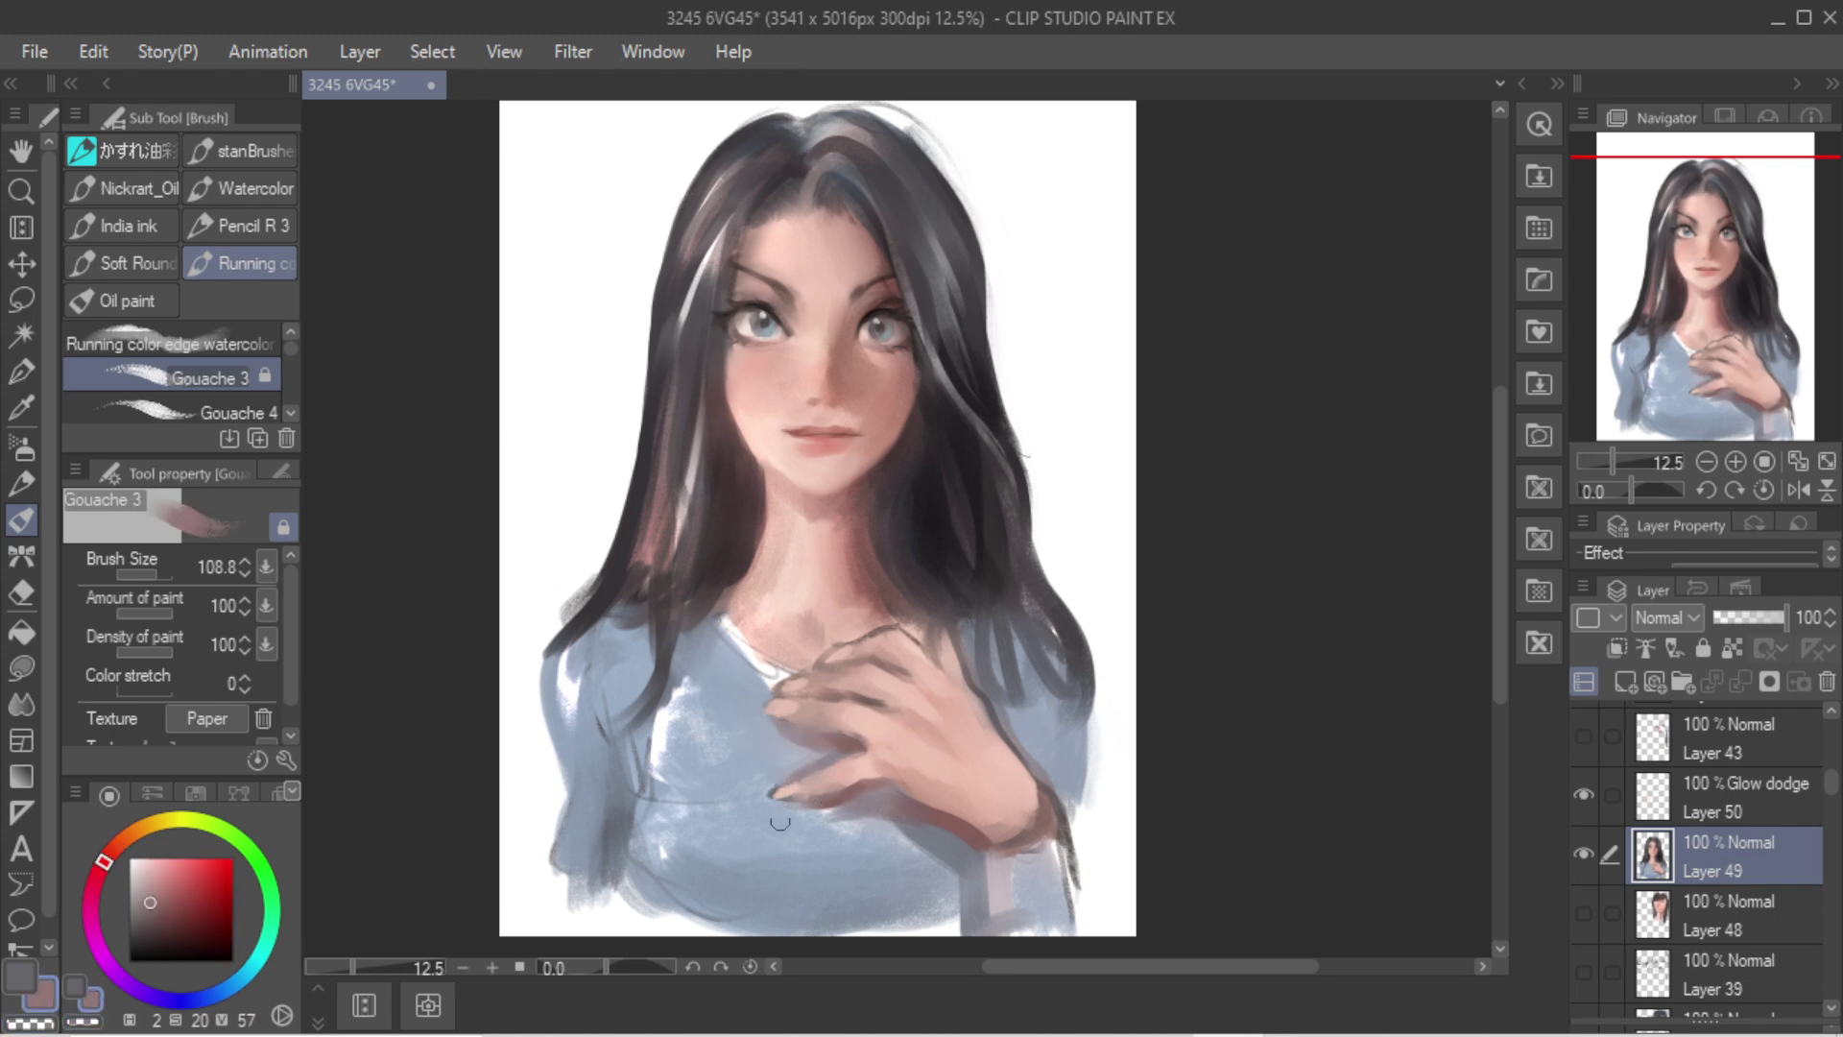
{"action": "left_click", "coordinate": [844, 781], "text": "alt"}
{"action": "left_click", "coordinate": [869, 764], "text": "alt"}
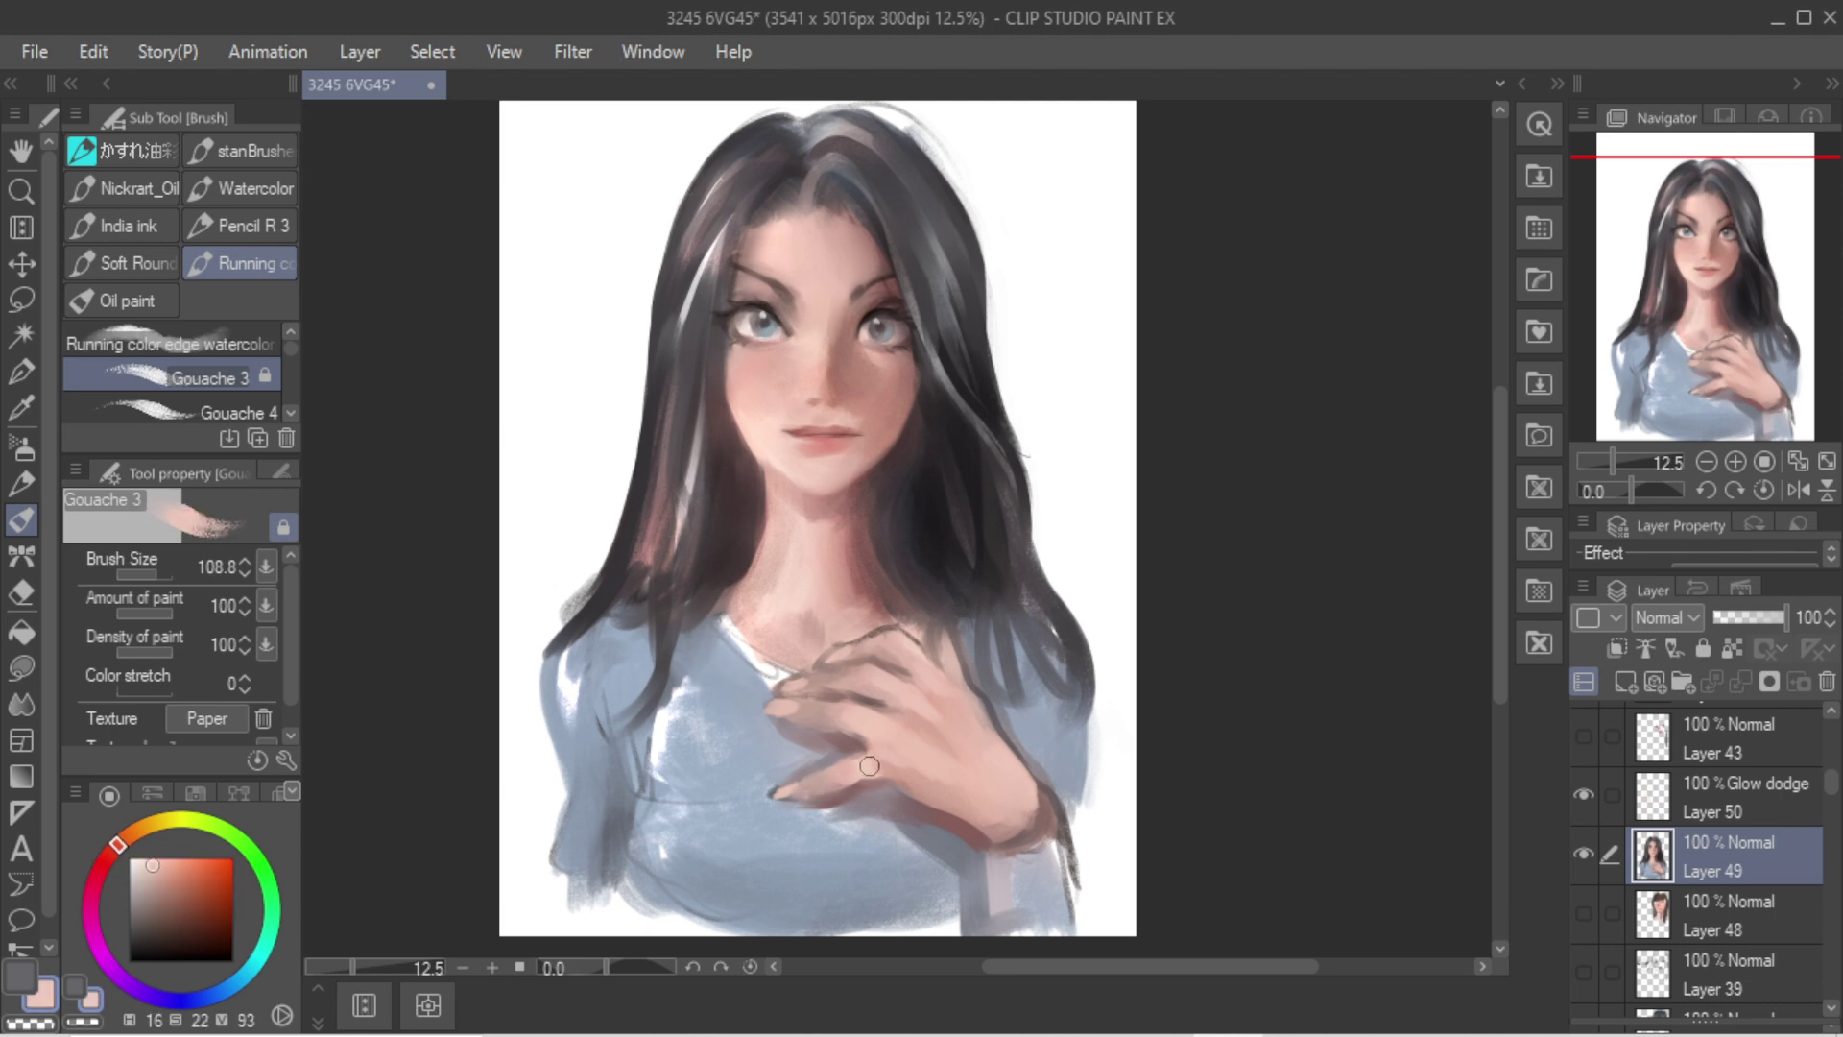
Step: Enlarge the Gouache brush to 255.3 and smooth the back of the hand with sampled light skin tones
{"action": "left_click", "coordinate": [887, 665], "text": "alt"}
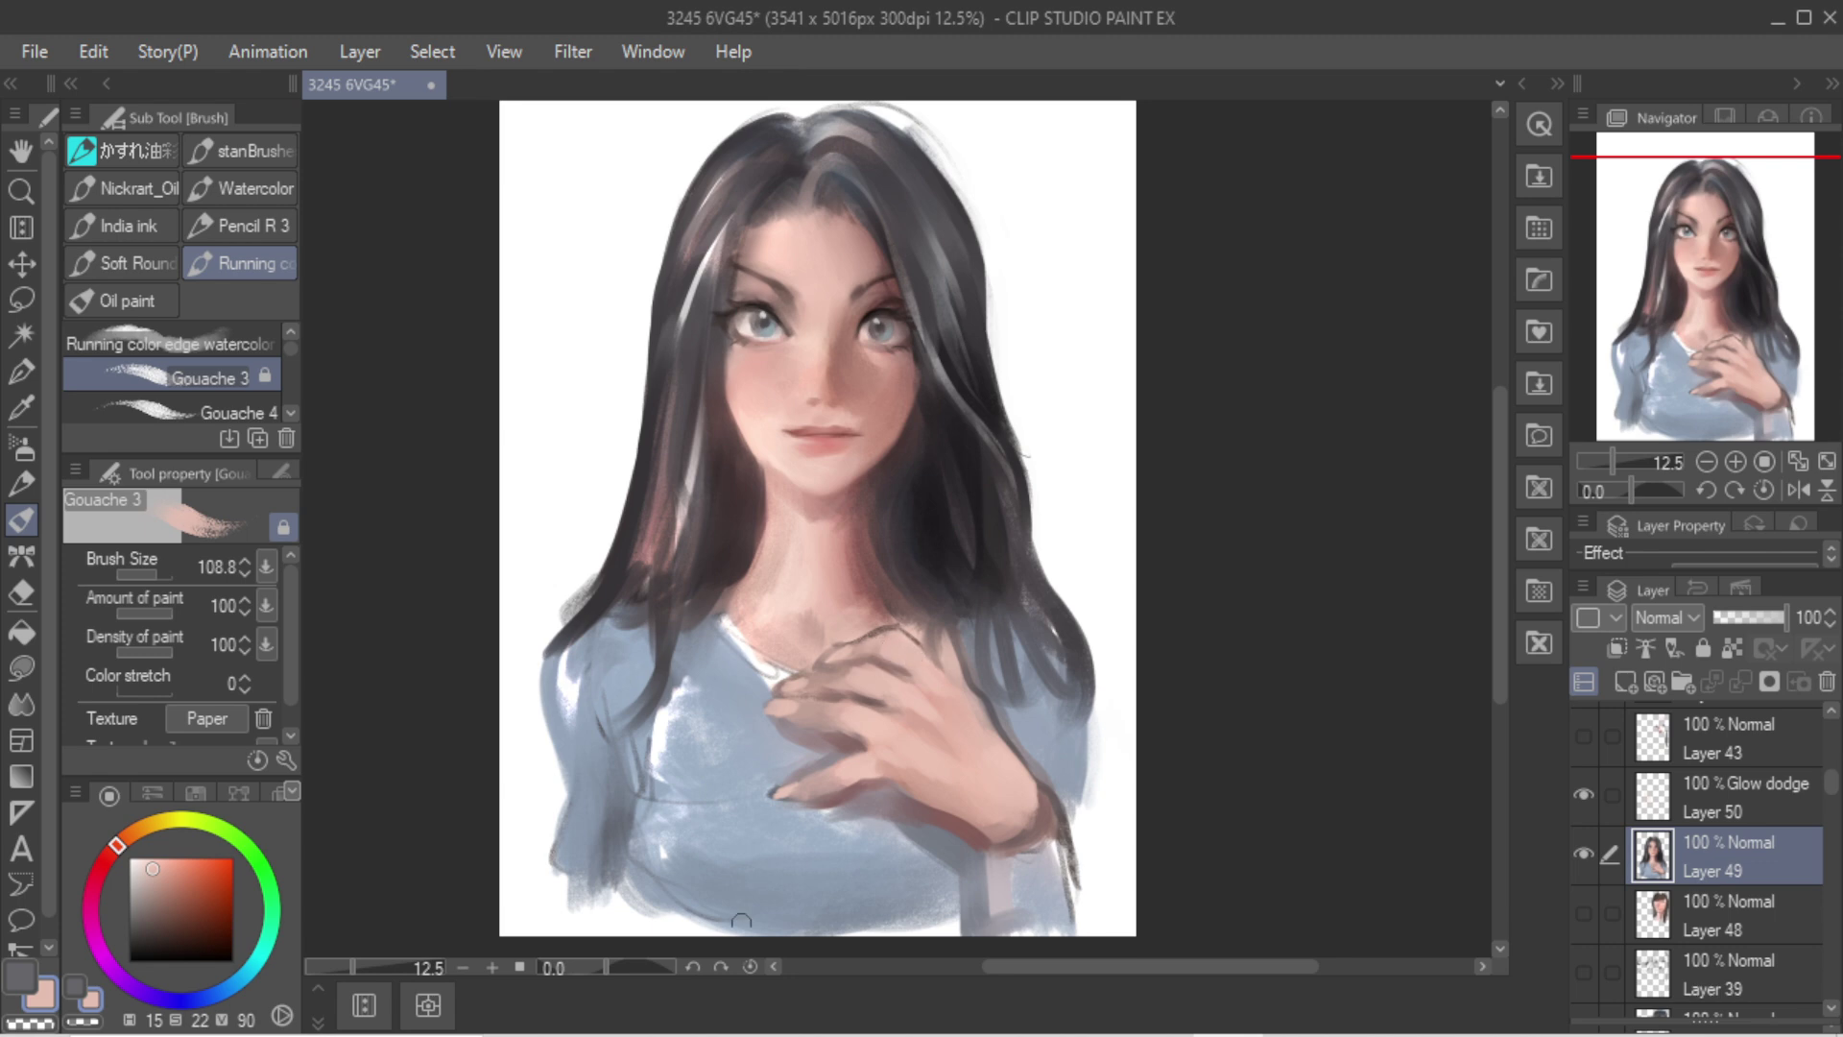
{"action": "mouse_move", "coordinate": [901, 761]}
{"action": "left_mouse_down", "text": "ctrl+alt"}
{"action": "mouse_move", "coordinate": [913, 795]}
{"action": "mouse_move", "coordinate": [974, 812]}
{"action": "left_mouse_up", "text": "ctrl+alt"}
{"action": "left_click", "coordinate": [924, 804], "text": "alt"}
{"action": "left_click", "coordinate": [971, 811], "text": "alt"}
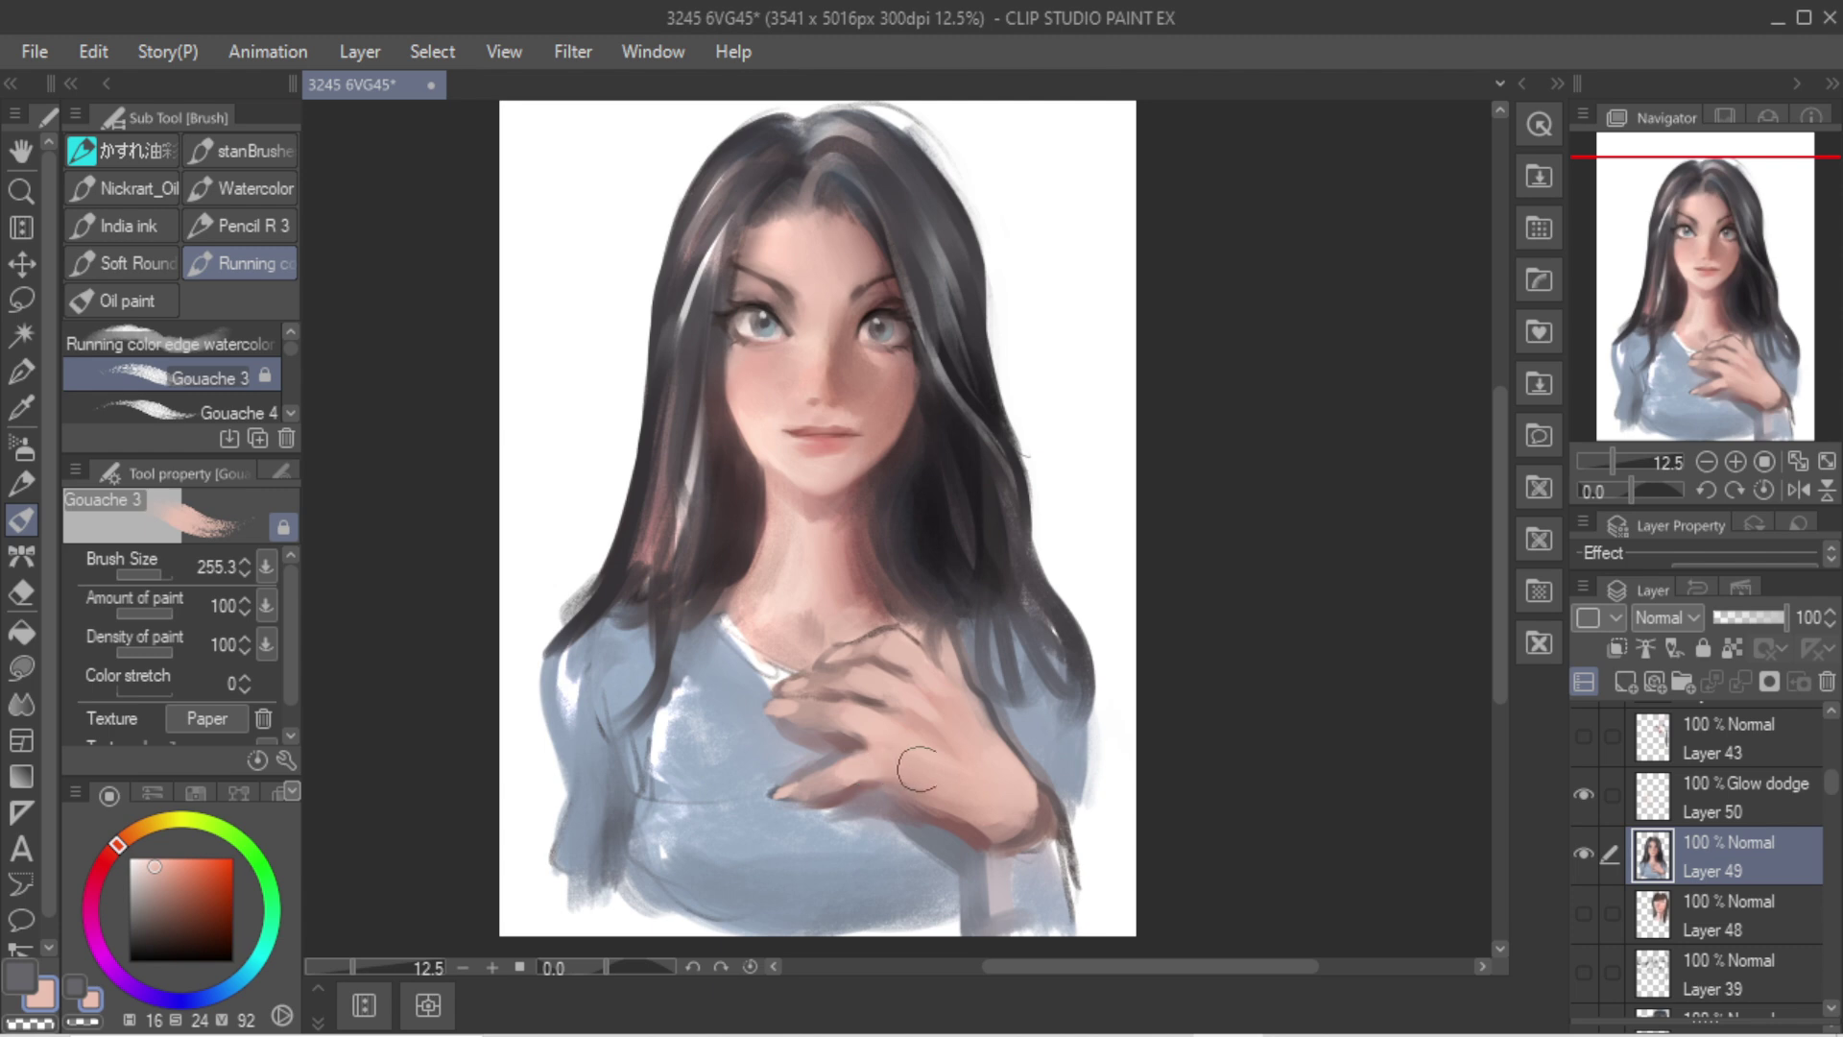
Step: Choose a saturated red for the Shadow airbrush and tint the fingers and knuckles, retrying strokes and enlarging the brush to 361.1
{"action": "key", "text": "b"}
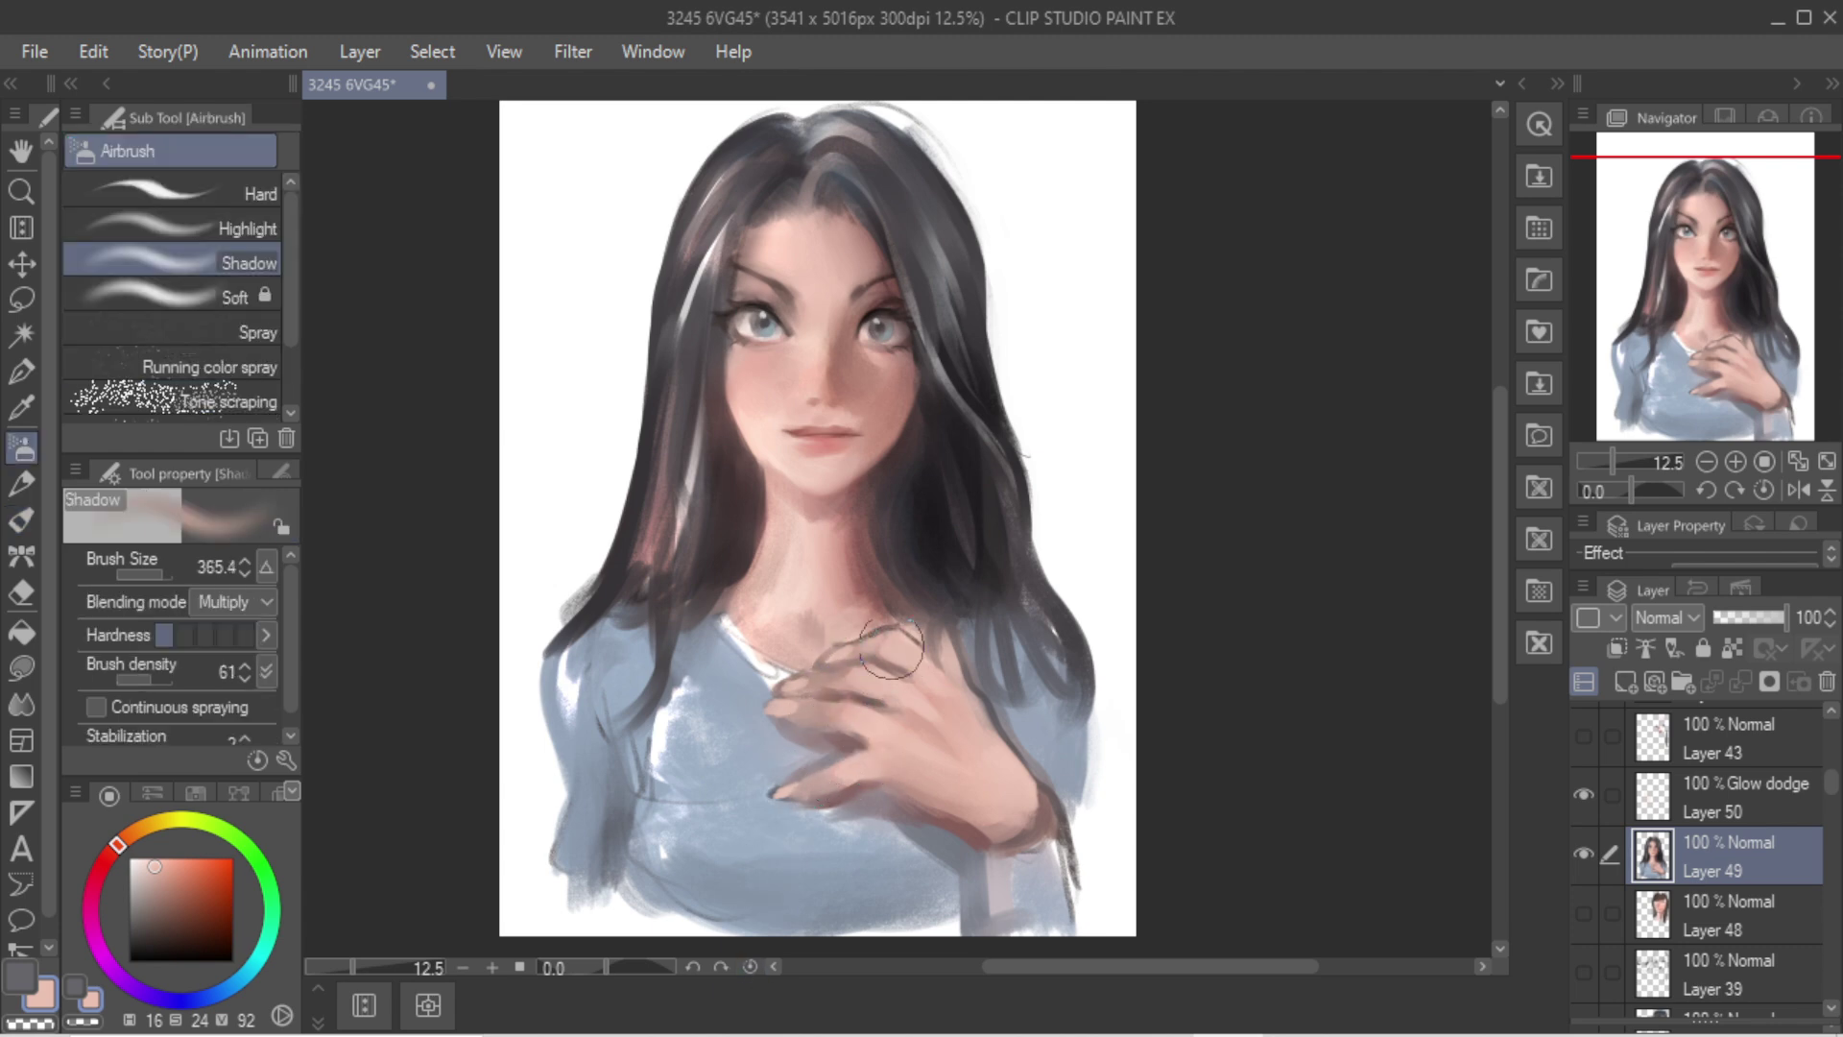
{"action": "mouse_move", "coordinate": [906, 519]}
{"action": "left_mouse_down"}
{"action": "mouse_move", "coordinate": [901, 590]}
{"action": "mouse_move", "coordinate": [924, 515]}
{"action": "left_mouse_up"}
{"action": "key", "text": "bracketleft"}
{"action": "left_click", "coordinate": [103, 864]}
{"action": "left_click", "coordinate": [190, 863]}
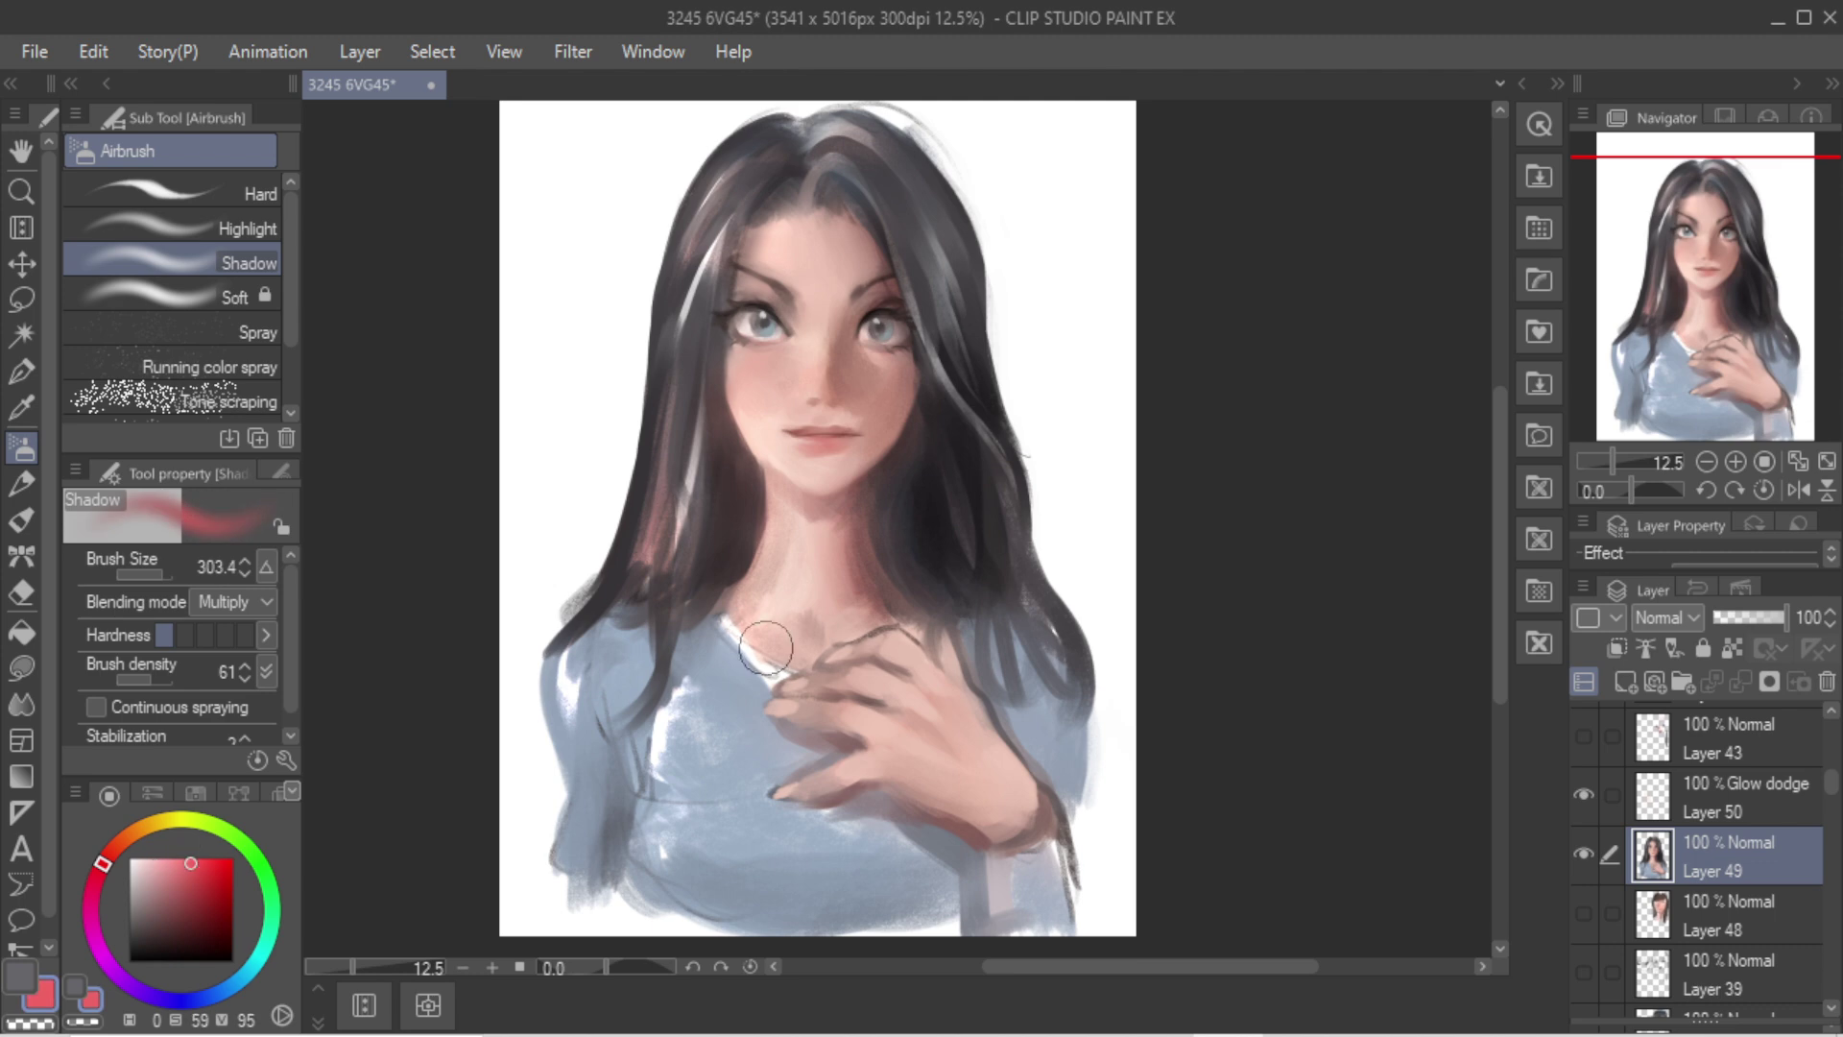
{"action": "left_click_drag", "start_coordinate": [881, 672], "coordinate": [851, 767]}
{"action": "key", "text": "ctrl+z"}
{"action": "mouse_move", "coordinate": [832, 689]}
{"action": "left_mouse_down"}
{"action": "mouse_move", "coordinate": [829, 736]}
{"action": "mouse_move", "coordinate": [810, 709]}
{"action": "mouse_move", "coordinate": [840, 789]}
{"action": "mouse_move", "coordinate": [845, 707]}
{"action": "mouse_move", "coordinate": [882, 647]}
{"action": "mouse_move", "coordinate": [841, 772]}
{"action": "mouse_move", "coordinate": [867, 727]}
{"action": "mouse_move", "coordinate": [928, 697]}
{"action": "mouse_move", "coordinate": [893, 756]}
{"action": "left_mouse_up"}
{"action": "key", "text": "ctrl+z"}
{"action": "key", "text": "]"}
{"action": "key", "text": "ctrl+z"}
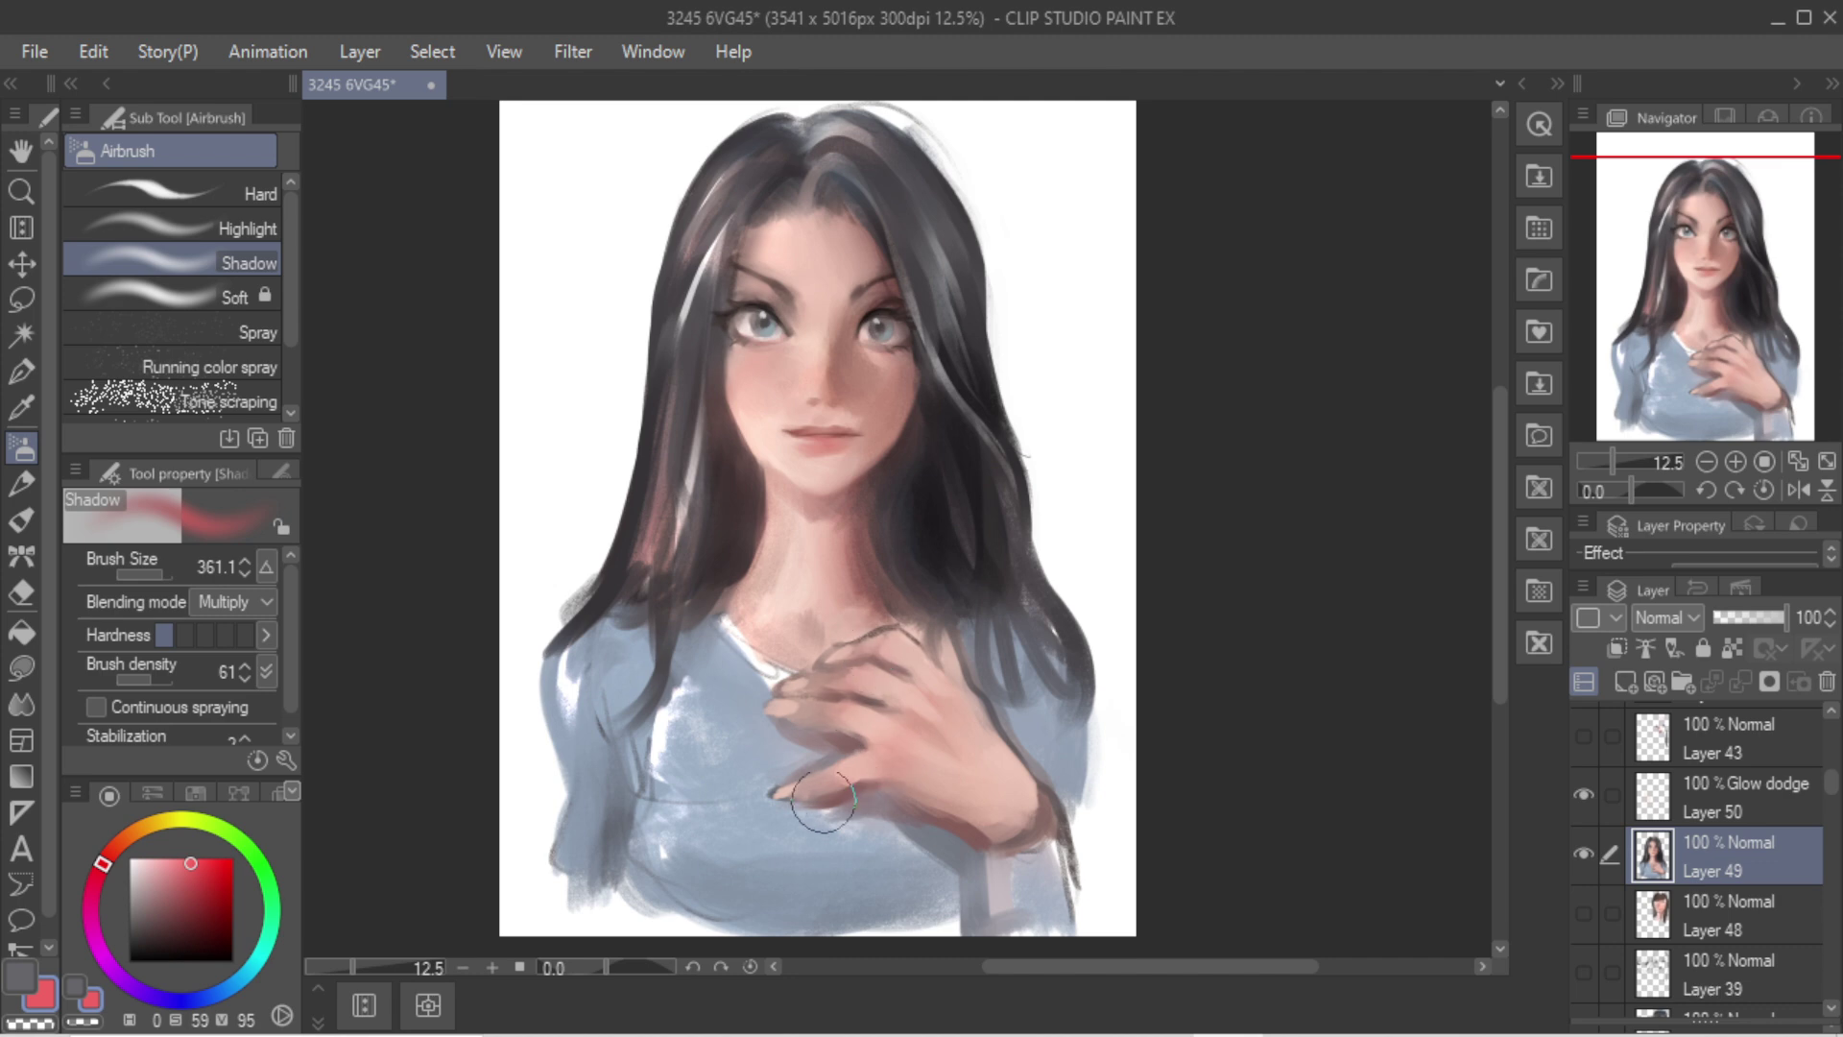
Step: Return to the Gouache 3 brush and blend the fingers and knuckles with skin tones sampled from the hand
{"action": "key", "text": "b"}
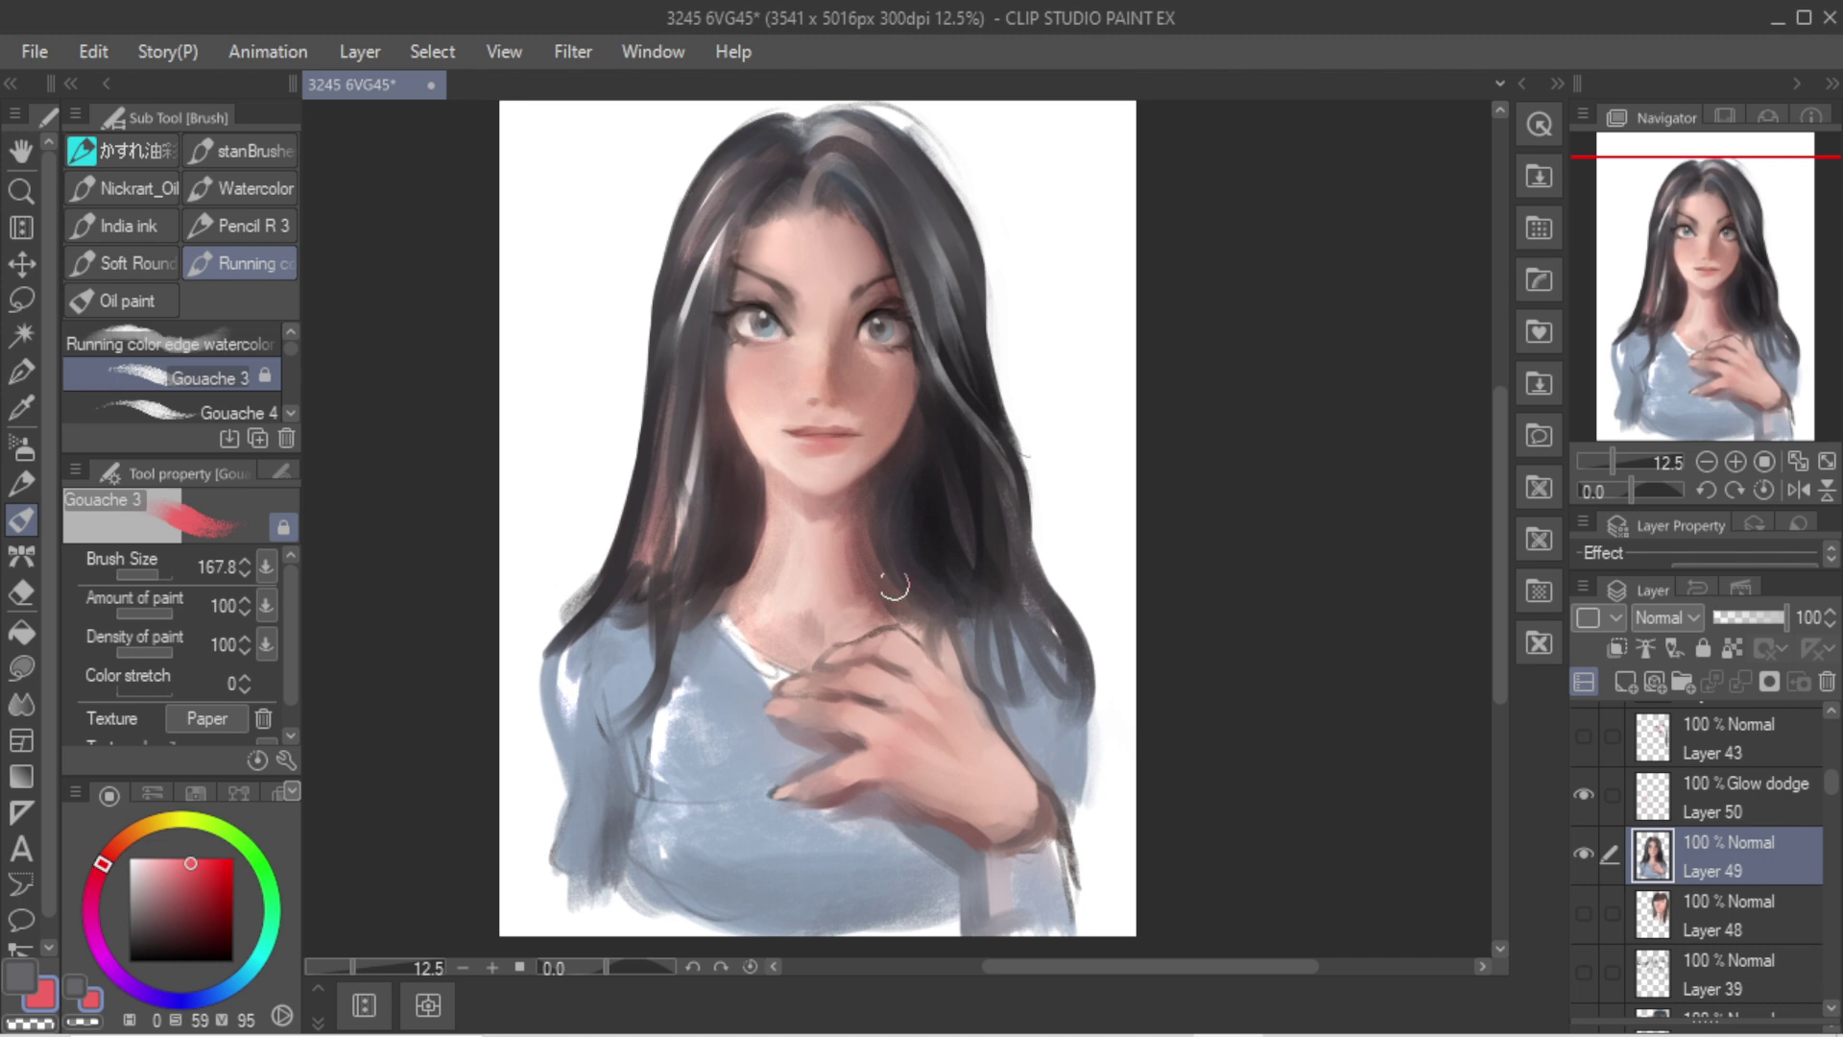
{"action": "left_click", "coordinate": [870, 812], "text": "alt"}
{"action": "mouse_move", "coordinate": [848, 789]}
{"action": "left_mouse_down"}
{"action": "mouse_move", "coordinate": [945, 831]}
{"action": "mouse_move", "coordinate": [967, 818]}
{"action": "mouse_move", "coordinate": [916, 782]}
{"action": "mouse_move", "coordinate": [950, 731]}
{"action": "mouse_move", "coordinate": [882, 675]}
{"action": "left_mouse_up"}
{"action": "left_click", "coordinate": [932, 774], "text": "alt"}
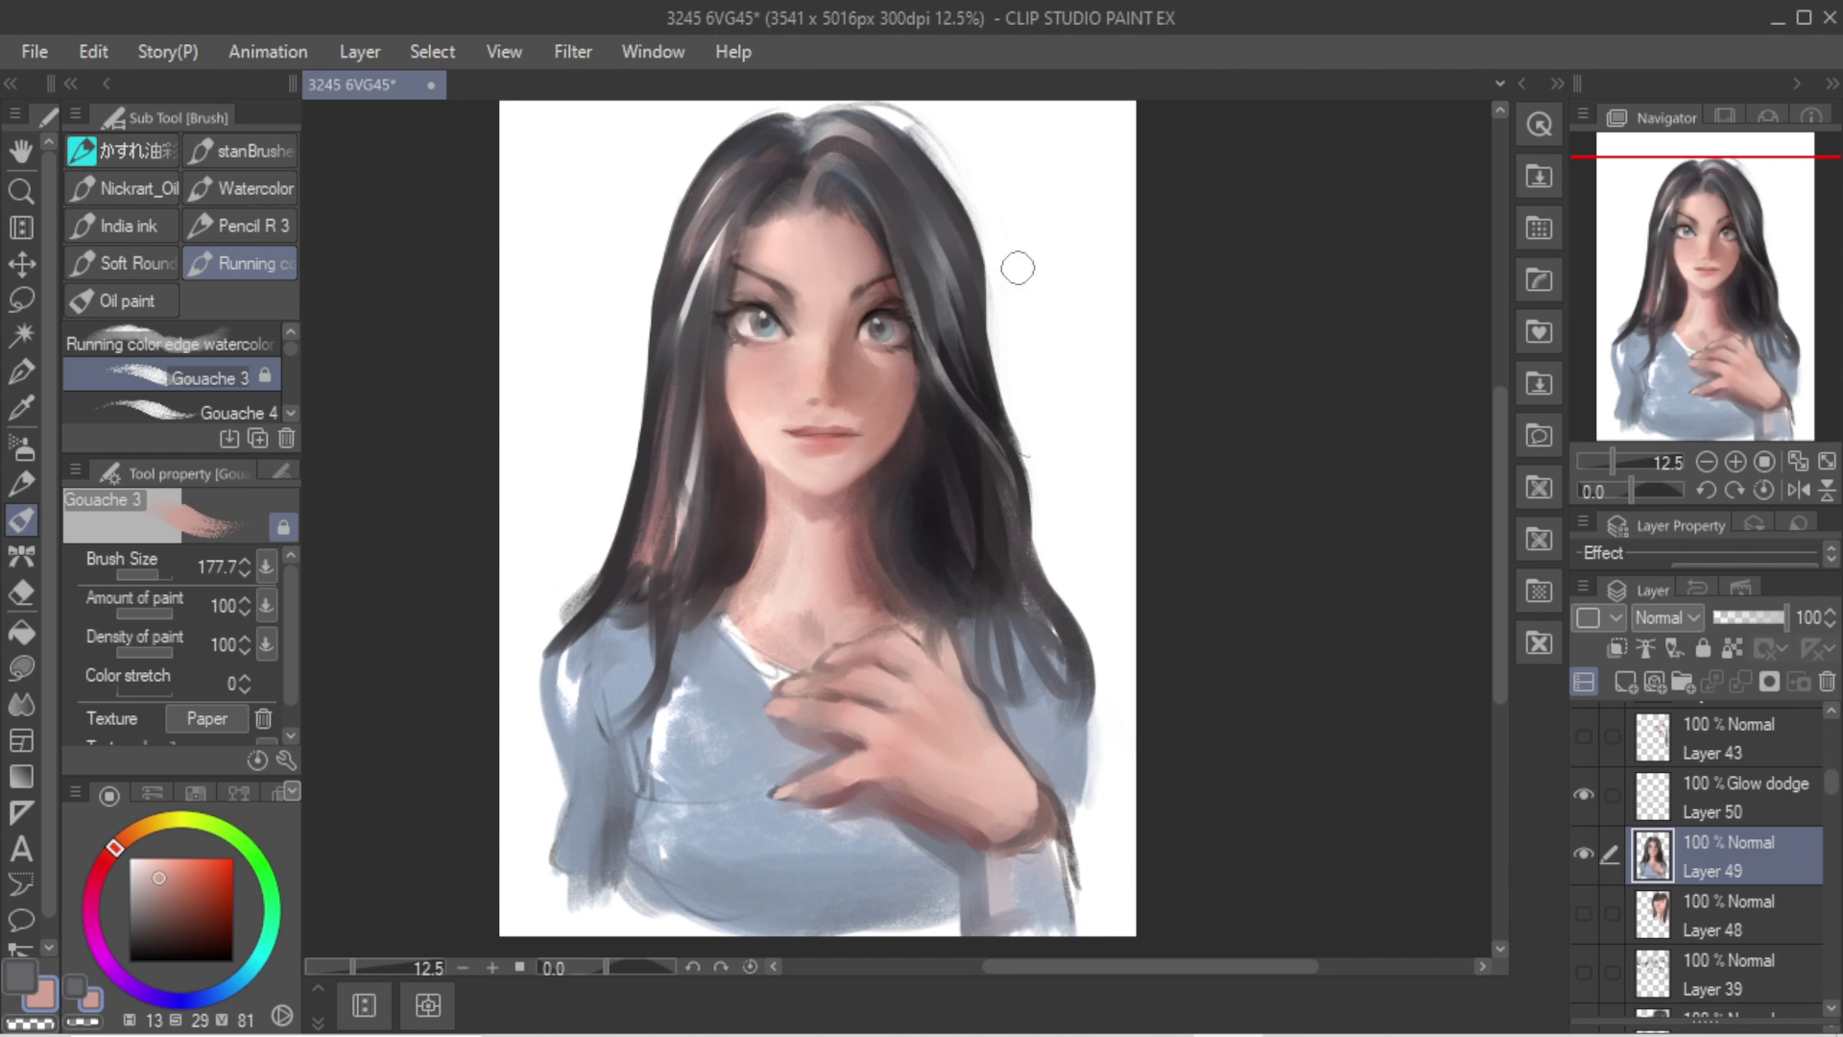
Step: Mirror the view, sample a near-black hair tone and darken the hair near the parting with the brush at 219.8
{"action": "key", "text": "h"}
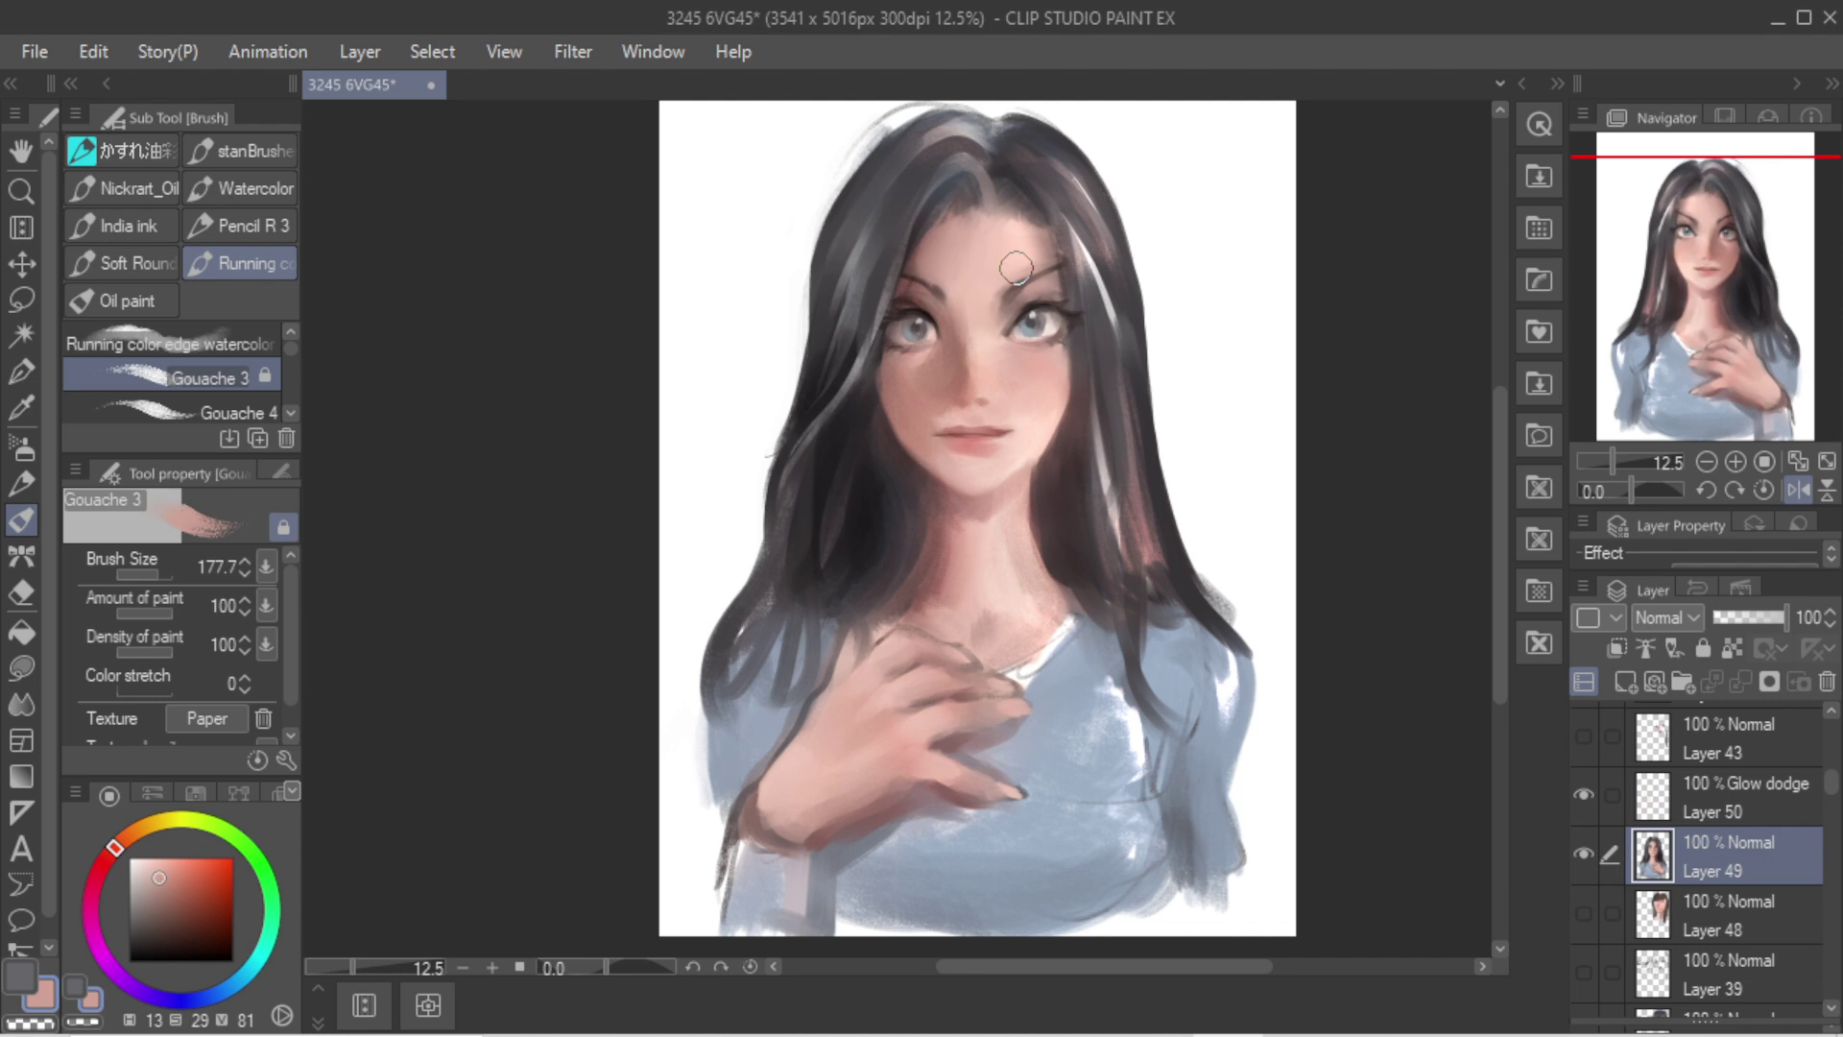
{"action": "left_click", "coordinate": [820, 363], "text": "alt"}
{"action": "key", "text": "bracketright"}
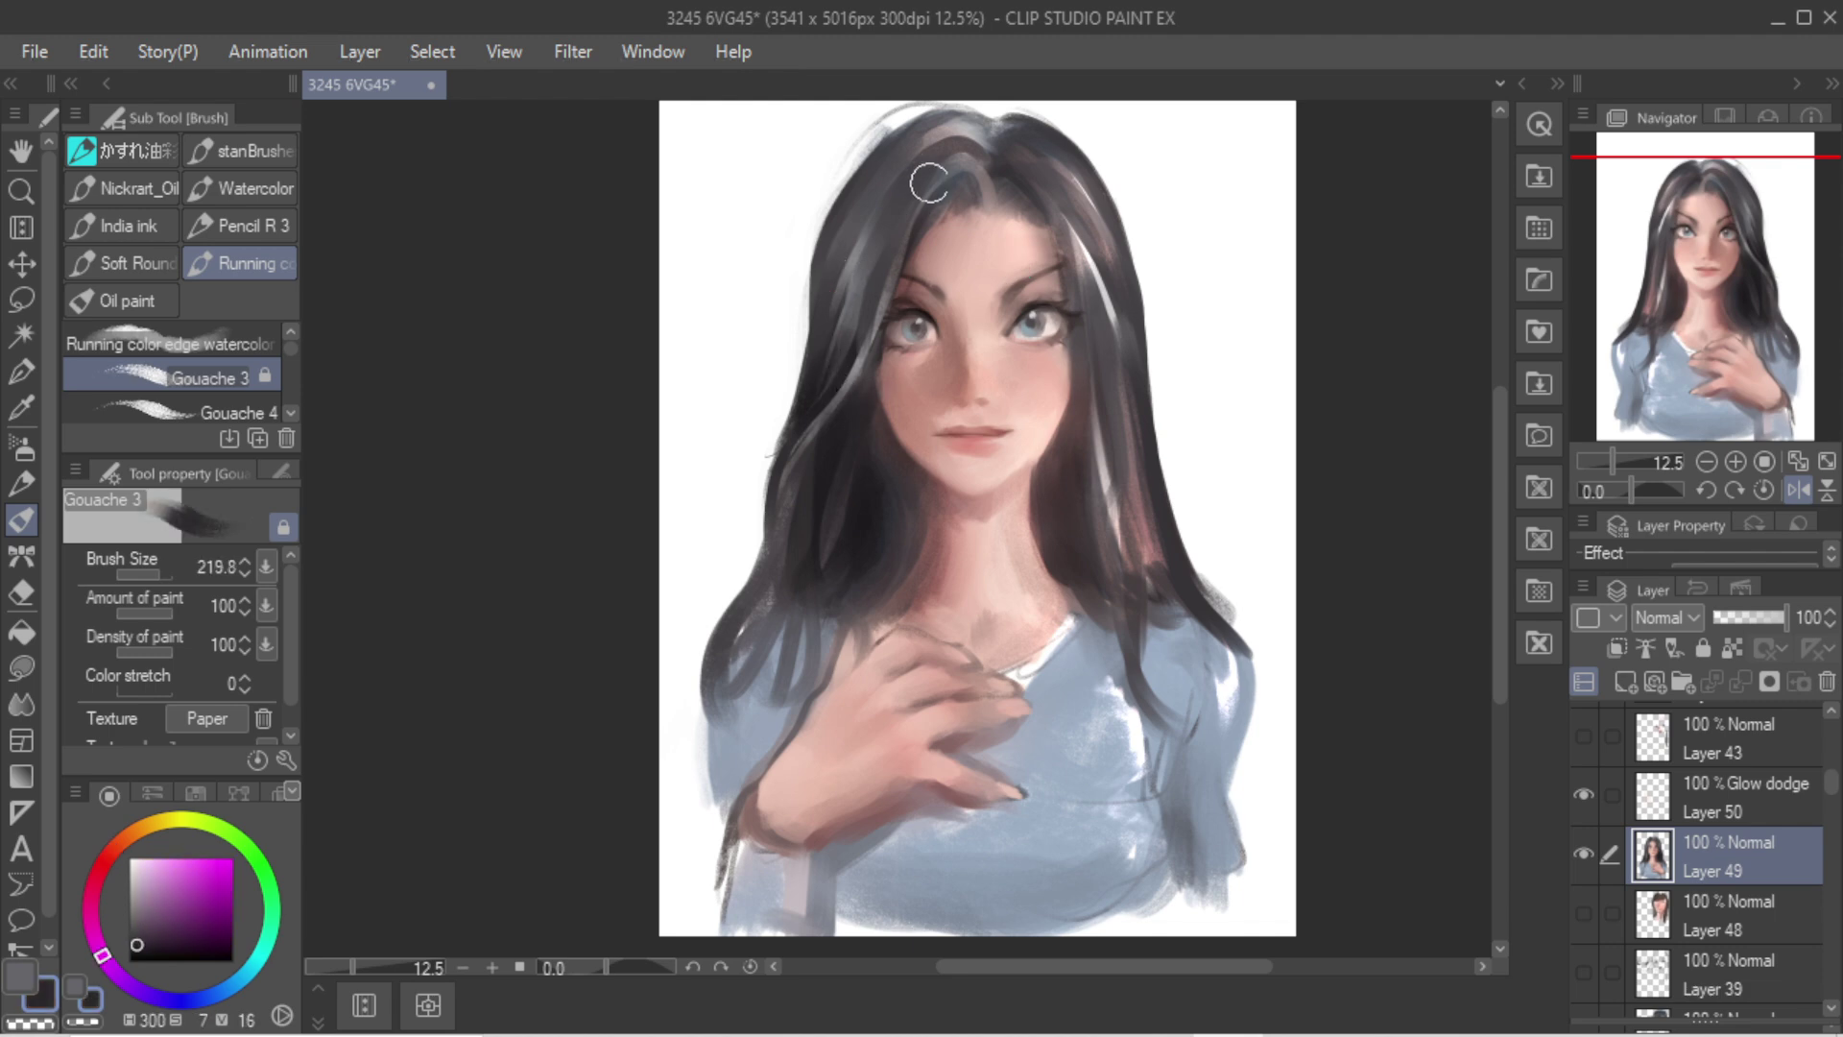
{"action": "mouse_move", "coordinate": [927, 174]}
{"action": "left_mouse_down"}
{"action": "mouse_move", "coordinate": [845, 289]}
{"action": "mouse_move", "coordinate": [888, 227]}
{"action": "left_mouse_up"}
{"action": "mouse_move", "coordinate": [902, 133]}
{"action": "left_mouse_down"}
{"action": "mouse_move", "coordinate": [785, 336]}
{"action": "mouse_move", "coordinate": [801, 421]}
{"action": "left_mouse_up"}
{"action": "key", "text": "ctrl+z"}
{"action": "key", "text": "bracketright"}
{"action": "key", "text": "ctrl+z"}
Step: Undo the wide strokes, reduce the brush to 81.2 and paint a dark strand beside the white streak in the hair
{"action": "mouse_move", "coordinate": [934, 139]}
{"action": "left_mouse_down"}
{"action": "mouse_move", "coordinate": [836, 288]}
{"action": "mouse_move", "coordinate": [915, 147]}
{"action": "mouse_move", "coordinate": [982, 226]}
{"action": "mouse_move", "coordinate": [965, 264]}
{"action": "mouse_move", "coordinate": [1004, 224]}
{"action": "mouse_move", "coordinate": [1006, 171]}
{"action": "mouse_move", "coordinate": [1123, 428]}
{"action": "left_mouse_up"}
{"action": "key", "text": "bracketright"}
{"action": "key", "text": "bracketleft"}
{"action": "key", "text": "bracketleft"}
{"action": "key", "text": "bracketleft"}
{"action": "key", "text": "bracketleft"}
{"action": "key", "text": "bracketleft"}
{"action": "key", "text": "bracketleft"}
{"action": "key", "text": "ctrl+z"}
{"action": "key", "text": "ctrl+z"}
{"action": "left_click_drag", "start_coordinate": [1069, 212], "coordinate": [1138, 368]}
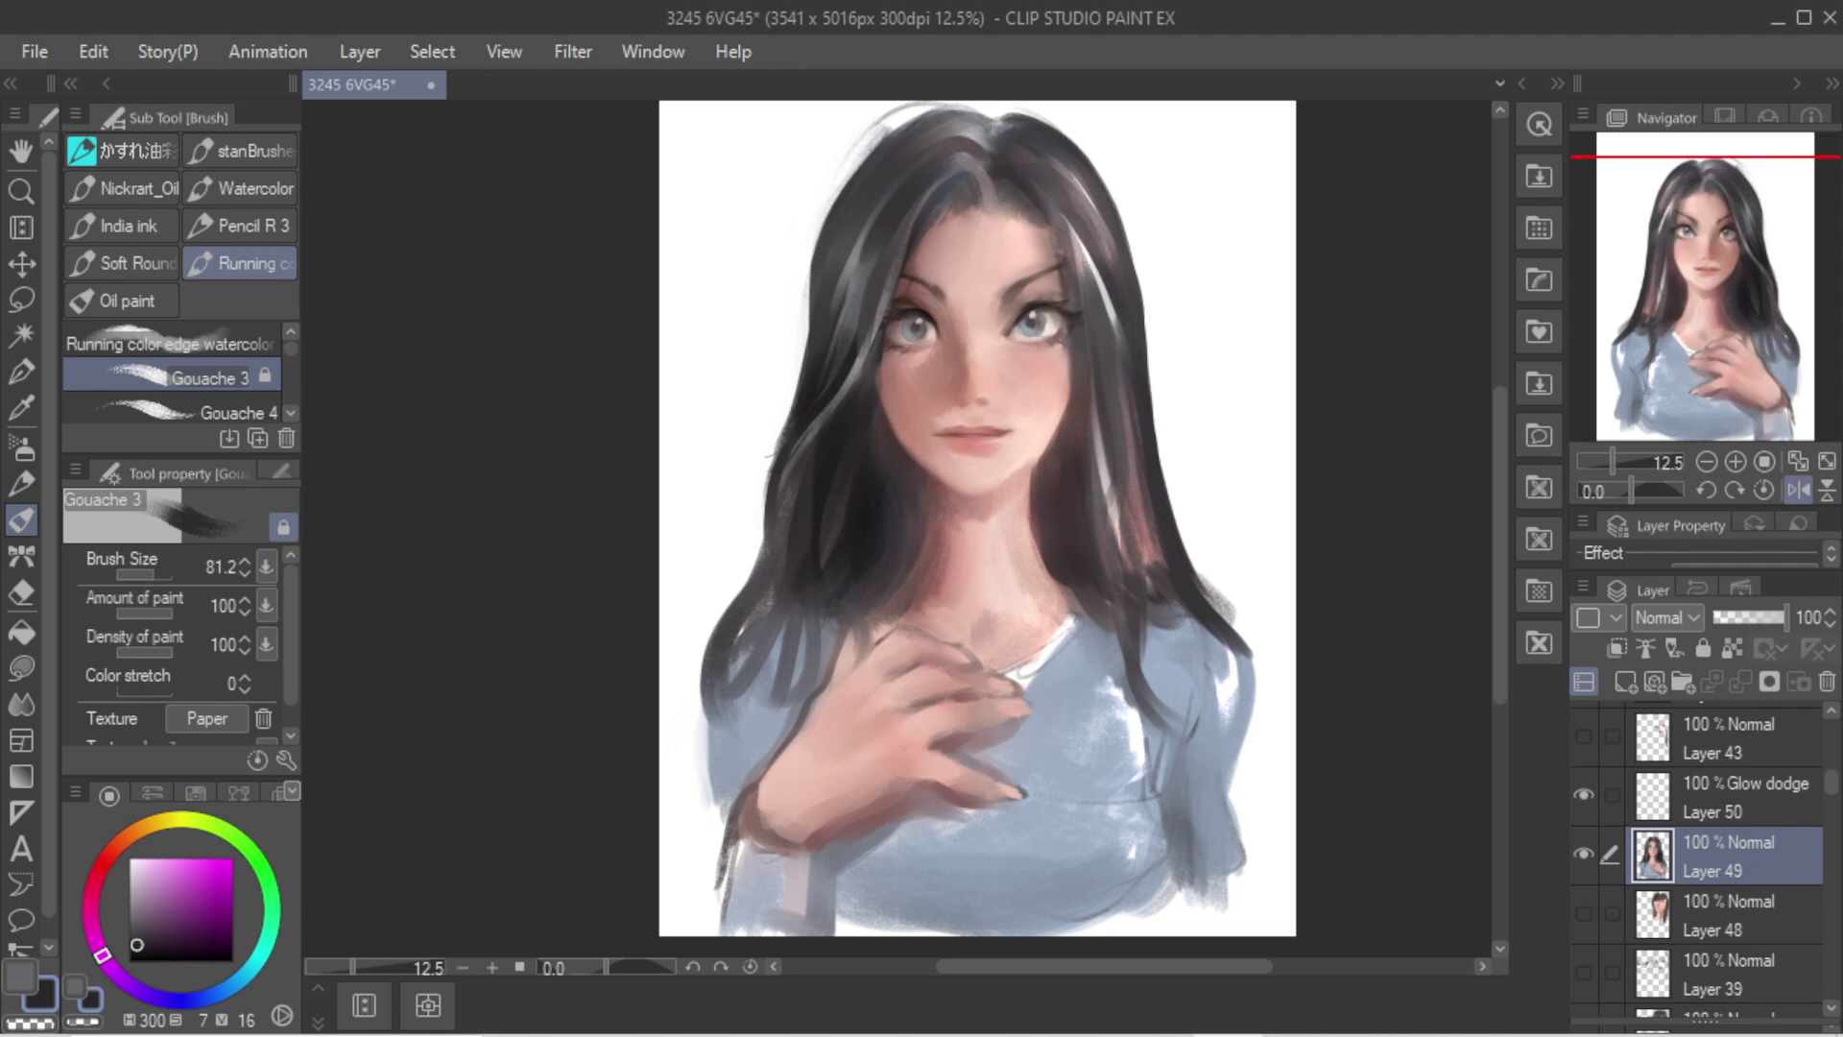
Step: Retry dark strands from the forehead hairline past the temple, ending with a short stroke beside the eyebrow
{"action": "mouse_move", "coordinate": [1063, 232]}
{"action": "left_mouse_down"}
{"action": "mouse_move", "coordinate": [1123, 389]}
{"action": "mouse_move", "coordinate": [1119, 432]}
{"action": "left_mouse_up"}
{"action": "key", "text": "ctrl+z"}
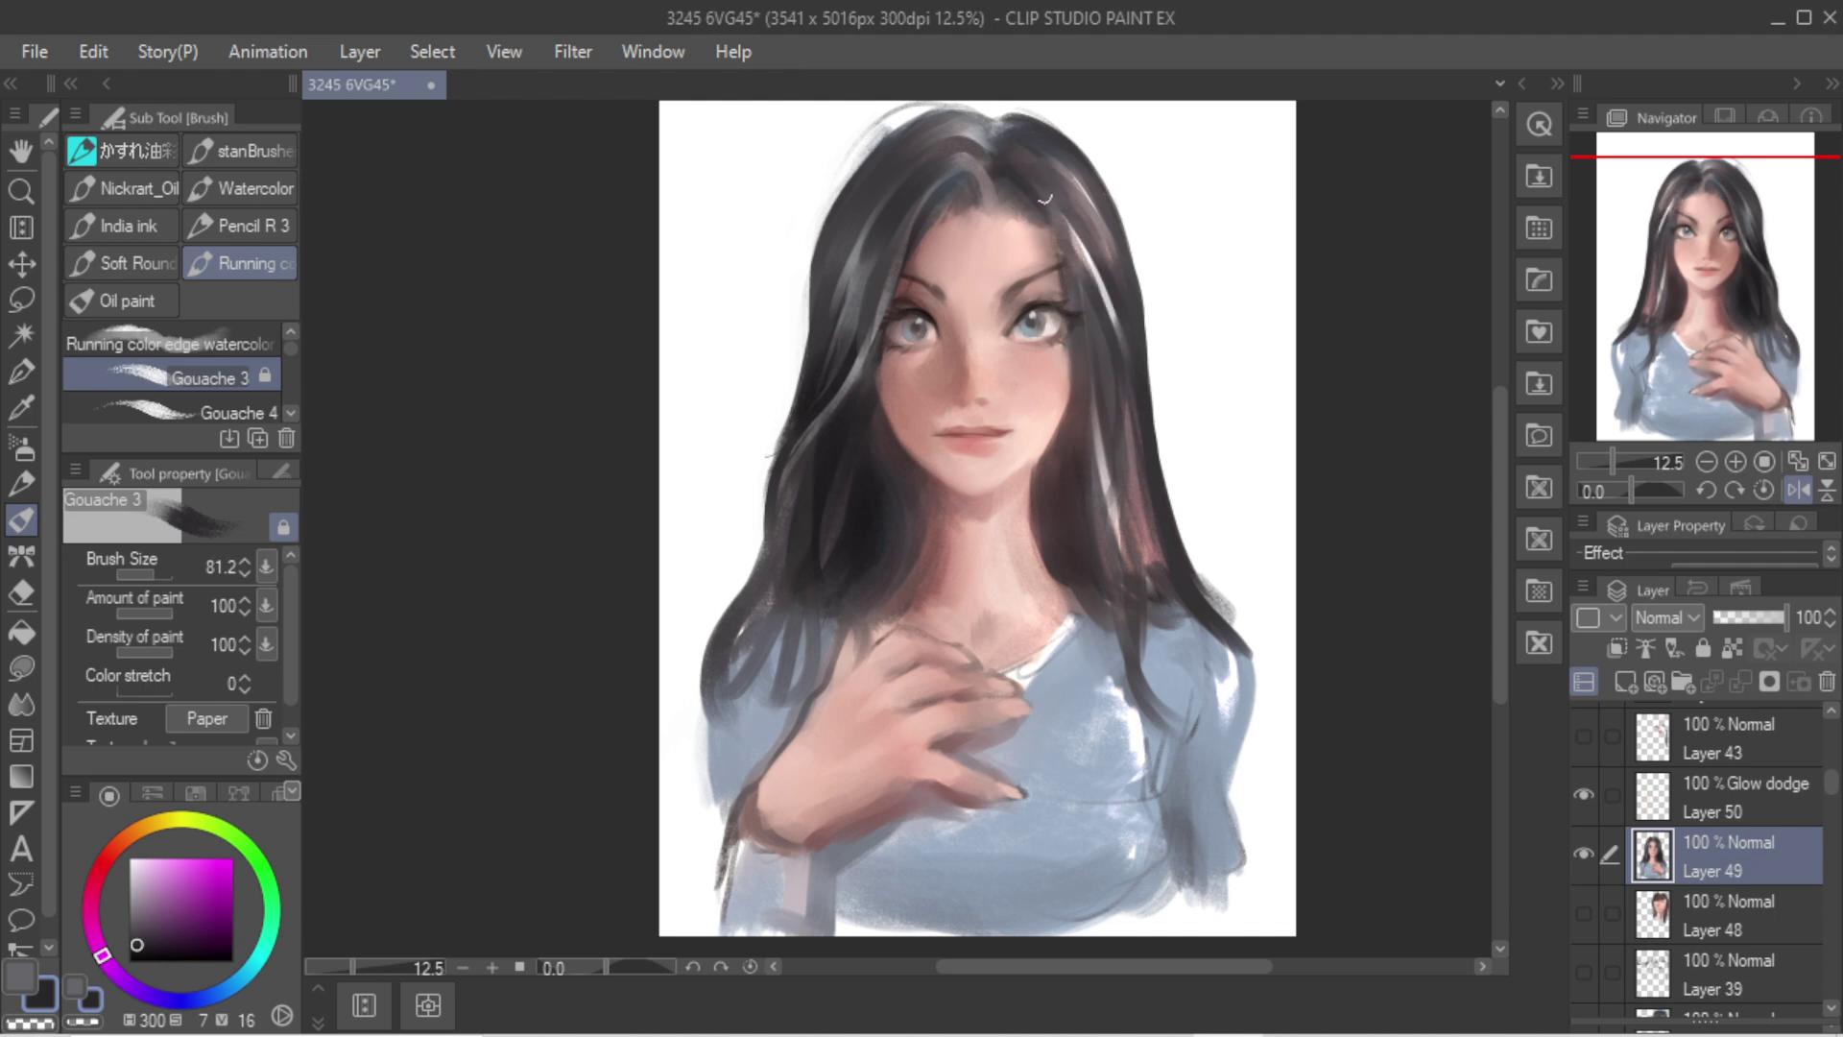
{"action": "left_click_drag", "start_coordinate": [1045, 200], "coordinate": [1113, 403]}
{"action": "key", "text": "ctrl+z"}
{"action": "left_click_drag", "start_coordinate": [1023, 200], "coordinate": [1087, 389]}
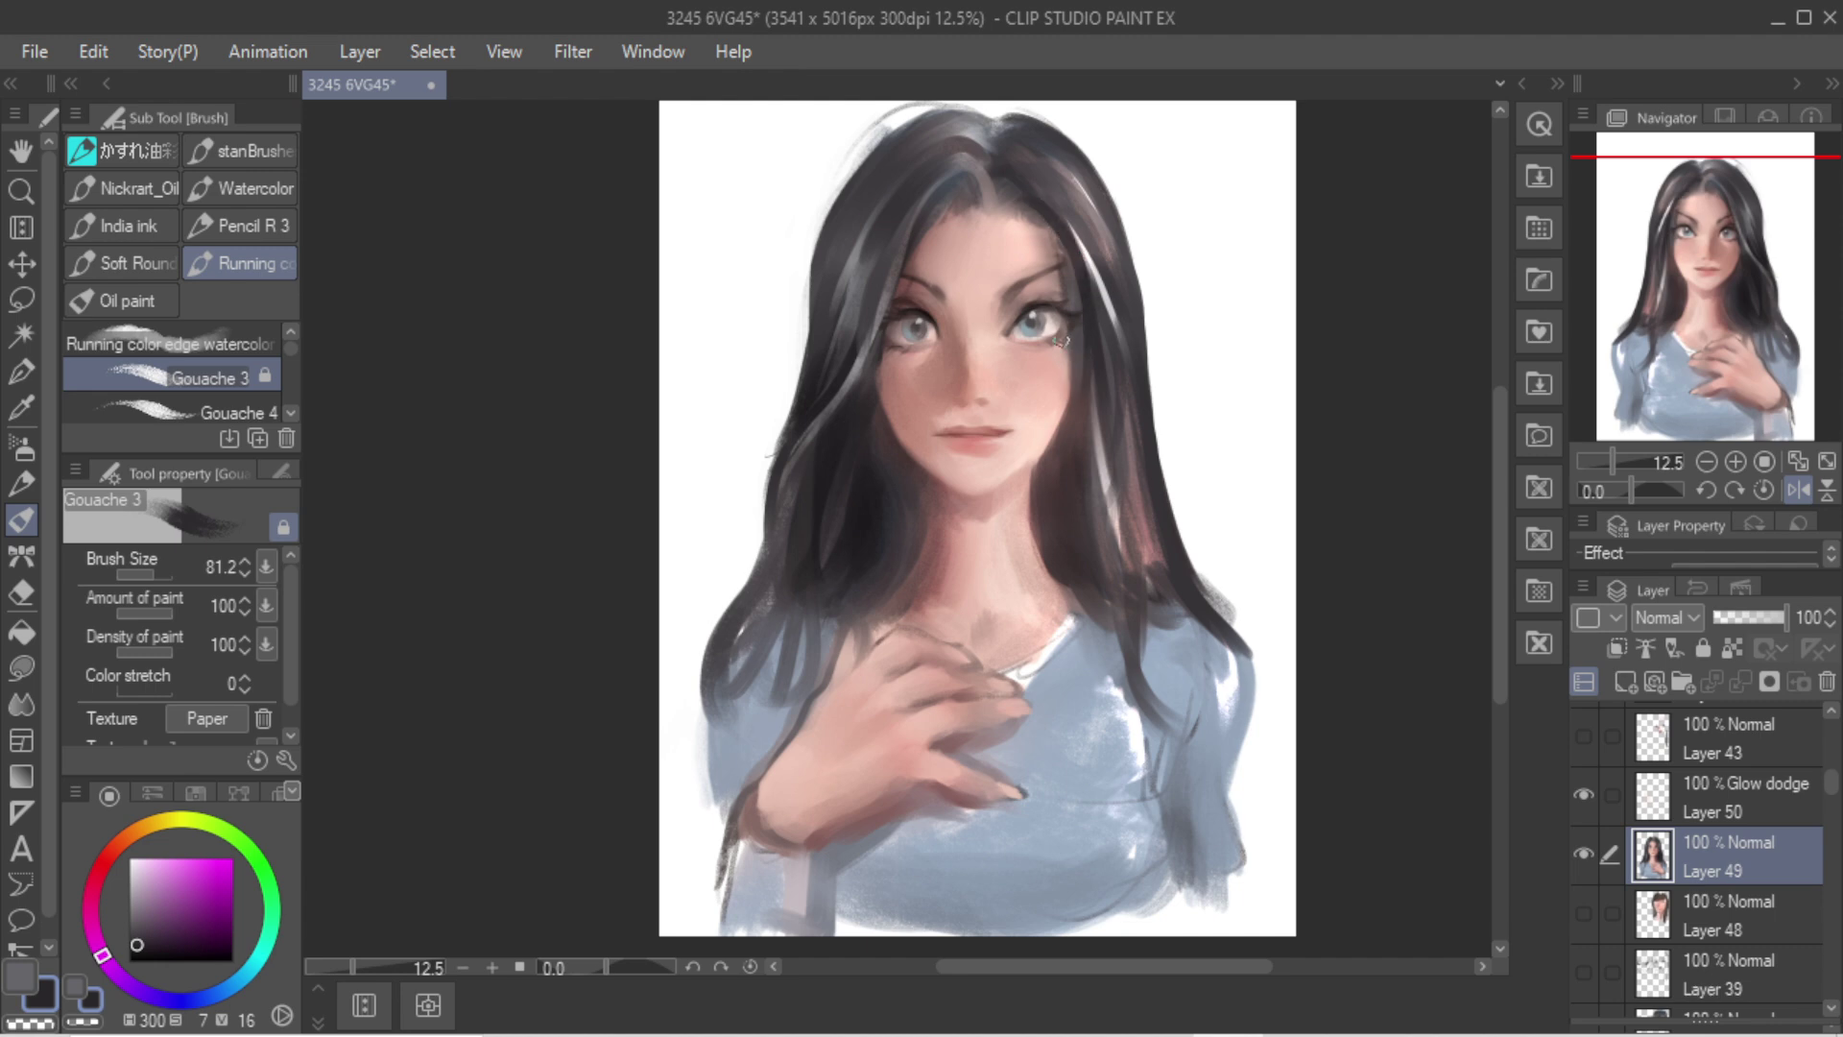
{"action": "key", "text": "ctrl+z"}
{"action": "key", "text": "ctrl+z"}
{"action": "mouse_move", "coordinate": [1019, 198]}
{"action": "left_mouse_down"}
{"action": "mouse_move", "coordinate": [1060, 295]}
{"action": "mouse_move", "coordinate": [1057, 269]}
{"action": "left_mouse_up"}
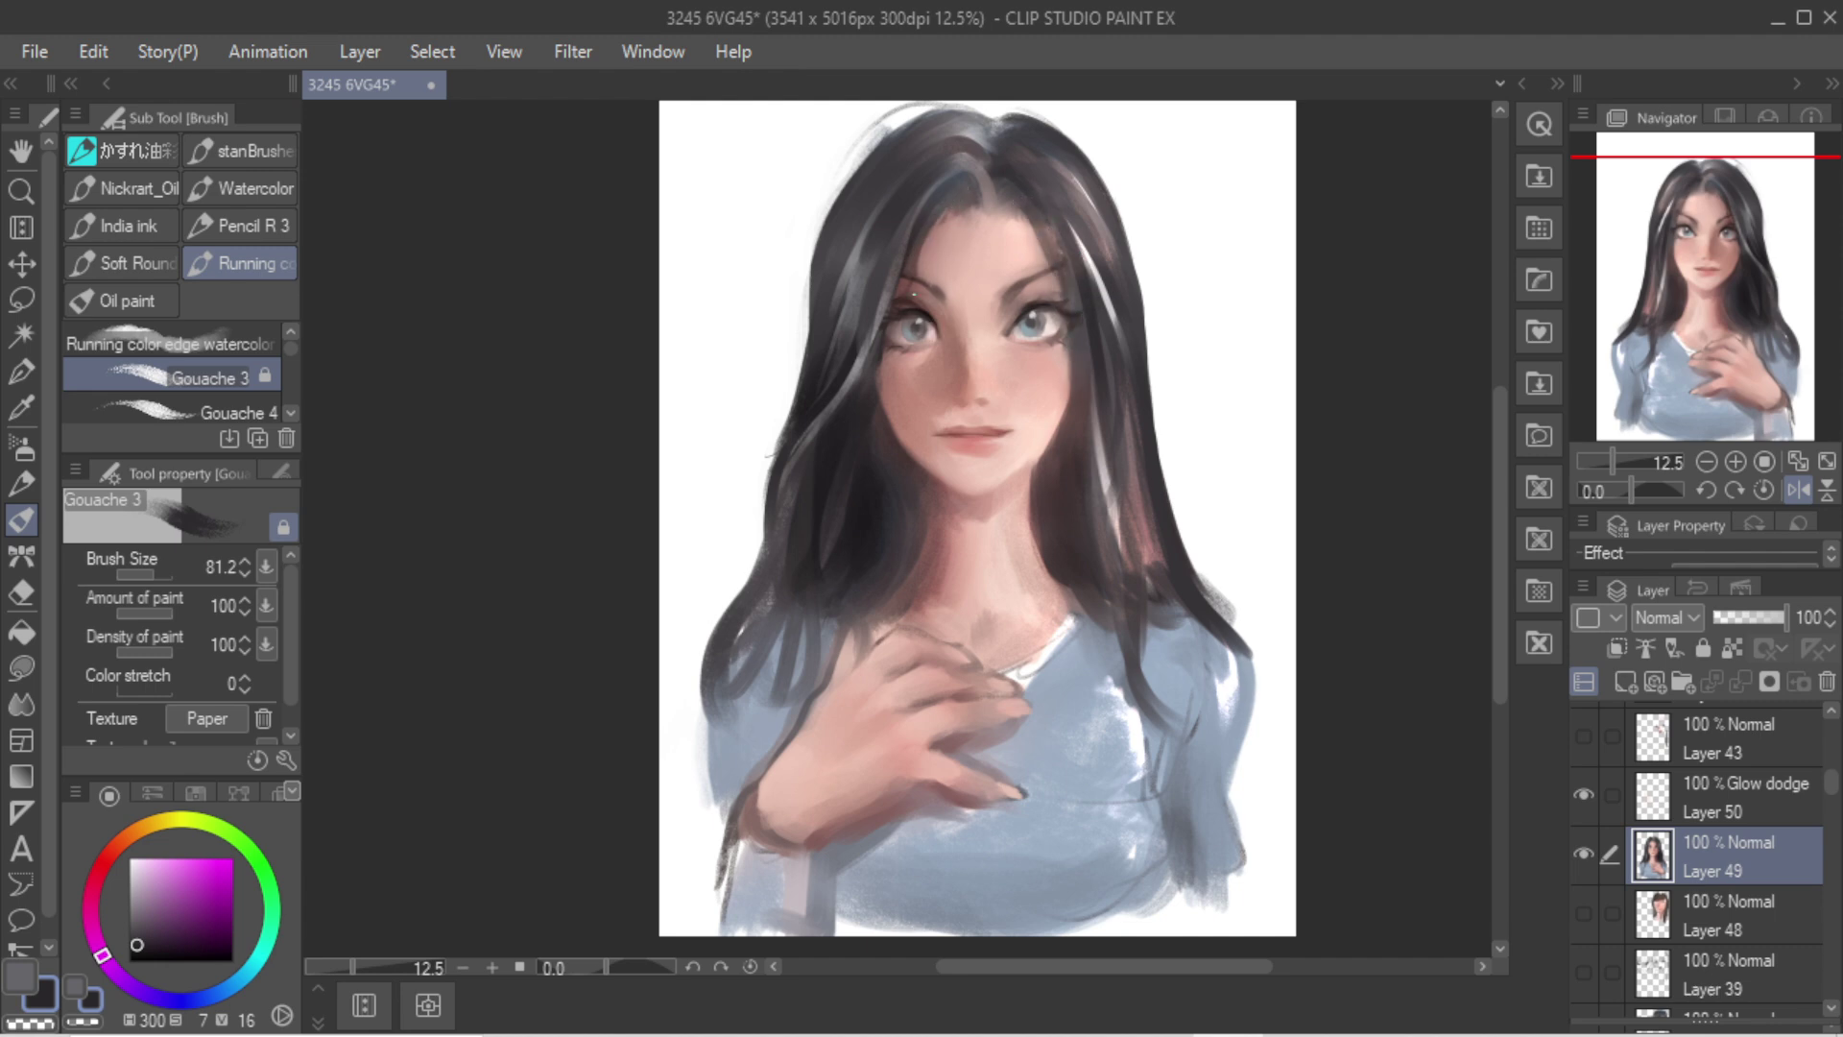
Step: Sample white from the background and try thin highlight strands at size 26.6 down the hair above the hand
{"action": "left_click", "coordinate": [799, 287], "text": "alt"}
{"action": "left_click_drag", "start_coordinate": [907, 162], "coordinate": [812, 463]}
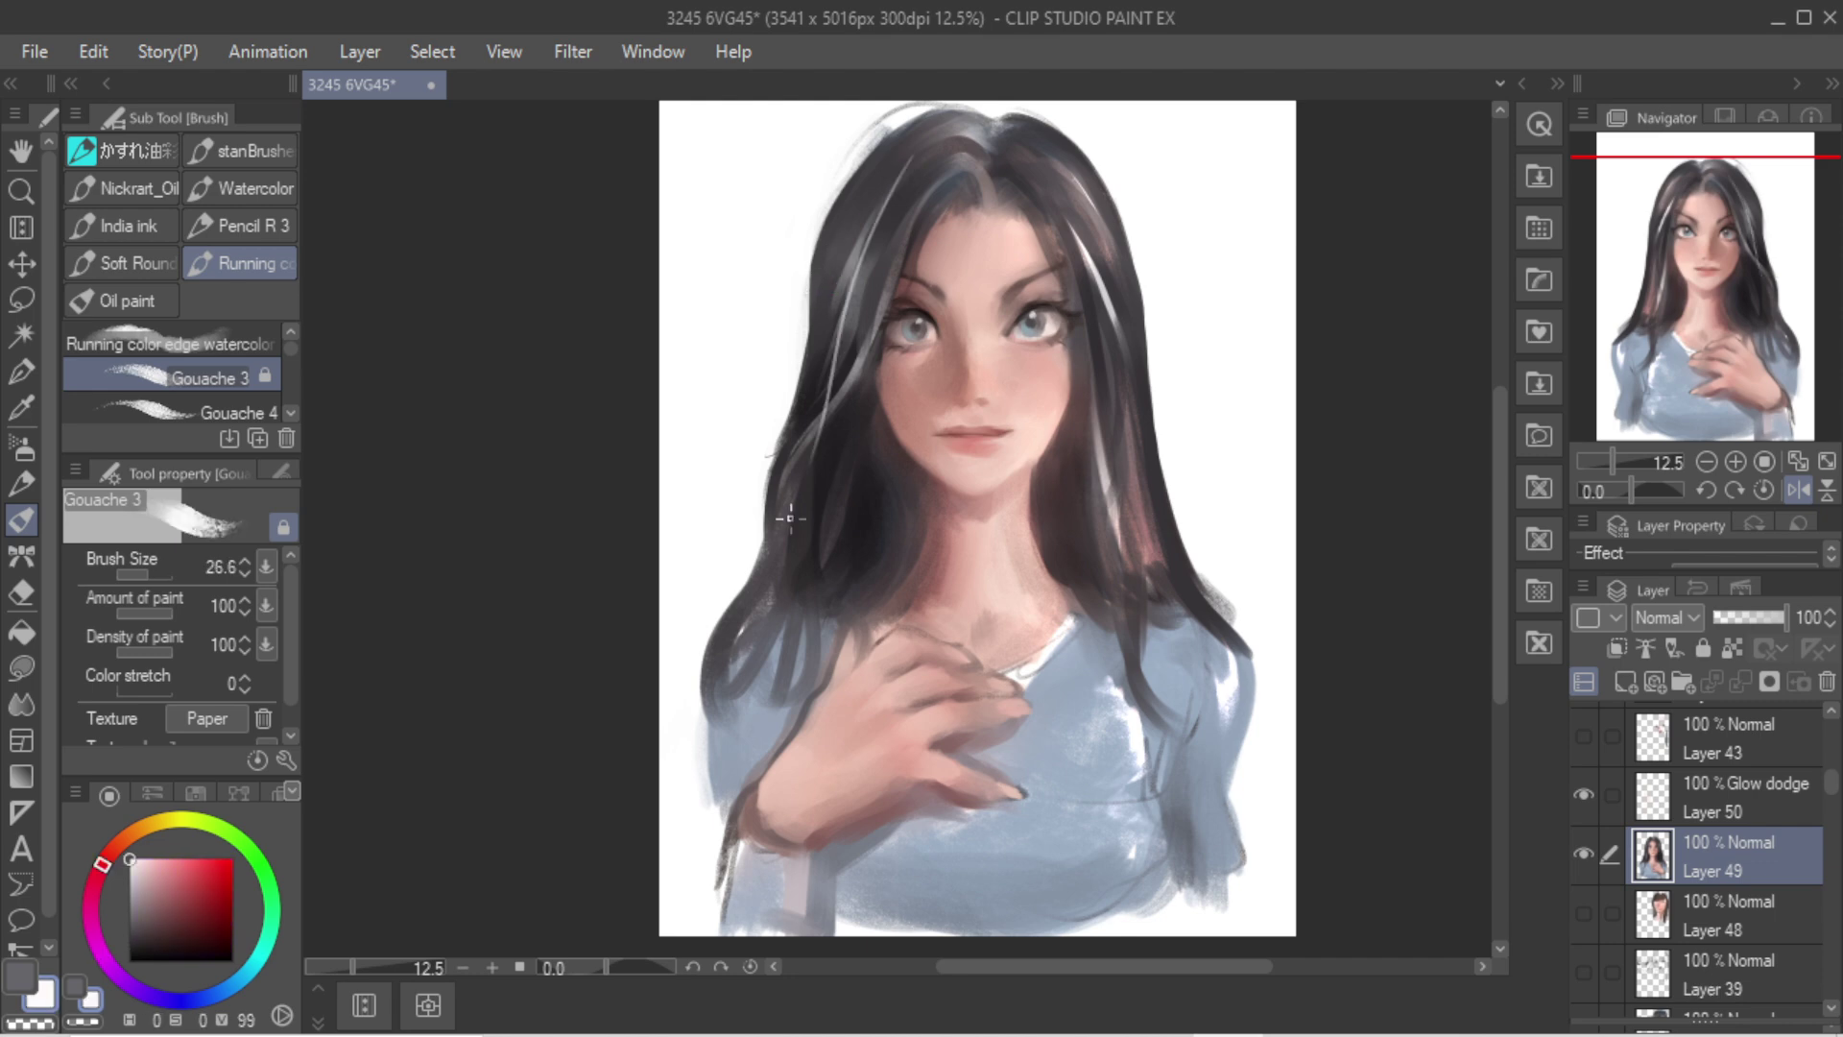
{"action": "key", "text": "ctrl+z"}
{"action": "key", "text": "ctrl+z"}
{"action": "left_click_drag", "start_coordinate": [881, 205], "coordinate": [800, 433]}
{"action": "left_click_drag", "start_coordinate": [844, 271], "coordinate": [779, 495]}
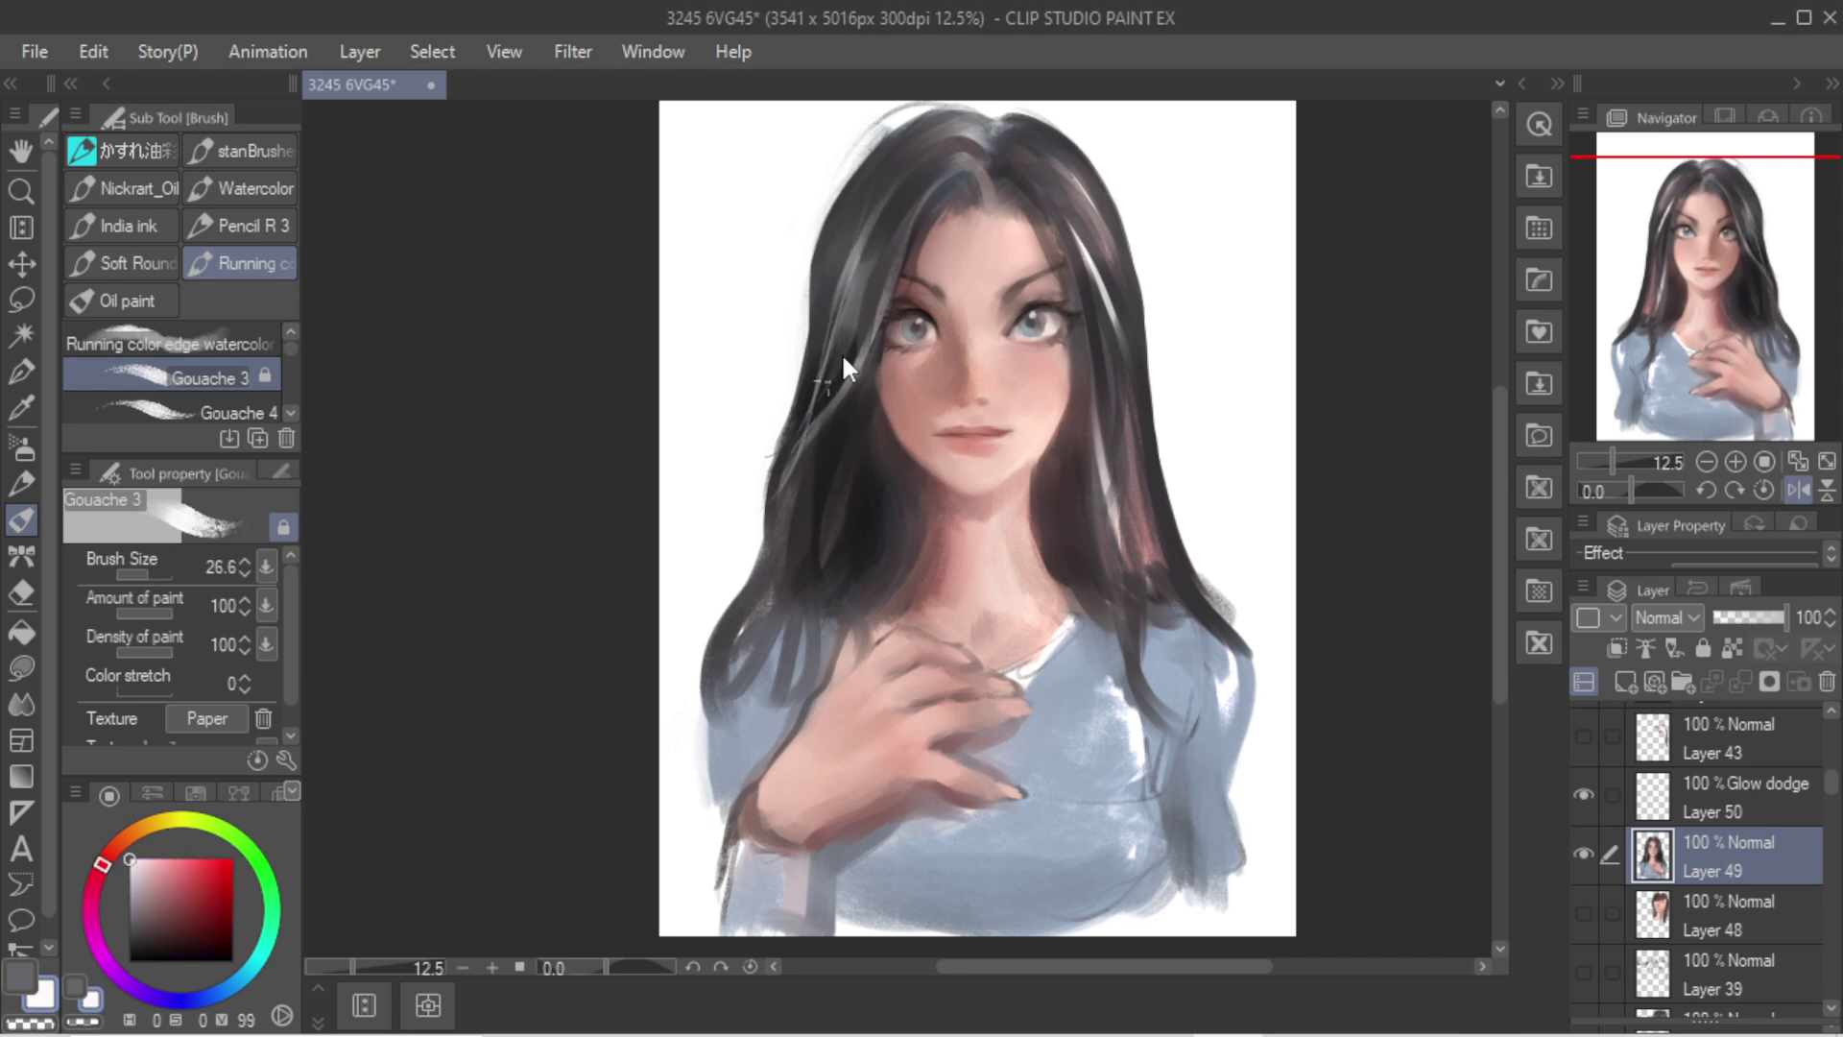
{"action": "key", "text": "ctrl+z"}
Step: Redraw the thin white highlight curving from beside the face to the outer hair edge and undo the surplus strokes
{"action": "left_click_drag", "start_coordinate": [908, 213], "coordinate": [797, 485]}
{"action": "key", "text": "ctrl+z"}
{"action": "left_click_drag", "start_coordinate": [888, 266], "coordinate": [760, 539]}
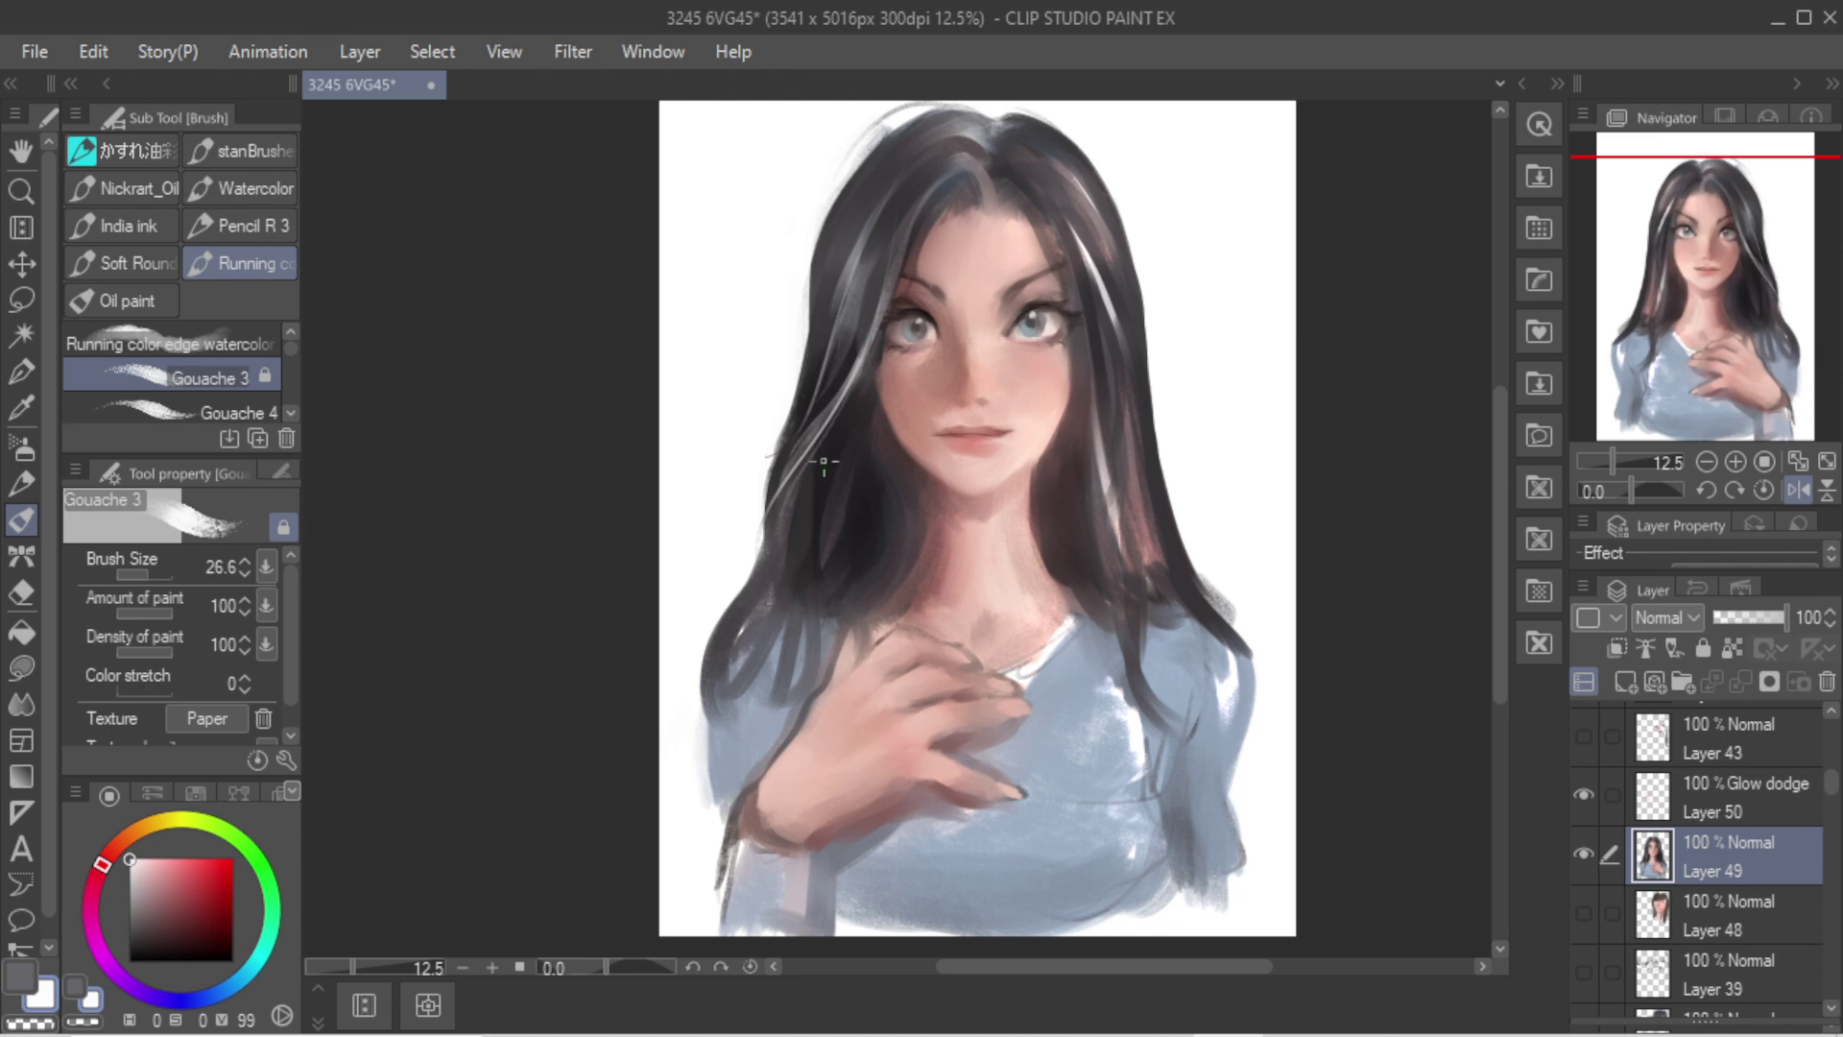
{"action": "left_click_drag", "start_coordinate": [818, 403], "coordinate": [773, 607]}
{"action": "key", "text": "ctrl+z"}
{"action": "key", "text": "ctrl+z"}
Step: Paint thin white highlight strands from the parting down to the shoulder on the side opposite the hand, redoing unsatisfactory strokes
{"action": "mouse_move", "coordinate": [1027, 182]}
{"action": "left_mouse_down"}
{"action": "mouse_move", "coordinate": [1115, 422]}
{"action": "mouse_move", "coordinate": [1135, 399]}
{"action": "mouse_move", "coordinate": [1136, 451]}
{"action": "left_mouse_up"}
{"action": "key", "text": "ctrl+z"}
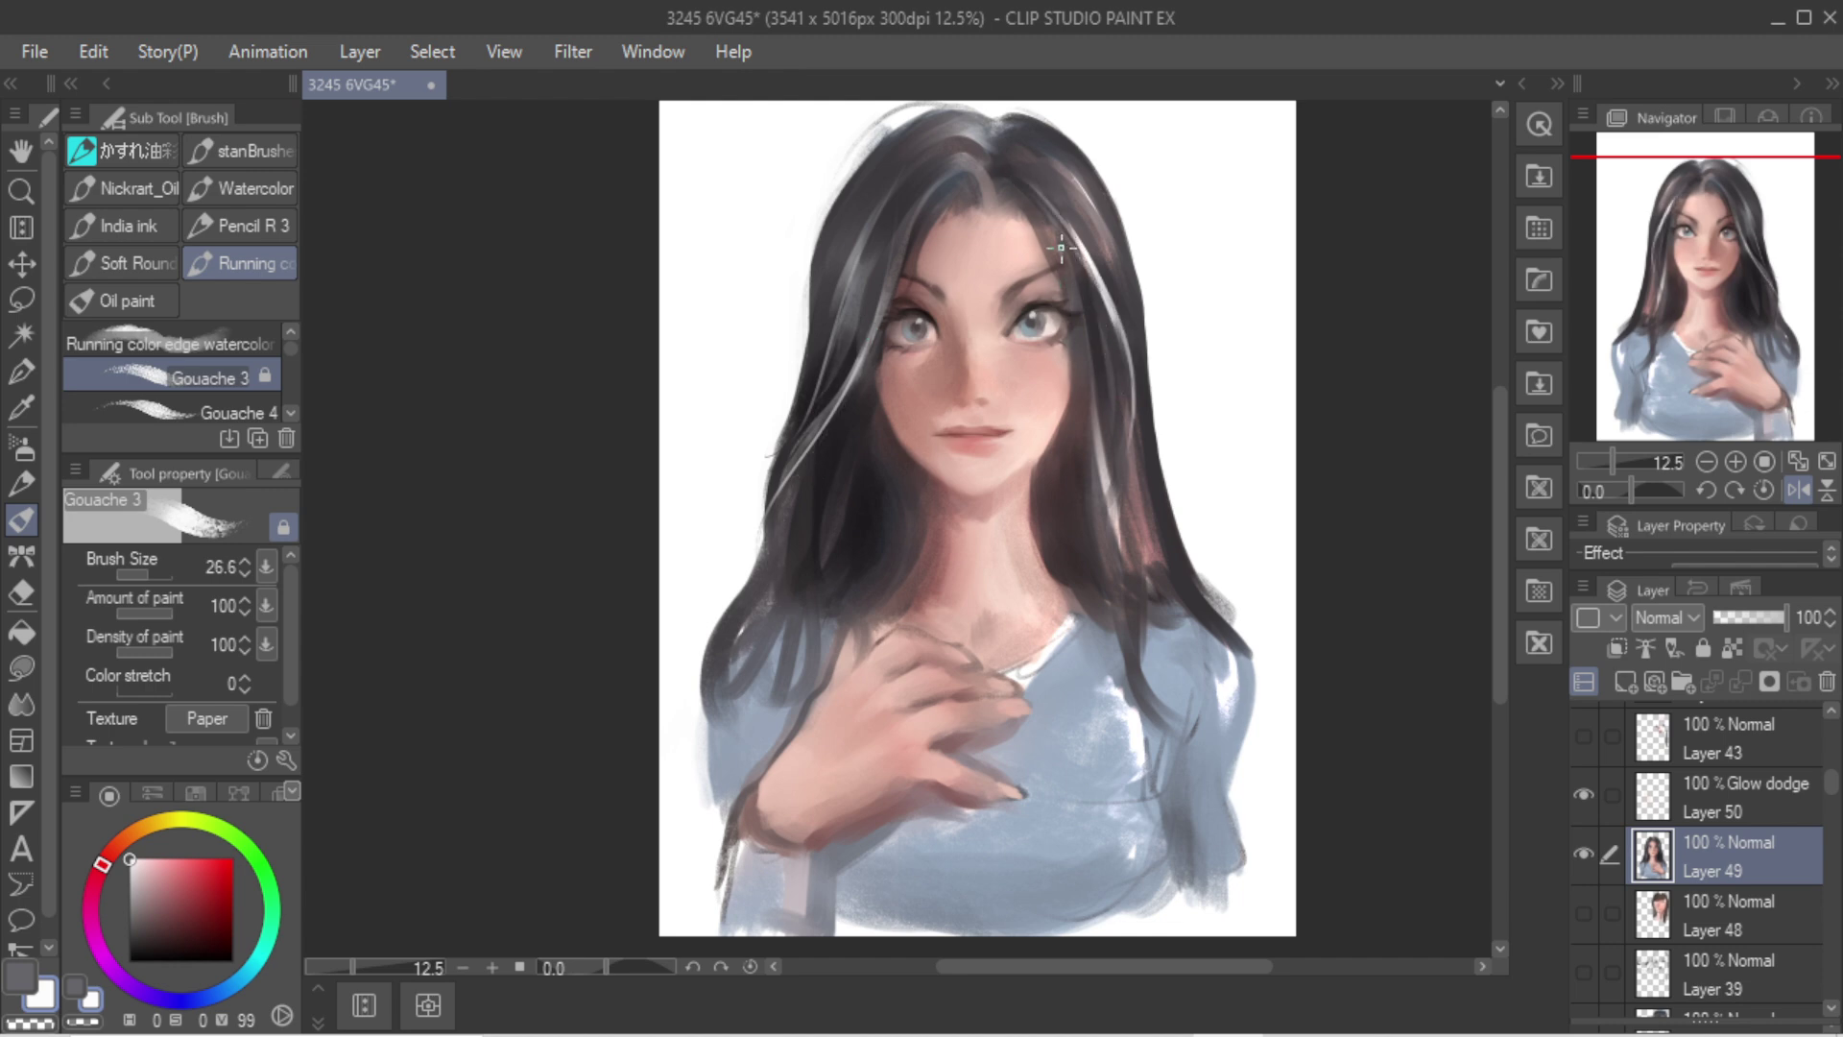
{"action": "left_click_drag", "start_coordinate": [1110, 361], "coordinate": [1127, 484]}
{"action": "key", "text": "ctrl+z"}
{"action": "key", "text": "ctrl+z"}
{"action": "mouse_move", "coordinate": [1031, 188]}
{"action": "left_mouse_down"}
{"action": "mouse_move", "coordinate": [1121, 347]}
{"action": "mouse_move", "coordinate": [1136, 449]}
{"action": "left_mouse_up"}
{"action": "mouse_move", "coordinate": [1110, 330]}
{"action": "left_mouse_down"}
{"action": "mouse_move", "coordinate": [1131, 504]}
{"action": "mouse_move", "coordinate": [1191, 581]}
{"action": "left_mouse_up"}
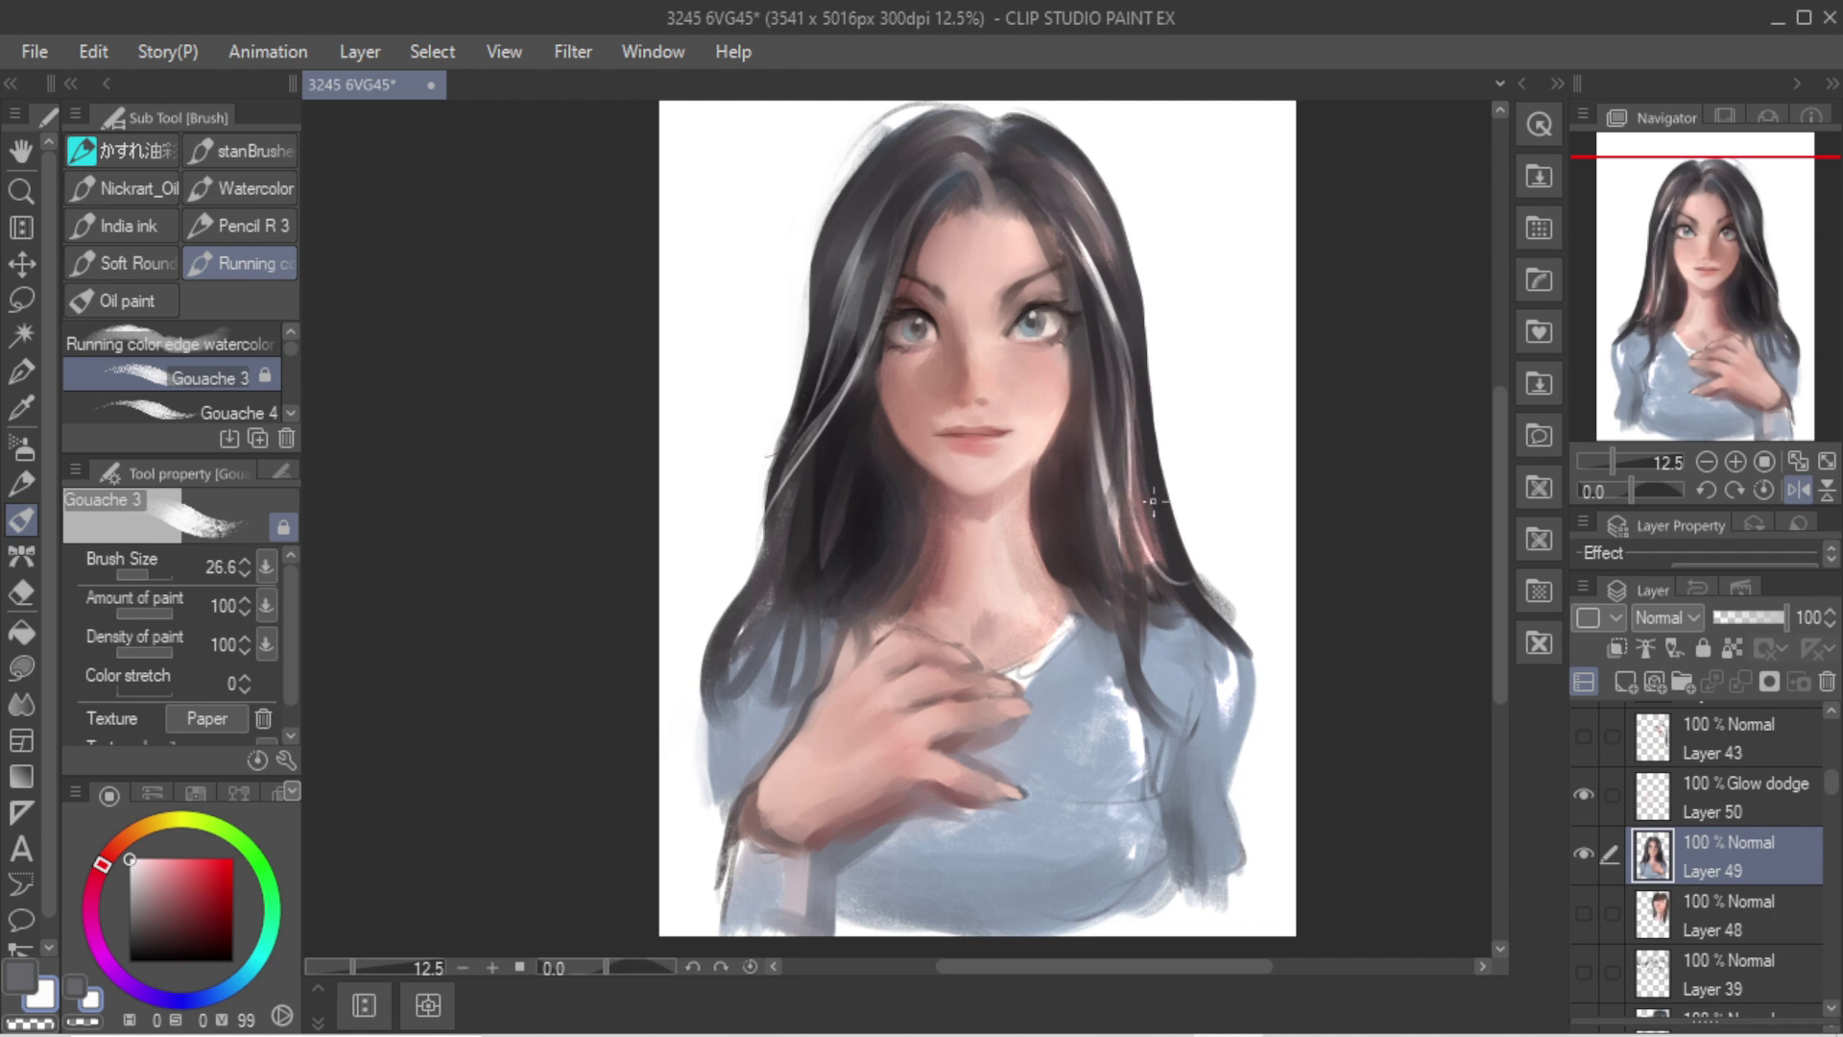
Step: Sample a dark hair tone and extend the outer hair outward over the shoulder opposite the hand at size 134.5
{"action": "left_click", "coordinate": [1138, 350], "text": "alt"}
{"action": "left_click_drag", "start_coordinate": [1138, 376], "coordinate": [1250, 560]}
{"action": "key", "text": "ctrl+z"}
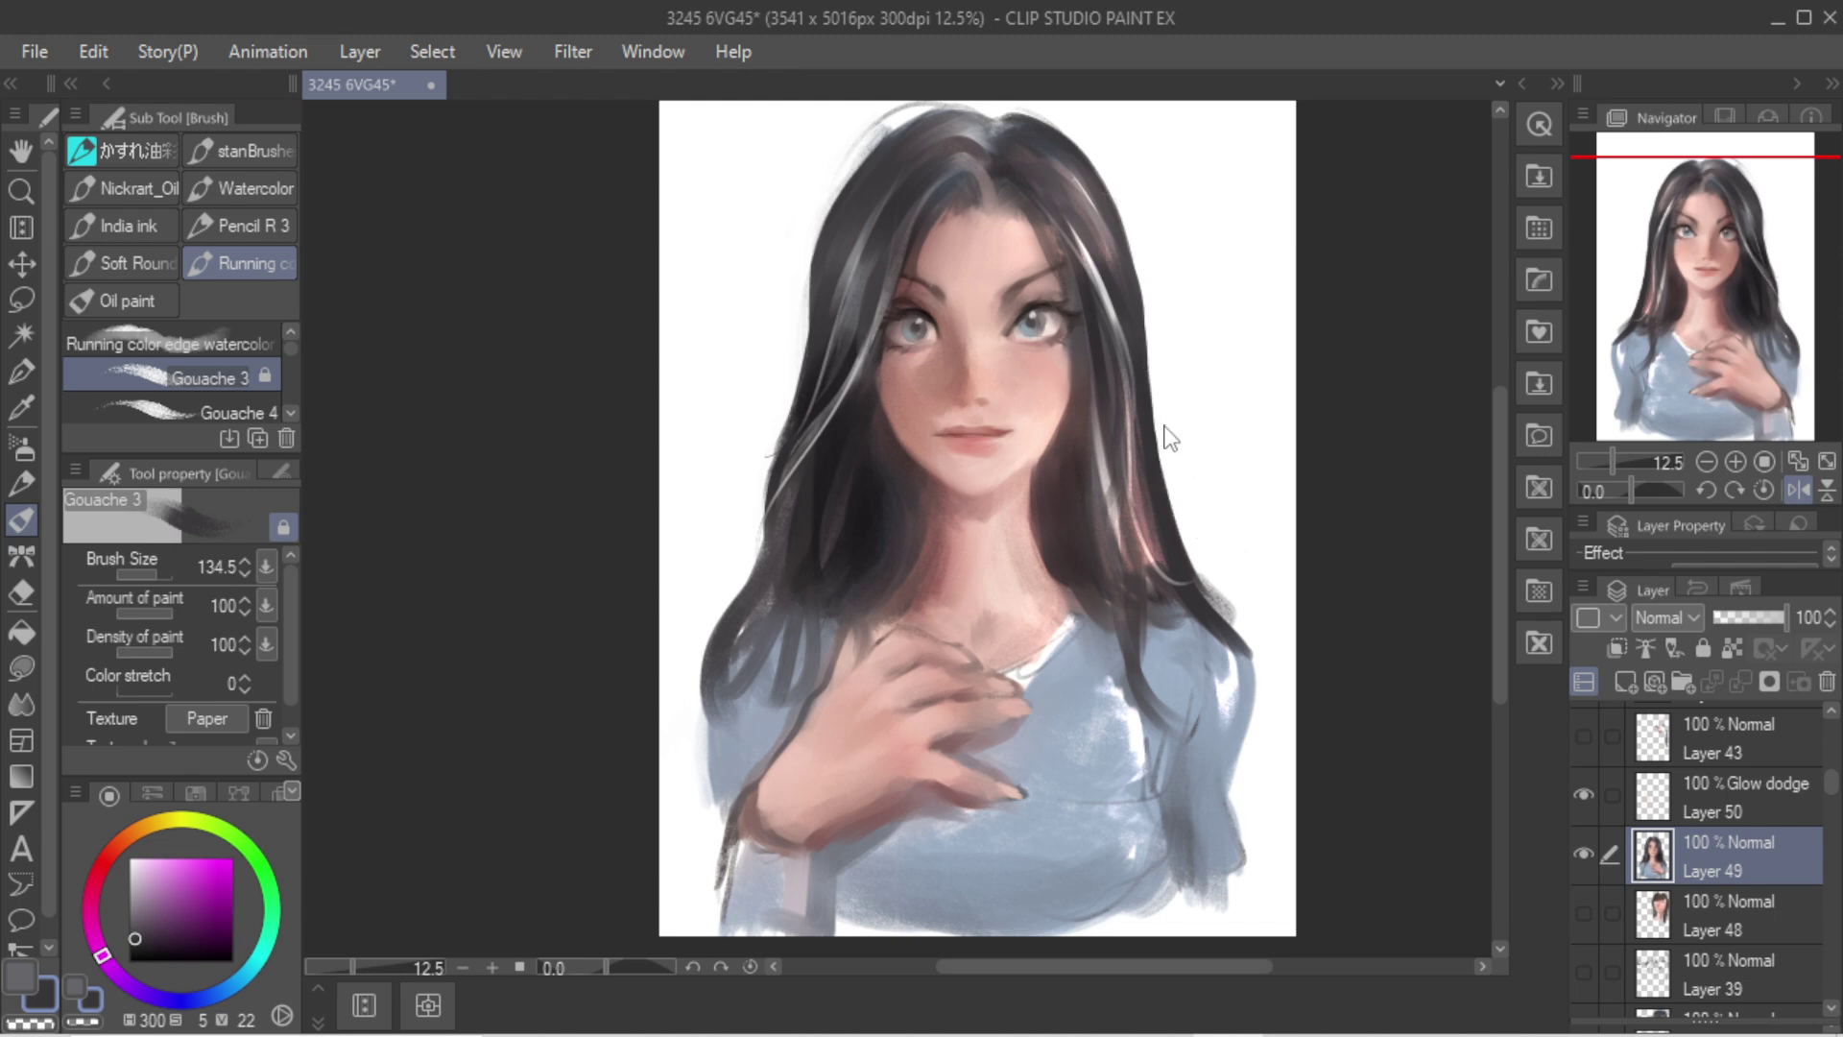
{"action": "left_click_drag", "start_coordinate": [1158, 432], "coordinate": [1234, 582]}
{"action": "left_click_drag", "start_coordinate": [1156, 506], "coordinate": [1223, 602]}
{"action": "left_click_drag", "start_coordinate": [1164, 540], "coordinate": [1225, 605]}
Step: Trim the outer edge of the extended hair above the shoulder with transparent colour, then restore the dark paint colour
{"action": "key", "text": "c"}
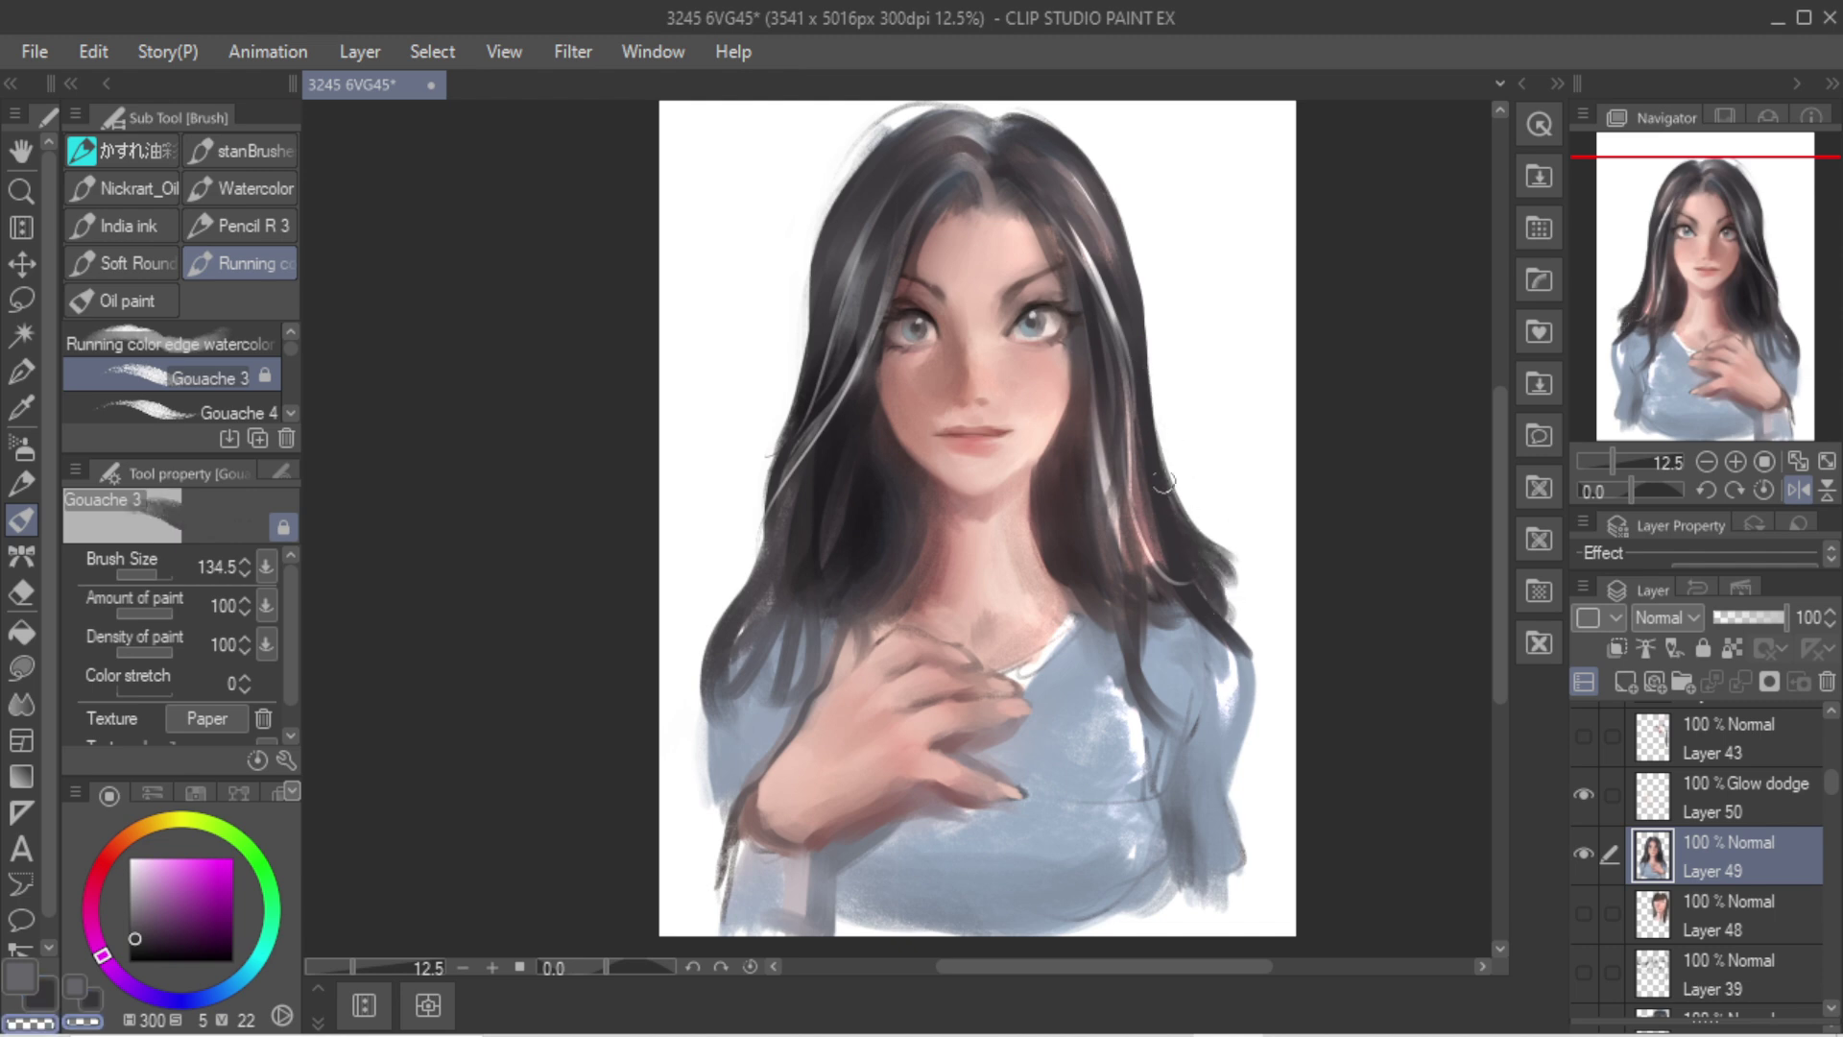
{"action": "left_click_drag", "start_coordinate": [1163, 472], "coordinate": [1235, 626]}
{"action": "key", "text": "ctrl+z"}
{"action": "left_click_drag", "start_coordinate": [1177, 443], "coordinate": [1219, 611]}
{"action": "left_click_drag", "start_coordinate": [1164, 365], "coordinate": [1225, 605]}
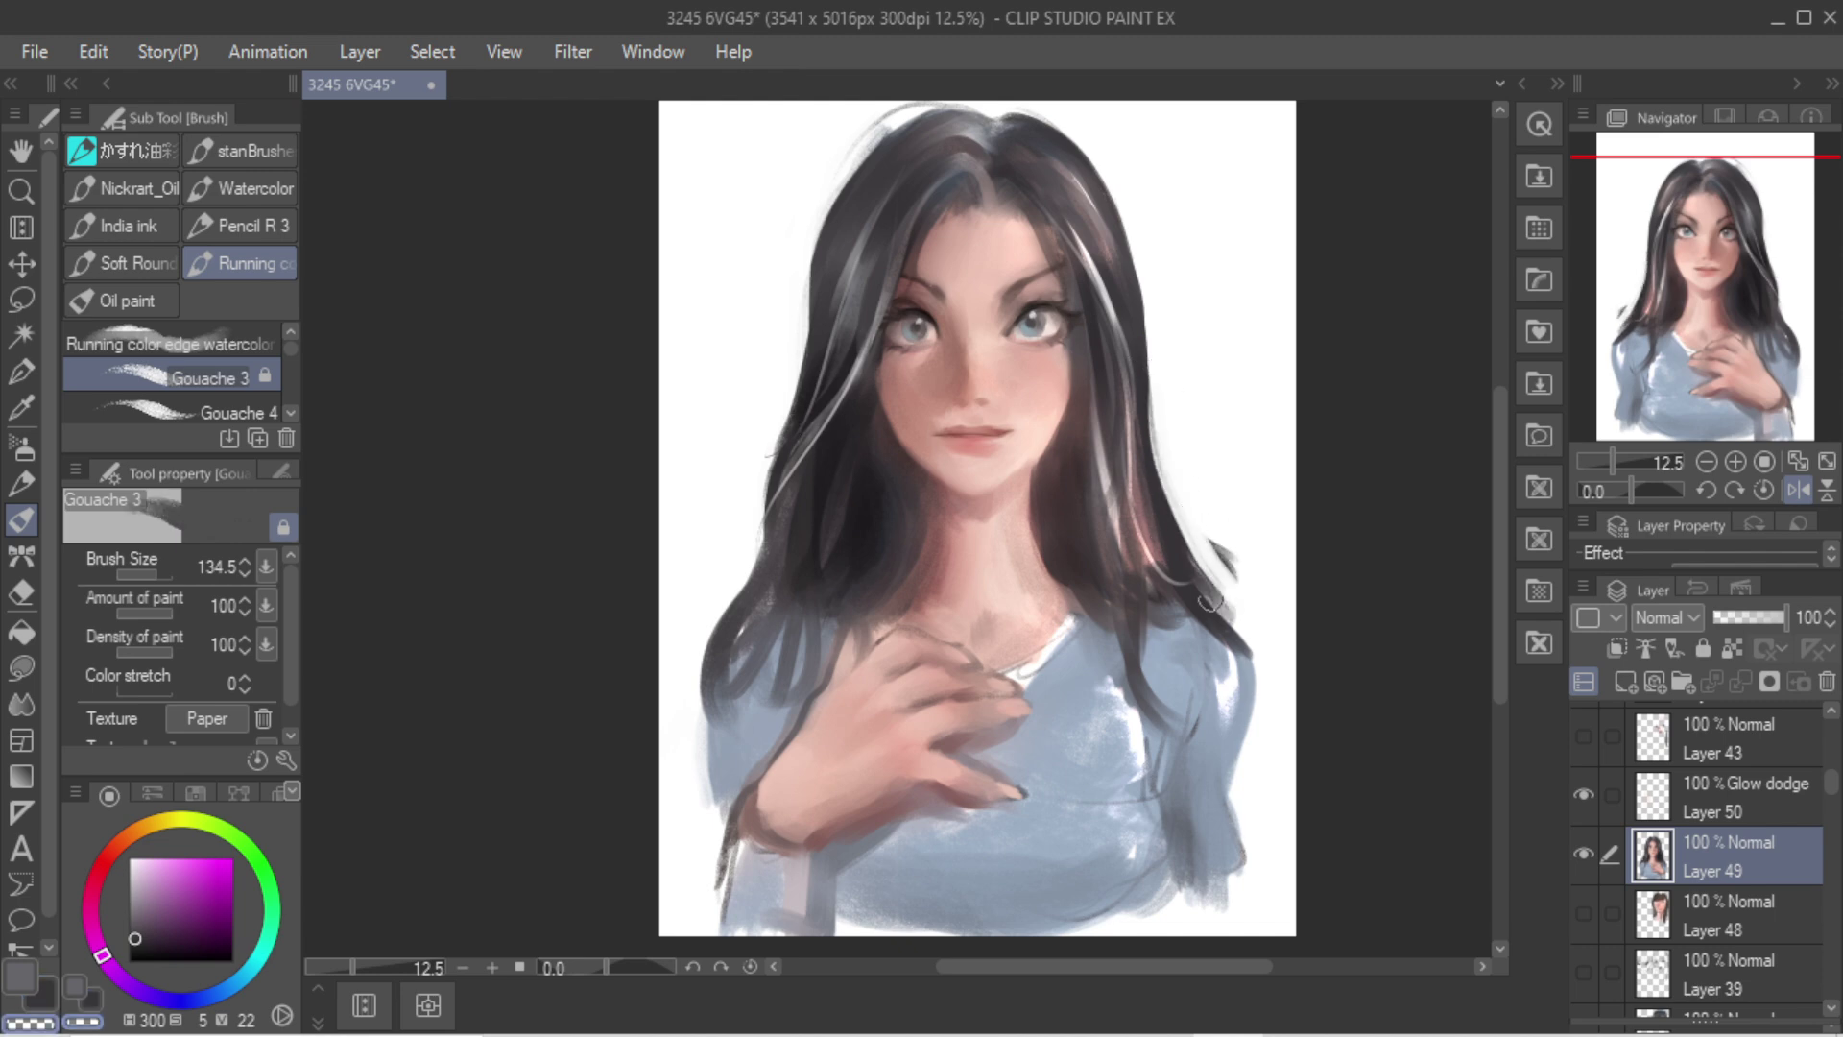
{"action": "key", "text": "ctrl+z"}
{"action": "left_click_drag", "start_coordinate": [1183, 470], "coordinate": [1234, 568]}
{"action": "key", "text": "c"}
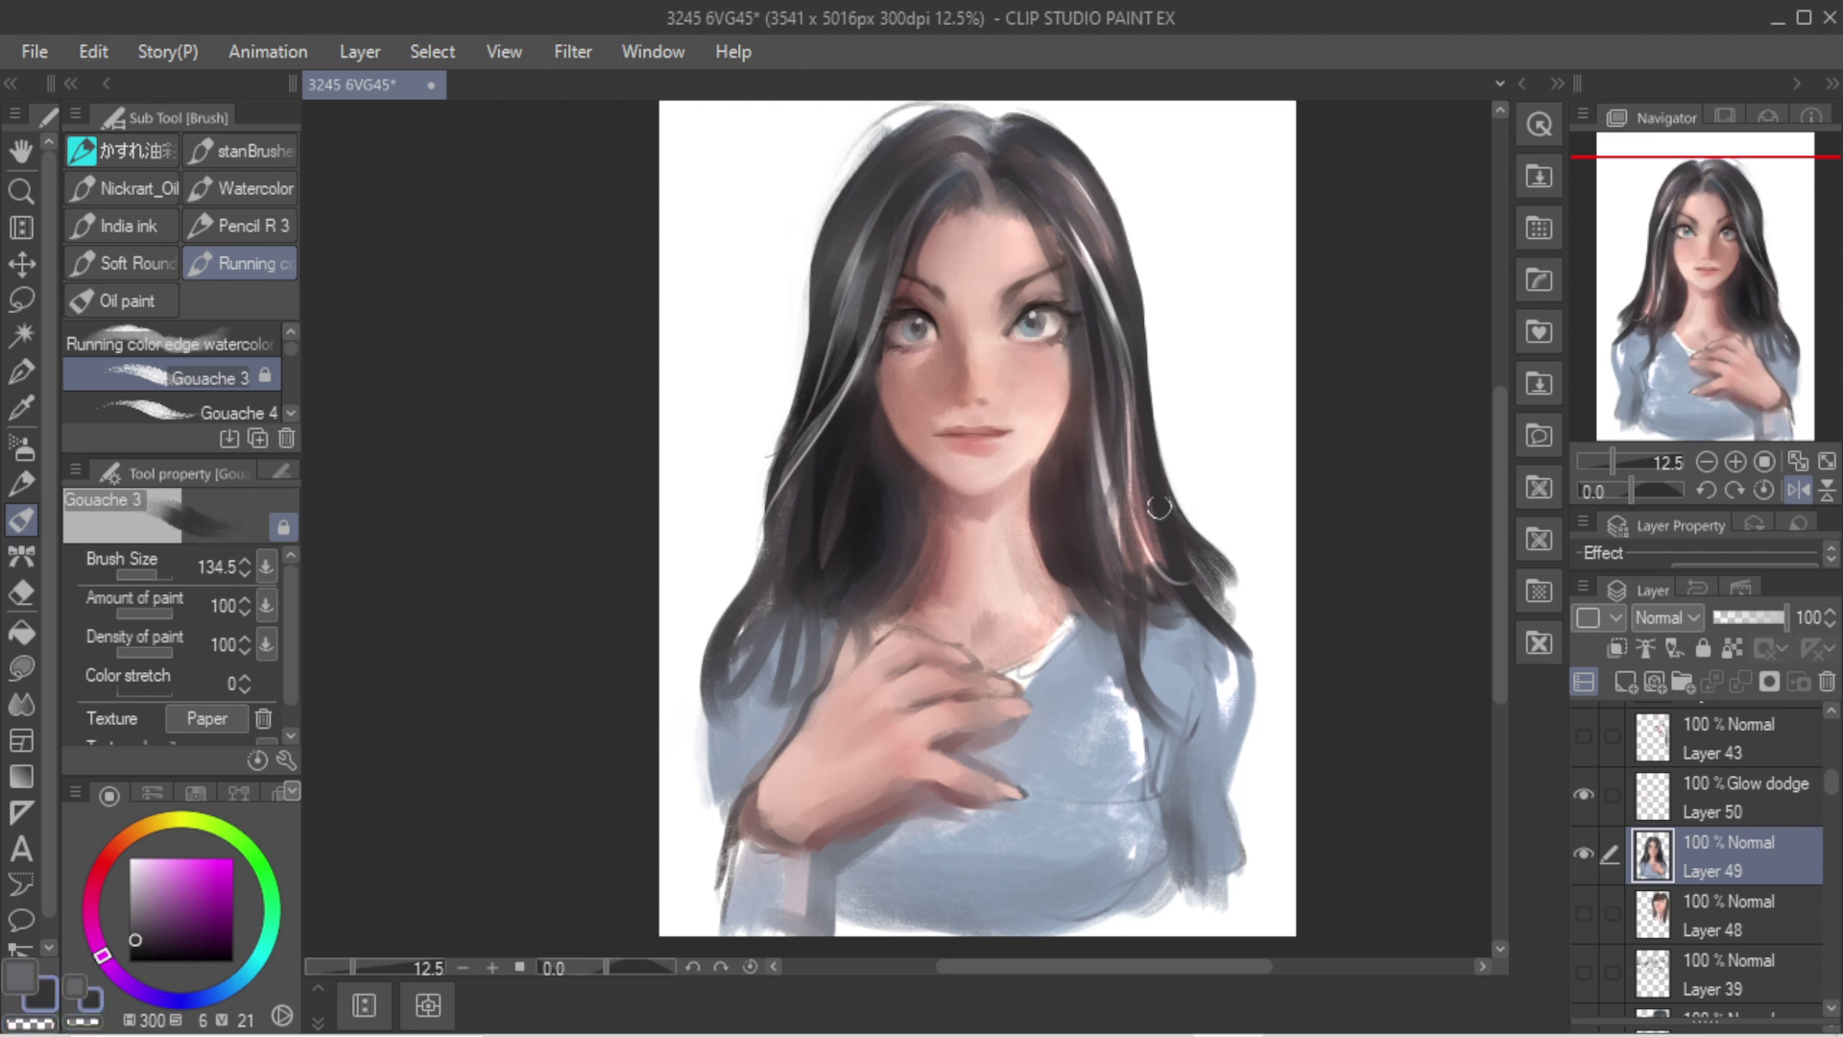
Step: Fill out the hair end over the shoulder with dark strokes and darken the outer lock above the hand
{"action": "left_click_drag", "start_coordinate": [1160, 507], "coordinate": [1246, 634]}
{"action": "left_click_drag", "start_coordinate": [1194, 555], "coordinate": [1246, 632]}
{"action": "left_click_drag", "start_coordinate": [803, 401], "coordinate": [759, 581]}
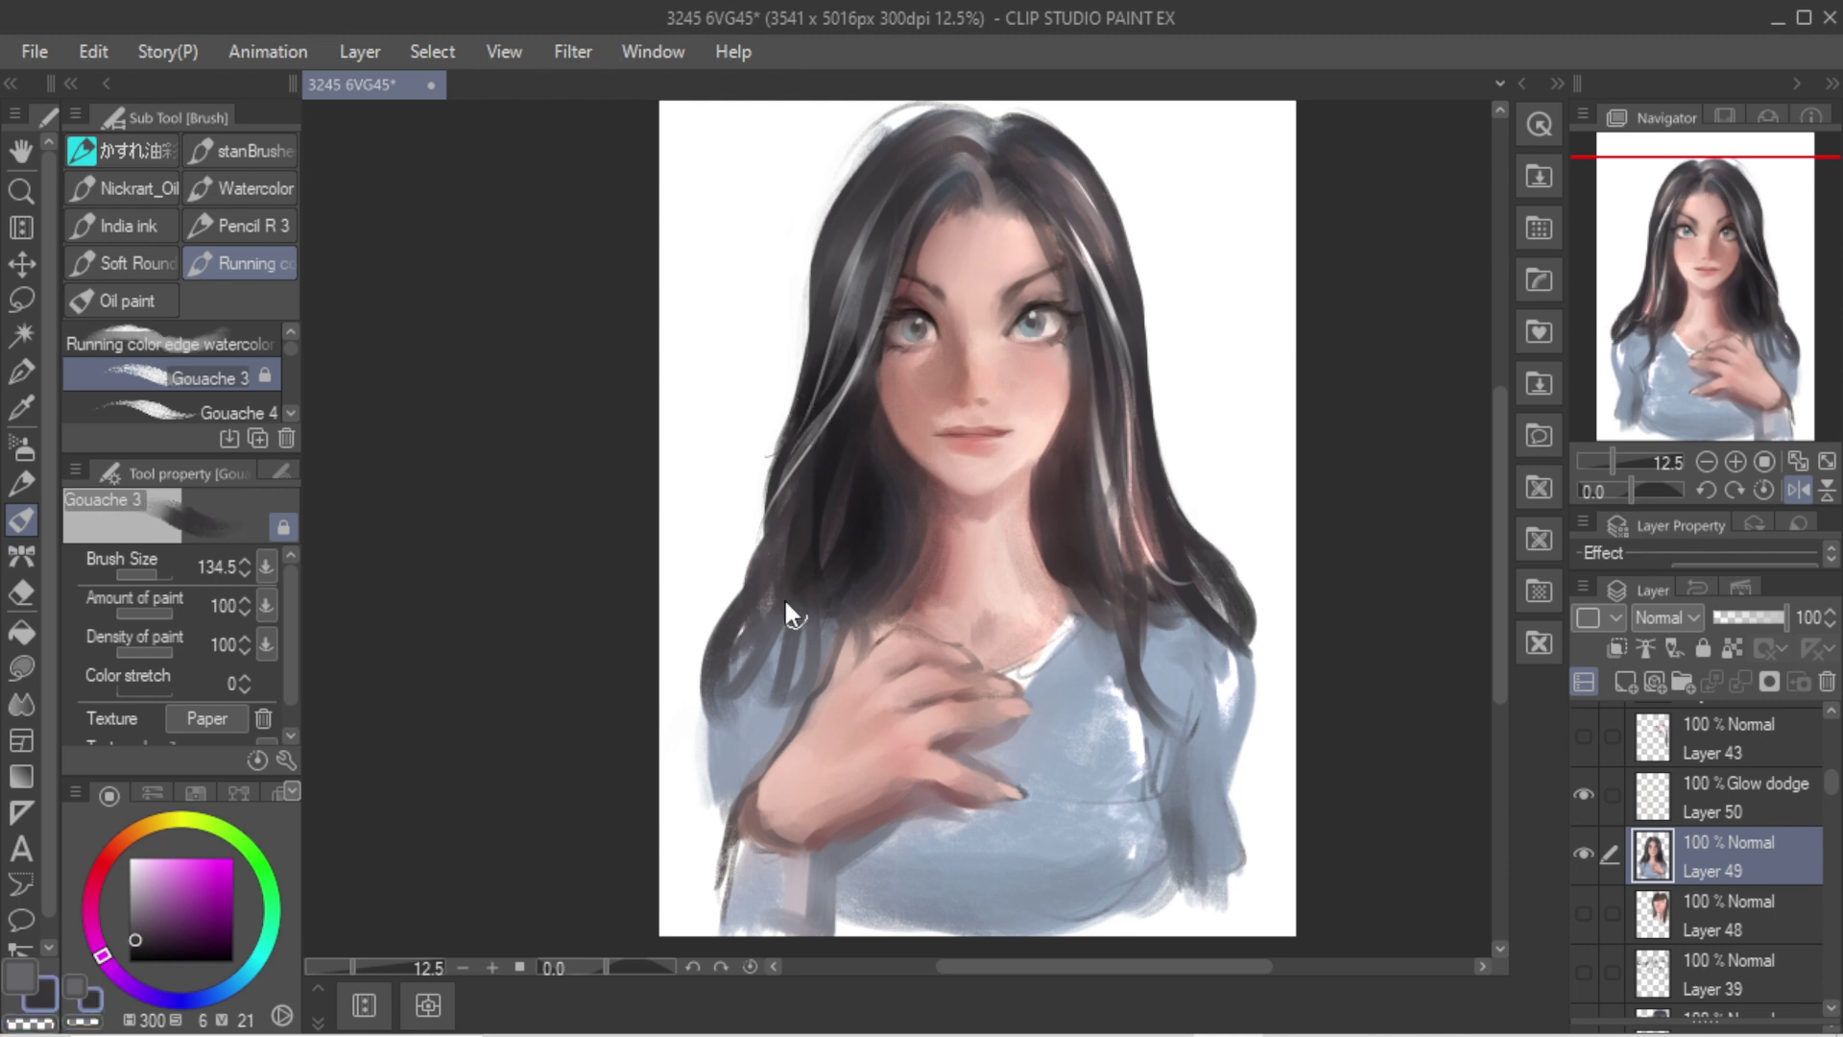
{"action": "left_click_drag", "start_coordinate": [783, 494], "coordinate": [773, 576]}
Step: Repaint the outer lock above the hand with long strokes in white, grey and dark tones sampled from around it
{"action": "left_click", "coordinate": [752, 503], "text": "alt"}
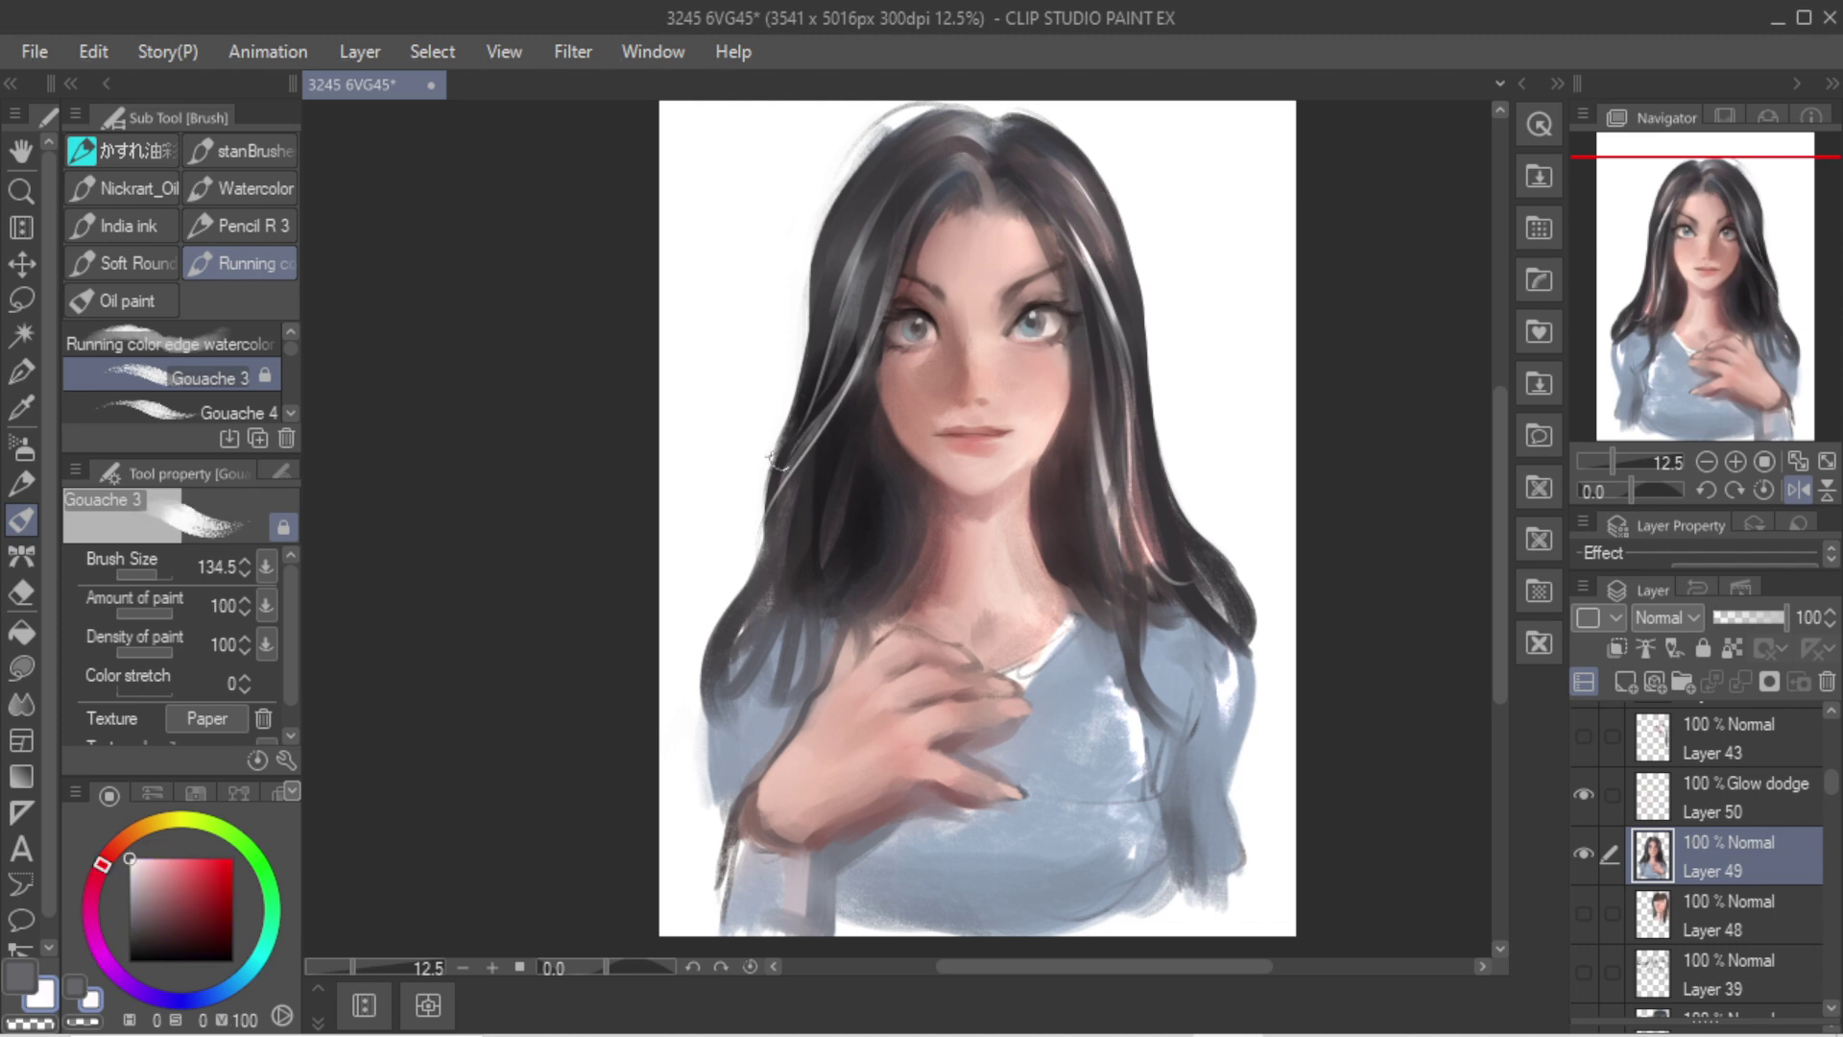
{"action": "left_click", "coordinate": [819, 428], "text": "alt"}
{"action": "mouse_move", "coordinate": [815, 420]}
{"action": "left_mouse_down"}
{"action": "mouse_move", "coordinate": [771, 501]}
{"action": "mouse_move", "coordinate": [764, 579]}
{"action": "left_mouse_up"}
{"action": "left_click", "coordinate": [746, 434], "text": "alt"}
{"action": "left_click_drag", "start_coordinate": [857, 376], "coordinate": [782, 555]}
{"action": "left_click_drag", "start_coordinate": [833, 409], "coordinate": [776, 555]}
{"action": "left_click", "coordinate": [831, 358], "text": "alt"}
{"action": "left_click_drag", "start_coordinate": [846, 373], "coordinate": [784, 586]}
{"action": "left_click_drag", "start_coordinate": [841, 357], "coordinate": [768, 528]}
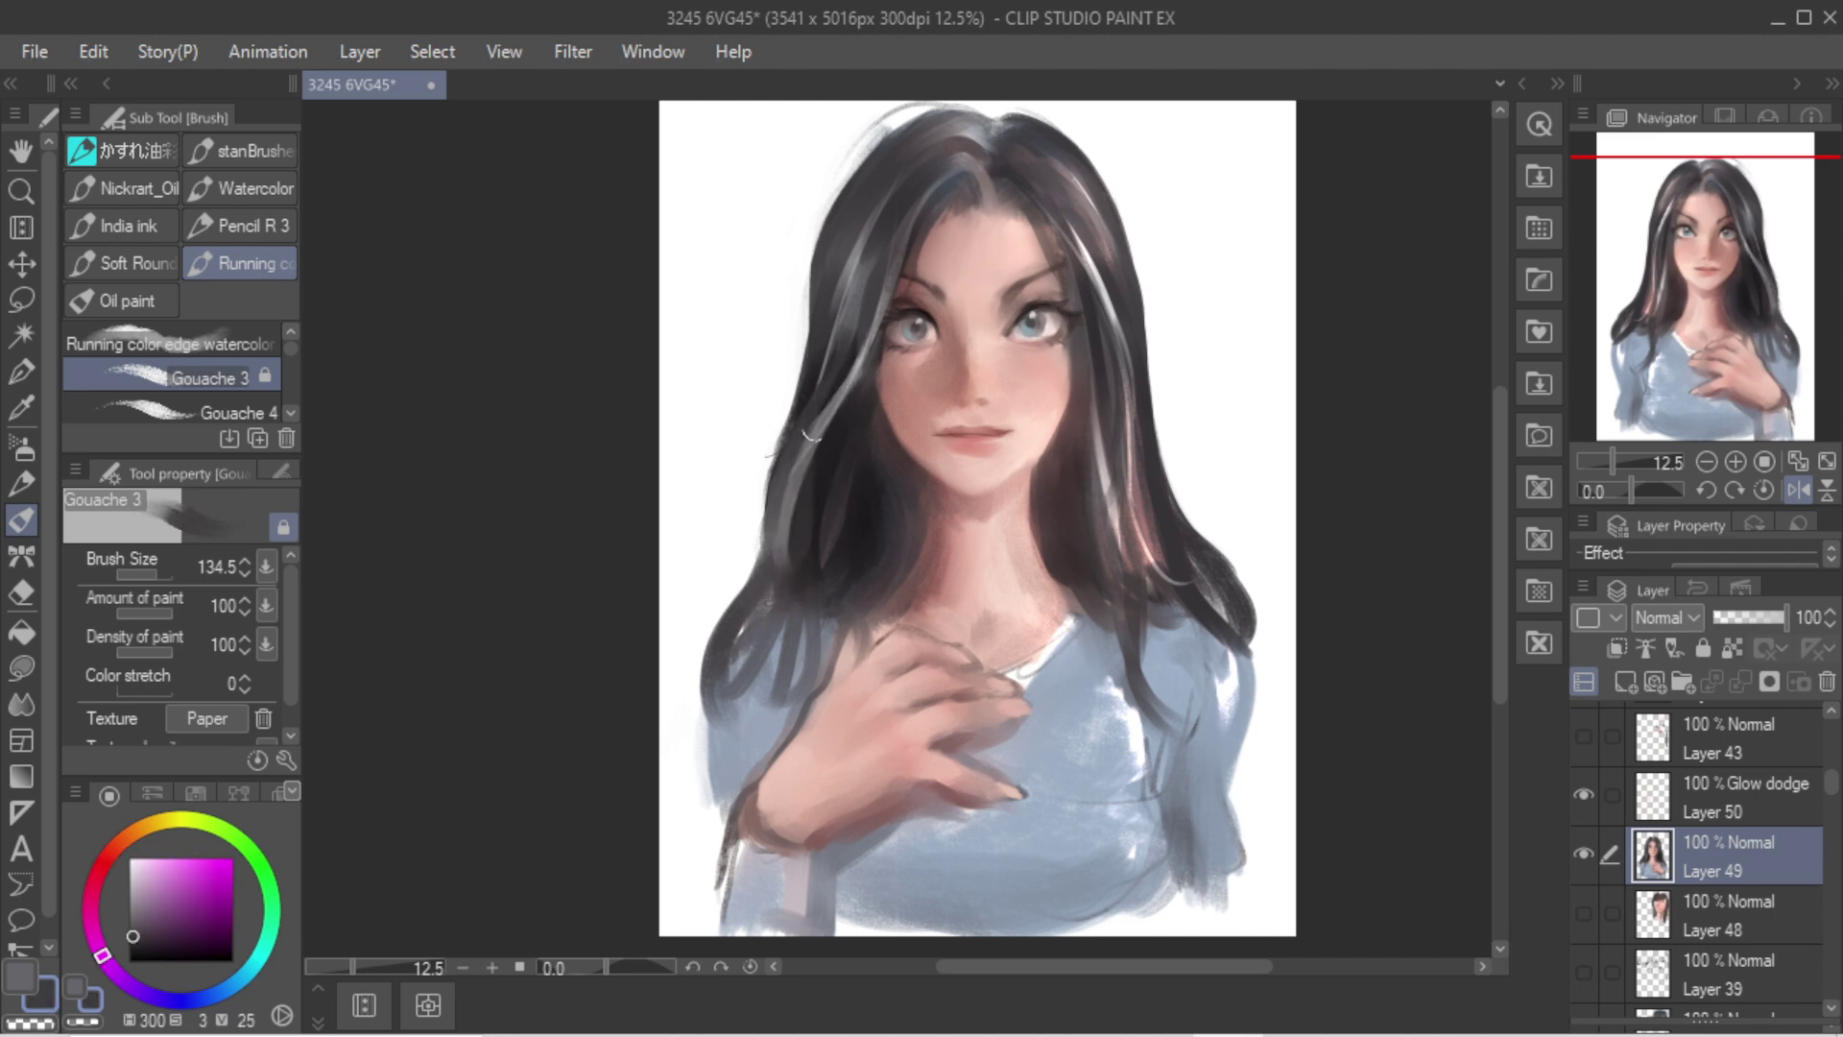
Step: Repaint the outer lock above the hand with long downward strokes in dark tones sampled from the nearby hair
{"action": "left_click", "coordinate": [828, 362], "text": "alt"}
{"action": "left_click_drag", "start_coordinate": [840, 369], "coordinate": [769, 538]}
{"action": "left_click", "coordinate": [818, 371], "text": "alt"}
{"action": "left_click_drag", "start_coordinate": [821, 372], "coordinate": [778, 566]}
Step: Try to trim the outer edge of the hair above the hand-side shoulder with transparent colour, and undo the trimming strokes
{"action": "key", "text": "c"}
{"action": "left_click_drag", "start_coordinate": [759, 461], "coordinate": [708, 634]}
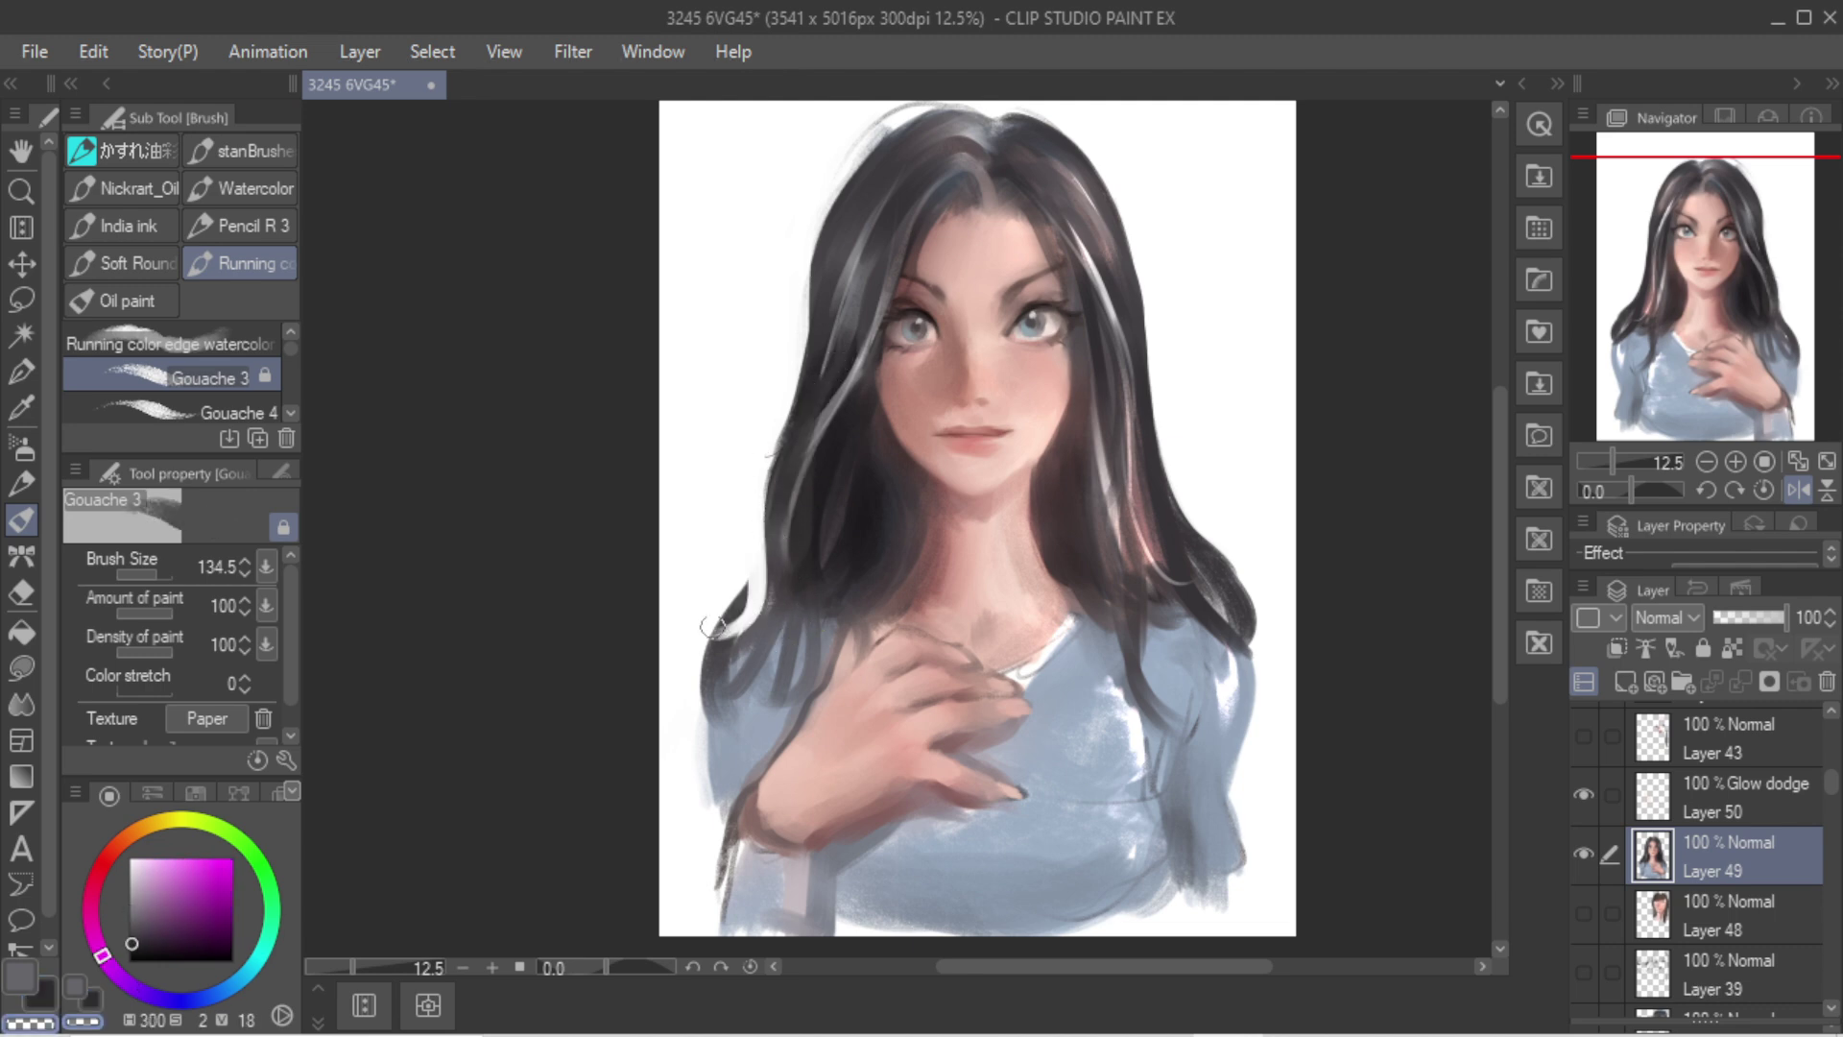
{"action": "mouse_move", "coordinate": [747, 543]}
{"action": "left_mouse_down"}
{"action": "mouse_move", "coordinate": [707, 623]}
{"action": "mouse_move", "coordinate": [732, 536]}
{"action": "mouse_move", "coordinate": [749, 546]}
{"action": "mouse_move", "coordinate": [699, 660]}
{"action": "left_mouse_up"}
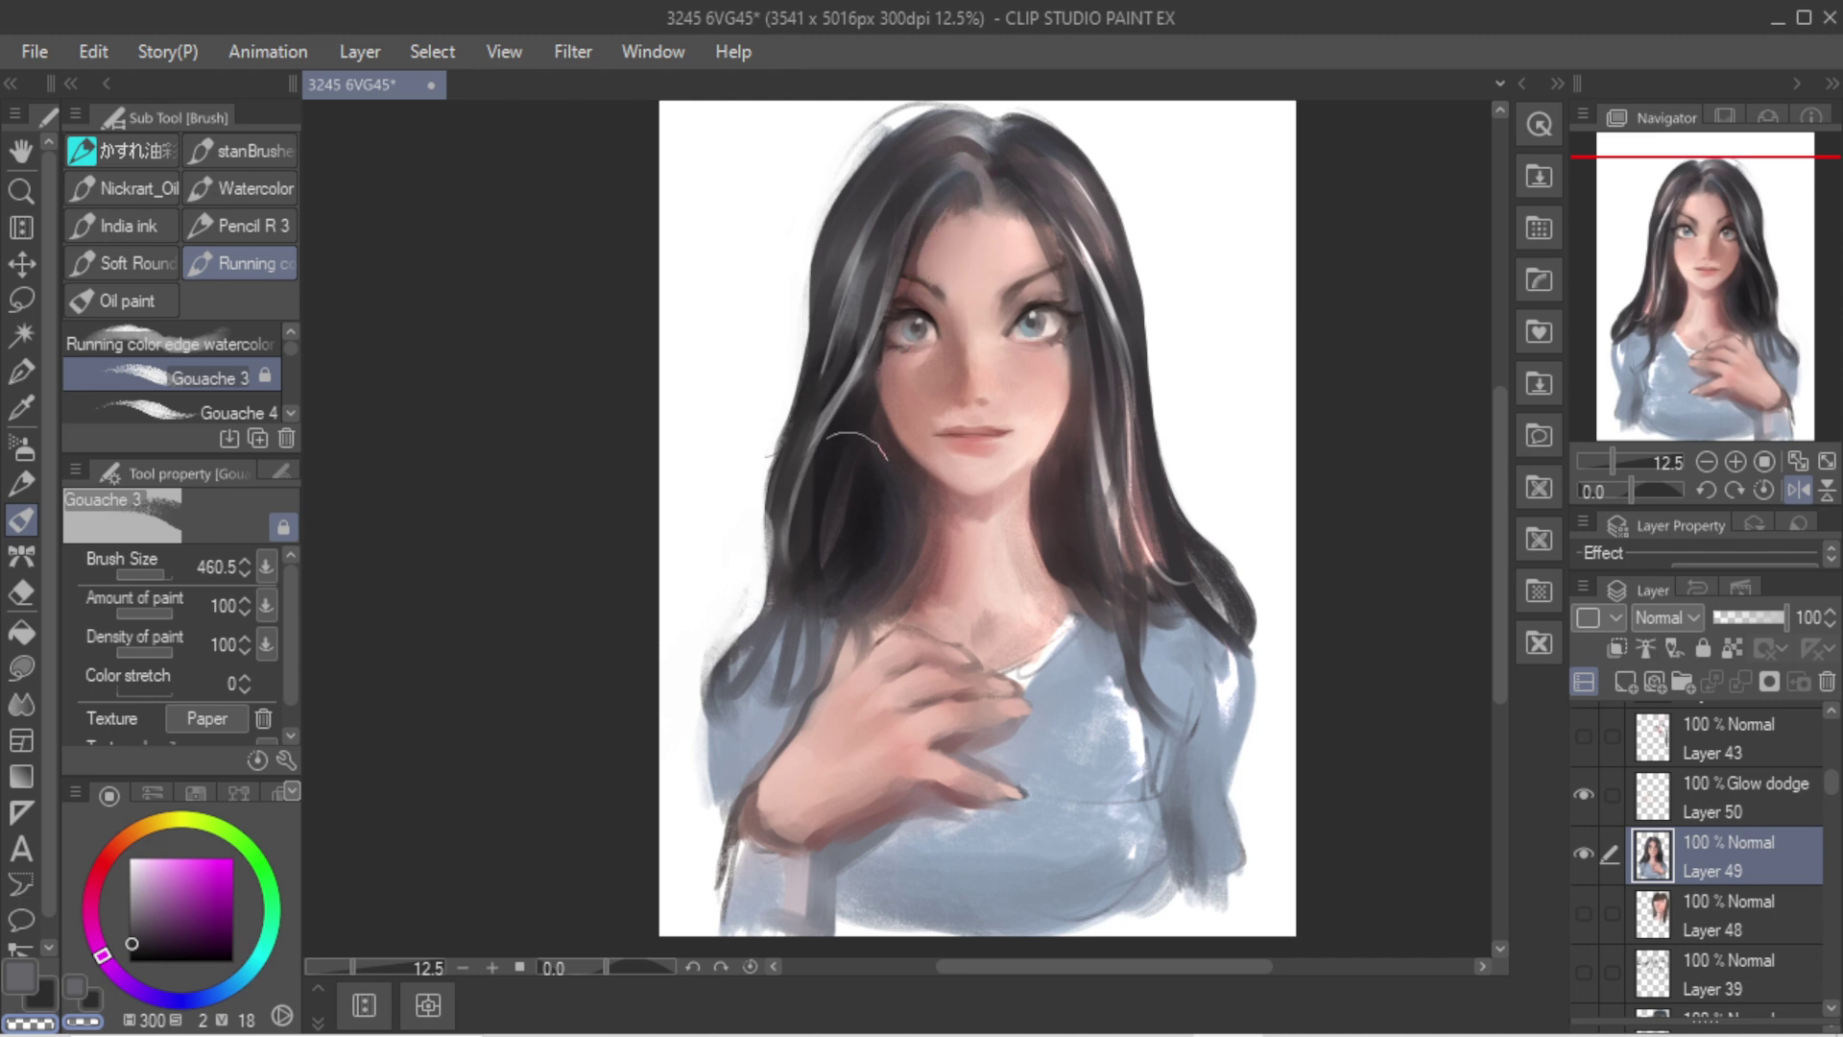
{"action": "key", "text": "ctrl+z"}
{"action": "key", "text": "ctrl+z"}
Step: Return to the dark paint colour and darken the lower outer hair above the hand-side shoulder at size 284.4
{"action": "key", "text": "bracketleft"}
{"action": "key", "text": "c"}
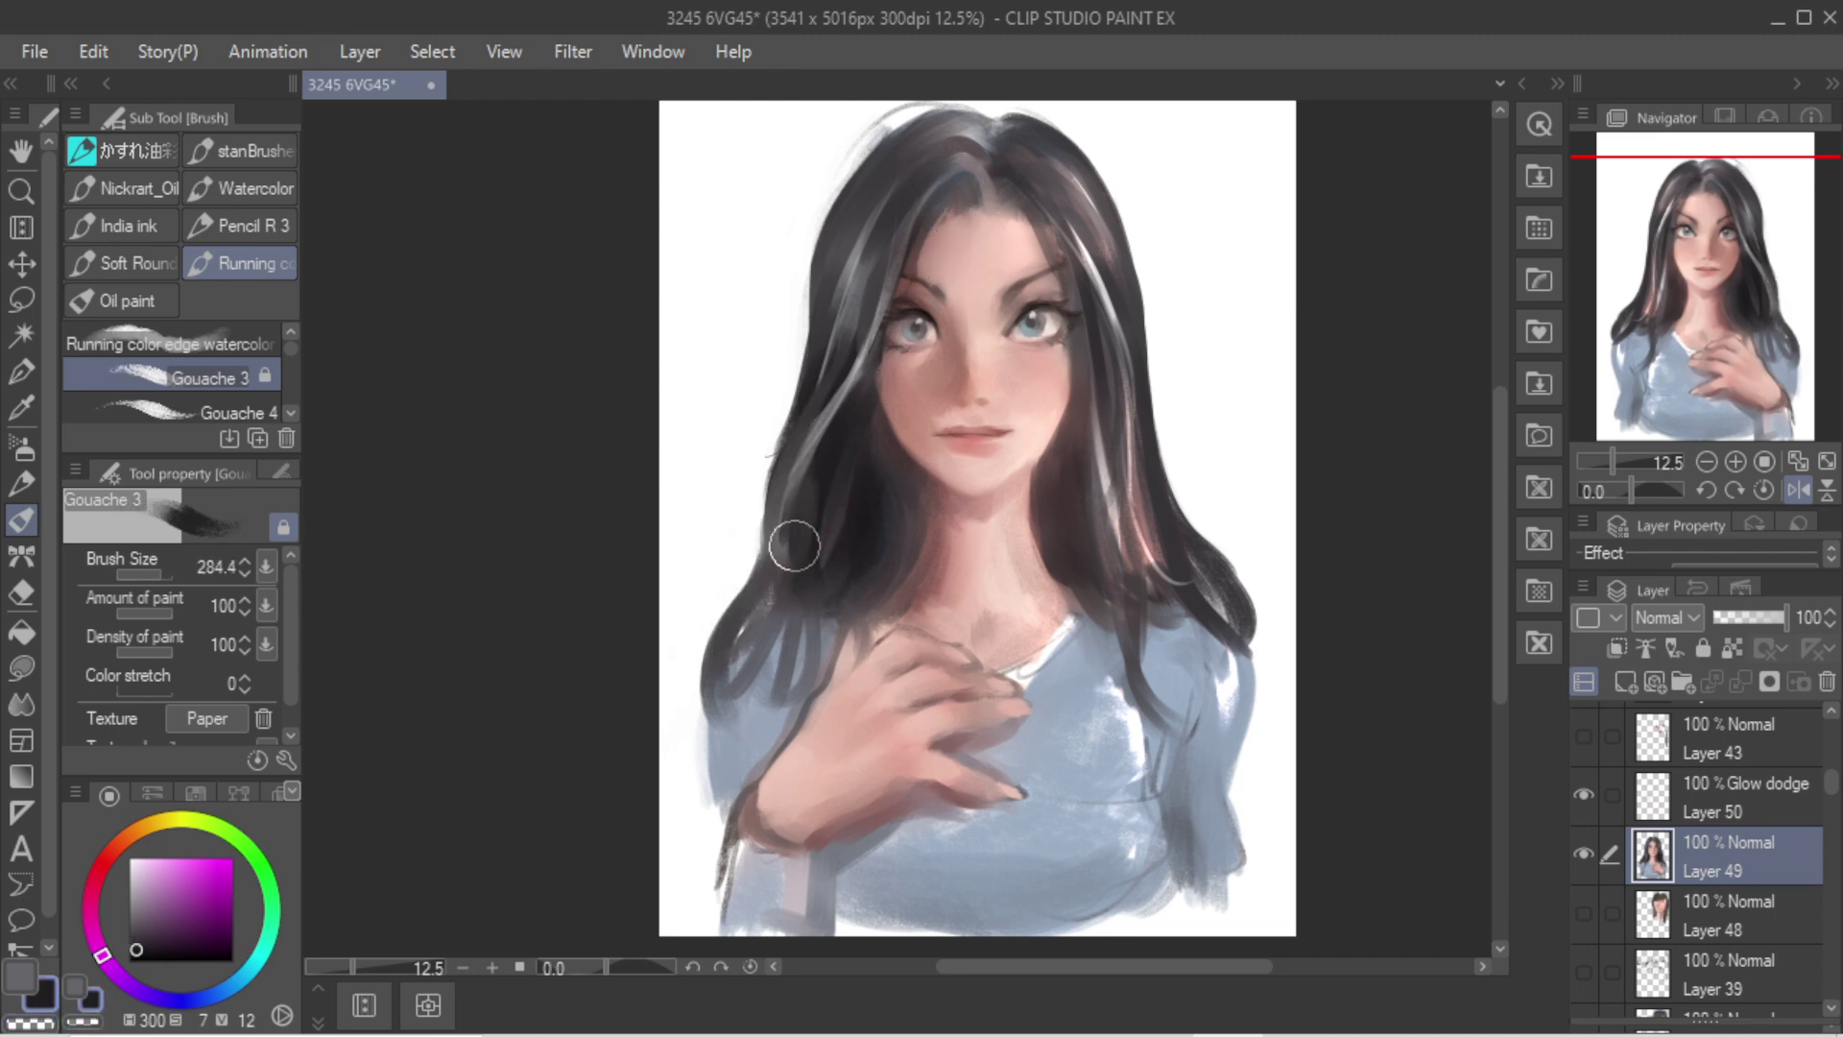
{"action": "left_click_drag", "start_coordinate": [793, 534], "coordinate": [740, 638]}
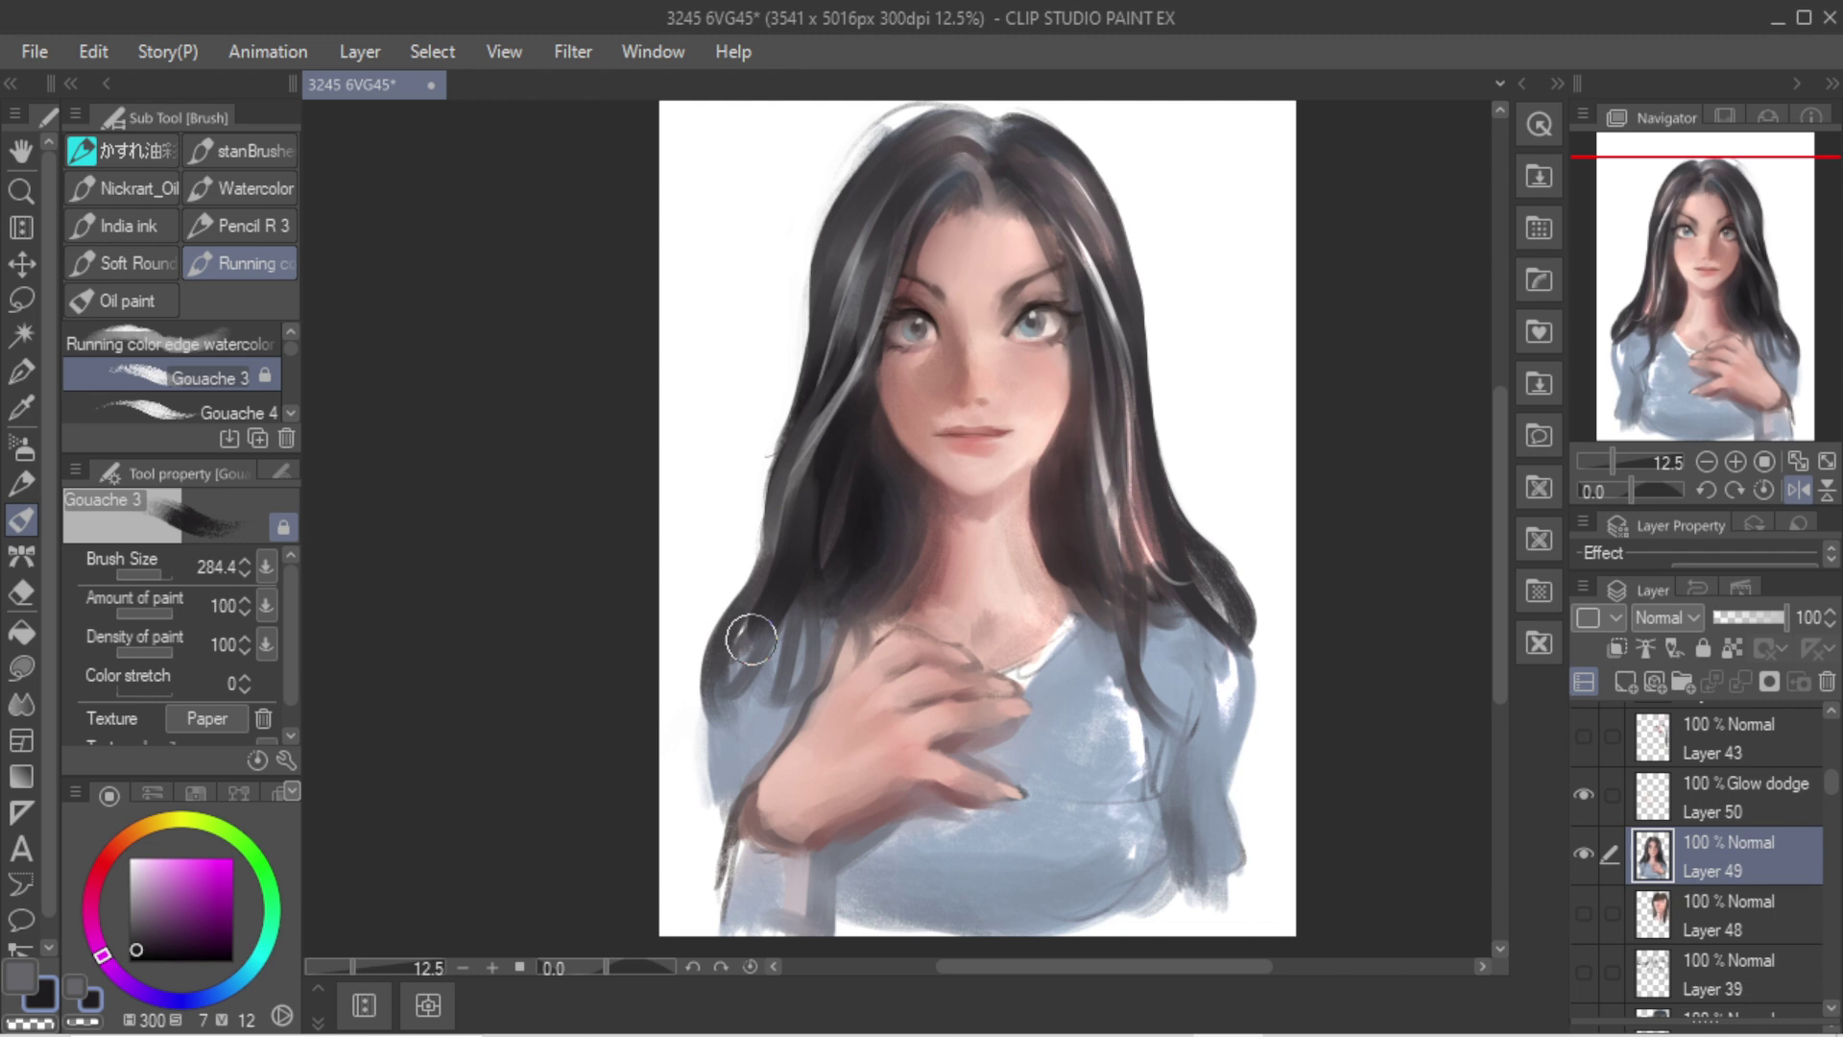
Step: Cover the stray strands on the hand-side shoulder and repaint the sleeve edge with sampled dark and blue-grey tones, reducing the brush to 184.7
{"action": "left_click", "coordinate": [758, 710], "text": "alt"}
{"action": "left_click", "coordinate": [771, 619], "text": "alt"}
{"action": "left_click_drag", "start_coordinate": [754, 654], "coordinate": [737, 758]}
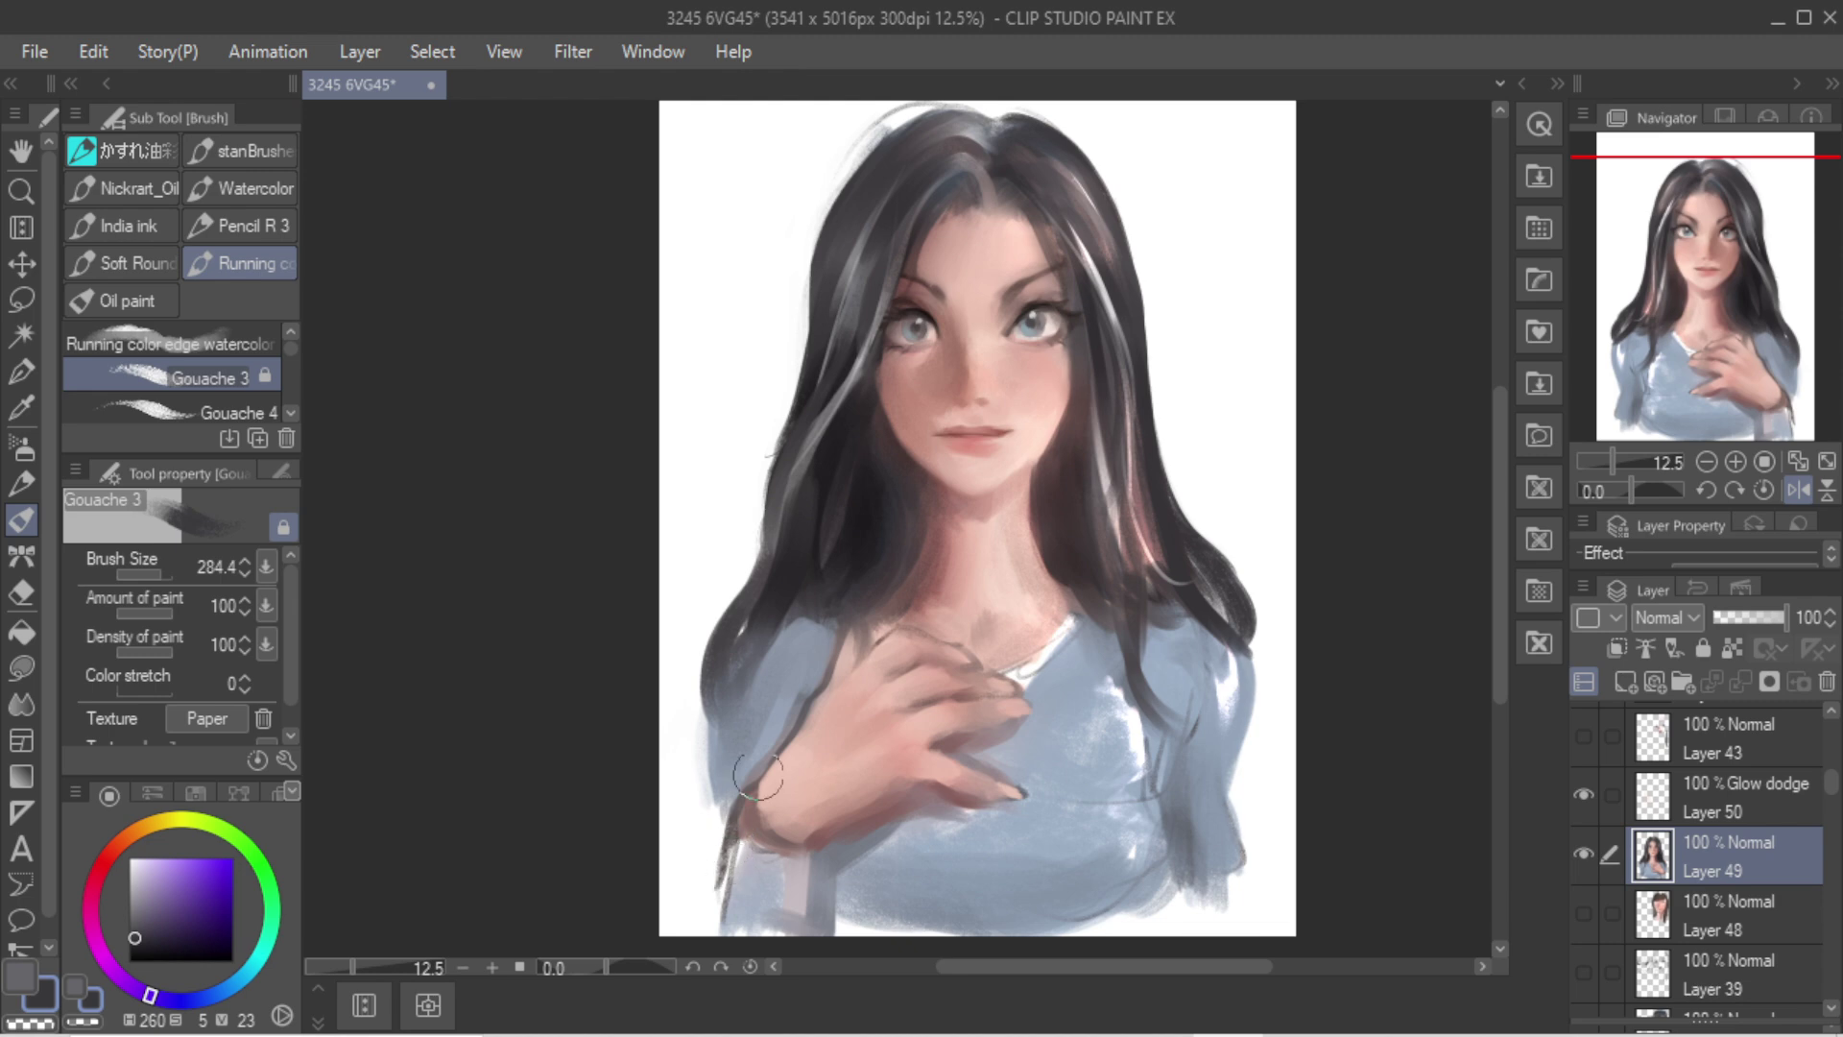
{"action": "left_click", "coordinate": [753, 720], "text": "alt"}
{"action": "key", "text": "["}
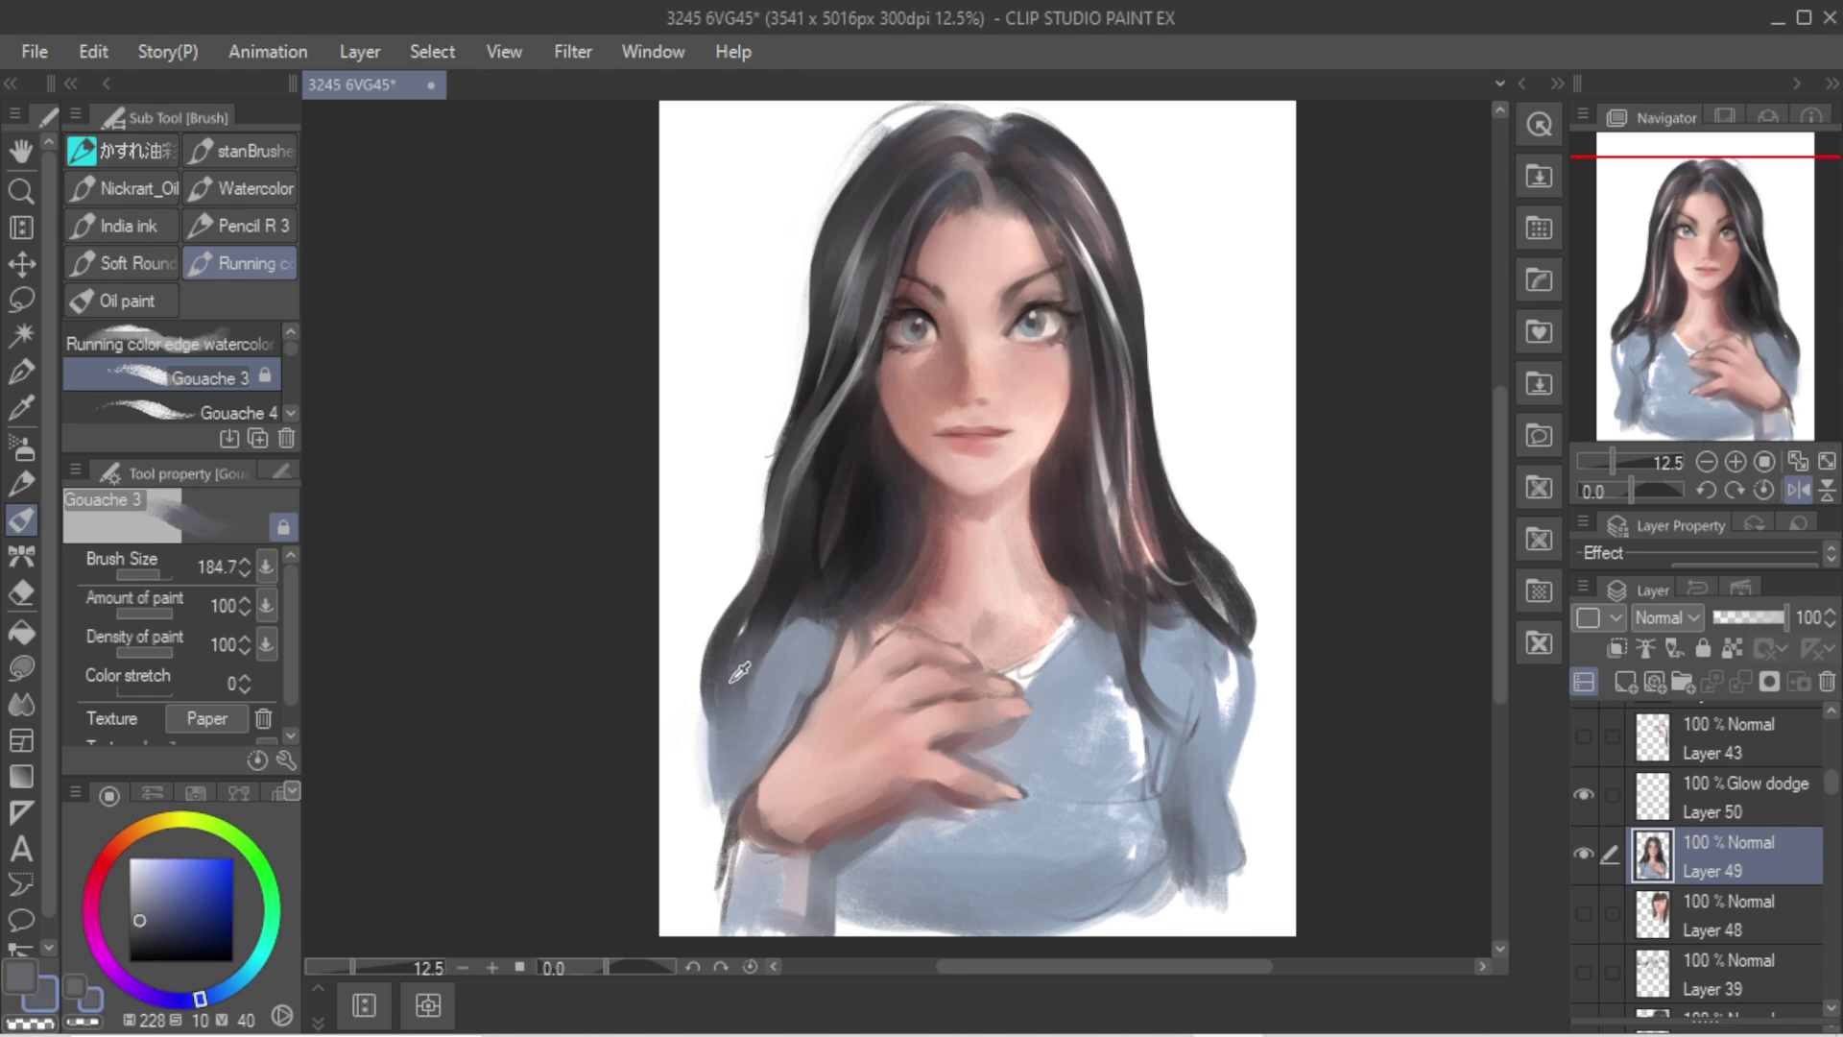
{"action": "left_click", "coordinate": [732, 679], "text": "alt"}
{"action": "left_click_drag", "start_coordinate": [727, 683], "coordinate": [729, 825]}
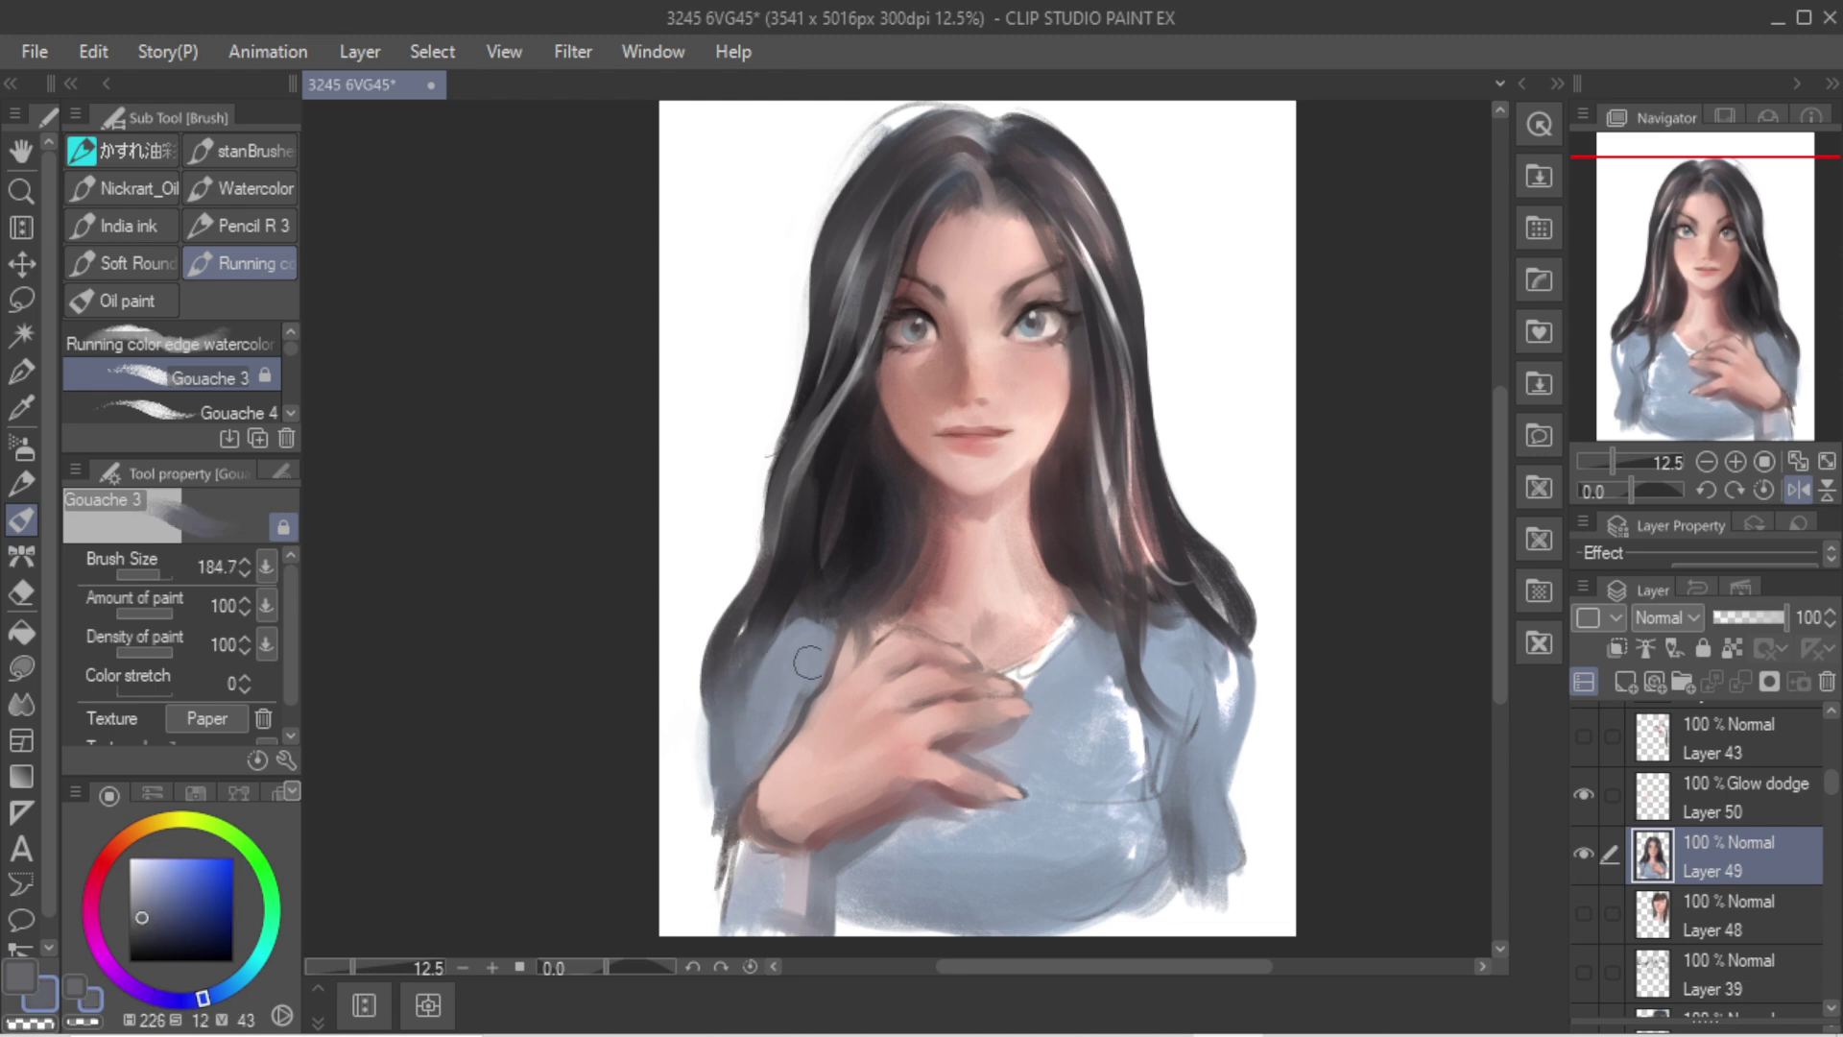
Step: Sample white and paint a fine highlight strand down the hair above the hand at size 85.6, redoing the first stroke
{"action": "left_click", "coordinate": [838, 549], "text": "alt"}
{"action": "key", "text": "["}
{"action": "left_click", "coordinate": [718, 438], "text": "alt"}
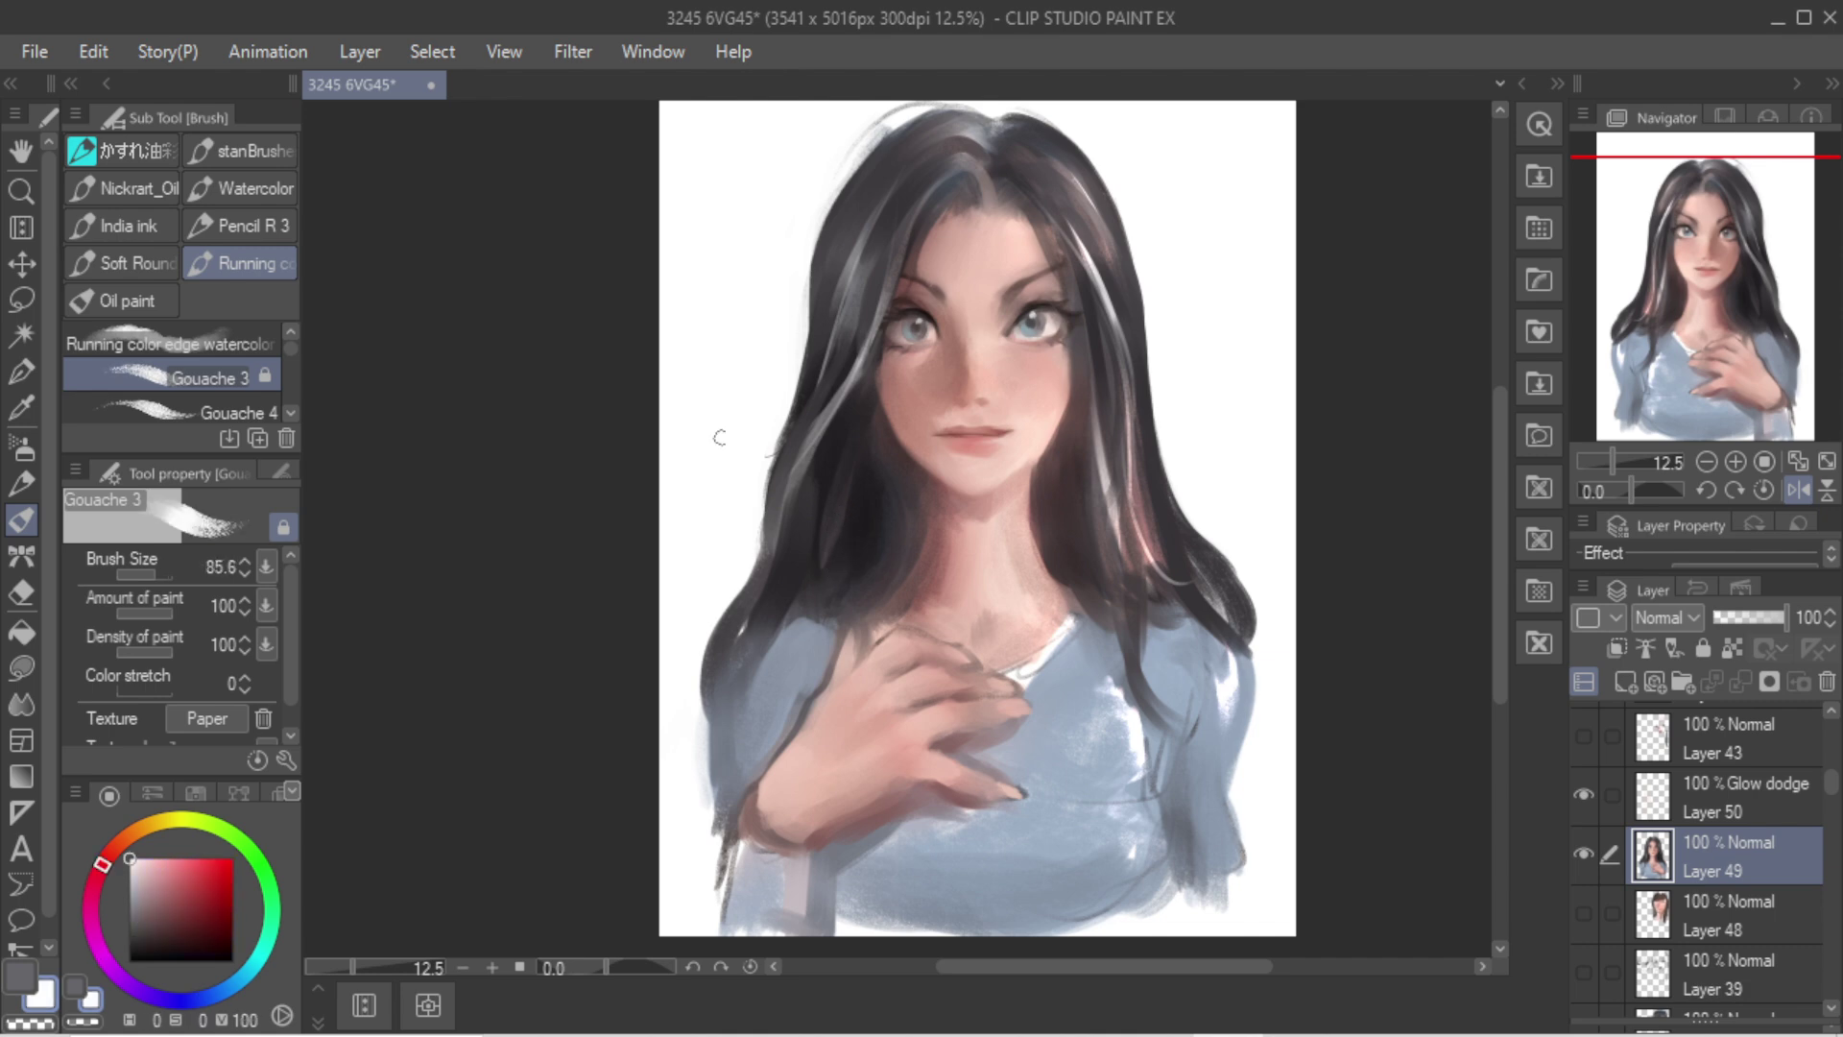
{"action": "left_click_drag", "start_coordinate": [851, 390], "coordinate": [811, 595]}
{"action": "key", "text": "ctrl+z"}
{"action": "left_click_drag", "start_coordinate": [848, 441], "coordinate": [816, 592]}
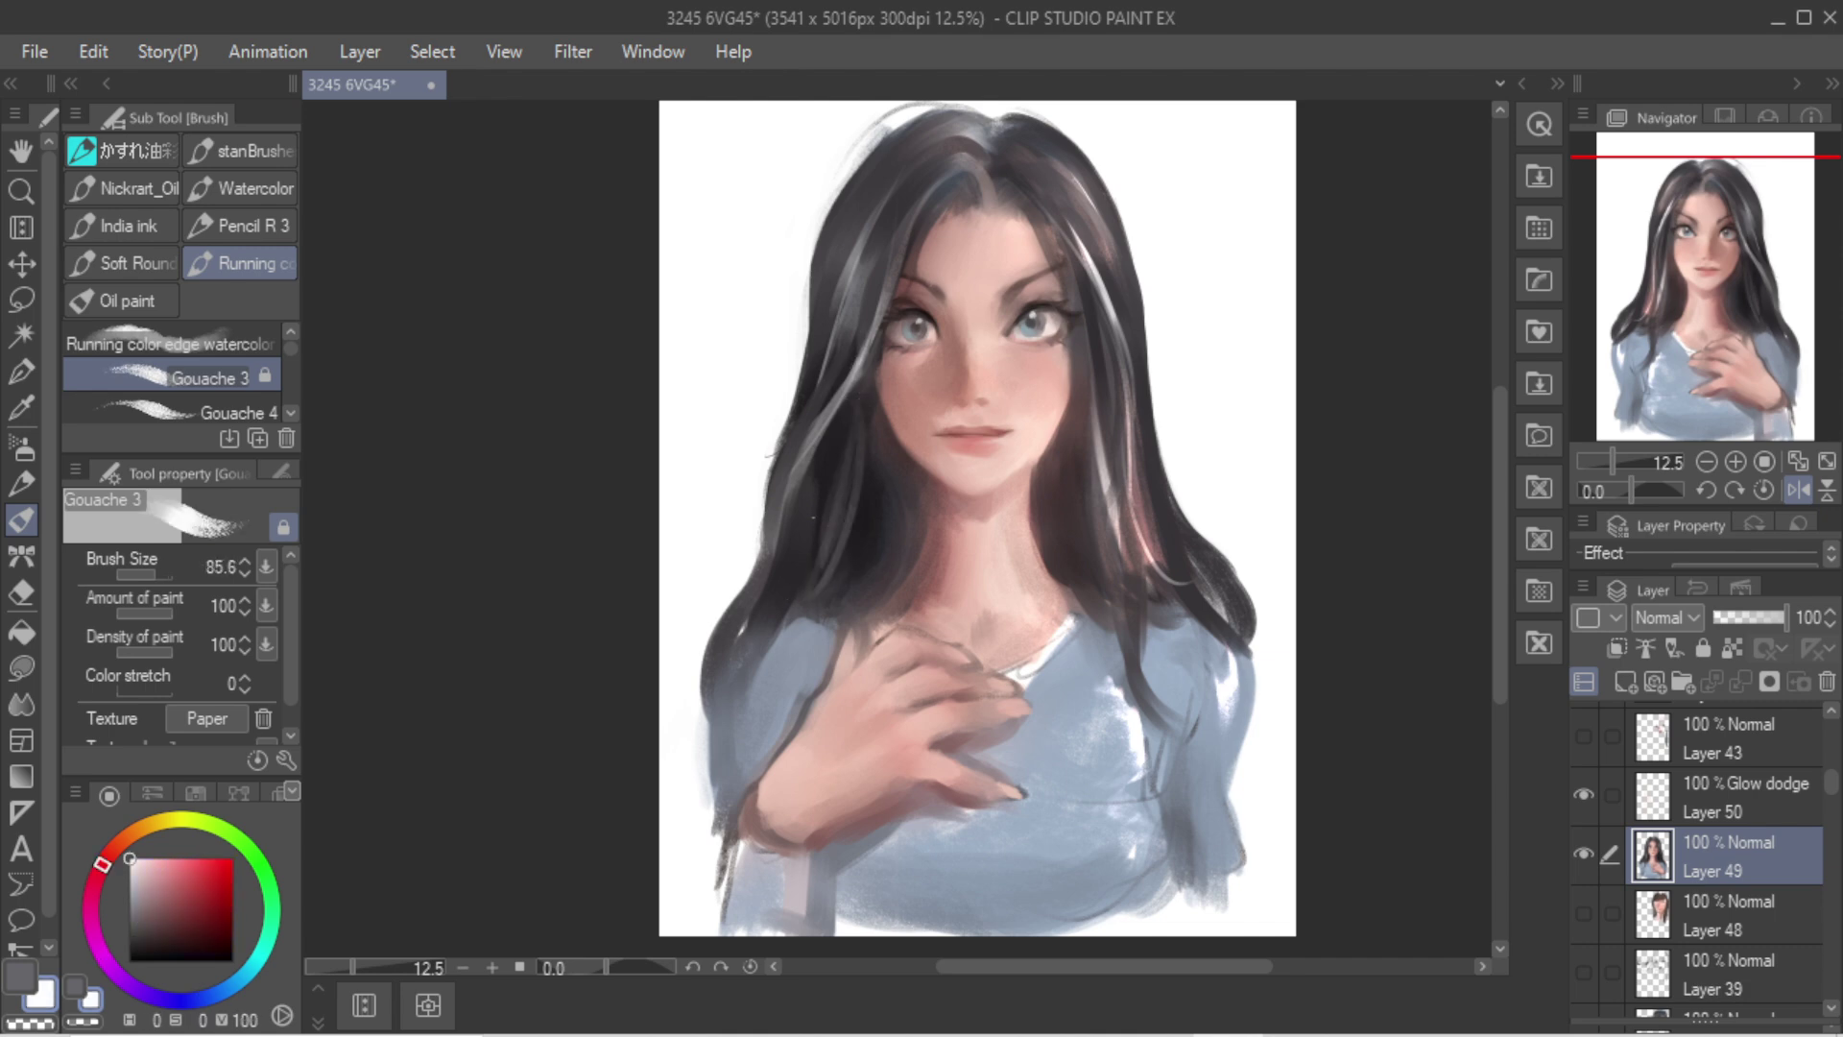
Step: Rework the inner hair beside the neck with a larger brush, sample a dark tone at size 150.4, and undo the last dark stroke
{"action": "key", "text": "]"}
{"action": "left_click_drag", "start_coordinate": [870, 433], "coordinate": [862, 587]}
{"action": "key", "text": "["}
{"action": "left_click", "coordinate": [848, 457], "text": "alt"}
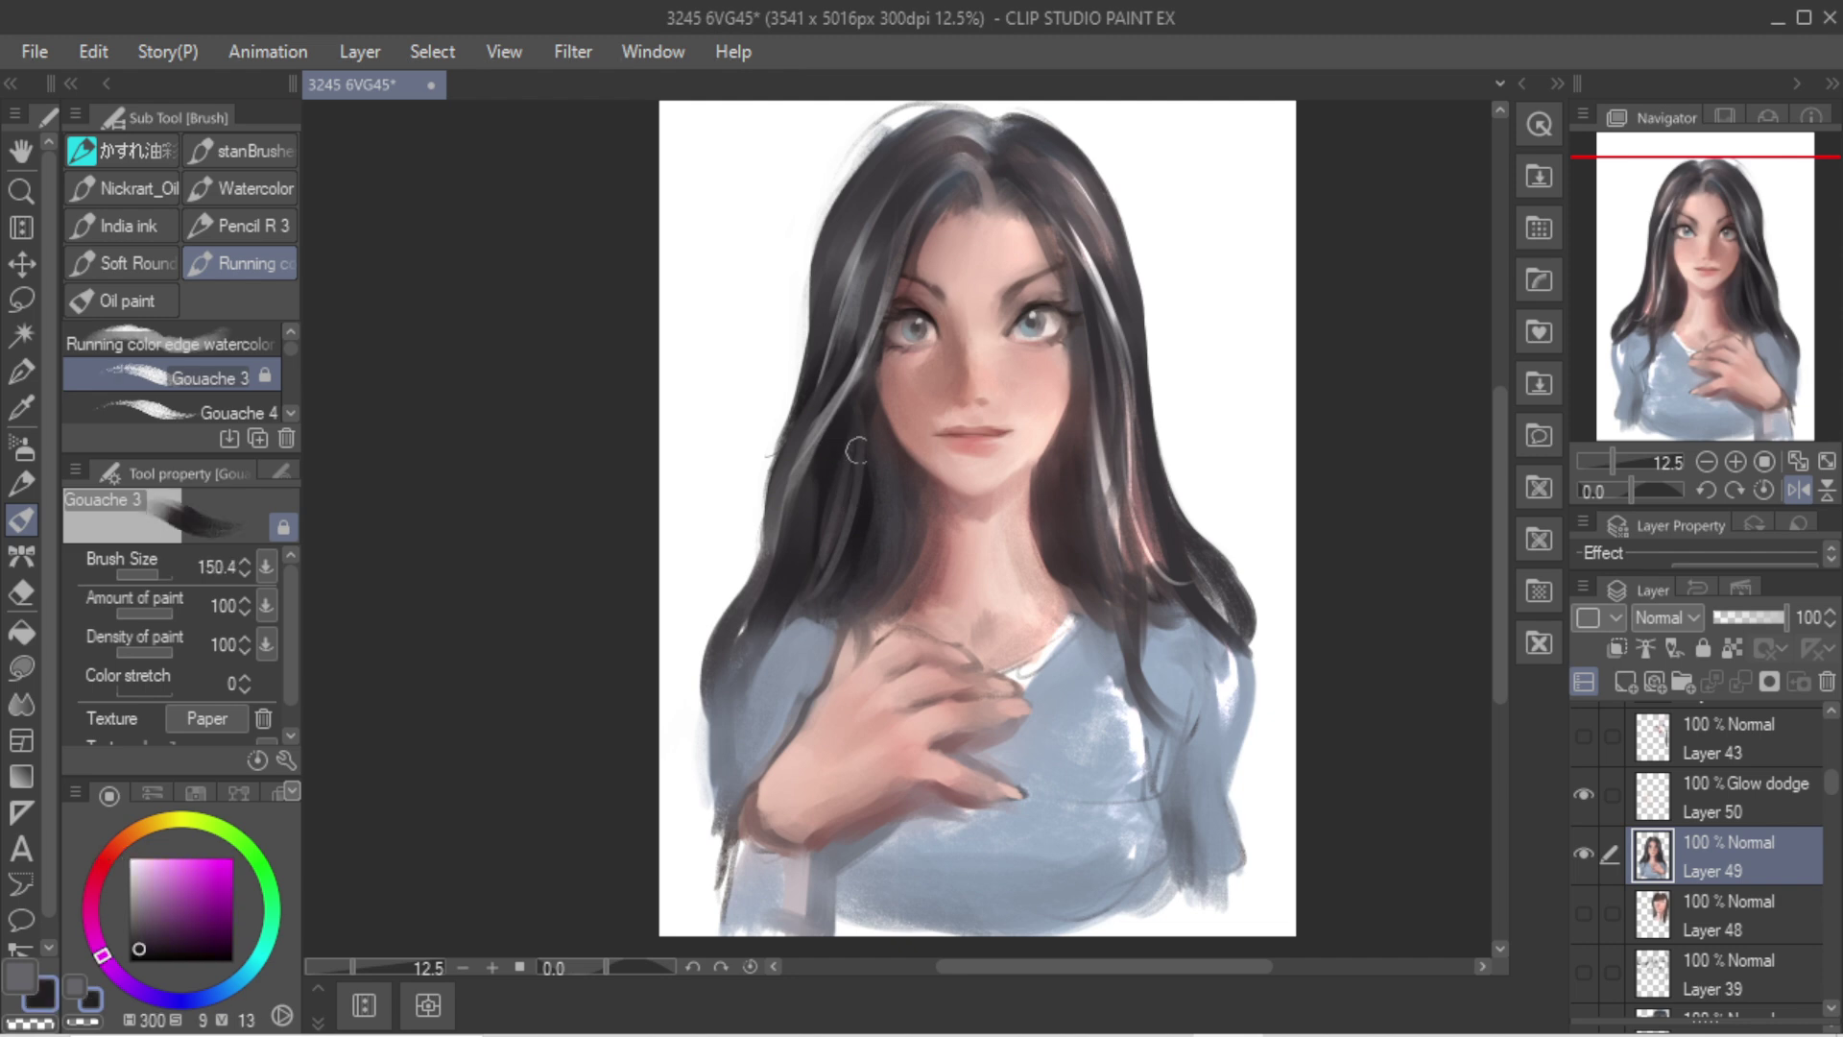
{"action": "mouse_move", "coordinate": [892, 485]}
{"action": "left_mouse_down"}
{"action": "mouse_move", "coordinate": [900, 547]}
{"action": "mouse_move", "coordinate": [880, 580]}
{"action": "mouse_move", "coordinate": [908, 538]}
{"action": "mouse_move", "coordinate": [893, 572]}
{"action": "left_mouse_up"}
{"action": "key", "text": "ctrl+z"}
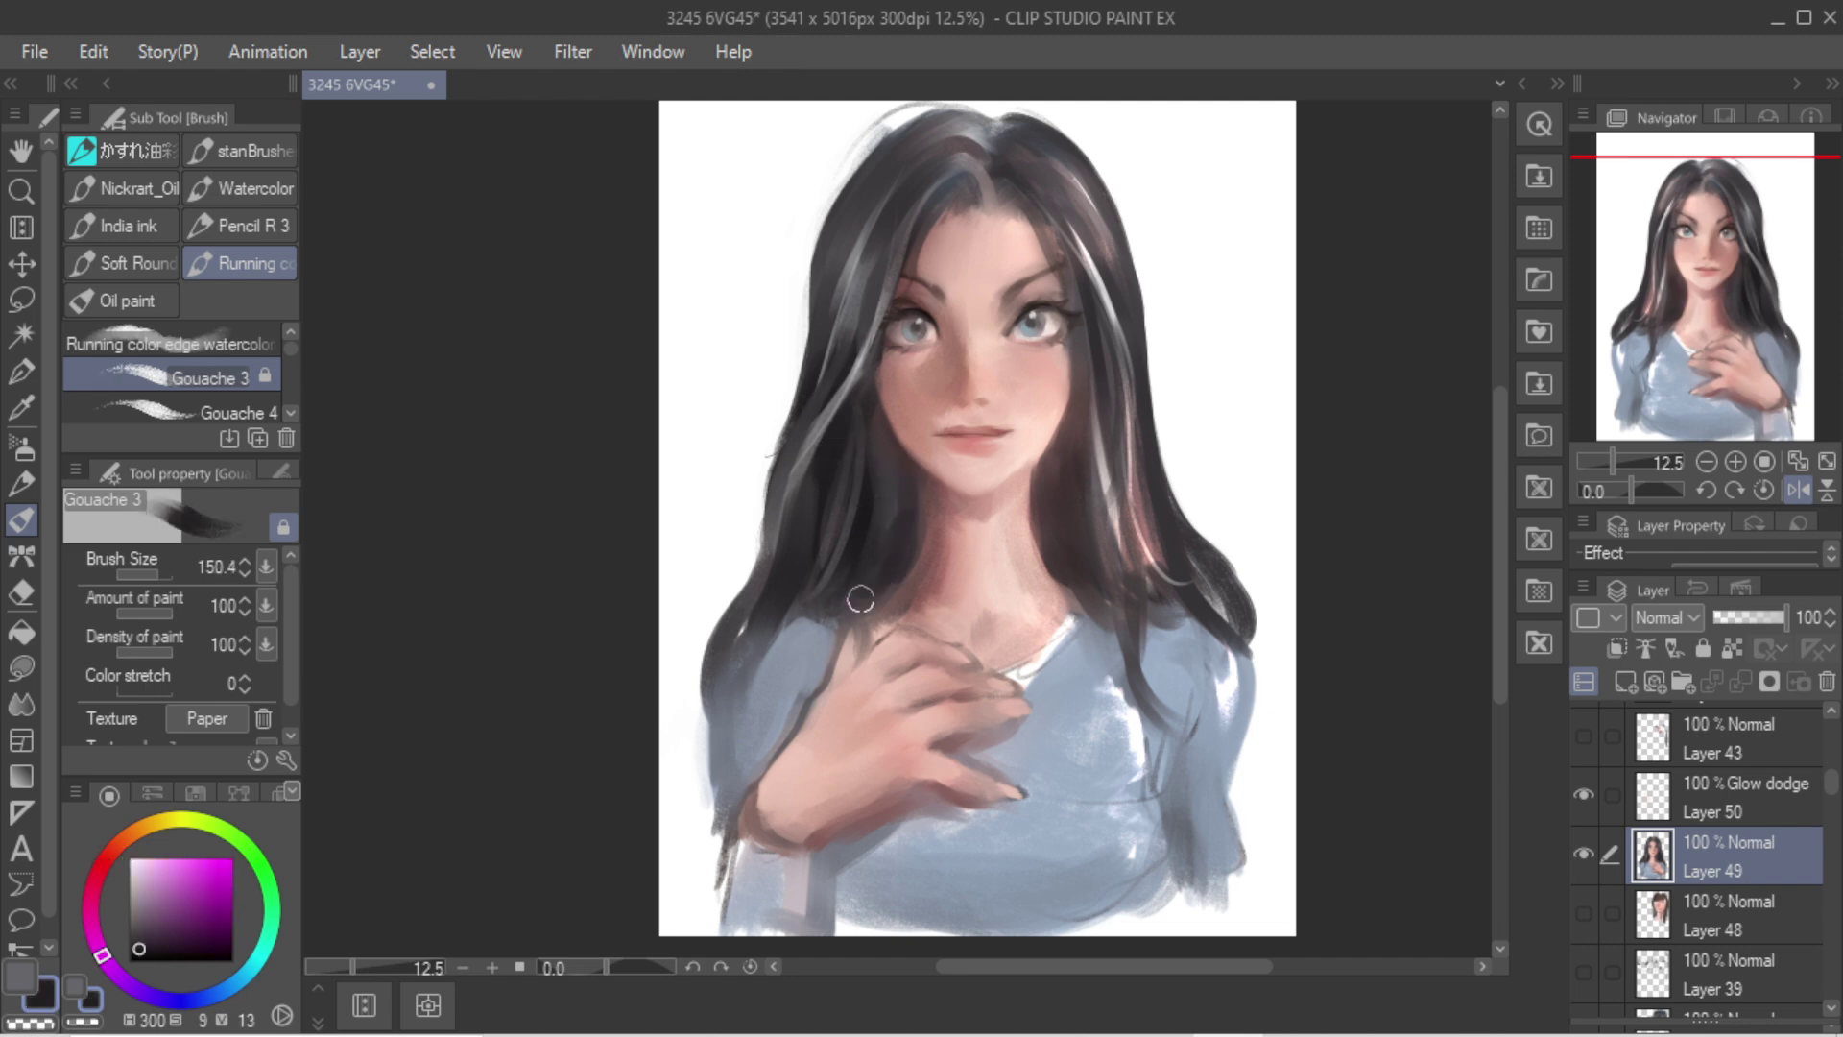
Step: Sample a reddish-brown skin tone and blend the side of the neck and the collarbone area, picking up neighbouring skin colour
{"action": "left_click", "coordinate": [936, 579], "text": "alt"}
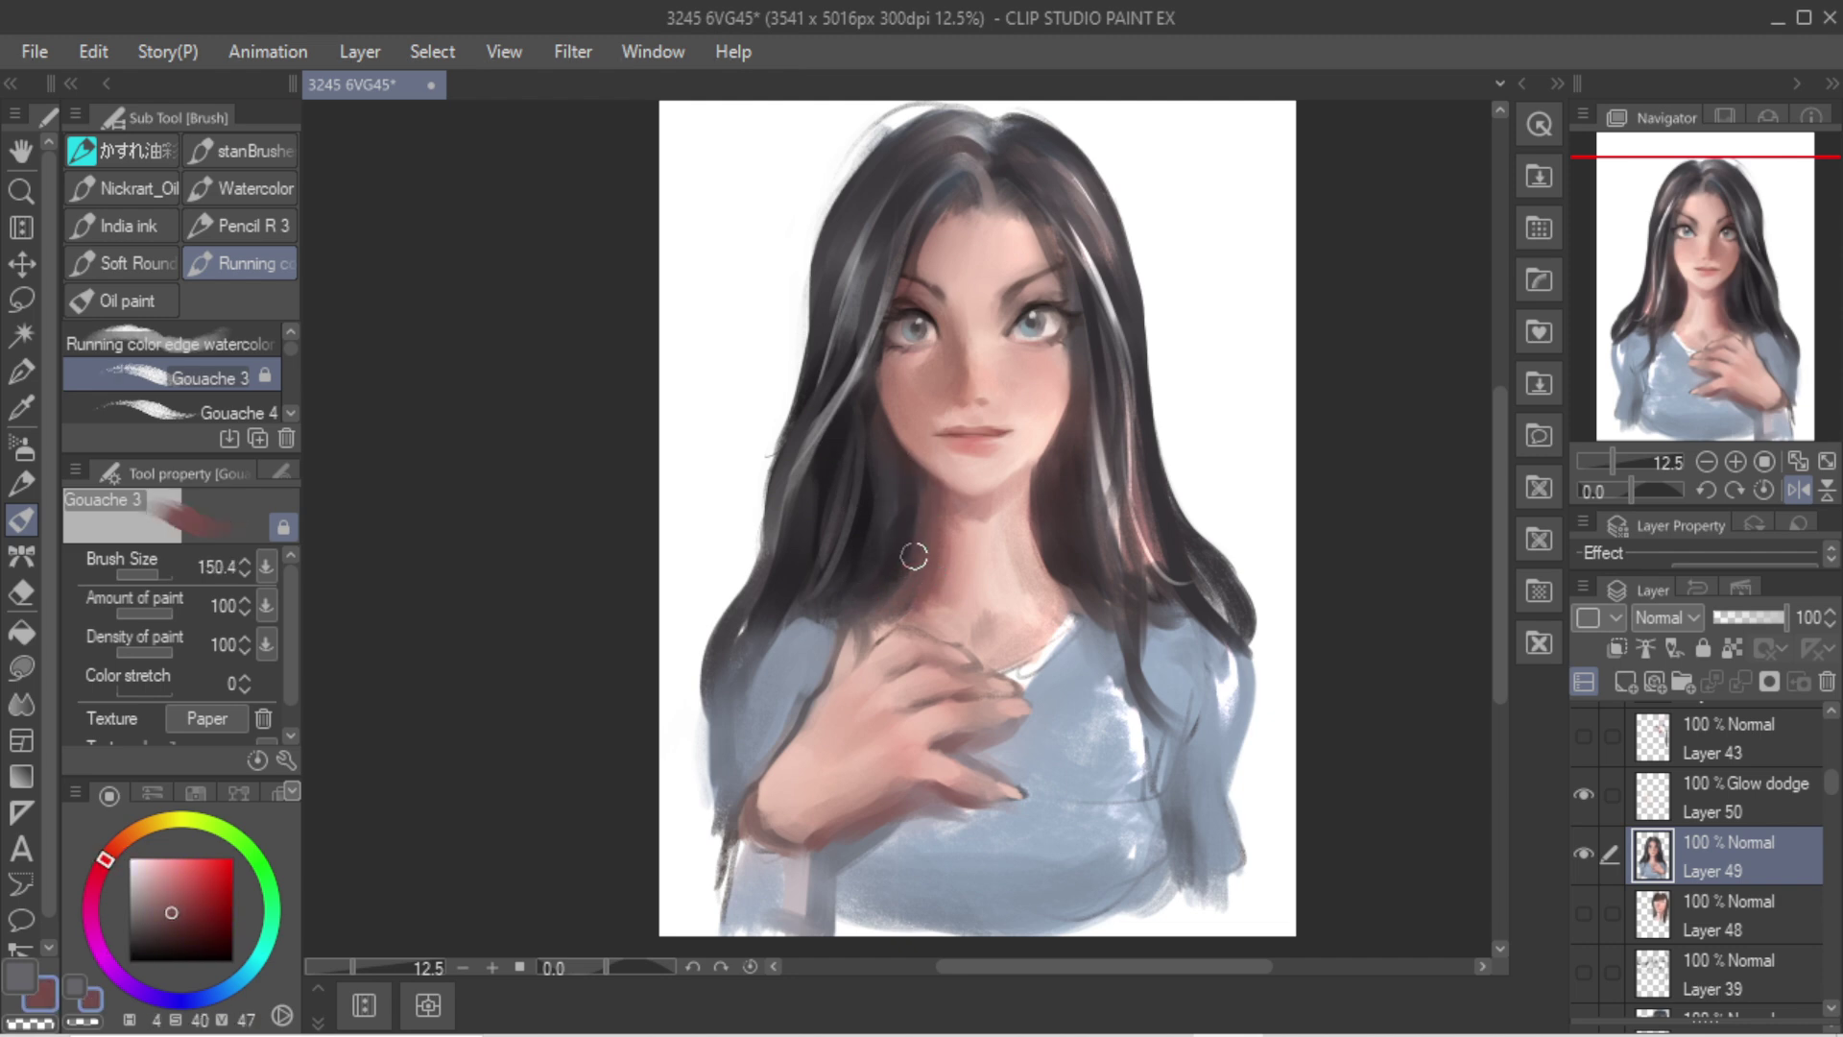
{"action": "left_click_drag", "start_coordinate": [935, 558], "coordinate": [917, 594]}
{"action": "mouse_move", "coordinate": [918, 594]}
{"action": "left_mouse_down"}
{"action": "mouse_move", "coordinate": [993, 619]}
{"action": "mouse_move", "coordinate": [998, 587]}
{"action": "mouse_move", "coordinate": [990, 615]}
{"action": "mouse_move", "coordinate": [1038, 612]}
{"action": "mouse_move", "coordinate": [1018, 639]}
{"action": "mouse_move", "coordinate": [979, 625]}
{"action": "mouse_move", "coordinate": [1006, 629]}
{"action": "left_mouse_up"}
{"action": "left_click", "coordinate": [1001, 589], "text": "alt"}
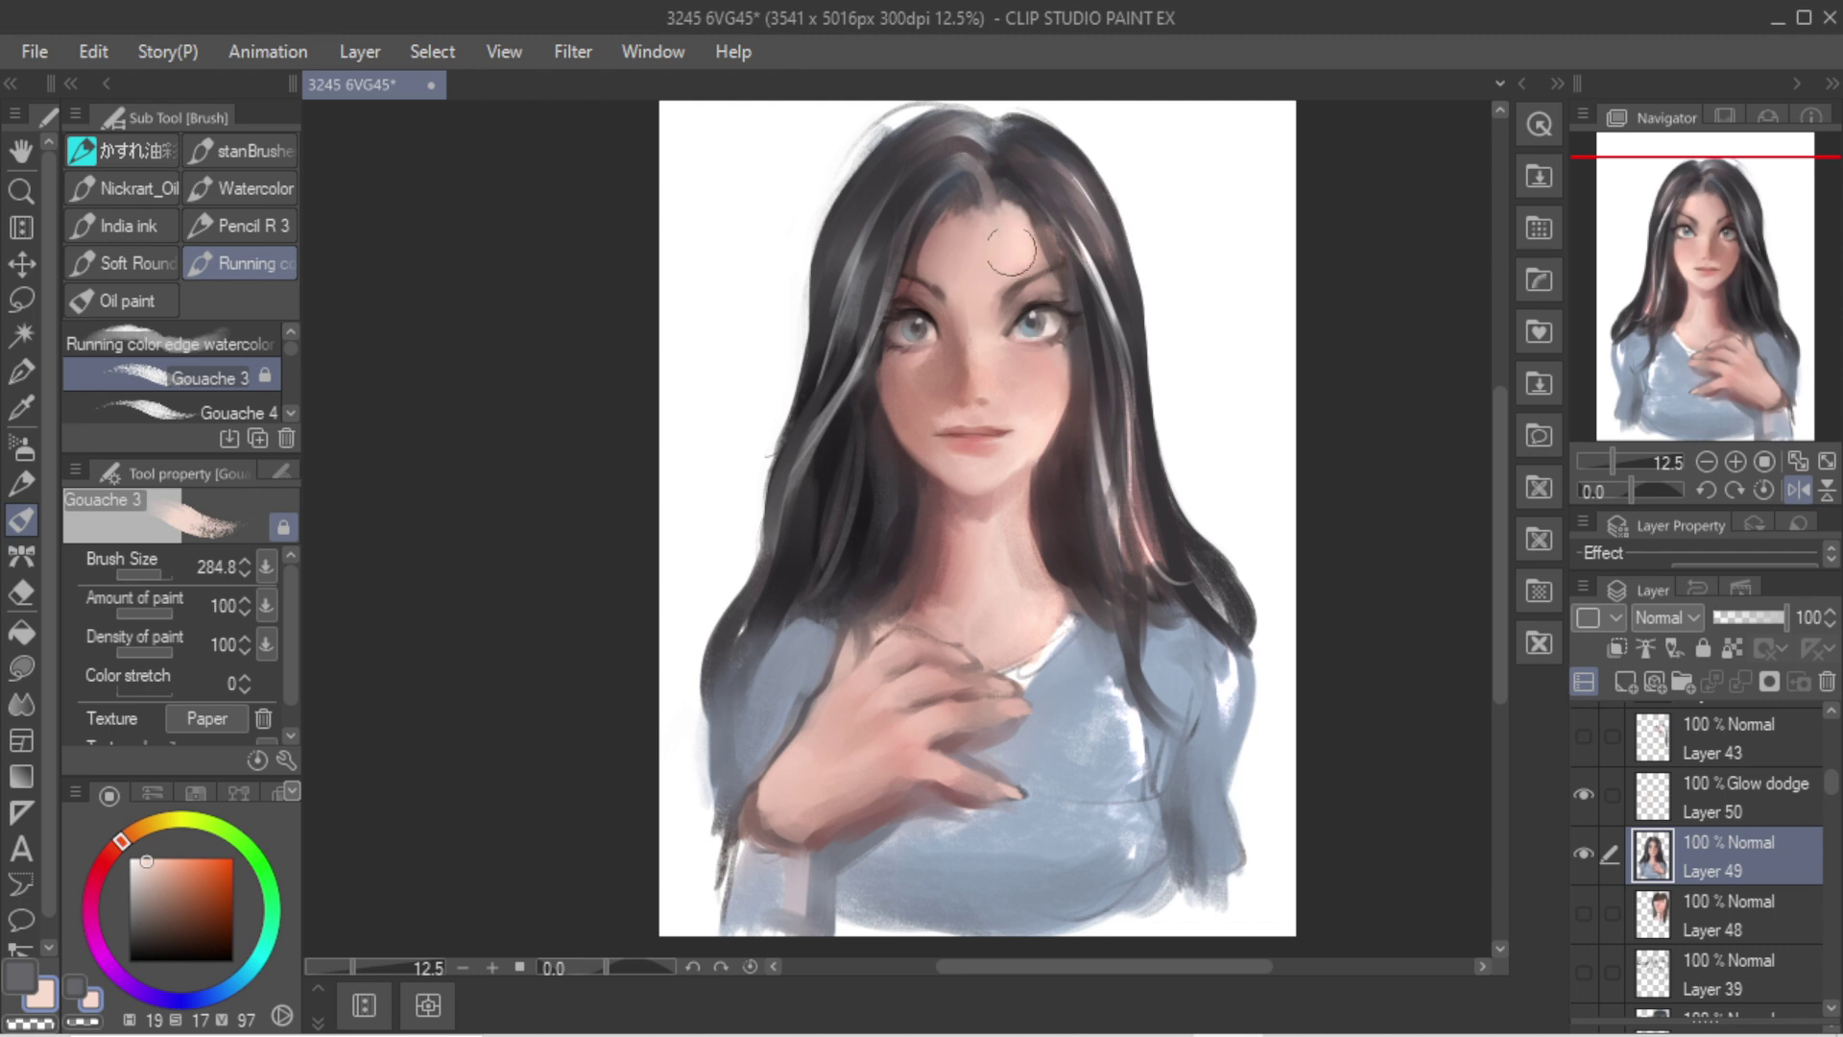
Step: Set the brush size to 300.4 and lighten the upper forehead toward the hairline with the light skin tone
{"action": "key", "text": "bracketleft"}
{"action": "key", "text": "bracketleft"}
{"action": "key", "text": "bracketright"}
{"action": "key", "text": "bracketright"}
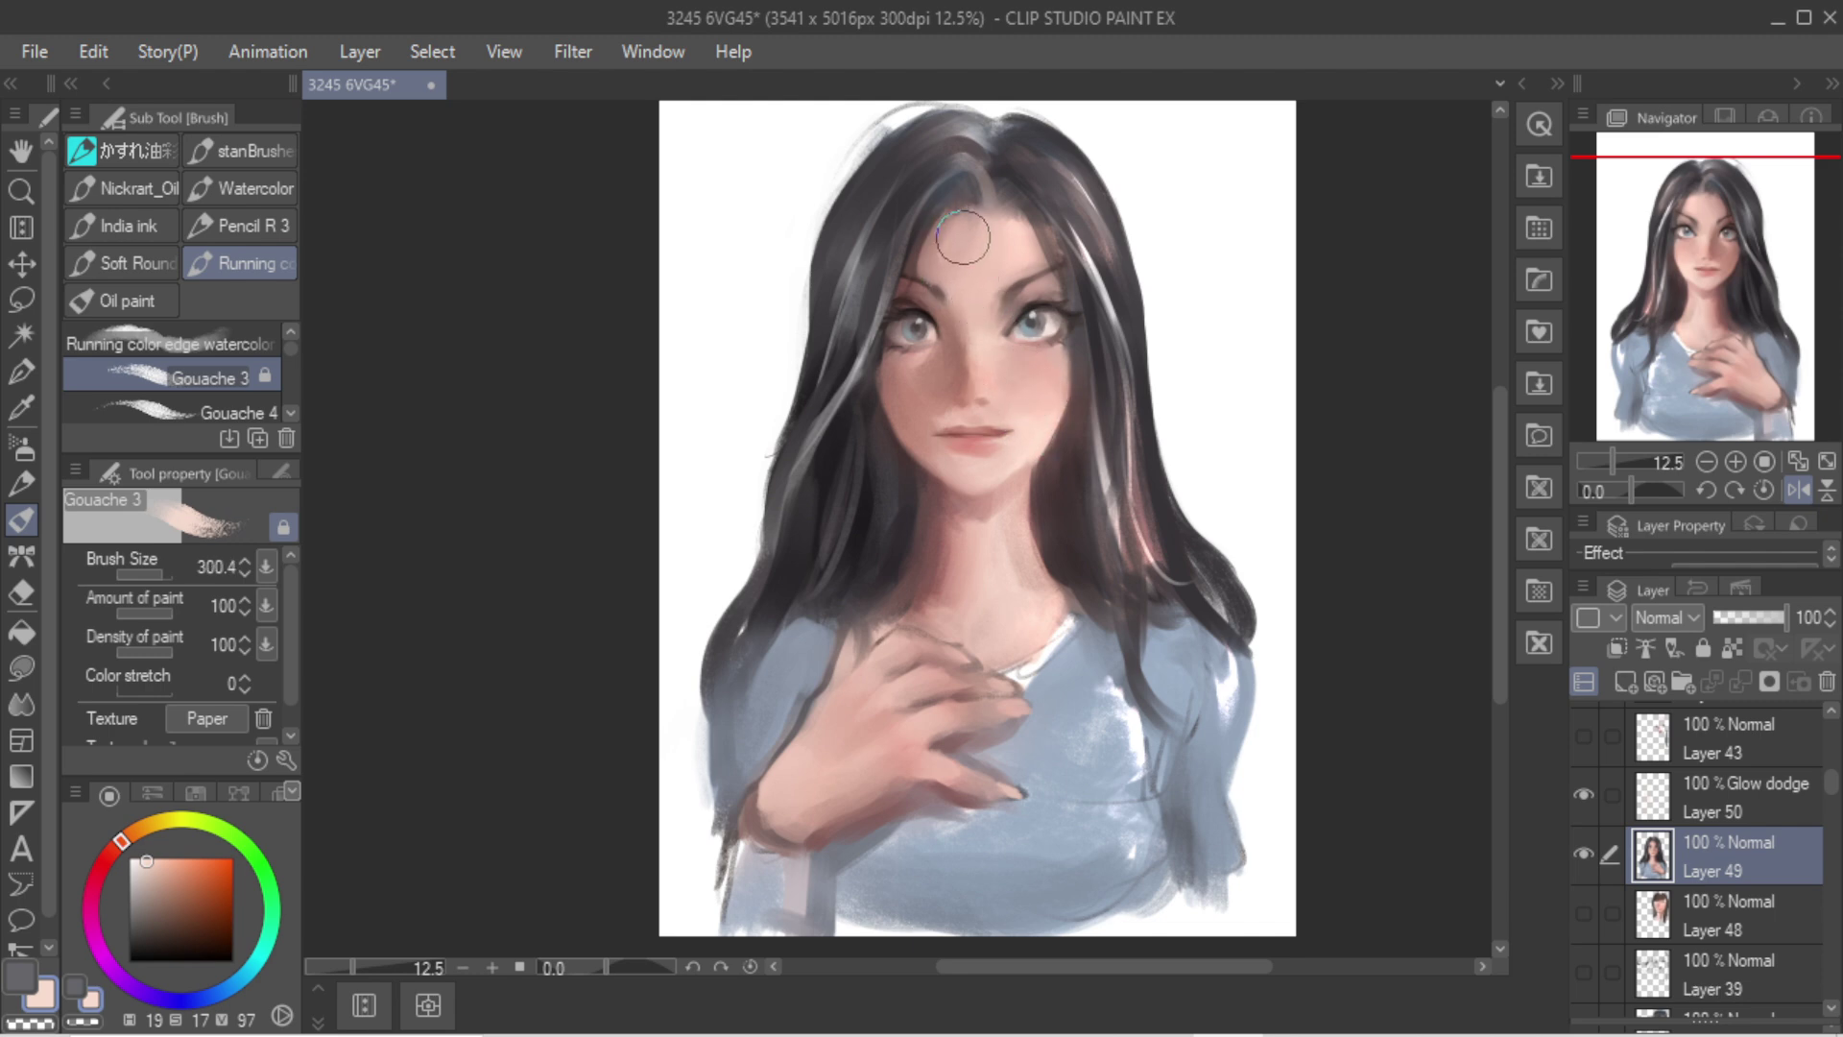
{"action": "mouse_move", "coordinate": [962, 231]}
{"action": "left_mouse_down"}
{"action": "mouse_move", "coordinate": [944, 182]}
{"action": "mouse_move", "coordinate": [959, 187]}
{"action": "left_mouse_up"}
Step: Try to repaint the outer hair beside the face on the hand side with a sampled dark tone, and undo the strokes
{"action": "left_click", "coordinate": [866, 401], "text": "alt"}
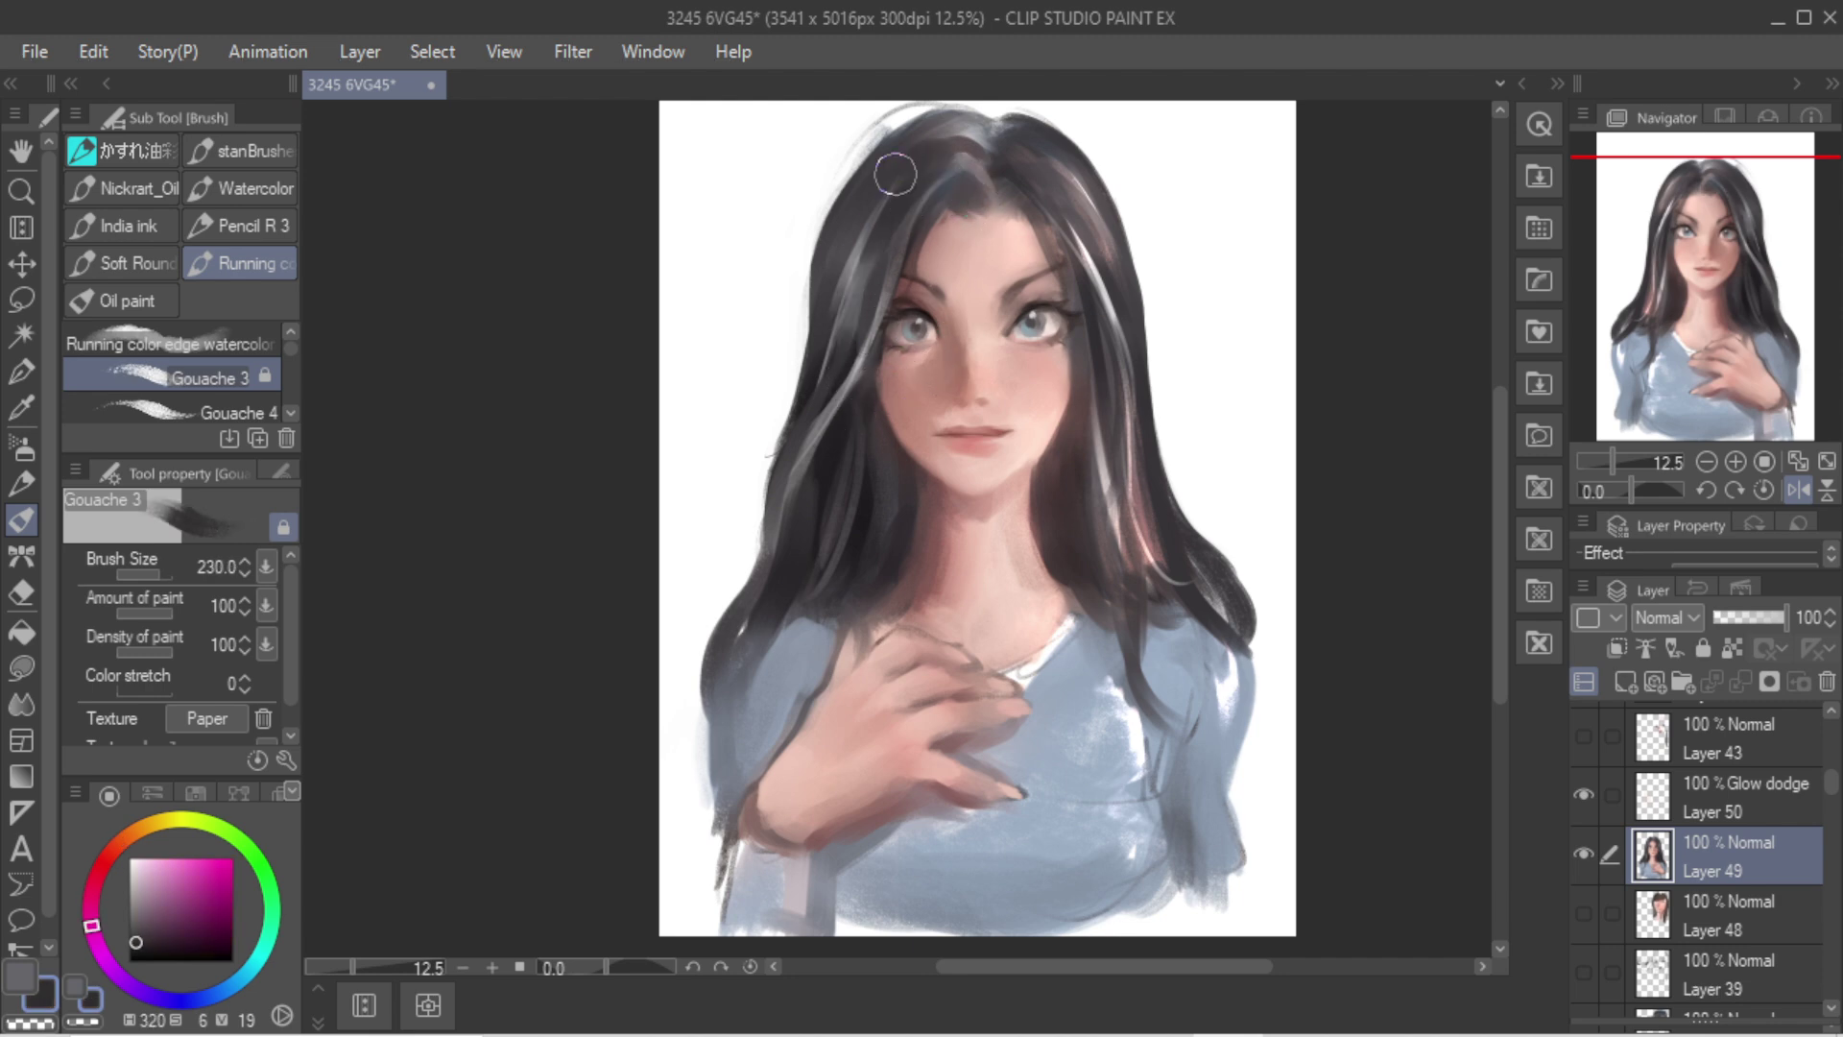
{"action": "left_click_drag", "start_coordinate": [827, 245], "coordinate": [794, 398]}
{"action": "key", "text": "ctrl+z"}
{"action": "left_click_drag", "start_coordinate": [837, 293], "coordinate": [790, 470]}
{"action": "key", "text": "ctrl+z"}
{"action": "key", "text": "ctrl+z"}
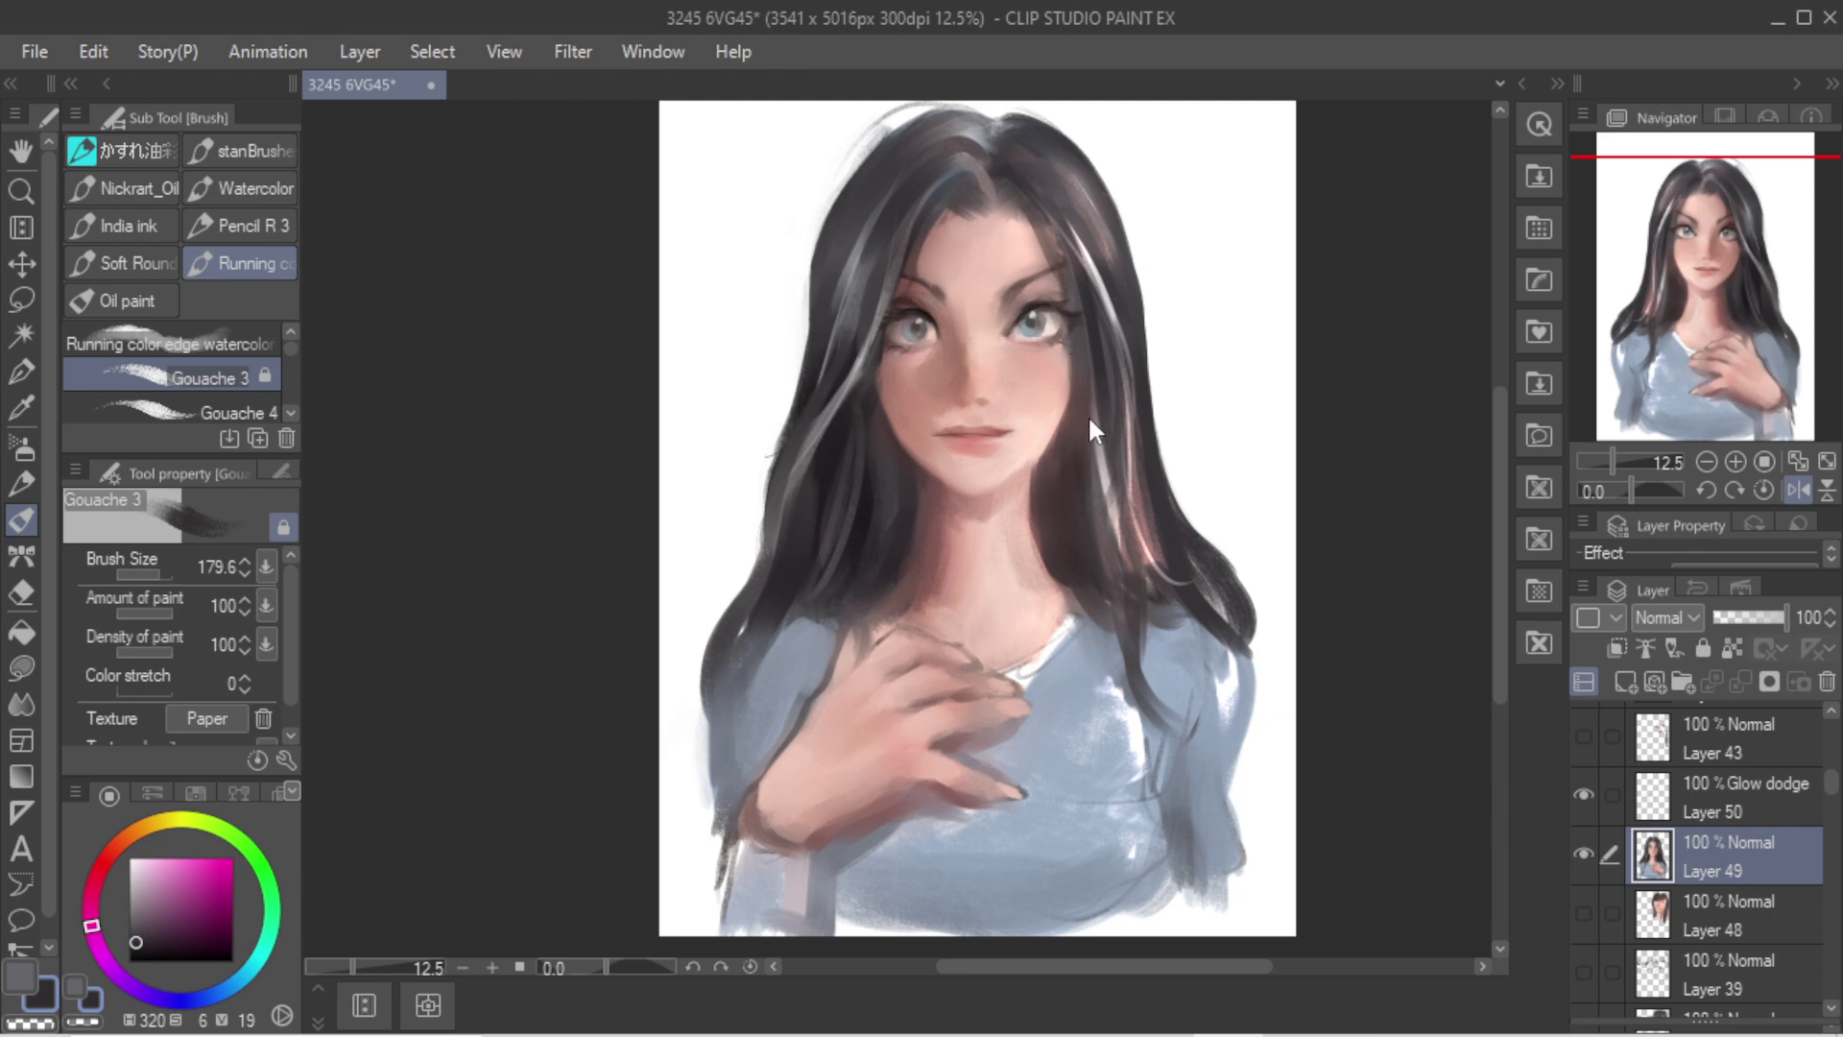
Step: Touch up the wrist edge and paint a white ruffled cuff around the wrist with sampled white at size 179.6
{"action": "left_click_drag", "start_coordinate": [763, 843], "coordinate": [795, 850]}
{"action": "left_click", "coordinate": [725, 823], "text": "alt"}
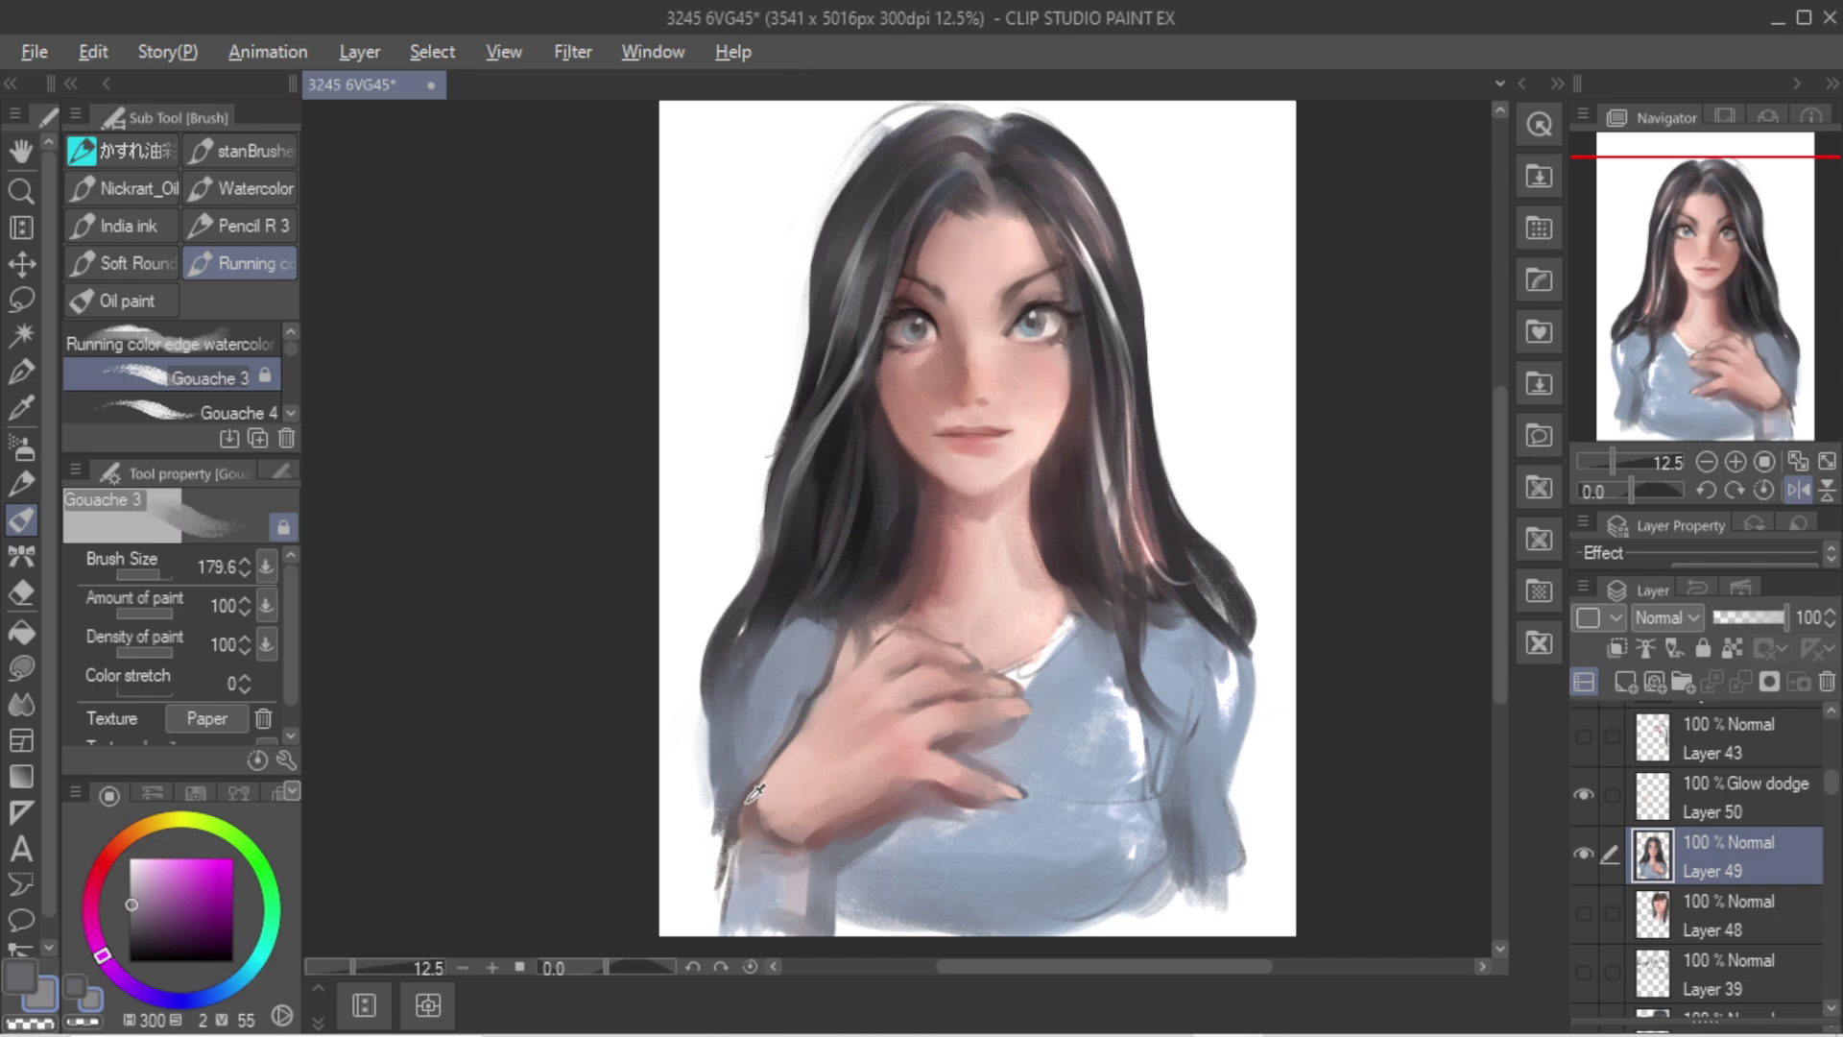
{"action": "left_click", "coordinate": [704, 837], "text": "alt"}
{"action": "left_click_drag", "start_coordinate": [761, 868], "coordinate": [816, 908]}
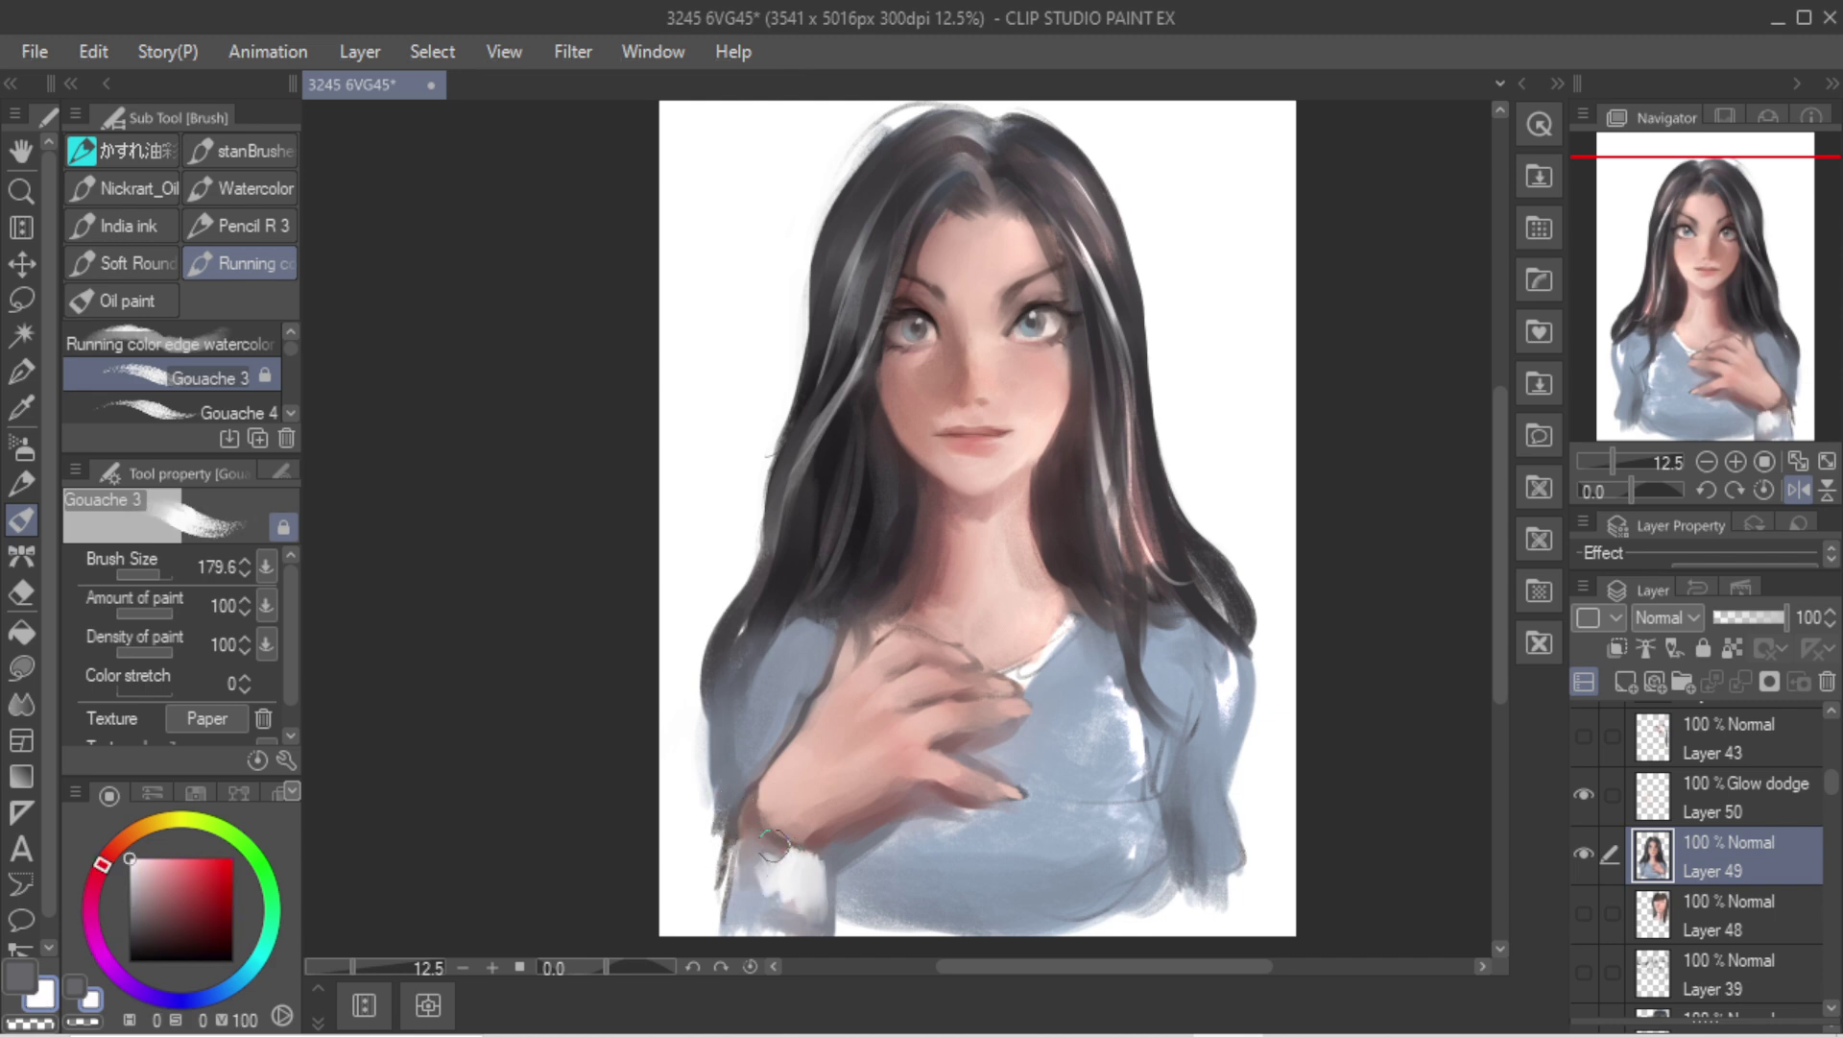
{"action": "left_click_drag", "start_coordinate": [773, 845], "coordinate": [711, 871]}
Step: Shade around the white cuff with sampled reddish-brown and refine its edge by sampling off-white and brown tones
{"action": "left_click", "coordinate": [736, 802], "text": "alt"}
{"action": "left_click", "coordinate": [747, 794], "text": "alt"}
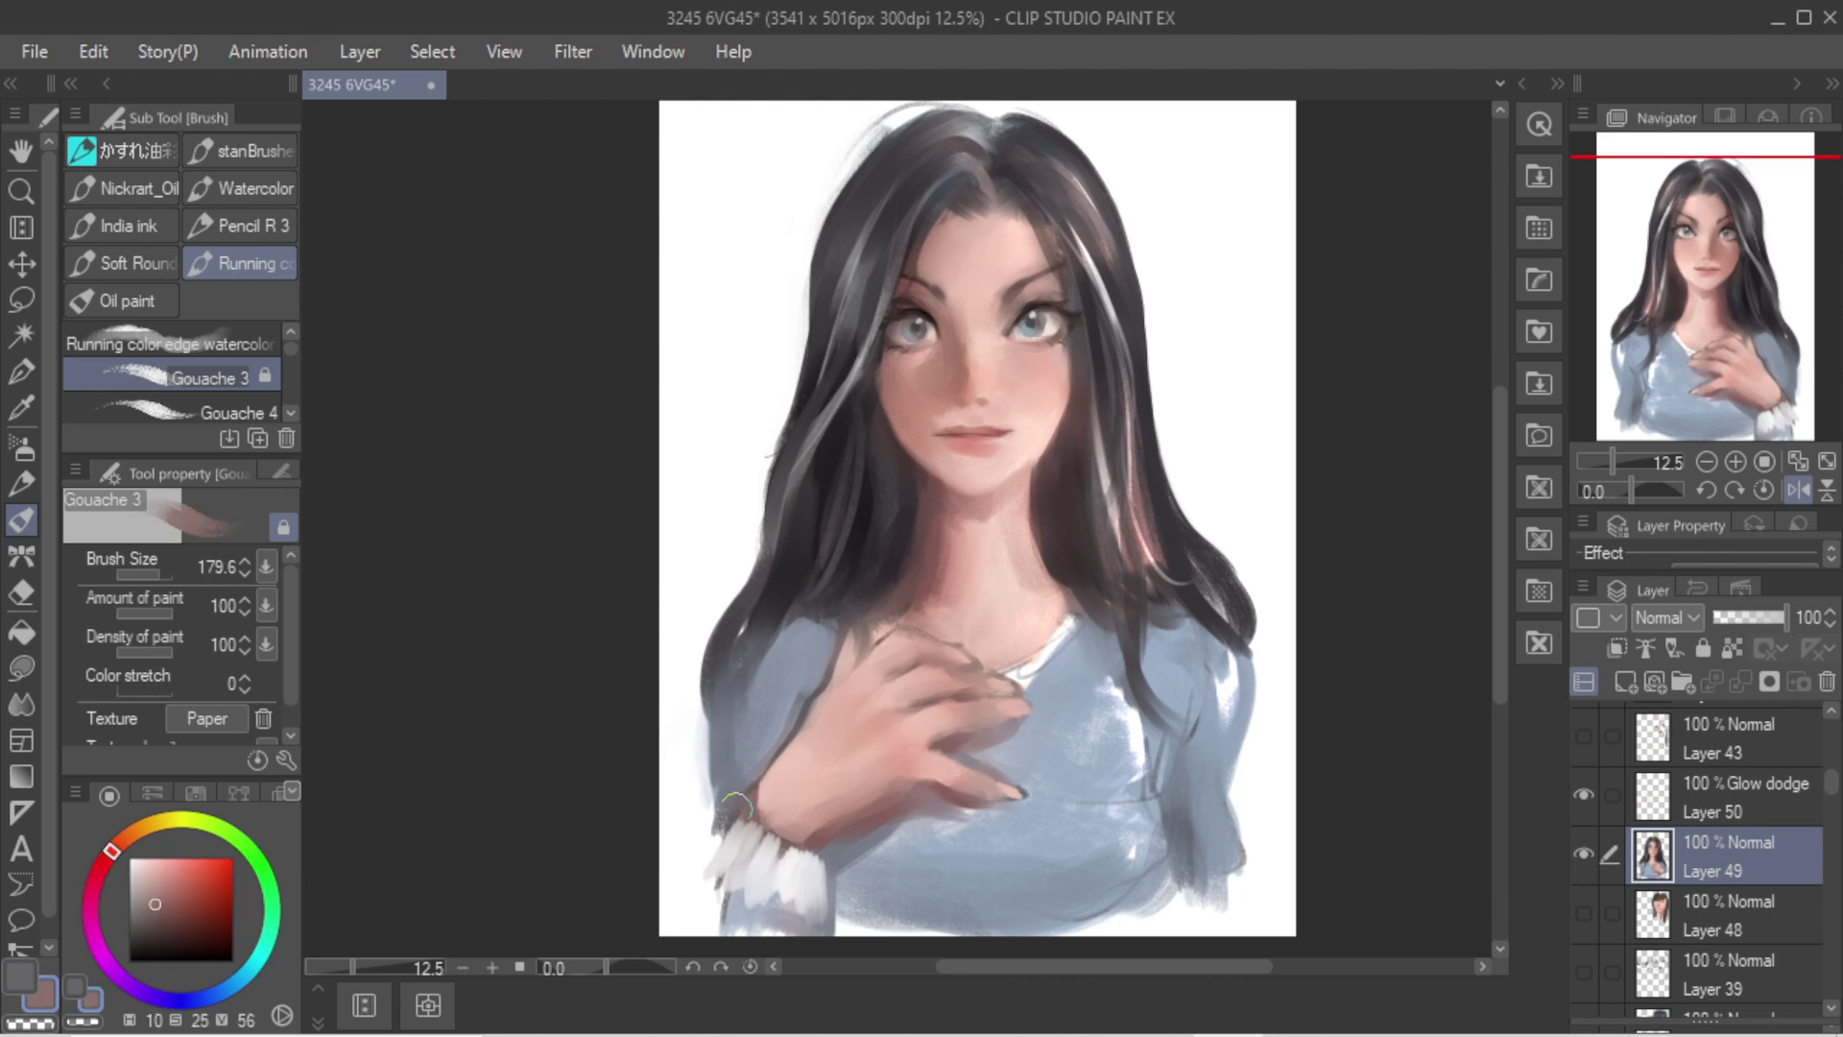
{"action": "mouse_move", "coordinate": [736, 806]}
{"action": "left_mouse_down"}
{"action": "mouse_move", "coordinate": [706, 897]}
{"action": "mouse_move", "coordinate": [753, 917]}
{"action": "mouse_move", "coordinate": [842, 865]}
{"action": "mouse_move", "coordinate": [818, 899]}
{"action": "mouse_move", "coordinate": [833, 847]}
{"action": "mouse_move", "coordinate": [827, 862]}
{"action": "left_mouse_up"}
{"action": "left_click", "coordinate": [809, 876], "text": "alt"}
{"action": "left_click", "coordinate": [732, 841], "text": "alt"}
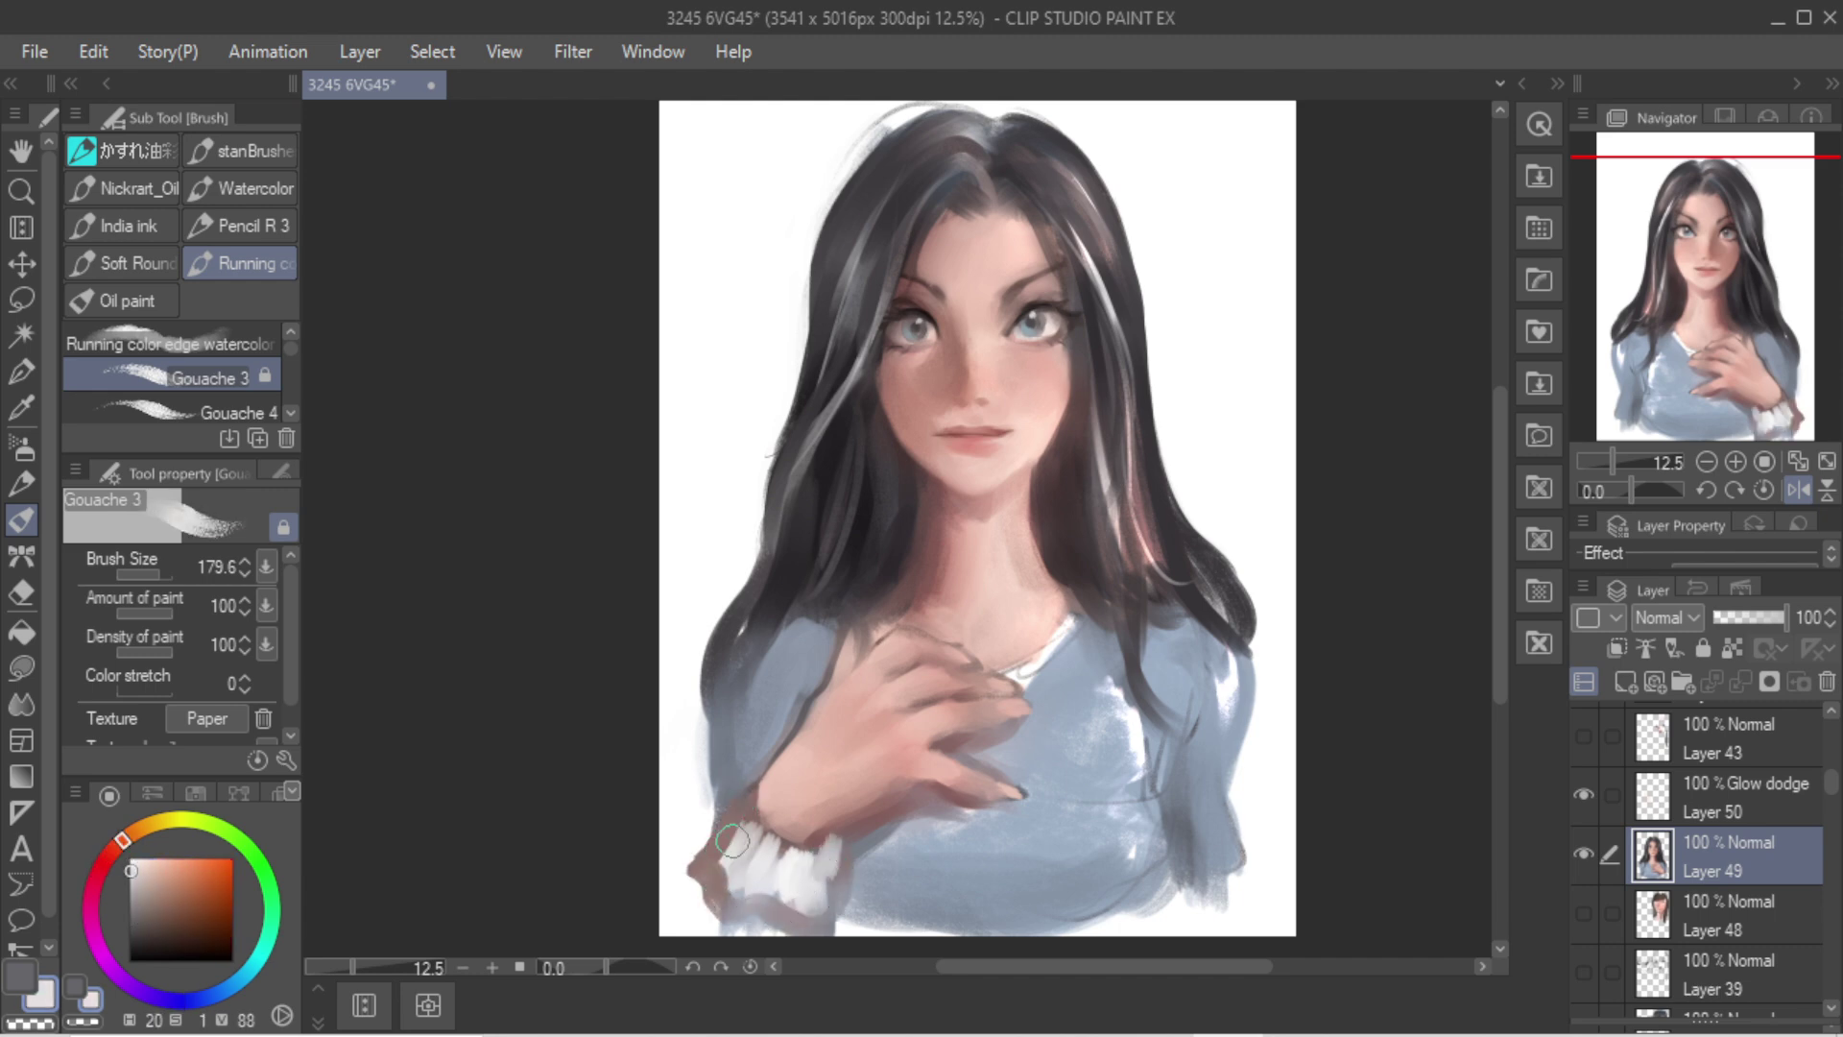
{"action": "left_click", "coordinate": [730, 842], "text": "alt"}
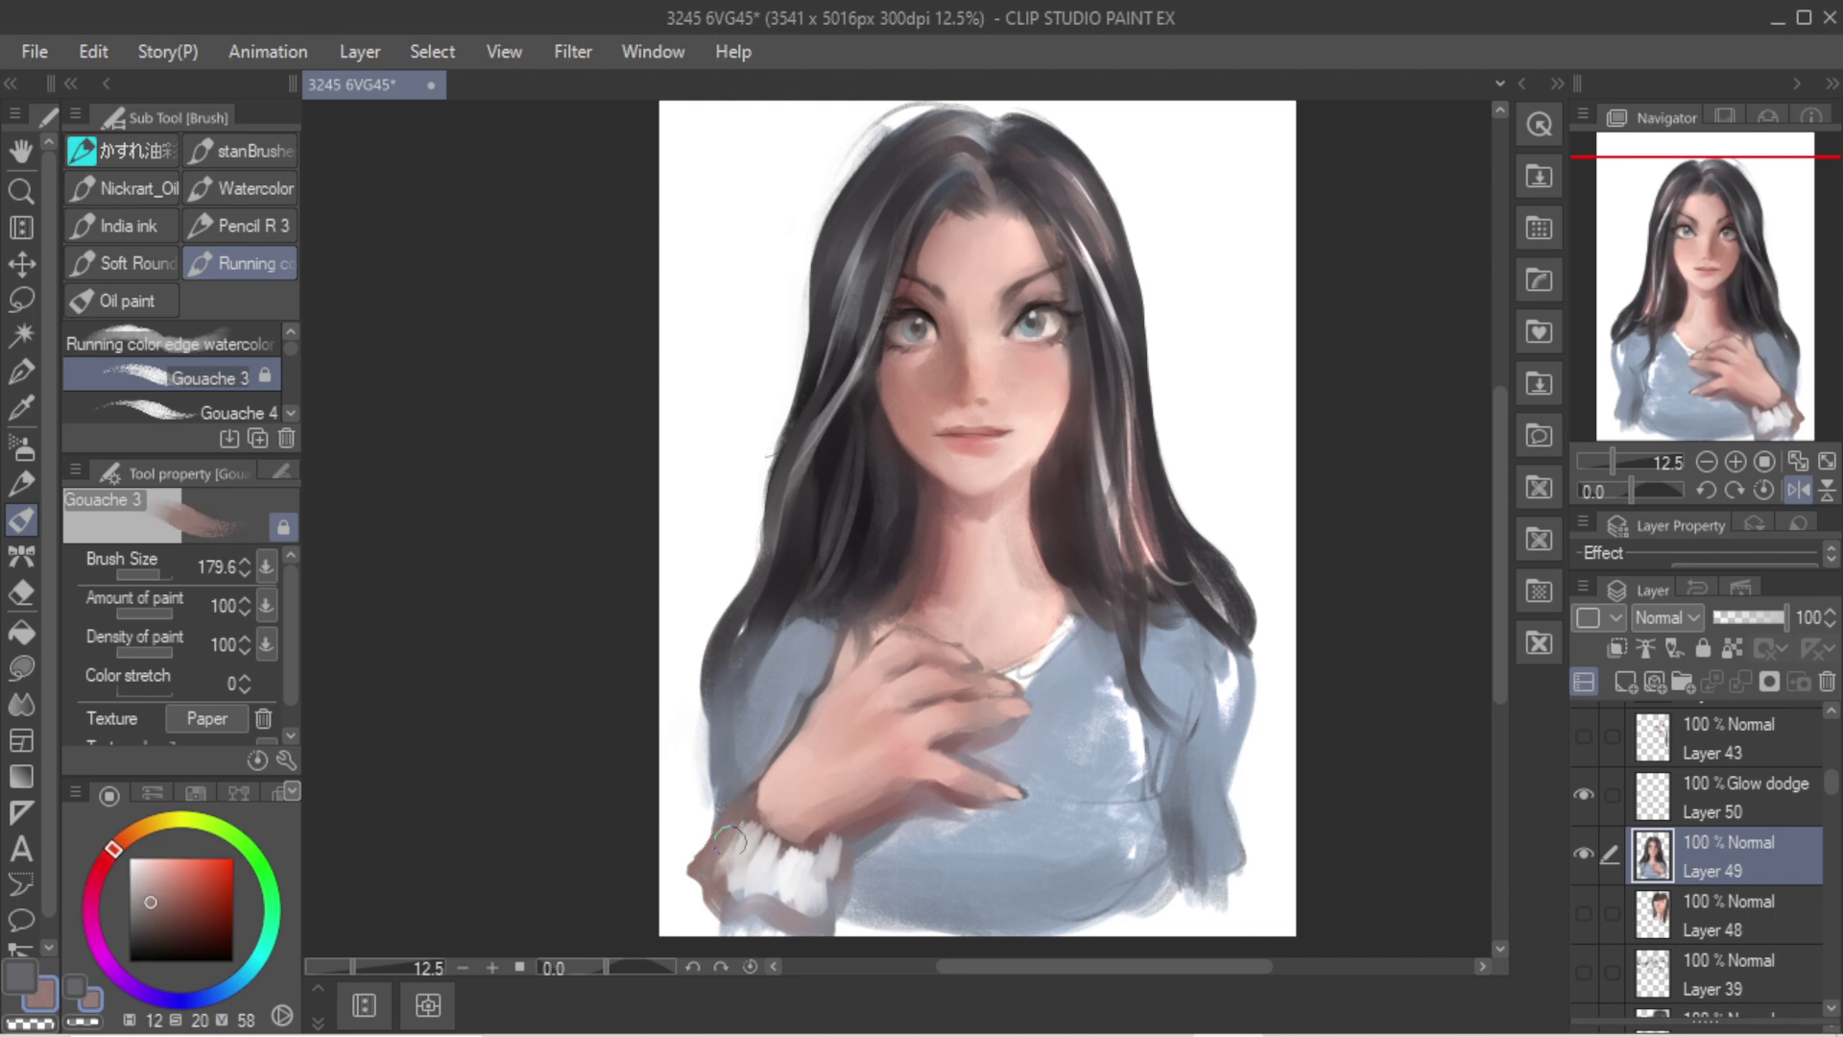